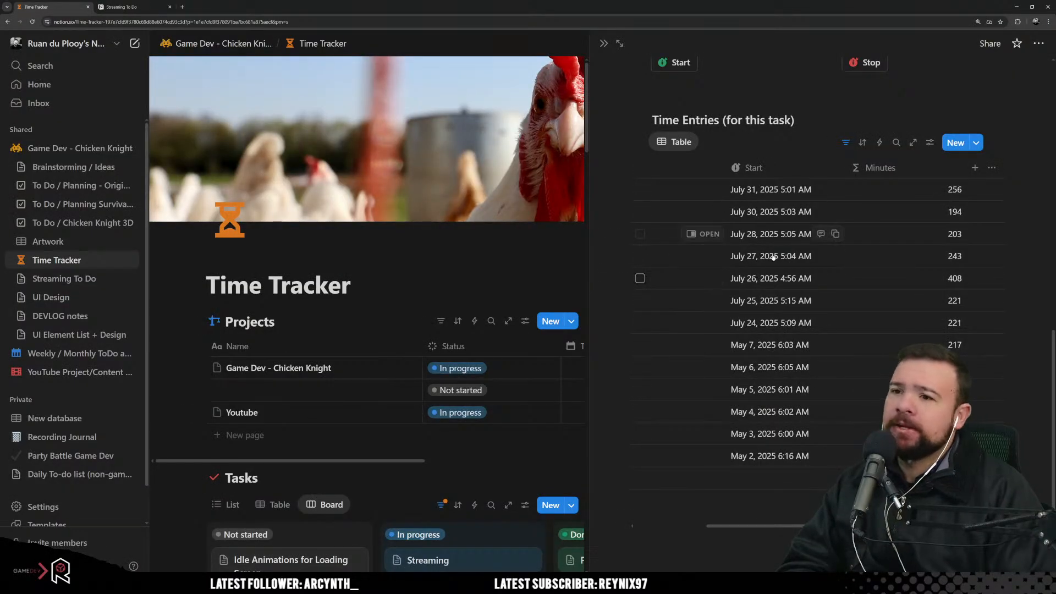
Step: Start a new time entry for the New Abilities + Passive task and close the task's side view
scroll(758, 243, "up", 5)
scroll(758, 243, "up", 1)
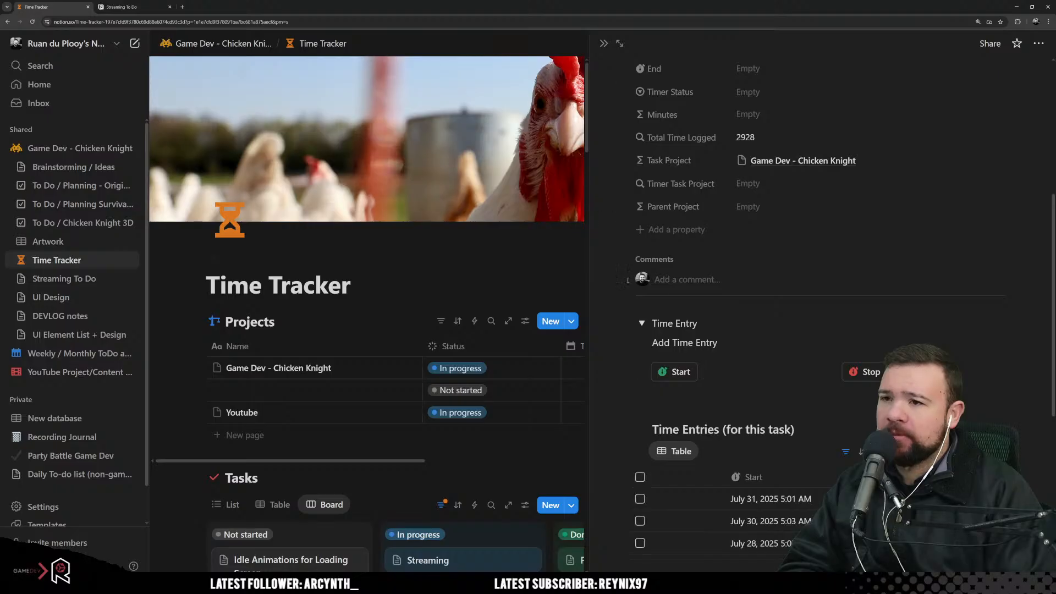
left_click(681, 372)
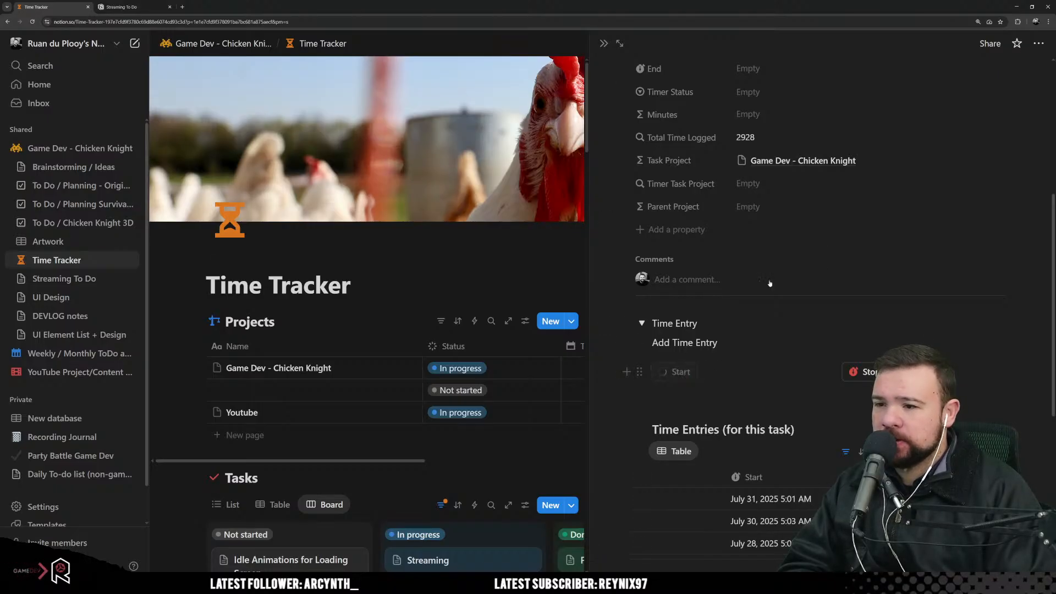
scroll(709, 275, "up", 6)
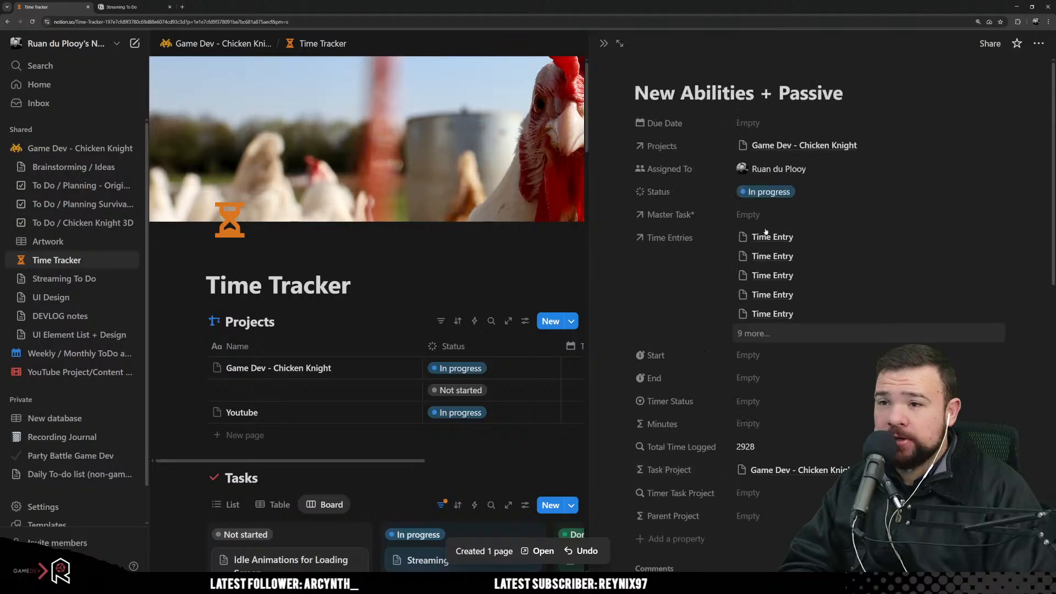
left_click(604, 43)
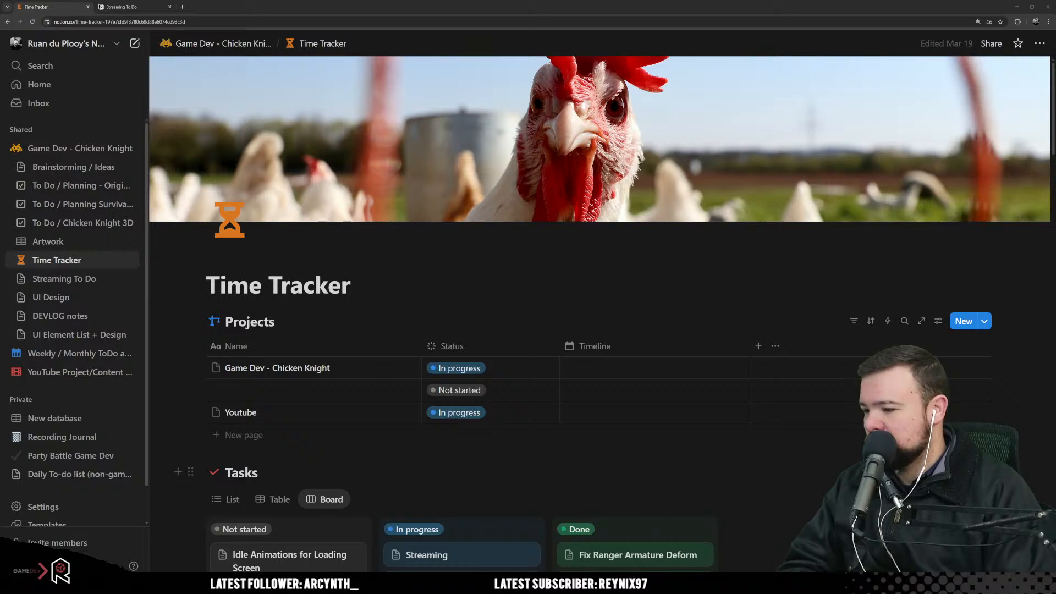
Step: Switch to Unity and open the KnightCharacter prefab for editing in context
key("alt+Tab")
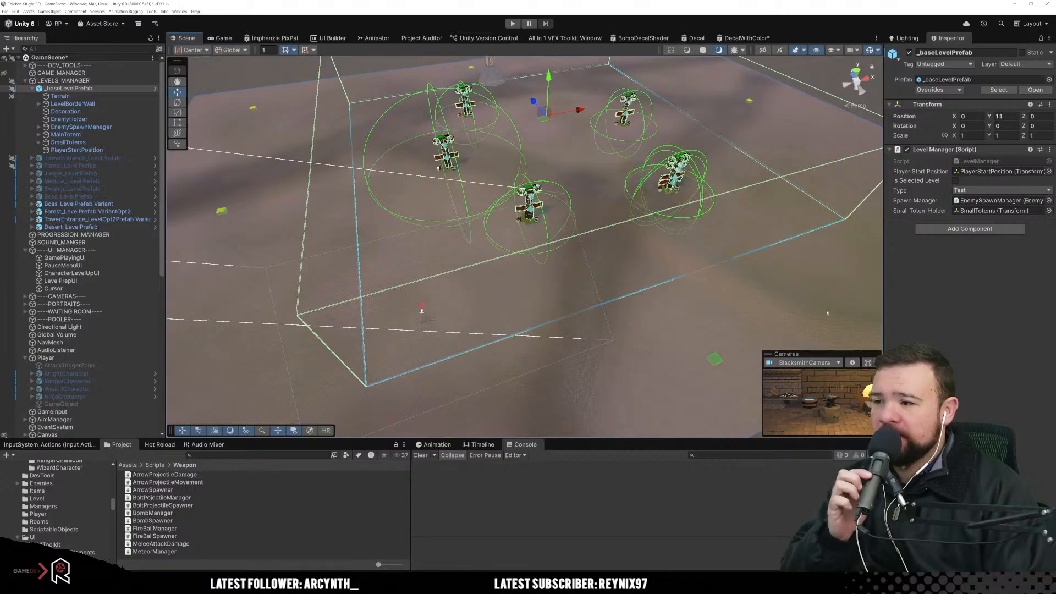
scroll(814, 302, "up", 1)
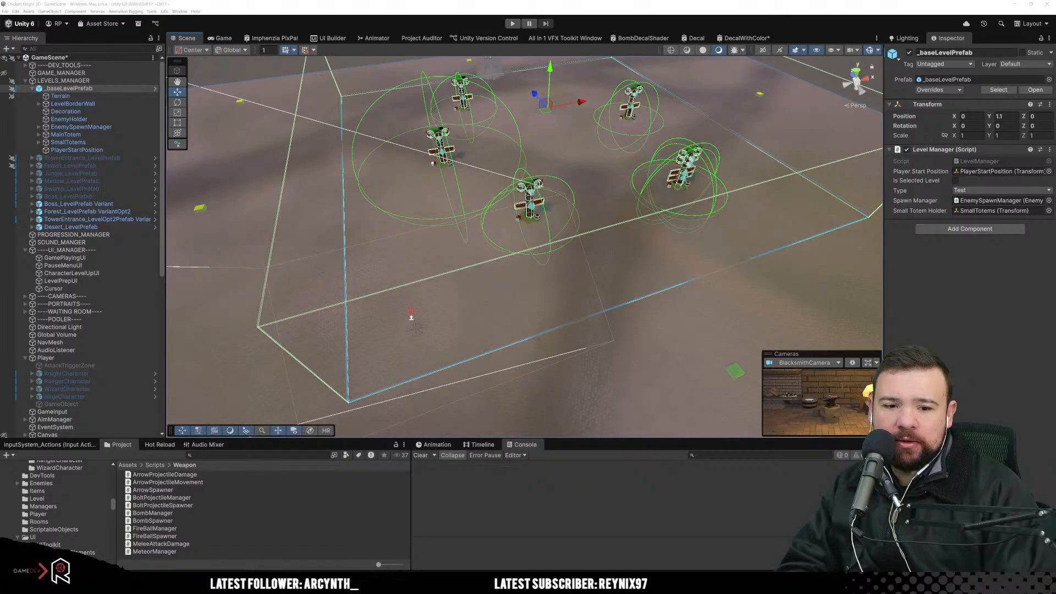
right_click_drag(559, 299, 616, 298)
key("w")
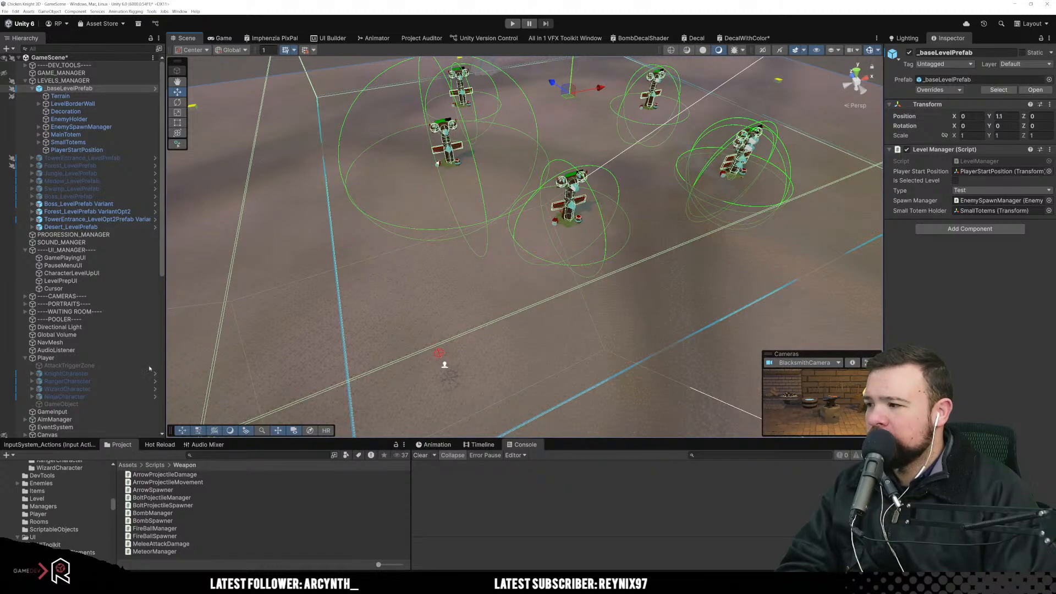
left_click(139, 377)
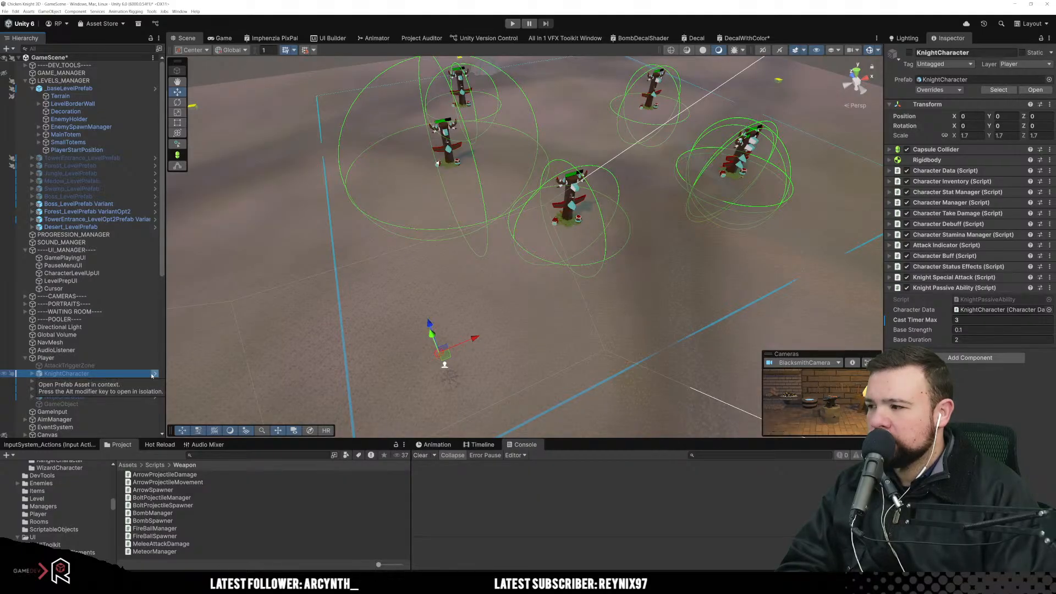
left_click(152, 375)
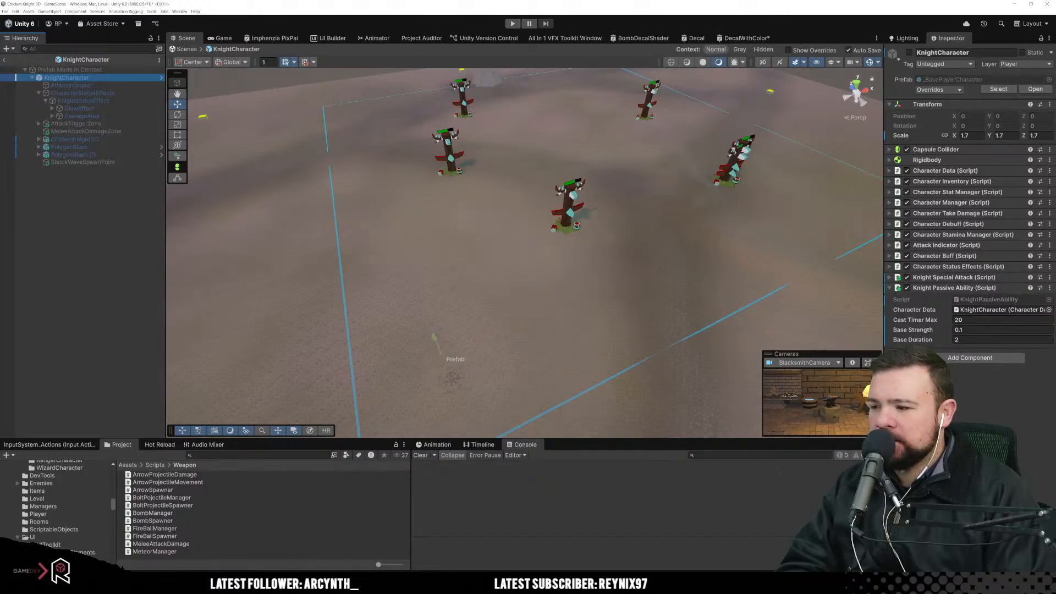
Step: Switch to Notion and open the Streaming To Do page at its TODO list
key("alt+Tab")
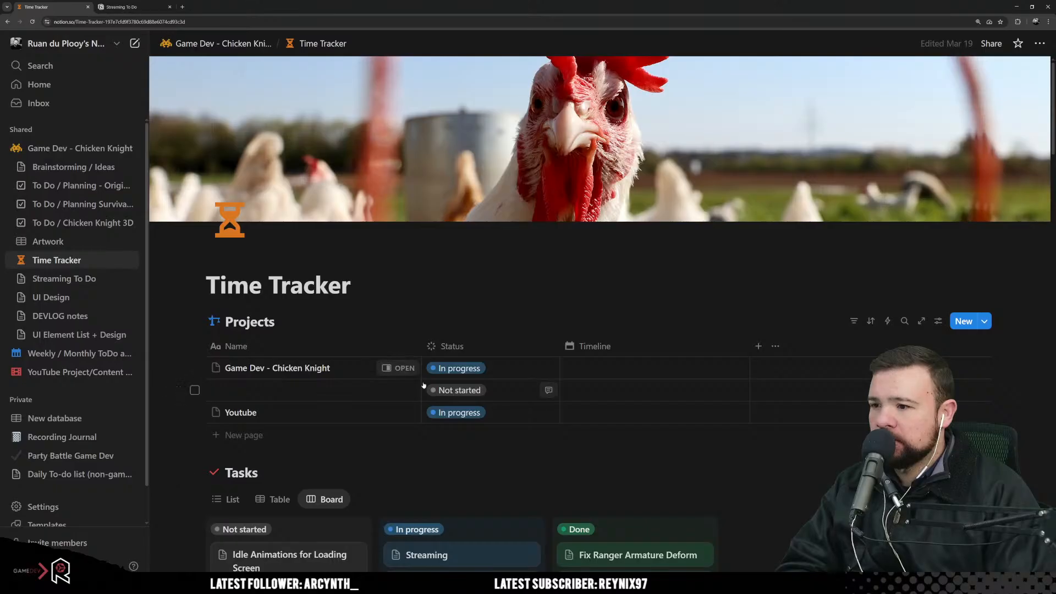
scroll(425, 387, "down", 7)
left_click(121, 7)
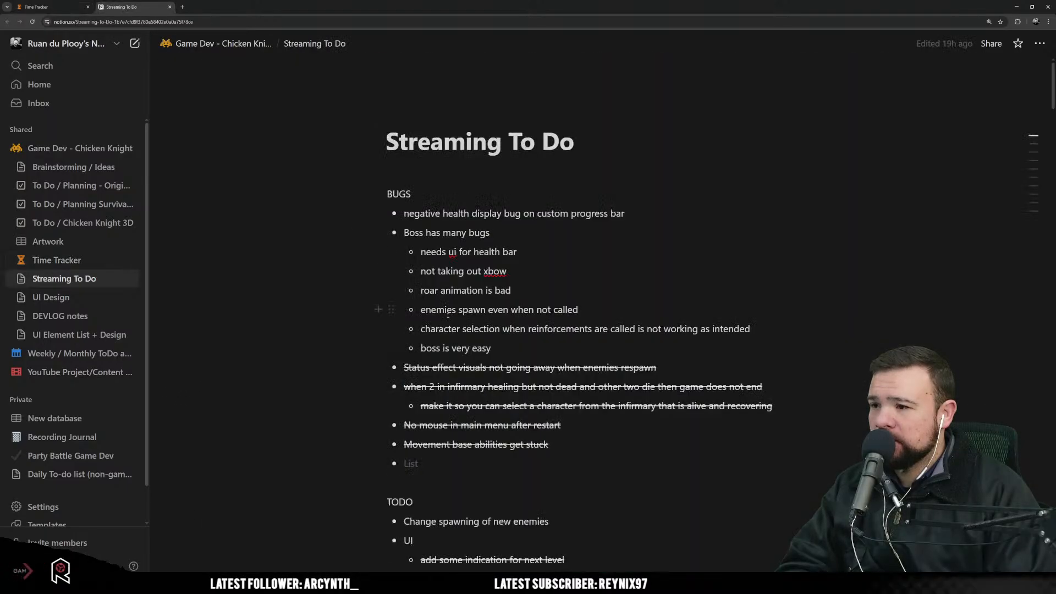
scroll(411, 476, "down", 8)
scroll(429, 484, "down", 2)
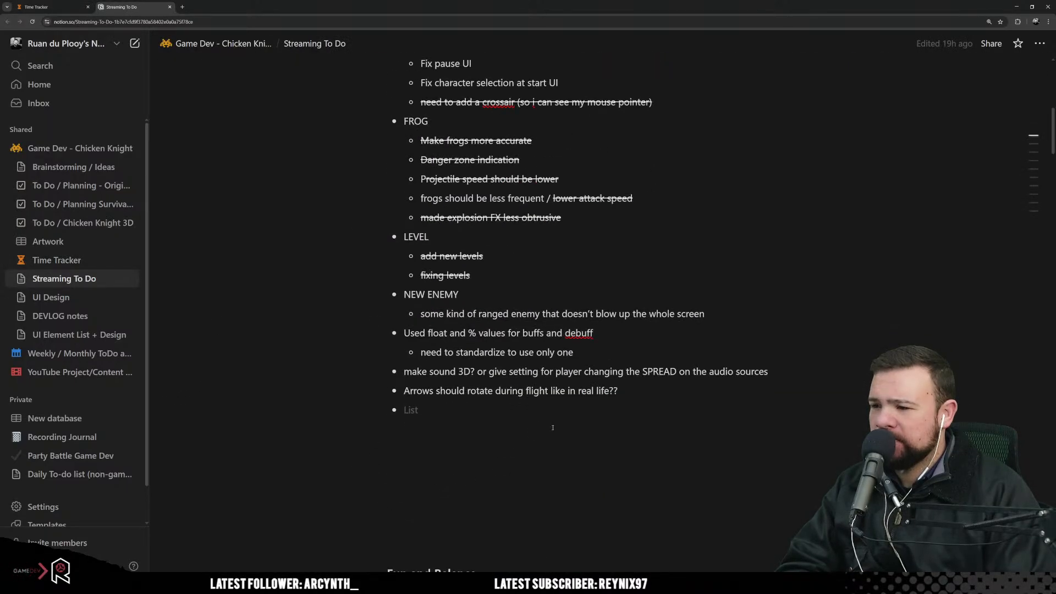
left_click_drag(423, 390, 539, 392)
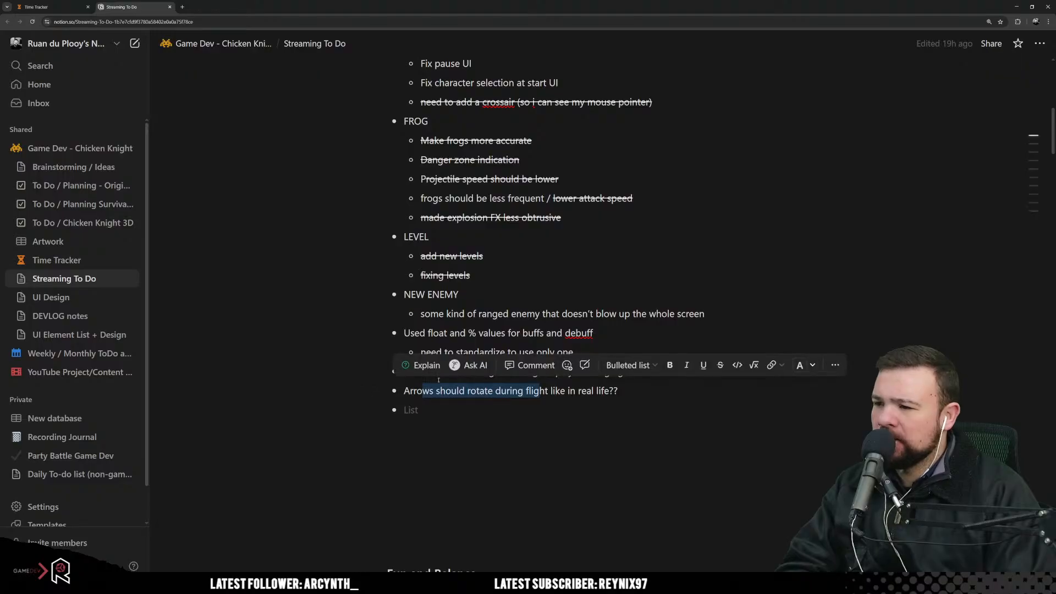
left_click(439, 415)
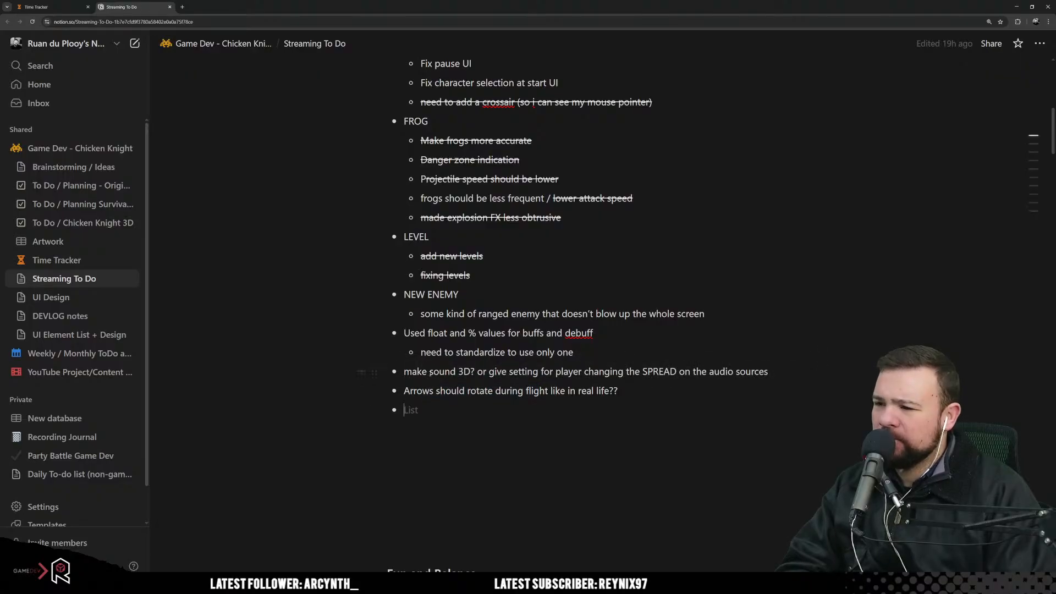
Step: Strike through the TODO item "make sound 3D? or give setting for player changing the SPREAD on the audio sources"
left_click_drag(429, 372, 608, 370)
left_click_drag(404, 371, 766, 372)
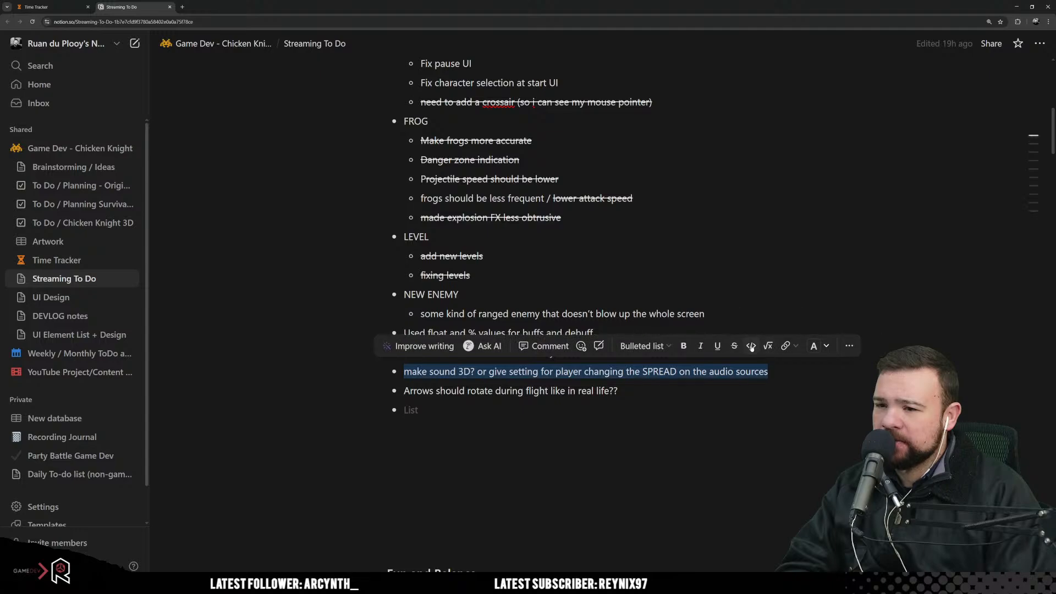
left_click(733, 345)
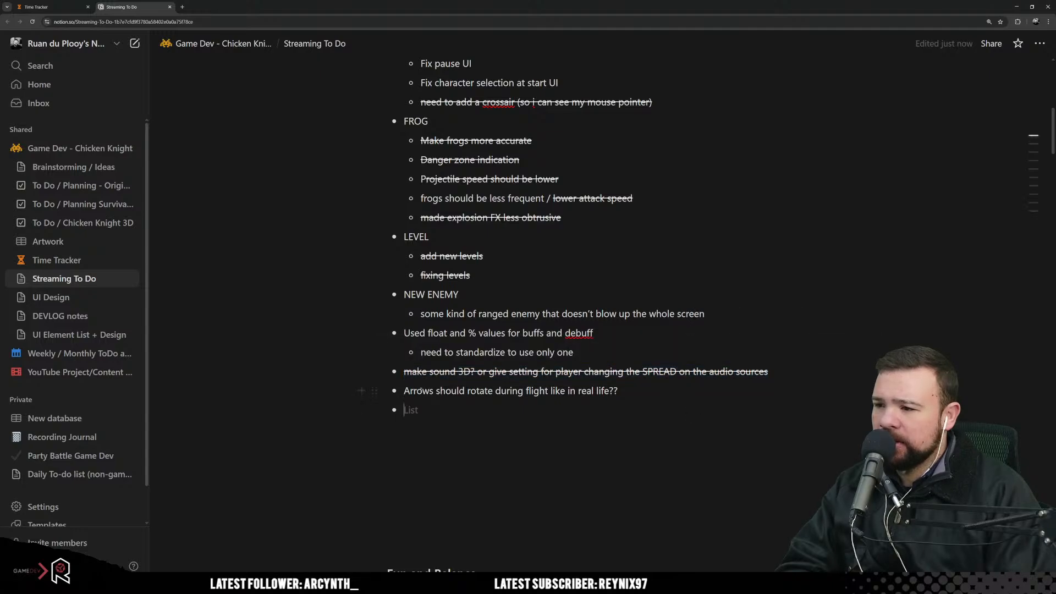
Step: Review the open TODO items on arrow rotation and buff values, the BUGS list and the Fun and Balance section
left_click_drag(420, 390, 619, 391)
left_click(465, 414)
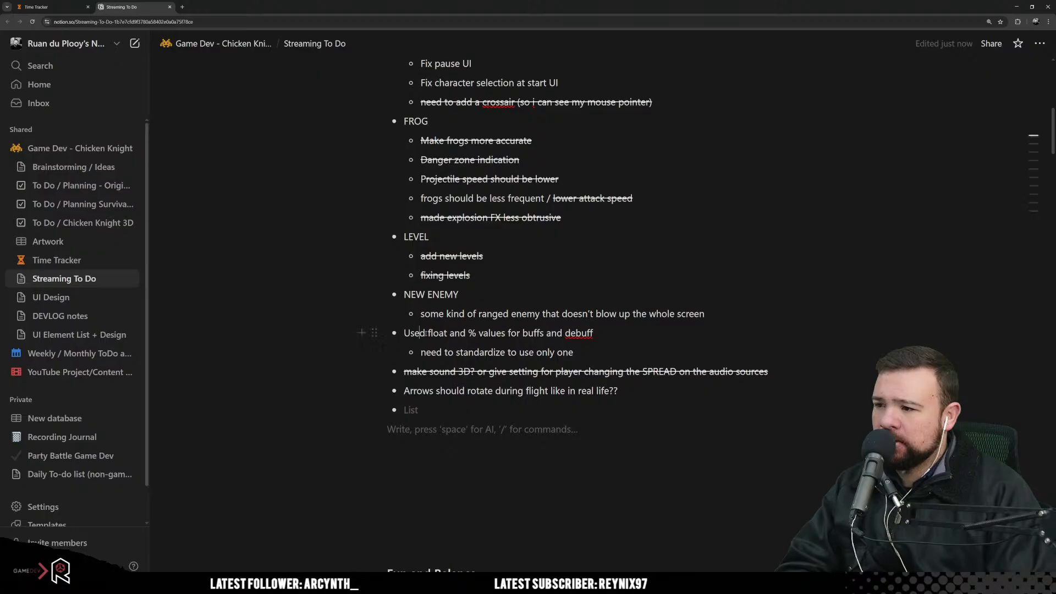
left_click_drag(593, 333, 427, 333)
left_click(523, 255)
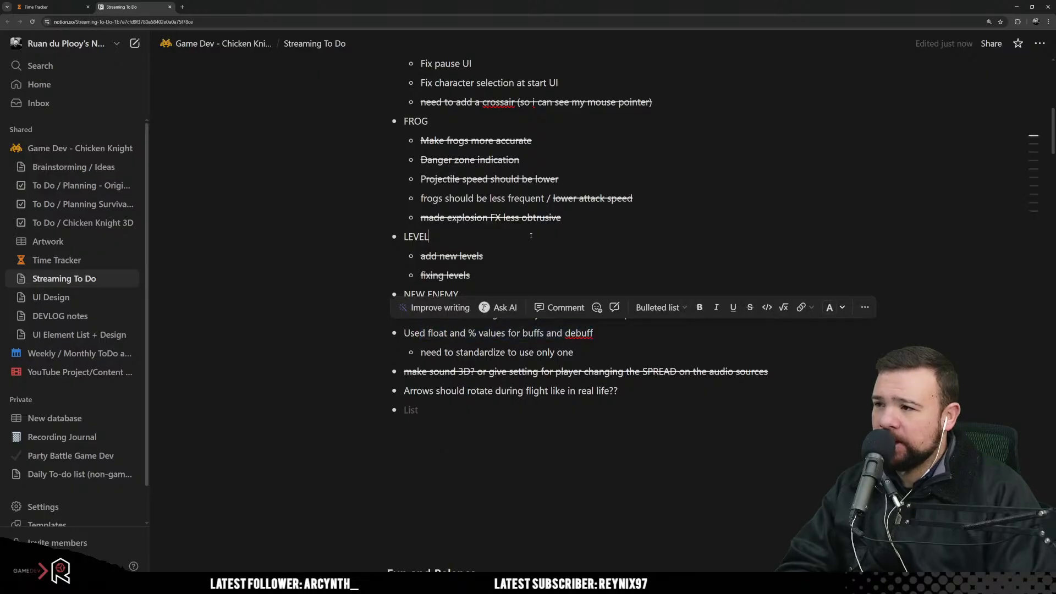
scroll(510, 415, "up", 8)
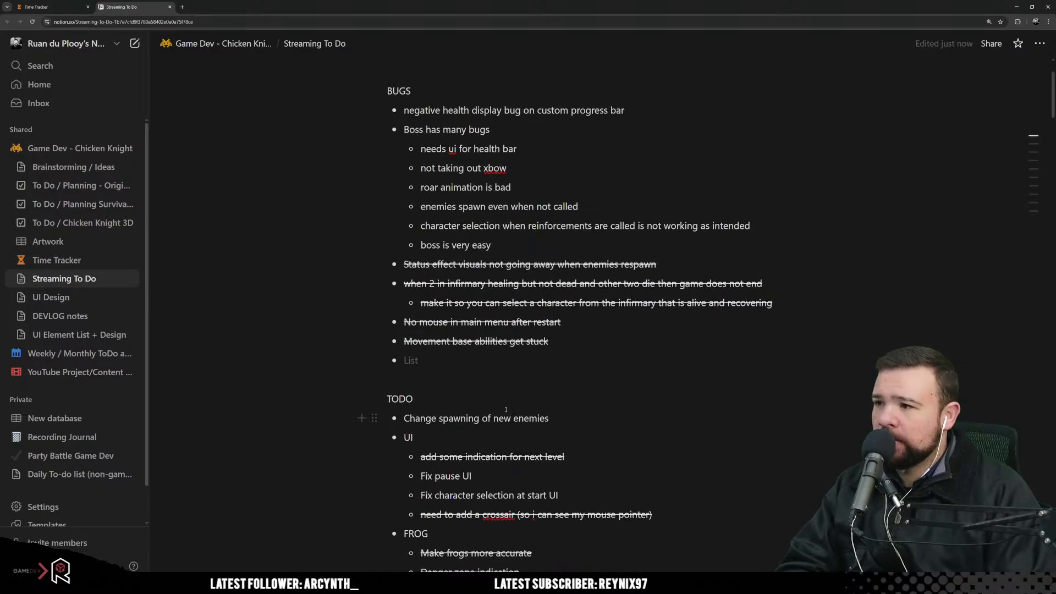
scroll(510, 415, "up", 2)
scroll(504, 406, "down", 8)
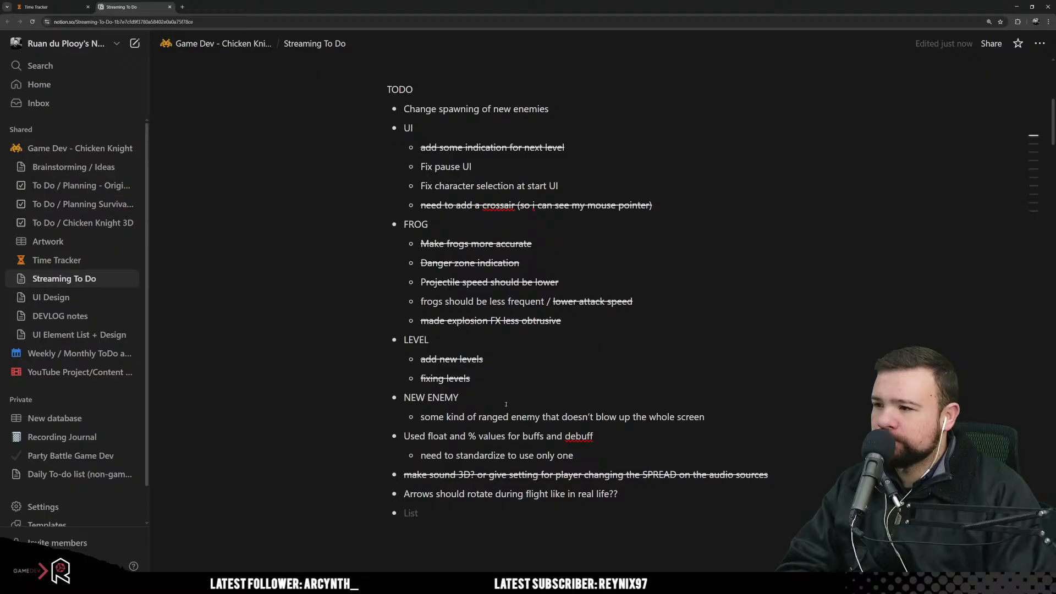
scroll(506, 404, "down", 6)
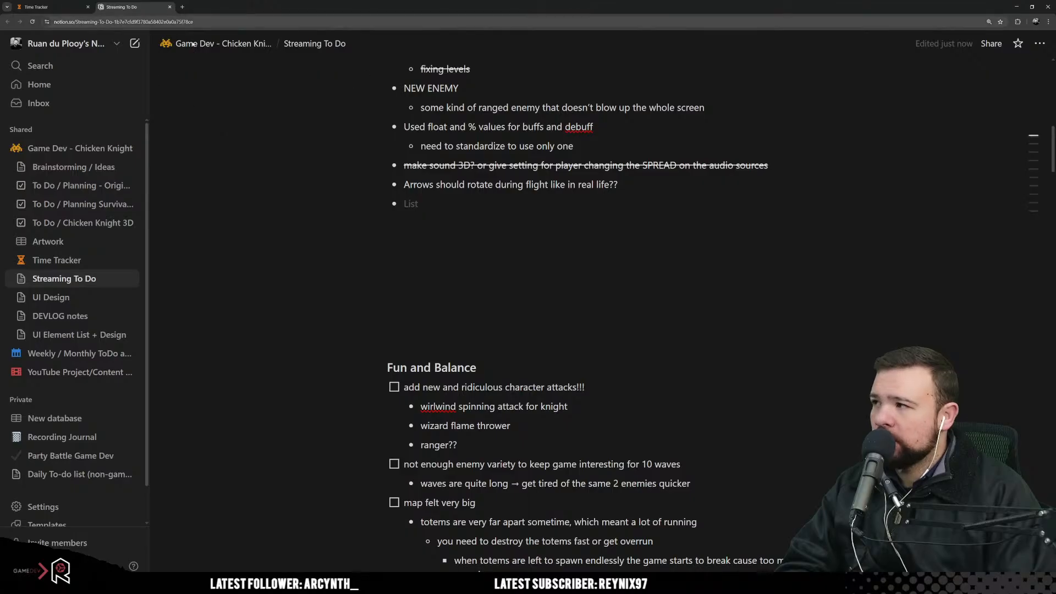
Step: Return to Unity, leave the KnightCharacter prefab and open the ScriptableObjects asset folder
left_click(1016, 7)
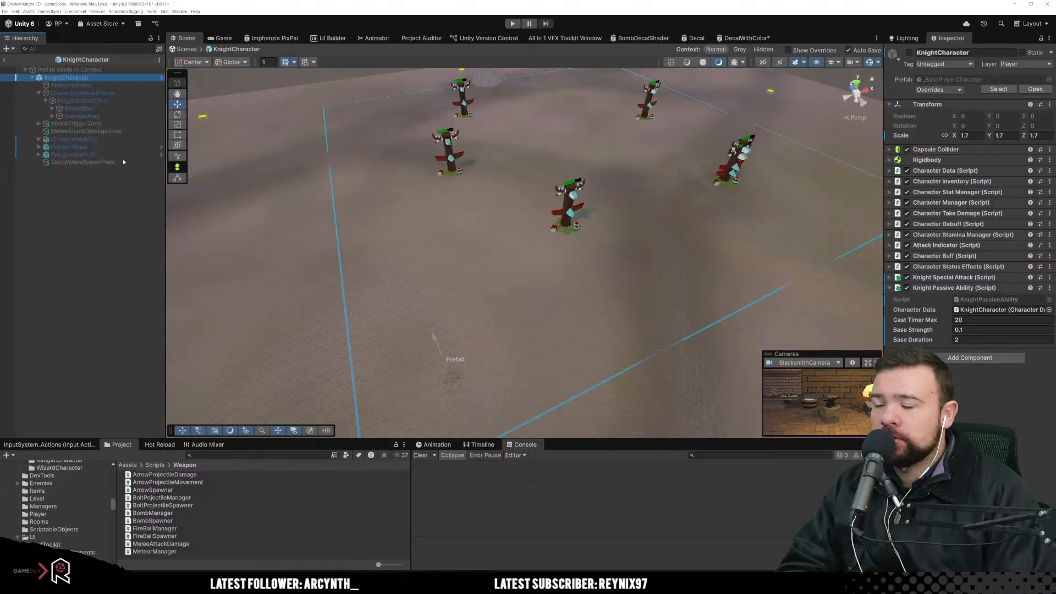
left_click(5, 59)
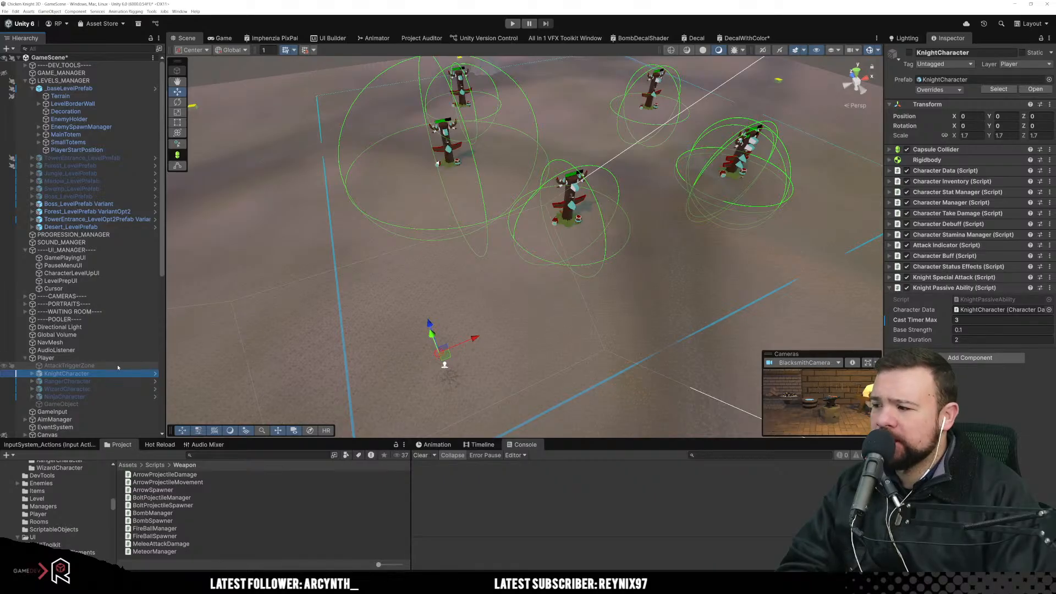
scroll(87, 513, "up", 3)
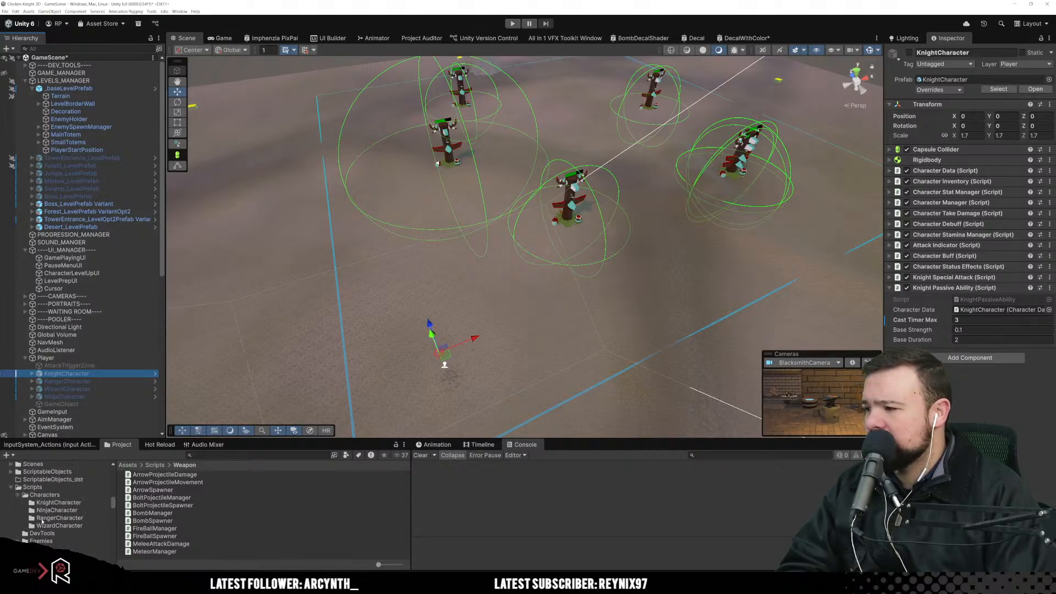
left_click(48, 472)
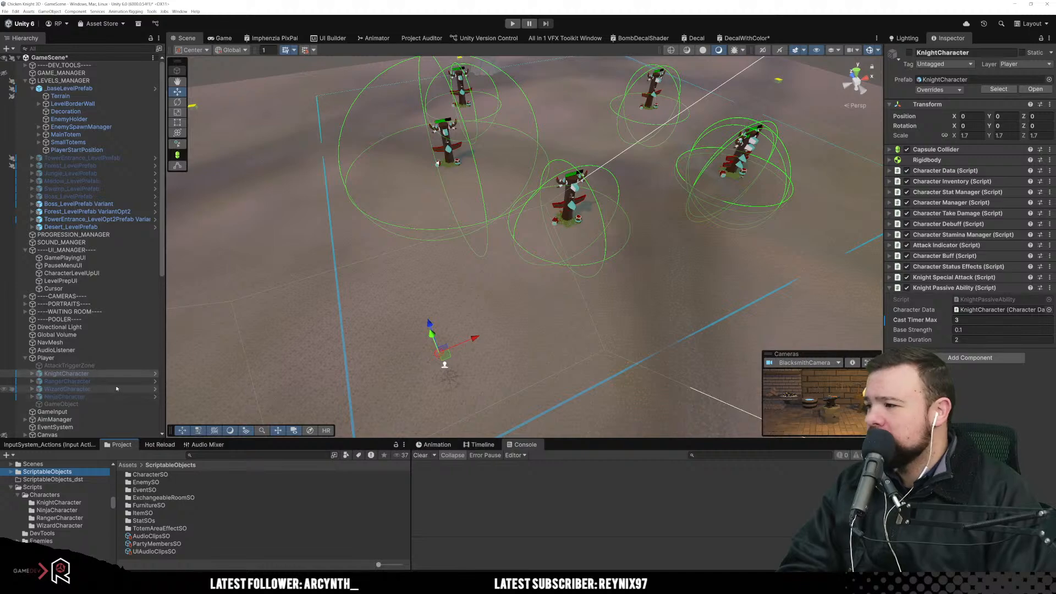
Step: Open the RangerCharacter prefab and from it the parent prefab _BasePlayerCharacter
left_click(70, 385)
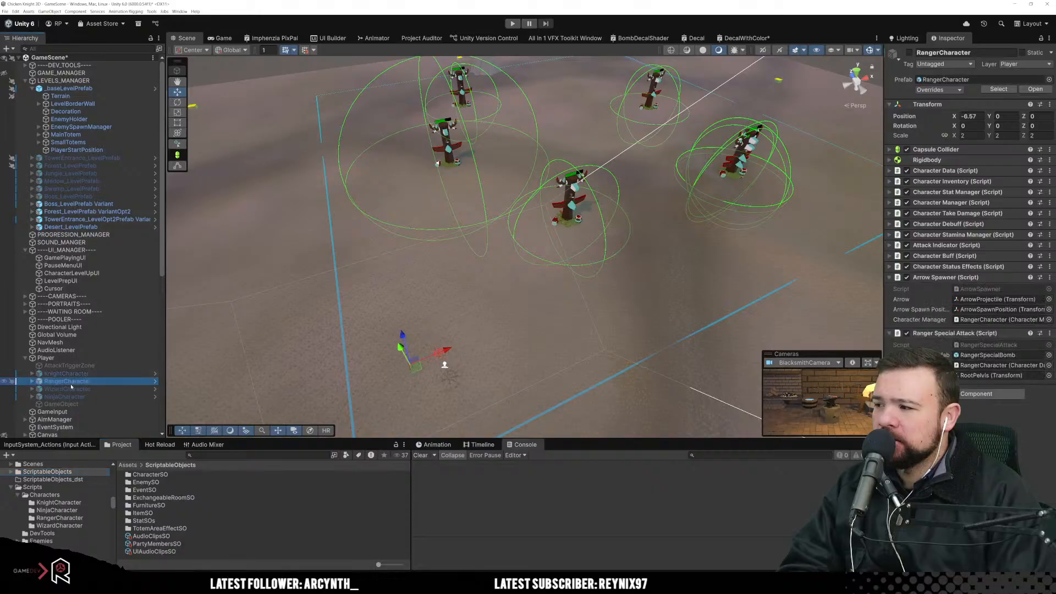
left_click(155, 381)
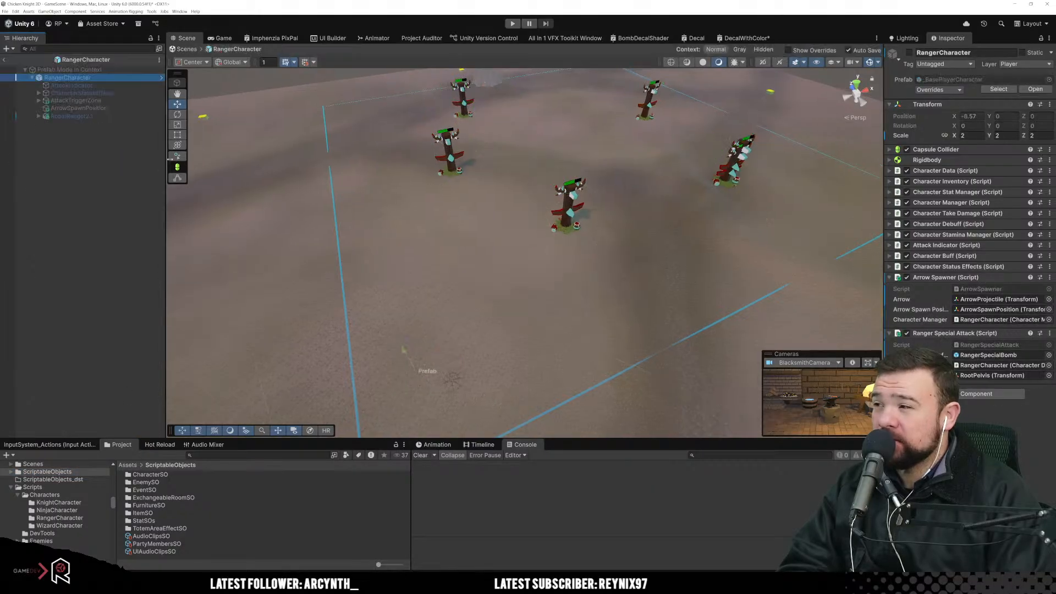
left_click(161, 77)
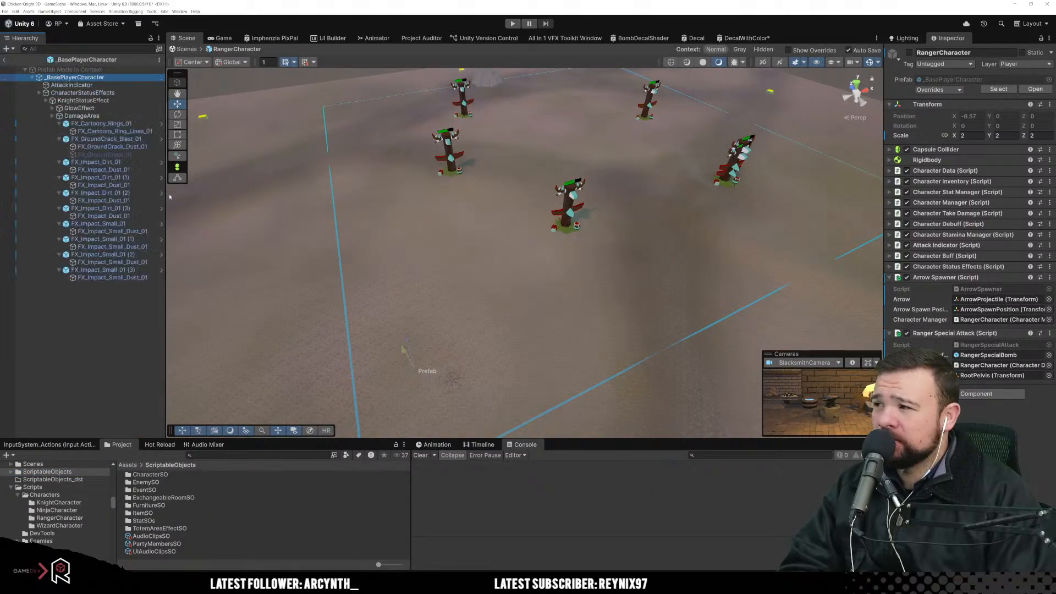
Step: Collapse all the FX particle effect objects under DamageArea, from FX_Cartoony_Rings_01 to FX_Impact_Small_01 (3)
left_click(59, 124)
left_click(59, 132)
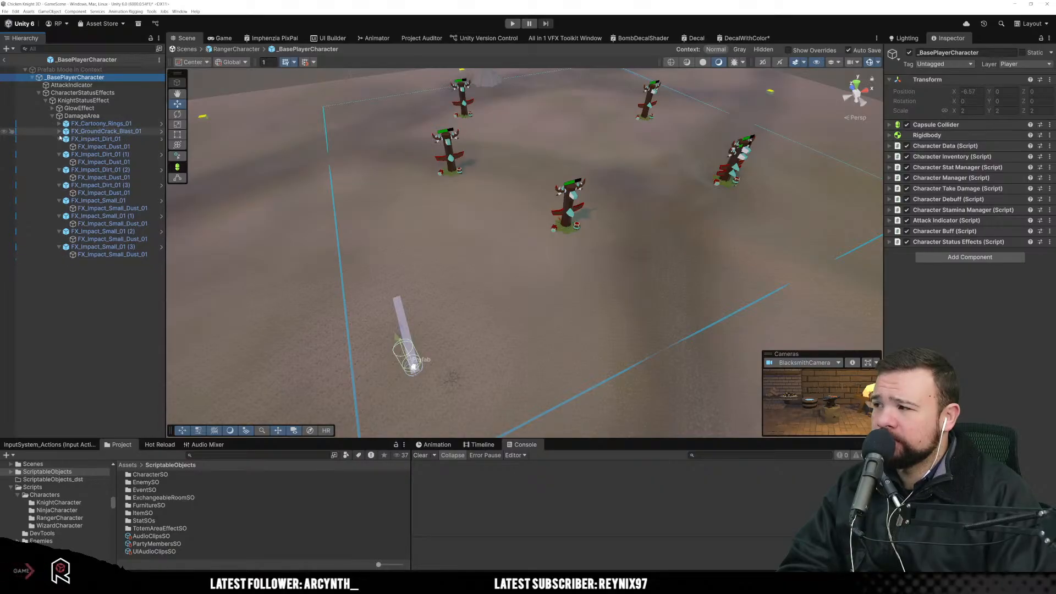
left_click(60, 139)
left_click(59, 146)
left_click(59, 155)
left_click(59, 162)
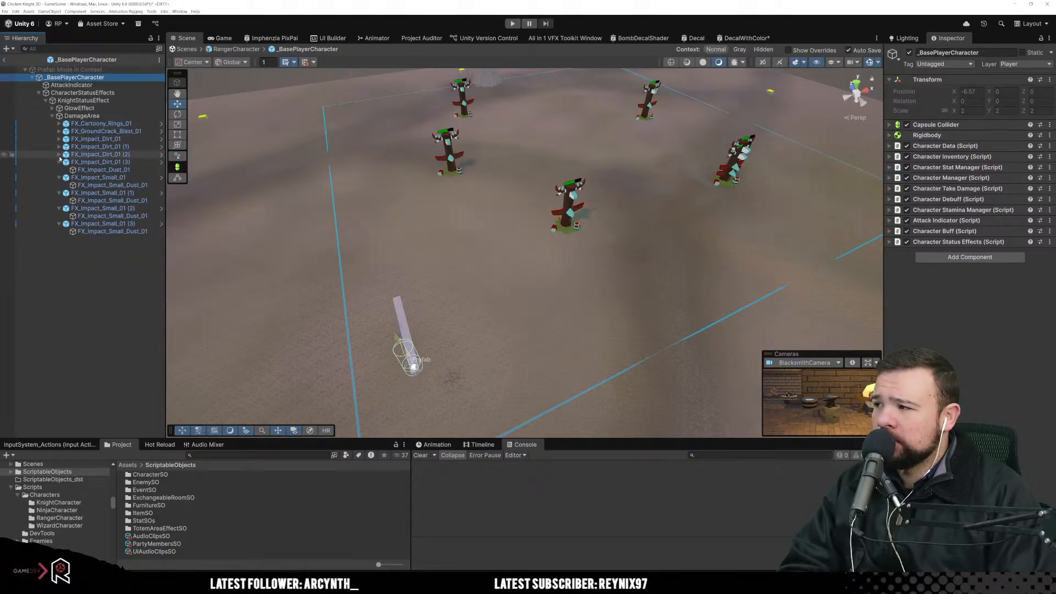
left_click(61, 169)
left_click(59, 162)
left_click(59, 169)
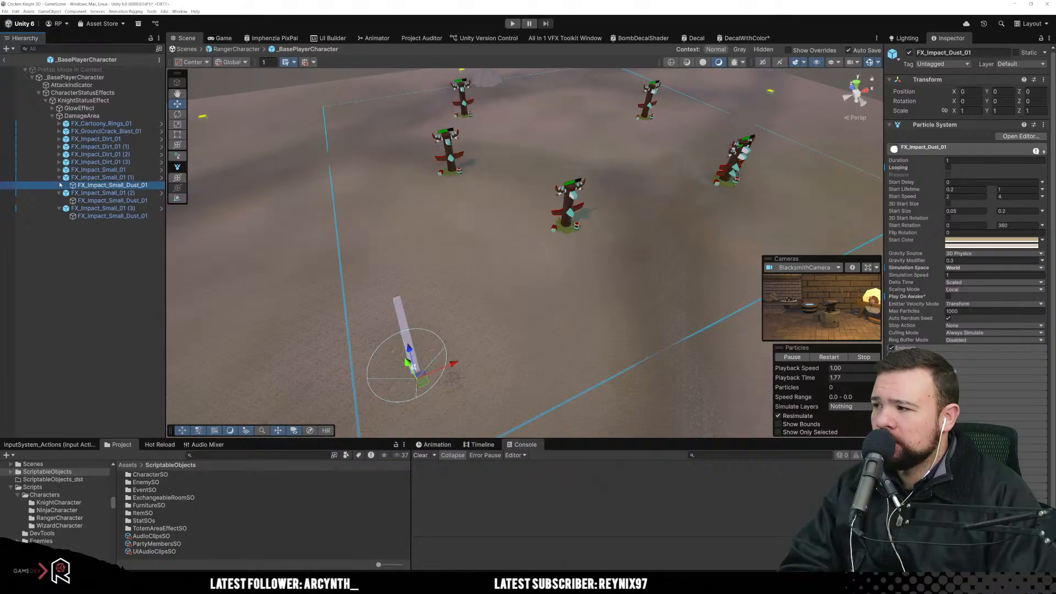
left_click(59, 177)
left_click(59, 185)
left_click(59, 193)
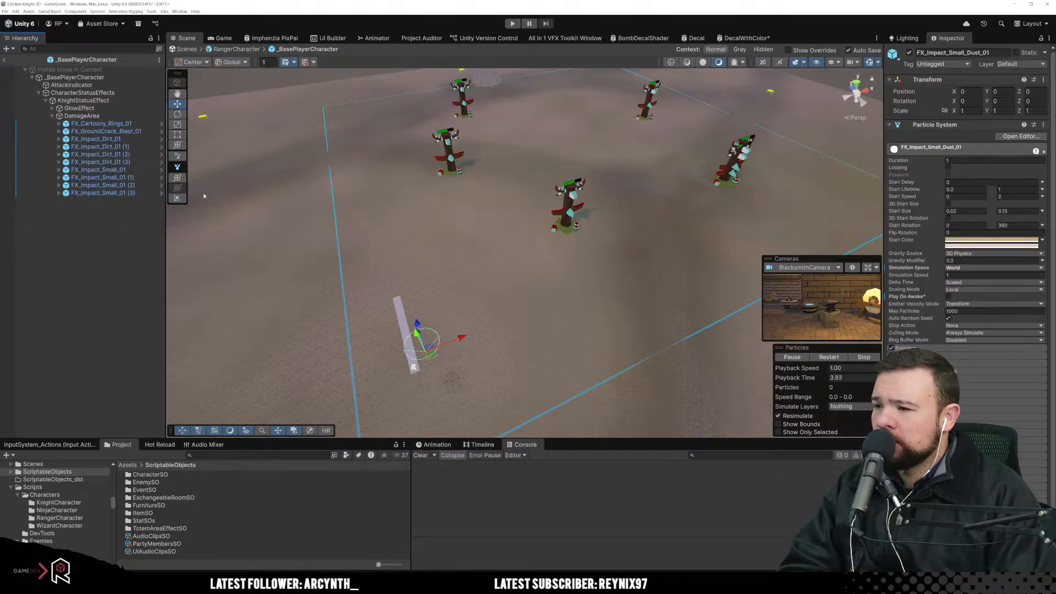
Step: Collapse DamageArea and KnightStatusEffect, and select CharacterStatusEffects to show its components
left_click(53, 116)
left_click(53, 117)
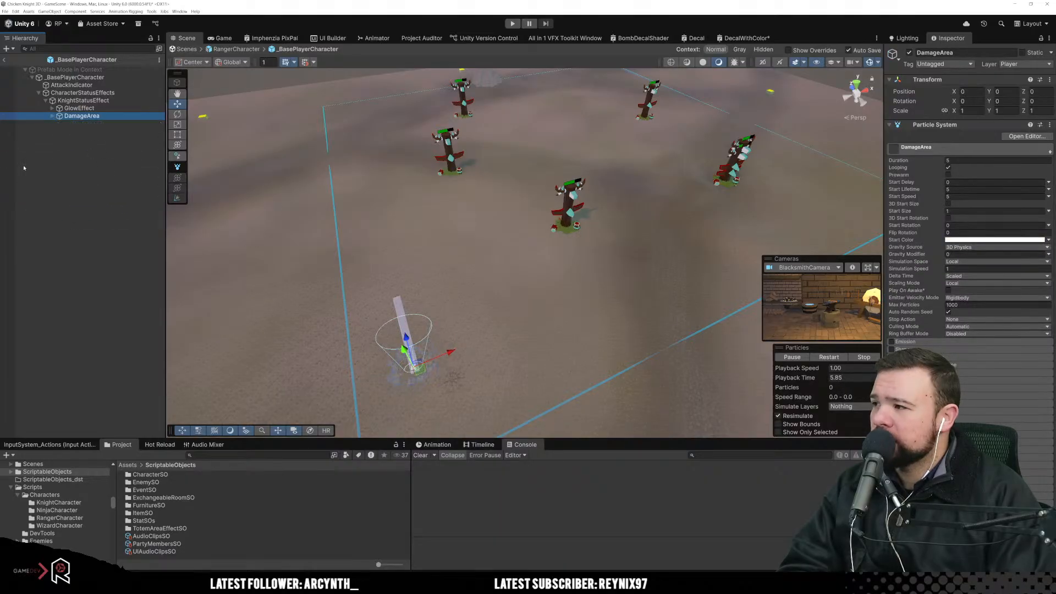
left_click(47, 107)
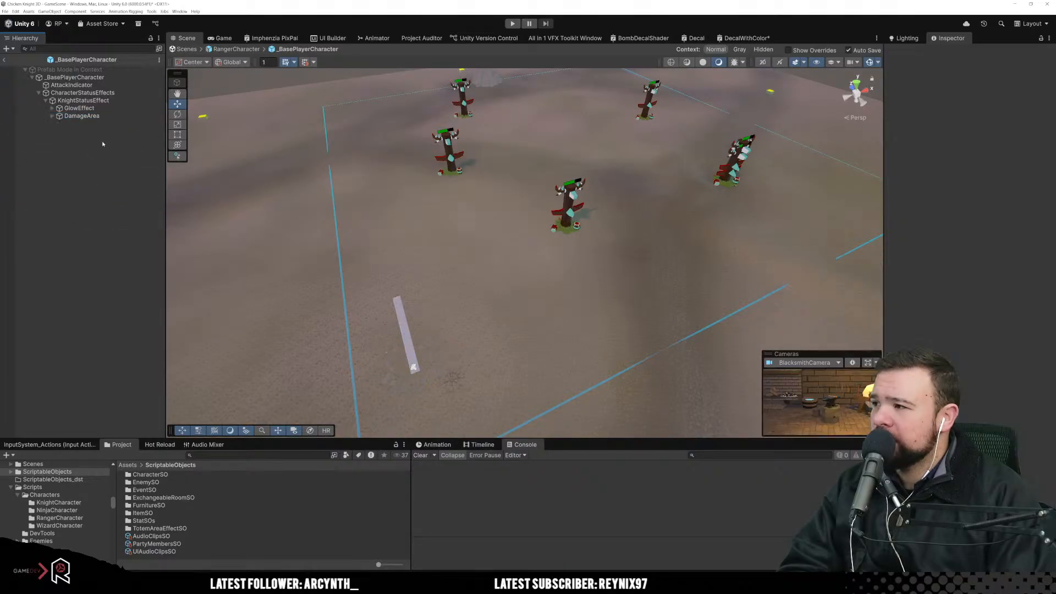
left_click(46, 101)
left_click(96, 93)
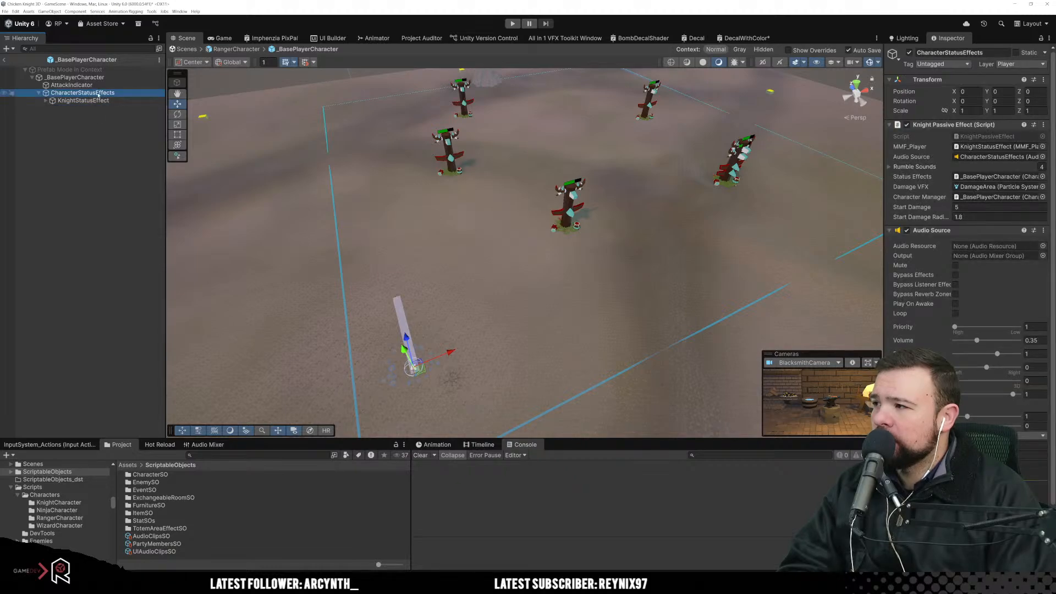
right_click(98, 94)
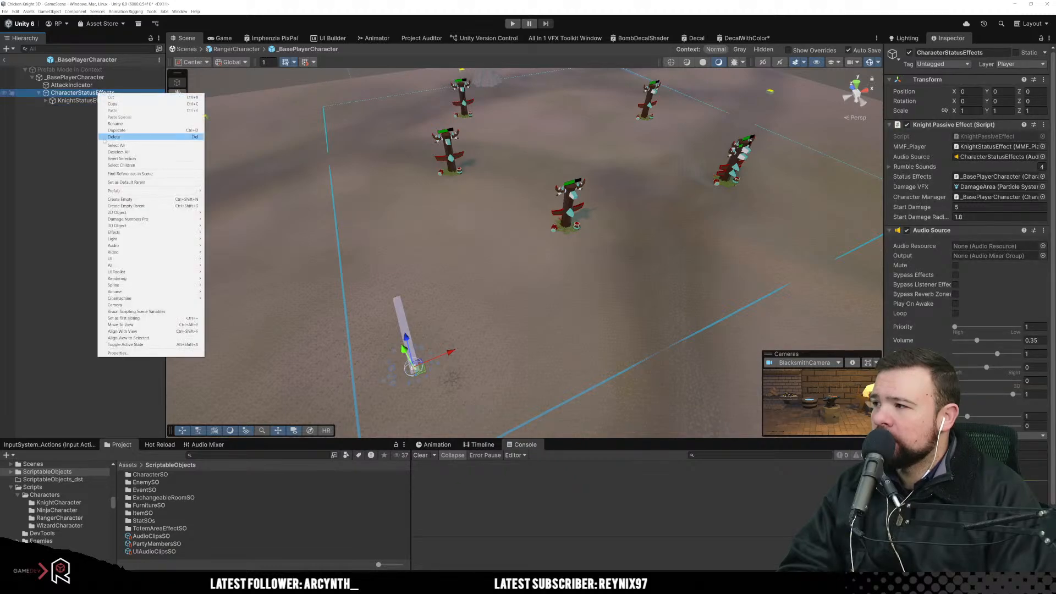
left_click(148, 152)
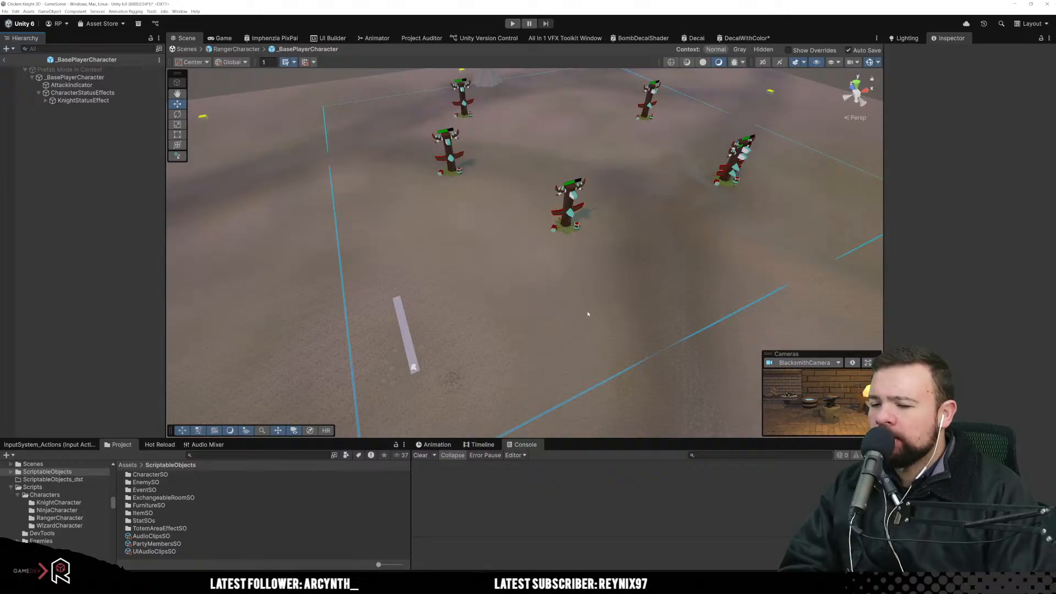
key("alt+Tab")
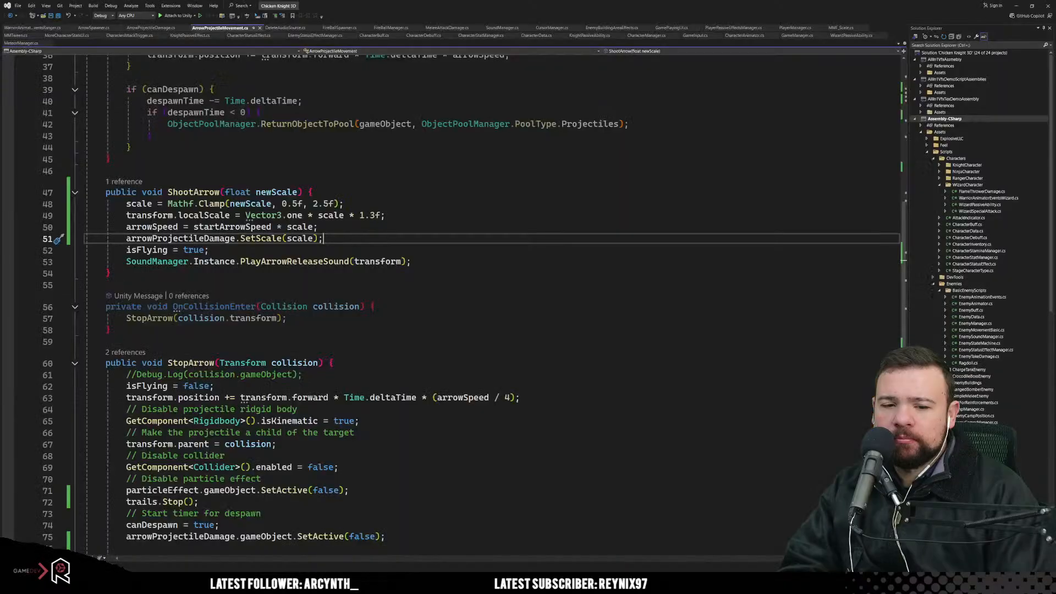
key("alt+Tab")
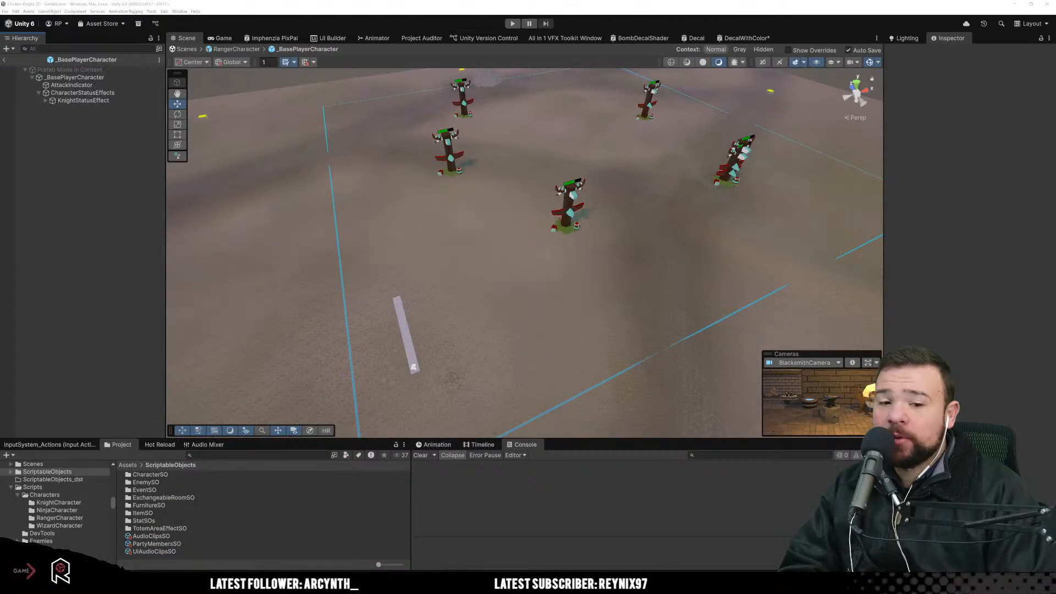
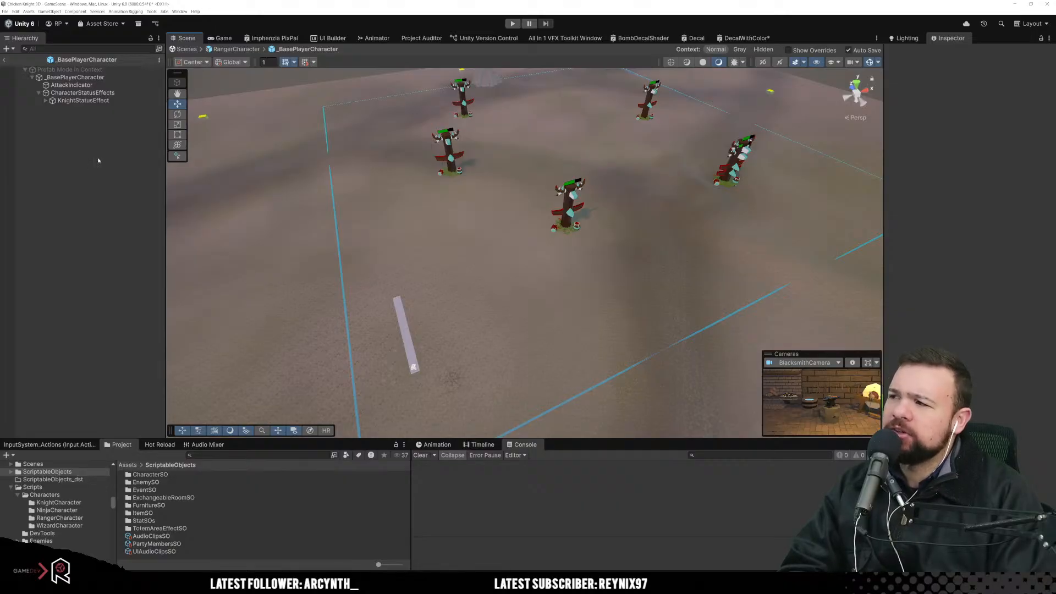
Step: Create an empty child object named RangerStatusEffect under CharacterStatusEffects
right_click(97, 94)
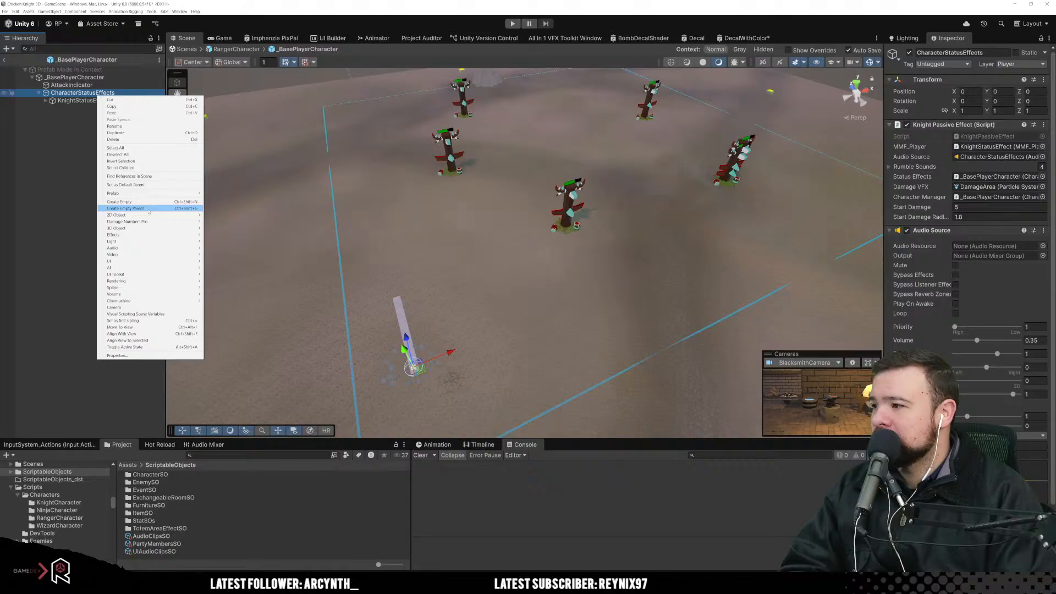
left_click(92, 188)
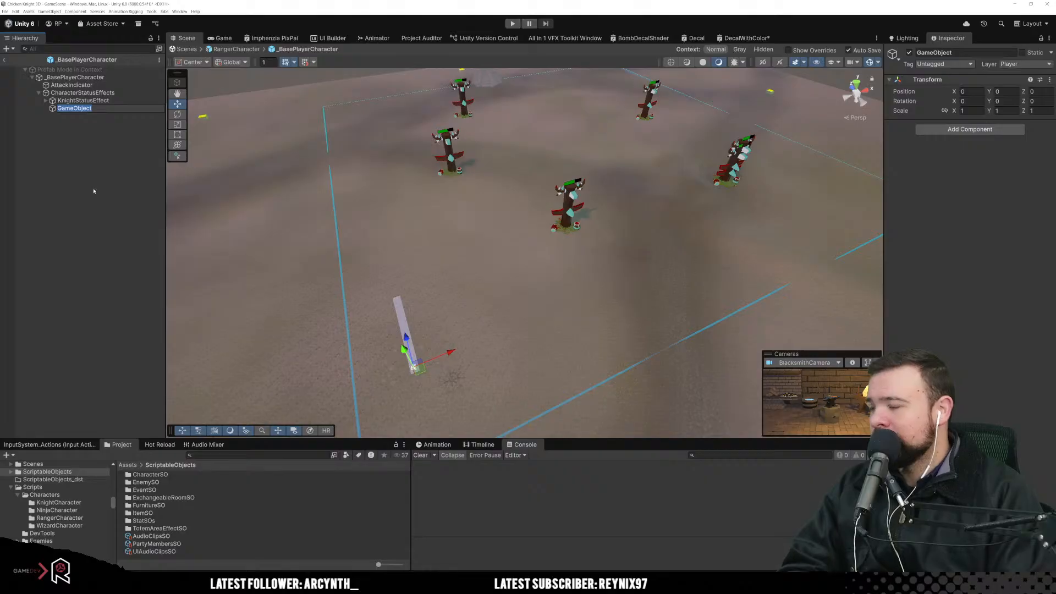
type("RangerS")
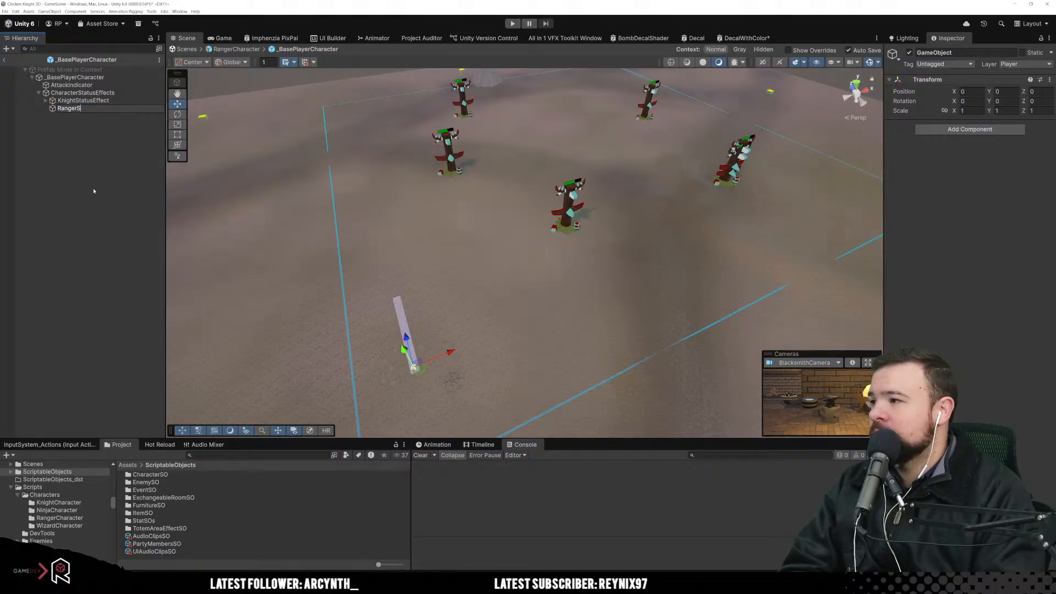
type("tatusEffe")
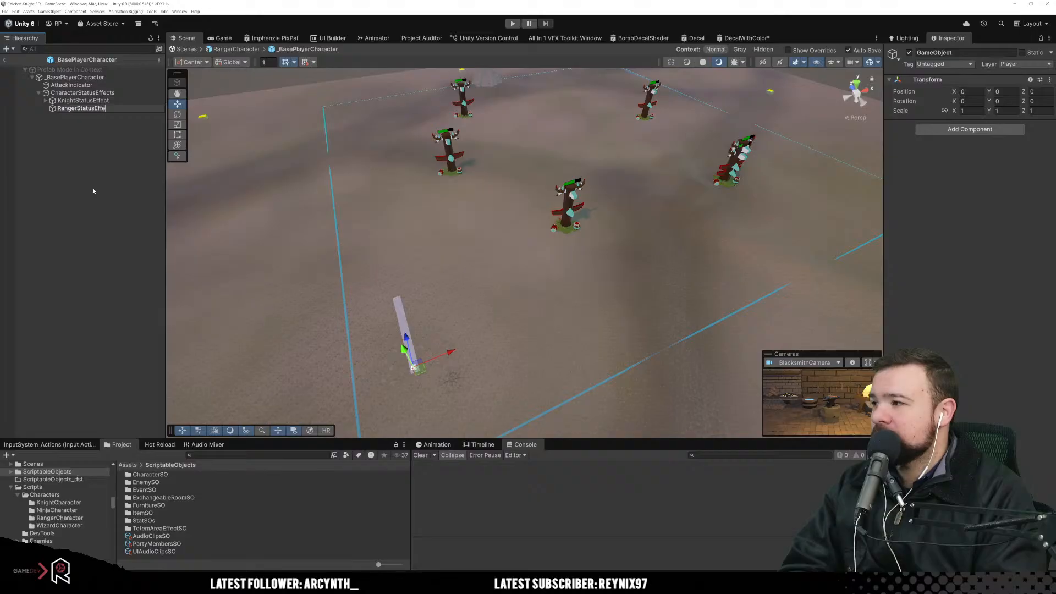
type("ct")
key("Return")
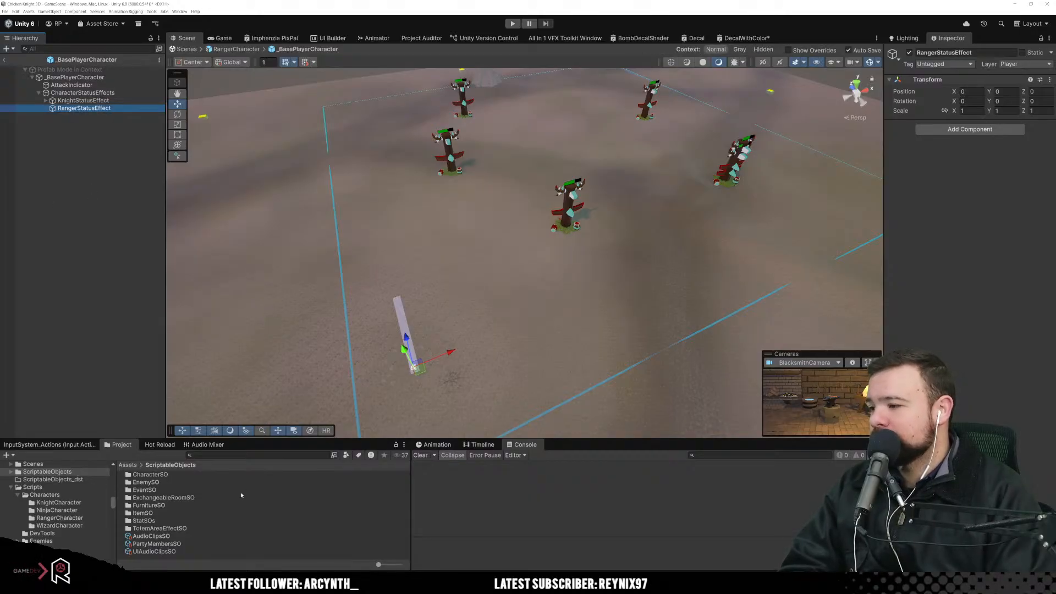
Step: Examine the MMF Player feedbacks on KnightStatusEffect and collapse its Audio Source component
key("Up")
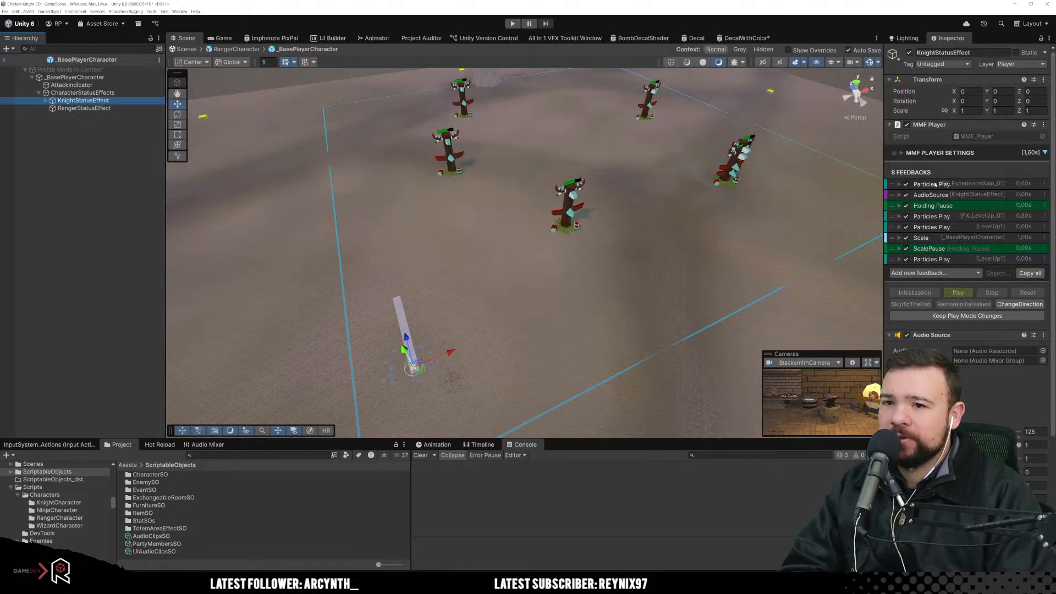
left_click(889, 125)
left_click(889, 135)
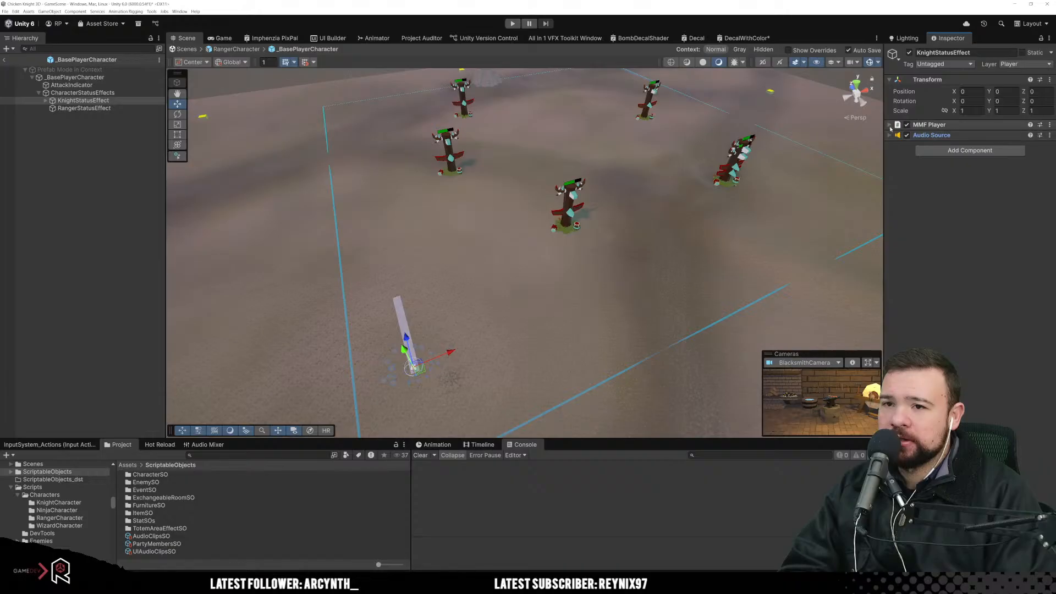
left_click(890, 126)
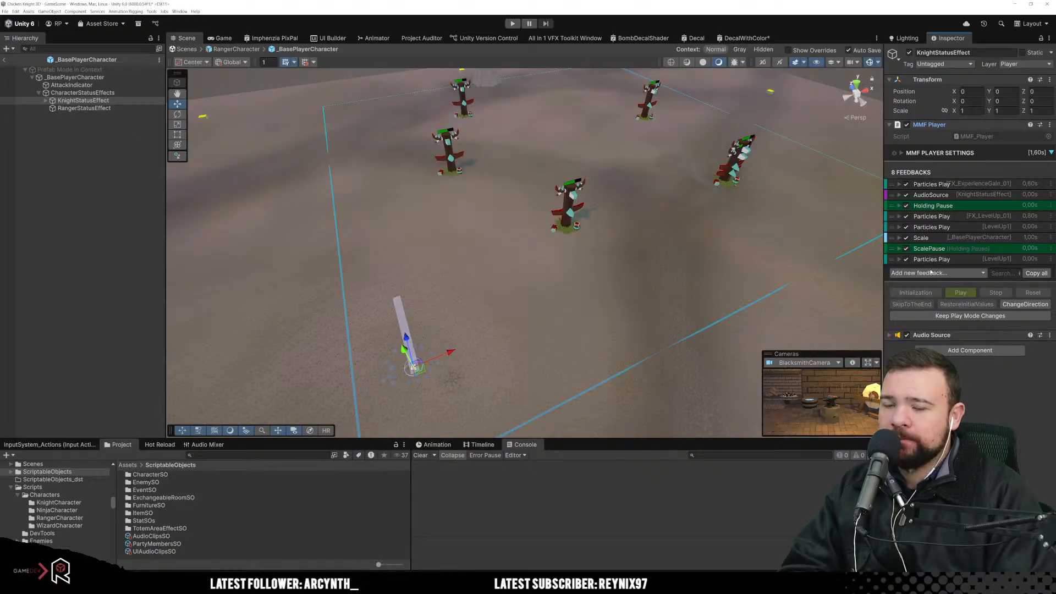
Step: Locate the Knight Passive Effect script used by CharacterStatusEffects, and go to the sibling RangerCharacter scripts folder
left_click(82, 92)
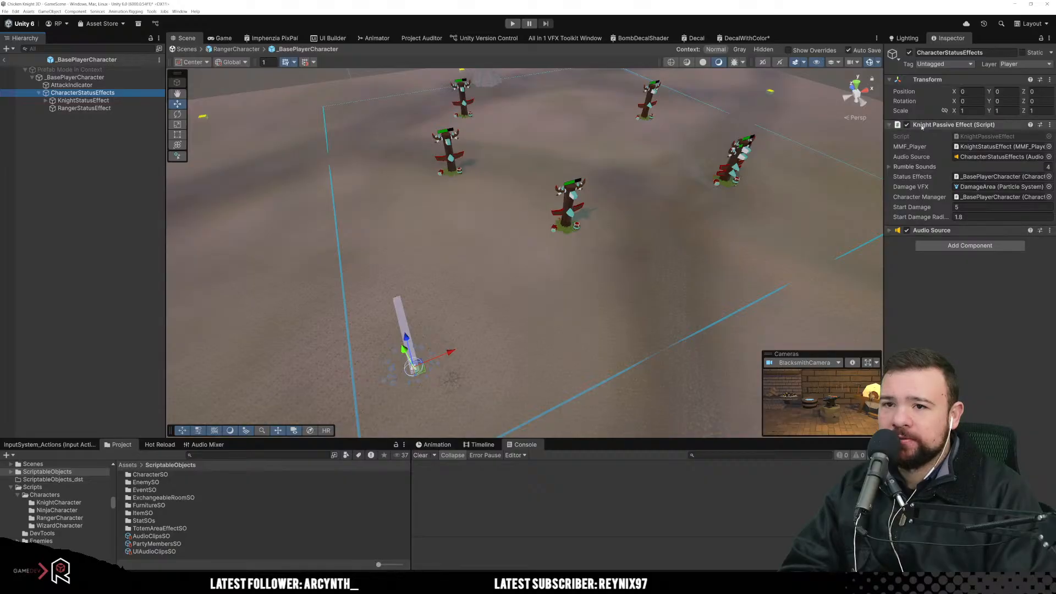
left_click(984, 137)
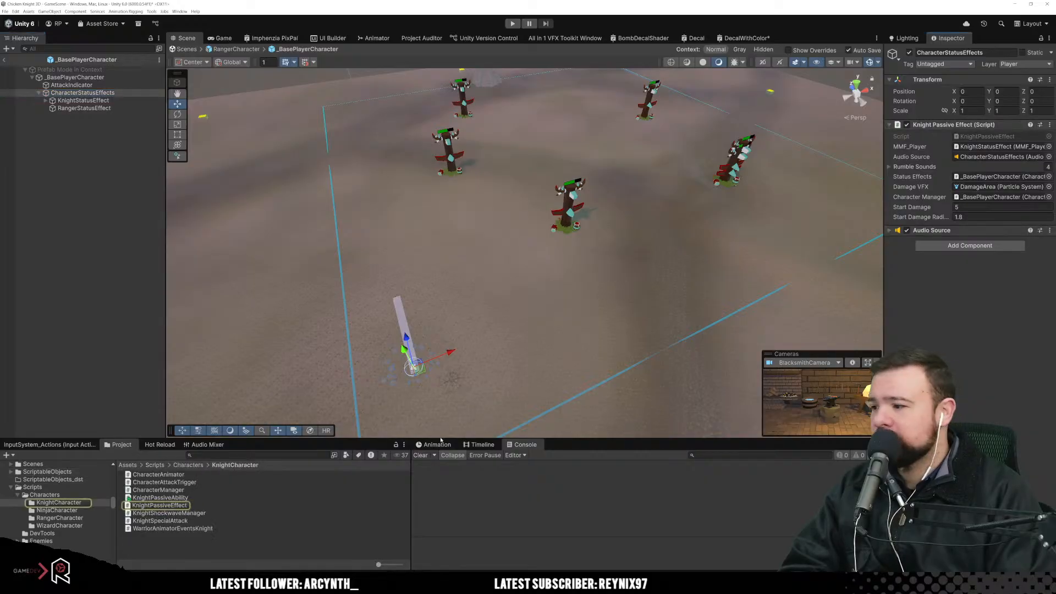
left_click(192, 466)
left_click(156, 497)
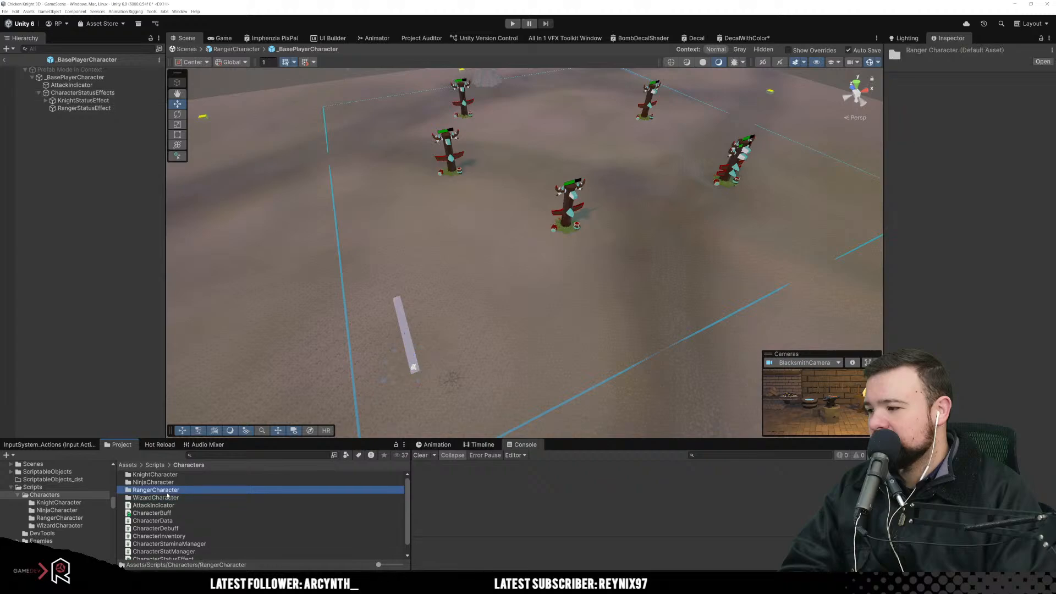
double_click(156, 489)
Step: Create a MonoBehaviour script named RangerPassiveEffect in the RangerCharacter folder
right_click(162, 519)
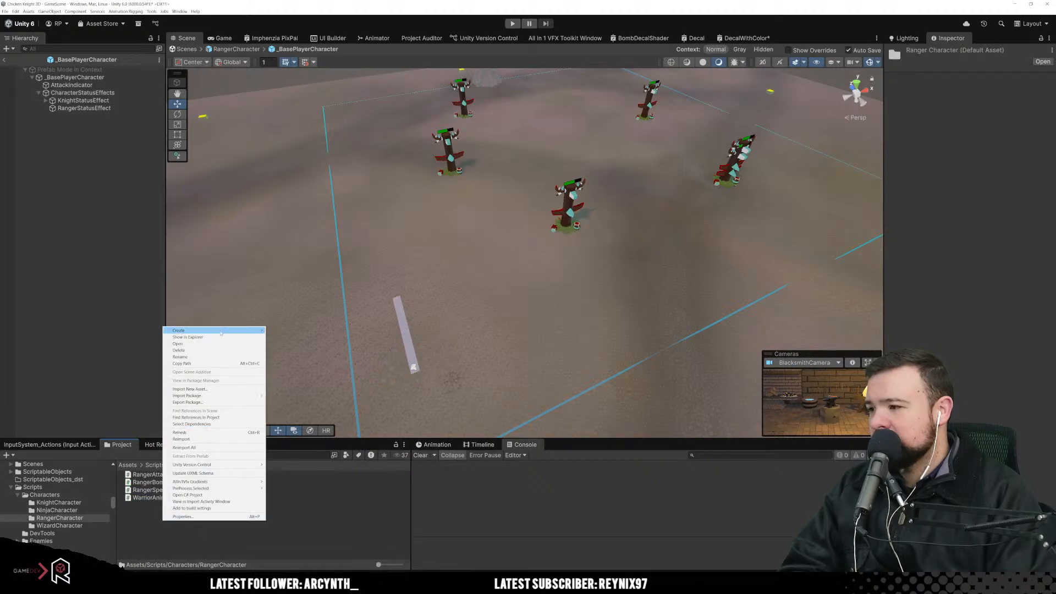
mouse_move(231, 330)
left_click(305, 344)
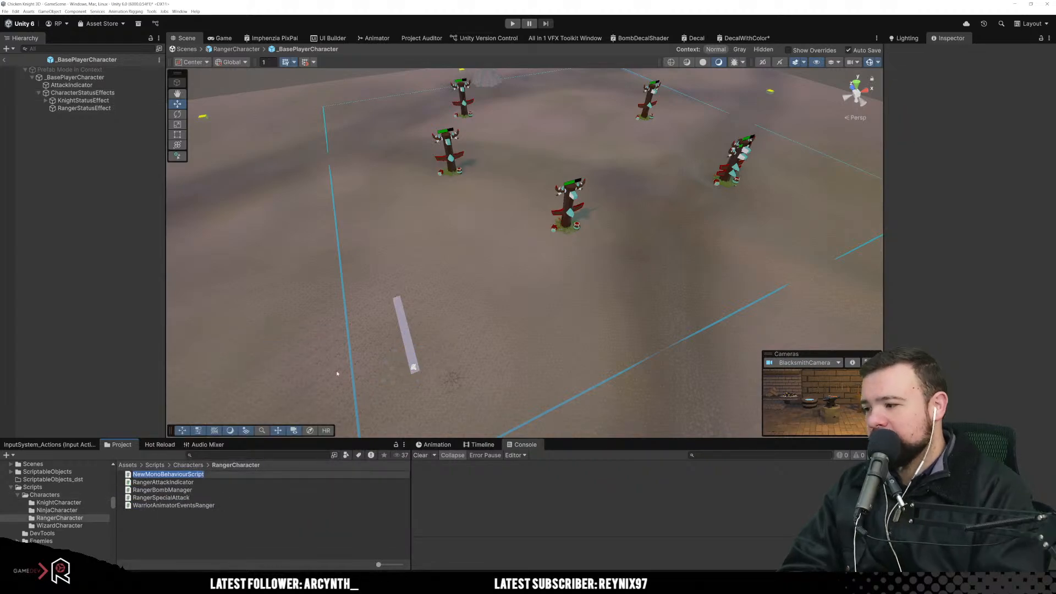
type("RangerP")
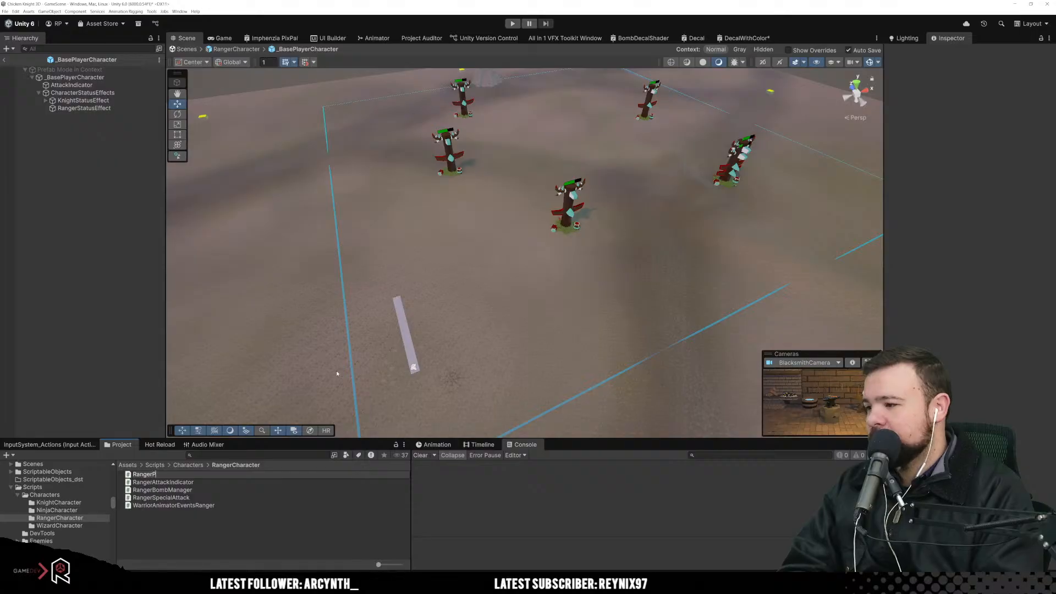
type("assiveEffect")
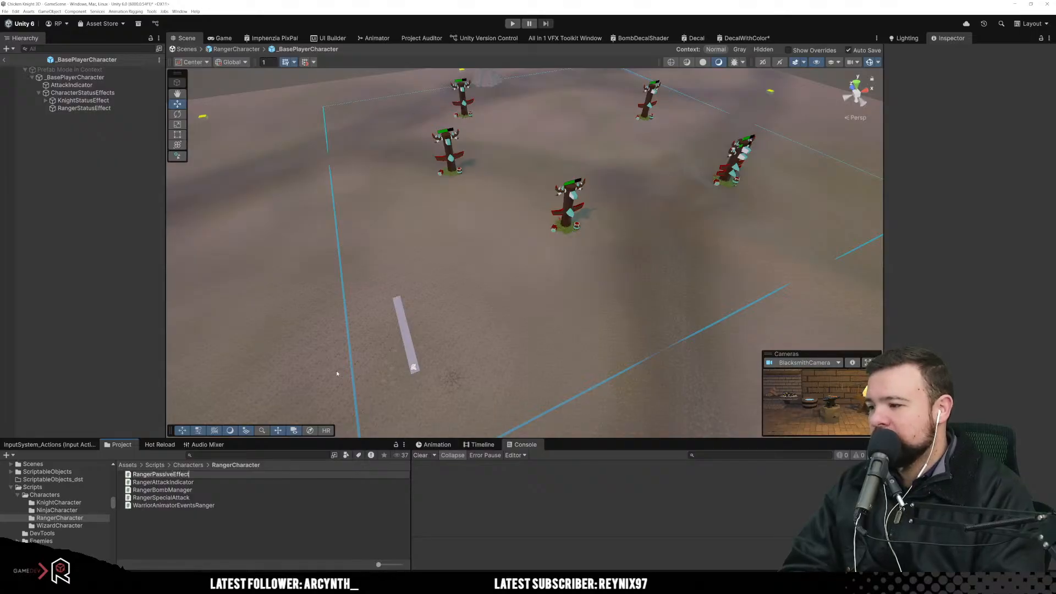
key("Return")
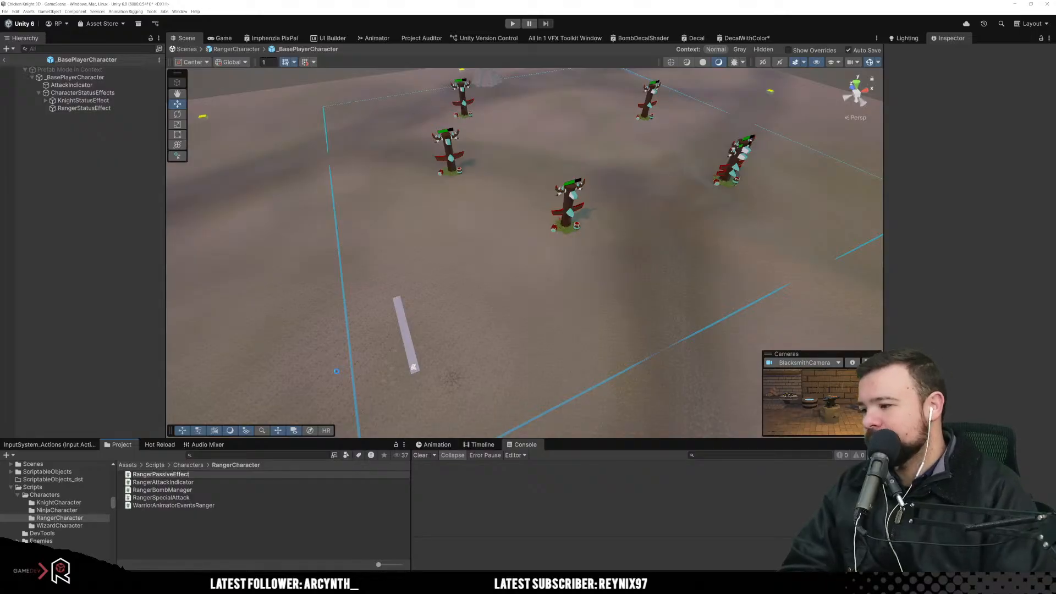
Step: Switch to Visual Studio by opening the RangerPassiveEffect script, and close all the open code documents
double_click(267, 474)
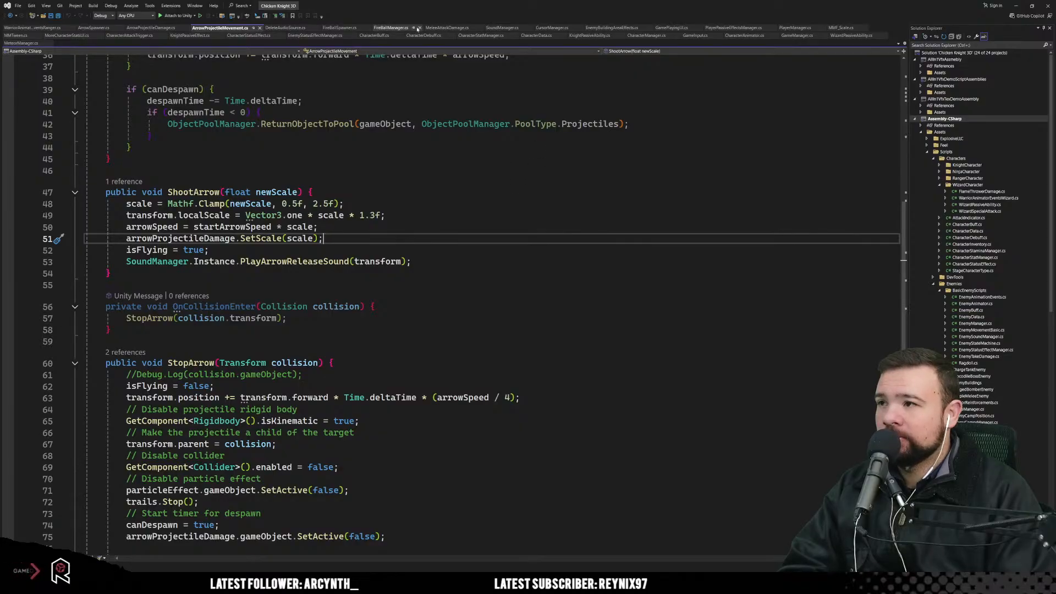
right_click(196, 45)
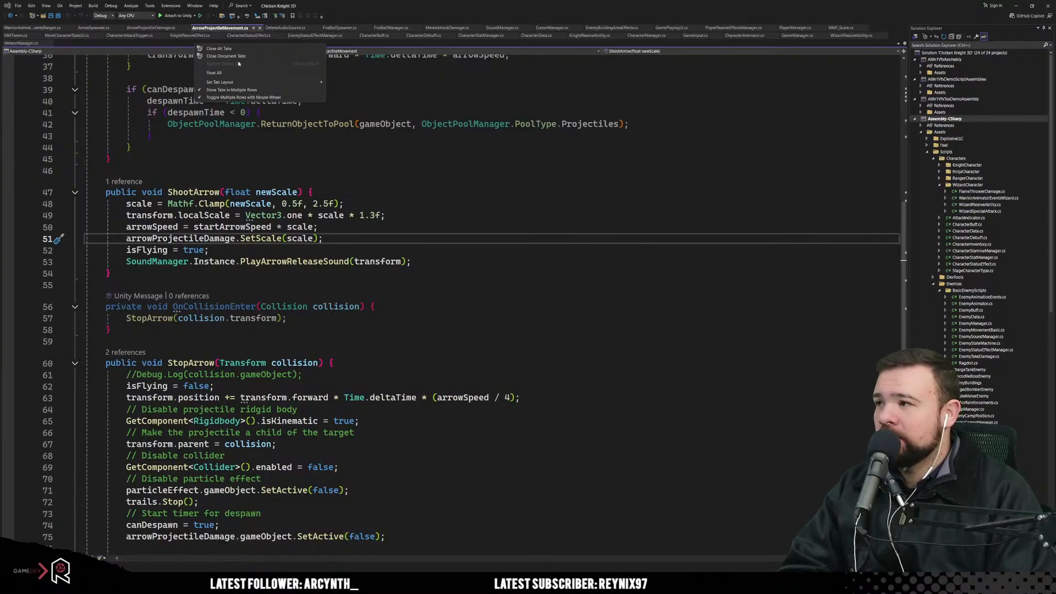
left_click(227, 49)
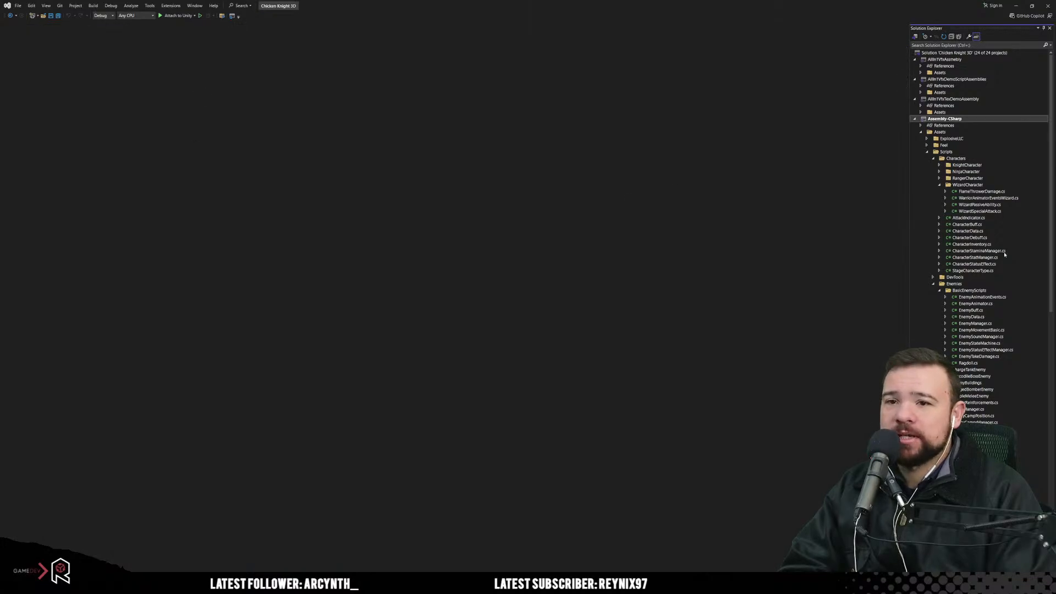
Step: Expand the RangerCharacter folder in the solution and open RangerPassiveEffect.cs for editing
left_click(959, 179)
left_click(940, 178)
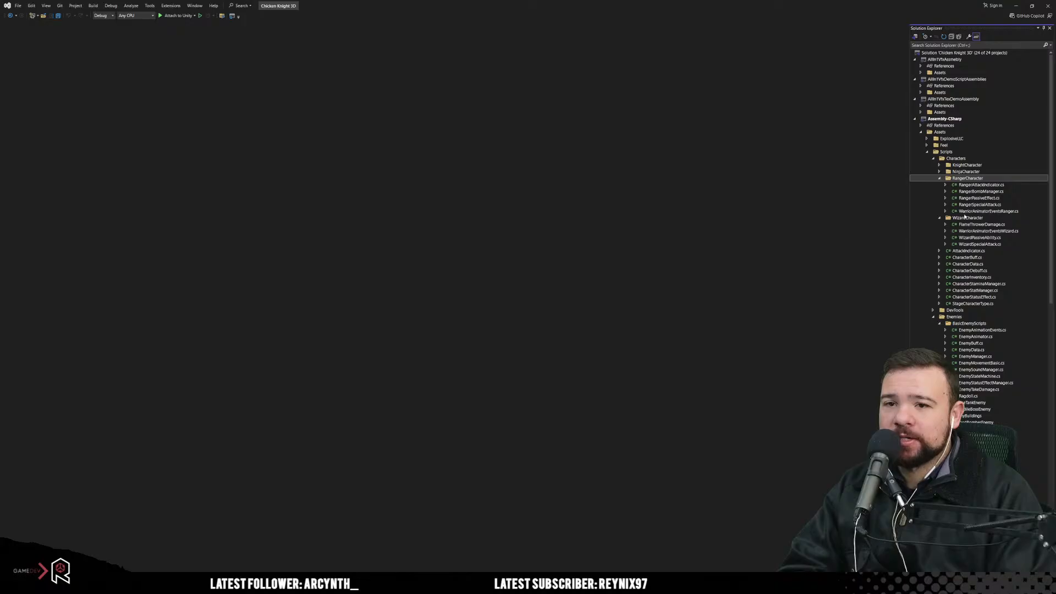
double_click(978, 198)
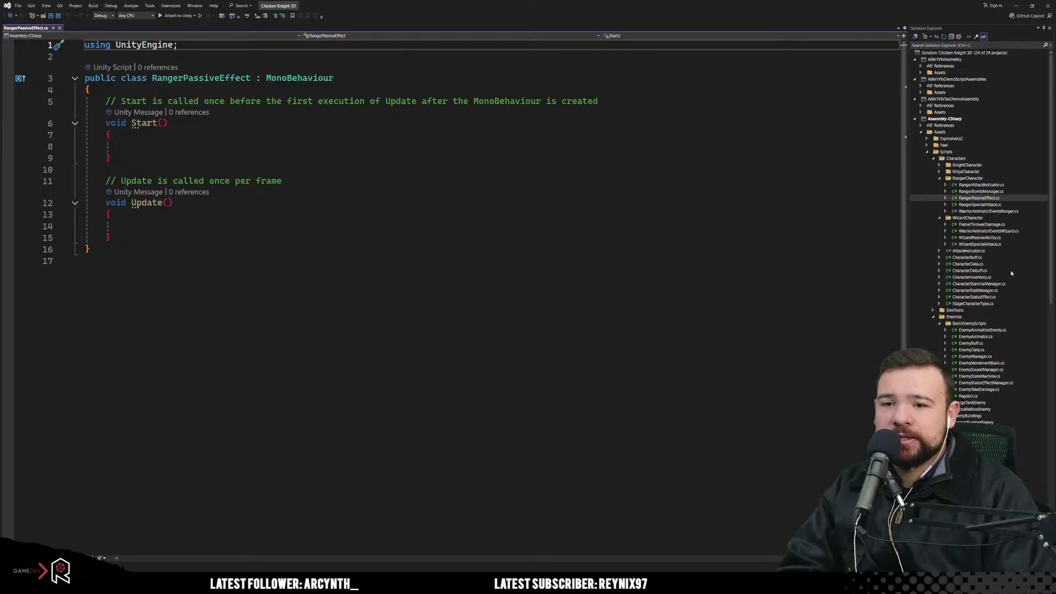
Step: Preview CharacterDebuff.cs and open the CharacterBuff.cs and CharacterStatusEffect.cs scripts for reference
left_click(984, 270)
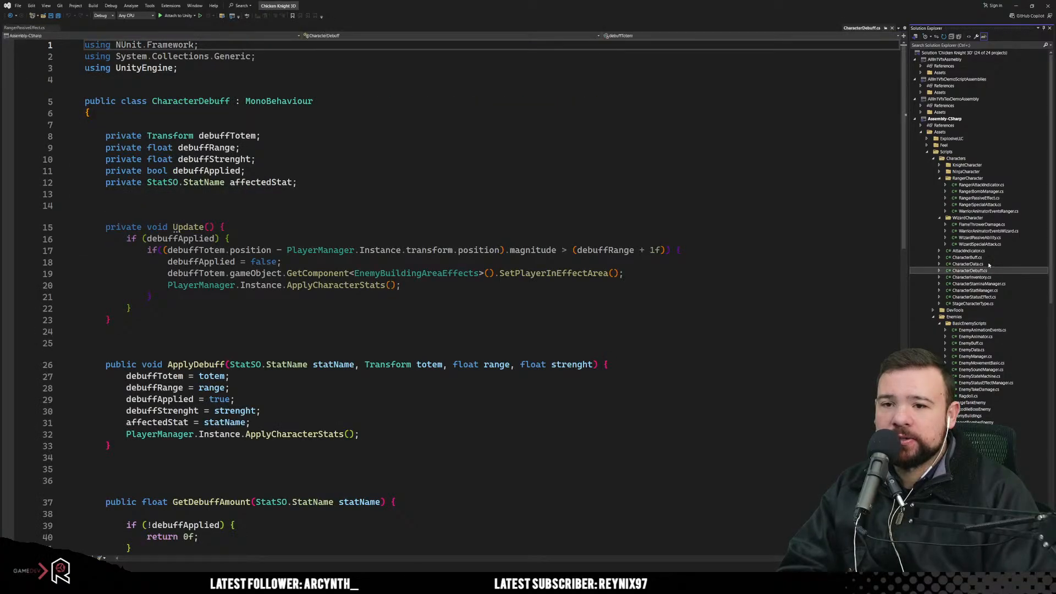
left_click(988, 264)
double_click(982, 258)
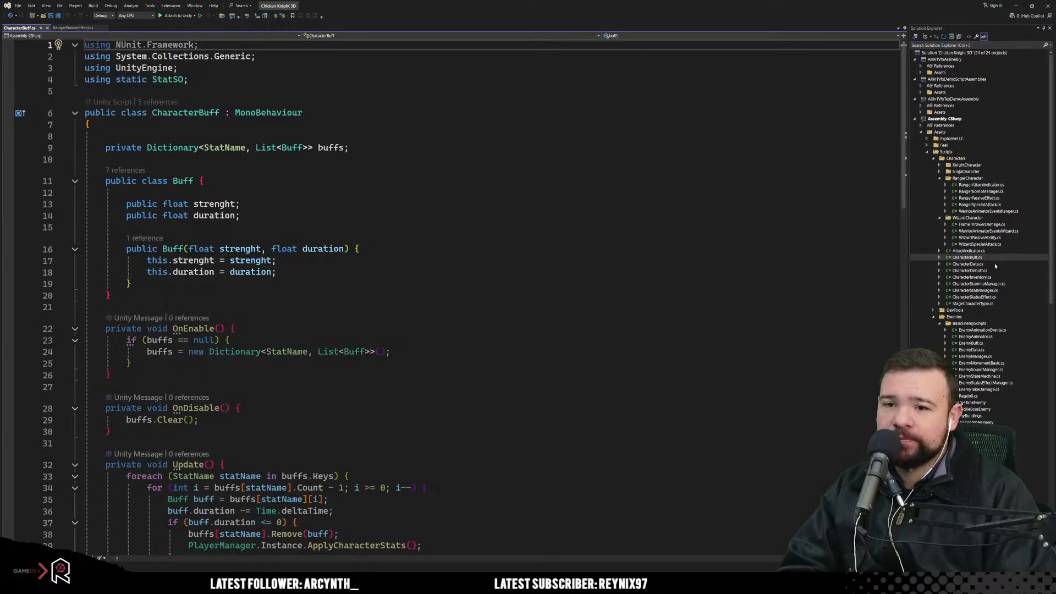
double_click(989, 297)
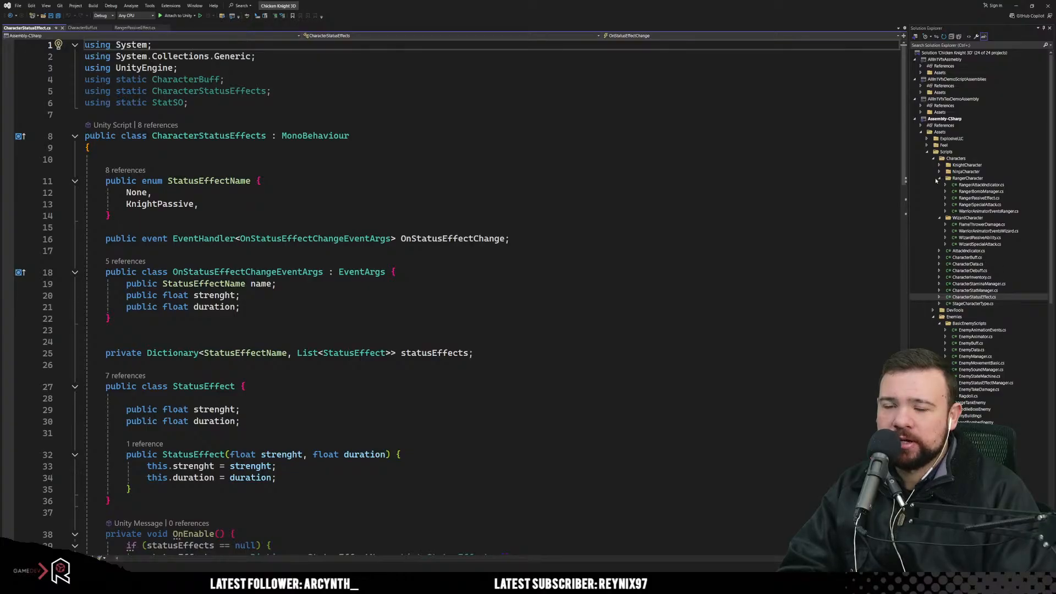
Step: Collapse the Characters and Enemies script folders and open AttackTrigger.cs from the Player folder
left_click(927, 151)
left_click(927, 152)
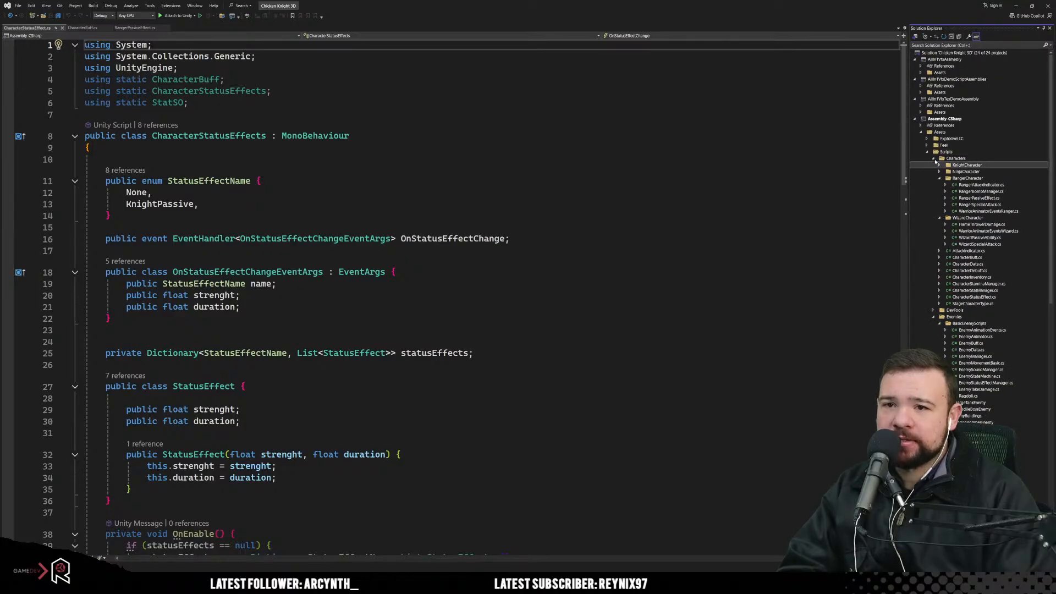
left_click(933, 159)
left_click(933, 172)
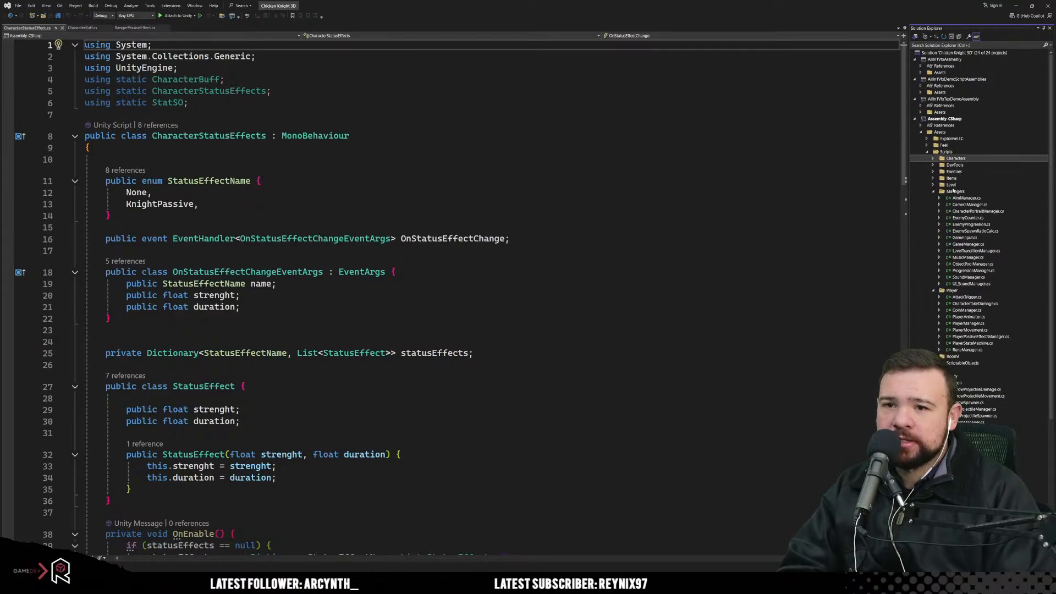
double_click(968, 297)
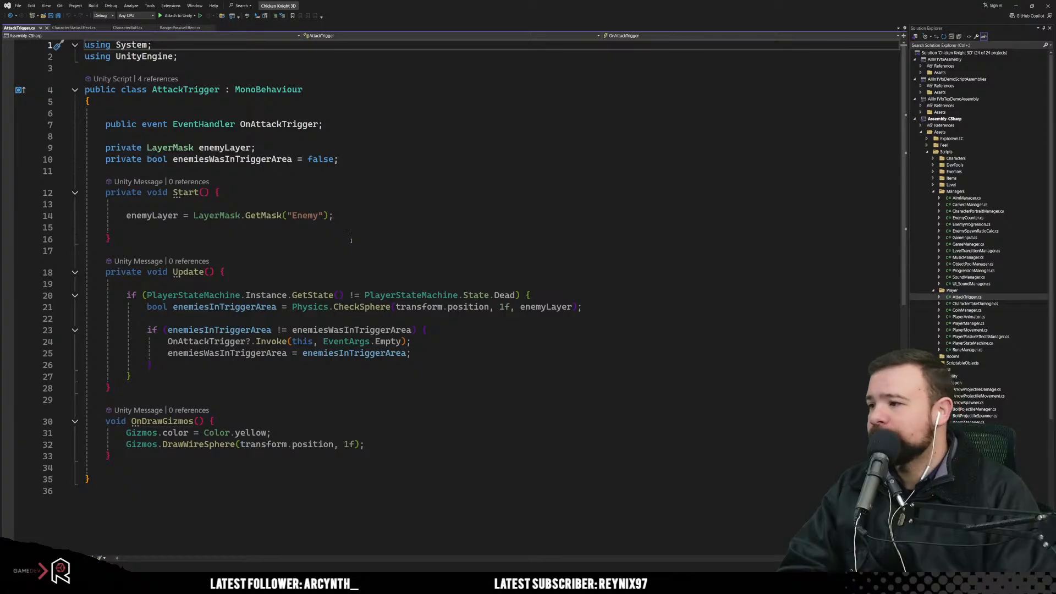
Step: In RangerPassiveEffect.cs, delete the default Start and Update methods with their comments and add blank lines in the class body
left_click(177, 27)
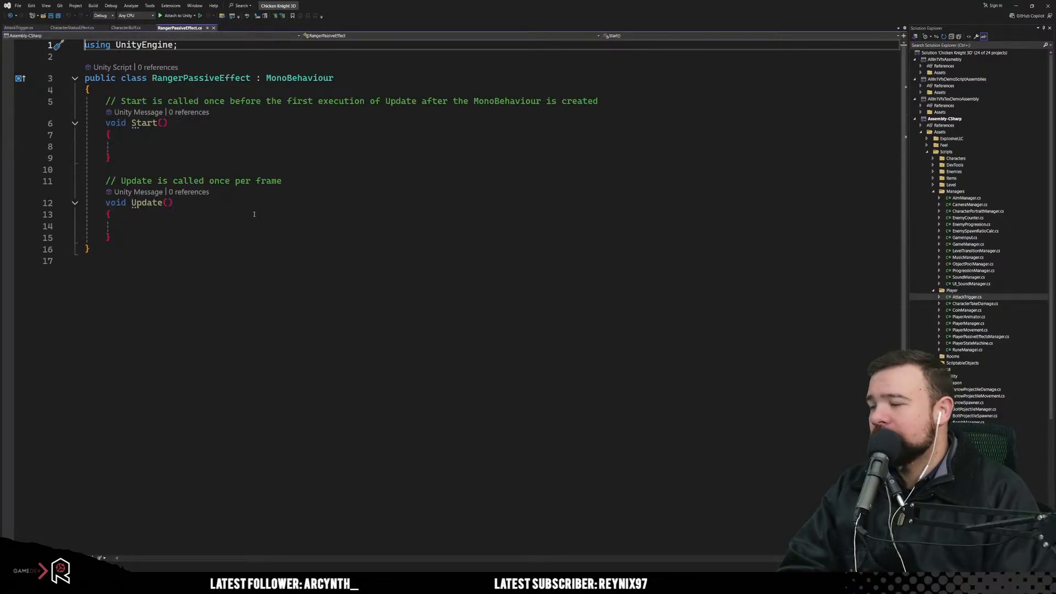
left_click(251, 215)
left_click(148, 244)
left_click_drag(142, 244, 58, 102)
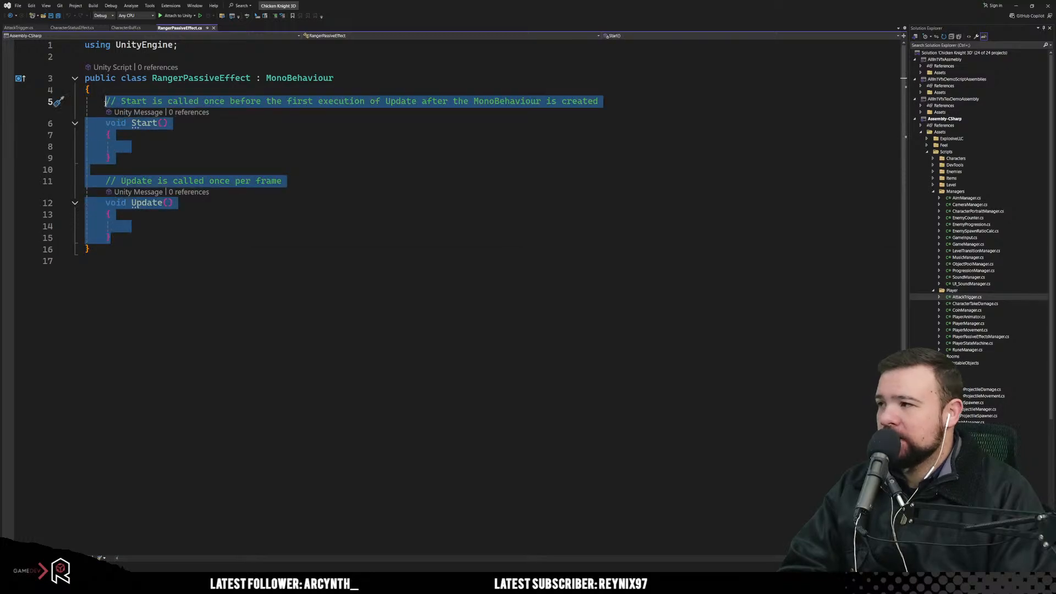
key("BackSpace")
key("Return")
key("Return")
key("Return")
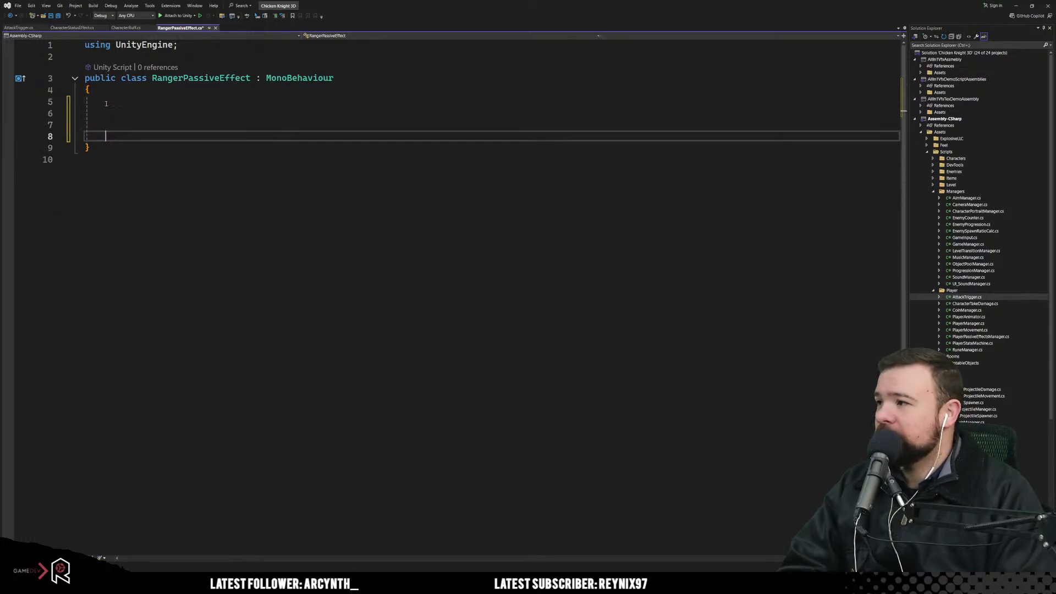
Step: Place the cursor on an empty line in the class body and save RangerPassiveEffect.cs
key("Up")
key("Up")
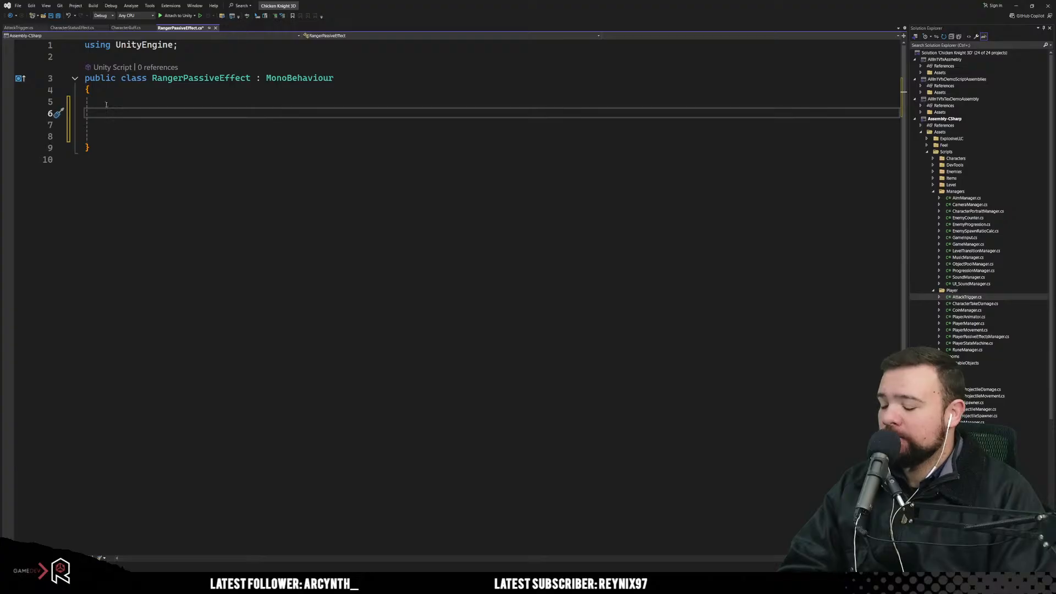
key("ctrl+s")
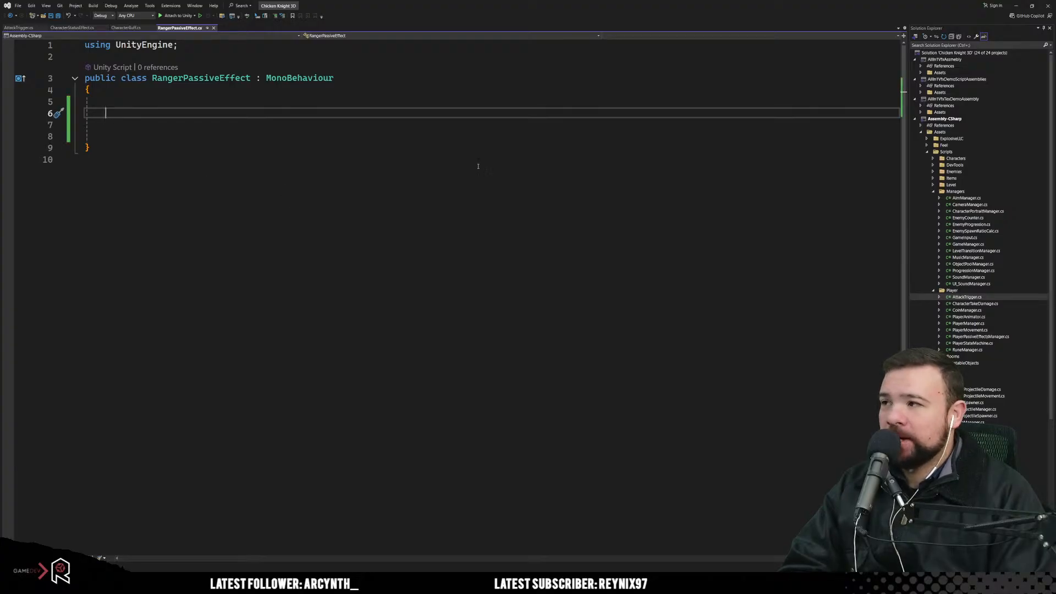
Step: Switch to Unity and create a MonoBehaviour script named RangerPassiveAbility in the RangerCharacter scripts folder
left_click(1016, 7)
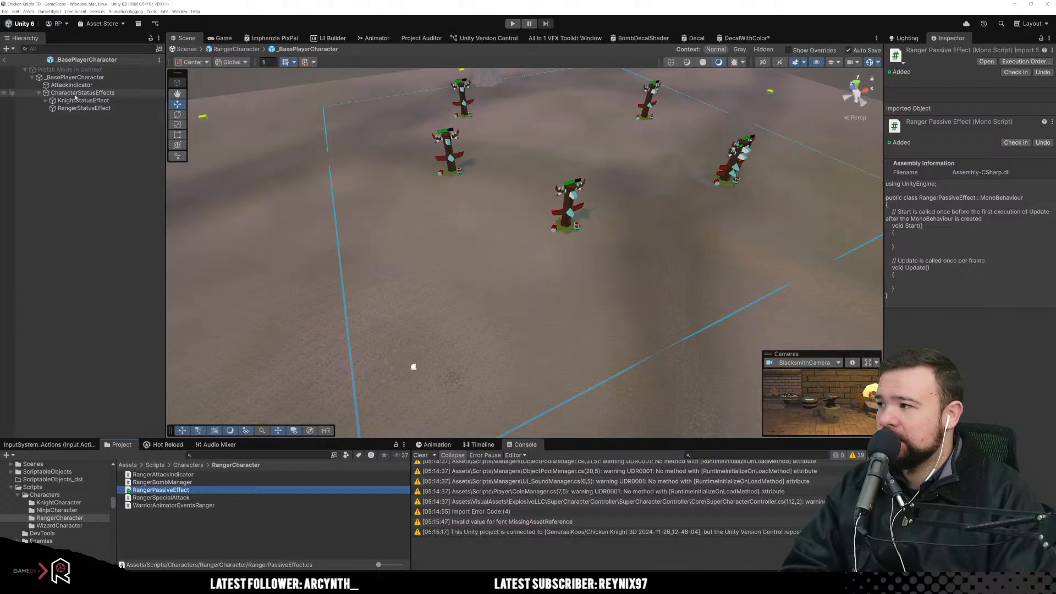
left_click(185, 532)
right_click(152, 528)
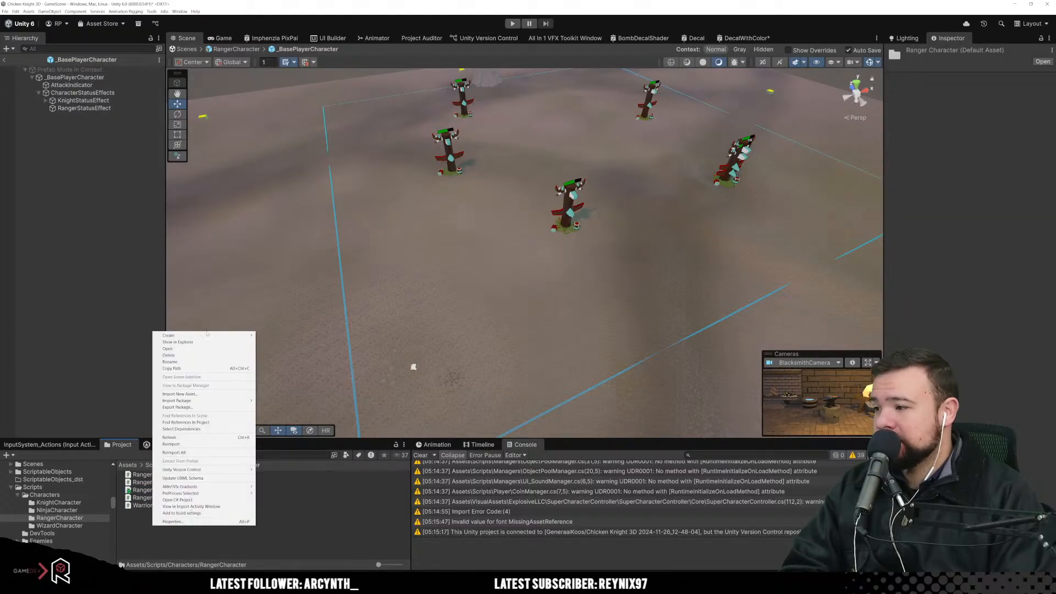
mouse_move(207, 335)
left_click(286, 348)
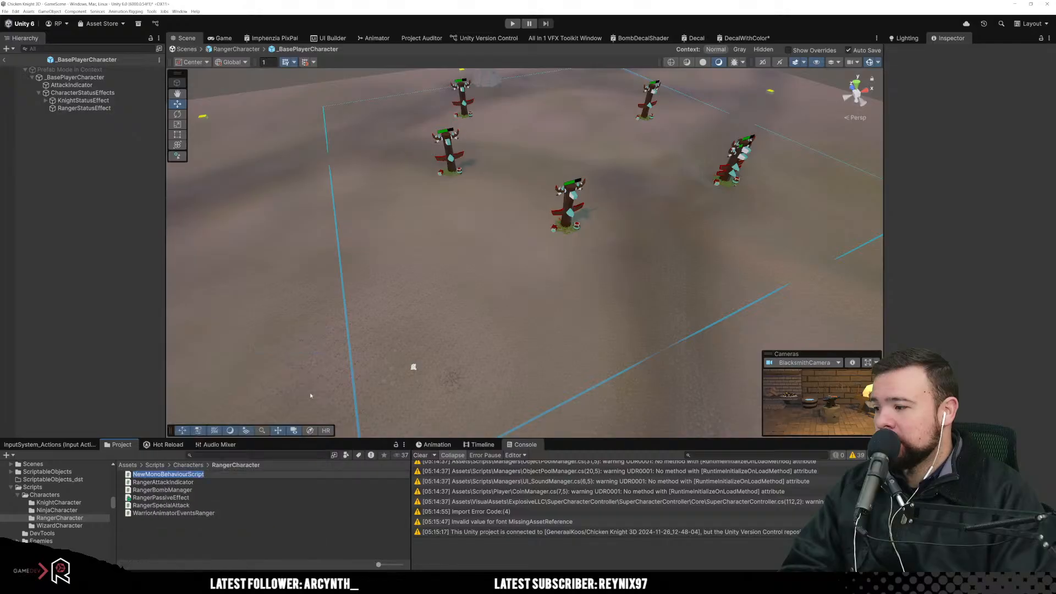
type("Ranger")
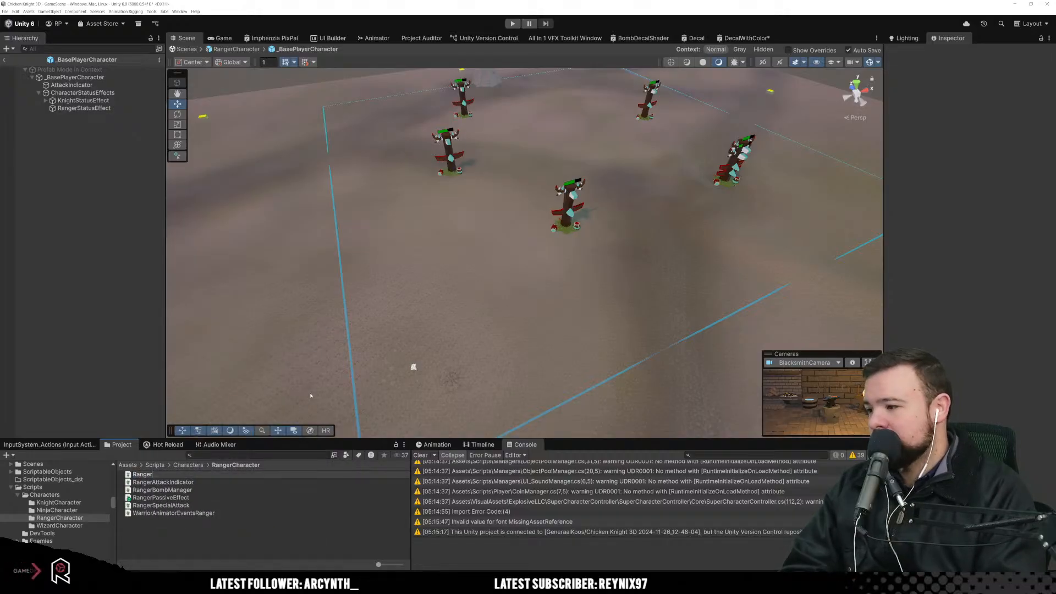
type("Passiv")
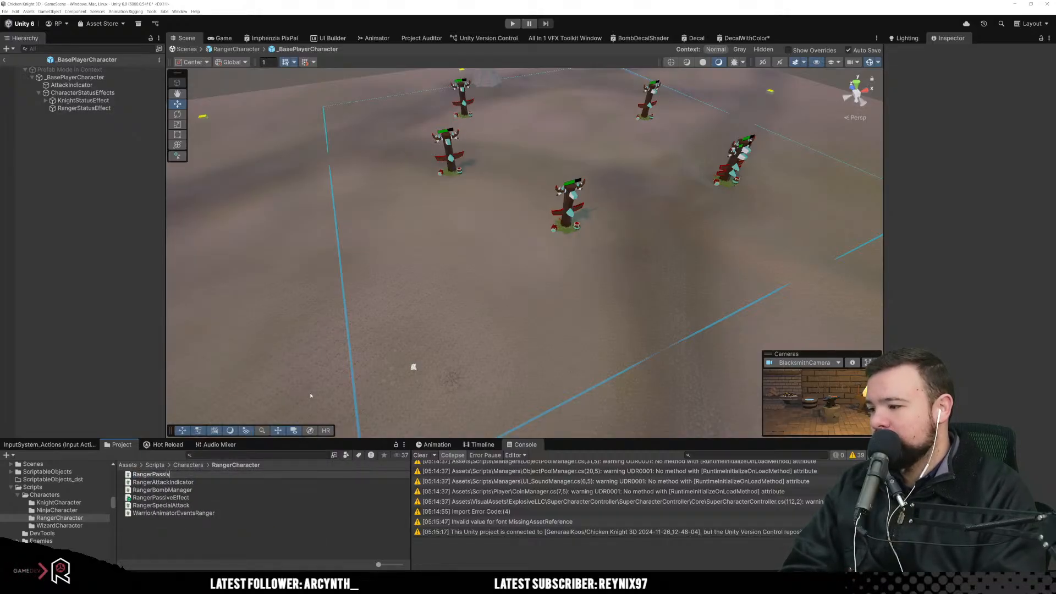
type("eAbil")
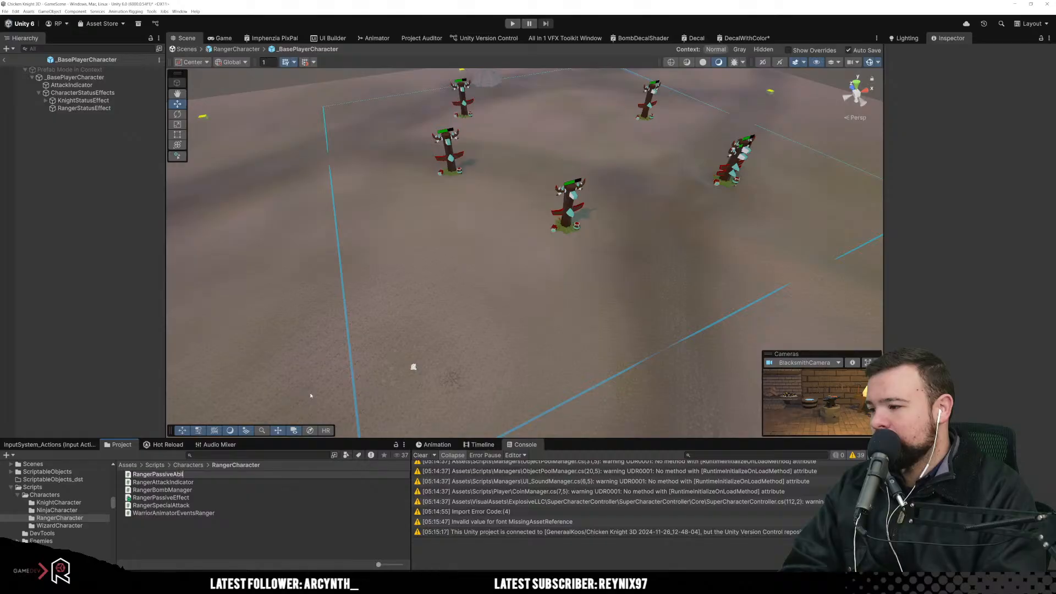
type("ity")
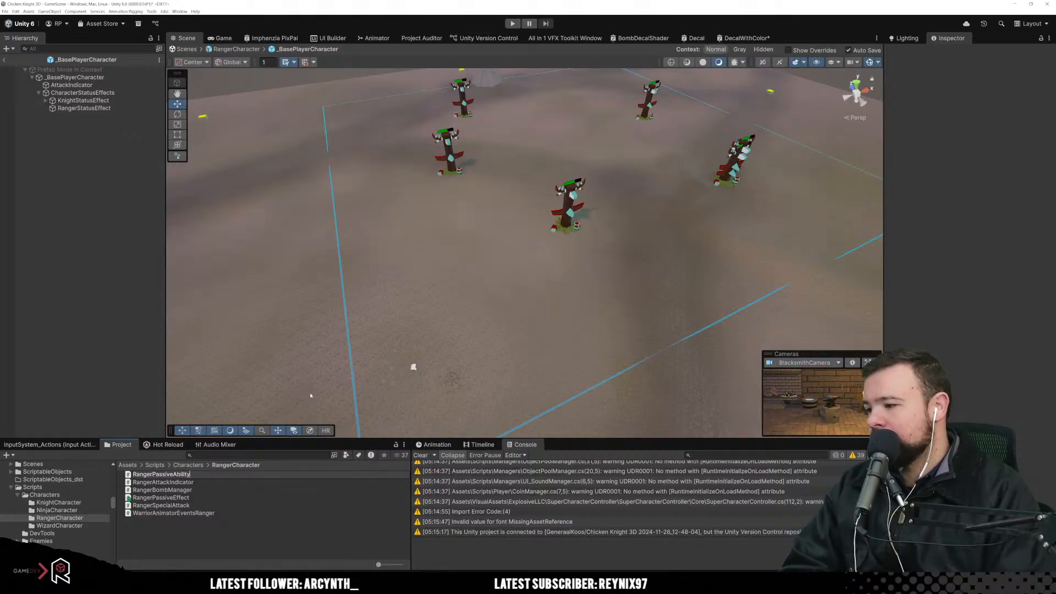
Step: Return to Visual Studio and open RangerPassiveAbility.cs from the RangerCharacter folder under Characters
key("alt+Tab")
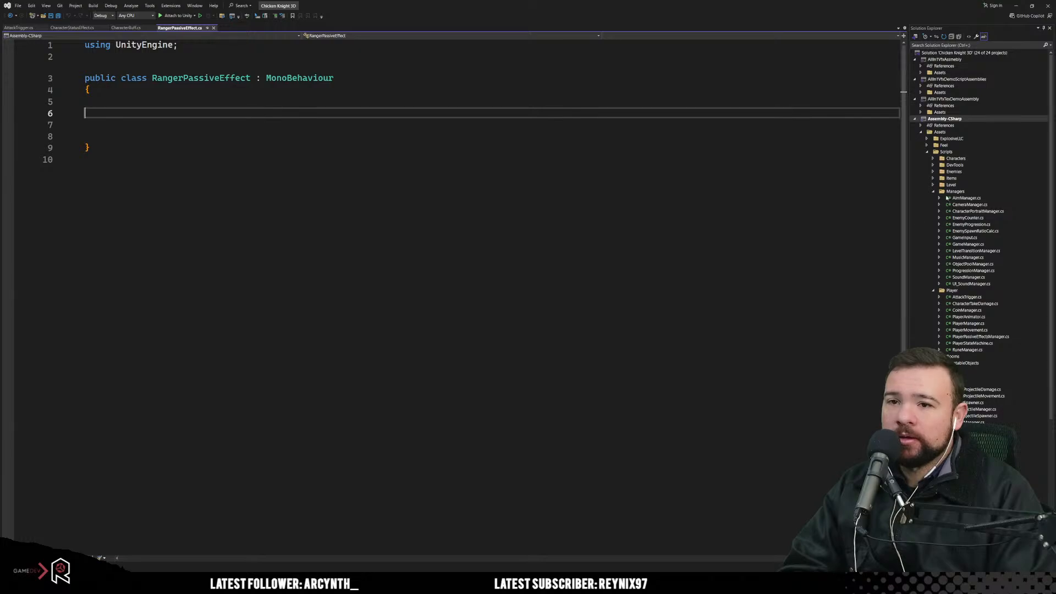
left_click(933, 158)
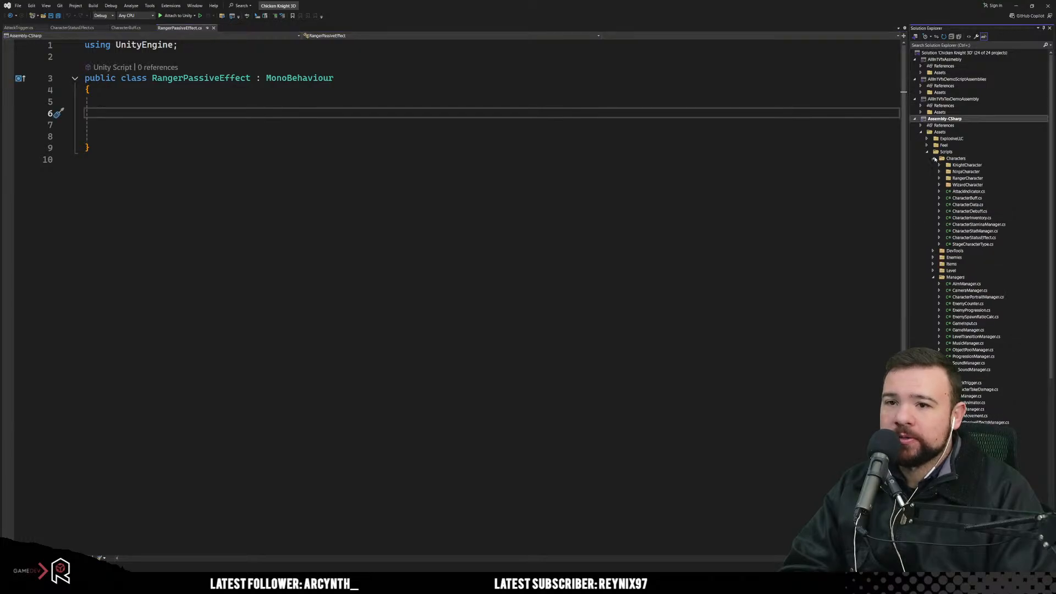
left_click(940, 178)
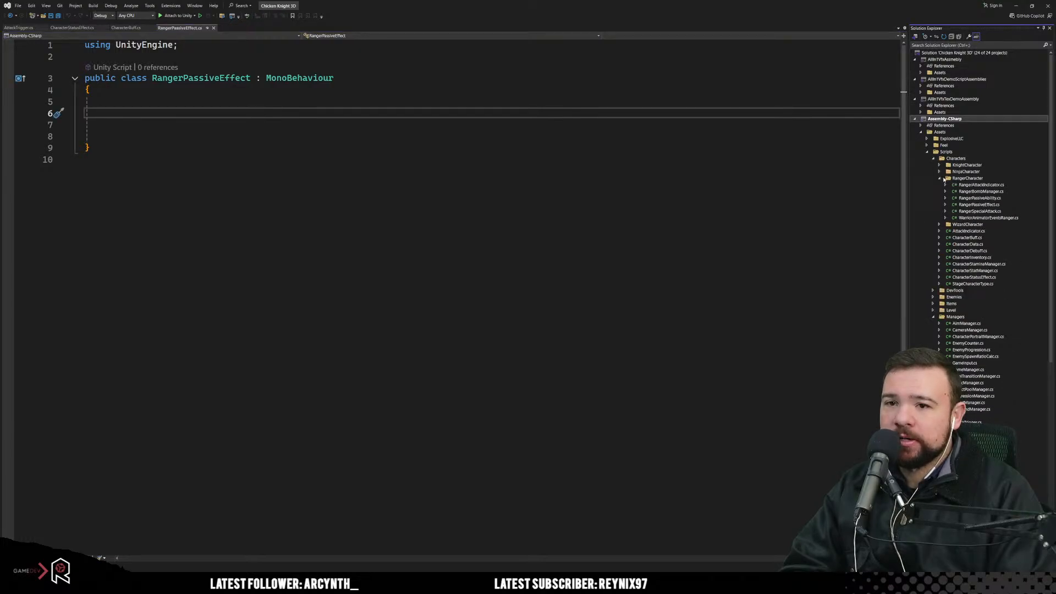
left_click(993, 187)
left_click(980, 204)
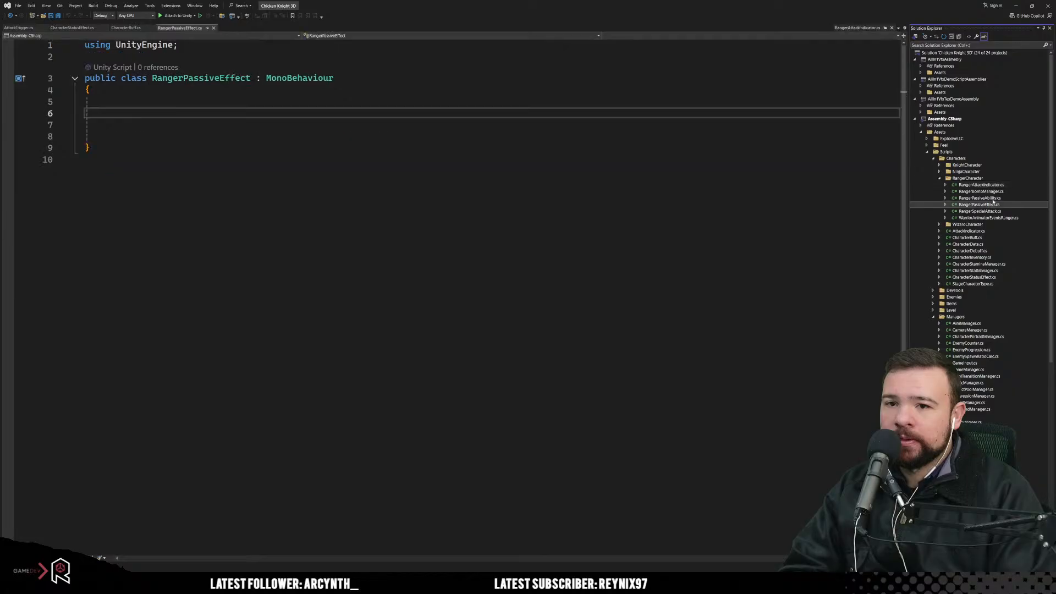
double_click(981, 198)
Step: Replace the default Start and Update methods and their comments in RangerPassiveAbility.cs with blank lines, and save the script
left_click_drag(111, 237, 115, 102)
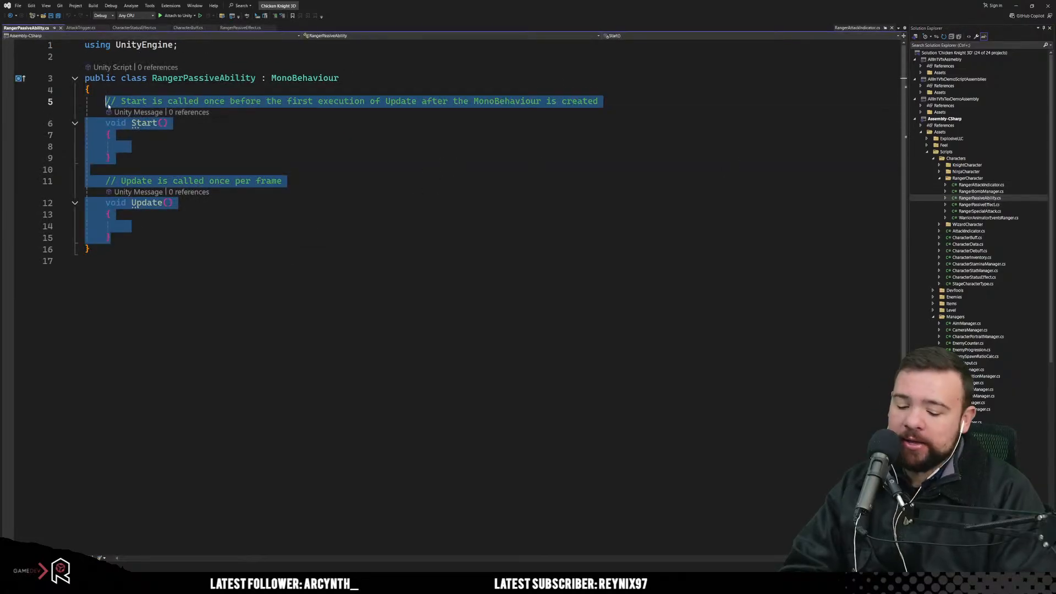
key("BackSpace")
key("Return")
key("Return")
key("Return")
key("Up")
key("Up")
key("Up")
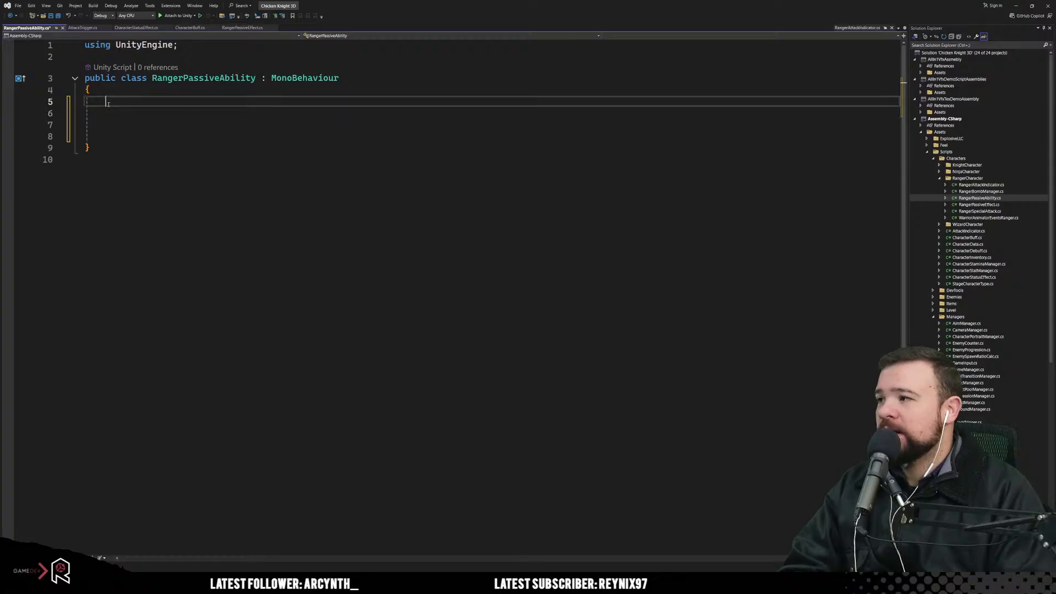
key("Return")
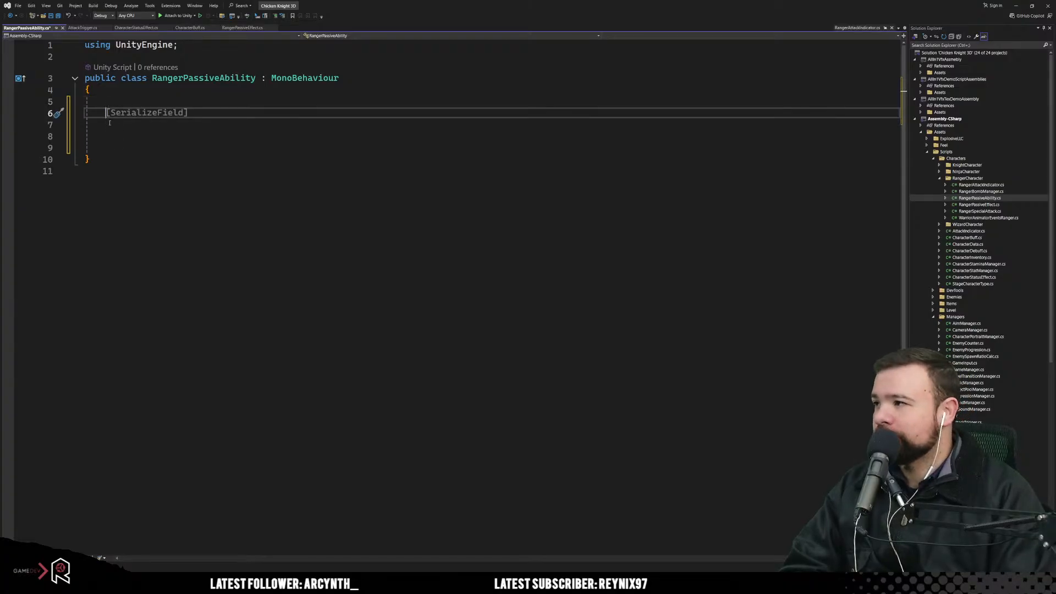
left_click(135, 229)
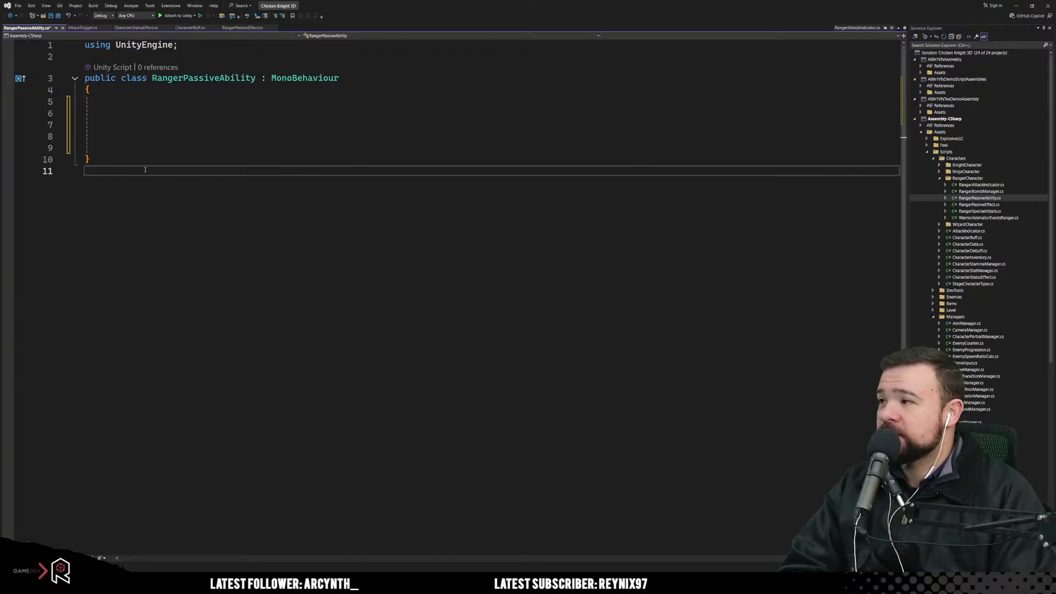
key("ctrl+s")
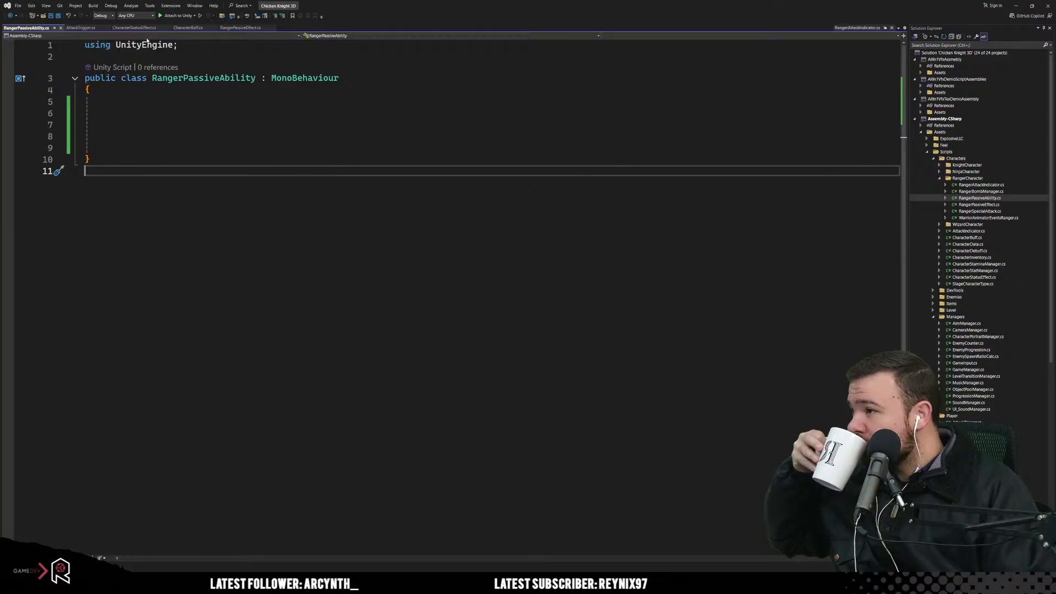
Step: Open PlayerPassiveEffectsManager.cs and look over its coroutine fields, event handlers and passive routines
left_click(134, 27)
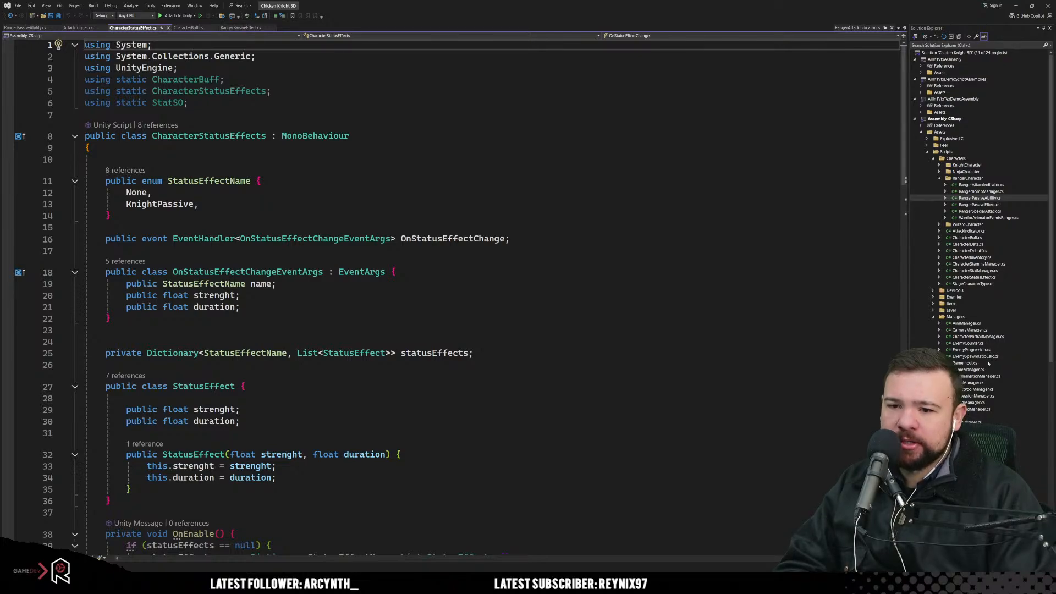
double_click(984, 462)
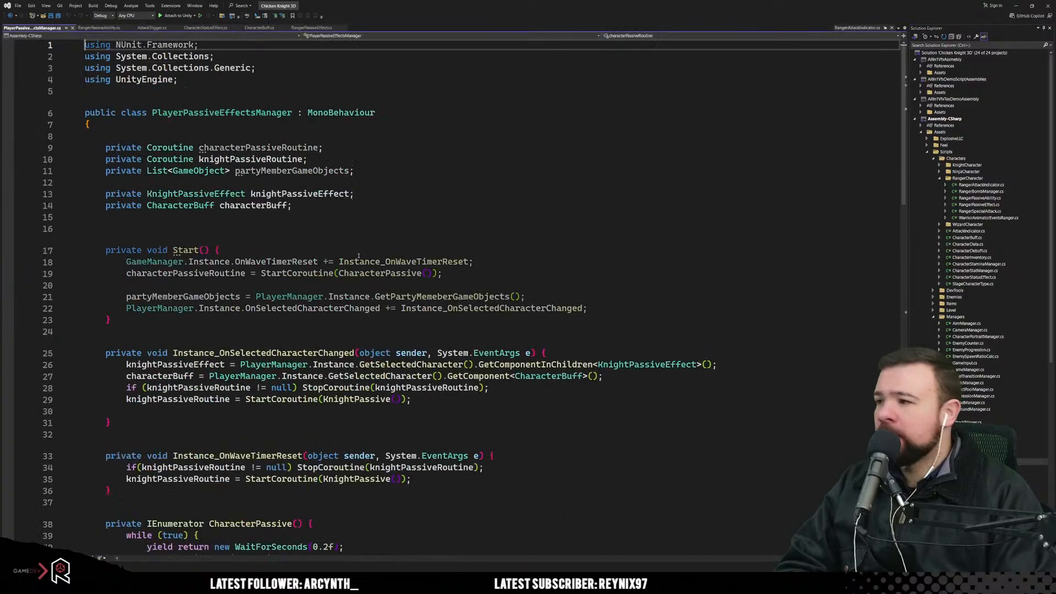
left_click(427, 210)
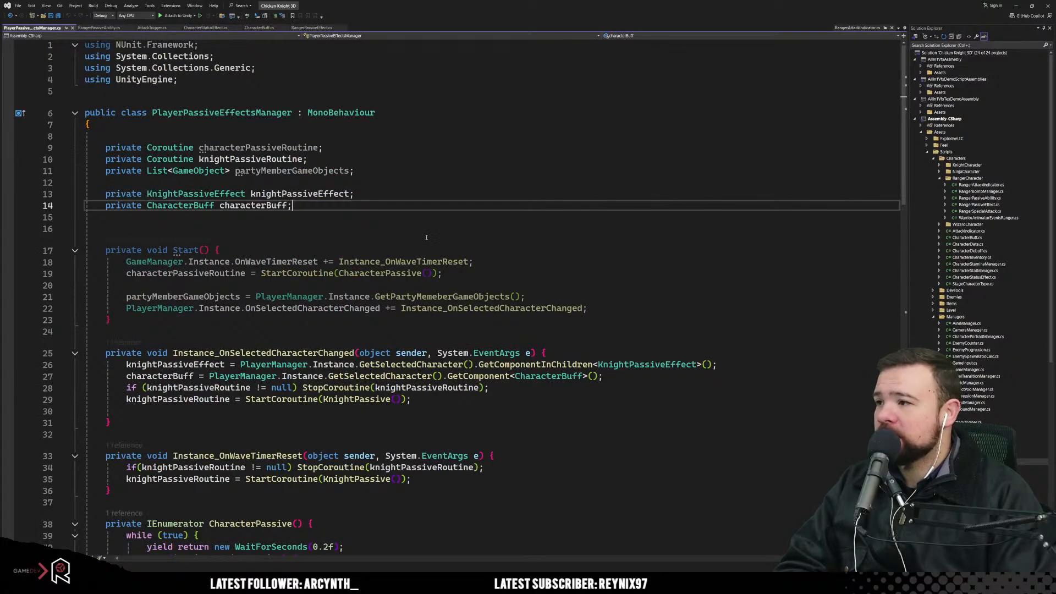
left_click_drag(231, 148, 268, 147)
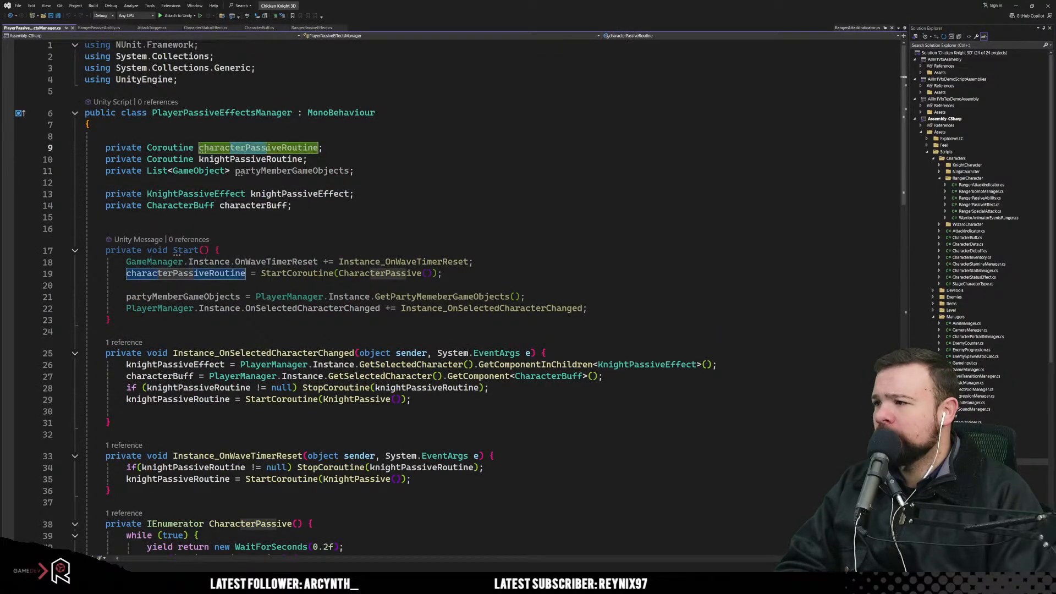
scroll(317, 296, "down", 7)
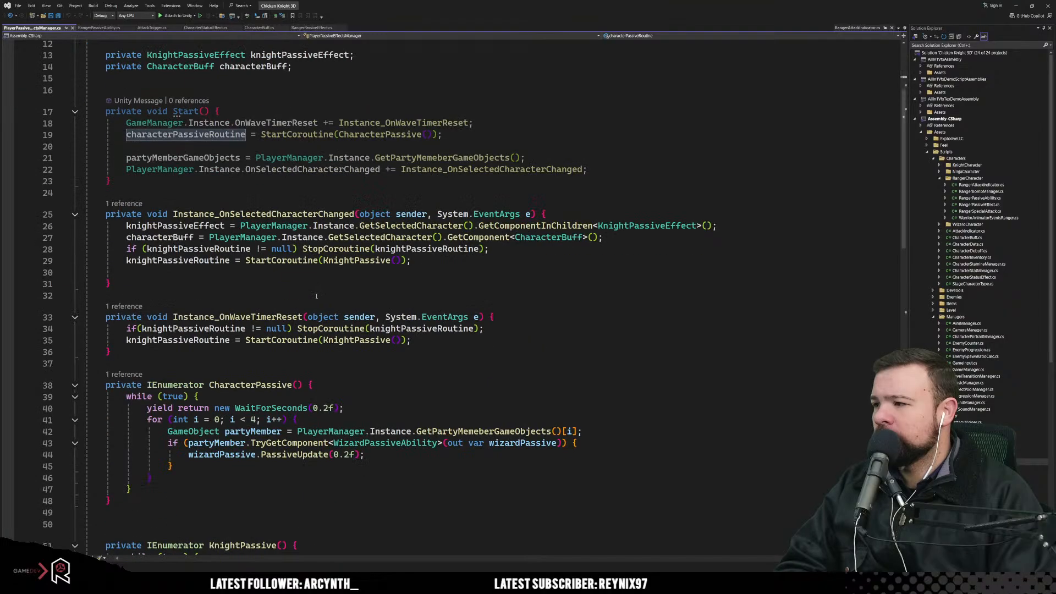
scroll(316, 295, "down", 9)
scroll(316, 293, "up", 6)
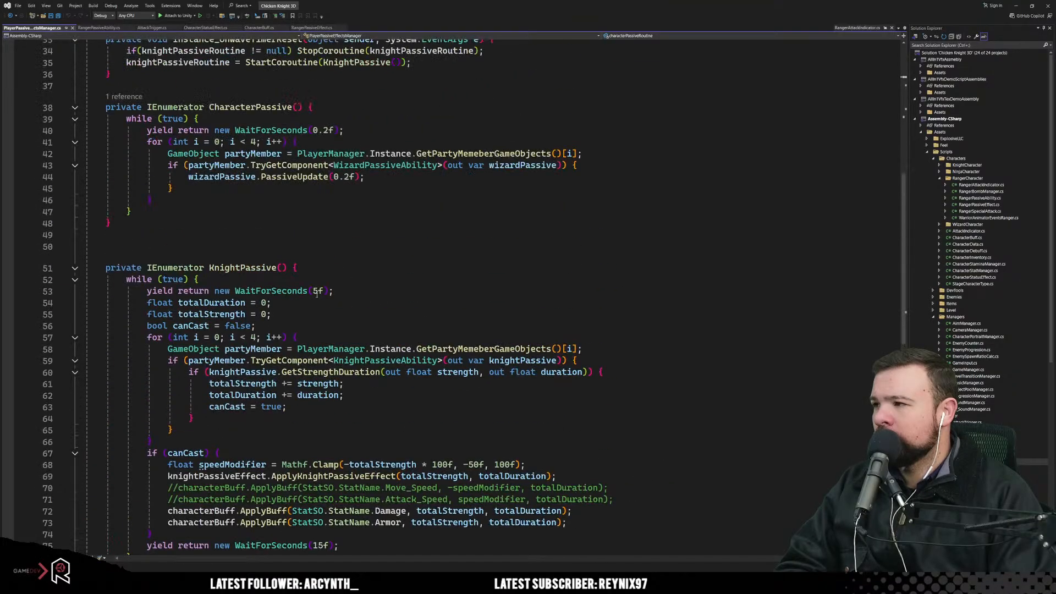
scroll(317, 293, "up", 3)
Step: Examine the CharacterPassive and KnightPassive coroutines in PlayerPassiveEffectsManager.cs
left_click(407, 318)
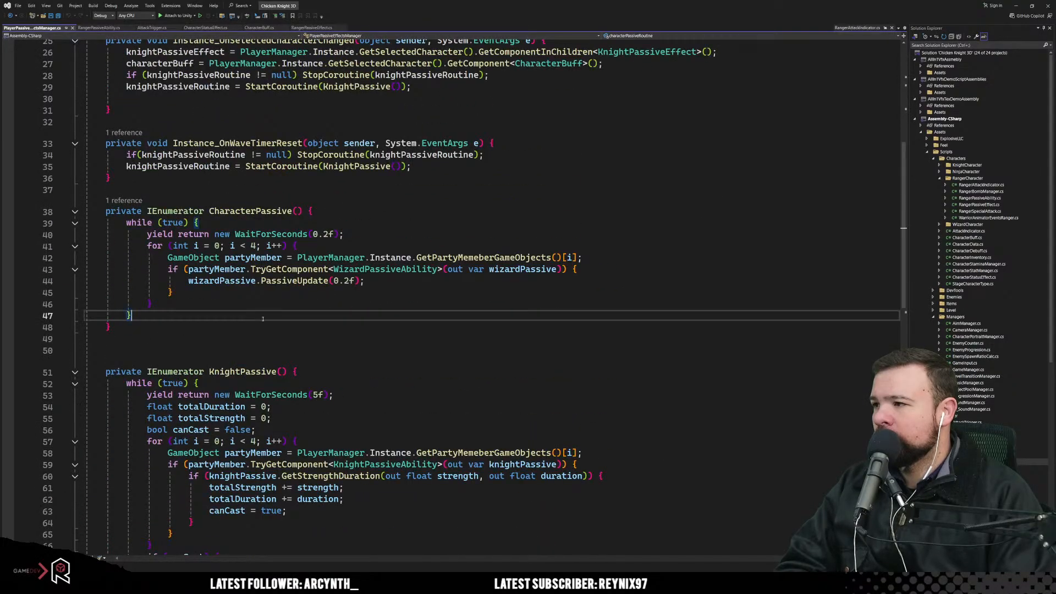
left_click(380, 304)
double_click(251, 211)
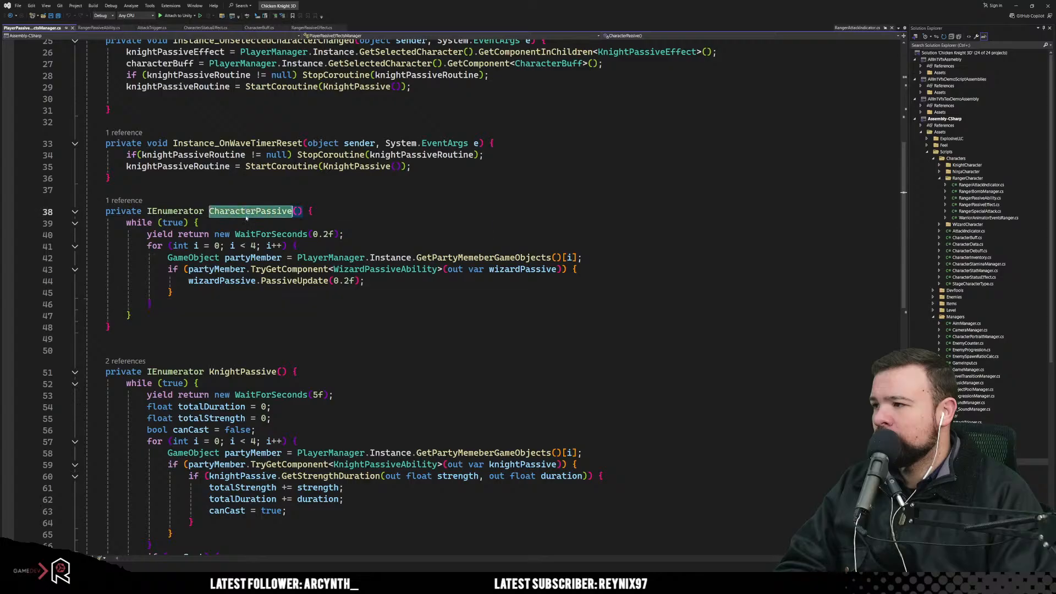
left_click(316, 346)
scroll(316, 341, "down", 4)
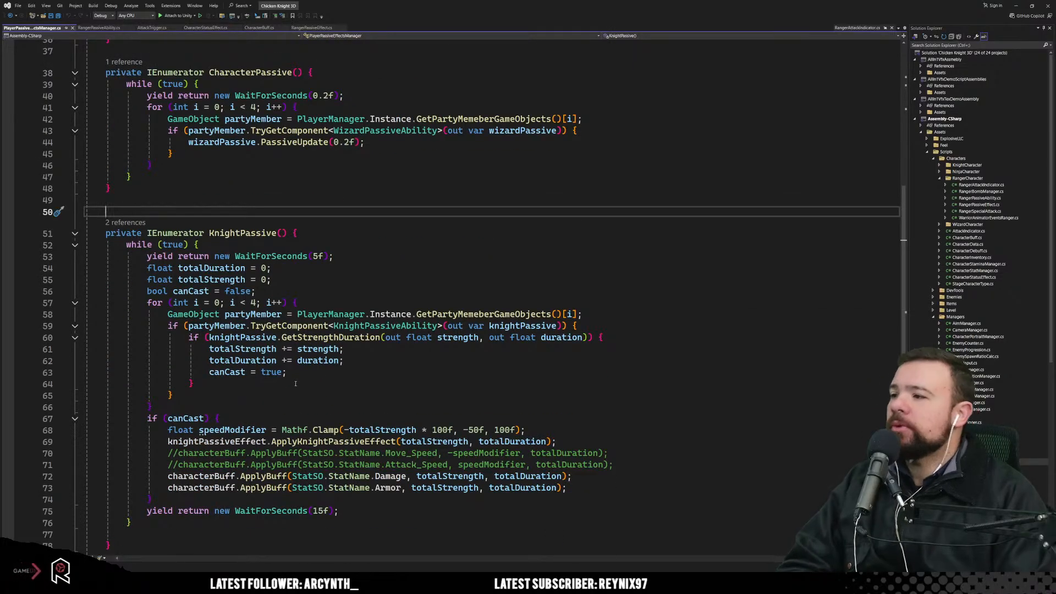
scroll(243, 372, "down", 2)
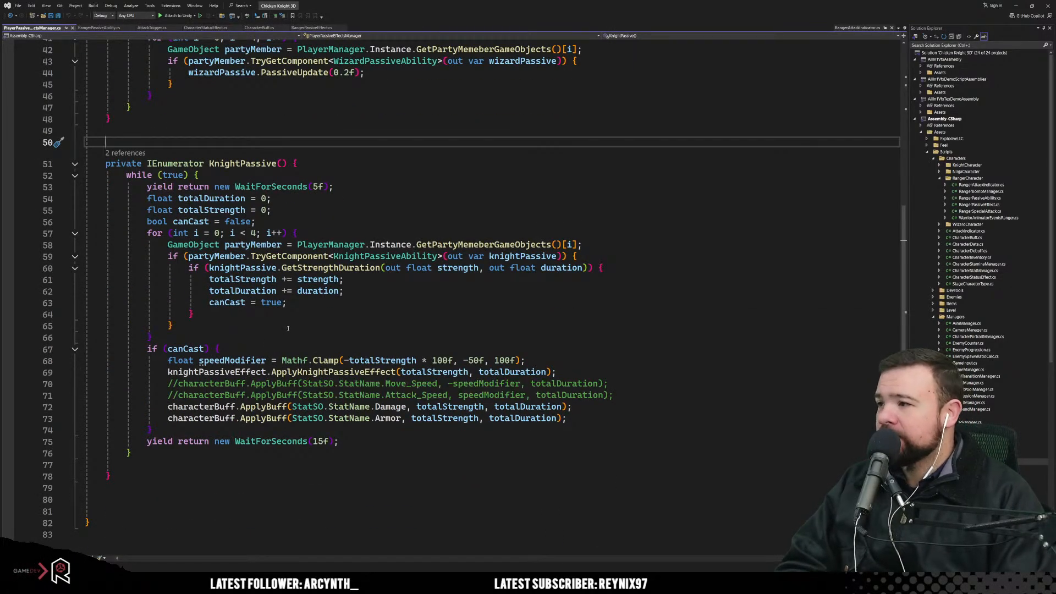
left_click_drag(190, 165, 301, 166)
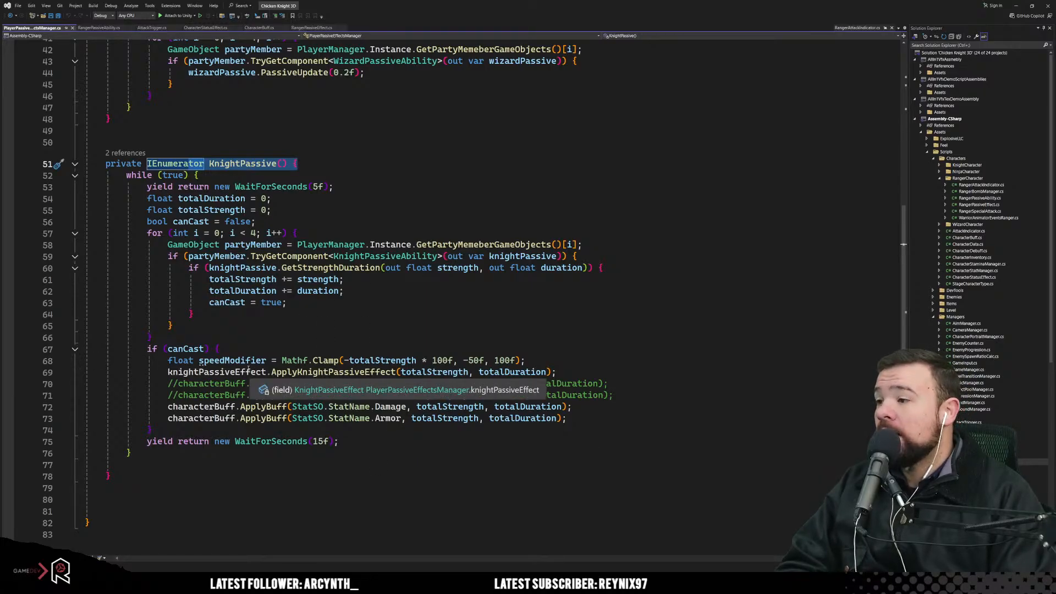
Step: Review the party member loop in CharacterPassive and its wizardPassive.PassiveUpdate call
scroll(308, 329, "up", 5)
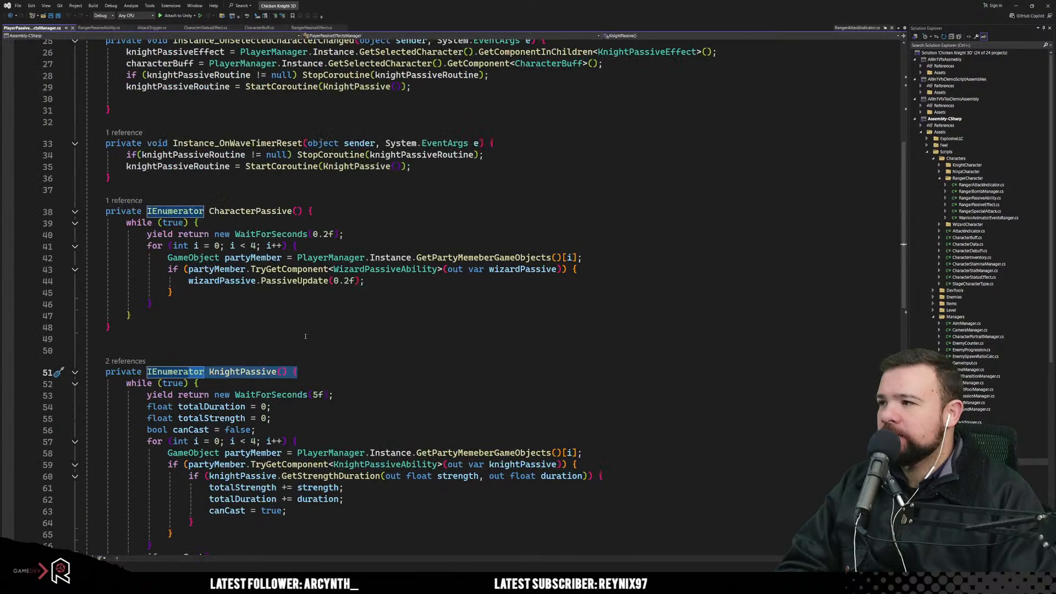
left_click_drag(192, 244, 218, 302)
left_click(223, 326)
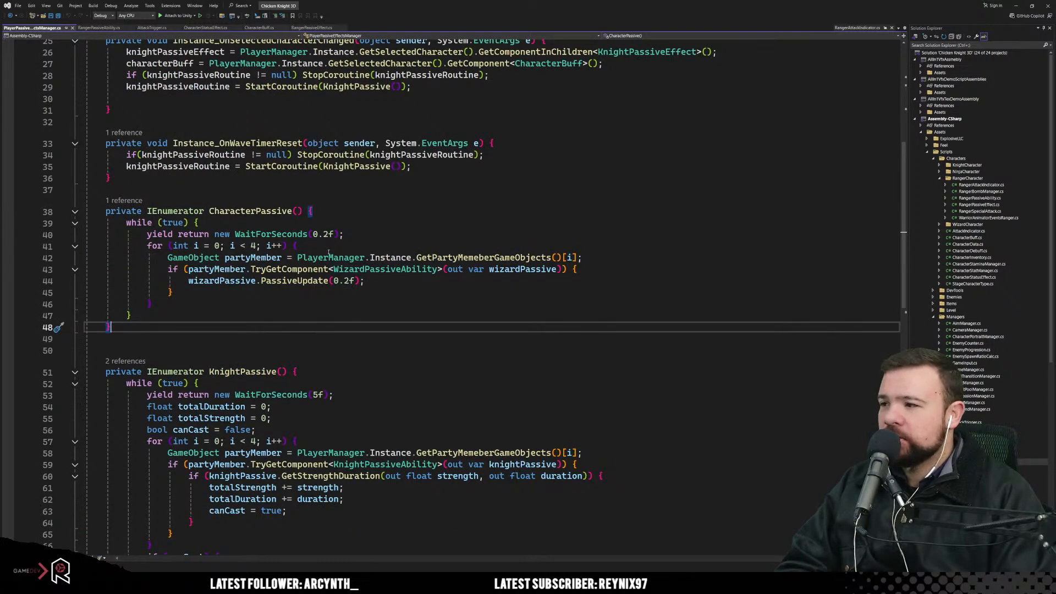
left_click_drag(188, 281, 365, 281)
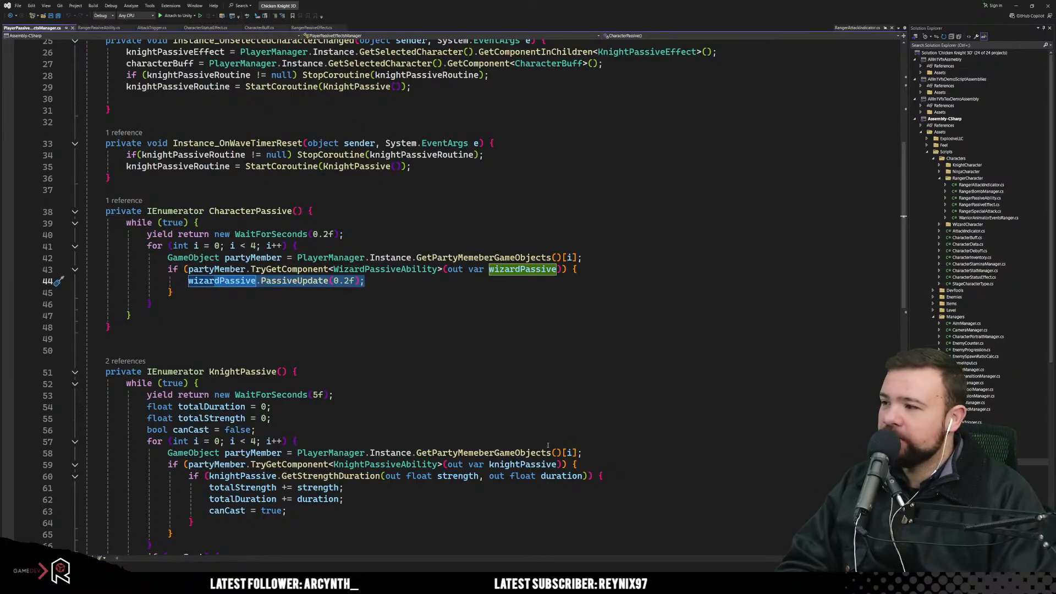
left_click(235, 340)
Step: Examine how the KnightPassive loop accumulates totalStrength and totalDuration across the party members
scroll(235, 339, "down", 6)
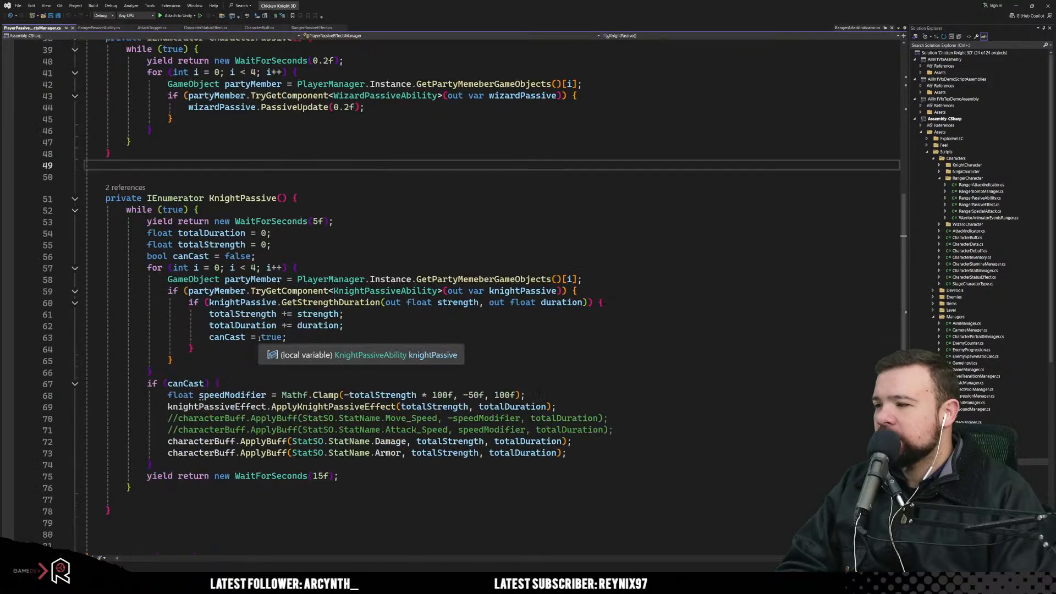
left_click_drag(193, 187, 261, 291)
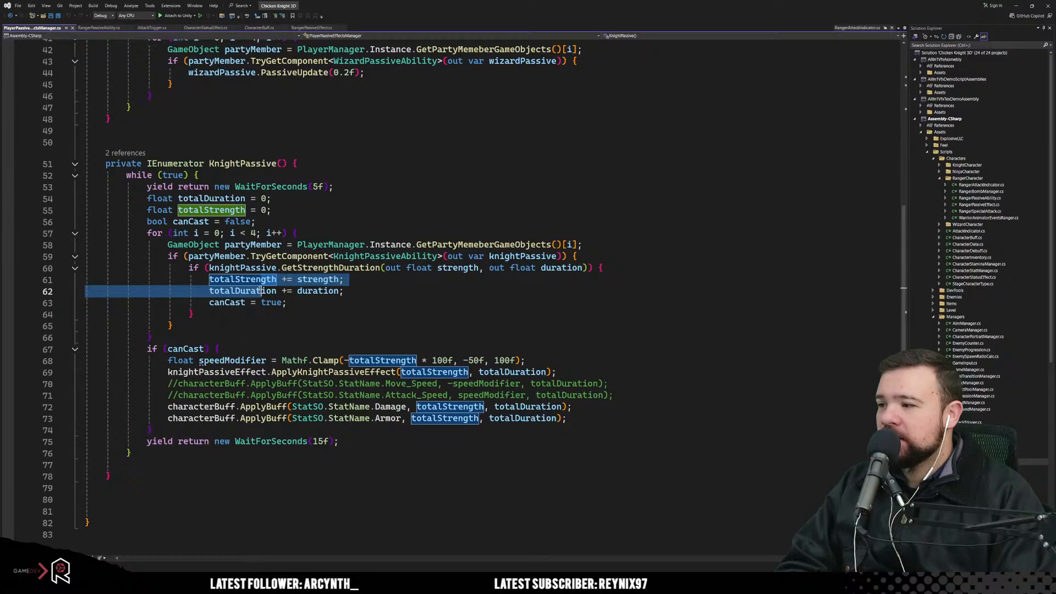
left_click(268, 318)
left_click(317, 291)
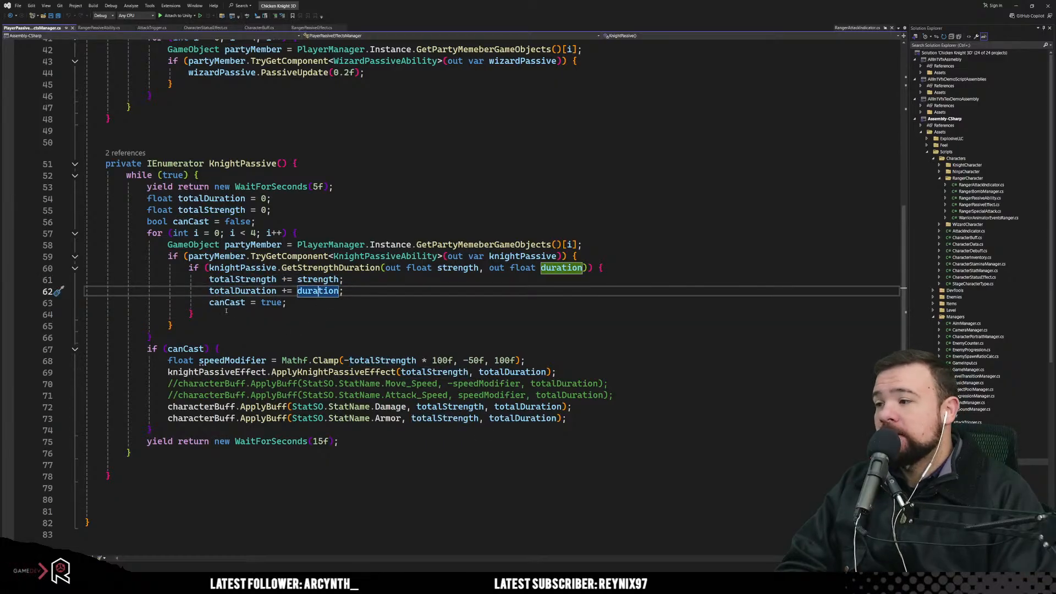
Step: Examine how KnightPassive sets canCast, the block it guards, and the closing WaitForSeconds
left_click_drag(209, 302, 266, 303)
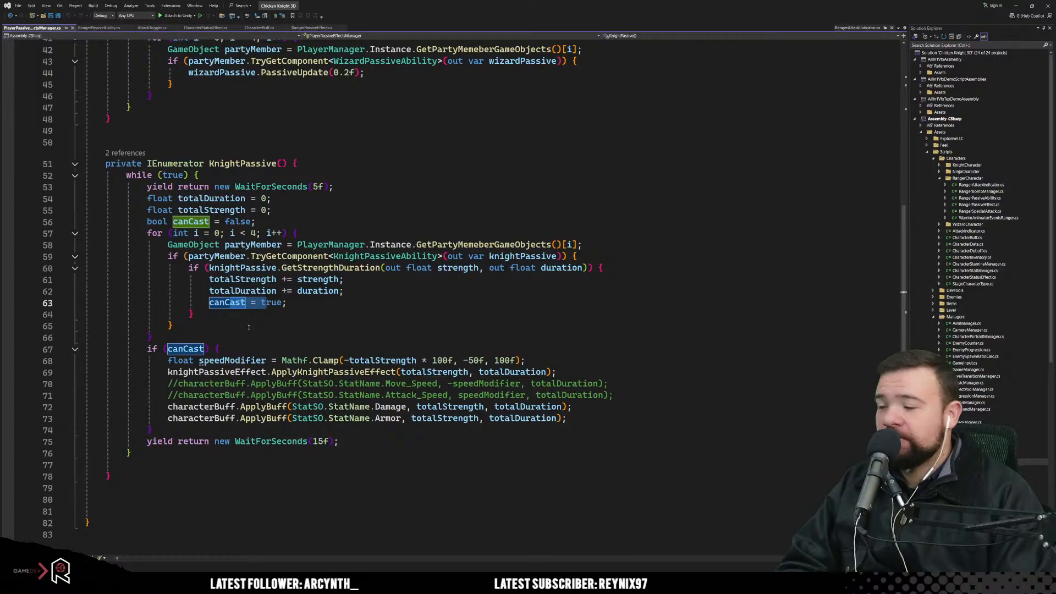
left_click(248, 327)
left_click(183, 349)
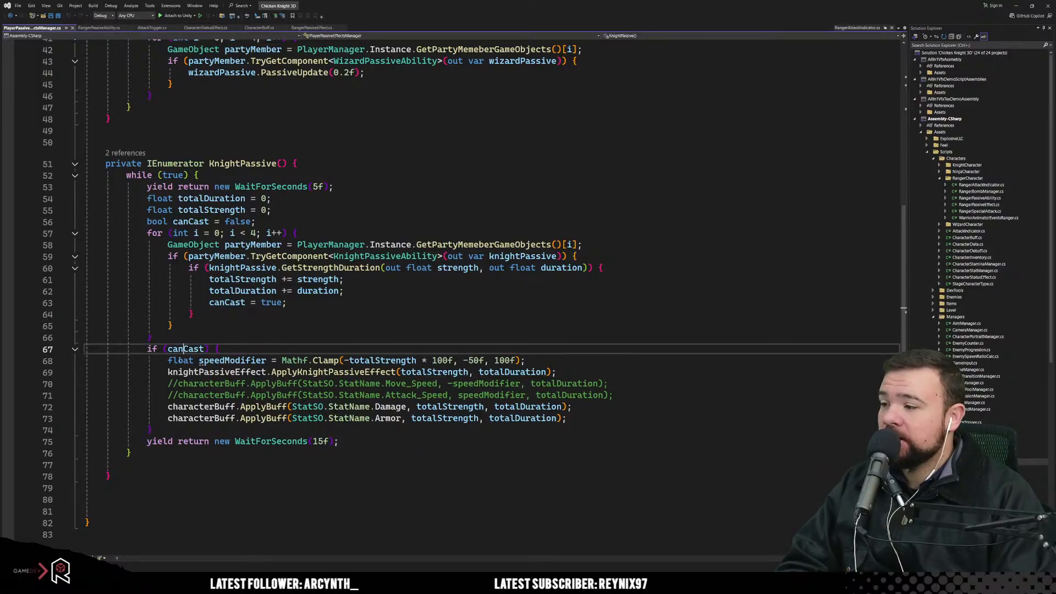
left_click_drag(180, 360, 463, 418)
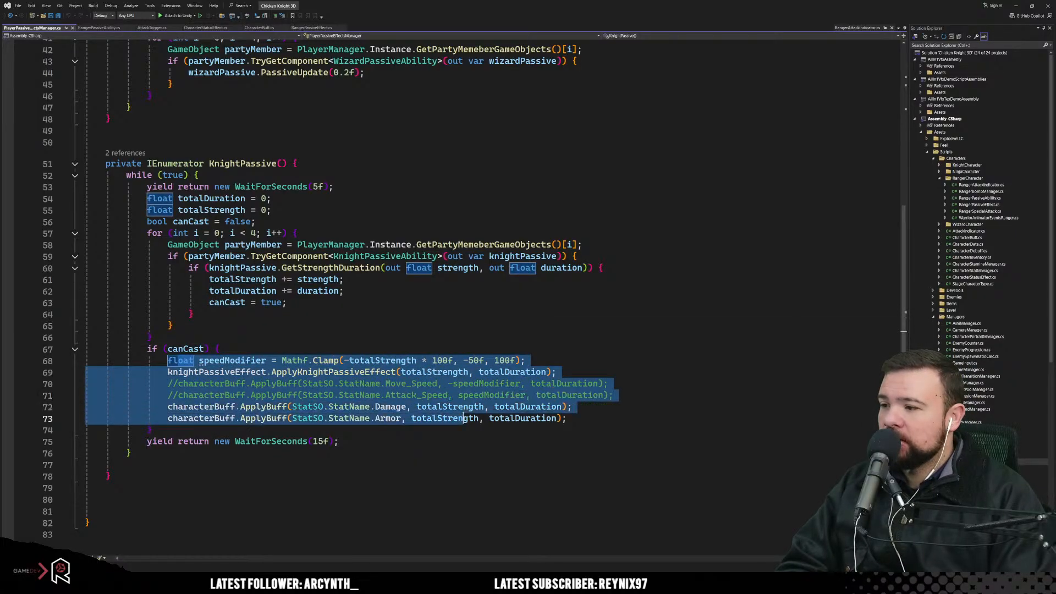
left_click(410, 442)
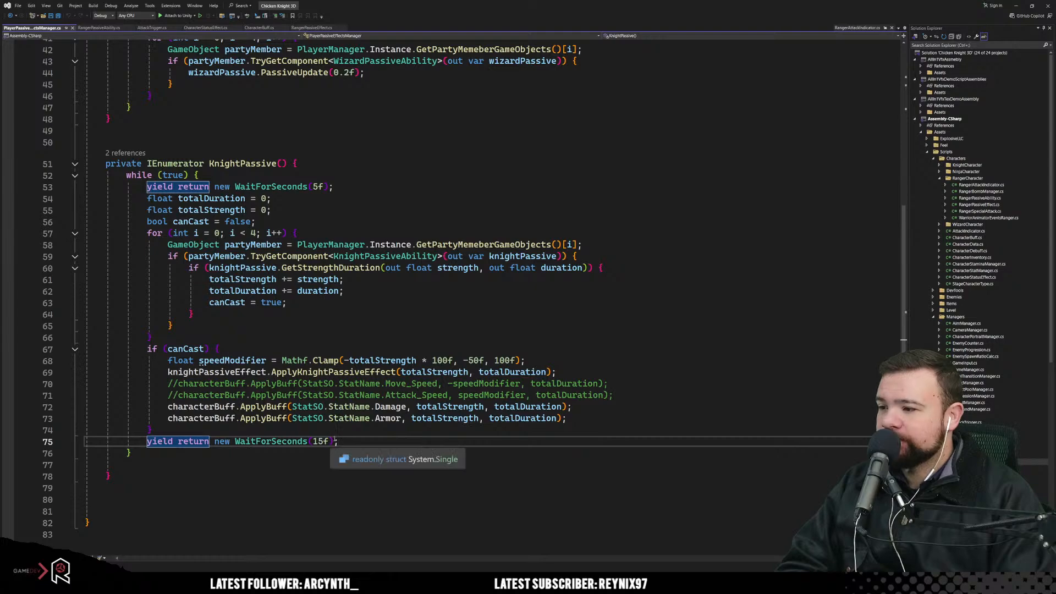
scroll(413, 407, "down", 1)
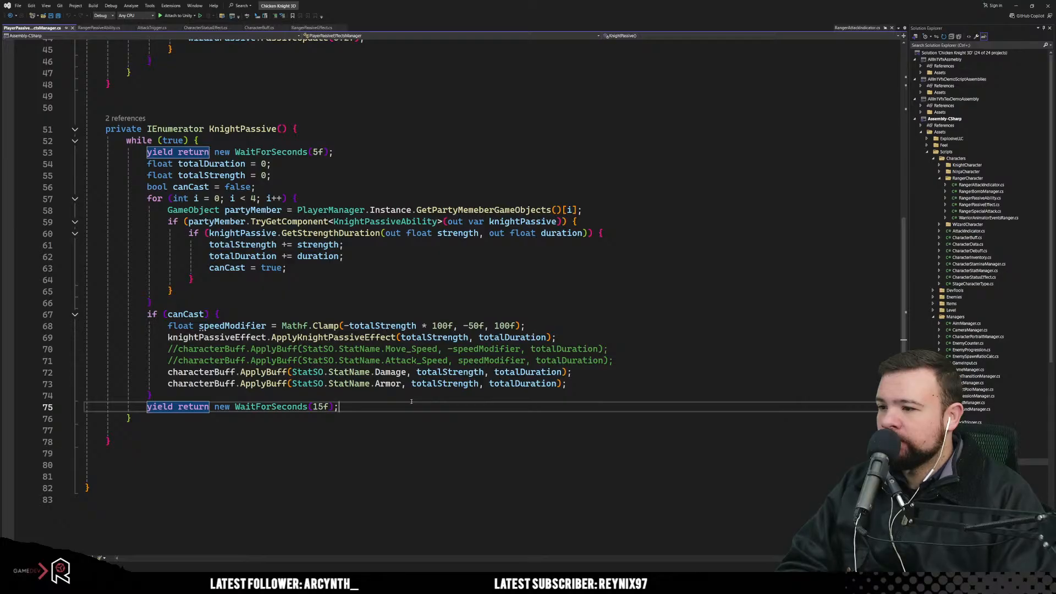
left_click(389, 419)
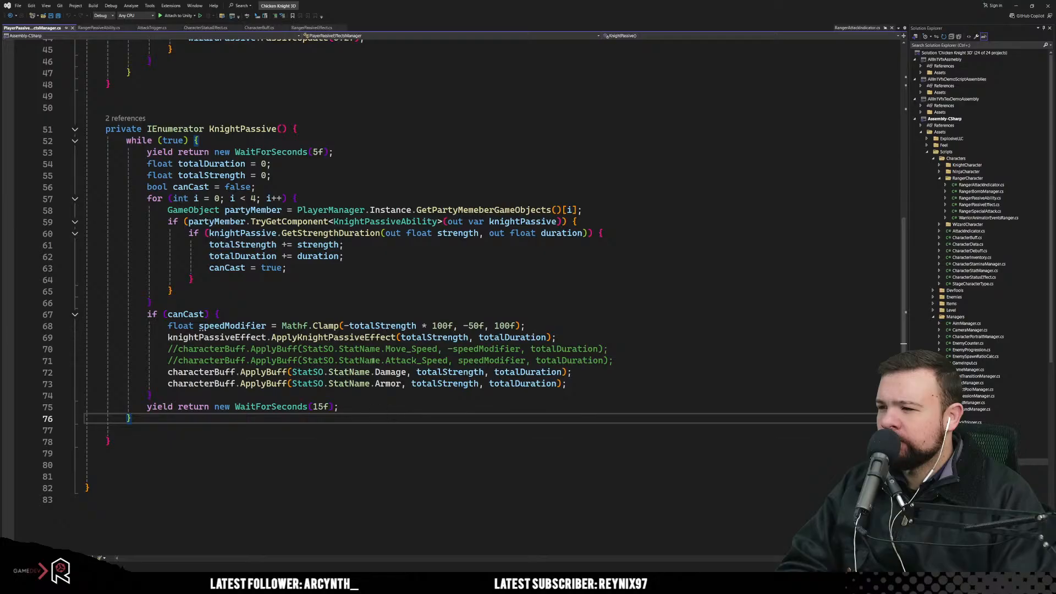
Step: Examine the speedModifier line and the Damage and Armor ApplyBuff calls inside the canCast block
left_click(376, 337)
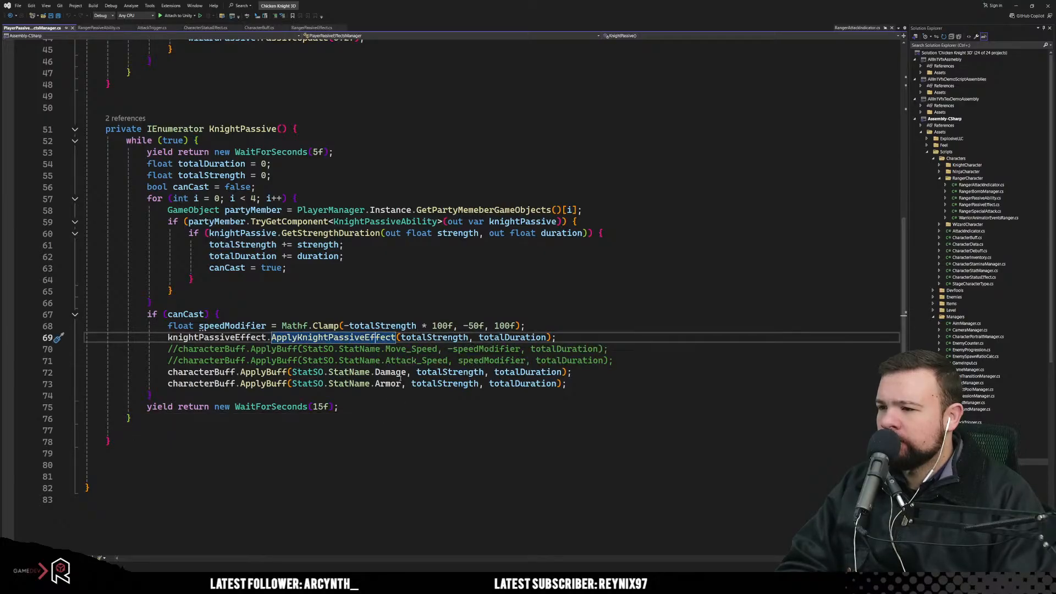
double_click(258, 325)
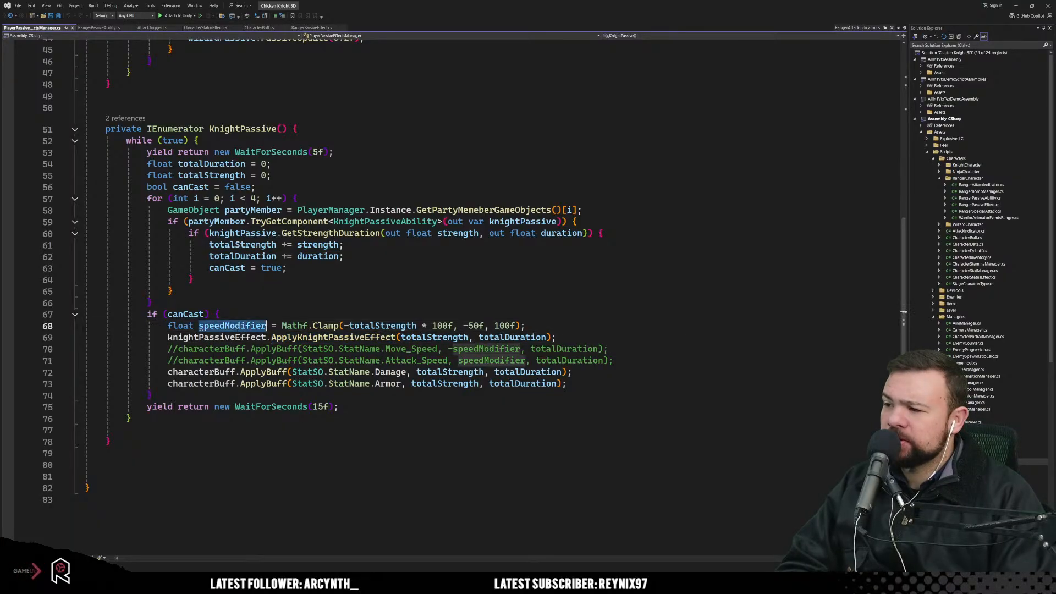
left_click(532, 437)
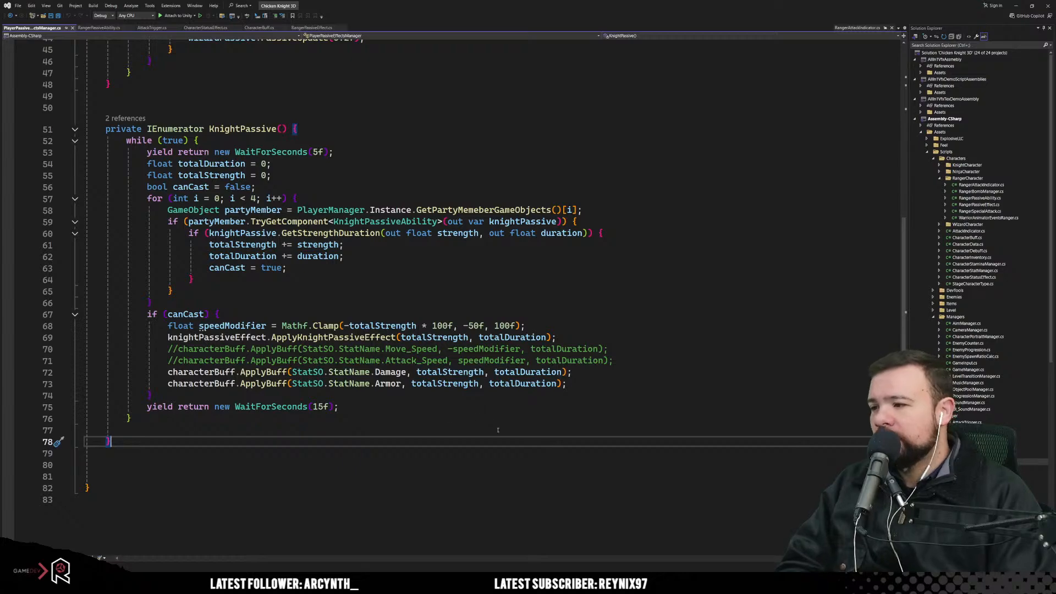
left_click(446, 383)
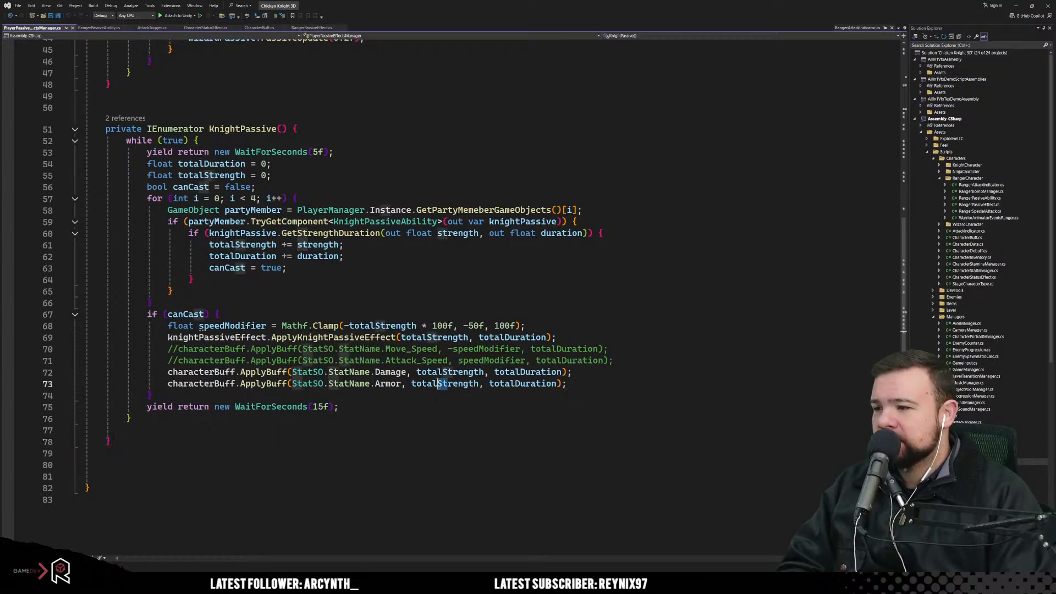
left_click(390, 372)
double_click(387, 383)
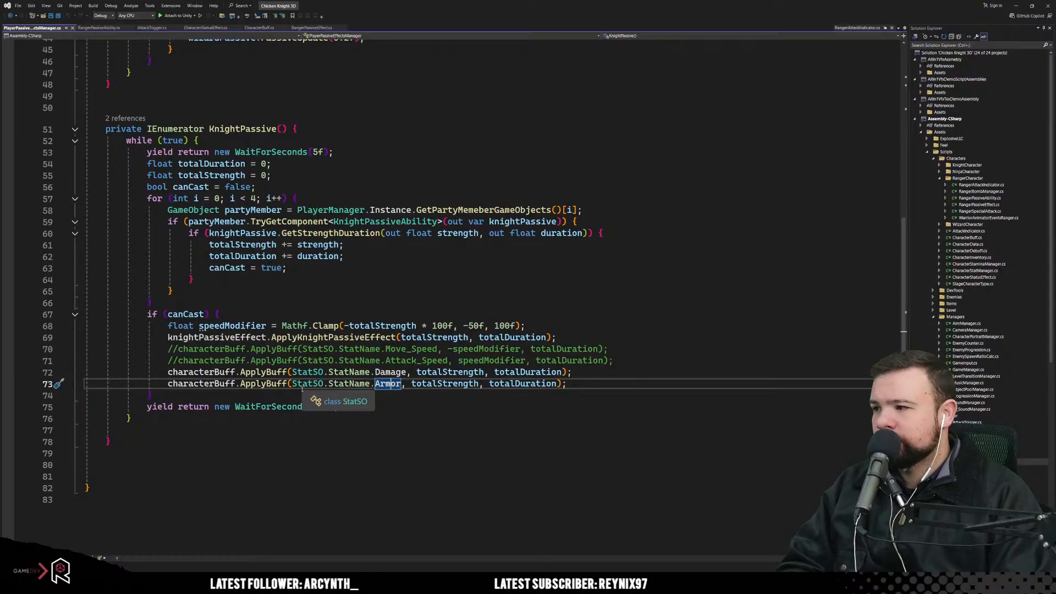
Step: Go to the definition of ApplyKnightPassiveEffect and read through it and the DealDamage coroutine
left_click(366, 337)
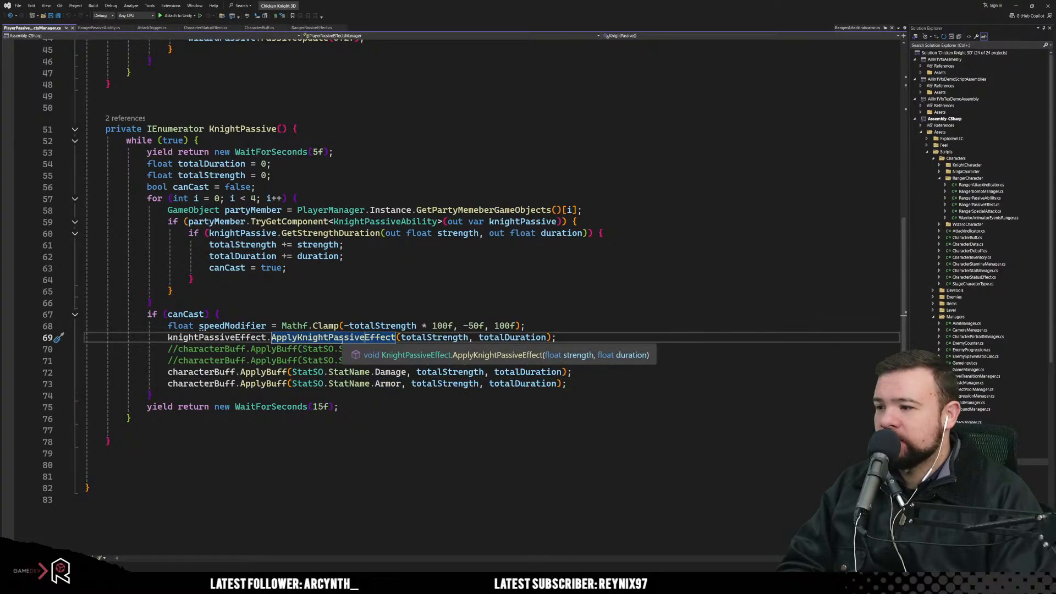
key("F12")
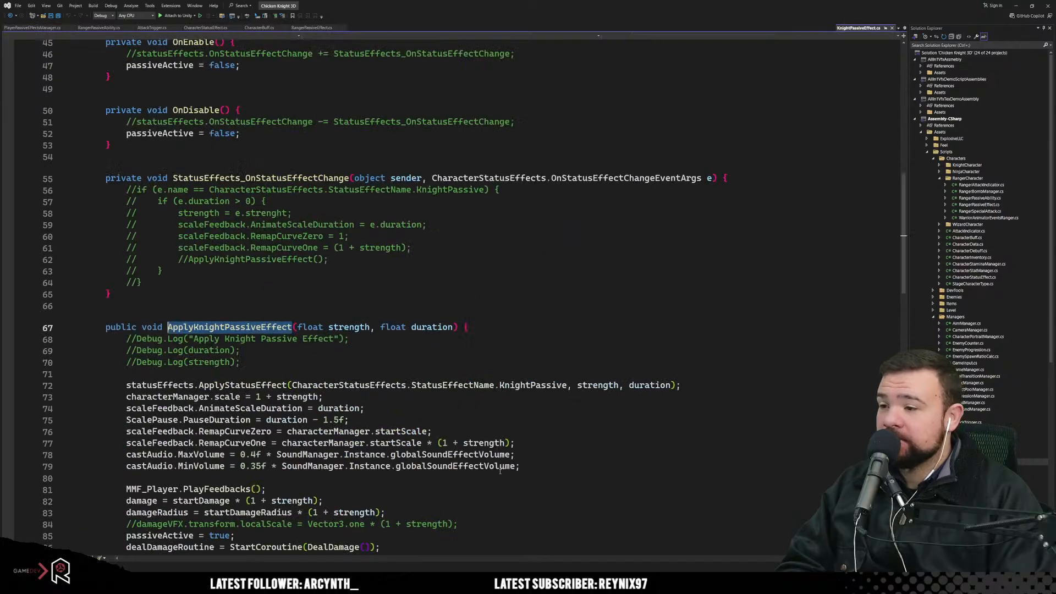
scroll(296, 442, "down", 5)
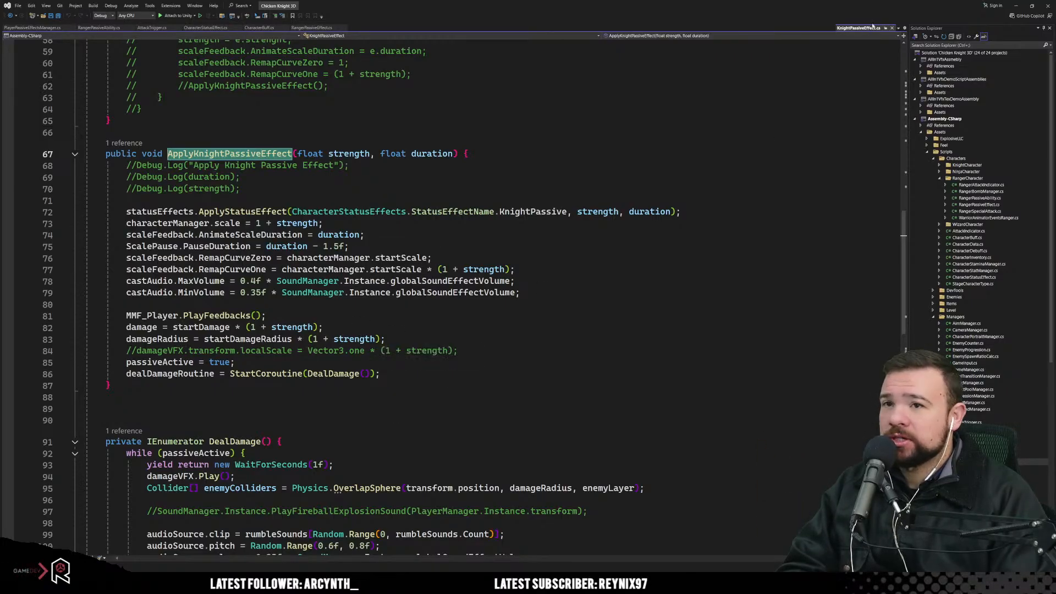
scroll(228, 355, "down", 3)
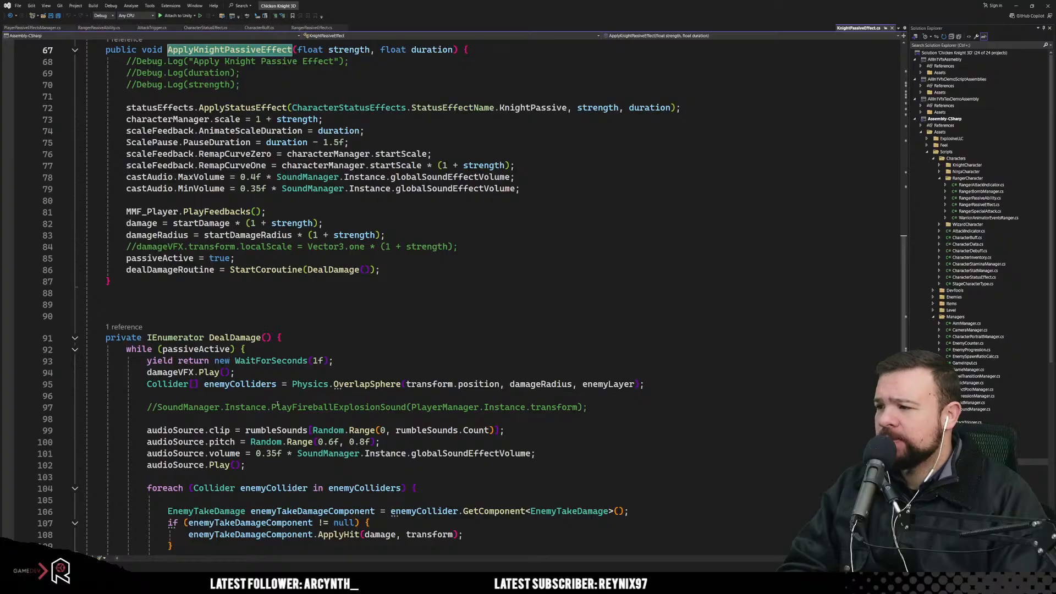
scroll(278, 405, "down", 5)
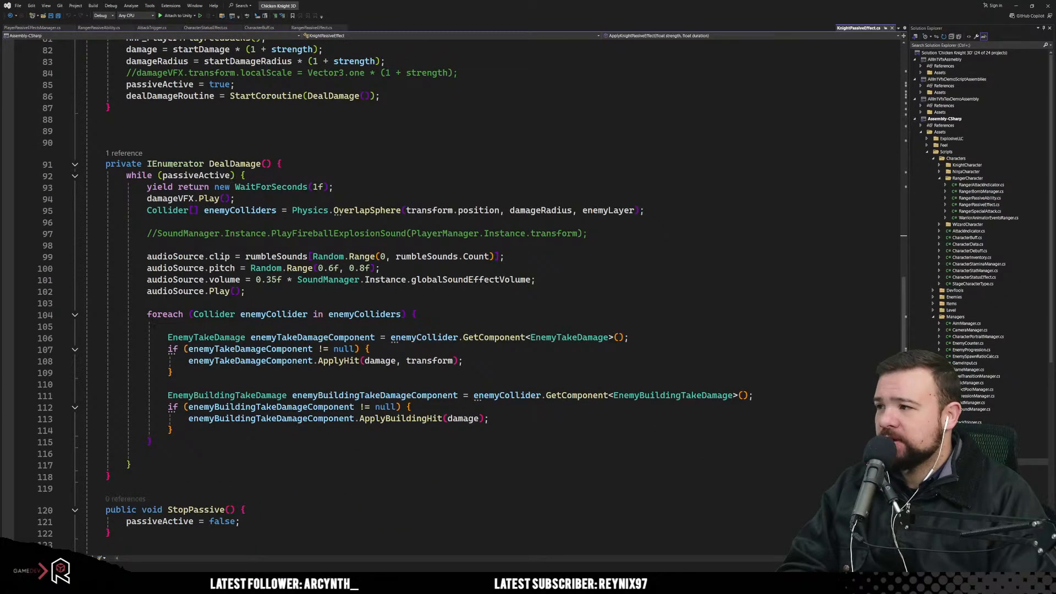
left_click_drag(173, 165, 285, 164)
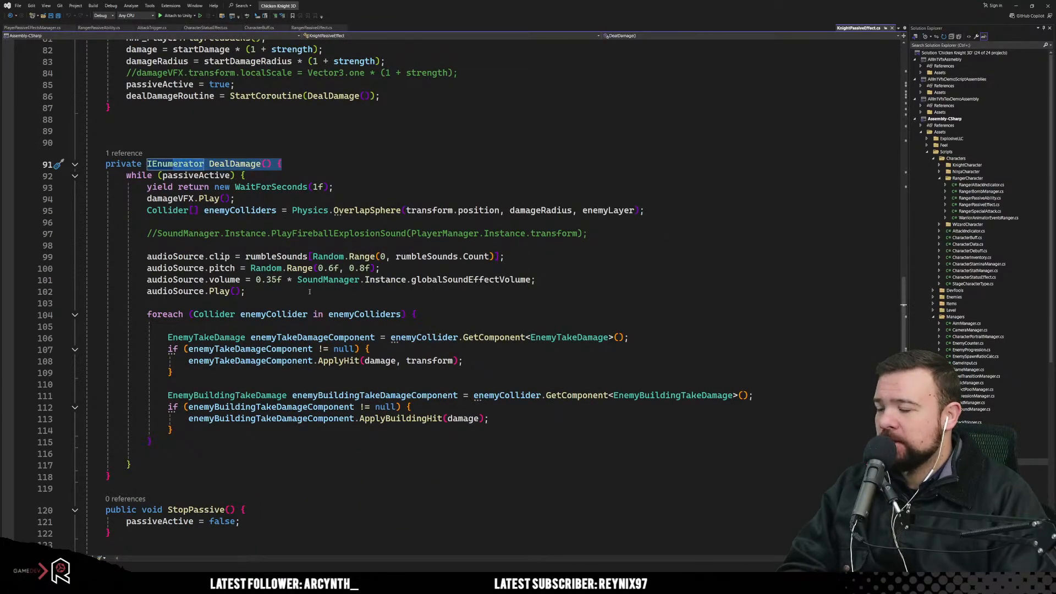
Step: Review the serialized fields, Start, OnEnable, OnDisable and ApplyKnightPassiveEffect code in KnightPassiveEffect.cs
scroll(242, 262, "up", 4)
scroll(324, 431, "down", 7)
scroll(256, 461, "up", 14)
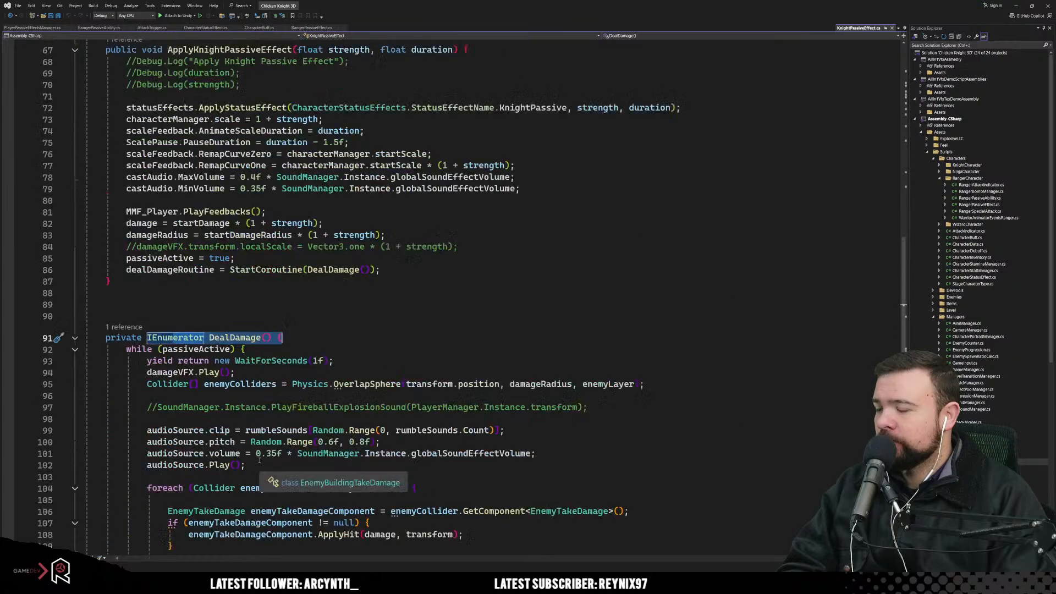
scroll(259, 459, "up", 4)
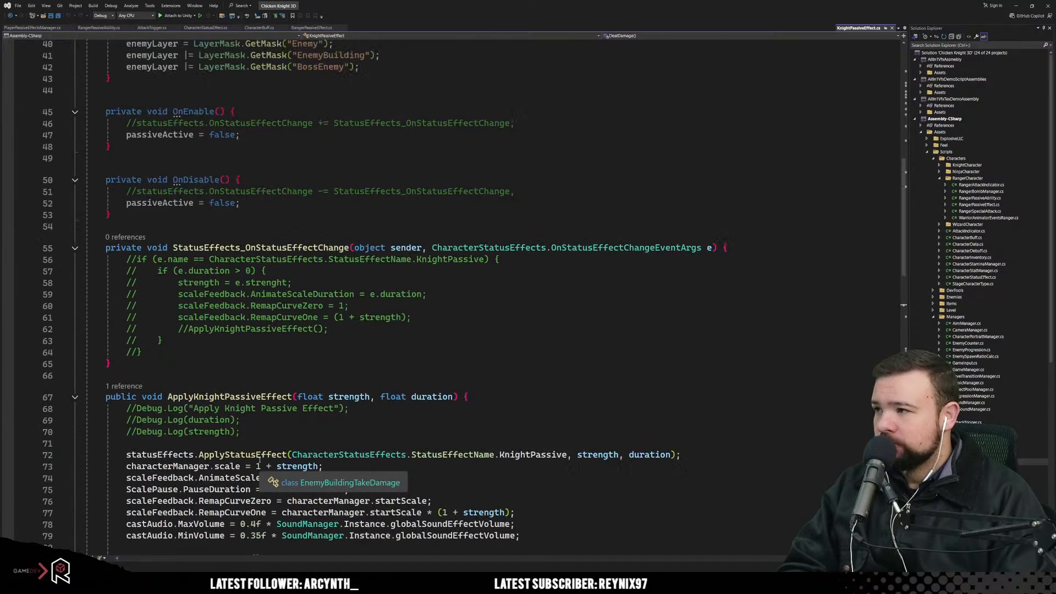
scroll(260, 459, "up", 5)
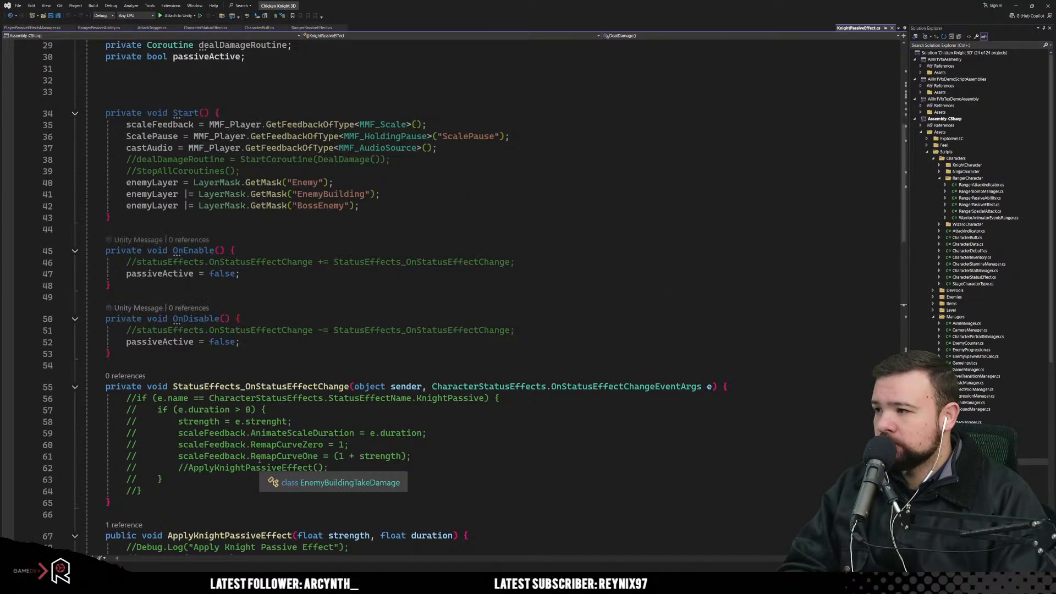
scroll(259, 459, "up", 3)
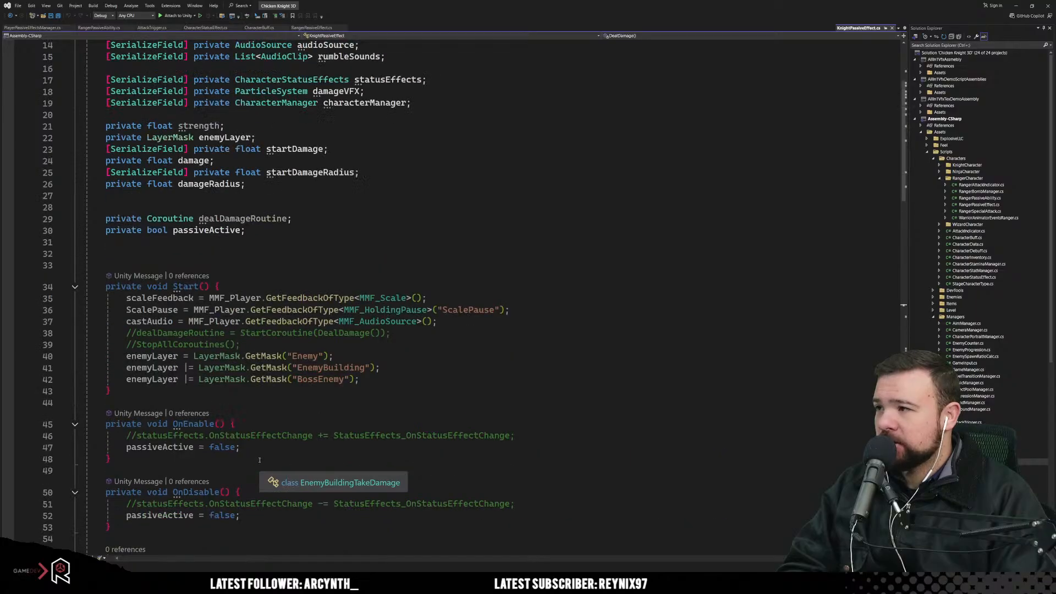
scroll(259, 459, "down", 15)
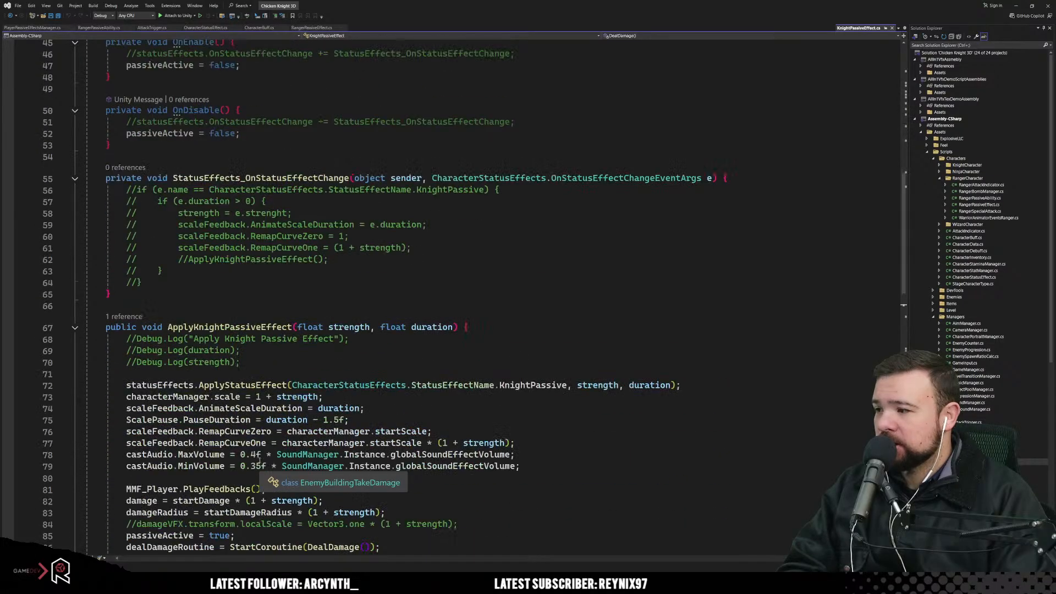
scroll(259, 459, "up", 5)
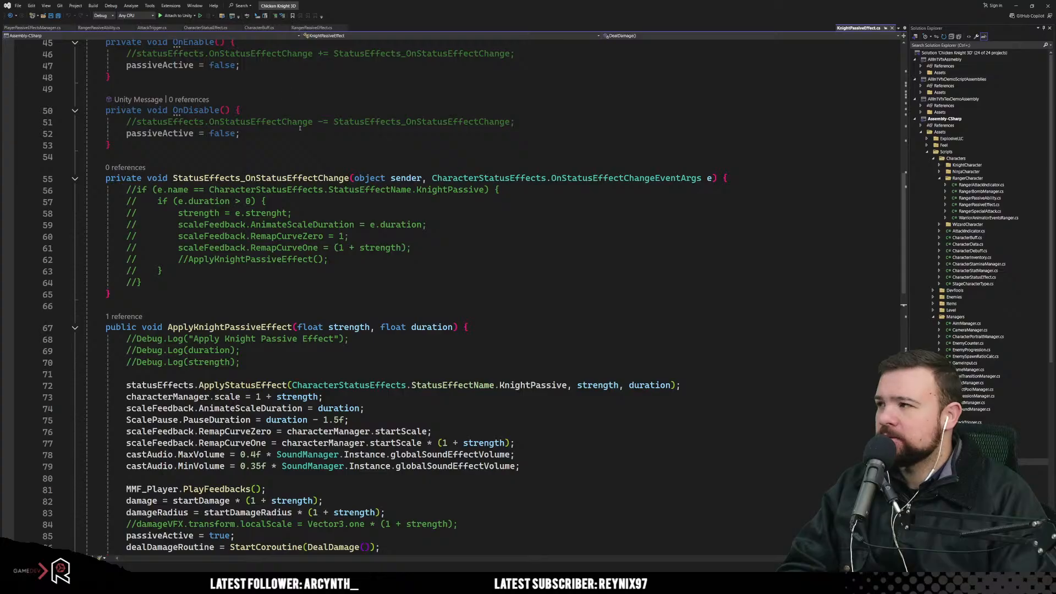
Step: Return to PlayerPassiveEffectsManager.cs and compare CharacterPassive with KnightPassive, focusing on KnightPassive's opening WaitForSeconds
left_click(38, 28)
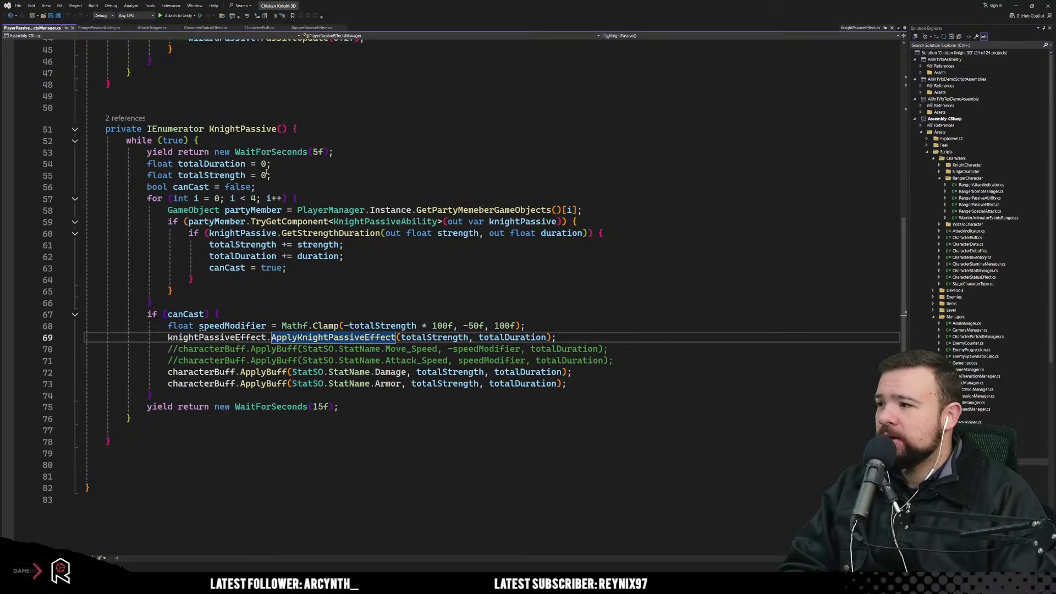
left_click(389, 156)
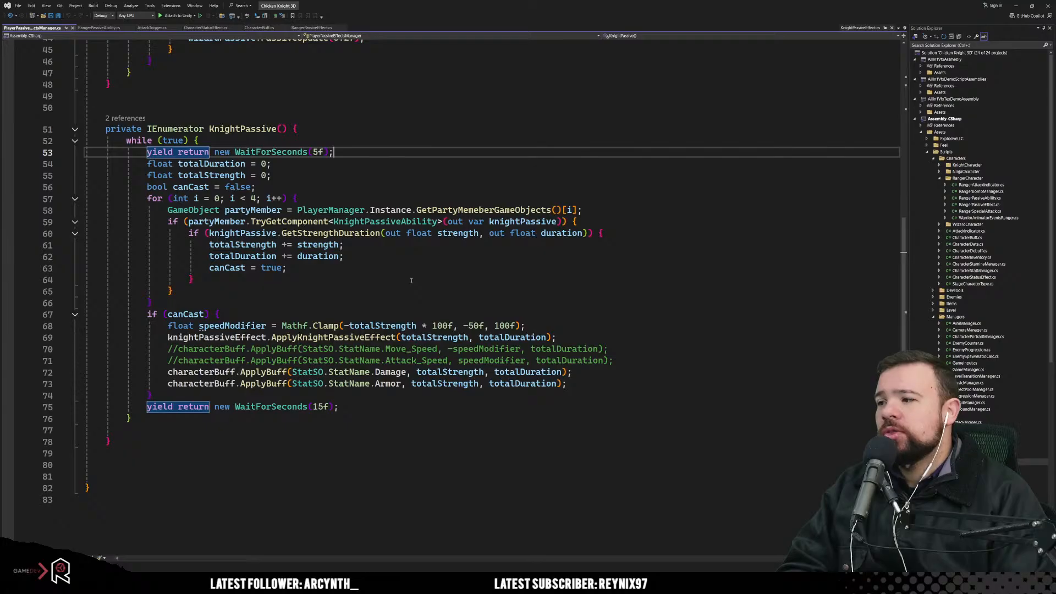
scroll(410, 281, "up", 4)
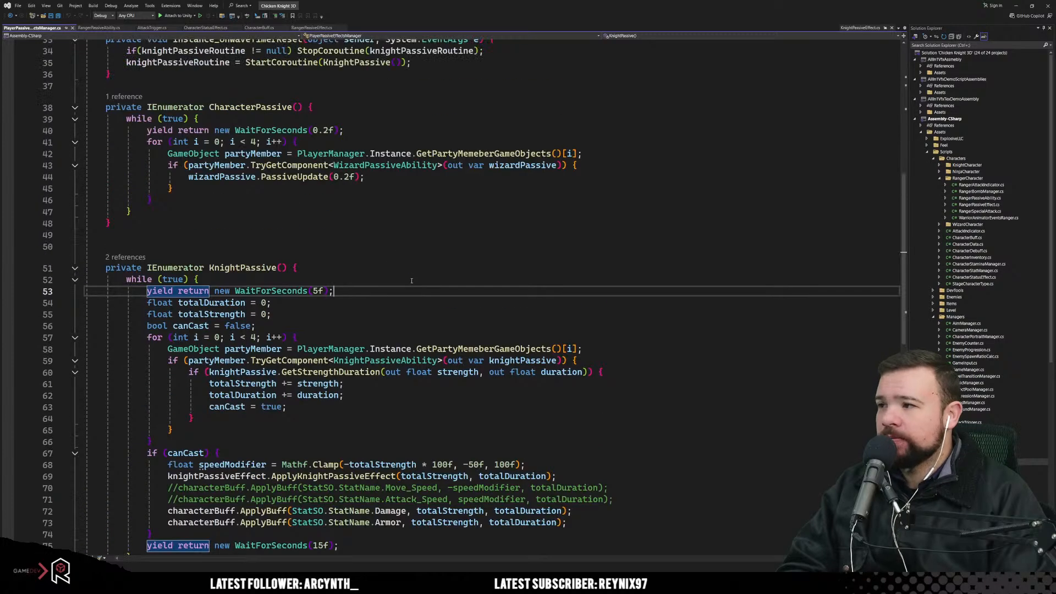
scroll(411, 283, "up", 5)
scroll(410, 283, "down", 4)
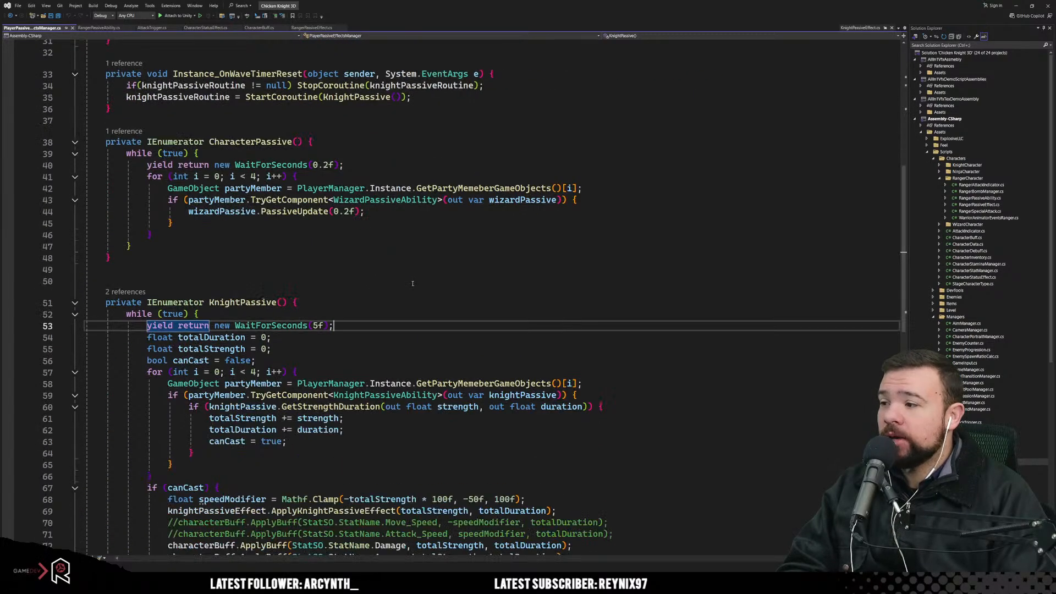
left_click(245, 302)
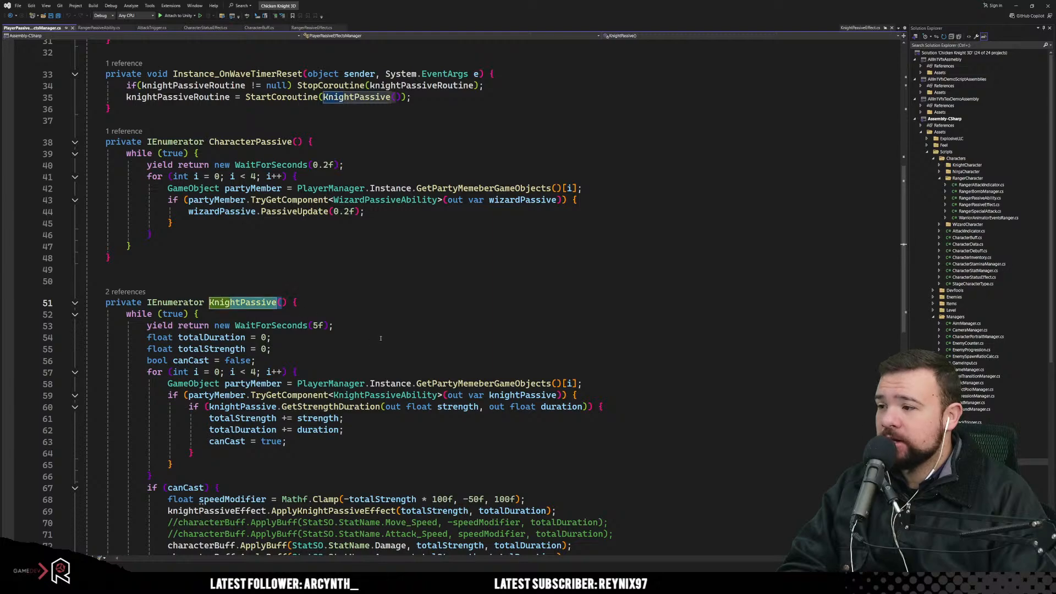
left_click(272, 337)
key("Up")
key("shift+Home")
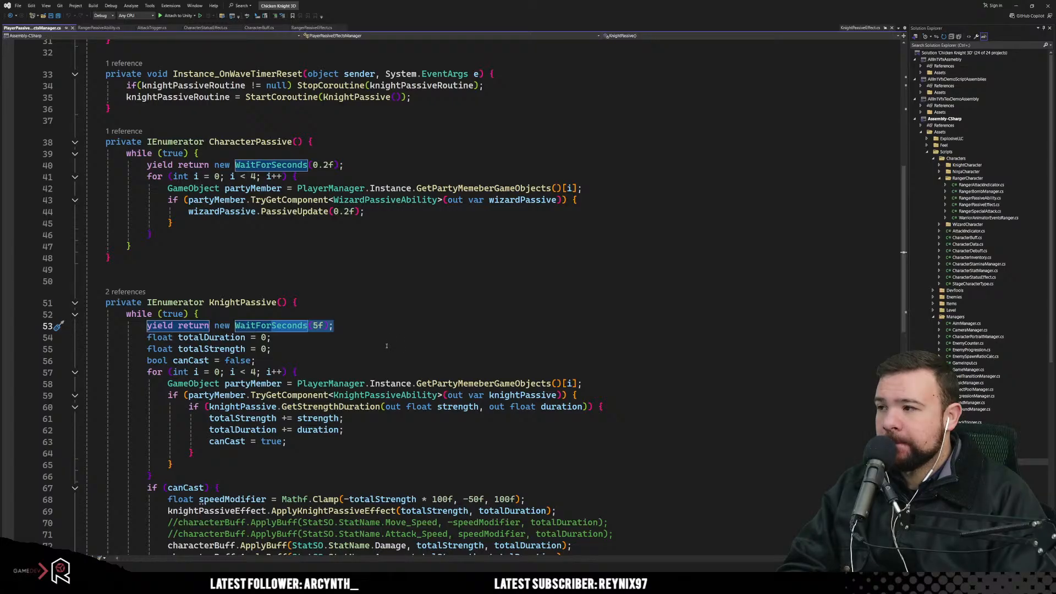
Step: Reread the KnightPassive coroutine from its party member loop through the canCast block to the closing braces
scroll(386, 345, "down", 2)
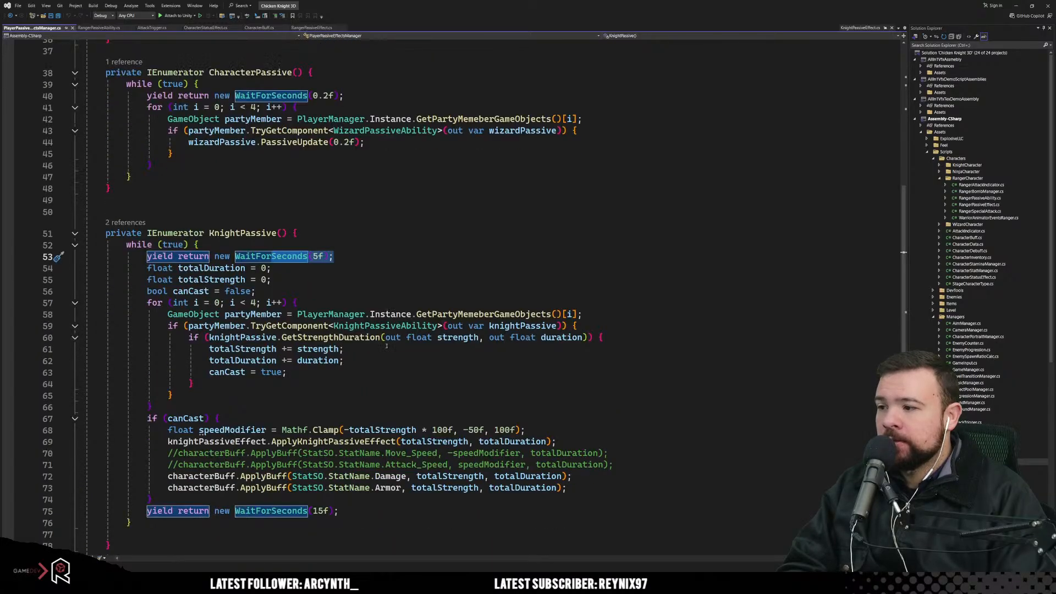
scroll(385, 345, "up", 2)
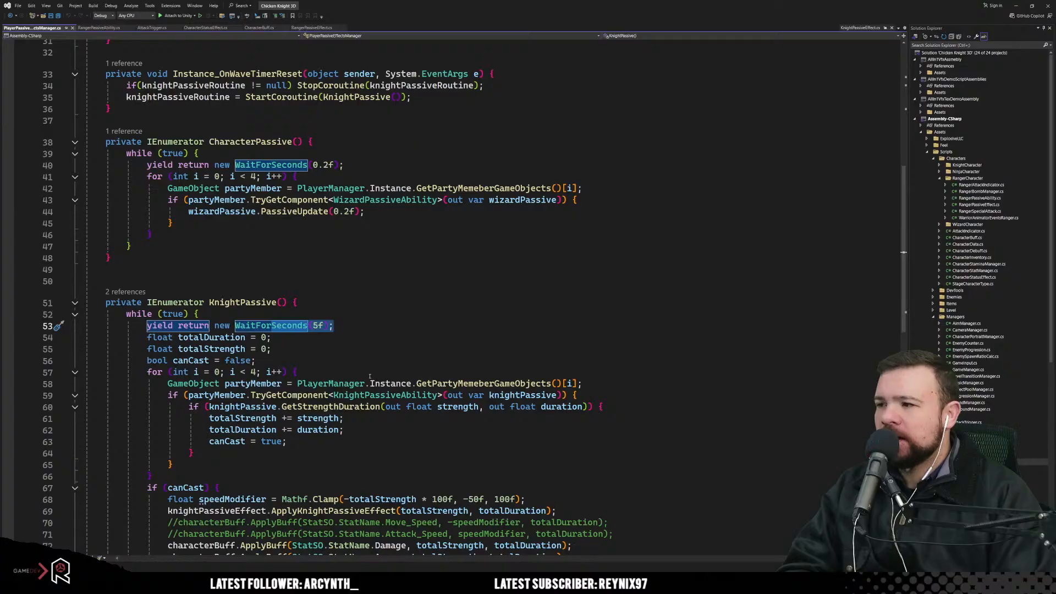
scroll(370, 373, "down", 4)
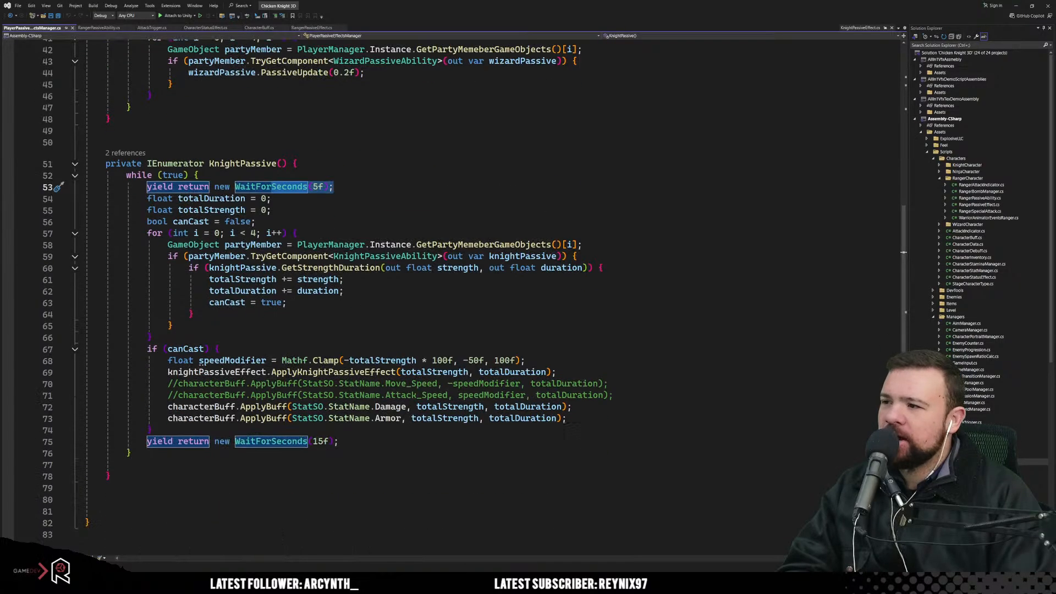
left_click(372, 350)
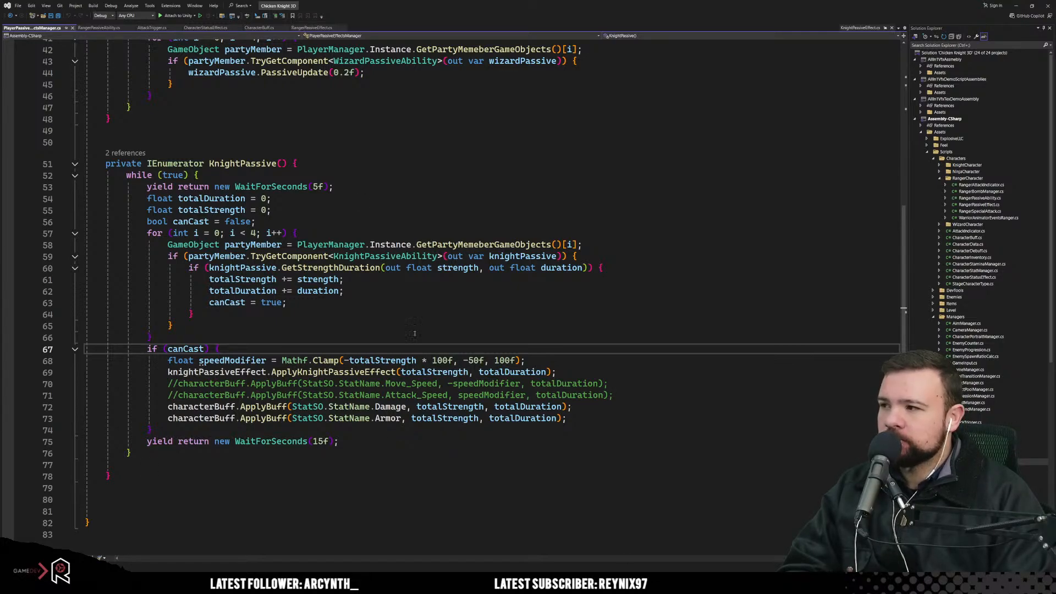
scroll(352, 384, "down", 4)
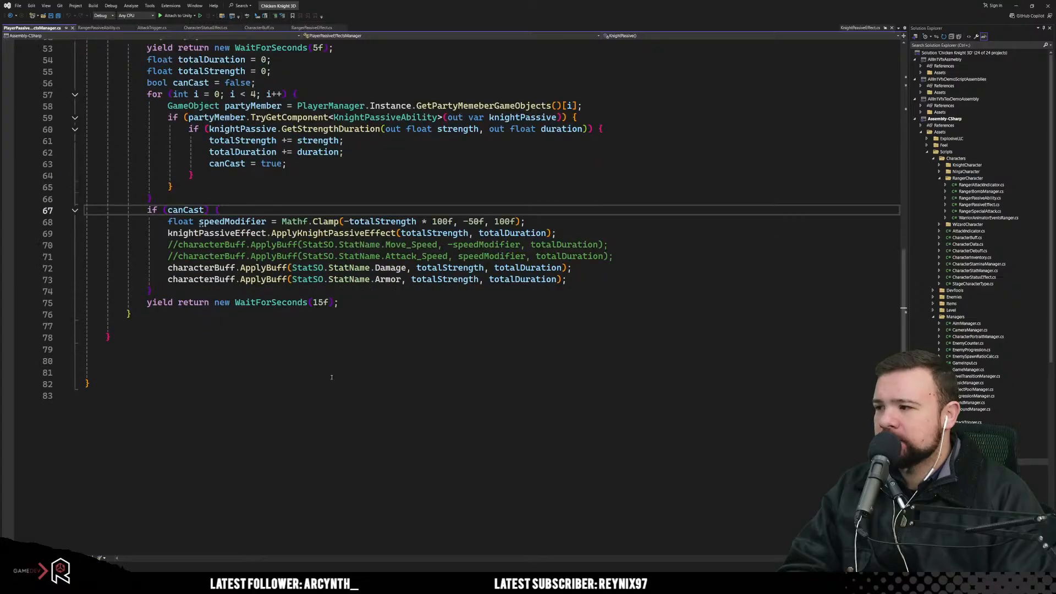
scroll(330, 381, "up", 3)
left_click(246, 431)
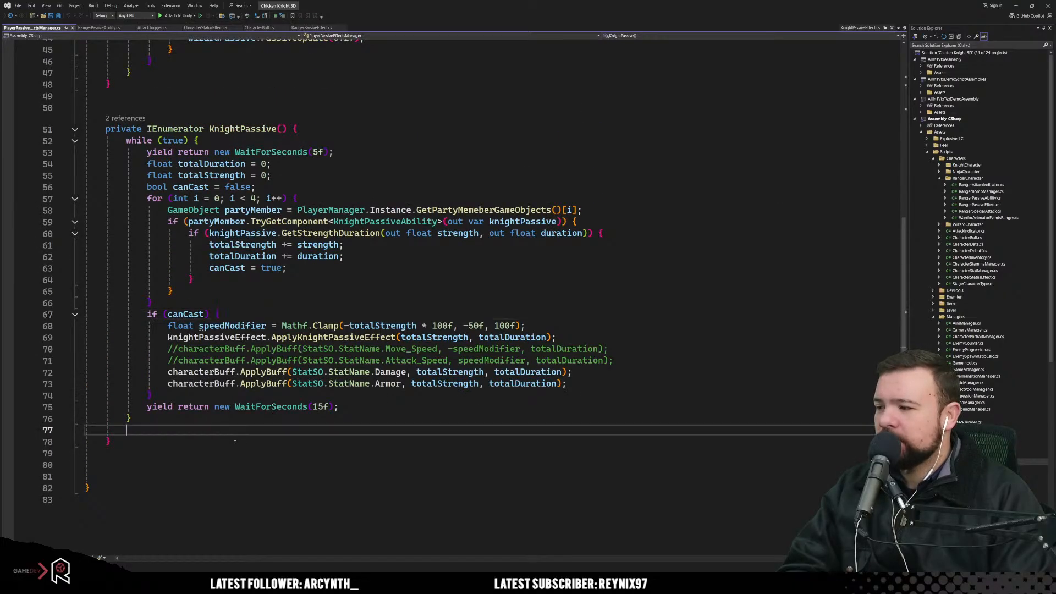
Step: Declare a private IEnumerator coroutine named RangerPassive below KnightPassive in PlayerPassiveEffectsManager.cs
left_click(235, 442)
key("Return")
key("Return")
key("Return")
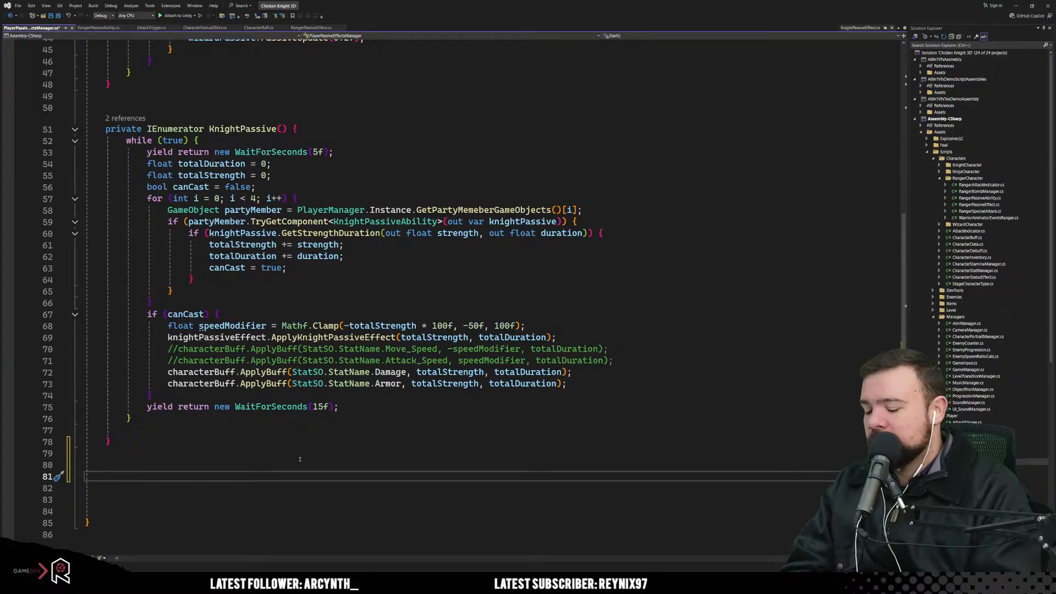
type("private ")
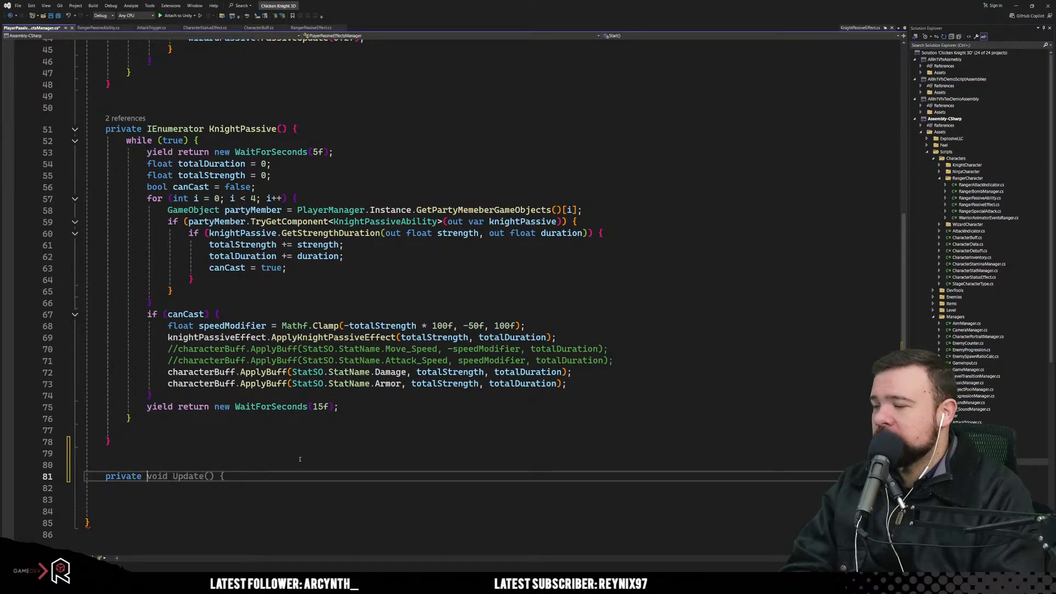
type("Ie")
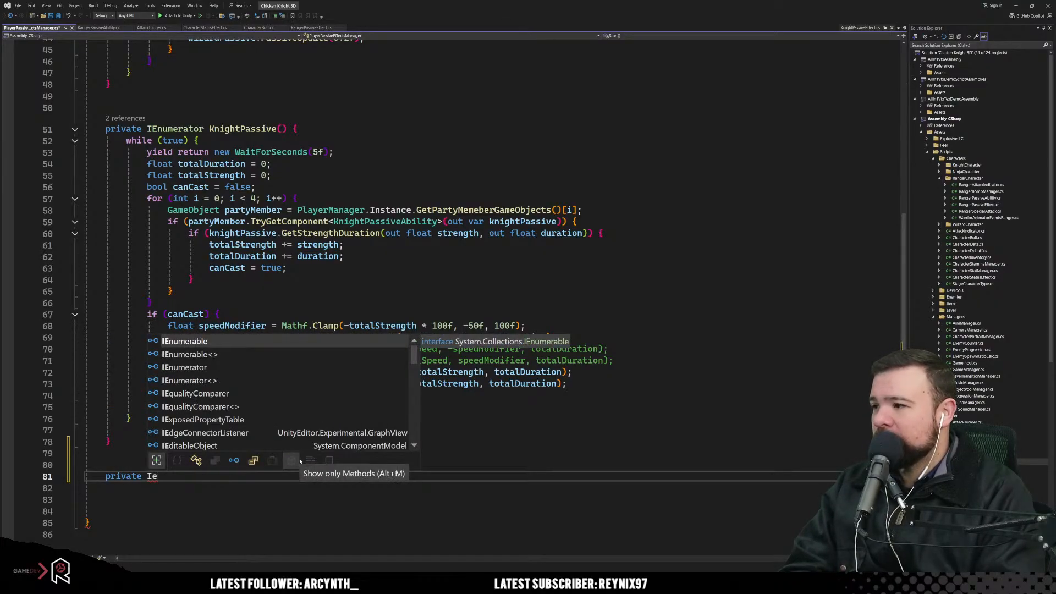
key("Down")
key("Down")
key("Tab")
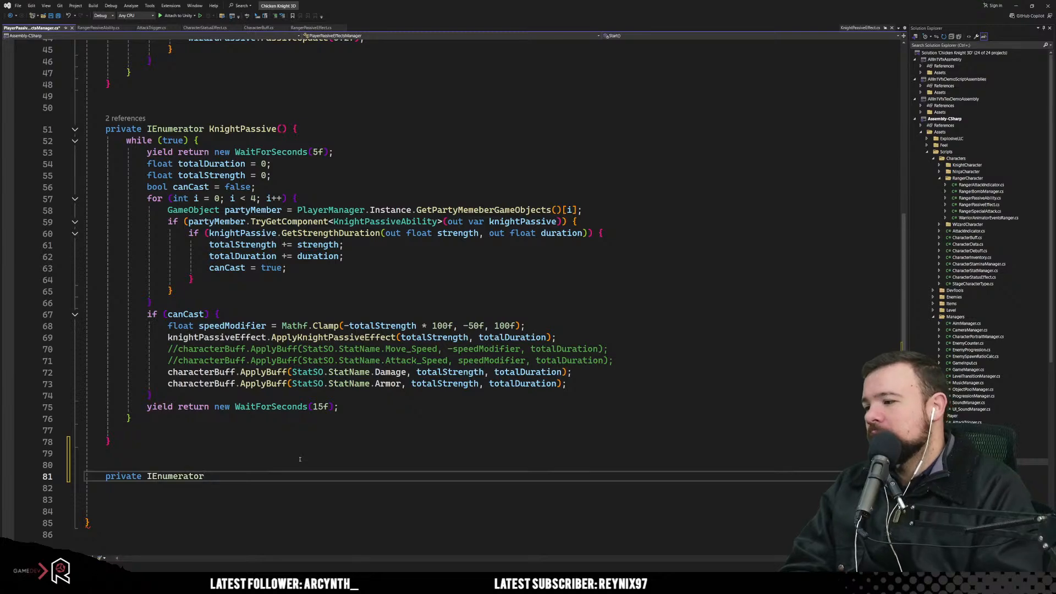
type("Ranger")
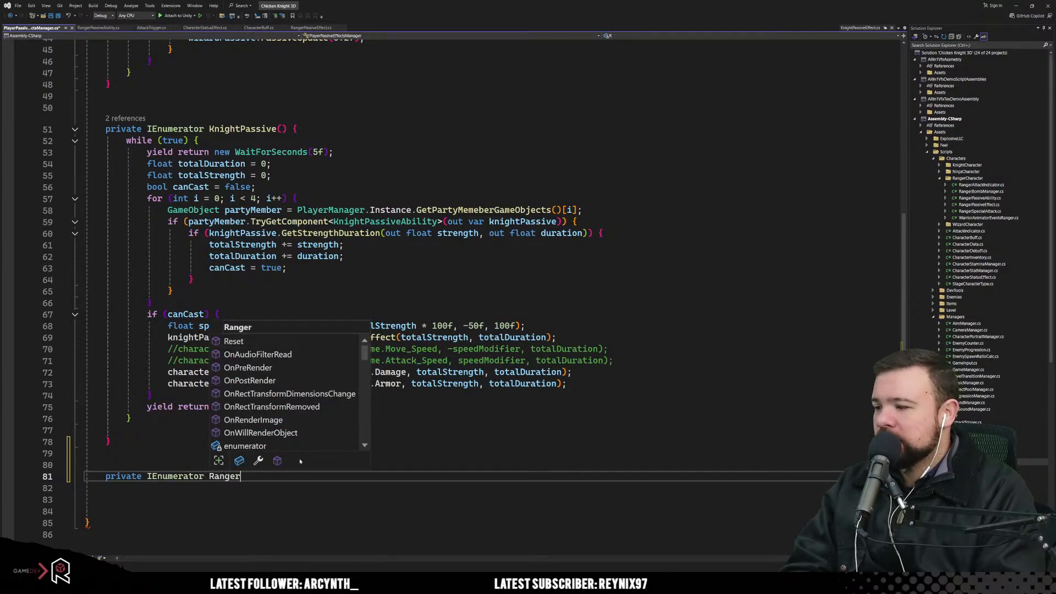
type("Pas")
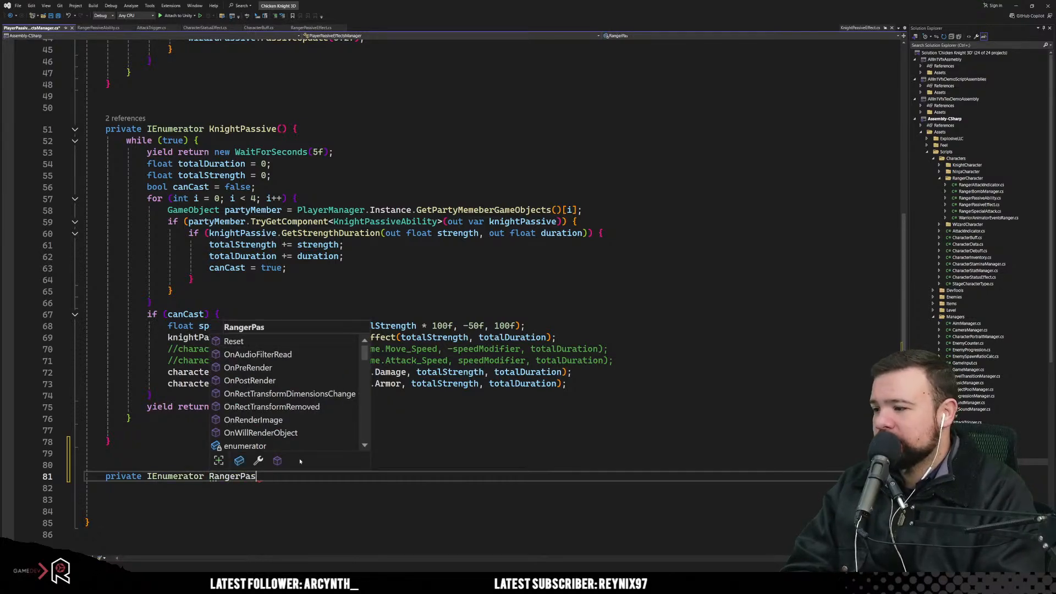
type("sive() {")
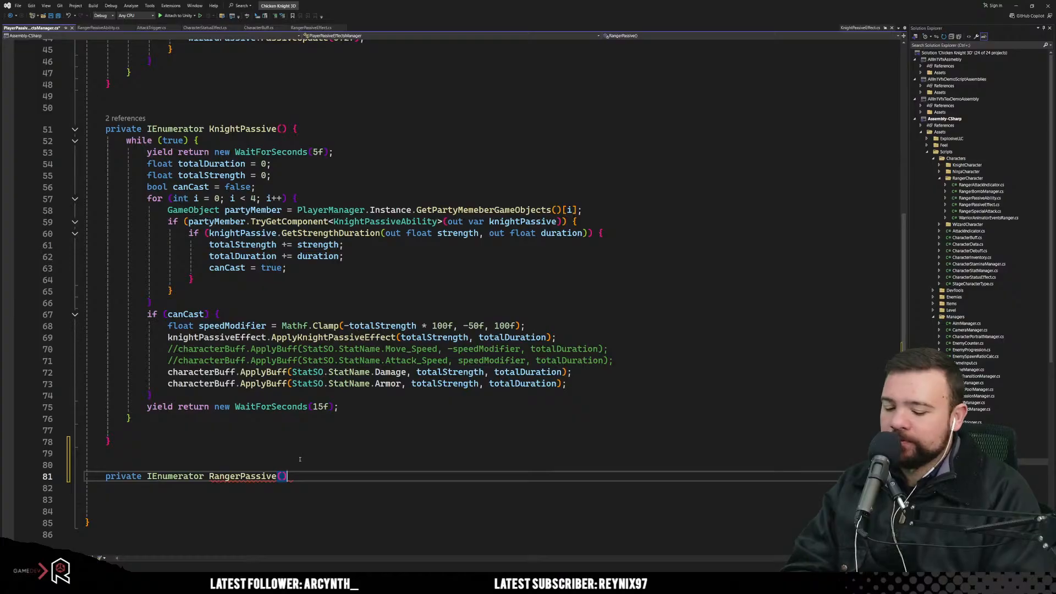
key("Return")
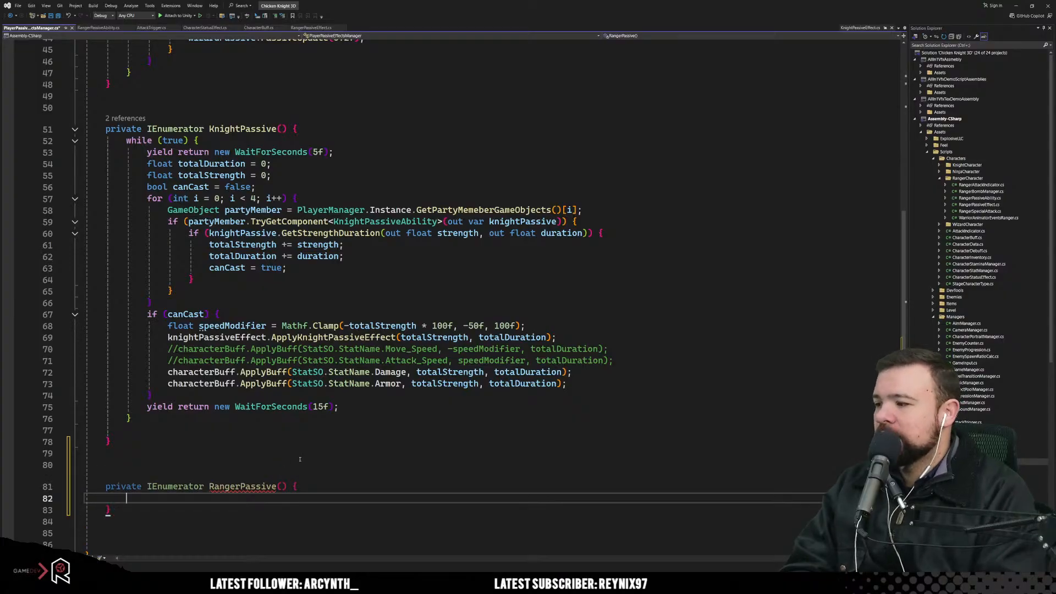
Step: Add a while (true) loop with a few blank lines inside the RangerPassive coroutine
type("while ")
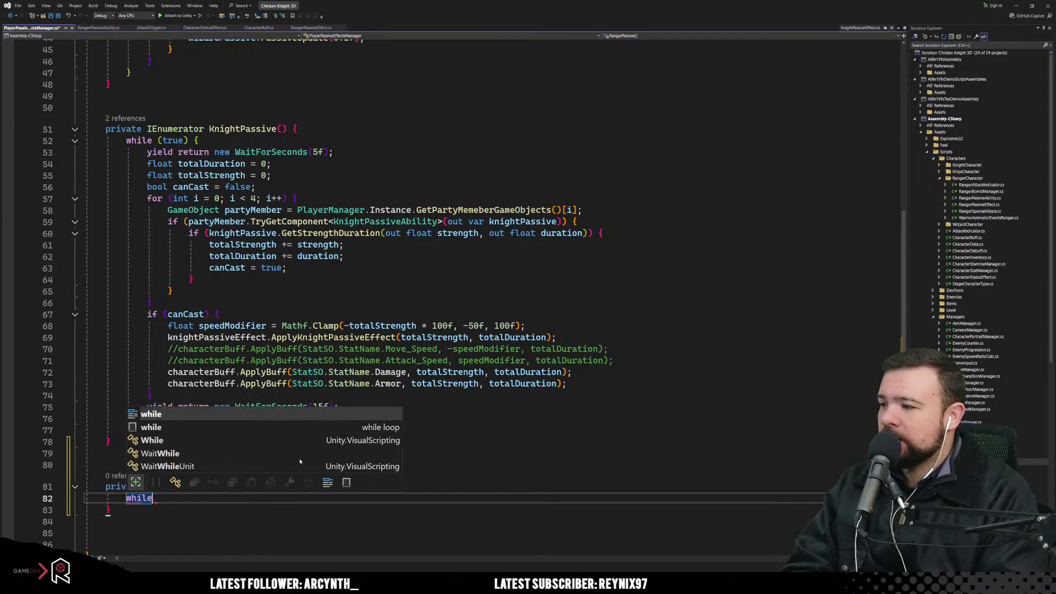
type("(true")
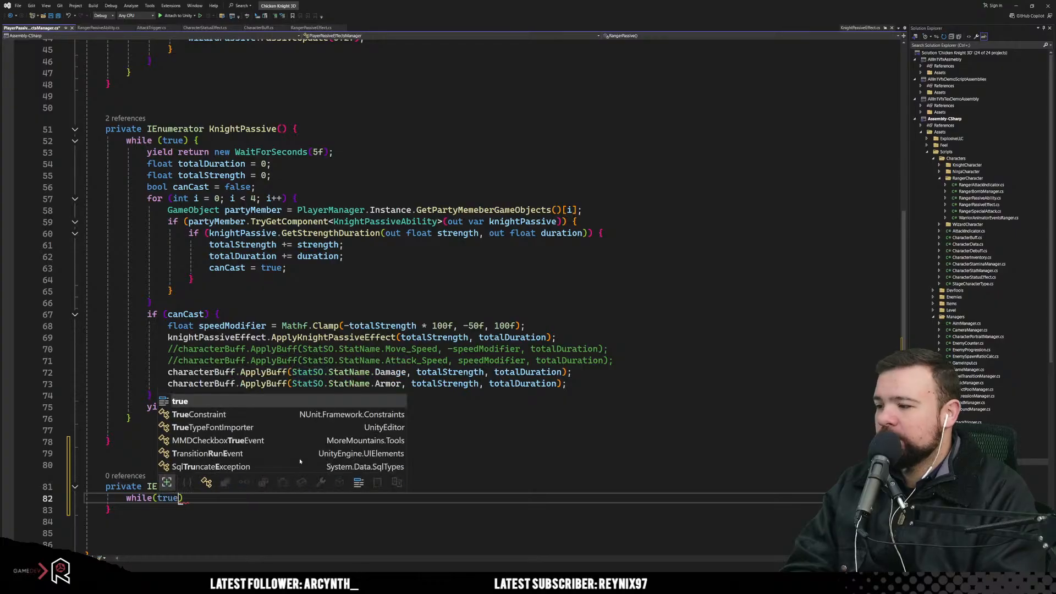
type(") {")
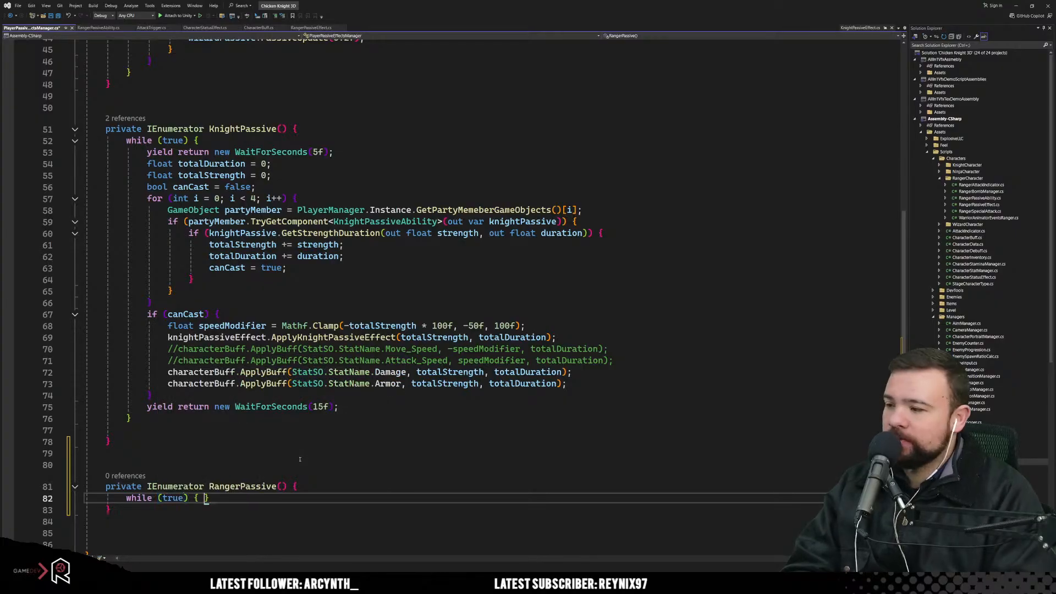
key("Return")
scroll(241, 417, "down", 3)
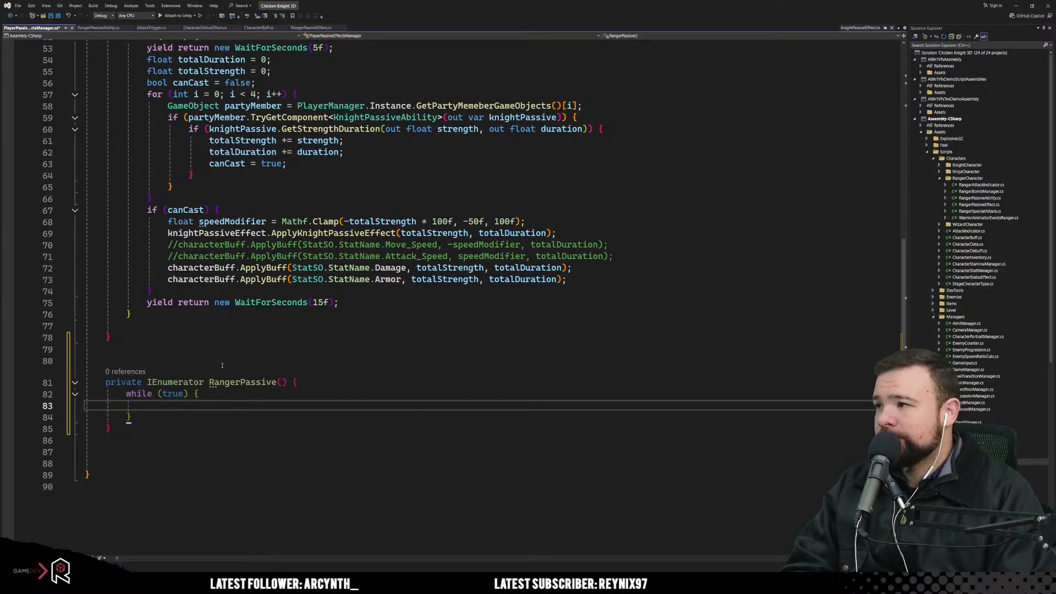
scroll(222, 365, "up", 1)
key("Return")
key("Return")
key("Return")
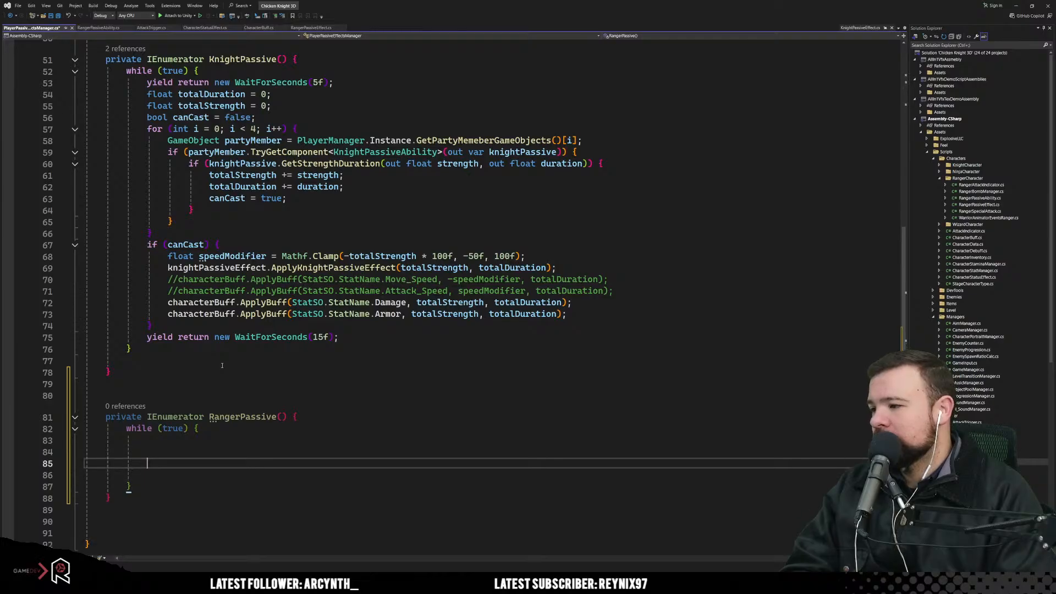
key("Up")
key("Up")
key("Up")
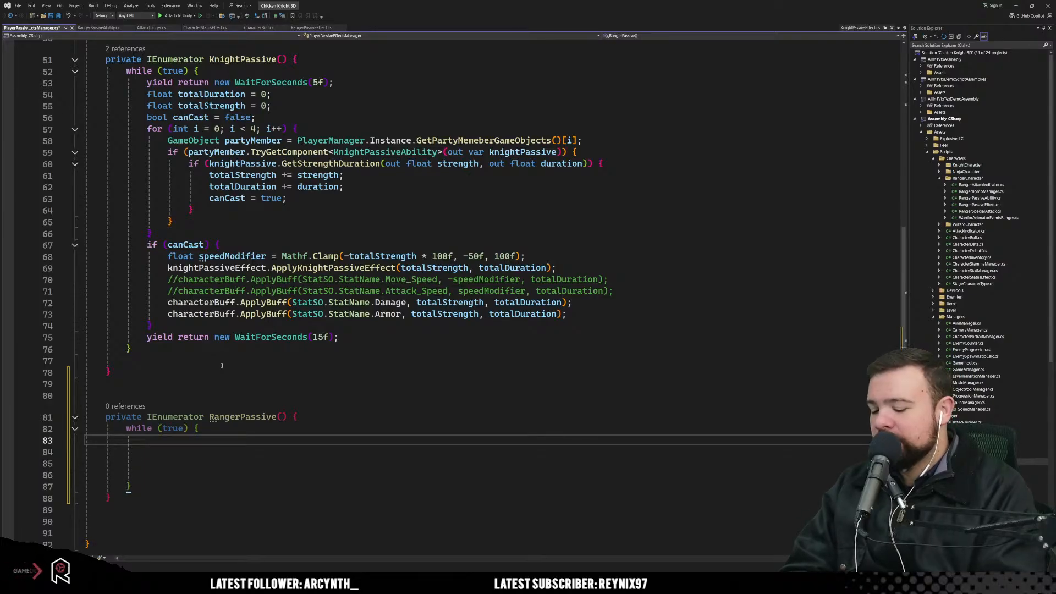
Step: Write yield return new WaitForSeconds(5f); as the first statement in RangerPassive's while loop
type("yield ")
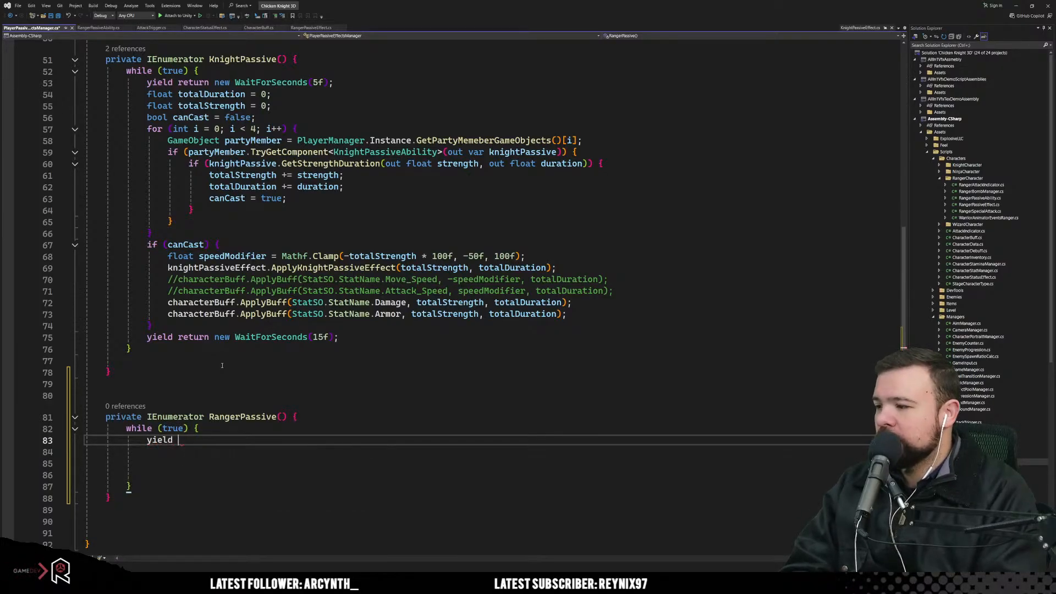
type("return ")
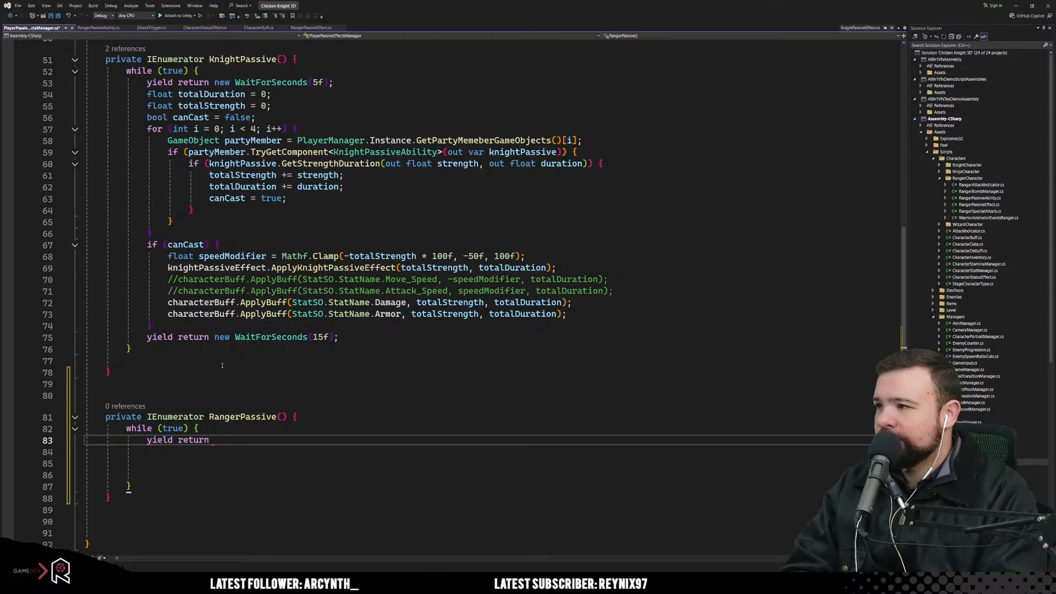
type("Wair")
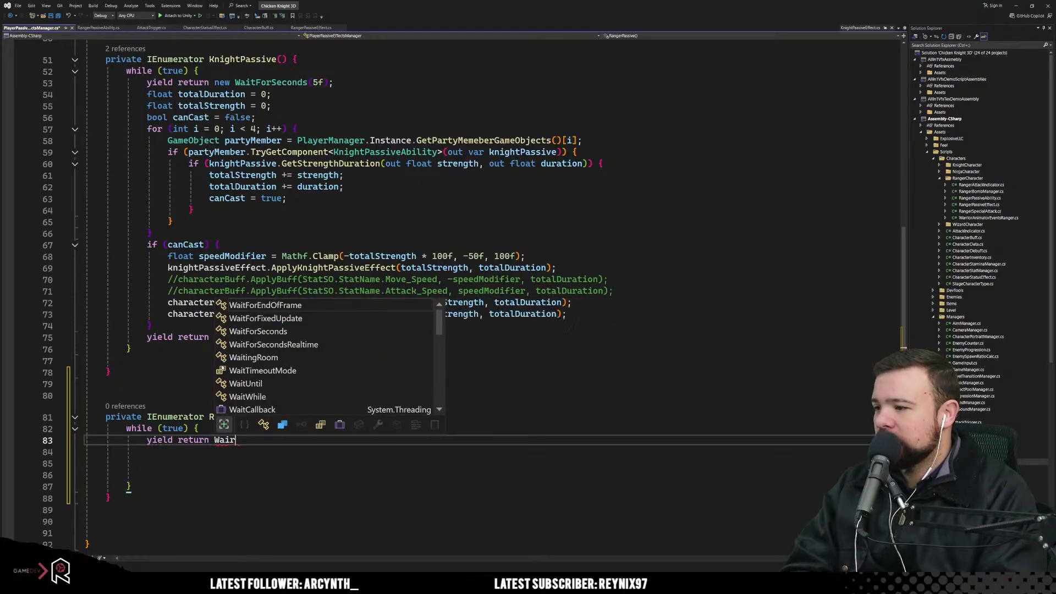
key("BackSpace")
type("tF")
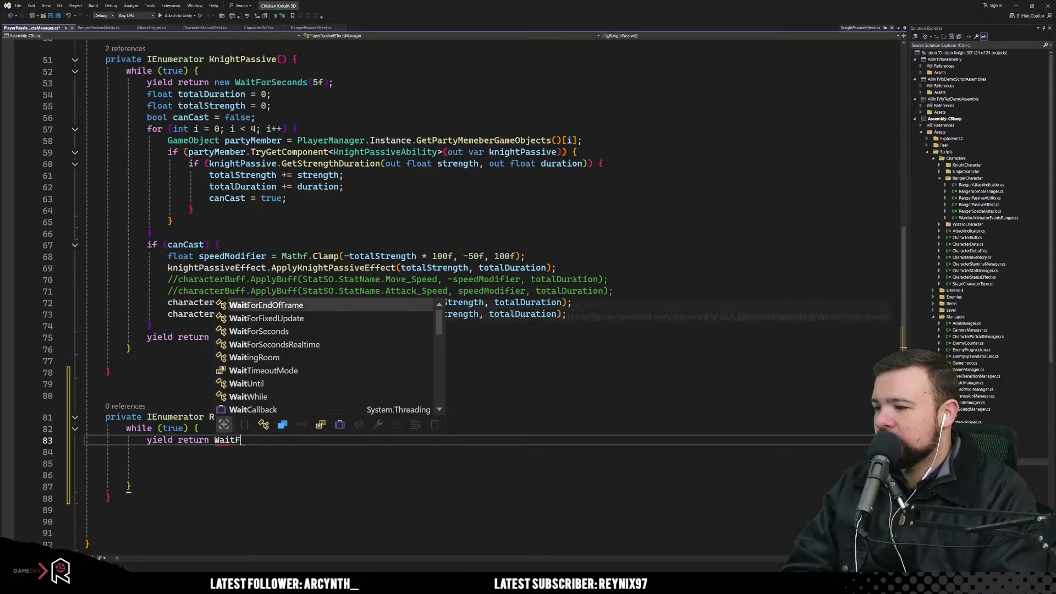
type("orse")
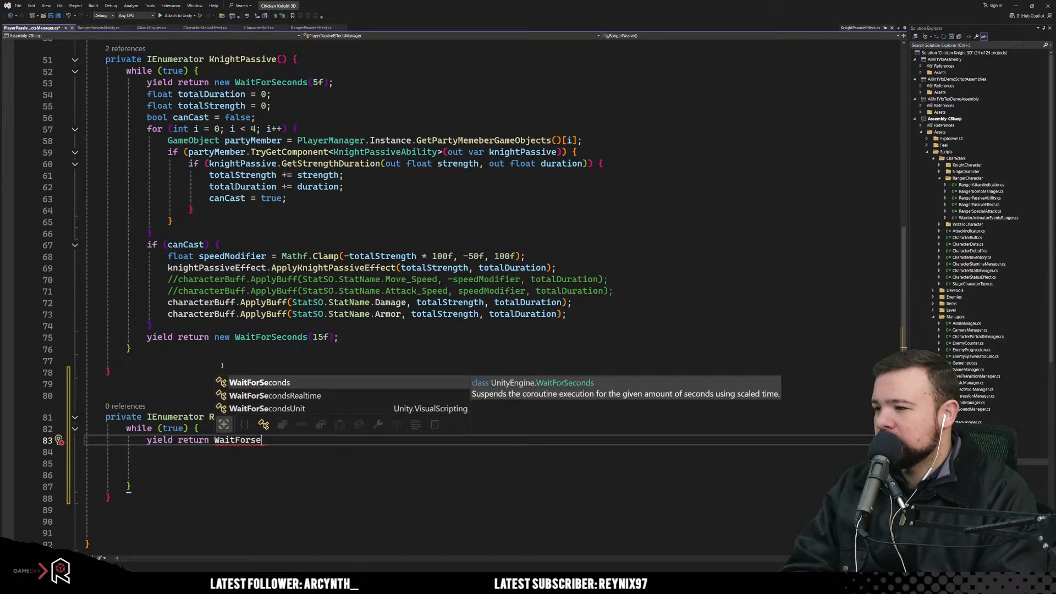
type("(")
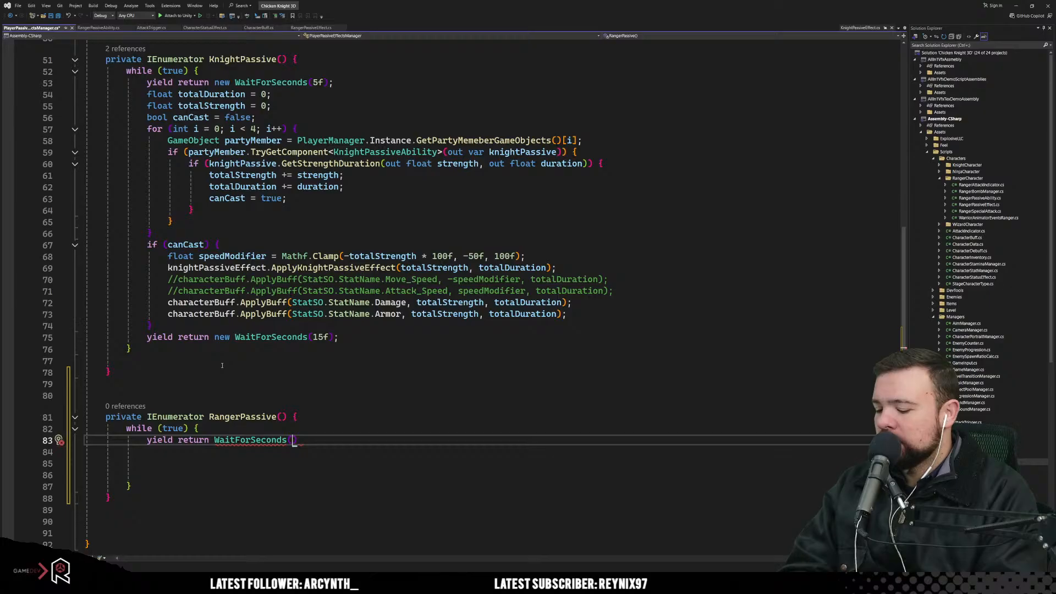
type("5")
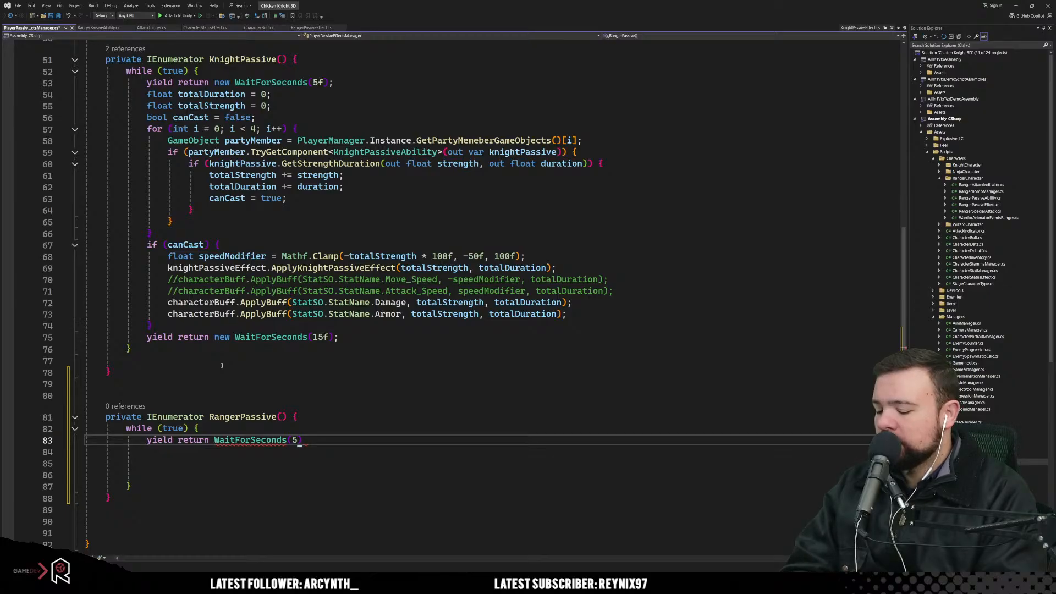
type("f);")
key("Return")
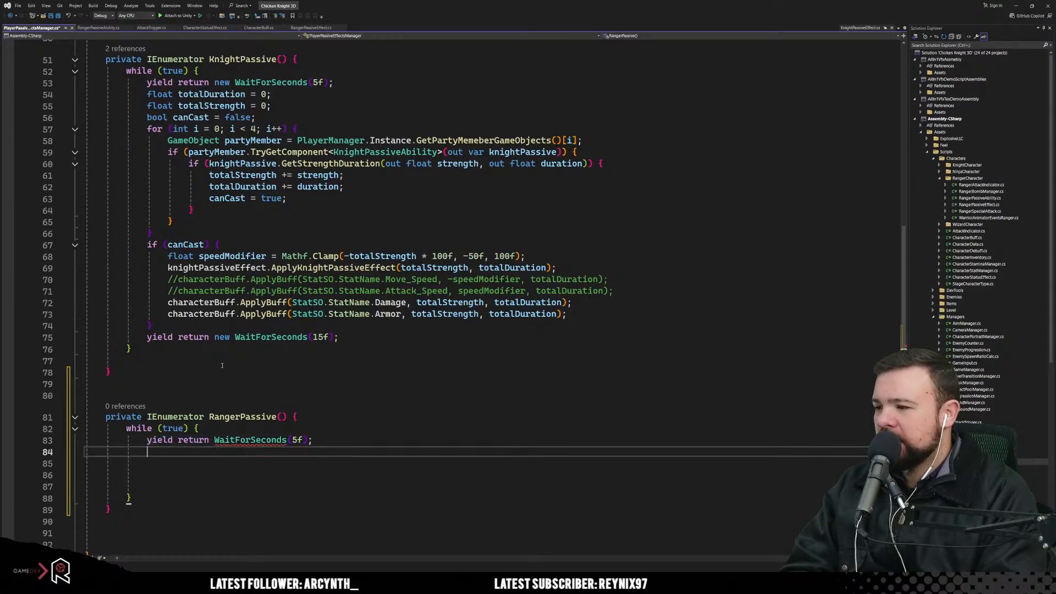
left_click(369, 424)
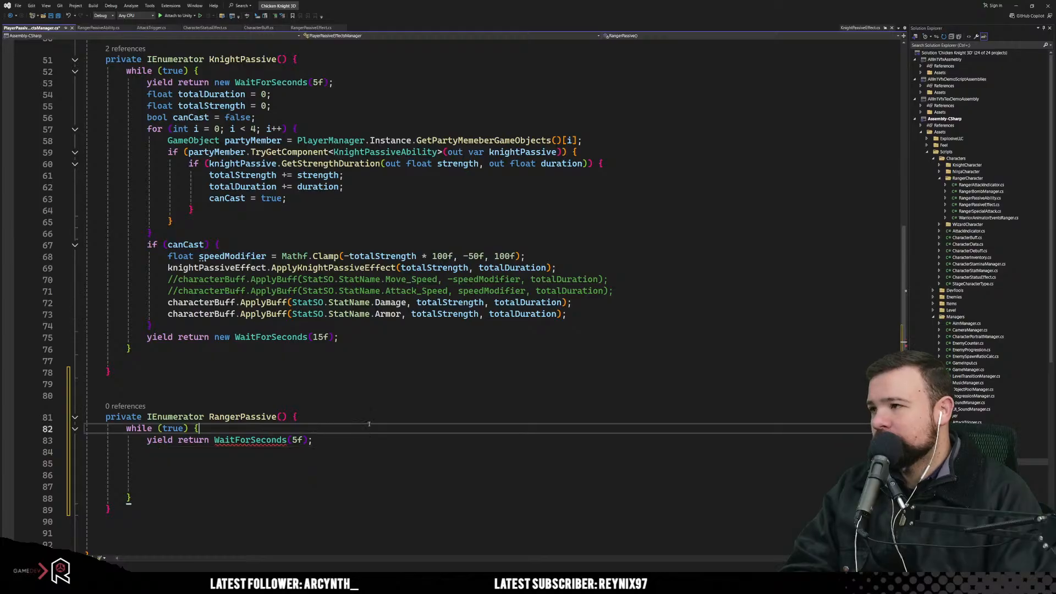
left_click(215, 440)
type("new")
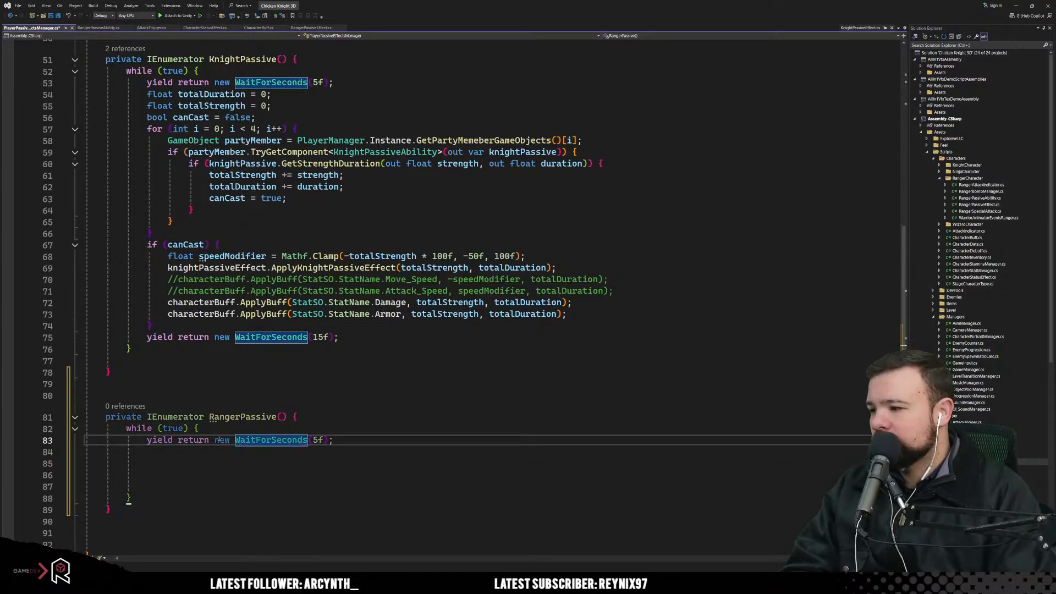
left_click(378, 432)
left_click(372, 462)
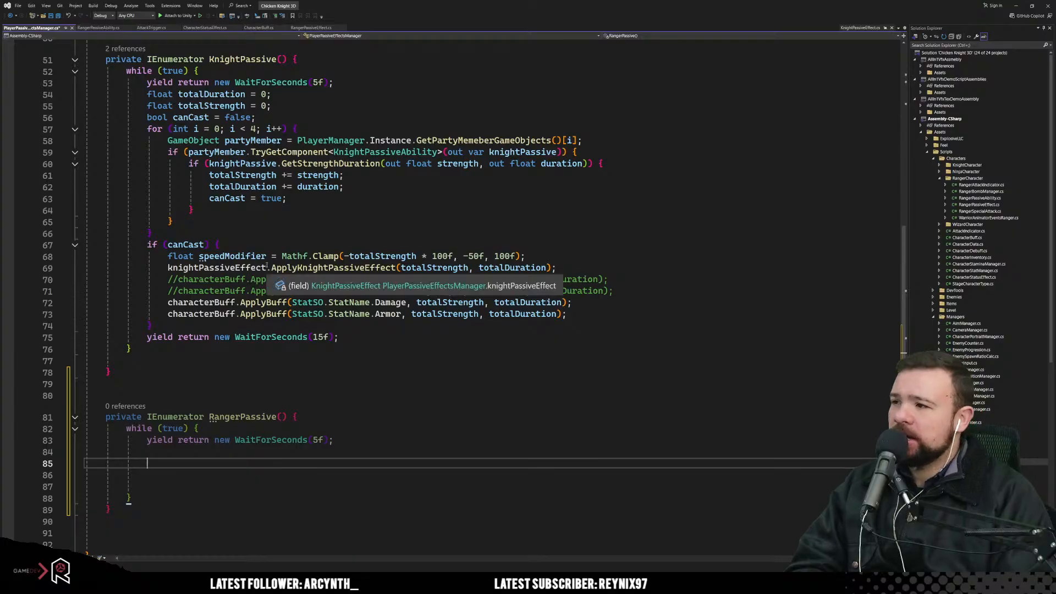
Step: Delete the whole RangerPassive coroutine from below KnightPassive
left_click_drag(255, 175, 313, 186)
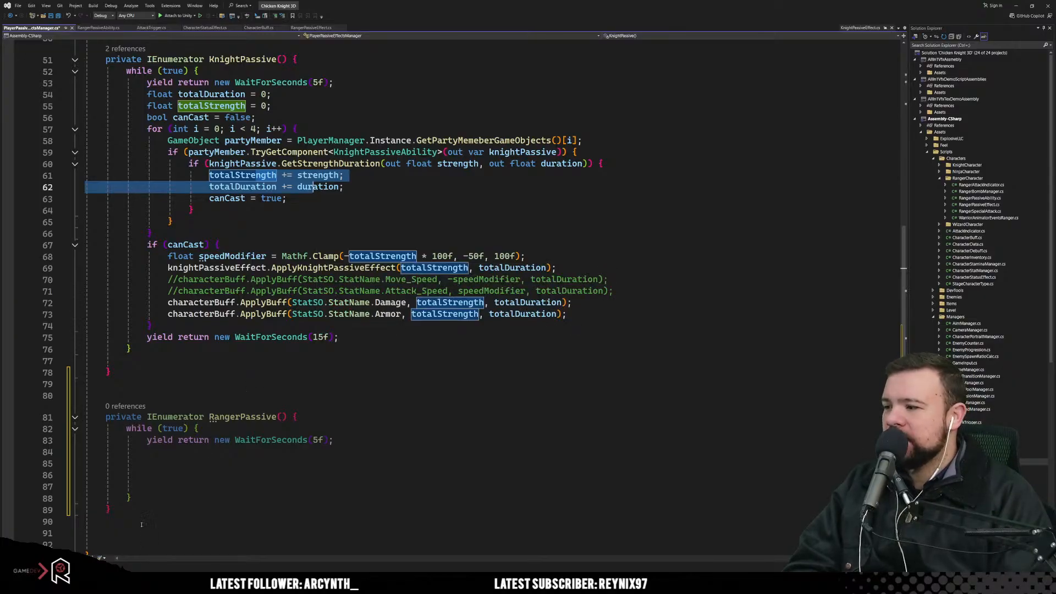
left_click_drag(142, 517, 106, 416)
key("Delete")
key("Up")
key("Up")
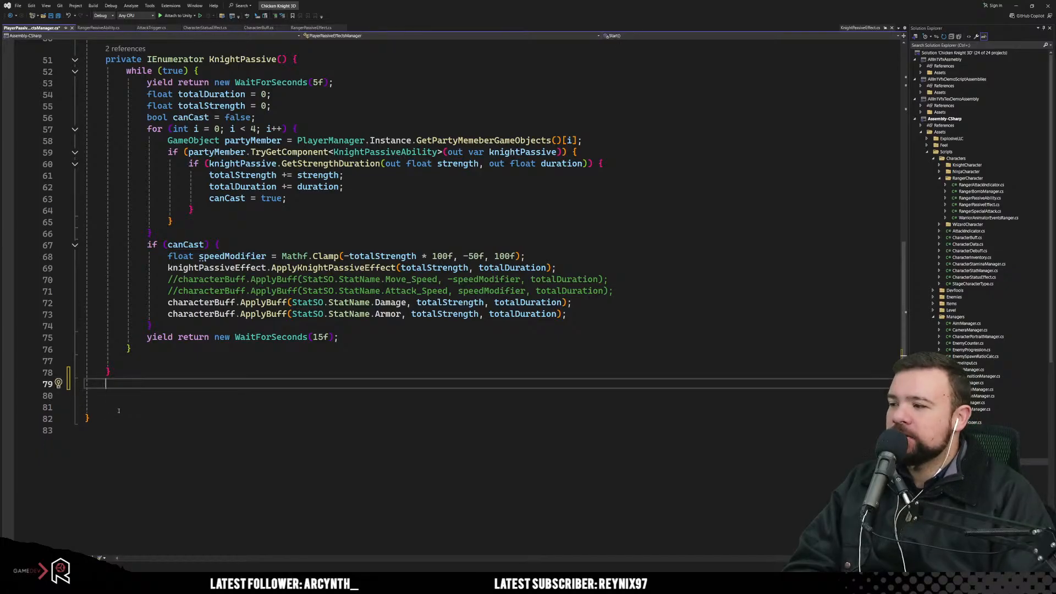
Step: Open CharacterStatusEffect.cs and review its StatusEffect class, the duration loop in Update, GetStatusEffectStrength and ApplyStatusEffect
scroll(125, 410, "up", 5)
scroll(125, 410, "up", 1)
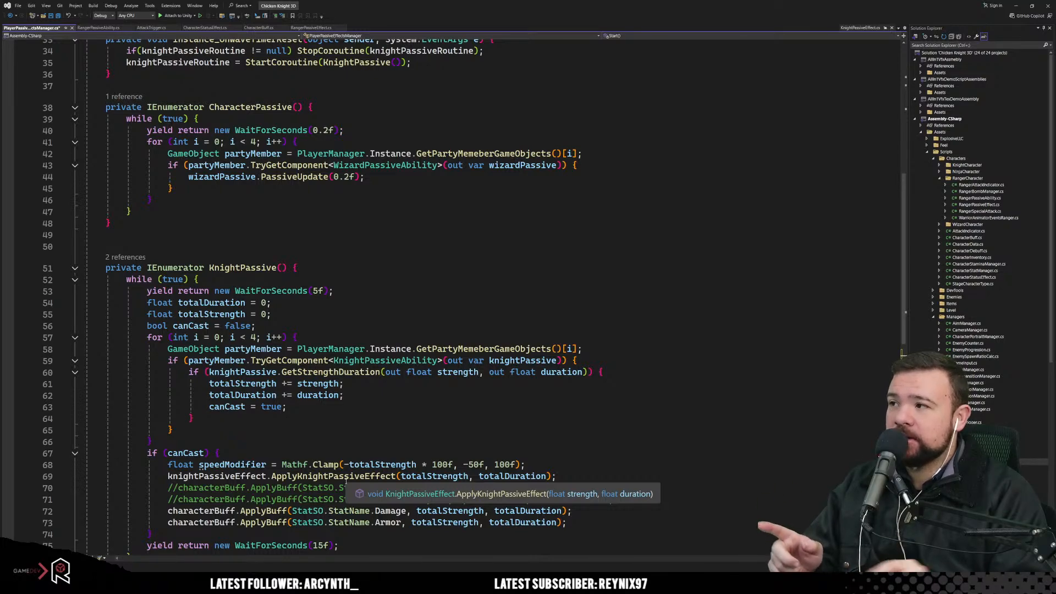
left_click(207, 28)
scroll(362, 436, "down", 5)
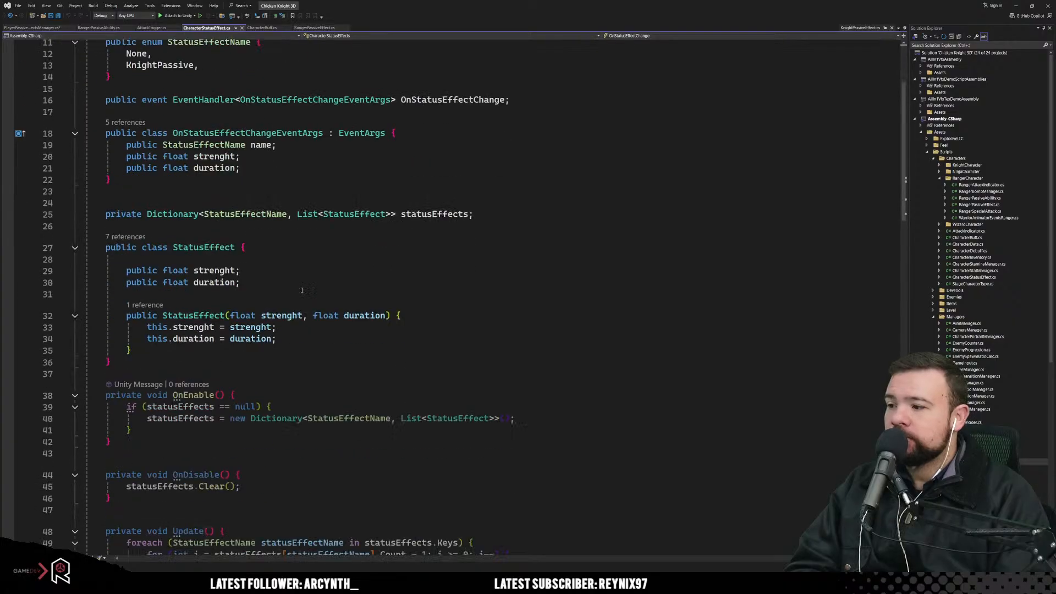
scroll(274, 427, "down", 4)
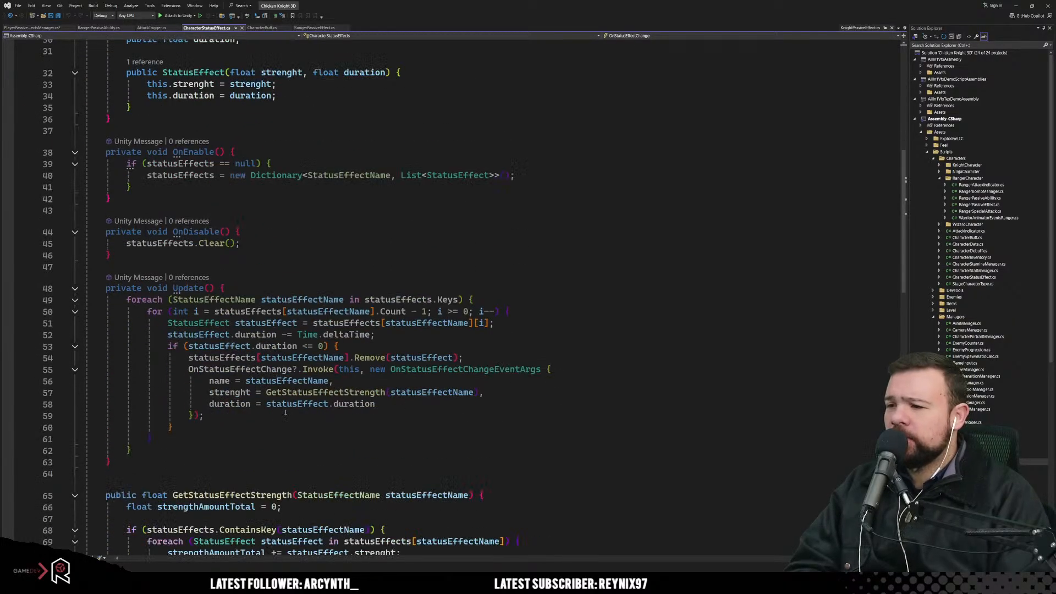
scroll(368, 437, "down", 2)
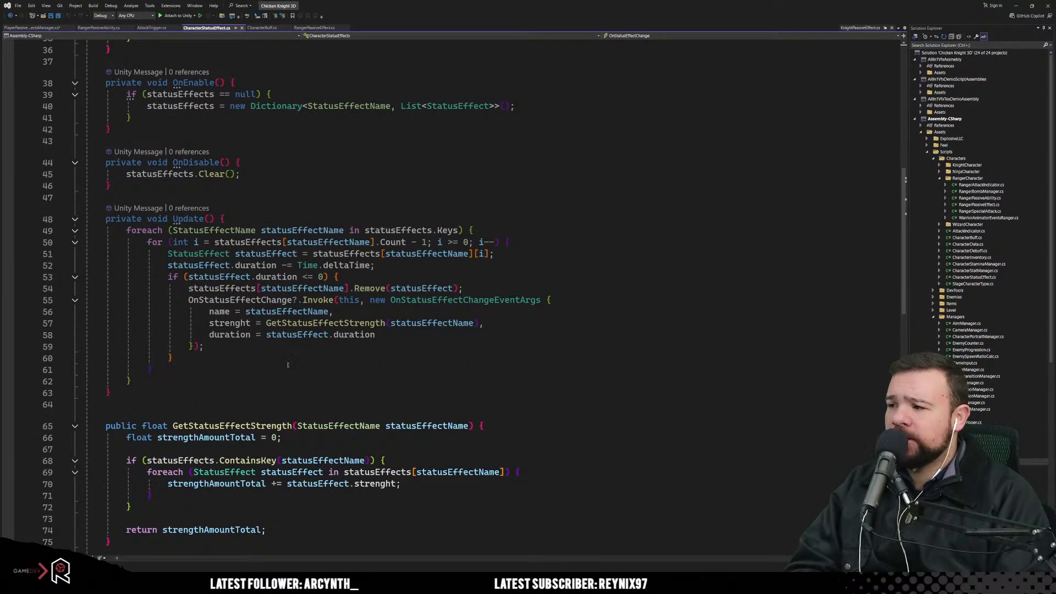
left_click_drag(213, 242, 314, 288)
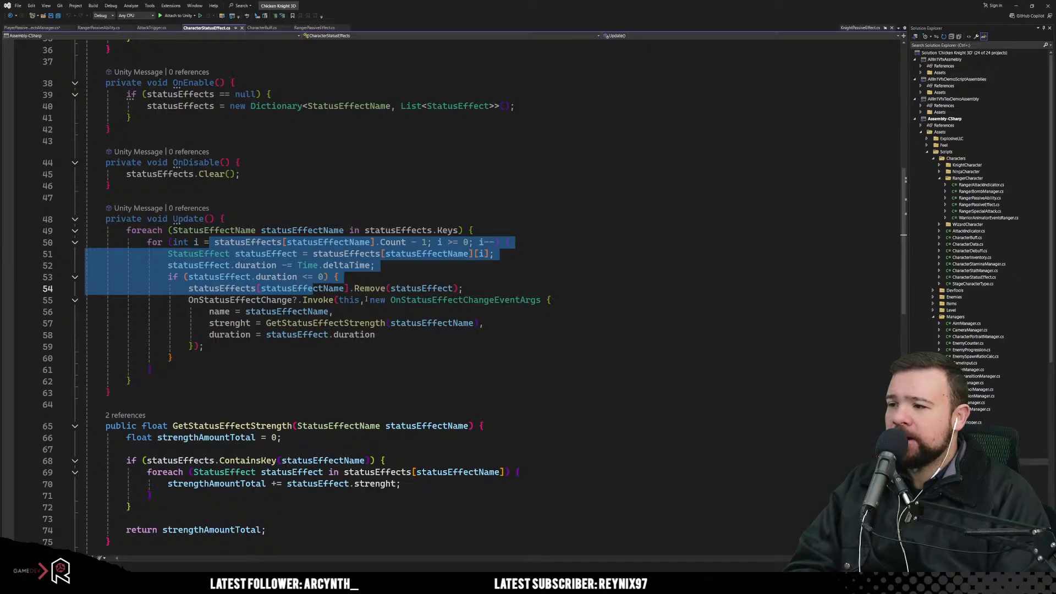
left_click(268, 354)
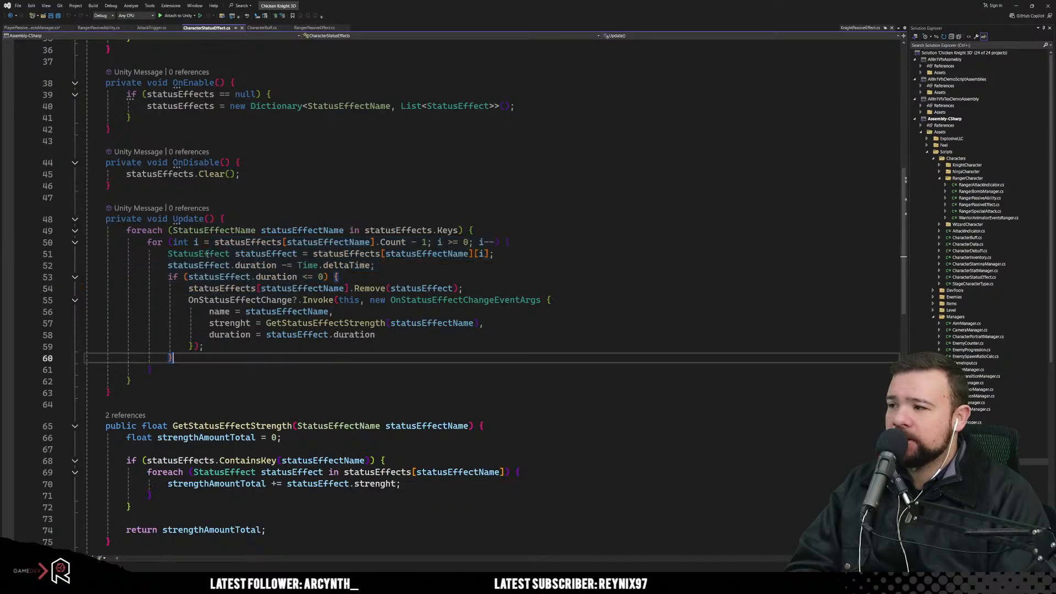
left_click(214, 230)
left_click_drag(214, 243, 324, 323)
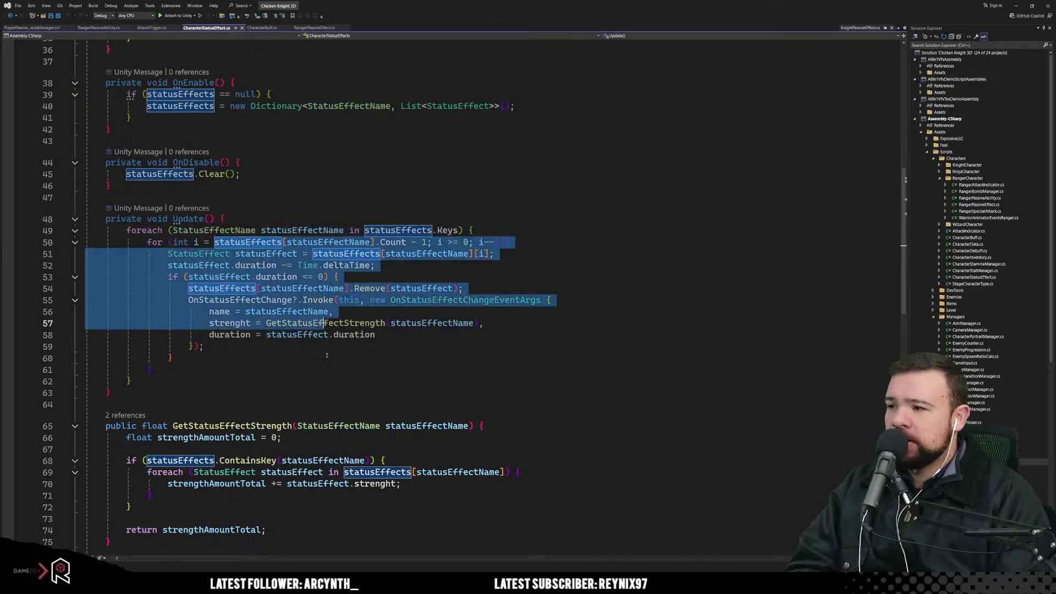
scroll(196, 341, "down", 2)
scroll(196, 341, "down", 4)
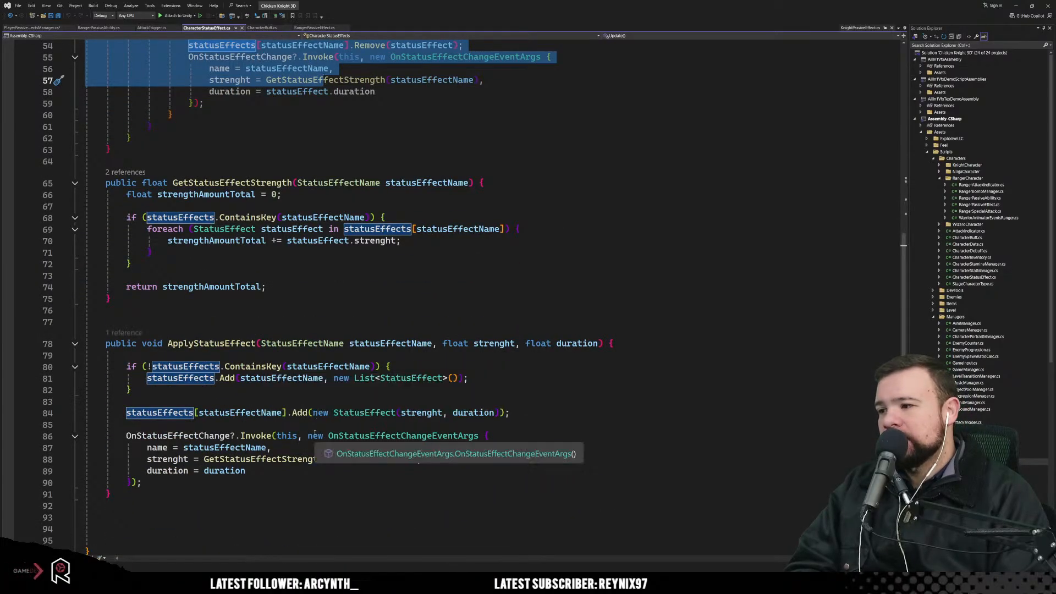
scroll(292, 423, "up", 5)
scroll(283, 438, "down", 4)
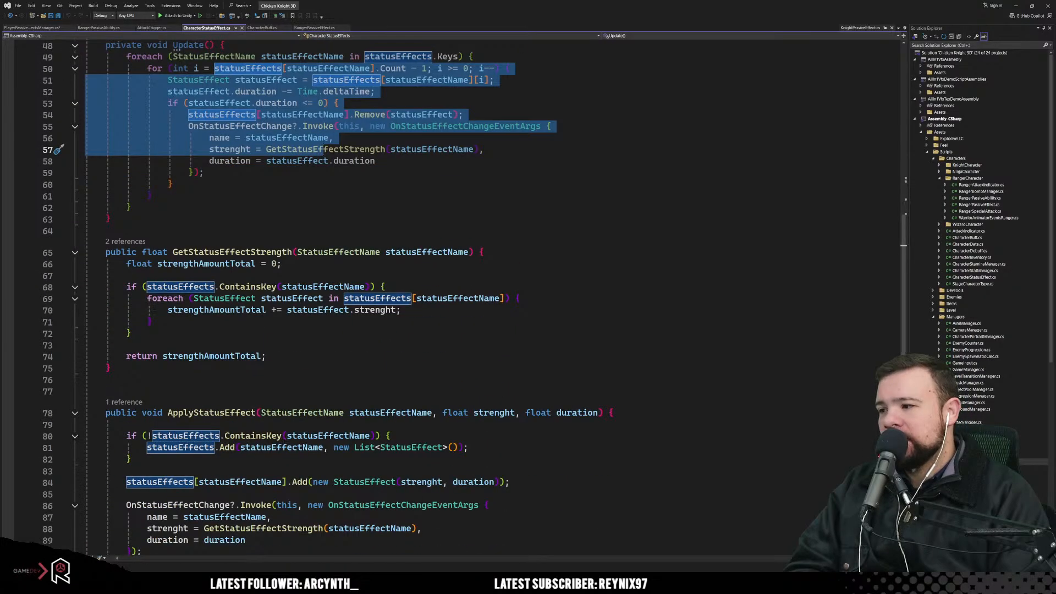
scroll(284, 438, "up", 11)
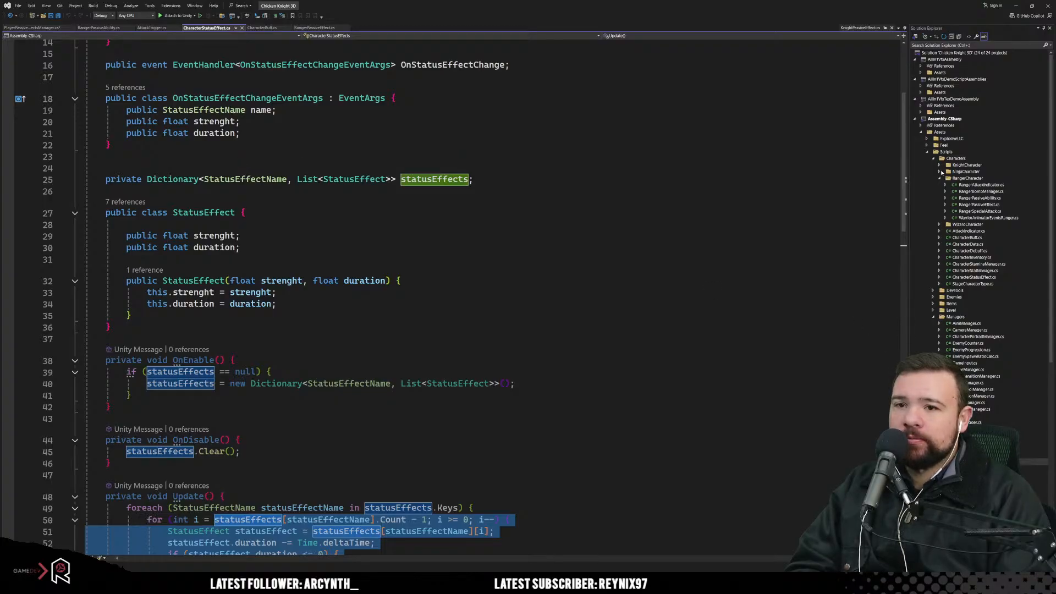
Step: Open WizardPassiveAbility.cs from the WizardCharacter folder and review its PassiveUpdate method and the SpawnMeteor call
left_click(940, 224)
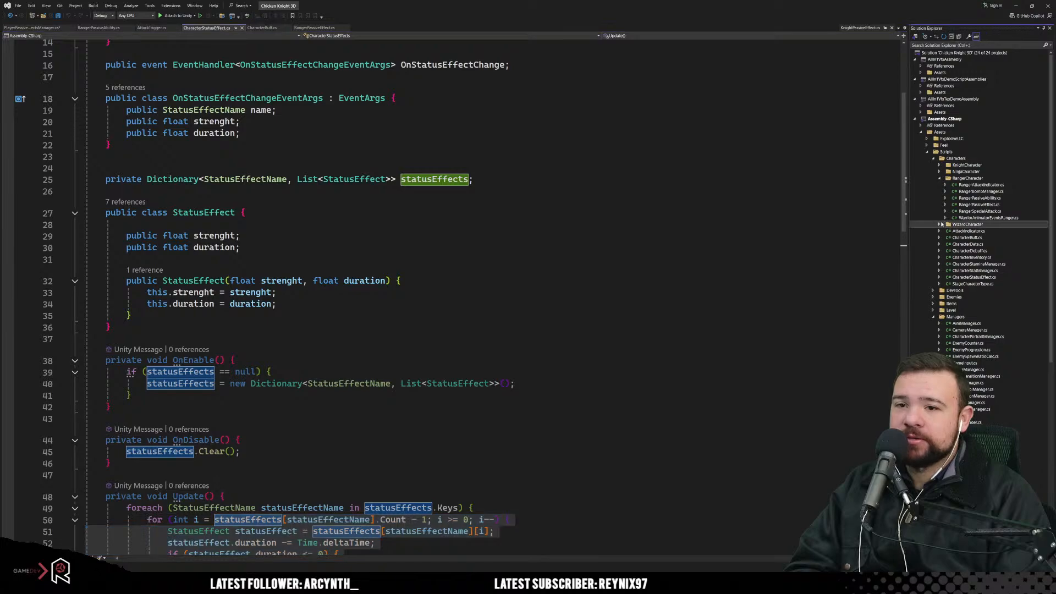
double_click(981, 244)
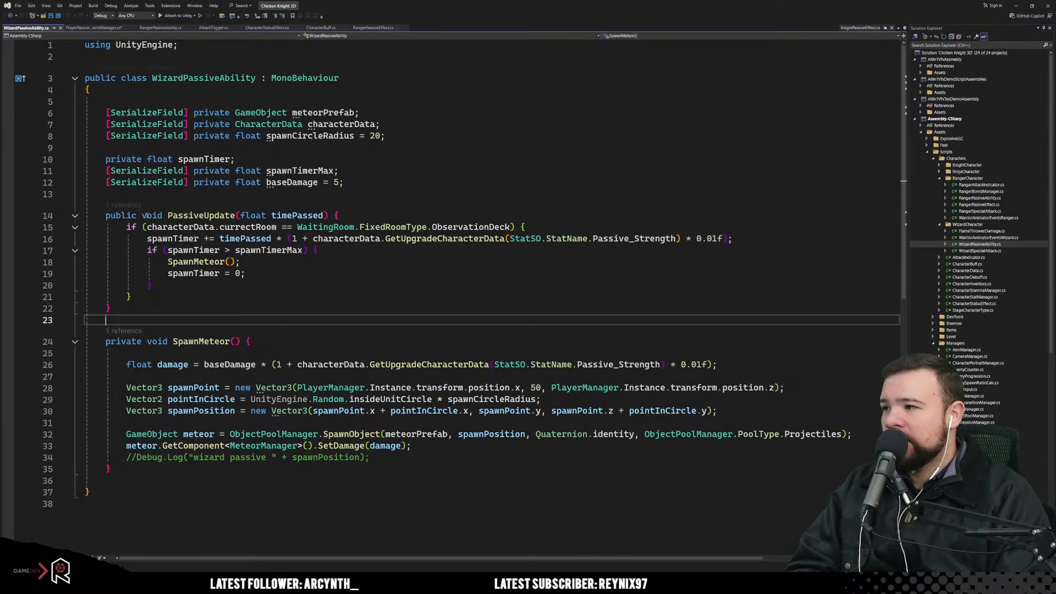
left_click_drag(144, 215, 337, 306)
left_click(380, 312)
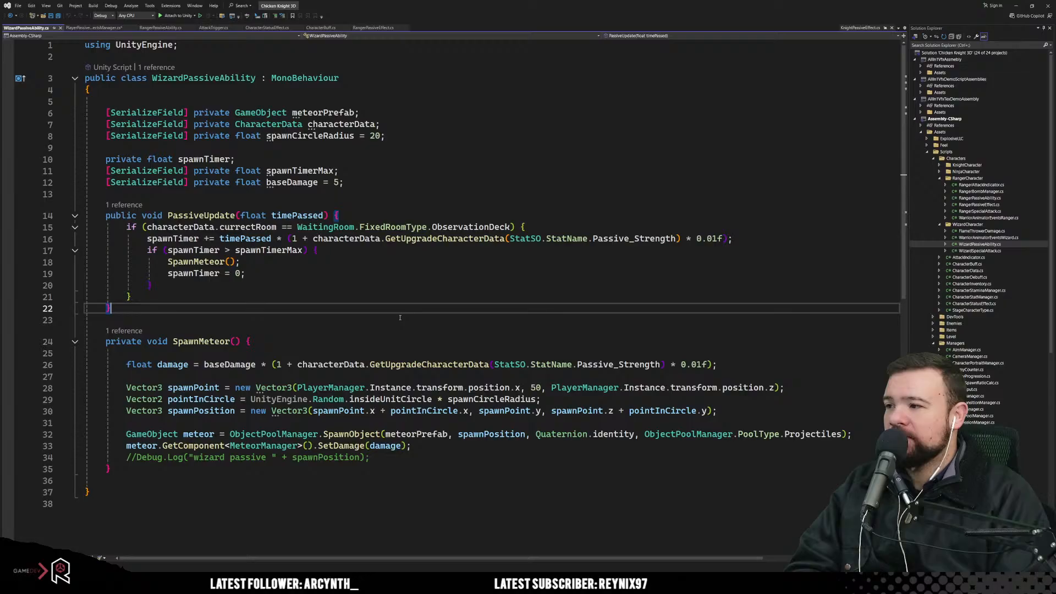
left_click(293, 276)
left_click_drag(194, 263, 275, 266)
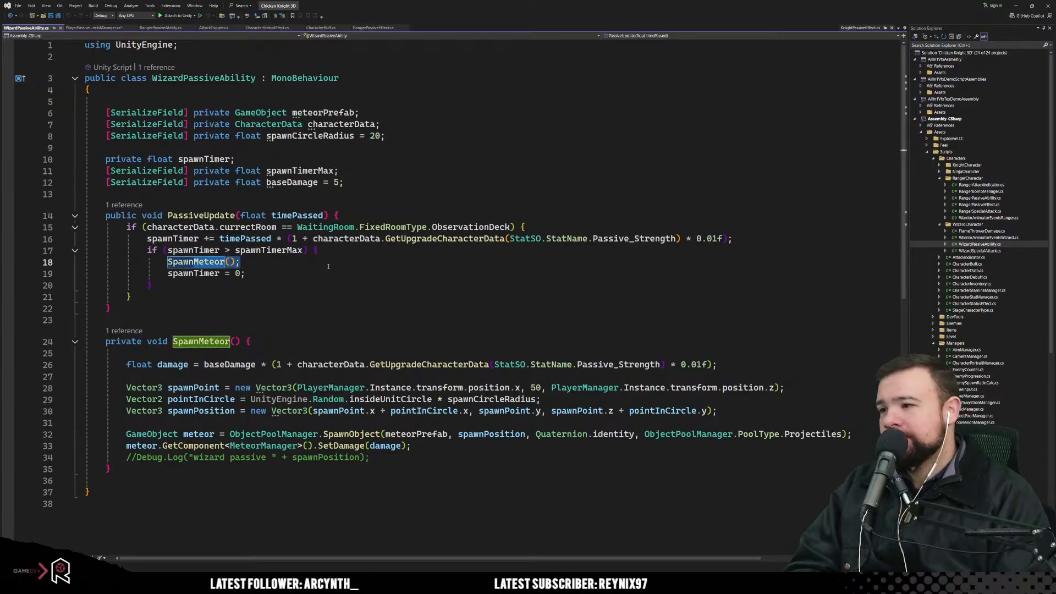
left_click(329, 297)
Step: Examine PassiveUpdate's ObservationDeck room check, its timePassed parameter and the Passive_Strength scaling of spawnTimer
left_click(214, 227)
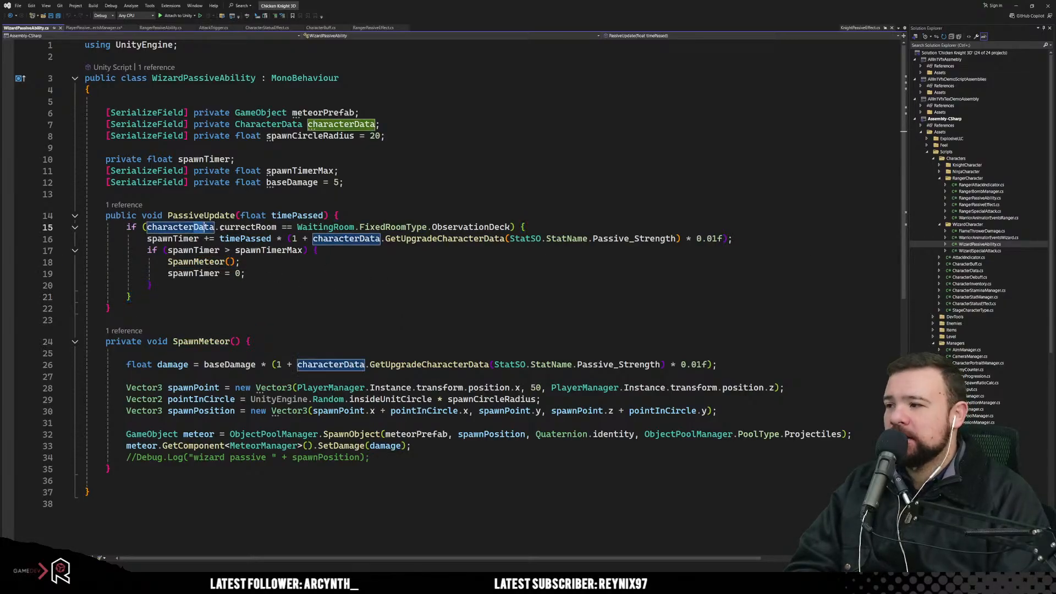
left_click_drag(146, 227, 475, 227)
left_click(330, 297)
left_click_drag(199, 216, 251, 215)
left_click(330, 297)
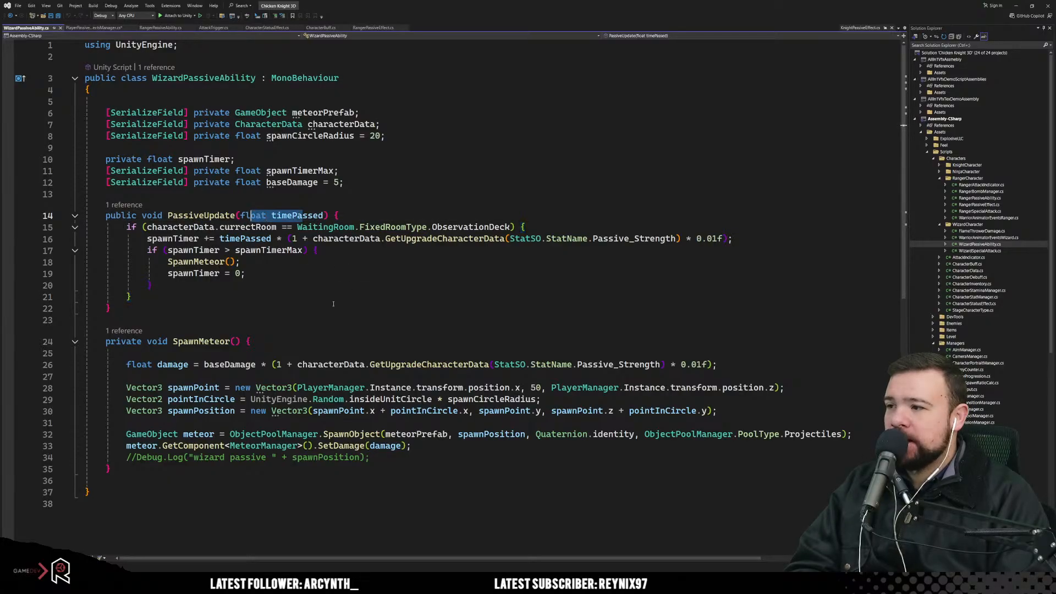
left_click(333, 304)
left_click_drag(178, 238, 401, 238)
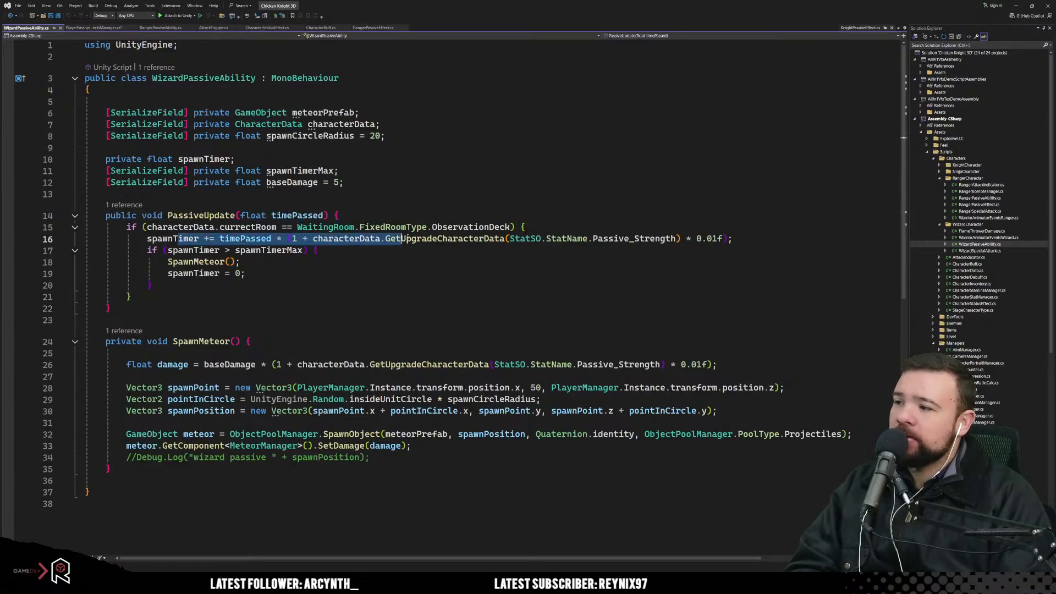
left_click(329, 297)
left_click(245, 239)
left_click(330, 285)
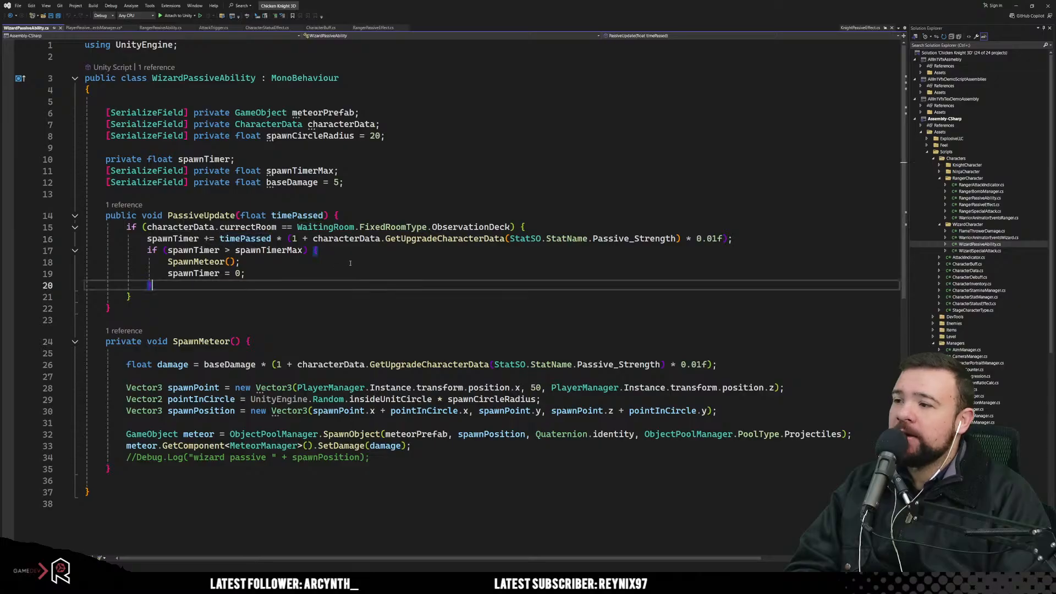
left_click_drag(650, 239, 547, 239)
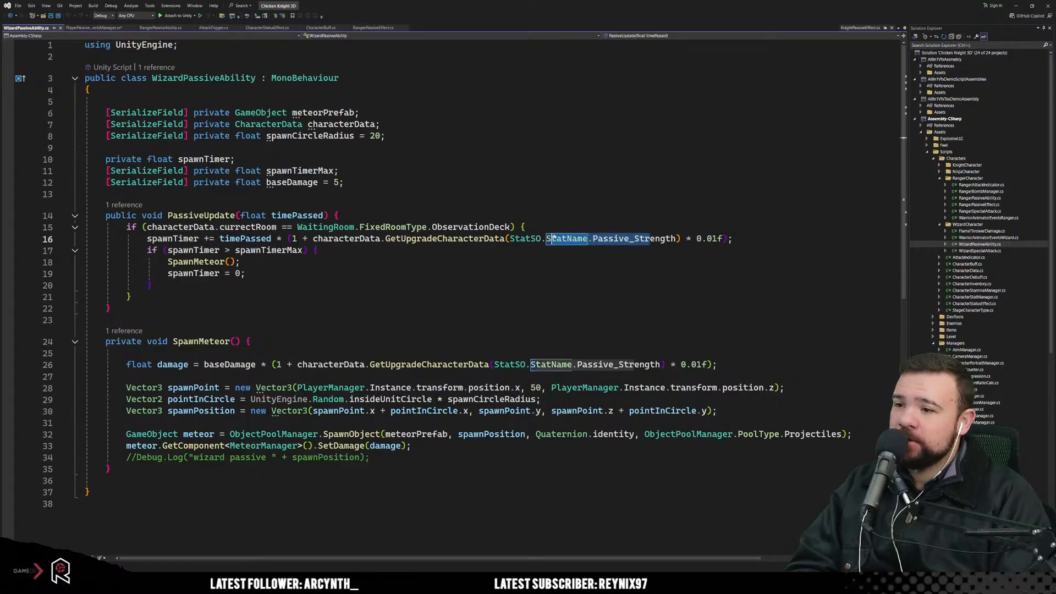
left_click(360, 297)
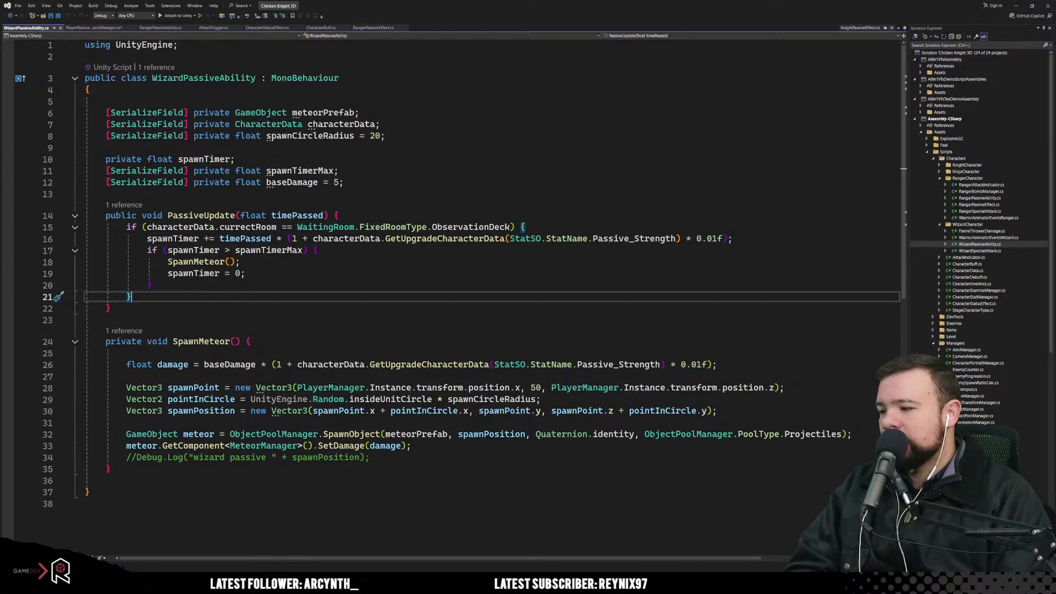
Step: Switch to Paint and fill the whole blank canvas with black
left_click(62, 584)
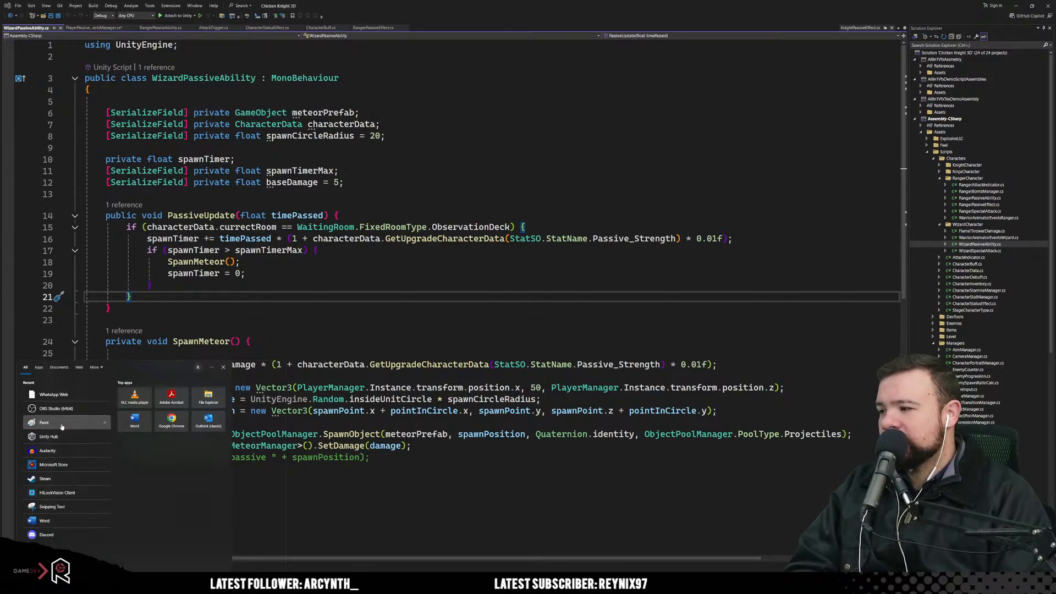
left_click(62, 426)
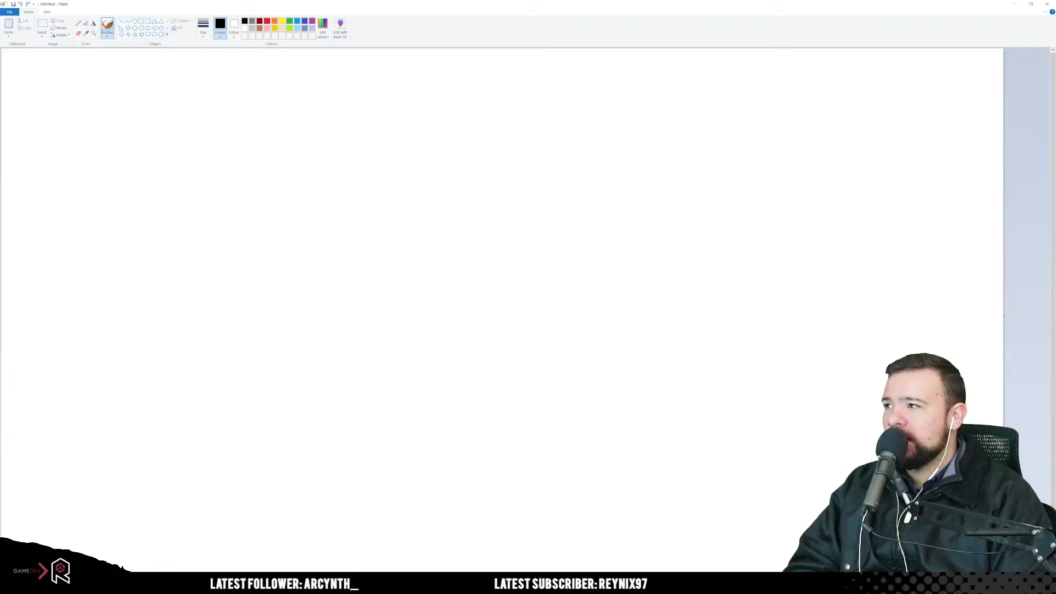
left_click(87, 24)
left_click(325, 264)
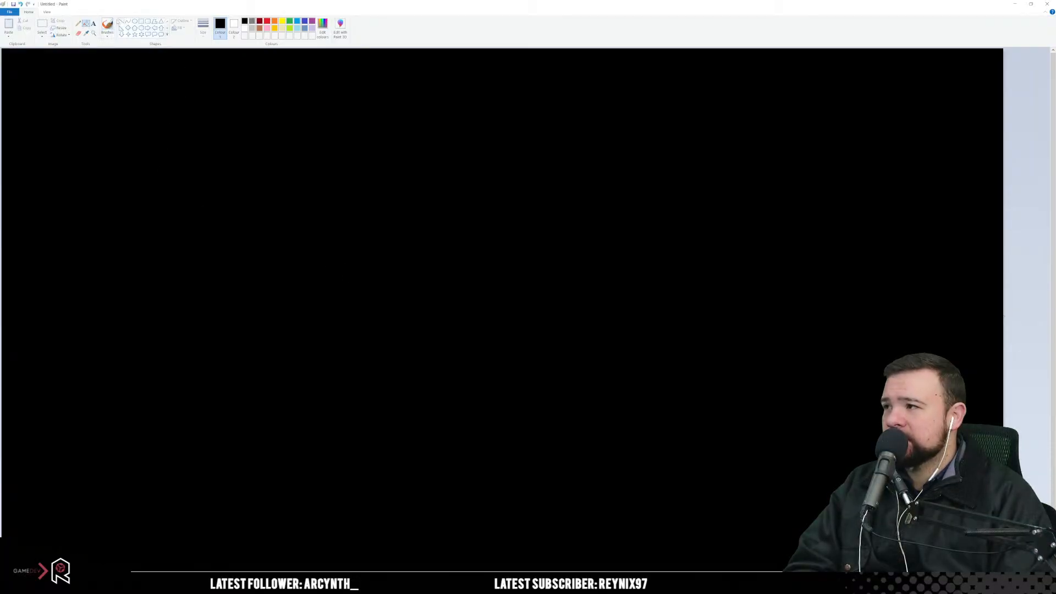
Step: Brush a long white horizontal timeline across the upper part of the canvas, with a short vertical mark at each end
left_click(107, 25)
left_click(244, 29)
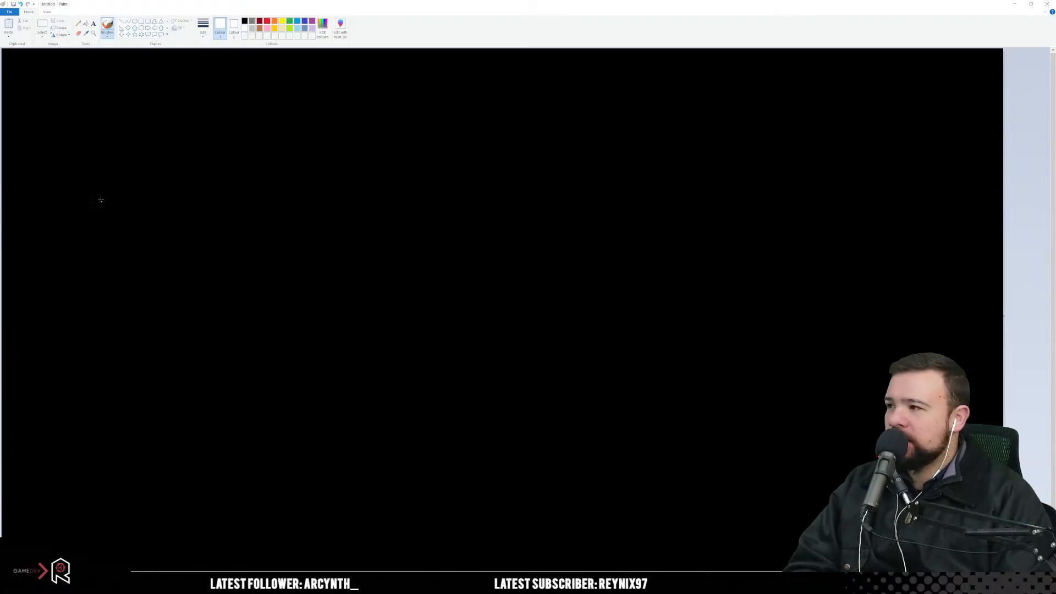
mouse_move(85, 139)
left_mouse_down()
mouse_move(81, 190)
mouse_move(879, 171)
mouse_move(943, 172)
mouse_move(954, 192)
left_mouse_up()
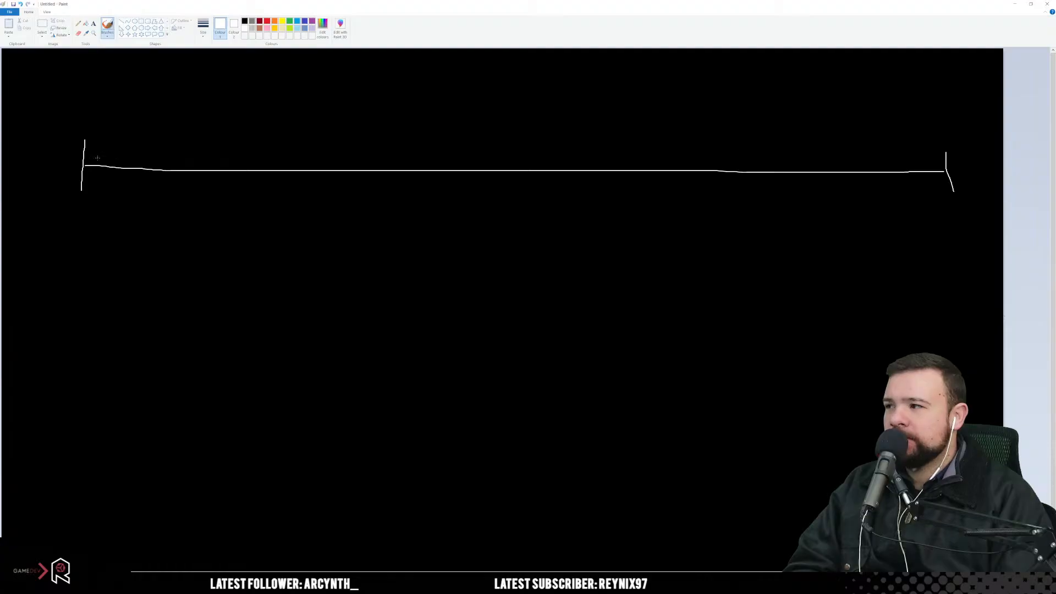
mouse_move(103, 166)
left_mouse_down()
mouse_move(107, 138)
mouse_move(138, 136)
mouse_move(139, 110)
mouse_move(175, 114)
left_mouse_up()
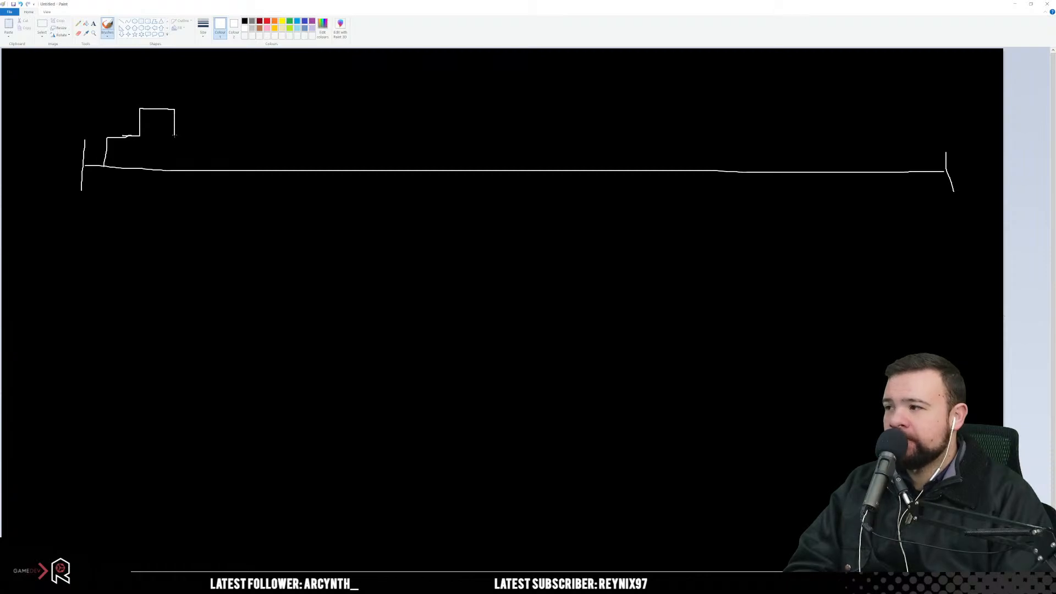
left_click_drag(174, 135, 190, 135)
mouse_move(178, 134)
left_mouse_down()
mouse_move(179, 115)
mouse_move(202, 109)
mouse_move(205, 135)
mouse_move(228, 134)
mouse_move(229, 110)
mouse_move(253, 109)
mouse_move(253, 137)
left_mouse_up()
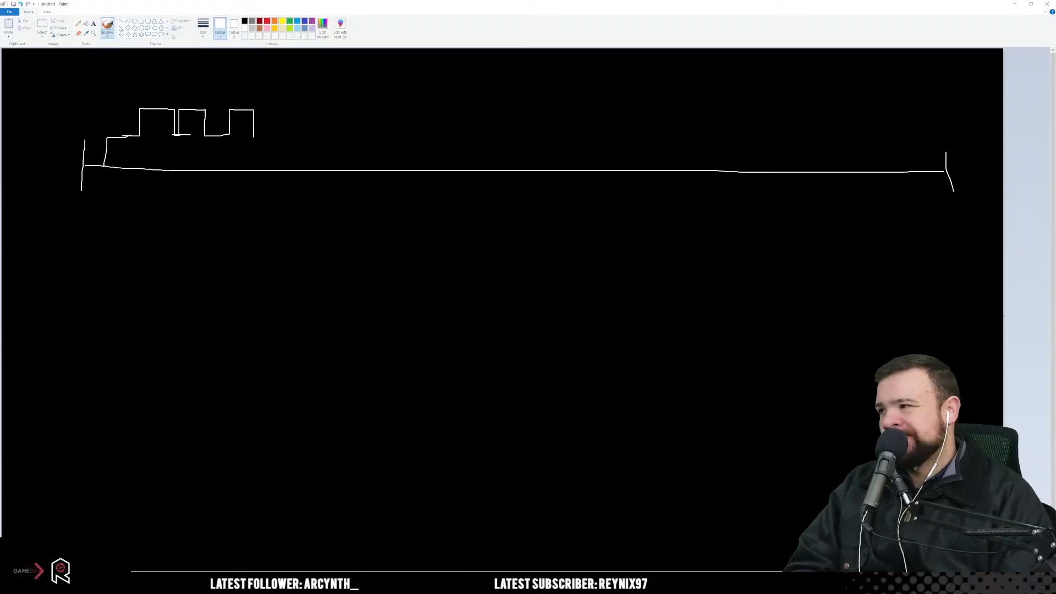
key("ctrl+z")
key("ctrl+z")
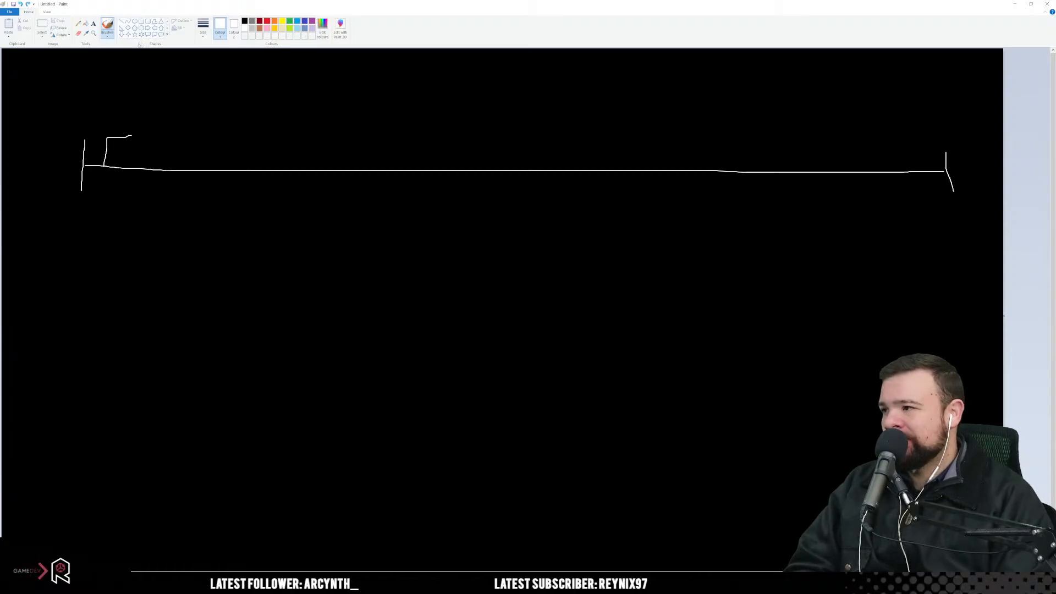
key("ctrl+z")
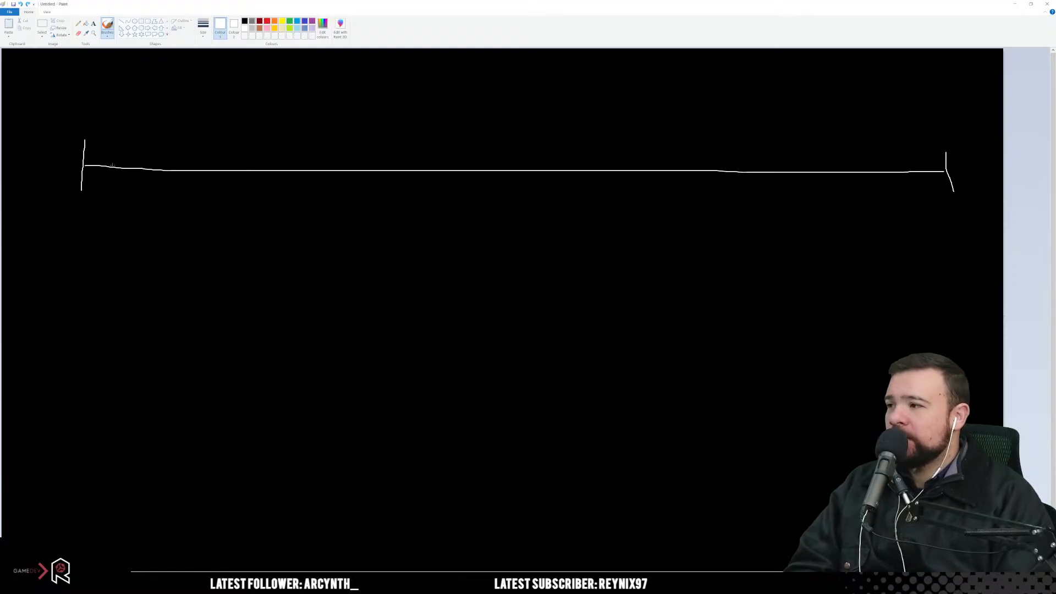
Step: Draw nested white, yellow and red boxes at the start of the timeline, each taller and longer than the previous one
mouse_move(112, 166)
left_mouse_down()
mouse_move(117, 136)
mouse_move(142, 138)
left_mouse_up()
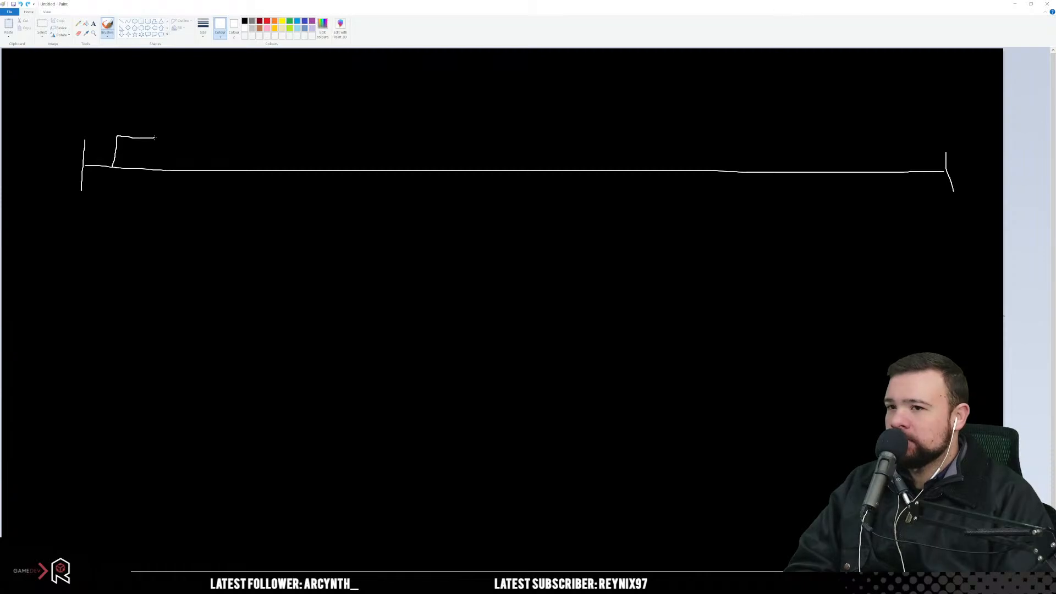
mouse_move(154, 138)
left_mouse_down()
mouse_move(235, 136)
mouse_move(235, 168)
left_mouse_up()
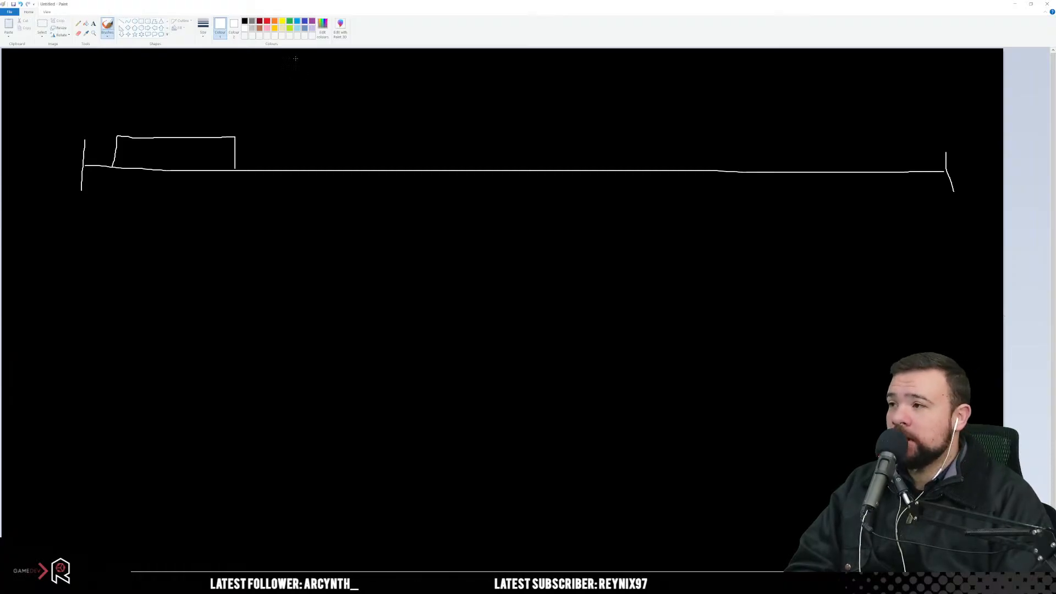
left_click(282, 22)
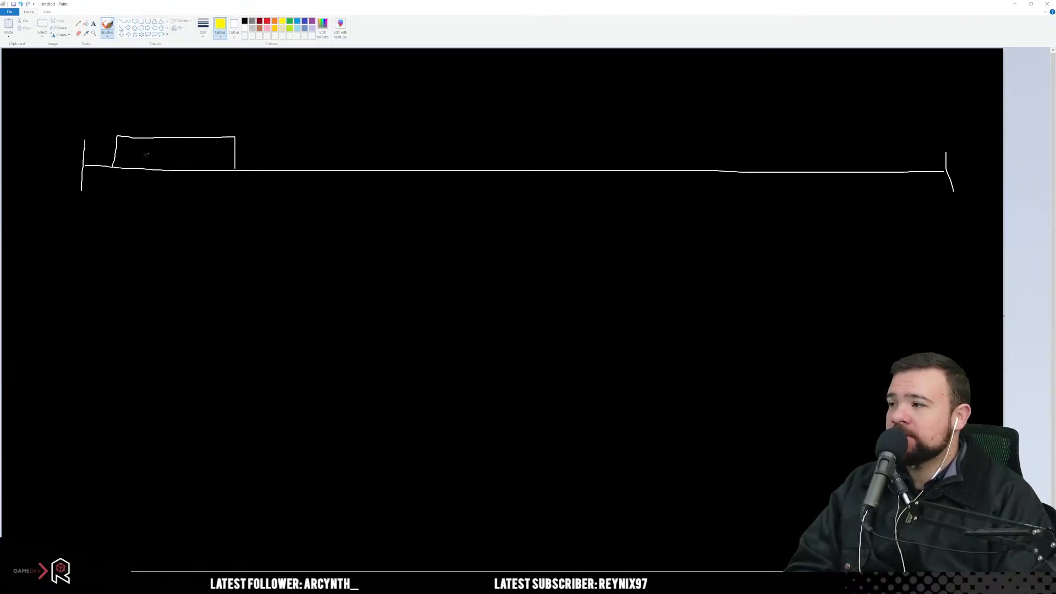
mouse_move(112, 165)
left_mouse_down()
mouse_move(115, 132)
mouse_move(251, 130)
mouse_move(253, 168)
left_mouse_up()
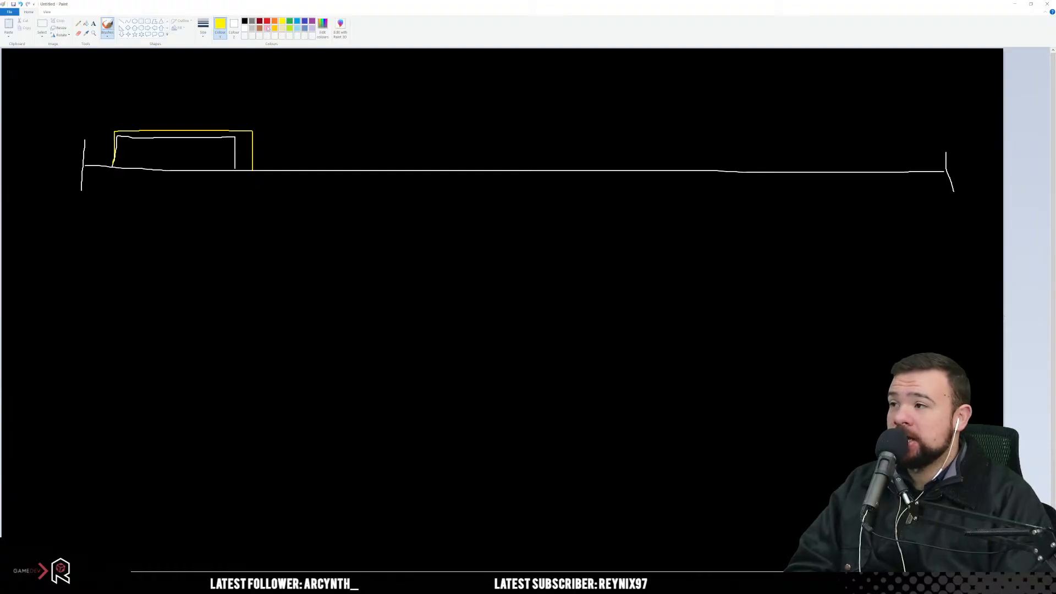
left_click(267, 22)
mouse_move(113, 165)
left_mouse_down()
mouse_move(122, 114)
mouse_move(290, 114)
mouse_move(289, 165)
left_mouse_up()
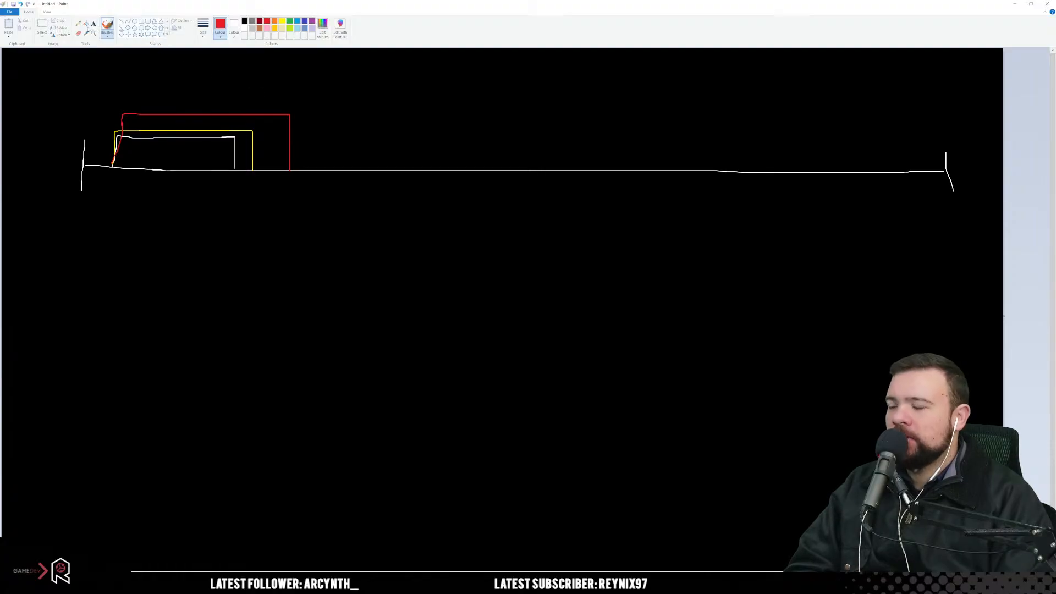
Step: Undo the nested white, yellow and red boxes, keeping only the timeline
key("ctrl+z")
key("ctrl+z")
key("ctrl+z")
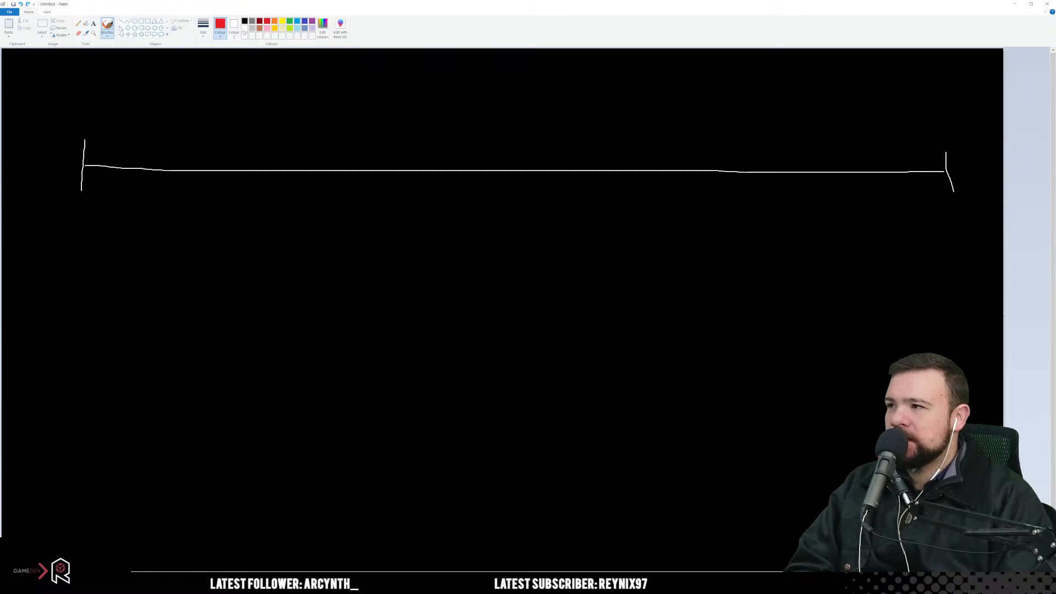
Step: Draw four separate low white boxes of similar length along the timeline, with gaps between them
left_click(245, 28)
mouse_move(121, 165)
left_mouse_down()
mouse_move(122, 141)
mouse_move(220, 147)
mouse_move(233, 169)
left_mouse_up()
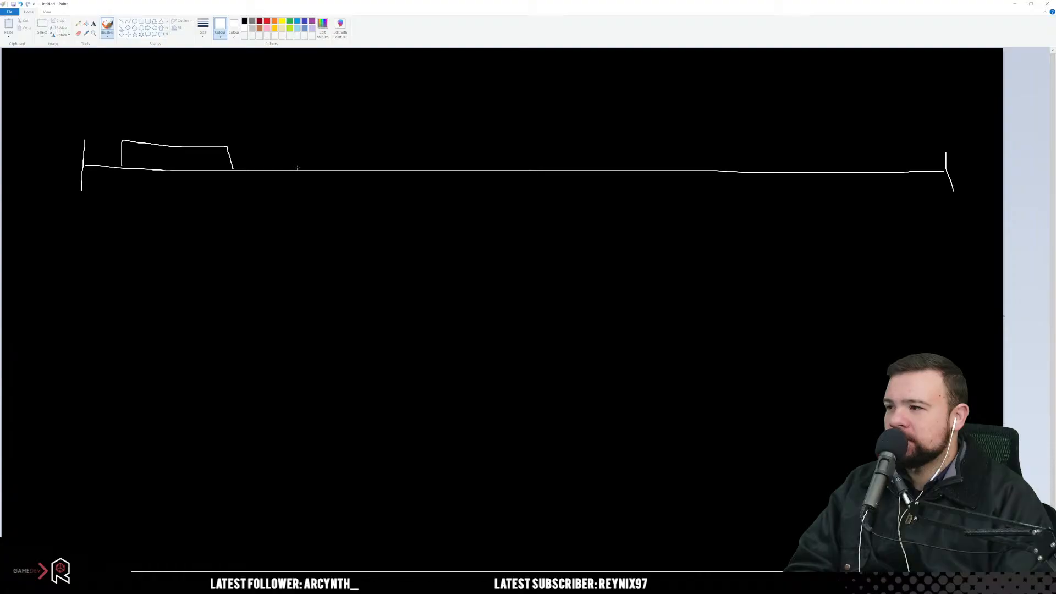
mouse_move(322, 170)
left_mouse_down()
mouse_move(323, 146)
mouse_move(425, 146)
mouse_move(429, 172)
left_mouse_up()
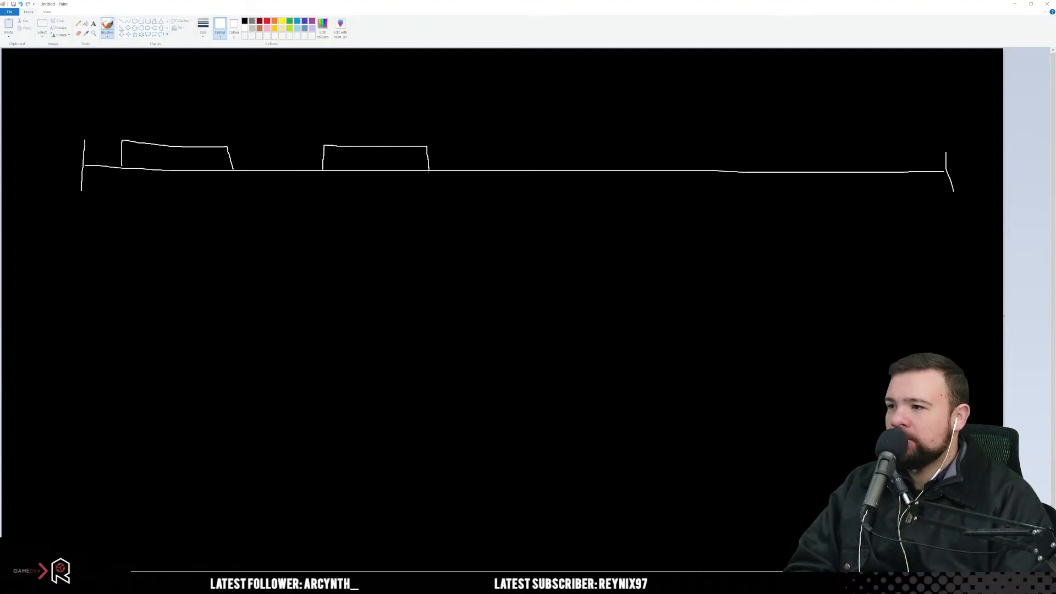
mouse_move(512, 156)
left_mouse_down()
mouse_move(581, 150)
mouse_move(636, 170)
left_mouse_up()
mouse_move(711, 171)
left_mouse_down()
mouse_move(729, 145)
mouse_move(820, 146)
mouse_move(824, 175)
left_mouse_up()
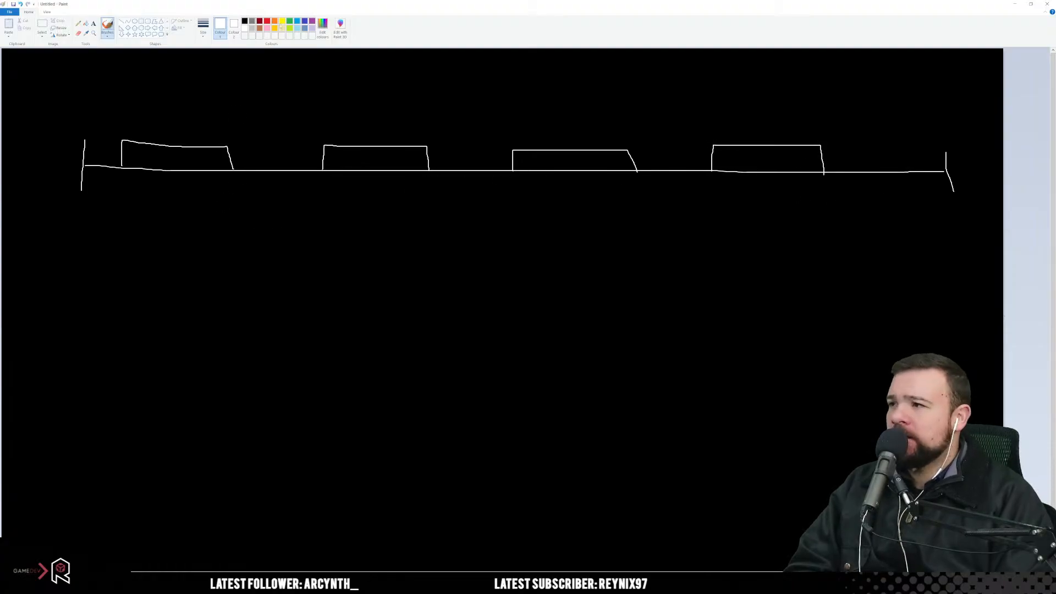
Step: Draw five slightly taller yellow boxes along the timeline with shorter gaps, beginning at the first white box
left_click(282, 21)
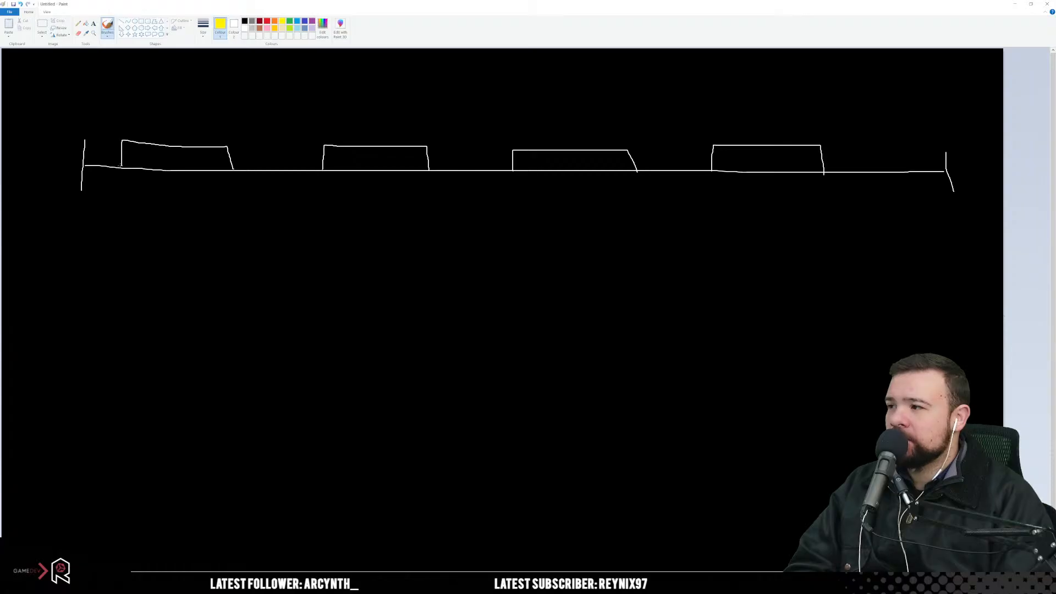
mouse_move(122, 166)
left_mouse_down()
mouse_move(243, 137)
mouse_move(244, 168)
left_mouse_up()
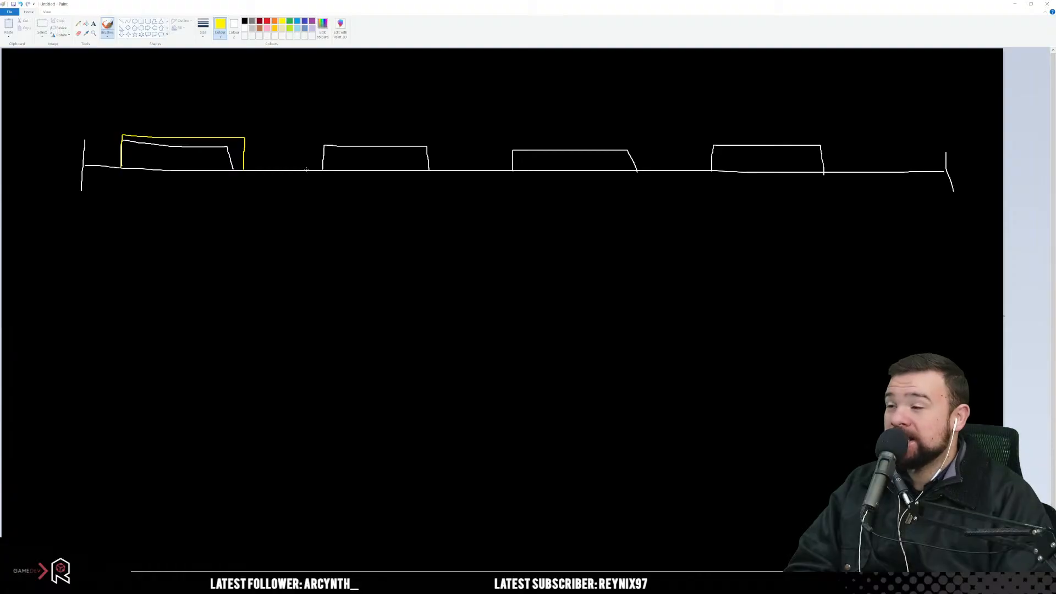
mouse_move(307, 170)
left_mouse_down()
mouse_move(308, 139)
mouse_move(429, 138)
mouse_move(430, 171)
mouse_move(487, 134)
mouse_move(572, 136)
mouse_move(589, 170)
left_mouse_up()
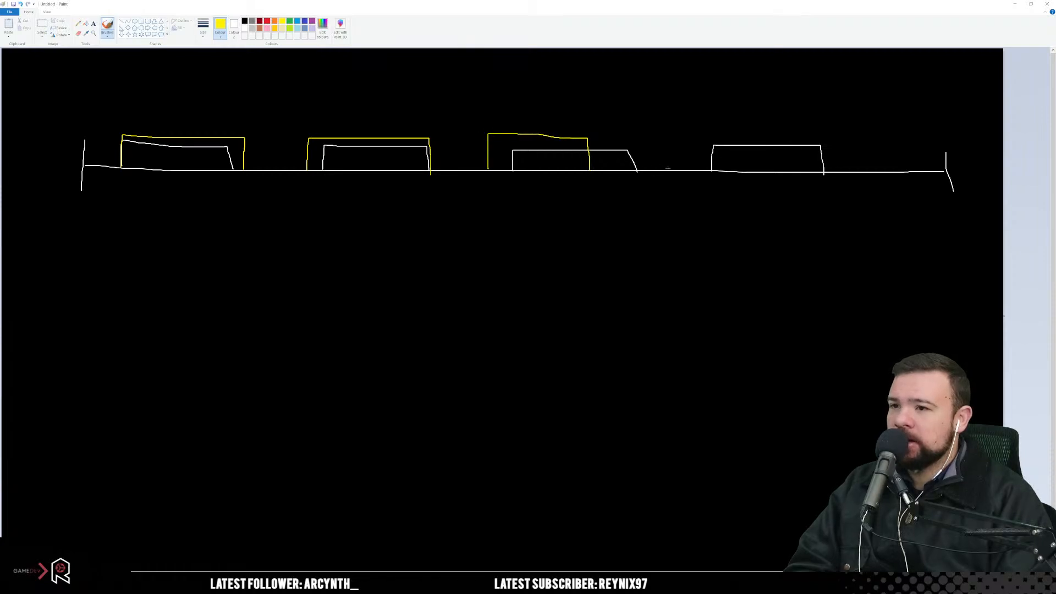
mouse_move(654, 170)
left_mouse_down()
mouse_move(654, 142)
mouse_move(747, 136)
mouse_move(756, 171)
mouse_move(804, 142)
mouse_move(917, 140)
mouse_move(917, 172)
left_mouse_up()
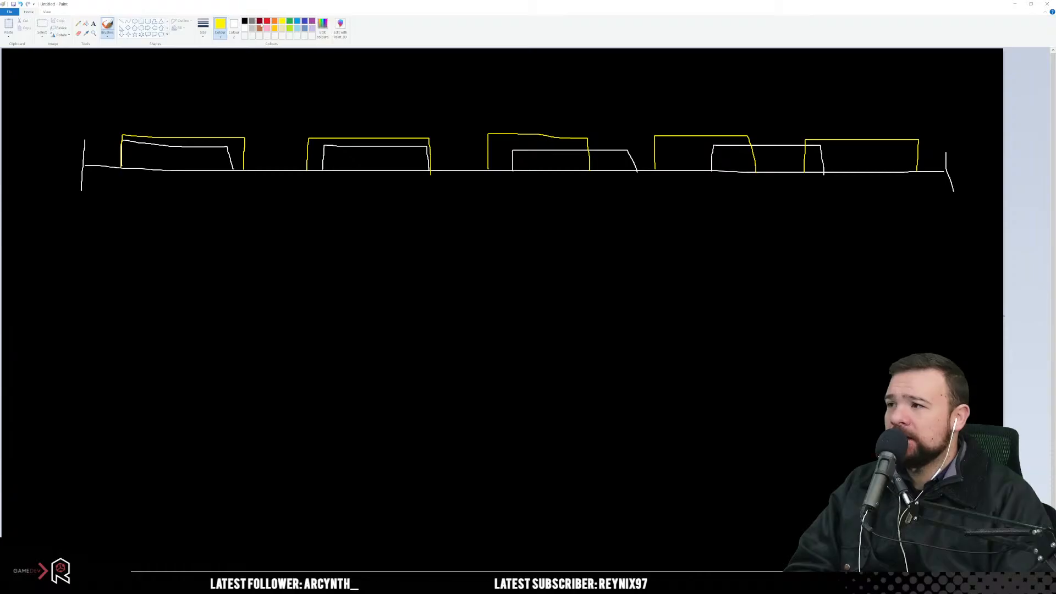
Step: Draw five red boxes along the timeline, slightly taller and longer than the yellow ones, with even shorter gaps between them
left_click(267, 22)
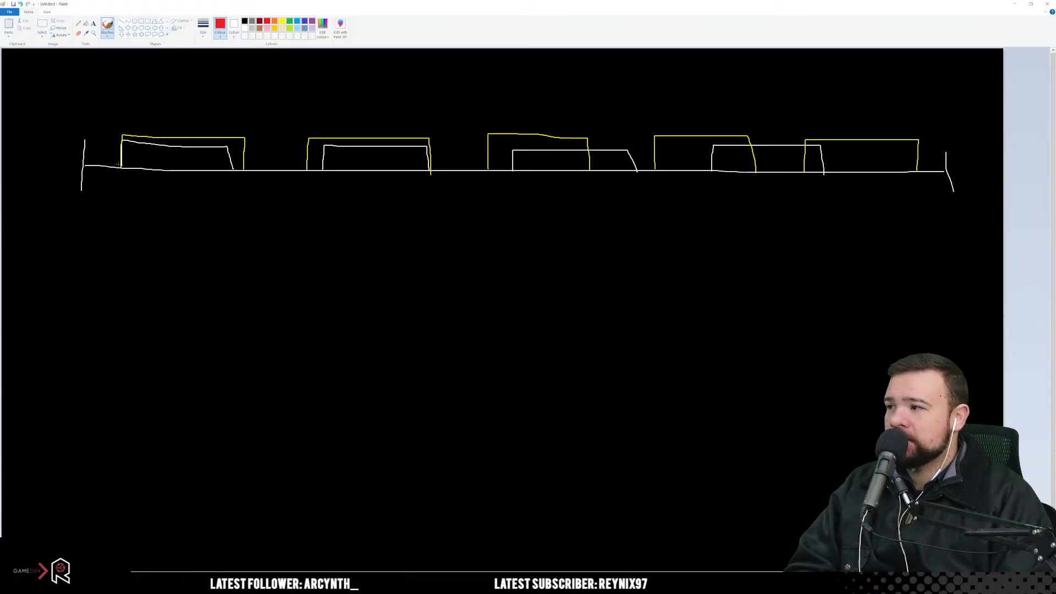
mouse_move(119, 166)
left_mouse_down()
mouse_move(127, 130)
mouse_move(152, 129)
left_mouse_up()
mouse_move(261, 137)
left_mouse_down()
mouse_move(265, 167)
mouse_move(293, 130)
mouse_move(434, 132)
mouse_move(444, 170)
left_mouse_up()
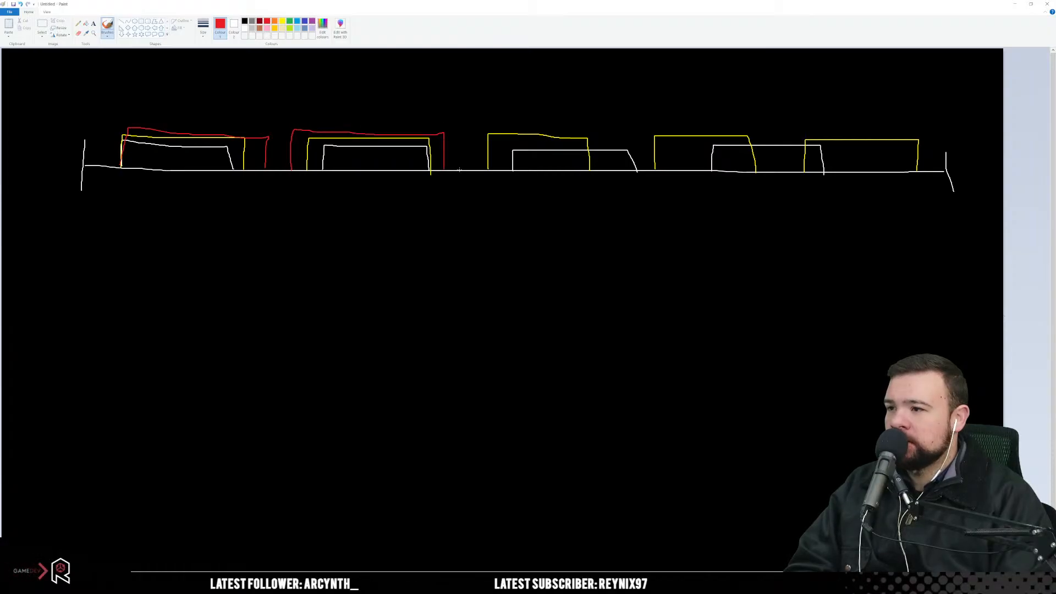
mouse_move(463, 170)
left_mouse_down()
mouse_move(467, 130)
mouse_move(534, 130)
mouse_move(581, 132)
mouse_move(588, 170)
left_mouse_up()
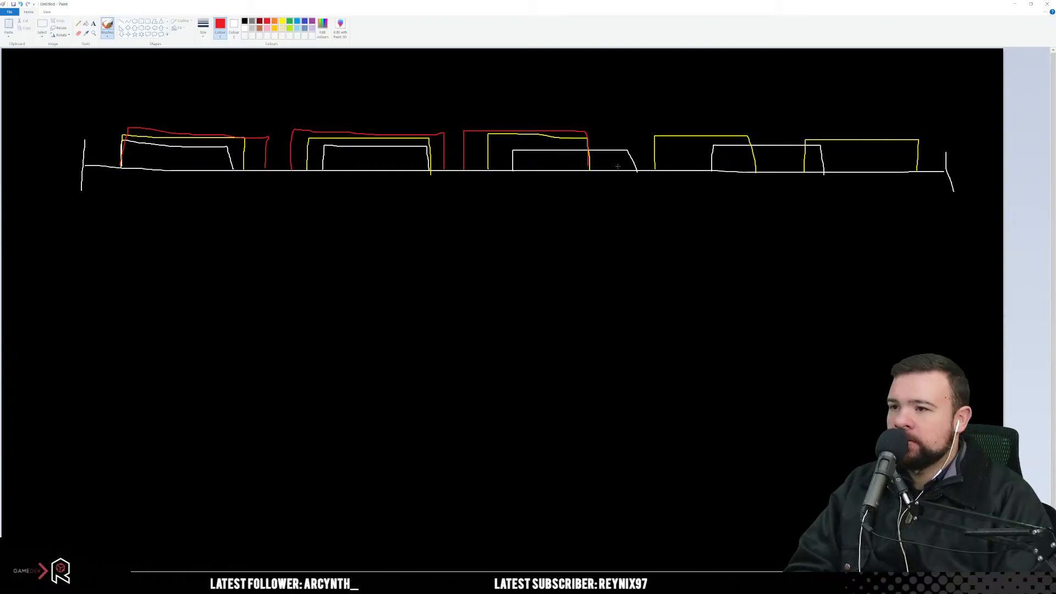
mouse_move(619, 133)
left_mouse_down()
mouse_move(738, 136)
mouse_move(756, 171)
mouse_move(767, 157)
mouse_move(861, 138)
mouse_move(933, 138)
mouse_move(938, 169)
left_mouse_up()
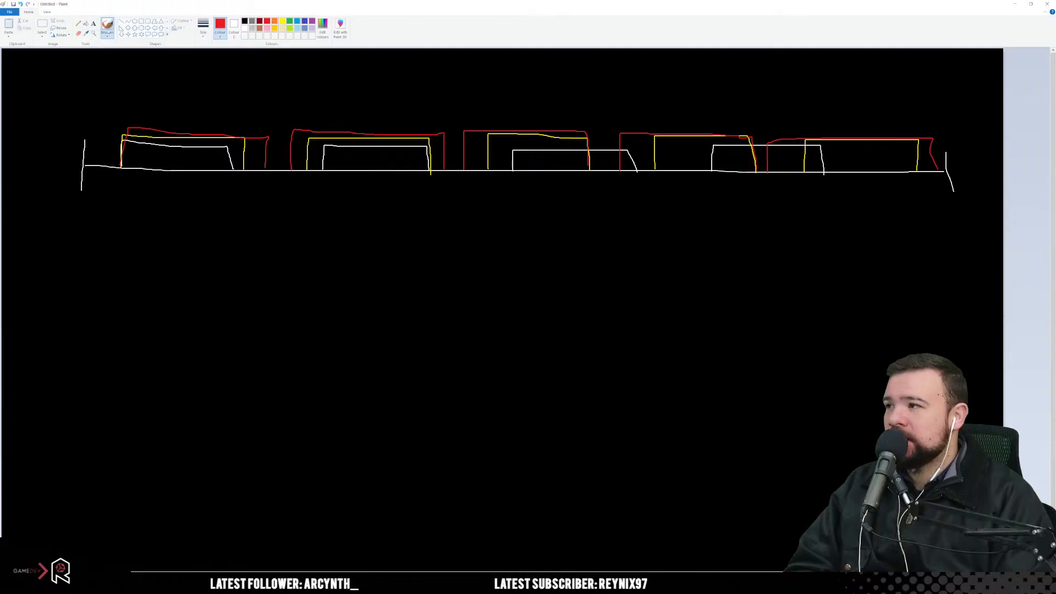
Step: Draw a second white timeline below the first, with a vertical mark at each end
left_click(121, 21)
left_click(107, 25)
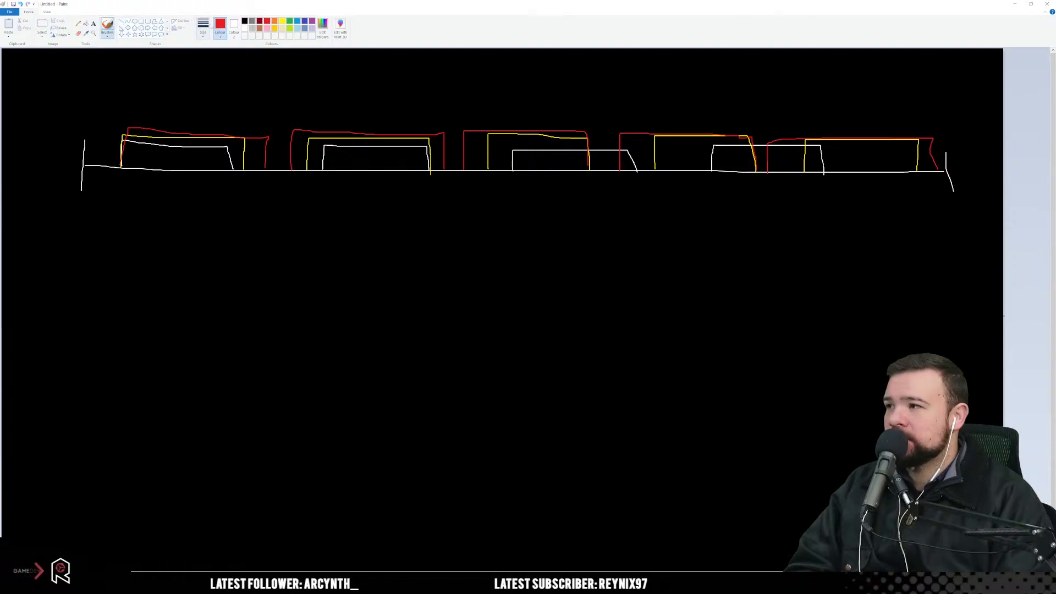
left_click(244, 28)
left_click_drag(84, 244, 78, 328)
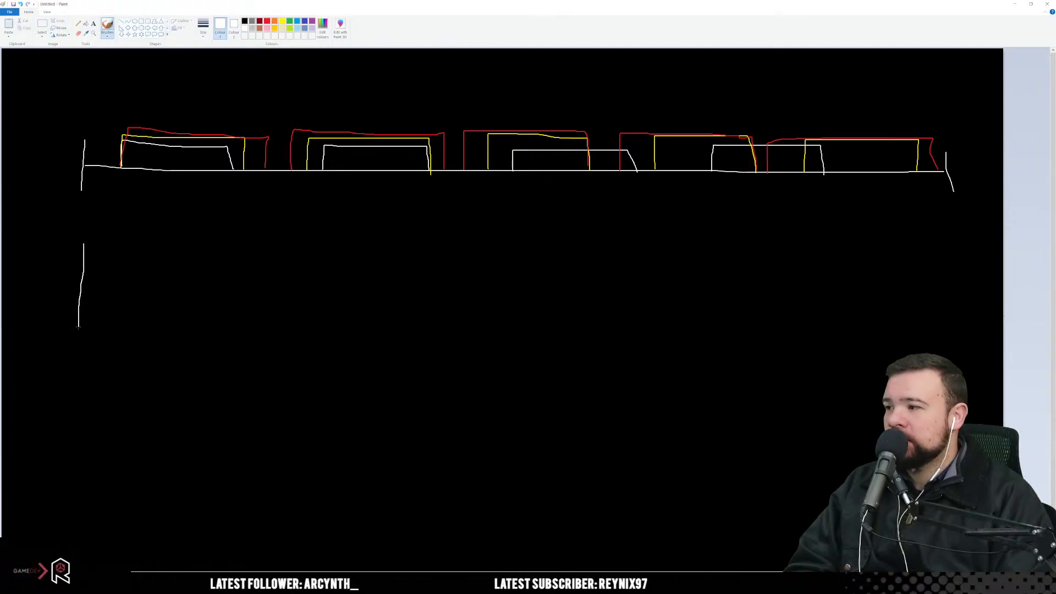
mouse_move(83, 285)
left_mouse_down()
mouse_move(944, 281)
mouse_move(945, 314)
left_mouse_up()
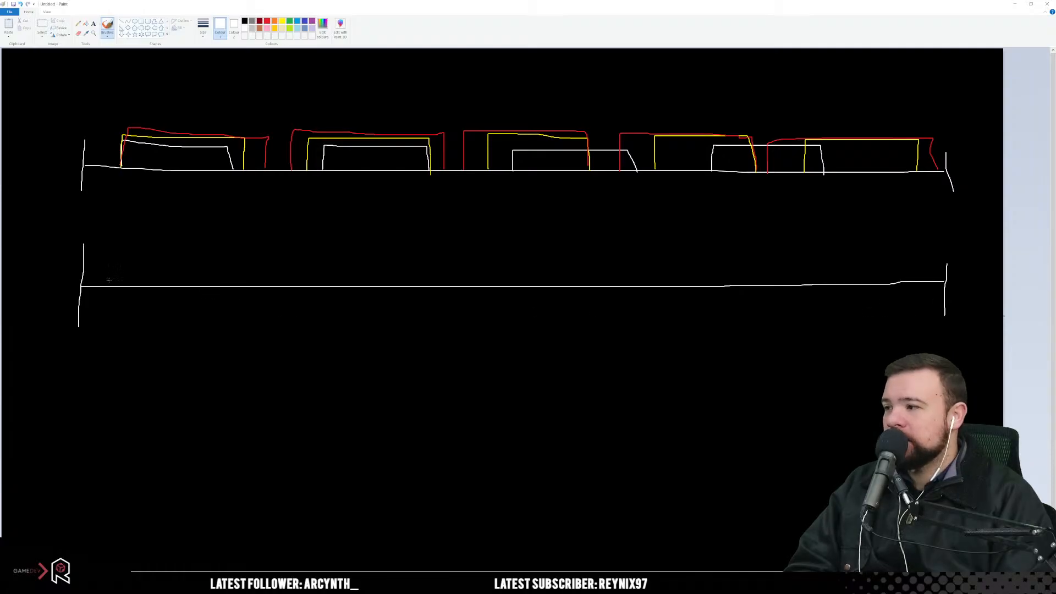
Step: Draw two white blocks stepping down in three levels on the second timeline, and a diagonal line across the first block's steps
mouse_move(109, 281)
left_mouse_down()
mouse_move(120, 190)
mouse_move(175, 189)
mouse_move(215, 190)
mouse_move(216, 217)
mouse_move(305, 256)
mouse_move(305, 286)
left_mouse_up()
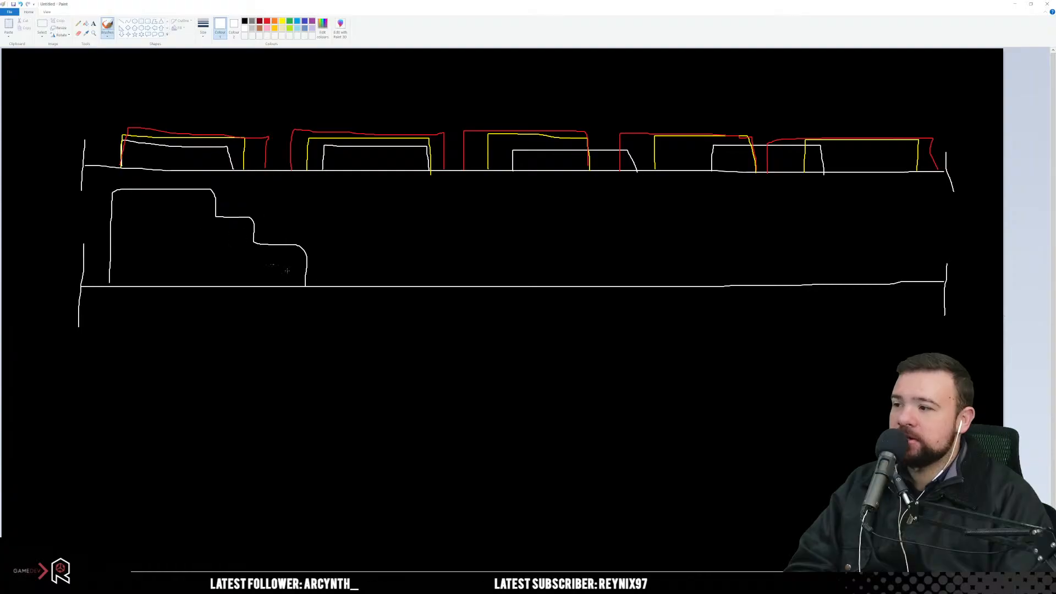
mouse_move(401, 286)
left_mouse_down()
mouse_move(401, 190)
mouse_move(446, 180)
mouse_move(565, 195)
mouse_move(610, 245)
mouse_move(654, 245)
mouse_move(664, 280)
left_mouse_up()
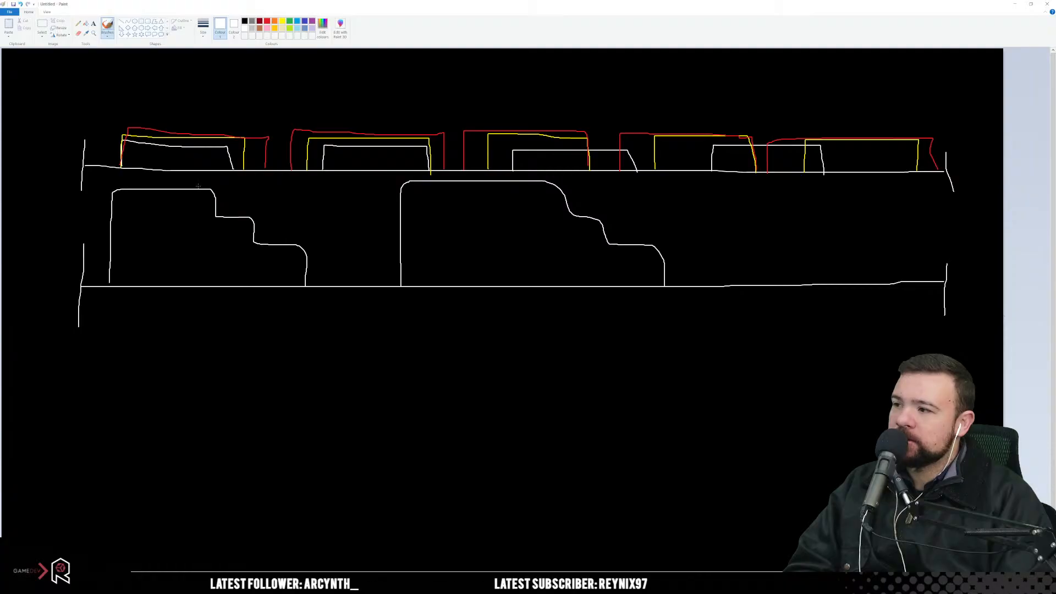
left_click_drag(198, 186, 291, 247)
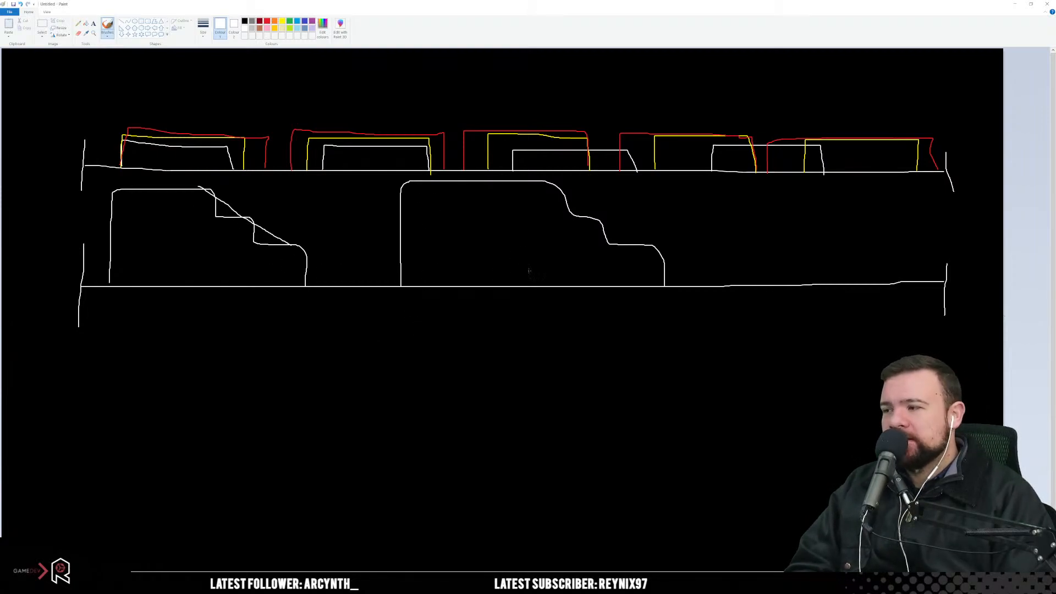
Step: Draw a third white timeline near the canvas bottom with two flat-topped blocks, rounding the first block's upper end corner
left_click_drag(84, 392, 78, 502)
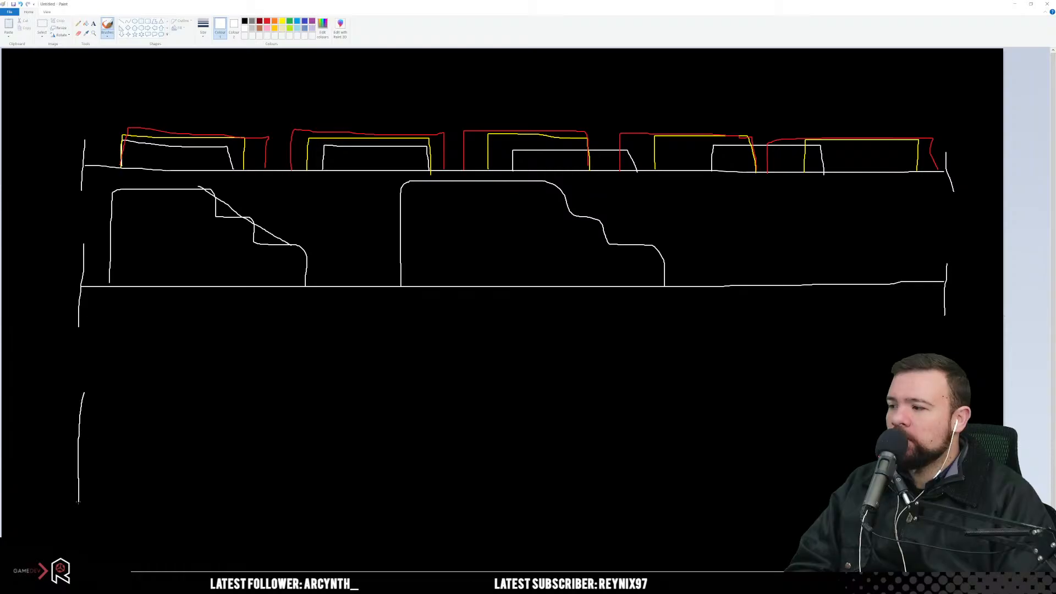
left_click_drag(78, 446, 874, 455)
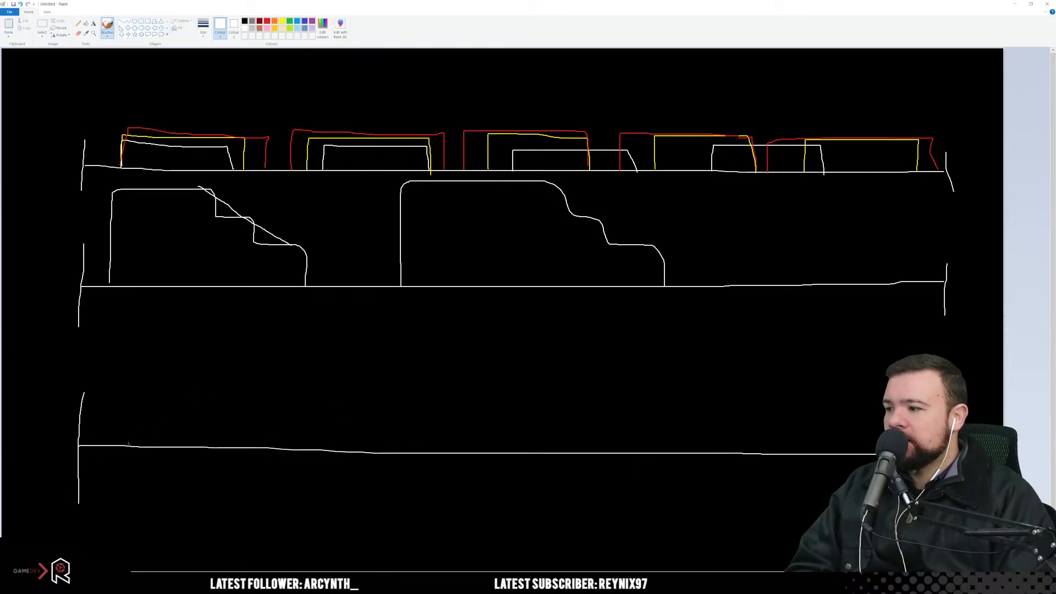
mouse_move(128, 443)
left_mouse_down()
mouse_move(192, 348)
mouse_move(360, 357)
mouse_move(351, 442)
left_mouse_up()
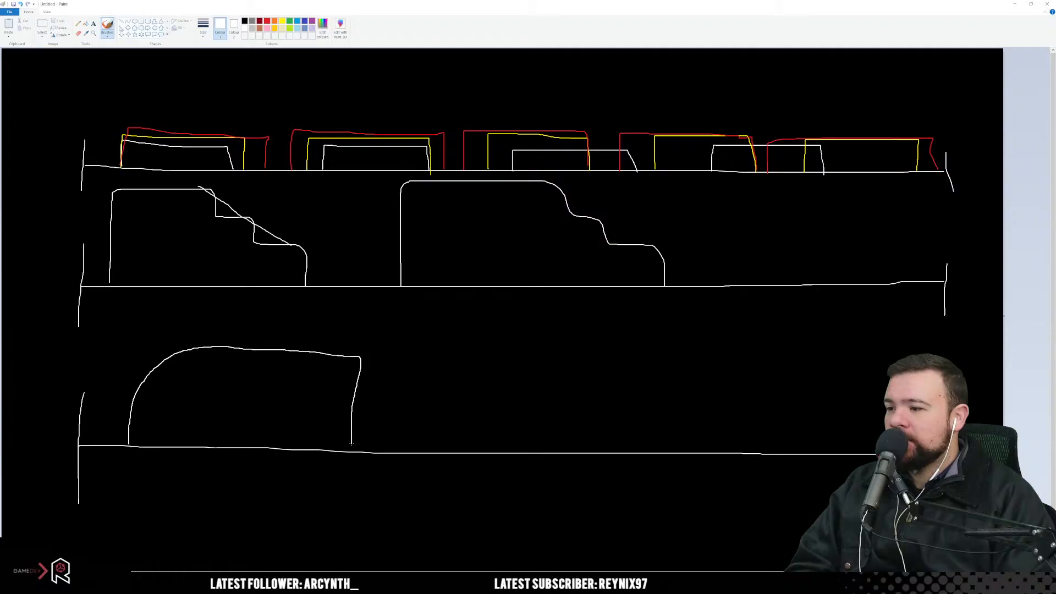
mouse_move(516, 456)
left_mouse_down()
mouse_move(575, 350)
mouse_move(737, 414)
mouse_move(738, 446)
left_mouse_up()
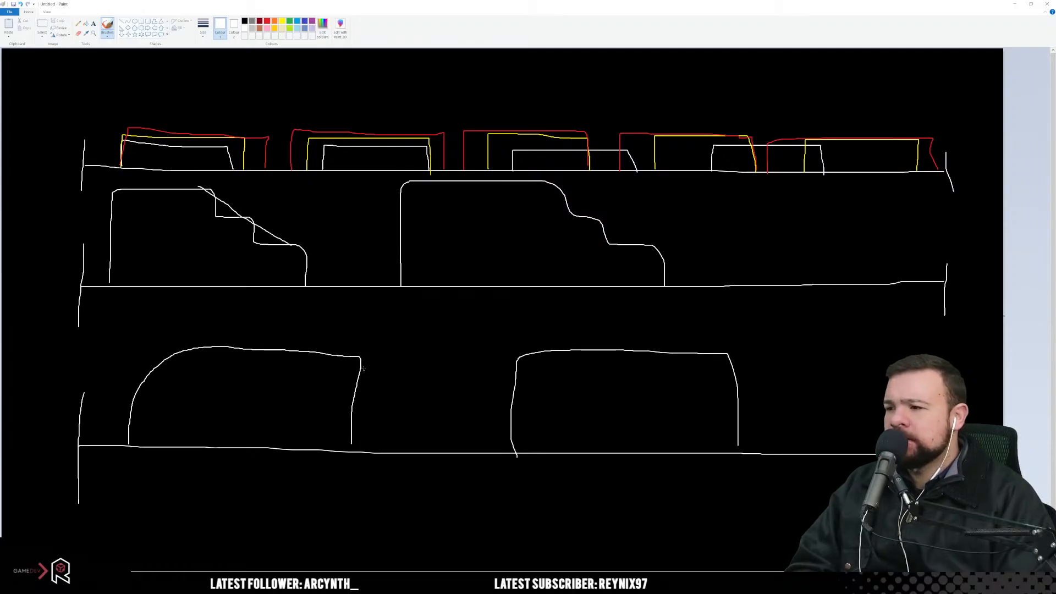
mouse_move(348, 358)
left_mouse_down()
mouse_move(356, 387)
mouse_move(357, 370)
left_mouse_up()
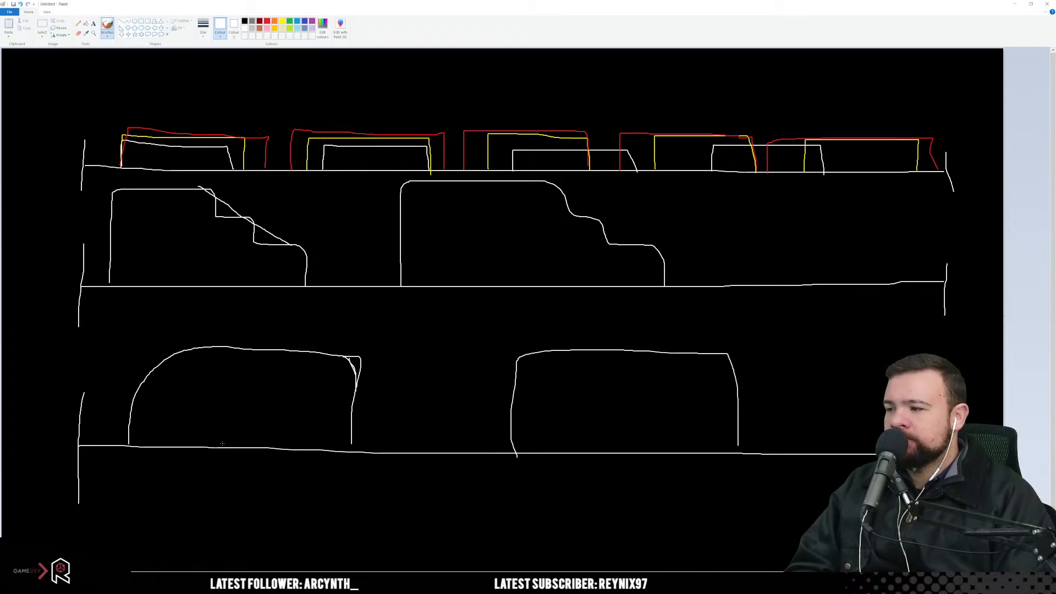
Step: Draw three nested levels of increasing height and length inside the third timeline's first block, and square off its starting edge
mouse_move(132, 400)
left_mouse_down()
mouse_move(264, 399)
mouse_move(275, 450)
left_mouse_up()
mouse_move(142, 380)
left_mouse_down()
mouse_move(317, 385)
mouse_move(313, 459)
left_mouse_up()
mouse_move(161, 349)
left_mouse_down()
mouse_move(356, 355)
mouse_move(349, 450)
left_mouse_up()
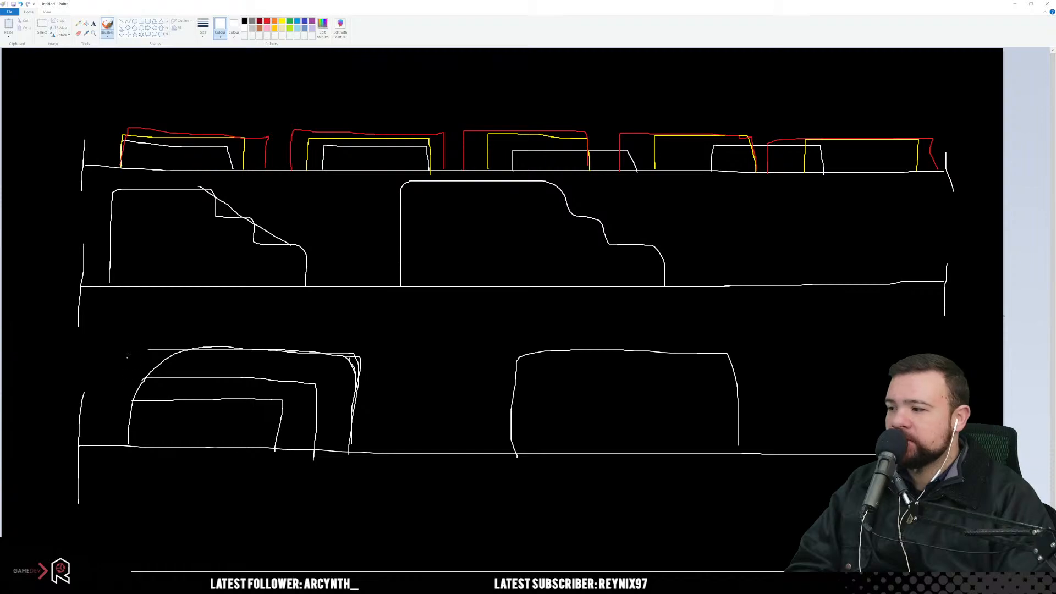
mouse_move(156, 349)
left_mouse_down()
mouse_move(139, 380)
mouse_move(137, 421)
left_mouse_up()
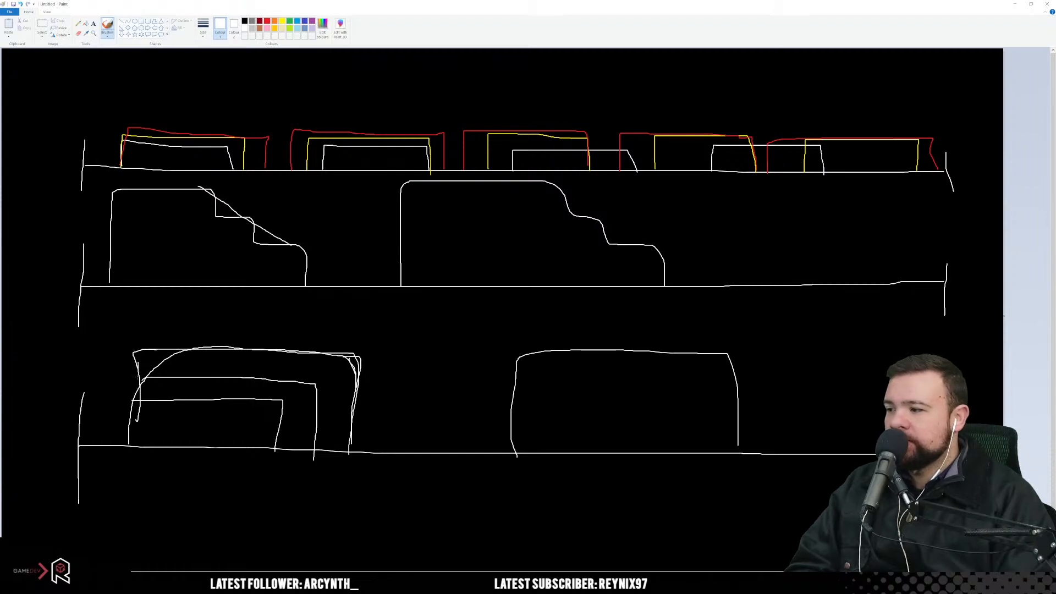
mouse_move(136, 377)
left_mouse_down()
mouse_move(132, 385)
mouse_move(134, 352)
left_mouse_up()
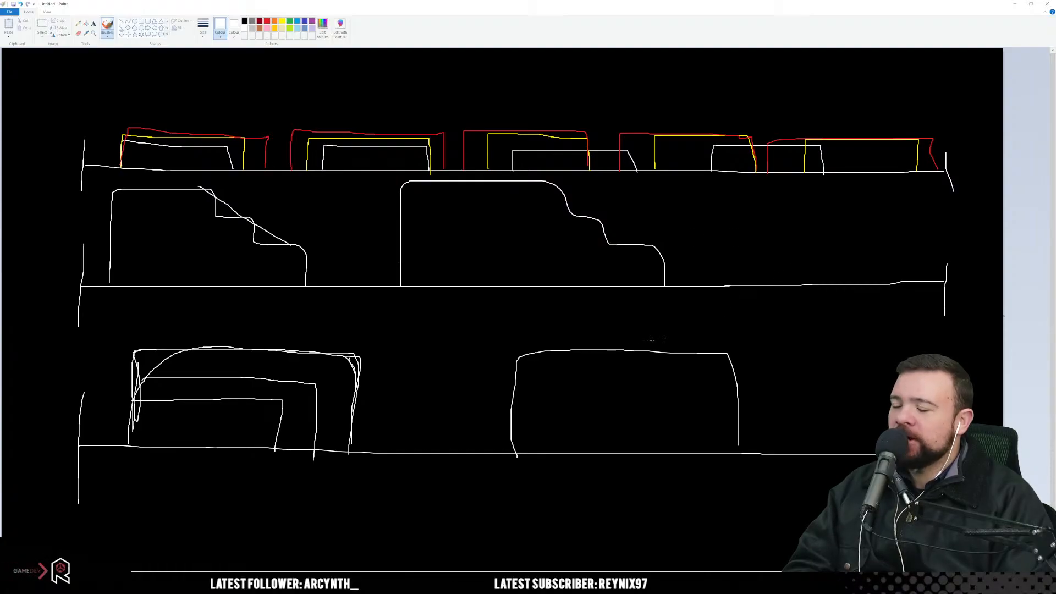
Step: On the second timeline, draw an irregular rising and falling stepped line past its end, and trace the second block's slope and drops
mouse_move(762, 281)
left_mouse_down()
mouse_move(791, 255)
mouse_move(818, 204)
mouse_move(842, 195)
mouse_move(878, 247)
mouse_move(905, 222)
mouse_move(905, 245)
mouse_move(930, 243)
mouse_move(935, 273)
mouse_move(983, 249)
mouse_move(988, 188)
left_mouse_up()
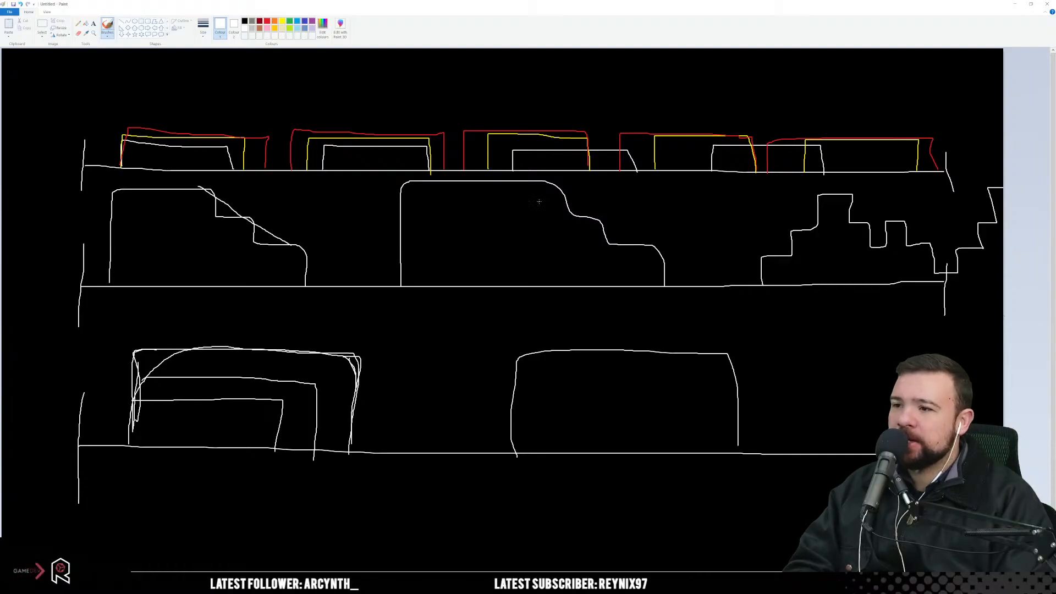
left_click_drag(542, 184, 683, 284)
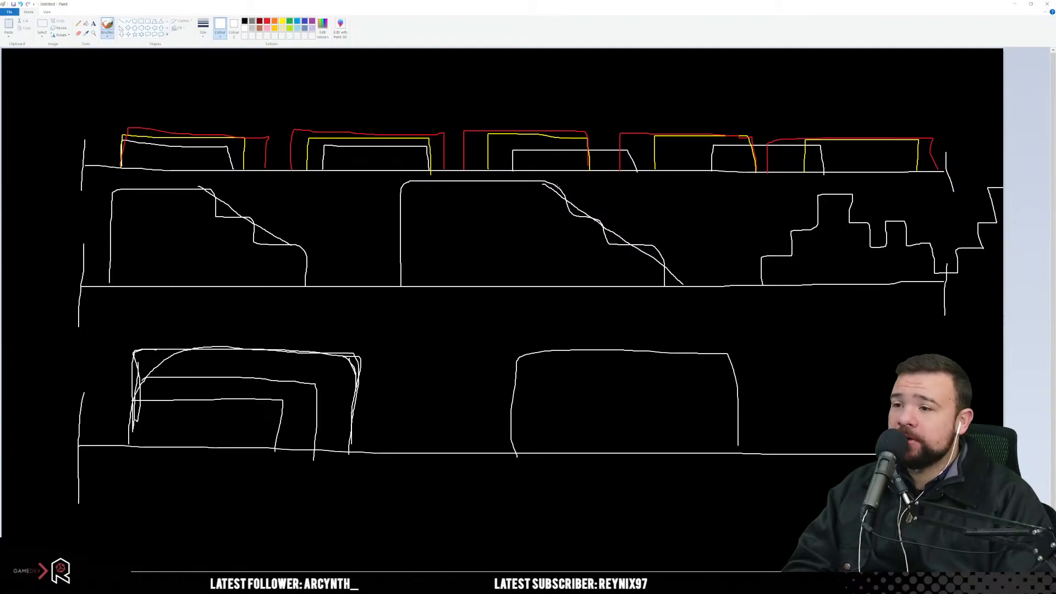
left_click_drag(557, 186, 565, 282)
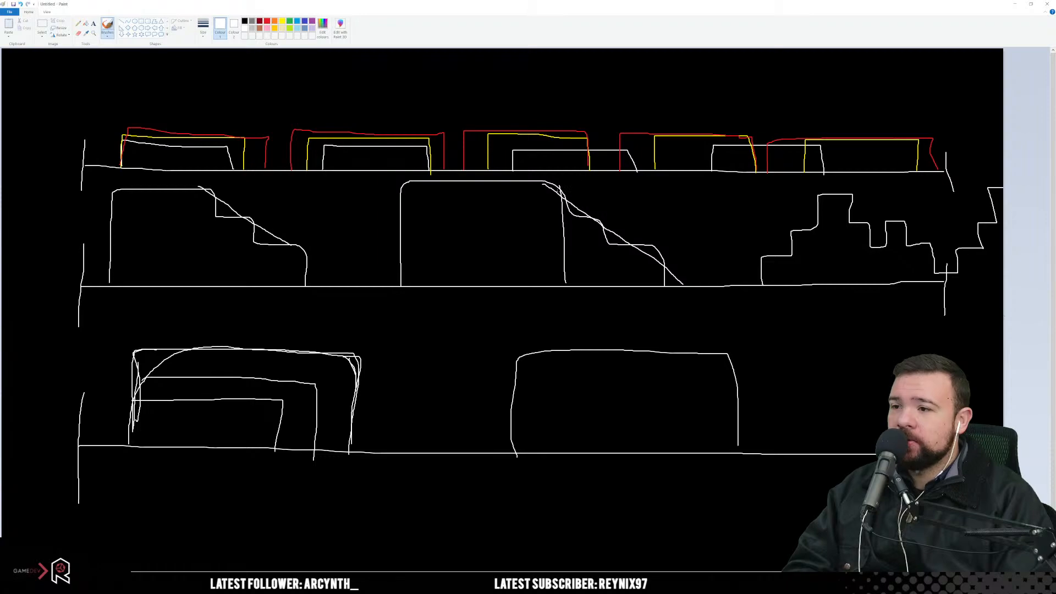
mouse_move(556, 188)
left_mouse_down()
mouse_move(564, 227)
mouse_move(600, 221)
mouse_move(614, 292)
mouse_move(606, 222)
mouse_move(562, 223)
mouse_move(600, 227)
mouse_move(613, 272)
mouse_move(602, 223)
left_mouse_up()
mouse_move(567, 188)
left_mouse_down()
mouse_move(514, 180)
mouse_move(566, 198)
mouse_move(597, 231)
mouse_move(612, 278)
left_mouse_up()
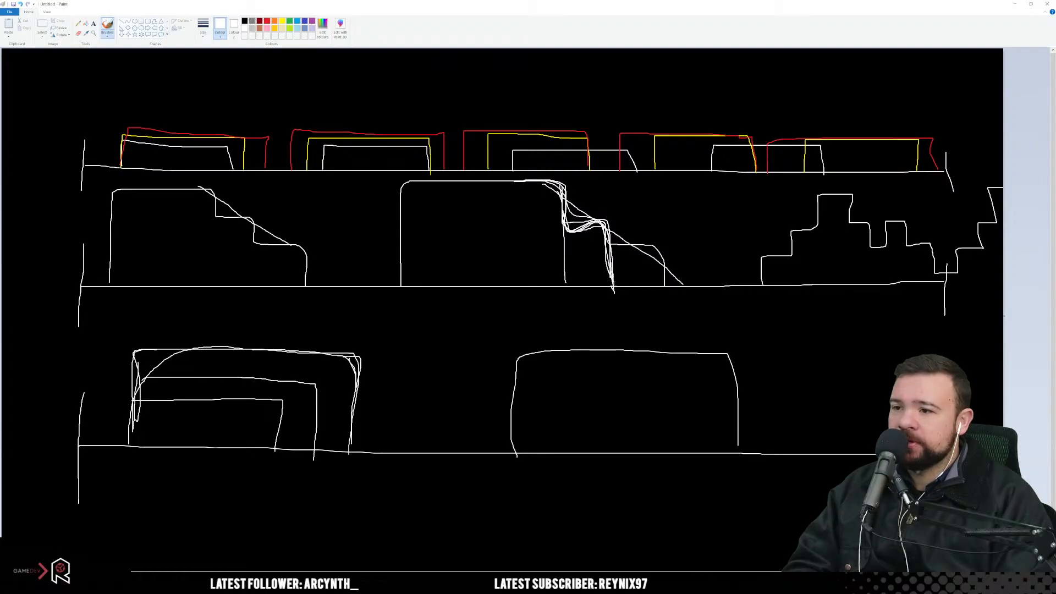
left_click_drag(608, 240, 611, 291)
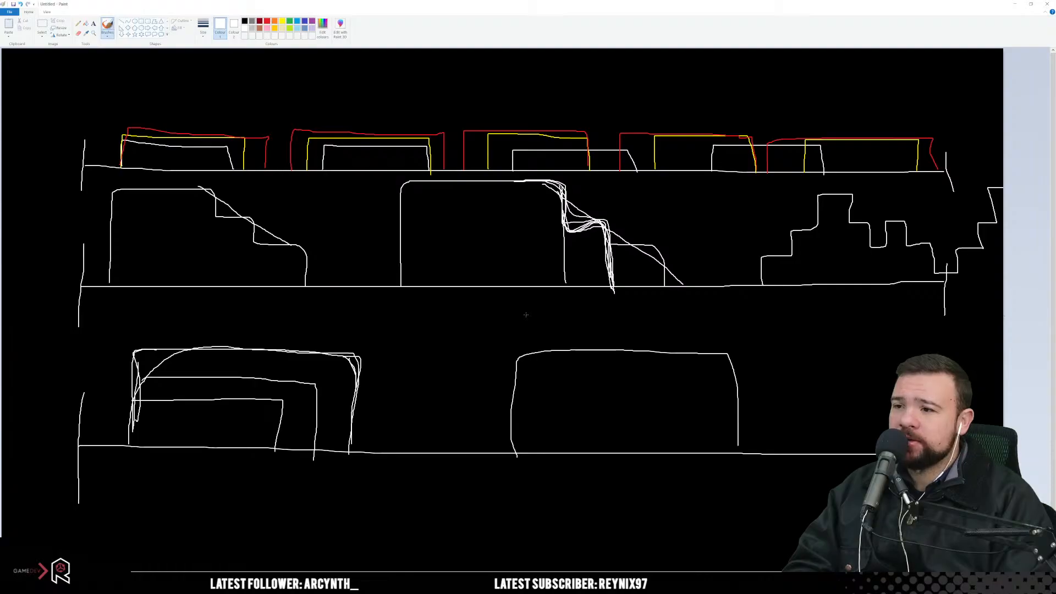
Step: Retrace the outline of the third timeline's second block and draw two horizontal level lines inside each lower timeline's second block
mouse_move(512, 455)
left_mouse_down()
mouse_move(516, 385)
mouse_move(541, 358)
mouse_move(727, 353)
mouse_move(736, 447)
mouse_move(726, 357)
mouse_move(524, 353)
left_mouse_up()
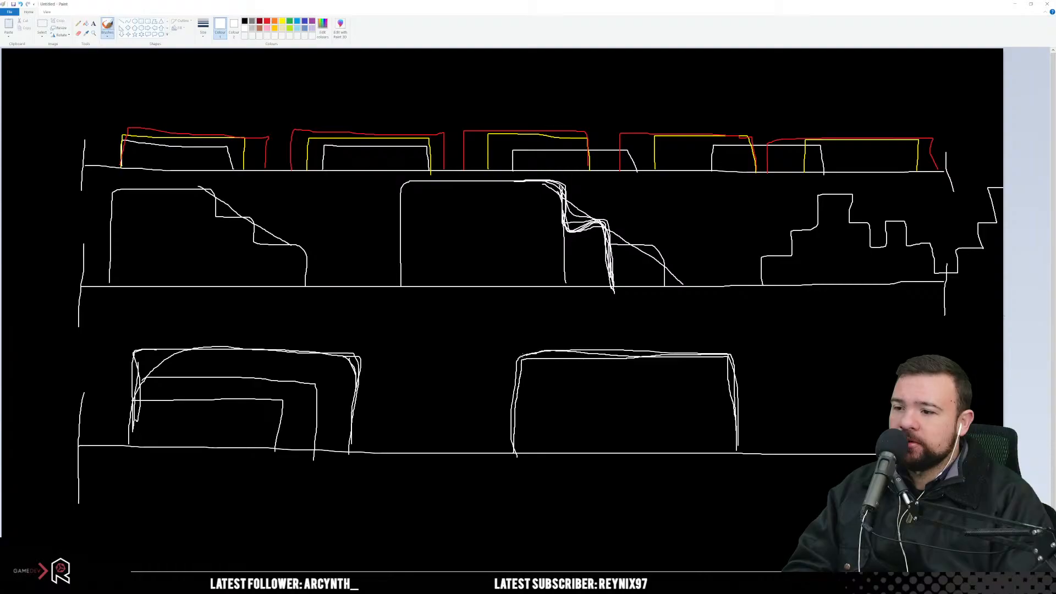
mouse_move(513, 402)
left_mouse_down()
mouse_move(515, 434)
mouse_move(516, 385)
mouse_move(541, 352)
mouse_move(716, 358)
mouse_move(736, 388)
mouse_move(738, 461)
mouse_move(737, 395)
mouse_move(709, 350)
mouse_move(529, 356)
mouse_move(512, 444)
mouse_move(516, 380)
mouse_move(586, 354)
mouse_move(720, 354)
mouse_move(740, 452)
mouse_move(737, 381)
mouse_move(645, 342)
mouse_move(544, 344)
mouse_move(502, 429)
mouse_move(509, 451)
left_mouse_up()
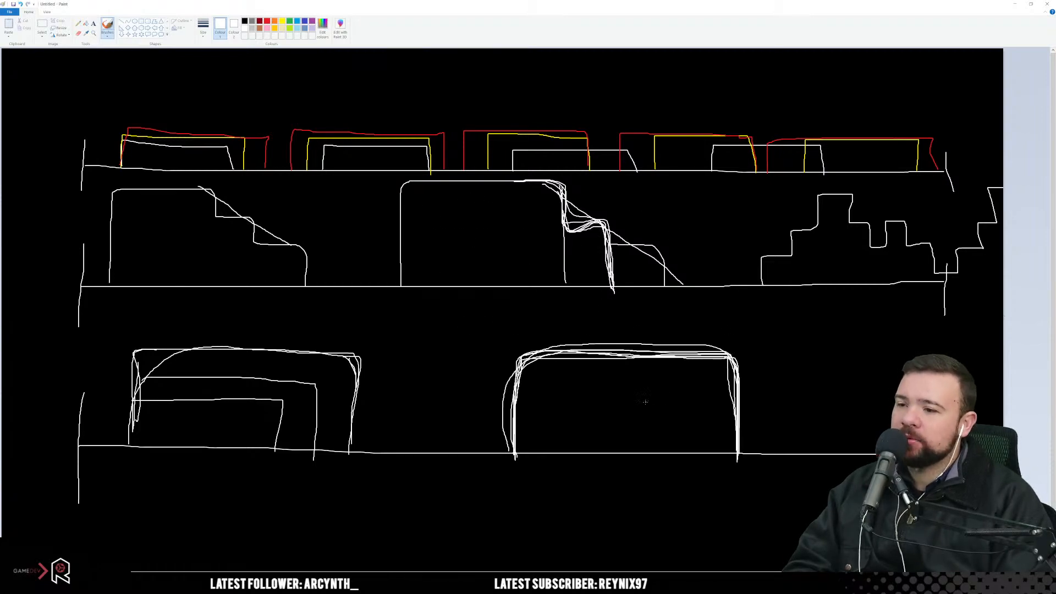
scroll(369, 342, "down", 1)
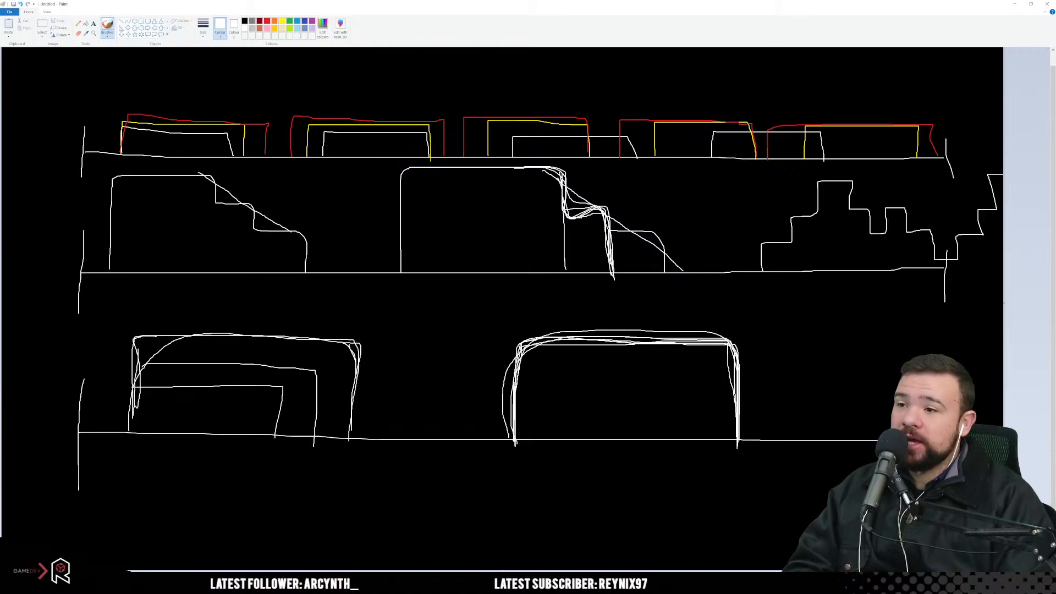
left_click_drag(577, 207, 402, 209)
left_click_drag(625, 233, 417, 241)
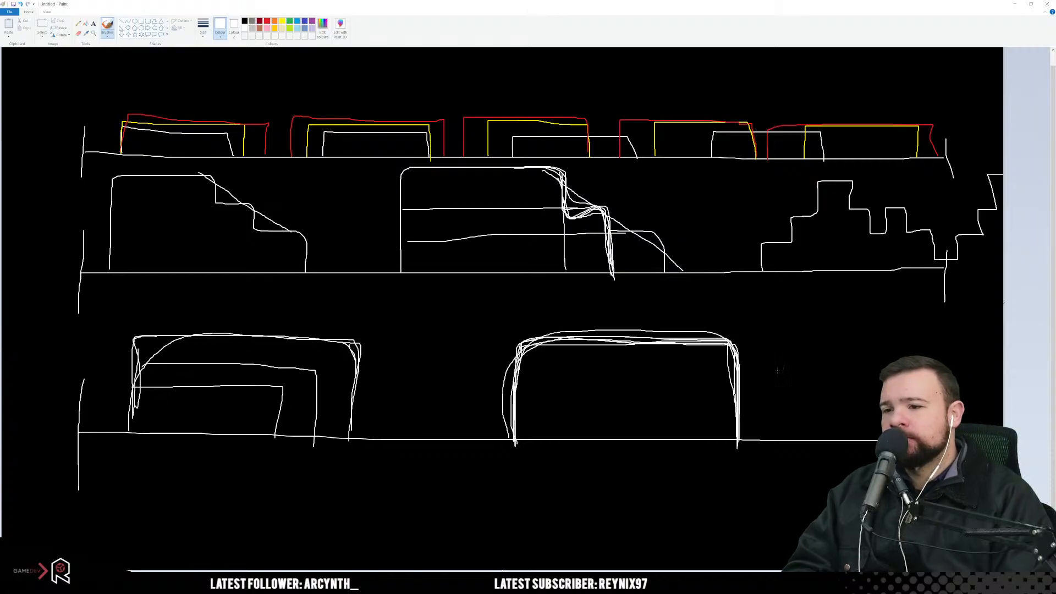
left_click_drag(516, 406, 753, 408)
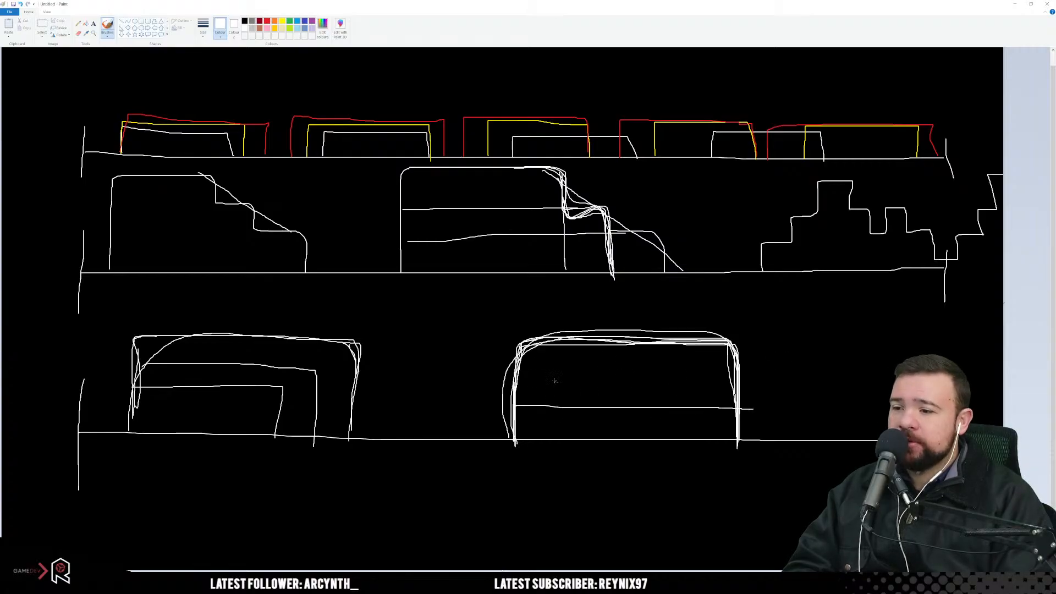
left_click_drag(525, 376, 735, 380)
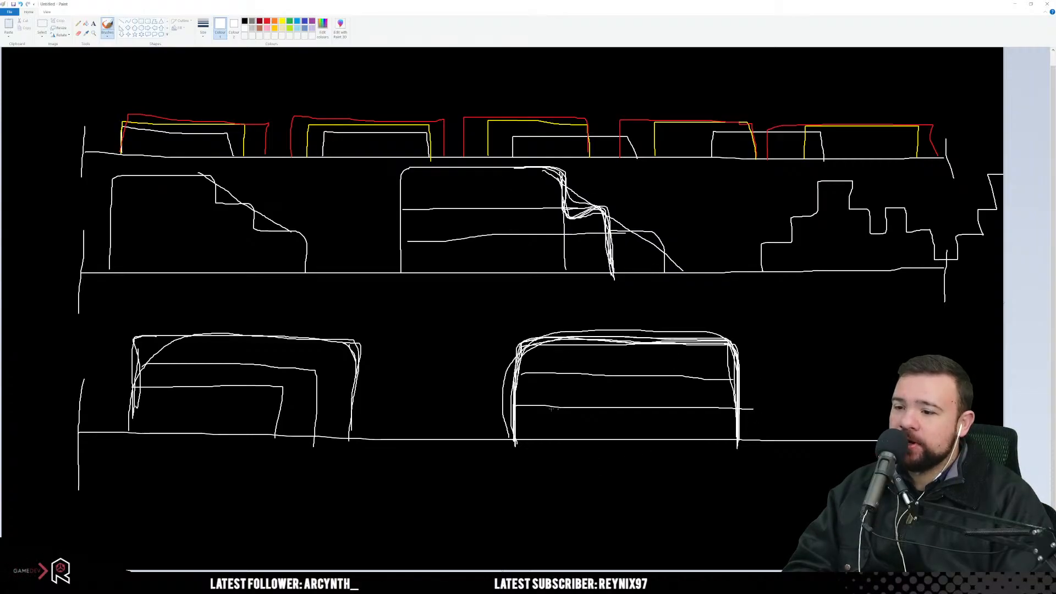
Step: Draw a stack of progressively shorter boxes near the third timeline's end, with an arrow pointing to the start of its lowest level
mouse_move(773, 436)
left_mouse_down()
mouse_move(773, 413)
mouse_move(878, 386)
left_mouse_up()
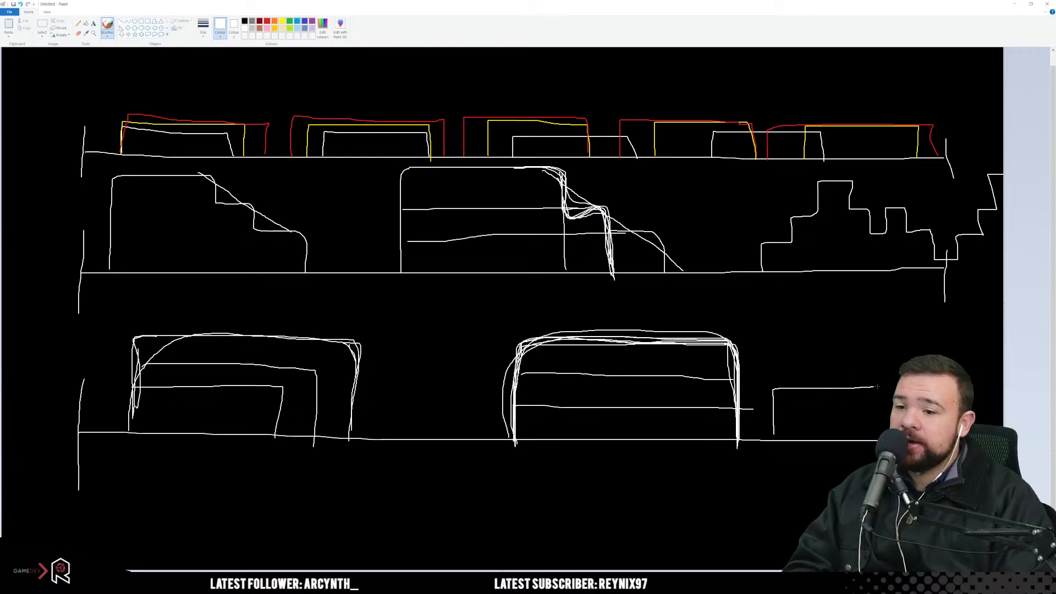
mouse_move(773, 388)
left_mouse_down()
mouse_move(773, 366)
mouse_move(854, 355)
left_mouse_up()
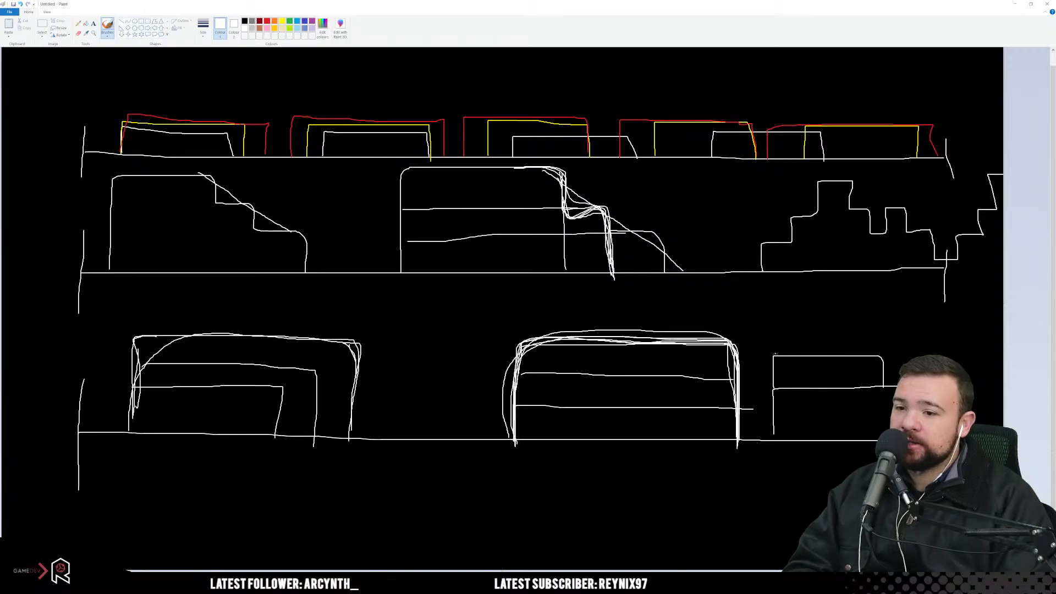
mouse_move(774, 354)
left_mouse_down()
mouse_move(818, 333)
mouse_move(833, 355)
left_mouse_up()
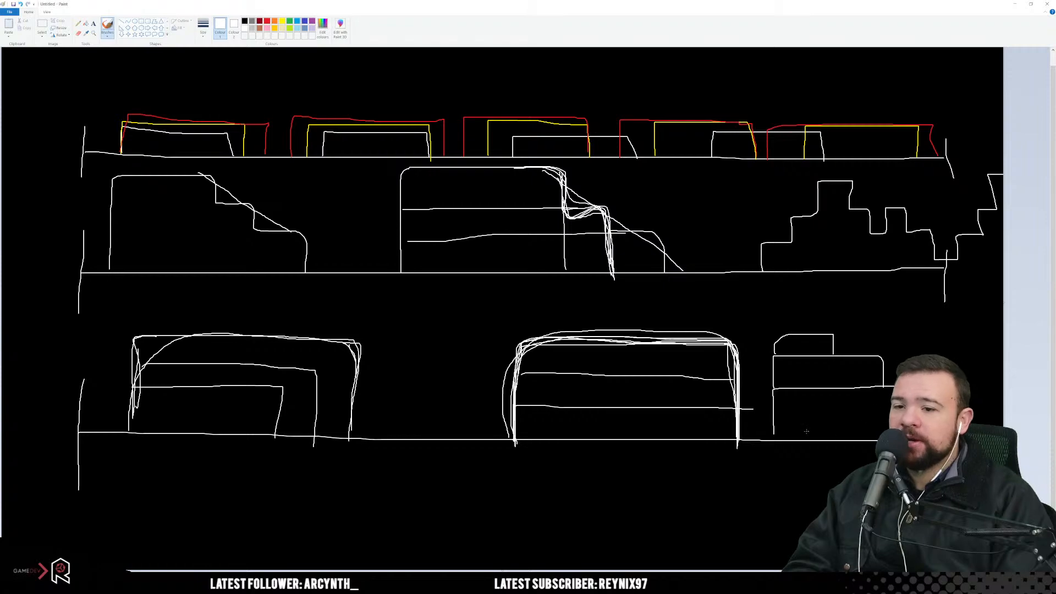
left_click_drag(780, 413, 891, 407)
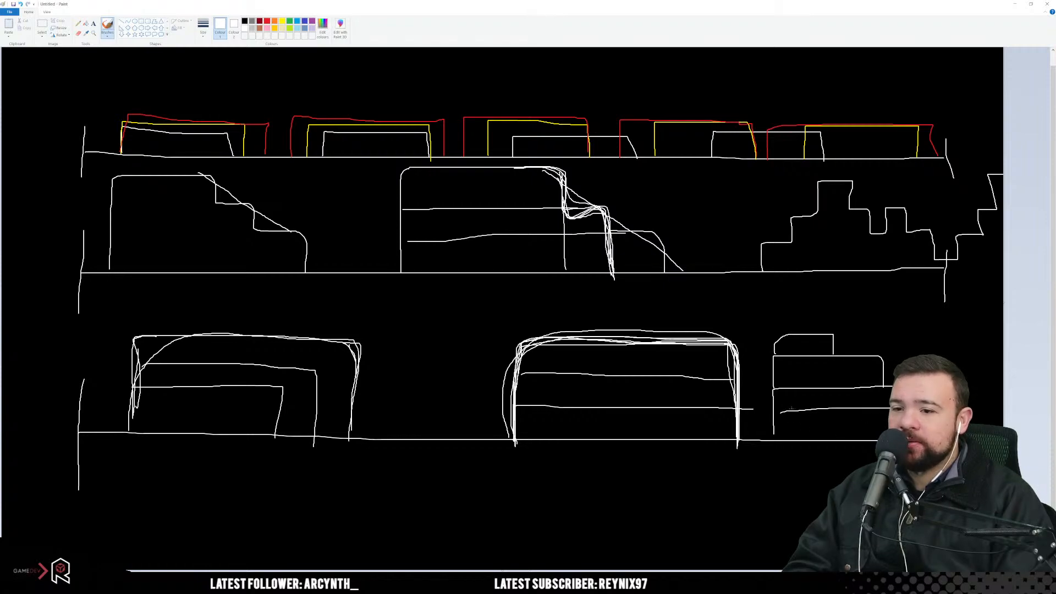
left_click_drag(791, 407, 803, 421)
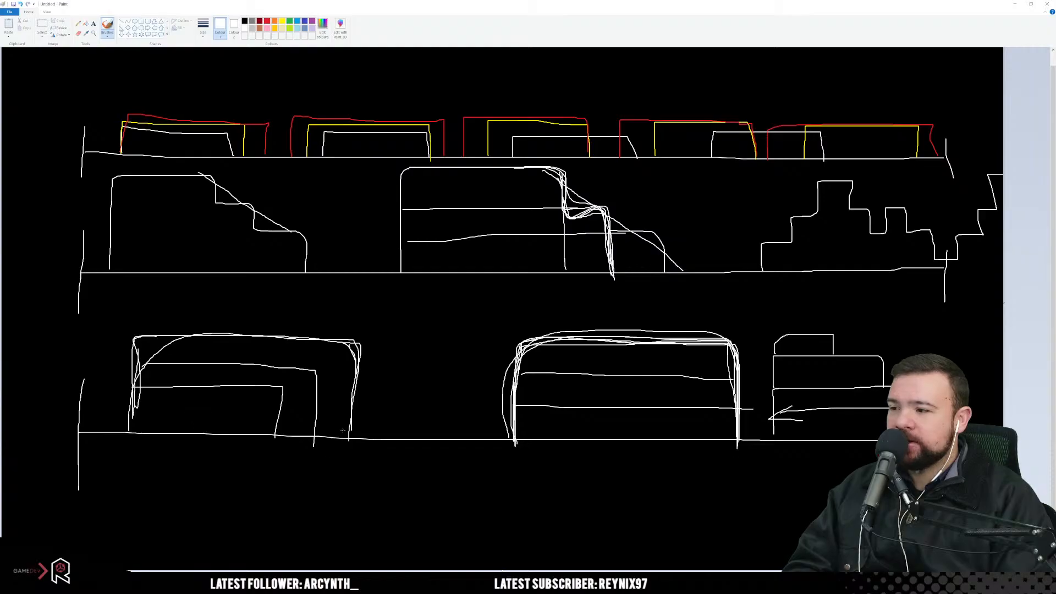
Step: Draw three nested boxes on a baseline below the third timeline, and mark the lower timelines' second blocks with an oval and a diagonal slash
mouse_move(512, 534)
left_mouse_down()
mouse_move(512, 507)
mouse_move(563, 519)
mouse_move(530, 534)
left_mouse_up()
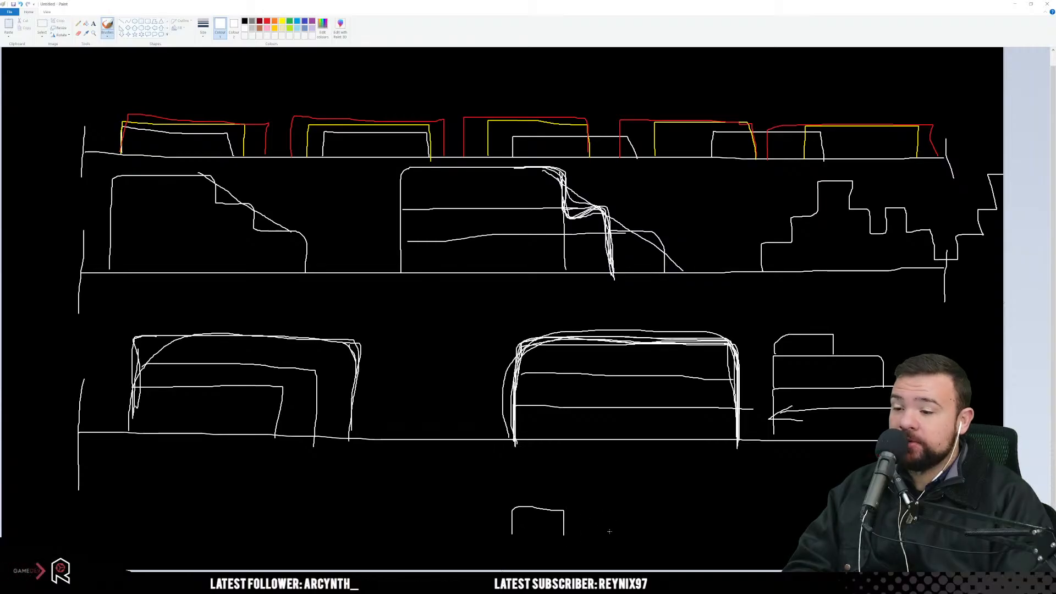
mouse_move(610, 531)
left_mouse_down()
mouse_move(595, 484)
mouse_move(521, 485)
mouse_move(512, 522)
left_mouse_up()
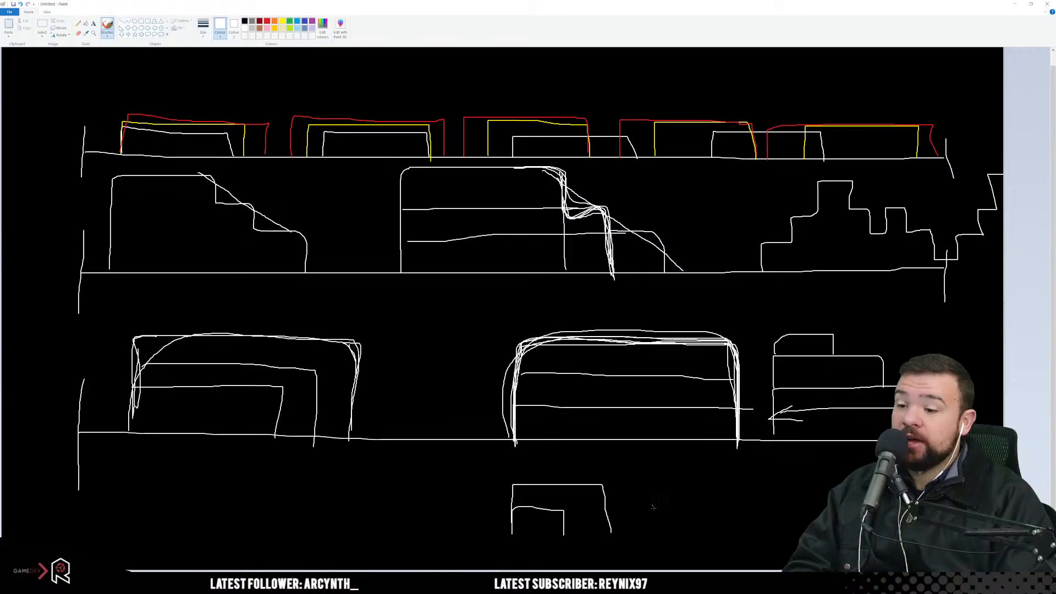
mouse_move(657, 531)
left_mouse_down()
mouse_move(636, 462)
mouse_move(511, 461)
mouse_move(510, 491)
left_mouse_up()
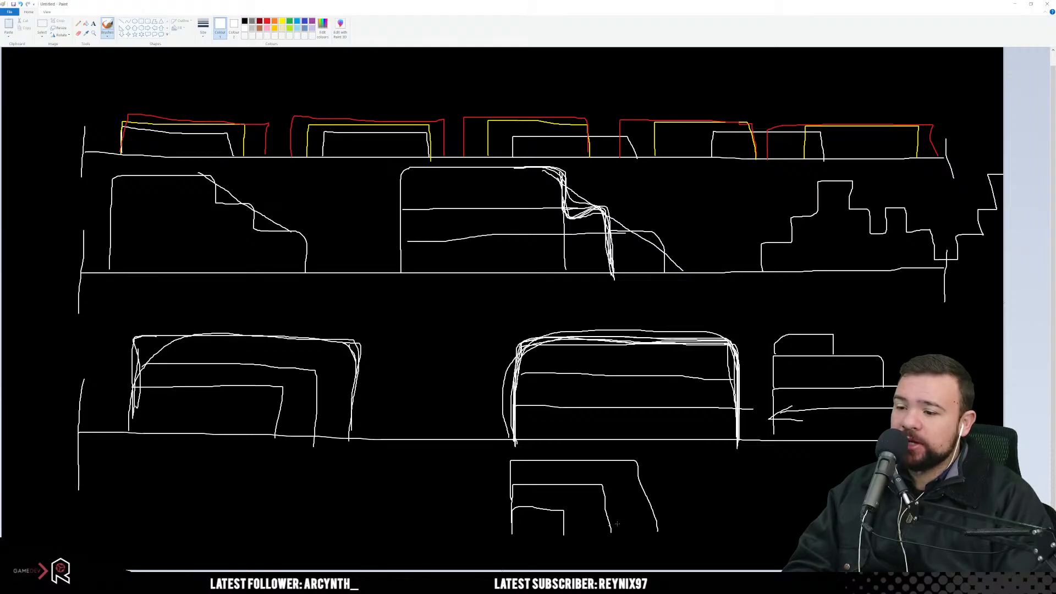
left_click_drag(502, 543, 671, 538)
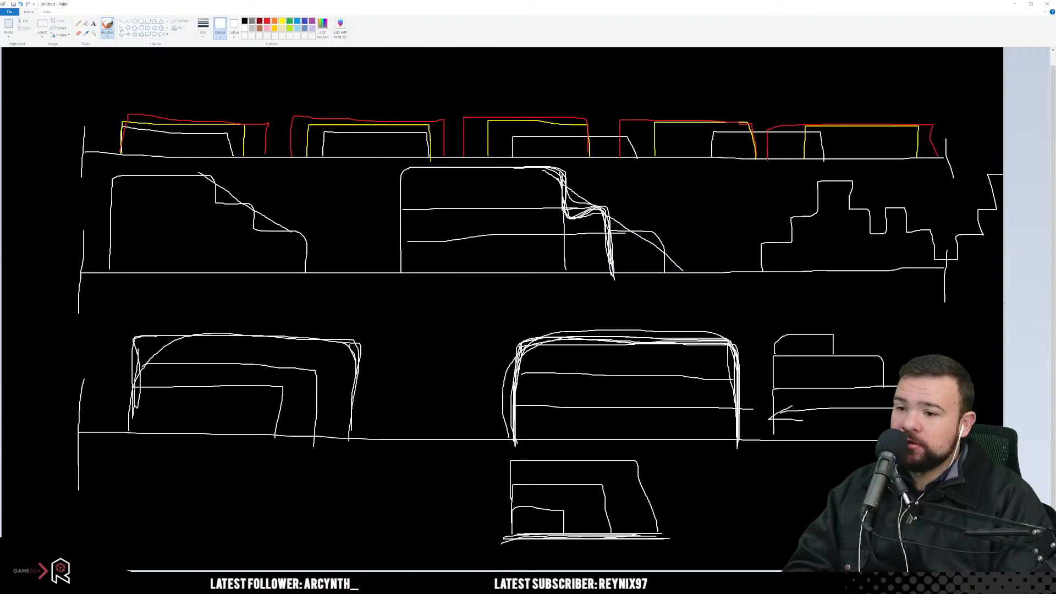
mouse_move(749, 324)
left_mouse_down()
mouse_move(689, 323)
mouse_move(709, 425)
mouse_move(545, 336)
left_mouse_up()
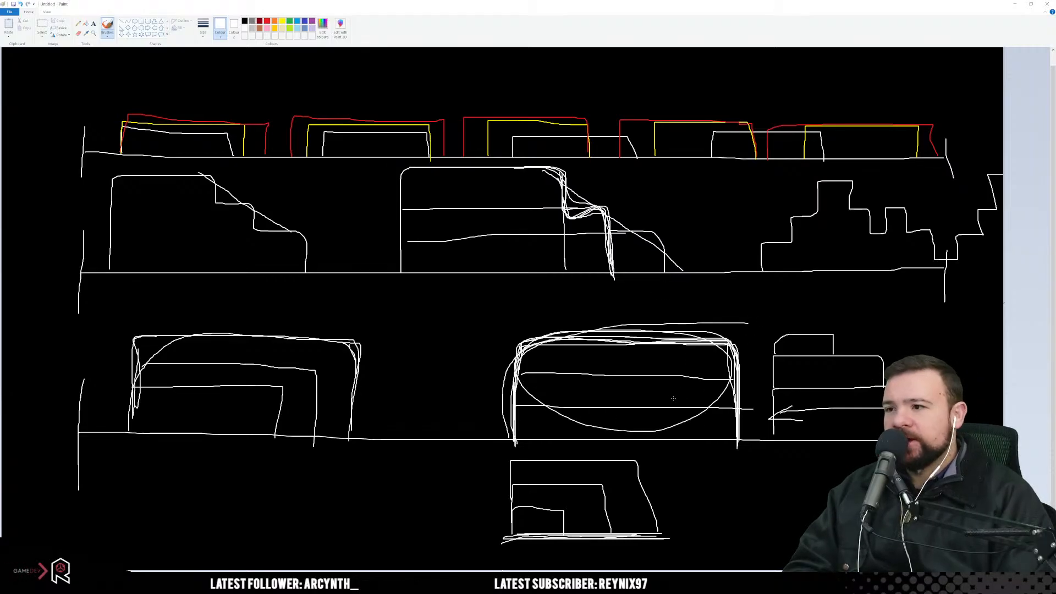
left_click_drag(477, 188, 532, 251)
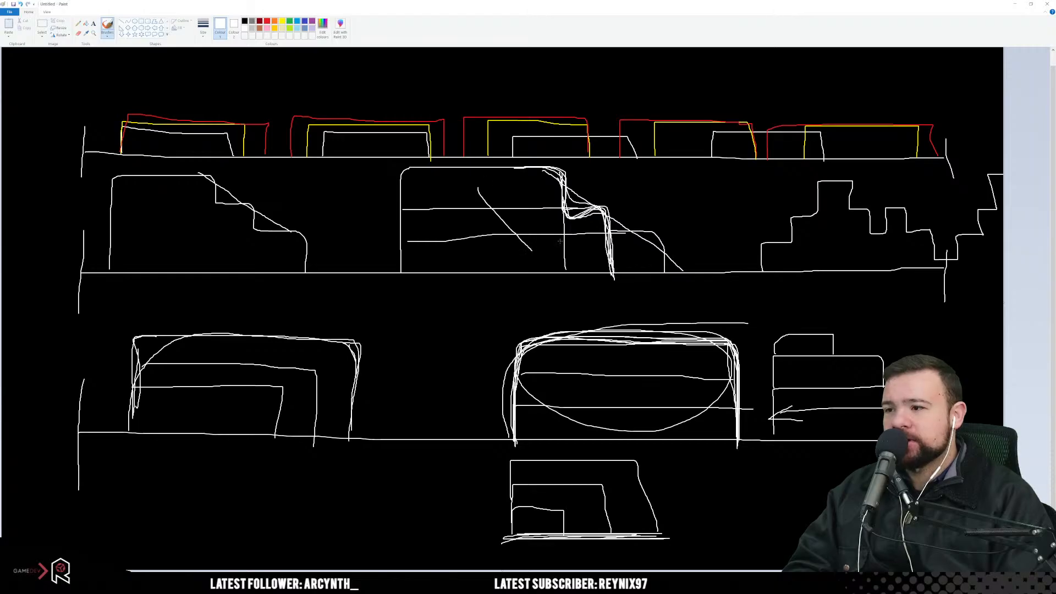
Step: Switch to the PlayerPassiveEffectsManager script in Visual Studio and add a private RangerPassive coroutine whose while (true) loop waits 5f seconds
left_click(1015, 4)
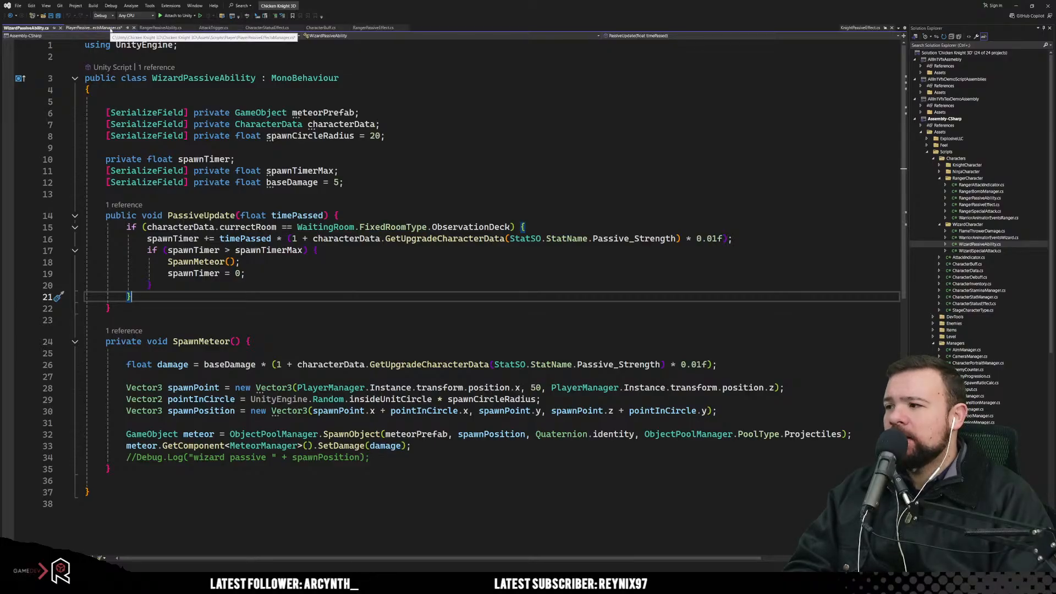
left_click(110, 29)
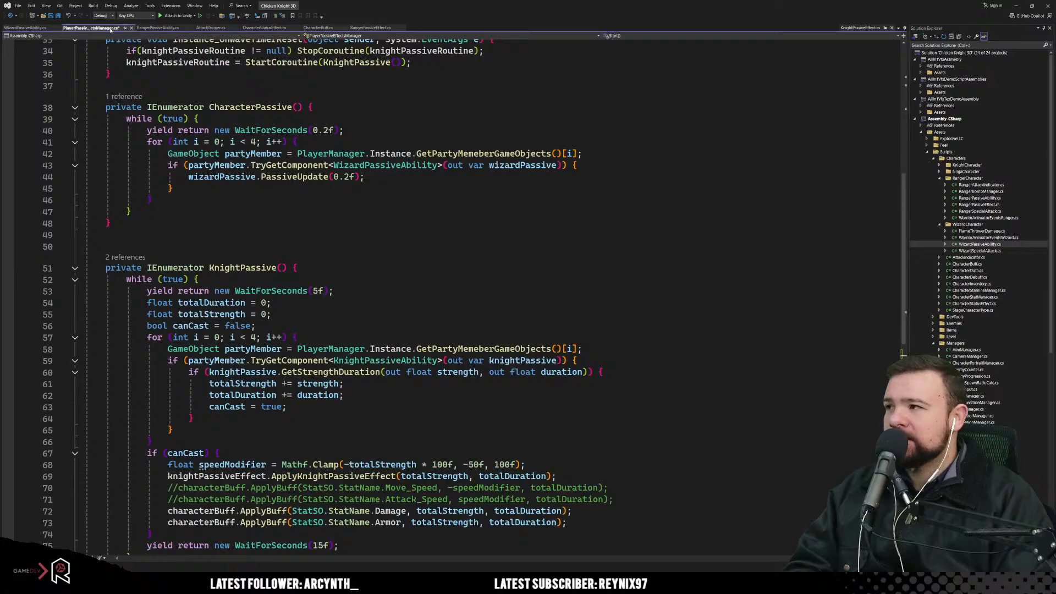
scroll(297, 213, "down", 6)
scroll(299, 220, "up", 6)
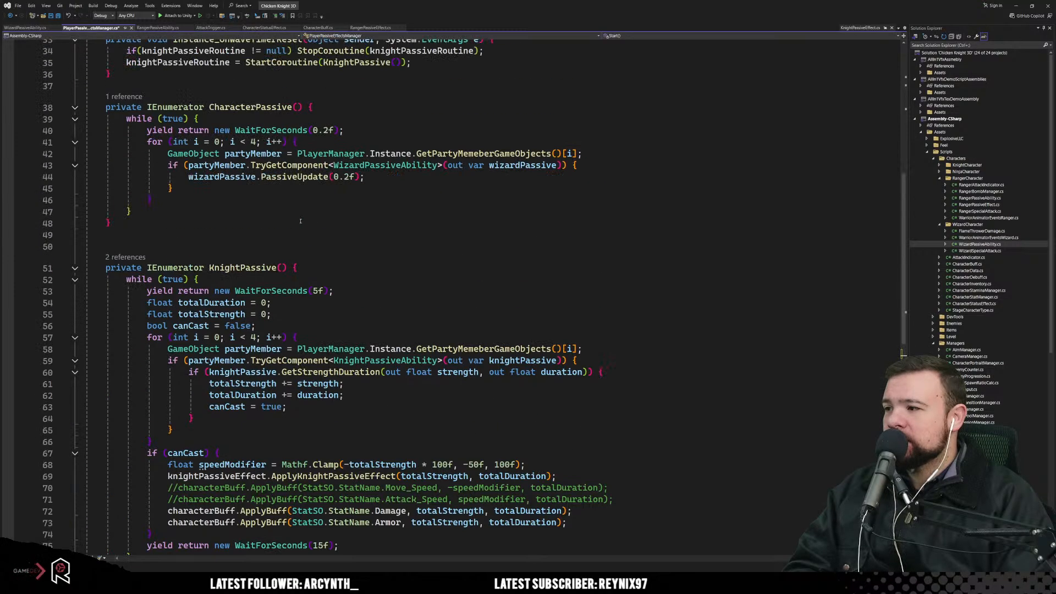
scroll(299, 220, "down", 5)
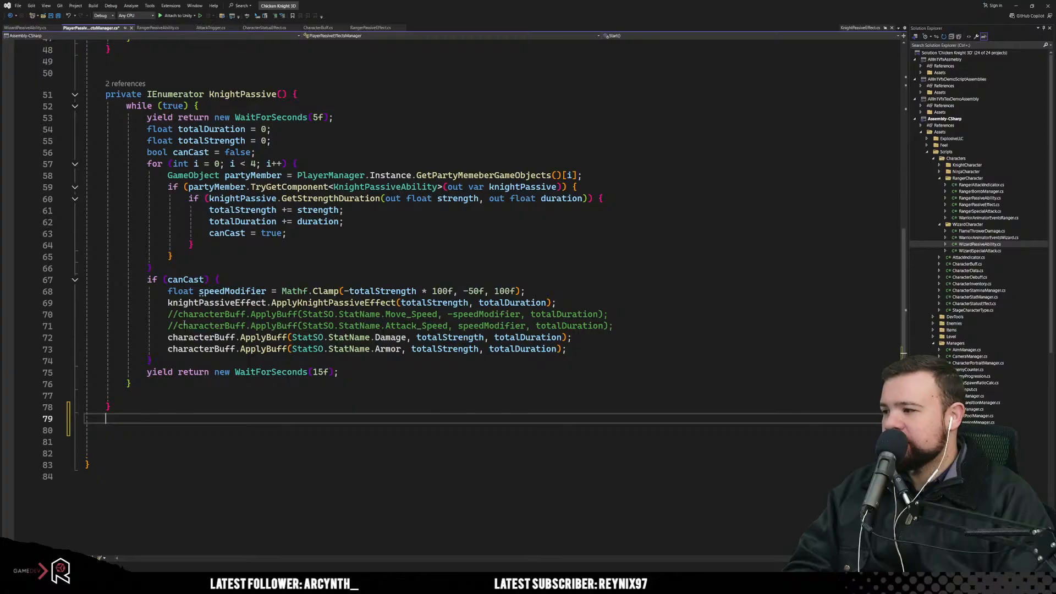
type("private IEnumerator RangerPassive() {     while (true) {         yield return new WaitForSeconds(5f);        } }")
left_click(349, 503)
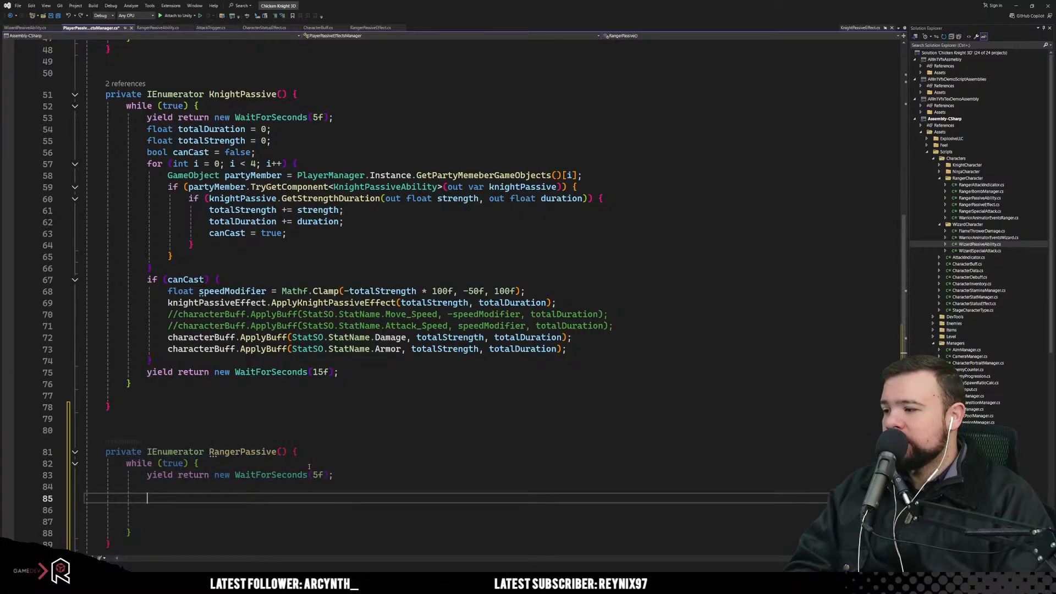
Step: Add blank lines inside the RangerPassive loop and copy its wait statement to the loop's end with a 15f delay
scroll(309, 466, "down", 3)
left_click_drag(147, 371, 336, 373)
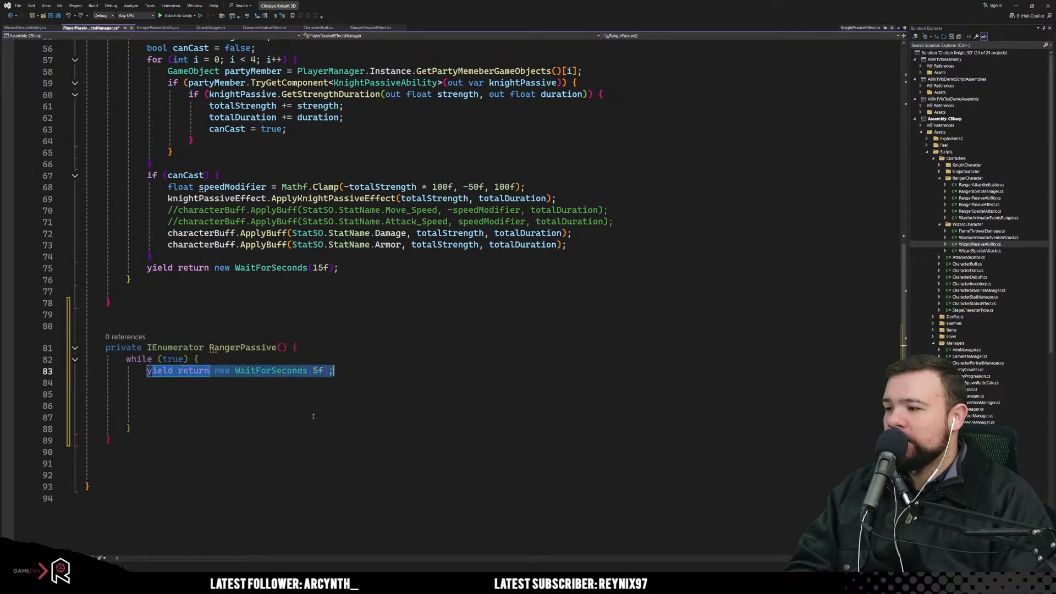
left_click(220, 426)
left_click(201, 420)
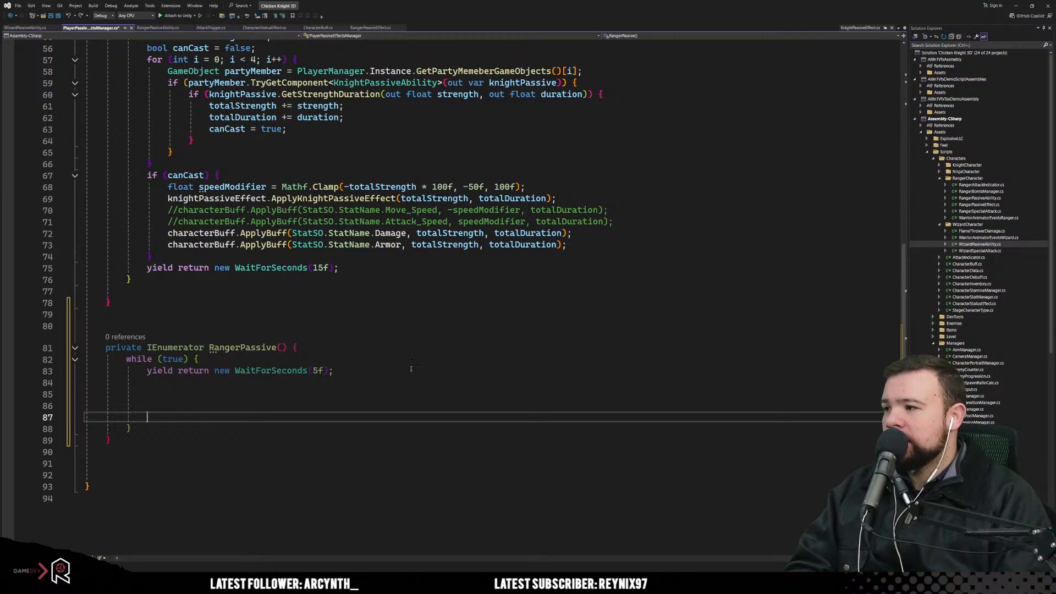
key("Return")
key("Return")
key("Return")
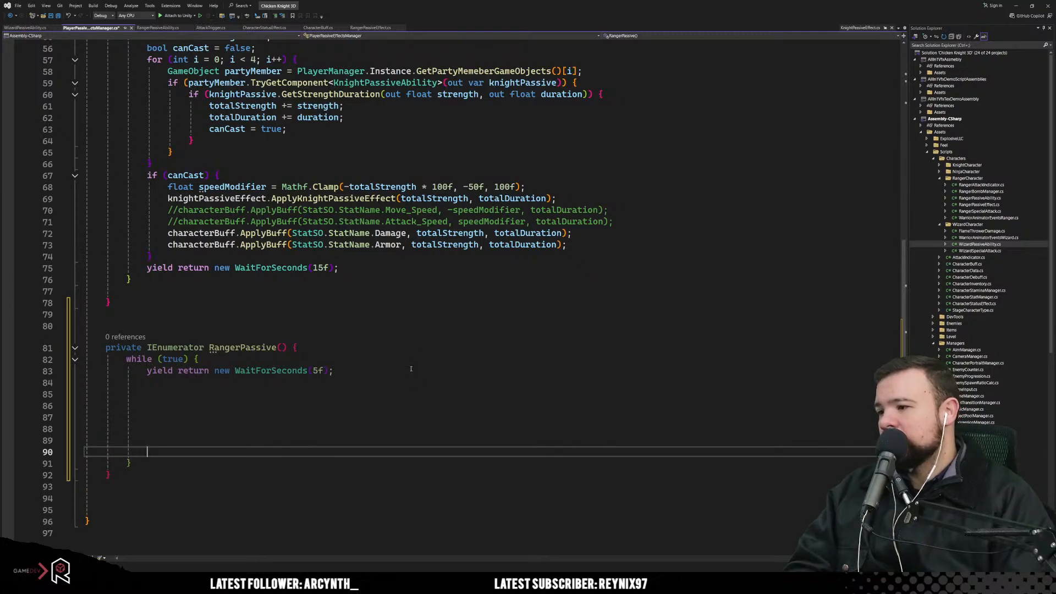
left_click_drag(333, 370, 147, 370)
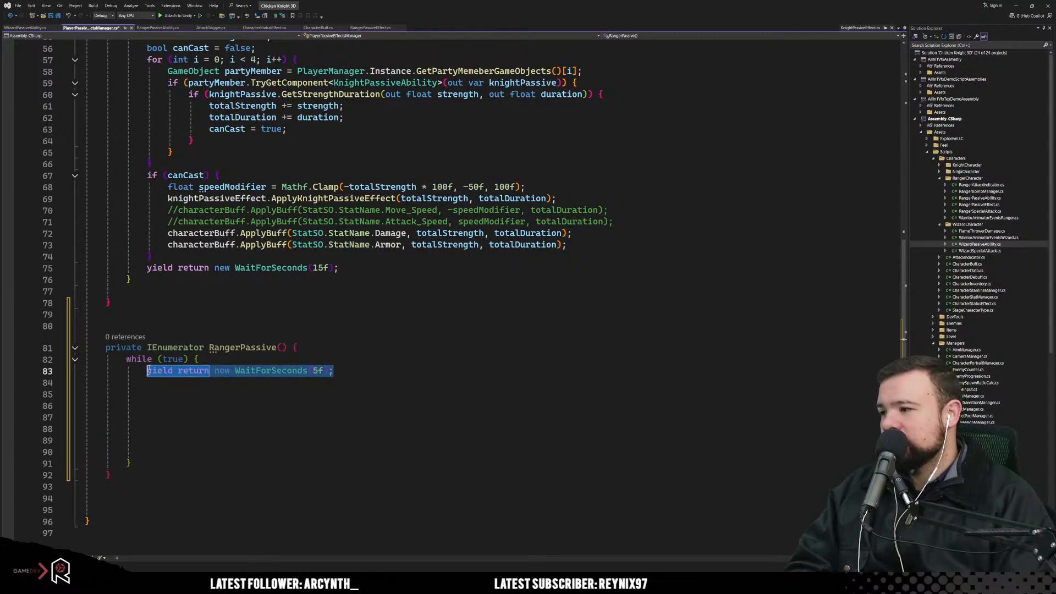
key("ctrl+c")
left_click(151, 454)
key("ctrl+v")
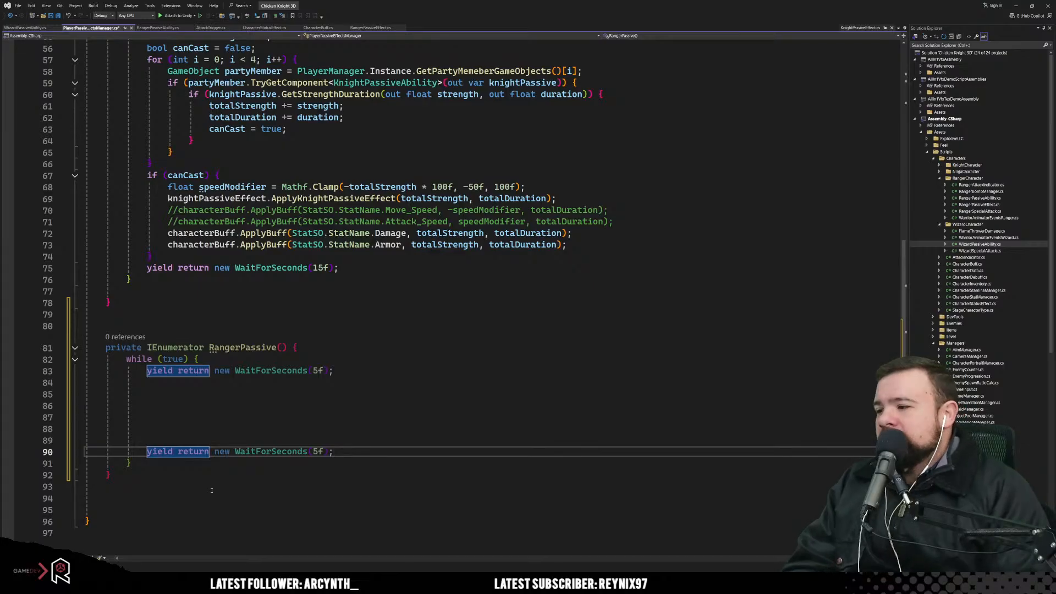
left_click_drag(312, 452, 318, 456)
type("15")
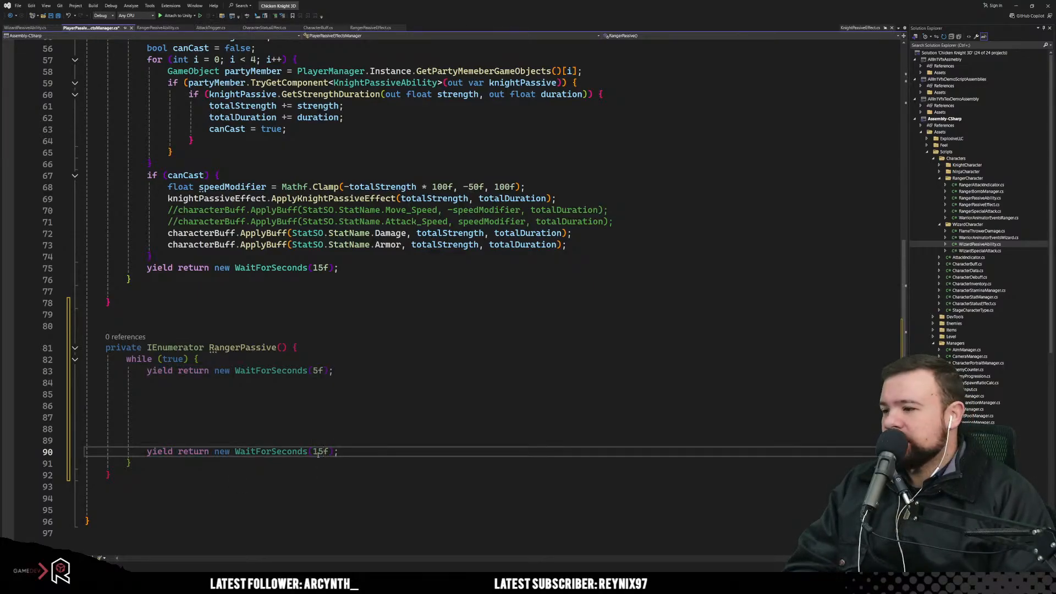
Step: Examine KnightPassive's party-member loop, buff calls and wait times as a model for the RangerPassive body
left_click(357, 422)
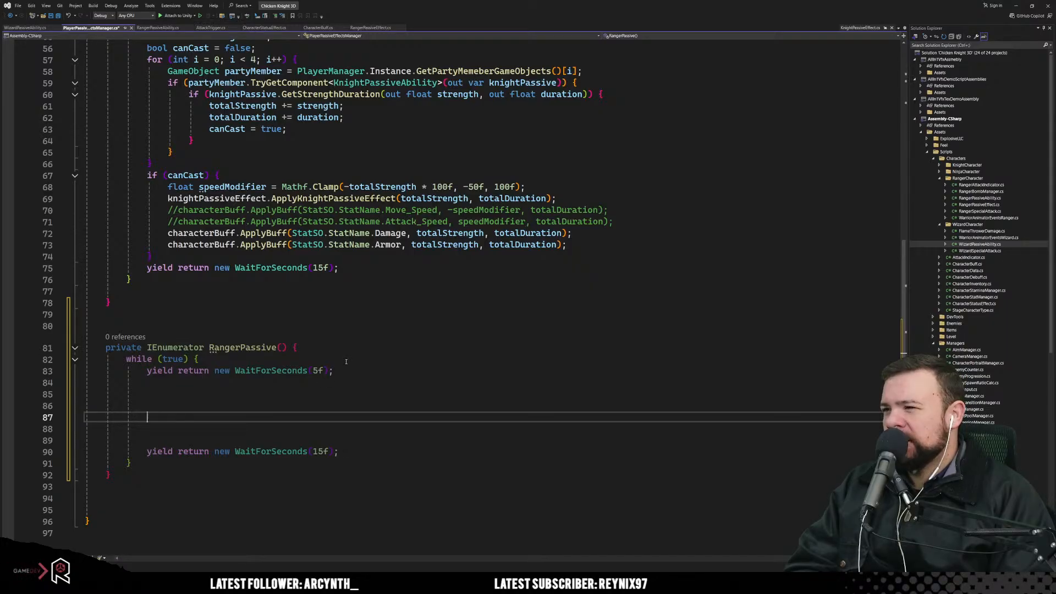
scroll(346, 361, "up", 3)
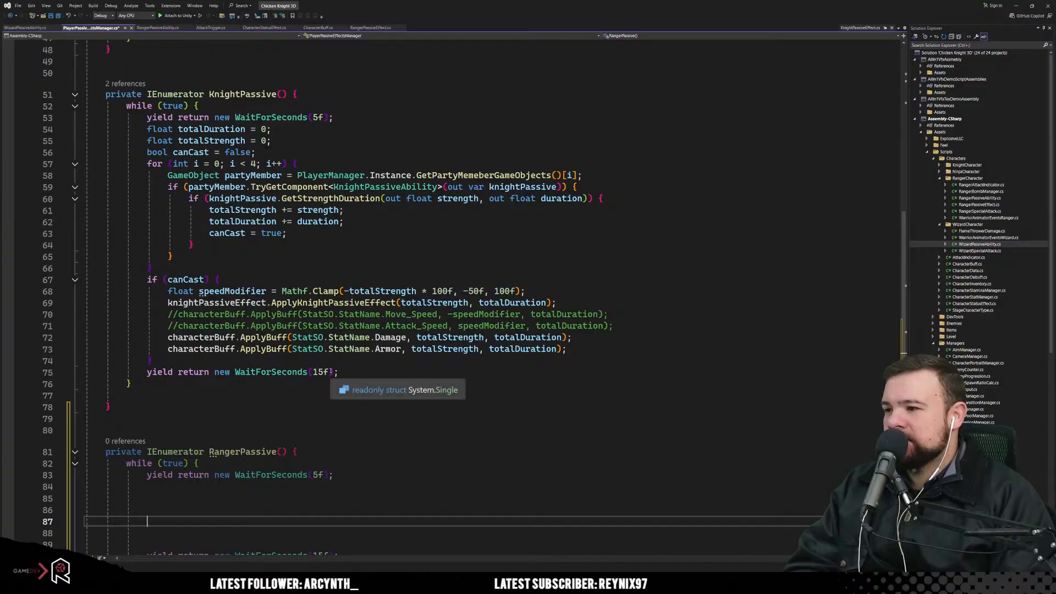
scroll(426, 398, "down", 3)
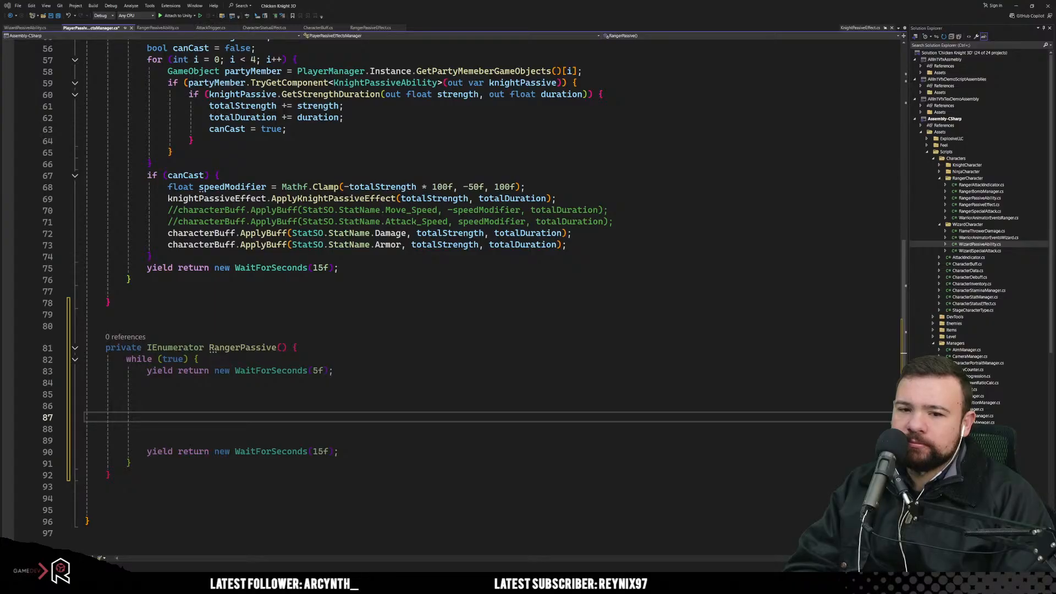
left_click(359, 370)
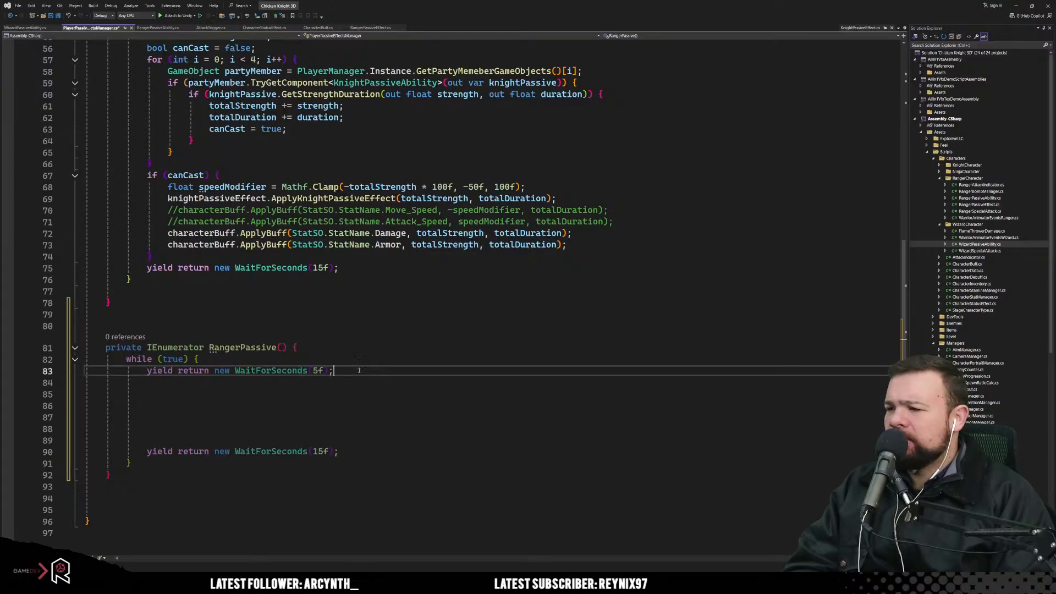
scroll(359, 370, "up", 3)
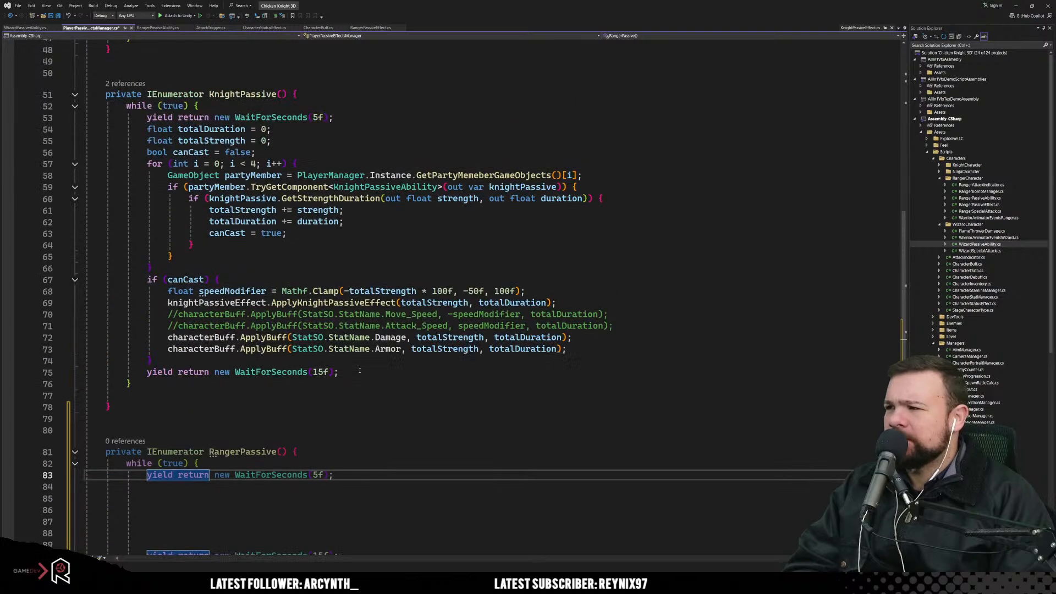
scroll(372, 375, "down", 2)
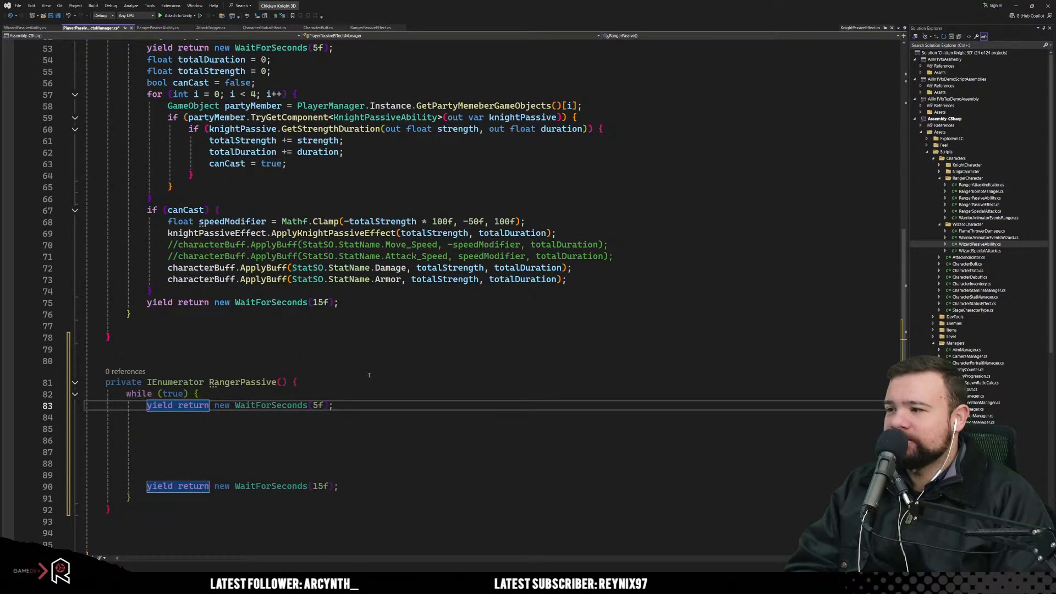
left_click(391, 430)
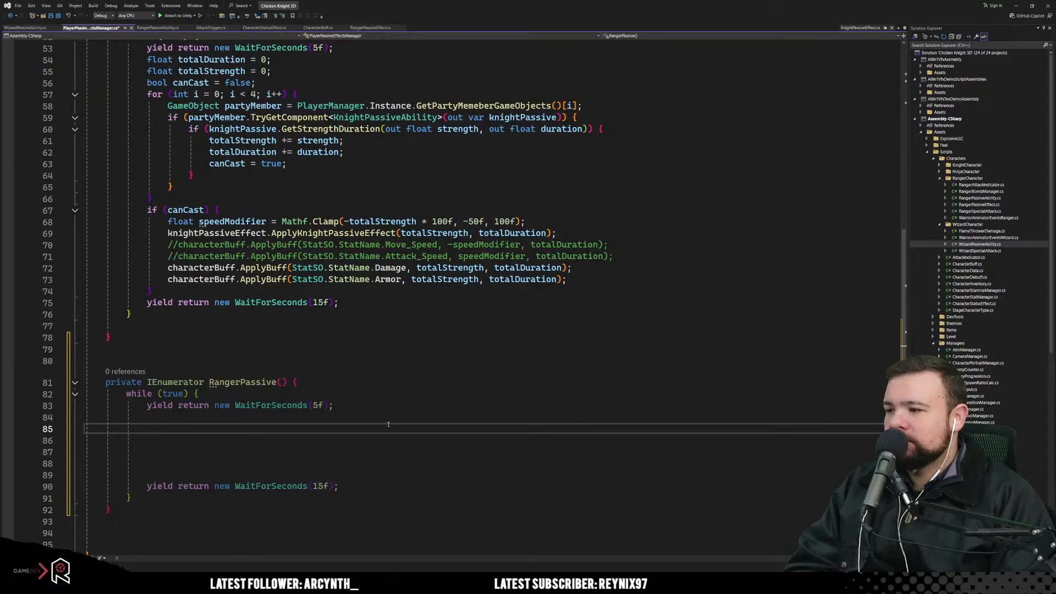
left_click(369, 415)
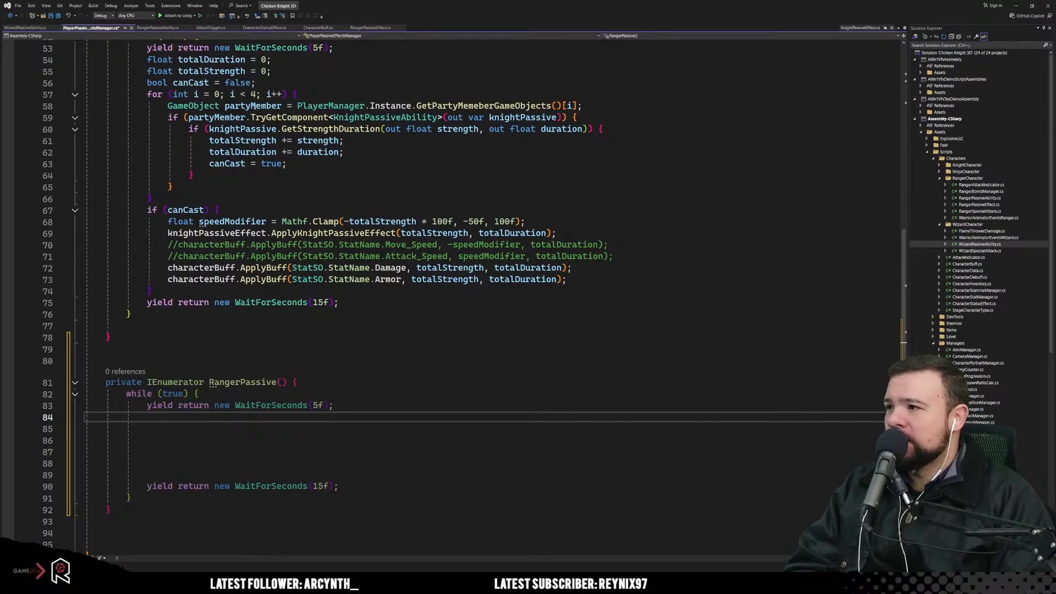
left_click_drag(219, 94, 246, 151)
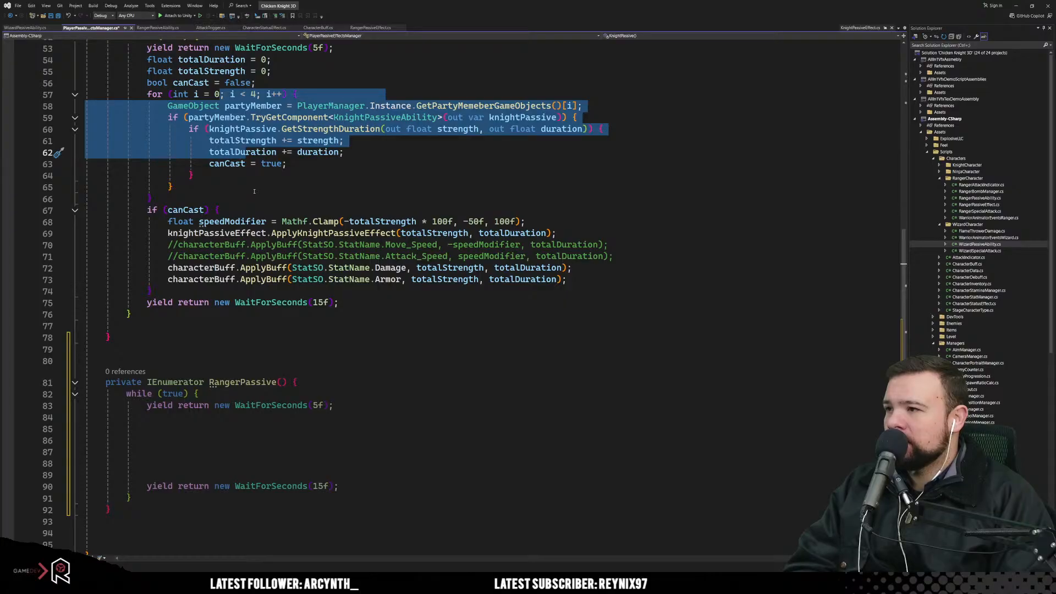
left_click(254, 188)
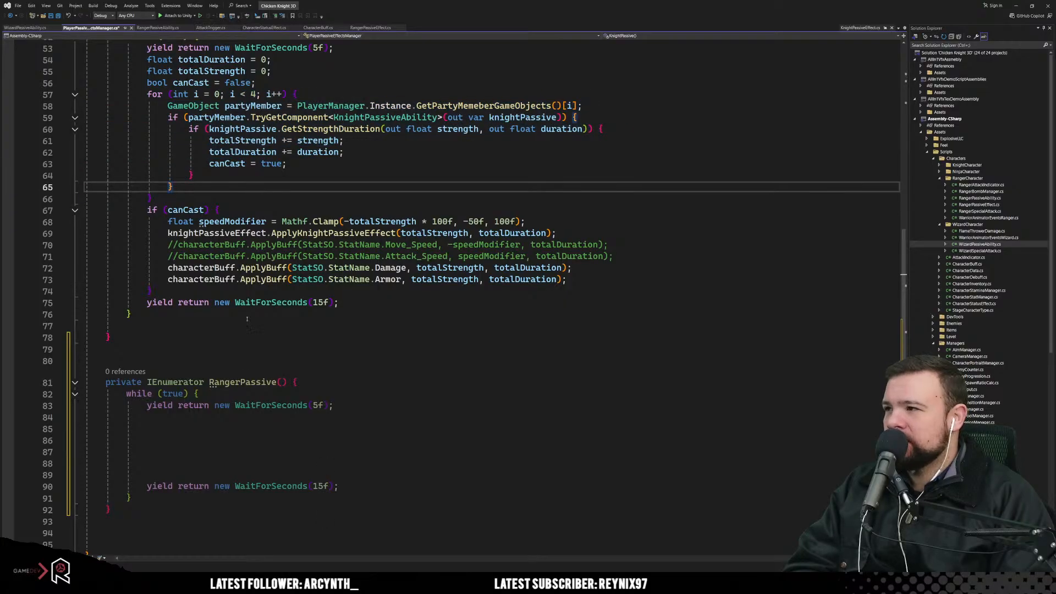
Step: Copy KnightPassive's four-member for loop header and partyMember declaration beneath RangerPassive's first wait, and close the loop with blank lines inside
left_click(180, 428)
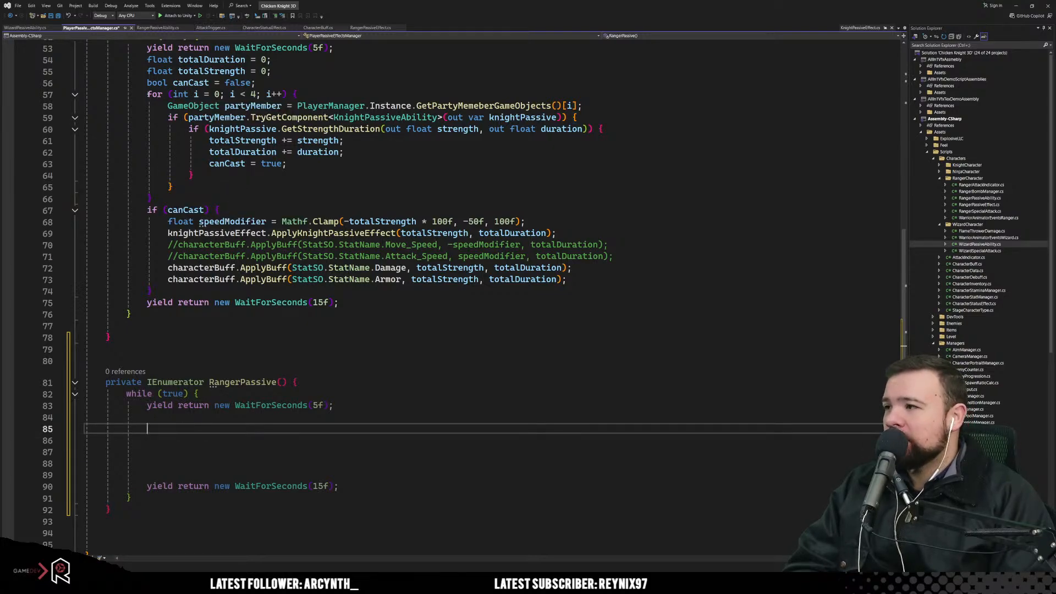
left_click_drag(147, 94, 585, 105)
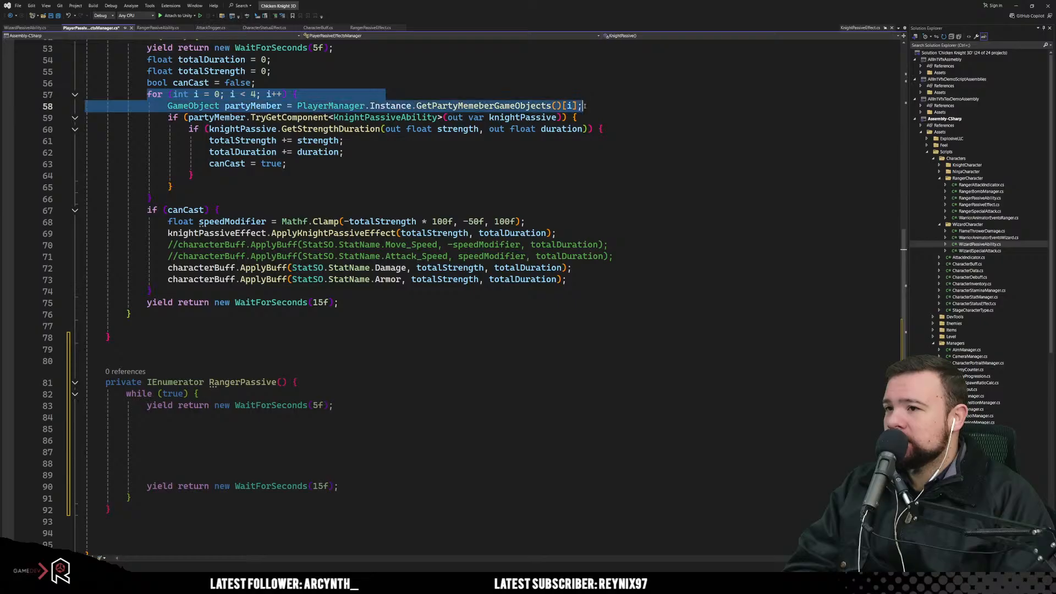
key("ctrl+c")
left_click(164, 413)
key("ctrl+v")
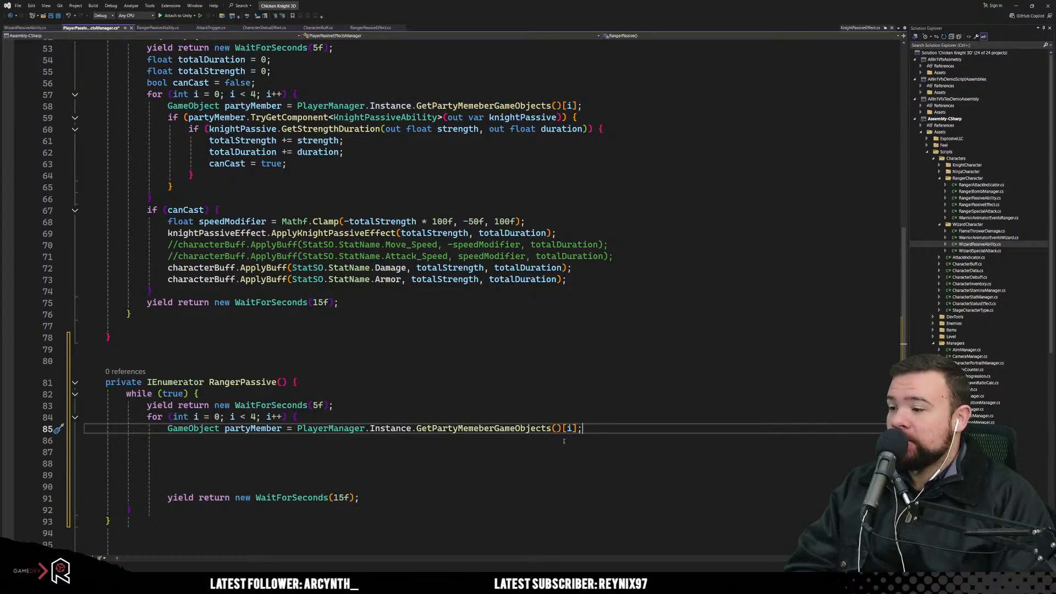
key("Return")
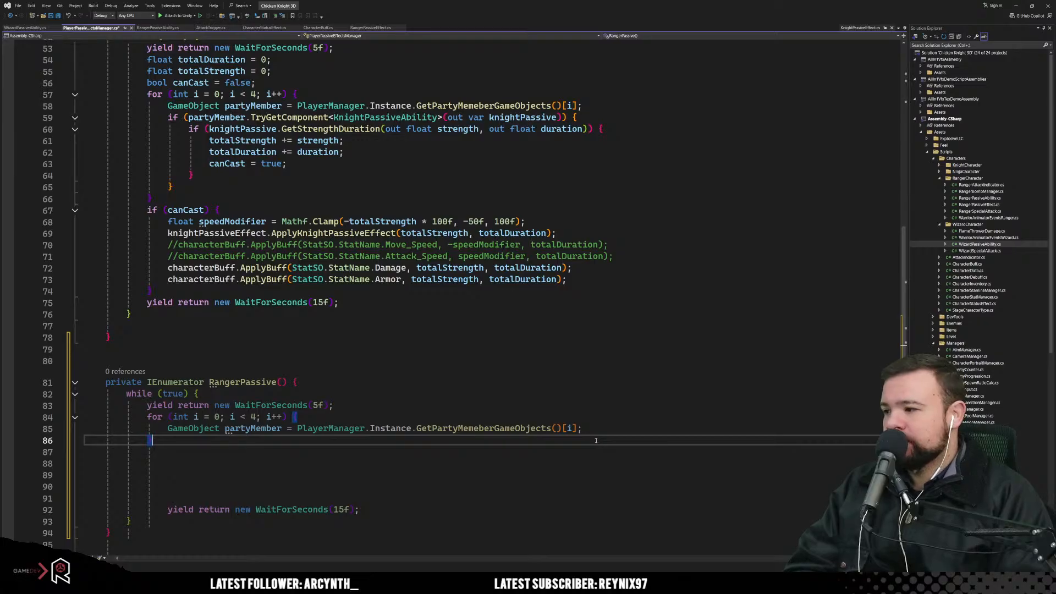
key("Return")
key("Return")
key("Return")
Step: Remove the surplus blank lines and extra indentation before RangerPassive's 15f wait so it aligns with the for loop
scroll(163, 400, "down", 4)
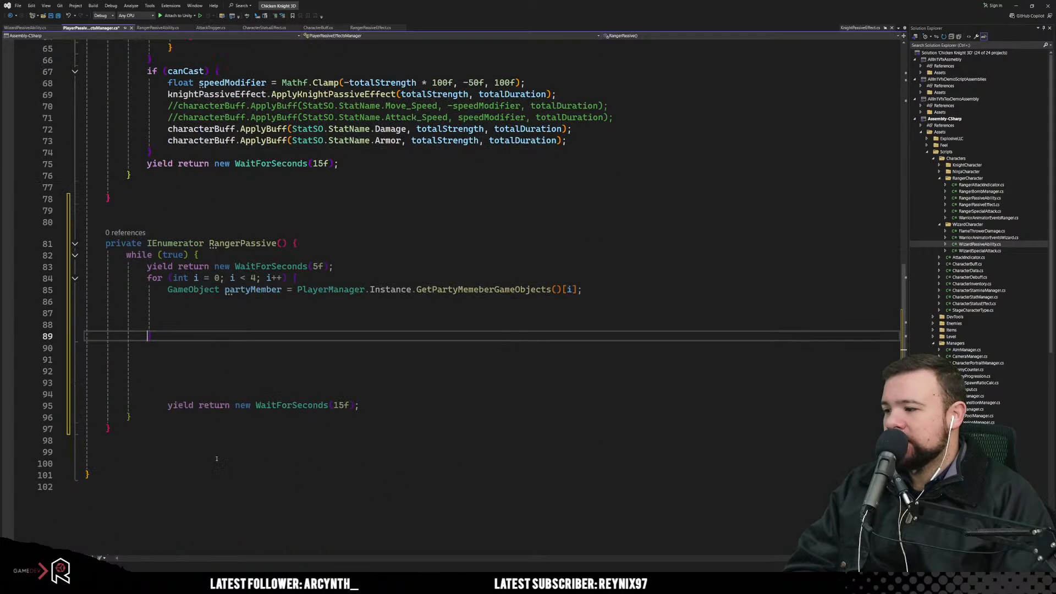
left_click_drag(163, 400, 155, 361)
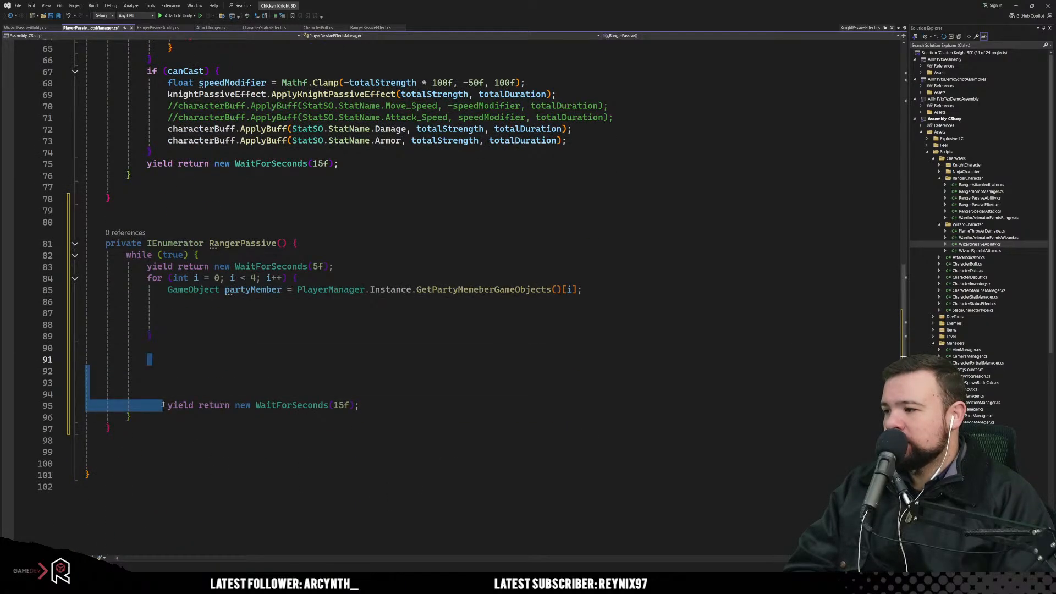
left_click_drag(163, 406, 162, 366)
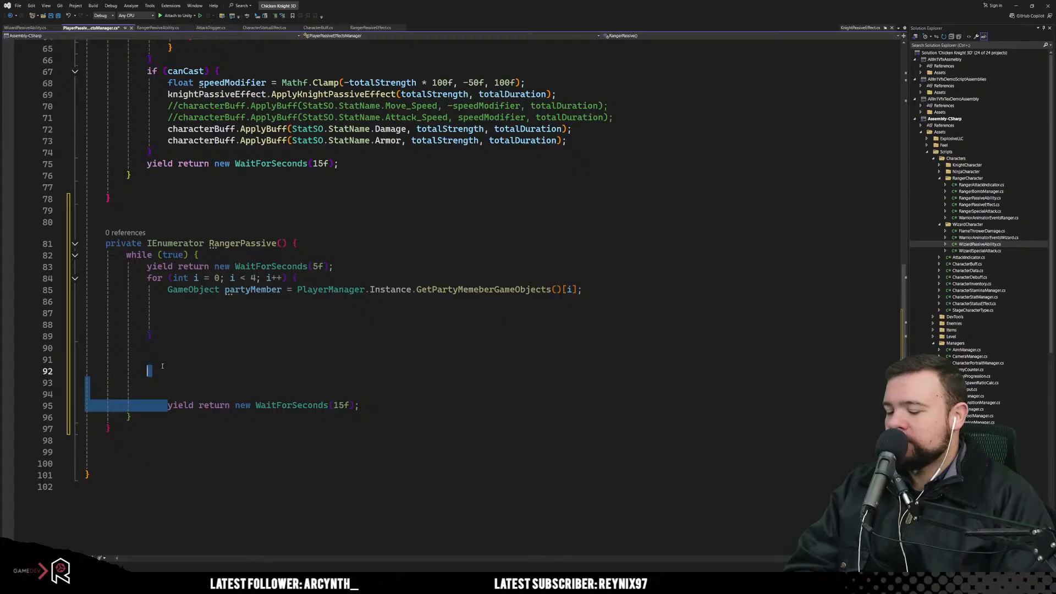
key("BackSpace")
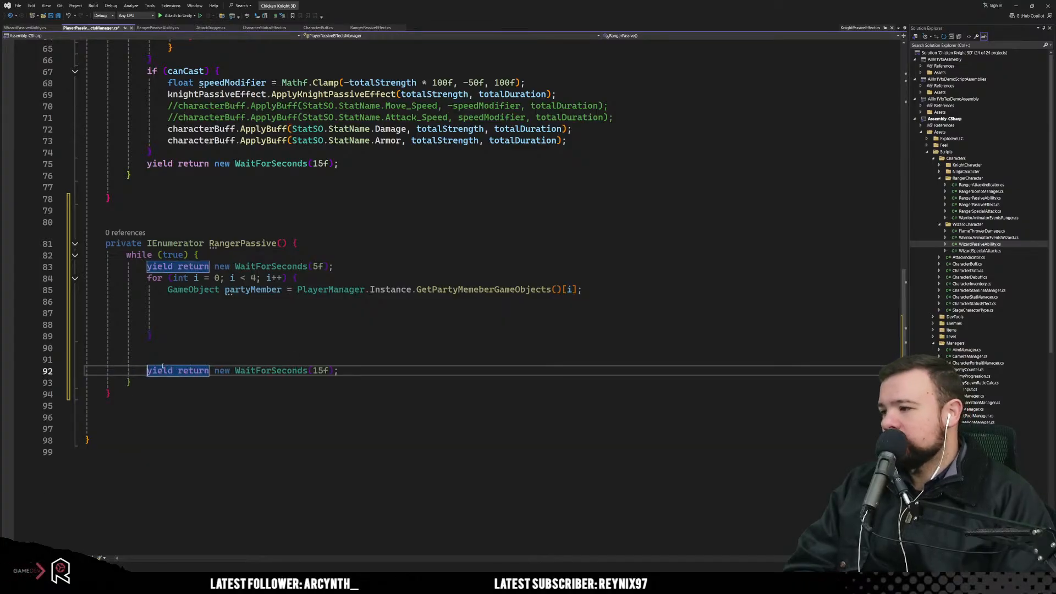
Step: Copy KnightPassive's TryGetComponent<KnightPassiveAbility> if condition beneath RangerPassive's partyMember declaration and open a braced block with blank lines
key("Up")
key("Up")
key("Up")
key("Up")
key("Up")
key("Up")
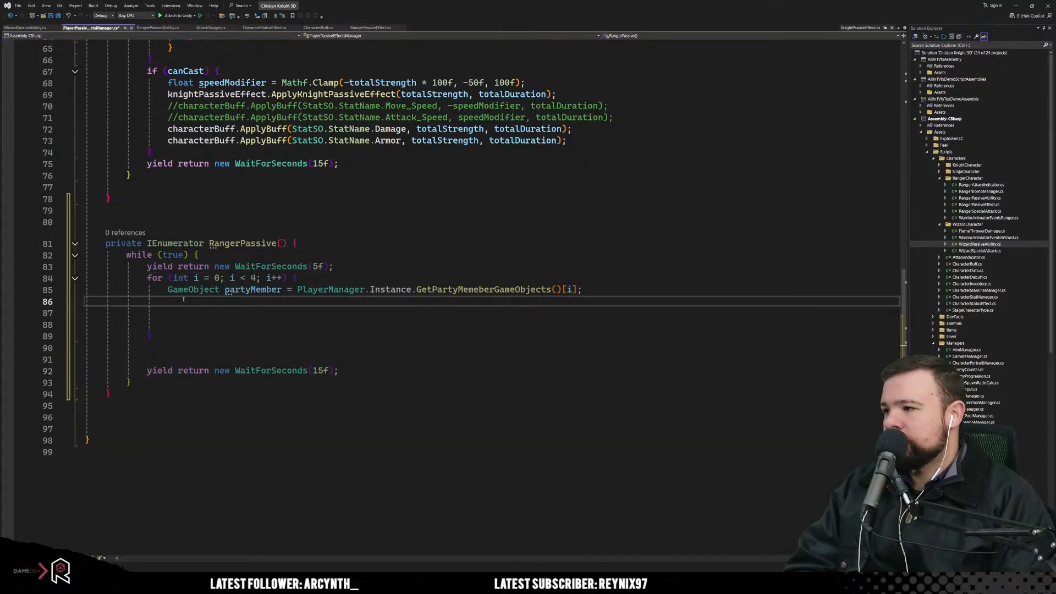
scroll(234, 304, "up", 5)
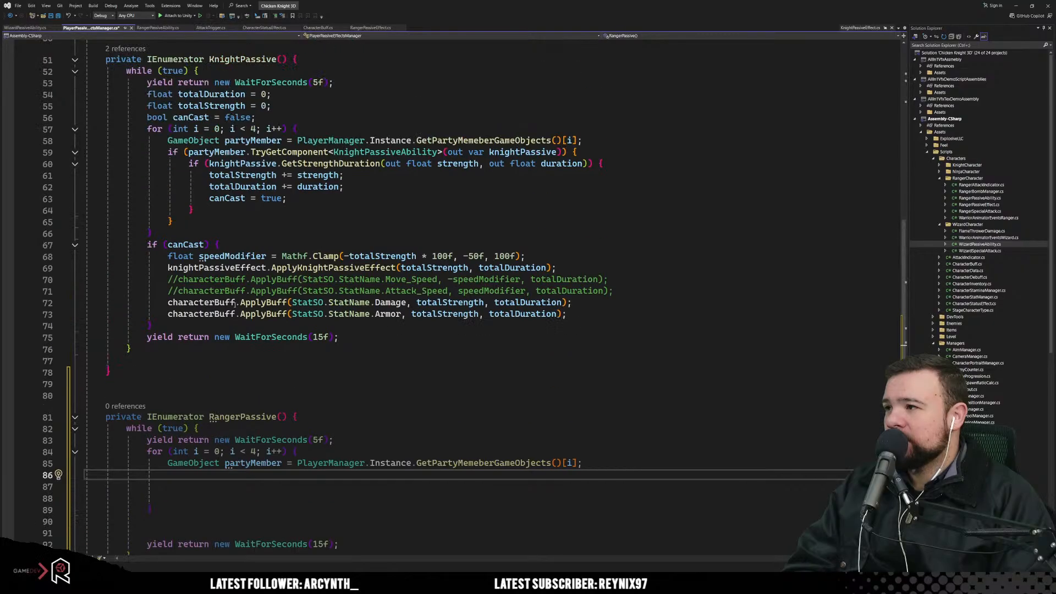
left_click_drag(169, 153, 567, 152)
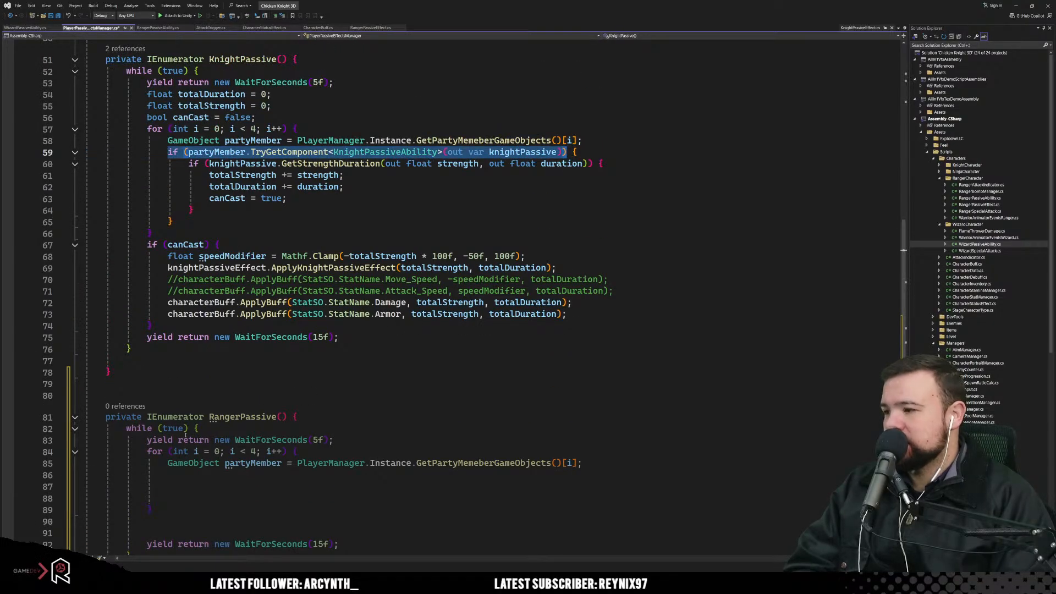
key("ctrl+c")
left_click(610, 474)
key("ctrl+v")
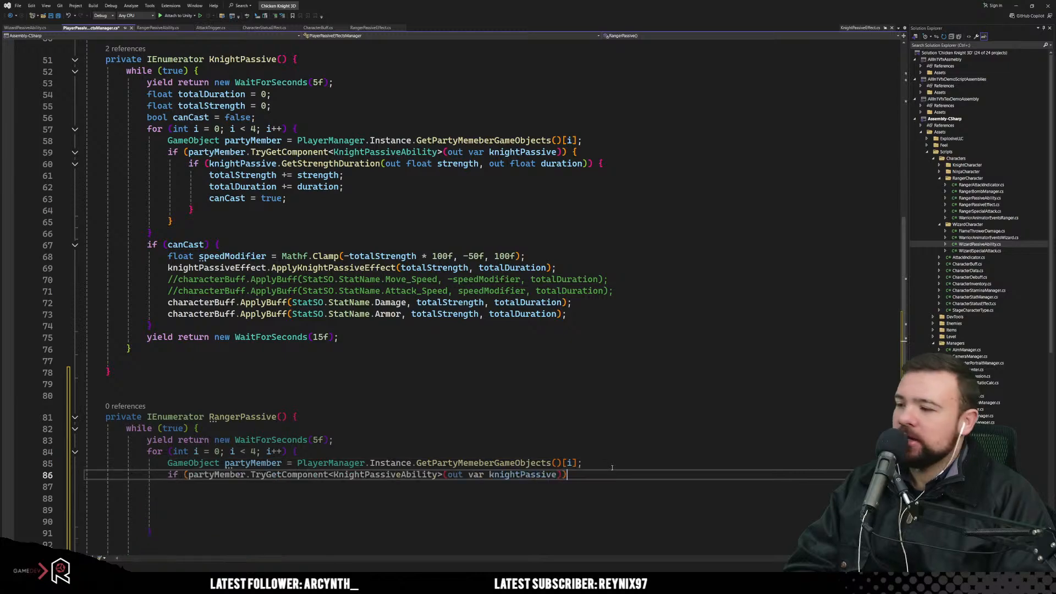
type("{")
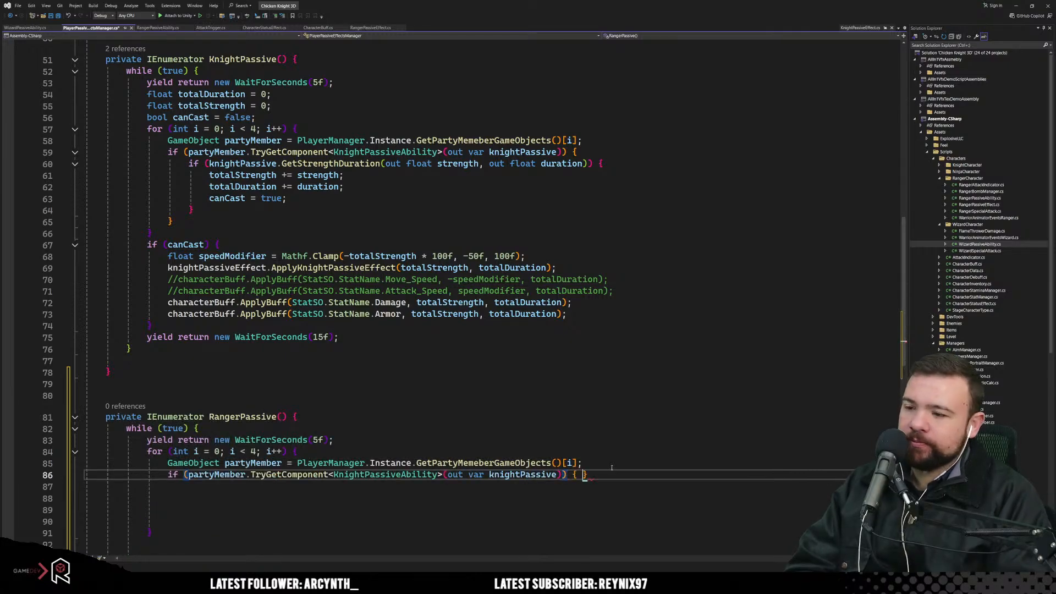
key("Return")
key("Return")
scroll(502, 466, "down", 3)
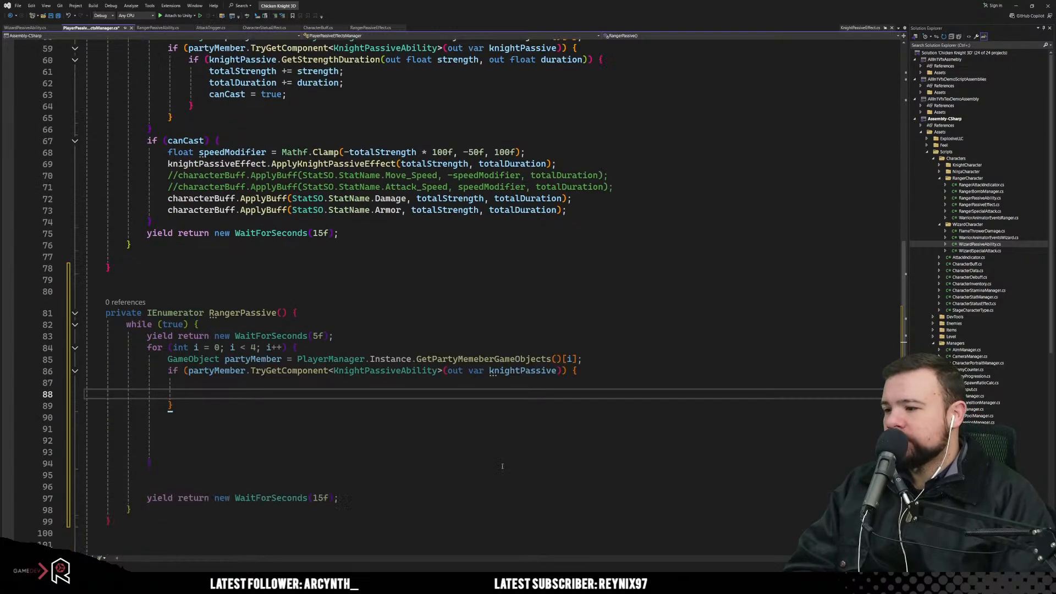
Step: Change the copied condition to look for RangerPassiveAbility and name its out variable rangerPassive
left_click_drag(364, 377, 335, 374)
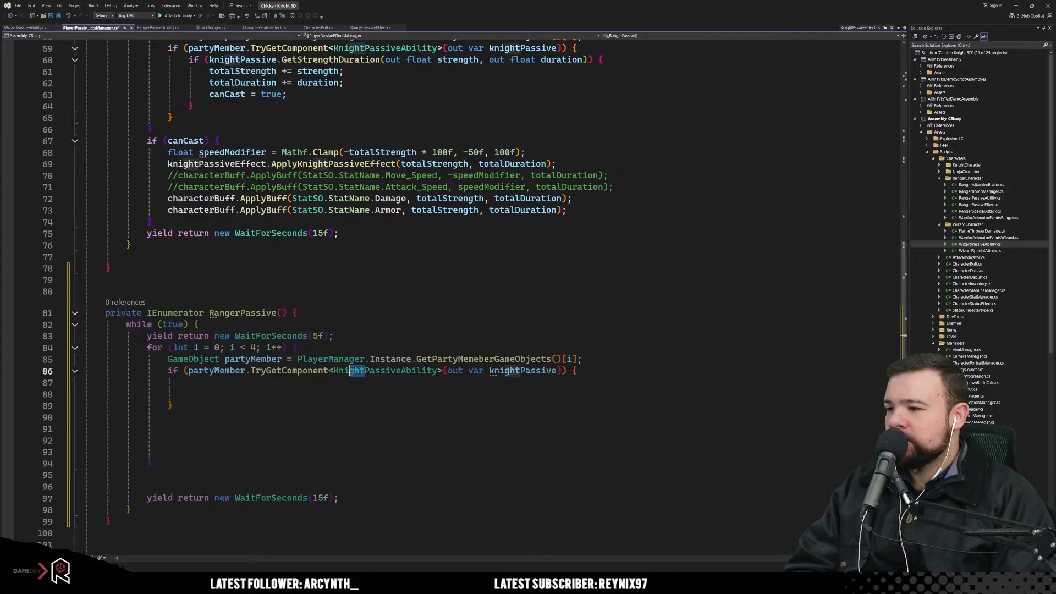
type("Ranger")
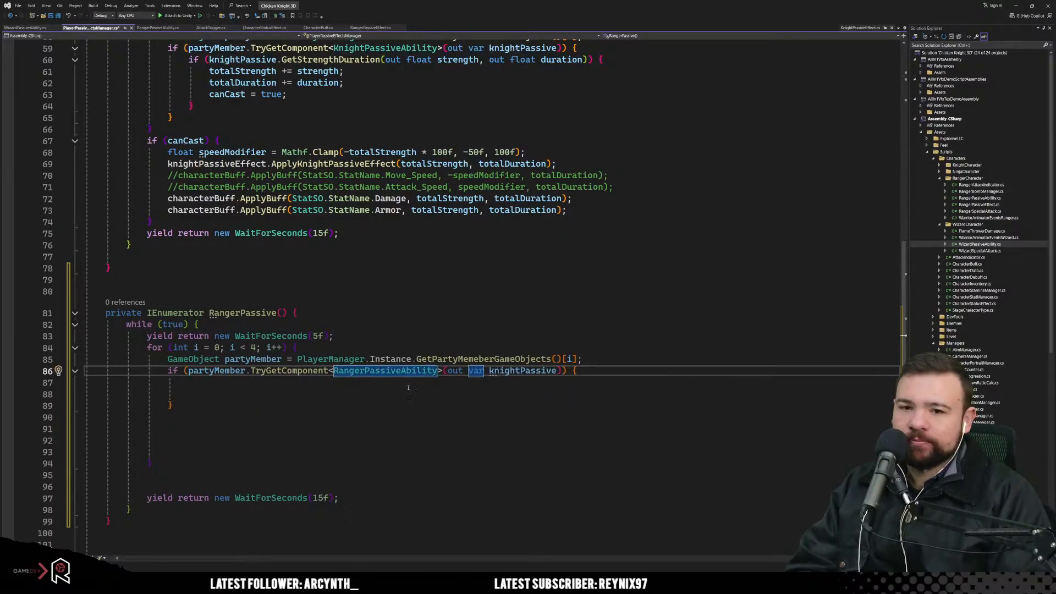
left_click(489, 370)
left_click_drag(489, 371, 521, 368)
type("ranger")
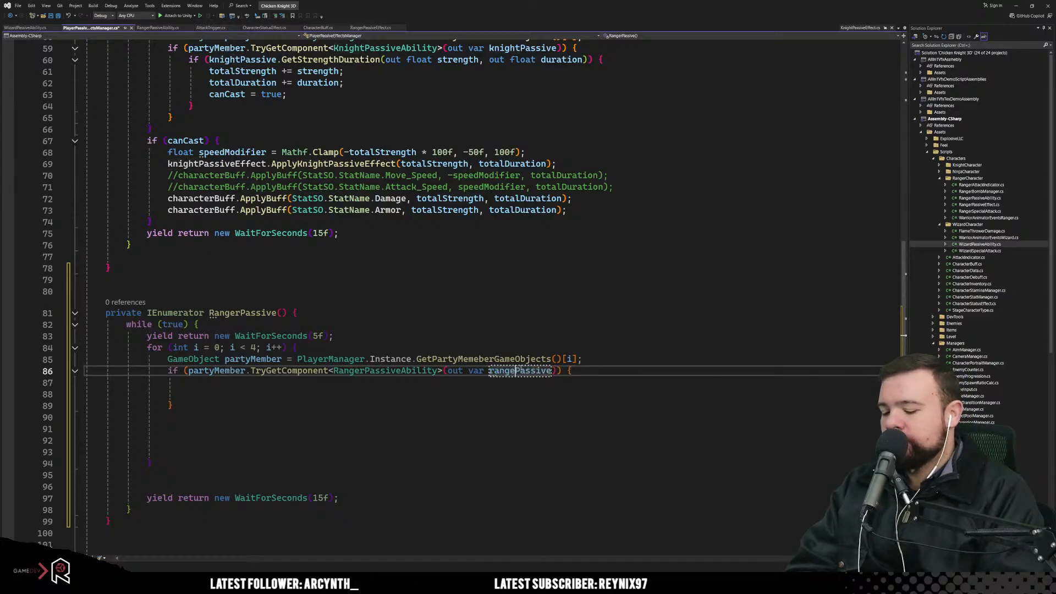
Step: Remove the surplus blank lines after RangerPassive's if block and add one more blank line inside it
left_click(441, 399)
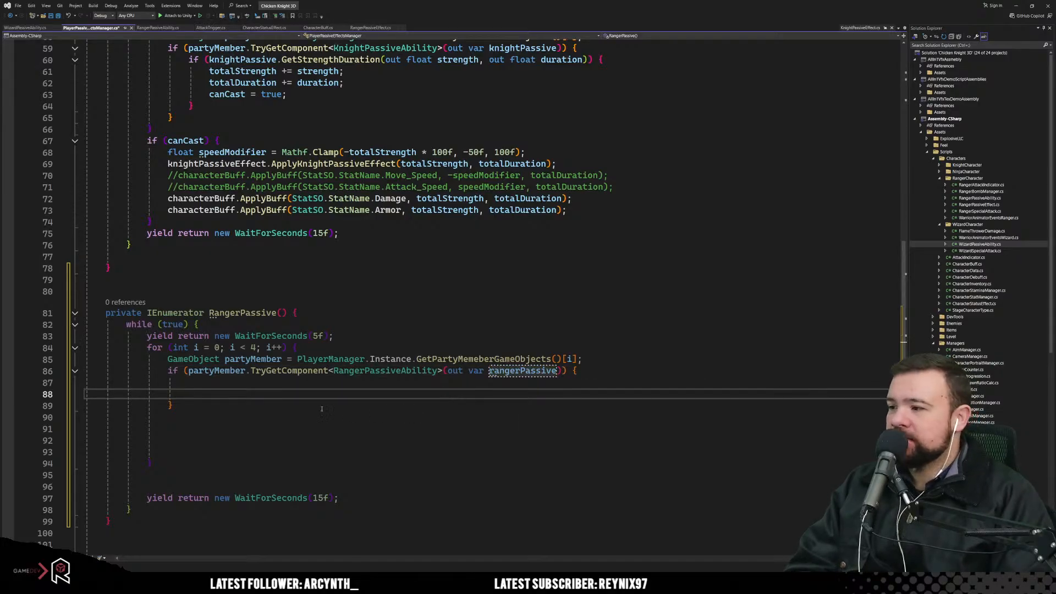
key("Down")
key("Delete")
key("Delete")
key("Delete")
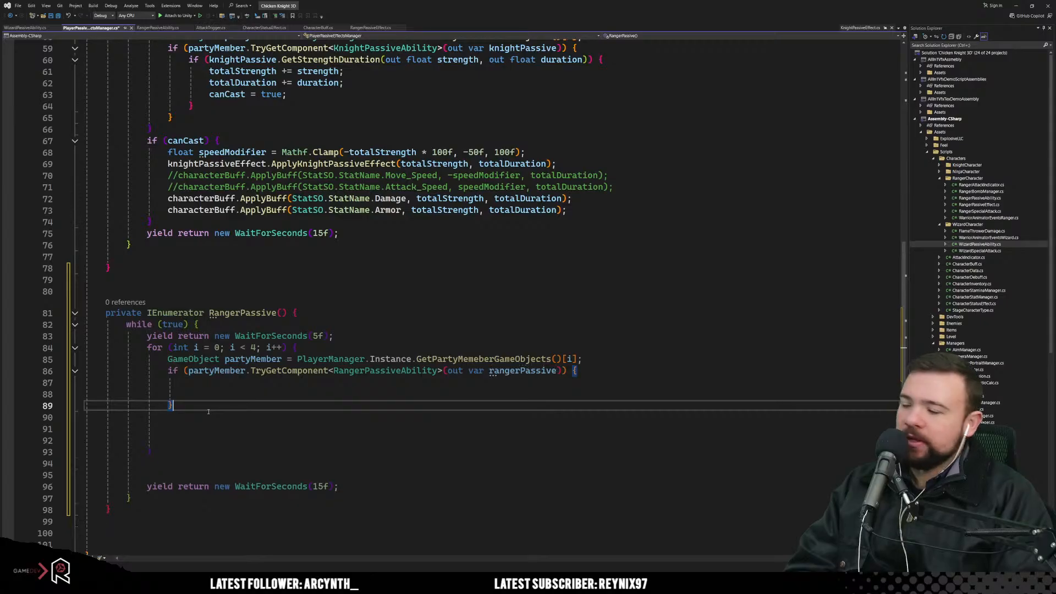
key("Up")
key("Up")
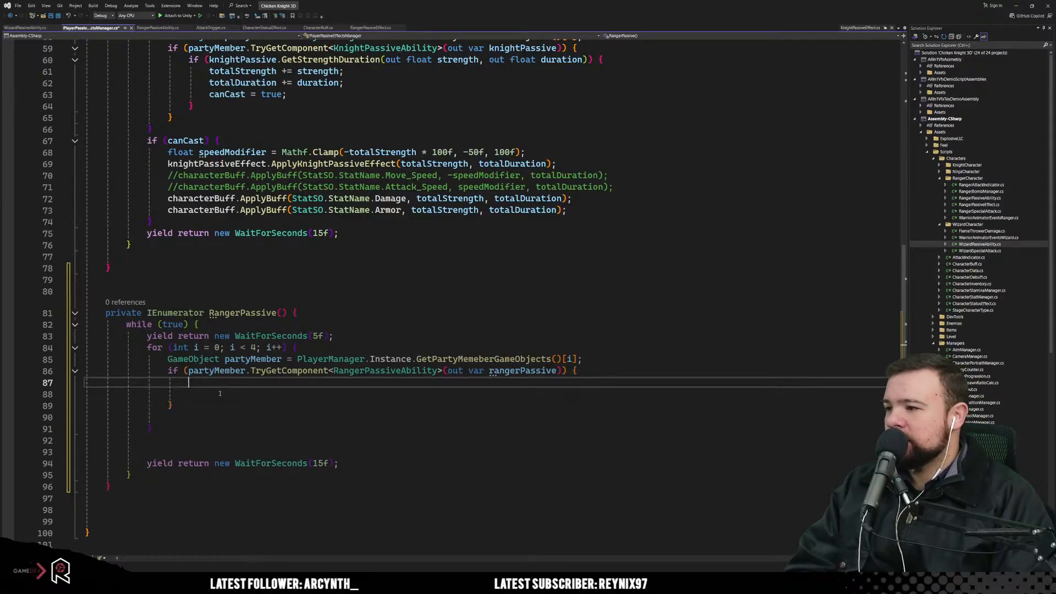
key("Return")
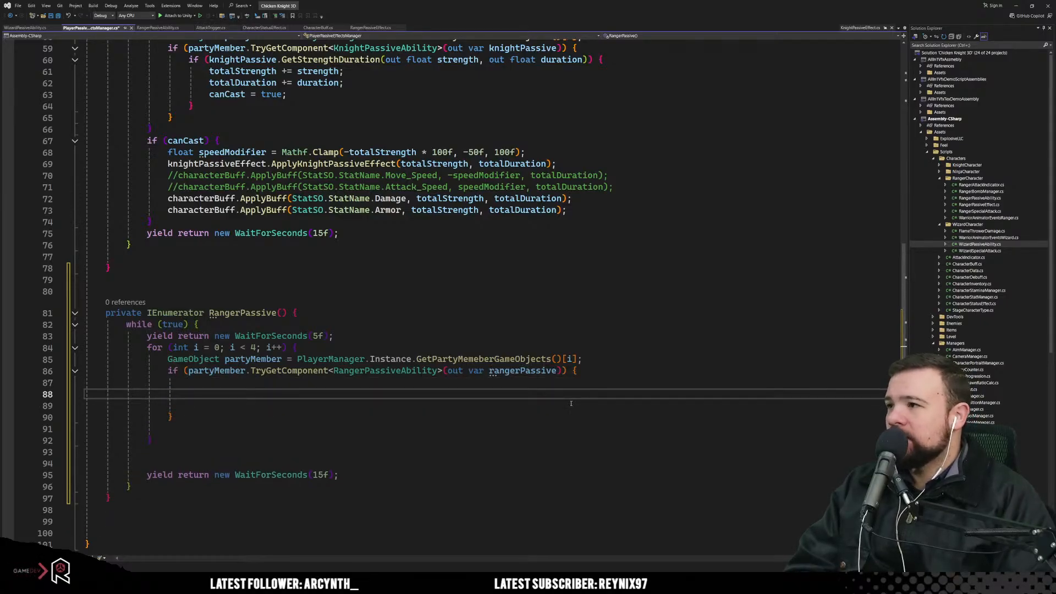
key("Up")
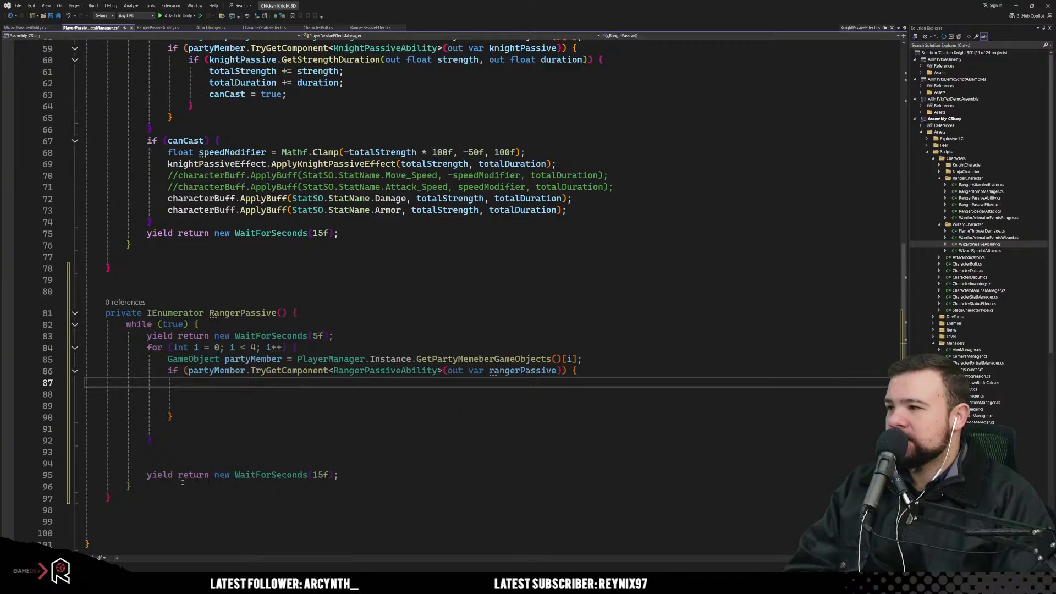
Step: Start a public void method named ApplyRangerPassiveEffect inside the RangerPassiveAbility class, modelled on the KnightPassiveEffect script
left_click(158, 28)
left_click(107, 125)
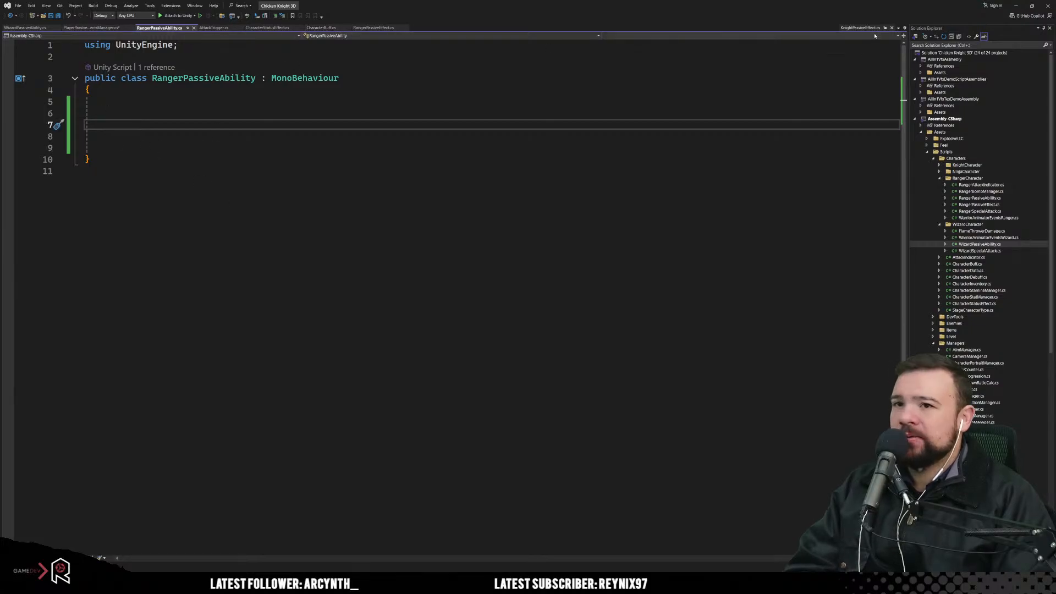
left_click(859, 28)
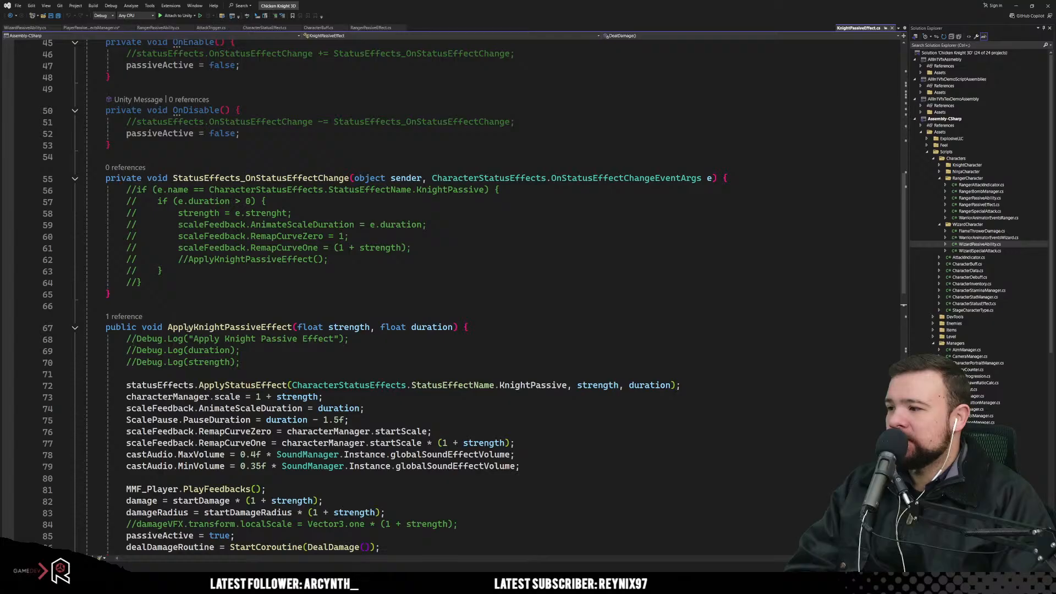
left_click(158, 27)
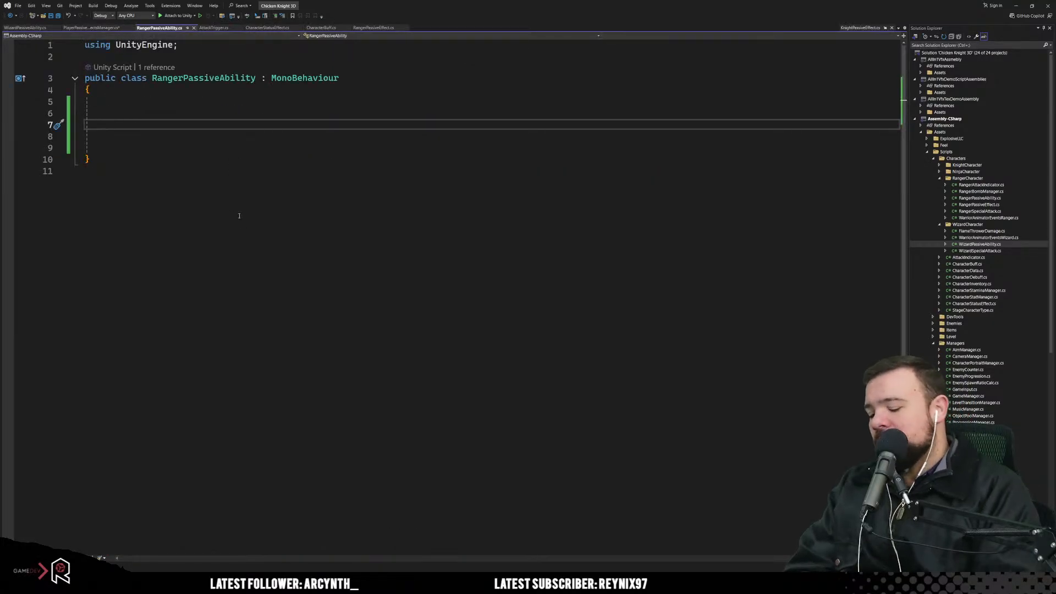
type("public void Apply")
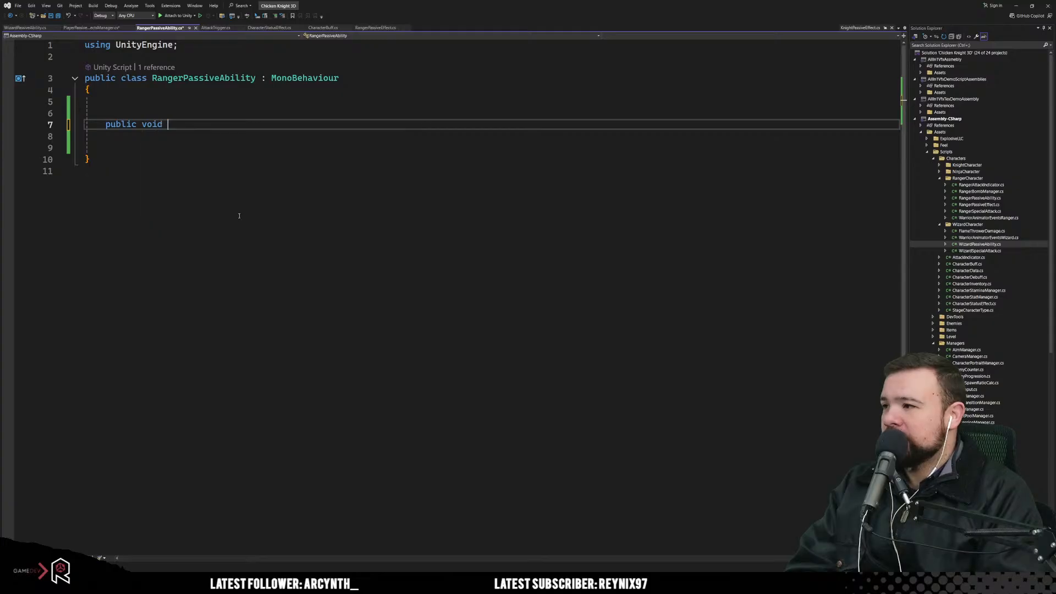
type("Rang")
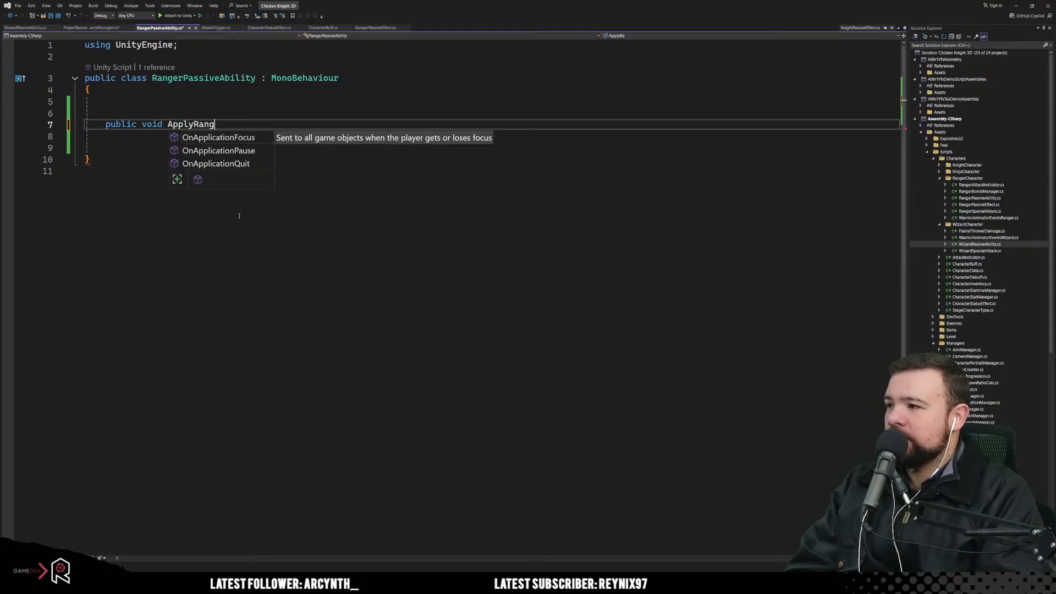
type("erPassive")
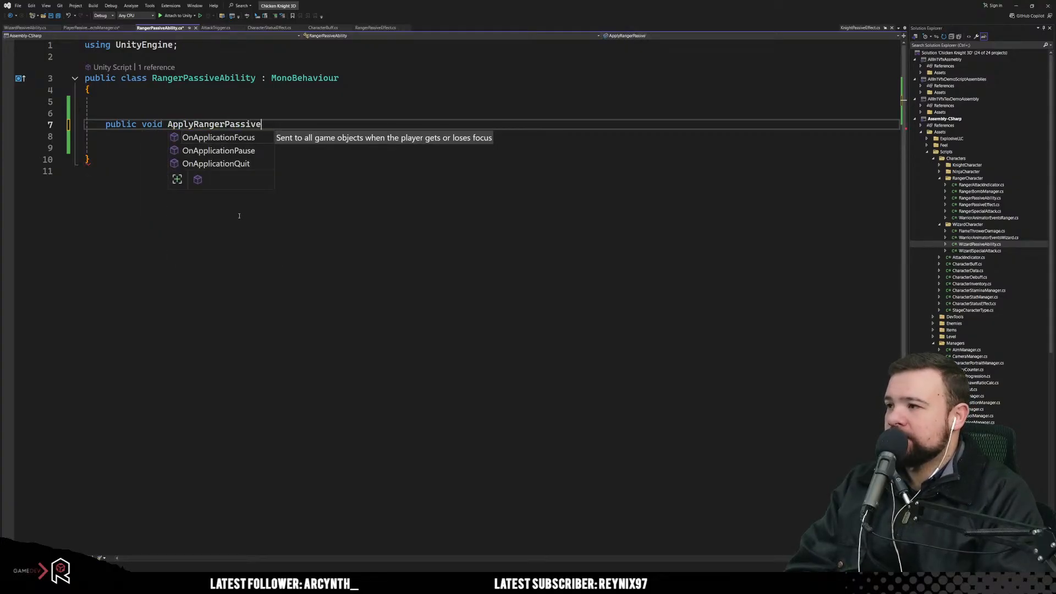
type("Effect")
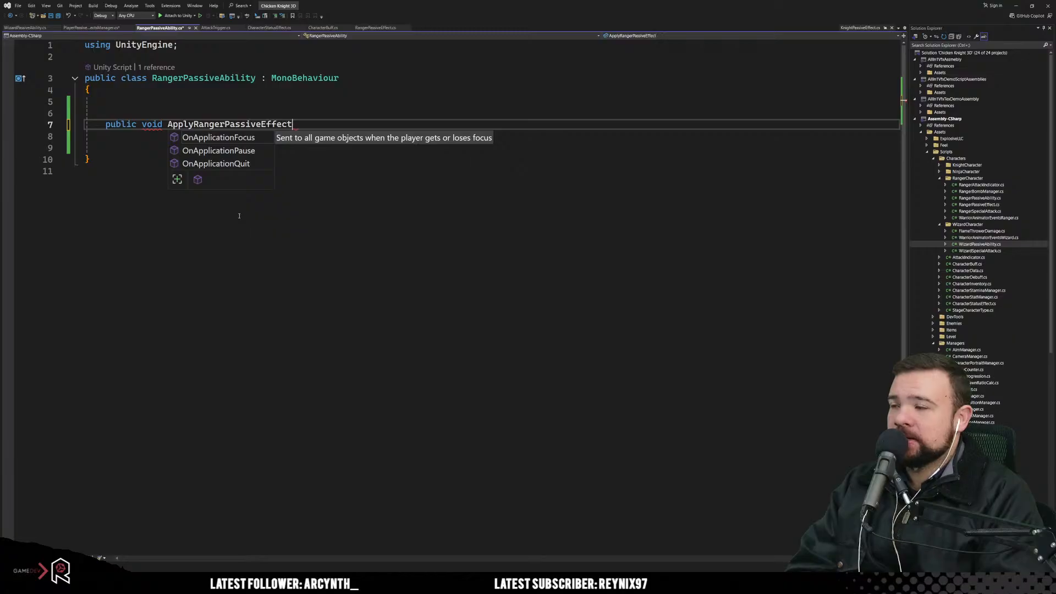
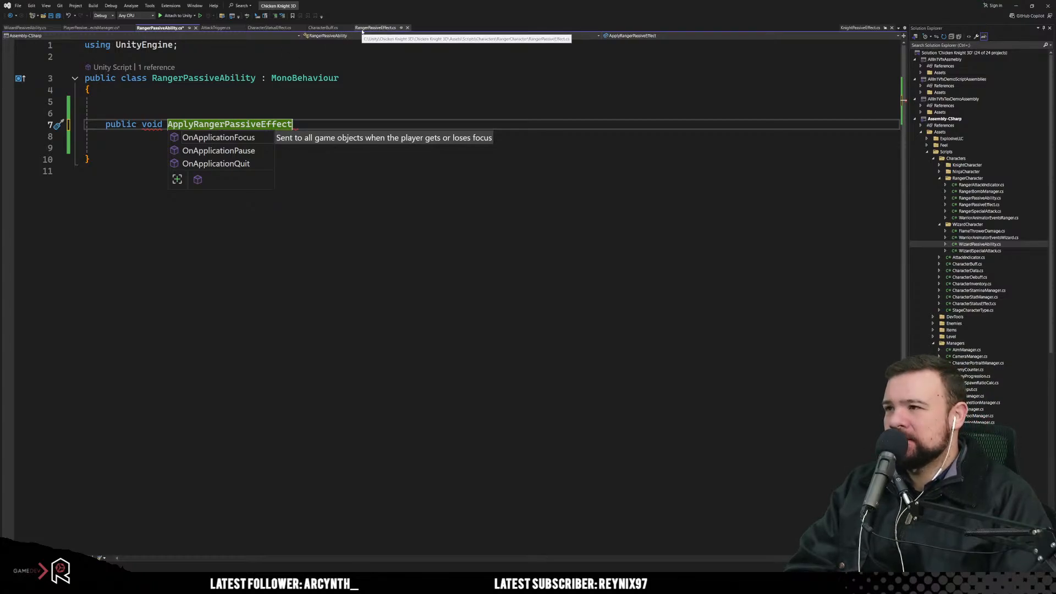
Step: Examine ApplyKnightPassiveEffect and DealDamage in KnightPassiveEffect, and SpawnMeteor in WizardPassiveAbility, as models for the ranger method
left_click(855, 29)
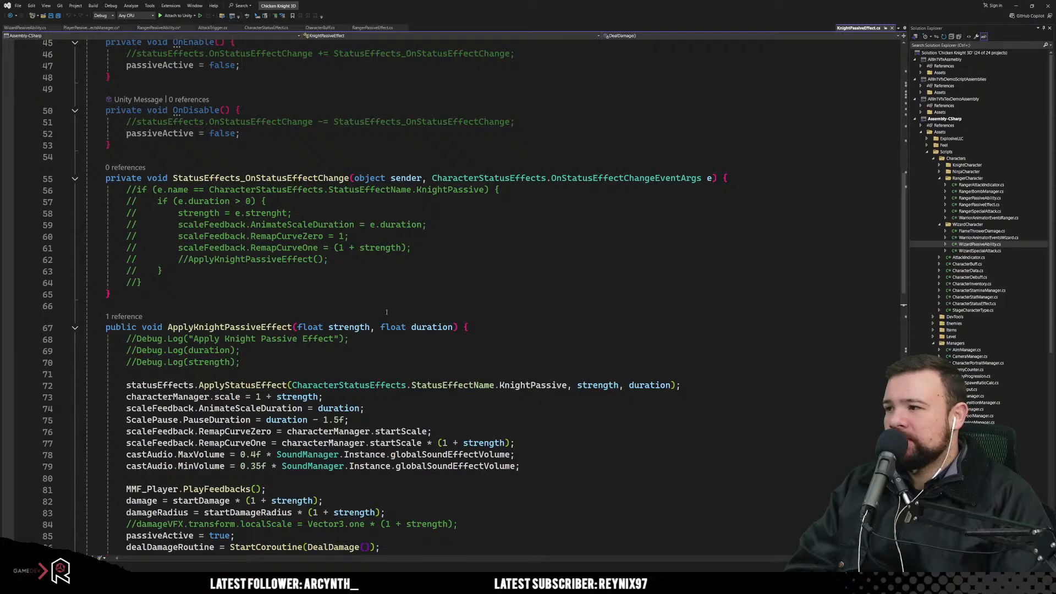
scroll(235, 296, "down", 4)
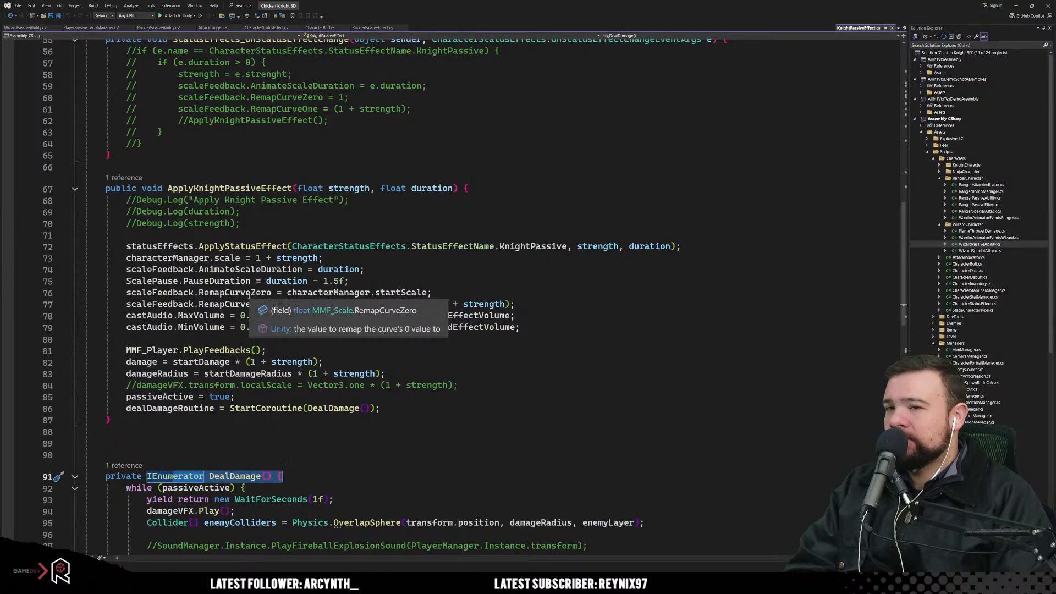
scroll(133, 340, "down", 3)
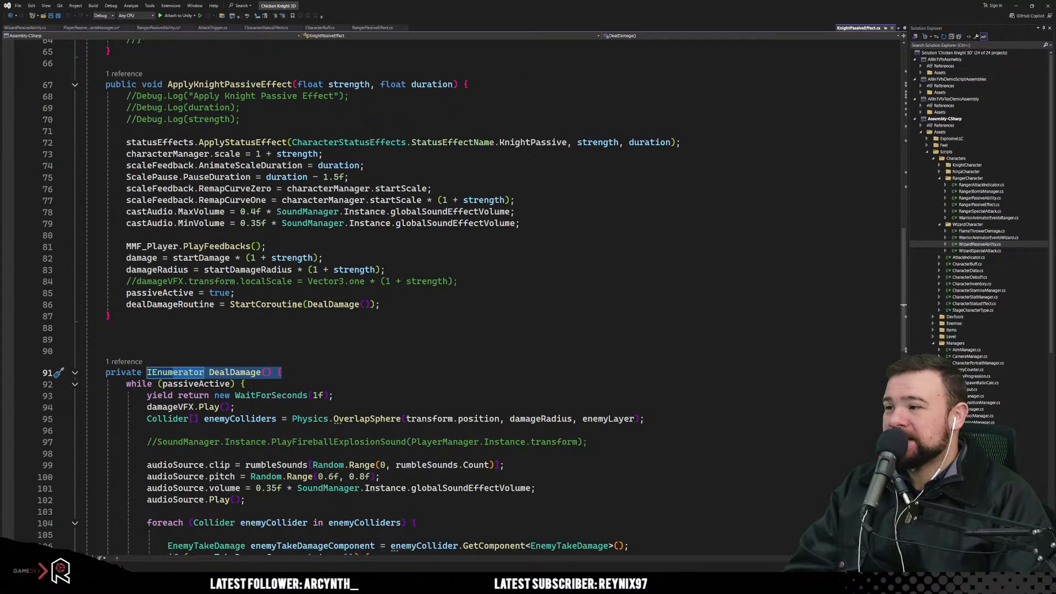
scroll(280, 402, "up", 5)
scroll(280, 402, "up", 3)
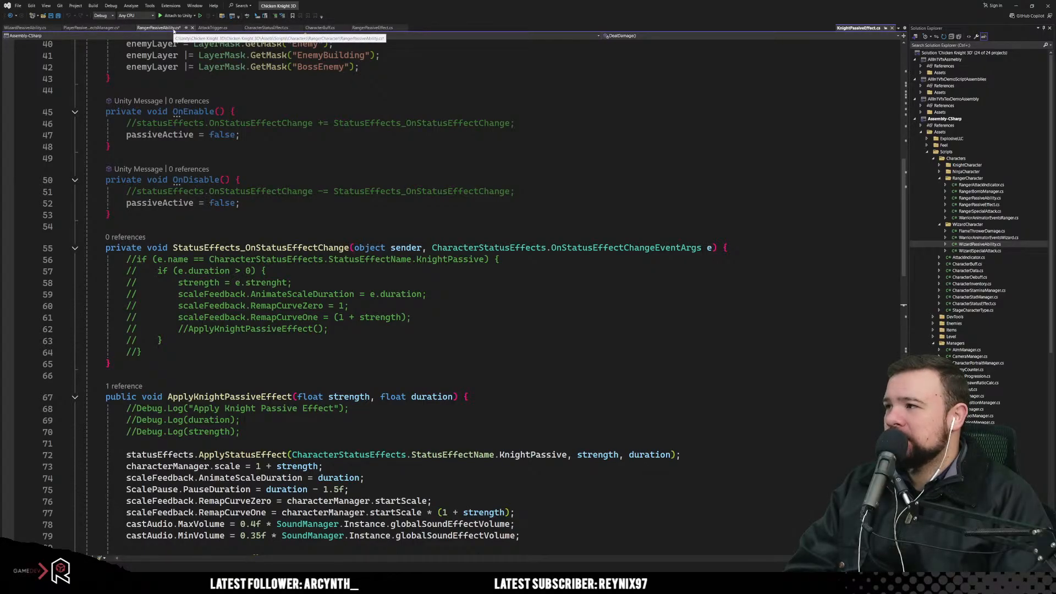
left_click(19, 28)
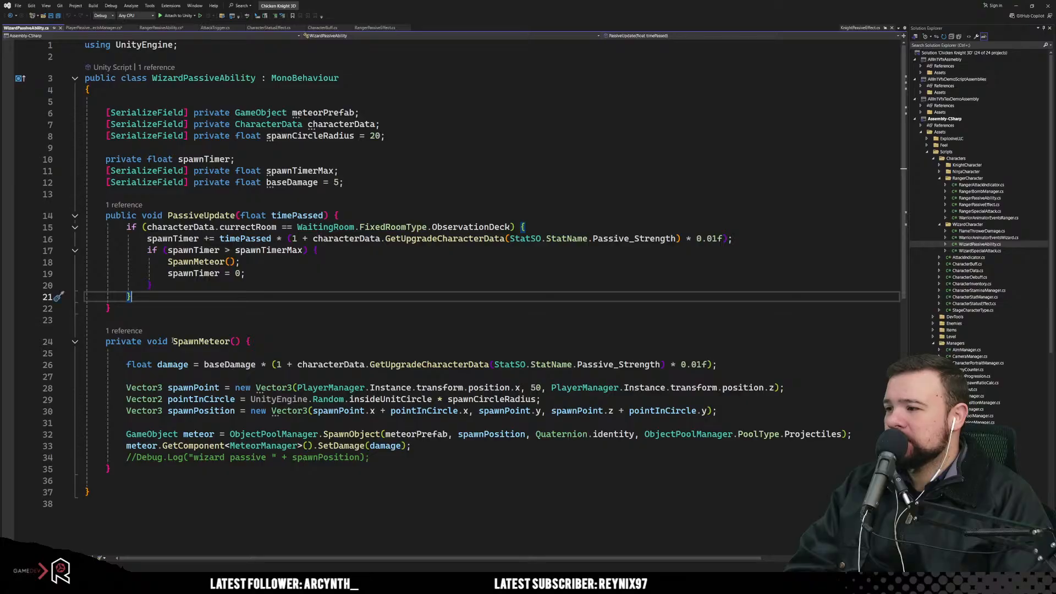
left_click(201, 341)
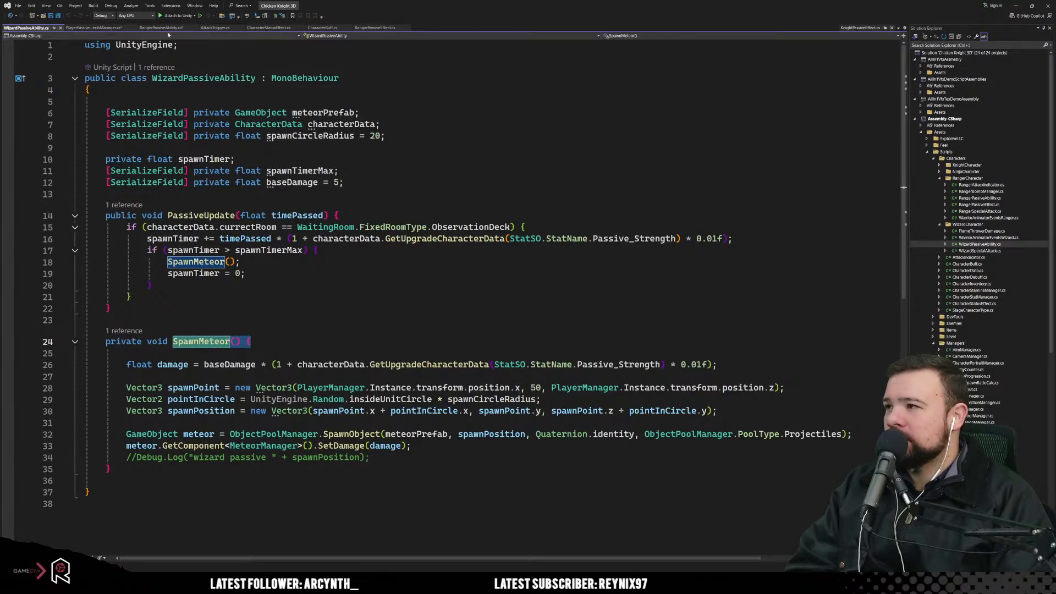
Step: Delete the name ApplyRangerPassiveEffect from the method declaration in RangerPassiveAbility, keeping public void
left_click(160, 27)
left_click(257, 170)
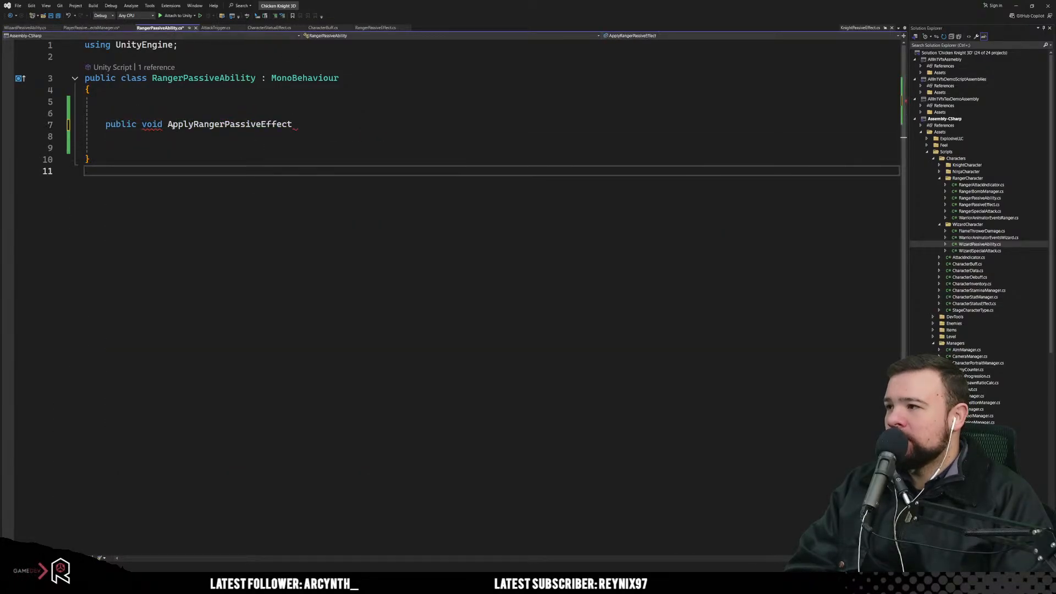
left_click(173, 126)
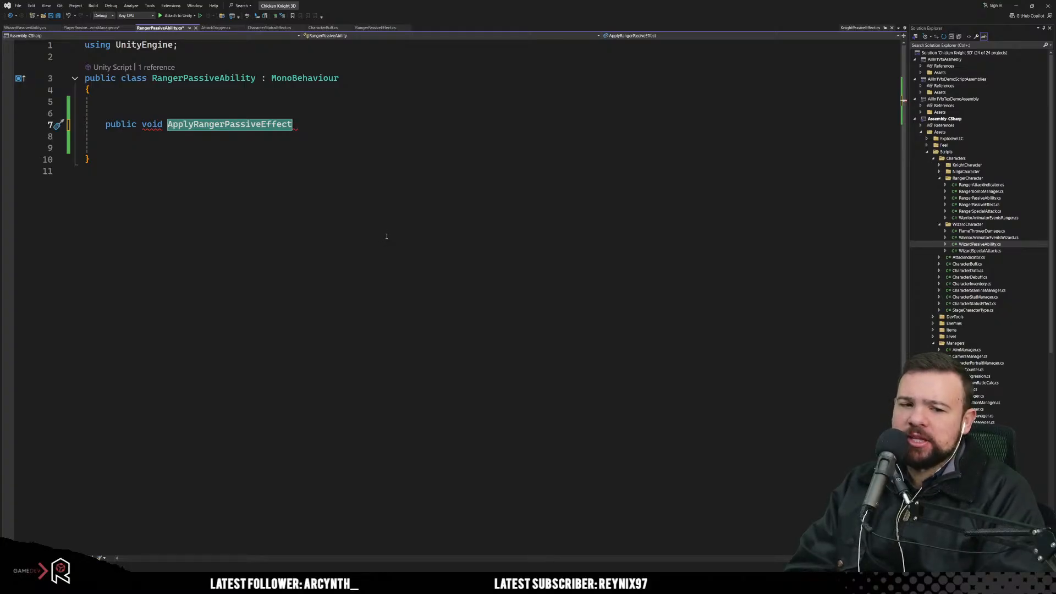
key("ctrl+BackSpace")
type("Ranger")
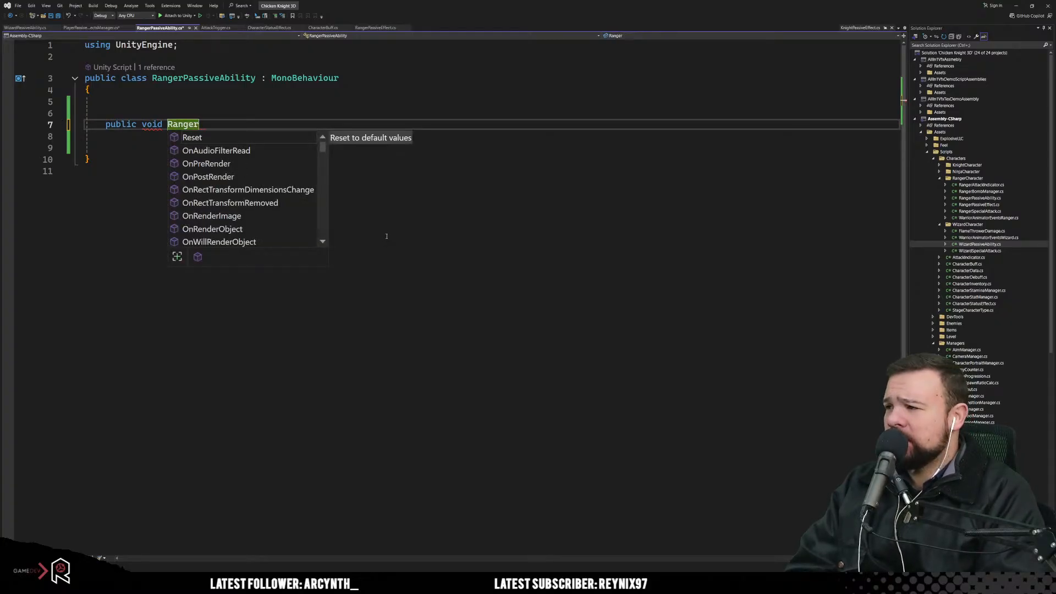
key("BackSpace")
key("BackSpace")
key("BackSpace")
key("BackSpace")
key("BackSpace")
key("BackSpace")
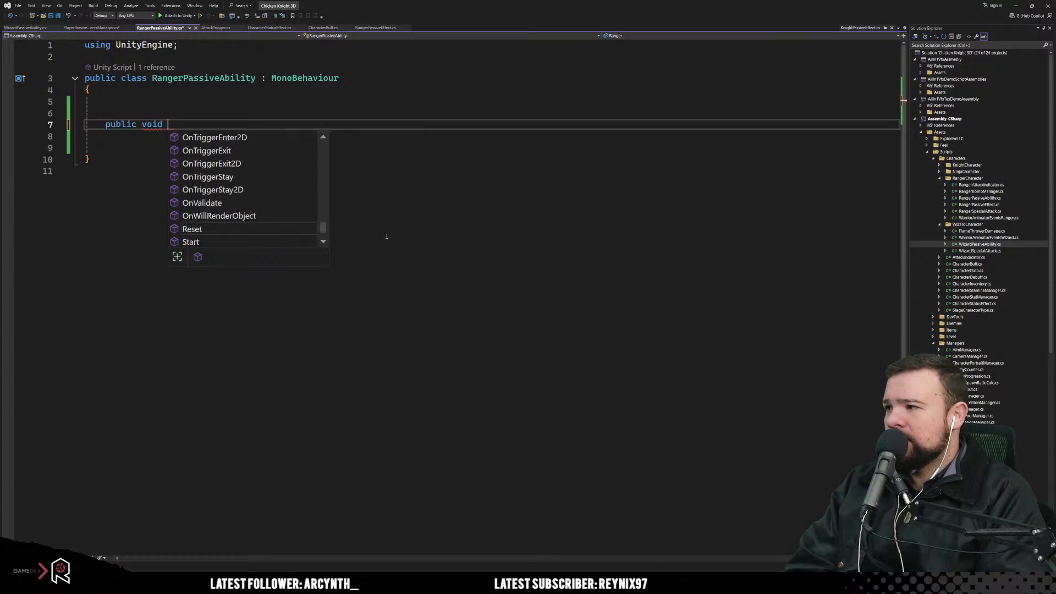
type("Range")
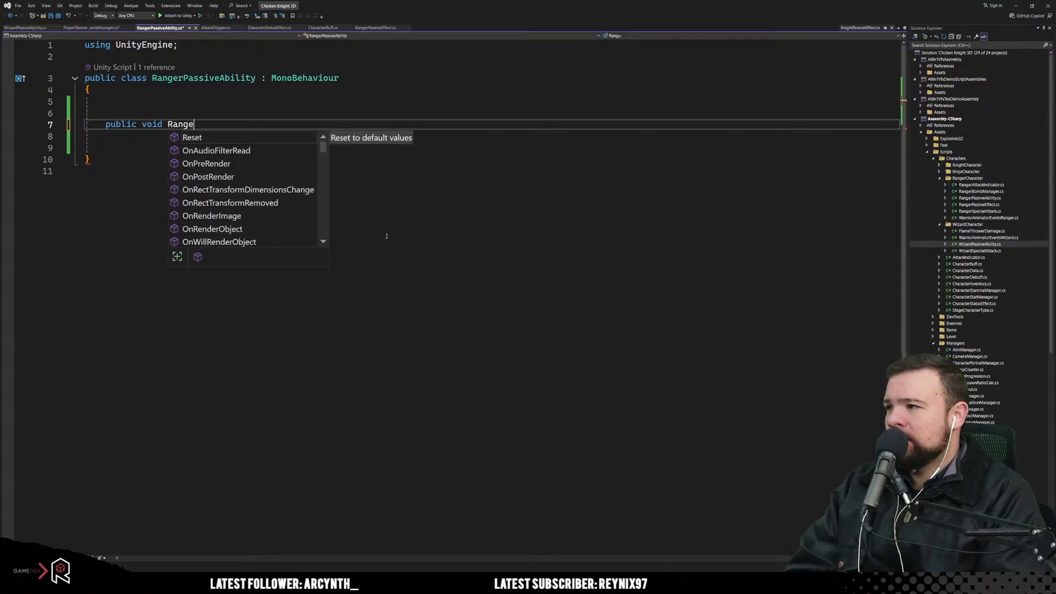
key("BackSpace")
key("BackSpace")
key("BackSpace")
key("BackSpace")
key("BackSpace")
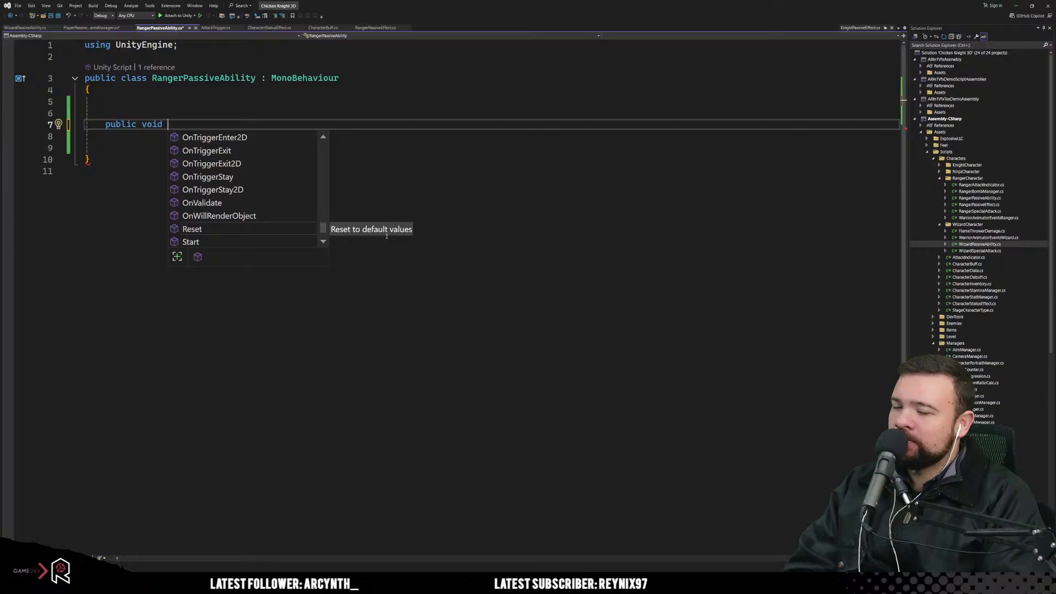
type("In")
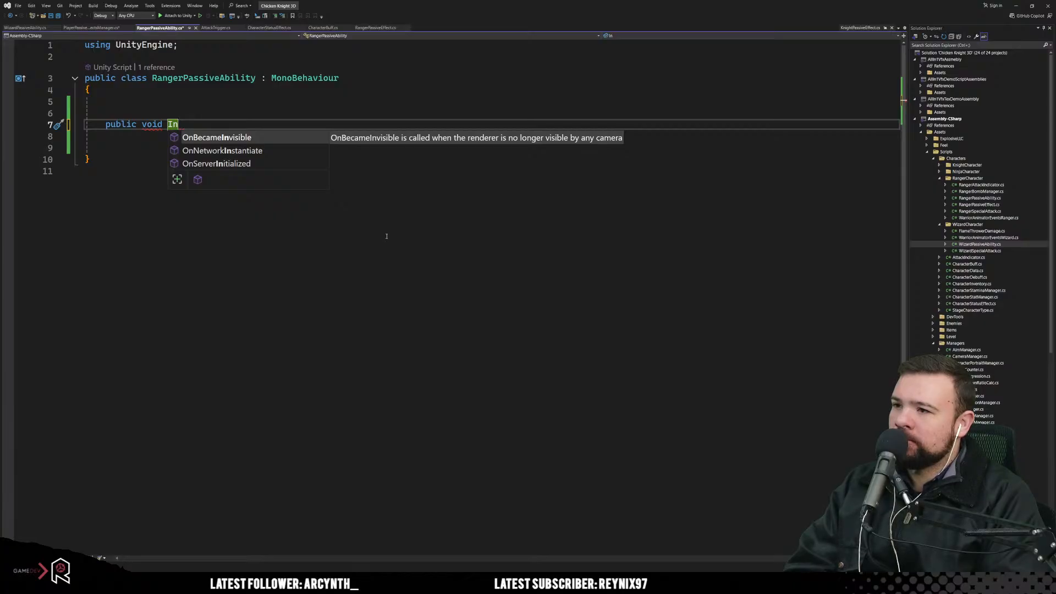
type("crease")
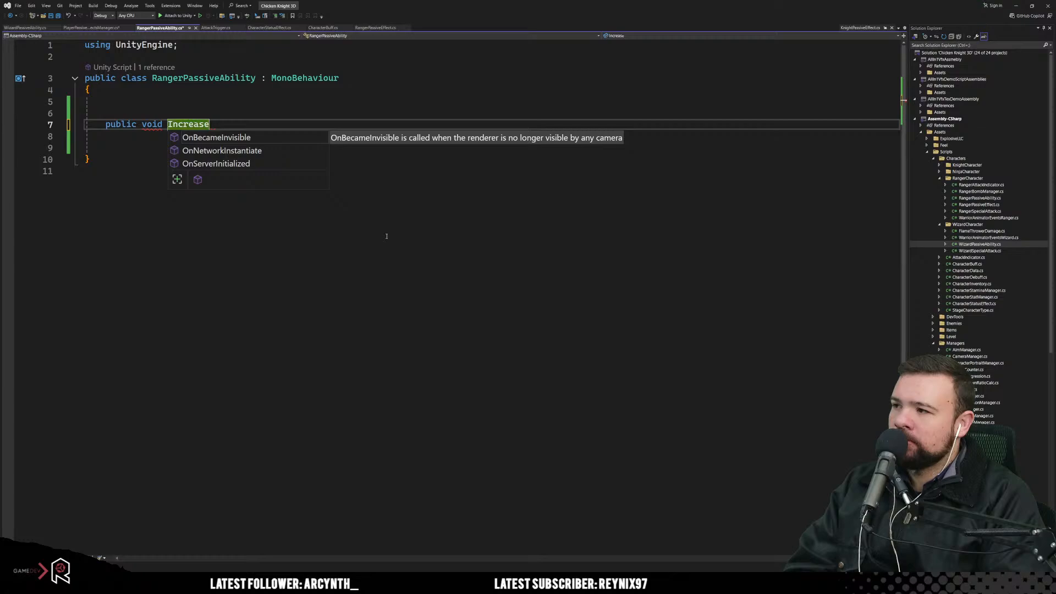
key("BackSpace")
key("BackSpace")
key("BackSpace")
key("BackSpace")
key("BackSpace")
key("BackSpace")
key("BackSpace")
key("BackSpace")
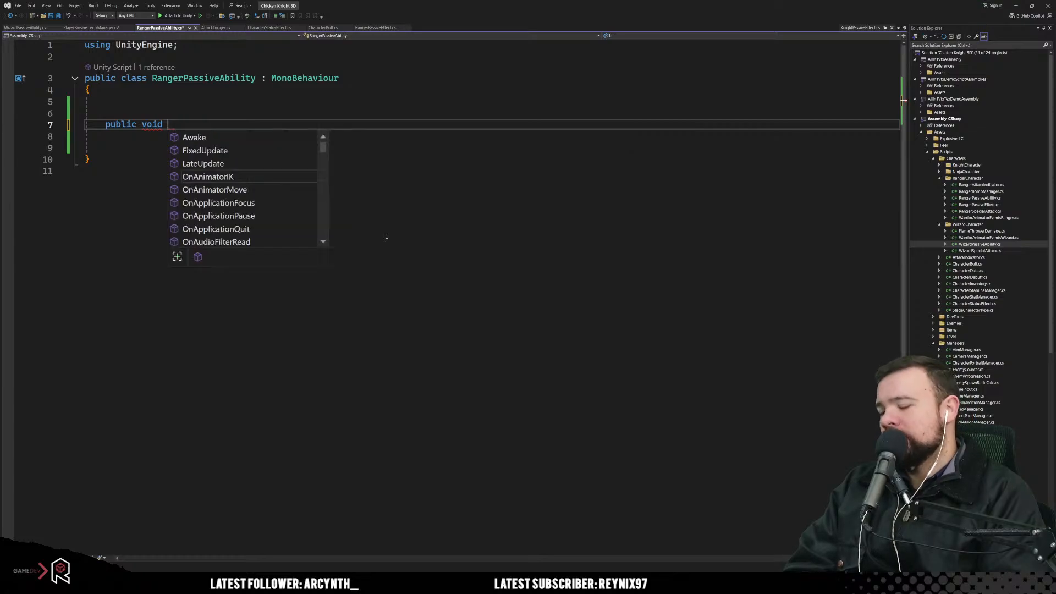
Step: Name the public void method BuffAttackSpeed, without parameters, and open its body in braces
type("BuffA")
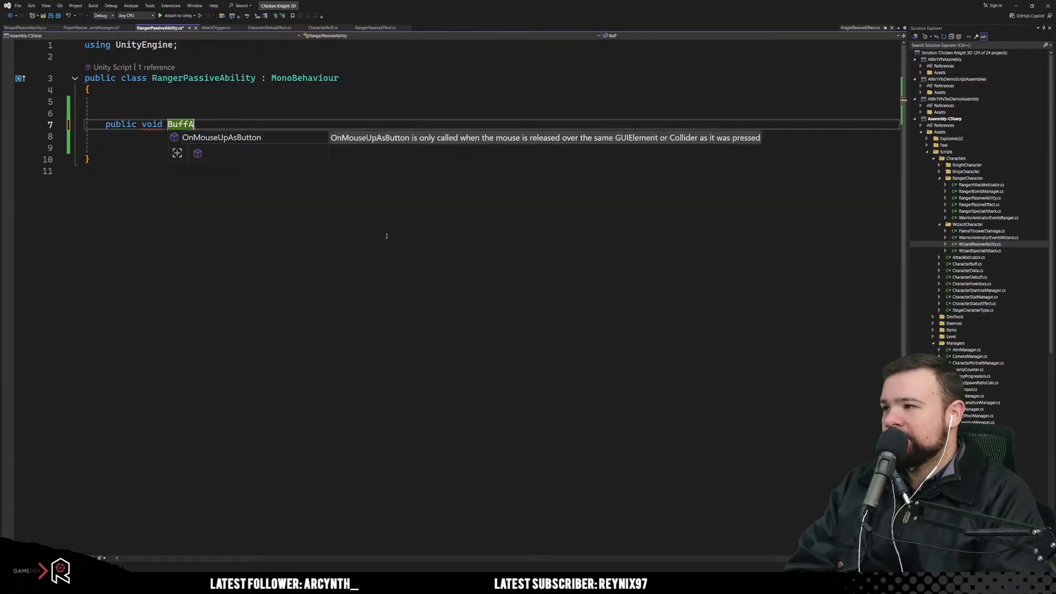
type("ttackS")
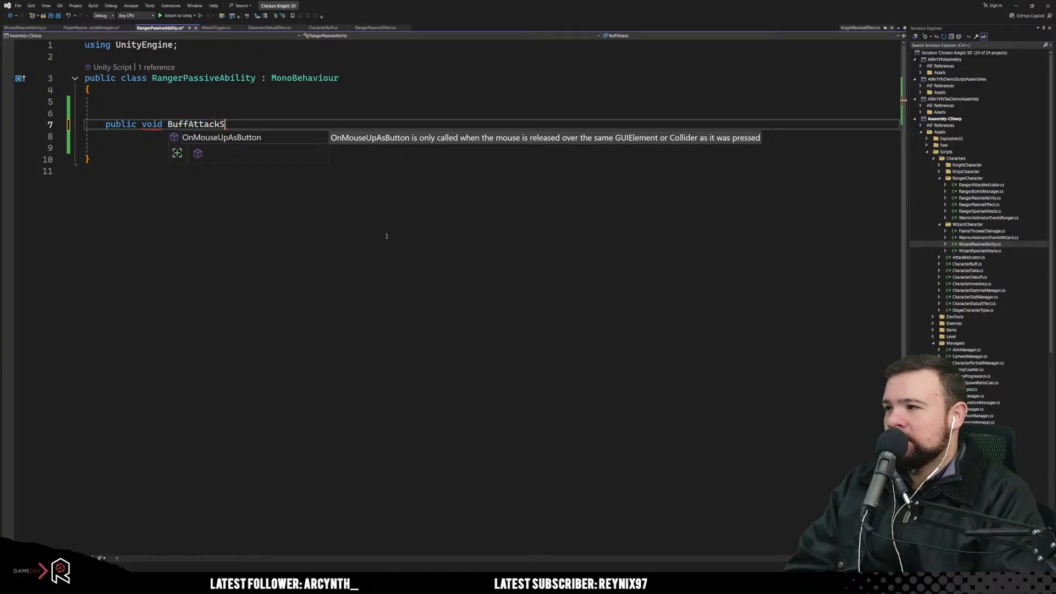
type("peed()")
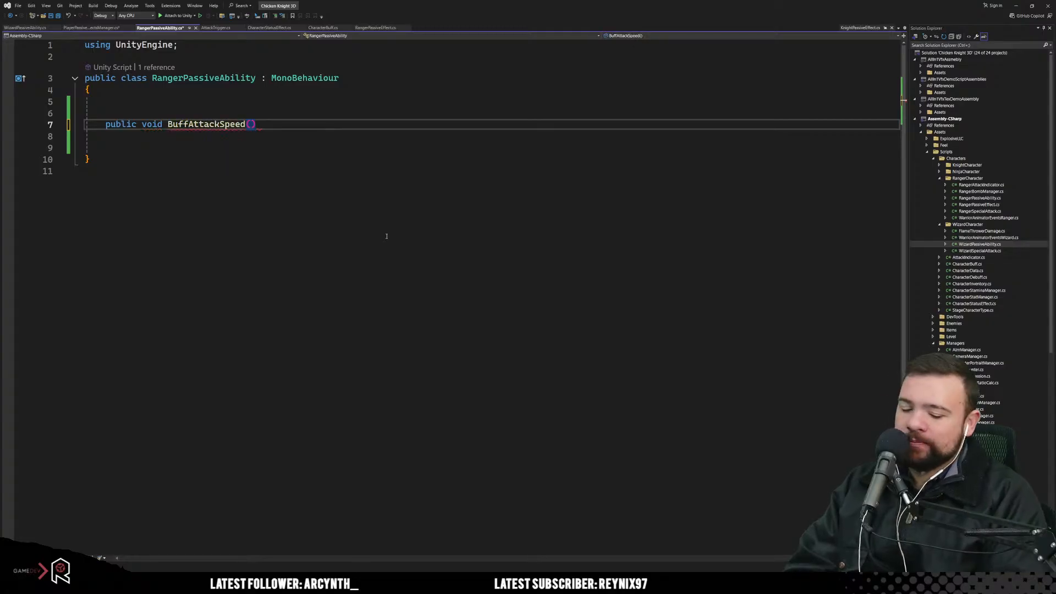
type(" {")
key("Return")
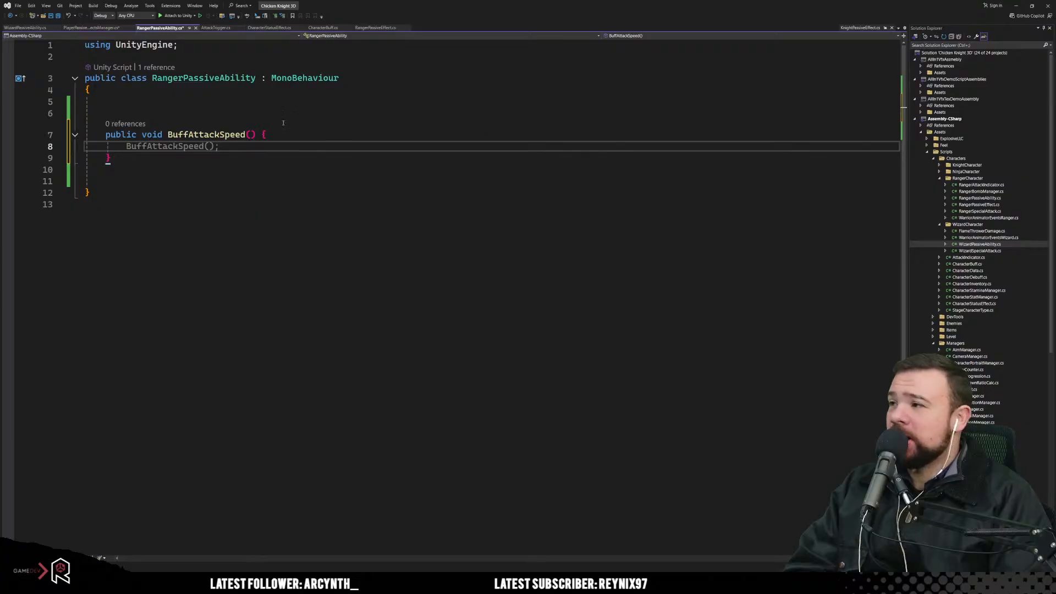
Step: Copy the serialized private CharacterData characterData field from WizardPassiveAbility into RangerPassiveAbility, above BuffAttackSpeed
left_click(25, 28)
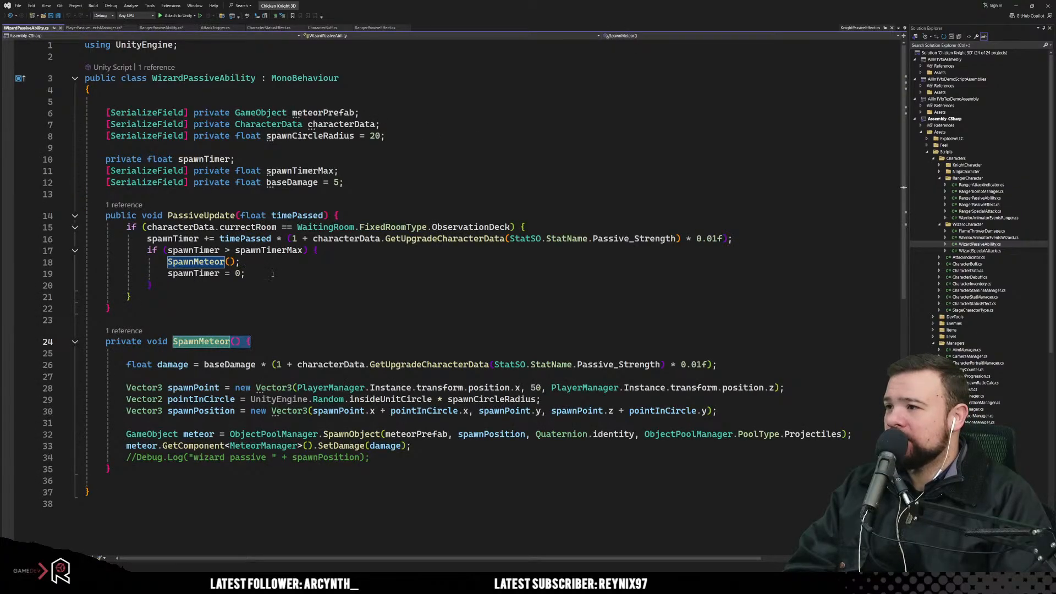
left_click(308, 285)
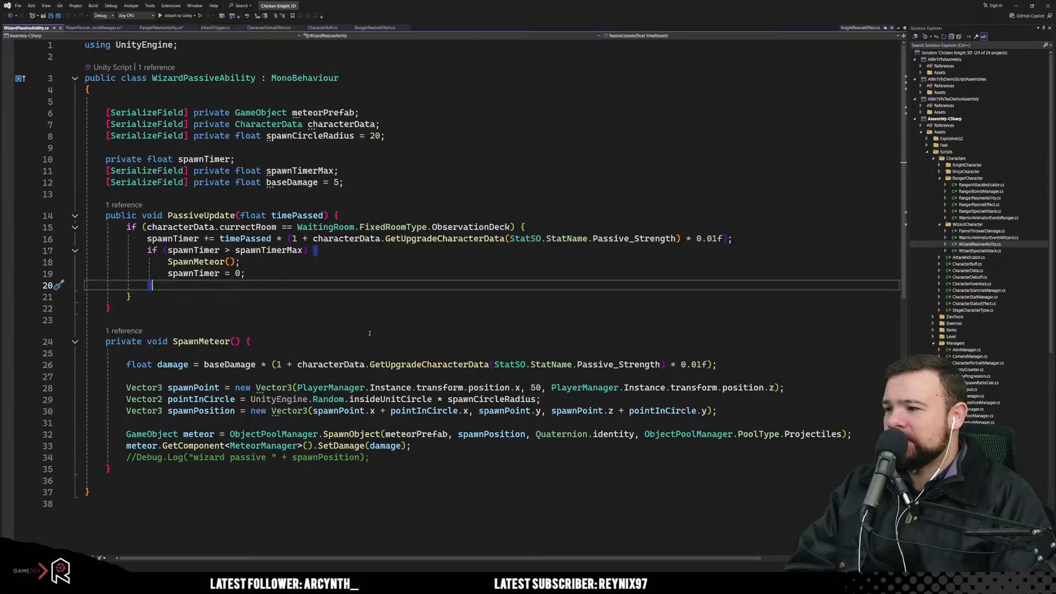
left_click(407, 365)
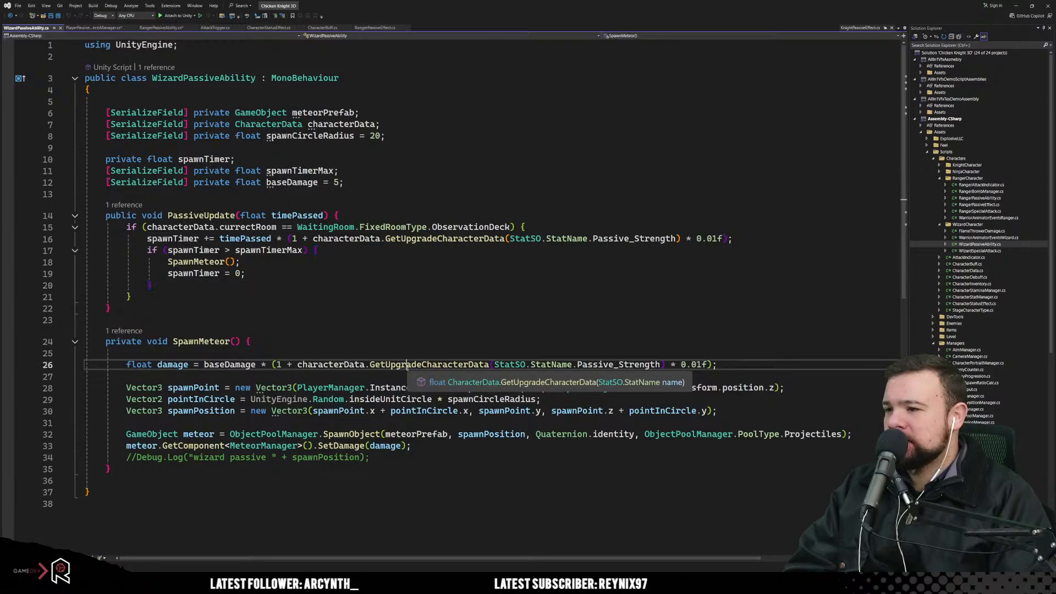
left_click(406, 193)
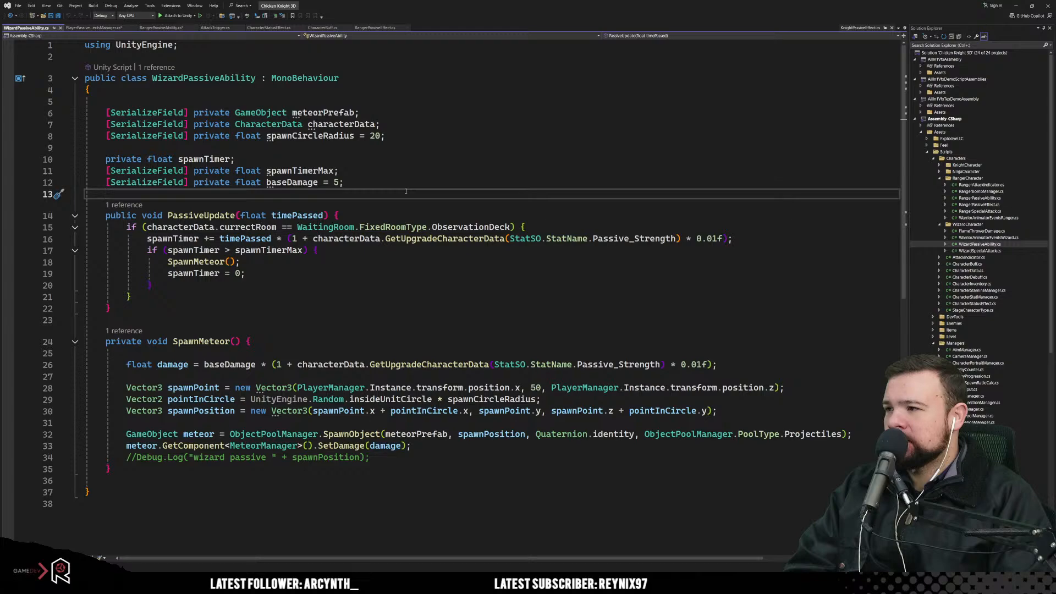
left_click(419, 243)
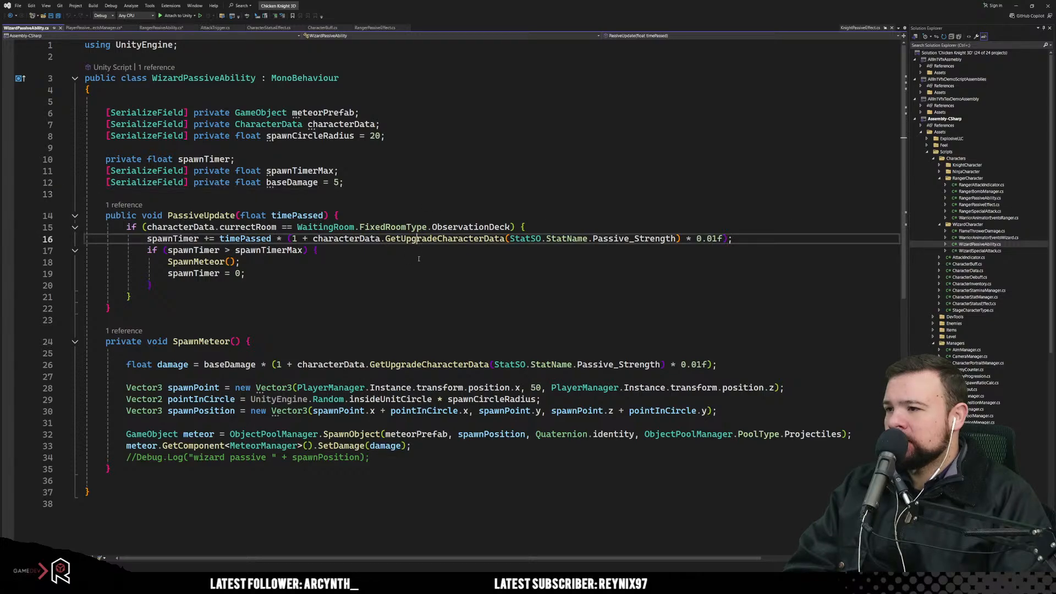
left_click(344, 239)
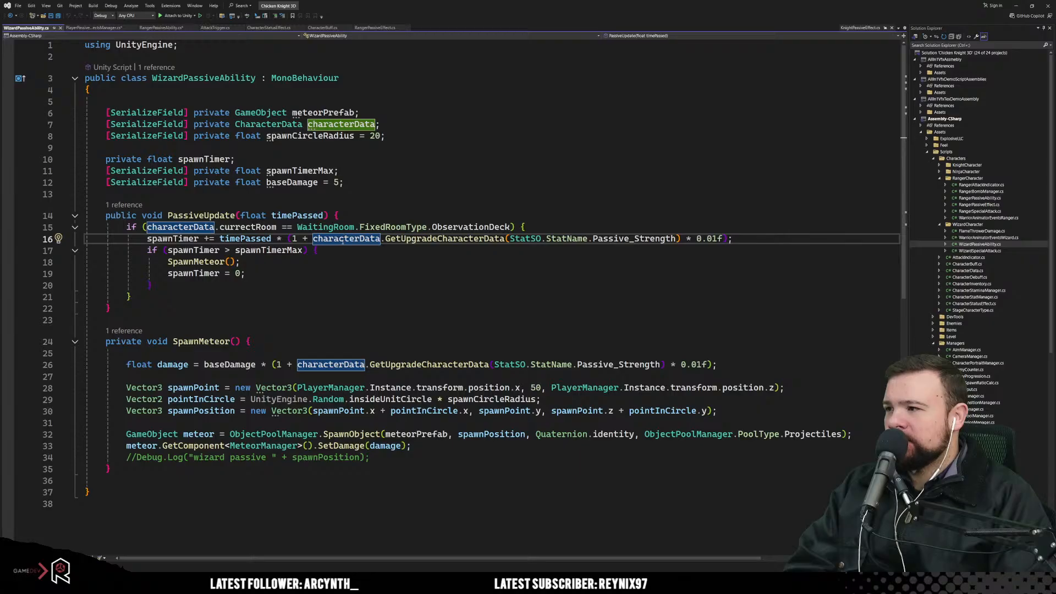
left_click(395, 125)
key("shift+Up")
key("ctrl+c")
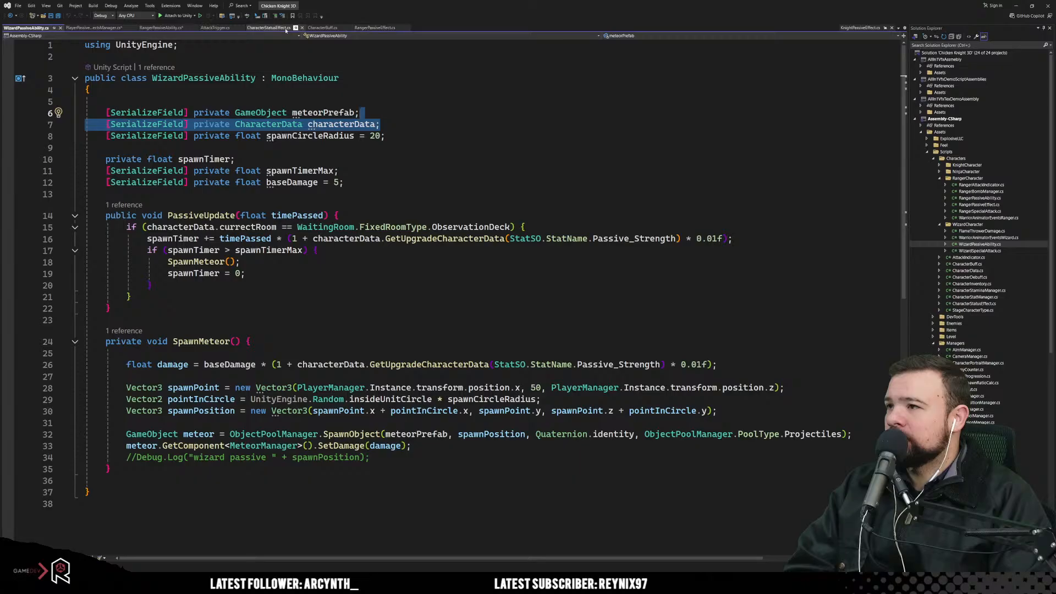
left_click(160, 27)
key("Up")
key("Up")
key("Up")
key("ctrl+v")
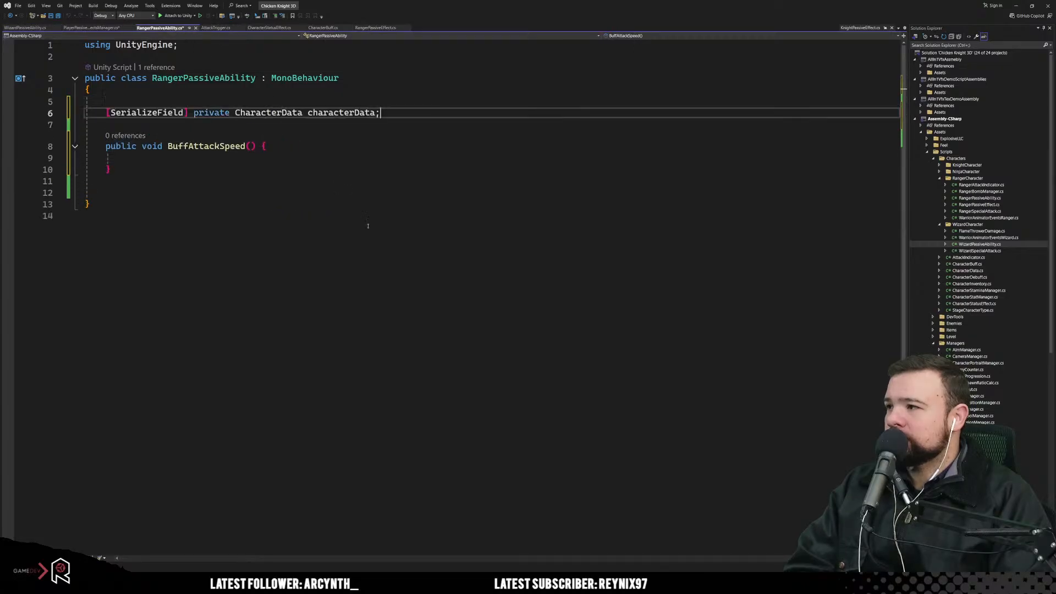
Step: Add blank lines inside BuffAttackSpeed and start an if statement there whose condition begins with characterData
left_click(365, 226)
left_click(355, 163)
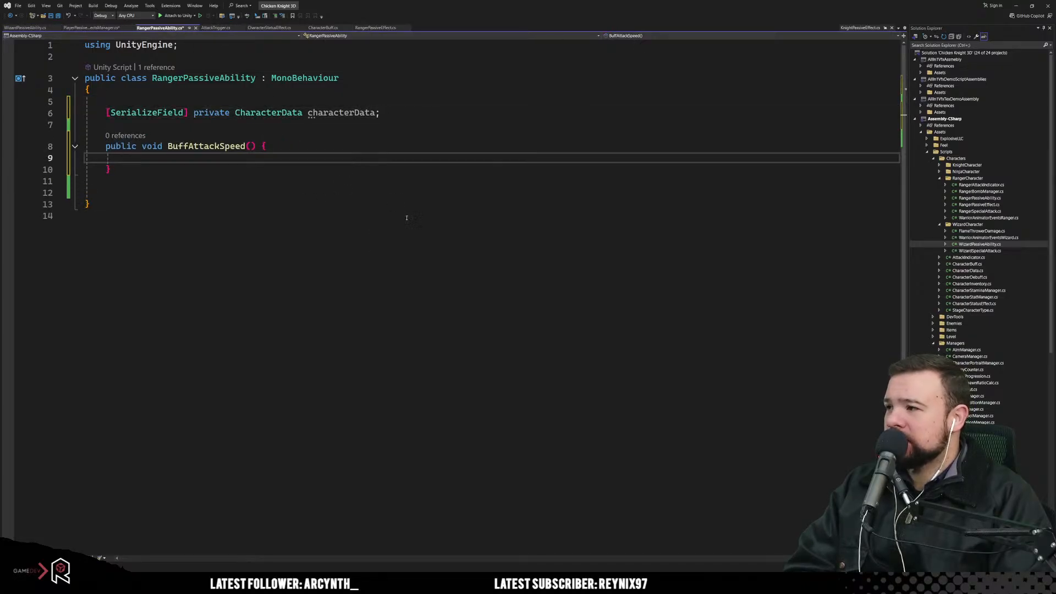
key("Return")
key("Return")
key("Up")
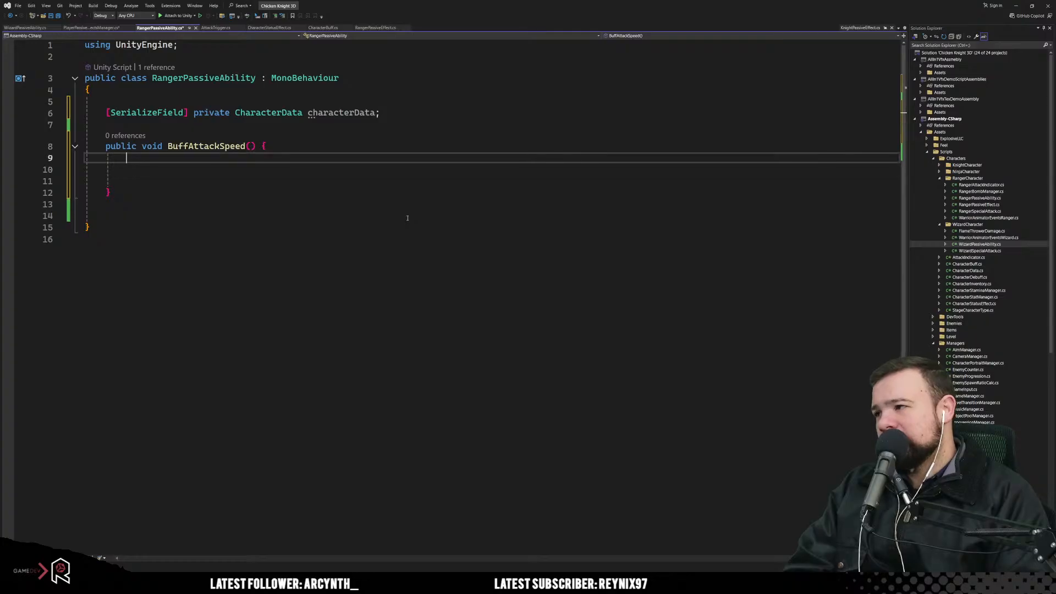
type("if")
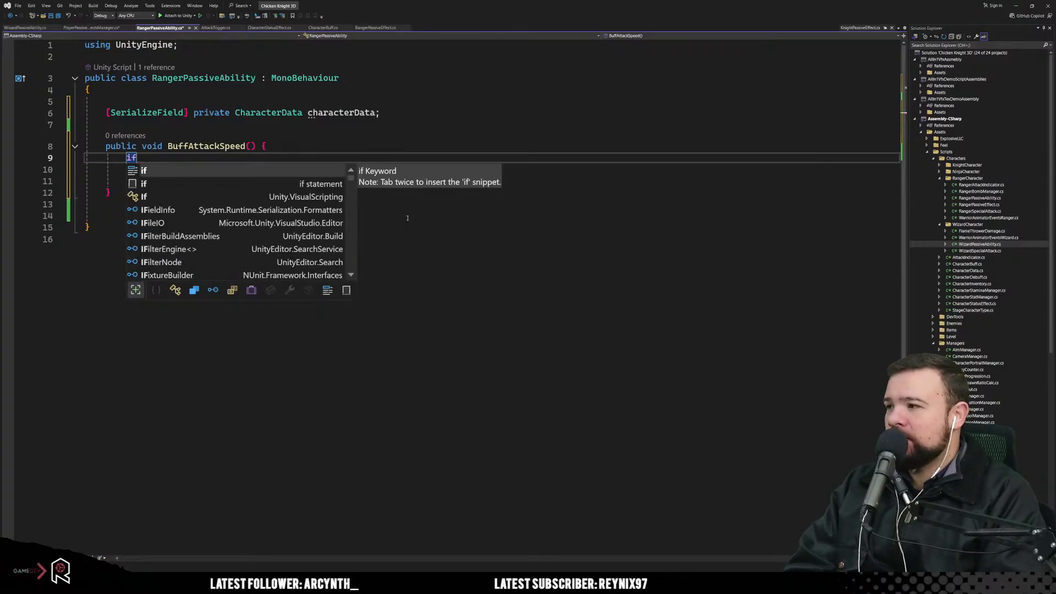
type("(")
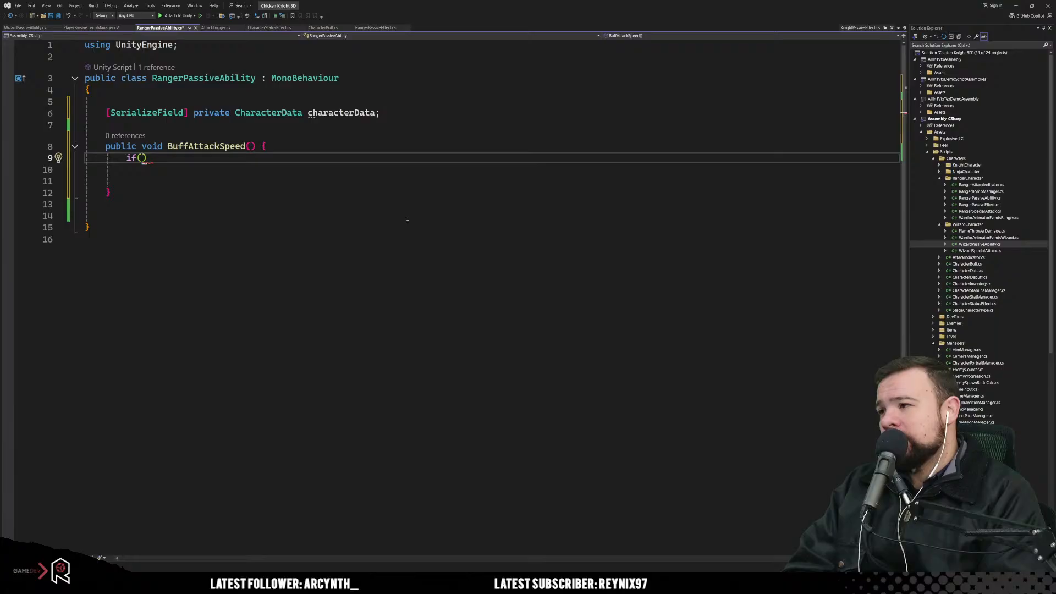
type("characterData")
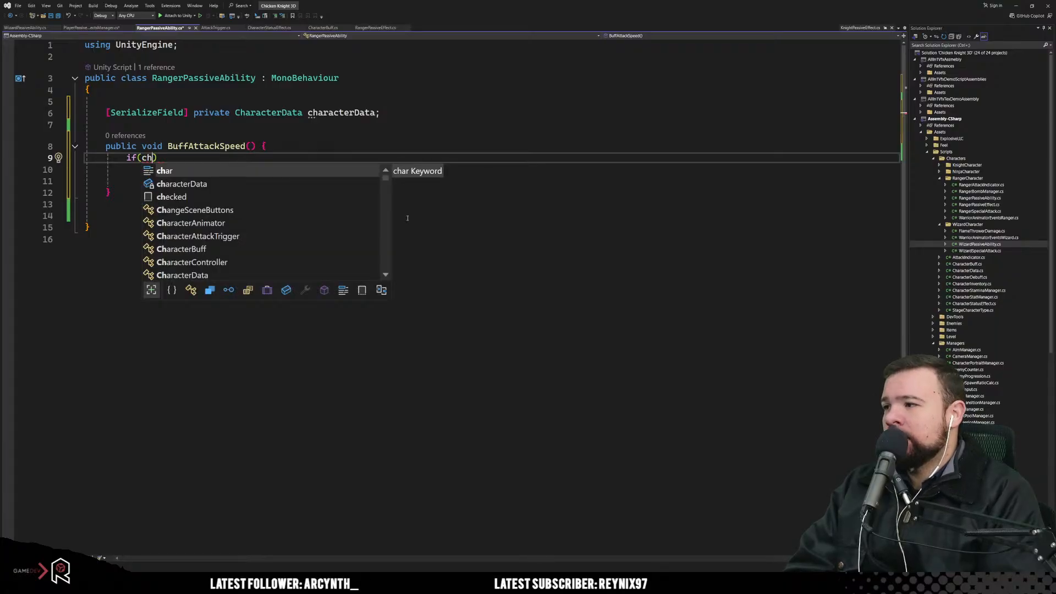
type(".didAwake")
key("BackSpace")
key("BackSpace")
key("BackSpace")
key("BackSpace")
key("BackSpace")
key("BackSpace")
key("BackSpace")
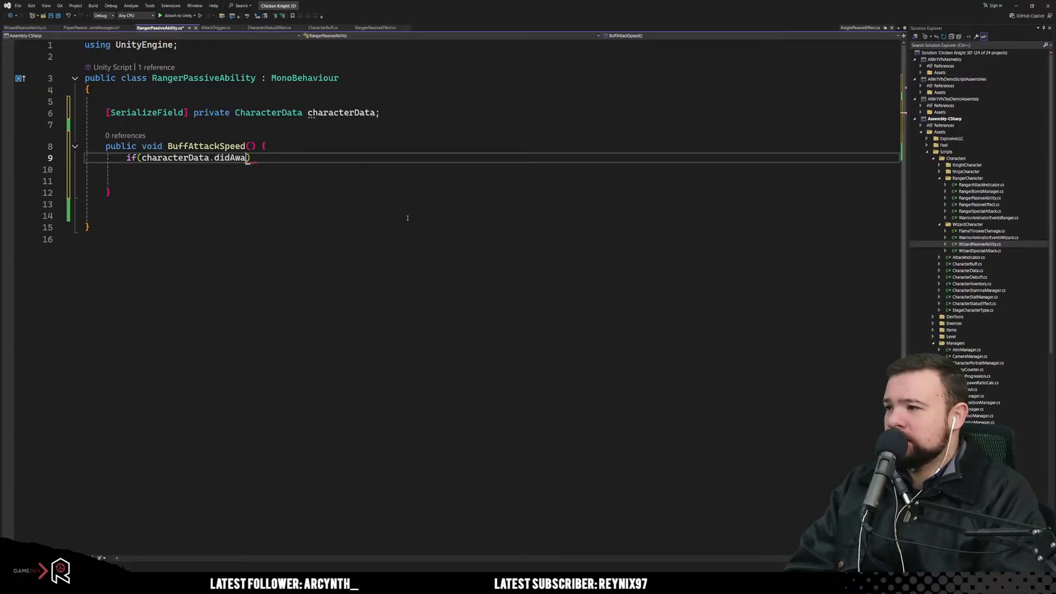
key("BackSpace")
key("BackSpace")
Step: Complete the if condition as characterData.currectRoom == WaitingRoom.FixedRoomType.ObservationDeck and add its braces
type("cu")
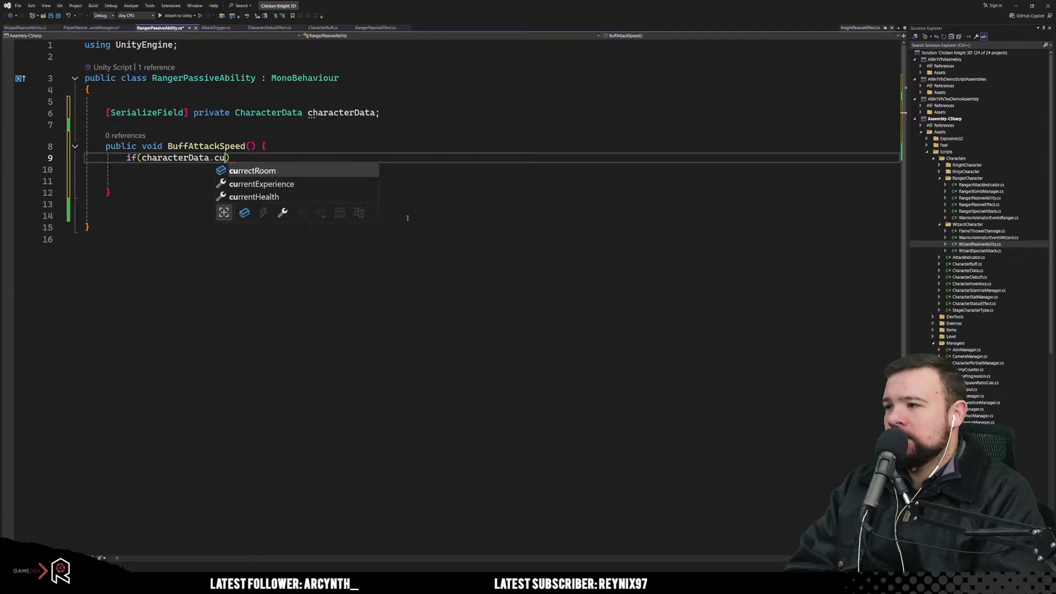
type("rrectRoom ==")
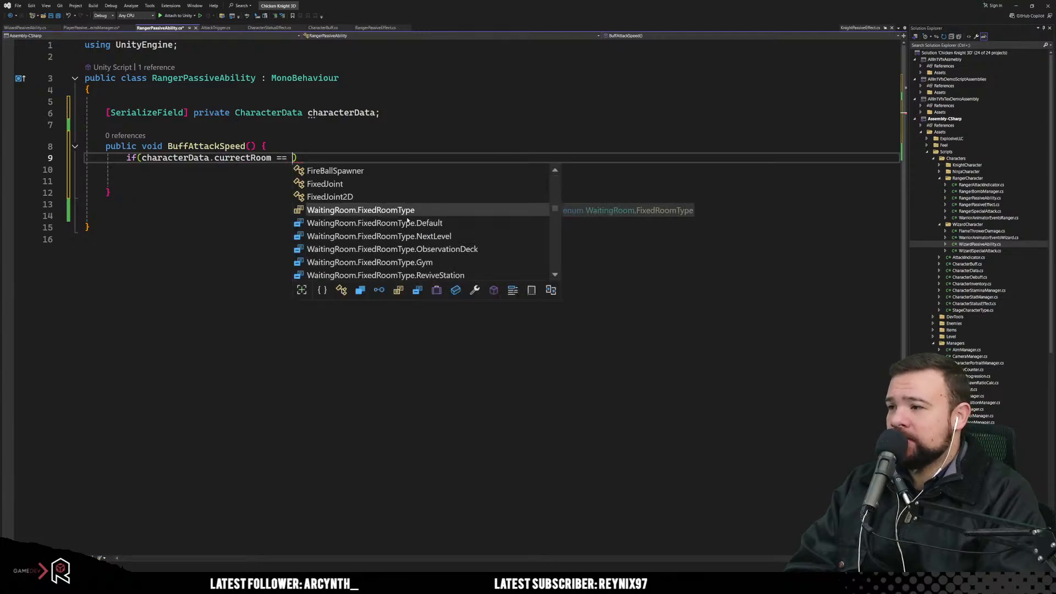
key("Down")
key("Down")
key("Down")
key("Tab")
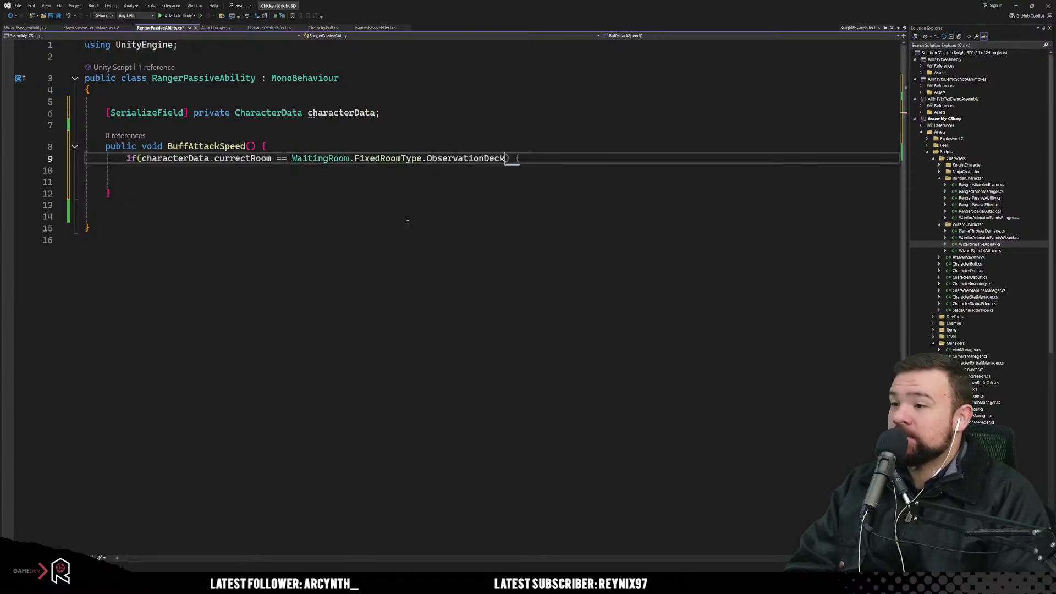
type(") {}")
key("Left")
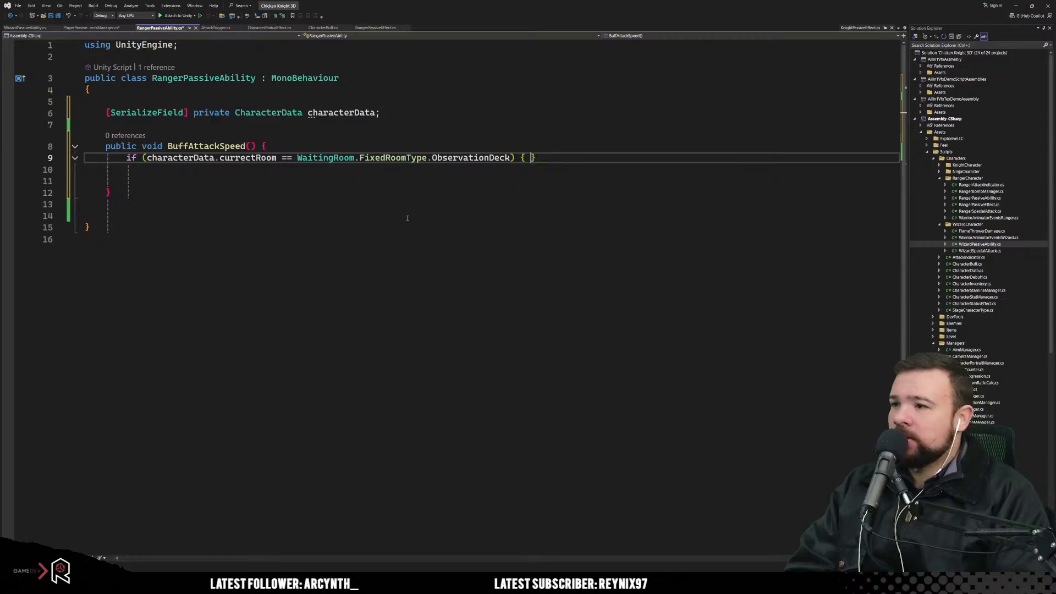
Step: Spread the ObservationDeck if block over several lines, leaving blank lines inside it
key("Return")
key("Return")
key("Return")
key("Up")
key("Up")
left_click(408, 218)
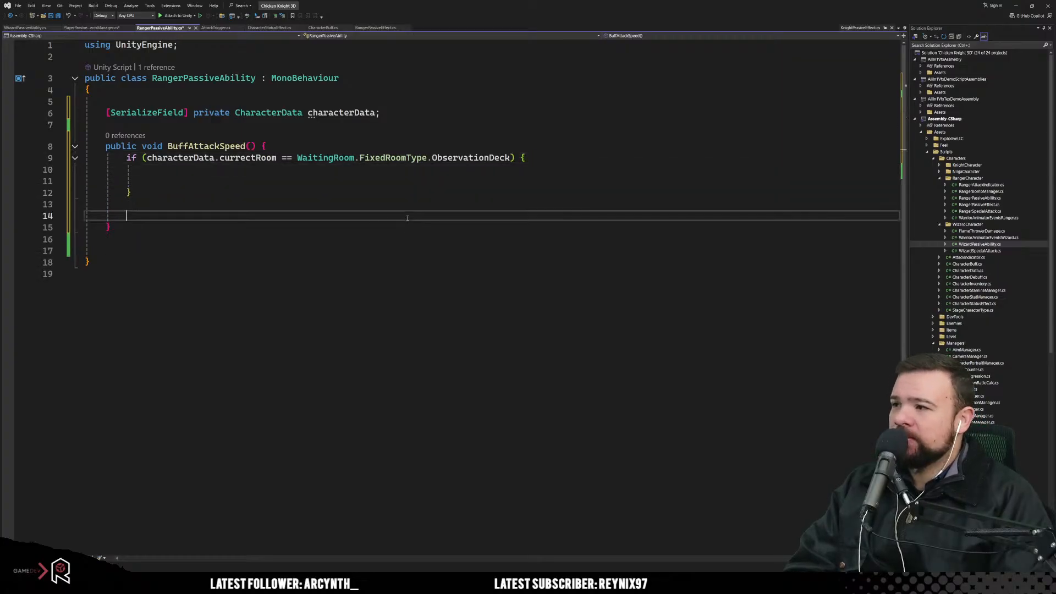
left_click_drag(168, 146, 266, 148)
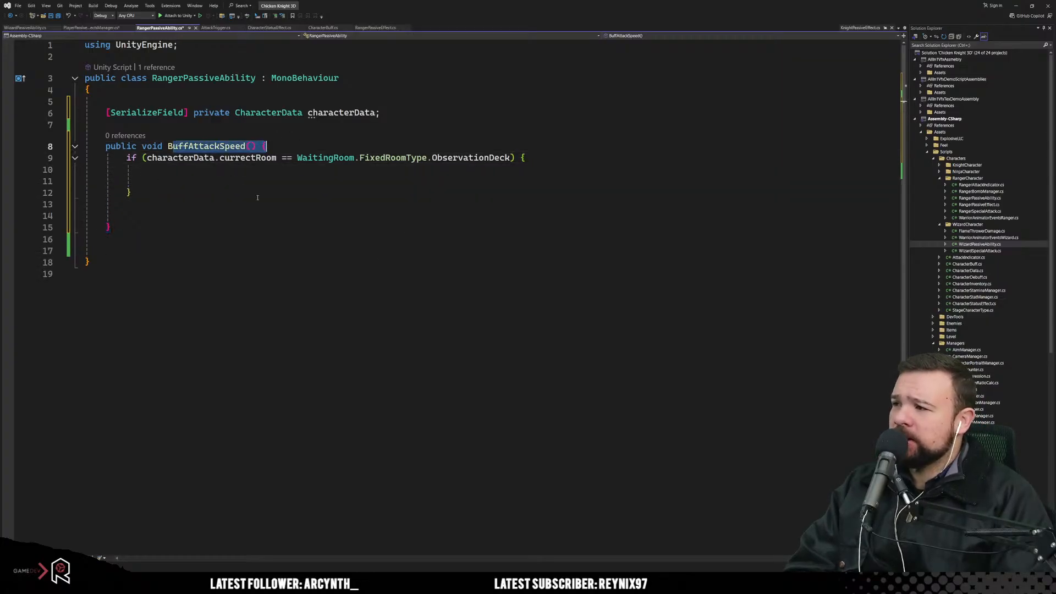
left_click(254, 195)
key("Up")
key("Up")
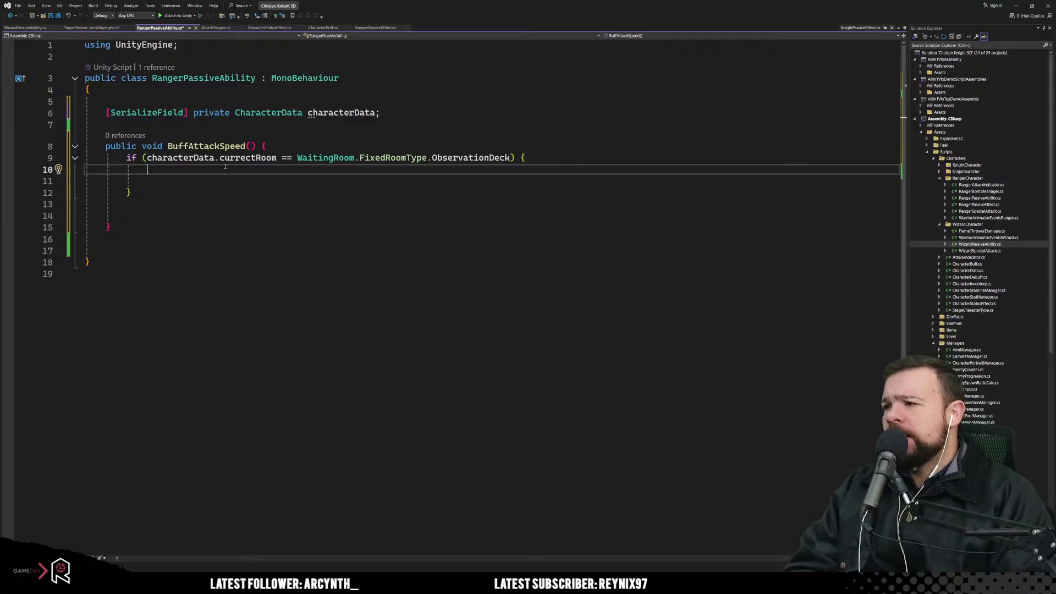
left_click_drag(146, 158, 437, 158)
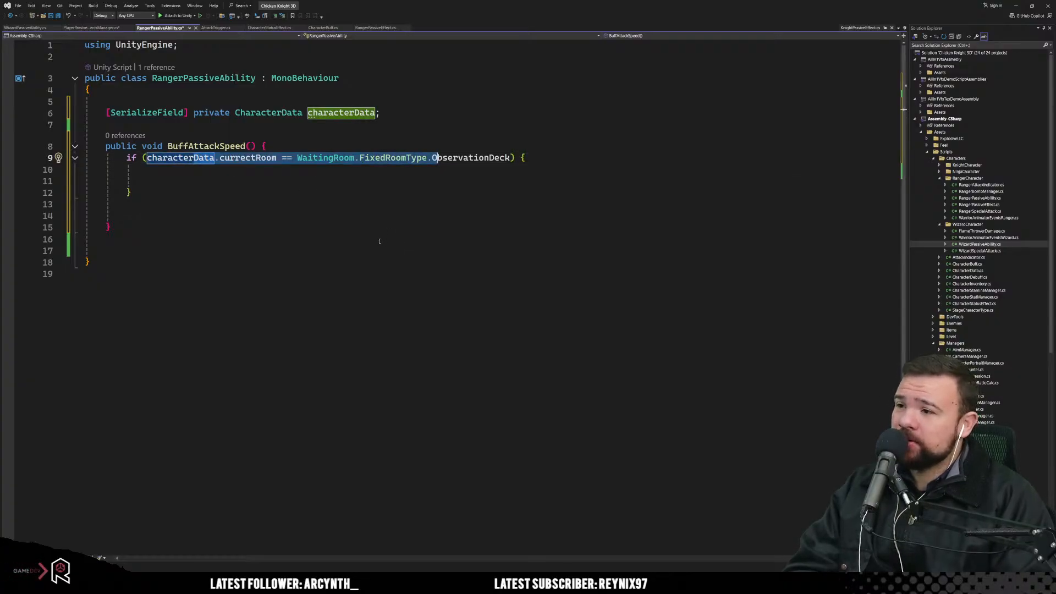
left_click(191, 172)
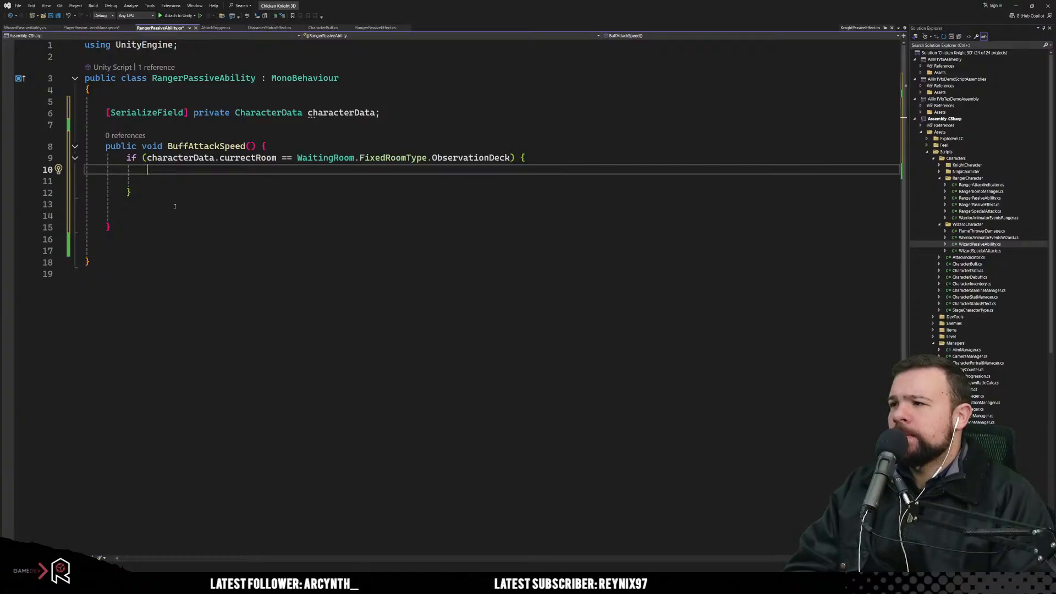
Step: Add a line below the characterData field in RangerPassiveAbility, and check the RangerPassive coroutine and the character status effect script for reference
left_click(415, 113)
key("Return")
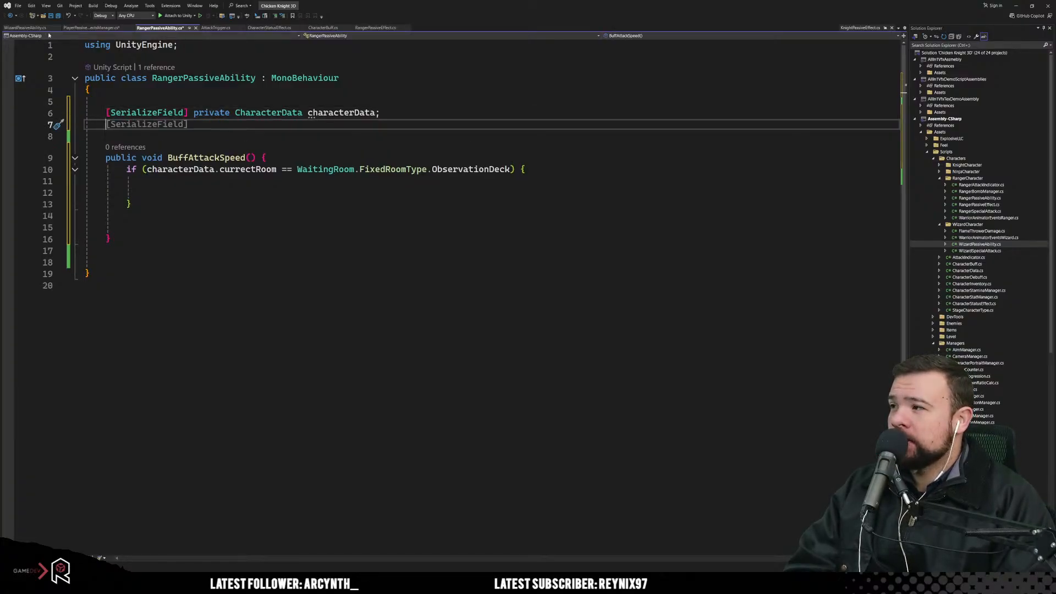
left_click(90, 30)
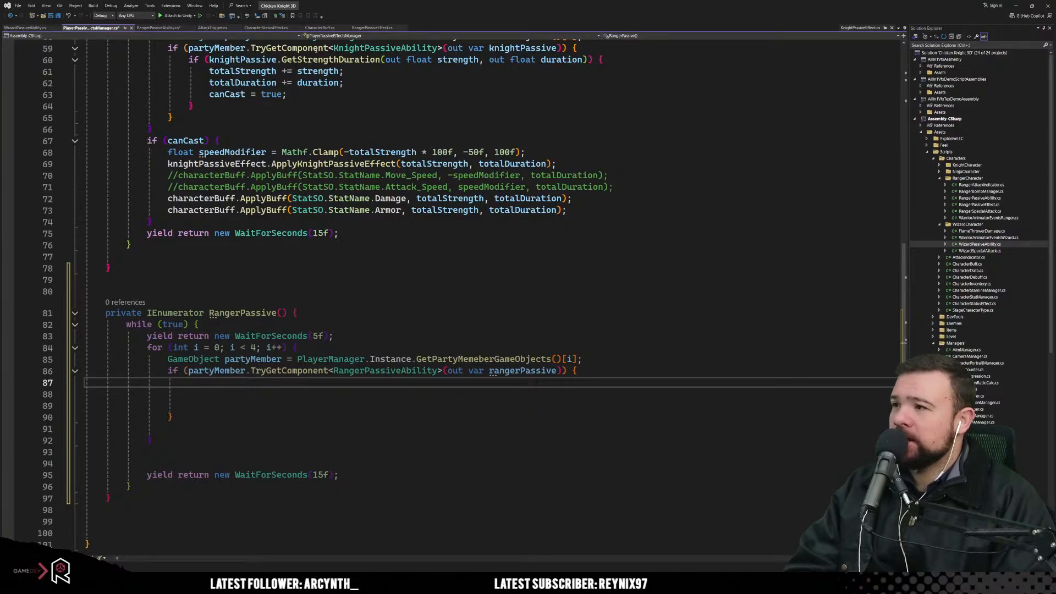
left_click(320, 27)
left_click(266, 27)
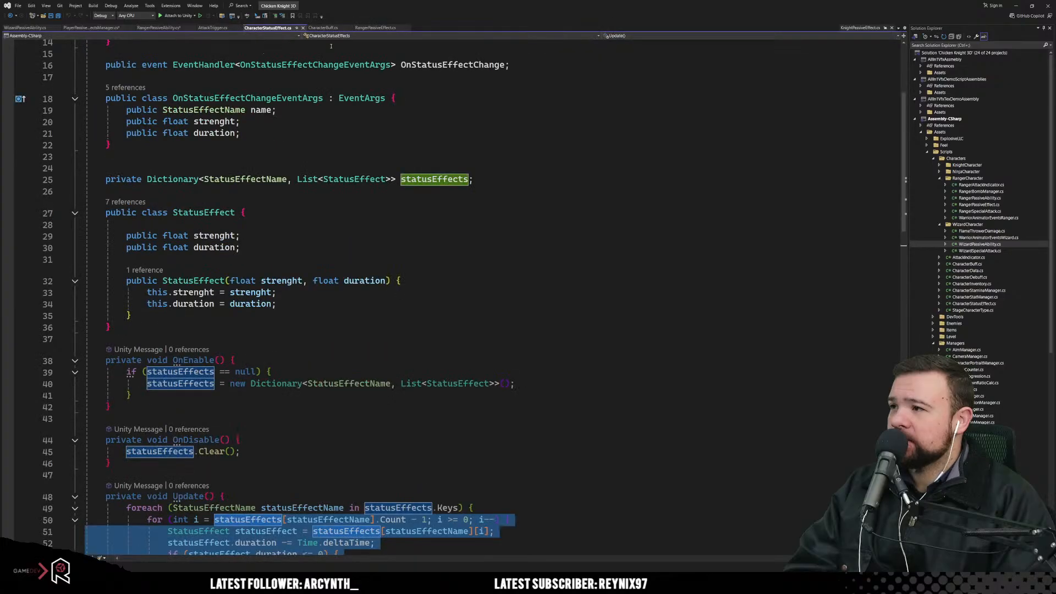
left_click(159, 28)
left_click(165, 181)
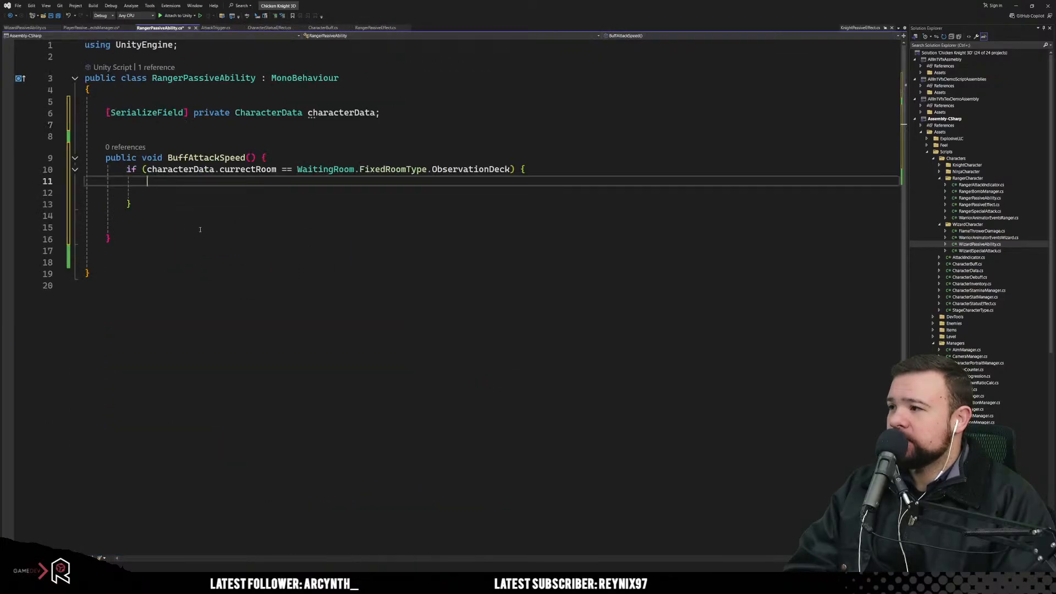
type("char")
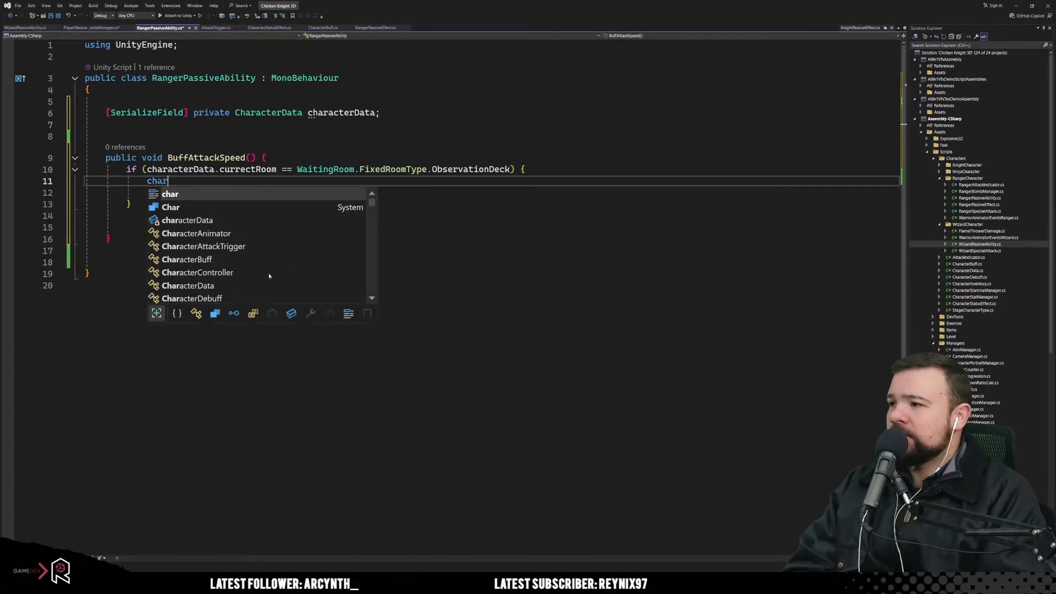
type("act")
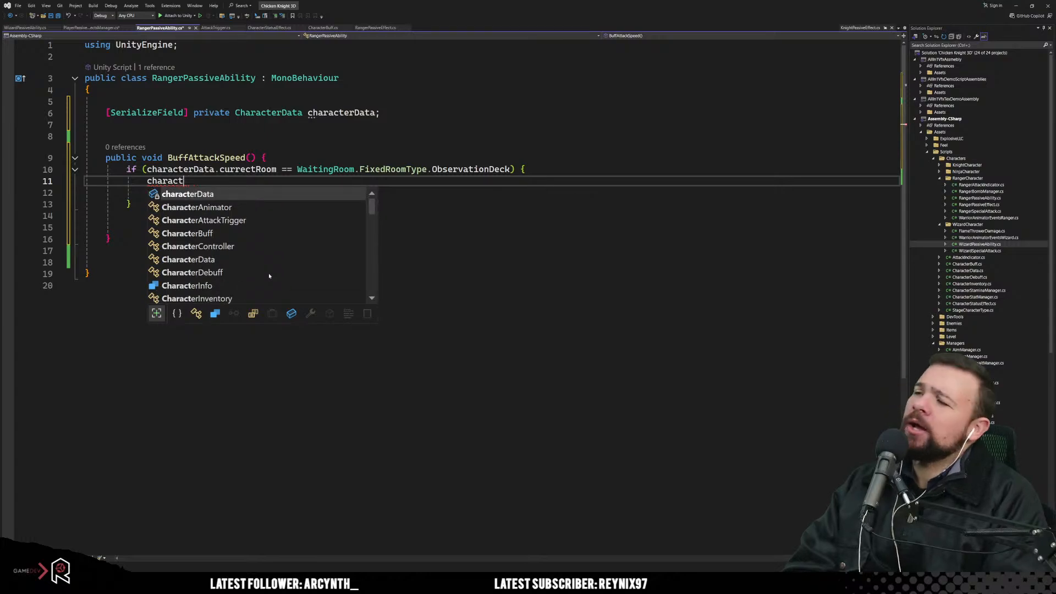
Step: Declare a serialized private CharacterBuff field named characterBuff directly below the characterData field
left_click(377, 126)
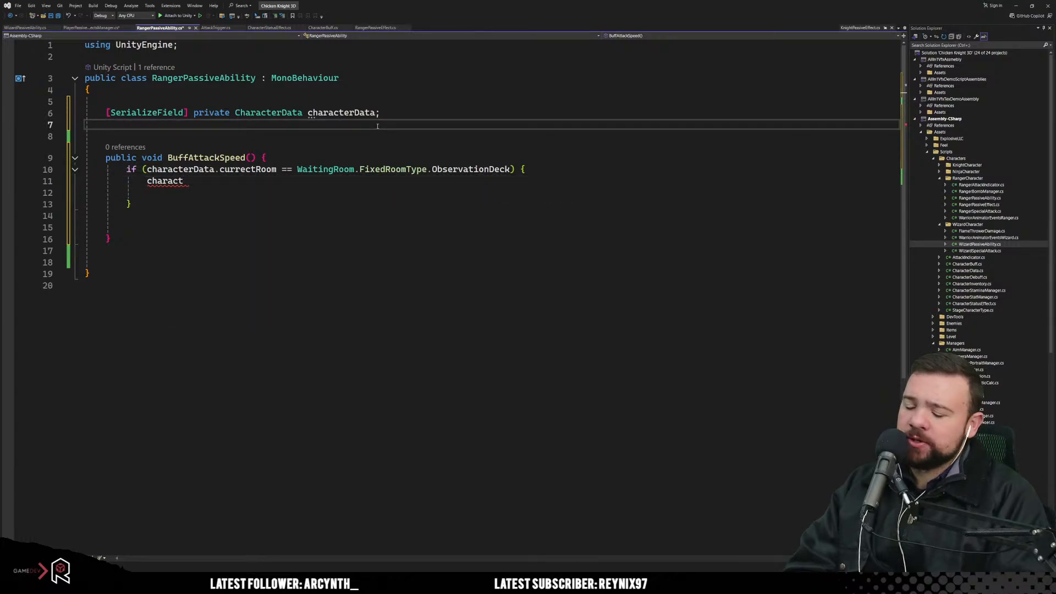
type("[")
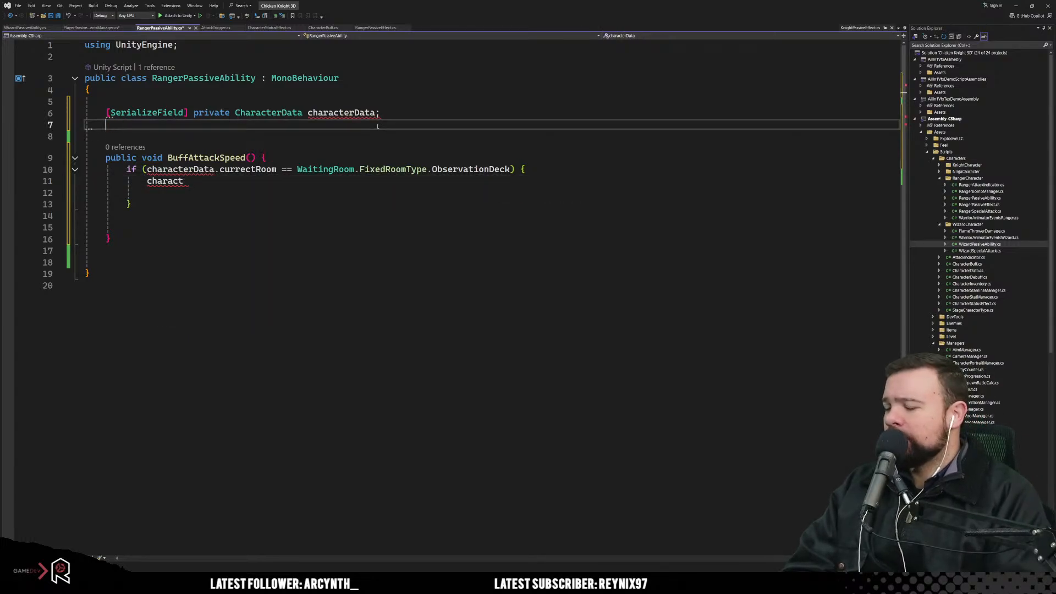
type("serializeField")
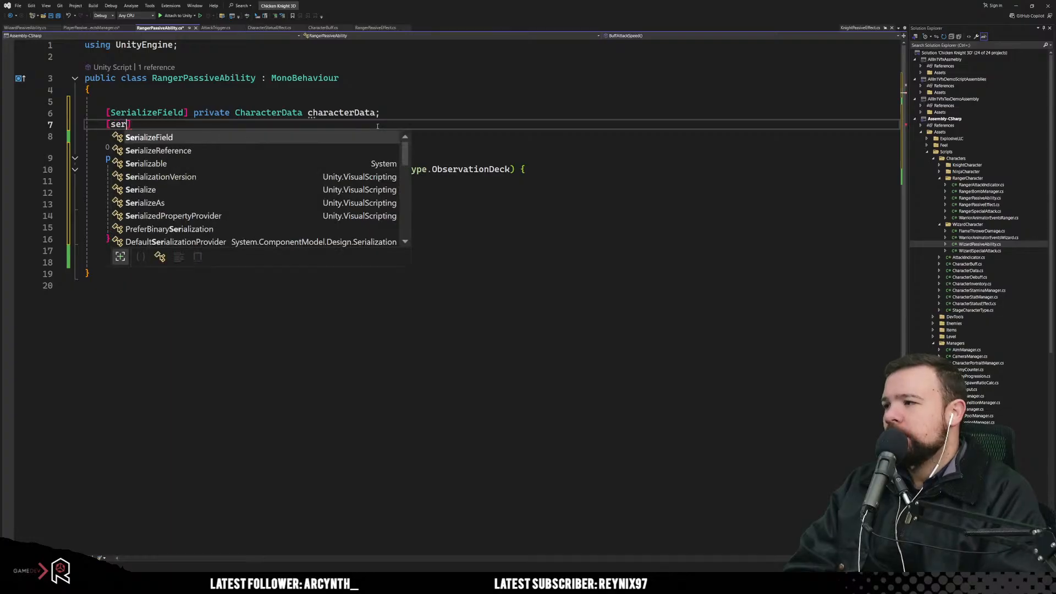
key("BackSpace")
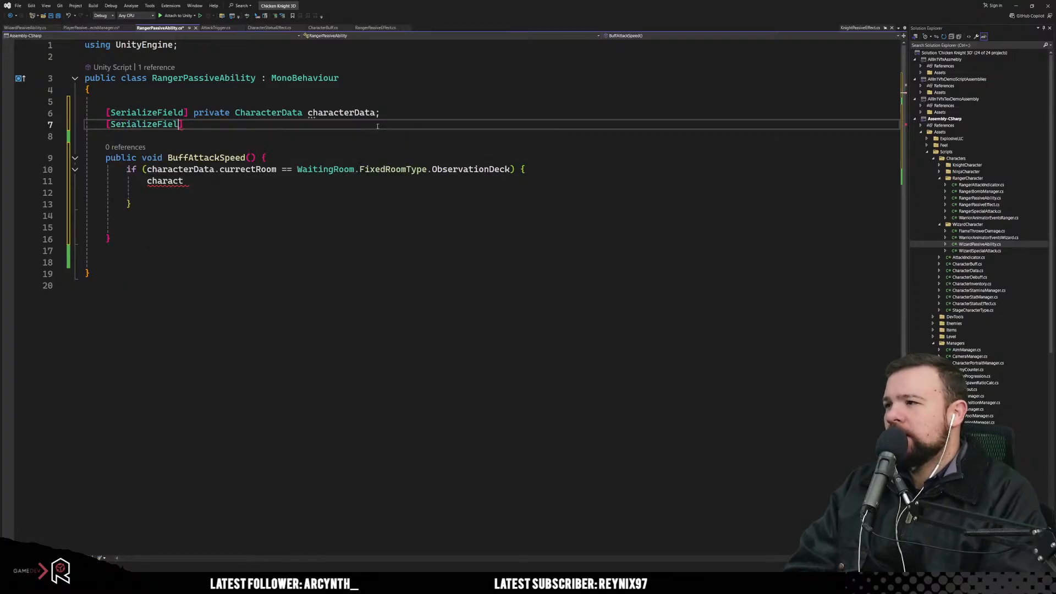
type("] pri")
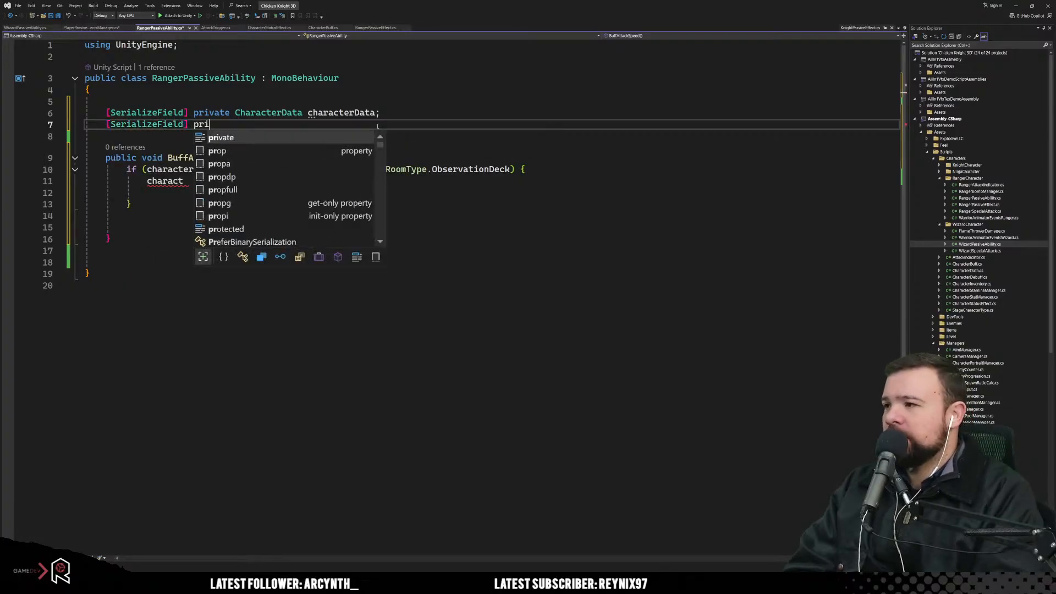
type("vate CharacterBu")
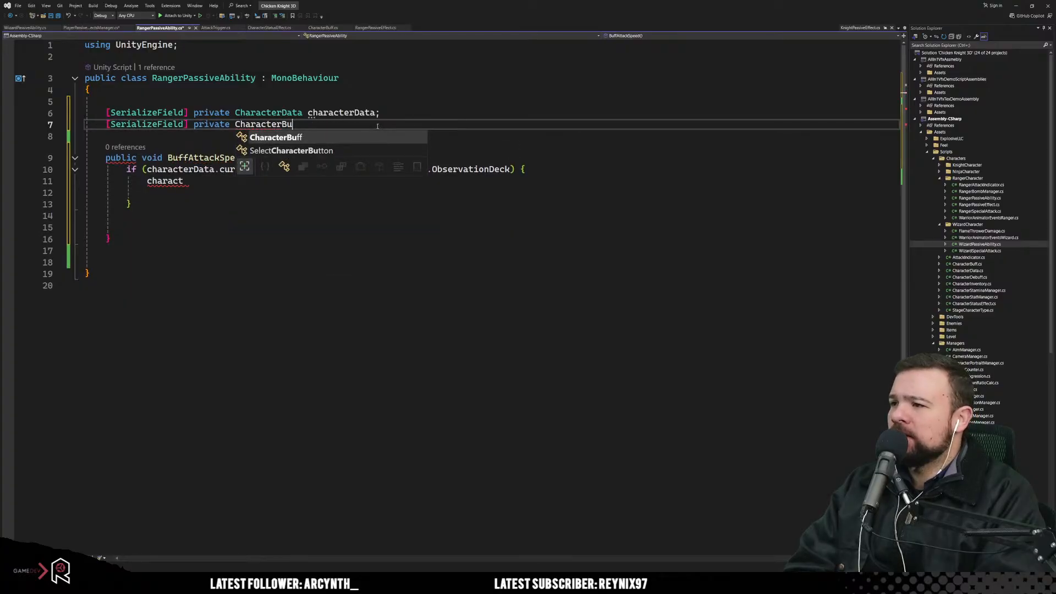
key("Tab")
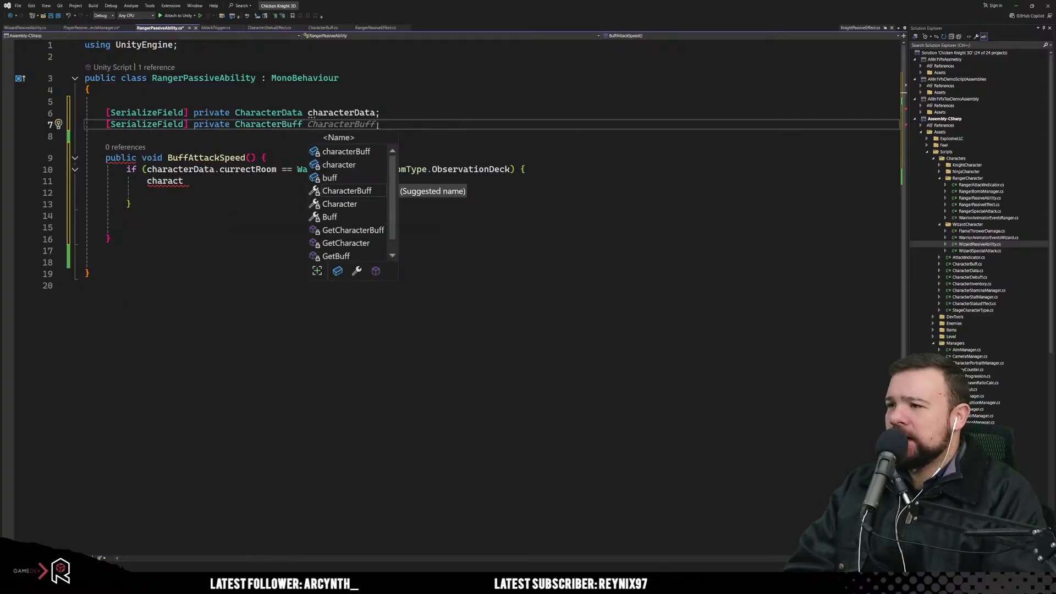
key("Down")
key("Up")
key("Up")
key("Up")
key("Up")
type(";")
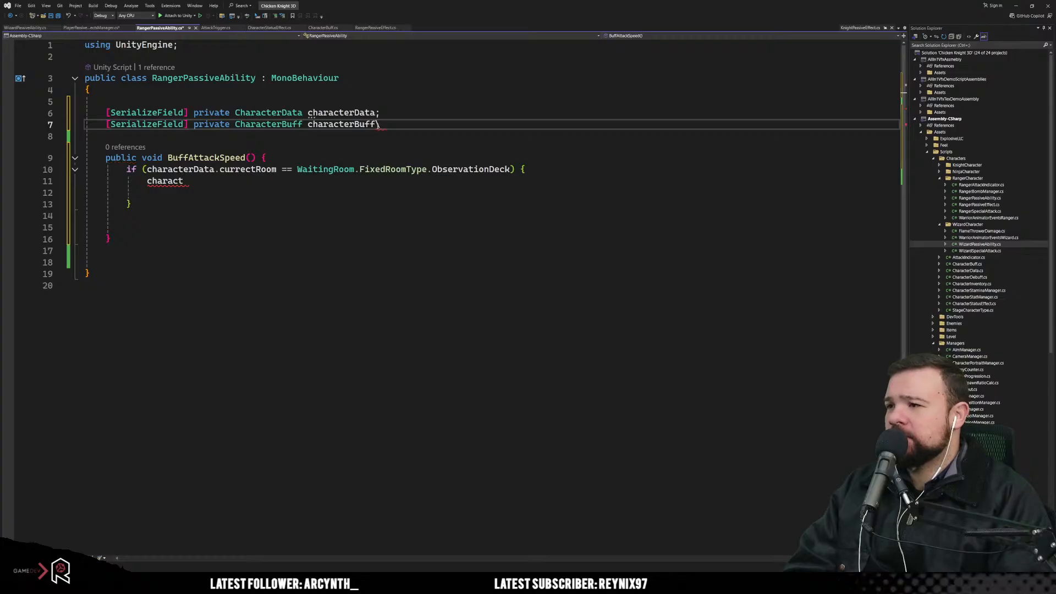
Step: Replace the partial word inside the ObservationDeck if block with the start of a statement, character
double_click(165, 181)
type("character")
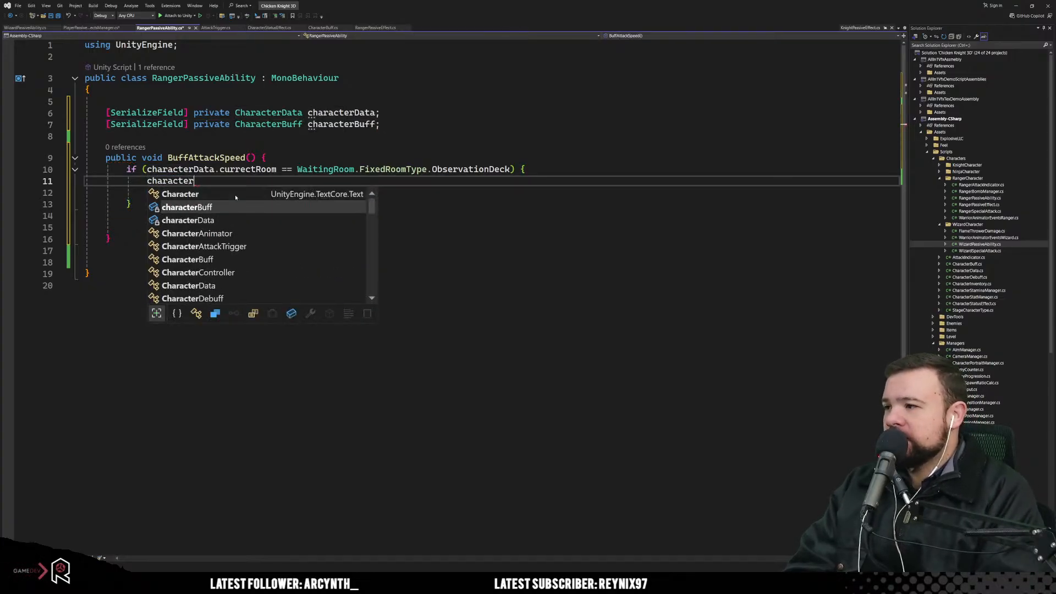
Step: Inside the ObservationDeck condition of BuffAttackSpeed, complete the call characterBuff.ApplyBuff(StatSO.StatName.Attack_Speed, 1, 1);
key("Tab")
type(".")
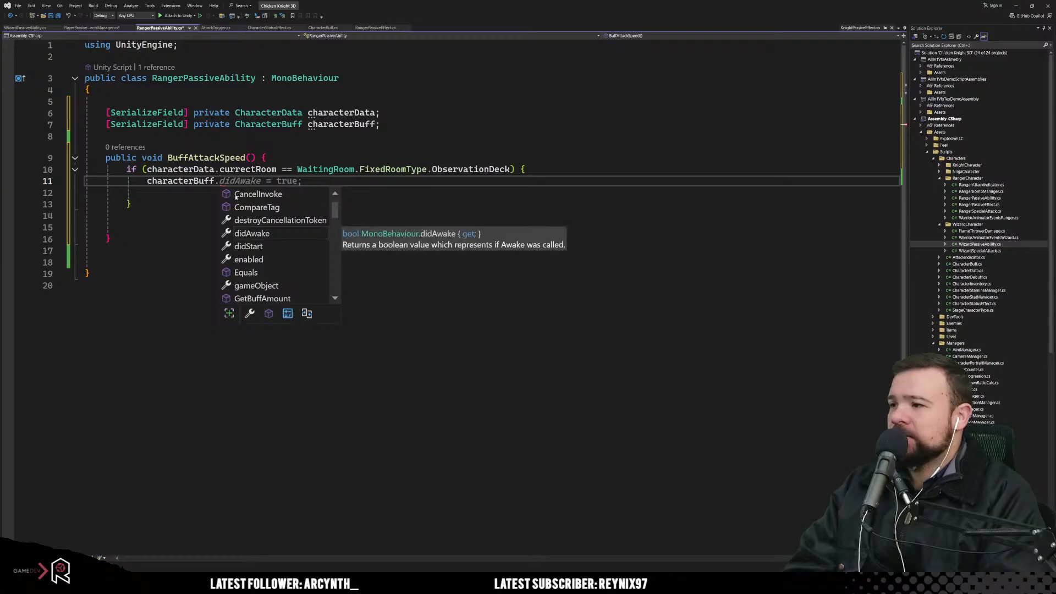
type("ap(")
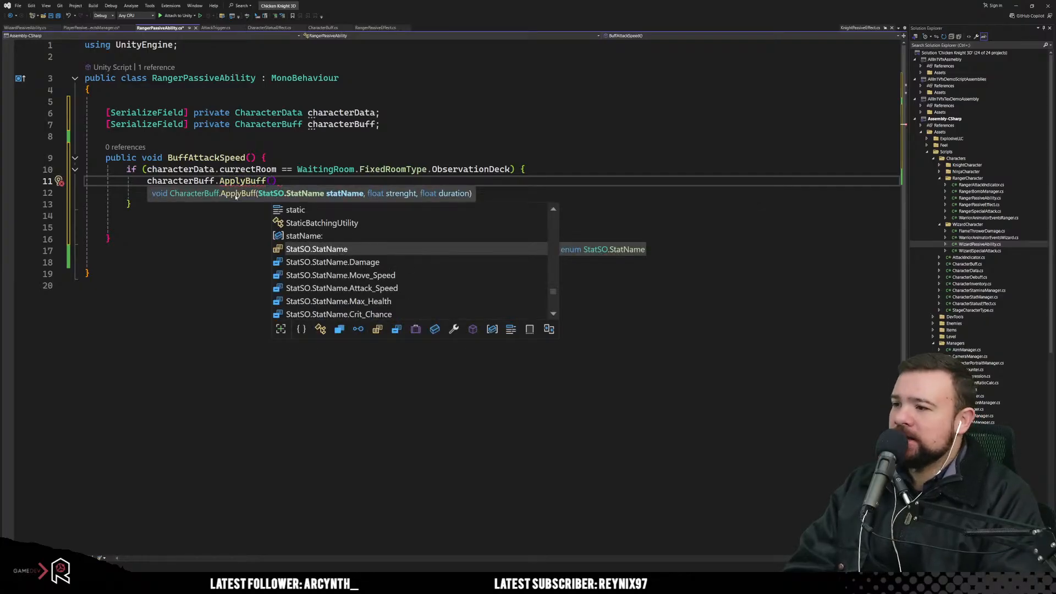
key("Down")
key("Down")
key("Down")
key("Tab")
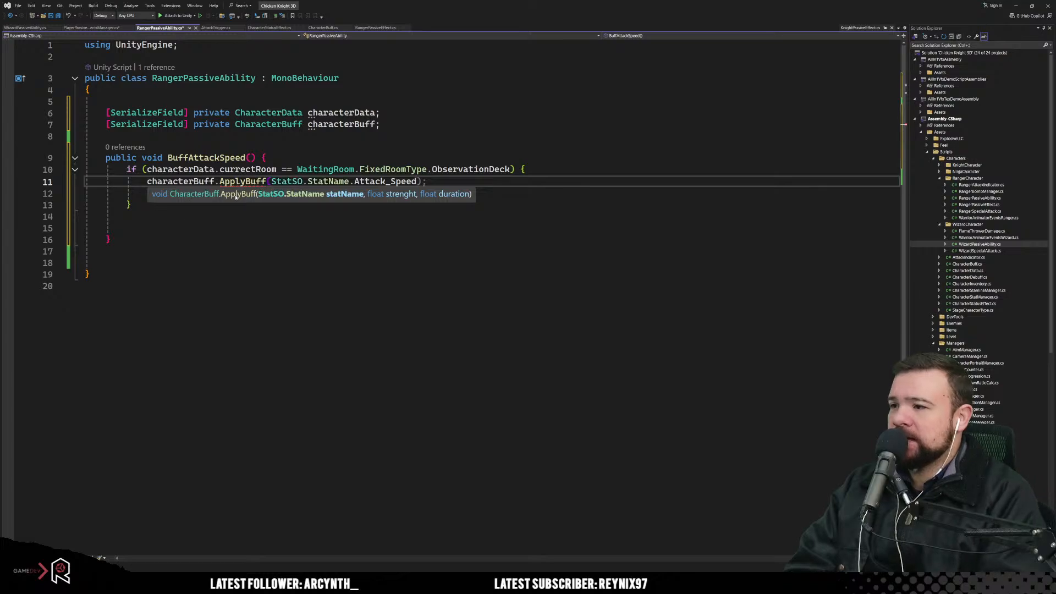
type(",")
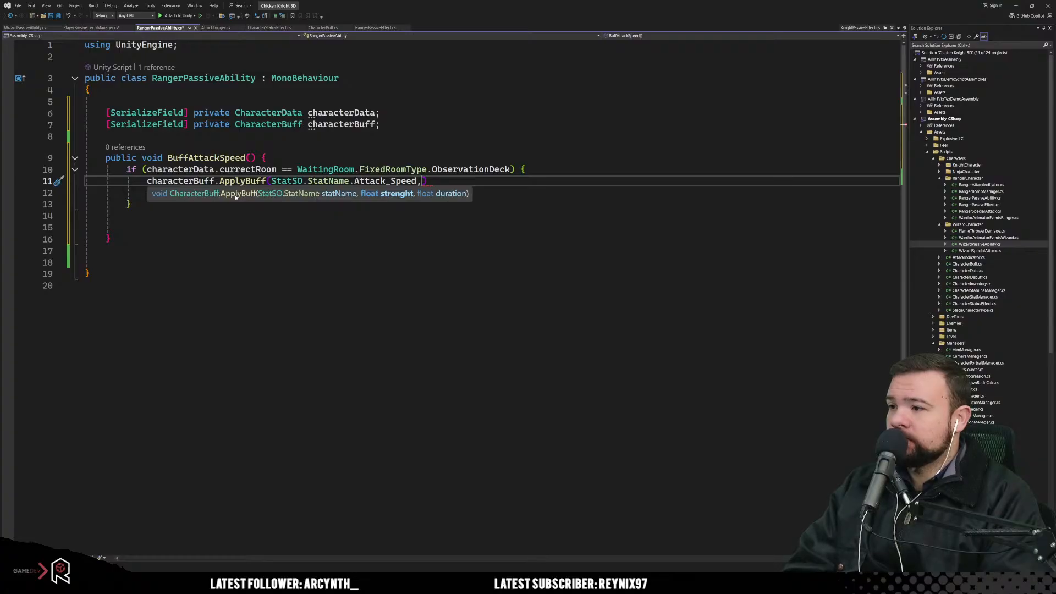
type("1, 1")
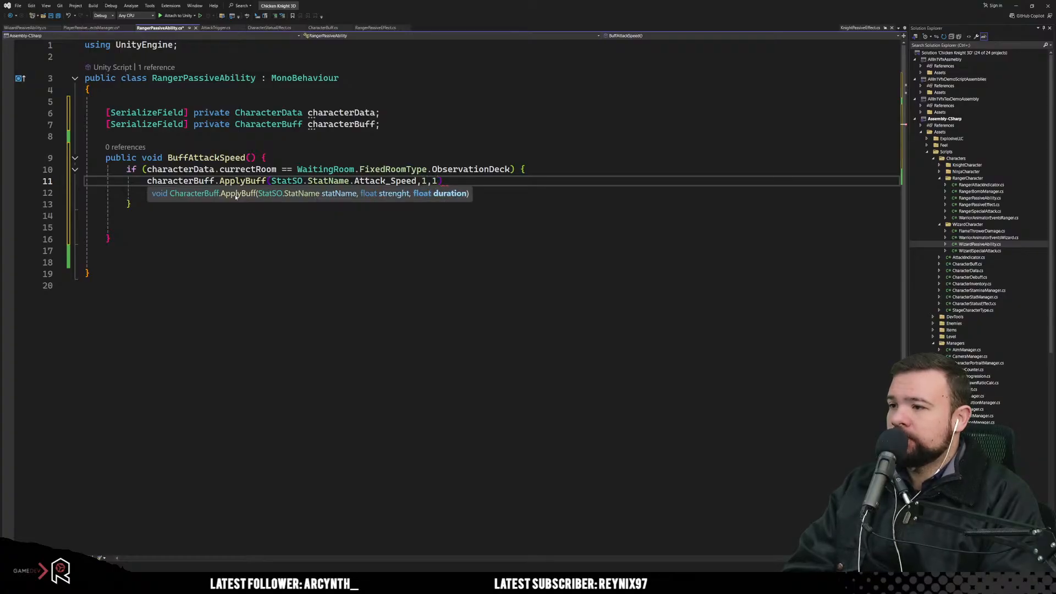
type(");")
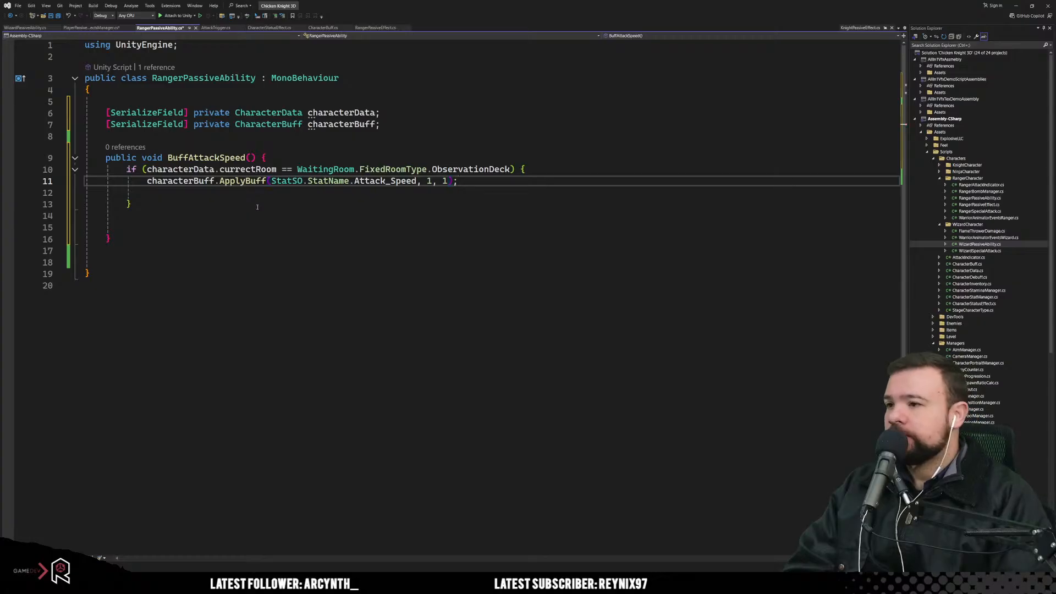
Step: Remove the empty line after the ApplyBuff call in BuffAttackSpeed and place the cursor below the characterBuff field
left_click(328, 239)
left_click(482, 183)
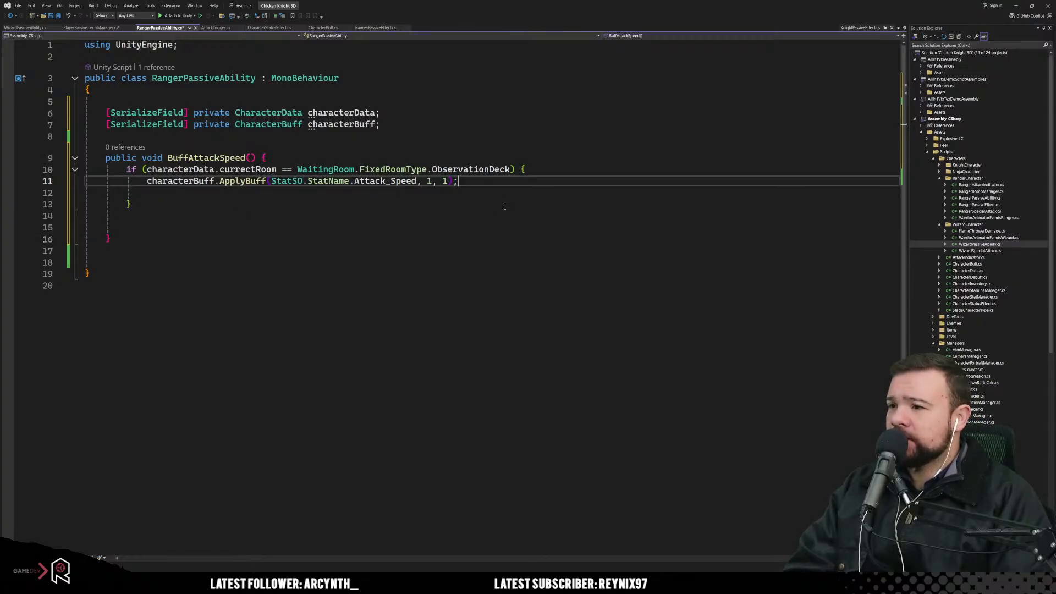
key("Delete")
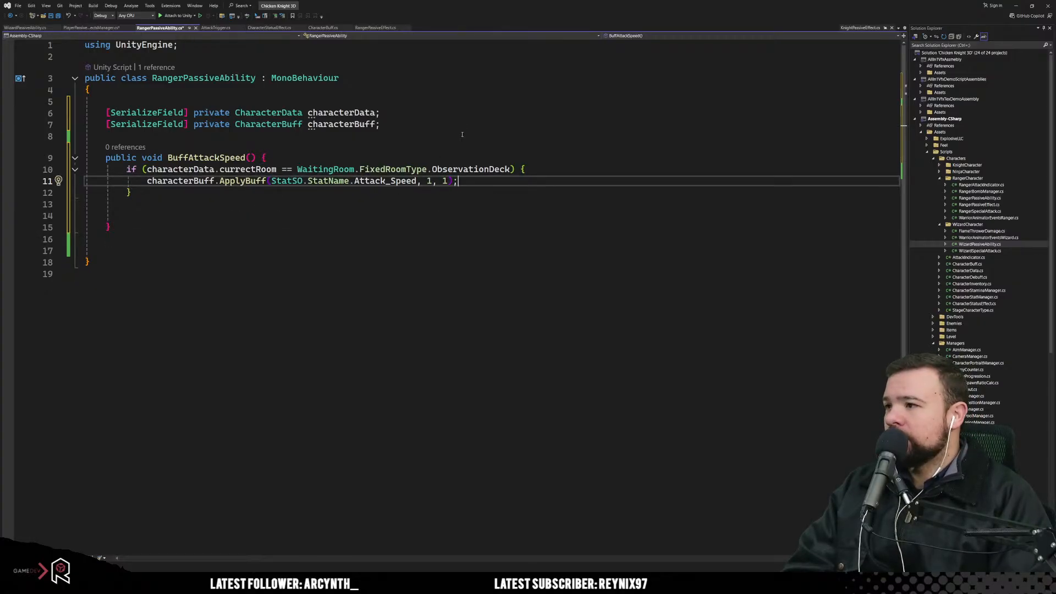
left_click(462, 135)
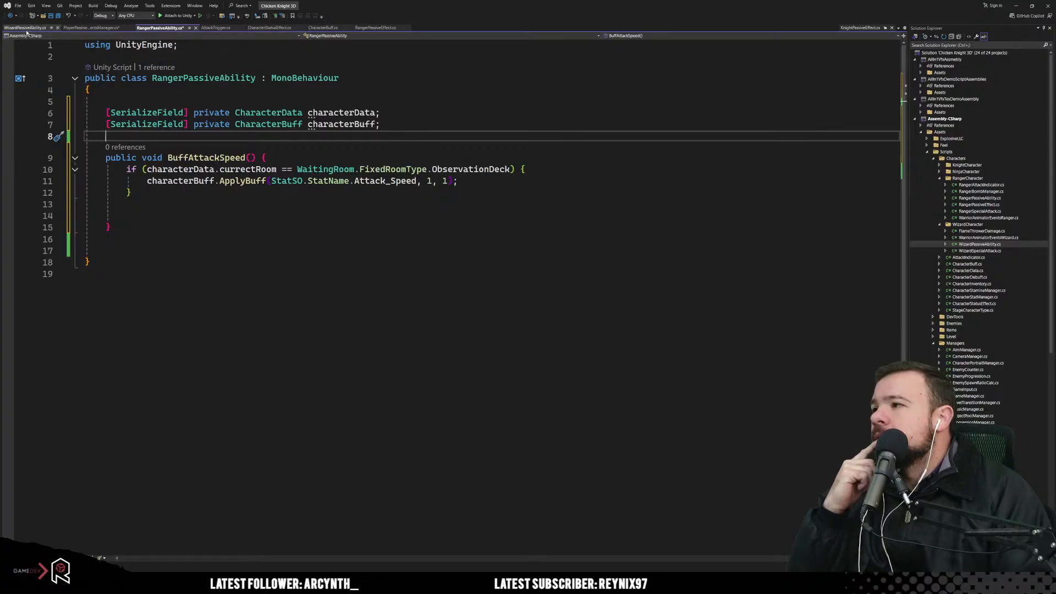
Step: Review the RangerPassive coroutine in PlayerPassiveEffectsManager and the ApplyKnightPassiveEffect and DealDamage methods in KnightPassiveEffect
left_click(91, 28)
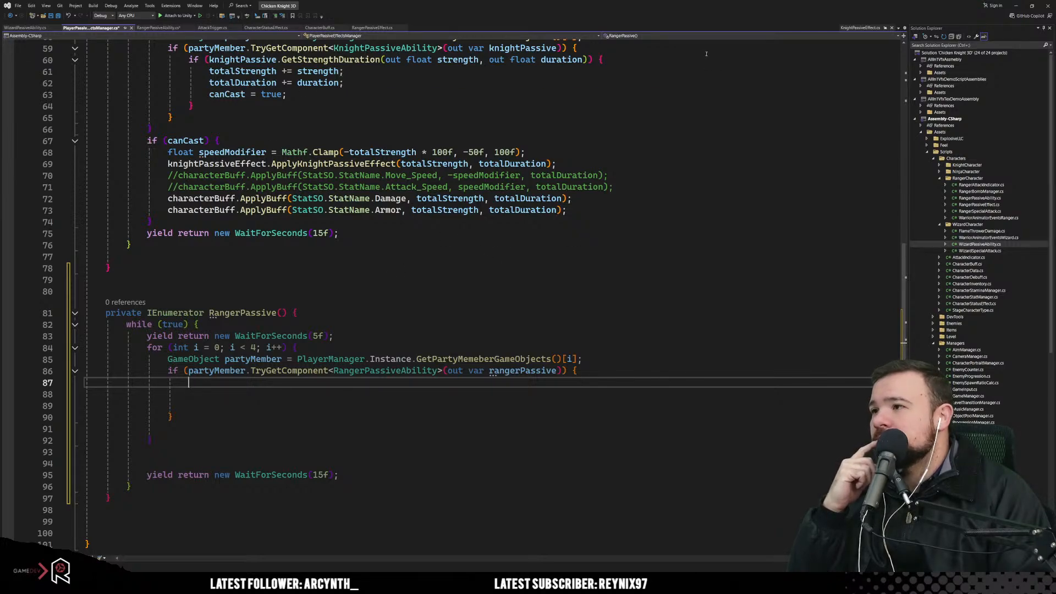
scroll(441, 136, "down", 4)
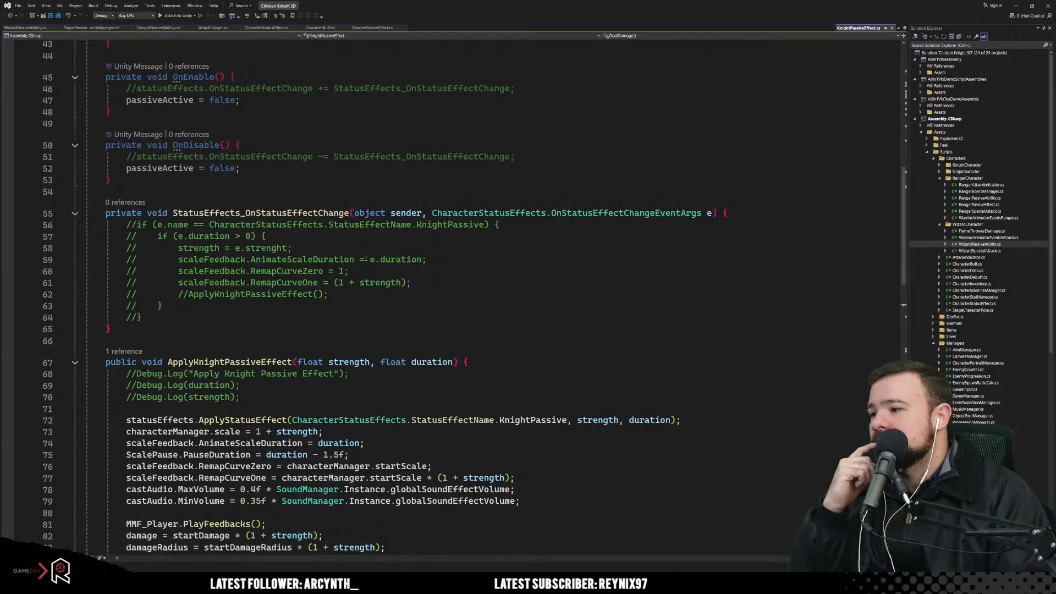
scroll(259, 461, "down", 4)
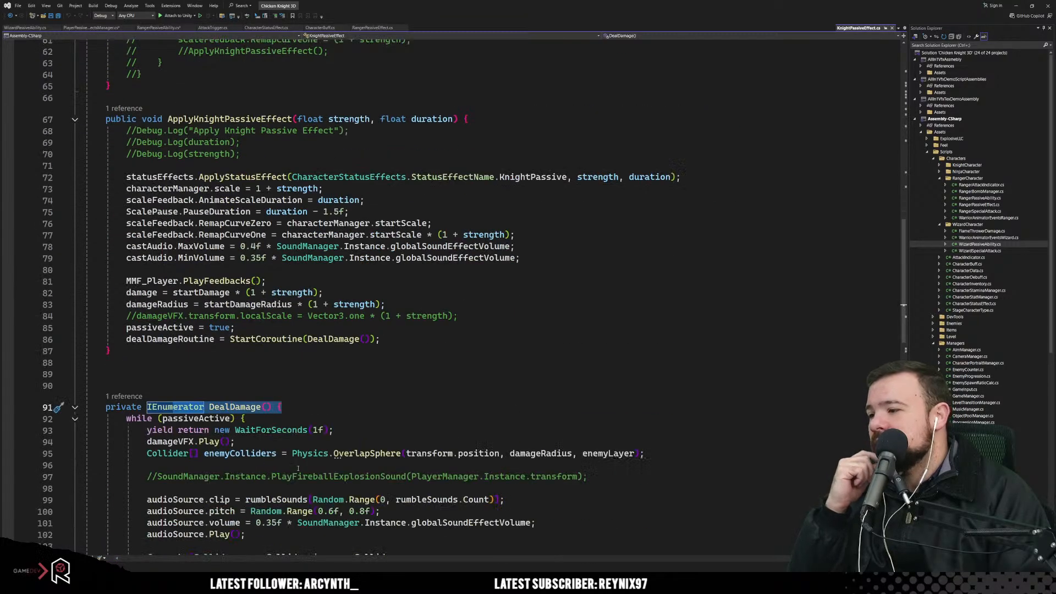
scroll(372, 341, "down", 5)
scroll(371, 341, "up", 9)
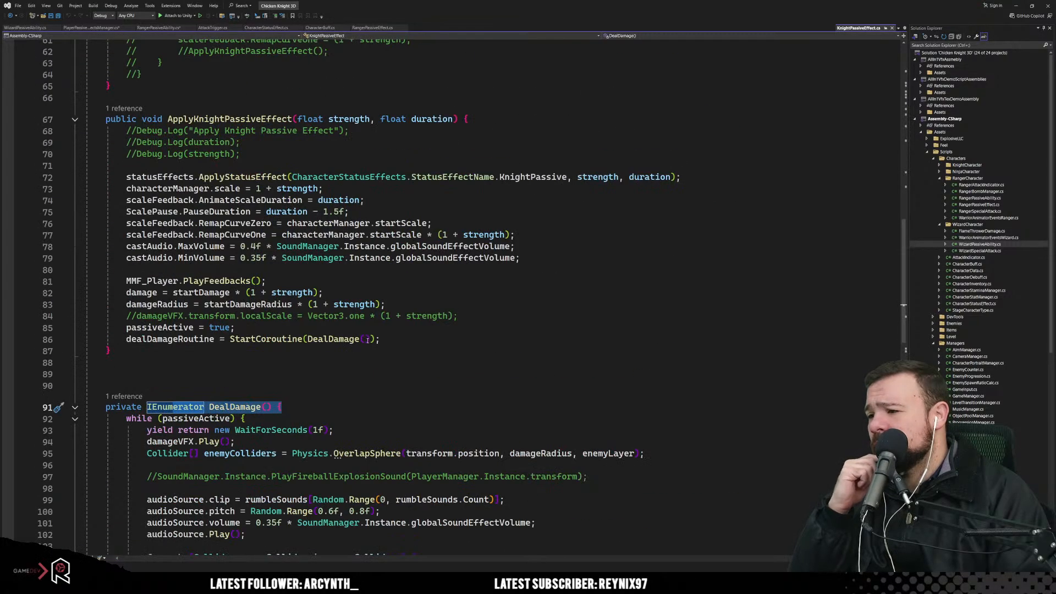
scroll(371, 341, "up", 4)
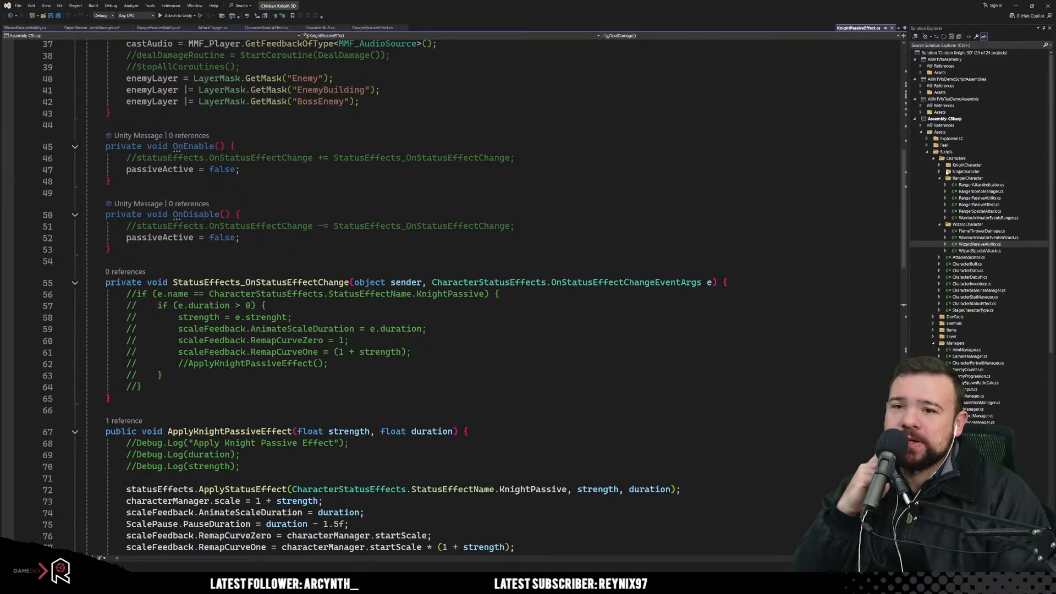
Step: Open the KnightPassiveAbility script from the KnightCharacter folder of the solution
left_click(942, 166)
left_click(940, 165)
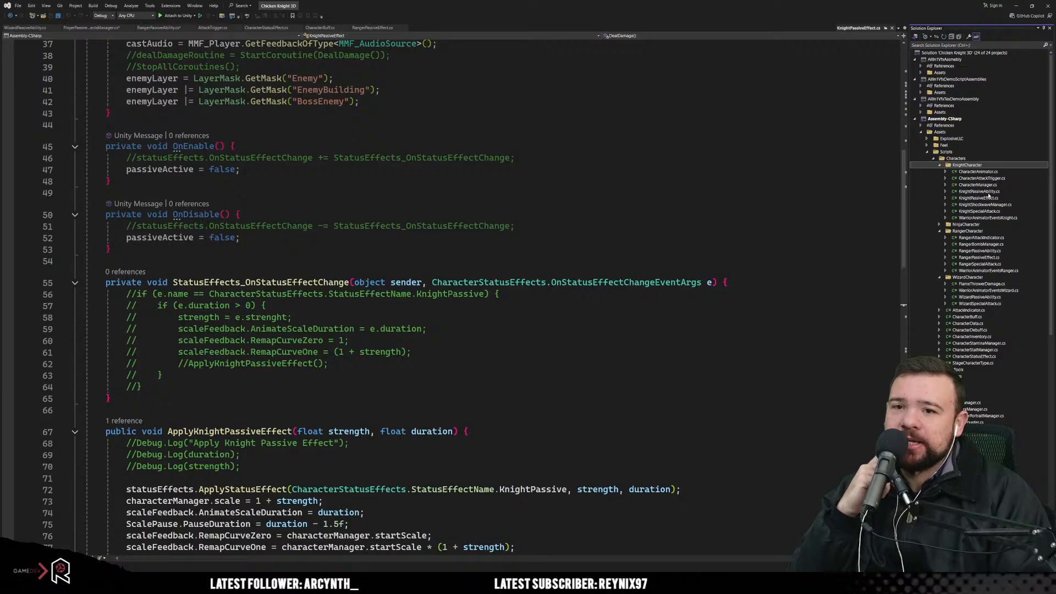
double_click(979, 190)
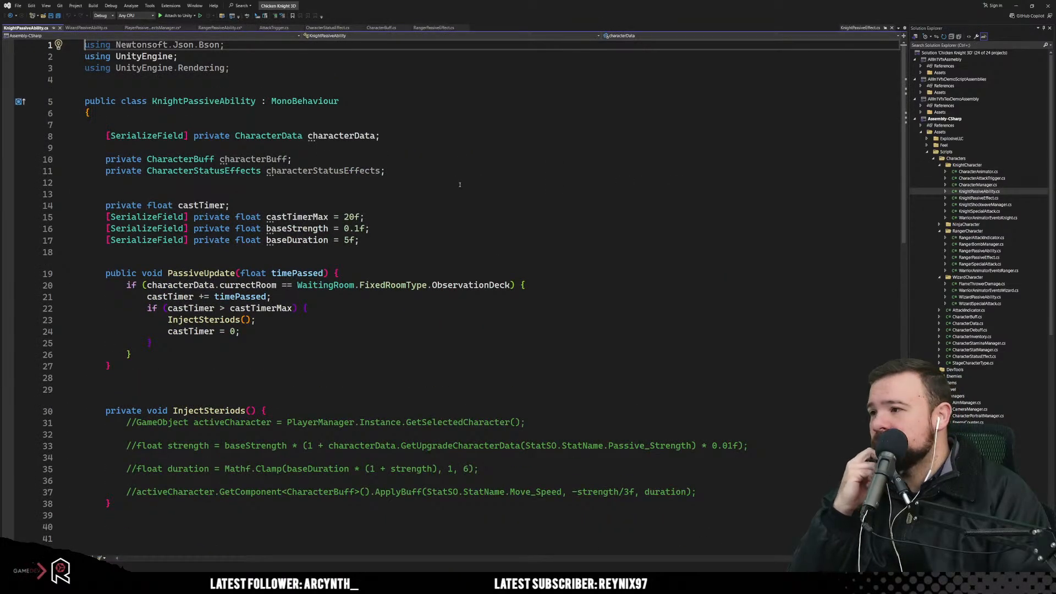
left_click(450, 182)
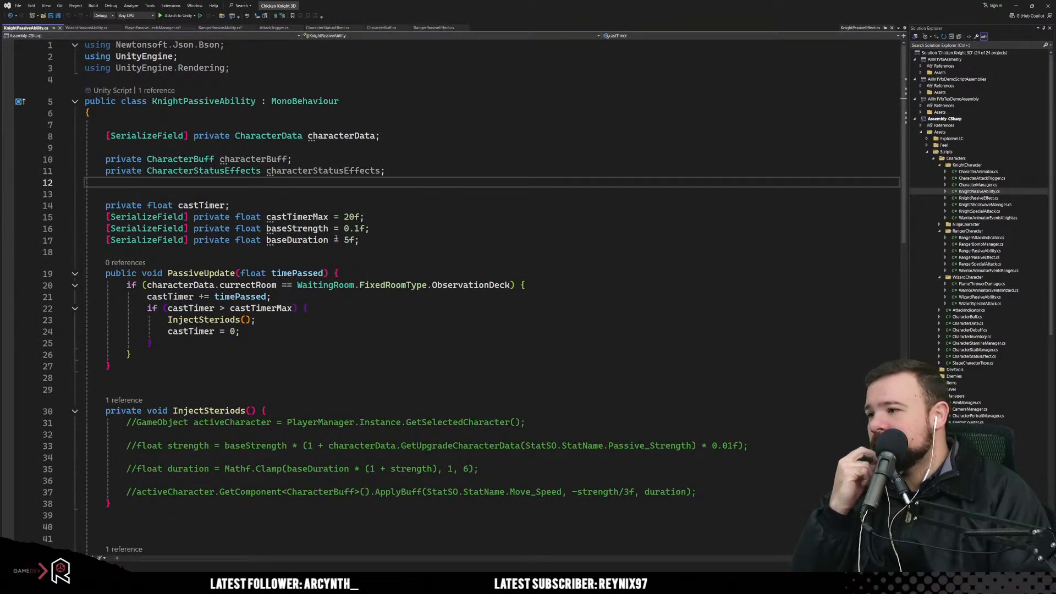
Step: Copy the serialized fields baseStrength = 0.1f and baseDuration = 5f from KnightPassiveAbility into RangerPassiveAbility, leaving blank lines before BuffAttackSpeed
left_click(285, 222)
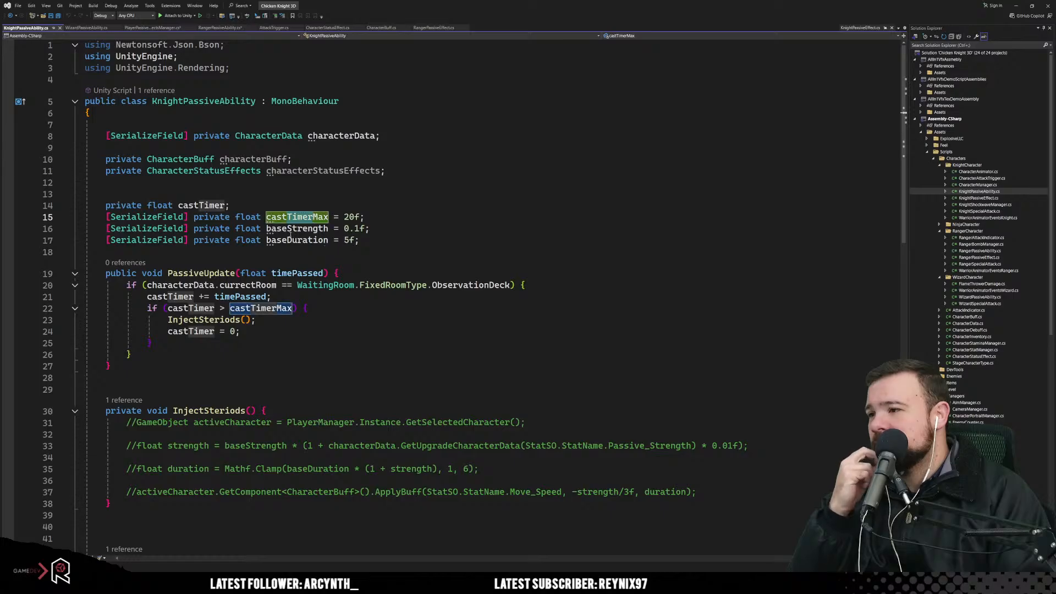
left_click_drag(286, 228, 368, 222)
key("ctrl+c")
left_click(312, 240)
double_click(312, 240)
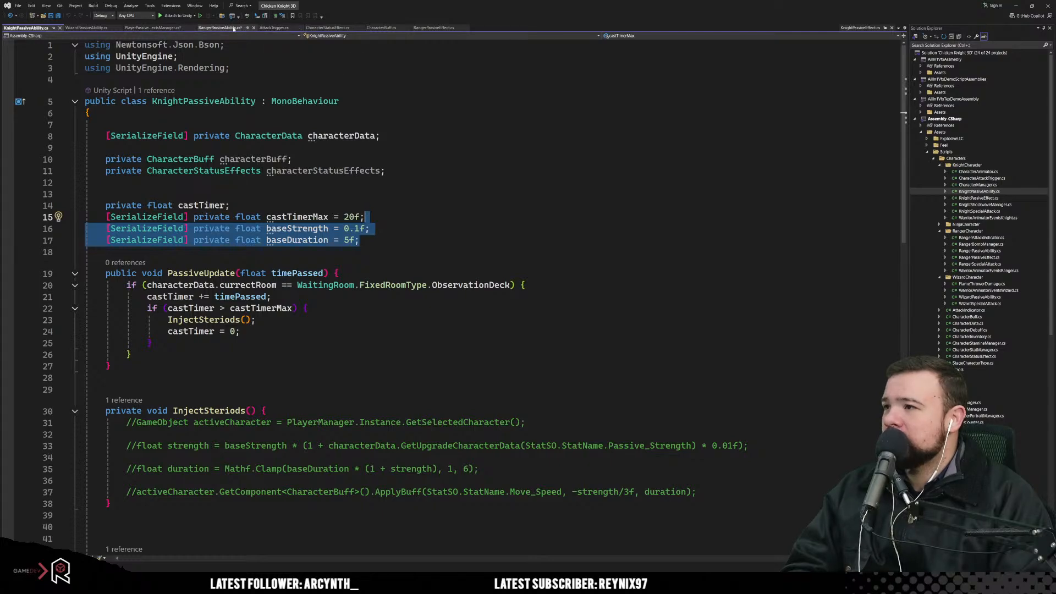
left_click(218, 29)
key("ctrl+v")
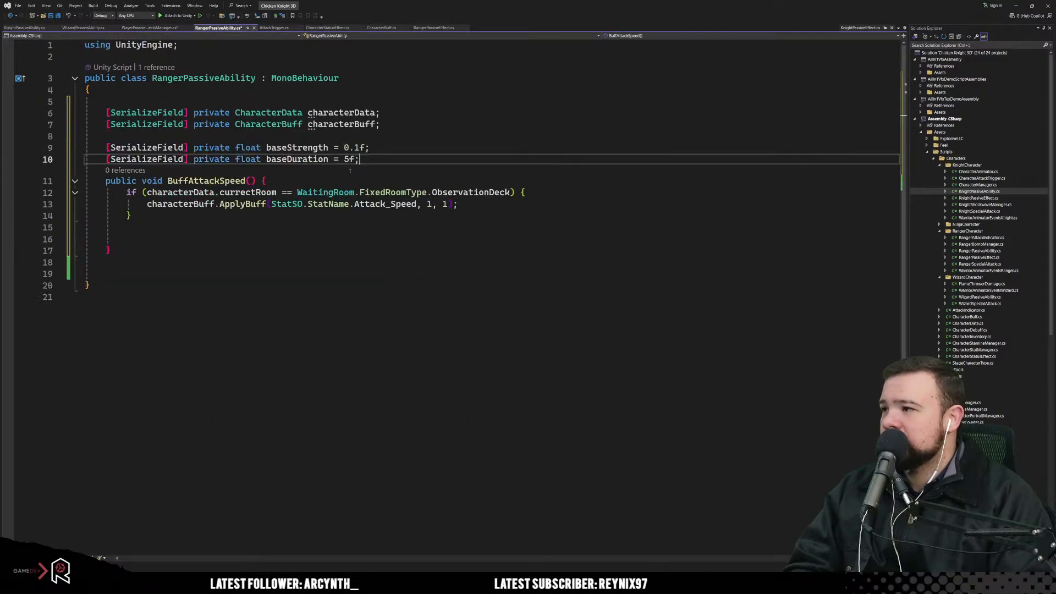
key("Return")
key("Return")
left_click(470, 162)
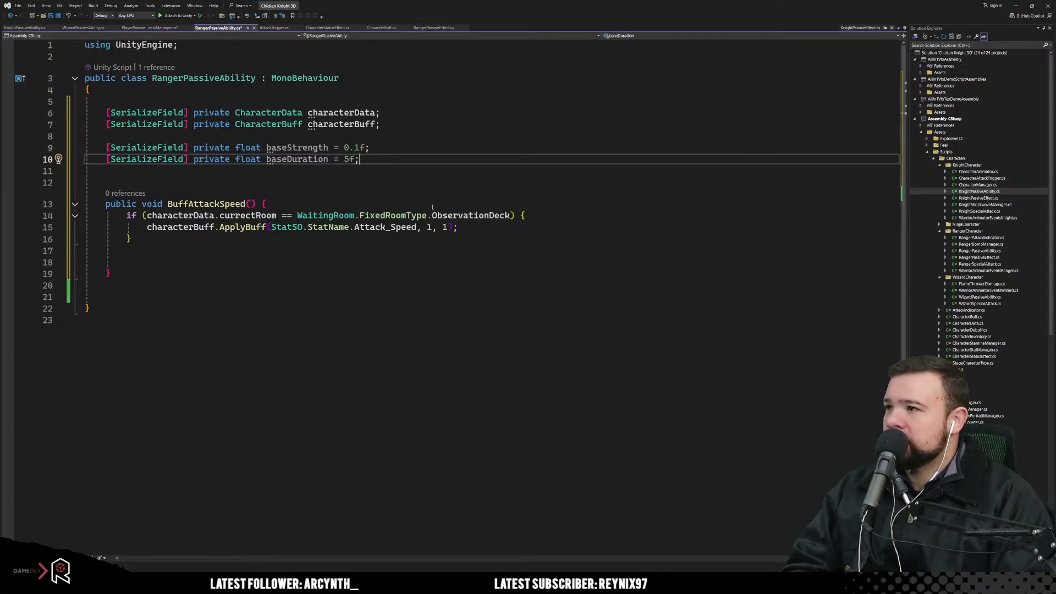
Step: Copy the strength and duration assignment lines from the GetStrengthDuration method in KnightPassiveAbility
left_click(147, 28)
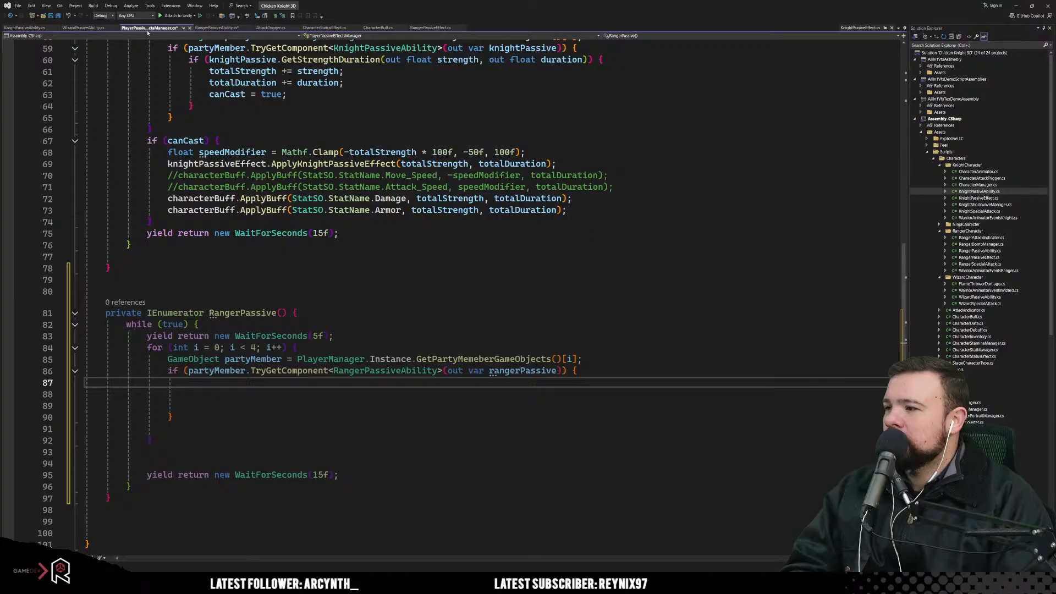
left_click(25, 27)
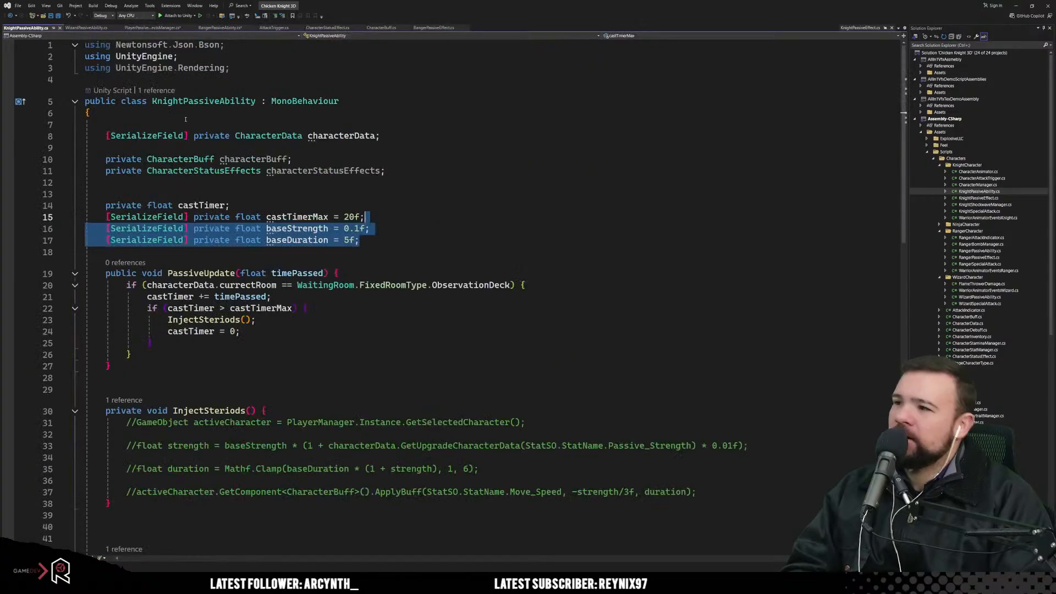
scroll(382, 335, "down", 6)
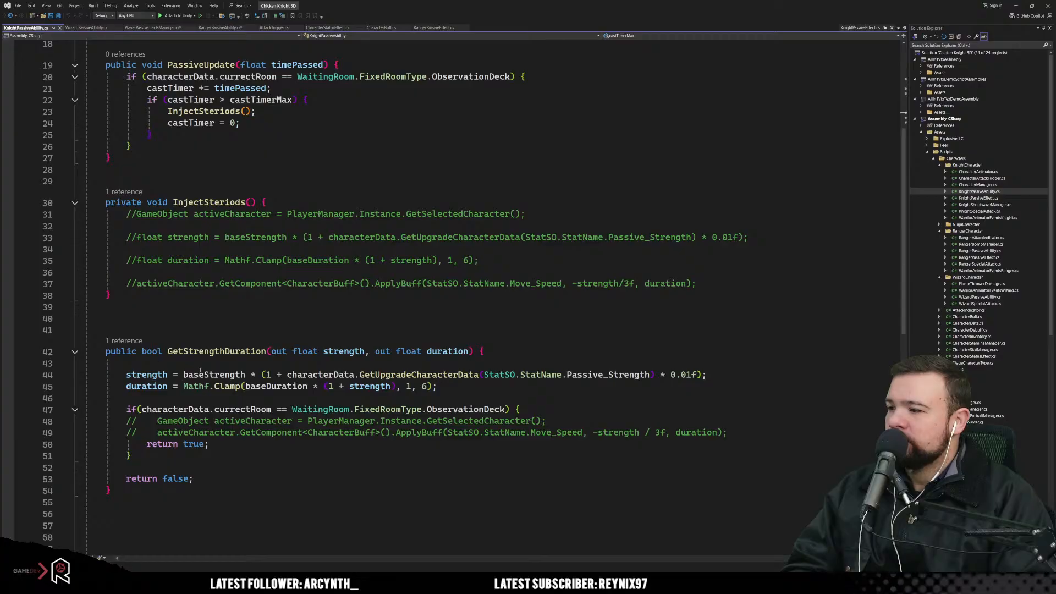
scroll(280, 269, "down", 4)
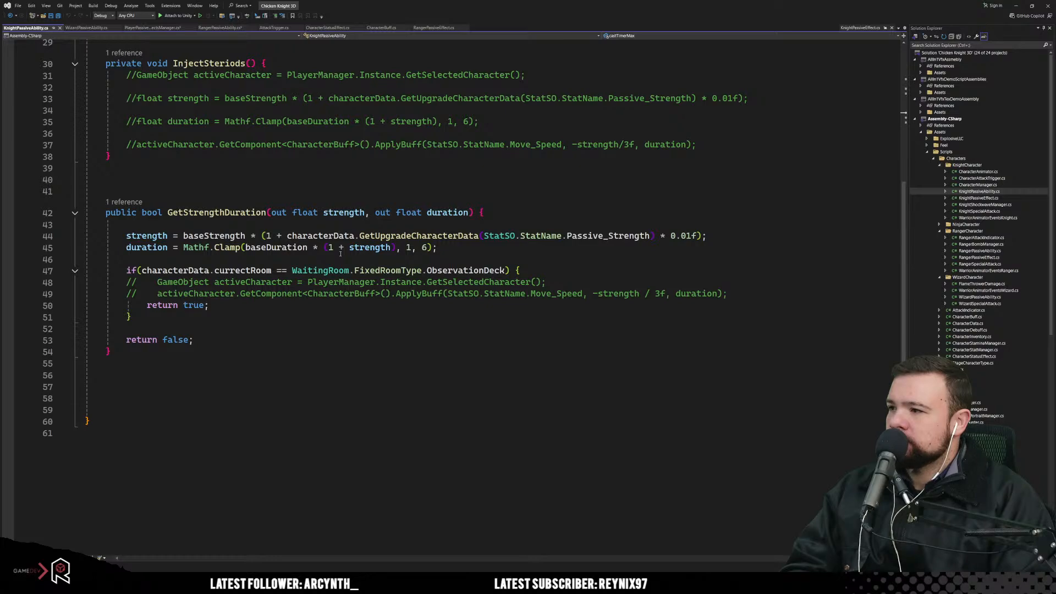
left_click(440, 247)
left_click_drag(441, 247, 128, 236)
key("ctrl+c")
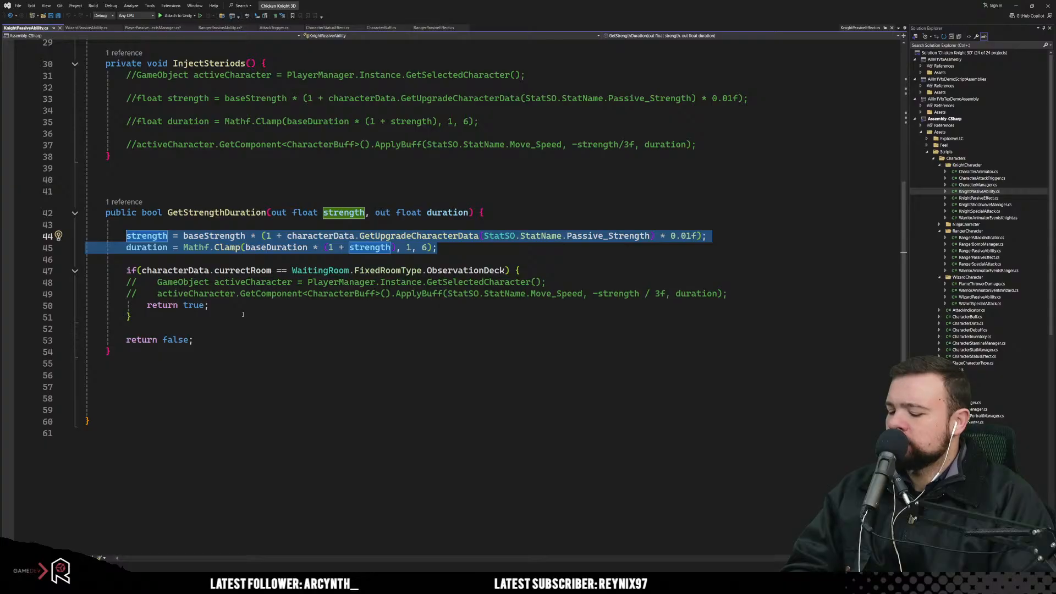
Step: Paste the strength and duration assignments into BuffAttackSpeed in RangerPassiveAbility, inside the ObservationDeck condition above the ApplyBuff call
left_click(220, 27)
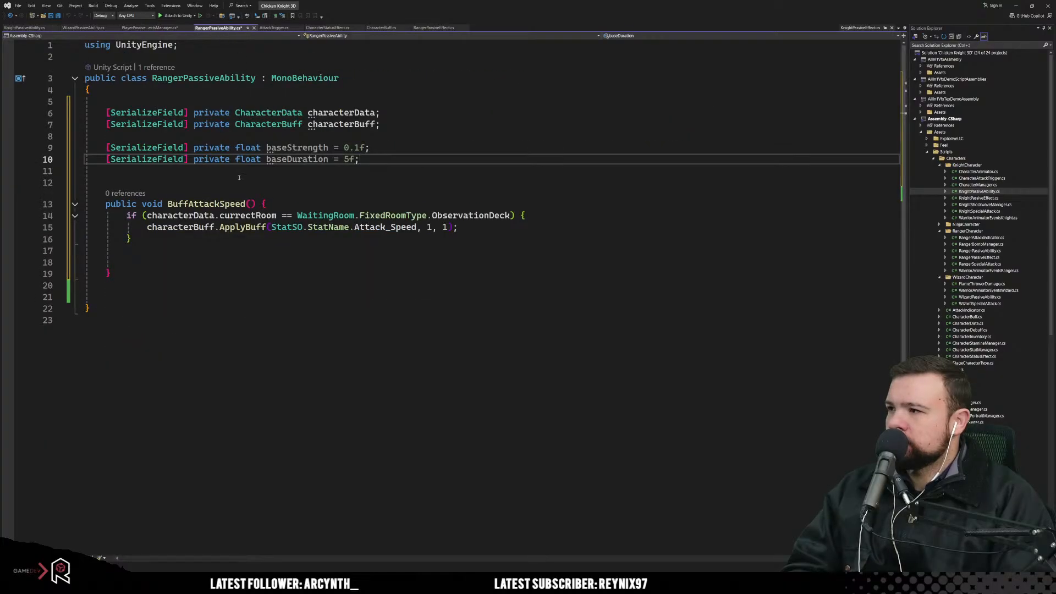
left_click(197, 238)
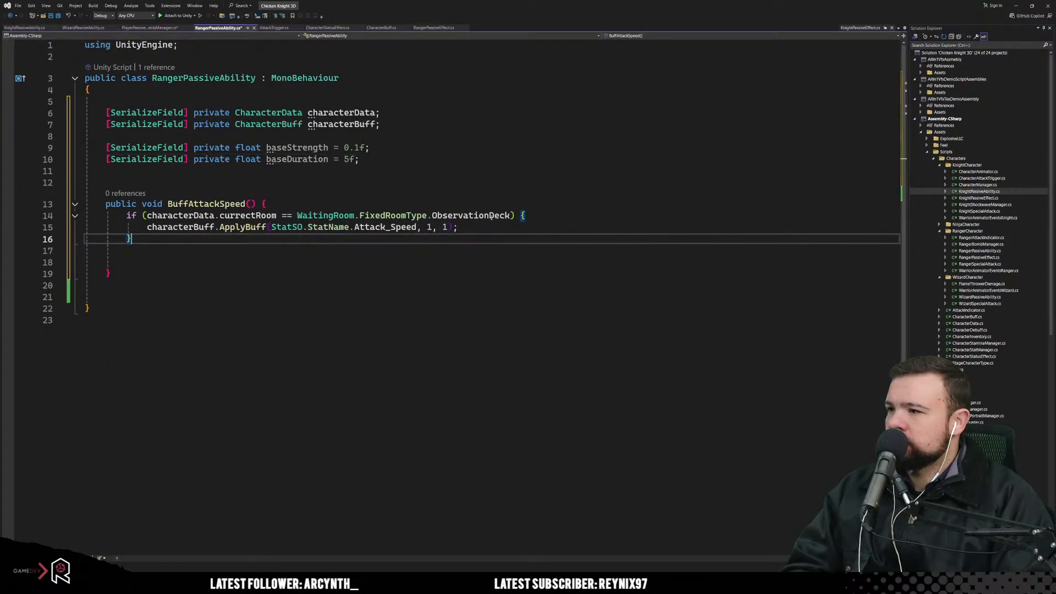
left_click(536, 213)
key("Return")
key("Return")
key("Return")
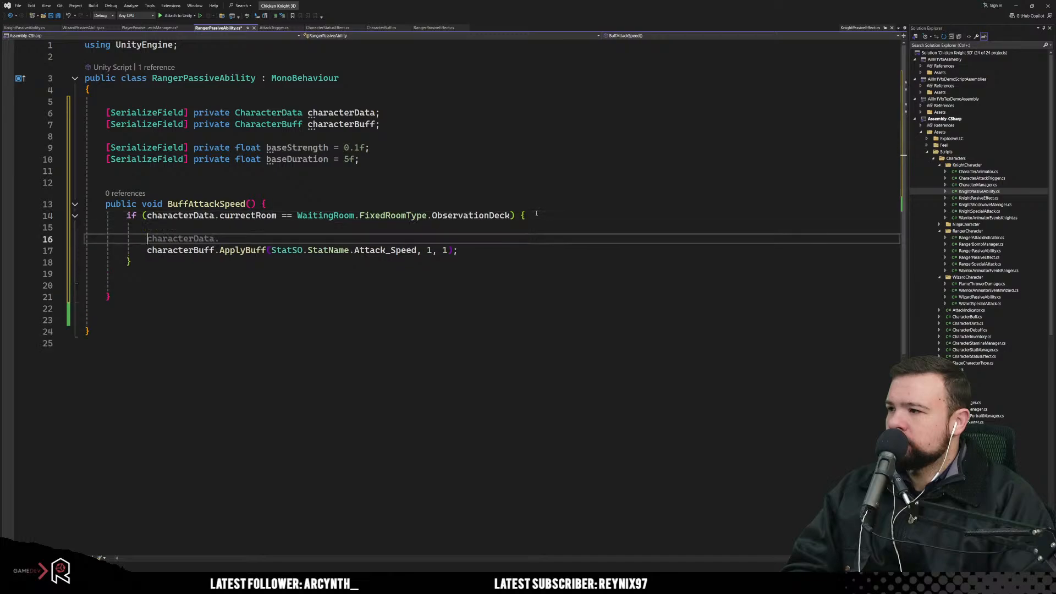
key("Up")
key("ctrl+v")
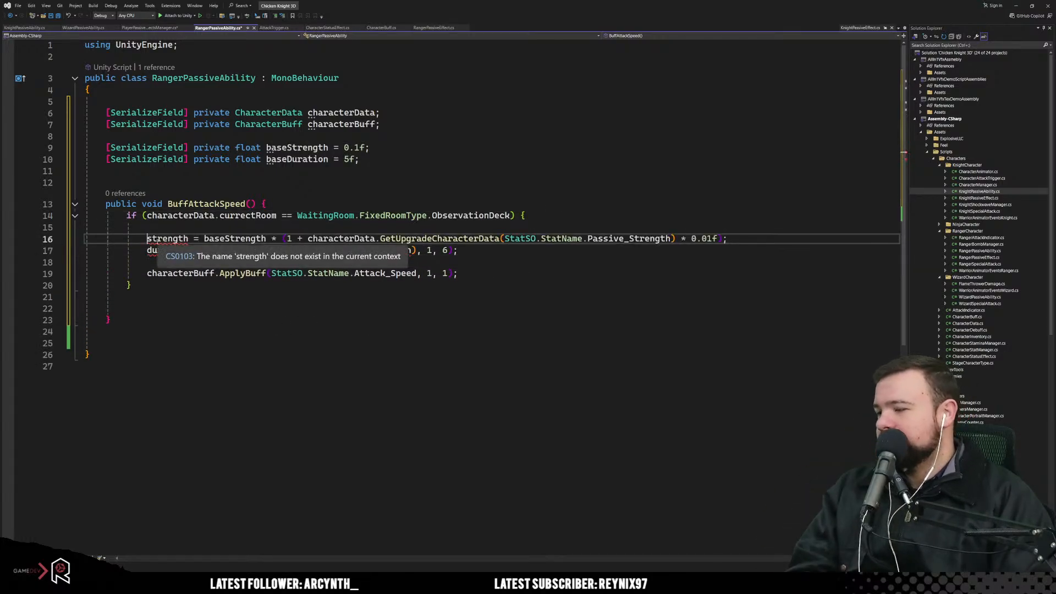
Step: Declare the pasted strength and duration variables in BuffAttackSpeed as float
left_click(148, 239)
type("flaot")
key("Down")
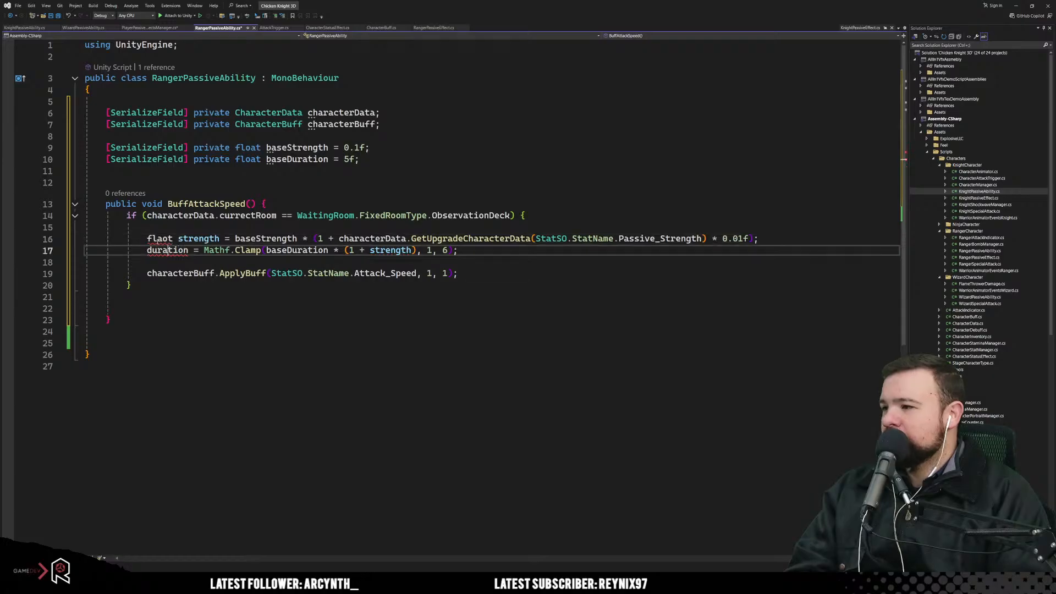
key("Up")
key("Left")
key("Left")
key("Left")
key("BackSpace")
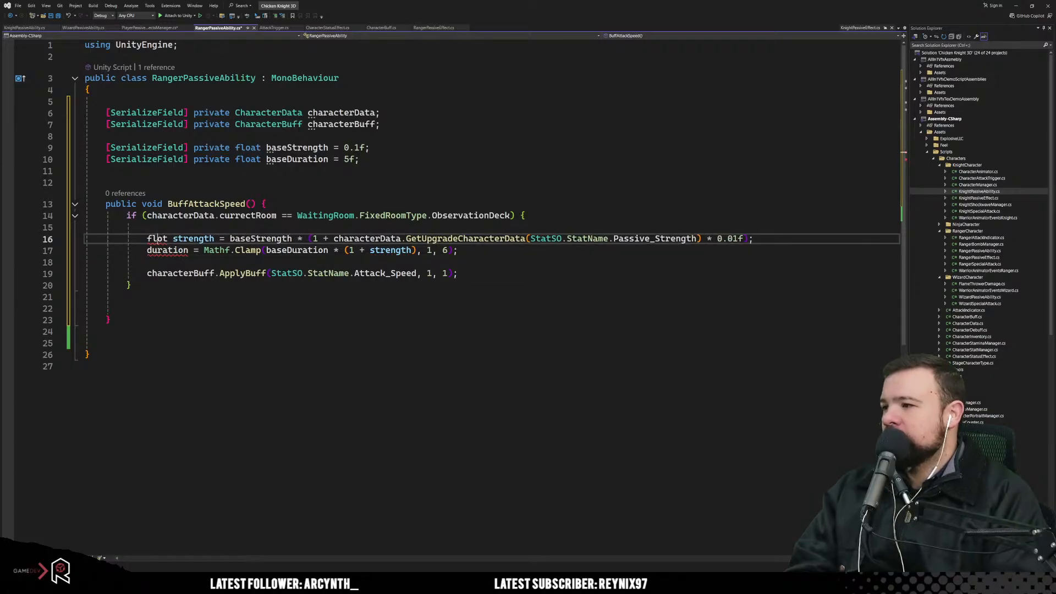
key("Right")
type("a")
key("Down")
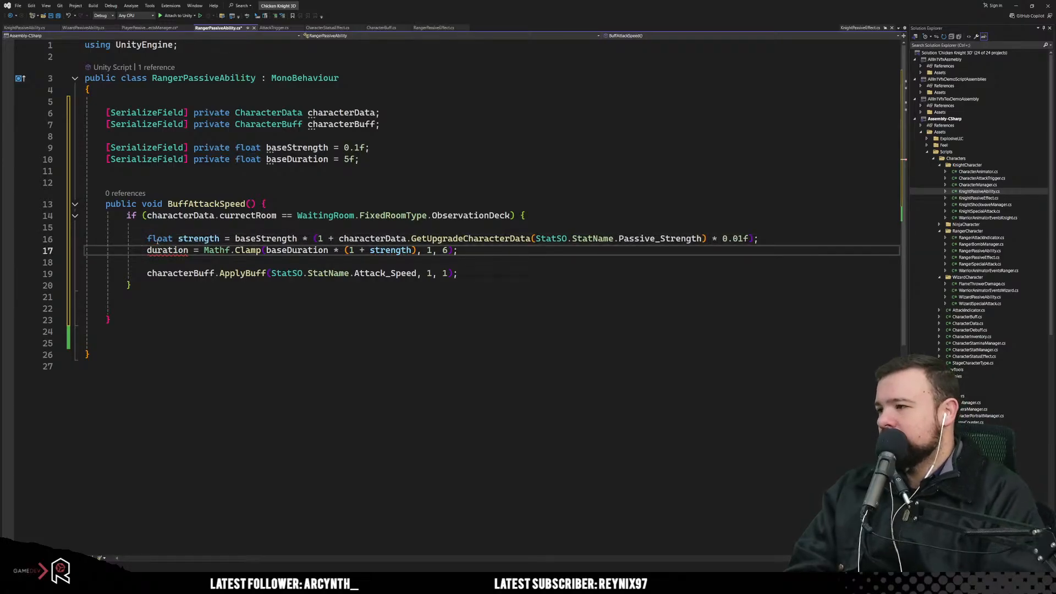
type("float")
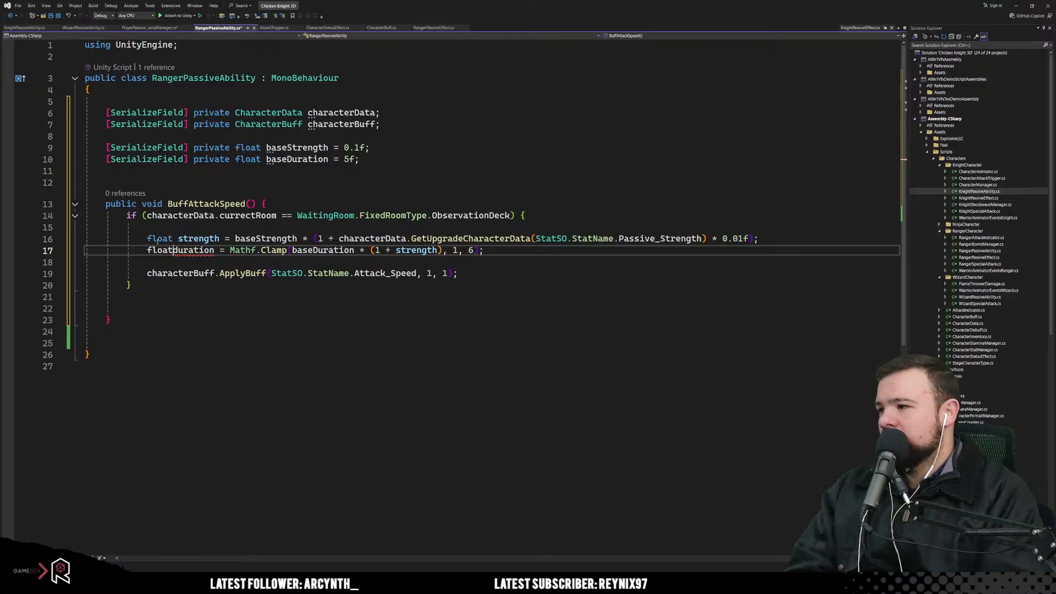
left_click(396, 332)
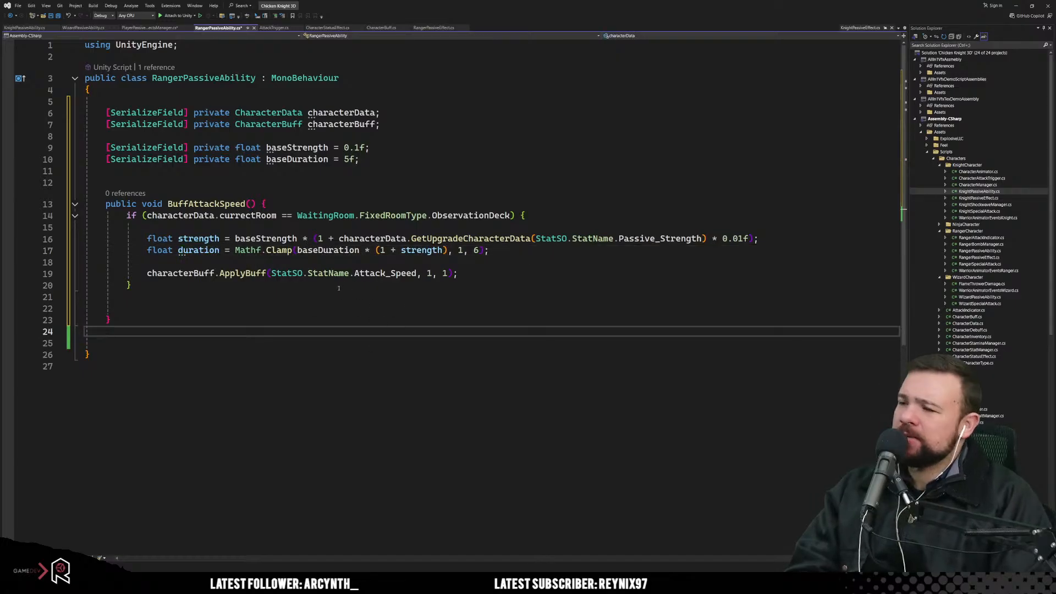
Step: Examine the terms of the strength and duration formulas in BuffAttackSpeed, from baseStrength and Passive_Strength to the clamped baseDuration
double_click(266, 238)
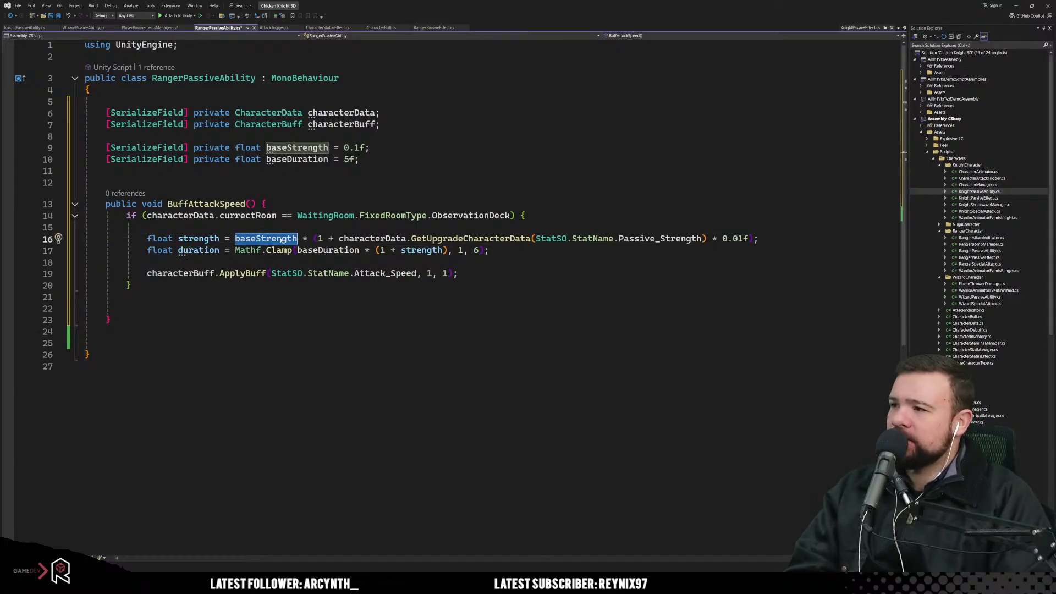
left_click(306, 239)
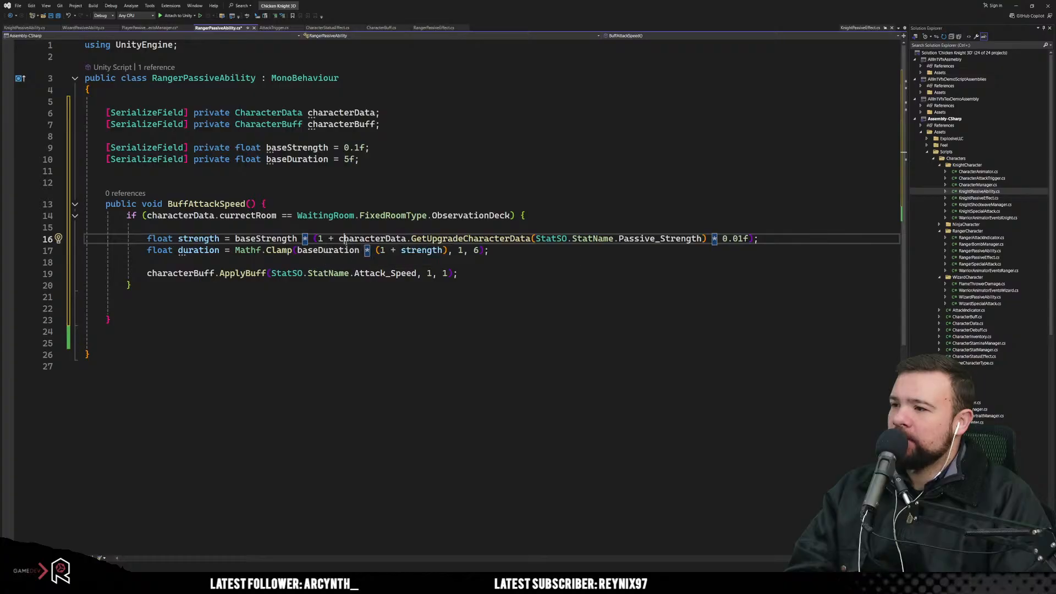
left_click_drag(339, 239, 612, 231)
left_click_drag(680, 233, 744, 239)
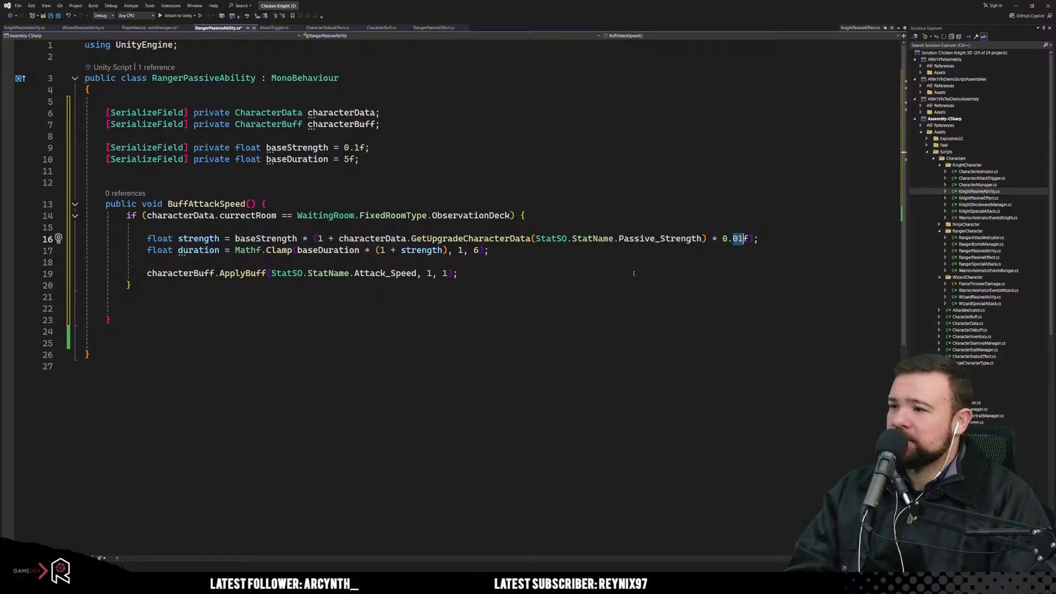
left_click(195, 261)
left_click(196, 250)
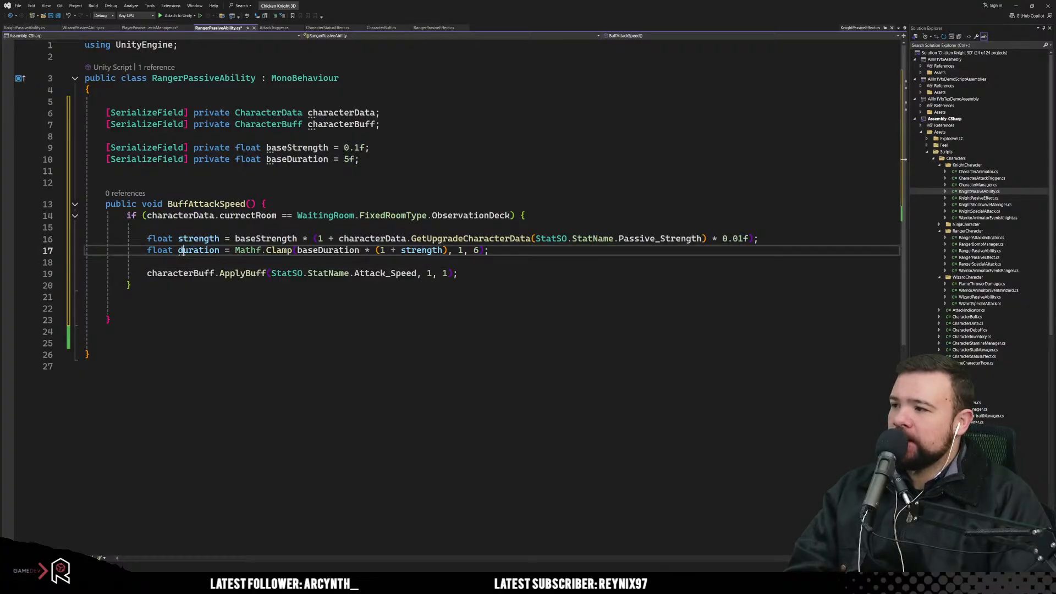
key("Down")
key("Down")
key("Down")
key("Down")
key("Down")
left_click(262, 252)
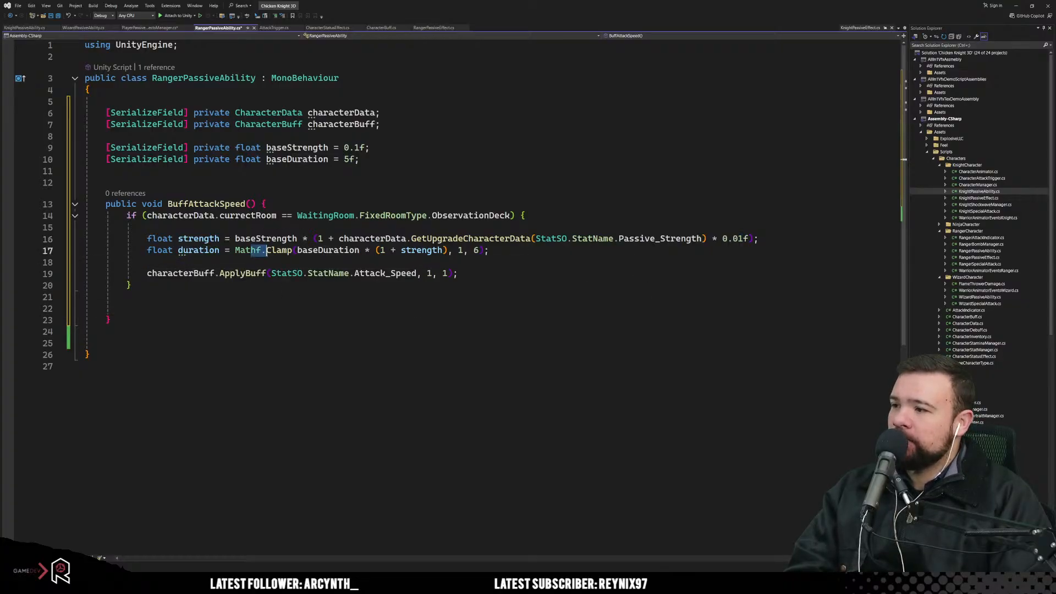
left_click(324, 250)
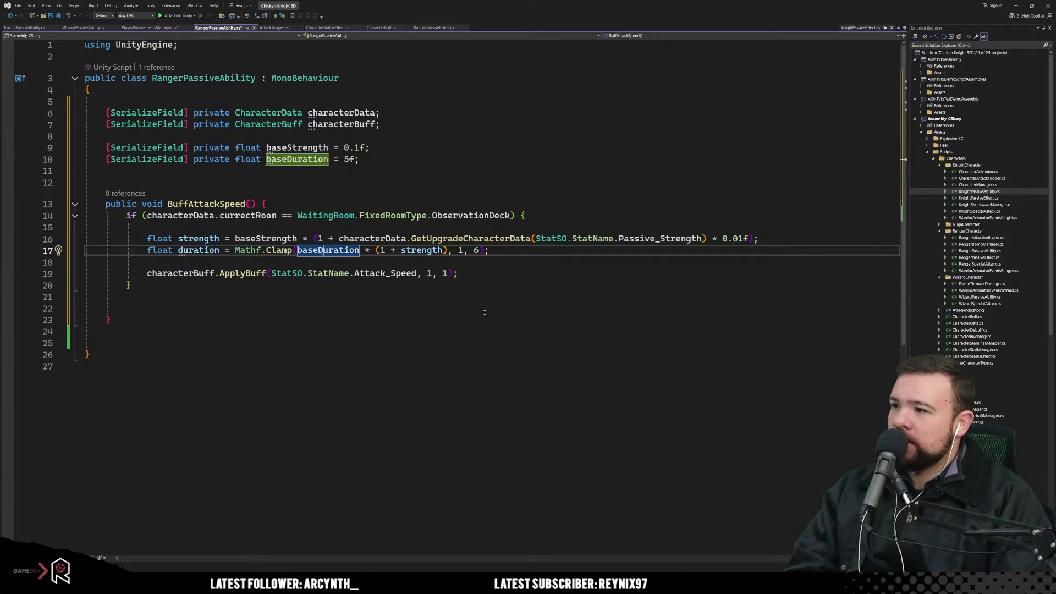
Step: Set the upper limit of the duration's Mathf.Clamp call in BuffAttackSpeed to 16
left_click(479, 250)
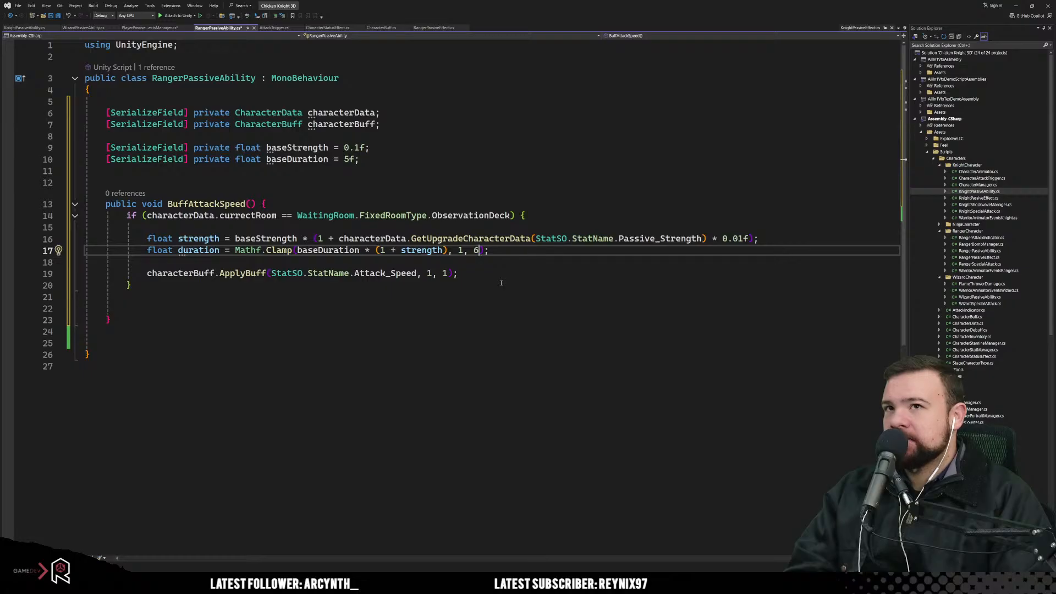
key("BackSpace")
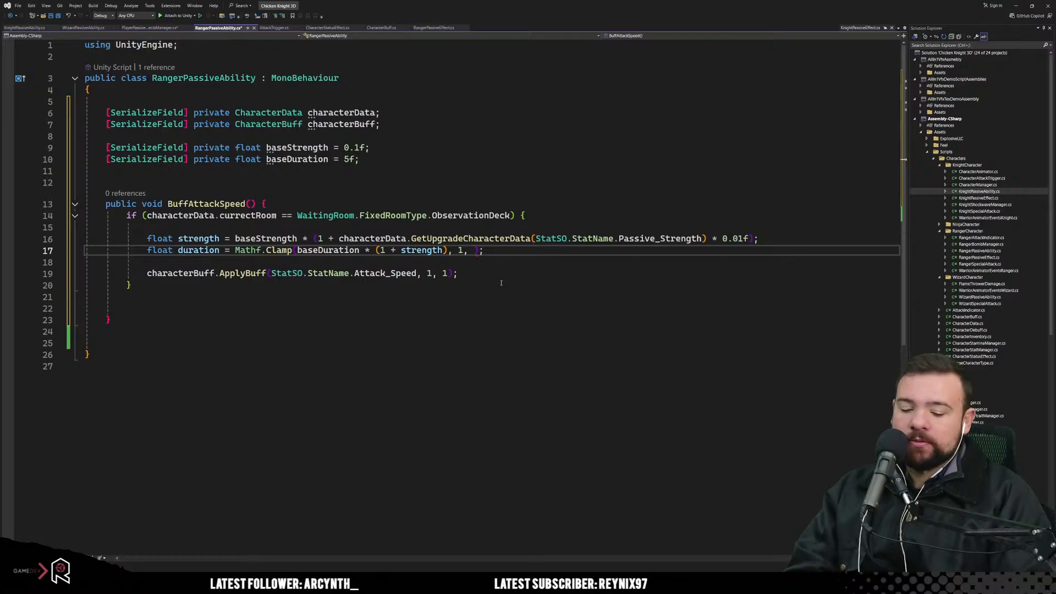
type("16")
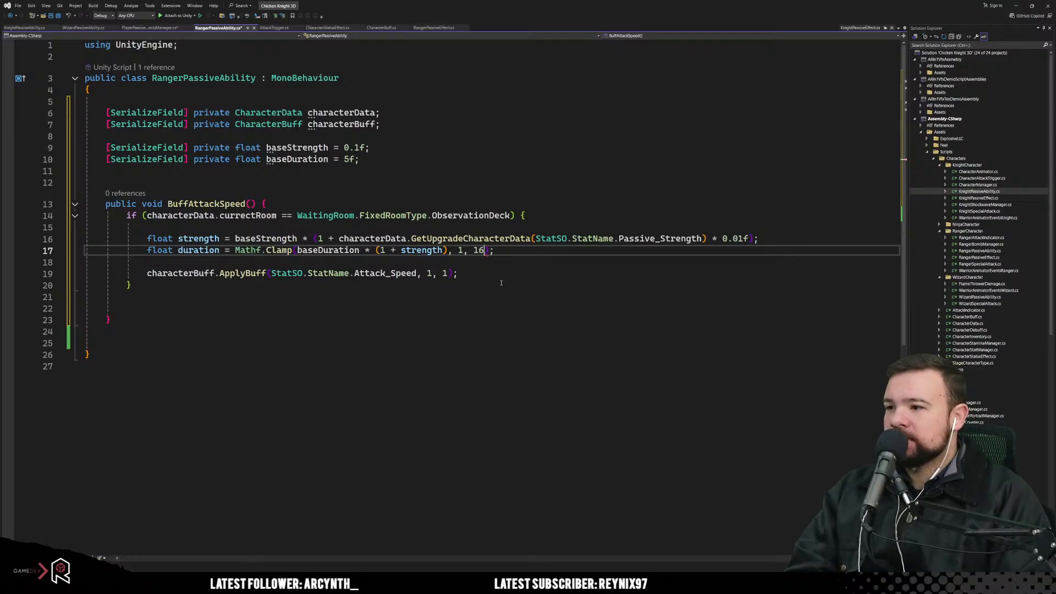
left_click(501, 283)
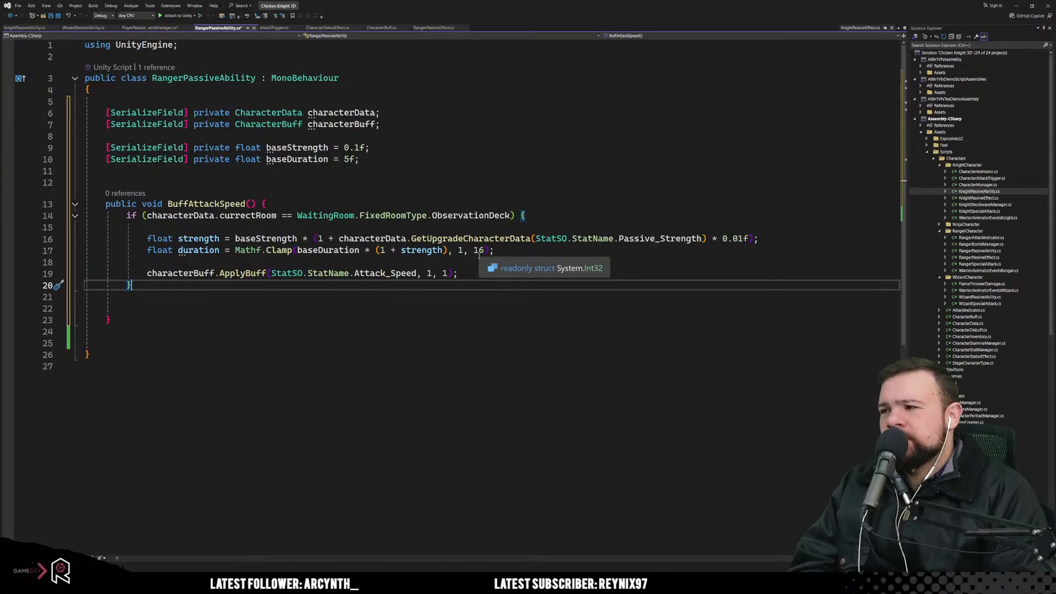
Step: Replace the two placeholder arguments of the ApplyBuff call with strength and duration, and save all files
double_click(198, 240)
key("ctrl+c")
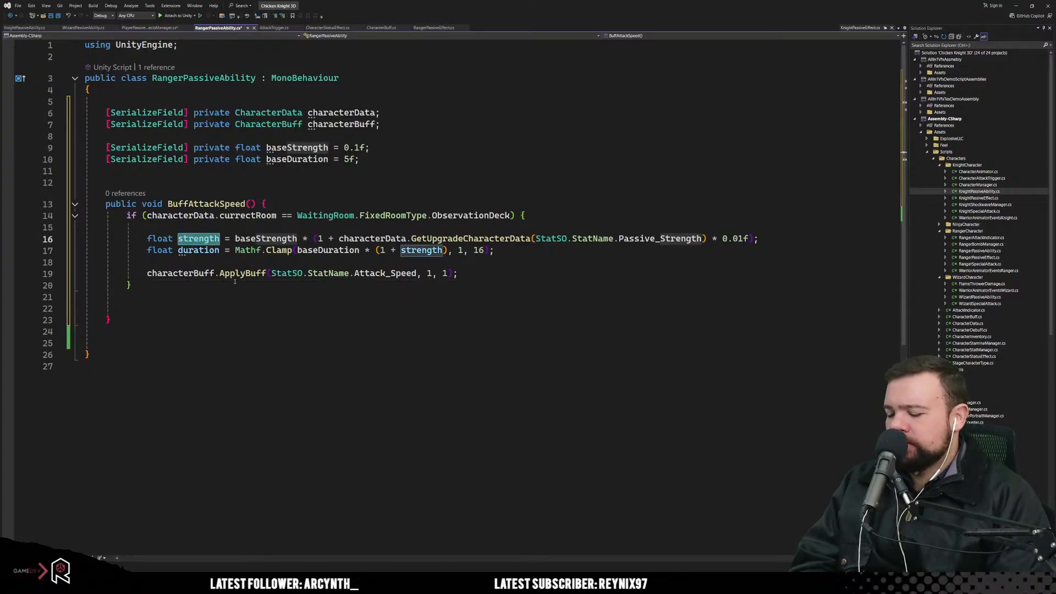
double_click(428, 273)
key("ctrl+v")
double_click(198, 250)
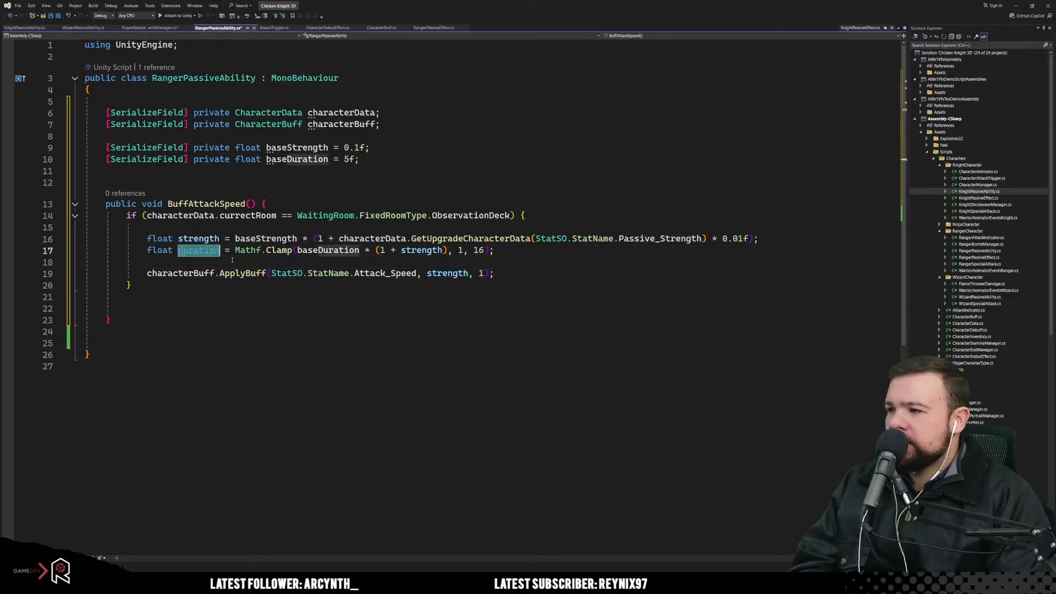
key("ctrl+c")
double_click(481, 273)
key("ctrl+v")
left_click(517, 309)
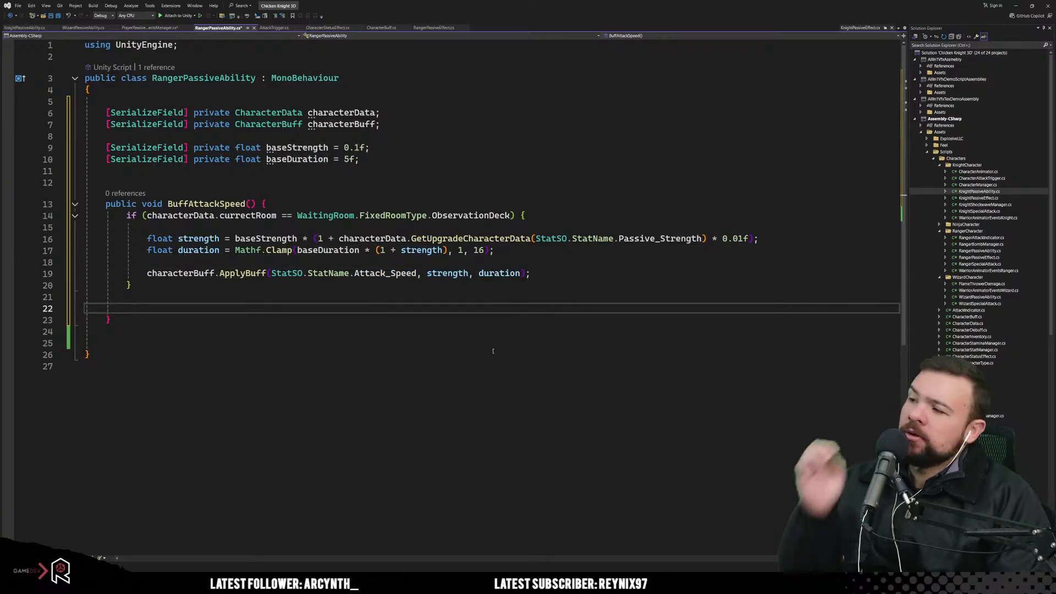
key("ctrl+s")
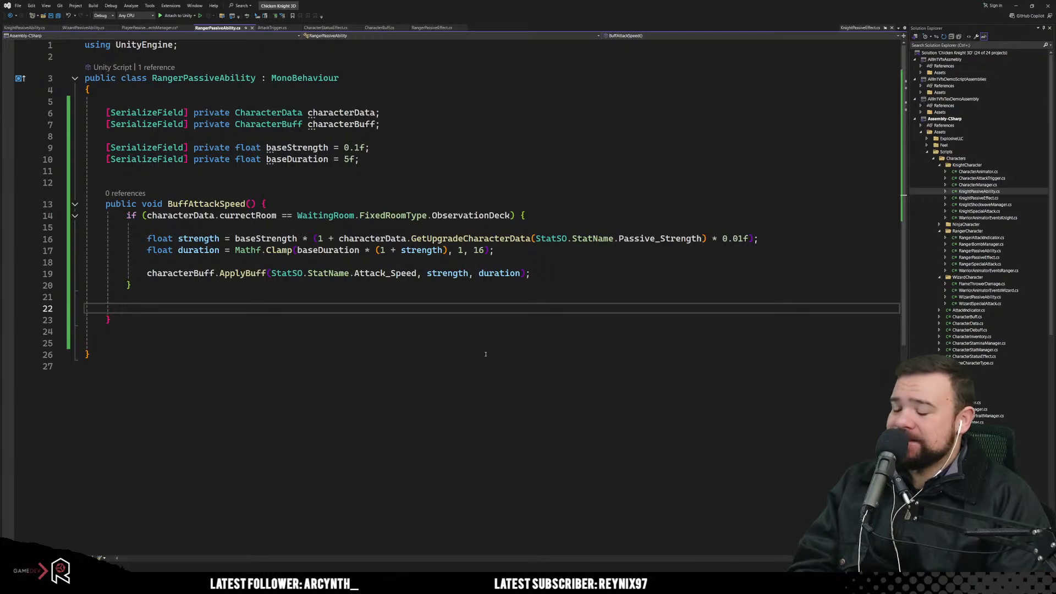
key("ctrl+shift+s")
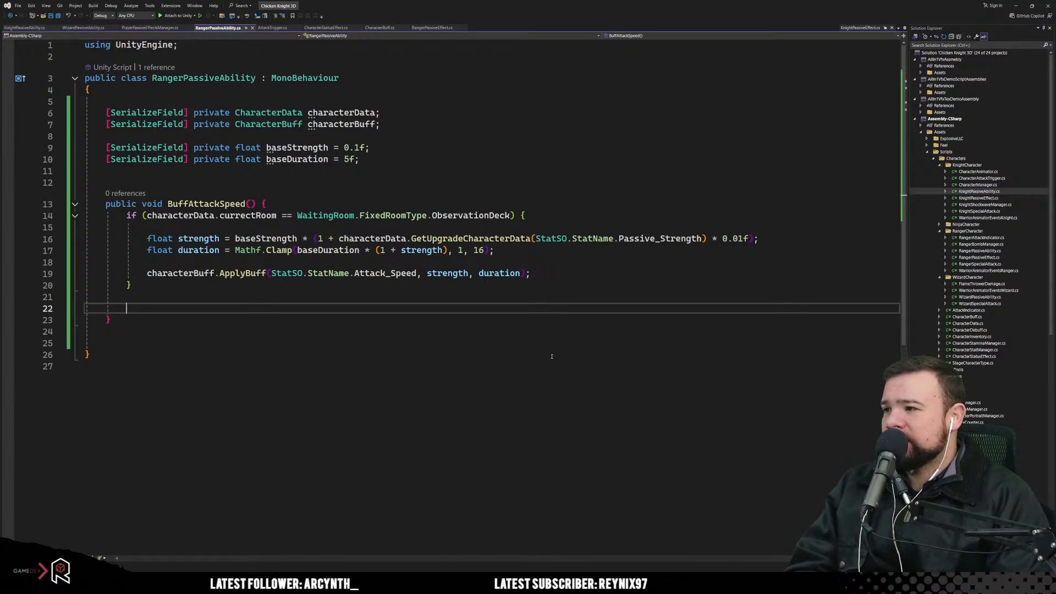
Step: Remove the blank line between the duration assignment and the ApplyBuff call, and save RangerPassiveAbility
left_click(569, 253)
key("Delete")
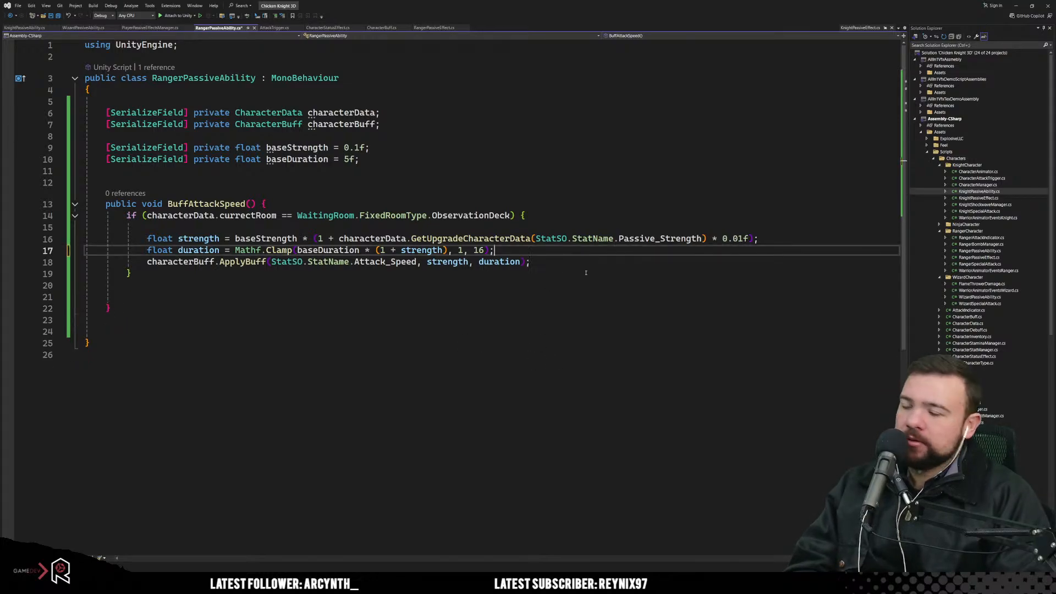
left_click(268, 262)
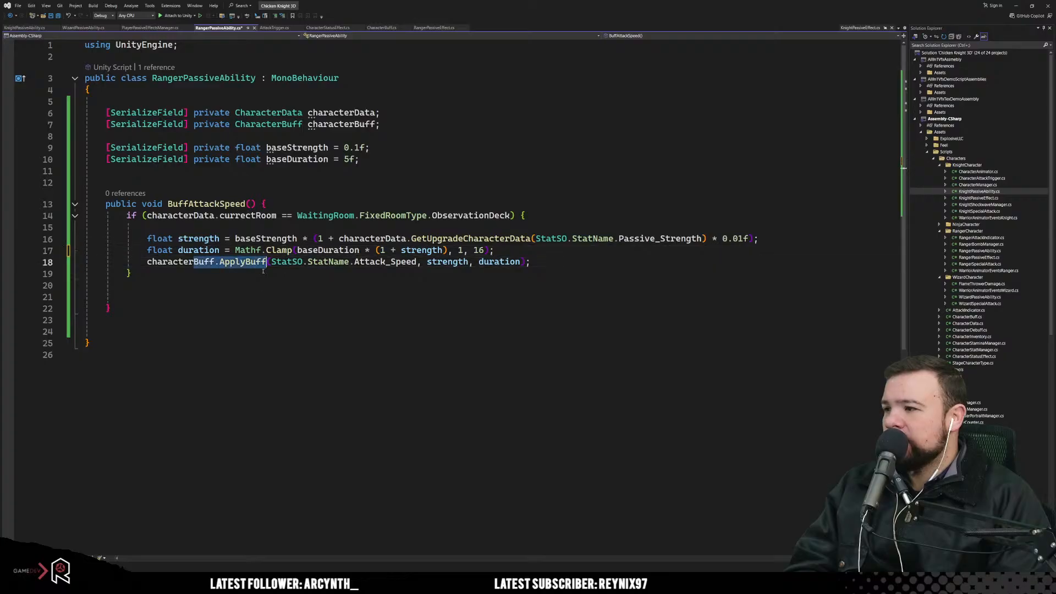
left_click(275, 323)
key("ctrl+s")
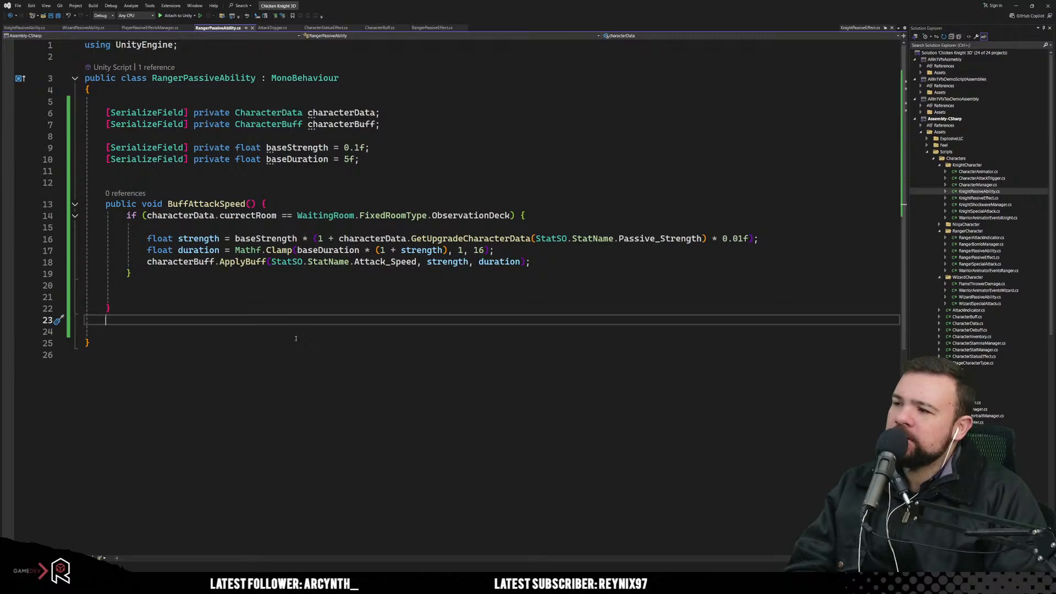
Step: Examine the ApplyBuff definition in CharacterBuff, including its ApplyCharacterStats call and how buffs are stored and expire
left_click(249, 263)
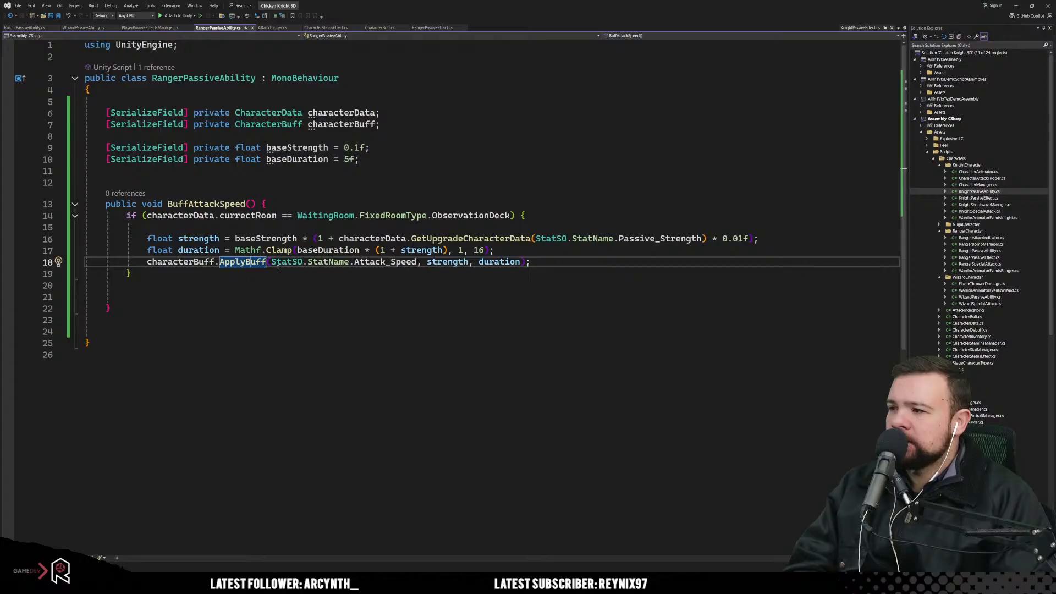
mouse_move(251, 263)
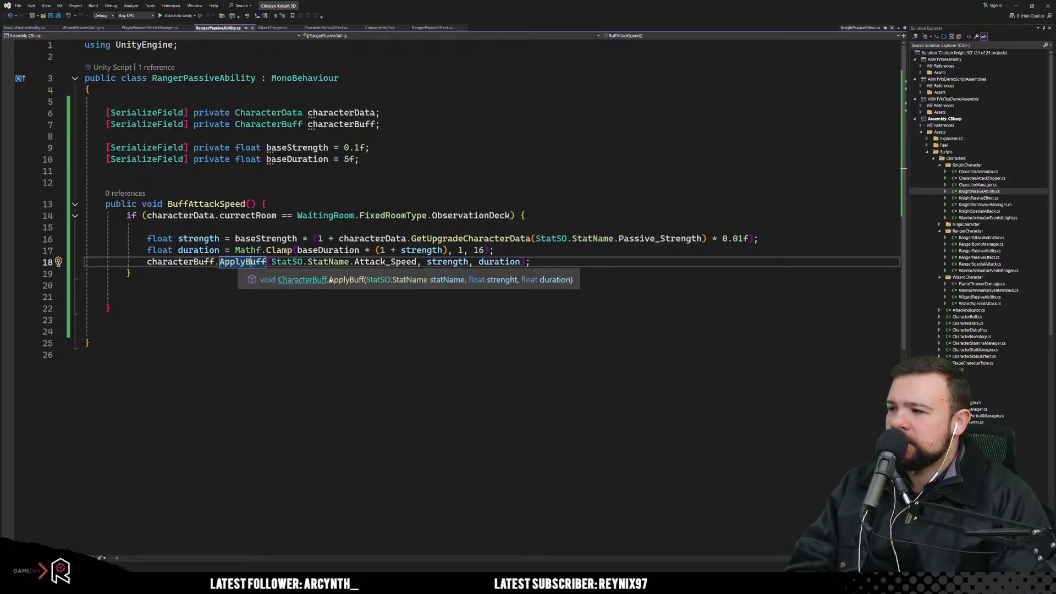
left_click(338, 282)
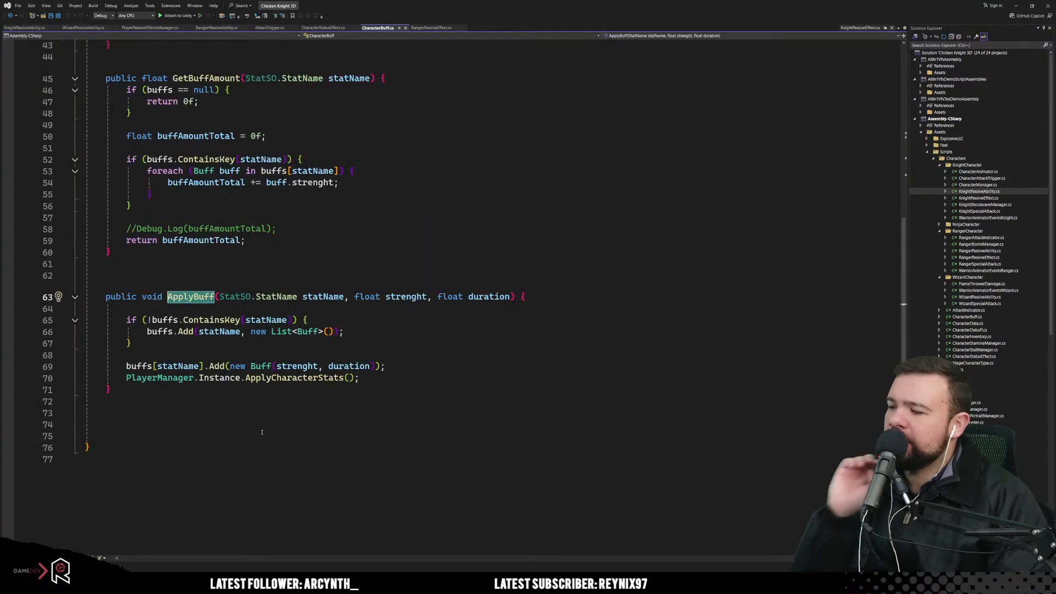
double_click(294, 377)
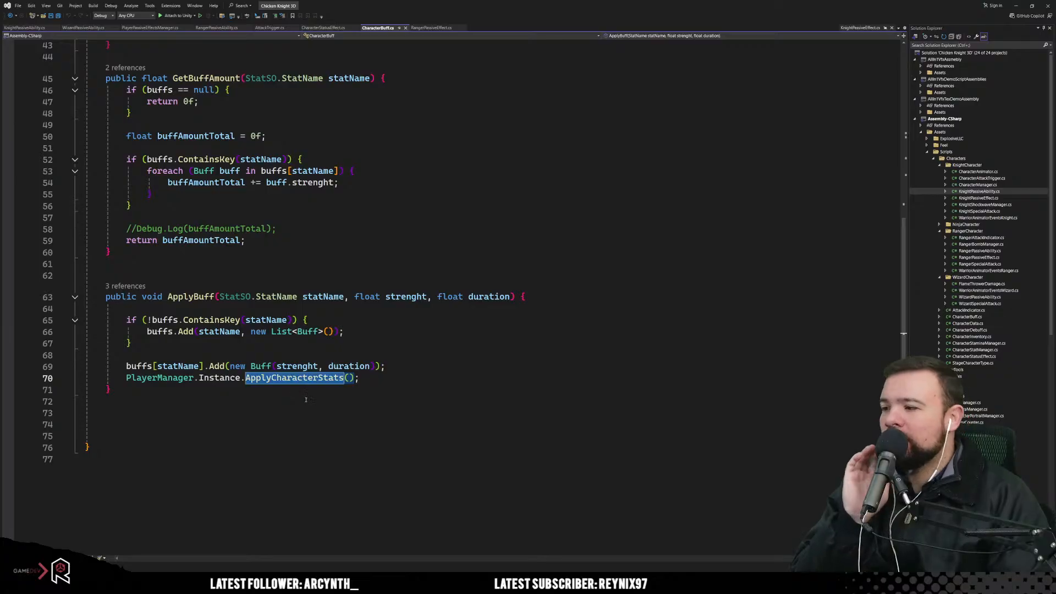
scroll(389, 301, "up", 6)
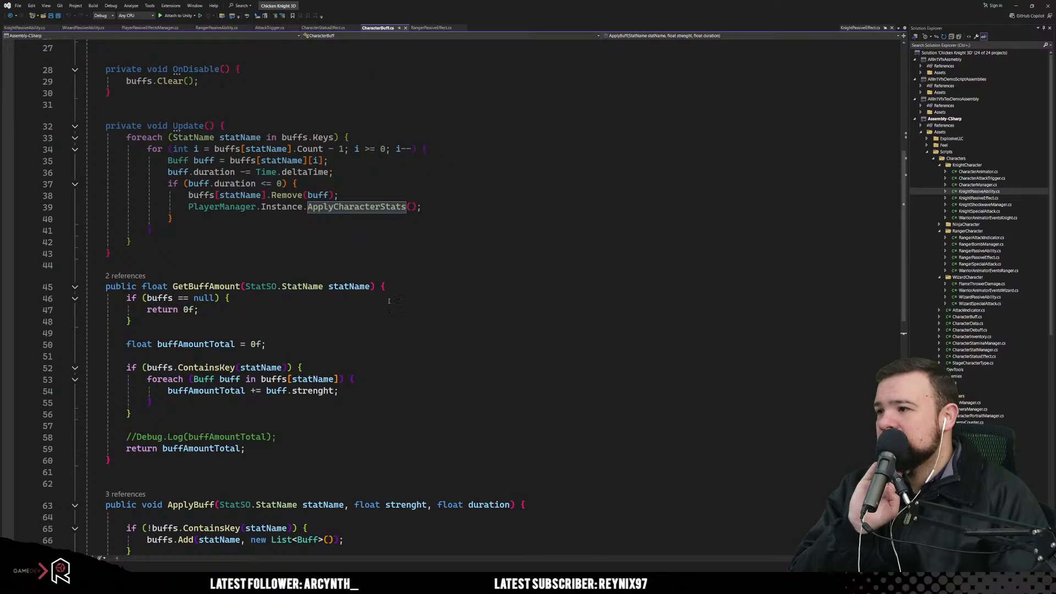
scroll(349, 375, "down", 4)
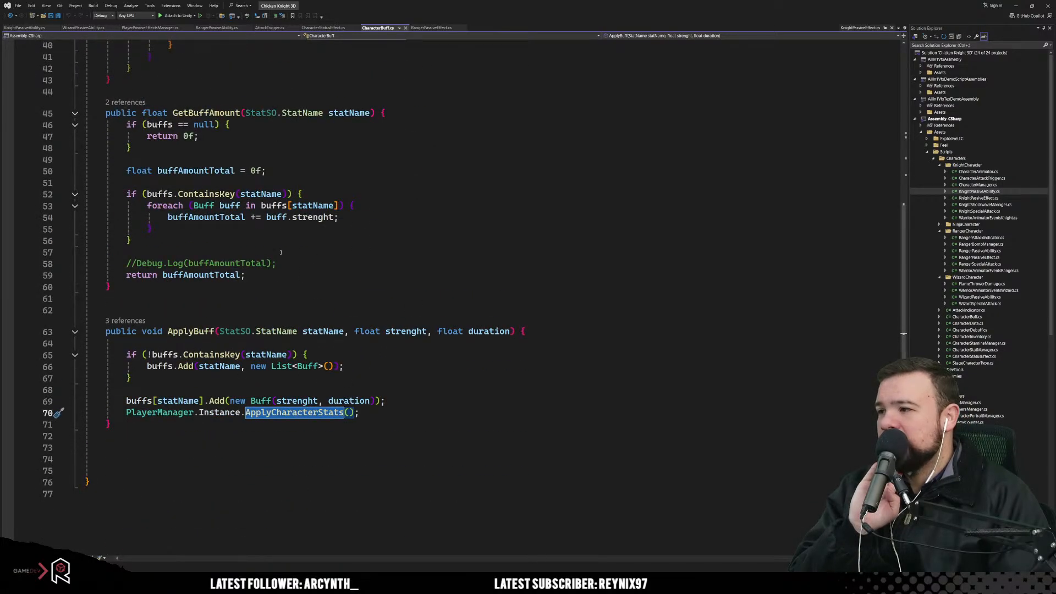
scroll(283, 377, "up", 13)
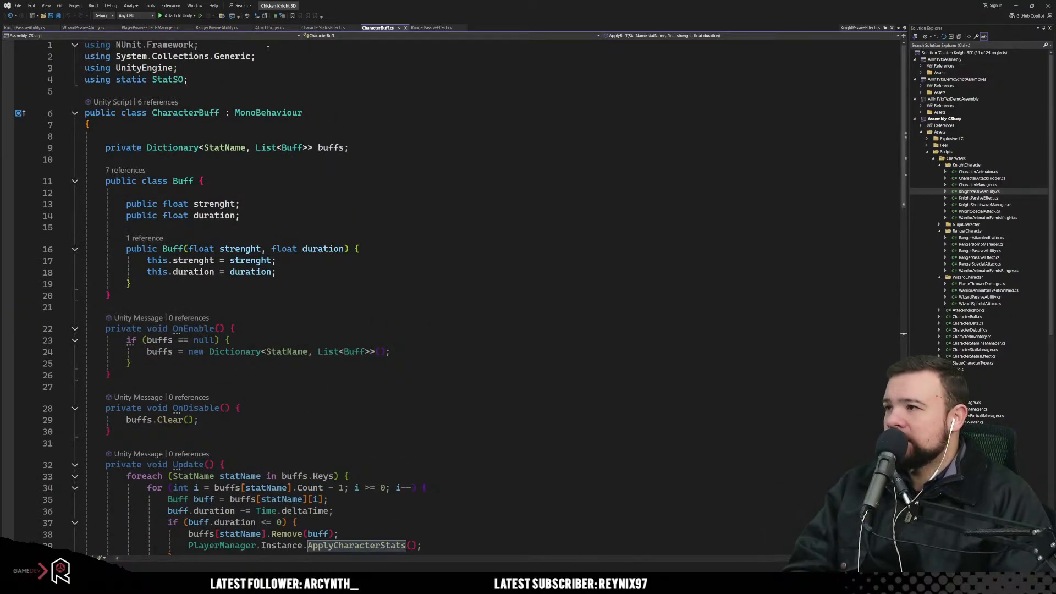
Step: Return to RangerPassiveAbility and set the baseDuration field to 4f
left_click(218, 27)
left_click(463, 169)
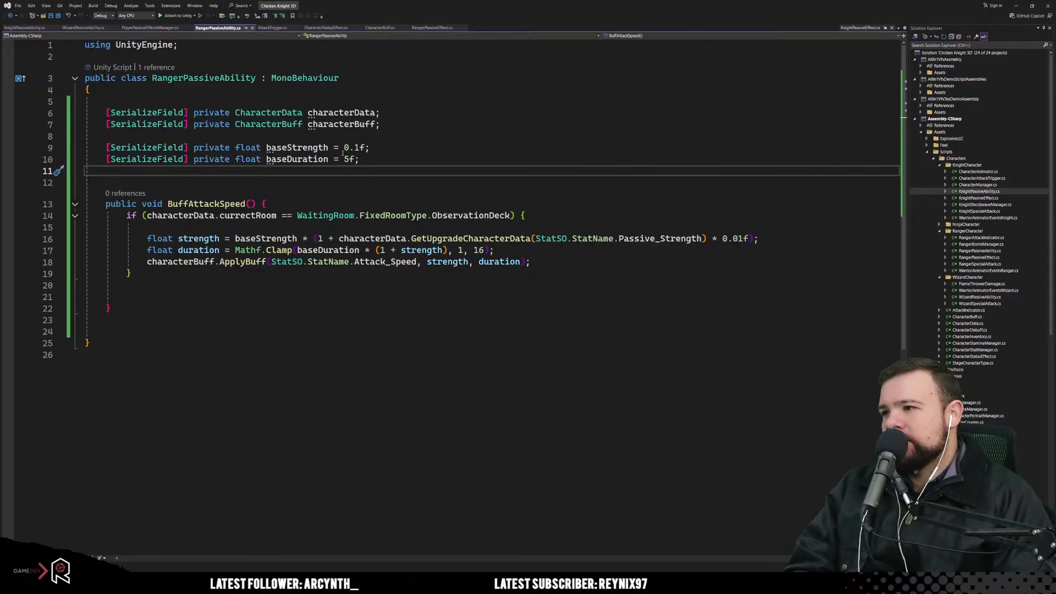
left_click_drag(344, 148, 361, 148)
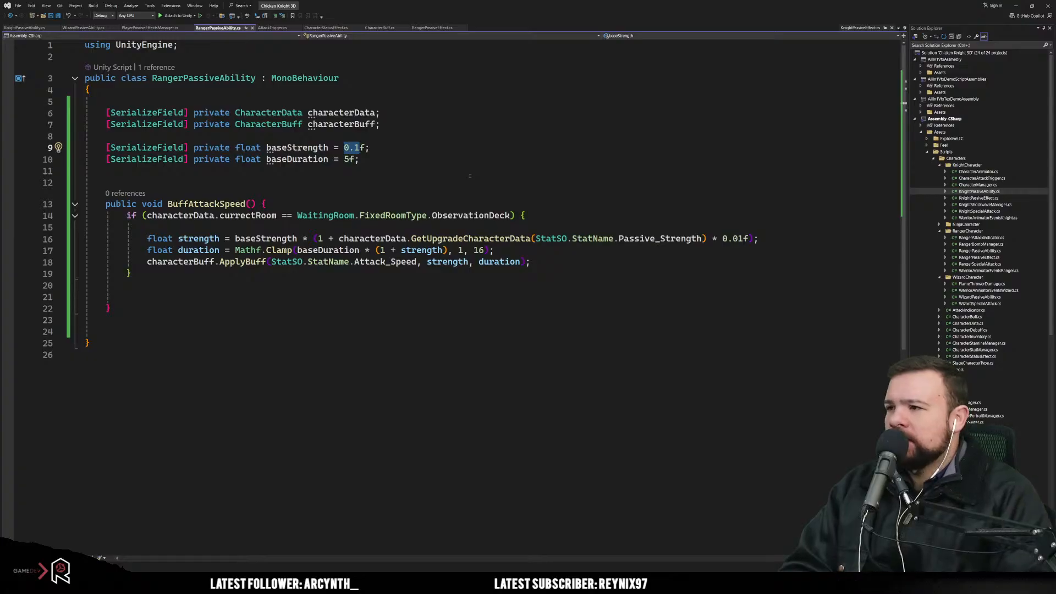
key("Down")
key("BackSpace")
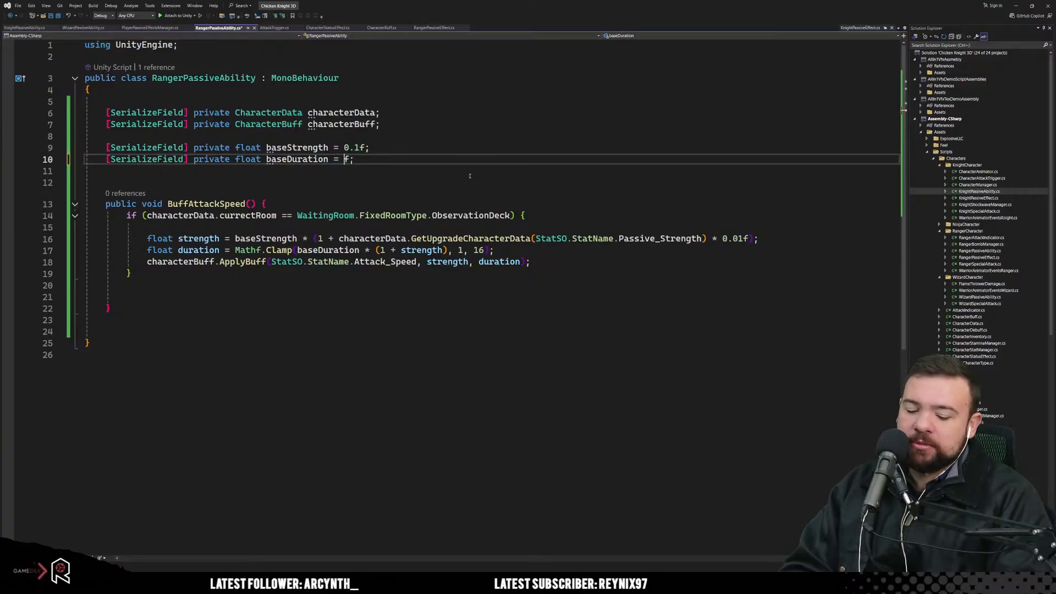
type("4")
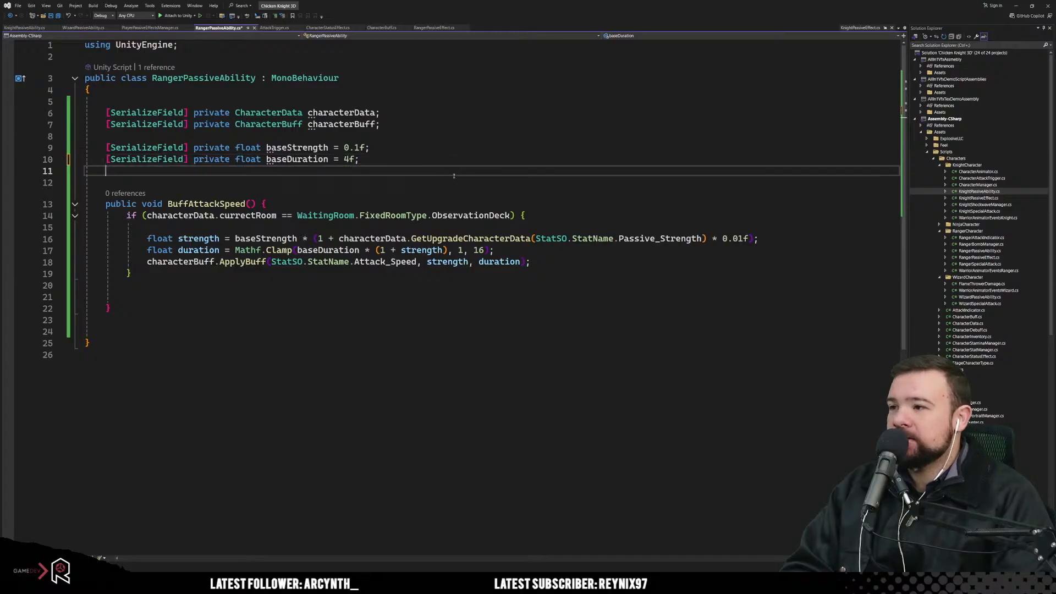
key("Down")
Step: Set the baseStrength field in RangerPassiveAbility to 0.3f
left_click(361, 147)
key("BackSpace")
type("4")
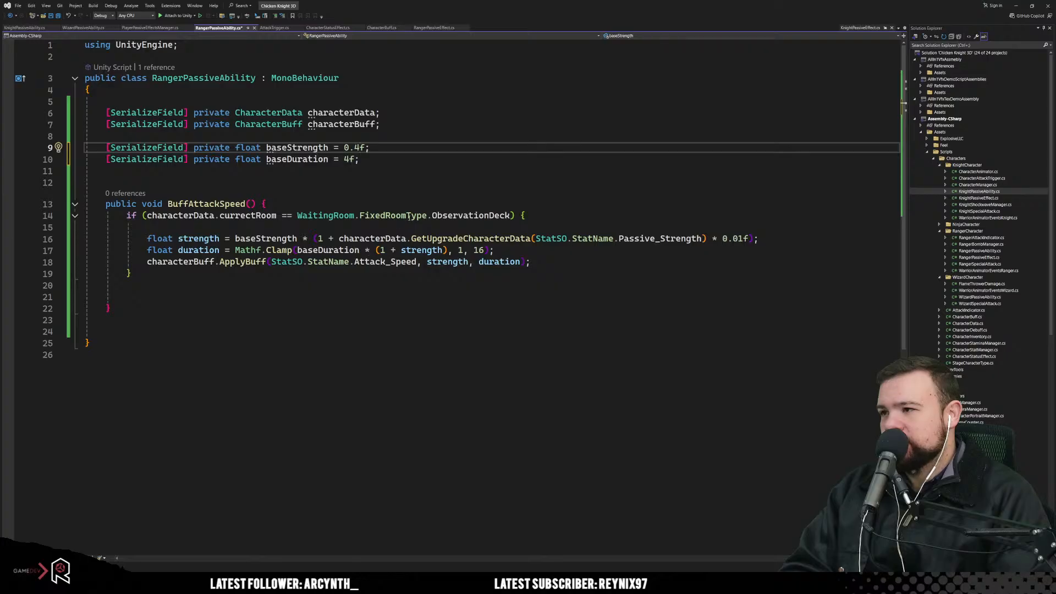
key("BackSpace")
type("3")
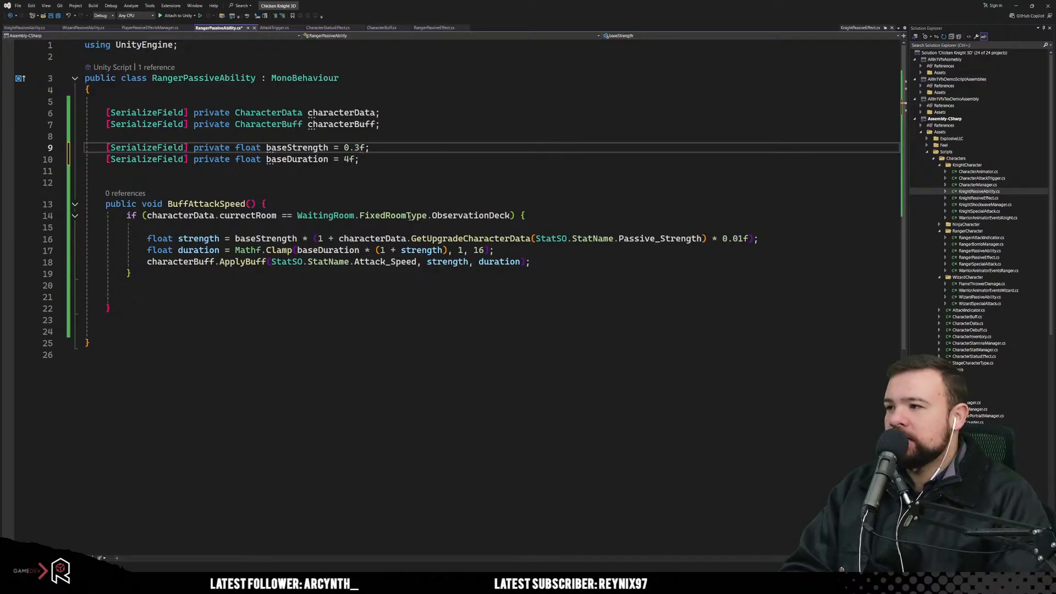
key("Down")
key("Down")
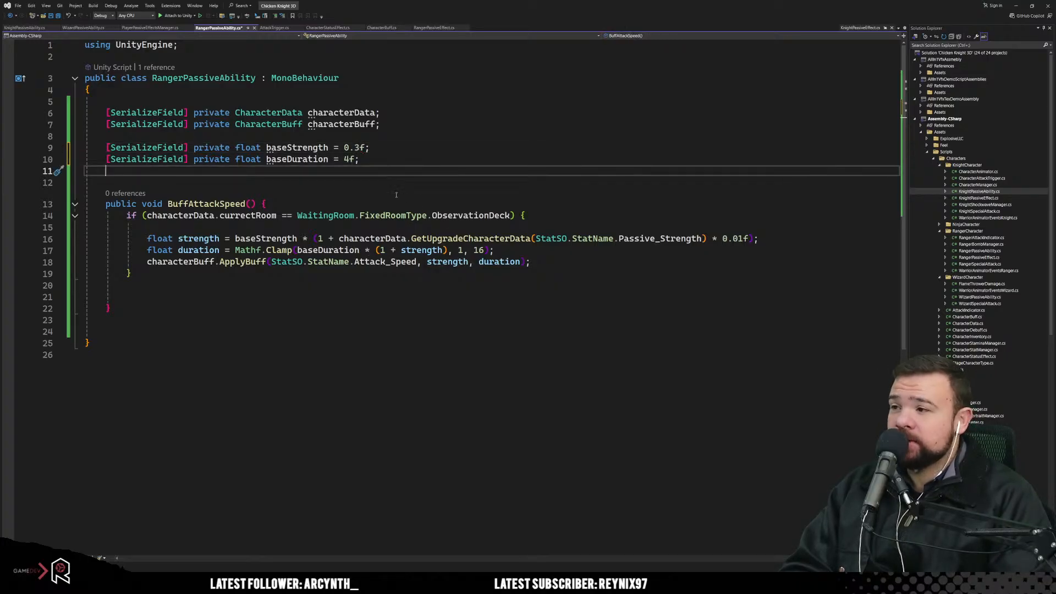
Step: Check how the strength formula in BuffAttackSpeed combines baseStrength with the Passive_Strength upgrade
key("Down")
key("Down")
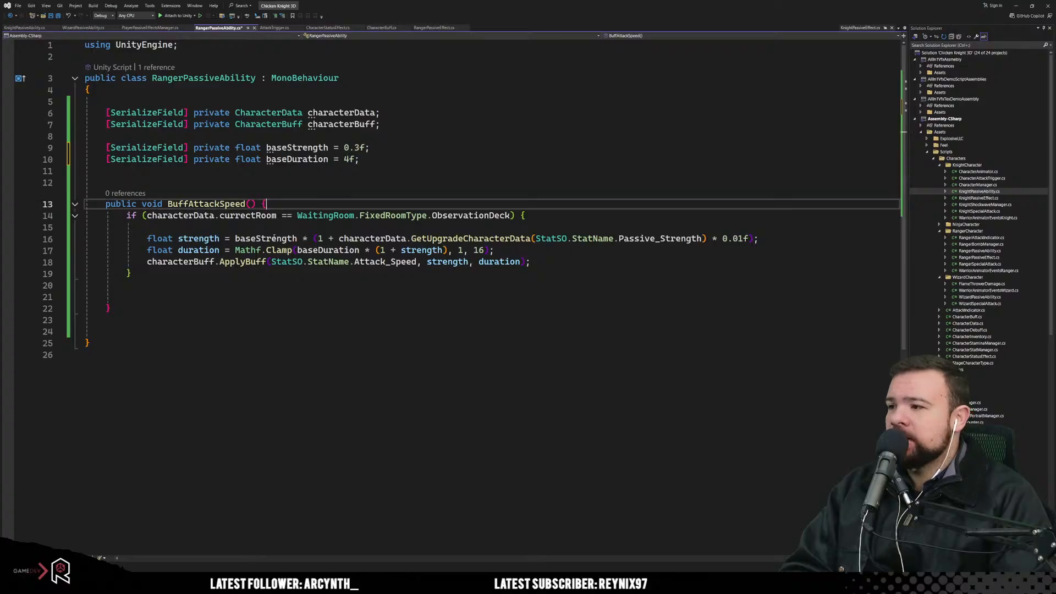
left_click(273, 237)
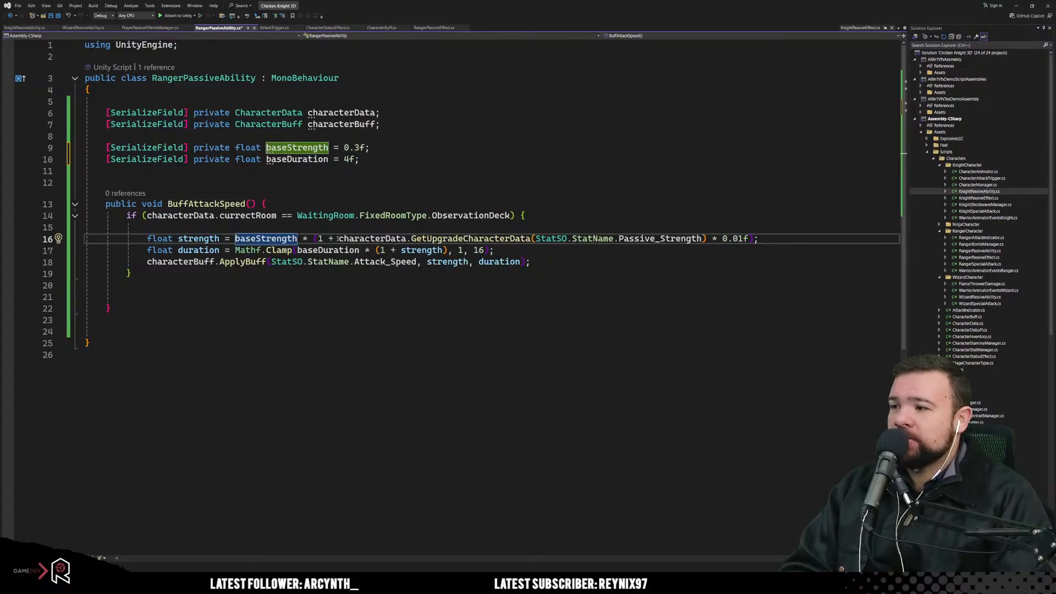
left_click_drag(338, 238, 588, 238)
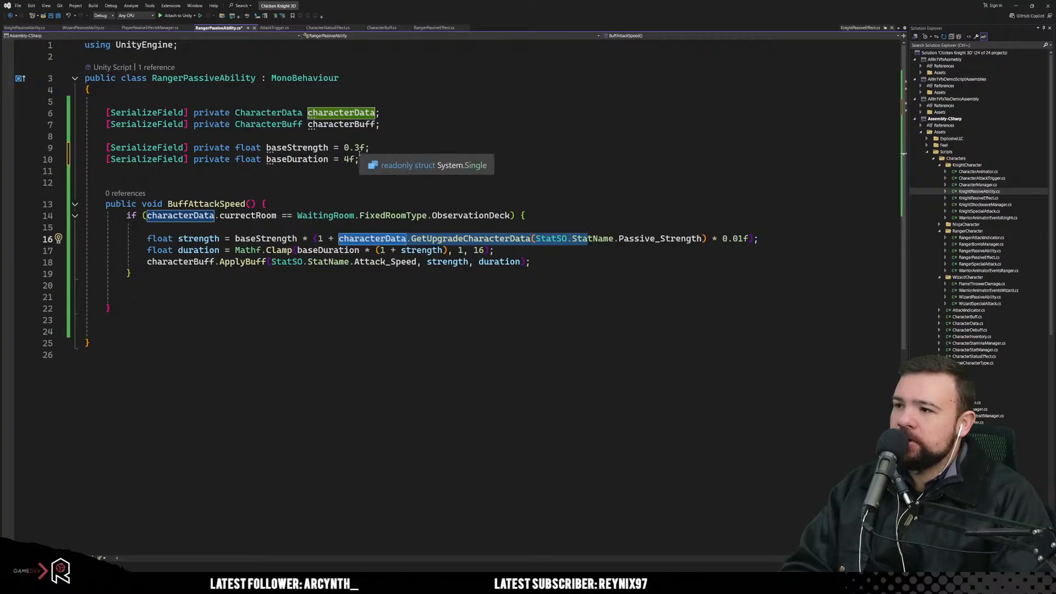
Step: Save the RangerPassiveAbility script with its current baseStrength and baseDuration values
left_click(269, 240)
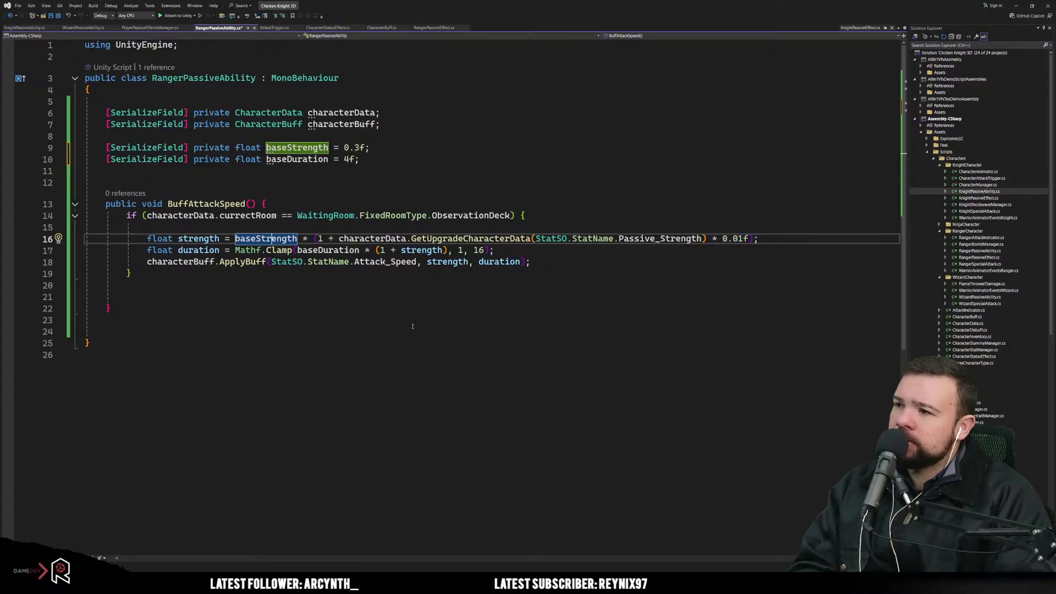
key("ctrl+s")
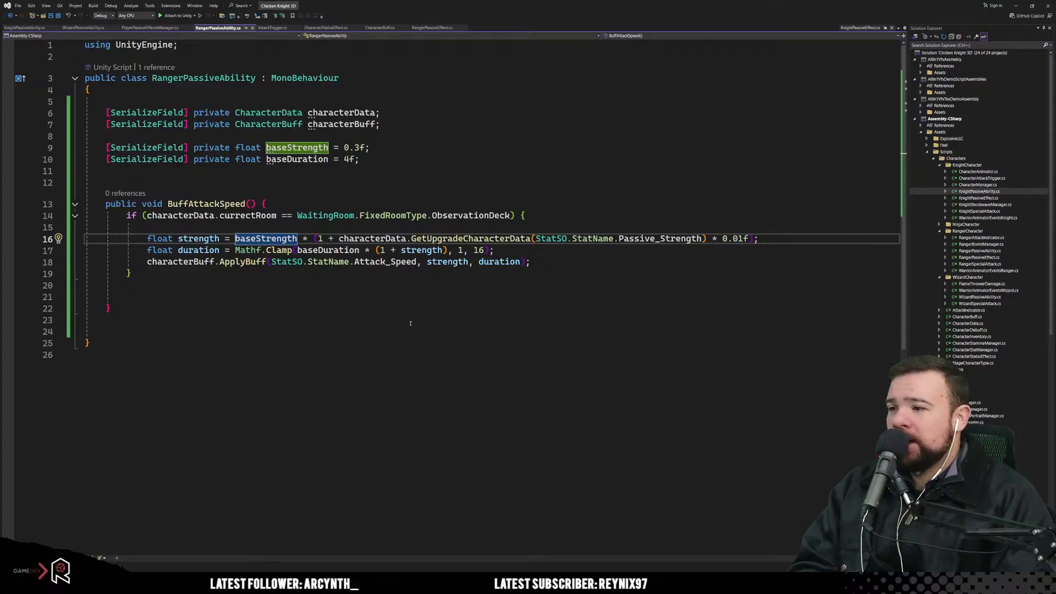
Step: Open the ApplyBuff definition in CharacterBuff and examine how GetBuffAmount totals the stored buffs
mouse_move(251, 264)
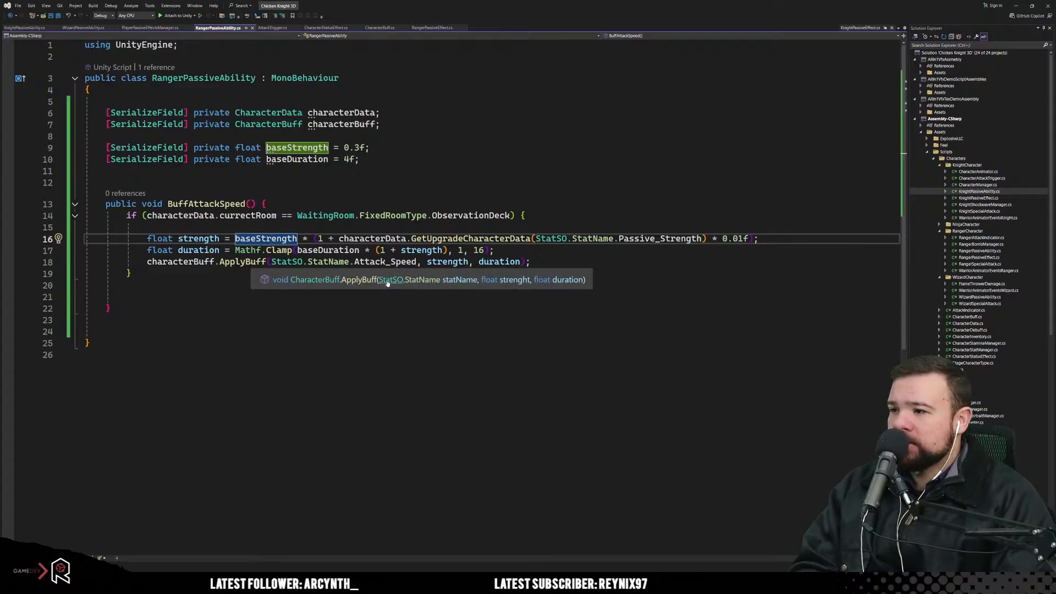
left_click(364, 283)
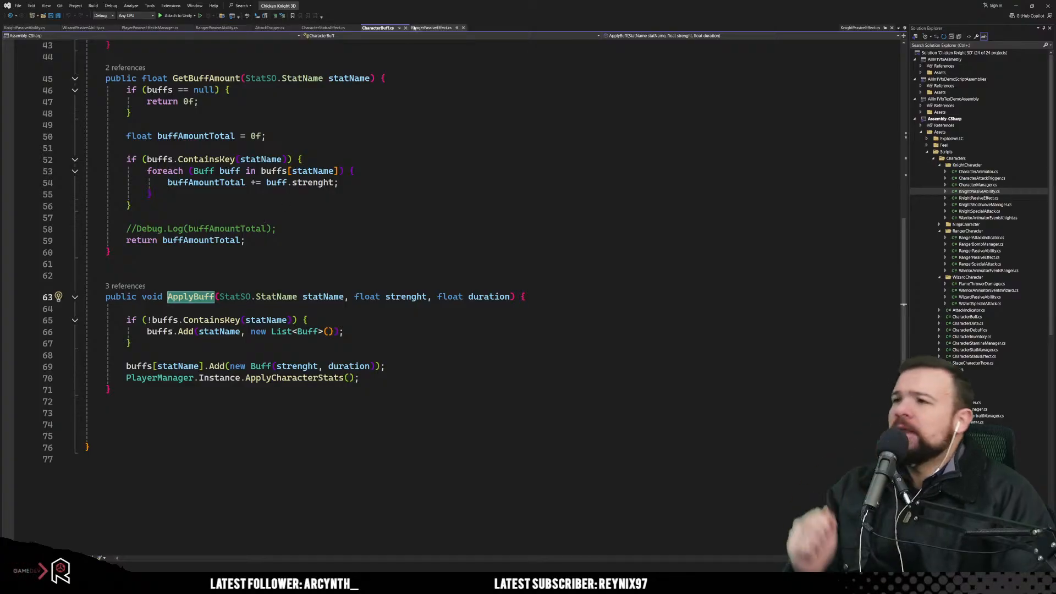
scroll(311, 205, "up", 5)
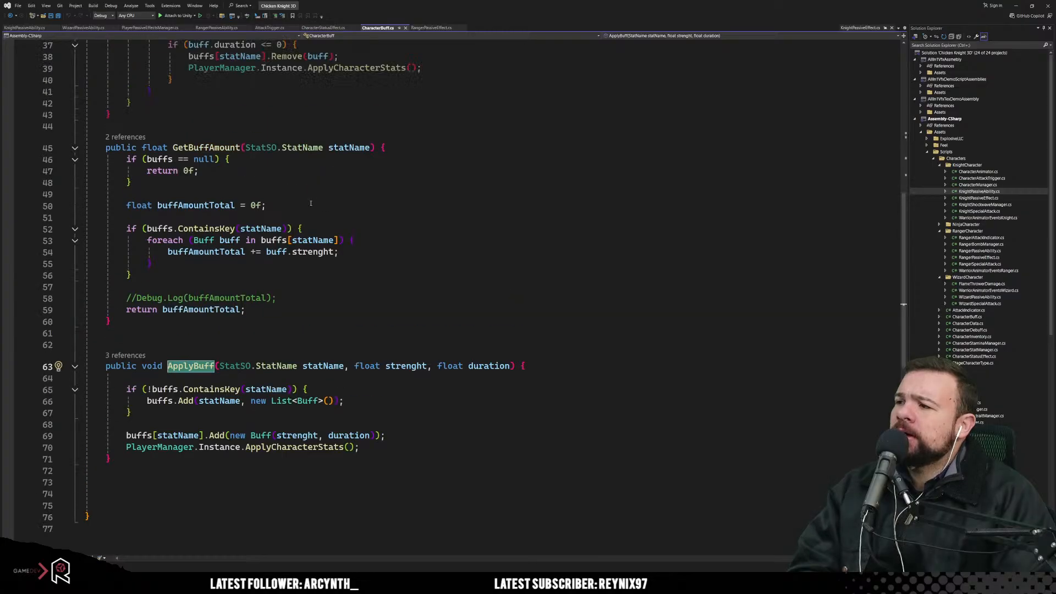
scroll(310, 205, "down", 4)
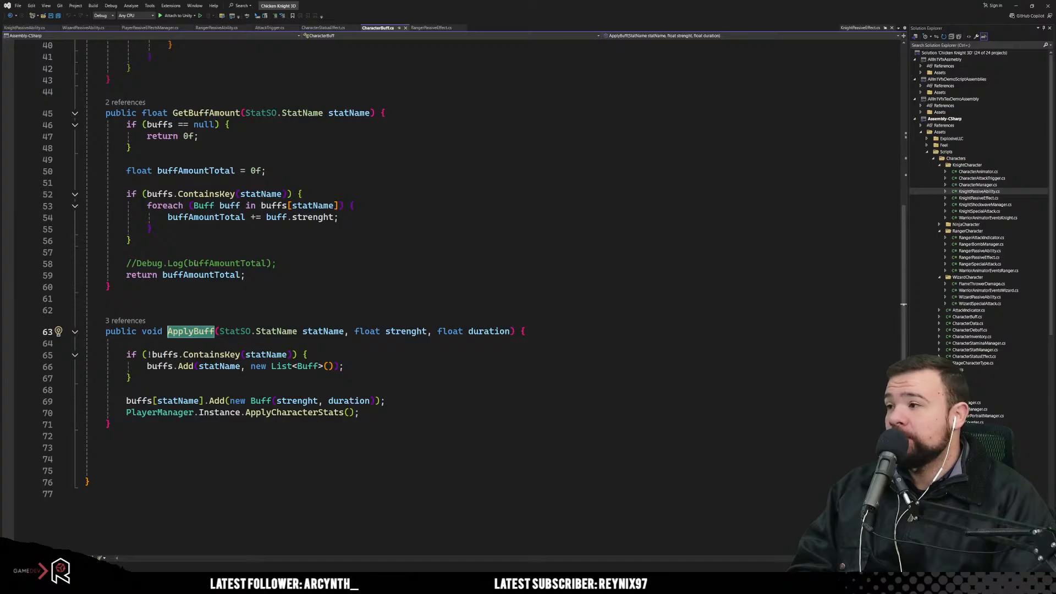
scroll(230, 209, "up", 2)
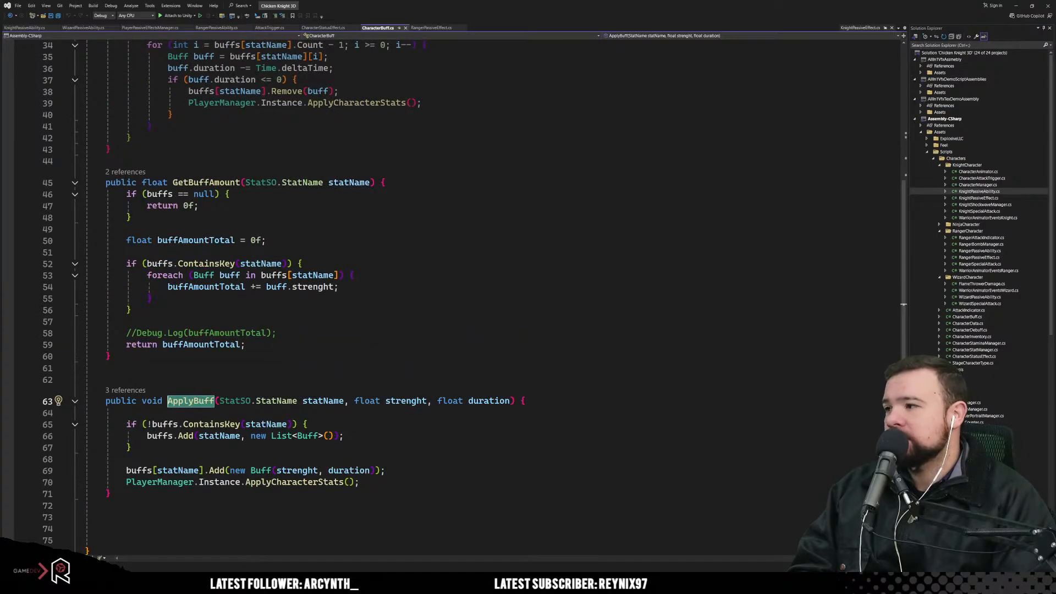
Step: Follow the first GetBuffAmount reference into CharacterStatManager and study how GetStatTotal adds the buff amount for Attack_Speed
left_click(126, 171)
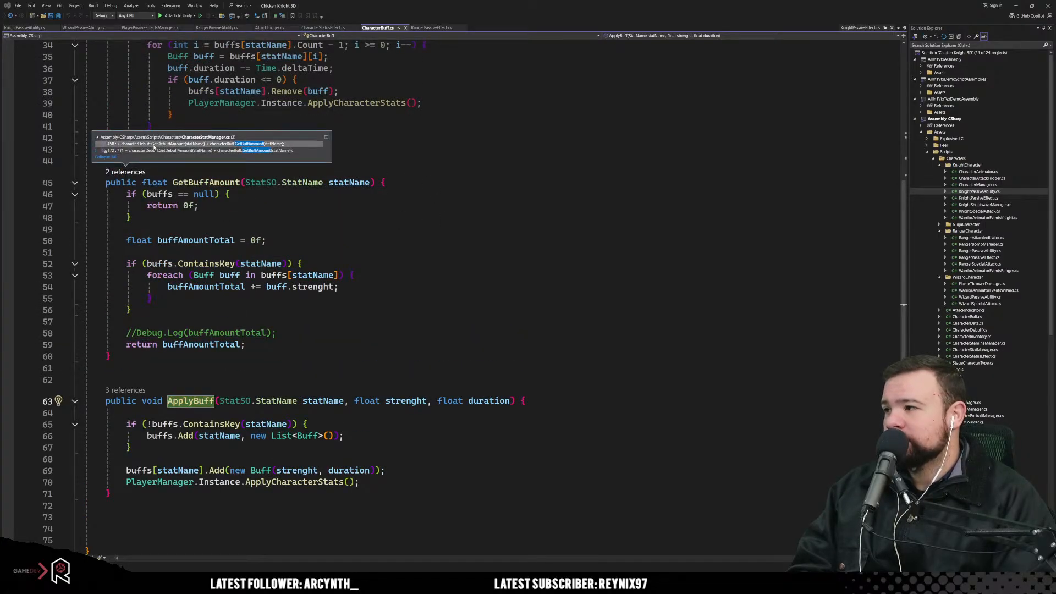
mouse_move(155, 146)
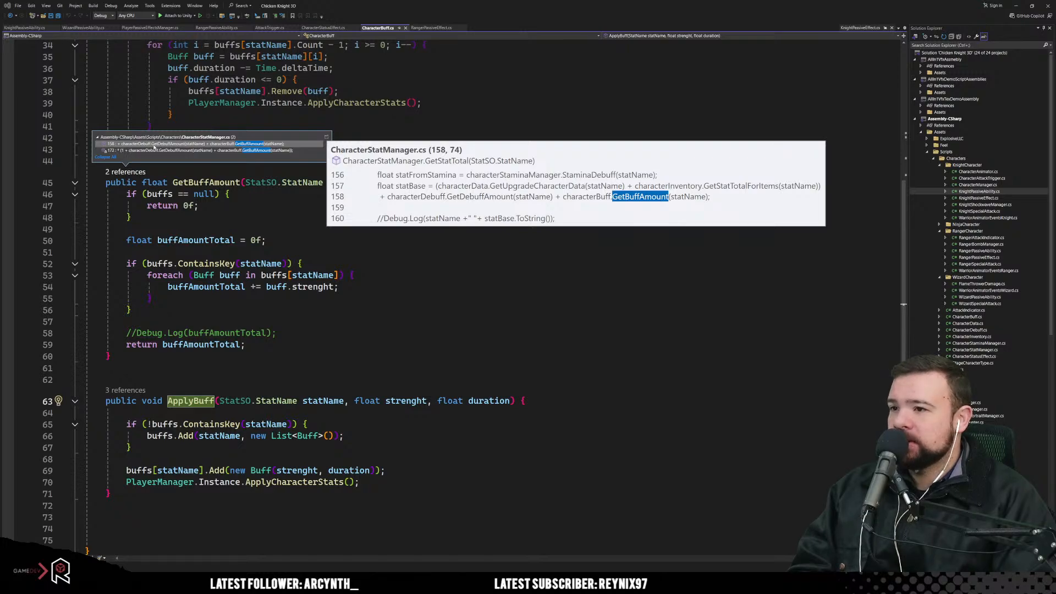
double_click(154, 146)
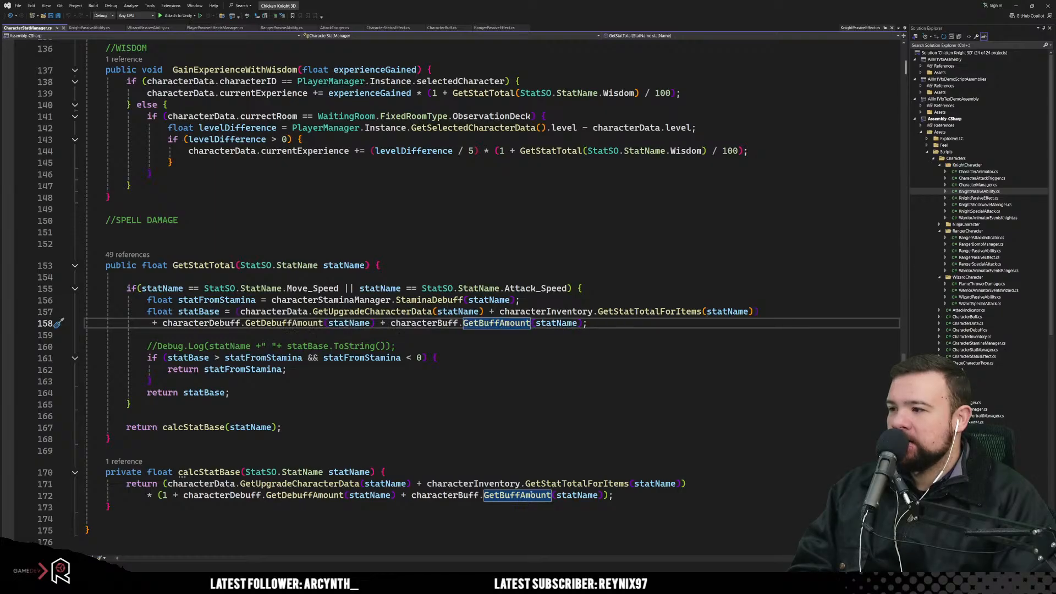
type("+ characterBuff.GetBuffAmount(statName)")
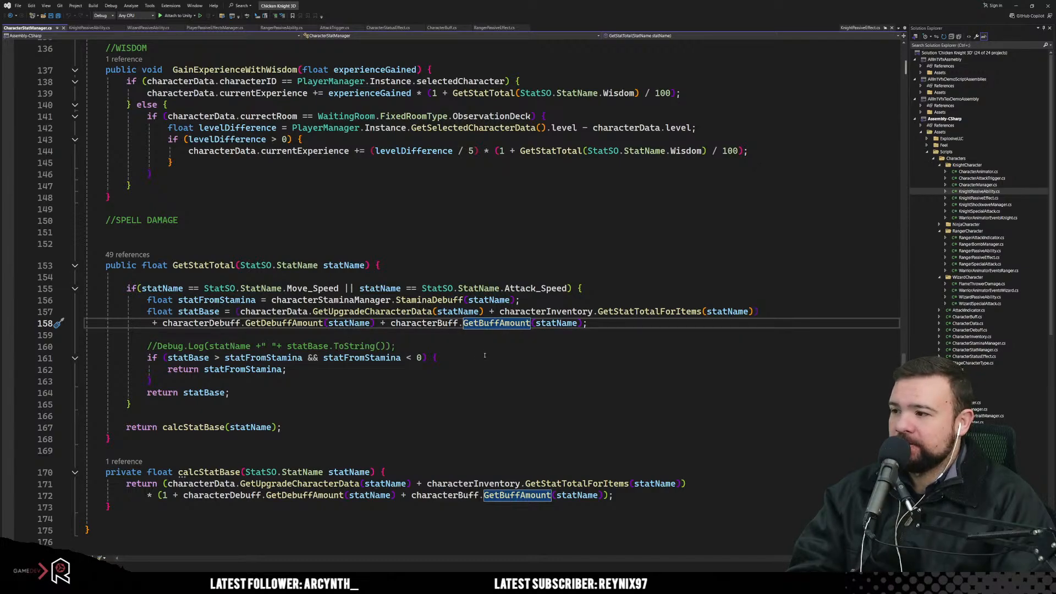
Step: Find GetAttackSpeed and ApplyAttackSpeed in CharacterStatManager and check how they use the Attack_Speed stat
scroll(478, 360, "up", 2)
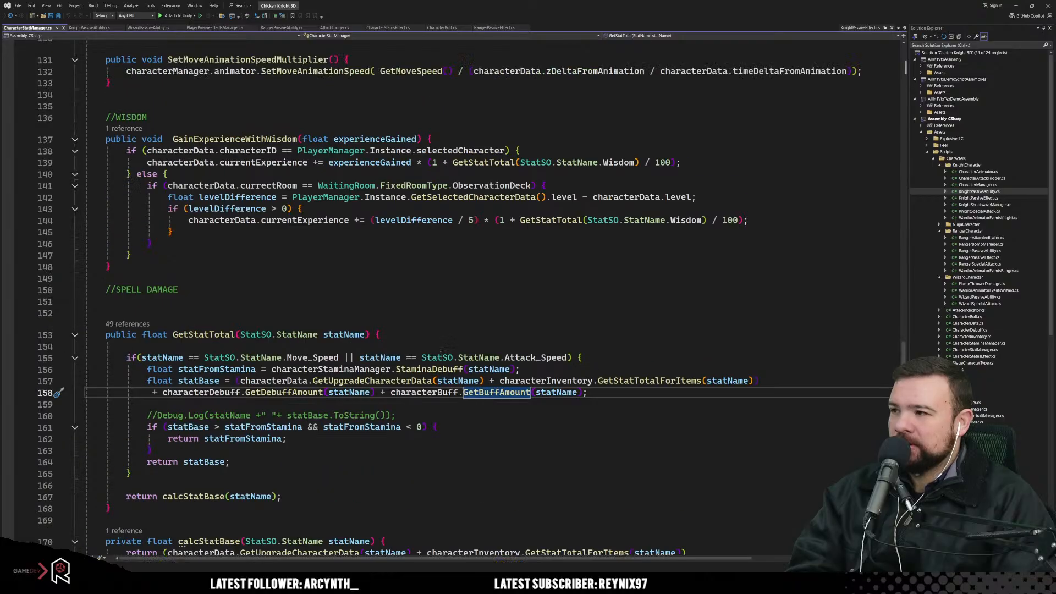
scroll(284, 354, "up", 9)
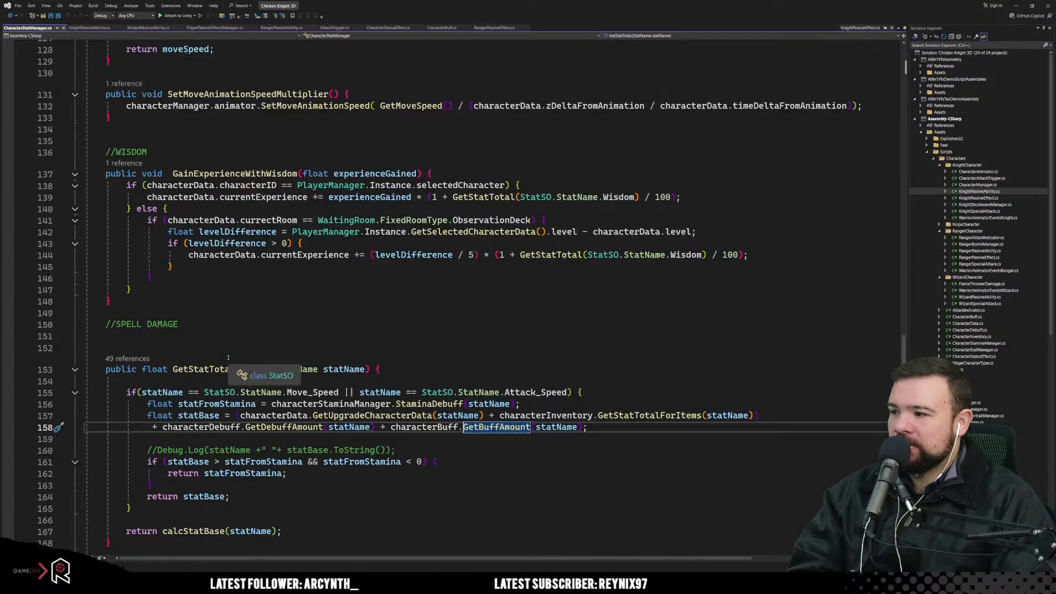
scroll(285, 355, "up", 14)
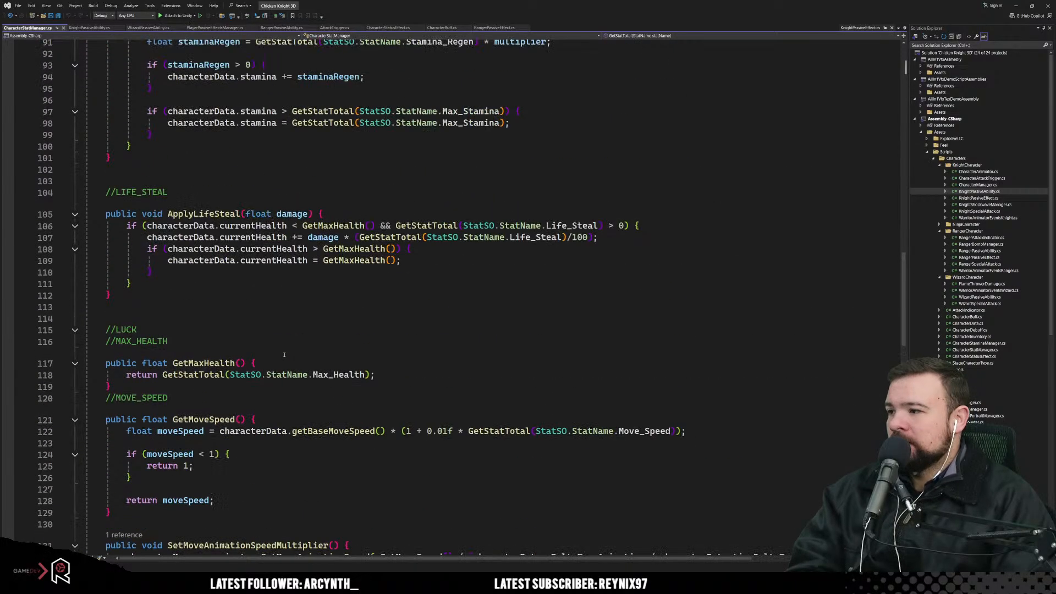
scroll(284, 355, "up", 14)
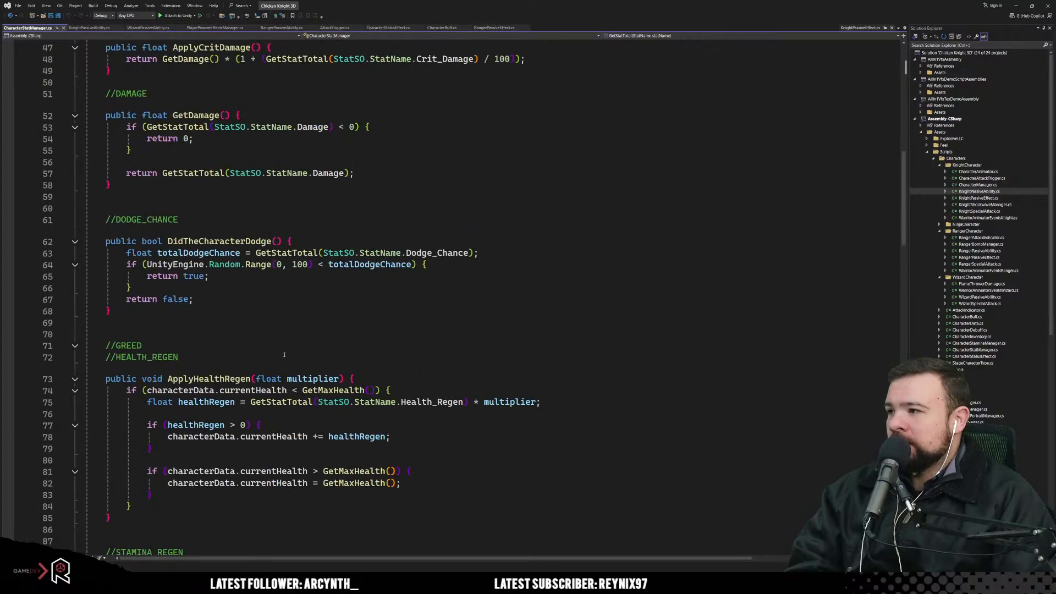
scroll(284, 355, "up", 1)
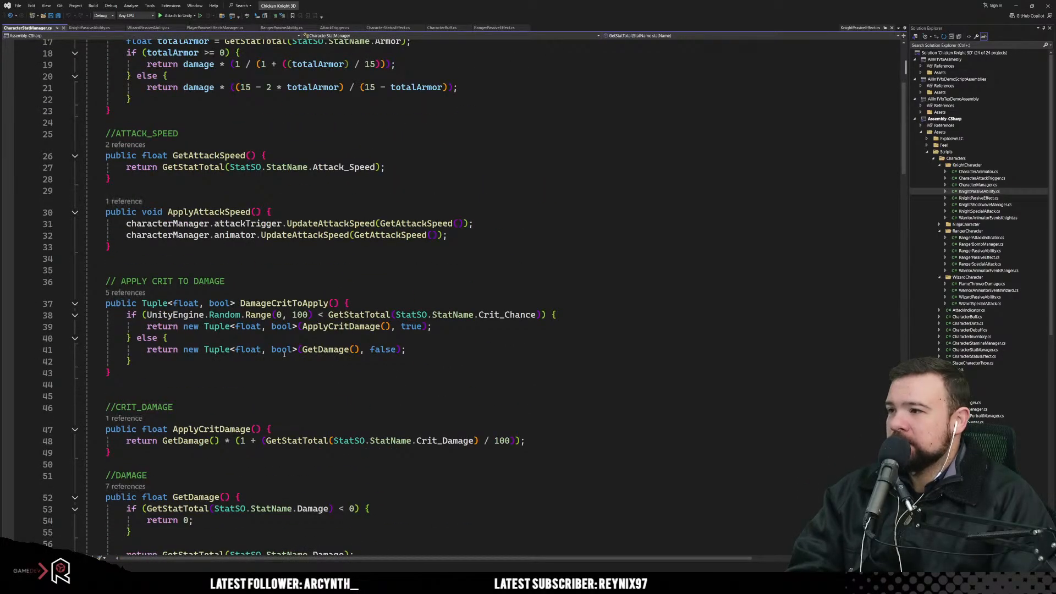
scroll(284, 355, "up", 1)
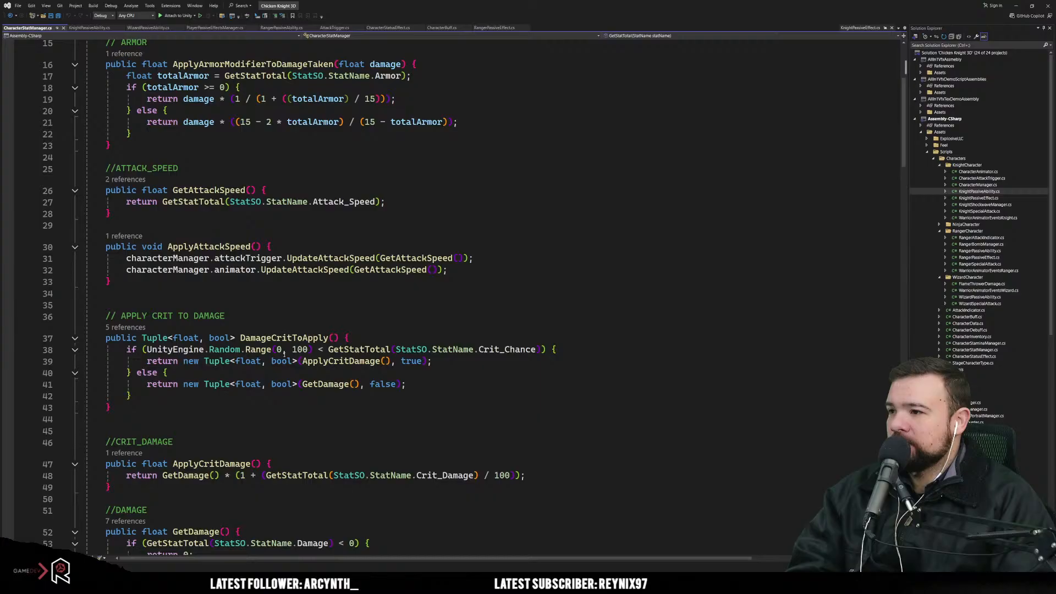
left_click_drag(292, 202, 345, 202)
left_click(346, 244)
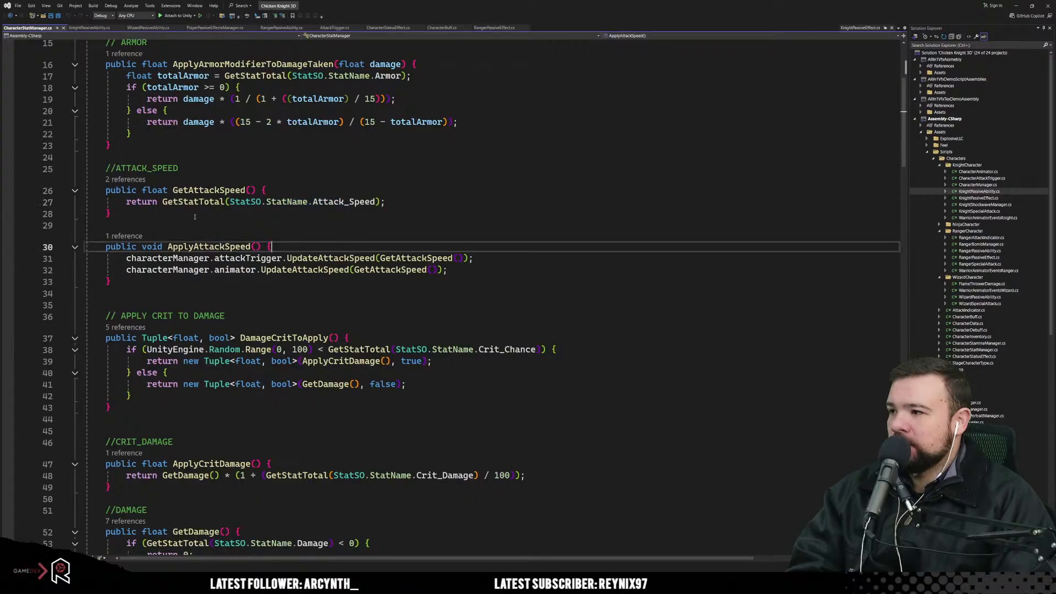
left_click(204, 203)
scroll(320, 242, "up", 2)
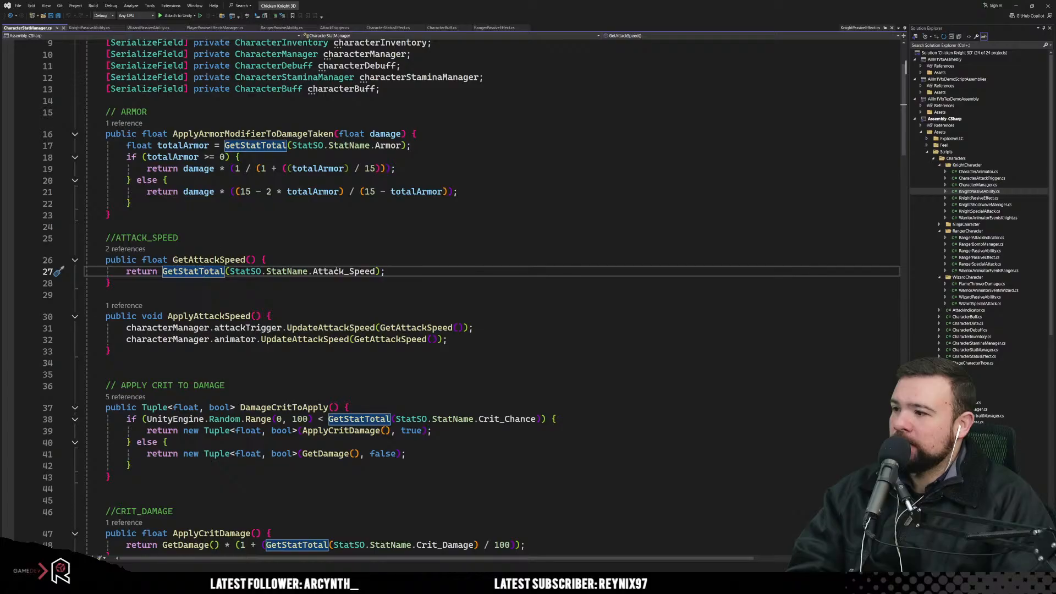
double_click(336, 271)
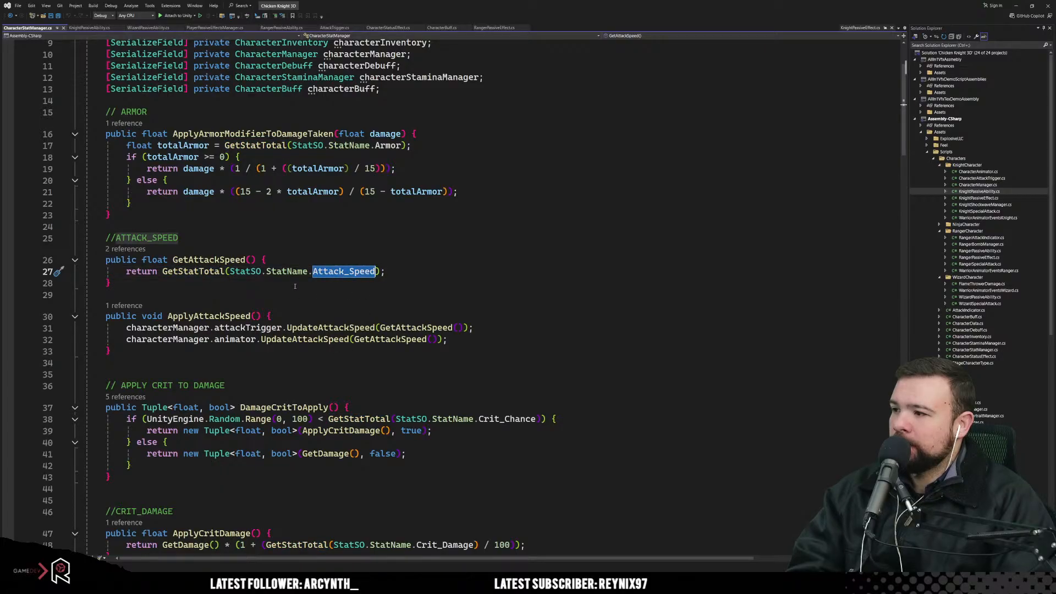
scroll(294, 286, "down", 3)
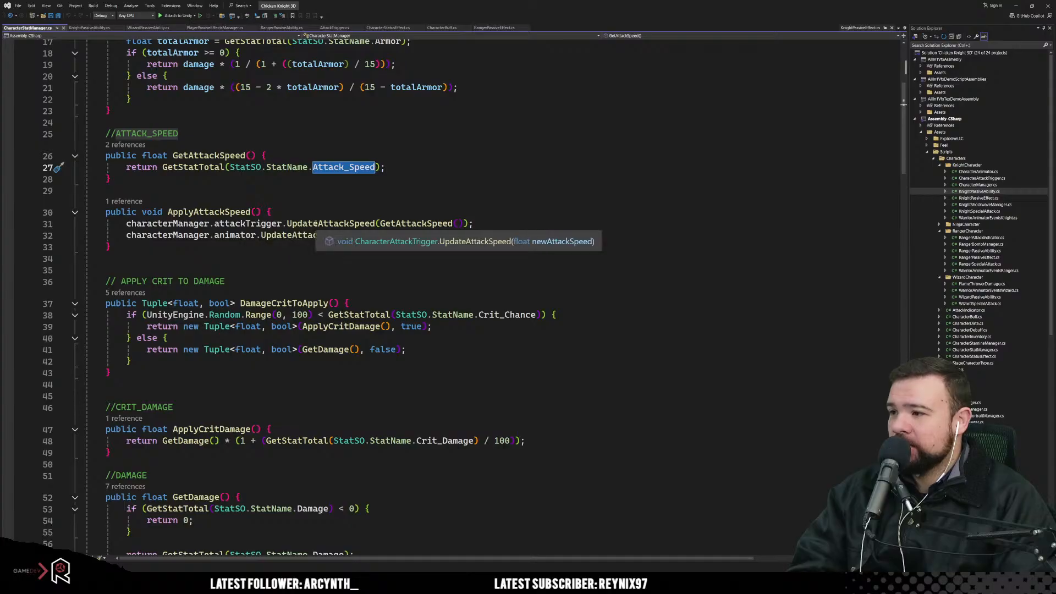
Step: Open the UpdateAttackSpeed definition in CharacterAttackTrigger and trace how attackSpeed is used in the Update cooldown checks
left_click(332, 226, "ctrl")
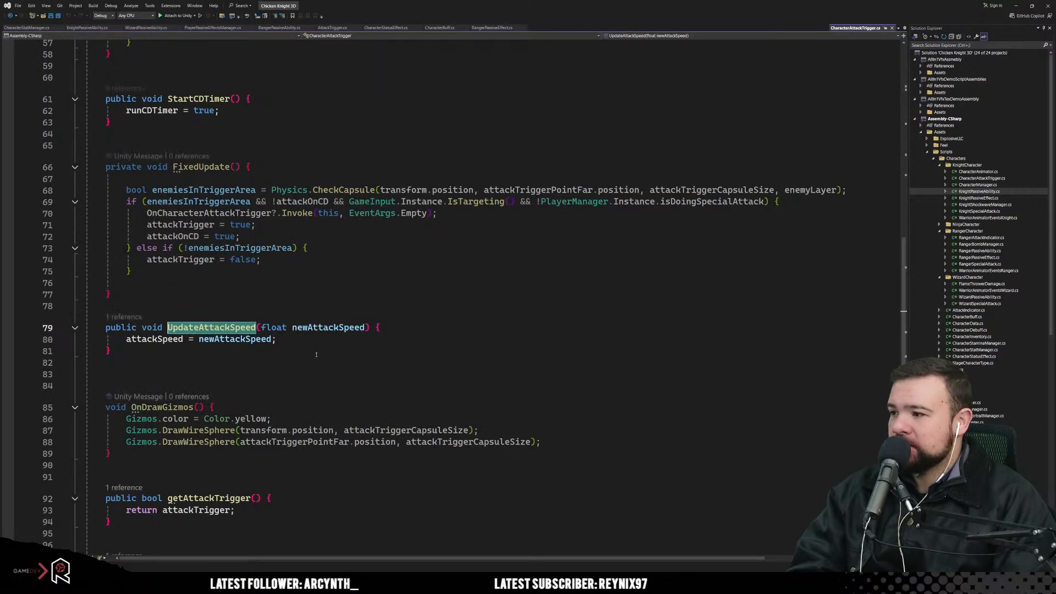
scroll(203, 350, "up", 9)
scroll(203, 349, "up", 1)
scroll(227, 347, "down", 8)
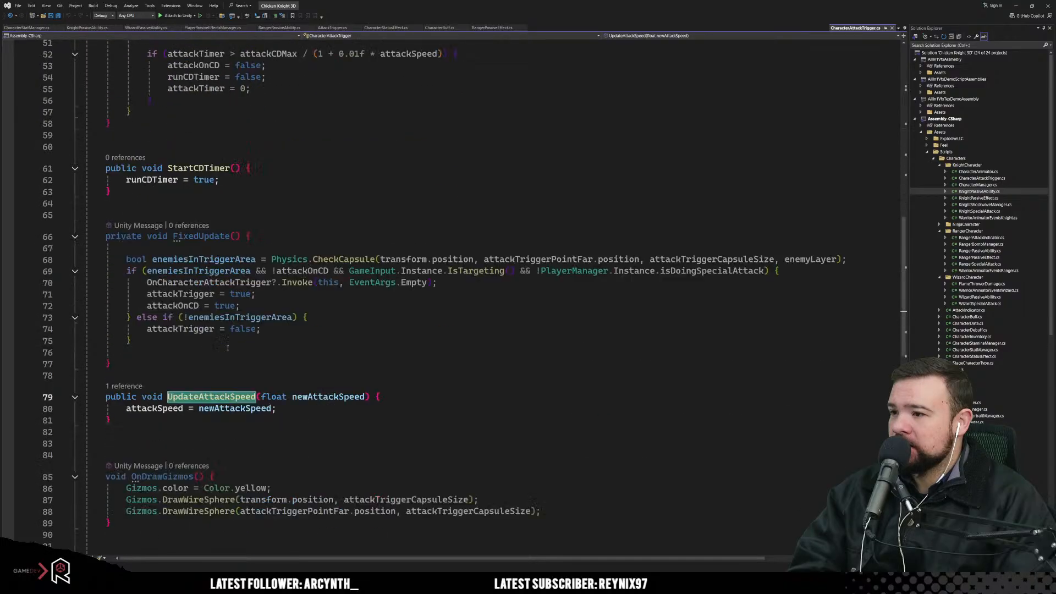
left_click(160, 408)
scroll(420, 392, "up", 5)
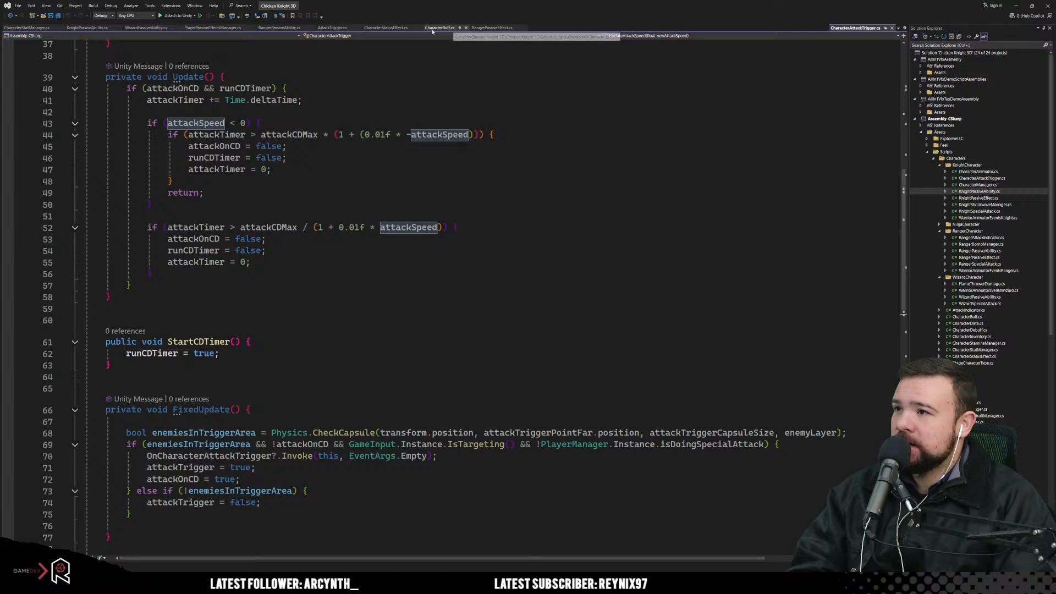
Step: In RangerPassiveAbility, change the strength argument of the ApplyBuff call to strength * 100
left_click(264, 28)
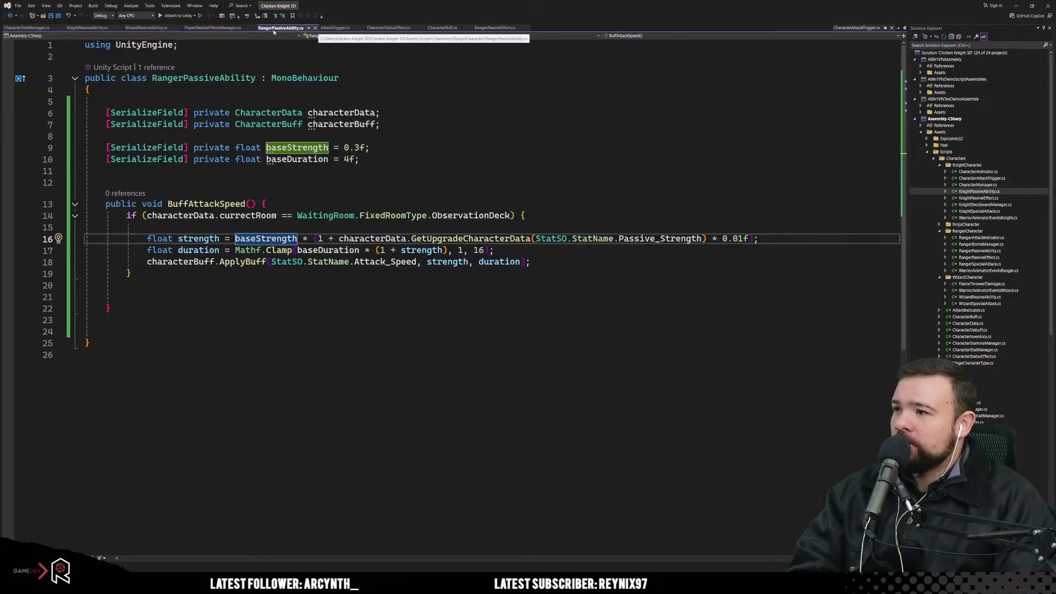
left_click(471, 294)
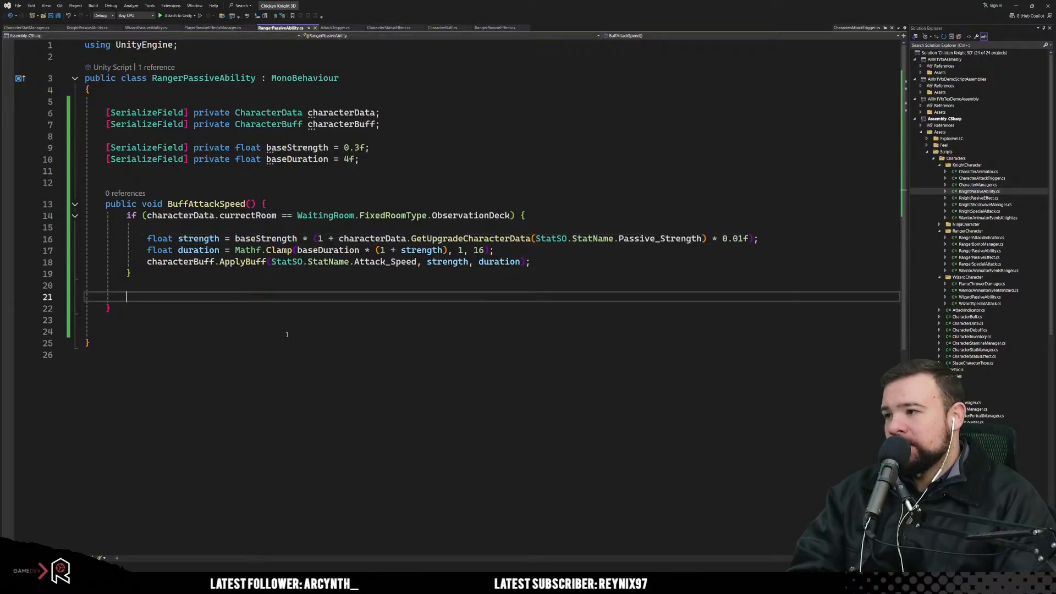
left_click(468, 262)
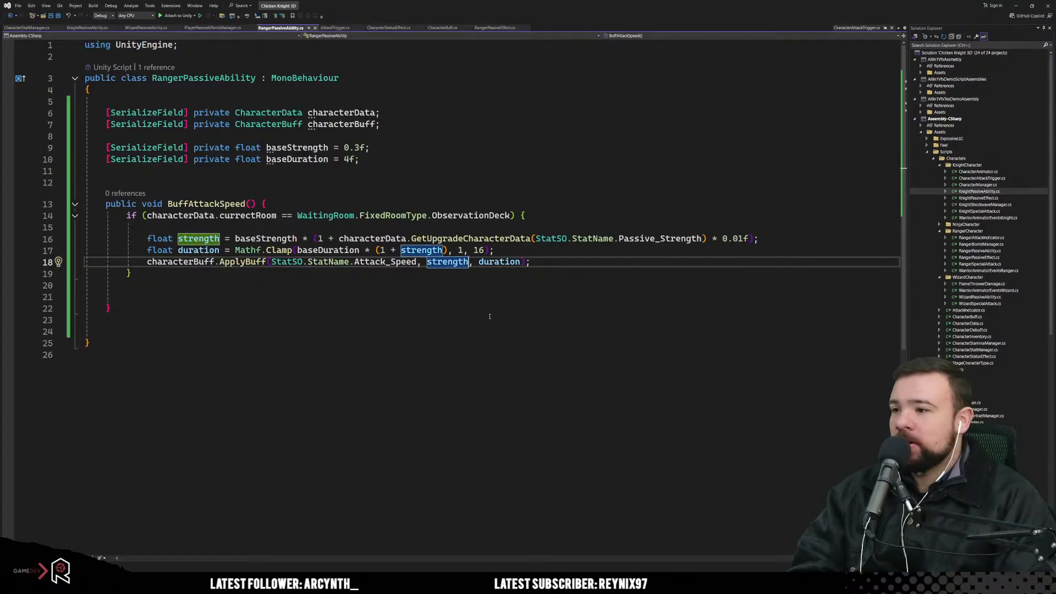
type("* 10")
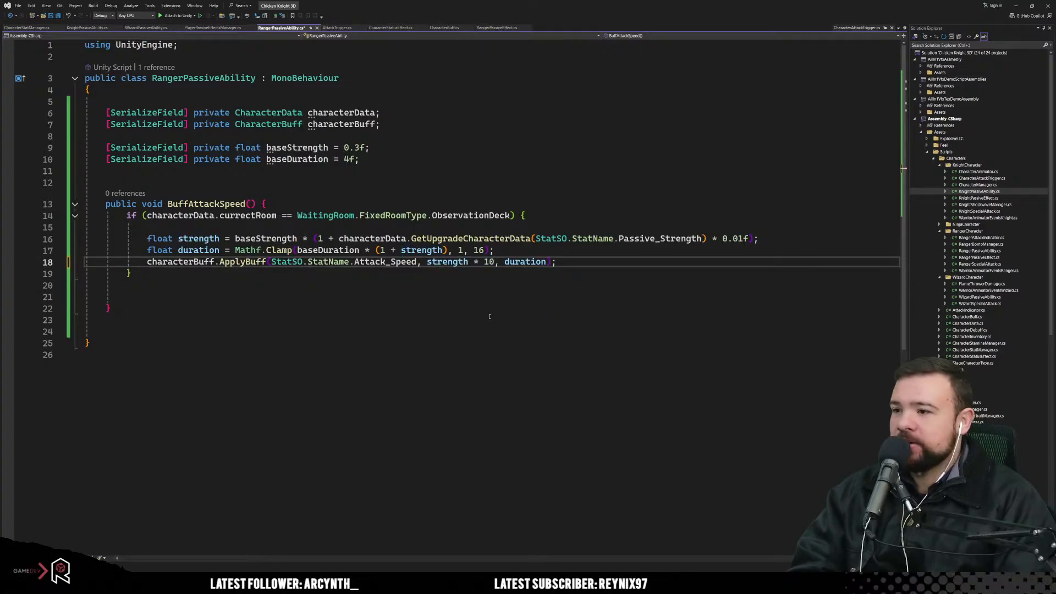
type("0")
left_click(489, 318)
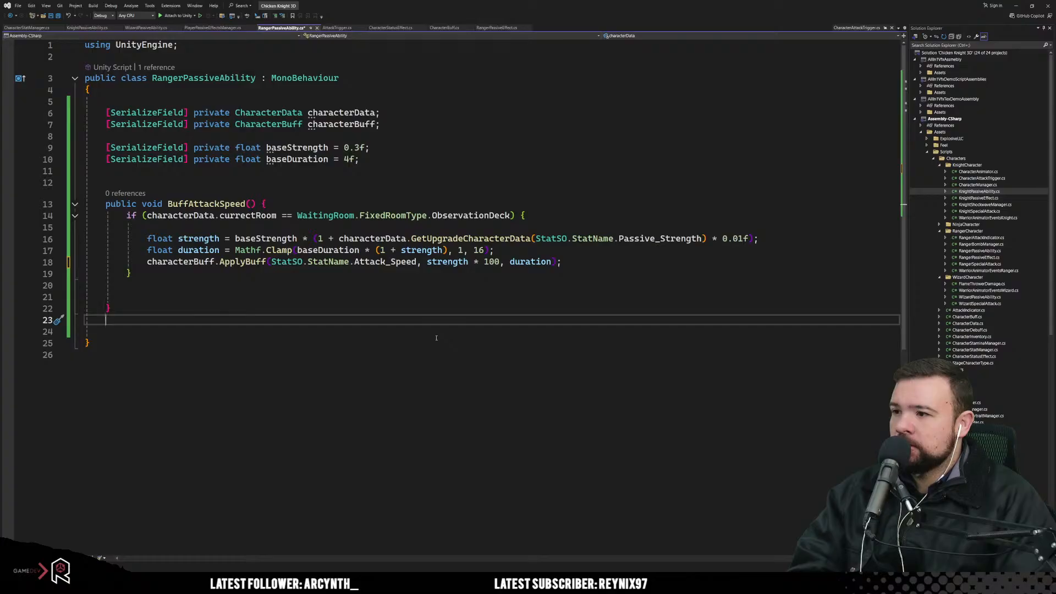
Step: Return to CharacterAttackTrigger and recheck how UpdateAttackSpeed's value scales the attack cooldown in Update
mouse_move(328, 160)
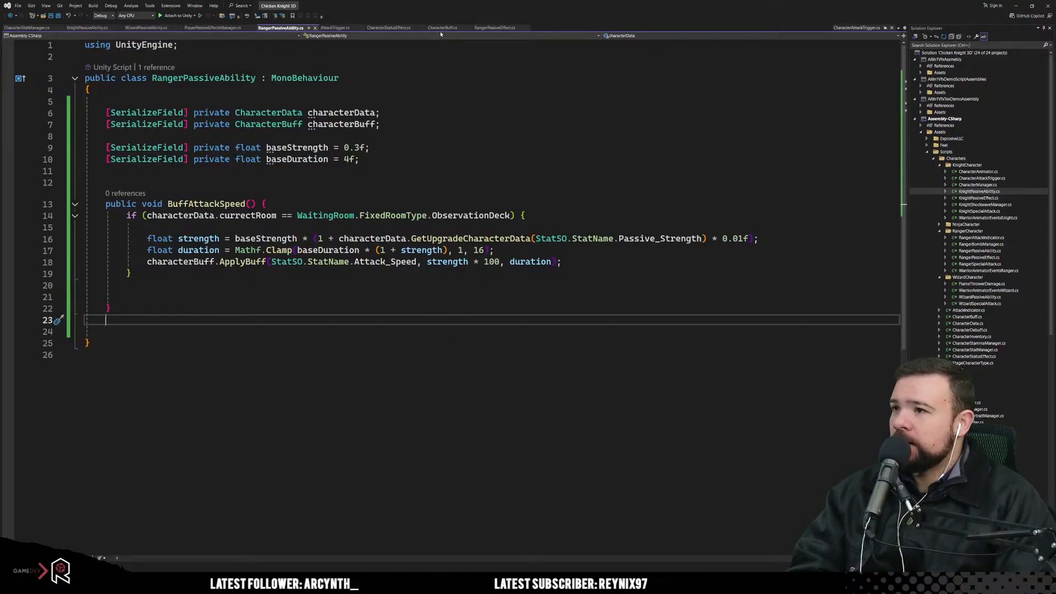
left_click(855, 28)
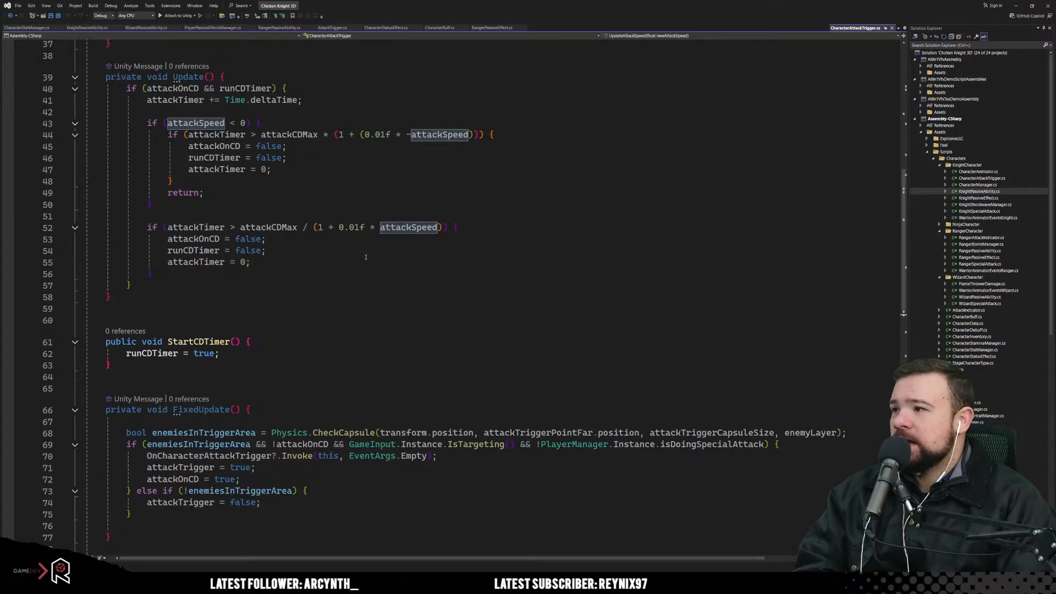
scroll(365, 257, "up", 1)
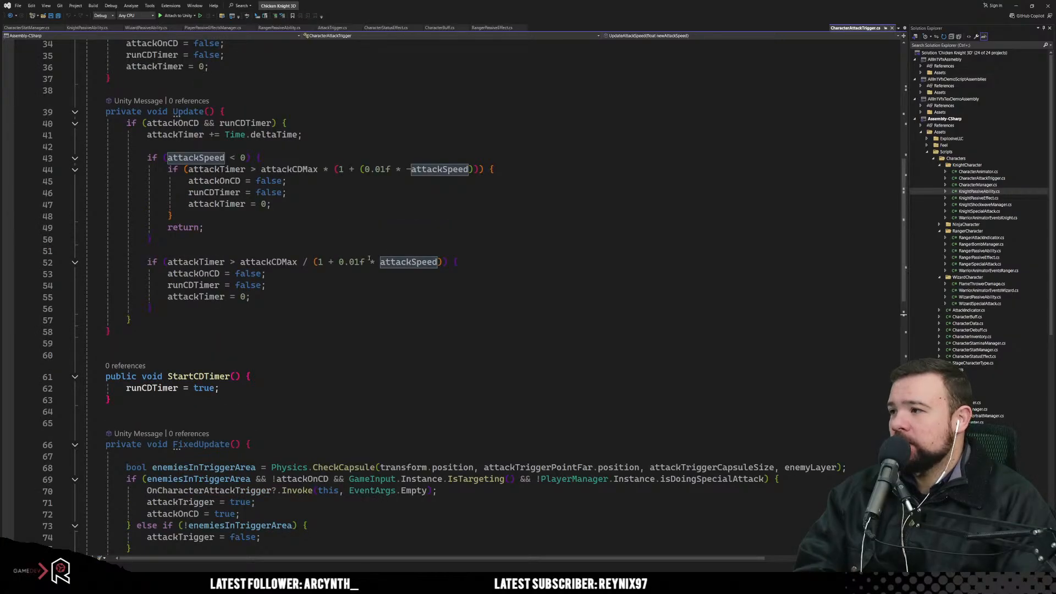
scroll(351, 237, "down", 1)
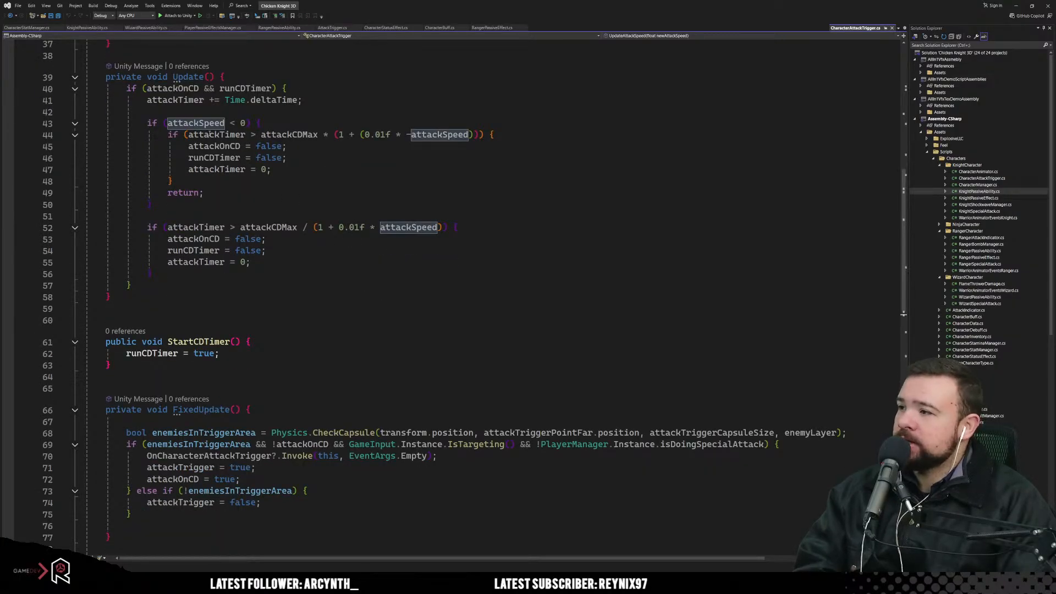
scroll(292, 294, "down", 4)
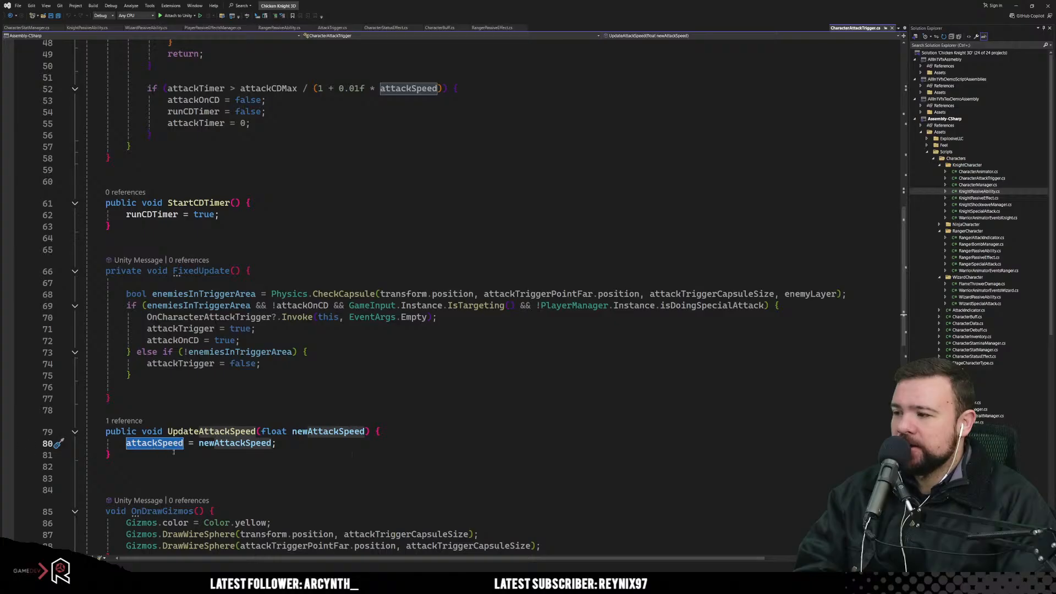
scroll(163, 463, "up", 5)
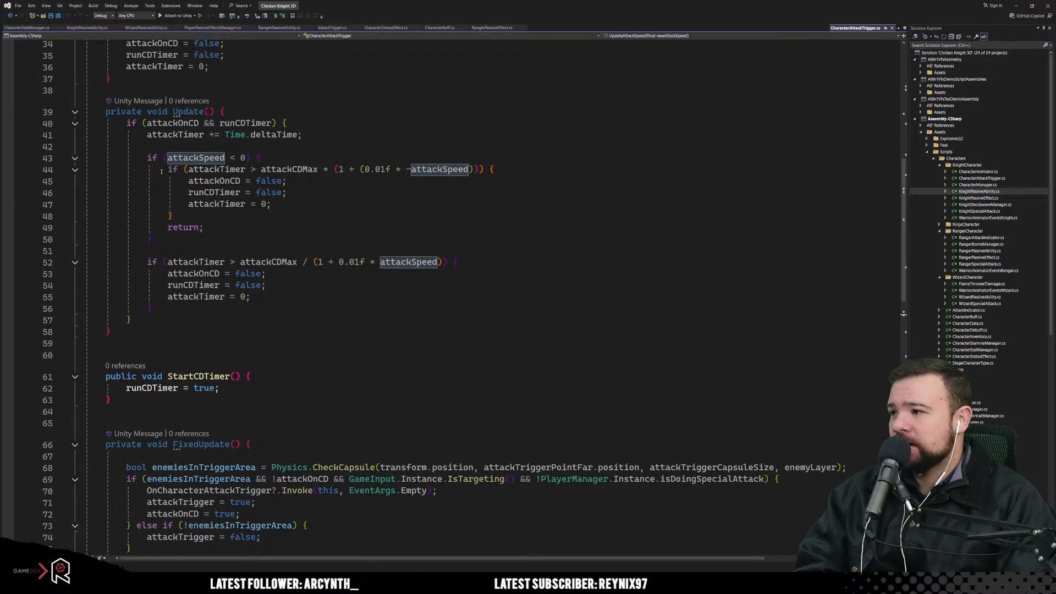
Step: In CharacterAttackTrigger, compare Update's negative-attackSpeed branch with the regular cooldown check and trace where attackSpeed is declared and assigned
left_click_drag(163, 158, 252, 158)
left_click(250, 238)
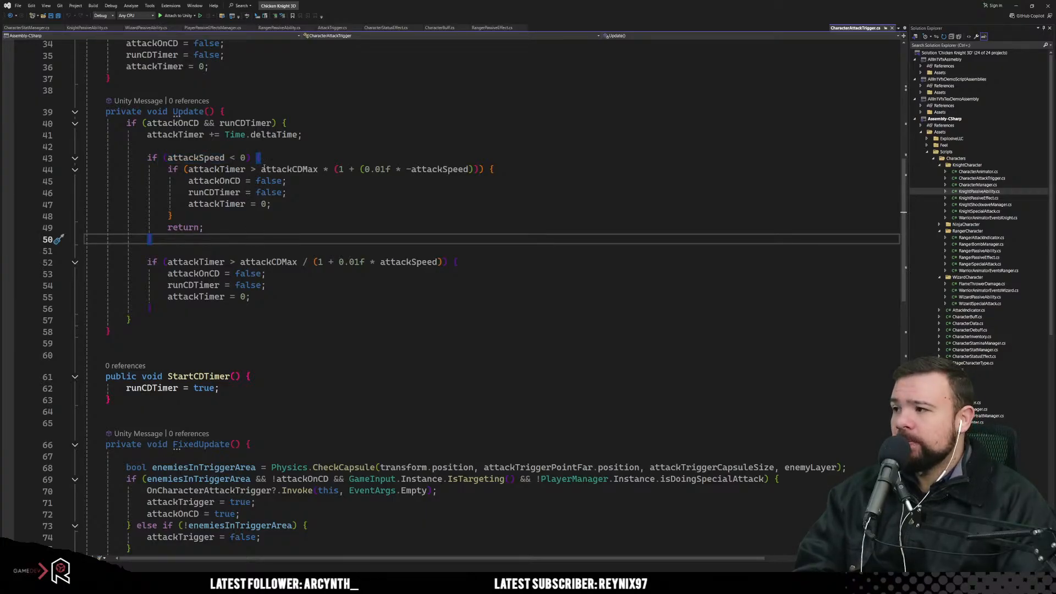
left_click_drag(188, 169, 220, 216)
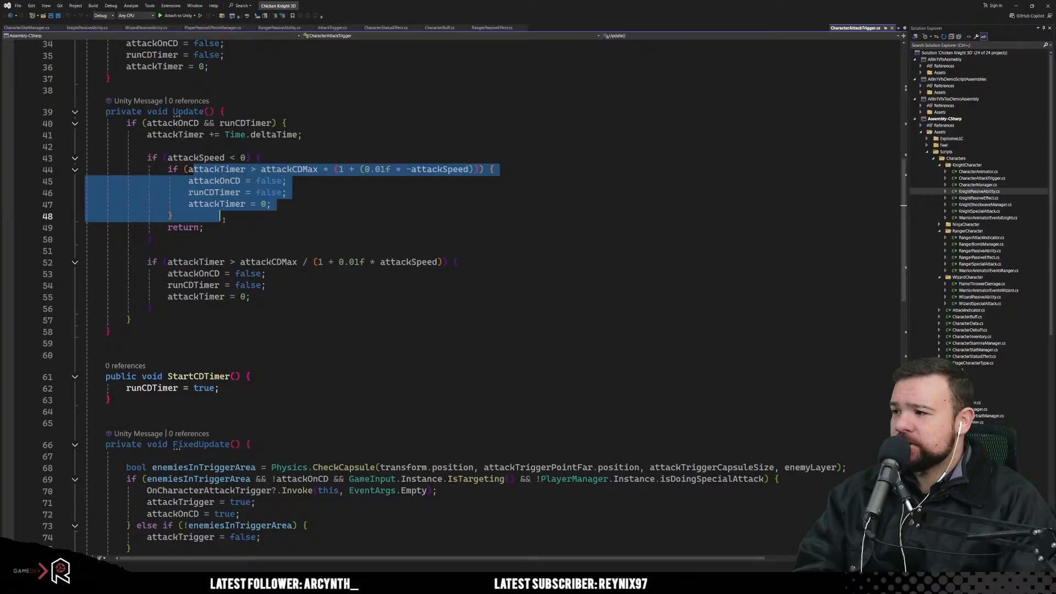
left_click(246, 240)
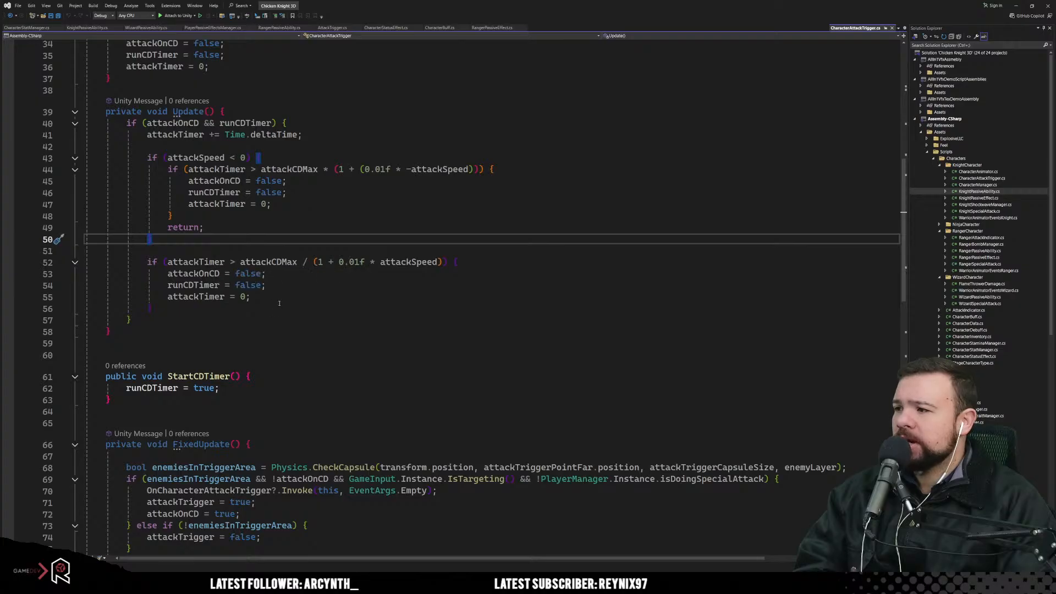
double_click(206, 262)
left_click(277, 263)
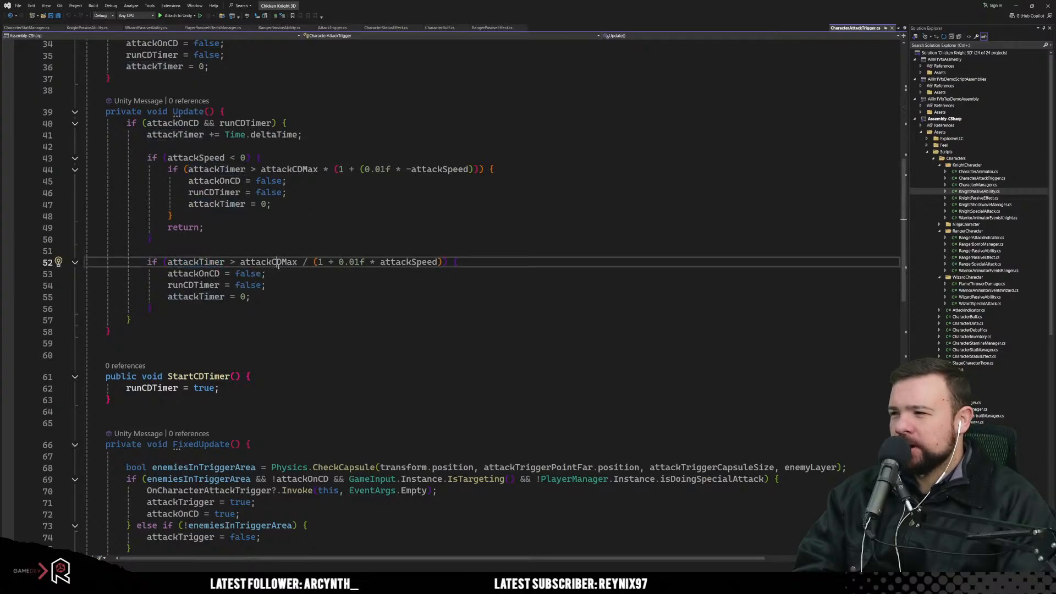
double_click(278, 263)
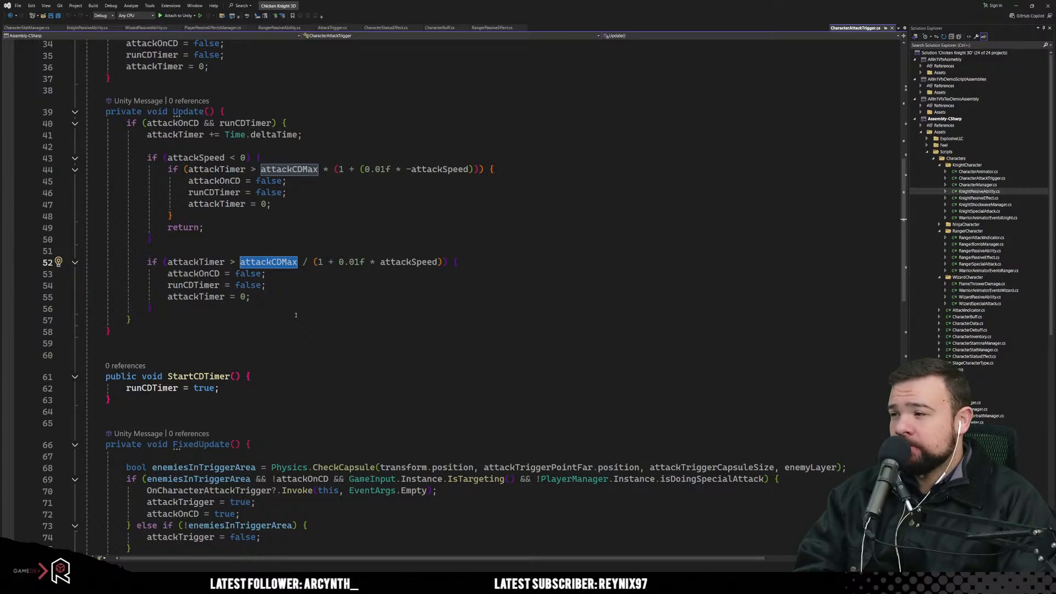
left_click(295, 315)
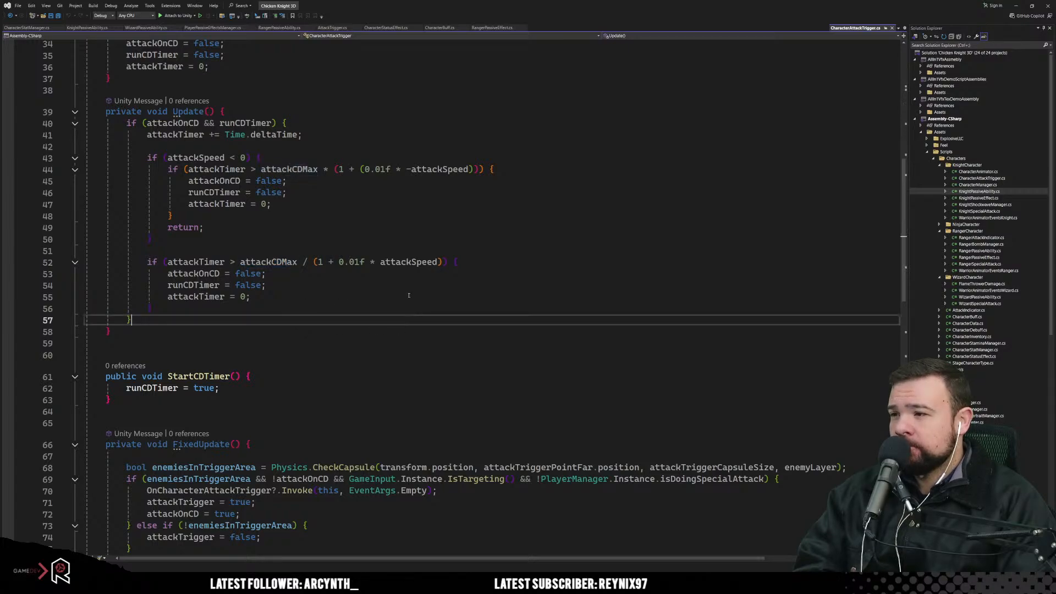
double_click(408, 261)
scroll(431, 323, "down", 5)
scroll(431, 323, "down", 12)
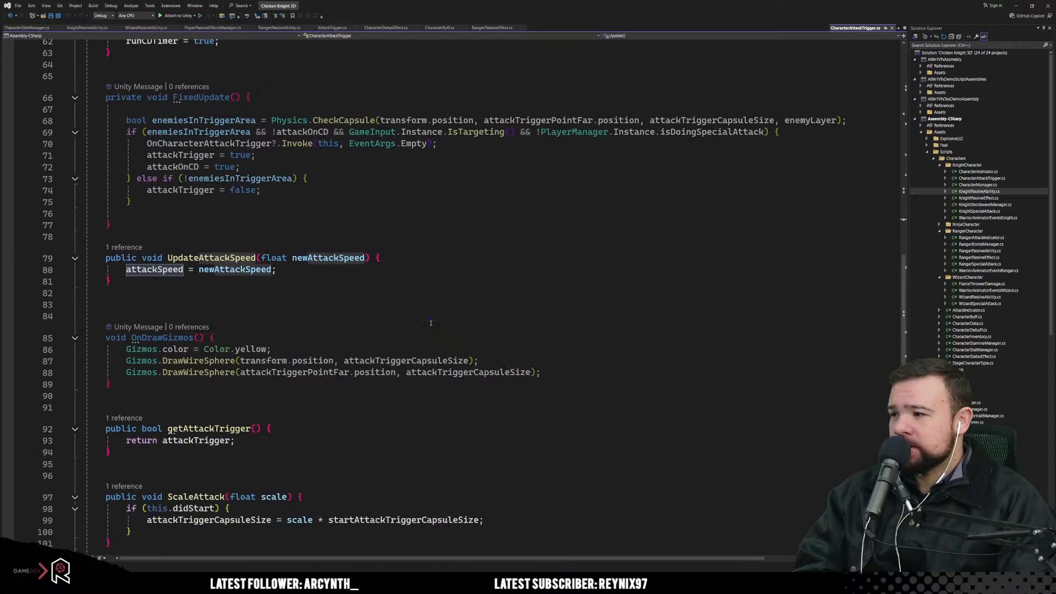
scroll(271, 327, "up", 6)
scroll(272, 327, "up", 20)
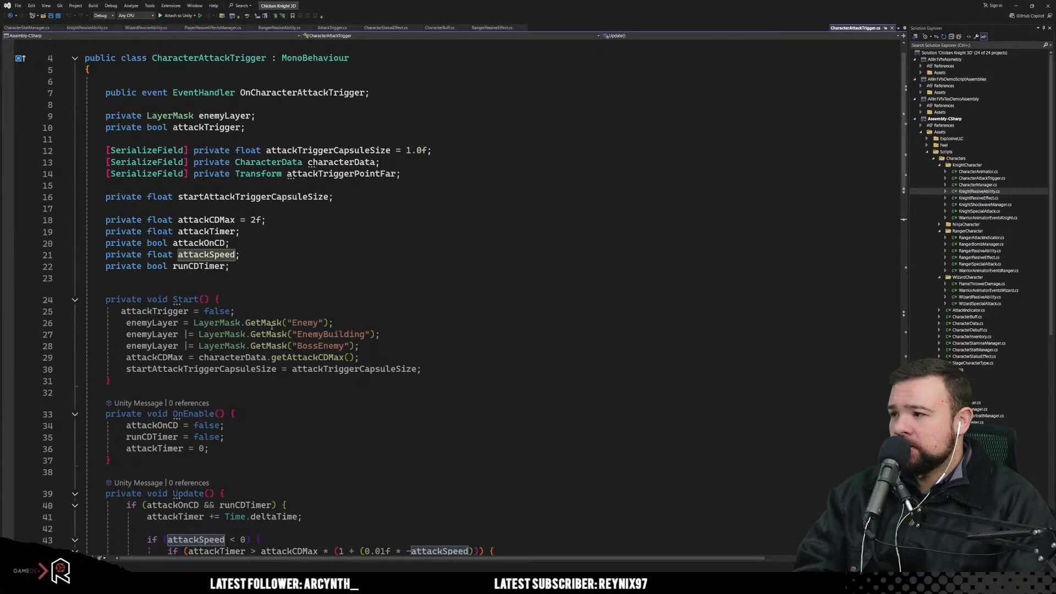
scroll(271, 327, "down", 10)
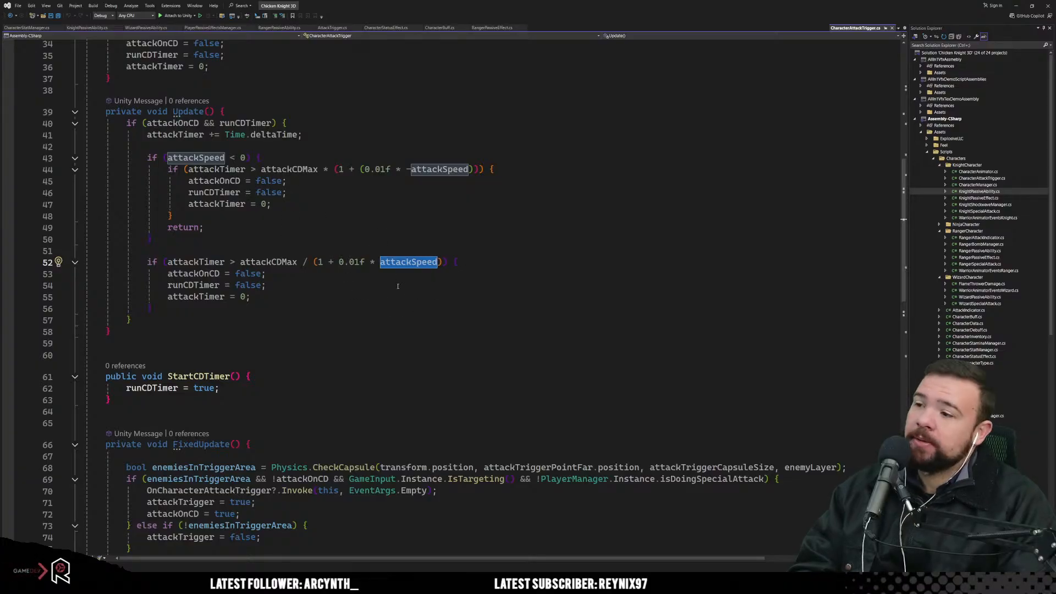
Step: Examine how Update compares attackTimer with the scaled attackCDMax and resets attackOnCD, runCDTimer and attackTimer
double_click(268, 262)
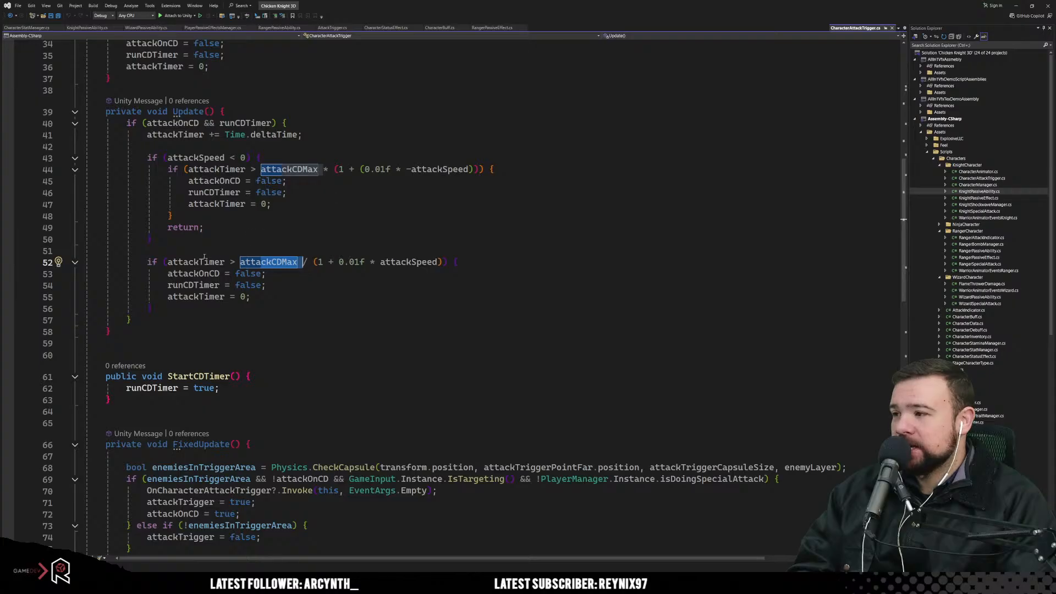
left_click(176, 262)
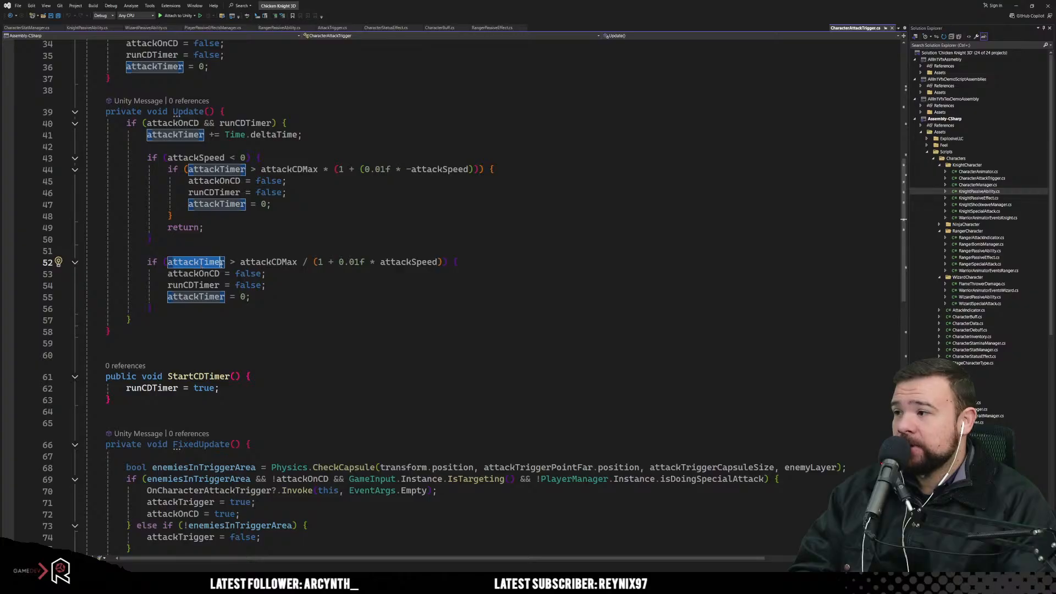
left_click(271, 263)
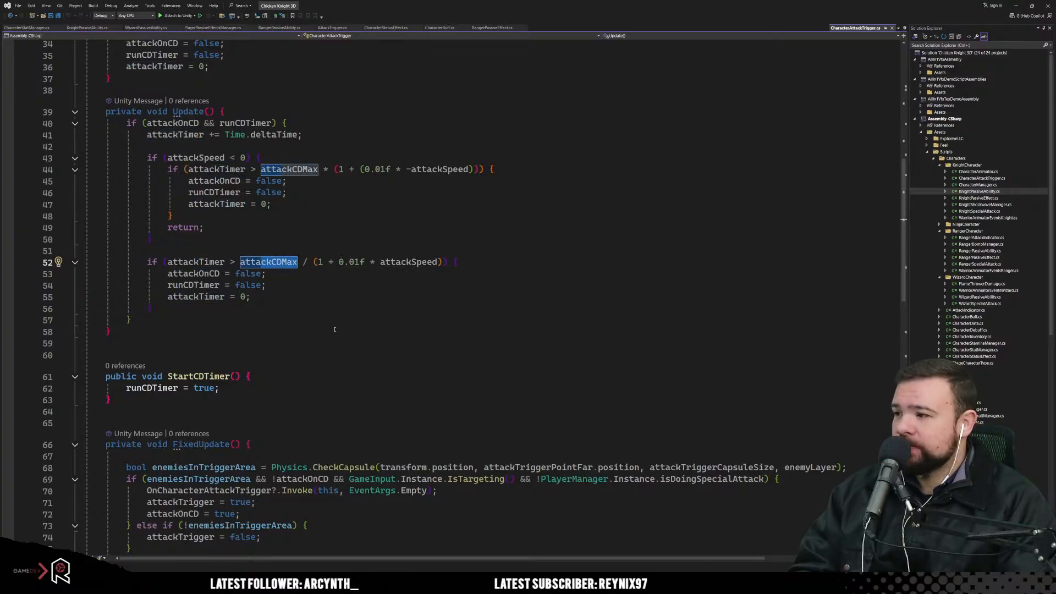
left_click(190, 275)
left_click_drag(190, 275, 250, 274)
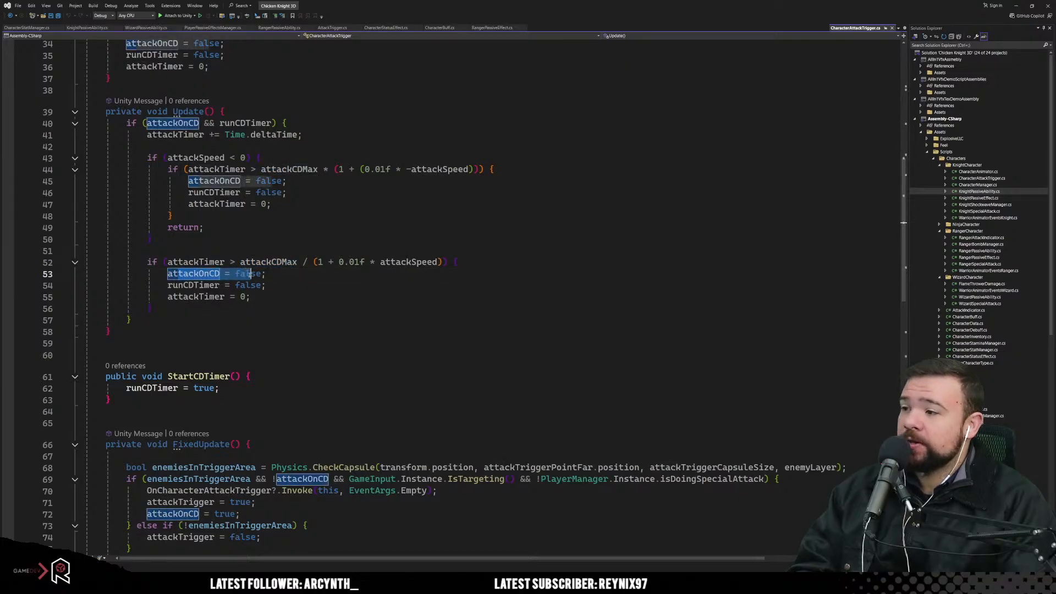
left_click(172, 285)
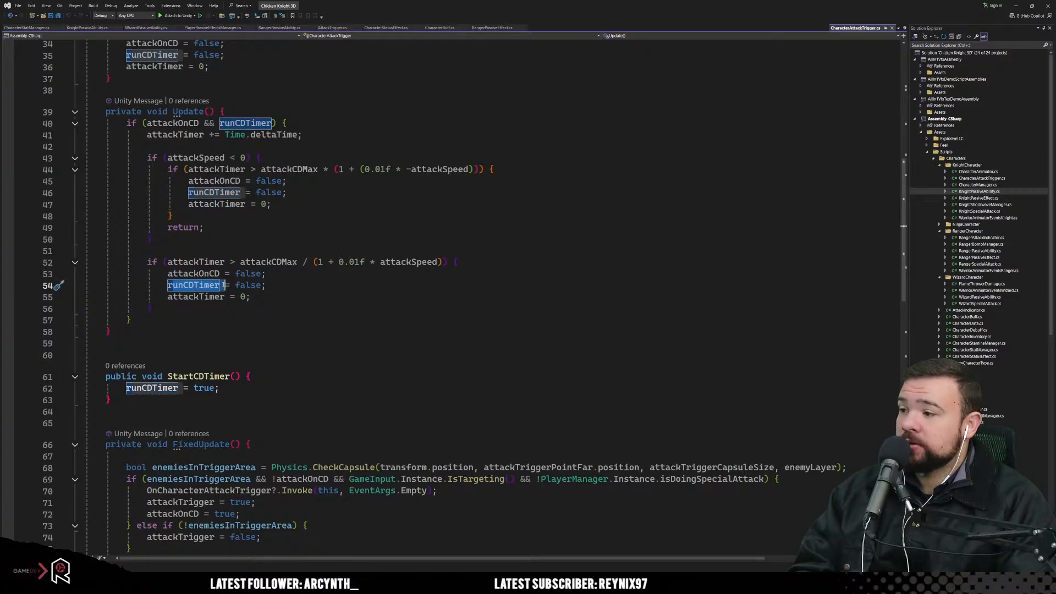
left_click_drag(224, 285, 242, 286)
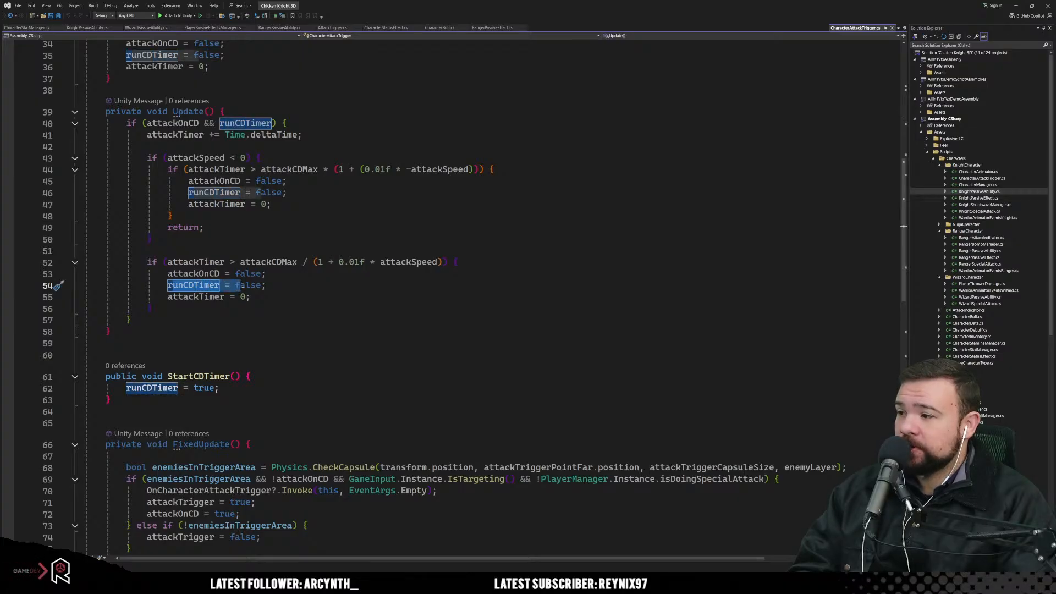
left_click_drag(167, 297, 270, 300)
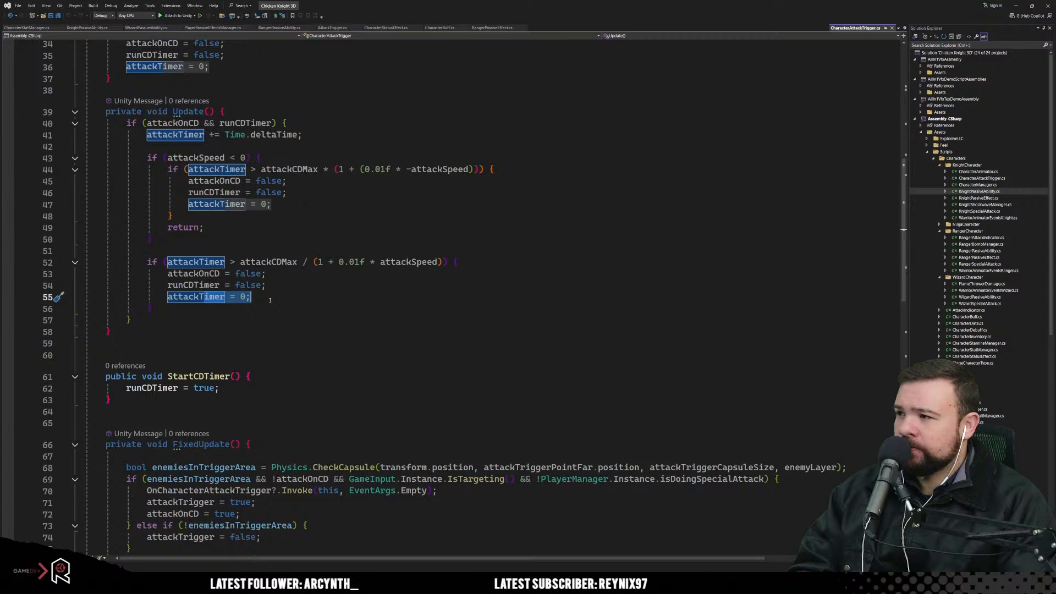
left_click(270, 300)
left_click_drag(168, 124, 182, 309)
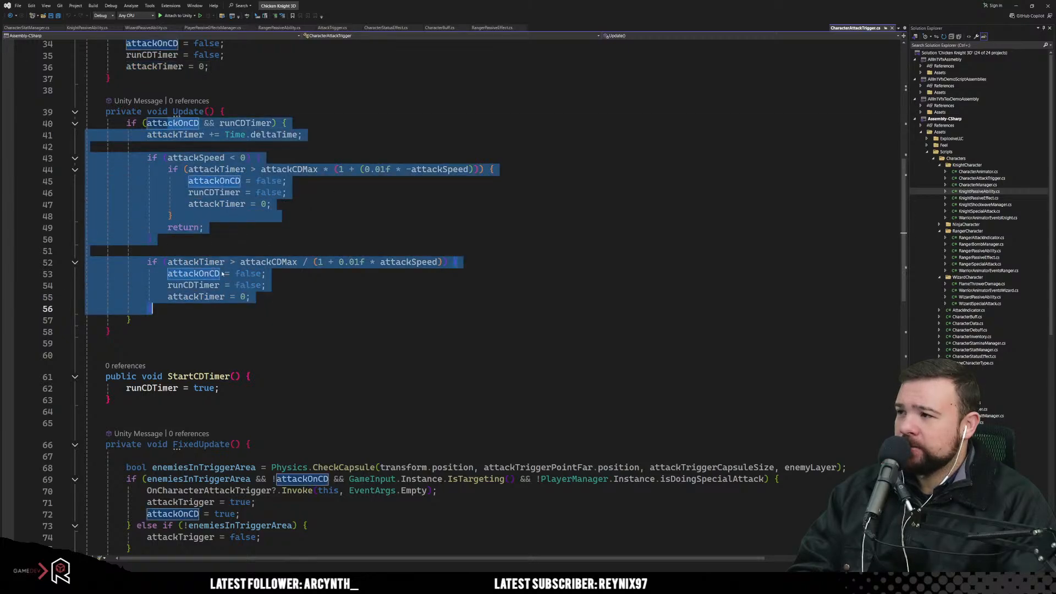
key("Down")
key("Down")
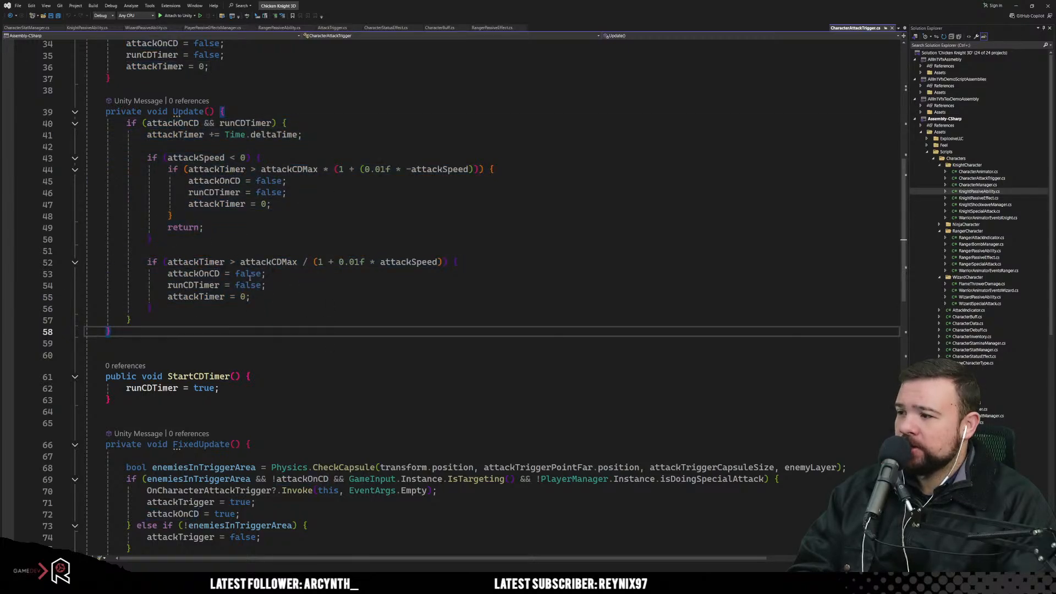
Step: Examine StartCDTimer and how its runCDTimer flag controls the attack cooldown in Update
scroll(249, 277, "down", 3)
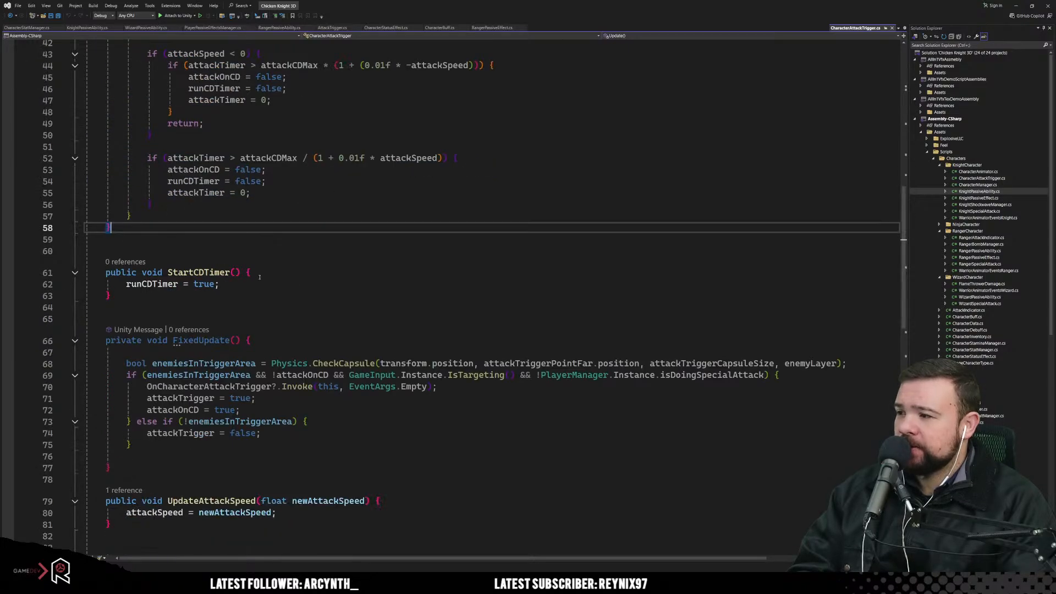
left_click(215, 275)
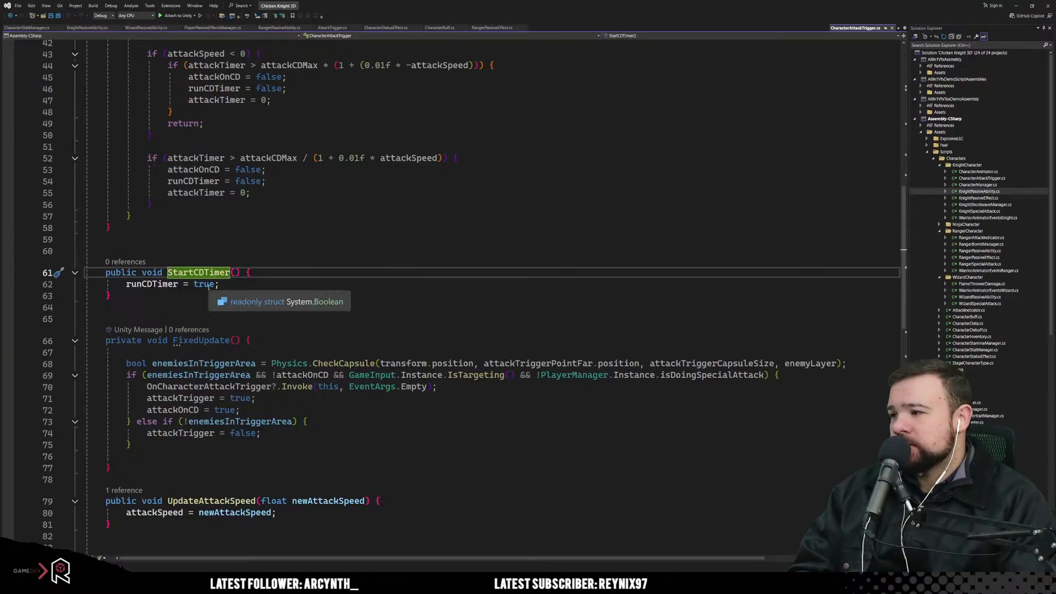
double_click(207, 285)
scroll(231, 331, "up", 2)
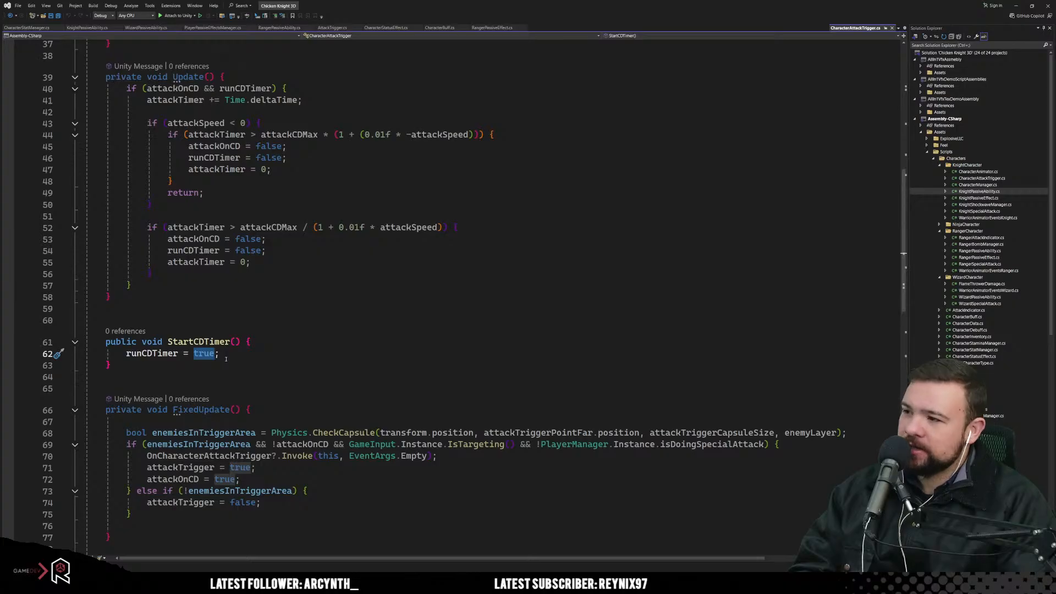
left_click_drag(142, 353, 249, 355)
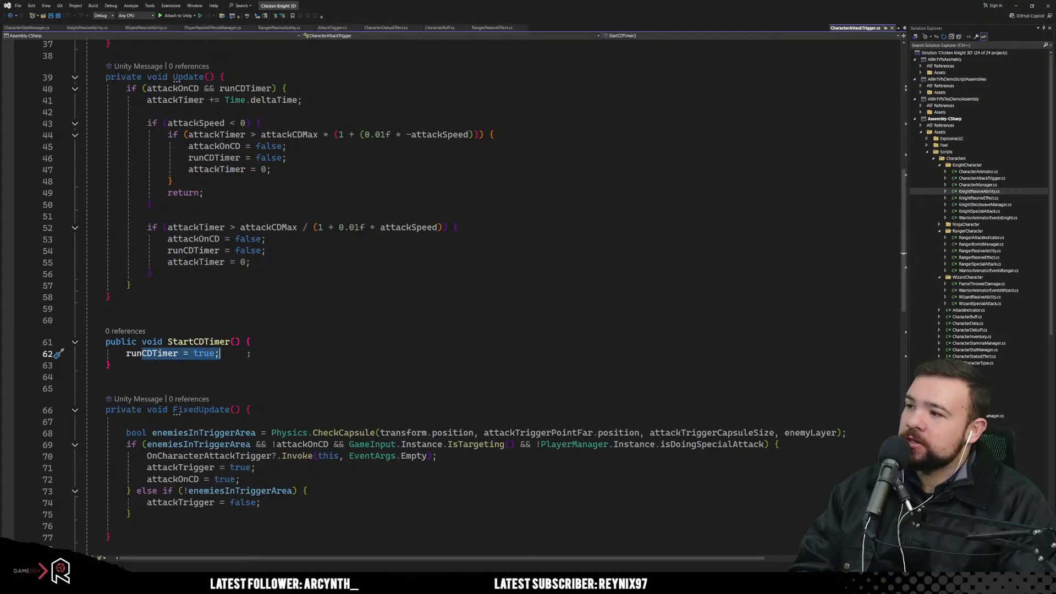
key("shift+Home")
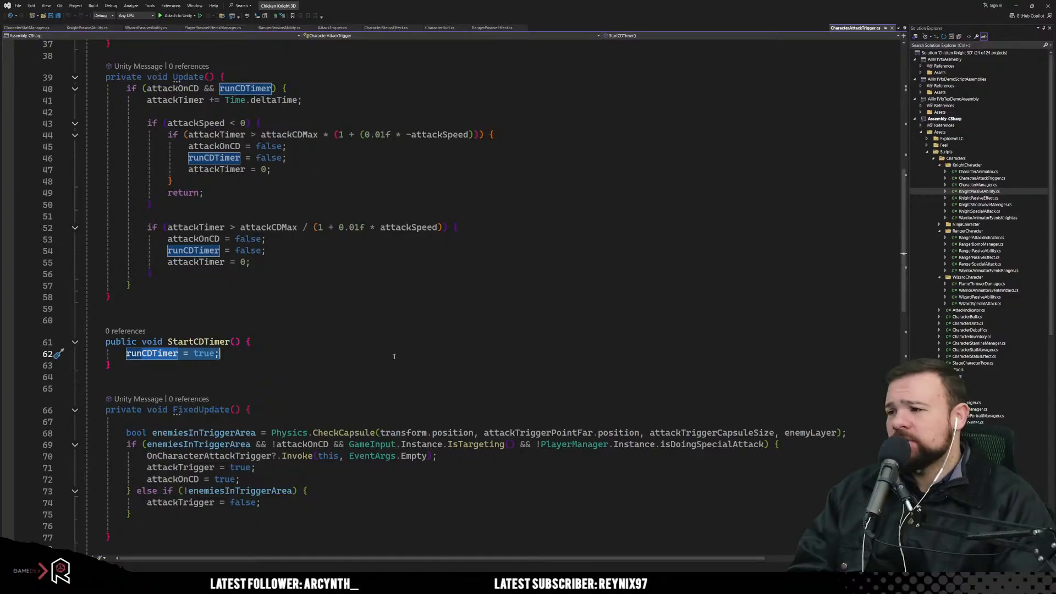
left_click(302, 366)
scroll(264, 325, "down", 2)
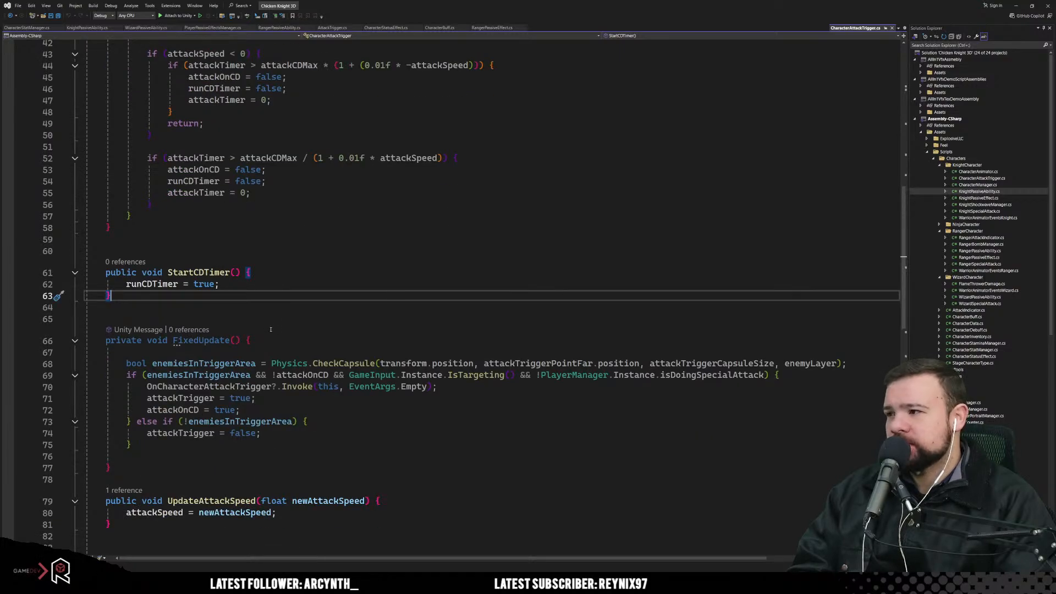
scroll(270, 329, "up", 3)
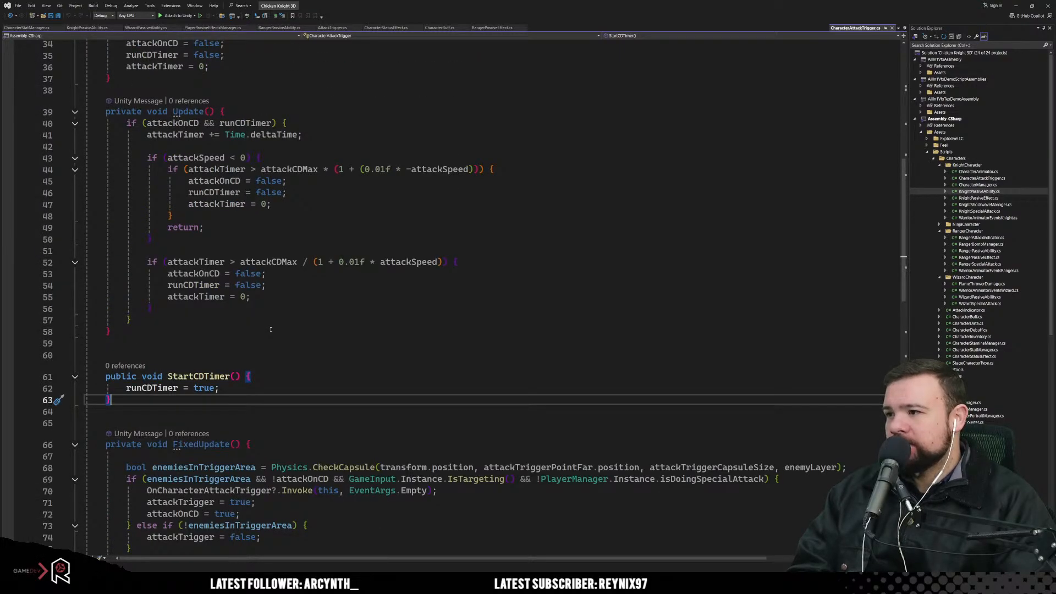
scroll(271, 329, "down", 4)
scroll(297, 313, "up", 6)
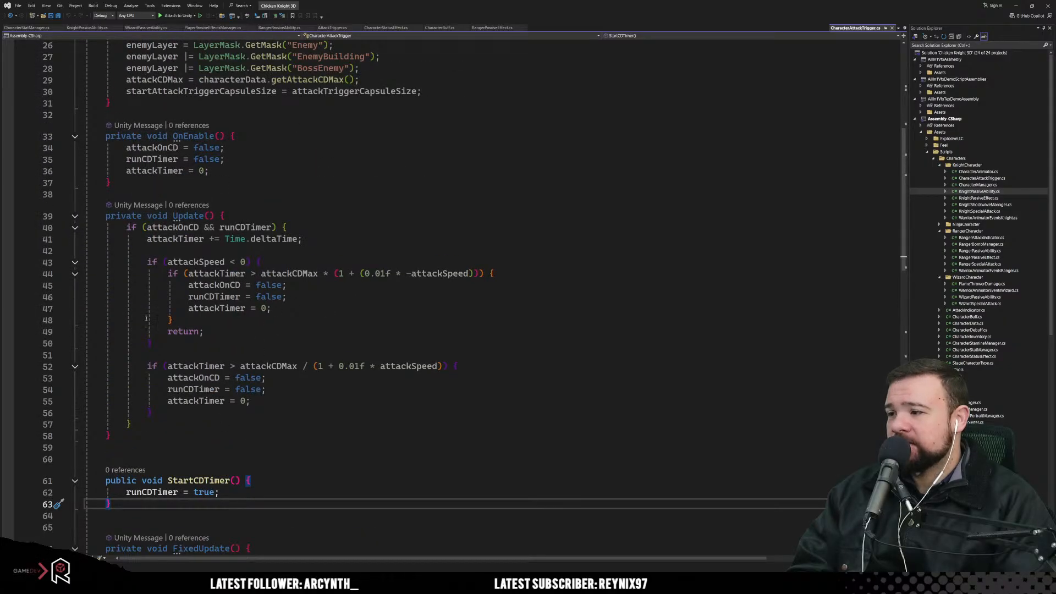
scroll(428, 452, "down", 4)
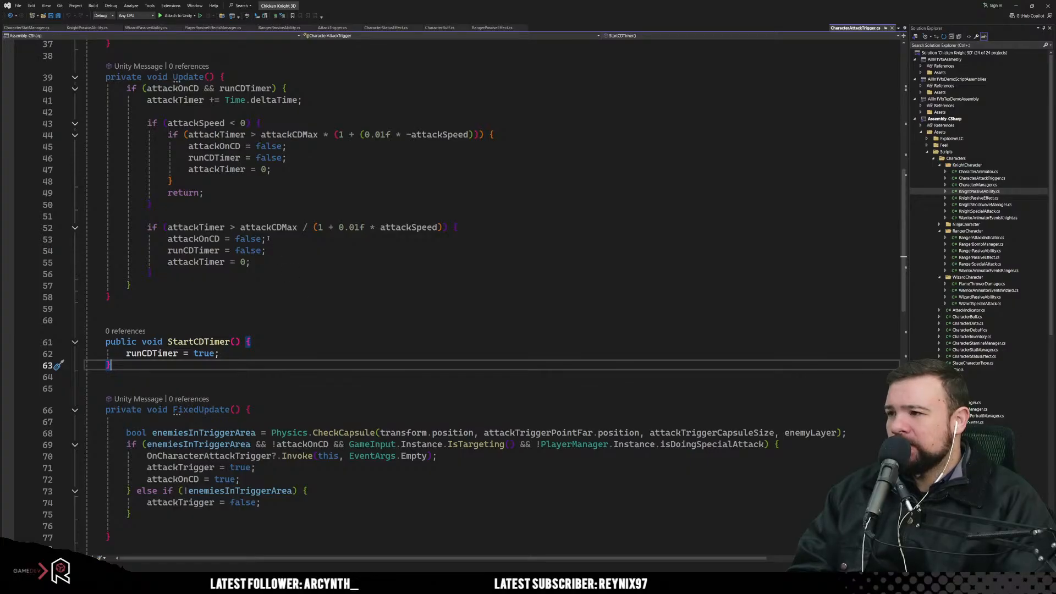
Step: Recheck the attackCDMax division in Update and review the attack trigger conditions in FixedUpdate
left_click(215, 228)
double_click(269, 227)
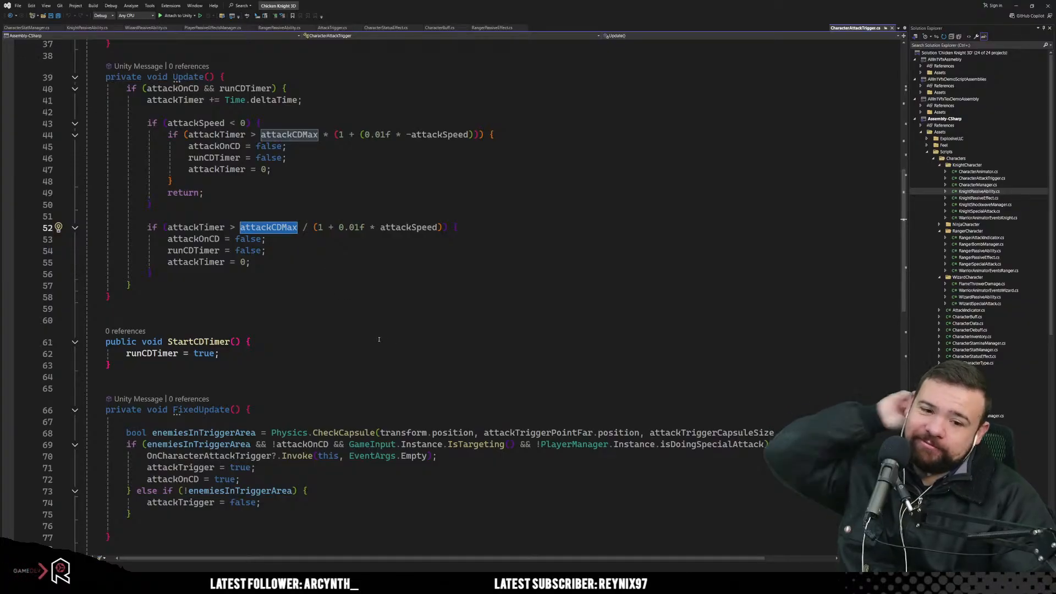
left_click(342, 320)
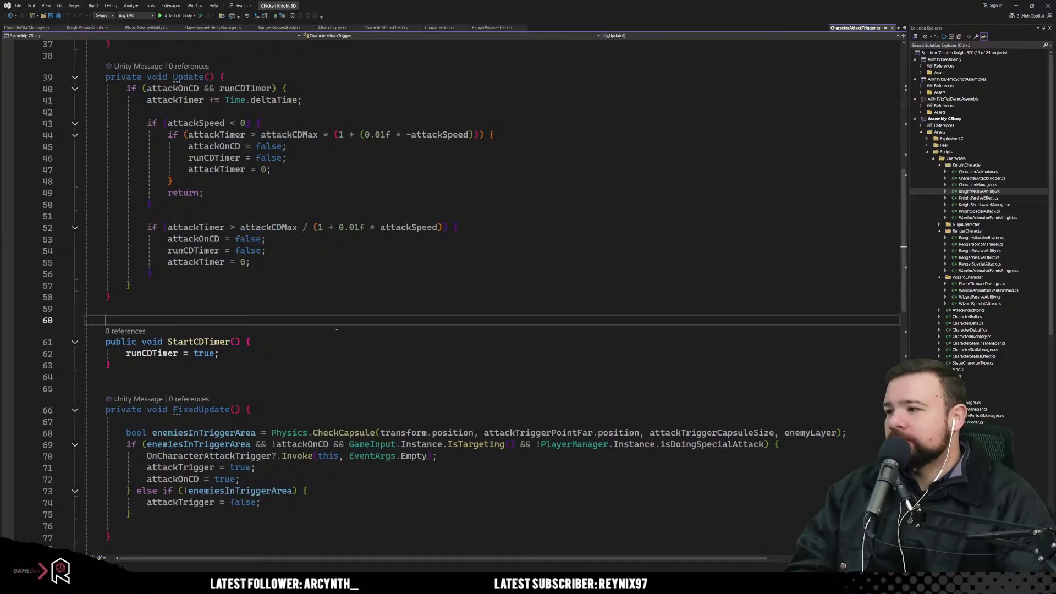
scroll(338, 324, "down", 4)
left_click(334, 329)
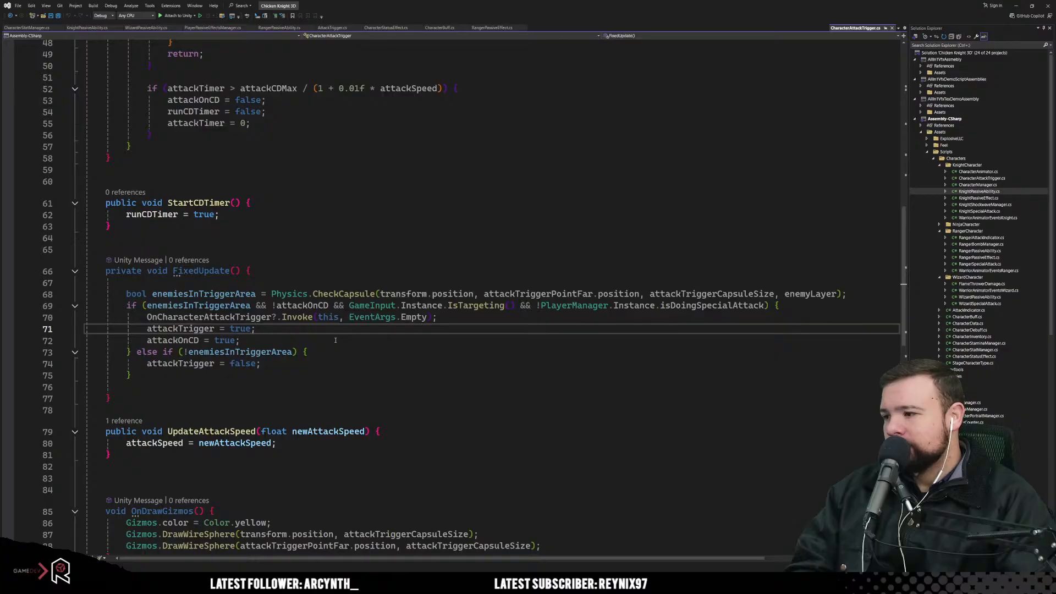
left_click(336, 375)
scroll(336, 376, "down", 4)
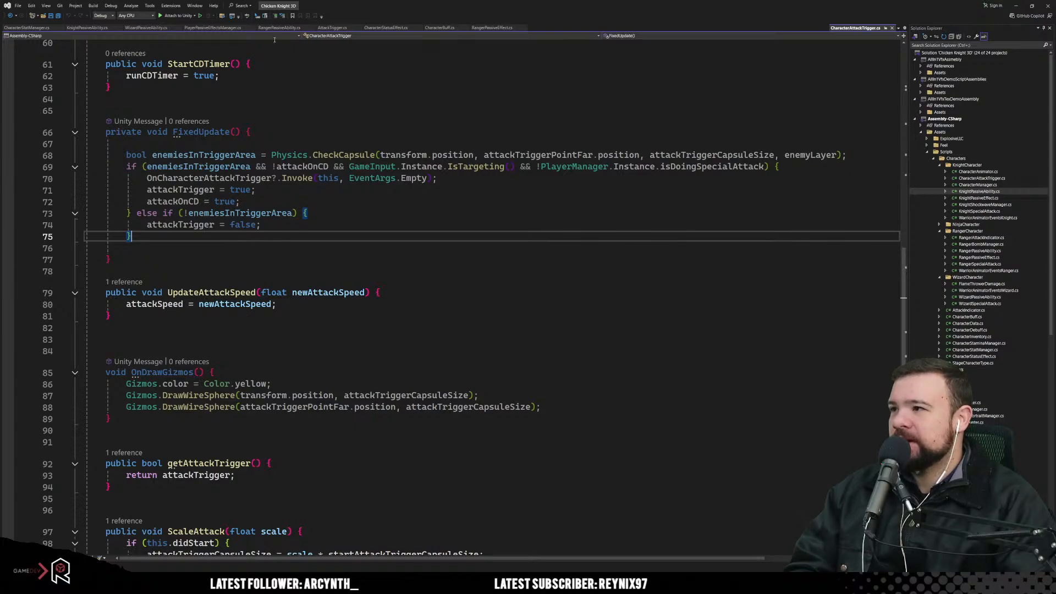
Step: In PlayerPassiveEffectsManager's RangerPassive coroutine, call rangerPassive.BuffAttackSpeed() inside the RangerPassiveAbility TryGetComponent check
left_click(212, 28)
scroll(234, 300, "down", 4)
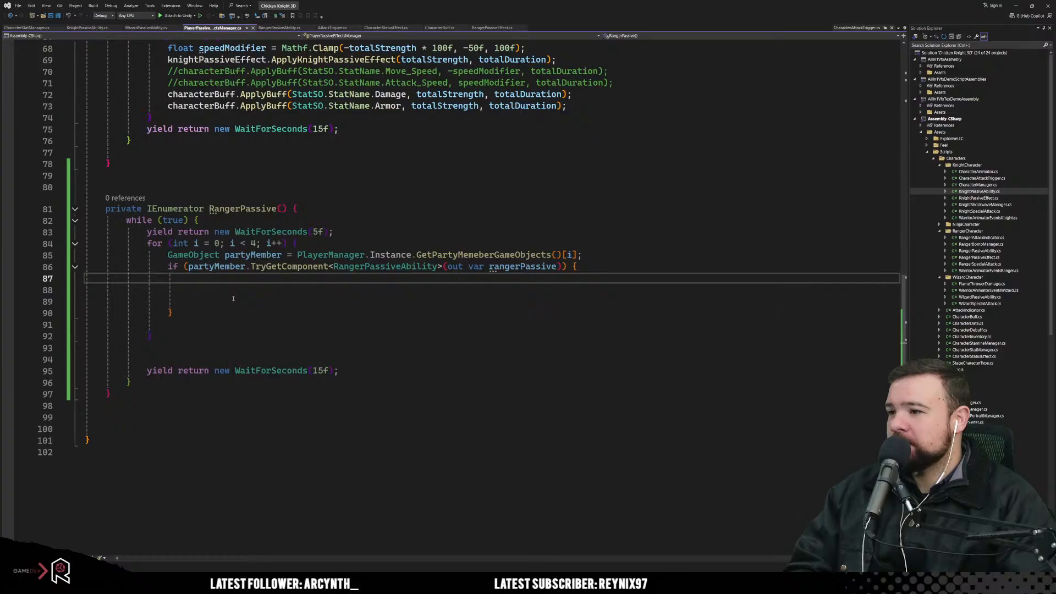
type("ra")
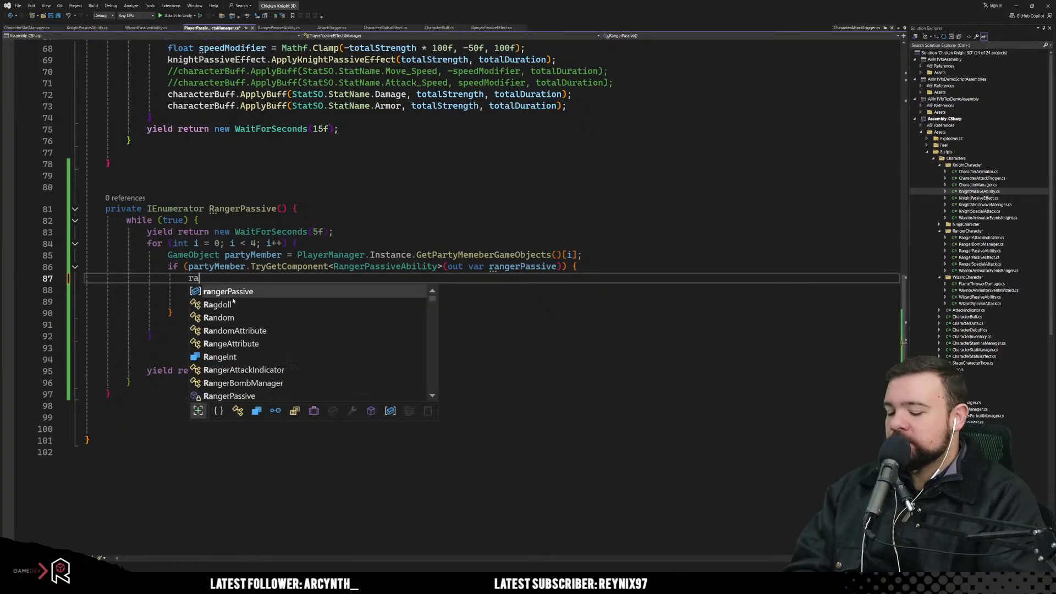
type("ngerPassive.")
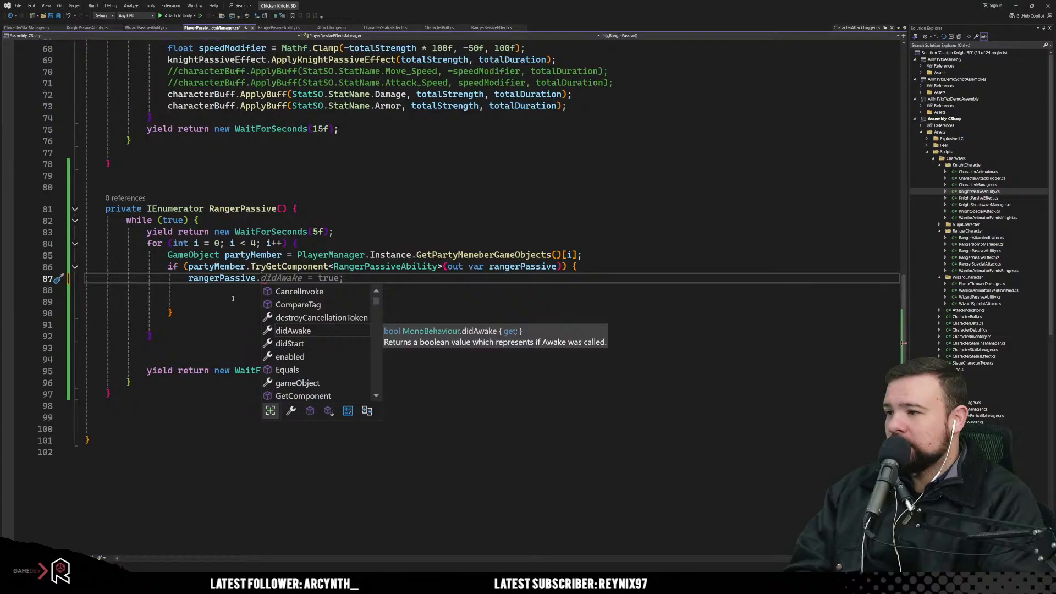
type("A")
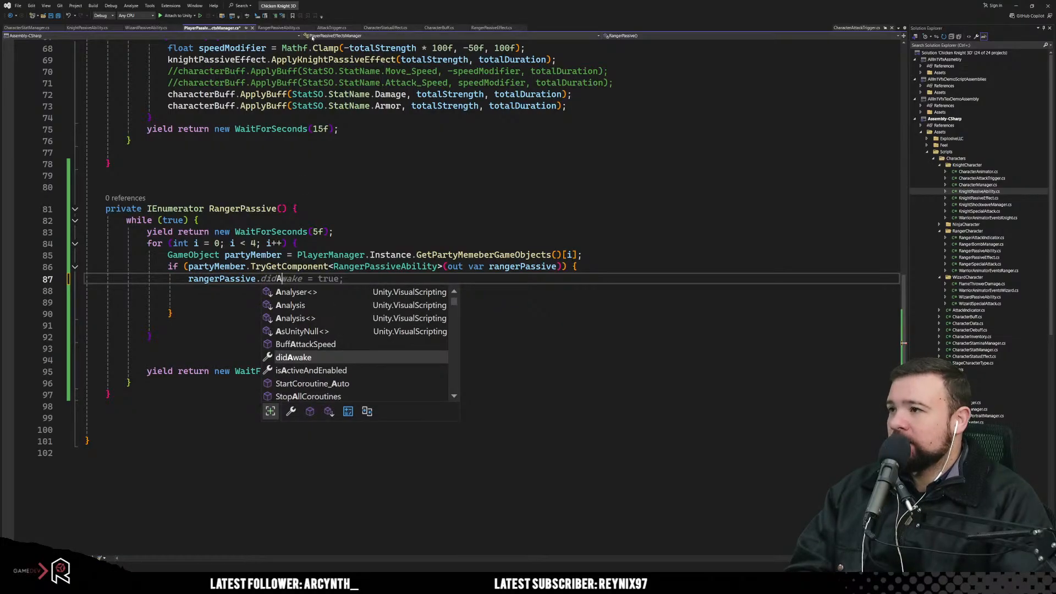
left_click(267, 28)
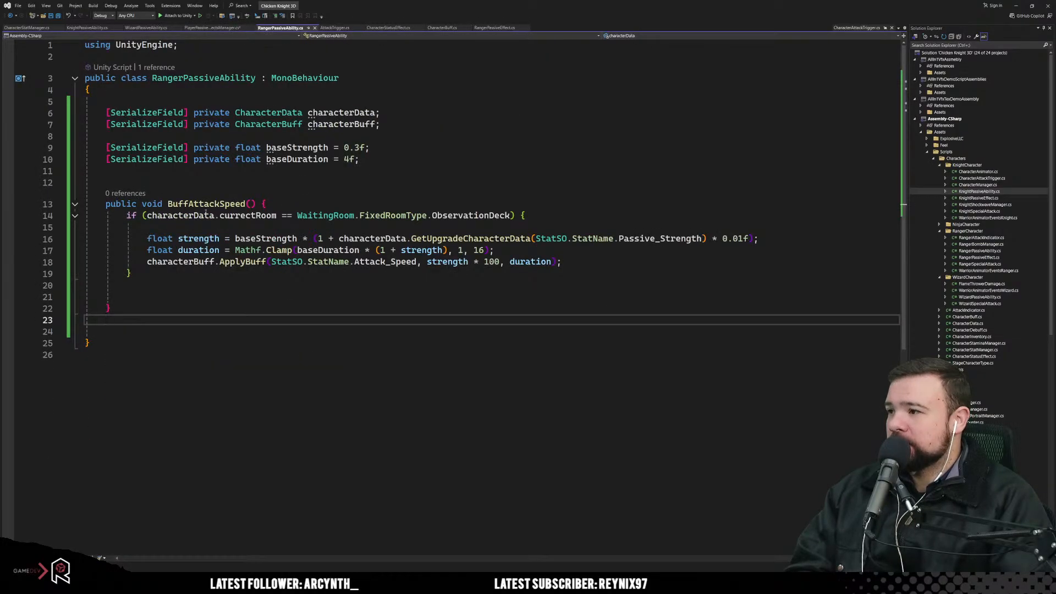
left_click(212, 27)
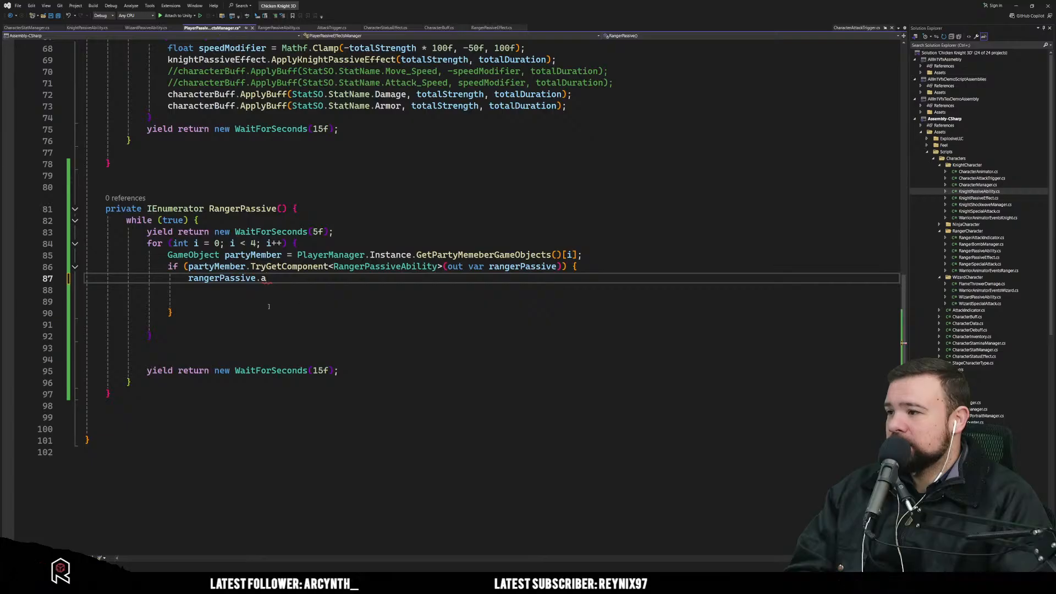
key("BackSpace")
type("buffa")
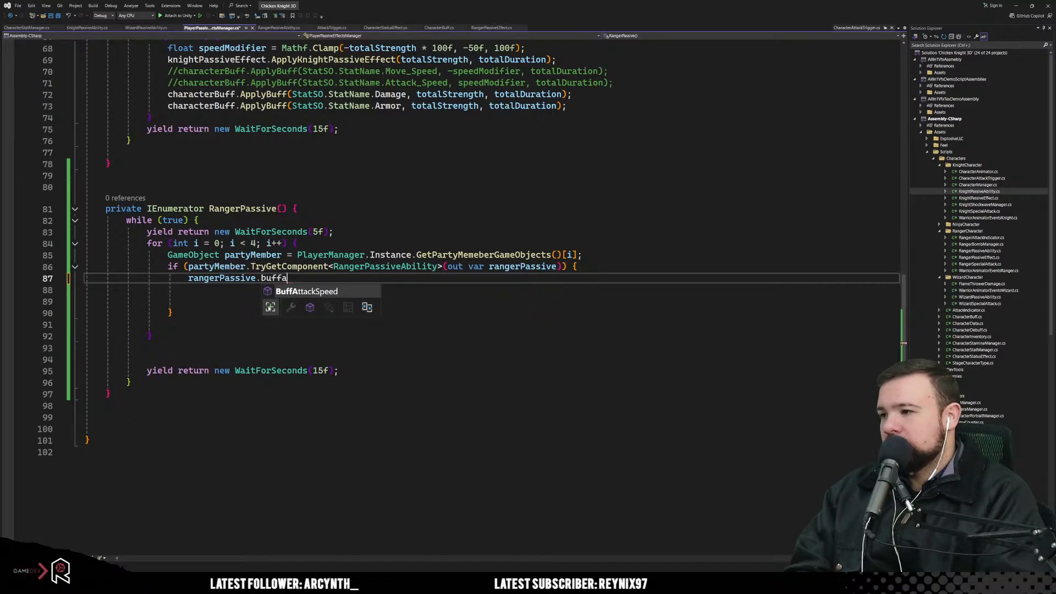
key("Tab")
type("()")
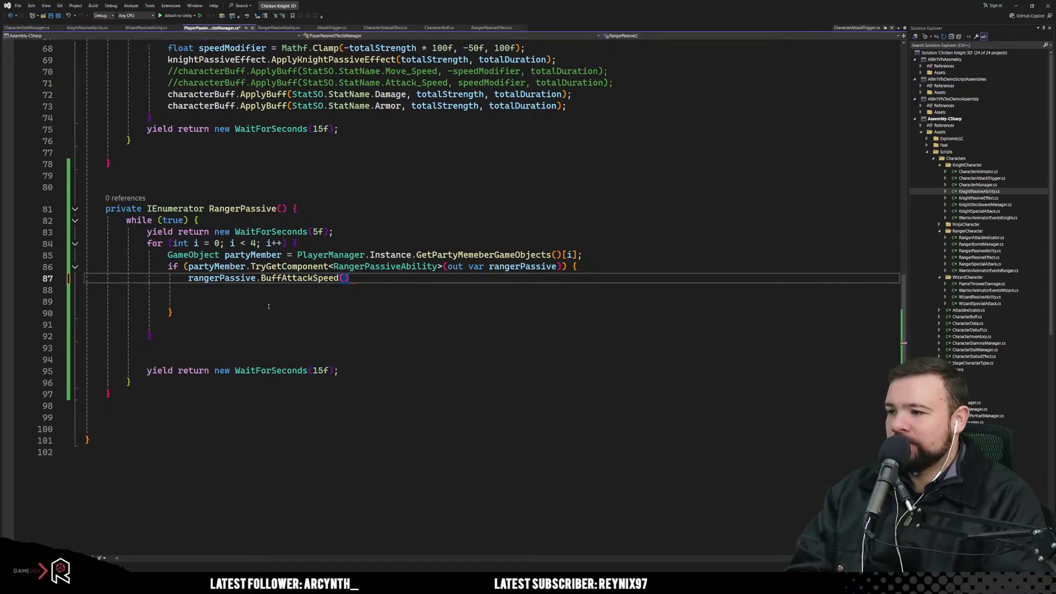
type(";")
Step: Remove the surplus blank lines after the BuffAttackSpeed call and around the for loop's closing brace in RangerPassive
key("Delete")
key("Delete")
key("Delete")
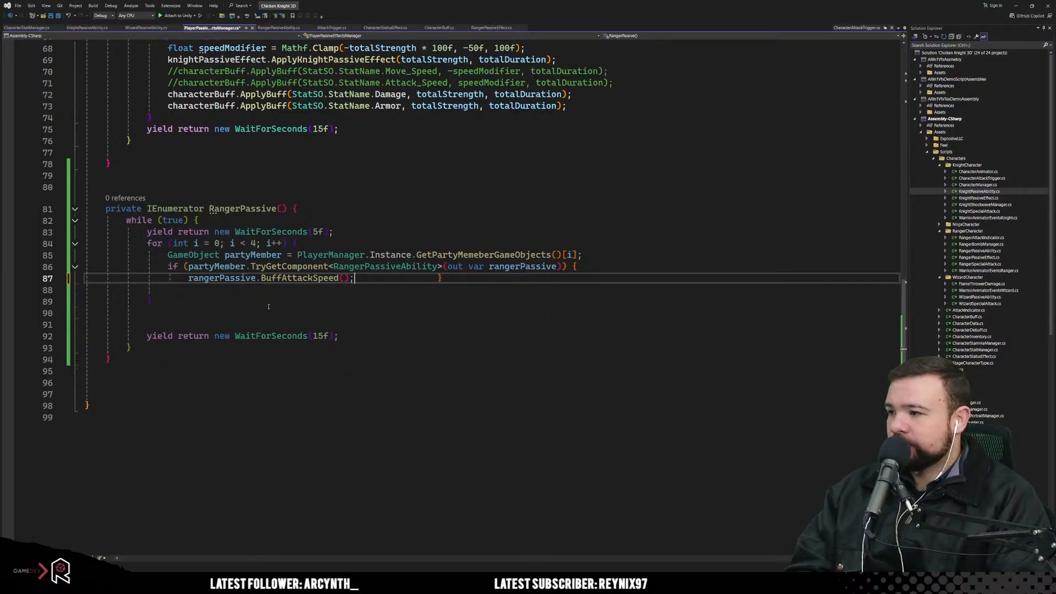
key("ctrl+z")
key("Down")
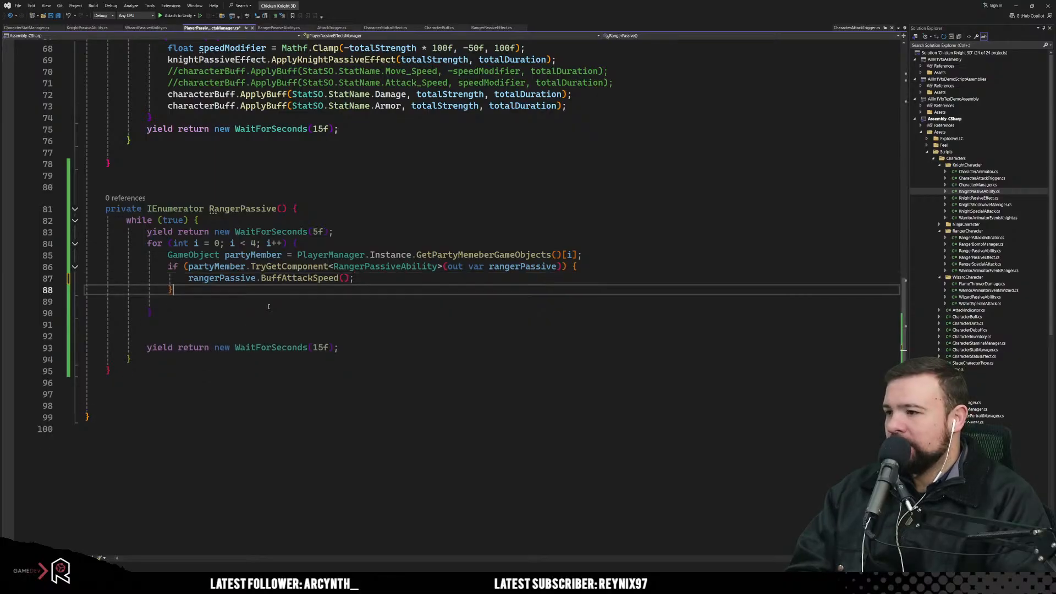
key("Delete")
key("Down")
key("Delete")
key("Delete")
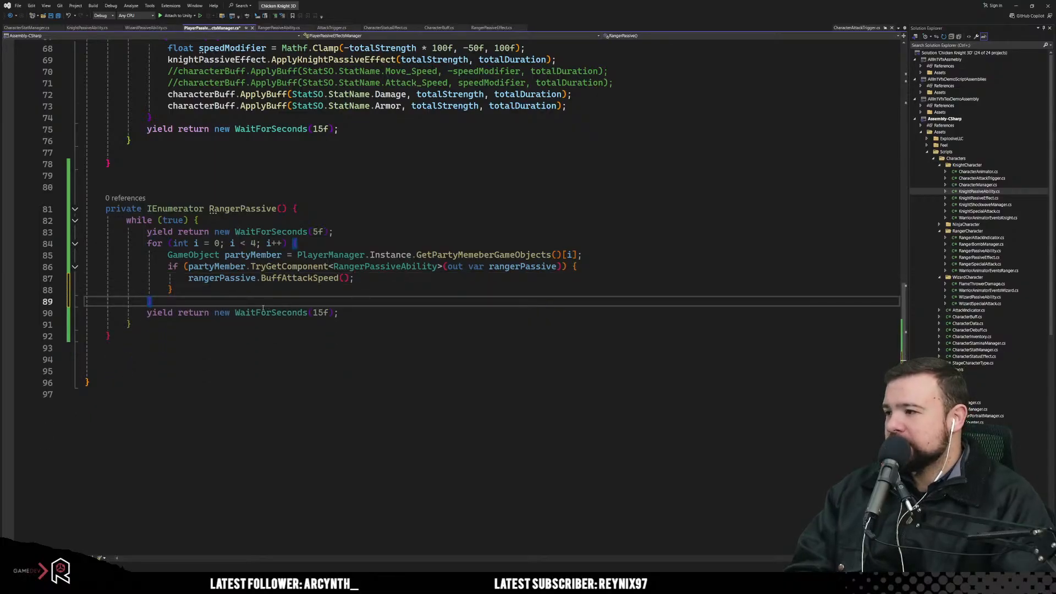
key("Down")
key("Down")
key("Down")
key("Down")
key("Down")
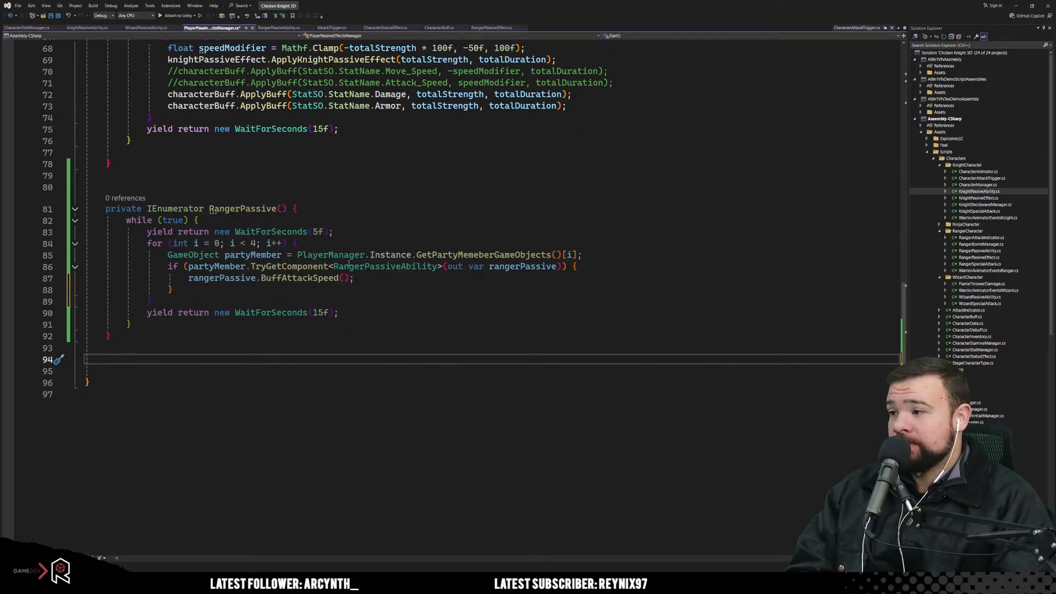
Step: Review how RangerPassive fetches each party member, looks up RangerPassiveAbility and calls its buff method
left_click_drag(385, 256, 525, 257)
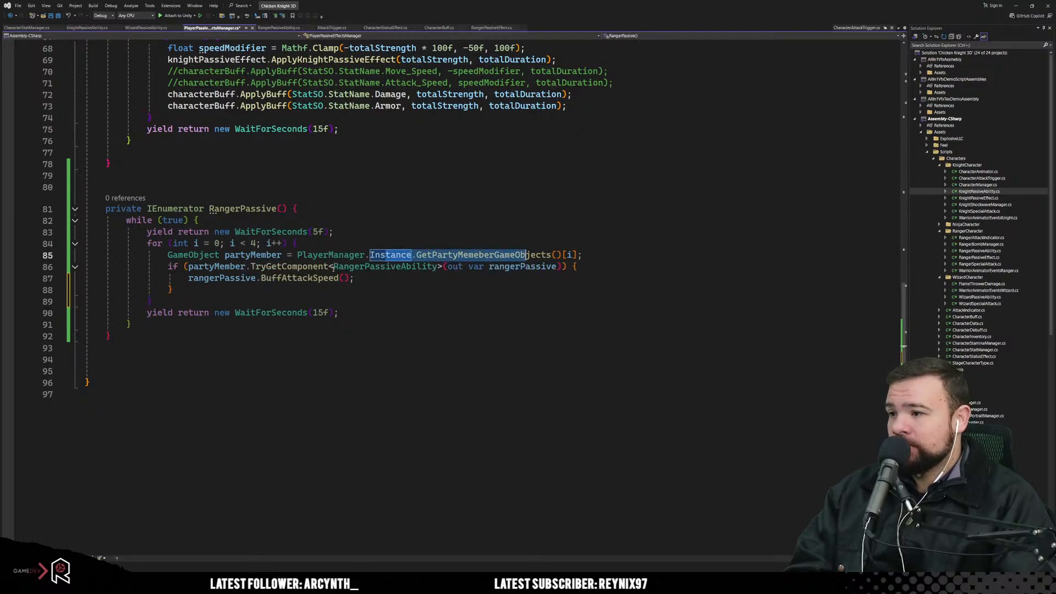
left_click_drag(390, 268, 250, 268)
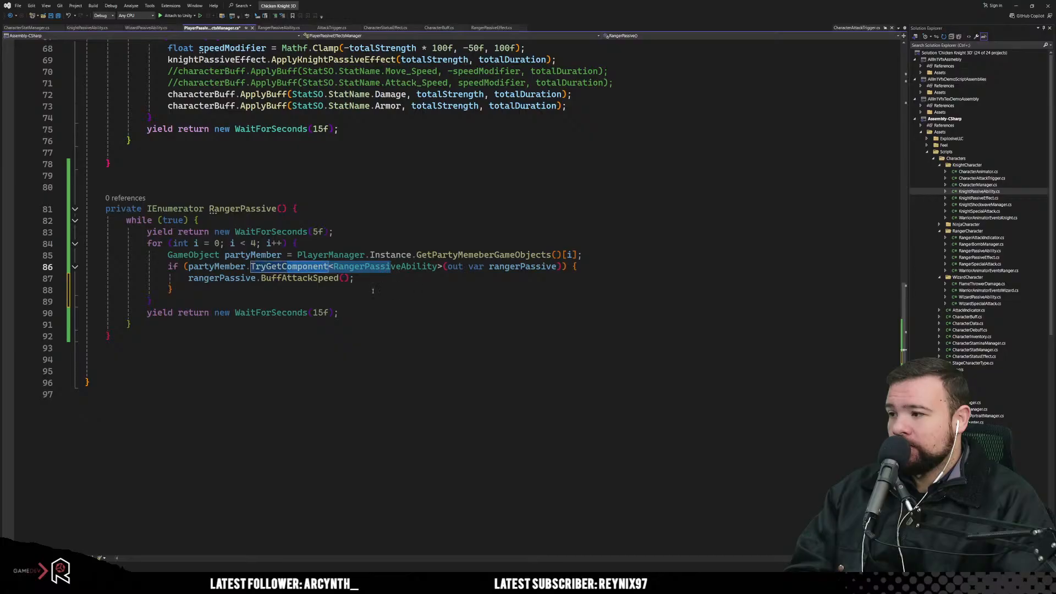
left_click(511, 267)
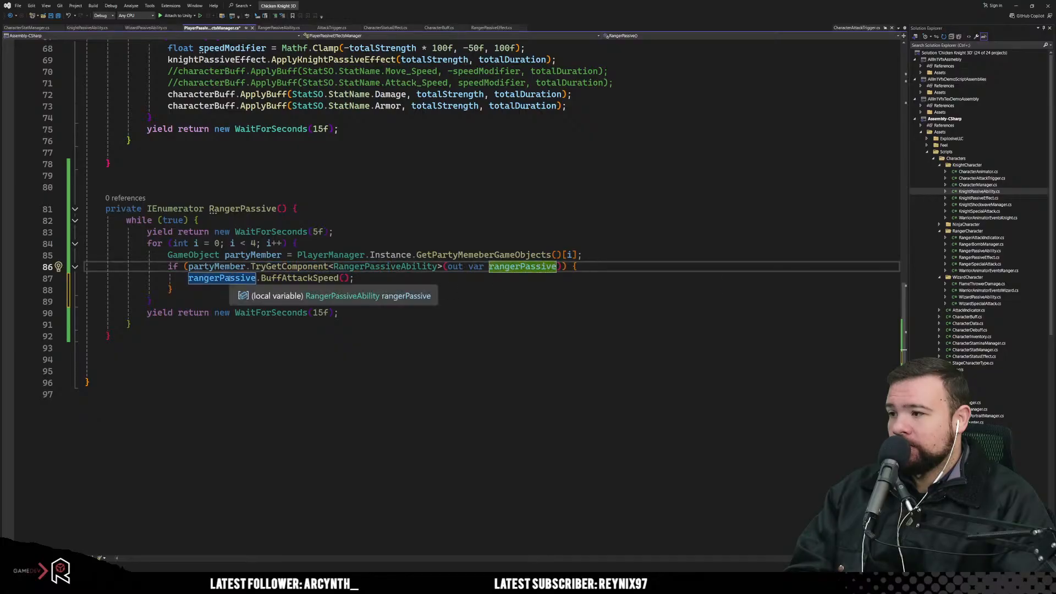
left_click_drag(188, 278, 324, 279)
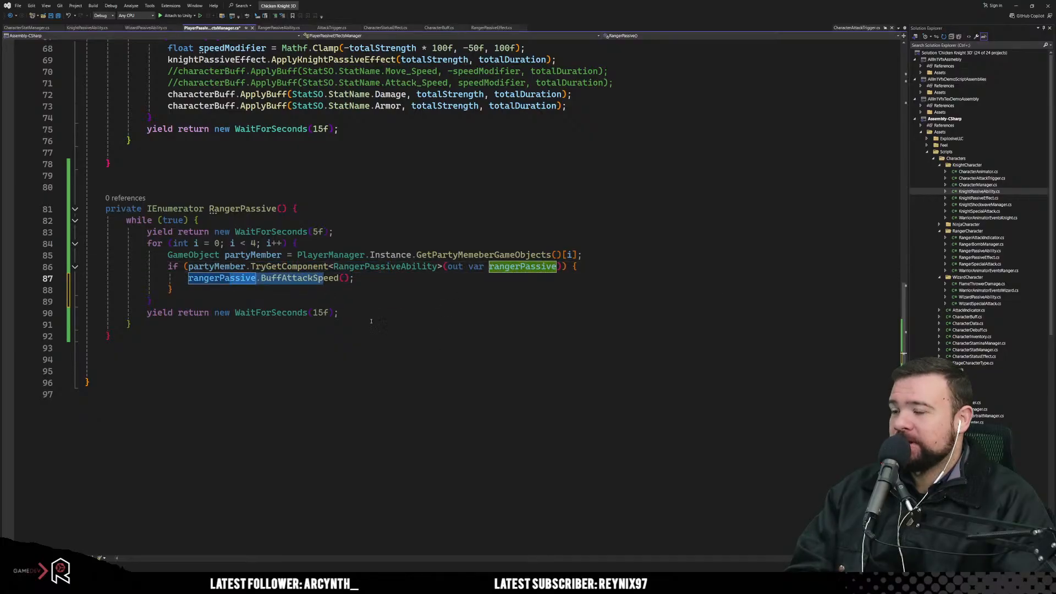
Step: Go to the BuffAttackSpeed definition and examine its ObservationDeck room condition and the Attack_Speed ApplyBuff call
mouse_move(314, 280)
left_click(434, 299)
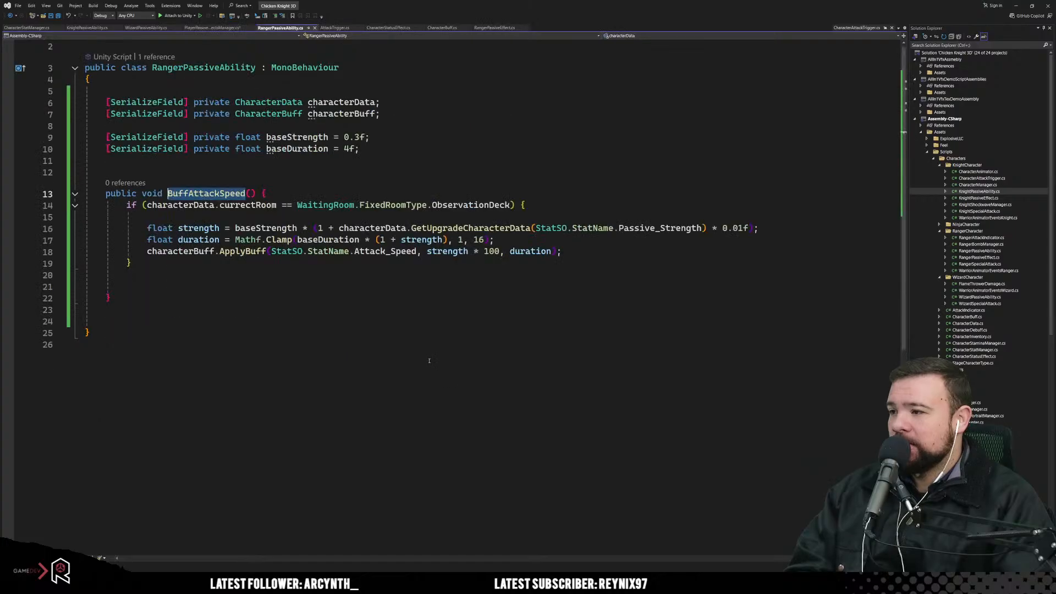
left_click(270, 297)
left_click_drag(205, 205, 422, 205)
left_click(233, 307)
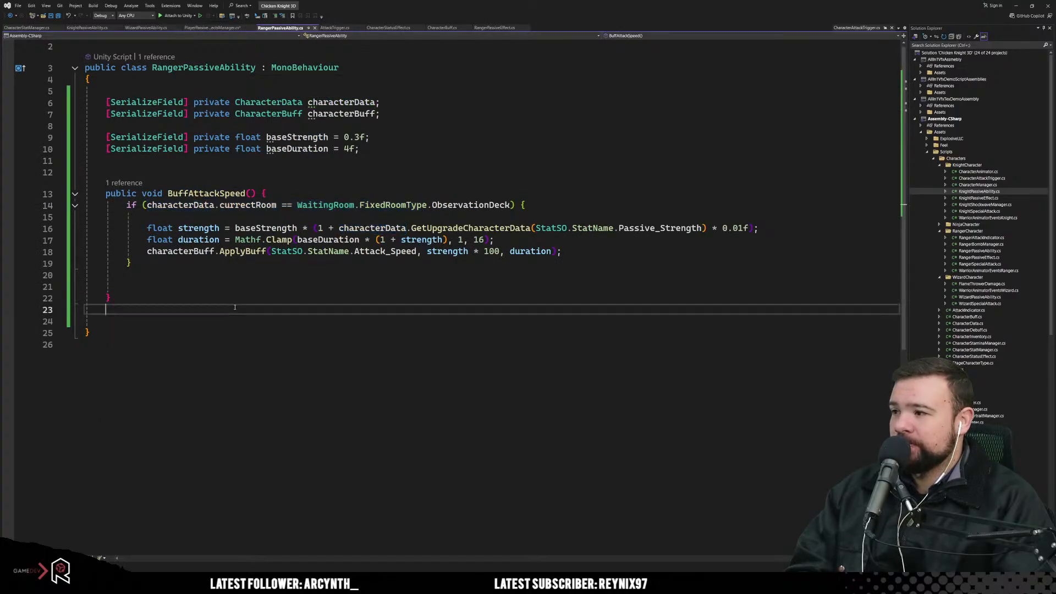
left_click_drag(147, 250, 421, 251)
left_click(456, 323)
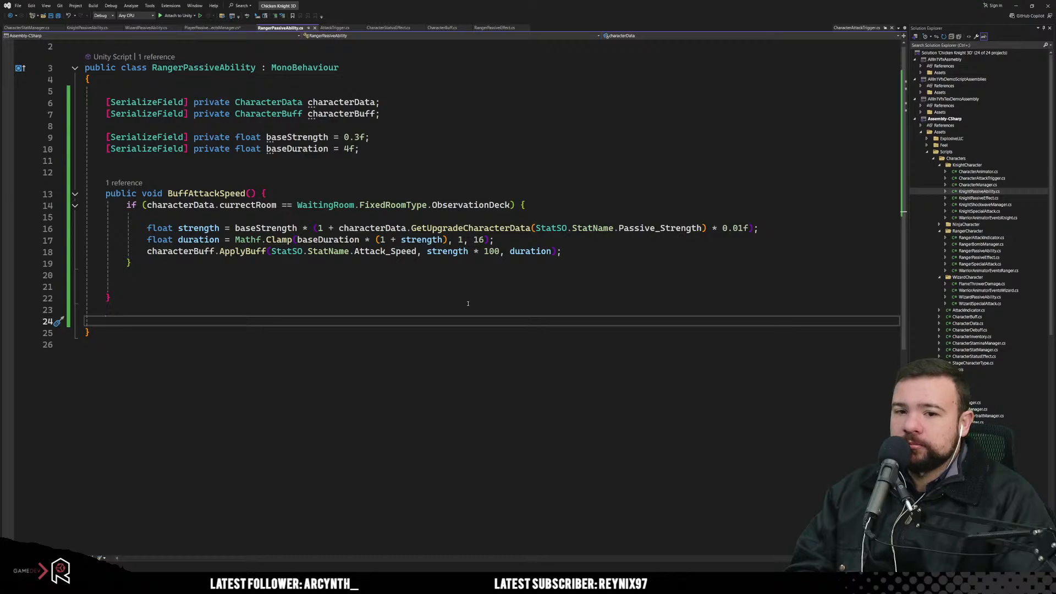
Step: Remove the extra blank lines inside BuffAttackSpeed and save all modified scripts
left_click(565, 205)
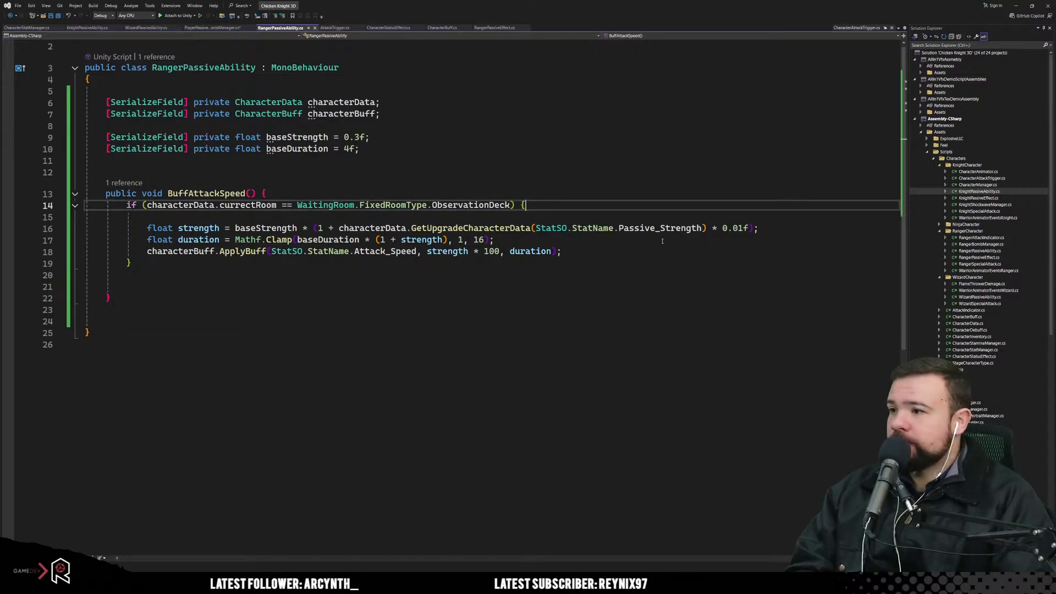
key("Delete")
left_click(110, 286)
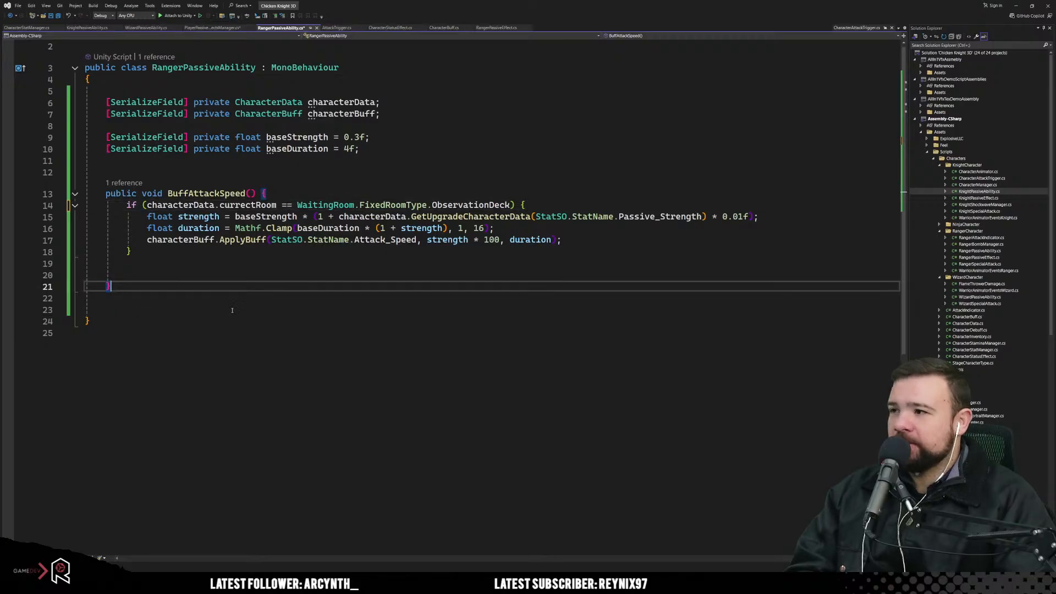
left_click(233, 251)
key("Delete")
key("Delete")
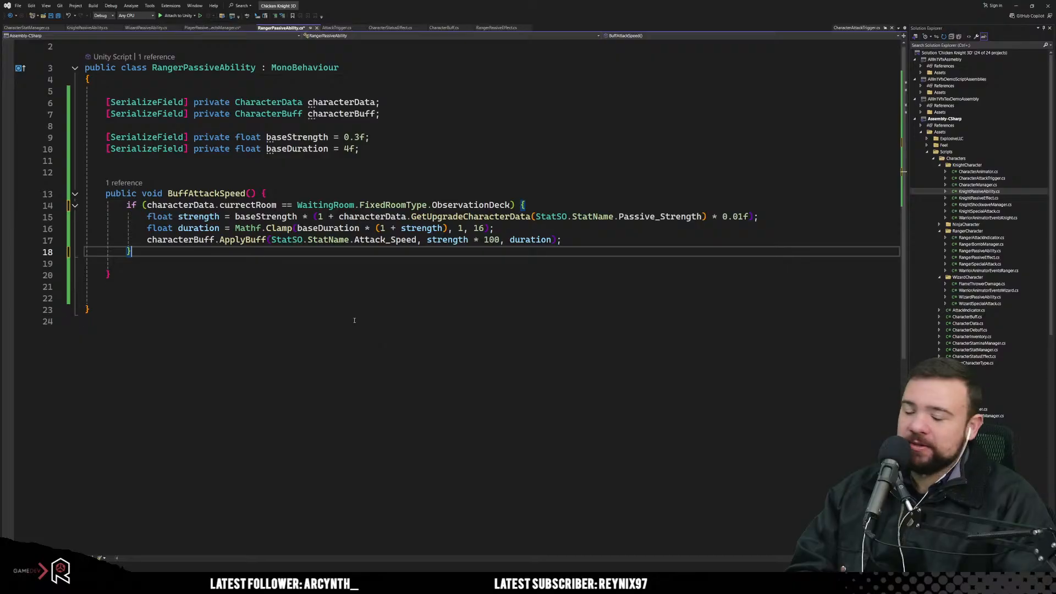
left_click(354, 320)
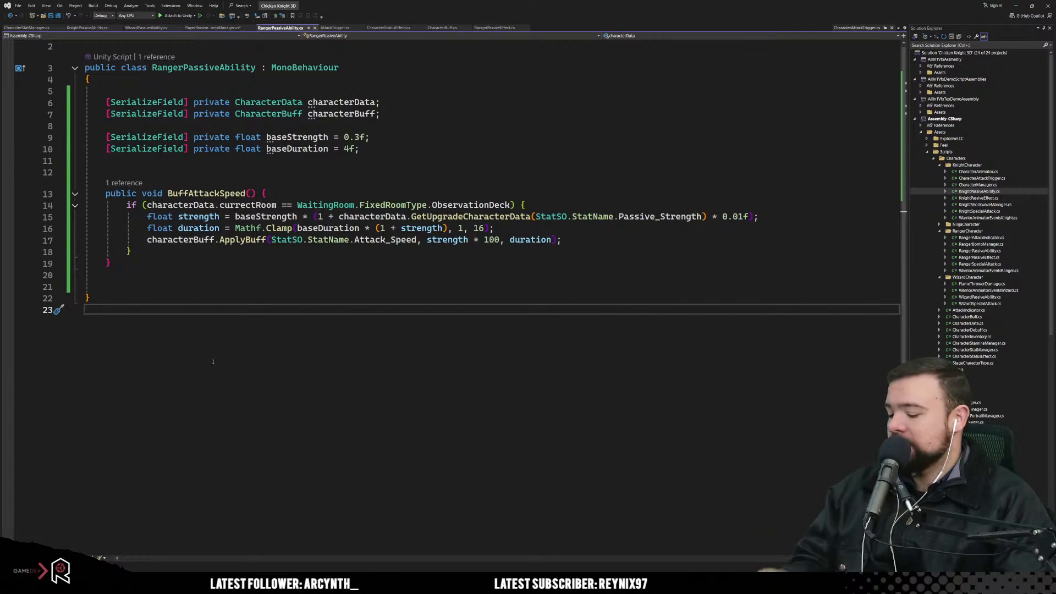
key("ctrl+shift+s")
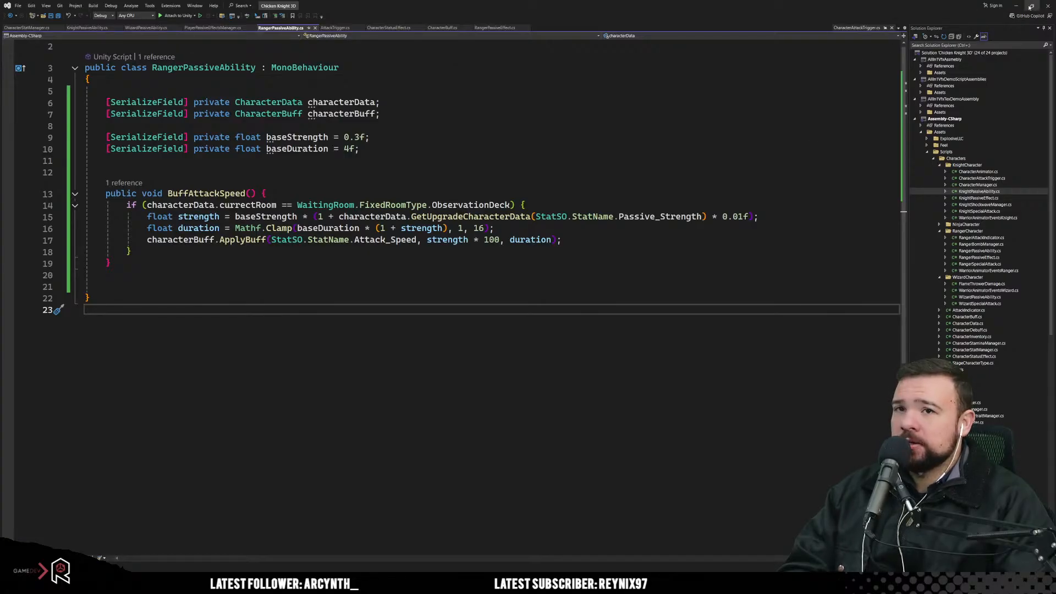
Step: Switch to Unity and inspect the components on RangerStatusEffect and CharacterStatusEffects in the _BasePlayerCharacter prefab
left_click(1015, 6)
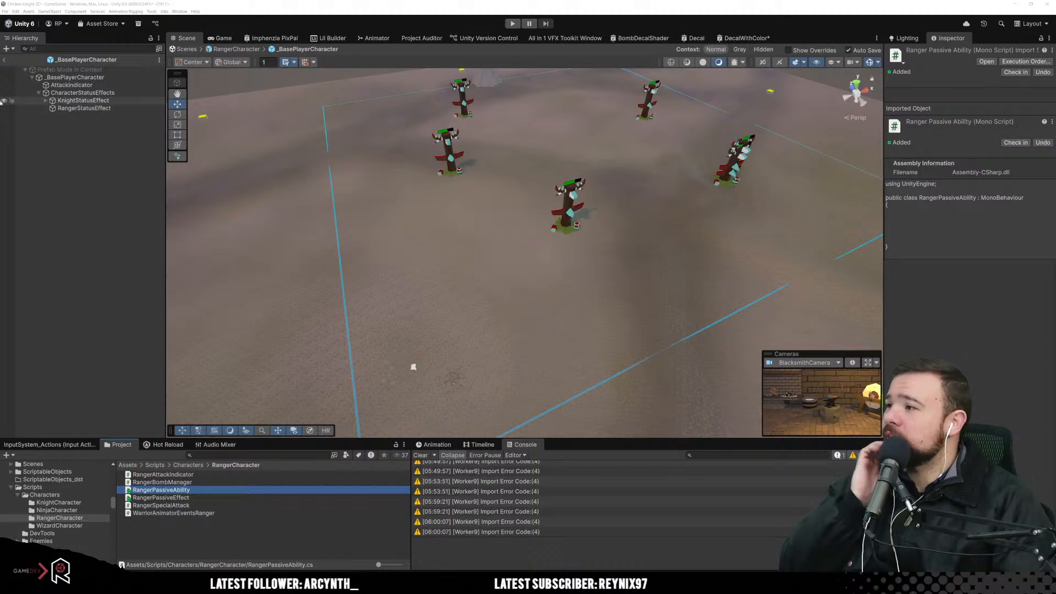
left_click(77, 108)
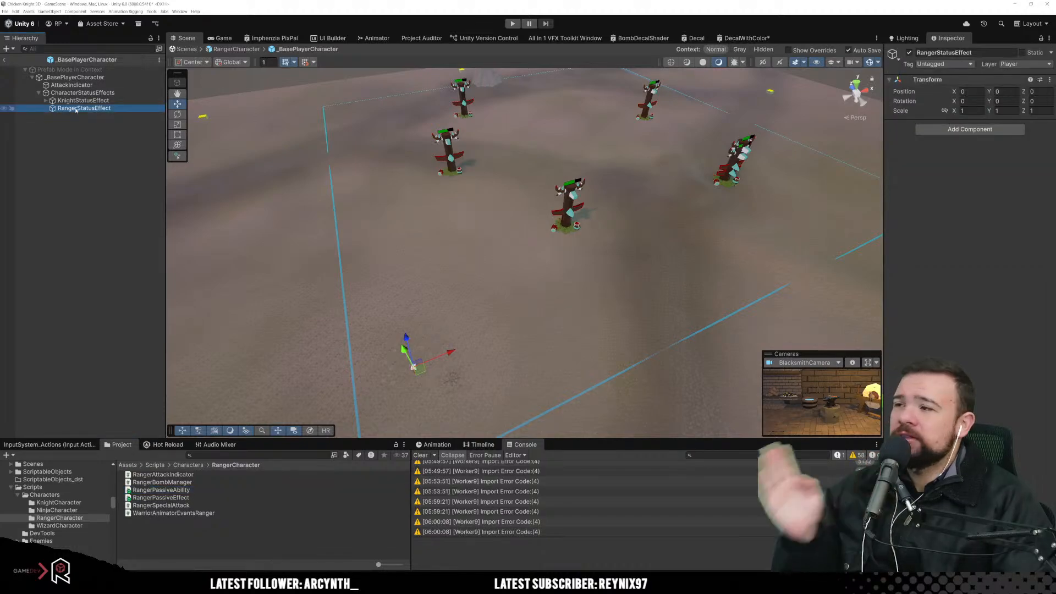
left_click(80, 93)
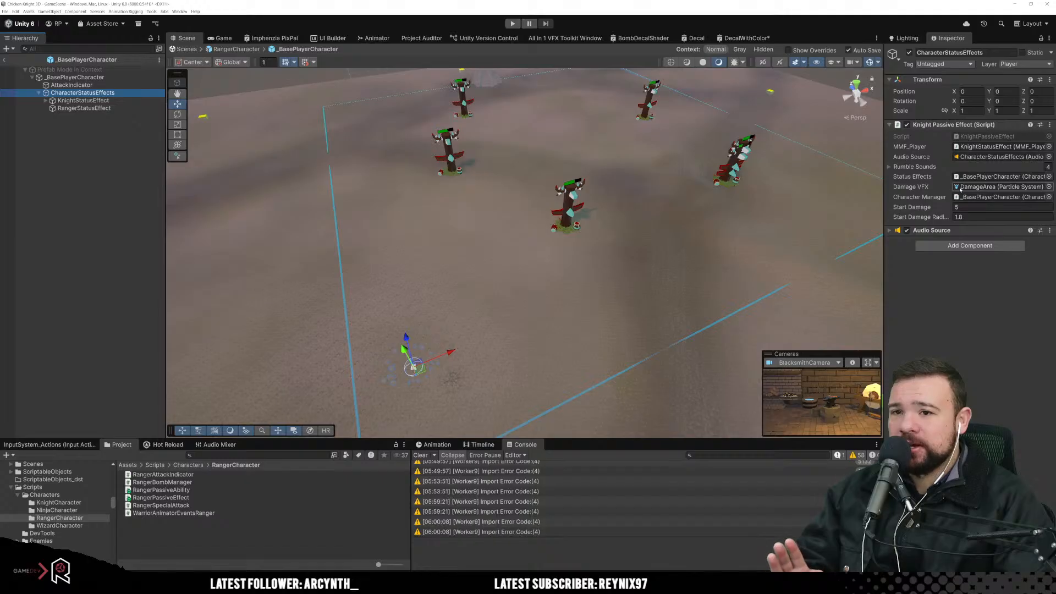
Step: Return to the RangerCharacter prefab, collapse its Arrow Spawner and Ranger Special Attack components, and add a Ranger Passive Ability component
left_click(4, 60)
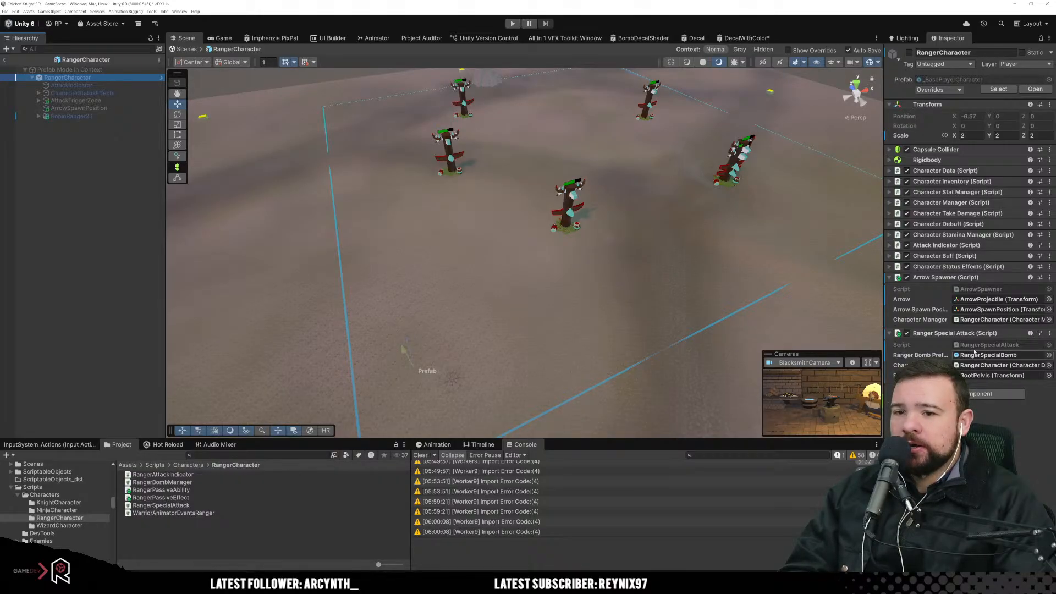
left_click(890, 279)
left_click(889, 288)
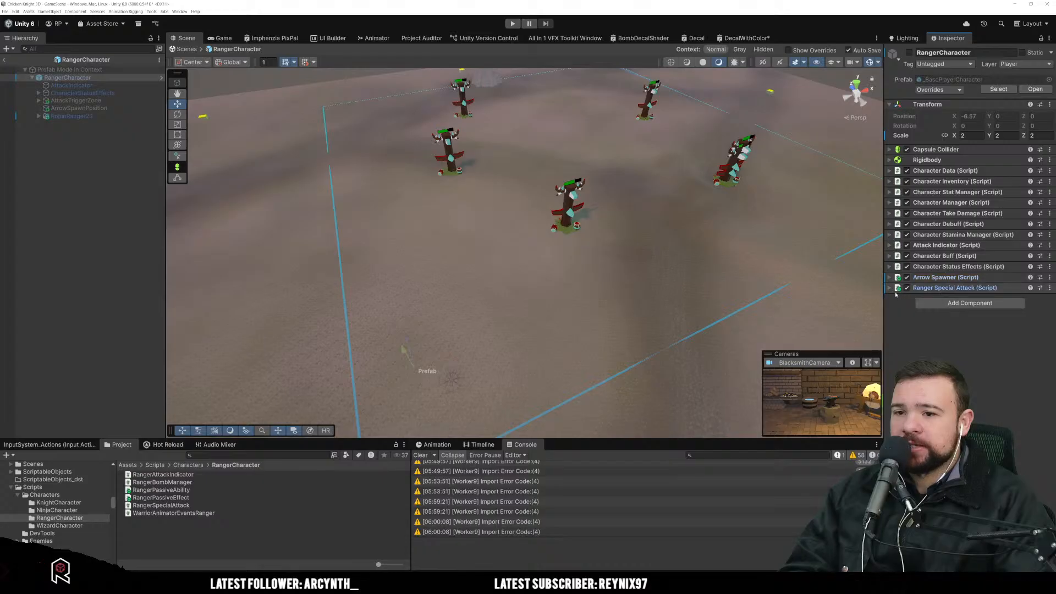
left_click(970, 303)
type("rangerpa")
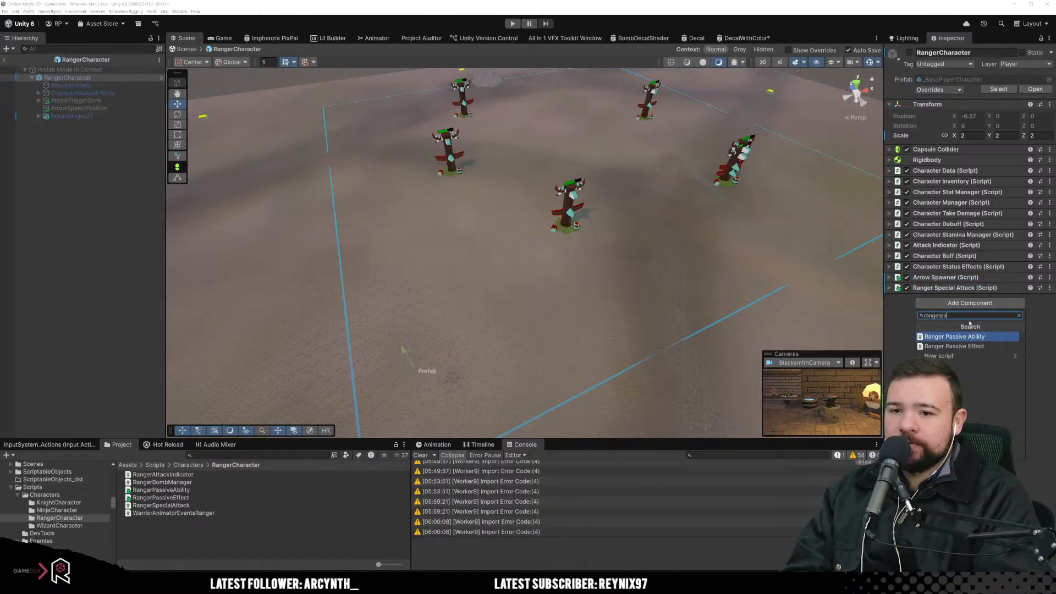
key("Return")
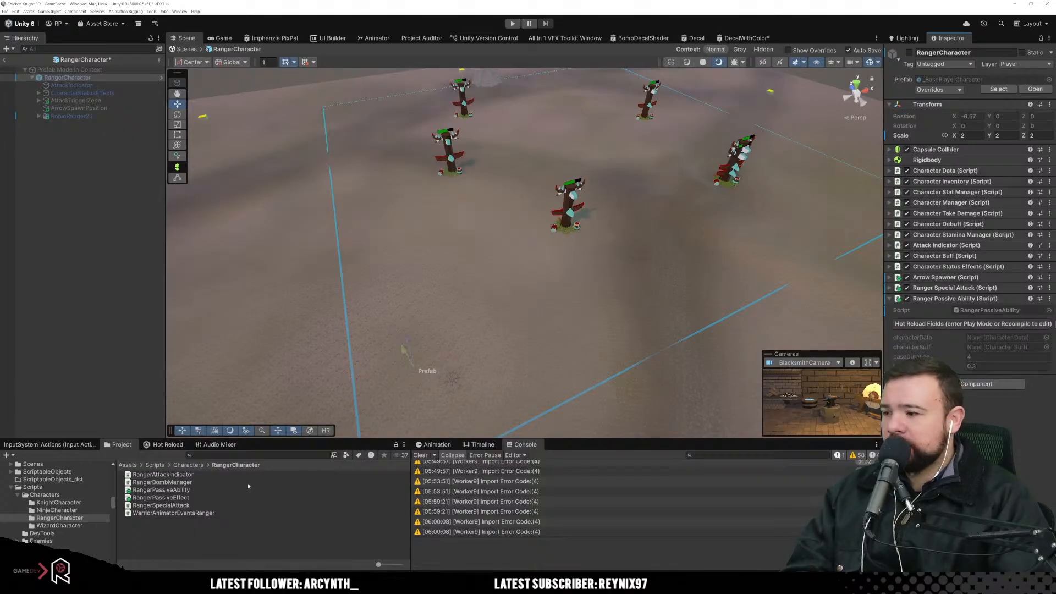
Step: Recompile the scripts with Hot Reload and assign RangerCharacter's Character Data to the matching field of Ranger Passive Ability
left_click(163, 447)
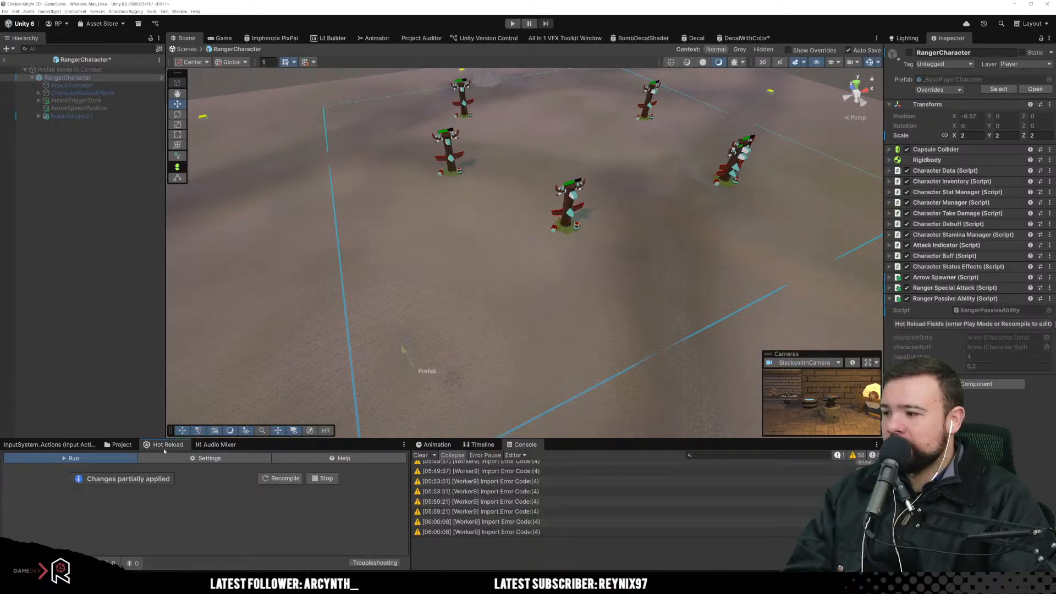
left_click(295, 479)
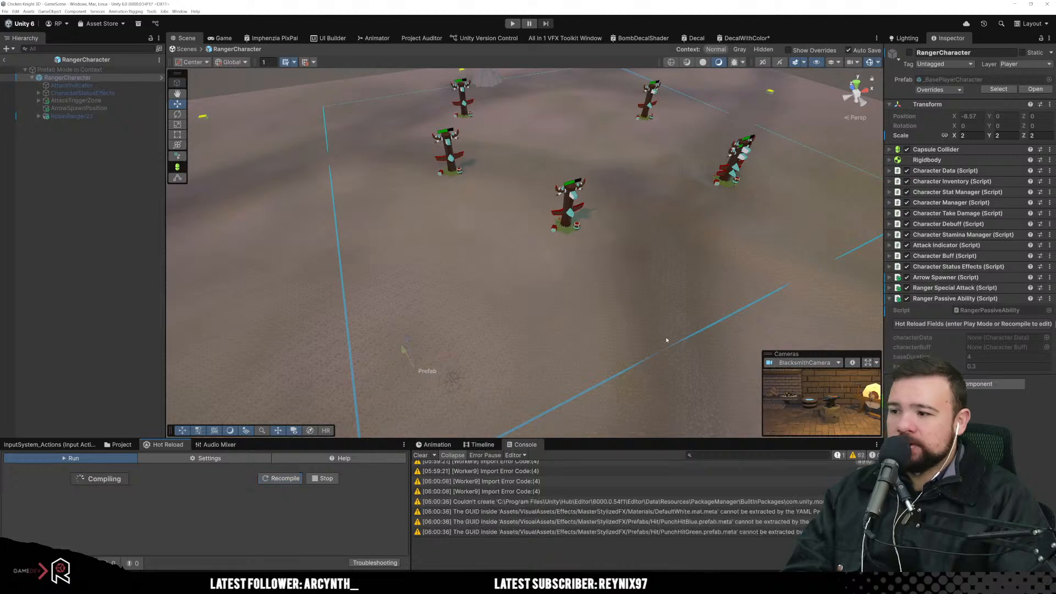
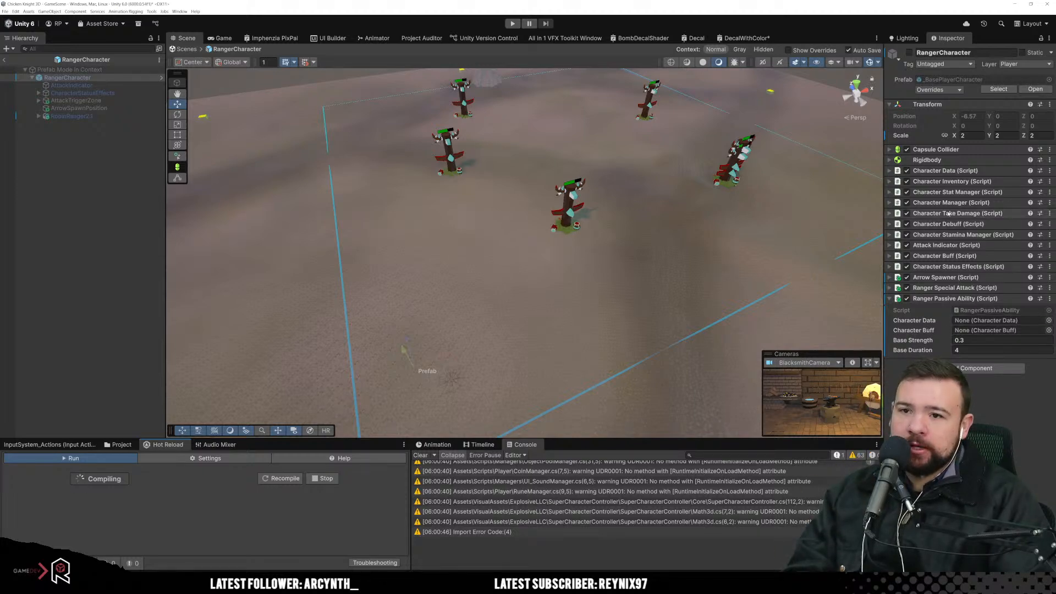
left_click_drag(972, 310, 975, 324)
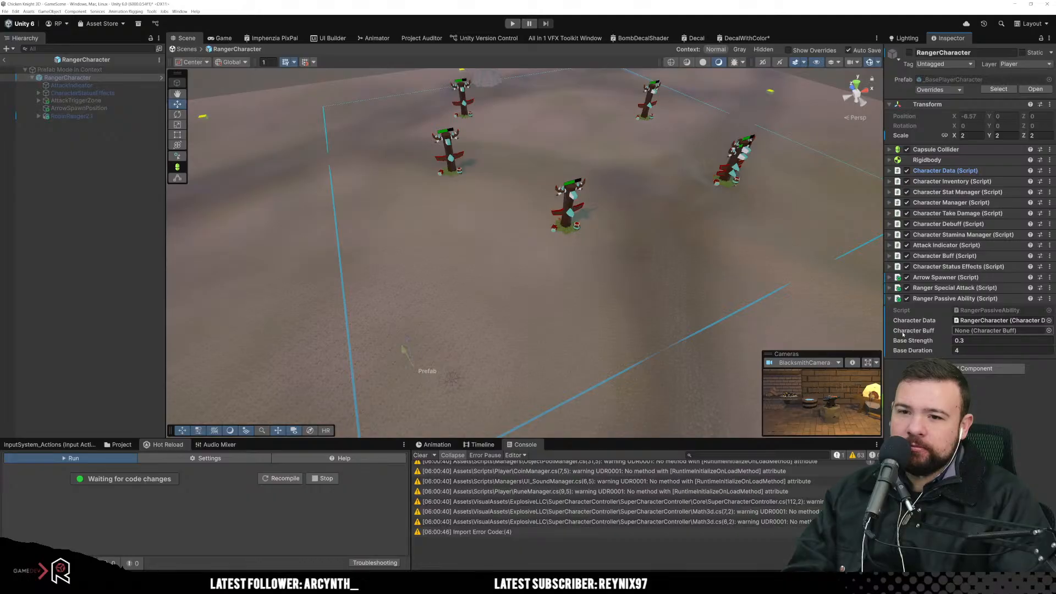
Step: Open the RangerPassiveAbility script from its component and delete the serialized CharacterBuff characterBuff field
left_click(902, 332)
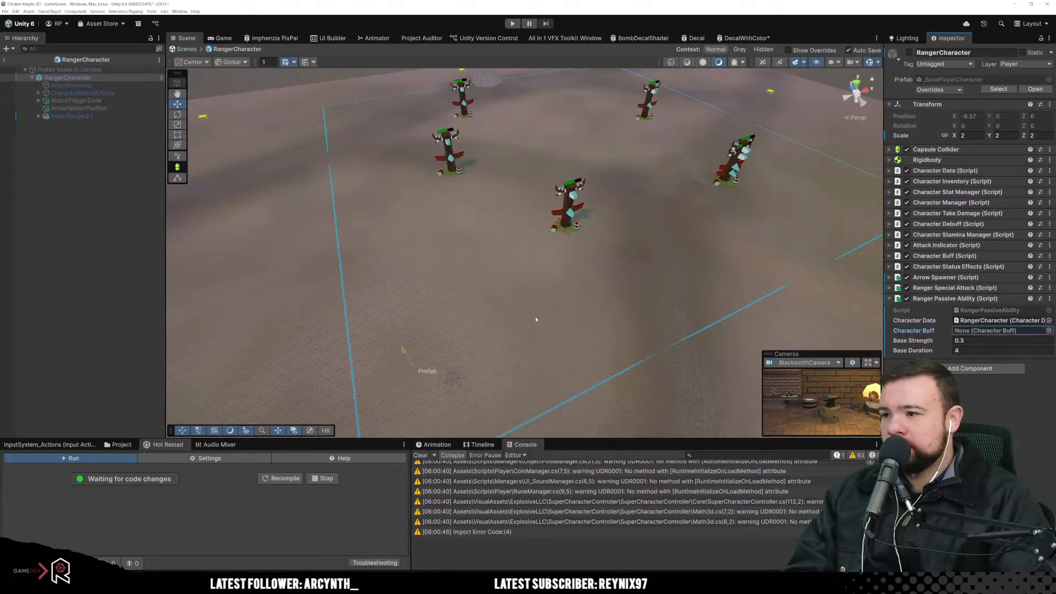
left_click(984, 312)
double_click(984, 313)
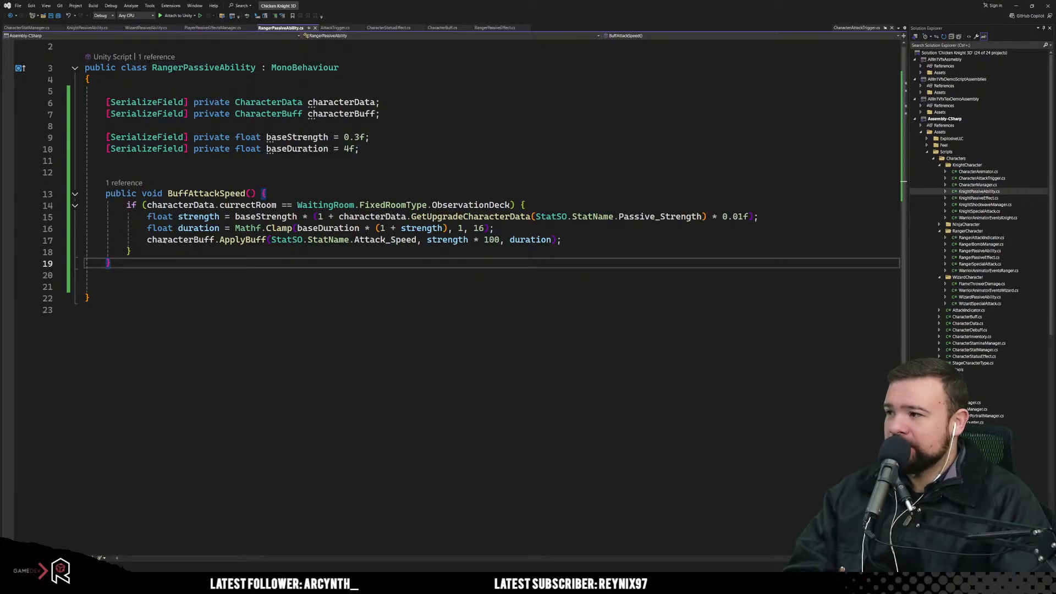
double_click(165, 240)
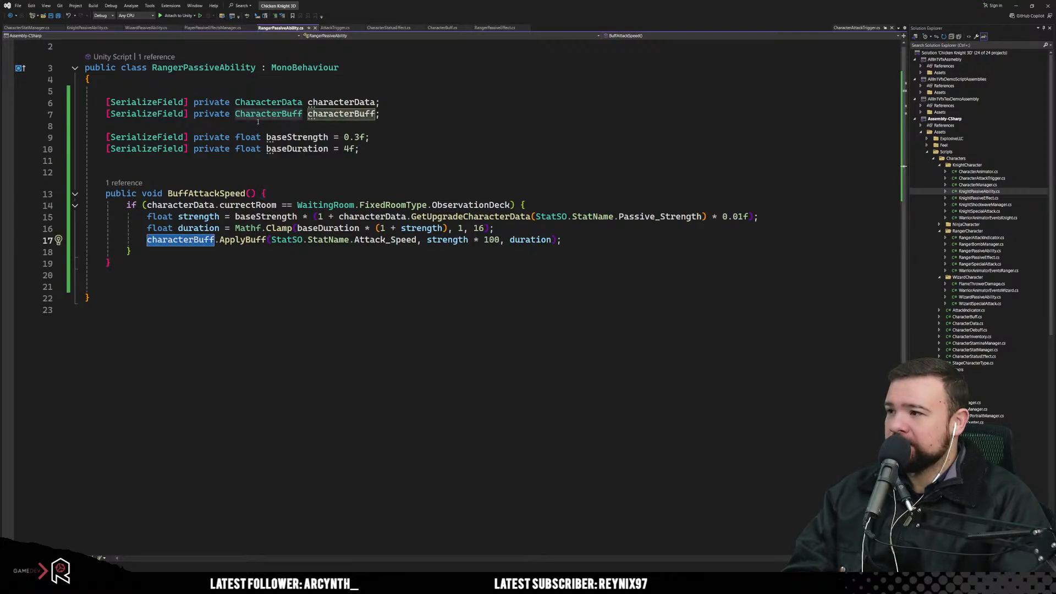
left_click(380, 114)
key("shift+Up")
key("BackSpace")
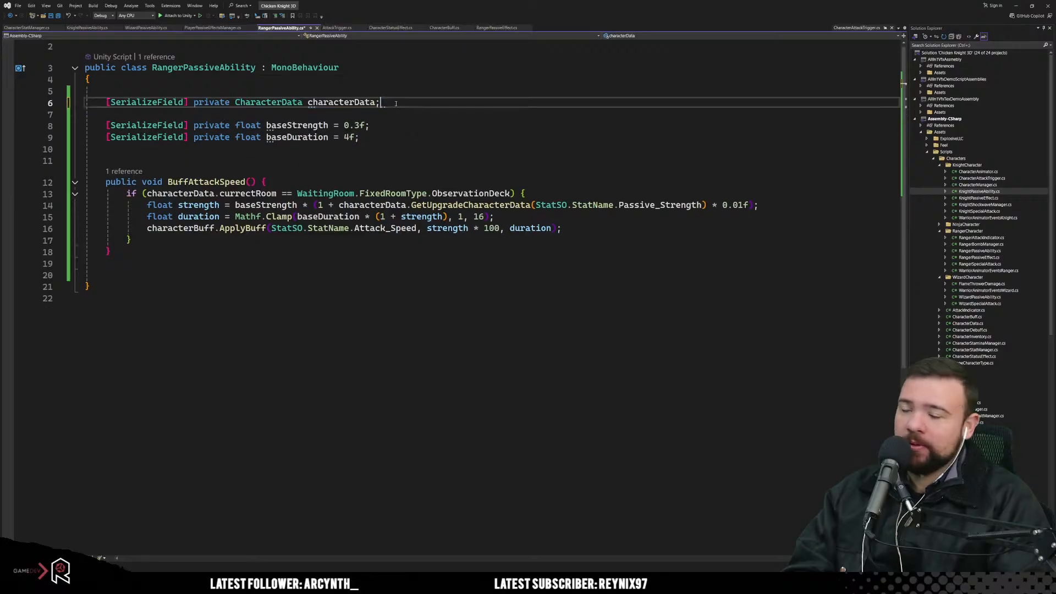
Step: Try prefixing the characterBuff.ApplyBuff call in BuffAttackSpeed with PlayerManager.Instance
left_click(147, 227)
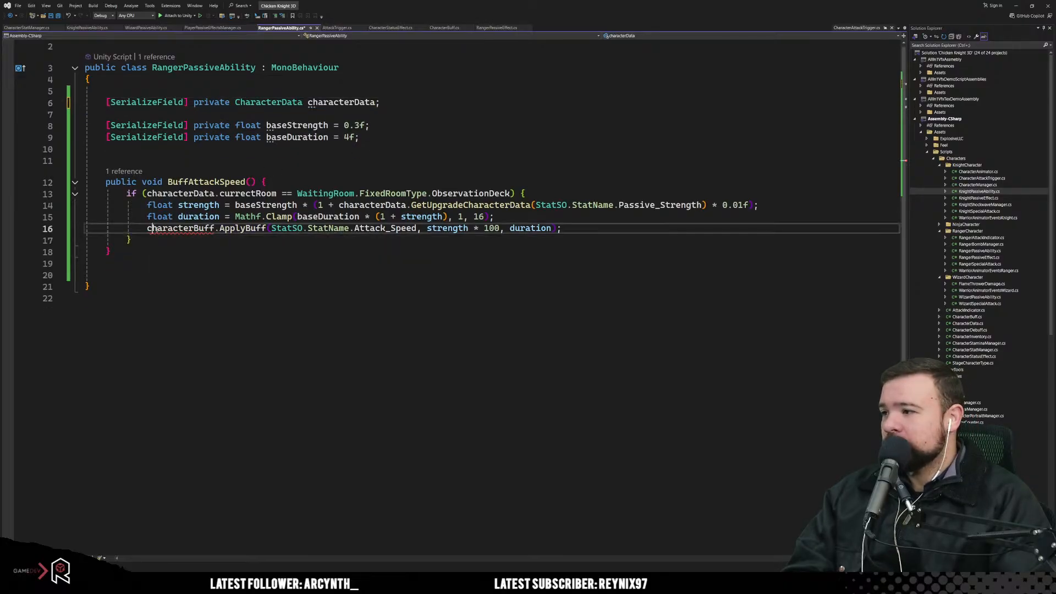
type("O")
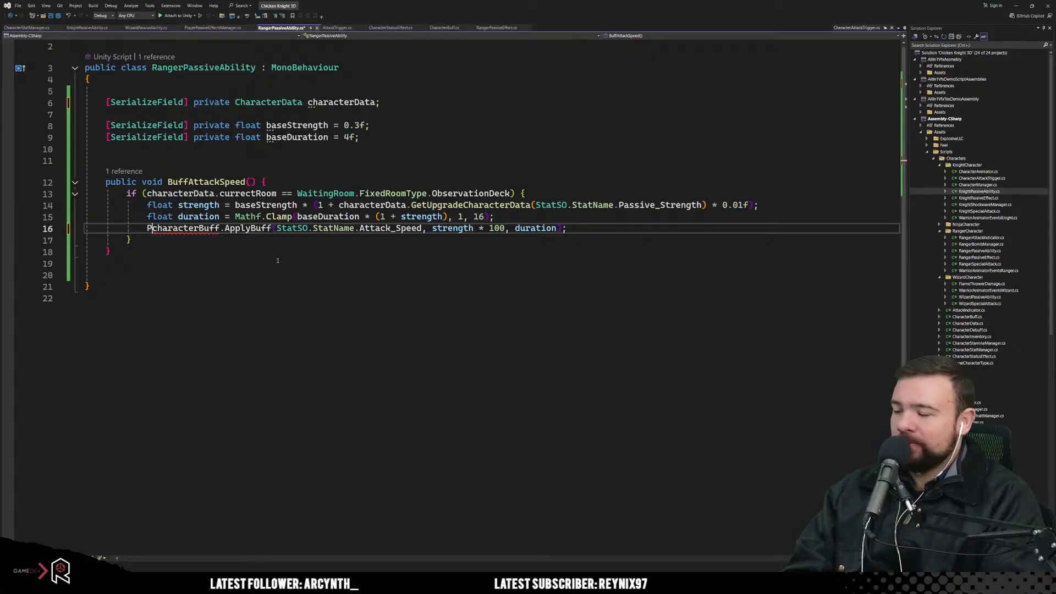
key("BackSpace")
type("PlayerMana")
key("BackSpace")
key("BackSpace")
key("BackSpace")
key("BackSpace")
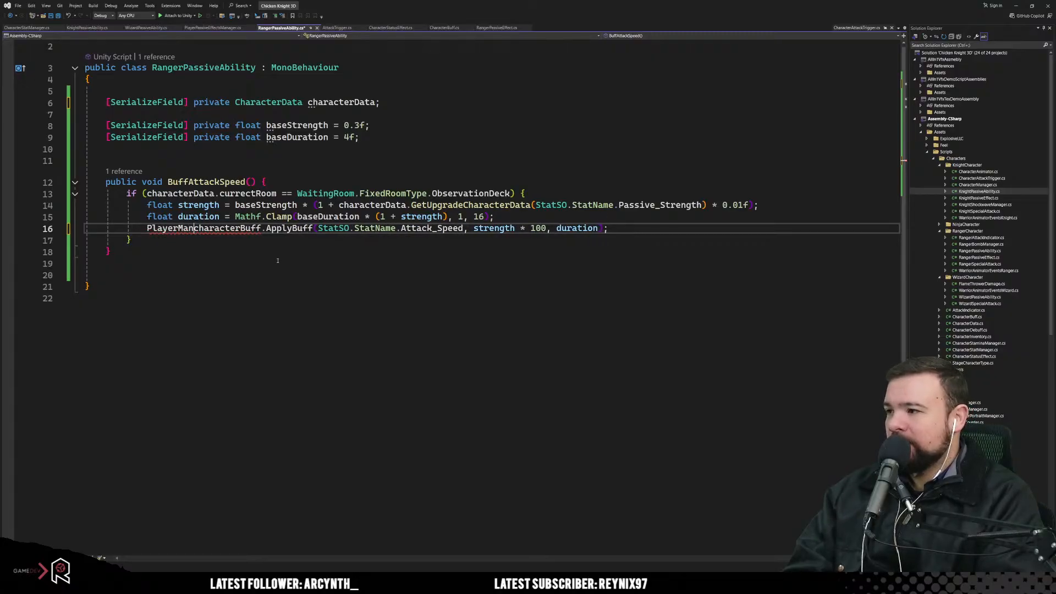
type("Manag")
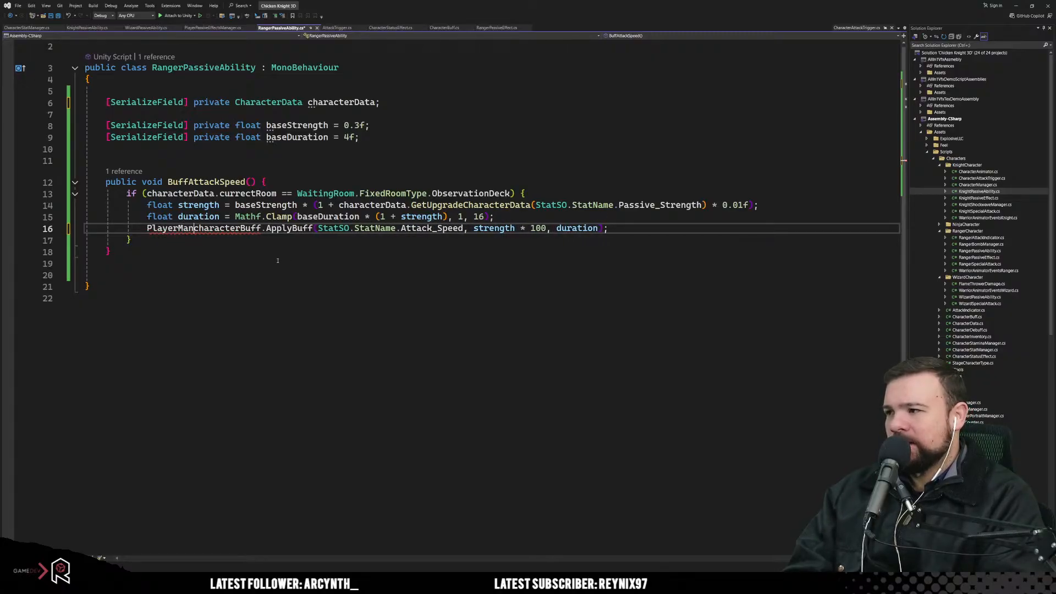
type("er.Instance")
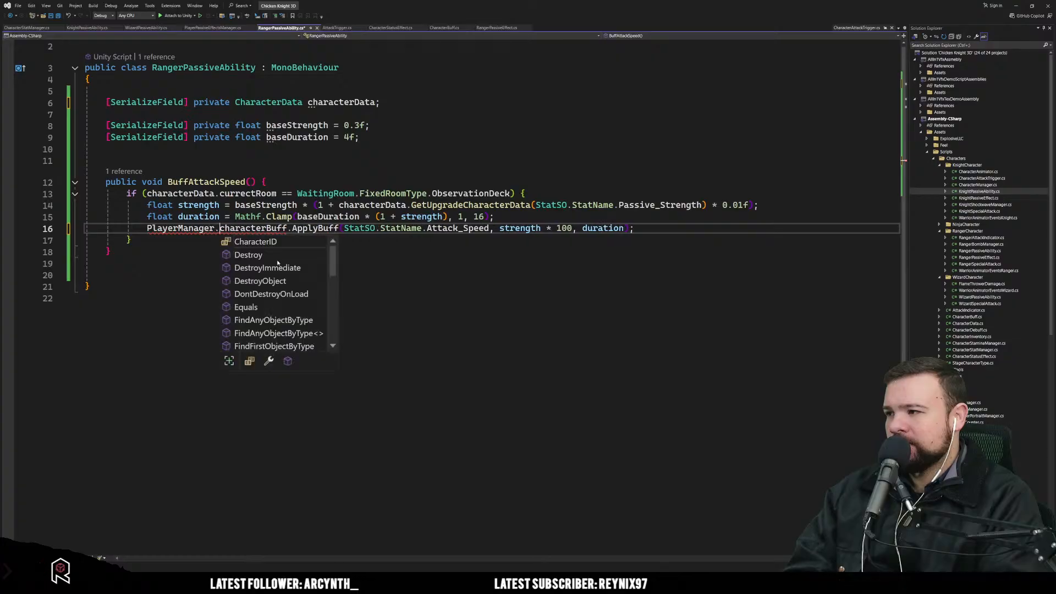
Step: Try extending the PlayerManager.Instance prefix with GetSelectedCharacter() and GetComponent<> ahead of the ApplyBuff call
type(".g")
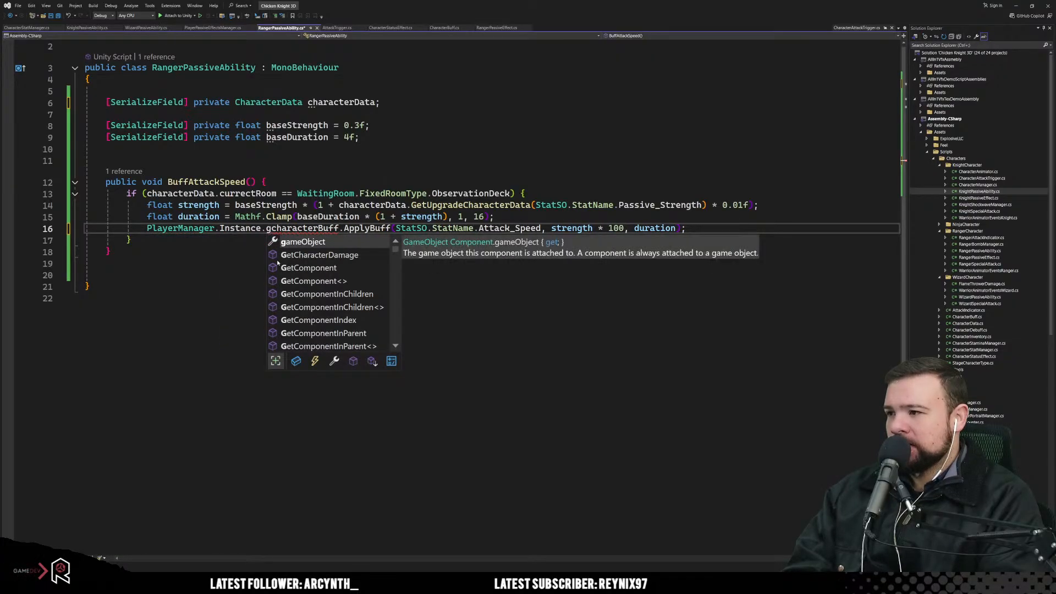
key("BackSpace")
type("sele")
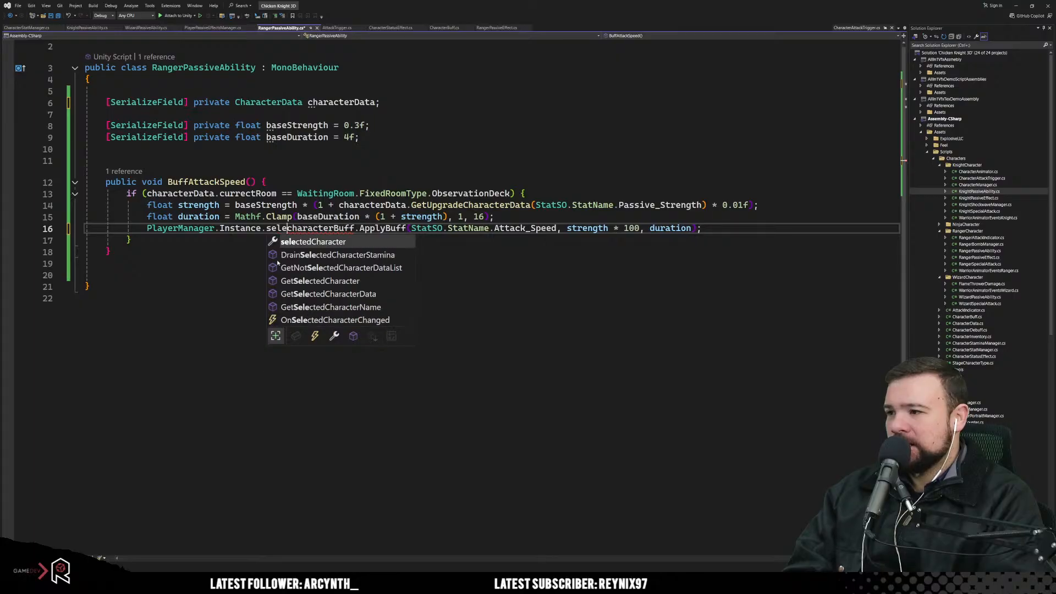
key("Down")
key("Down")
key("Down")
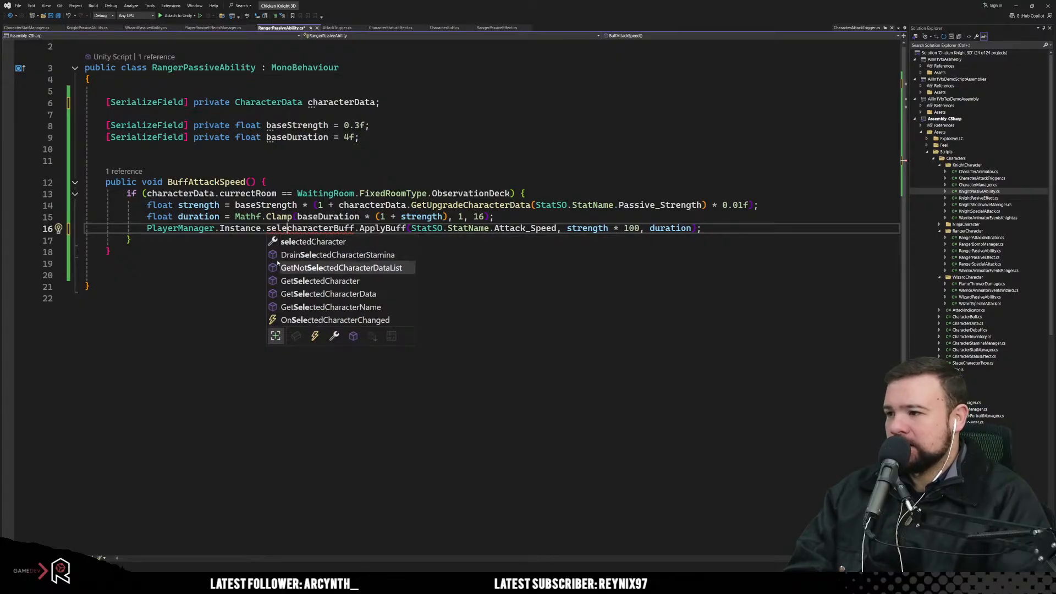
key("Tab")
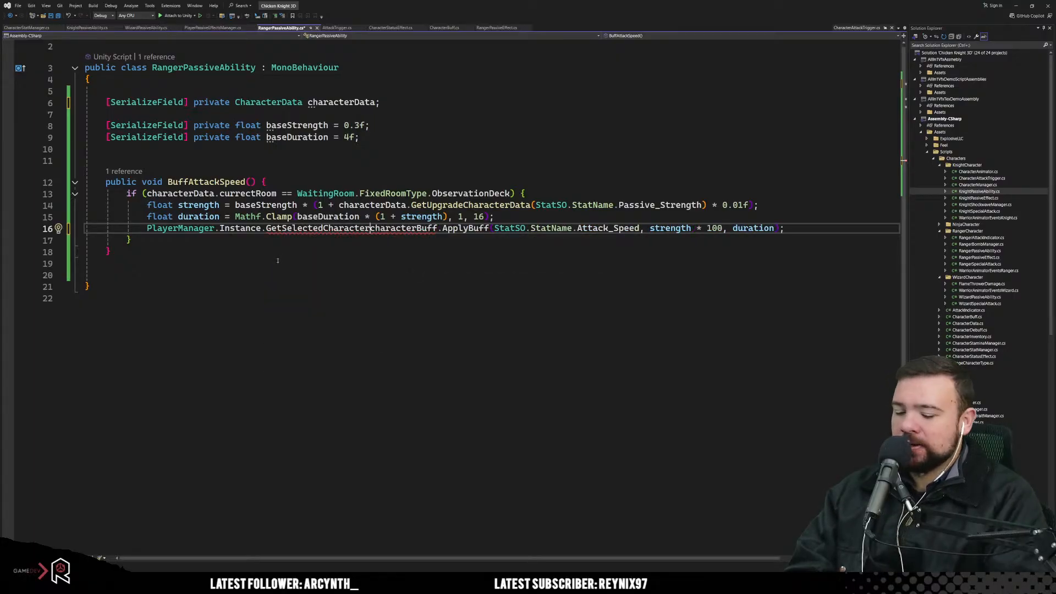
type("().")
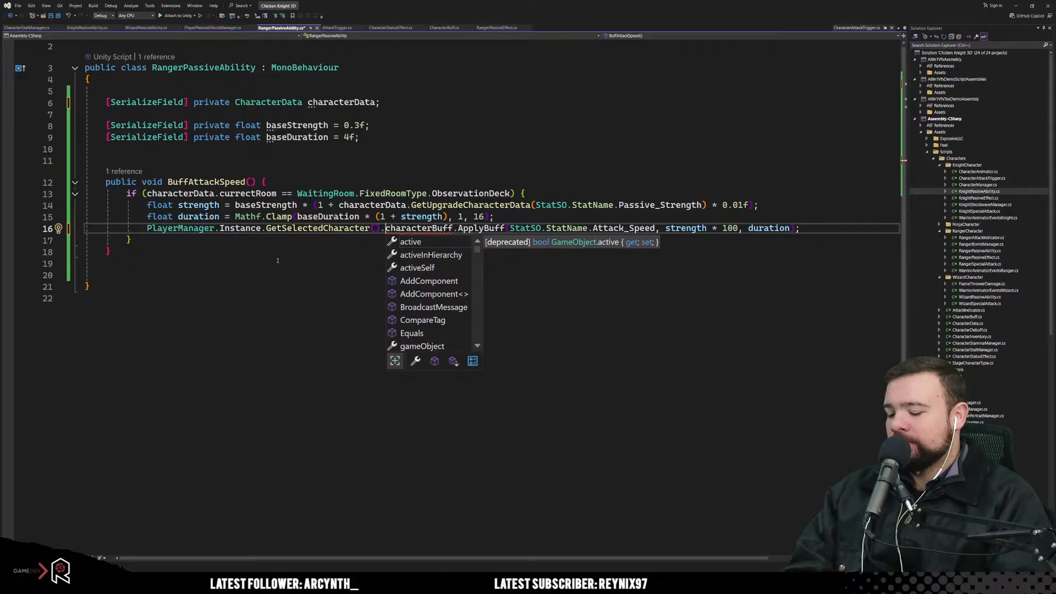
type("get")
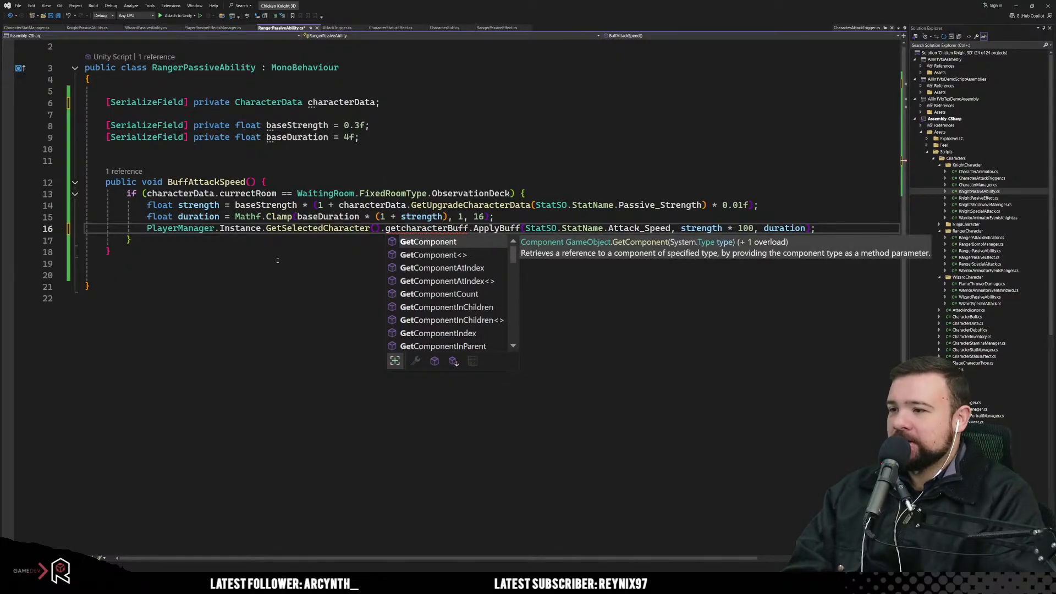
key("Escape")
type("Component<")
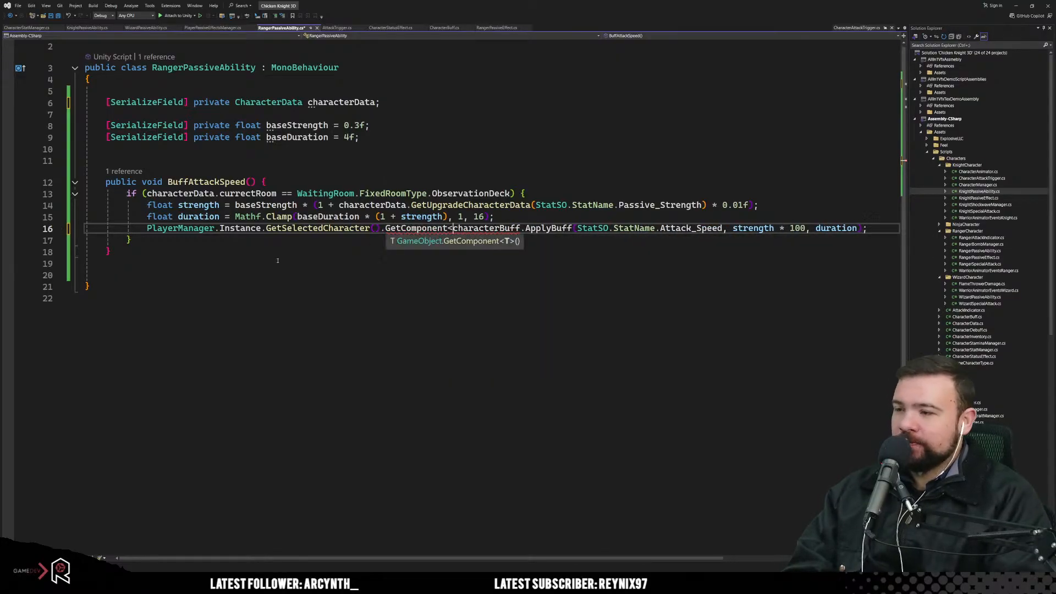
type("Cha")
key("BackSpace")
key("BackSpace")
key("BackSpace")
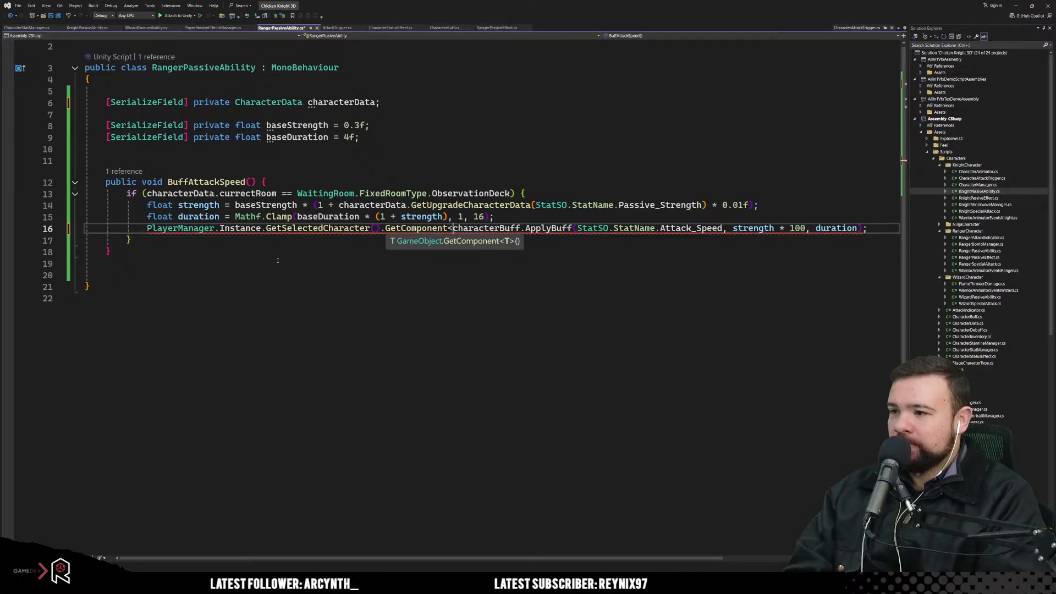
type(">")
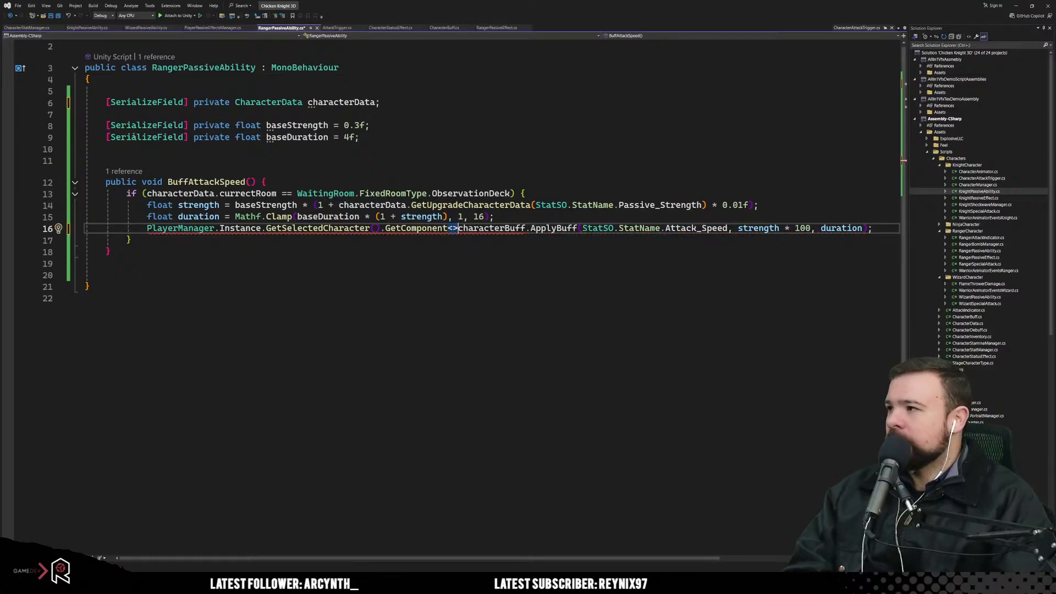
Step: In PlayerPassiveEffectsManager, copy the characterBuff assignment line that gets CharacterBuff from the selected character in Instance_OnSelectedCharacterChanged
left_click(209, 27)
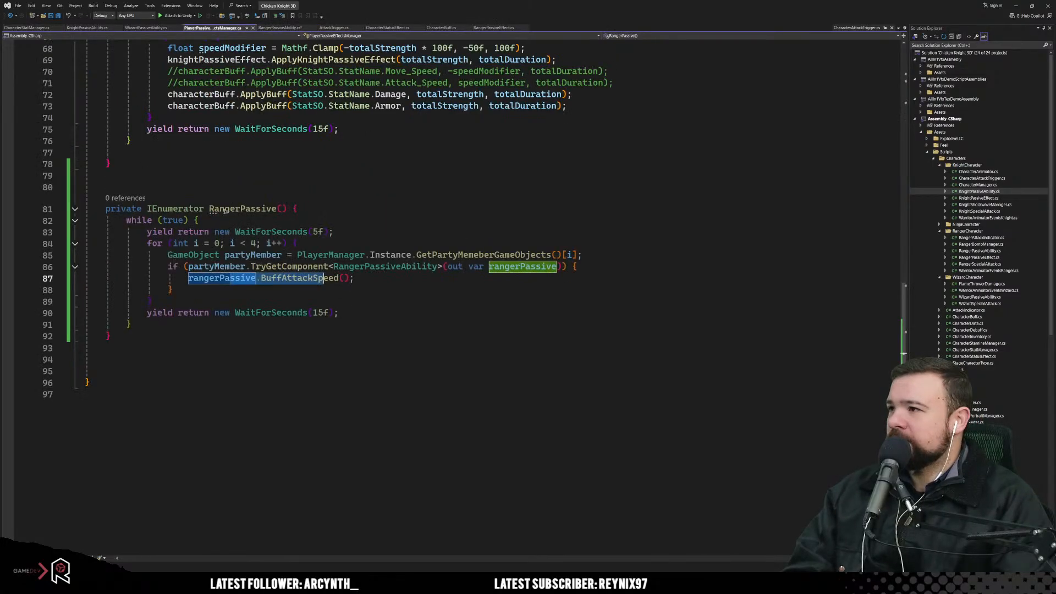
scroll(280, 128, "up", 2)
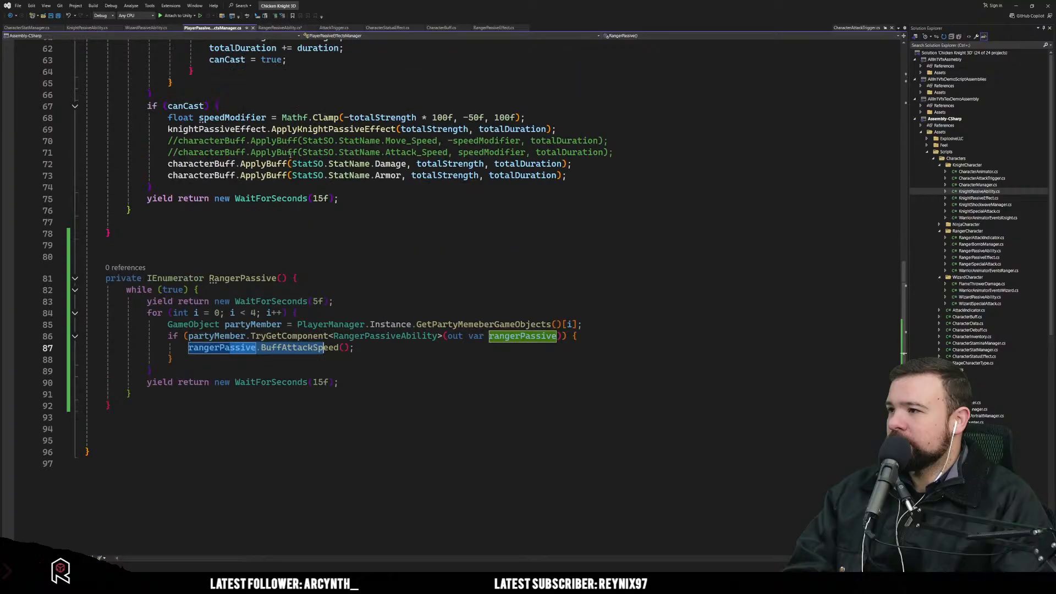
left_click(214, 163)
scroll(258, 247, "up", 19)
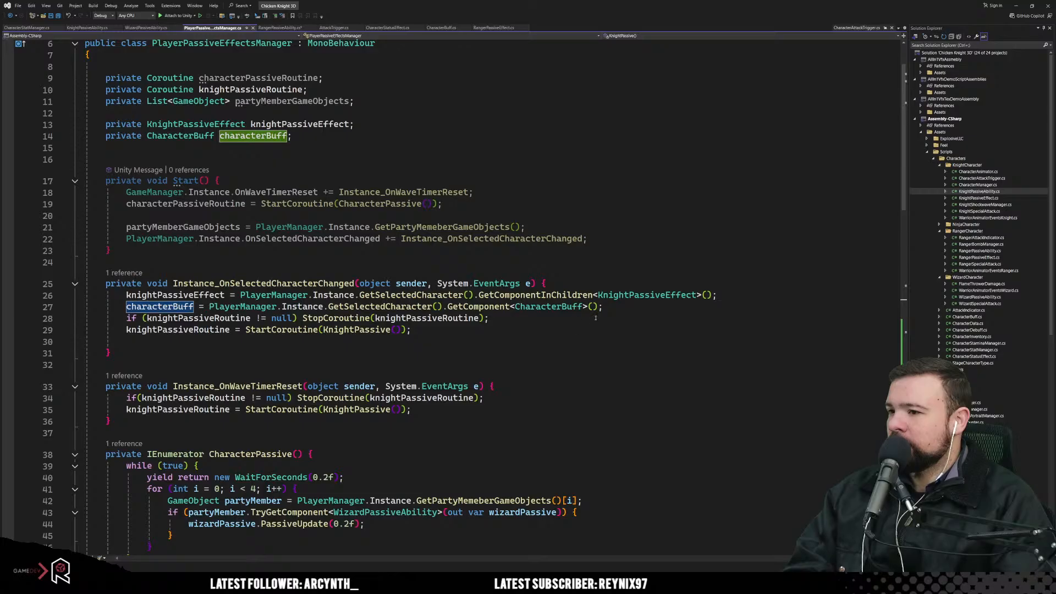
left_click_drag(603, 307, 127, 306)
key("ctrl+c")
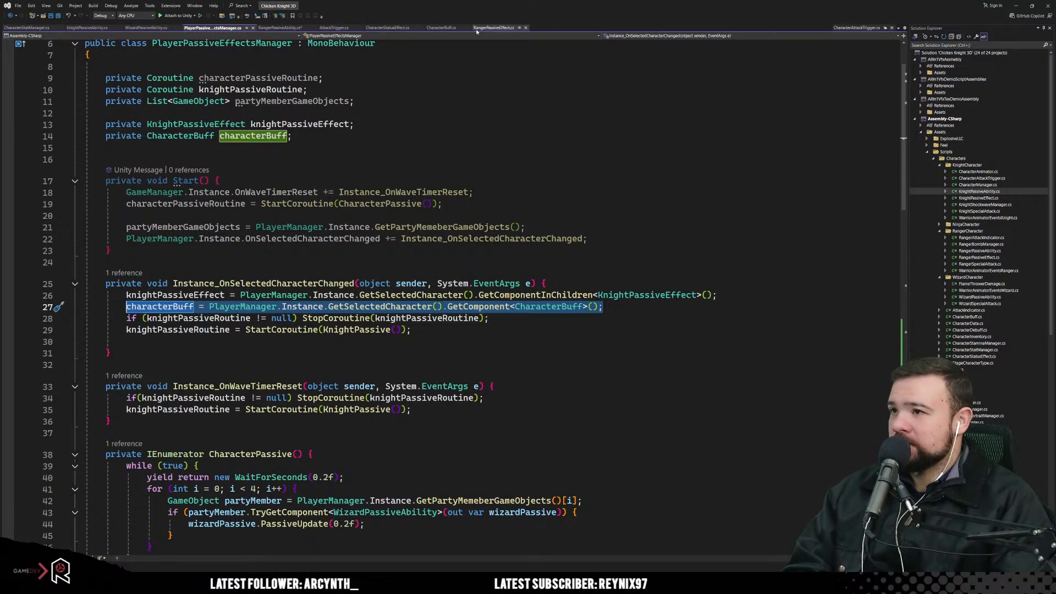
Step: Paste the assignment below the duration line in RangerPassiveAbility's BuffAttackSpeed and reduce the ApplyBuff line's prefix to characterBuff
left_click(280, 27)
left_click(498, 220)
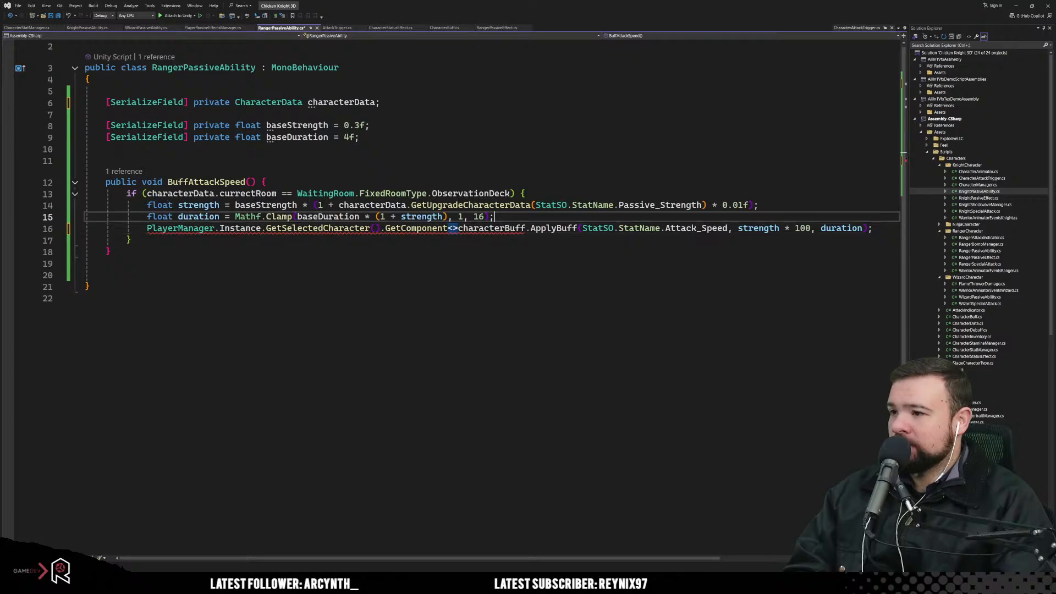
key("Return")
key("ctrl+v")
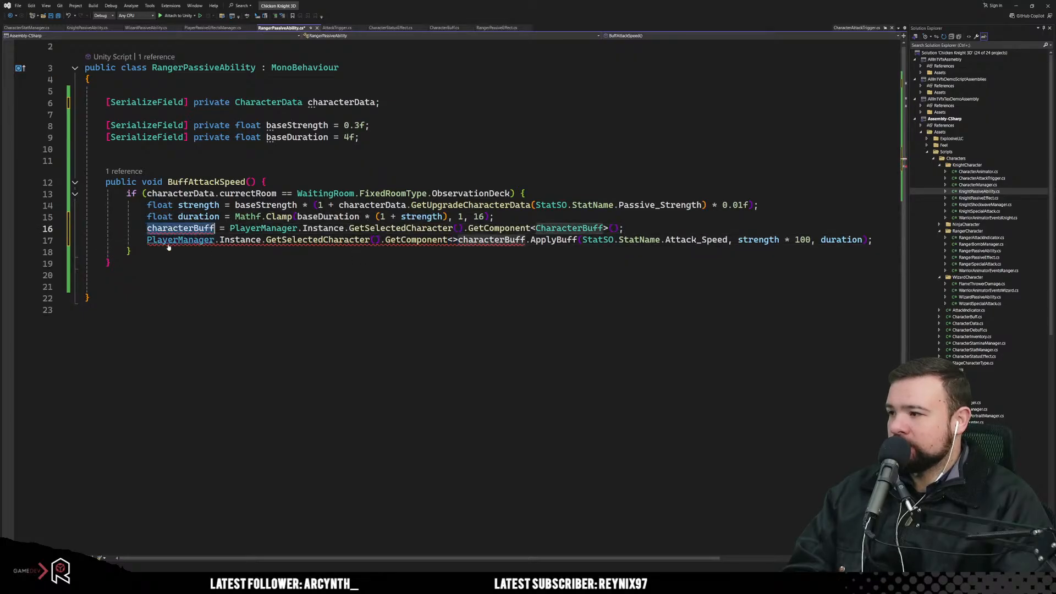
left_click_drag(147, 240, 530, 244)
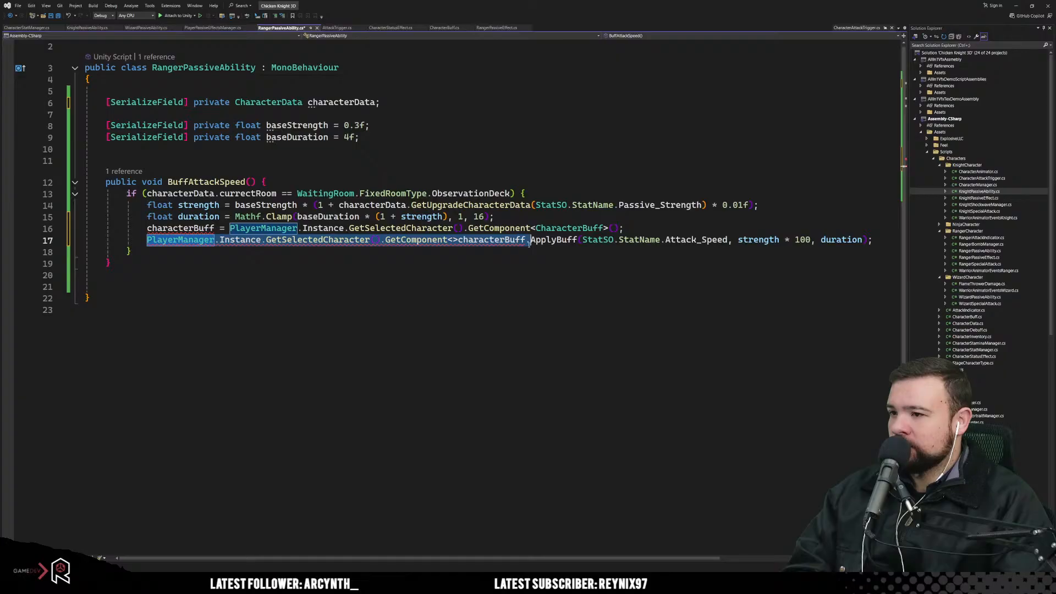
type("characterBuff.")
Step: Declare the pasted characterBuff in BuffAttackSpeed as a local variable of type CharacterBuff
left_click(149, 228)
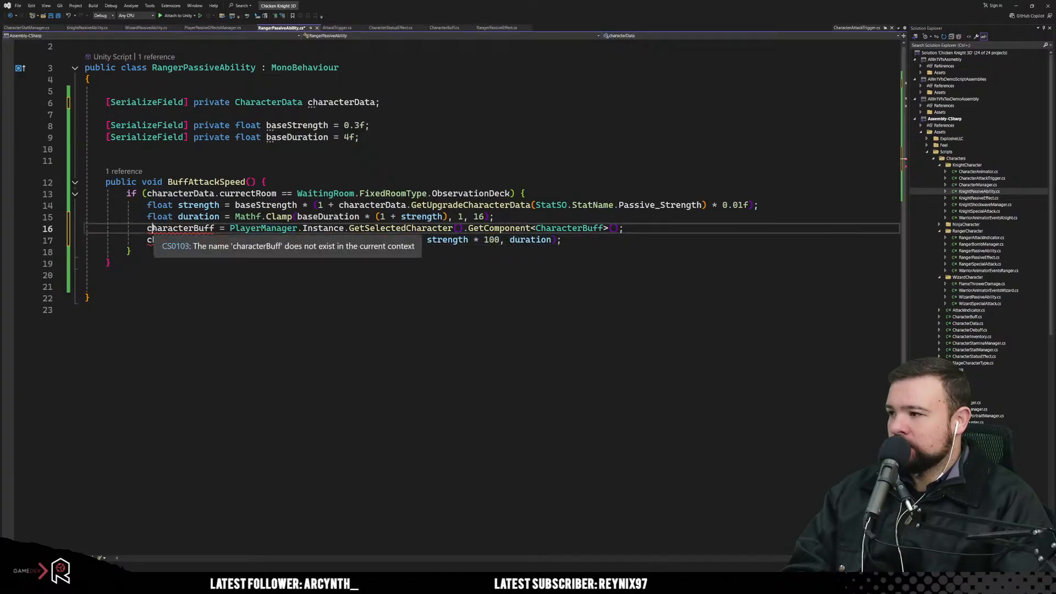
type("Chara")
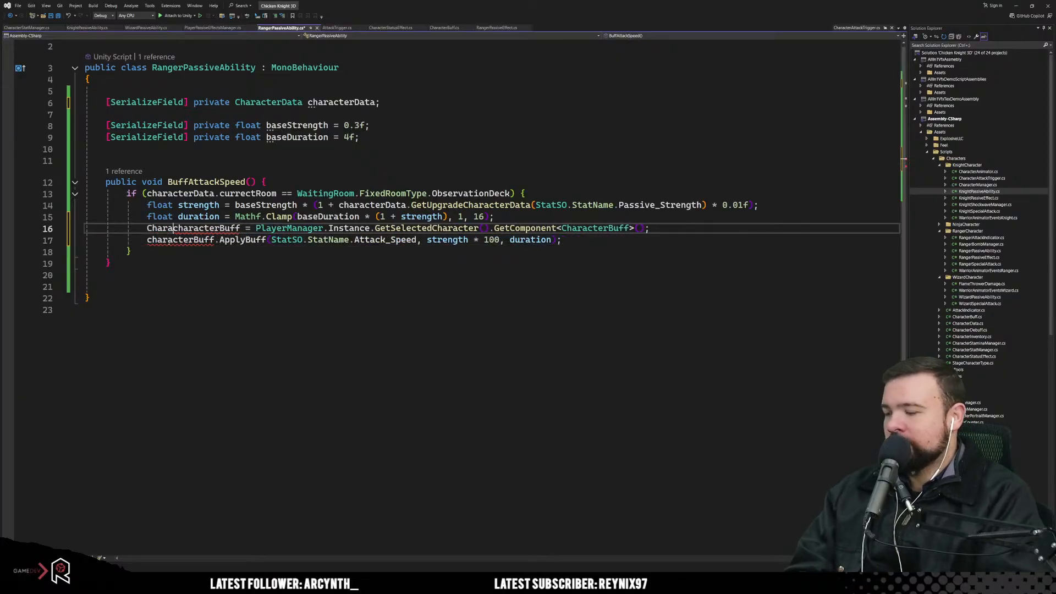
type("cterBu")
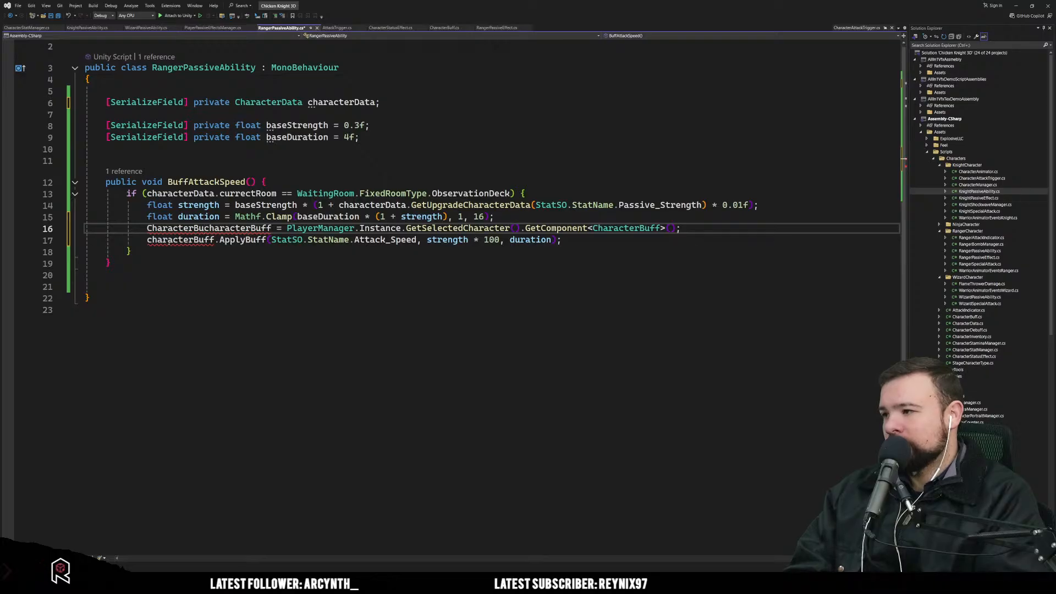
type("tt")
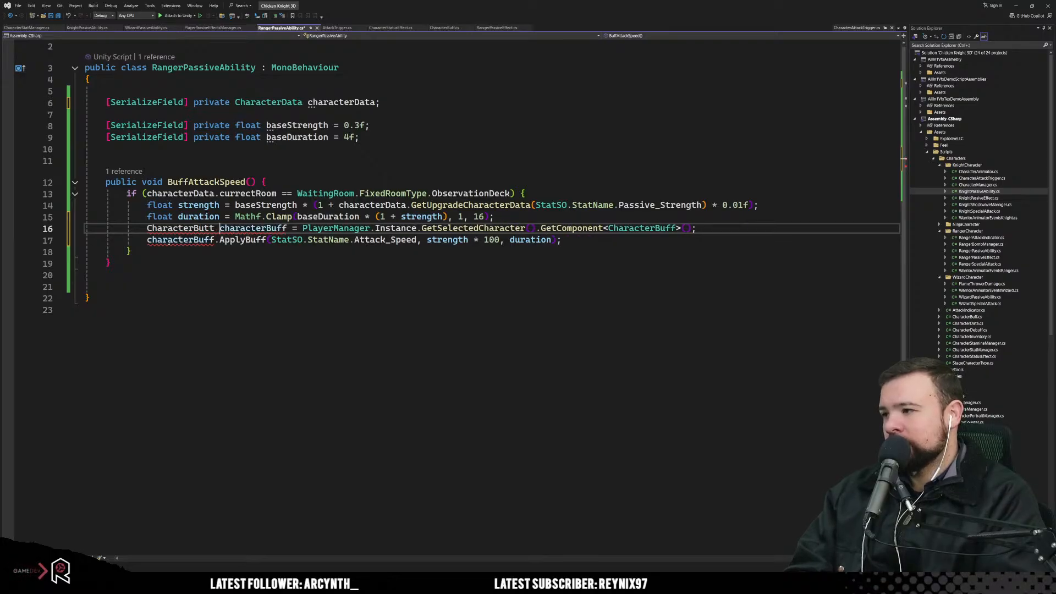
key("BackSpace")
key("BackSpace")
key("BackSpace")
type("ff")
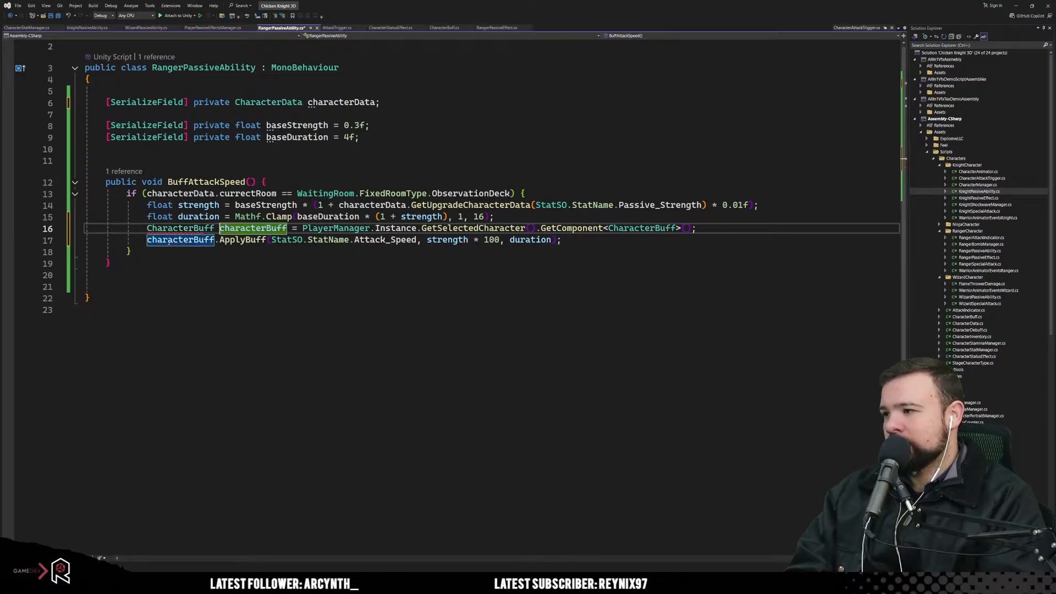
key("ctrl+End")
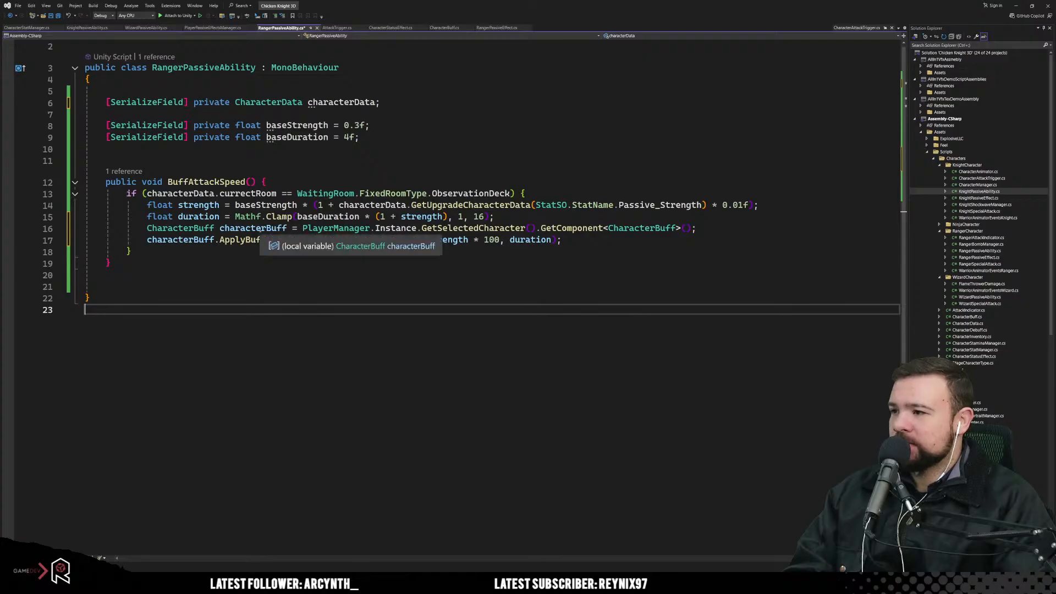
Step: Review the selected-character lookup and the ApplyBuff call in BuffAttackSpeed, and save the RangerPassiveAbility script
left_click_drag(261, 229, 670, 229)
left_click(414, 297)
left_click_drag(204, 240, 556, 242)
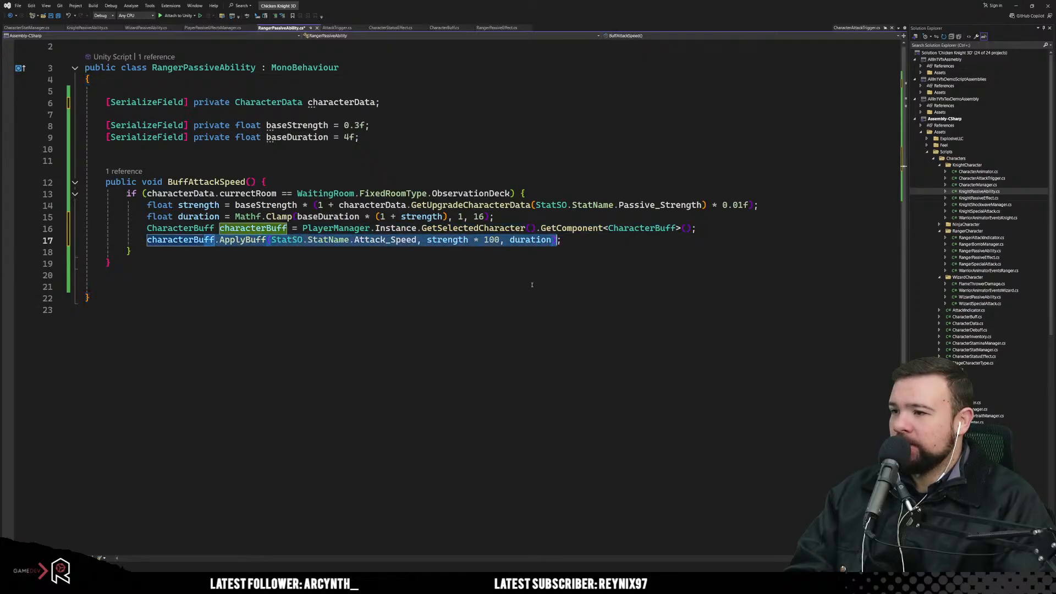
left_click(532, 285)
left_click(513, 315)
key("ctrl+s")
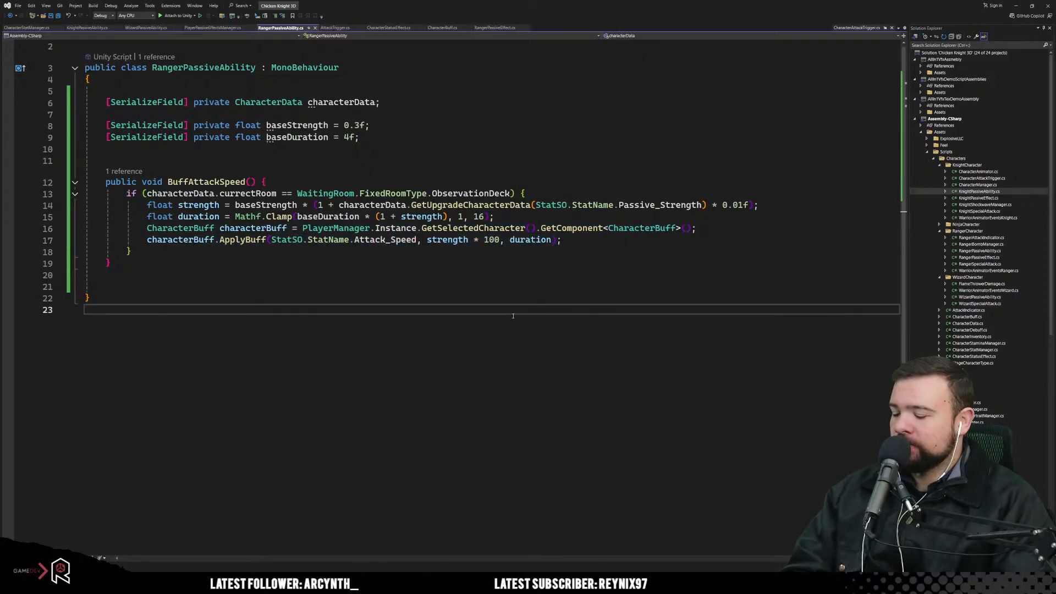
left_click(346, 263)
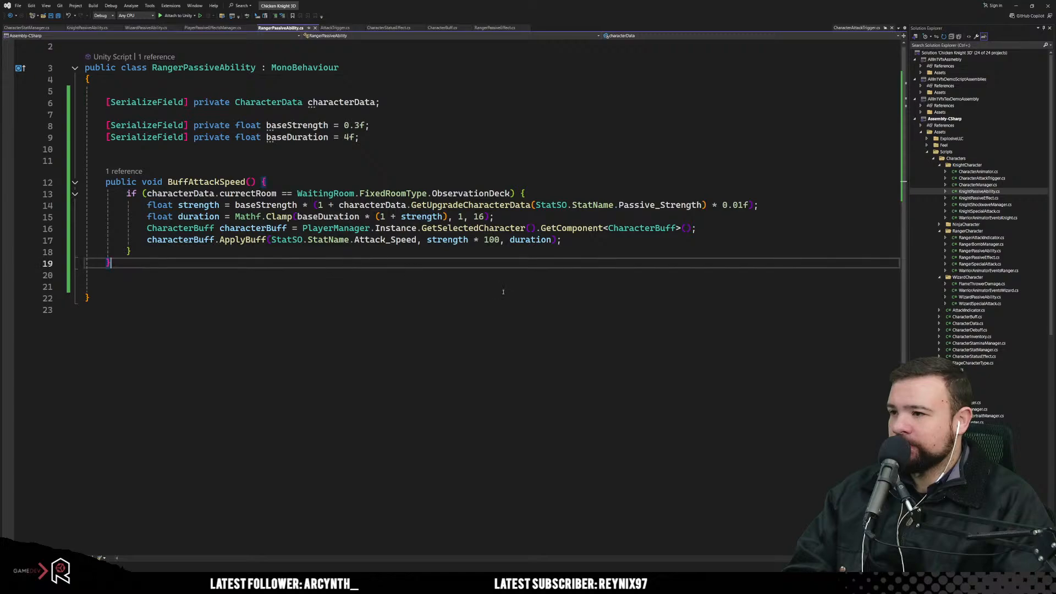
left_click_drag(421, 228, 693, 227)
left_click(649, 274)
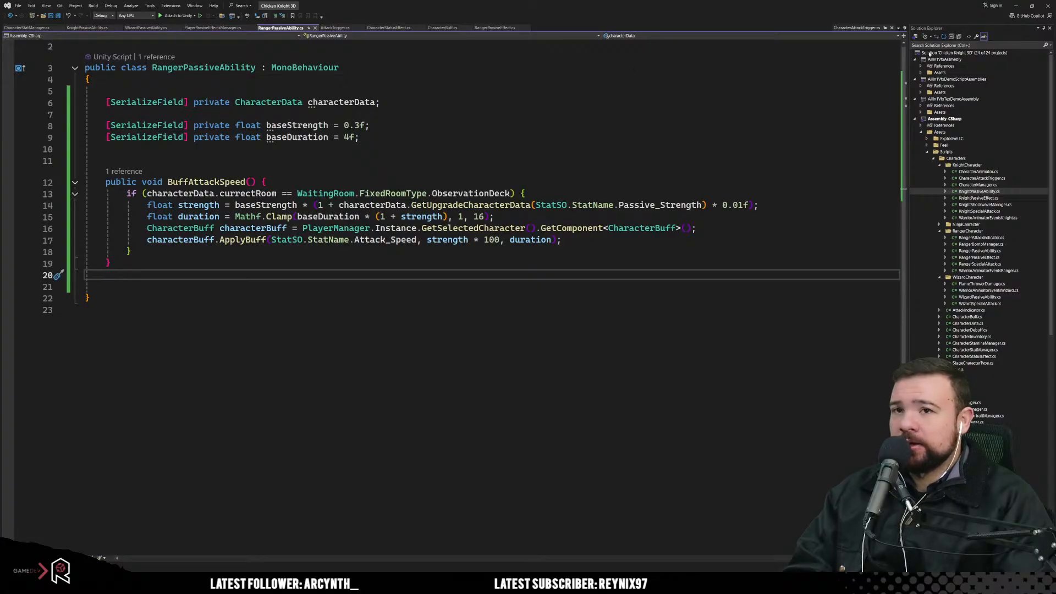
Step: Switch to Unity, leave the RangerCharacter prefab for GameScene, and save the scene
left_click(1015, 5)
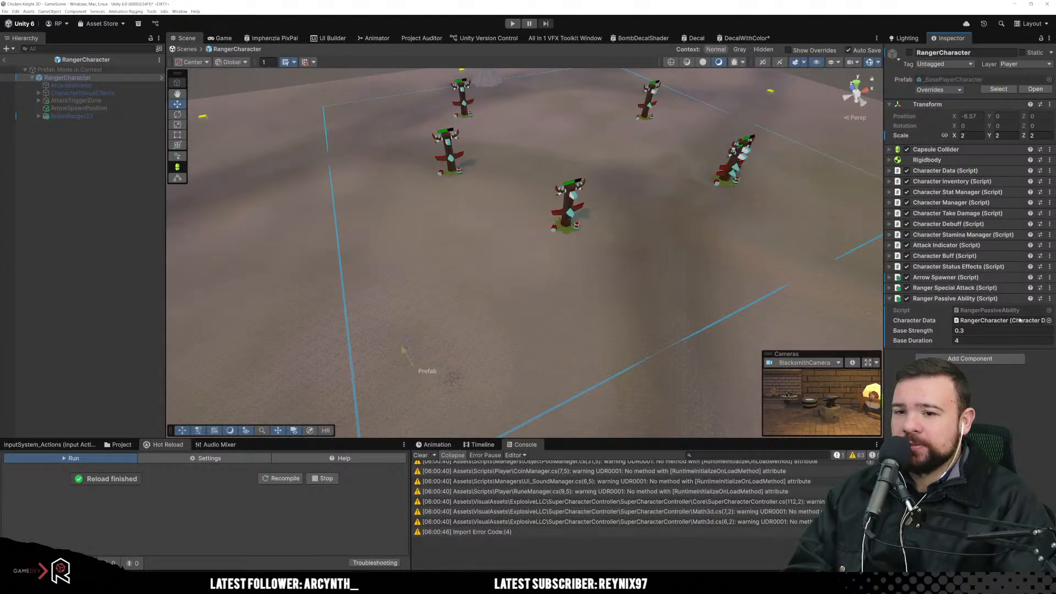
left_click(3, 59)
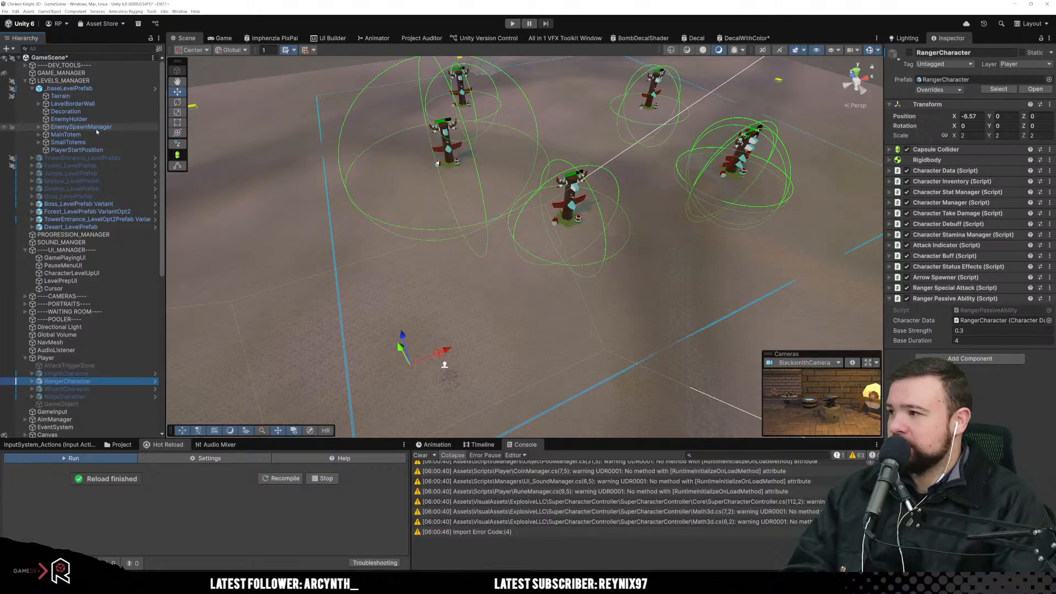
key("ctrl+shift+s")
left_click(747, 448)
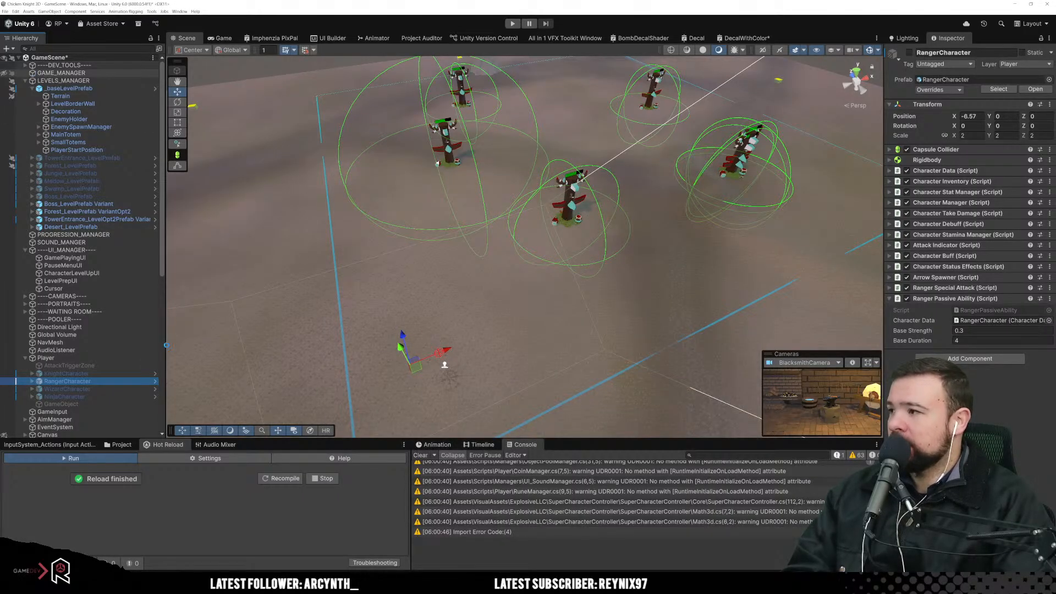
Step: Clear the console and open the PartyMembersSO asset in Assets/ScriptableObjects to check its party member lists
left_click(126, 445)
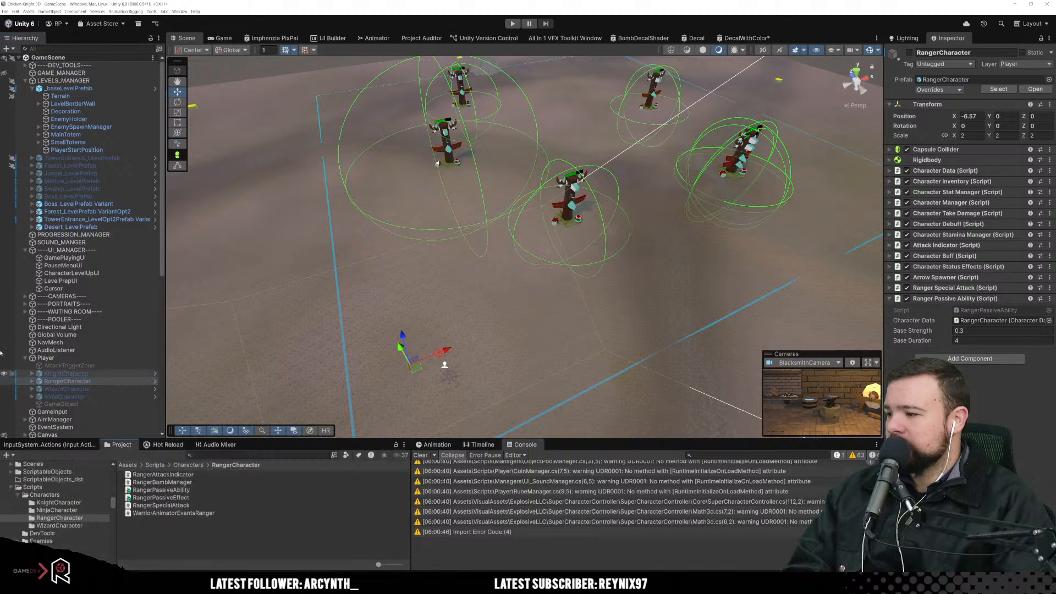
left_click(420, 454)
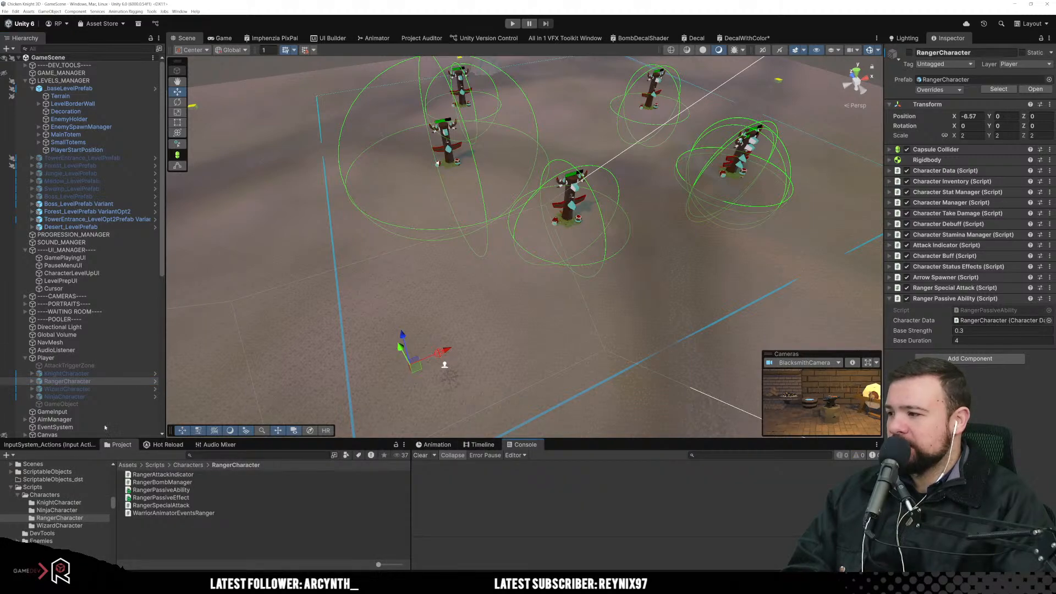
scroll(46, 512, "down", 5)
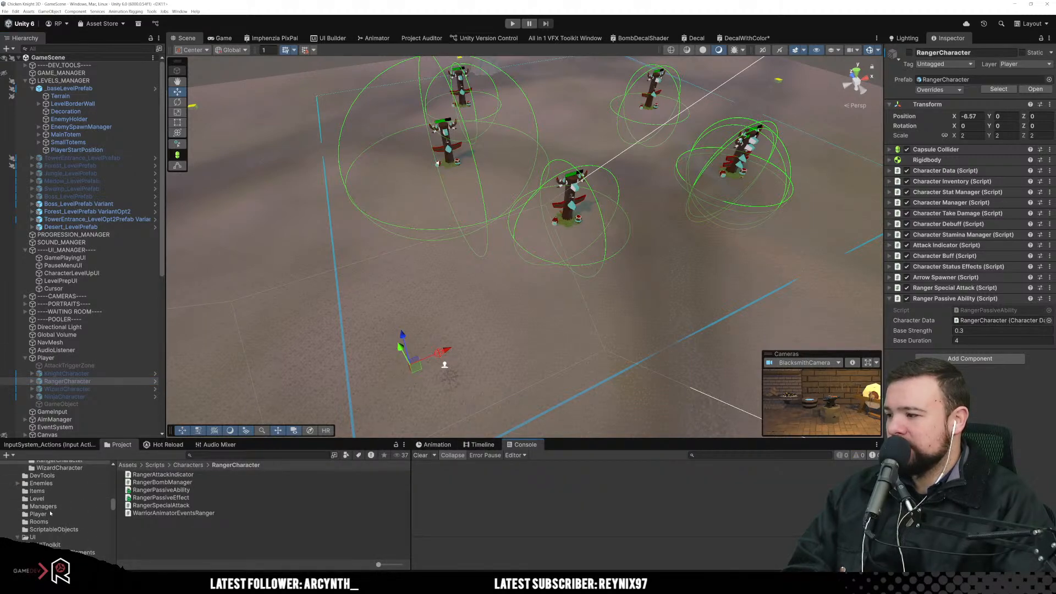
scroll(50, 513, "down", 3)
left_click(55, 501)
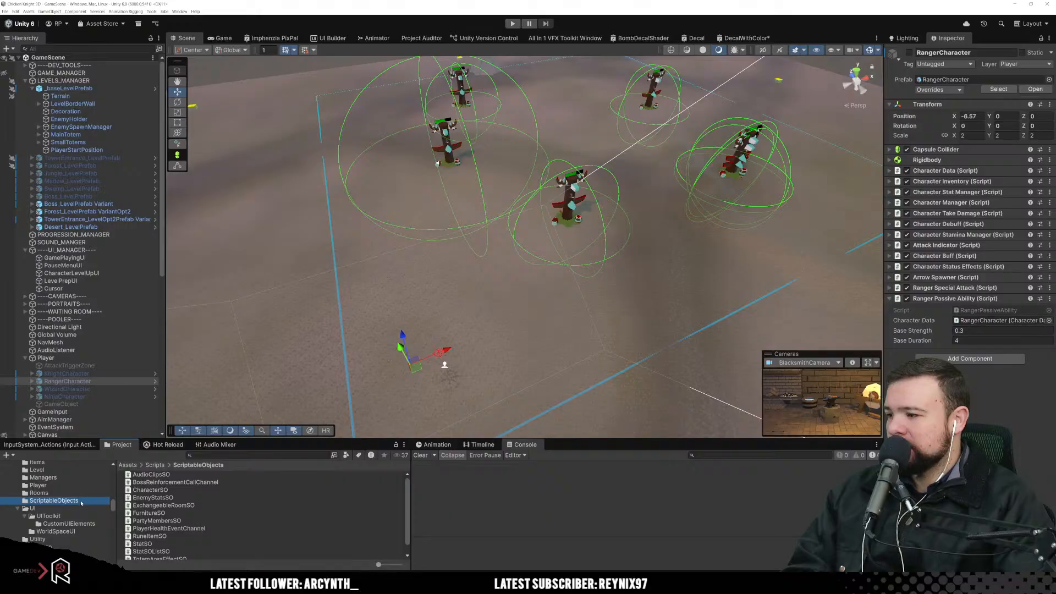
scroll(71, 503, "down", 8)
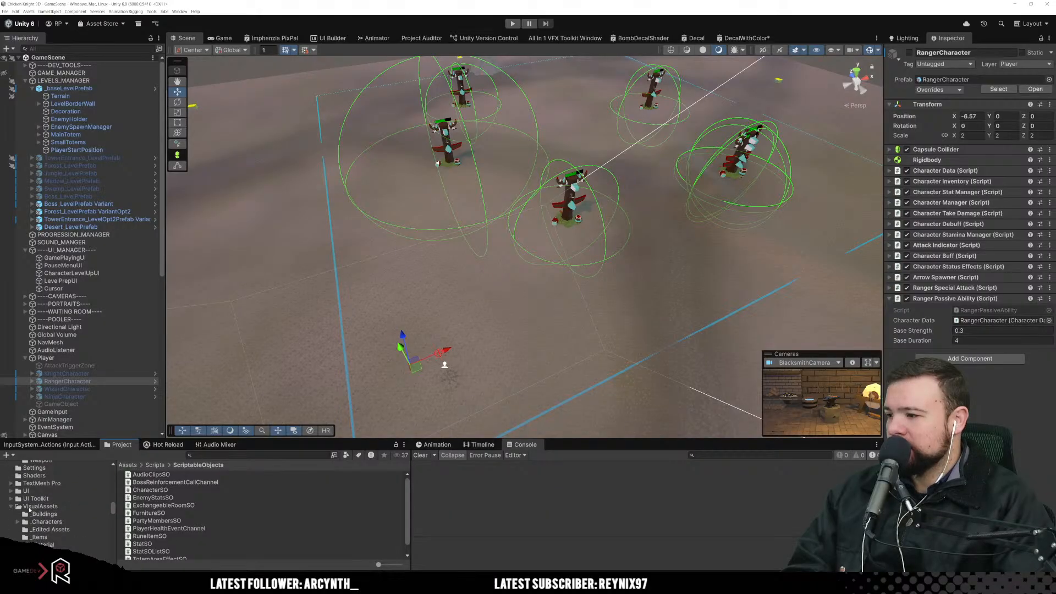
scroll(39, 508, "up", 8)
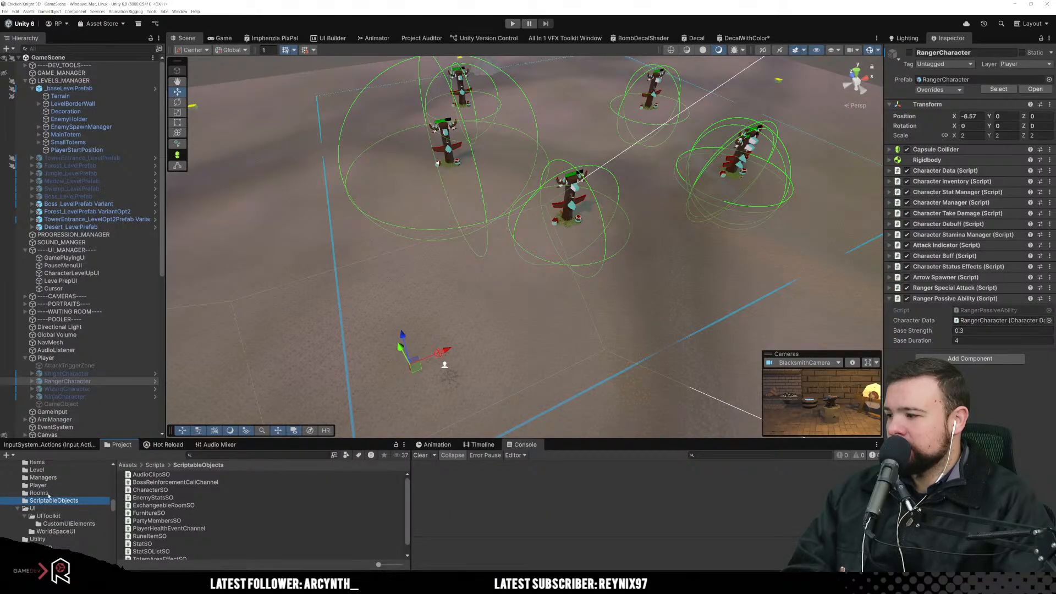
left_click(128, 464)
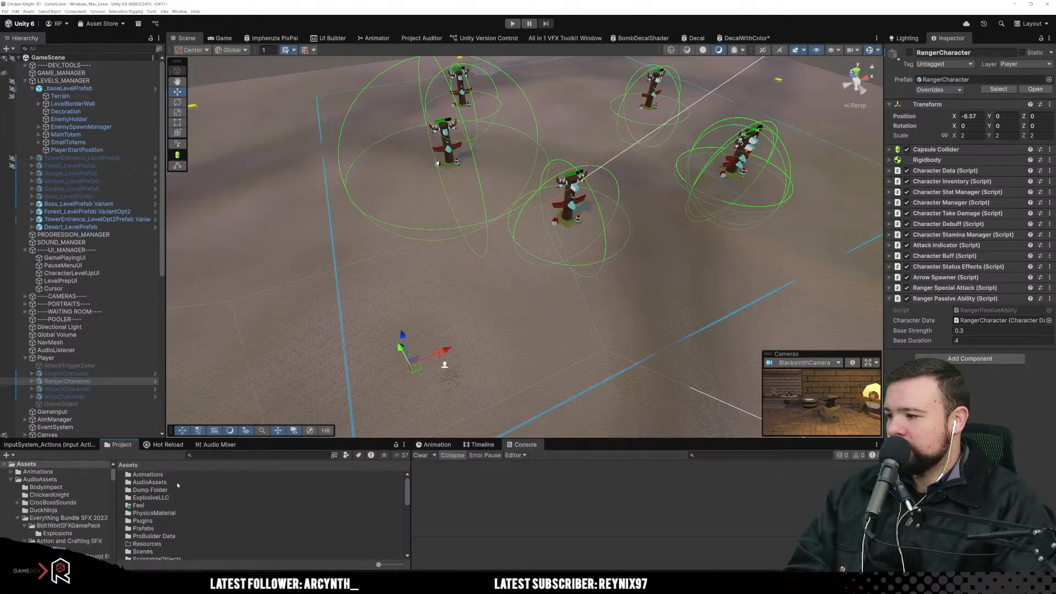
left_click(154, 536)
scroll(161, 544, "down", 2)
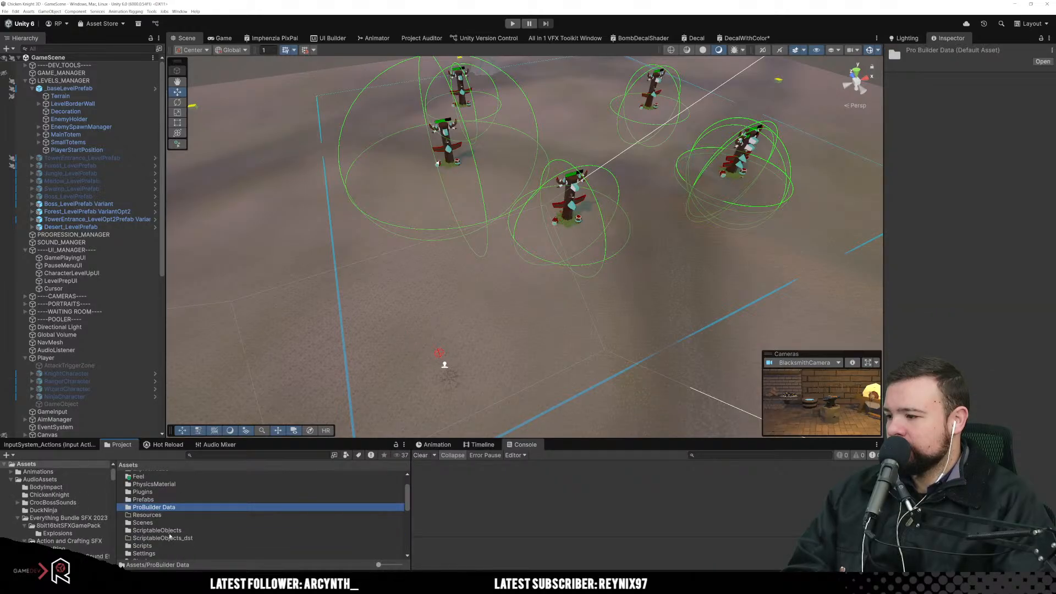
double_click(165, 531)
left_click(163, 544)
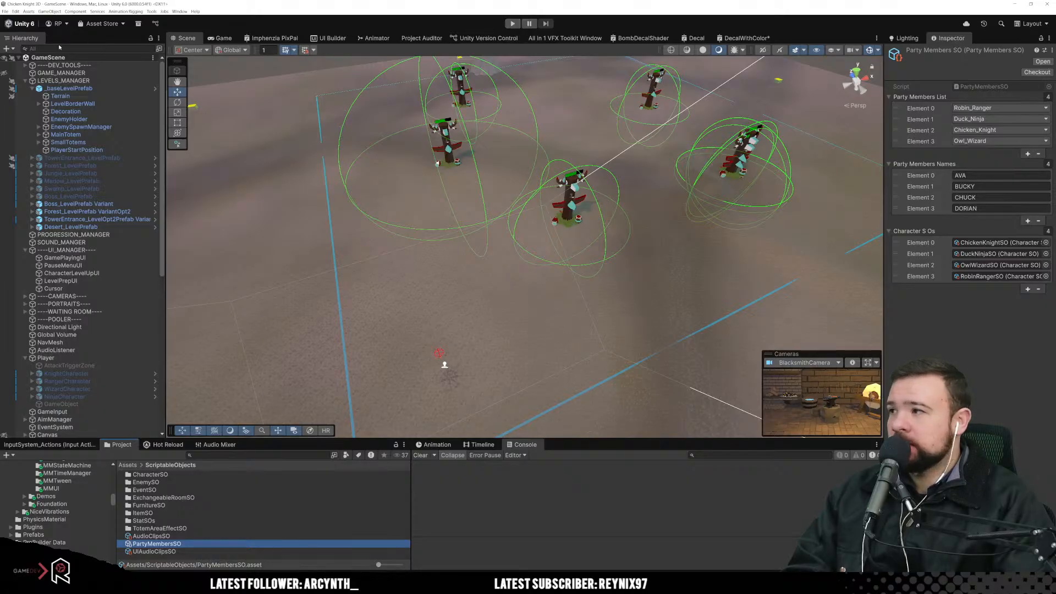
Step: Inspect the DEV_TOOLS object, then run the game with Owl Wizard as the active character and the first Enable Passive option on
left_click(71, 64)
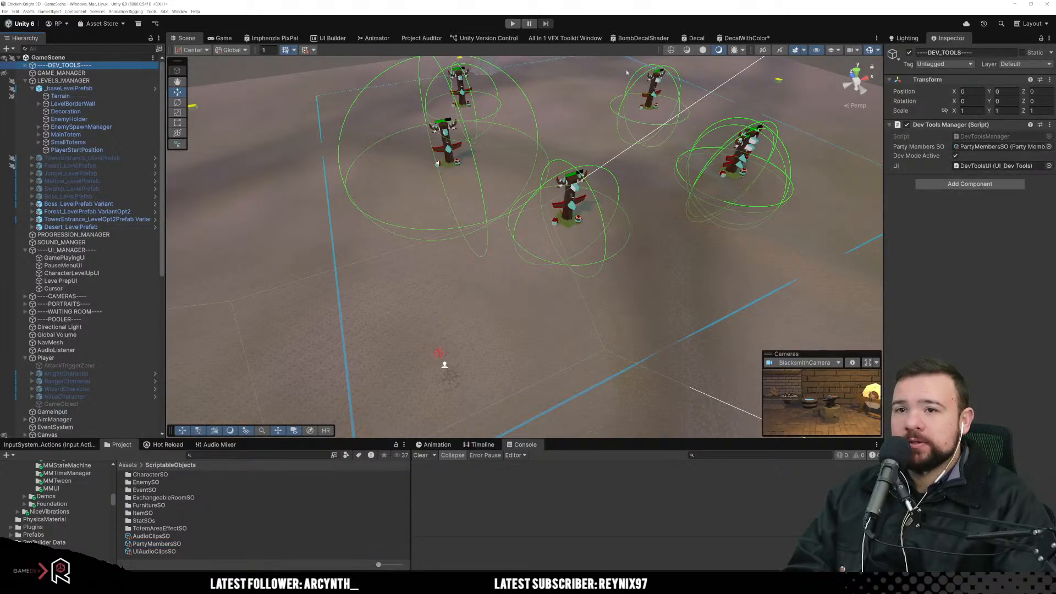
left_click(512, 23)
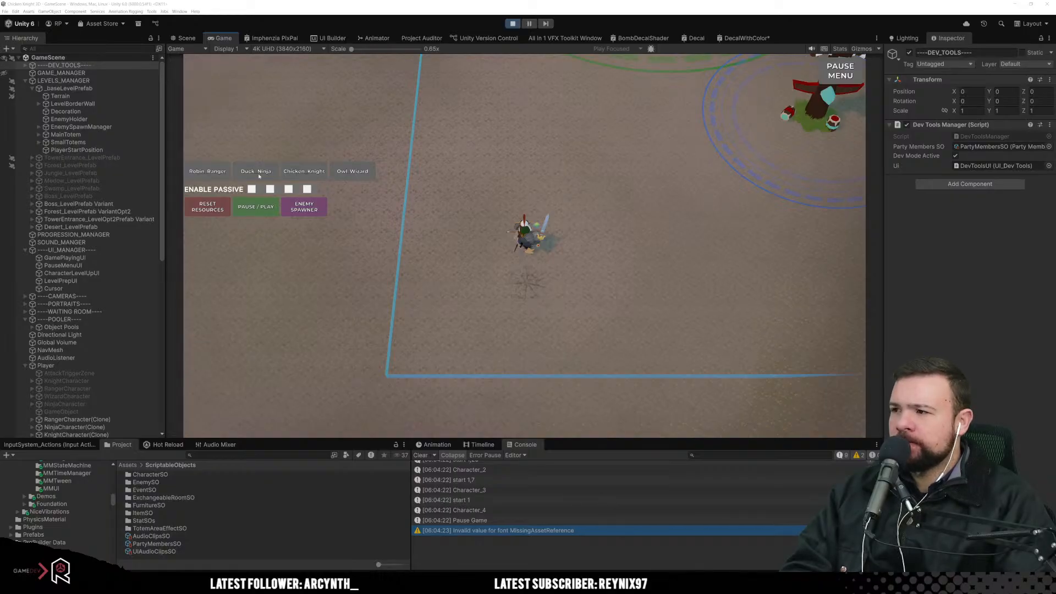
left_click(338, 172)
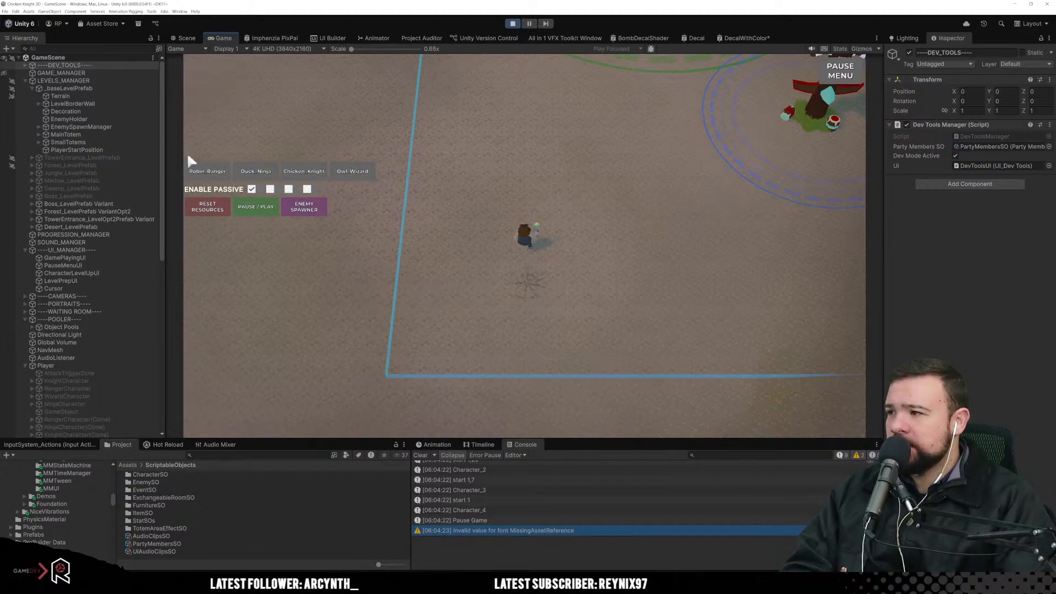
Step: Collapse LEVELS_MANAGER and set Base Strength to 3 in the RangerCharacter(Clone) instance's Ranger Passive Ability component
left_click(30, 82)
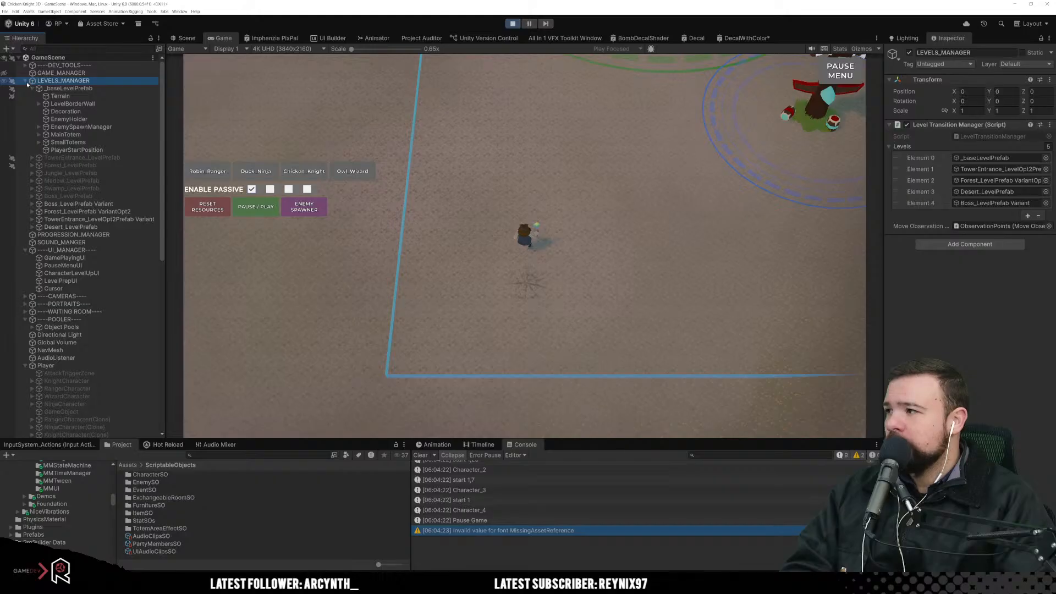
left_click(26, 81)
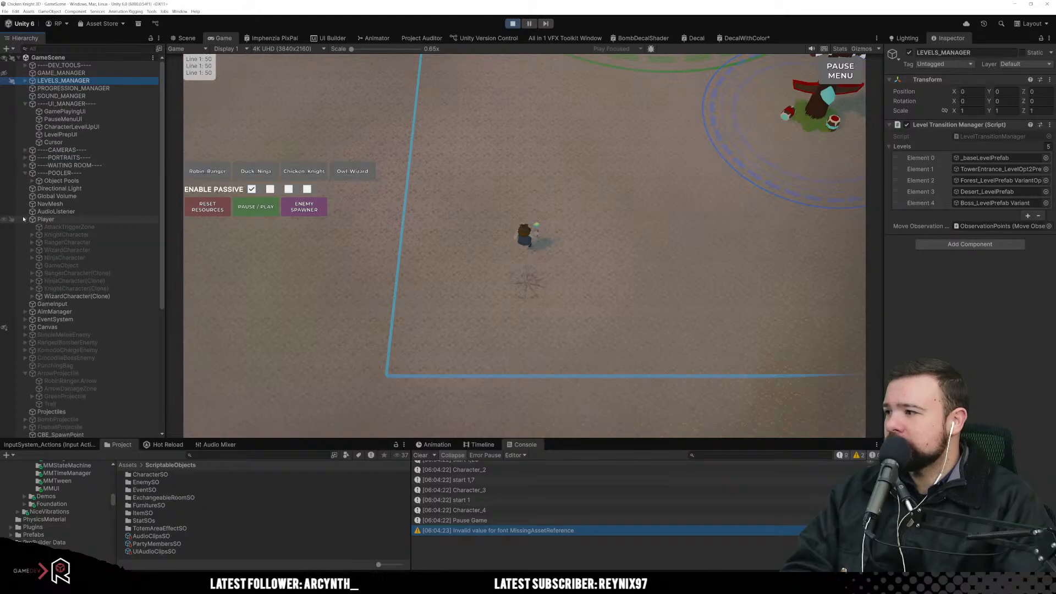
left_click(13, 273)
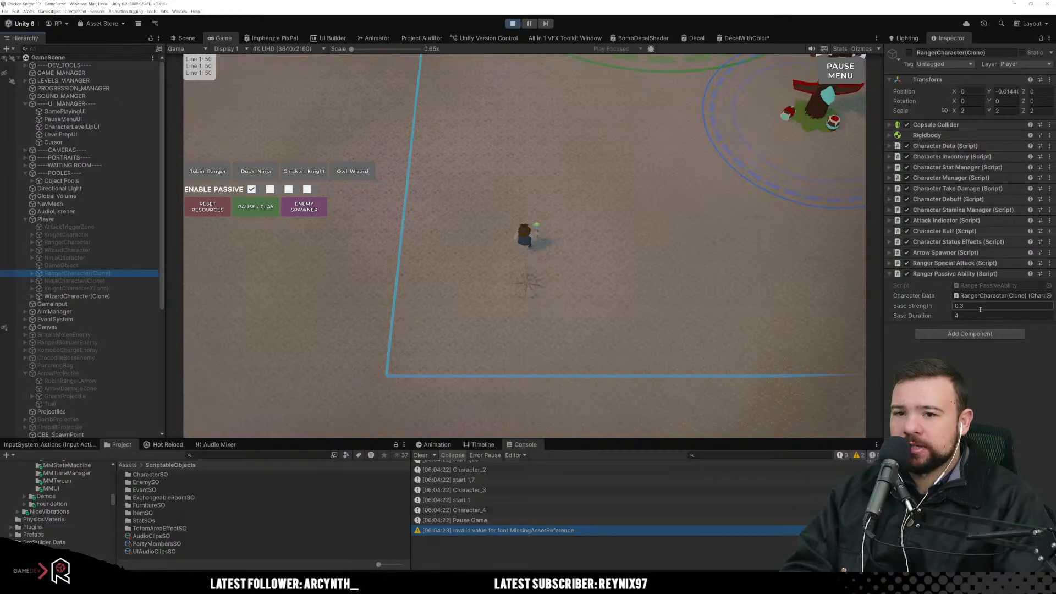
left_click(980, 307)
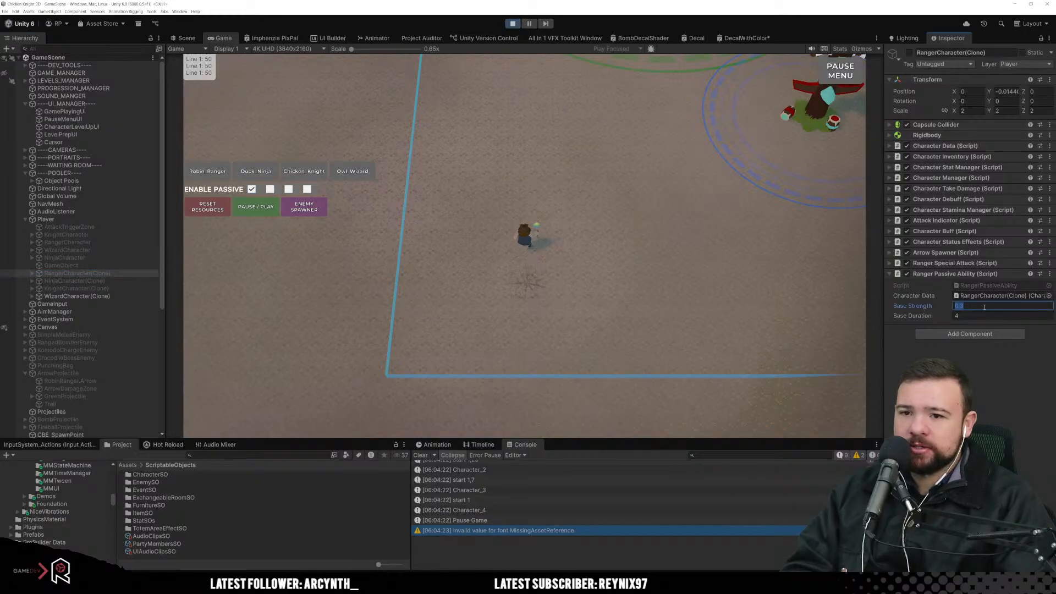
type("3")
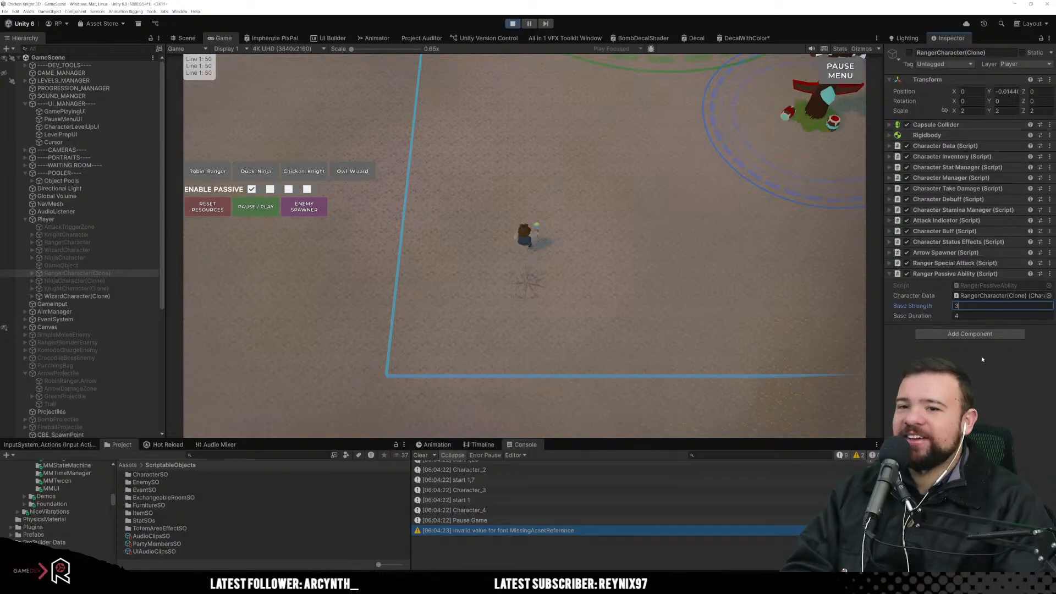
Step: Unpause the game and attack the nearest totem with the wizard to test the ranger's attack-speed buff
left_click(245, 205)
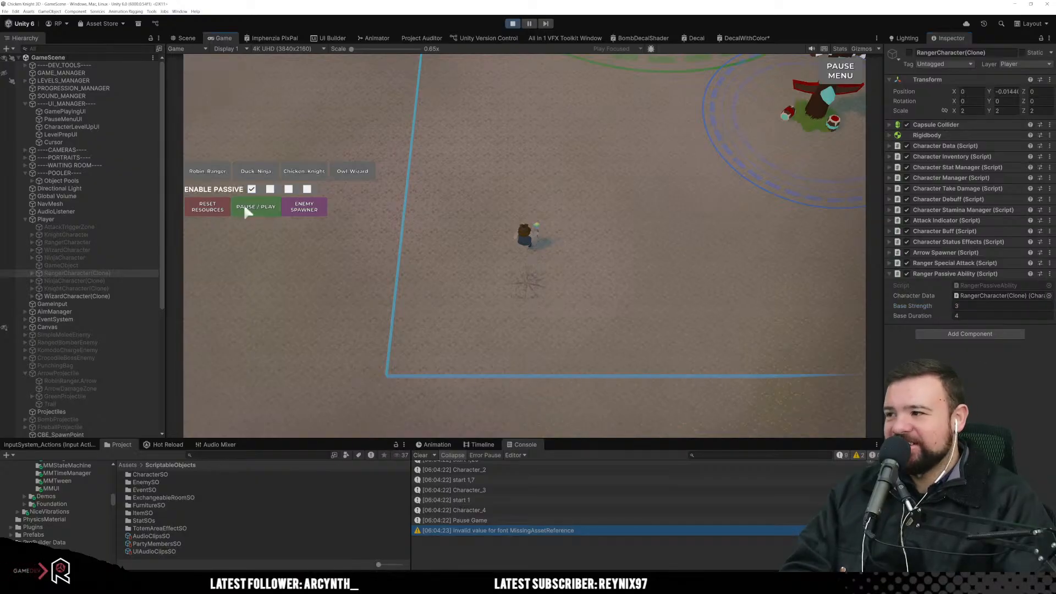
key("d")
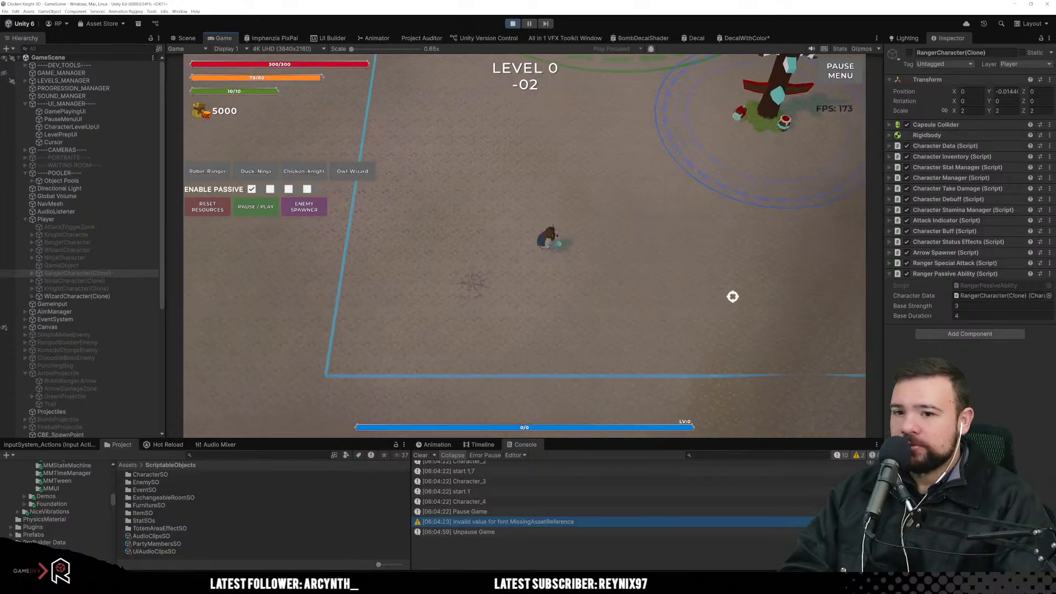
key("a")
key("w")
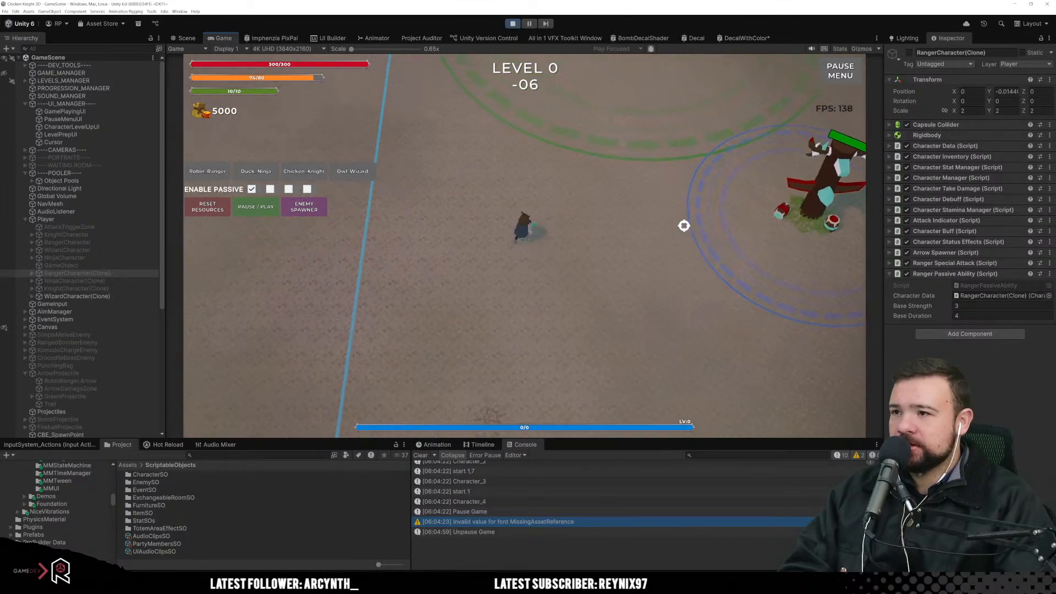
key("d")
left_click(717, 215)
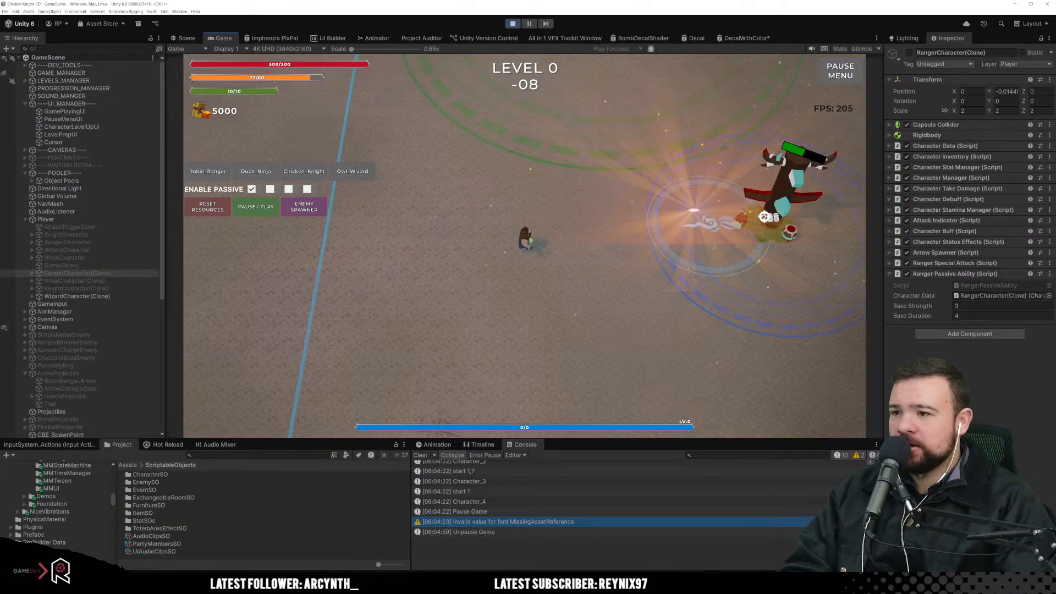
key("w")
key("d")
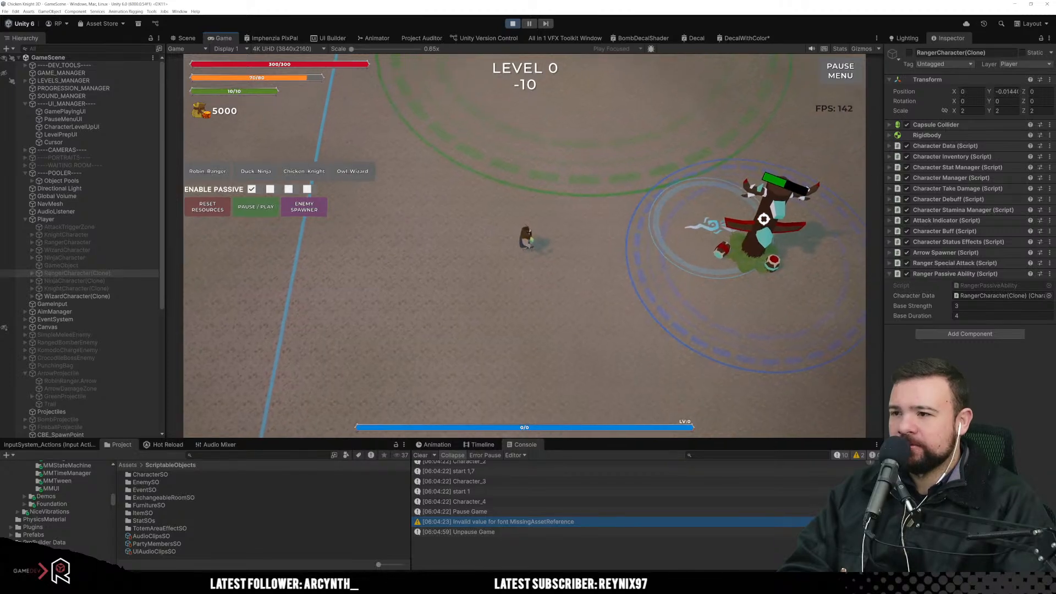
left_click(762, 222)
key("d")
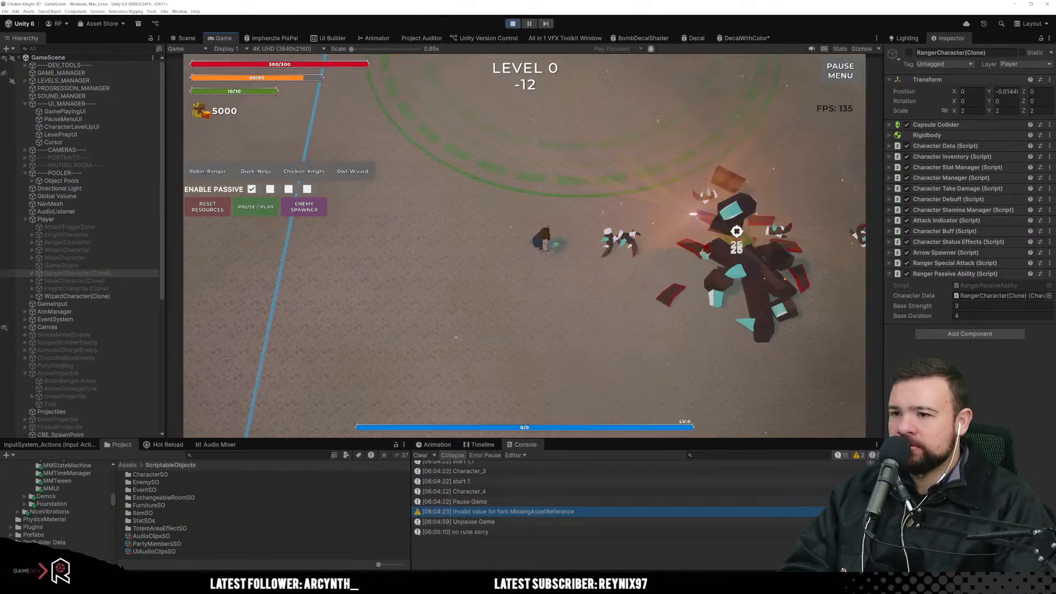
Step: Move the wizard up to the totem inside the green ring and attack it to observe the attack speed
key("w")
key("d")
left_click(509, 127)
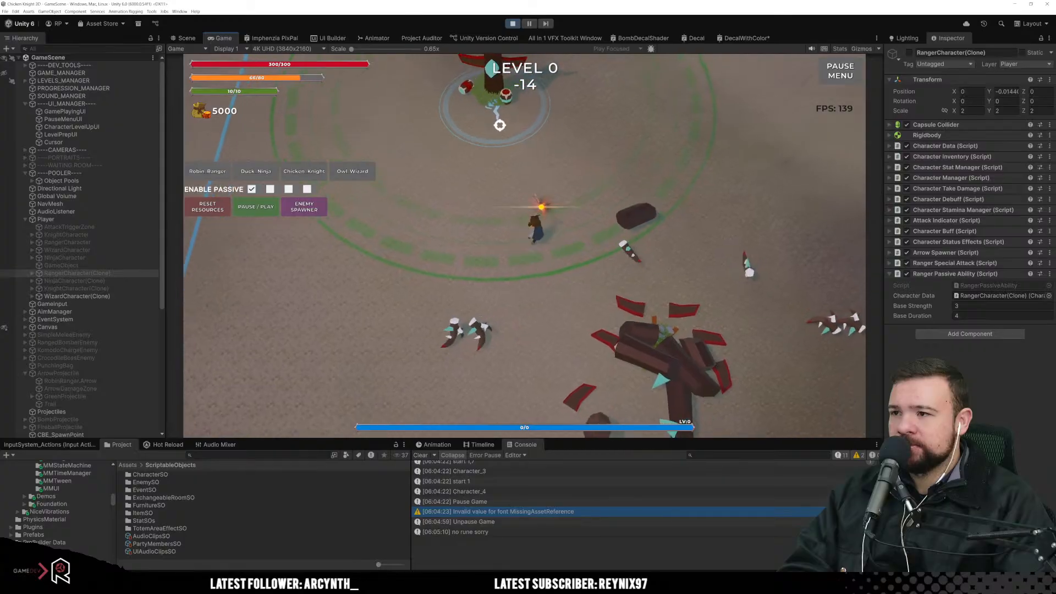
key("w")
key("w")
key("d")
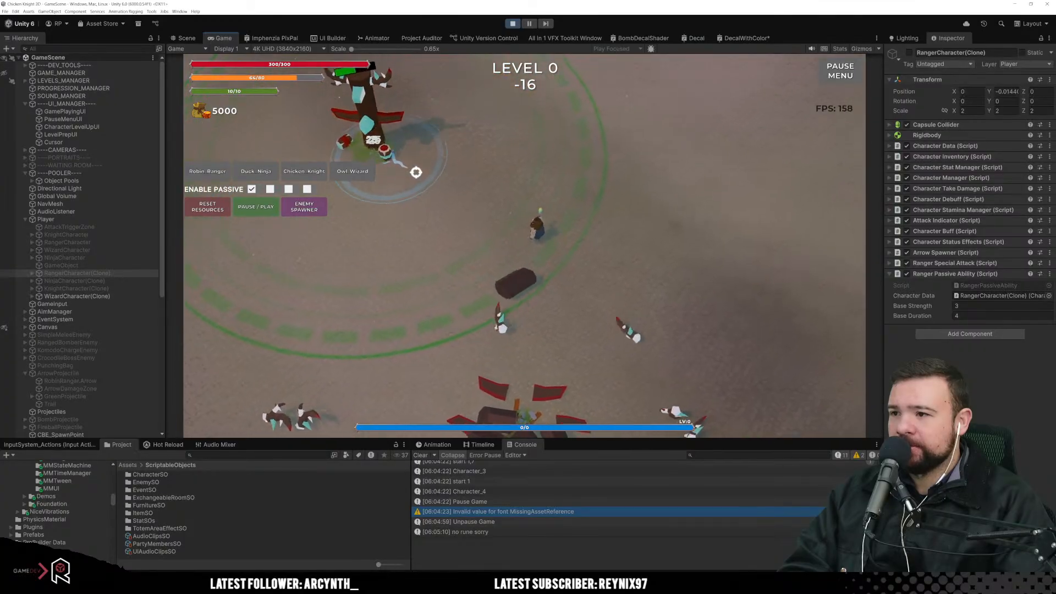
left_click(409, 180)
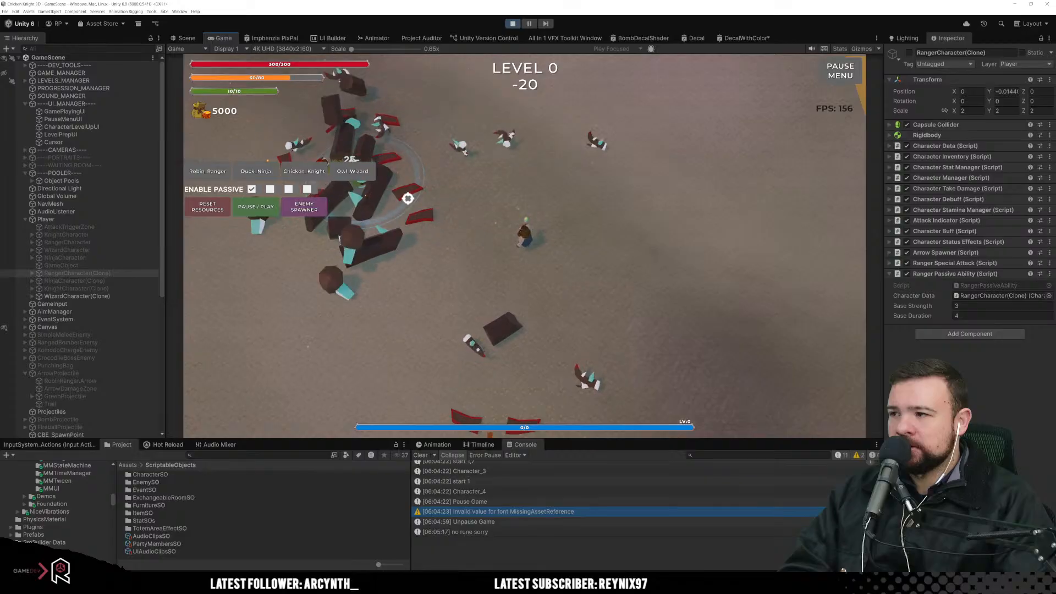
Step: Move the wizard to the totem on the yellow area and fire at it to check the attack speed again
key("d")
key("w")
key("d")
key("w")
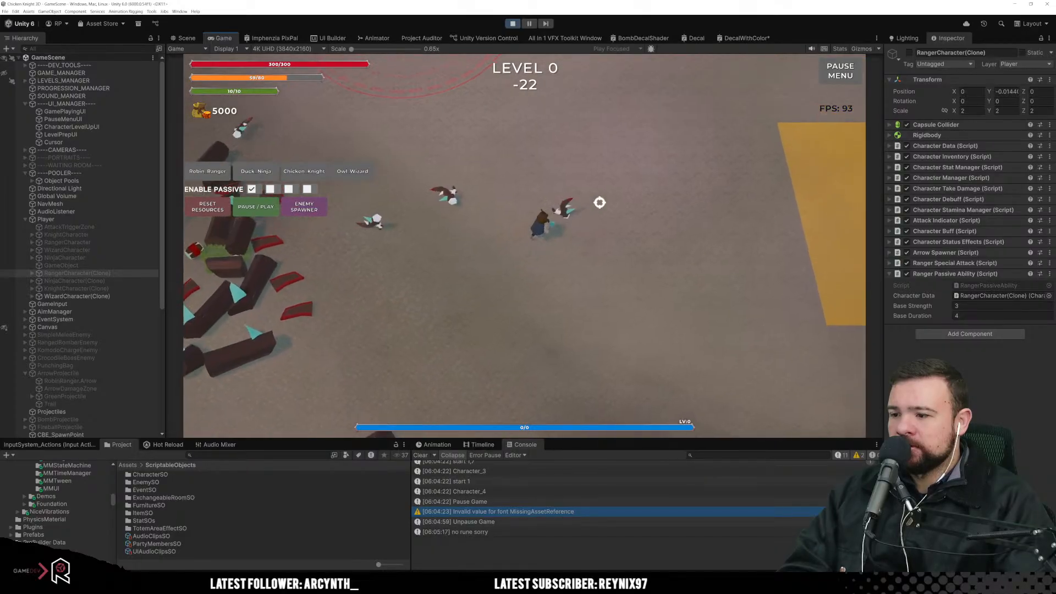
key("d")
left_click(696, 251)
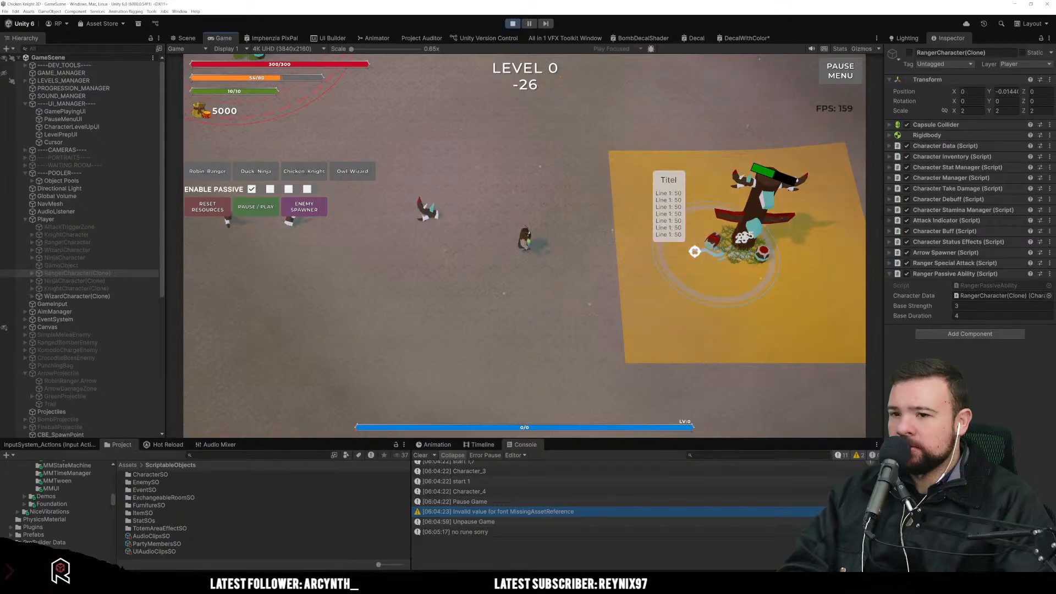
key("w")
left_click(694, 251)
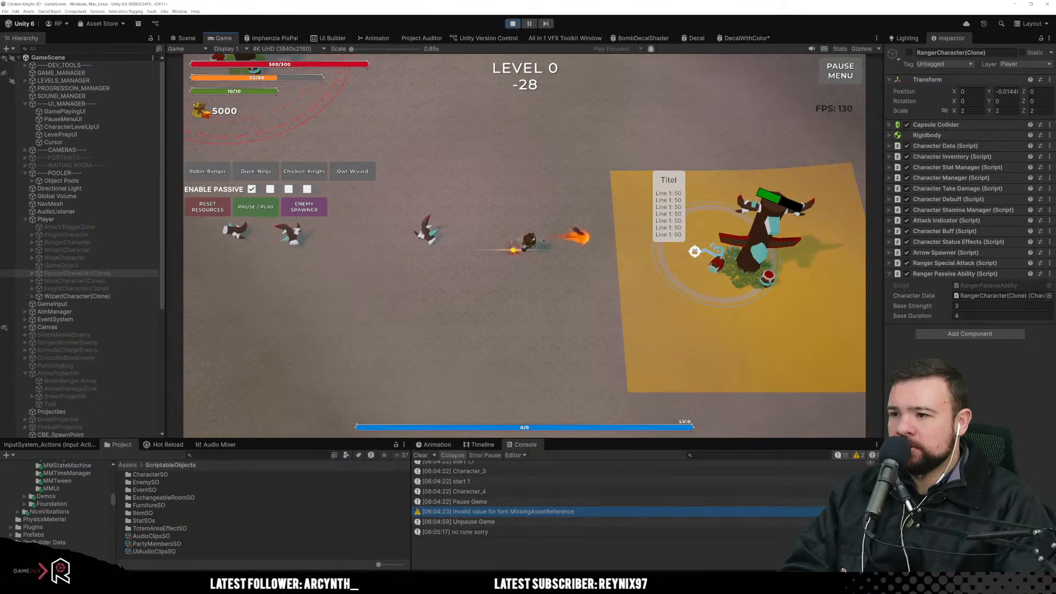
key("d")
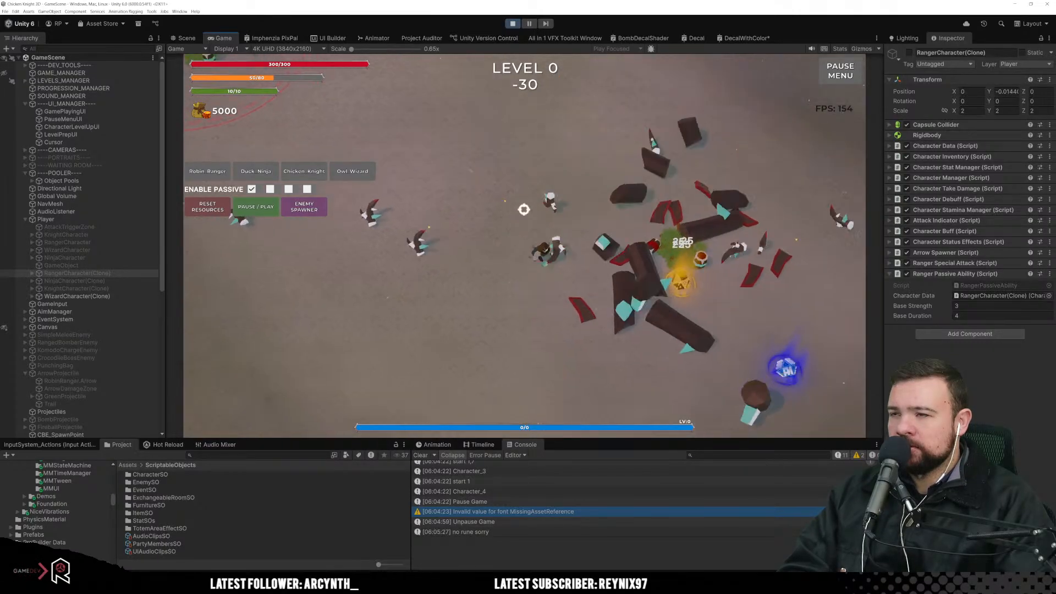
Step: End the play test and switch to the RangerPassiveAbility script in Visual Studio
key("s")
left_click(512, 24)
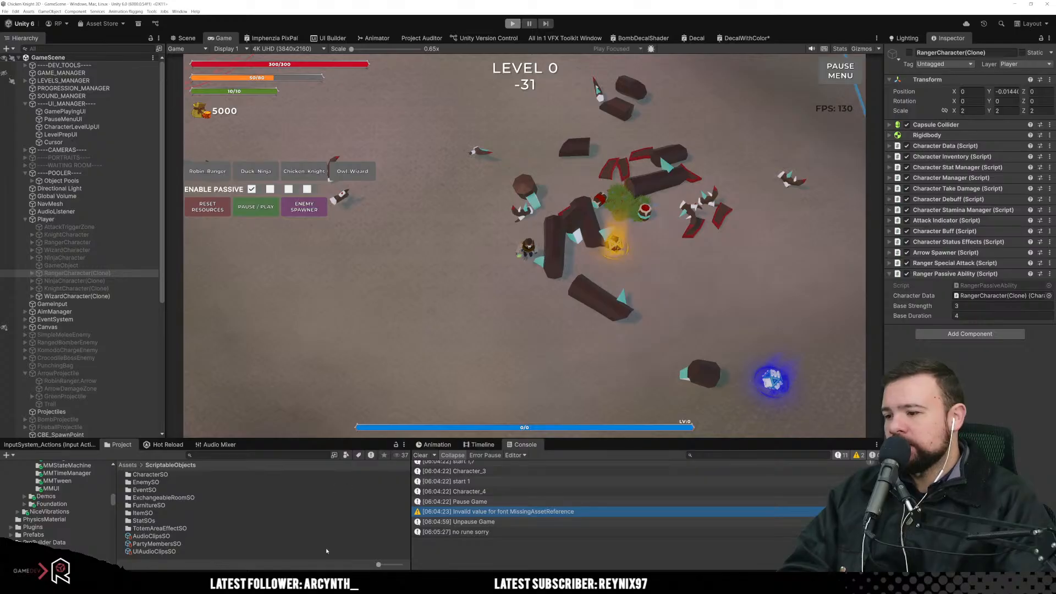
left_click(342, 581)
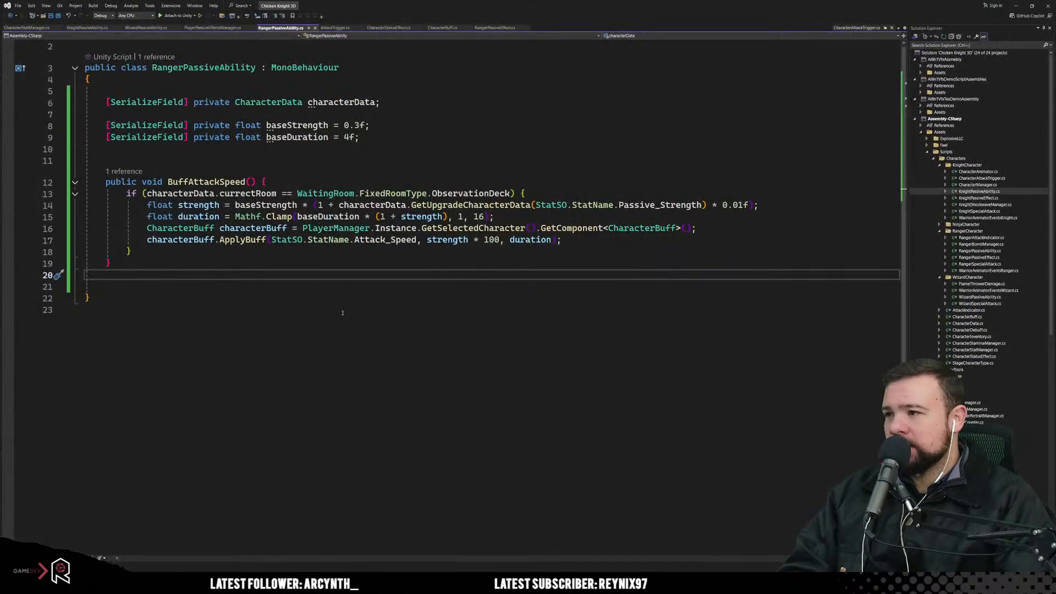
Step: Trace the ApplyBuff call in BuffAttackSpeed to its definition in the CharacterBuff script and read it
left_click(273, 309)
left_click(583, 240)
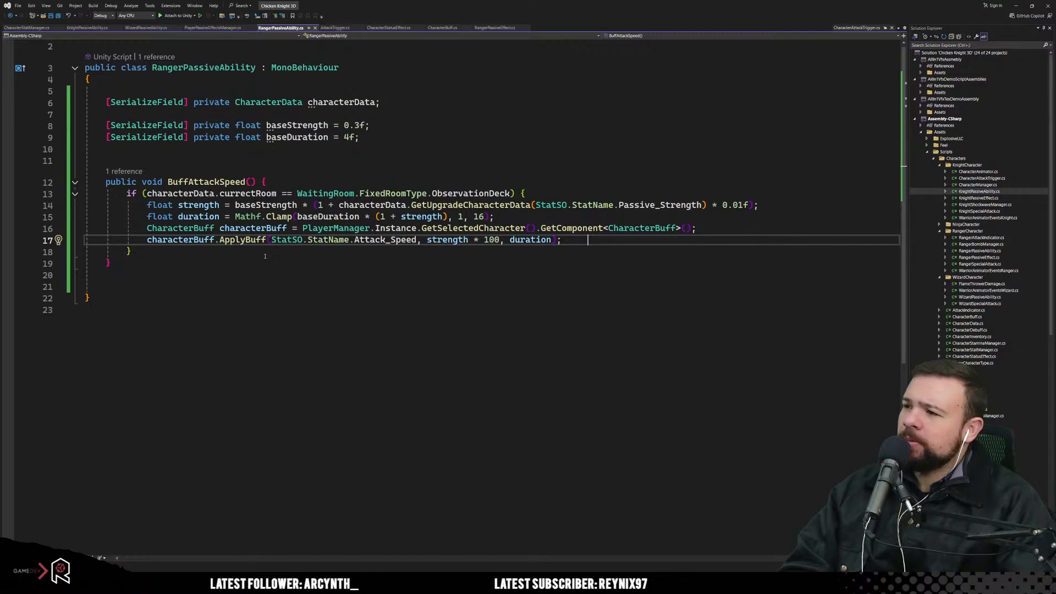
left_click(250, 240)
left_click(178, 240)
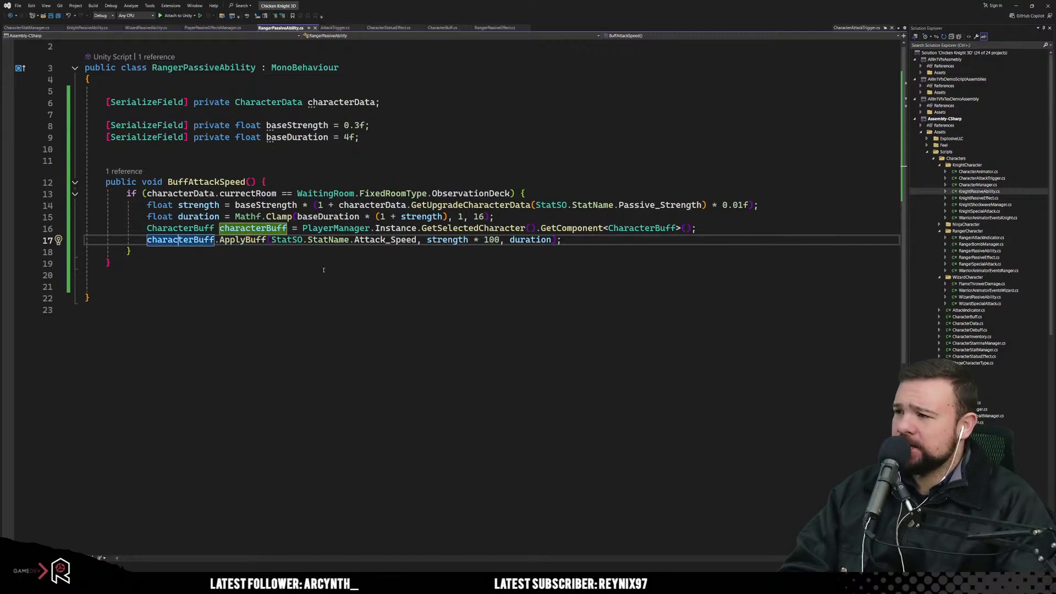
left_click(270, 240)
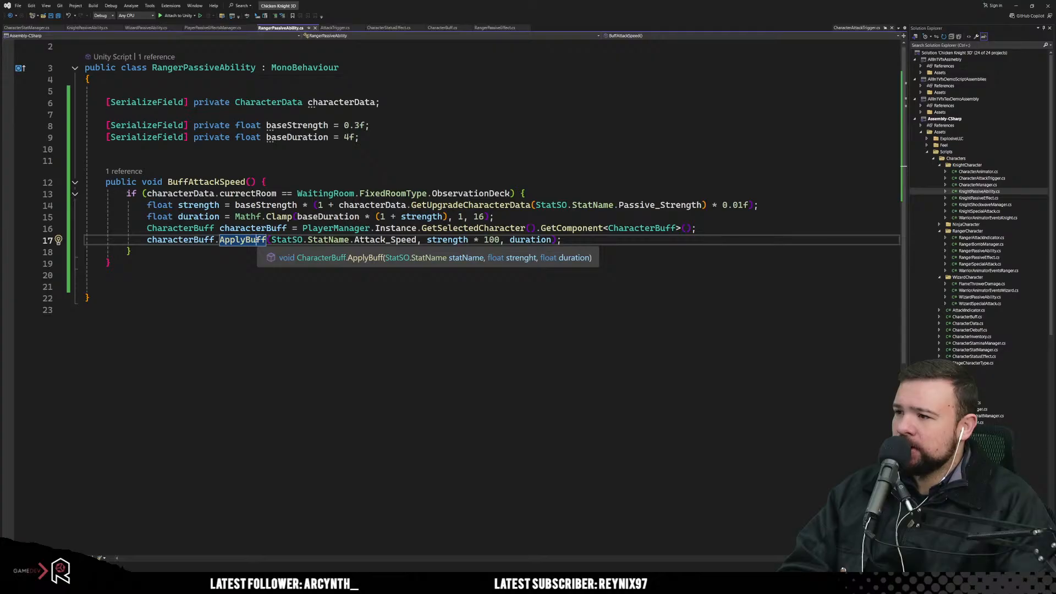
left_click(367, 258)
left_click(355, 343)
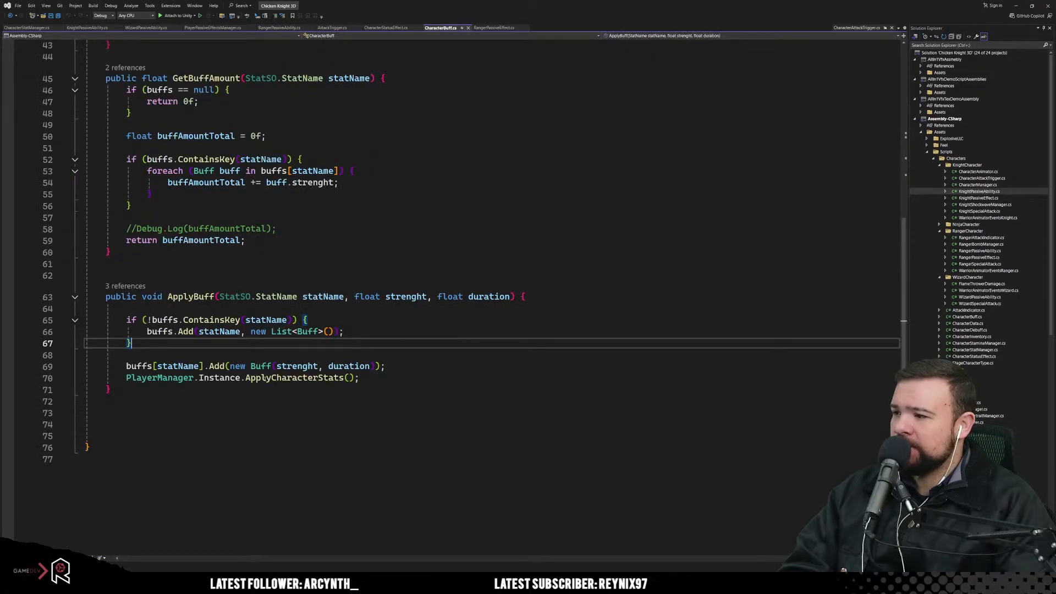
Step: Follow ApplyCharacterStats into PlayerManager and on to the ApplyAttackSpeed definition in CharacterStatManager
left_click(264, 379)
left_click(444, 398)
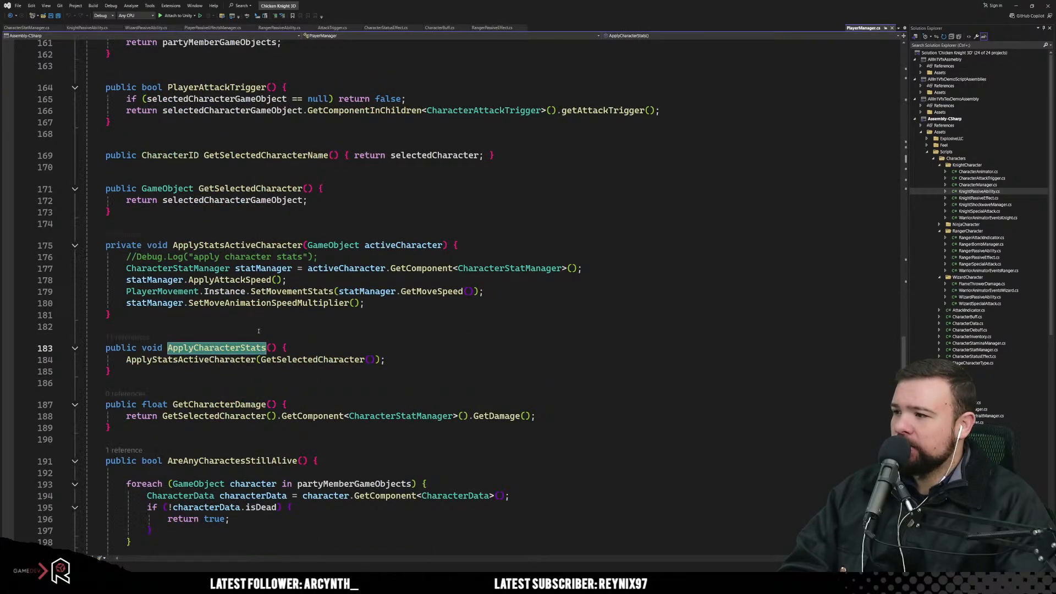
left_click(168, 280)
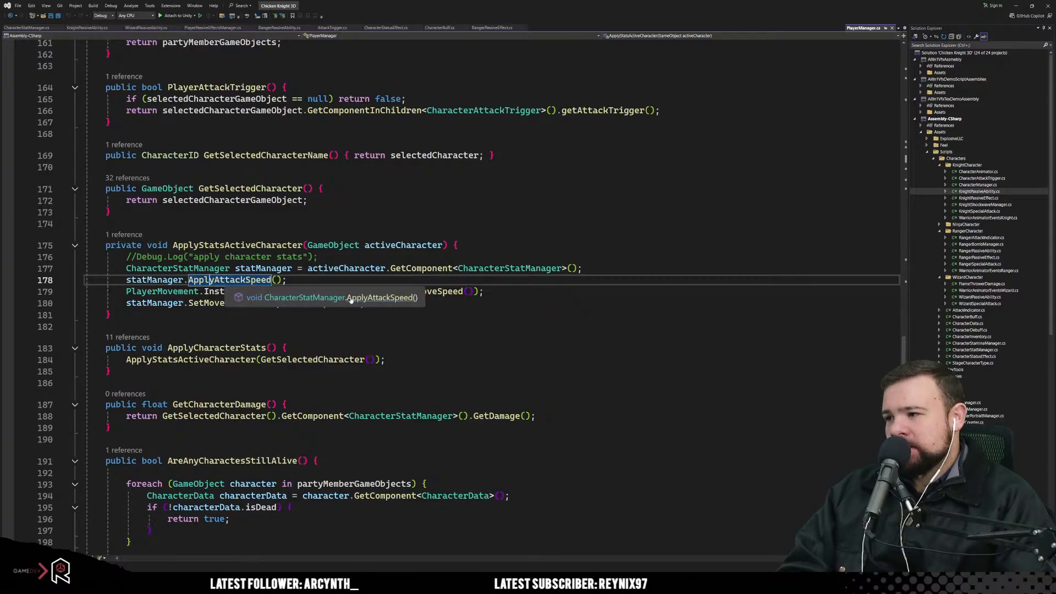
key("F12")
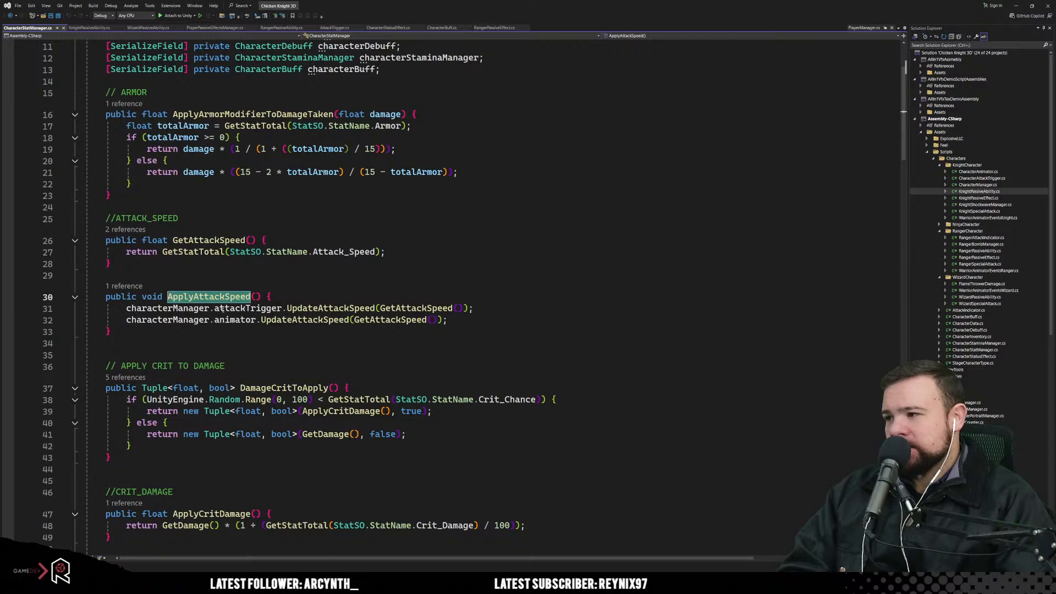
Step: Go to the attack trigger's UpdateAttackSpeed definition and examine how attackSpeed is used in the attack cooldown check
left_click(193, 307)
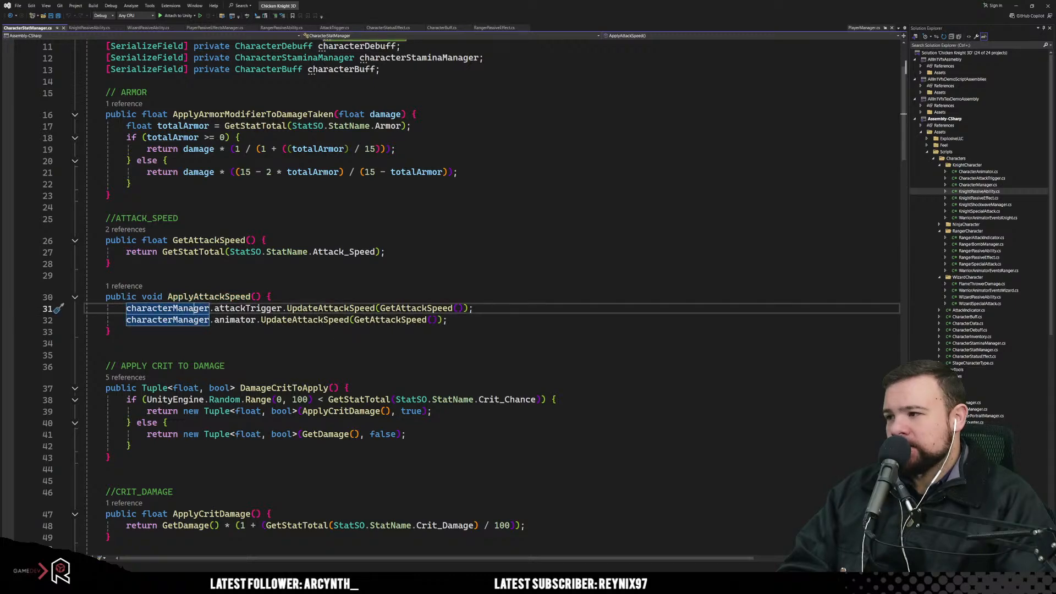
left_click(347, 308)
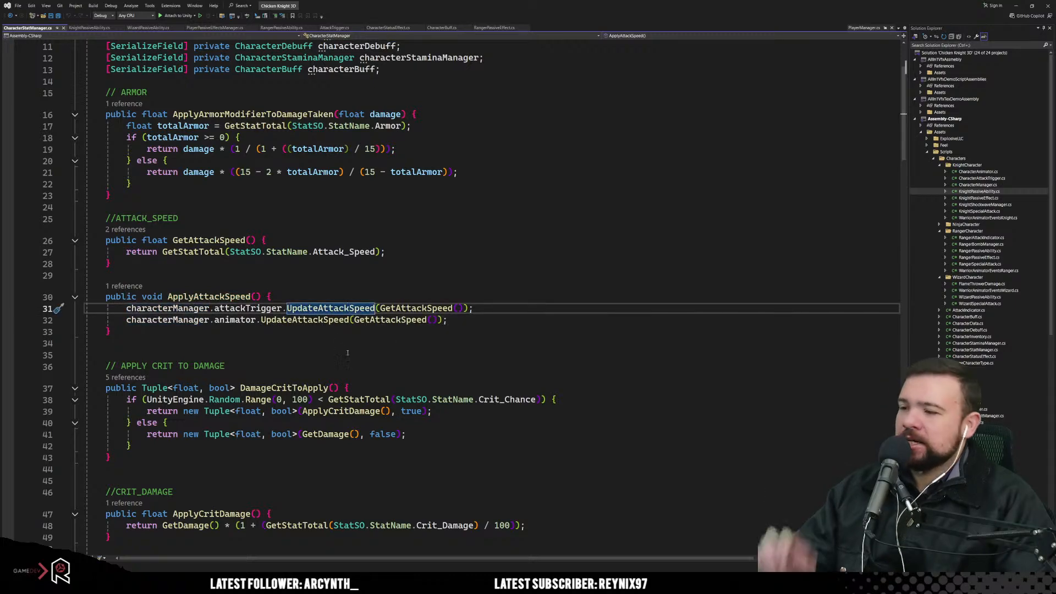
mouse_move(343, 309)
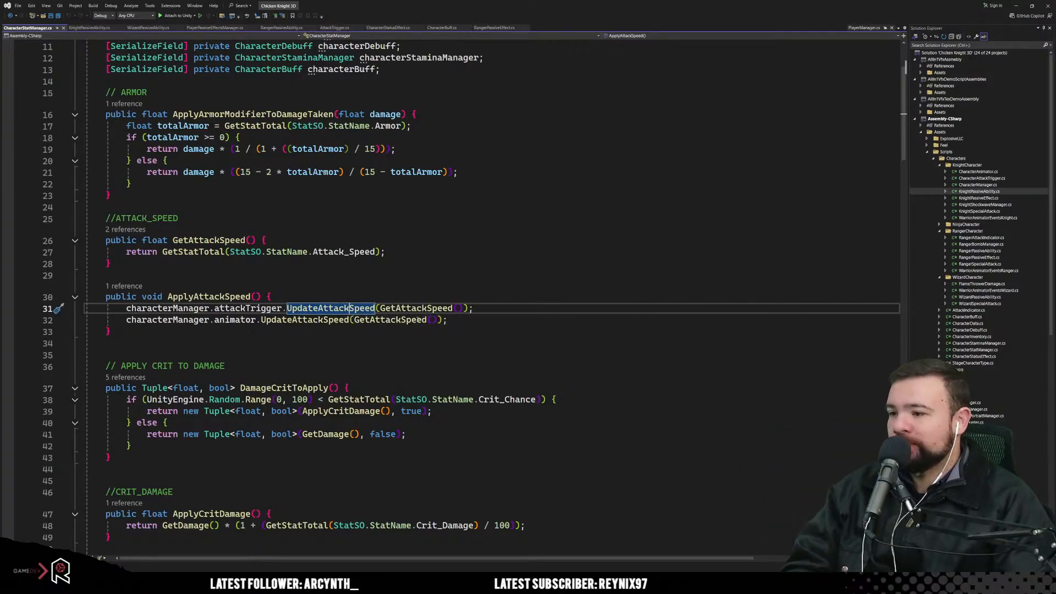
key("F12")
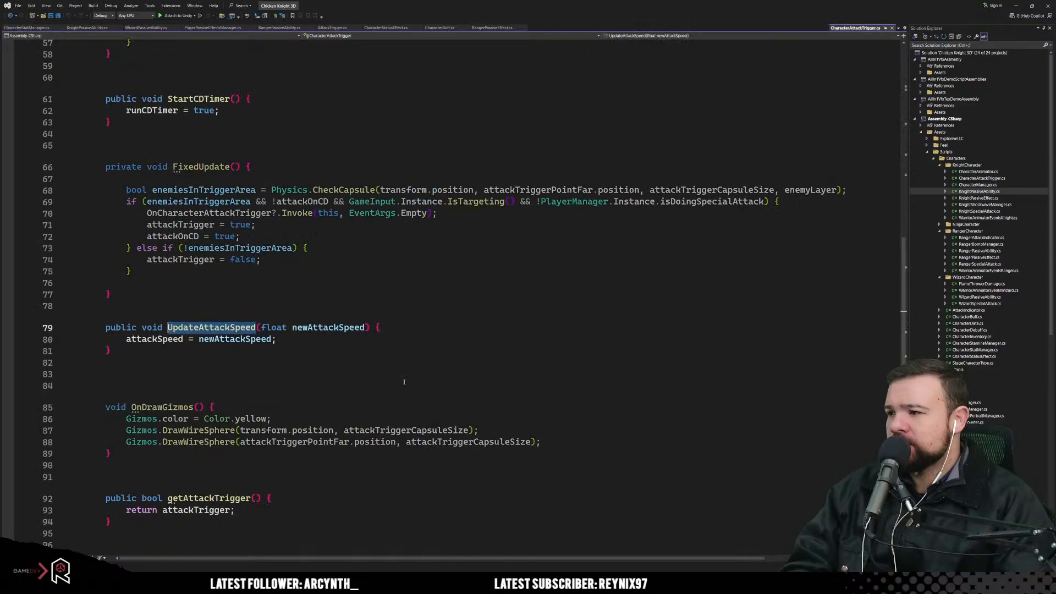
double_click(160, 339)
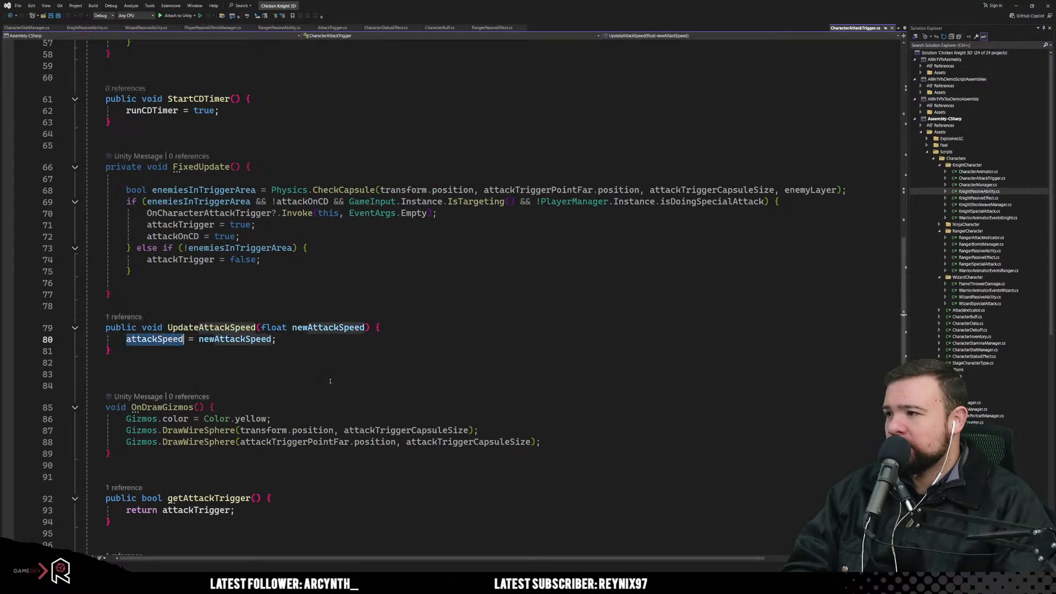
scroll(335, 381, "up", 4)
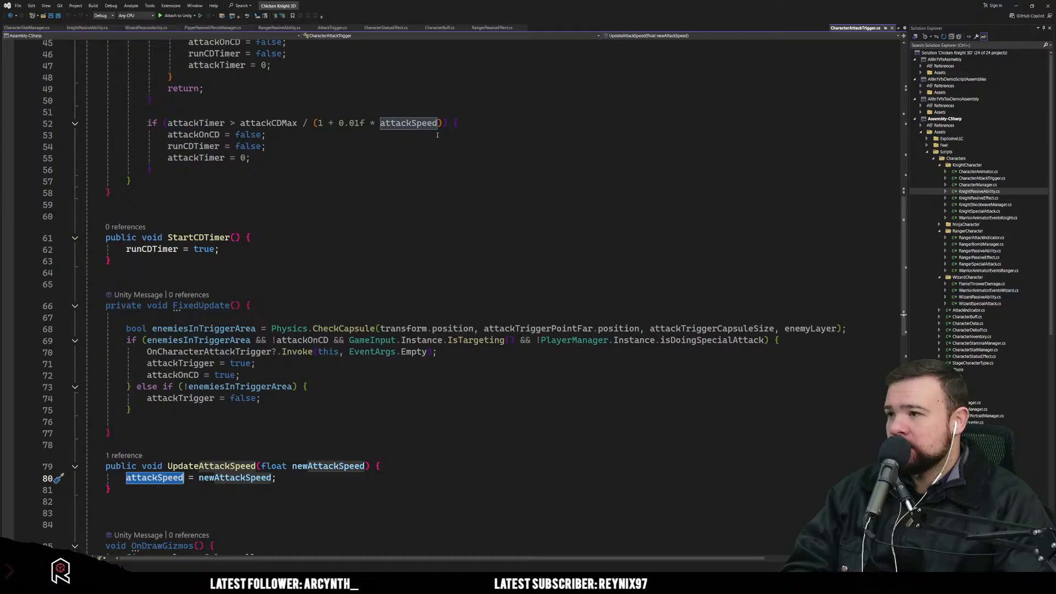
scroll(396, 264, "down", 3)
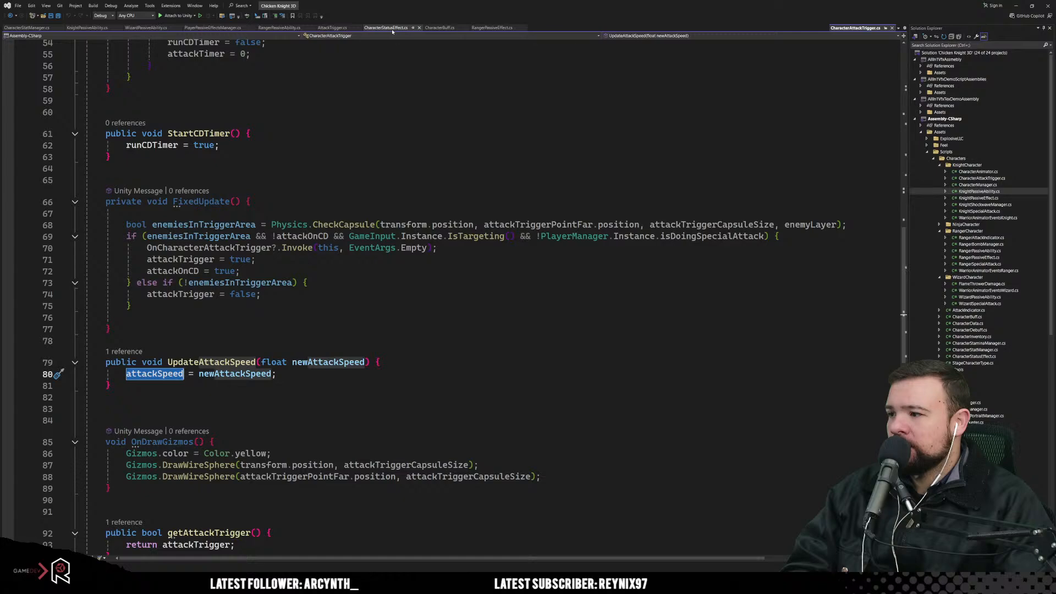
Step: Add Debug.Log(newAttackSpeed); below the attackSpeed assignment in UpdateAttackSpeed and save the CharacterAttackTrigger script
left_click(308, 386)
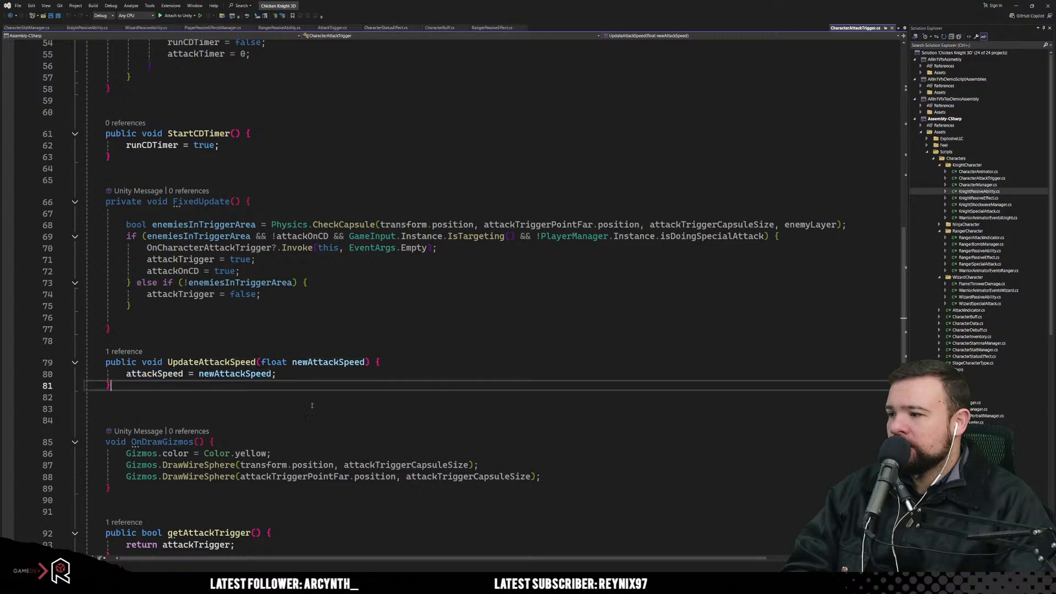
left_click(295, 377)
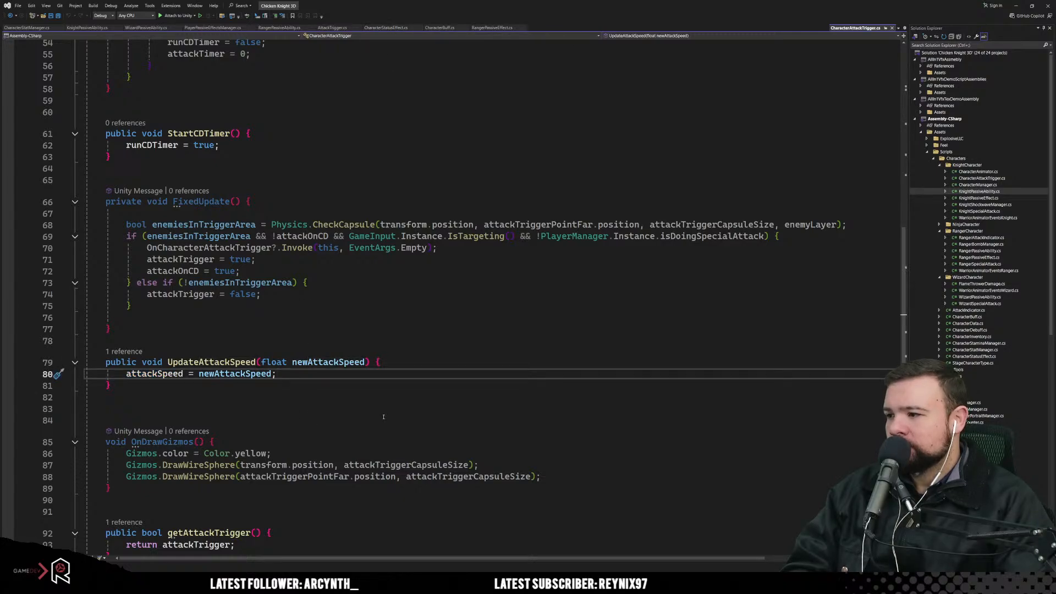
key("Return")
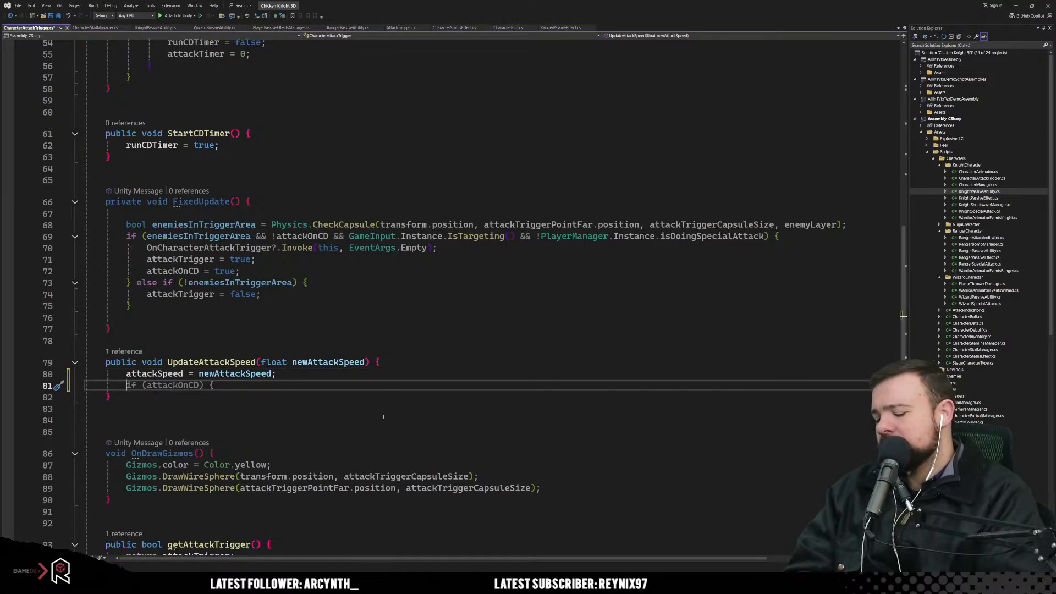
key("ctrl+space")
type("Debug.")
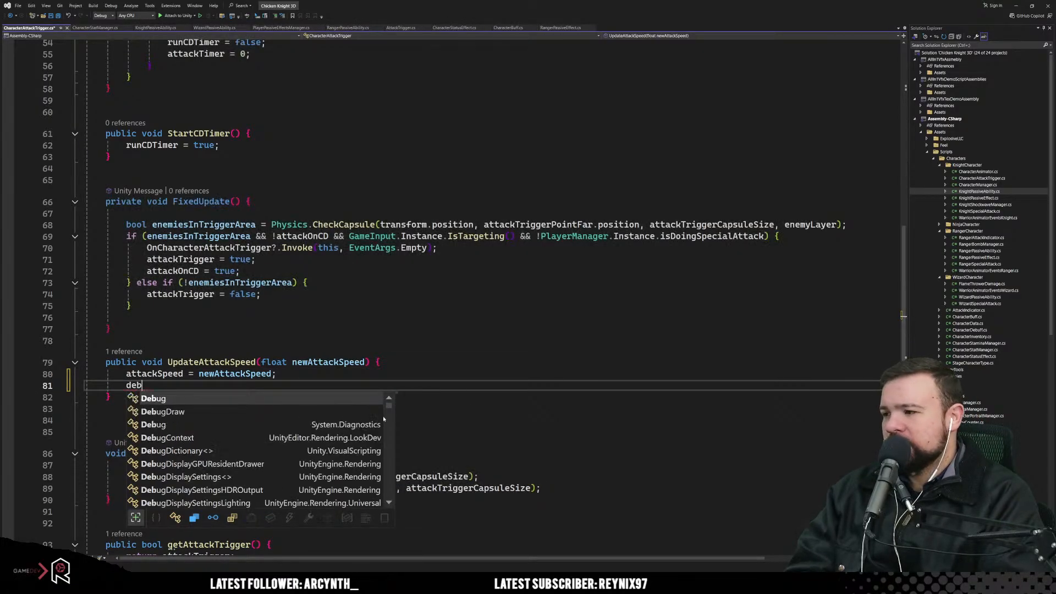
type("Log(")
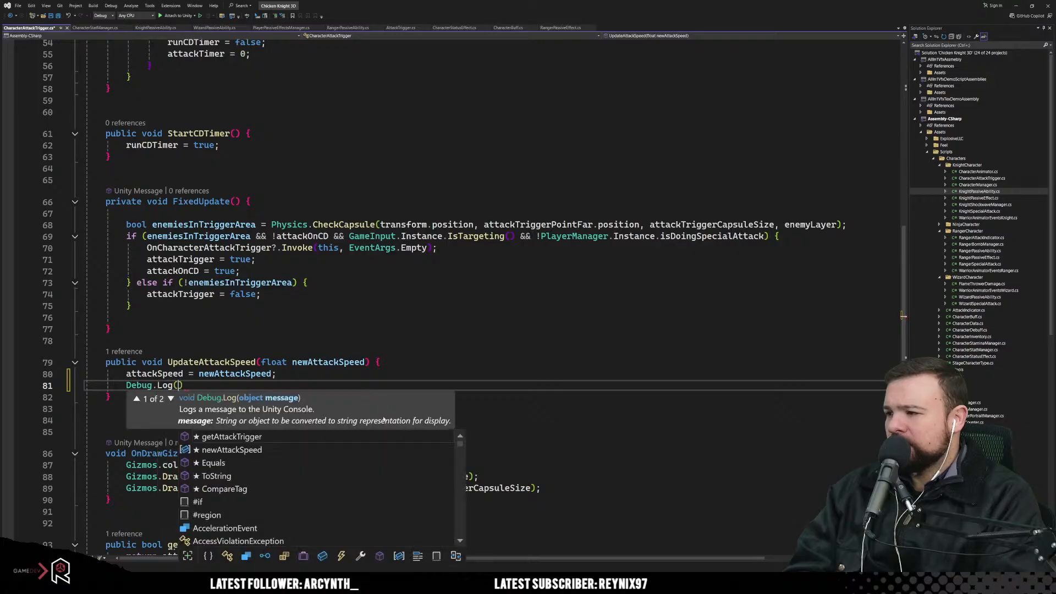
type("new")
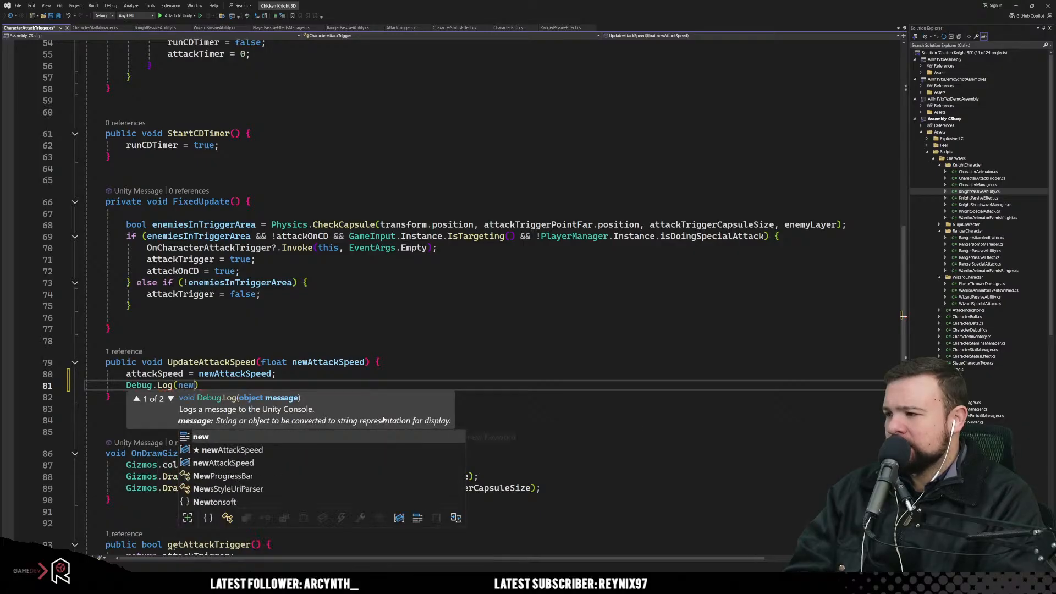
key("Tab")
type(")")
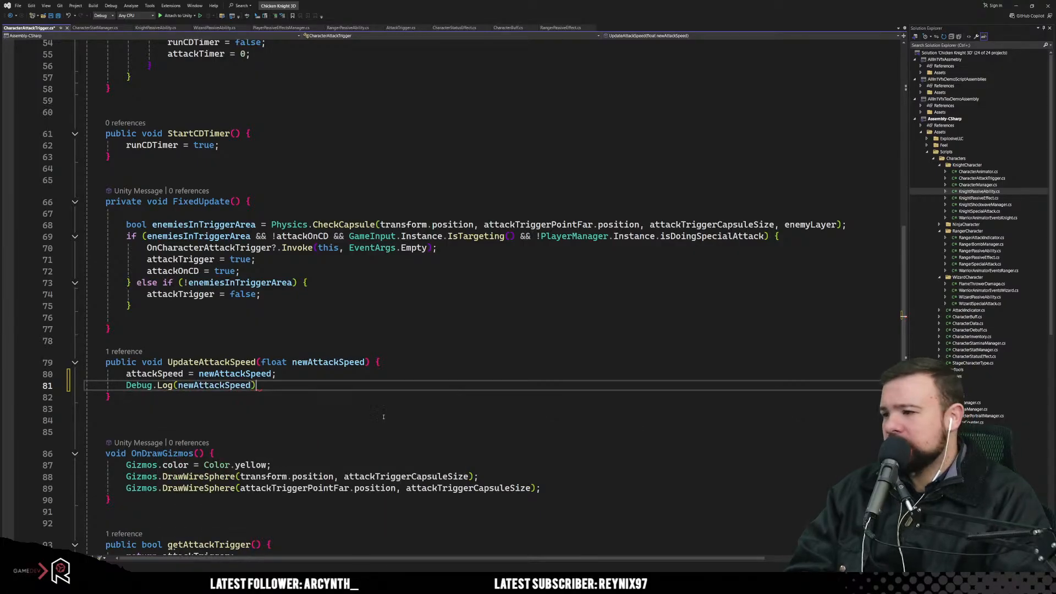
left_click(383, 418)
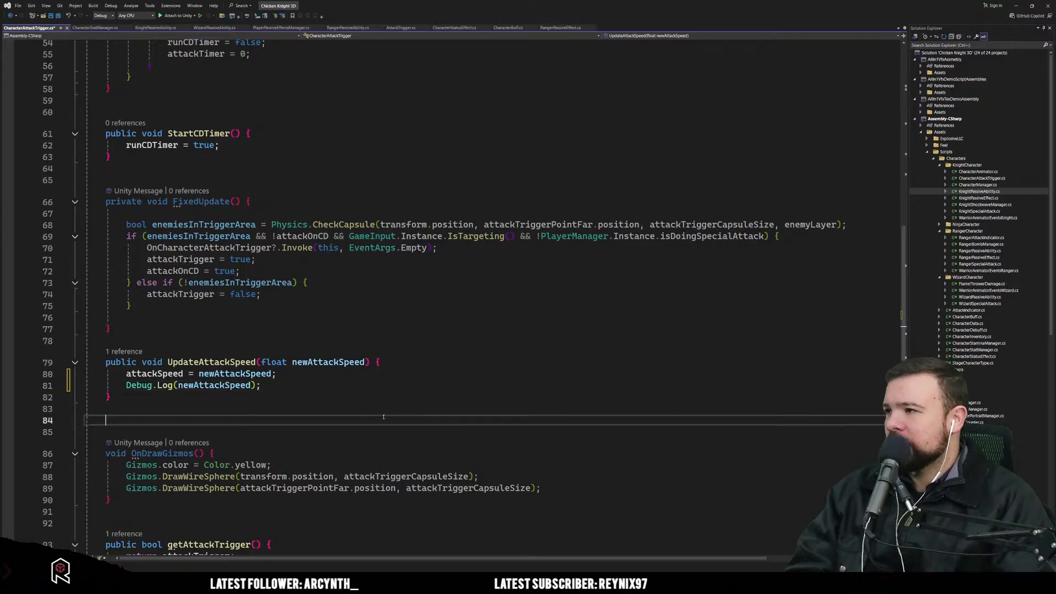
scroll(404, 396, "up", 1)
left_click(404, 396)
key("ctrl+s")
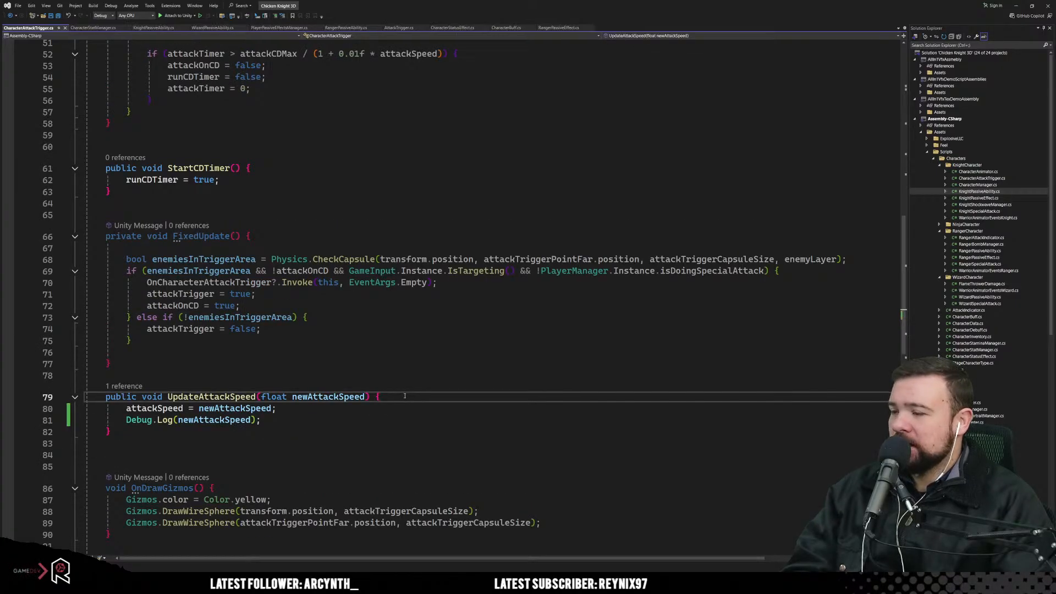
left_click(418, 345)
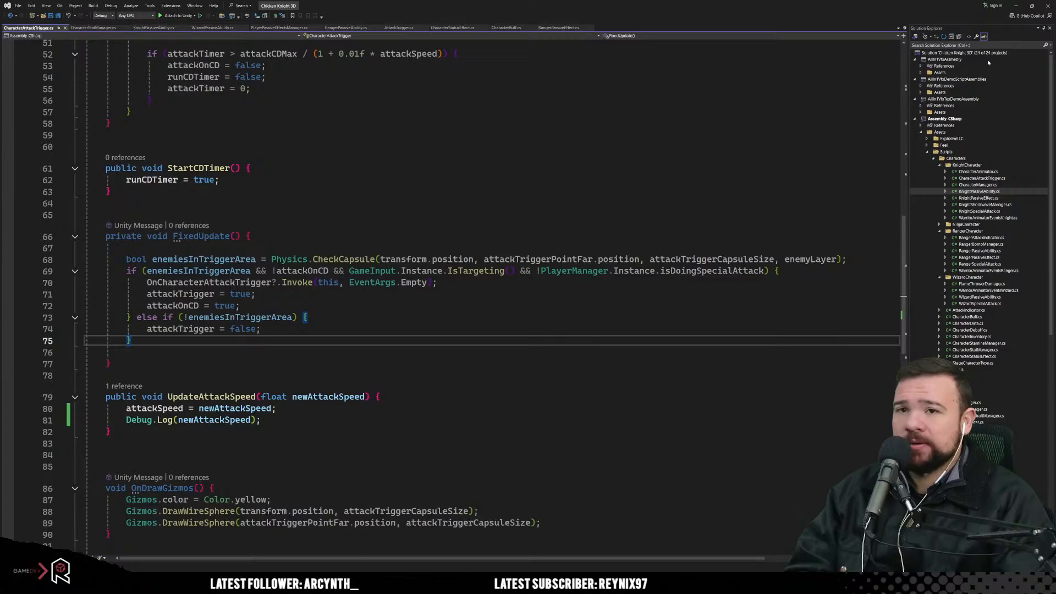
Step: Switch to Unity and start play-testing GameScene as the Duck Ninja, unpaused, with the first passive enabled and the Console cleared
left_click(1016, 6)
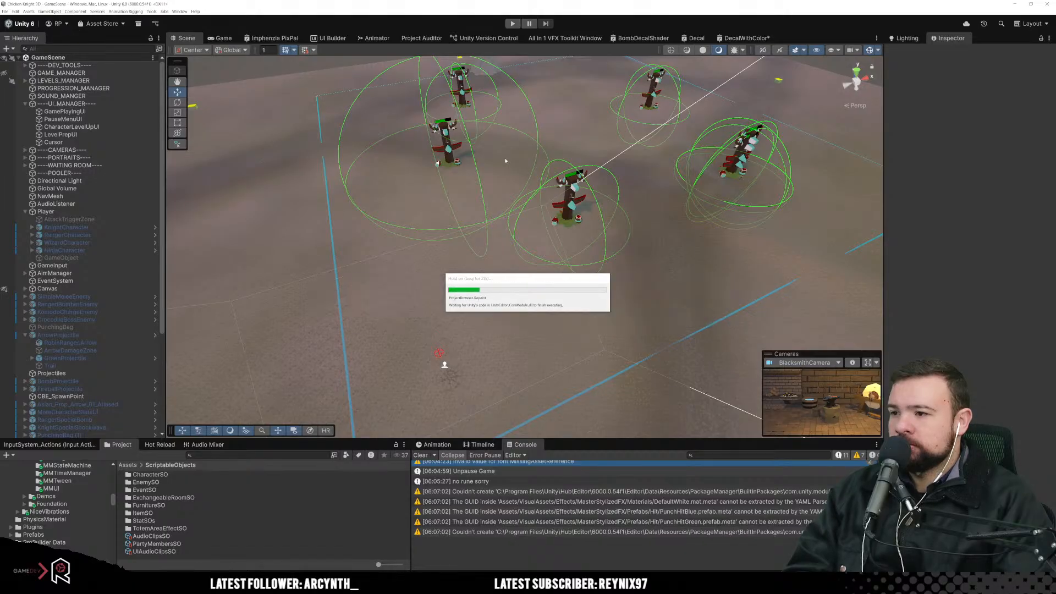
left_click(512, 24)
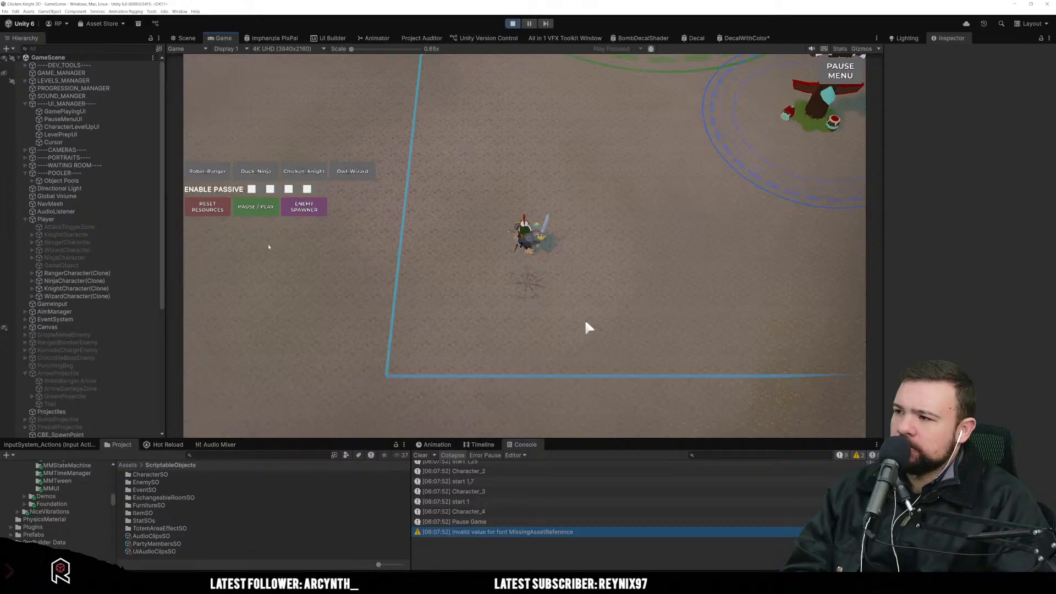
left_click(256, 177)
left_click(257, 210)
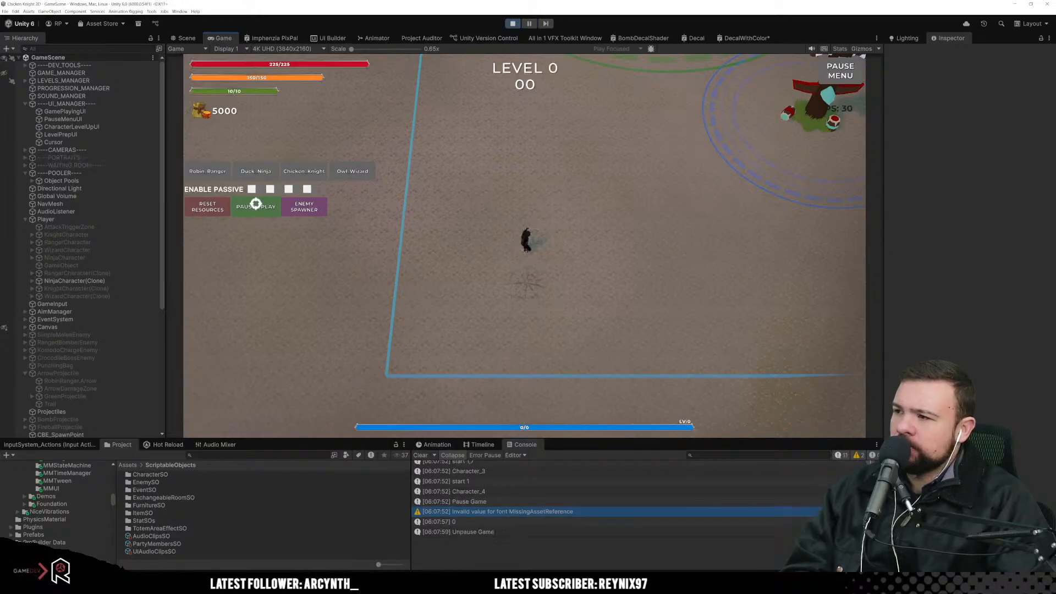
key("w+d")
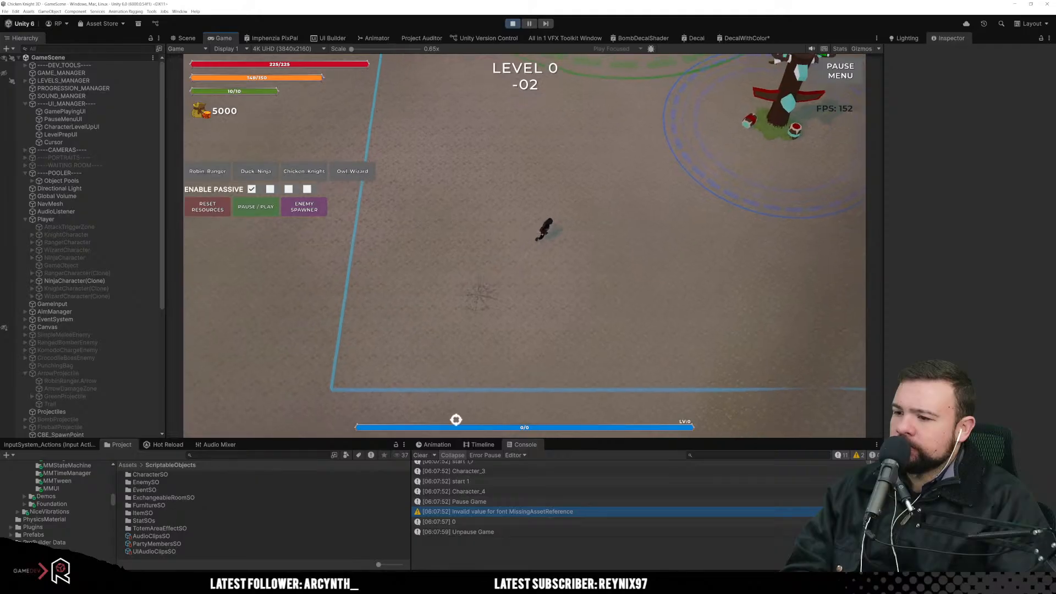
left_click(416, 454)
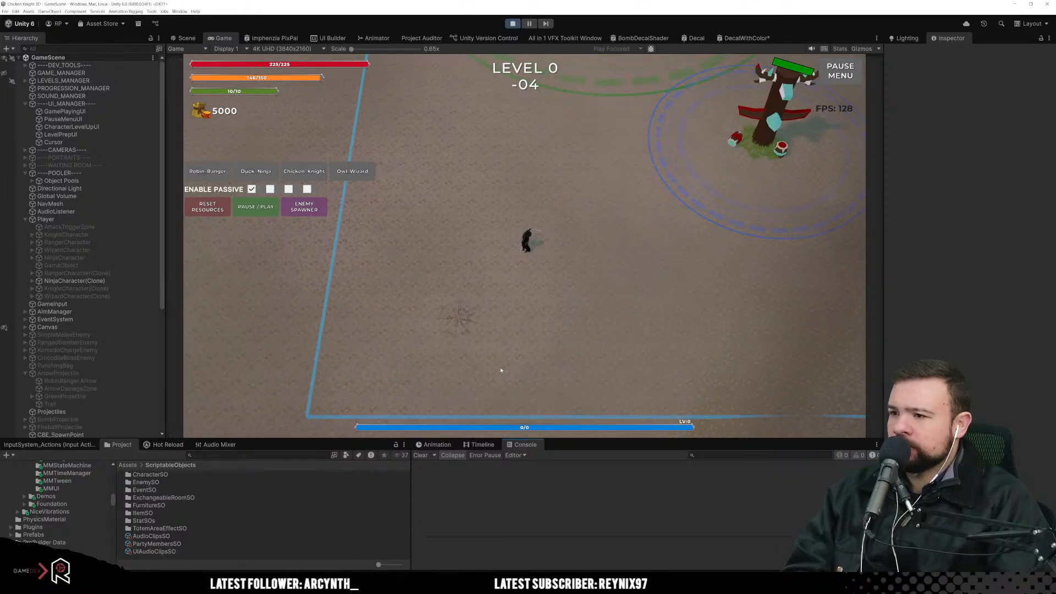
Step: Run the ninja past the blue-ringed totem to check the Console for attack-speed logs, end the play test and return to Visual Studio
key("w")
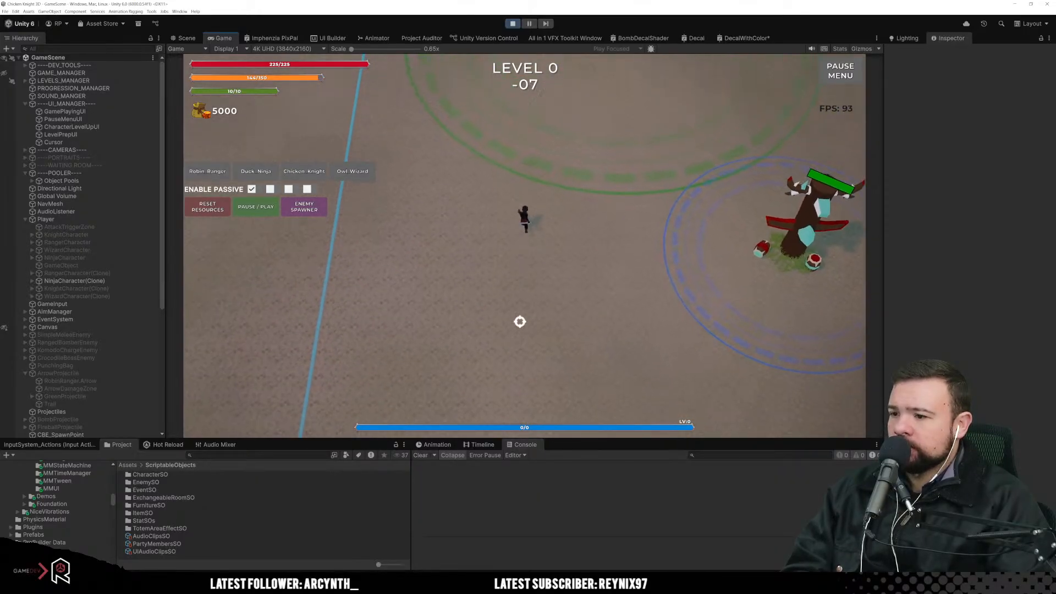
key("w")
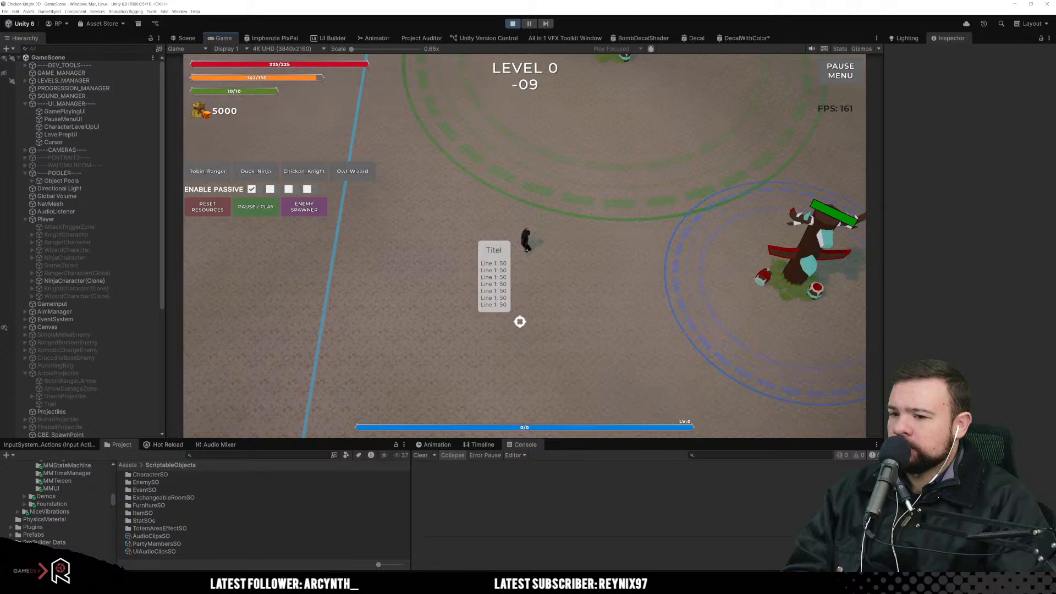
key("d")
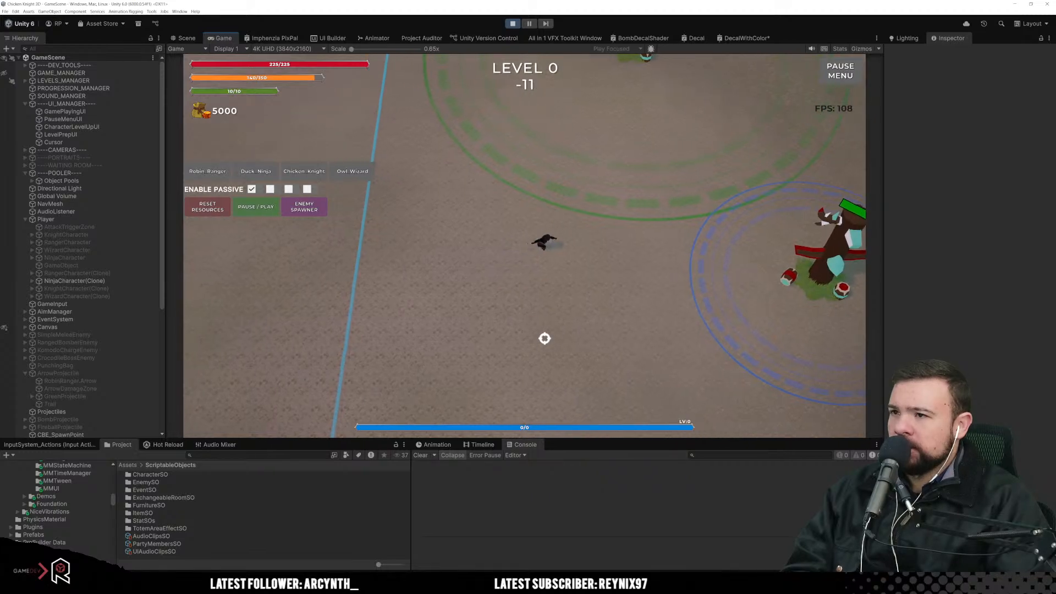
key("d")
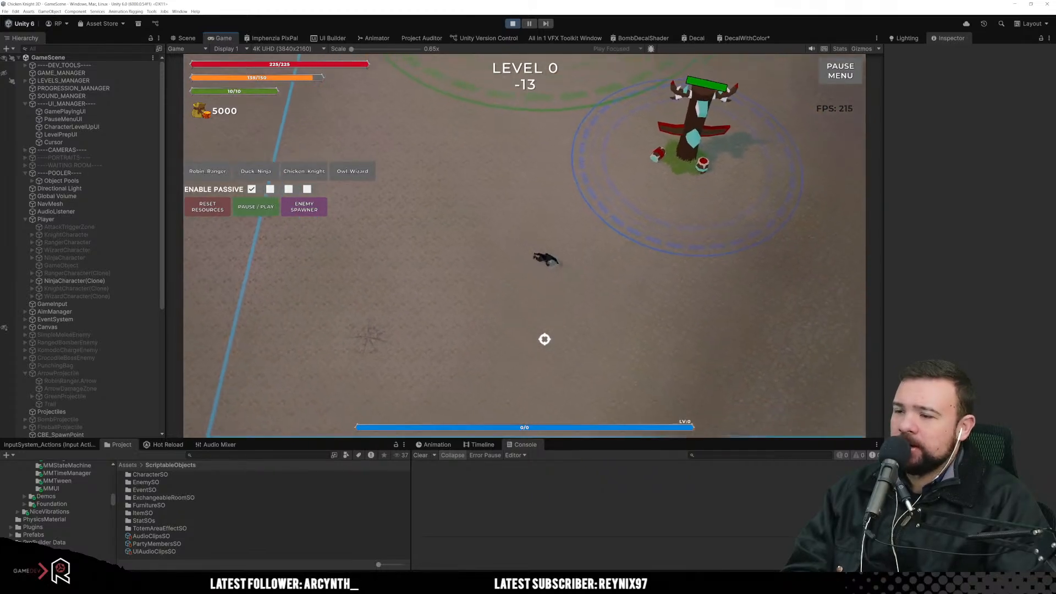
key("d")
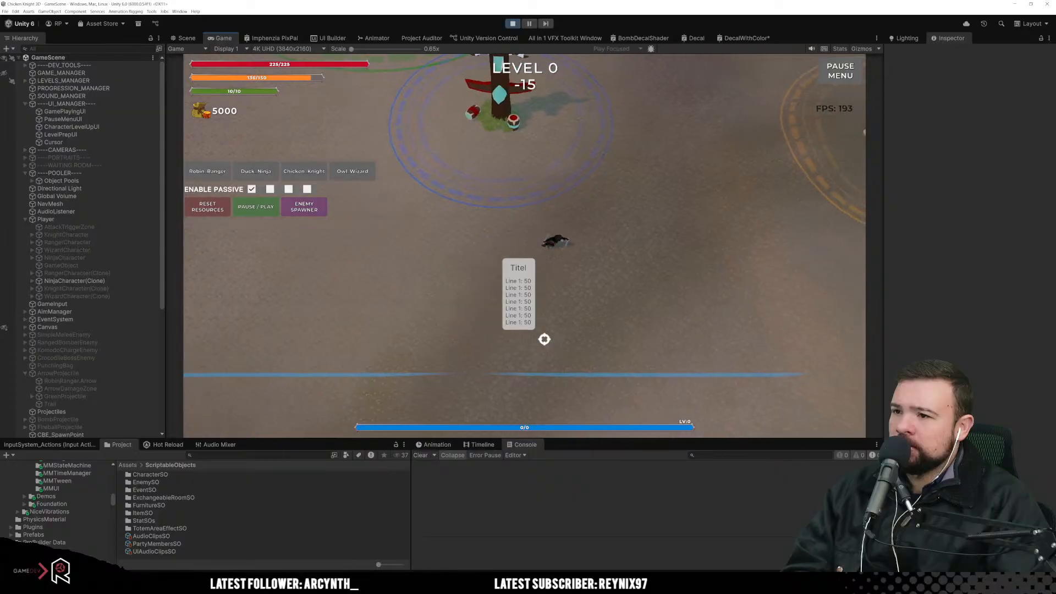
key("ctrl+p")
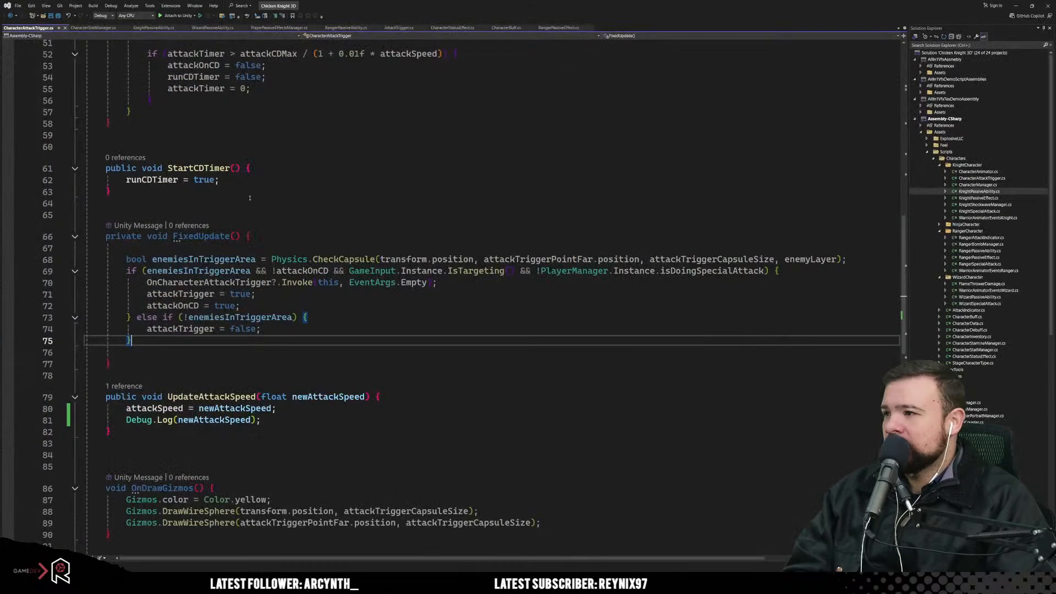
Step: Open the PlayerPassiveEffectsManager script and examine how its RangerPassive and KnightPassive coroutines are written and started
scroll(185, 360, "down", 6)
scroll(185, 360, "up", 5)
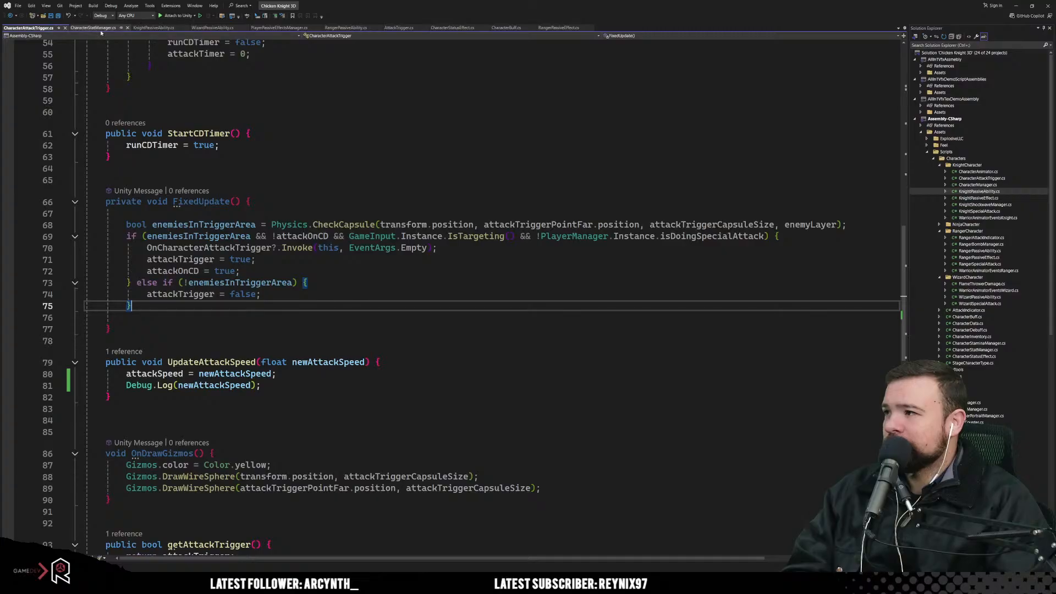
left_click(279, 27)
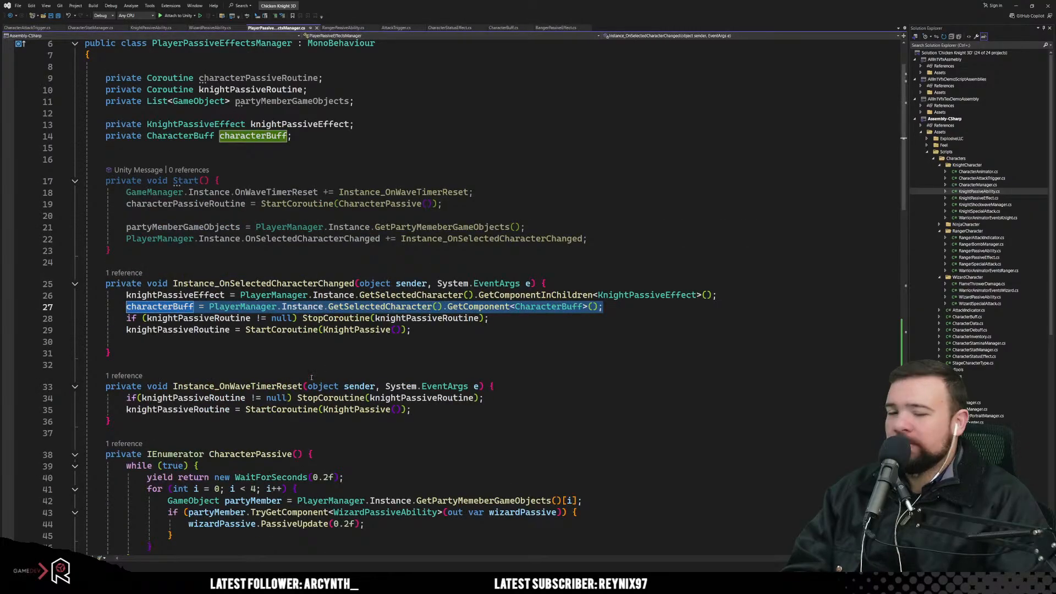
scroll(370, 361, "down", 16)
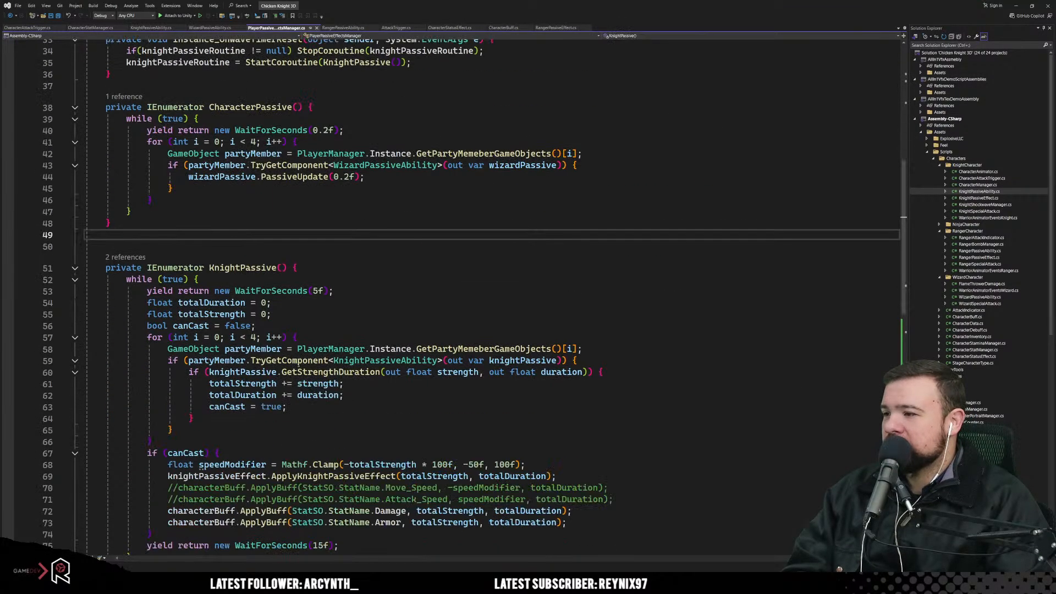
scroll(326, 362, "down", 3)
left_click_drag(177, 278, 282, 383)
left_click(297, 257)
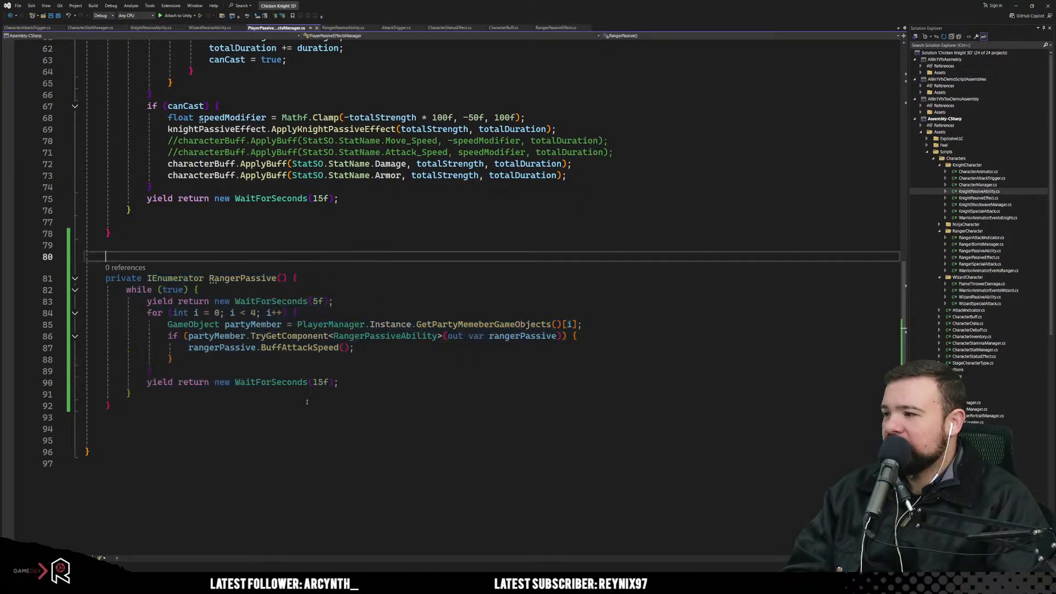
scroll(292, 439, "up", 5)
scroll(284, 456, "up", 1)
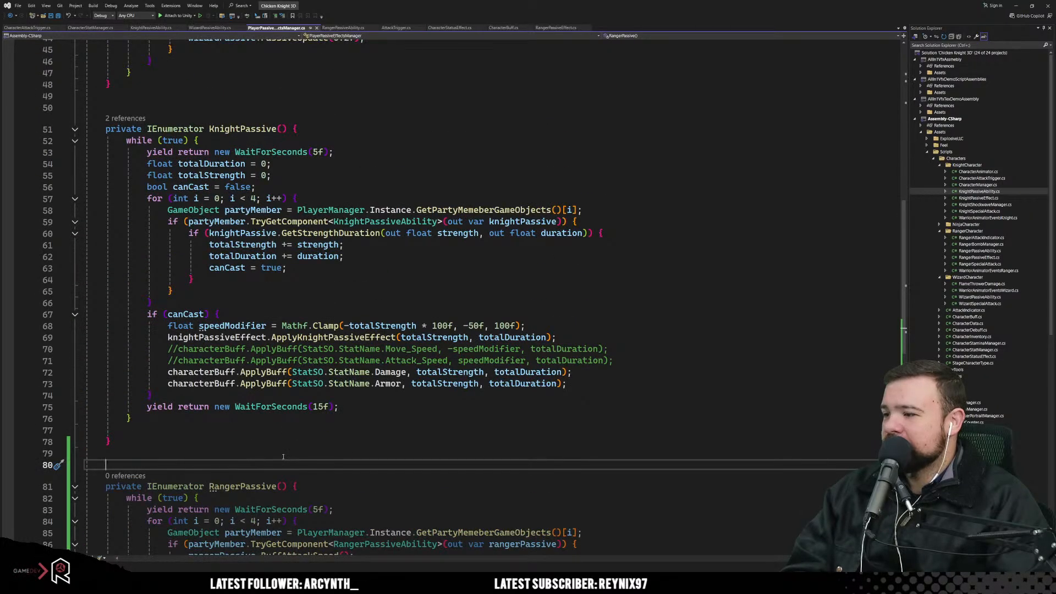
scroll(283, 456, "down", 5)
scroll(264, 461, "up", 11)
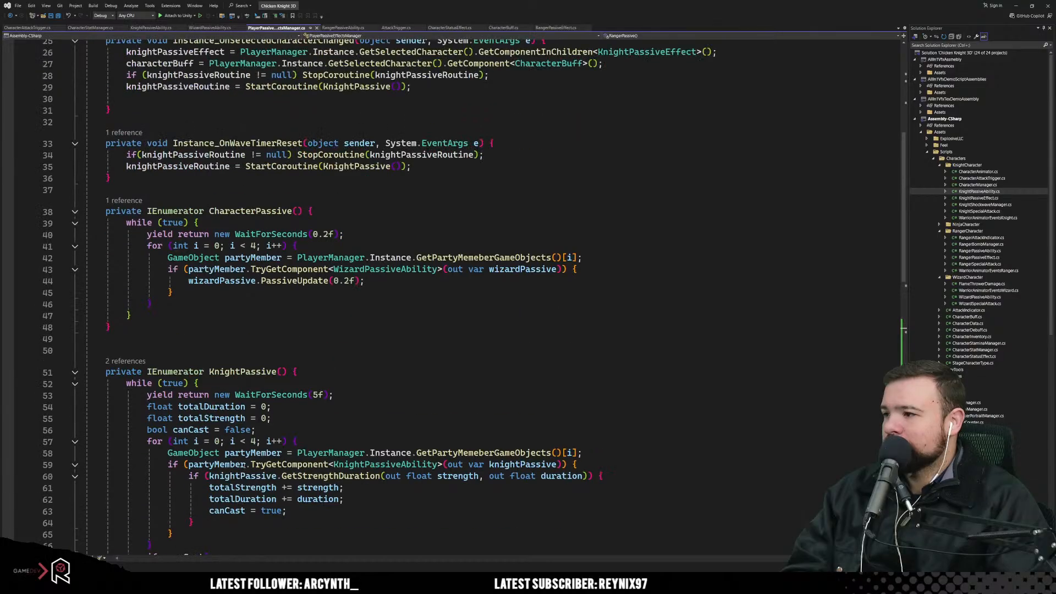
scroll(245, 465, "up", 5)
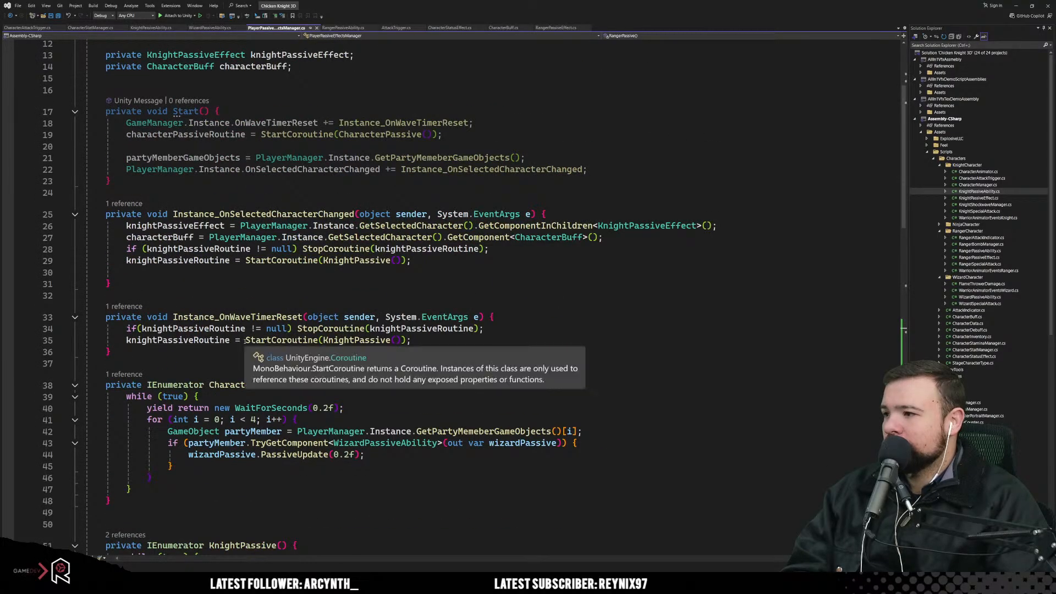
Step: Duplicate the two knightPassiveRoutine stop-and-restart lines in Instance_OnSelectedCharacterChanged, leaving a blank line between the two blocks
left_click(207, 277)
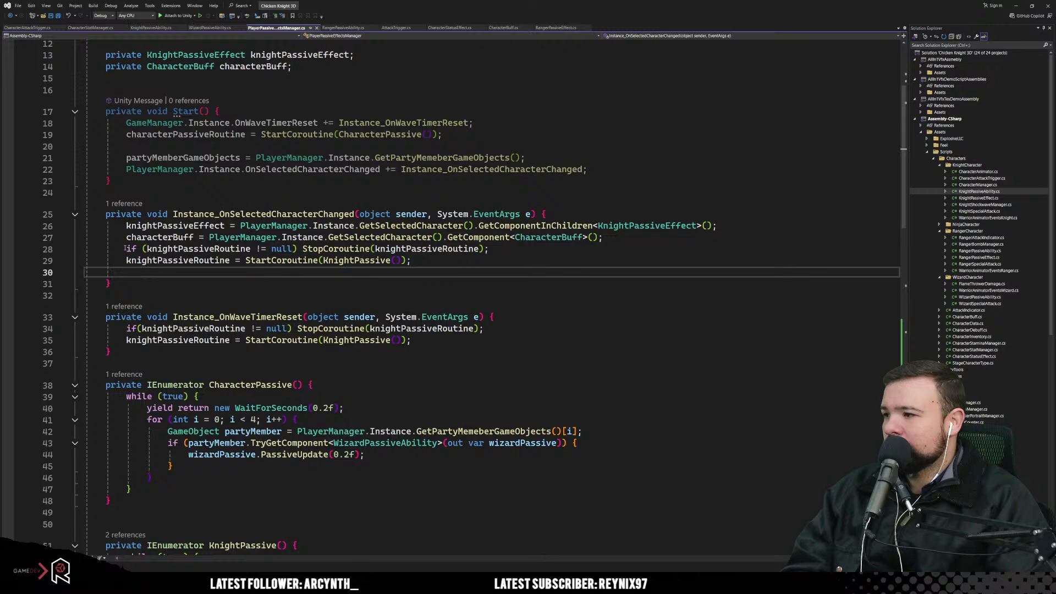
left_click_drag(126, 248, 413, 260)
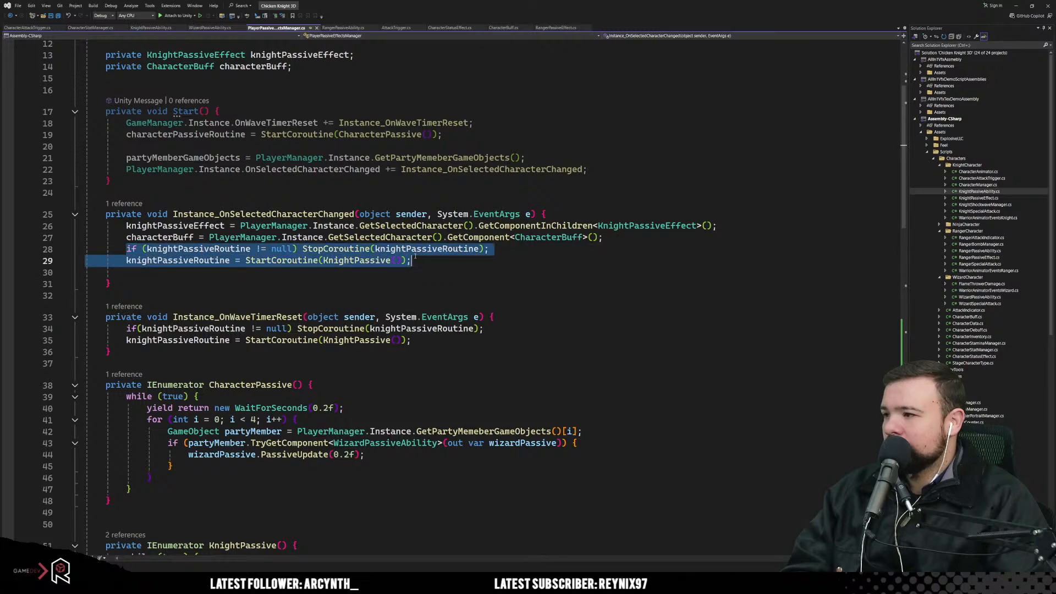
key("ctrl+c")
left_click(421, 265)
key("Return")
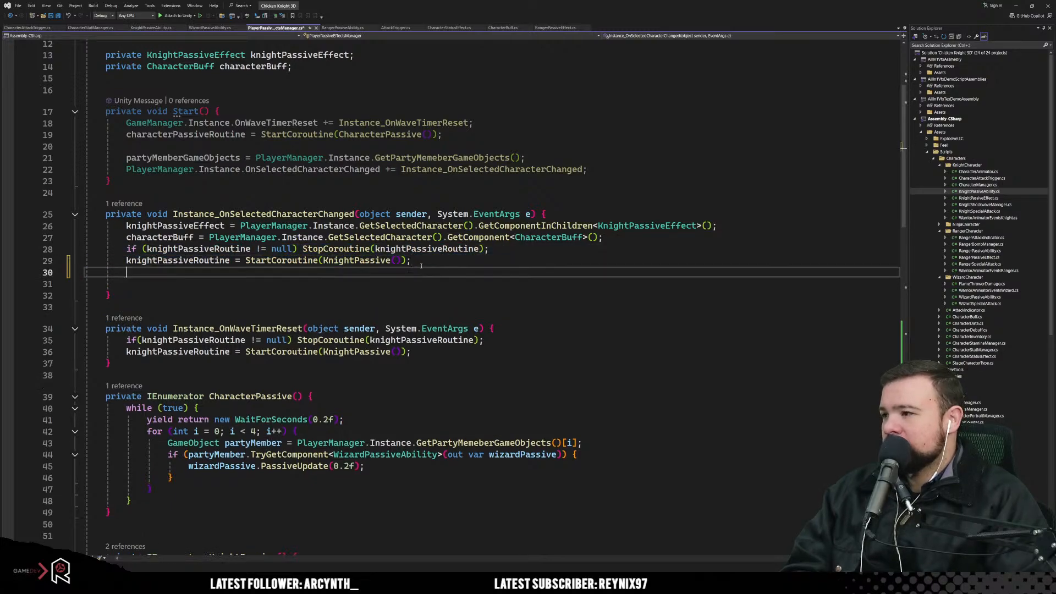
key("ctrl+v")
left_click(421, 266)
key("Return")
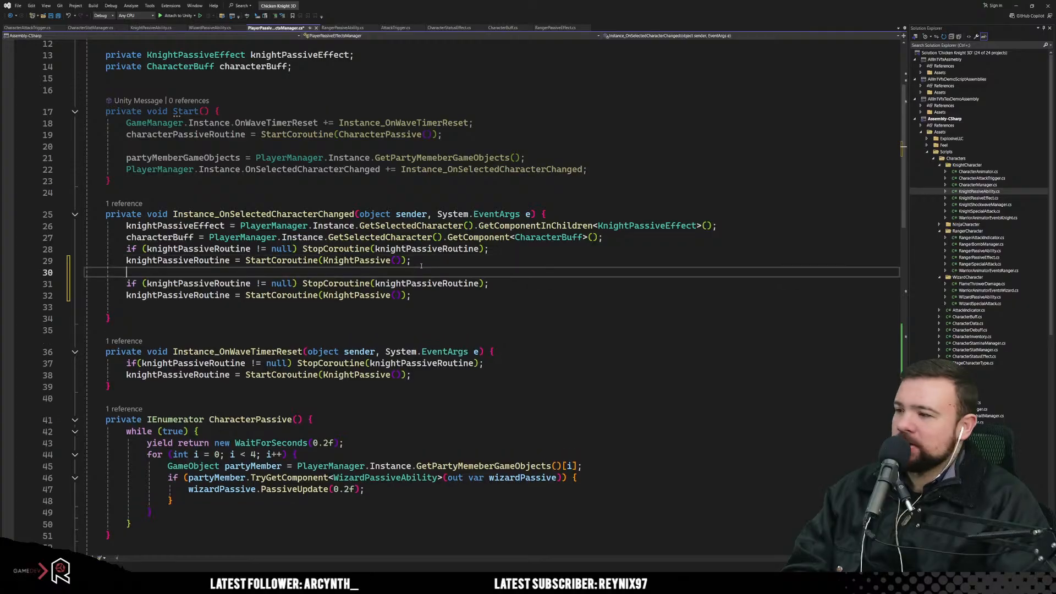
Step: Add the copied knightPassiveRoutine stop-and-restart block at the end of Instance_OnWaveTimerReset, separated by a blank line
left_click(418, 370)
key("Return")
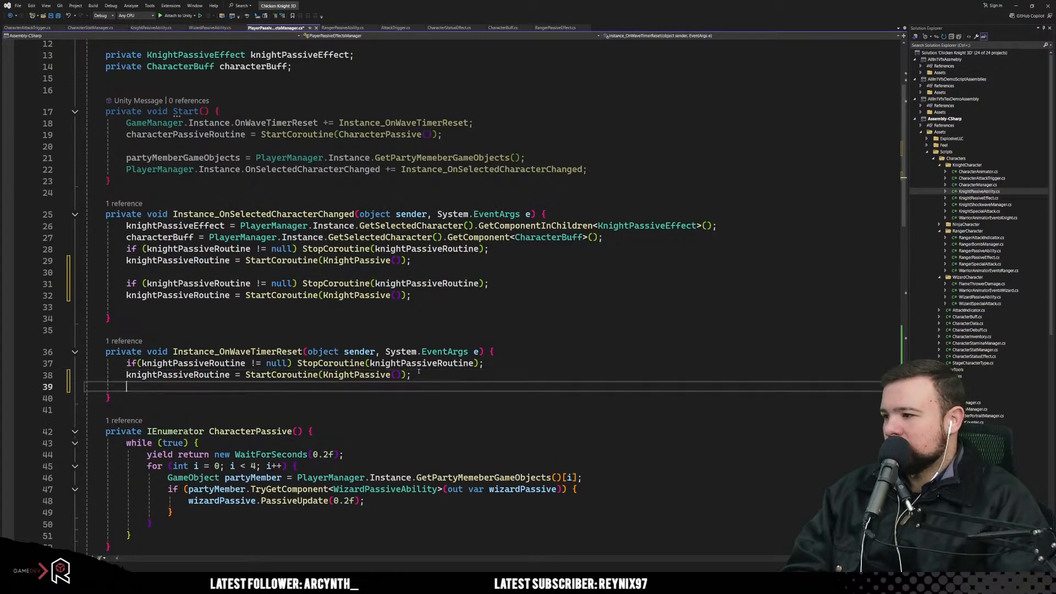
key("ctrl+v")
left_click(418, 372)
key("Return")
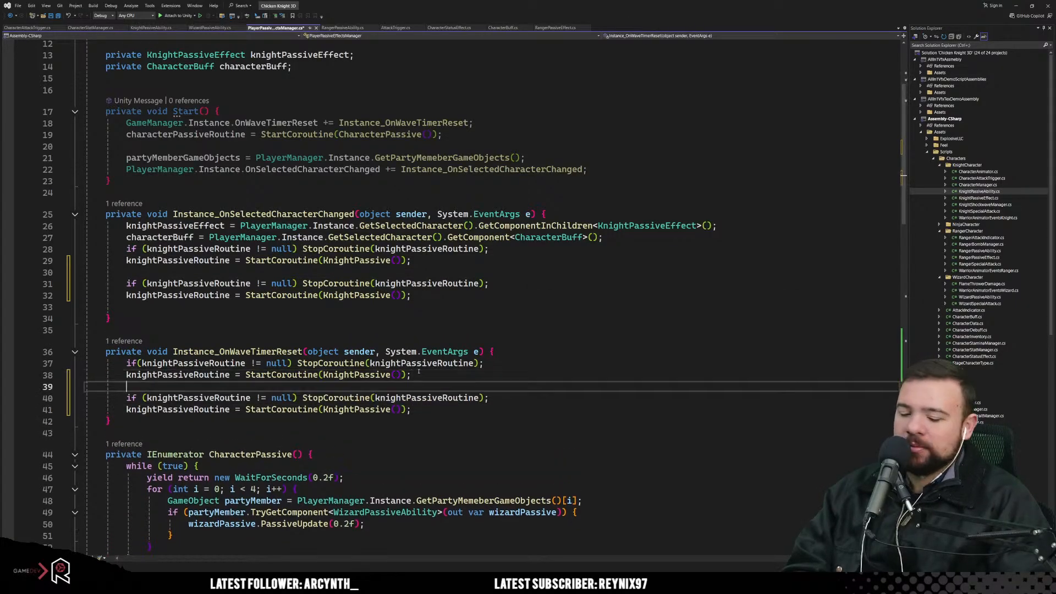
scroll(196, 180, "up", 3)
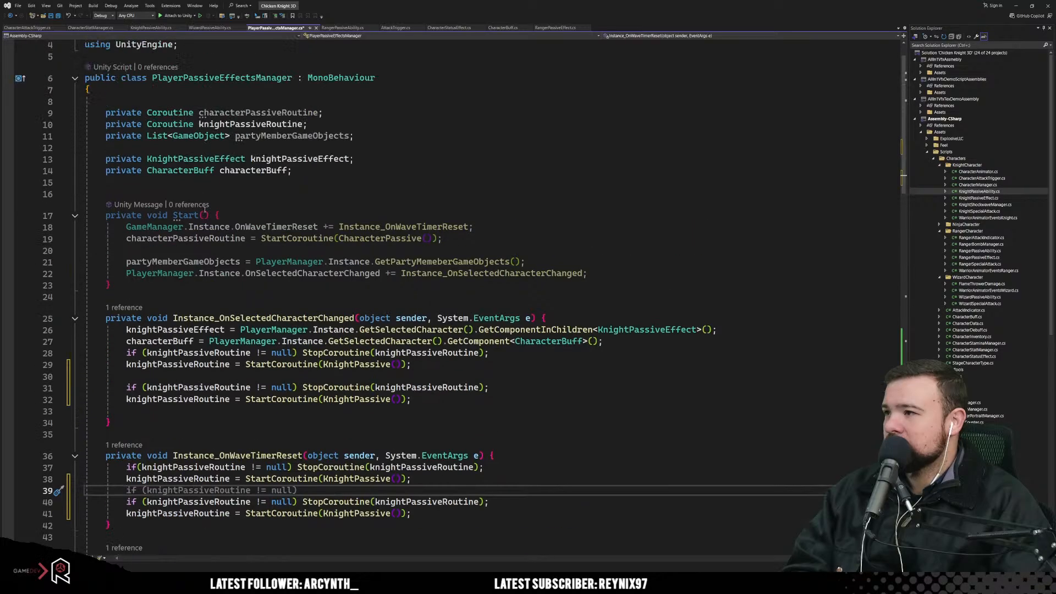
left_click(196, 182)
left_click(359, 158)
left_click_drag(359, 155, 360, 149)
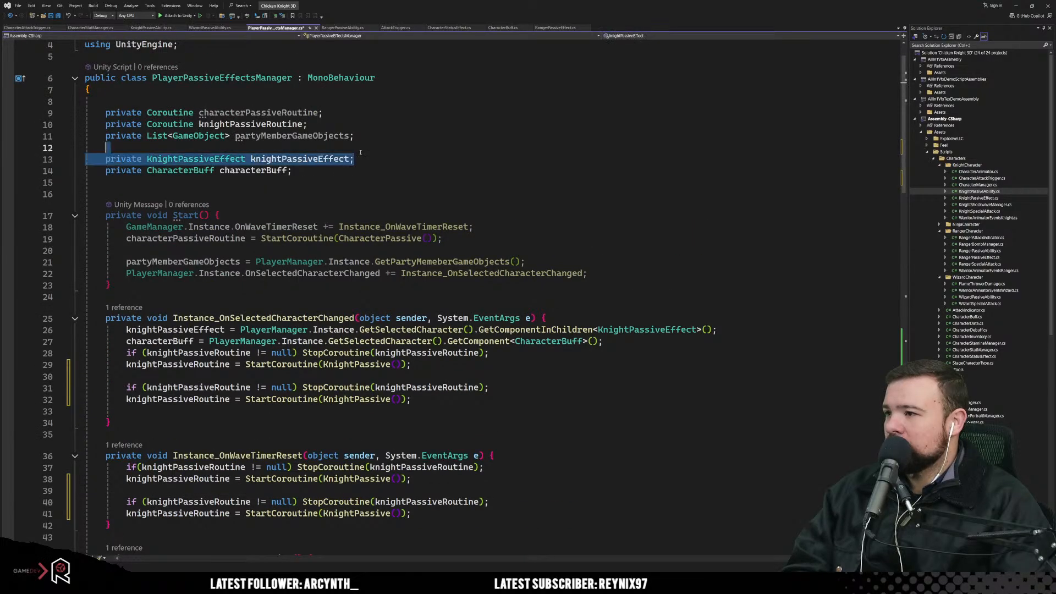
left_click(365, 156)
key("ctrl+d")
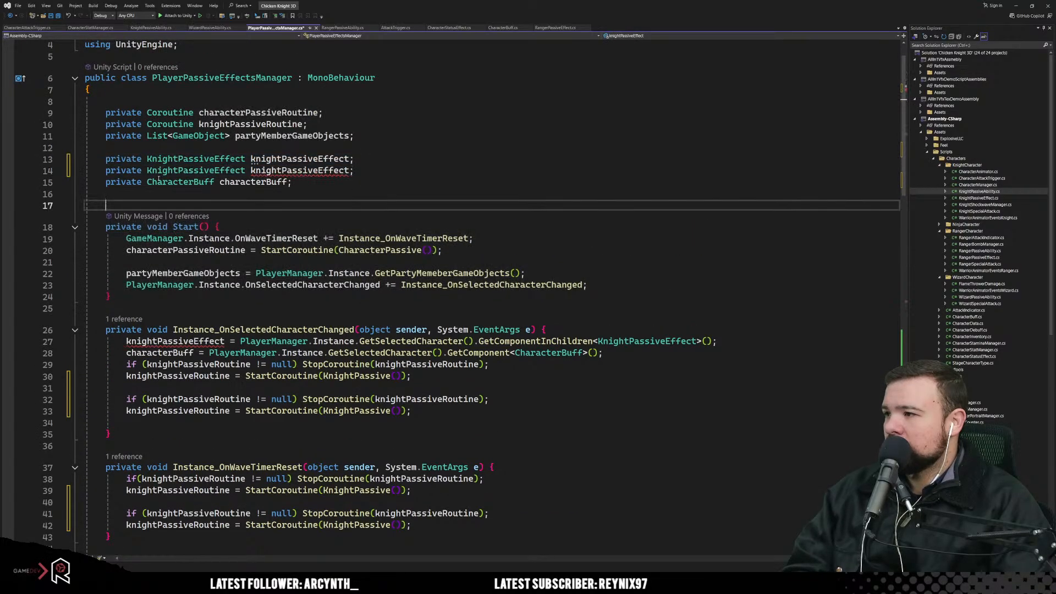
left_click(163, 171)
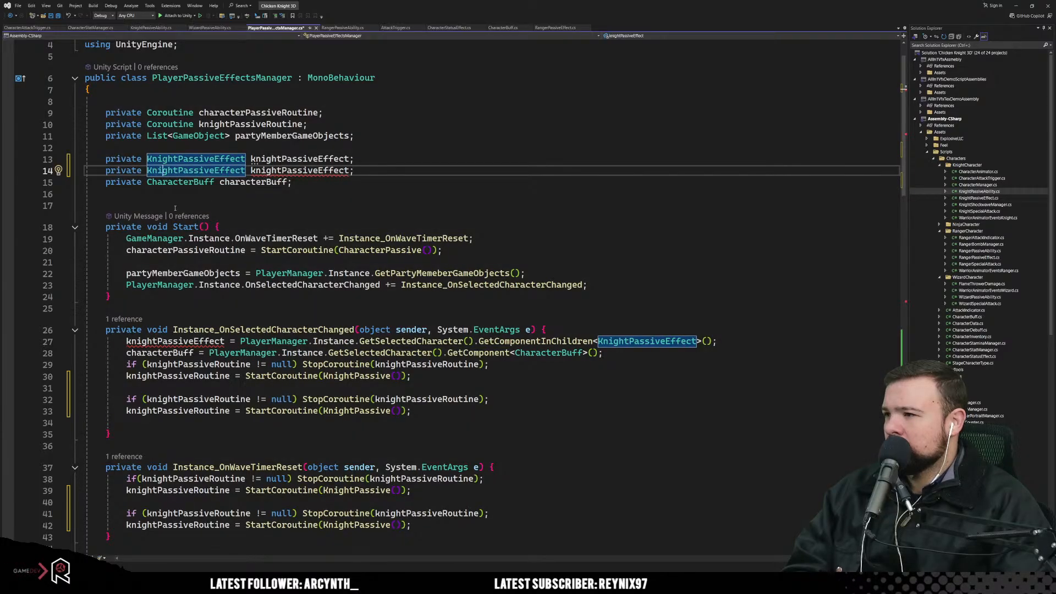
key("ctrl+z")
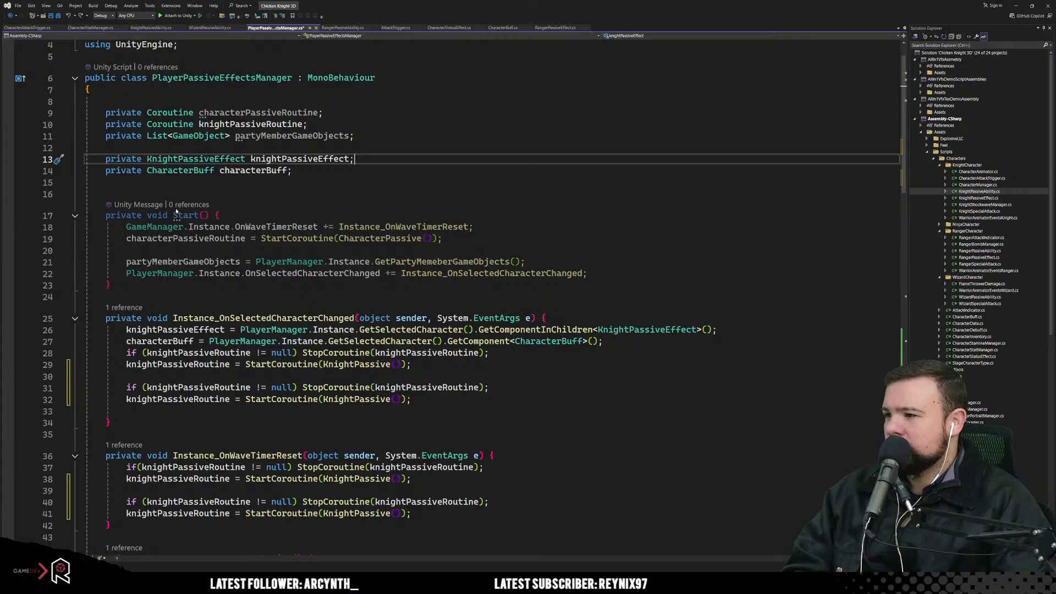
Step: Duplicate the private Coroutine knightPassiveRoutine field declaration on the line below it
left_click(255, 195)
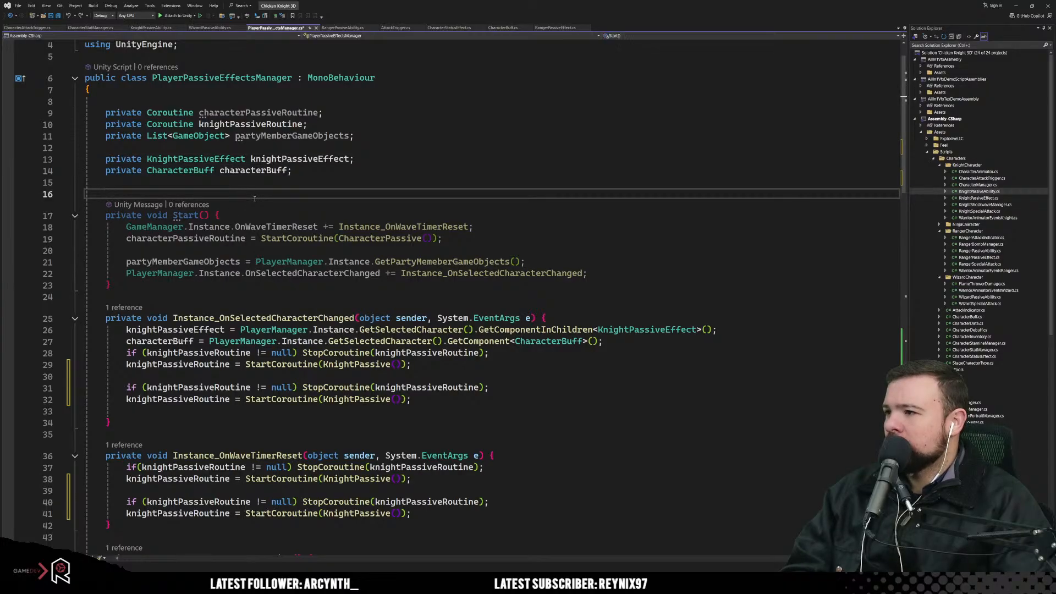
left_click(193, 170)
left_click(311, 124)
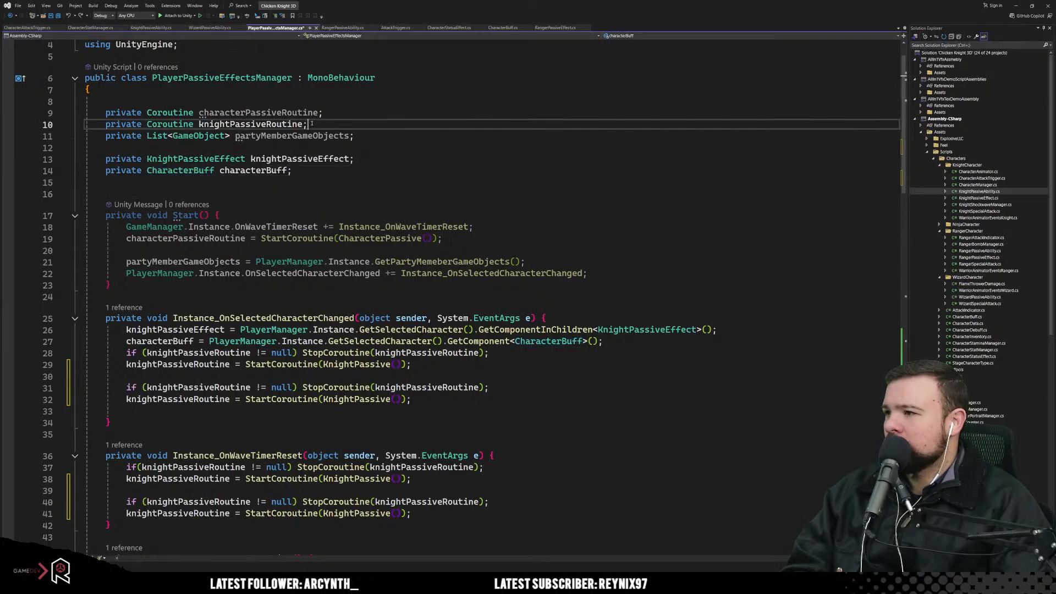
left_click(334, 119, "shift")
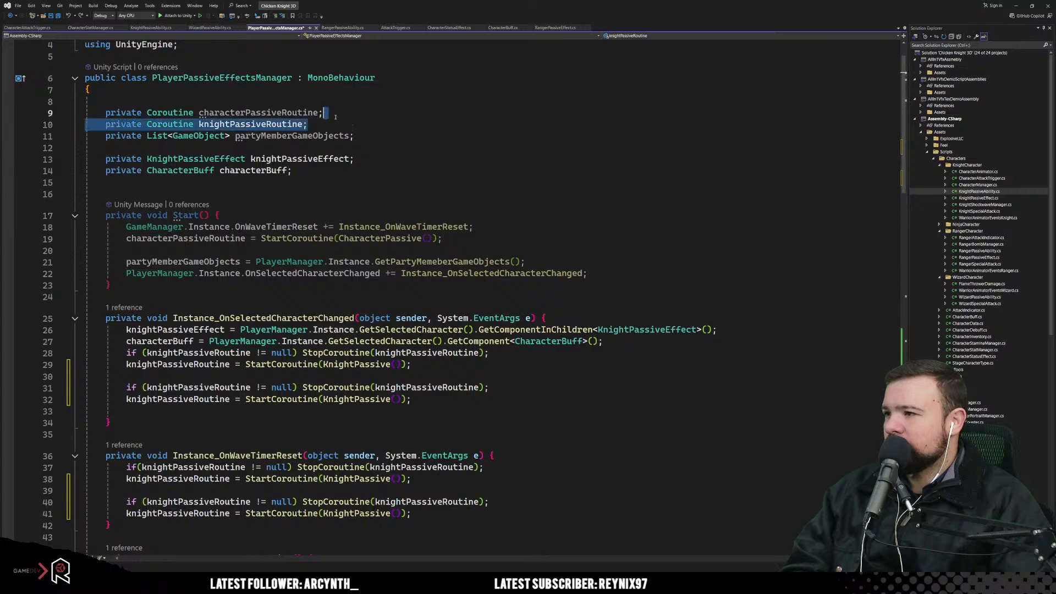
left_click(325, 125)
key("ctrl+v")
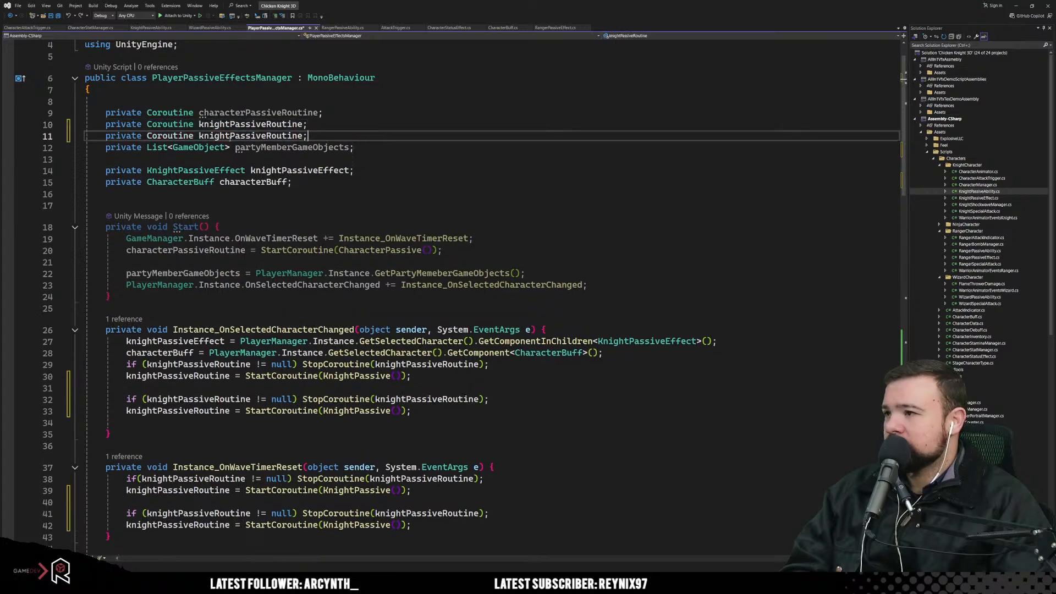
Step: Rename the duplicated Coroutine field to rangerPassiveRoutine
double_click(231, 136)
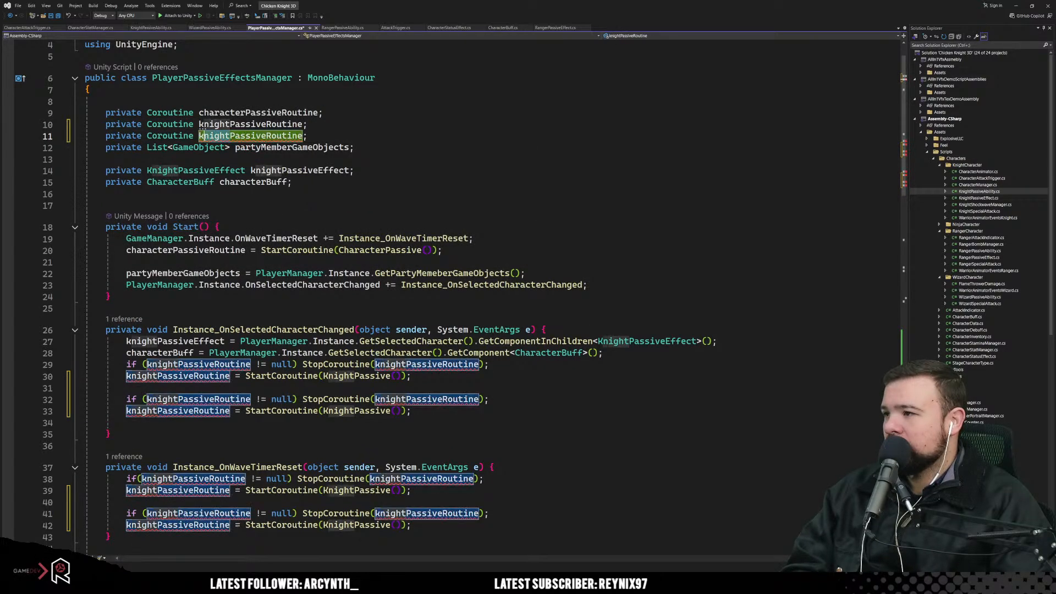
type("robinPassiveRoutine")
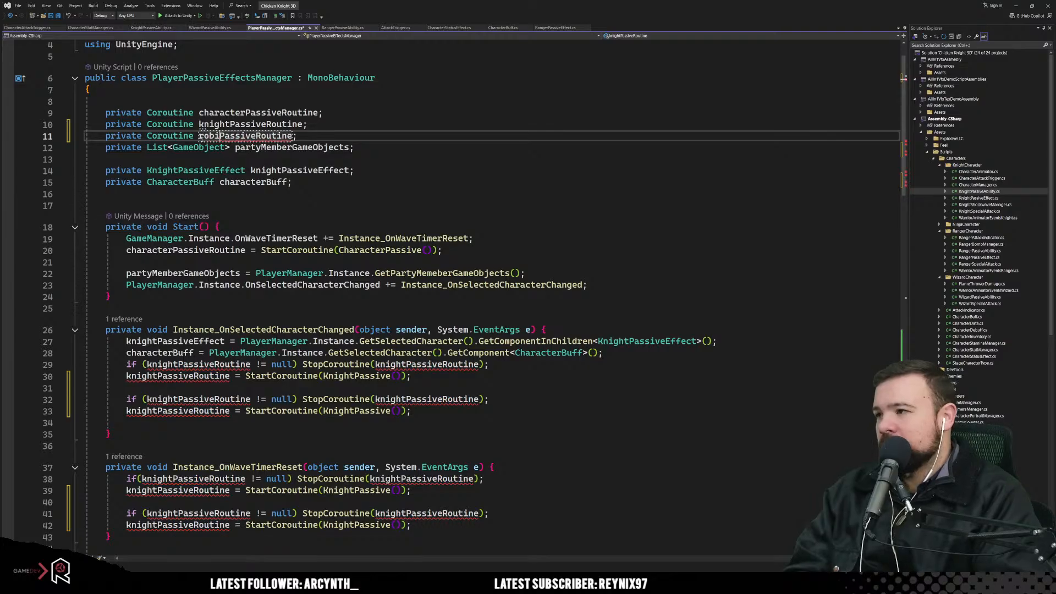
left_click(203, 138)
key("Delete")
key("Delete")
key("Delete")
key("Delete")
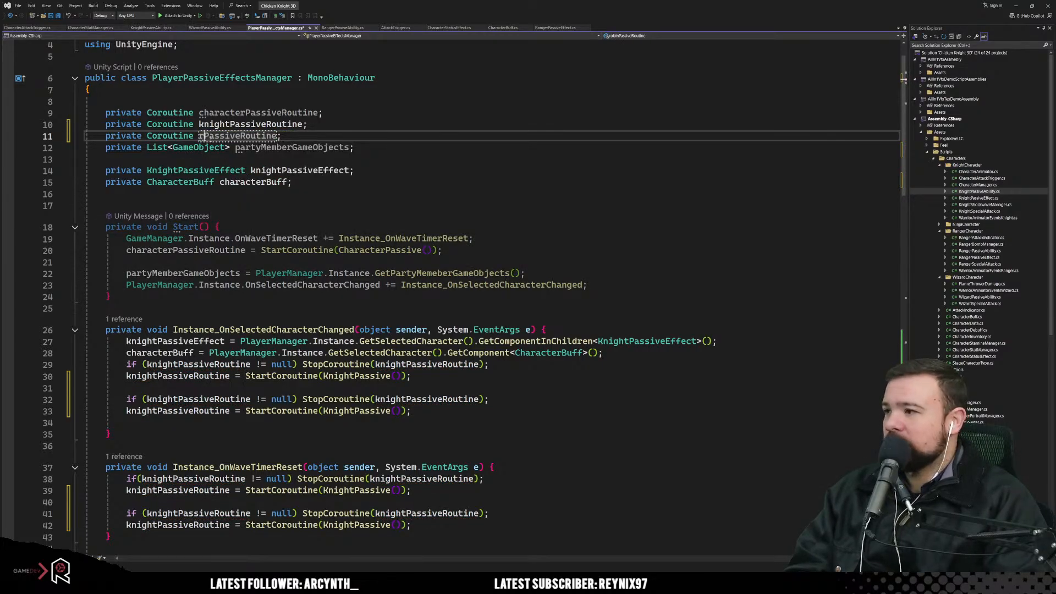
type("anger")
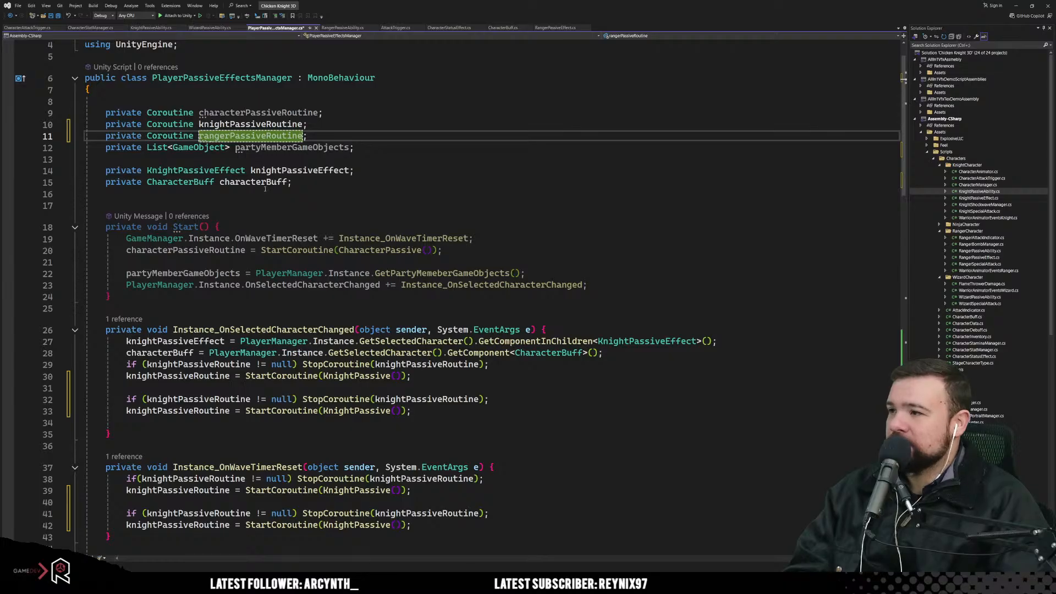
Step: Replace all three knightPassiveRoutine references in the second block of Instance_OnSelectedCharacterChanged with rangerPassiveRoutine
double_click(256, 137)
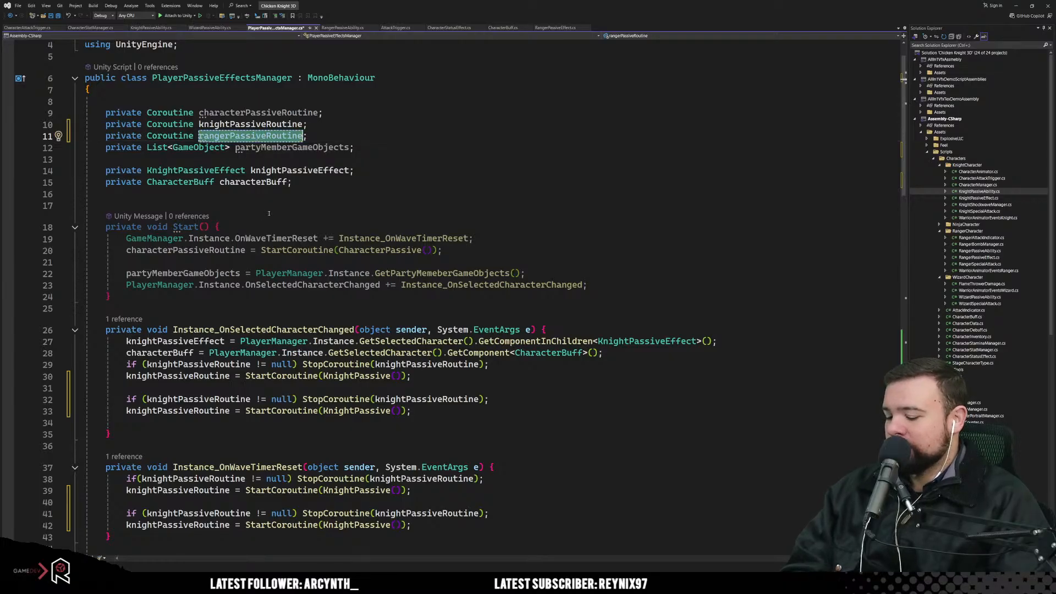
scroll(242, 329, "down", 4)
double_click(193, 260)
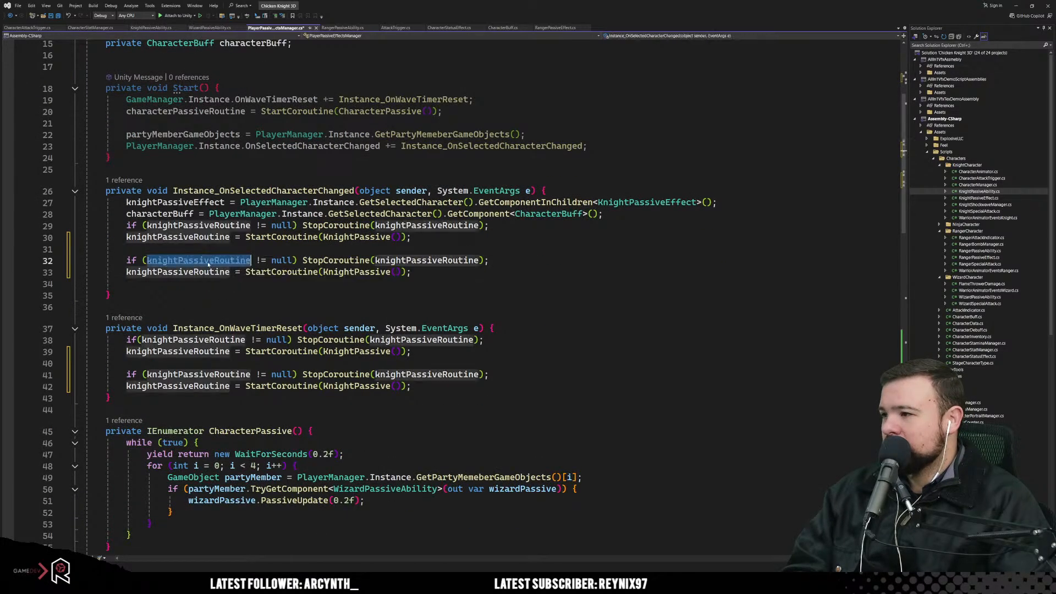
key("ctrl+v")
double_click(177, 271)
key("ctrl+v")
double_click(426, 260)
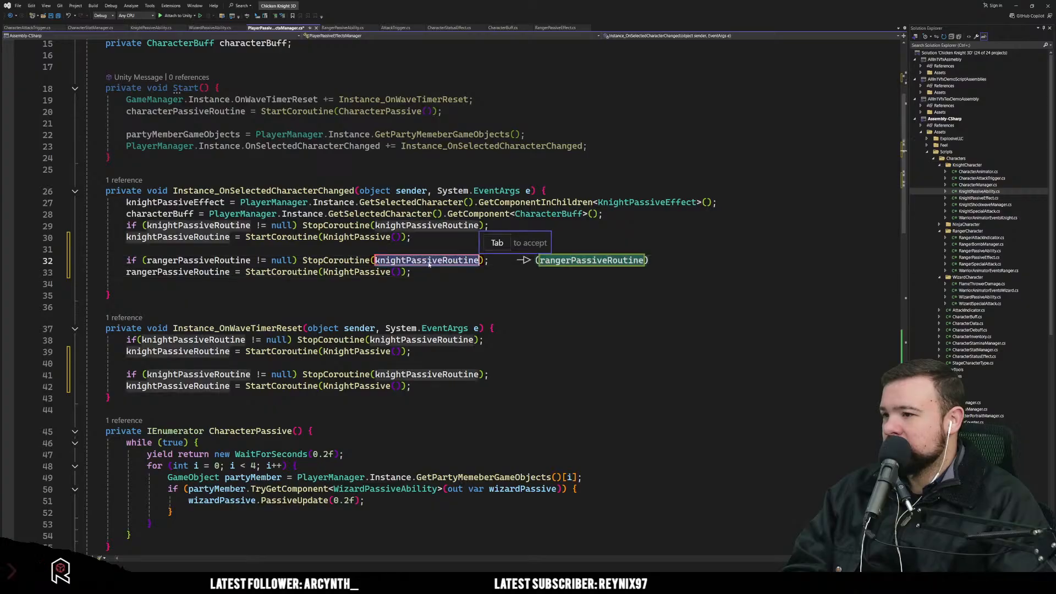
key("ctrl+v")
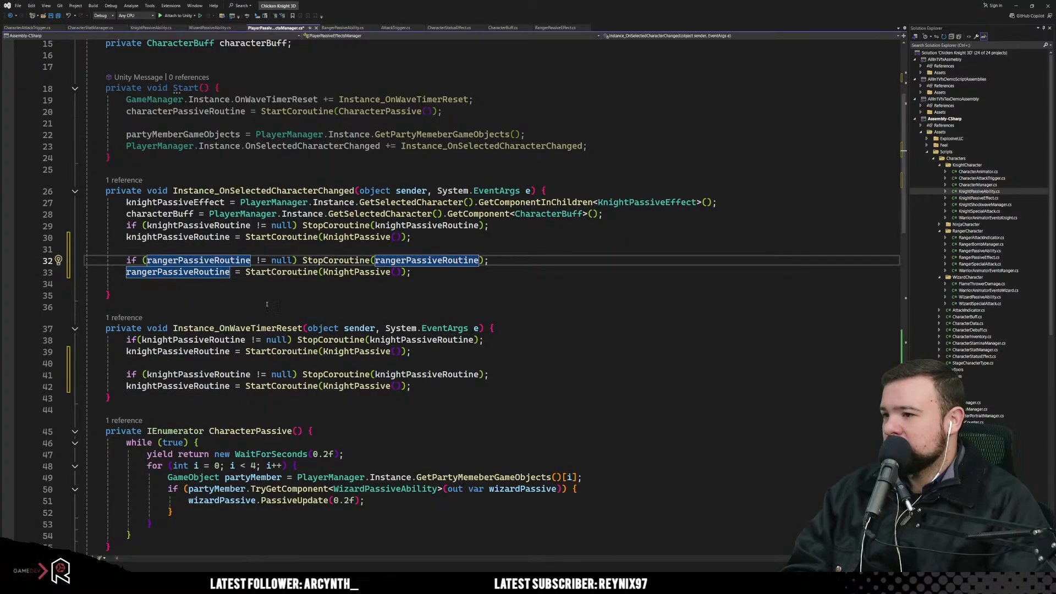
Step: Make the rangerPassiveRoutine line in Instance_OnSelectedCharacterChanged start the RangerPassive() coroutine
scroll(191, 291, "down", 3)
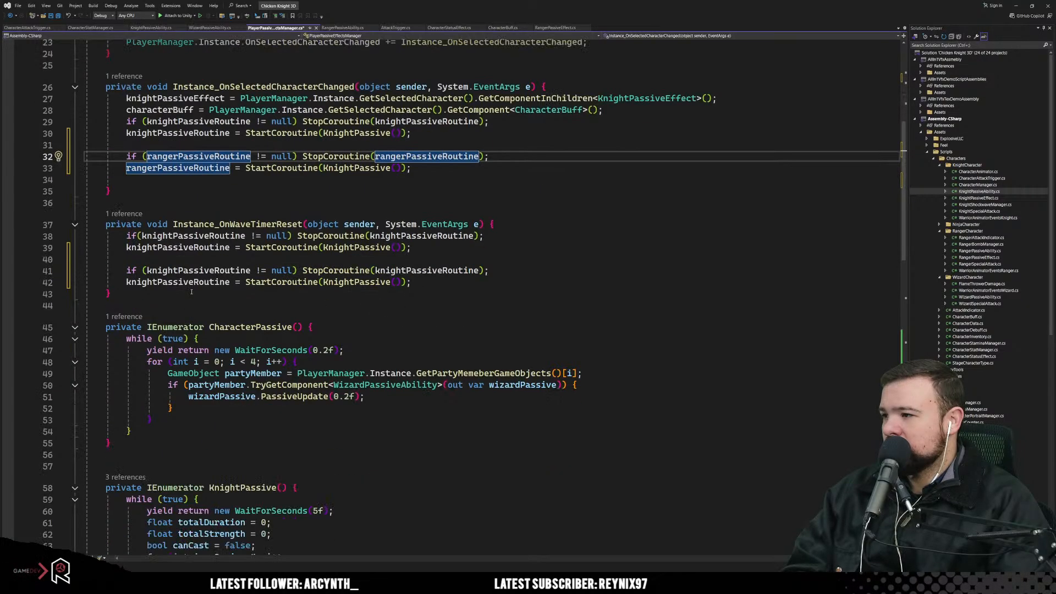
scroll(191, 291, "up", 2)
left_click(324, 237)
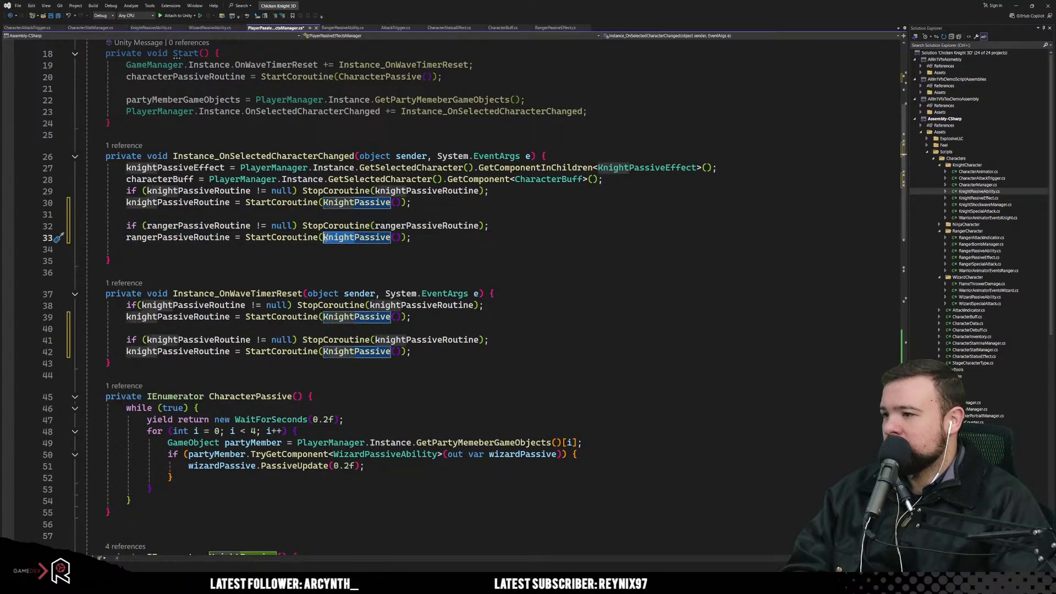
type("Ranger")
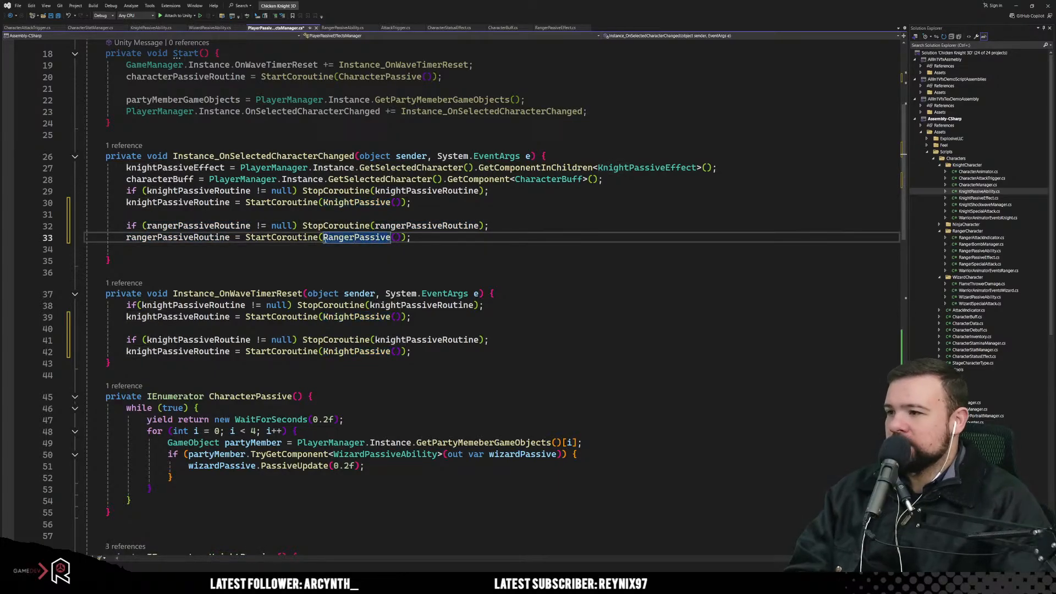
Step: Replace the second knight block in Instance_OnWaveTimerReset with a copy of the rangerPassiveRoutine stop and start lines
left_click_drag(411, 237, 147, 225)
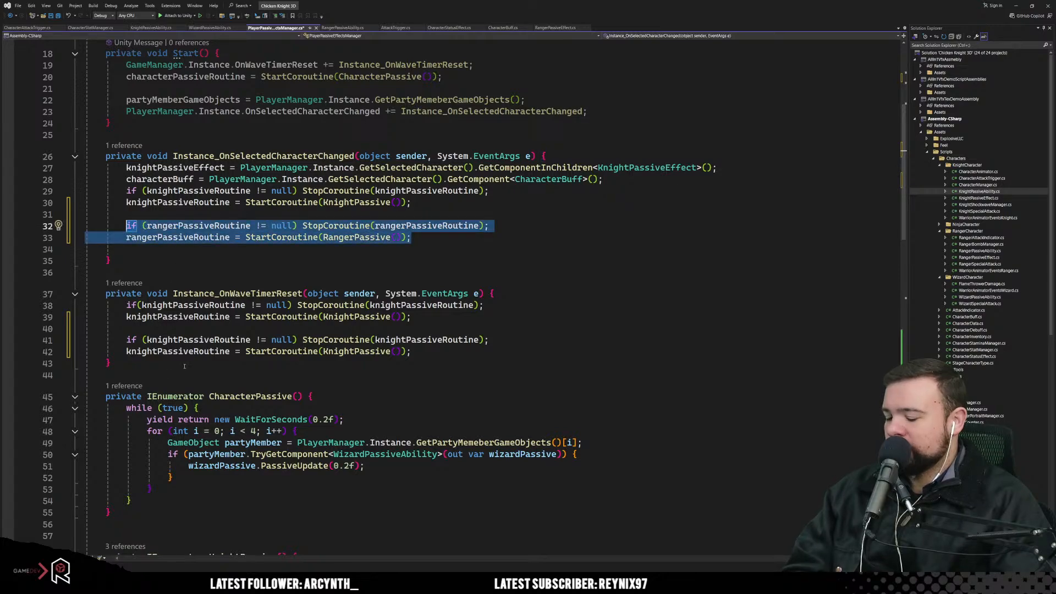
key("ctrl+c")
left_click_drag(127, 341, 411, 351)
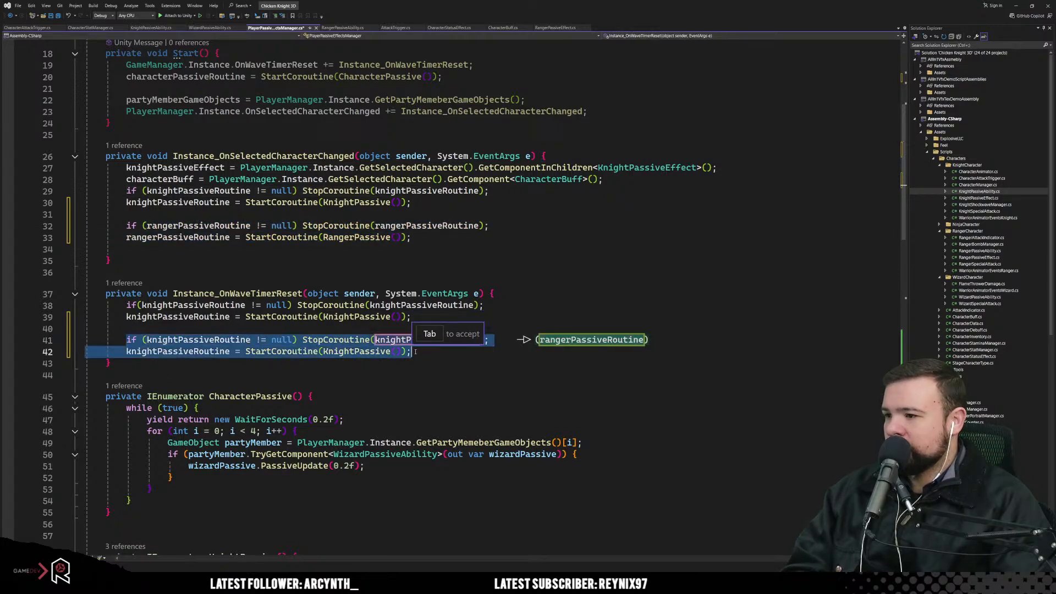
key("ctrl+v")
left_click(597, 287)
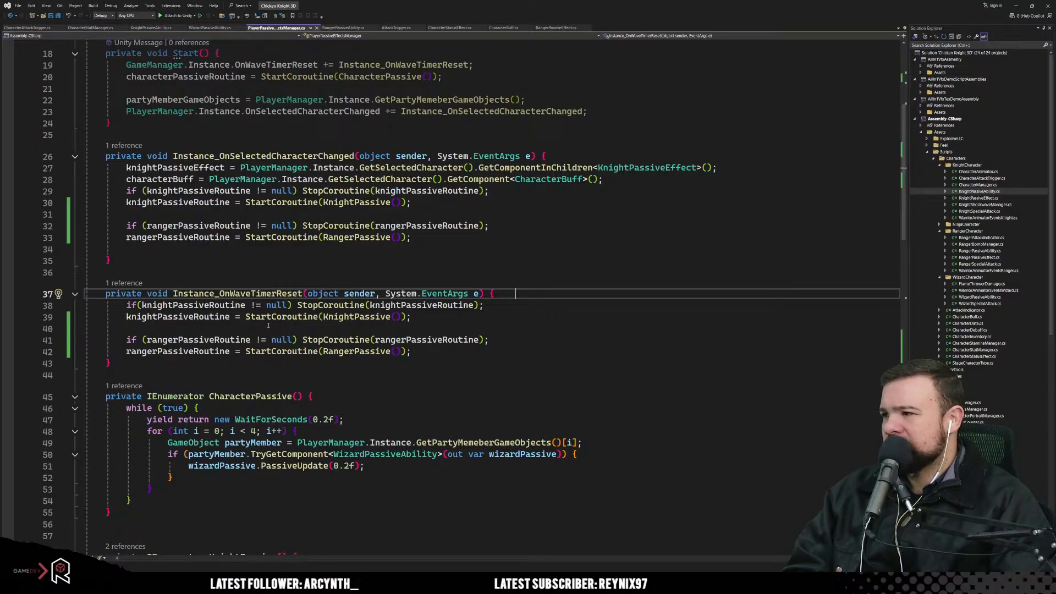
Step: Insert a blank line above the knightPassiveRoutine check in Instance_OnSelectedCharacterChanged and save the script
left_click(127, 191)
key("Return")
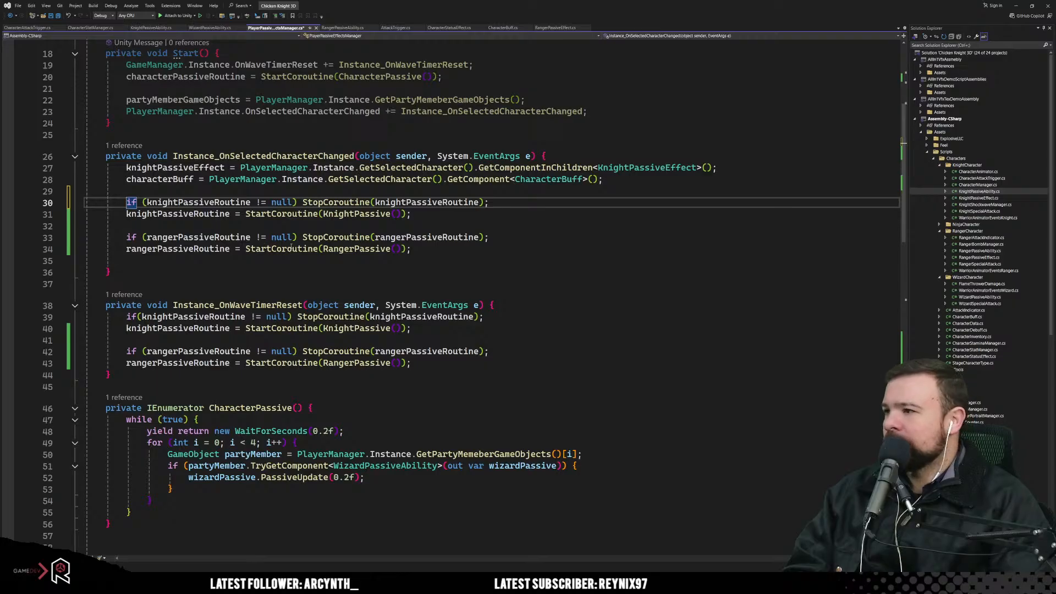
left_click(404, 282)
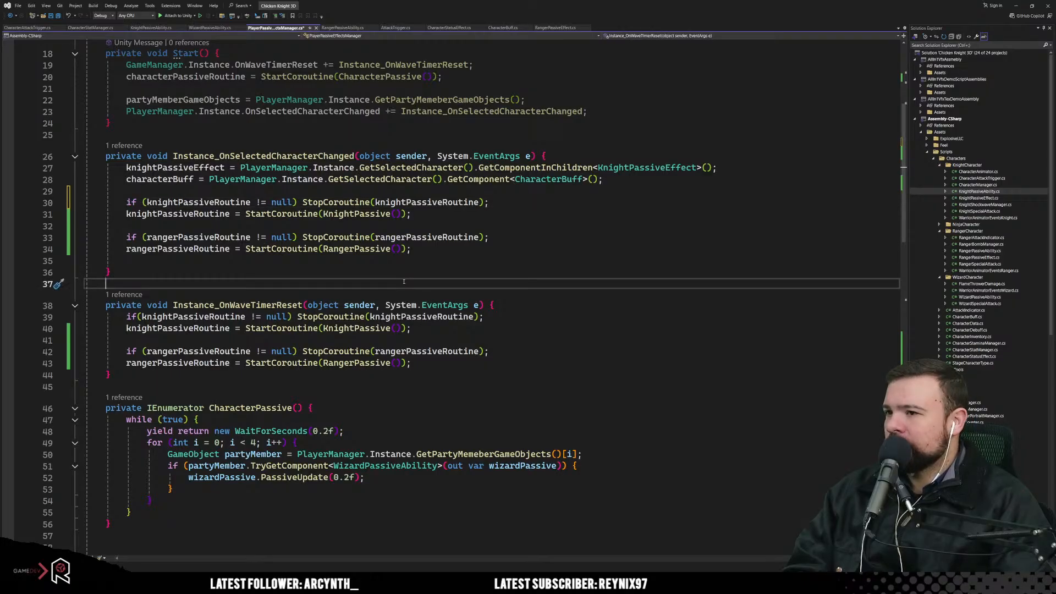
scroll(209, 227, "down", 4)
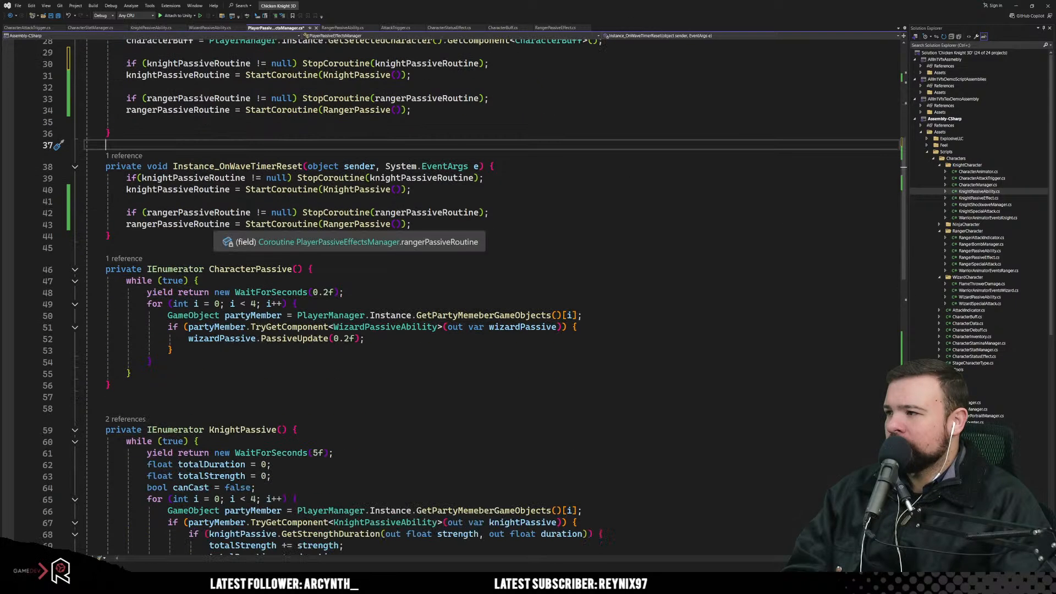
scroll(245, 228, "up", 1)
scroll(245, 227, "down", 14)
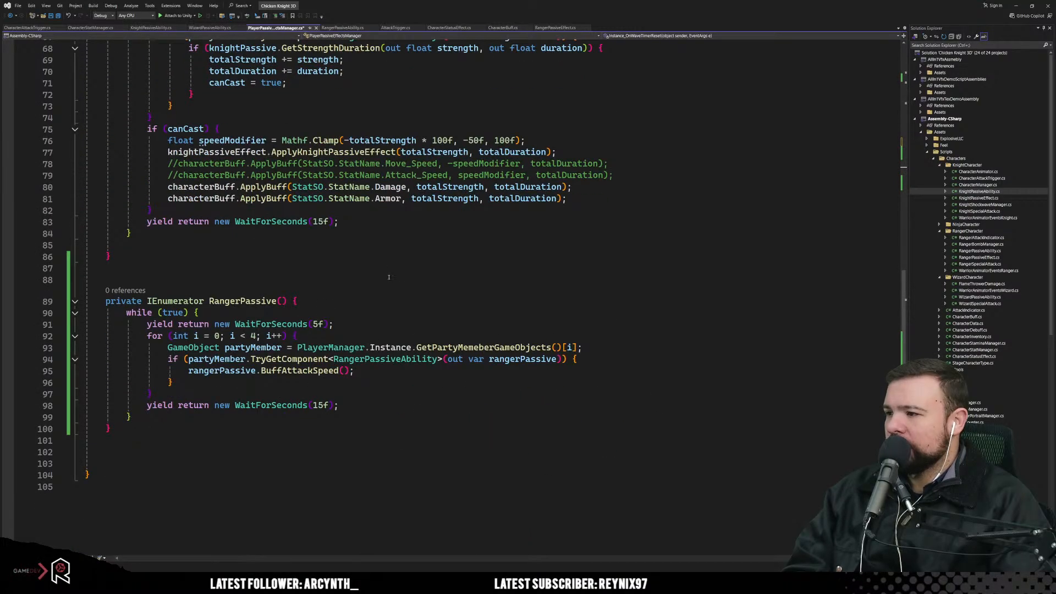
left_click(389, 277)
scroll(300, 365, "up", 5)
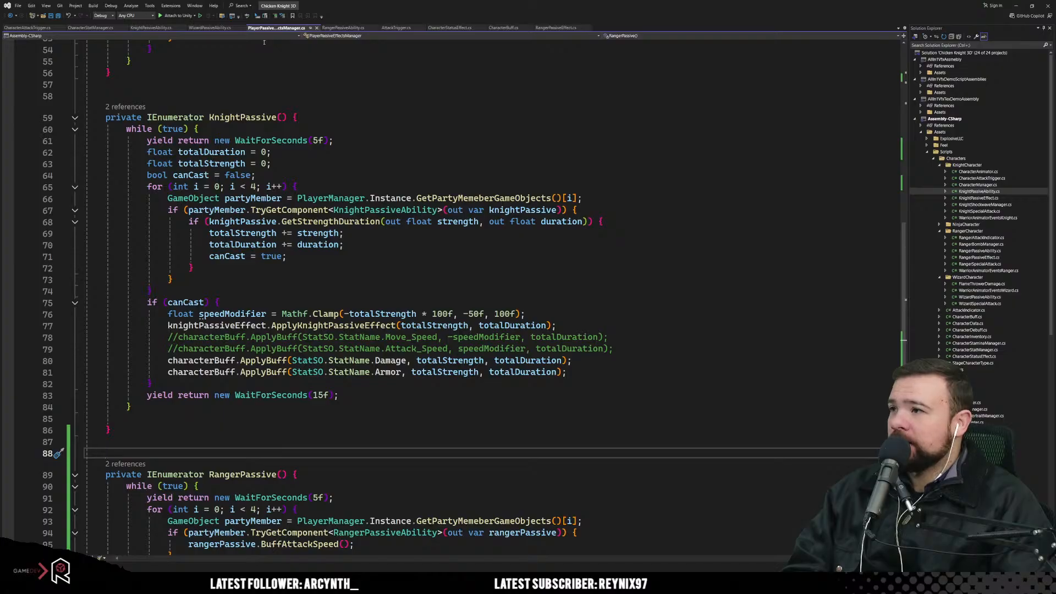
Step: Switch to Unity and run the game with the first passive enabled and Duck Ninja as the active character
key("alt+Tab")
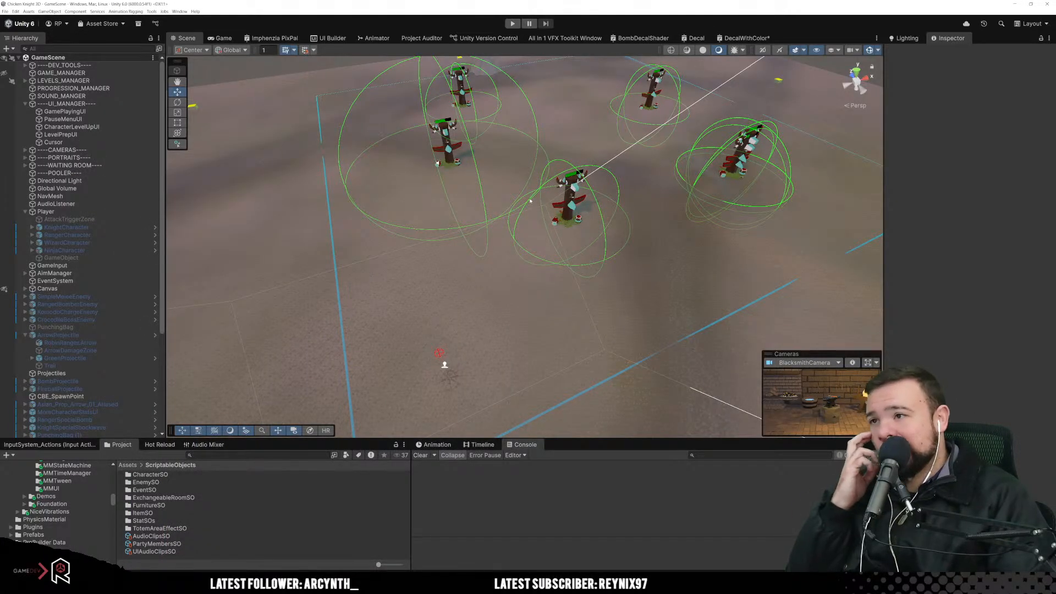
key("ctrl+p")
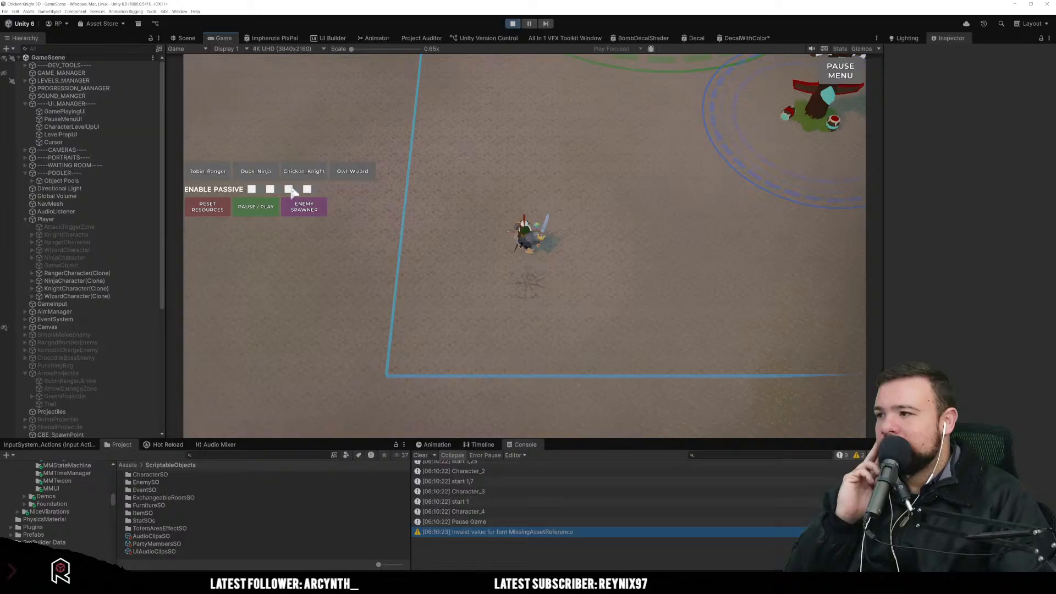
left_click(255, 173)
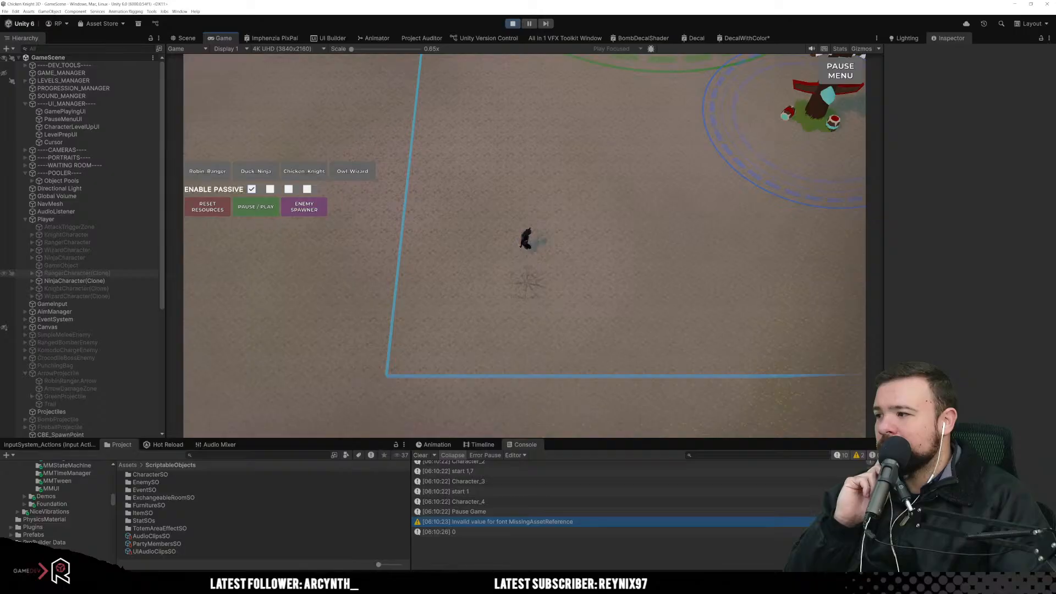
Step: Set the Ranger Passive Ability's Base Strength on RangerCharacter(Clone) to 3 and unpause the game
left_click(137, 273)
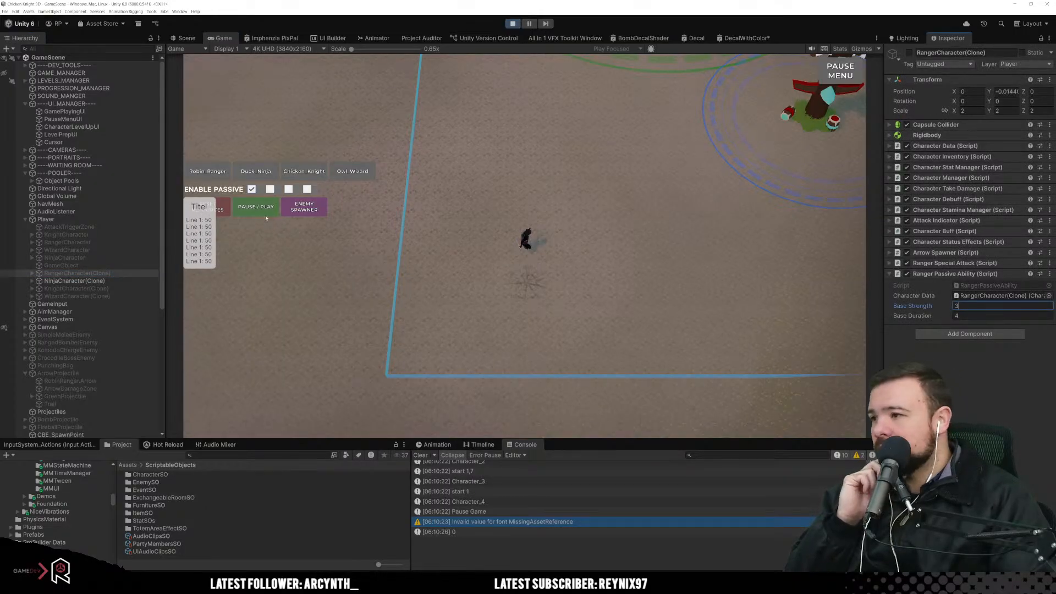
left_click(356, 262)
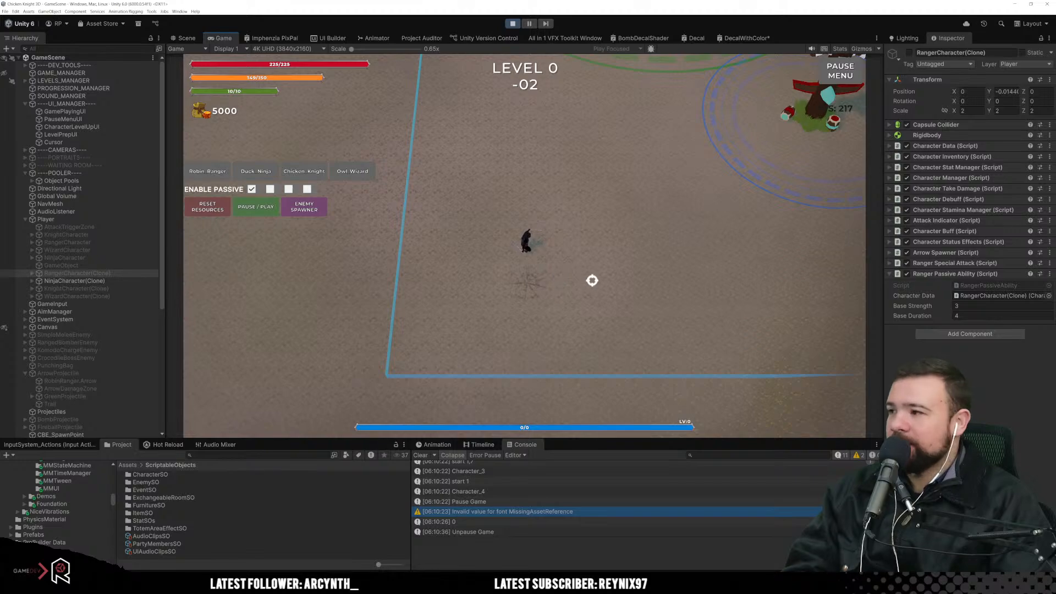
Step: Clear the console and attack the totem in the blue circle with the ninja to test the attack-speed buff
key("w")
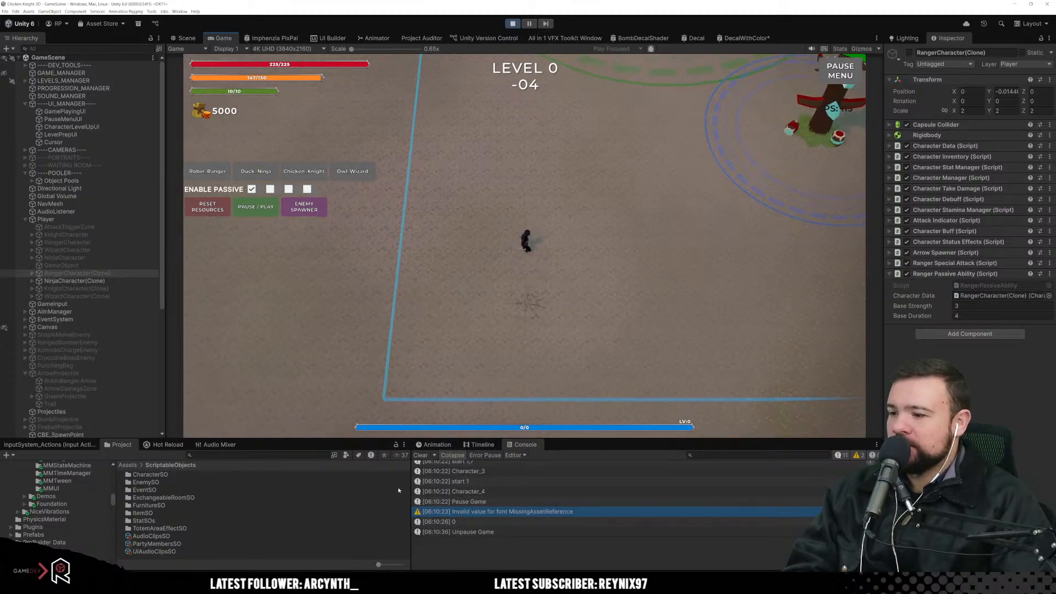
left_click(421, 455)
key("d")
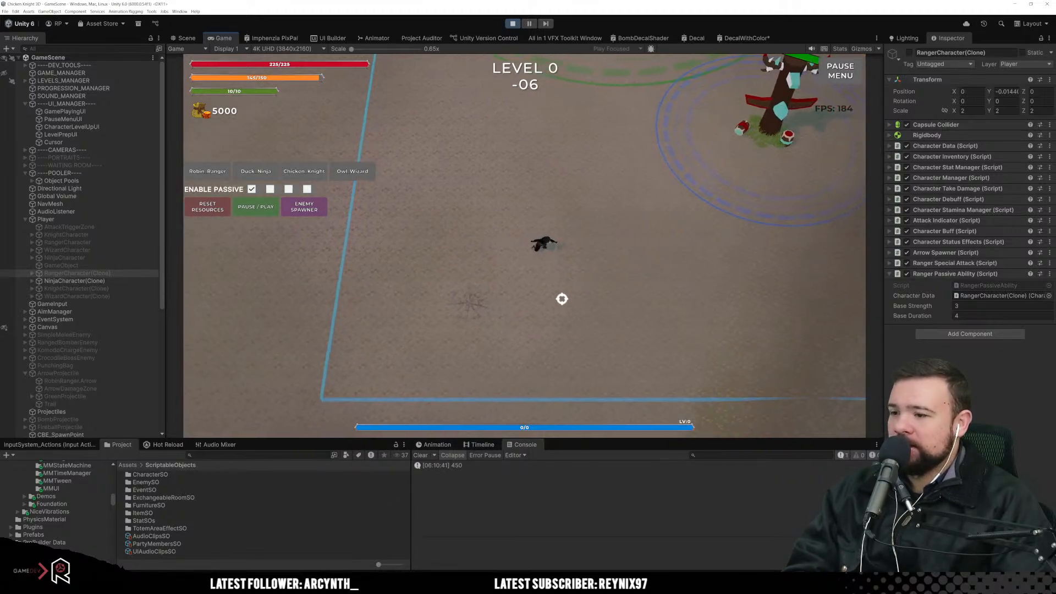
key("w")
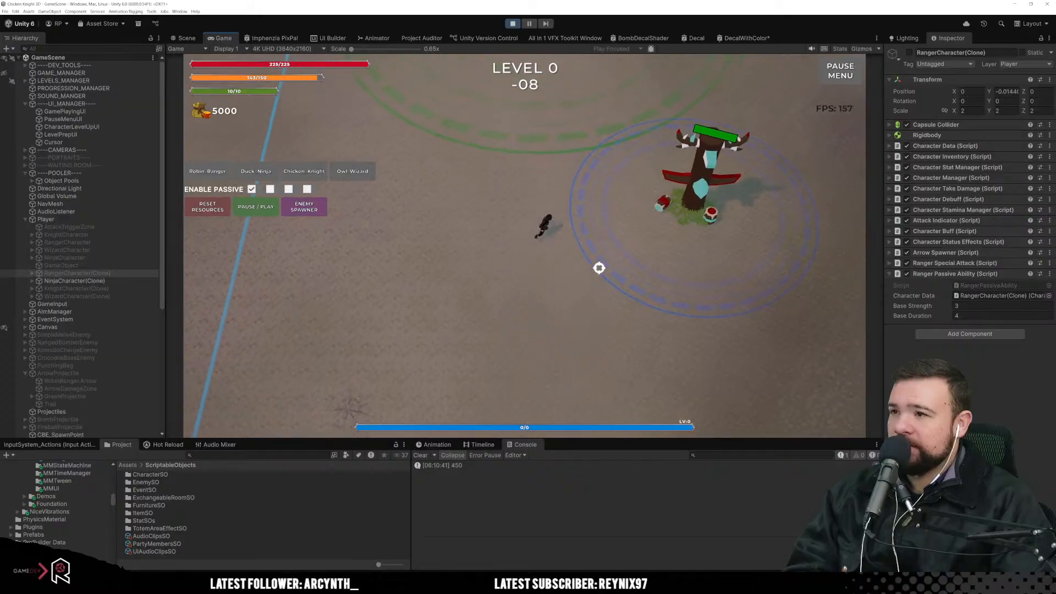
left_click(638, 249)
key("d")
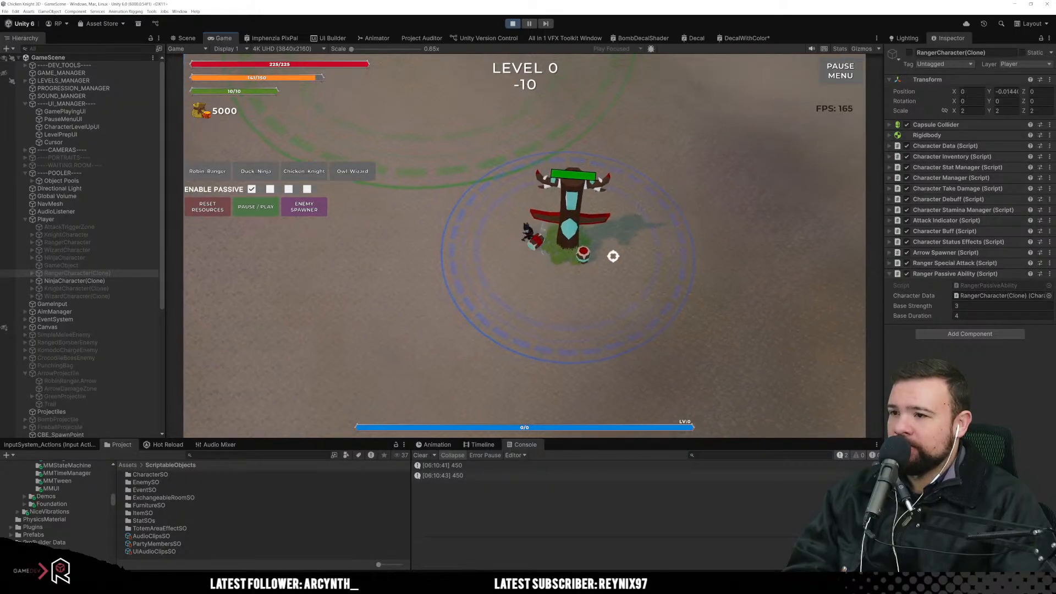
left_click(600, 262)
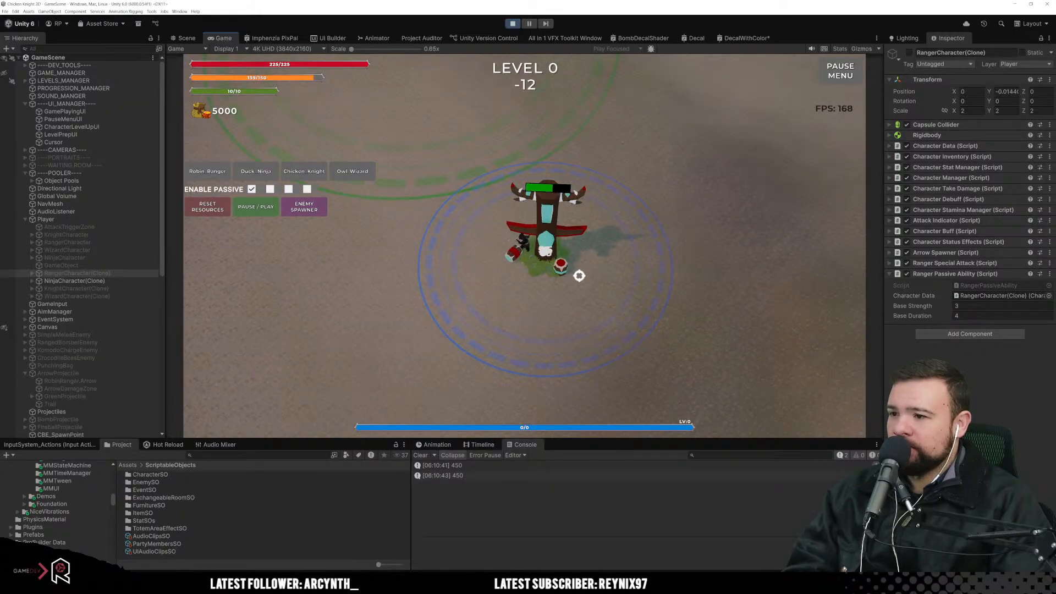
left_click(575, 261)
key("s")
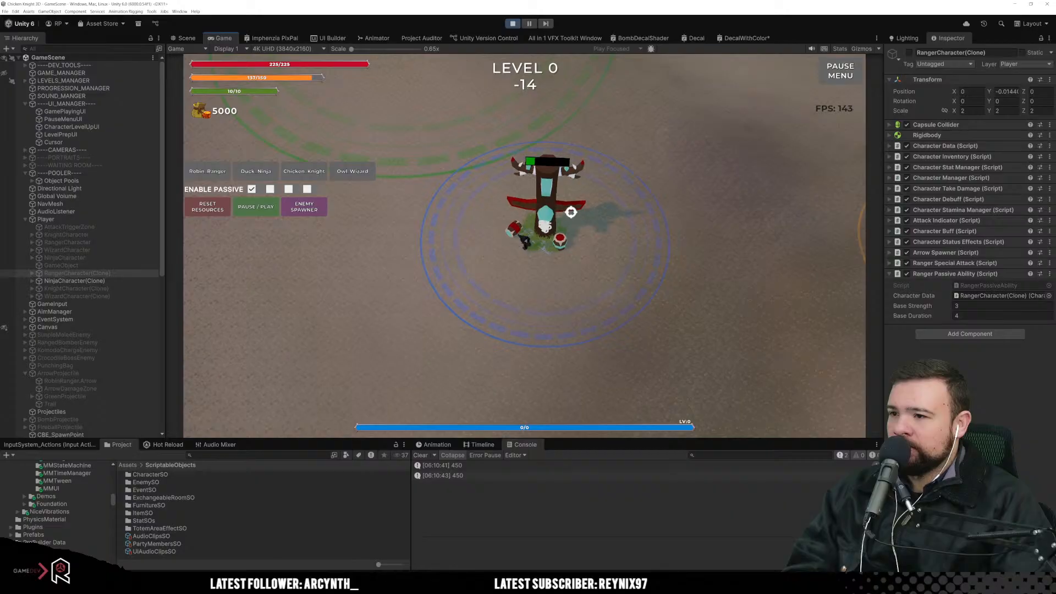
left_click(567, 207)
key("d")
key("w")
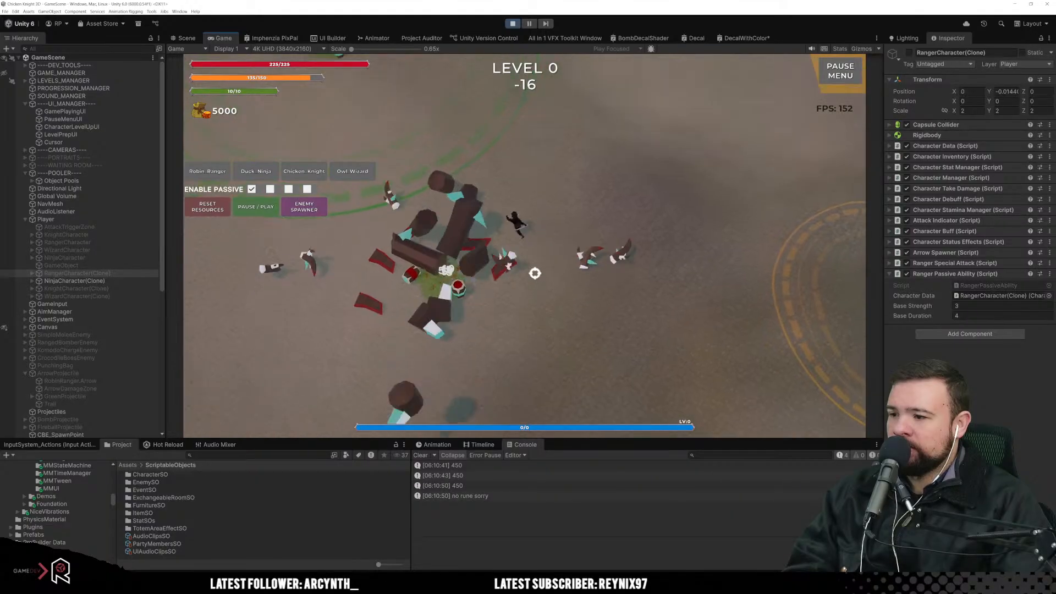
Step: Move the ninja to the totem in the green circle and attack it to check the attack speed
key("a")
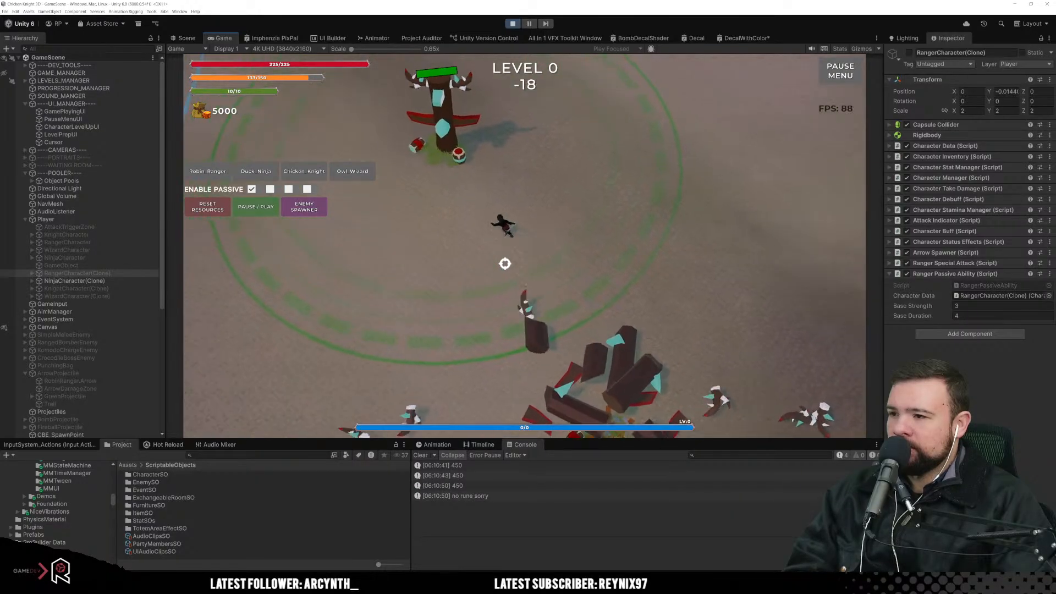
left_click(507, 171)
key("w")
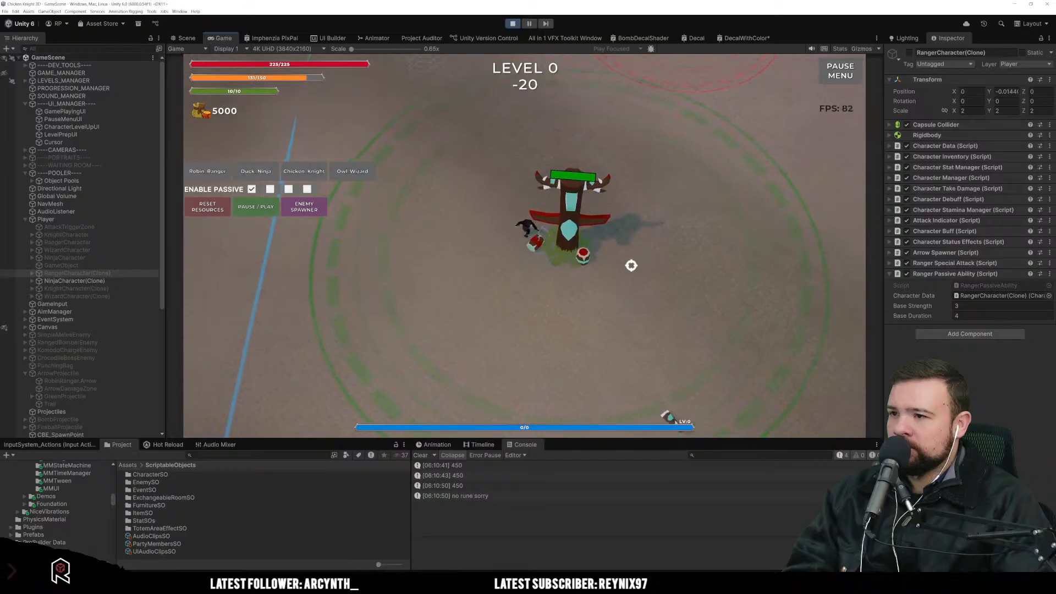
key("d")
left_click(629, 264)
key("d")
key("s")
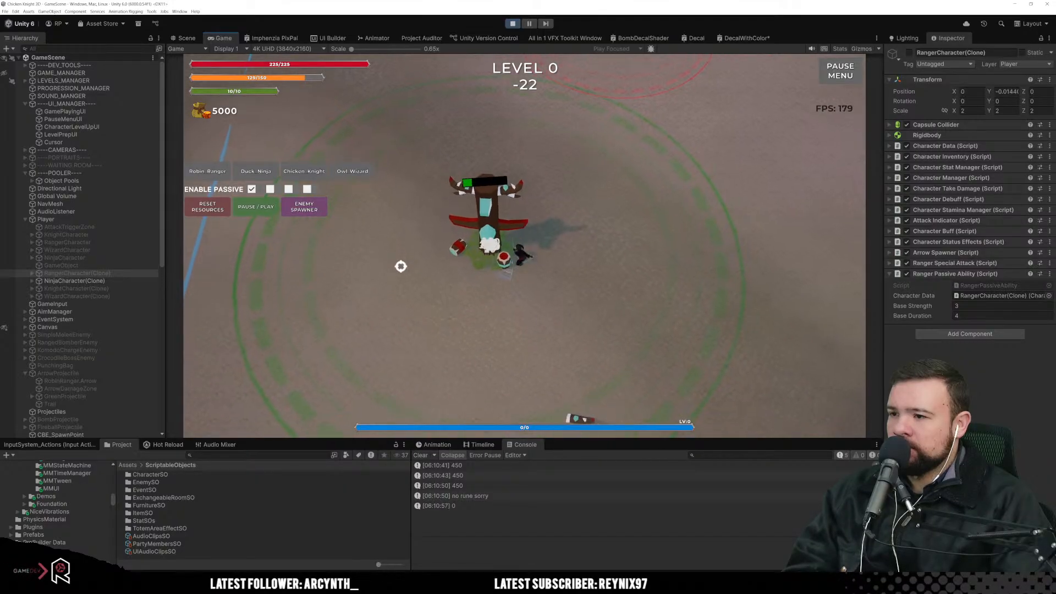
left_click(400, 266)
left_click(439, 244)
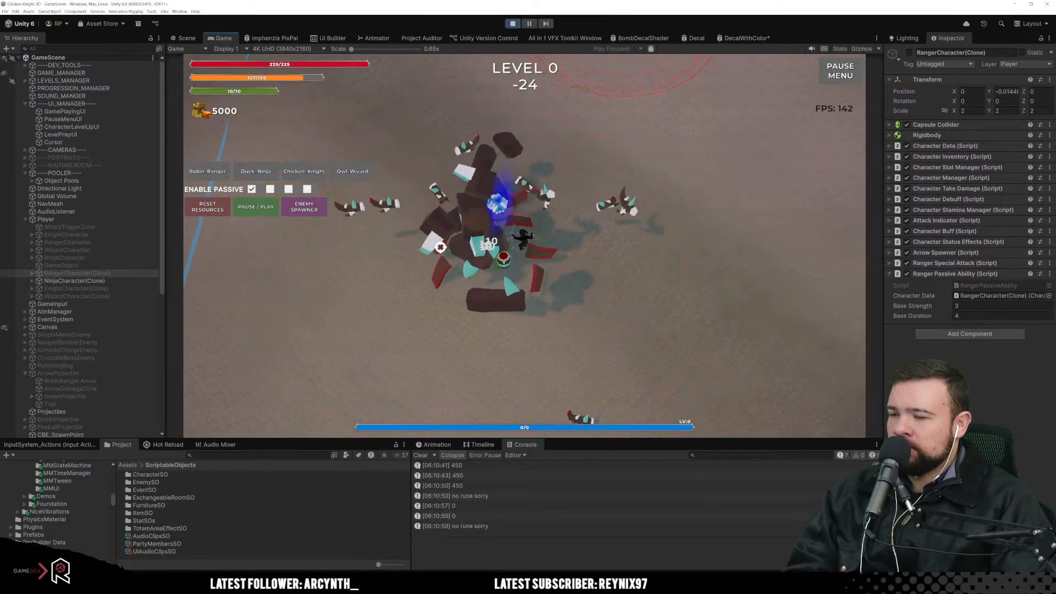
Step: Move the ninja to the totem in the red circle and attack it to compare the attack speed
key("s")
key("d")
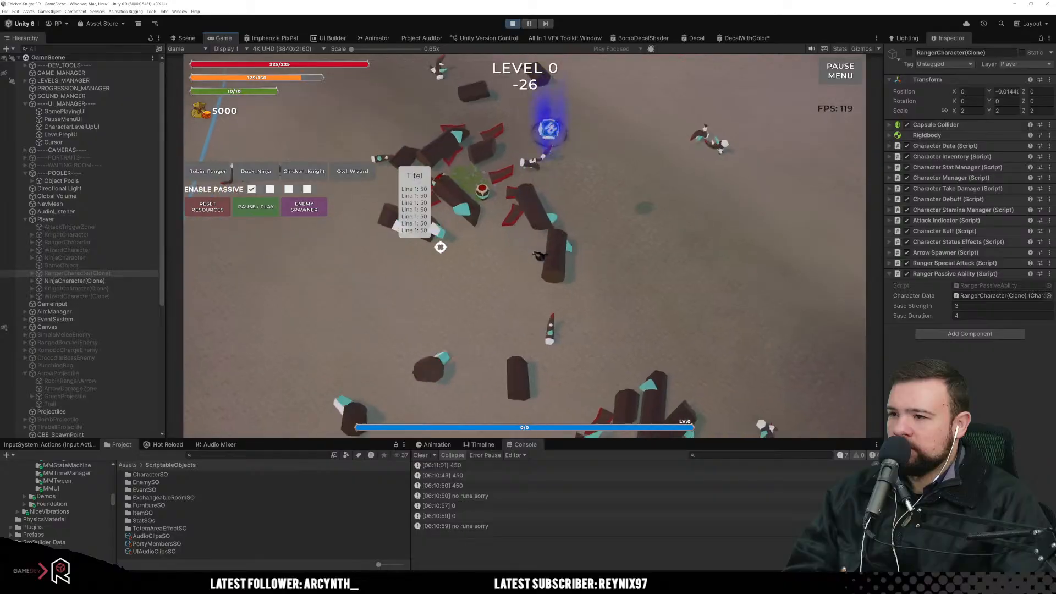
key("w")
key("d")
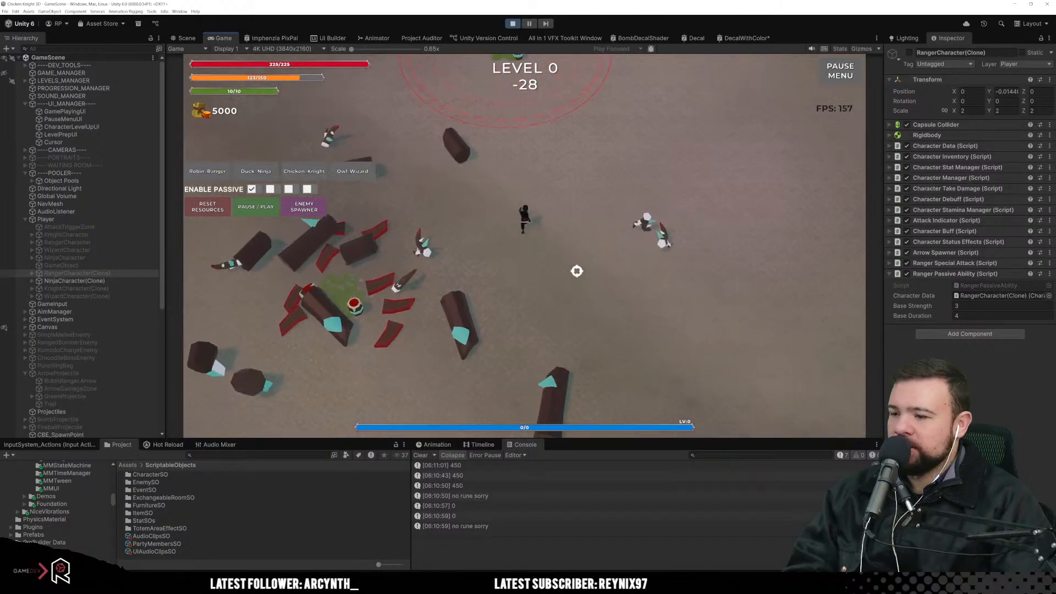
key("w")
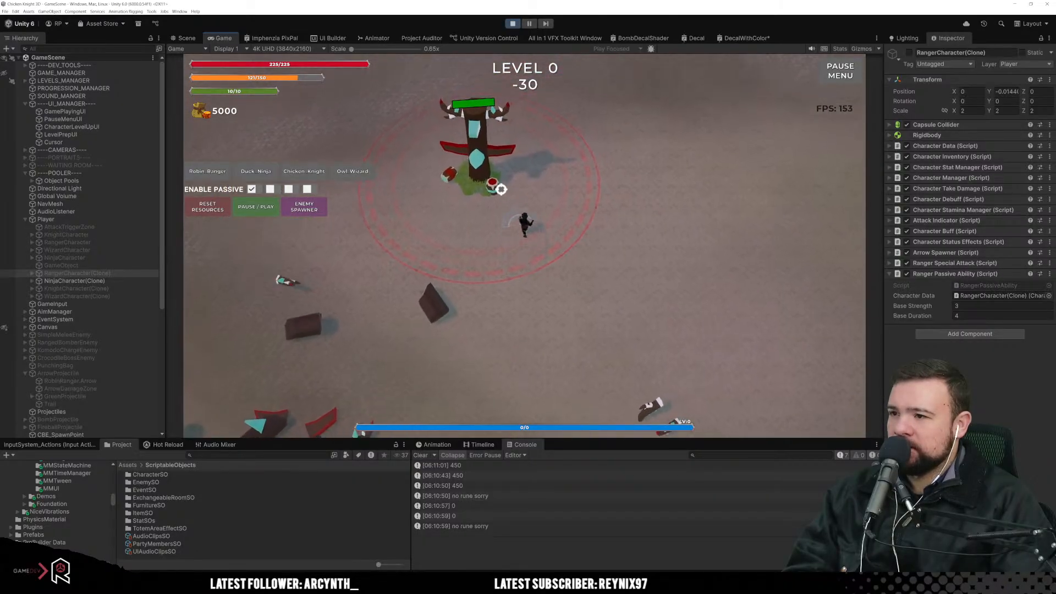
key("w")
key("a")
left_click(565, 297)
left_click(601, 236)
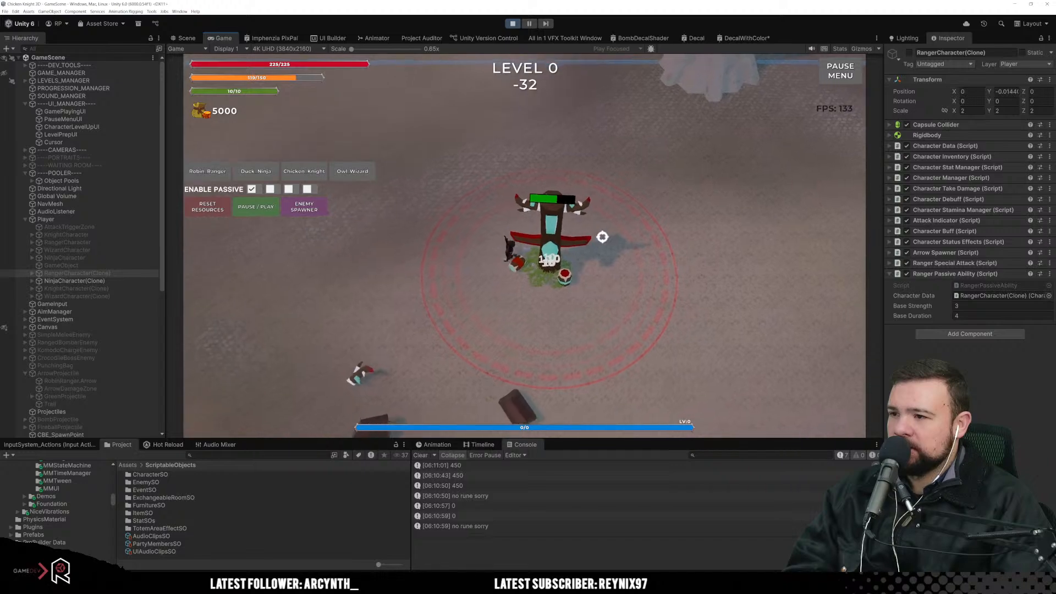
left_click(583, 224)
key("d")
left_click(542, 217)
left_click(537, 214)
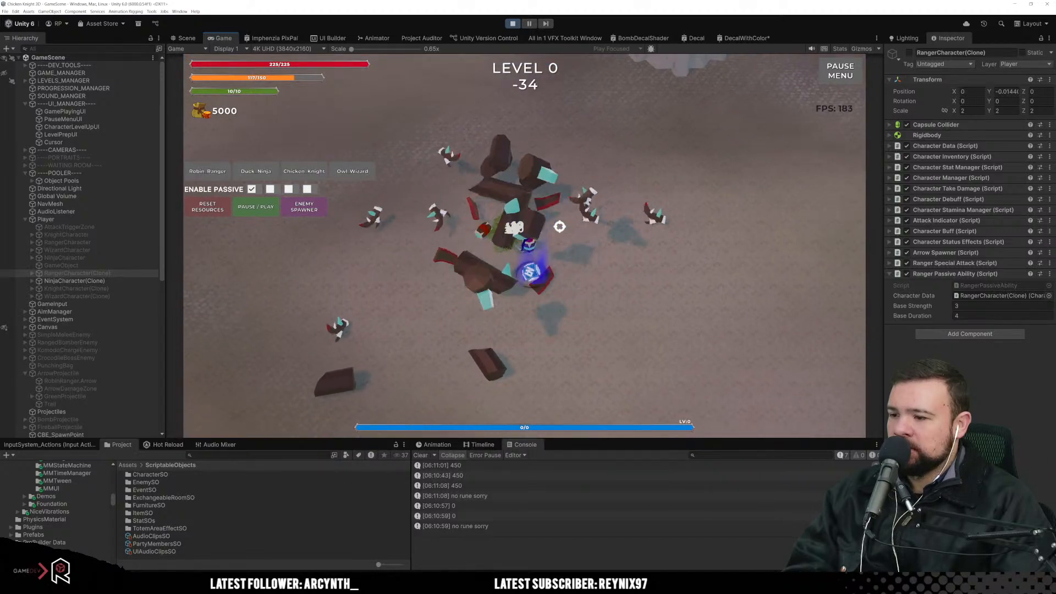
Step: Move the ninja to the totem on the yellow square and attack it to observe the passive buff
key("d")
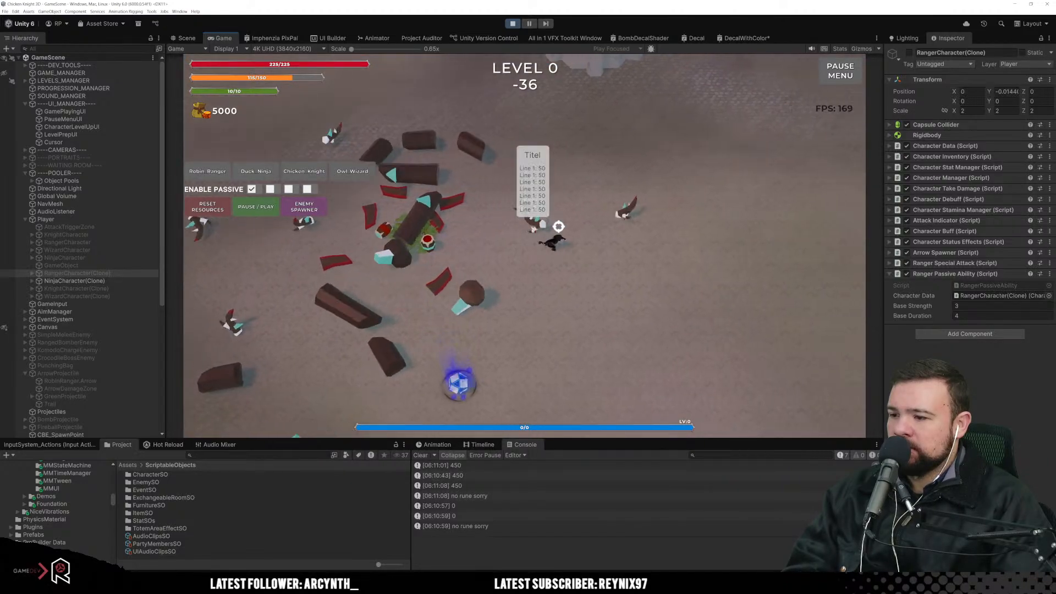
key("d")
key("d")
key("s")
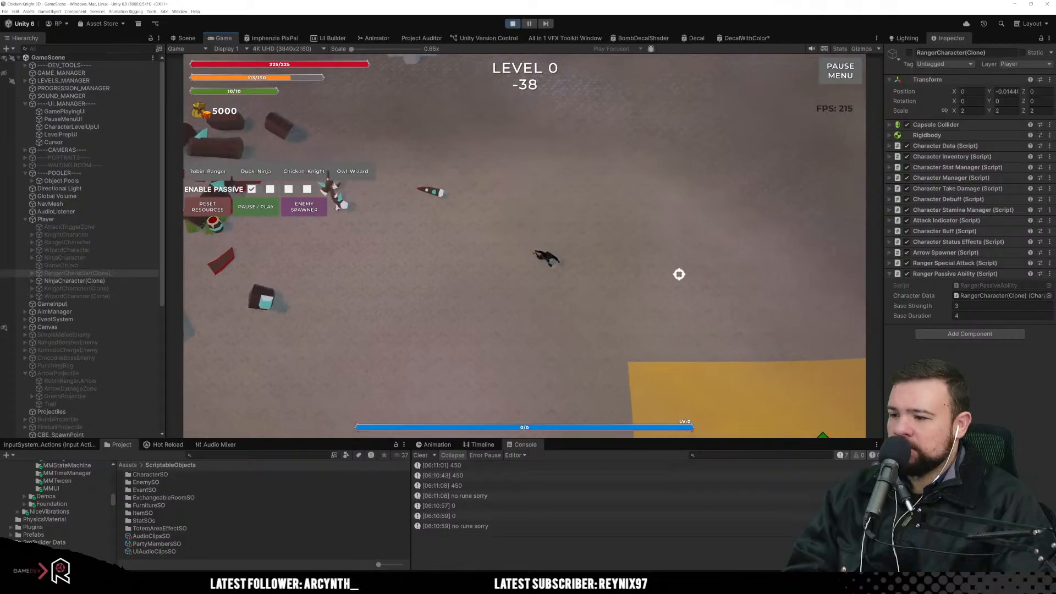
key("d")
key("s")
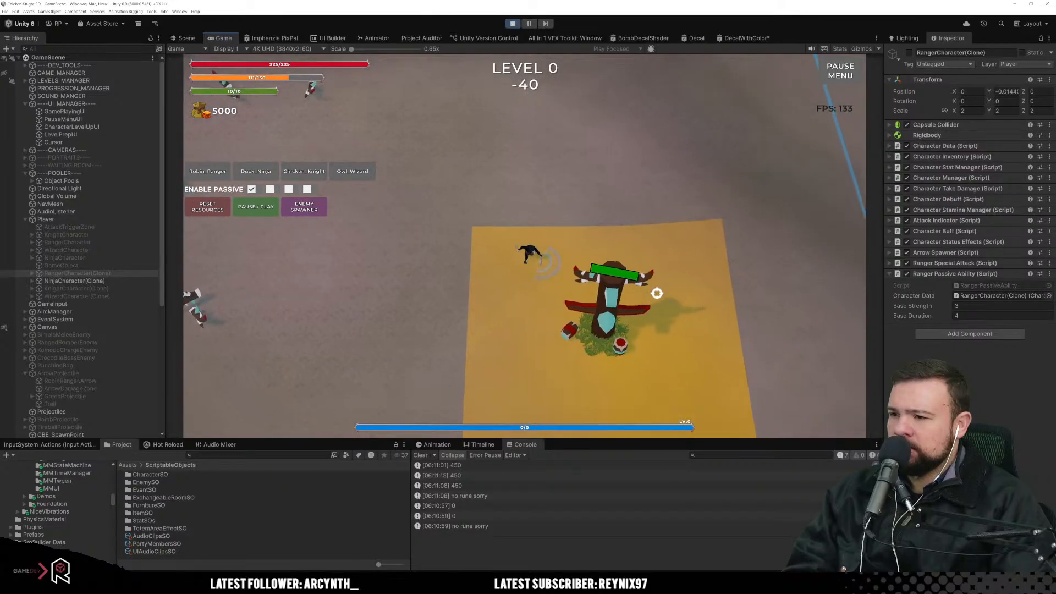
key("s")
left_click(625, 267)
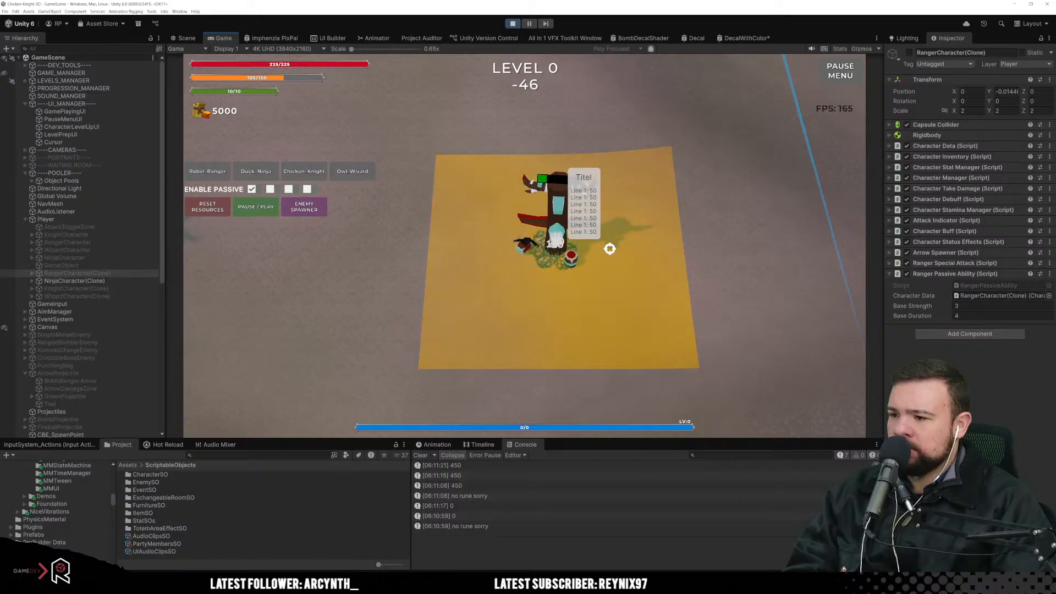
left_click(610, 248)
Step: Move the ninja from the destroyed totem to the dashed orange ring and swing several attacks beside it
key("s")
key("d")
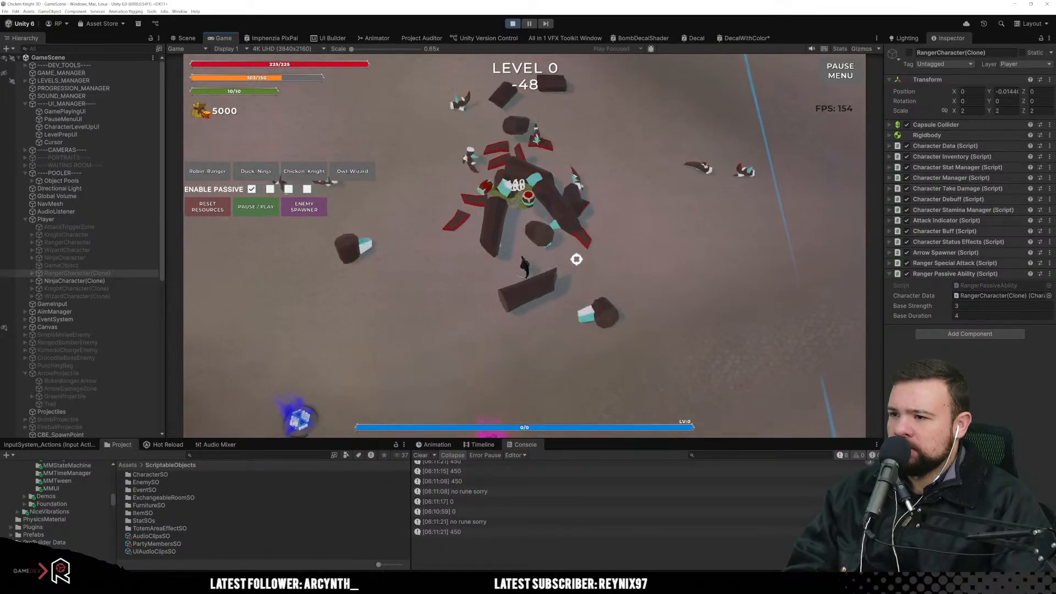
key("s")
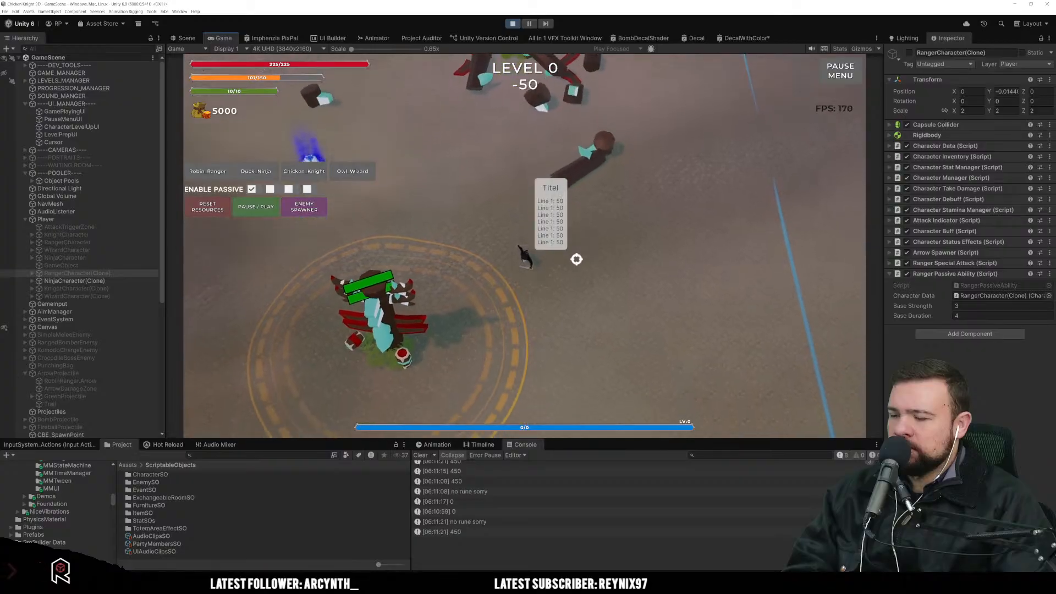
key("s")
left_click(518, 306)
left_click(519, 306)
left_click(495, 315)
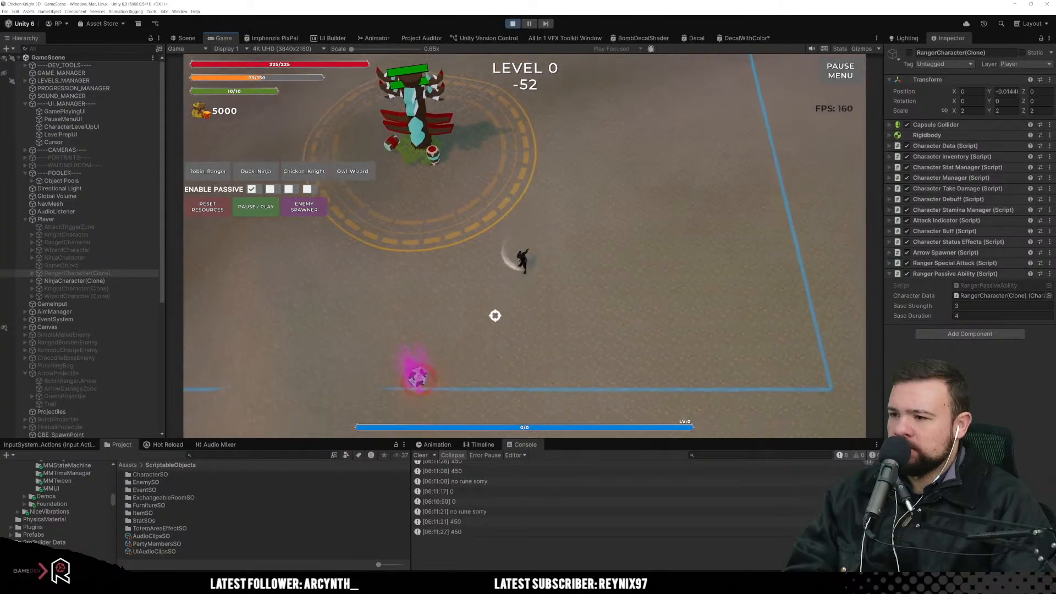
Step: Run the ninja around the orange ring, switch to the wizard and attack the totem inside the ring
key("s")
key("a")
key("w")
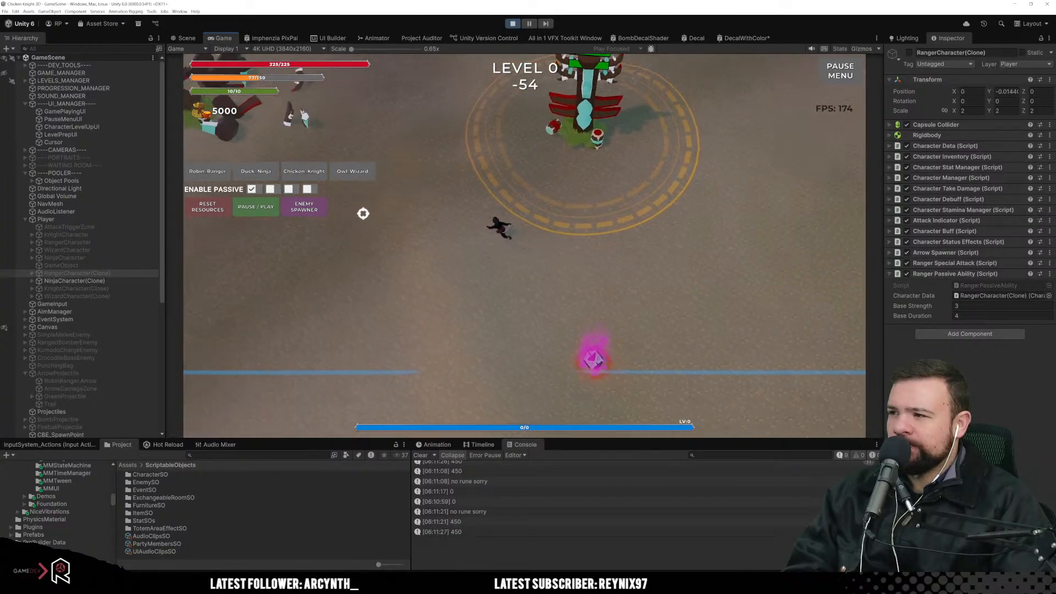
key("a")
key("w")
key("4")
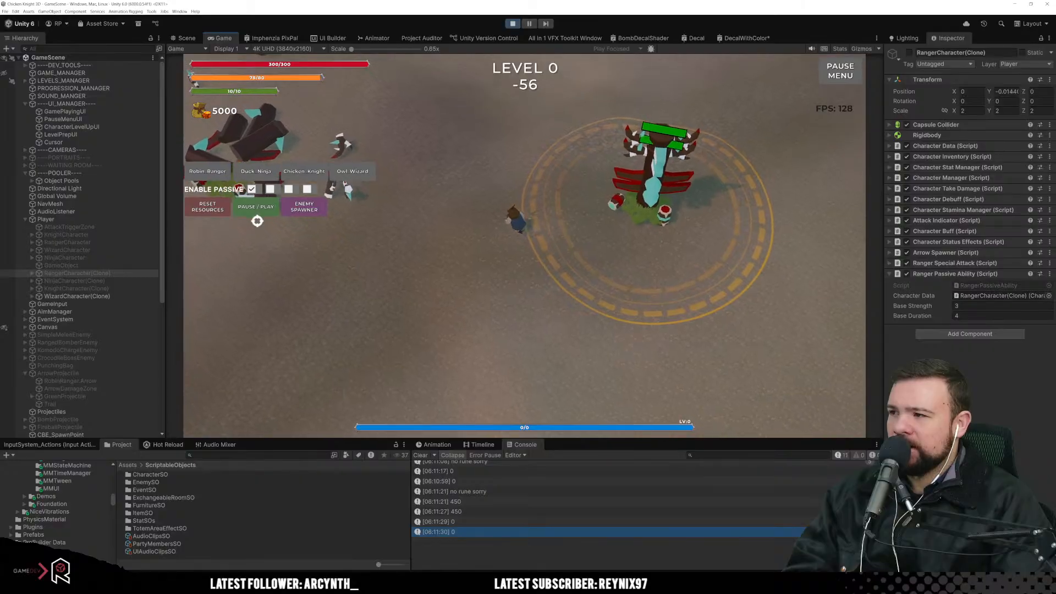
key("w")
key("a")
left_click(658, 245)
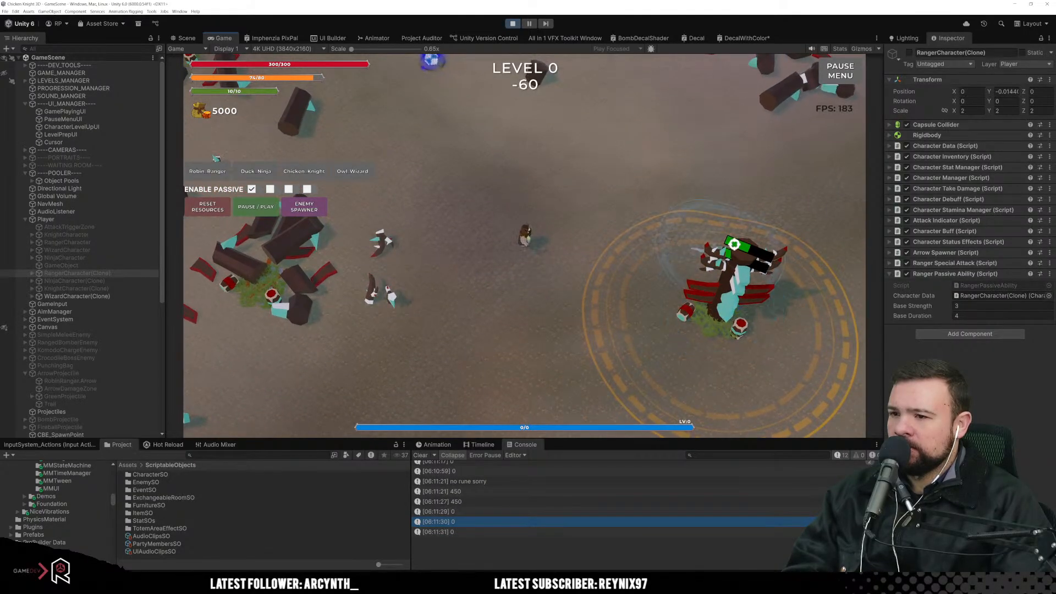
Step: Walk the wizard up the arena past the blue rune while casting fireballs to test its attack speed
key("w")
left_click(506, 204)
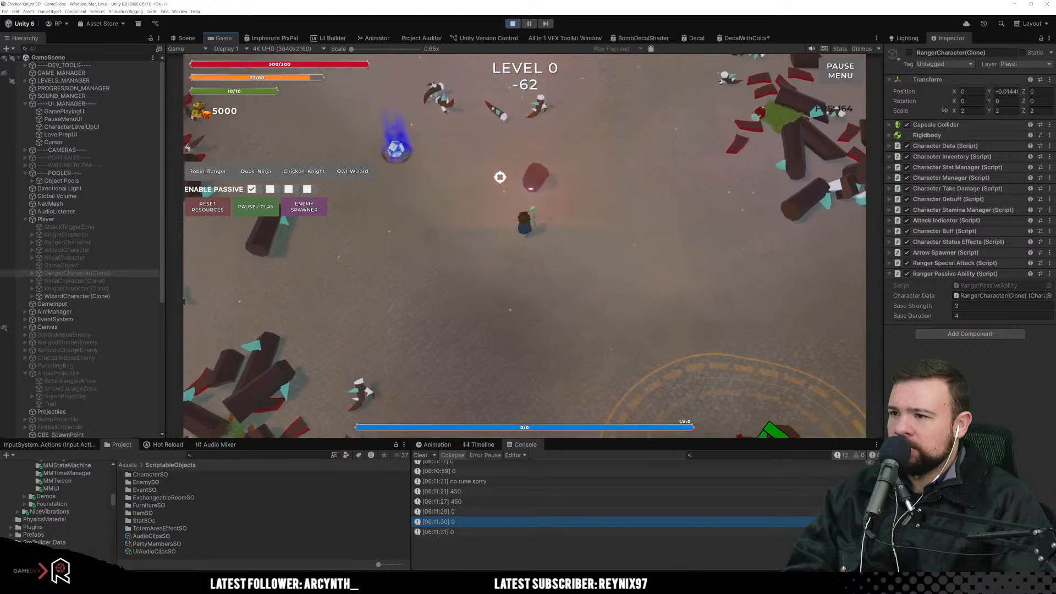
key("w")
key("a")
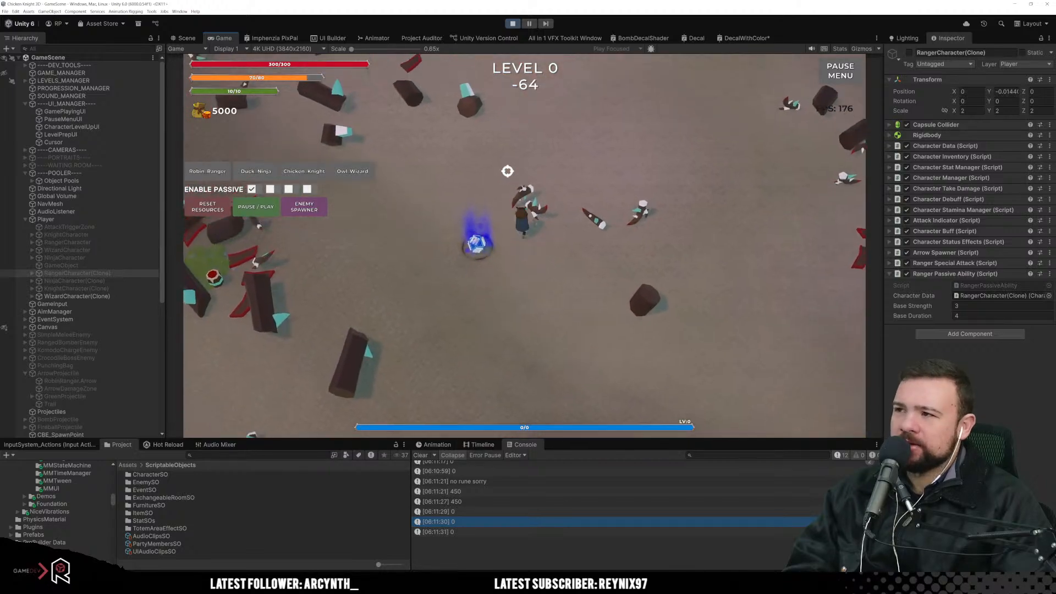
key("w")
key("d")
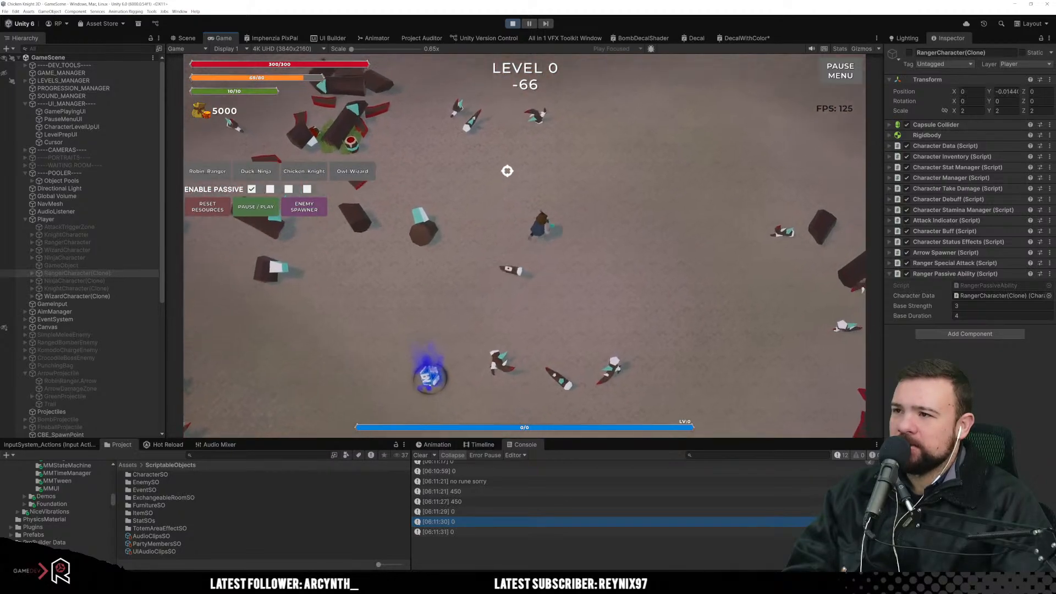
key("w")
key("d")
left_click(501, 162)
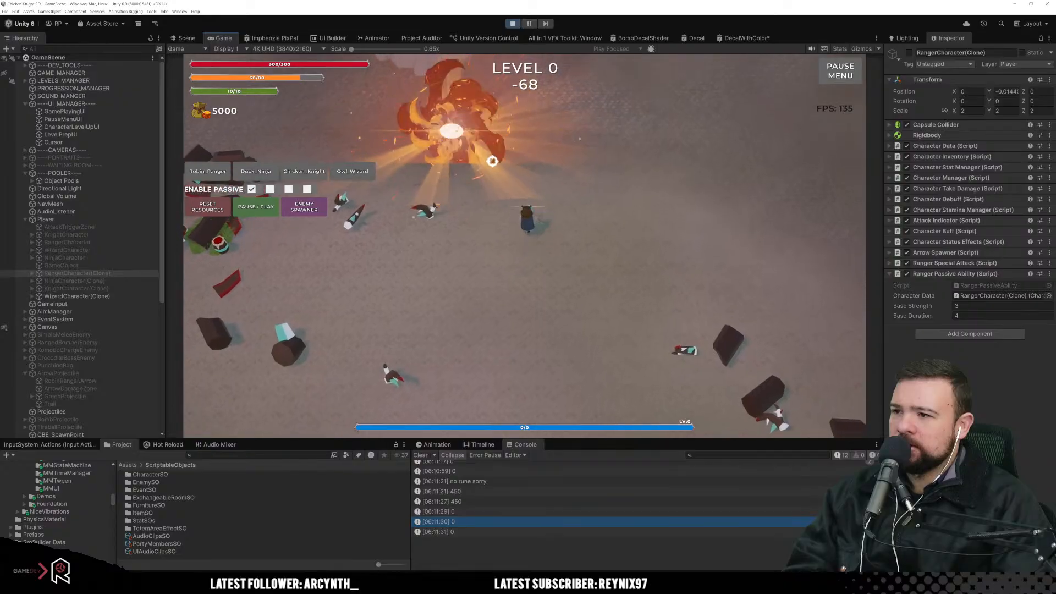
Step: Cast repeated wizard fireballs at the arena's far end to check the passive attack-speed buff
key("w")
key("d")
left_click(482, 160)
left_click(464, 160)
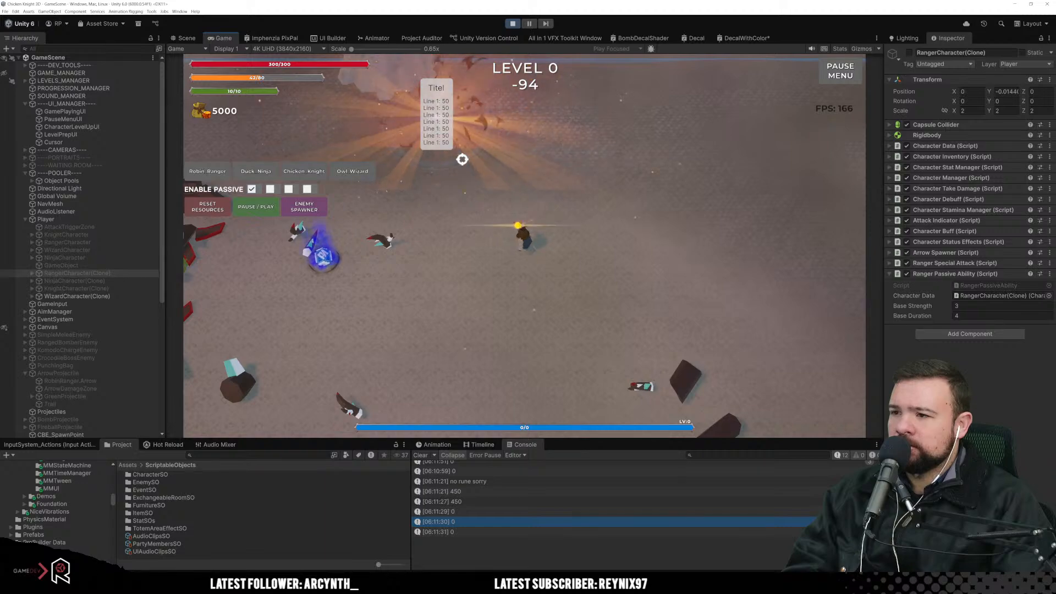
key("a")
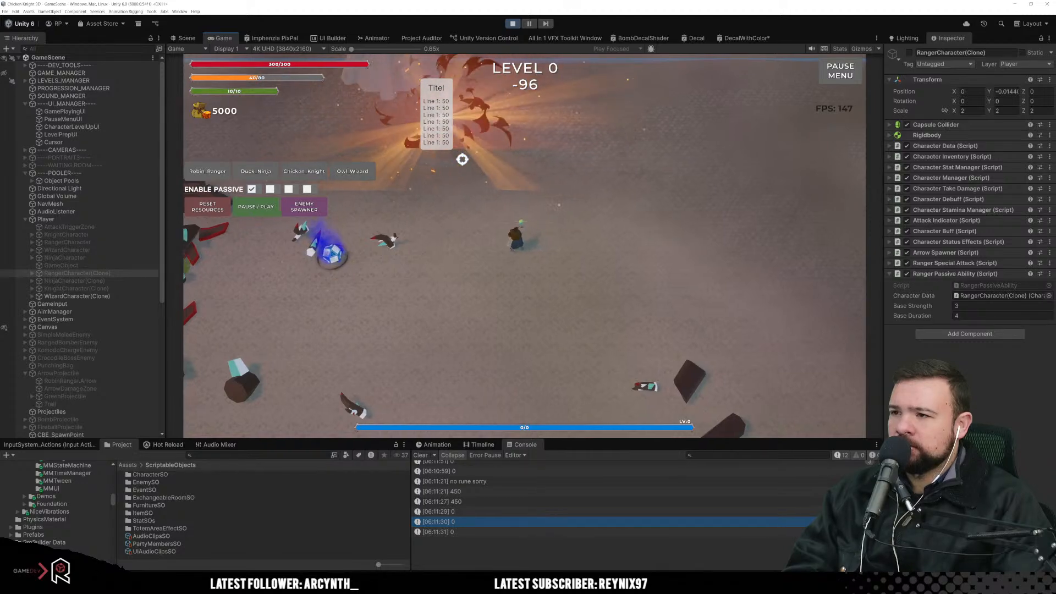
left_click(465, 160)
left_click(487, 160)
Step: Move the wizard past the blue rune toward the totem debris while casting more fireballs
key("s")
key("a")
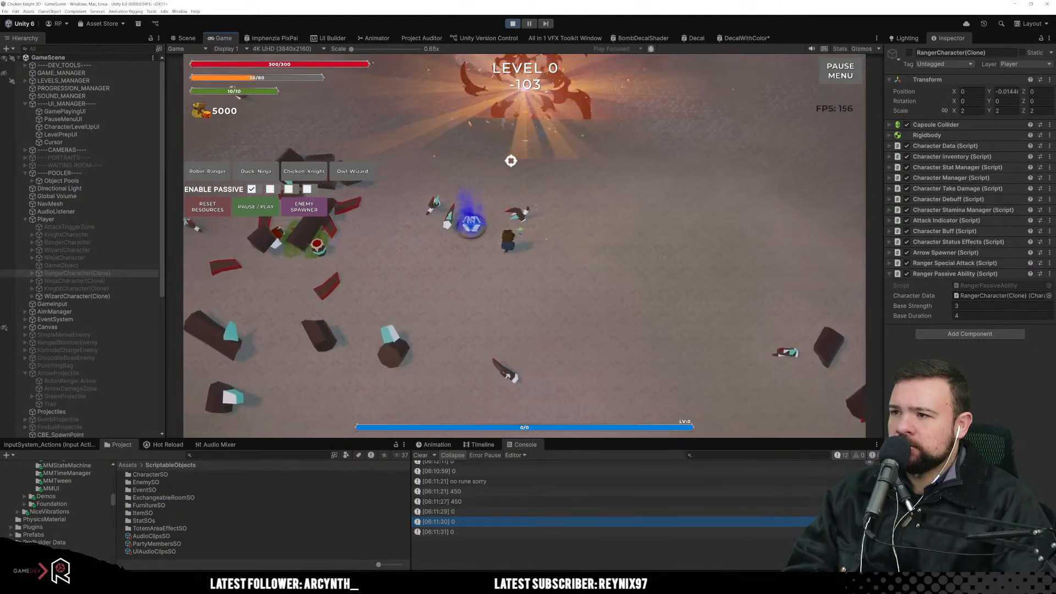
left_click(552, 162)
key("w")
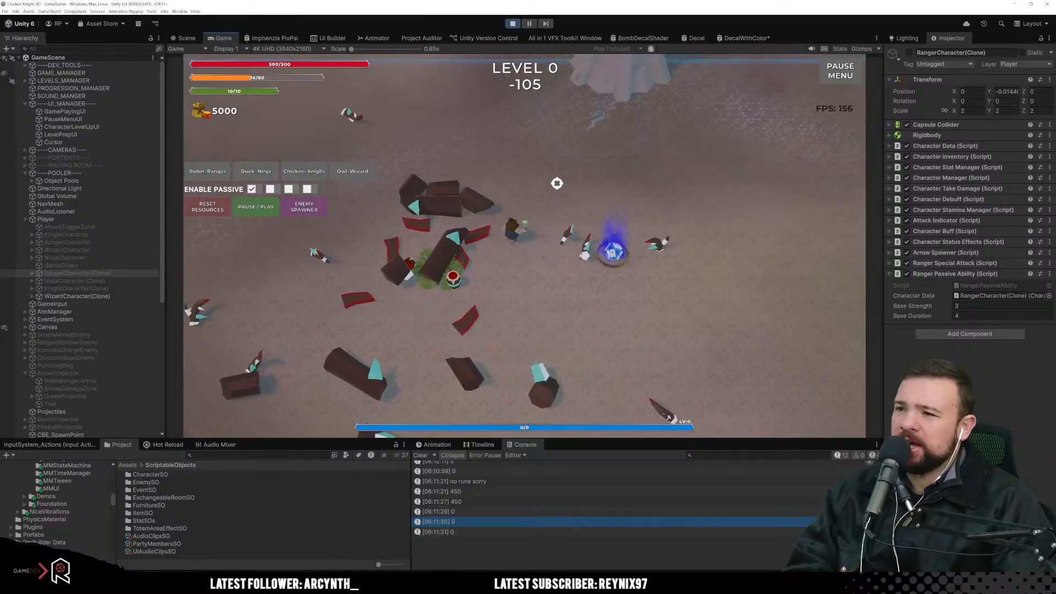
left_click(556, 182)
left_click(585, 224)
key("a")
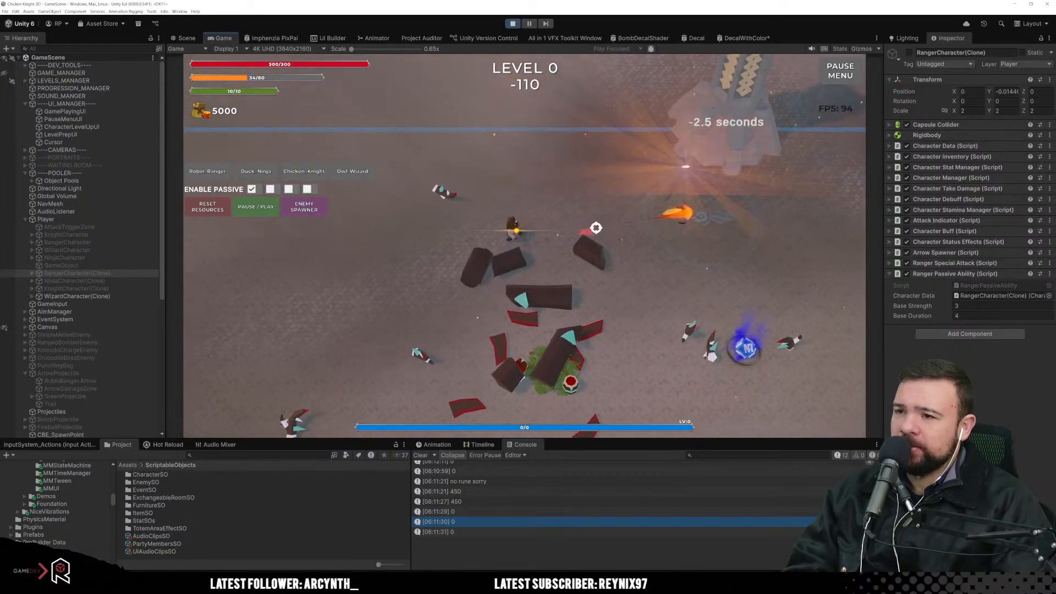
Step: Play-test the wizard by moving around the arena and casting fireballs at the stone tower
left_click(596, 227)
key("w")
left_click(596, 227)
key("d")
key("s")
left_click(546, 220)
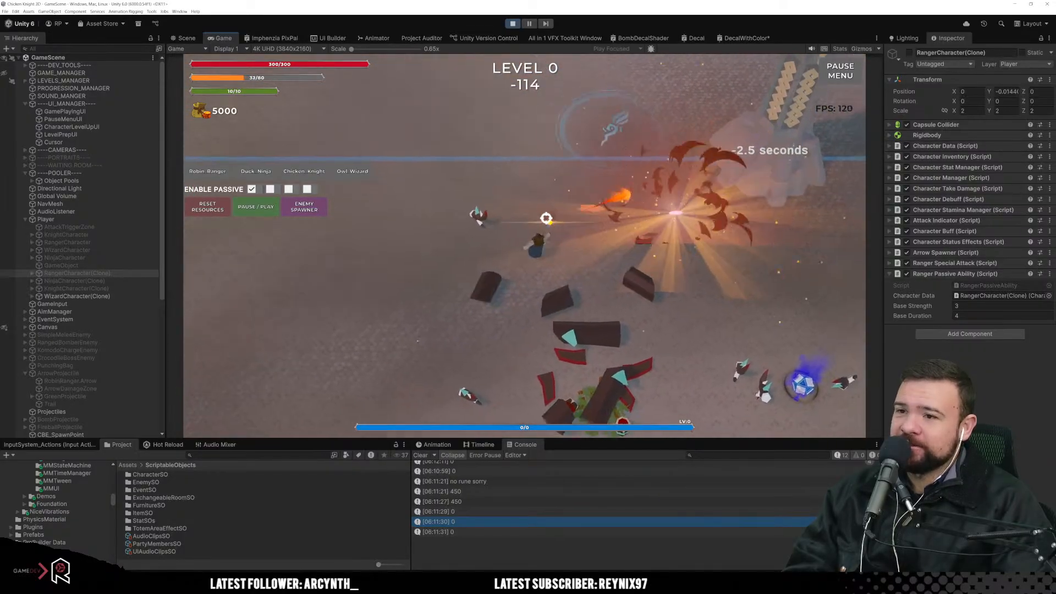
left_click(593, 248)
key("d")
key("s")
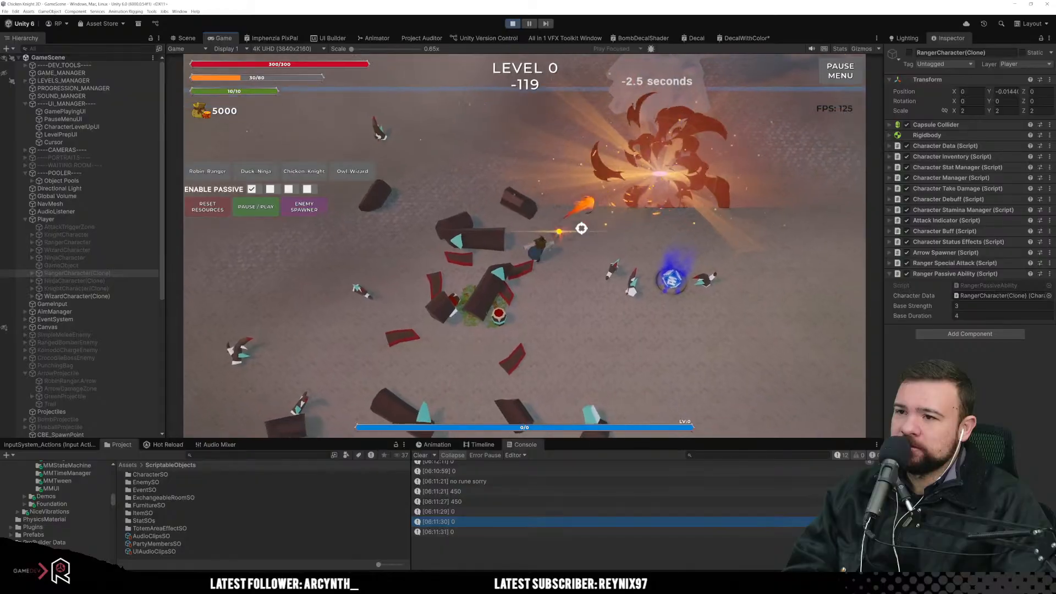
left_click(572, 229)
left_click(558, 215)
key("d")
left_click(537, 210)
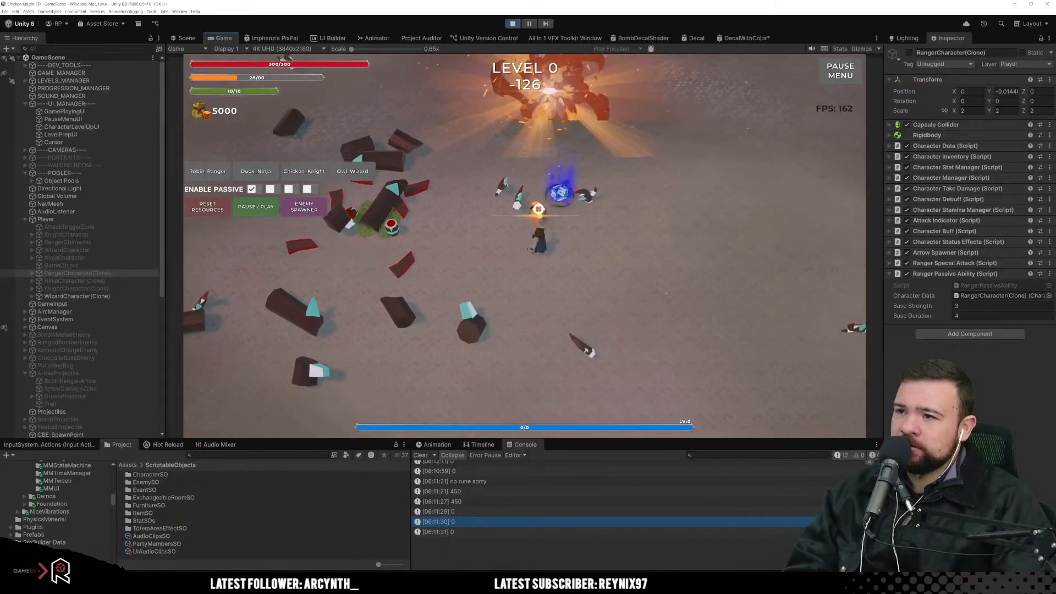
left_click(521, 208)
key("d")
key("w")
left_click(520, 206)
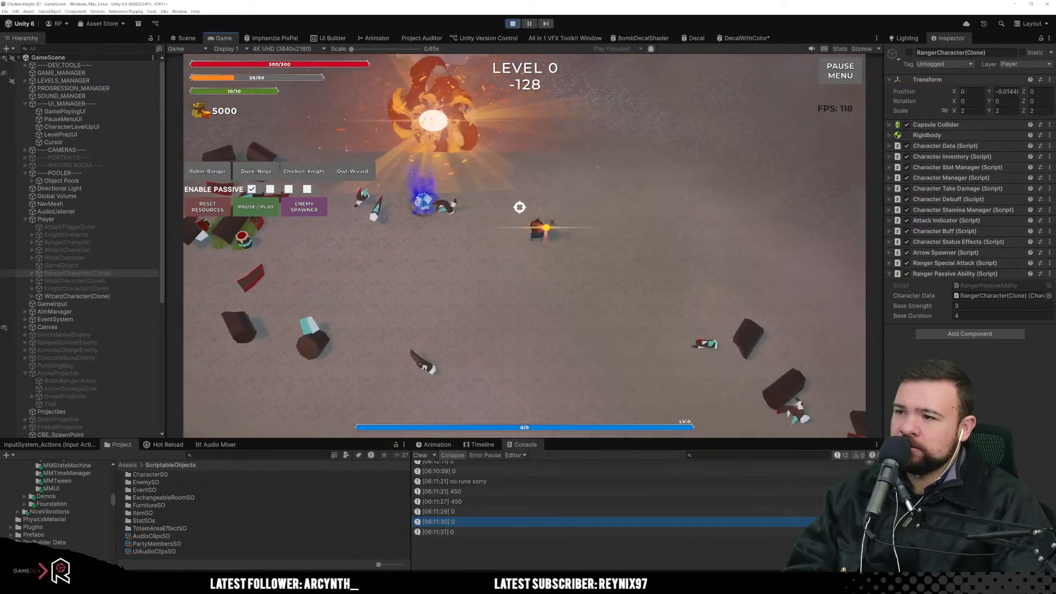
left_click(519, 207)
key("d")
key("w")
left_click(488, 207)
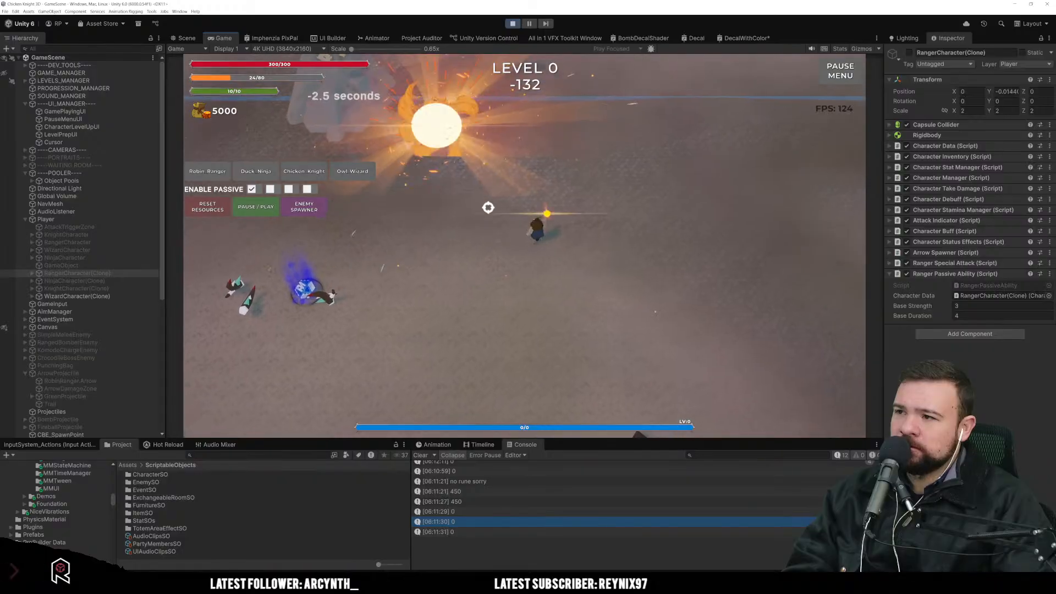
left_click(487, 207)
key("s")
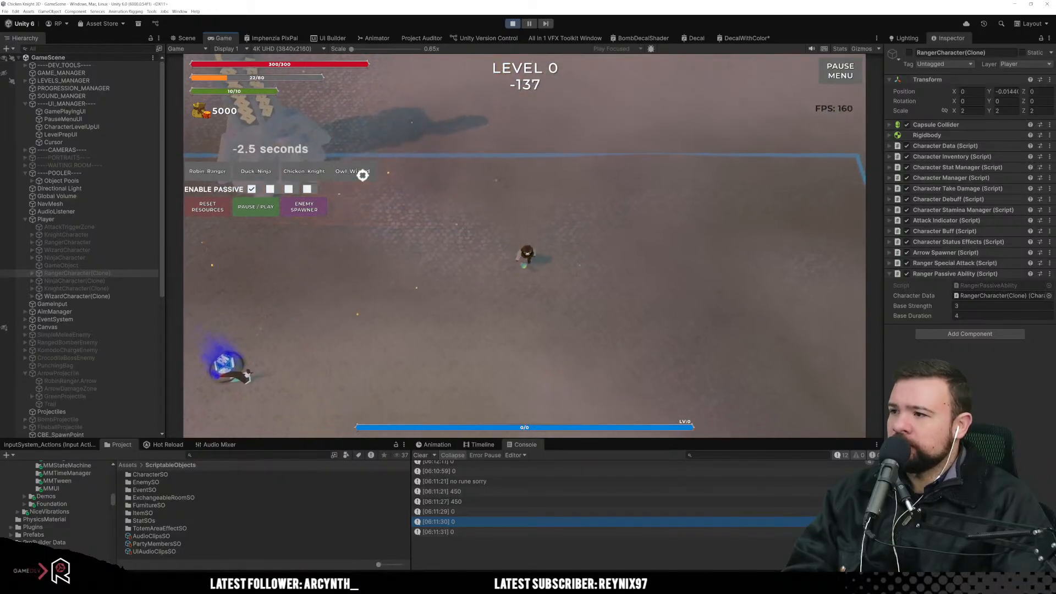
Step: Switch to the knight character and test its sword attacks against the base of the stone tower
key("3")
key("a")
key("a")
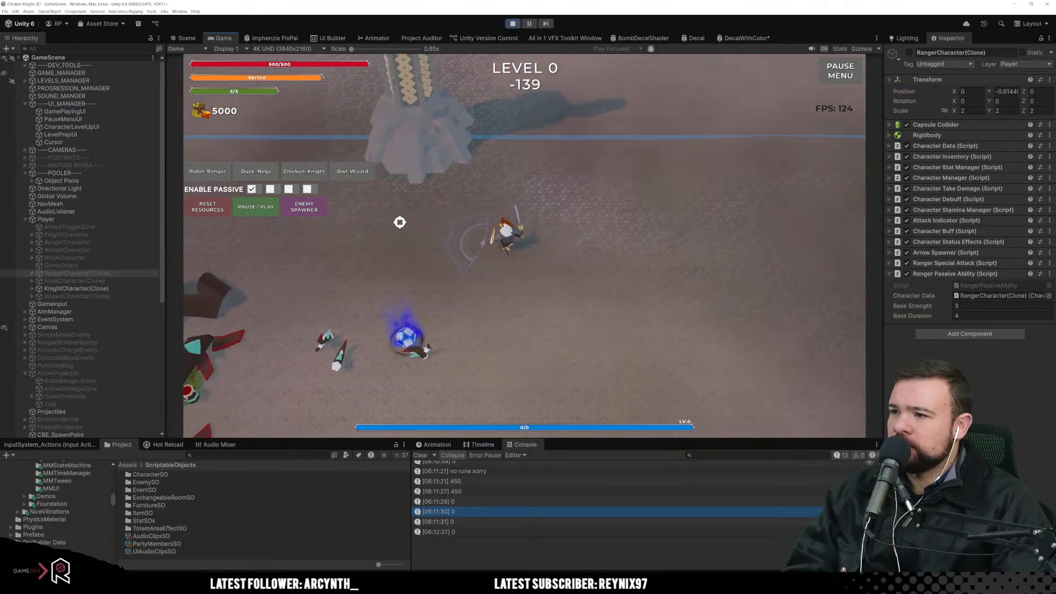
key("w")
left_click(539, 192)
left_click(518, 189)
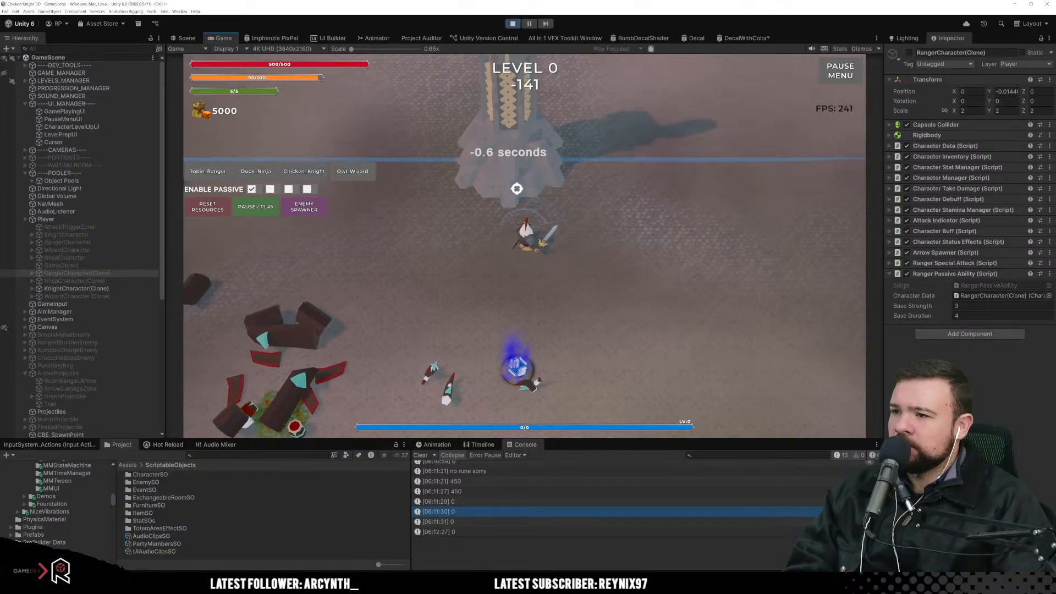
left_click(511, 179)
left_click(513, 178)
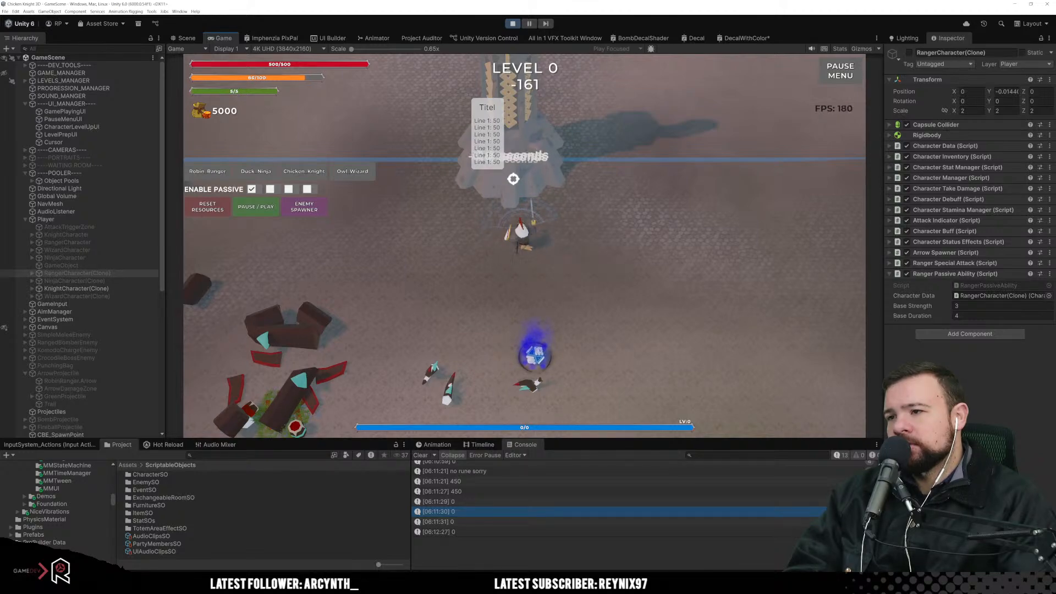
key("a")
left_click(587, 182)
left_click(587, 182)
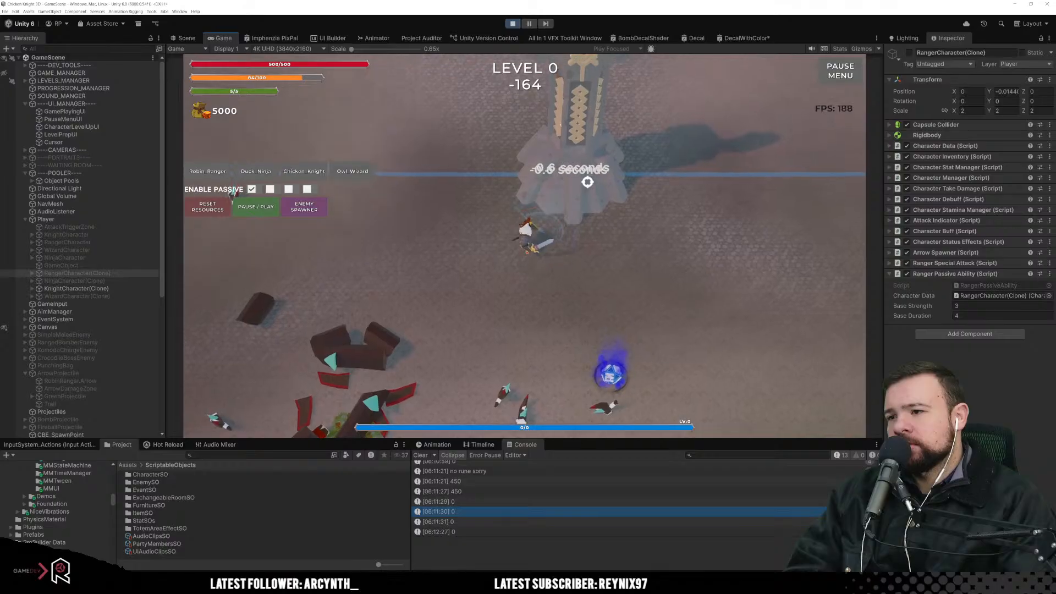
key("d")
left_click(550, 176)
left_click(502, 169)
left_click(502, 168)
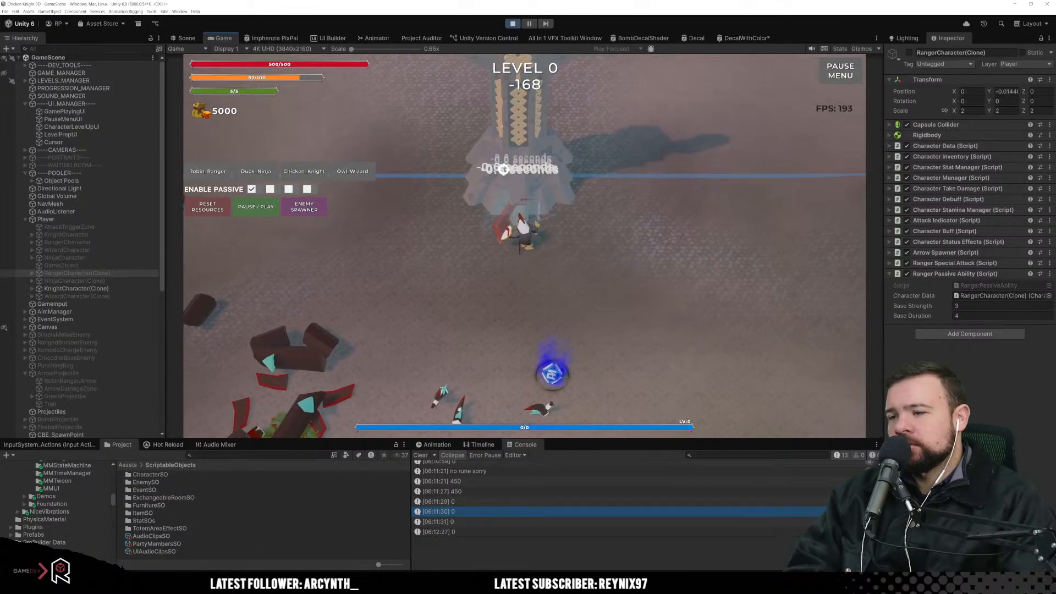
left_click(503, 169)
key("d")
left_click(503, 169)
key("w")
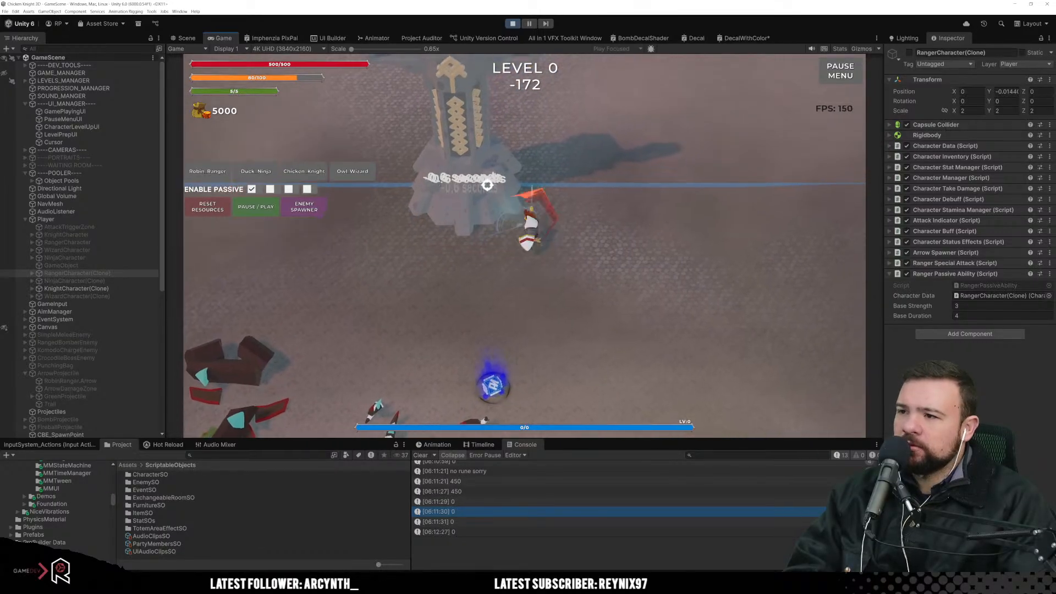
left_click(487, 185)
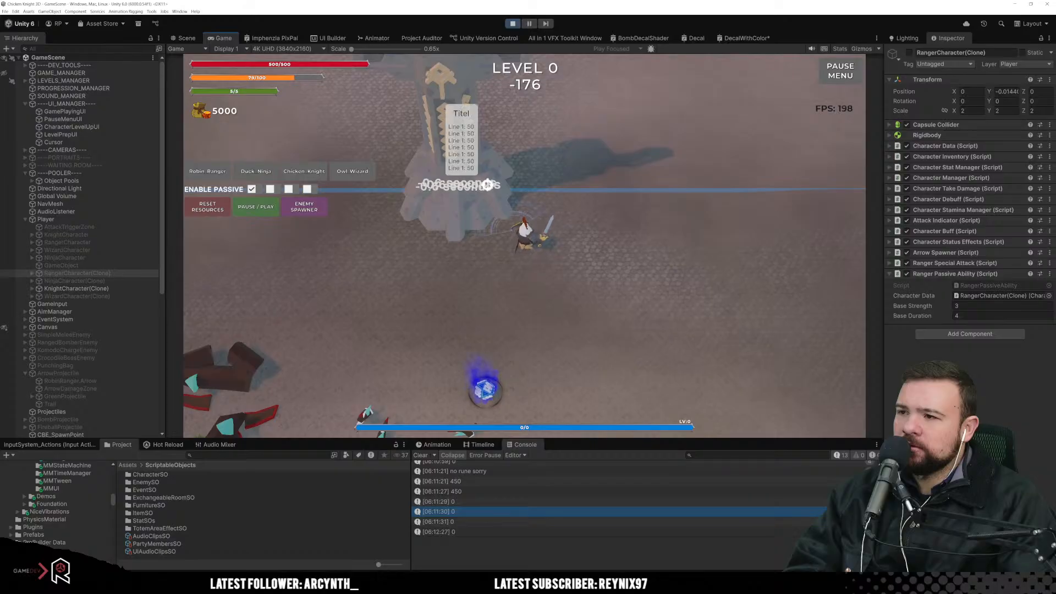
Step: Switch to the Duck Ninja and test its slash attacks on the stone tower while moving around its base
left_click(275, 176)
key("a")
key("w")
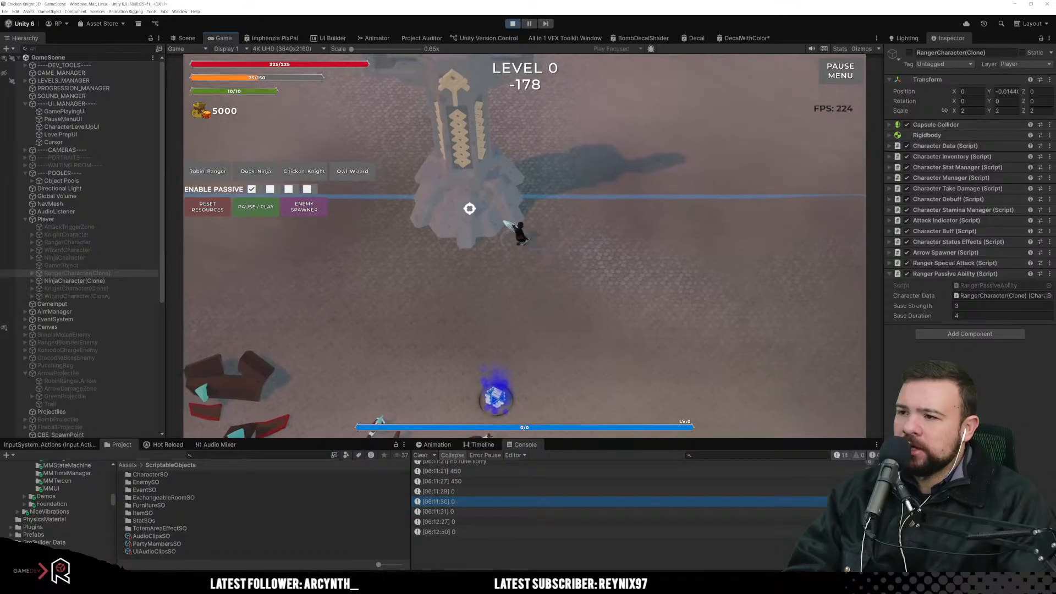
left_click(469, 209)
left_click(469, 209)
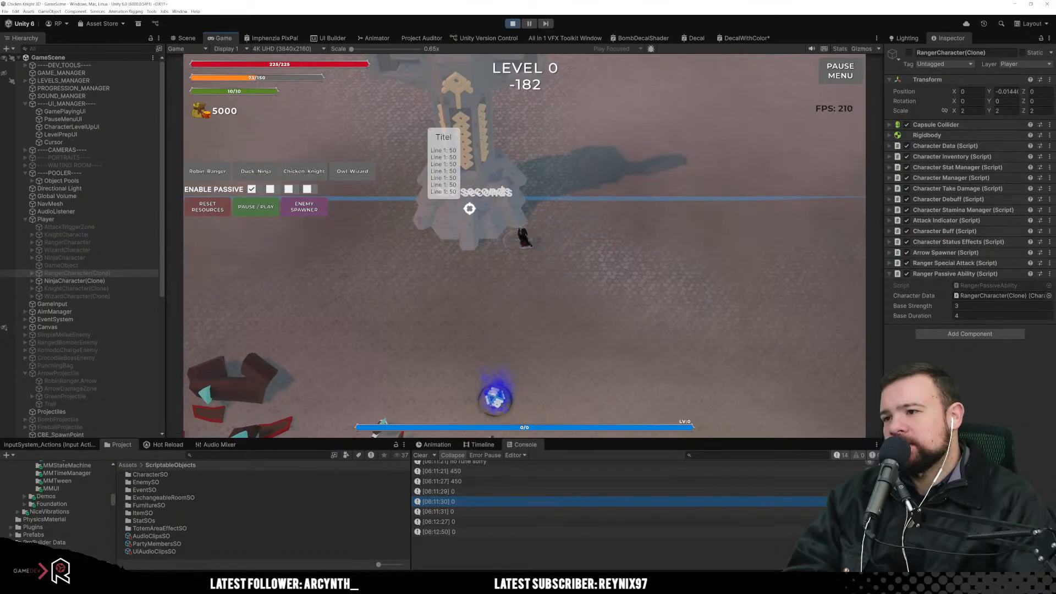
left_click(469, 207)
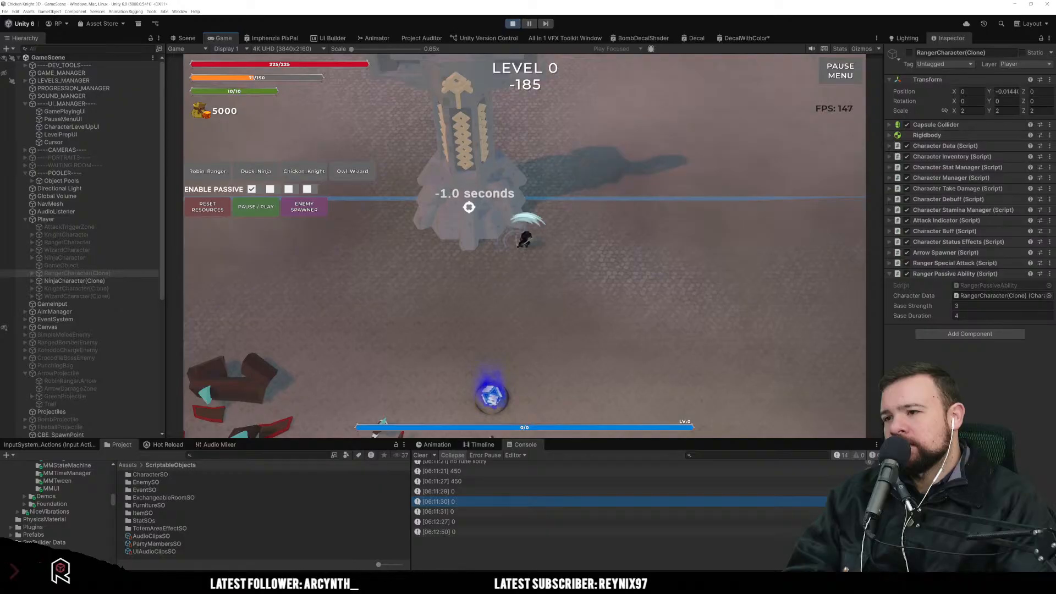
left_click(468, 207)
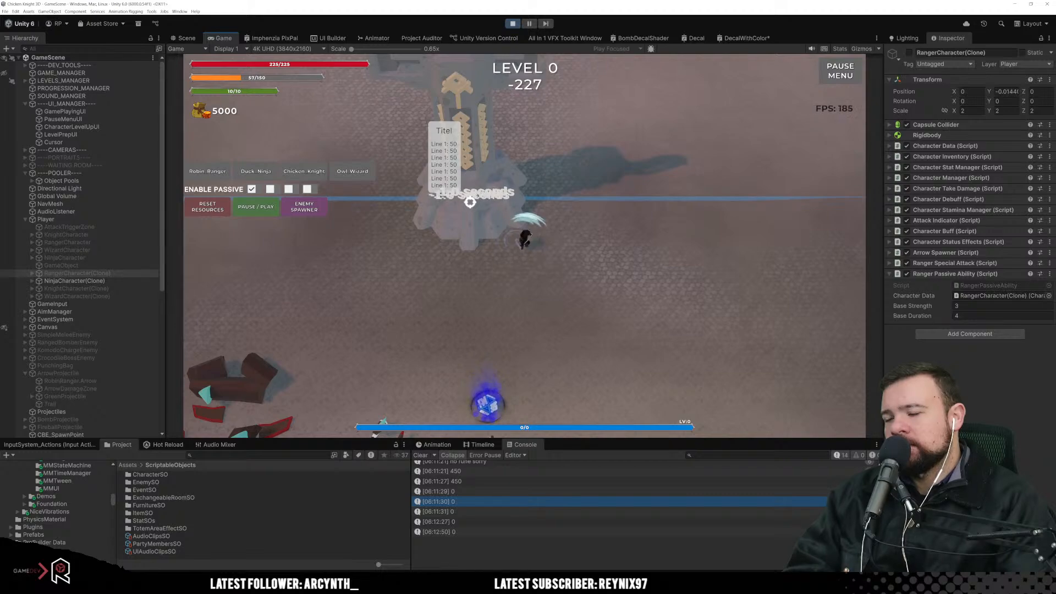
key("a")
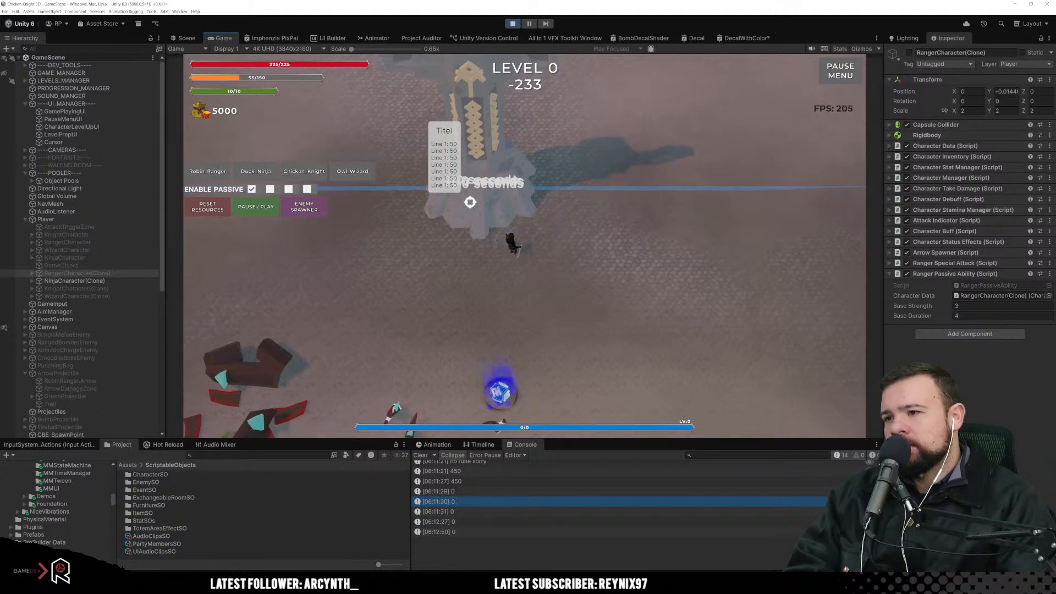
left_click(494, 201)
left_click(558, 202)
left_click(571, 209)
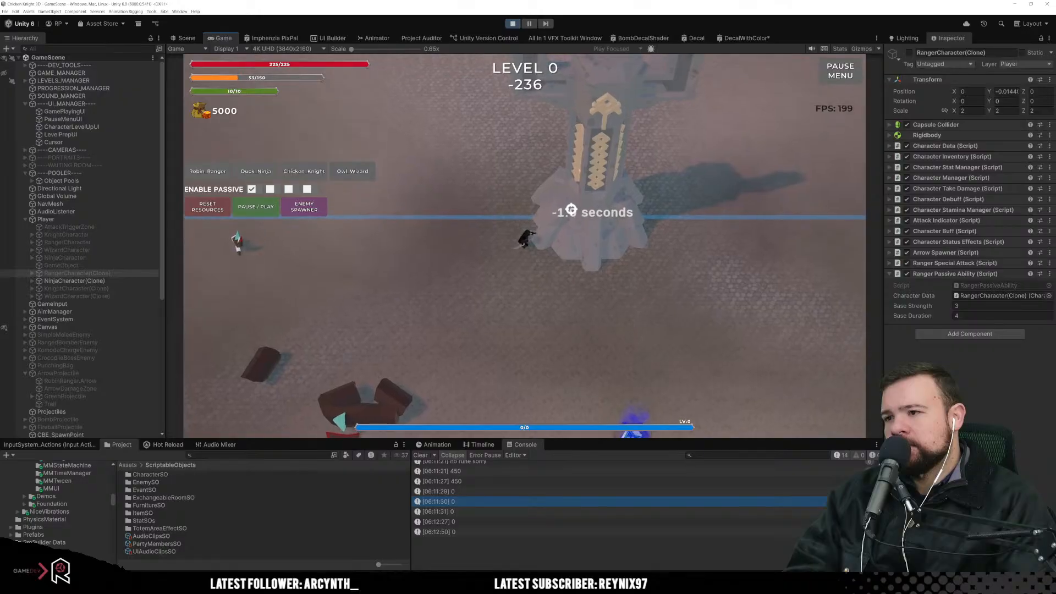
left_click(569, 208)
key("s")
key("d")
left_click(517, 197)
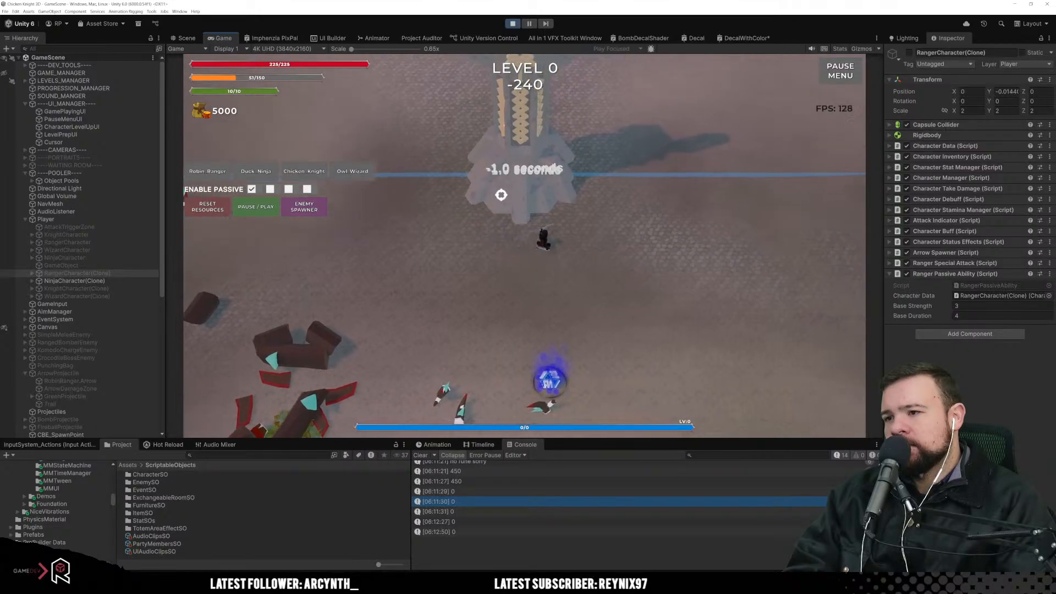
left_click(494, 195)
left_click(491, 195)
left_click(490, 195)
left_click(489, 193)
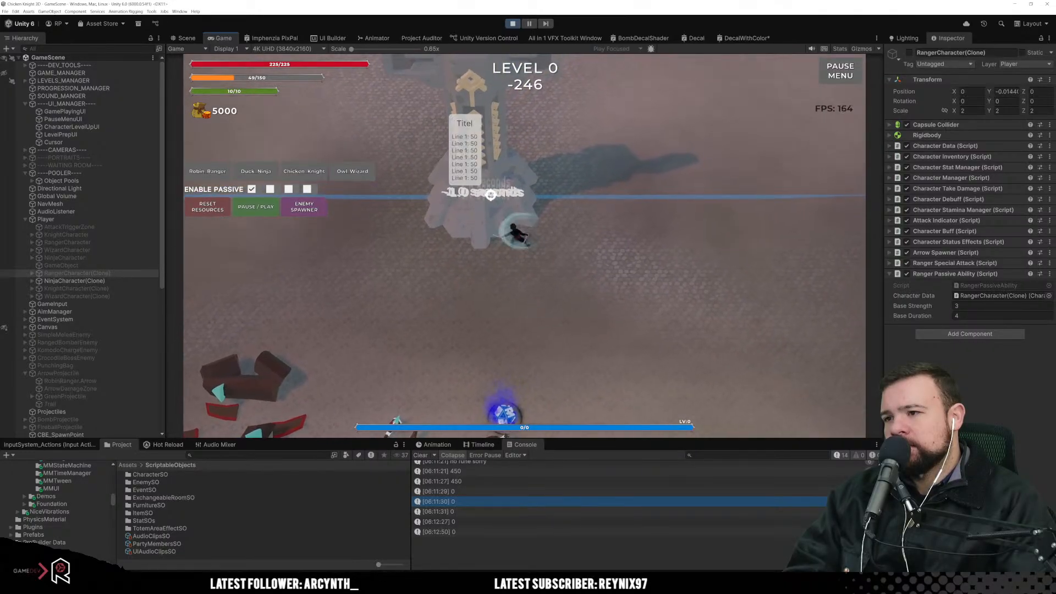
key("a")
left_click(541, 192)
left_click(609, 195)
key("w")
left_click(628, 207)
left_click(631, 208)
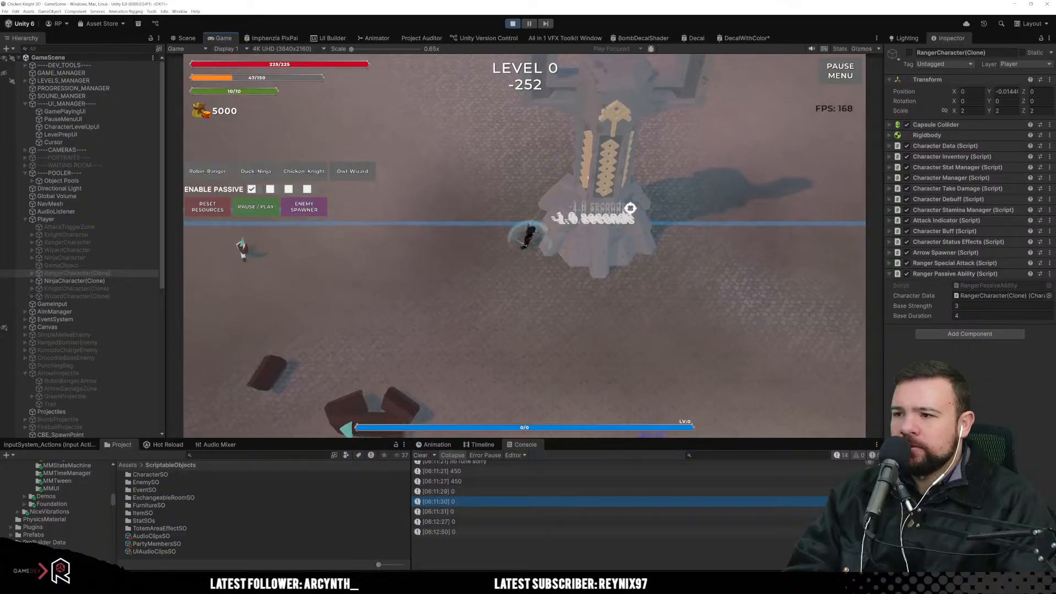
key("s")
left_click(529, 191)
key("d")
left_click(526, 190)
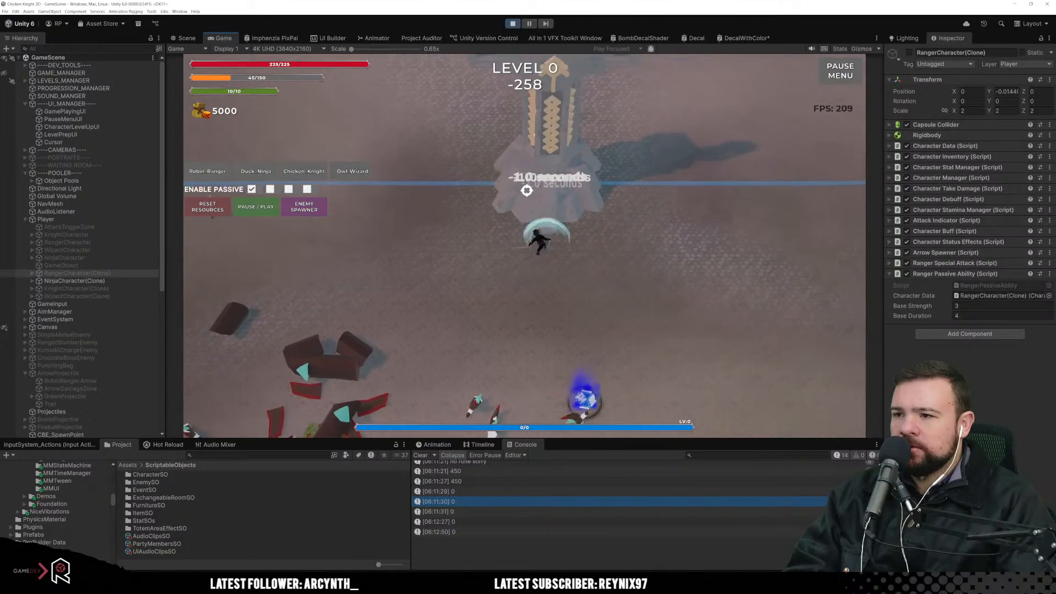
key("w")
left_click(493, 201)
key("s")
left_click(455, 241)
key("d")
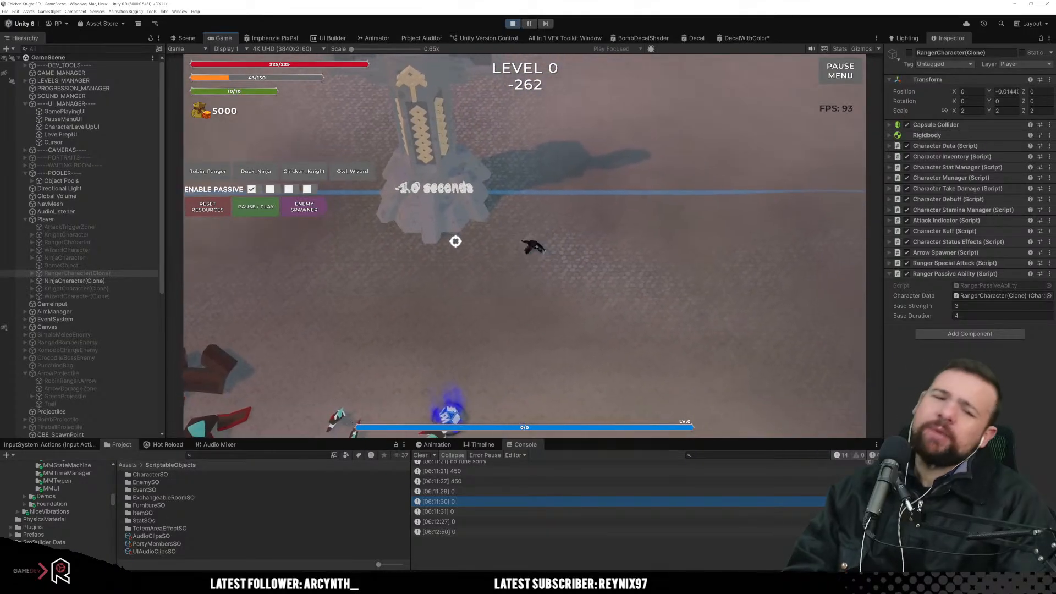
key("s")
key("d")
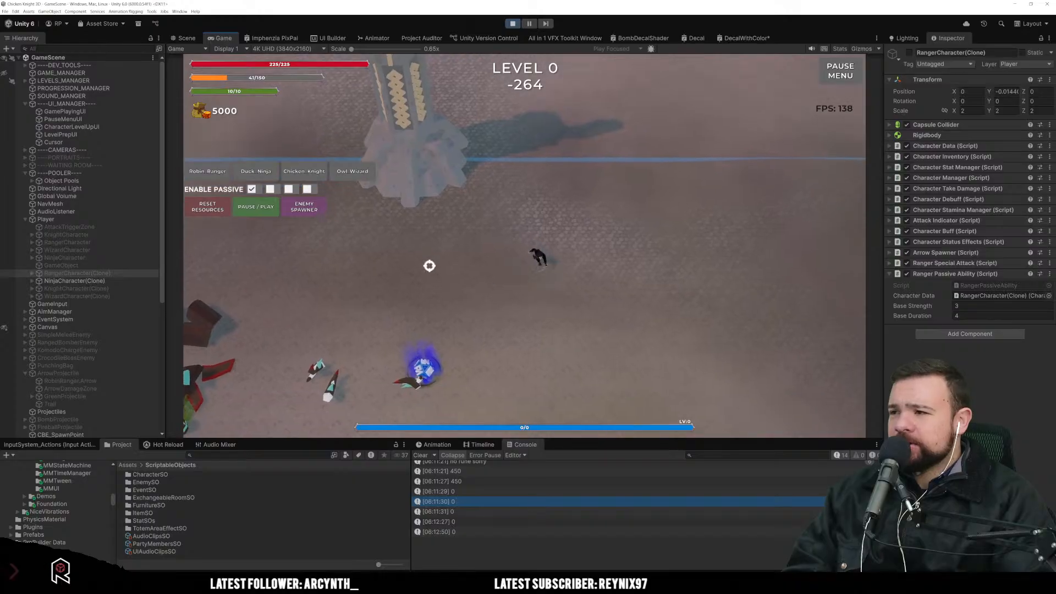
key("a")
Step: Switch to the Robin Ranger and test its arrow shots at the stone tower from several positions
left_click(225, 175)
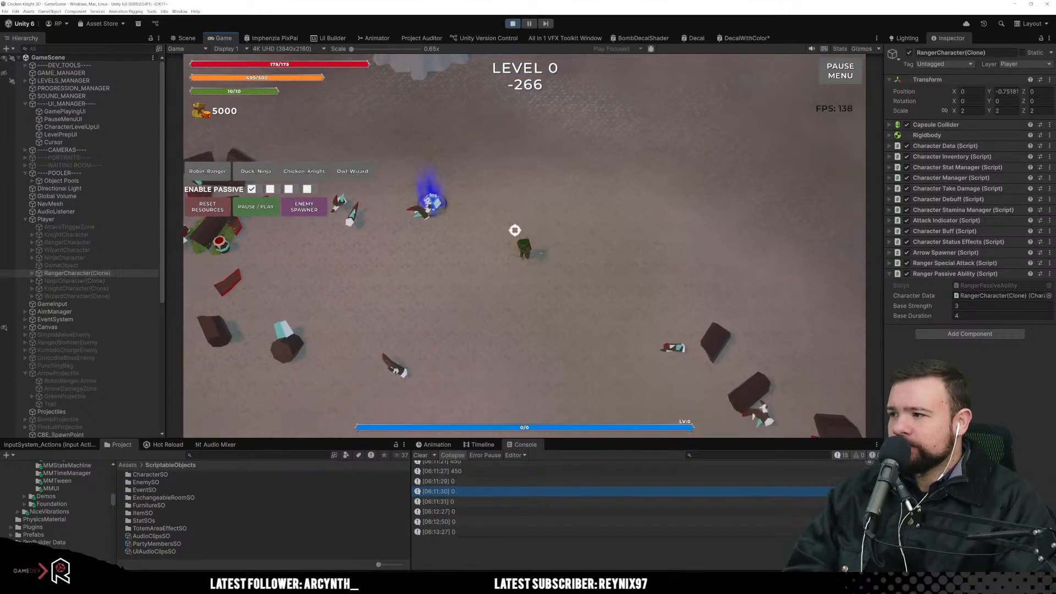
key("w")
key("d")
left_click(490, 156)
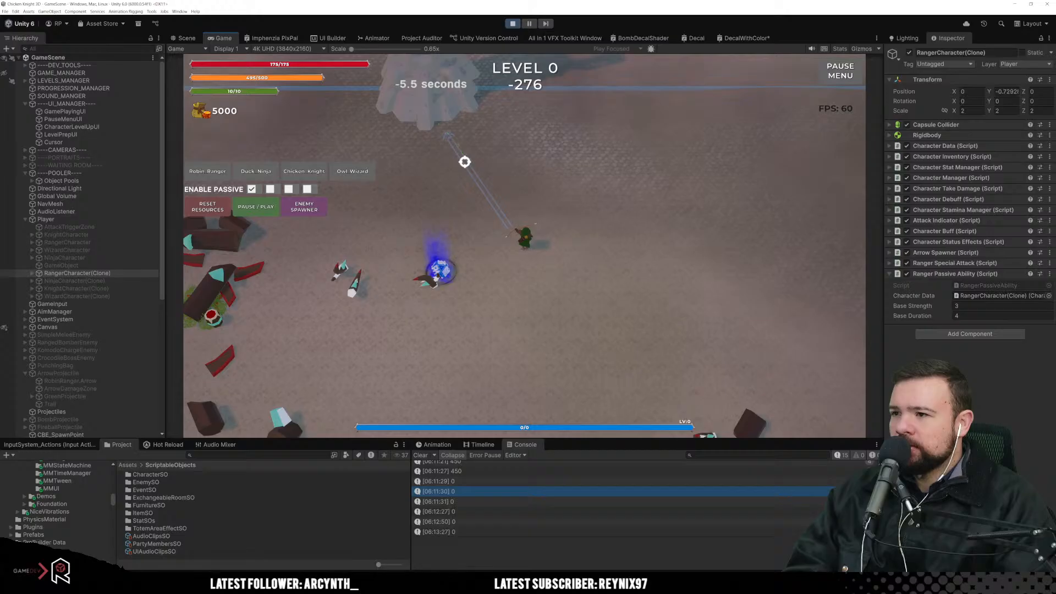
key("d")
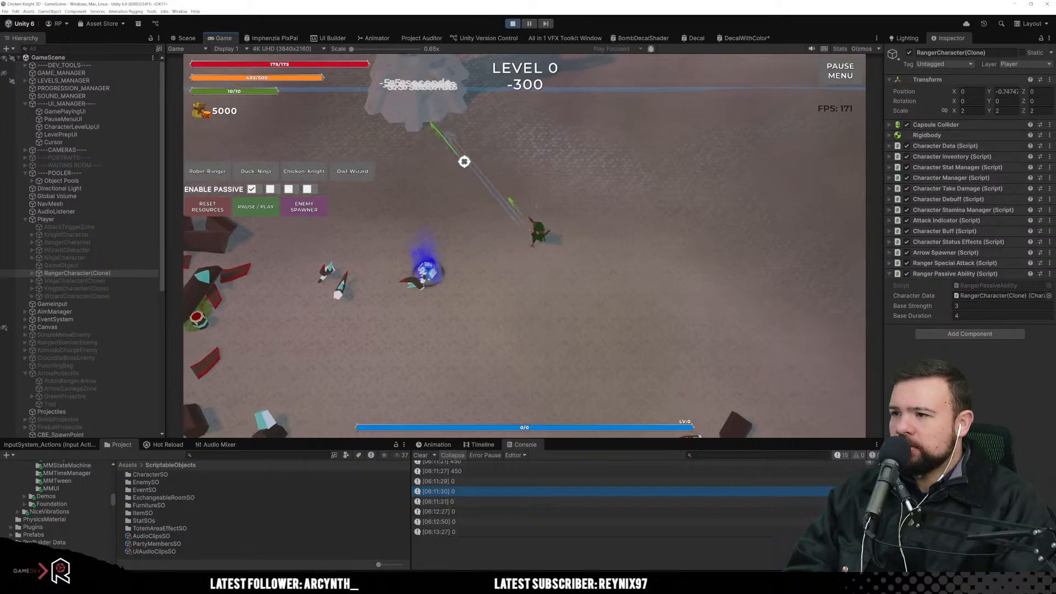
key("w")
left_click(443, 165)
left_click(428, 170)
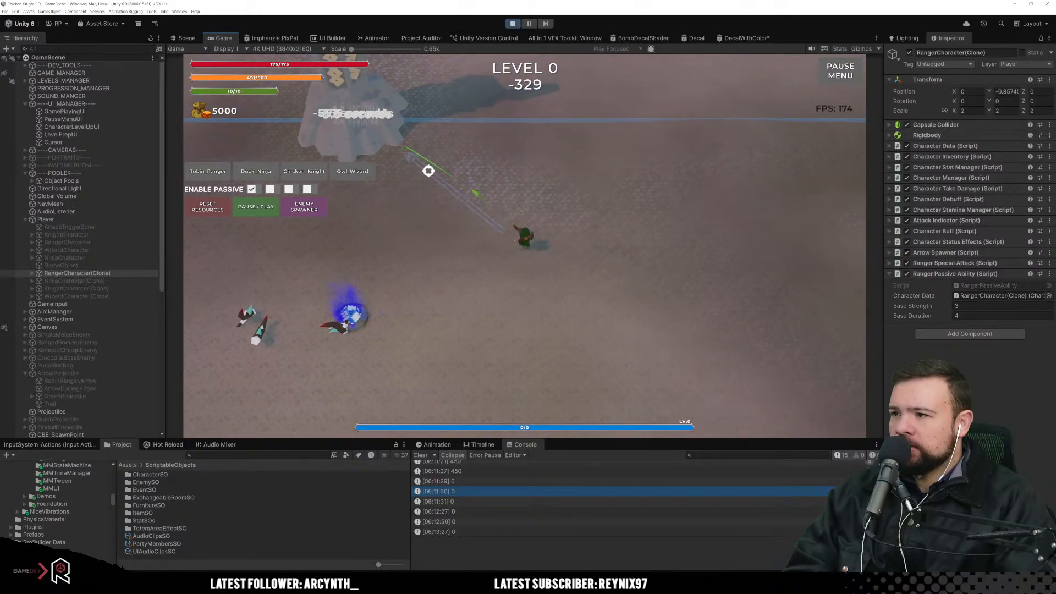
key("w")
left_click(416, 194)
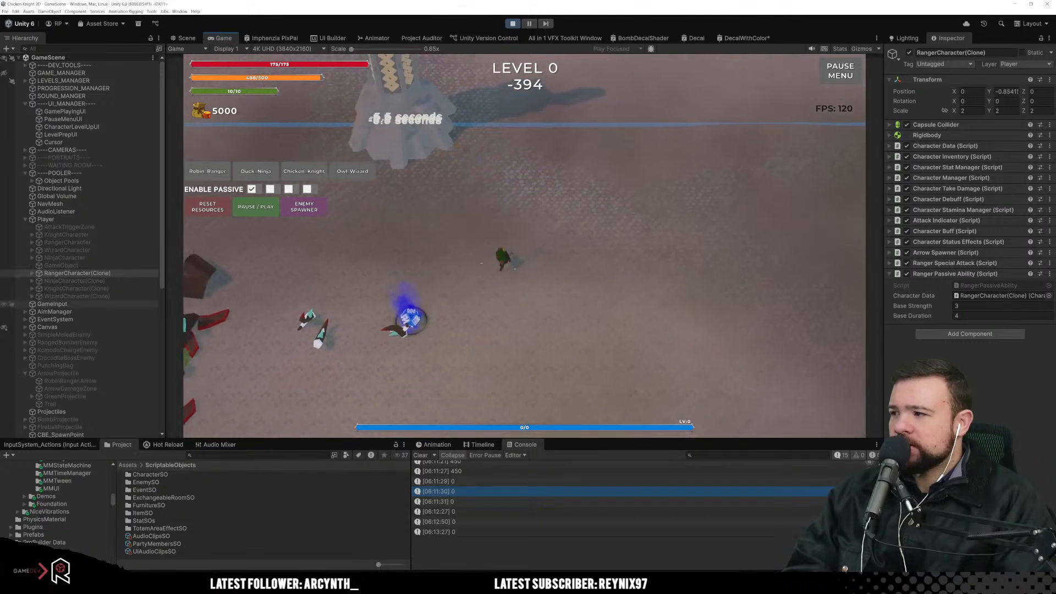
Step: Inspect the Knight Passive Ability component of KnightCharacter(Clone) and enable the Chicken Knight's passive in the running game
left_click(75, 281)
left_click(77, 289)
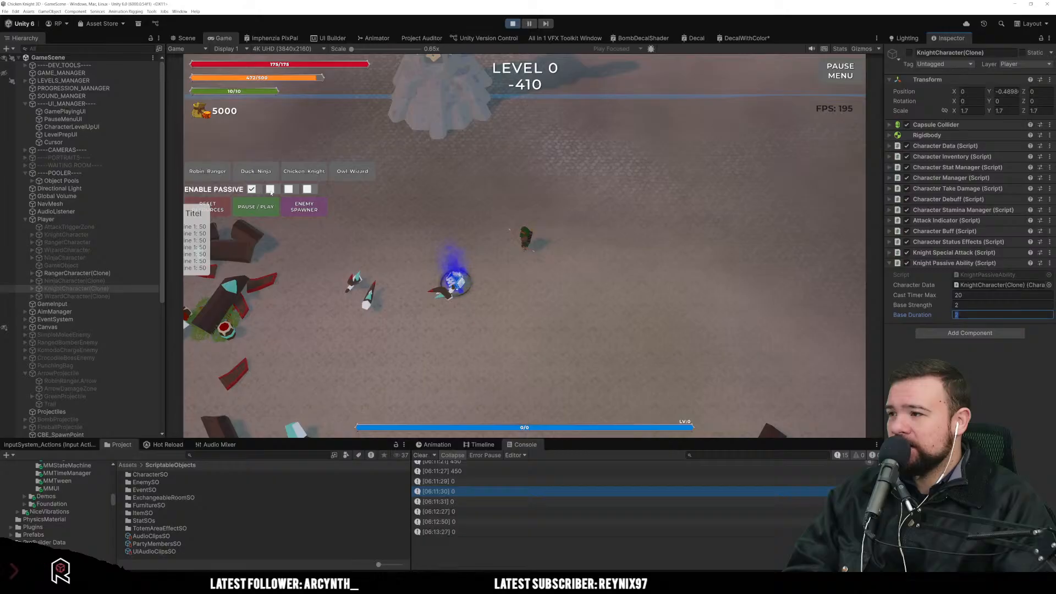
left_click(288, 189)
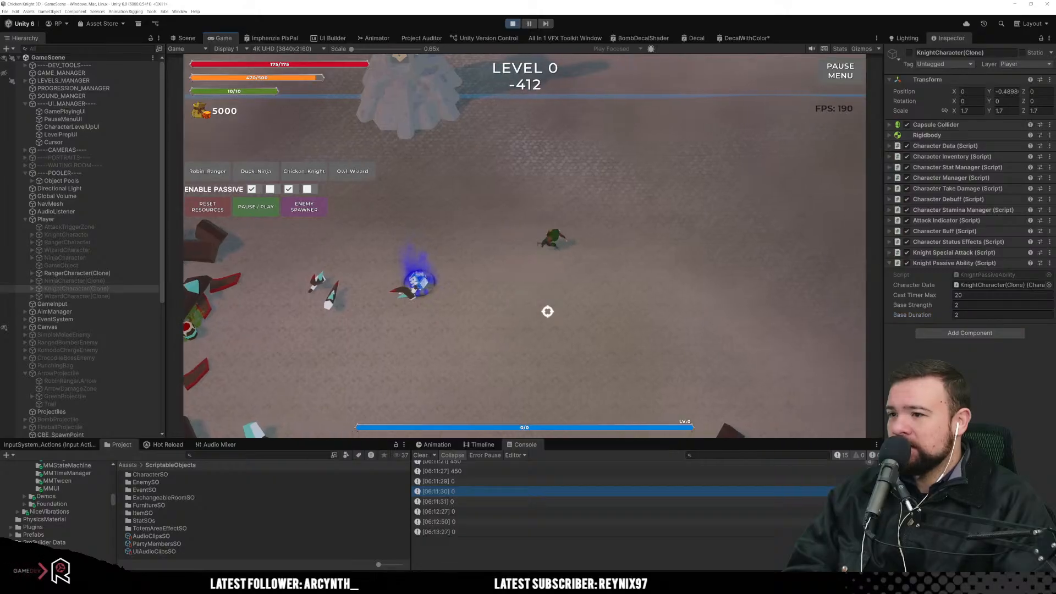
Step: Test the ranger's arrows on the stone tower with both the ranger and knight passives enabled
key("d")
key("s")
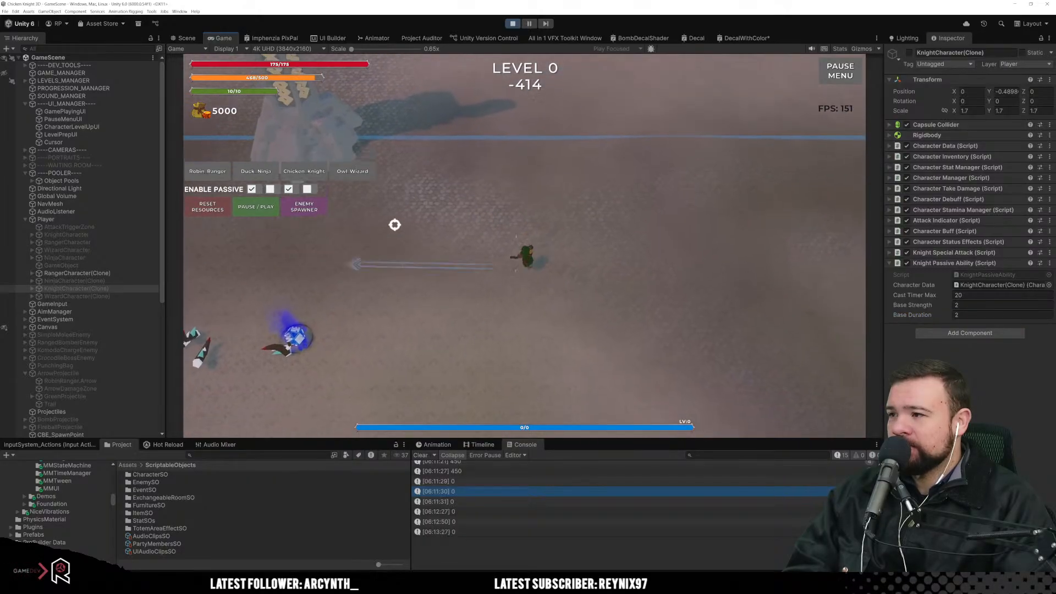
left_click(391, 218)
key("a")
left_click(402, 182)
key("w")
key("d")
left_click(401, 194)
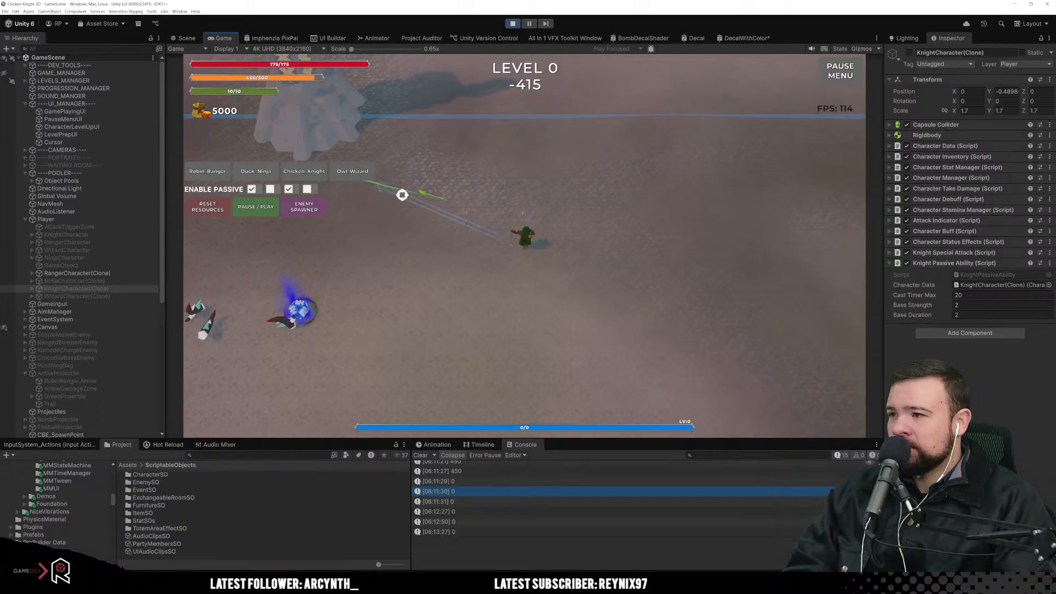
key("w")
left_click(402, 203)
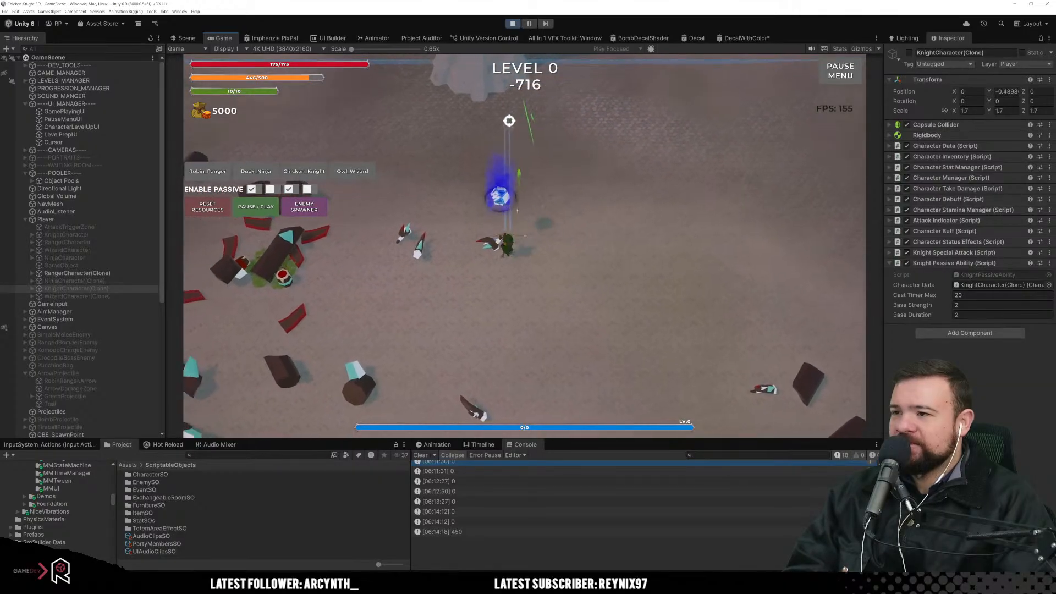
Step: Test the ranger's movement and arrow shots across the arena with both passives enabled, and stop the running game
key("s")
key("d")
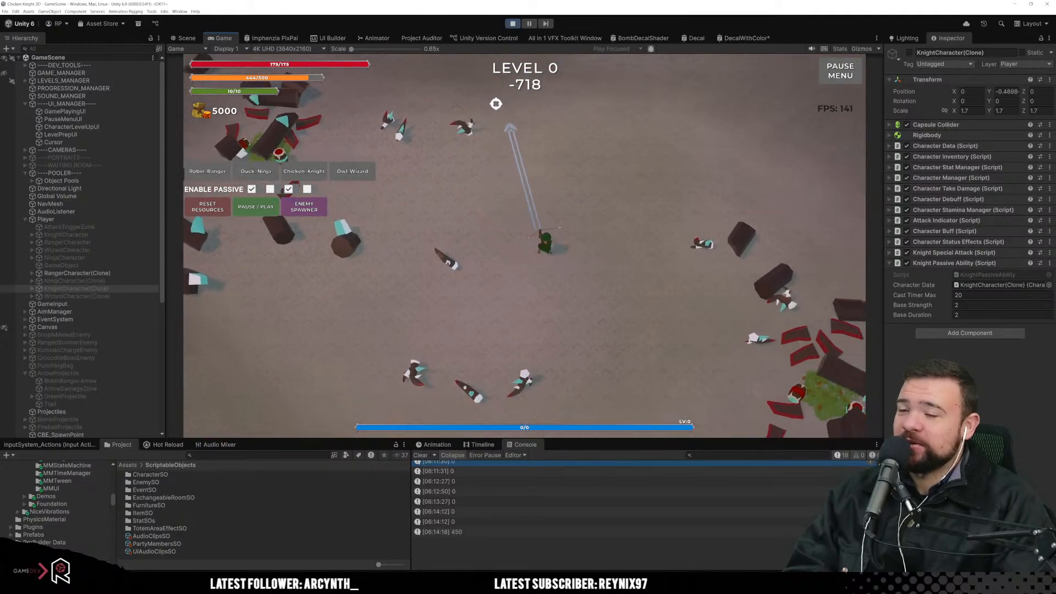
key("w")
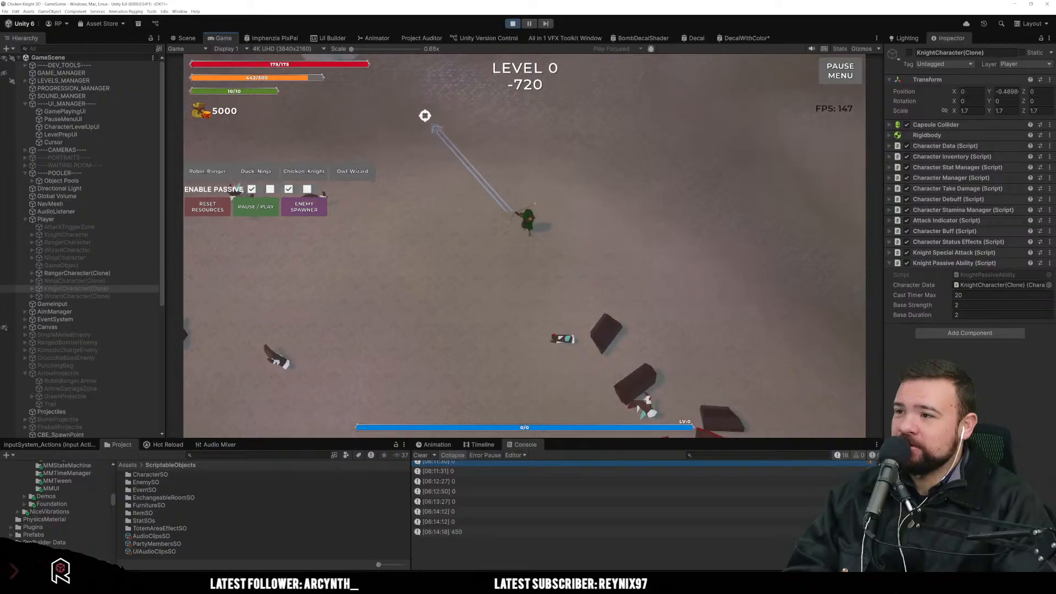
left_click(393, 130)
key("w")
left_click(370, 137)
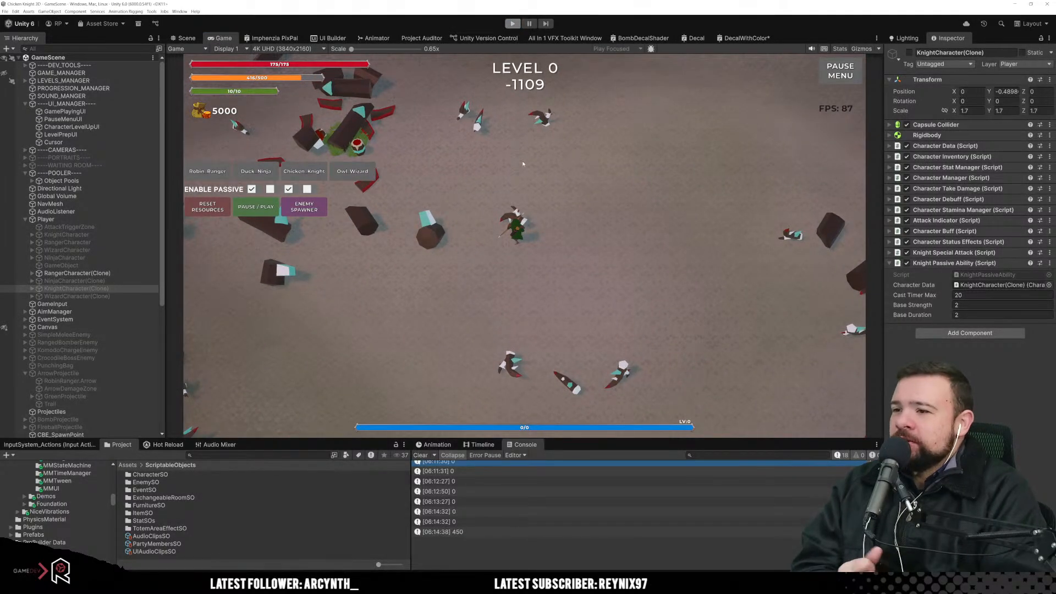
key("ctrl+p")
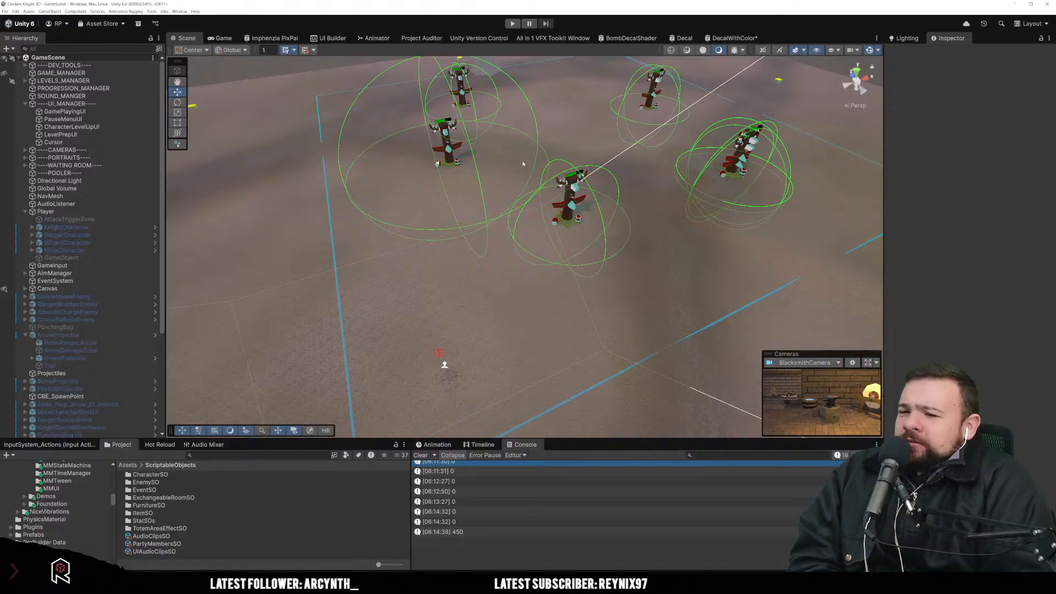
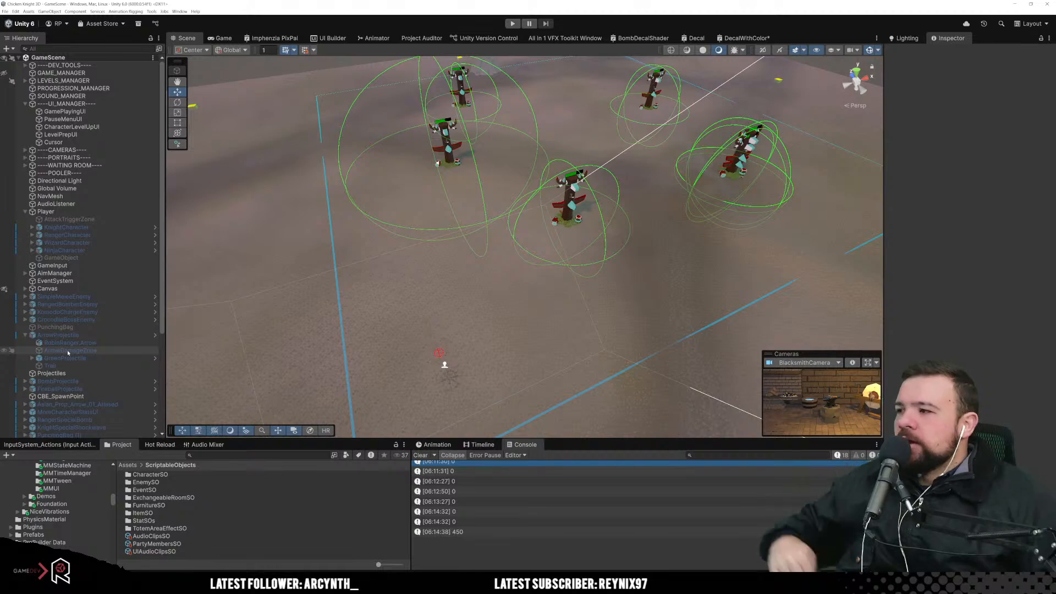
Step: Open the _BasePlayerCharacter prefab through KnightCharacter and inspect the MMF Player feedbacks on KnightStatusEffect in a widened Inspector
left_click(154, 228)
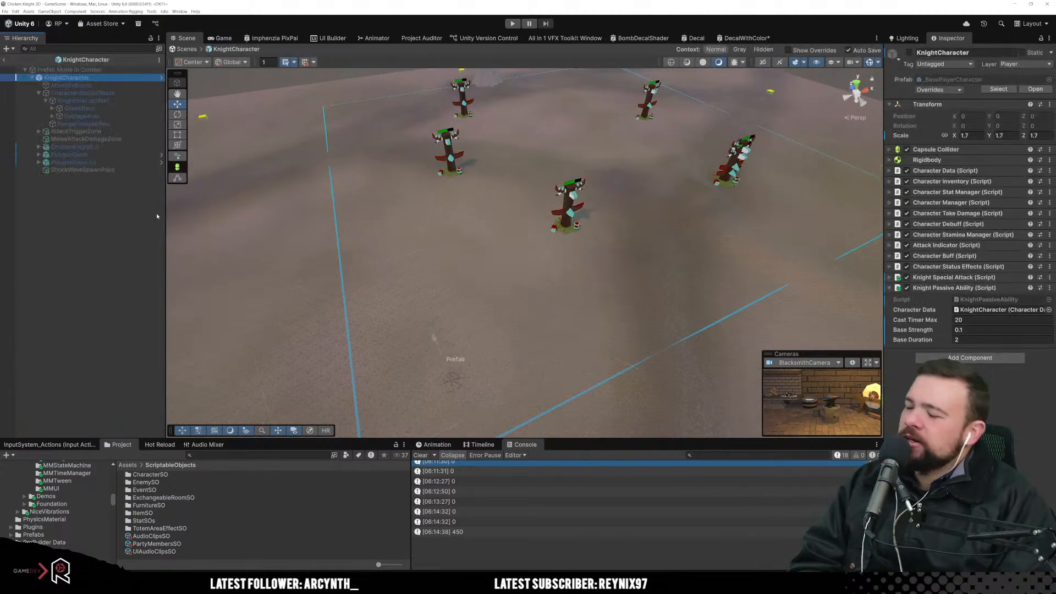
left_click(162, 79)
left_click(94, 109)
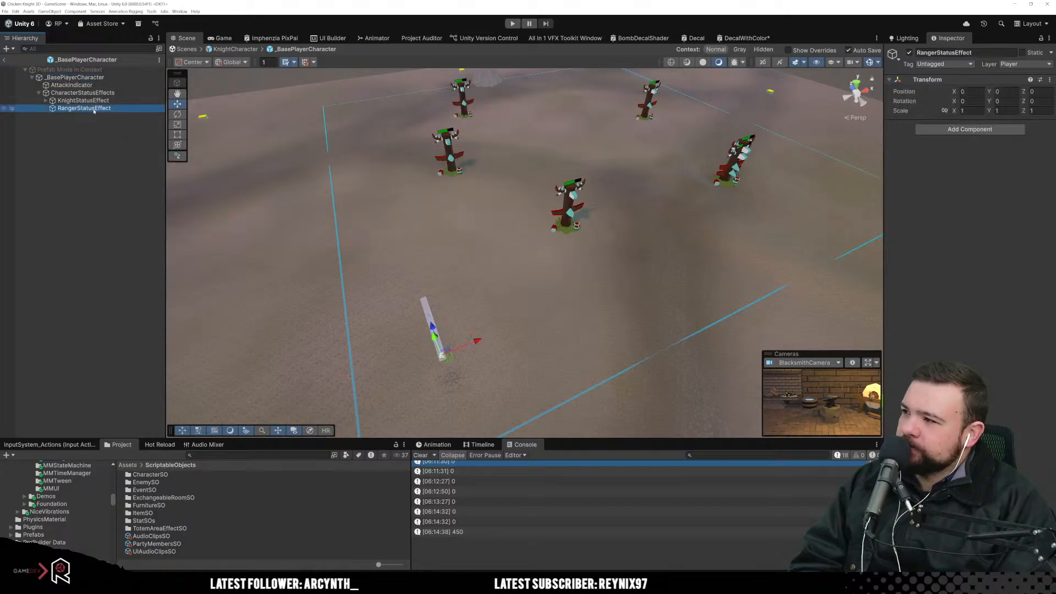
left_click(84, 101)
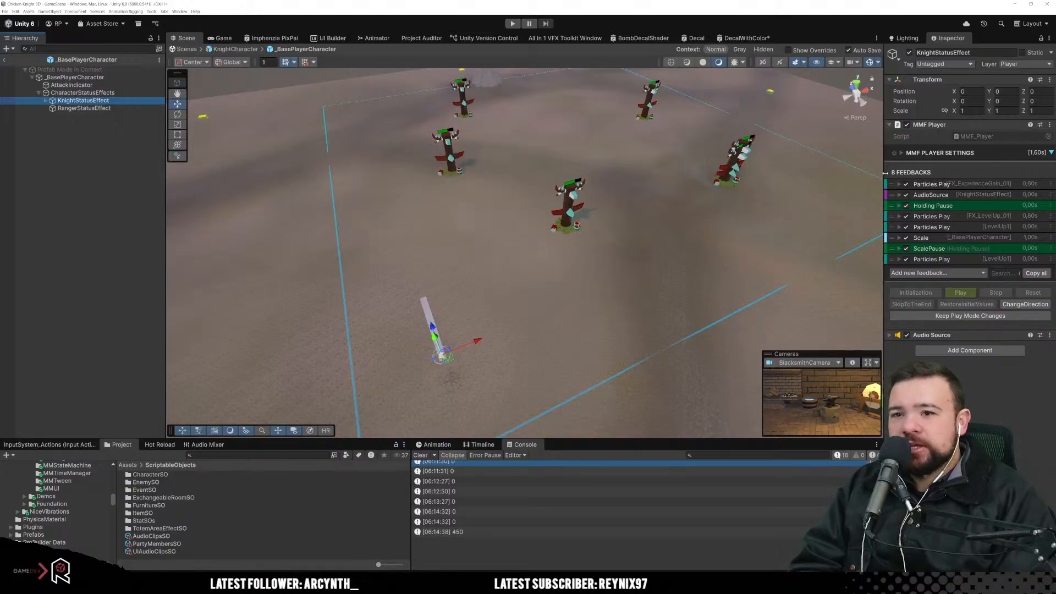
left_click_drag(883, 179, 834, 178)
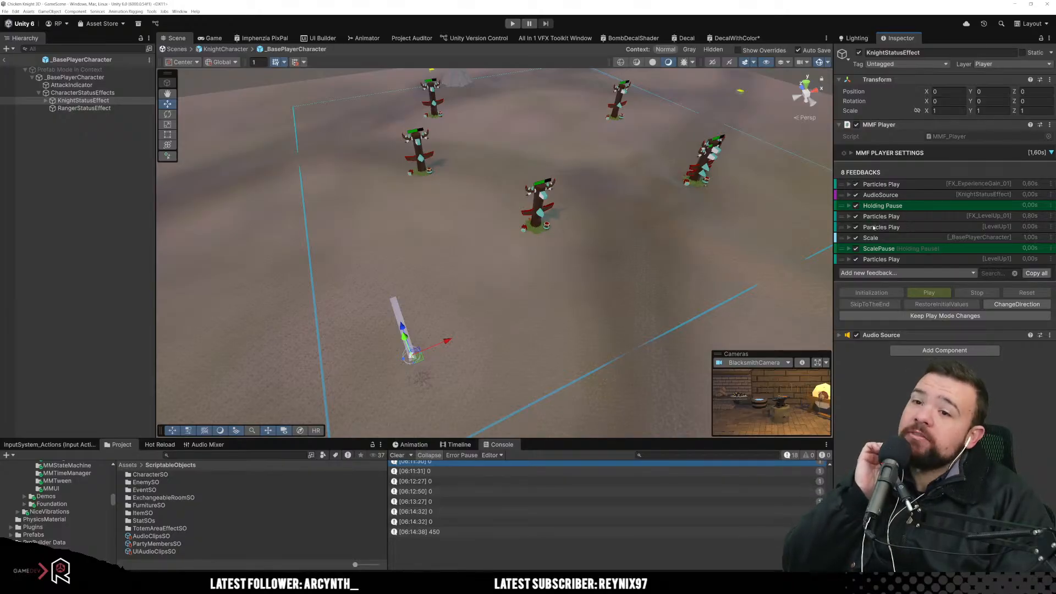
Step: Add an MMF Player component to the RangerStatusEffect object
left_click(77, 109)
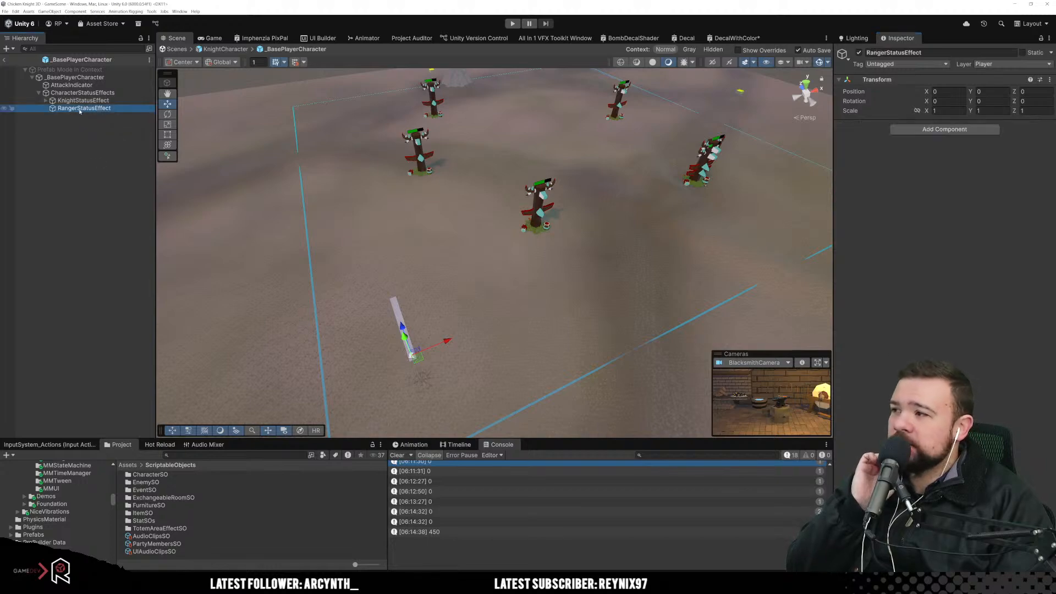
left_click(951, 133)
type("mmf")
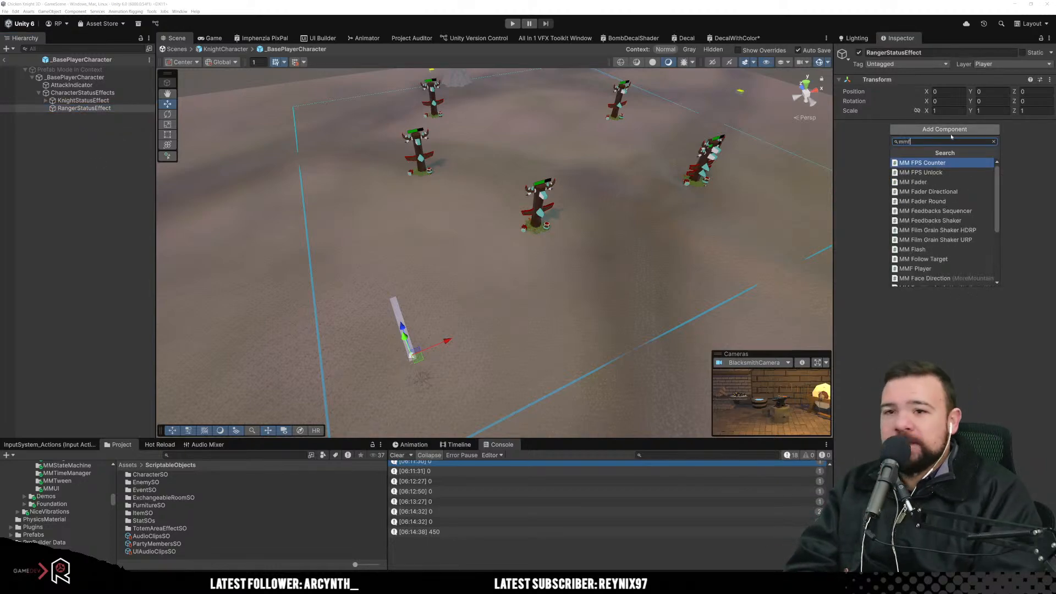
type("_")
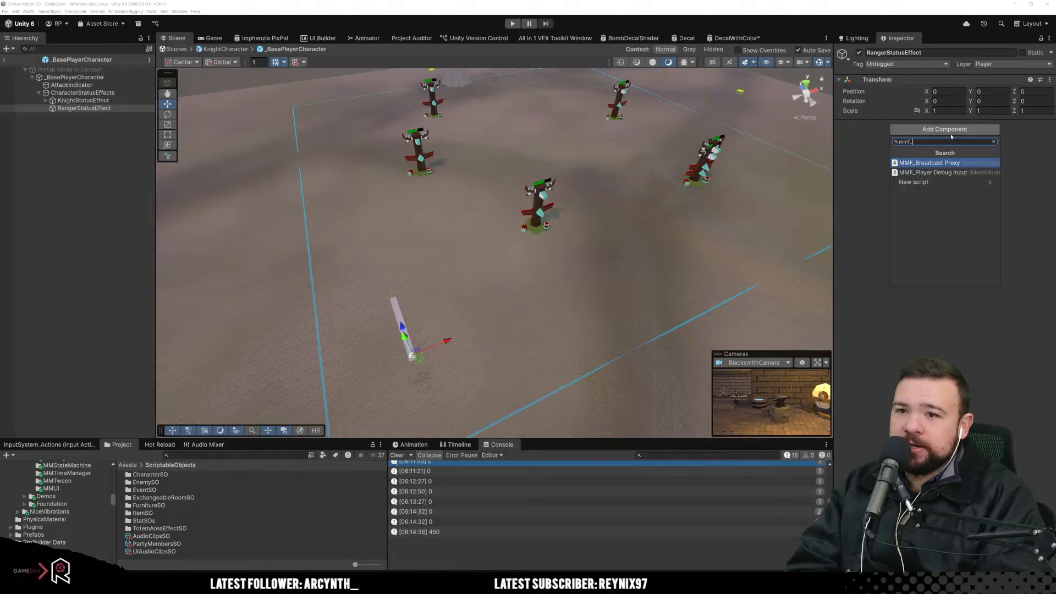
key("BackSpace")
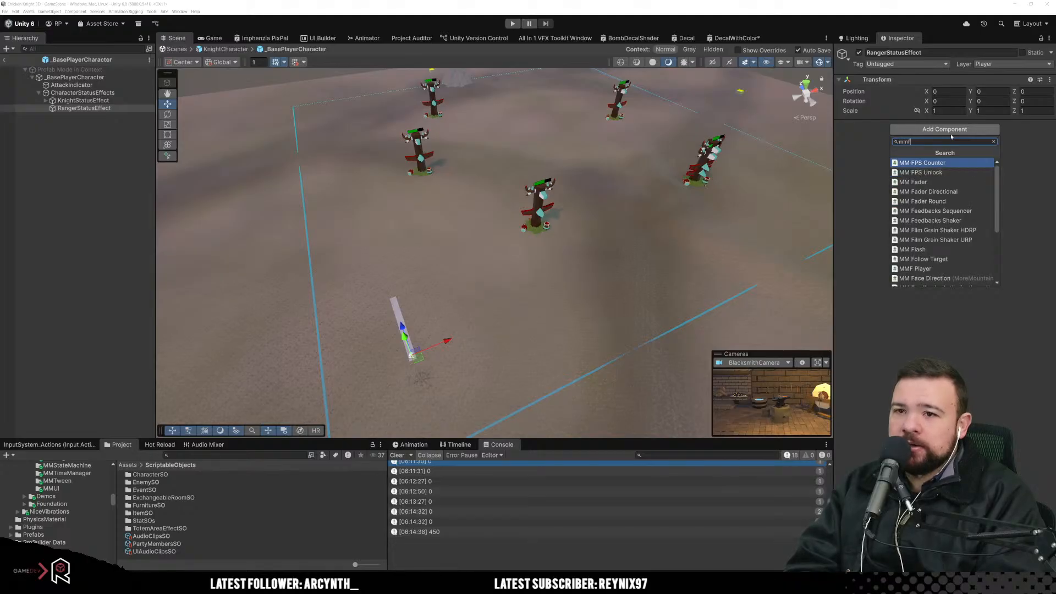
type("player")
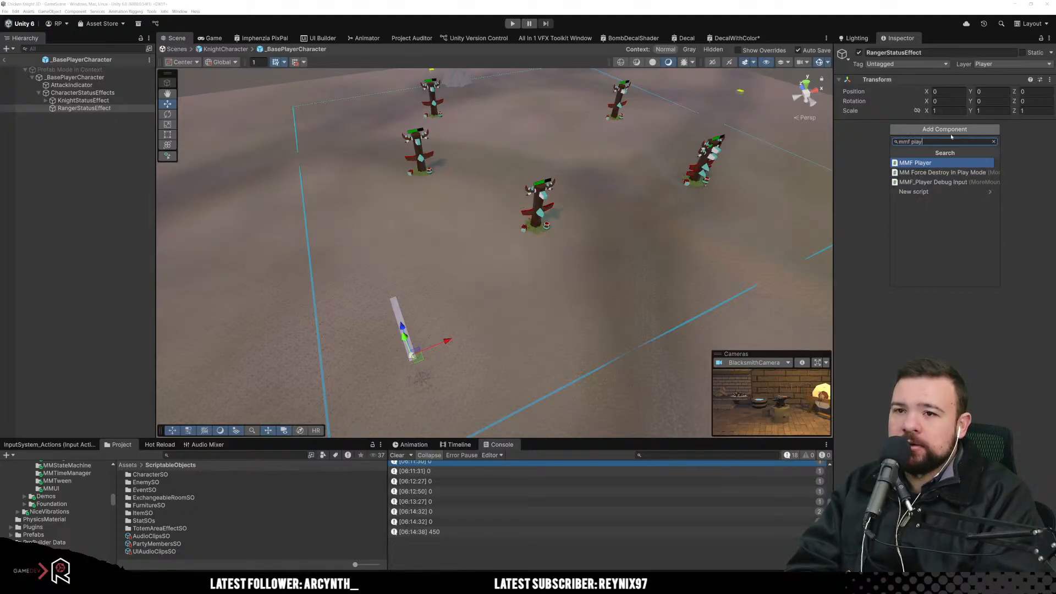
key("Return")
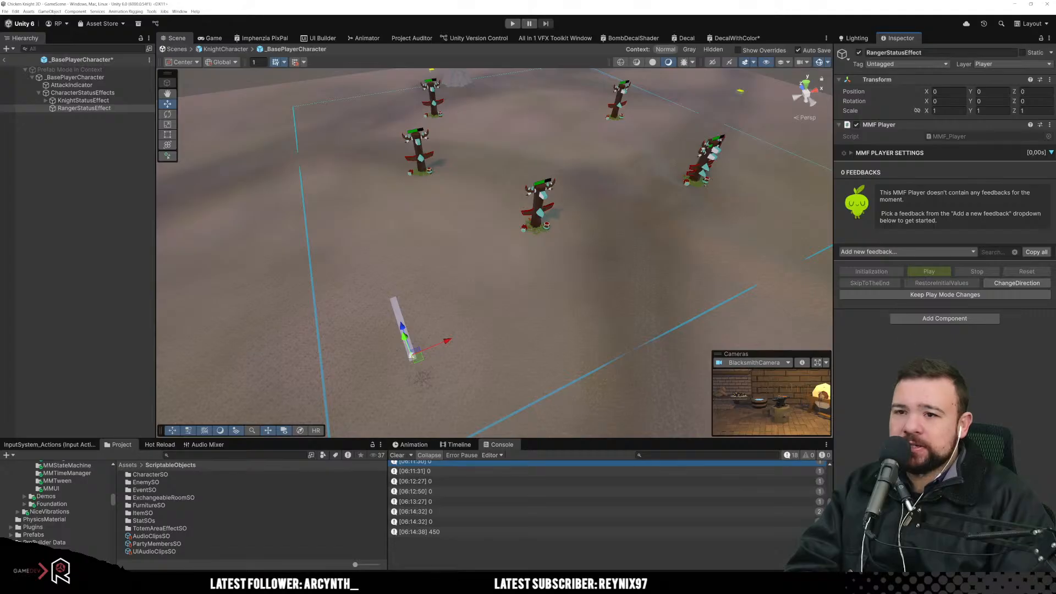
Step: Add an AudioSource feedback to RangerStatusEffect's MMF Player
left_click(940, 251)
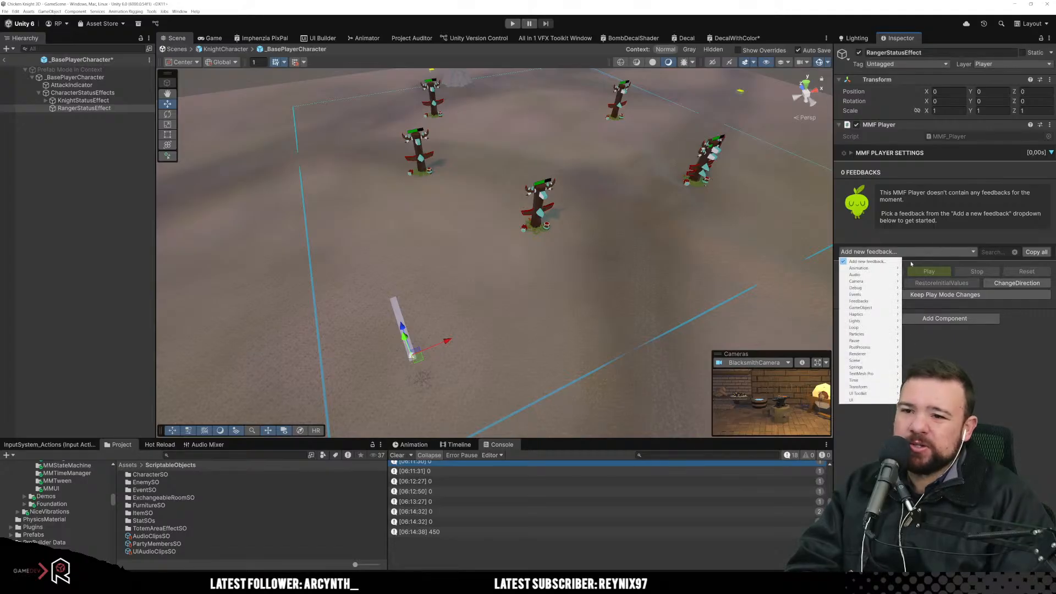
mouse_move(895, 269)
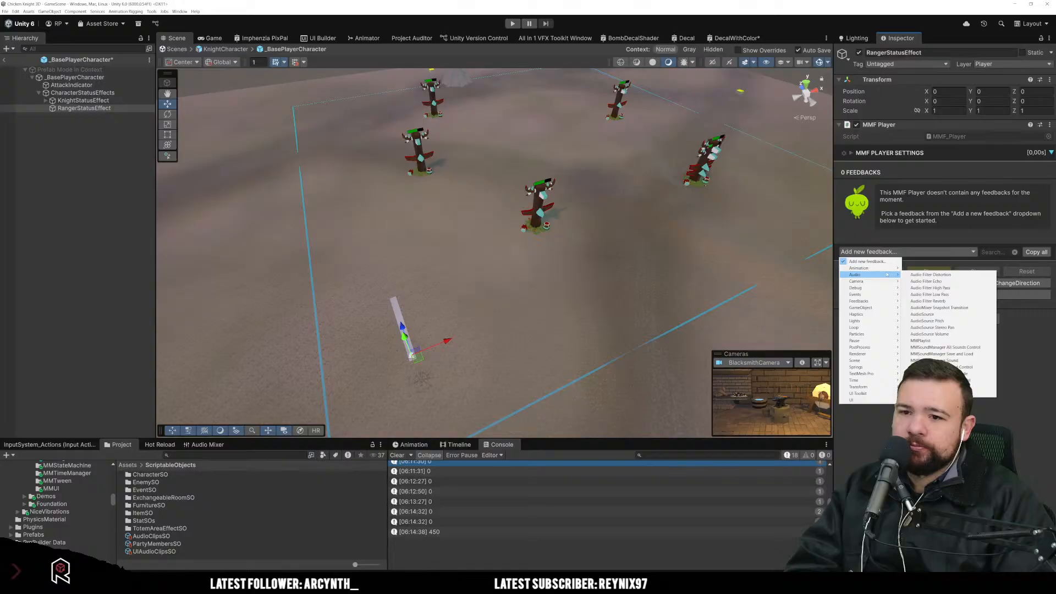
left_click(913, 314)
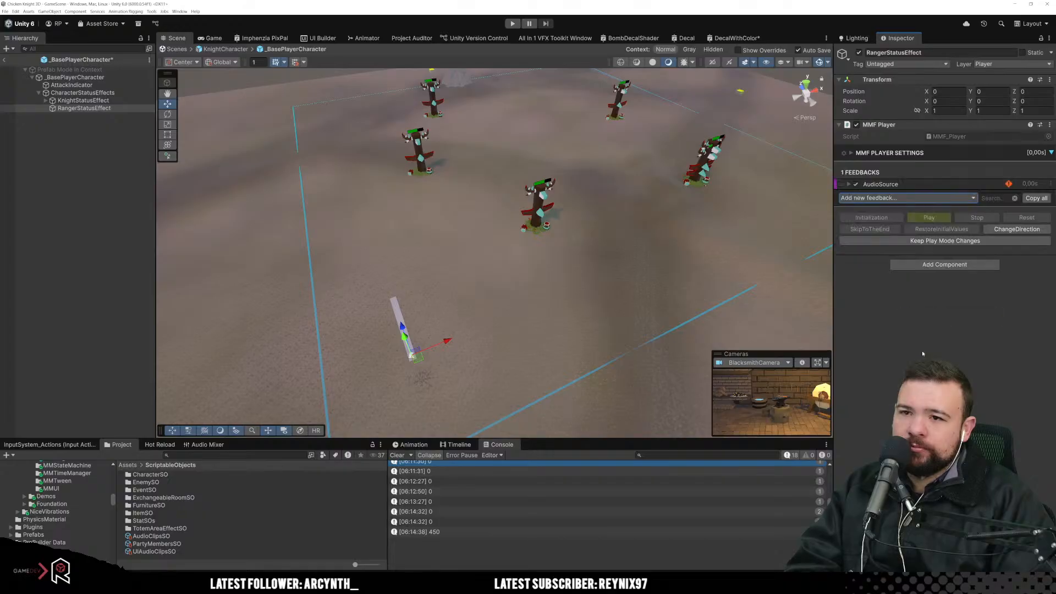
Step: Examine the available feedback categories and the settings of the AudioSource feedback on RangerStatusEffect
left_click(859, 199)
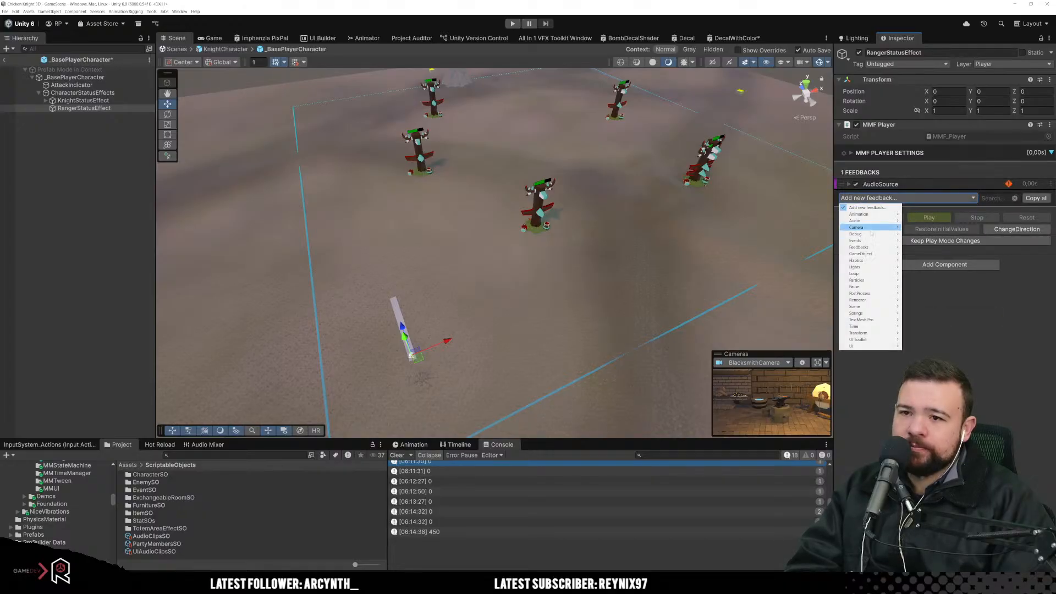
mouse_move(872, 235)
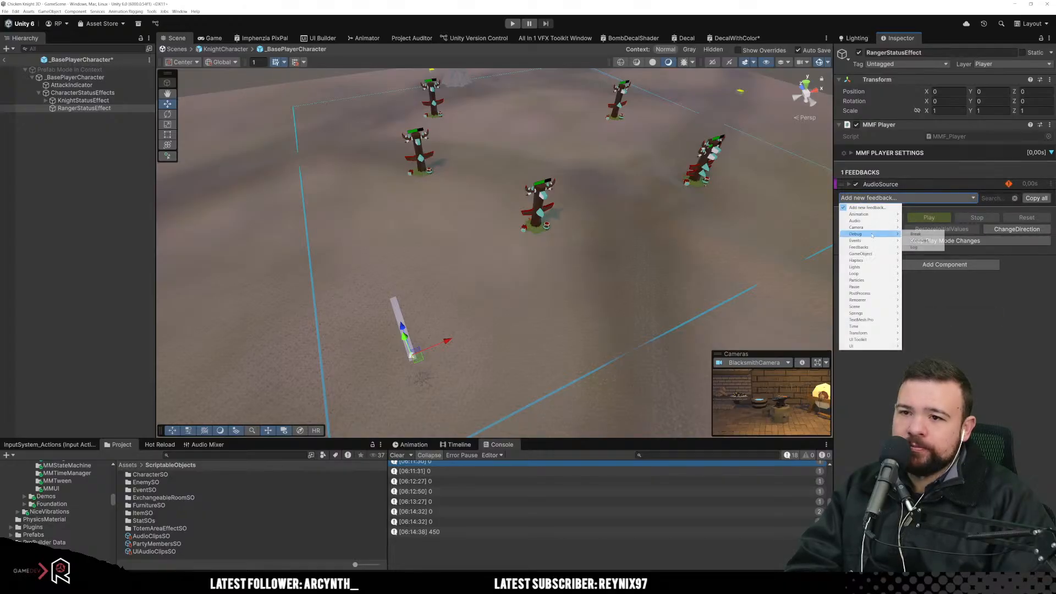
left_click(970, 337)
left_click(874, 185)
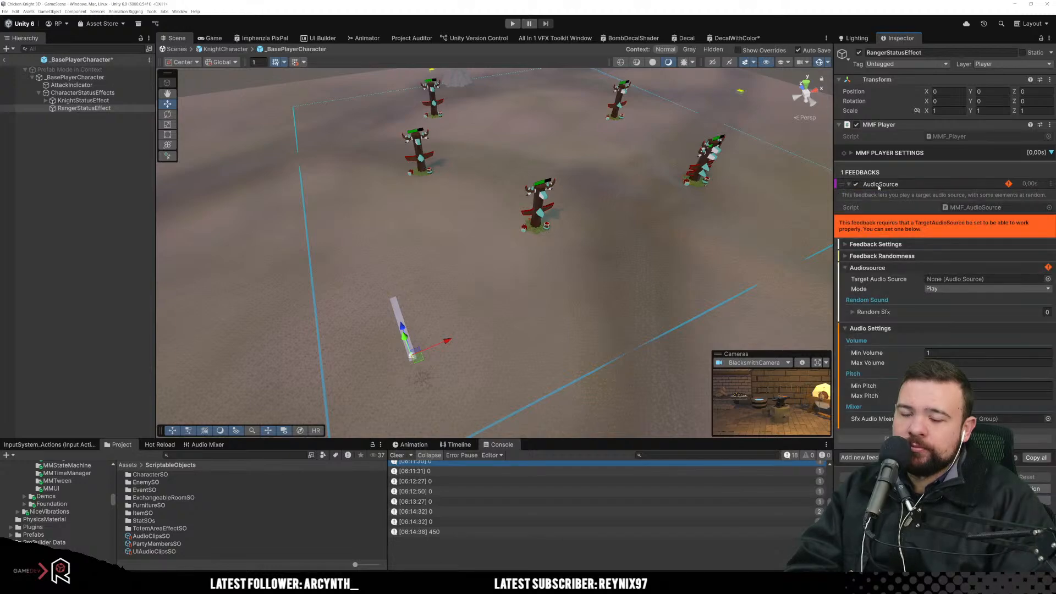
left_click(870, 185)
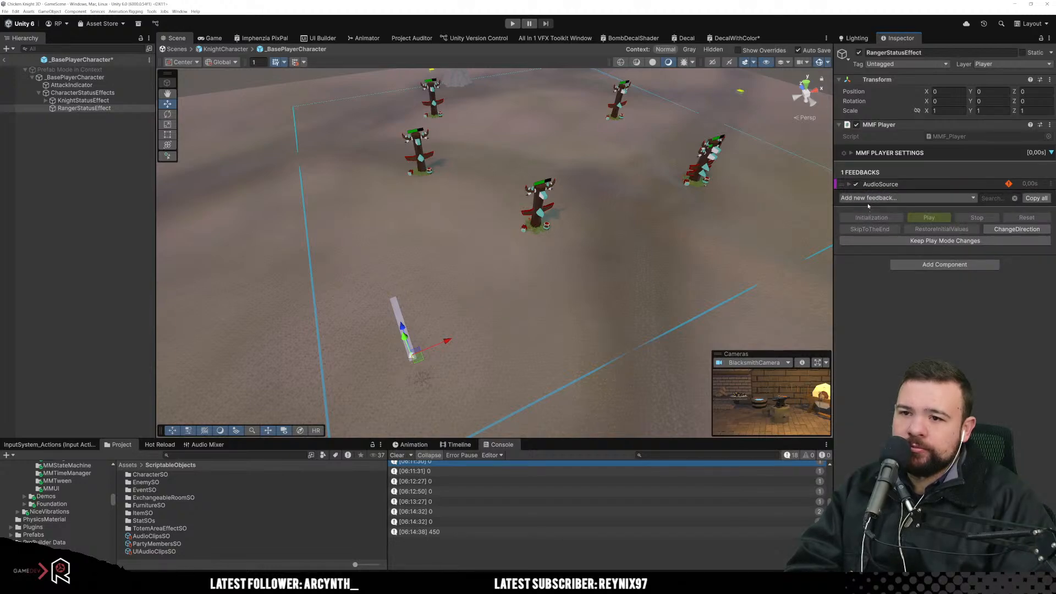
left_click(869, 198)
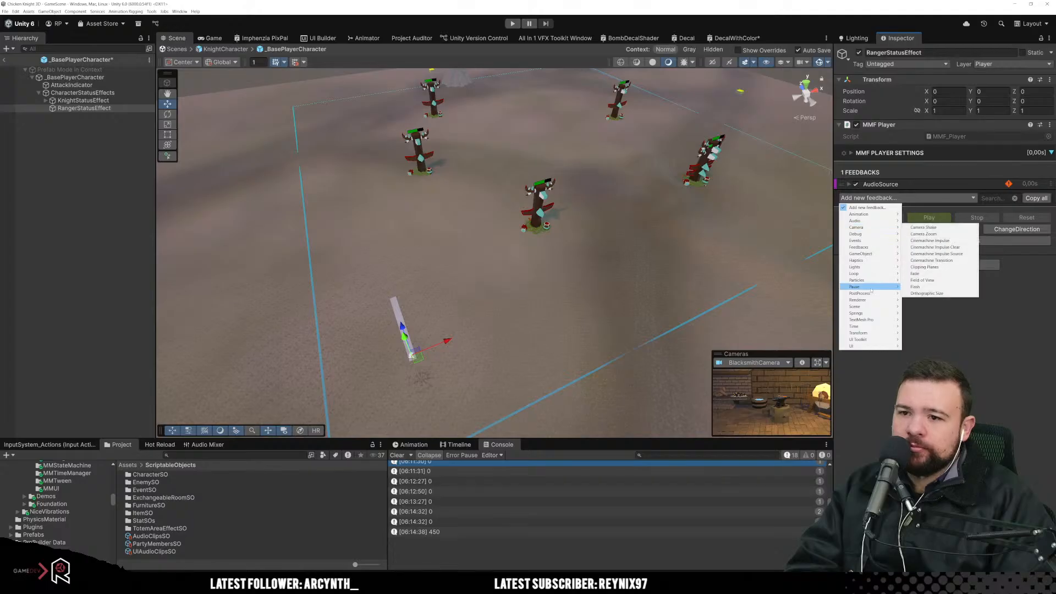
mouse_move(871, 322)
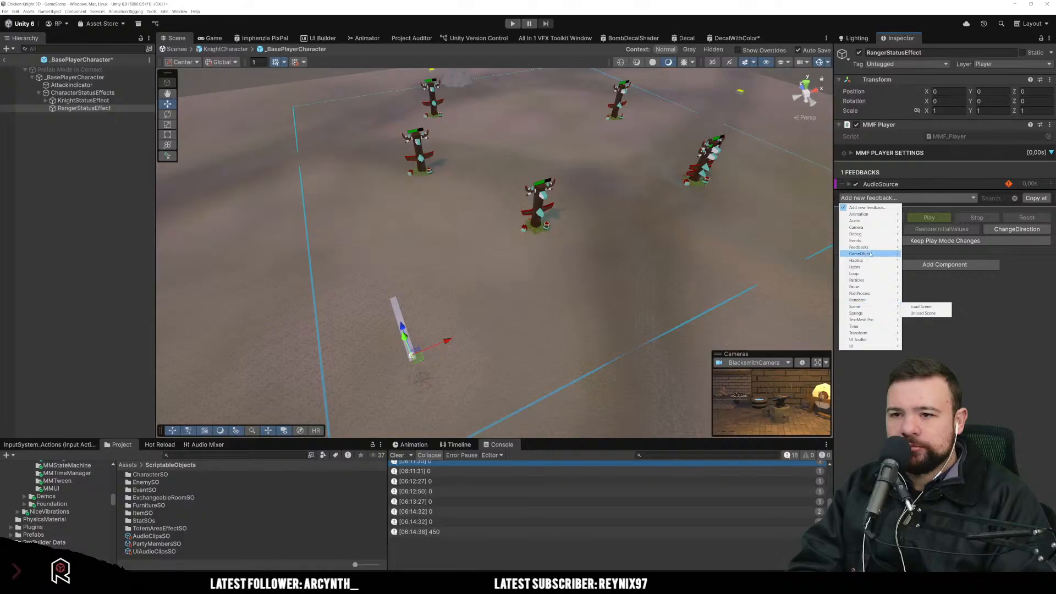
mouse_move(870, 242)
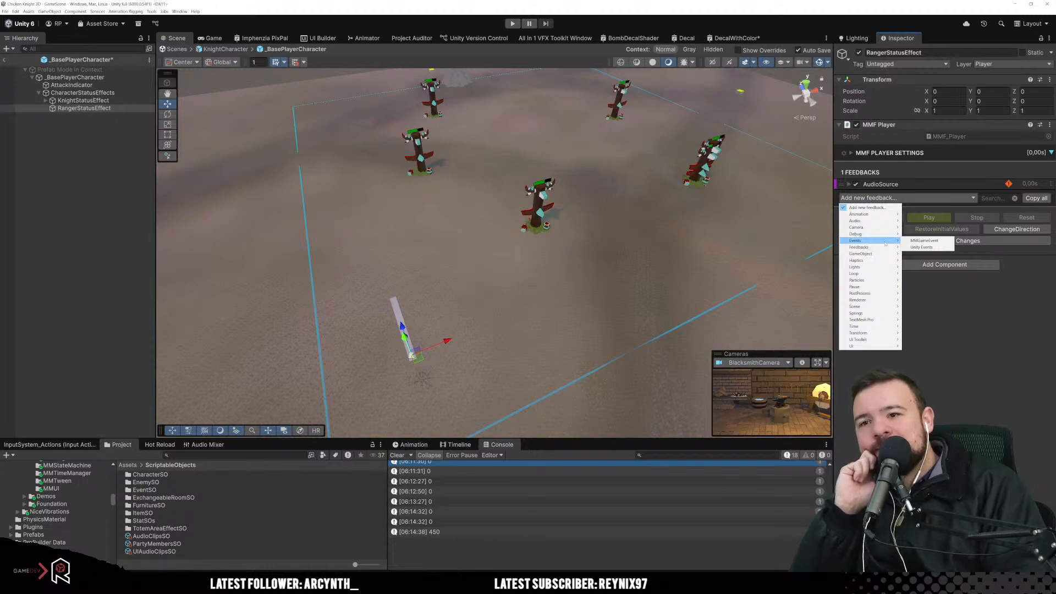
left_click(888, 182)
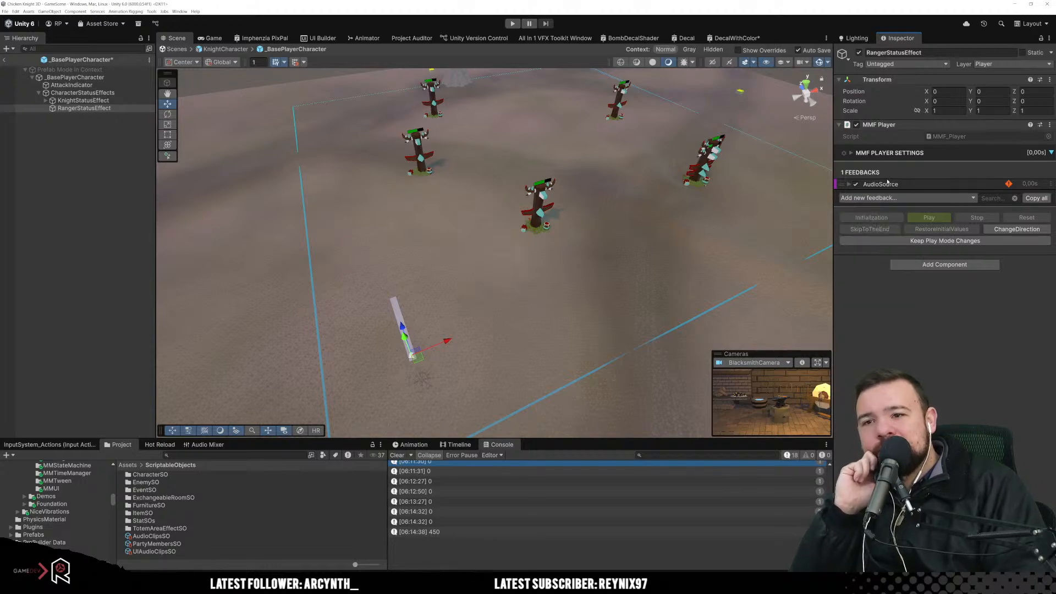
left_click(887, 185)
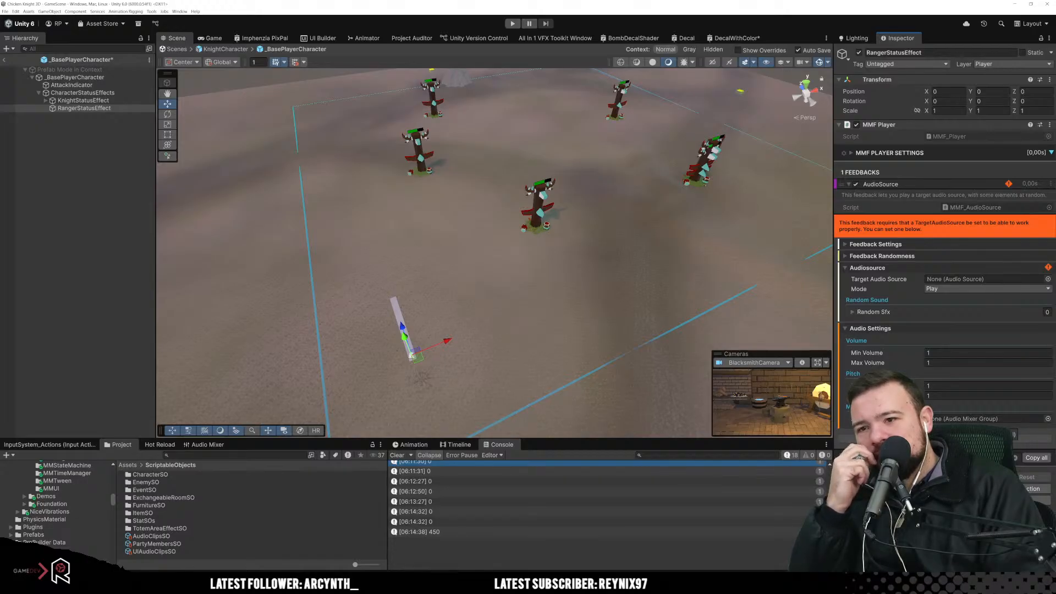
left_click(877, 187)
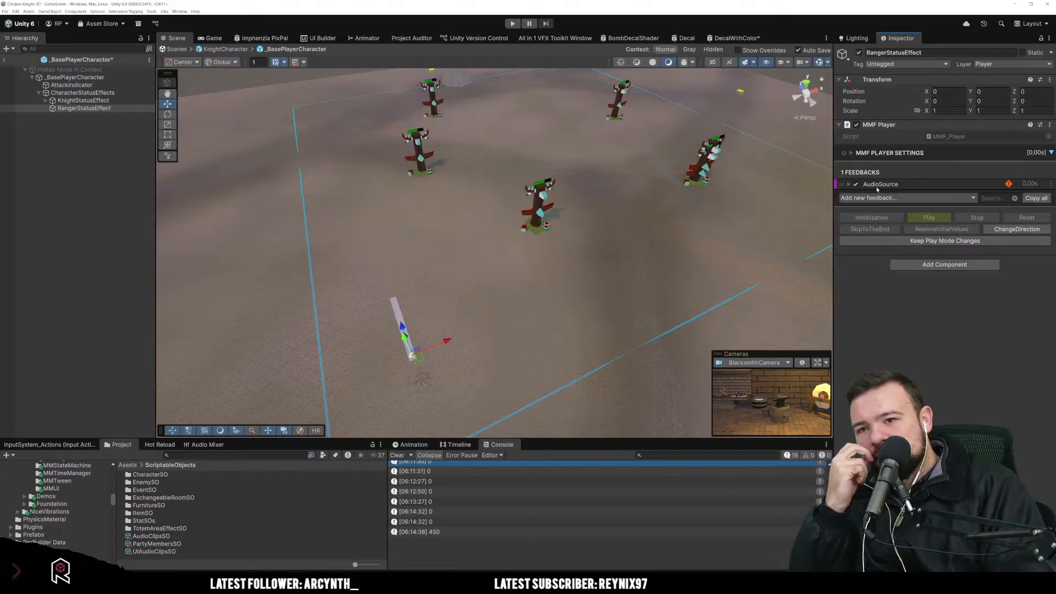
Step: Add a Particles Play feedback followed by a Holding Pause to RangerStatusEffect's MMF Player
left_click(873, 200)
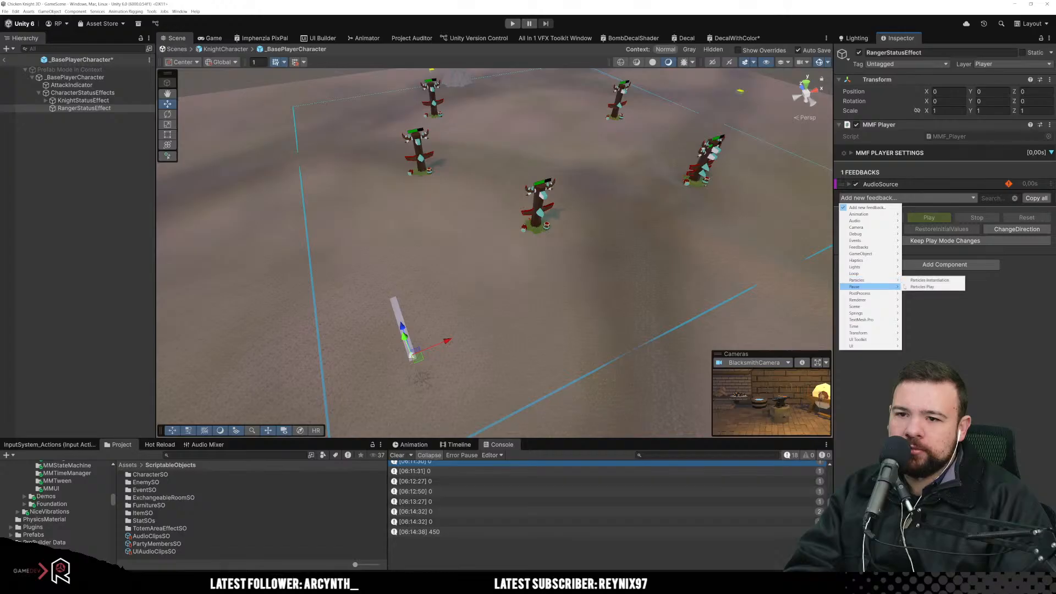
left_click(908, 287)
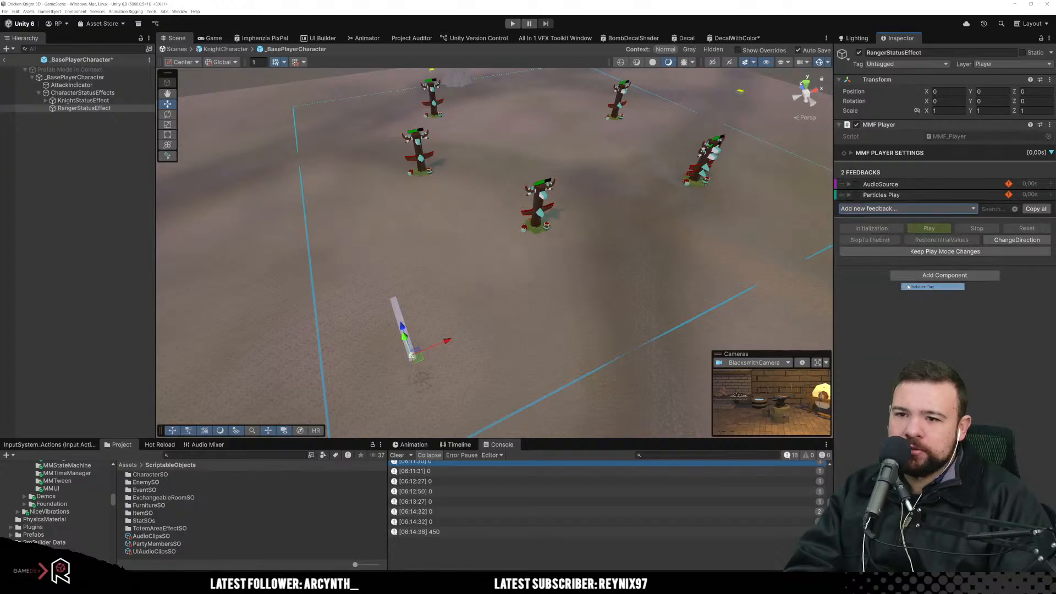
left_click(880, 209)
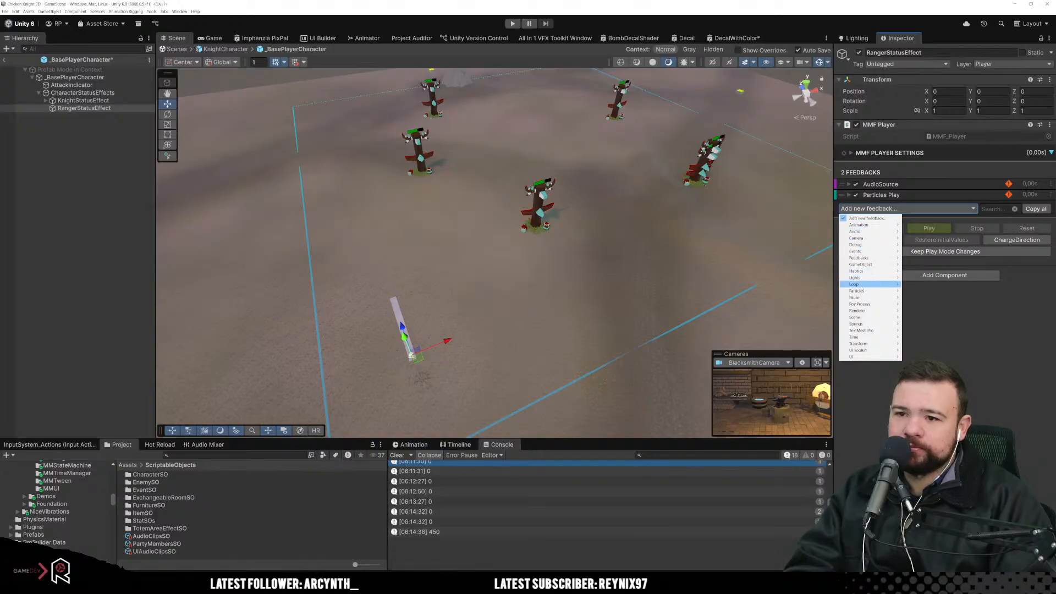
mouse_move(862, 297)
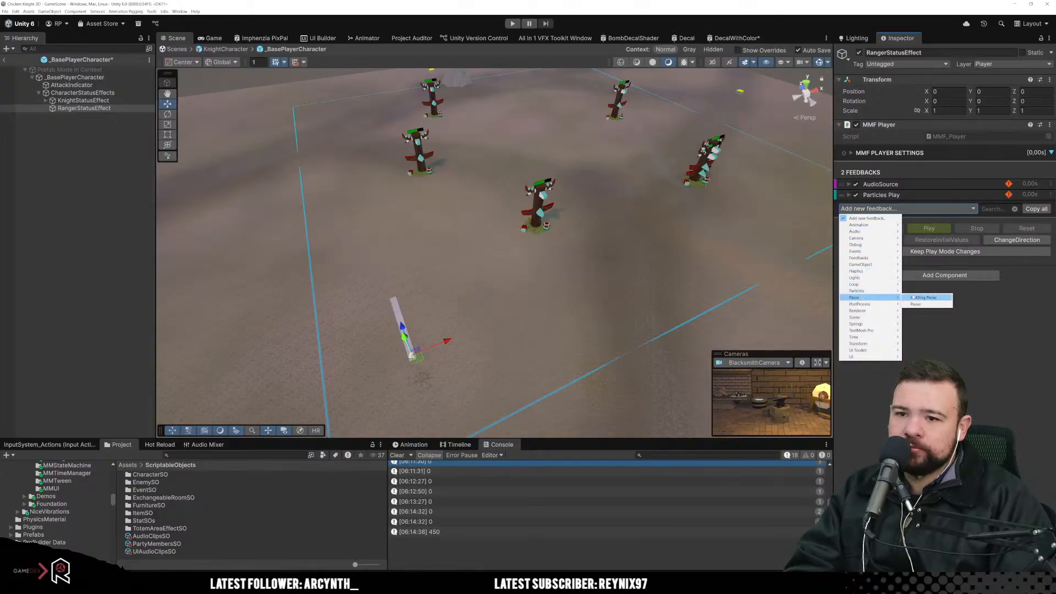
left_click(918, 299)
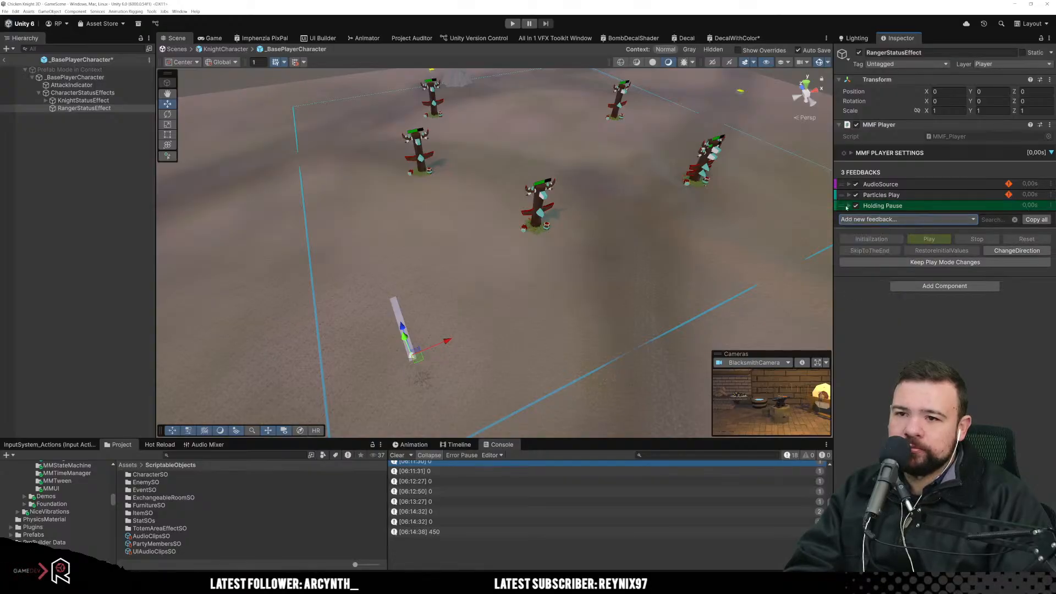
Step: Add a second Particles Play feedback after the Holding Pause in RangerStatusEffect's MMF Player
left_click(887, 219)
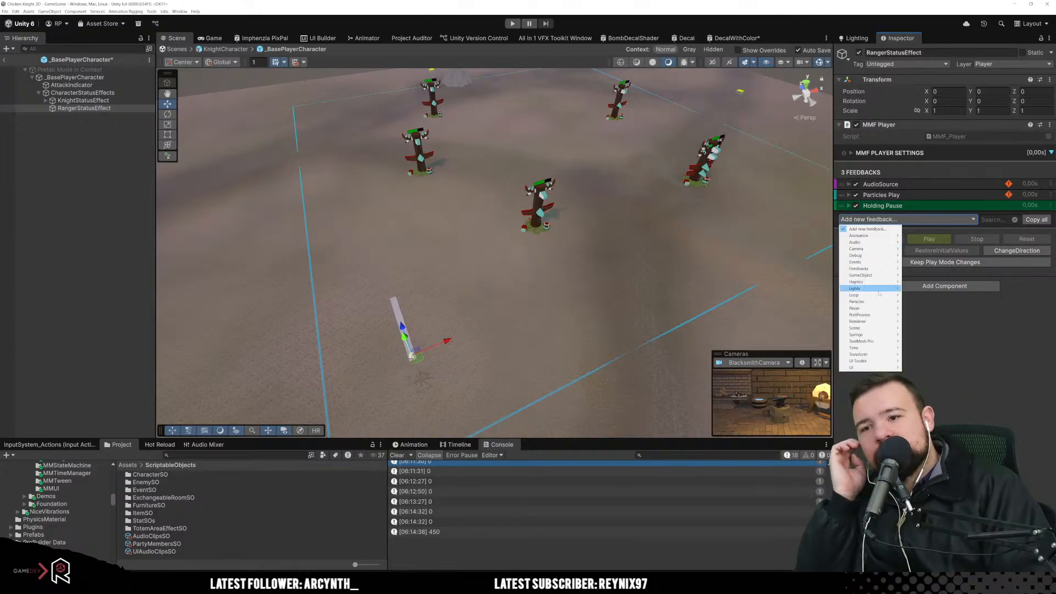
mouse_move(881, 305)
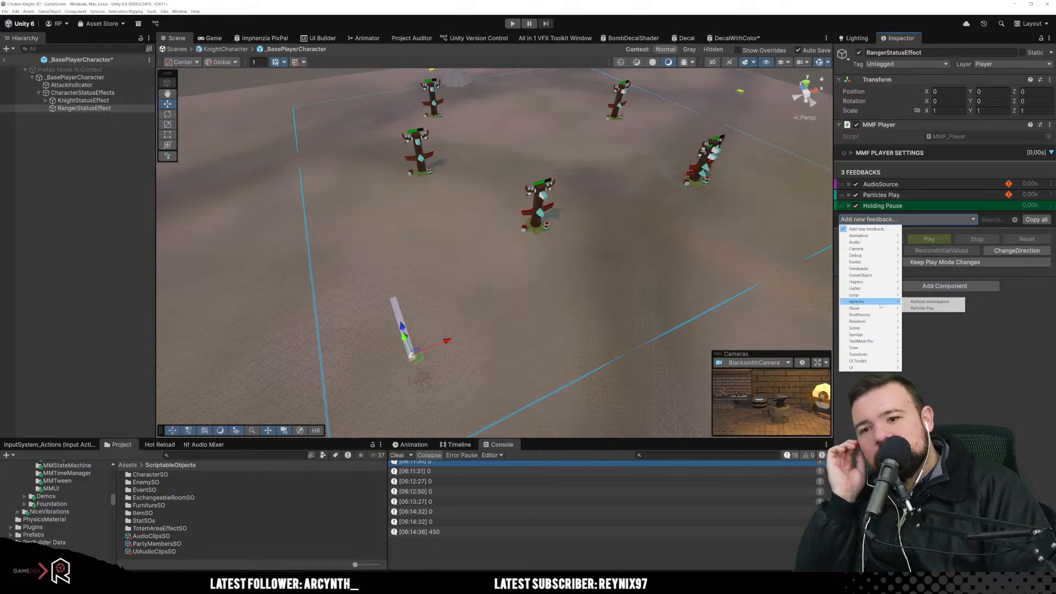
left_click(924, 308)
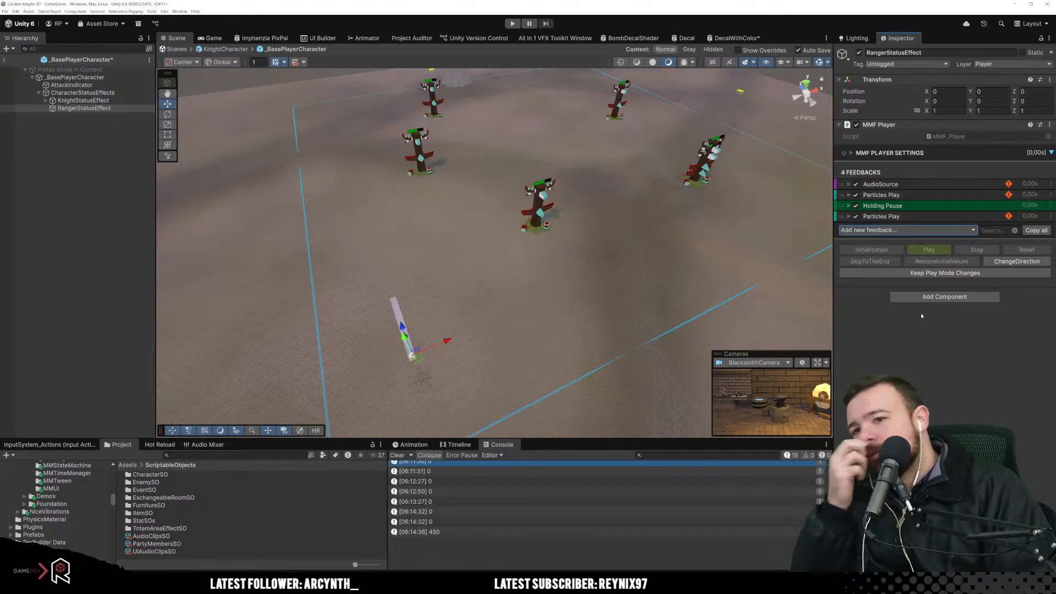
Step: Create an empty child object under RangerStatusEffect and name it GlowEffect, matching the child of KnightStatusEffect
right_click(84, 109)
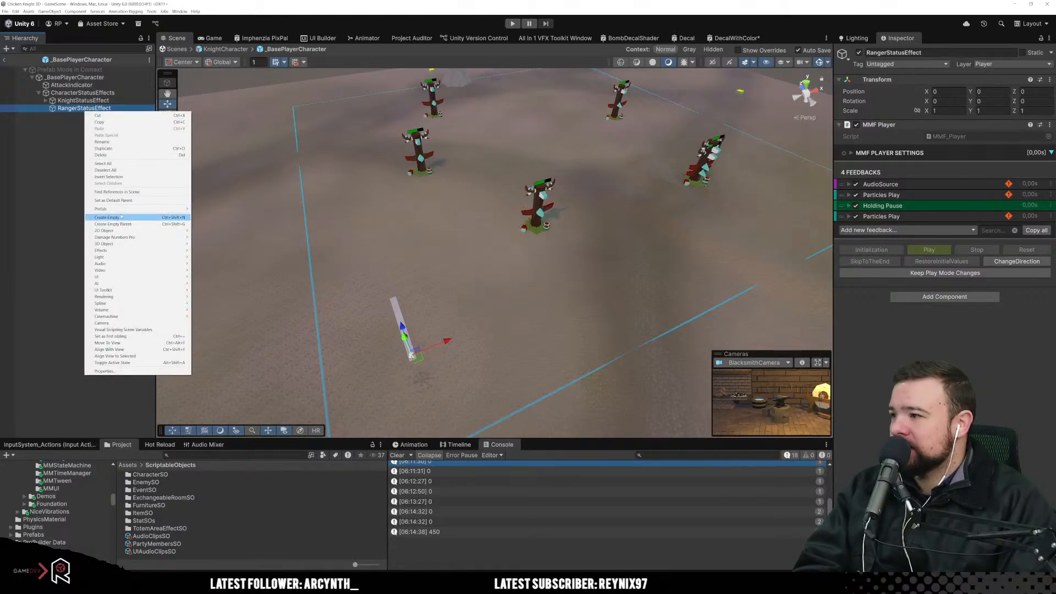
left_click(73, 179)
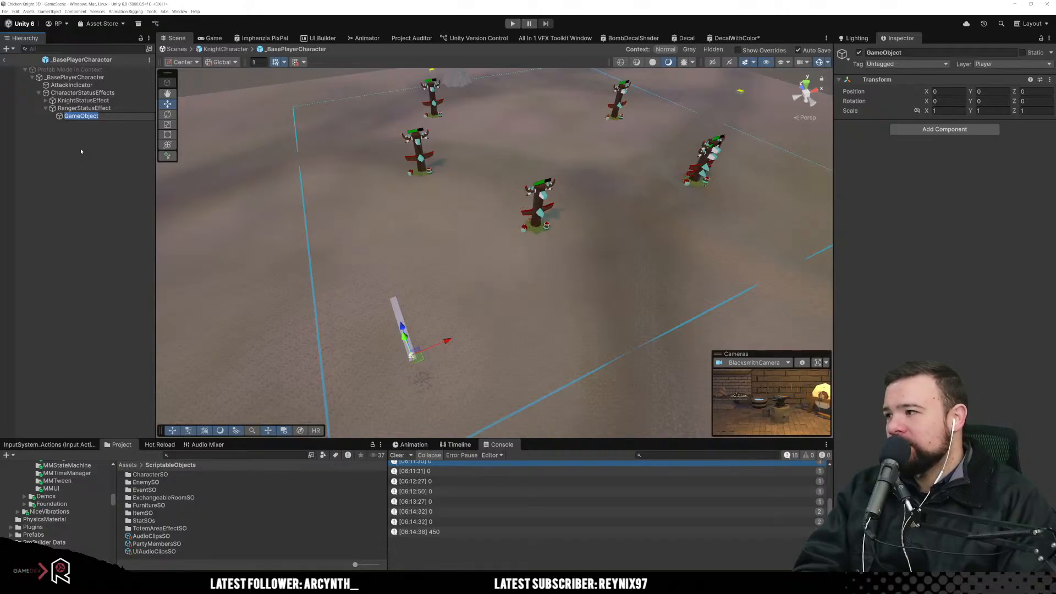
left_click(46, 101)
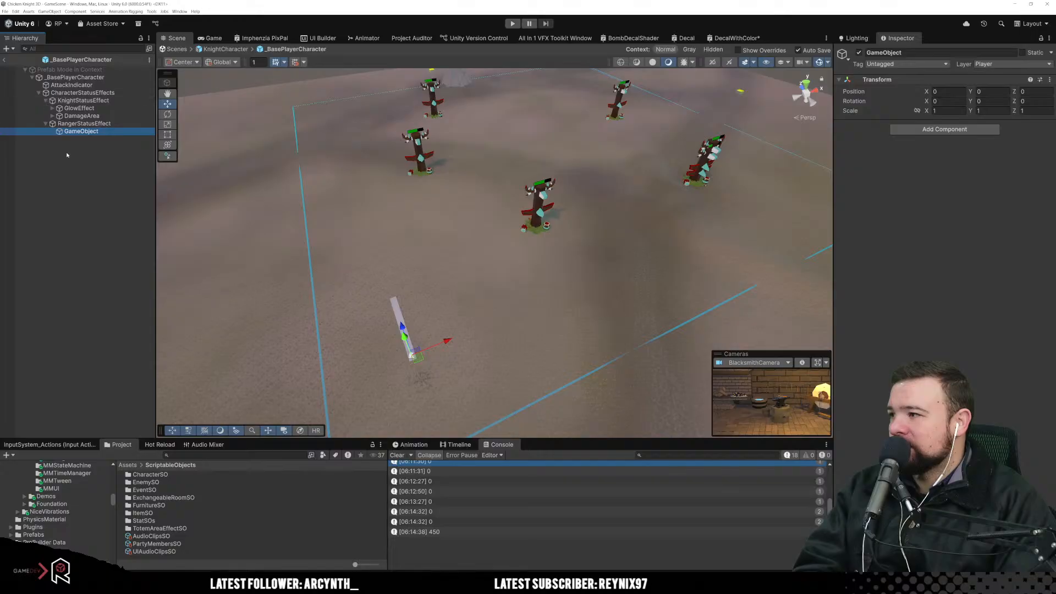
key("F2")
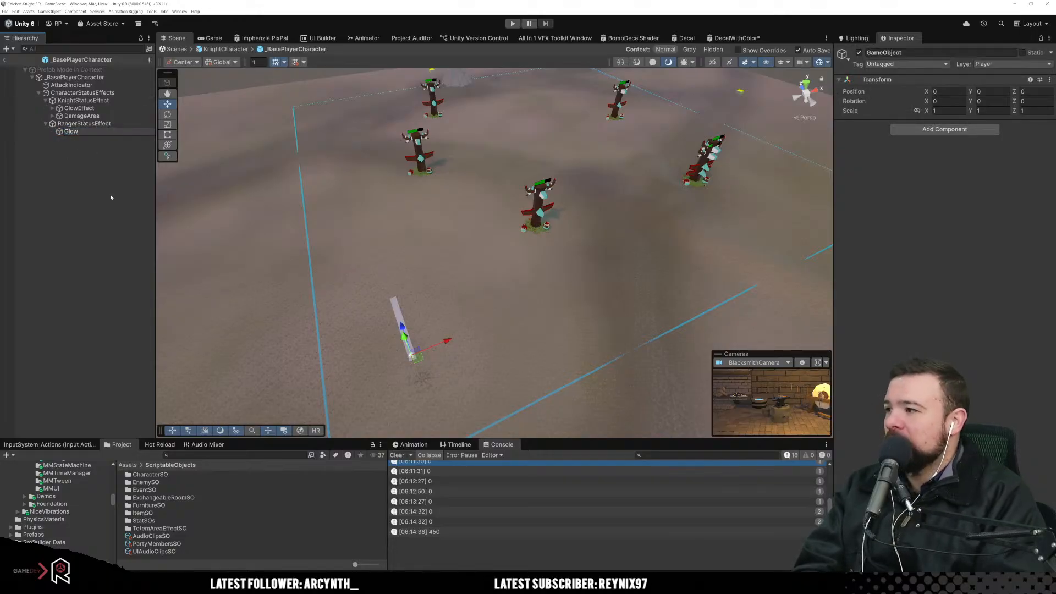
type("GlowEffect")
key("Return")
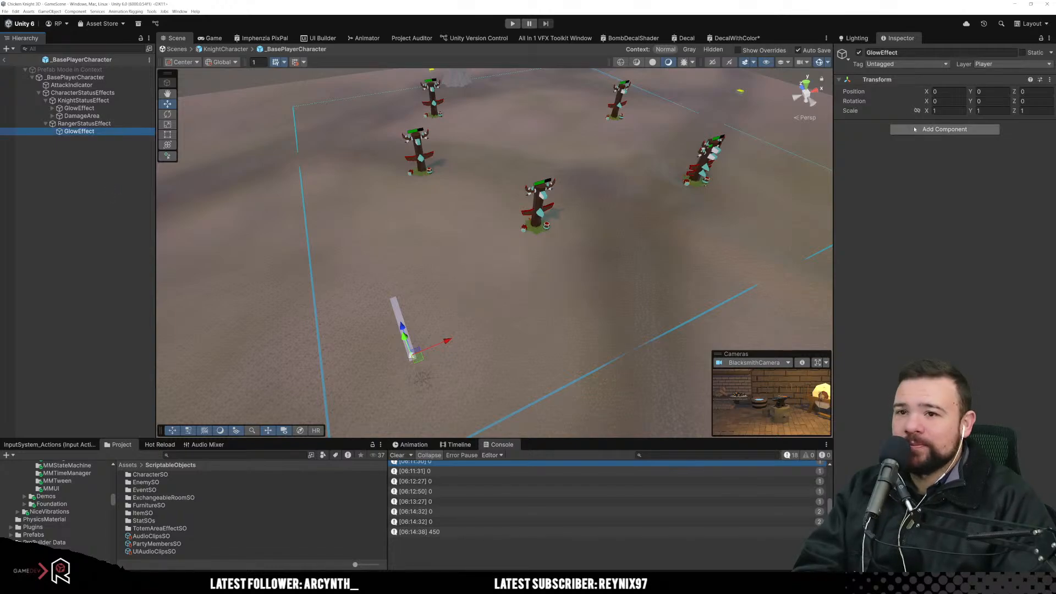
Step: Return to the KnightCharacter prefab and frame the knight up close in the scene with the gizmos hidden
double_click(76, 132)
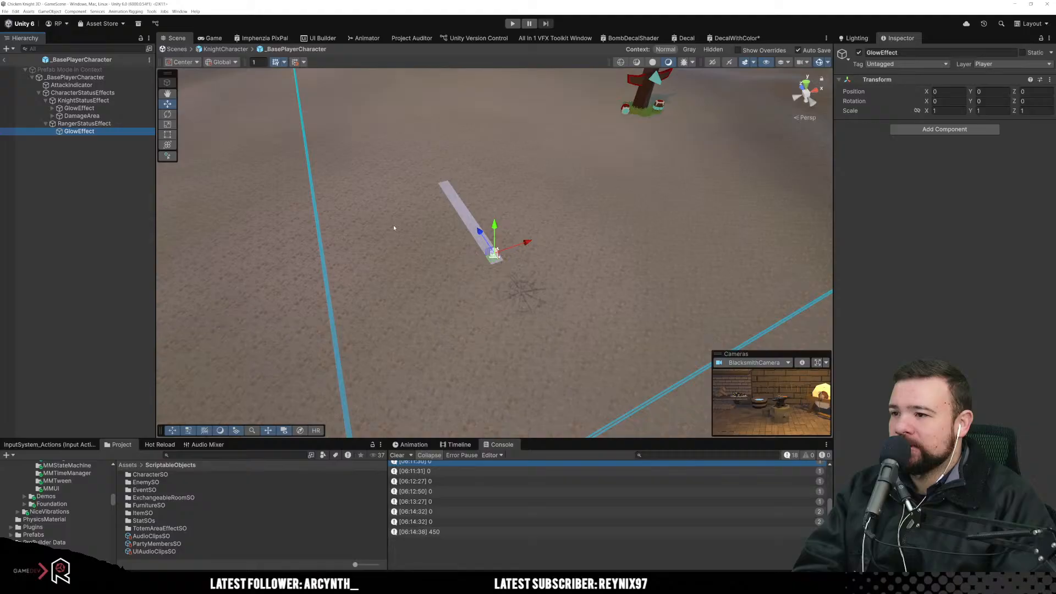
scroll(394, 227, "up", 2)
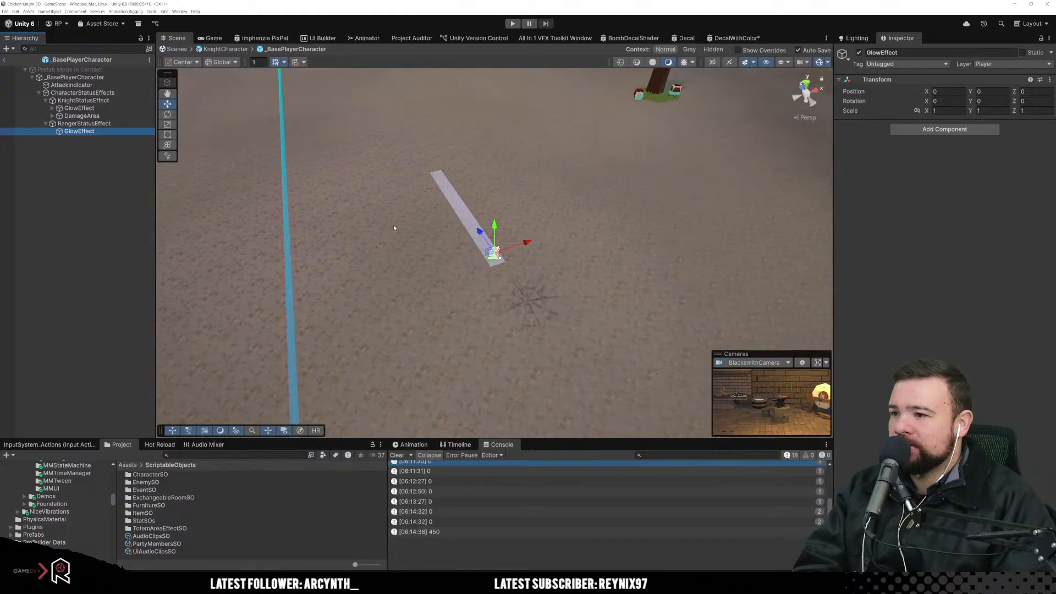
left_click(6, 60)
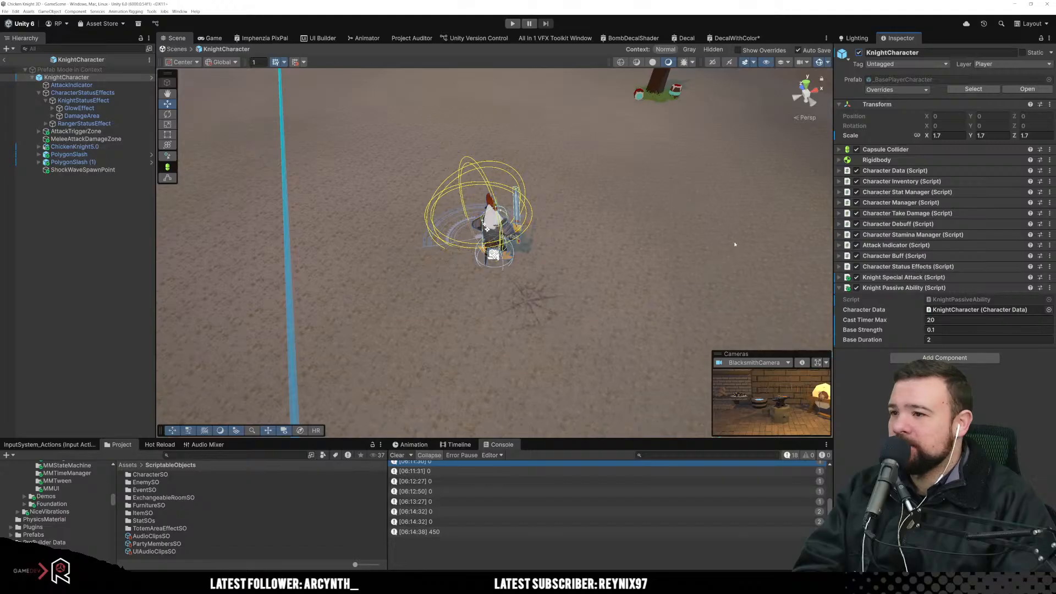
left_click_drag(471, 323, 694, 286, "alt")
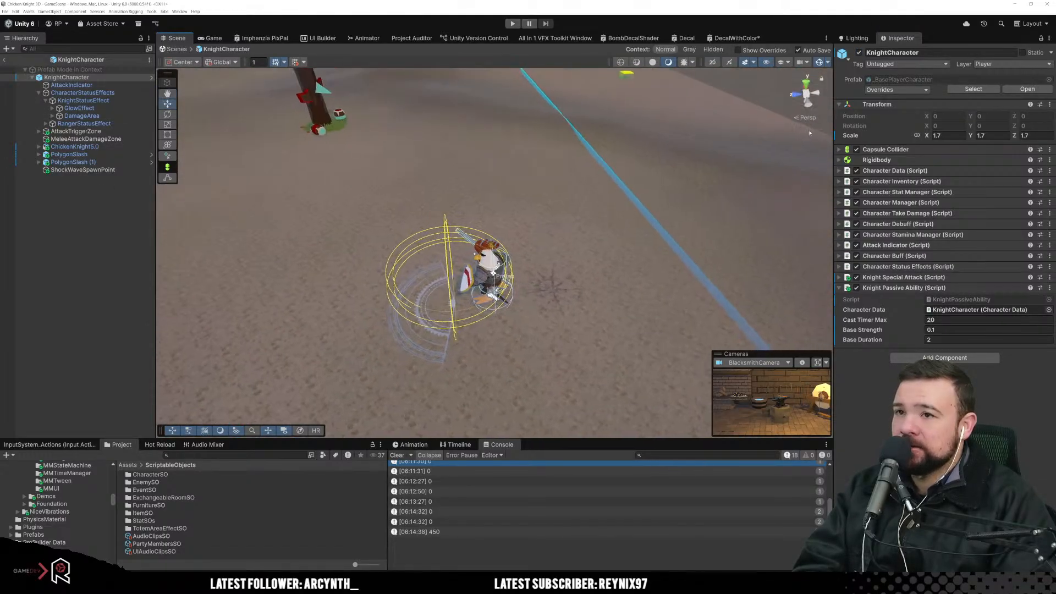
left_click(820, 62)
right_click_drag(602, 302, 196, 183)
key("w")
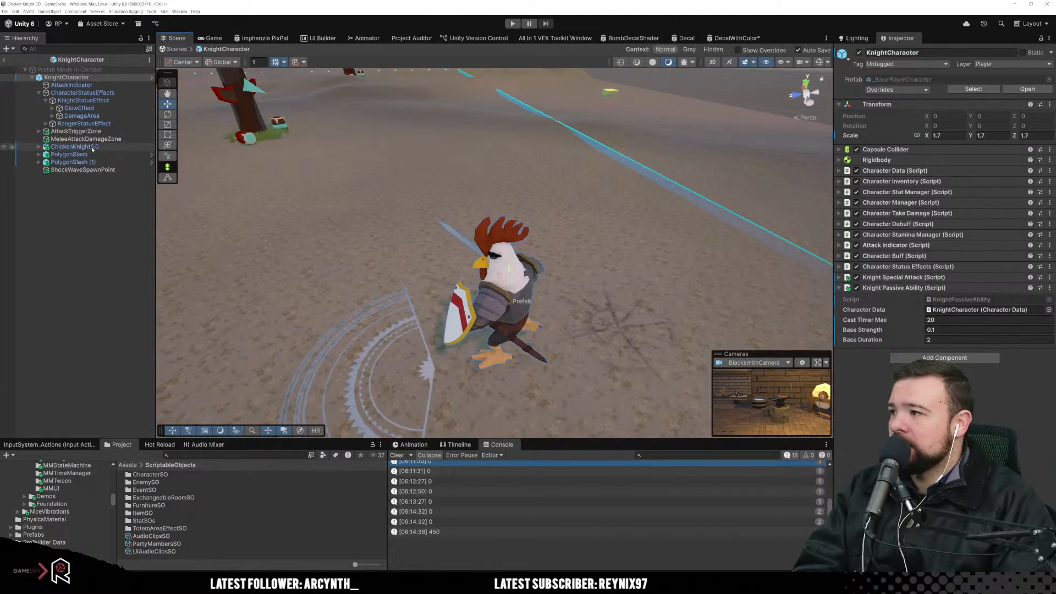
Step: Add the AddAllIn1VfxParticleHelper component with a Particle System to the GlowEffect object under RangerStatusEffect
left_click(45, 124)
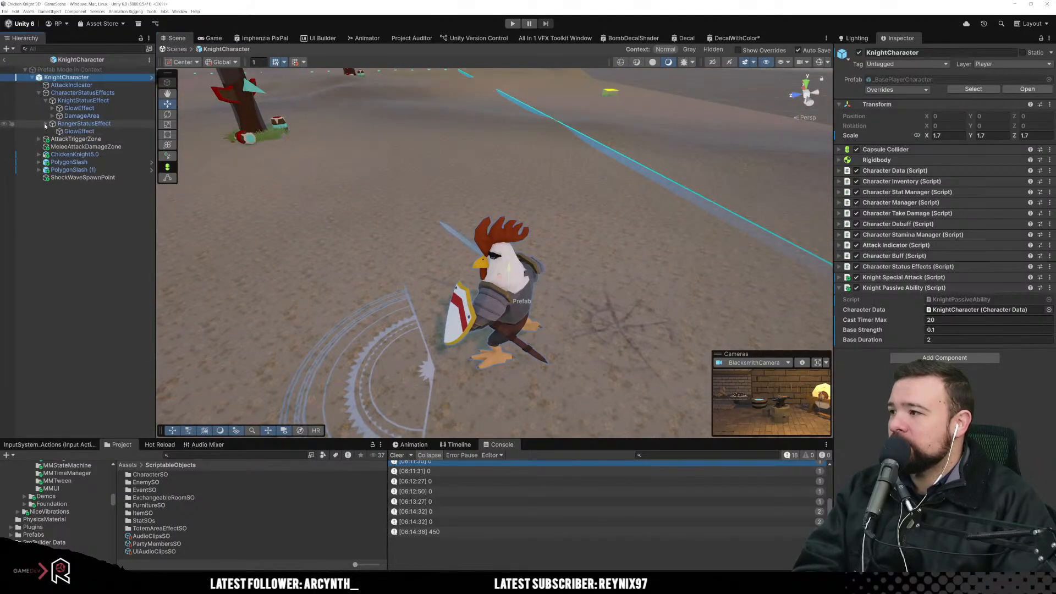
left_click(55, 131)
left_click(913, 130)
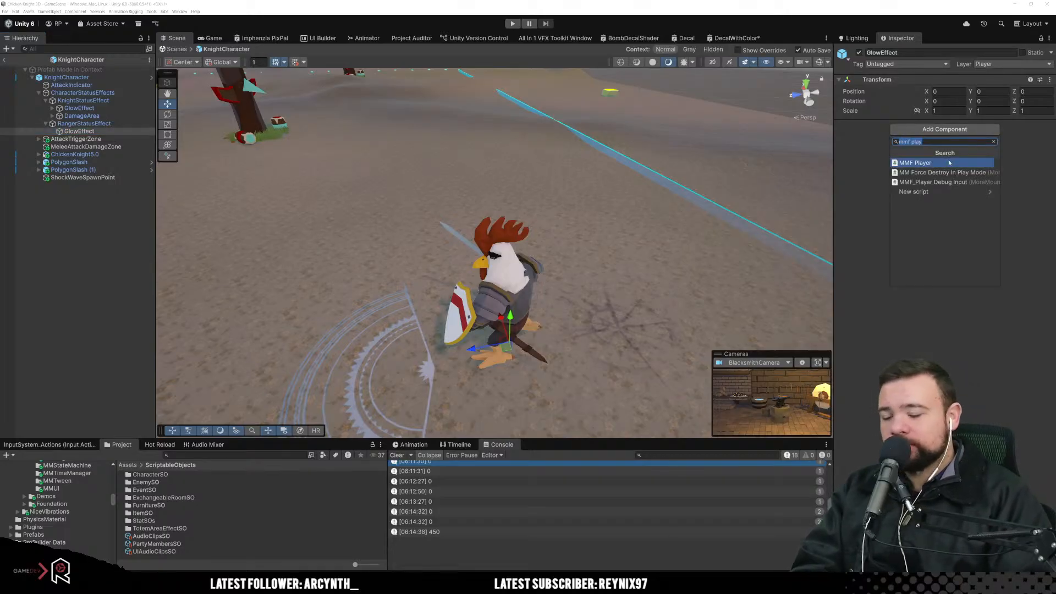
type("parti")
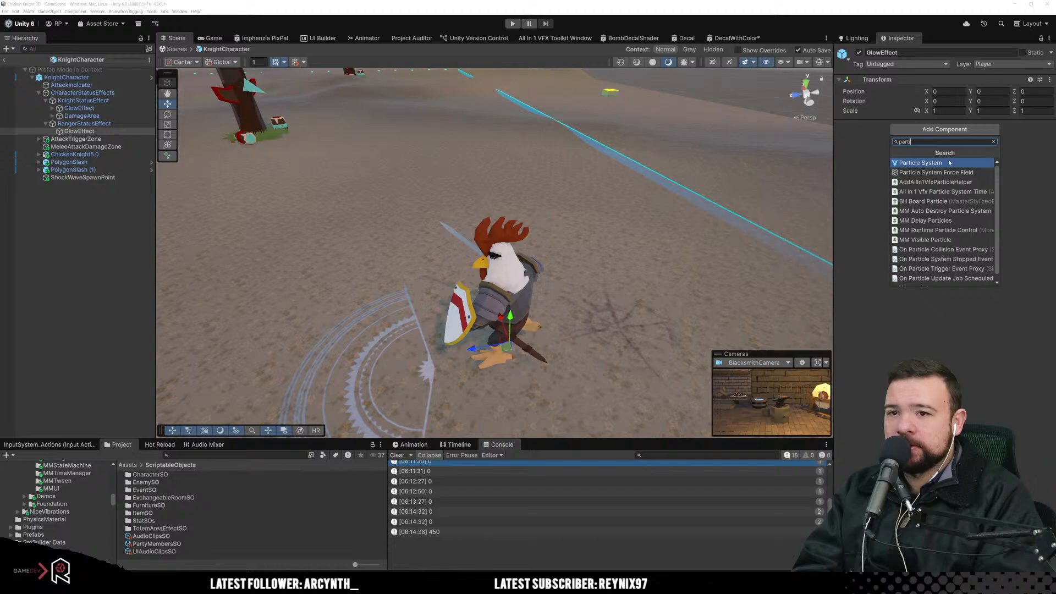
left_click(920, 172)
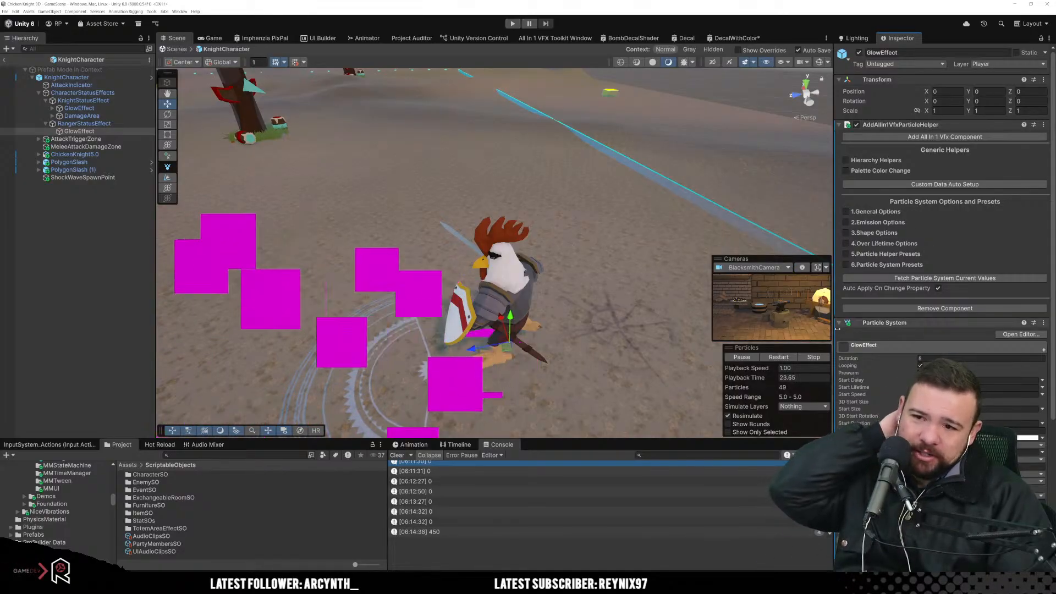
Step: Expand the particle helper's General Options on GlowEffect and add the All In 1 Vfx component with its material
scroll(893, 339, "down", 3)
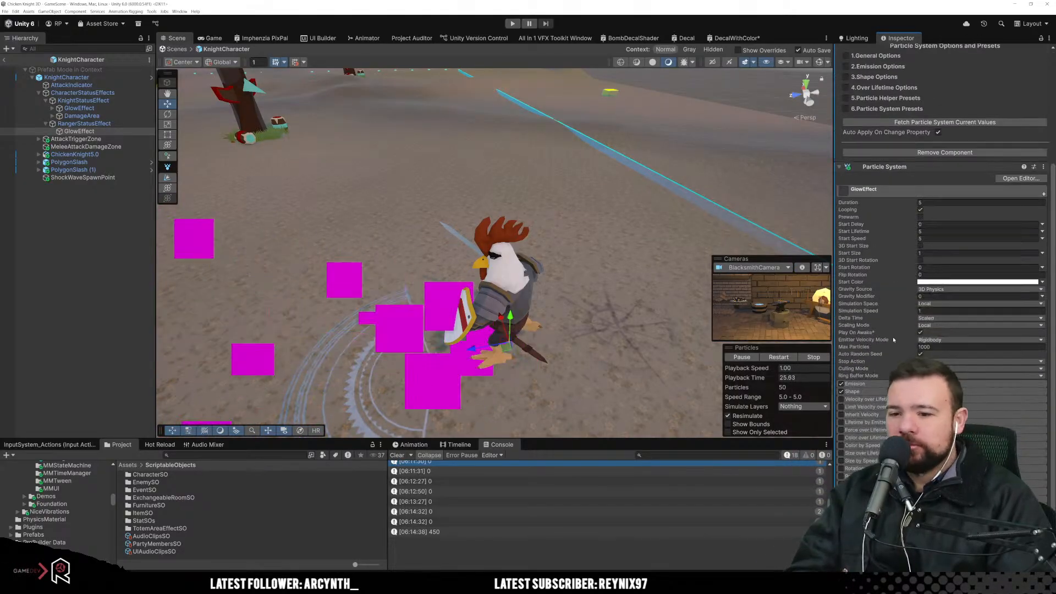
scroll(893, 339, "down", 1)
scroll(918, 350, "down", 2)
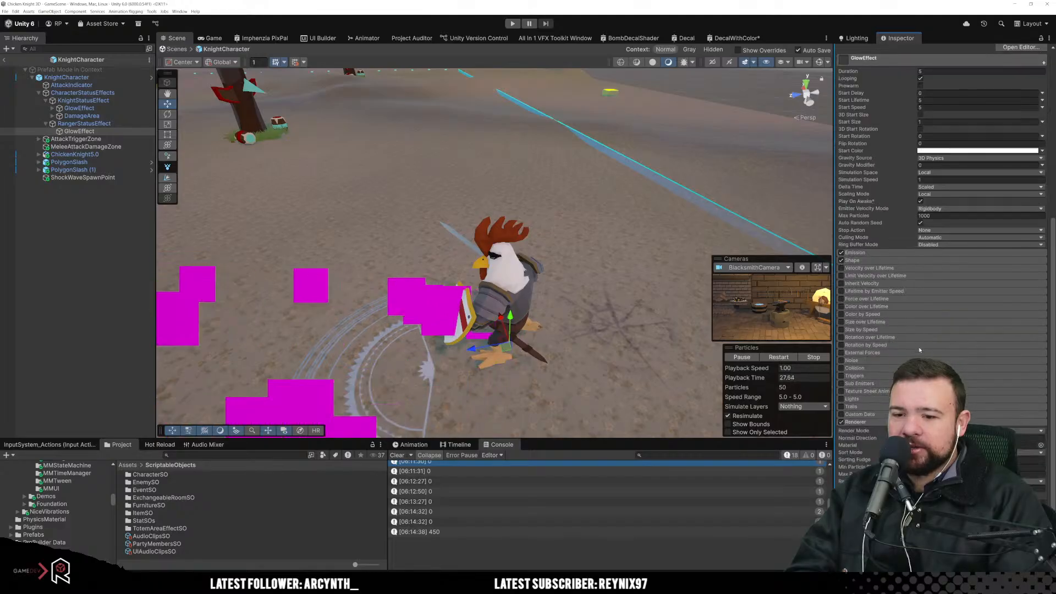
scroll(919, 349, "down", 1)
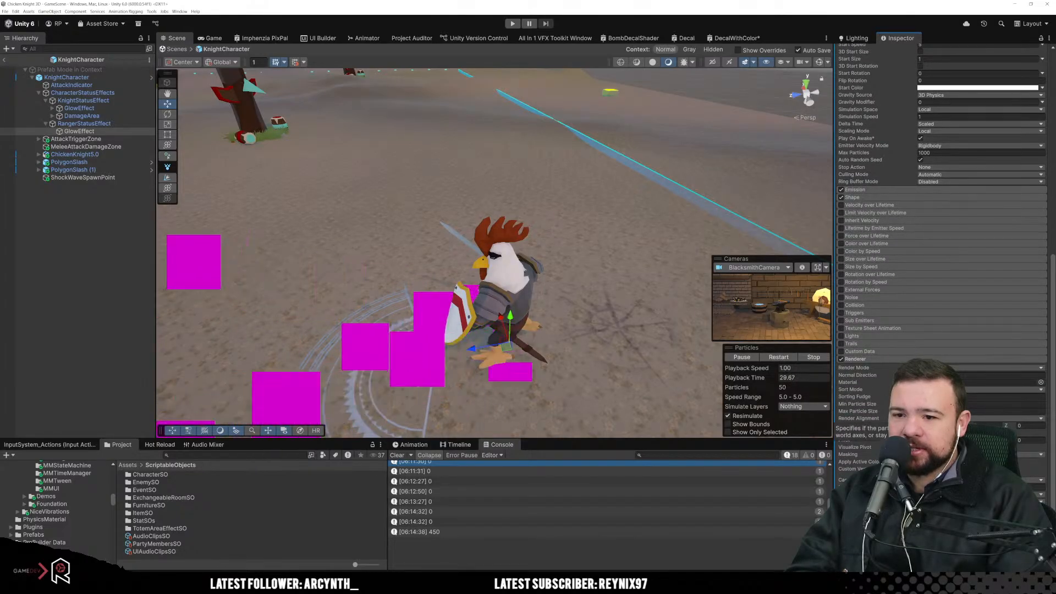
scroll(918, 350, "up", 5)
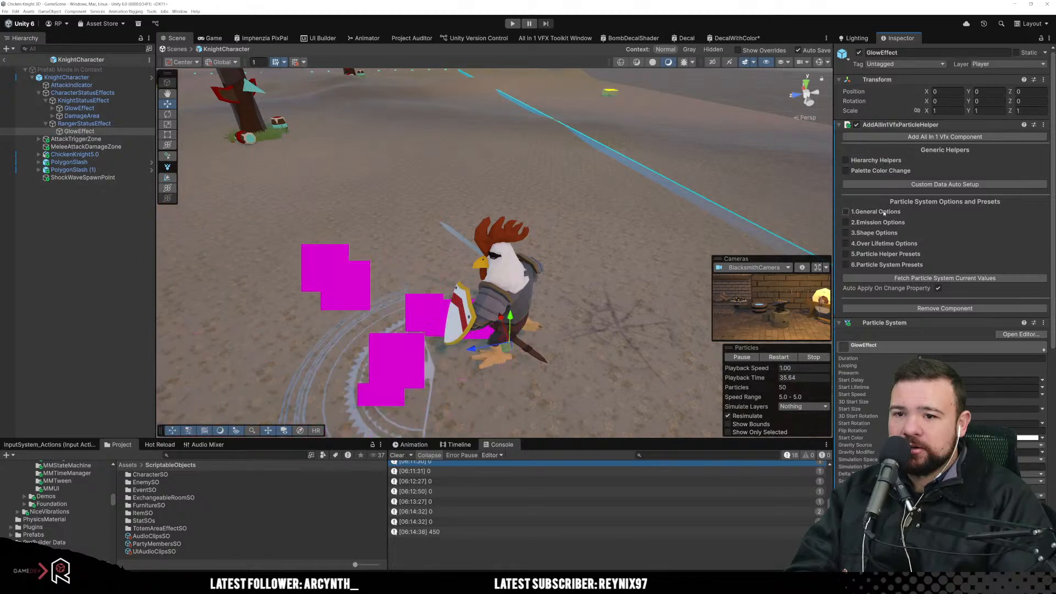
key("space")
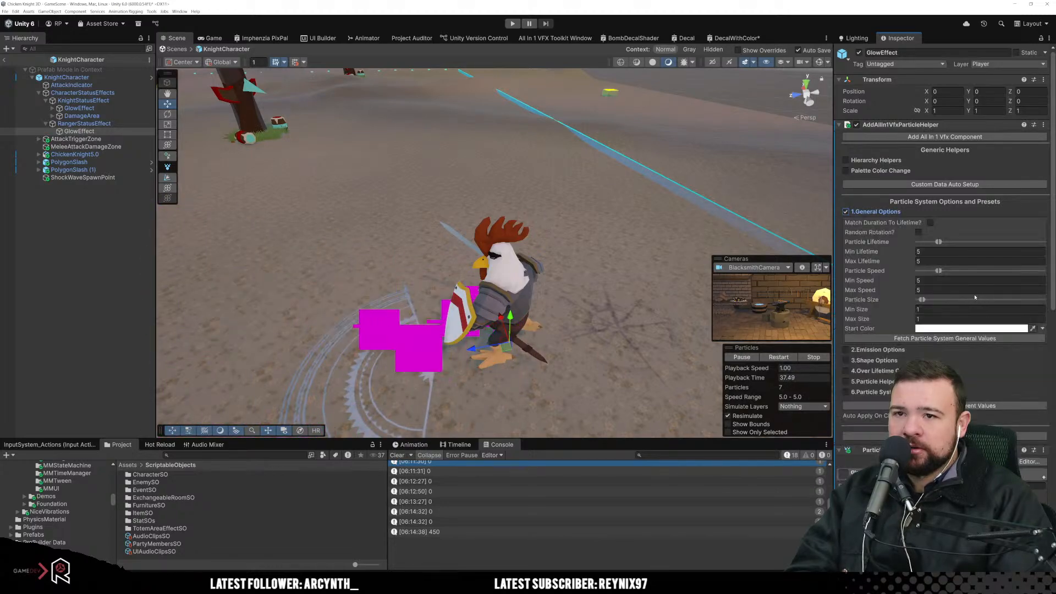
left_click(945, 137)
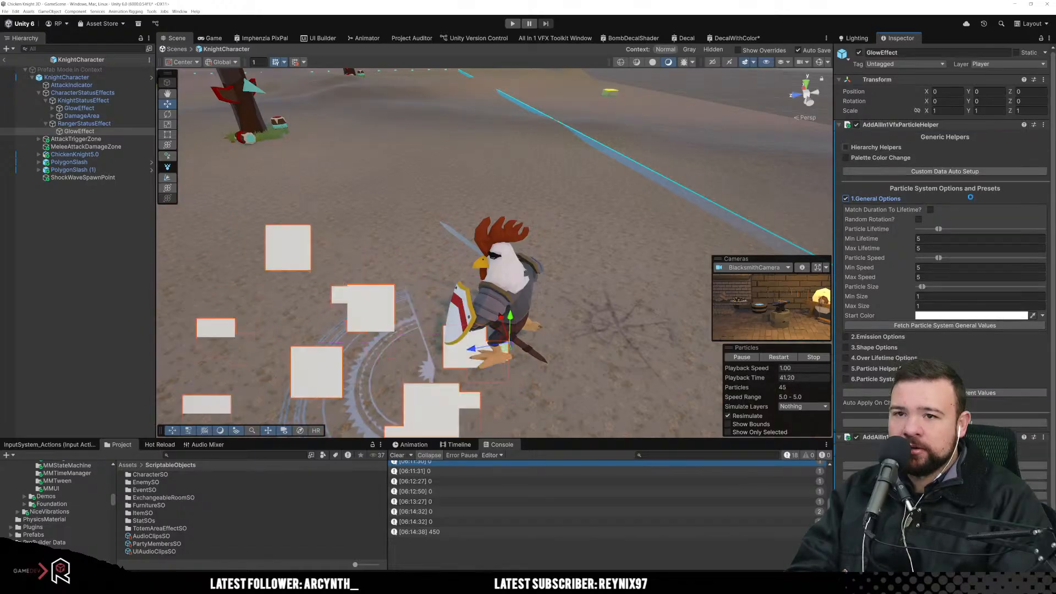
Step: Set the start color of GlowEffect's particles to yellow (RGB 253, 255, 68) in the particle helper's General Options
scroll(969, 197, "down", 5)
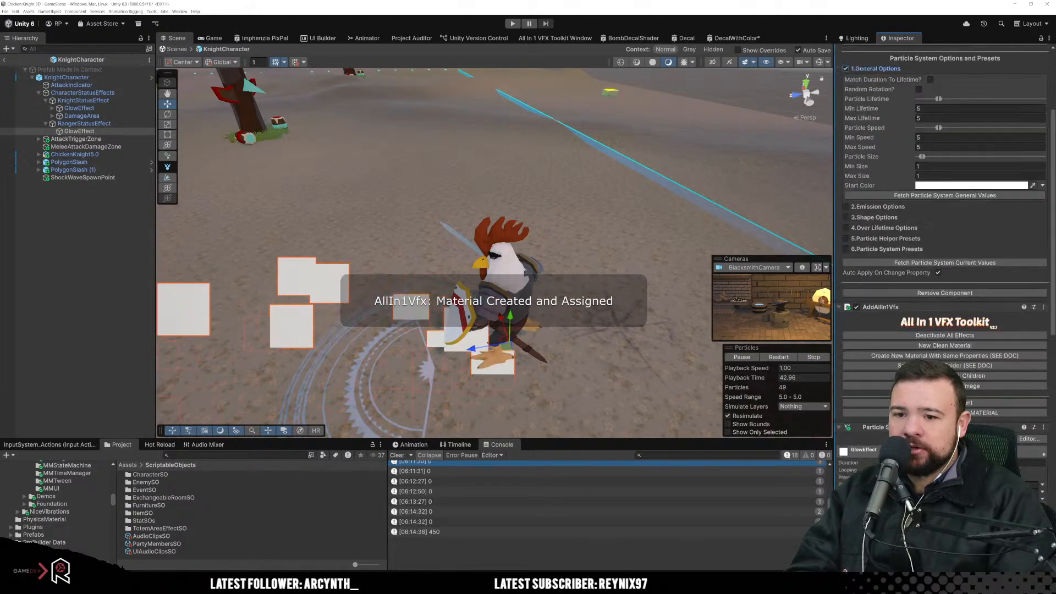
scroll(944, 248, "down", 10)
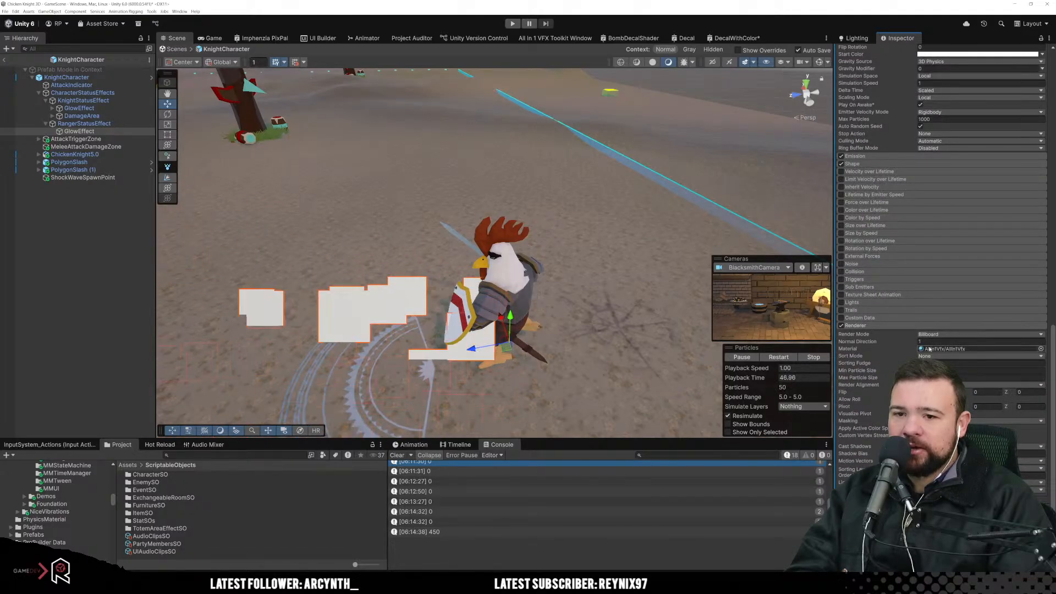
scroll(876, 336, "up", 8)
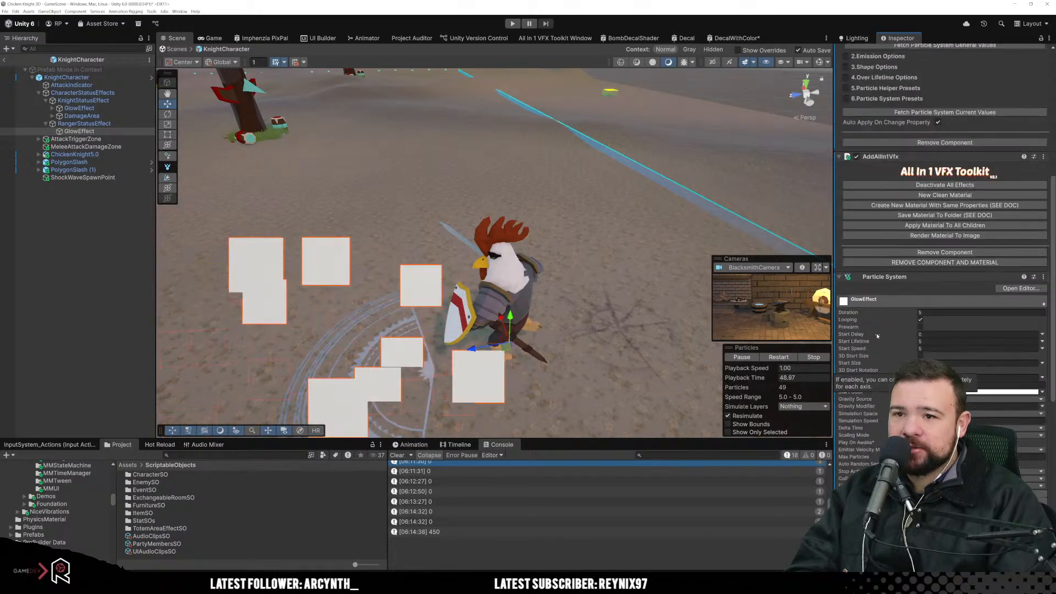
scroll(841, 283, "up", 7)
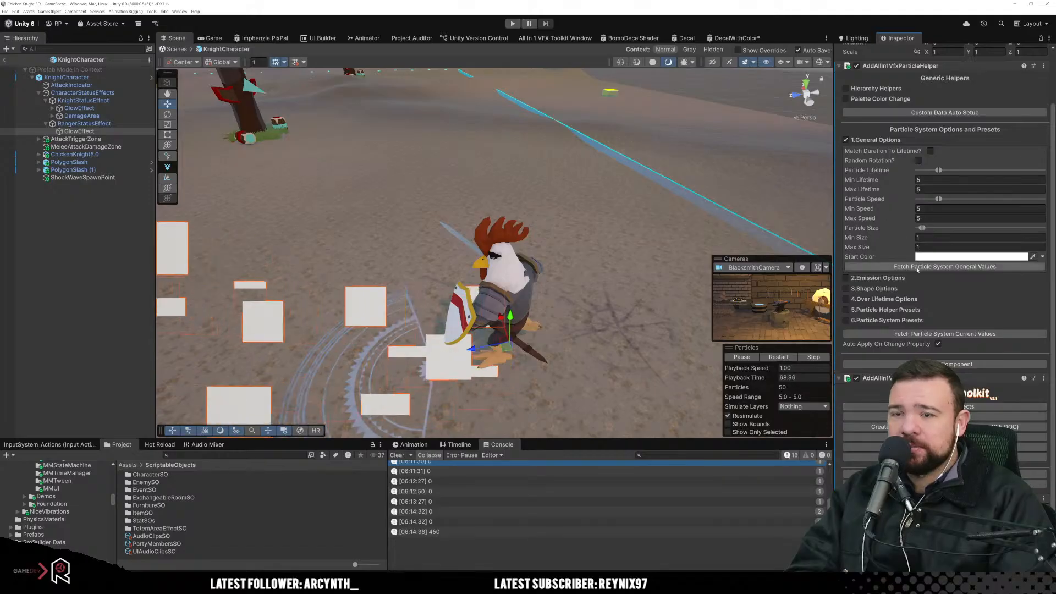
scroll(858, 239, "up", 2)
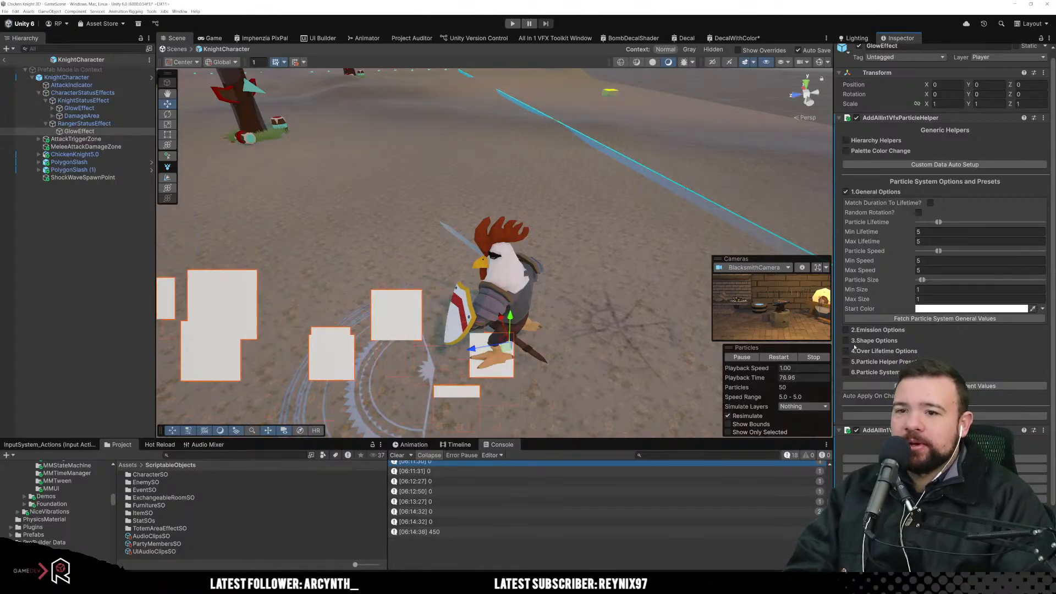
left_click(940, 310)
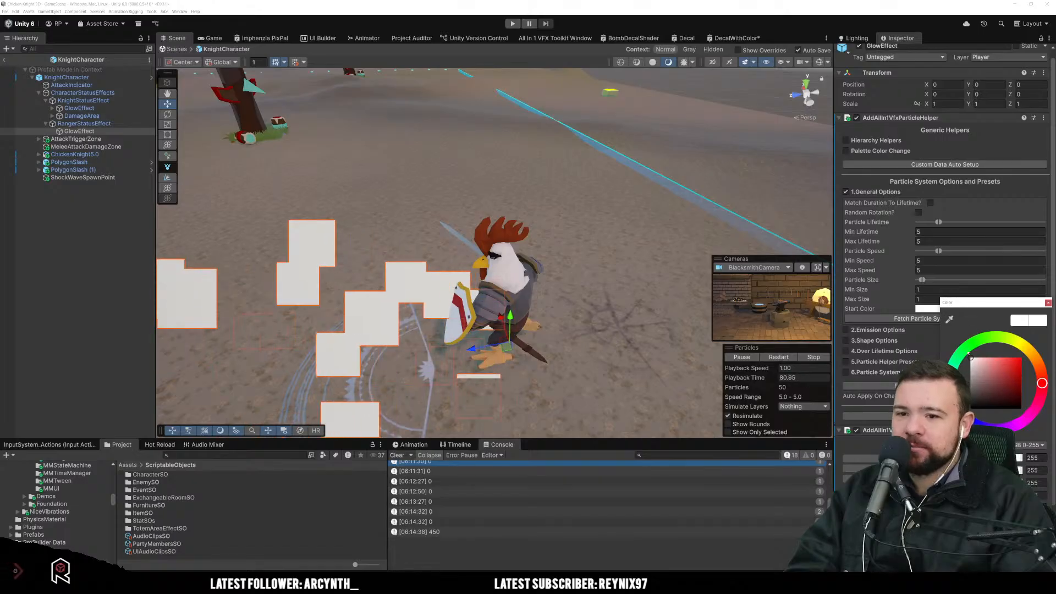
left_click_drag(990, 391, 1004, 368)
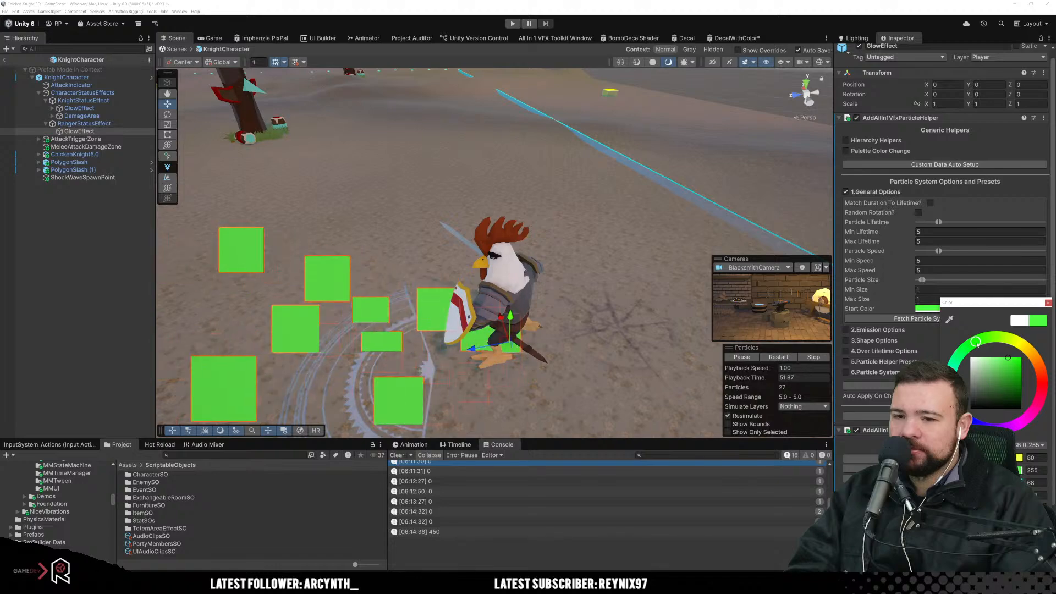
left_click_drag(976, 342, 976, 343)
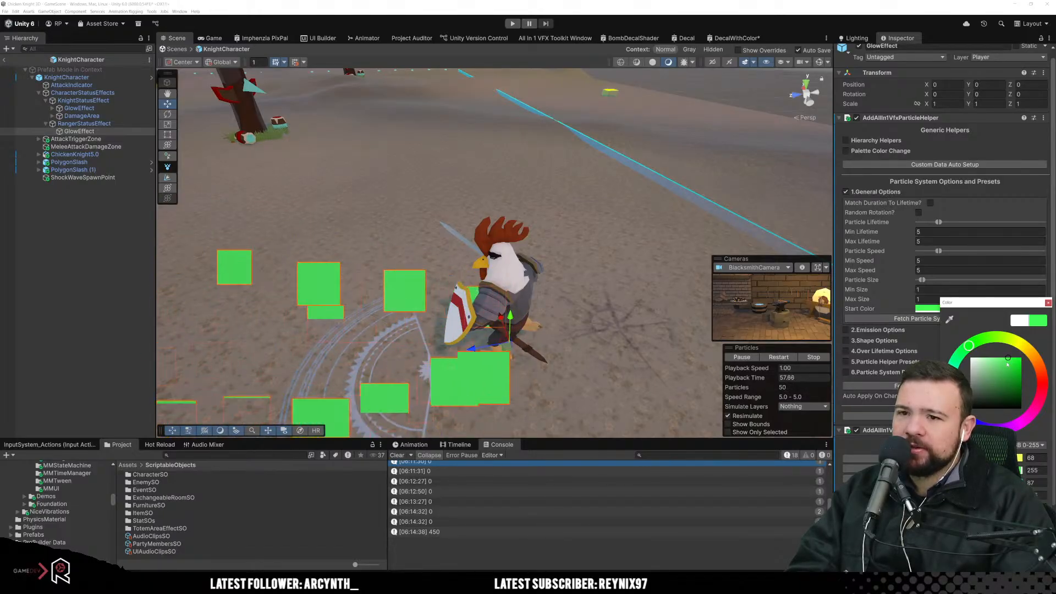
left_click(1005, 338)
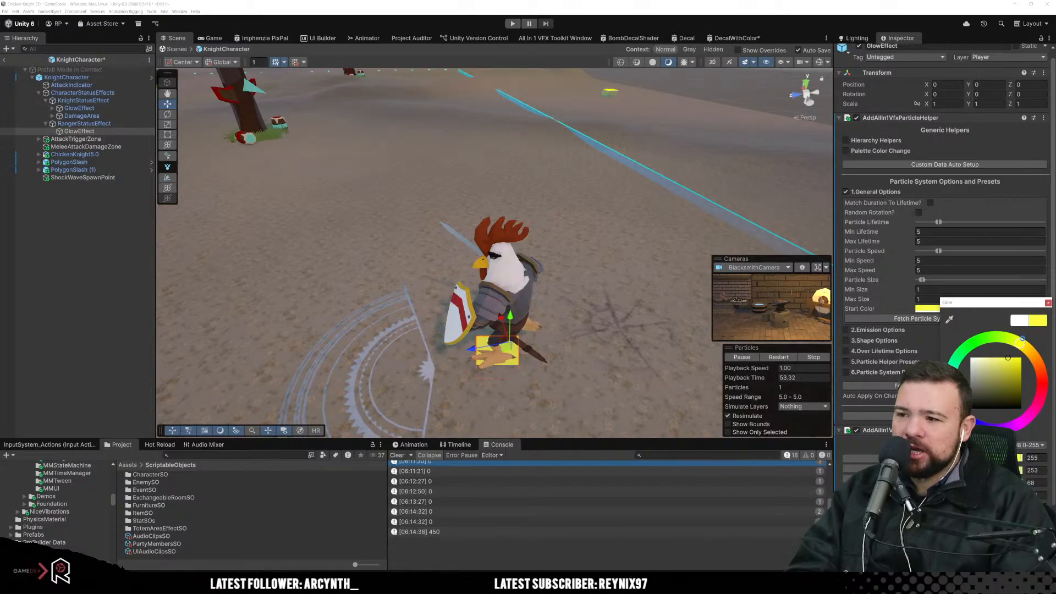
left_click_drag(1020, 341, 1021, 339)
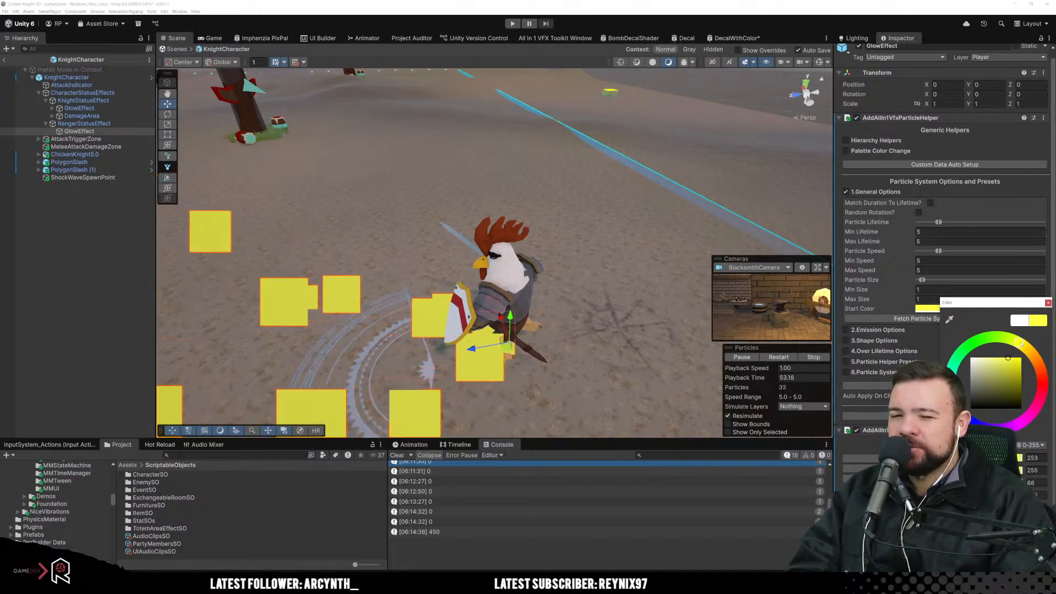
left_click(1048, 303)
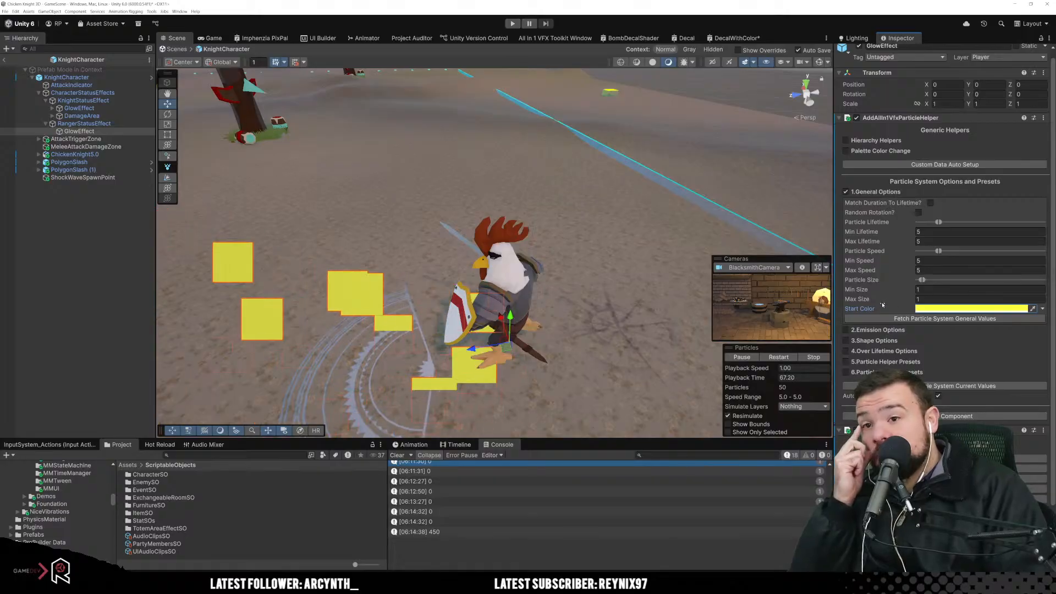
left_click(947, 94)
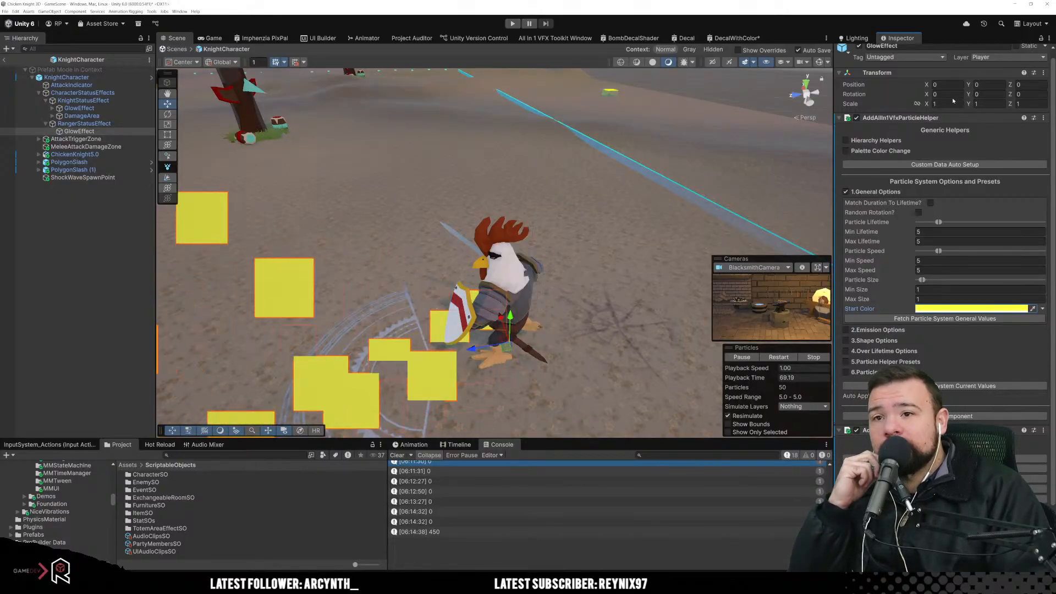
Step: Set GlowEffect's X rotation to -90 and raise the object to about 1.97 on the Y axis
type("90")
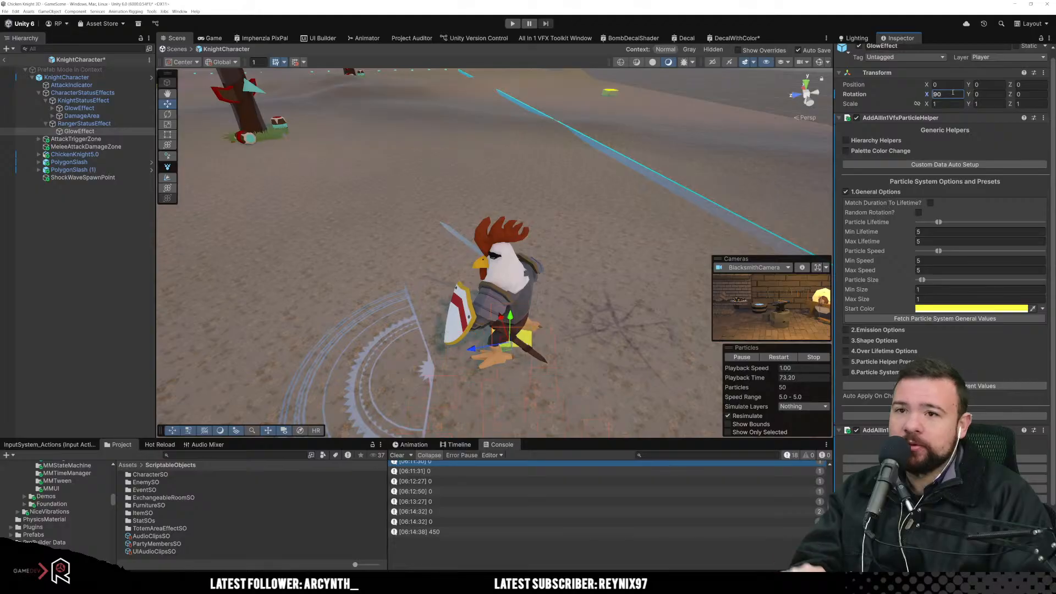
key("Home")
type("-")
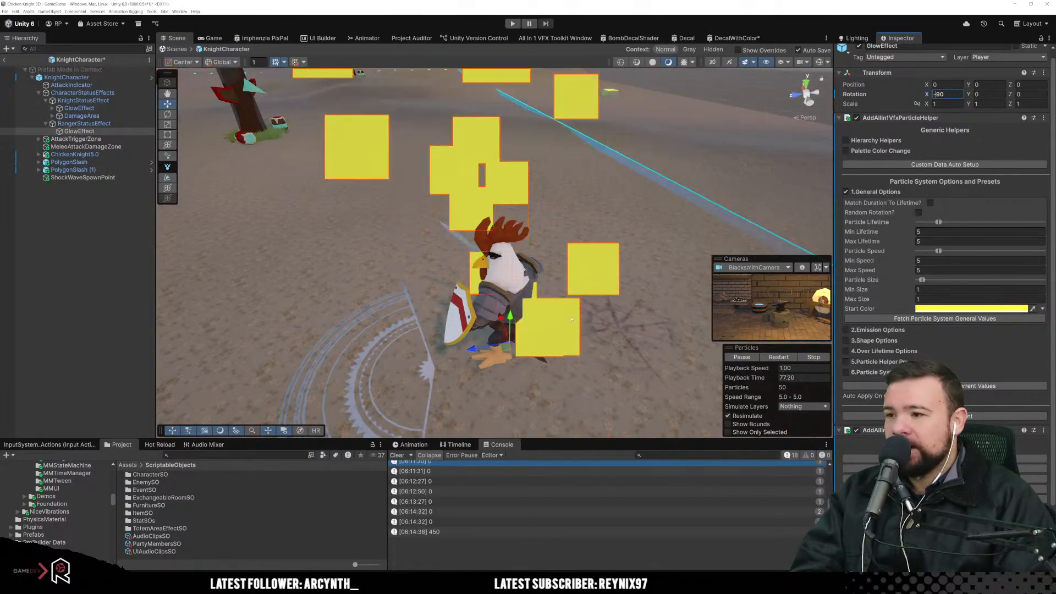
middle_click_drag(548, 339, 580, 300)
right_click_drag(581, 272, 573, 201)
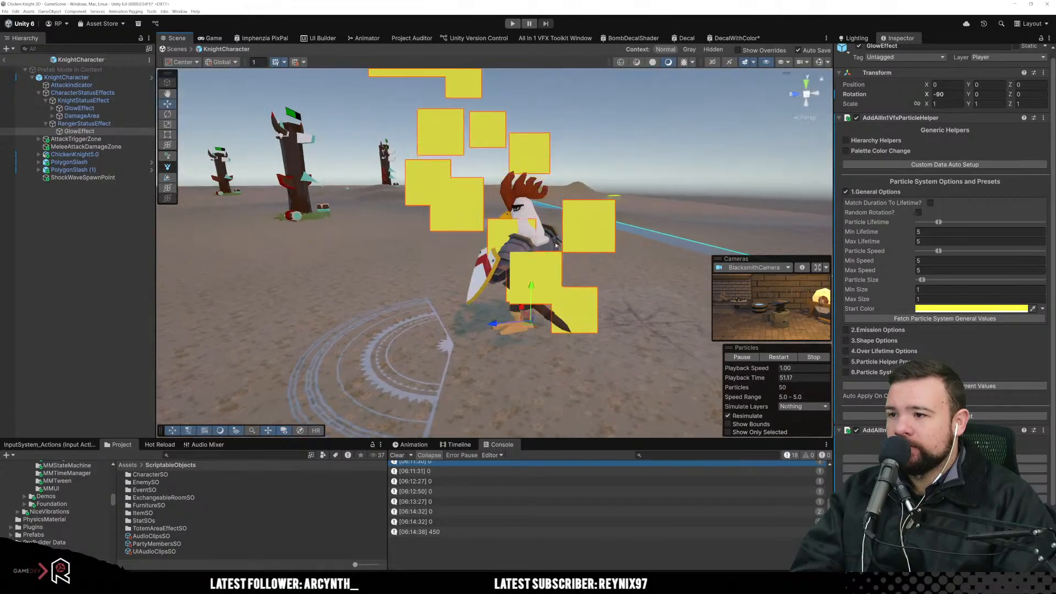
left_click_drag(531, 286, 533, 226)
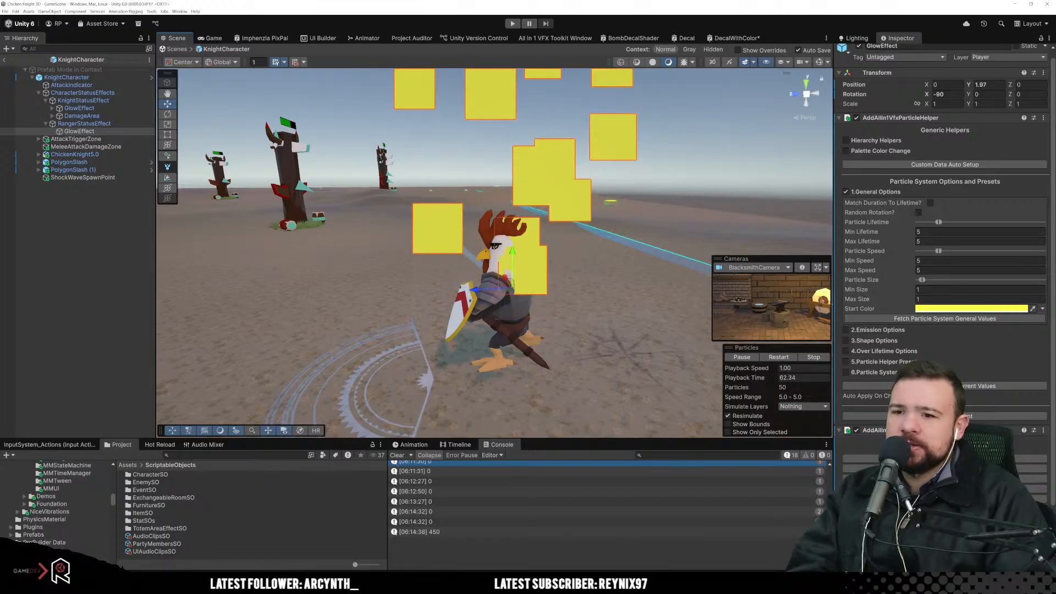
Step: Look through the particle helper's Emission Options and Shape Options, leaving the new shape as Cone
left_click(904, 330)
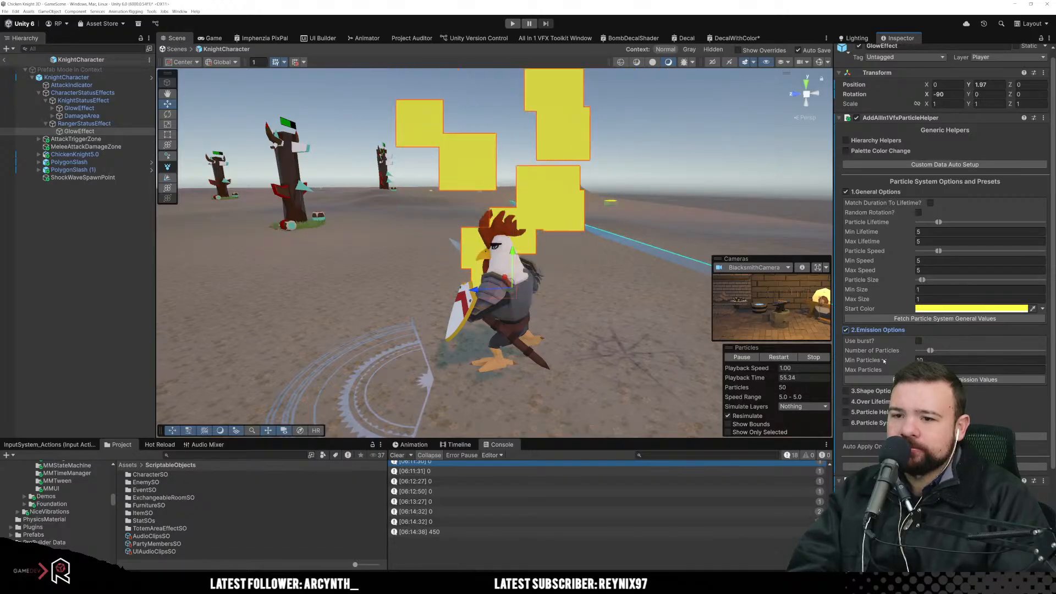
left_click(871, 330)
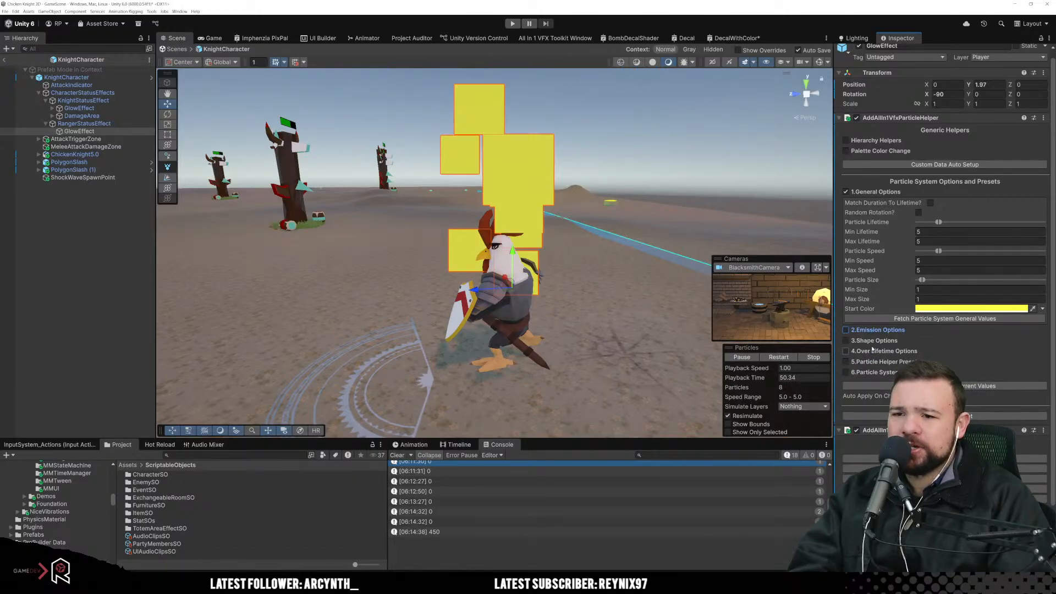
left_click(877, 341)
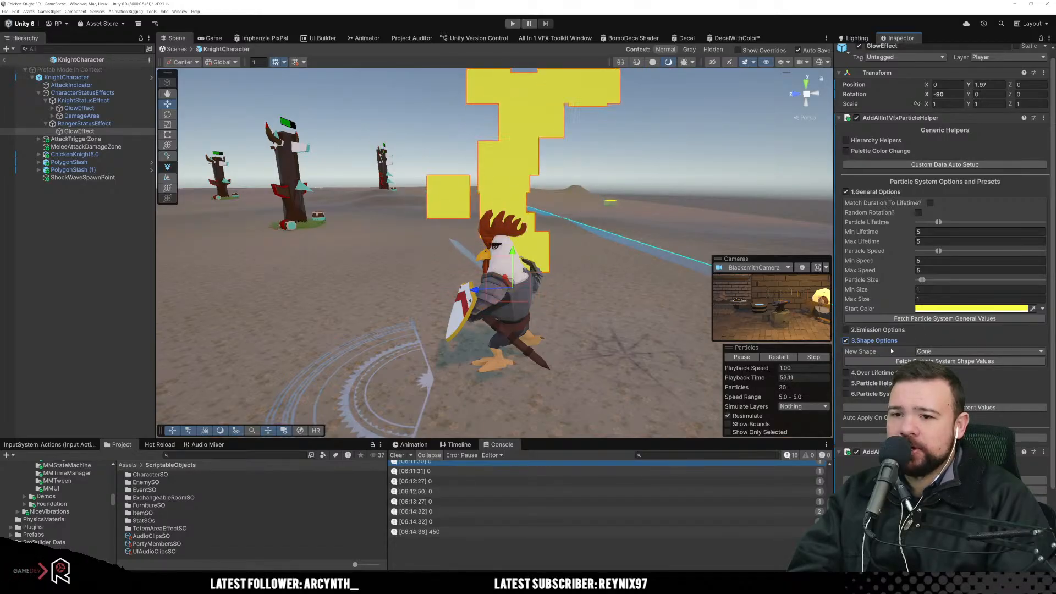
left_click(931, 352)
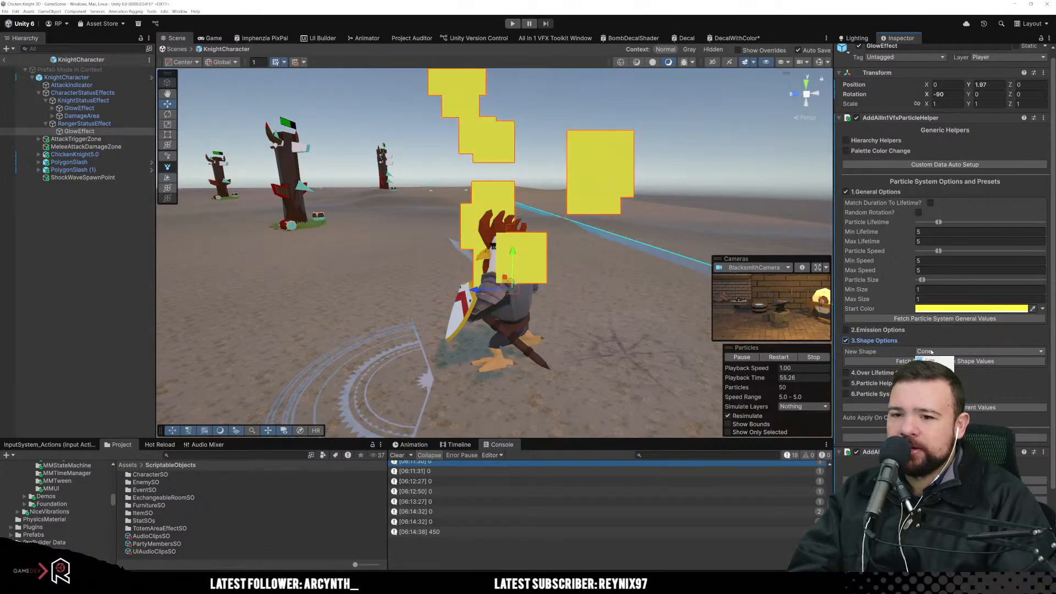
left_click(999, 394)
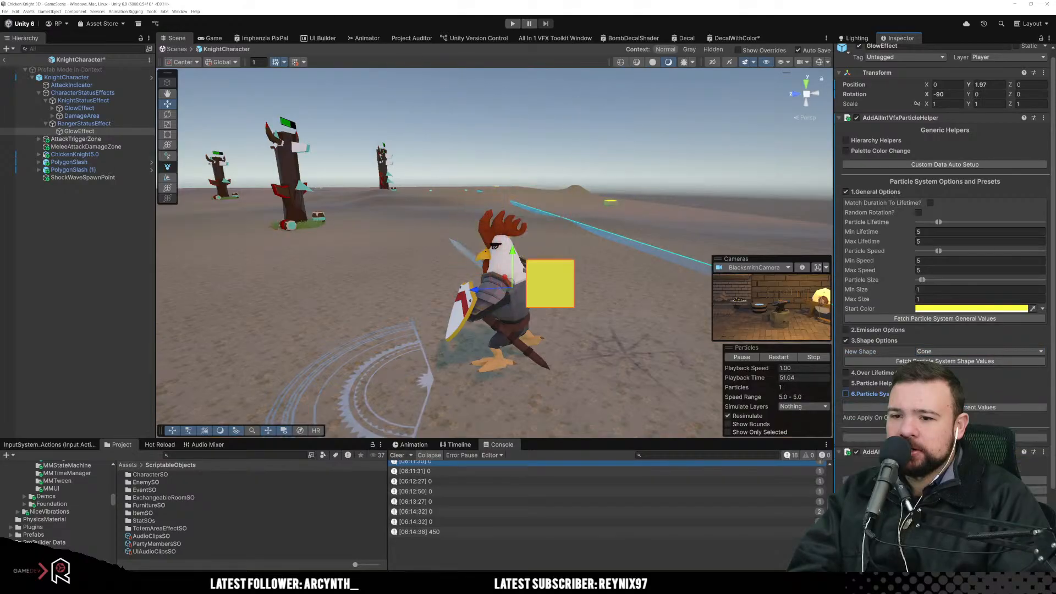
Step: Expand the helper's Over Lifetime Options and set alpha over lifetime to Descendent and scale over lifetime to Ascendant
left_click(876, 374)
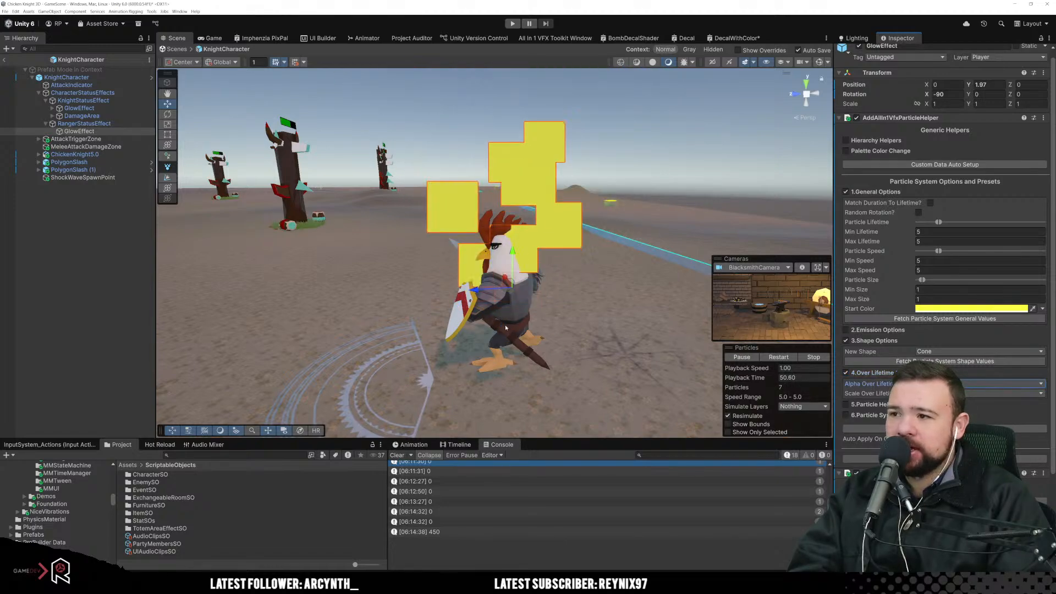
scroll(505, 324, "down", 3)
right_click_drag(505, 326, 530, 321)
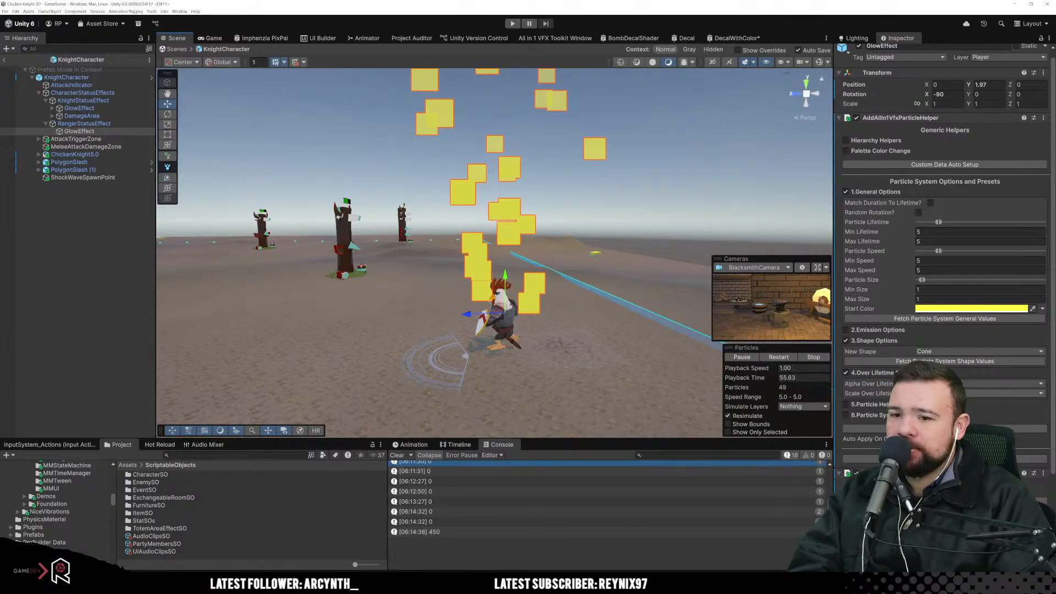
left_click(944, 393)
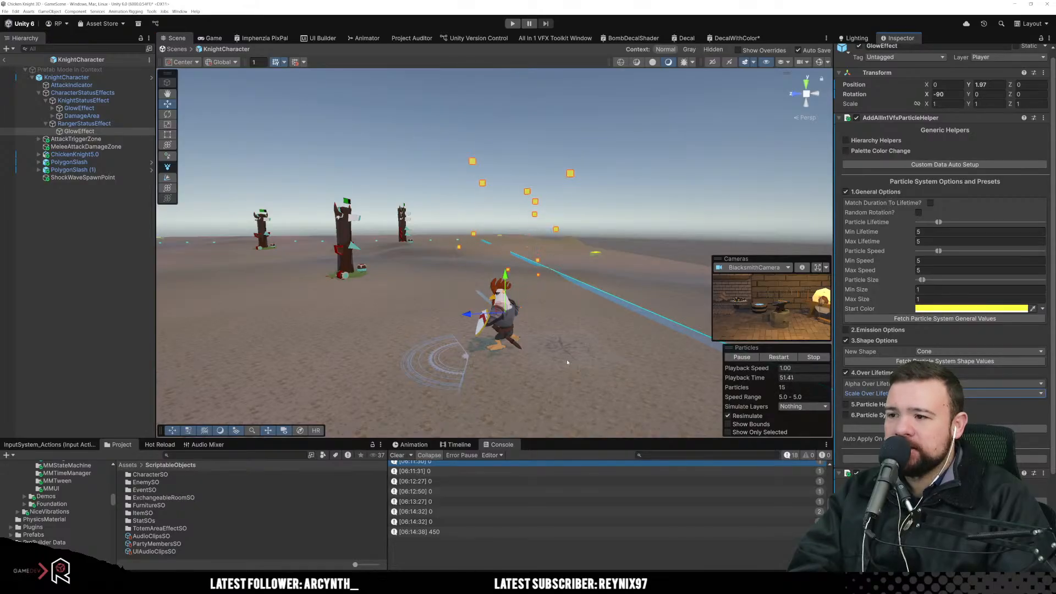
right_click_drag(578, 368, 572, 339)
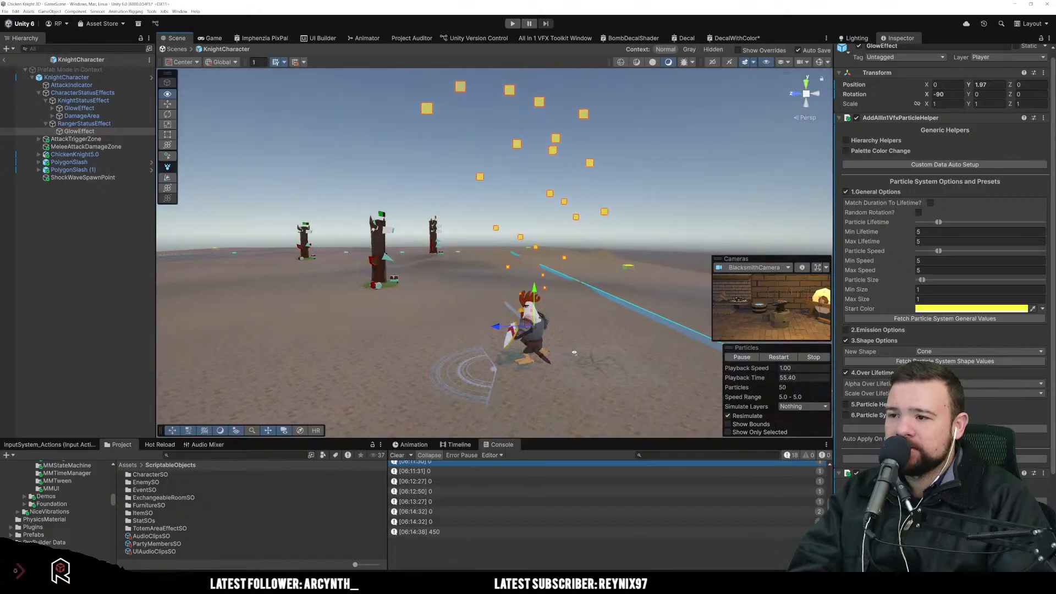
Step: Reduce GlowEffect's emission to 5 particles and set the particle lifetime to a minimum of 2 and maximum of 3
left_click(846, 329)
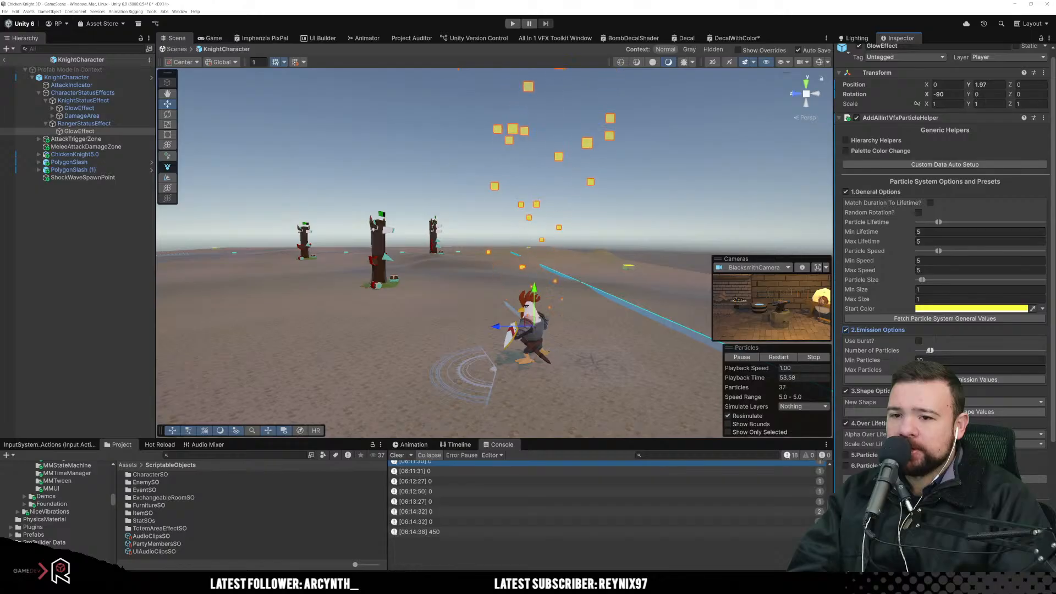
left_click_drag(929, 350, 926, 350)
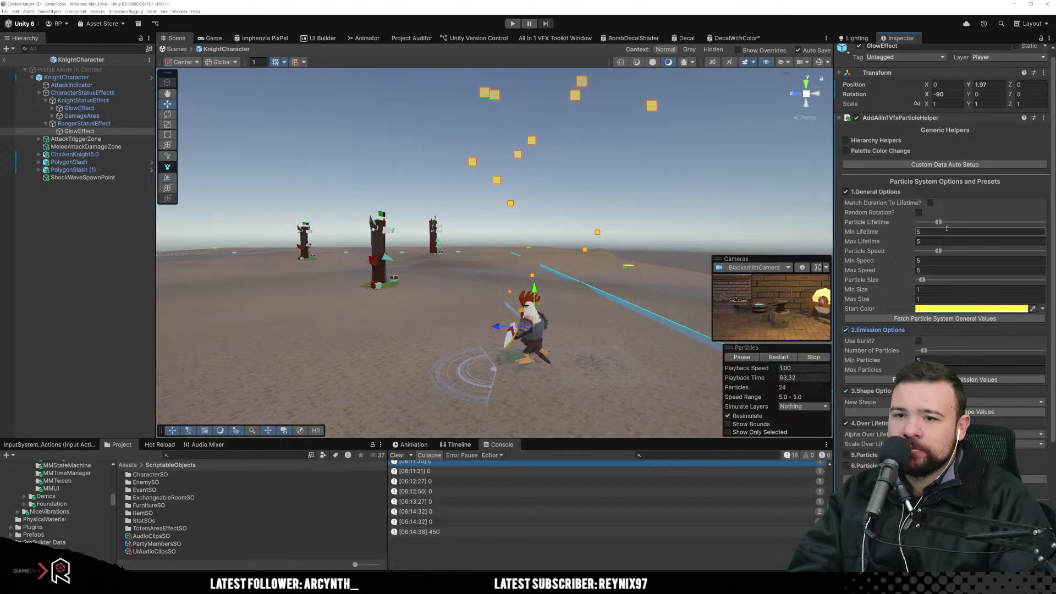
left_click(938, 221)
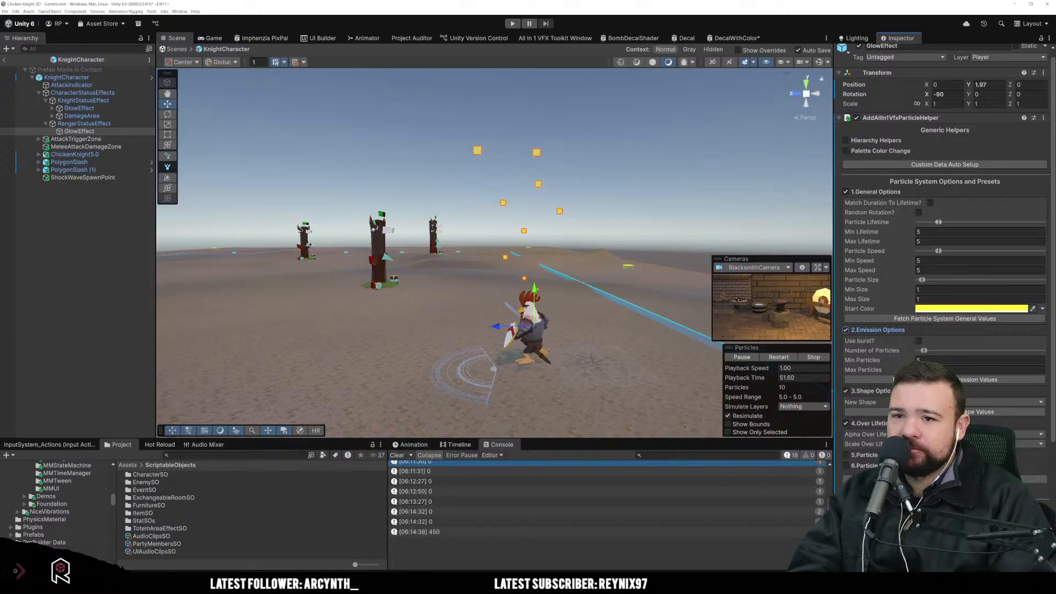
left_click_drag(939, 222, 937, 222)
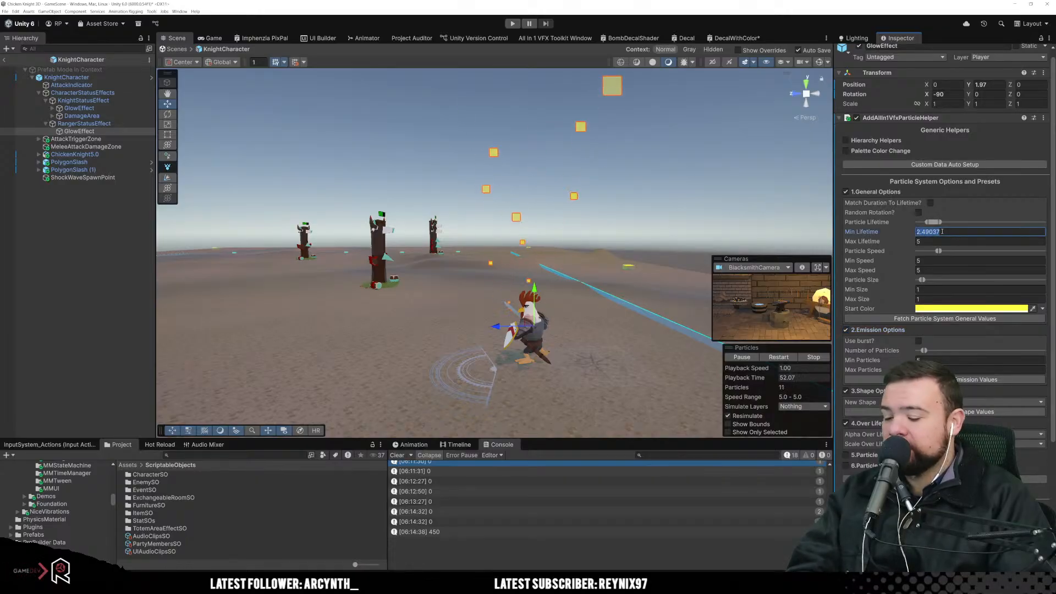
type("2")
left_click(930, 238)
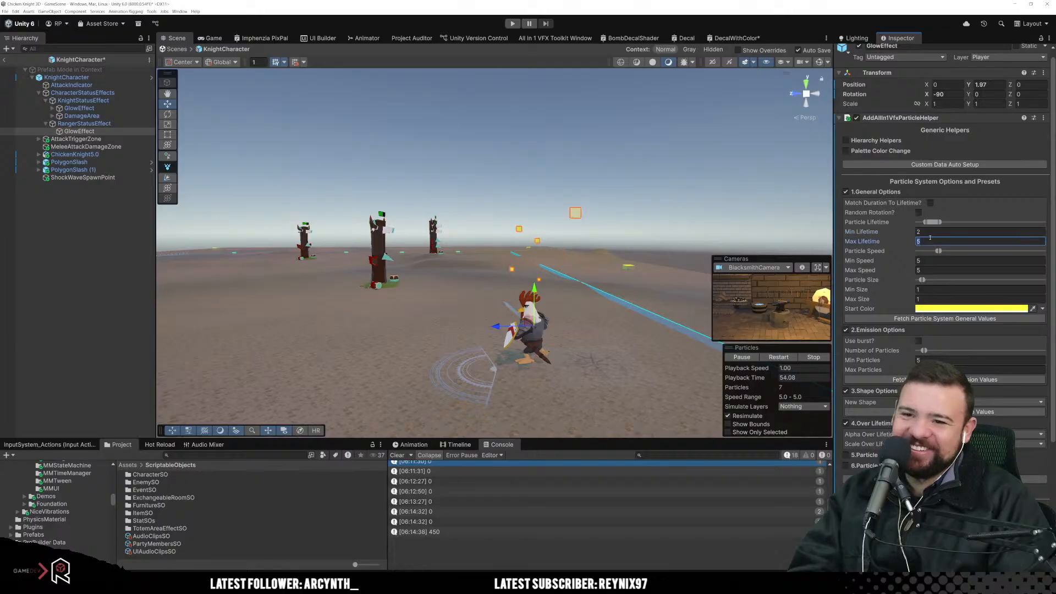
type("3")
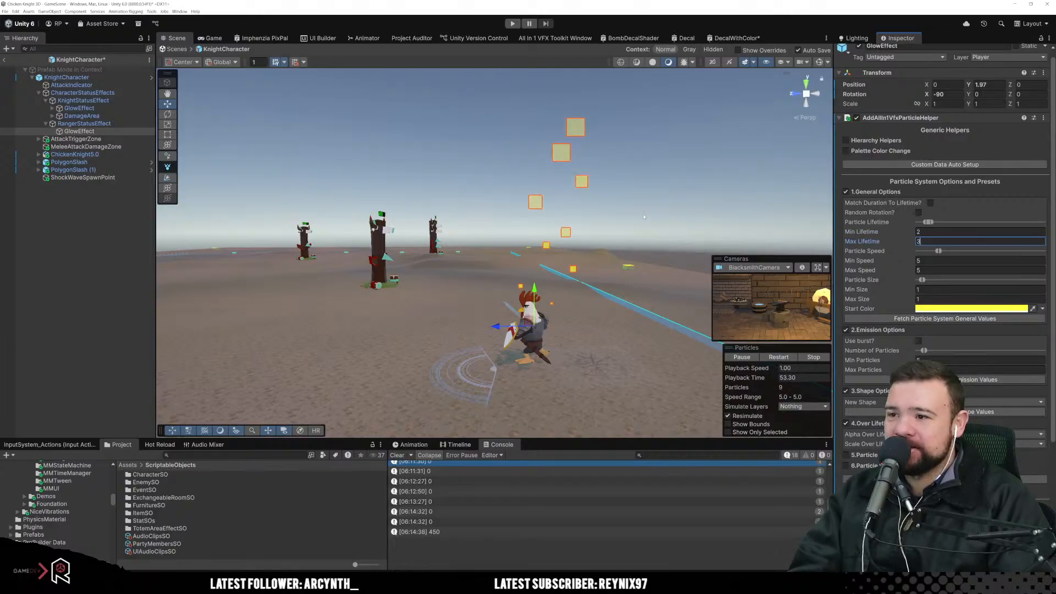
Step: Try a particle speed range of 1 to 2, and a range of 2 to 3, in the General Options
left_click(964, 261)
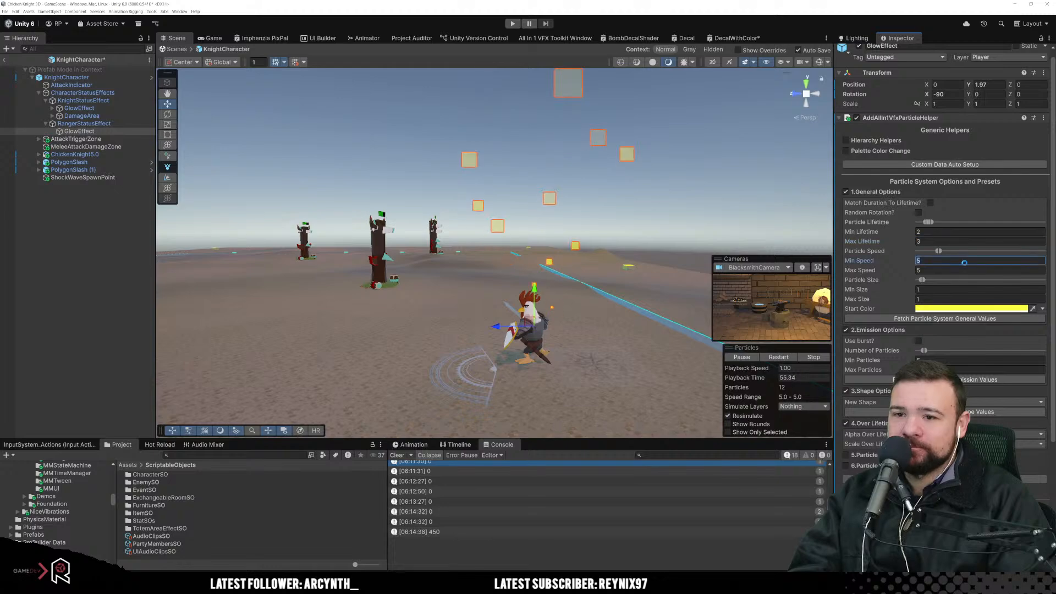
type("1q2")
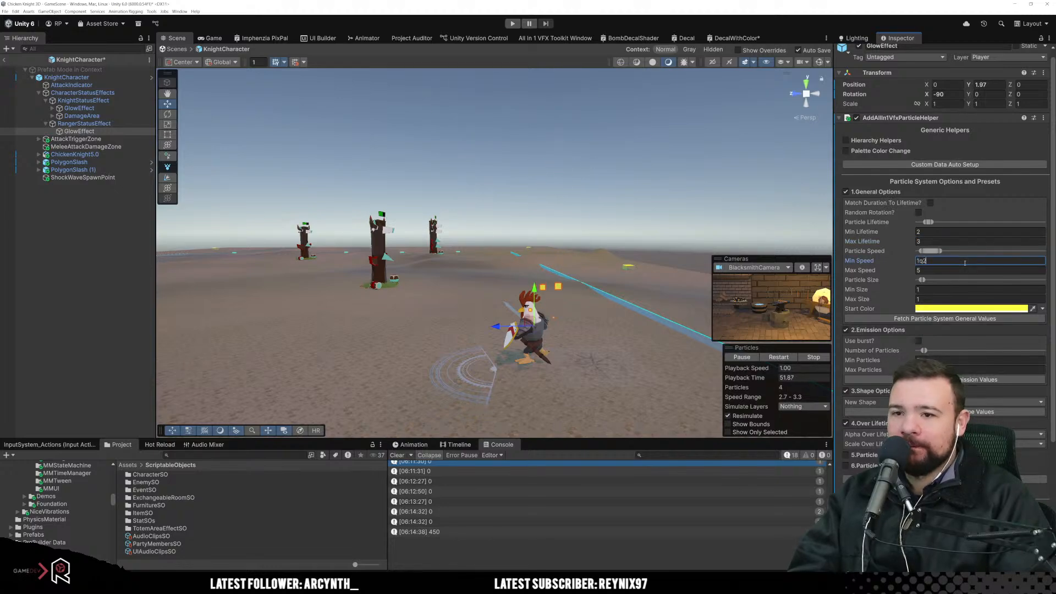
key("BackSpace")
key("BackSpace")
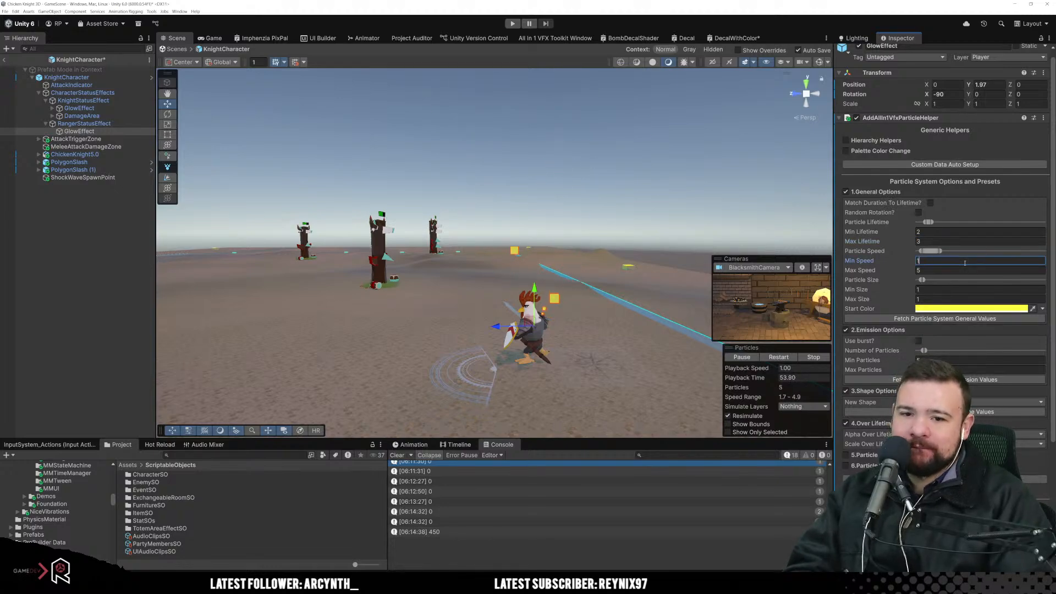
key("Tab")
type("2")
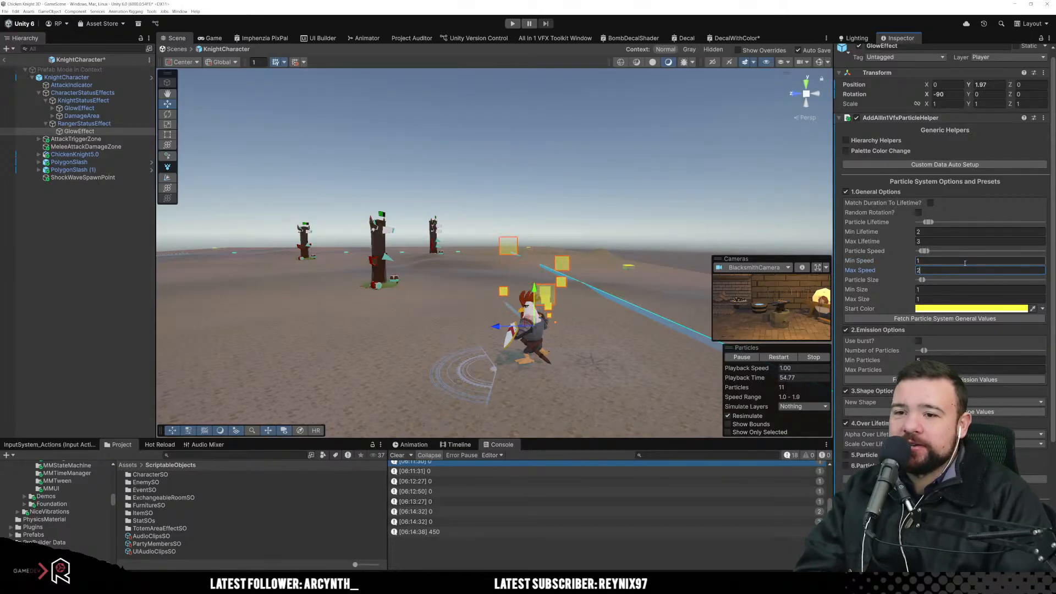
left_click(946, 264)
type("2")
key("Tab")
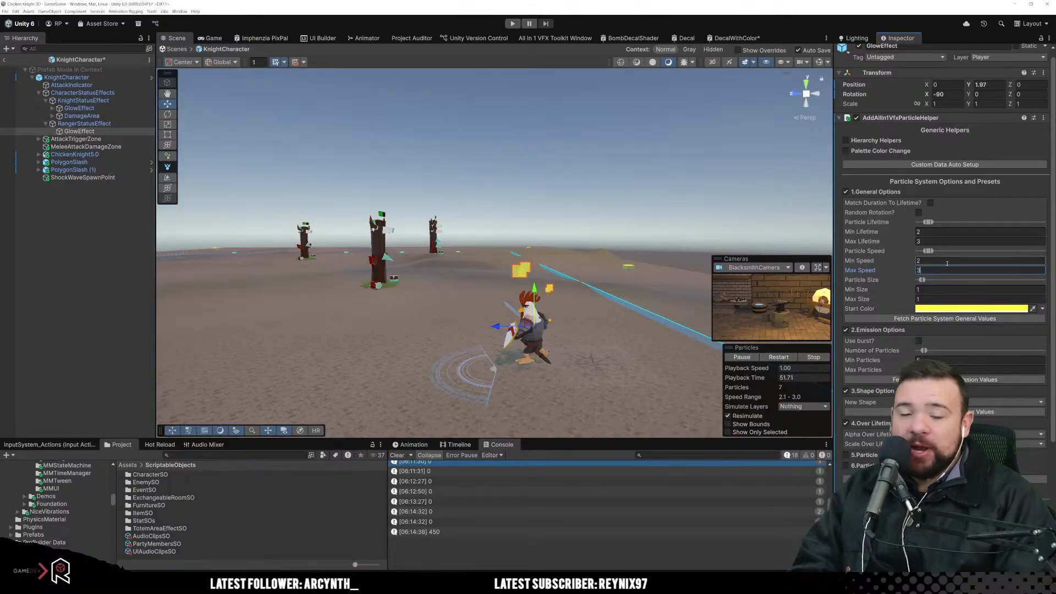
Step: Adjust GlowEffect's particle speed range to about 3.01 minimum and 4.01 maximum
left_click_drag(930, 252, 930, 253)
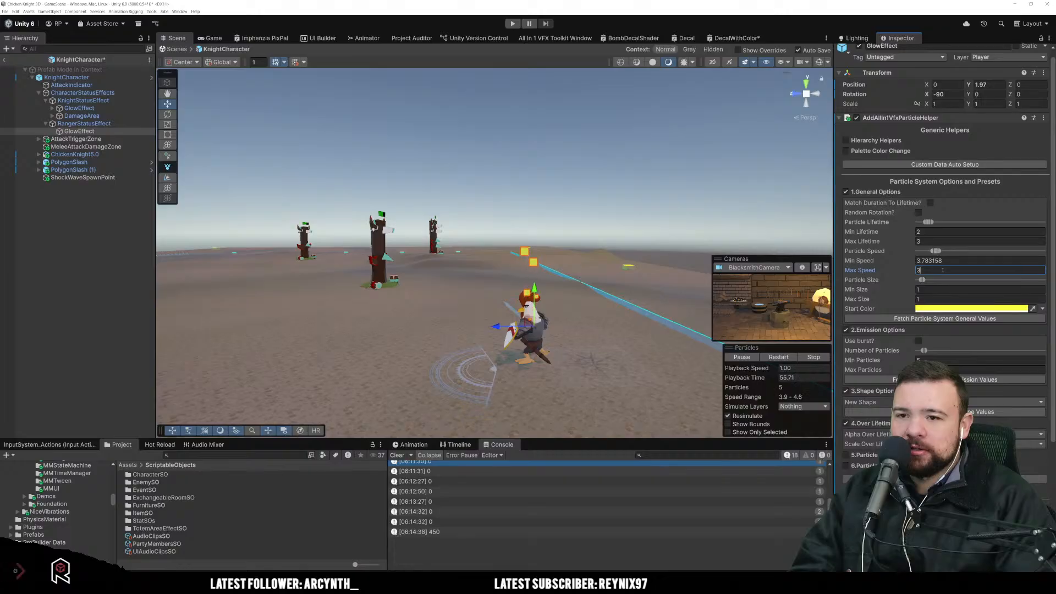
left_click_drag(935, 251, 971, 251)
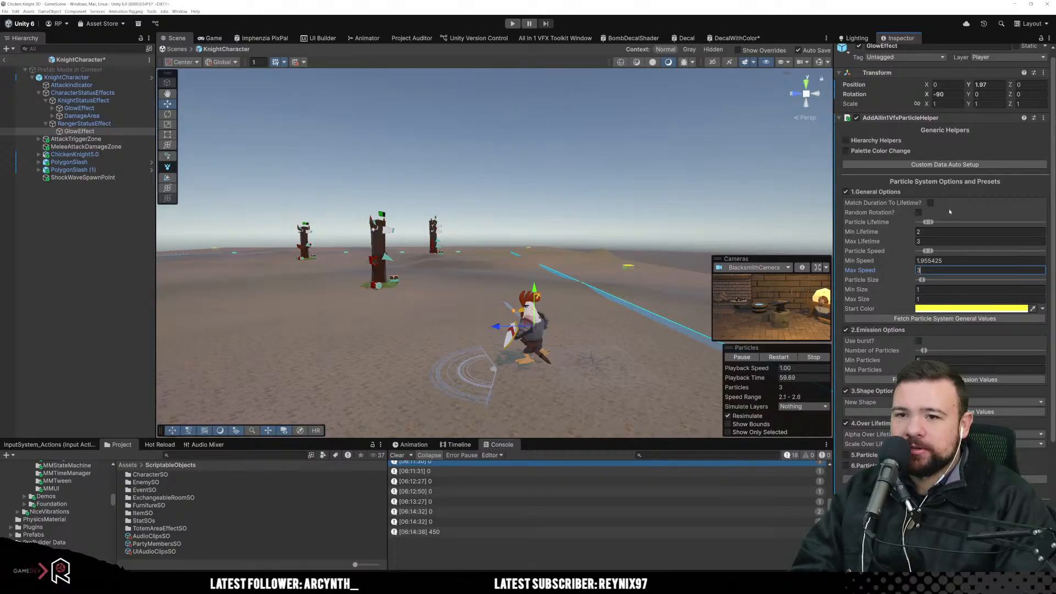
left_click(968, 261)
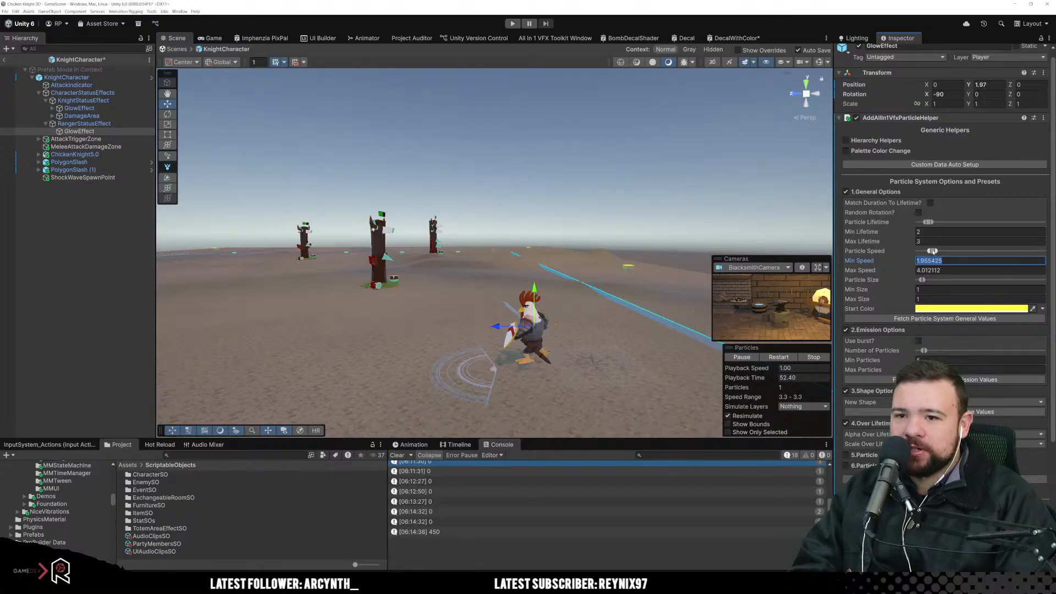
left_click(938, 290)
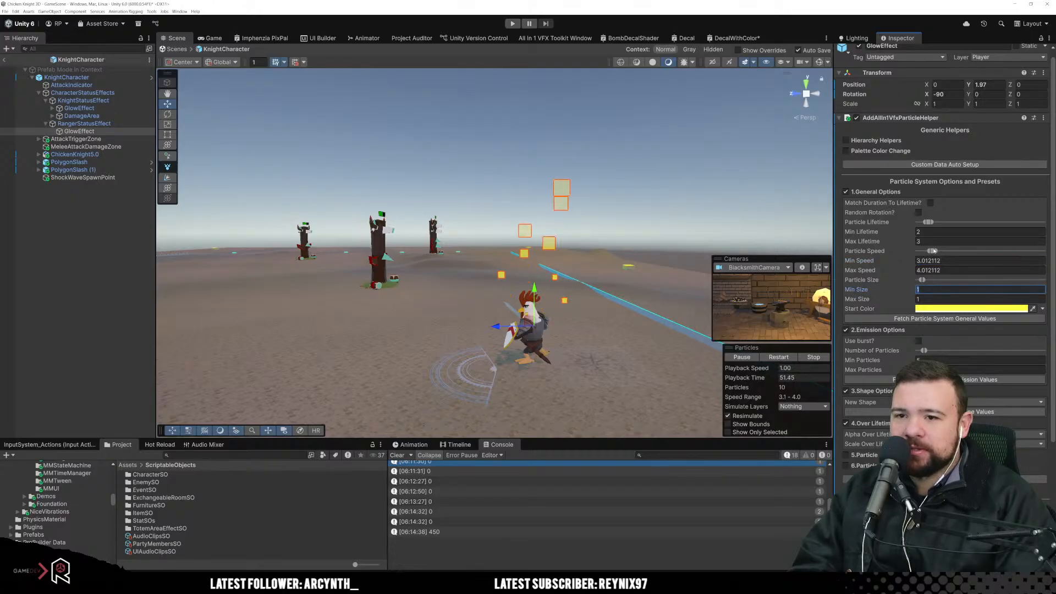
left_click_drag(935, 251, 936, 251)
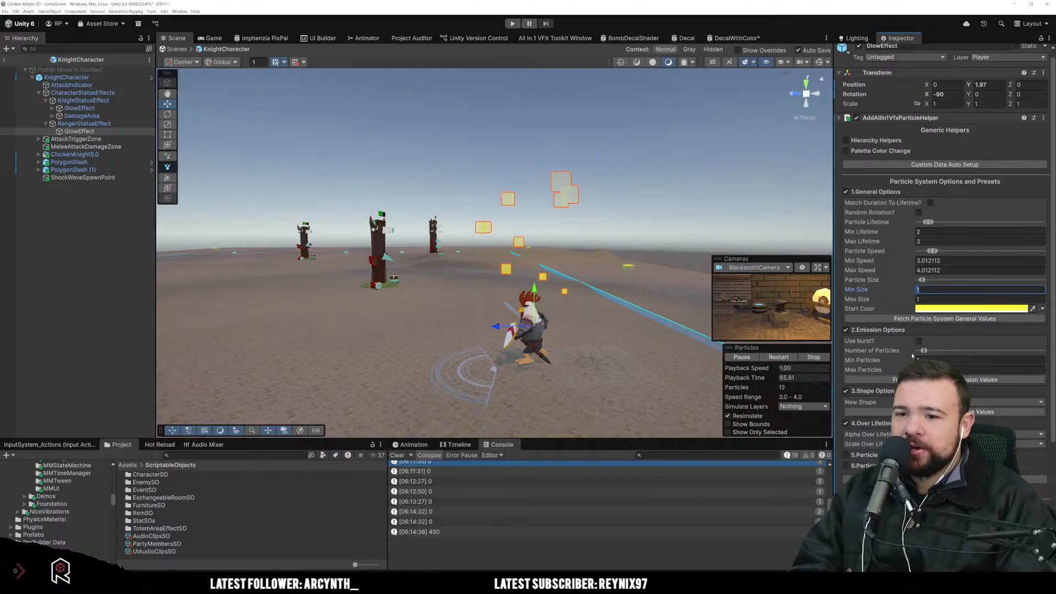
Step: Widen the emission range to 5 minimum and 10 maximum particles and collapse the helper's Shape Options
left_click_drag(923, 351, 925, 351)
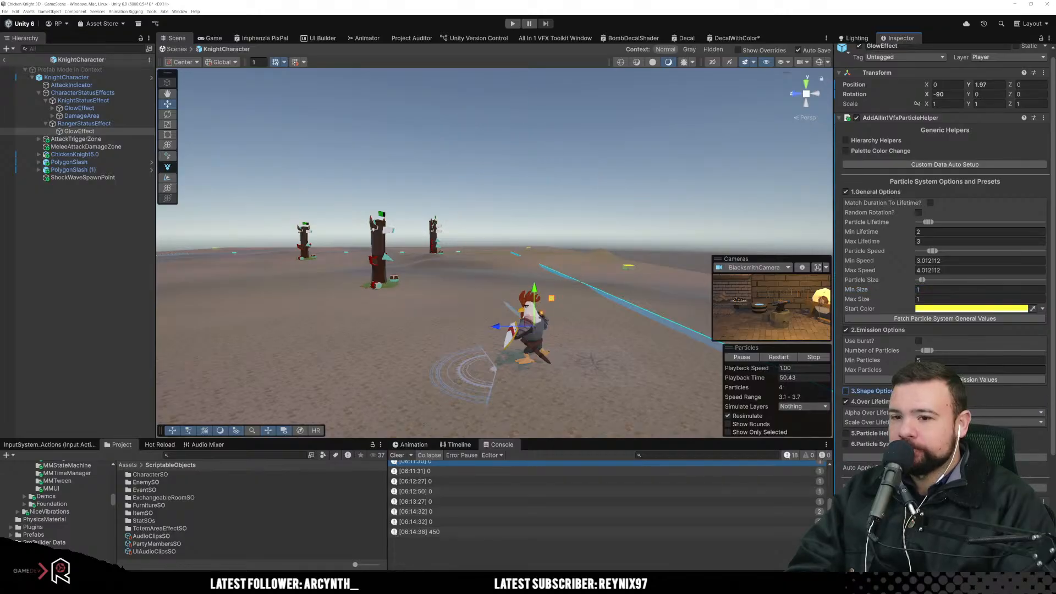
left_click(846, 390)
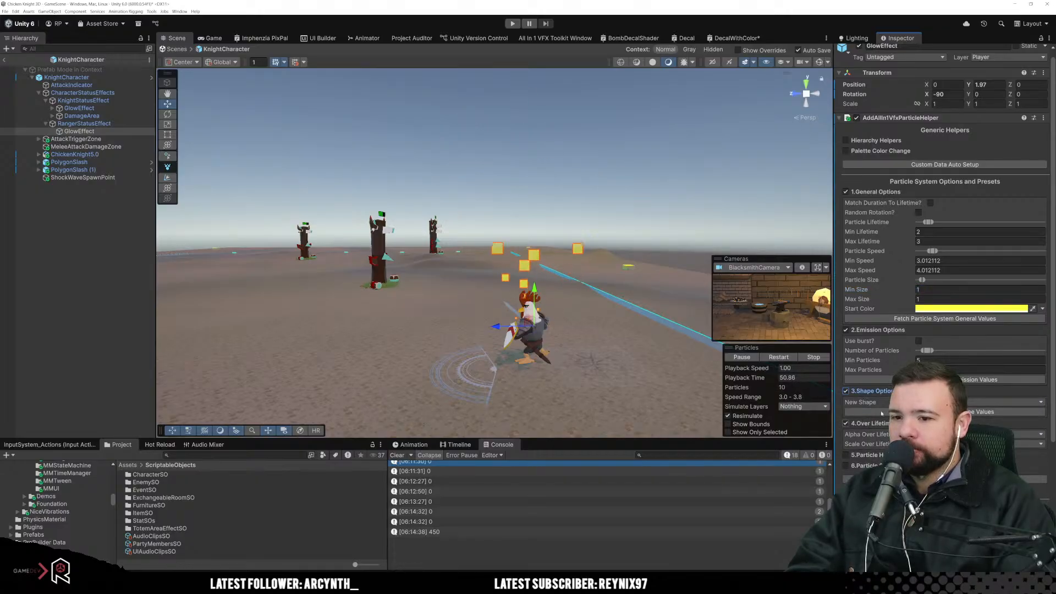
left_click(885, 391)
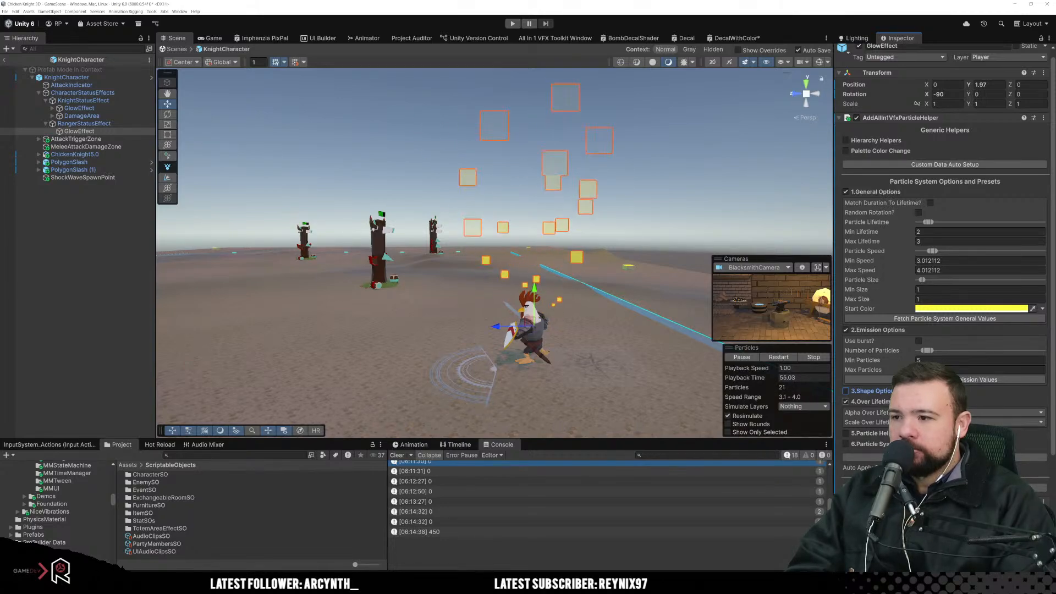
scroll(945, 248, "down", 3)
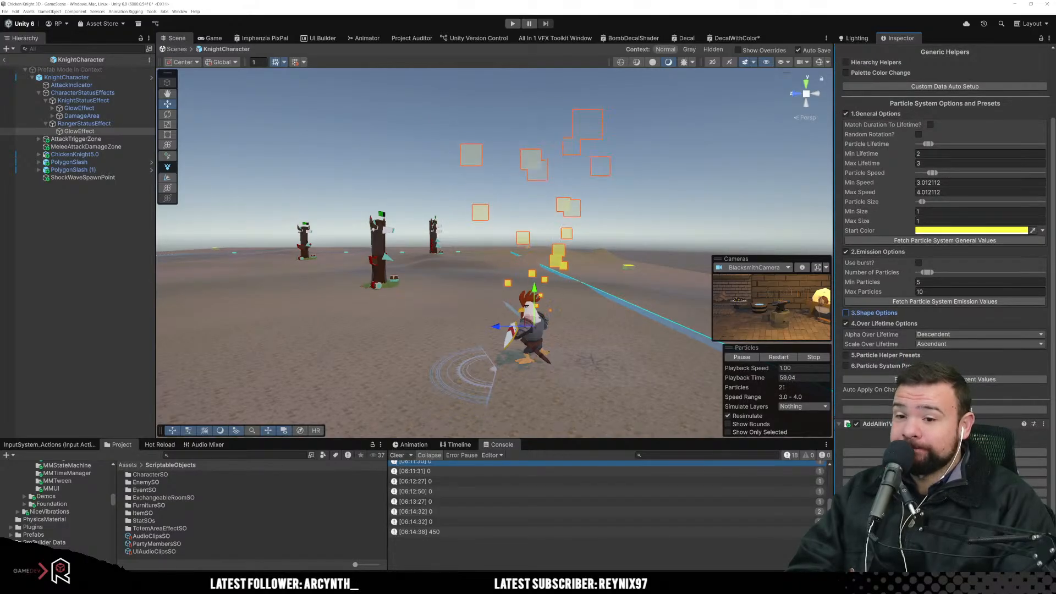
scroll(945, 247, "down", 2)
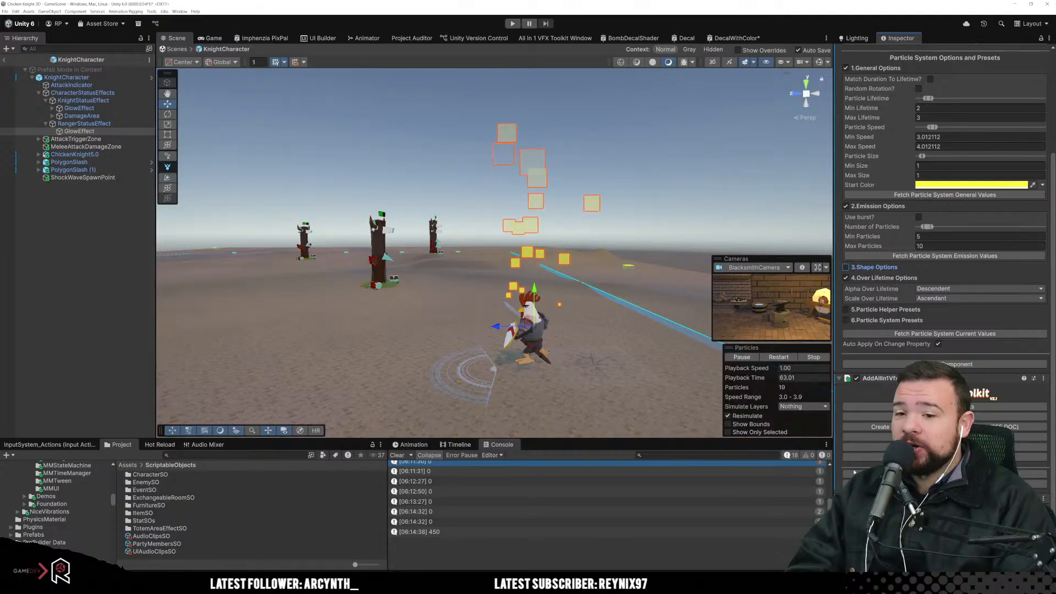
scroll(880, 440, "down", 15)
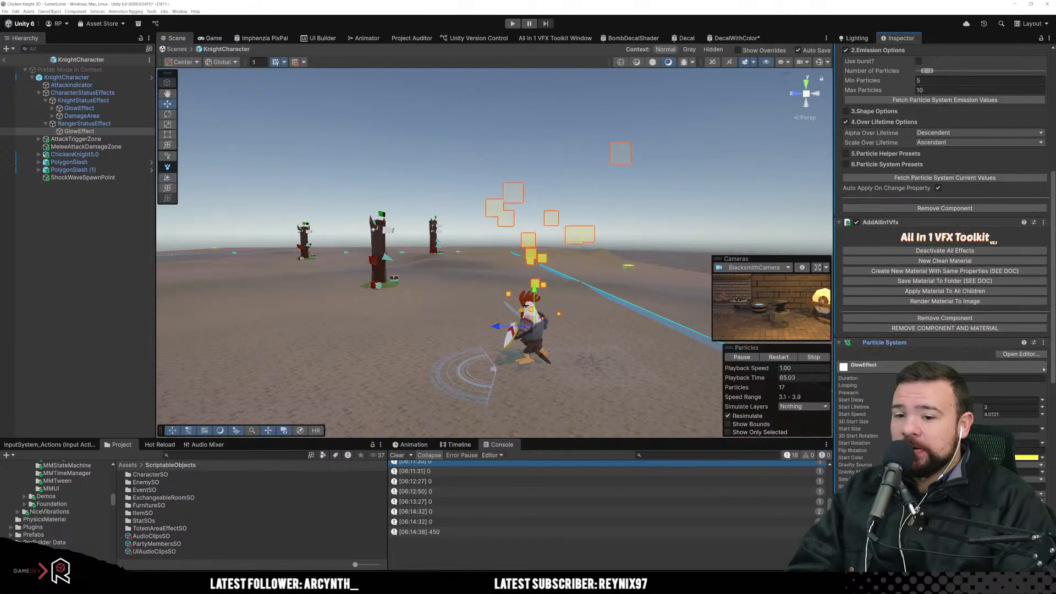
Step: Open the texture selection for Shape1 Texture in GlowEffect's AllIn1Vfx material
scroll(896, 363, "down", 1)
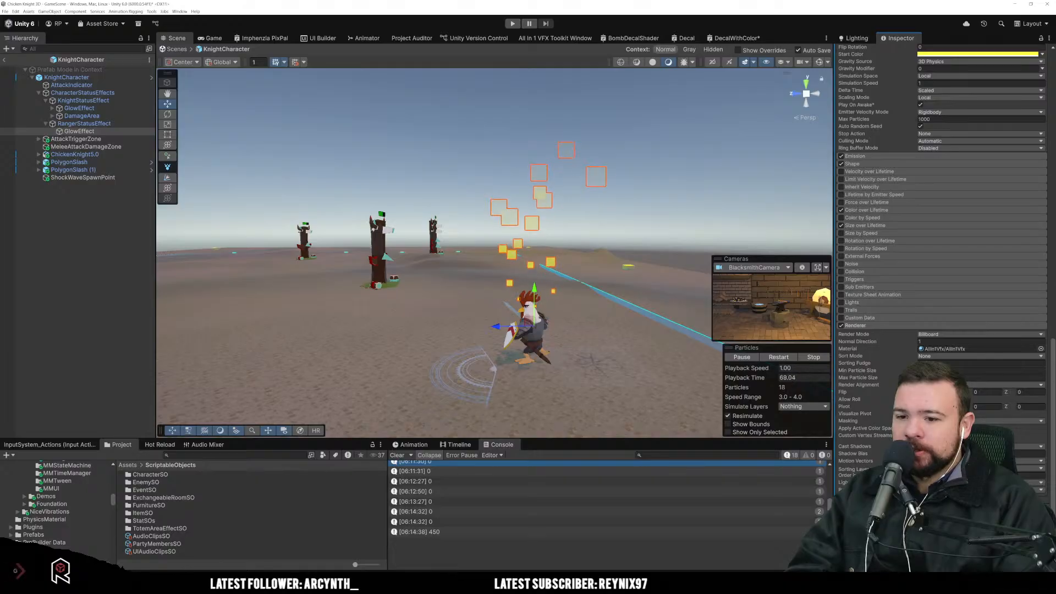
scroll(934, 247, "down", 12)
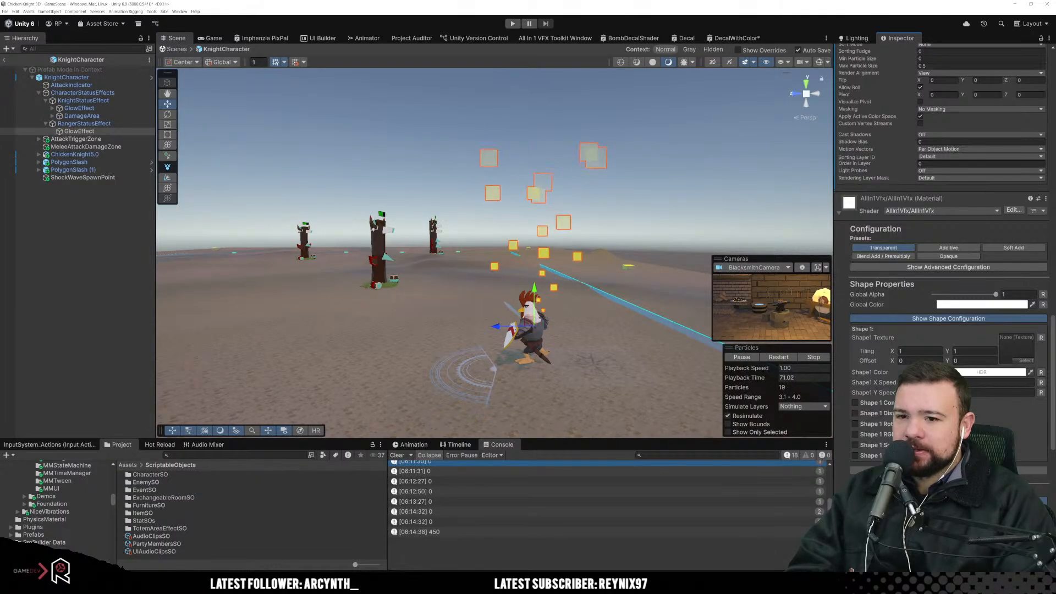
scroll(943, 248, "down", 2)
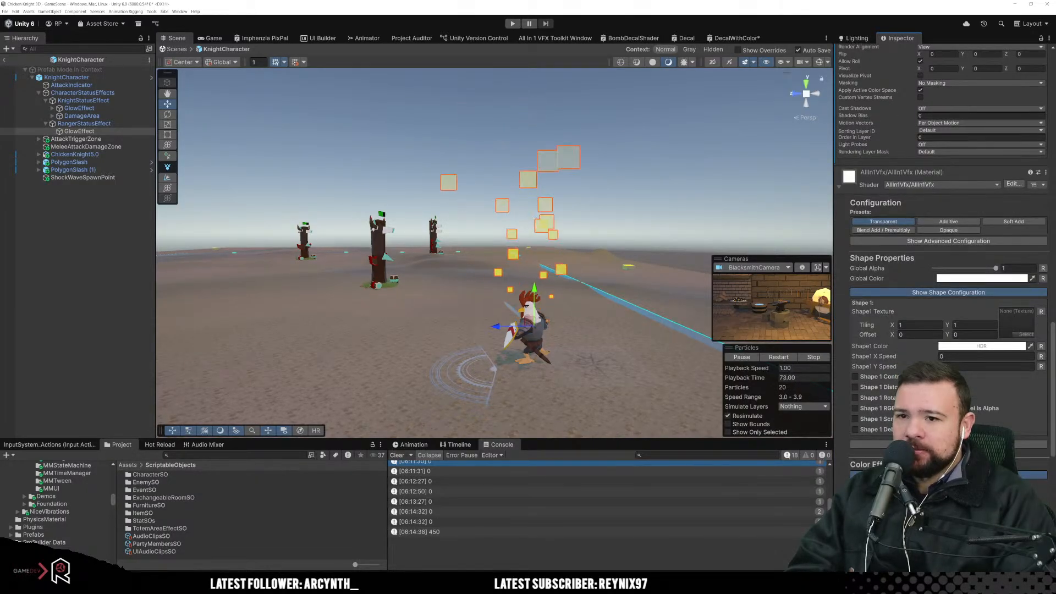
scroll(943, 247, "down", 5)
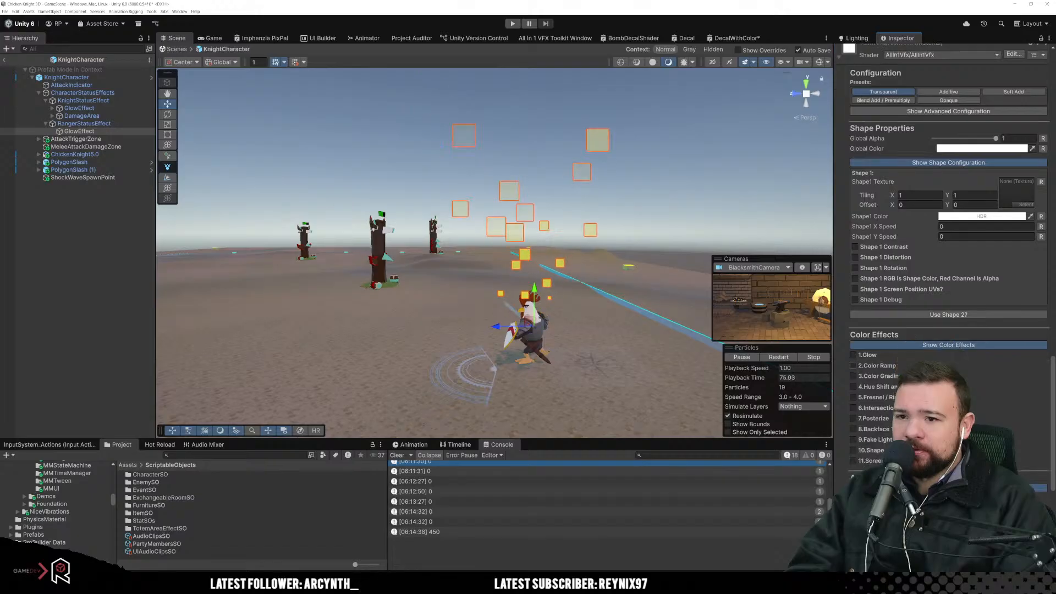
left_click(1026, 206)
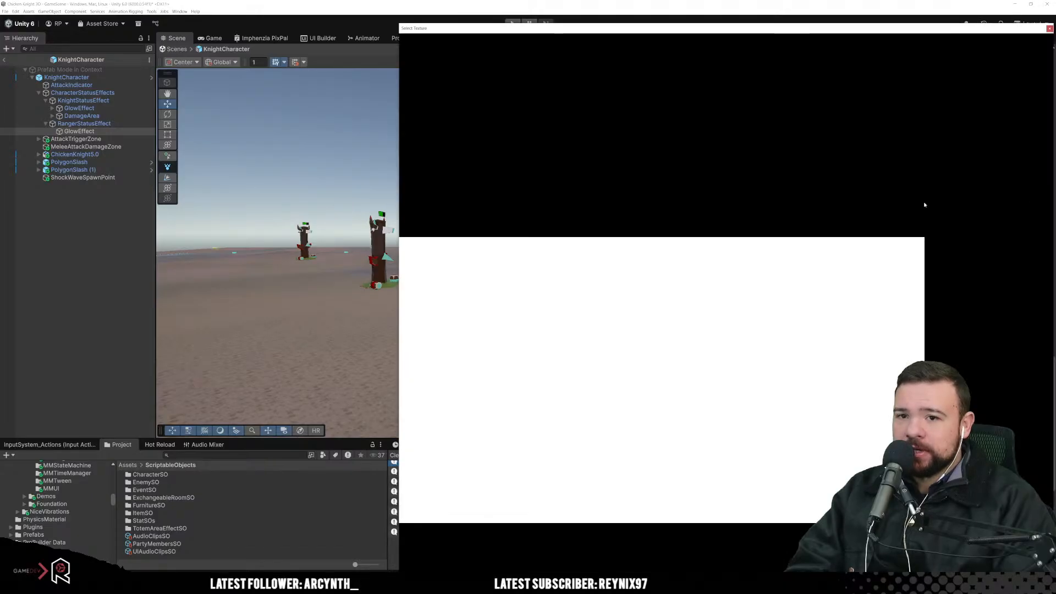
Step: Assign the Circle_Tex_01 texture to Shape 1 of the AllIn1Vfx material
scroll(492, 210, "down", 15)
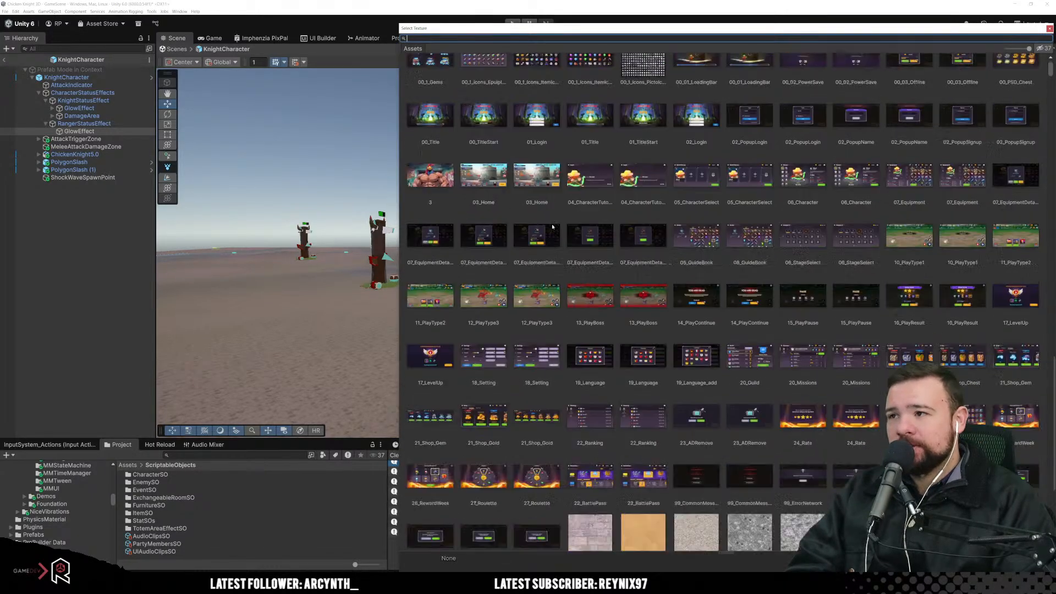
scroll(629, 293, "down", 1)
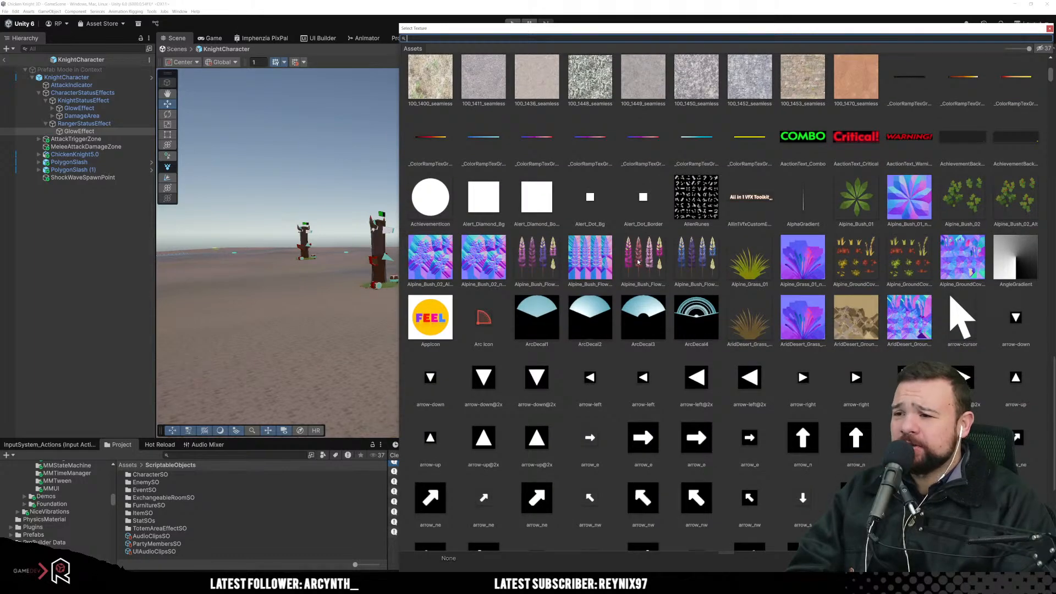
scroll(637, 262, "down", 5)
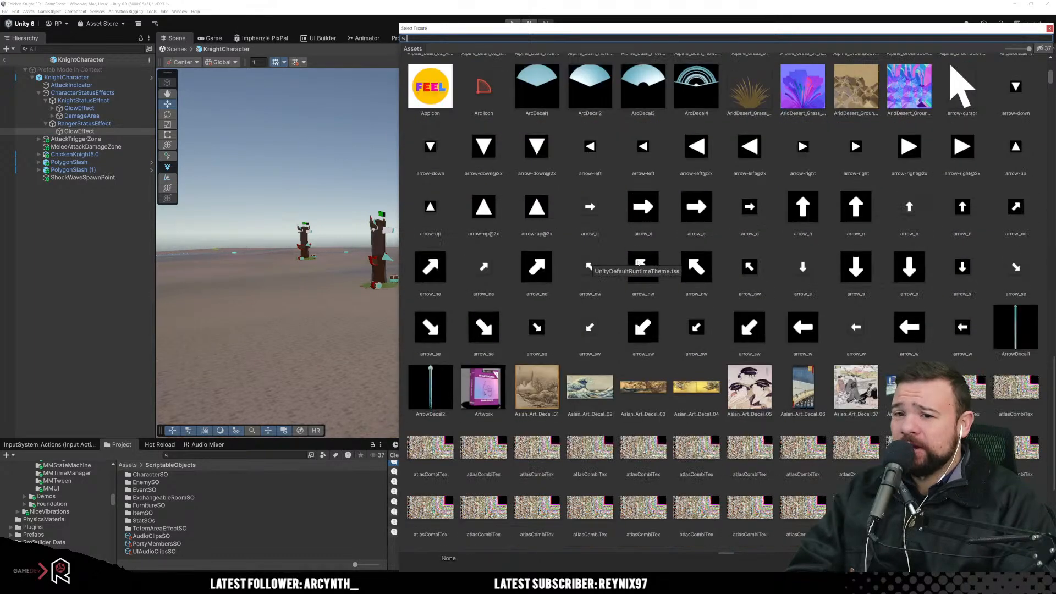
scroll(638, 263, "down", 7)
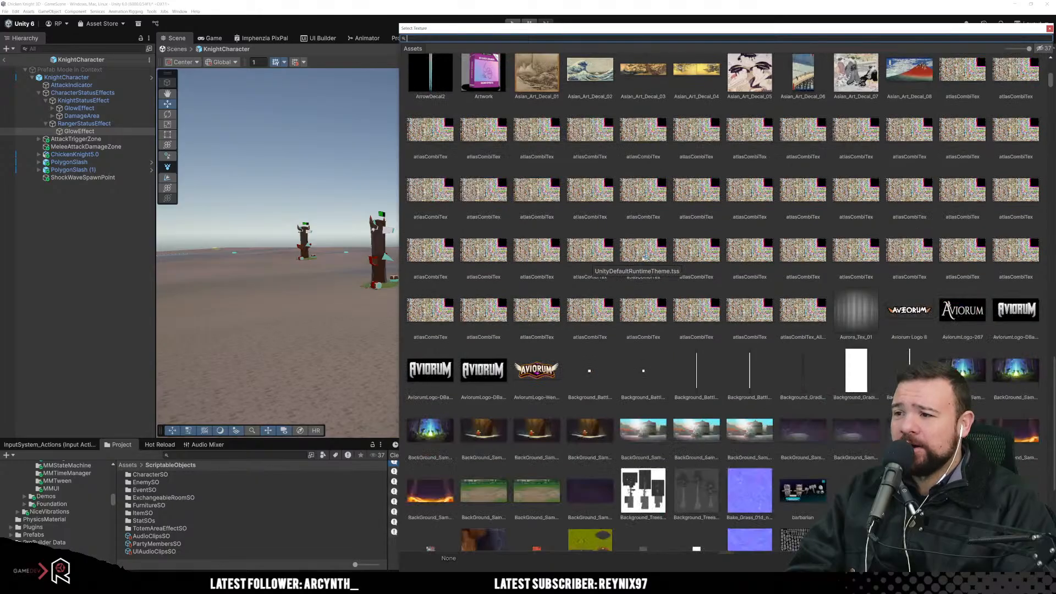
scroll(638, 297, "down", 8)
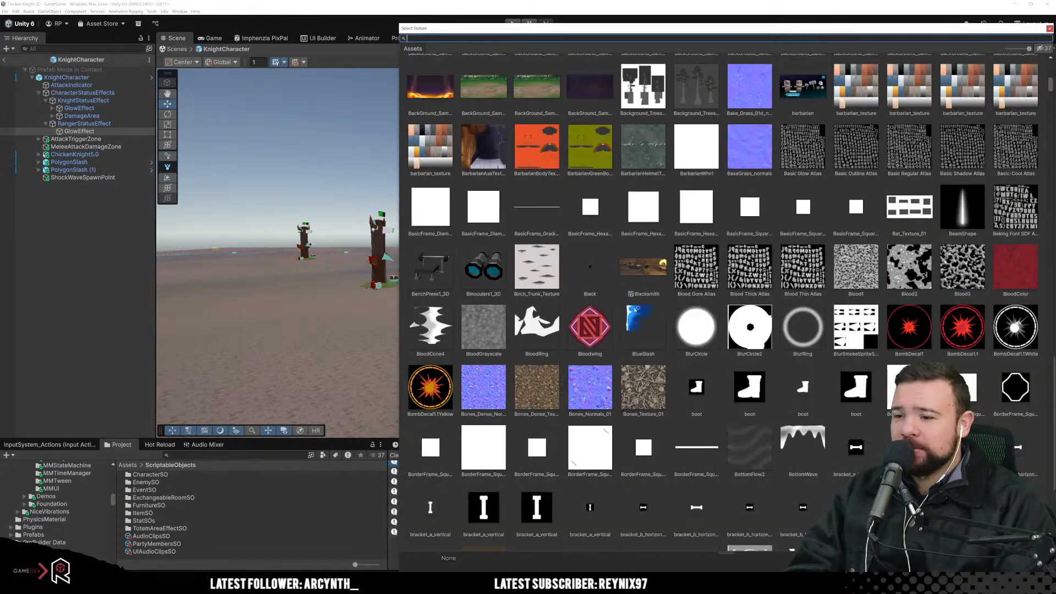
scroll(640, 317, "down", 12)
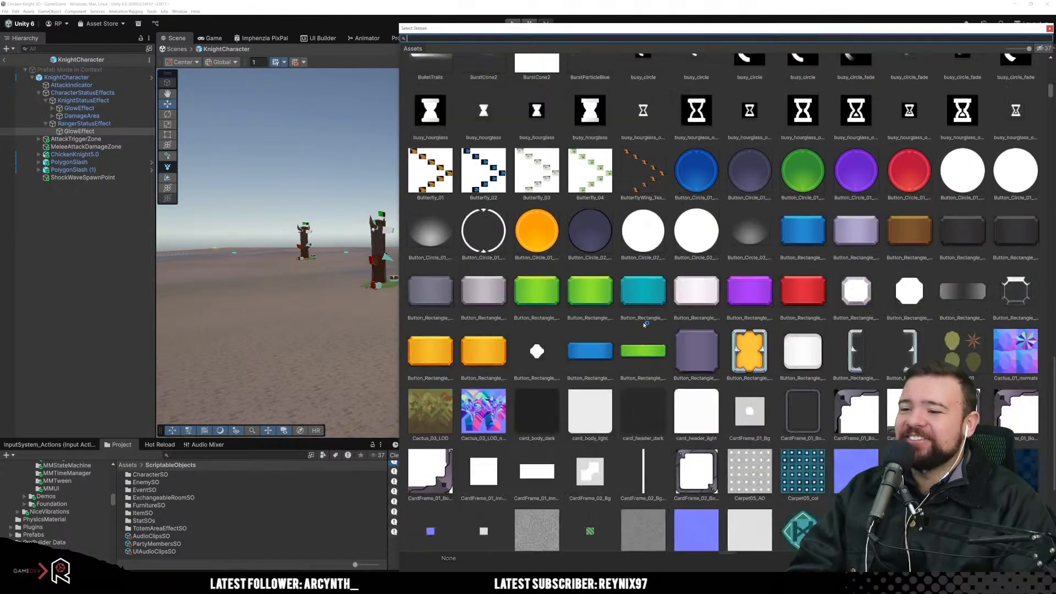
scroll(649, 314, "down", 9)
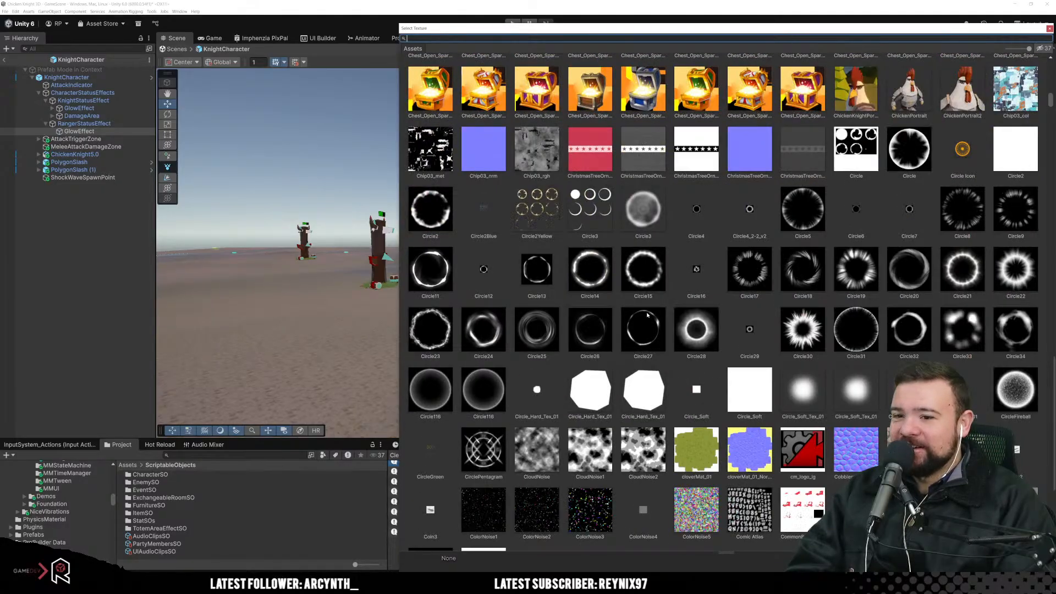
scroll(647, 315, "down", 1)
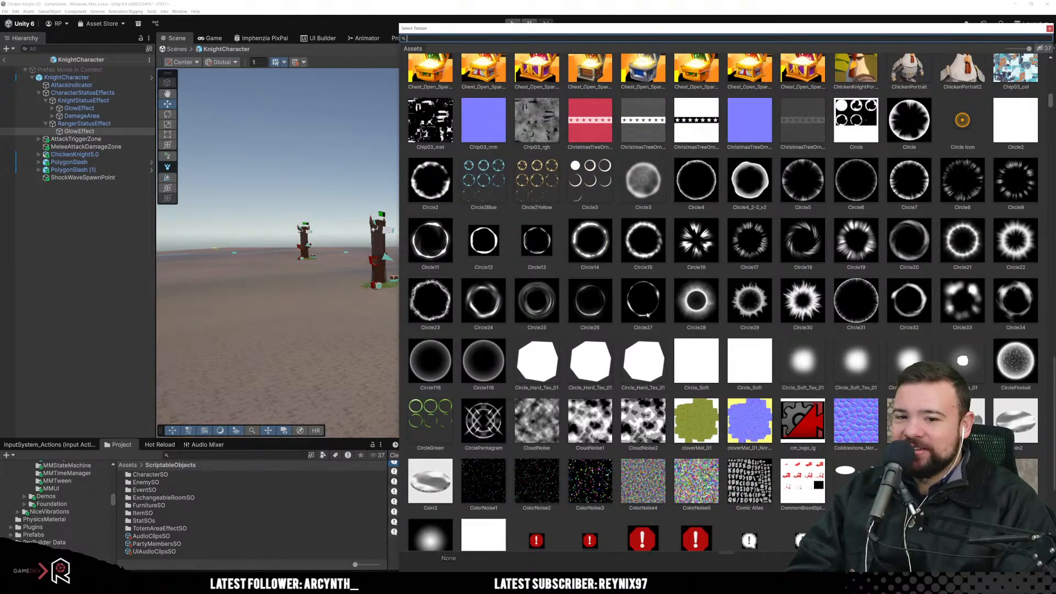
scroll(647, 315, "down", 1)
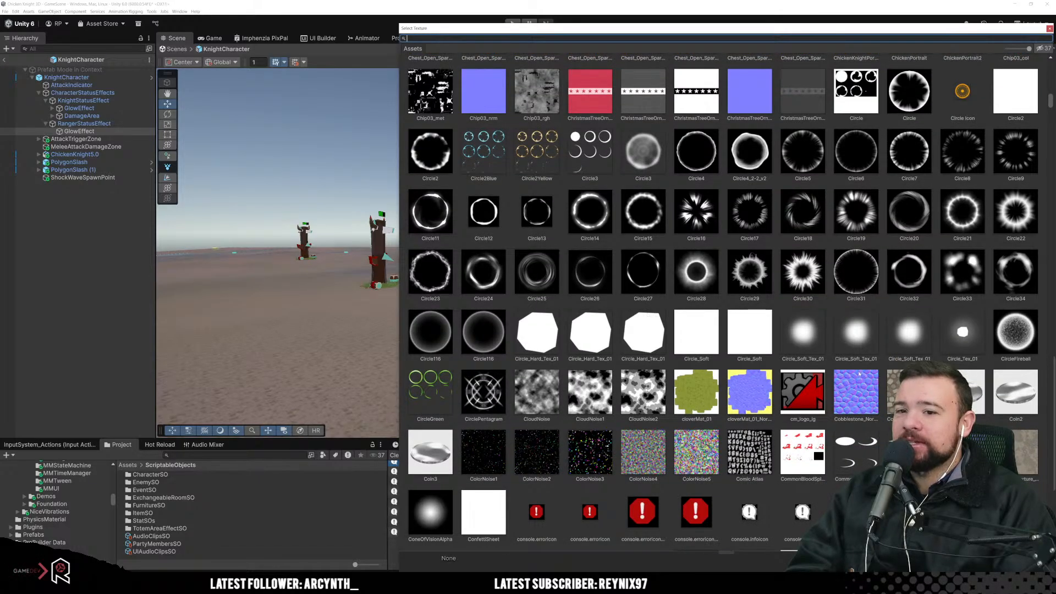
left_click(973, 346)
Step: Try Circle_Hard_Tex_01 and Circle_Soft_Tex_01 as the Shape 1 texture against the particles in the scene, and return to Circle_Tex_01
left_click_drag(725, 22, 505, 356)
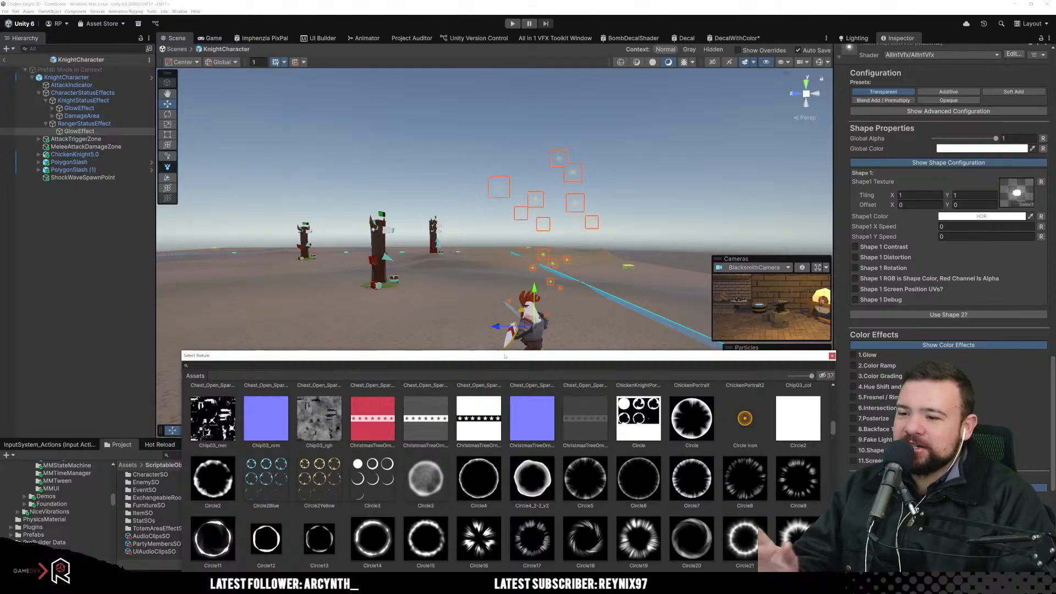
left_click_drag(505, 356, 565, 158)
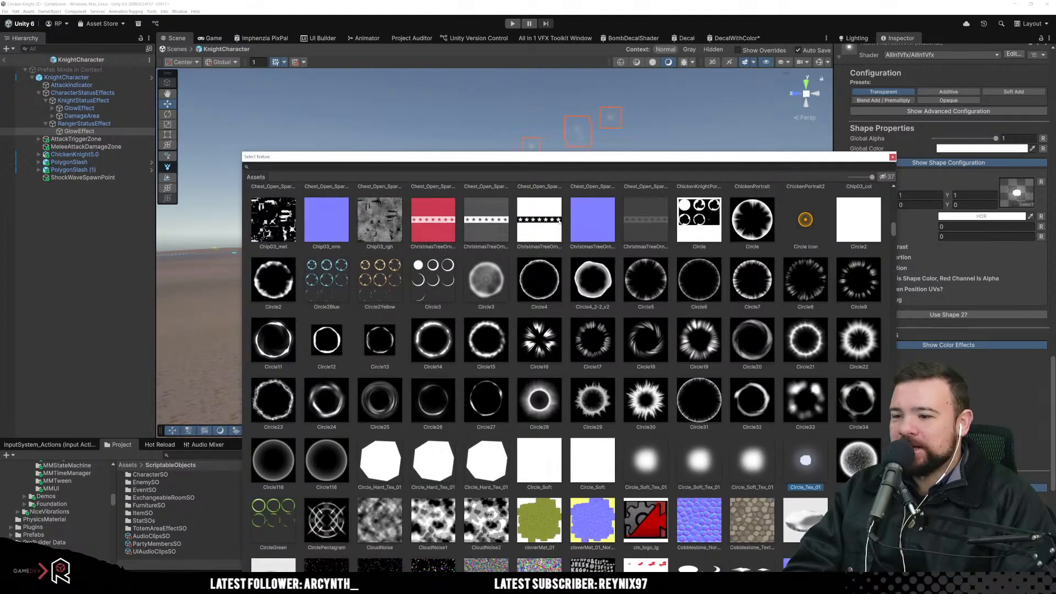
scroll(588, 337, "down", 3)
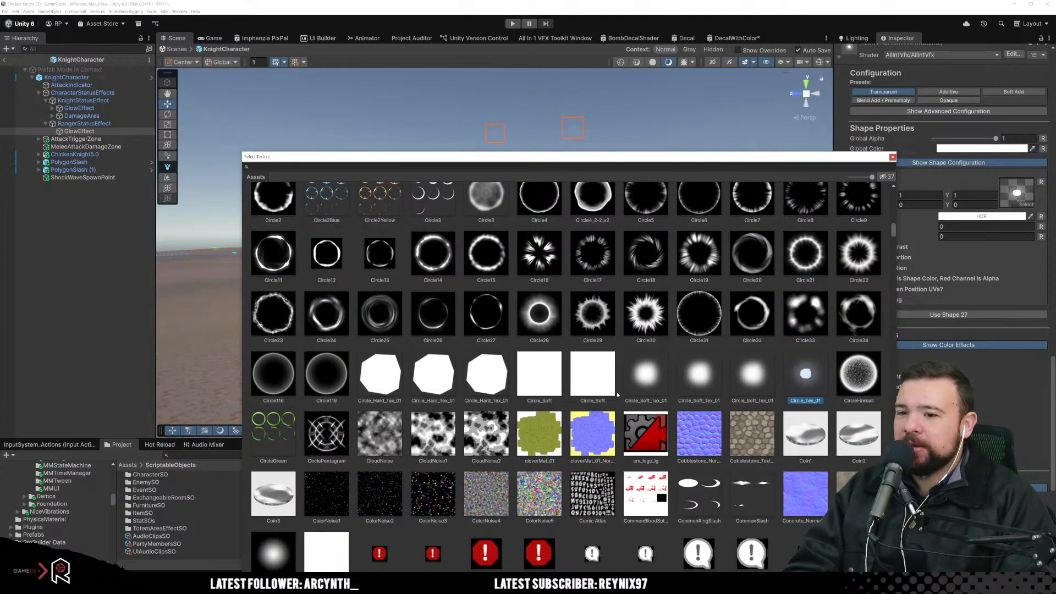
scroll(617, 394, "down", 1)
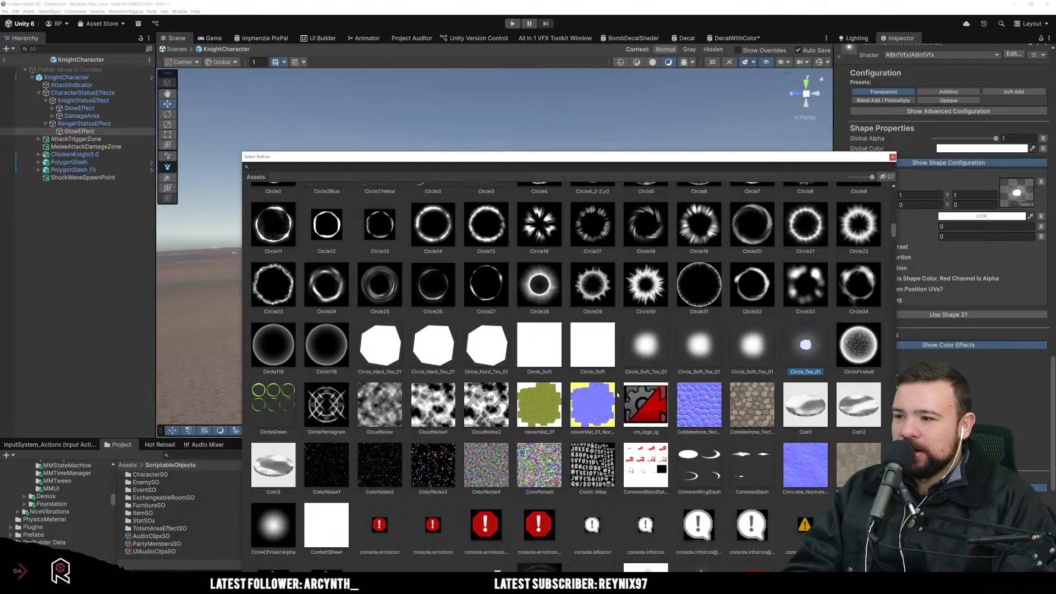
left_click(484, 342)
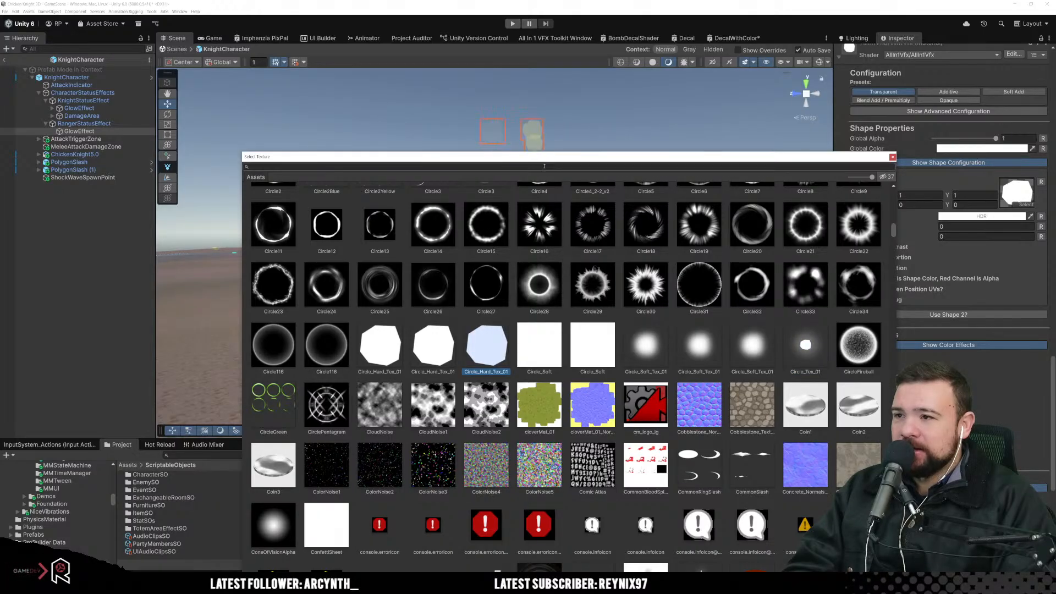
left_click(805, 345)
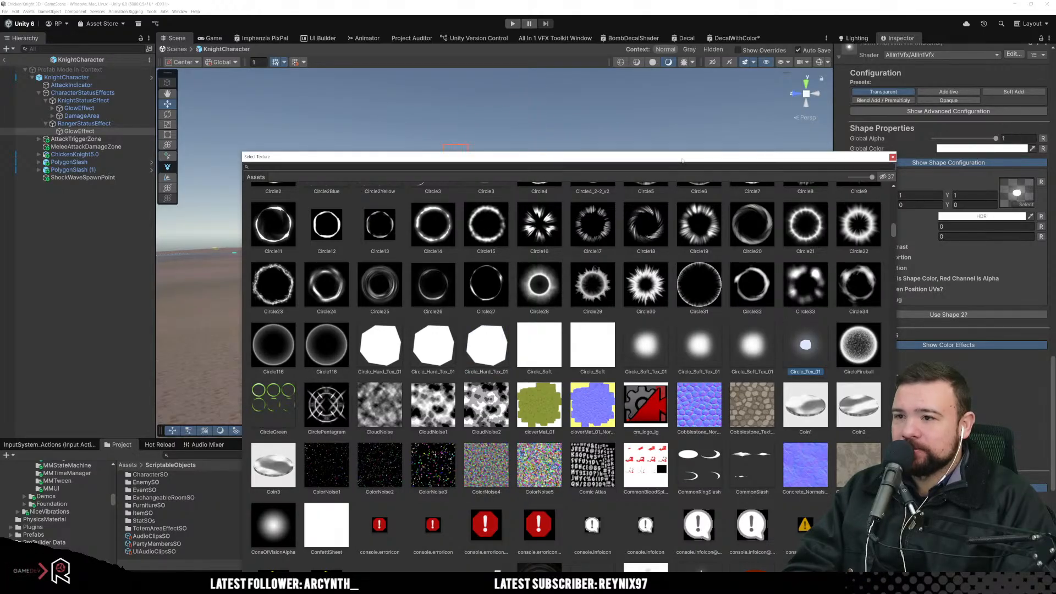
left_click_drag(681, 159, 665, 321)
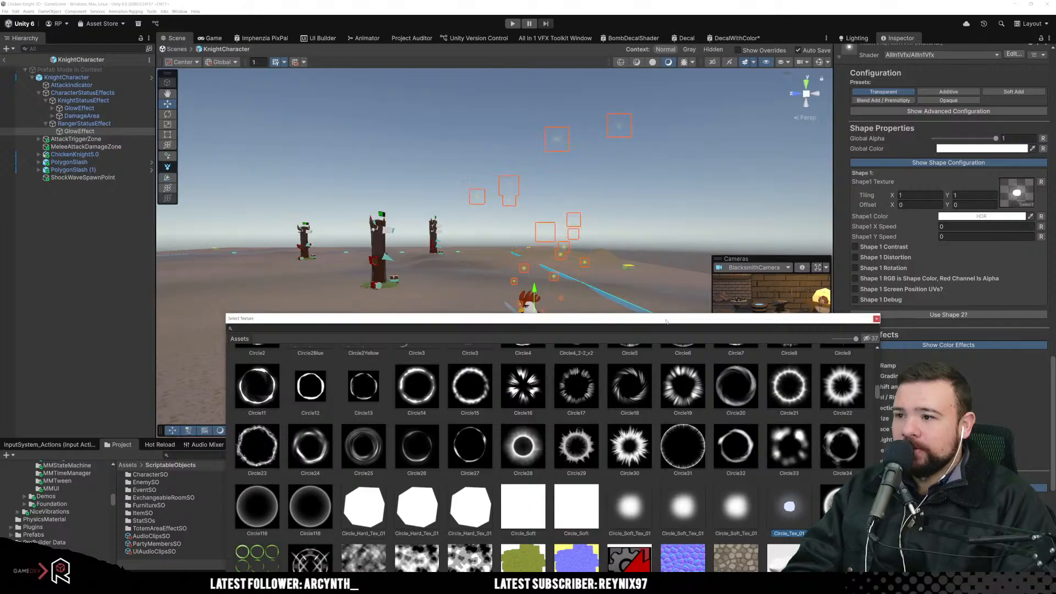
left_click(685, 504)
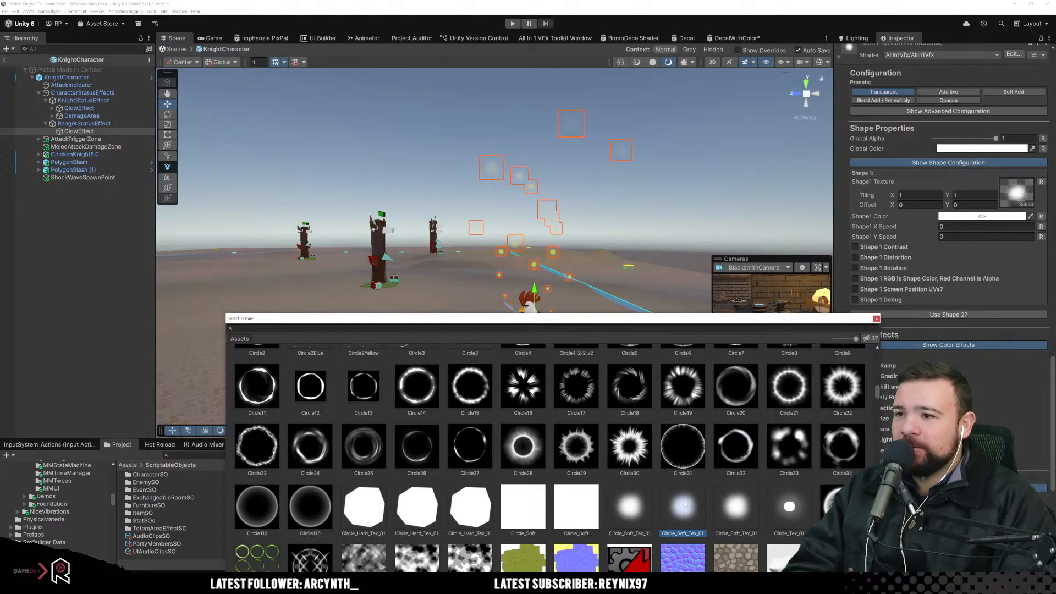
left_click(720, 517)
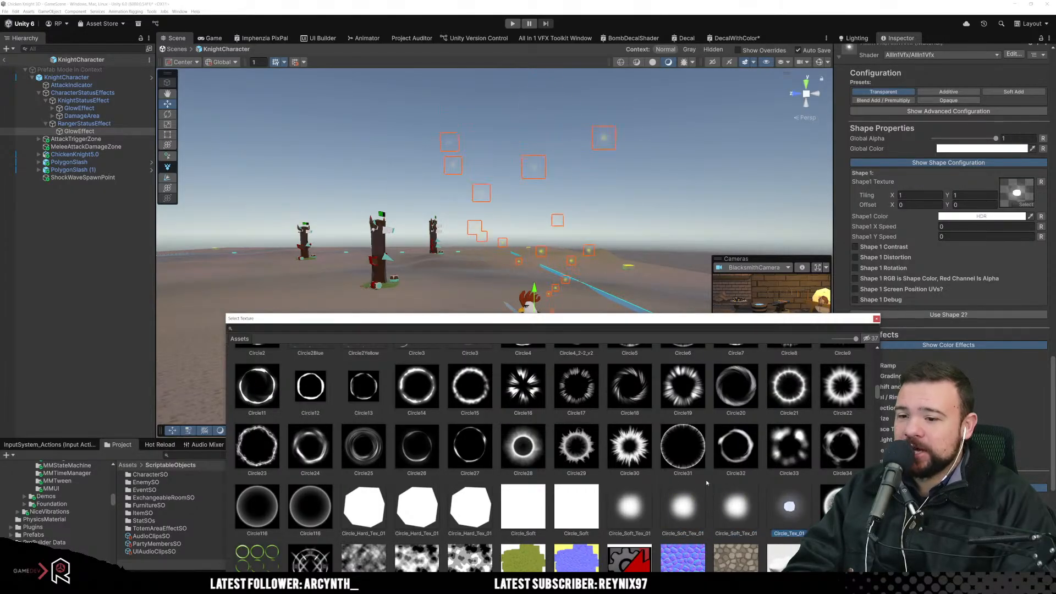
Step: Browse the project's textures past the circle set, through the crosshair, fire, flare and icon images, for an alternative particle shape
scroll(687, 495, "down", 5)
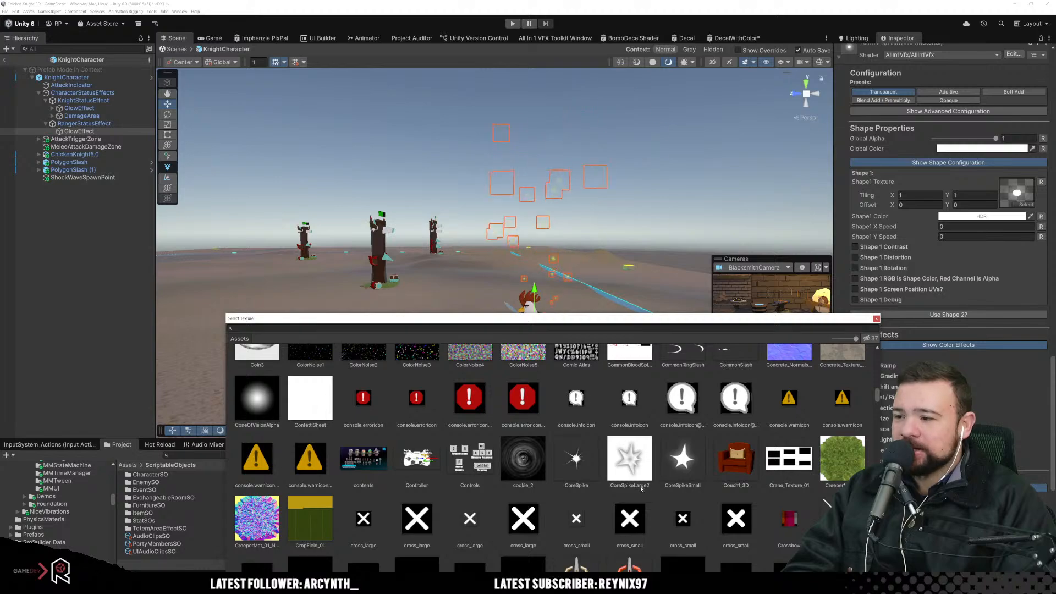
scroll(626, 486, "down", 2)
scroll(530, 474, "down", 12)
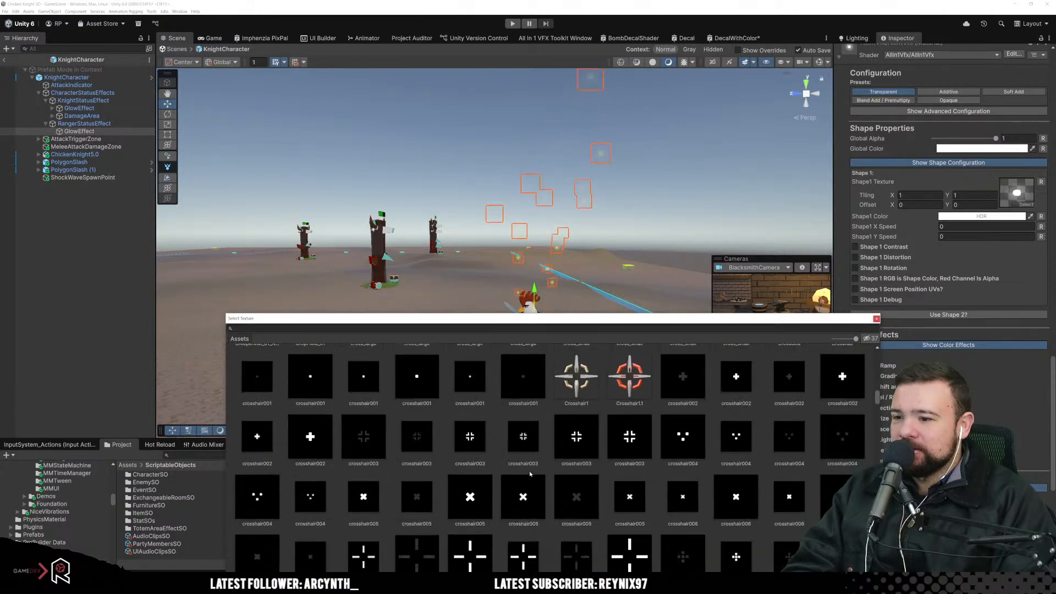
scroll(530, 474, "down", 1)
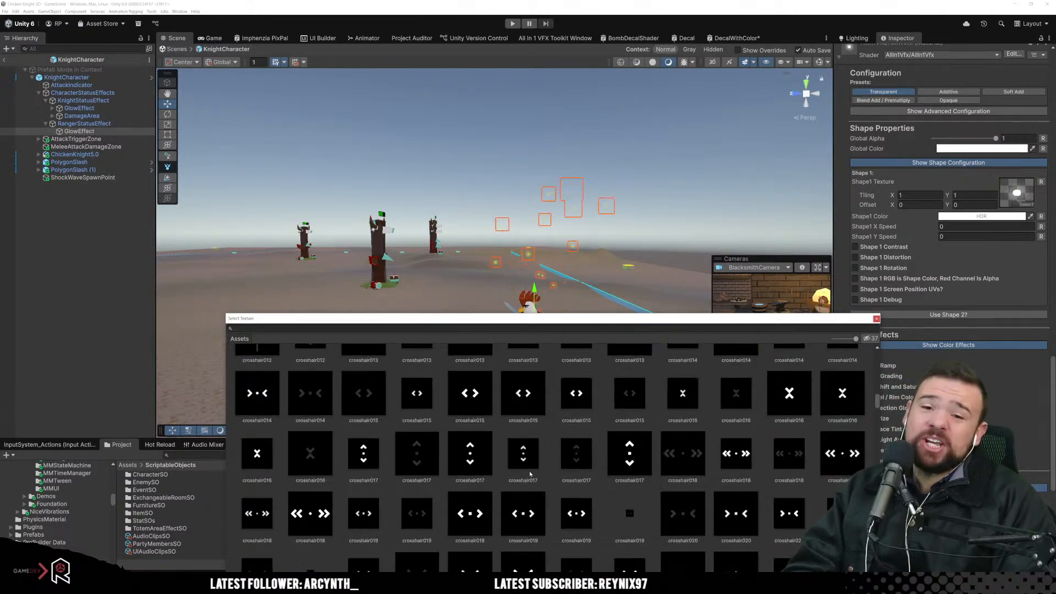
scroll(532, 470, "down", 3)
scroll(531, 471, "down", 3)
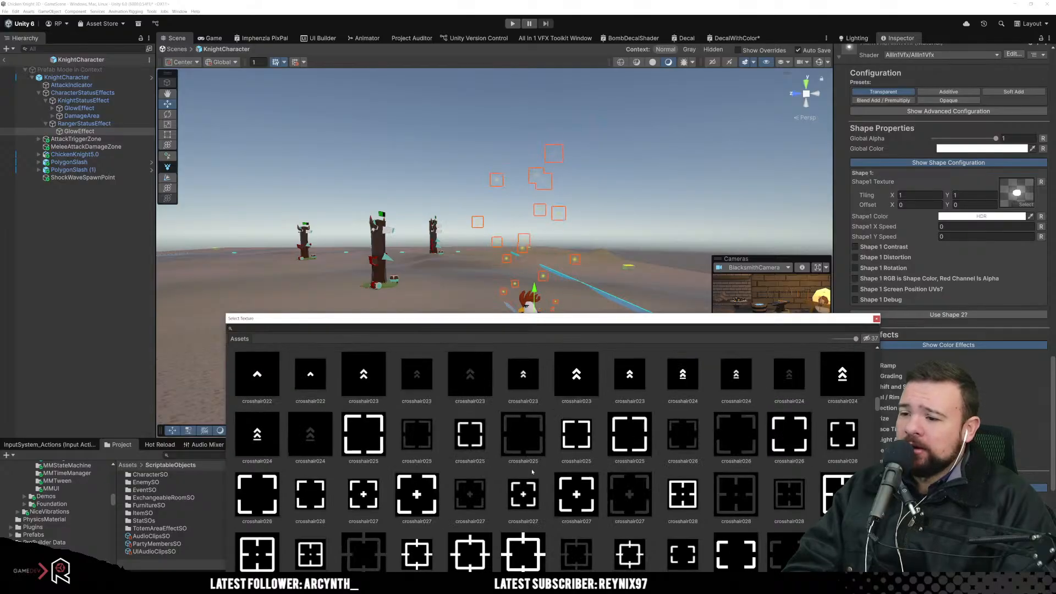
scroll(567, 465, "down", 4)
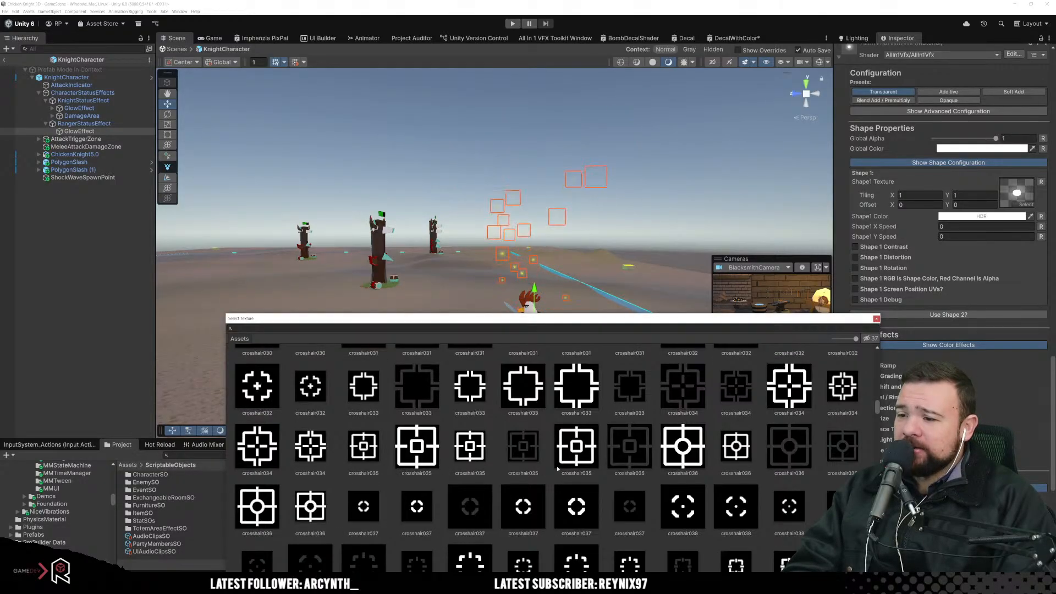
scroll(557, 468, "down", 2)
scroll(553, 468, "down", 8)
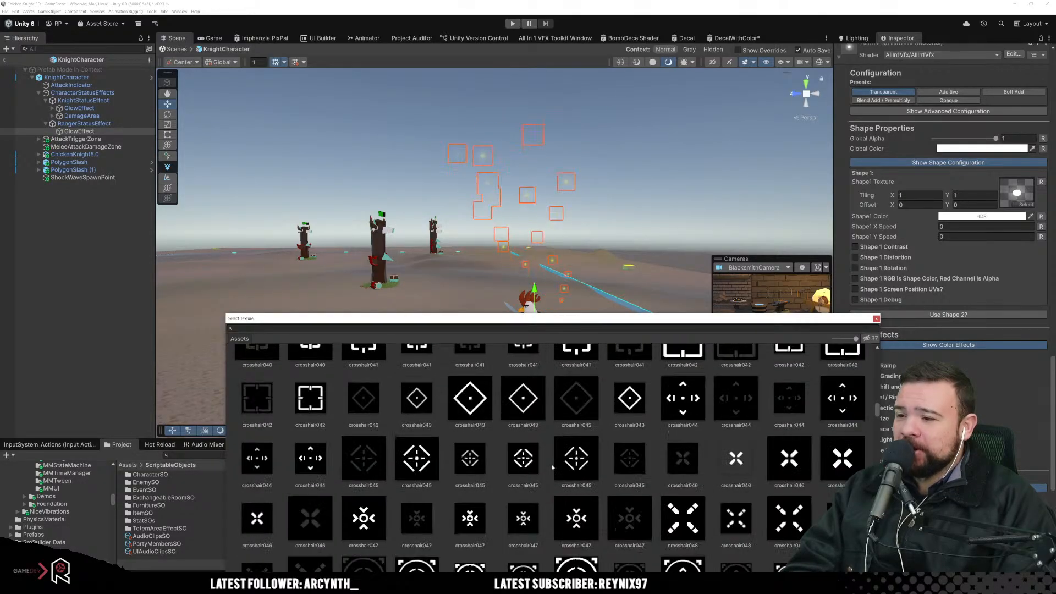
scroll(567, 468, "down", 3)
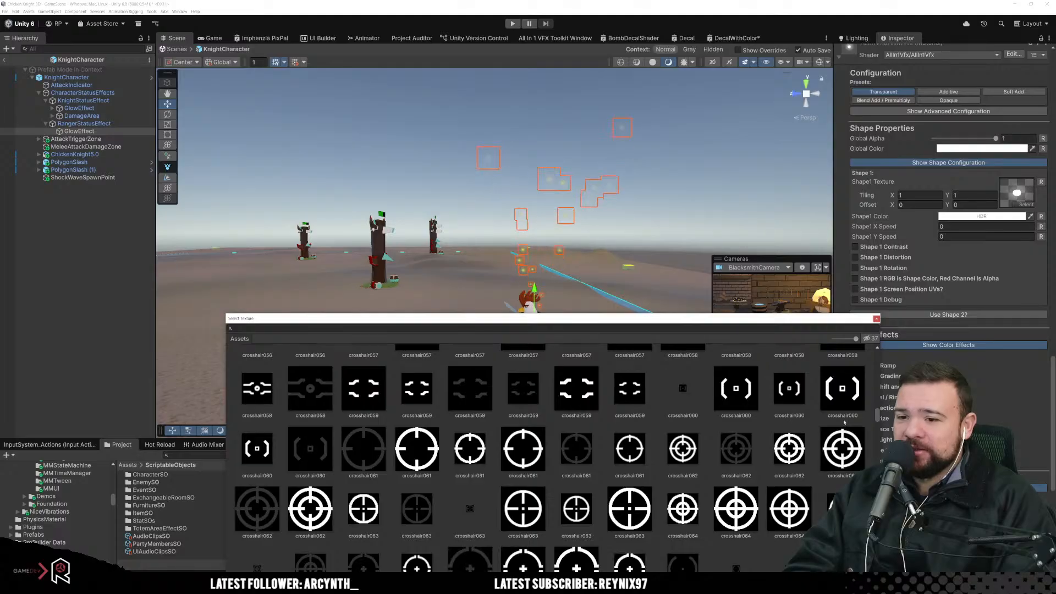
scroll(550, 456, "down", 15)
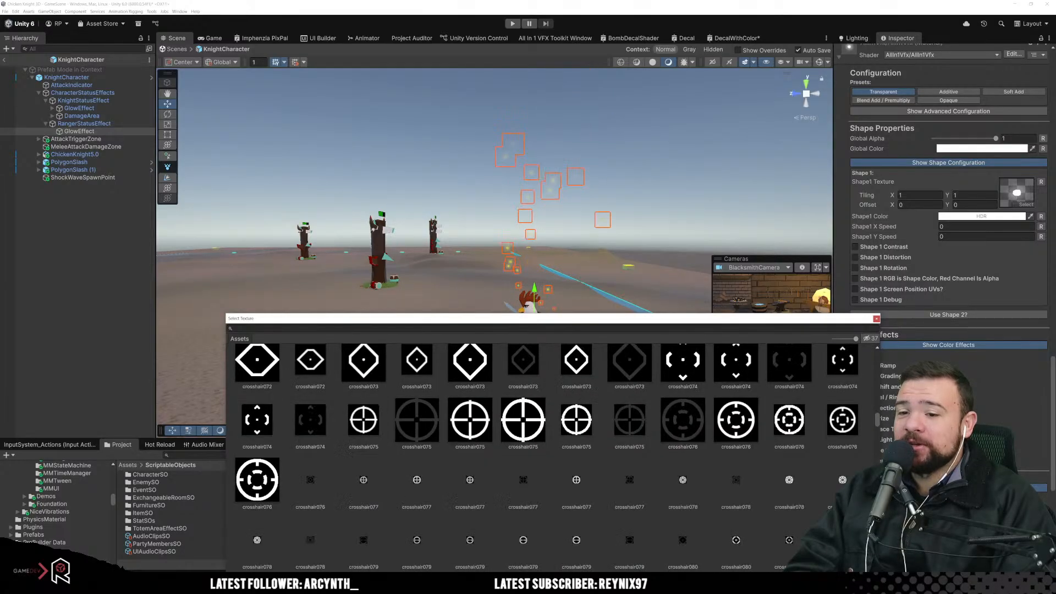
scroll(550, 456, "down", 2)
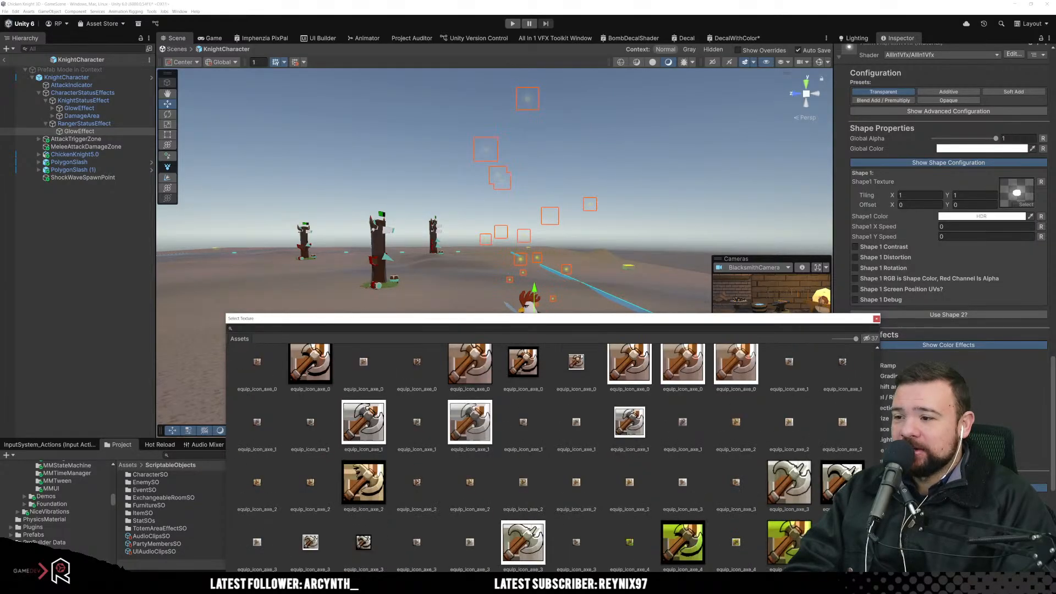
scroll(550, 456, "down", 10)
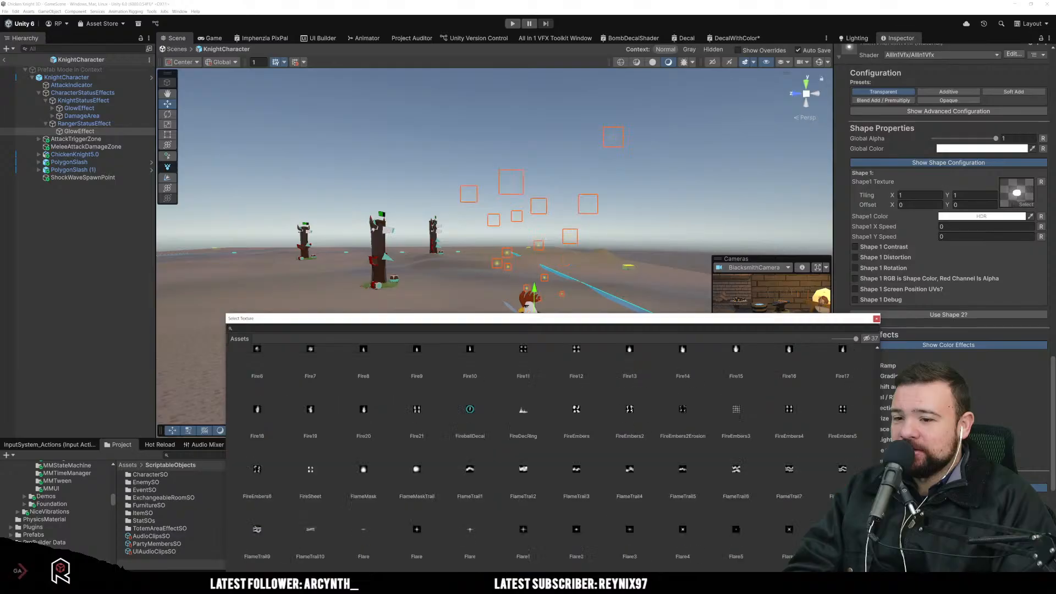
scroll(550, 456, "down", 8)
scroll(762, 395, "down", 5)
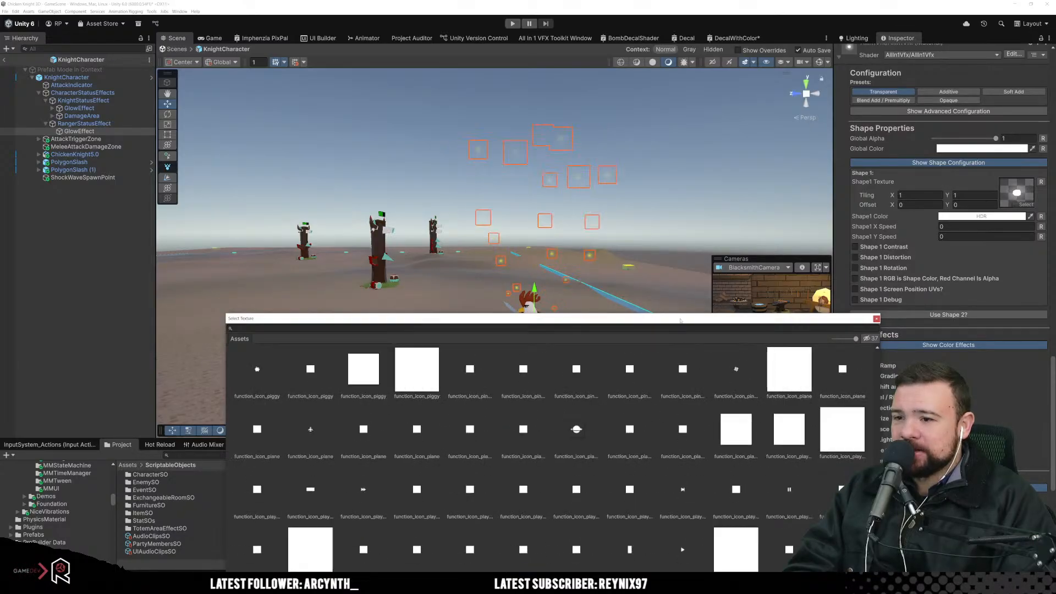
left_click_drag(680, 320, 578, 268)
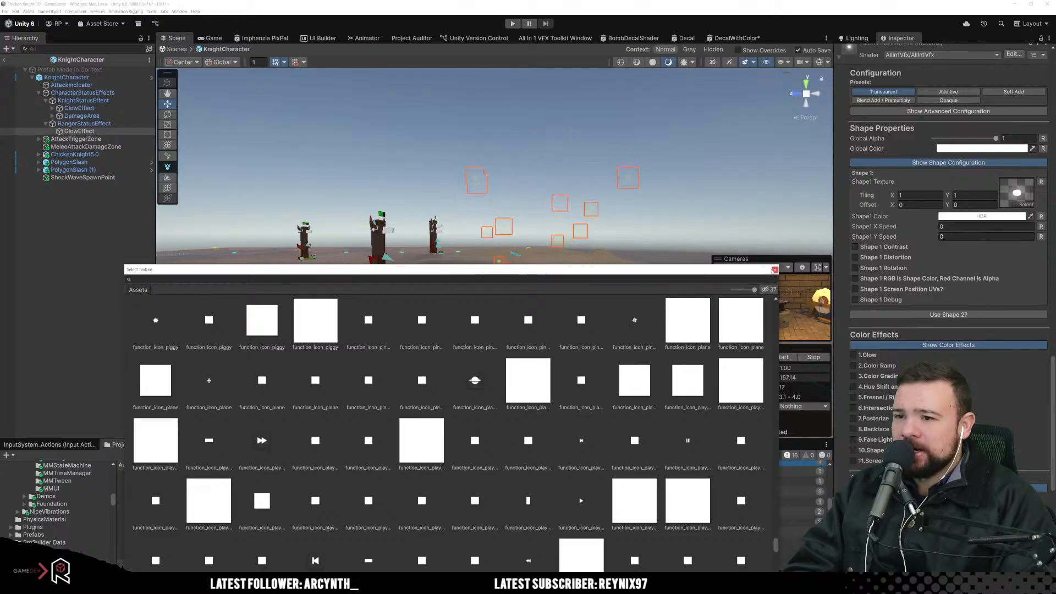
Step: Leave the Shape 1 texture selection and check GlowEffect's particles above the knight in the scene
double_click(537, 341)
scroll(539, 341, "up", 3)
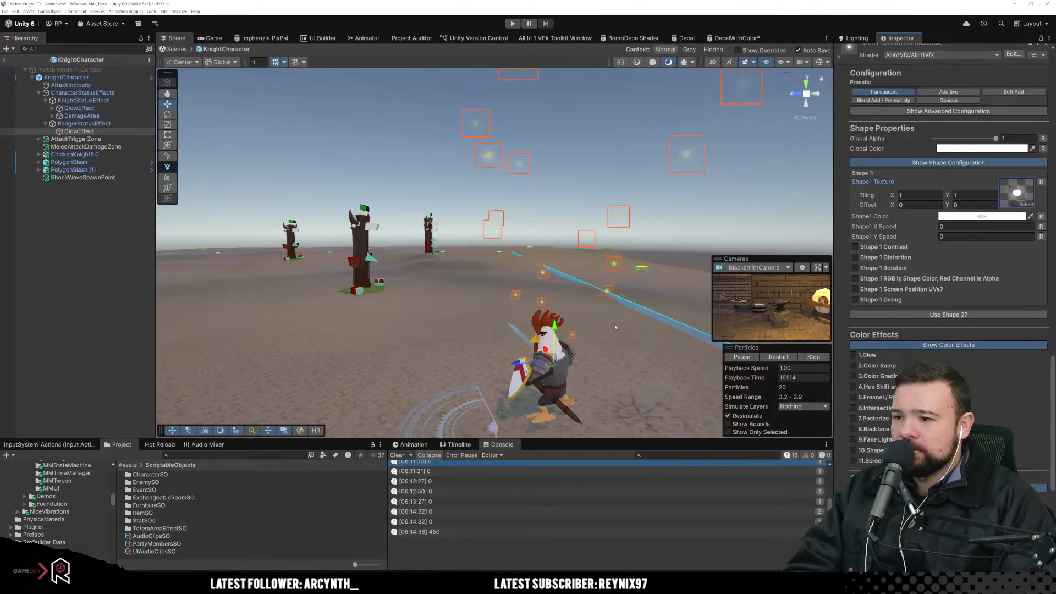
middle_click_drag(610, 308, 596, 281)
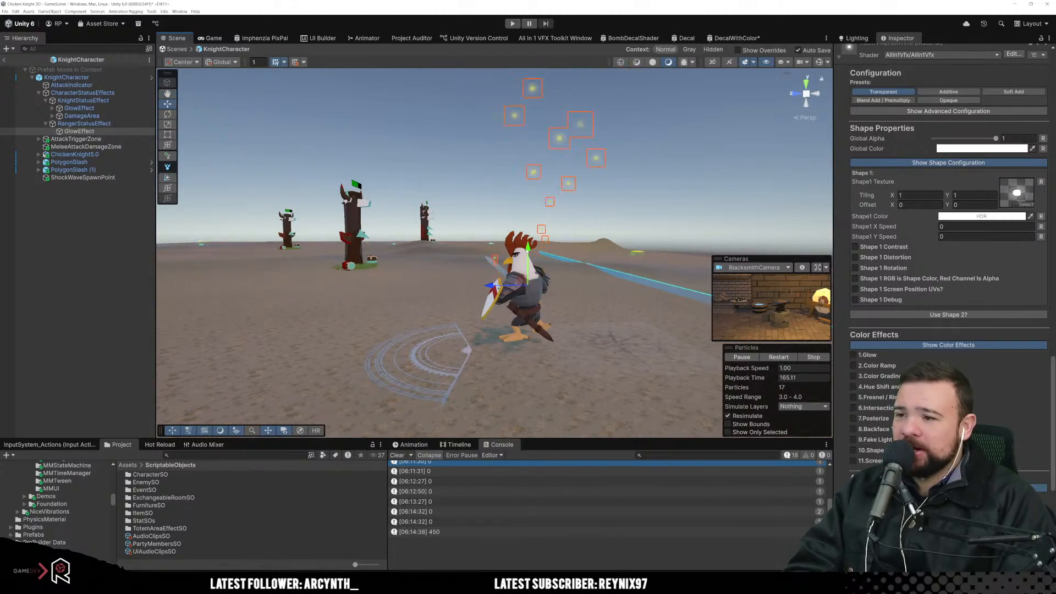
Step: Enable the Glow color effect on GlowEffect's material, set its glow color to golden yellow and adjust the Glow Color Intensity
scroll(869, 259, "down", 4)
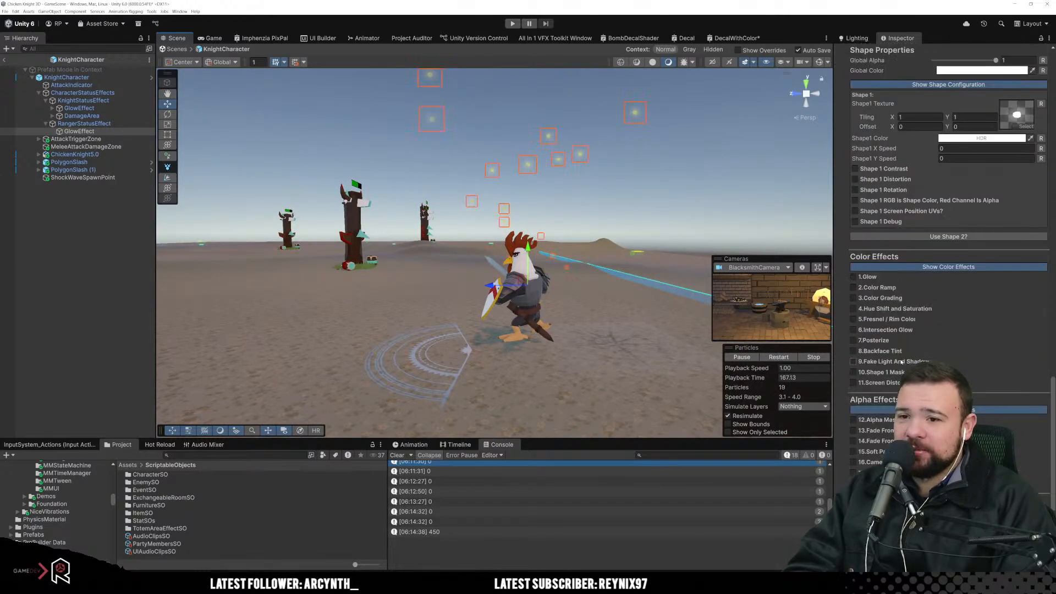
scroll(868, 260, "up", 3)
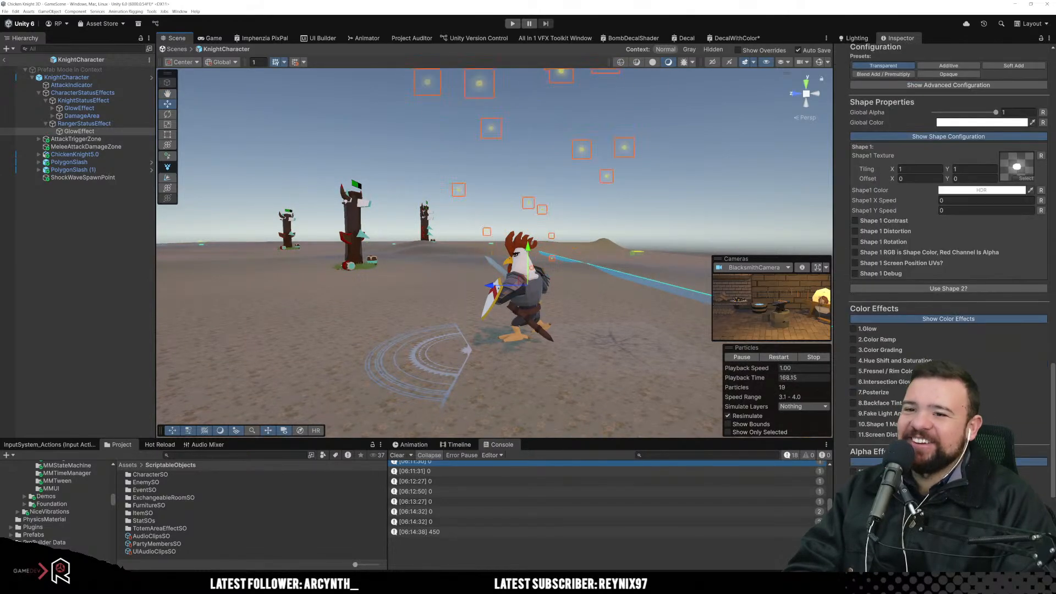
left_click(869, 329)
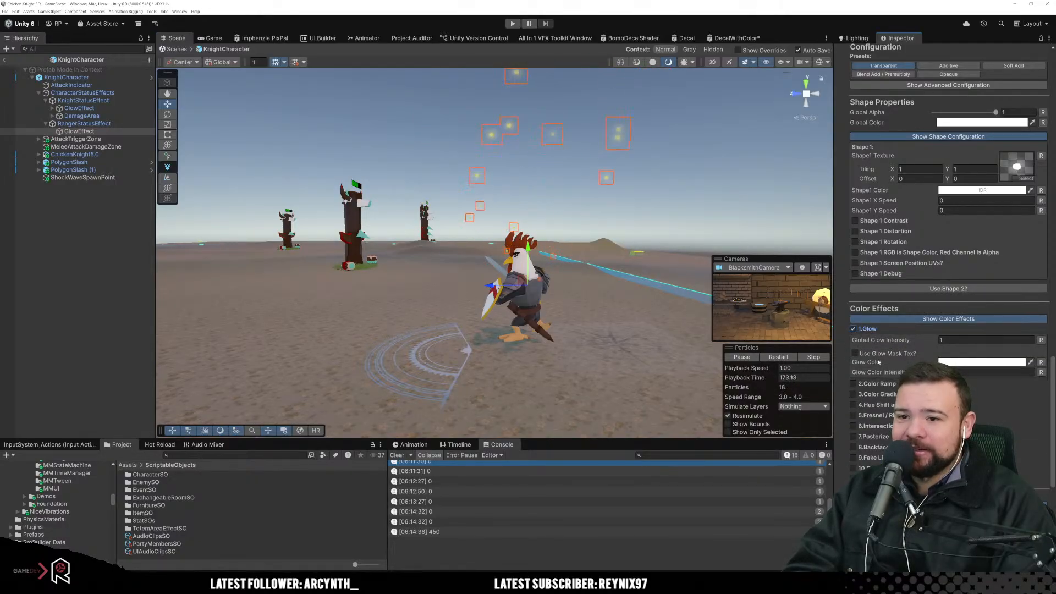
left_click(959, 362)
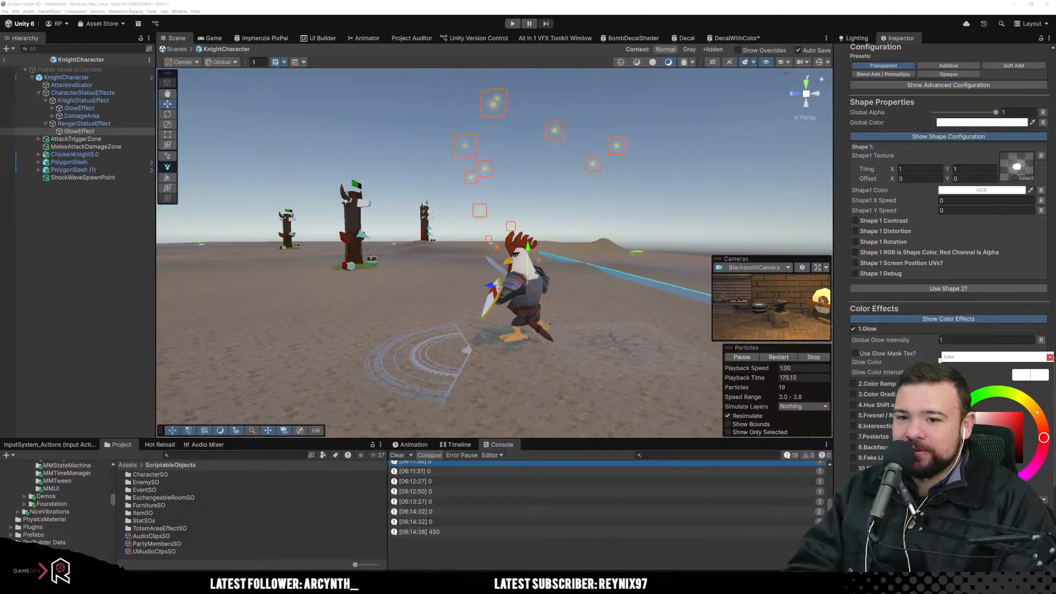
left_click(1031, 407)
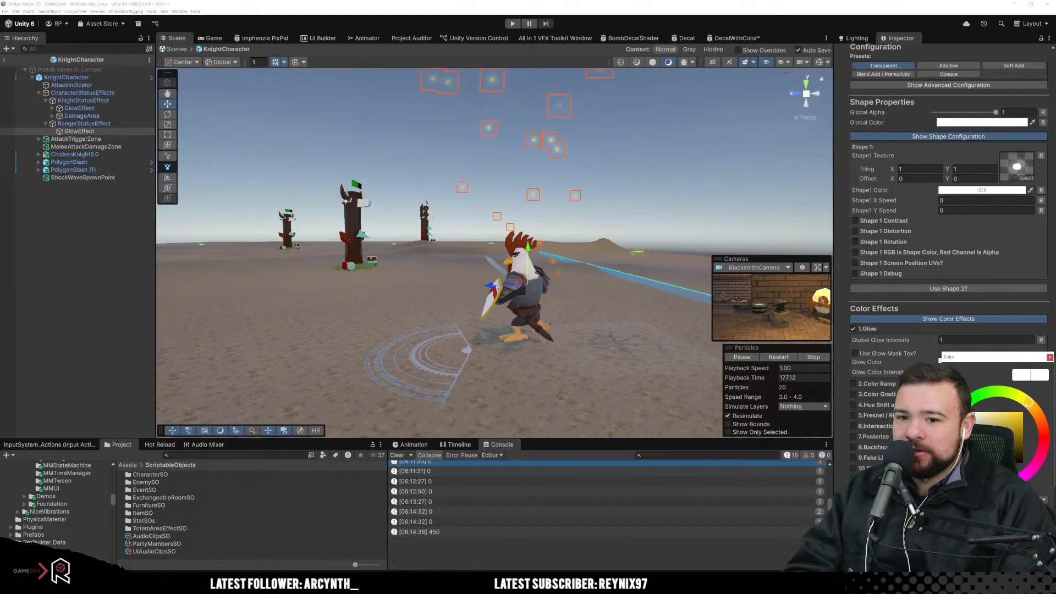
left_click(1049, 357)
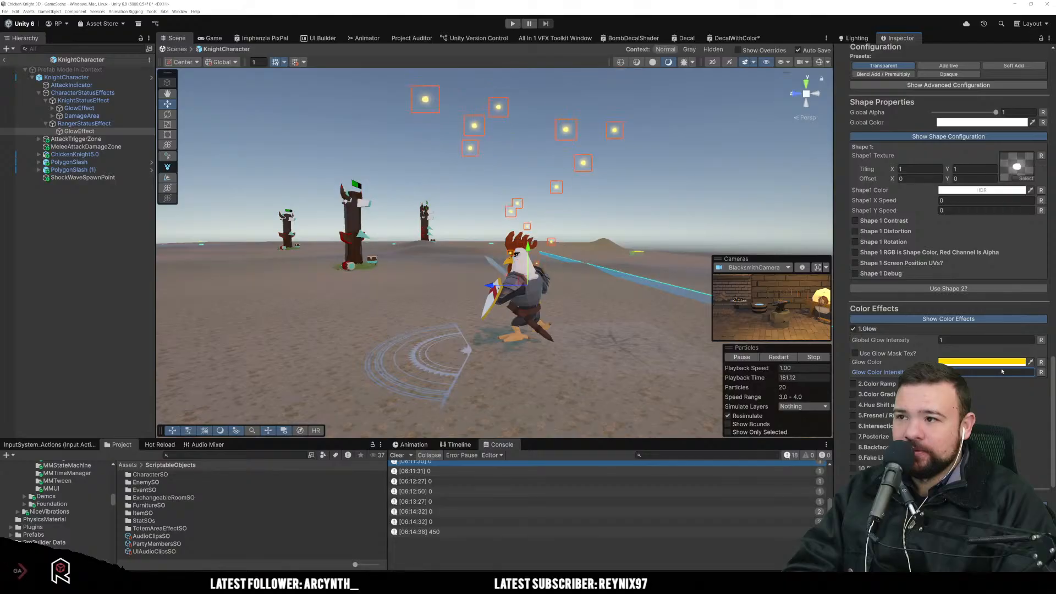
left_click(858, 371)
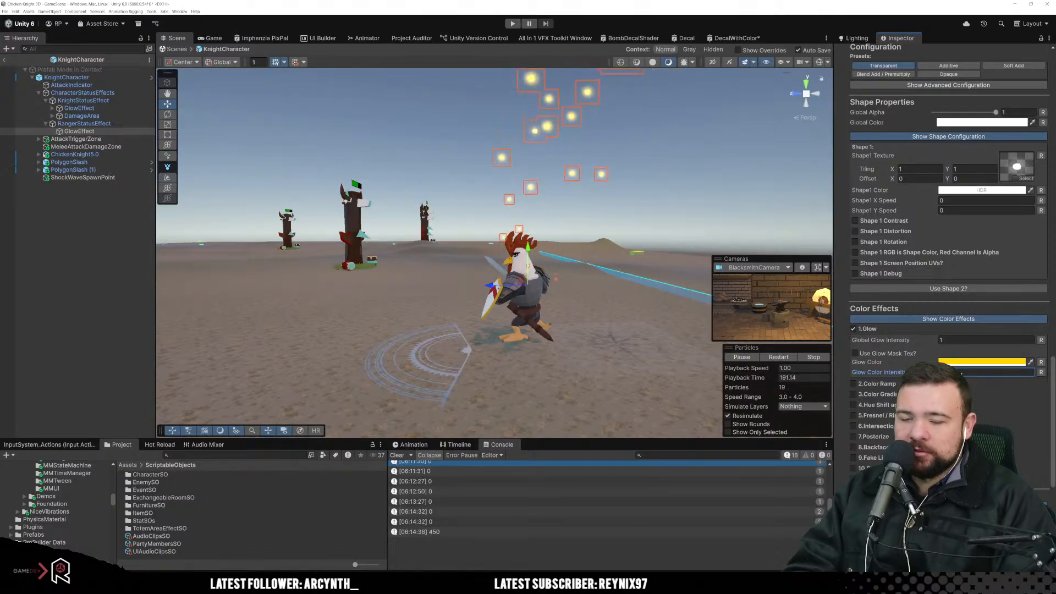
Step: Enable the glow mask texture and search the project's textures, including the icon, distortion, crosshair and circle images, for a mask
left_click(855, 353)
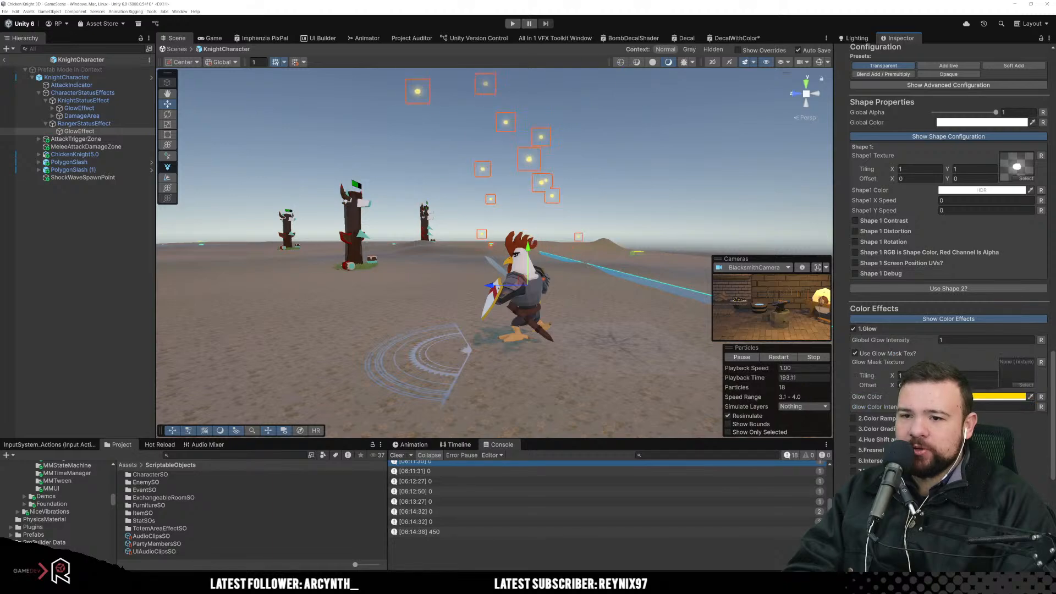
left_click(1025, 385)
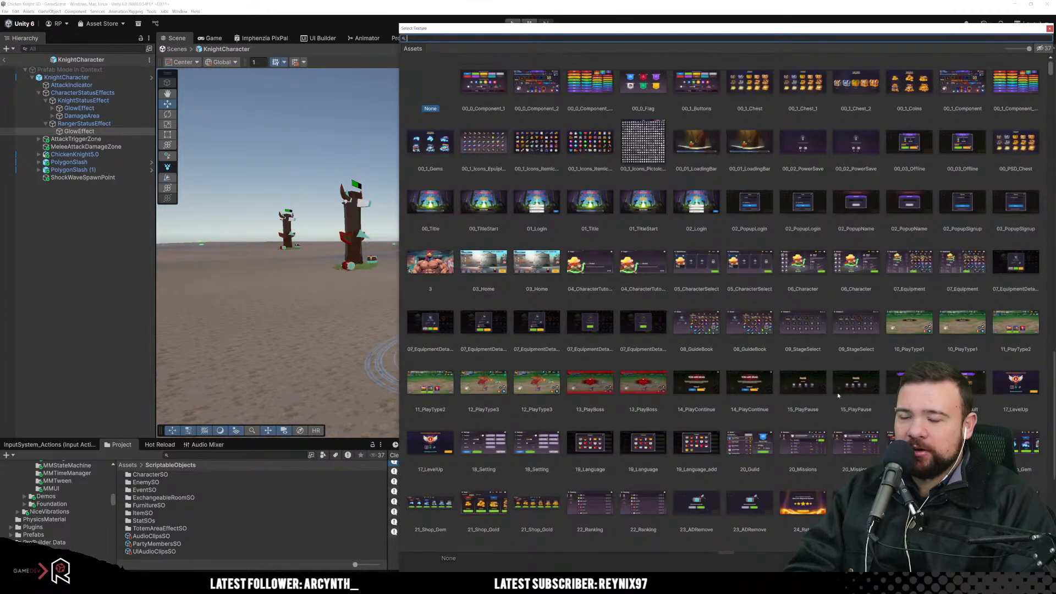
left_click_drag(1050, 65, 1053, 203)
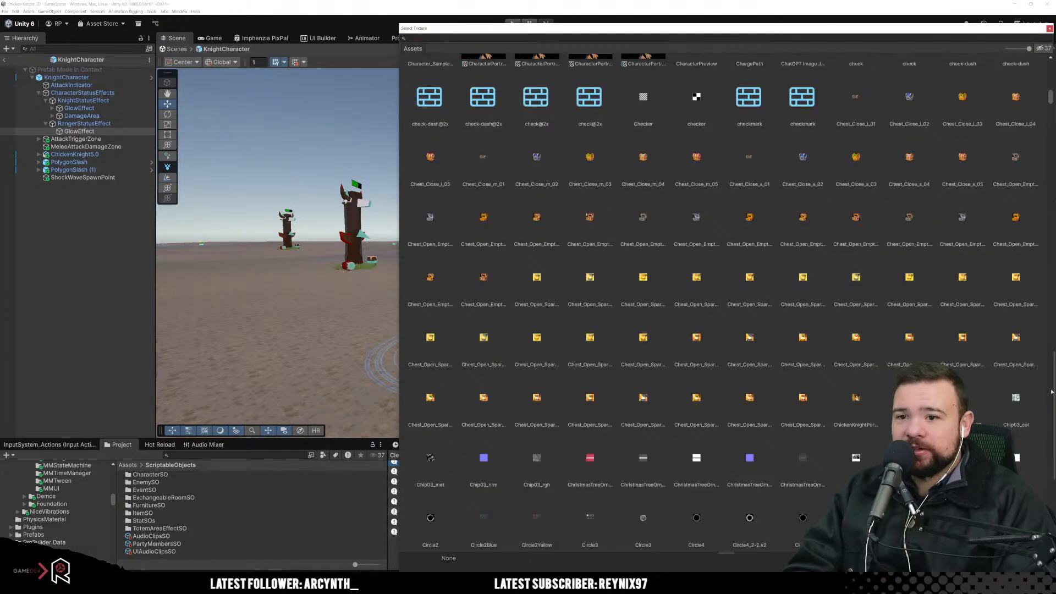
scroll(1051, 391, "down", 10)
scroll(1050, 402, "down", 10)
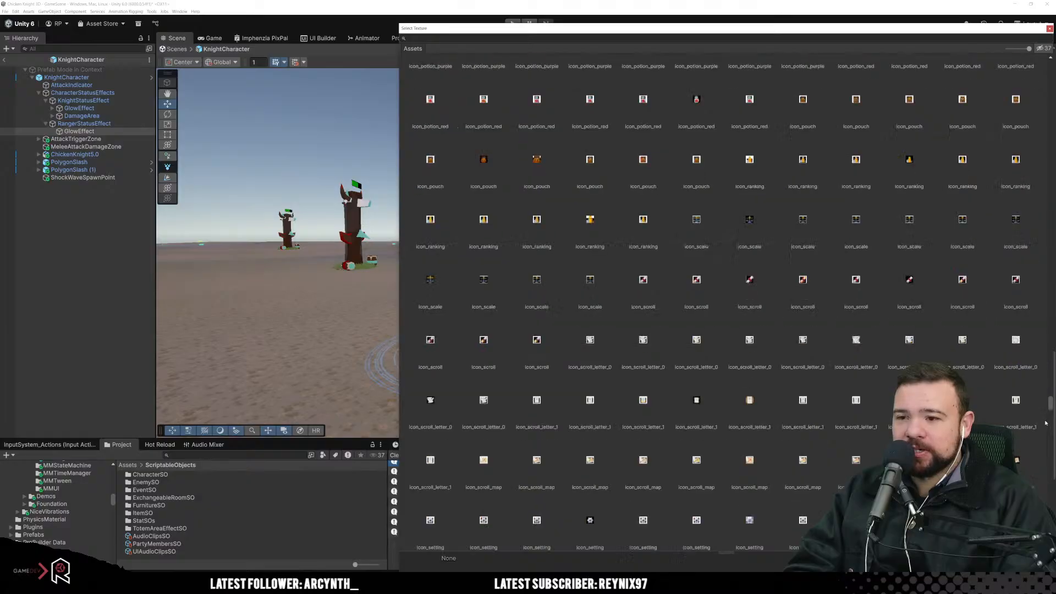
scroll(1045, 423, "down", 10)
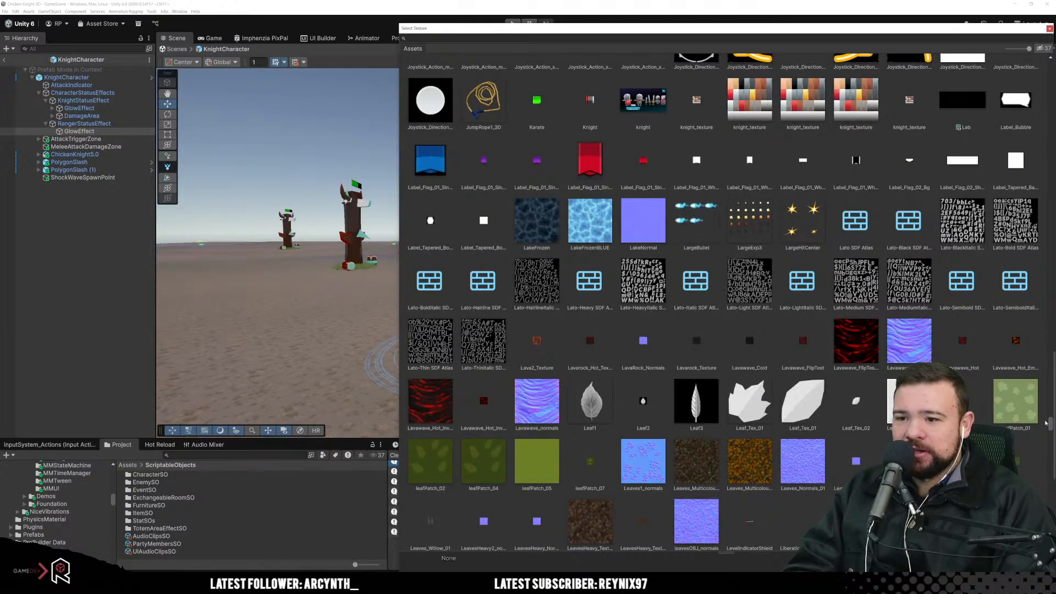
scroll(1034, 354, "up", 5)
scroll(1036, 297, "up", 10)
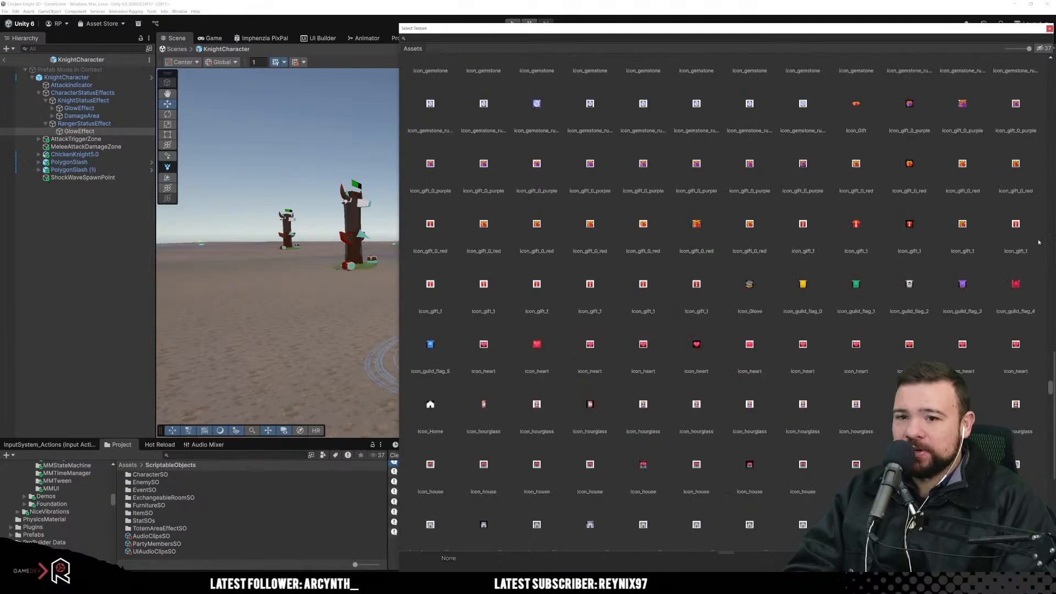
scroll(1049, 174, "up", 10)
scroll(1049, 174, "up", 10)
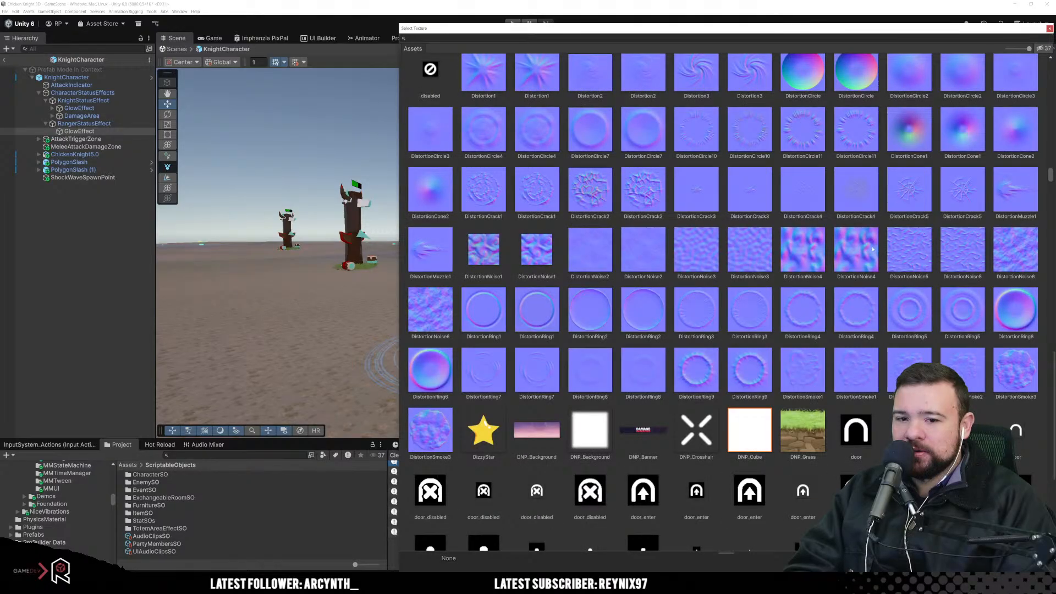
scroll(709, 363, "down", 1)
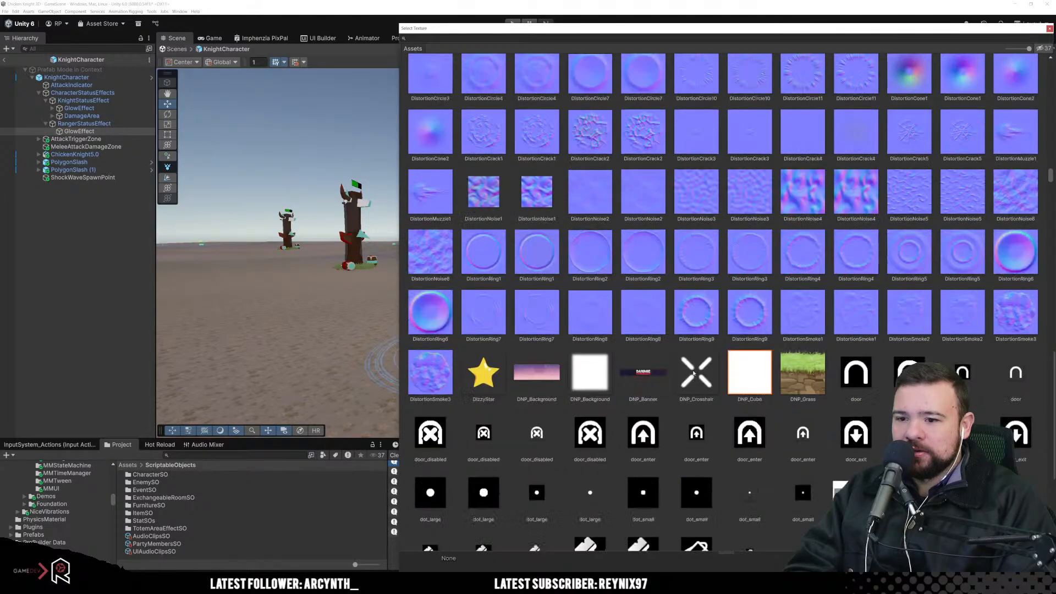
scroll(701, 369, "up", 6)
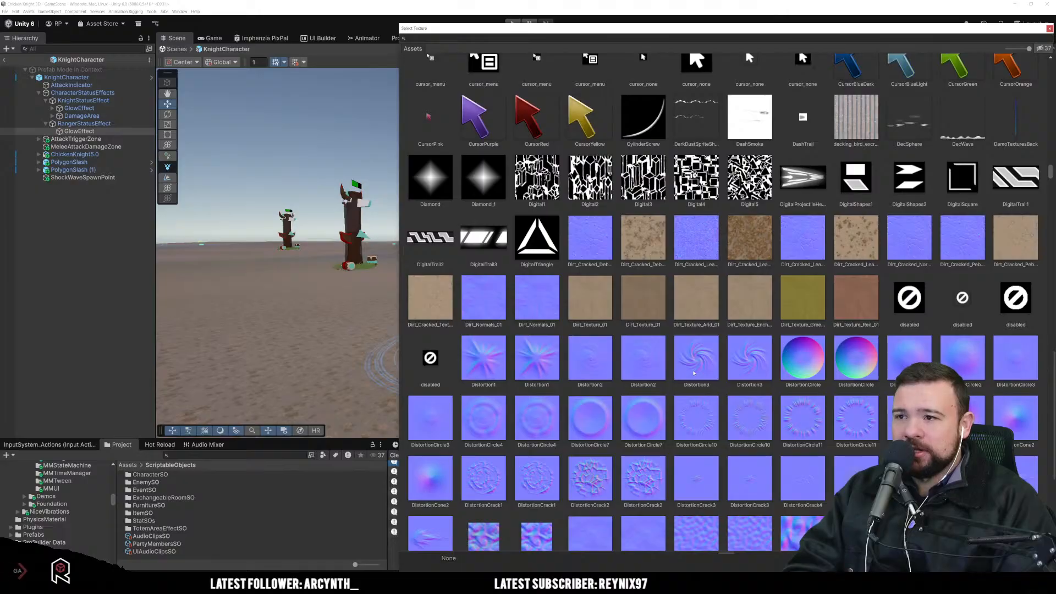
scroll(693, 373, "up", 15)
scroll(693, 373, "up", 14)
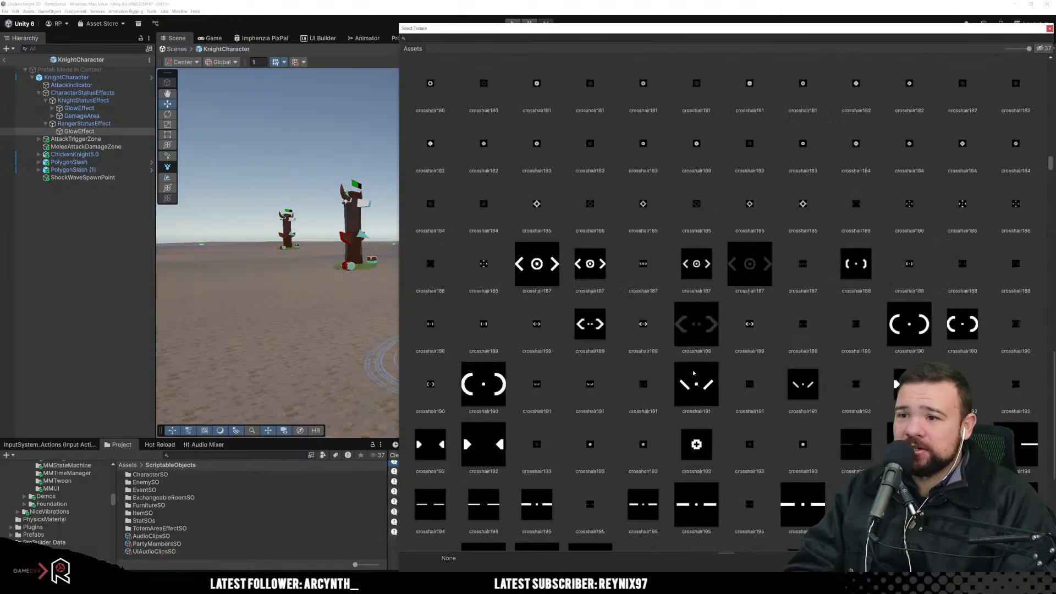
scroll(694, 372, "up", 9)
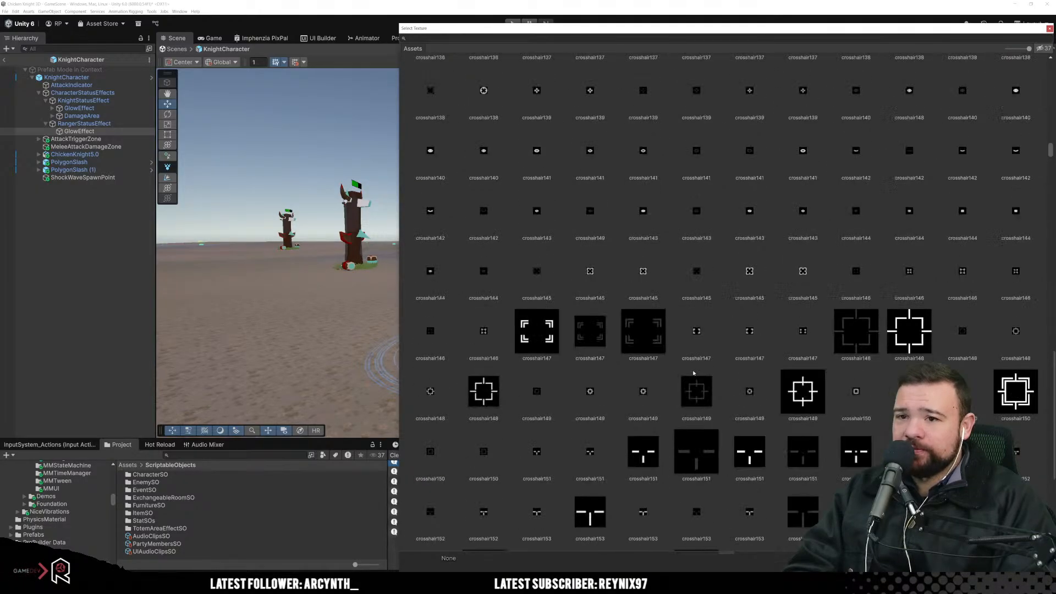
scroll(693, 373, "up", 10)
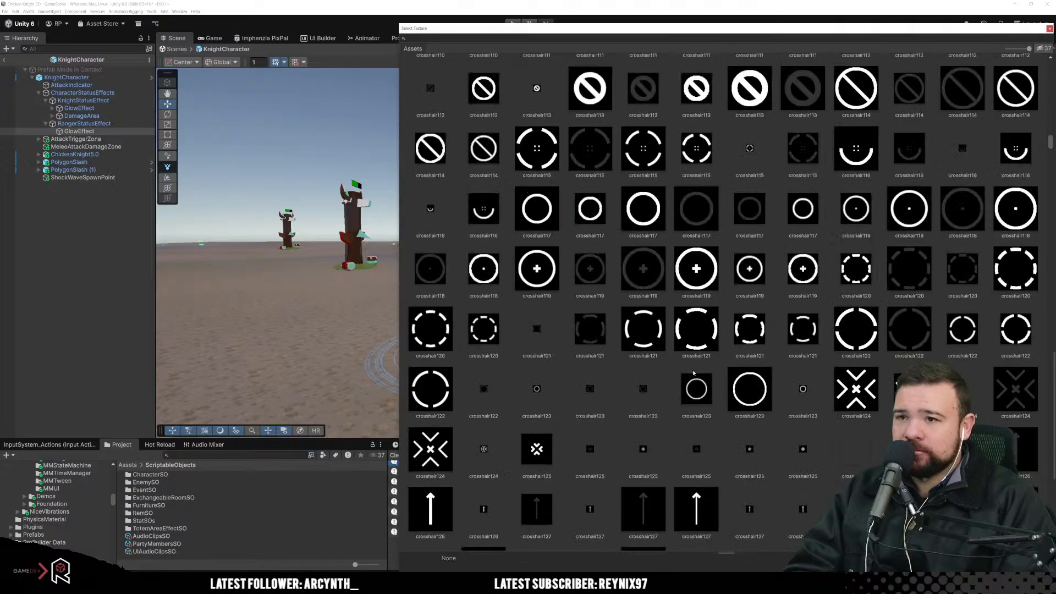
scroll(693, 372, "up", 18)
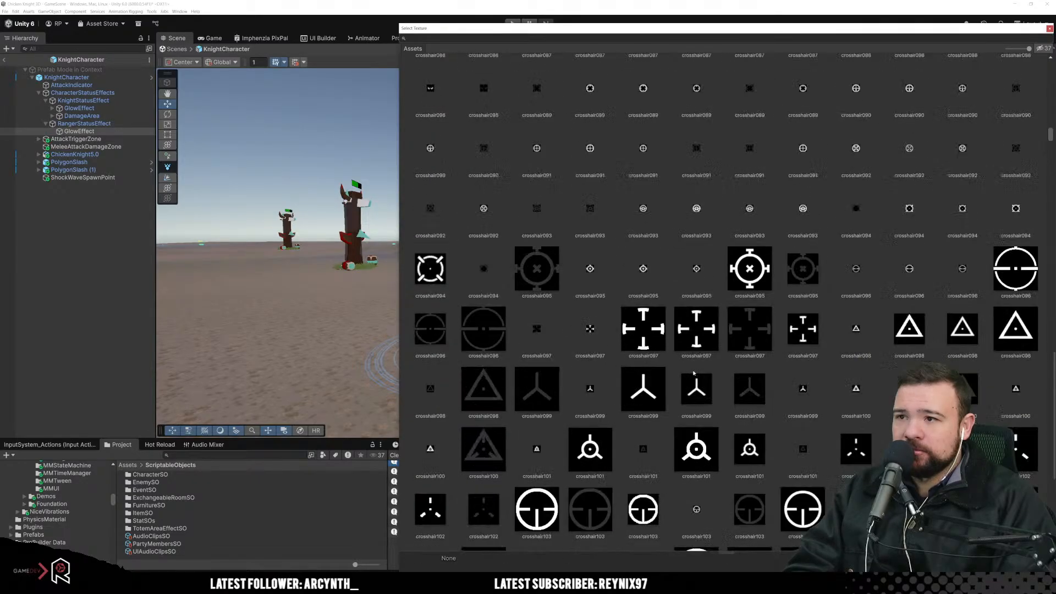
scroll(693, 372, "up", 18)
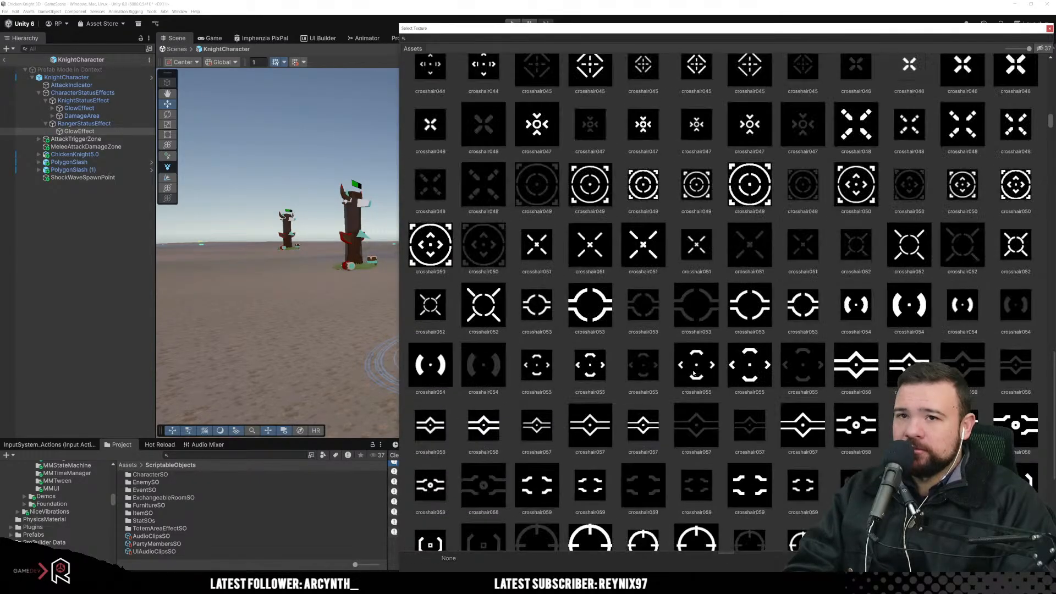
scroll(693, 372, "up", 5)
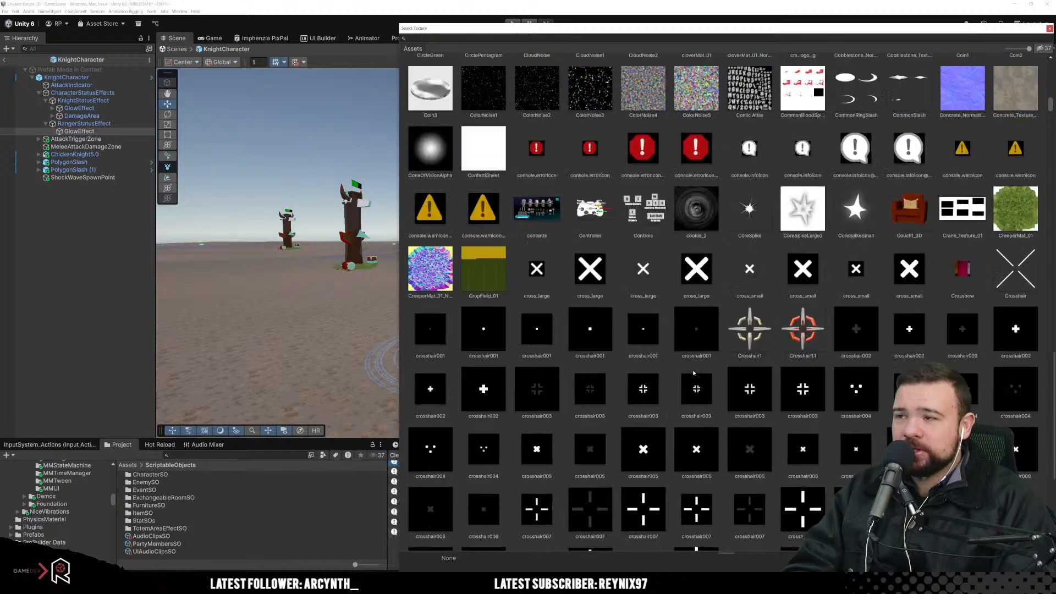
scroll(693, 373, "up", 12)
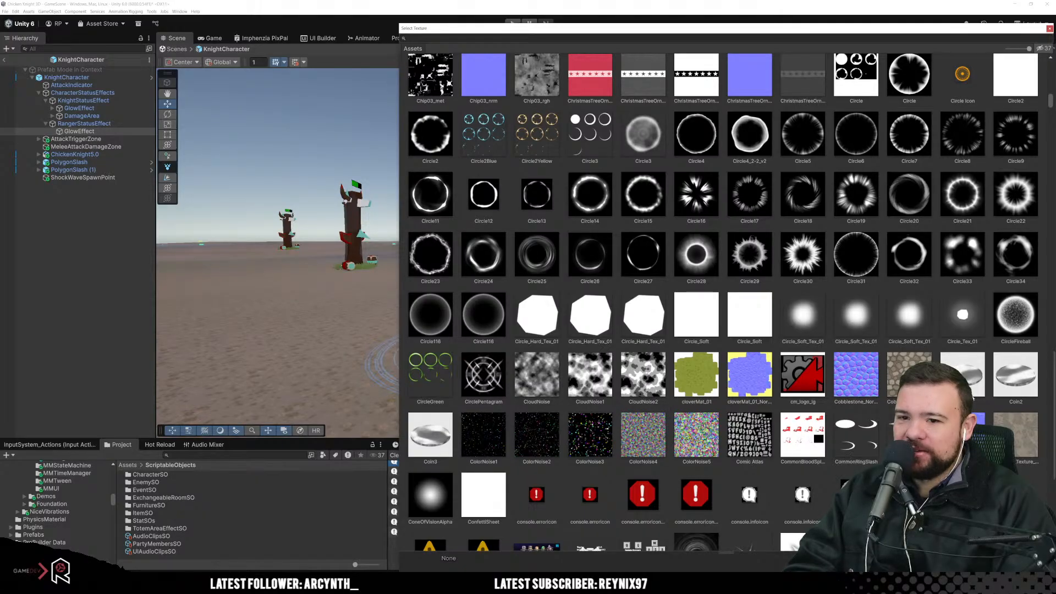
Step: Try Circle116 as the Glow Mask Texture, reset that texture and turn the glow mask off again
left_click(797, 343)
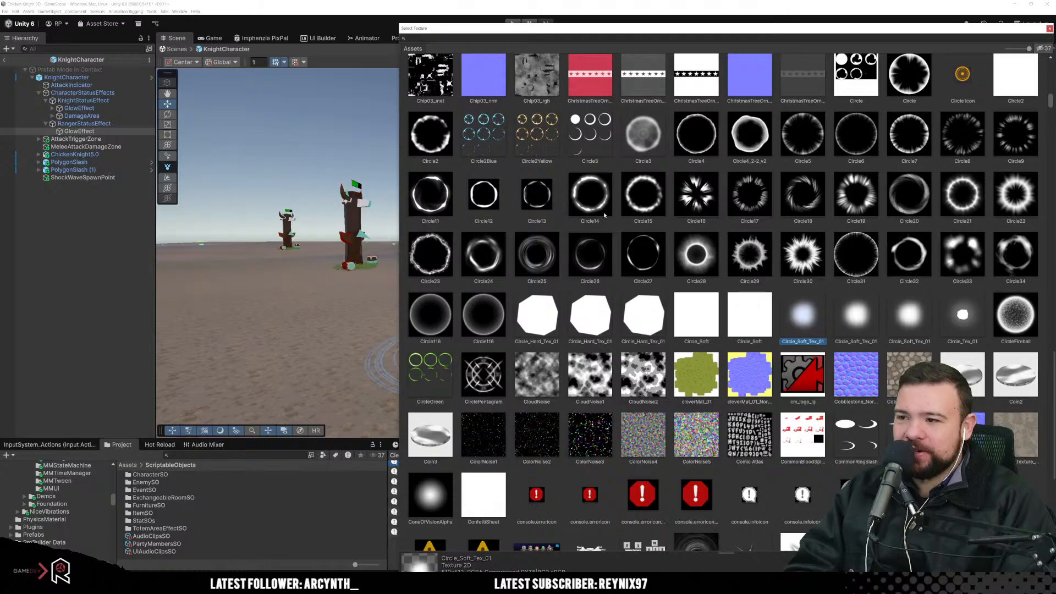
left_click(479, 332)
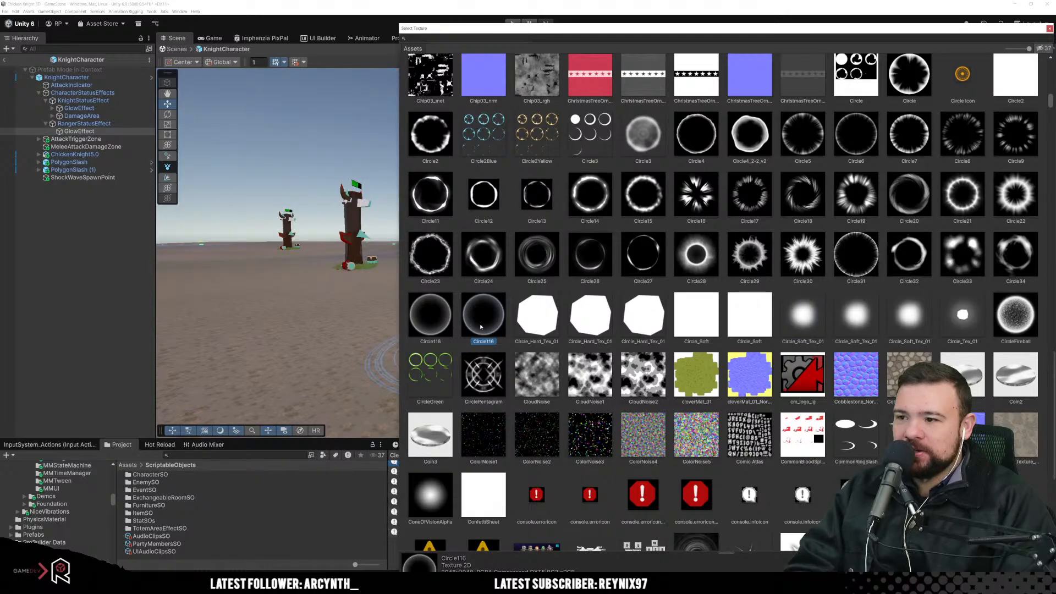
double_click(478, 332)
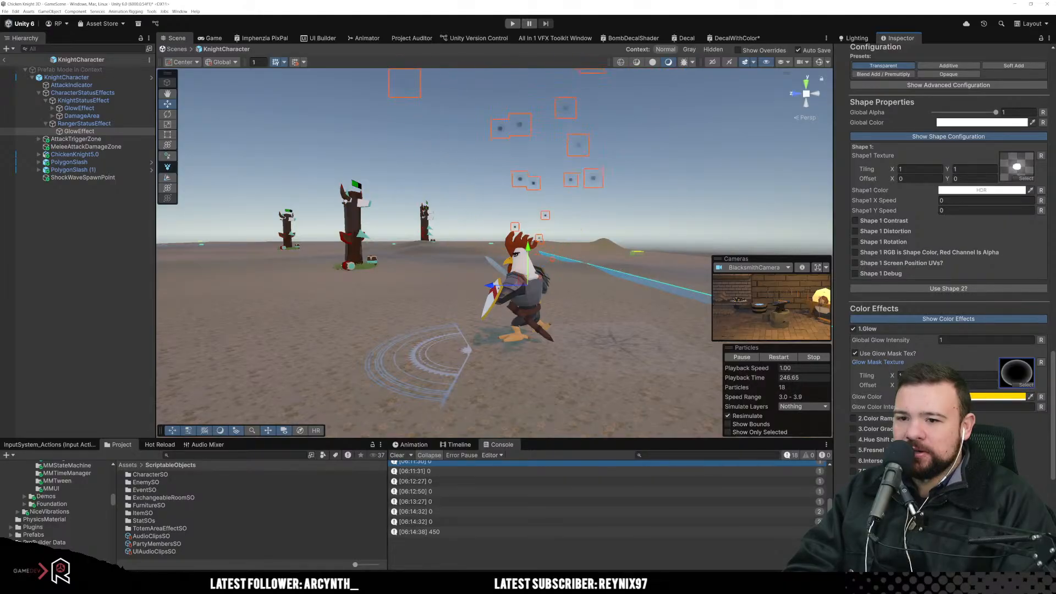
left_click(1041, 362)
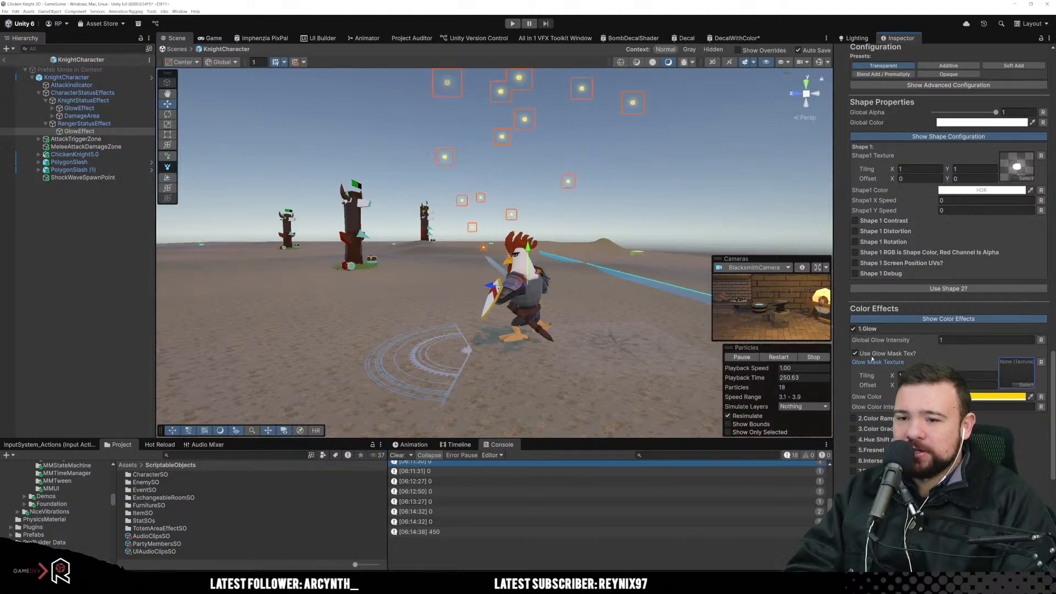
left_click(855, 353)
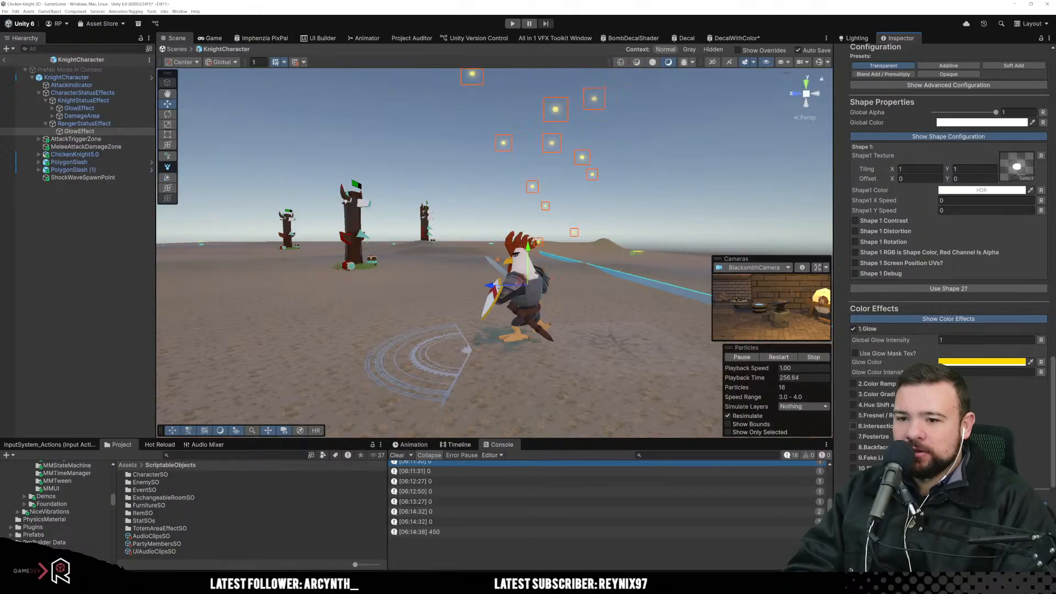
Step: Try the Fresnel / Rim Color effect on the paused particles, inspect them up close, and disable the effect again
left_click(853, 415)
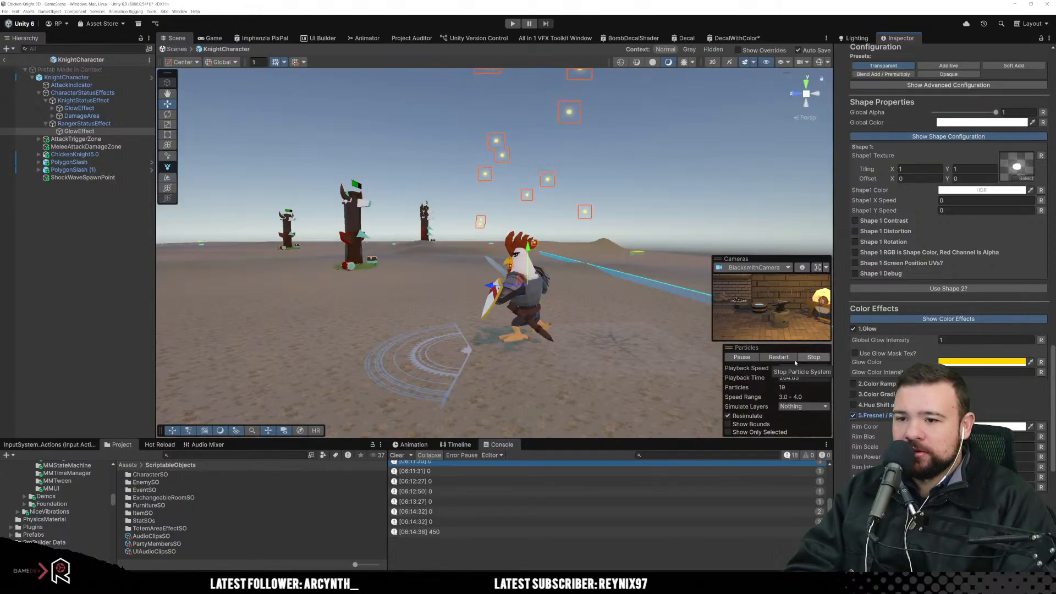
left_click(756, 359)
scroll(534, 126, "up", 3)
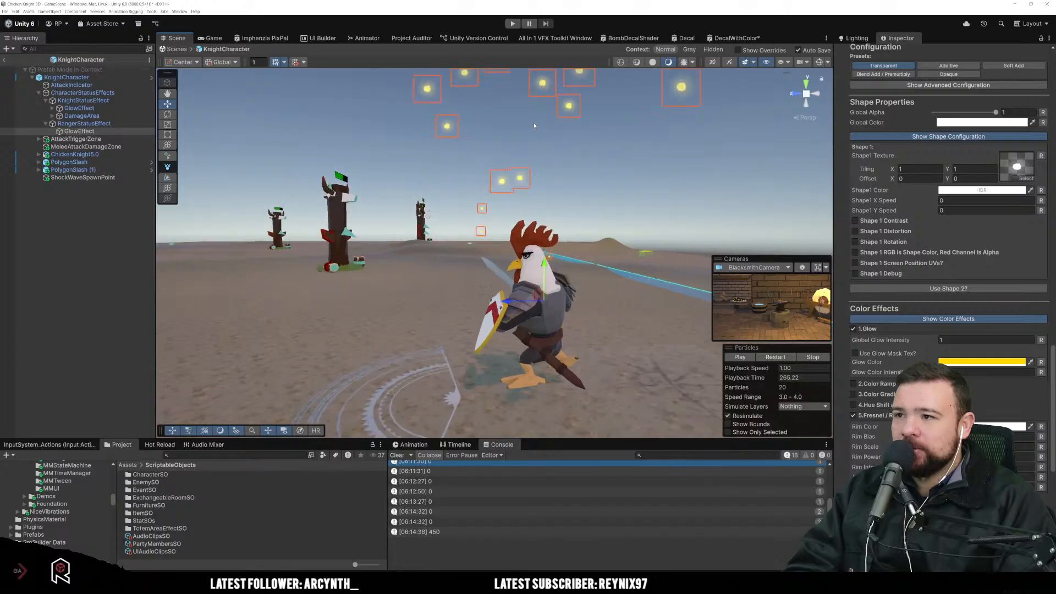
middle_click_drag(534, 125, 520, 203)
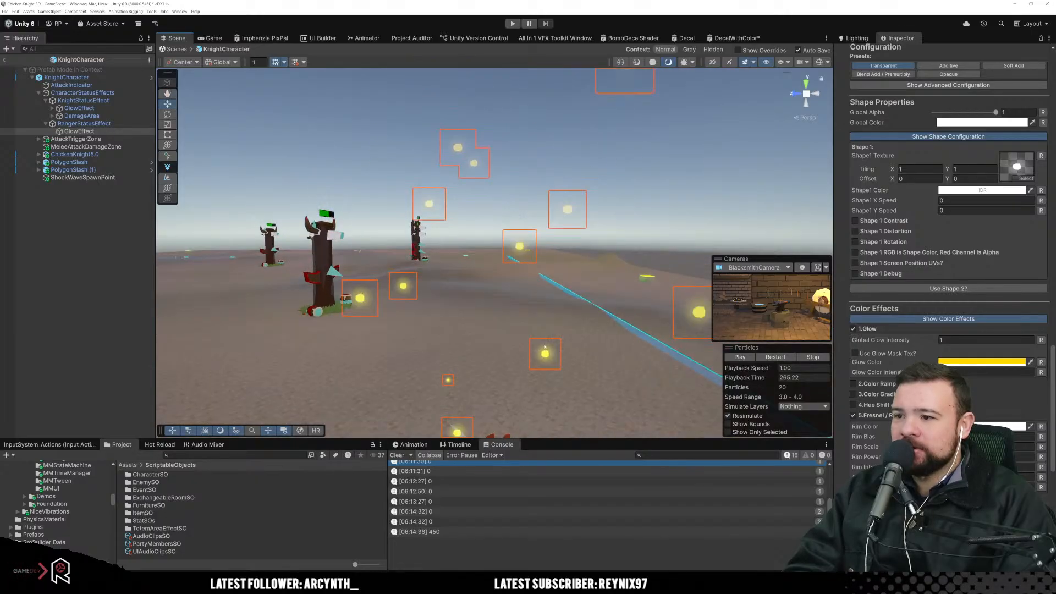
scroll(545, 347, "up", 1)
middle_click_drag(545, 348, 556, 309)
scroll(562, 329, "up", 1)
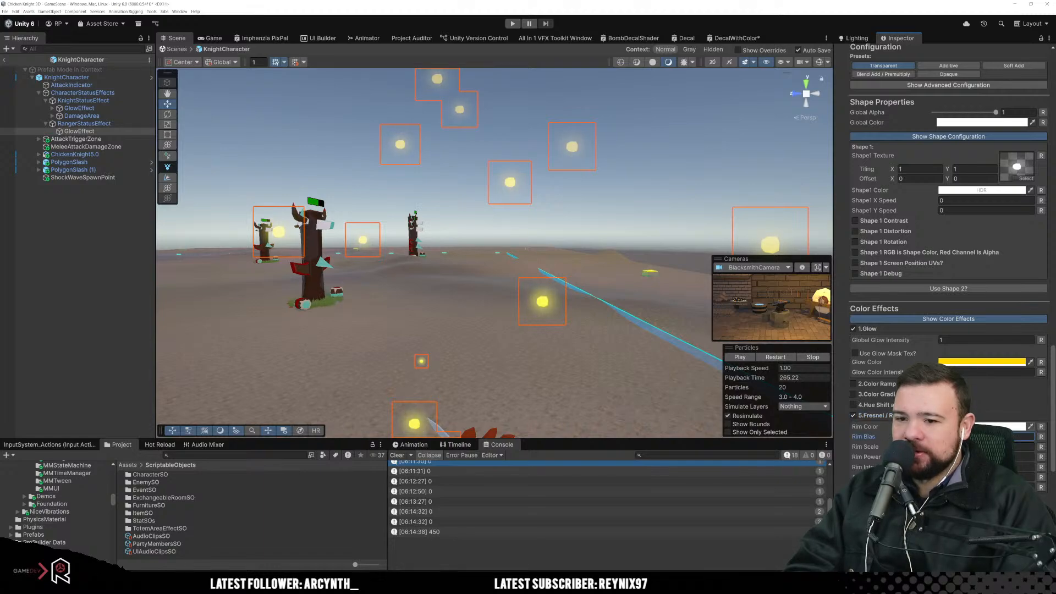
left_click(853, 415)
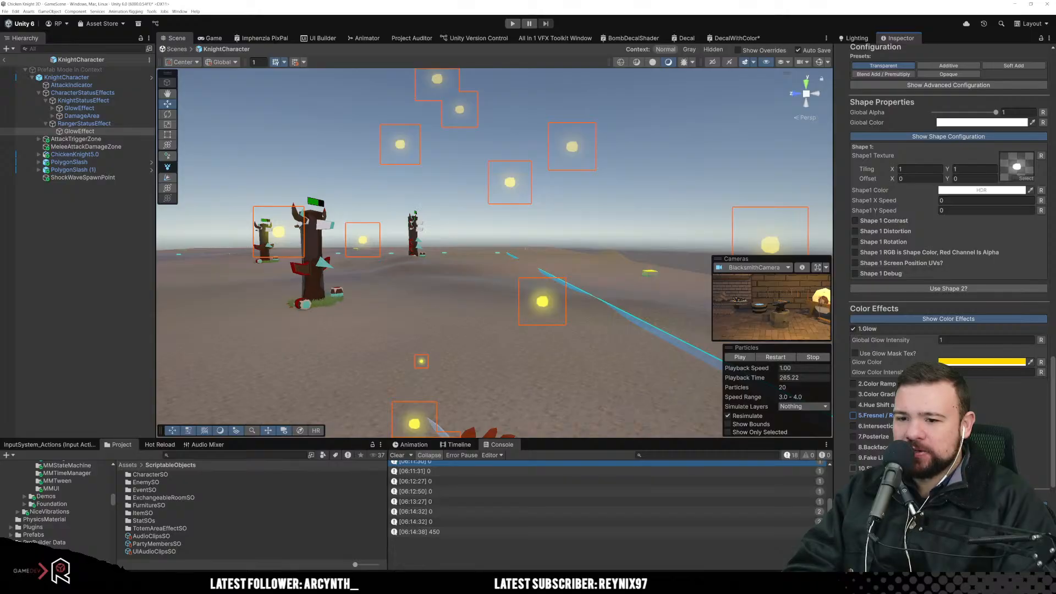
scroll(949, 247, "down", 3)
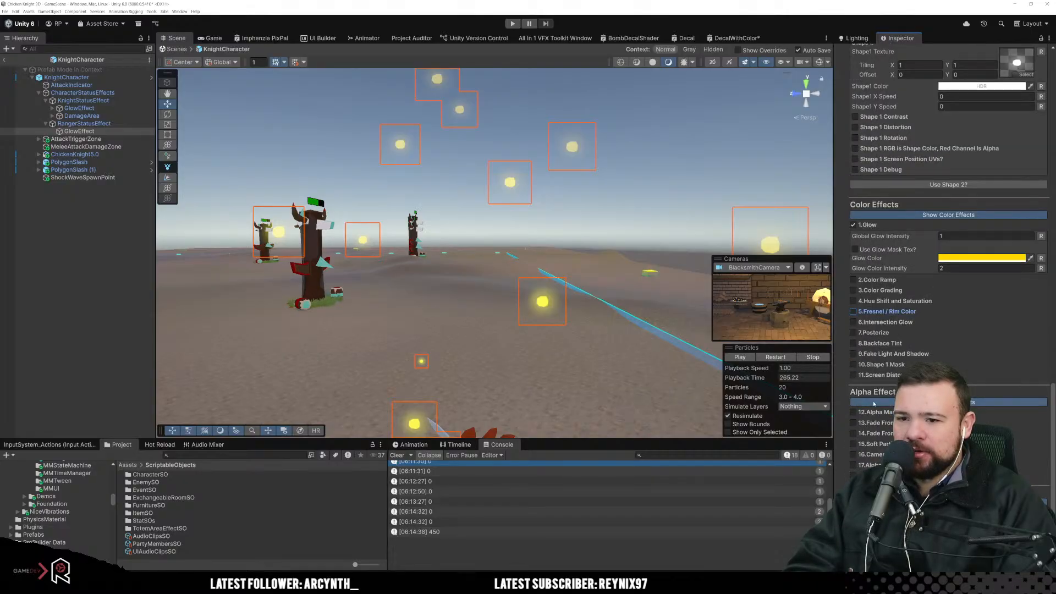
scroll(874, 404, "down", 3)
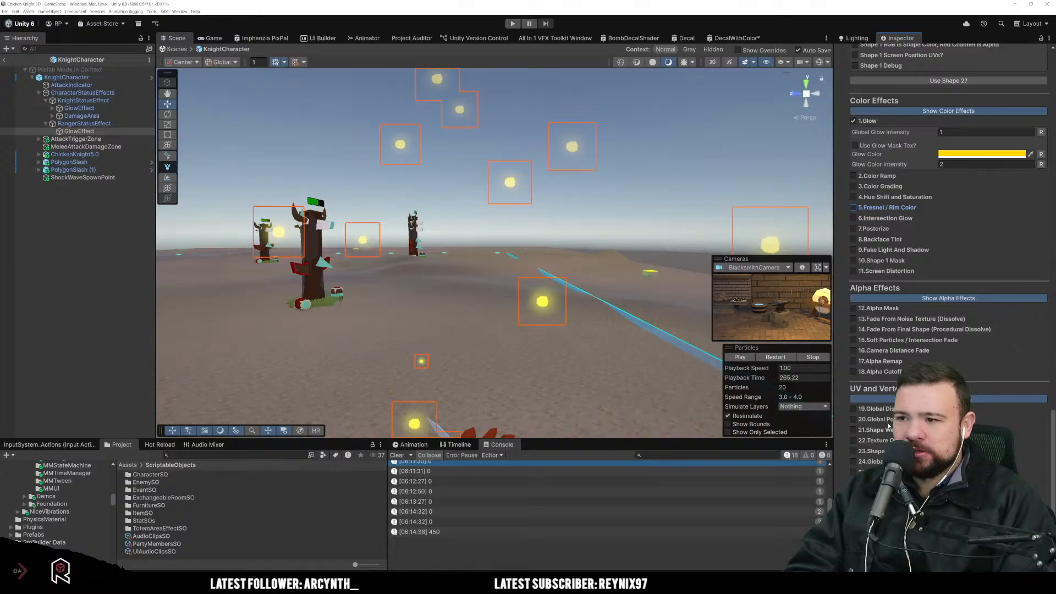
scroll(889, 426, "down", 1)
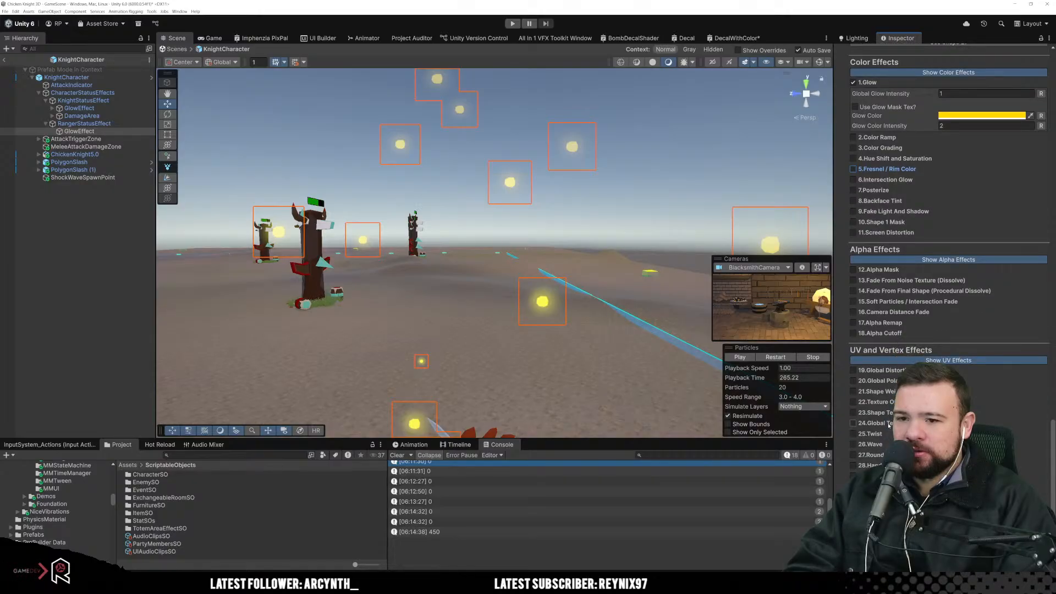
left_click(568, 337)
Step: Add a child copy of RangerStatusEffect's GlowEffect with the Hierarchy Helpers and select the copy
left_click(113, 132)
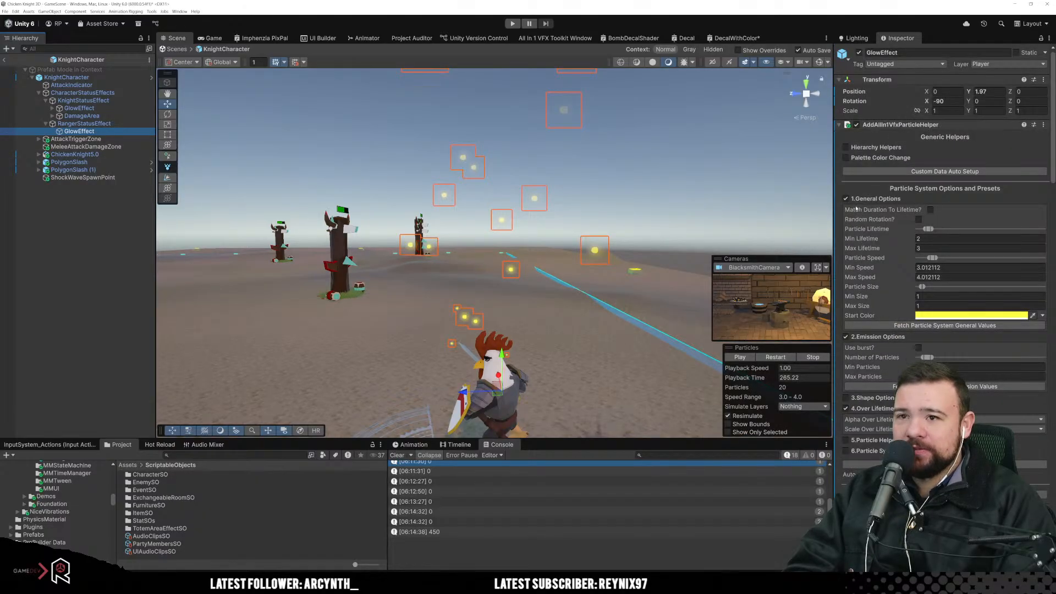
left_click(875, 147)
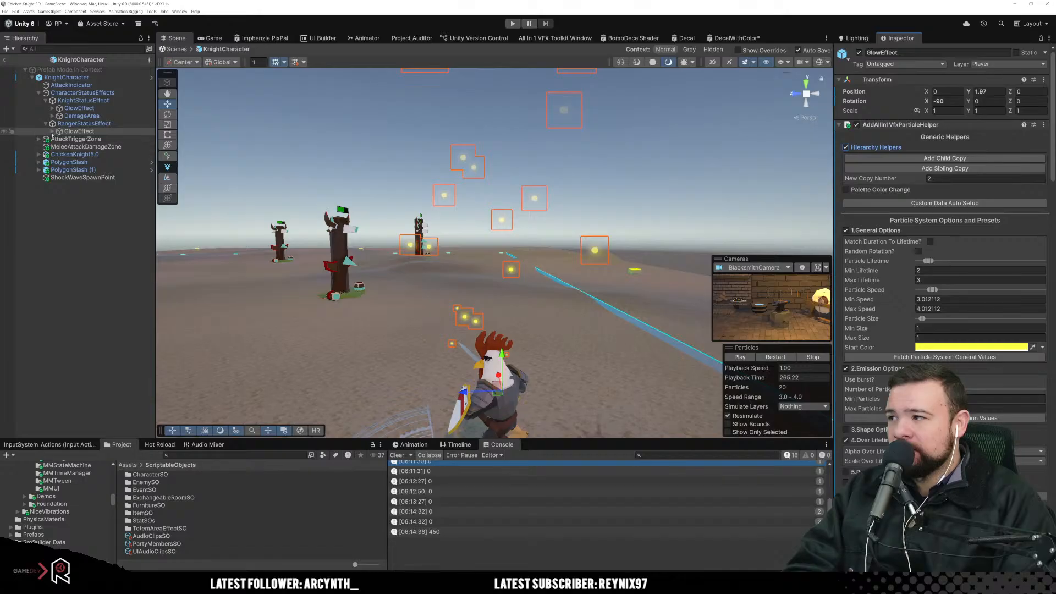
left_click(53, 132)
left_click(87, 146)
left_click(89, 140)
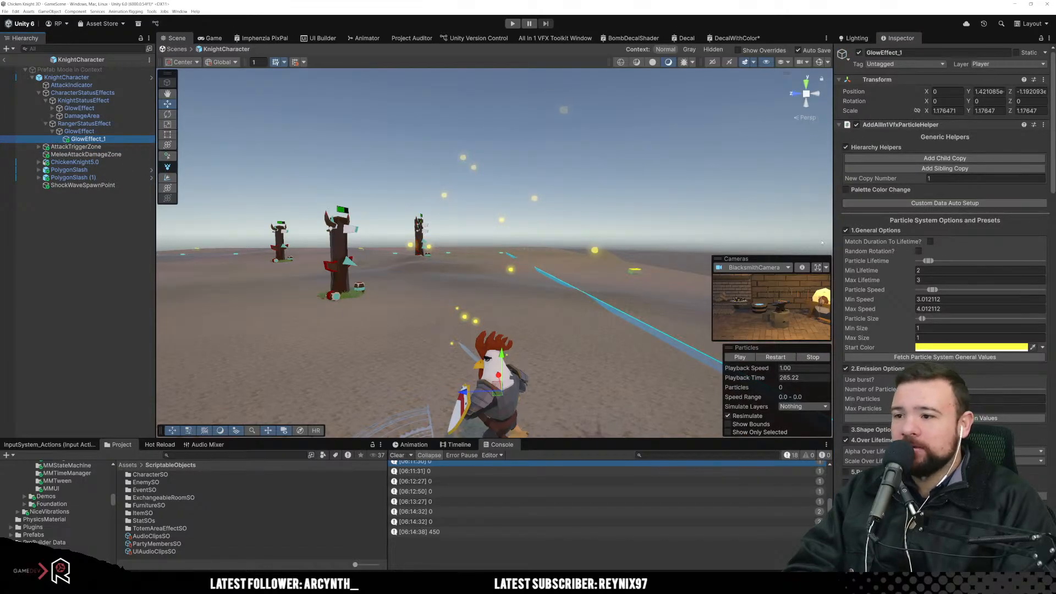
Step: Play the particles around the knight and compare the emission of GlowEffect with that of its child copy, GlowEffect_1
middle_click_drag(466, 235, 486, 220)
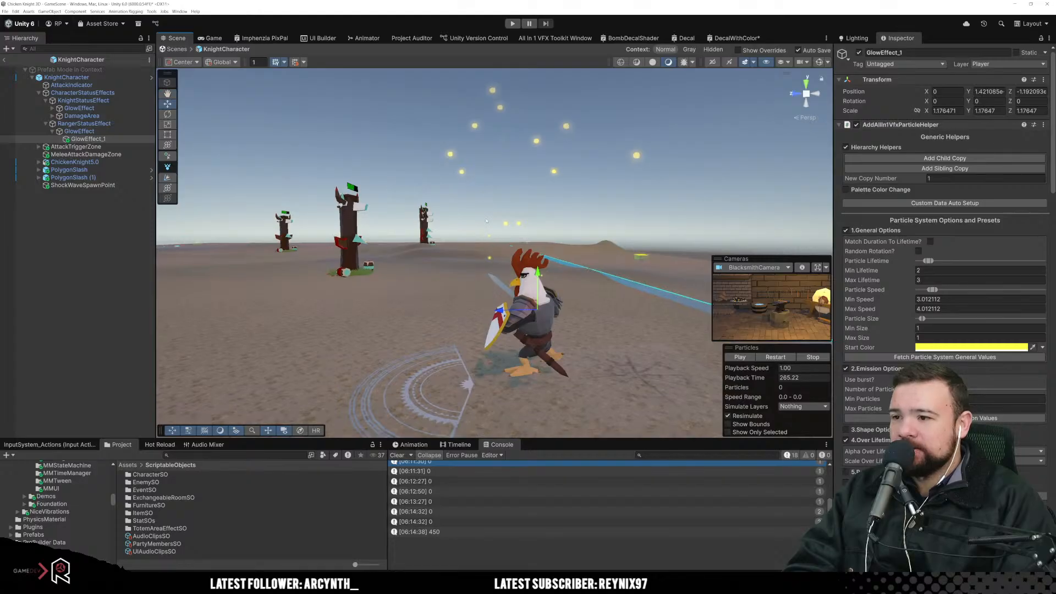
left_click(771, 358)
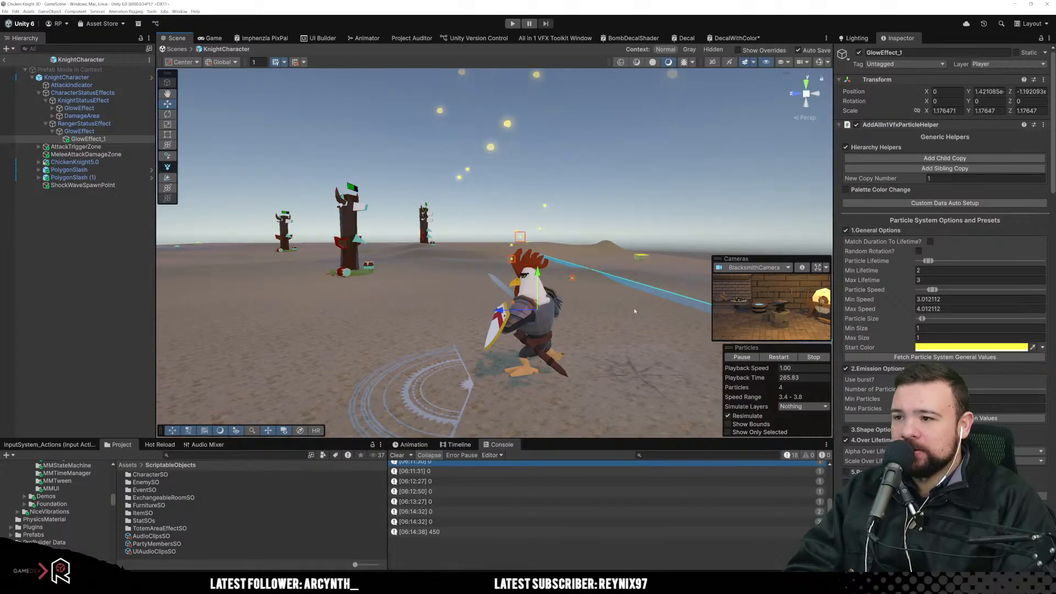
left_click(94, 132)
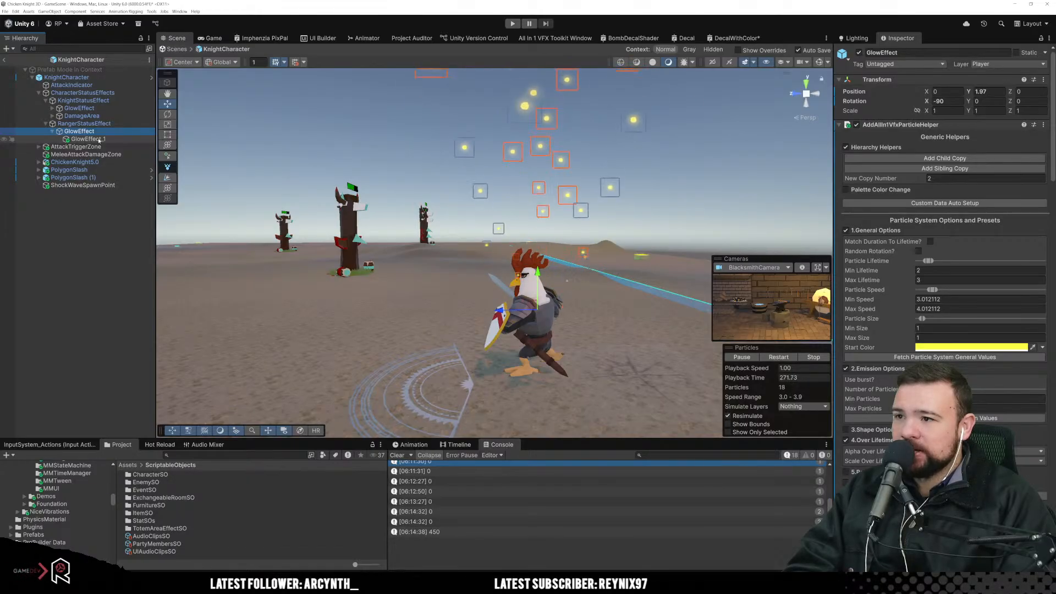
left_click(100, 139)
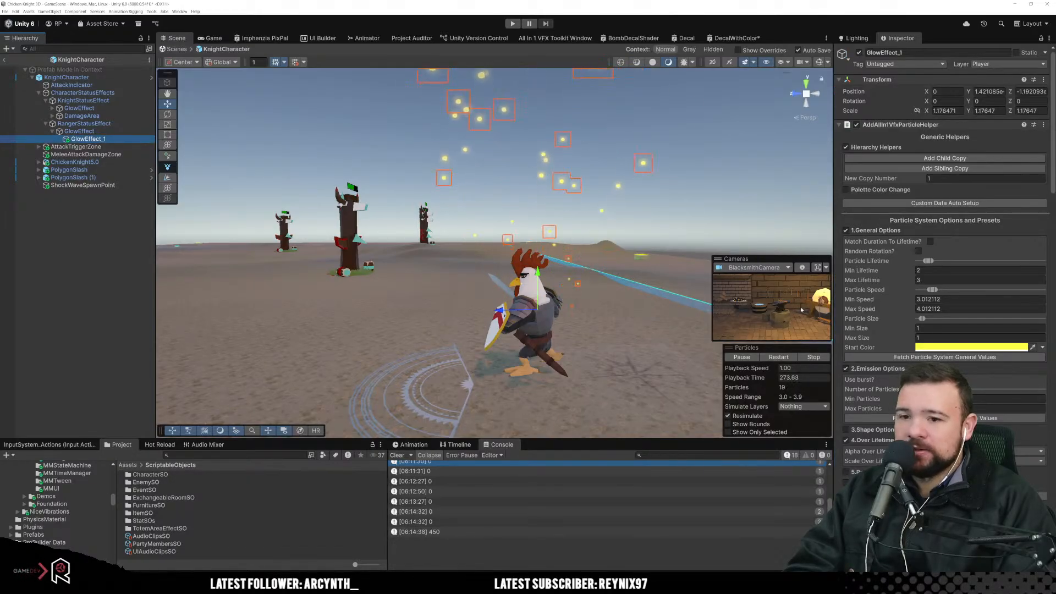
Step: Give GlowEffect_1 a new clean All In 1 VFX material and set its particle emission shape to None
scroll(887, 340, "down", 10)
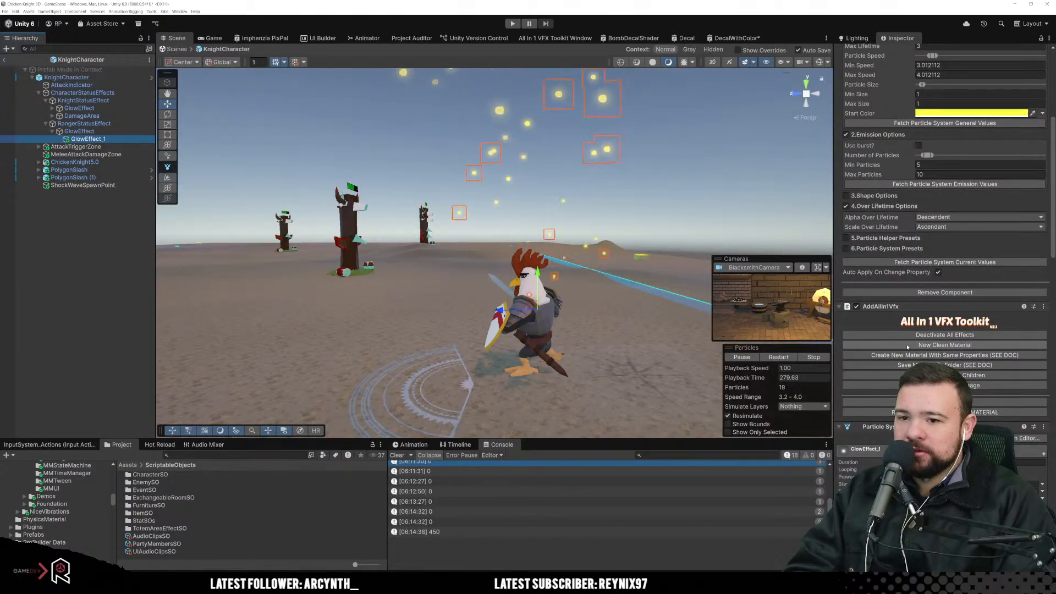
left_click(907, 345)
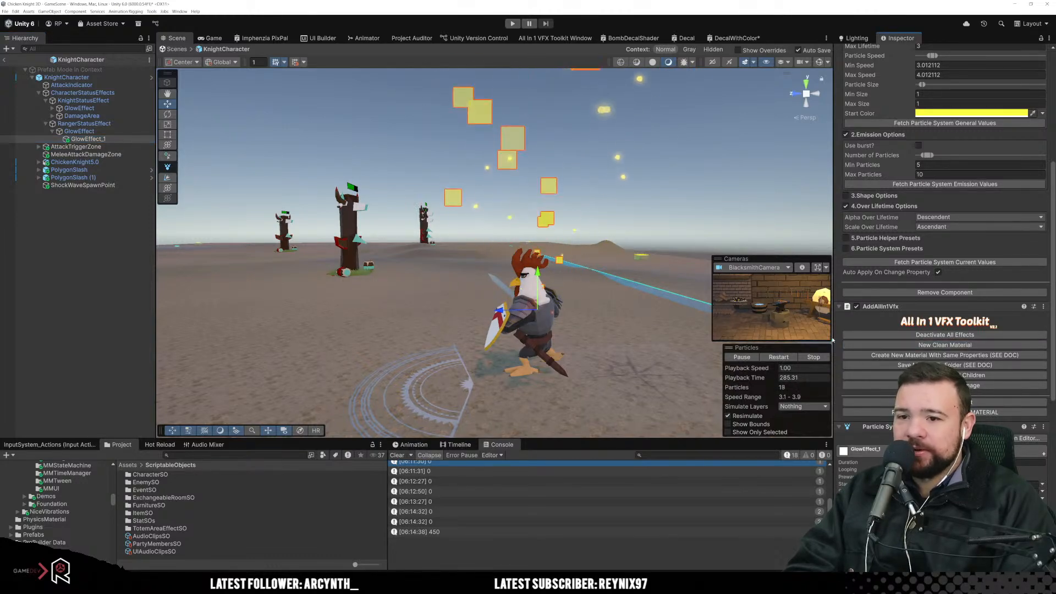
scroll(860, 281, "up", 9)
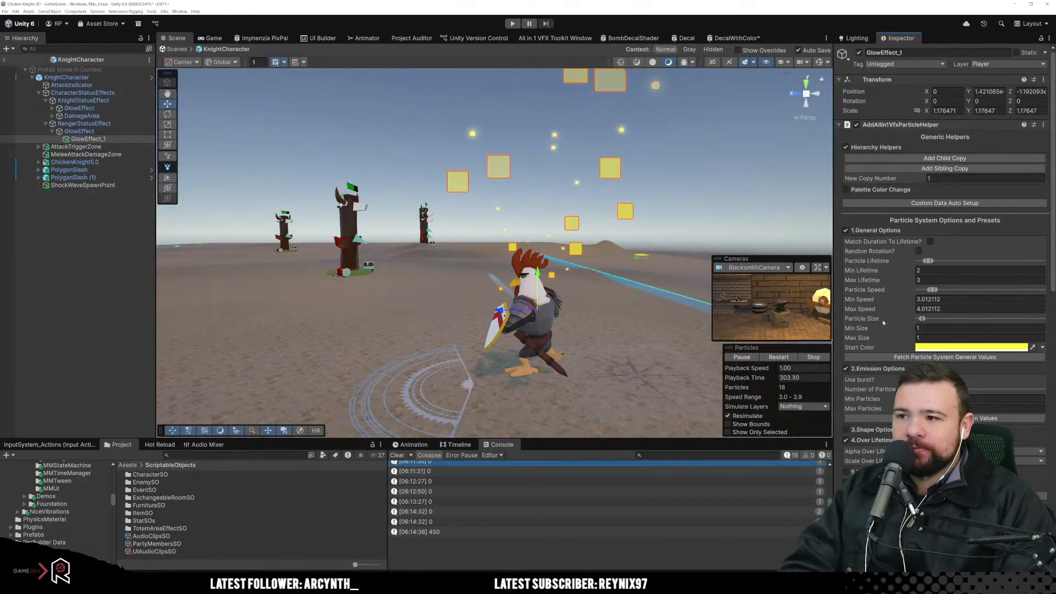
scroll(883, 324, "down", 1)
scroll(883, 324, "down", 1)
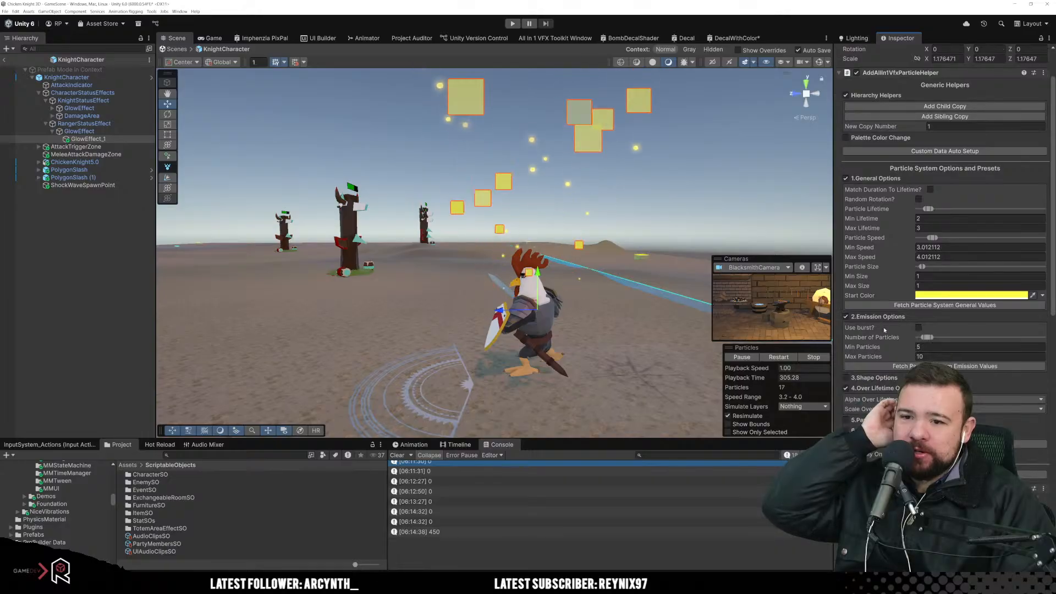
left_click(893, 365)
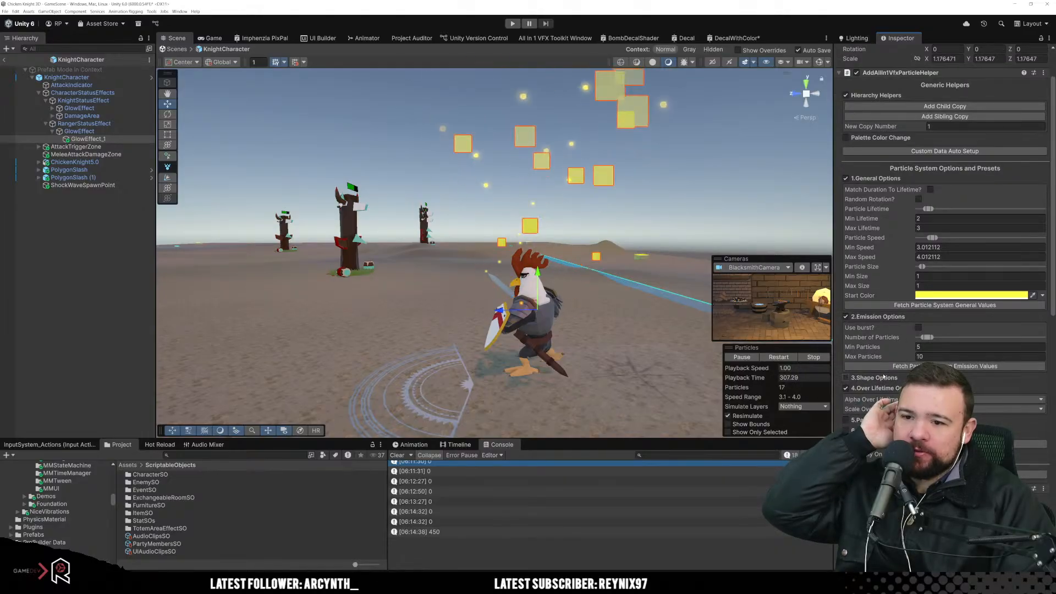
scroll(899, 349, "down", 1)
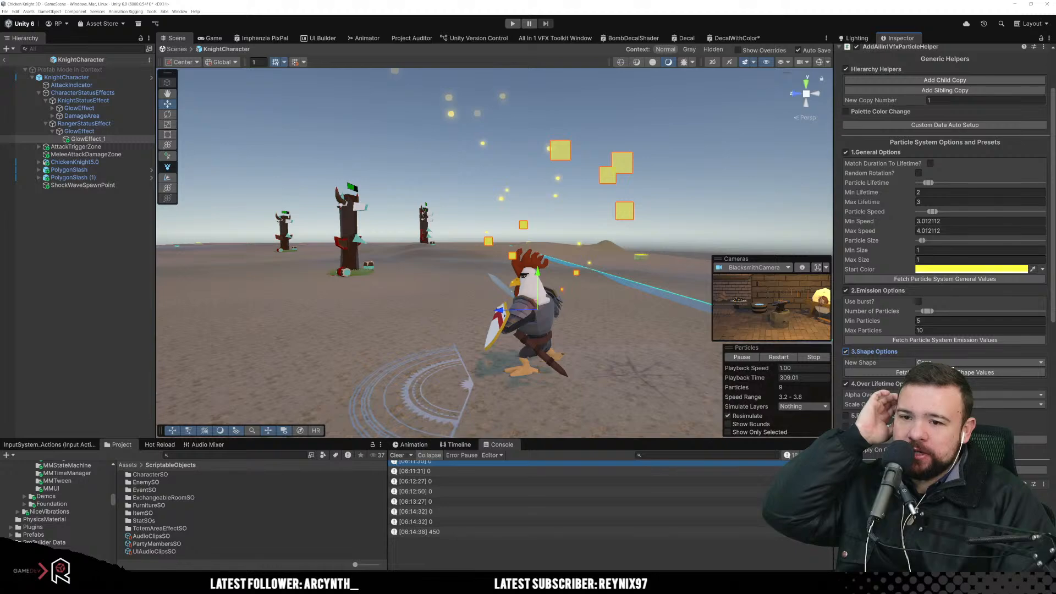
left_click(951, 364)
left_click(943, 374)
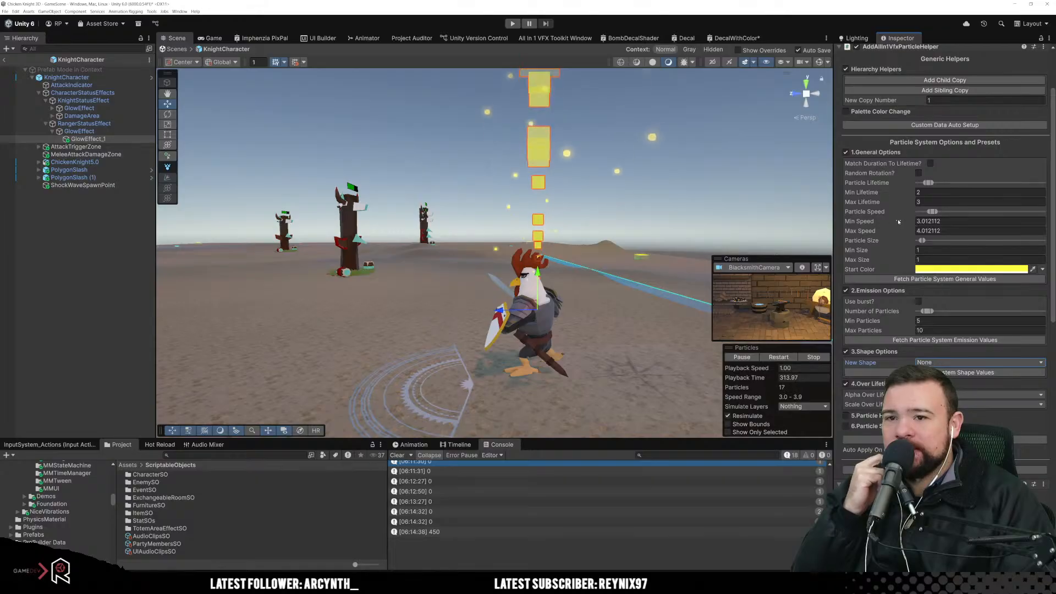
Step: Set GlowEffect_1's minimum and maximum particle speed to 0
left_click_drag(935, 213, 930, 212)
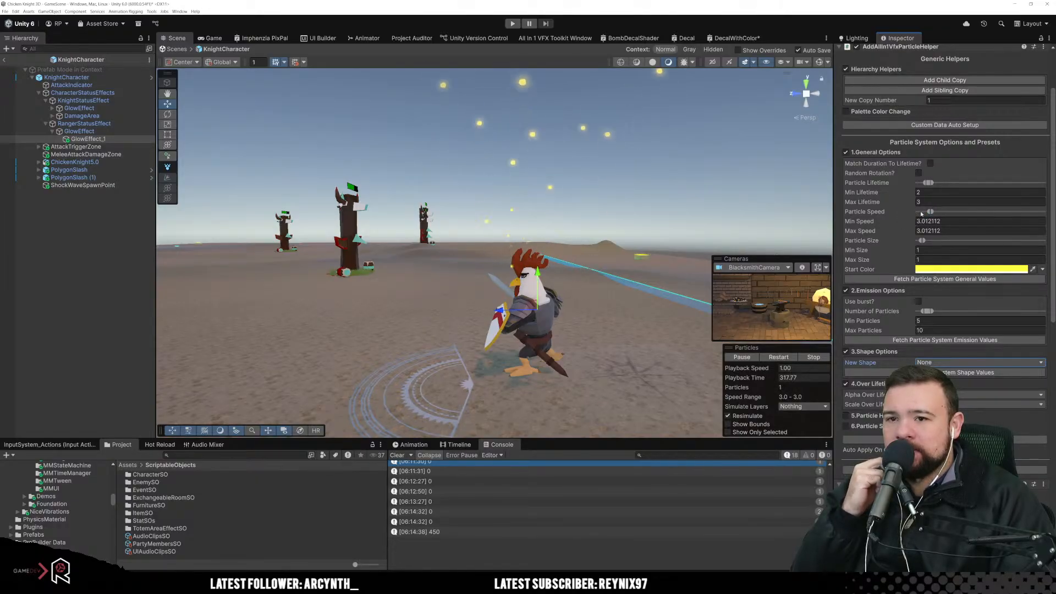
left_click_drag(929, 212, 928, 213)
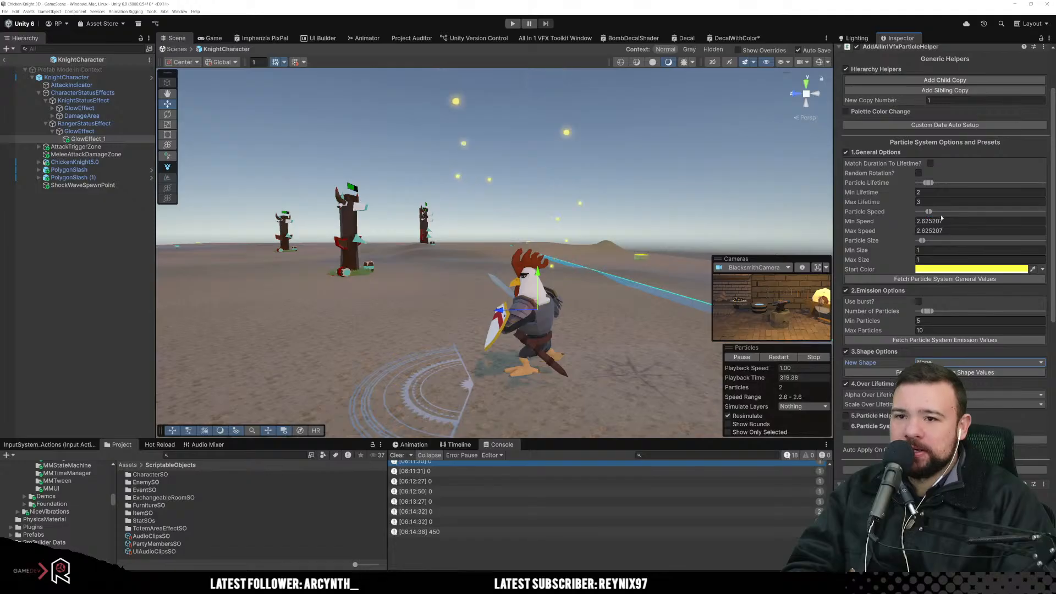
left_click(950, 220)
type("0")
key("Tab")
type("0")
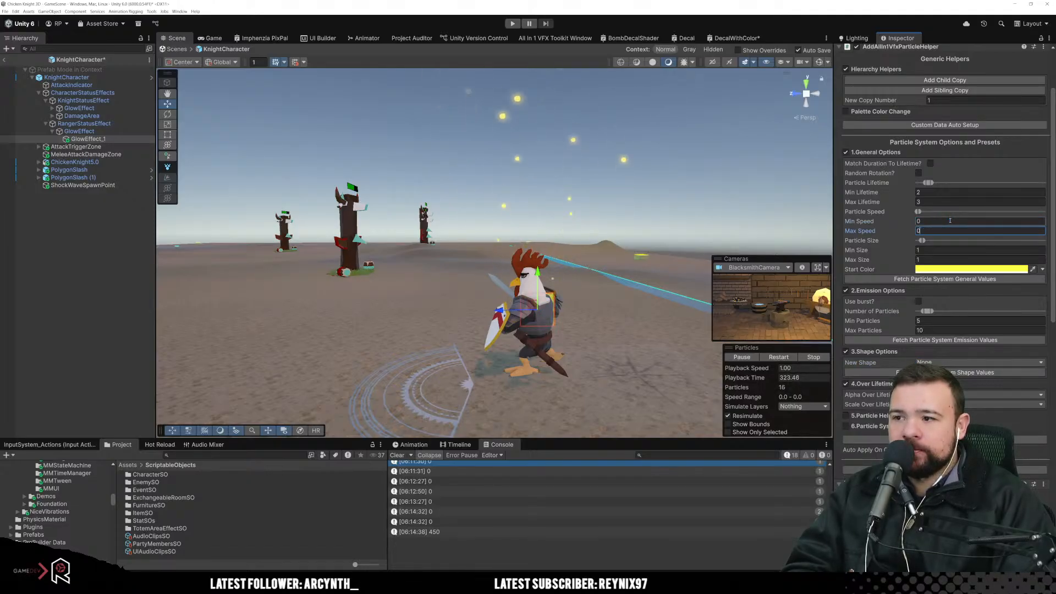
Step: Set GlowEffect_1's minimum and maximum number of particles to 1
left_click(938, 321)
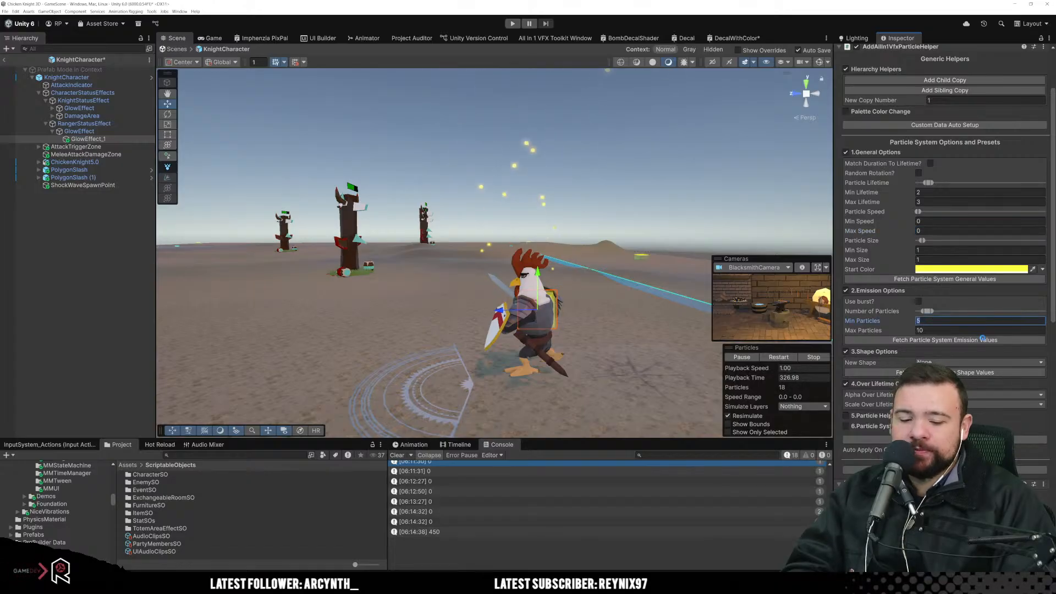
type("1")
key("Tab")
type("2")
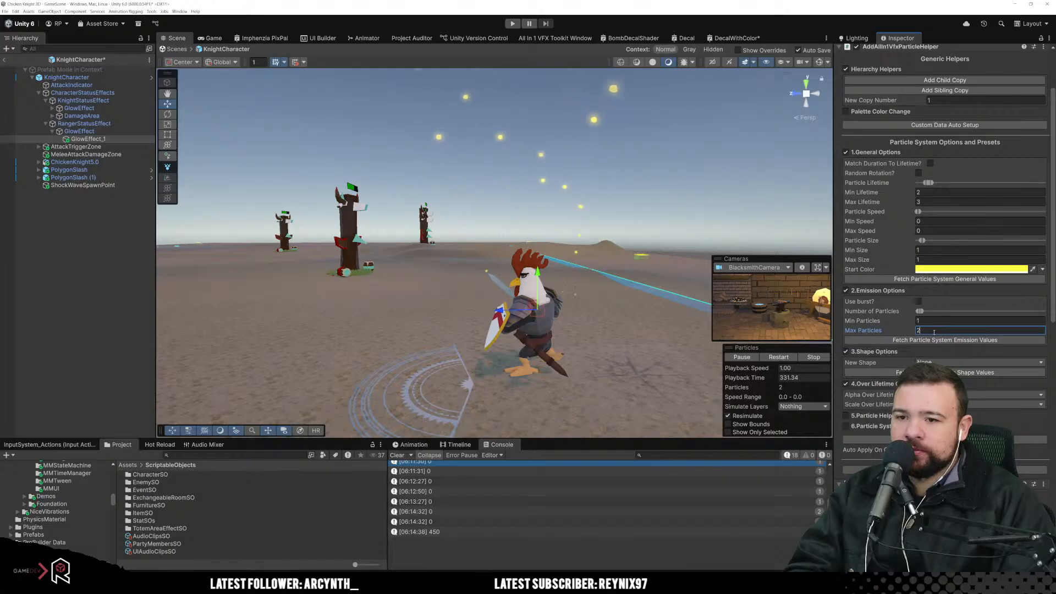
left_click_drag(933, 332, 849, 333)
type("1")
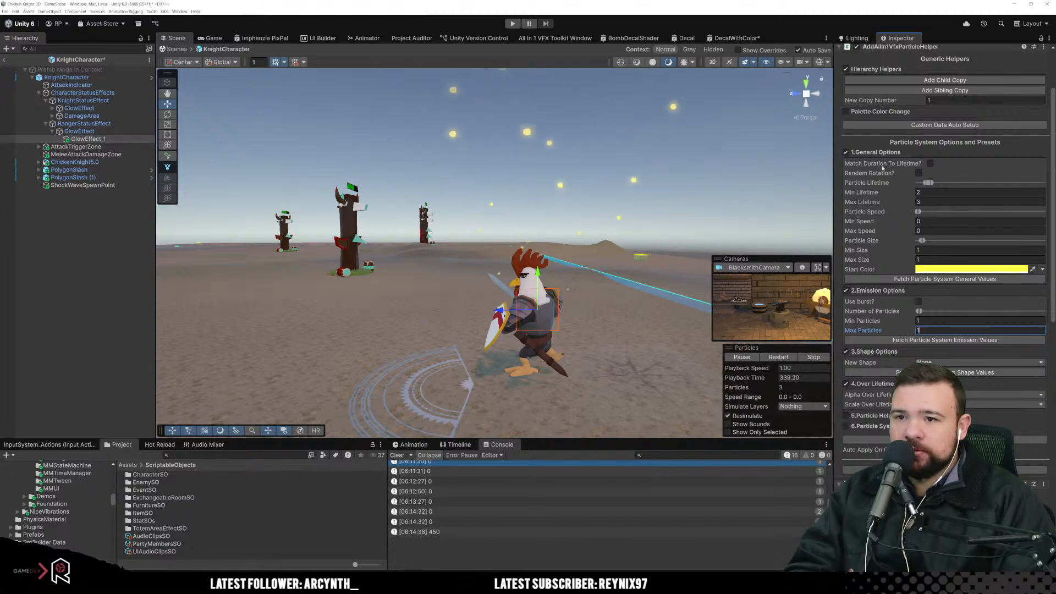
Step: Match GlowEffect_1's duration to its lifetime and set both the minimum and maximum lifetime to 1
left_click(930, 164)
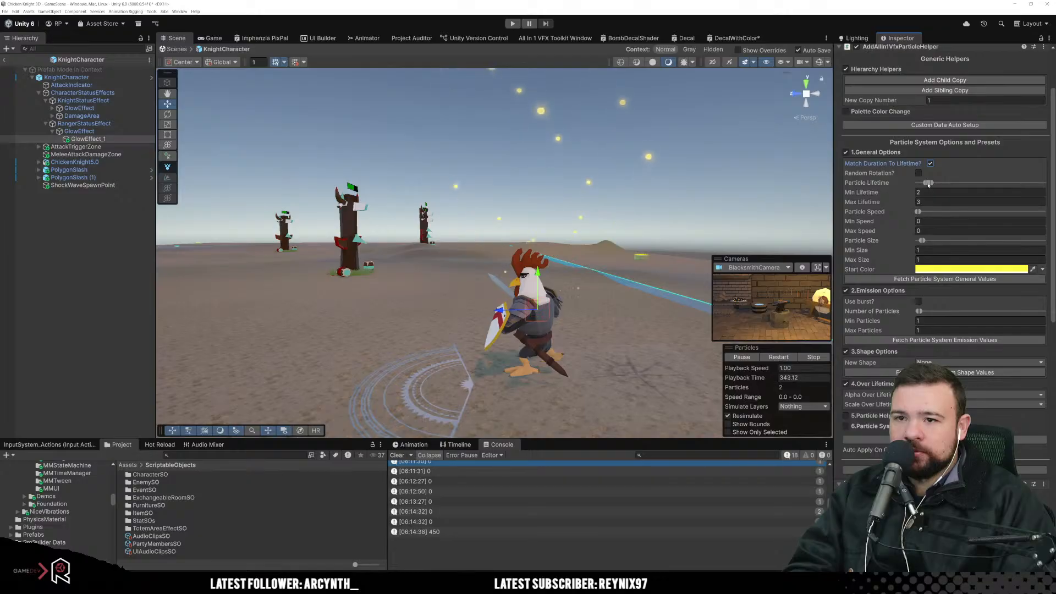
left_click(927, 193)
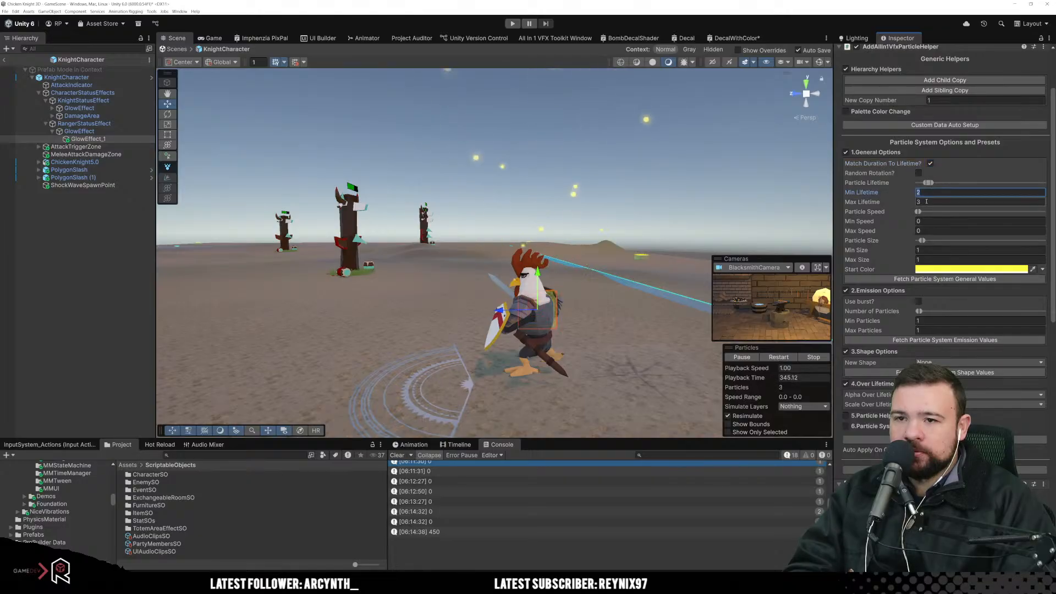
type("1")
left_click(926, 202)
type("1")
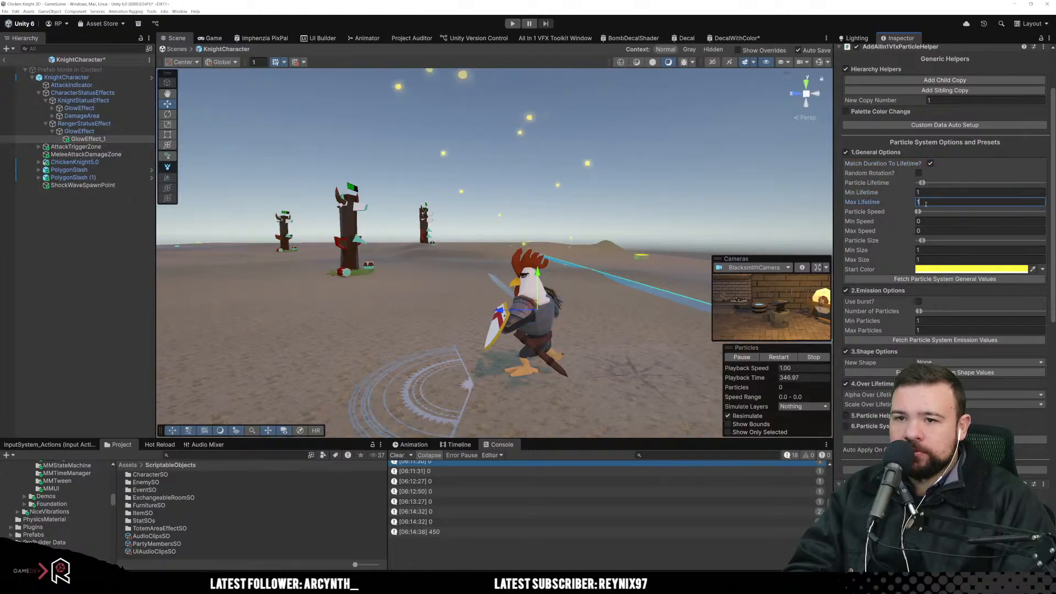
left_click(941, 190)
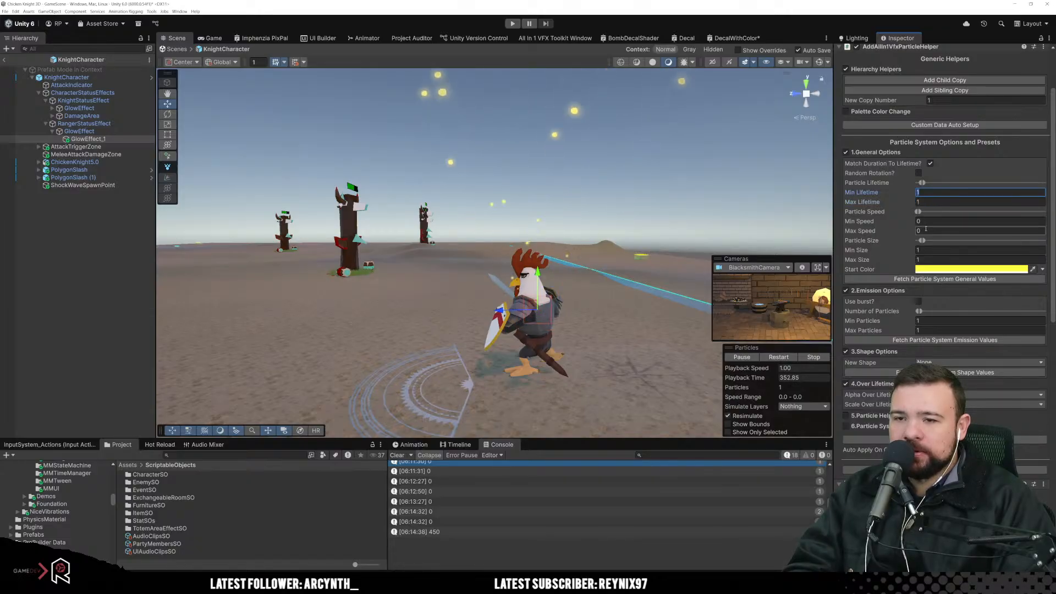
Step: Set GlowEffect_1's Alpha Over Lifetime to None and stop its particle scale from changing over lifetime
scroll(878, 341, "down", 3)
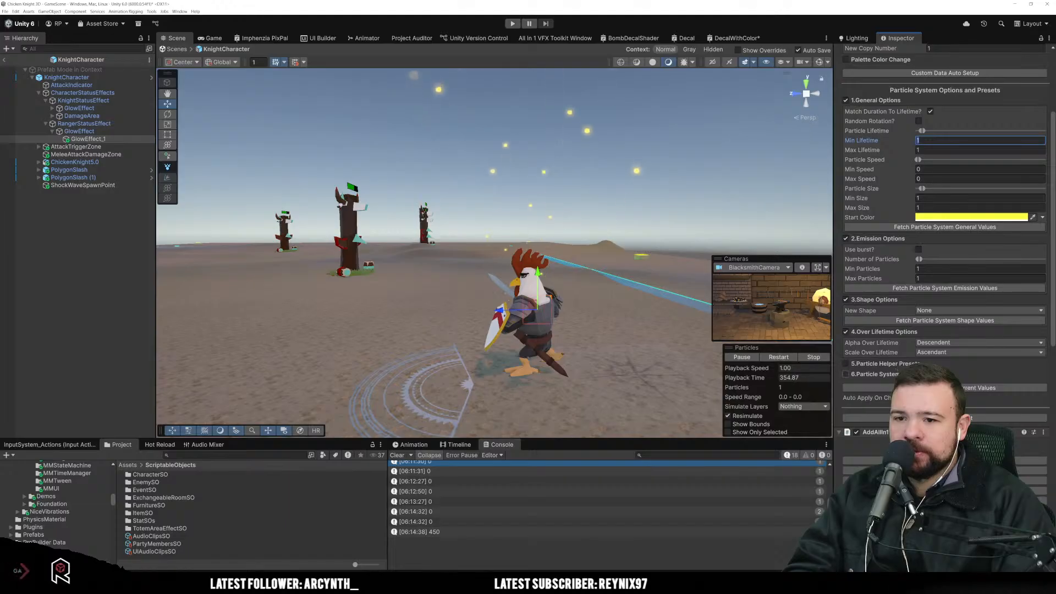
left_click(861, 333)
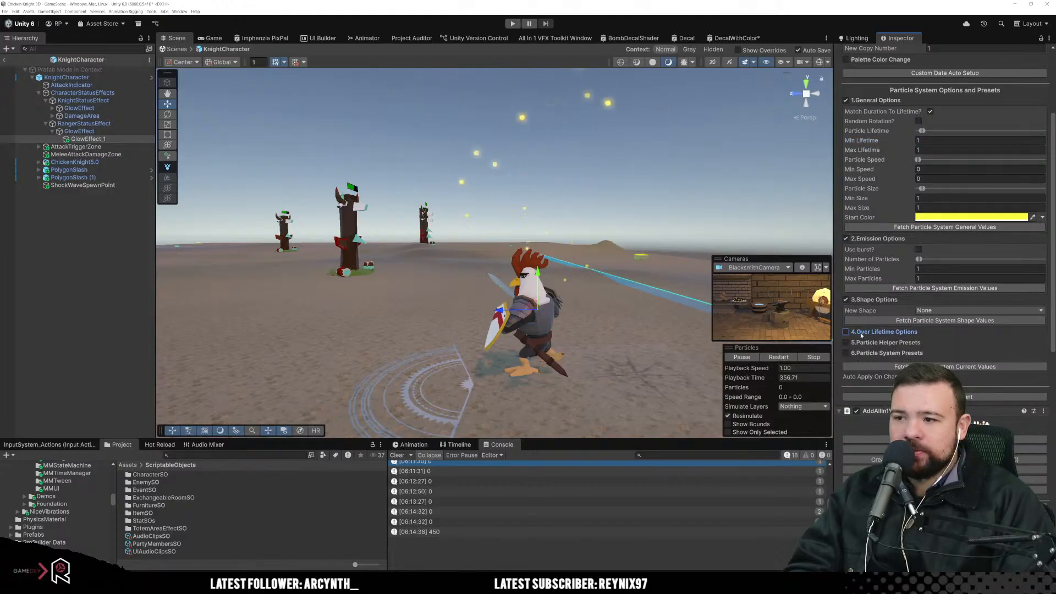
left_click(861, 333)
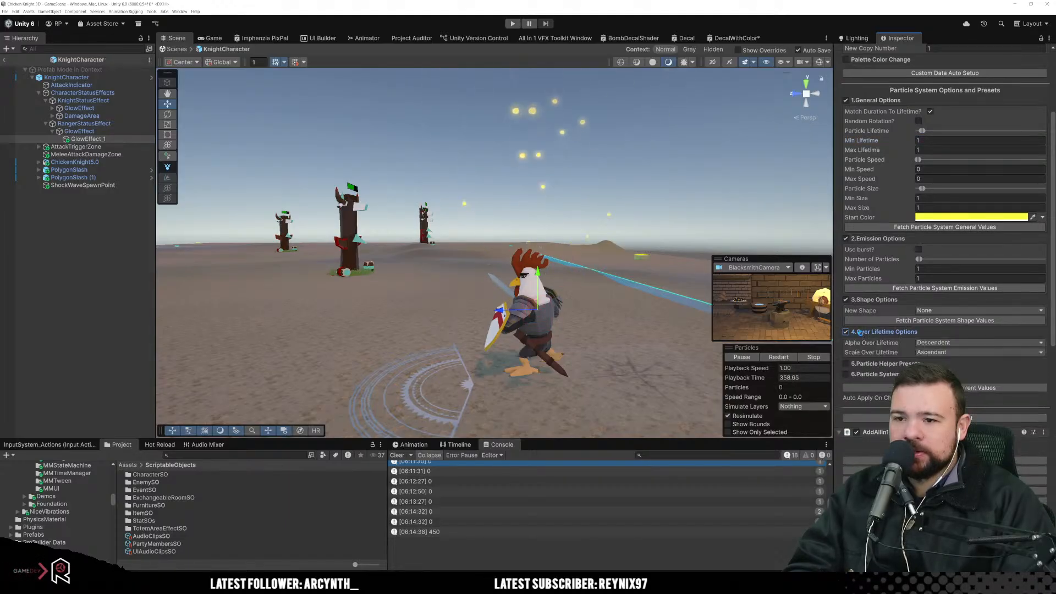
left_click(938, 344)
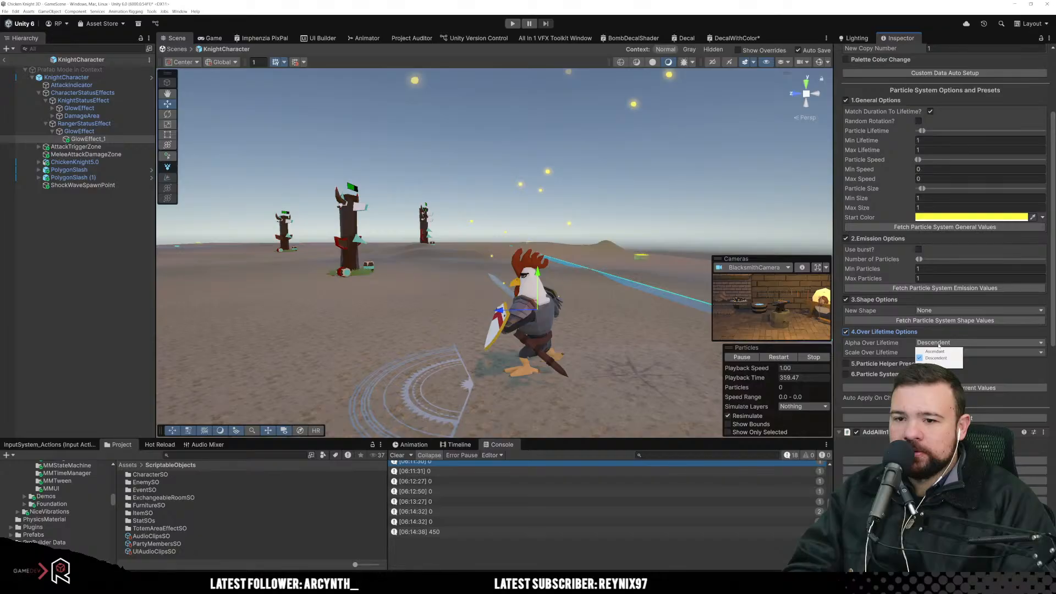
left_click(937, 364)
left_click(933, 351)
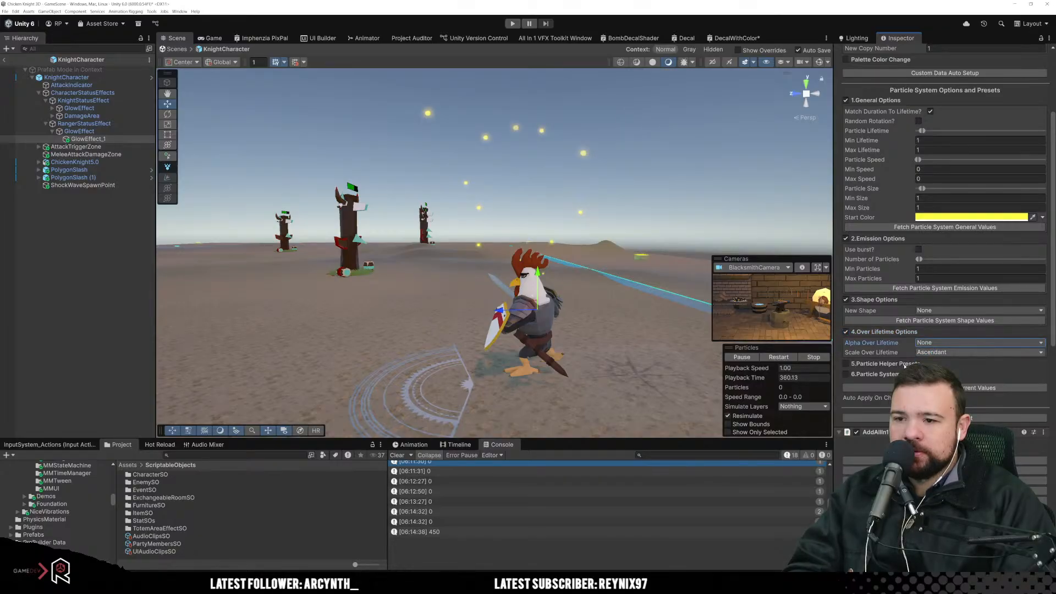
left_click(893, 332)
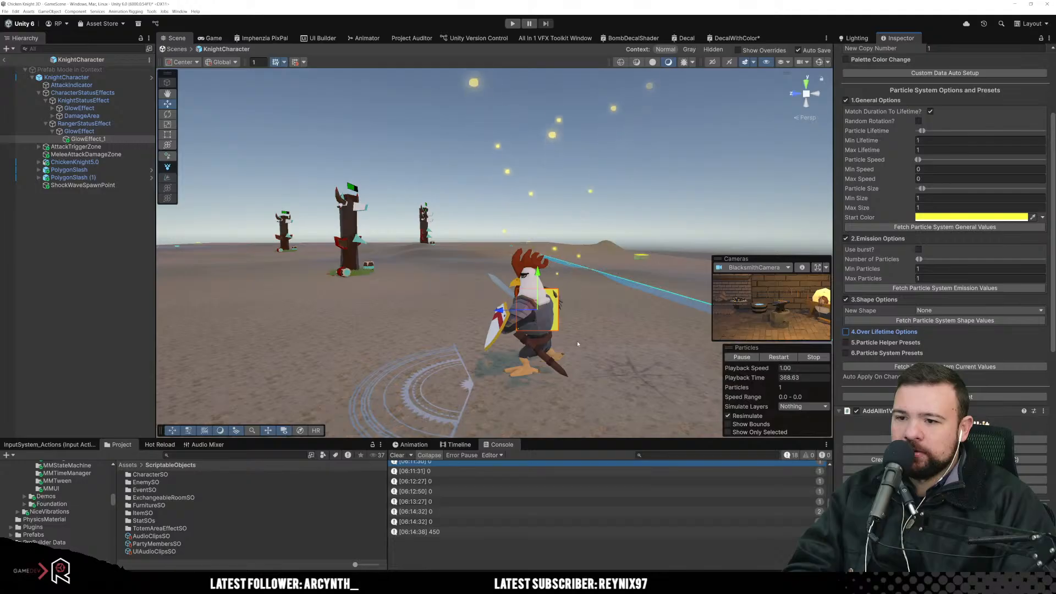
Step: Restart the particle playback and raise GlowEffect_1's maximum particle size to about 2.32
left_click(778, 357)
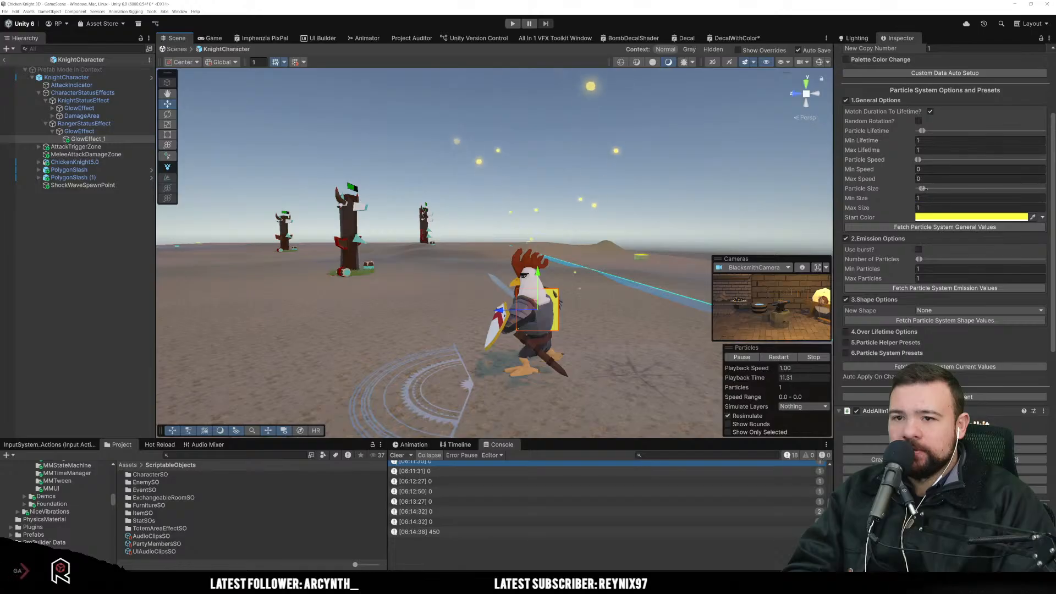
left_click_drag(924, 188, 930, 188)
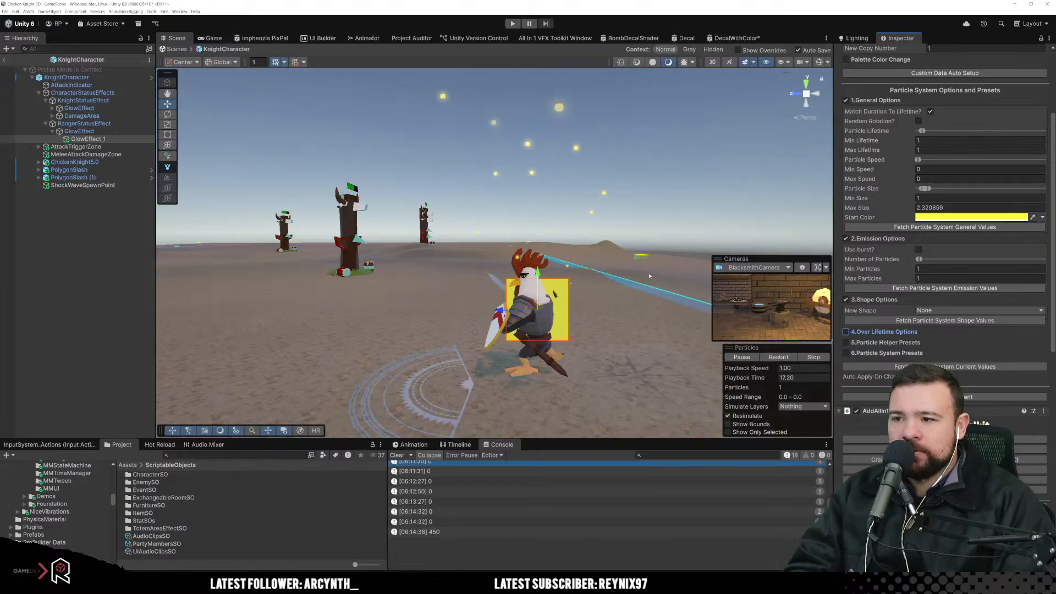
Step: Set GlowEffect_1's maximum particle size to 1.2 and both its minimum and maximum number of particles to 2
left_click(938, 198)
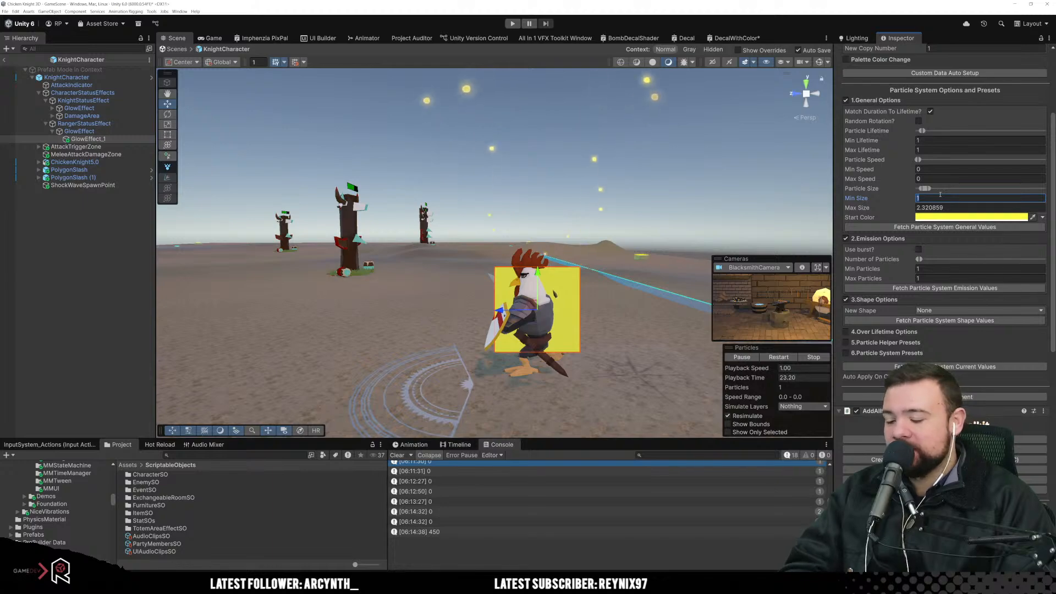
key("Tab")
type("1.2")
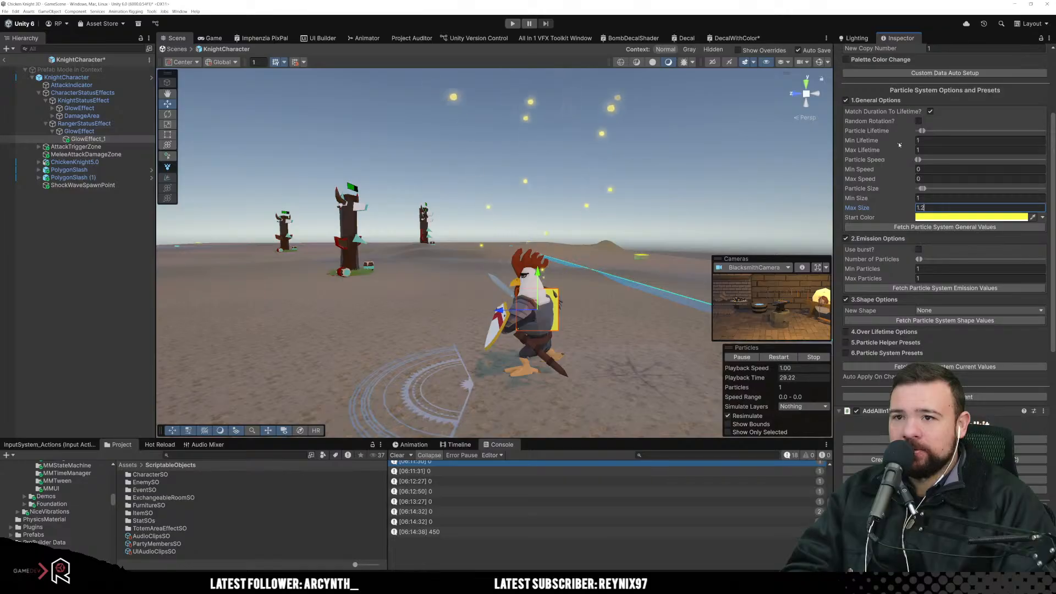
left_click(923, 269)
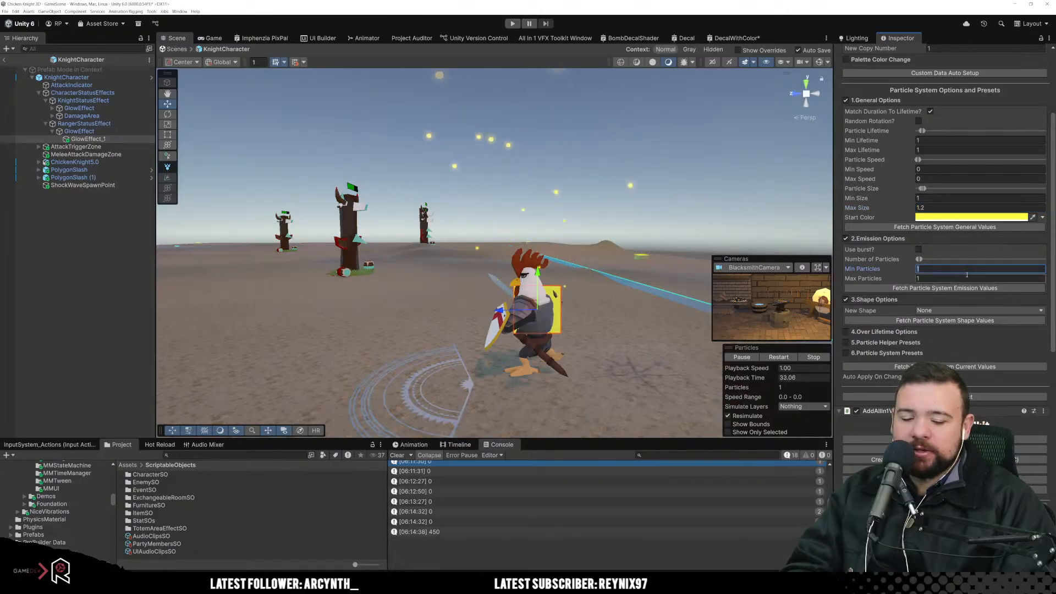
type("2")
key("Tab")
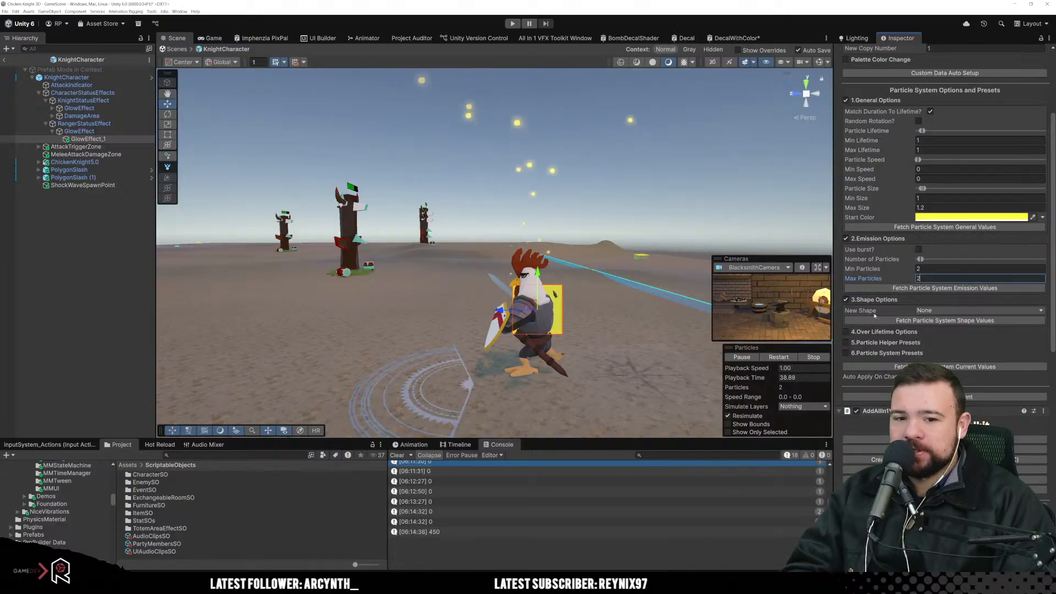
Step: Assign the Fire13 texture as Shape 1 of GlowEffect_1's material and apply the Additive blending preset
scroll(951, 322, "down", 2)
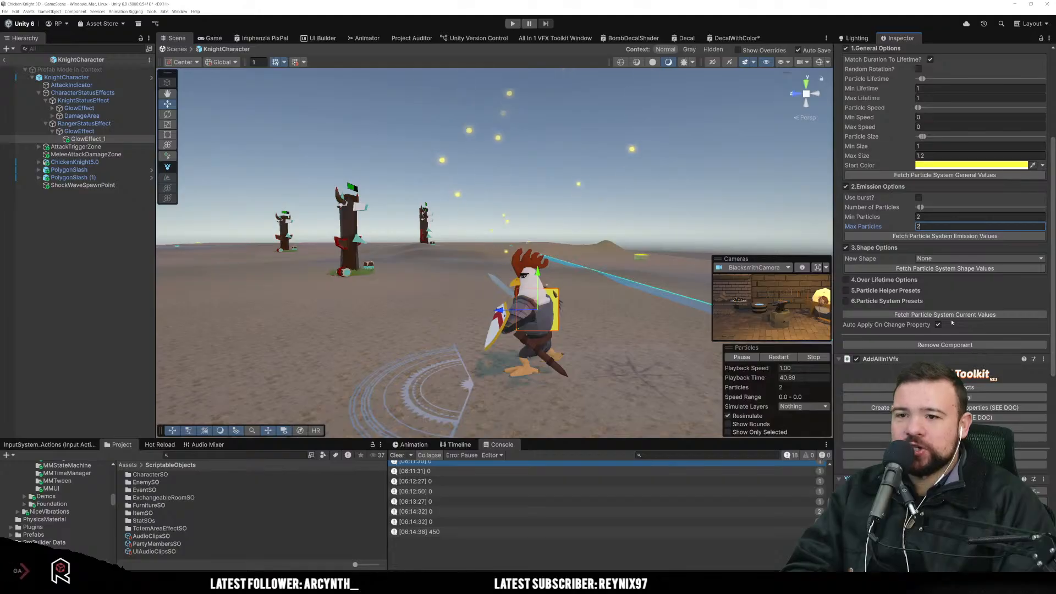
scroll(947, 323, "down", 3)
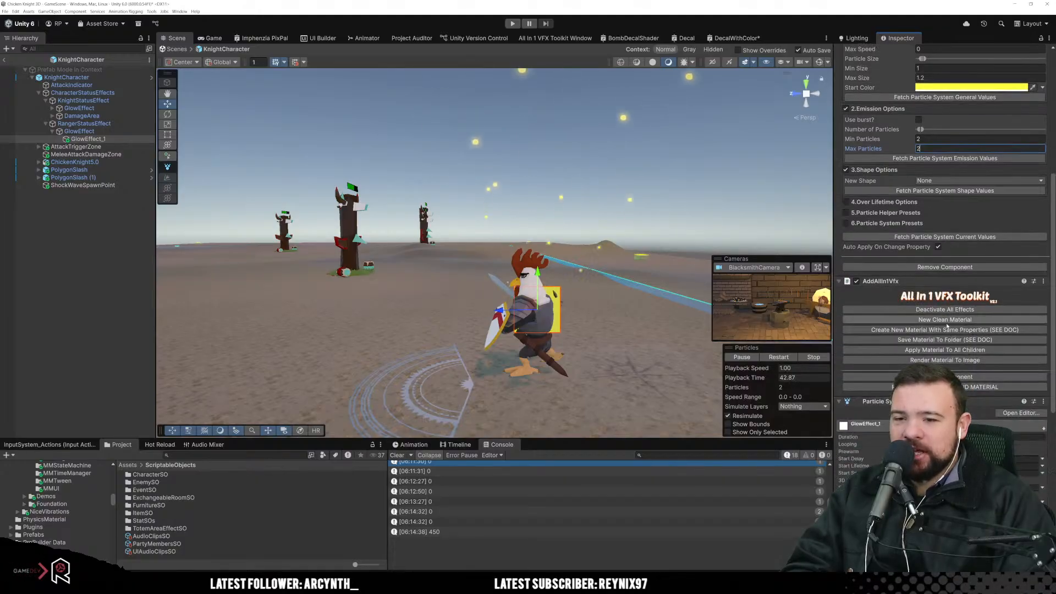
scroll(946, 325, "down", 3)
scroll(946, 326, "down", 4)
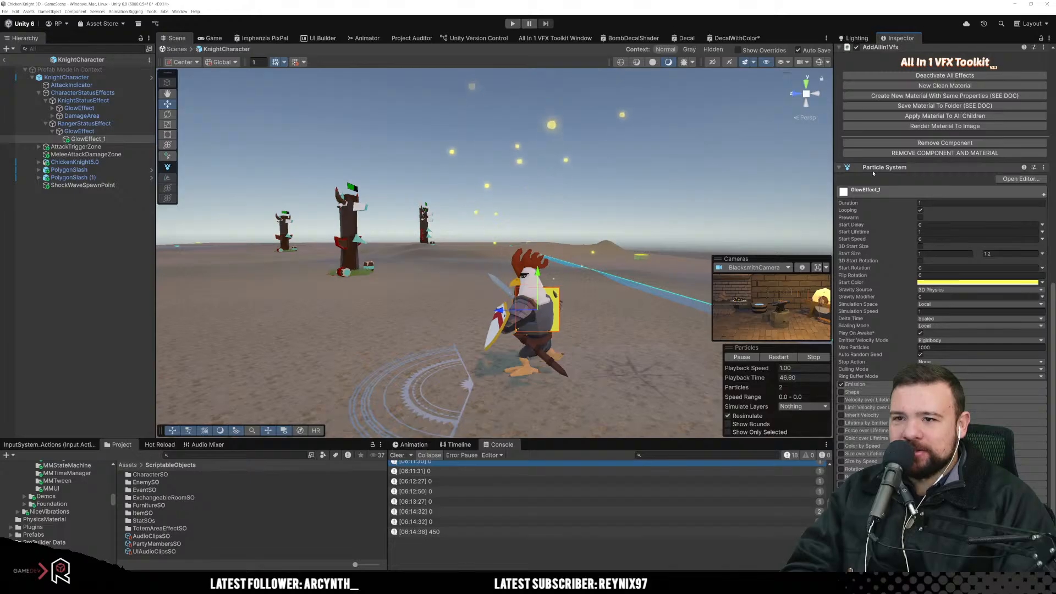
scroll(929, 327, "up", 10)
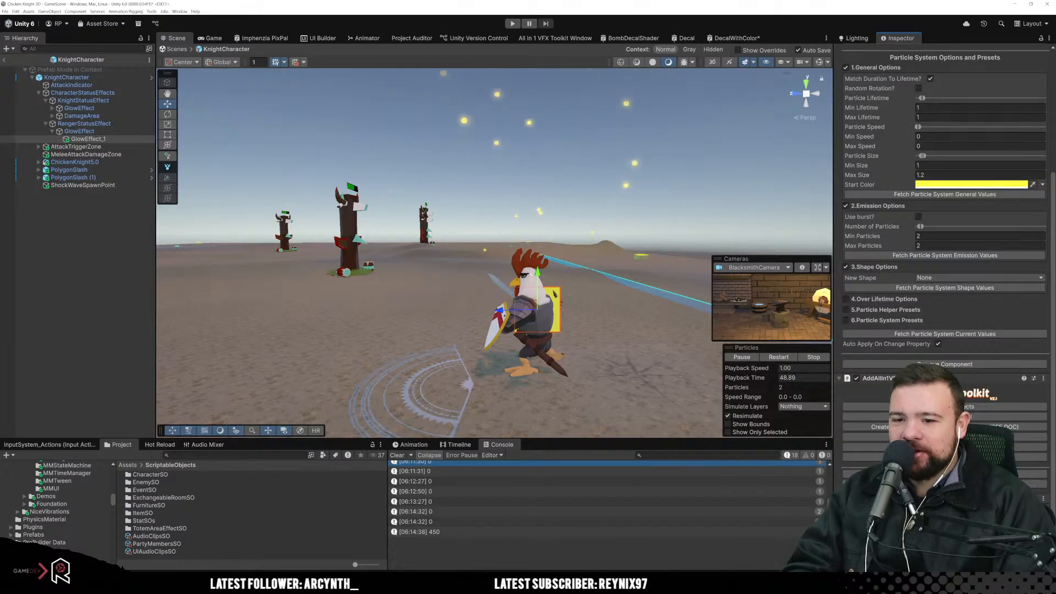
scroll(908, 351, "down", 12)
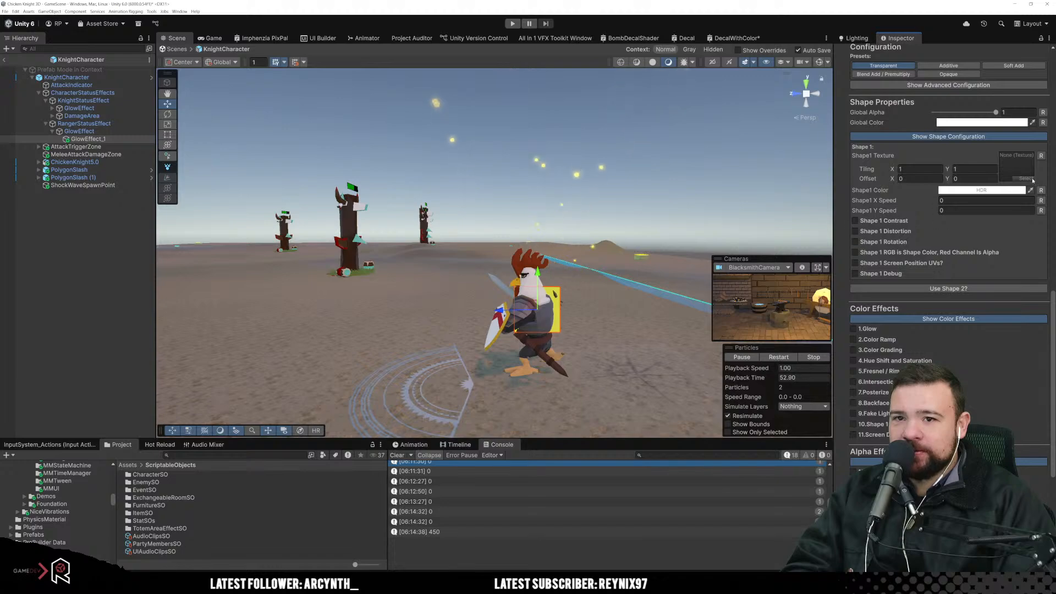
left_click(1024, 178)
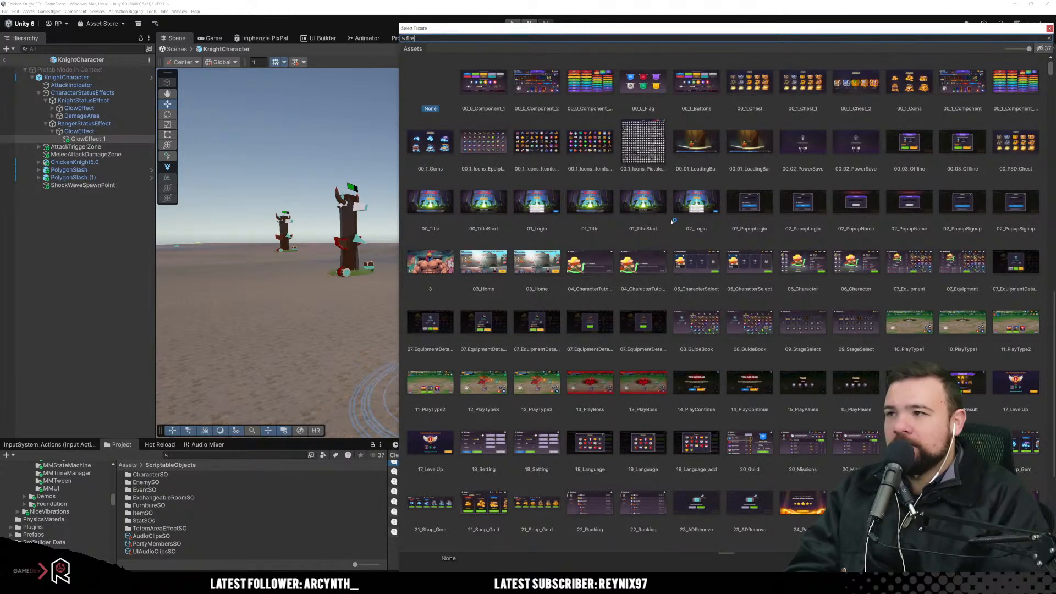
type("fire")
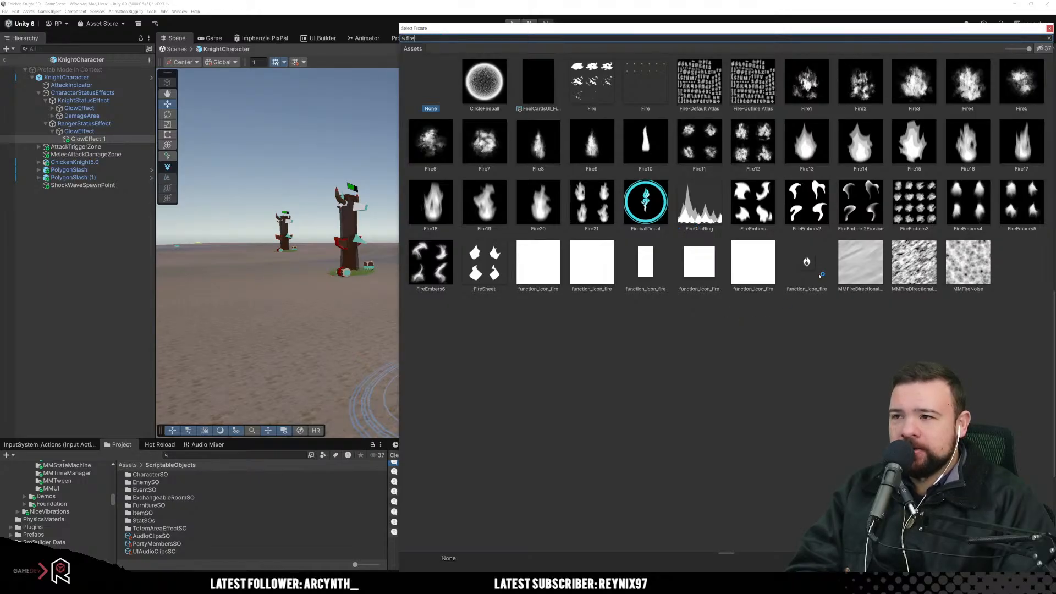
left_click(812, 156)
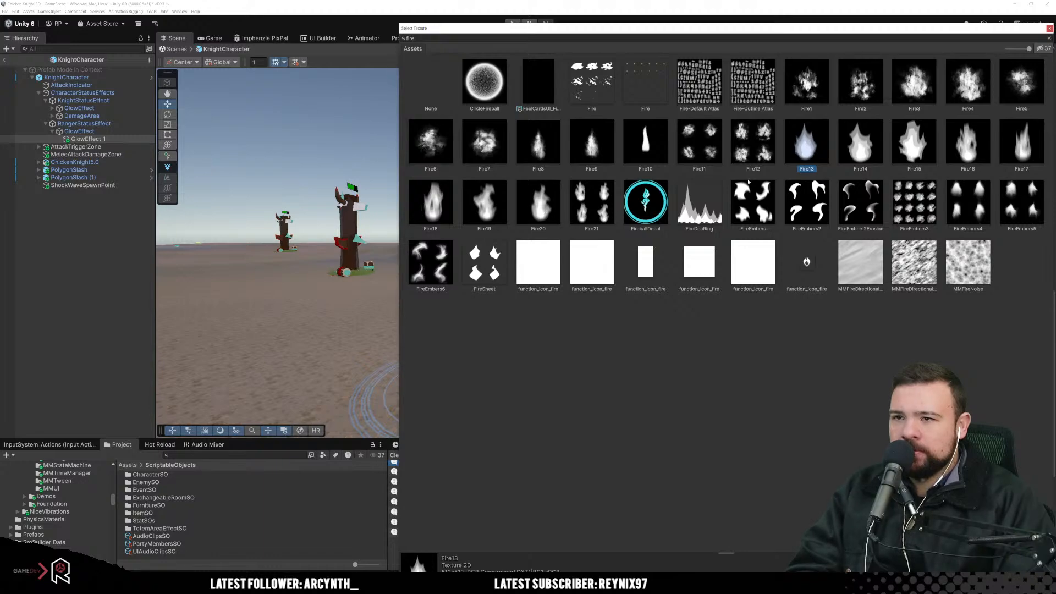
double_click(798, 148)
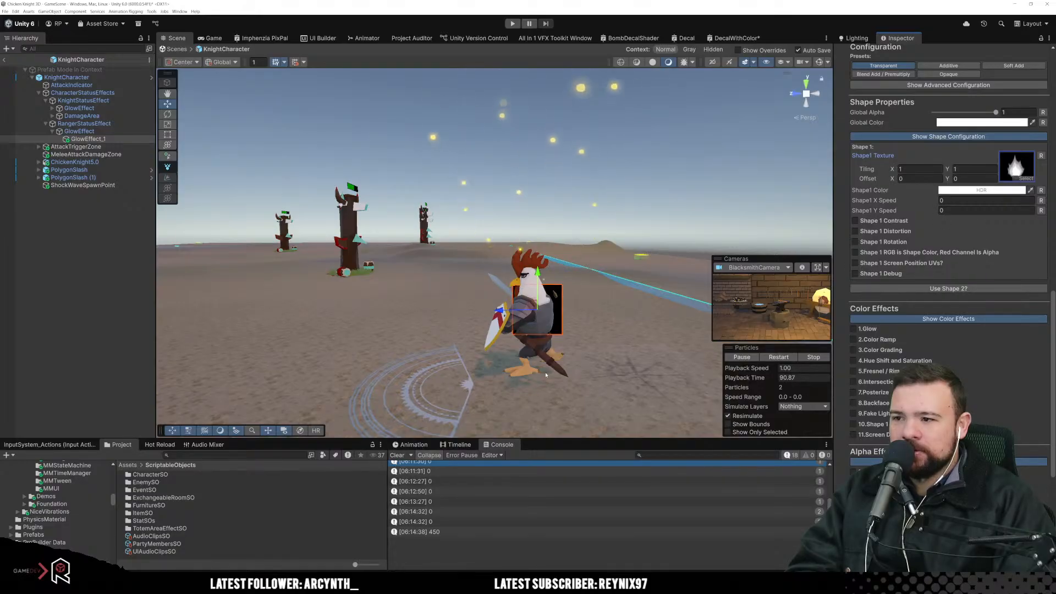
scroll(894, 105, "up", 2)
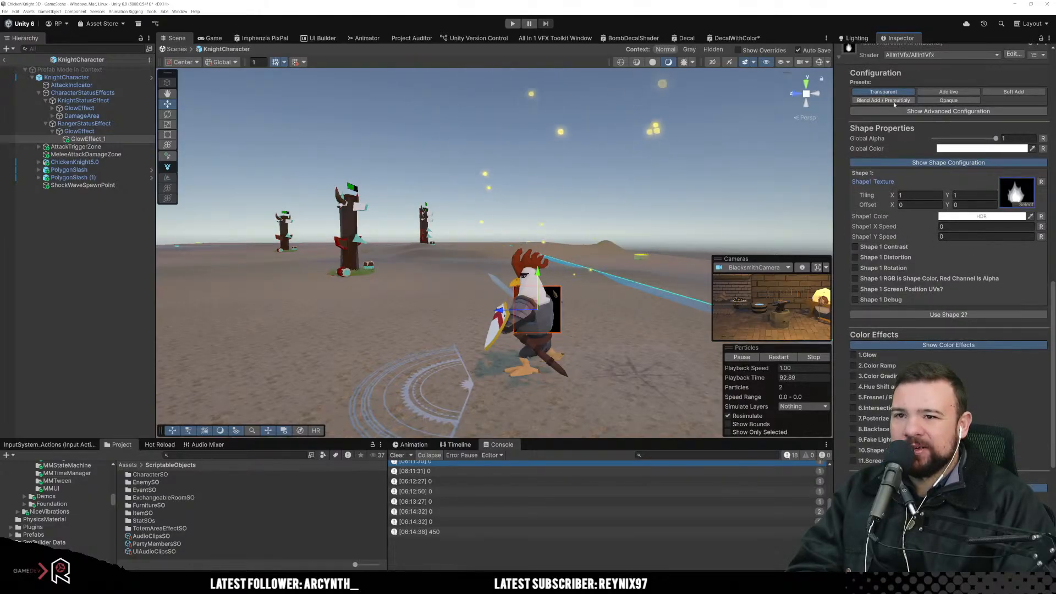
left_click(951, 93)
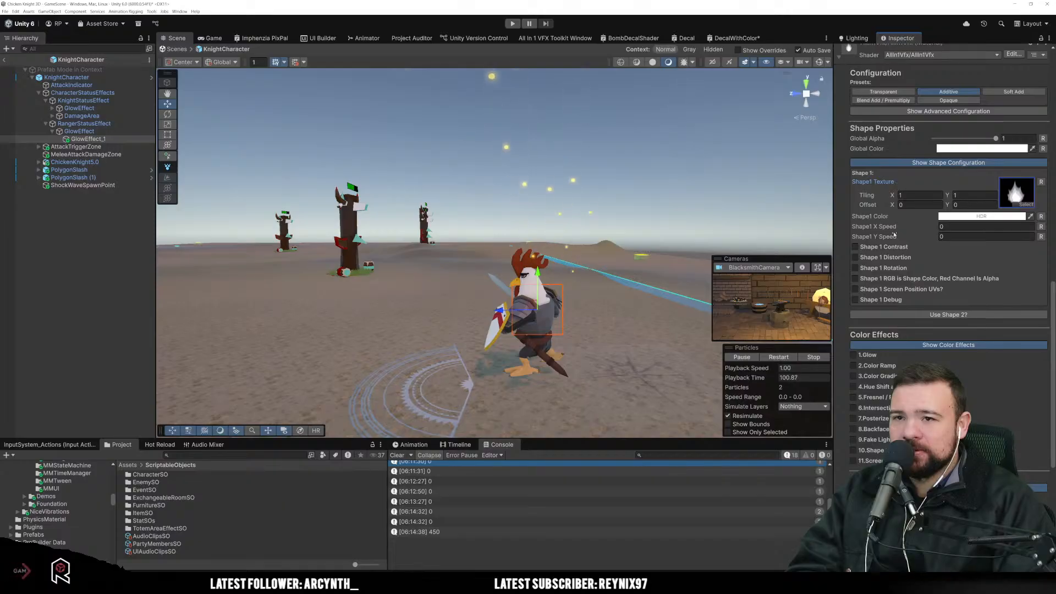
Step: Enlarge GlowEffect_1's particles to a minimum size of 3.5 and a maximum size of 5.5
scroll(902, 253, "up", 4)
scroll(899, 258, "up", 4)
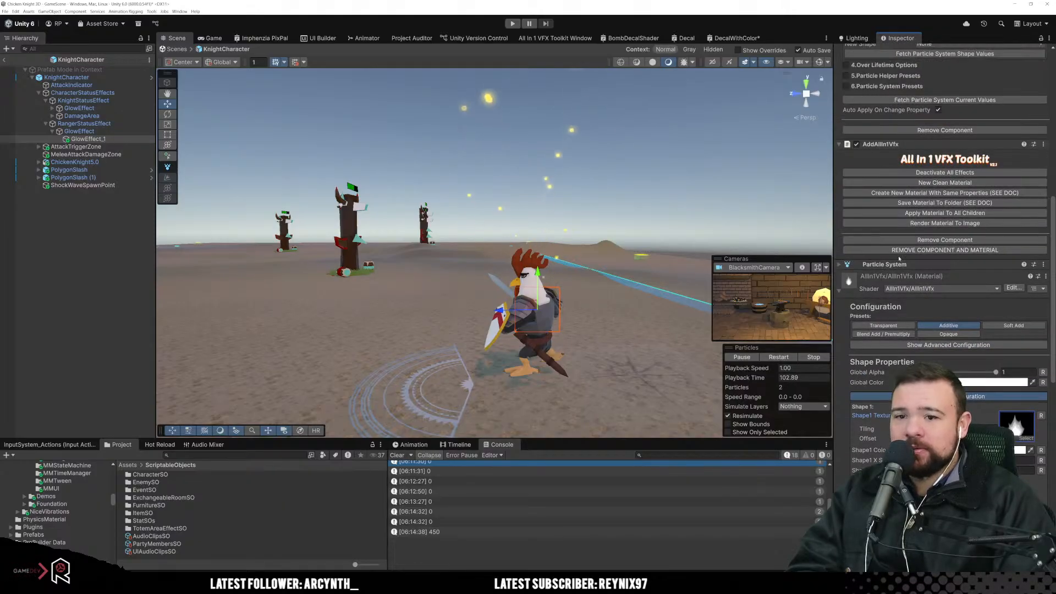
scroll(907, 267, "down", 5)
scroll(921, 277, "up", 10)
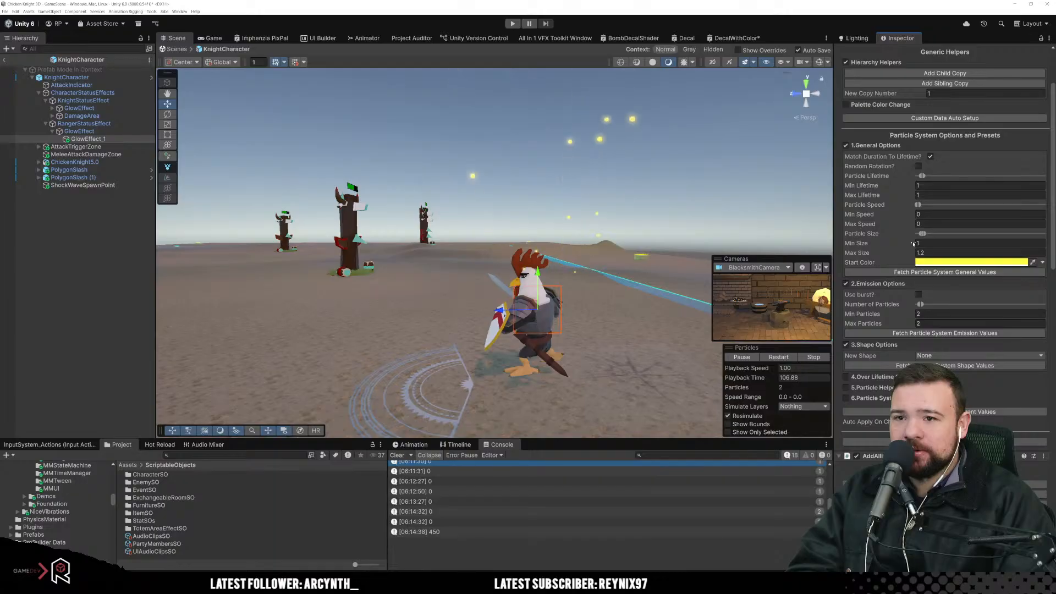
scroll(921, 236, "down", 1)
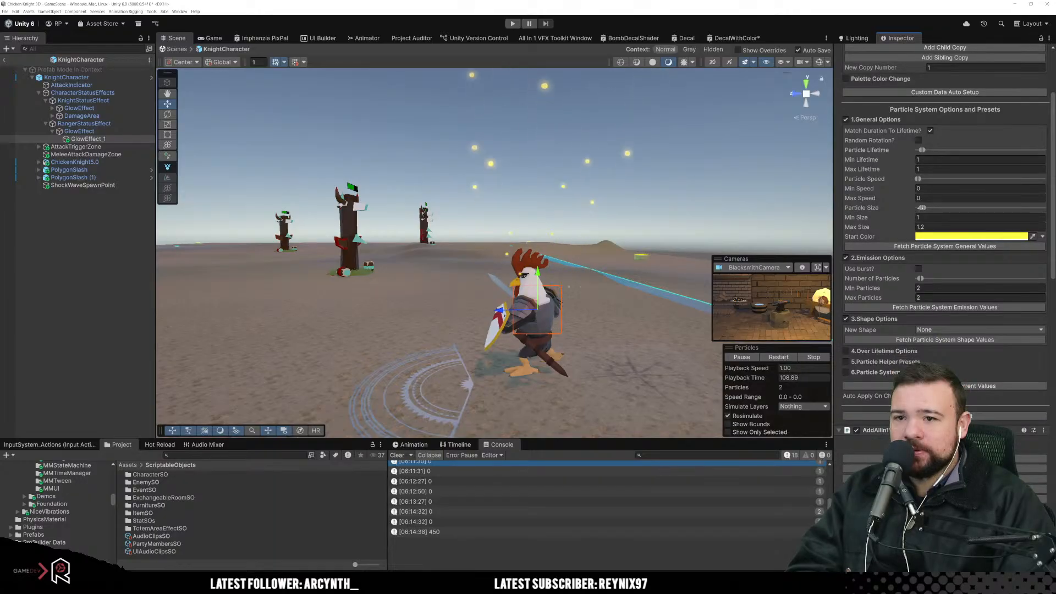
left_click_drag(919, 208, 931, 208)
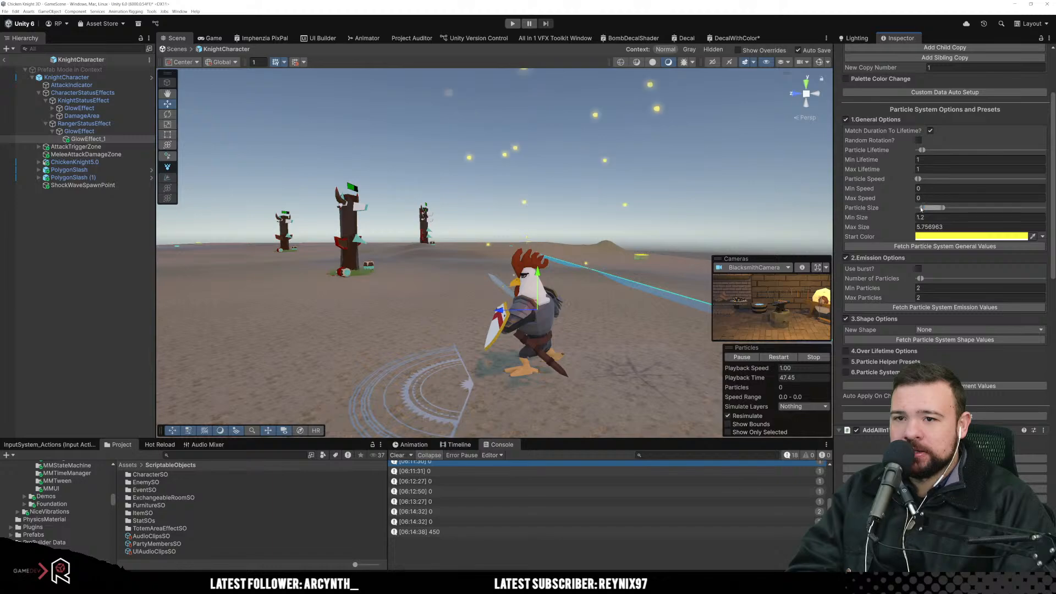
left_click_drag(920, 208, 927, 208)
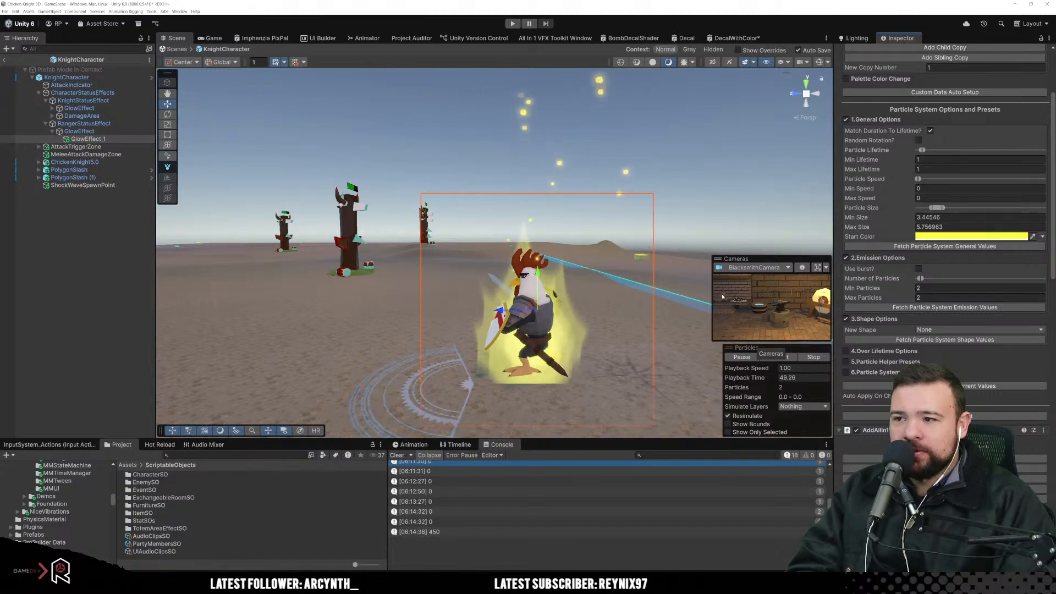
left_click(978, 217)
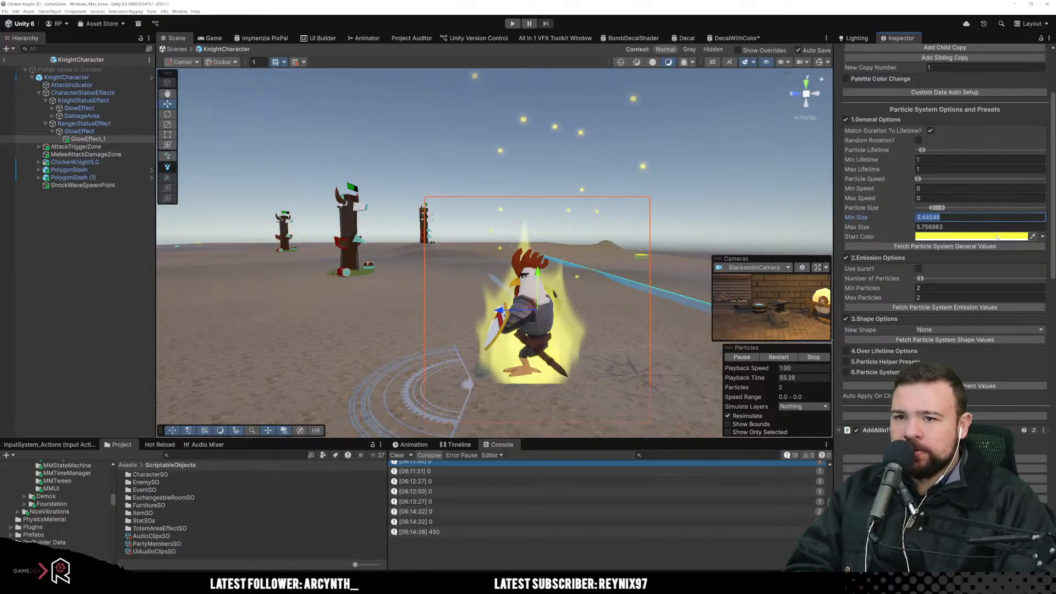
type("3.5")
key("Tab")
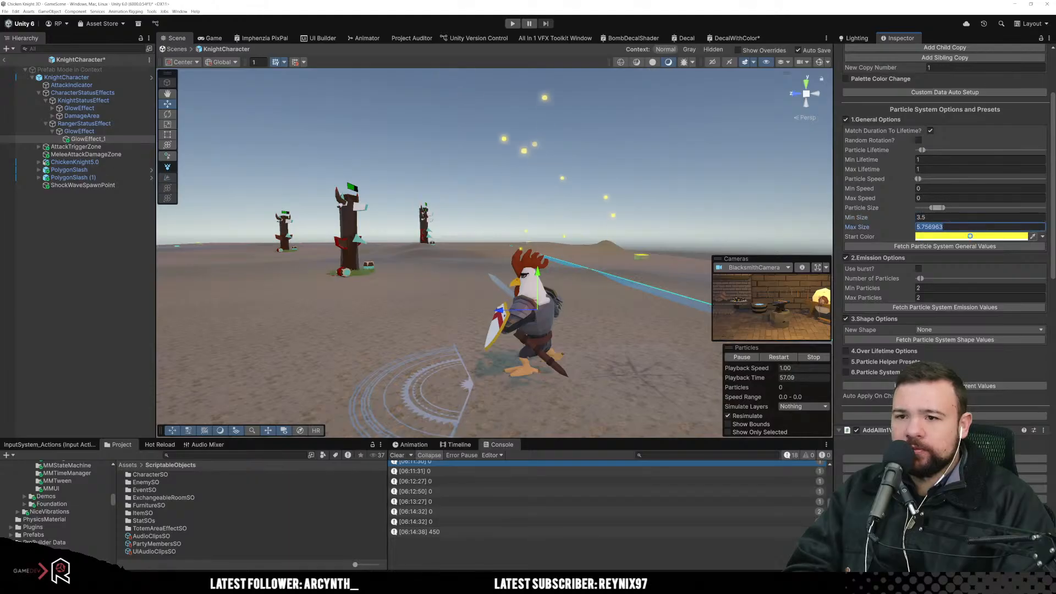
type("5.5")
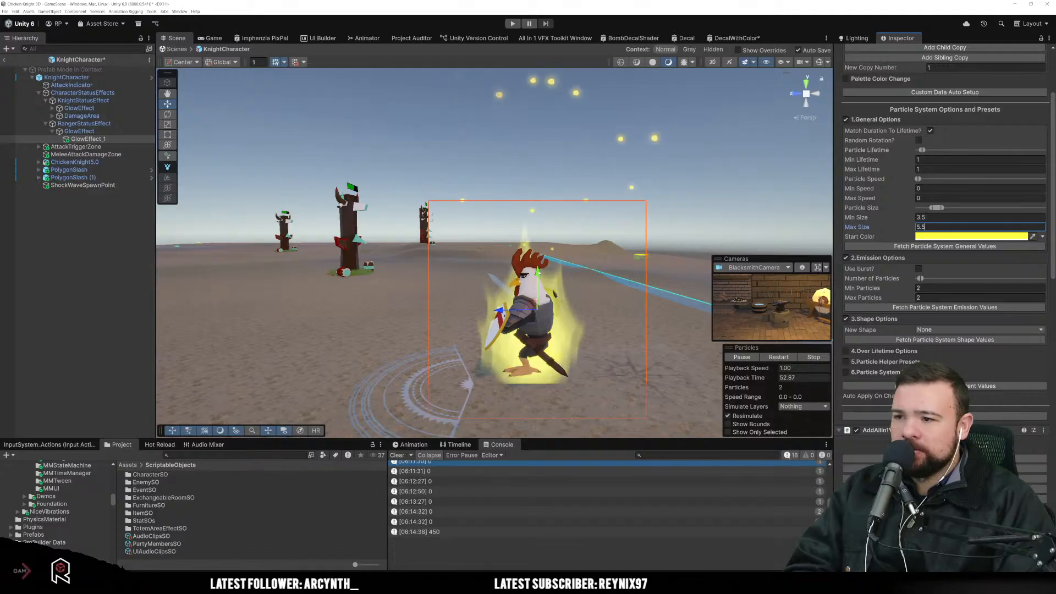
Step: Move GlowEffect_1 slightly upward on the knight, and try random particle rotation before switching it back off
left_click_drag(538, 273, 538, 250)
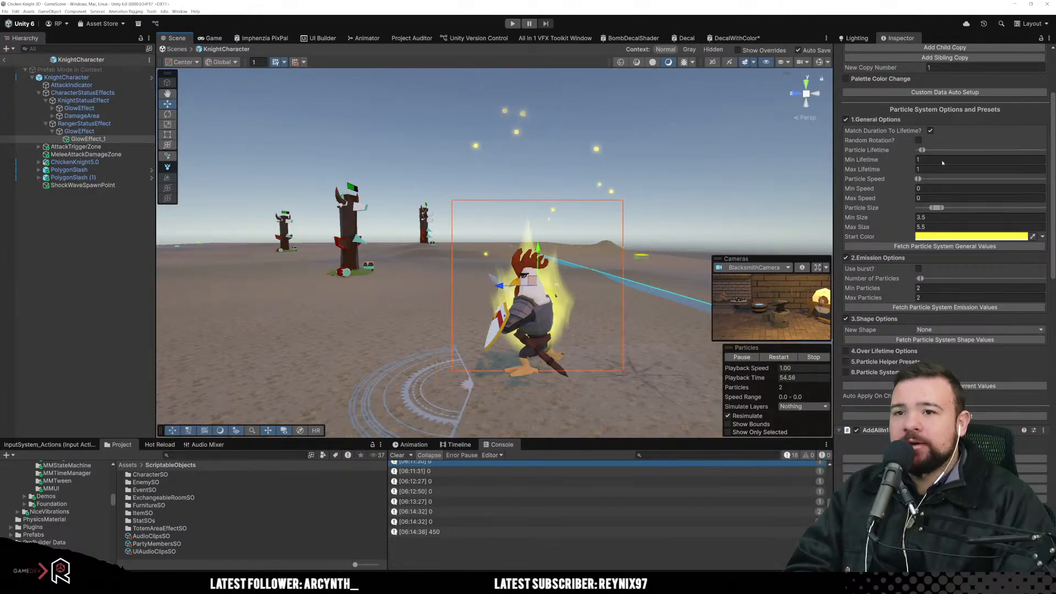
left_click(917, 140)
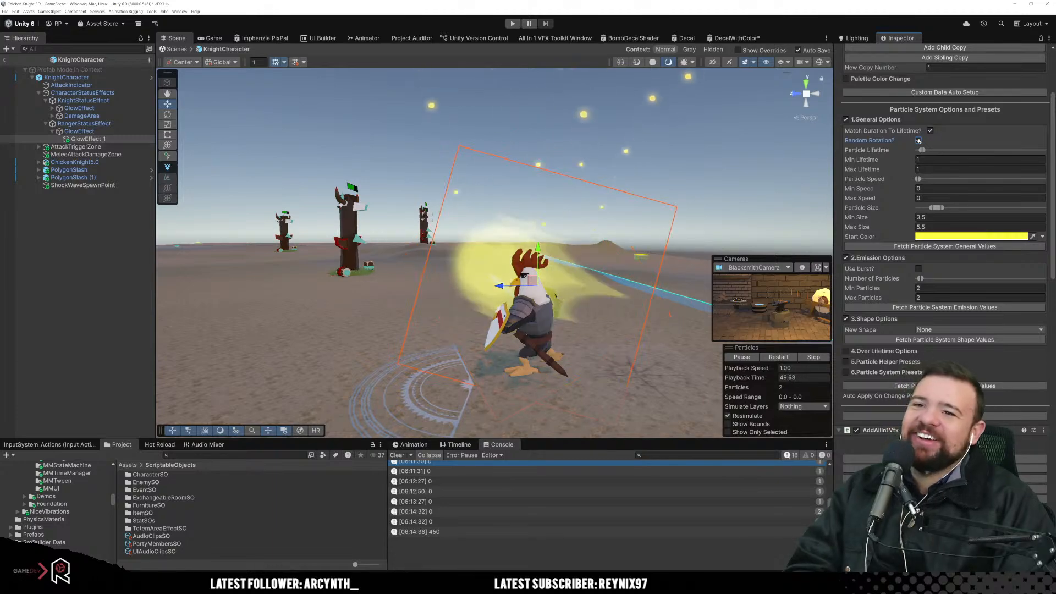
left_click(917, 140)
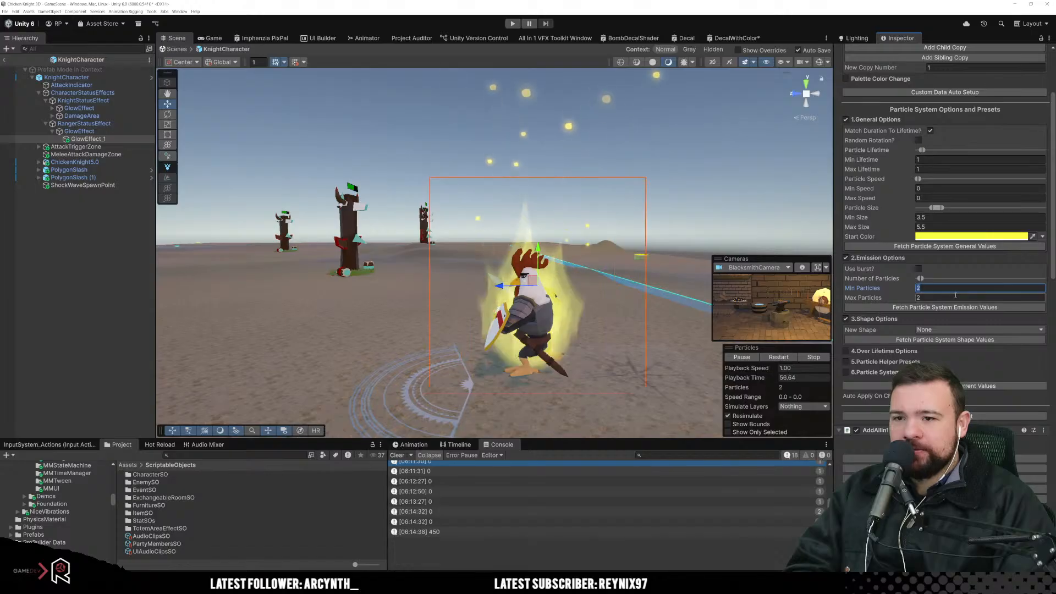
Step: Set GlowEffect_1's minimum number of particles to 10 and its maximum to 15
type("5")
key("Tab")
type("5")
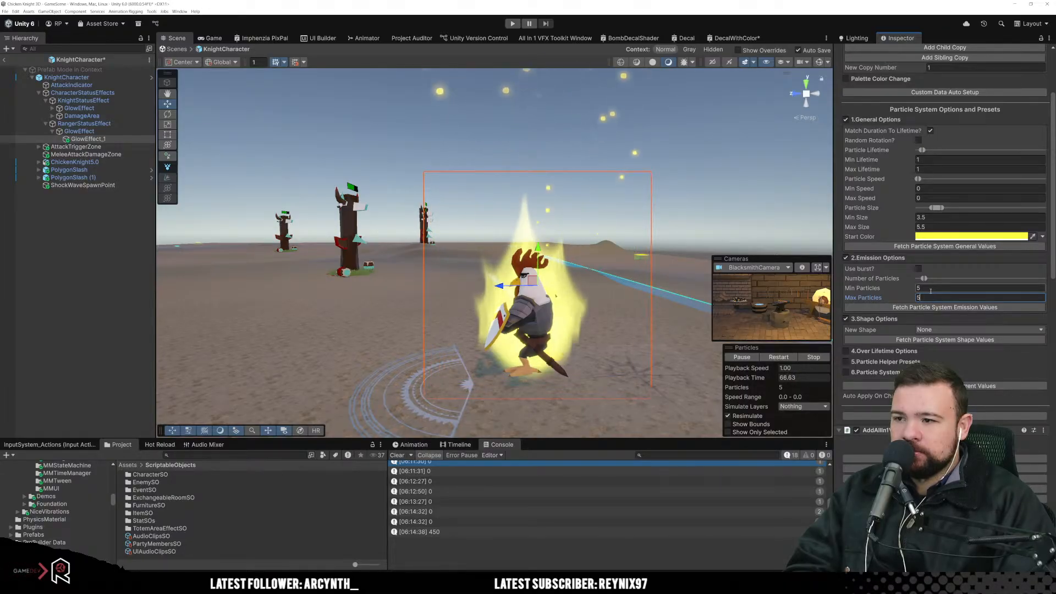
left_click(930, 289)
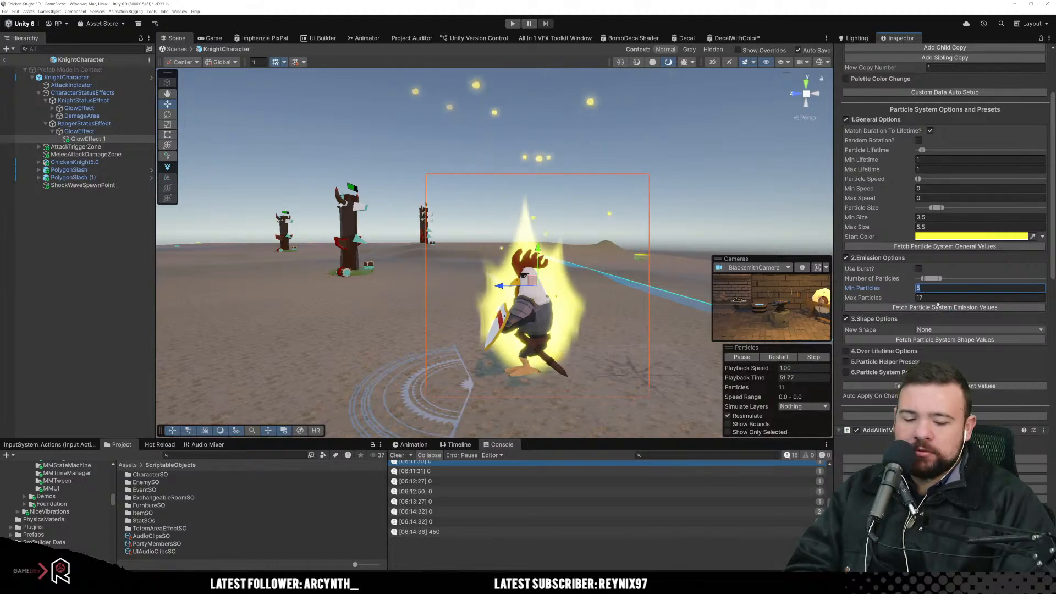
type("10")
key("Tab")
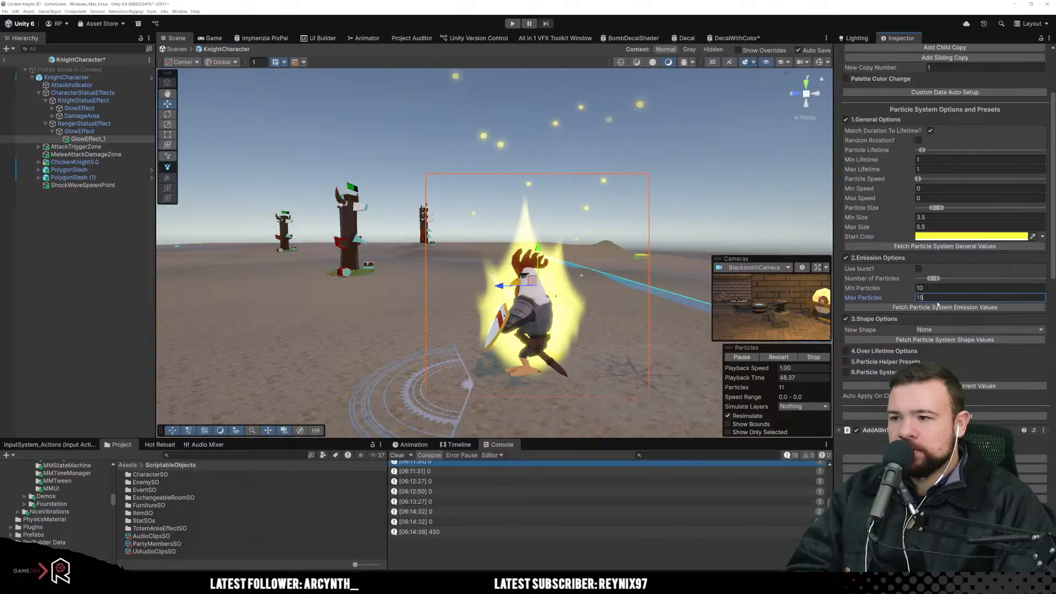
type("15")
Step: Try the Soft Add, Transparent, Blend Add / Premultiply and Opaque presets on GlowEffect_1's material, and return it to Additive
scroll(935, 330, "down", 10)
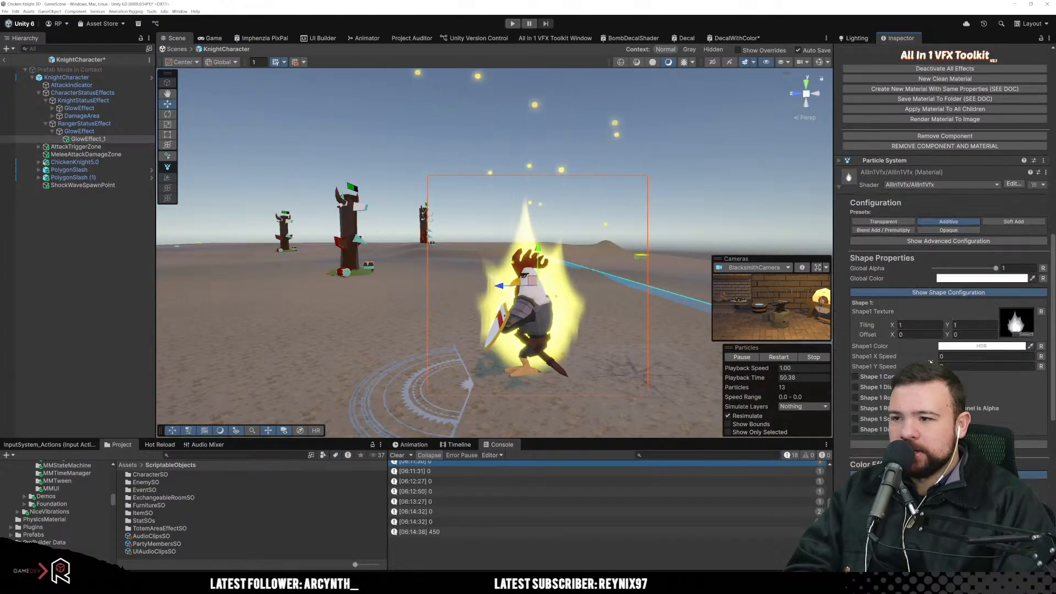
scroll(931, 362, "down", 5)
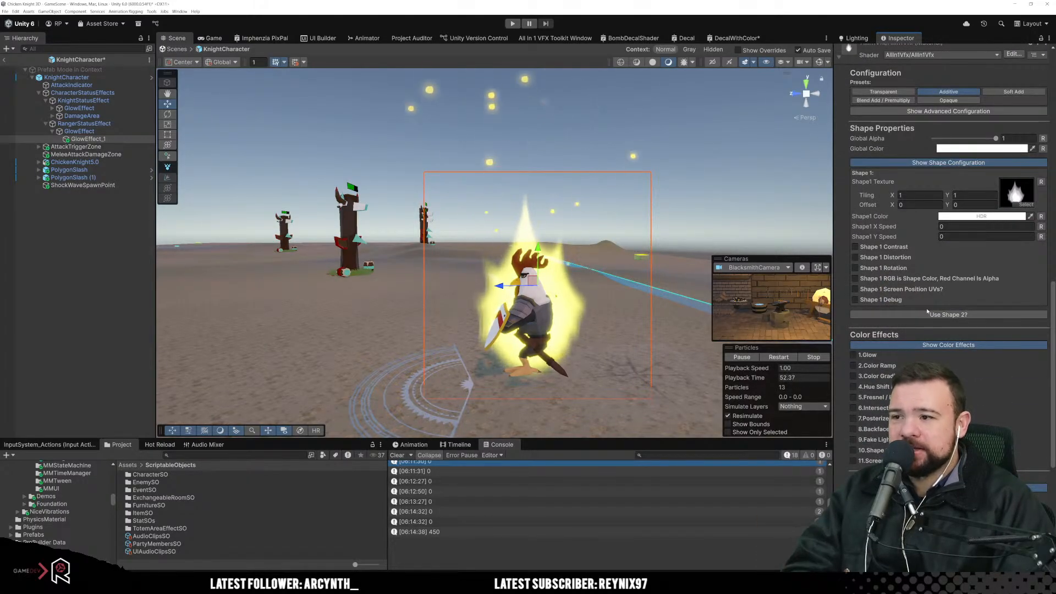
scroll(922, 242, "up", 3)
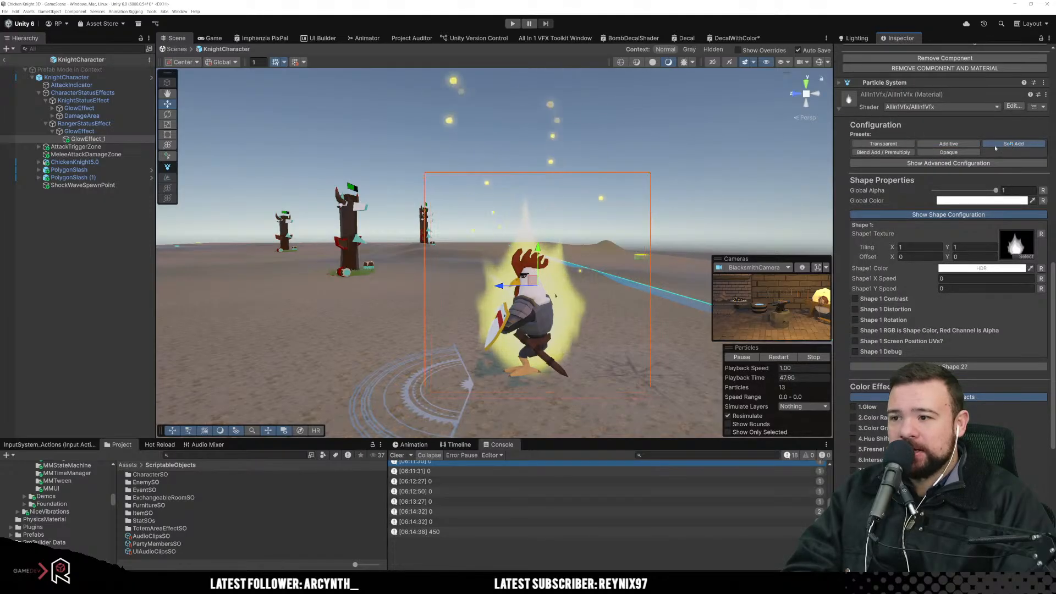
left_click(895, 145)
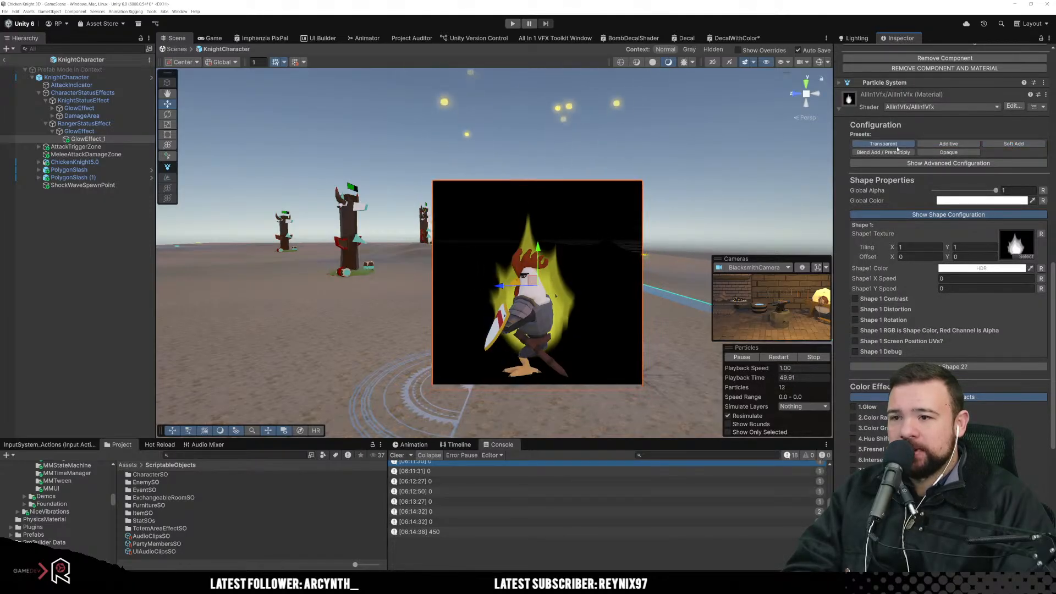
left_click(892, 153)
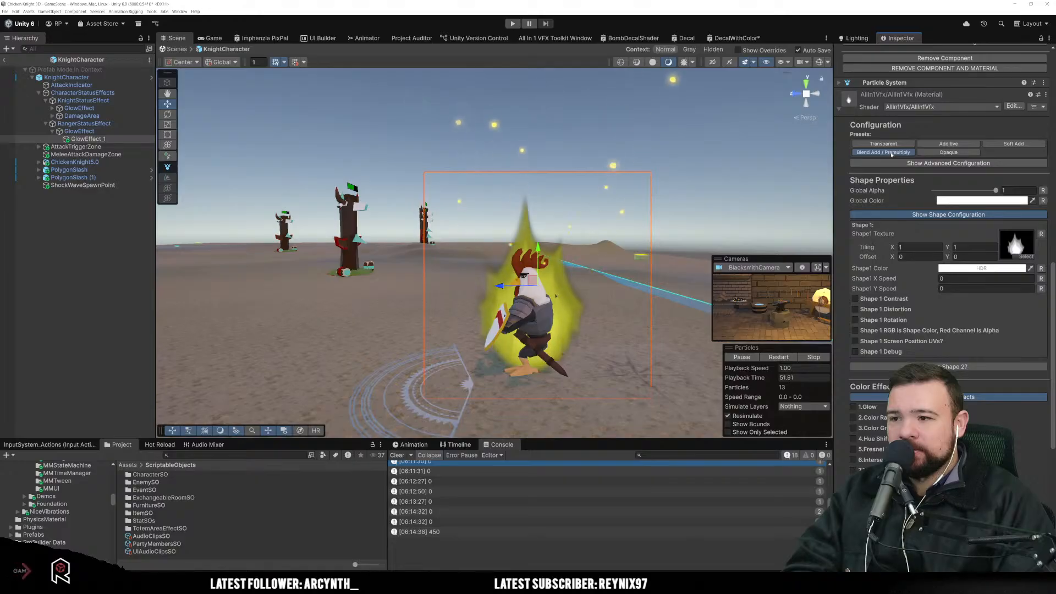
left_click(947, 152)
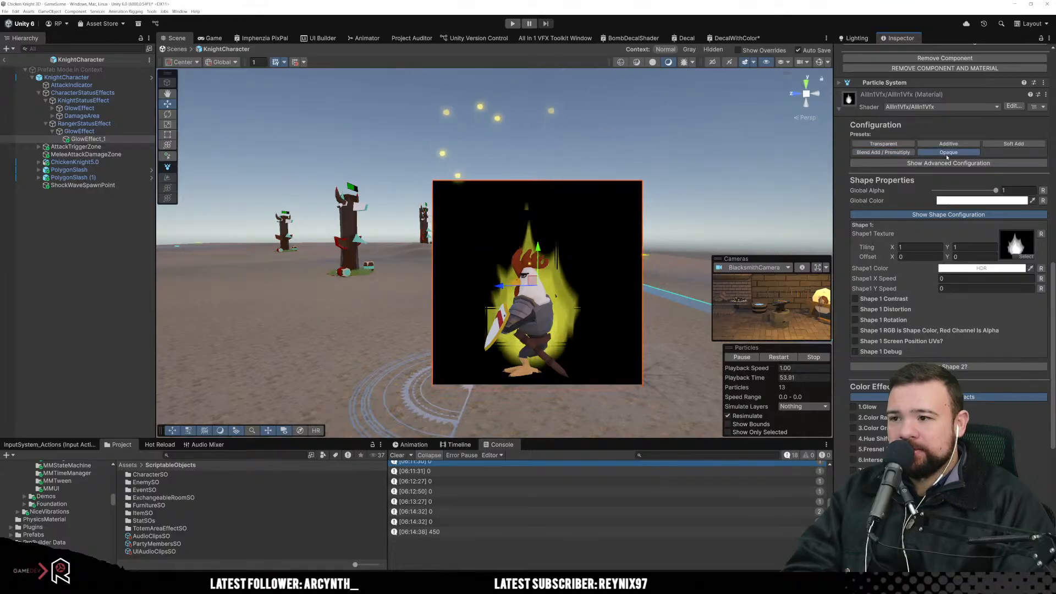
left_click(948, 144)
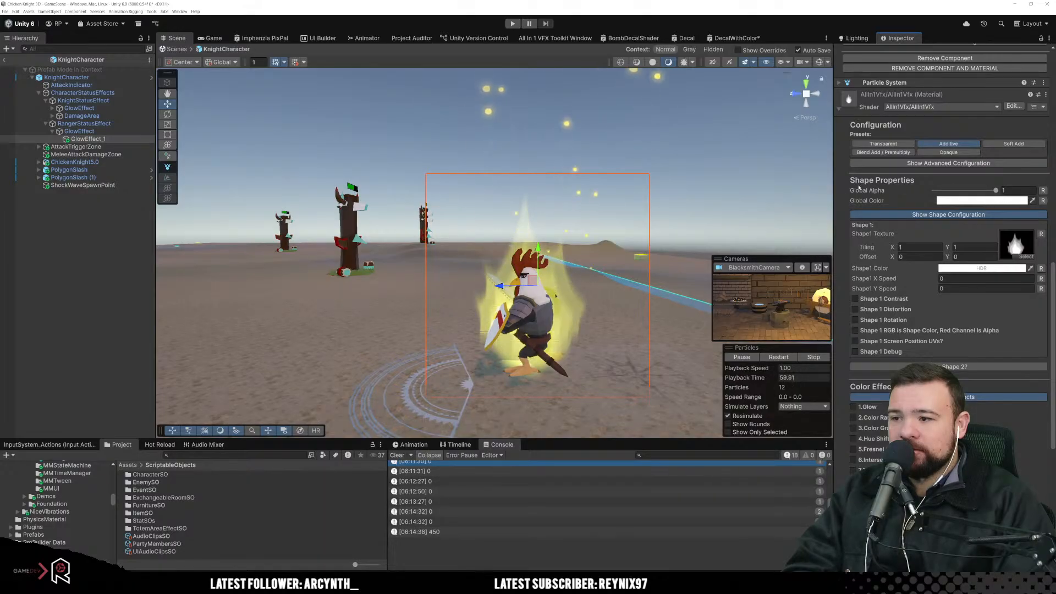
Step: Inspect the additive flame aura around the knight from several angles
left_click_drag(495, 225, 644, 231, "alt")
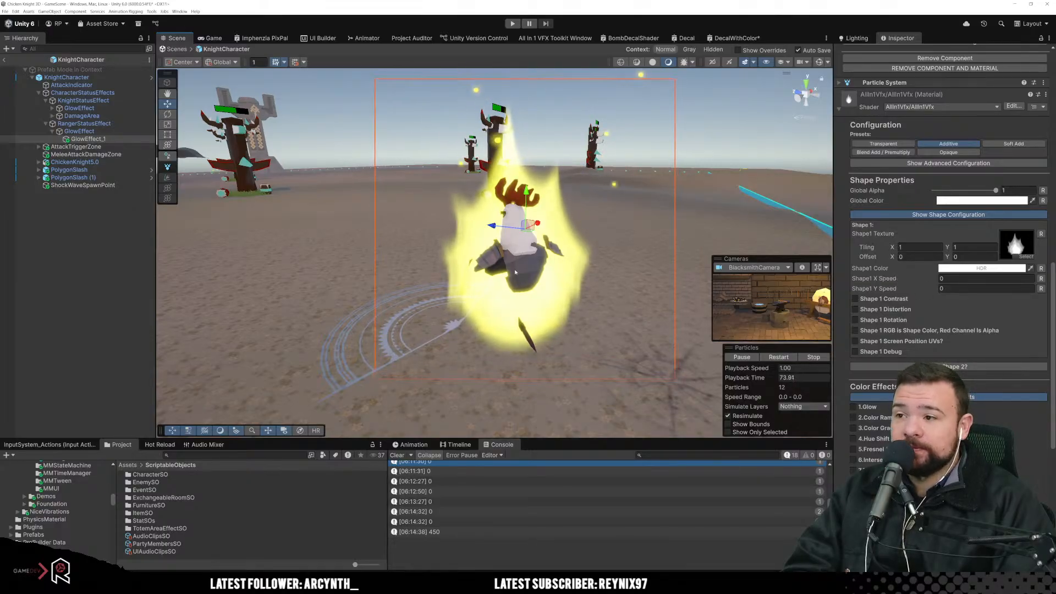
left_click_drag(515, 272, 661, 273, "alt")
right_click_drag(661, 273, 619, 274)
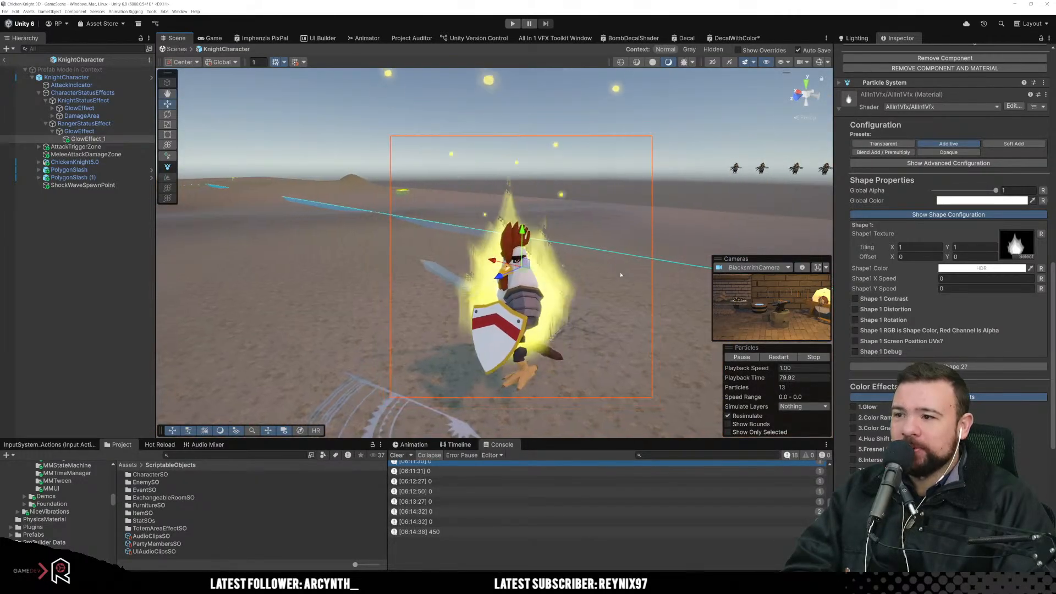
left_click_drag(636, 370, 524, 298, "alt")
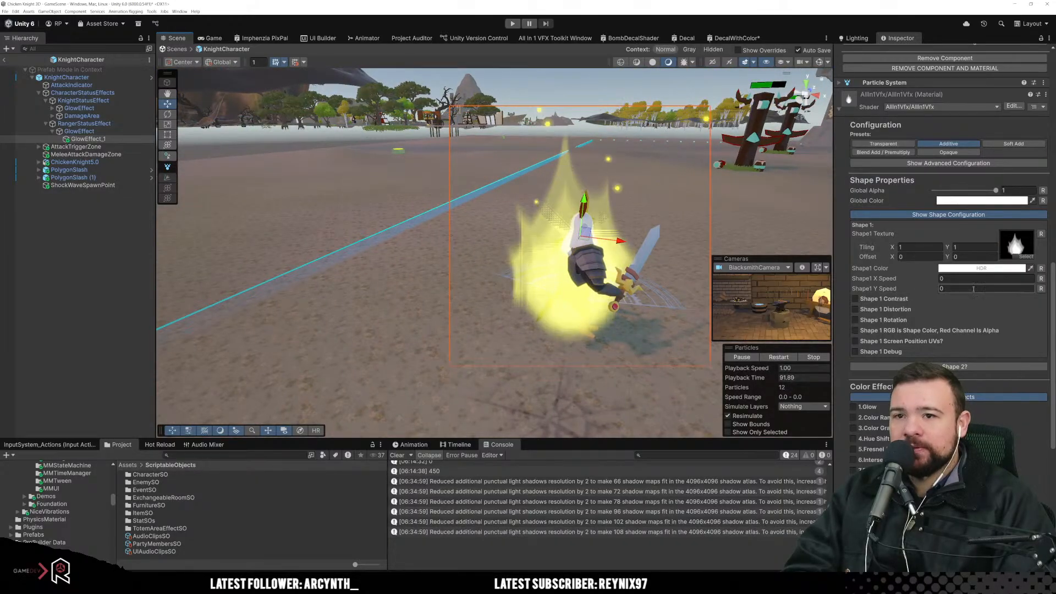
scroll(946, 313, "up", 3)
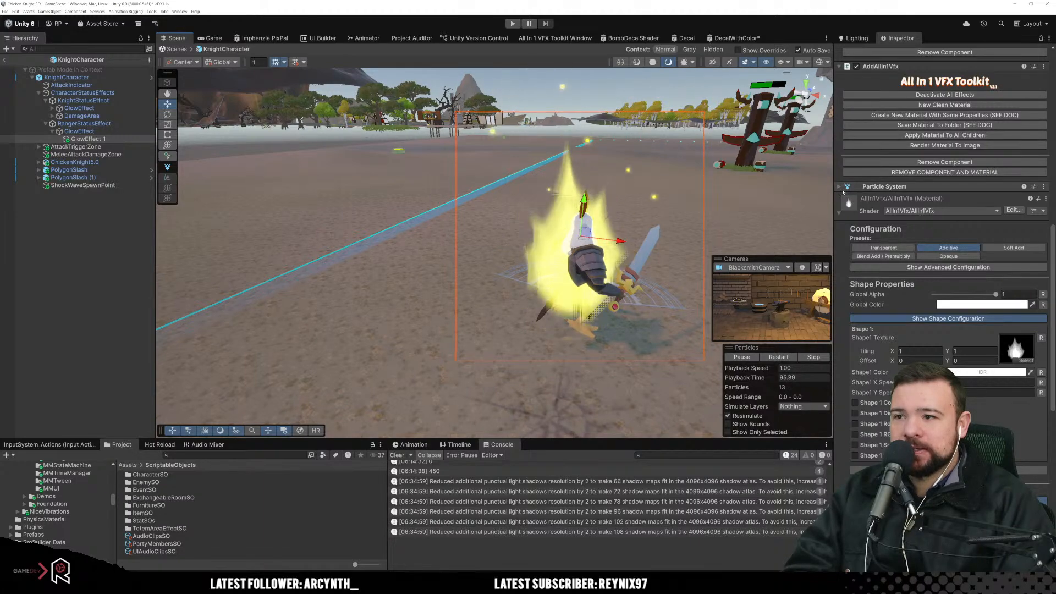
right_click_drag(762, 212, 776, 209)
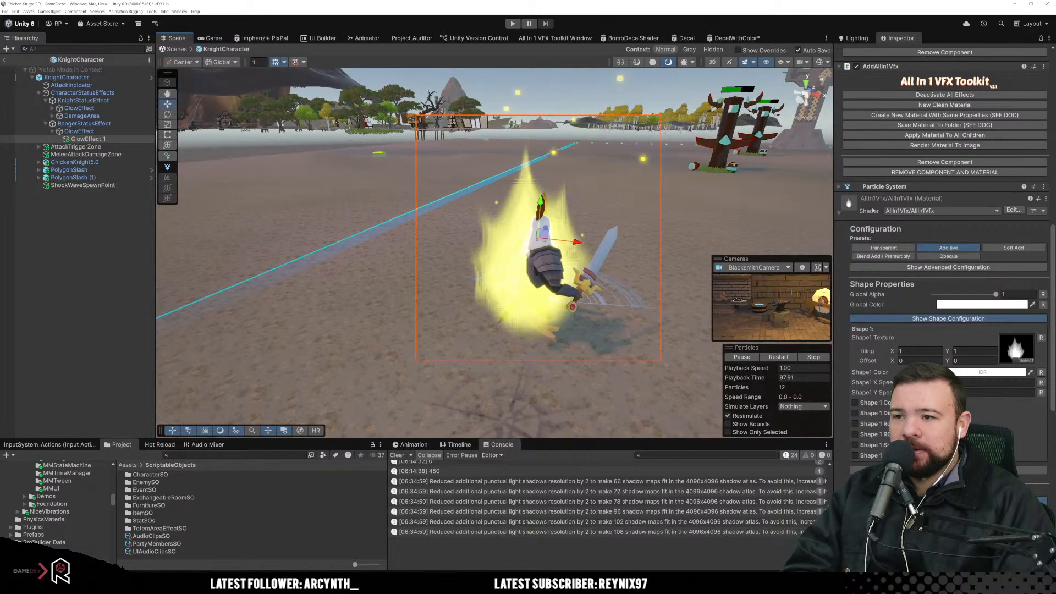
Step: Try rendering GlowEffect_1's particles in Mesh mode with the Cylinder mesh assigned
left_click(880, 187)
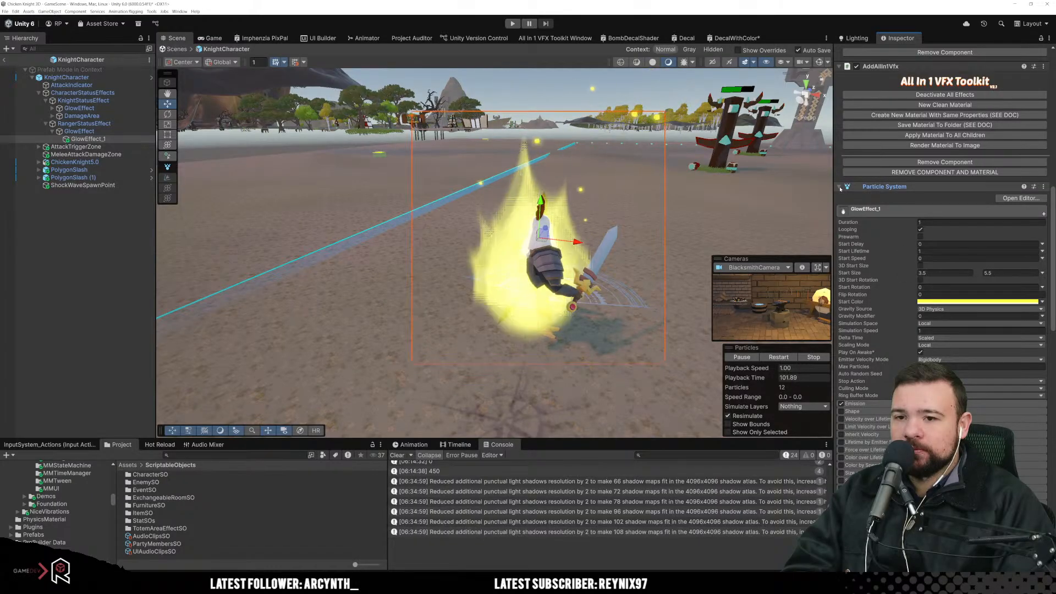
scroll(866, 421, "down", 3)
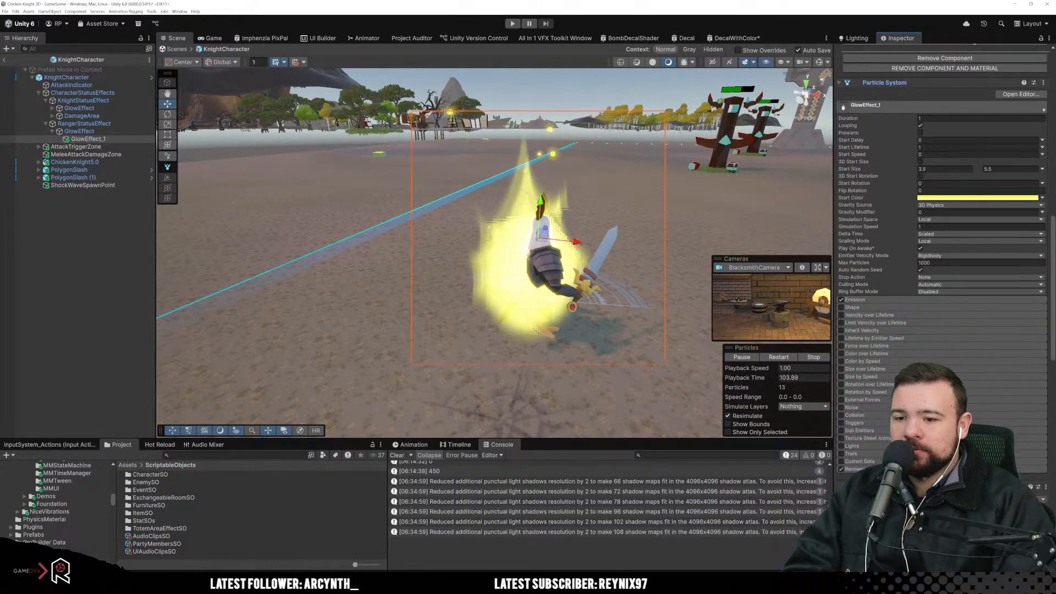
left_click(856, 469)
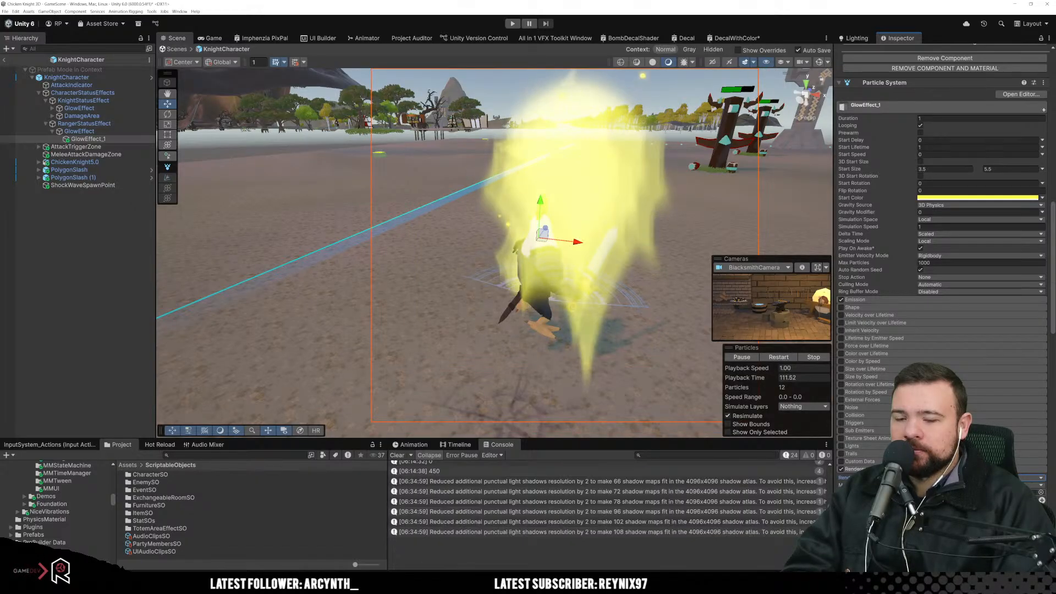
left_click(128, 465)
left_click(1040, 492)
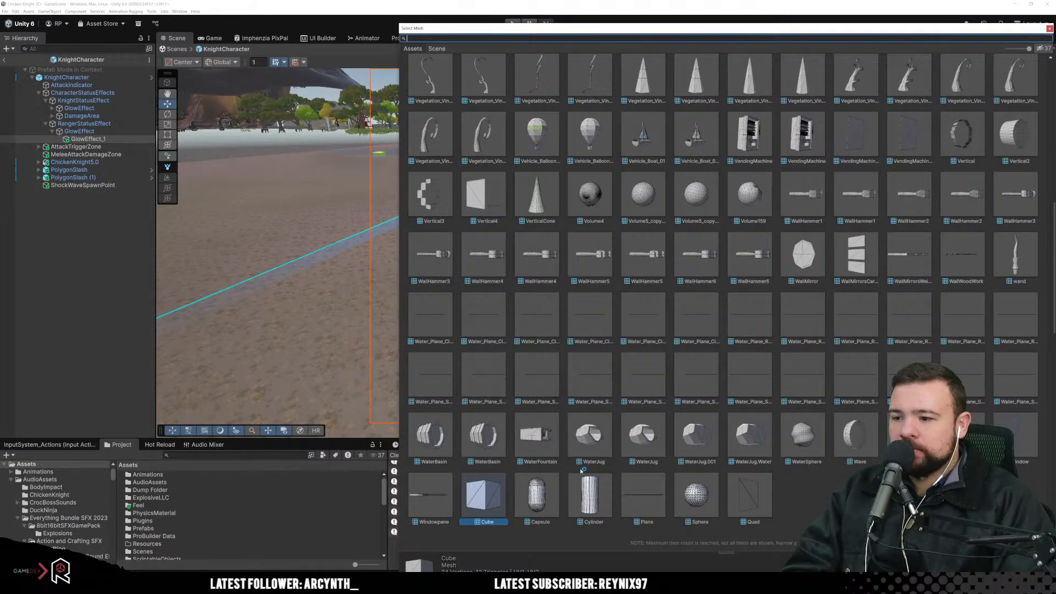
left_click(545, 490)
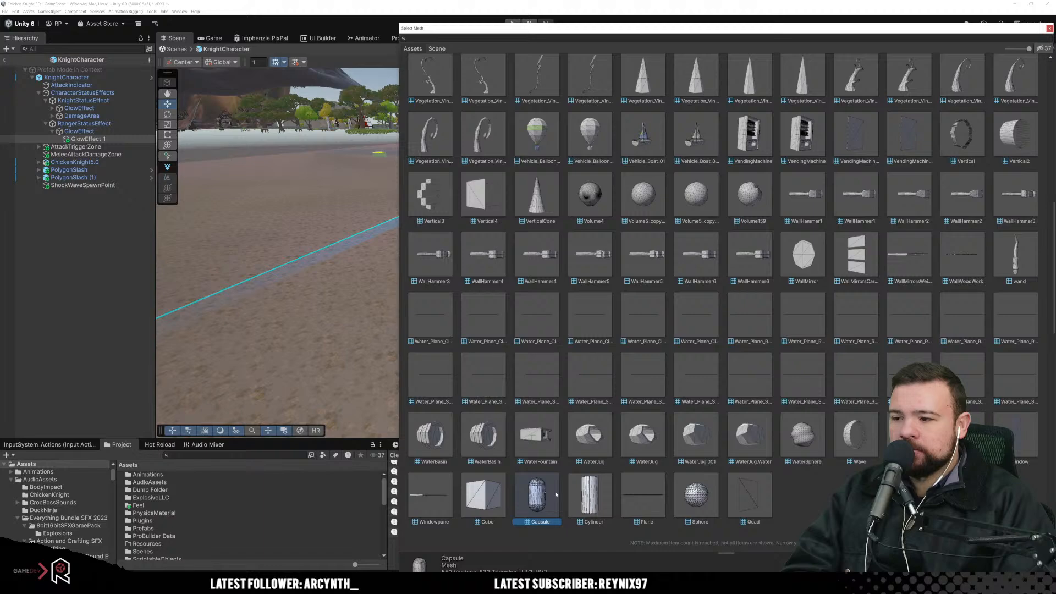
left_click(593, 494)
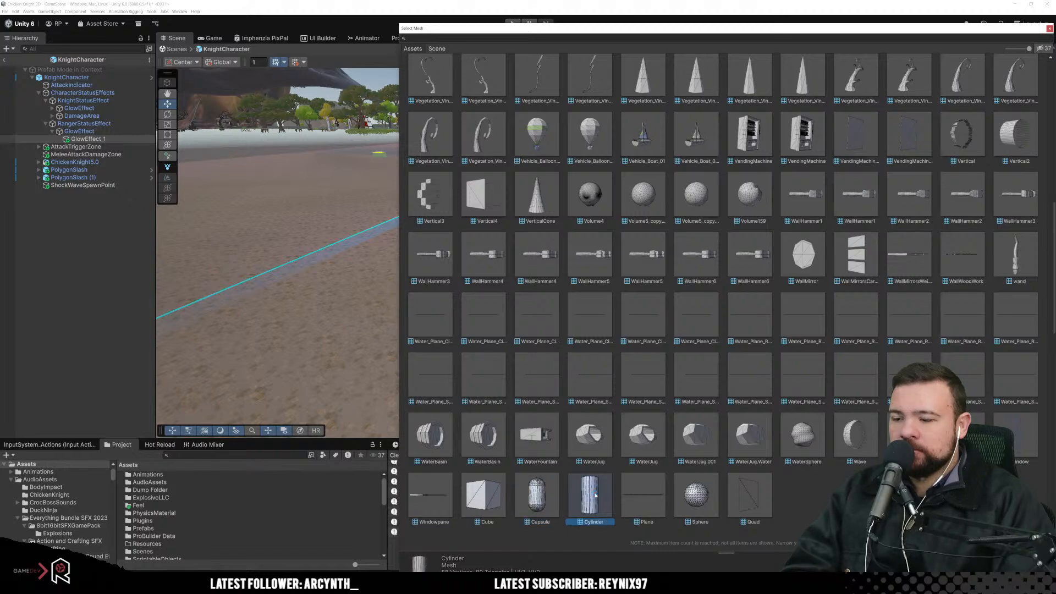
double_click(594, 495)
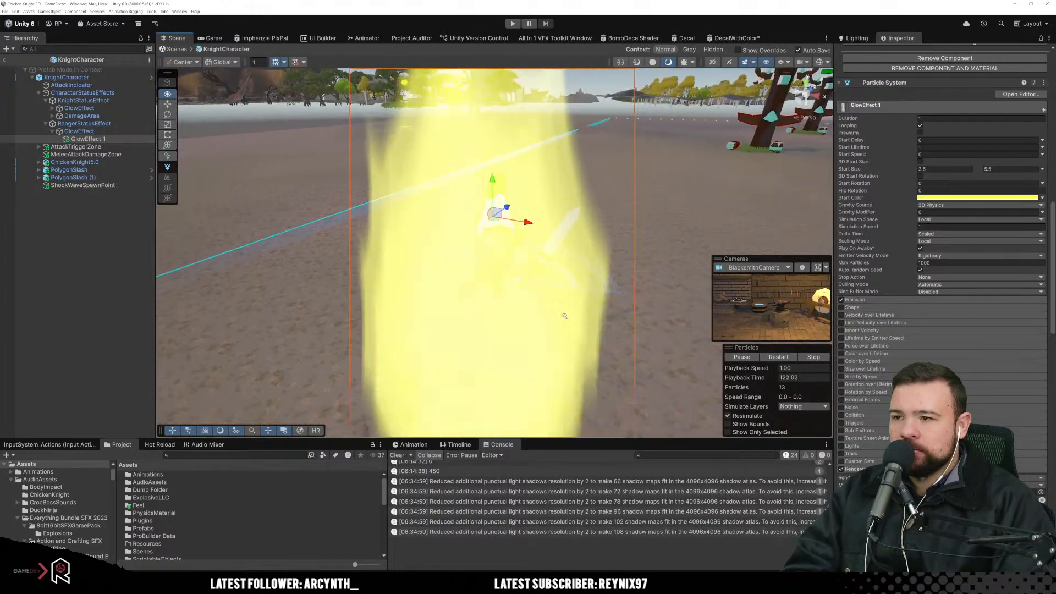
Step: Examine the cylinder-mesh flame around the knight from different sides
left_click_drag(565, 316, 673, 302, "alt")
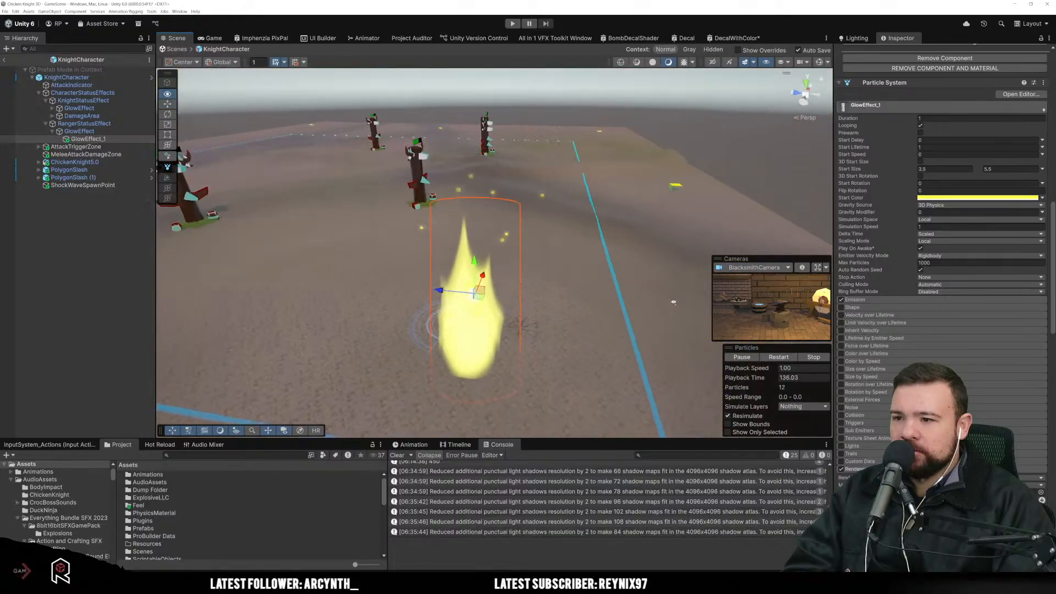
right_click_drag(674, 302, 601, 301)
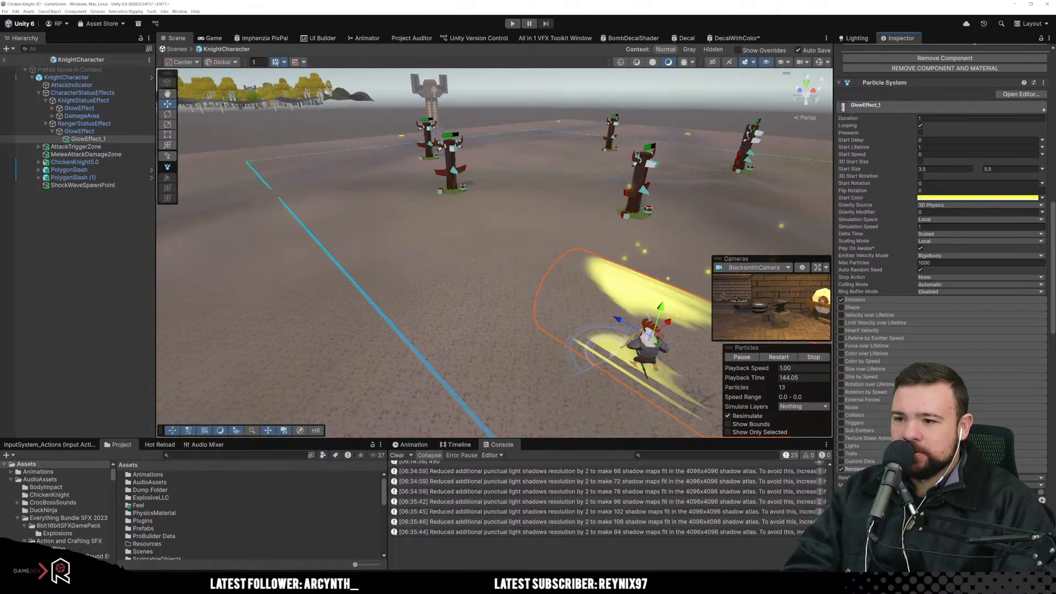
key("f")
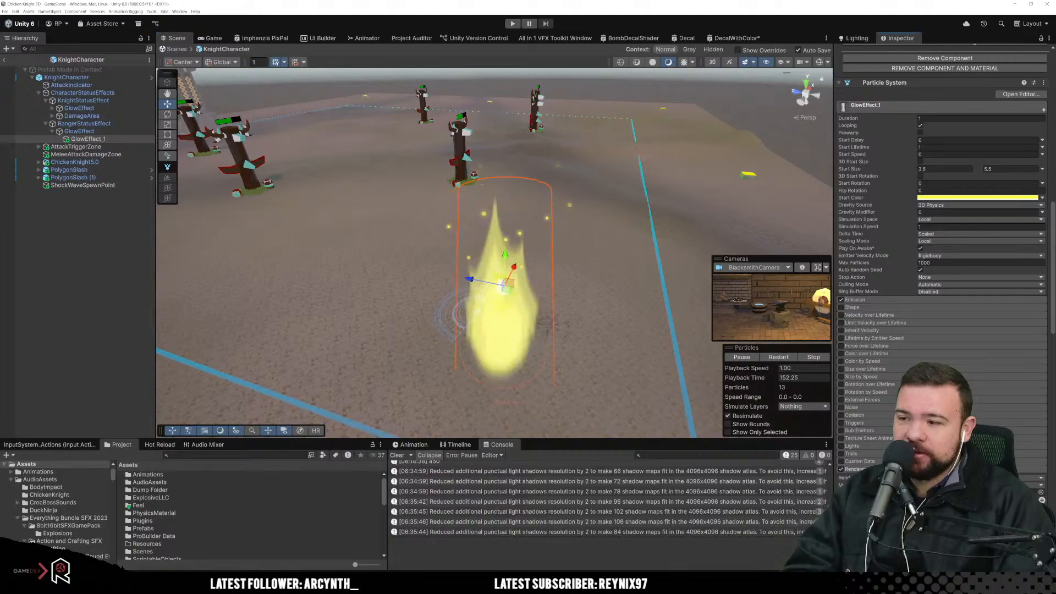
key("d")
right_click_drag(603, 293, 433, 298)
key("a")
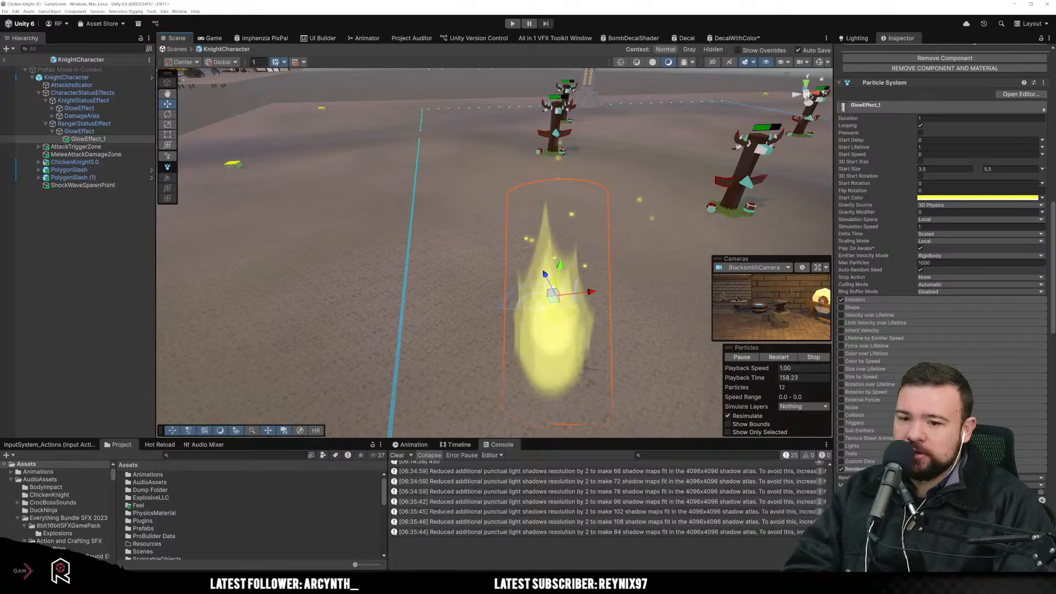
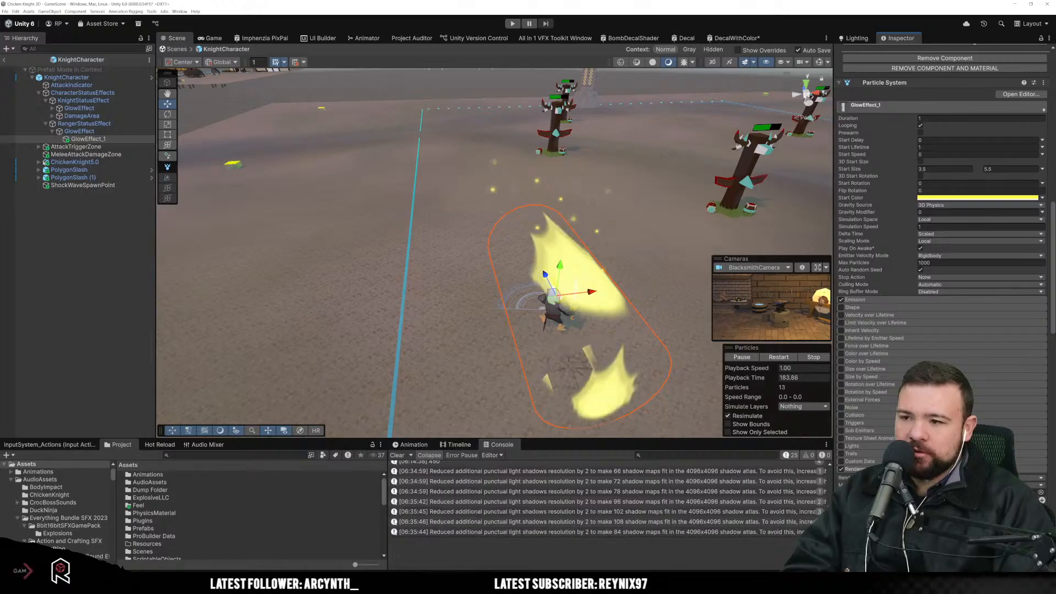
Step: Switch GlowEffect_1's particle render mode back to Billboard
scroll(941, 259, "down", 5)
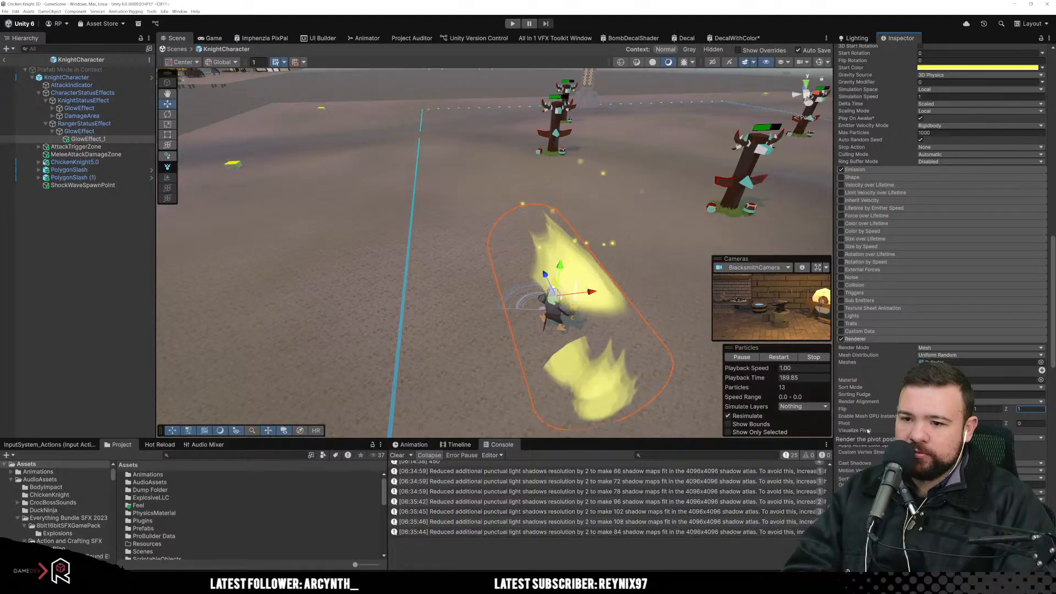
left_click(868, 431)
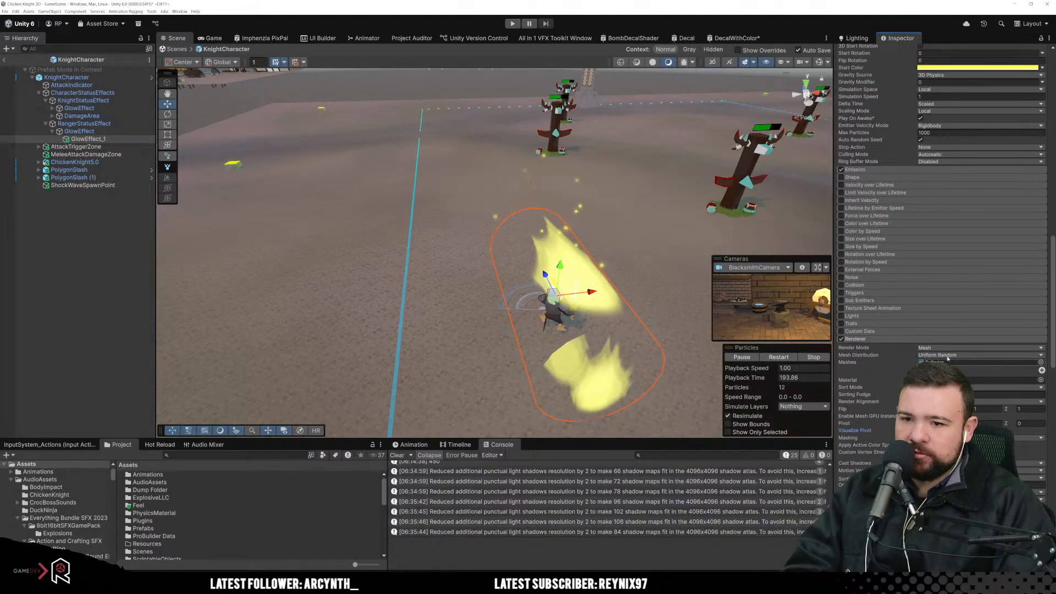
left_click(946, 356)
left_click(937, 355)
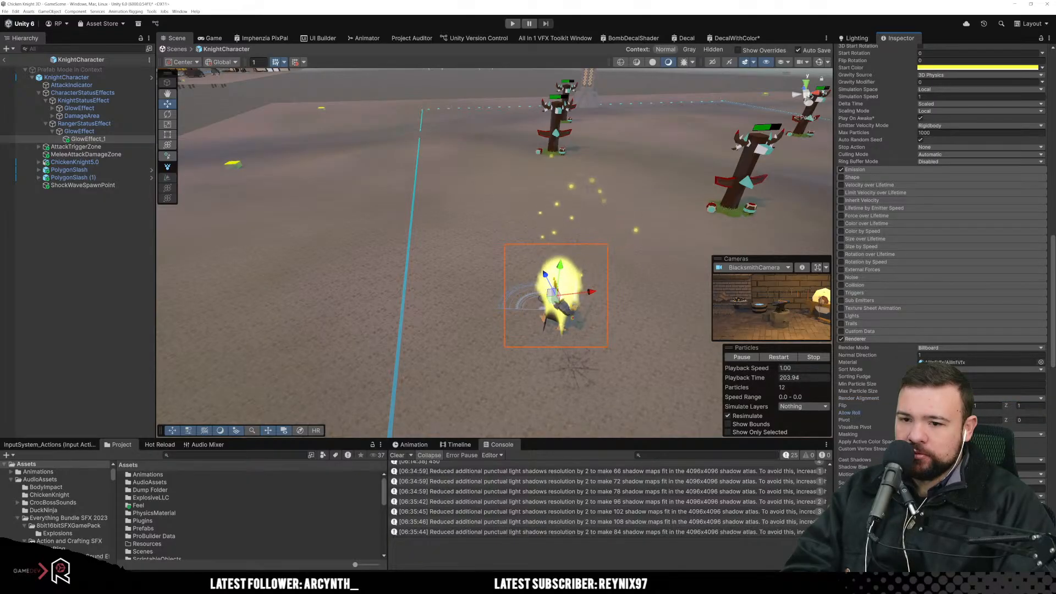
Step: Reset the flip values of GlowEffect_1's renderer to 0, and toggle its custom vertex streams on and off
key("shift+Tab")
key("shift+Tab")
type("0")
key("Tab")
type("0")
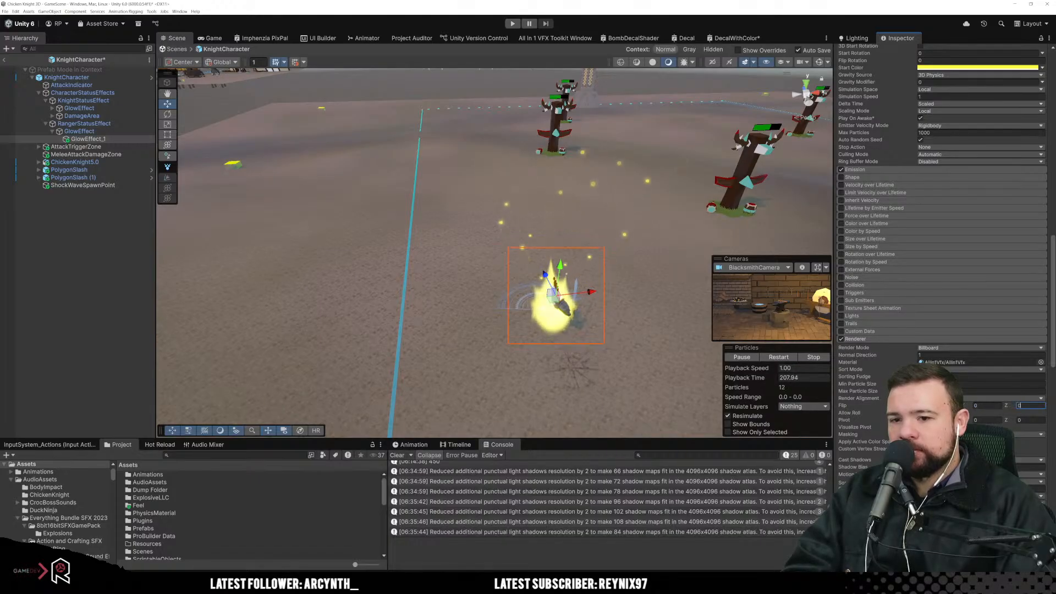
left_click(920, 449)
left_click(920, 449)
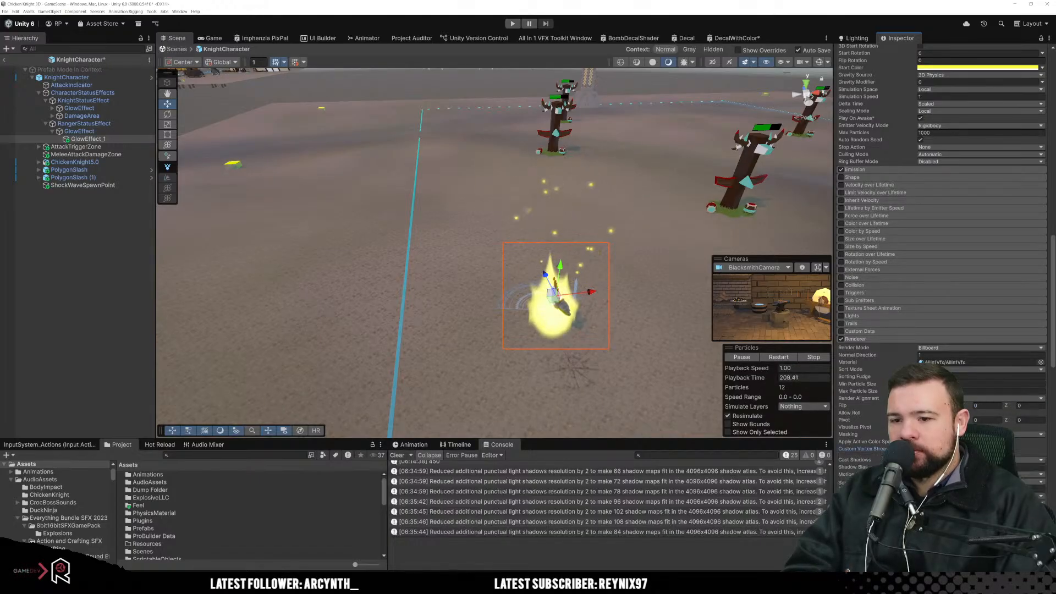
Step: Set GlowEffect_1's minimum and maximum particle counts to 1
scroll(878, 455, "down", 12)
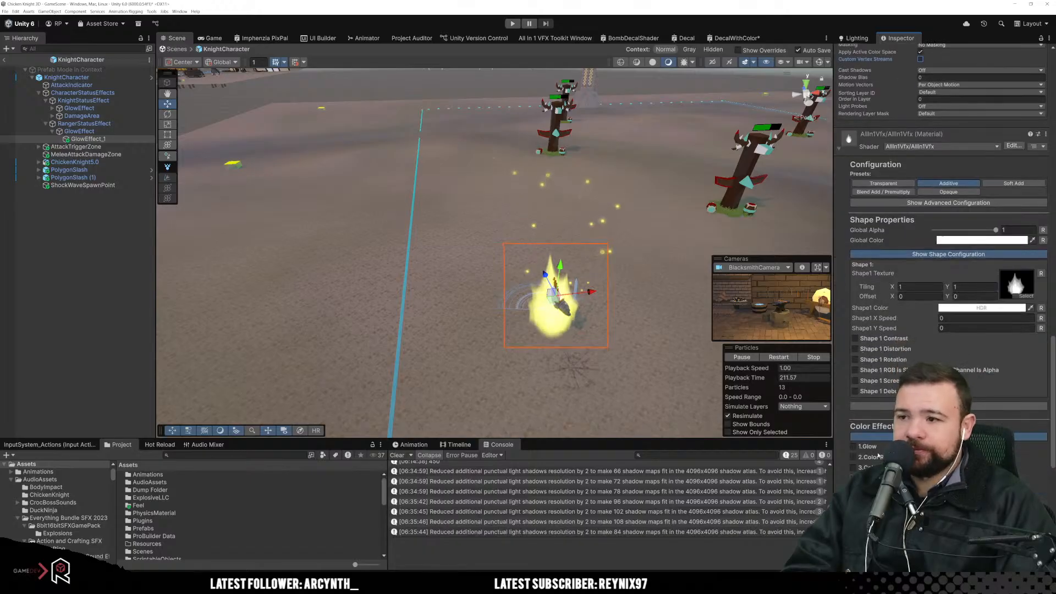
right_click_drag(507, 357, 561, 366)
key("w")
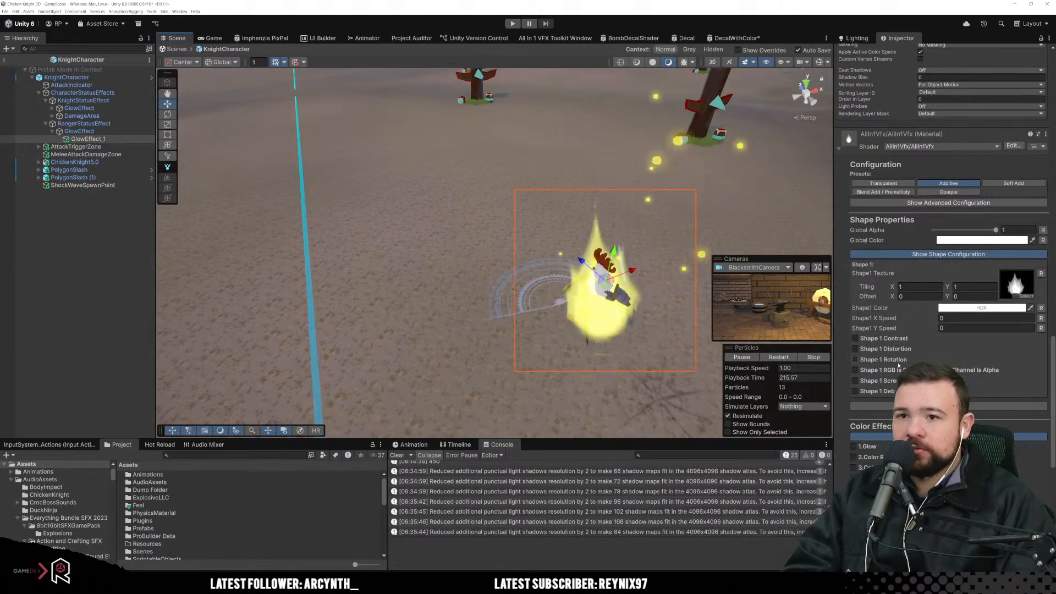
scroll(899, 365, "up", 10)
scroll(900, 365, "up", 10)
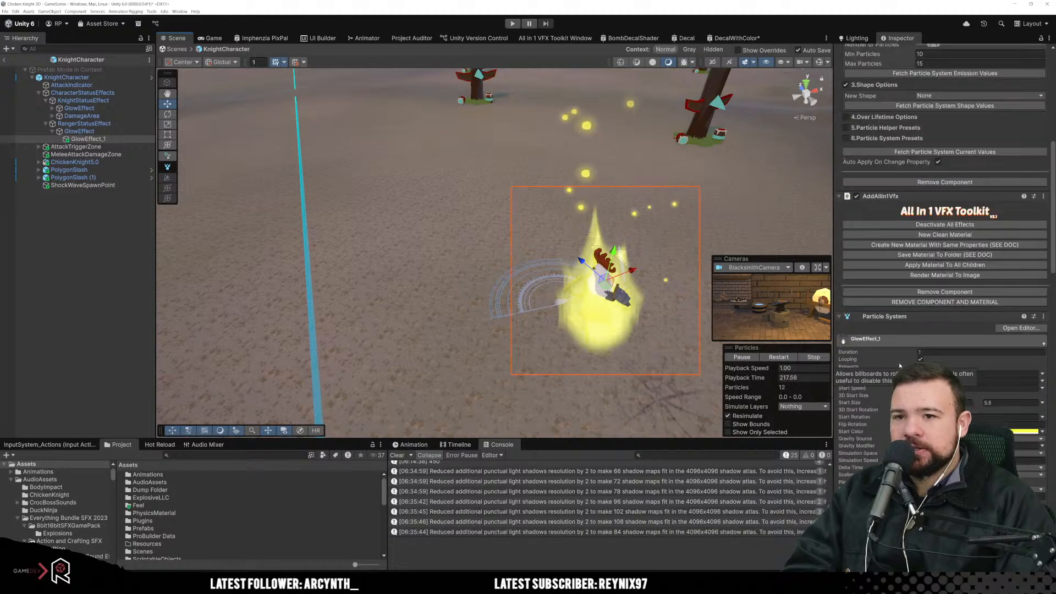
scroll(906, 350, "up", 15)
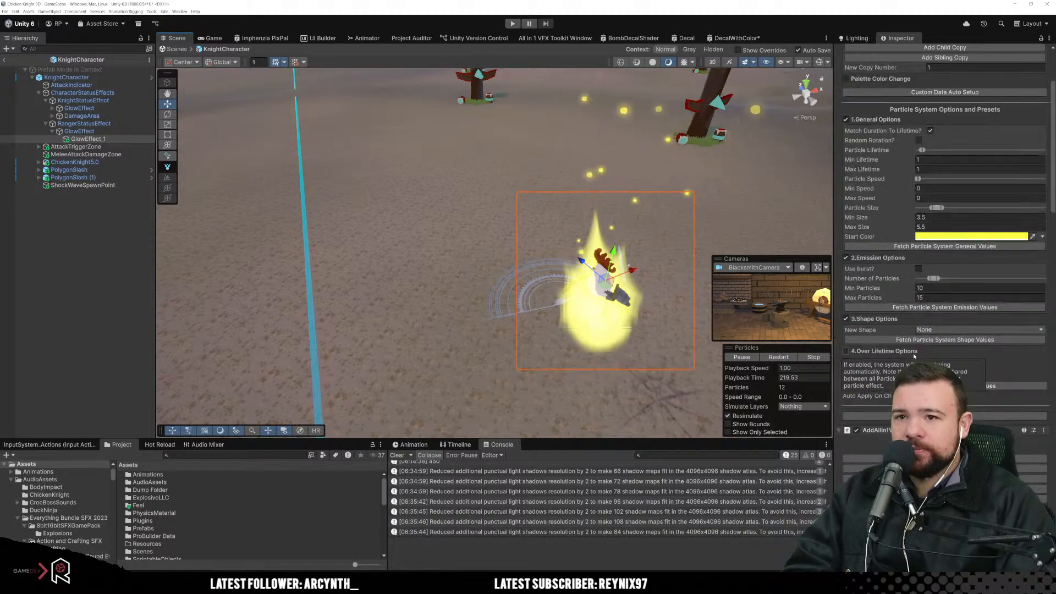
left_click(934, 322)
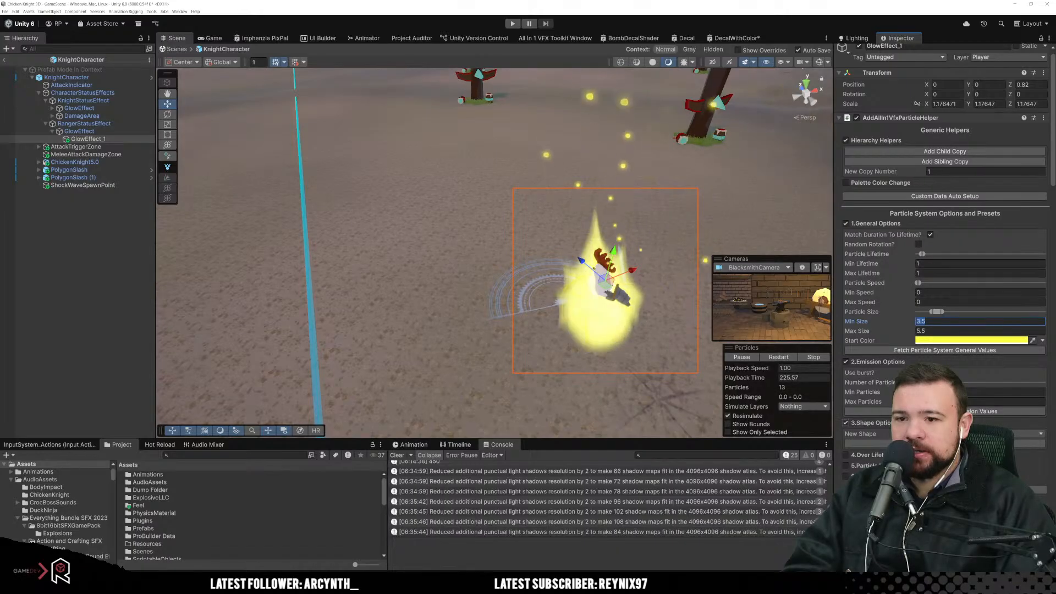
left_click(936, 392)
key("Tab")
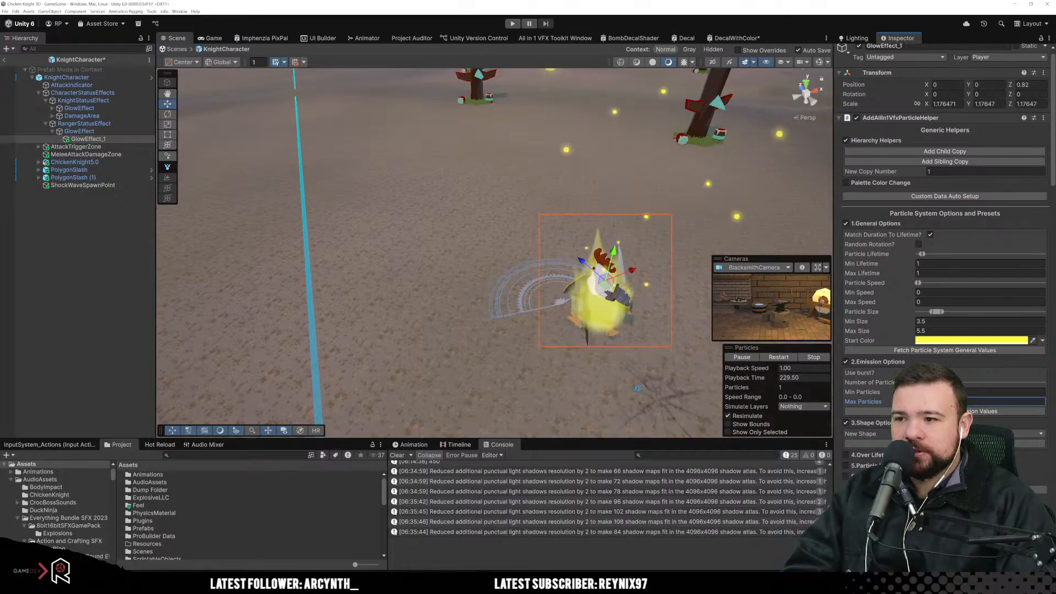
right_click_drag(654, 377, 673, 352)
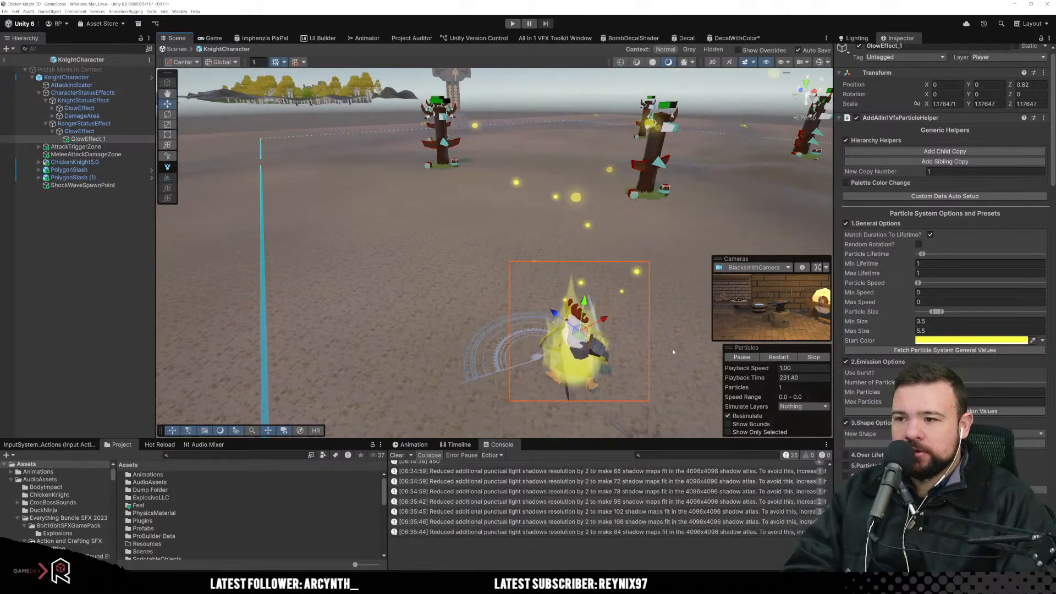
Step: Raise GlowEffect_1's minimum and maximum particle lifetime to 30, and view the flame with nothing selected
scroll(944, 220, "down", 5)
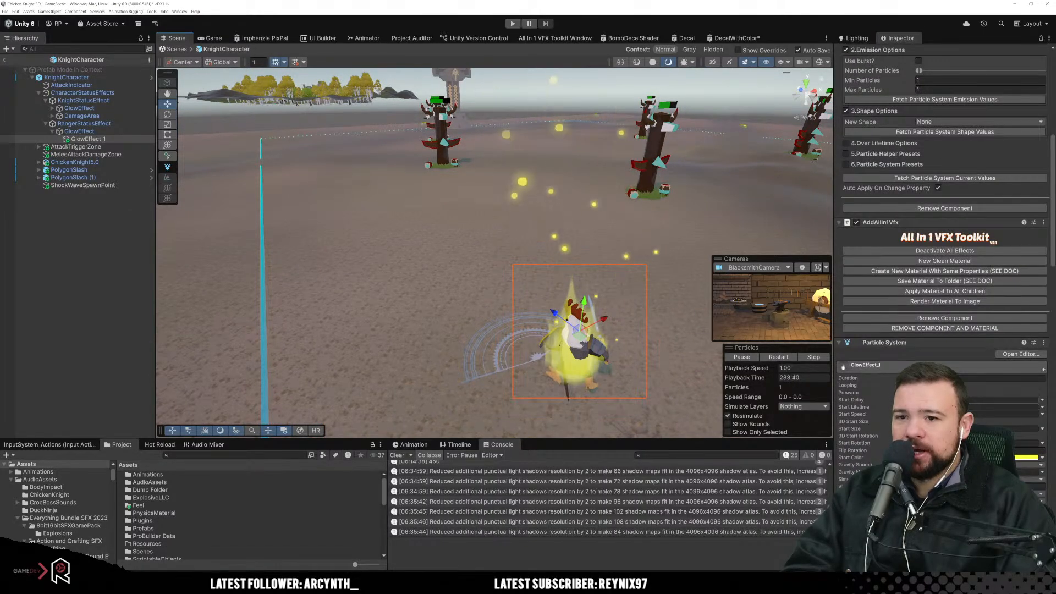
scroll(944, 275, "down", 10)
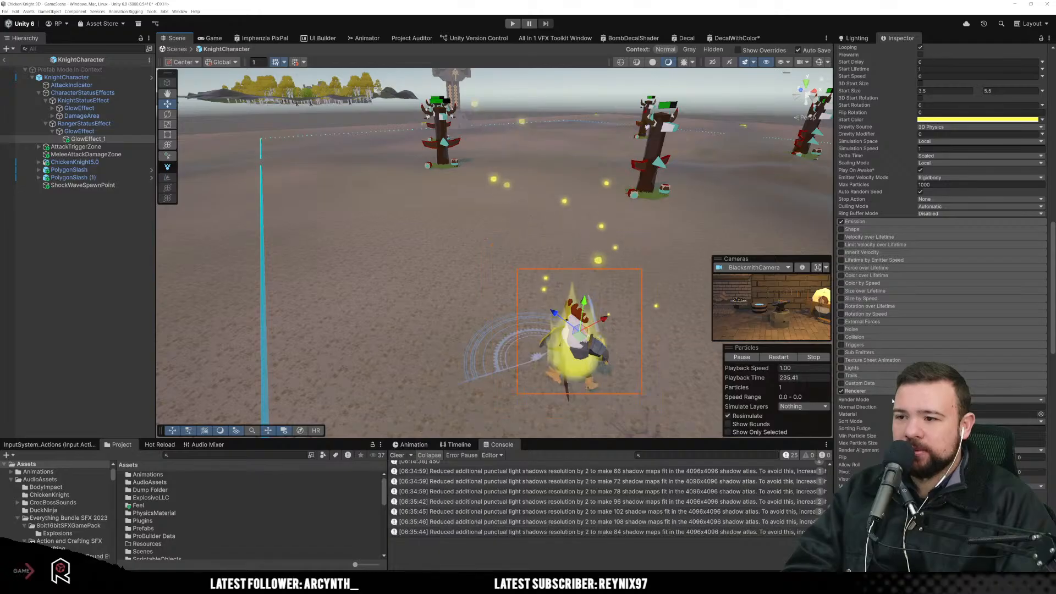
scroll(941, 248, "down", 5)
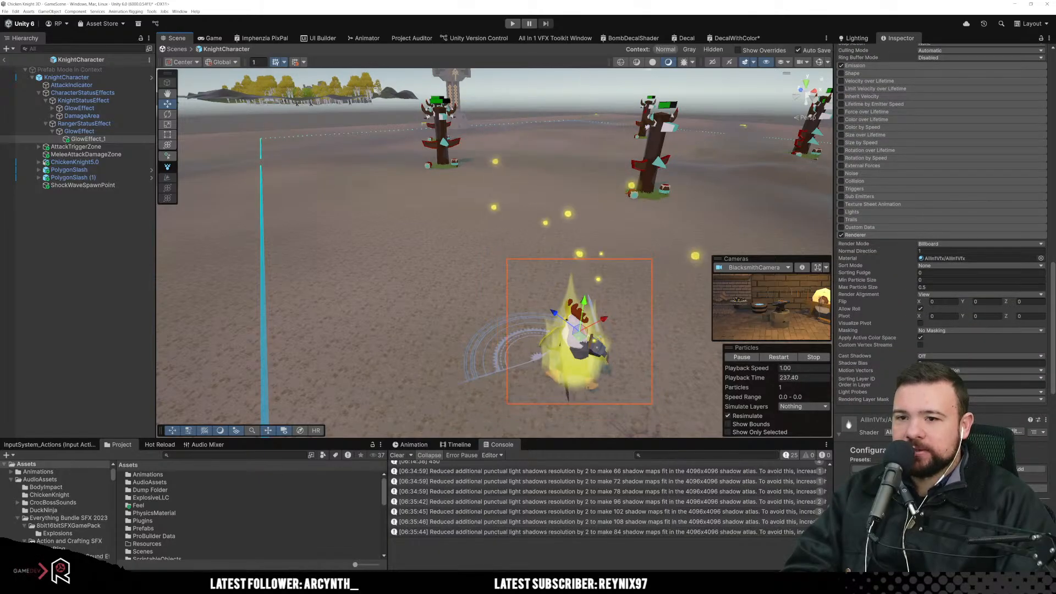
scroll(944, 247, "up", 10)
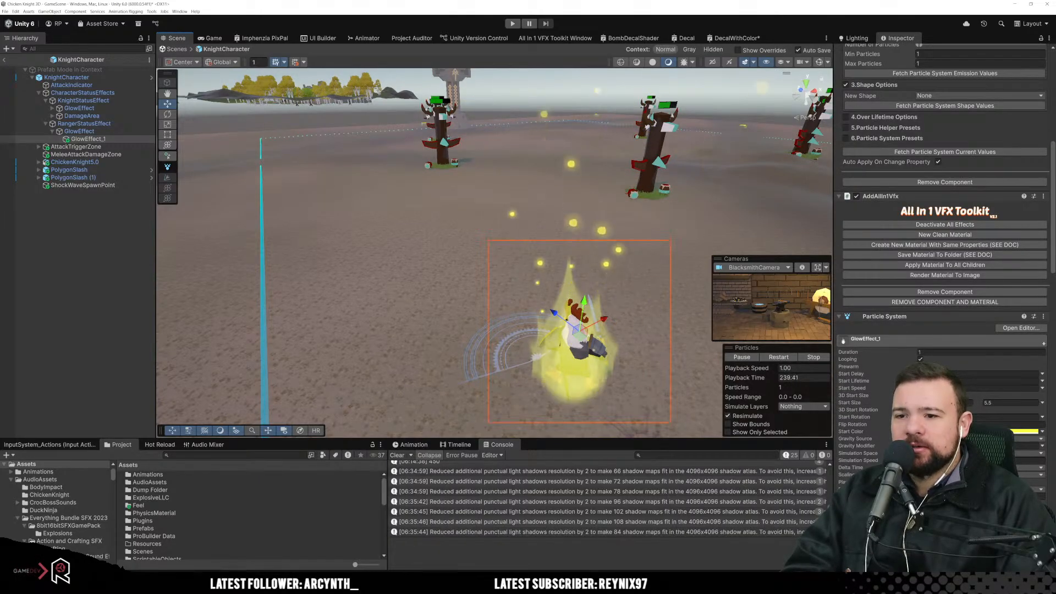
scroll(944, 248, "up", 10)
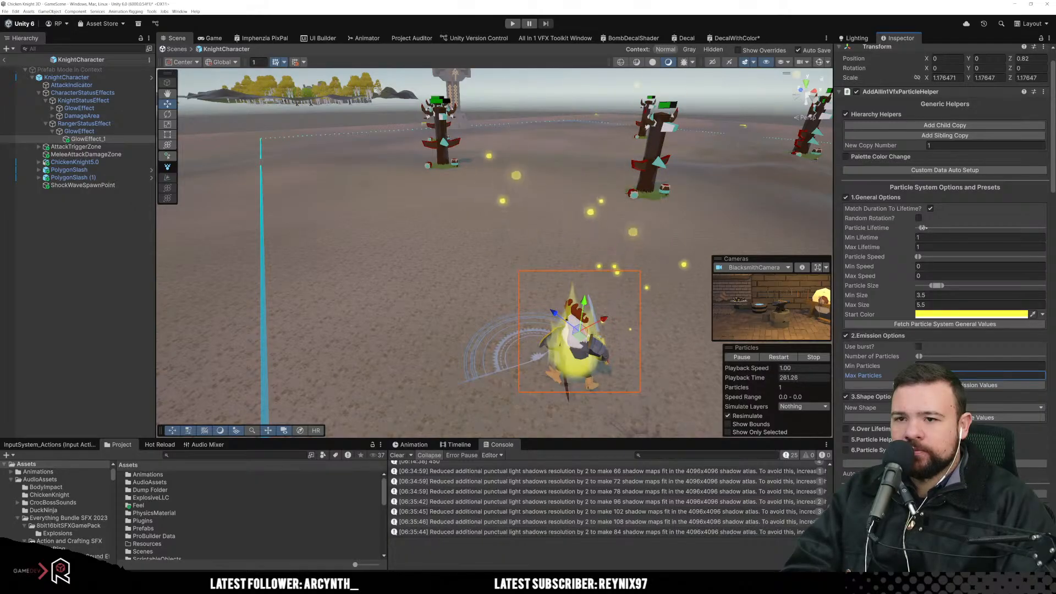
left_click_drag(923, 227, 1053, 228)
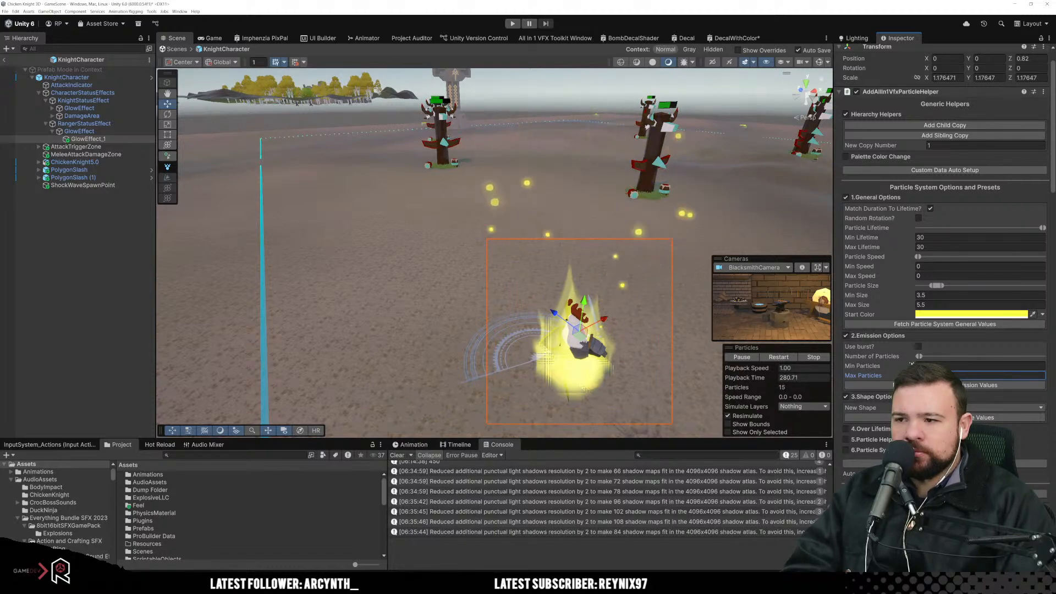
left_click(606, 248)
left_click(714, 300)
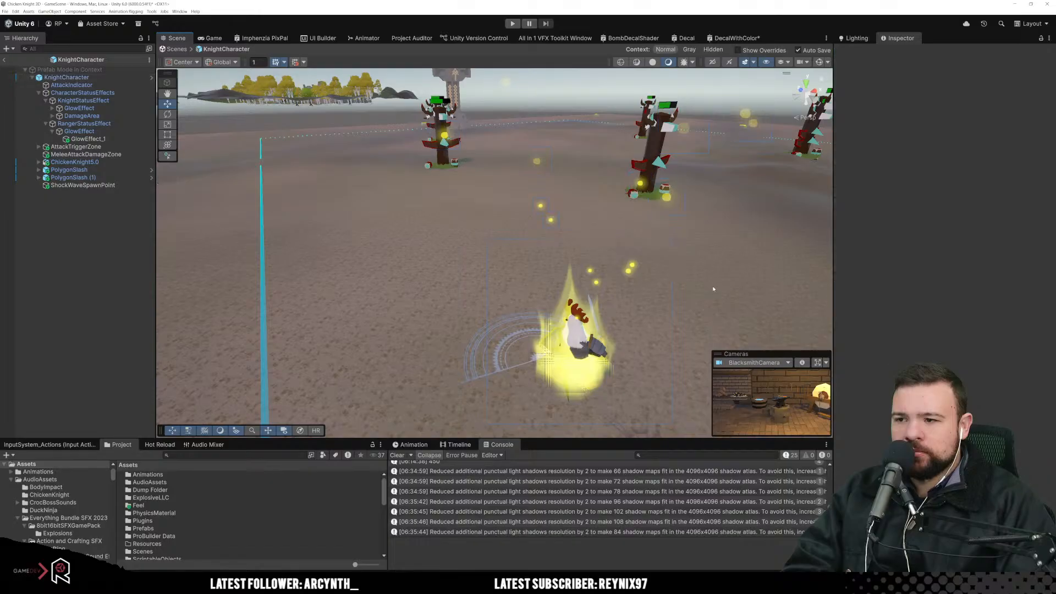
mouse_move(710, 278)
right_mouse_down()
mouse_move(701, 309)
mouse_move(721, 292)
right_mouse_up()
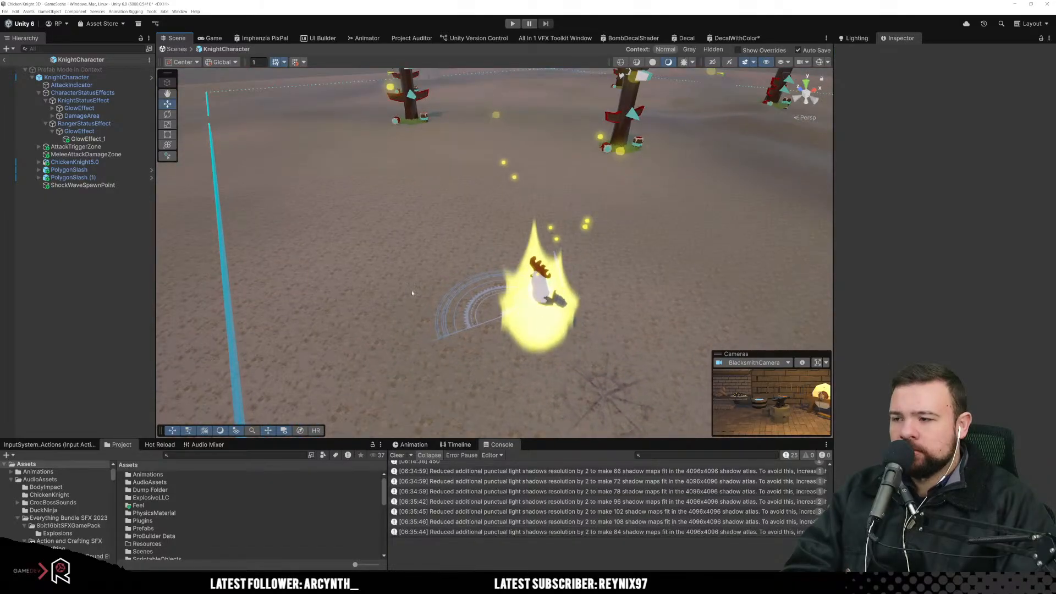
Step: Turn off matching duration to lifetime for GlowEffect_1 and restart its particle simulation
left_click(84, 141)
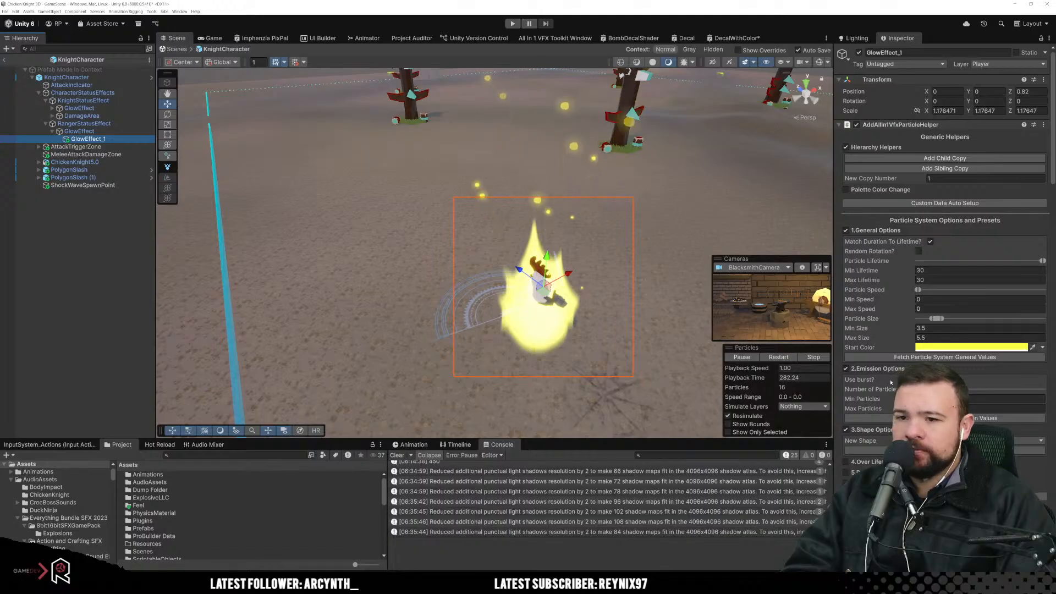
scroll(959, 315, "down", 10)
scroll(960, 315, "down", 10)
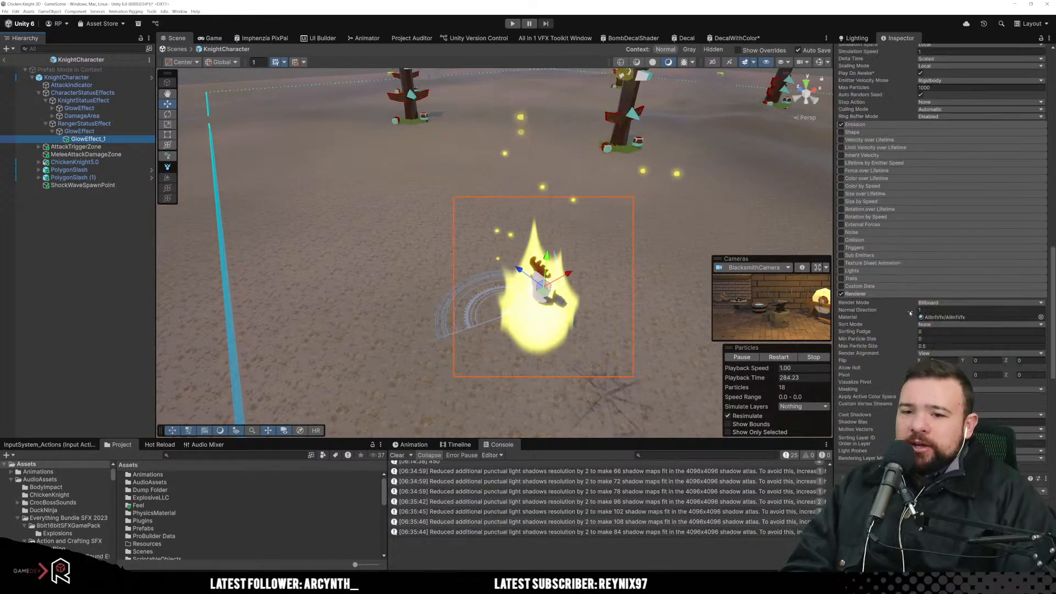
scroll(926, 374, "up", 20)
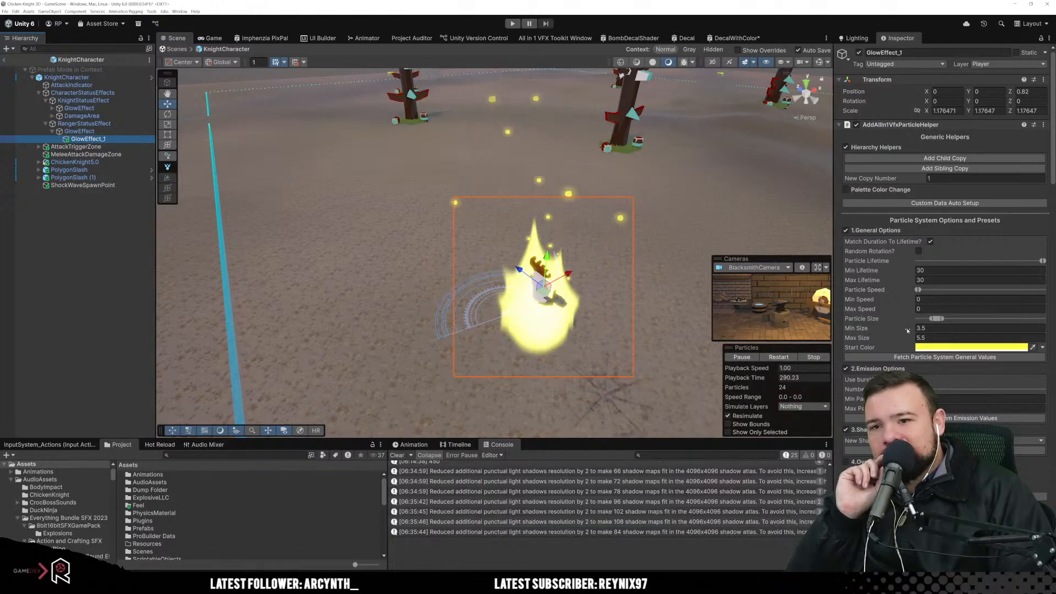
scroll(874, 319, "down", 2)
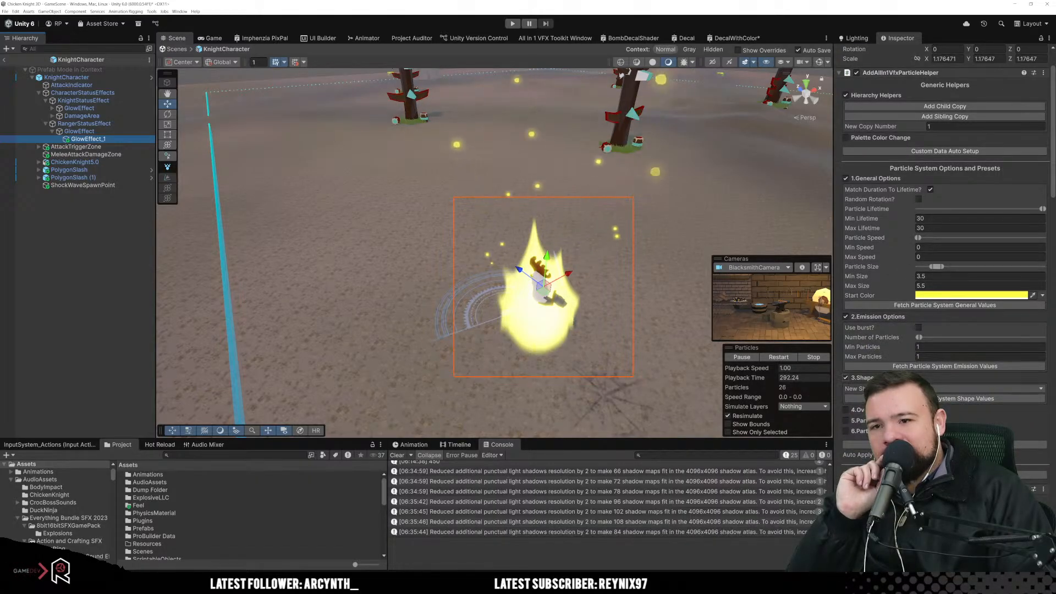
left_click(931, 190)
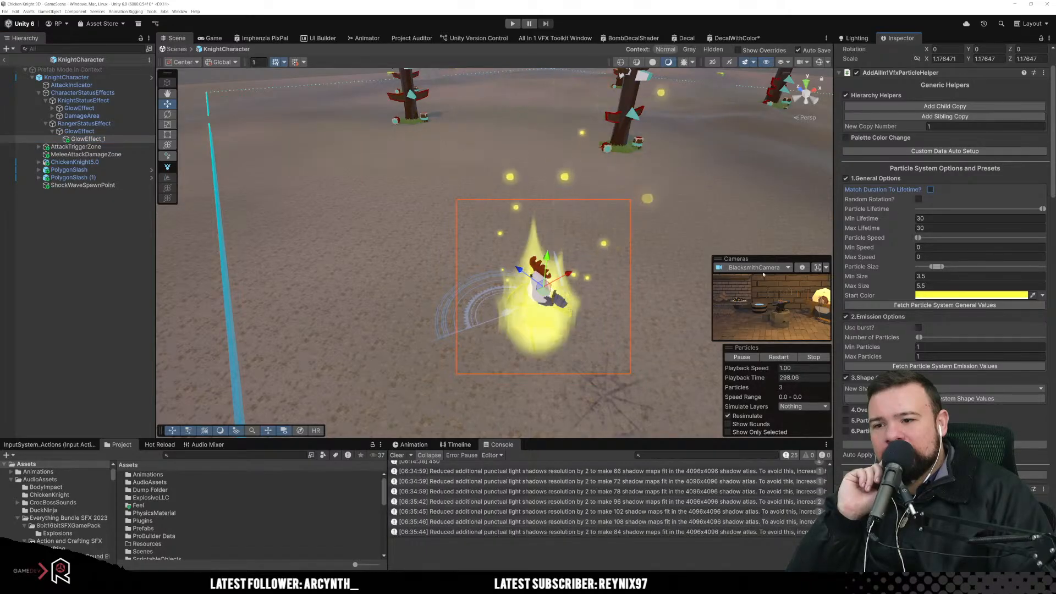
left_click(775, 357)
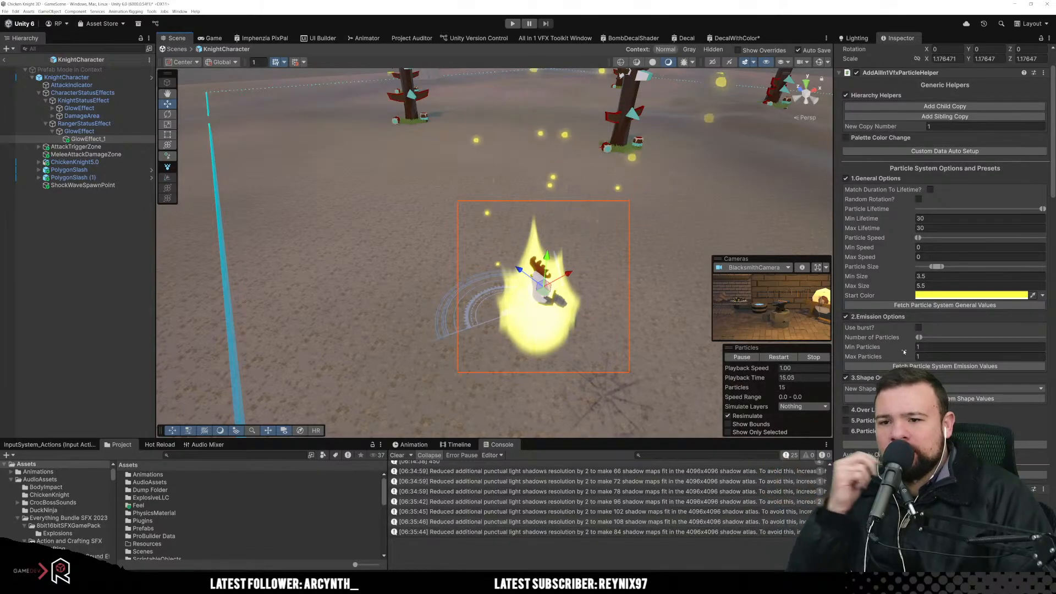
Step: Inspect GlowEffect_1's Emission settings and switch its emission to a burst
scroll(898, 364, "down", 10)
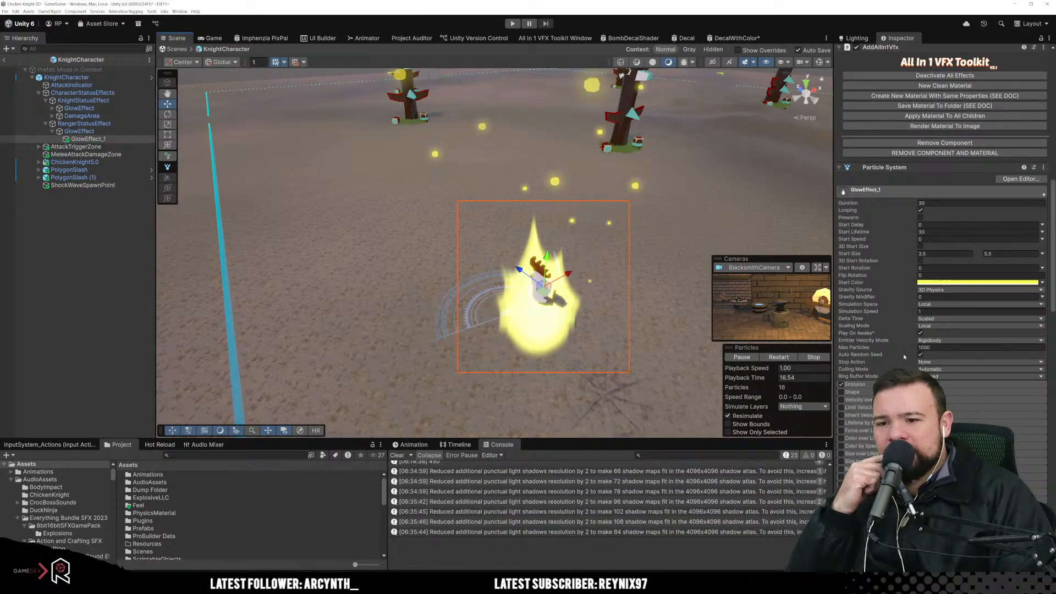
left_click(880, 384)
scroll(889, 352, "down", 4)
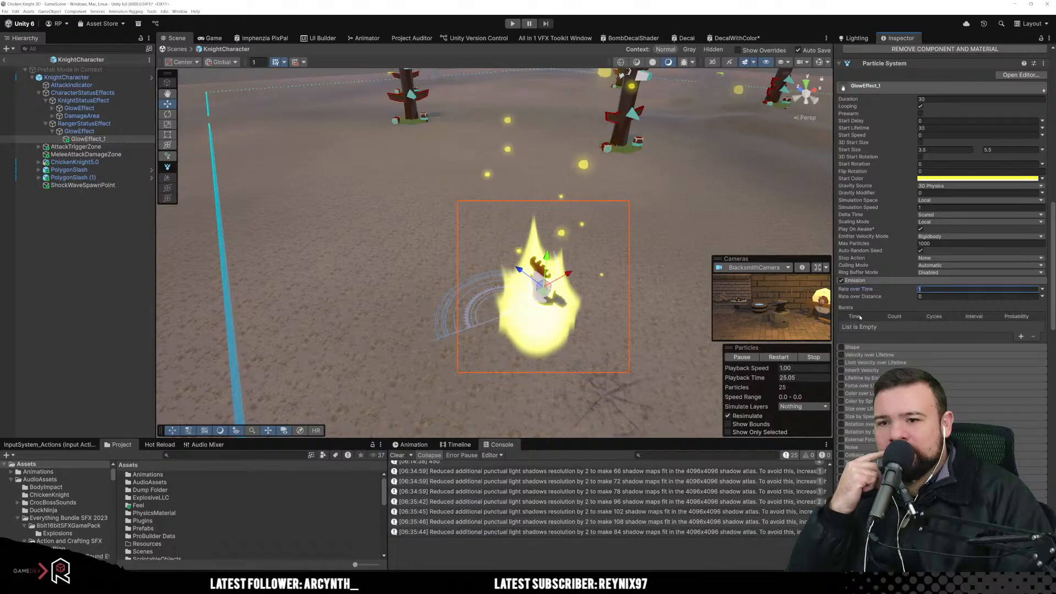
scroll(874, 286, "down", 10)
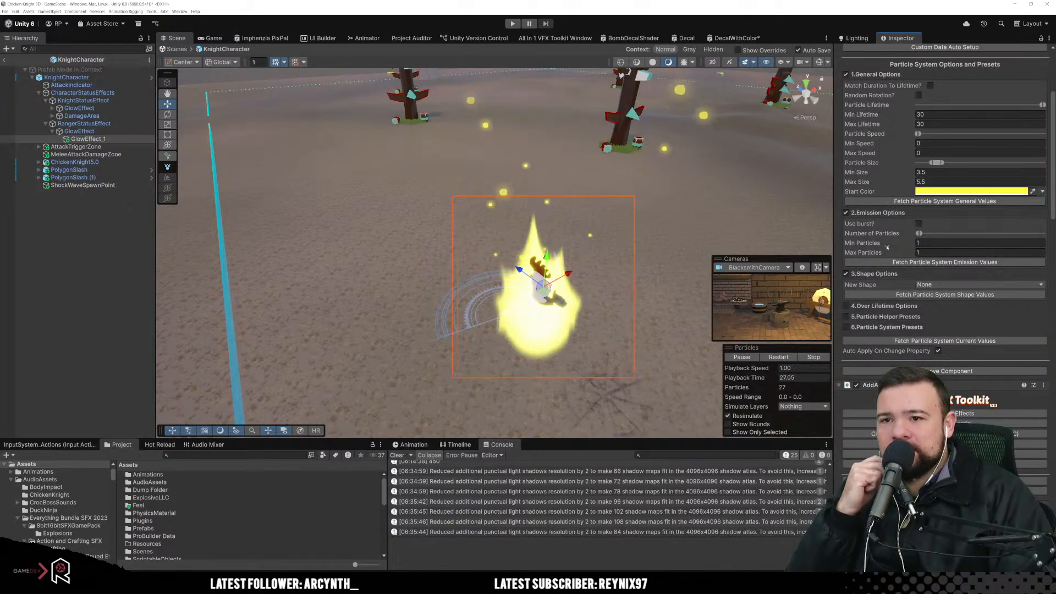
left_click(917, 224)
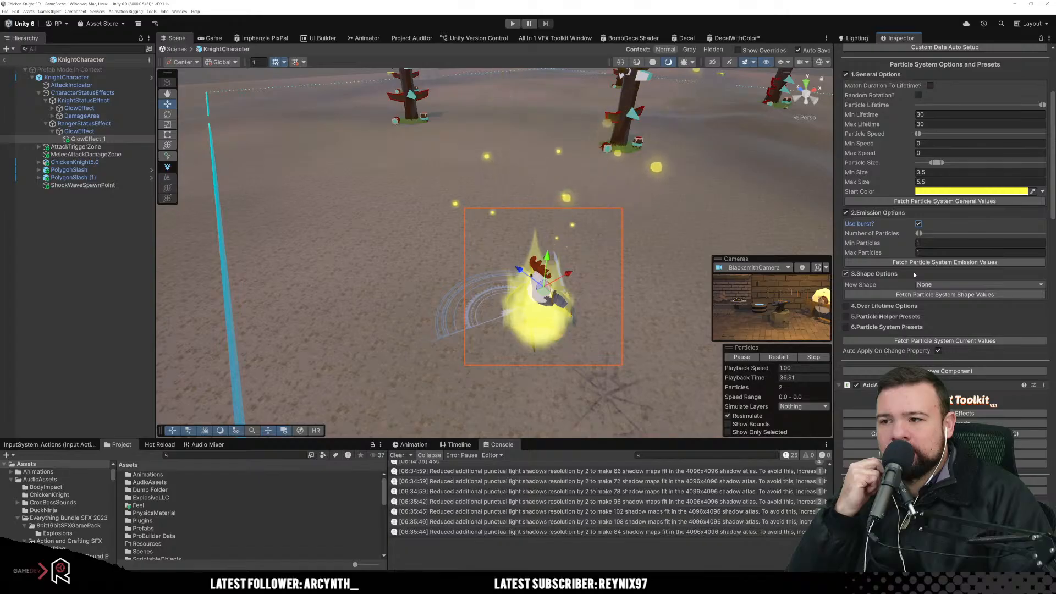
scroll(914, 273, "down", 1)
scroll(908, 274, "down", 12)
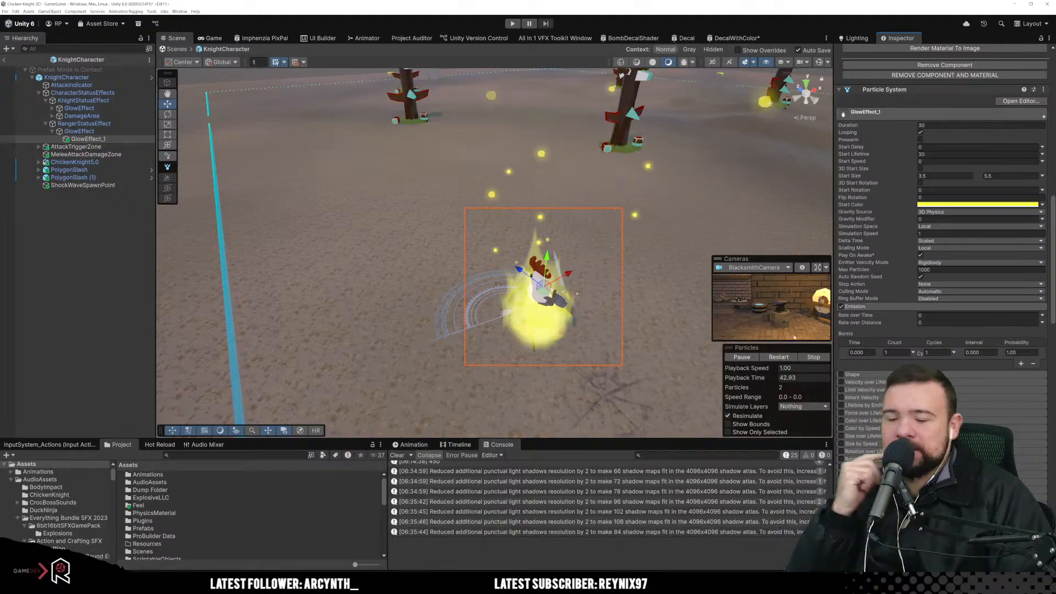
Step: Enable Shape 1 Distortion in GlowEffect_1's flame material
scroll(877, 316, "down", 10)
scroll(876, 316, "down", 8)
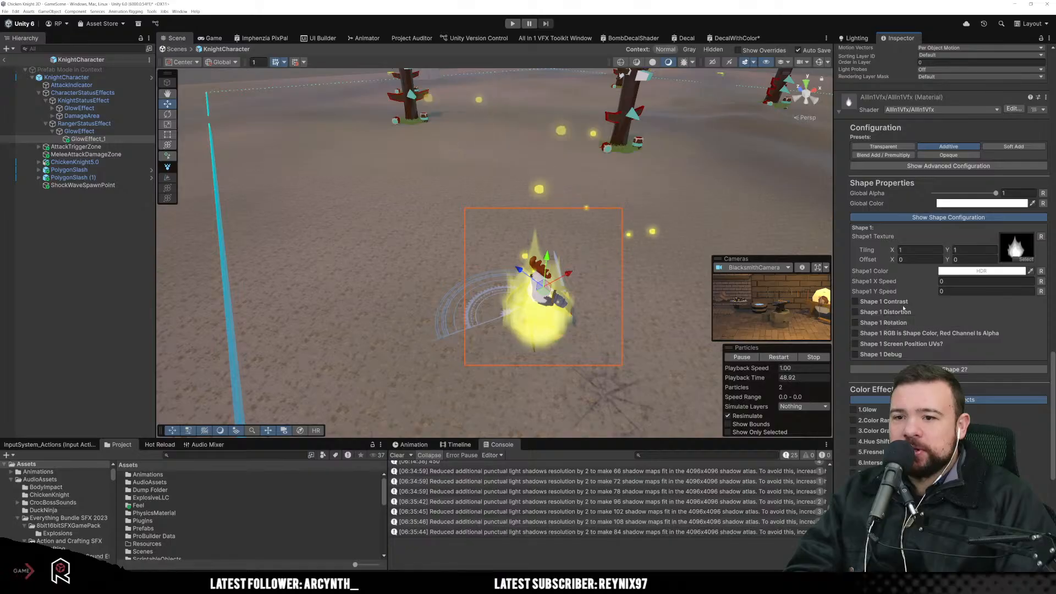
left_click(886, 312)
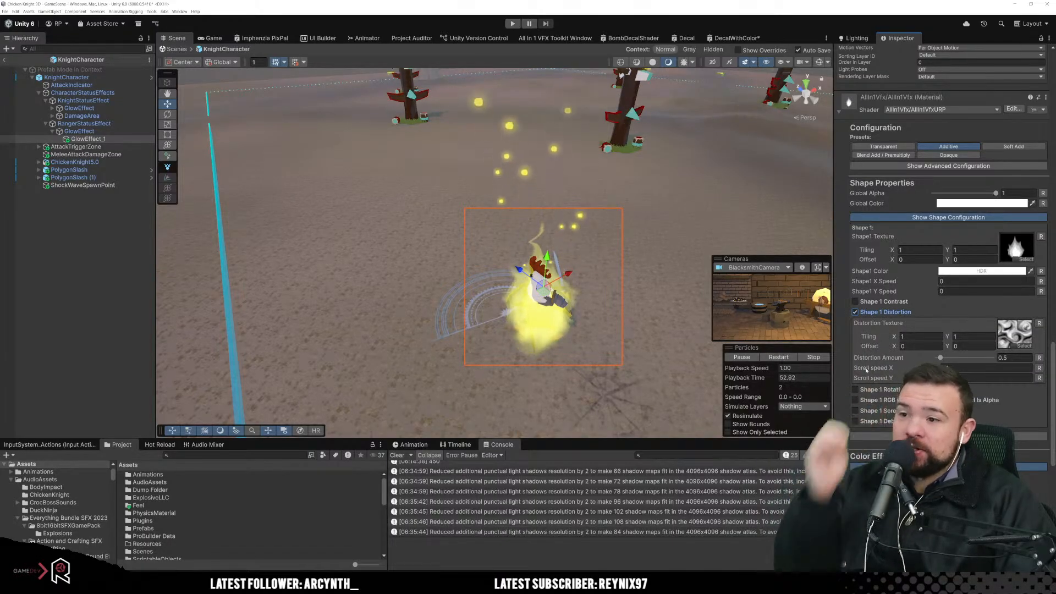
Step: Browse the noise textures and assign Noise16 as the Shape 1 distortion texture
left_click(1026, 346)
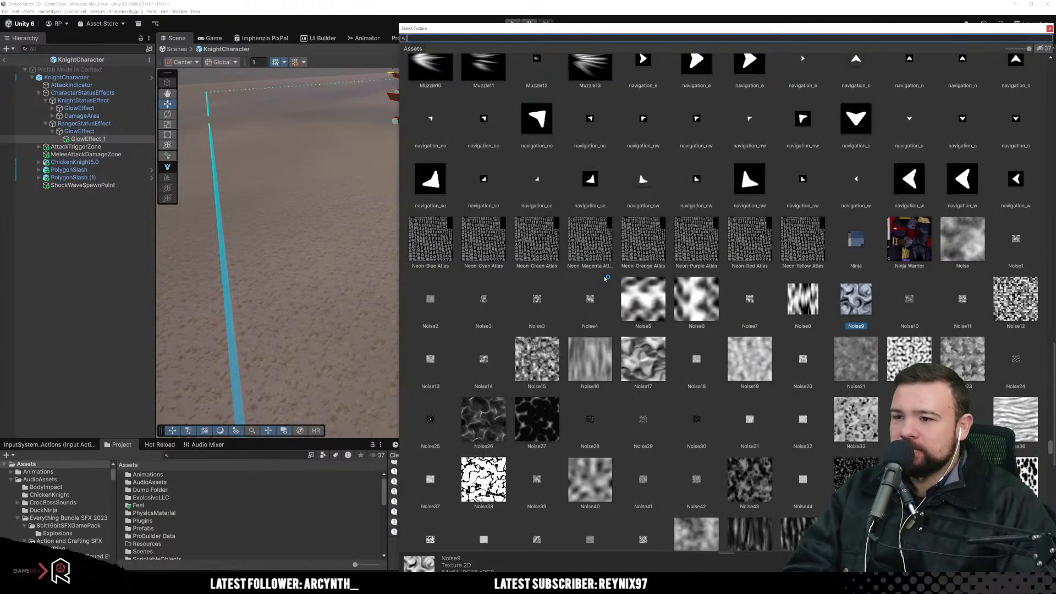
left_click(590, 361)
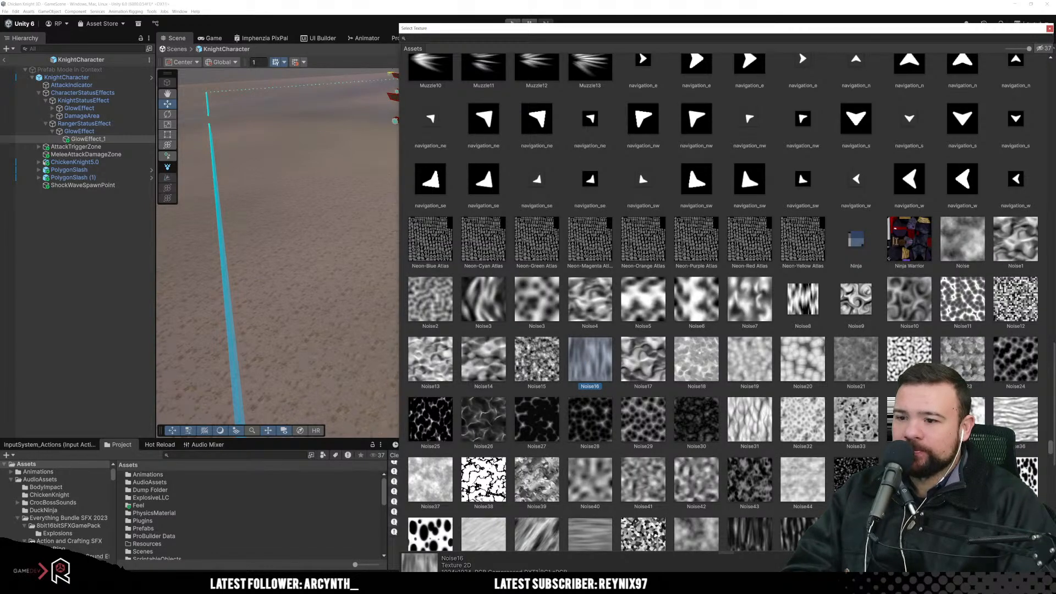
scroll(700, 352, "down", 1)
scroll(715, 407, "down", 4)
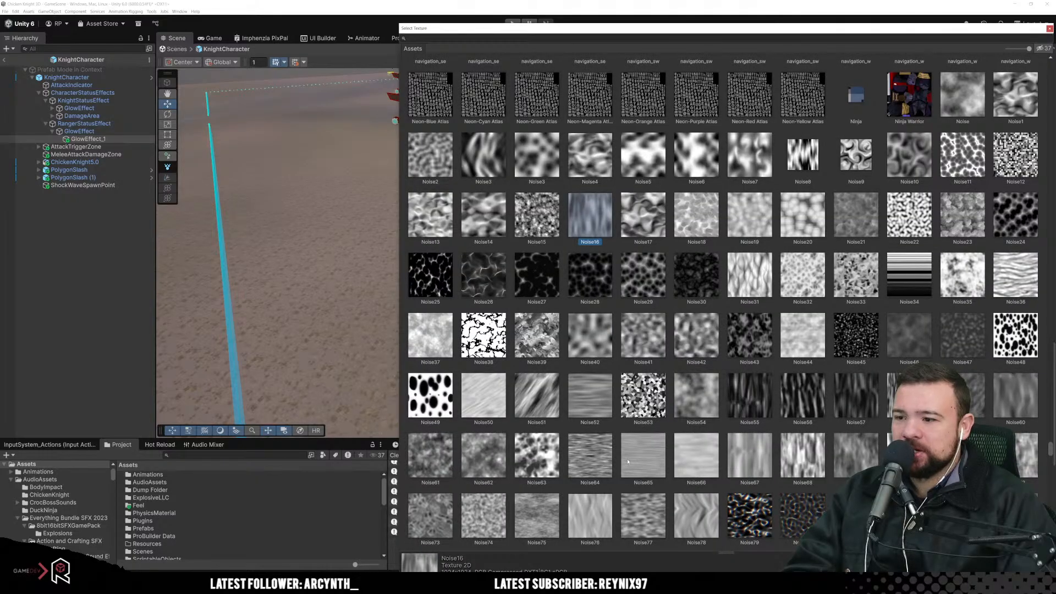
scroll(632, 451, "down", 4)
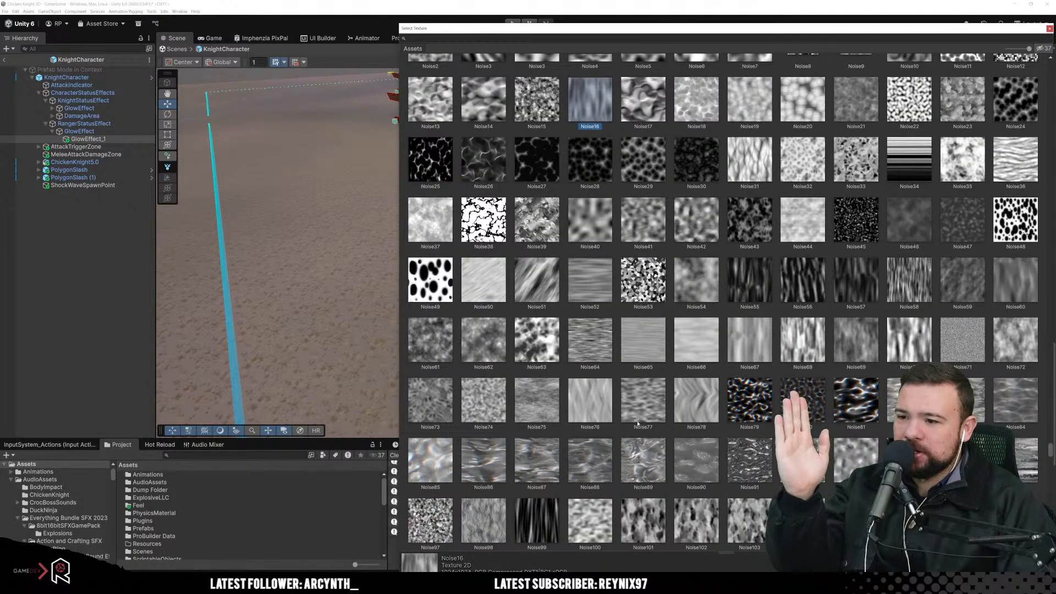
scroll(582, 341, "up", 4)
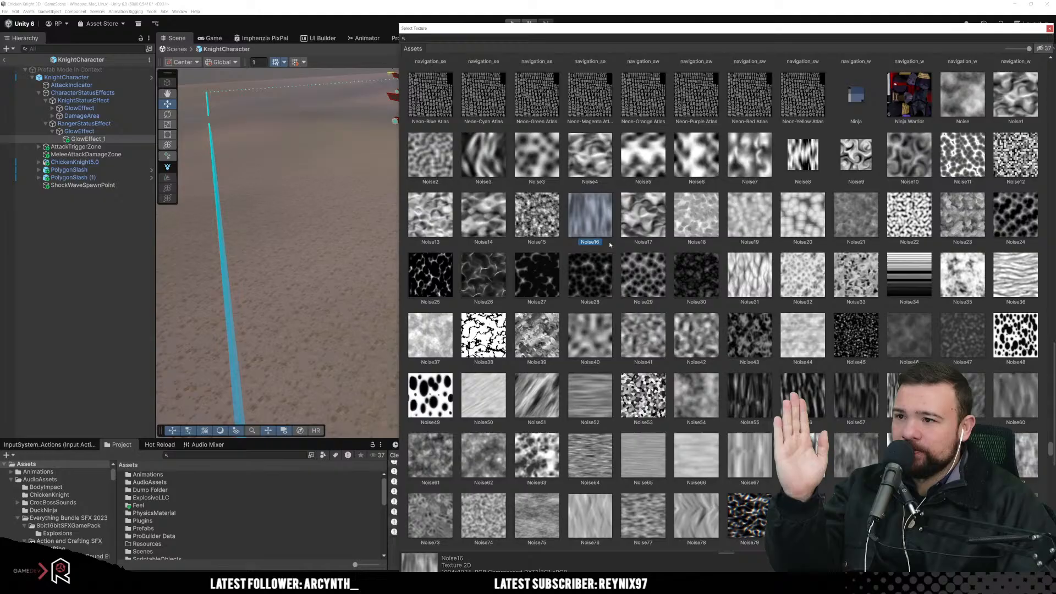
double_click(590, 220)
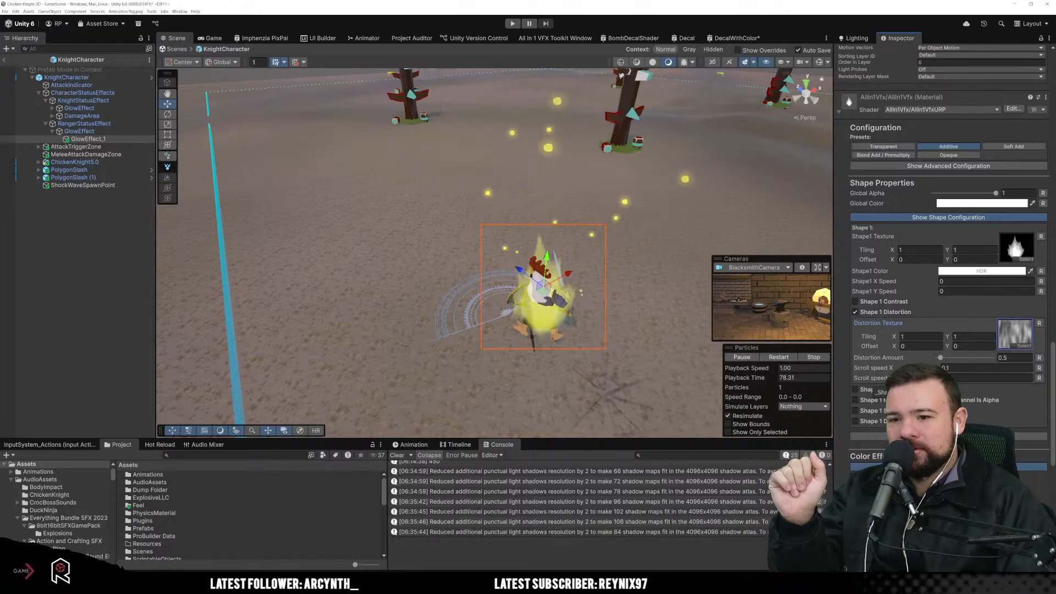
Step: Set the scroll speed of GlowEffect_1's Shape 1 distortion to 0 in X and 1 in Y
left_click(973, 368)
left_click_drag(929, 367, 967, 363)
left_click(970, 367)
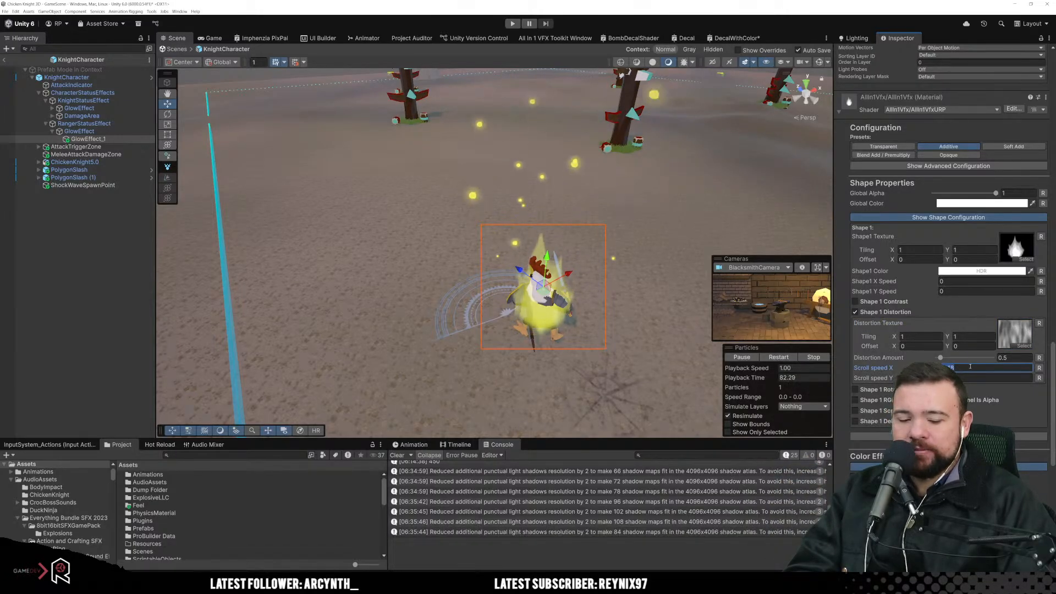
type("-0.1")
key("Tab")
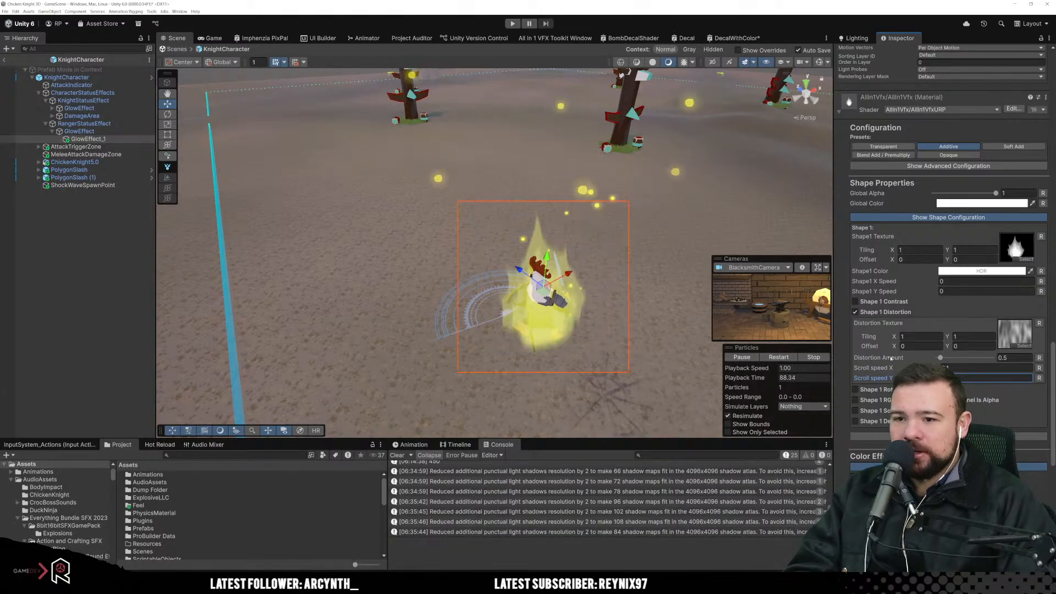
left_click(966, 368)
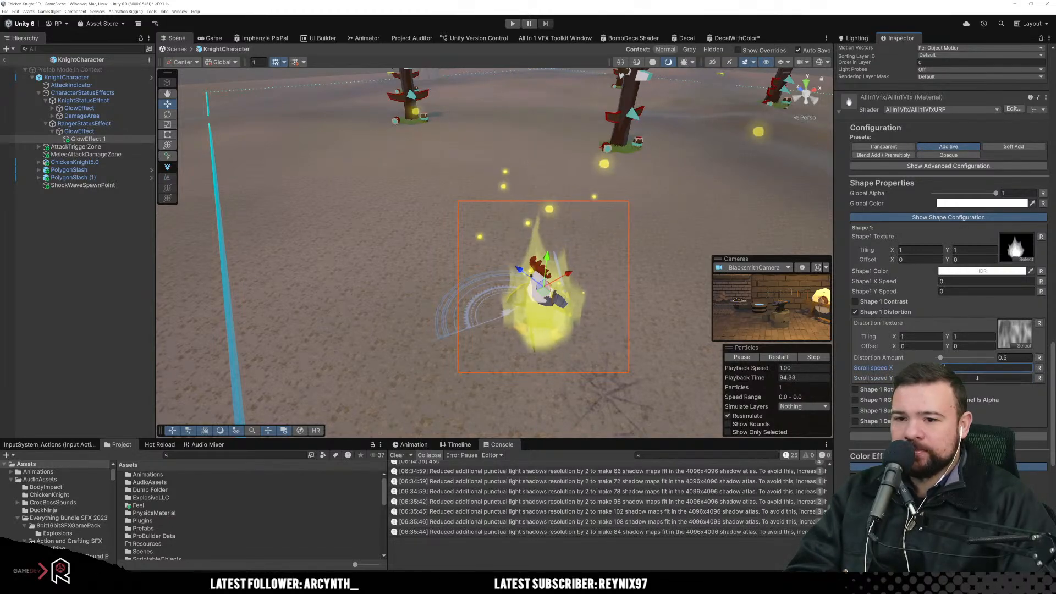
left_click(977, 377)
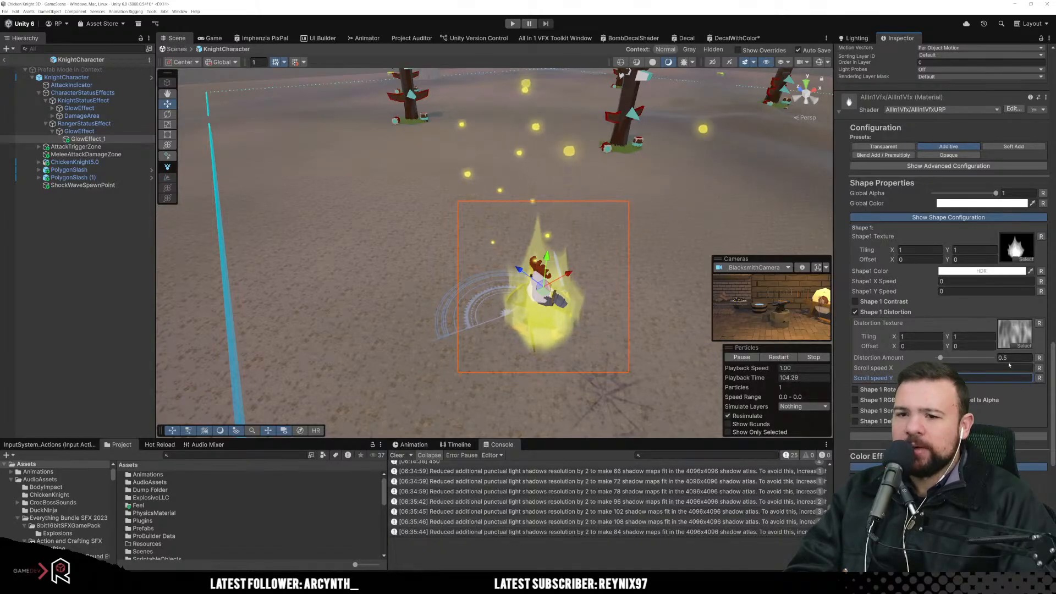
Step: Reduce the Shape 1 distortion amount to 0.2
mouse_move(940, 357)
left_mouse_down()
mouse_move(976, 356)
mouse_move(939, 359)
left_mouse_up()
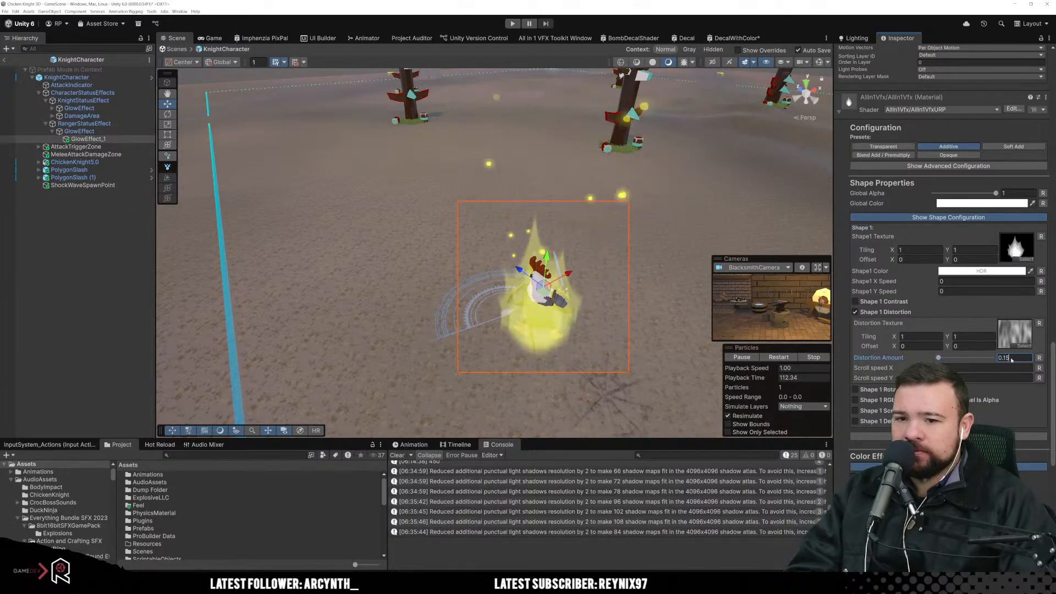
type("0.3")
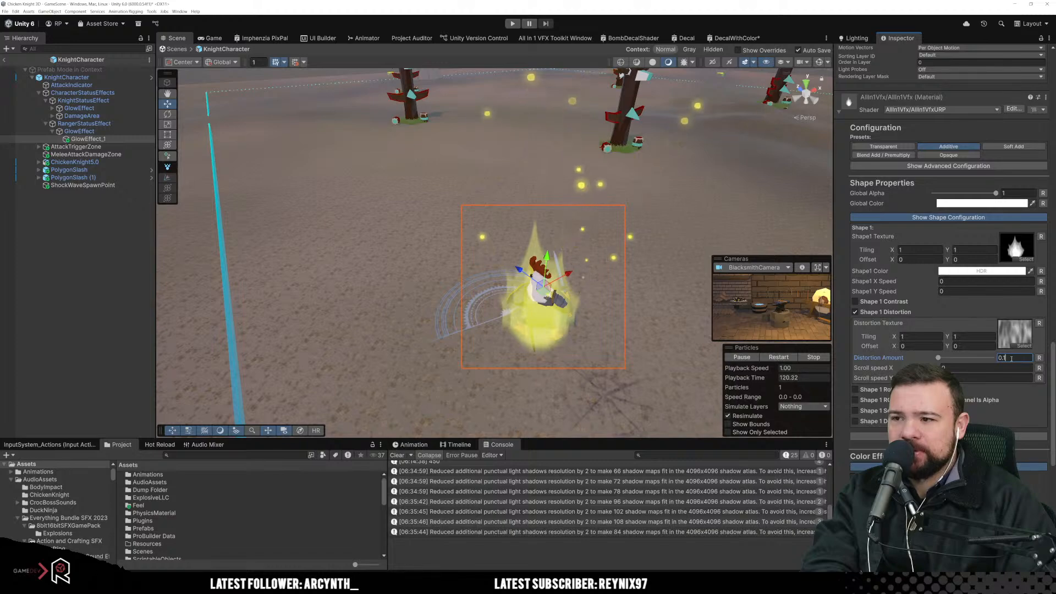
key("BackSpace")
type("2")
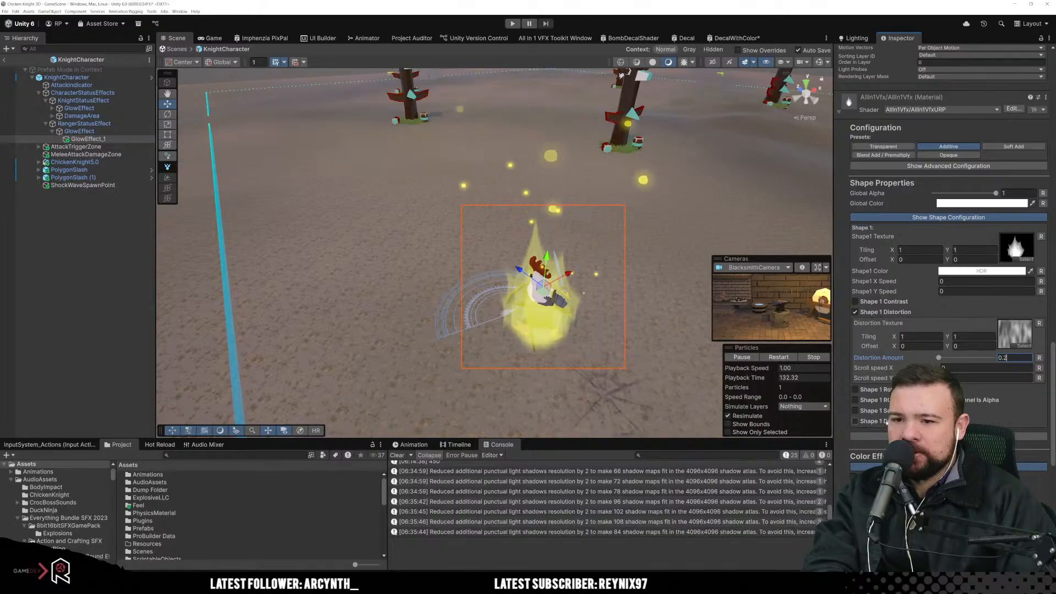
Step: Try Shape 1 Contrast on the flame with different contrast and brightness values, and turn it off again
left_click(886, 302)
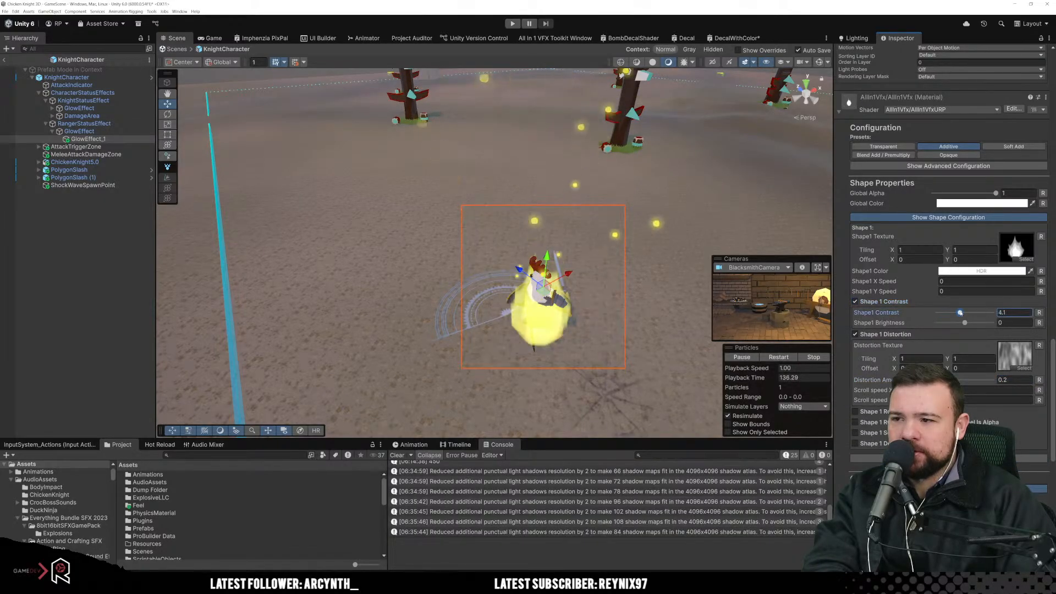
mouse_move(943, 313)
left_mouse_down()
mouse_move(968, 314)
mouse_move(948, 317)
left_mouse_up()
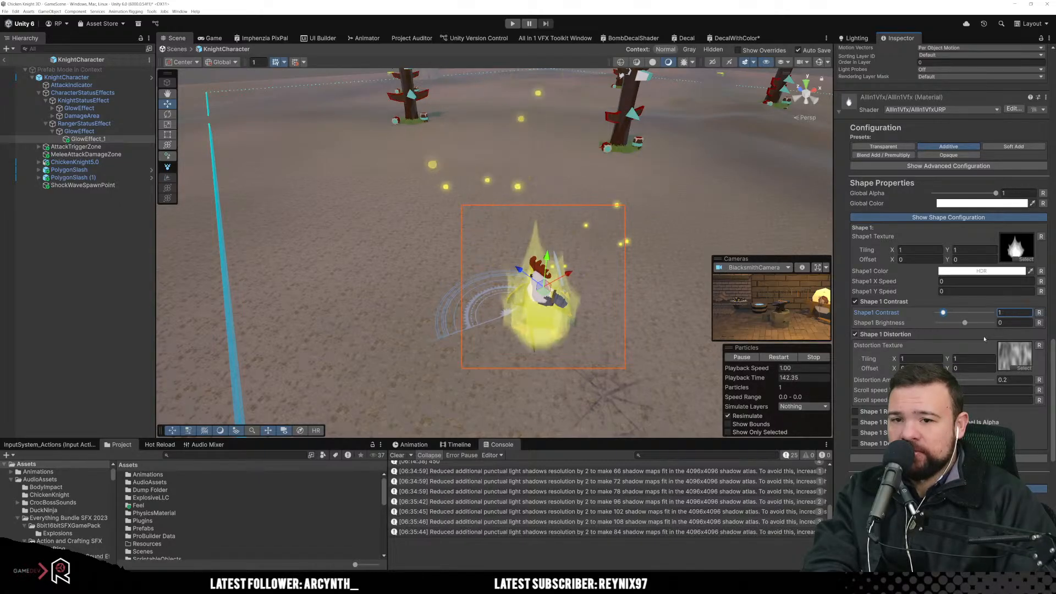
left_click_drag(965, 324, 949, 324)
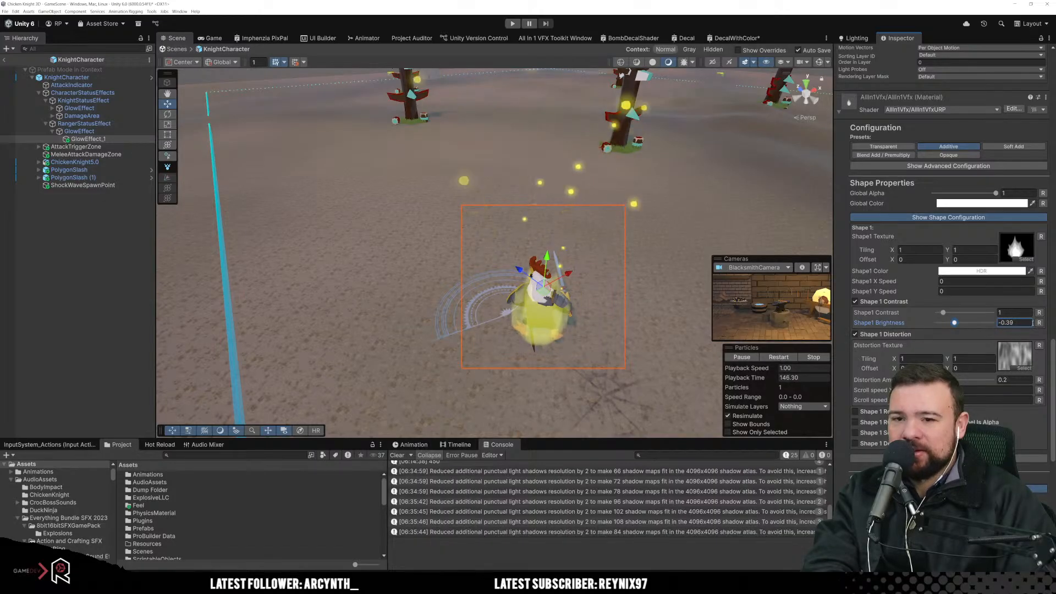
left_click(875, 304)
Step: Enable the Glow color effect on the flame material with a yellow glow color and a glow color intensity of 0.16
scroll(876, 306, "down", 5)
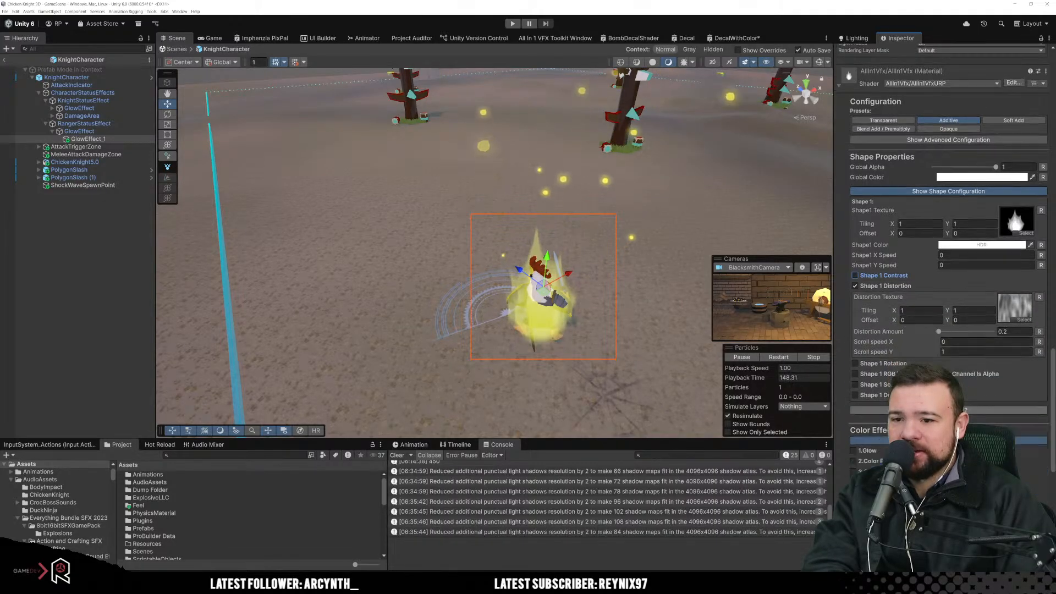
left_click(854, 347)
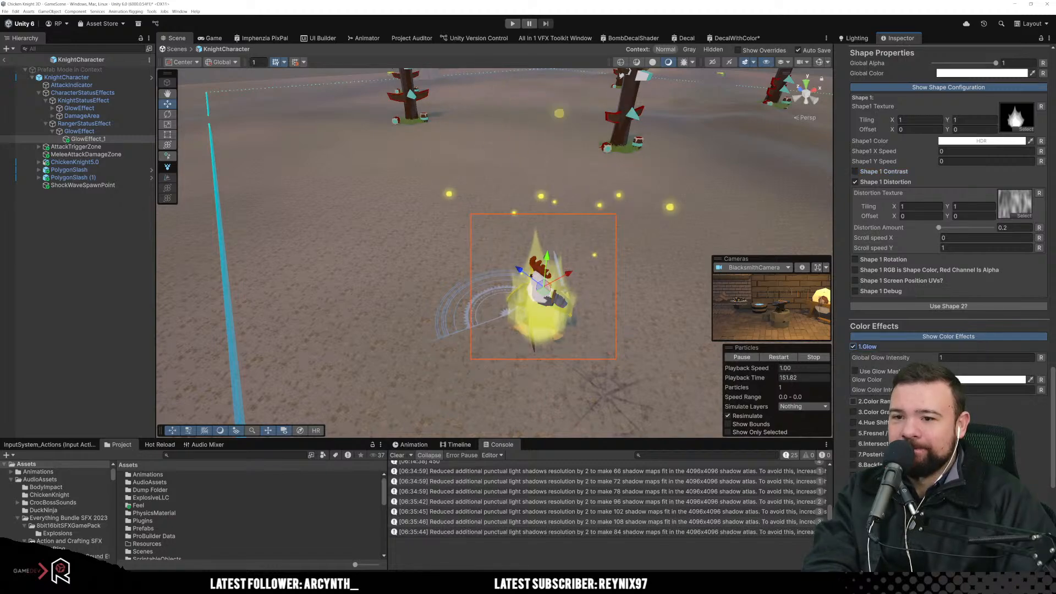
left_click(971, 380)
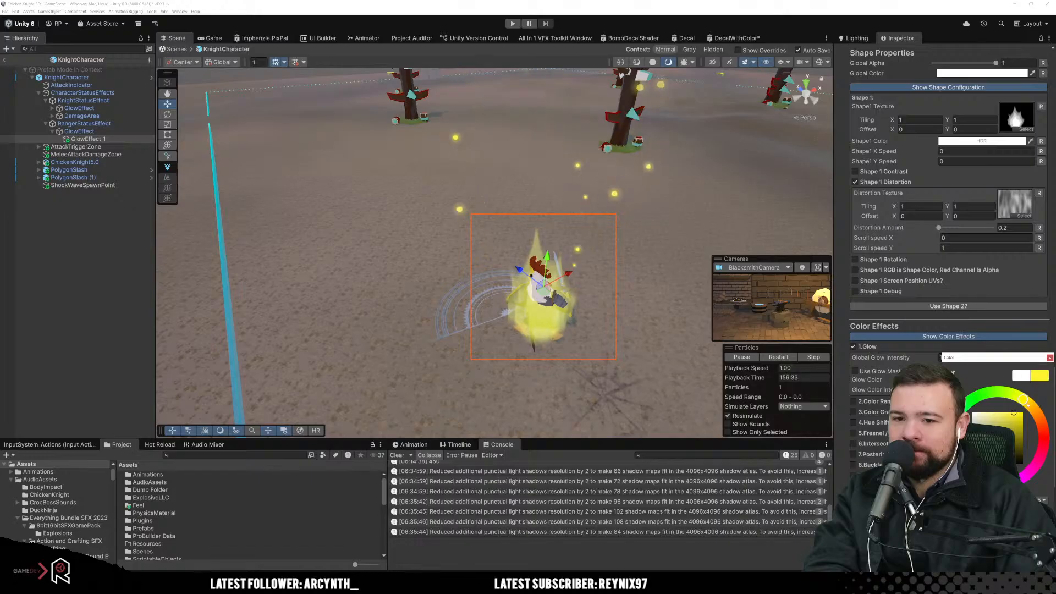
left_click(1051, 358)
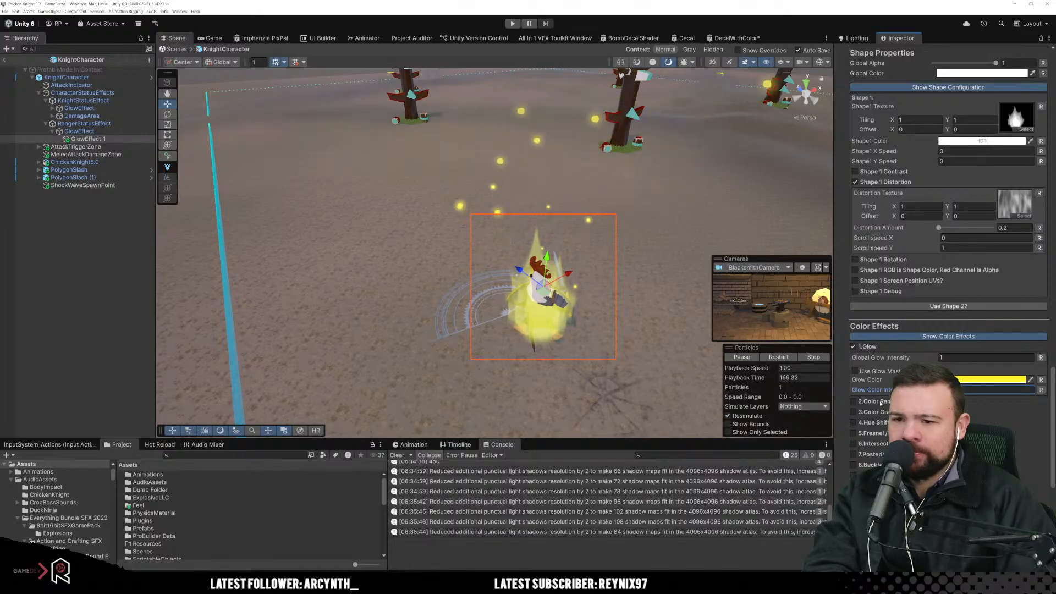
Step: Enable Fresnel / Rim Color in the flame material's color effects
left_click(853, 433)
scroll(853, 433, "down", 2)
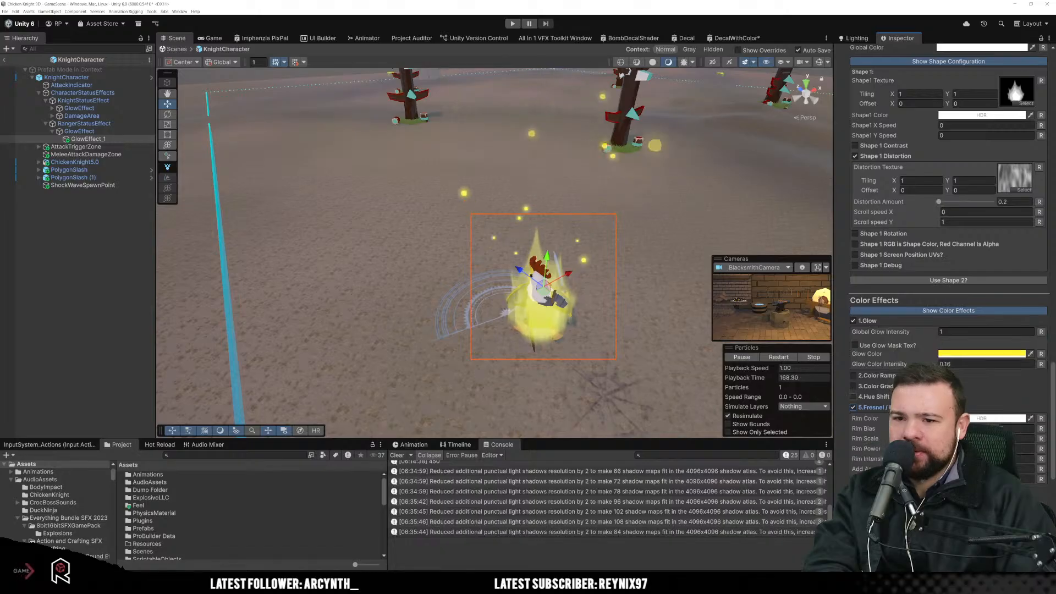
scroll(949, 253, "down", 1)
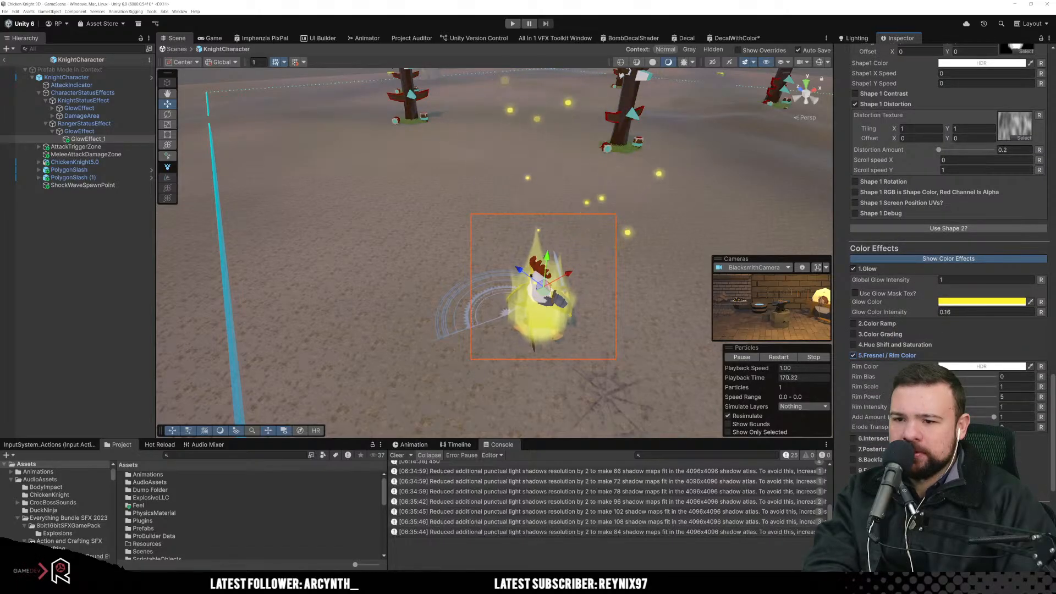
Step: Try a rim bias of 0.052, rim scale of 3.2, rim intensity of 4.3 and some transparency erosion, and reset them to their defaults
mouse_move(939, 377)
left_mouse_down()
mouse_move(954, 376)
mouse_move(938, 376)
left_mouse_up()
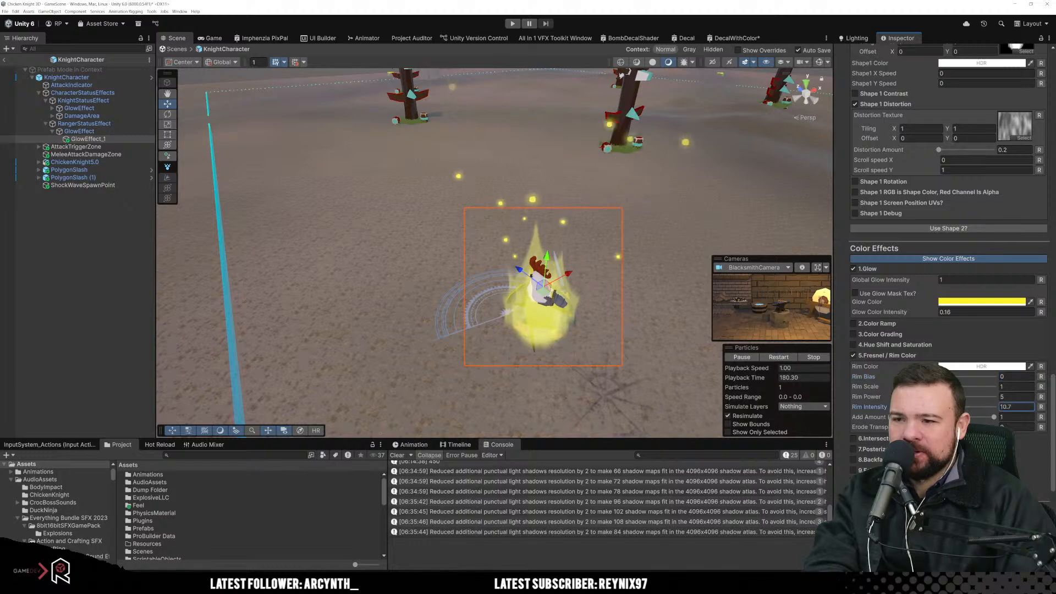
left_click_drag(997, 410, 931, 410)
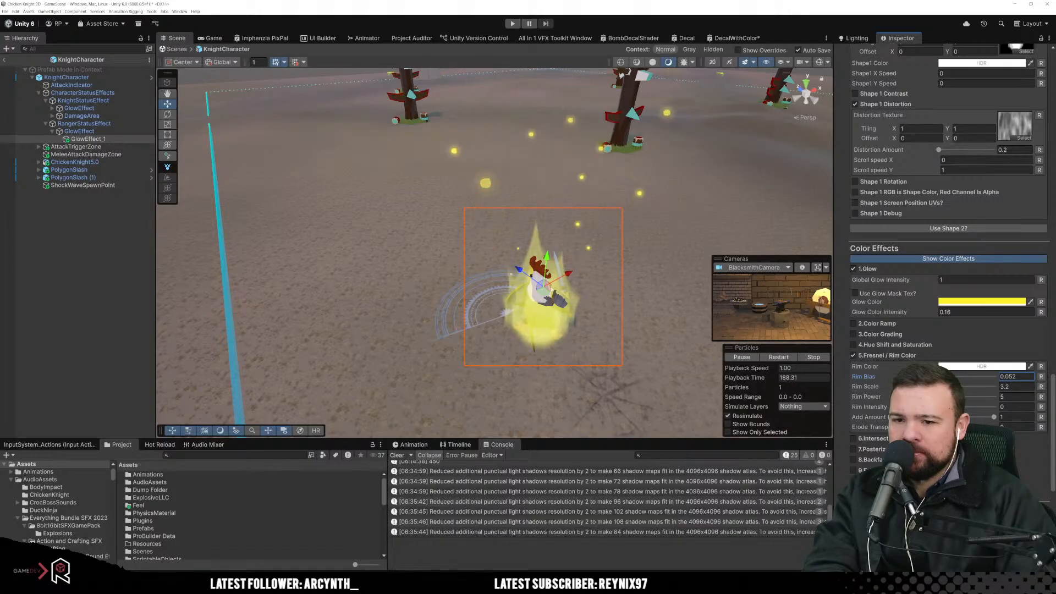
left_click_drag(939, 406, 973, 401)
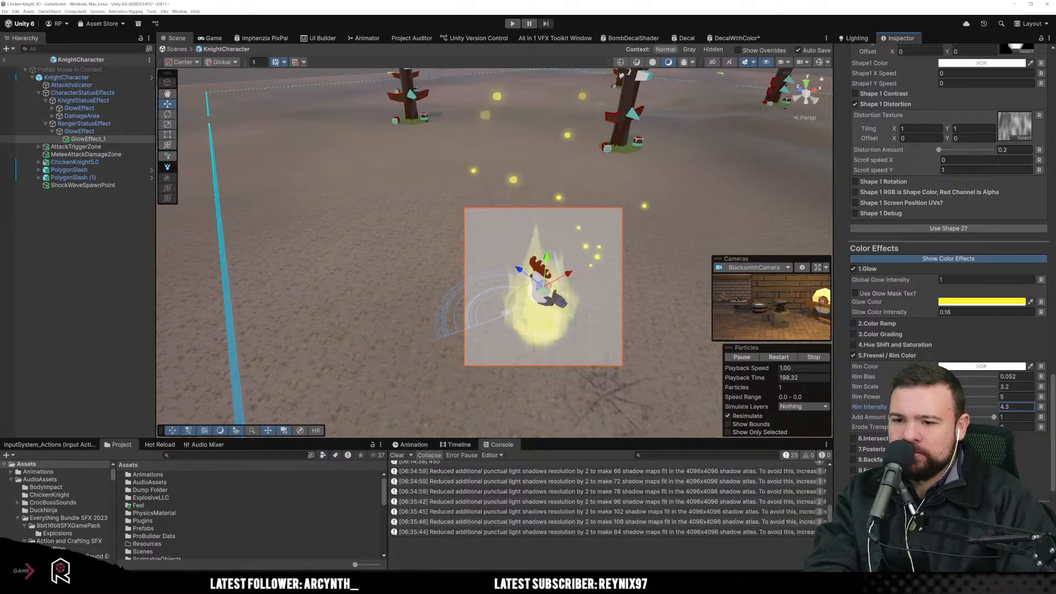
left_click_drag(938, 426, 968, 427)
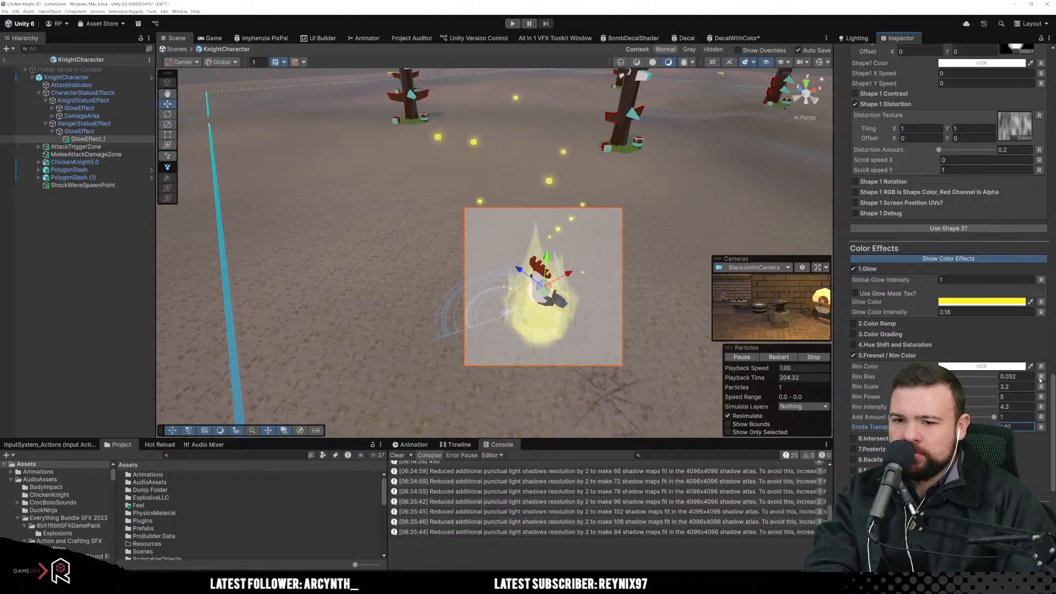
left_click(1039, 377)
left_click(1040, 407)
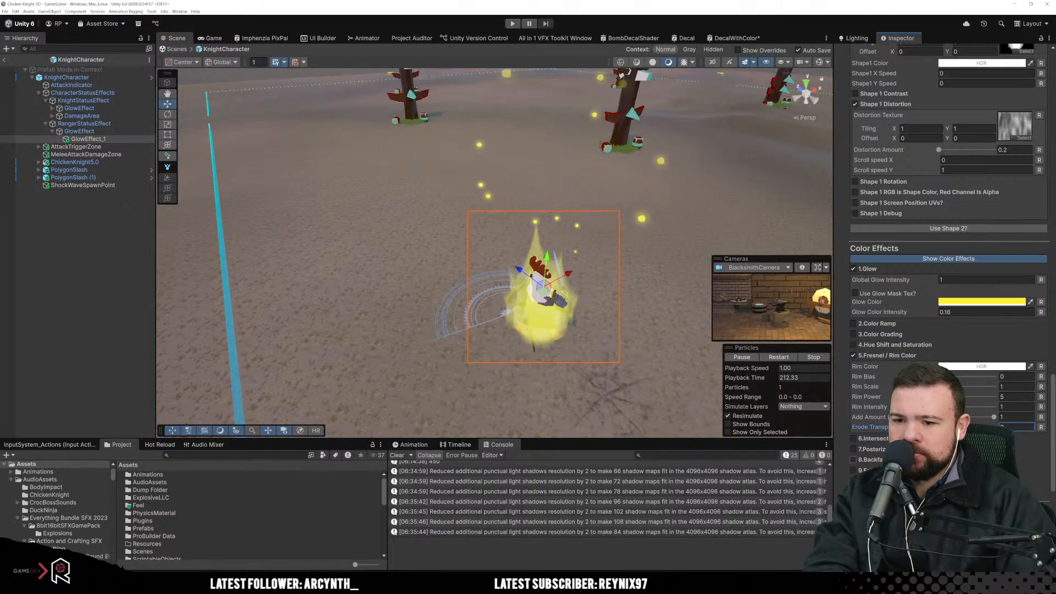
scroll(948, 220, "down", 3)
scroll(935, 275, "down", 2)
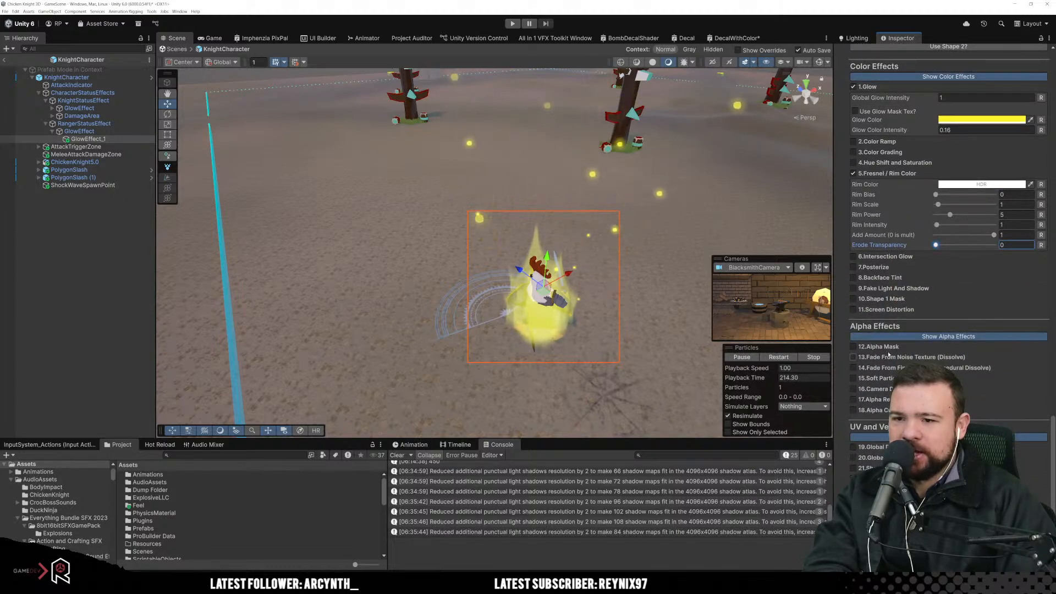
Step: Enable the Alpha Mask effect on the GlowEffect_1 material and set its mask texture to Glow11
left_click(853, 347)
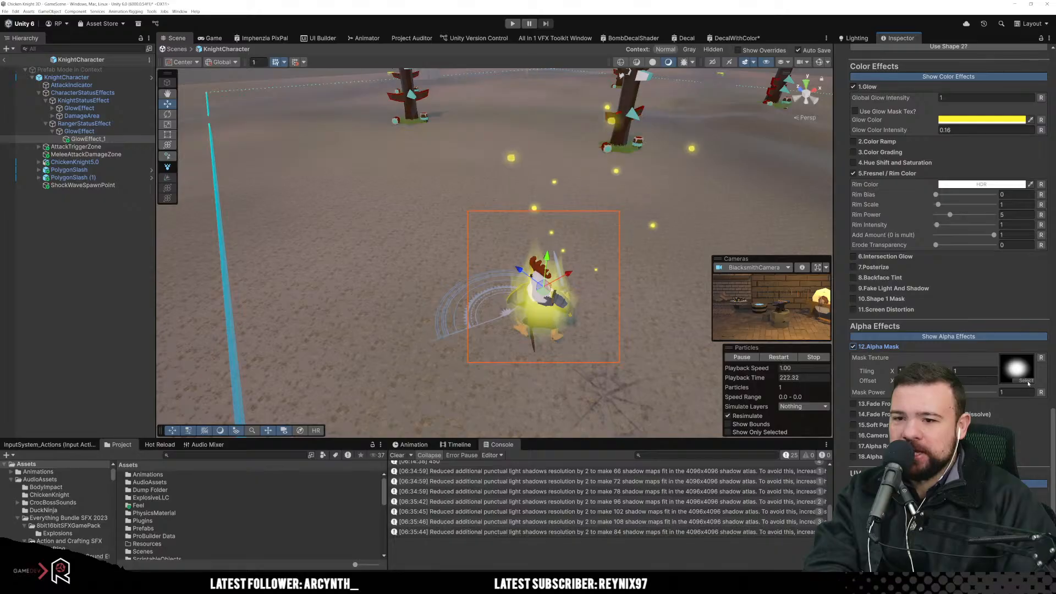
left_click(1025, 380)
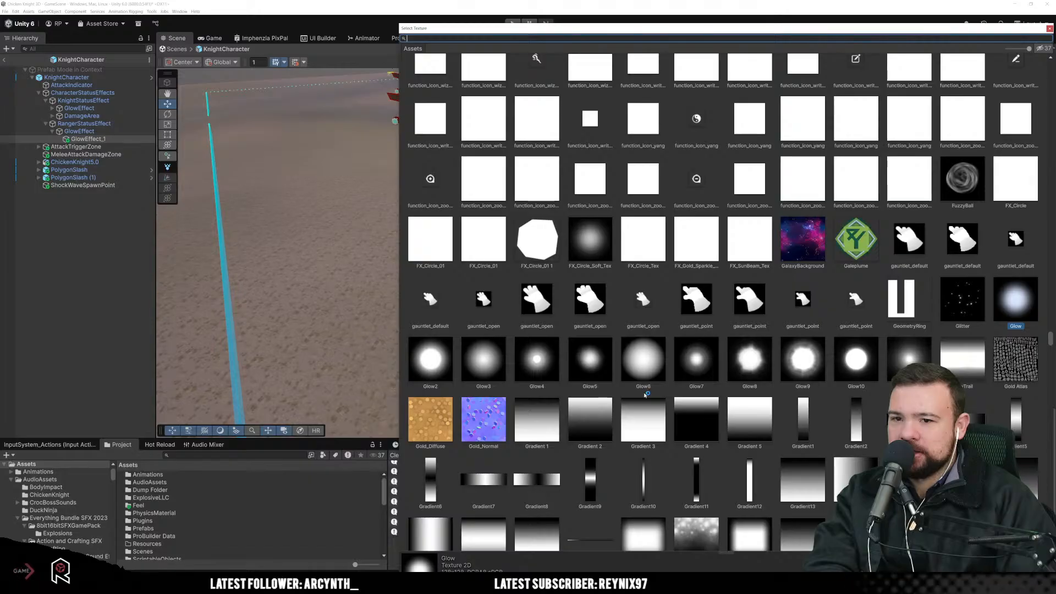
scroll(612, 398, "down", 8)
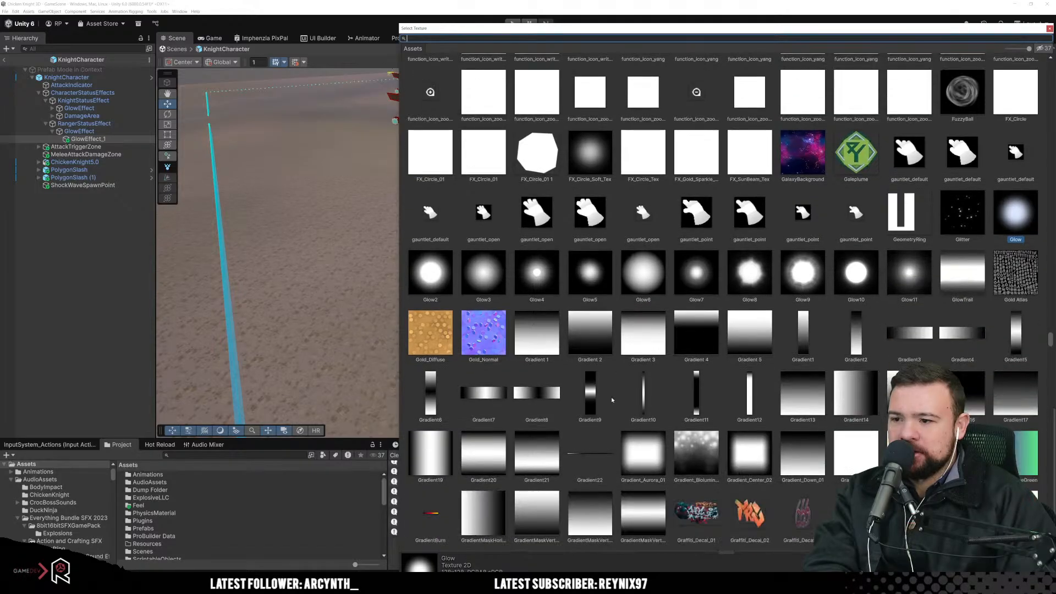
scroll(612, 398, "down", 3)
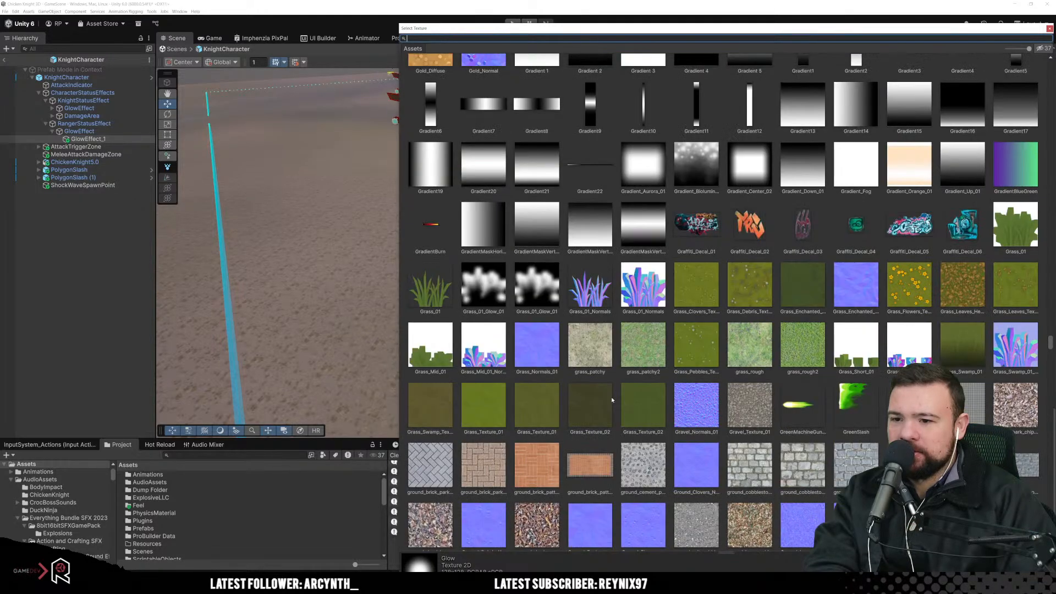
scroll(611, 398, "up", 12)
scroll(612, 400, "up", 6)
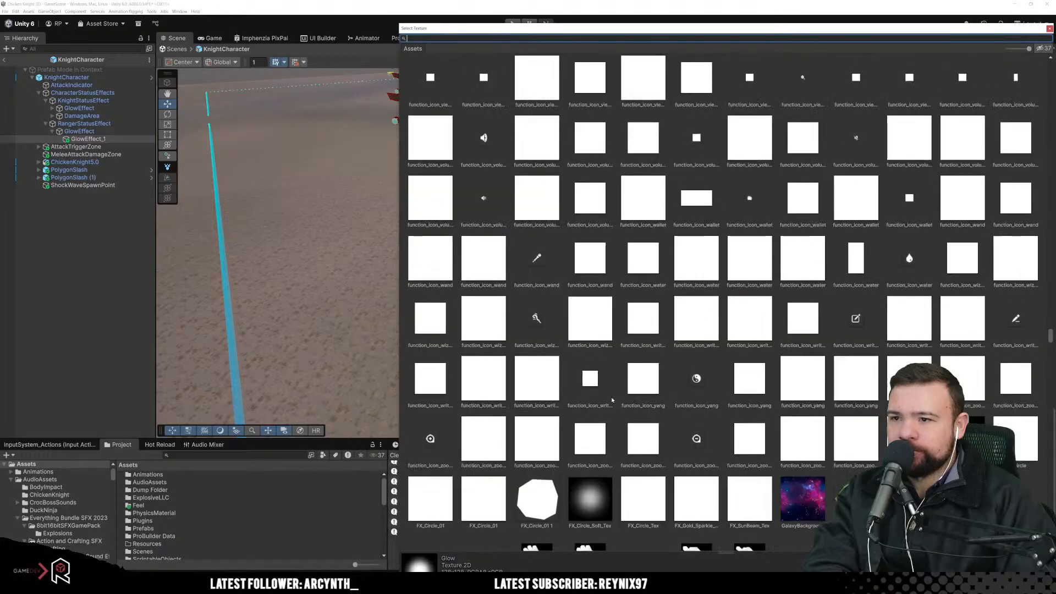
scroll(619, 404, "down", 5)
scroll(643, 398, "down", 6)
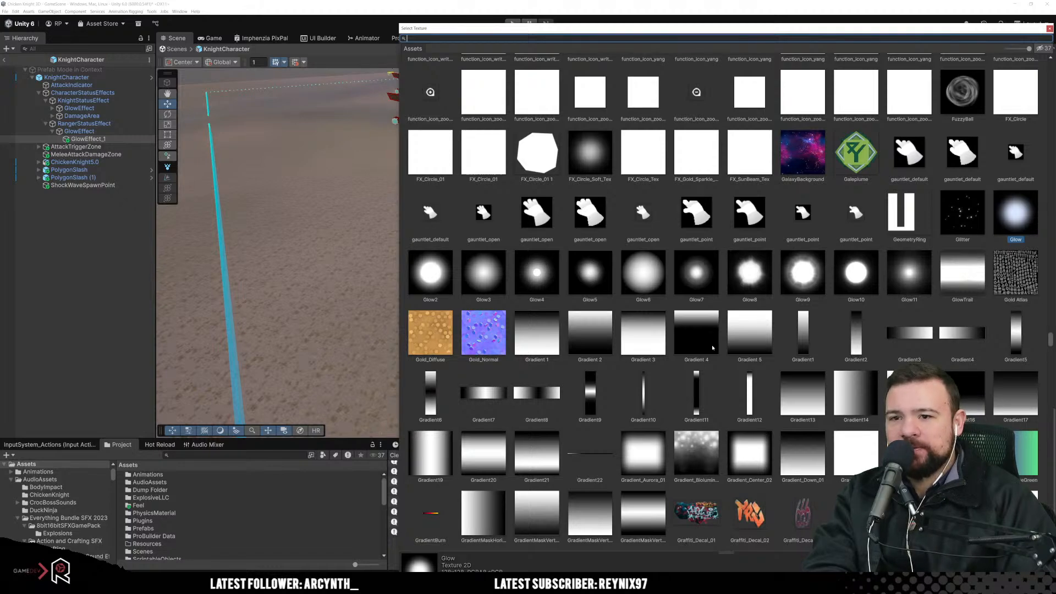
scroll(712, 348, "up", 3)
double_click(891, 355)
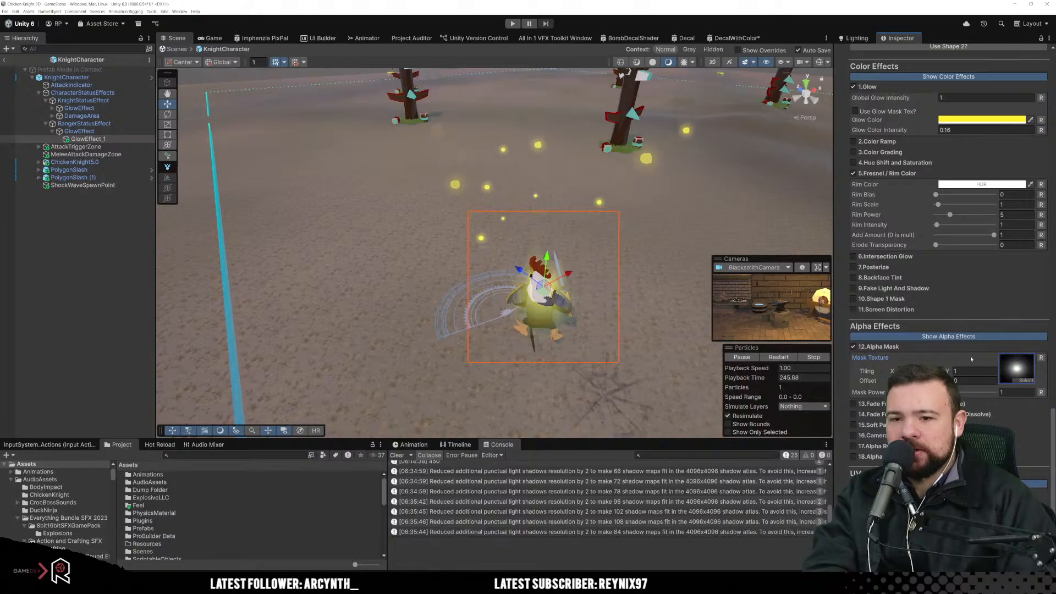
Step: Set the Alpha Mask texture back to Glow
left_click(1023, 379)
double_click(1011, 254)
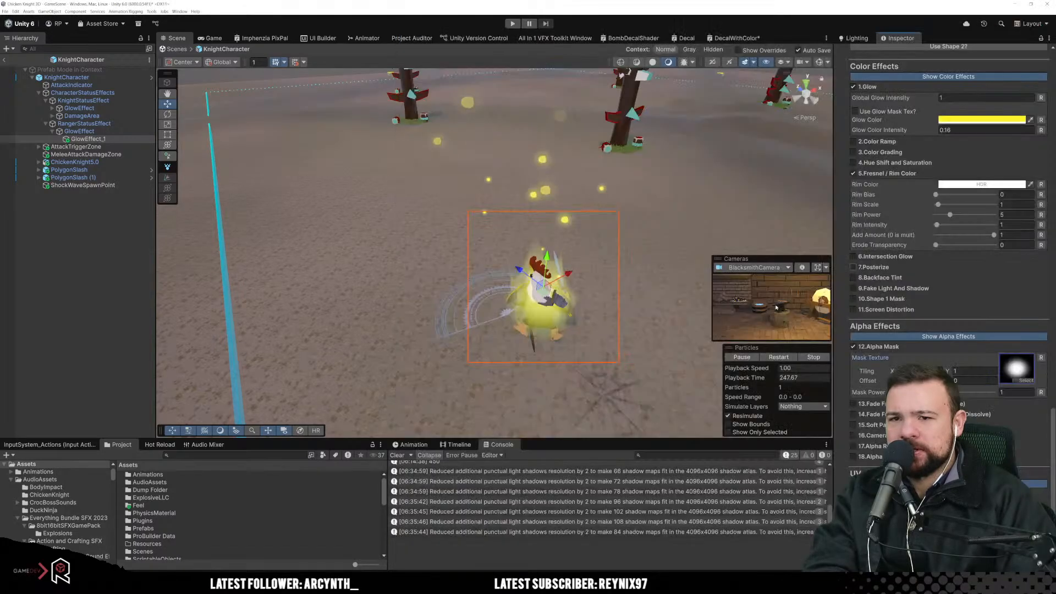
Step: Browse the available project textures for an alternative alpha mask shape, leaving the selection without choosing one
left_click(1022, 381)
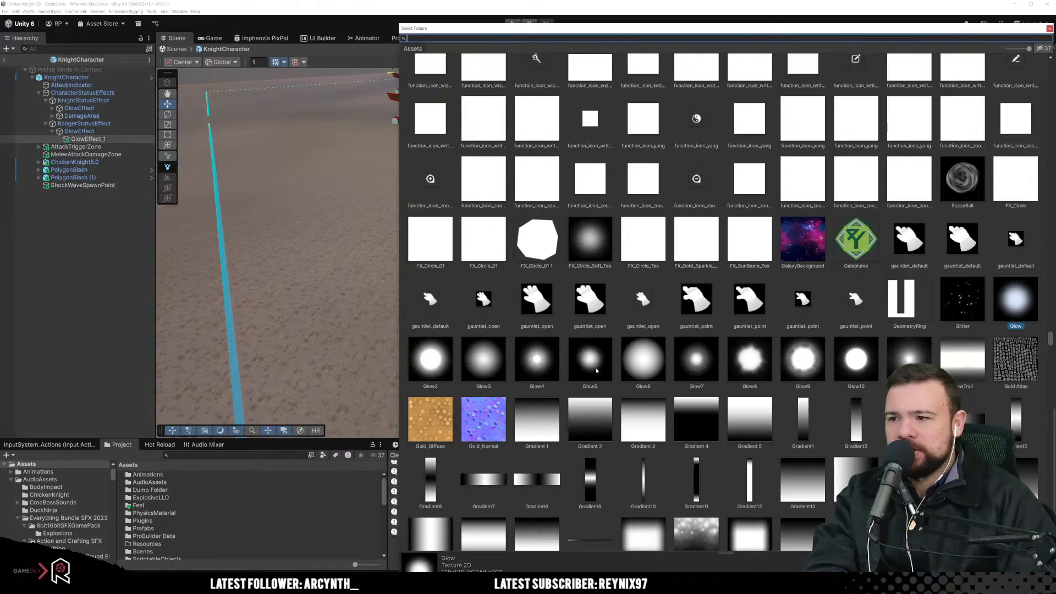
scroll(596, 370, "up", 6)
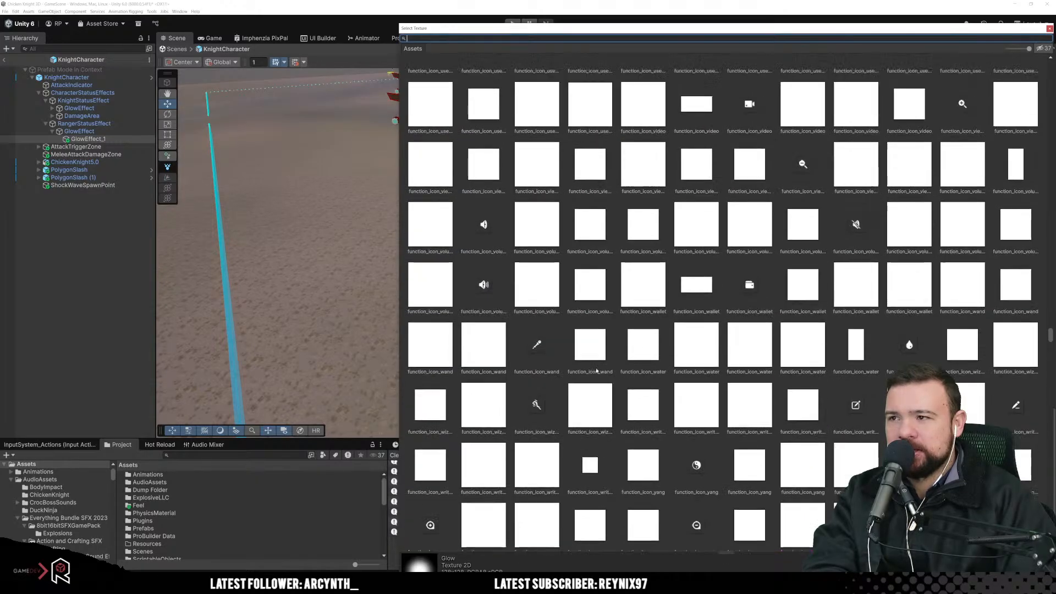
scroll(597, 370, "up", 15)
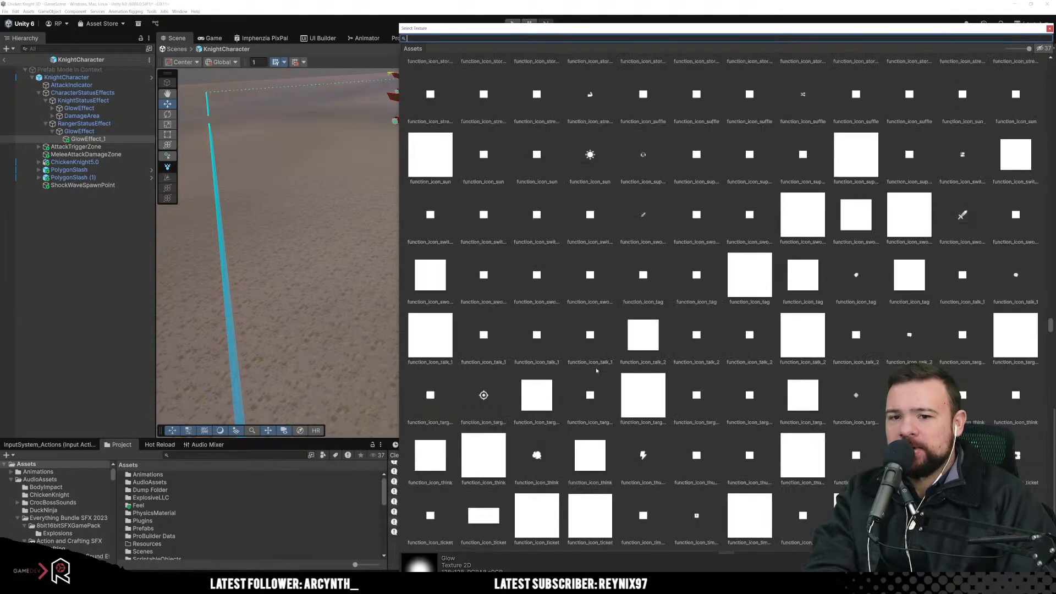
scroll(596, 370, "up", 15)
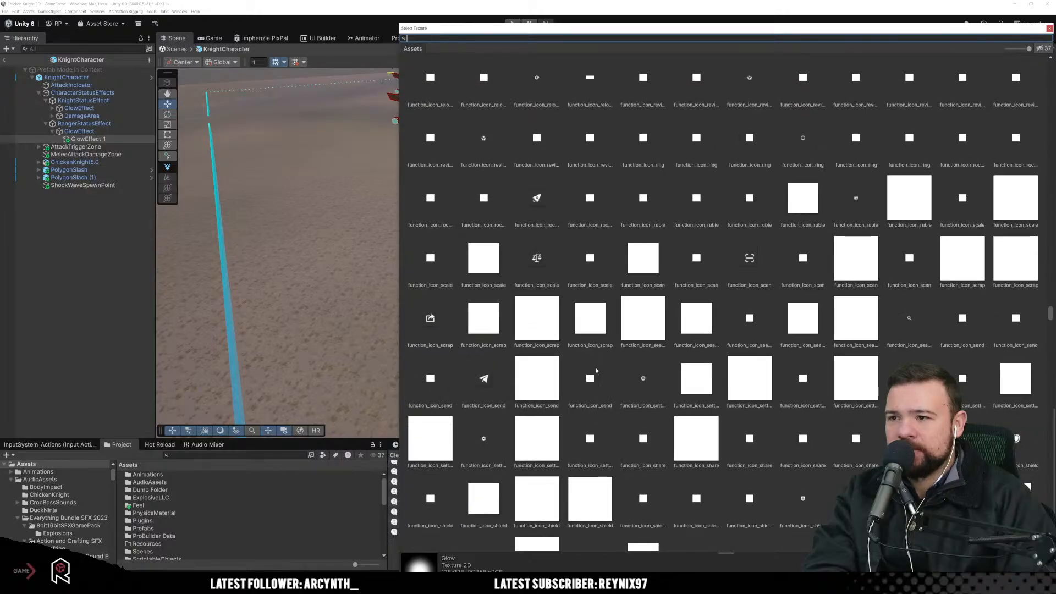
scroll(596, 371, "up", 15)
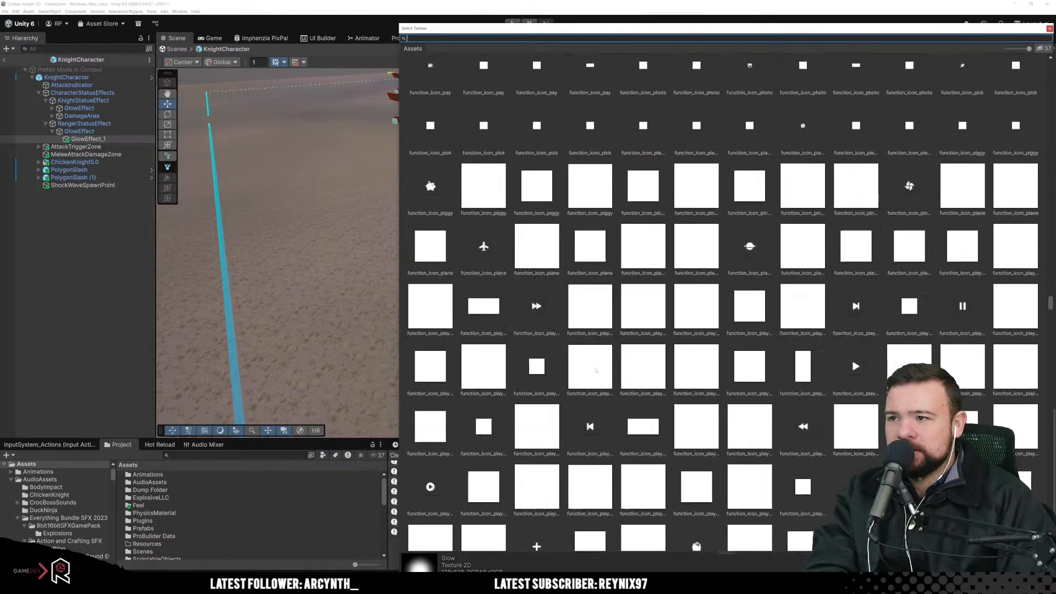
scroll(597, 371, "up", 15)
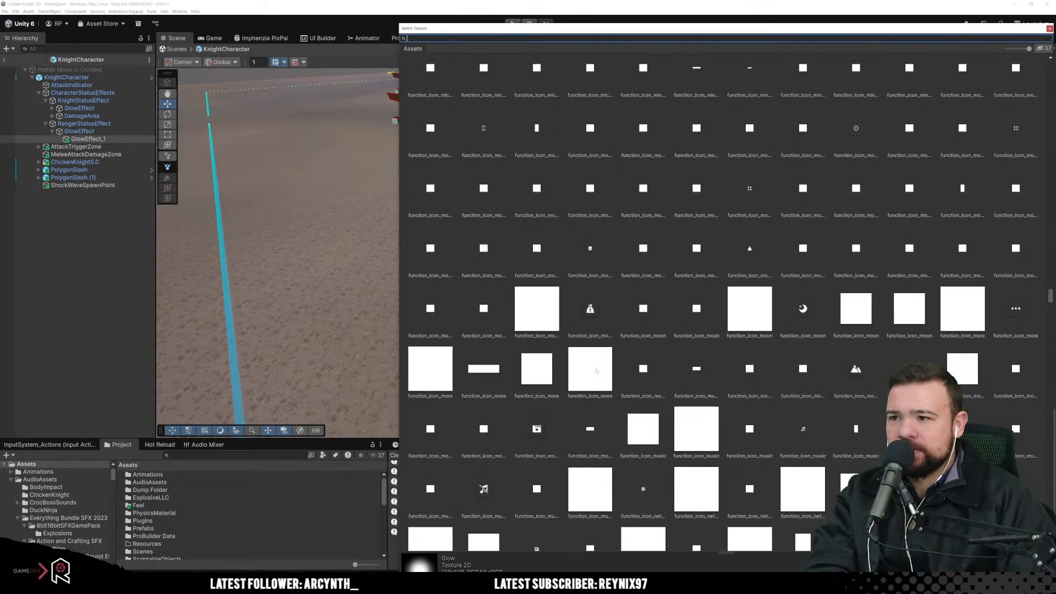
scroll(596, 371, "up", 15)
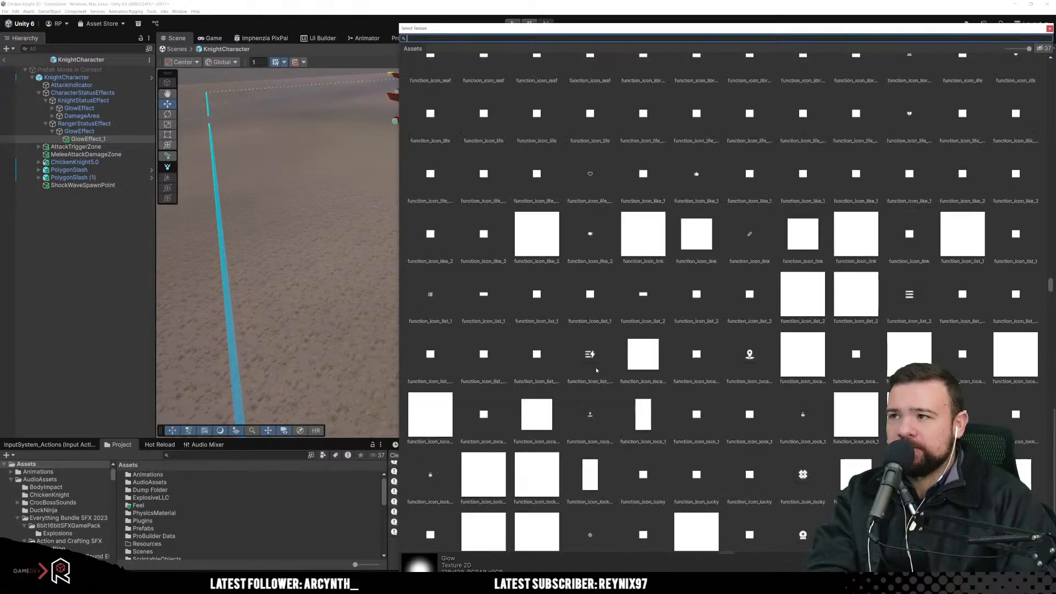
scroll(596, 371, "up", 15)
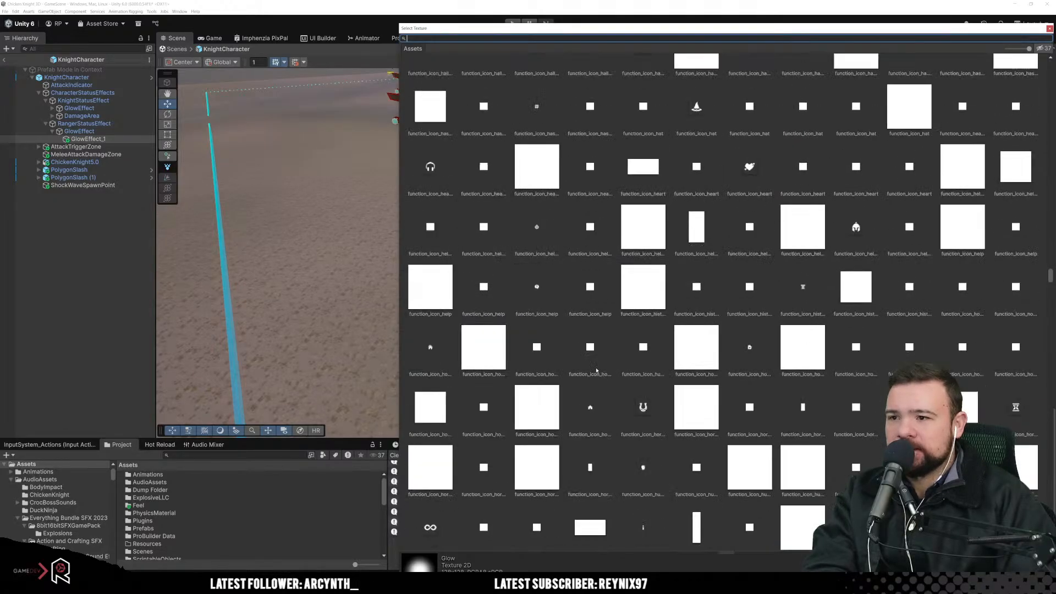
scroll(597, 370, "up", 10)
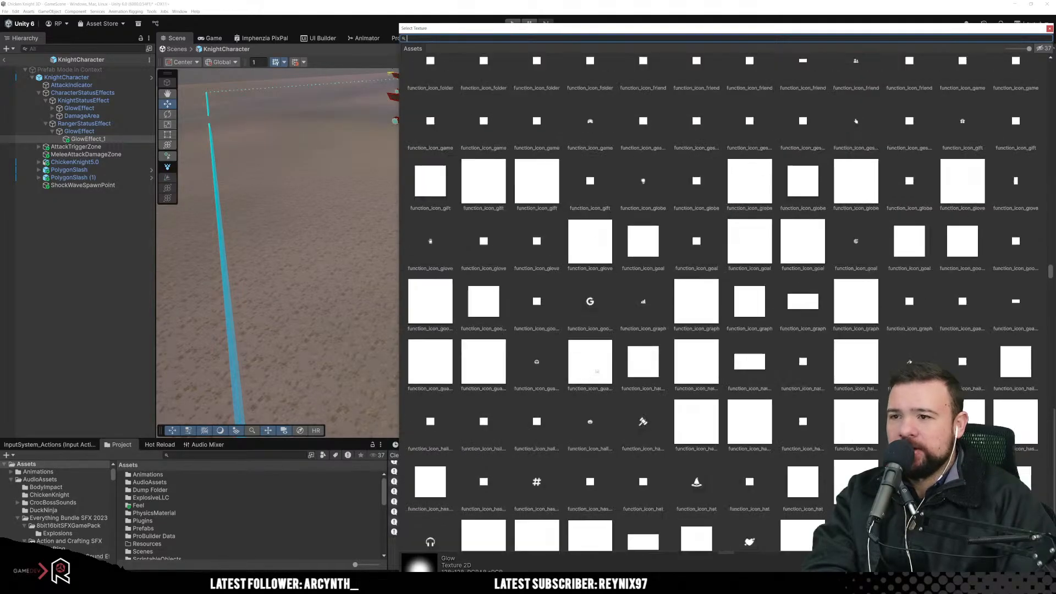
scroll(596, 371, "up", 10)
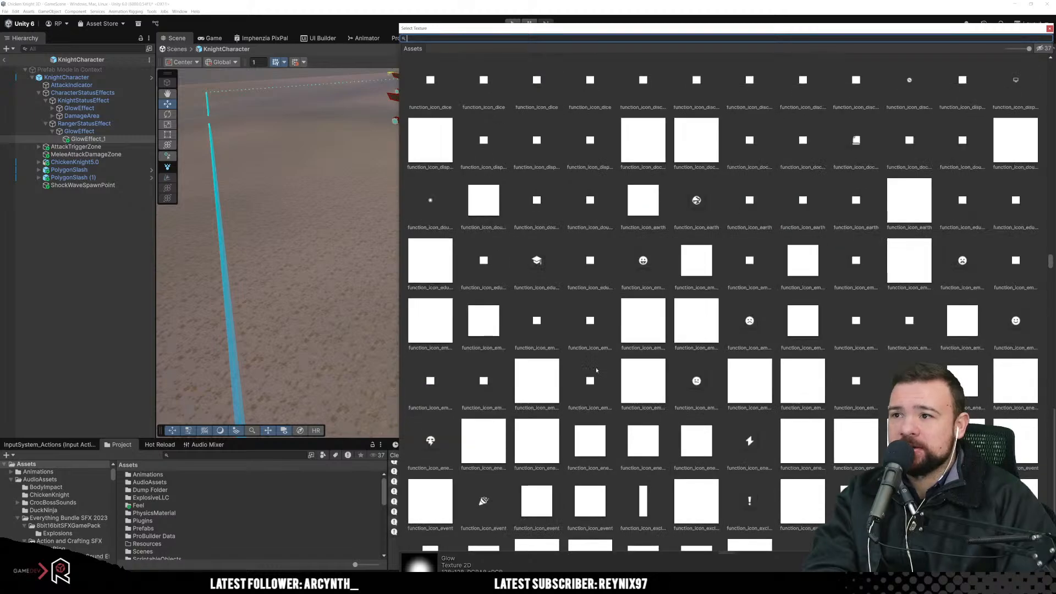
scroll(596, 371, "up", 10)
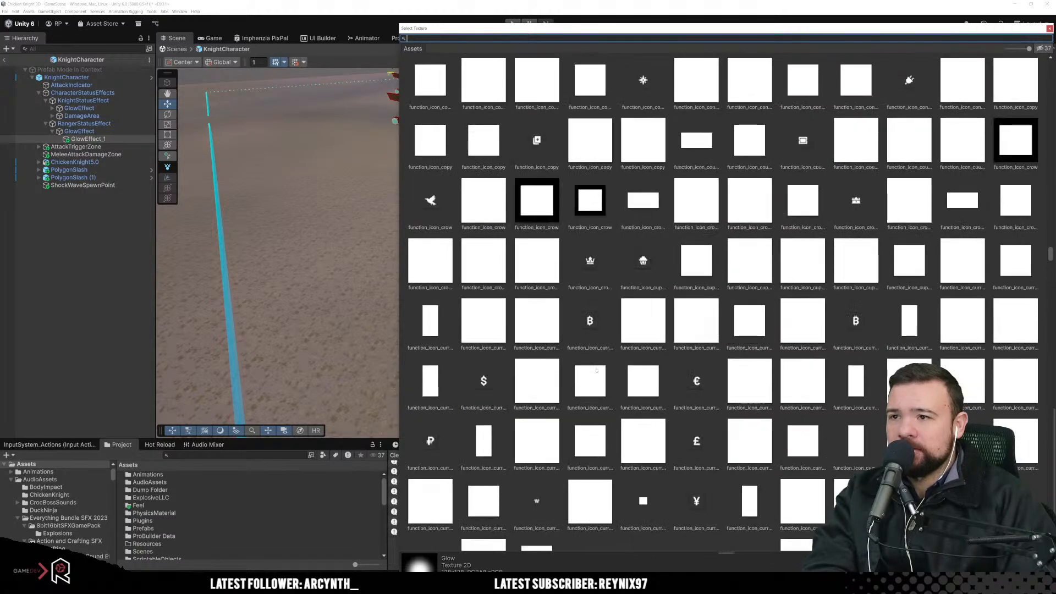
scroll(596, 371, "up", 10)
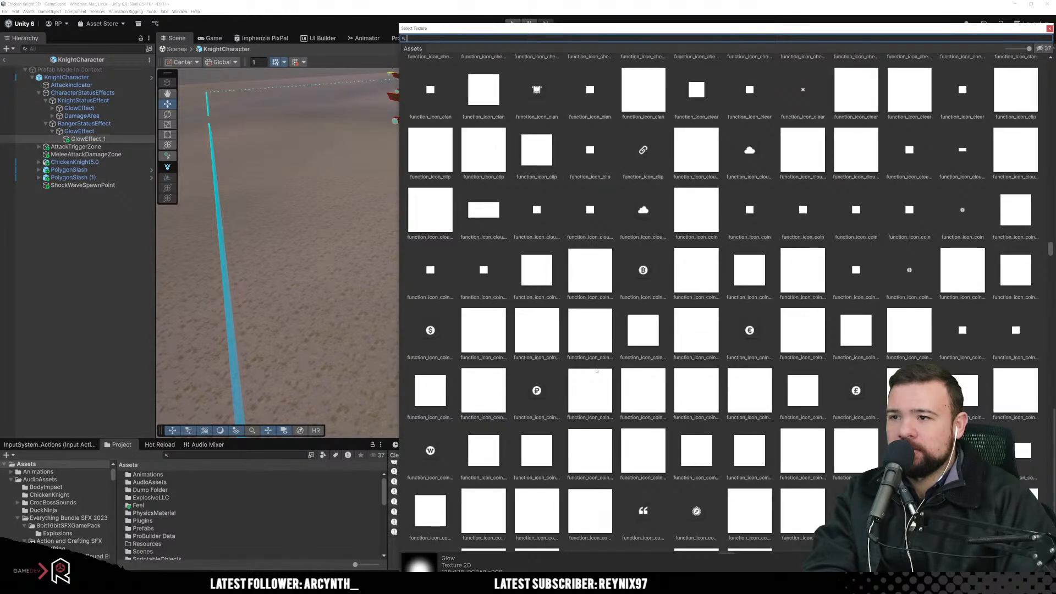
scroll(597, 371, "up", 3)
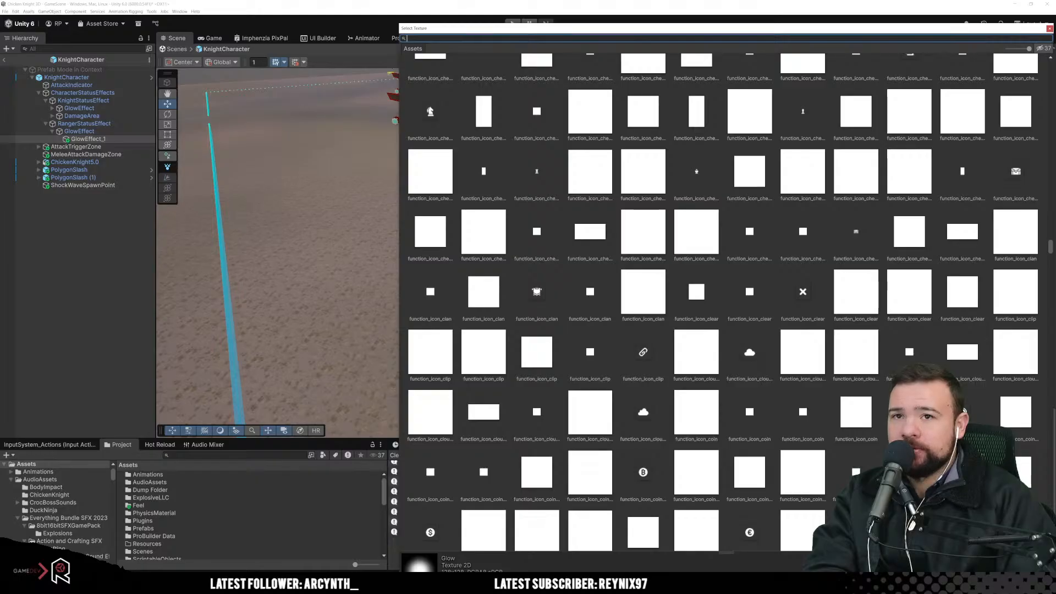
left_click(1050, 29)
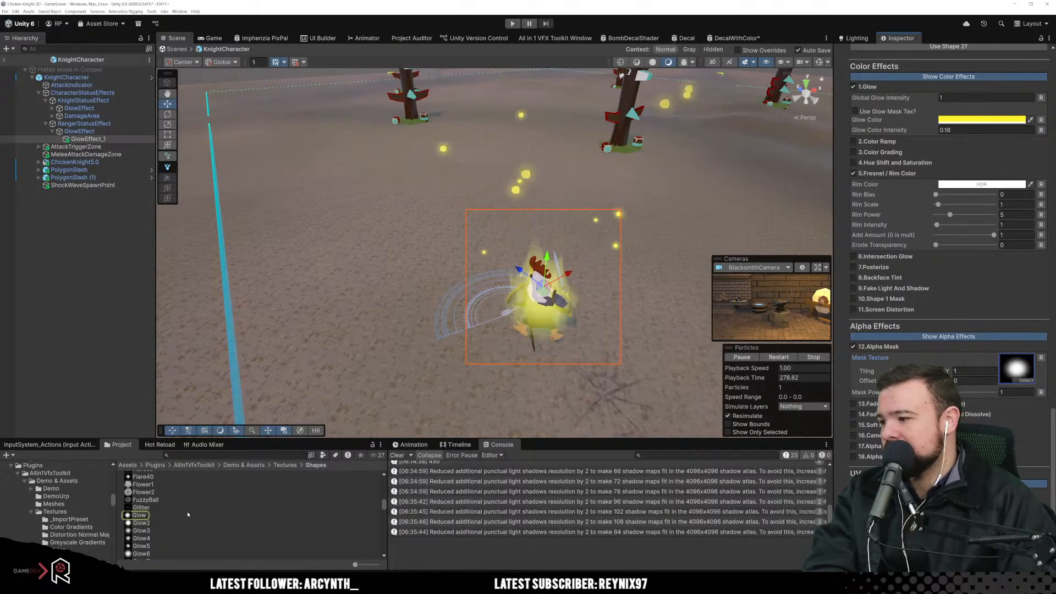
Step: Inspect the Glitter, Glow2, Flare23 and FlameMask textures in the toolkit's Shapes folder as possible masks
left_click(144, 508)
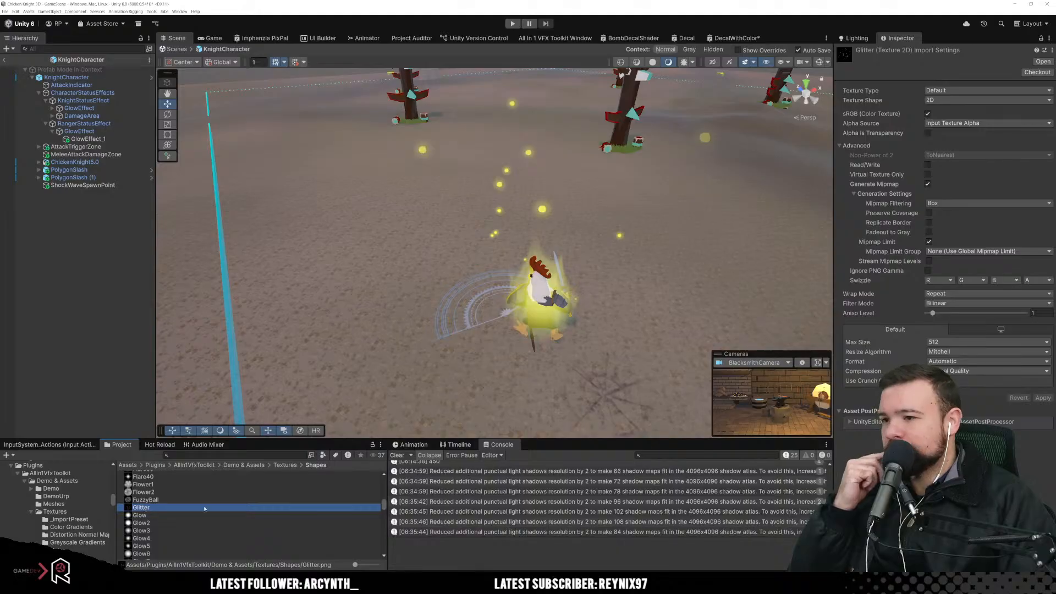
left_click(172, 523)
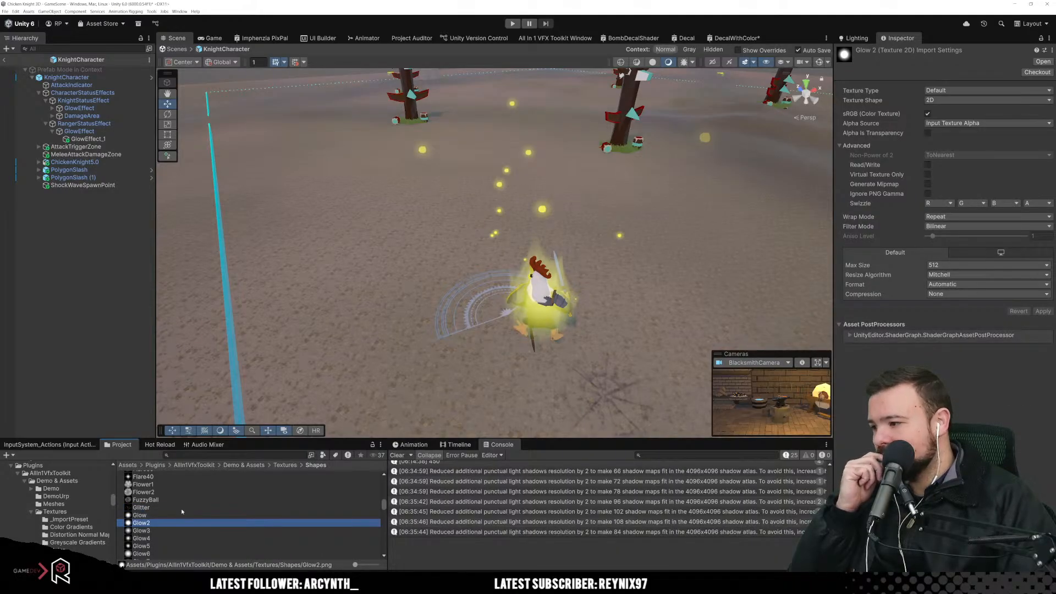
scroll(182, 511, "up", 8)
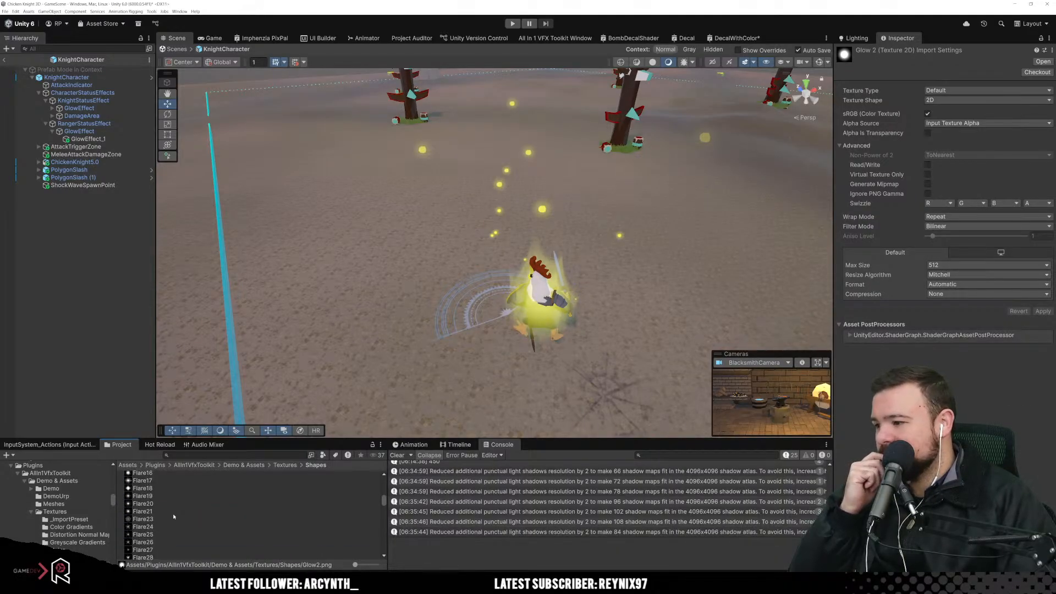
left_click(167, 518)
scroll(167, 514, "up", 4)
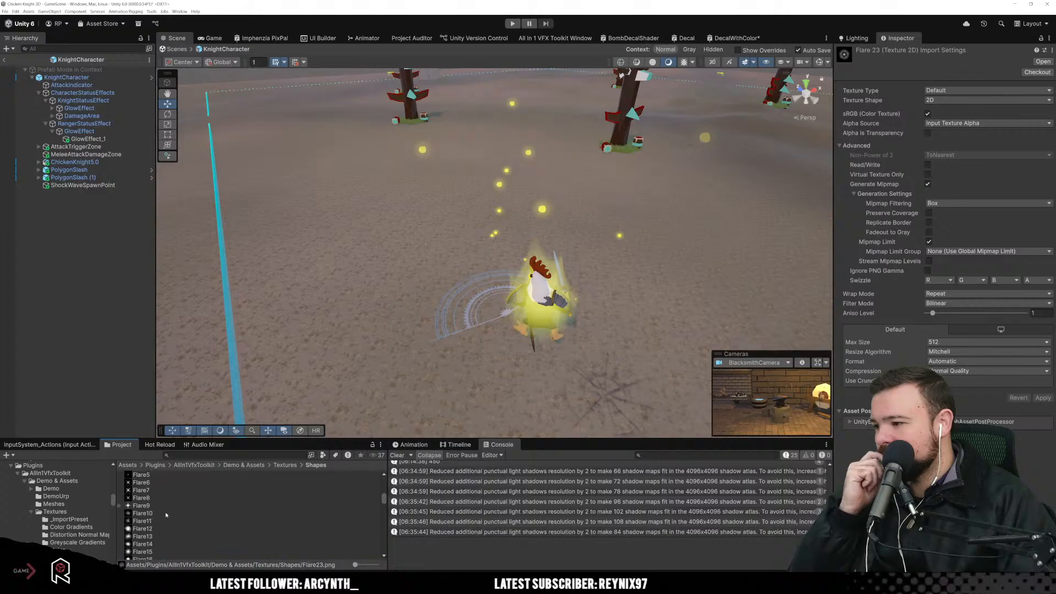
scroll(167, 515, "up", 4)
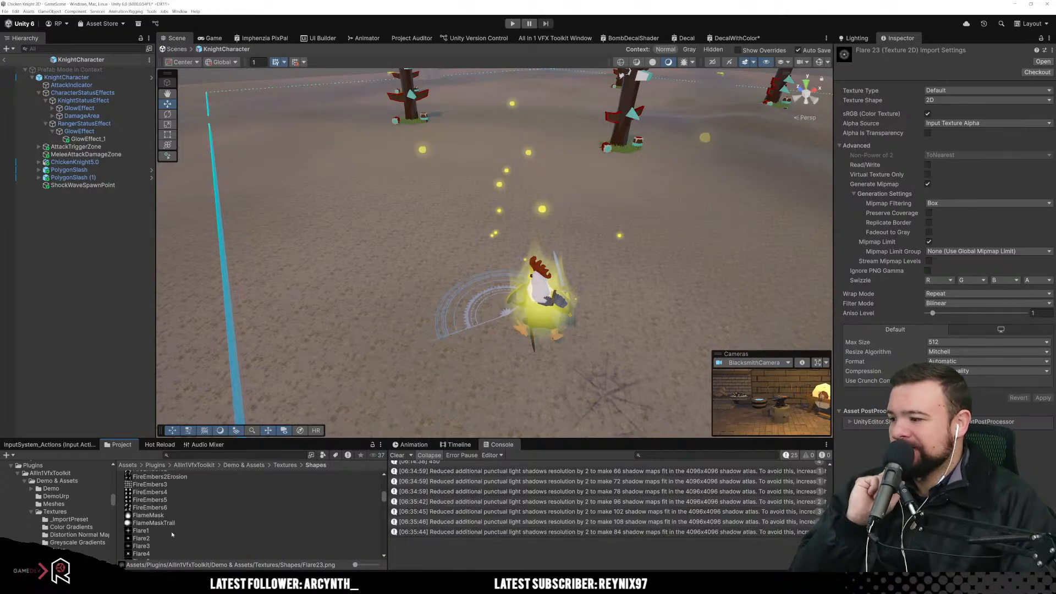
left_click(166, 516)
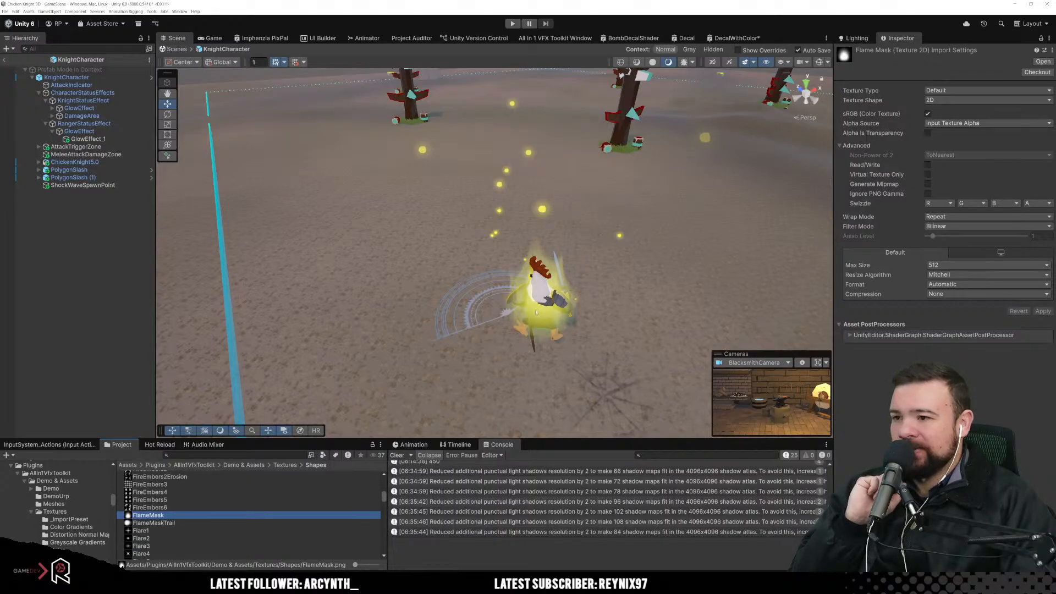
Step: Search the texture choices for the Alpha Mask of the GlowEffect_1 material for "circle"
left_click(116, 139)
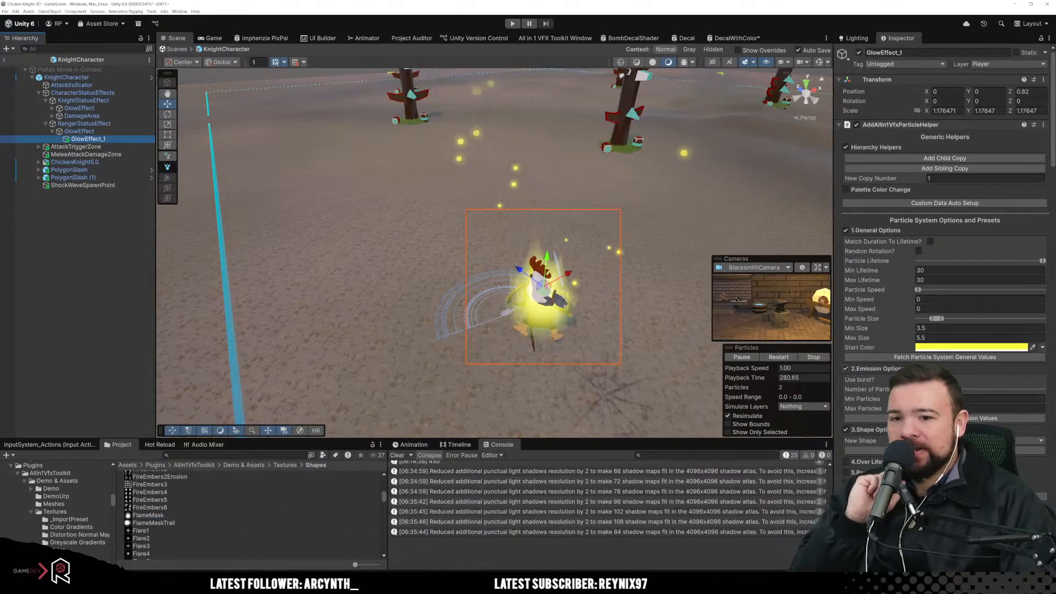
scroll(945, 248, "down", 15)
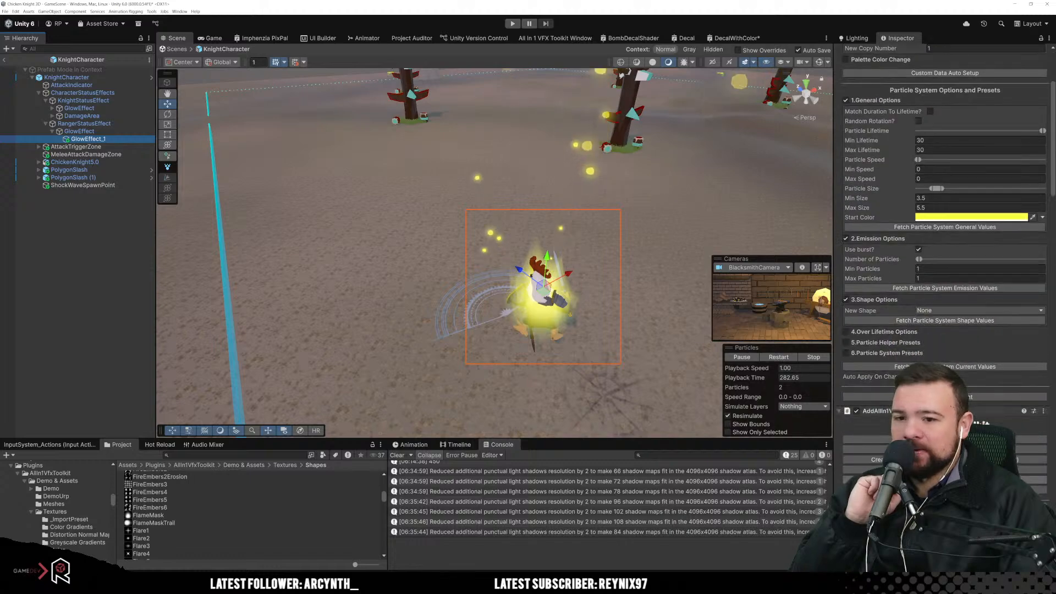
scroll(945, 247, "down", 15)
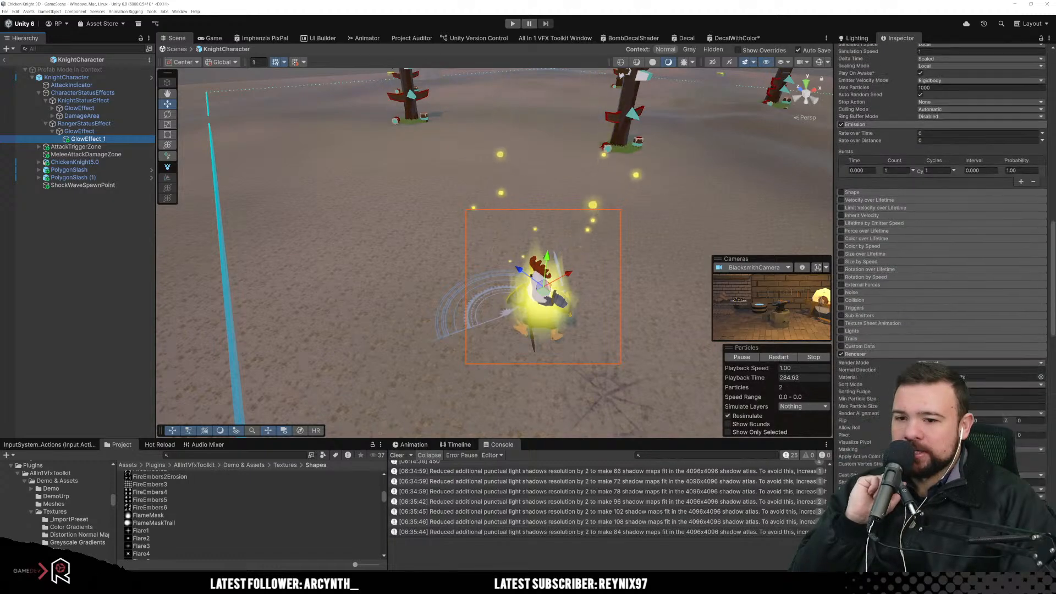
scroll(944, 248, "down", 10)
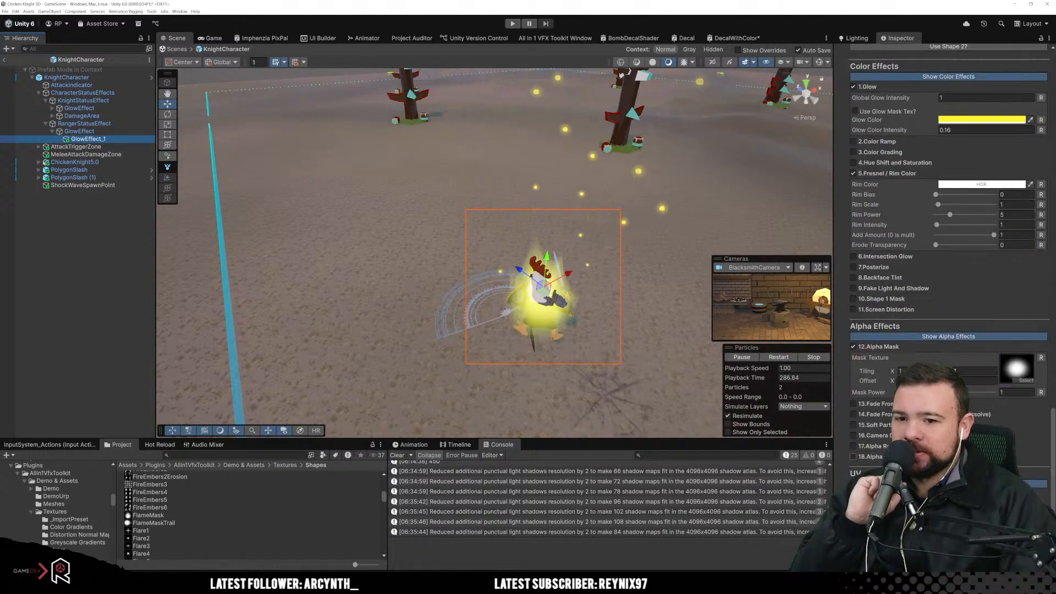
scroll(152, 515, "up", 5)
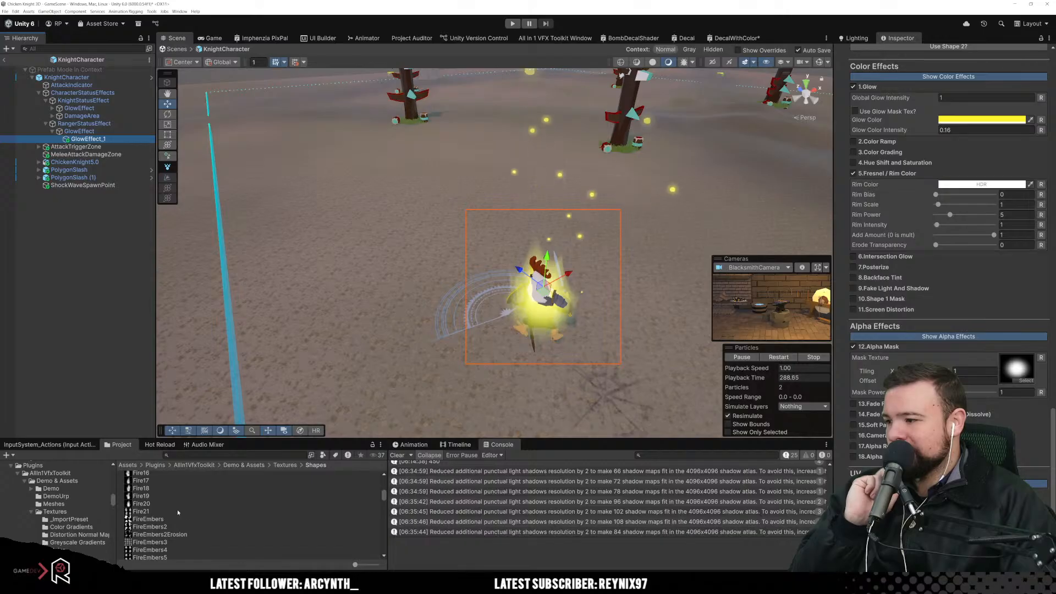
scroll(202, 517, "up", 6)
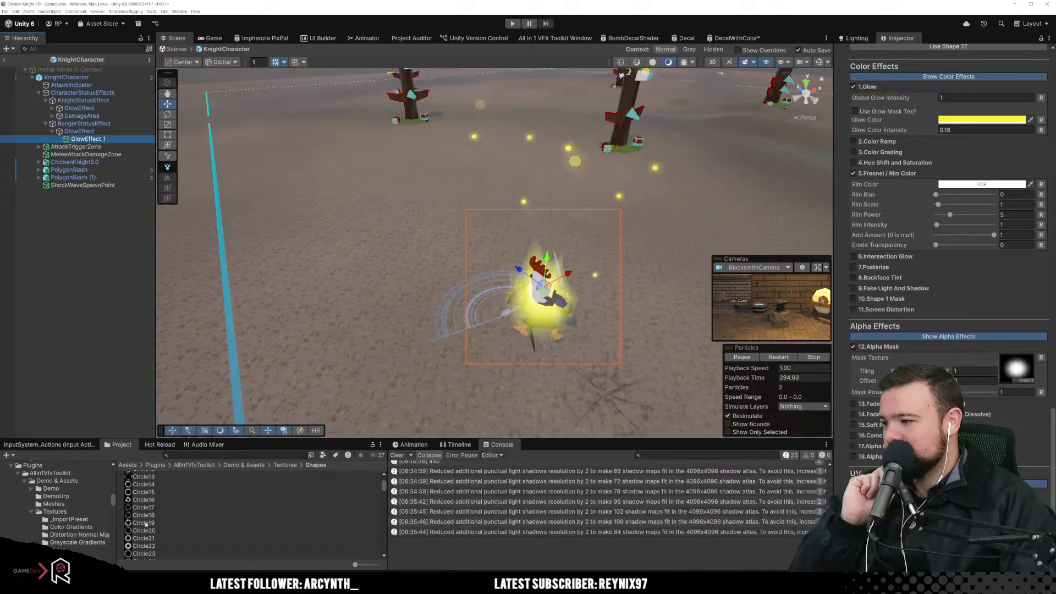
left_click(1026, 380)
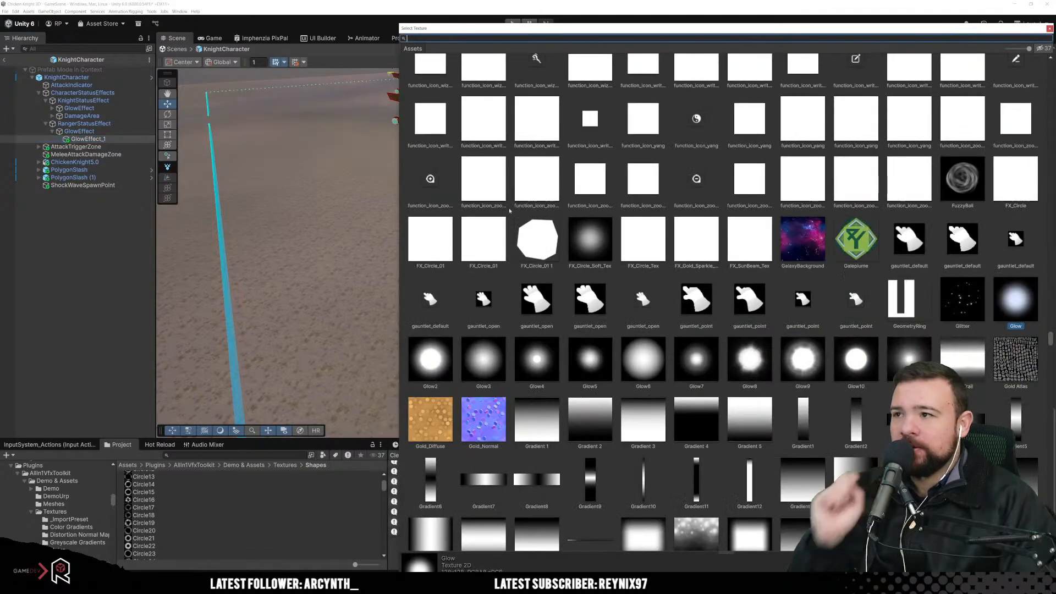
type("circle")
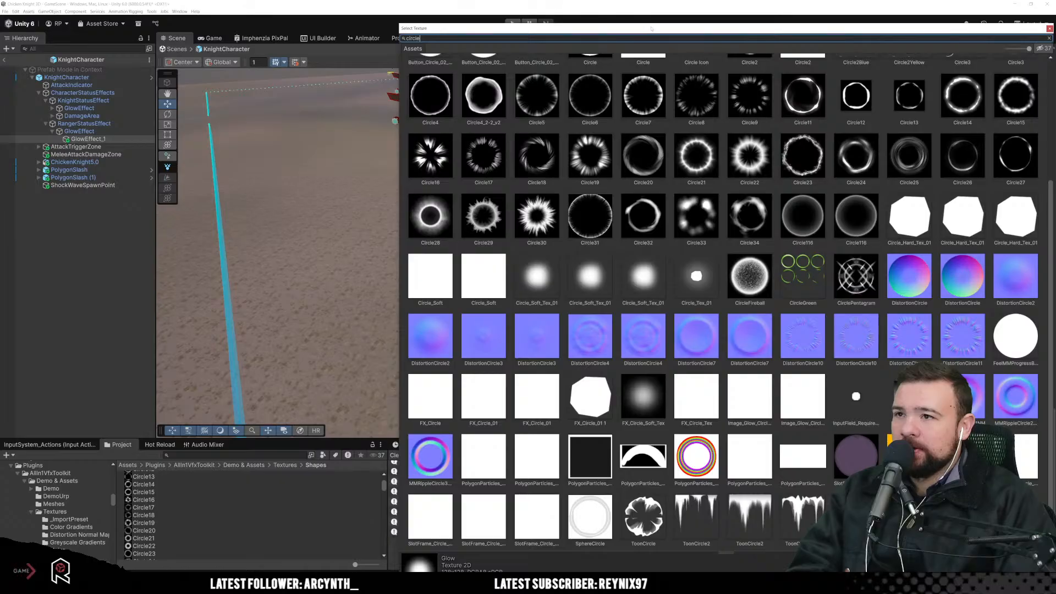
left_click_drag(556, 4, 540, 195)
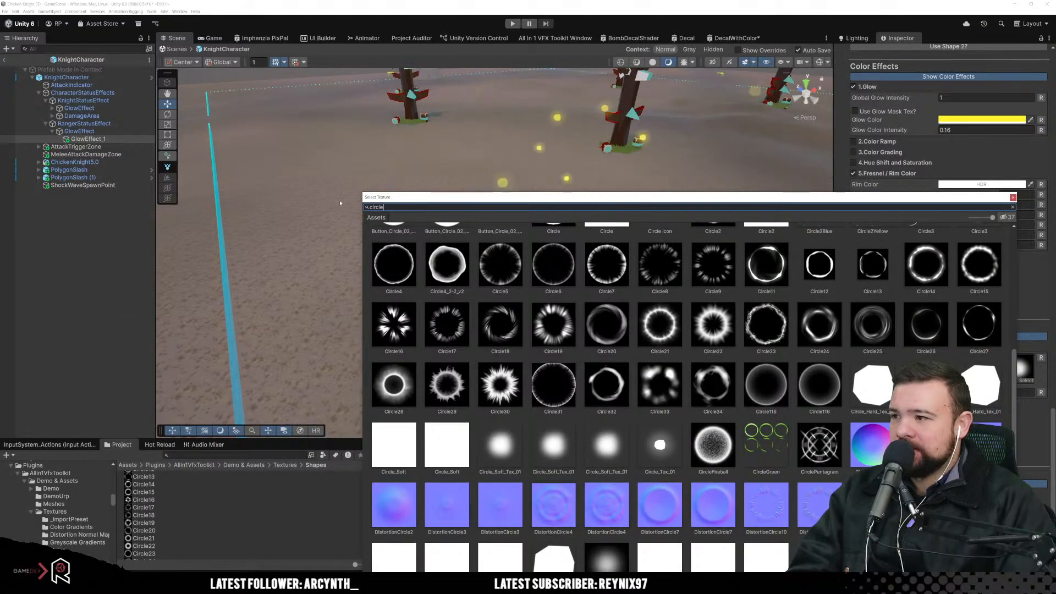
left_click_drag(445, 197, 711, 33)
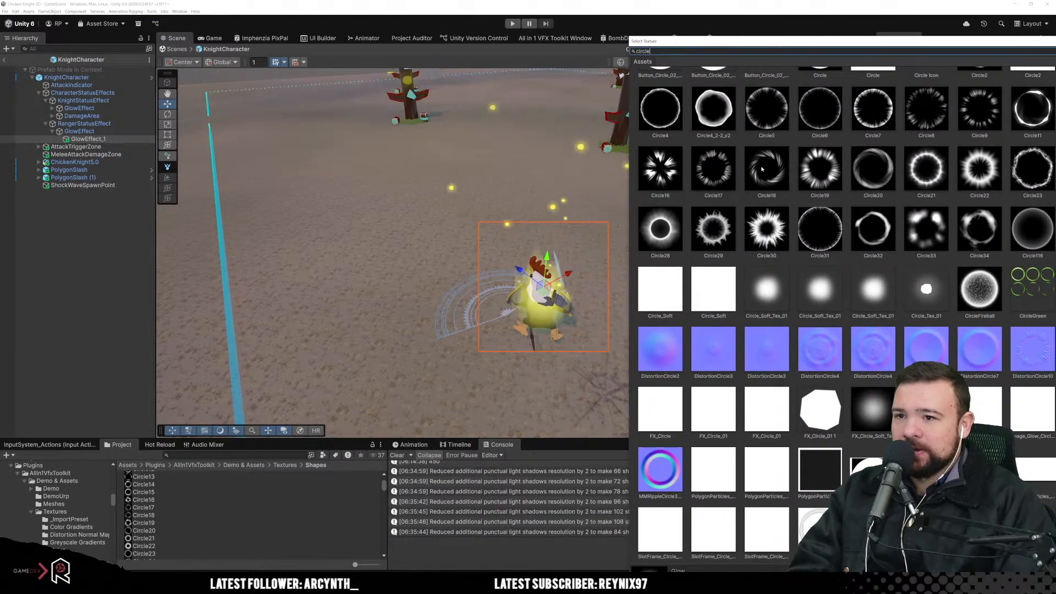
scroll(761, 168, "up", 4)
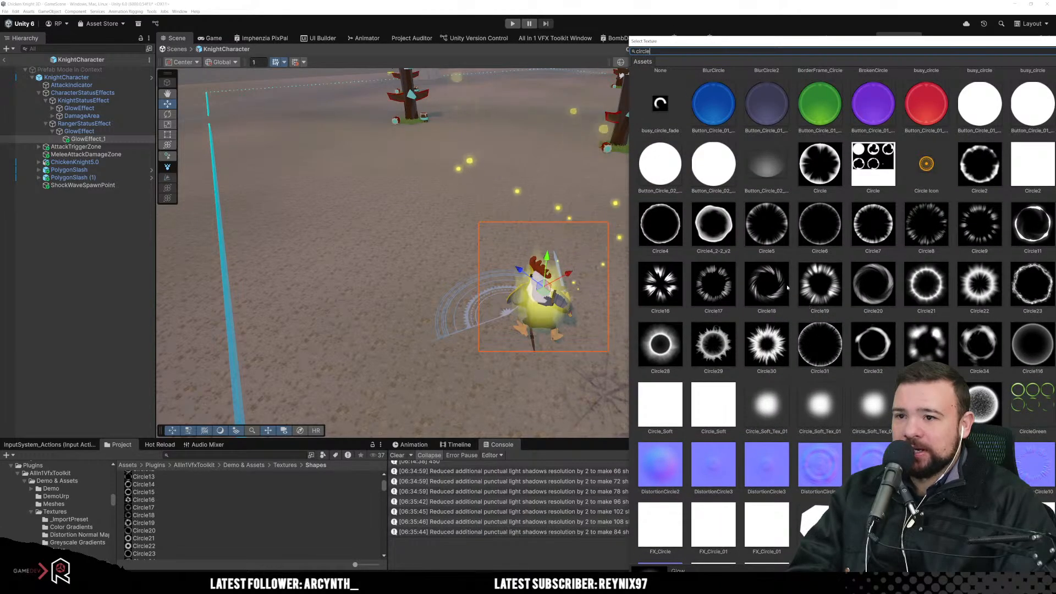
Step: Try the Circle17, Circle28, Circle33, FX_Circle_Soft_Tex and Circle116 textures as GlowEffect_1's alpha mask
left_click(675, 295)
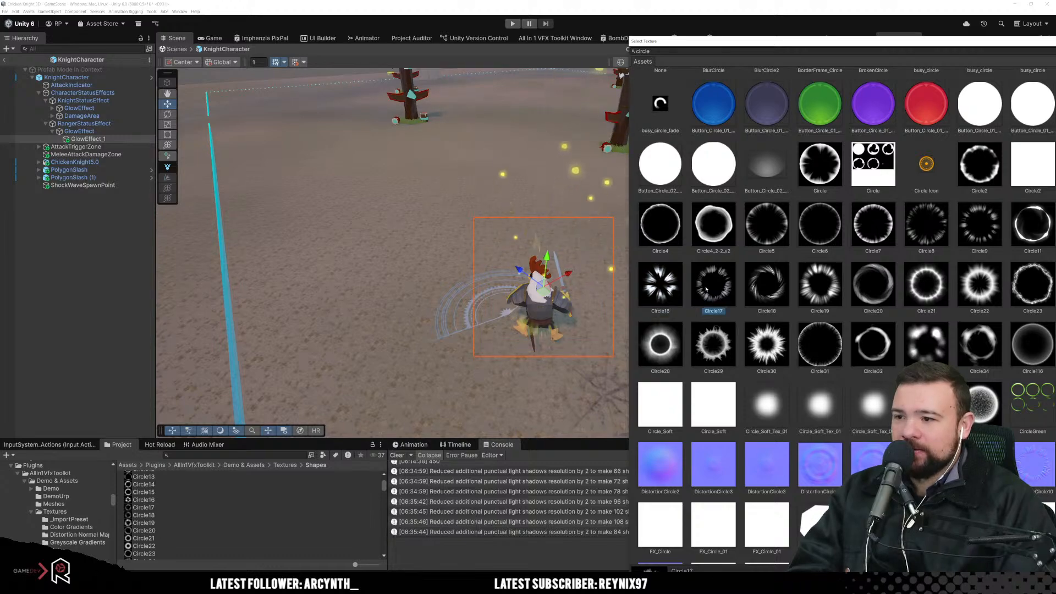
left_click(669, 350)
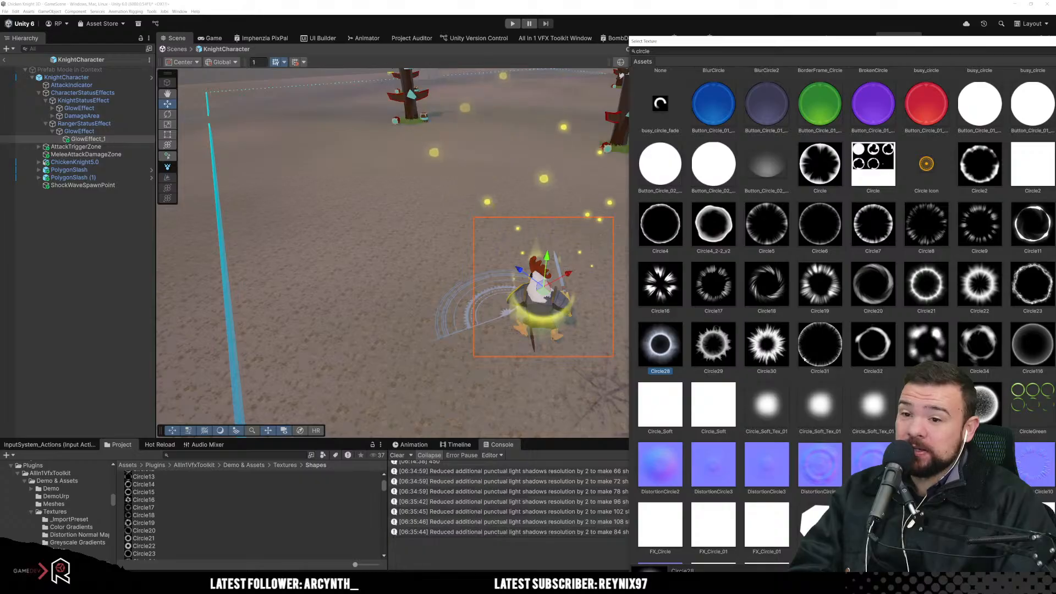
left_click(822, 353)
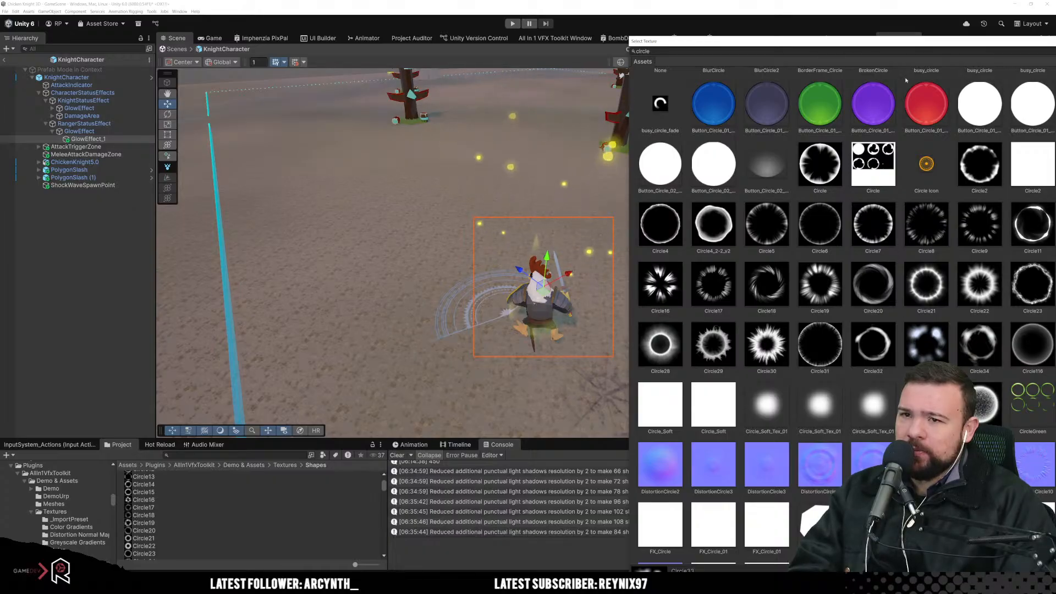
left_click_drag(914, 44, 555, 74)
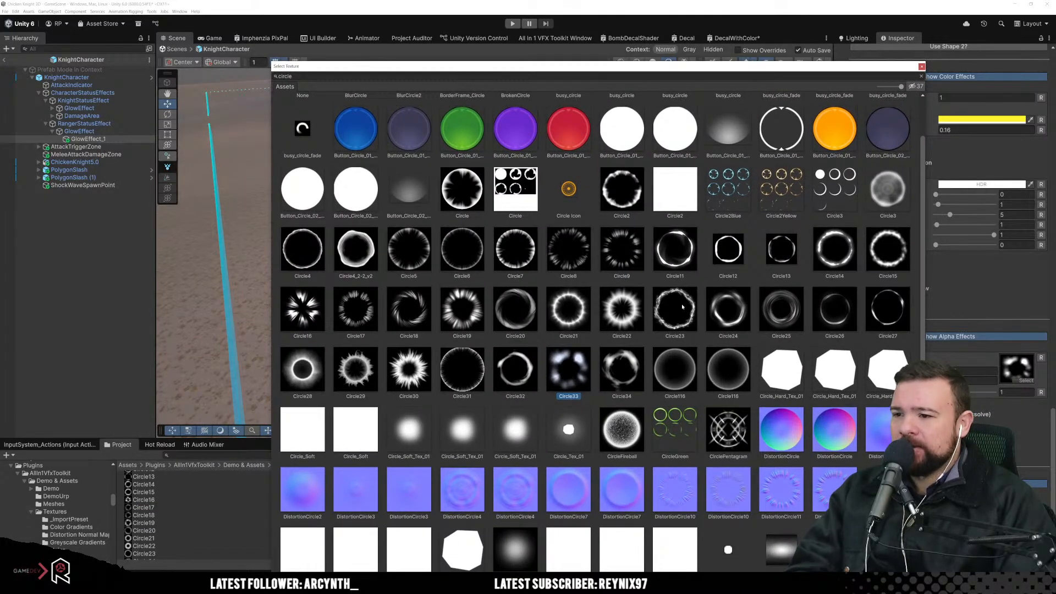
scroll(675, 360, "up", 2)
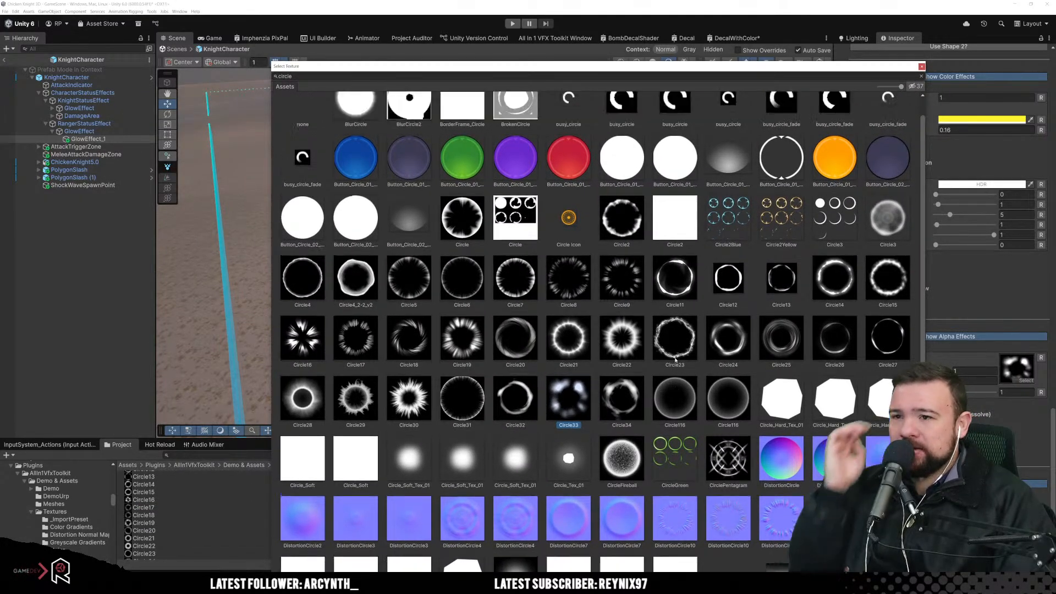
scroll(675, 360, "down", 6)
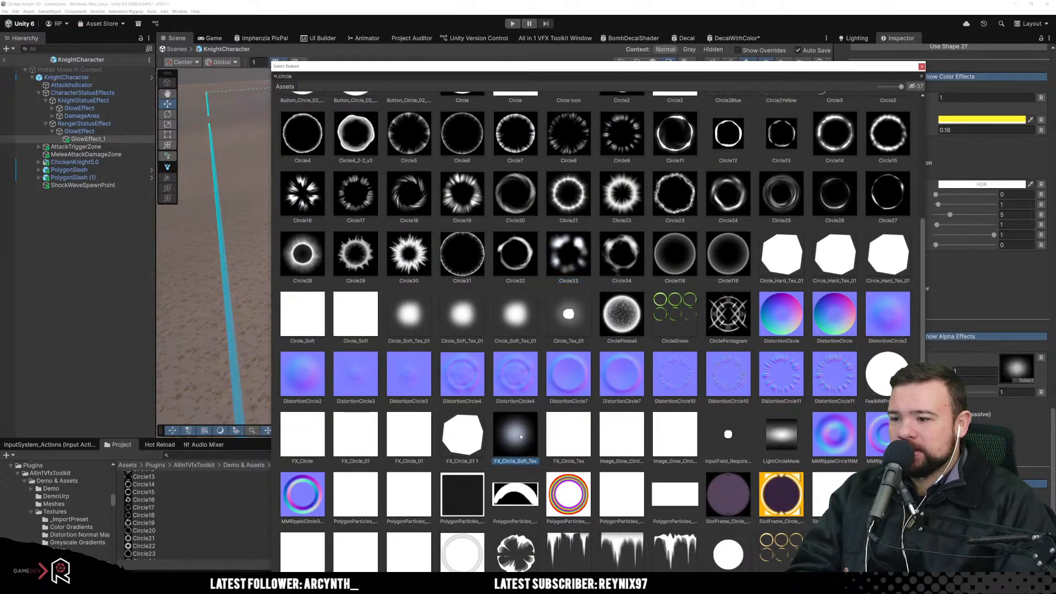
left_click_drag(607, 68, 647, 331)
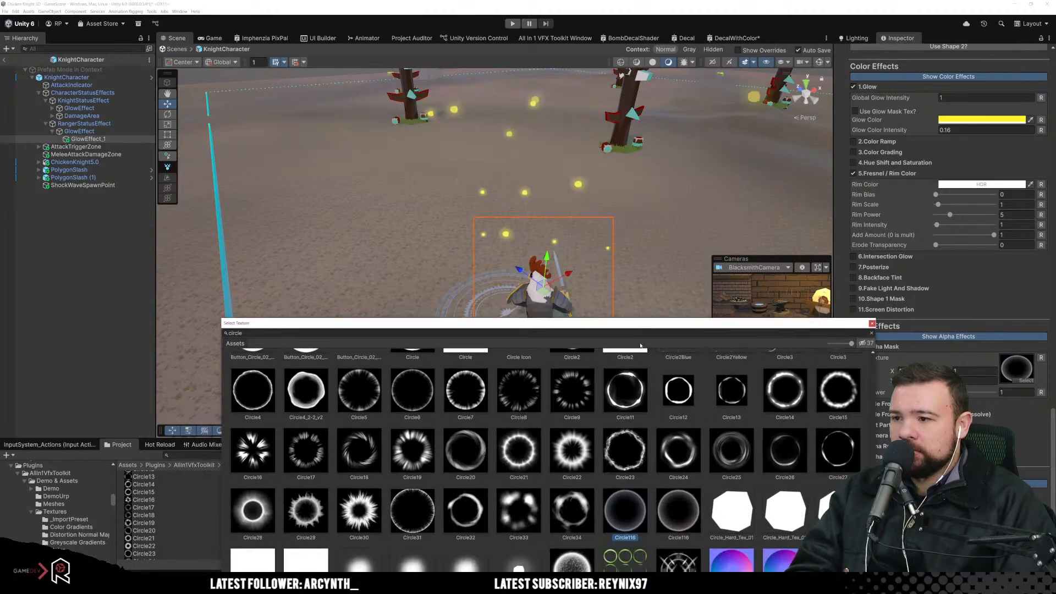
Step: Compare further circle textures against the glow and set the Alpha Mask texture to Circle22
left_click(550, 507)
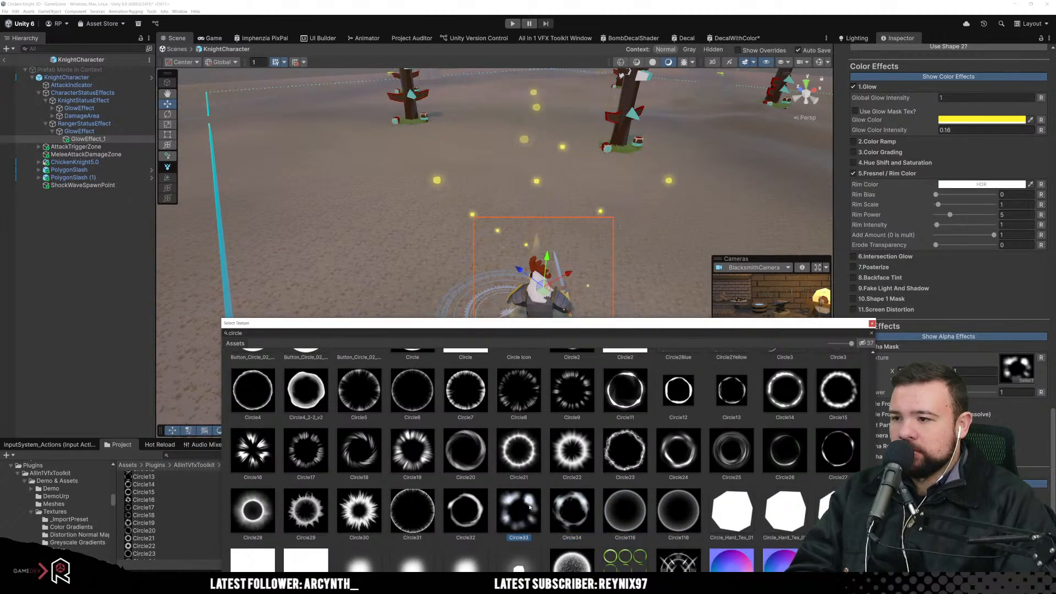
left_click(530, 471)
left_click(568, 467)
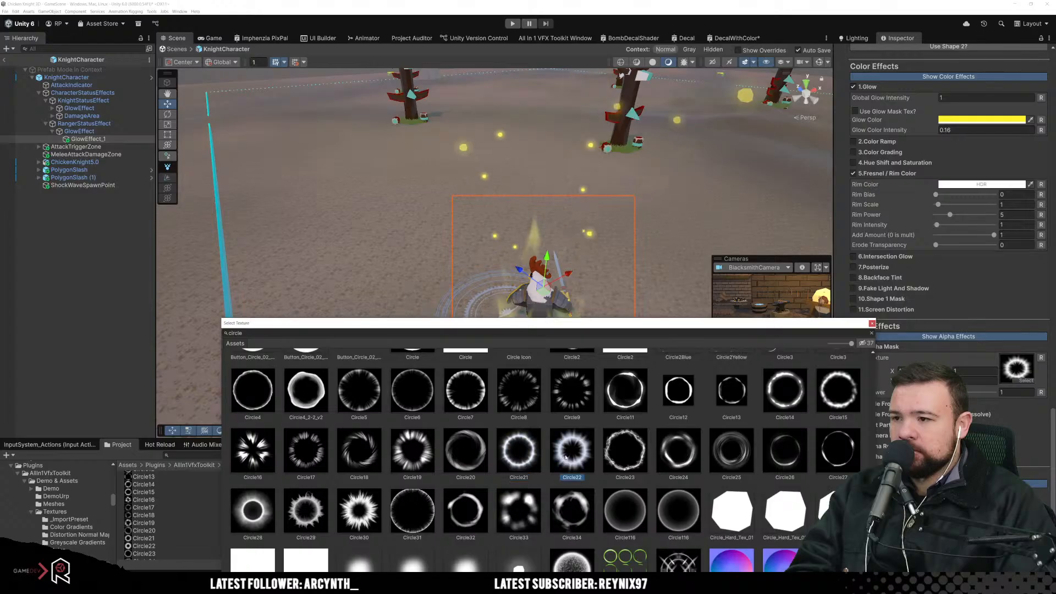
left_click_drag(568, 325, 570, 272)
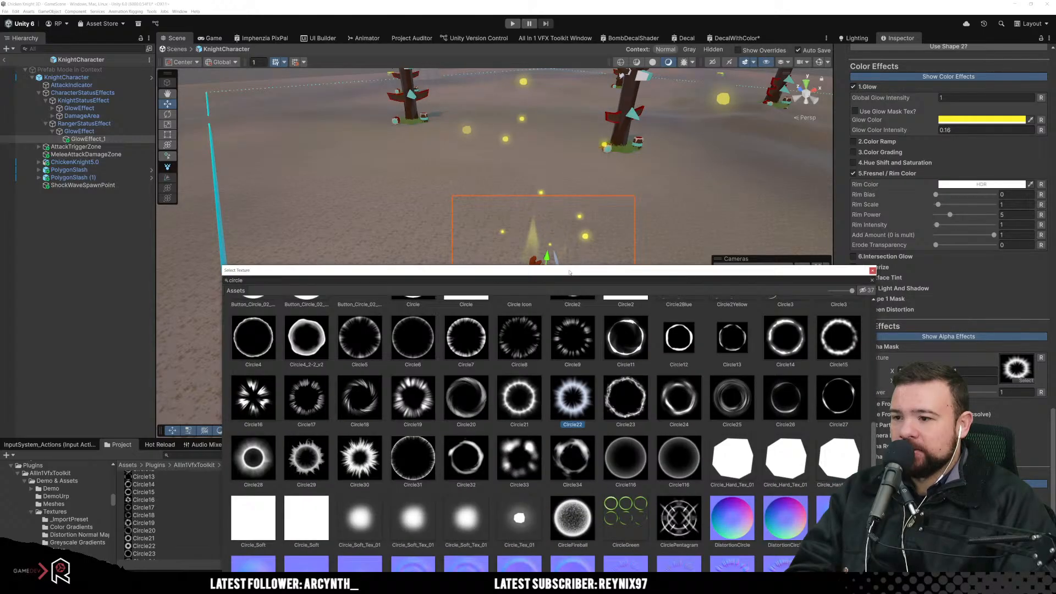
double_click(570, 405)
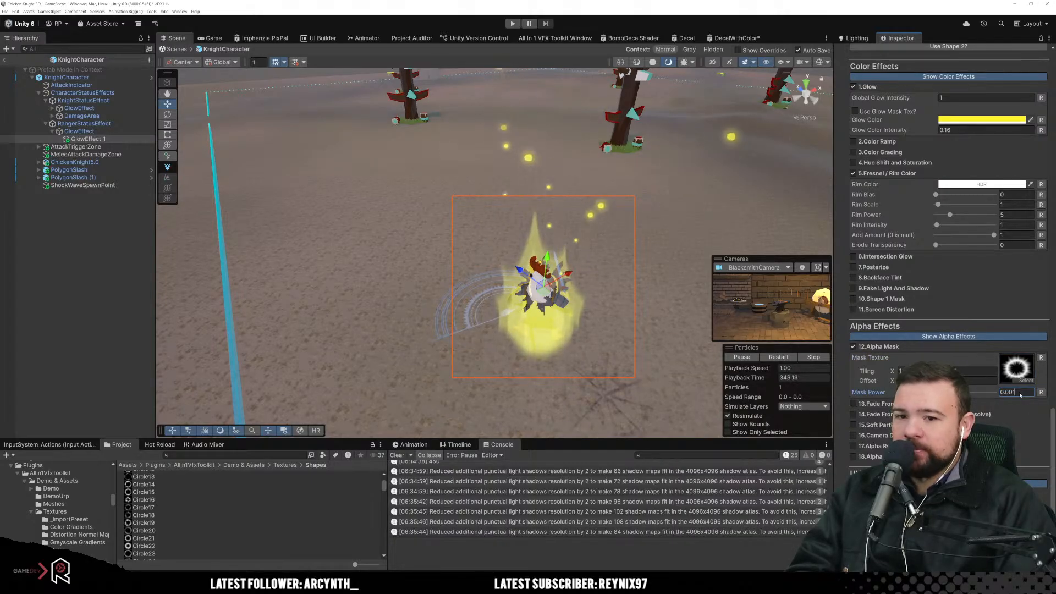
Step: Set the Alpha Mask's Mask Power to 0.5 and check the glow around the knight from another angle
key("BackSpace")
key("BackSpace")
key("BackSpace")
type("5")
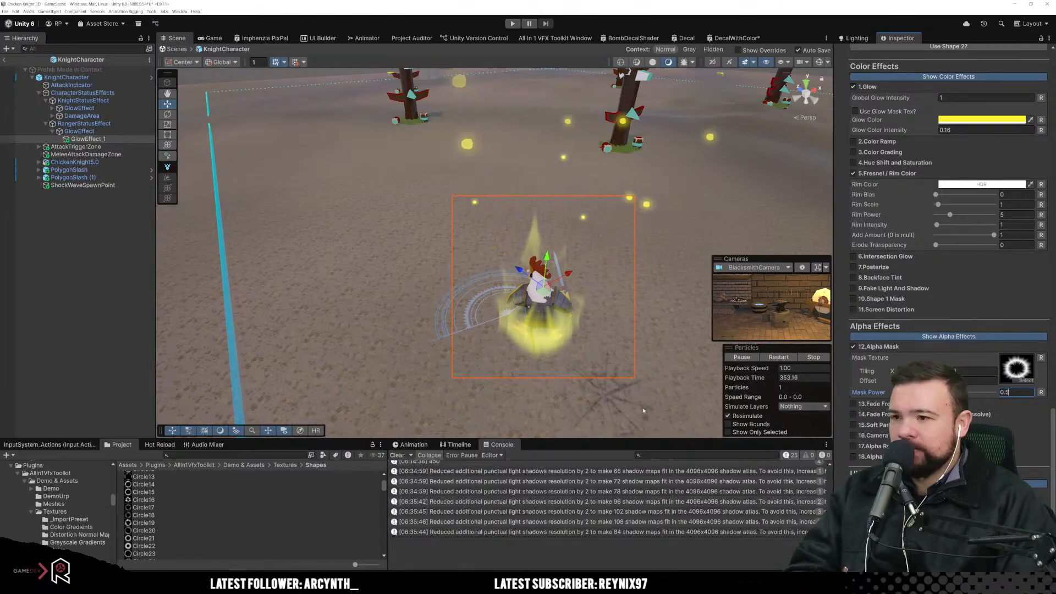
left_click(627, 401)
left_click(573, 324)
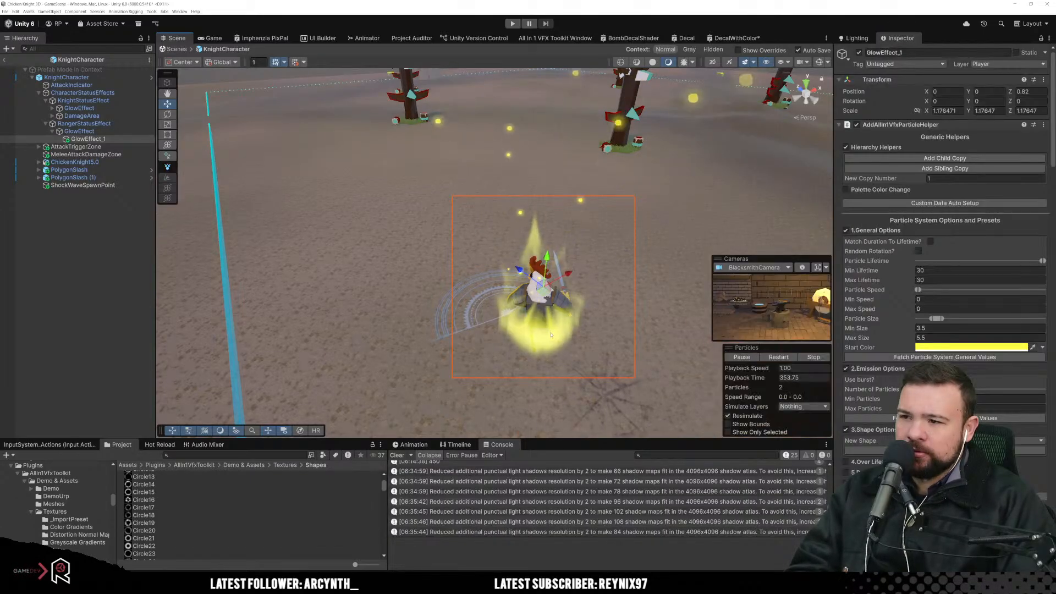
left_click_drag(500, 386, 715, 369, "alt")
left_click_drag(576, 361, 500, 325, "alt")
scroll(499, 325, "down", 4)
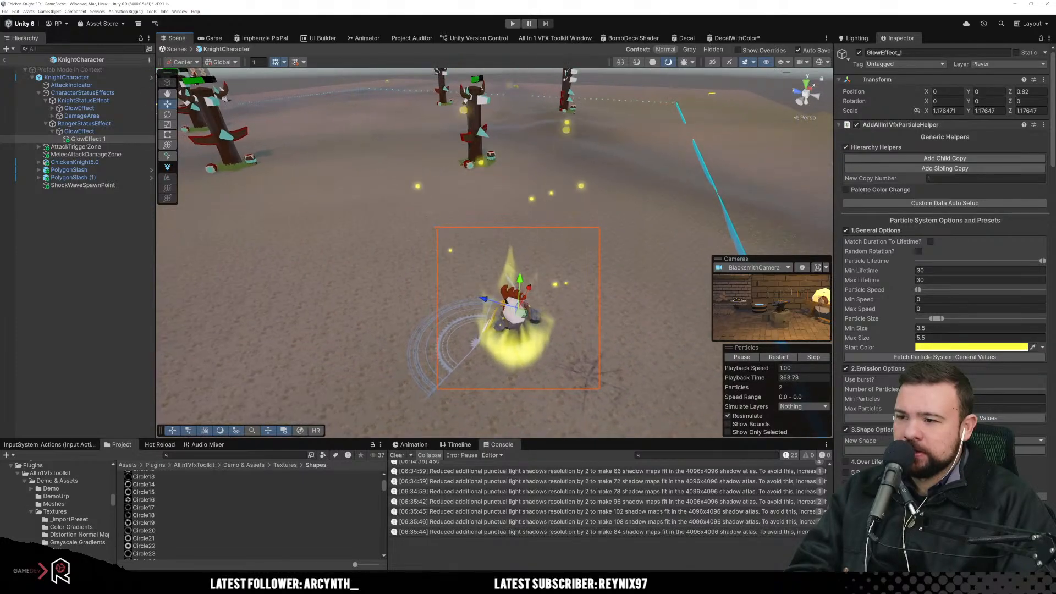
Step: Enable Shape 2 on the GlowEffect_1 material and set its texture to Fire14
scroll(943, 220, "down", 15)
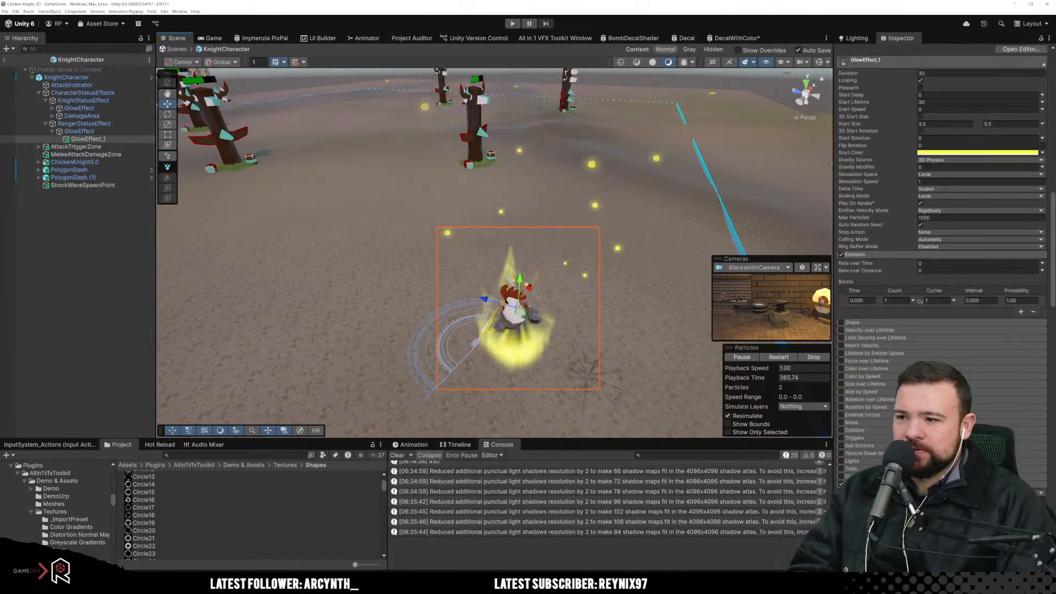
scroll(943, 247, "down", 20)
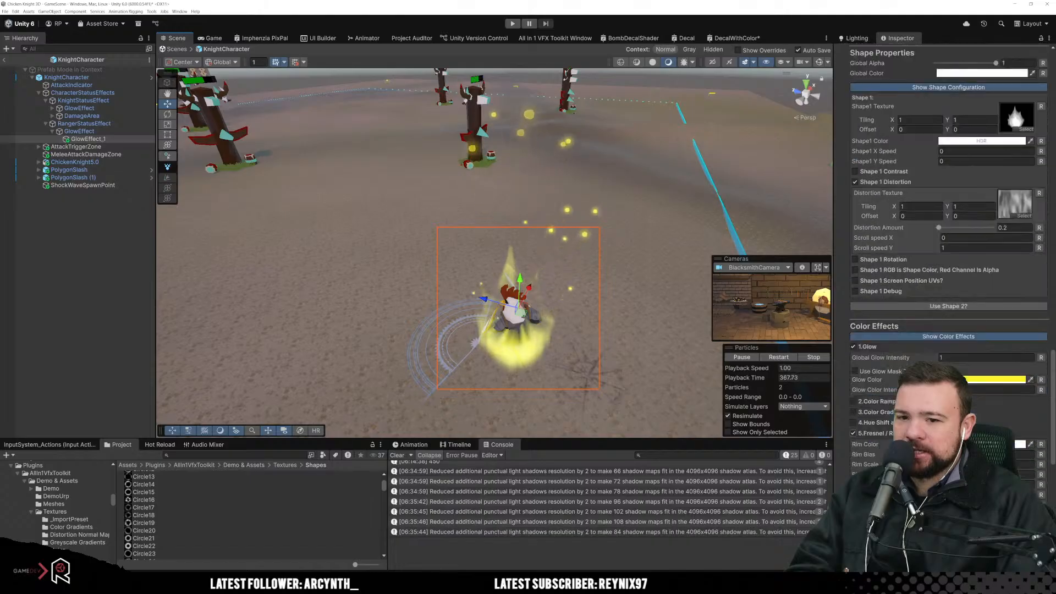
scroll(1016, 448, "down", 6)
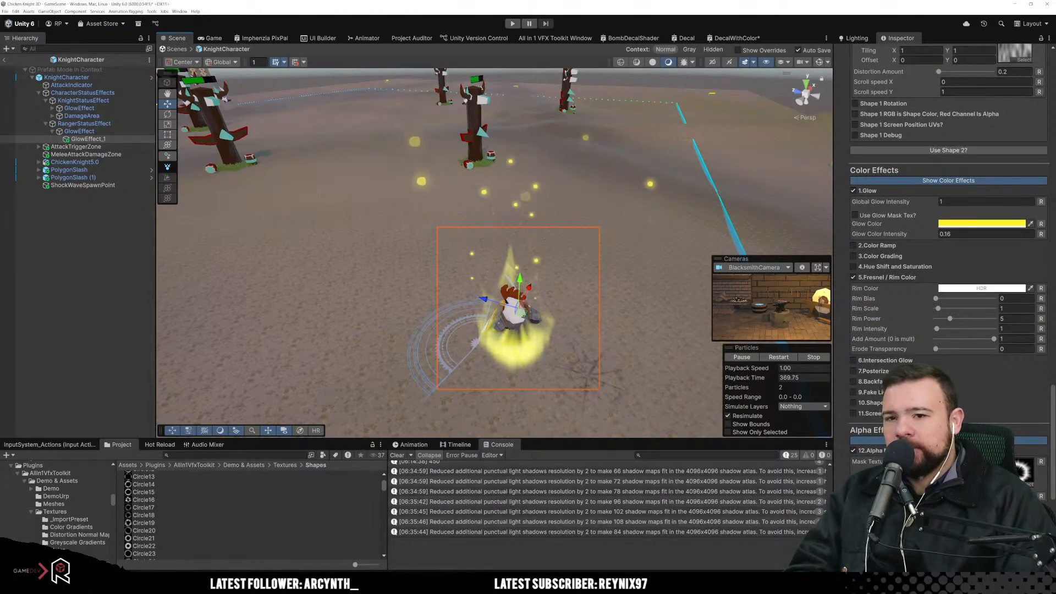
scroll(1034, 238, "up", 7)
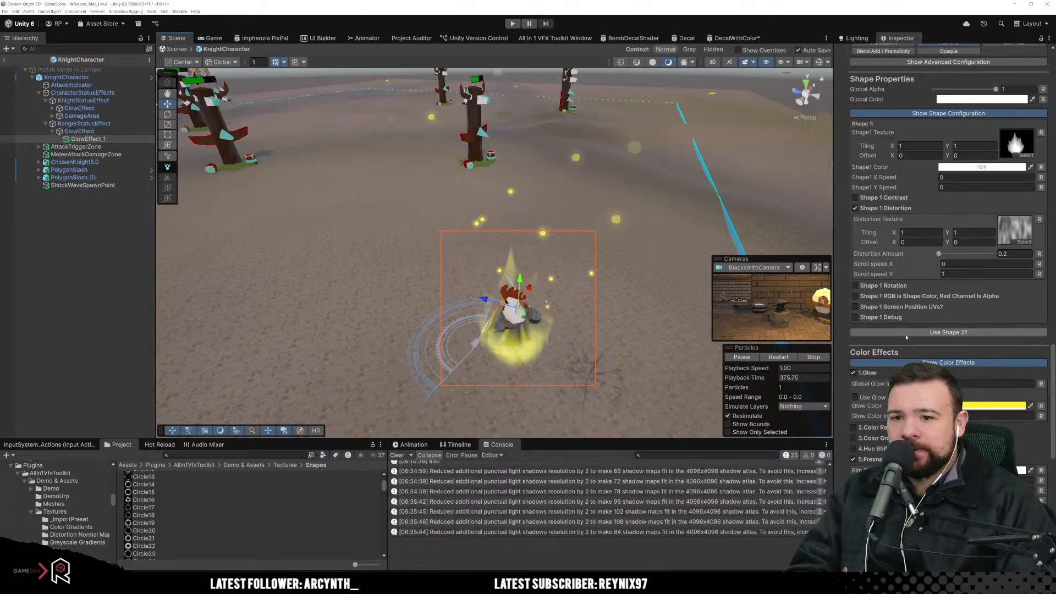
left_click(948, 332)
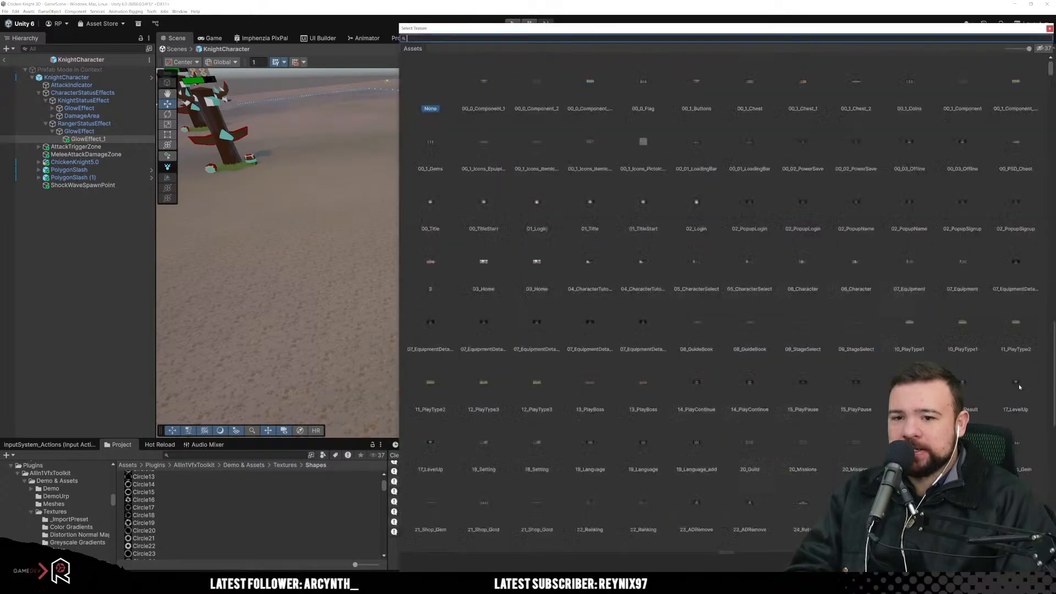
left_click(1025, 384)
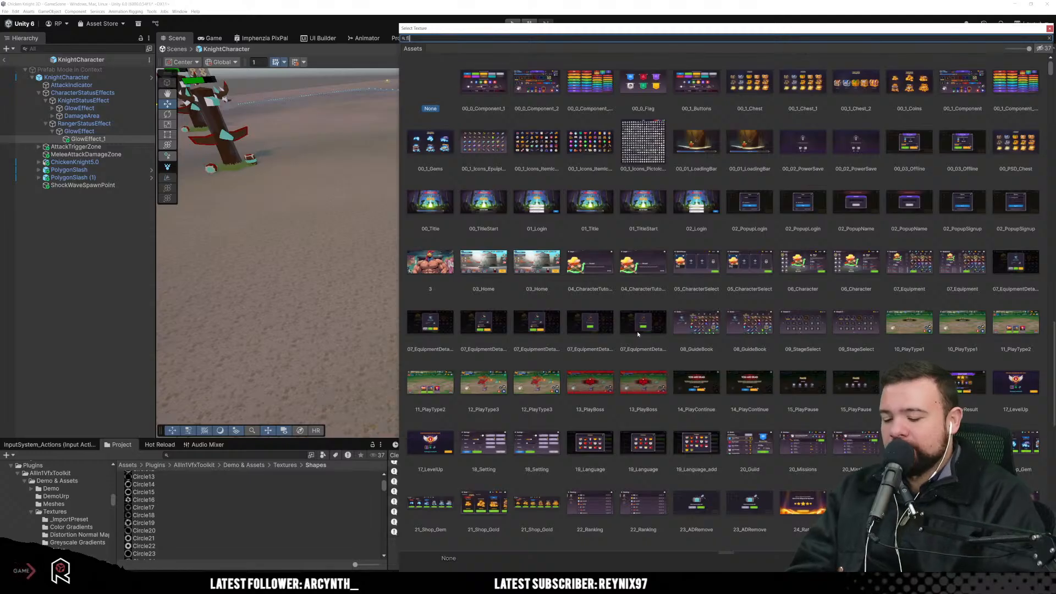
type("fier")
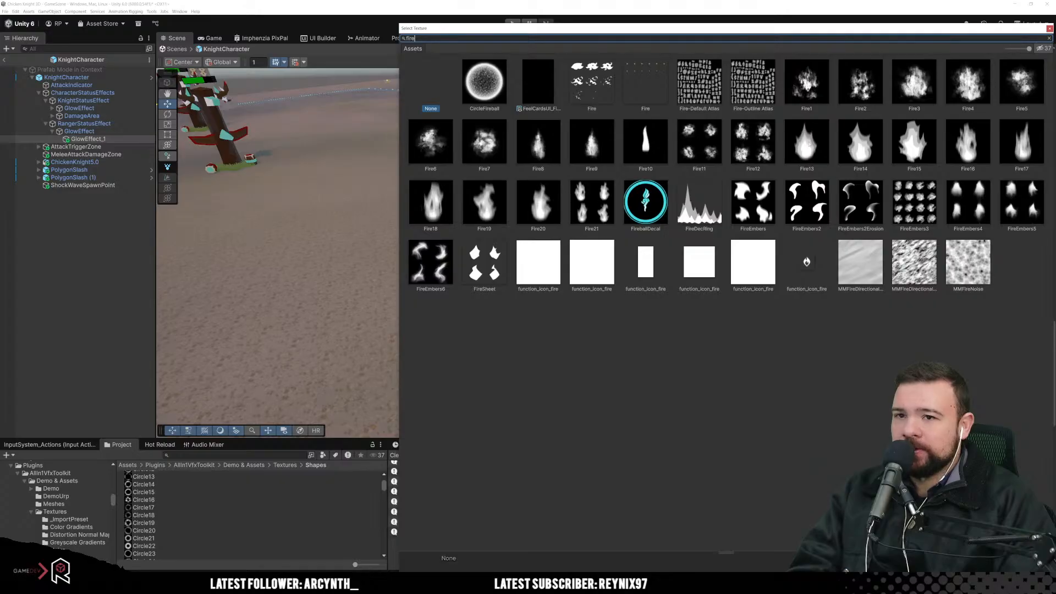
left_click(880, 149)
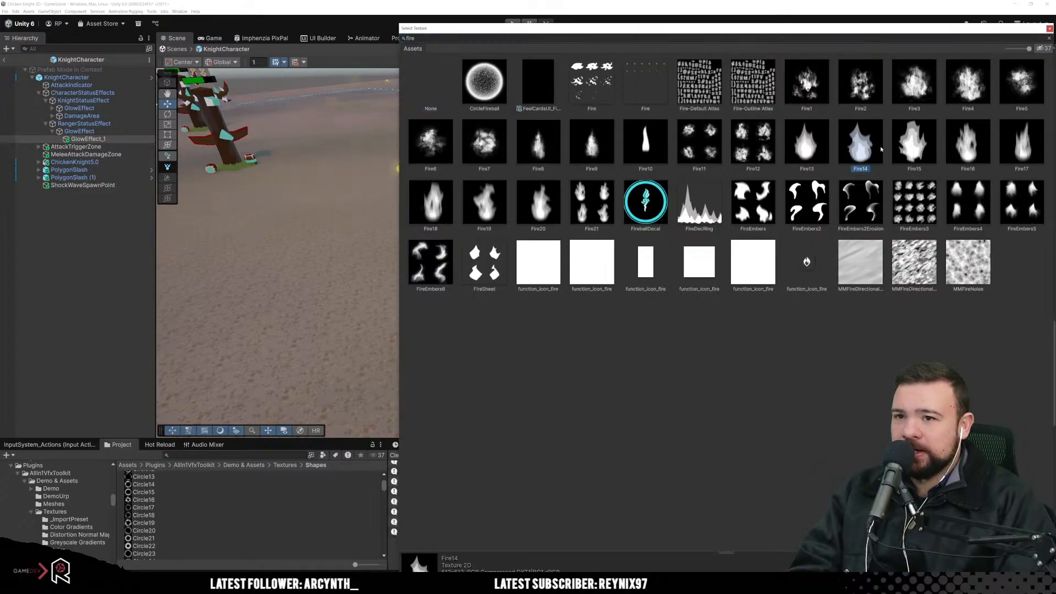
double_click(870, 142)
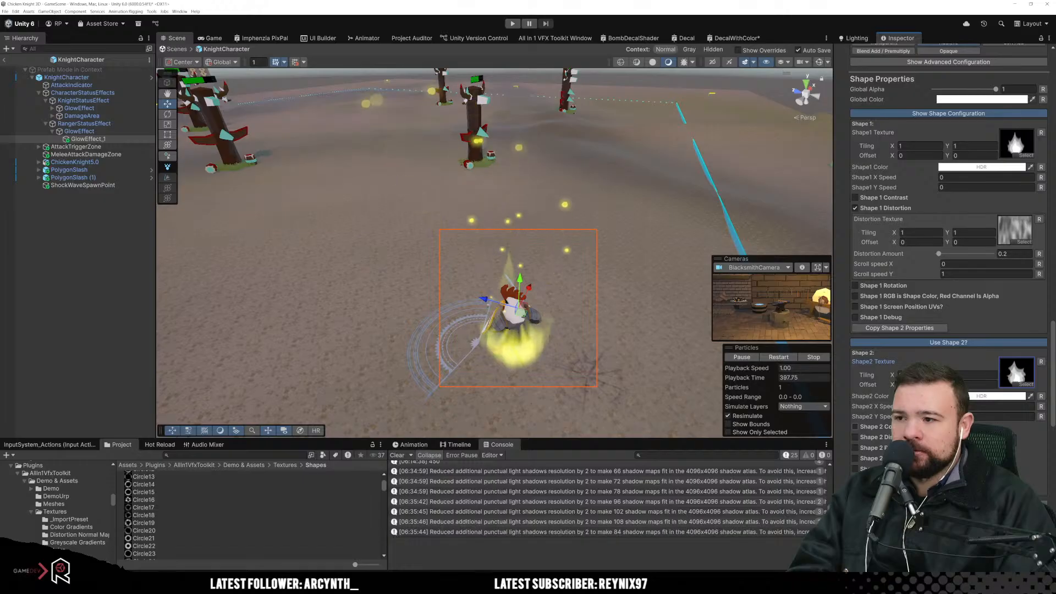
scroll(948, 230, "down", 15)
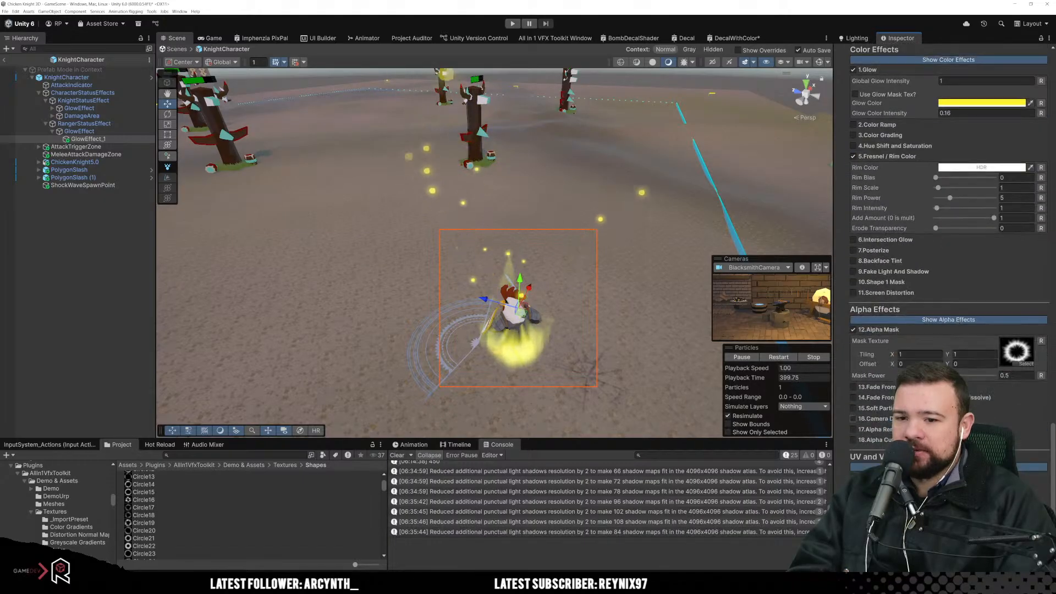
Step: Disable the Alpha Mask on GlowEffect_1's material and give Shape 2 the same properties as Shape 1, including distortion
left_click(853, 330)
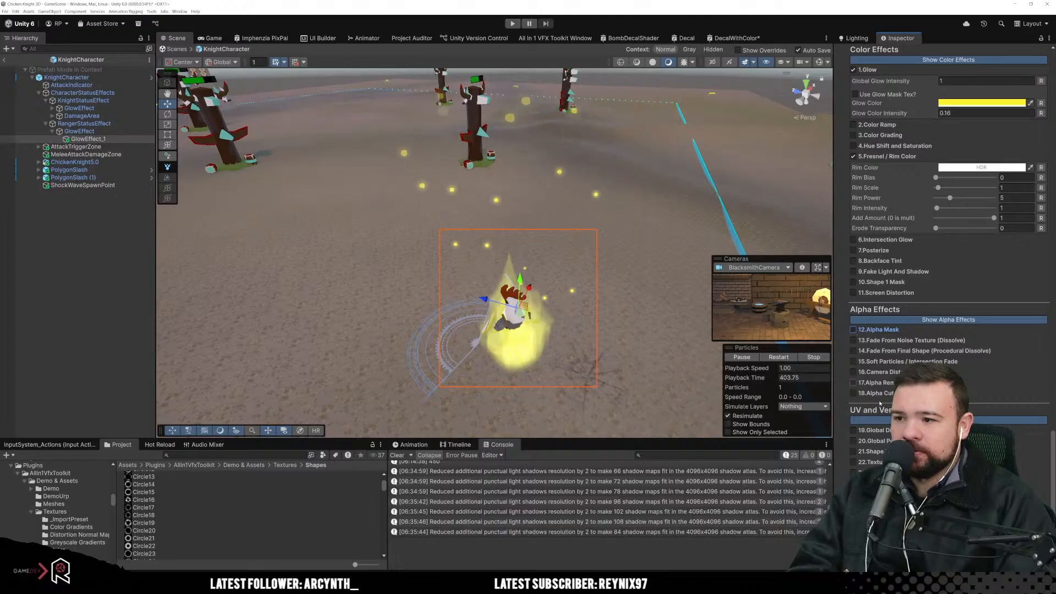
scroll(880, 403, "up", 5)
scroll(890, 418, "up", 2)
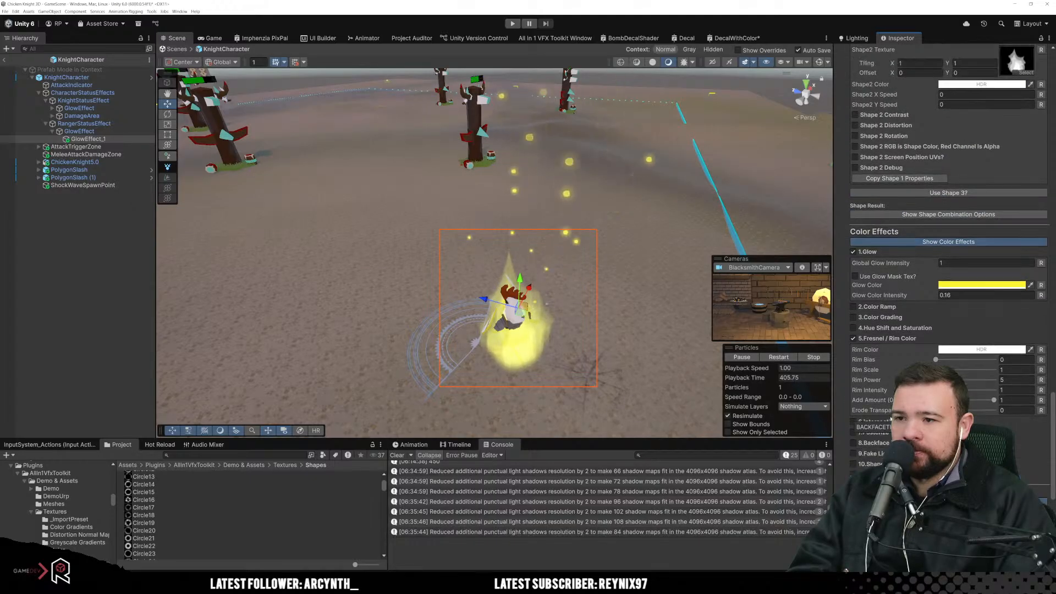
scroll(890, 418, "up", 4)
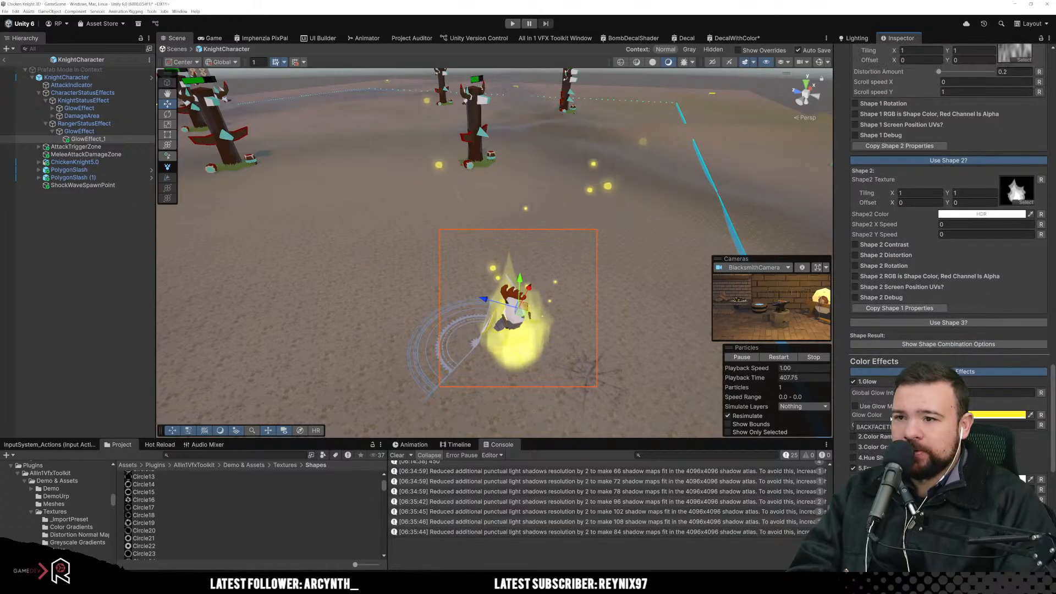
scroll(890, 419, "up", 5)
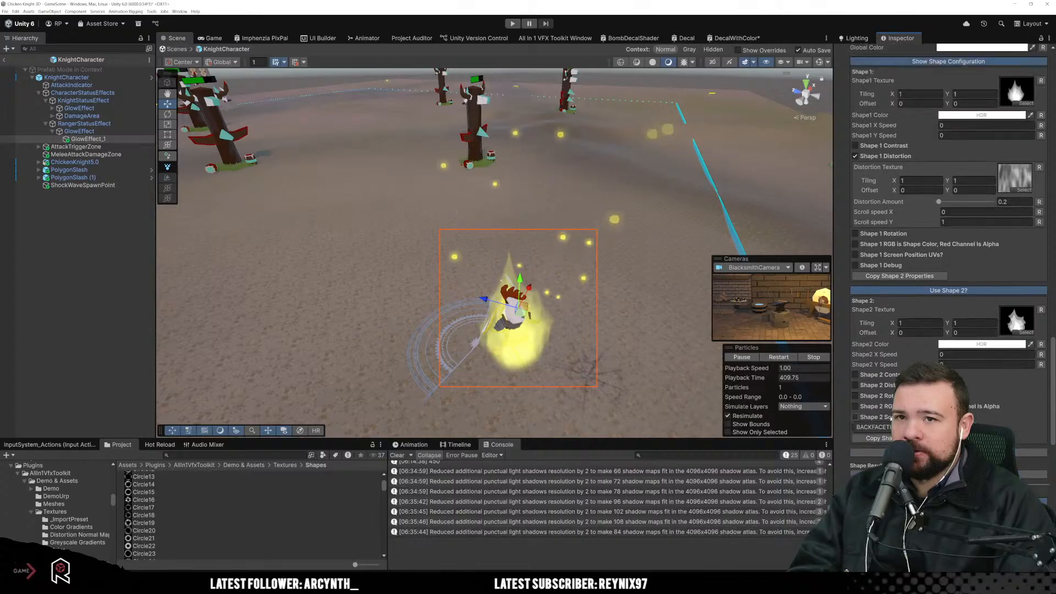
scroll(891, 418, "up", 1)
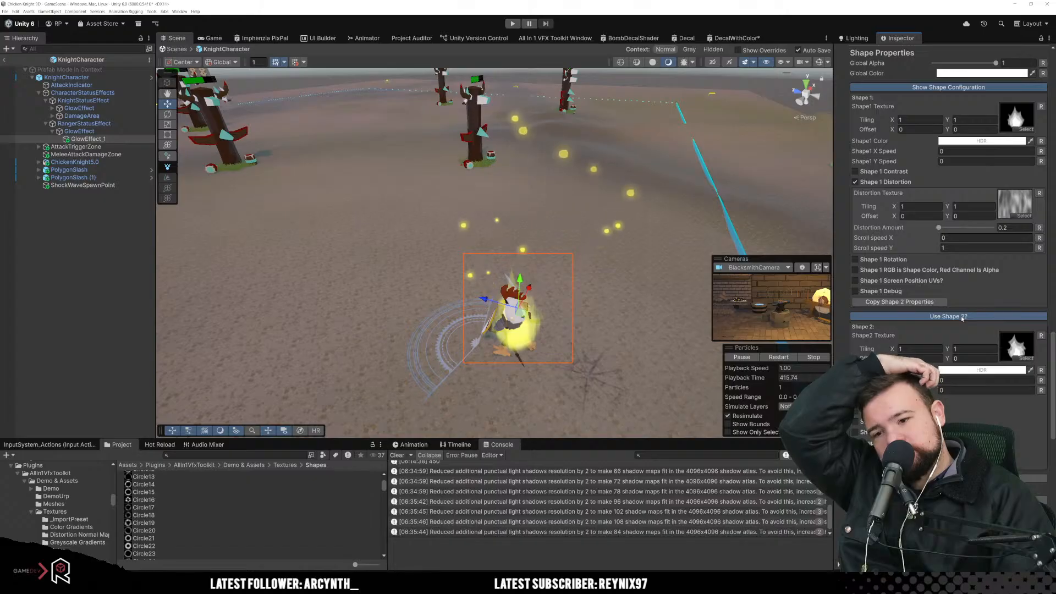
left_click(855, 411)
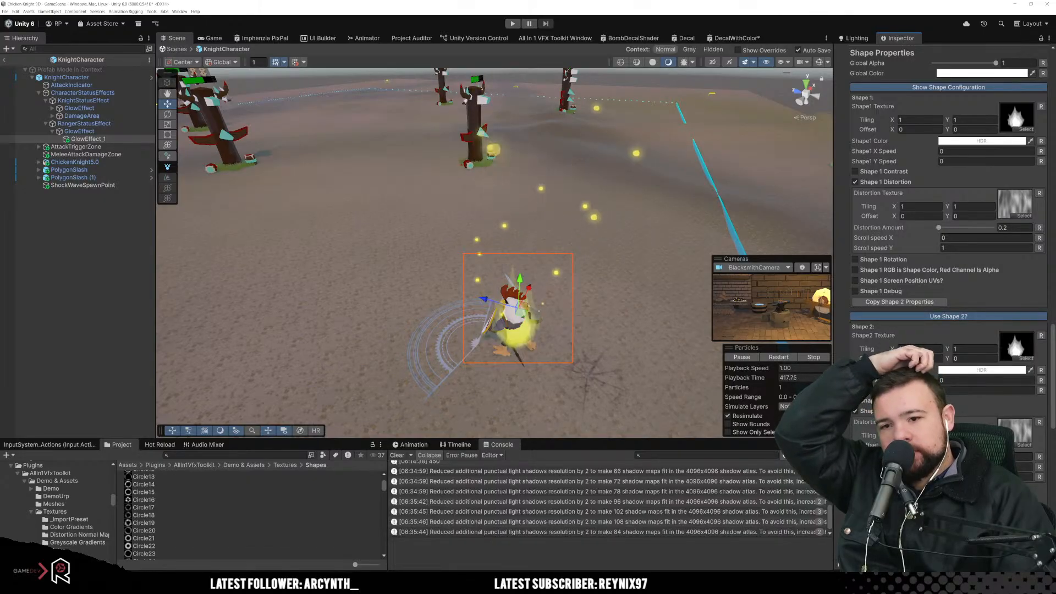
Step: Set the Shape 2 texture to Fire15 and inspect the combined flame around the knight up close
left_click(1025, 357)
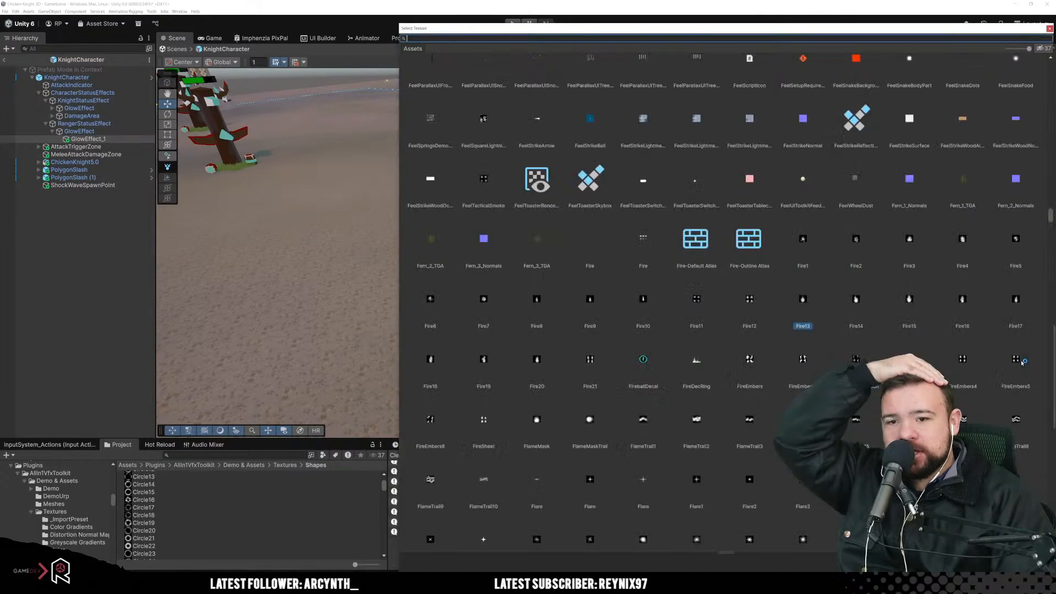
double_click(910, 324)
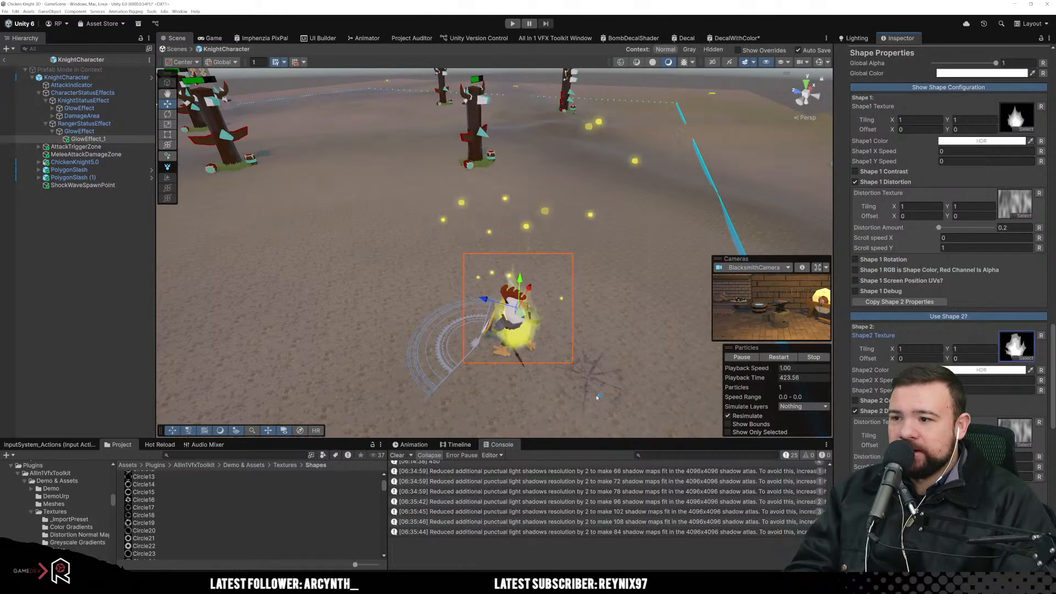
middle_click_drag(532, 349, 541, 315)
scroll(541, 316, "up", 7)
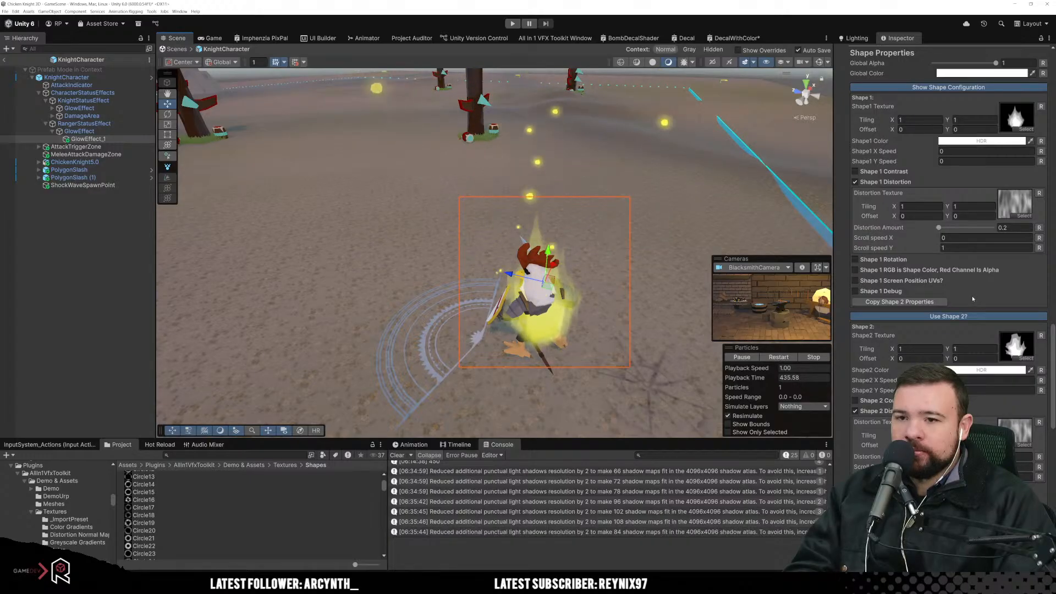
scroll(972, 298, "down", 3)
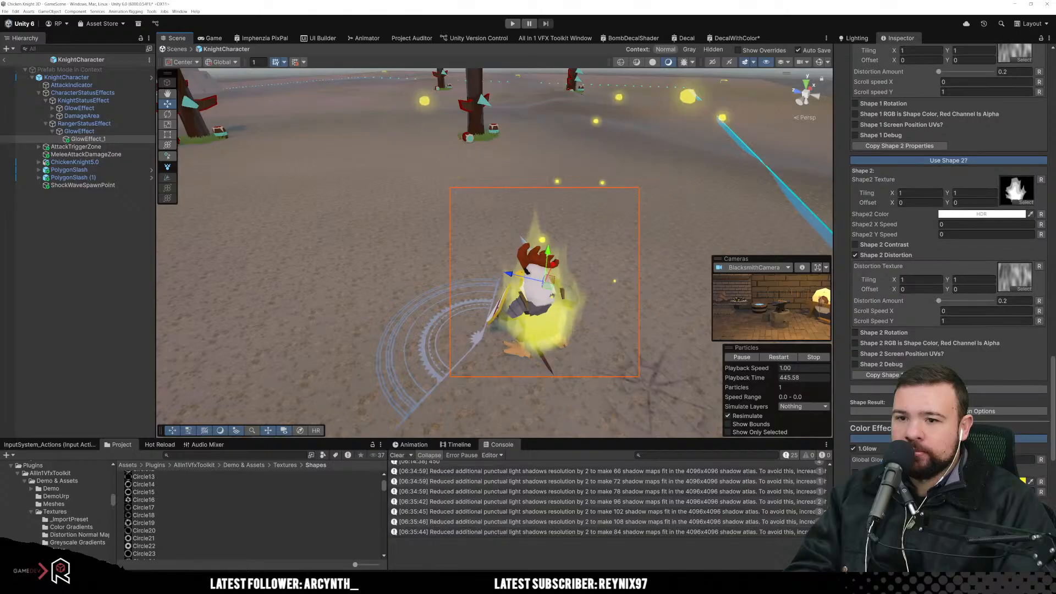
scroll(948, 220, "up", 4)
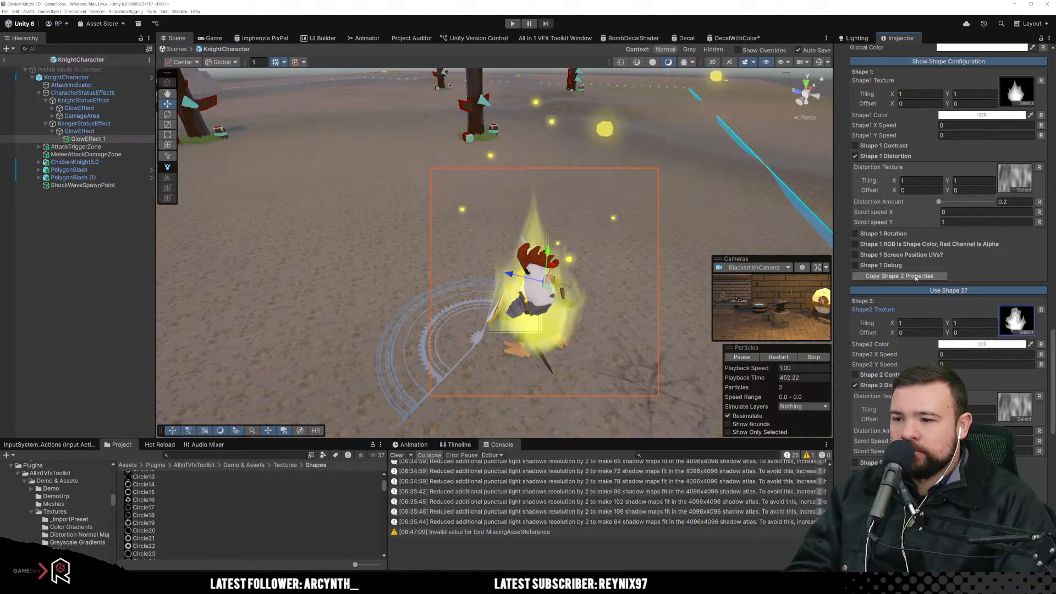
Step: Compare the glow with and without Shape 2 several times, then leave Shape 2 disabled
left_click(937, 291)
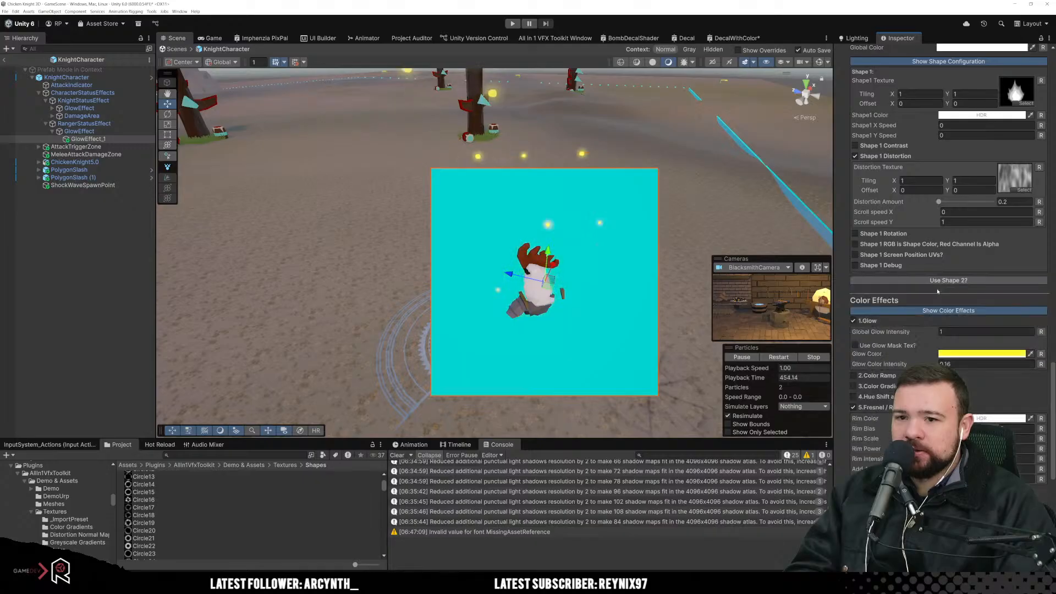
left_click(950, 281)
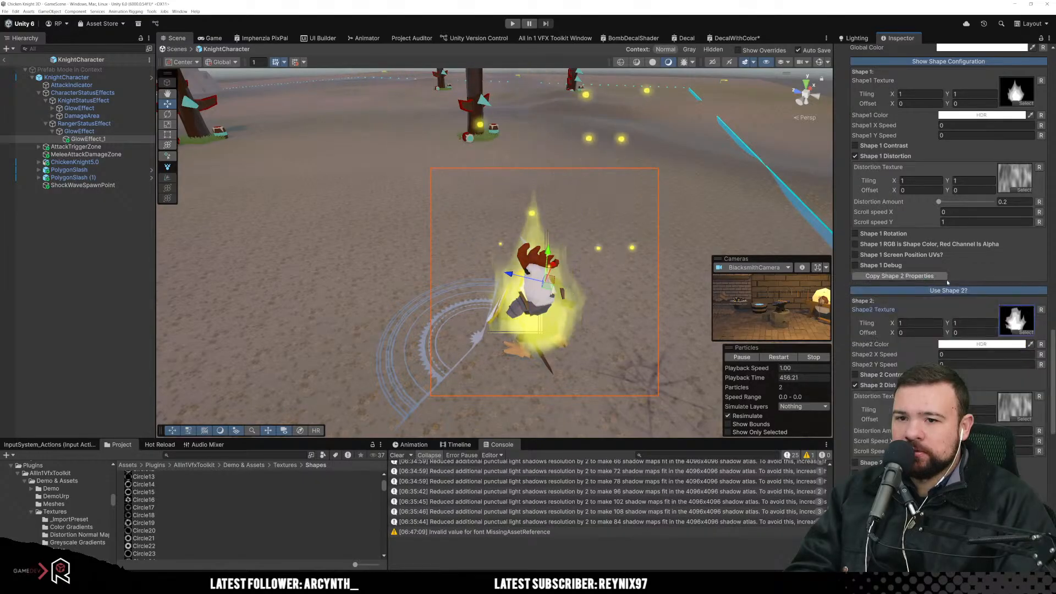
left_click(951, 293)
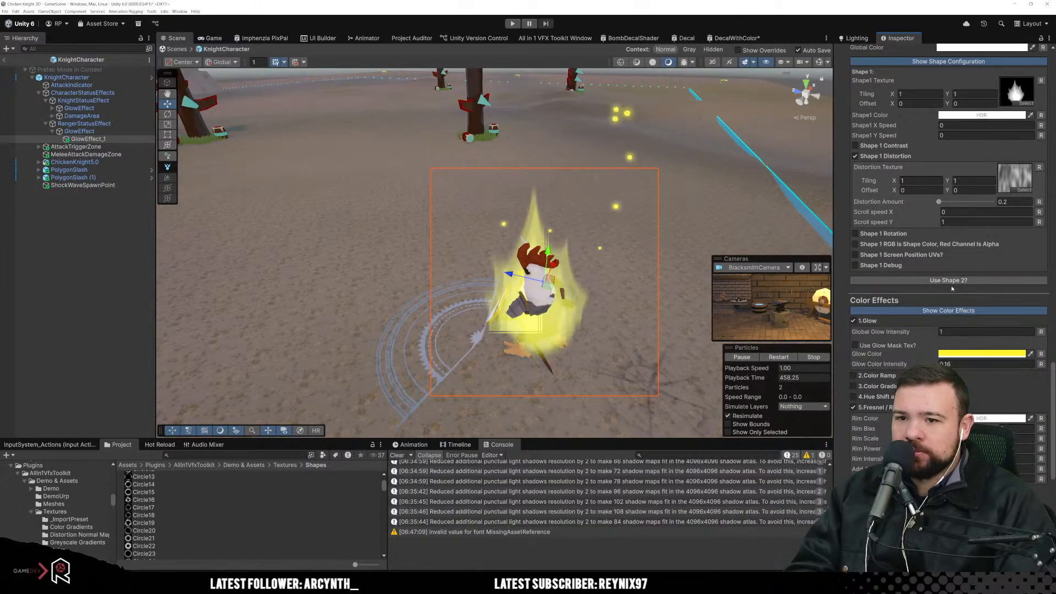
left_click(952, 281)
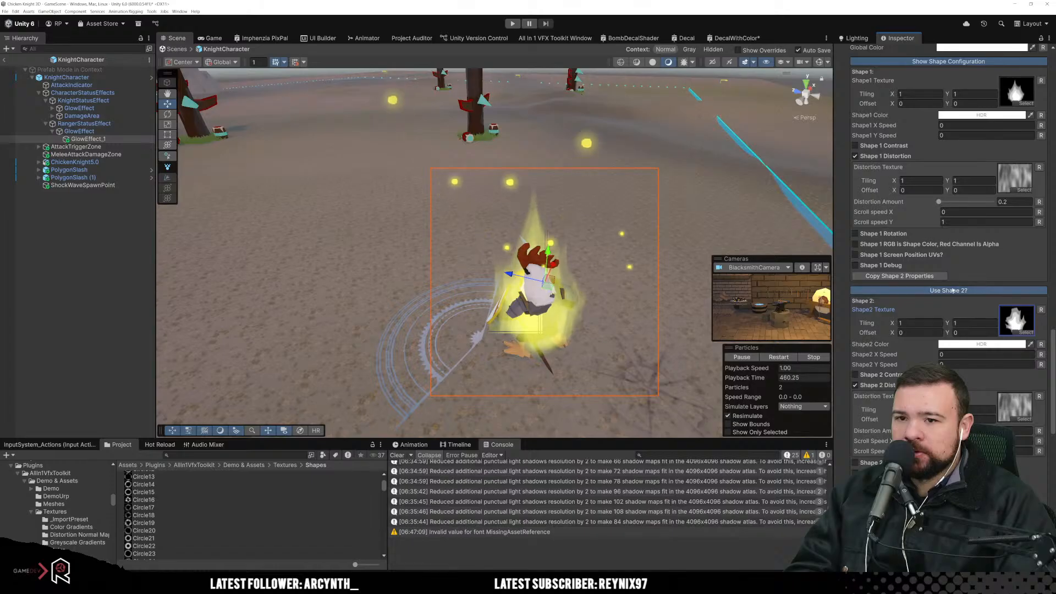
left_click(952, 289)
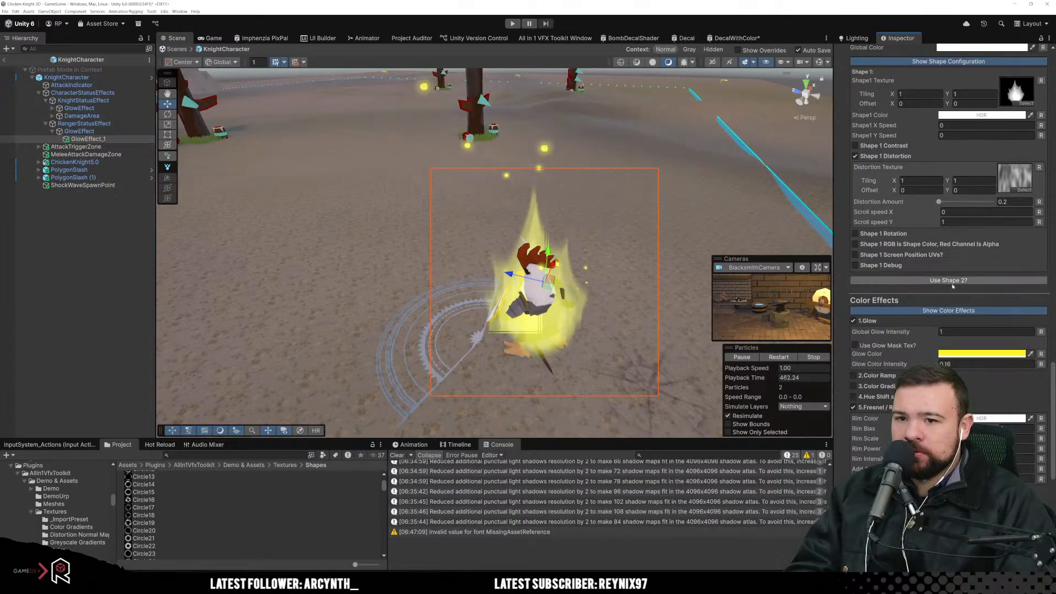
left_click(951, 282)
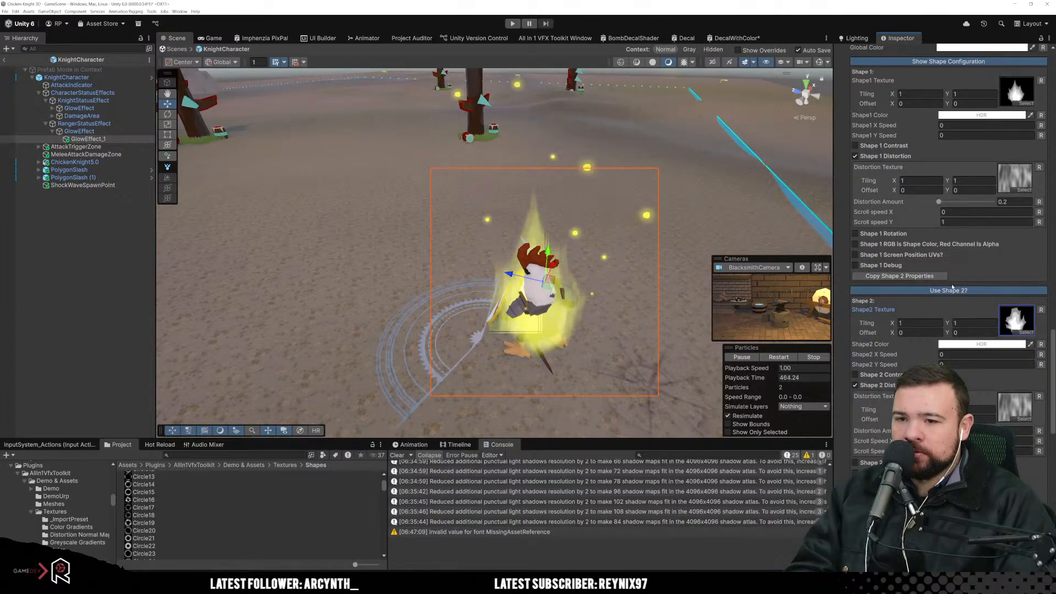
left_click(952, 289)
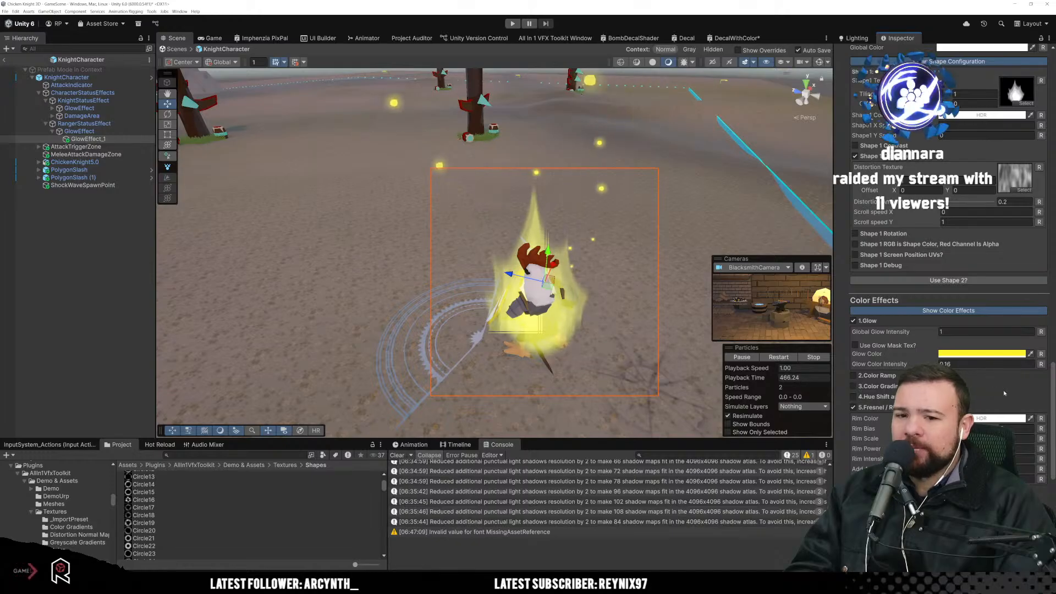
Step: Enable Soft Particles / Intersection Fade on the glow material and check the effect from the knight's front
scroll(981, 320, "down", 10)
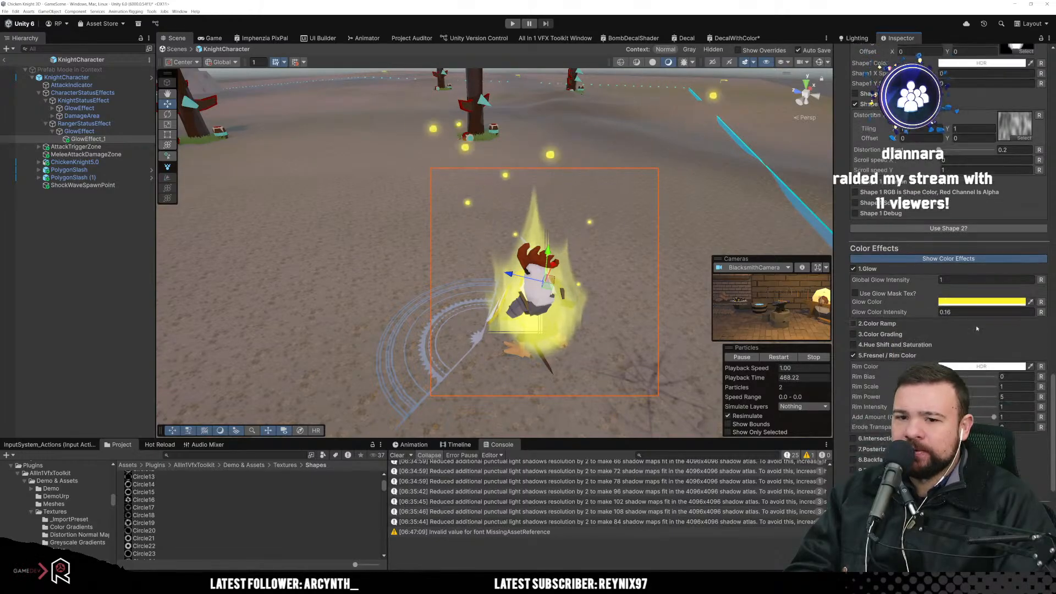
scroll(948, 220, "up", 6)
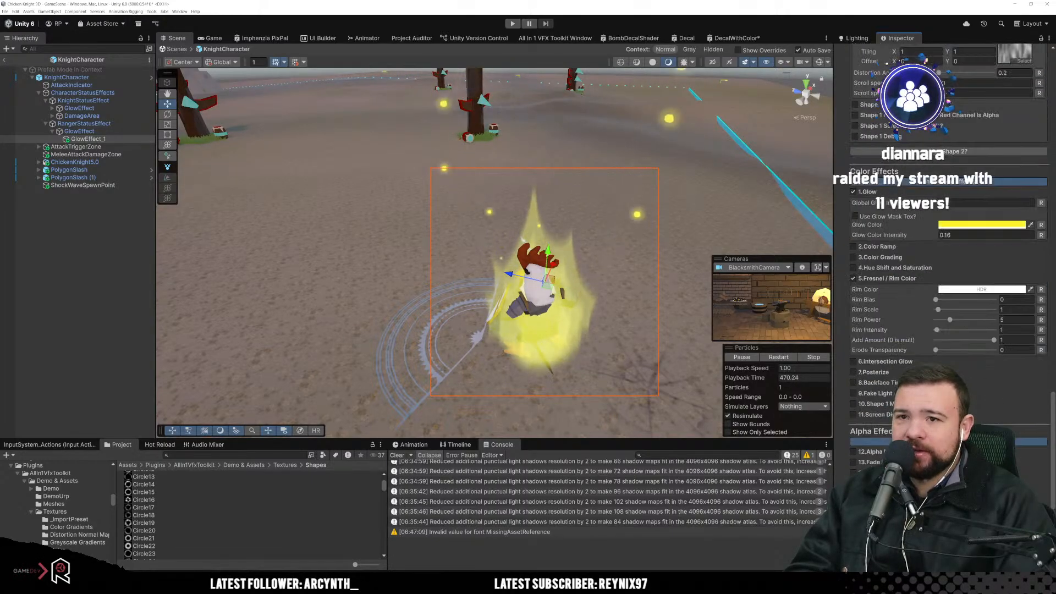
scroll(948, 220, "down", 2)
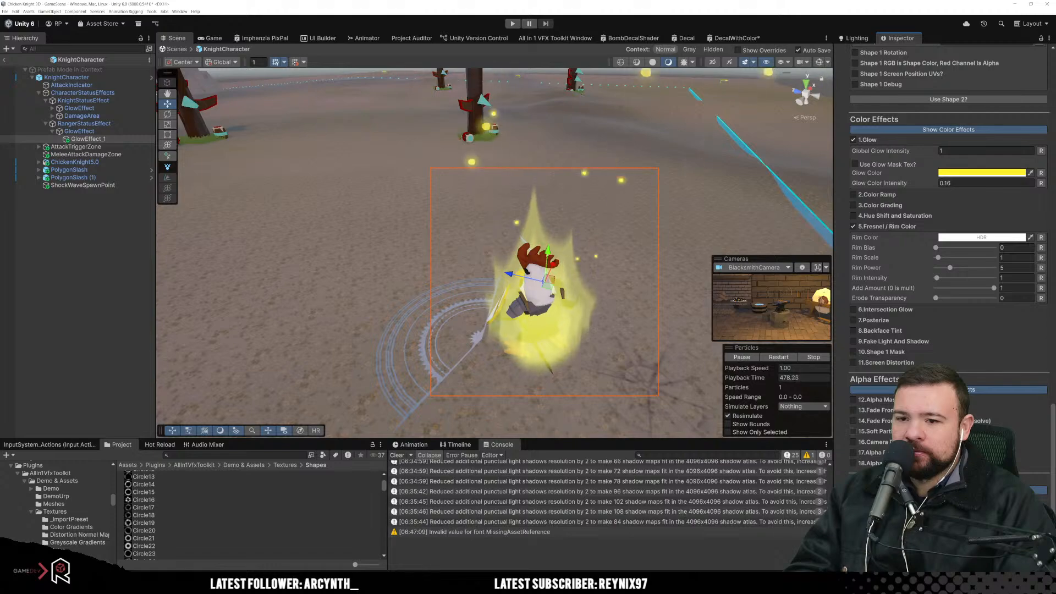
left_click(853, 432)
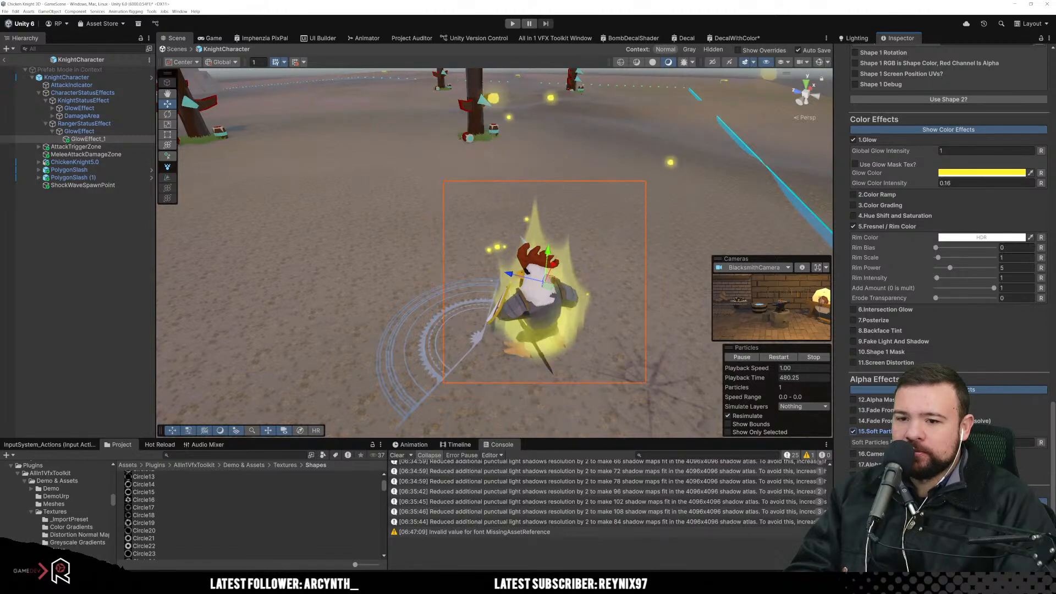
left_click(886, 432)
left_click(886, 431)
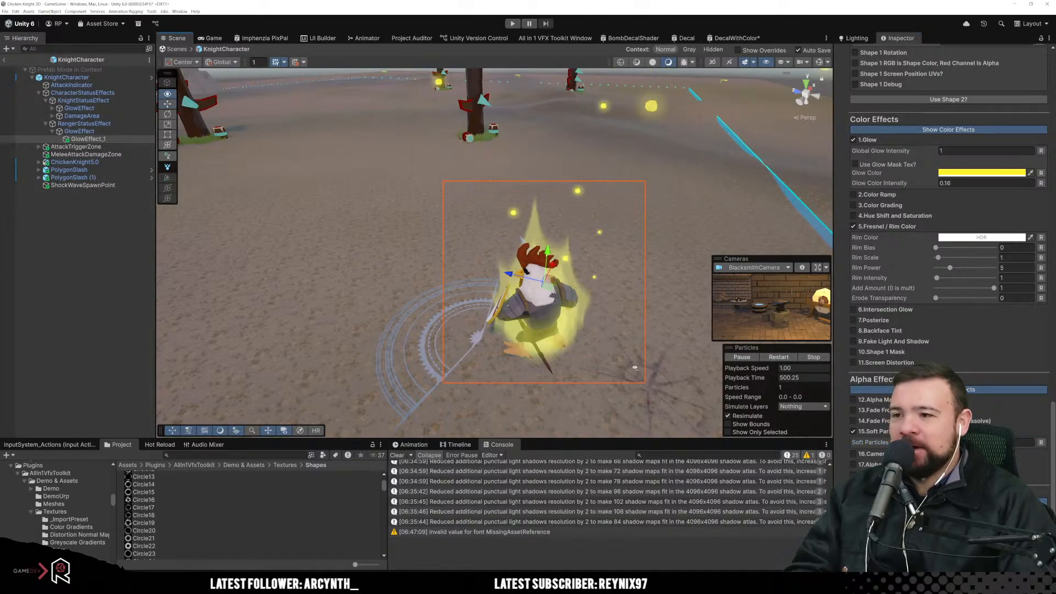
right_click(620, 362)
key("d")
right_click_drag(620, 363, 352, 345)
key("w")
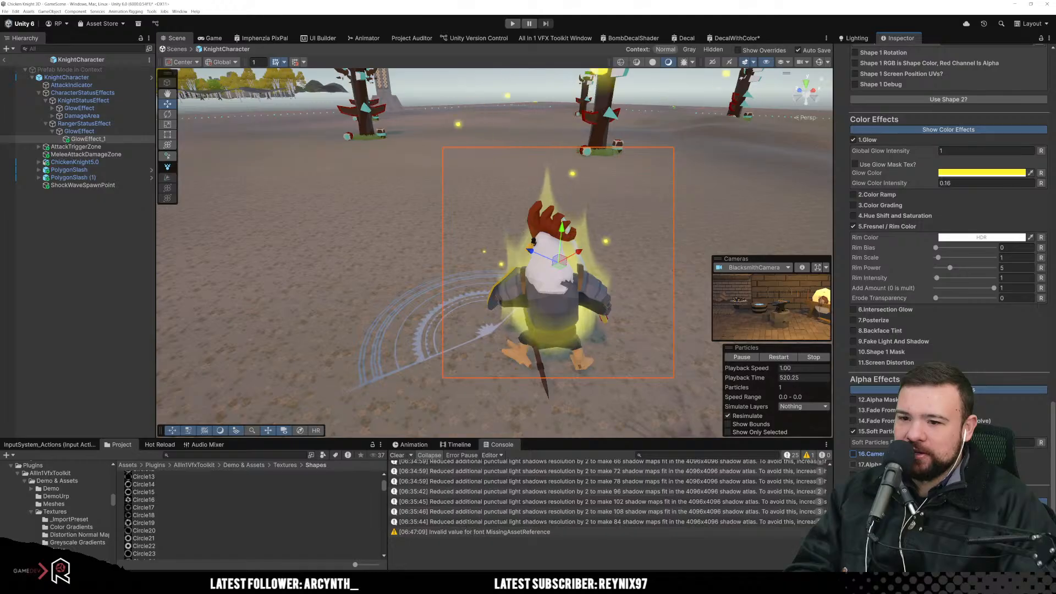
Step: Enable the Alpha Remap effect on the glow material and adjust its two range values
left_click(853, 464)
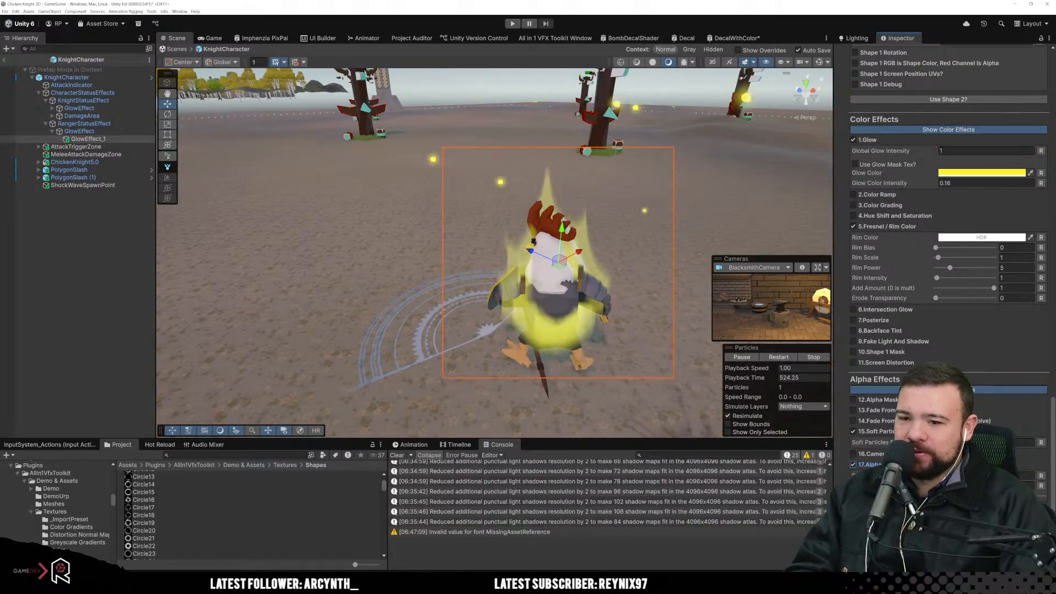
left_click_drag(935, 476, 947, 475)
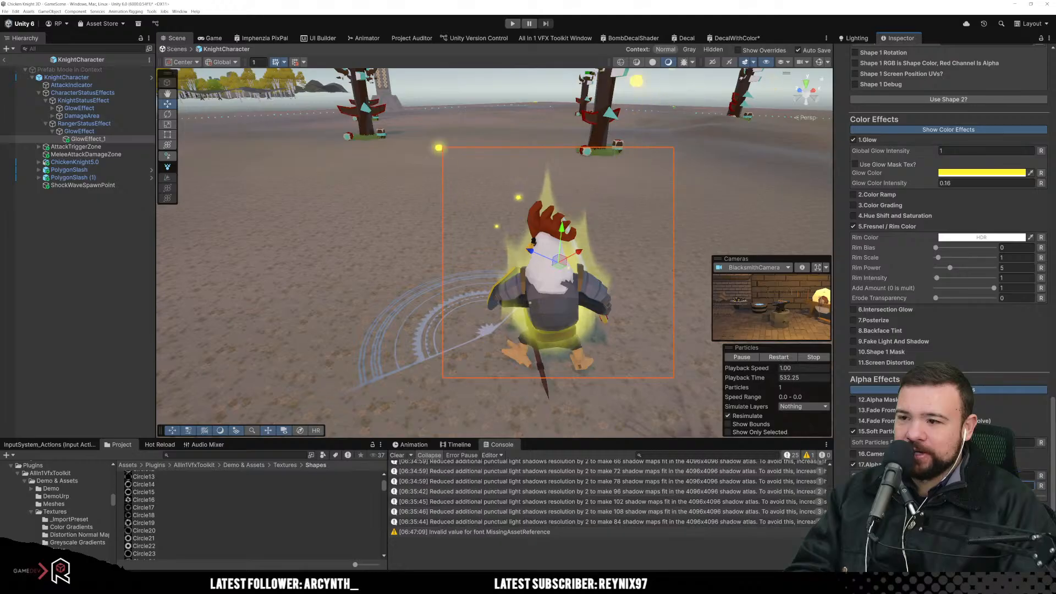
left_click_drag(947, 485, 940, 485)
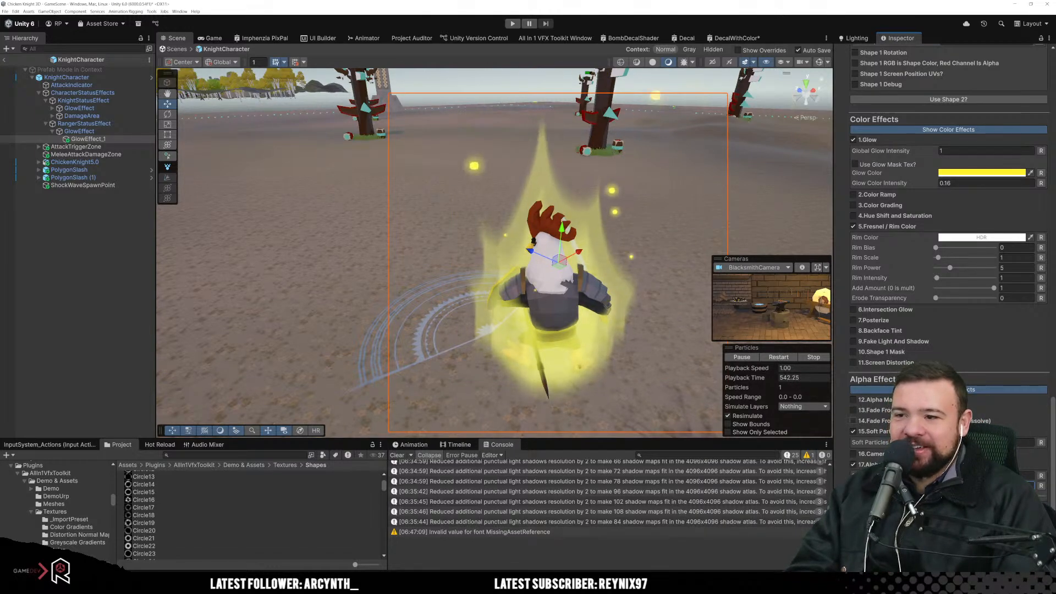
Step: Set GlowEffect_1's minimum particle size to 5.5 to match the maximum, and restart the particle preview
scroll(948, 220, "up", 3)
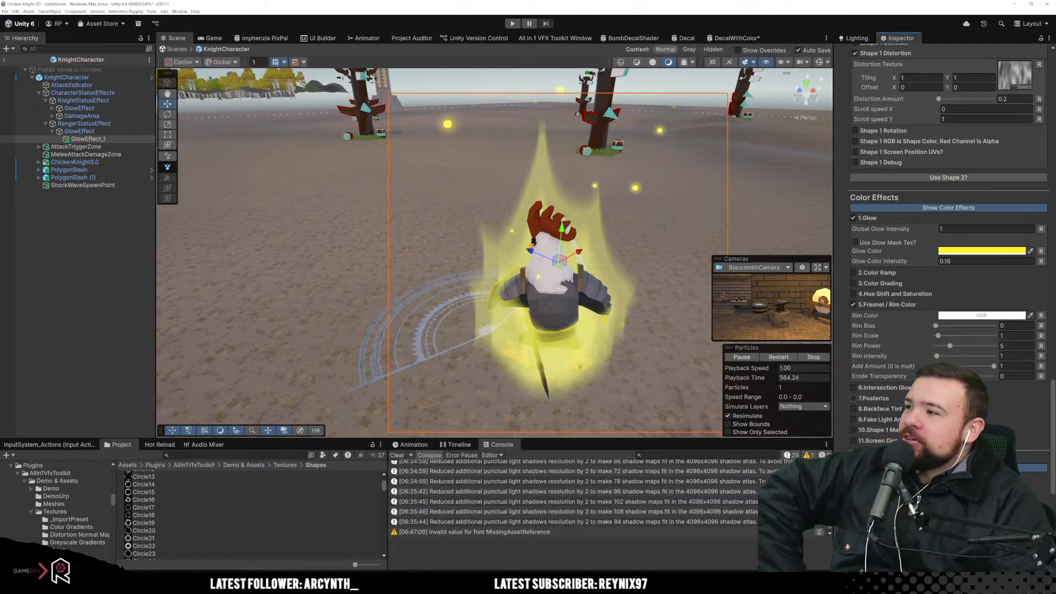
scroll(948, 247, "up", 15)
scroll(941, 231, "up", 10)
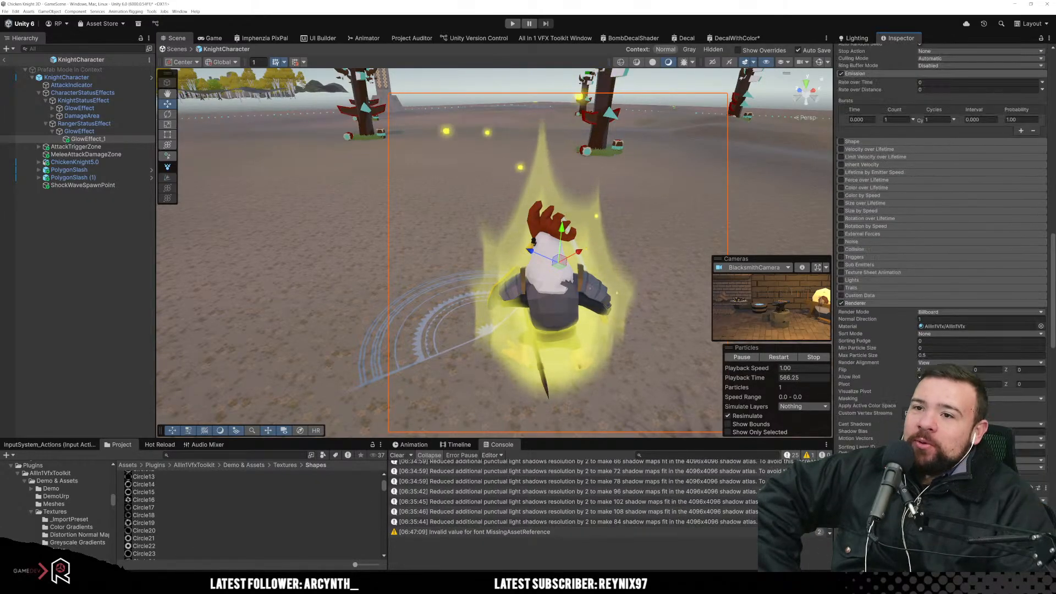
scroll(942, 231, "down", 8)
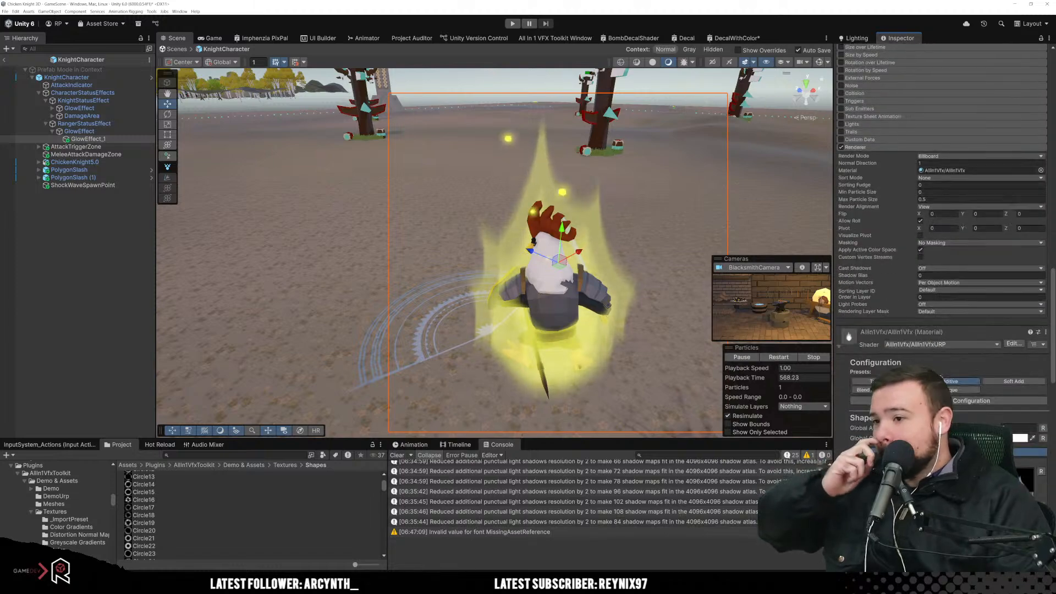
scroll(942, 231, "up", 5)
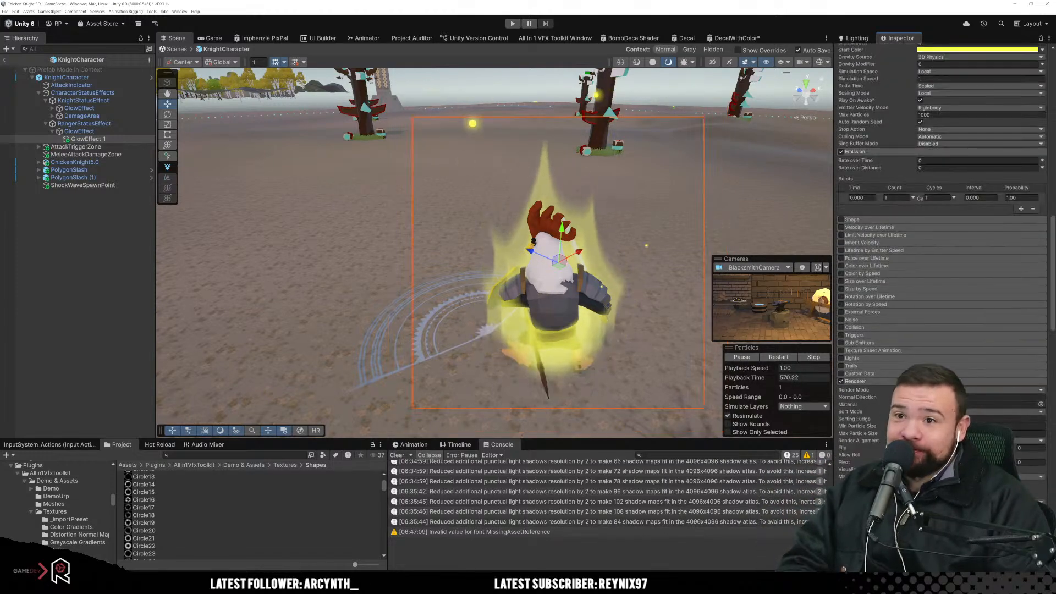
scroll(941, 231, "up", 5)
scroll(942, 231, "down", 15)
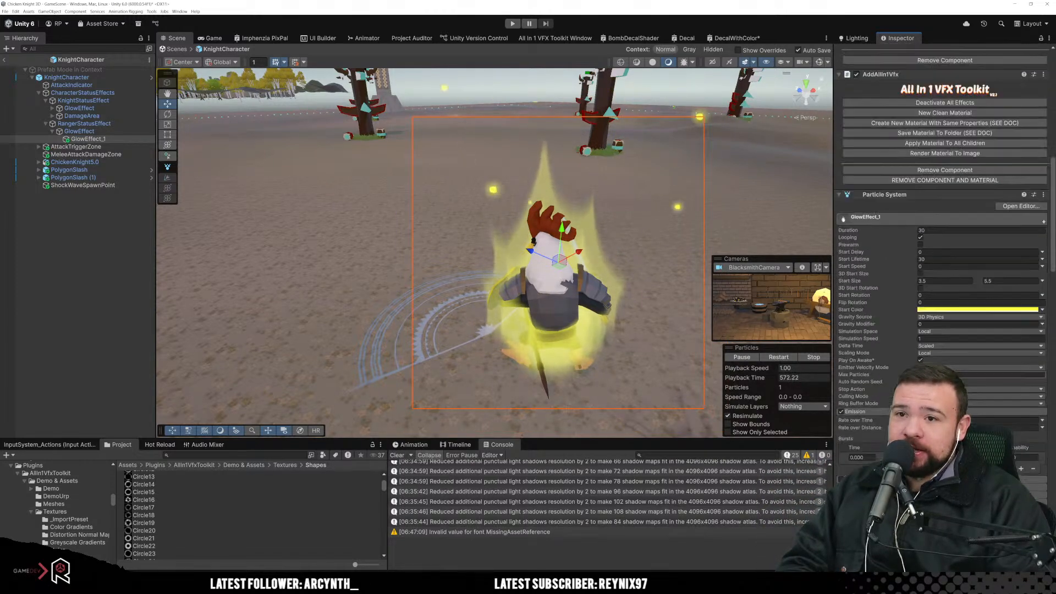
scroll(931, 201, "up", 2)
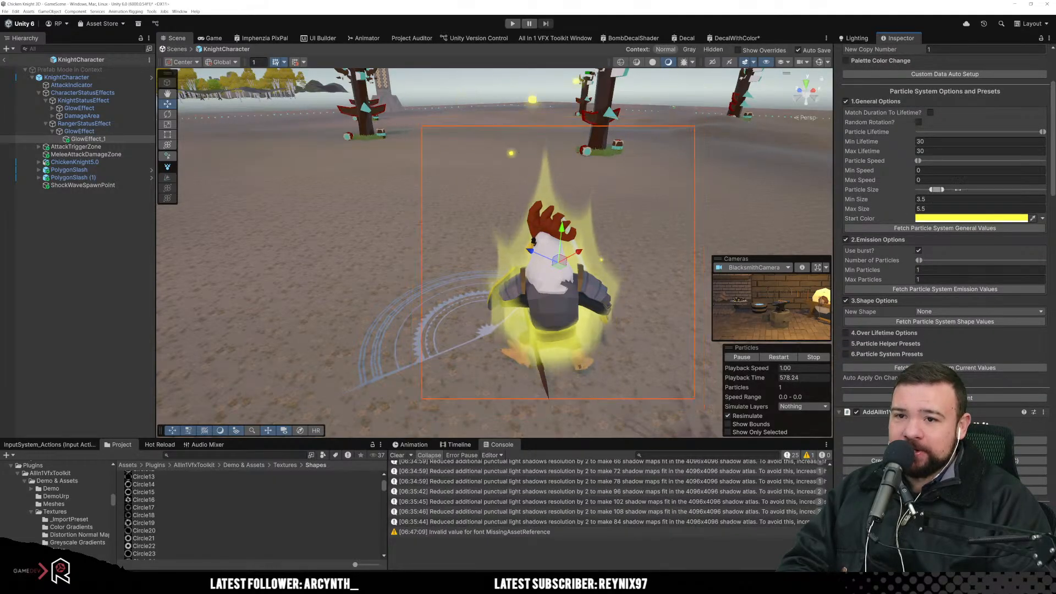
mouse_move(957, 189)
left_mouse_down()
mouse_move(989, 190)
mouse_move(958, 207)
left_mouse_up()
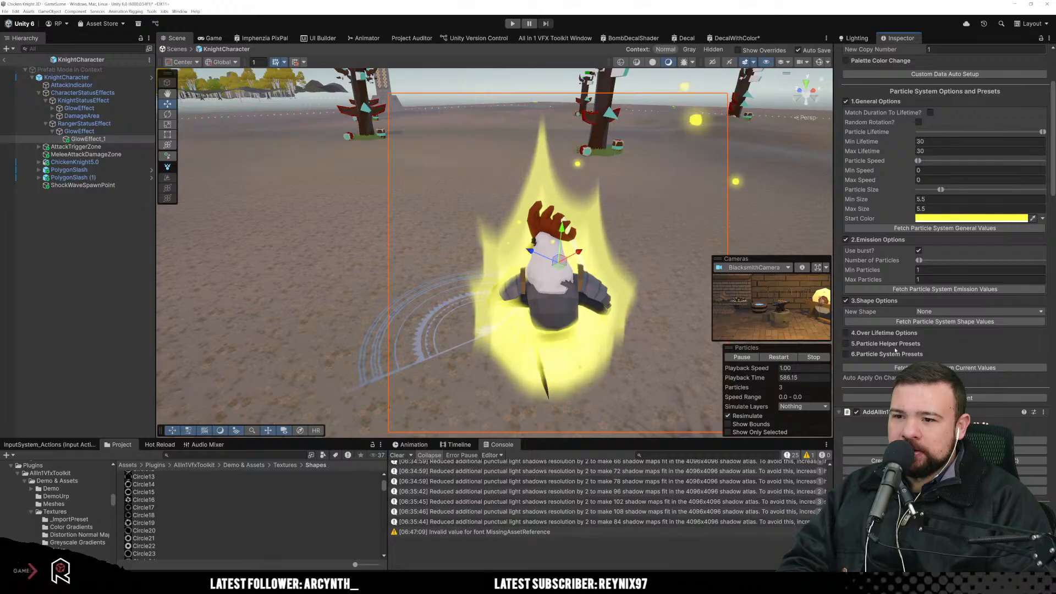
left_click(770, 357)
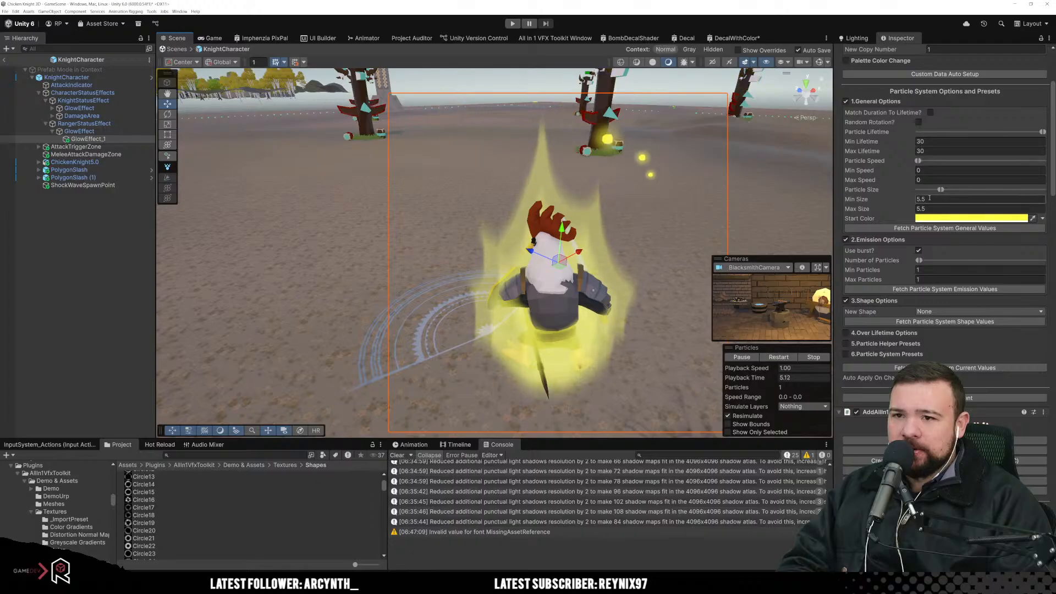
Step: Set both the minimum and maximum particle size of GlowEffect_1 to 10
mouse_move(944, 190)
left_mouse_down()
mouse_move(975, 190)
mouse_move(947, 189)
left_mouse_up()
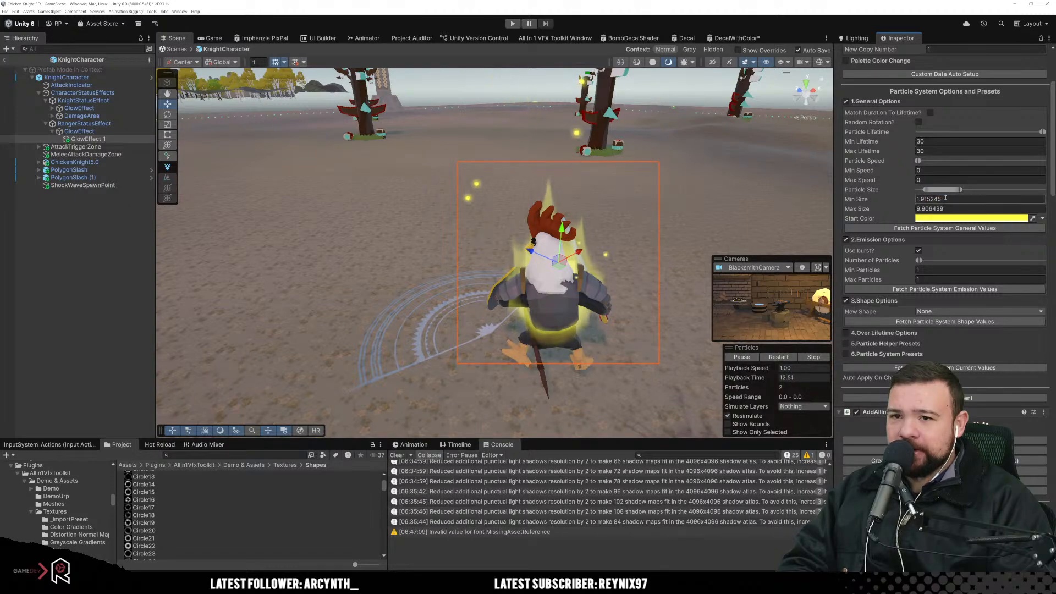
left_click(945, 198)
type("10")
left_click(964, 207)
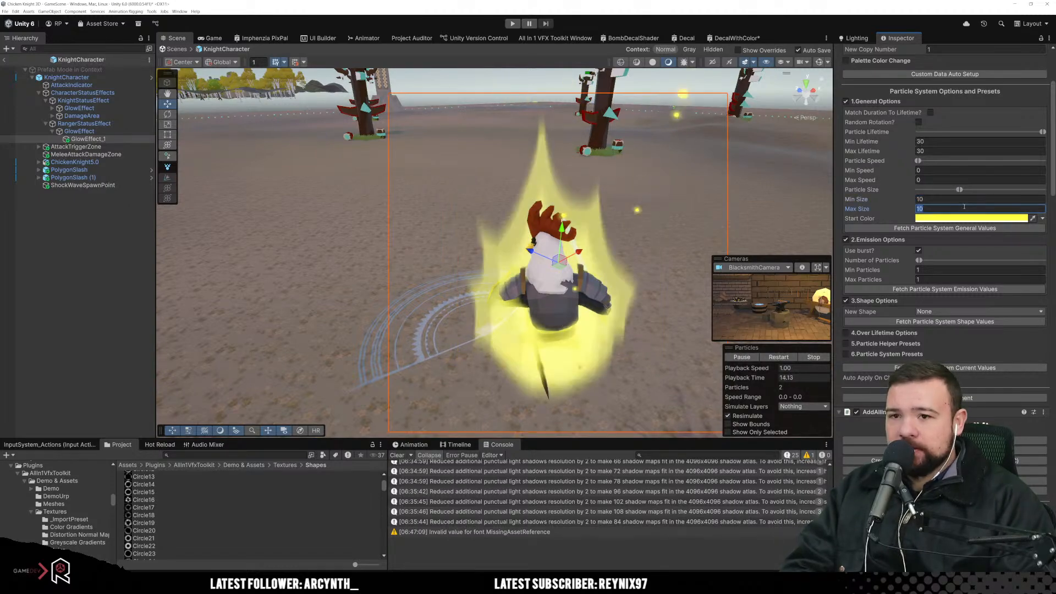
type("1")
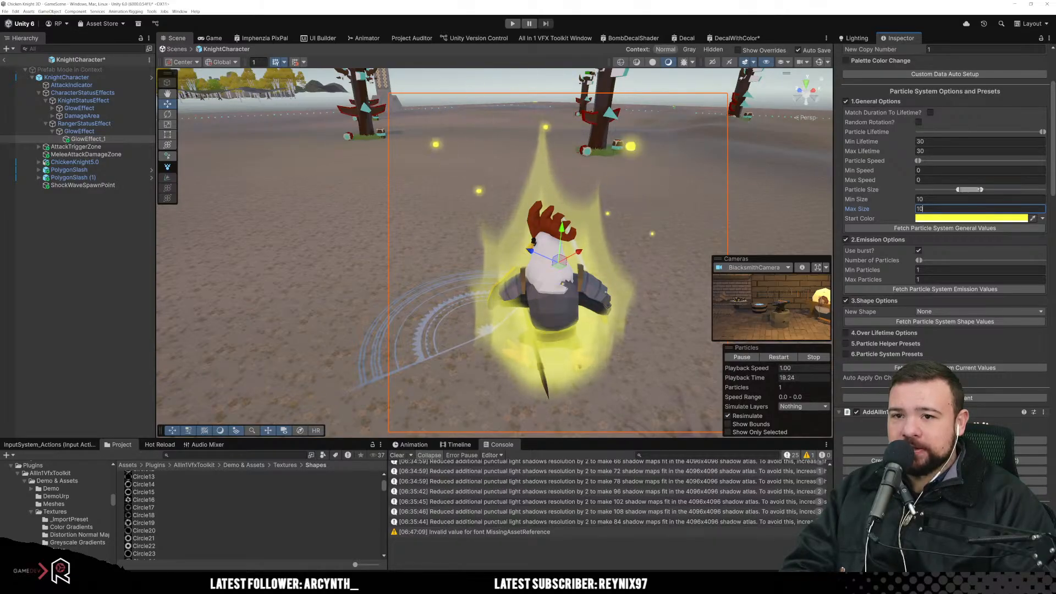
Step: Raise the glow's minimum and maximum particle size to 15, restart the particle preview and check the effect from farther away
left_click(967, 200)
type("15")
key("Tab")
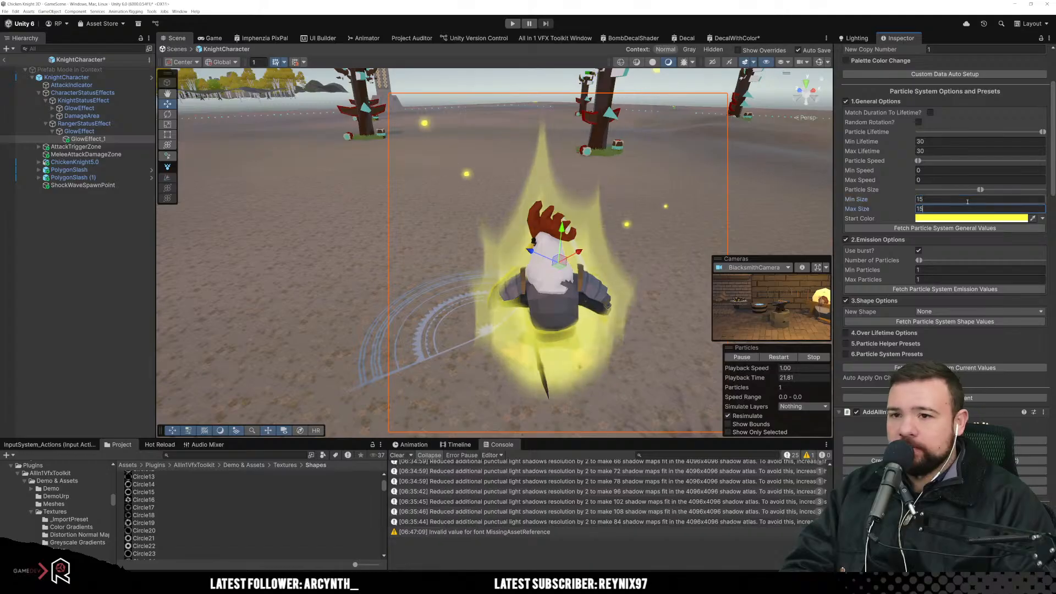
left_click(771, 357)
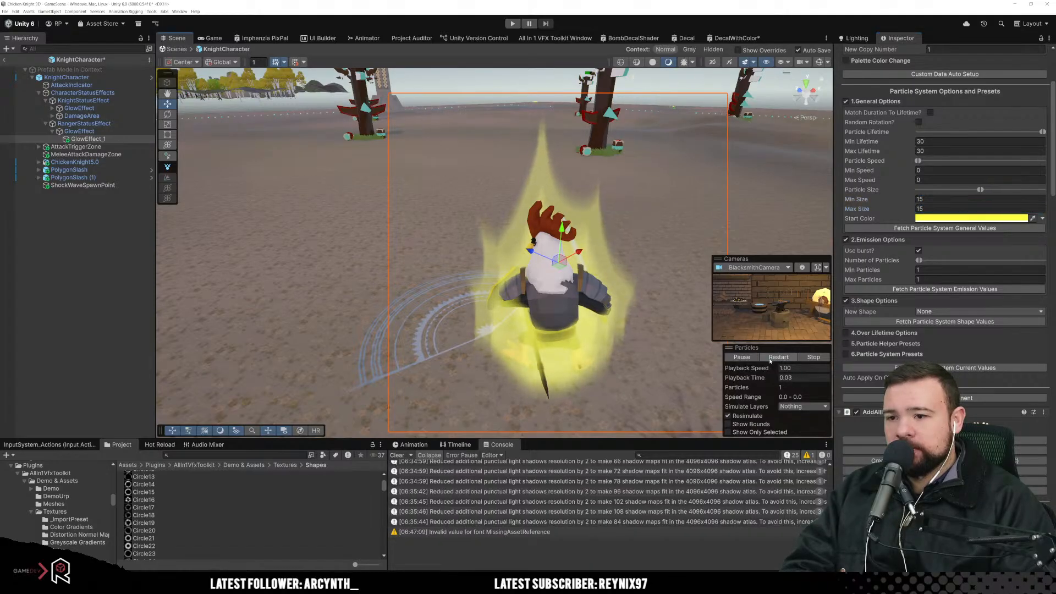
scroll(616, 300, "down", 4)
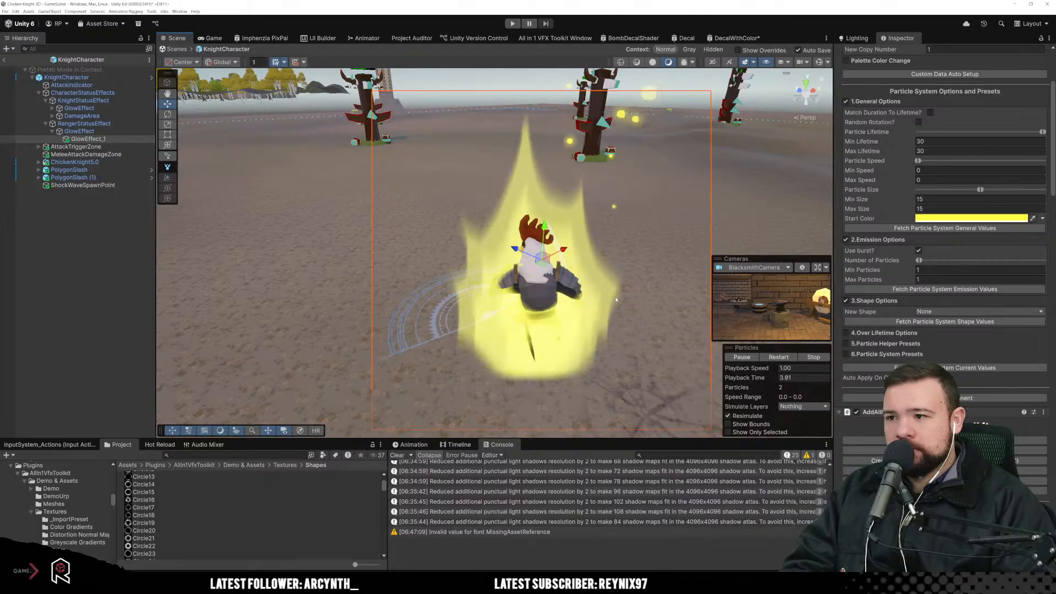
scroll(616, 300, "down", 6)
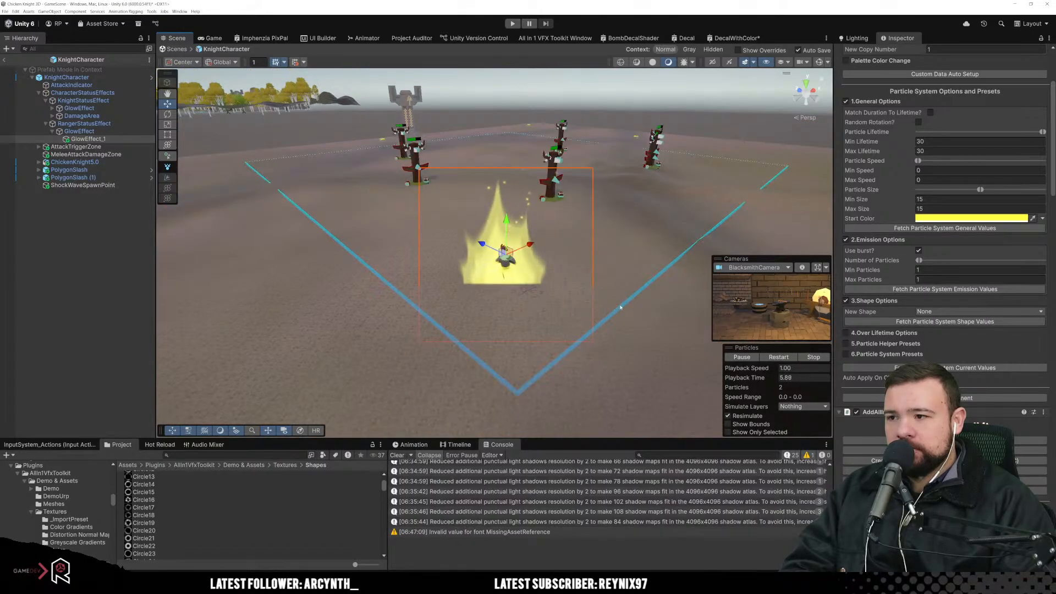
right_click_drag(632, 318, 568, 316)
key("d")
key("w")
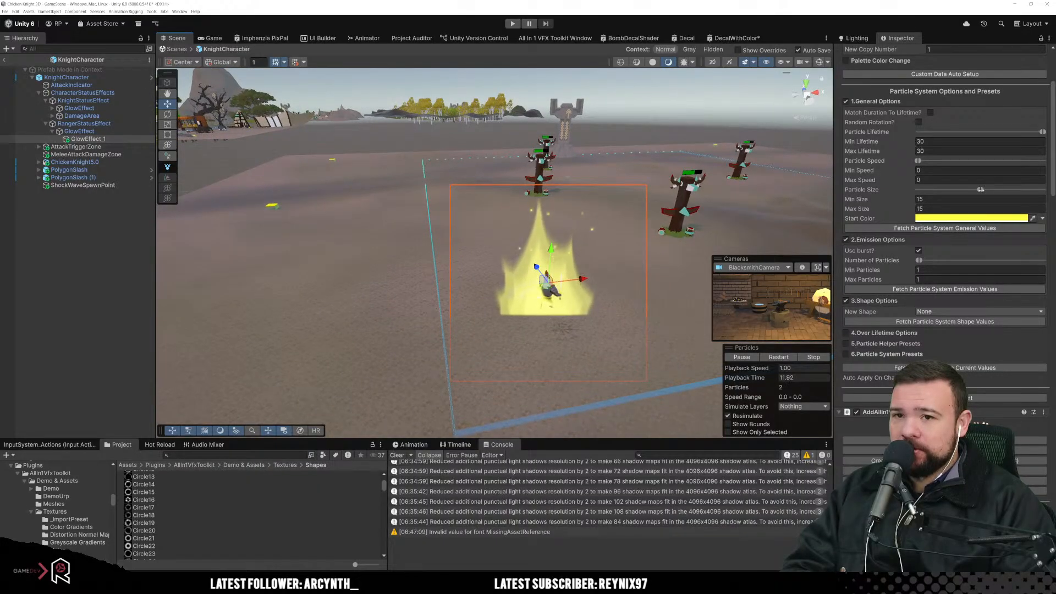
Step: Try a particle size of 10 on the glow and settle on 8 for both the minimum and maximum
left_click(954, 209)
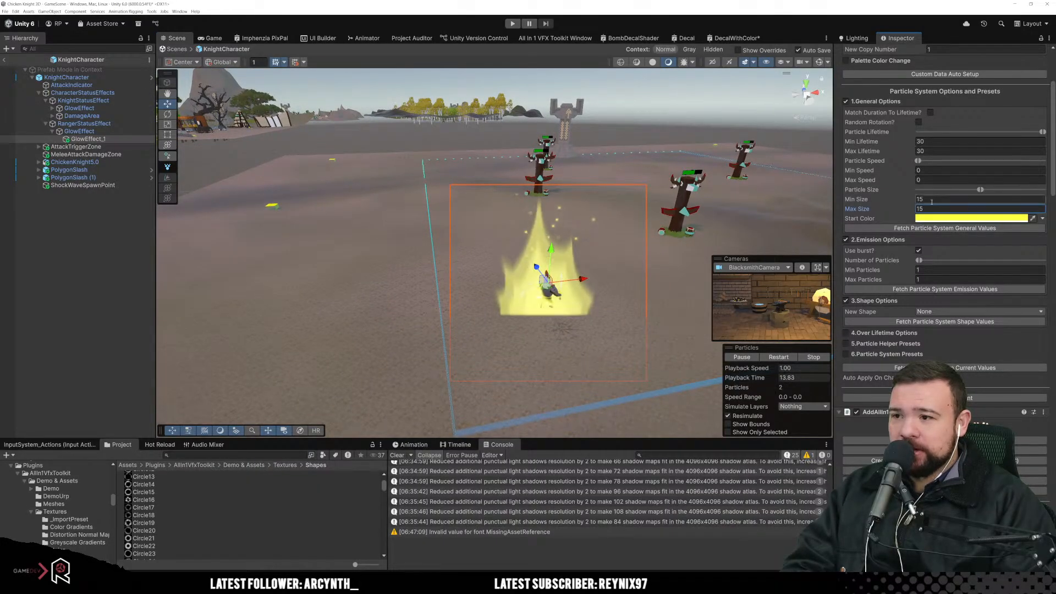
type("10")
left_click(952, 207)
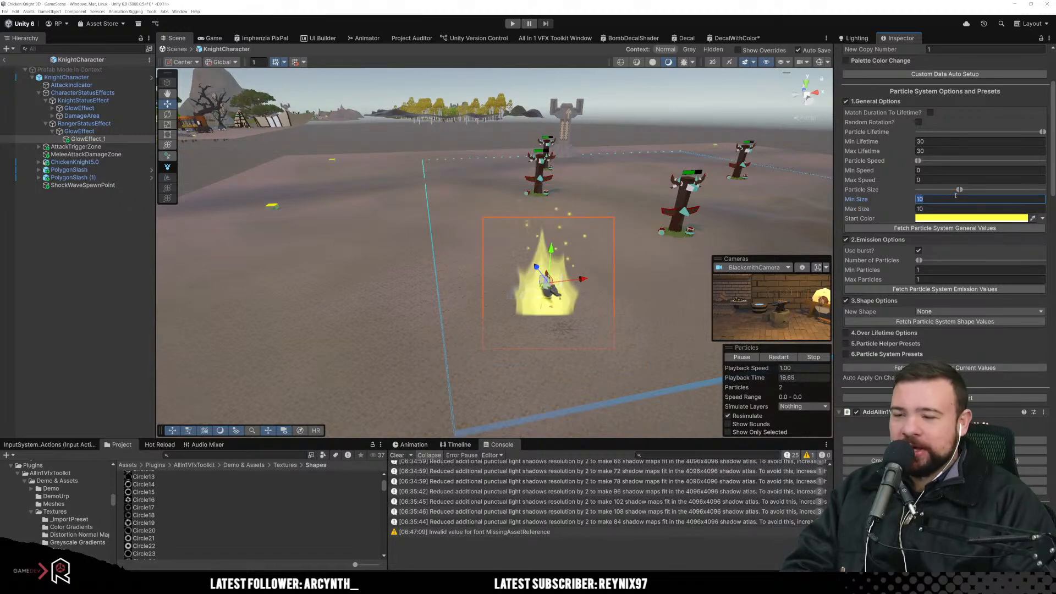
type("8")
key("Tab")
type("8")
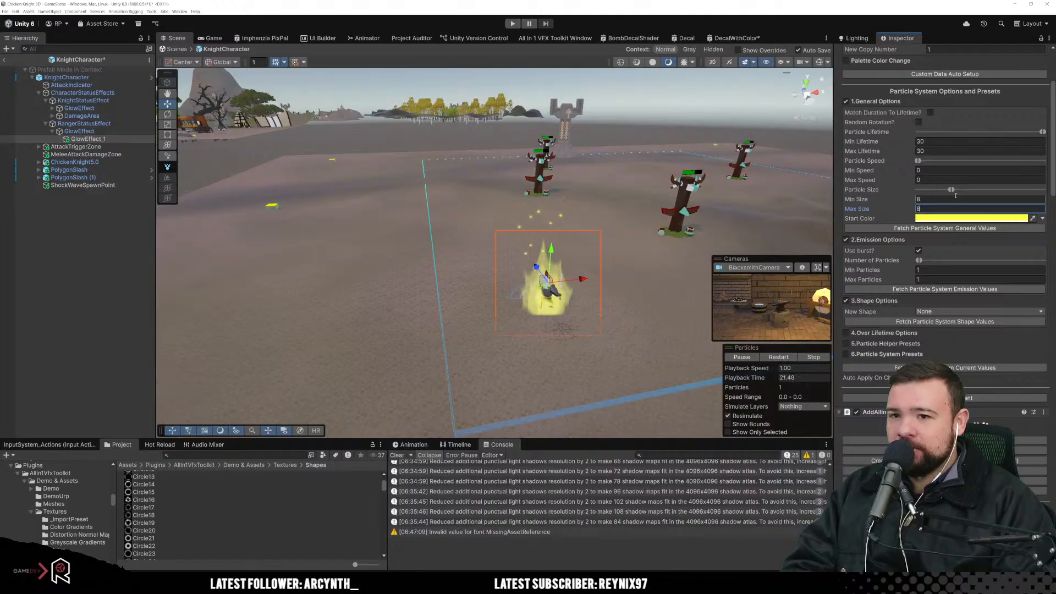
key("Return")
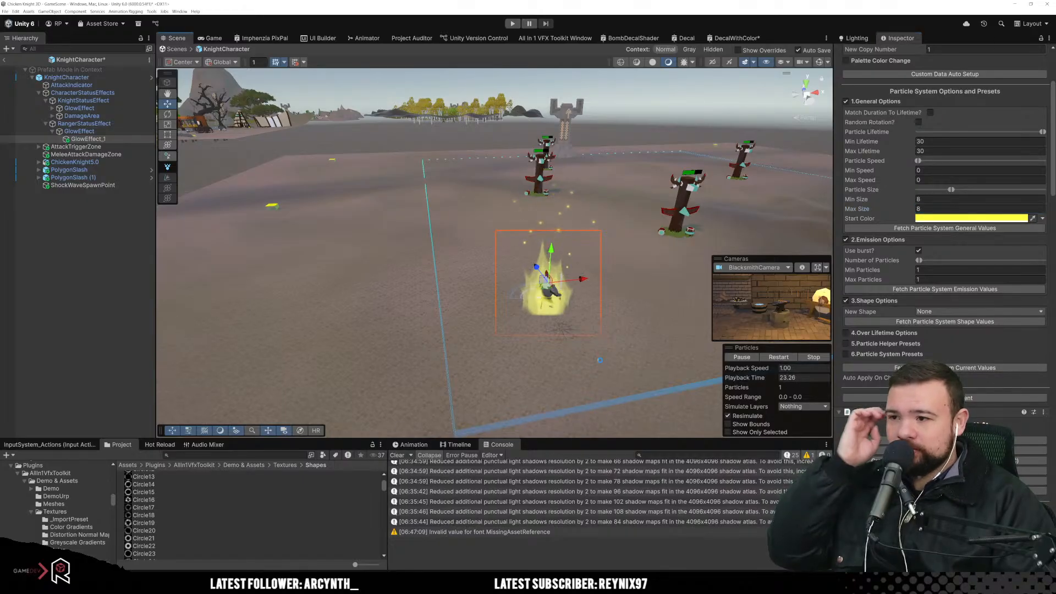
Step: Reselect GlowEffect_1 and set its particle Renderer's Render Alignment to World
left_click(602, 359)
right_click_drag(603, 353, 630, 340)
left_click(113, 140)
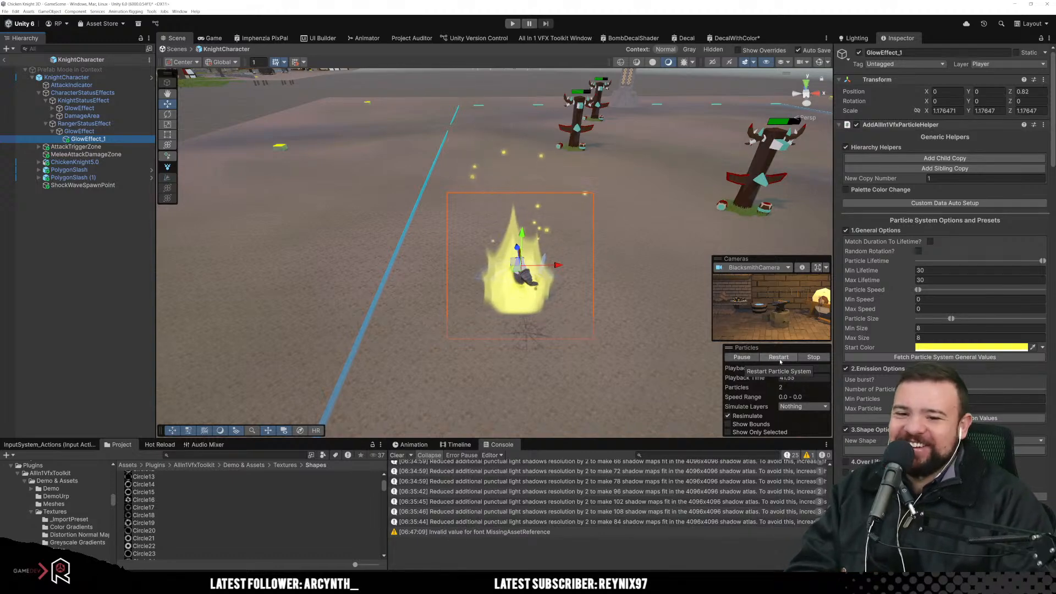
scroll(945, 264, "down", 10)
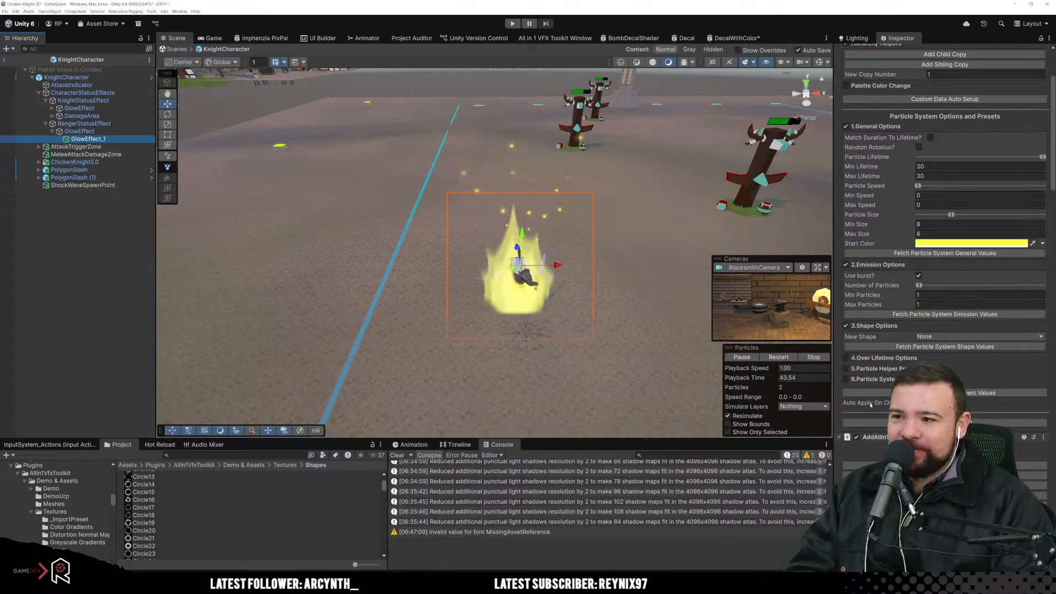
scroll(944, 264, "down", 10)
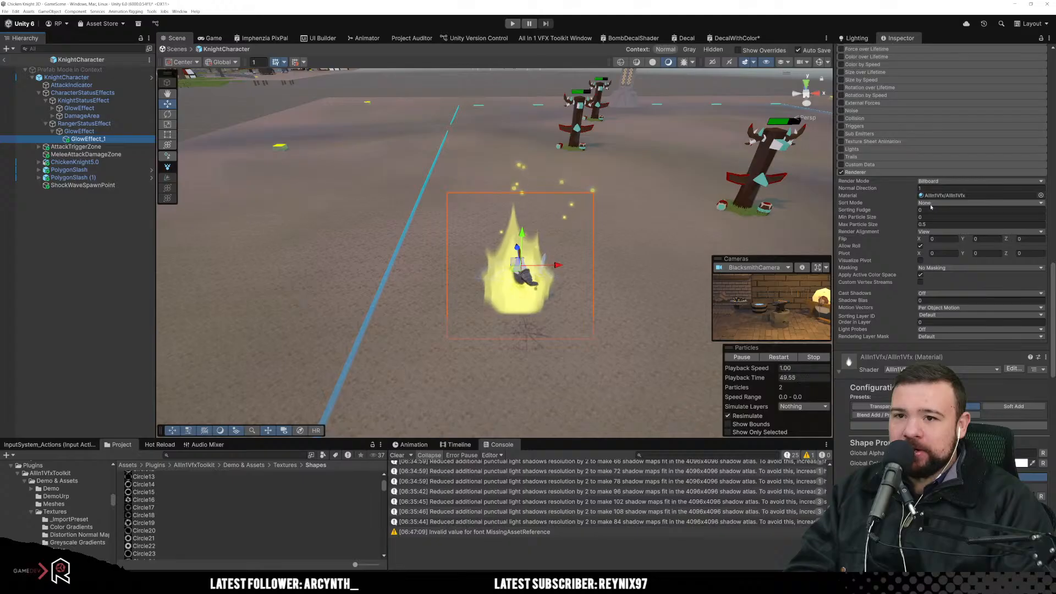
left_click(922, 232)
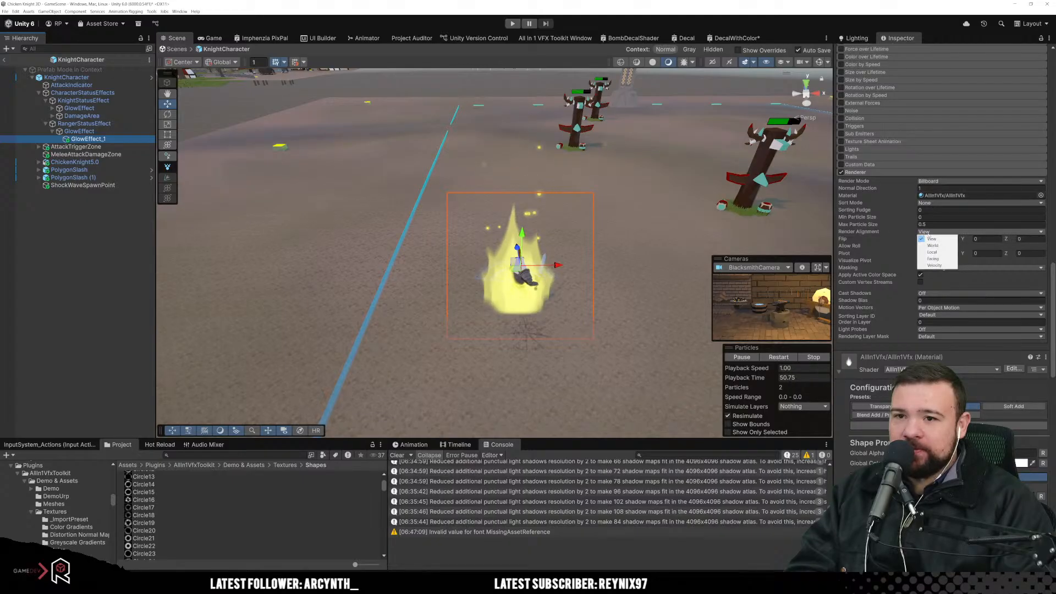
left_click(930, 245)
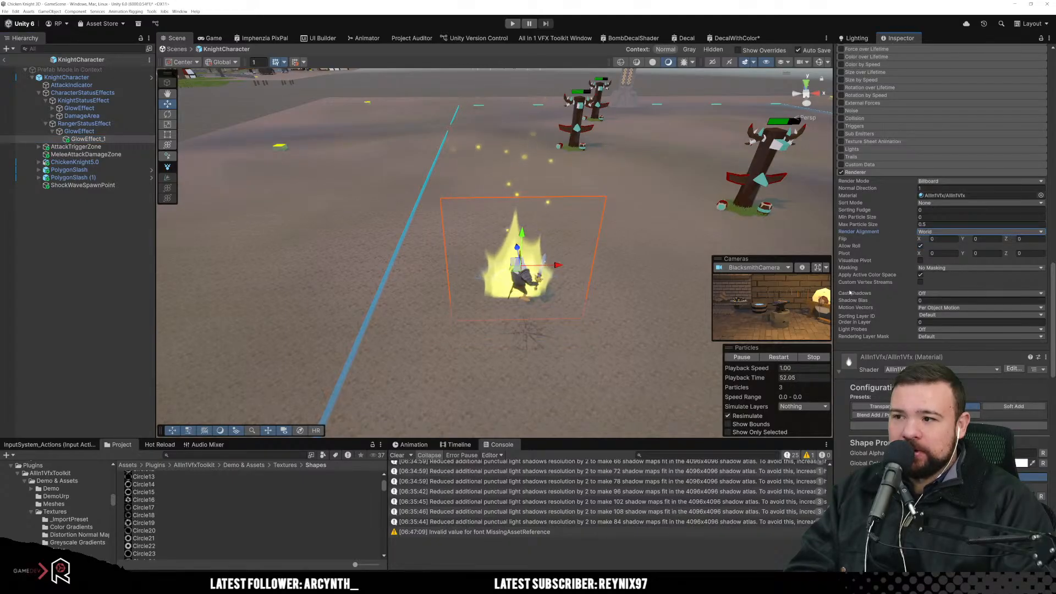
Step: Try the Facing and Local render alignments on the glow and set it back to World
left_click(933, 232)
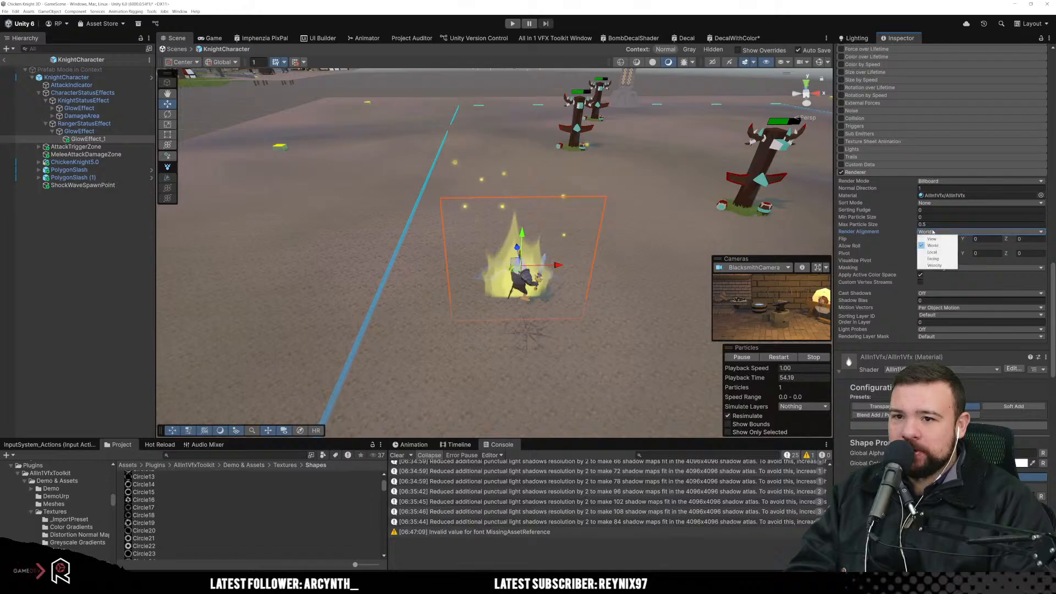
left_click(932, 258)
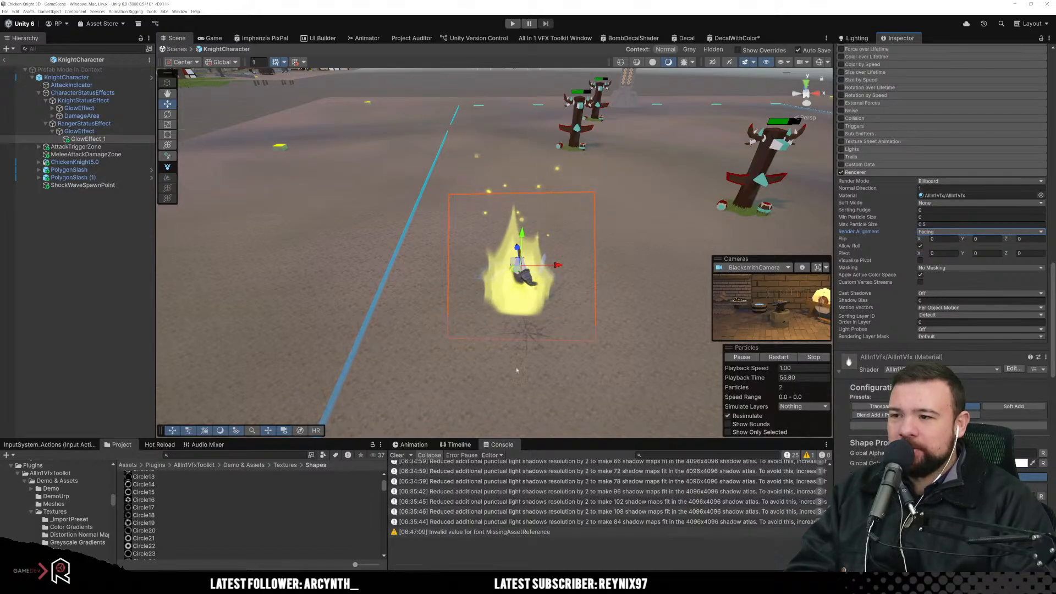
left_click_drag(492, 374, 546, 389, "alt")
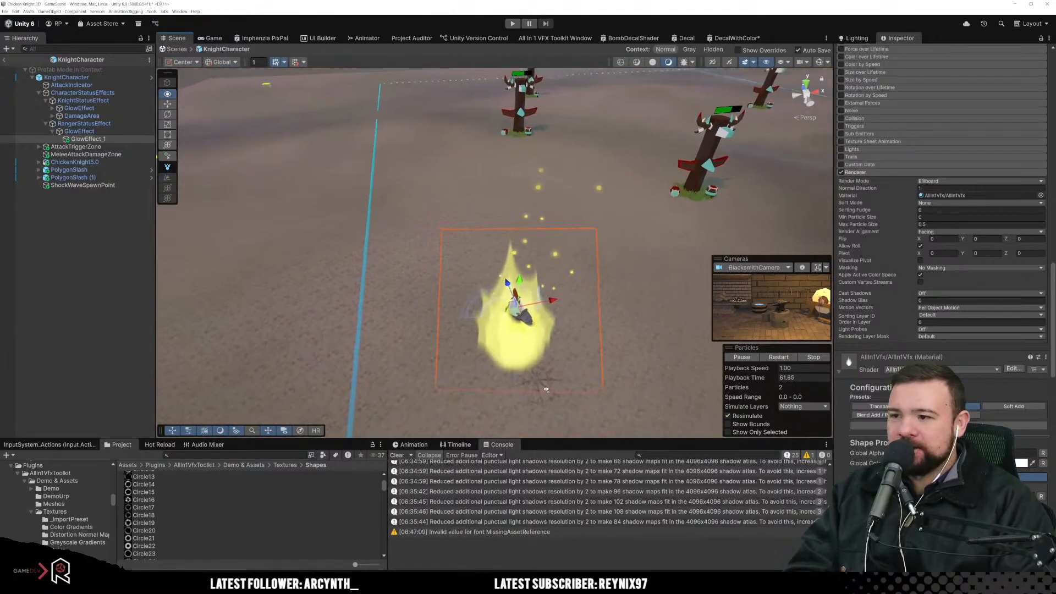
left_click(931, 232)
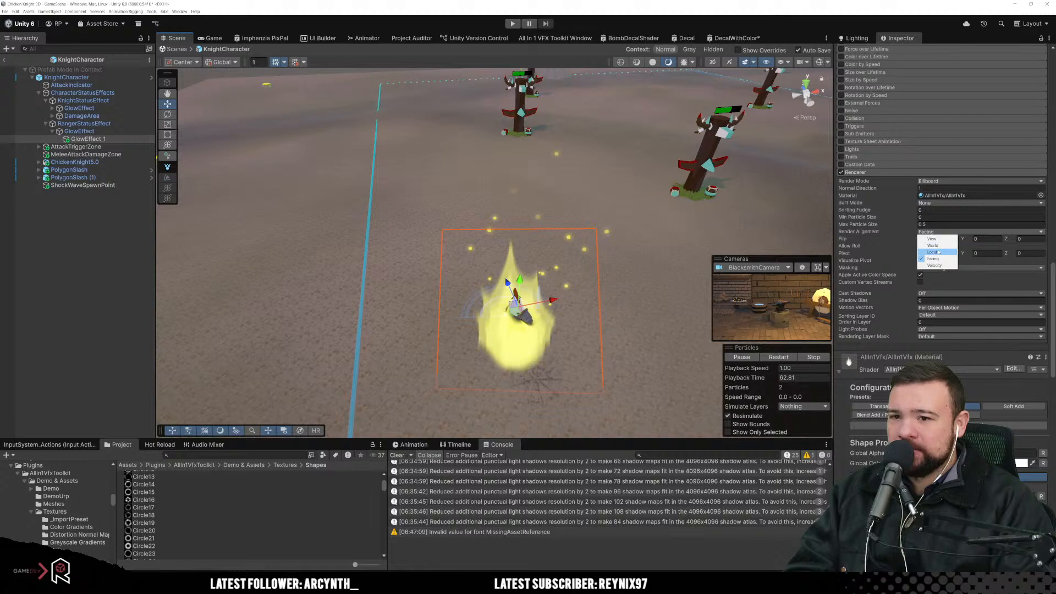
left_click(935, 252)
left_click(937, 233)
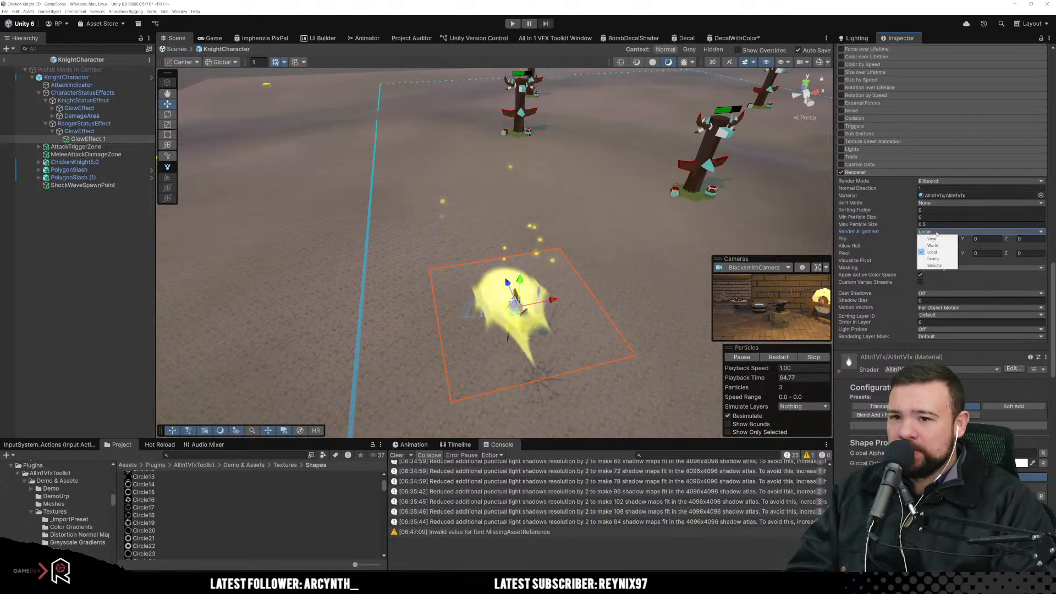
left_click(941, 245)
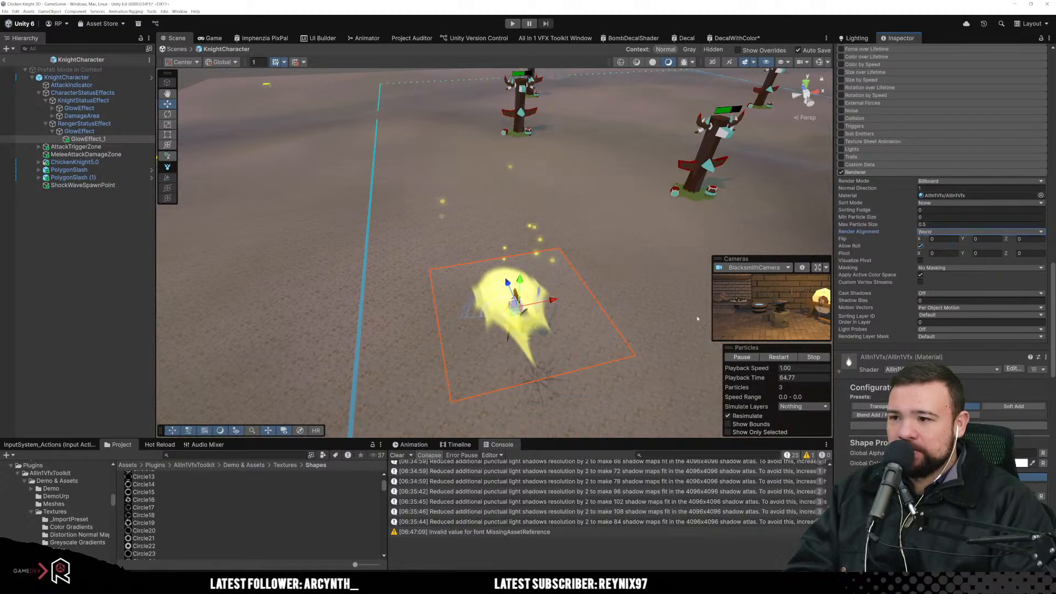
Step: Nudge GlowEffect_1 slightly along the X axis to line the flame up with the knight
left_click_drag(400, 357, 532, 305, "alt")
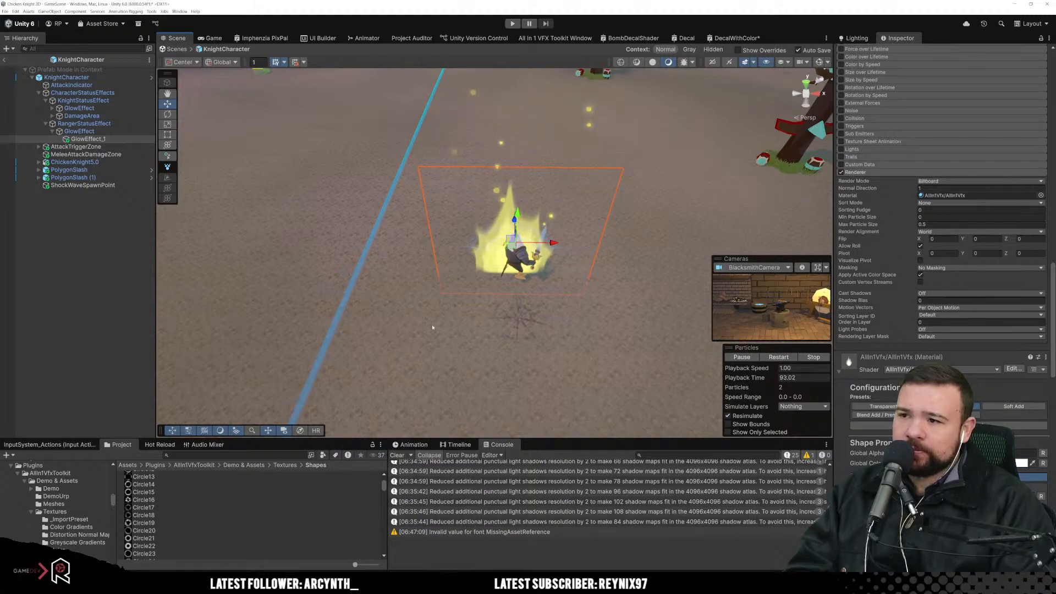
scroll(1015, 434, "down", 8)
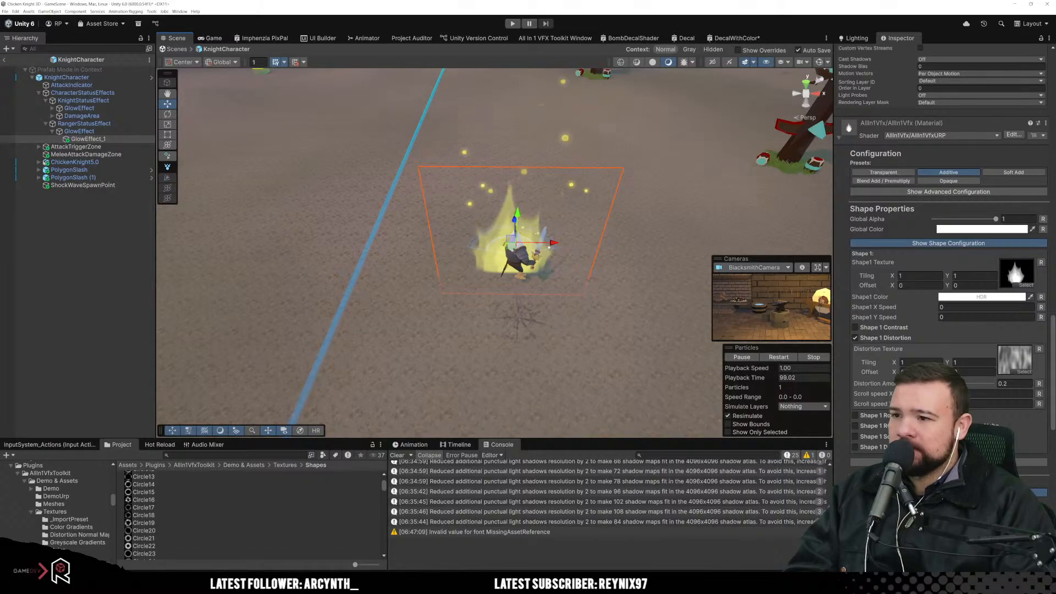
left_click_drag(557, 245, 561, 244)
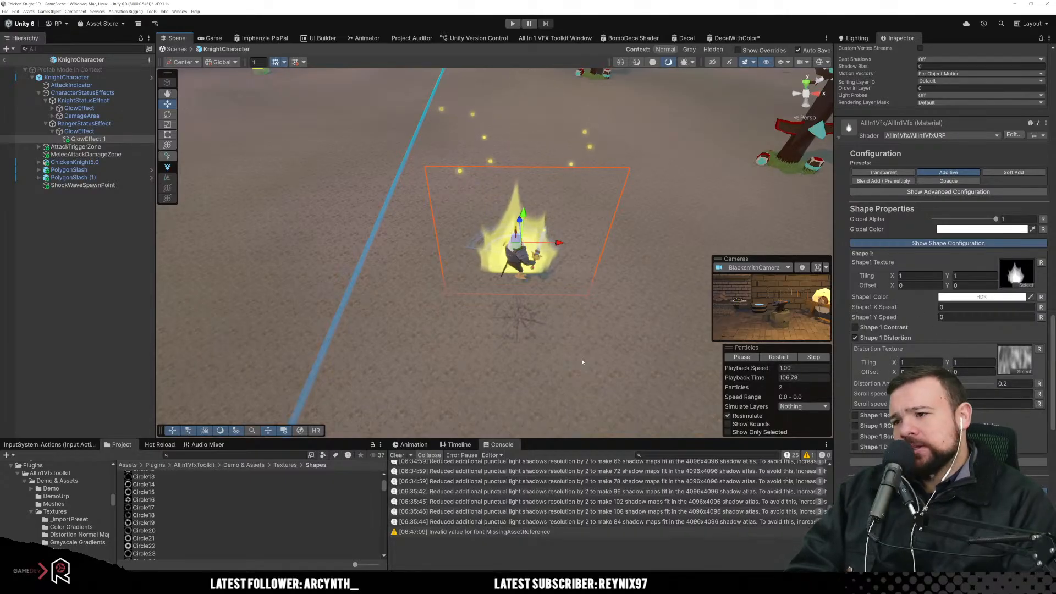
Step: Set GlowEffect_1's Max Particles to 1 in its Particle System
scroll(872, 348, "up", 10)
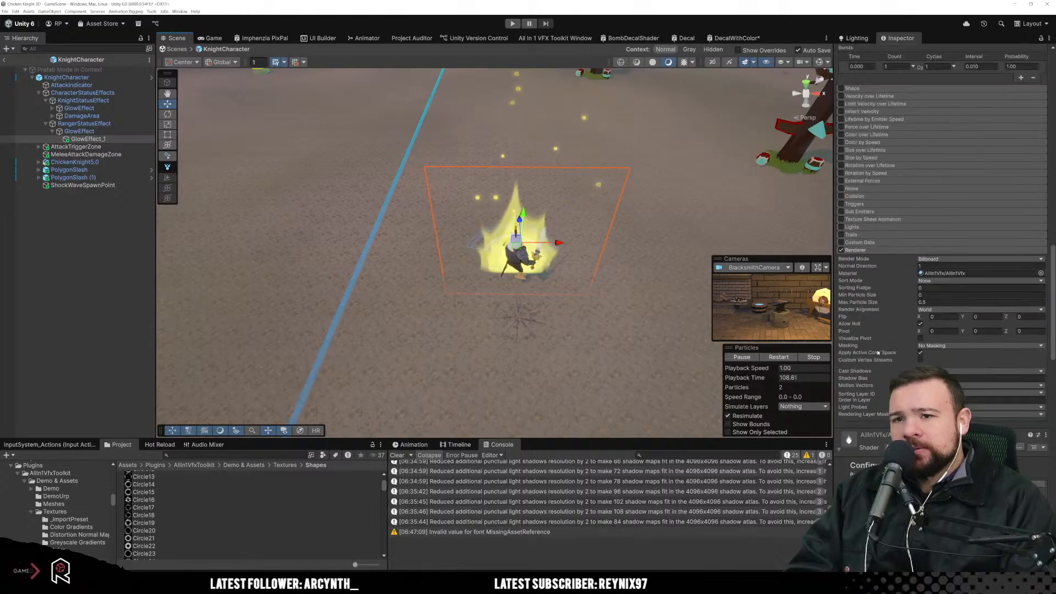
scroll(884, 276, "up", 4)
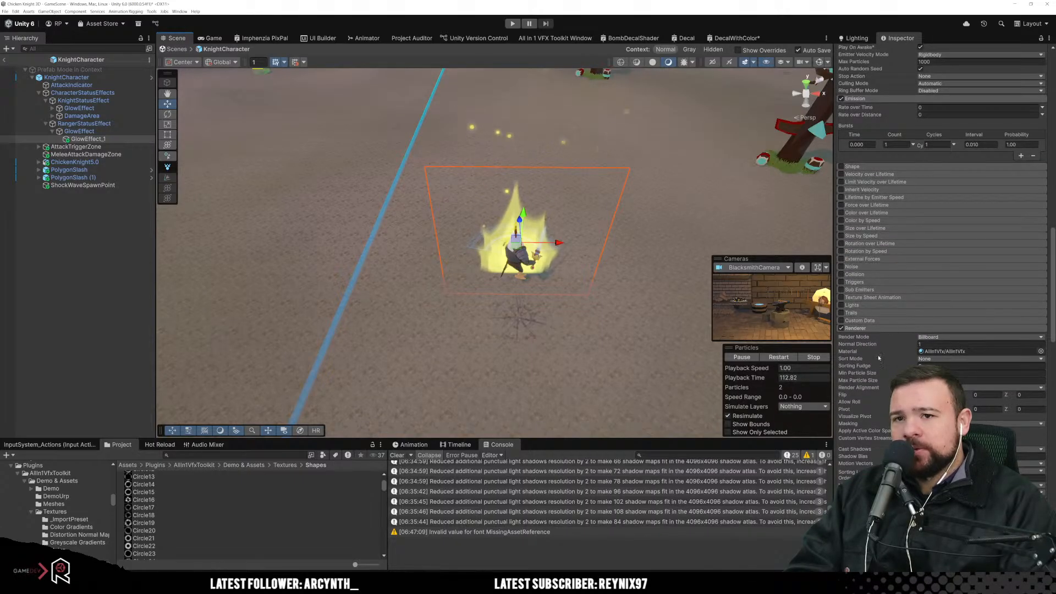
scroll(878, 357, "up", 6)
scroll(878, 358, "up", 10)
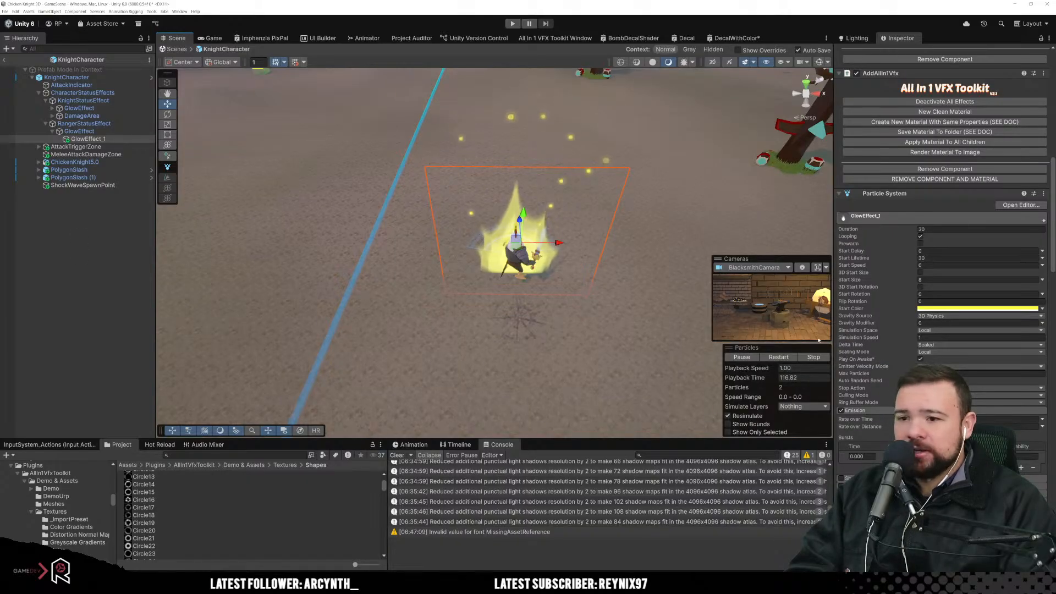
type("1")
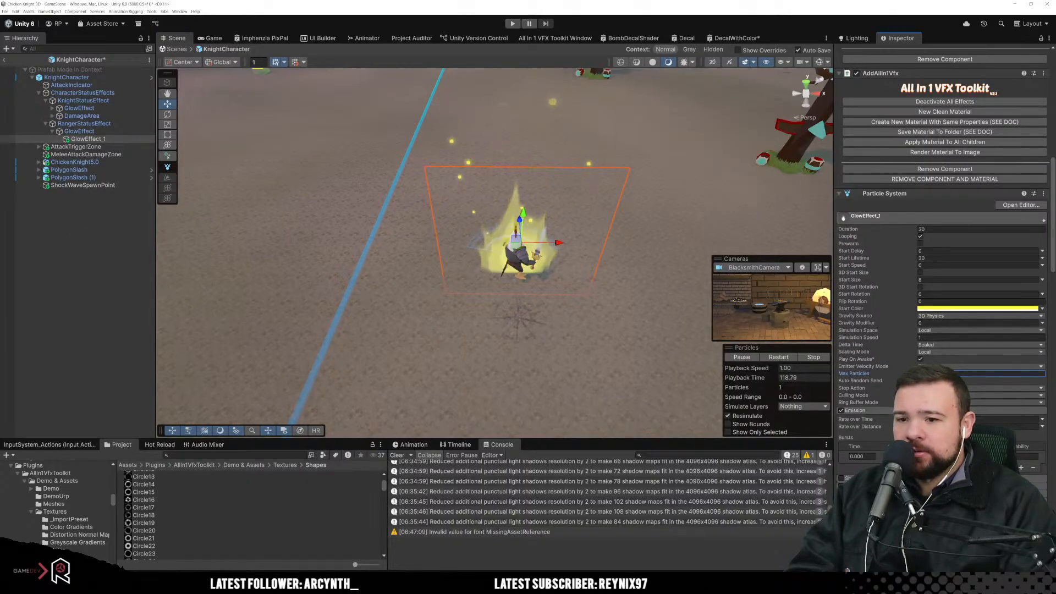
Step: Look through GlowEffect_1's helper options, emission burst, renderer and material settings
scroll(934, 233, "up", 5)
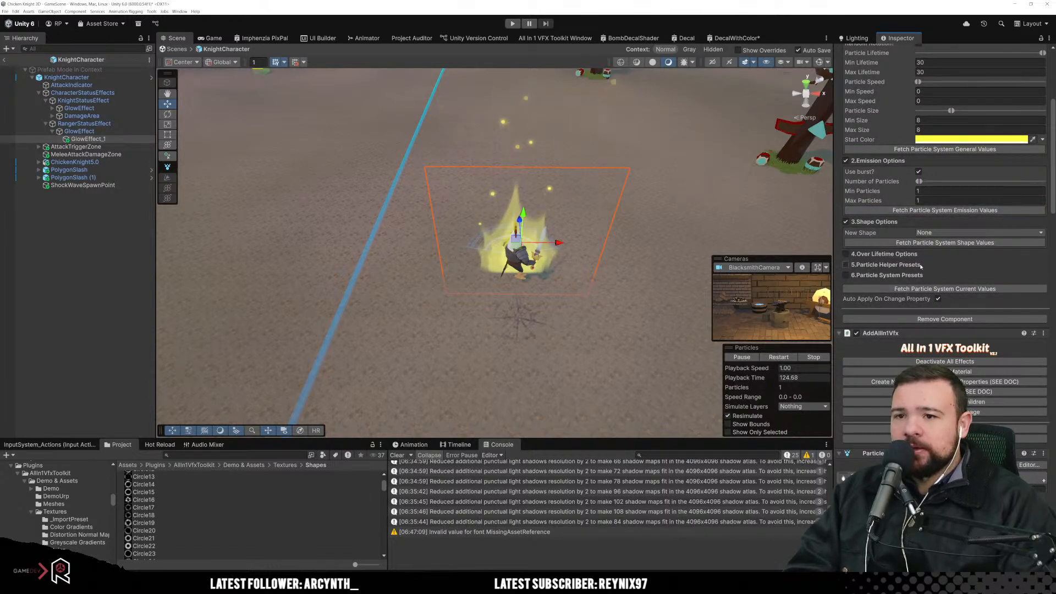
scroll(935, 292, "down", 1)
scroll(933, 283, "down", 6)
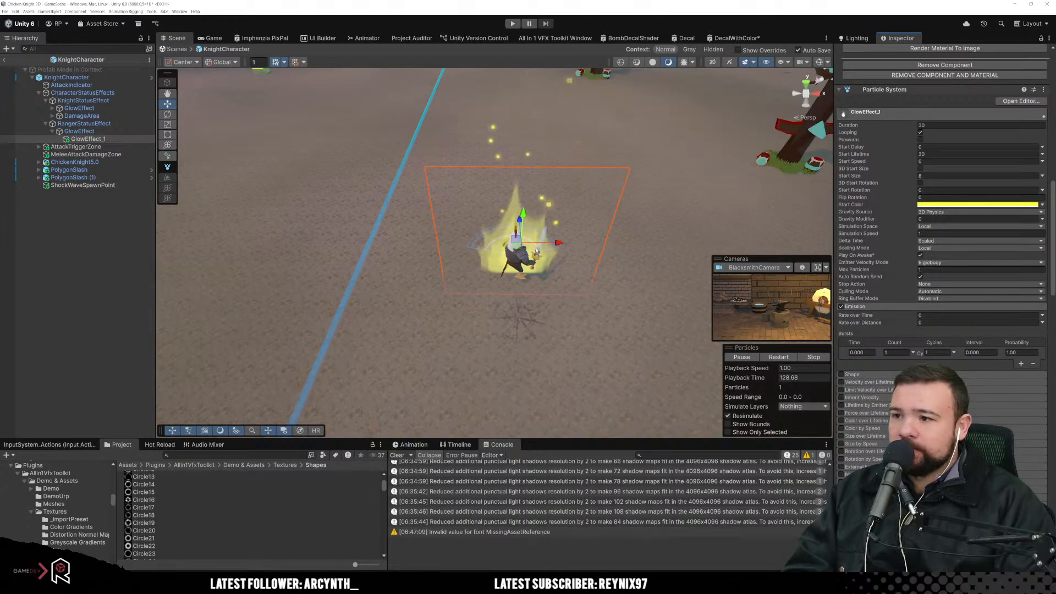
scroll(986, 295, "down", 2)
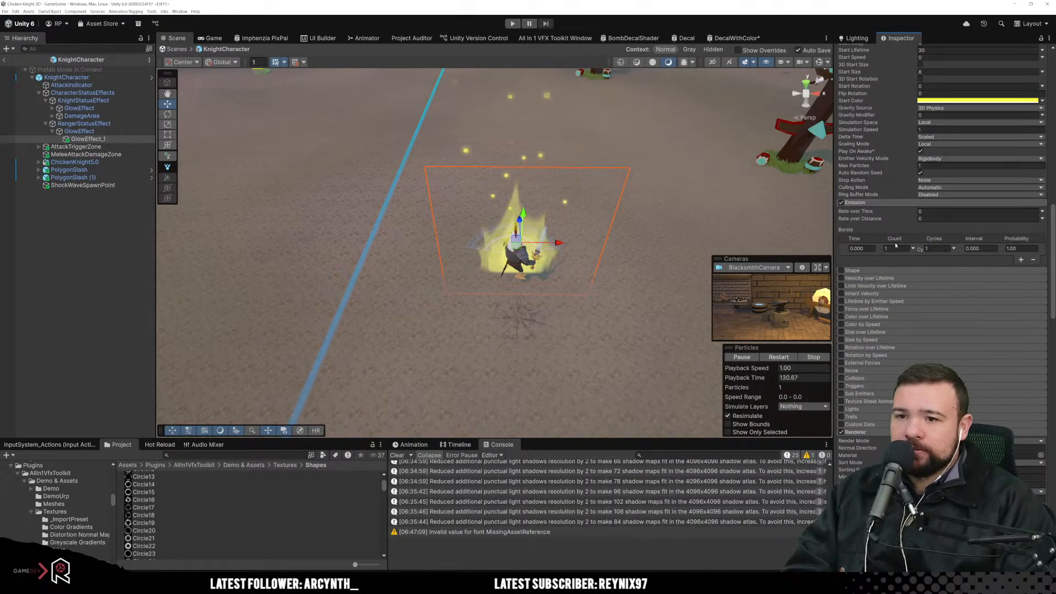
scroll(906, 314, "down", 9)
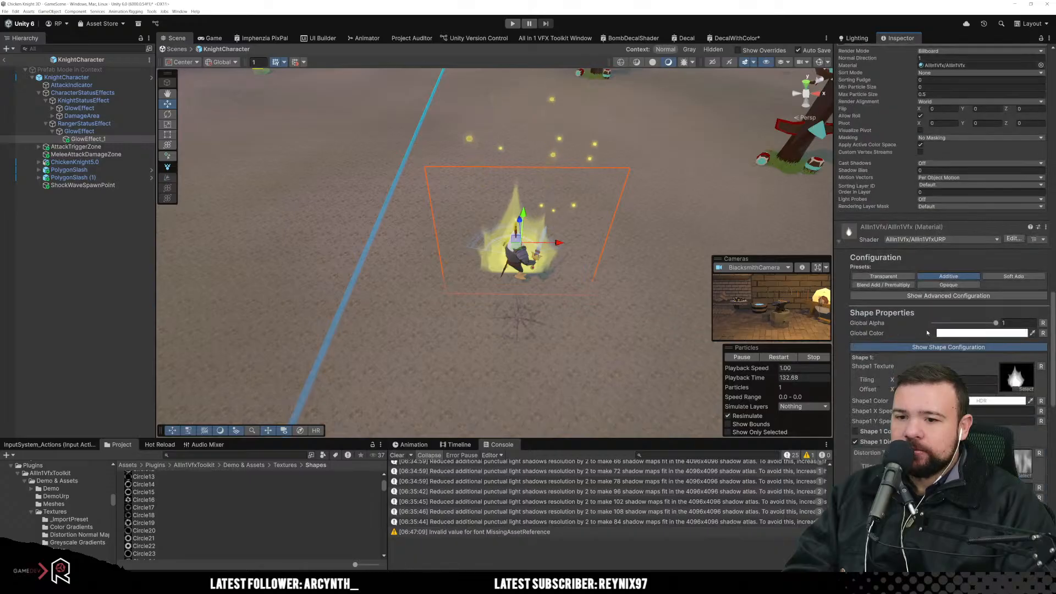
scroll(936, 323, "up", 12)
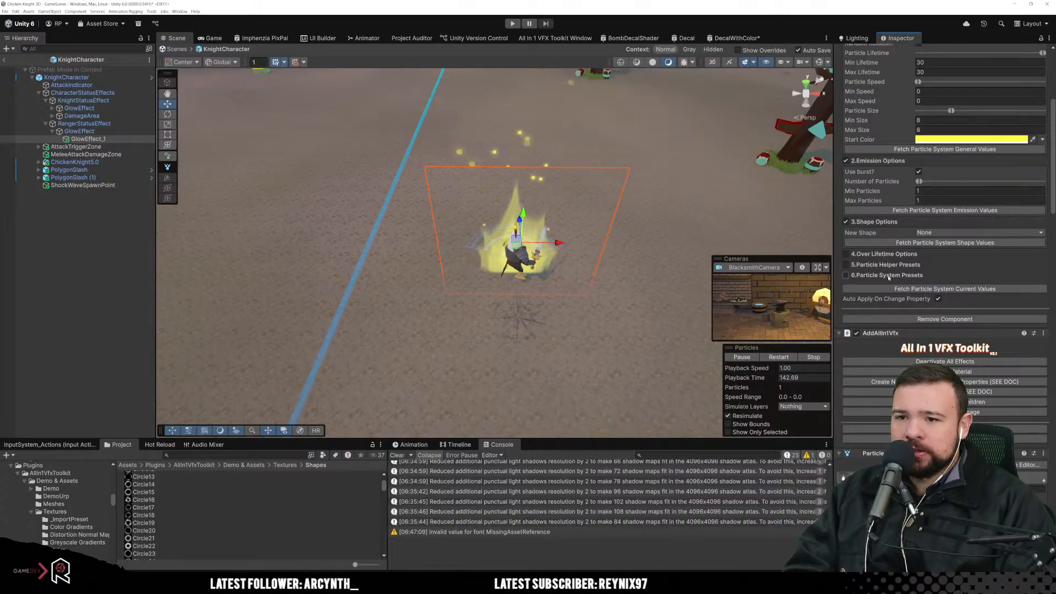
Step: Move GlowEffect_1 slightly along the Z axis, raise it along the Y axis around the knight, and save the prefab
scroll(943, 278, "up", 3)
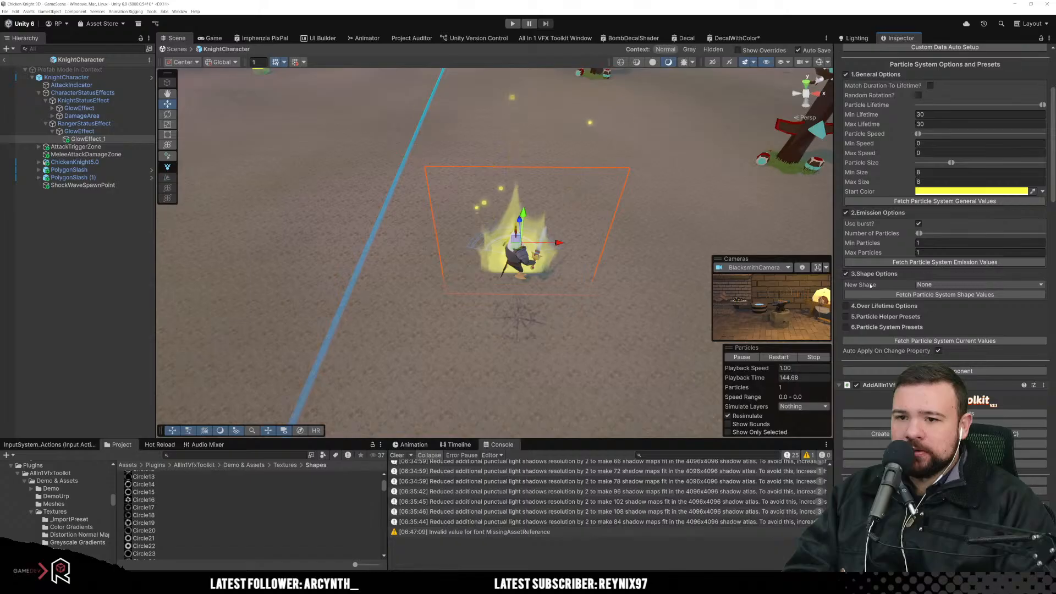
scroll(903, 292, "up", 2)
scroll(956, 306, "up", 15)
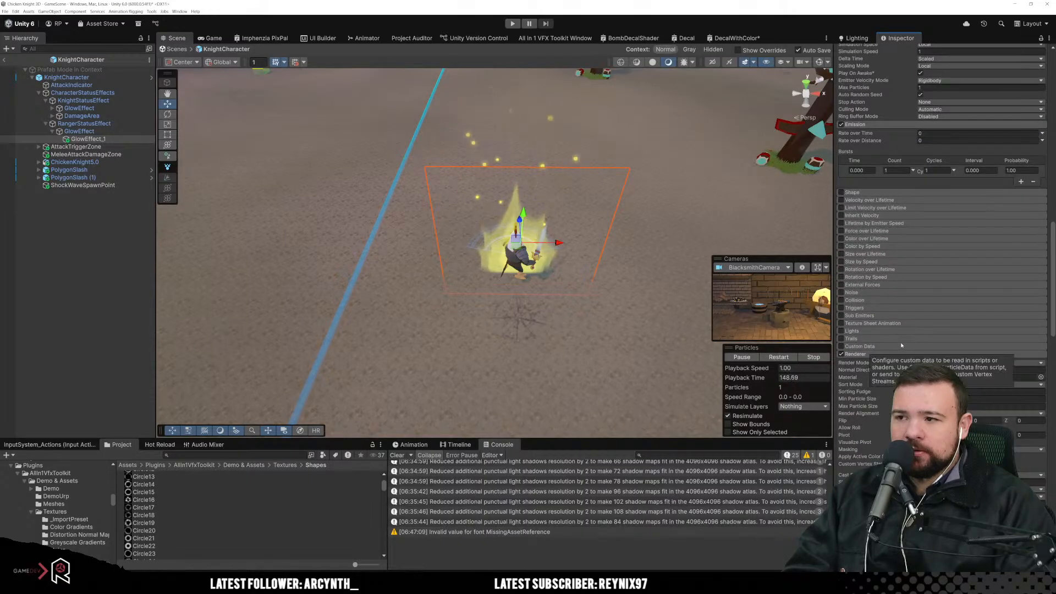
scroll(903, 346, "down", 10)
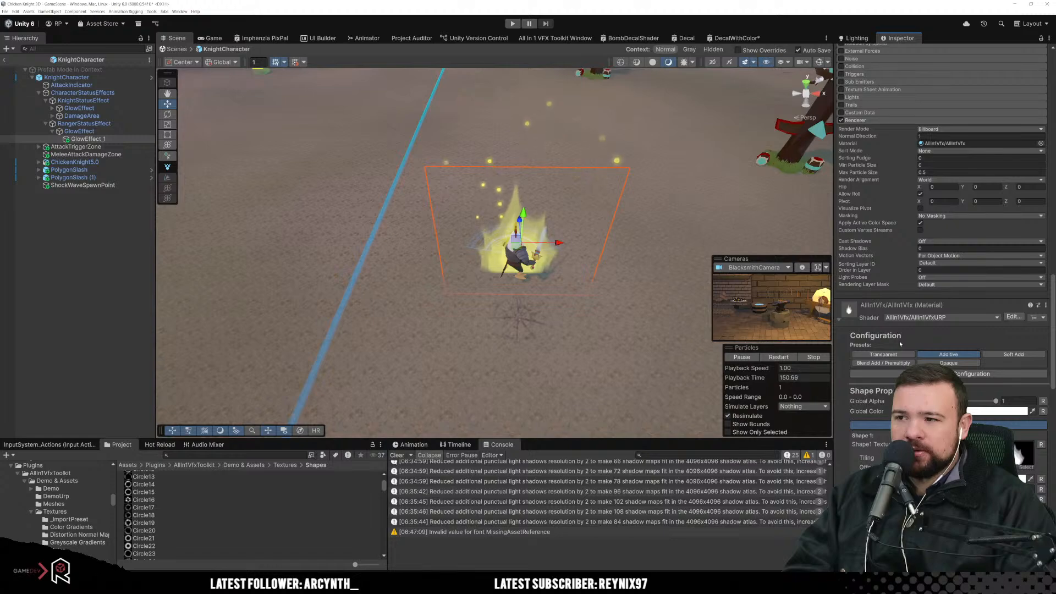
scroll(900, 343, "down", 5)
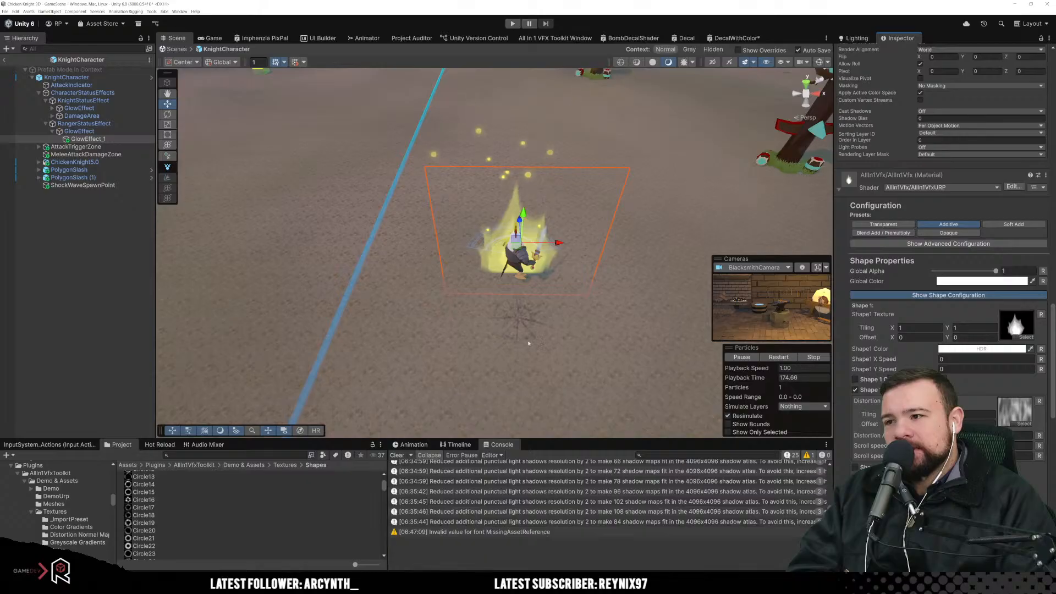
left_click_drag(518, 220, 518, 223)
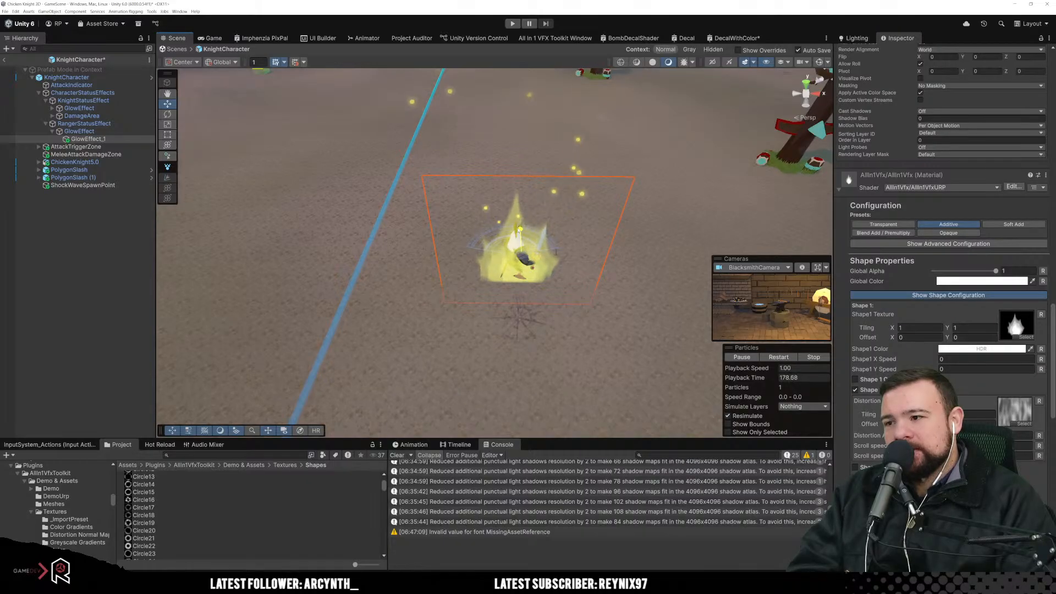
key("ctrl+s")
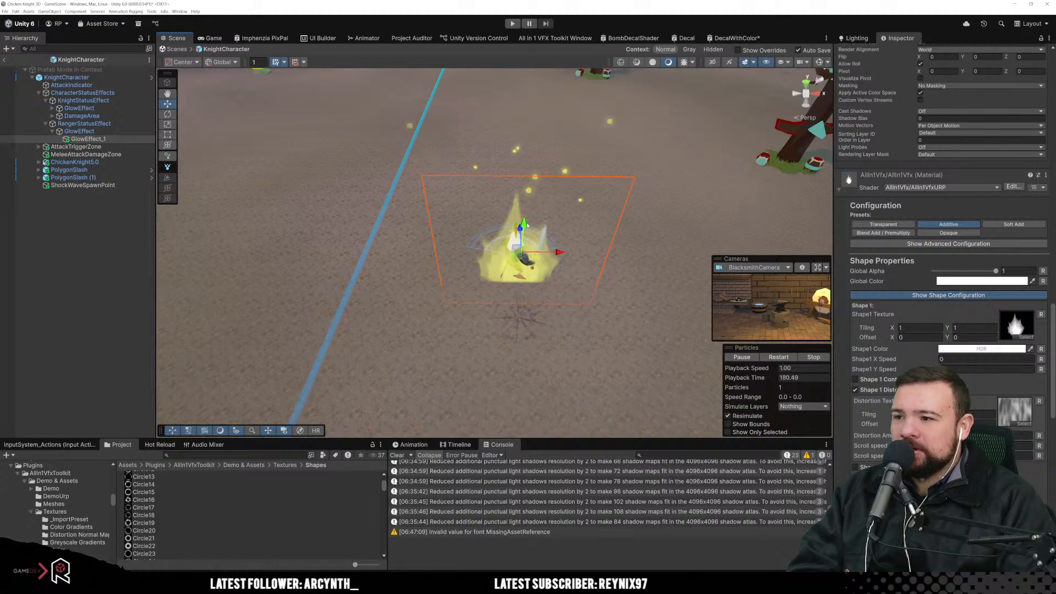
left_click_drag(527, 224, 527, 207)
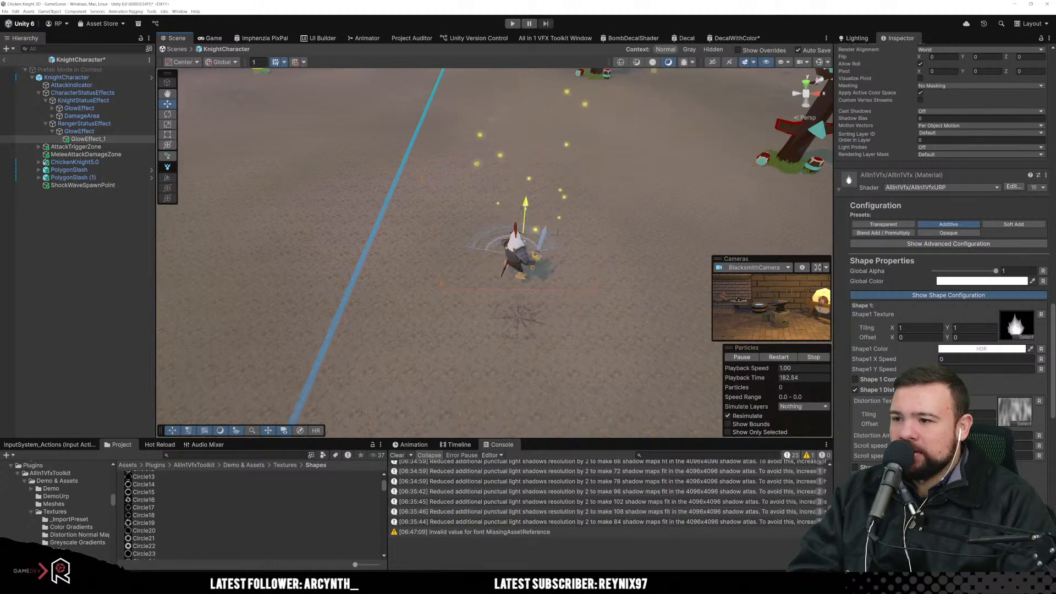
key("ctrl+s")
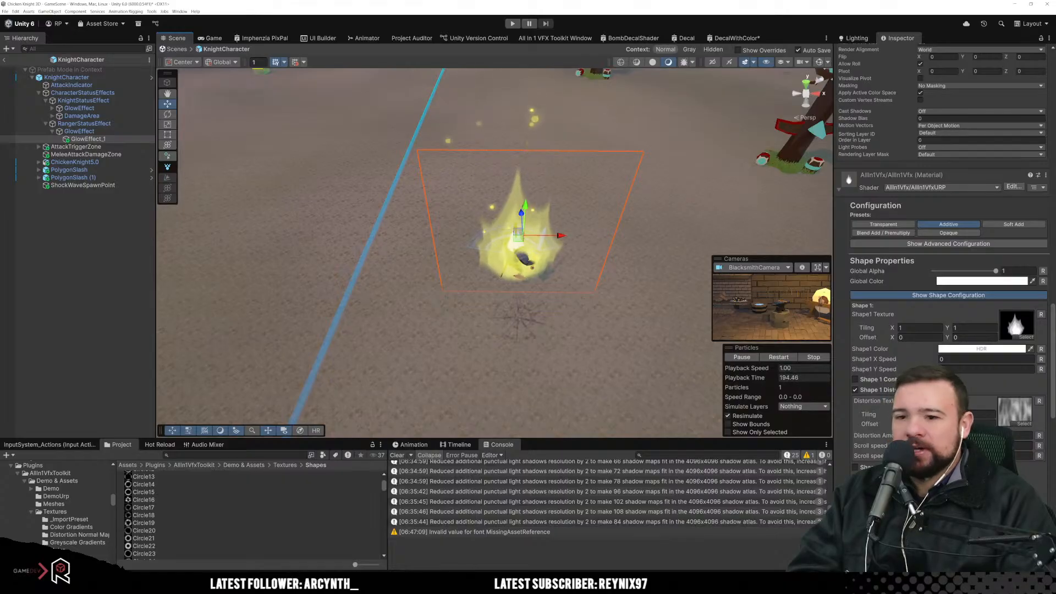
Step: Set the glow material's Alpha Remap to Smoothstep Min 0 and Smoothstep Max 0.075
scroll(948, 275, "down", 6)
scroll(948, 248, "down", 10)
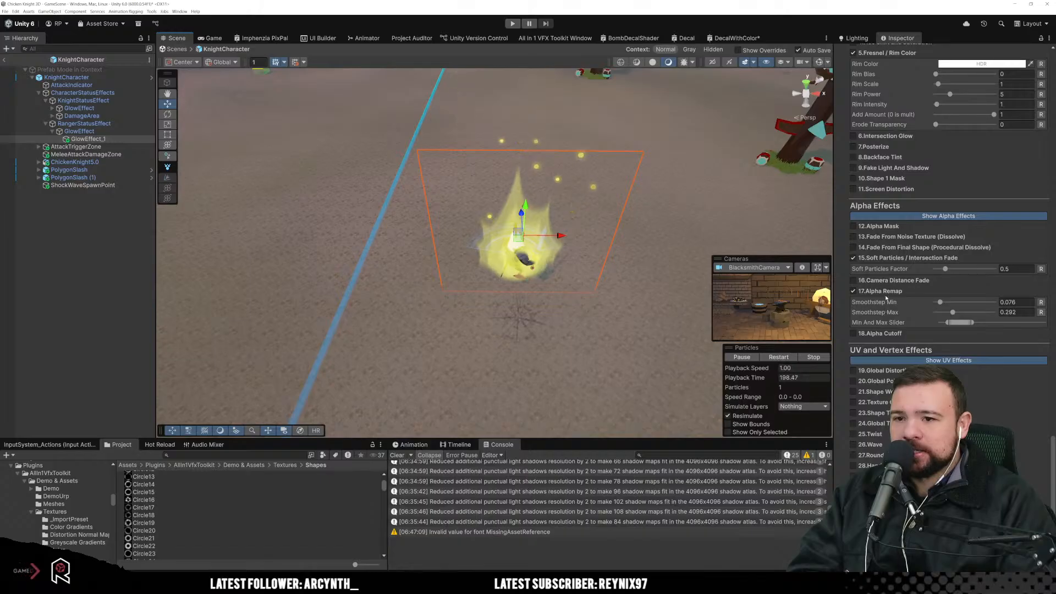
left_click_drag(940, 303, 907, 311)
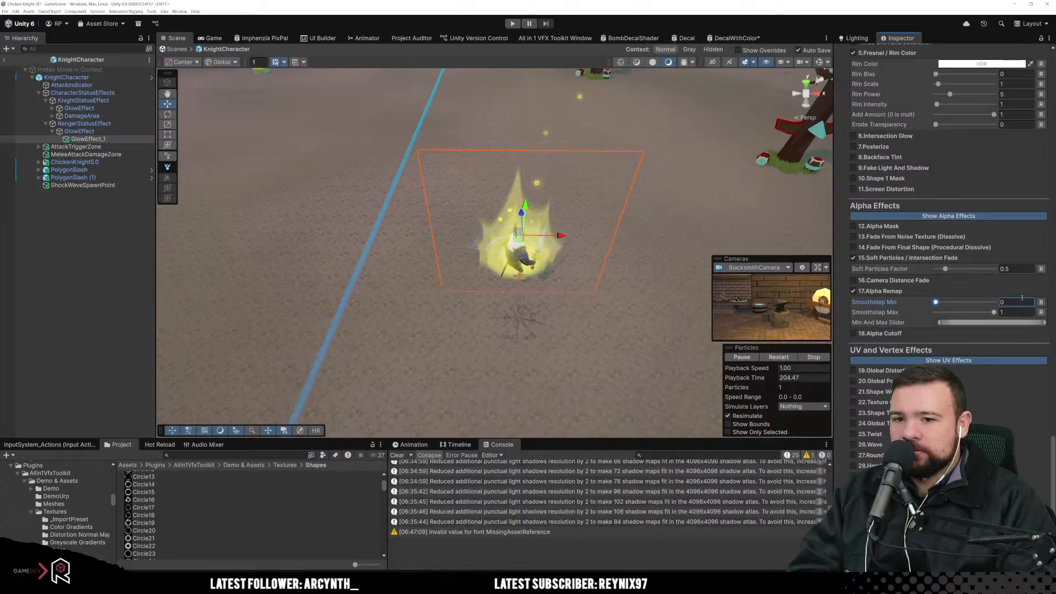
left_click_drag(1044, 322, 949, 323)
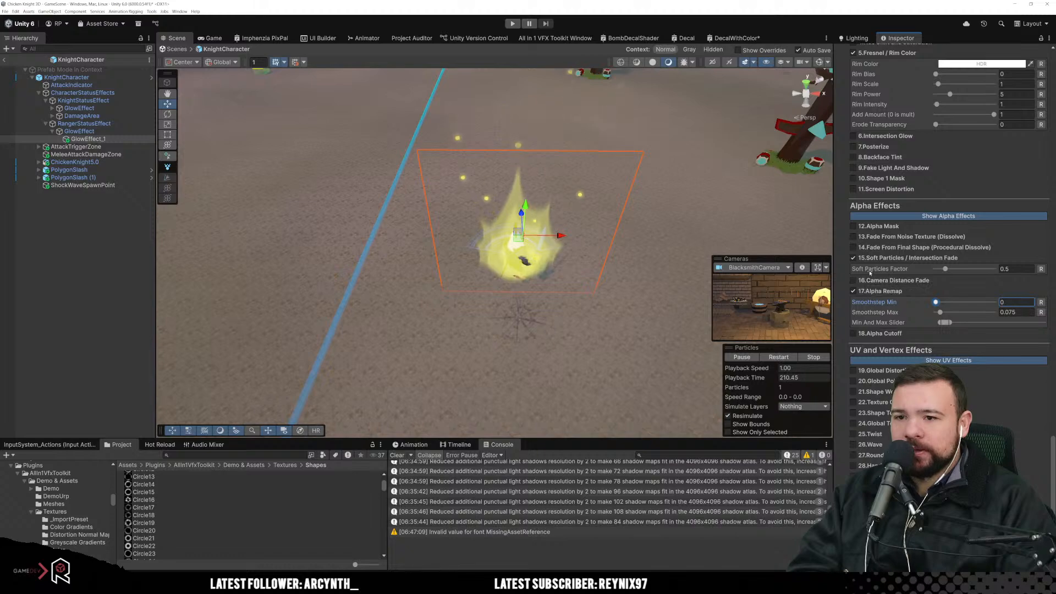
Step: Set the glow material's Soft Particles Factor to 0.05 and try the Fade From Final Shape effect on and off
left_click_drag(946, 270, 970, 269)
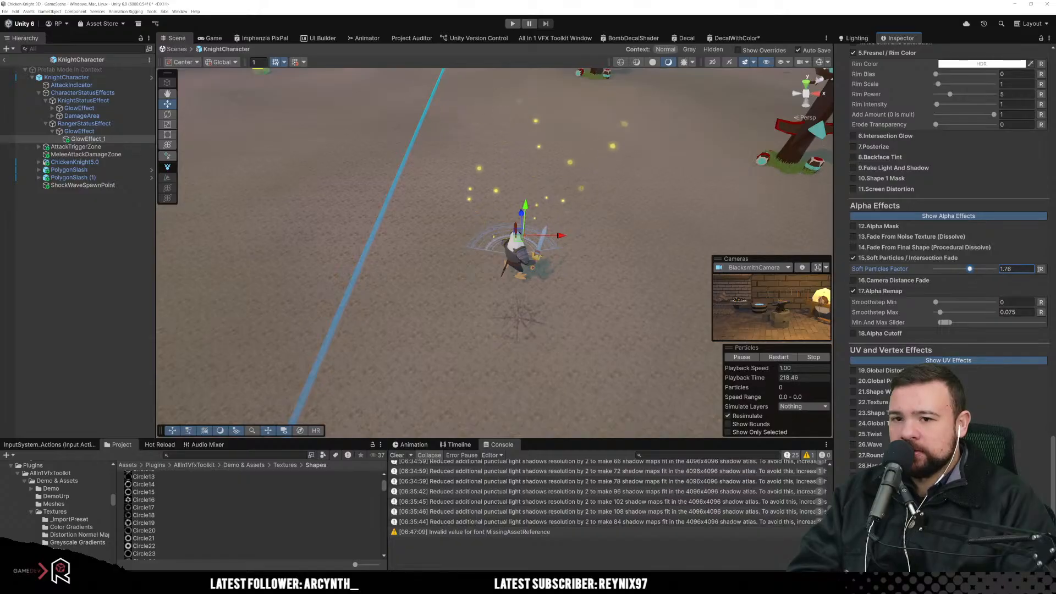
left_click(1040, 269)
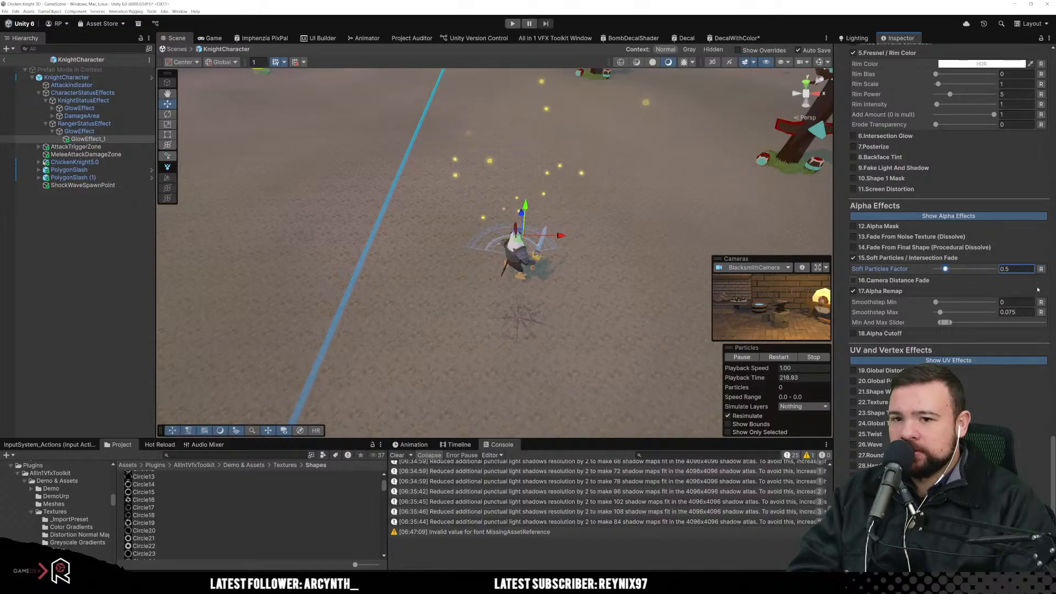
left_click(776, 357)
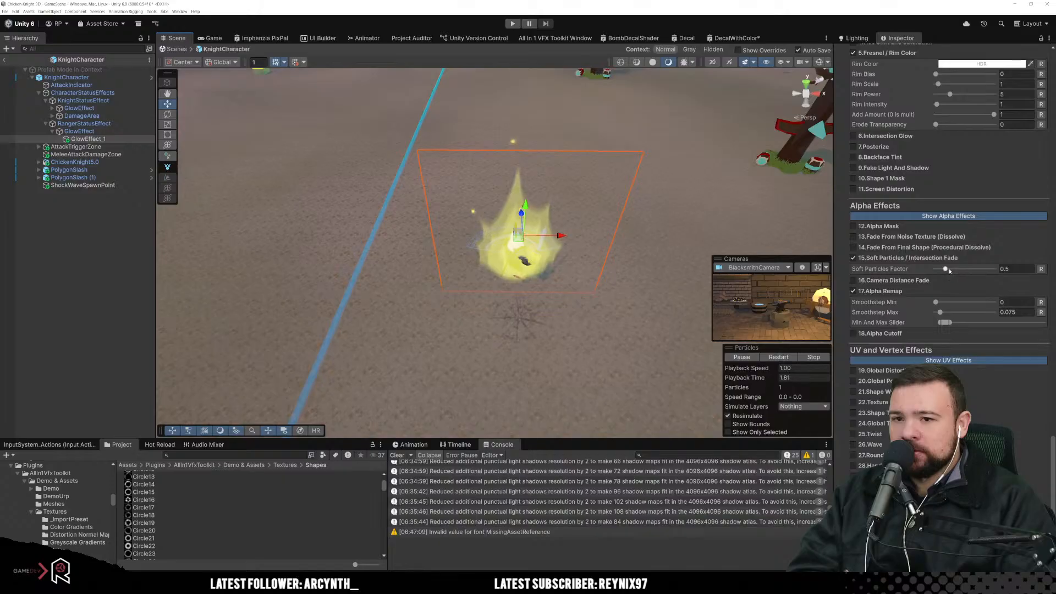
left_click_drag(946, 270, 938, 273)
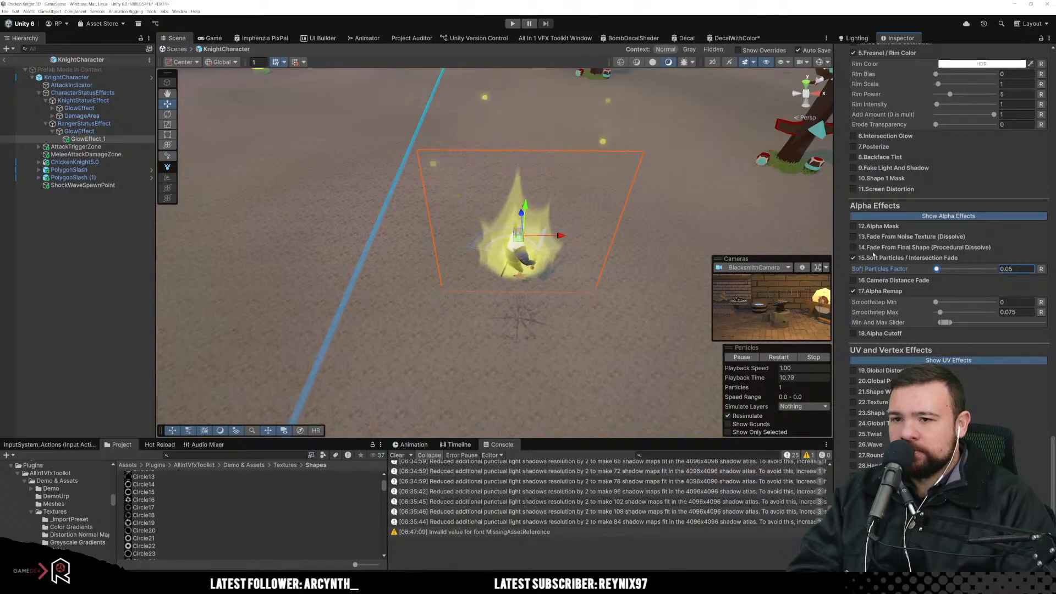
left_click(873, 248)
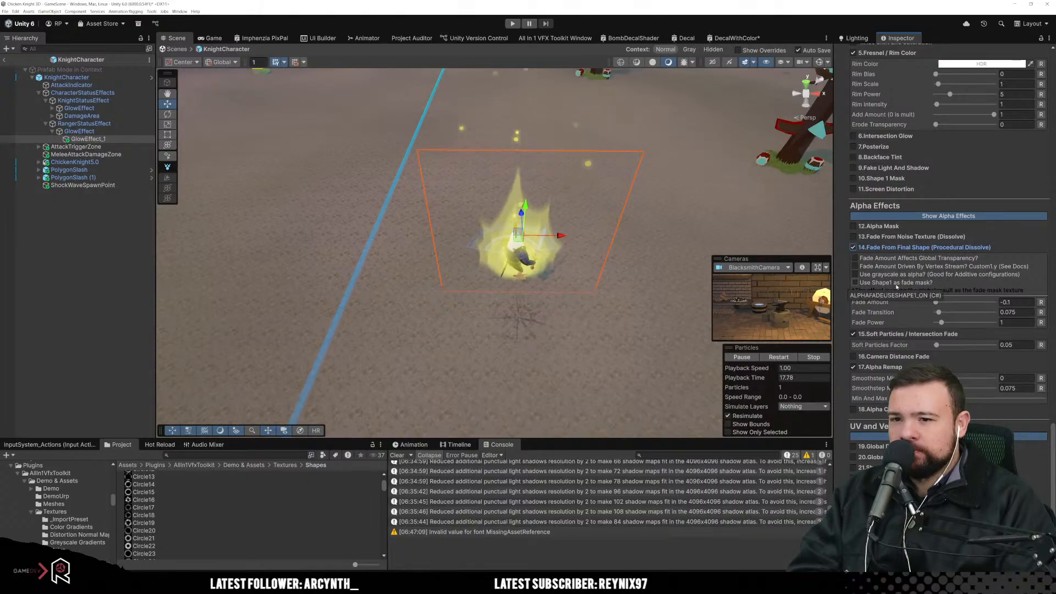
left_click(888, 247)
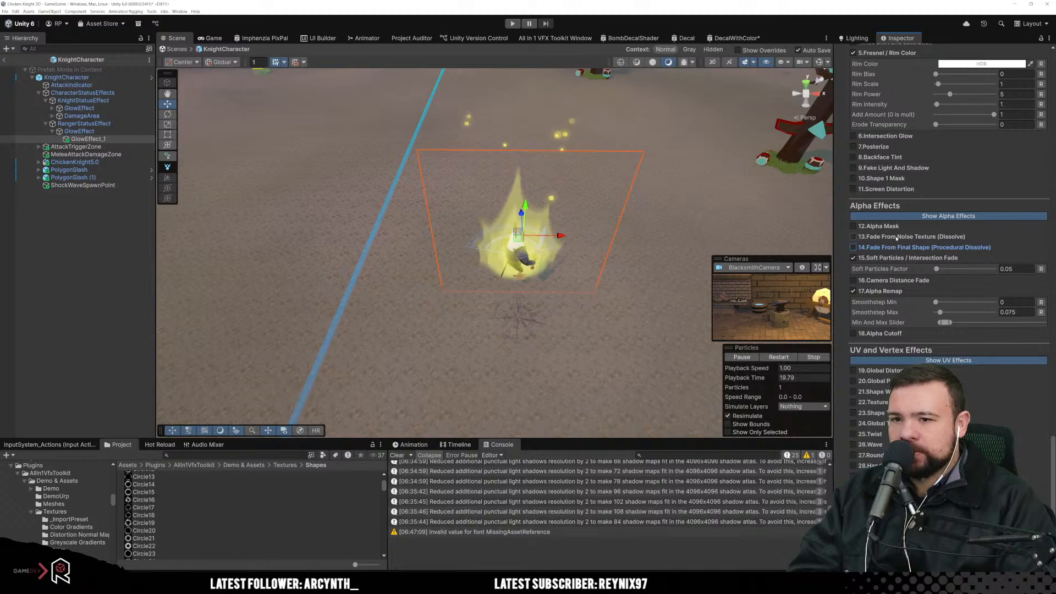
Step: Enable Alpha Mask on the glow material and assign the soft circle texture Circle_Soft_Tex_01 as its Mask Texture
left_click(877, 226)
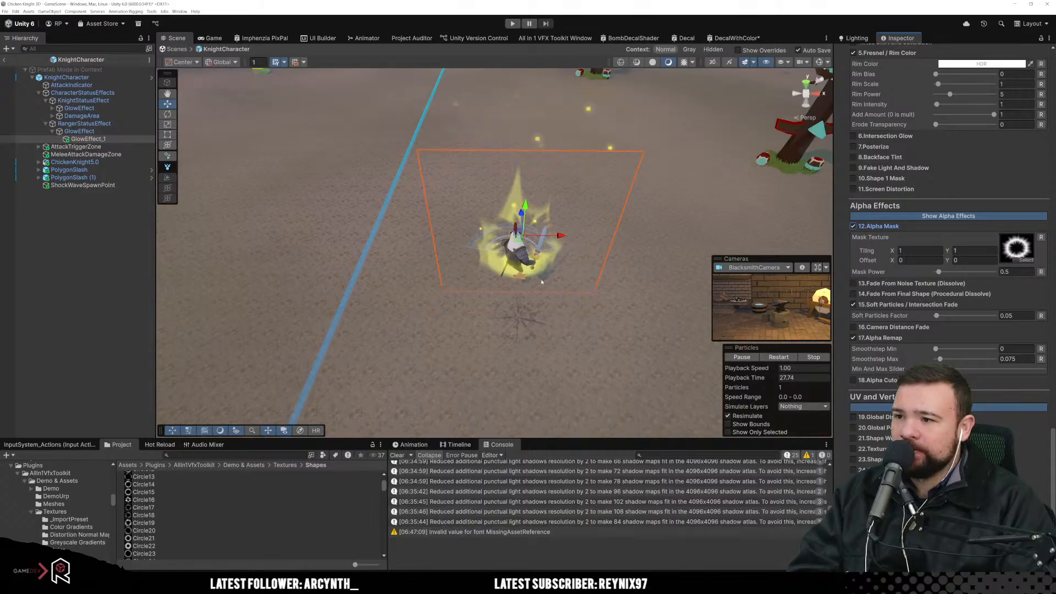
left_click(1025, 259)
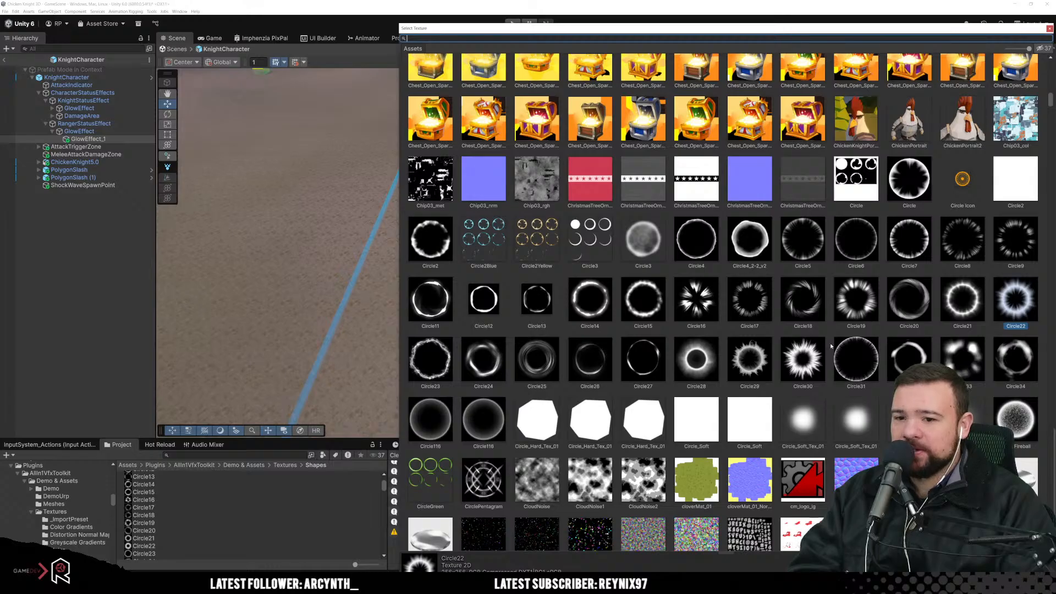
scroll(831, 346, "down", 1)
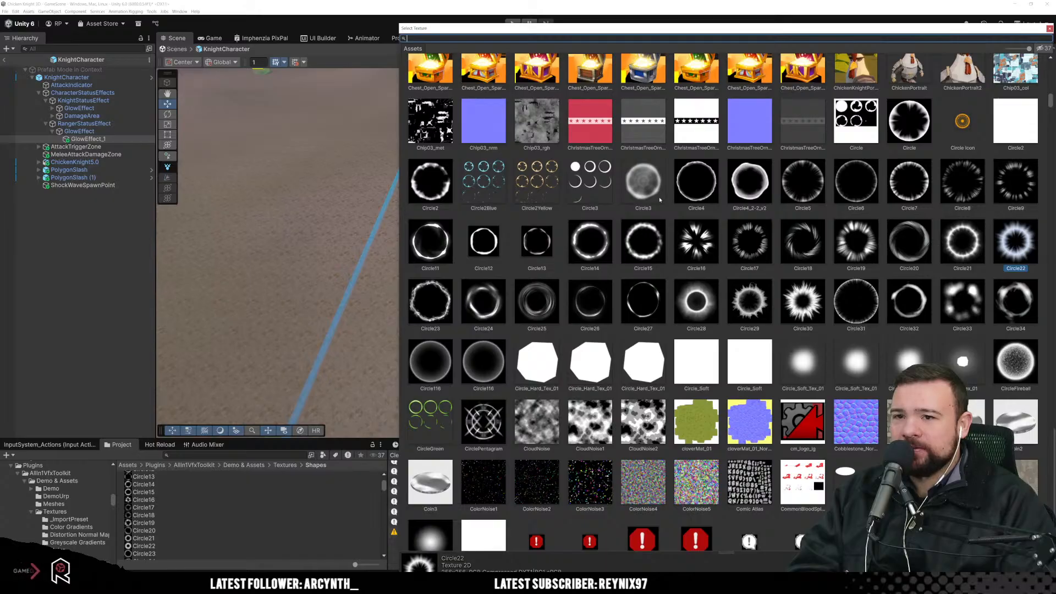
scroll(785, 318, "up", 3)
scroll(786, 318, "down", 8)
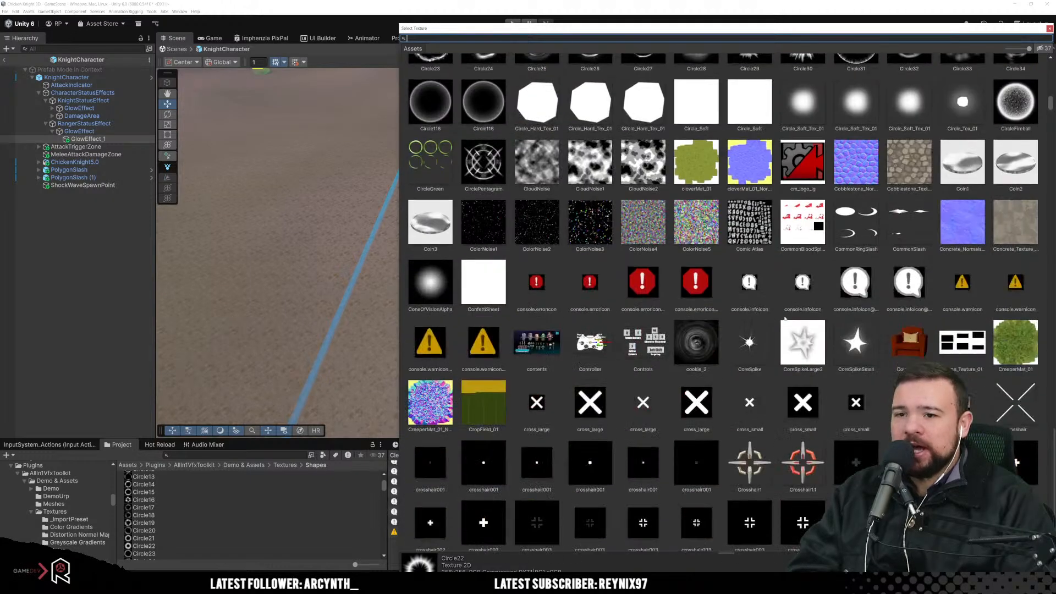
scroll(785, 317, "up", 2)
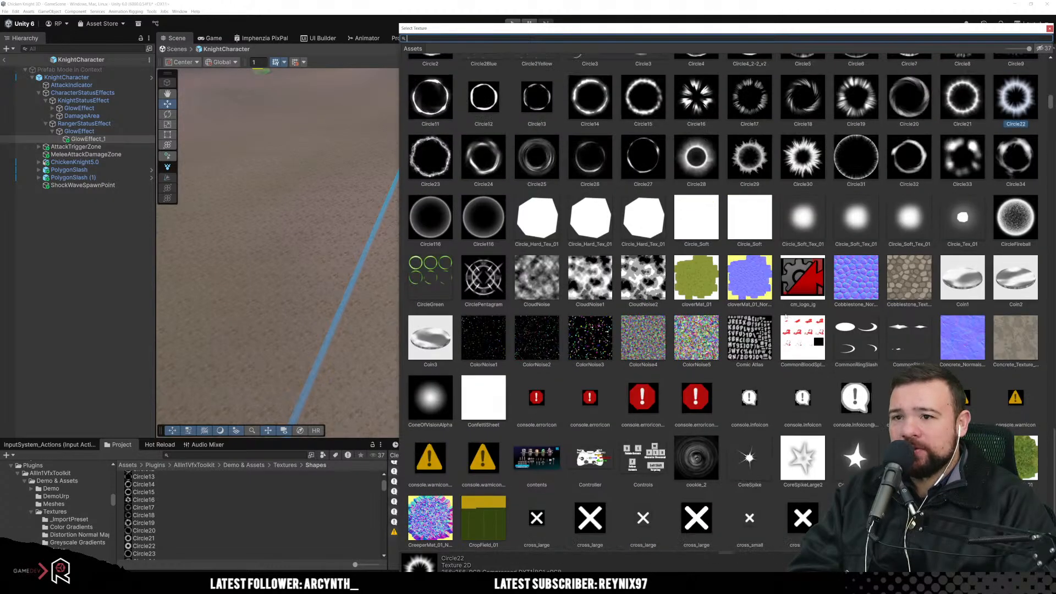
left_click(805, 220)
double_click(805, 223)
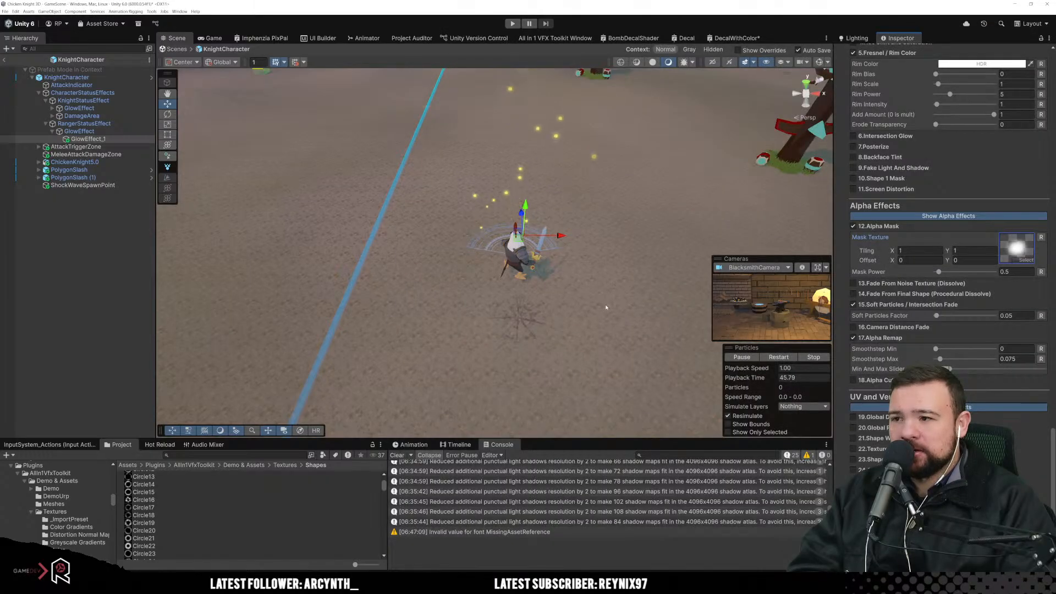
Step: Restart the glow's playback, try an Alpha Mask Mask Power of 1, and set it to 0.001
left_click_drag(938, 271, 935, 271)
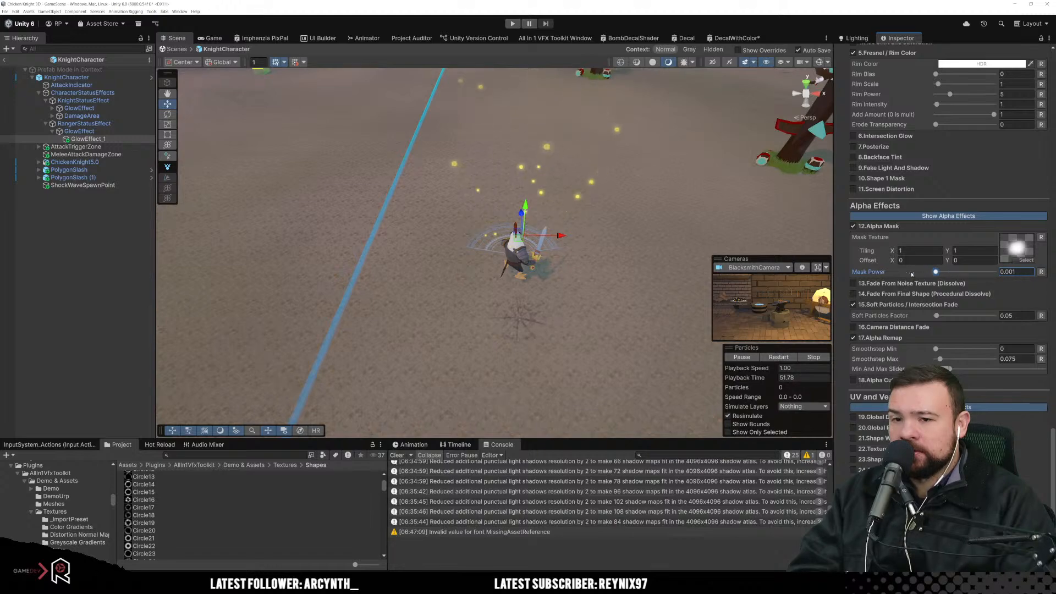
left_click(779, 356)
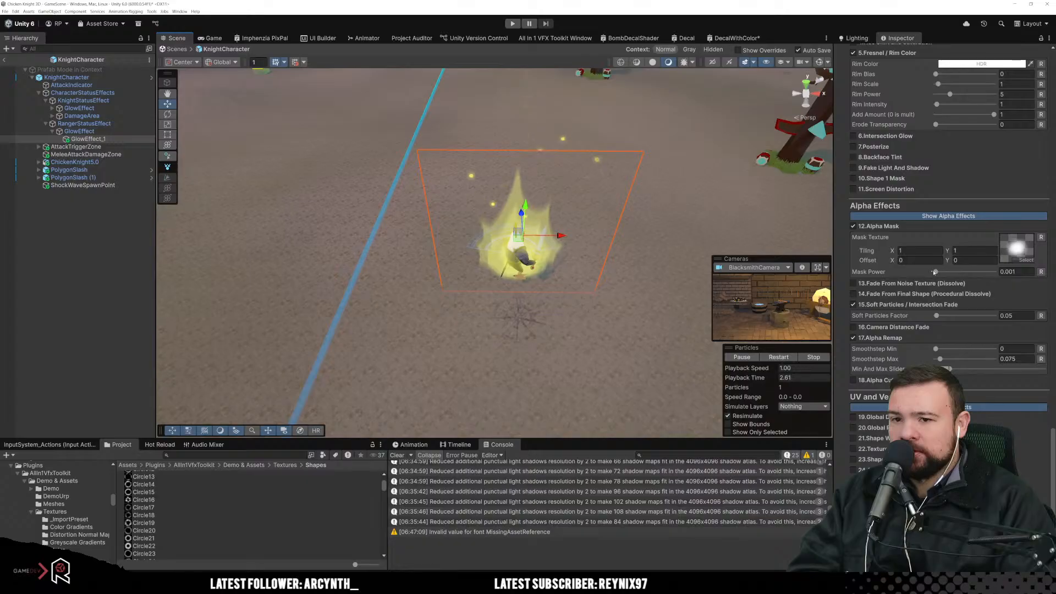
left_click(1016, 272)
type("1")
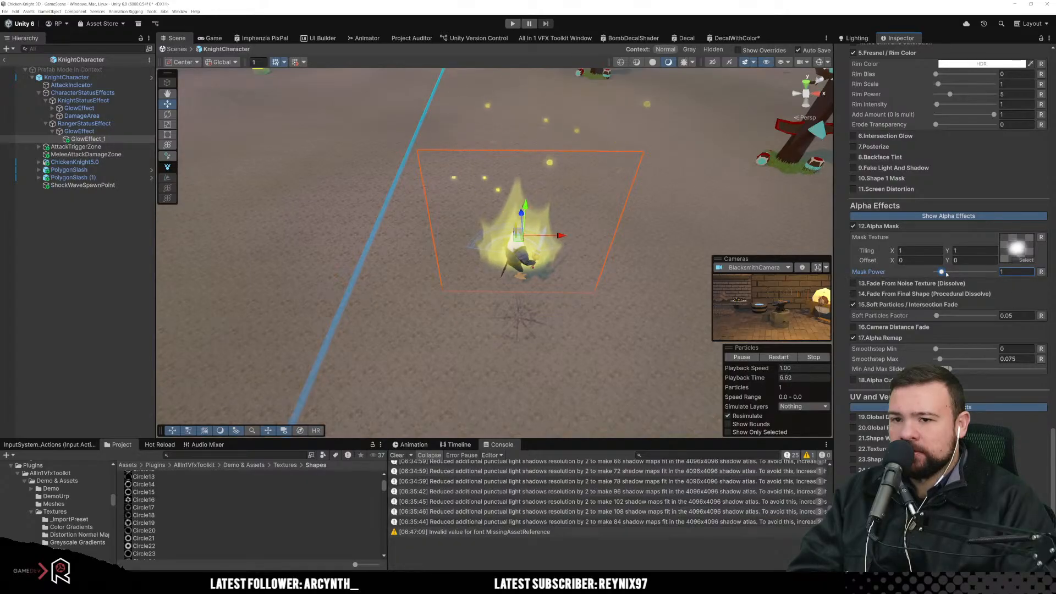
left_click_drag(959, 274, 918, 278)
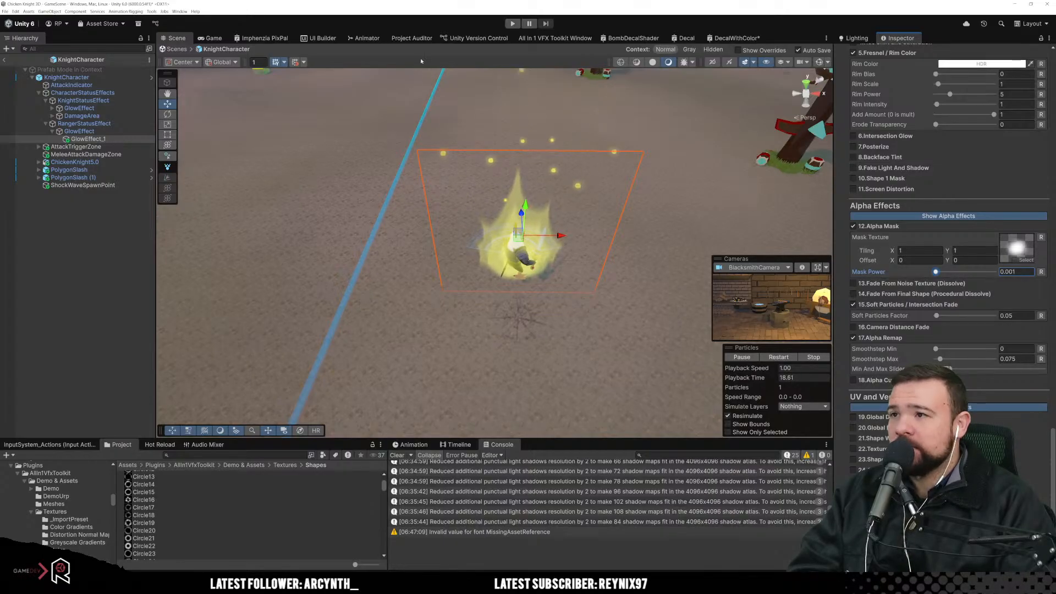
Step: Open the All In 1 VFX Toolkit's texture editor and search the textures for its image to edit with "particle"
left_click(555, 38)
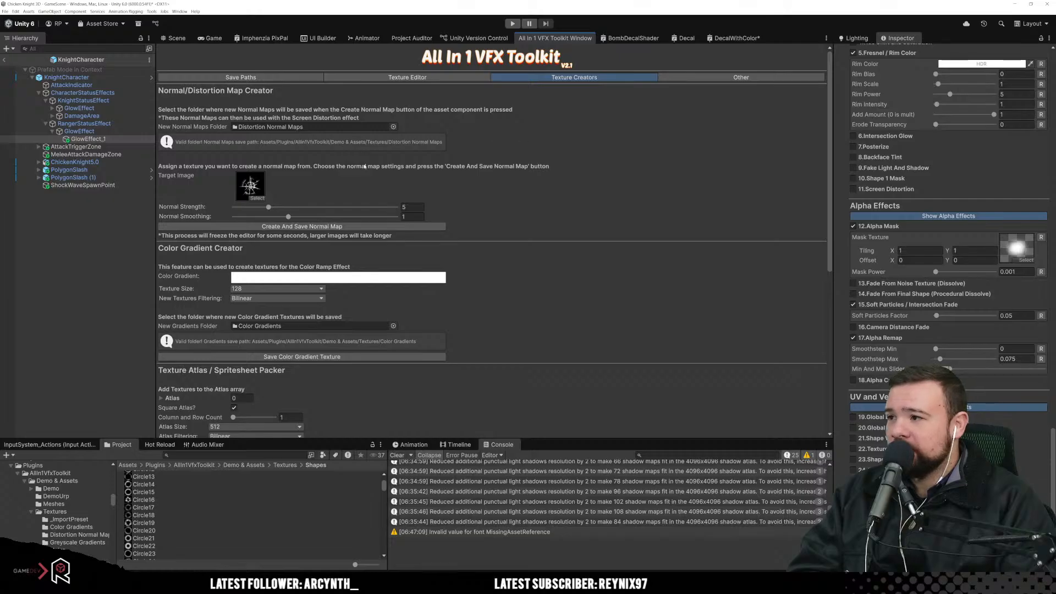
left_click(399, 77)
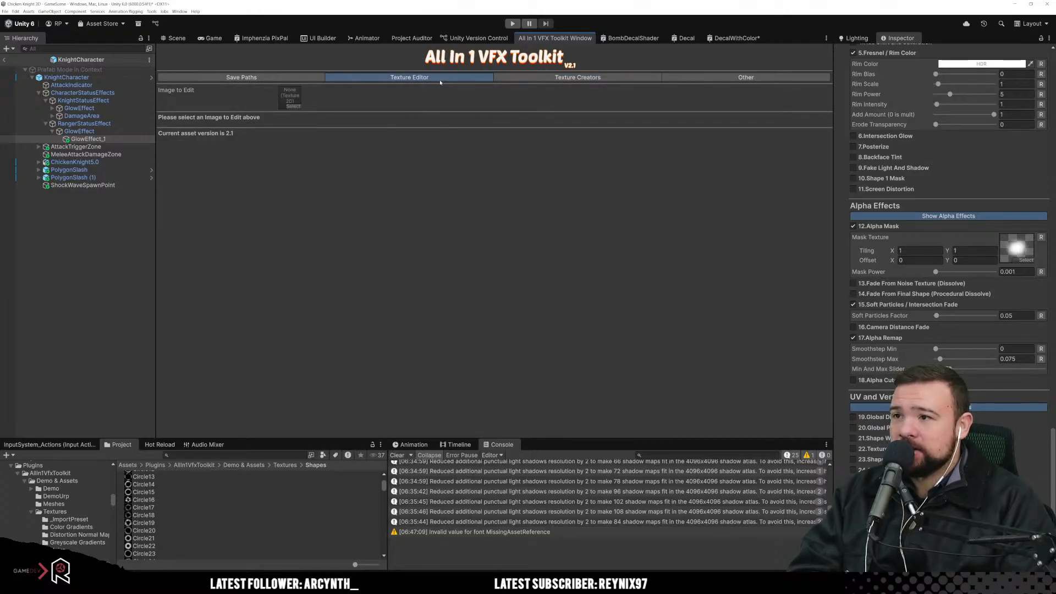
left_click(293, 106)
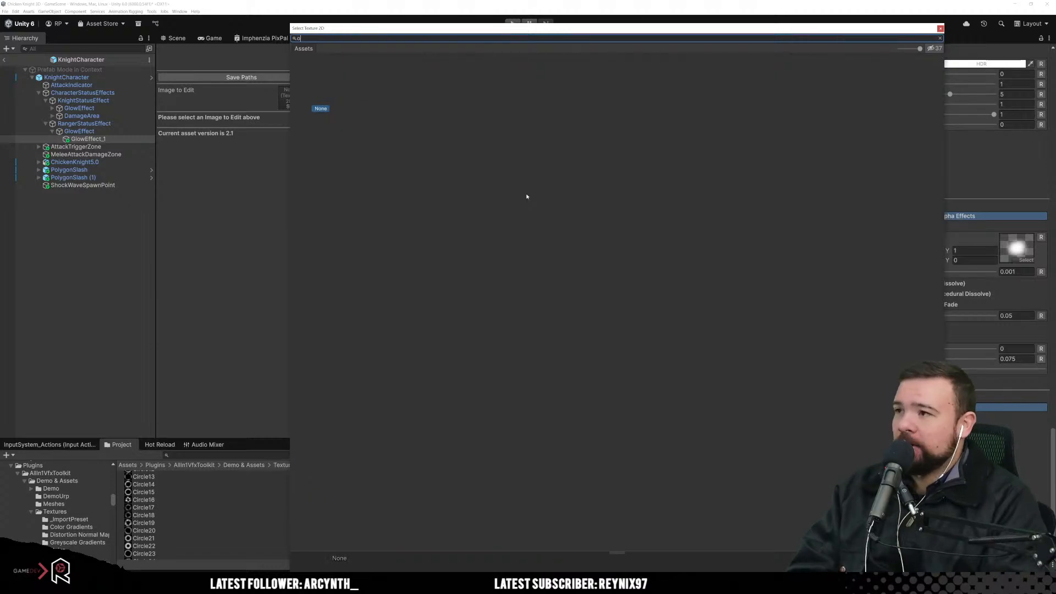
type("particle")
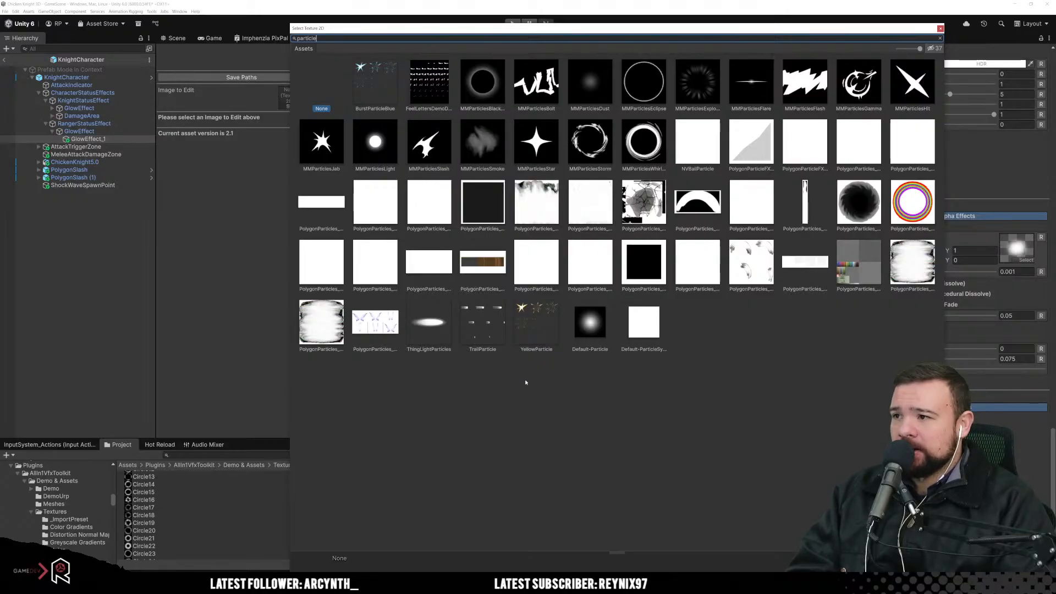
key("BackSpace")
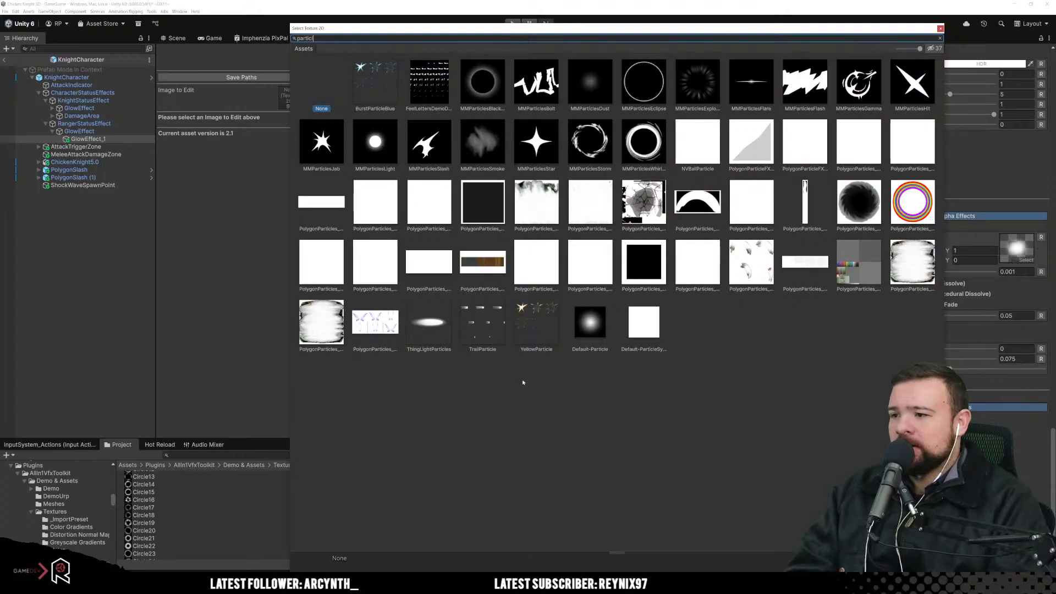
key("BackSpace")
key("BackSpace")
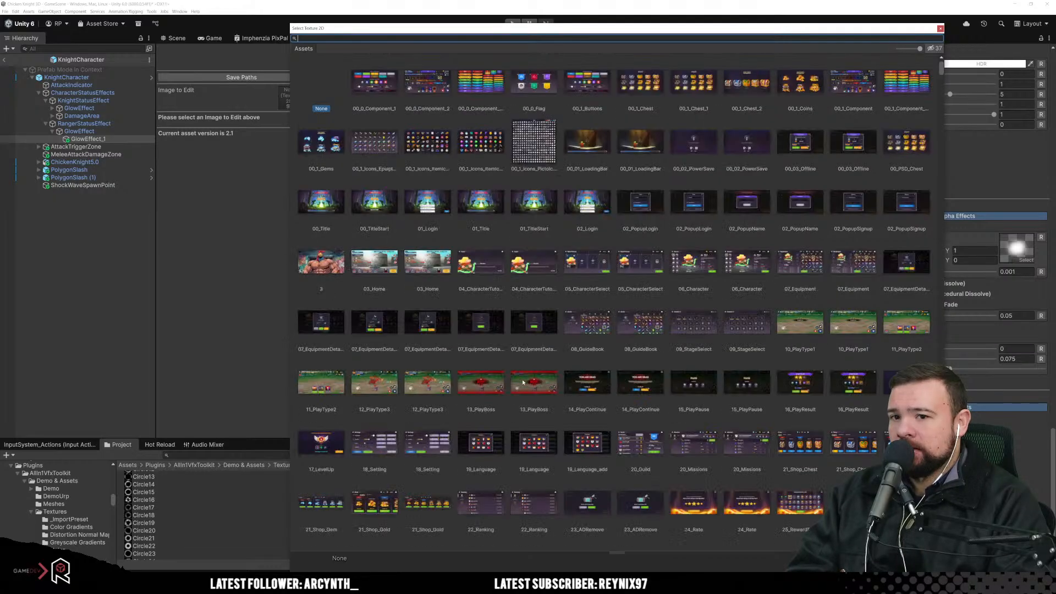
Step: Find the glow textures and load Glow11 as the texture editor's image to edit
scroll(171, 517, "down", 5)
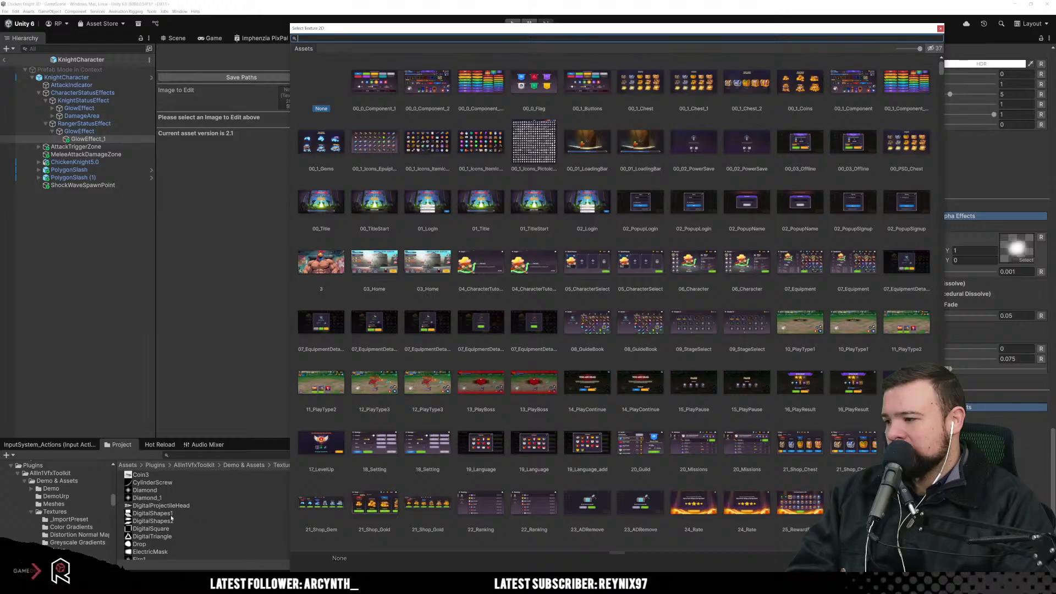
scroll(171, 516, "down", 8)
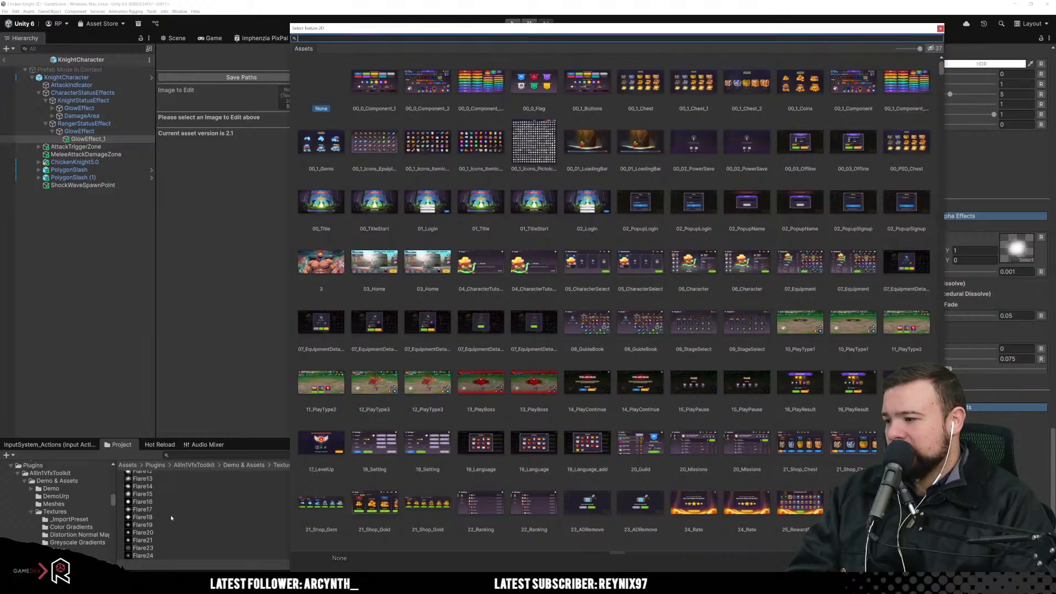
scroll(171, 517, "down", 5)
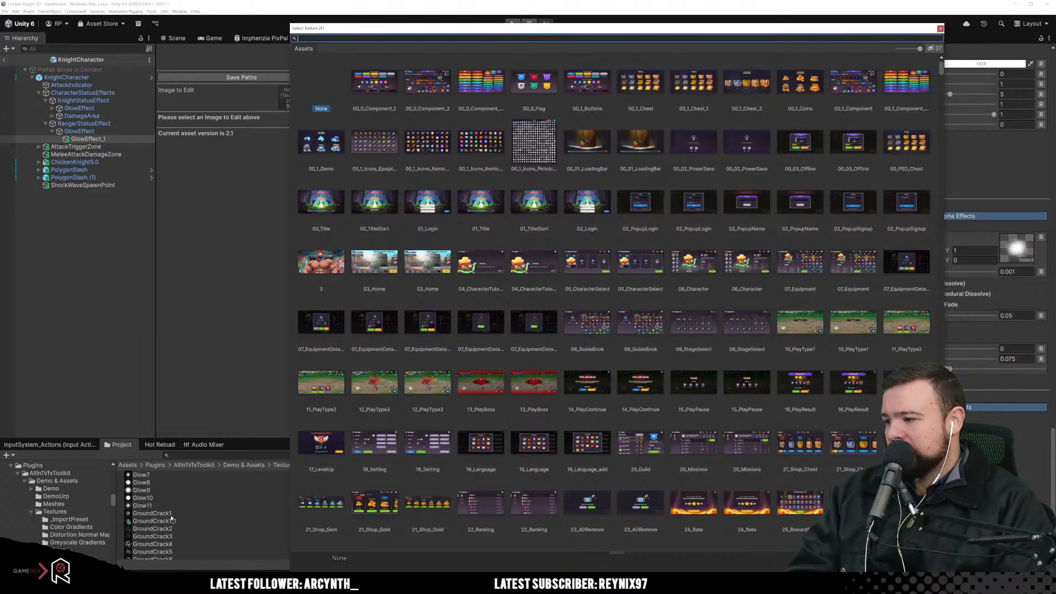
scroll(171, 518, "up", 1)
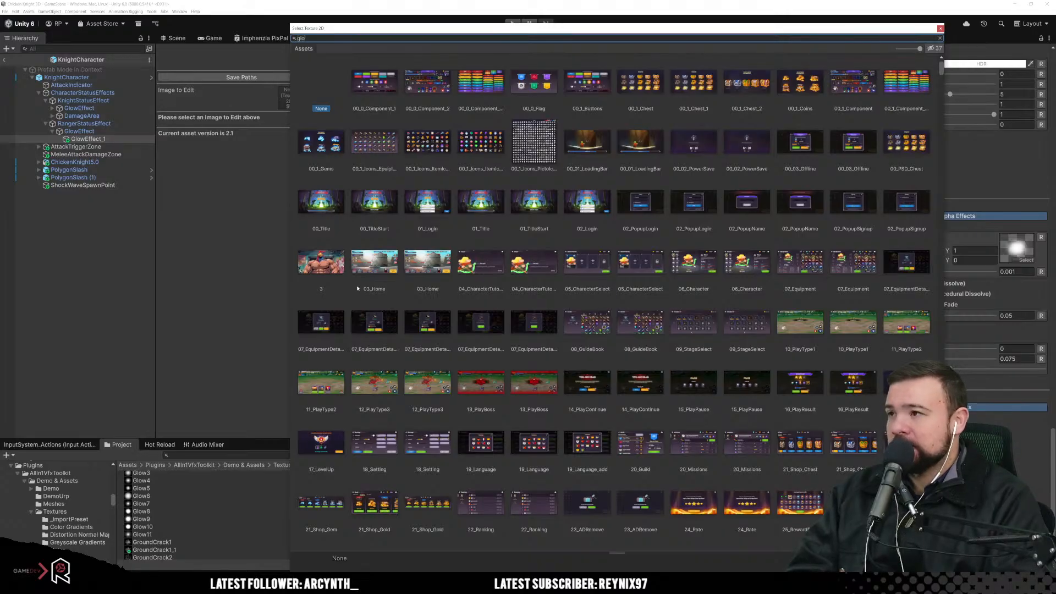
type("w")
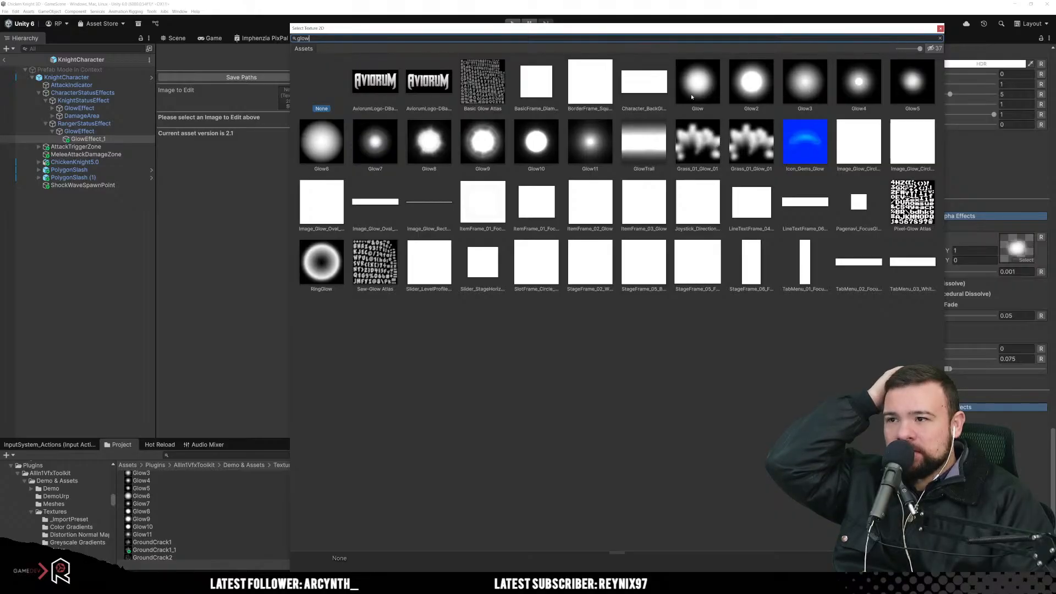
left_click(585, 153)
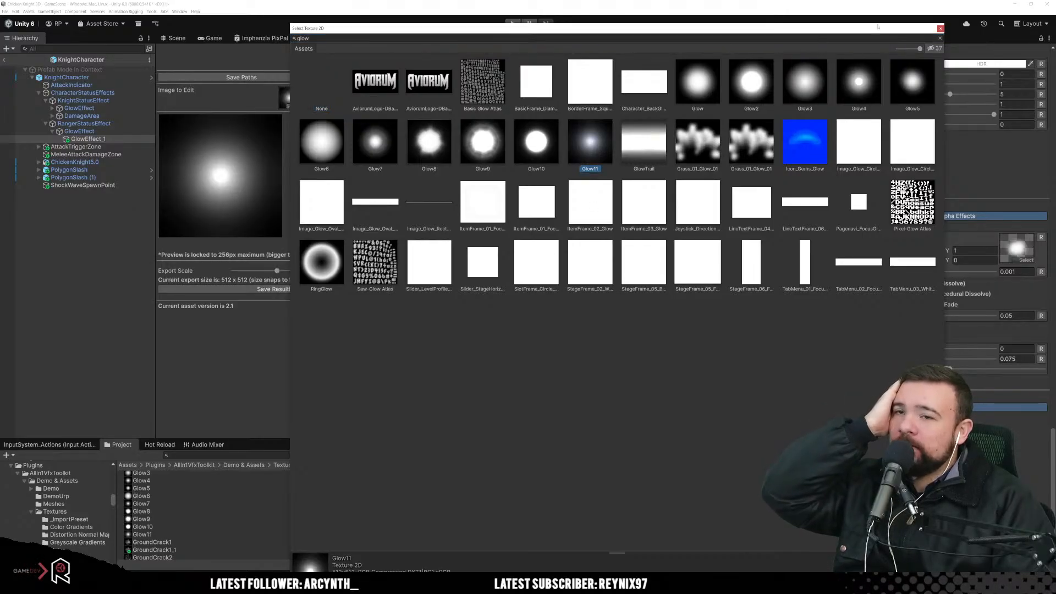
left_click(940, 30)
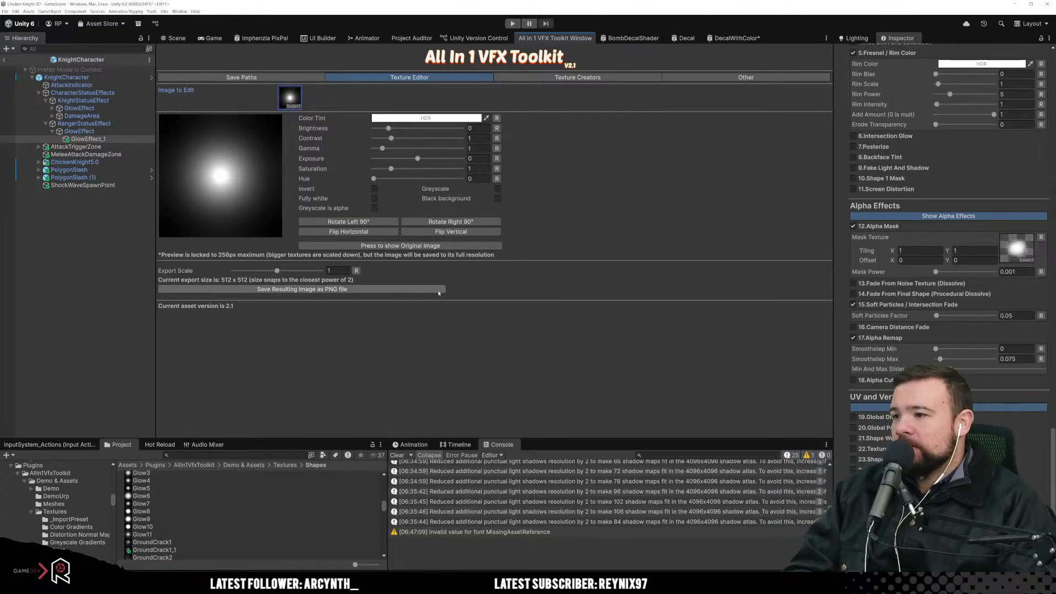
Step: Invert the Glow11 image and save the result as Glow11_Inverted.png in the Shapes texture folder
left_click(374, 188)
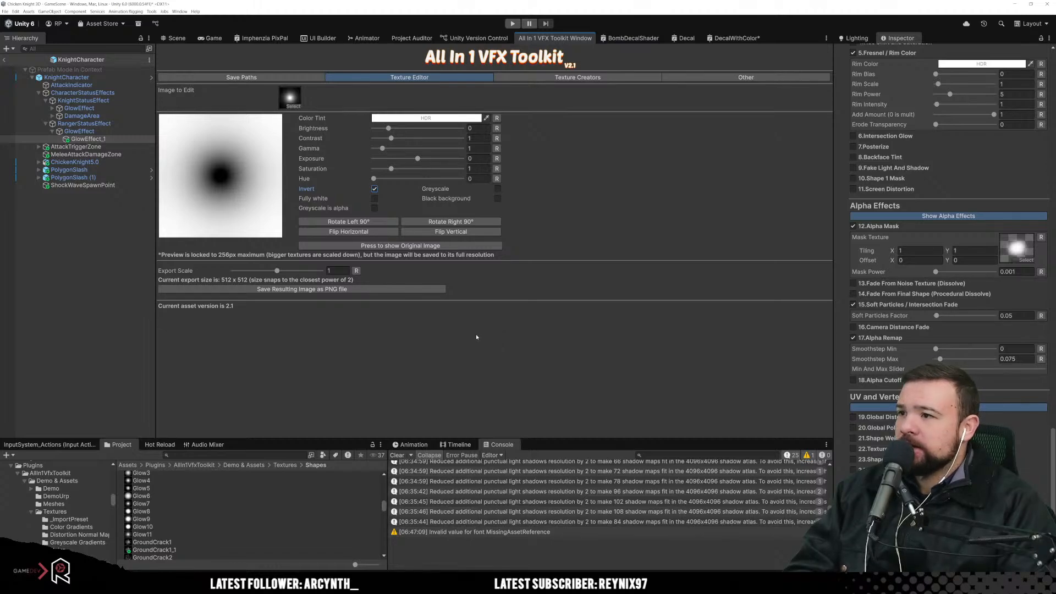
left_click(321, 290)
left_click(409, 421)
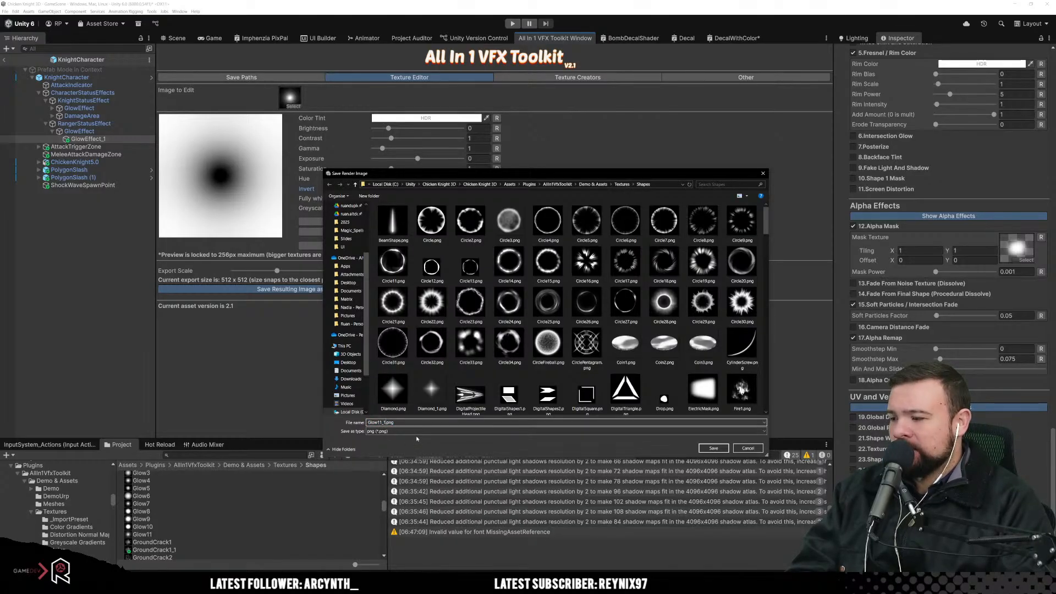
key("BackSpace")
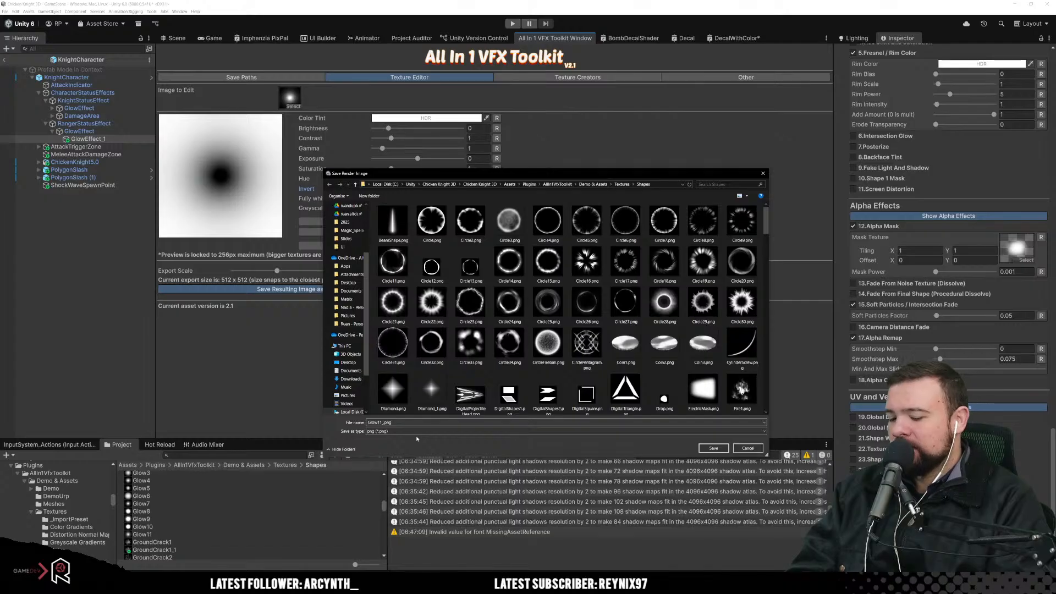
type("Inverte")
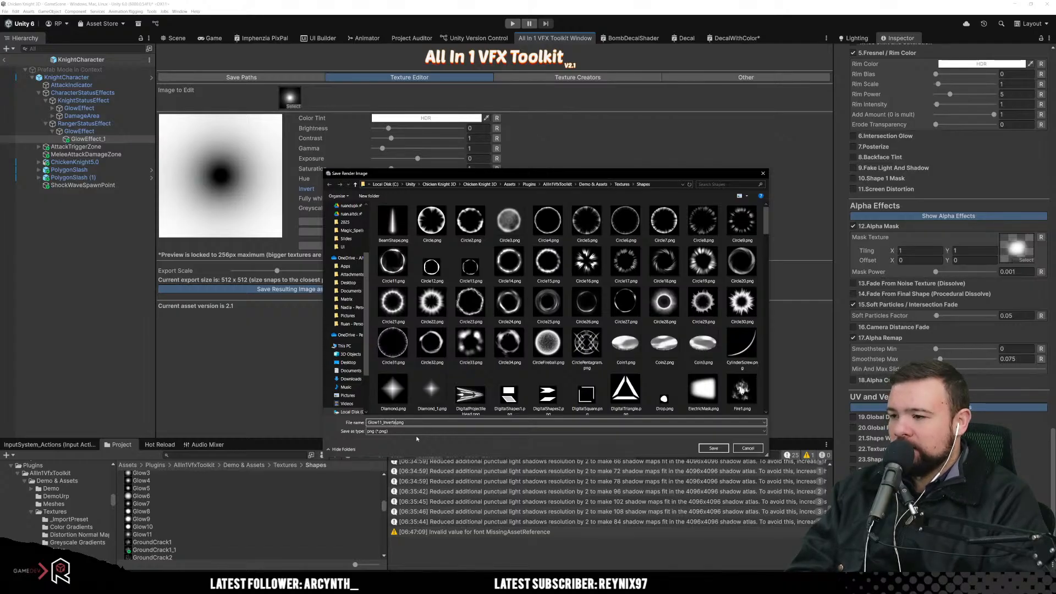
type("d")
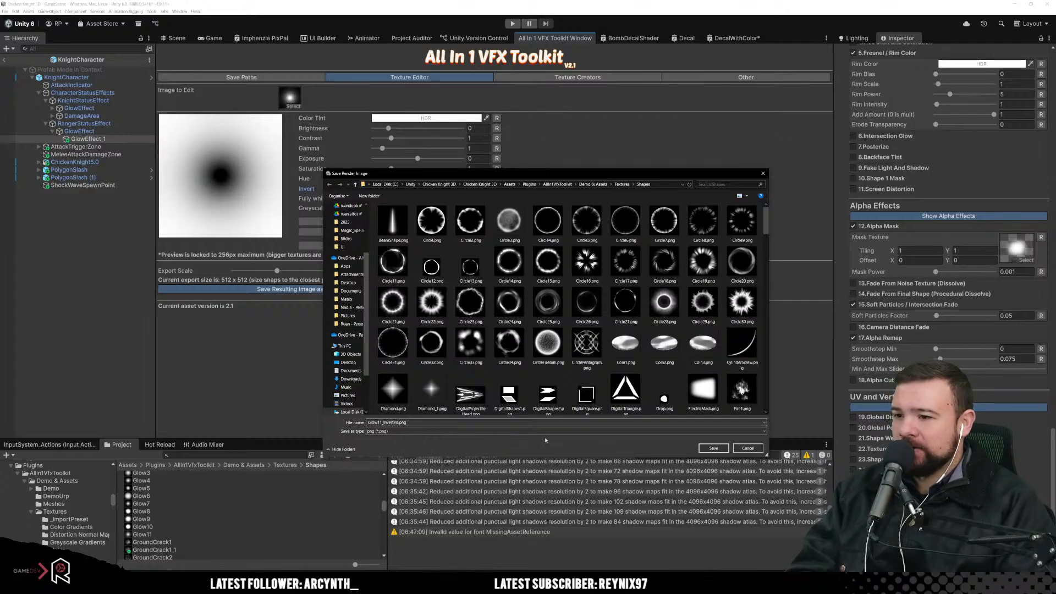
left_click(713, 448)
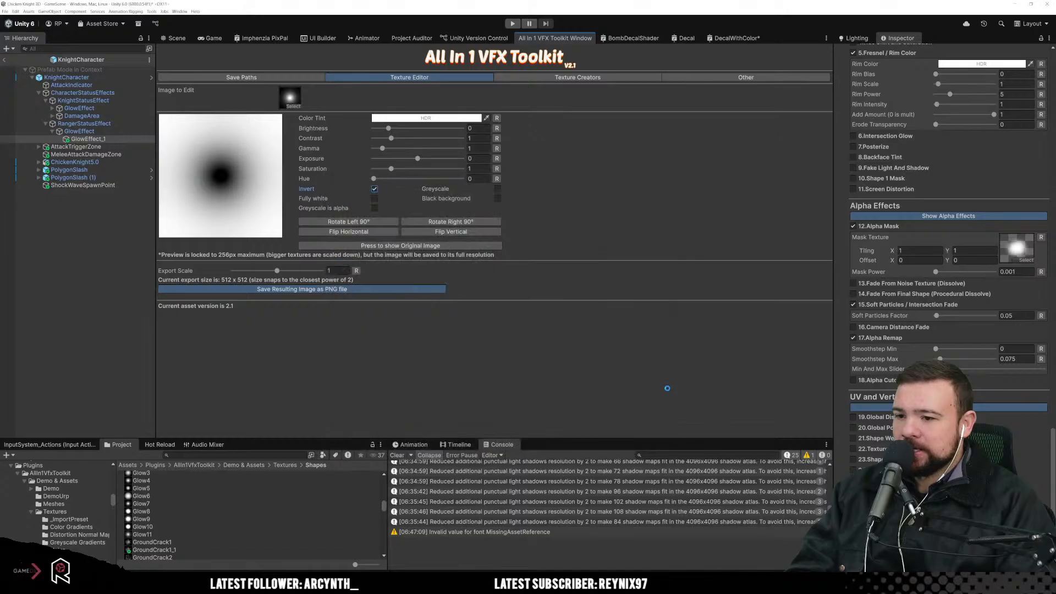
Step: Assign Glow11_Inverted as the Alpha Mask's Mask Texture on the GlowEffect_1 material
left_click(177, 38)
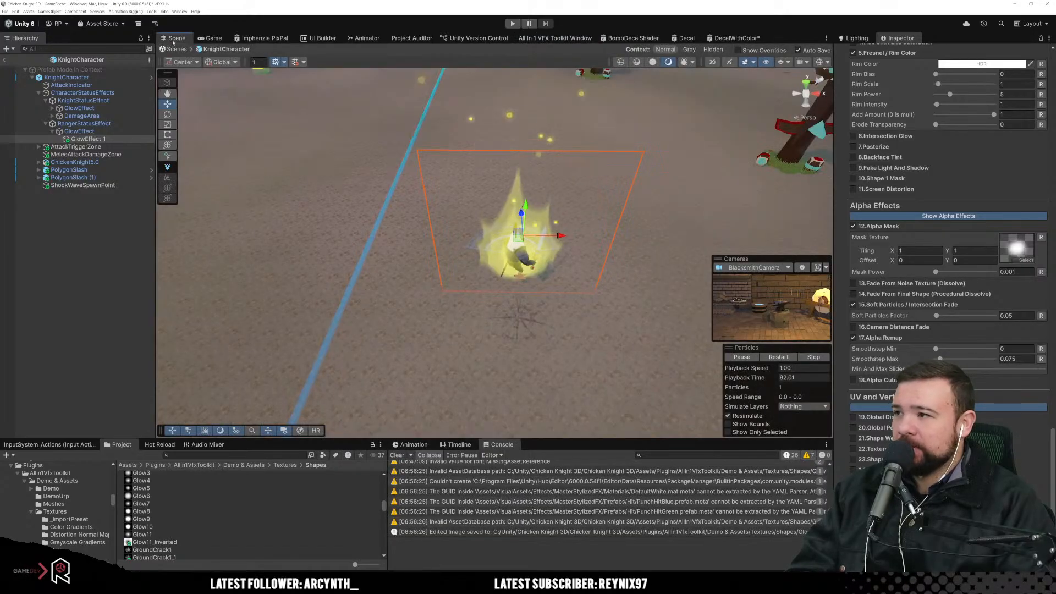
left_click(1025, 261)
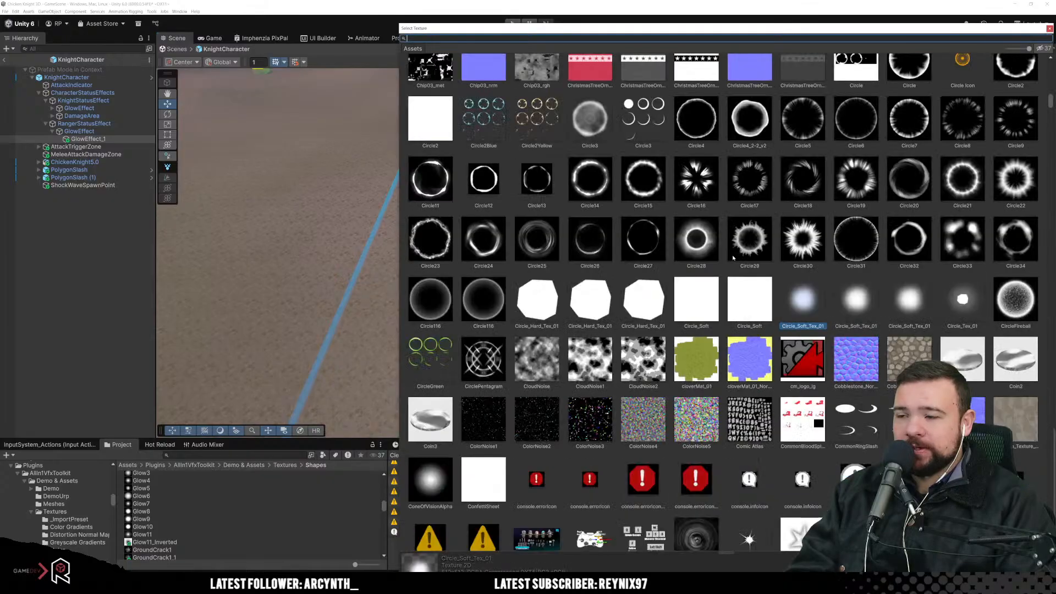
type("inve")
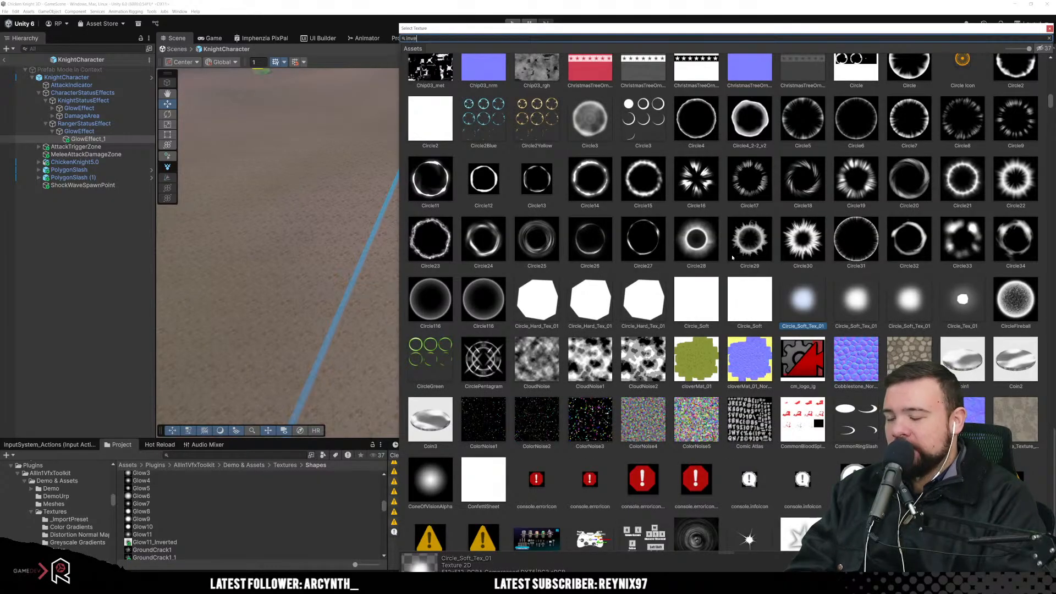
type("r")
left_click(586, 95)
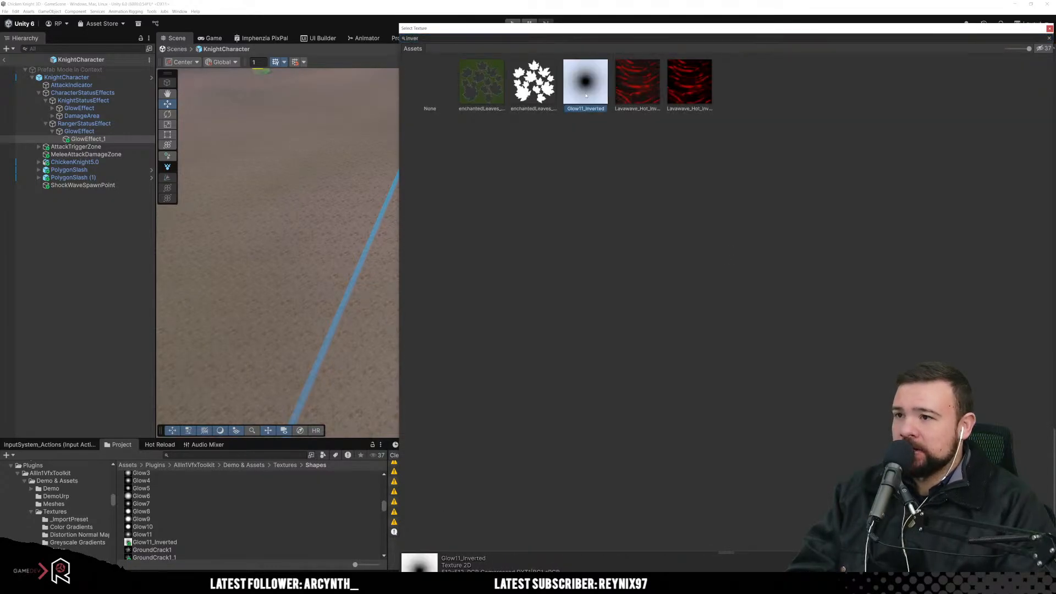
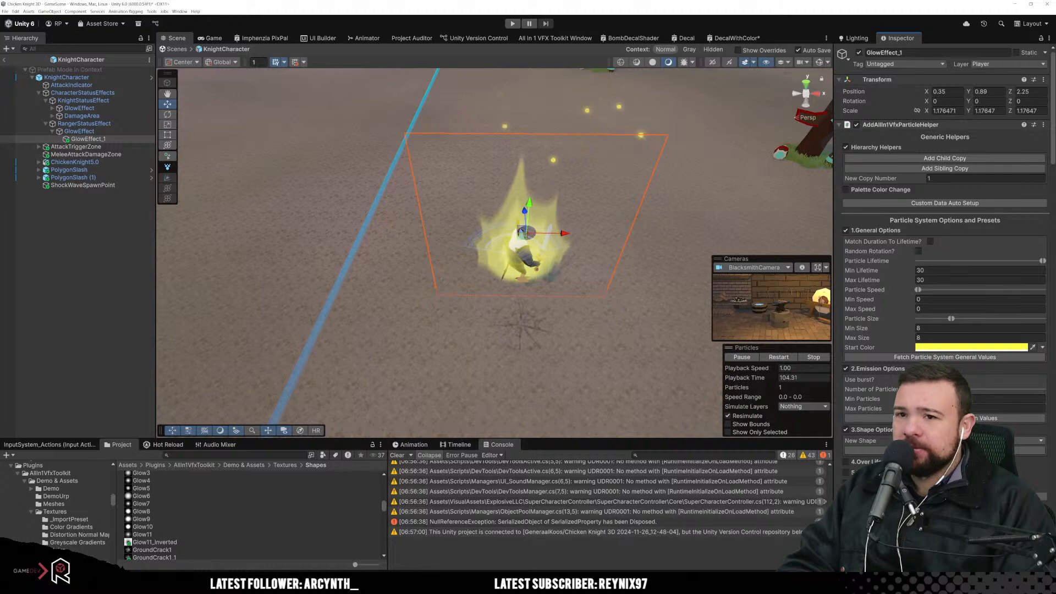
Step: Reset the glow material's Alpha Mask Mask Power to 1 and set the mask texture's X offset to 0.04
scroll(944, 220, "down", 5)
scroll(944, 247, "down", 15)
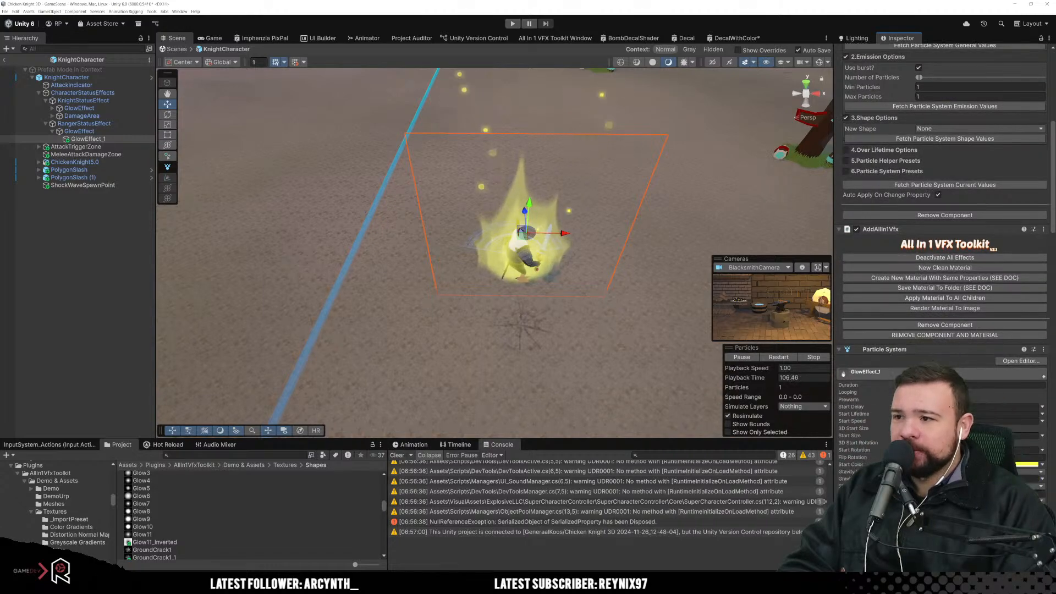
scroll(945, 248, "down", 15)
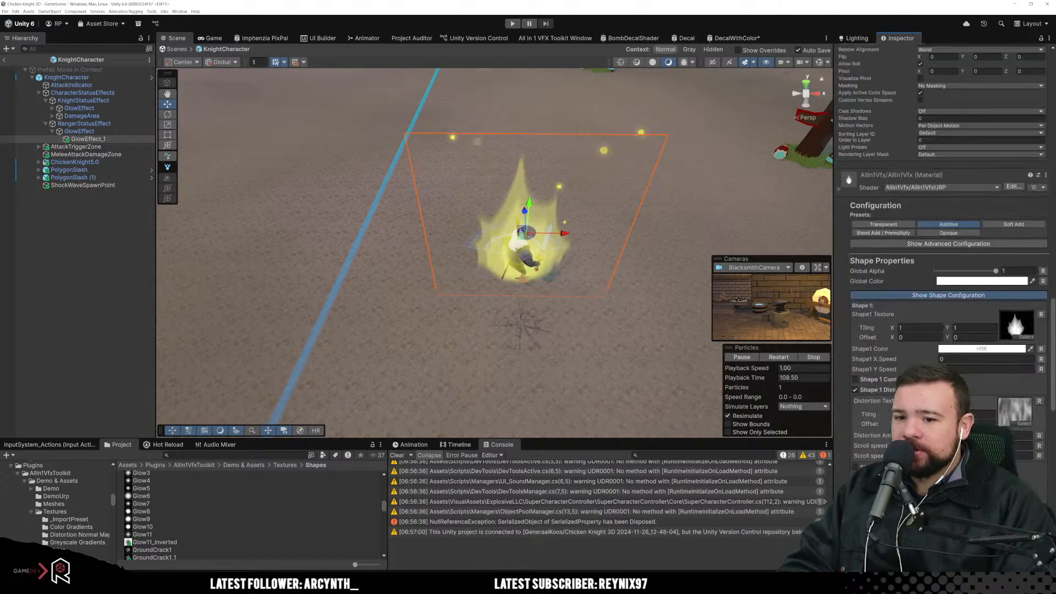
scroll(1041, 317, "down", 10)
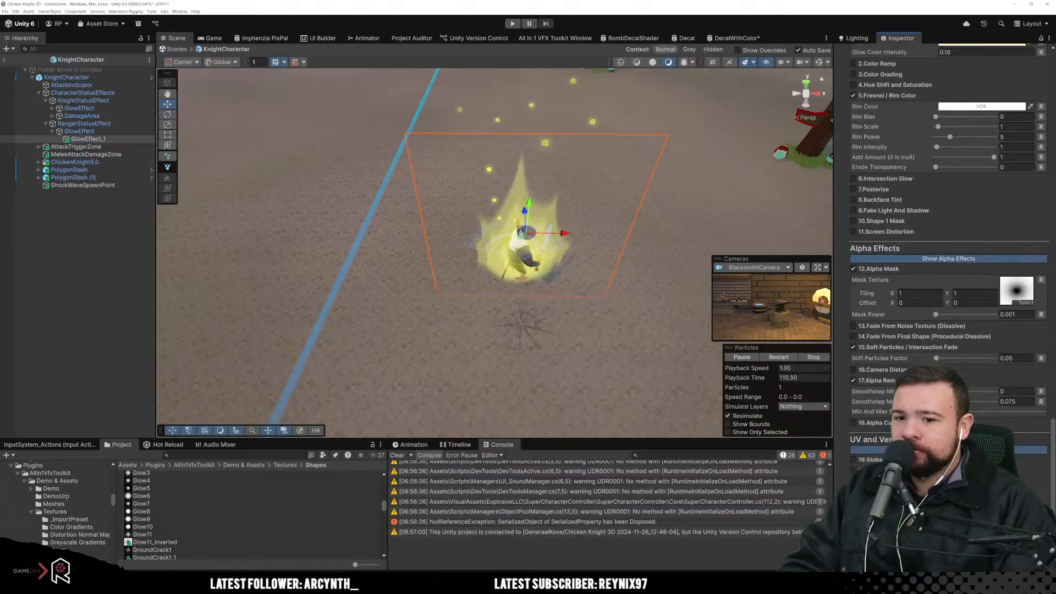
left_click(1041, 315)
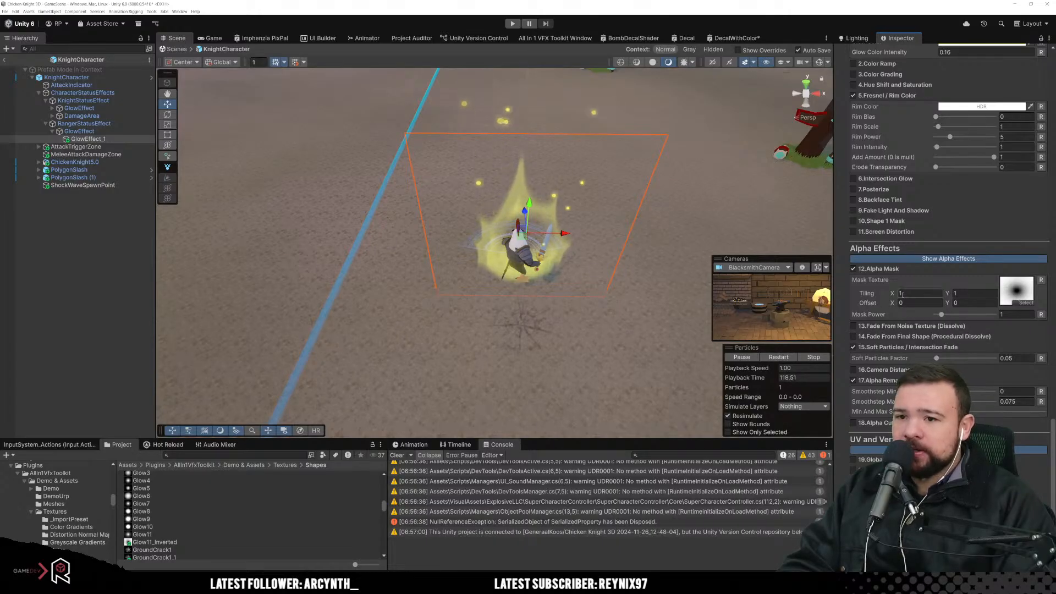
left_click(913, 303)
type("0.09")
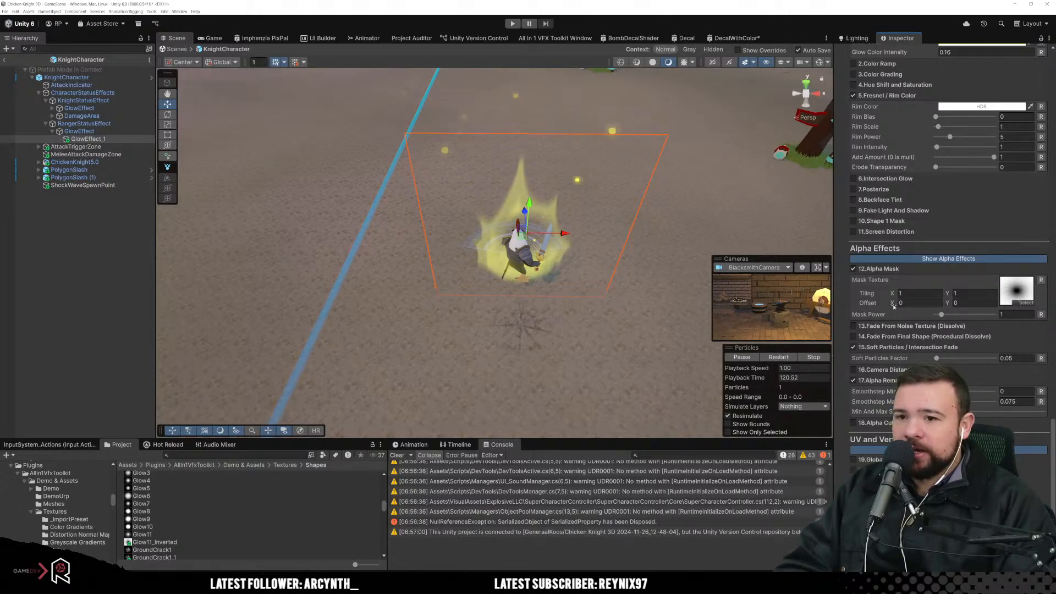
key("BackSpace")
type("4")
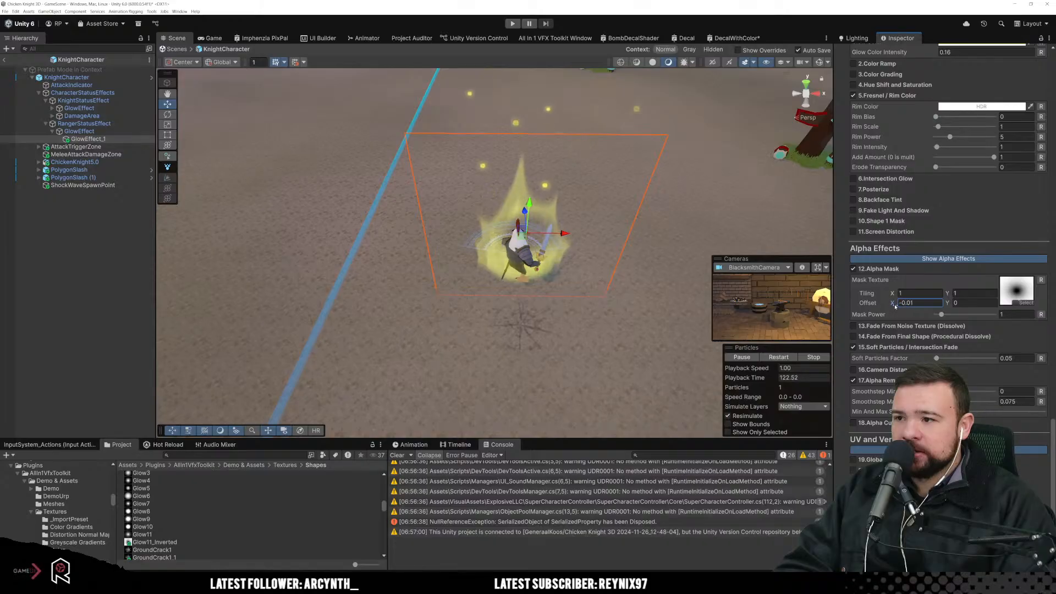
right_click_drag(656, 298, 657, 252)
middle_click_drag(609, 297, 622, 262)
right_click_drag(622, 262, 626, 279)
Step: Leave the KnightCharacter prefab for GameScene and deactivate the ----UI_MANAGER---- object so its interface no longer covers the game view
left_click(212, 39)
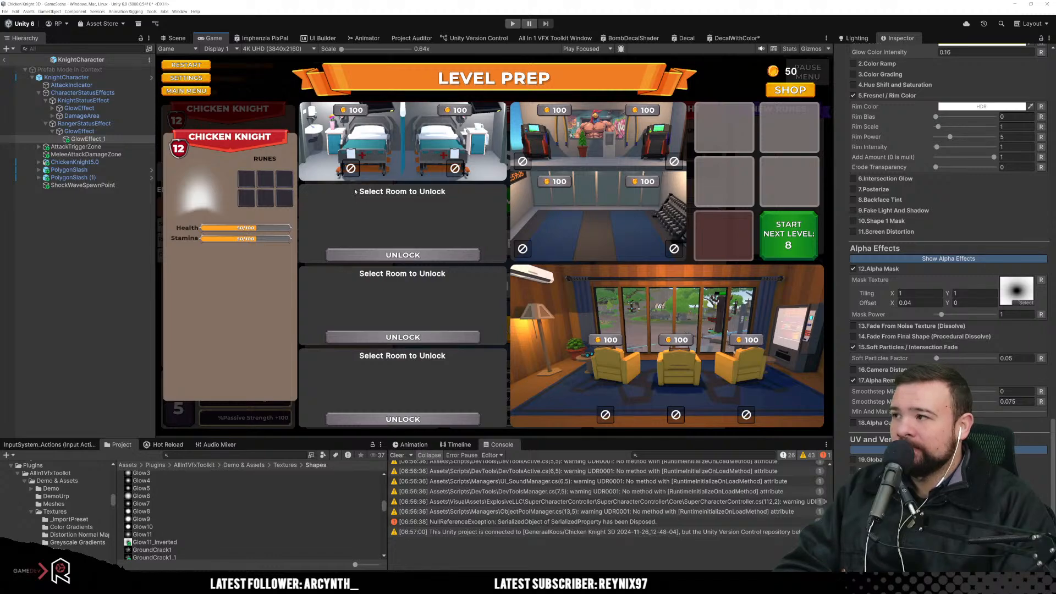
left_click(6, 59)
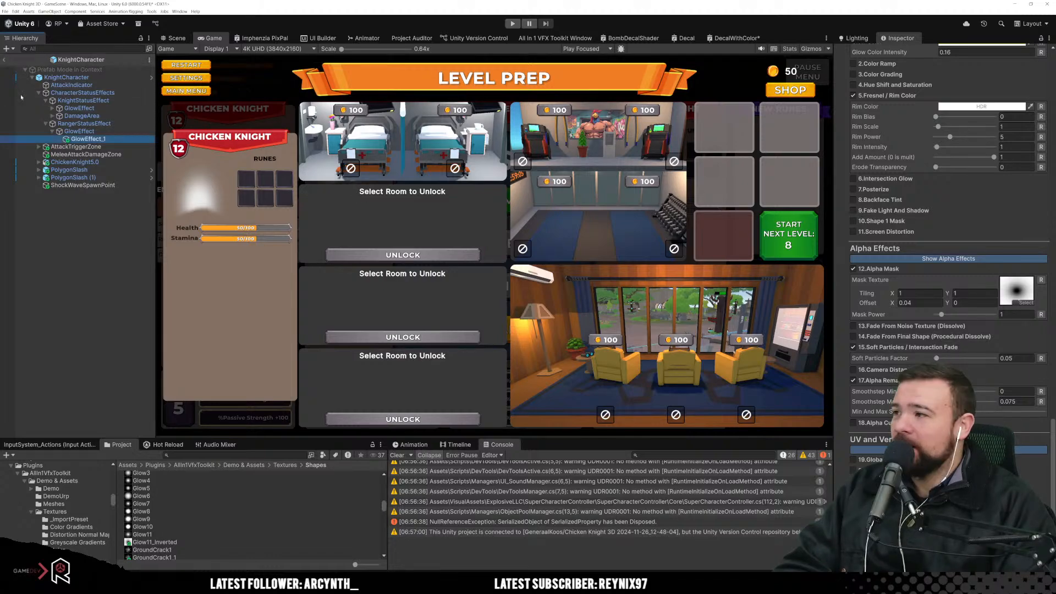
left_click(71, 104)
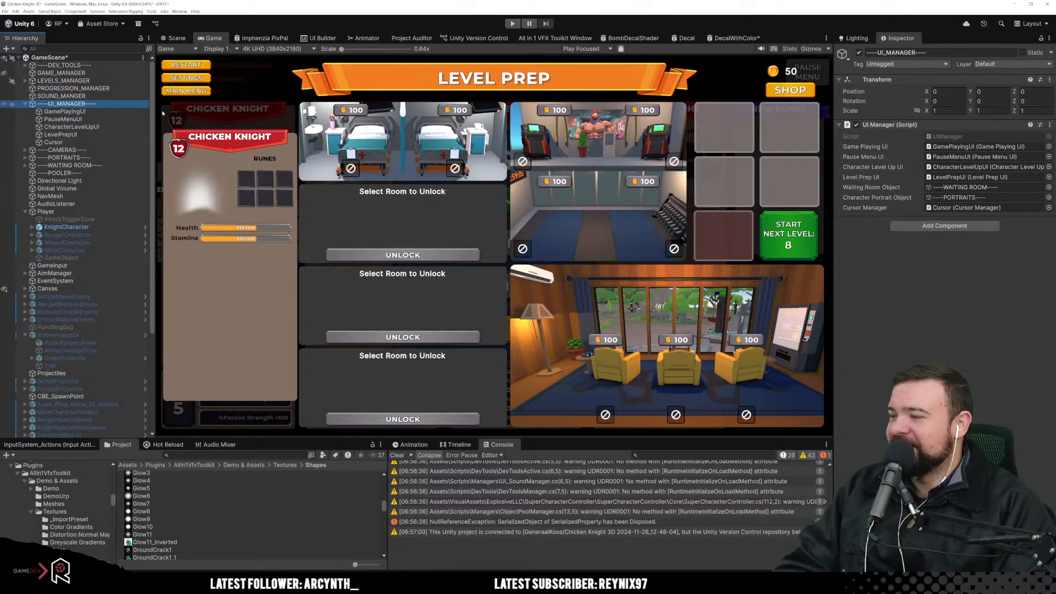
left_click(858, 54)
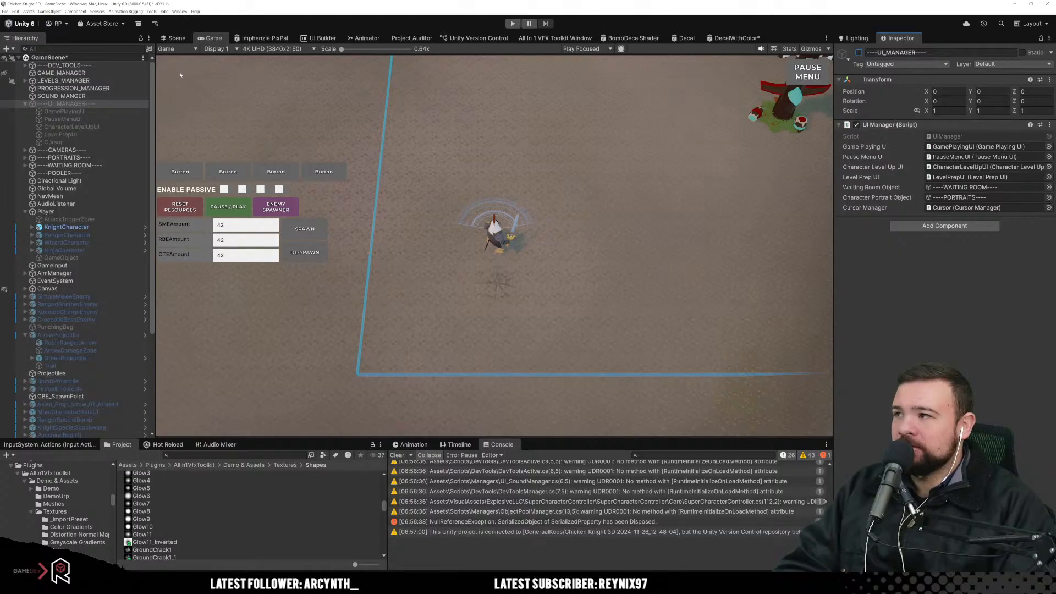
left_click(175, 38)
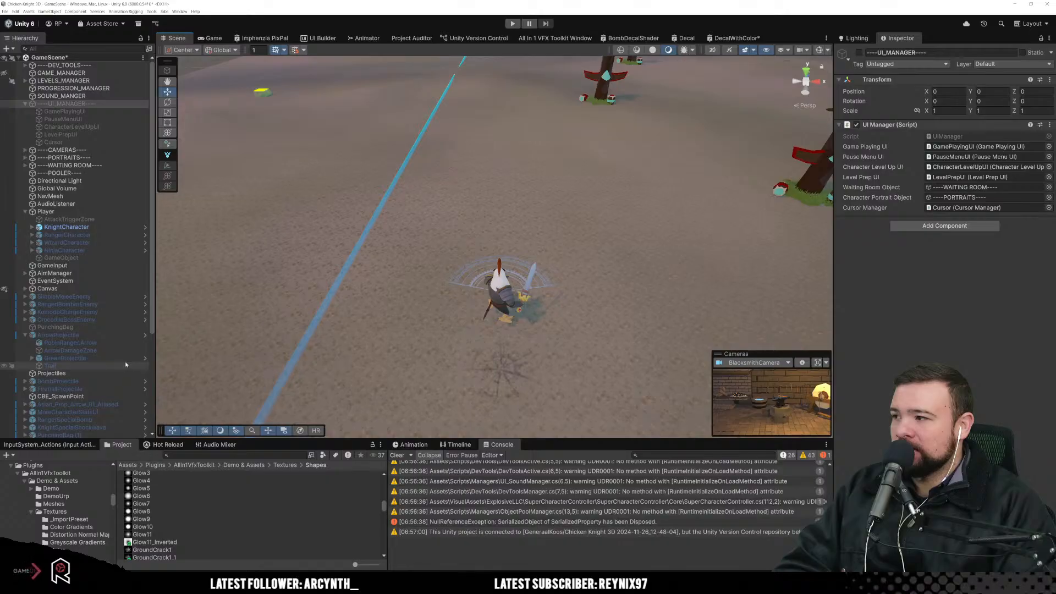
Step: Open the KnightCharacter prefab from the scene and select GlowEffect_1 under RangerStatusEffect
left_click(509, 295)
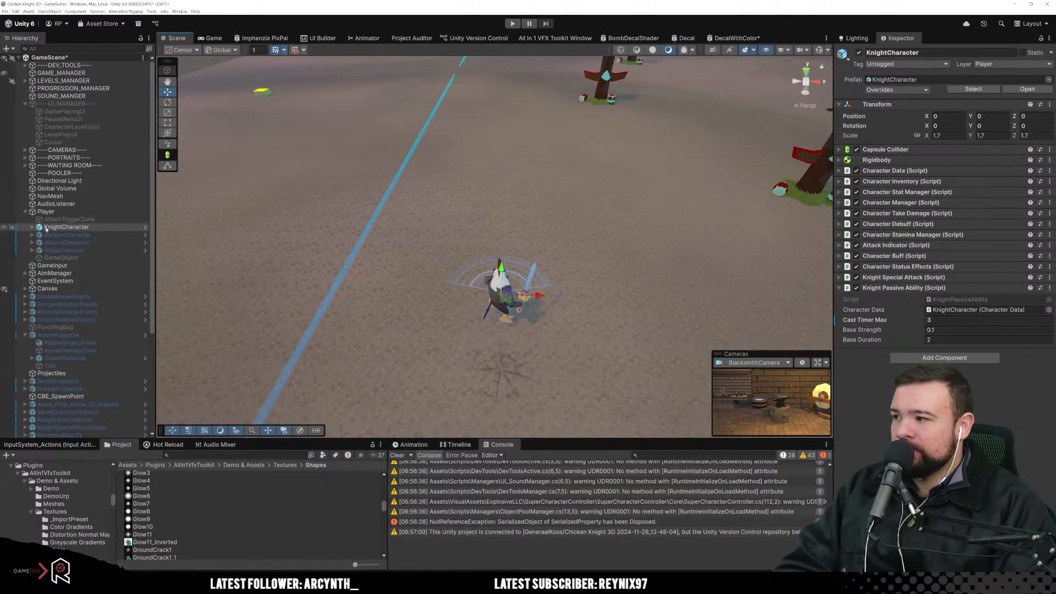
left_click(145, 227)
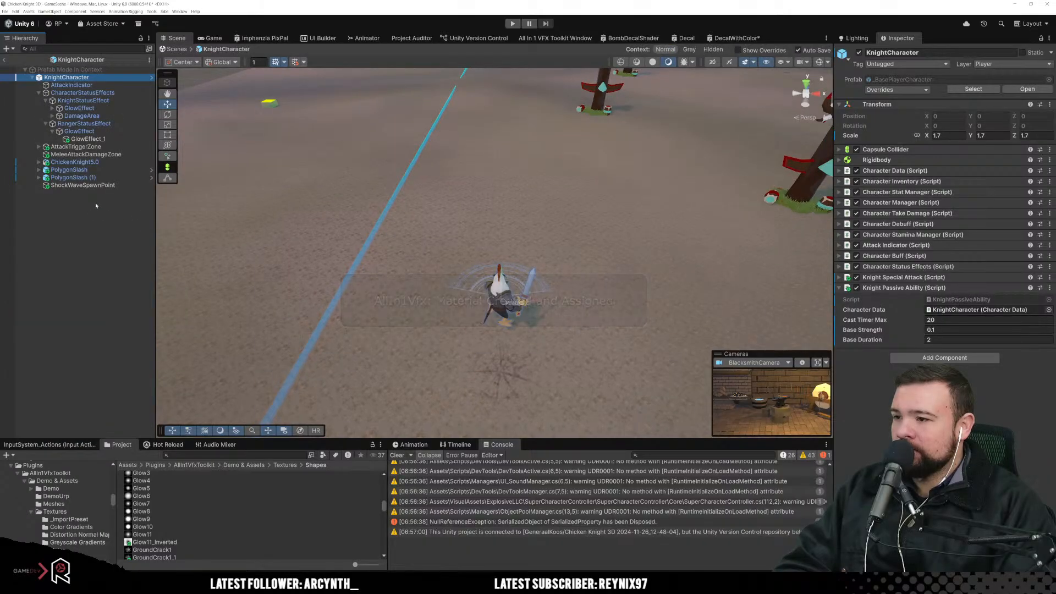
left_click(87, 139)
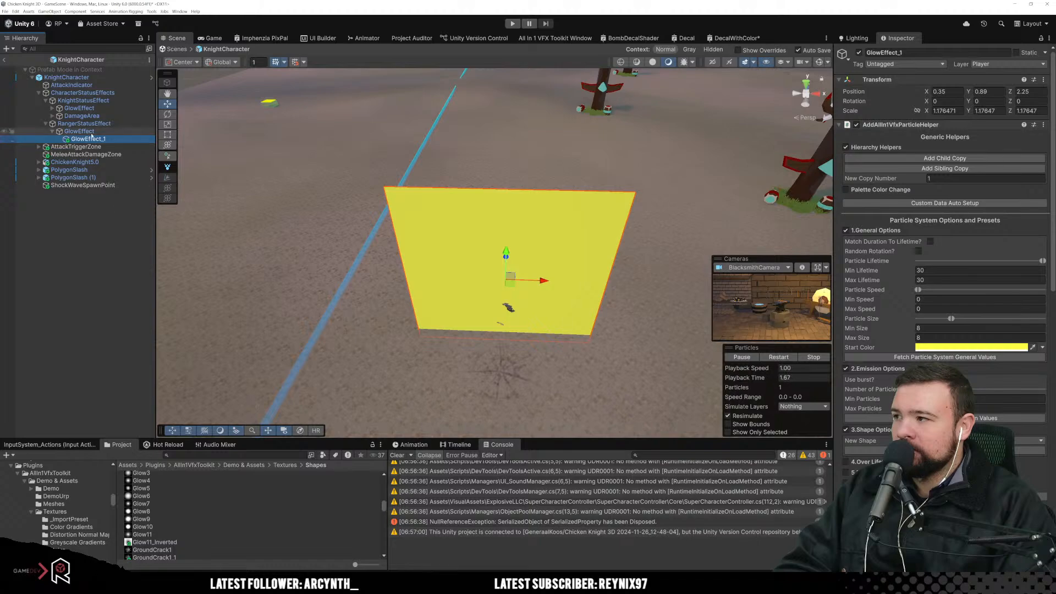
left_click(79, 131)
left_click(91, 139)
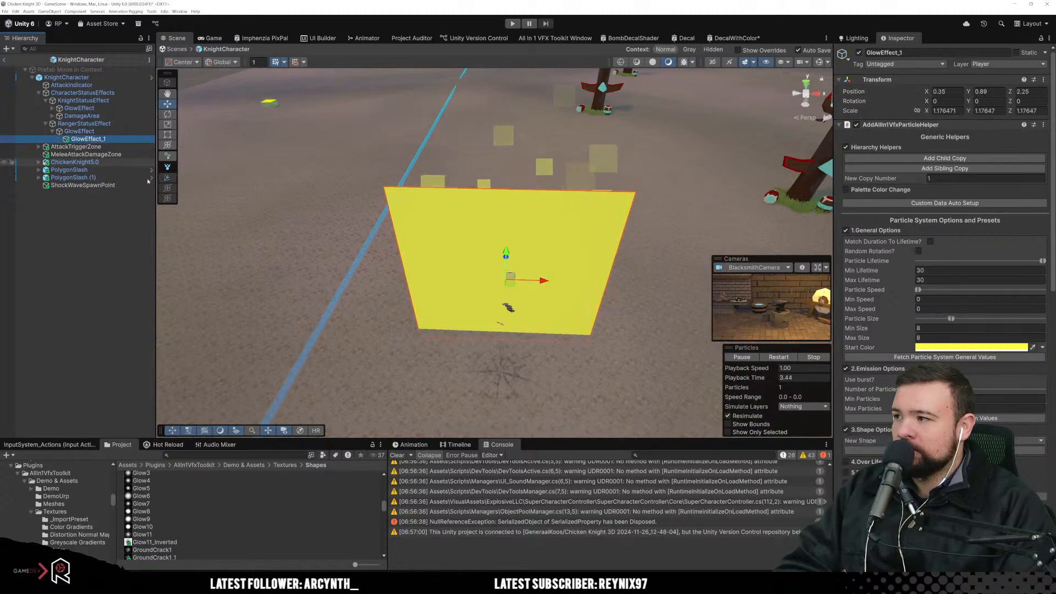
Step: Examine GlowEffect_1's particle system and AllIn1Vfx material settings, and clear the console messages
scroll(897, 371, "down", 5)
scroll(898, 371, "down", 6)
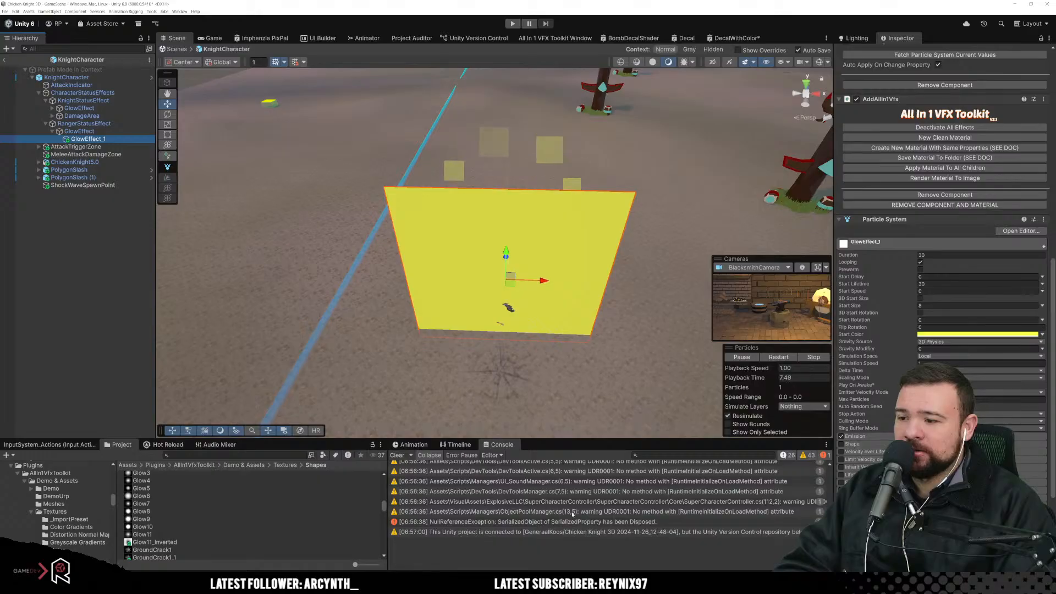
scroll(898, 371, "down", 5)
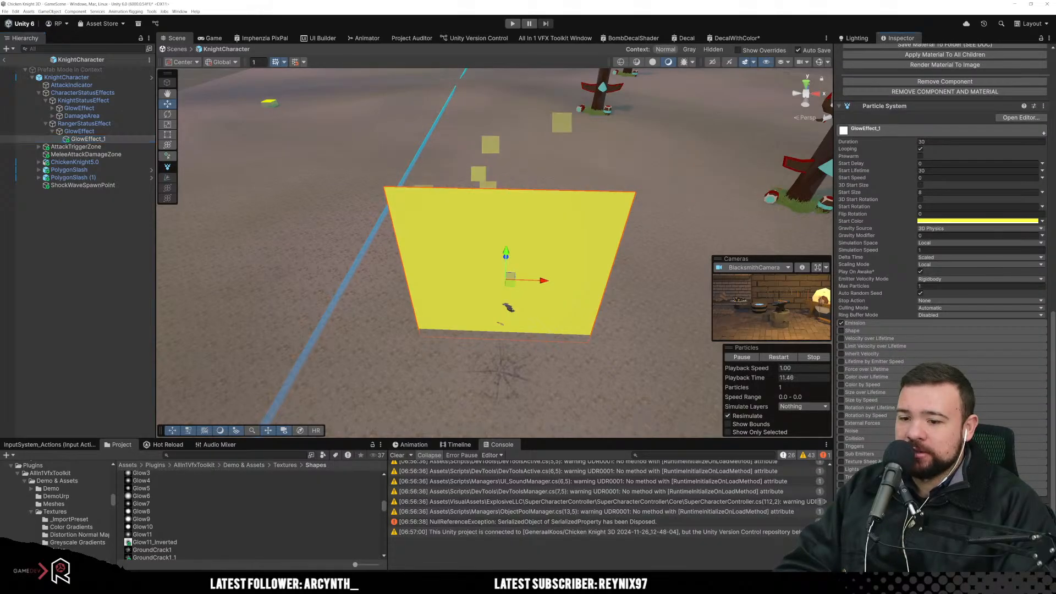
scroll(941, 259, "down", 15)
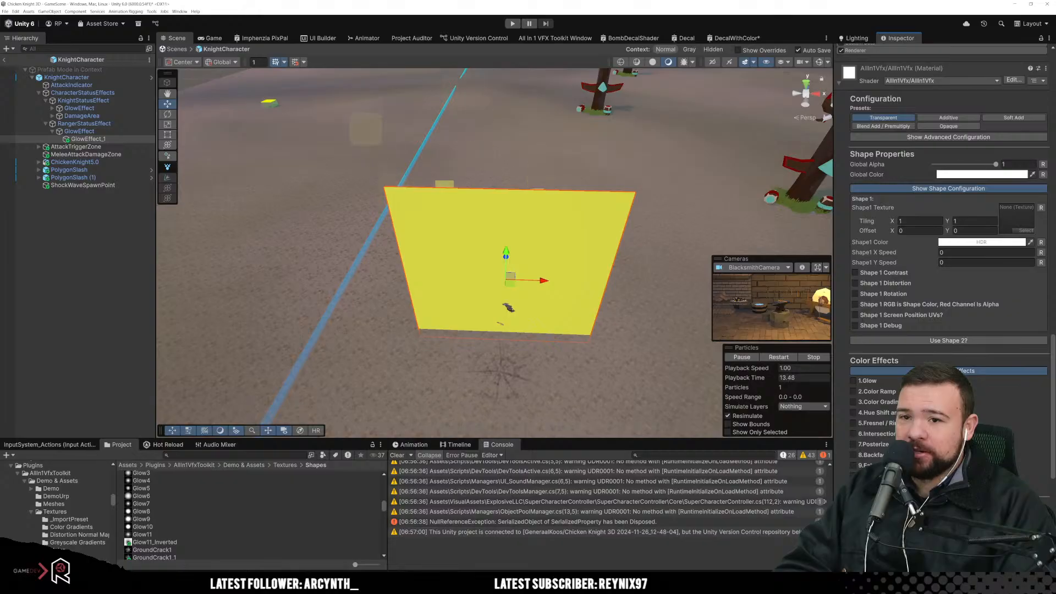
scroll(948, 248, "down", 10)
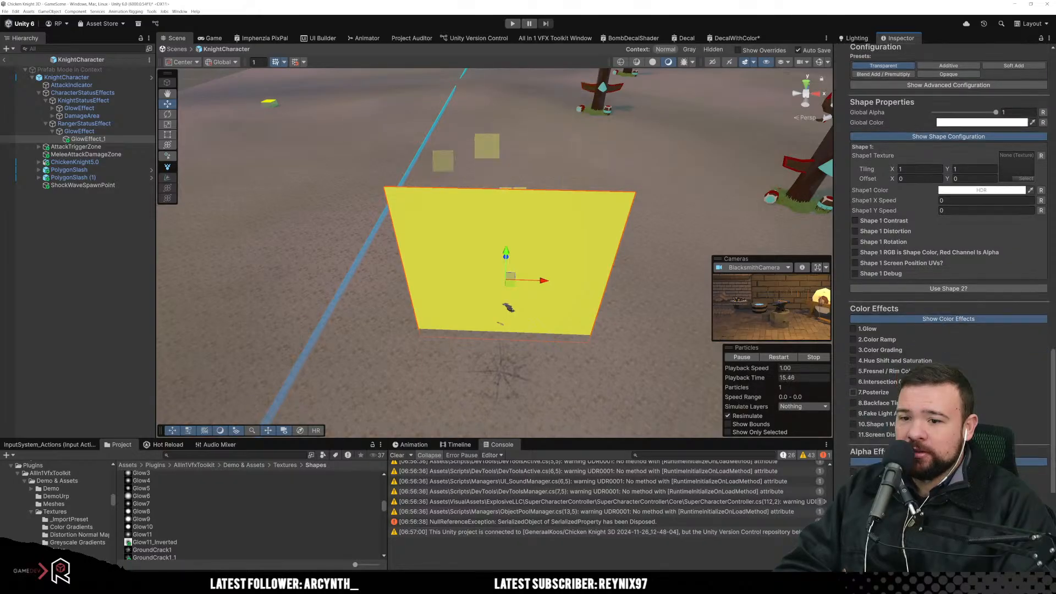
scroll(948, 247, "up", 15)
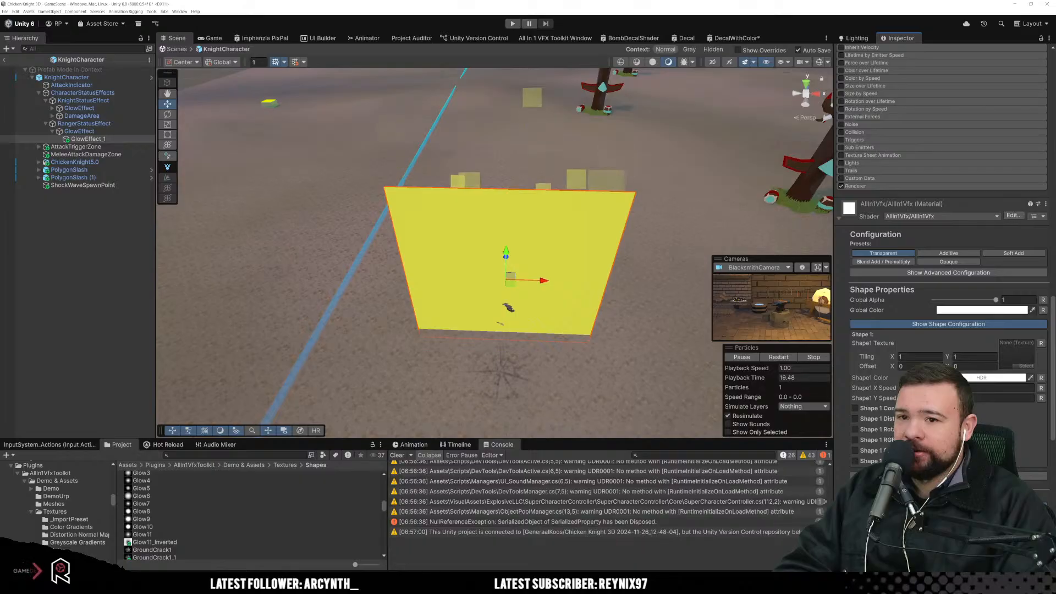
left_click(87, 140)
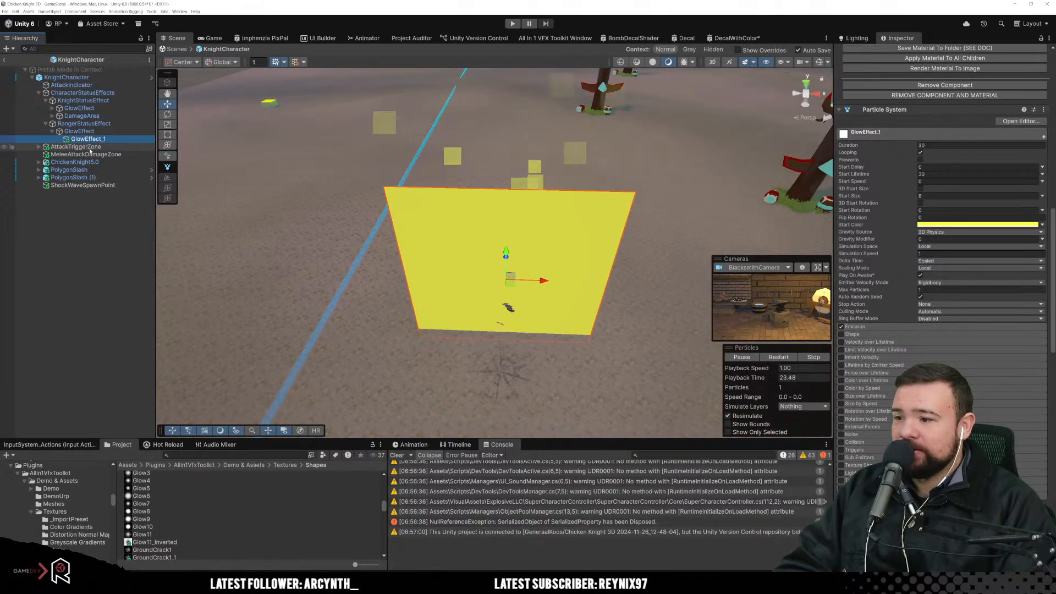
left_click(396, 455)
scroll(968, 332, "down", 10)
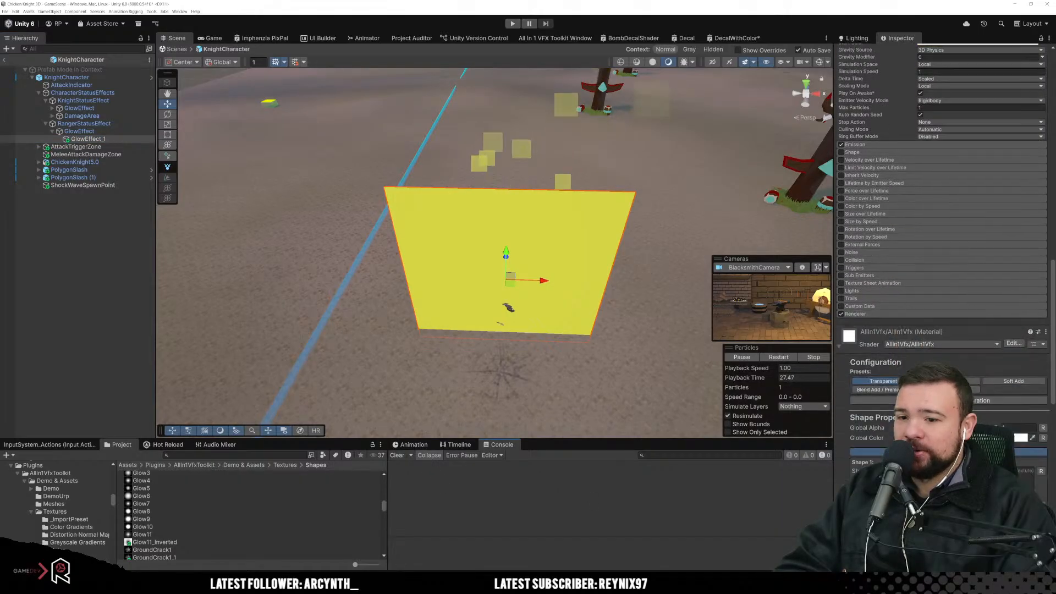
scroll(943, 220, "up", 12)
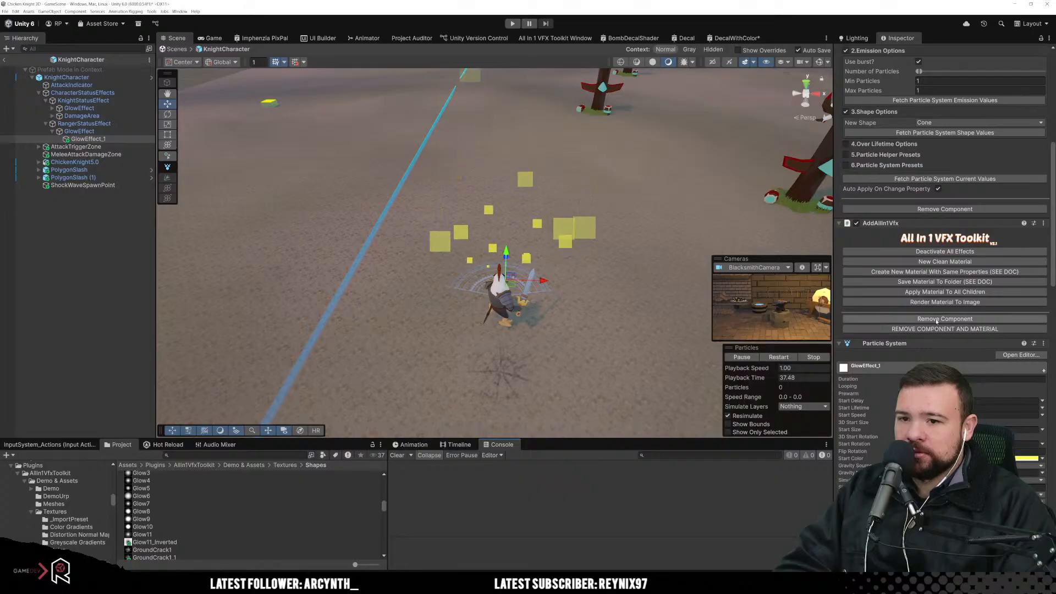
scroll(942, 305, "down", 5)
scroll(941, 275, "down", 8)
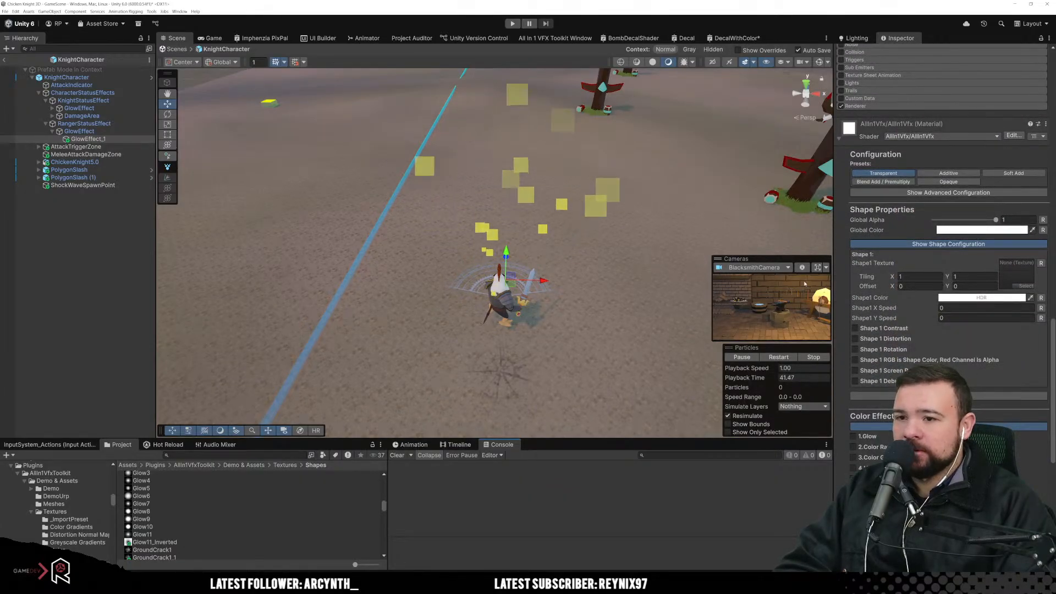
Step: Switch the scene's camera preview to Main Camera and inspect the glow quad from the game's viewing angle
left_click(785, 269)
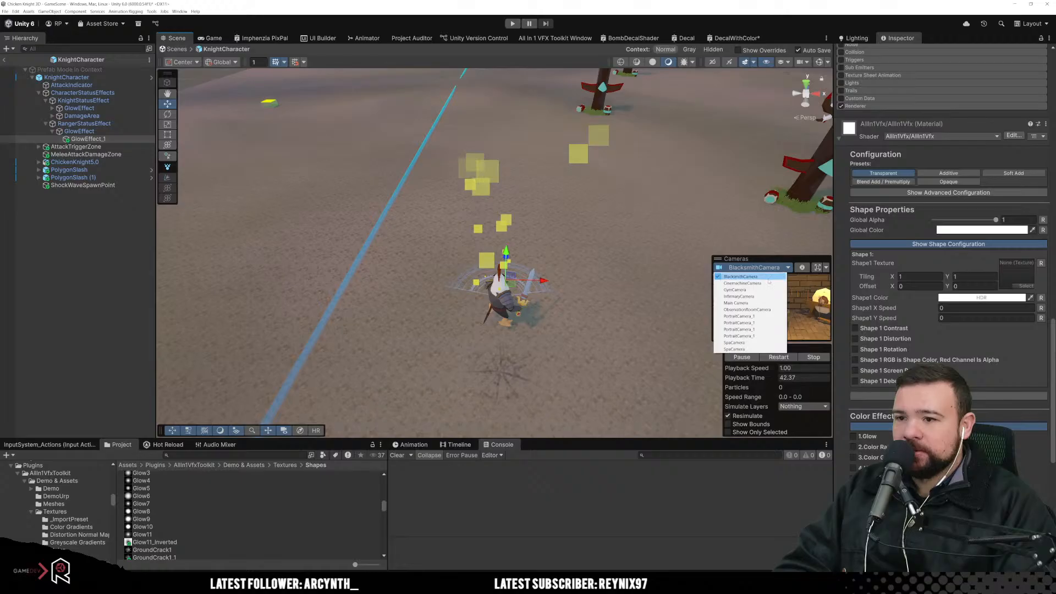
left_click(735, 303)
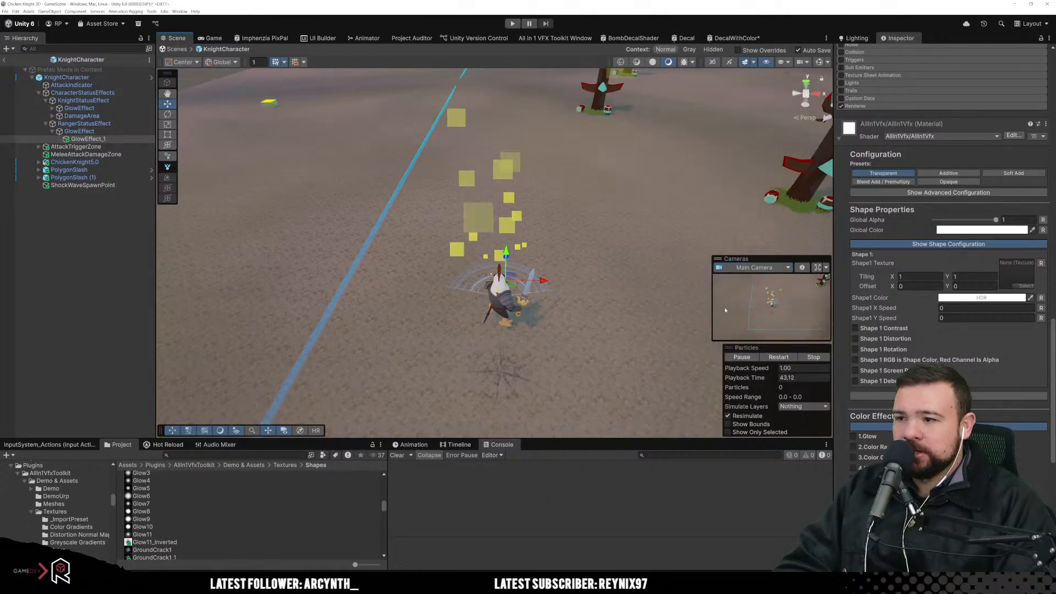
left_click(817, 267)
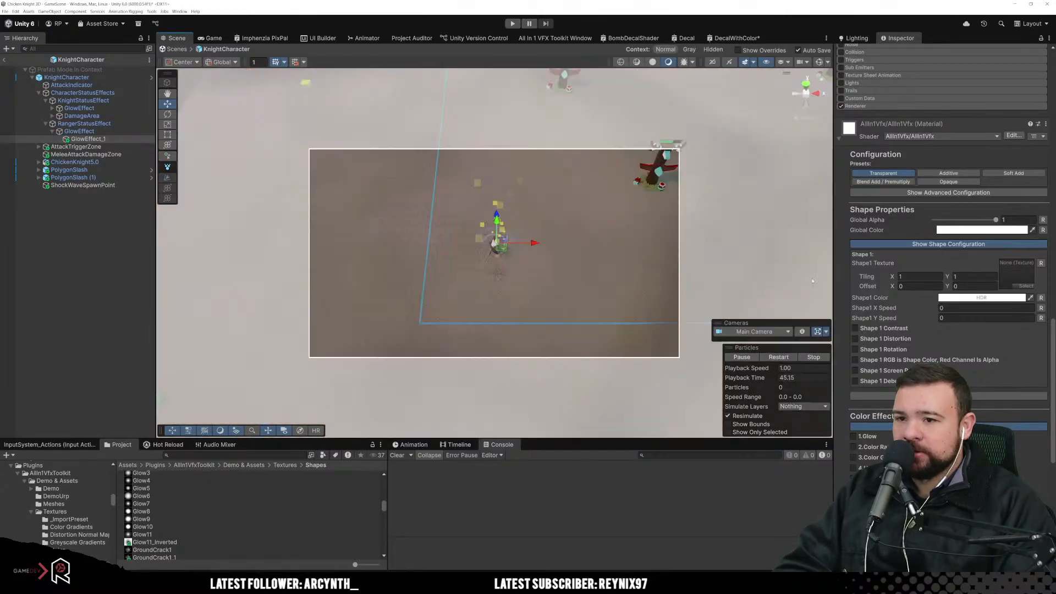
left_click(817, 331)
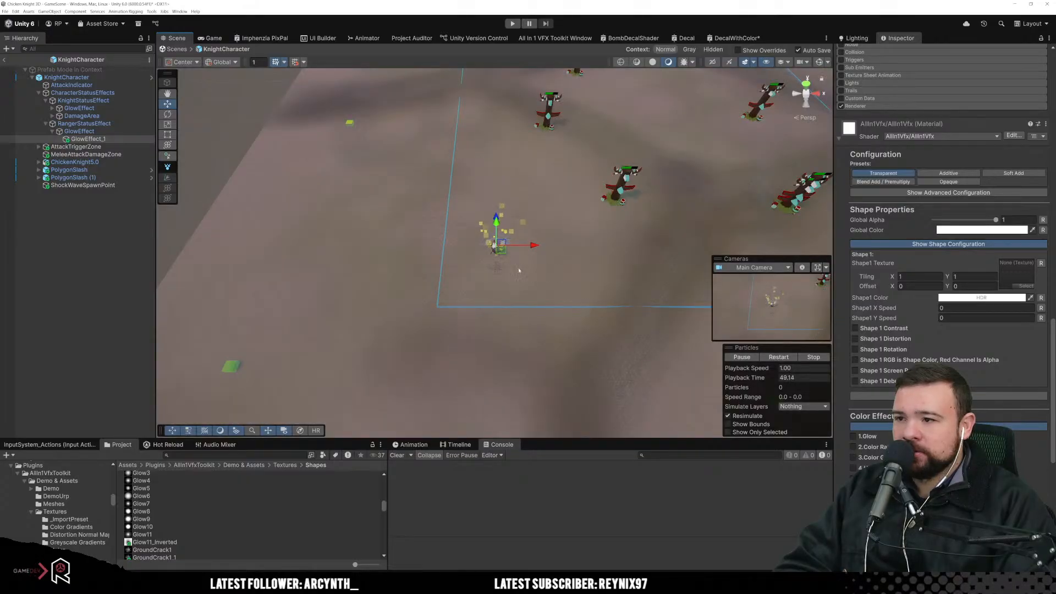
scroll(493, 263, "up", 4)
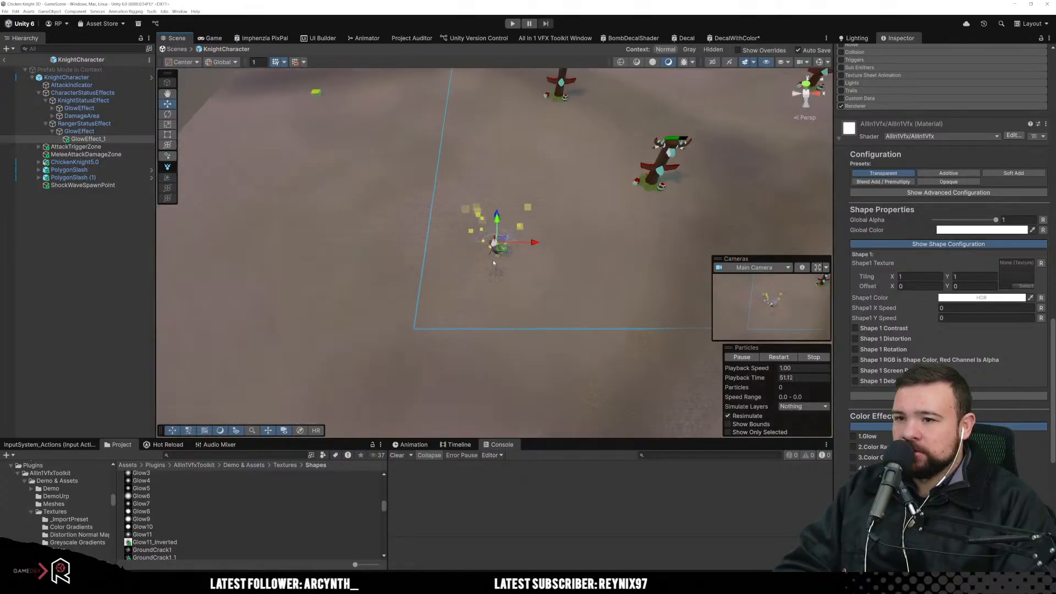
scroll(493, 263, "up", 2)
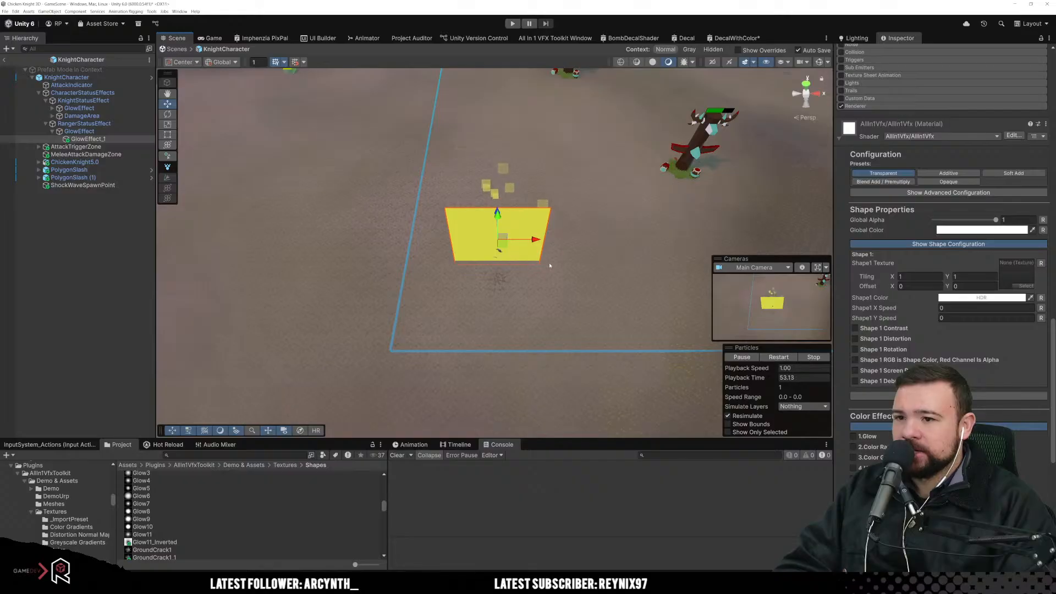
scroll(549, 266, "up", 2)
scroll(549, 265, "up", 2)
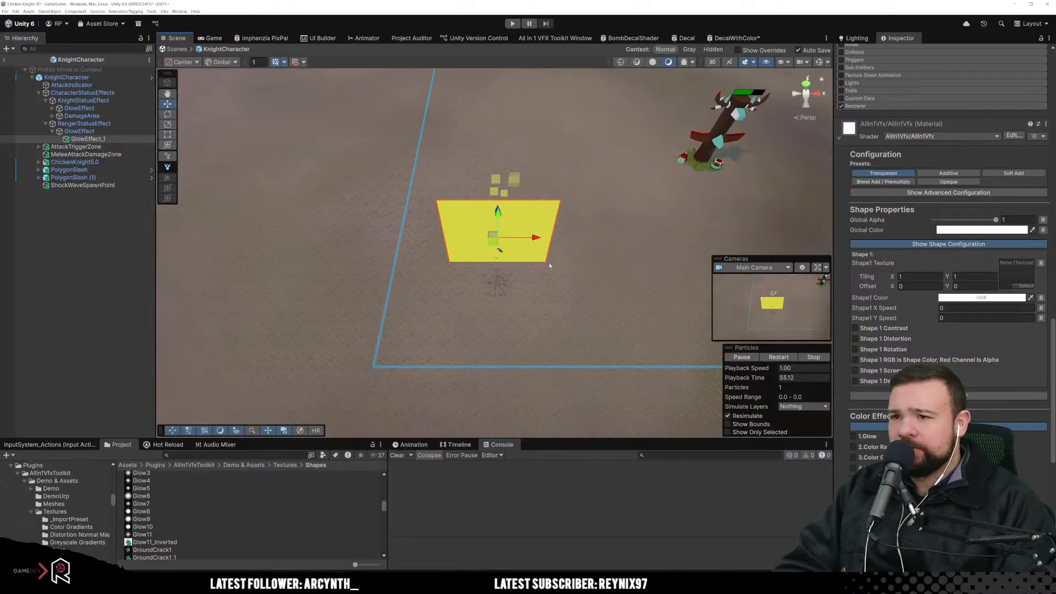
scroll(550, 265, "down", 1)
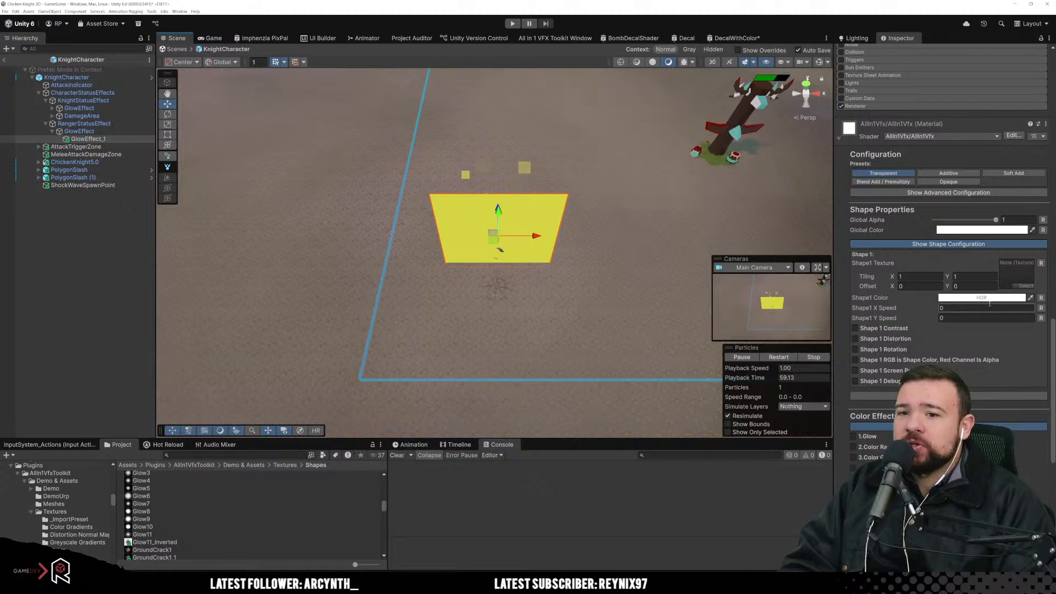
Step: Assign the Fire13 texture as Shape 1 Texture on GlowEffect_1's material and apply the Additive preset
scroll(984, 303, "up", 8)
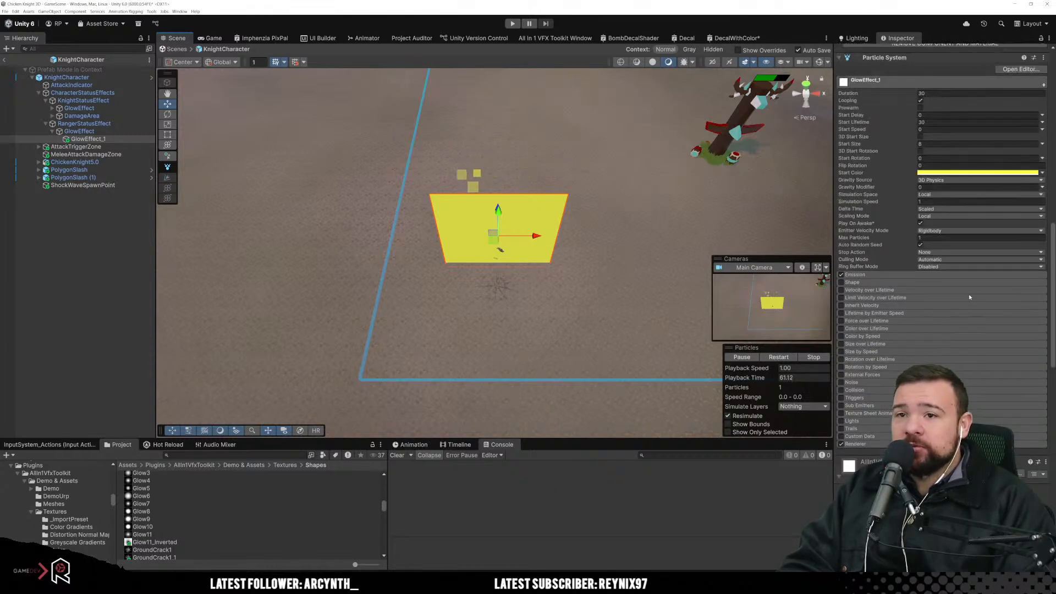
scroll(968, 297, "down", 8)
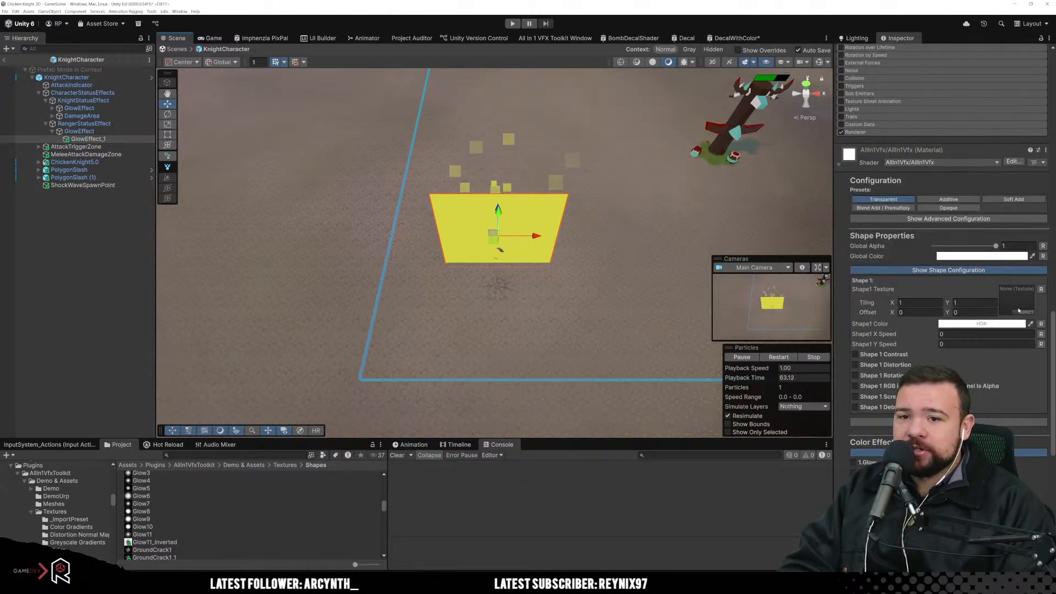
left_click(1021, 313)
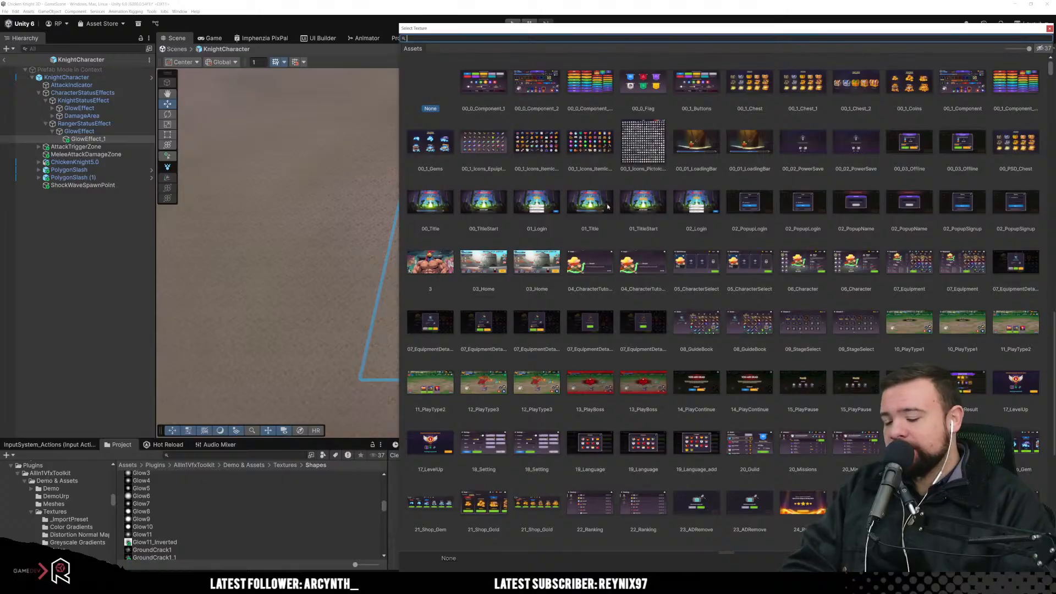
type("fire")
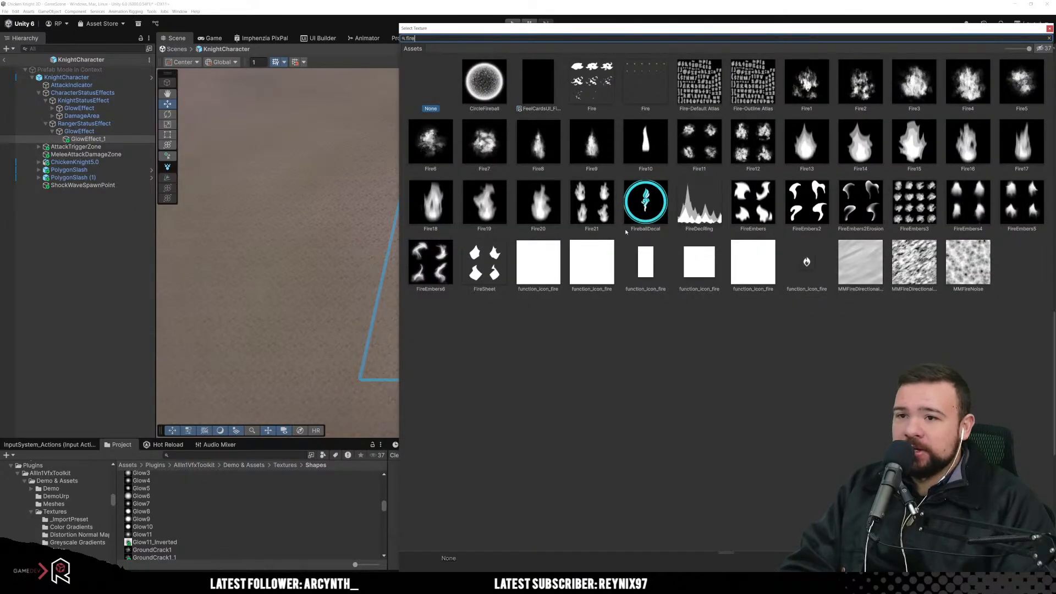
double_click(810, 151)
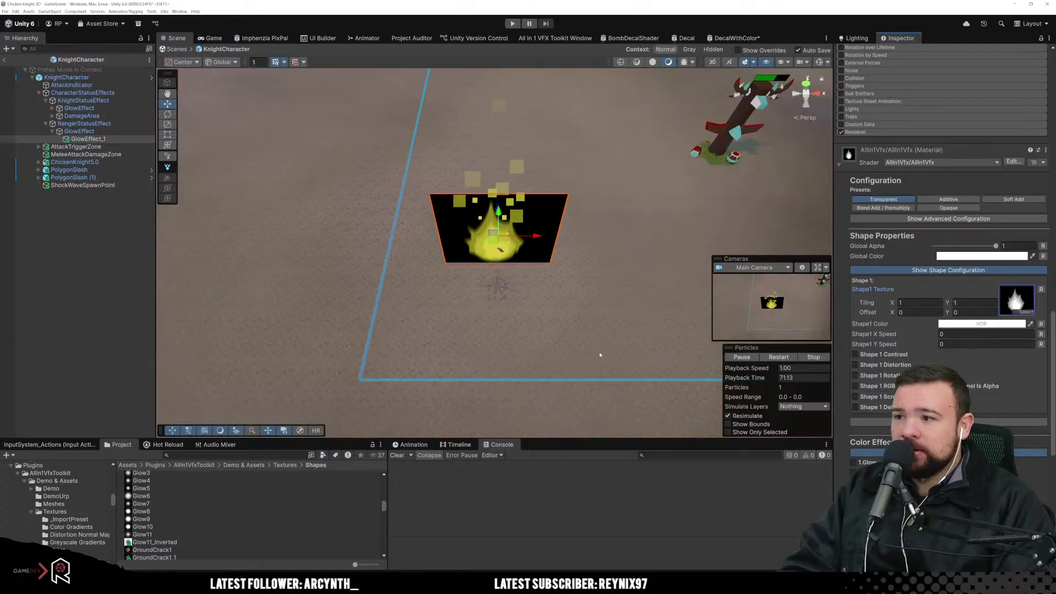
left_click(947, 200)
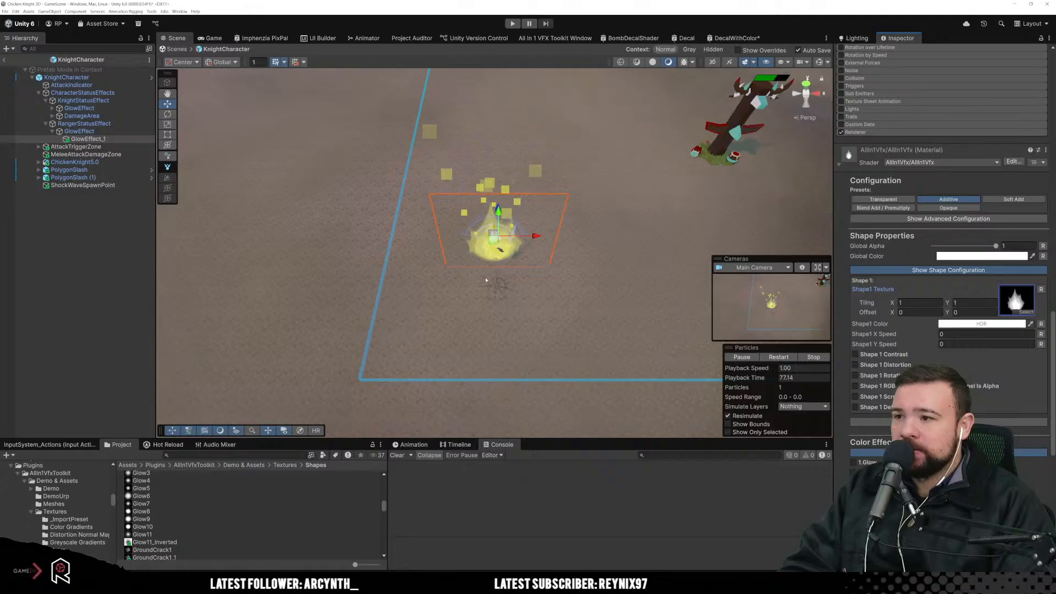
Step: Enable Shape 1 Distortion with the Noise16 texture, Distortion Amount 0.2, and scroll speeds of X 0 and Y 1
left_click(856, 365)
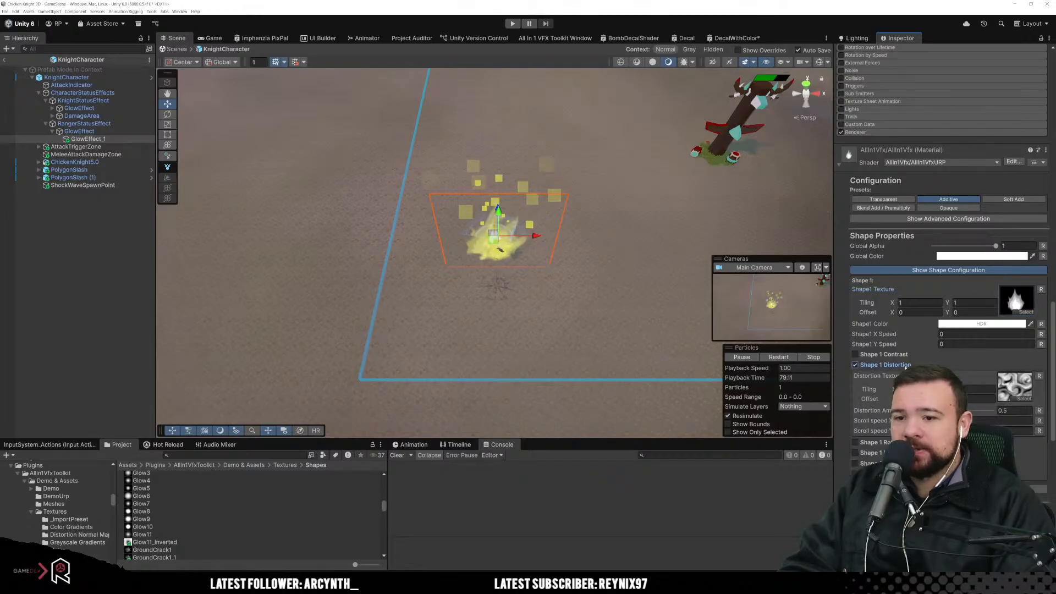
left_click(1017, 399)
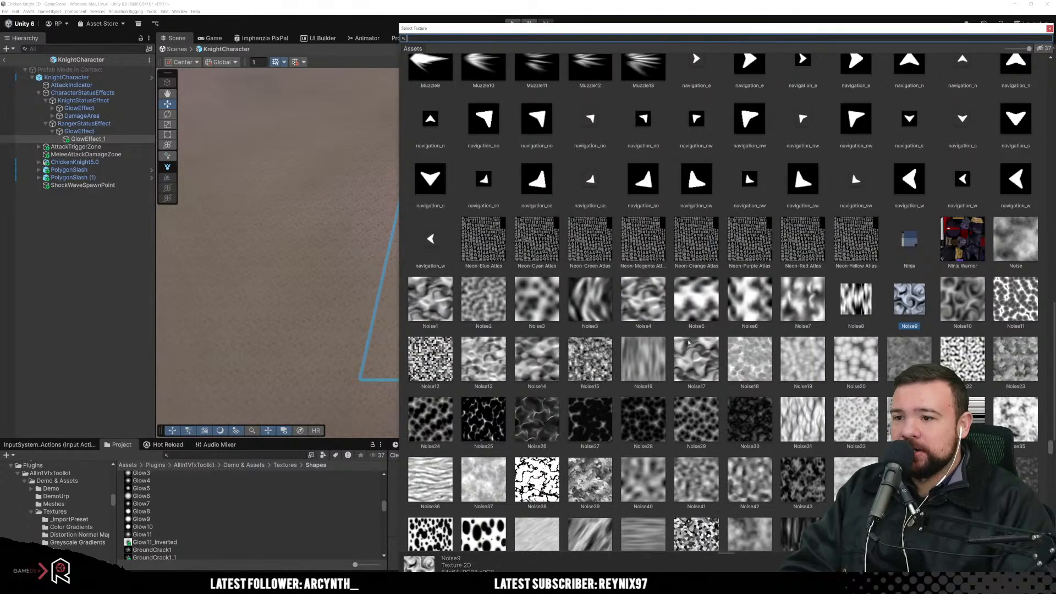
double_click(640, 350)
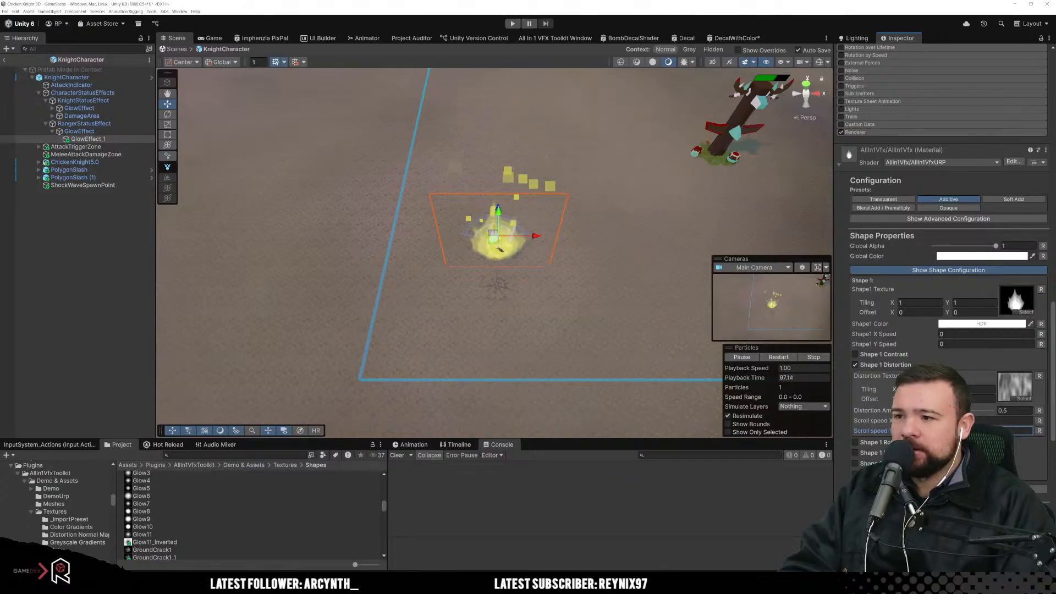
type("0.2")
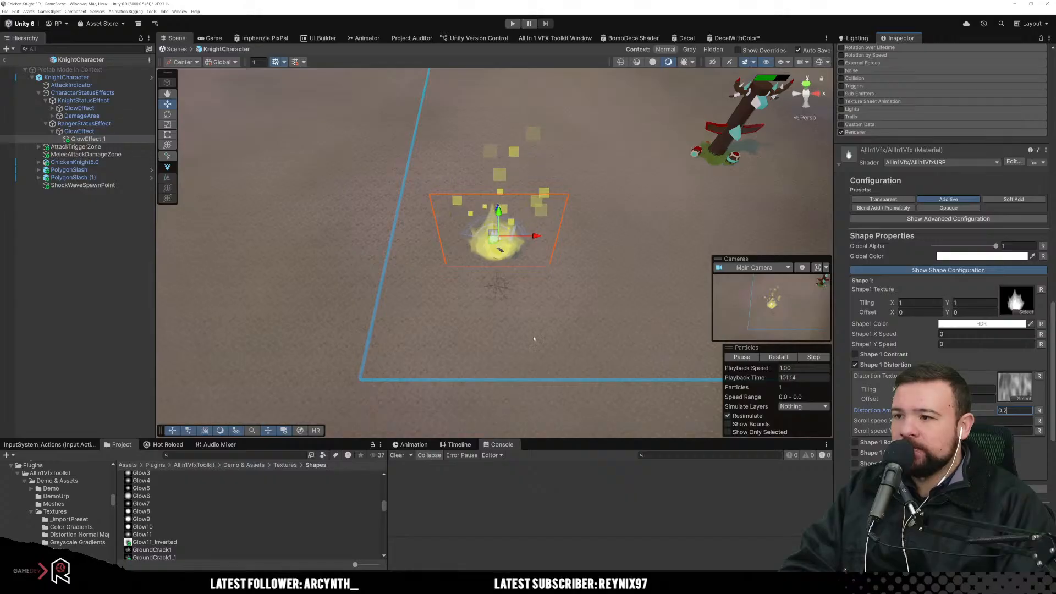
Step: Enable the material's Glow color effect and set its Glow Color to a warm yellow
scroll(946, 270, "down", 5)
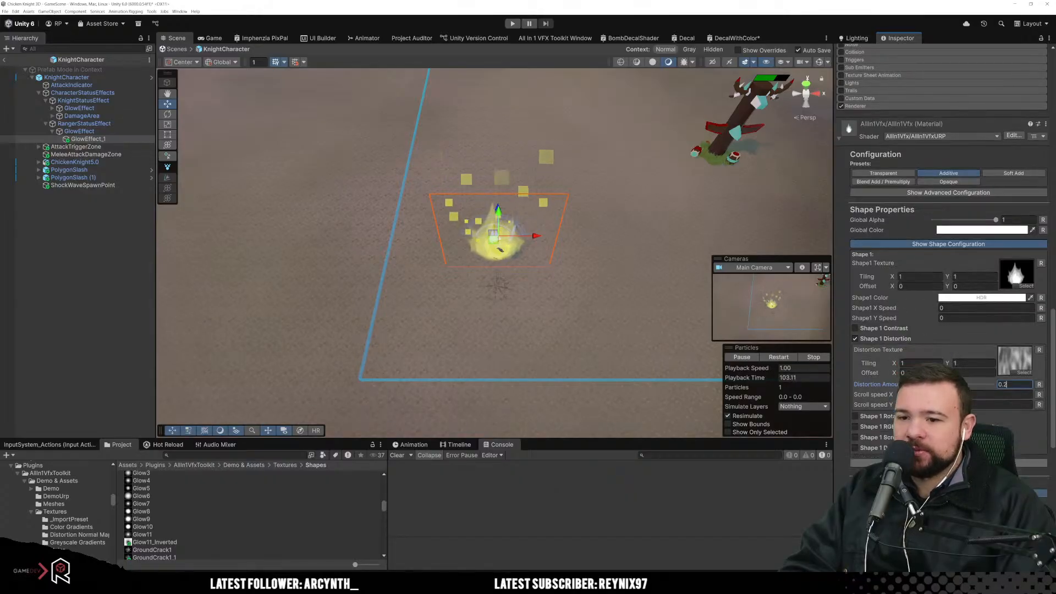
scroll(945, 269, "down", 3)
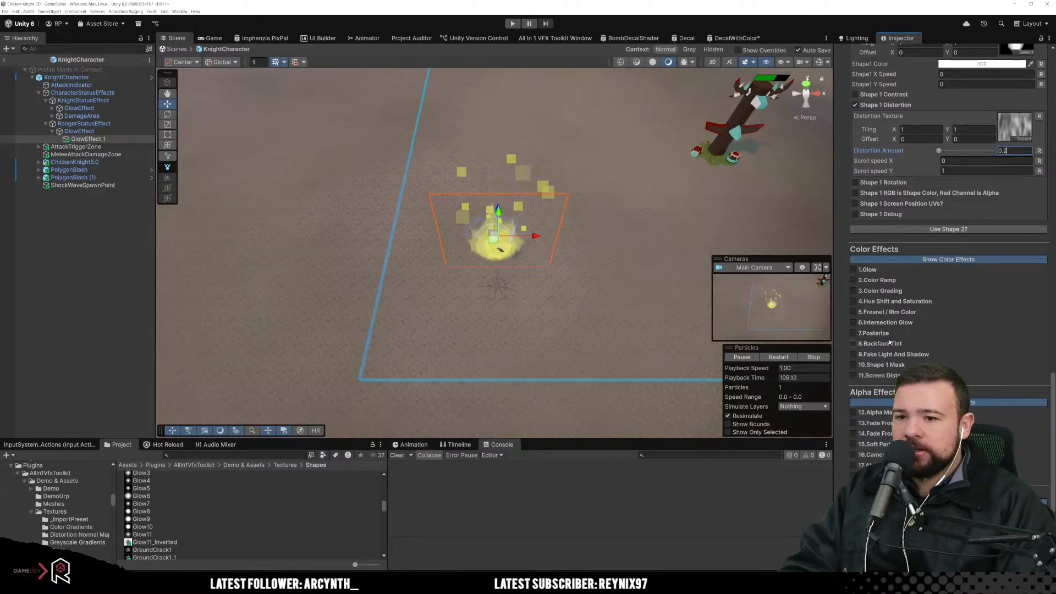
left_click(854, 269)
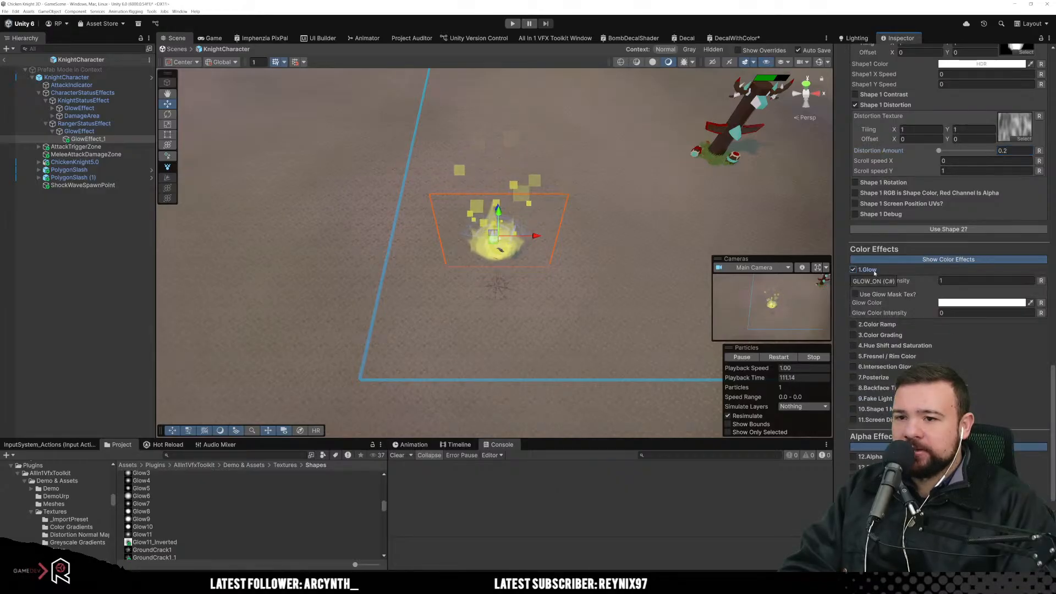
left_click(957, 302)
left_click_drag(1012, 335, 1028, 343)
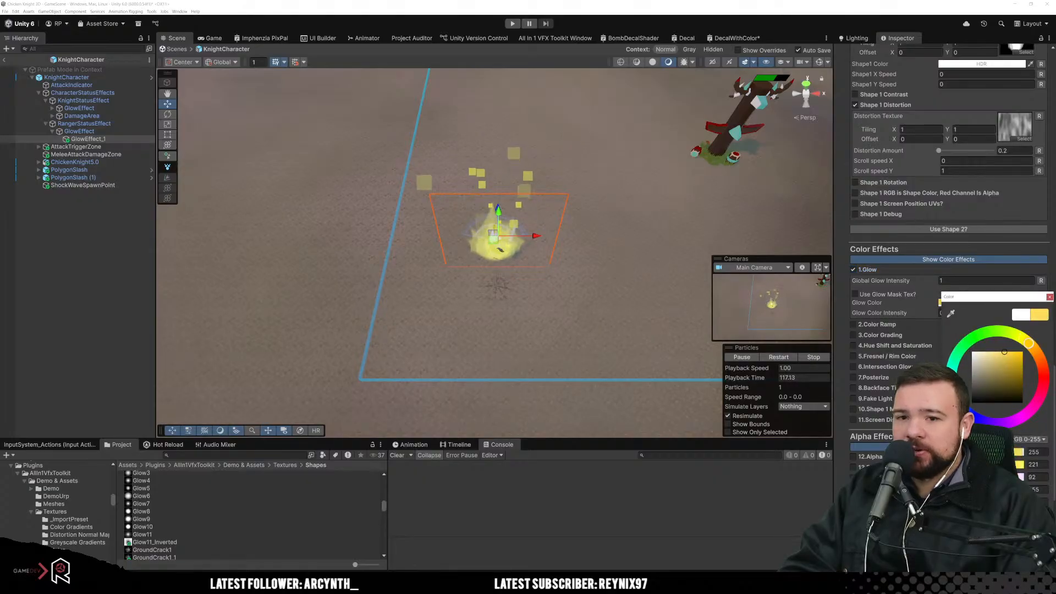
Step: Set the Glow Color Intensity to 0.5 and enable Alpha Mask with the Glow11_Inverted texture as Mask Texture
left_click(1048, 297)
left_click(927, 312)
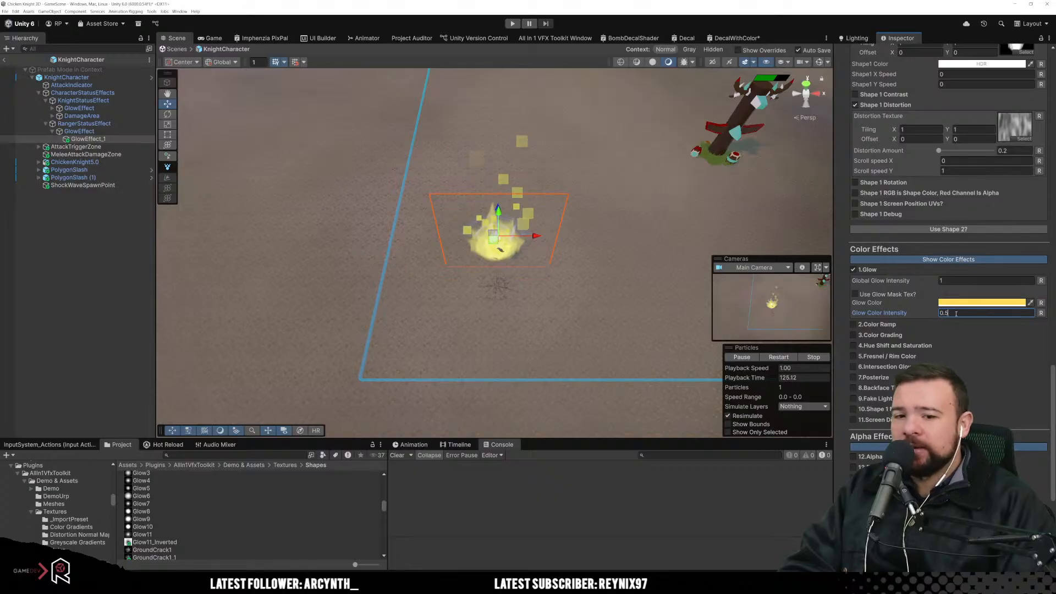
scroll(948, 220, "down", 4)
scroll(883, 319, "down", 3)
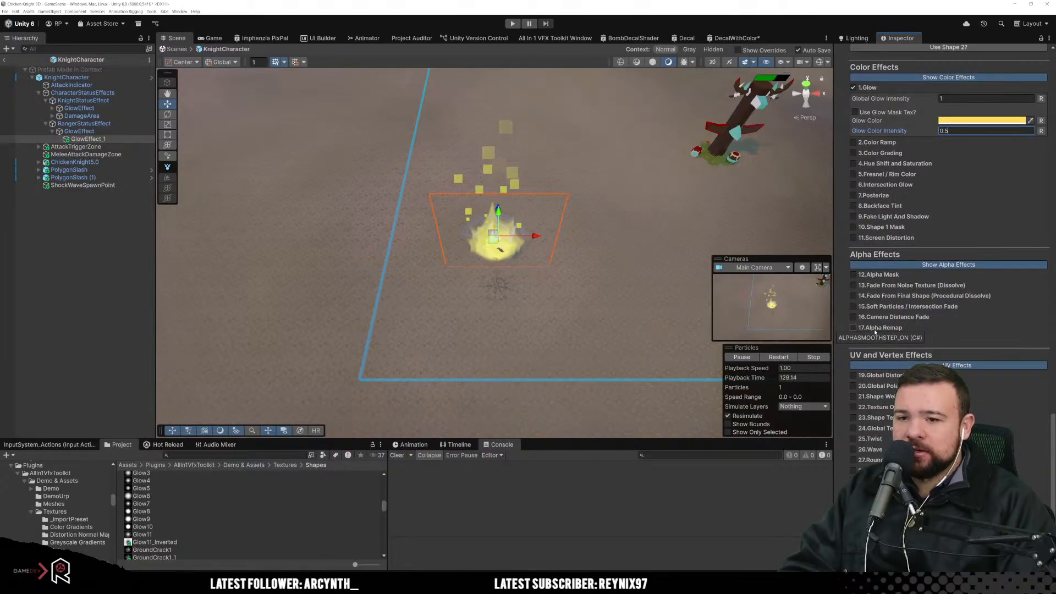
left_click(878, 275)
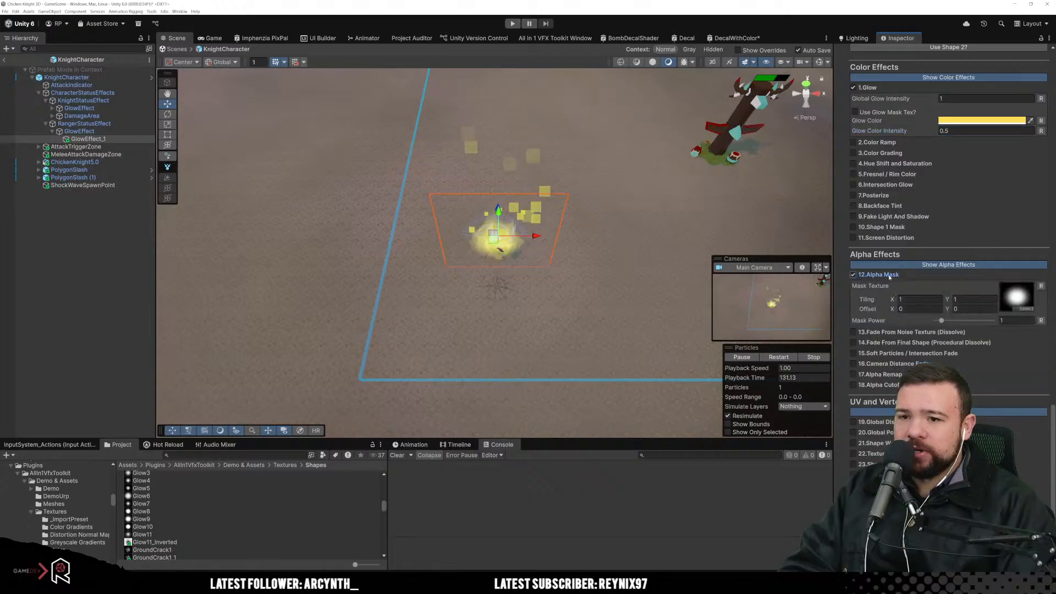
left_click(1017, 311)
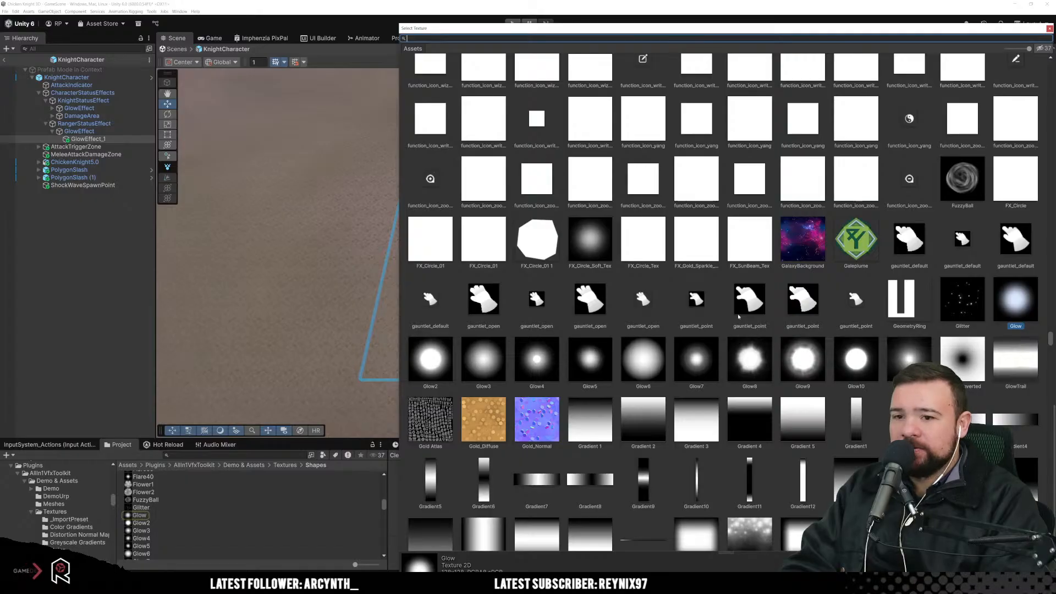
double_click(972, 367)
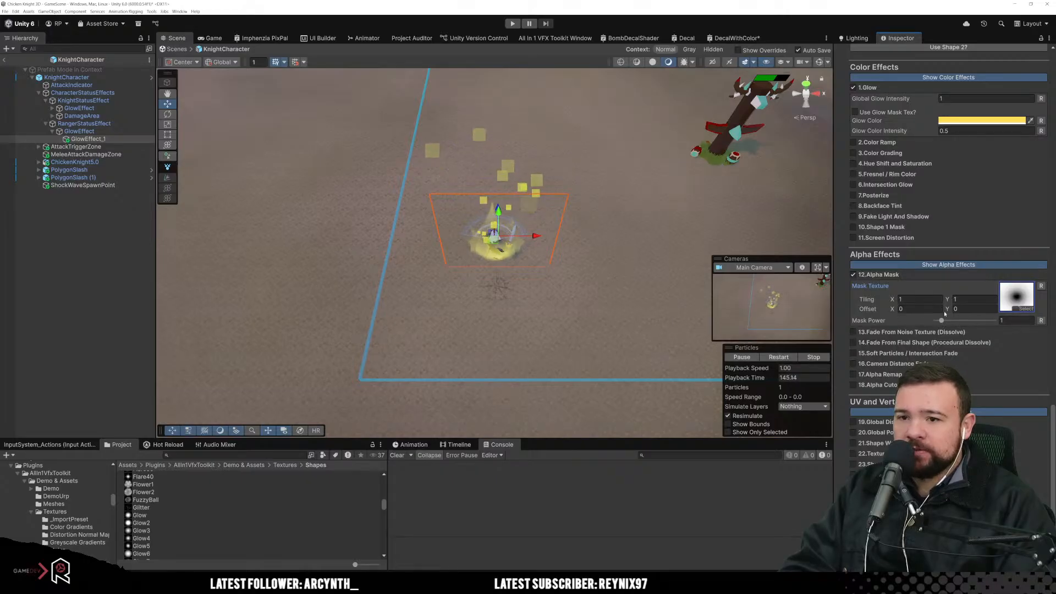
Step: Set the Alpha Mask texture offset to X 0.03 and Y 0.13, and the Mask Power to 0.86
left_click(956, 309)
type("0.17")
left_click_drag(954, 309, 959, 310)
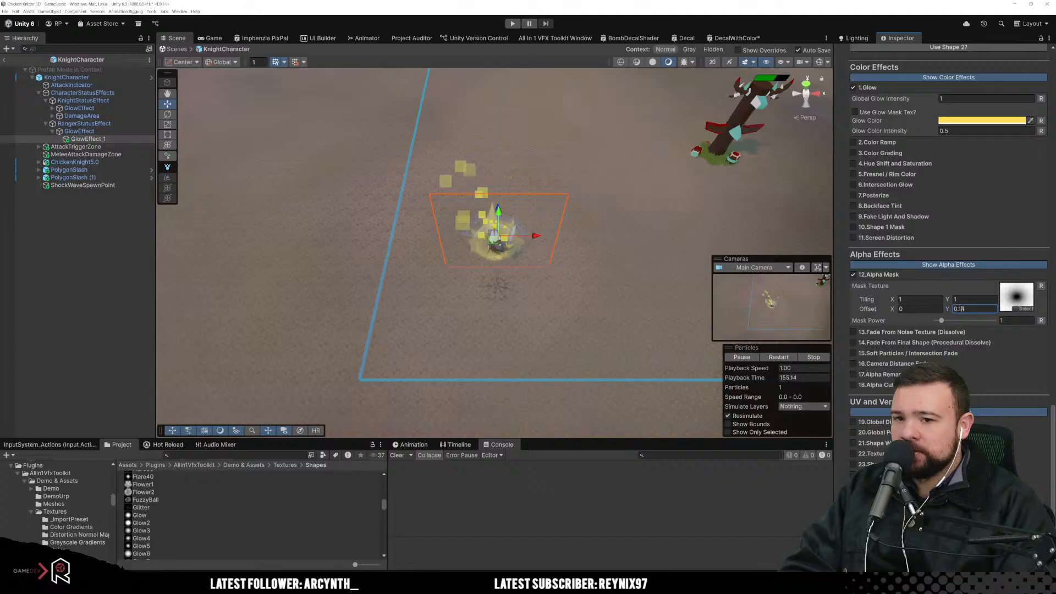
left_click(978, 308)
type("0.15")
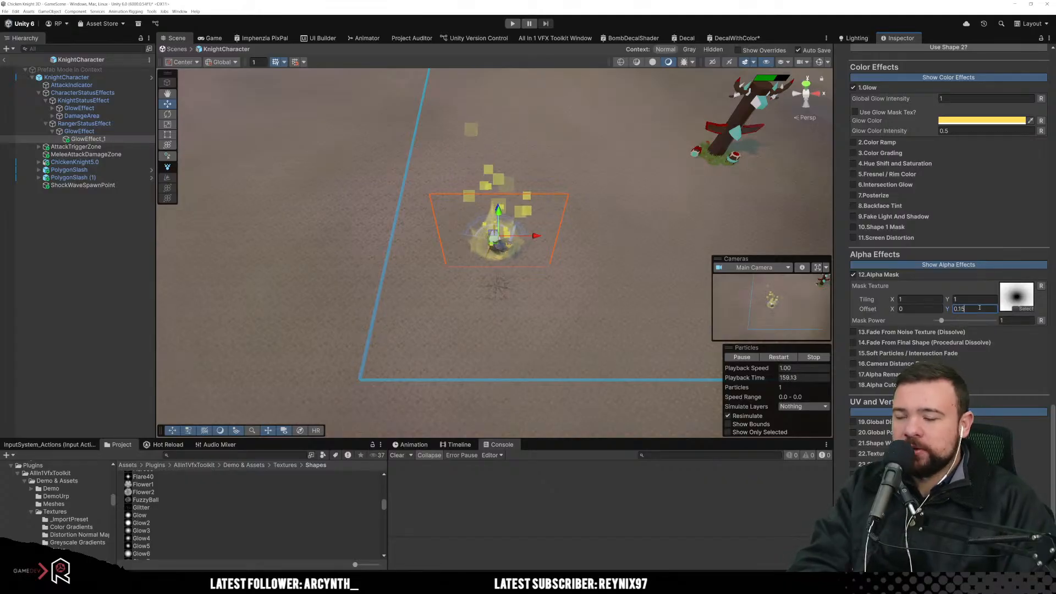
key("BackSpace")
type("3")
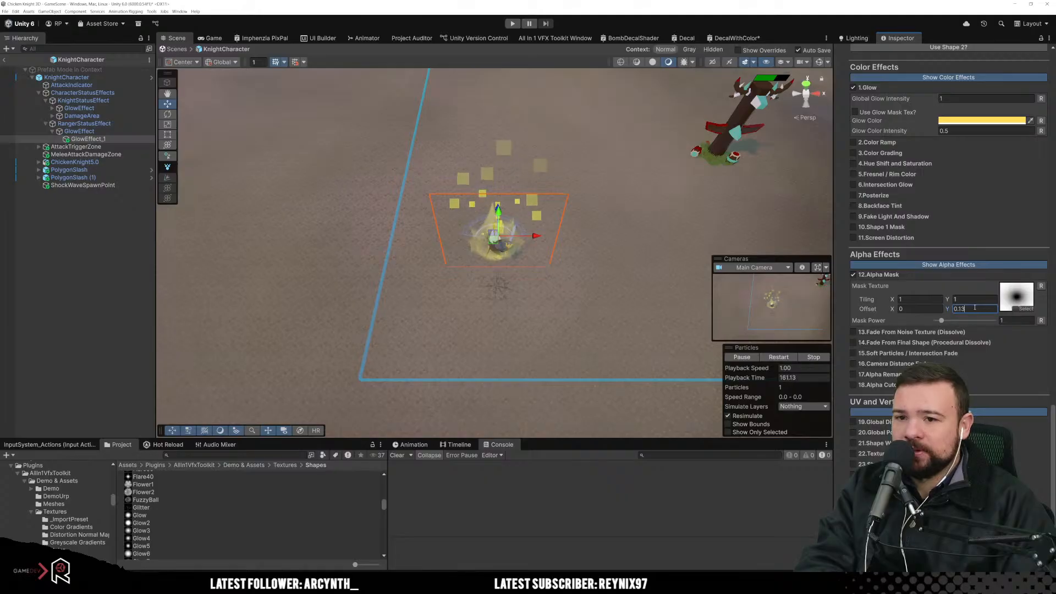
left_click(941, 321)
left_click_drag(941, 321, 940, 320)
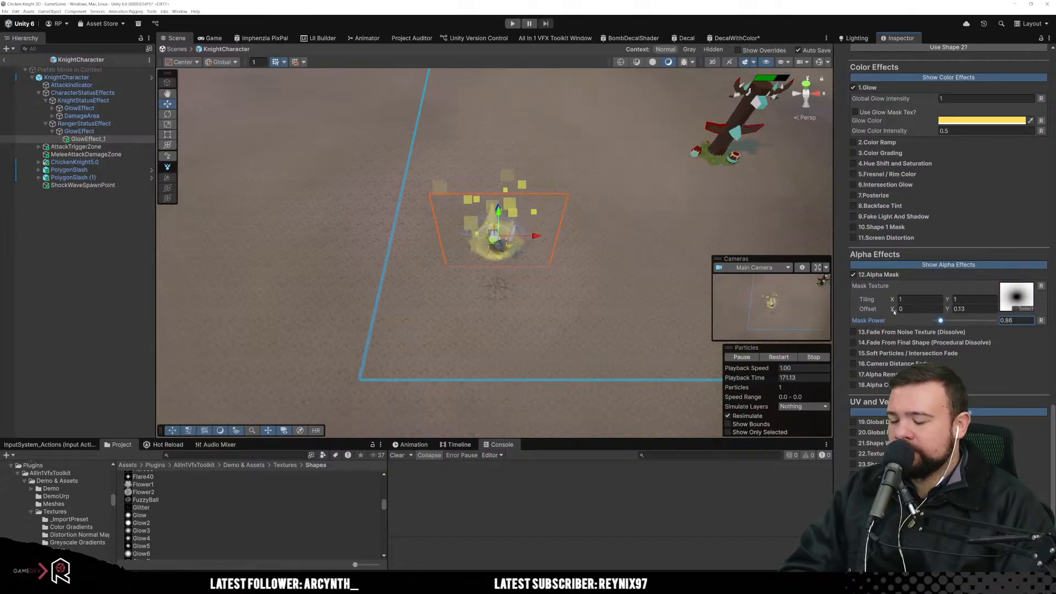
left_click(895, 310)
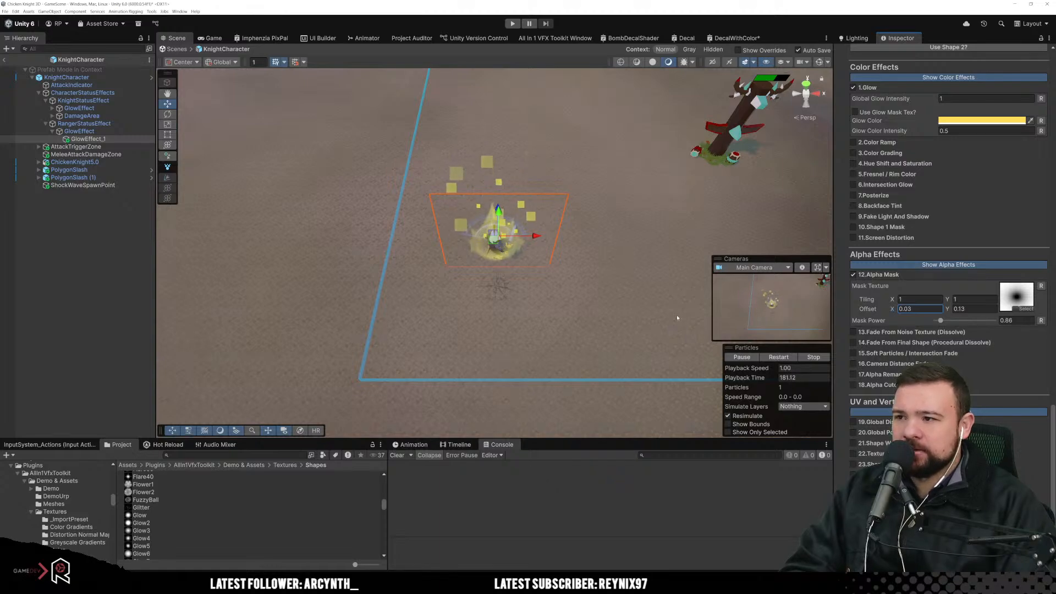
left_click(599, 318)
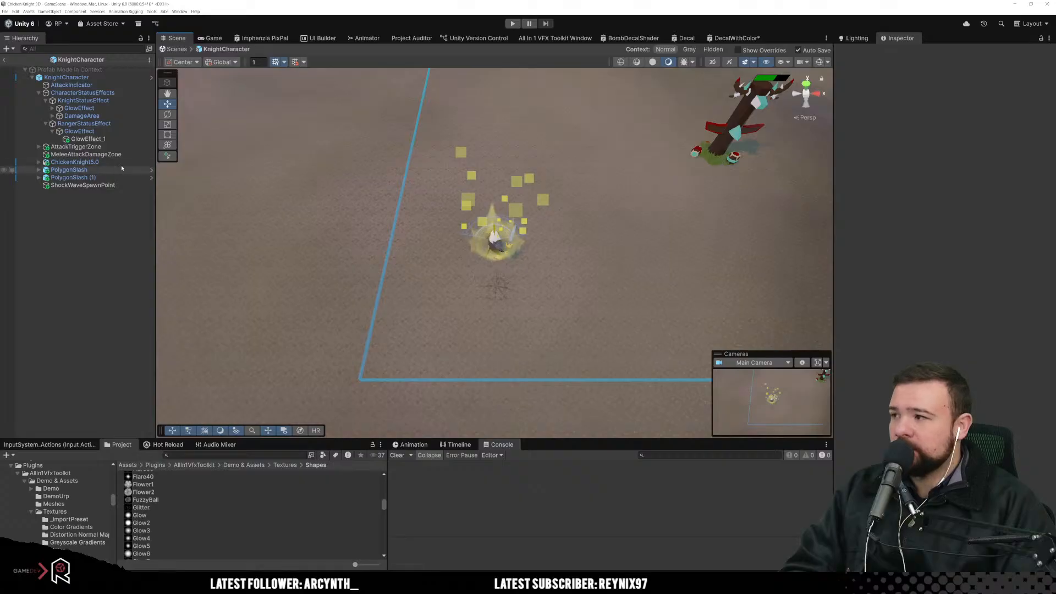
Step: Set both the Min Size and Max Size of the GlowEffect_1 particle to 10
left_click(88, 139)
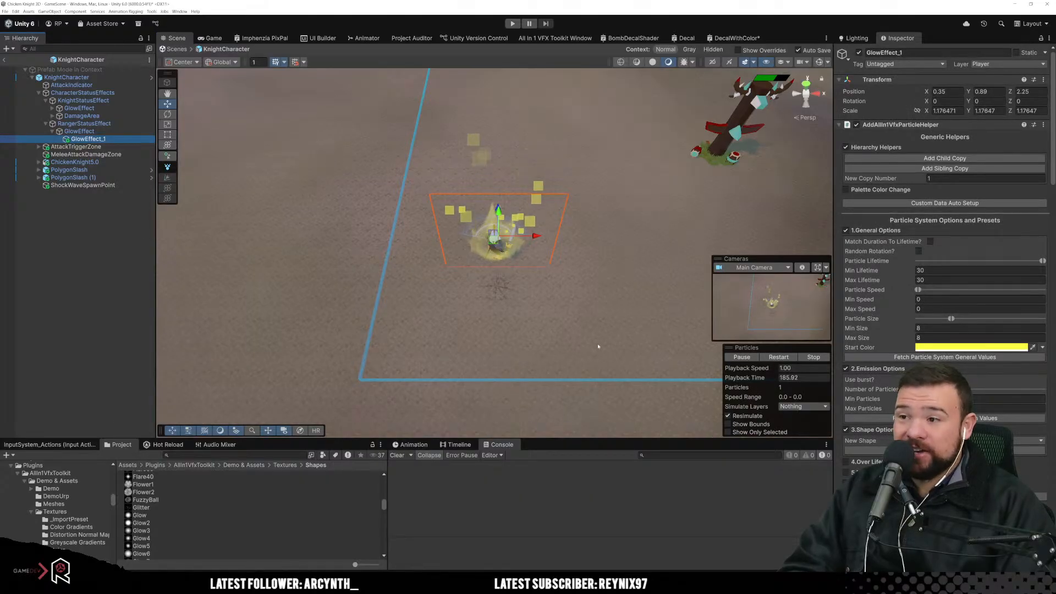
left_click(901, 330)
mouse_move(903, 330)
left_mouse_down()
mouse_move(915, 330)
mouse_move(885, 328)
mouse_move(898, 329)
left_mouse_up()
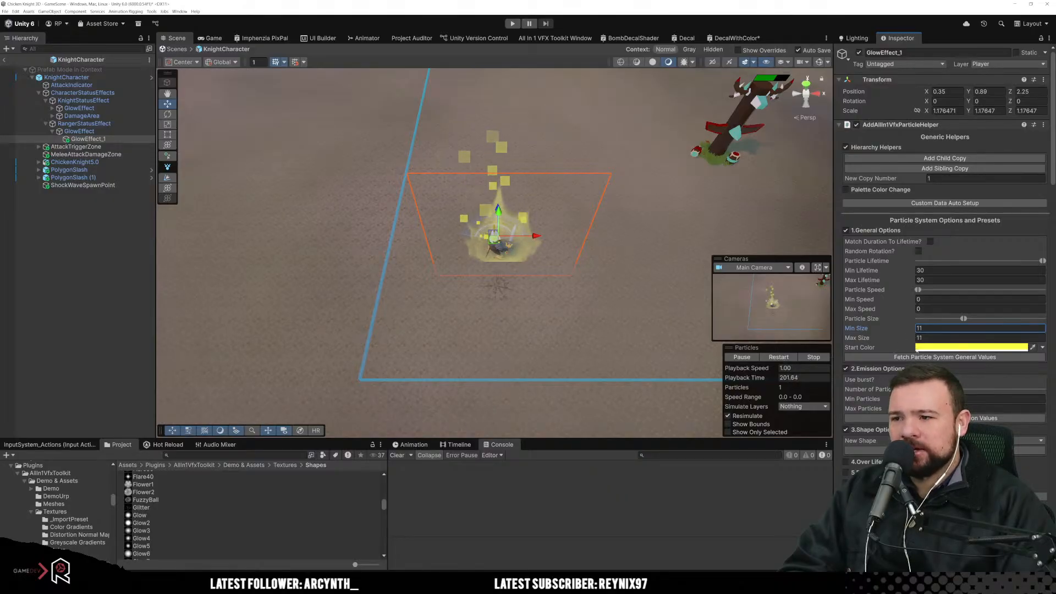
left_click(940, 319)
left_click(973, 329)
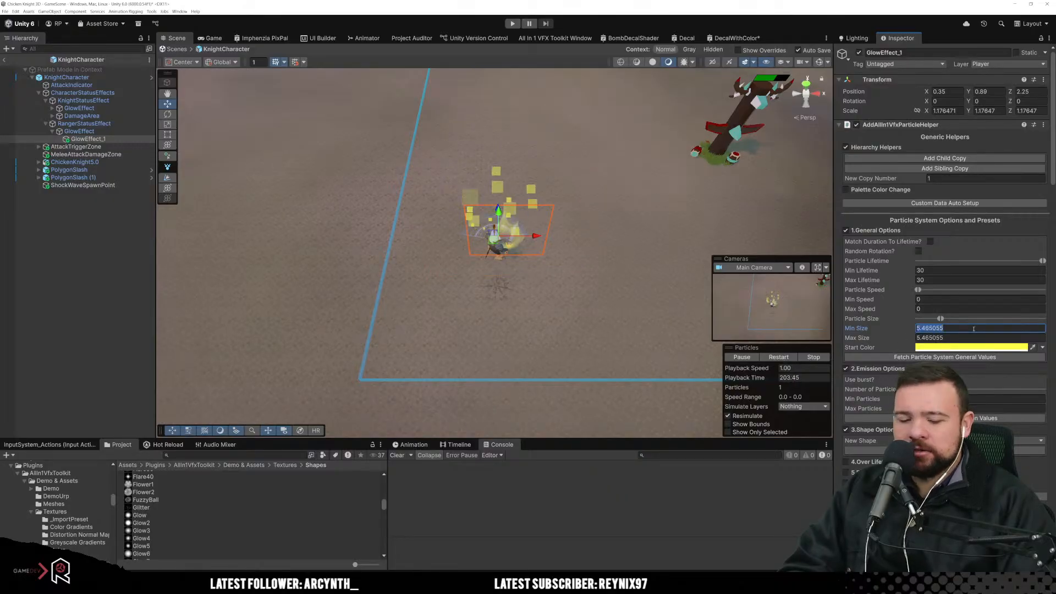
type("10")
key("Tab")
type("10")
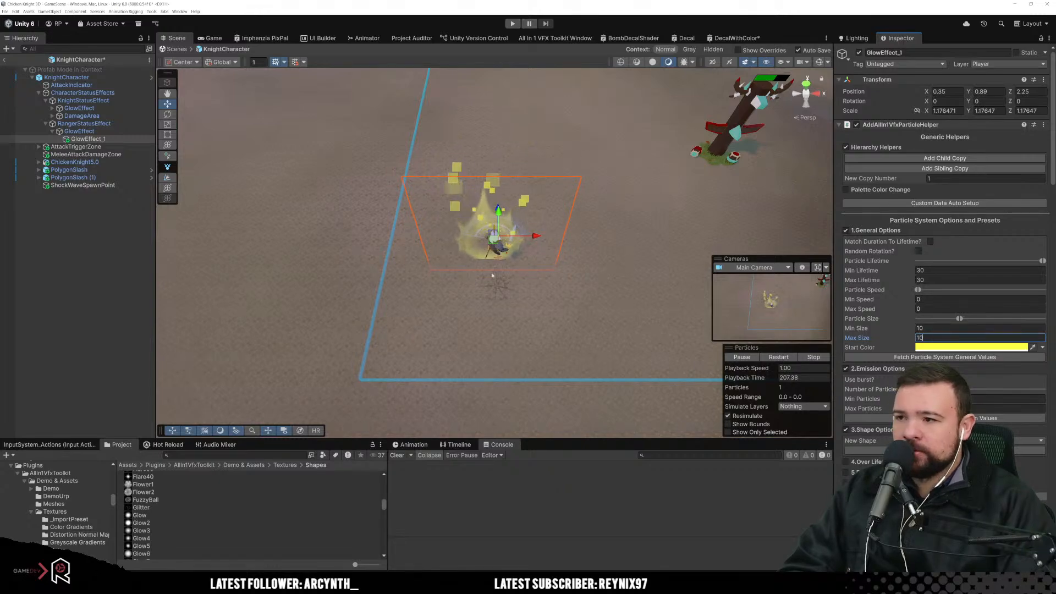
Step: Move GlowEffect_1 along the X axis to position X 0.92 so the flame centres on the knight
left_click(88, 133)
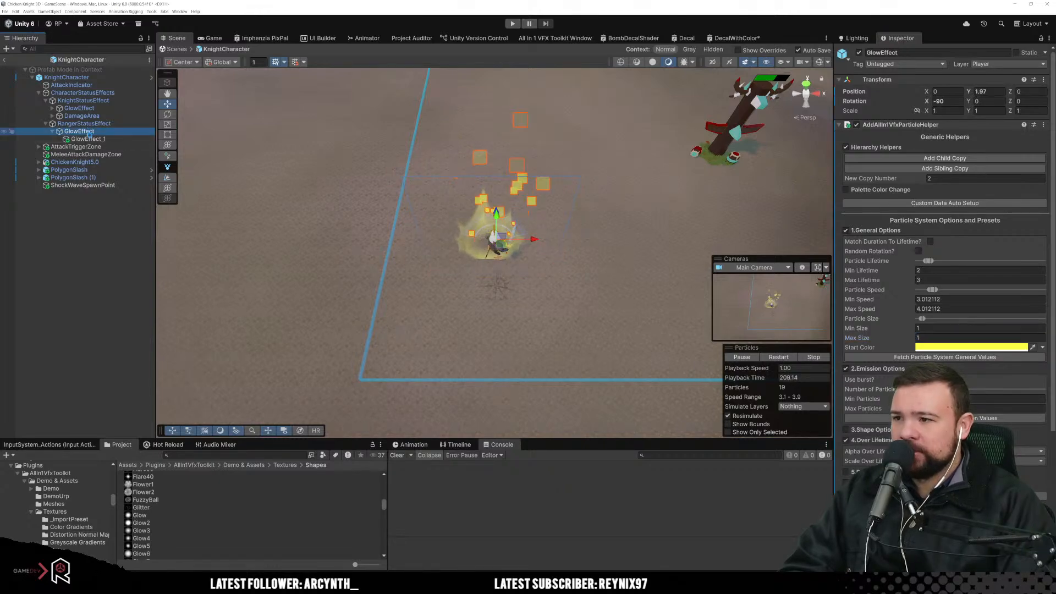
left_click(87, 139)
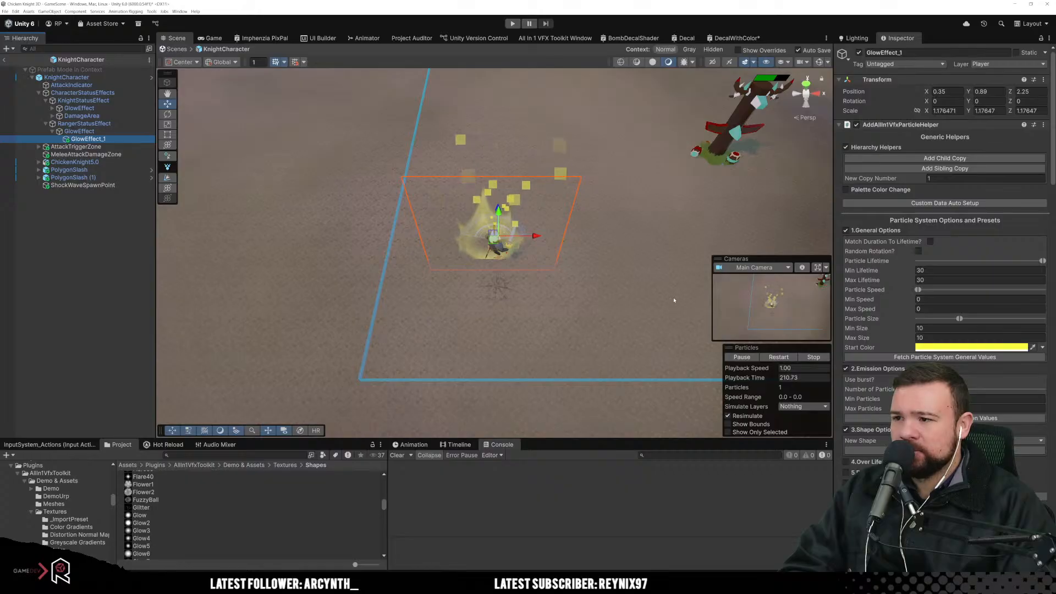
left_click_drag(540, 239, 545, 238)
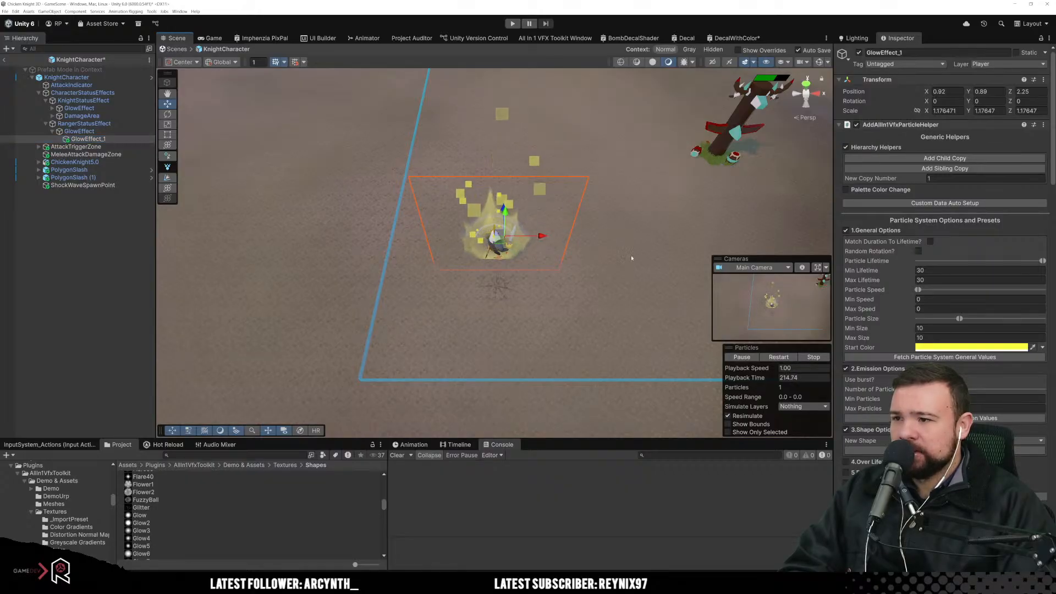
Step: Try a Shape 1 X Speed of 1.3 on the flame material and reset it to 0
scroll(944, 231, "down", 15)
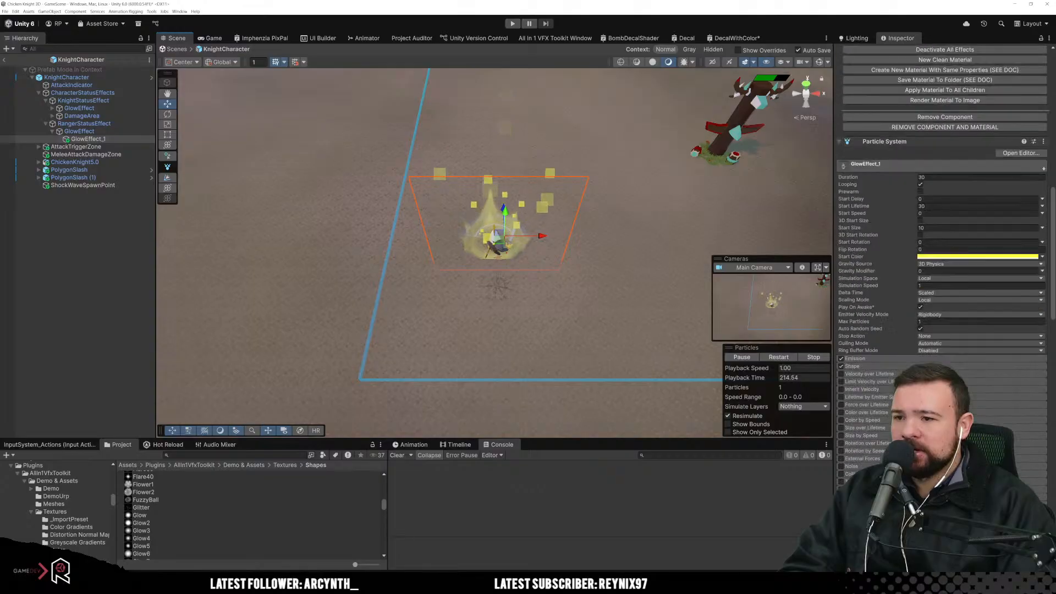
scroll(944, 231, "down", 10)
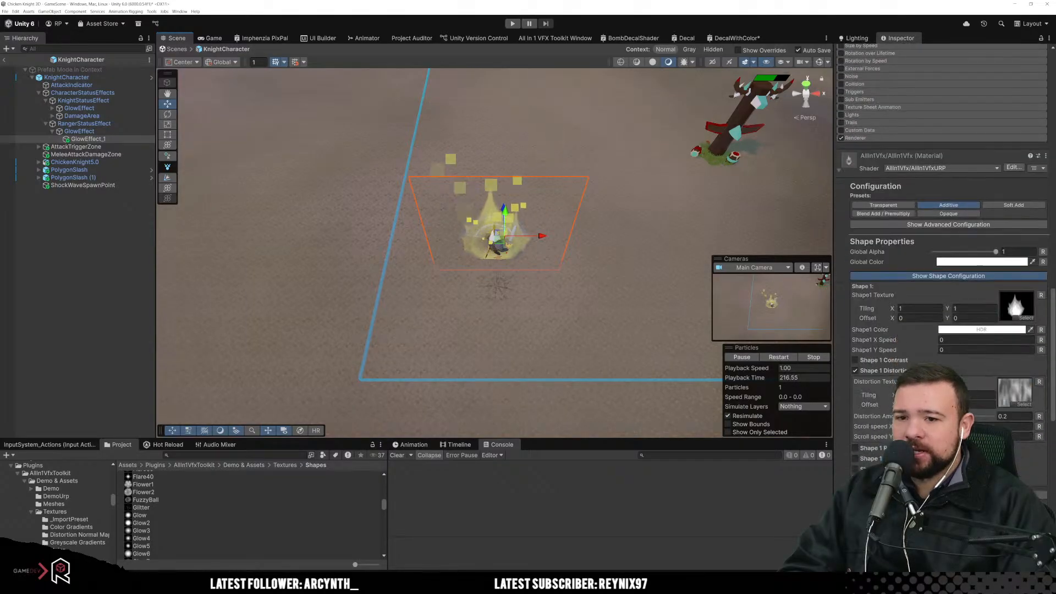
scroll(875, 227, "down", 4)
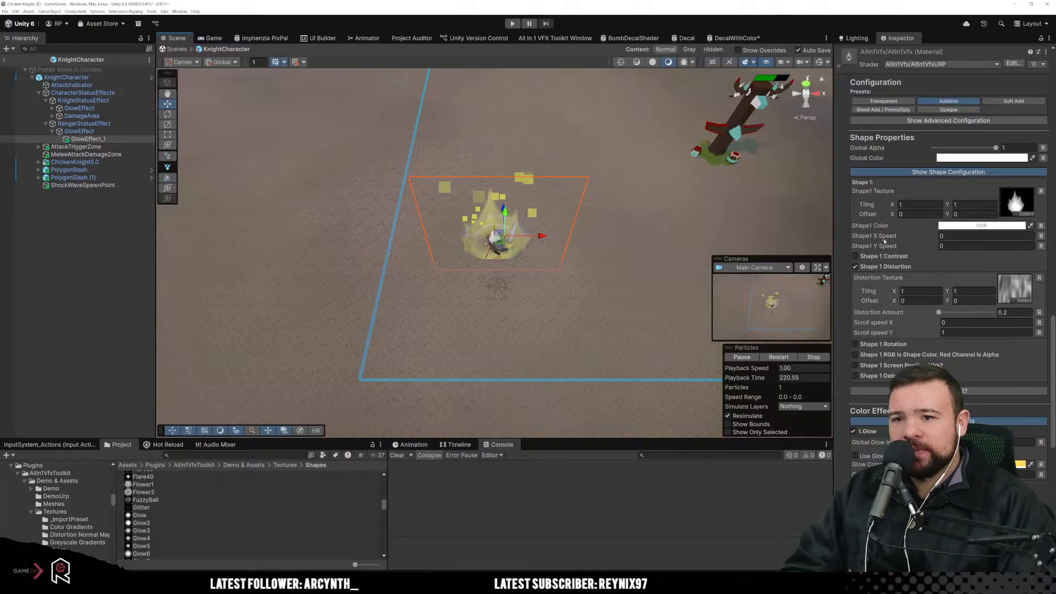
left_click_drag(884, 239, 894, 239)
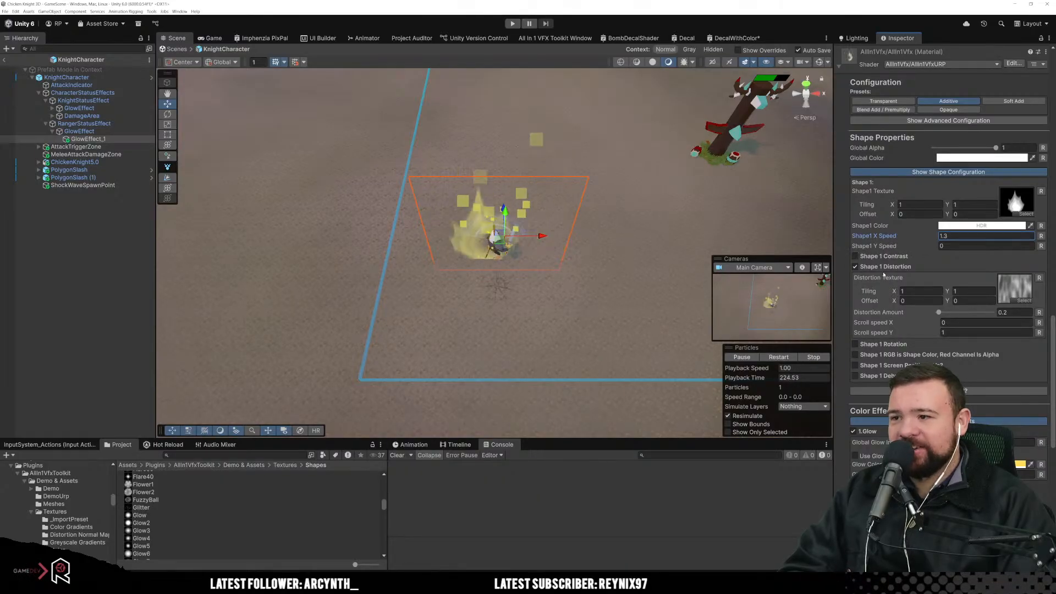
left_click(969, 236)
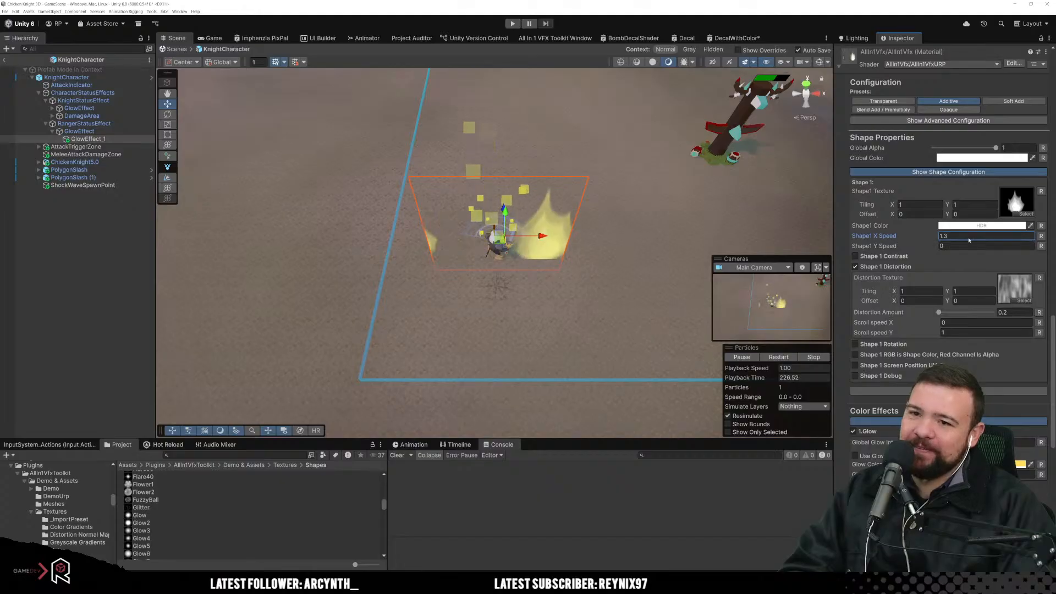
type("0")
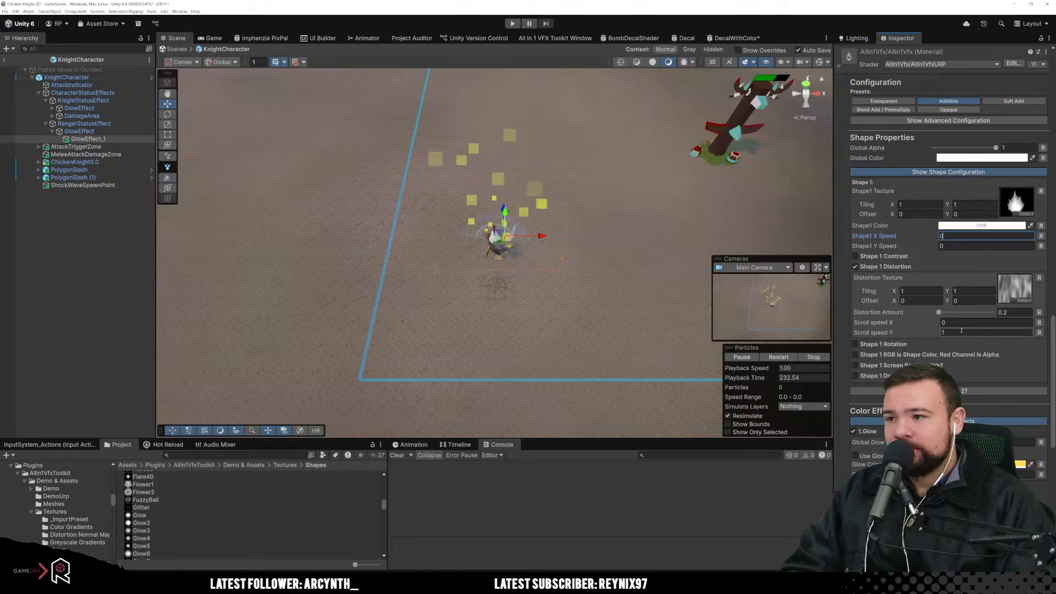
Step: Restart the particle preview of GlowEffect_1 to check the masked flame around the knight
scroll(959, 330, "down", 6)
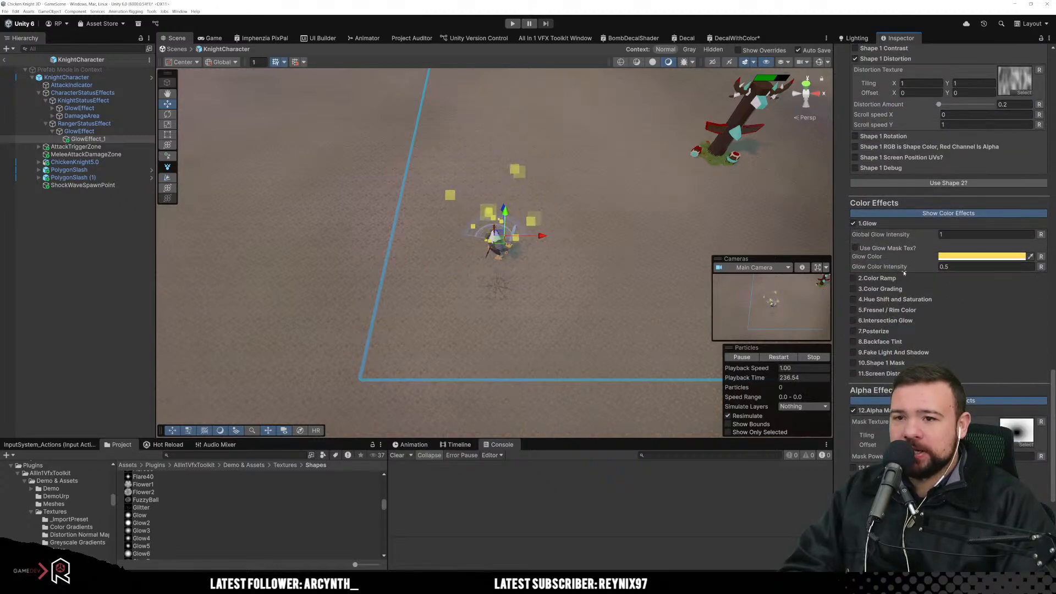
scroll(882, 404, "down", 3)
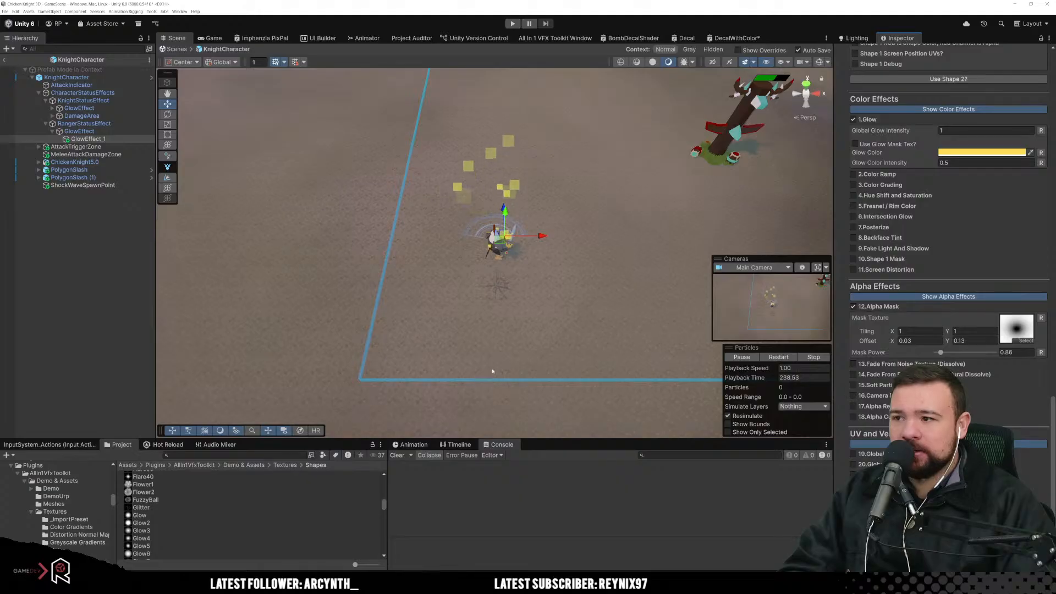
left_click(110, 139)
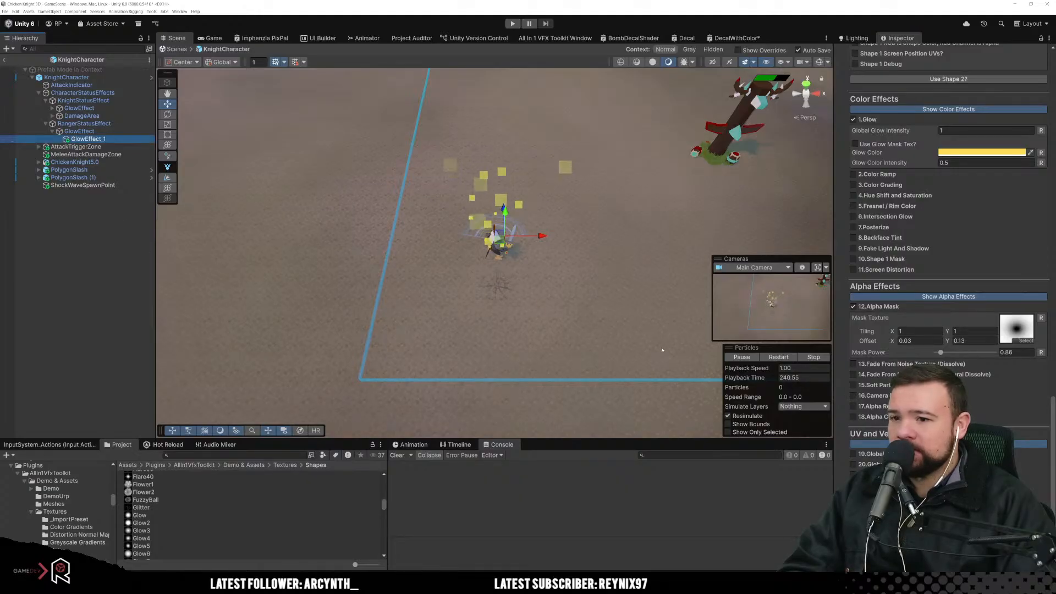
left_click(783, 357)
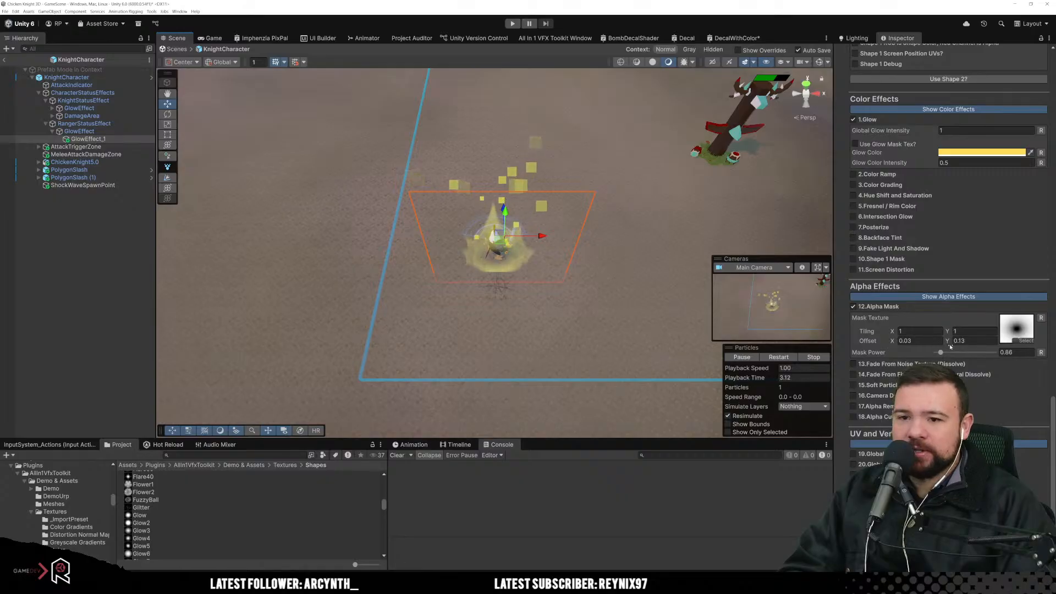
Step: Enable Soft Particles / Intersection Fade on the flame material with a Soft Particles Factor of 1.29
scroll(952, 357, "down", 2)
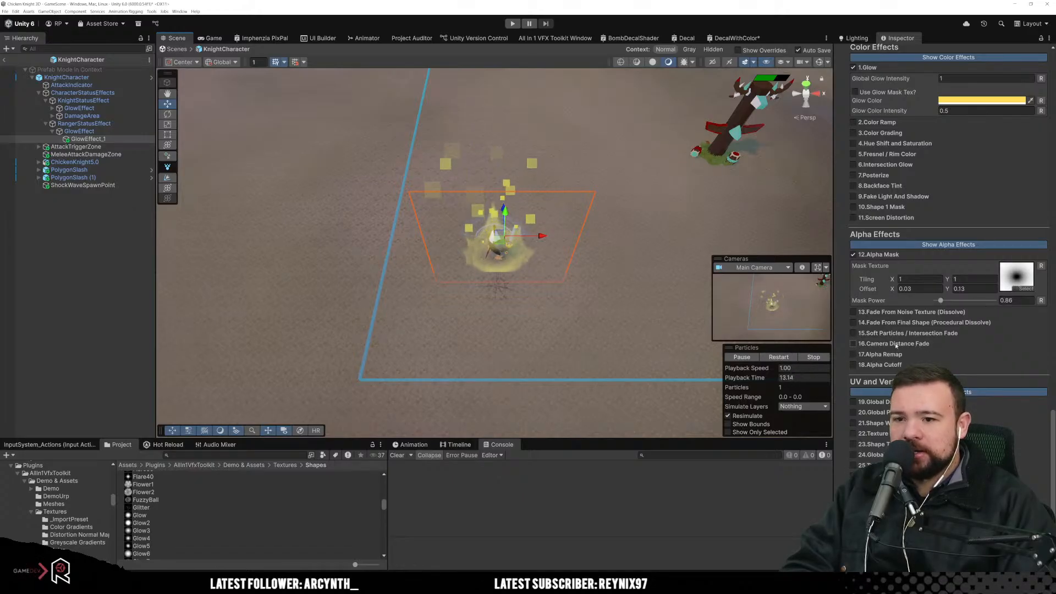
left_click(853, 334)
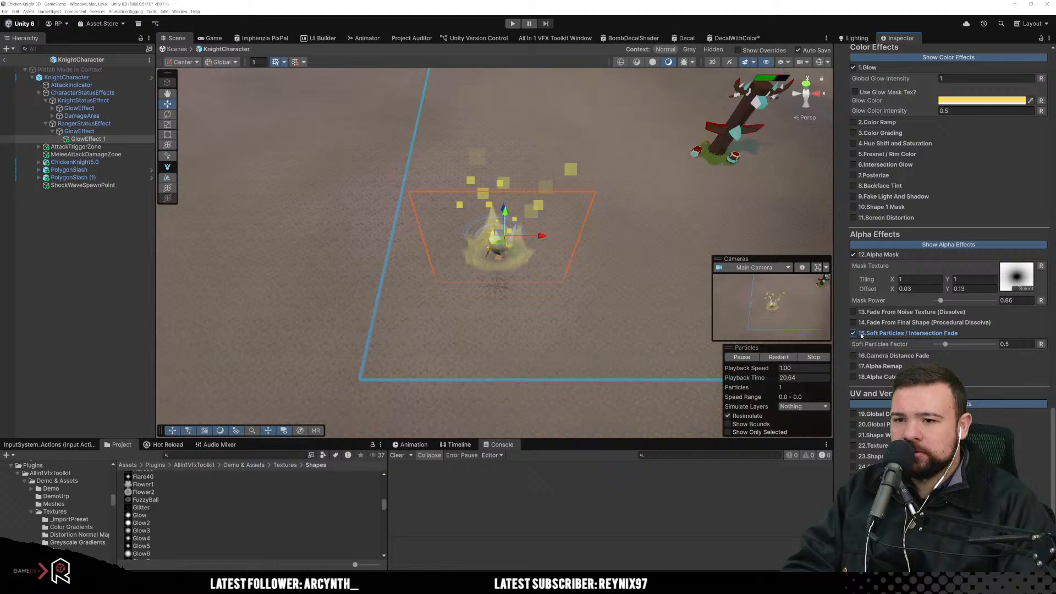
left_click(854, 324)
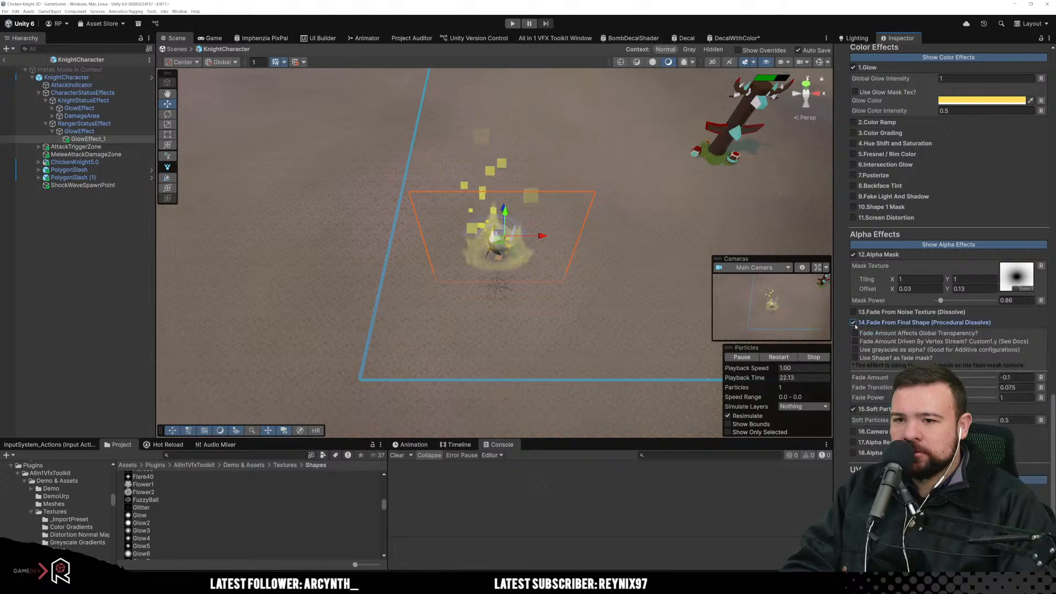
left_click(853, 323)
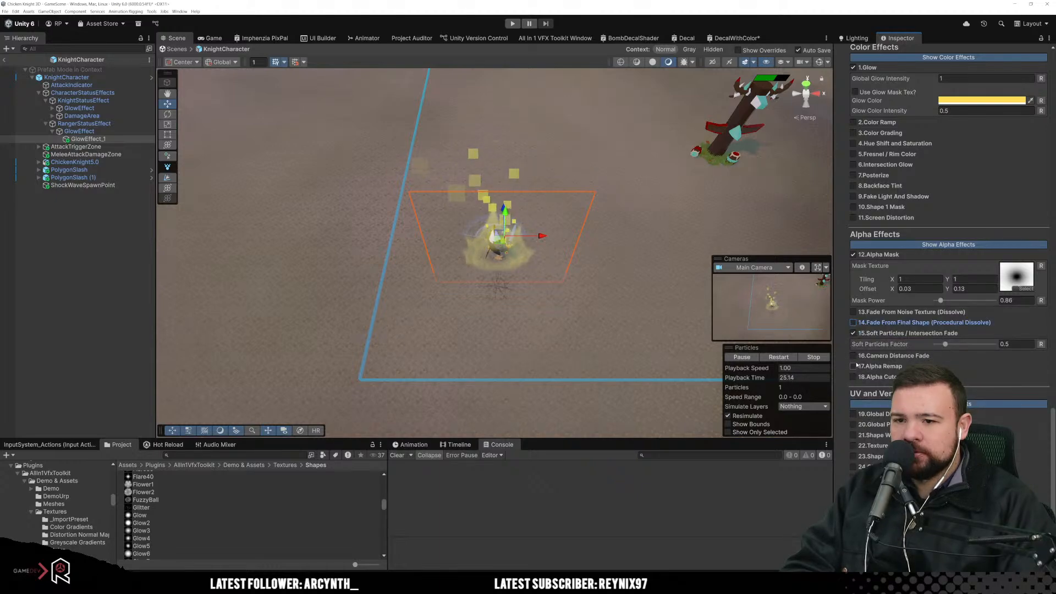
mouse_move(948, 346)
left_mouse_down()
mouse_move(956, 346)
mouse_move(945, 349)
left_mouse_up()
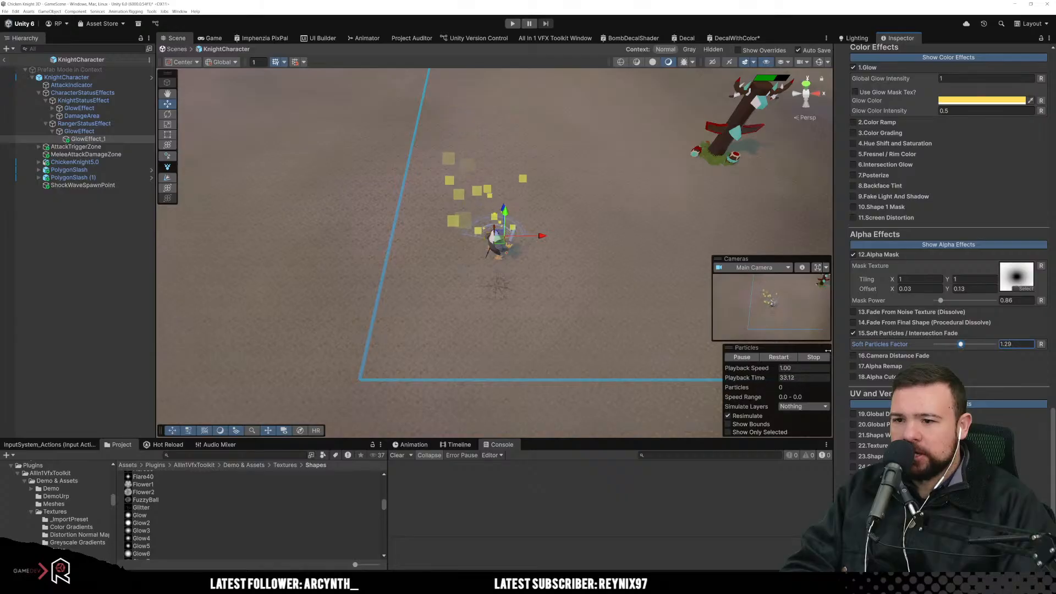
Step: Restart the flame's particle preview and lower the Alpha Mask's Mask Power to 0.72
left_click(778, 357)
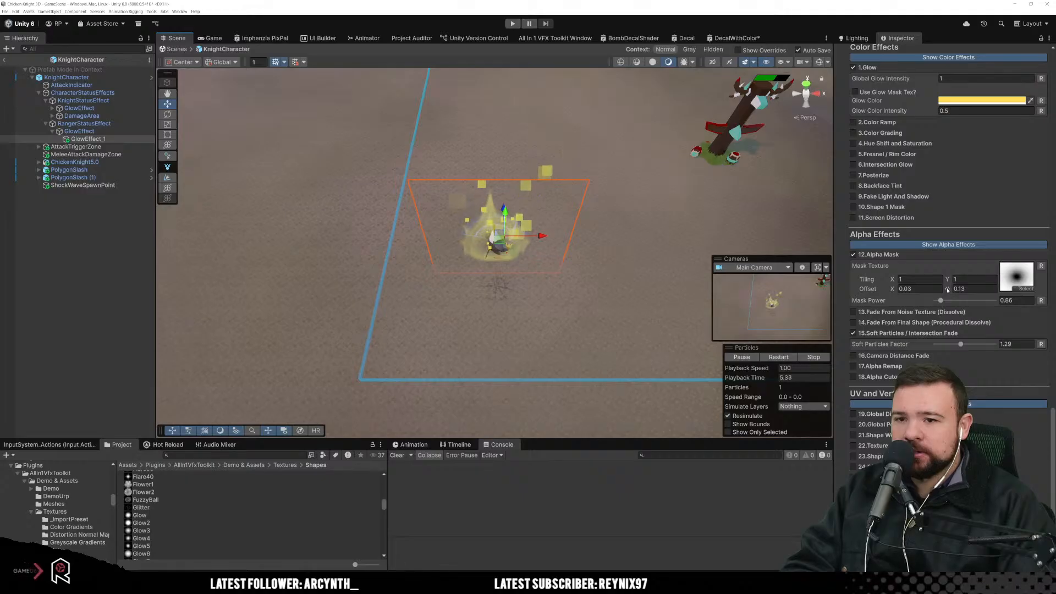
left_click_drag(940, 301, 939, 300)
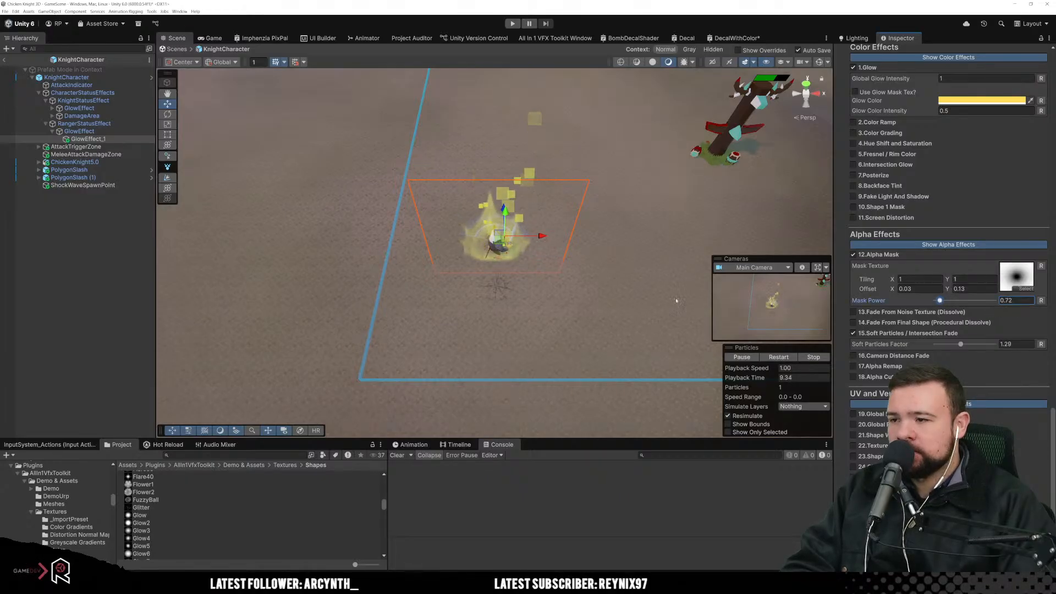
Step: Nudge GlowEffect_1 along the X axis to a Position X of about 0.97
left_click(483, 348)
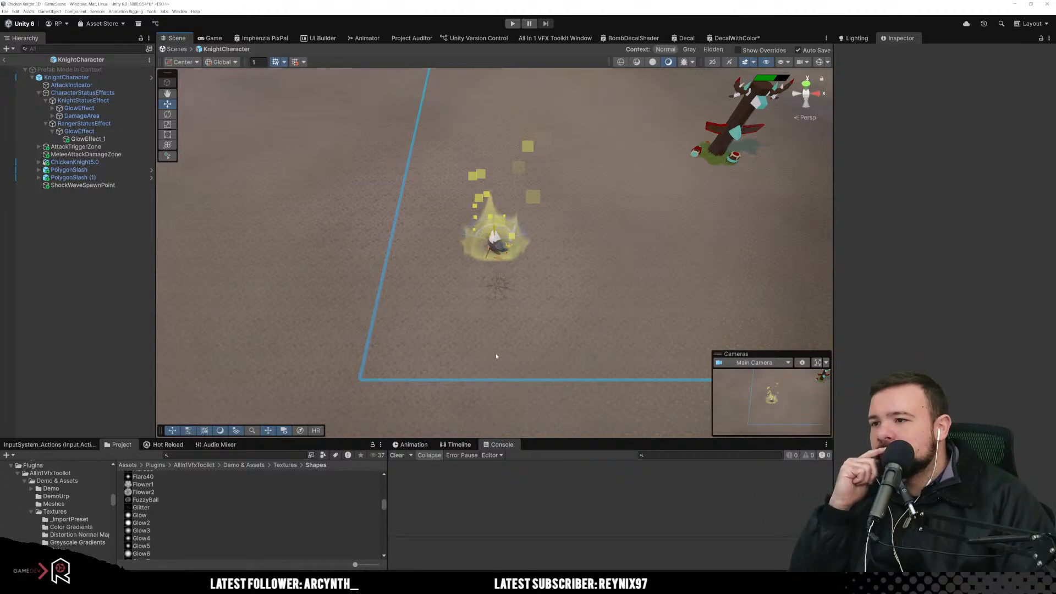
left_click(88, 138)
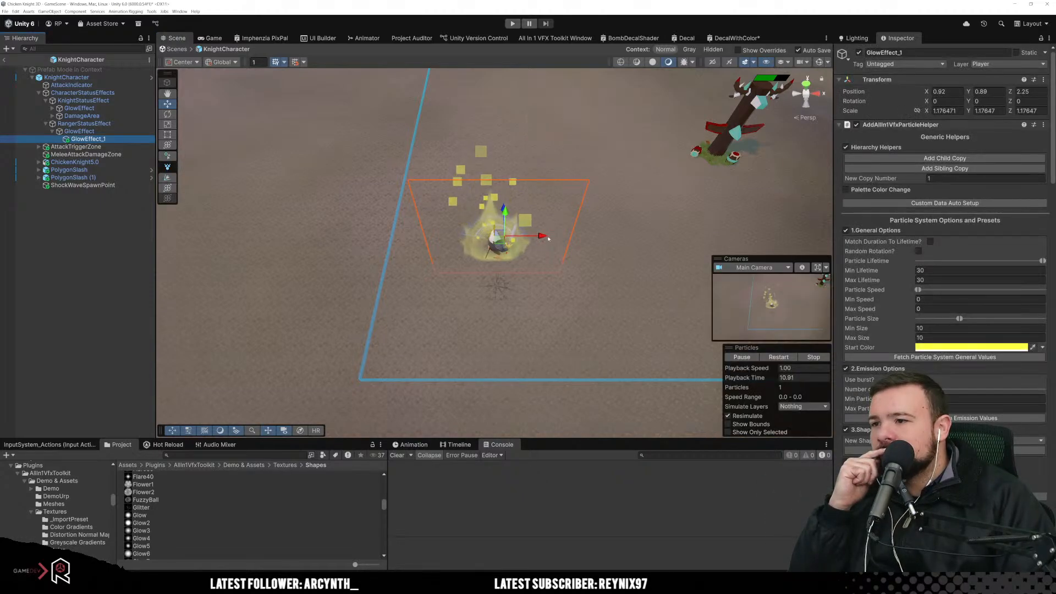
left_click_drag(548, 238, 549, 241)
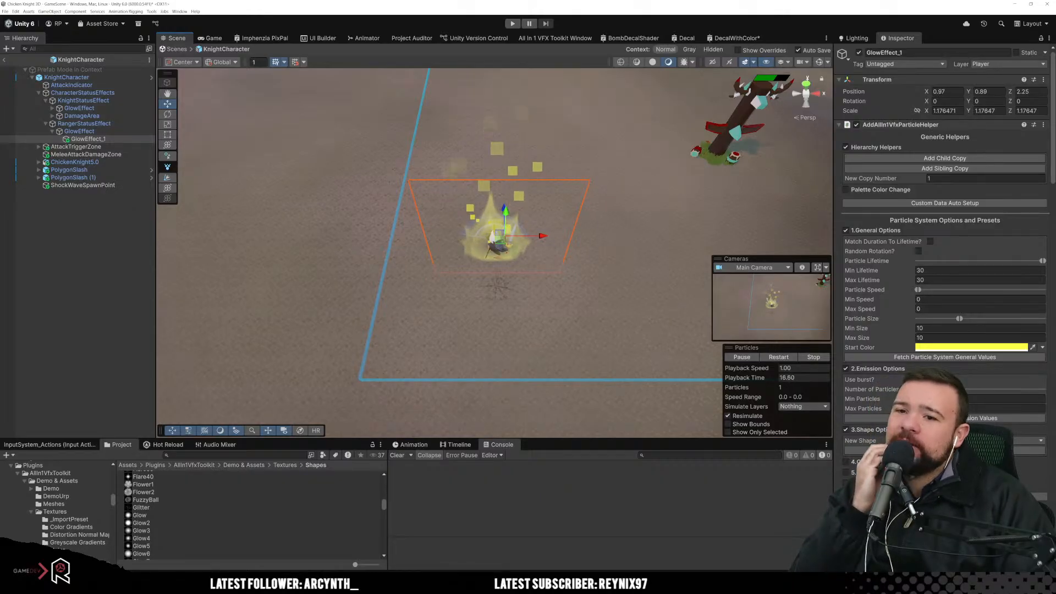
Step: Try the Fire9 texture as the flame material's Shape 1 texture and restart the particle preview
scroll(943, 247, "down", 15)
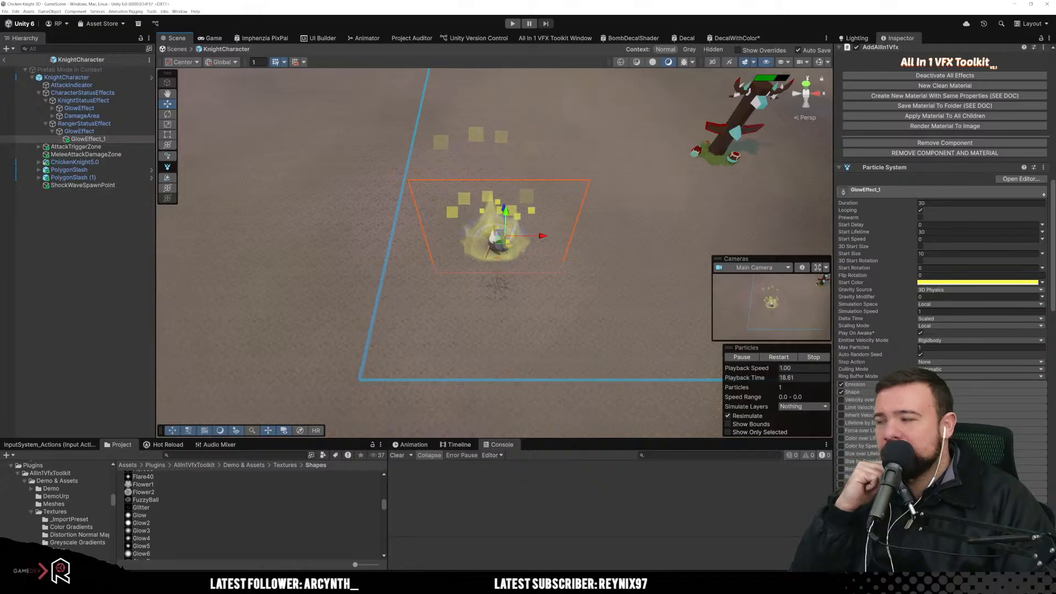
scroll(962, 368, "down", 10)
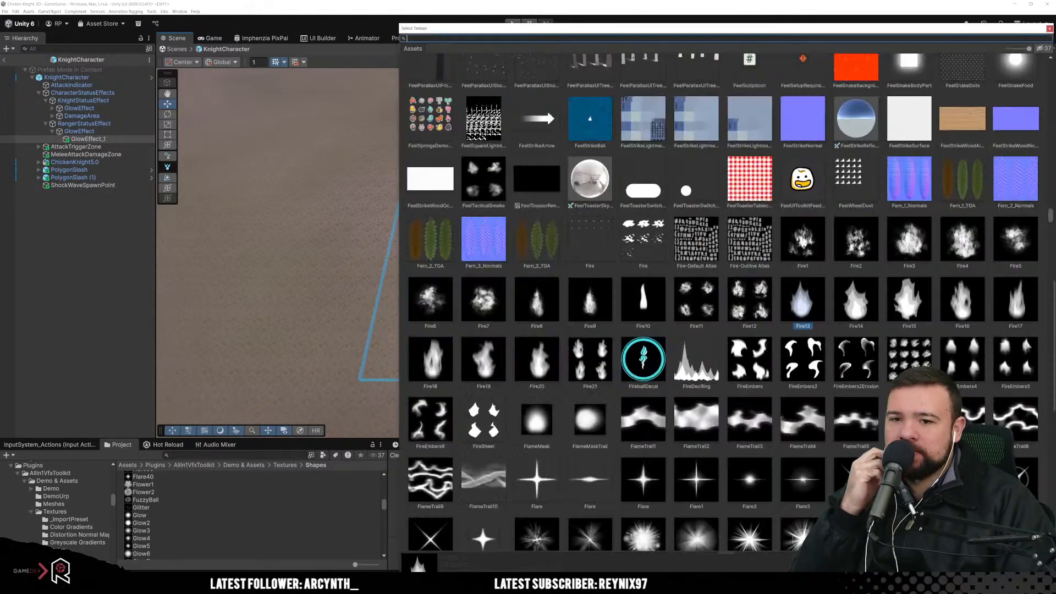
left_click(1026, 344)
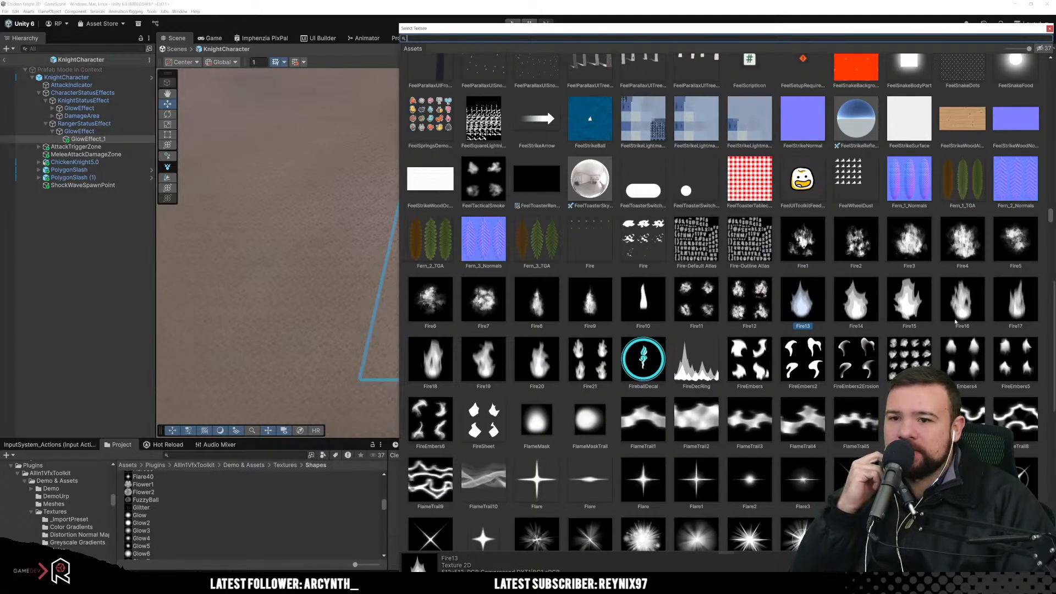
scroll(649, 397, "down", 3)
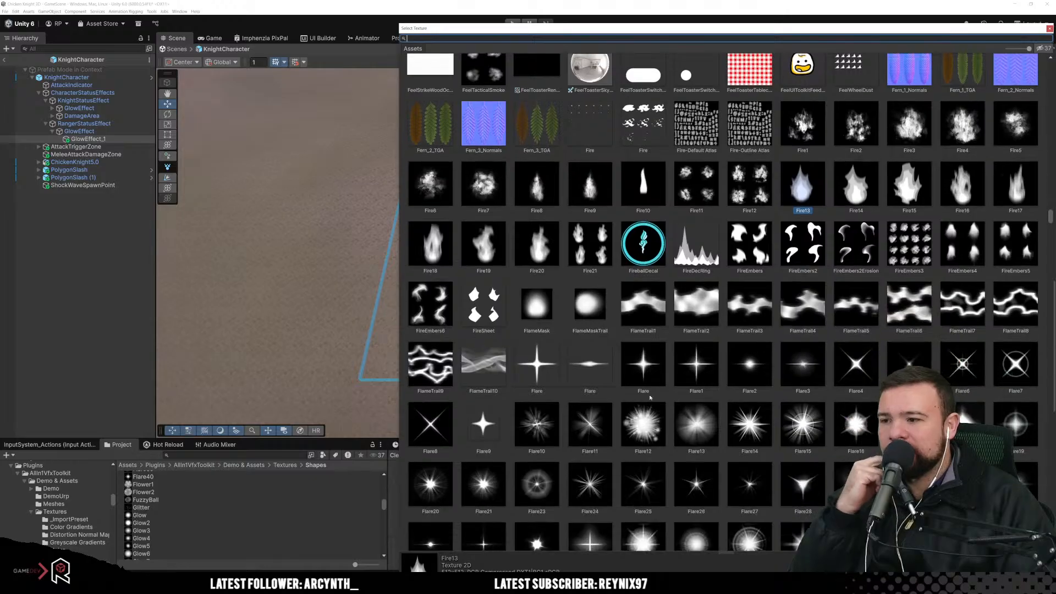
scroll(596, 405, "down", 4)
scroll(599, 406, "up", 4)
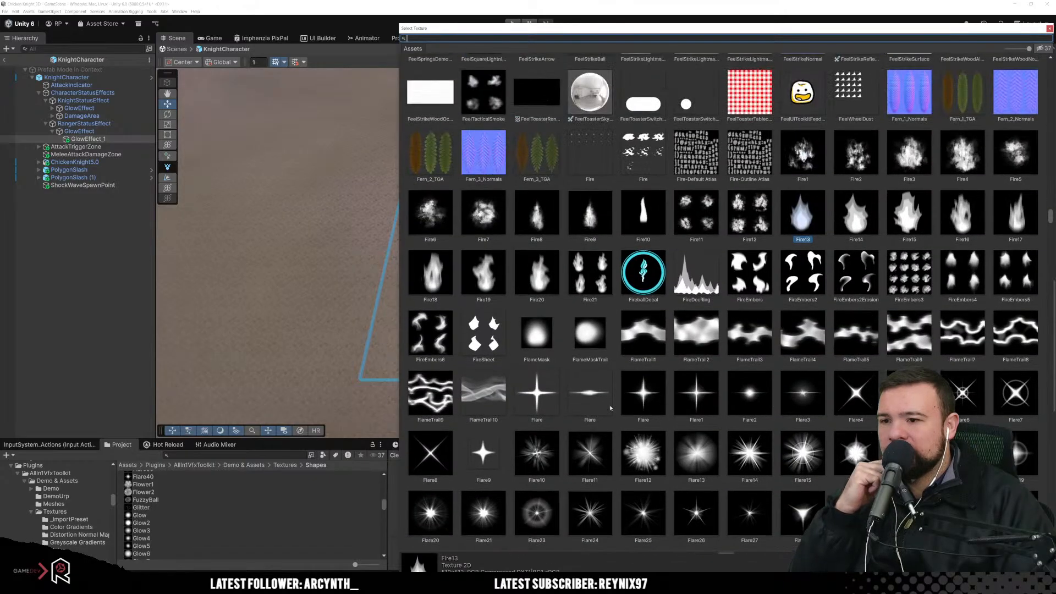
scroll(604, 363, "up", 2)
left_click(596, 312)
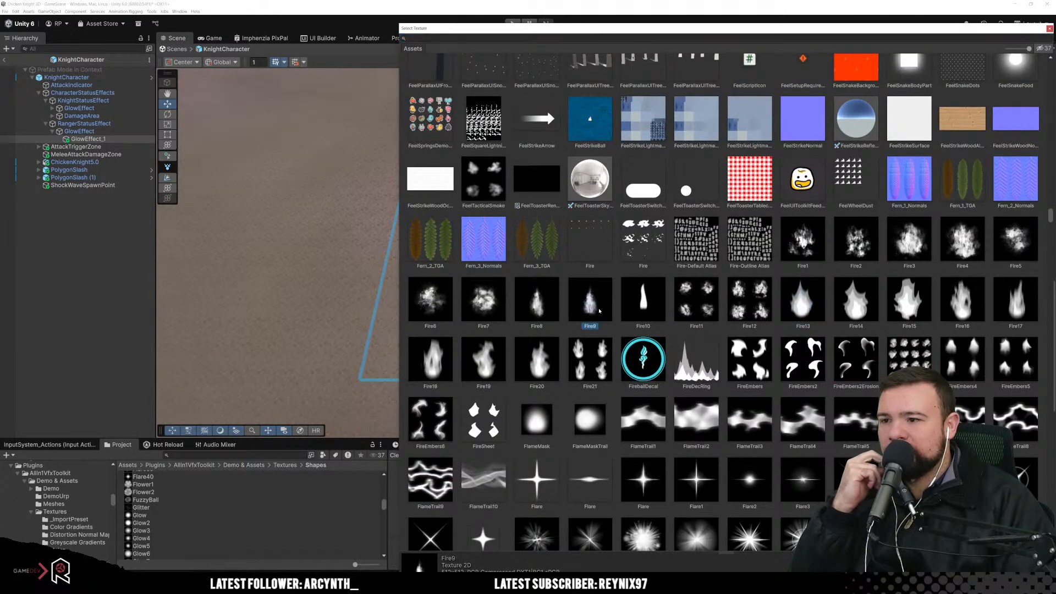
double_click(593, 307)
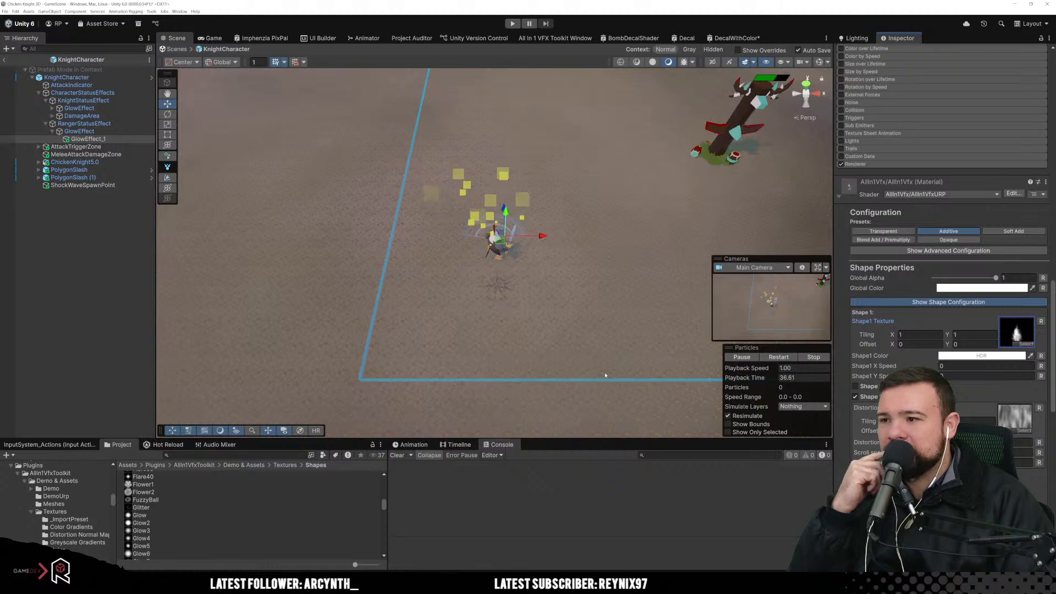
left_click(775, 356)
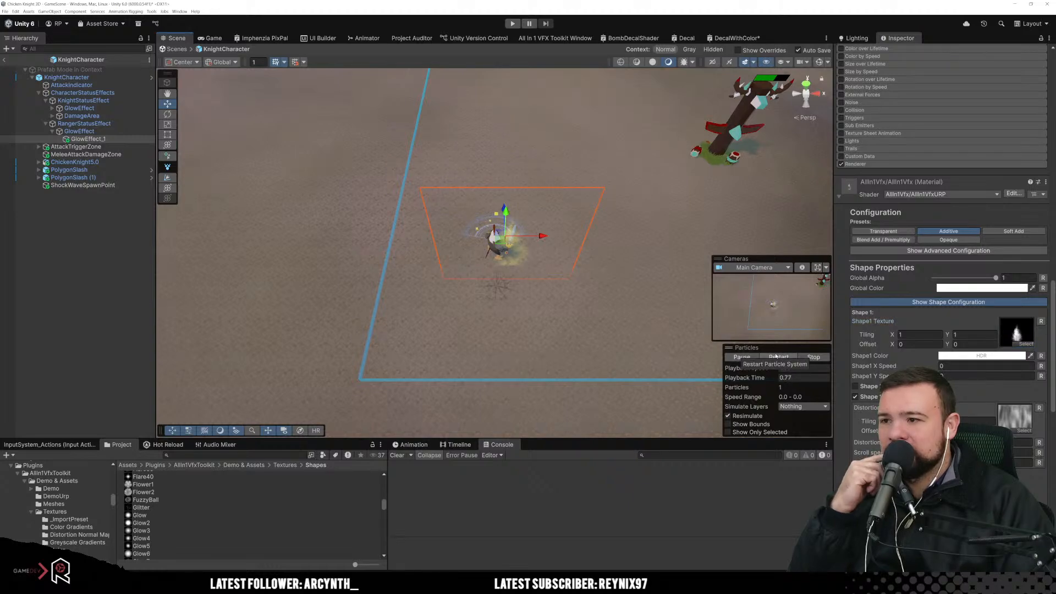
Step: Try Fire14 as the flame material's Shape 1 texture and replace it with a different flame texture
left_click(1026, 344)
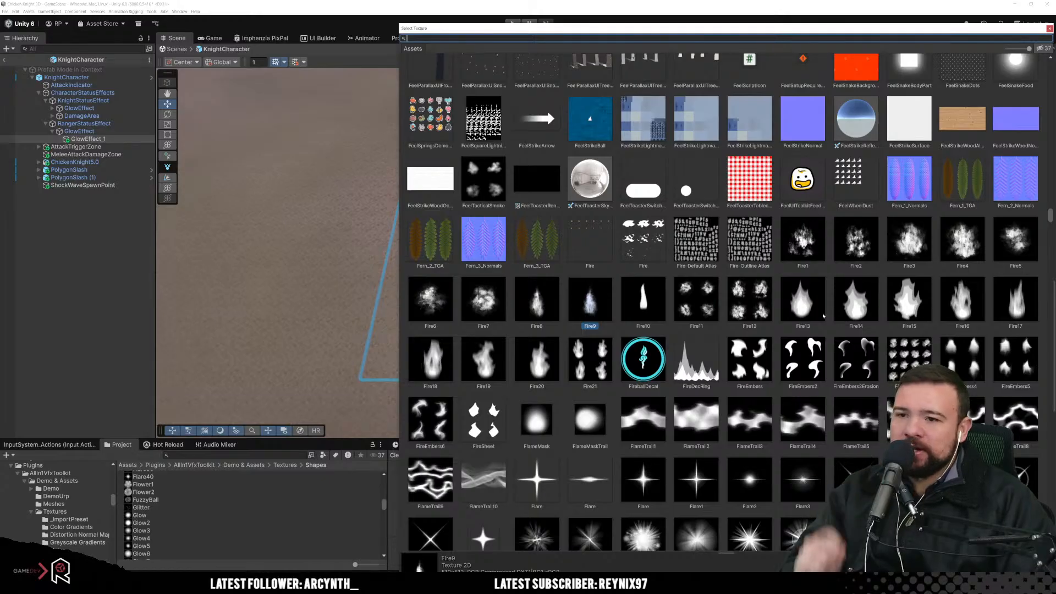
double_click(862, 310)
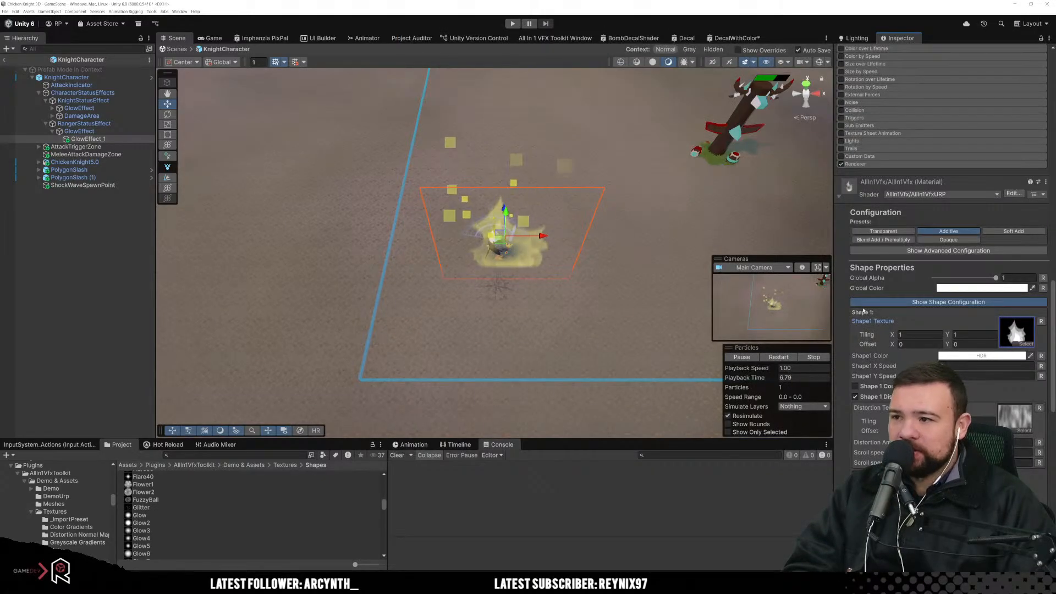
left_click(1025, 341)
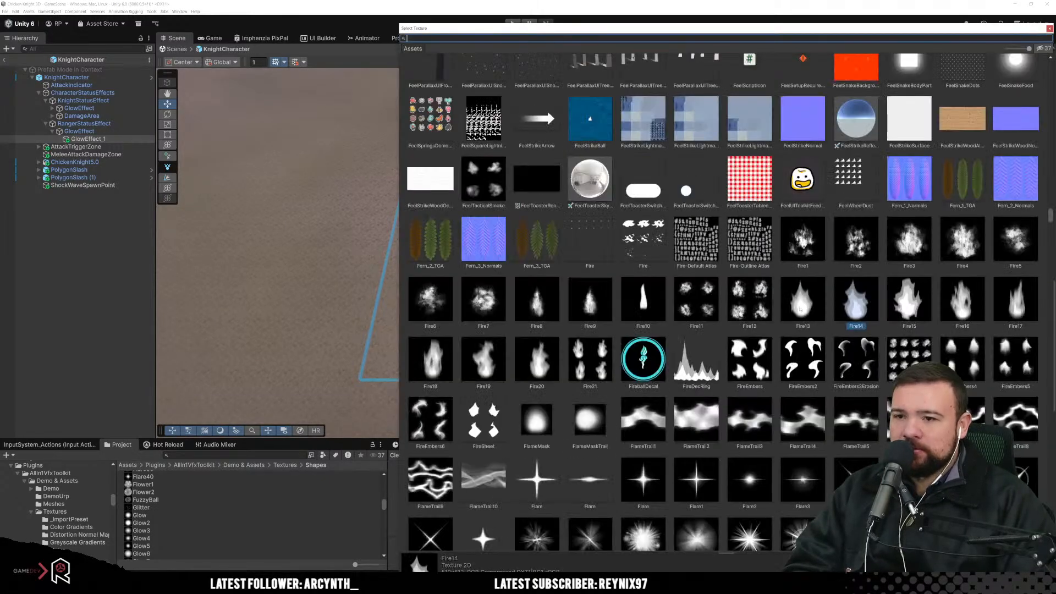
double_click(668, 307)
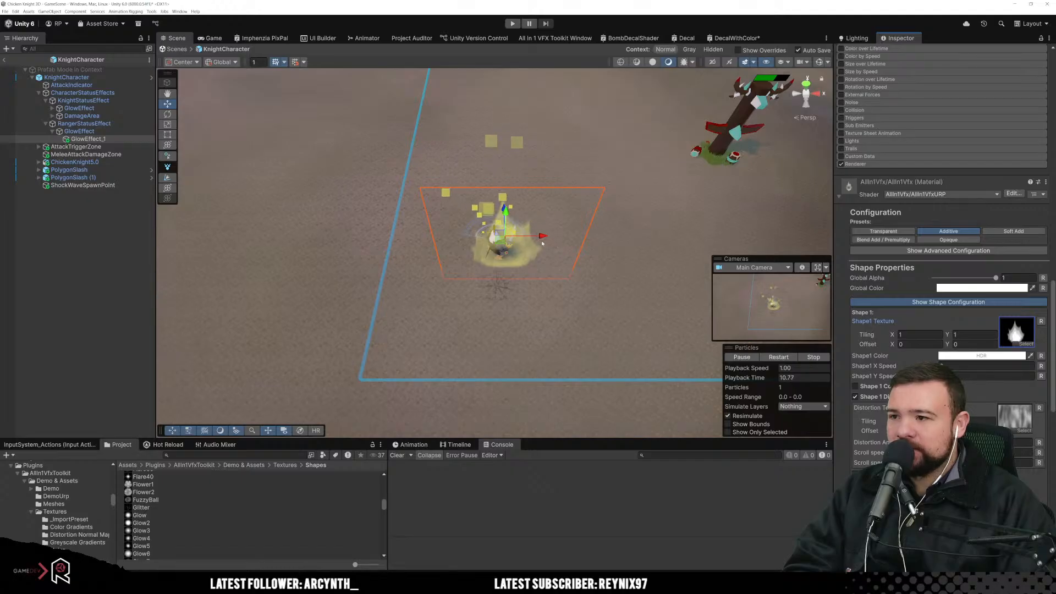
Step: Move GlowEffect_1 over the knight to about X 0.22, Z 3.47, and restart its particle preview
left_click_drag(543, 237, 536, 237)
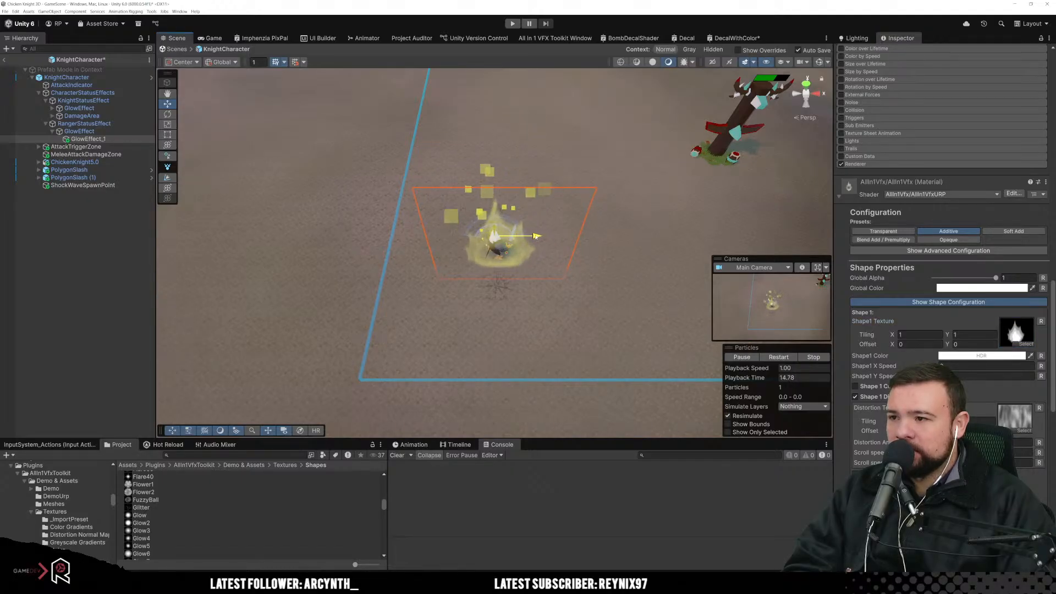
left_click_drag(537, 237, 499, 211)
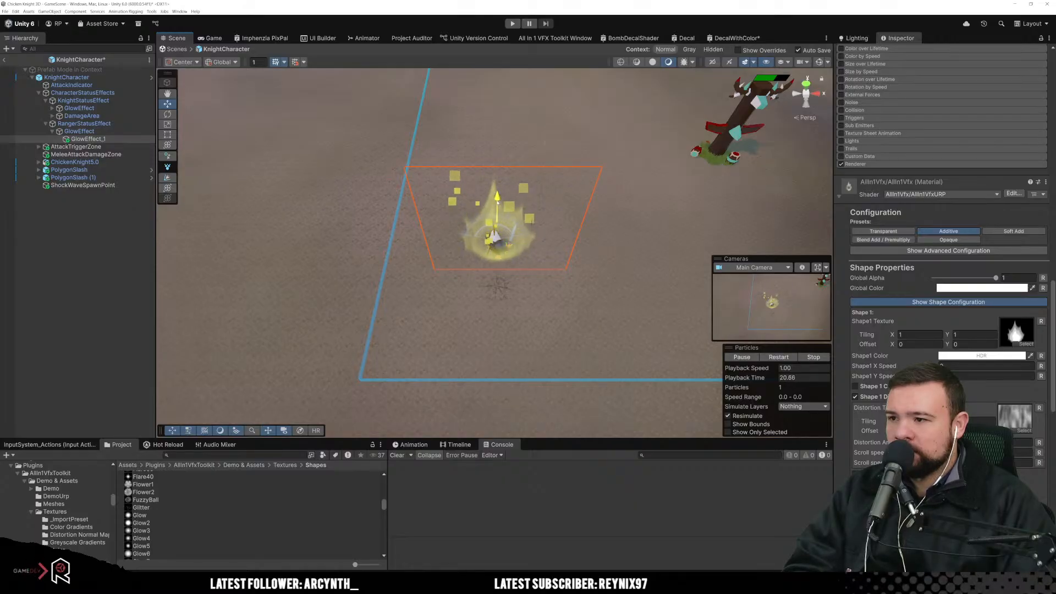
left_click(631, 295)
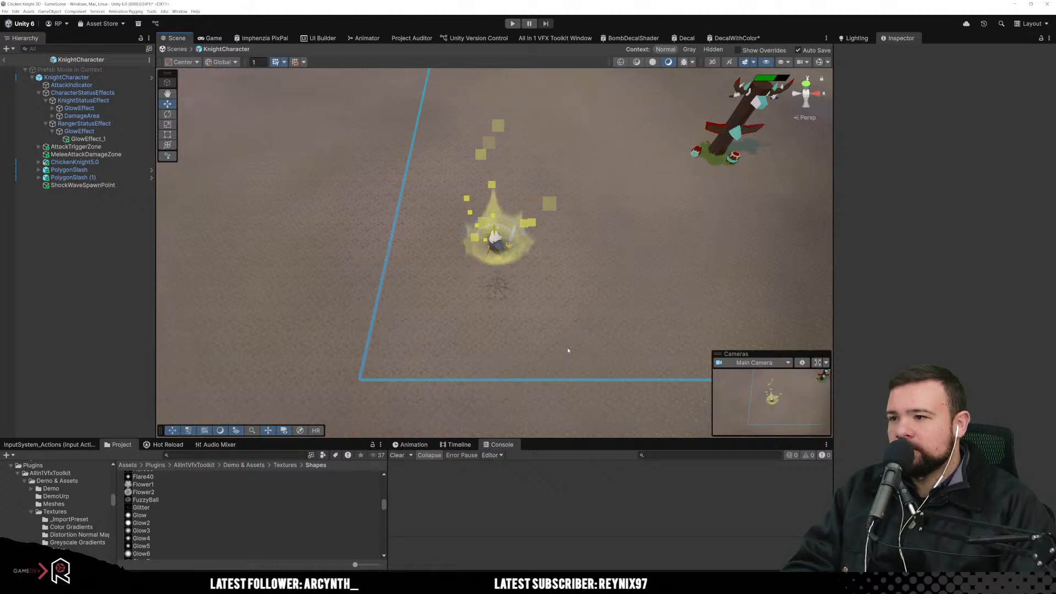
left_click(87, 138)
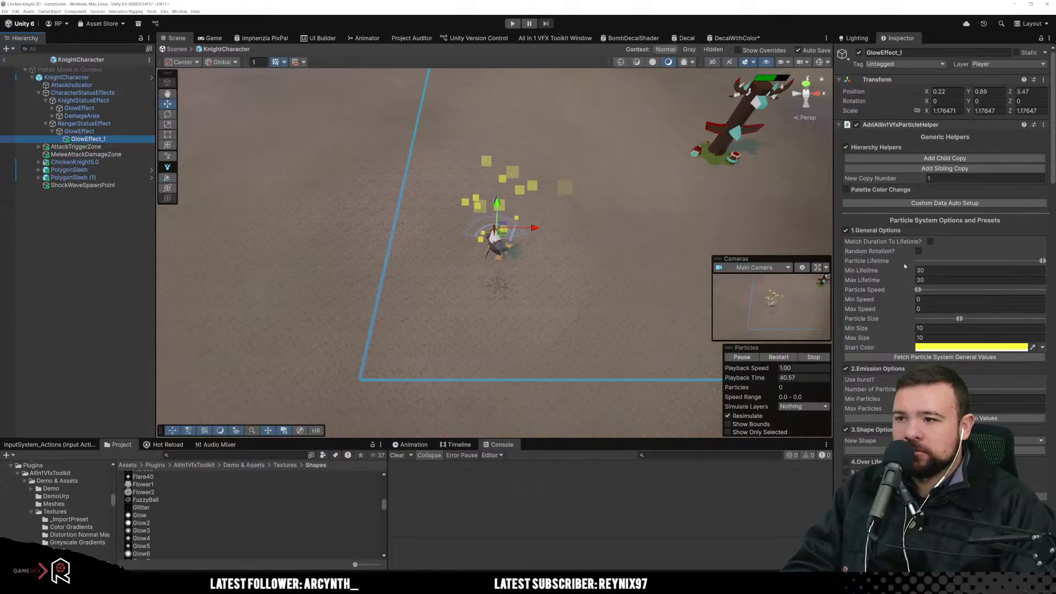
left_click(773, 356)
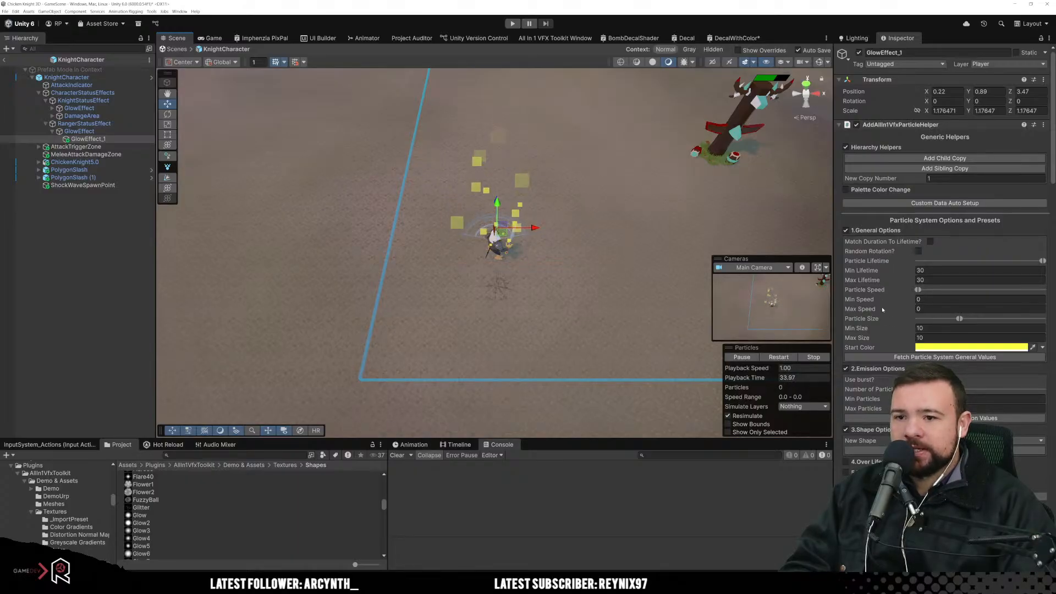
Step: Try an Ascendant Scale Over Lifetime on GlowEffect_1 and reset it to None
scroll(881, 328, "down", 3)
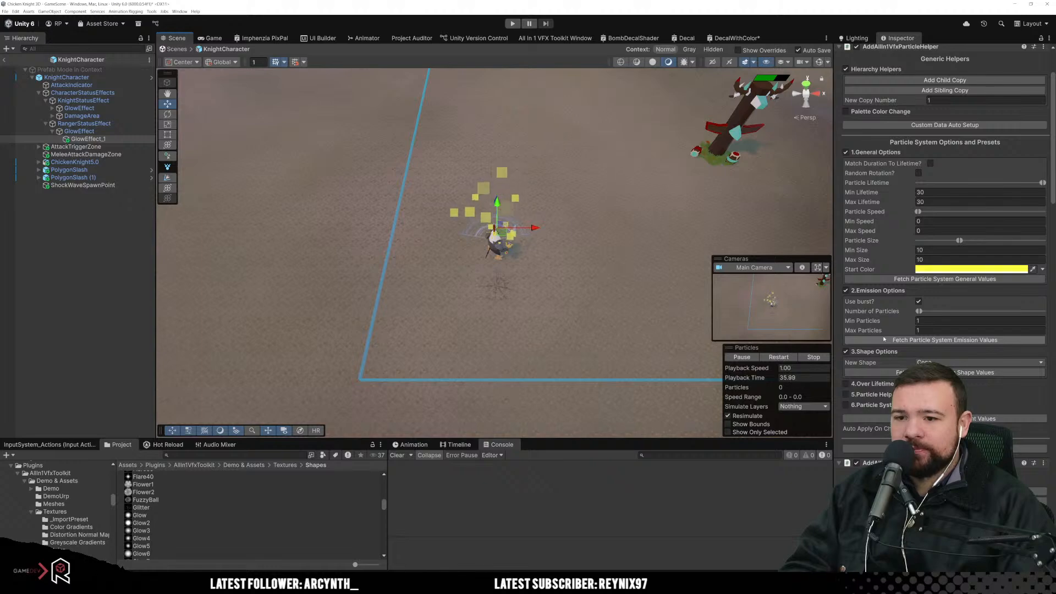
scroll(878, 337, "down", 3)
left_click(845, 307)
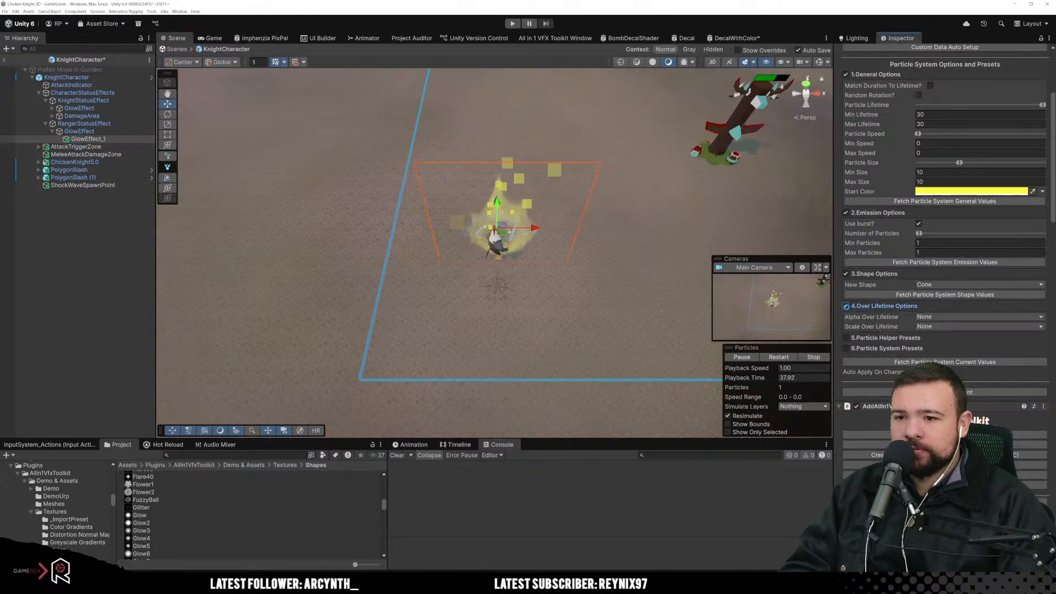
left_click(929, 326)
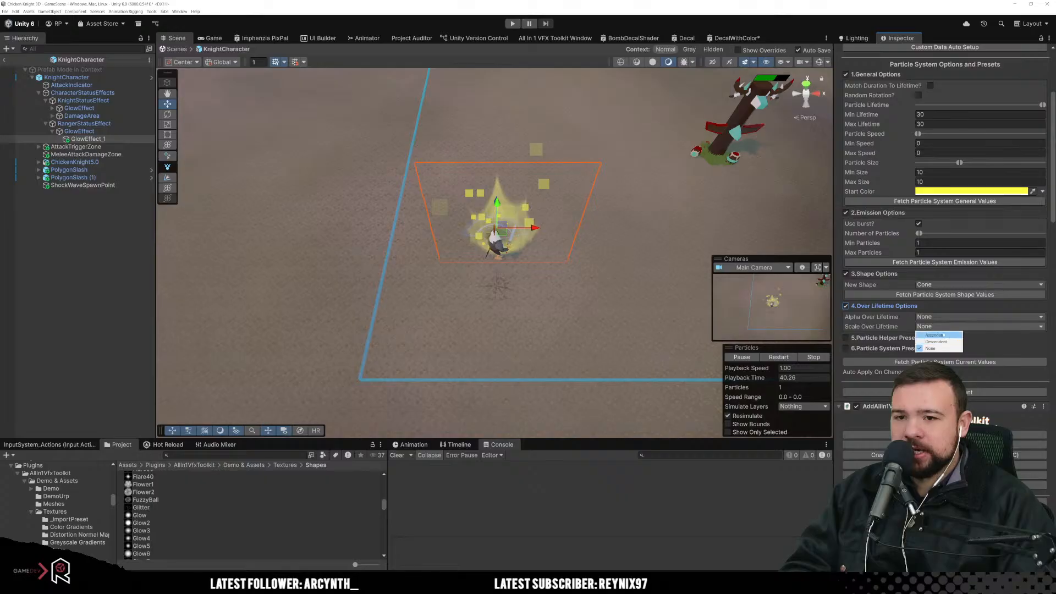
left_click(941, 335)
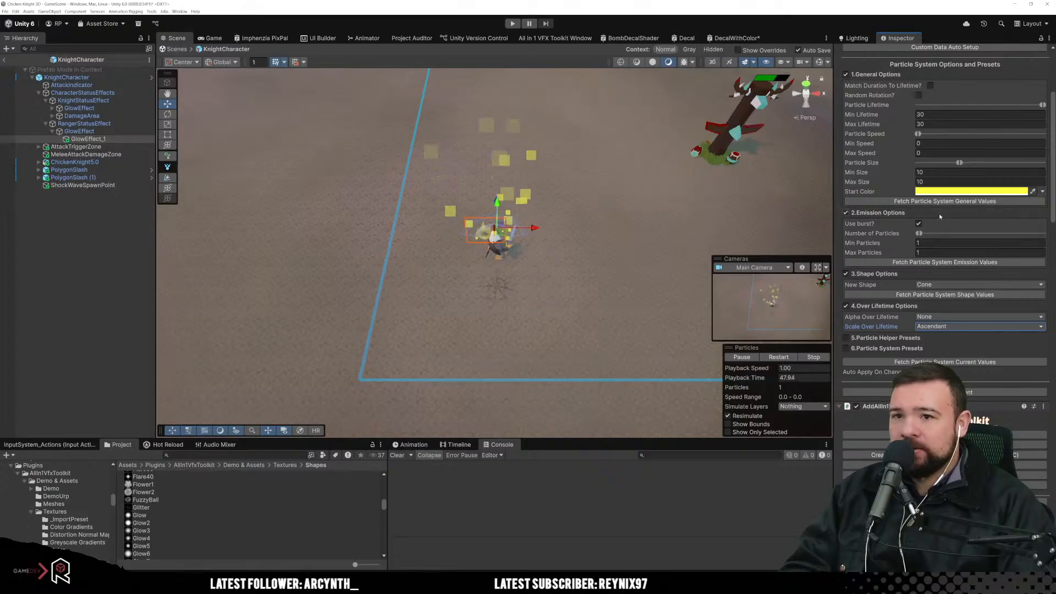
scroll(939, 216, "up", 3)
left_click(939, 196)
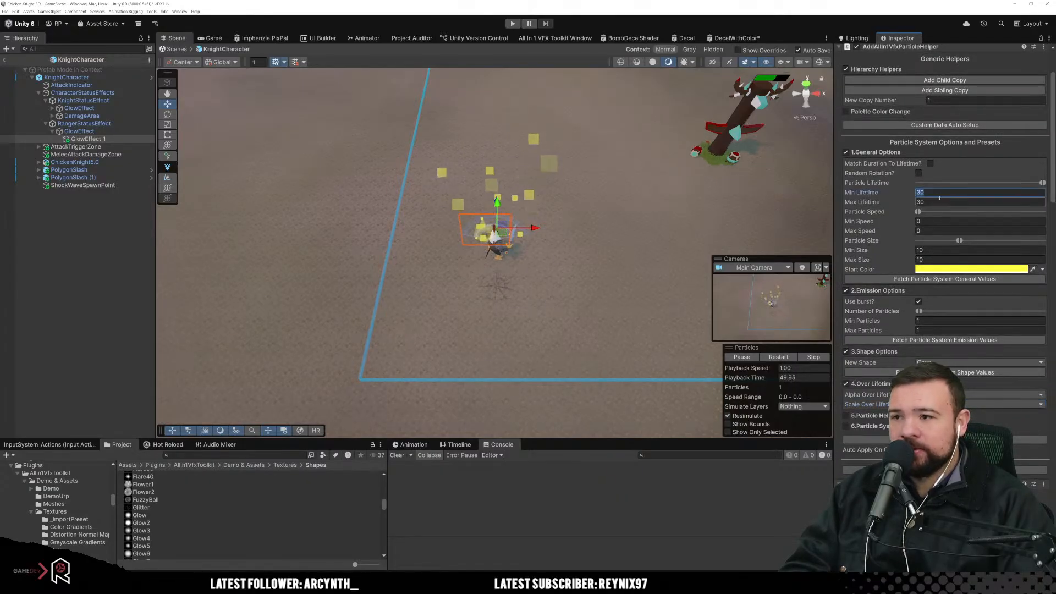
scroll(934, 327, "down", 3)
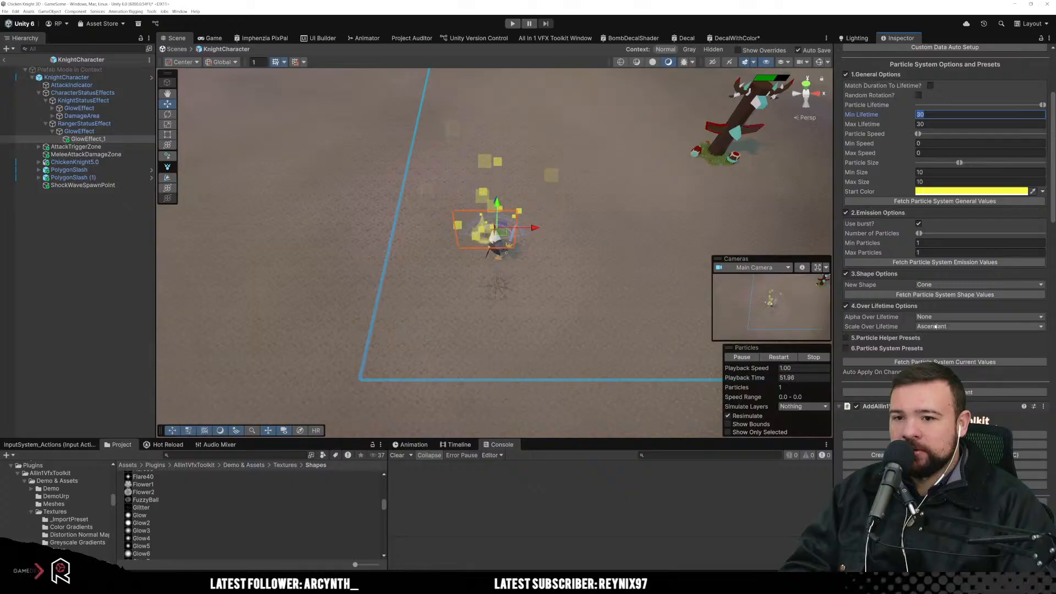
left_click(935, 326)
left_click(929, 334)
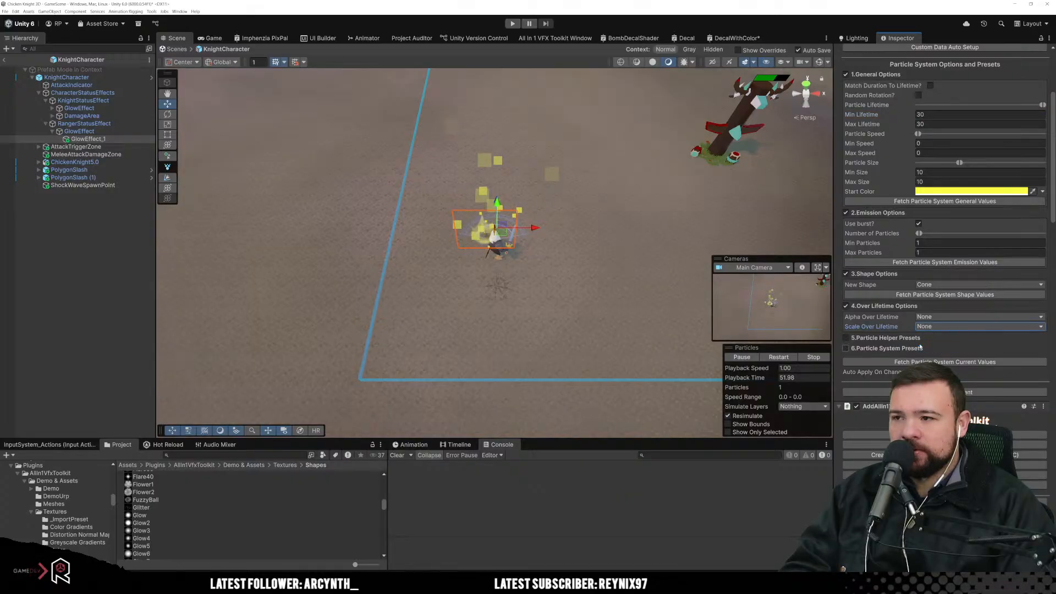
scroll(912, 327, "down", 2)
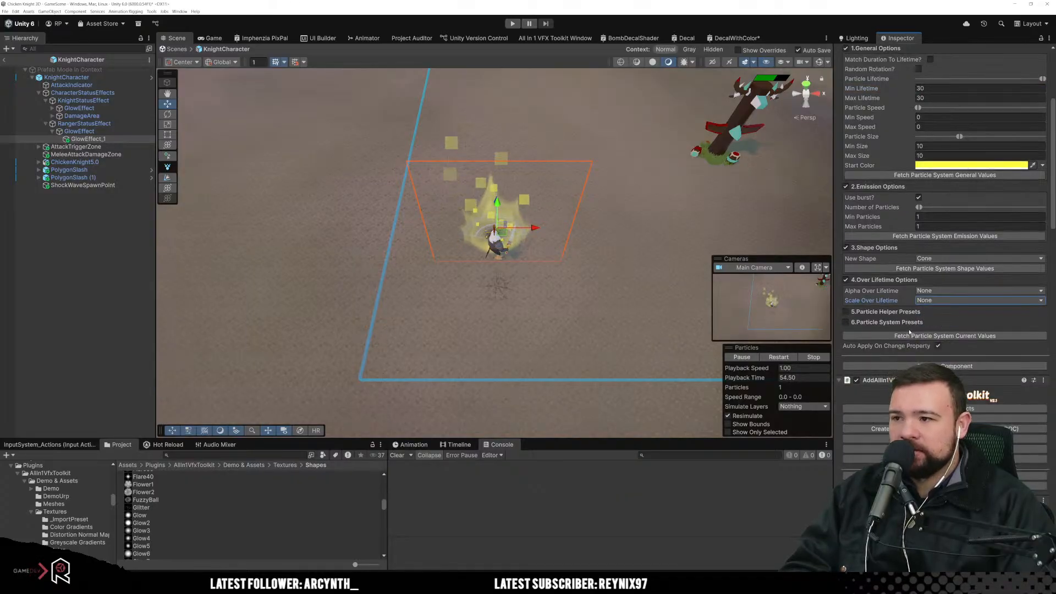
Step: Move the GlowEffect under RangerStatusEffect to about X 0.07, Z -1.41 so it sits lower around the knight
left_click(93, 123)
left_click(82, 131)
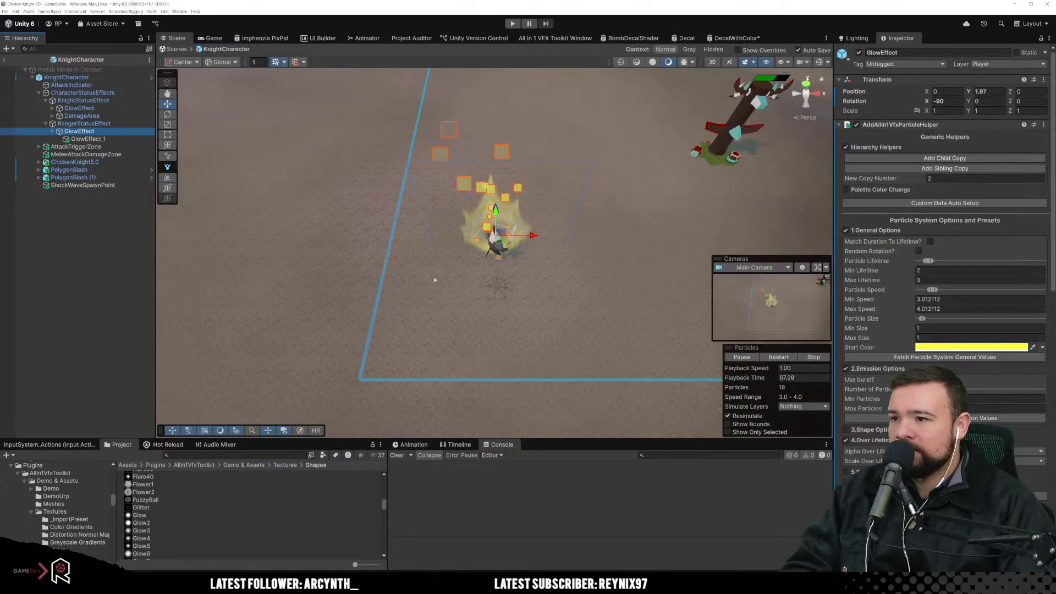
left_click_drag(498, 242, 503, 249)
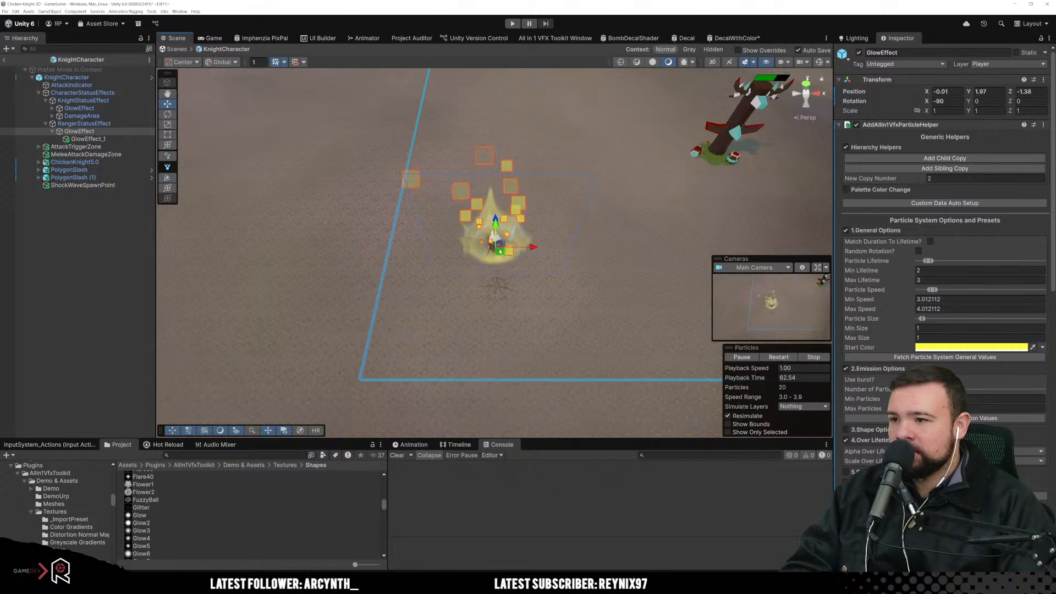
left_click_drag(500, 251, 504, 253)
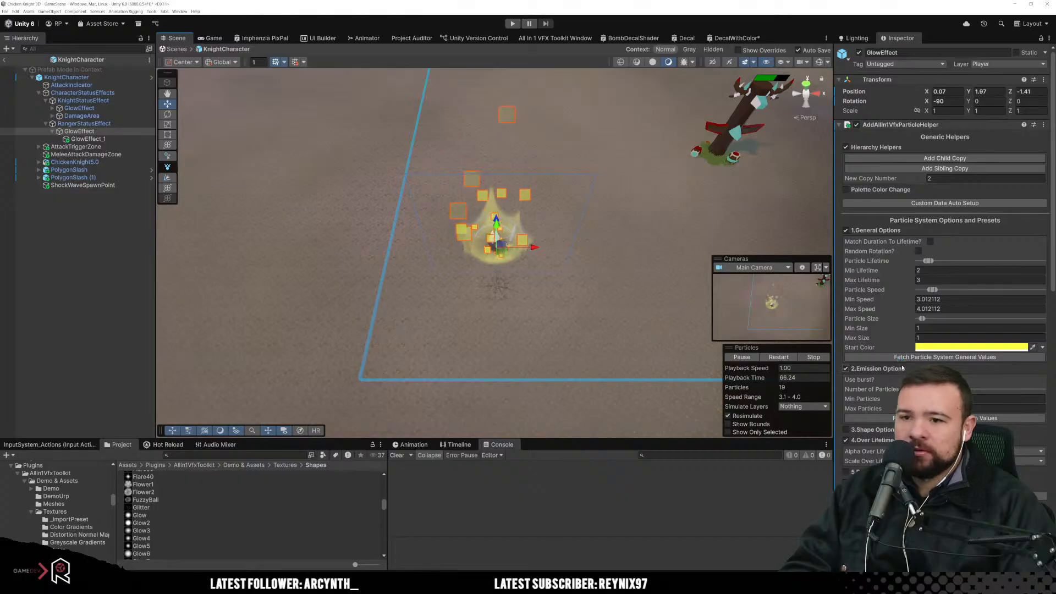
Step: Set GlowEffect_1's emission burst to repeat with infinite cycles at an interval of 0.010
scroll(935, 272, "down", 3)
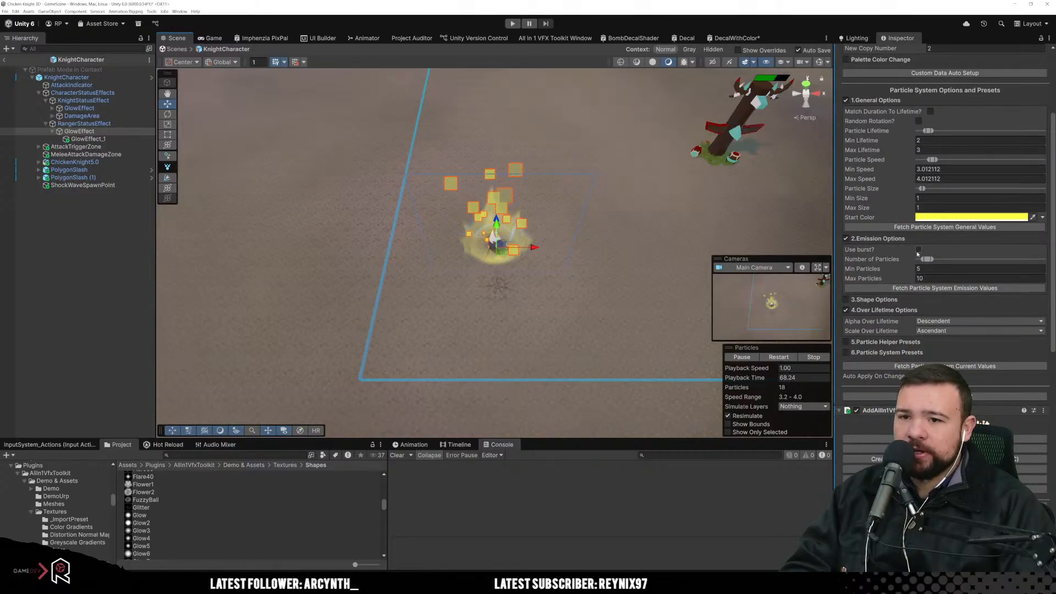
left_click(86, 139)
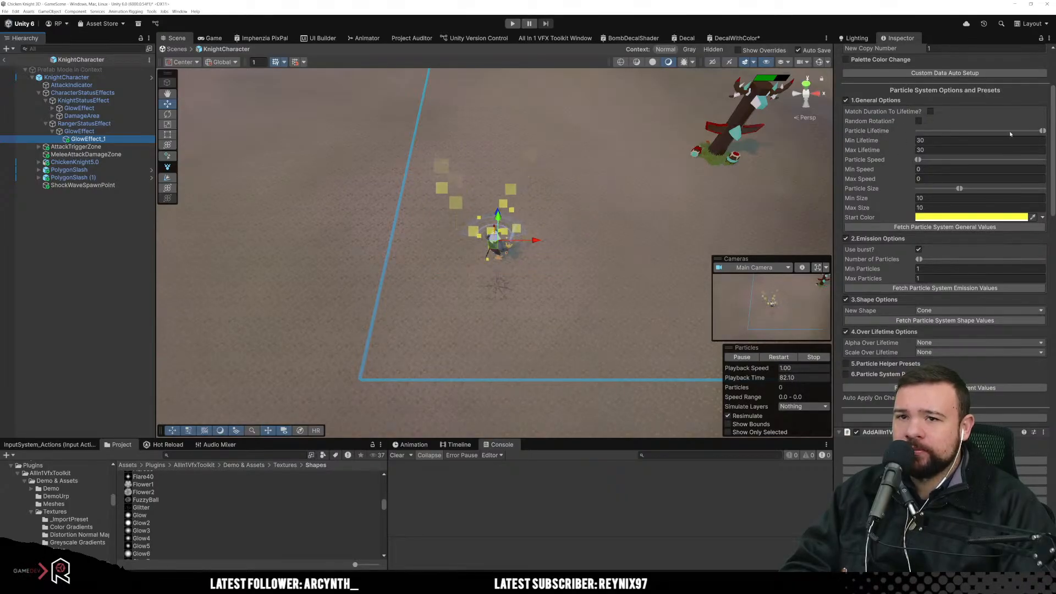
scroll(918, 319, "down", 10)
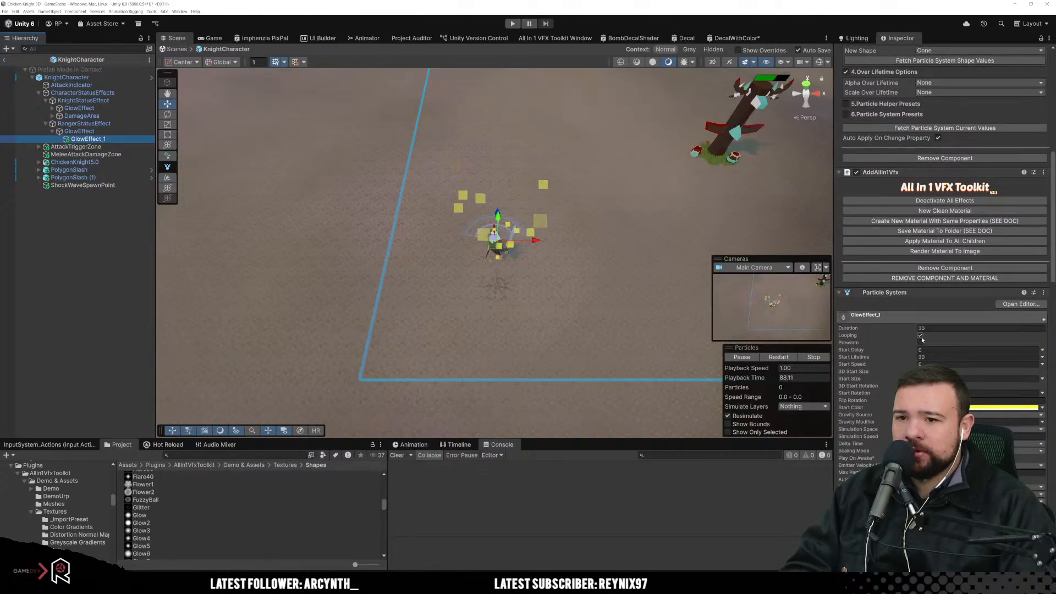
scroll(880, 345, "down", 6)
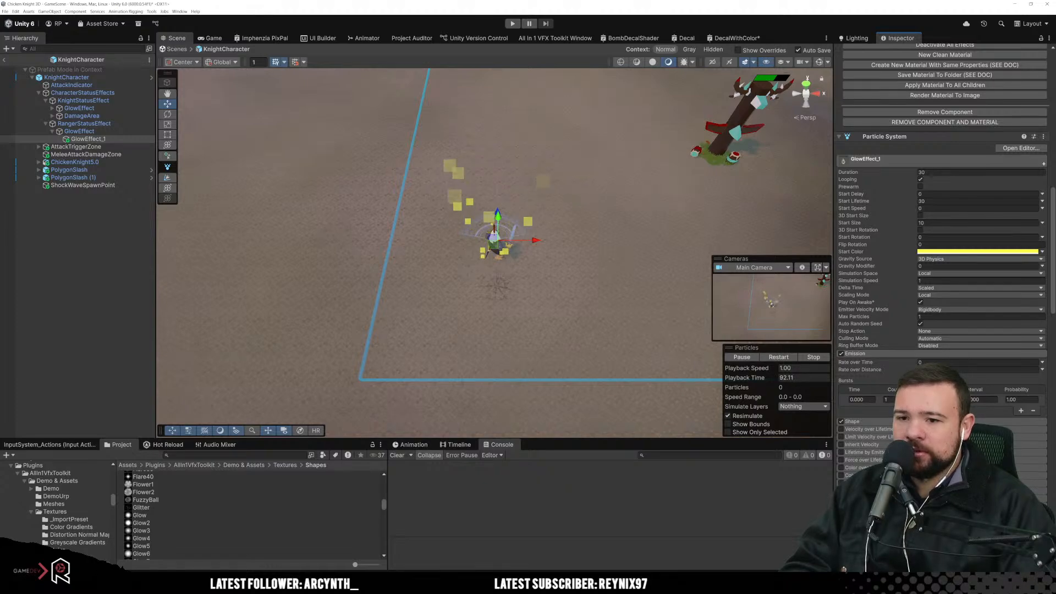
left_click(967, 403)
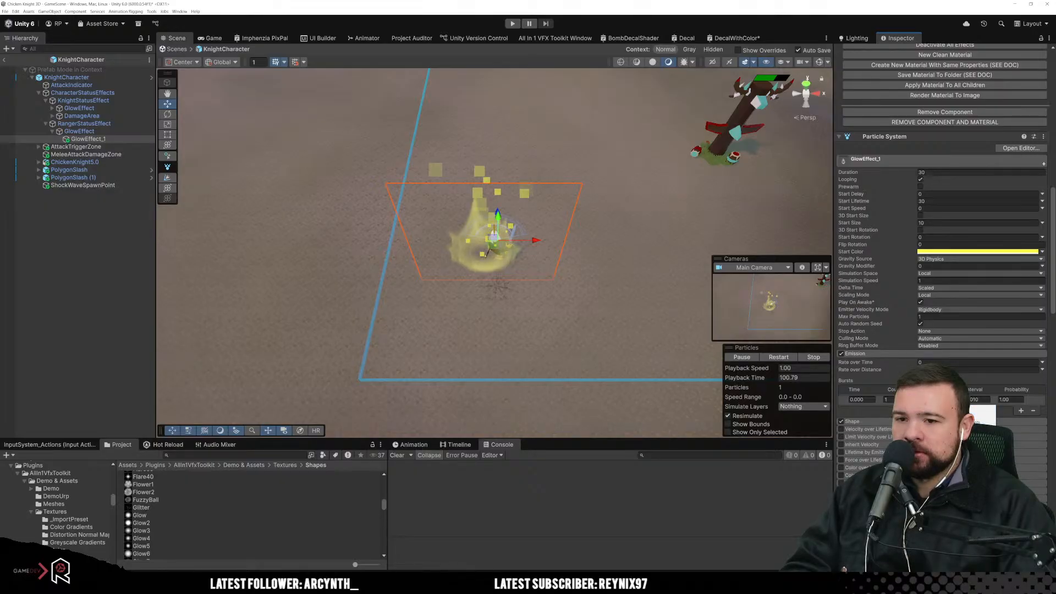
left_click(985, 399)
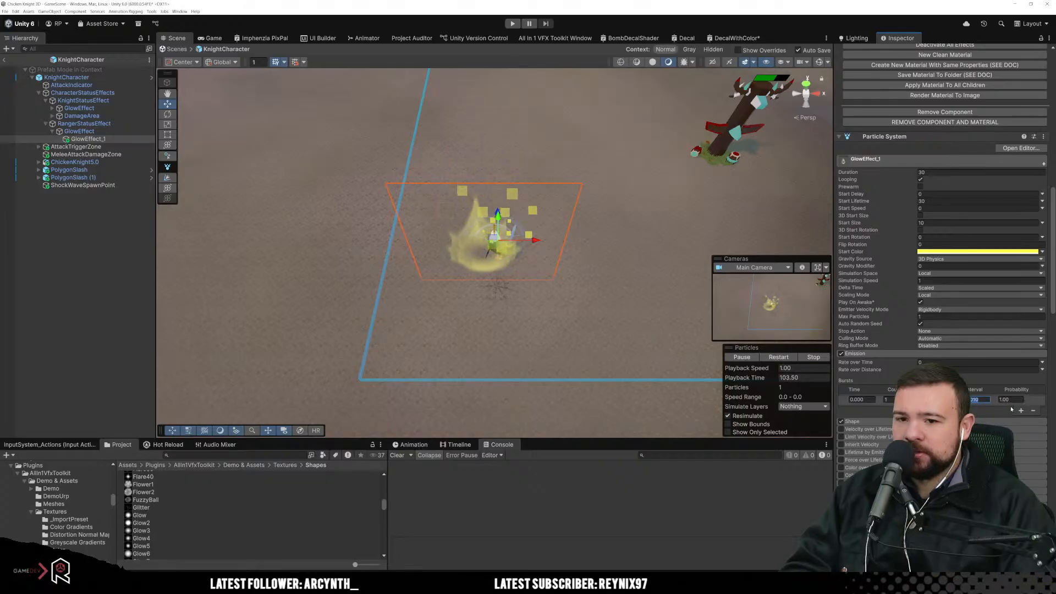
Step: Move GlowEffect_1 in the scene to about X 1.43, Y -0.26, and shift it back slightly to surround the knight with the flame
left_click(524, 346)
left_click(85, 138)
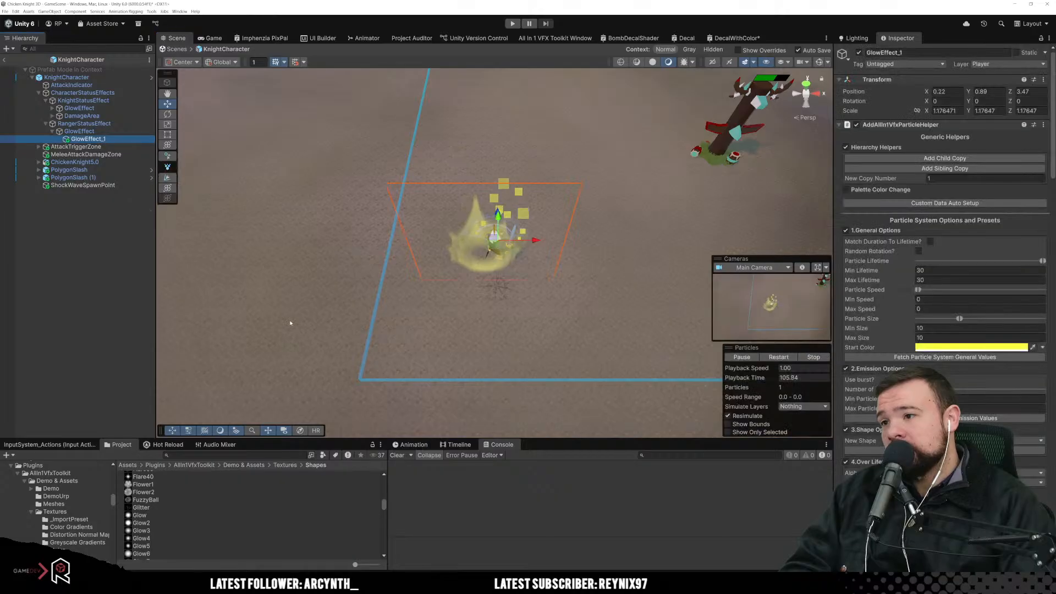
left_click_drag(497, 258, 508, 238)
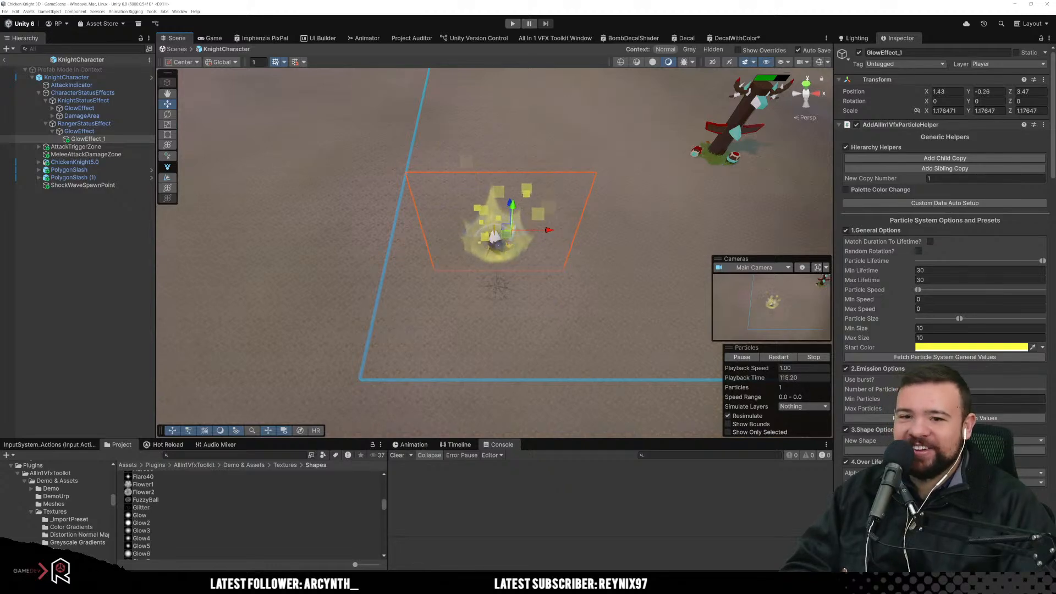
scroll(884, 370, "down", 3)
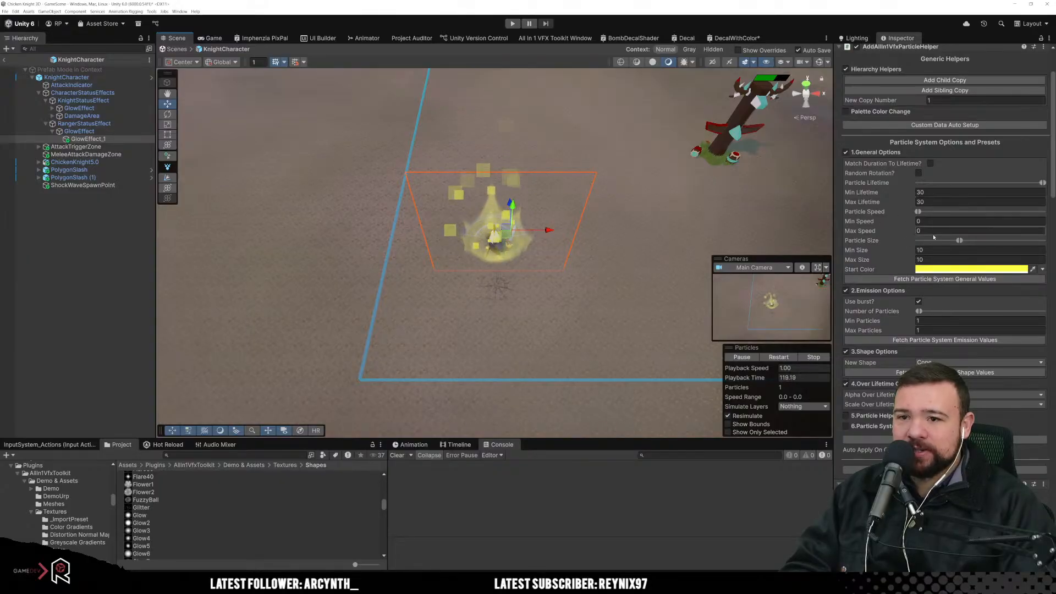
scroll(902, 247, "down", 4)
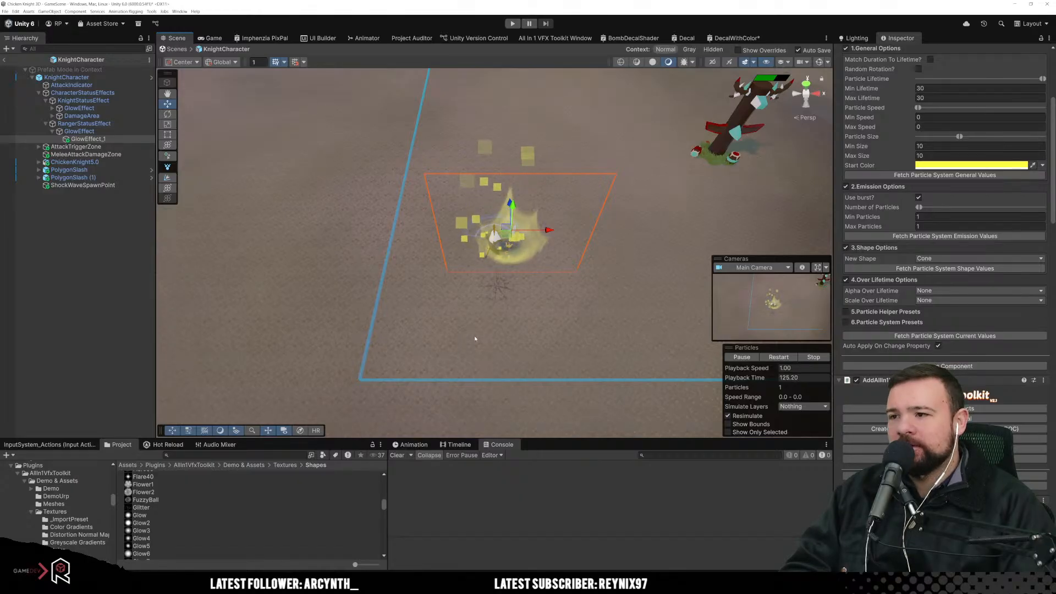
mouse_move(504, 234)
left_mouse_down()
mouse_move(501, 336)
mouse_move(489, 234)
left_mouse_up()
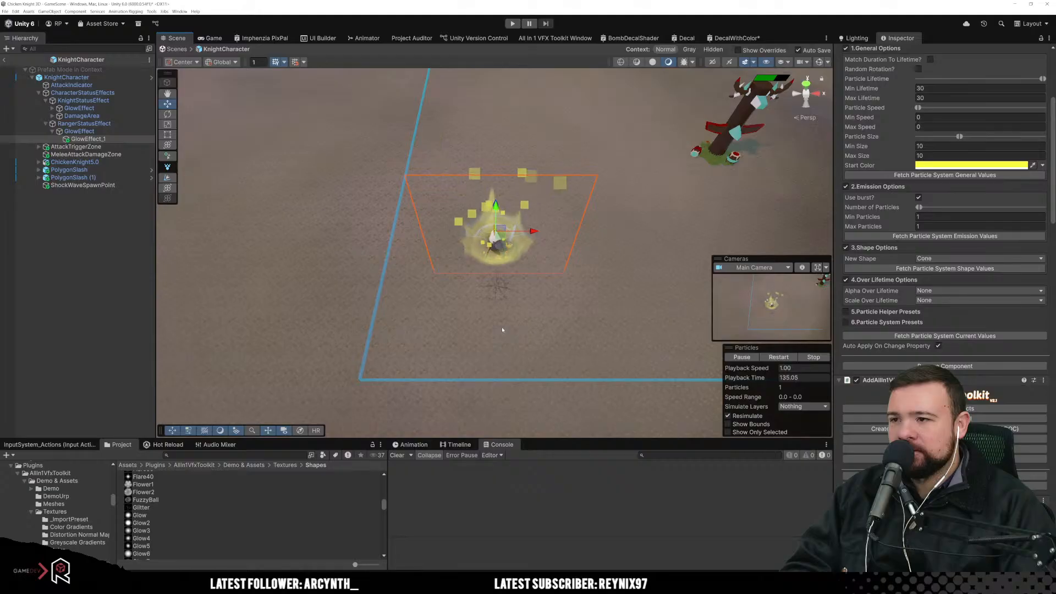
Step: Set GlowEffect_1's minimum and maximum particle lifetime to 5
scroll(971, 258, "up", 2)
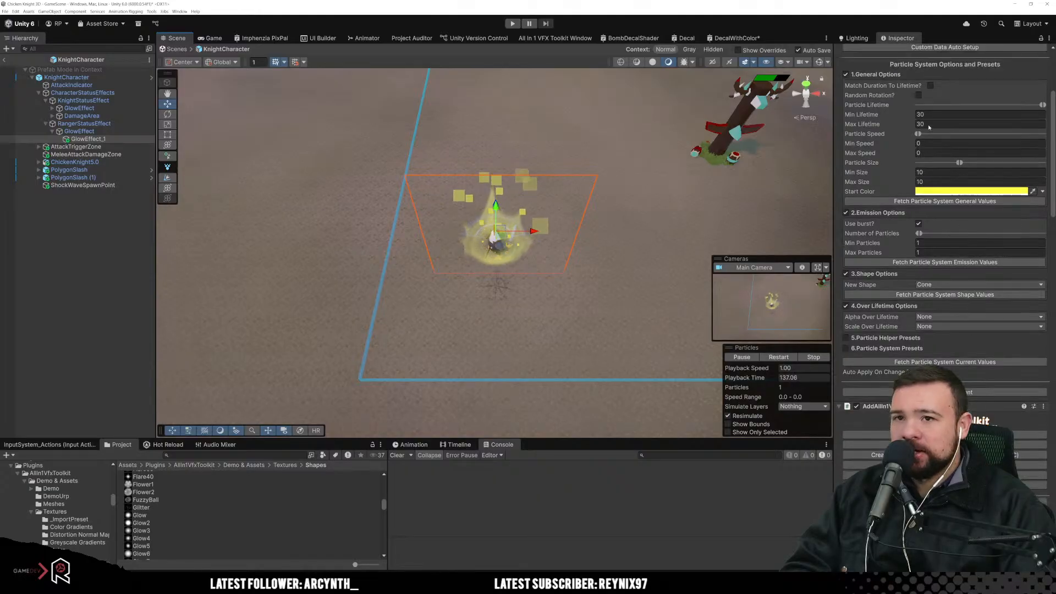
left_click(962, 114)
type("5")
key("Tab")
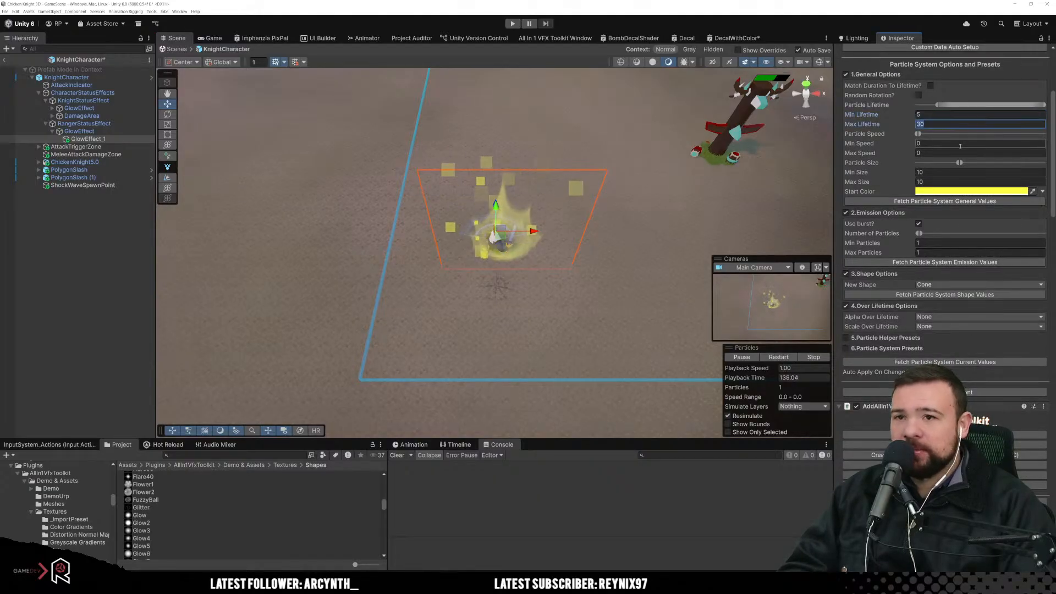
type("5")
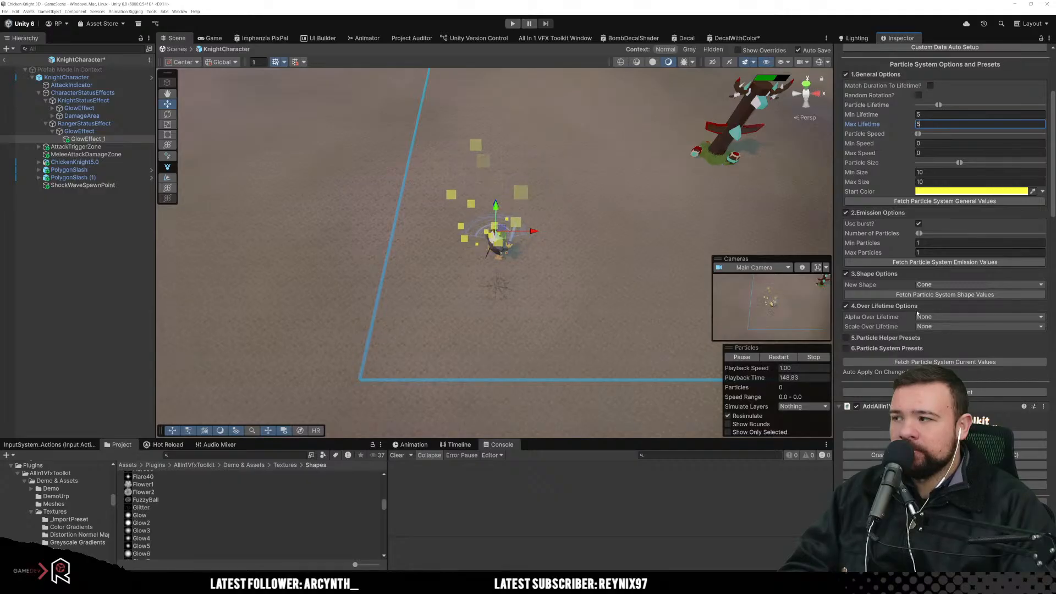
Step: Switch GlowEffect_1's emission burst back to infinite cycles with an interval of 0.010
scroll(929, 330, "down", 10)
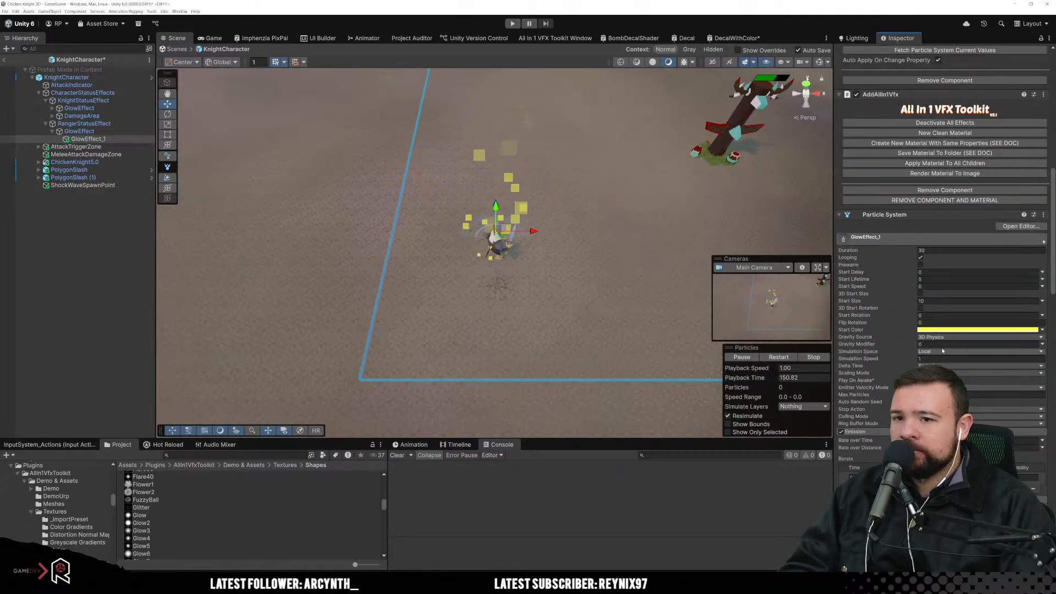
scroll(934, 352, "down", 4)
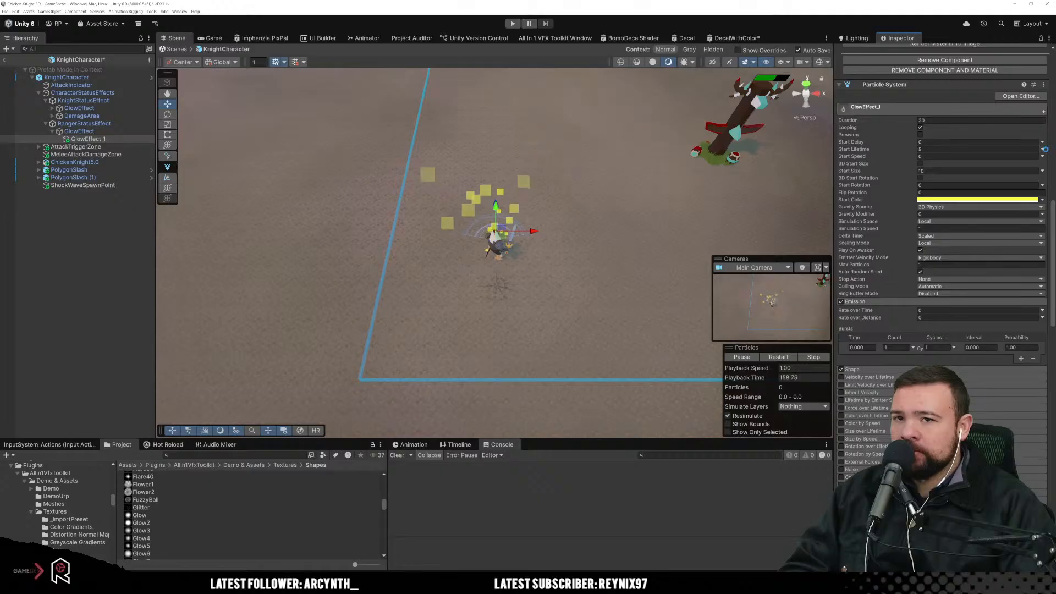
left_click(1042, 149)
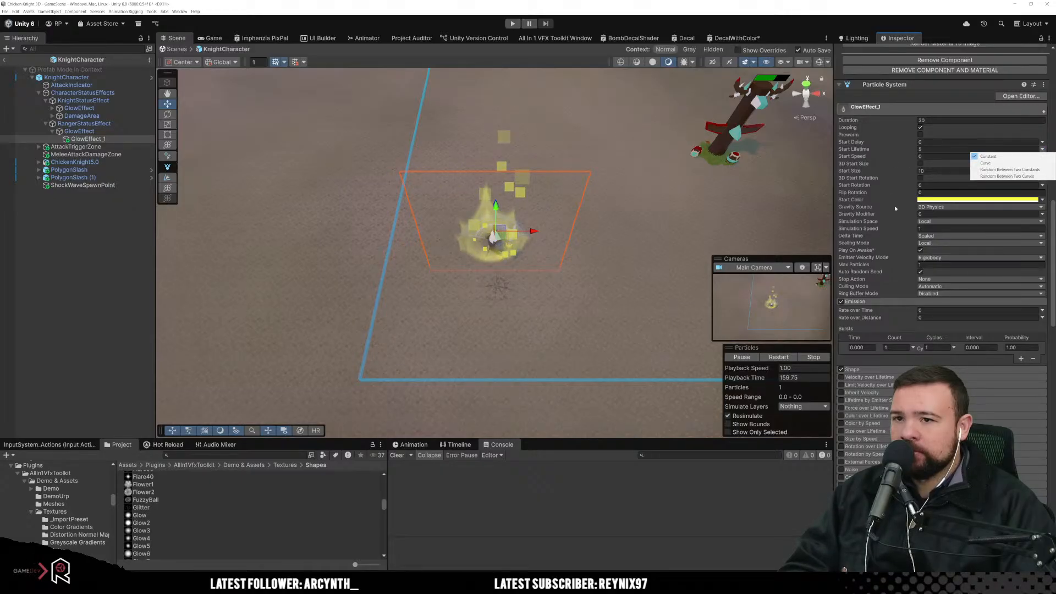
left_click(953, 348)
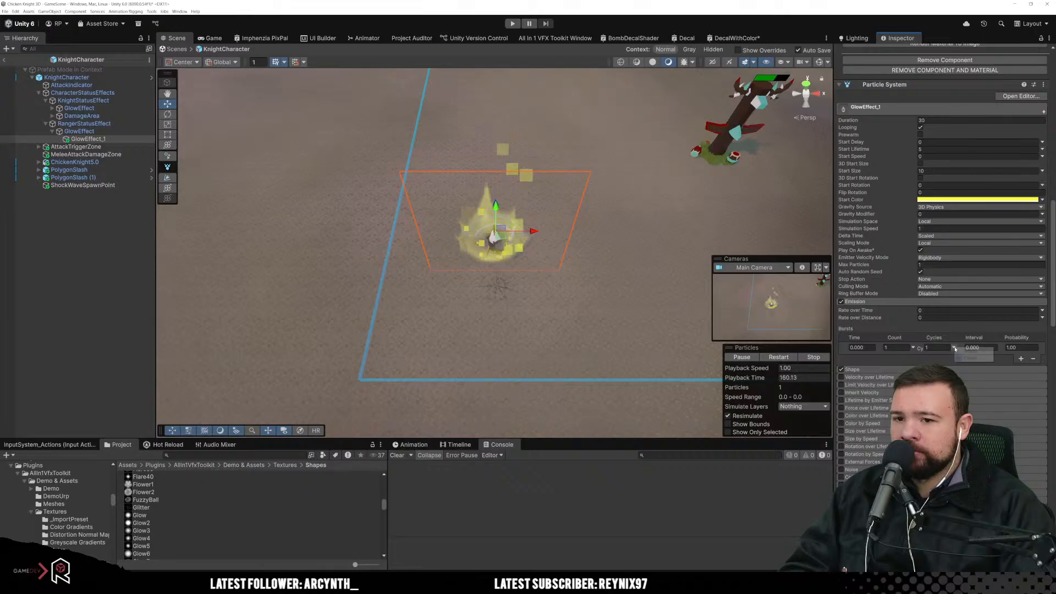
left_click(963, 351)
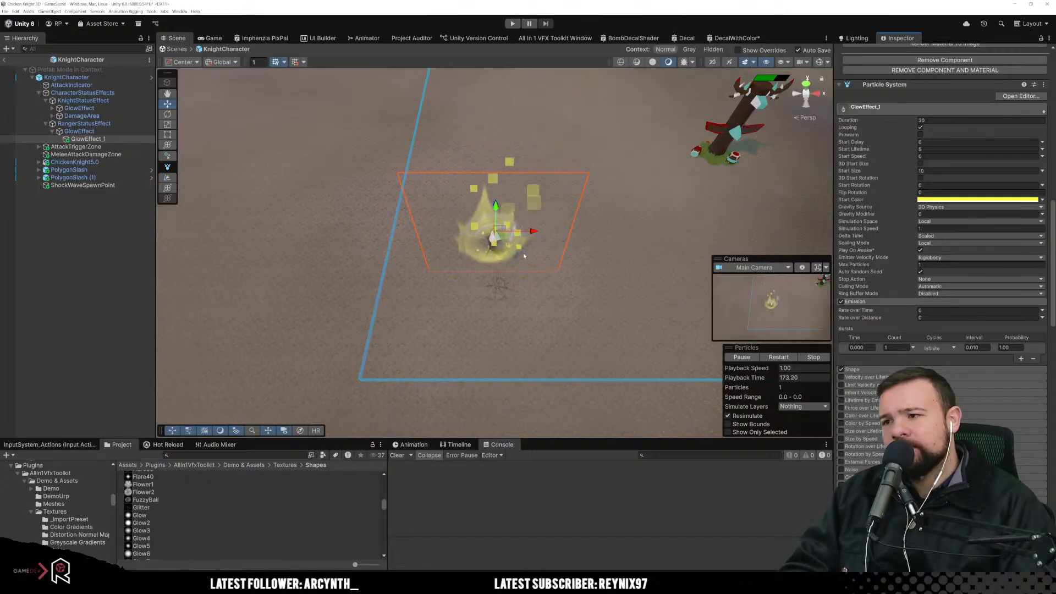
Step: Disable the Shape module on GlowEffect_1's particle system and nudge the effect slightly to center the flame on the knight
left_click(859, 370)
scroll(905, 307, "down", 3)
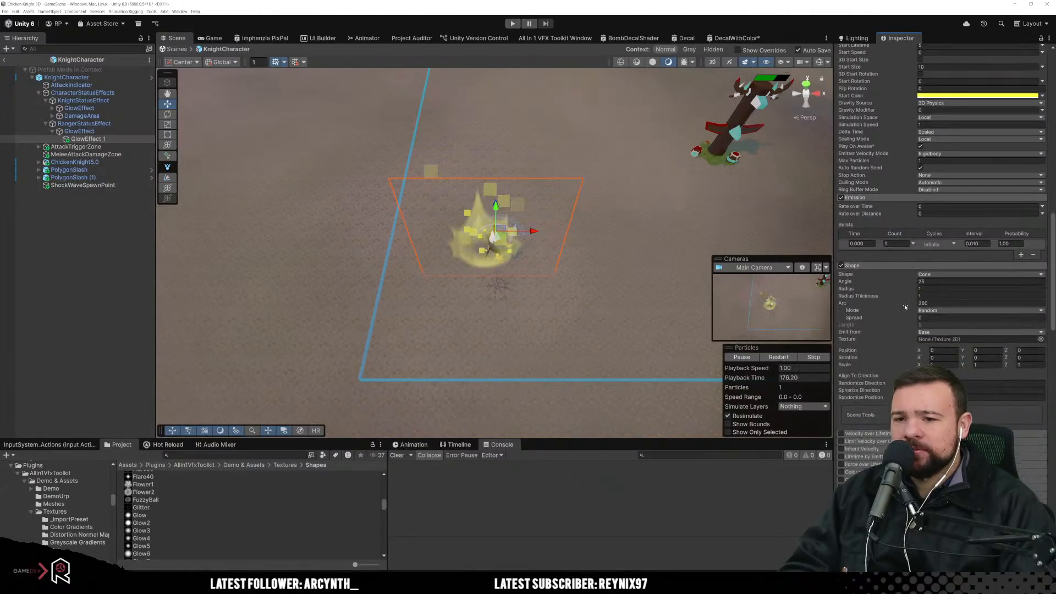
left_click(936, 274)
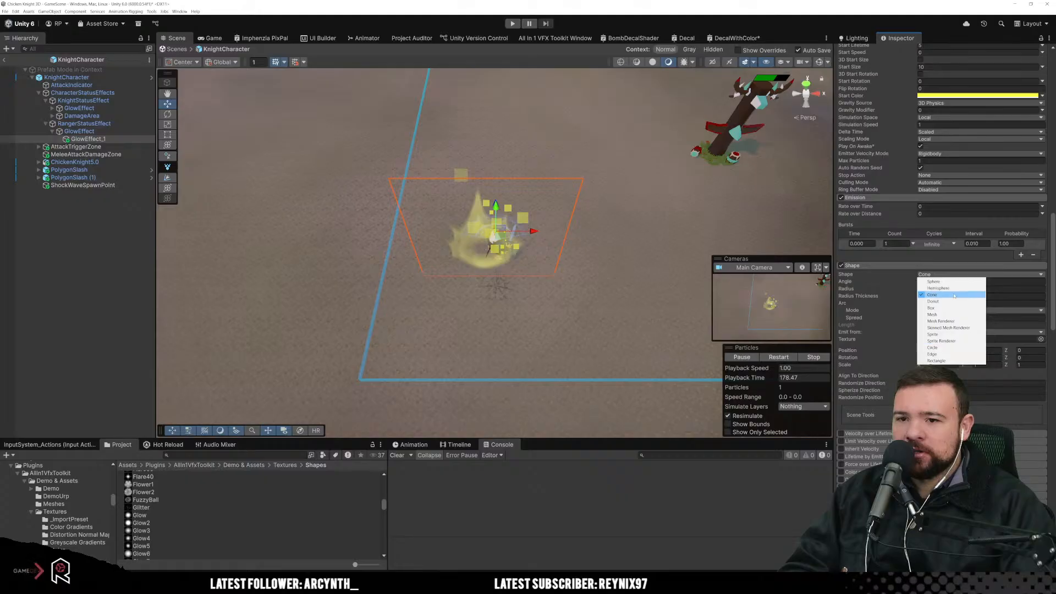
left_click(841, 266)
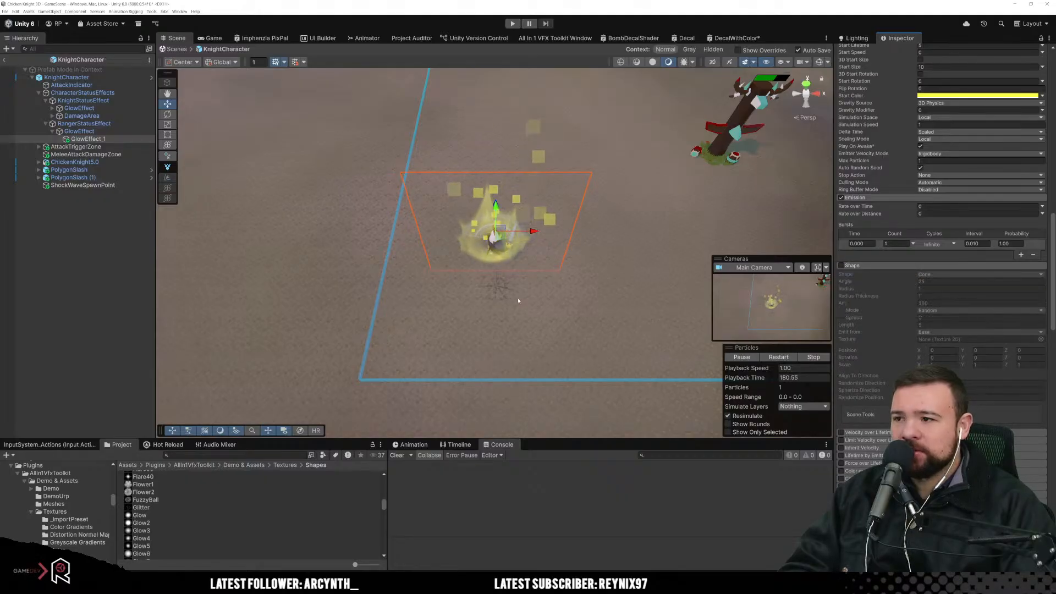
left_click(86, 139)
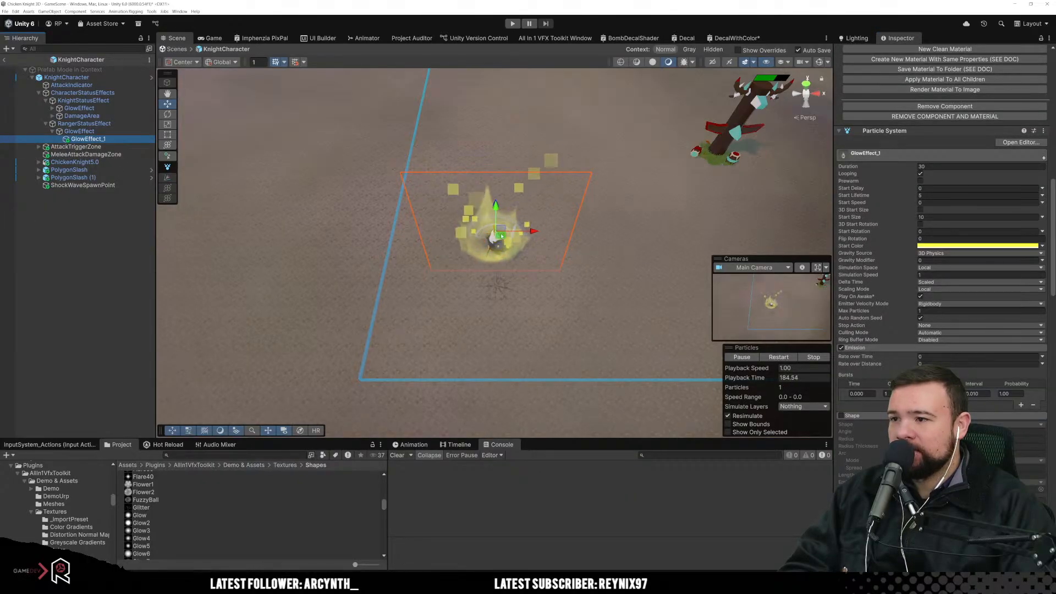
left_click_drag(500, 236, 505, 237)
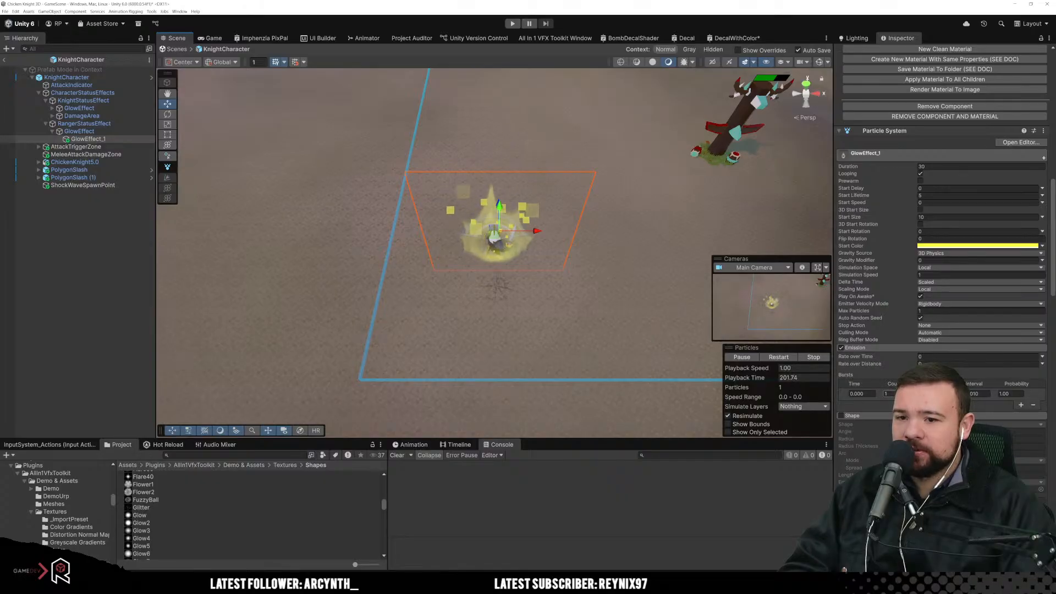
Step: Try a burst count of 2 on GlowEffect_1 and fetch the particle system's general values into the helper
left_click(893, 393)
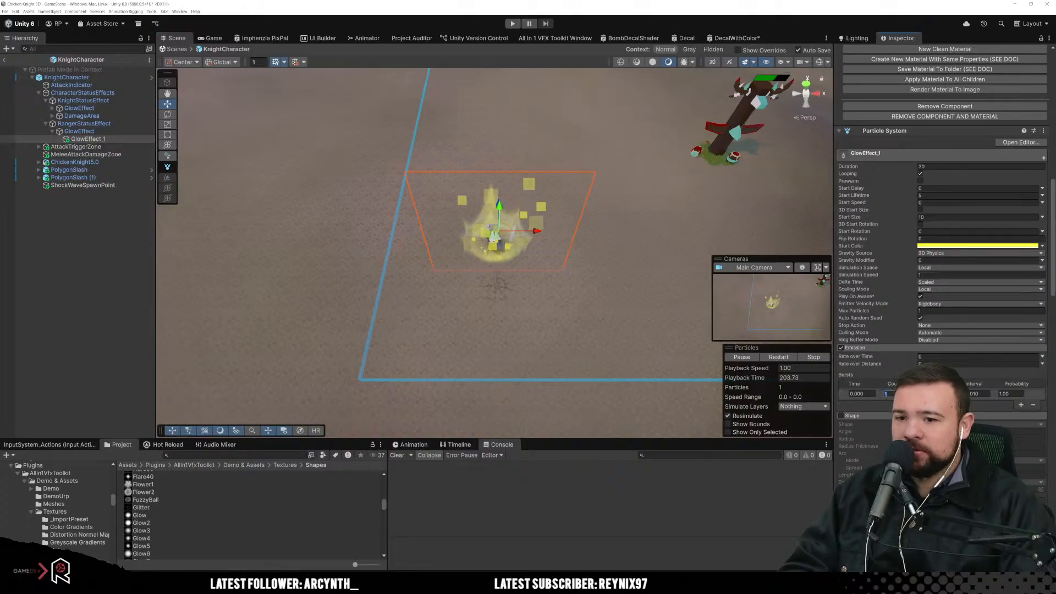
type("2")
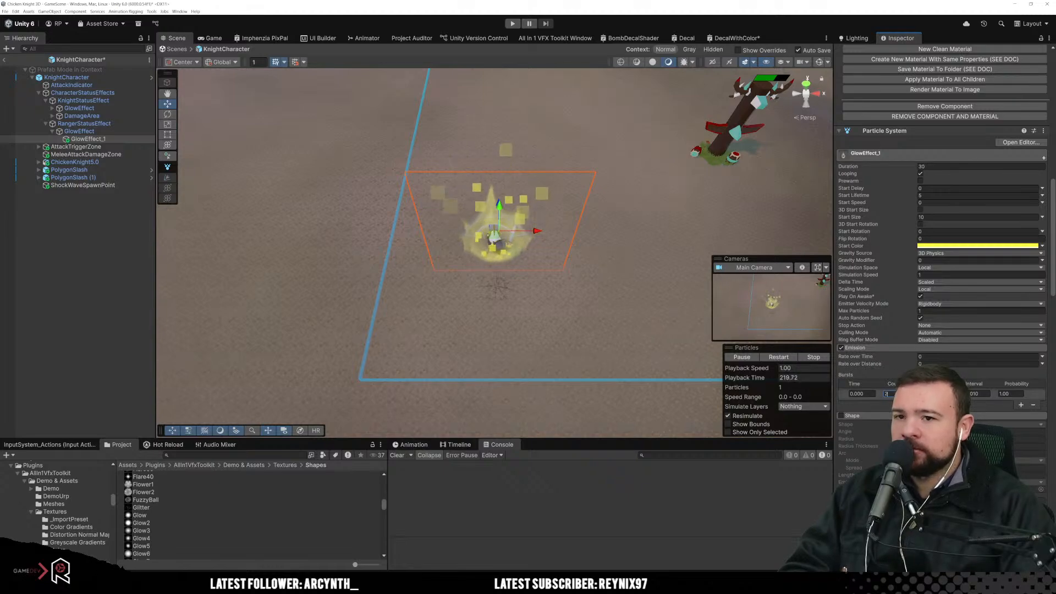
scroll(912, 337, "up", 10)
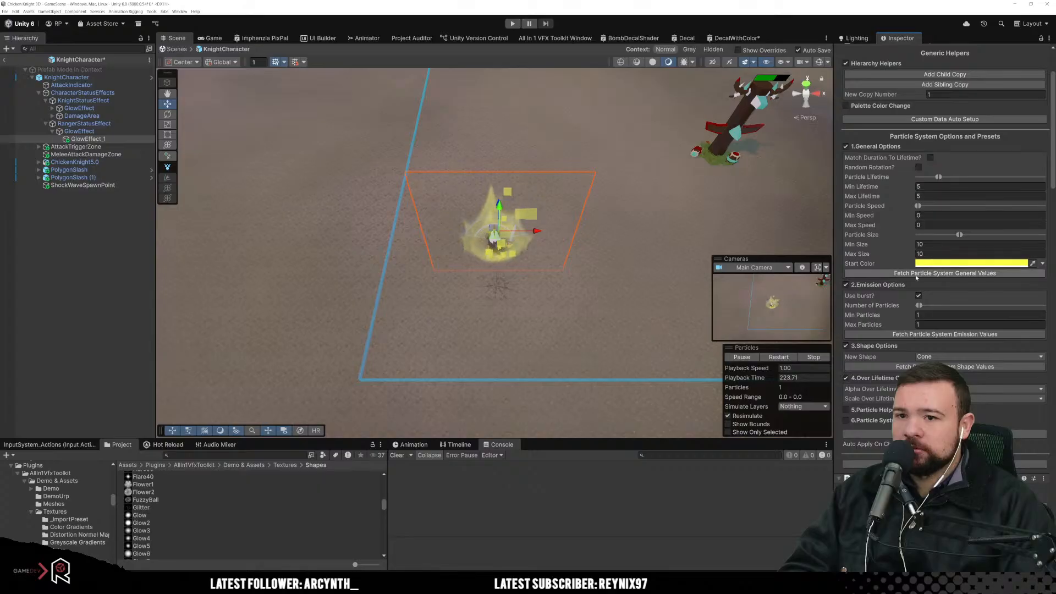
left_click(914, 275)
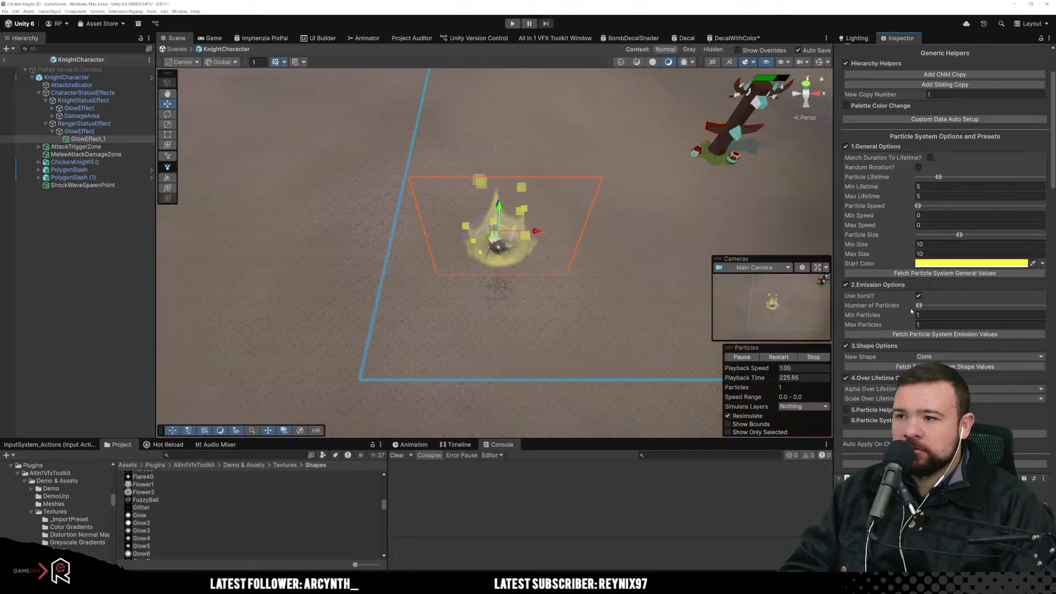
Step: Nudge GlowEffect_1 slightly over the knight and set the particle helper's New Shape option to None
left_click_drag(497, 235, 494, 237)
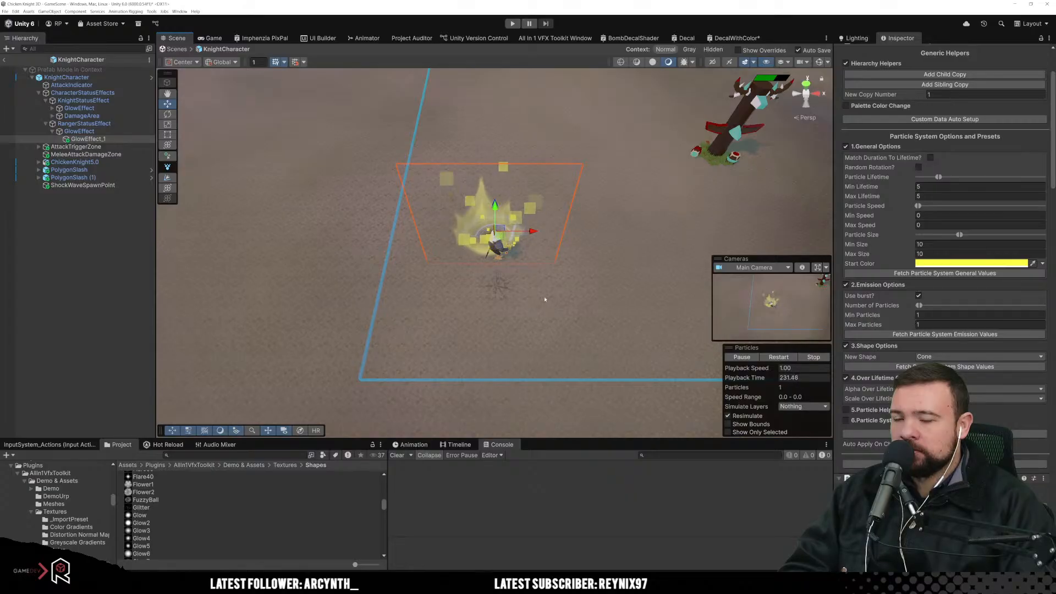
left_click(923, 356)
left_click(927, 365)
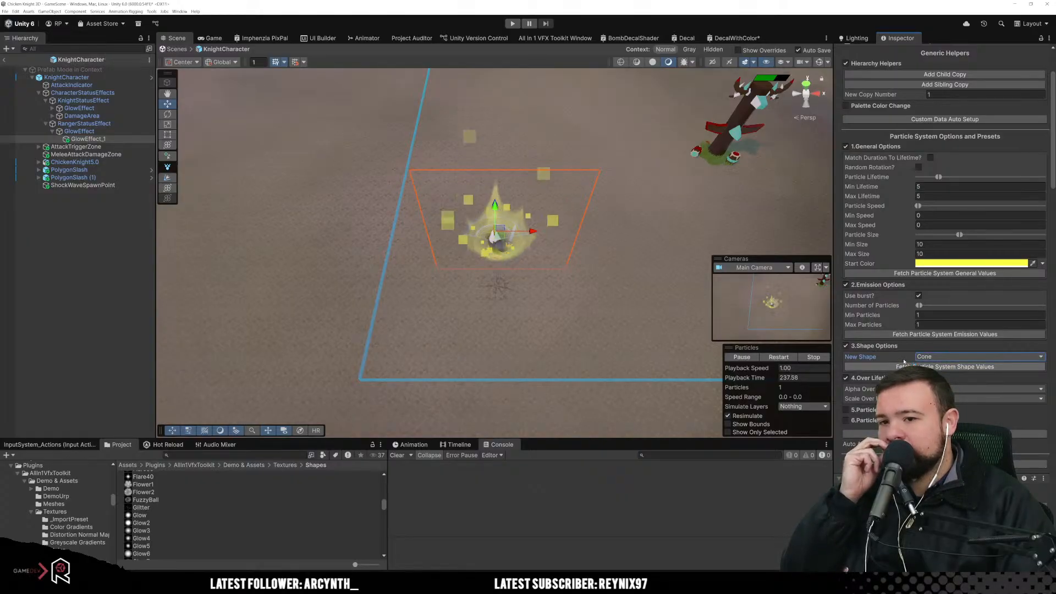
left_click(924, 357)
left_click(927, 366)
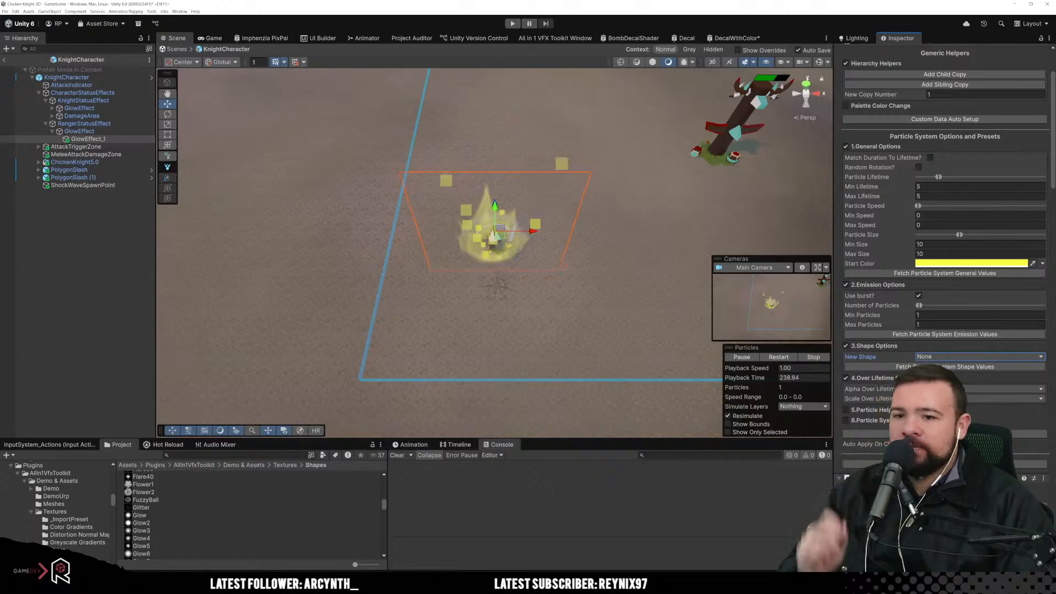
Step: Re-center GlowEffect_1's flame around the knight and make its emission burst repeat infinitely at a 0.010 interval again
scroll(879, 436, "down", 15)
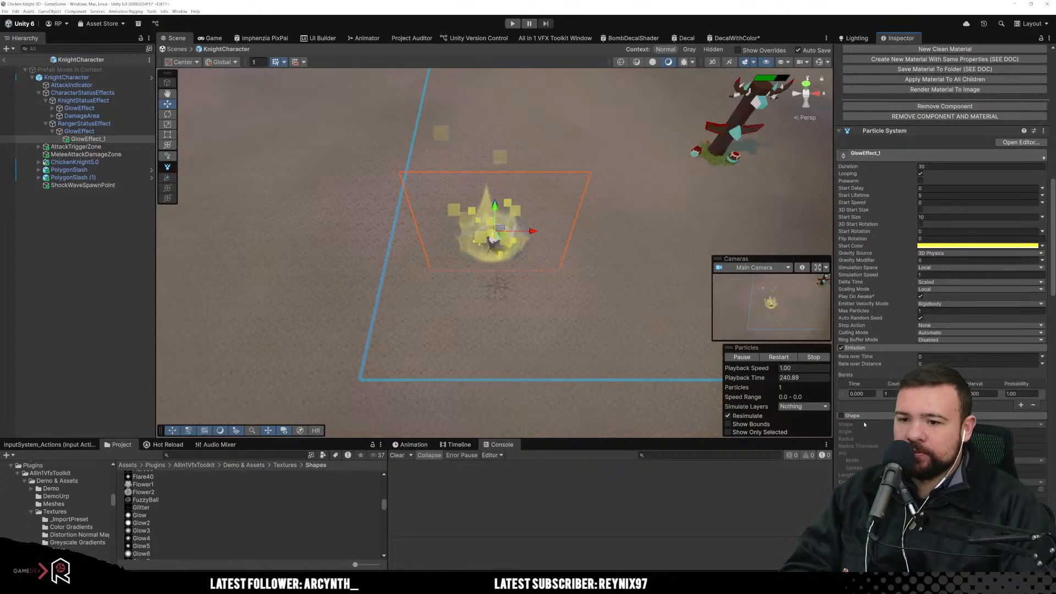
left_click_drag(498, 237, 504, 249)
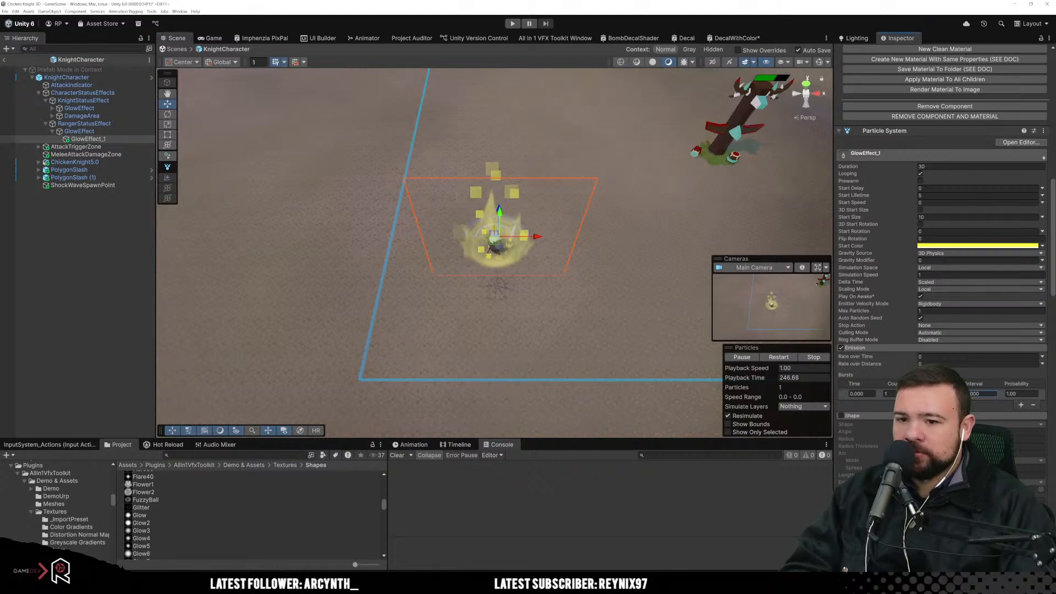
left_click(968, 396)
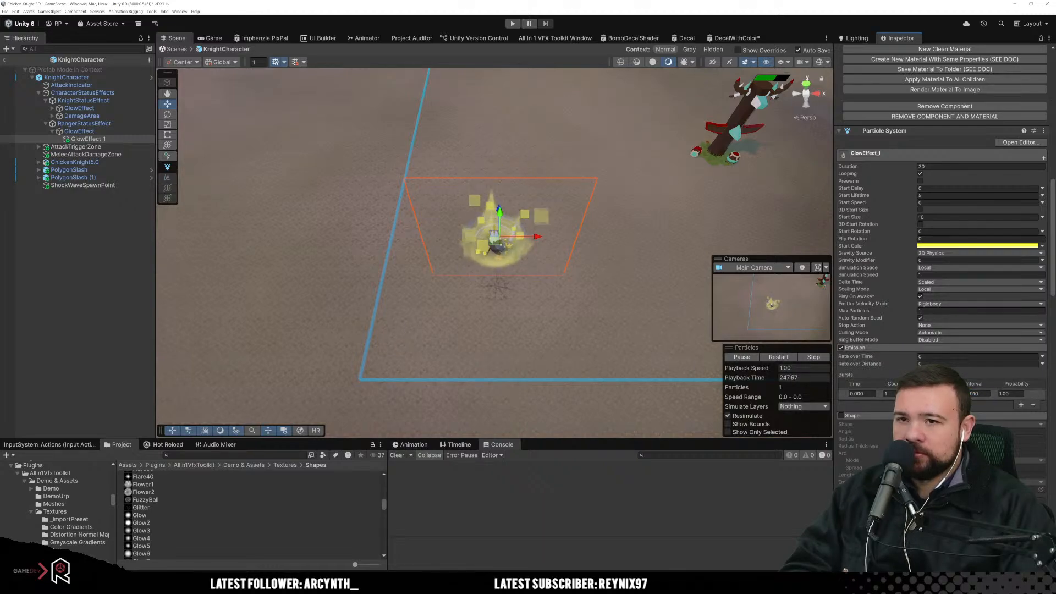
scroll(904, 316, "up", 10)
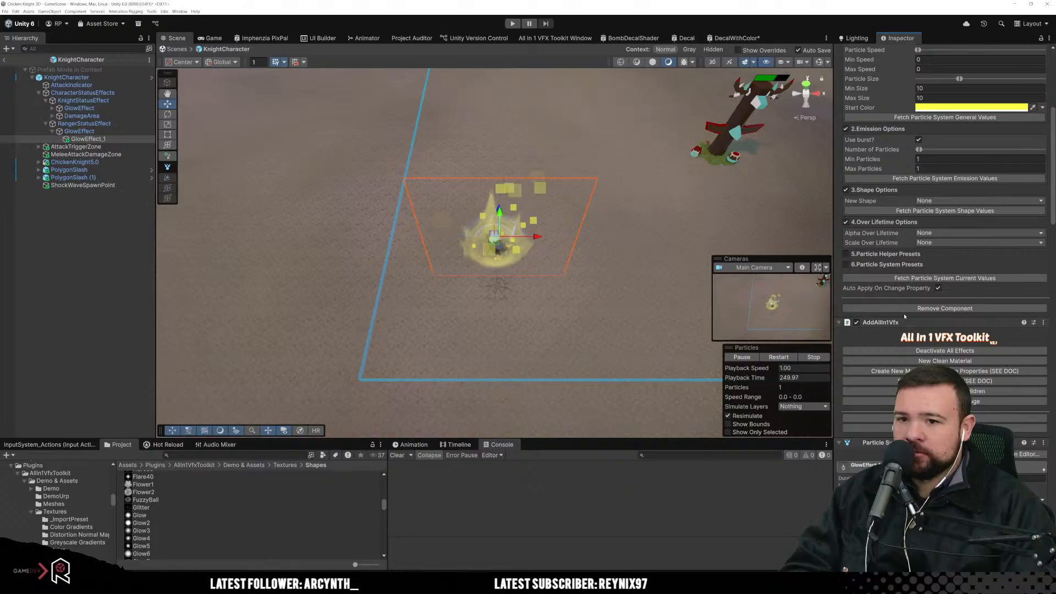
Step: Remove the particle system helper from GlowEffect_1 and make its emission burst repeat infinitely at a 0.010 interval
scroll(896, 311, "up", 4)
scroll(897, 311, "down", 4)
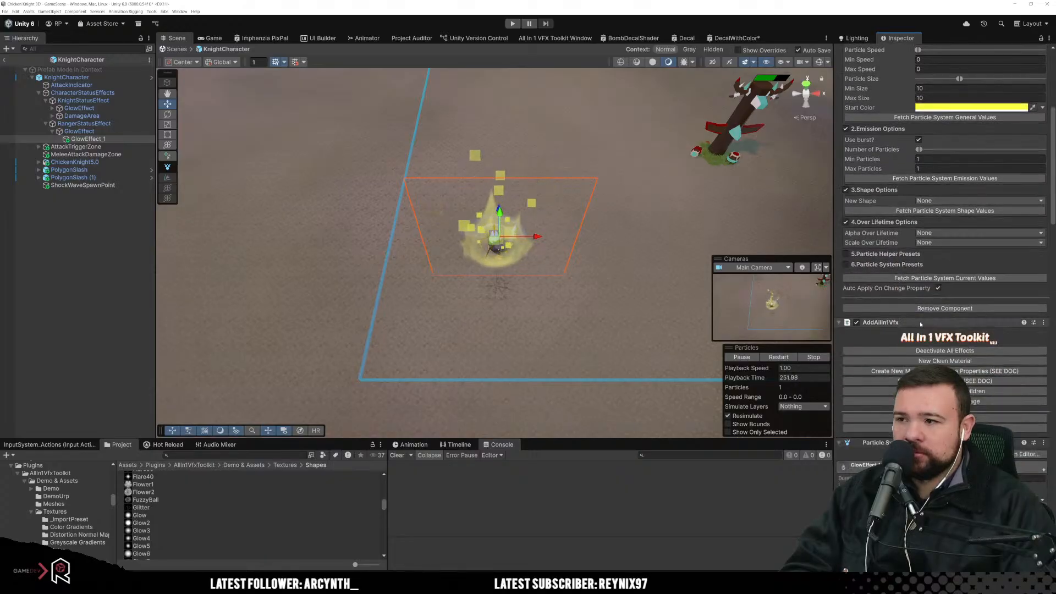
scroll(929, 385, "down", 12)
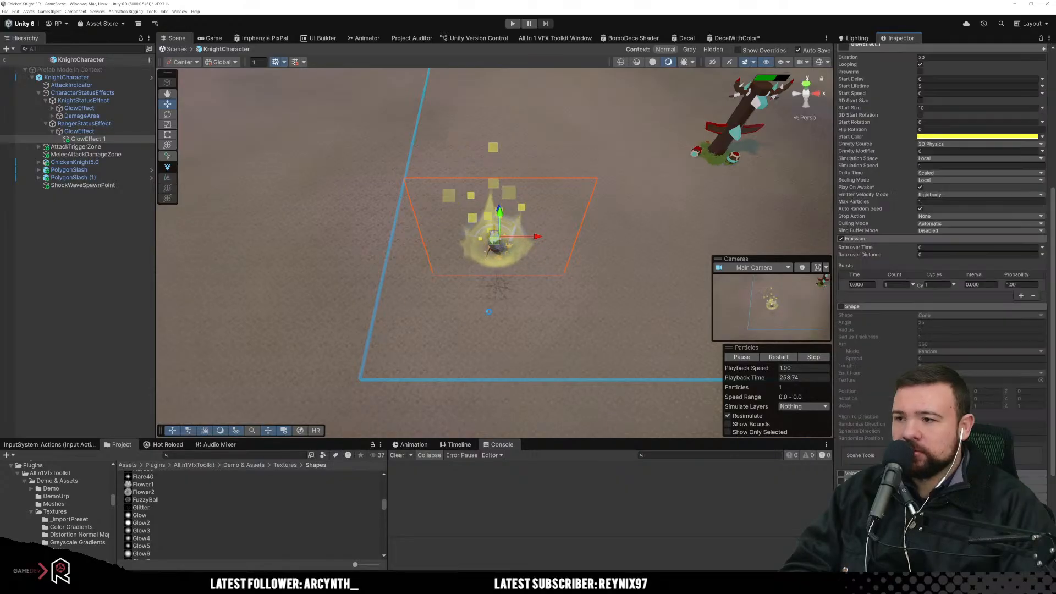
scroll(894, 290, "up", 5)
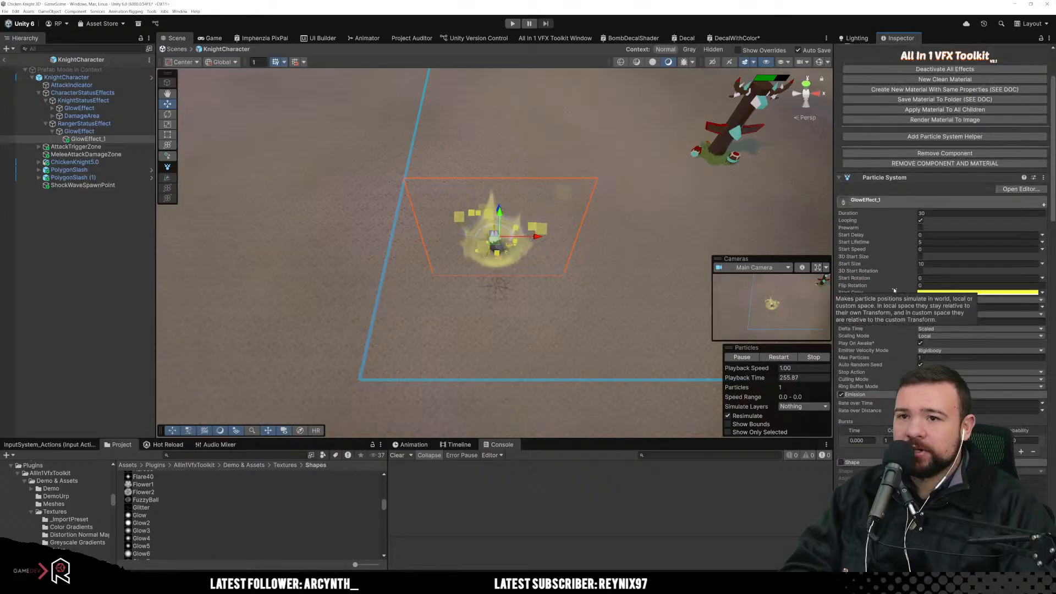
scroll(893, 290, "up", 1)
scroll(894, 290, "down", 3)
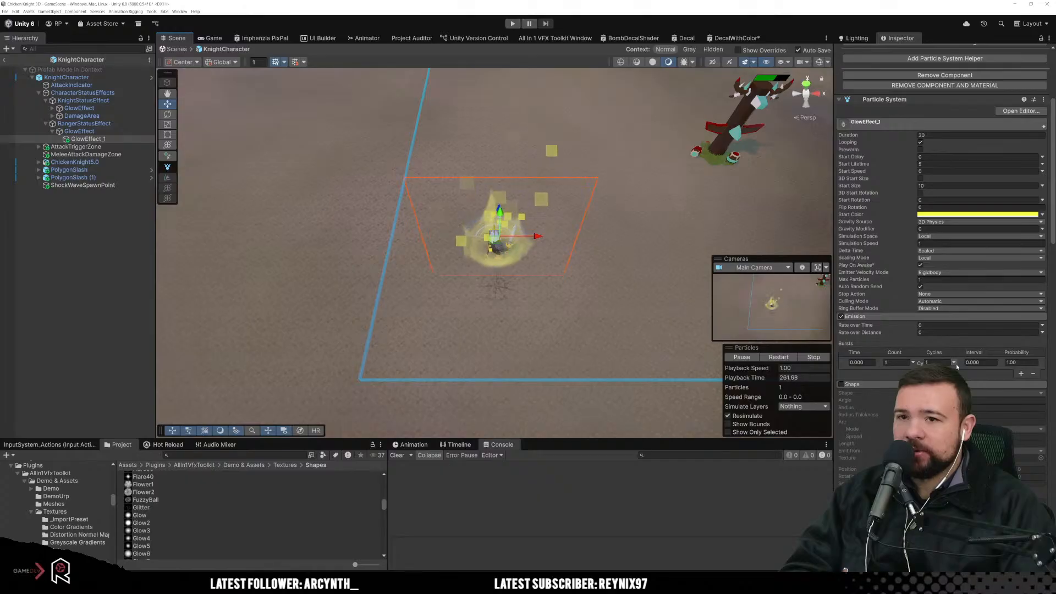
left_click(987, 375)
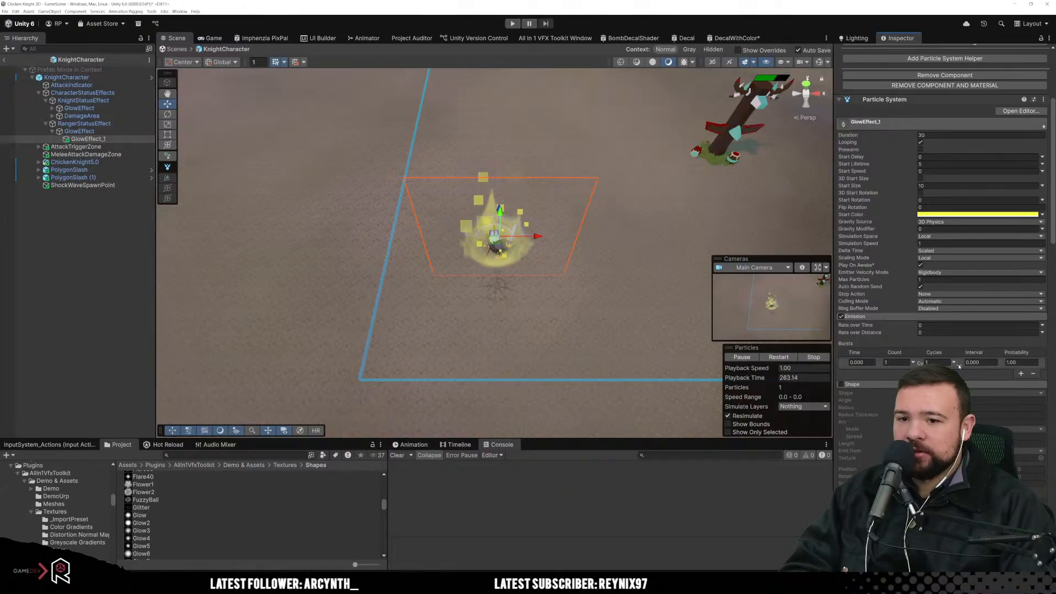
Step: Nudge GlowEffect_1 slightly in the scene to center the flame on the knight, then clear the selection
left_click(472, 296)
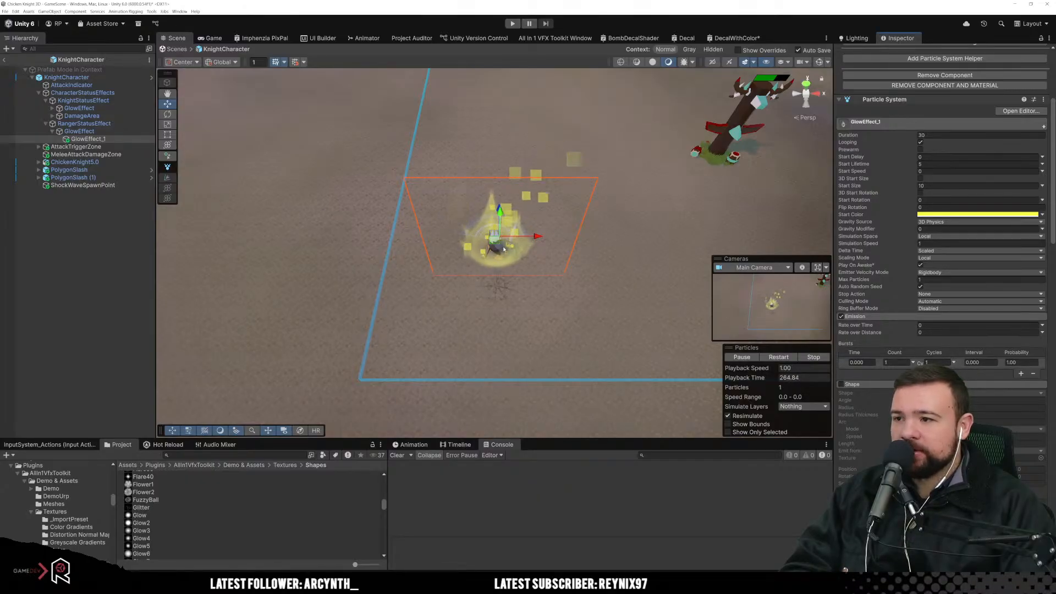
left_click_drag(496, 246, 497, 246)
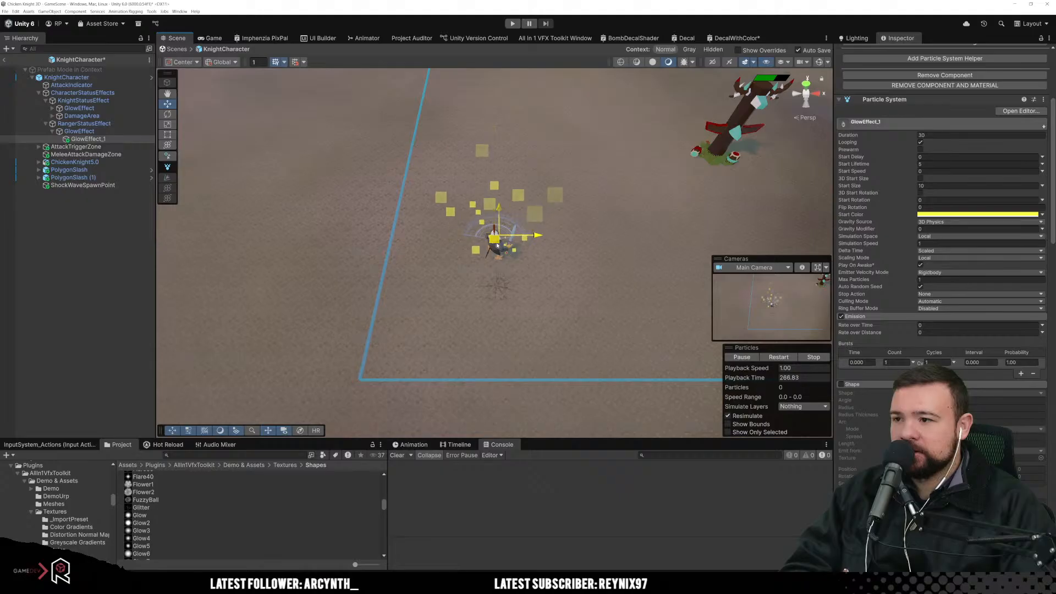
left_click(597, 301)
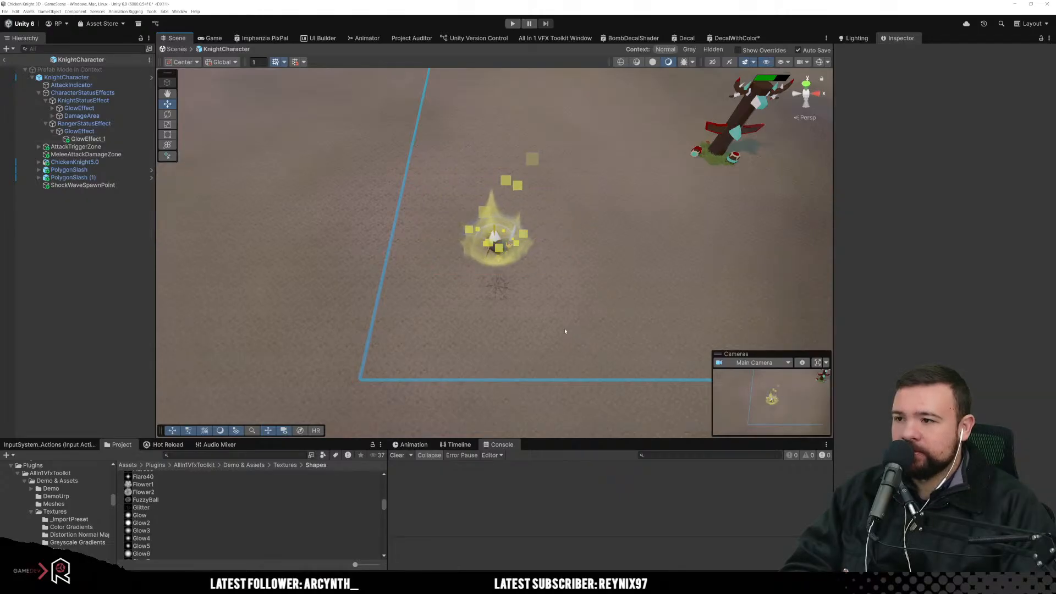
Step: Review GlowEffect_1's main and emission settings, collapse its Shape module and examine the Noise module's options
left_click(110, 139)
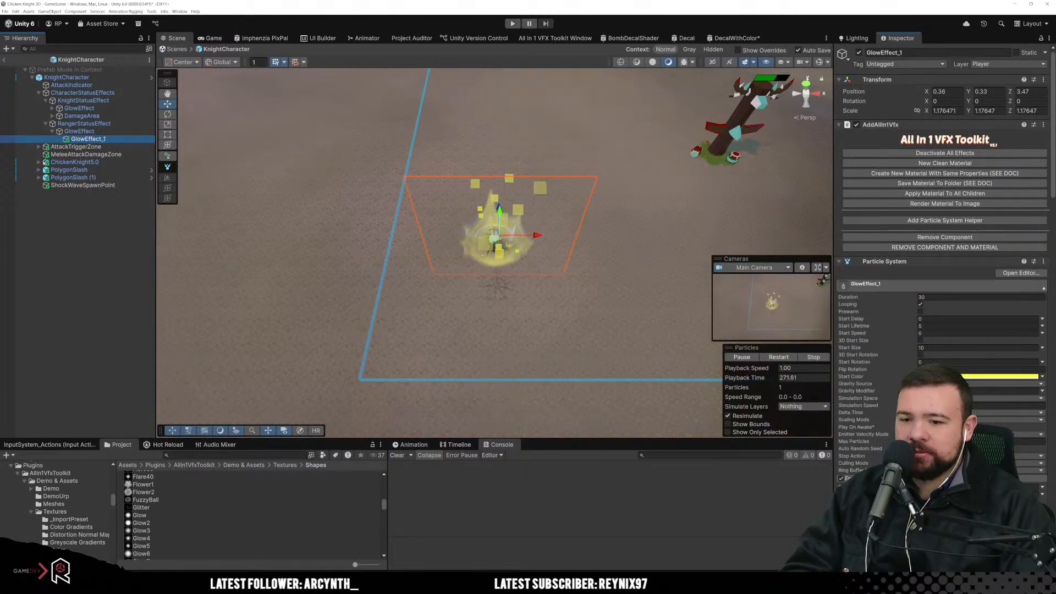
scroll(943, 248, "down", 3)
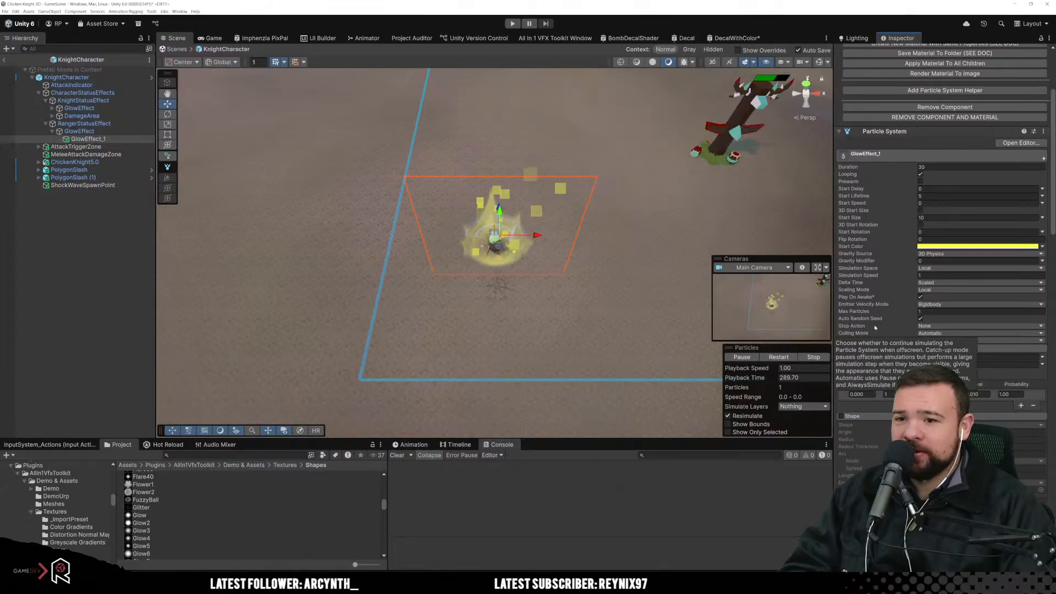
scroll(908, 327, "up", 1)
scroll(908, 327, "up", 3)
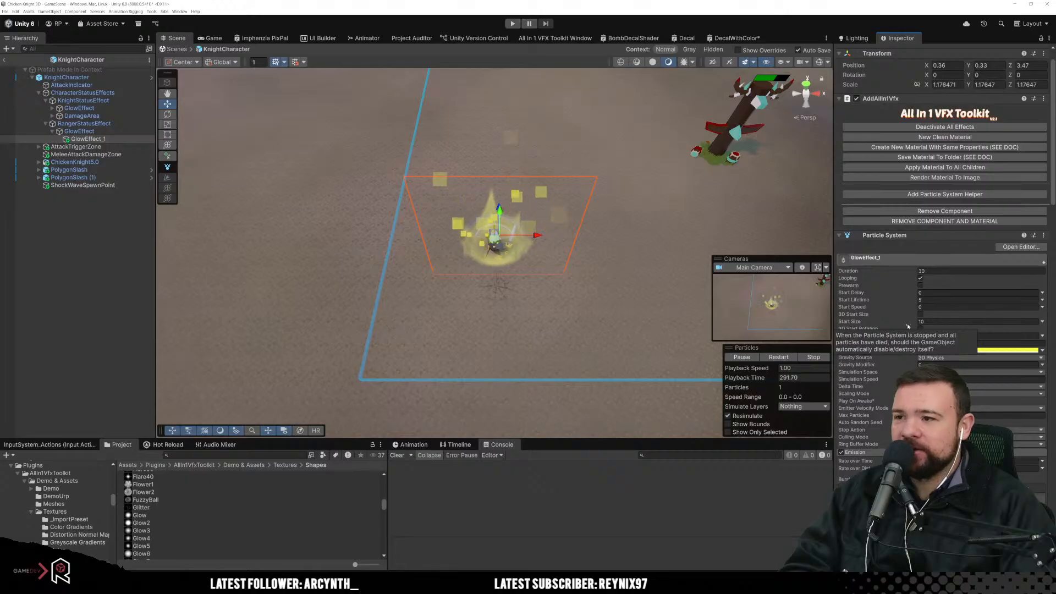
scroll(908, 324, "down", 2)
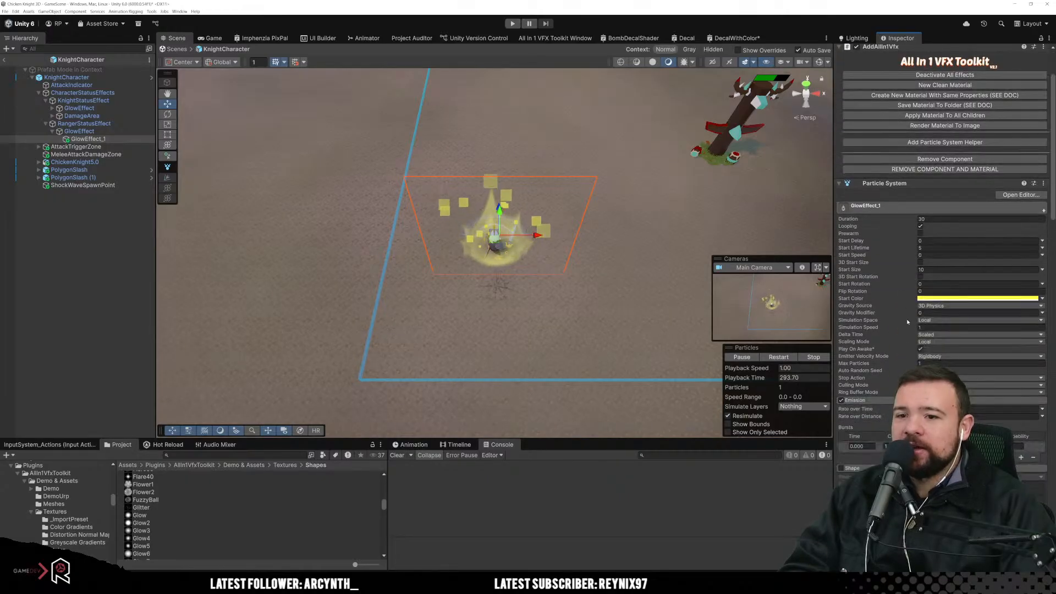
scroll(908, 322, "down", 3)
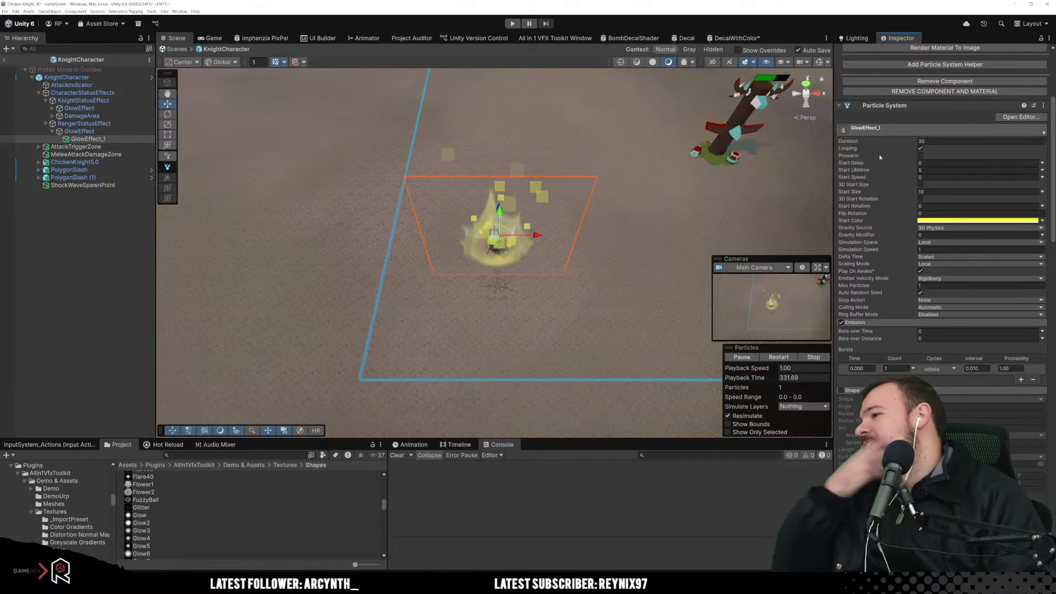
scroll(891, 297, "down", 2)
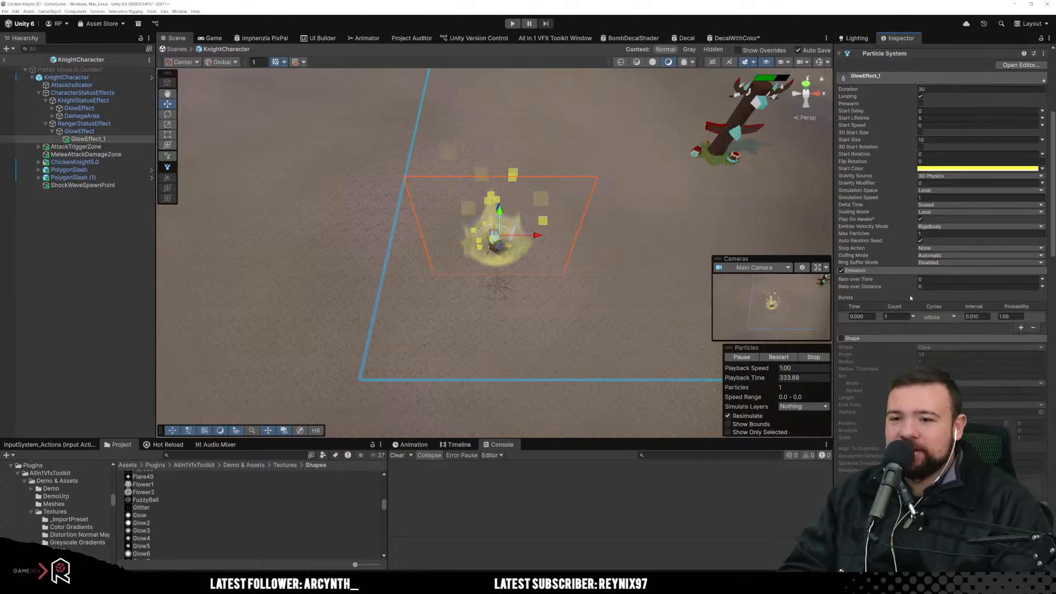
left_click(907, 339)
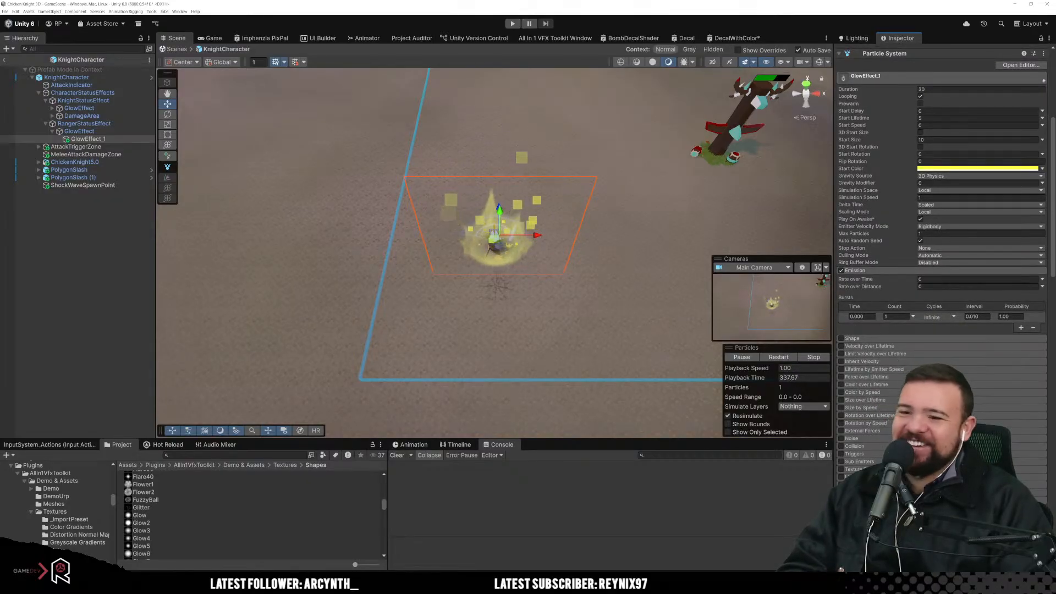
scroll(870, 361, "down", 3)
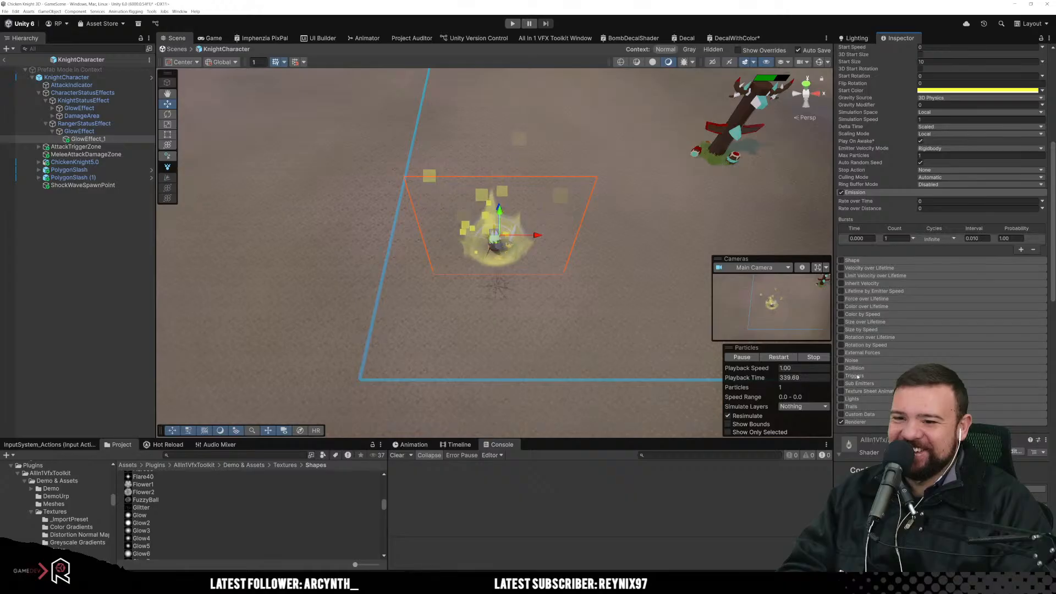
left_click(871, 361)
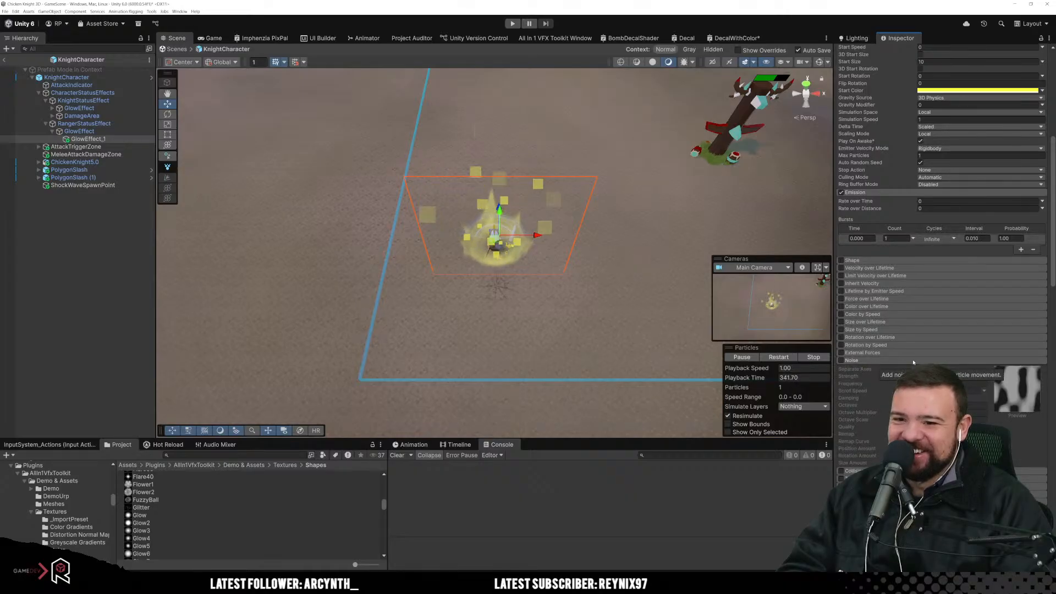
left_click(871, 361)
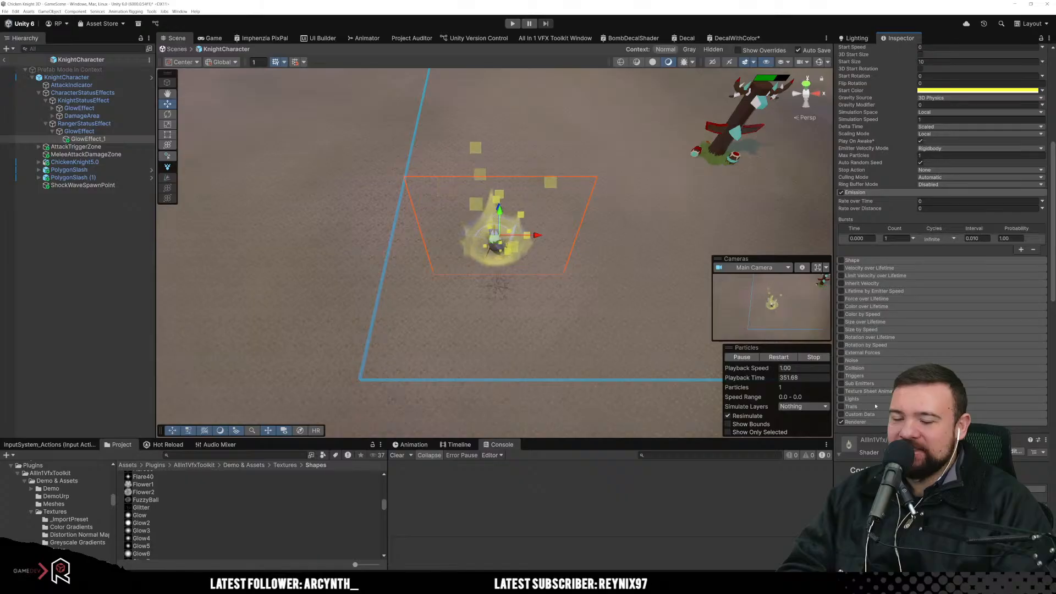
Step: Raise the Glow Color Intensity of GlowEffect_1's material to 2.74 and check the flame with nothing selected
scroll(943, 247, "down", 10)
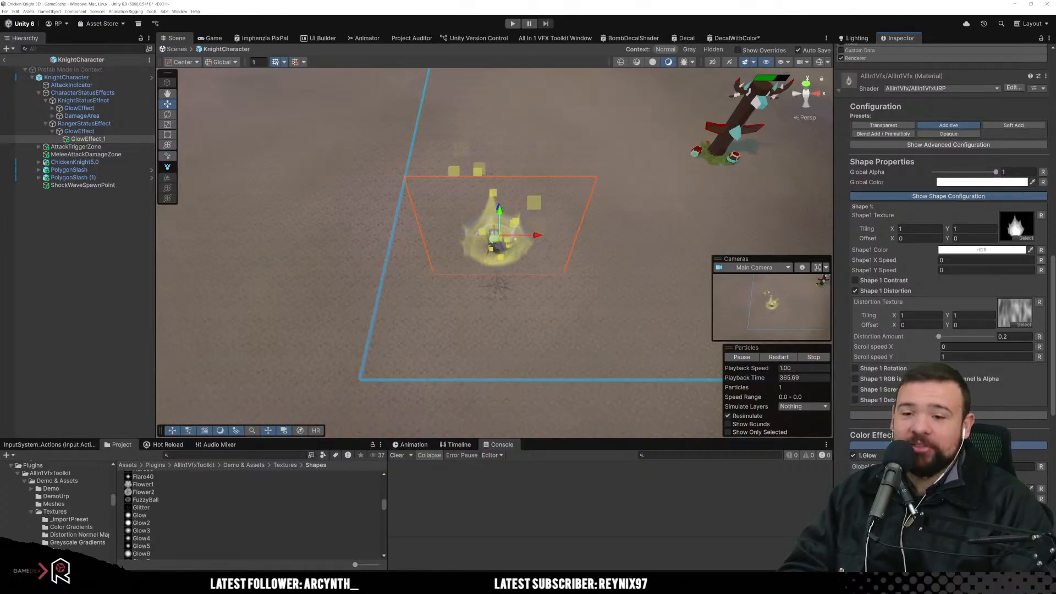
scroll(978, 404, "down", 1)
scroll(979, 404, "down", 6)
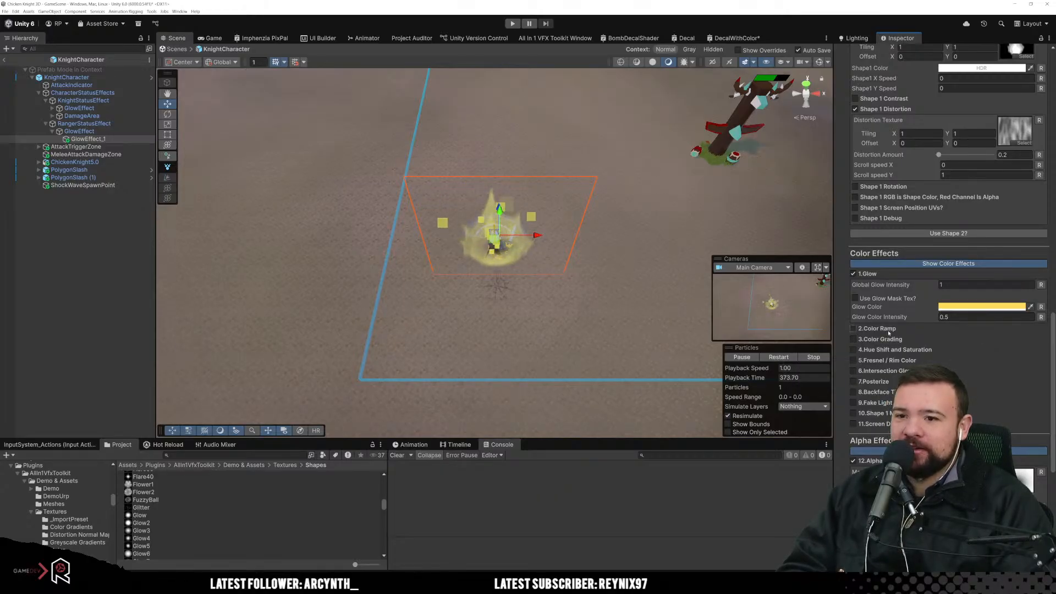
left_click(905, 317)
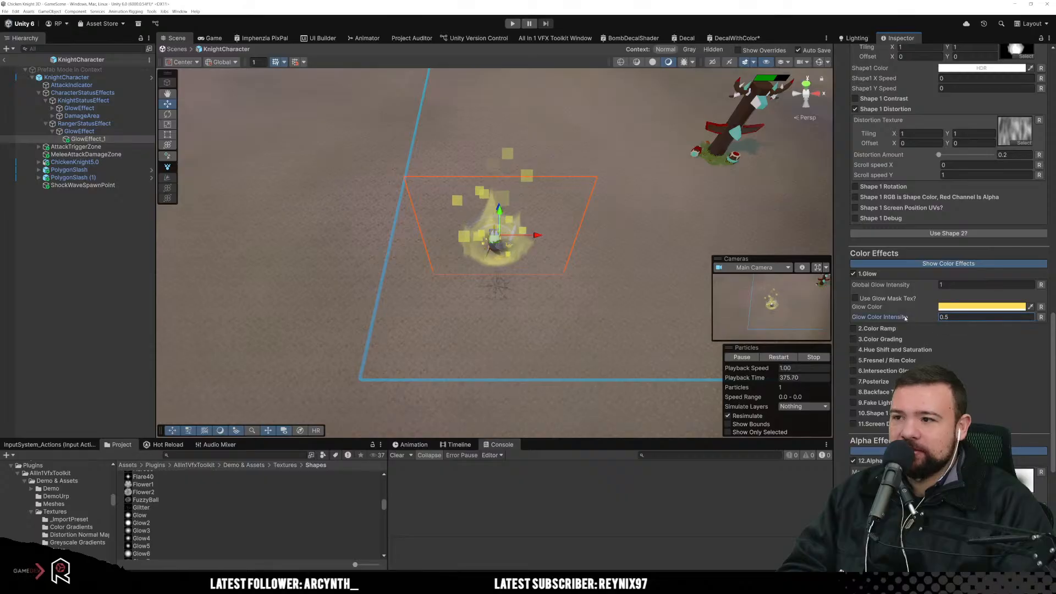
left_click_drag(905, 317, 941, 317)
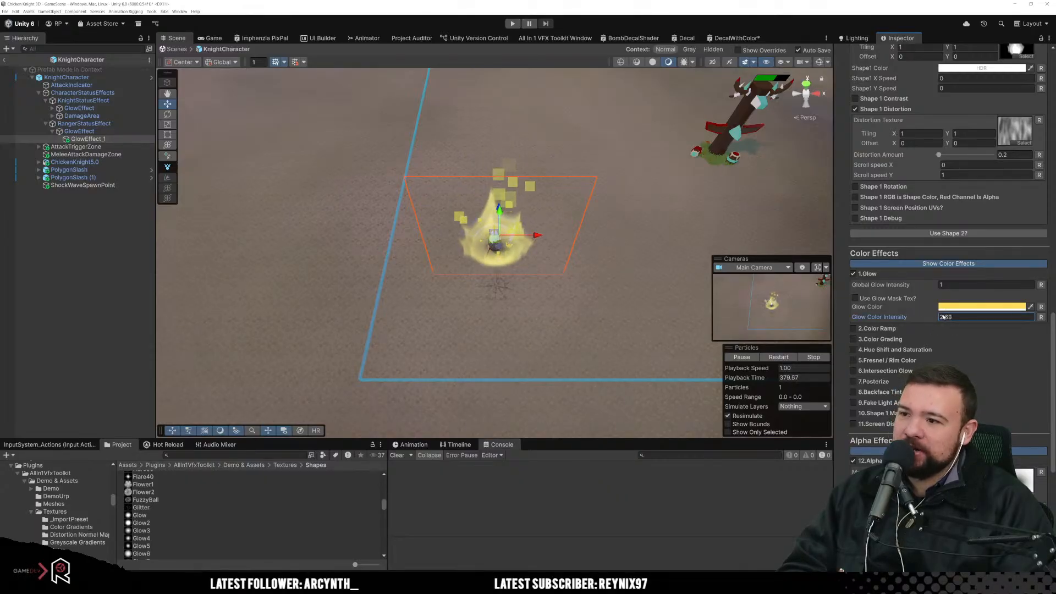
left_click(529, 321)
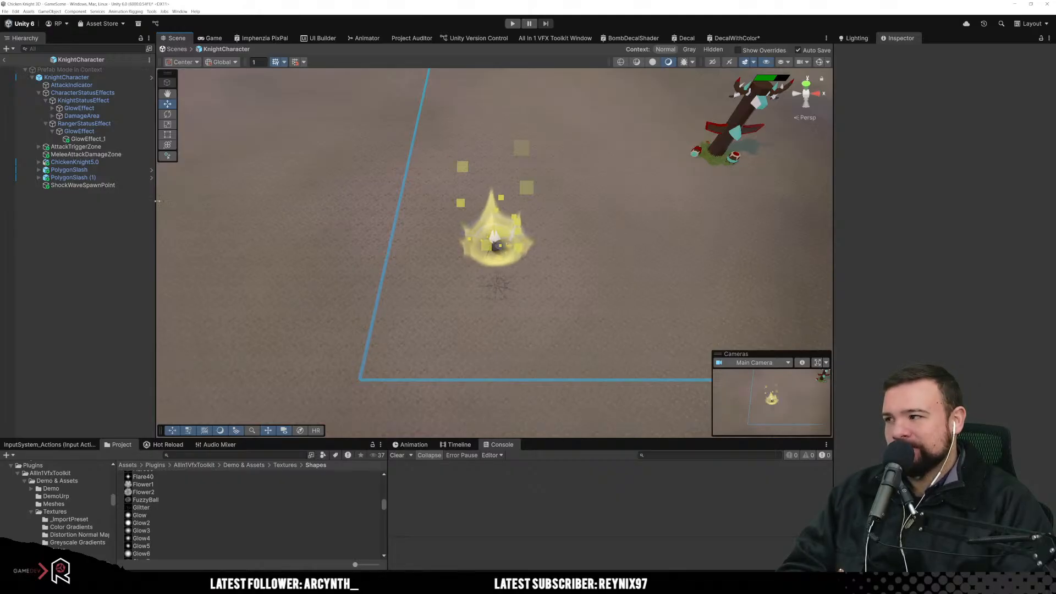
Step: Set the Y offset of the Alpha Mask texture on GlowEffect_1's material to 0.07
left_click(87, 139)
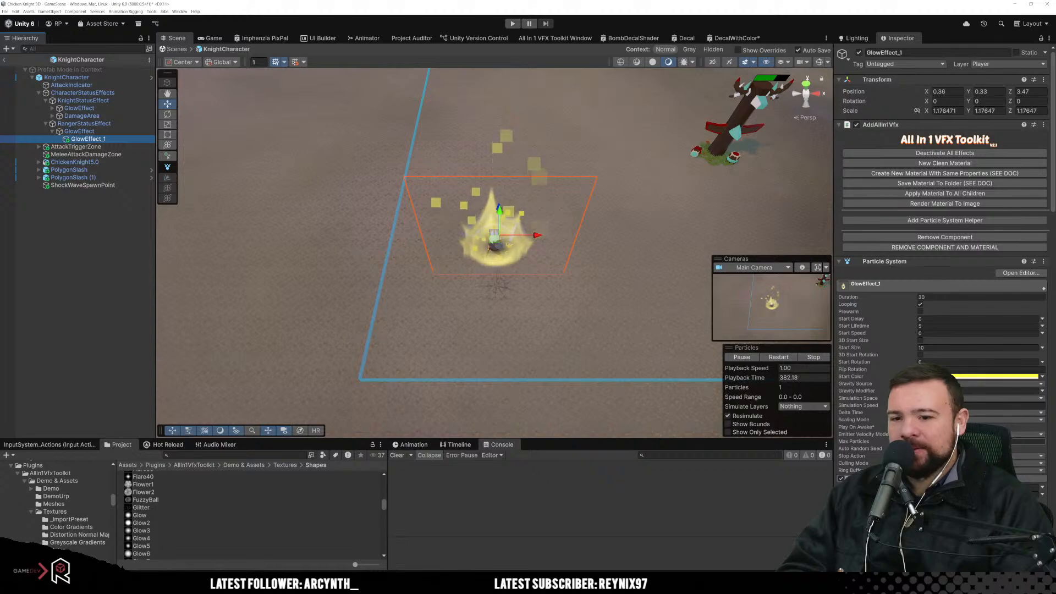
scroll(945, 220, "down", 3)
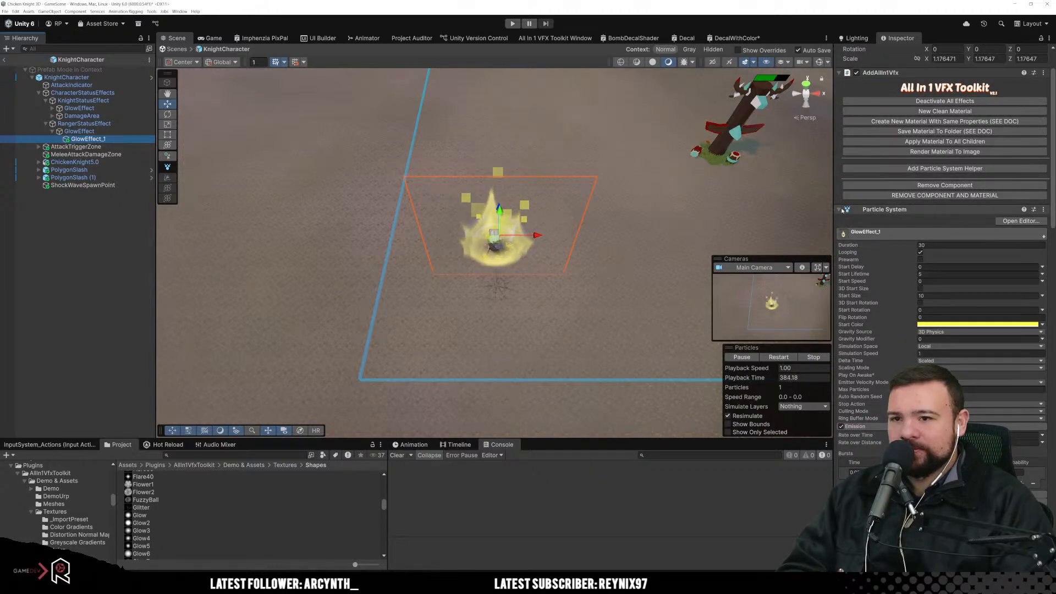
left_click(879, 209)
scroll(988, 407, "down", 20)
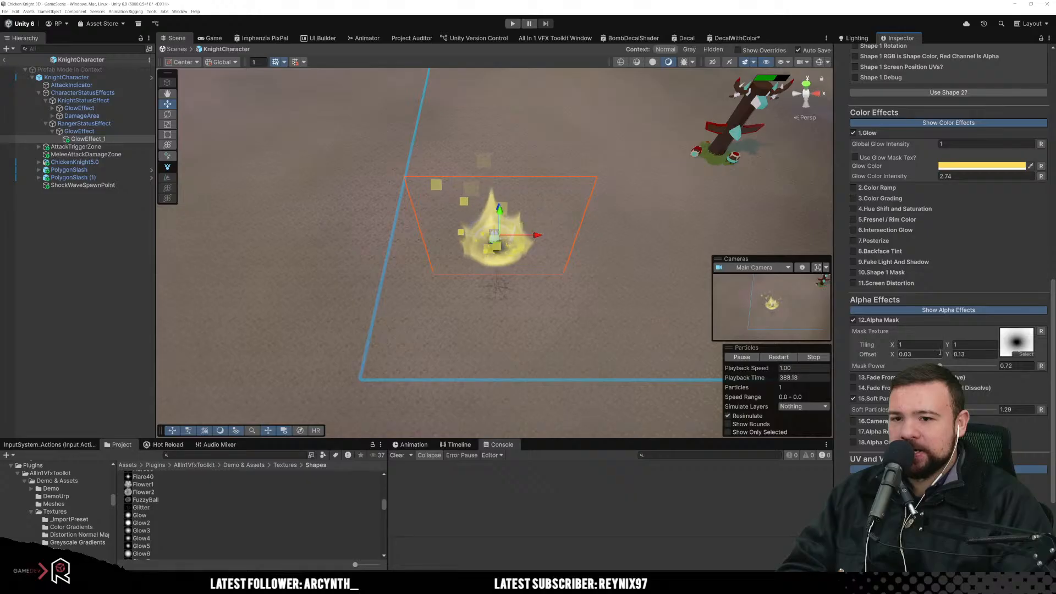
left_click_drag(947, 356, 949, 357)
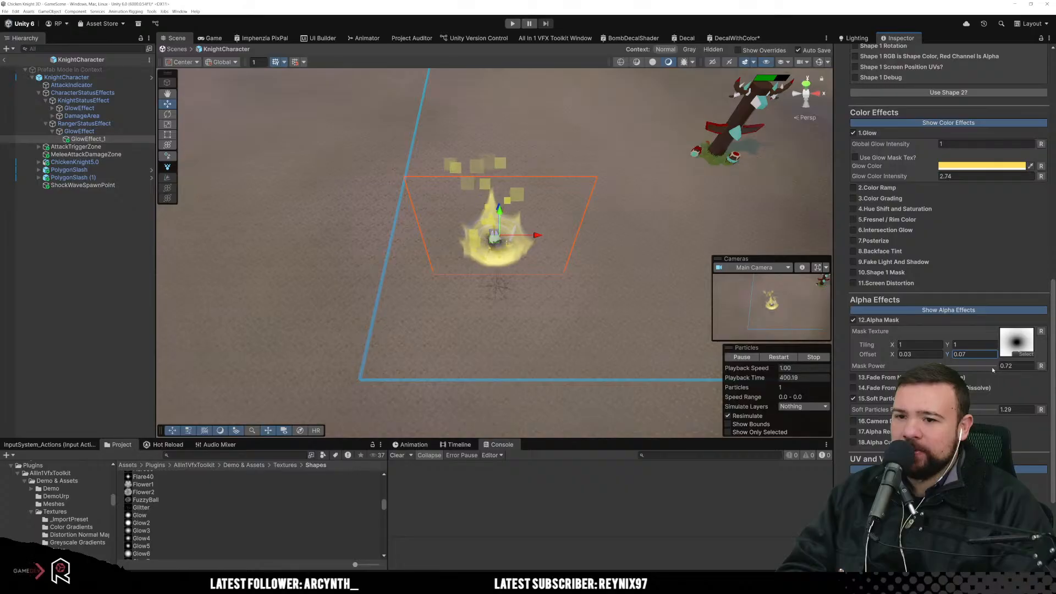
Step: Set the GlowEffect_1 material's Alpha Mask power to 0.8 and the mask texture's Y offset to 0.09
left_click_drag(940, 365, 946, 366)
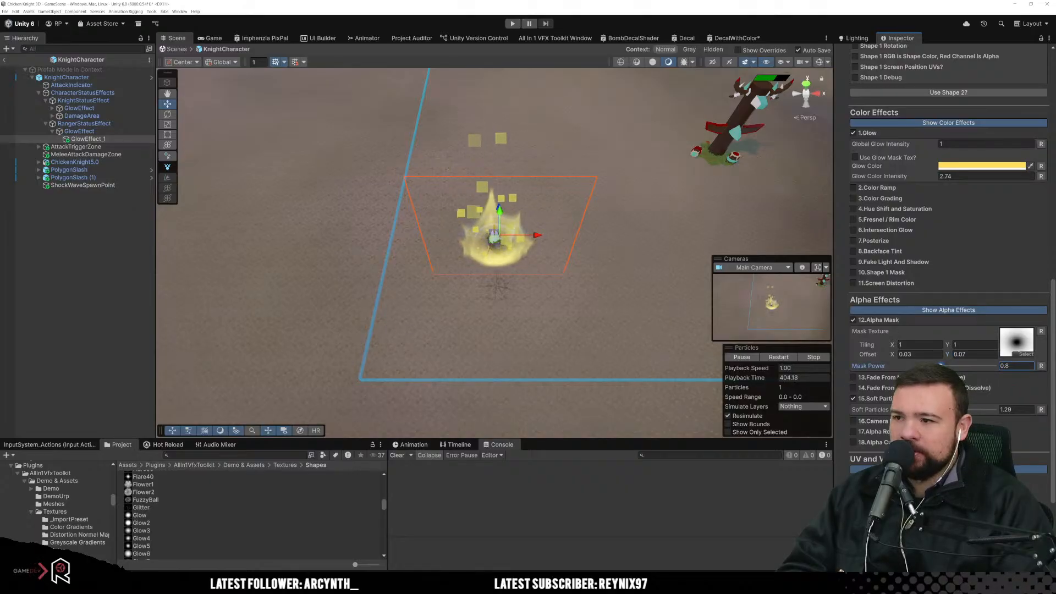
left_click(948, 356)
left_click_drag(954, 356, 954, 356)
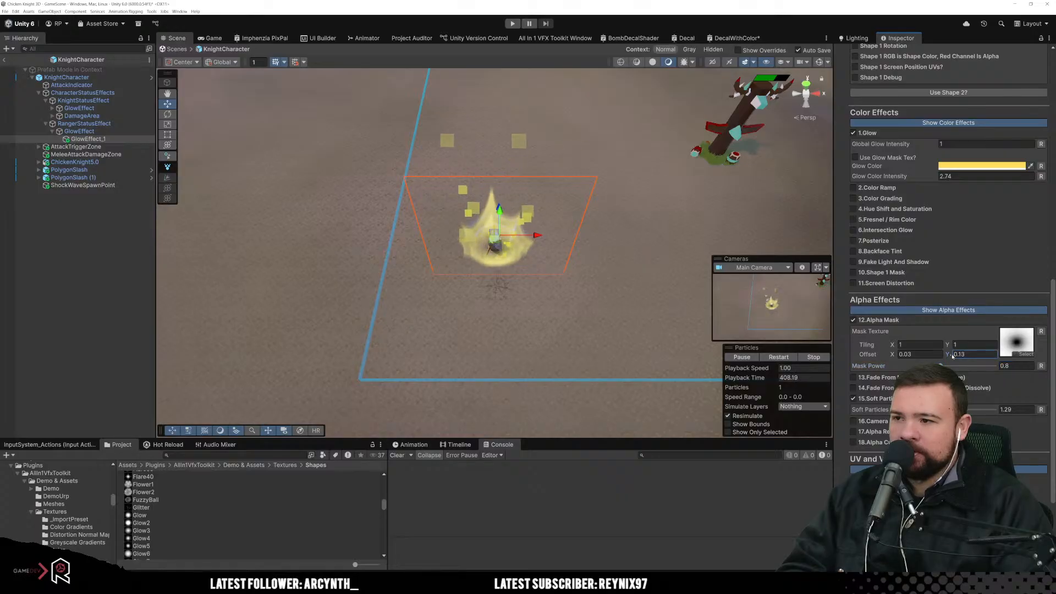
key("BackSpace")
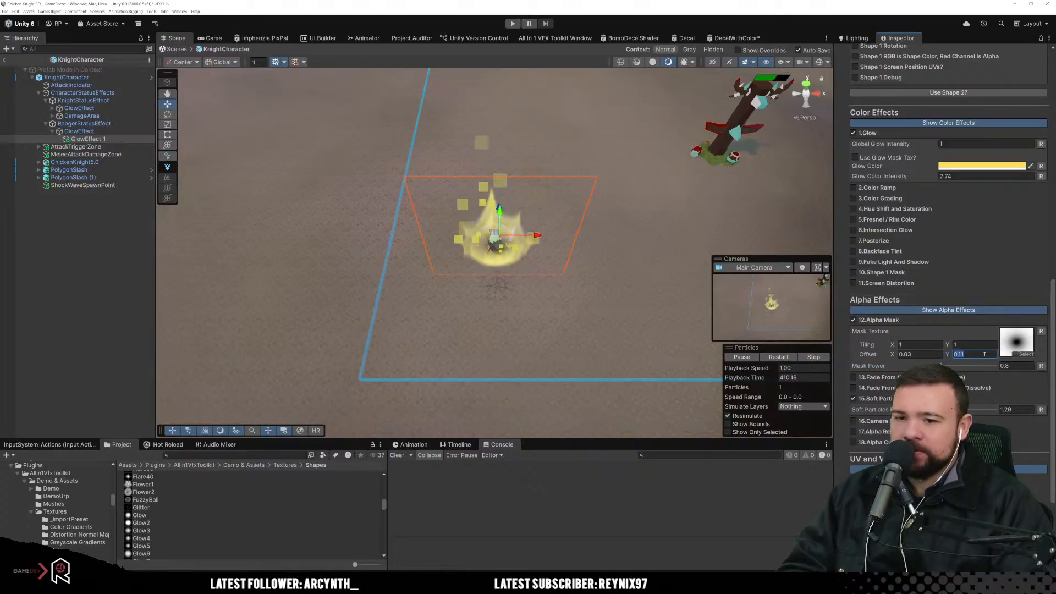
type("1")
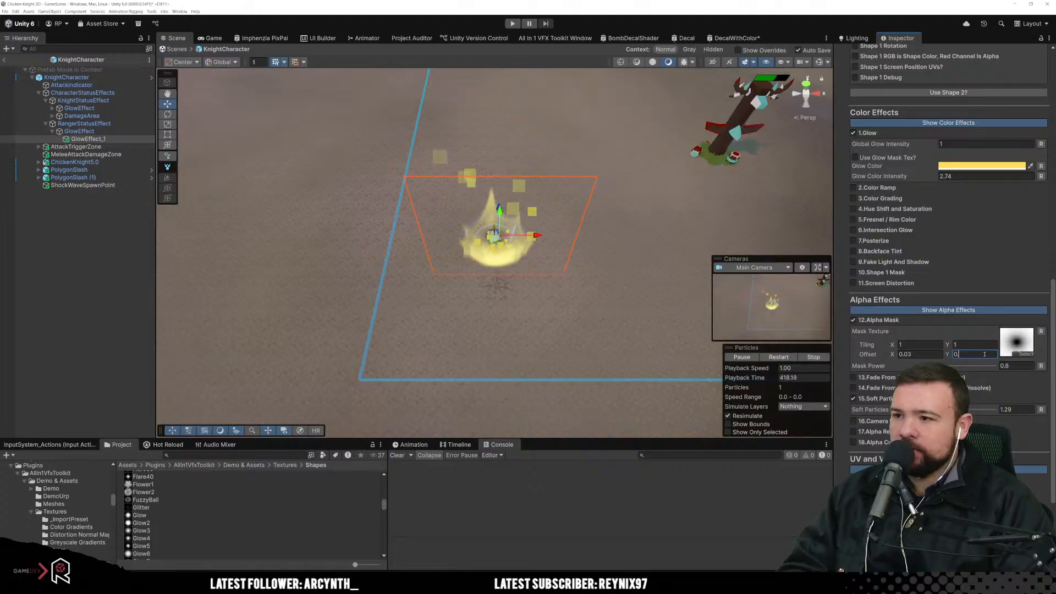
key("BackSpace")
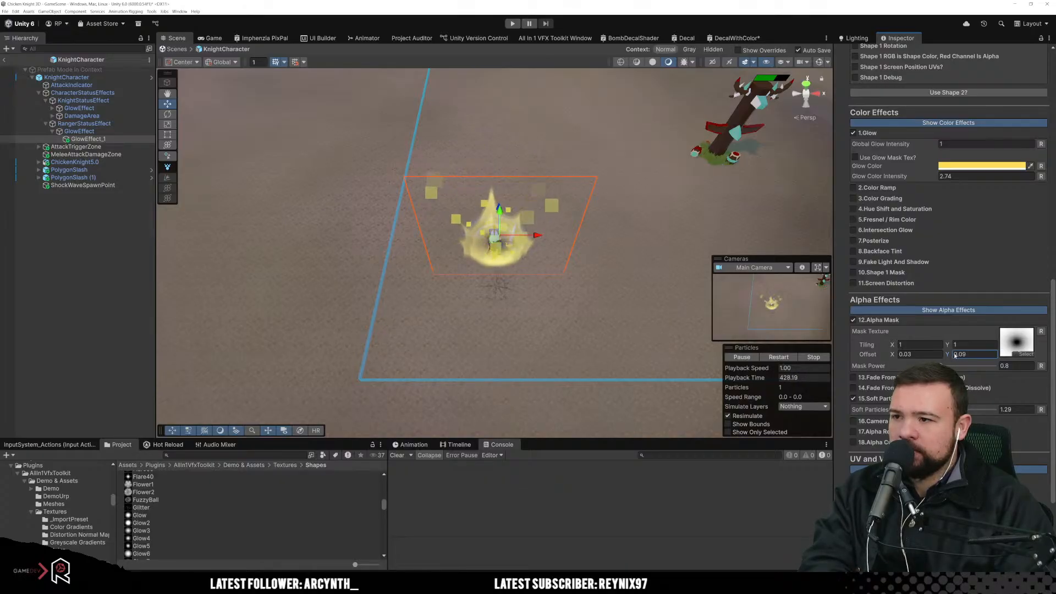
left_click(629, 344)
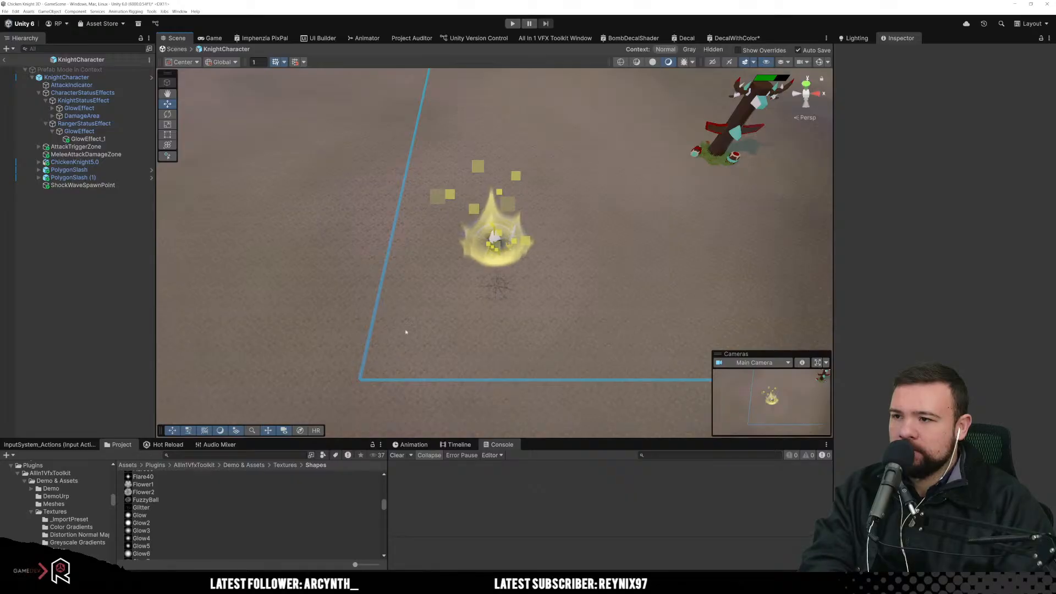
Step: Select the parent GlowEffect under RangerStatusEffect and turn off its particle helper's Hierarchy Helpers section
left_click(103, 139)
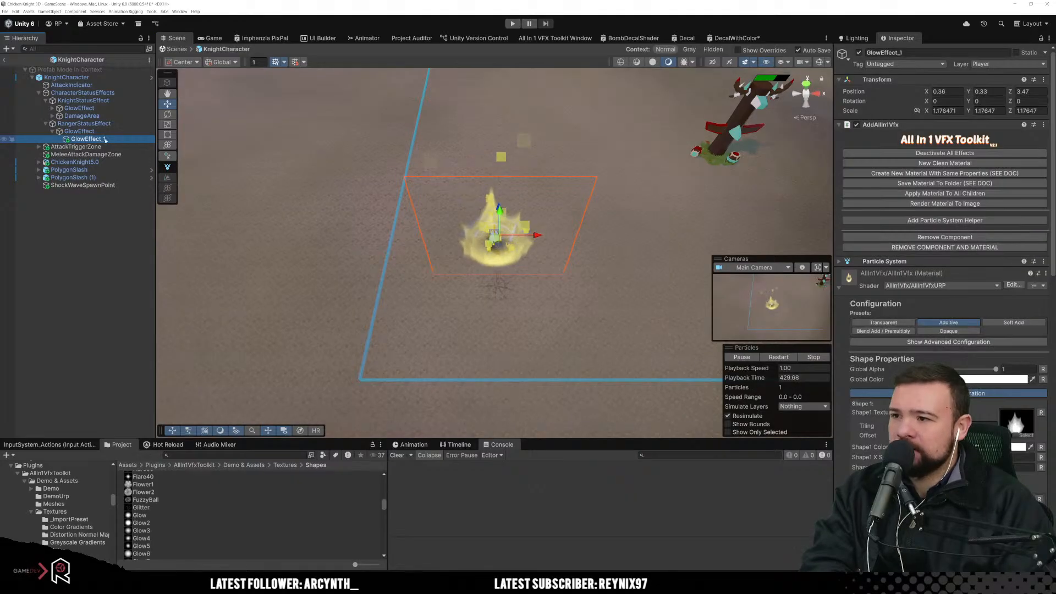
left_click(83, 131)
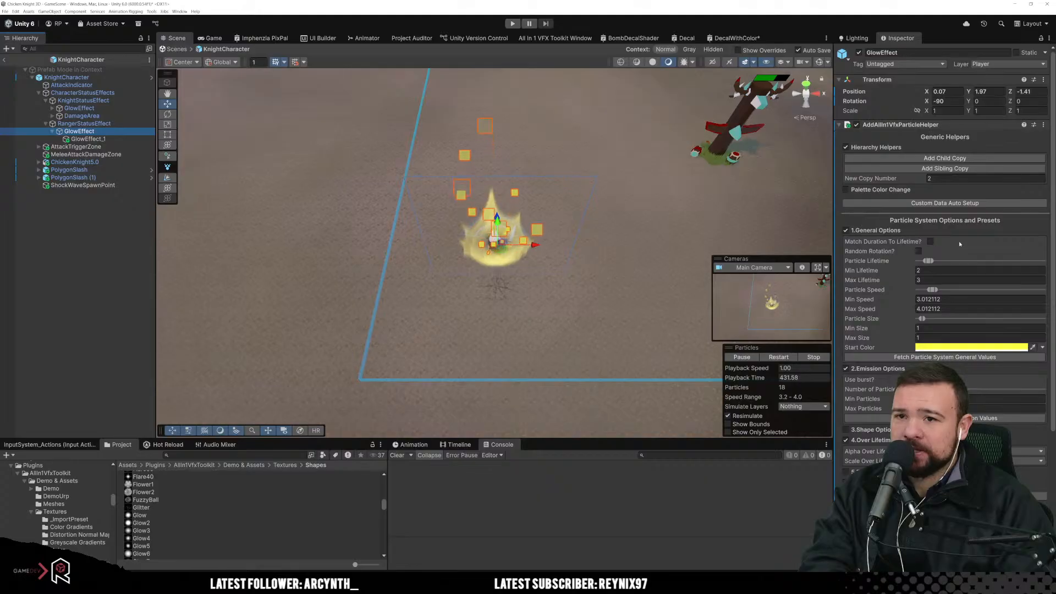
left_click(858, 147)
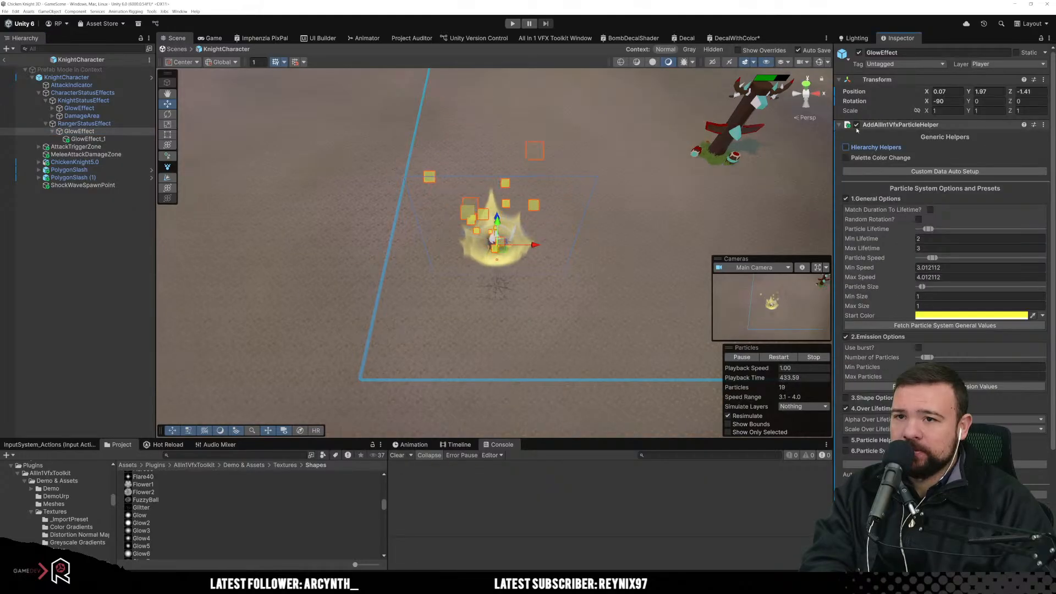
Step: Open the texture choices for the GlowEffect material's Shape 1 and search them for "glow", clearing the search when done
scroll(949, 331, "down", 5)
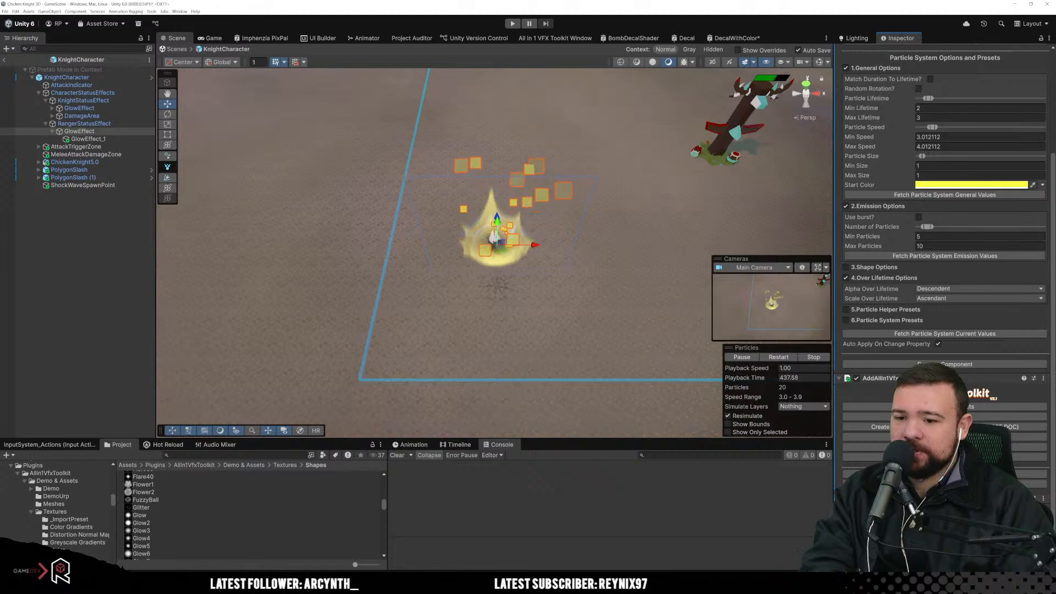
scroll(1024, 437, "down", 9)
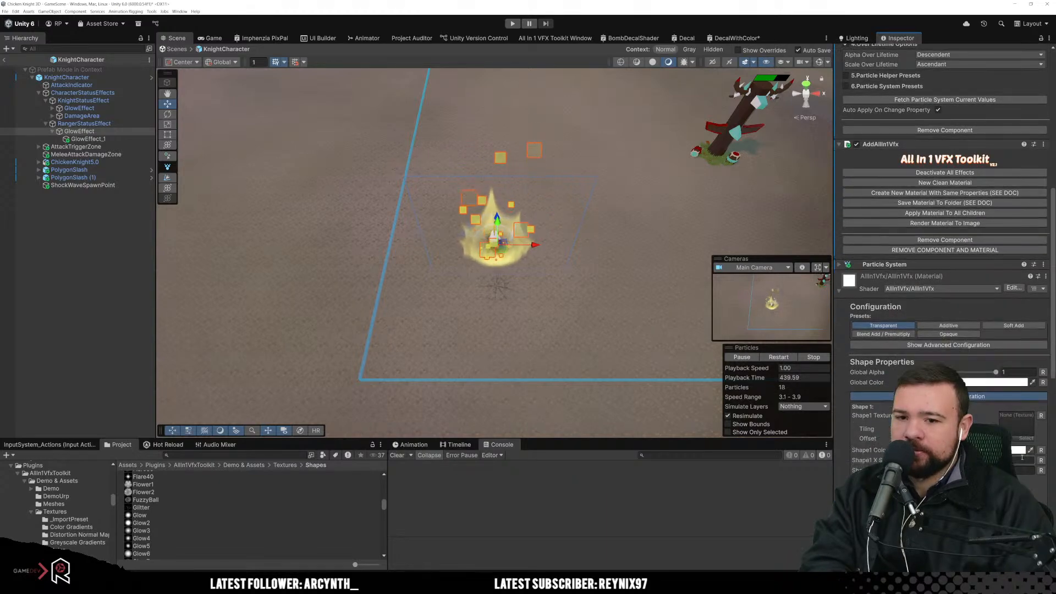
left_click(1024, 437)
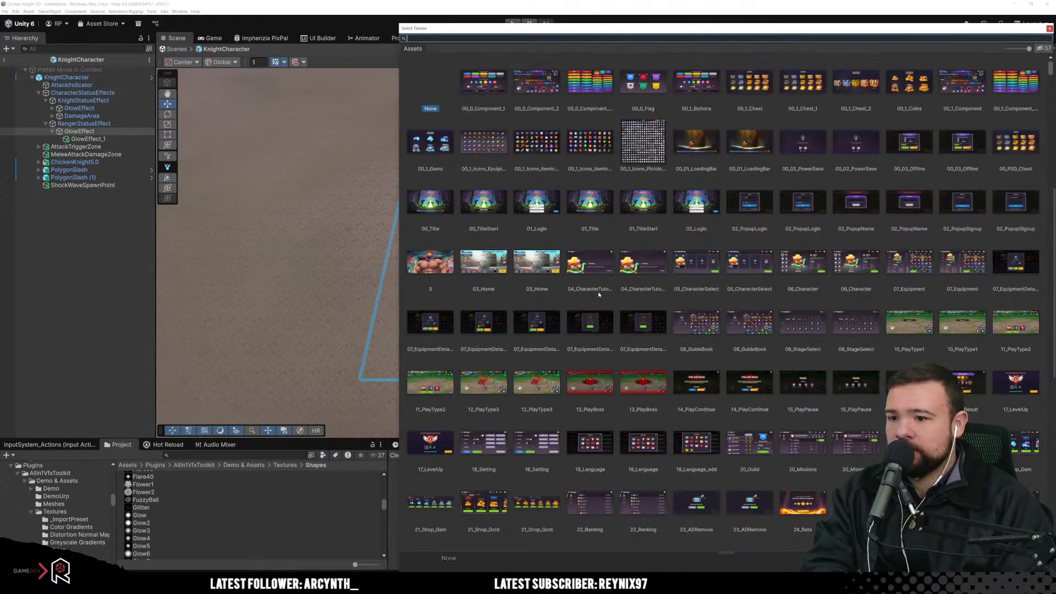
type("g")
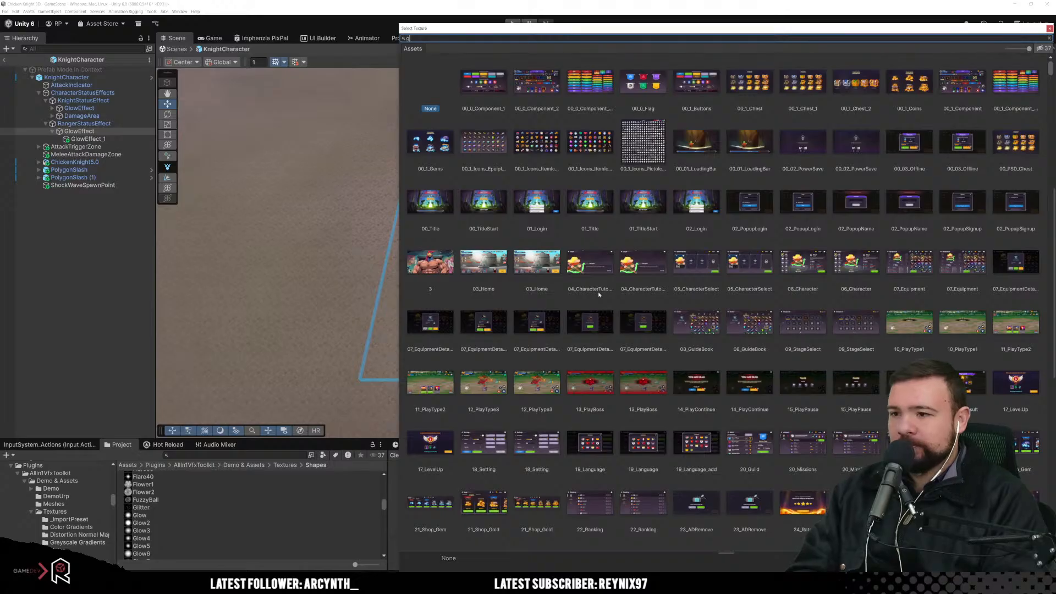
type("low")
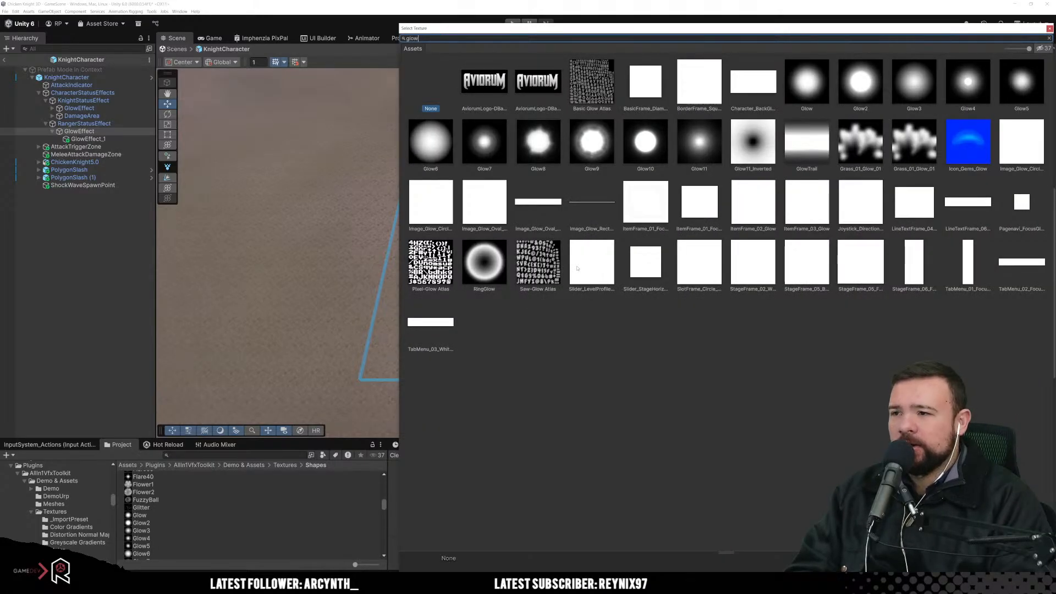
key("BackSpace")
key("BackSpace")
Step: Browse the full texture list to the circle textures and assign the small soft white circle as the Shape 1 texture
scroll(762, 287, "down", 5)
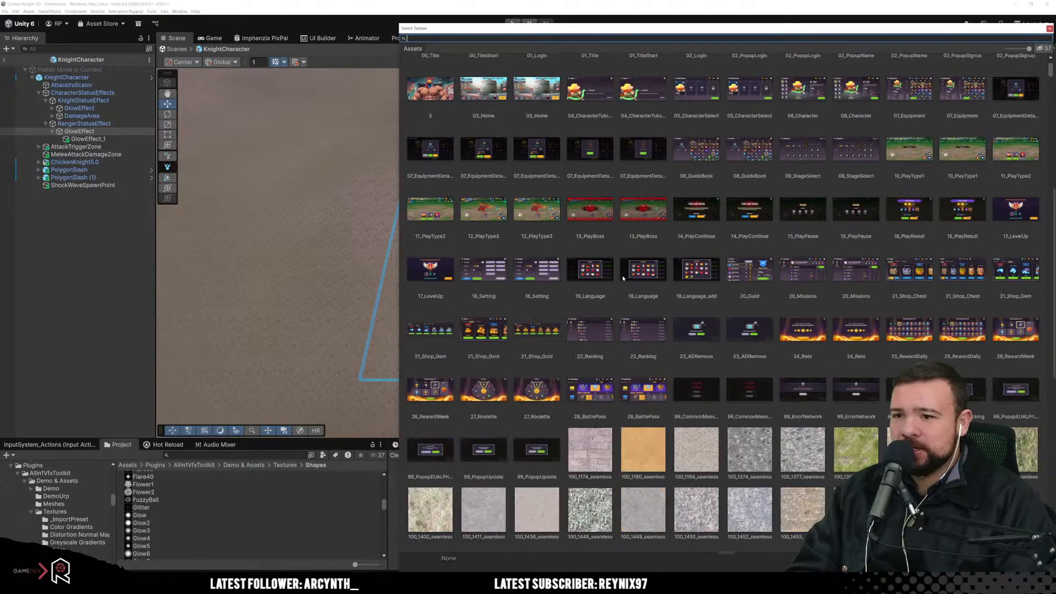
scroll(762, 287, "down", 15)
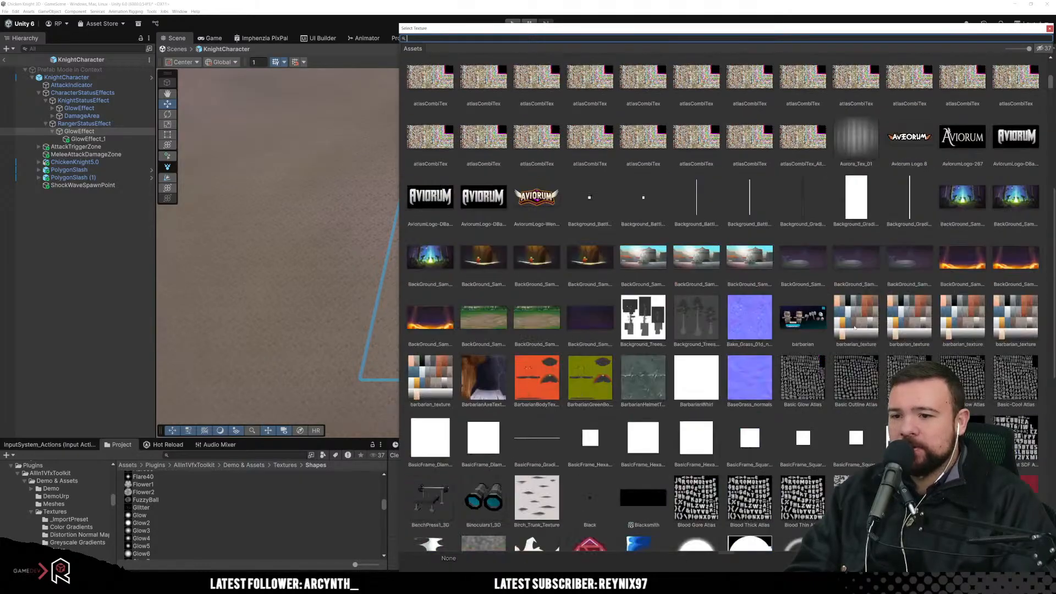
scroll(854, 333, "down", 15)
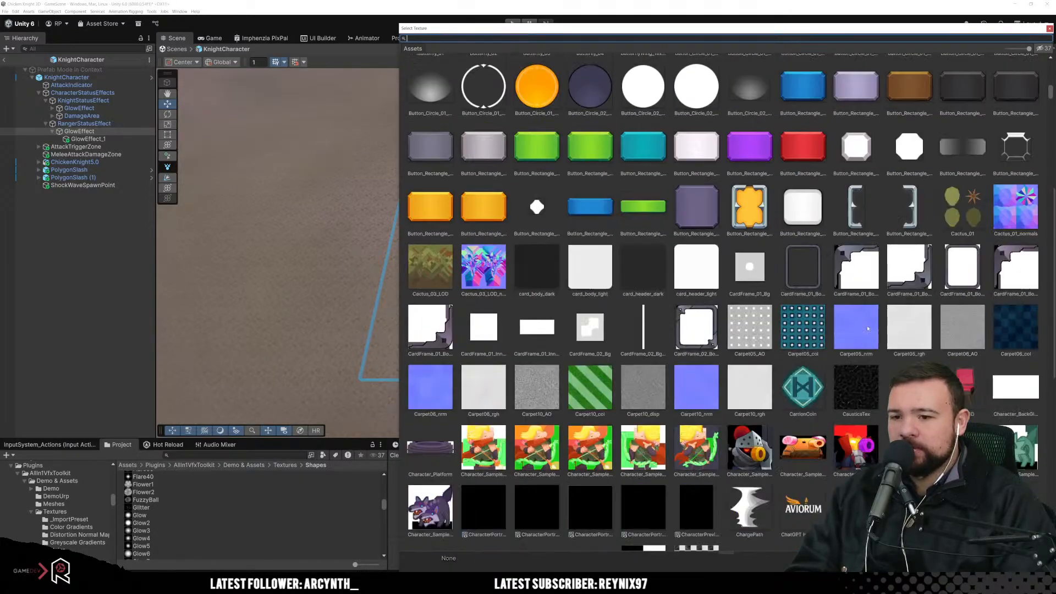
scroll(866, 325, "up", 8)
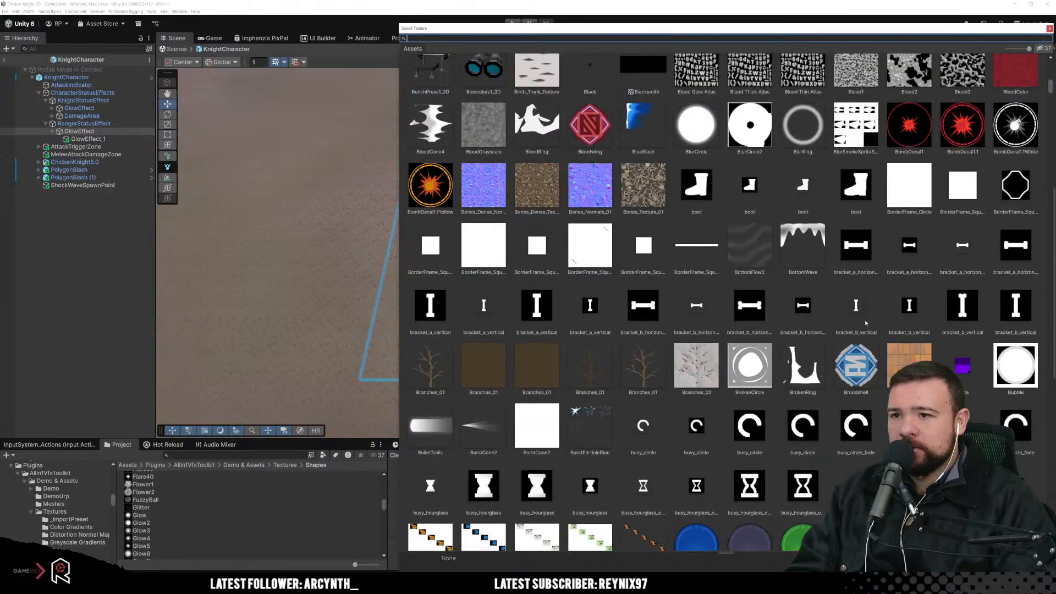
scroll(790, 258, "up", 4)
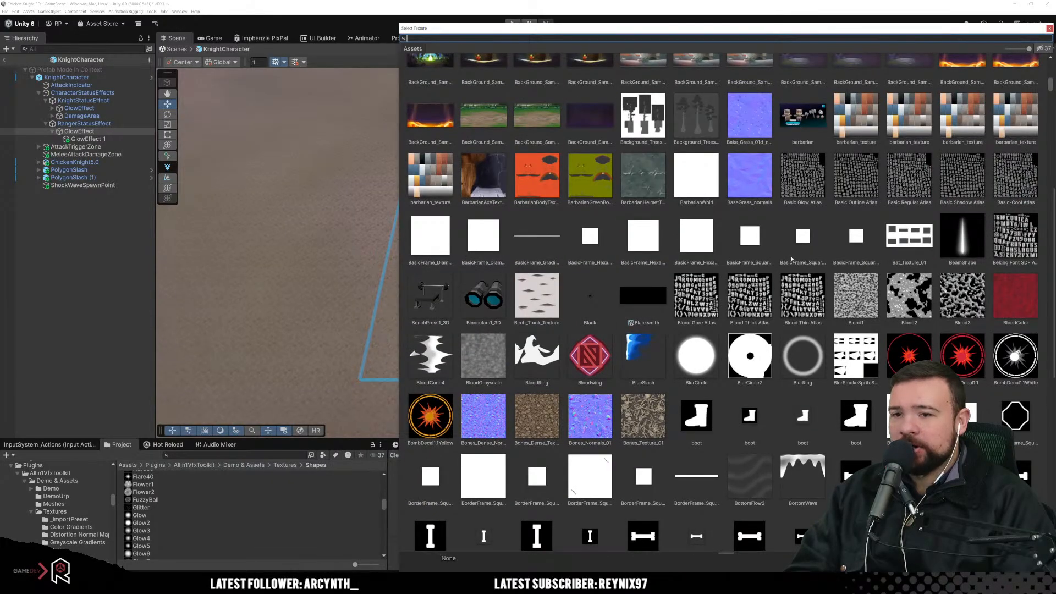
scroll(790, 258, "down", 12)
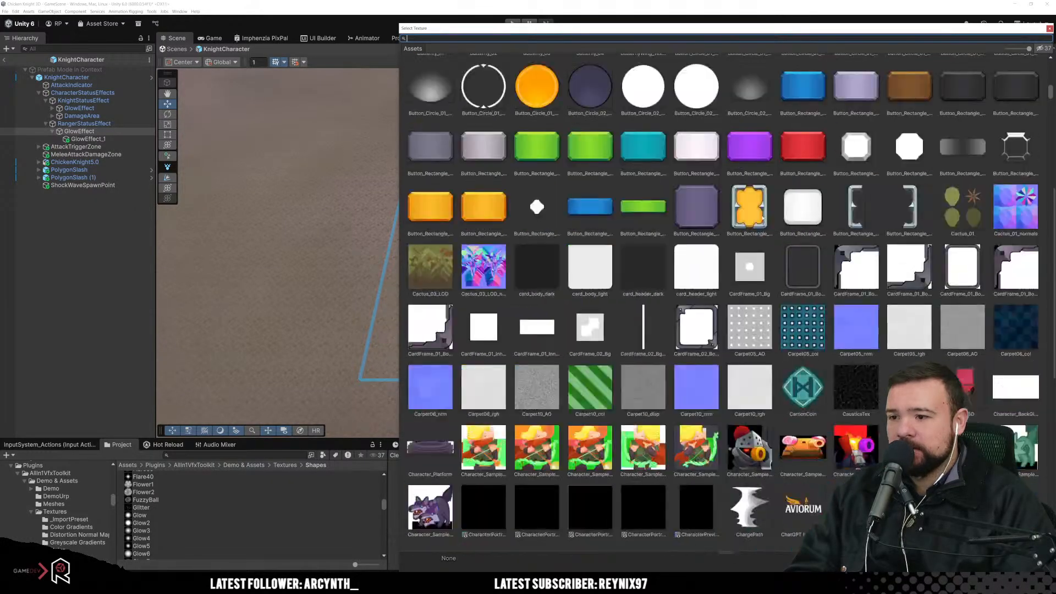
scroll(770, 209, "down", 15)
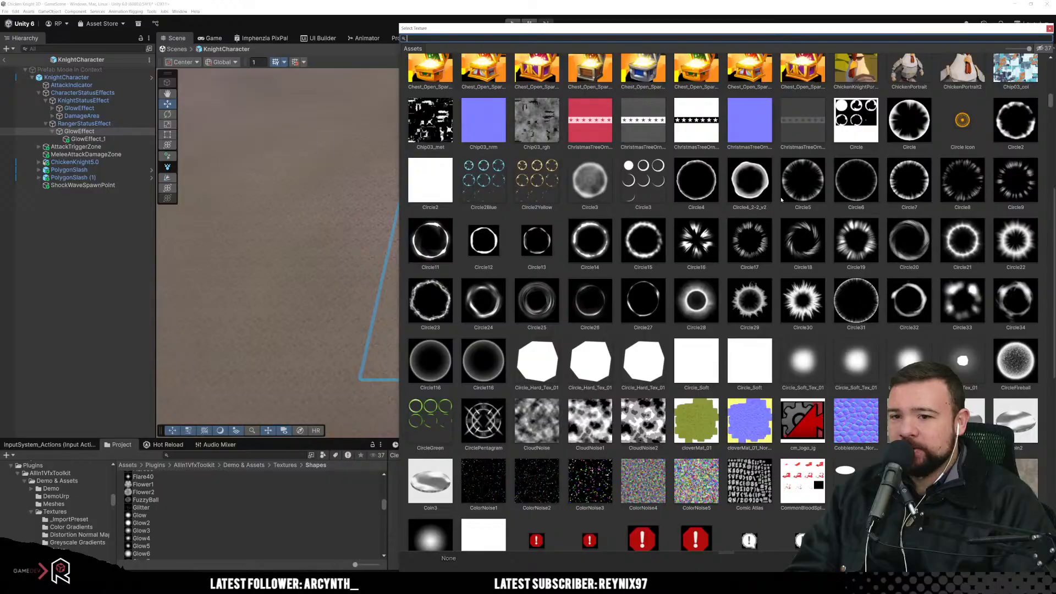
scroll(780, 201, "down", 2)
double_click(963, 247)
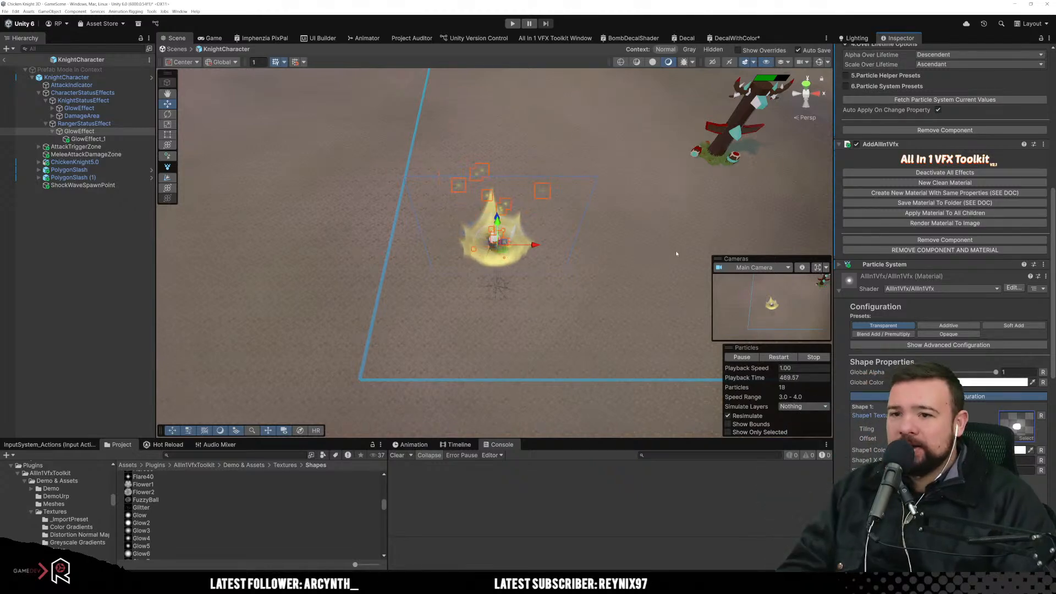
Step: Raise the GlowEffect particle speed to 10.67309 minimum and 11.67309 maximum, and the emission to 23–28 particles
scroll(942, 296, "up", 12)
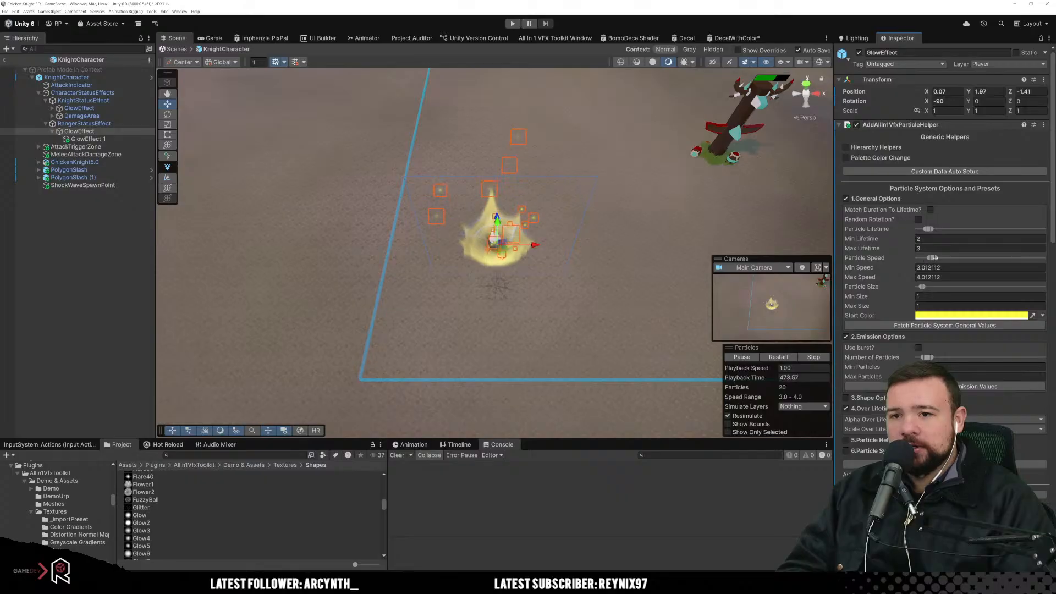
left_click_drag(931, 258, 963, 259)
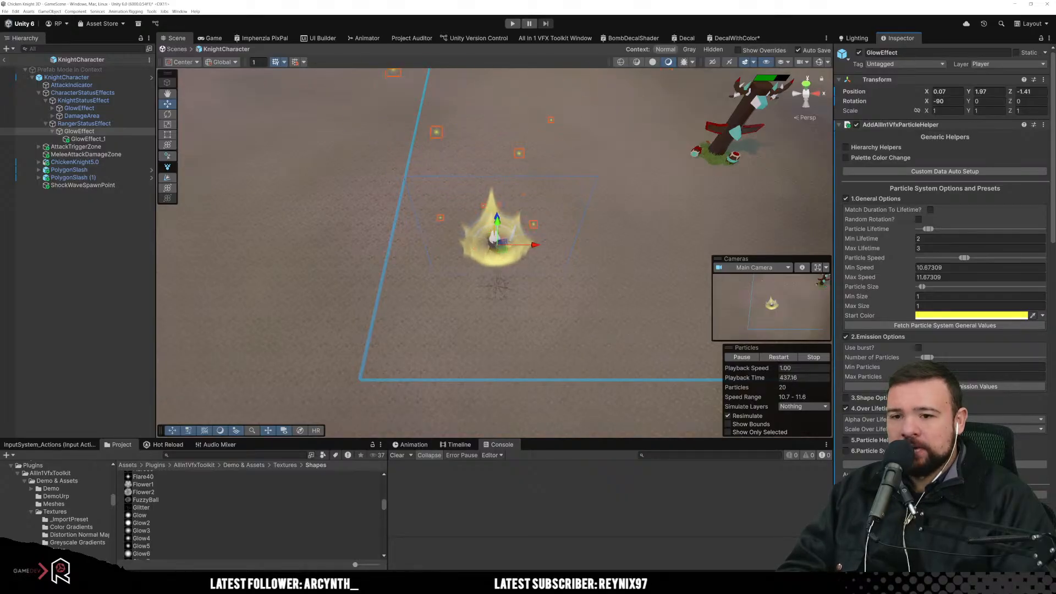
left_click_drag(928, 357, 941, 357)
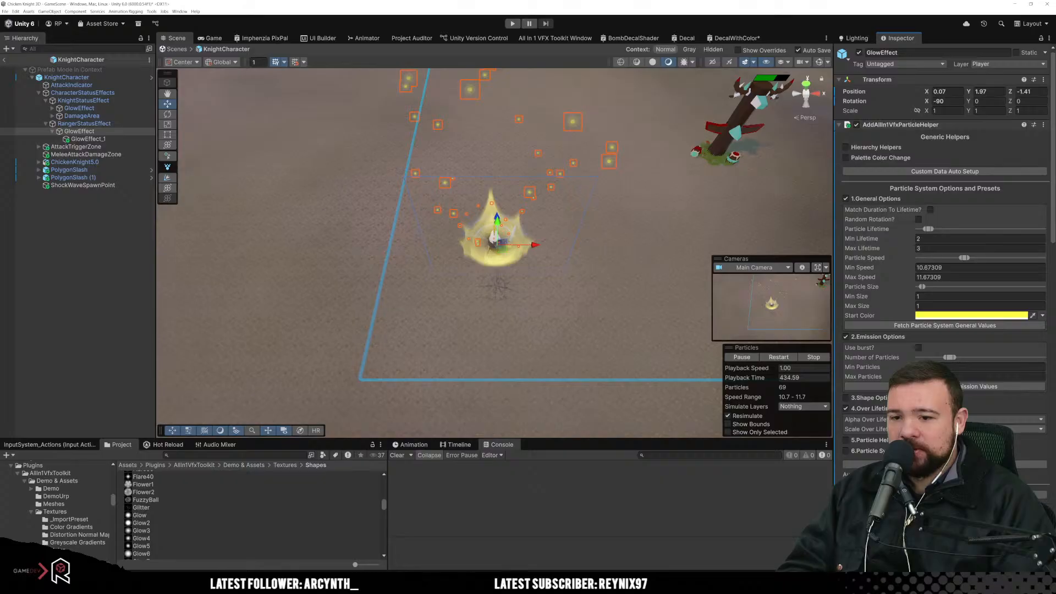
Step: Set the GlowEffect particles' Scale Over Lifetime to Descendent and deselect the object in the scene
left_click(940, 448)
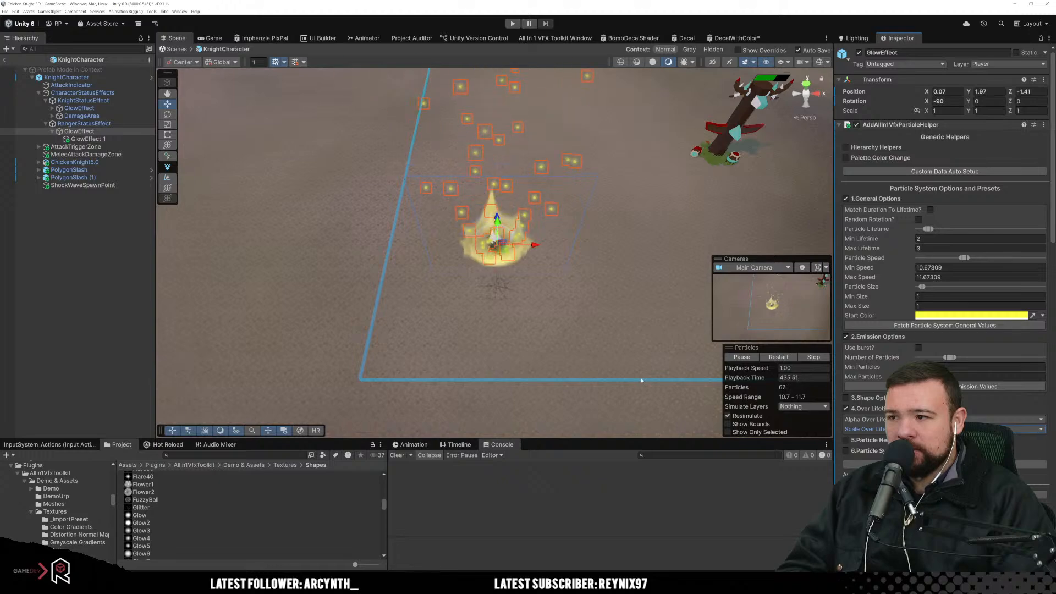
left_click(469, 373)
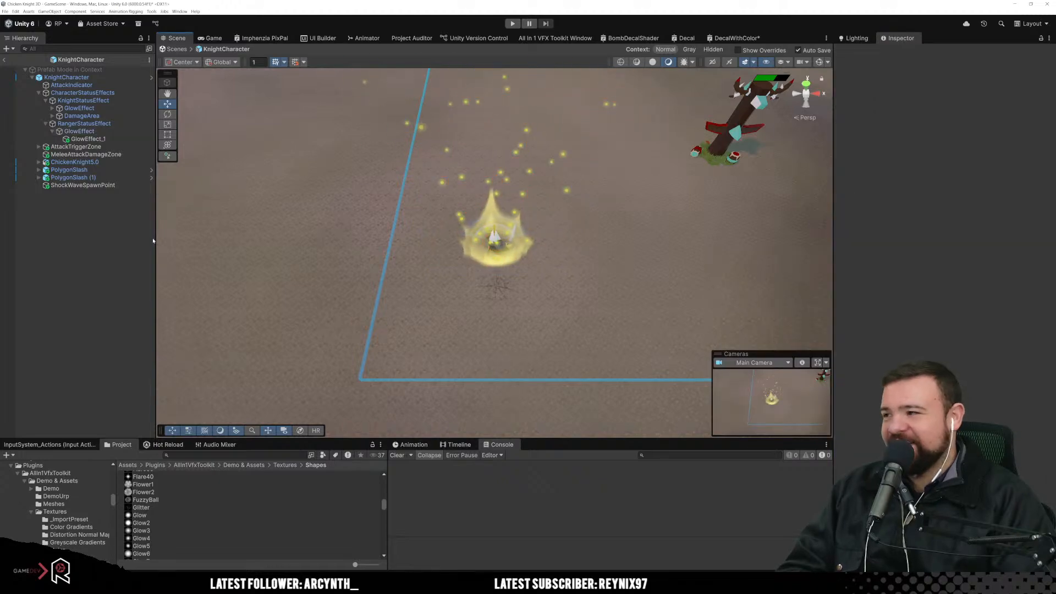
Step: Reselect the ranger's GlowEffect and examine its helper options, Particle System modules, and material shape, color and alpha settings
left_click(102, 139)
left_click(80, 131)
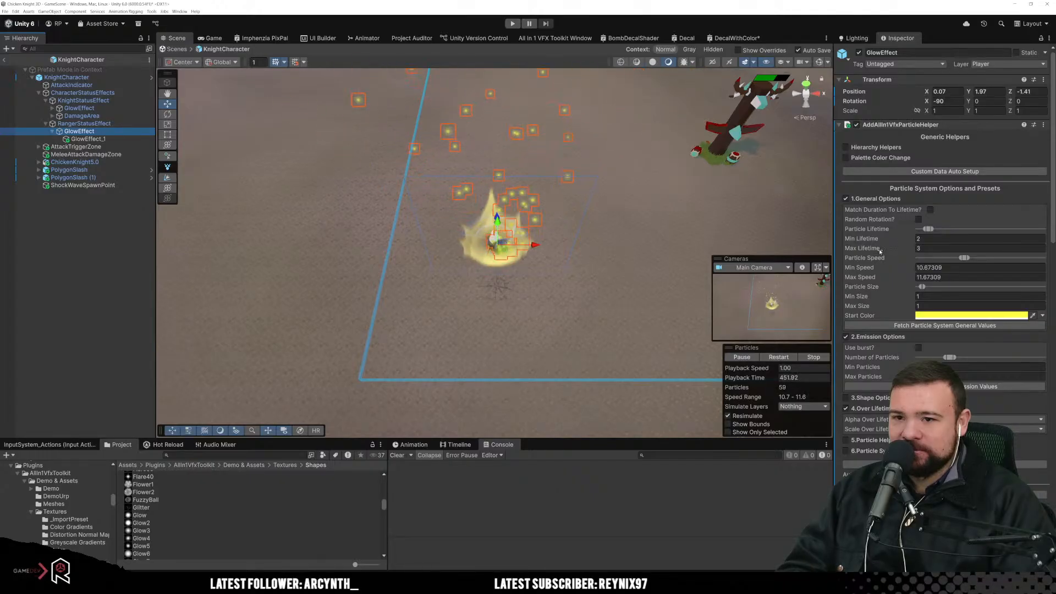
scroll(880, 250, "down", 4)
scroll(906, 266, "down", 3)
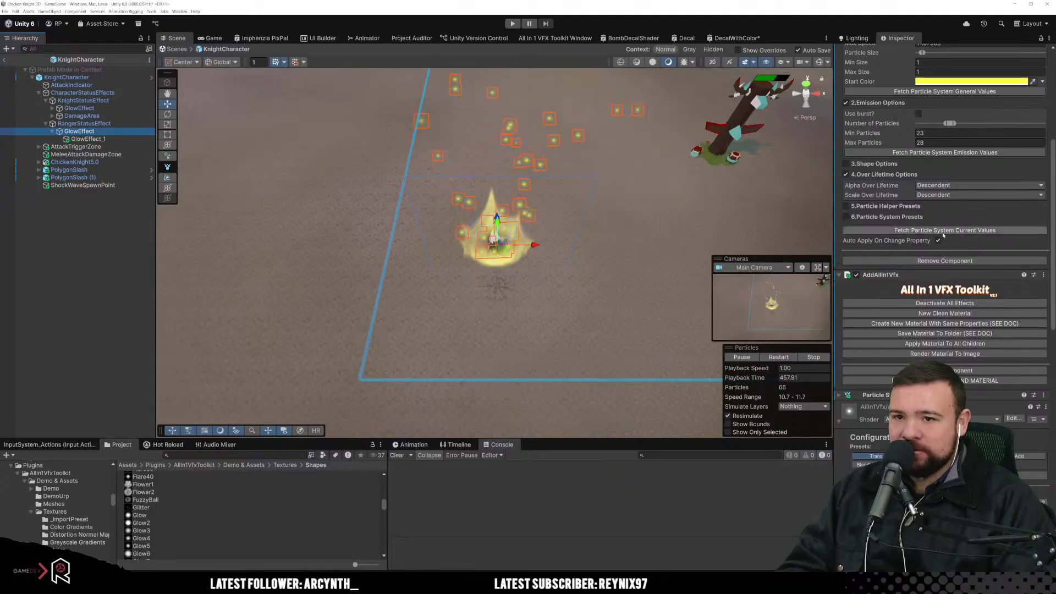
scroll(902, 324, "down", 5)
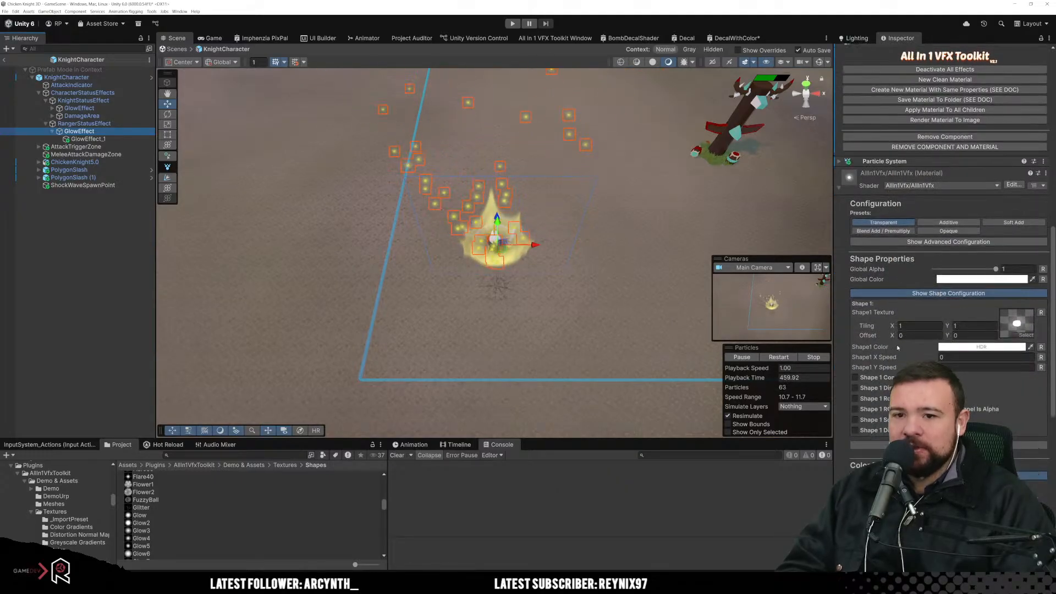
scroll(901, 336, "down", 3)
scroll(902, 335, "up", 5)
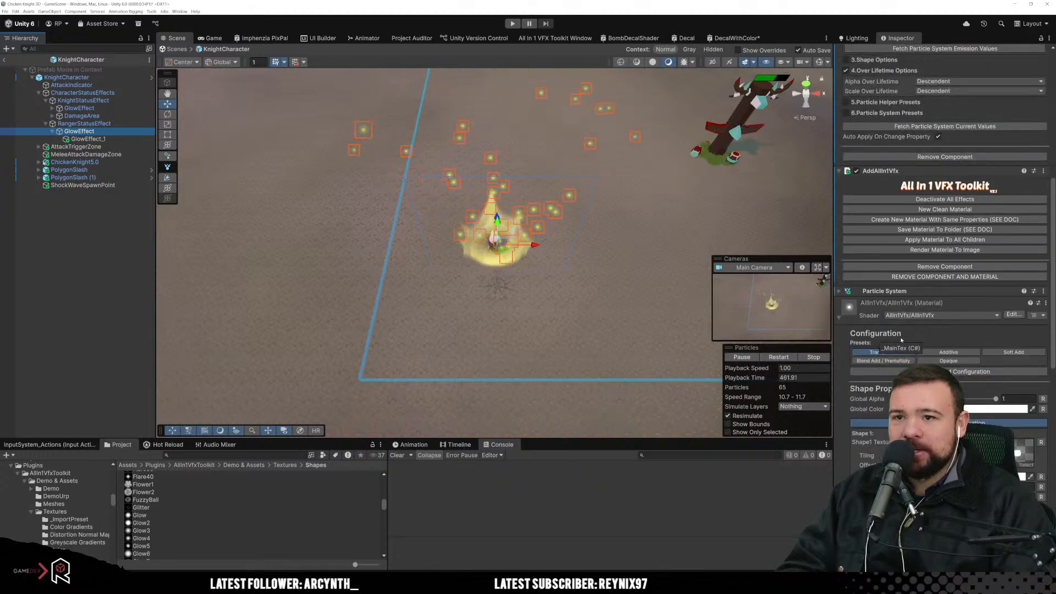
scroll(909, 318, "down", 2)
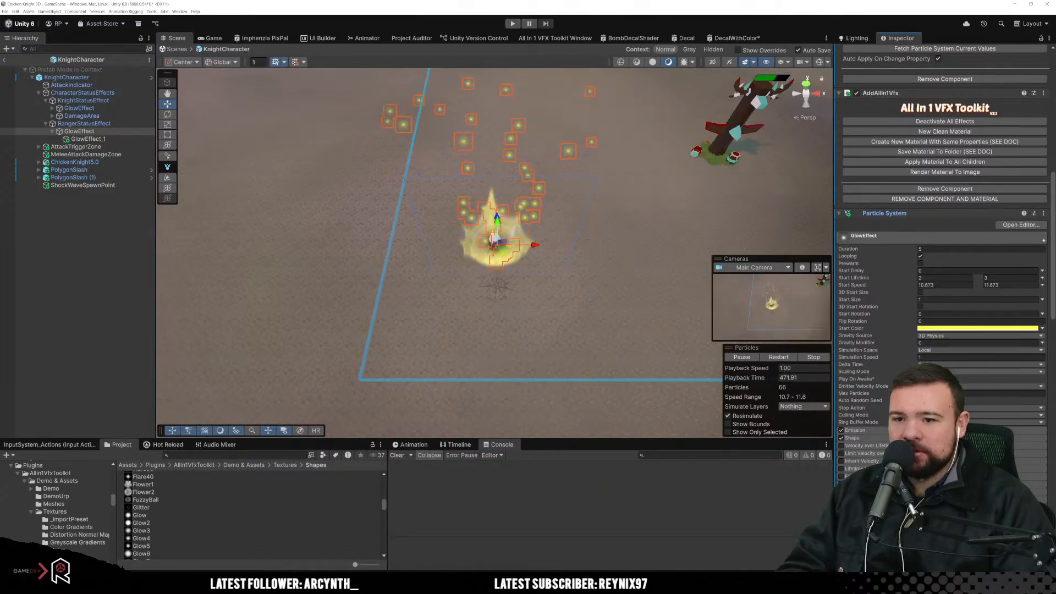
scroll(943, 220, "down", 2)
scroll(943, 220, "down", 3)
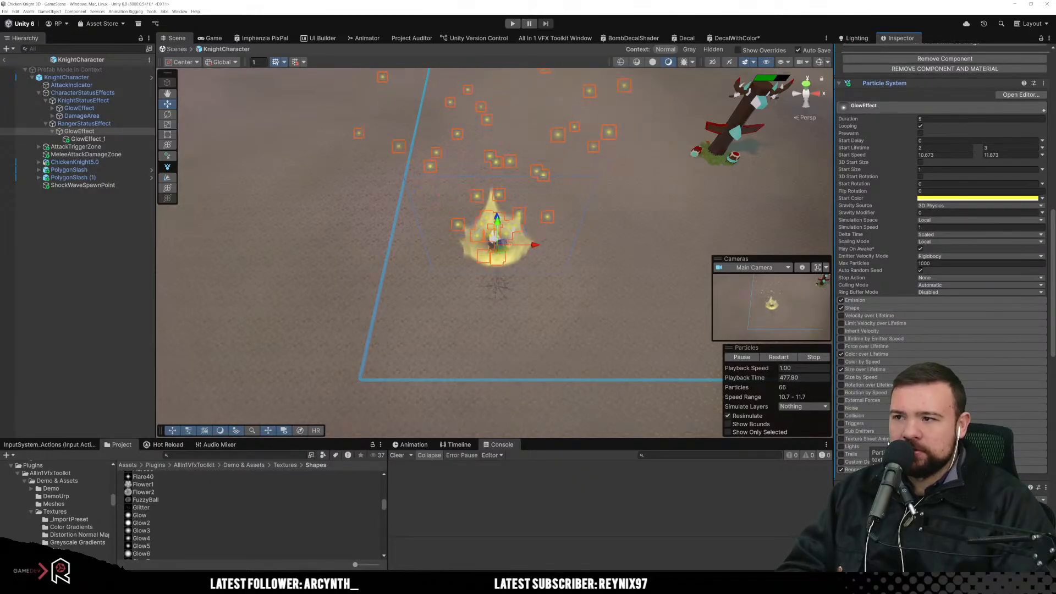
scroll(943, 275, "down", 10)
scroll(949, 247, "down", 10)
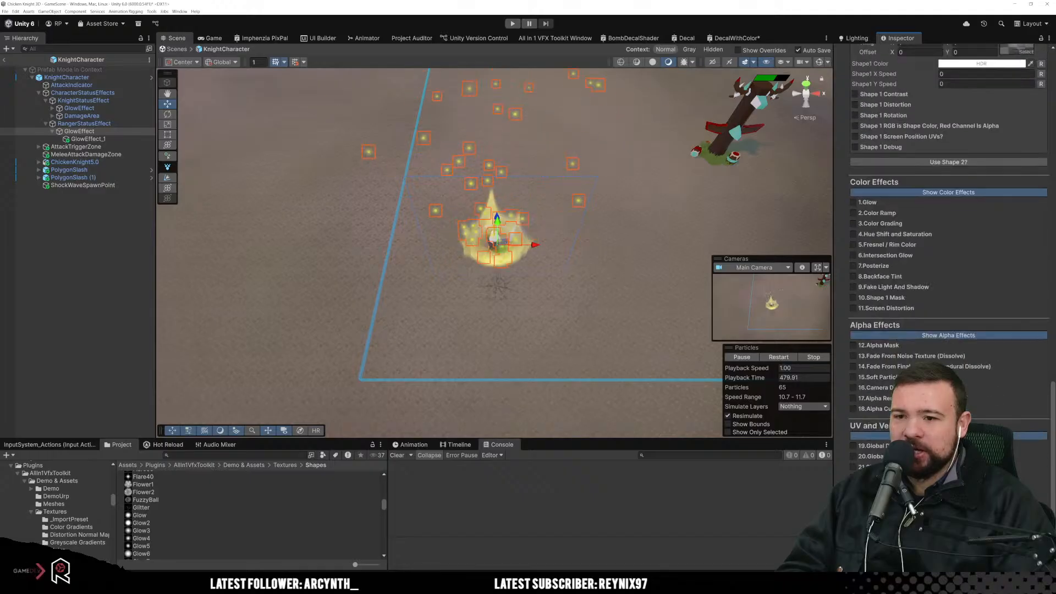
scroll(948, 247, "up", 5)
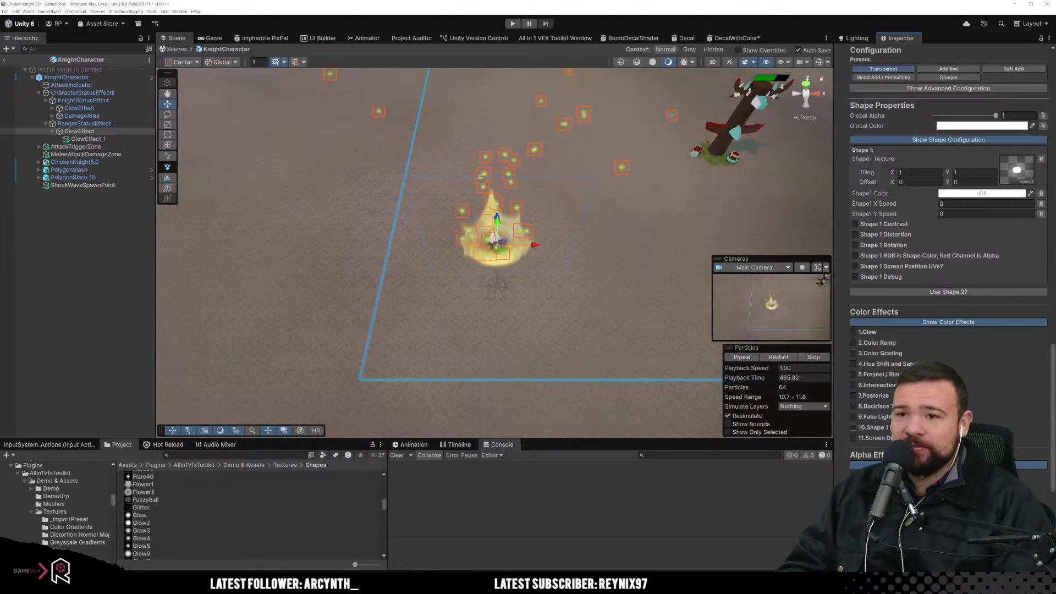
Step: Switch the GlowEffect material to the Additive preset and set its particle size to 0.5 minimum and 0.8 maximum
scroll(948, 248, "up", 3)
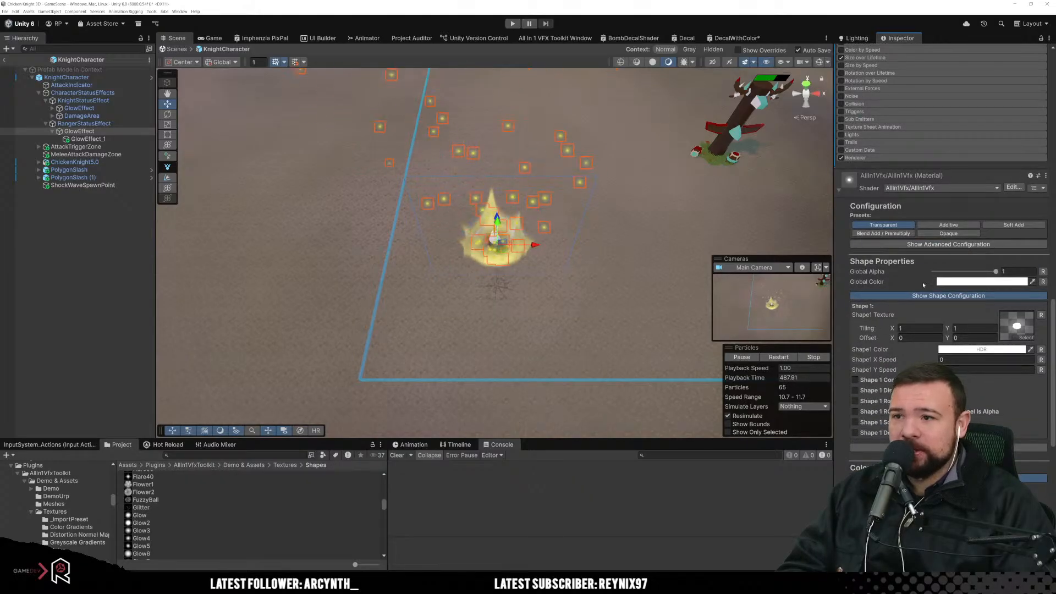
left_click(945, 229)
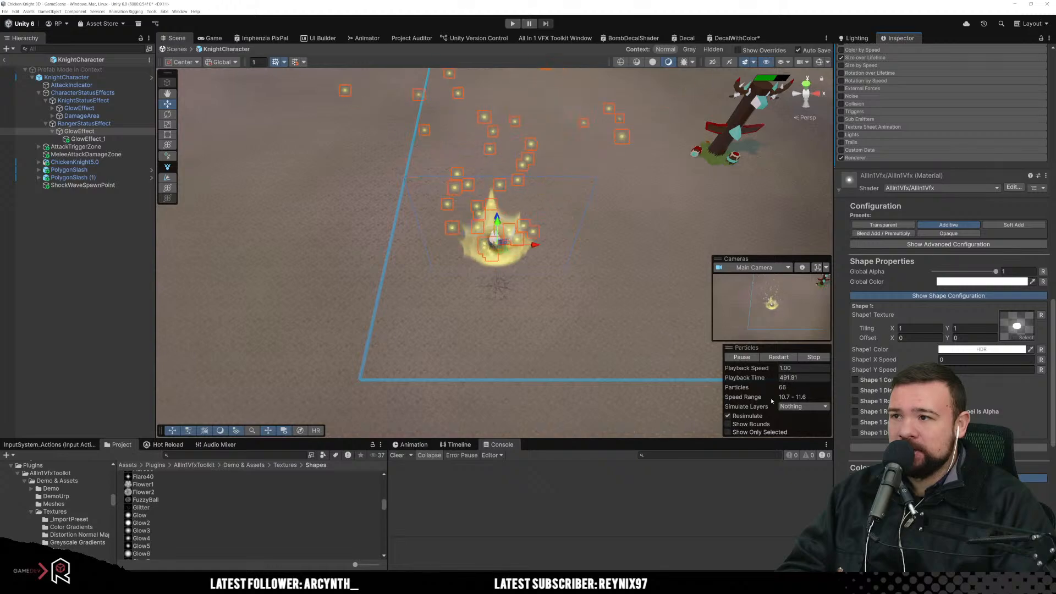
scroll(855, 380, "up", 15)
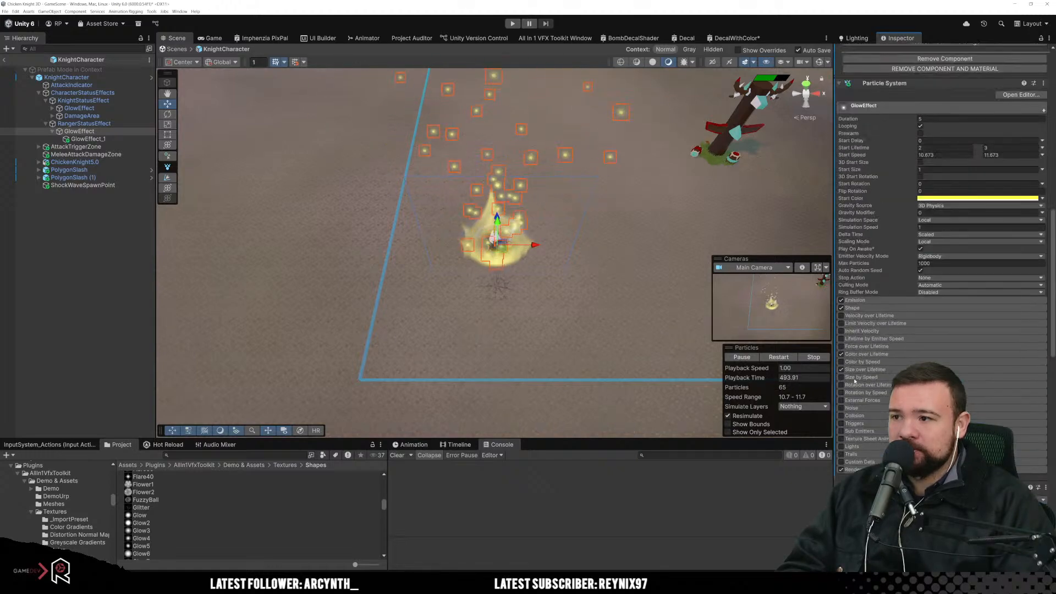
scroll(854, 380, "up", 4)
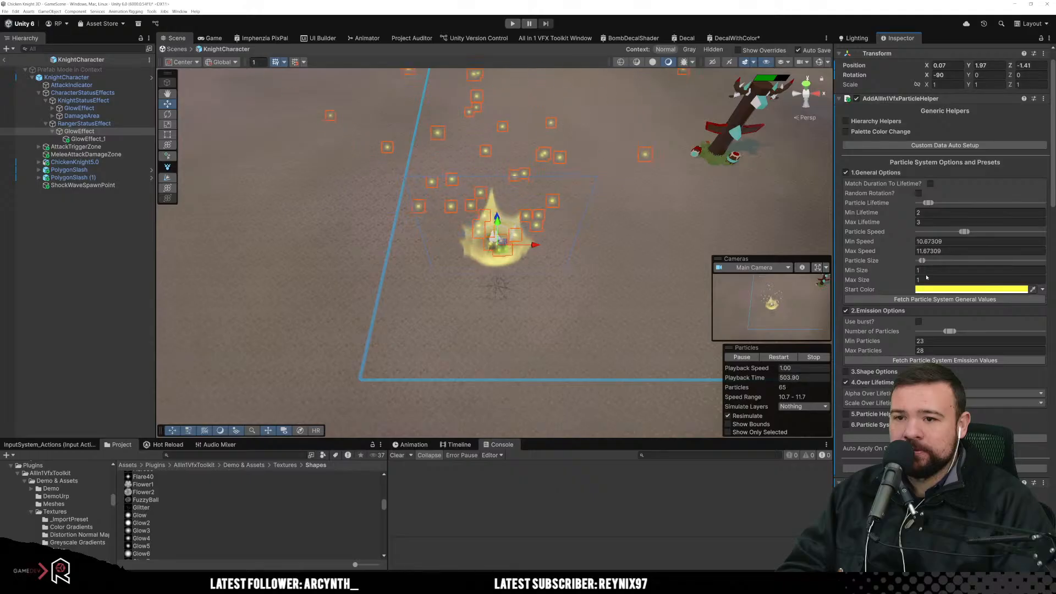
type("0.5")
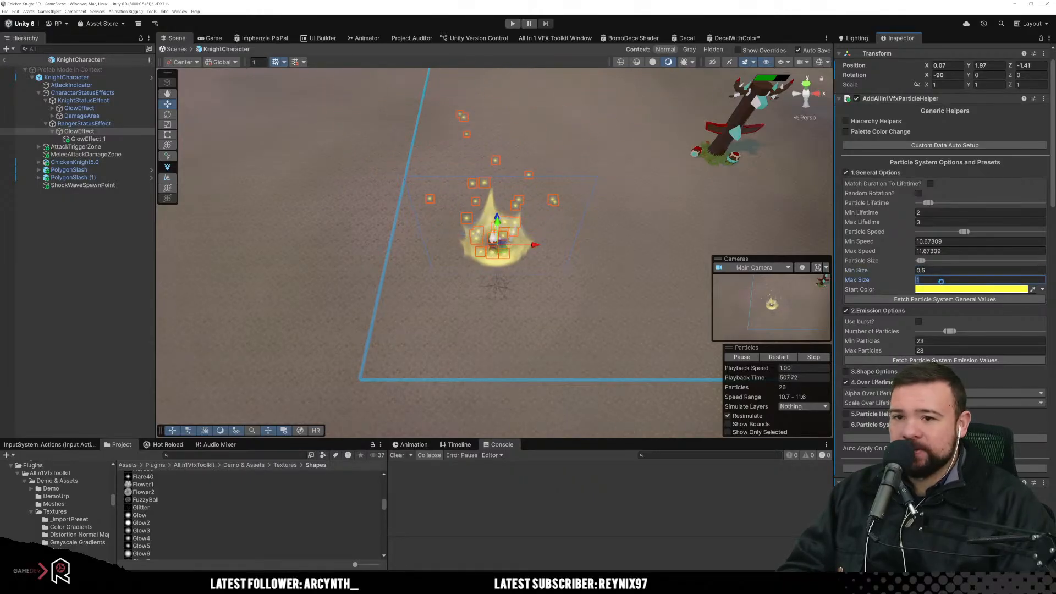
type("0.8")
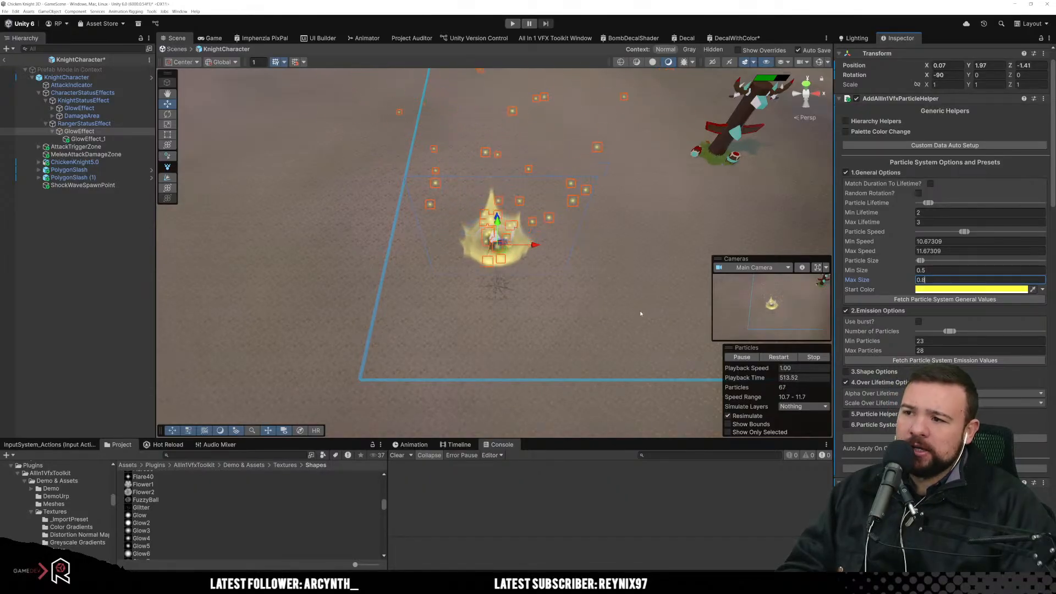
Step: Edit the GlowEffect emission cone in the scene, widening its radius to about 2.49 and narrowing its angle to about 9.23
scroll(876, 332, "down", 15)
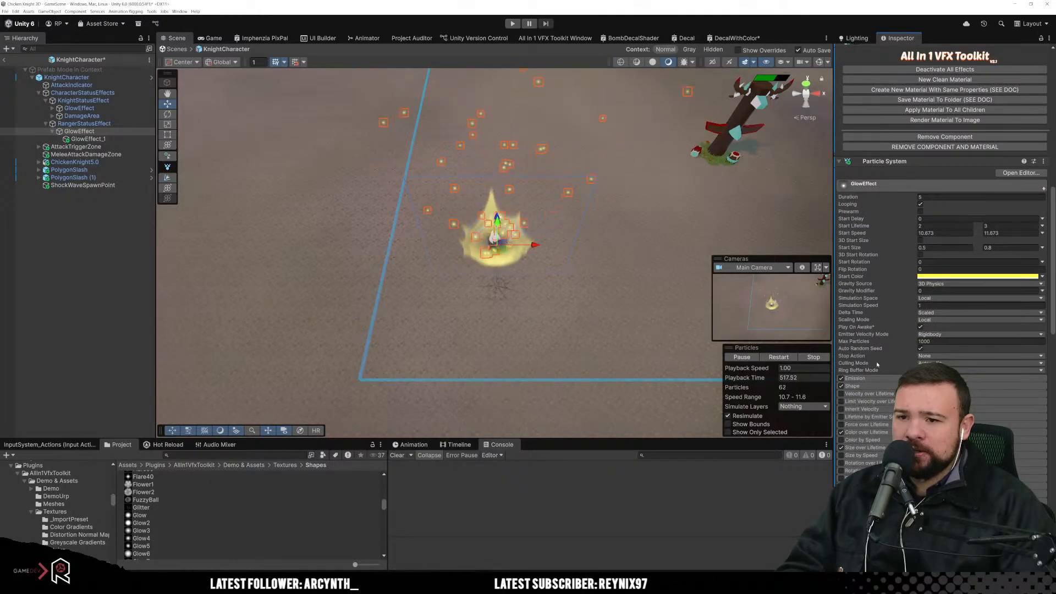
left_click(874, 386)
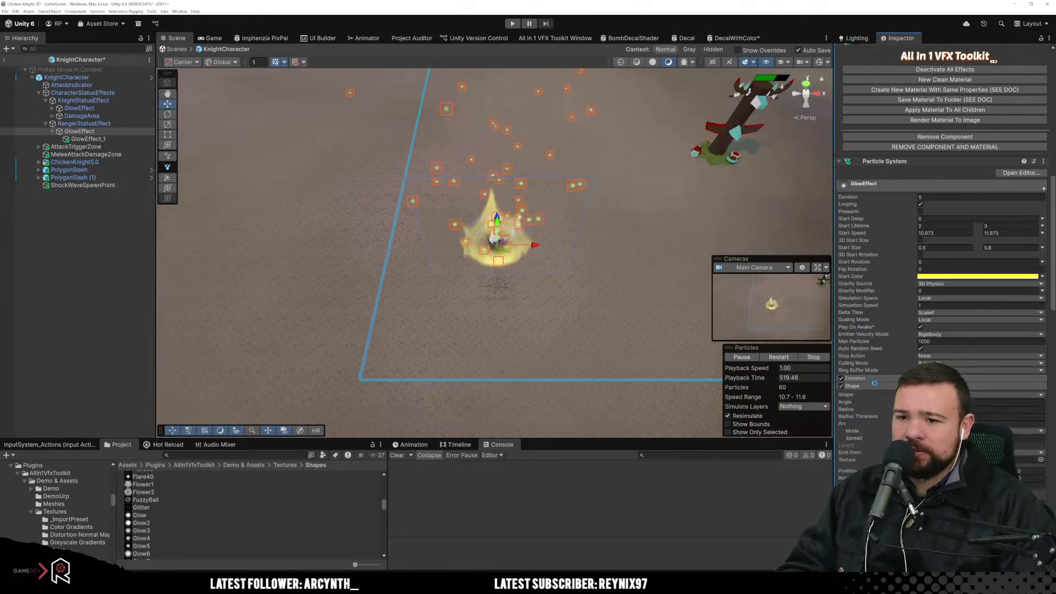
scroll(882, 354, "down", 5)
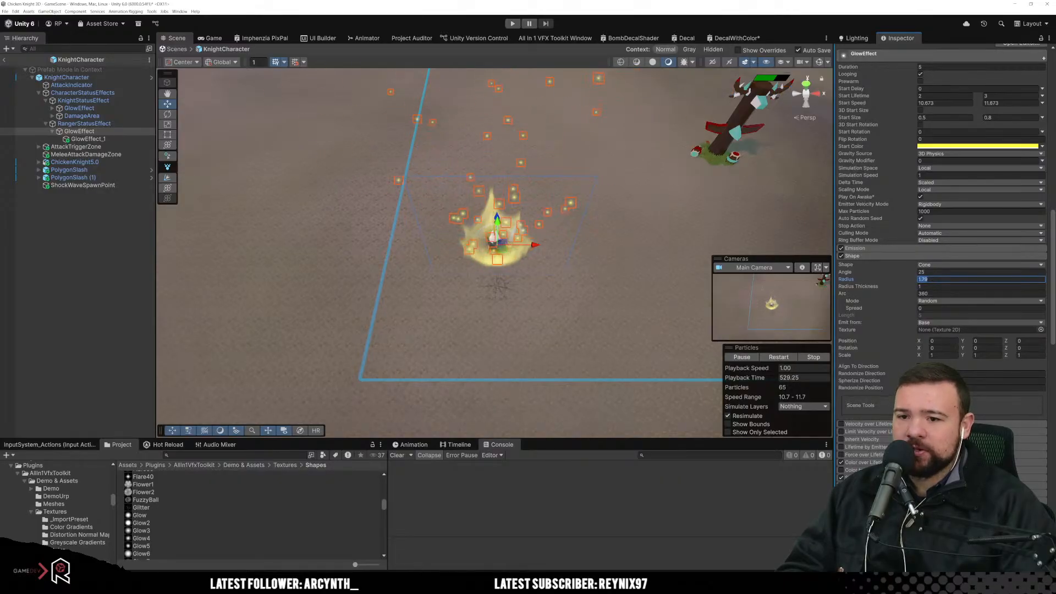
left_click(928, 405)
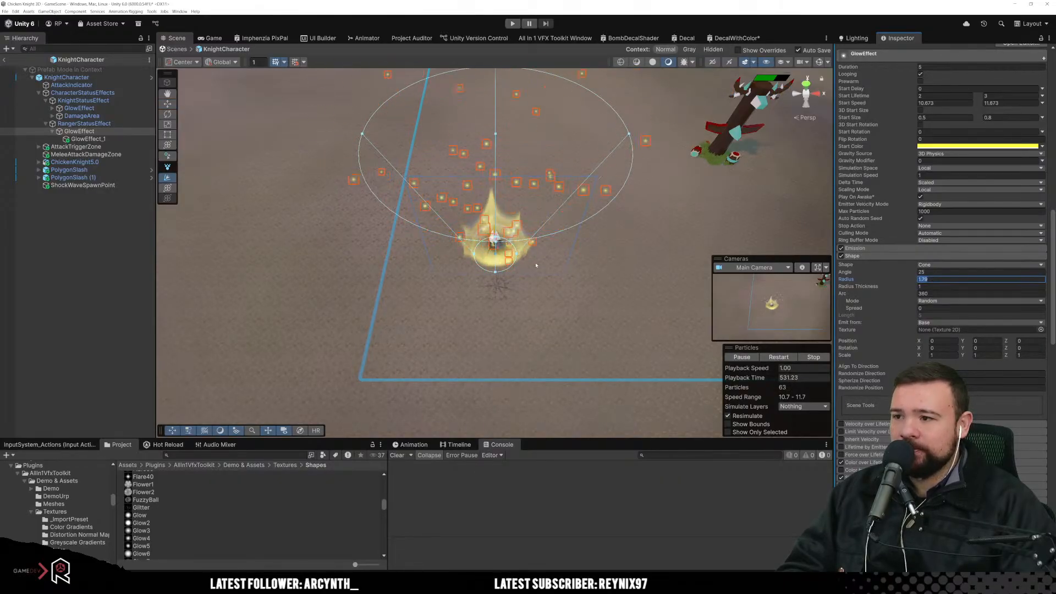
left_click_drag(517, 254, 524, 254)
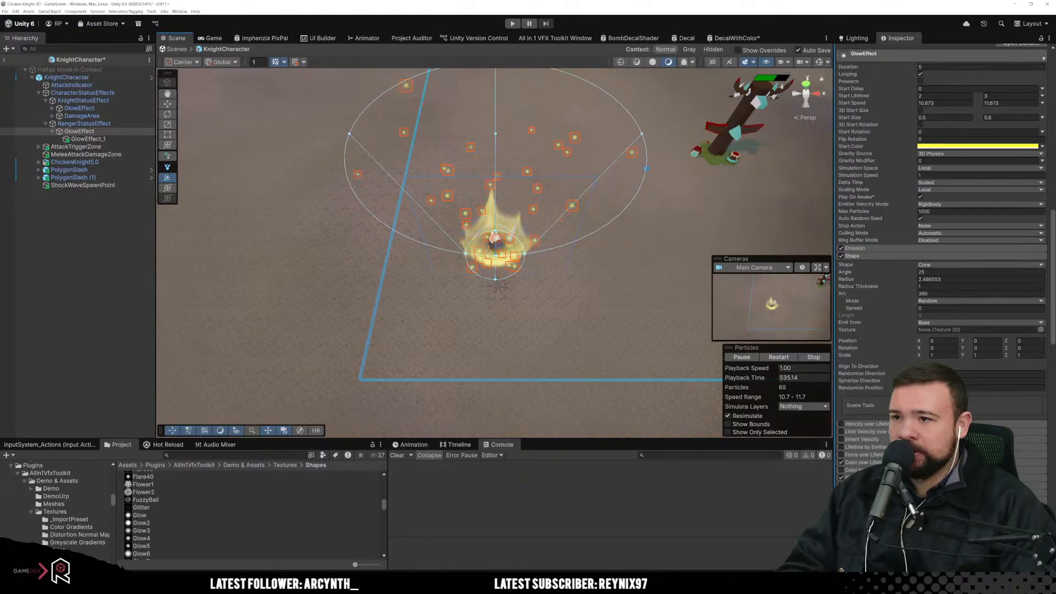
left_click_drag(642, 134, 575, 147)
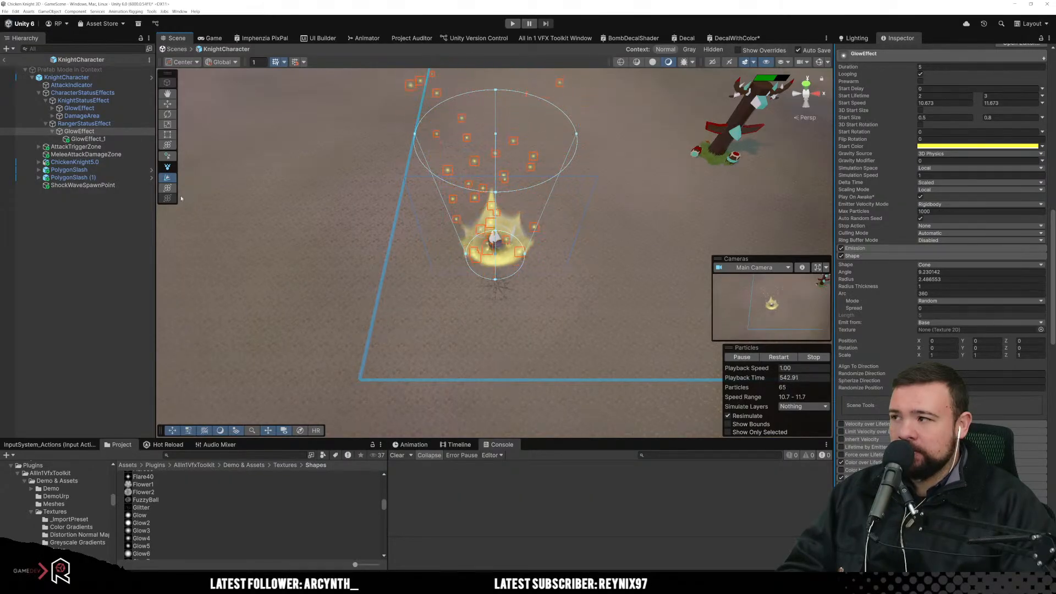
Step: Raise the GlowEffect emission shape by setting its Z position to 1.79, return to the Move tool and deselect the object
left_click(79, 132)
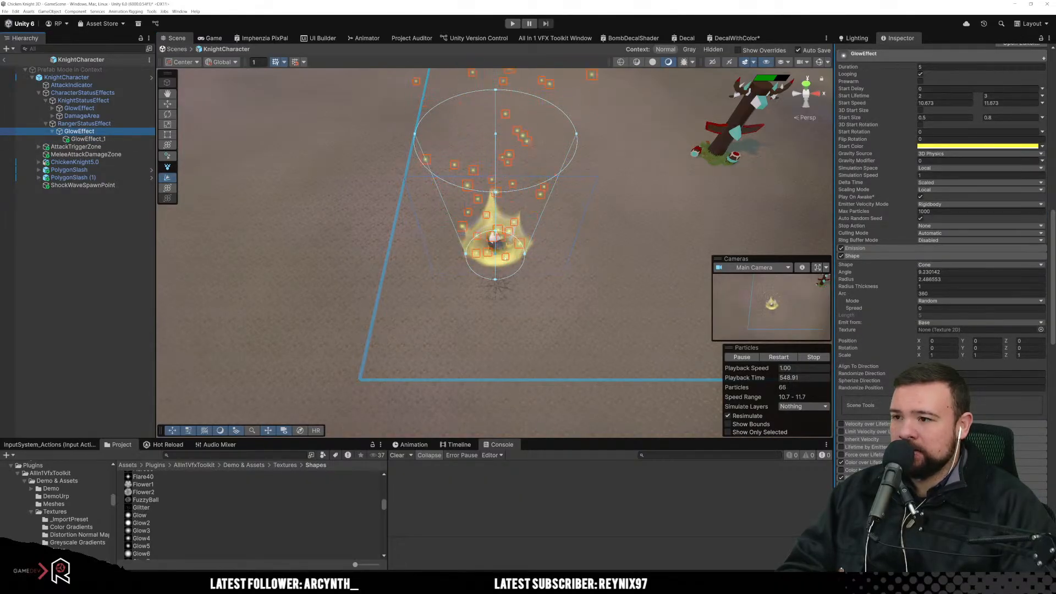
left_click_drag(496, 253, 501, 228)
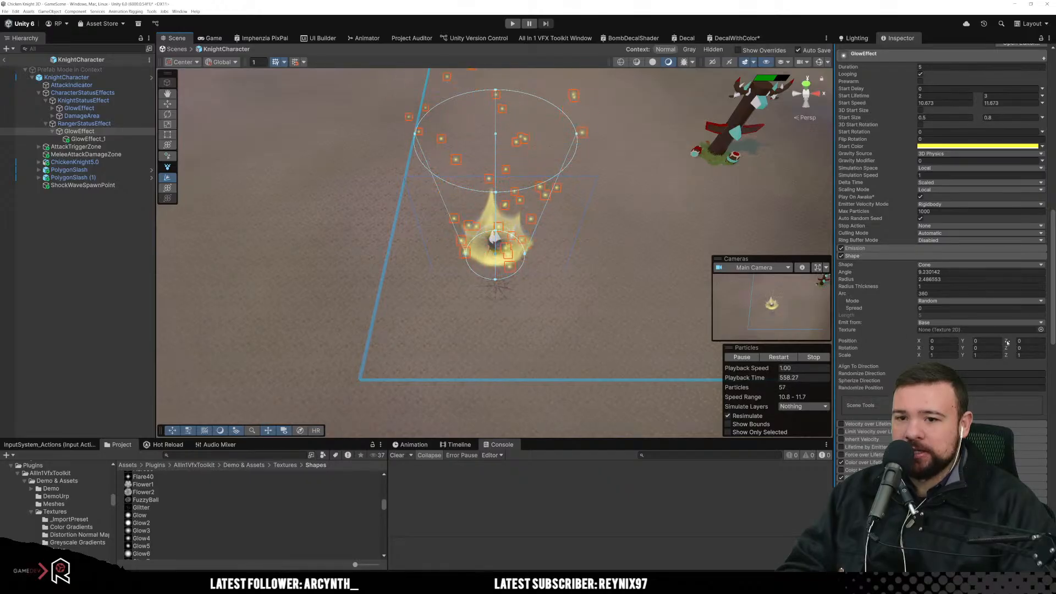
left_click_drag(1010, 342, 1036, 333)
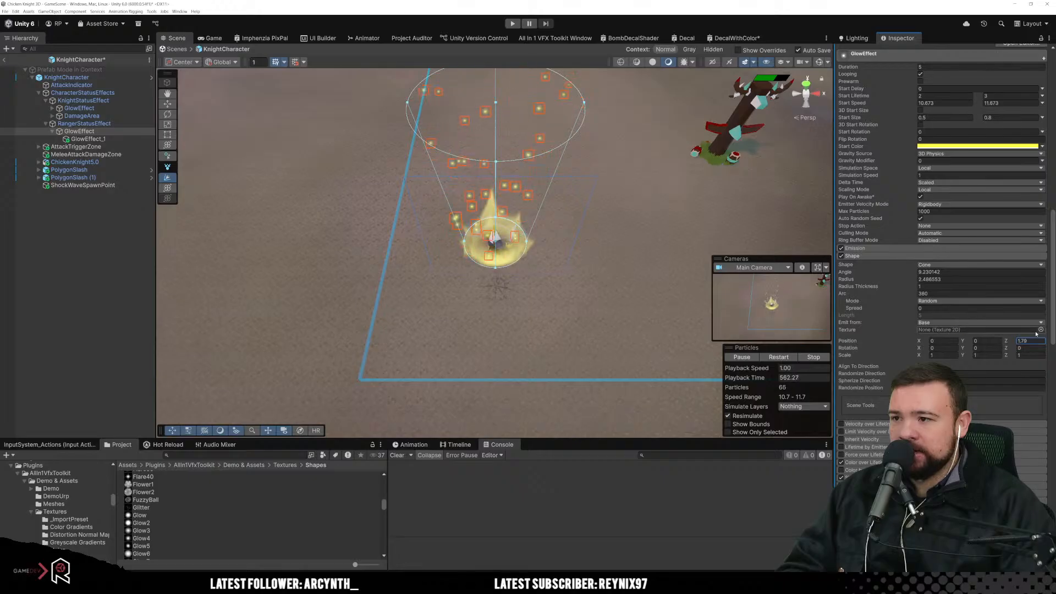
key("w")
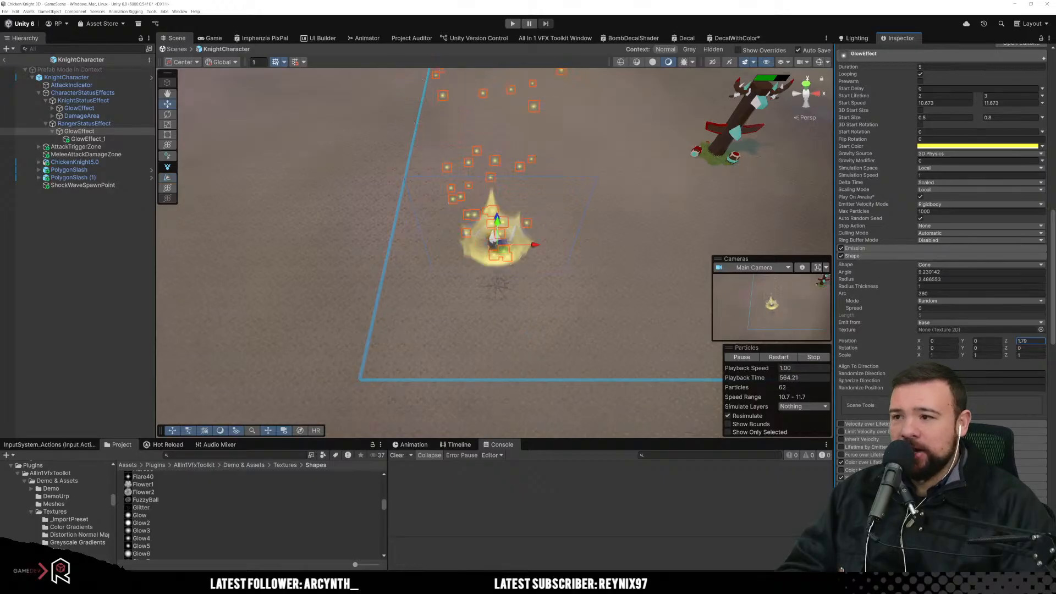
left_click(521, 332)
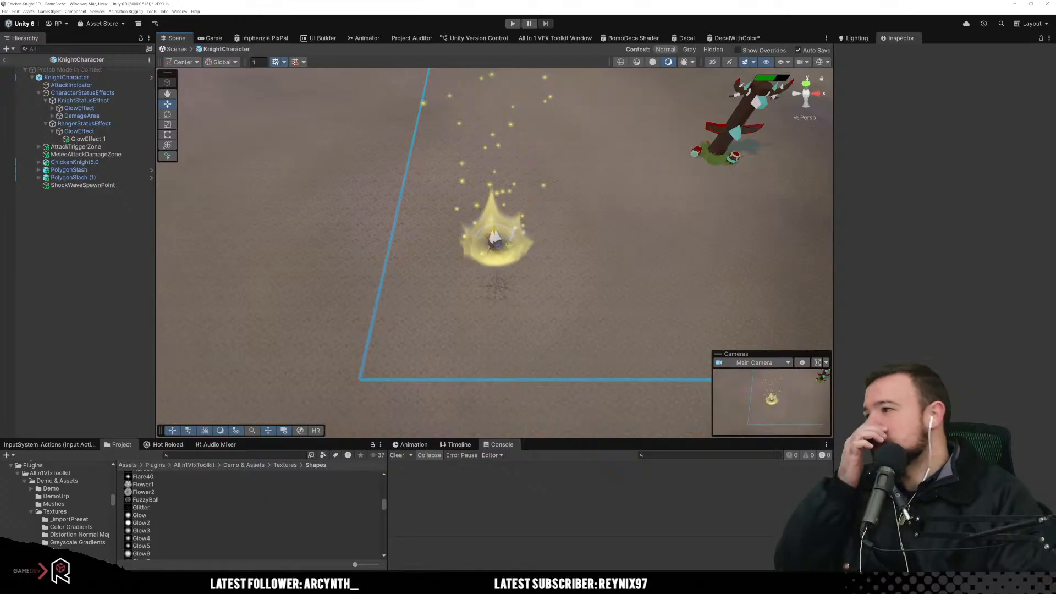
Step: Save the material of the ranger's GlowEffect_1 object to the toolkit's material folder
left_click(112, 139)
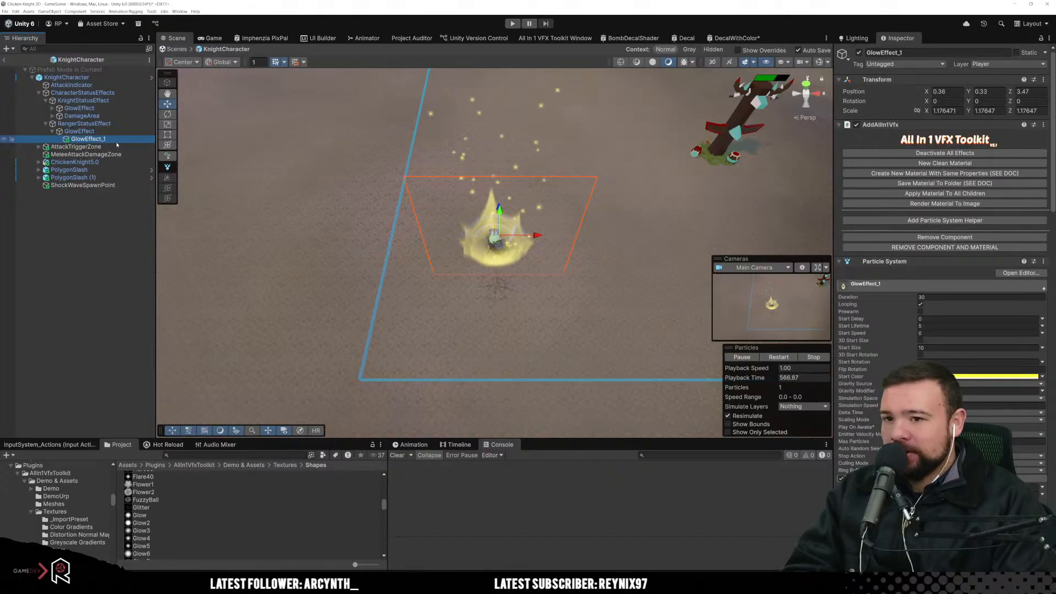
scroll(916, 264, "down", 15)
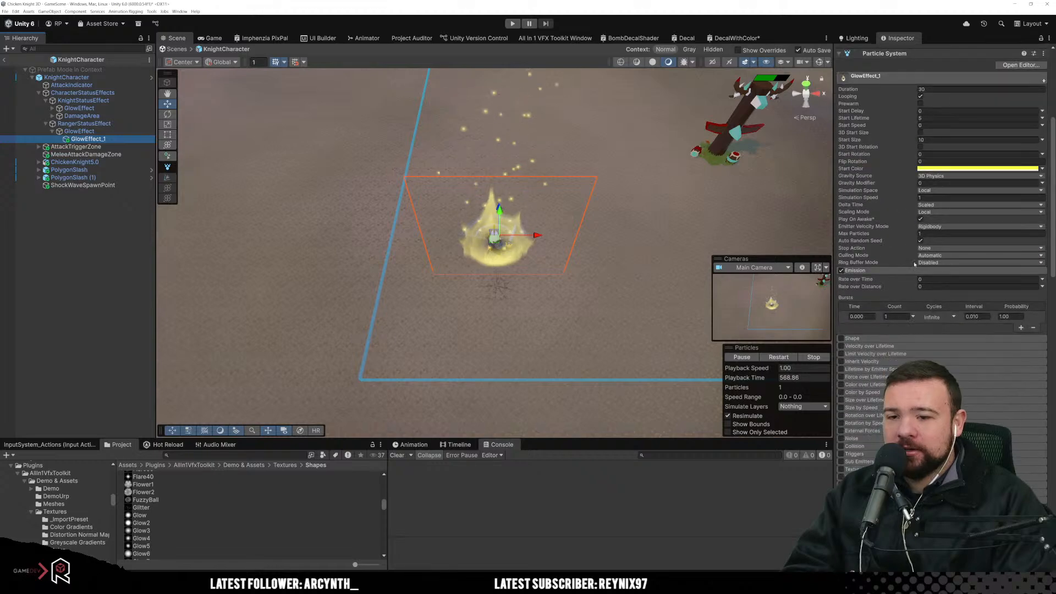
scroll(915, 276, "up", 10)
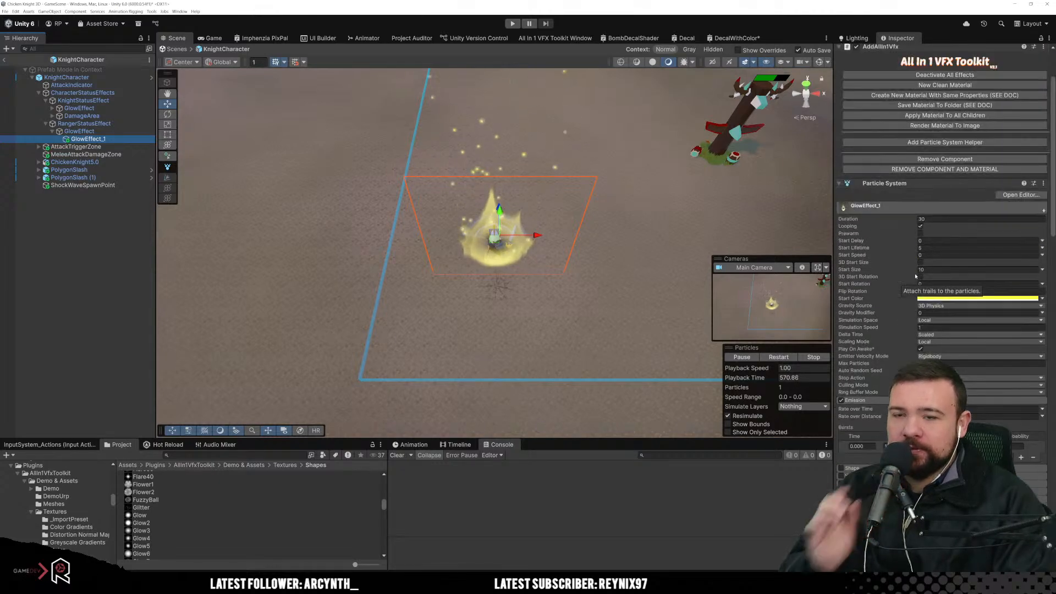
scroll(915, 276, "up", 3)
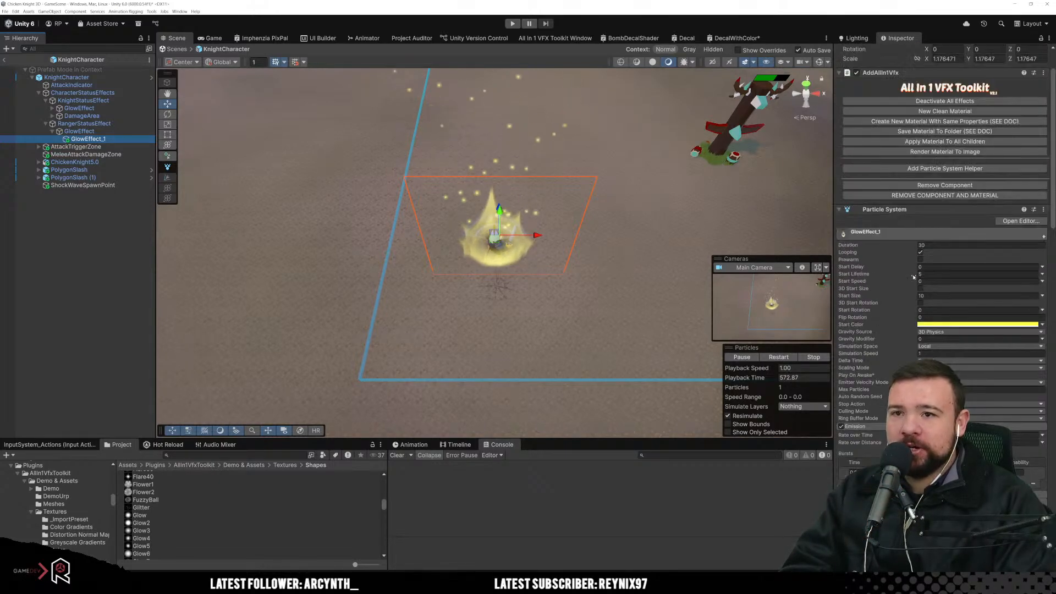
left_click(944, 130)
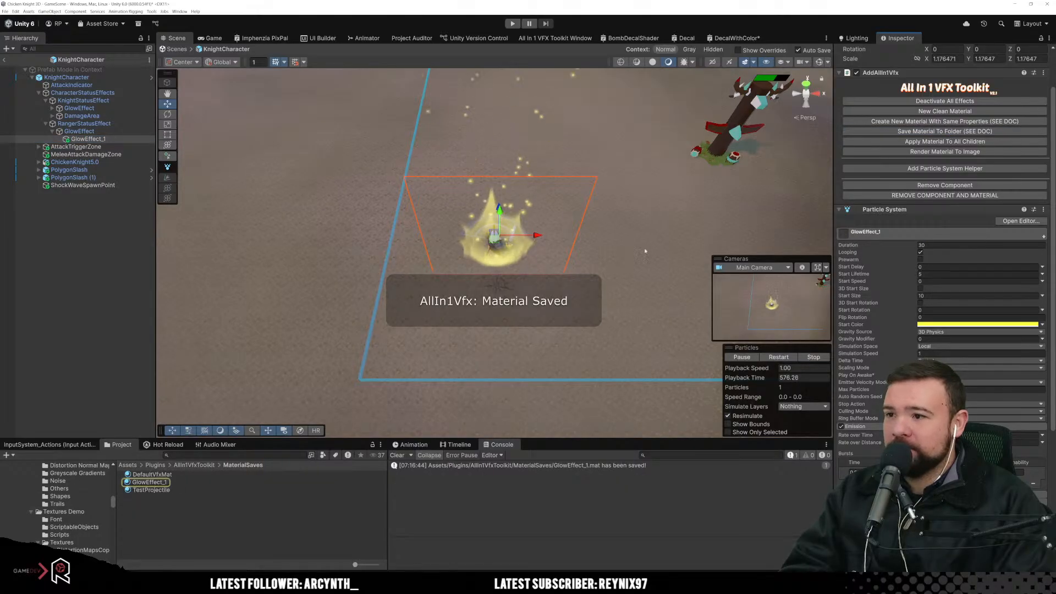
Step: Save the material of the ranger's parent GlowEffect particles to the toolkit's material folder
left_click(79, 131)
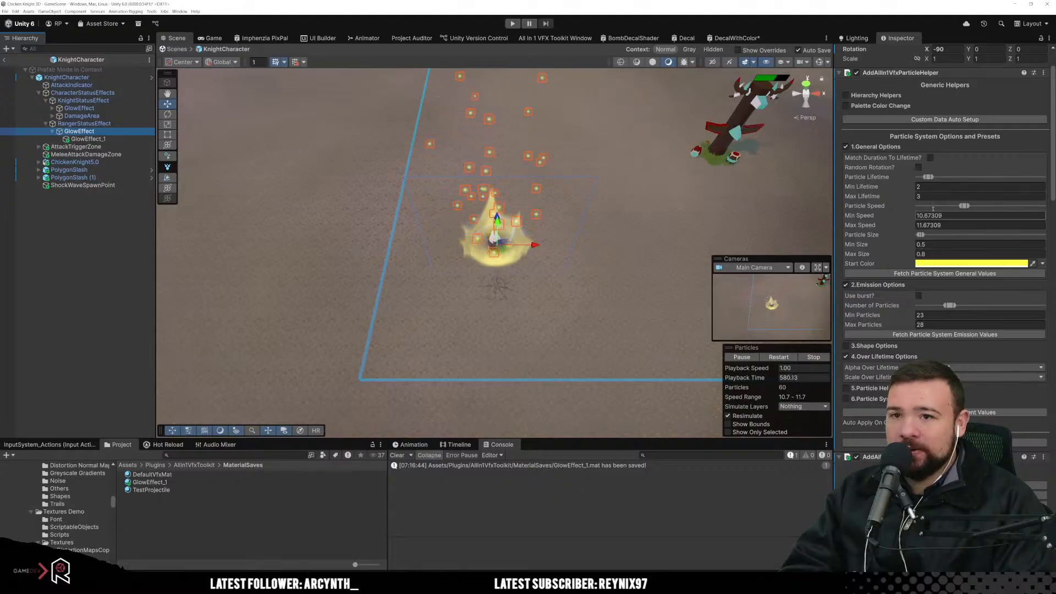
scroll(927, 246, "up", 2)
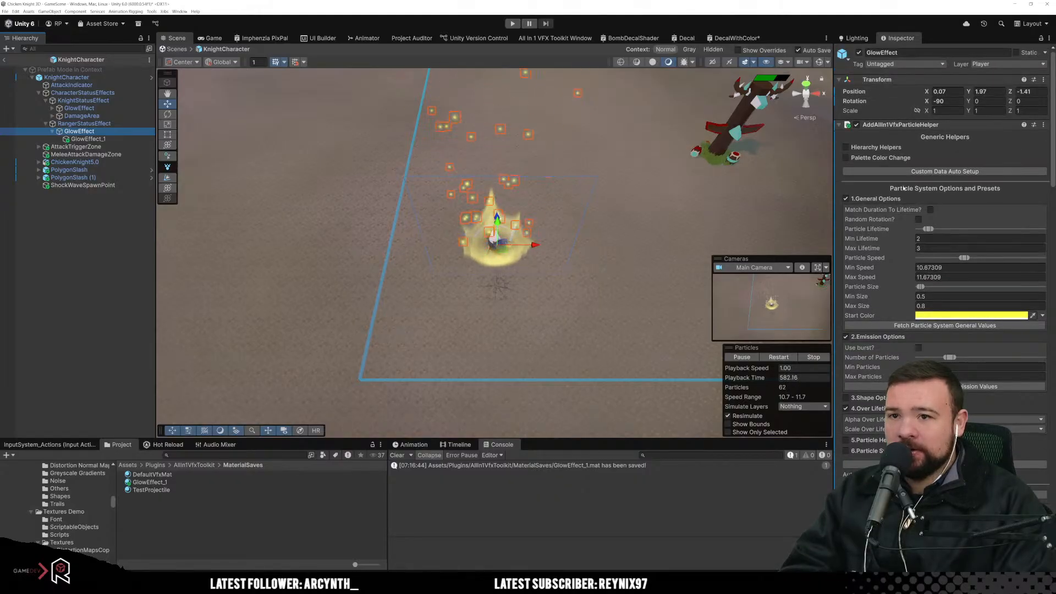
scroll(896, 227, "down", 6)
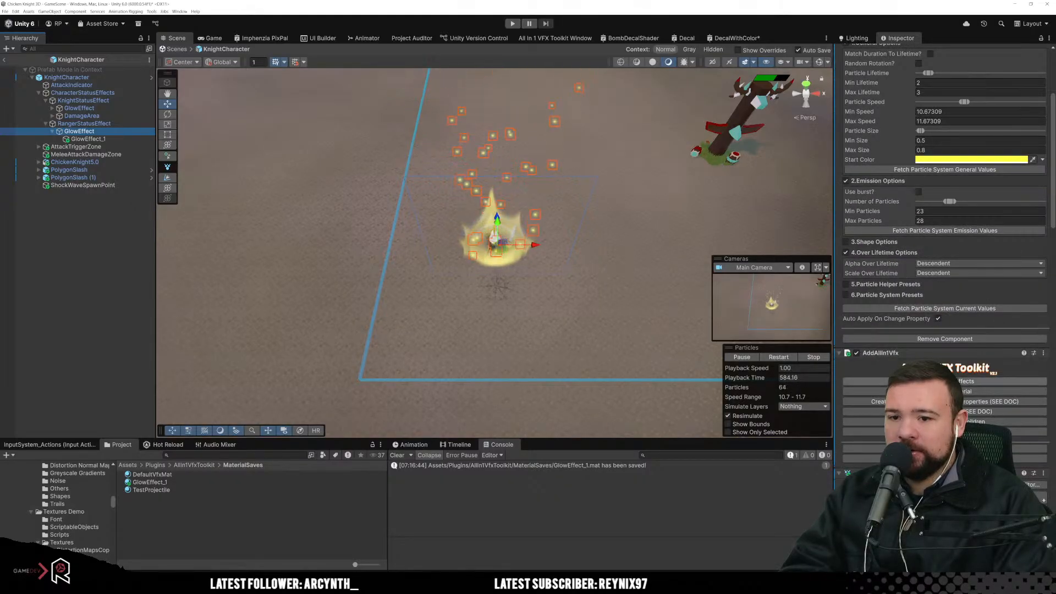
left_click(929, 411)
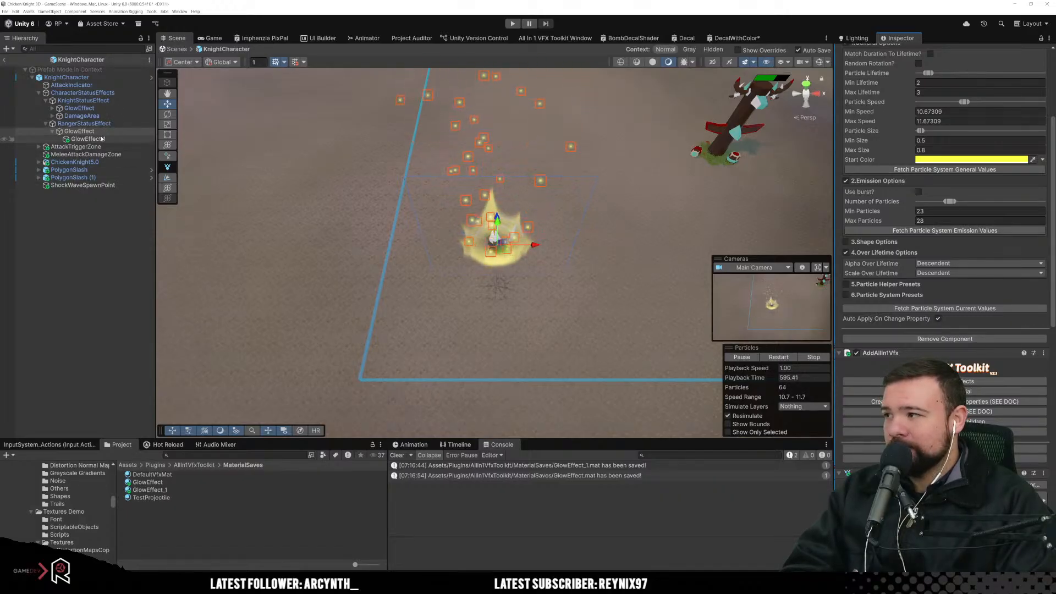
left_click(102, 138)
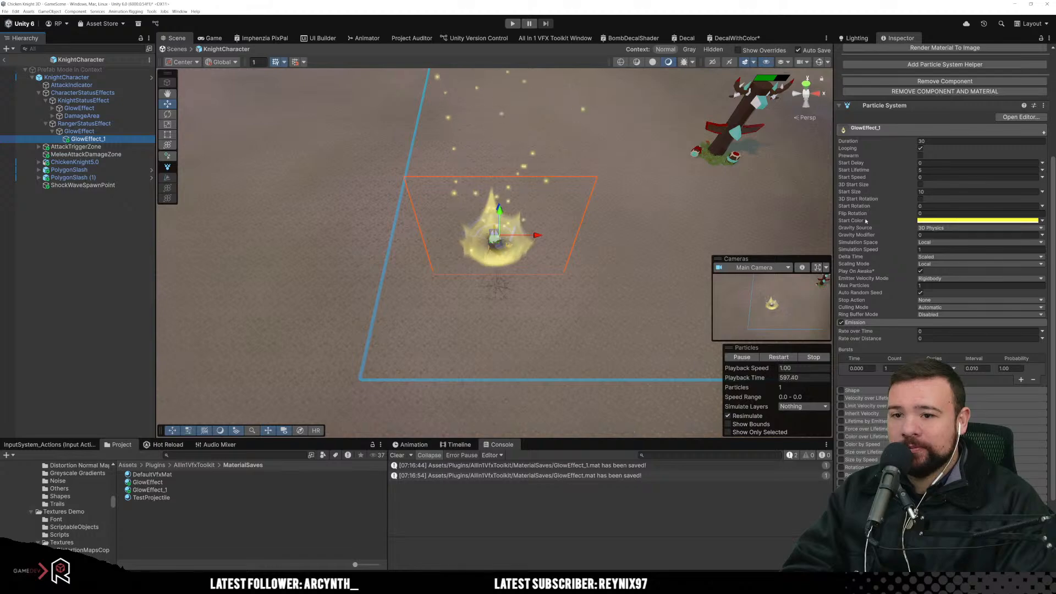
scroll(866, 220, "up", 5)
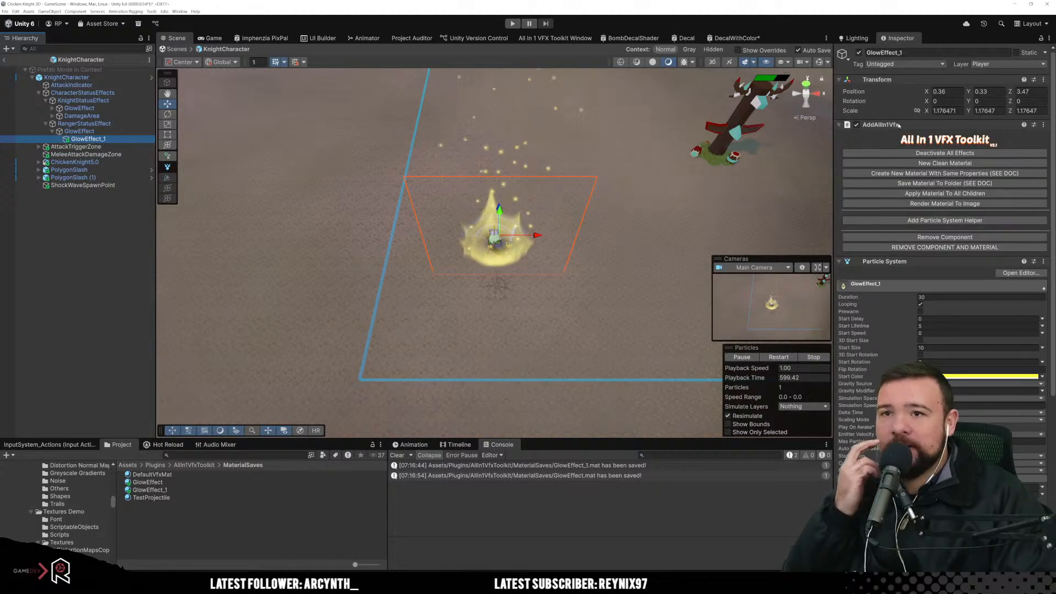
left_click(79, 131)
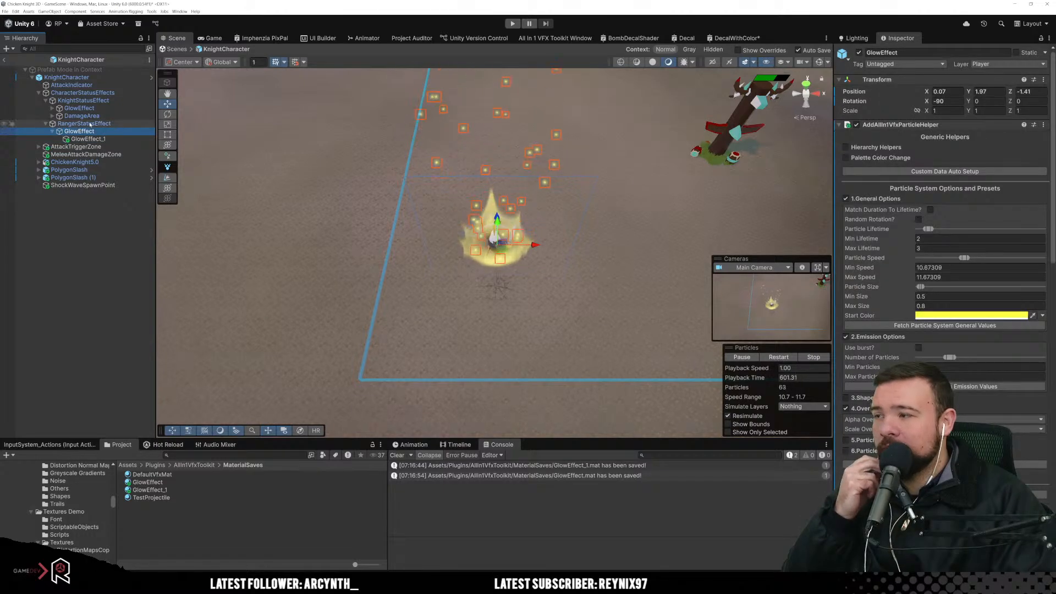
left_click(90, 124)
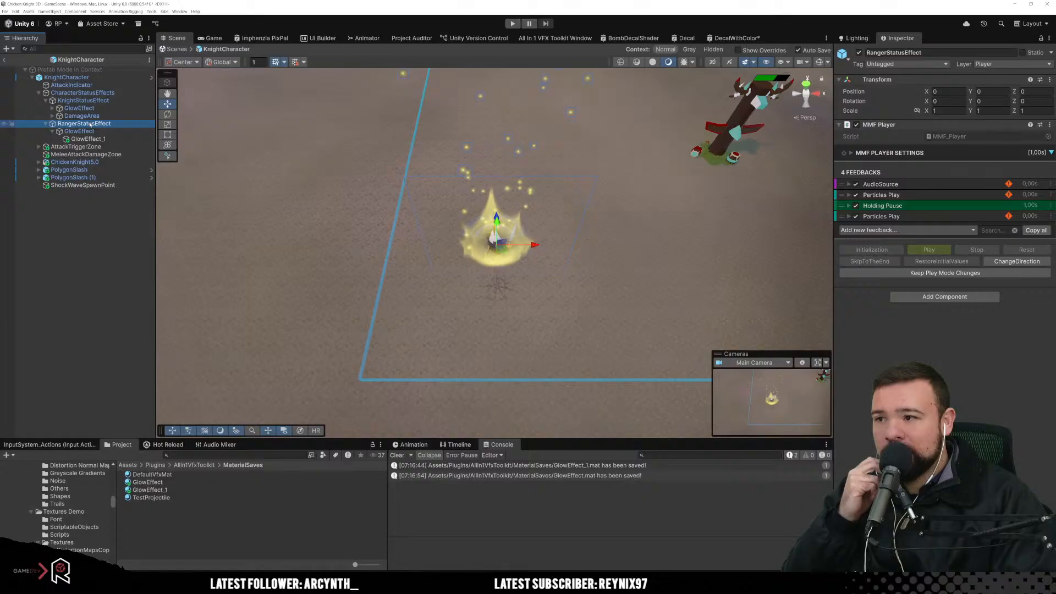
Step: Apply the ranger GlowEffect overrides on KnightCharacter, from its Transform through the added GlowEffect_1 child, to the _BasePlayerCharacter prefab
left_click(69, 77)
left_click(898, 90)
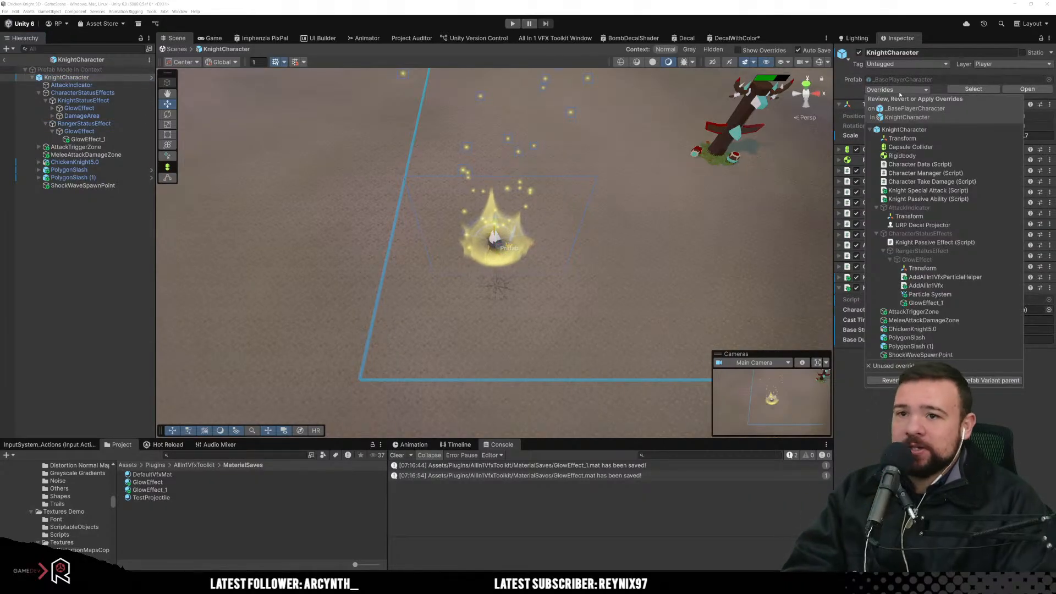
left_click(943, 259)
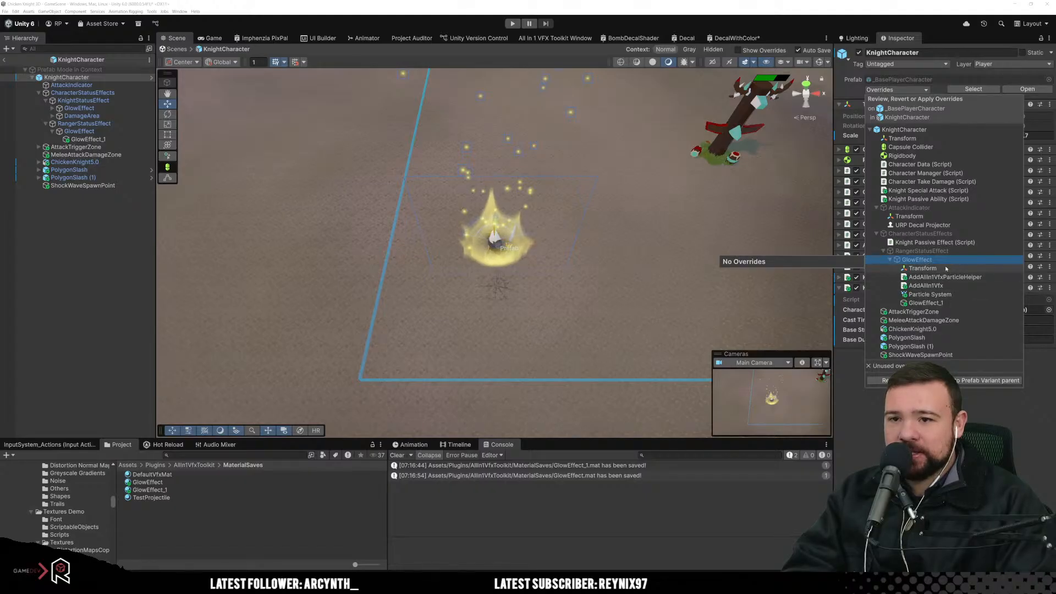
left_click(946, 268)
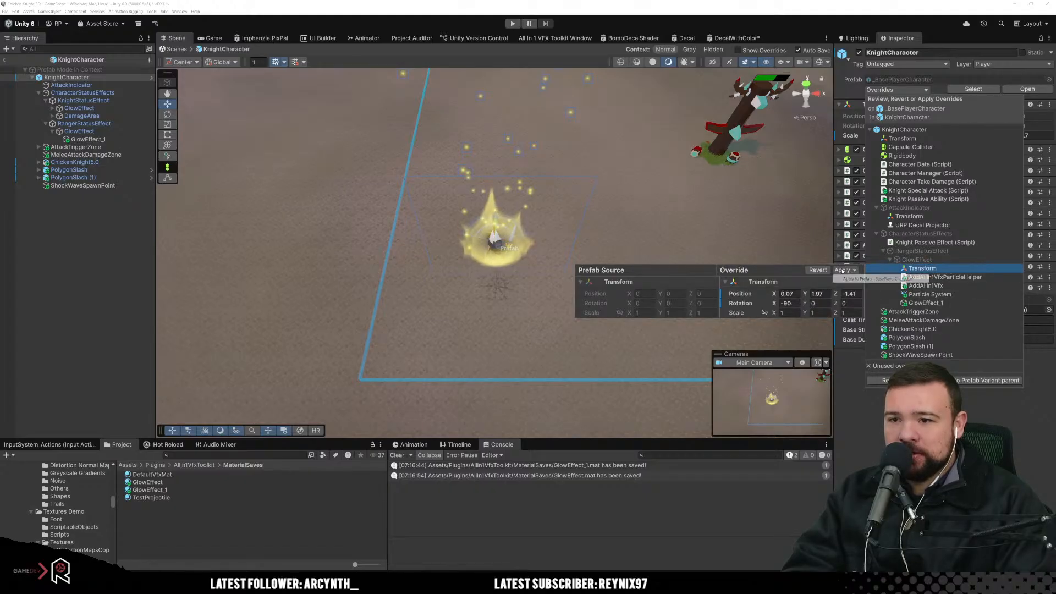
left_click(953, 303)
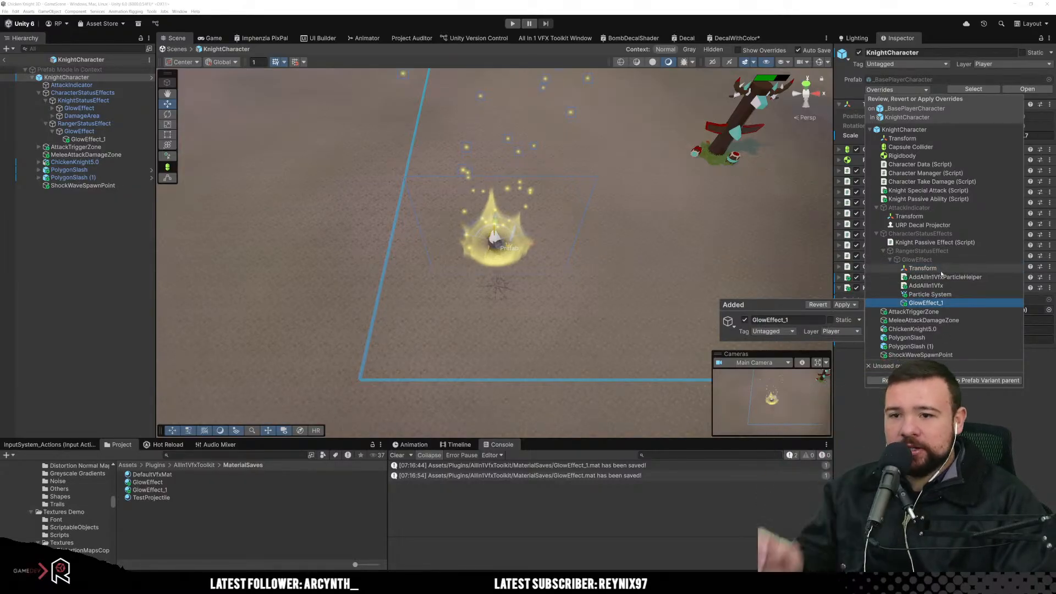
left_click(941, 269, "shift")
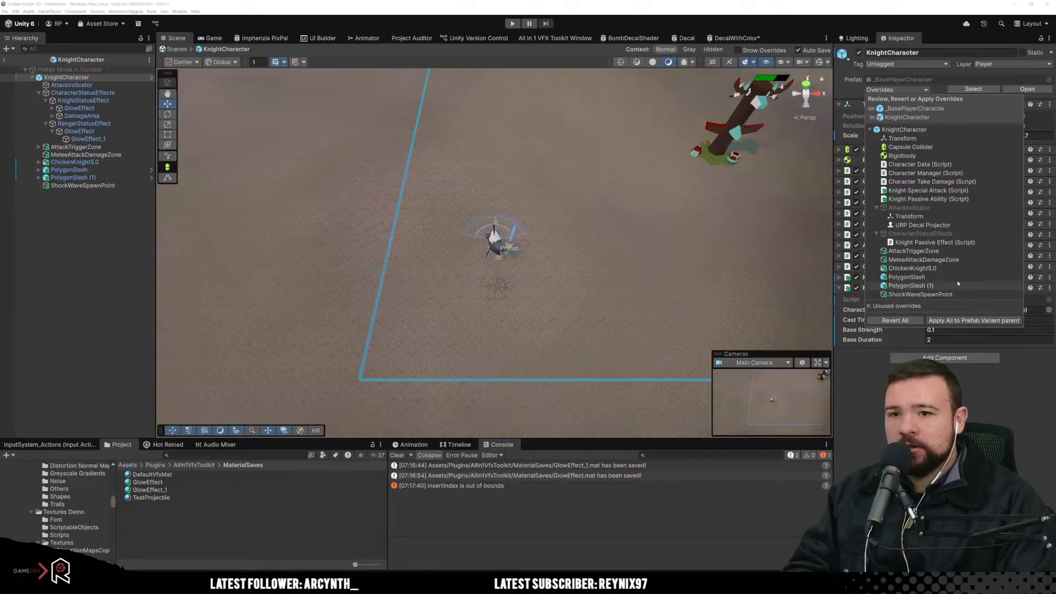
Step: Review KnightCharacter's Knight Passive Effect override and inspect the ranger's GlowEffect inside the _BasePlayerCharacter prefab, returning to KnightCharacter
left_click(943, 242)
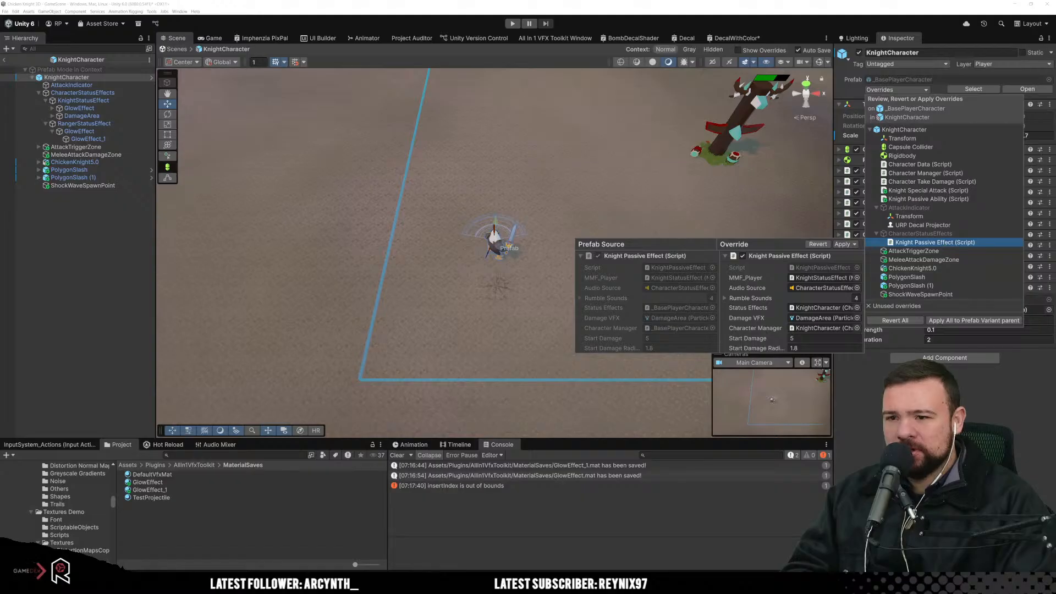
key("Escape")
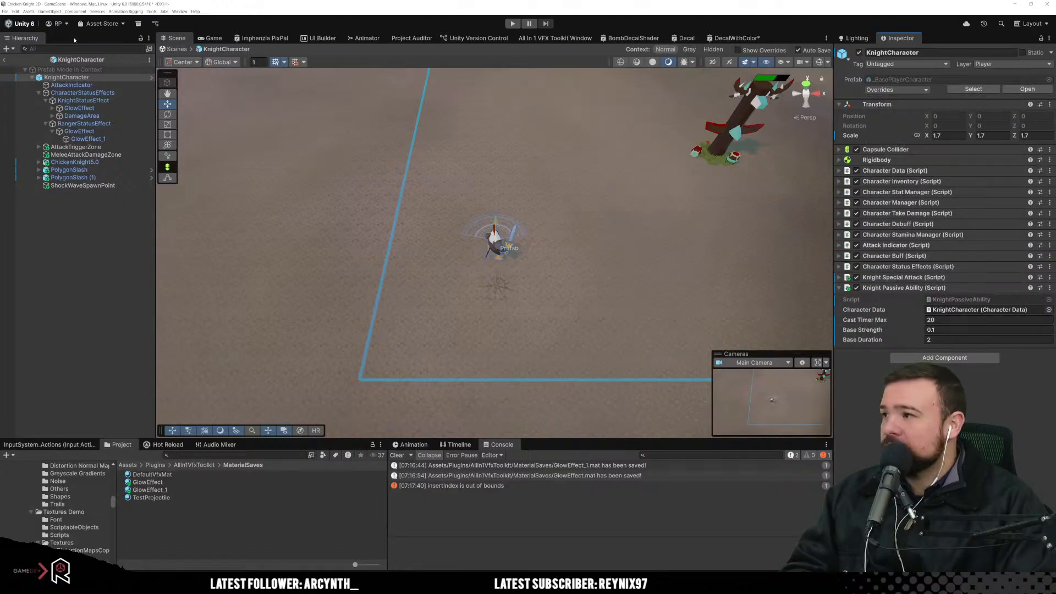
left_click(152, 77)
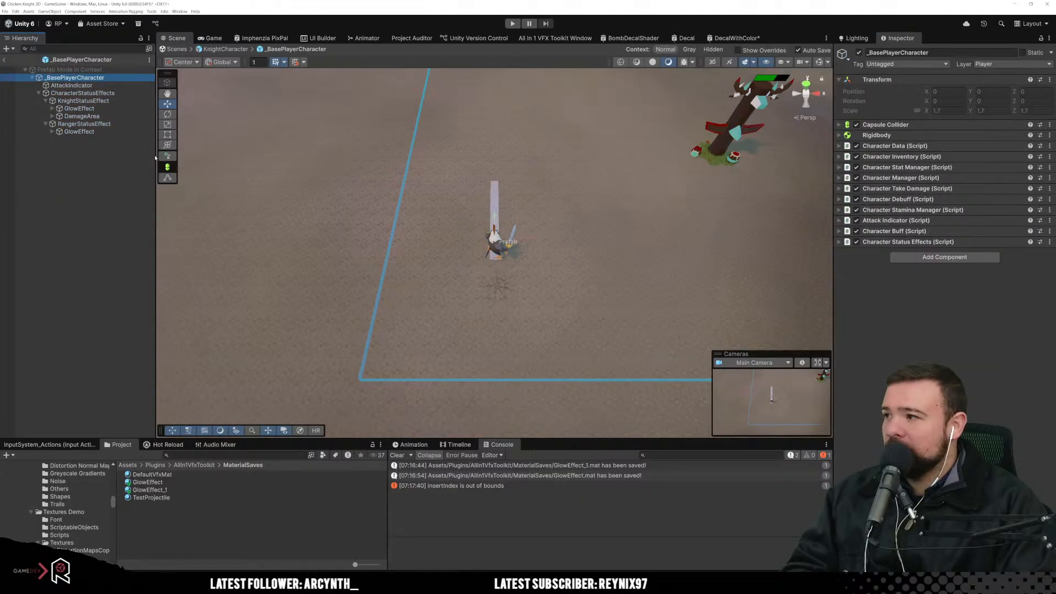
left_click(49, 133)
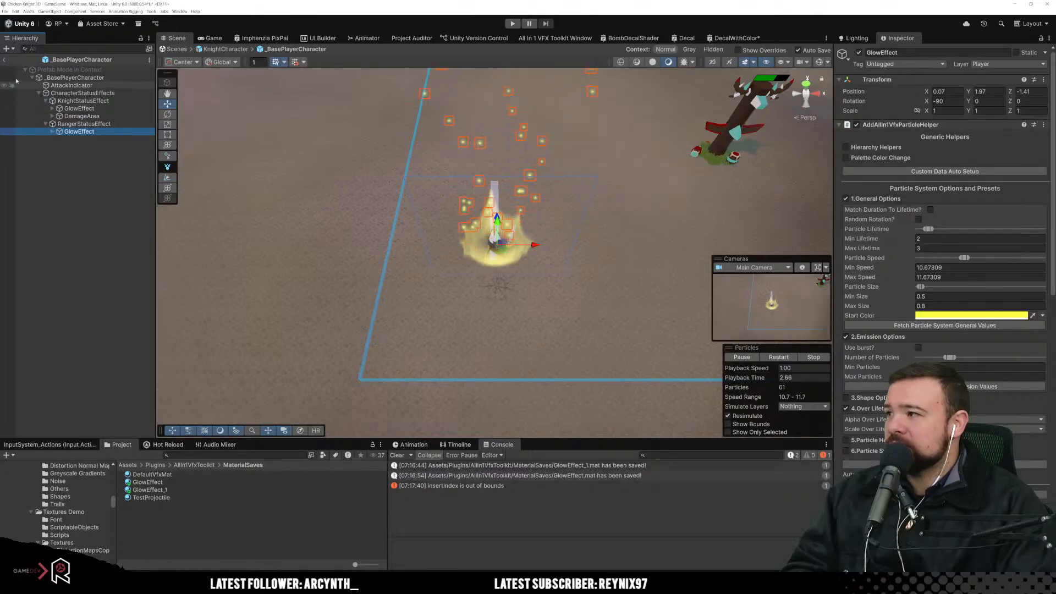
left_click(4, 60)
left_click(67, 77)
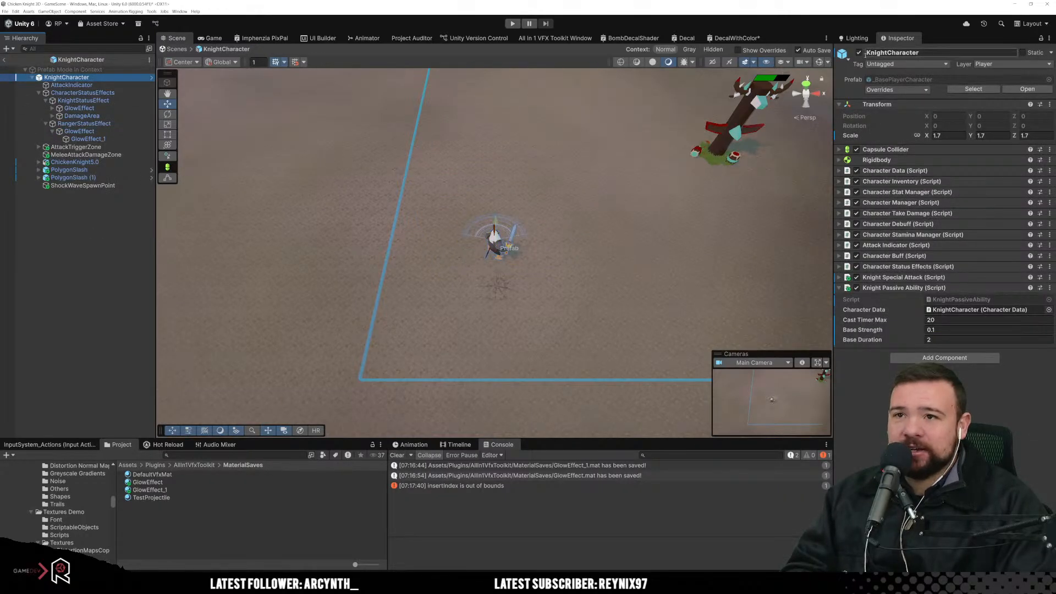
Step: Exit prefab editing back to GameScene, inspect the logged "insertIndex is out of bounds" error and clear the console
left_click(4, 59)
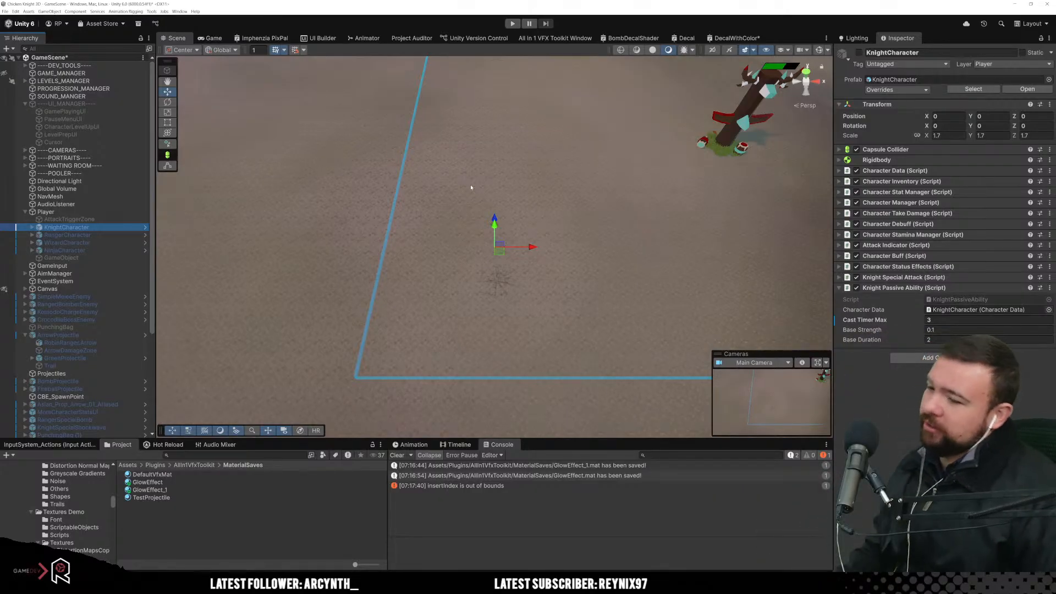
left_click(495, 486)
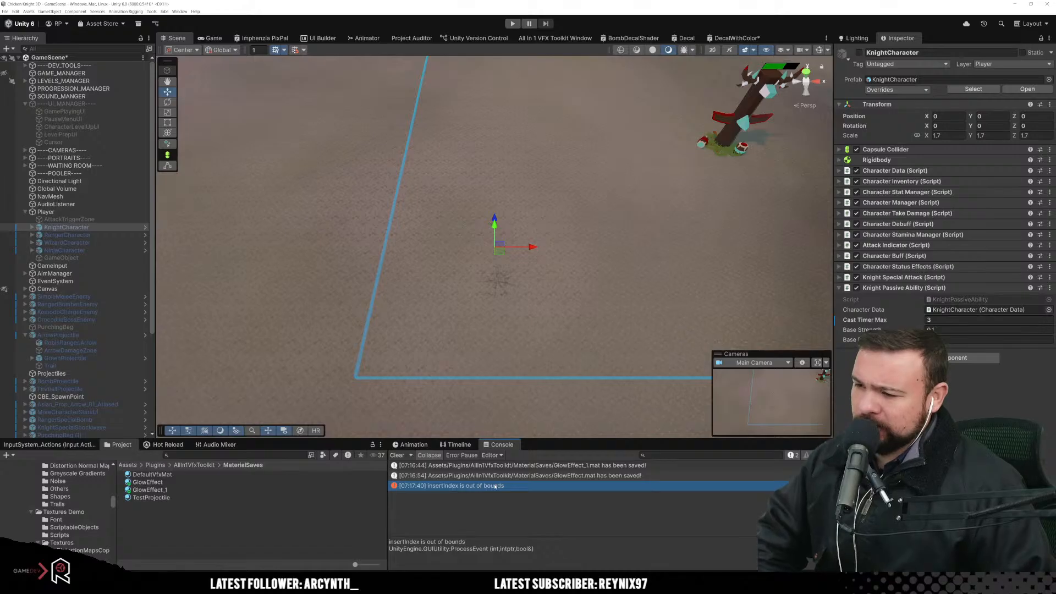
left_click(397, 455)
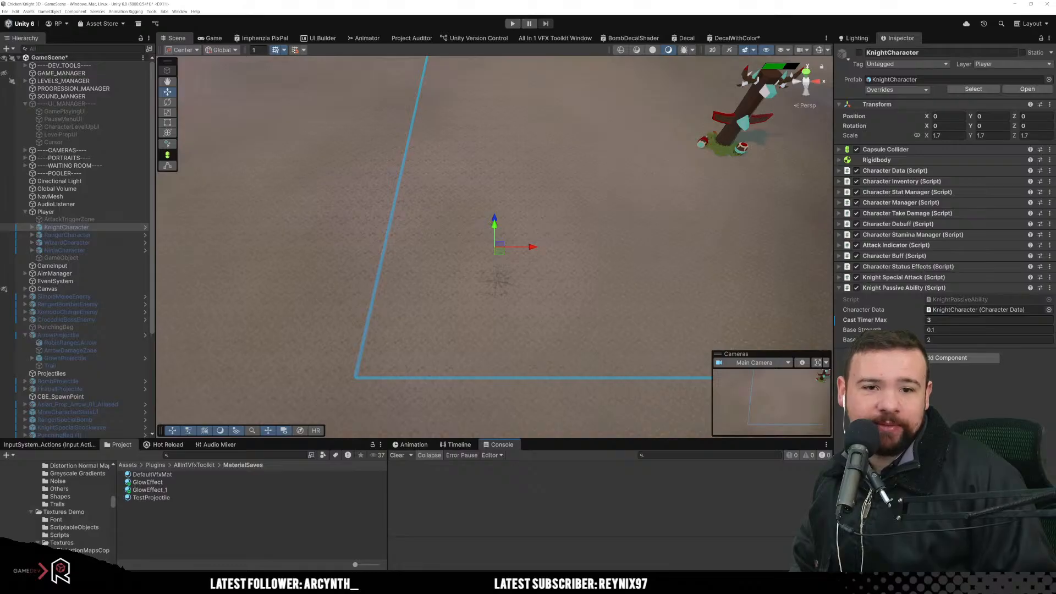
key("alt+Tab")
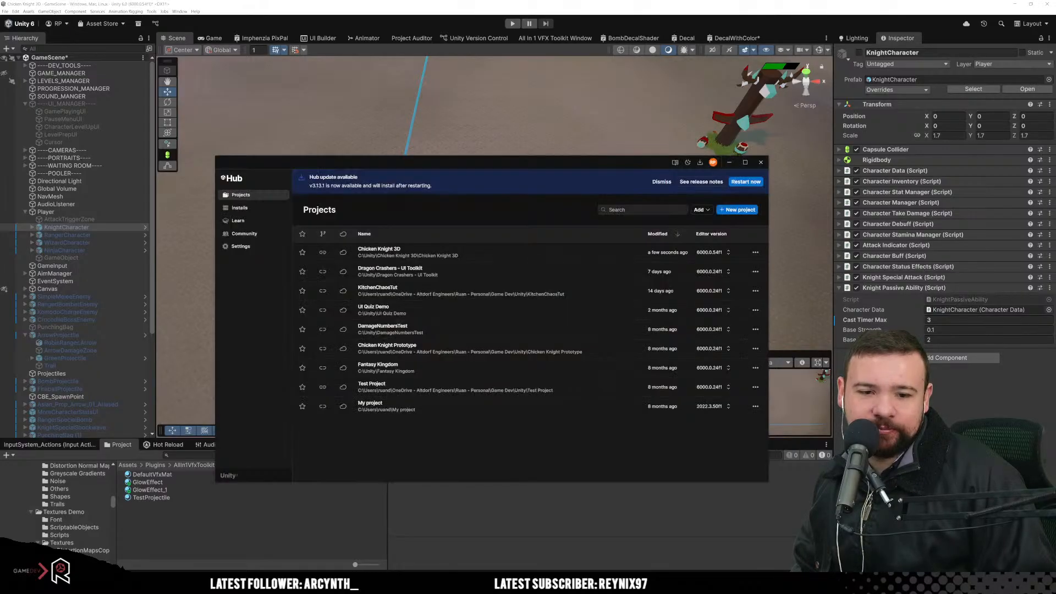
key("alt+Tab")
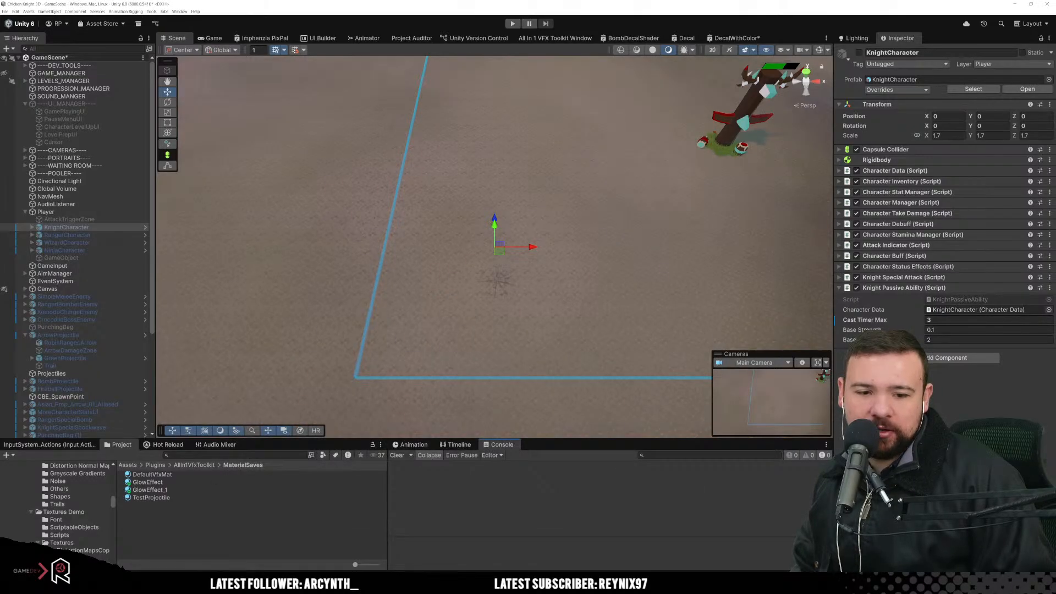
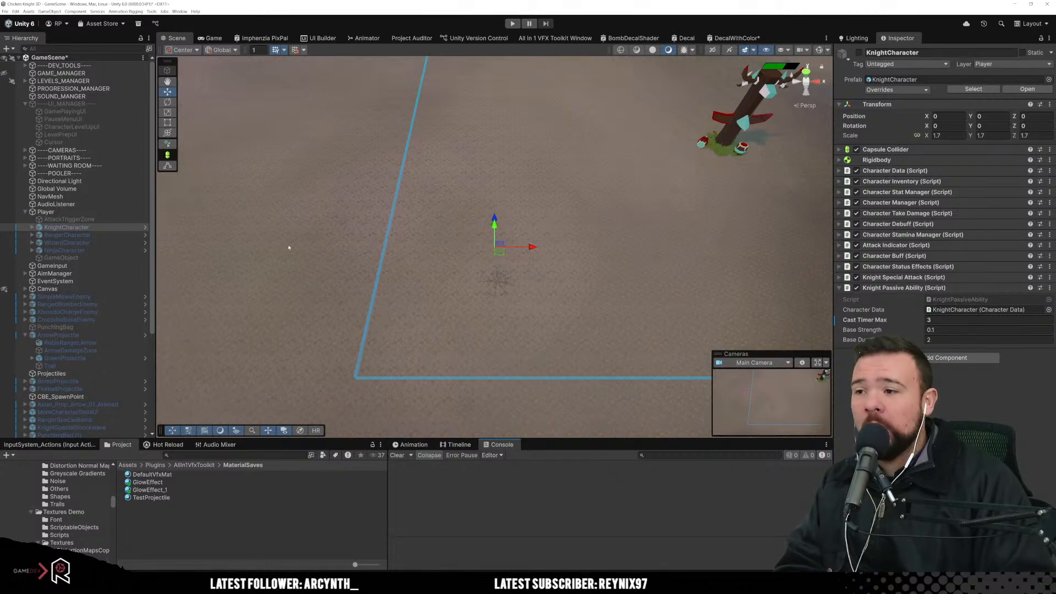
Step: Run the game, unpause it and walk the ranger around the arena in all directions to check how the glow effect follows the character
left_click(511, 24)
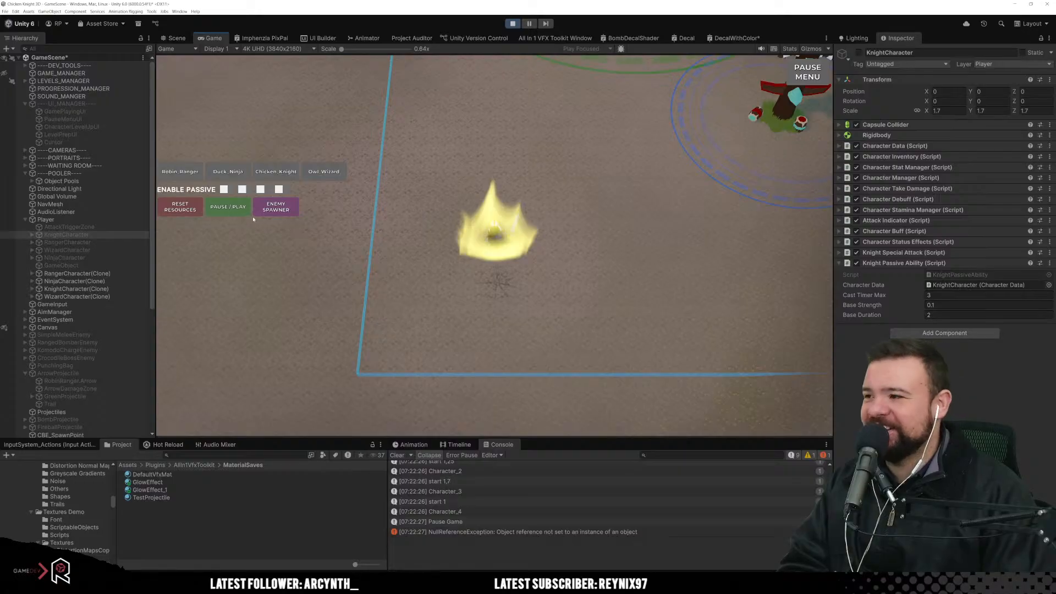
left_click(214, 214)
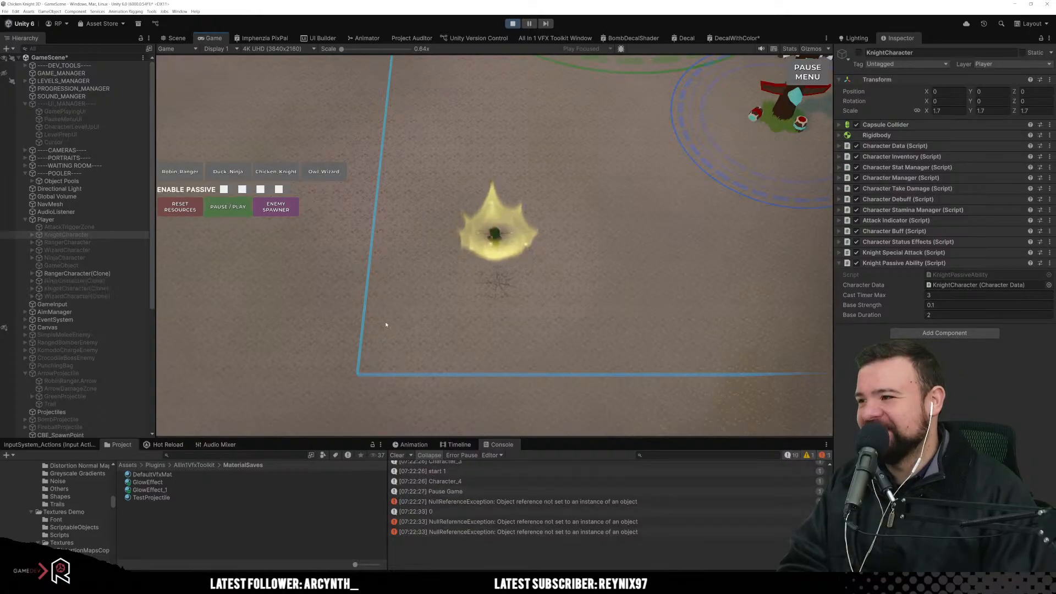
key("w")
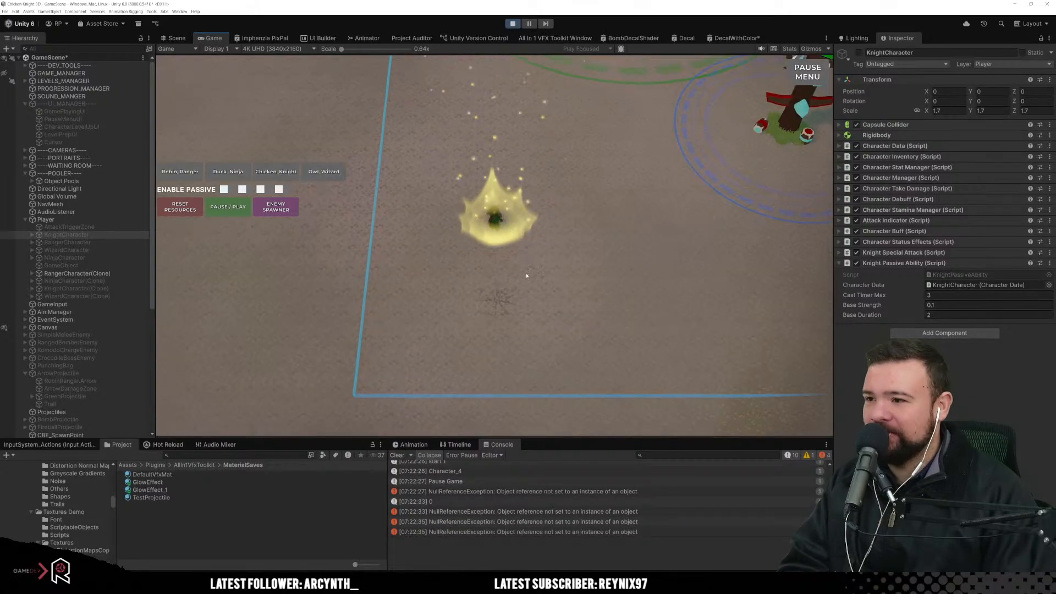
key("d")
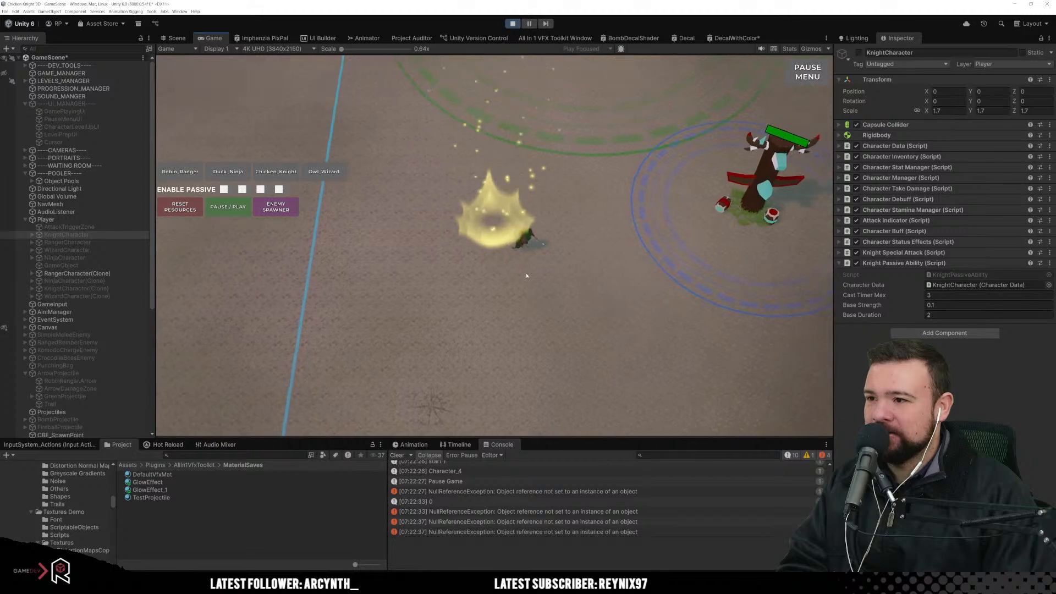
key("s")
key("a")
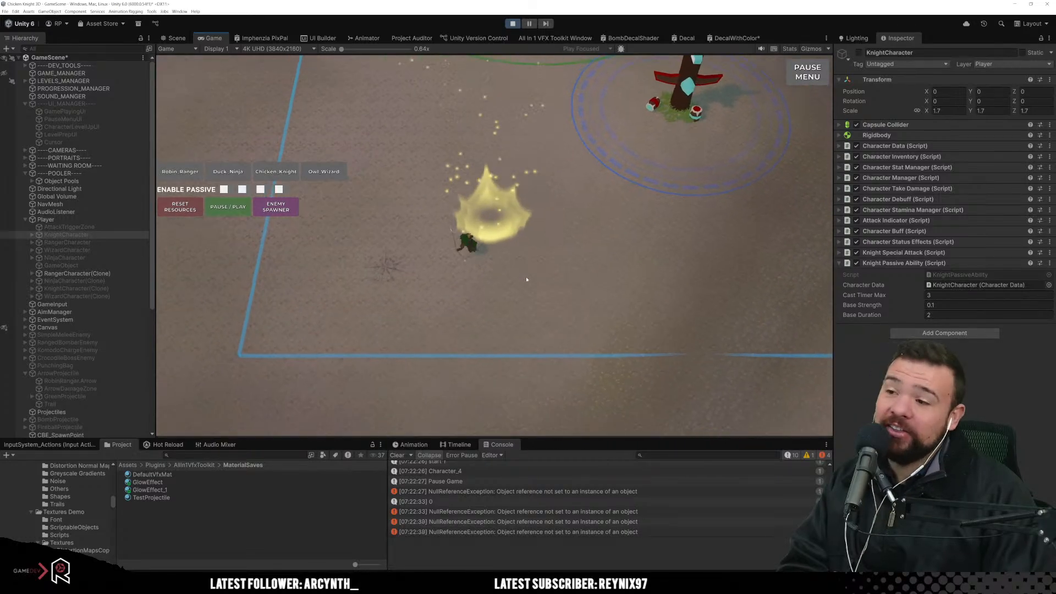
key("w")
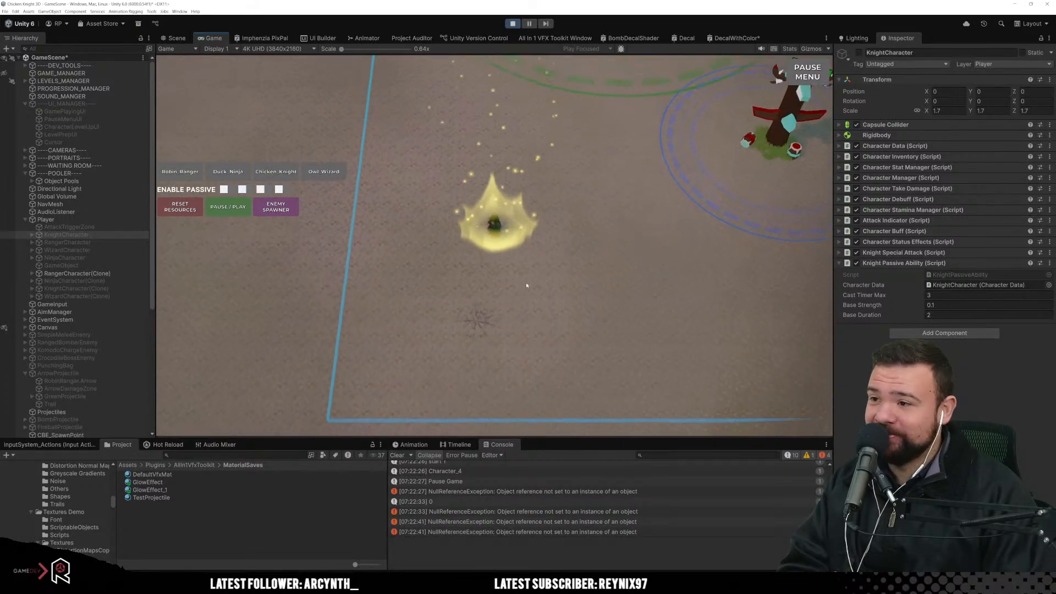
key("d")
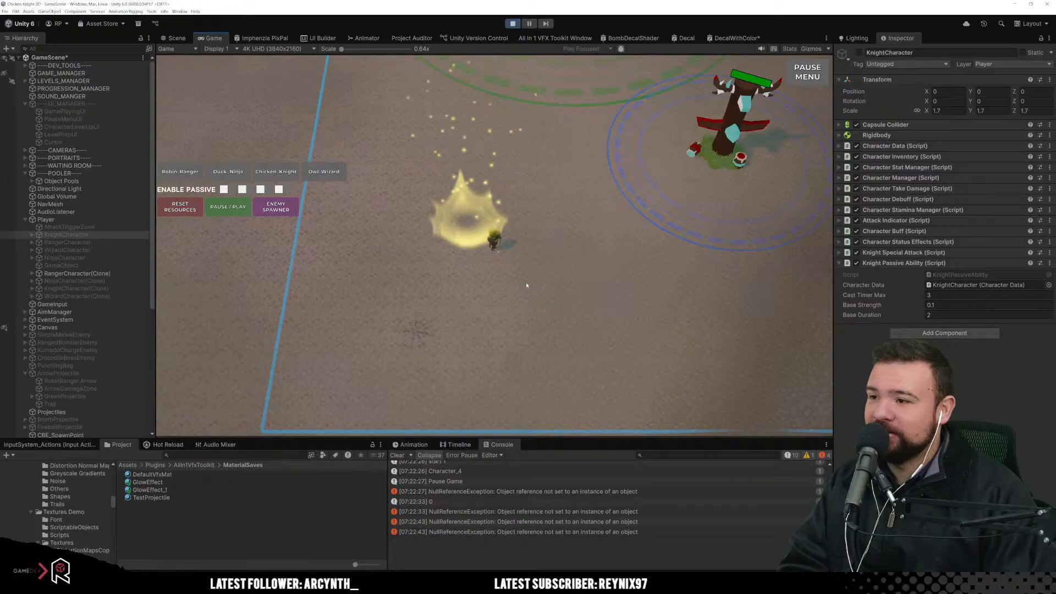
key("a")
key("d")
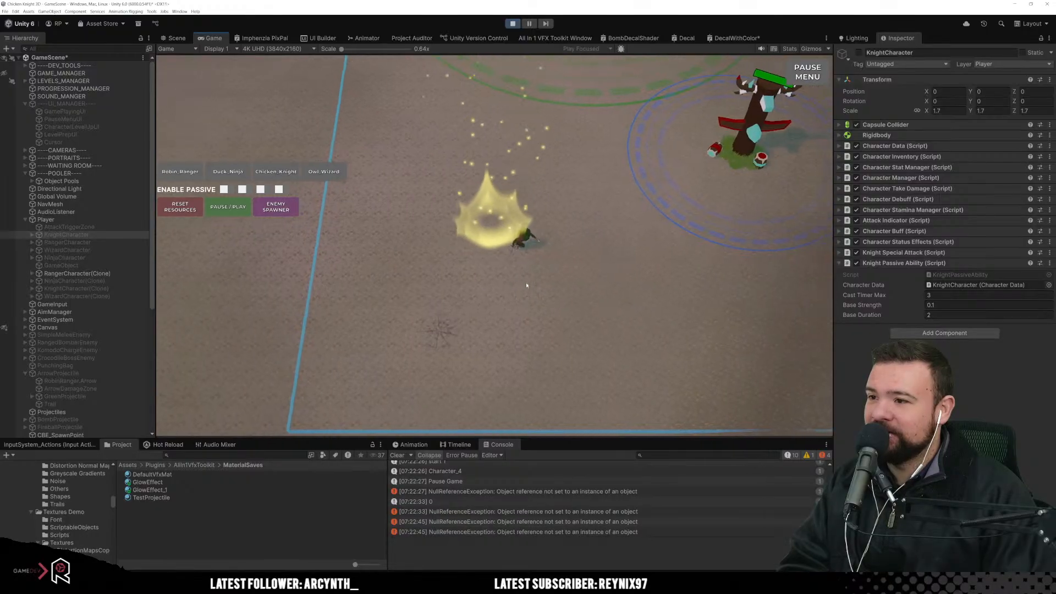
key("s")
key("a")
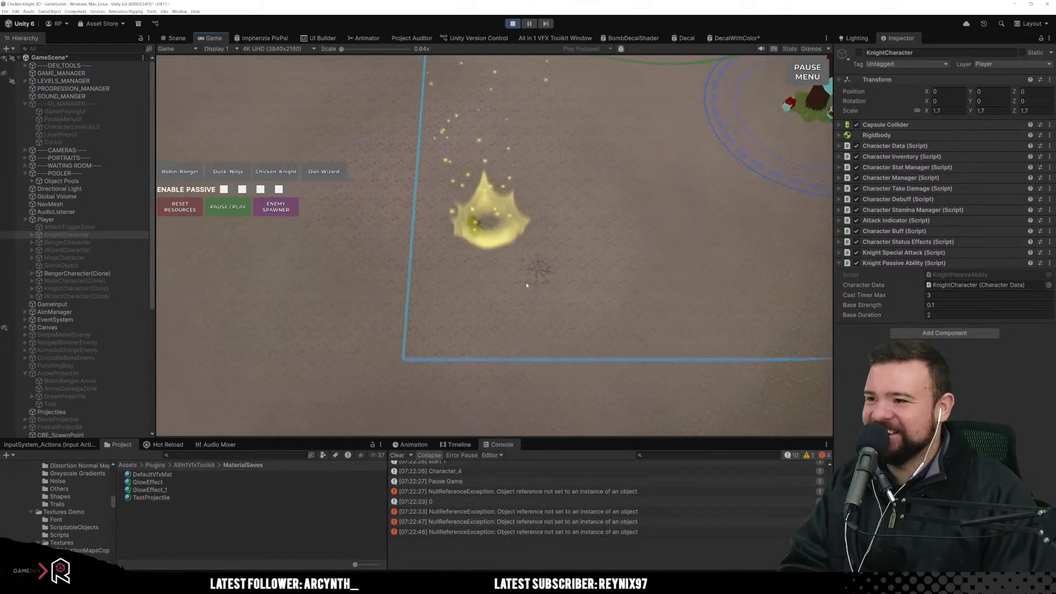
key("w")
key("s")
key("a")
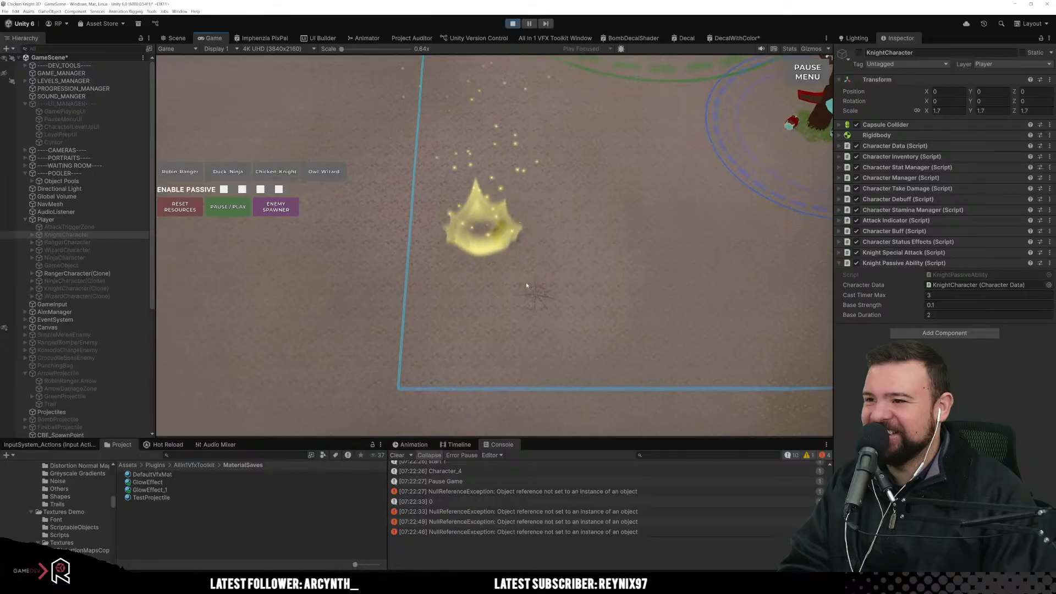
key("d")
key("w")
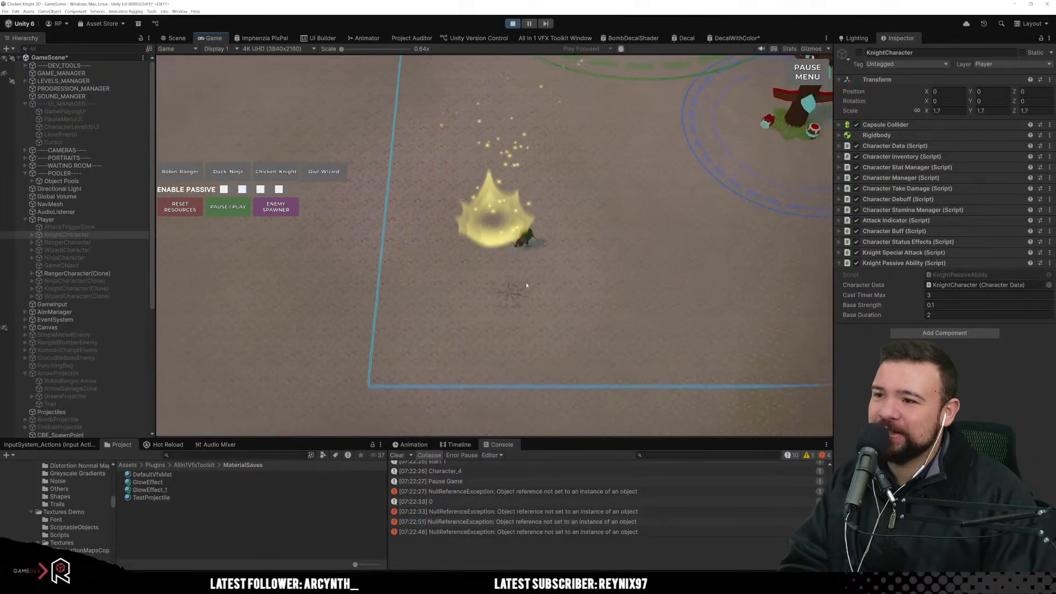
key("w")
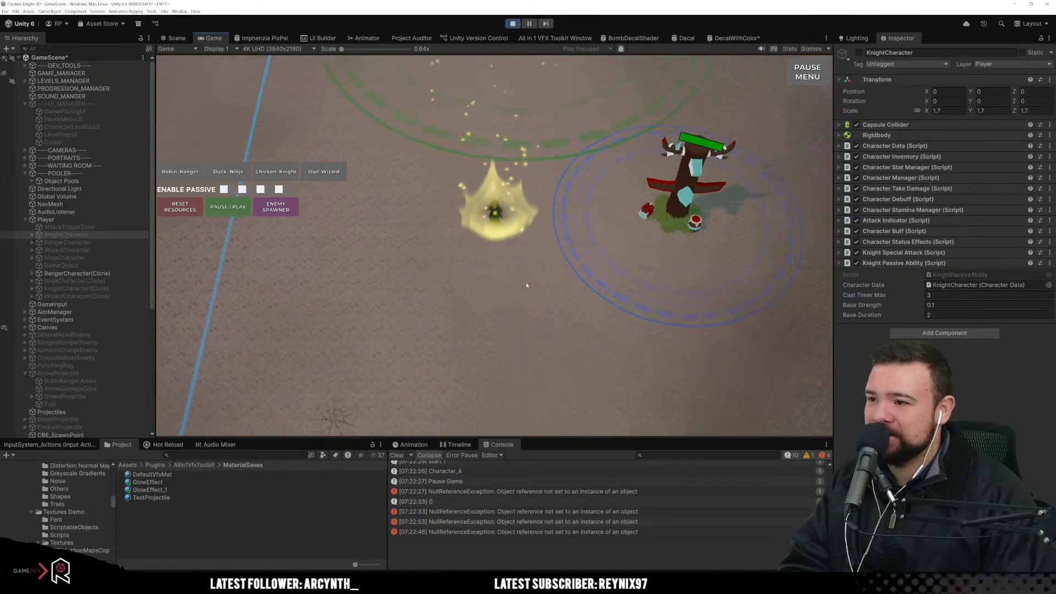
key("s")
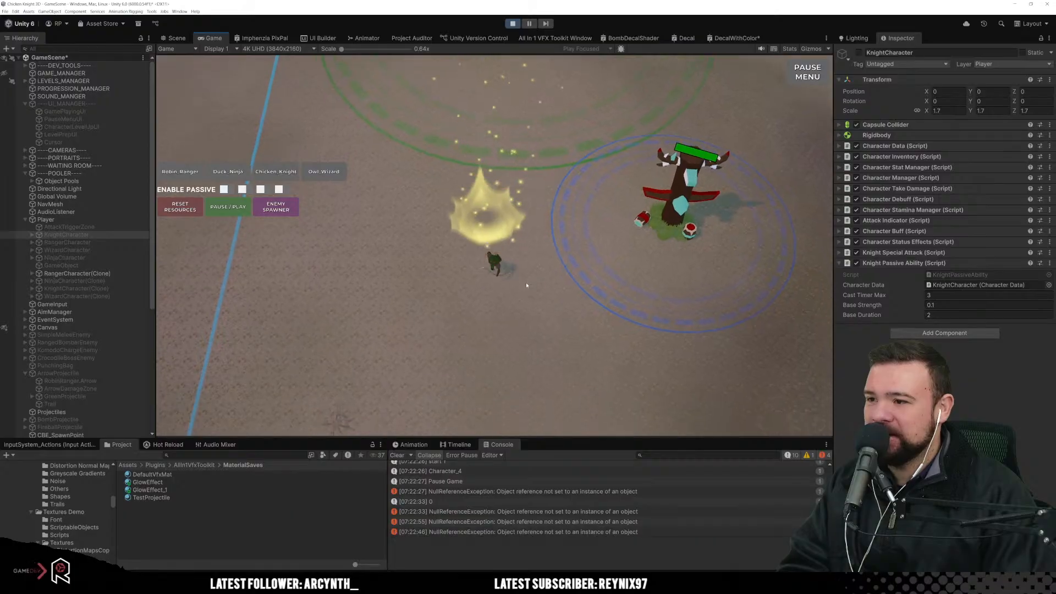
key("d")
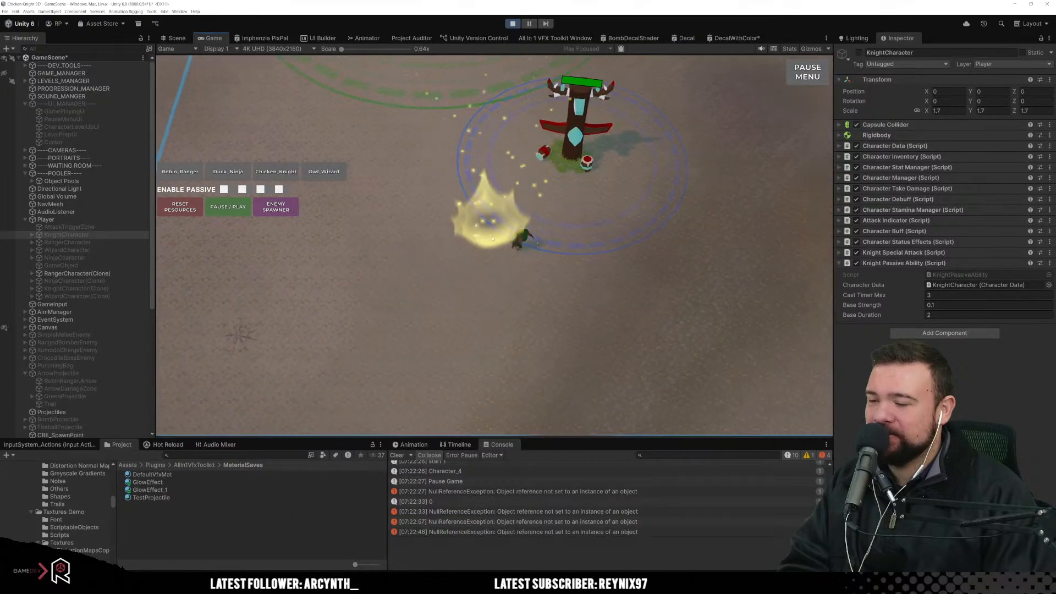
left_click(493, 232)
key("a")
key("w")
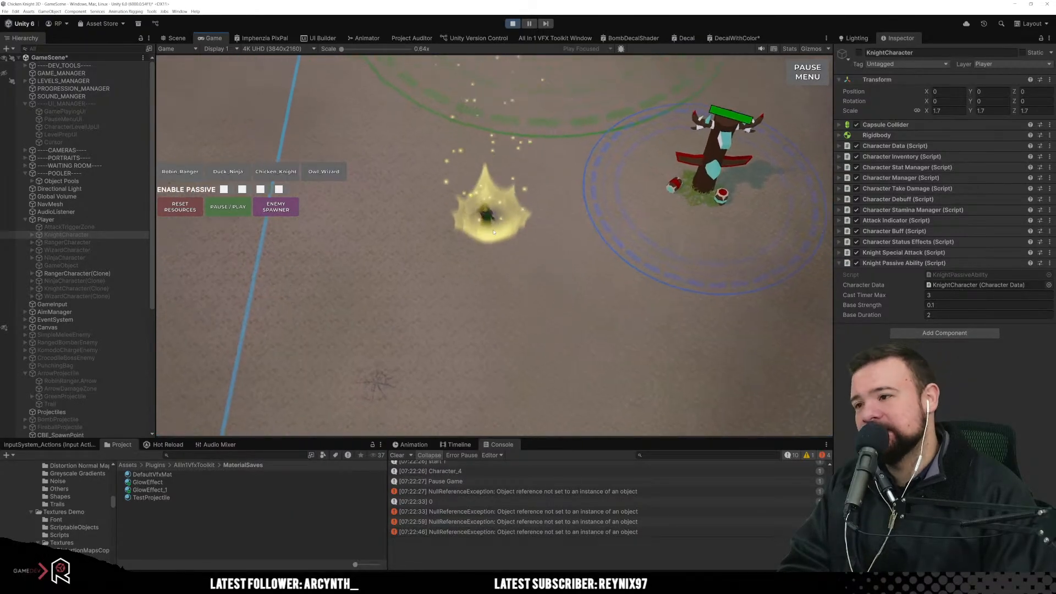
key("a")
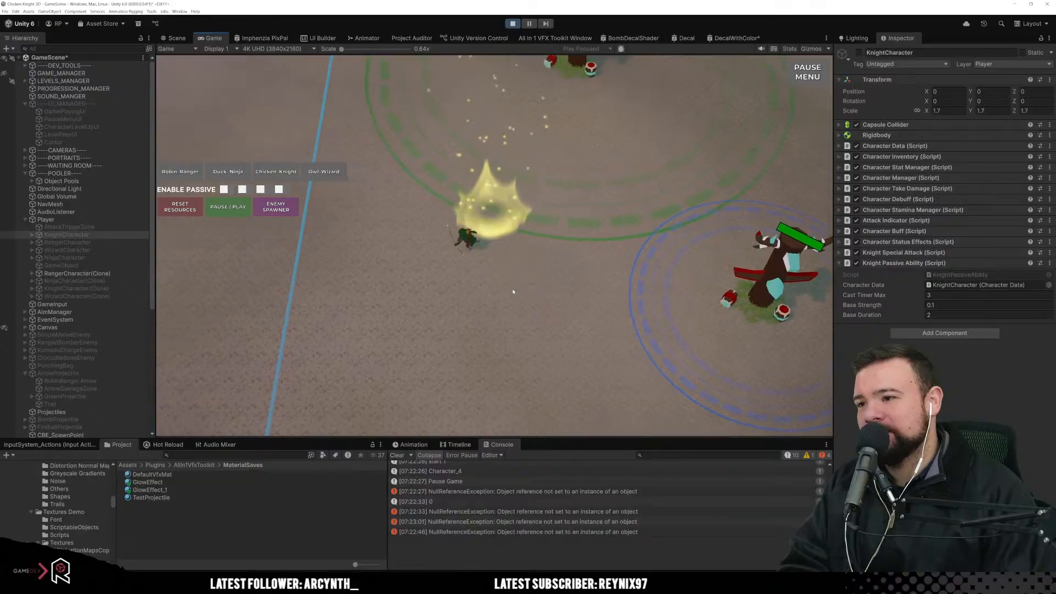
key("a")
key("s")
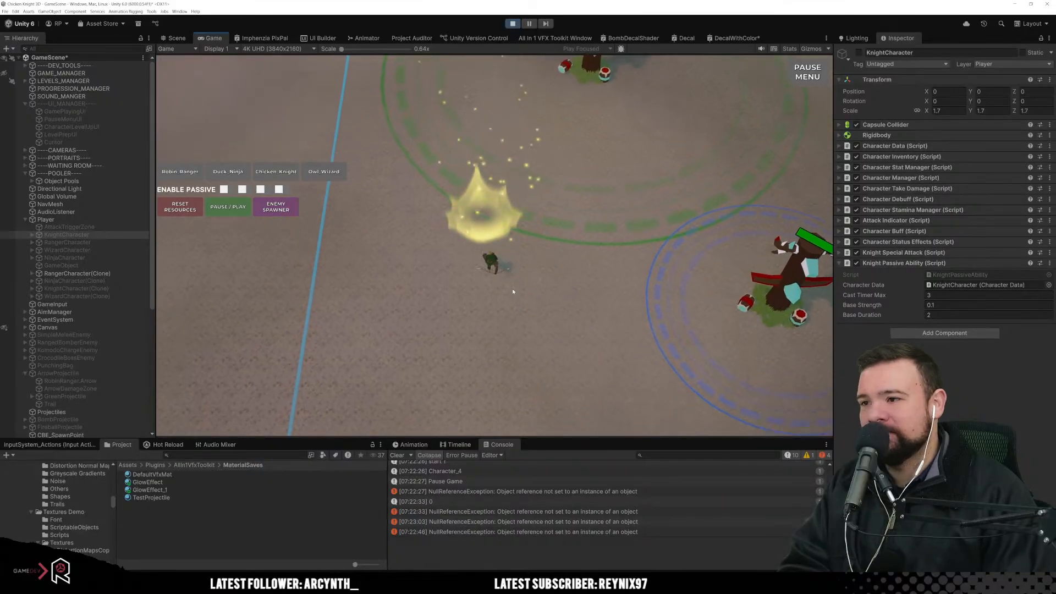
key("s")
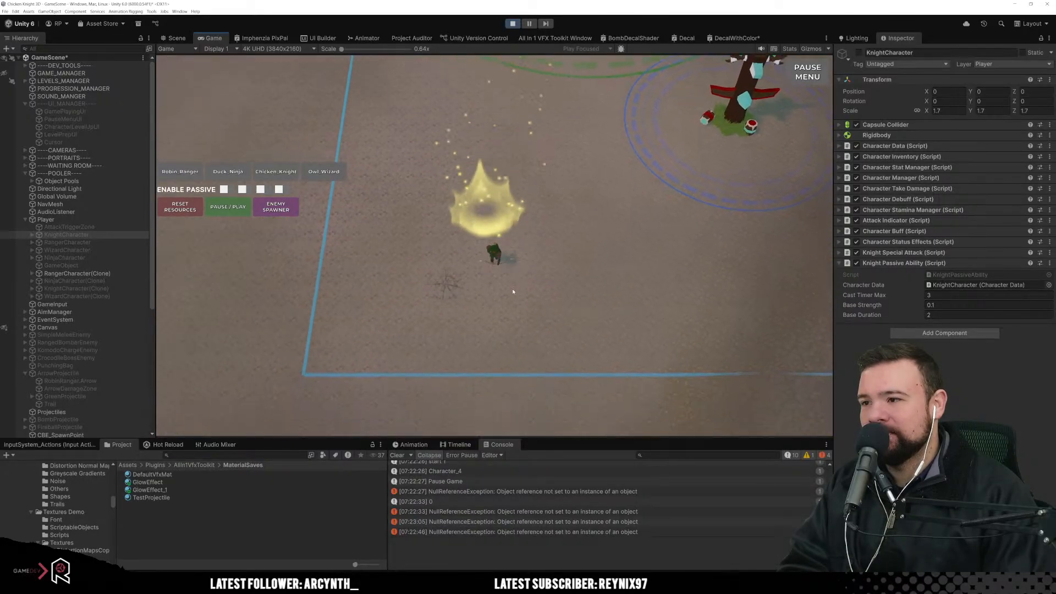
key("w")
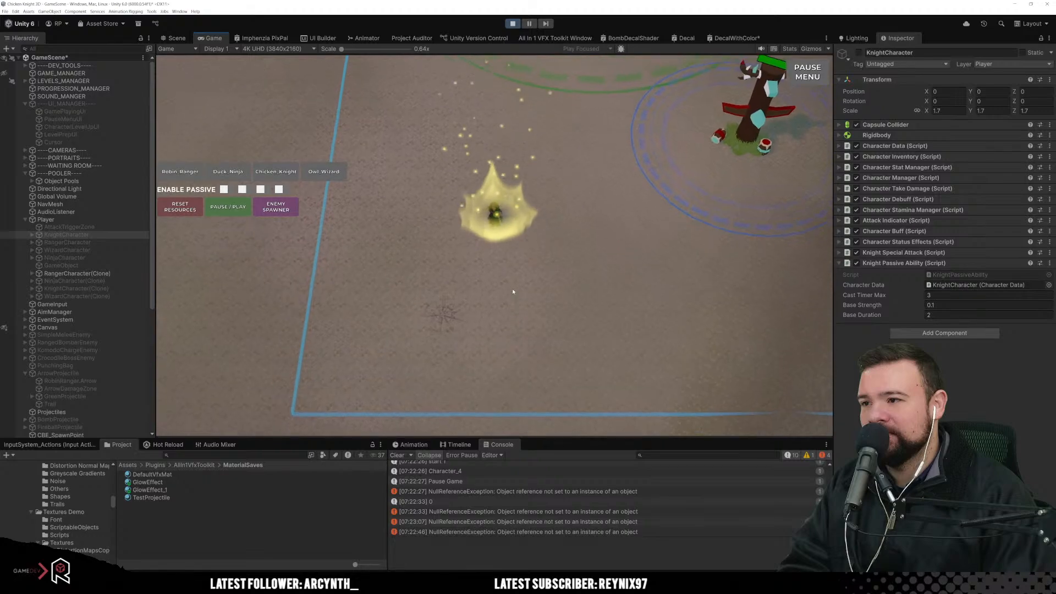
Step: Move the ranger across the arena past the target dummies to the orange areas, checking how the glow effect trails the character
key("w")
key("d")
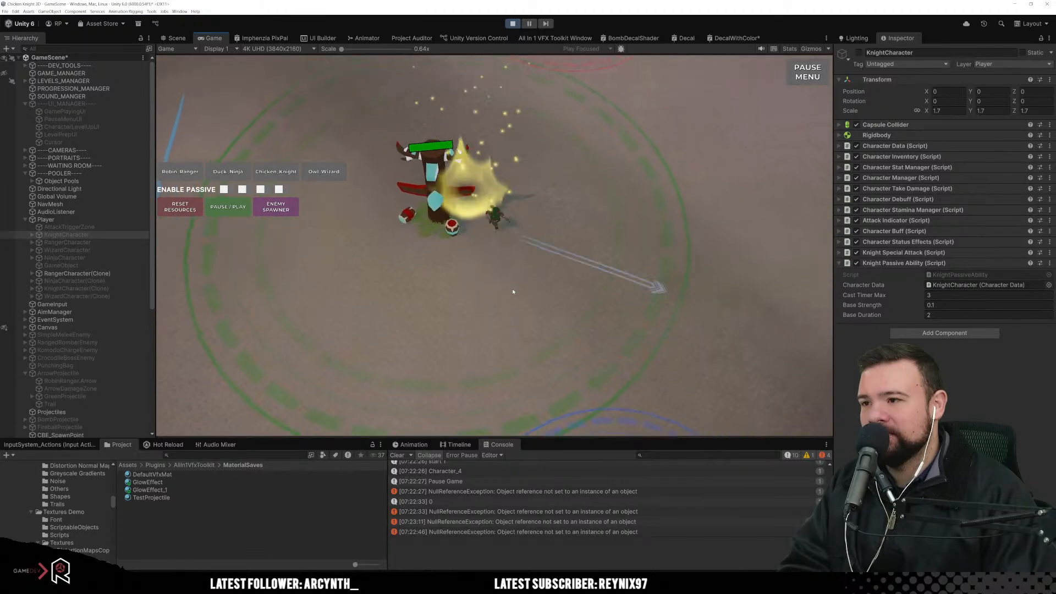
key("w")
key("d")
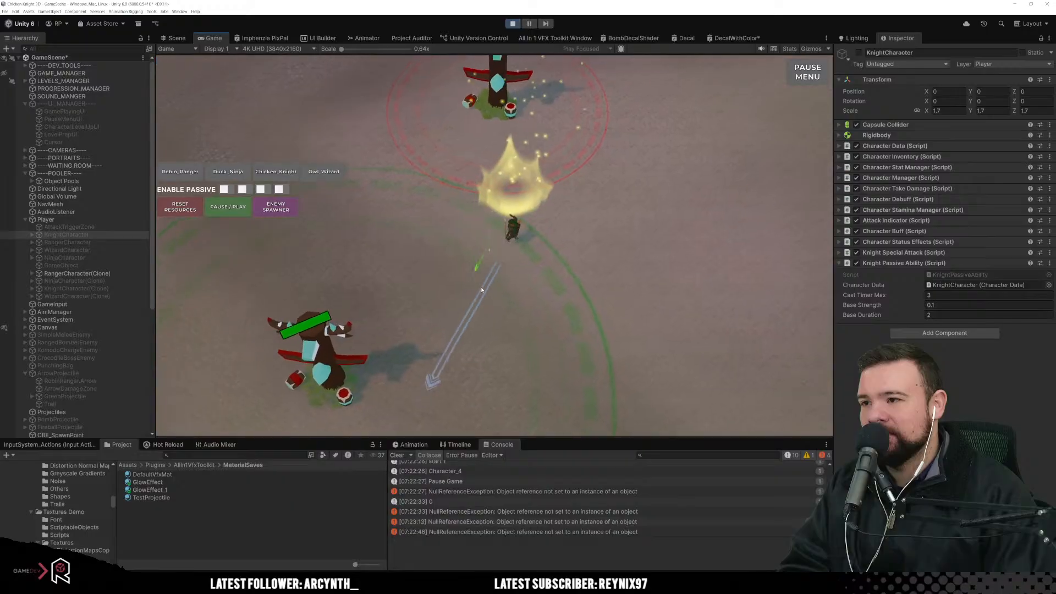
key("d")
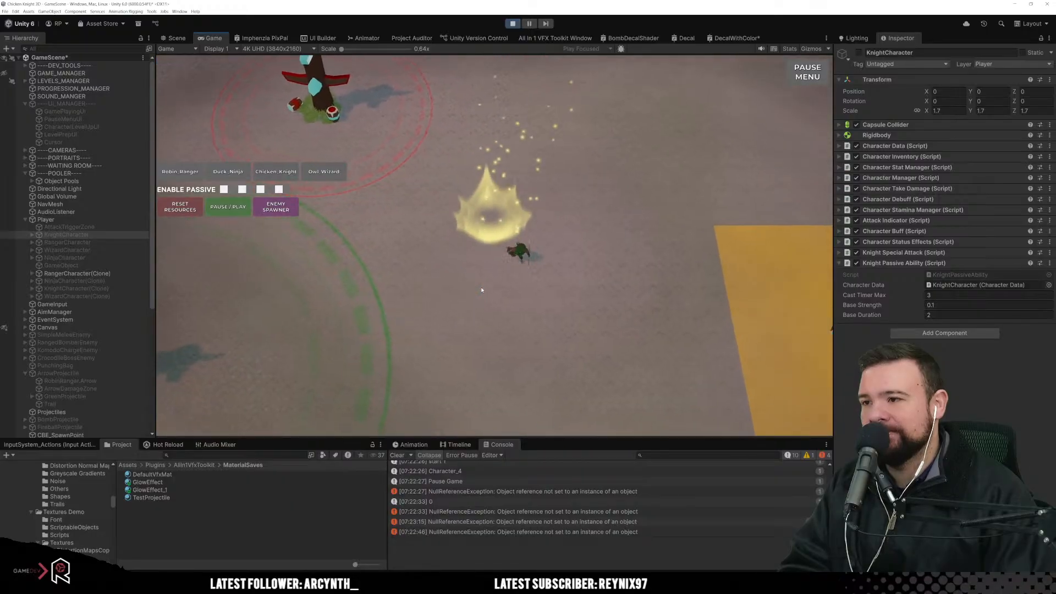
key("d")
key("s")
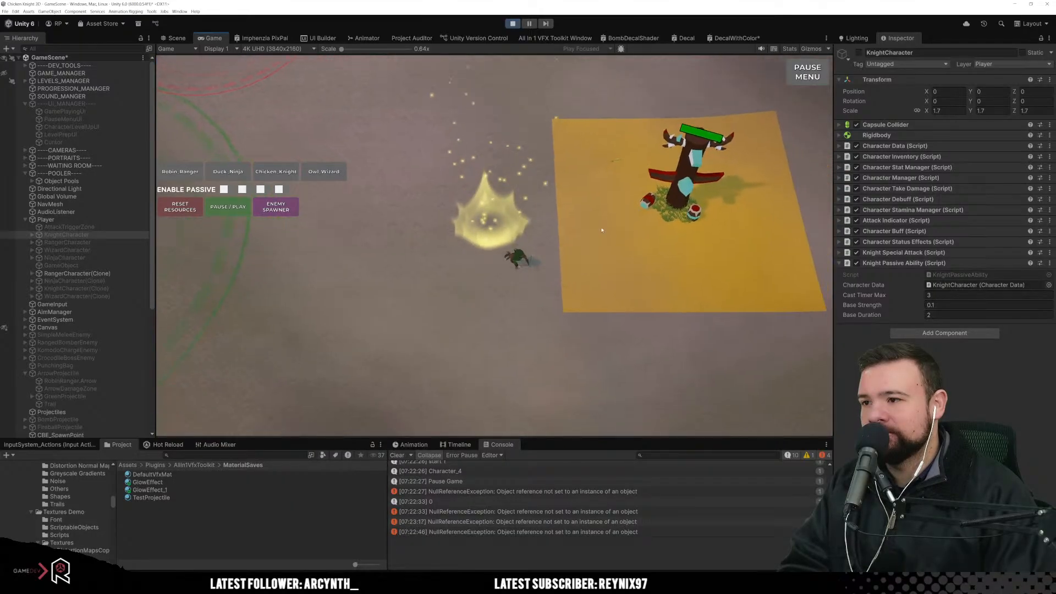
key("d")
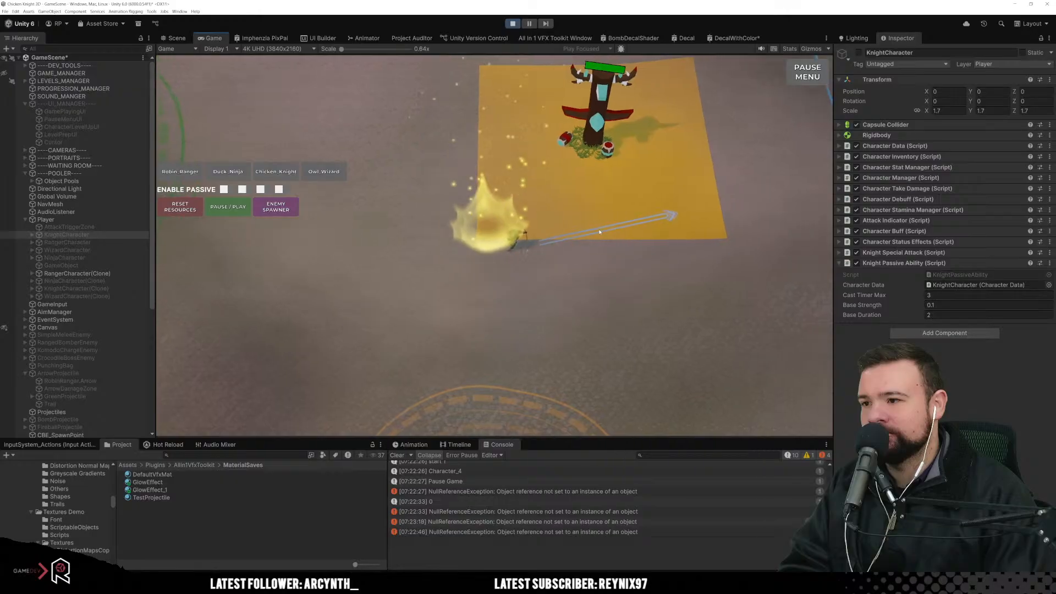
key("s")
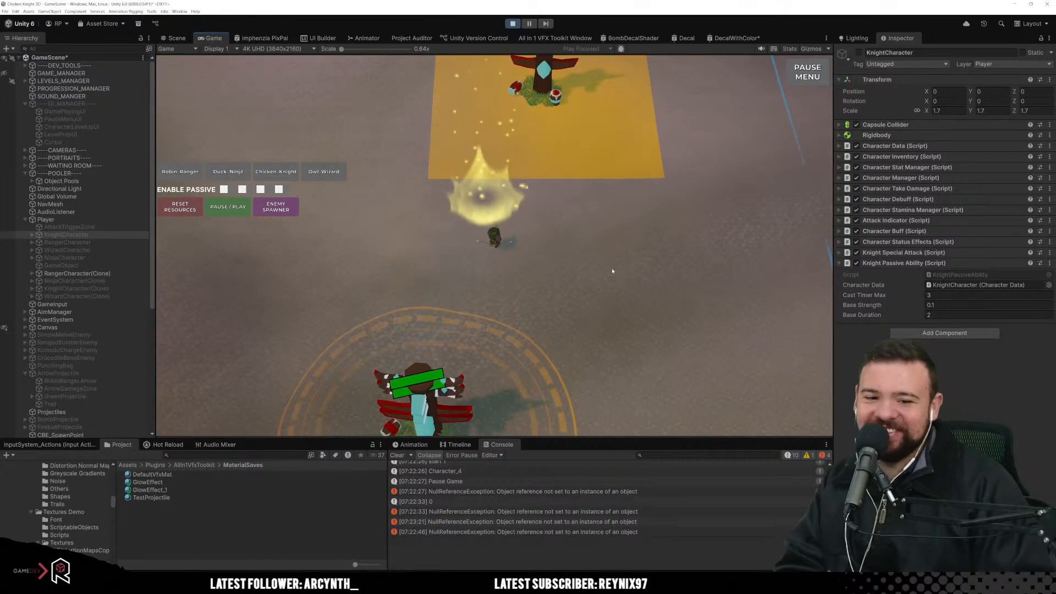
left_click_drag(612, 271, 422, 305)
left_click_drag(538, 237, 467, 175)
key("a")
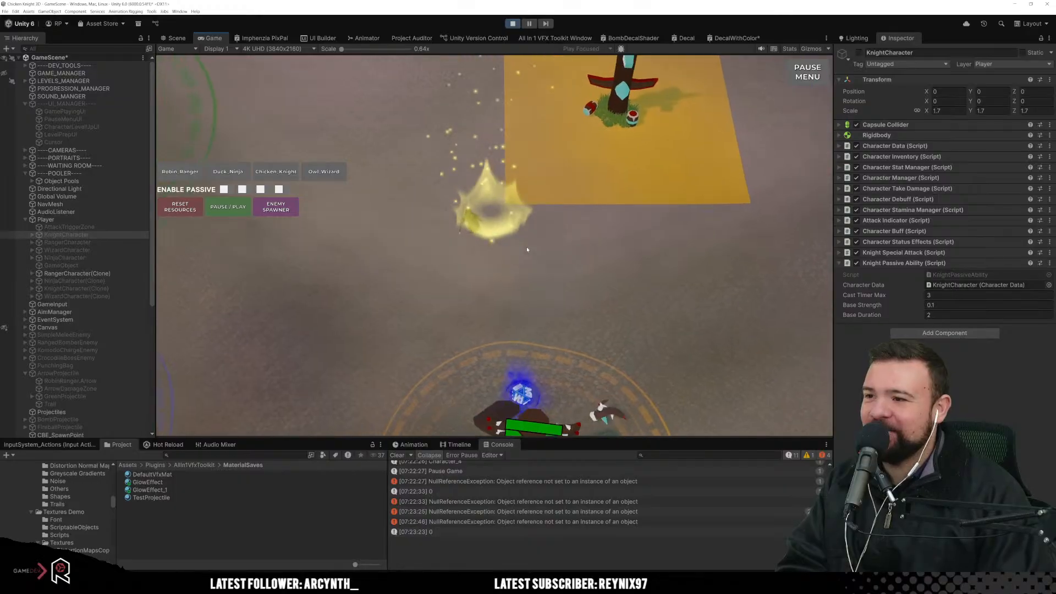
key("w")
Step: Switch the active character to Duck Ninja and move it around the orange square to check its glow effect
left_click(231, 173)
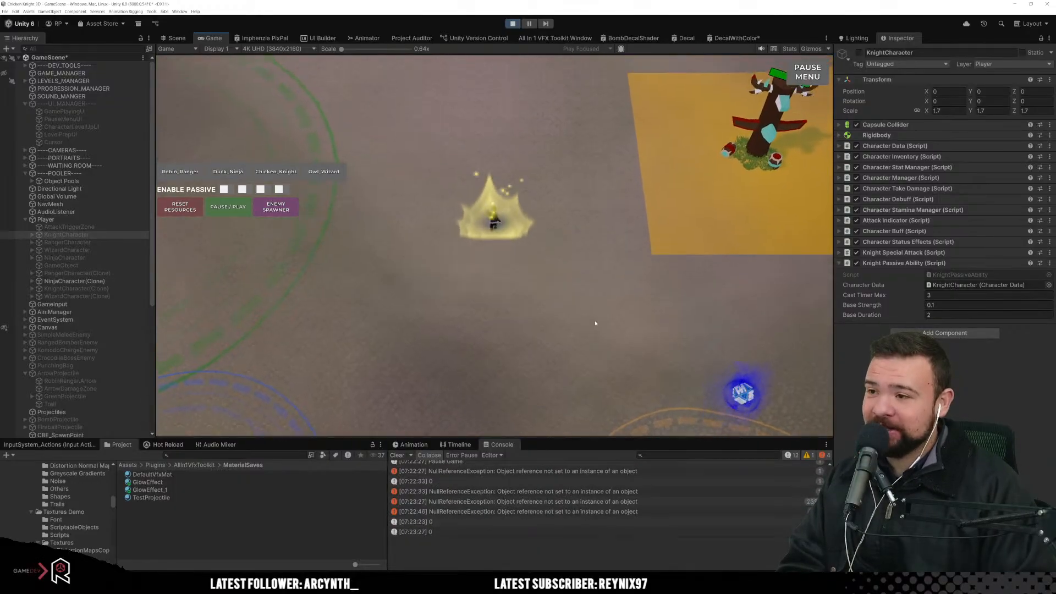
key("d")
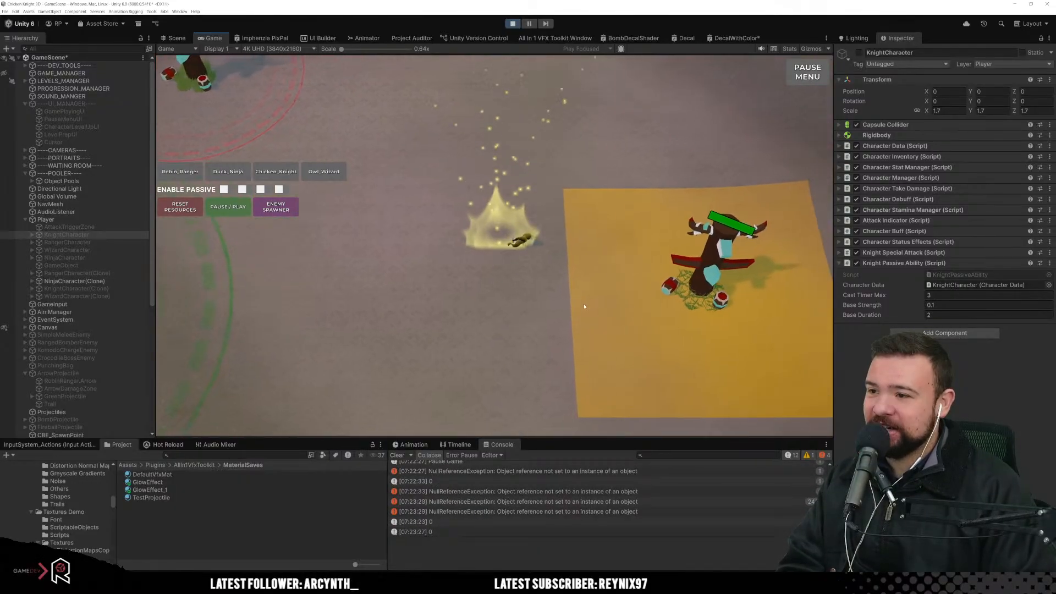
key("s")
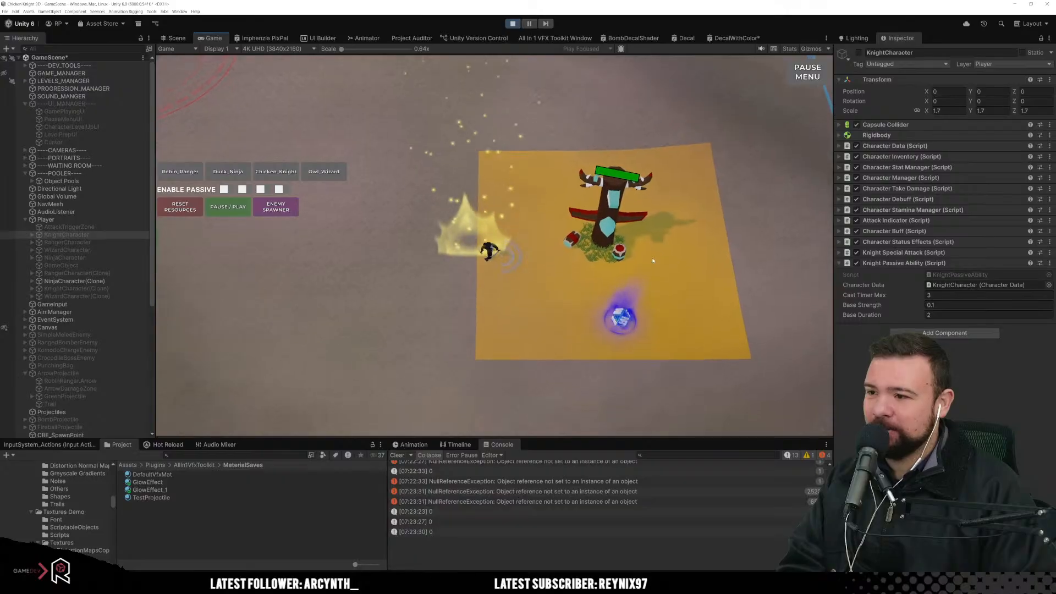
key("a")
Step: Switch to Chicken Knight and walk it through the green and red circles in several directions to check its glow effect
left_click(260, 177)
key("w")
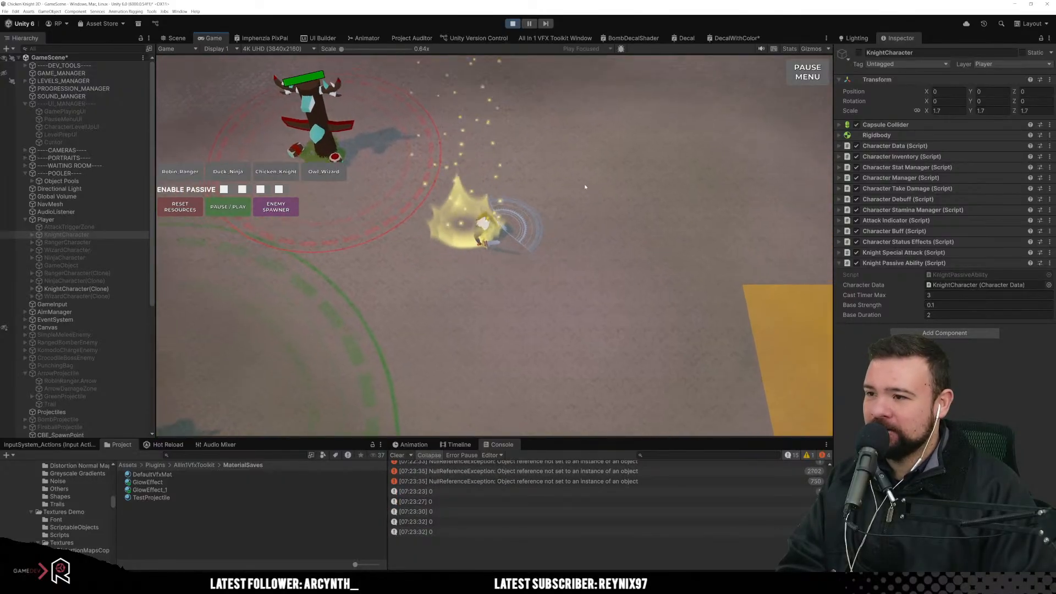
key("s")
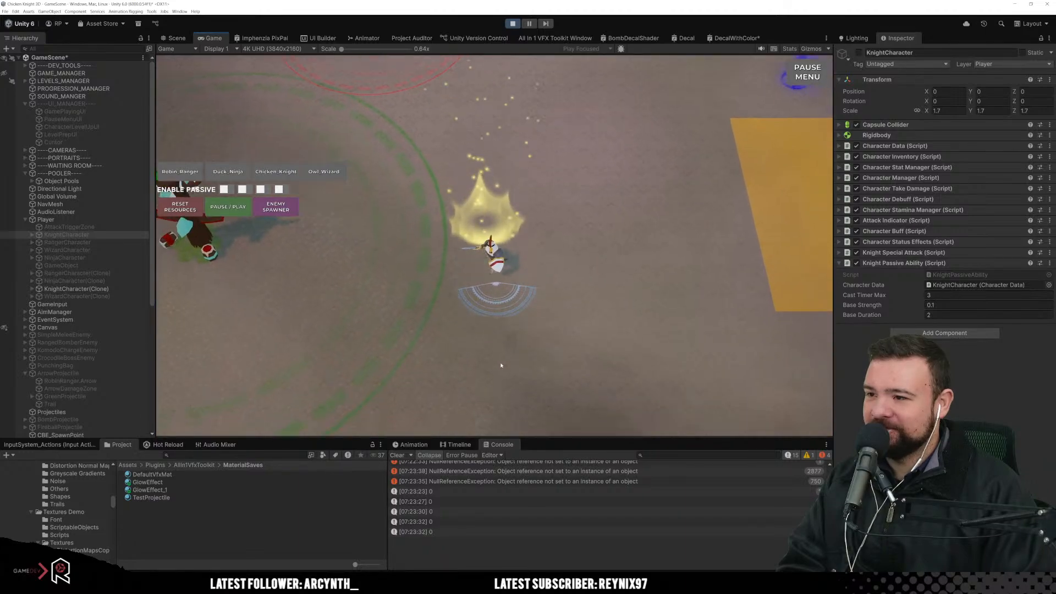
key("a")
key("w")
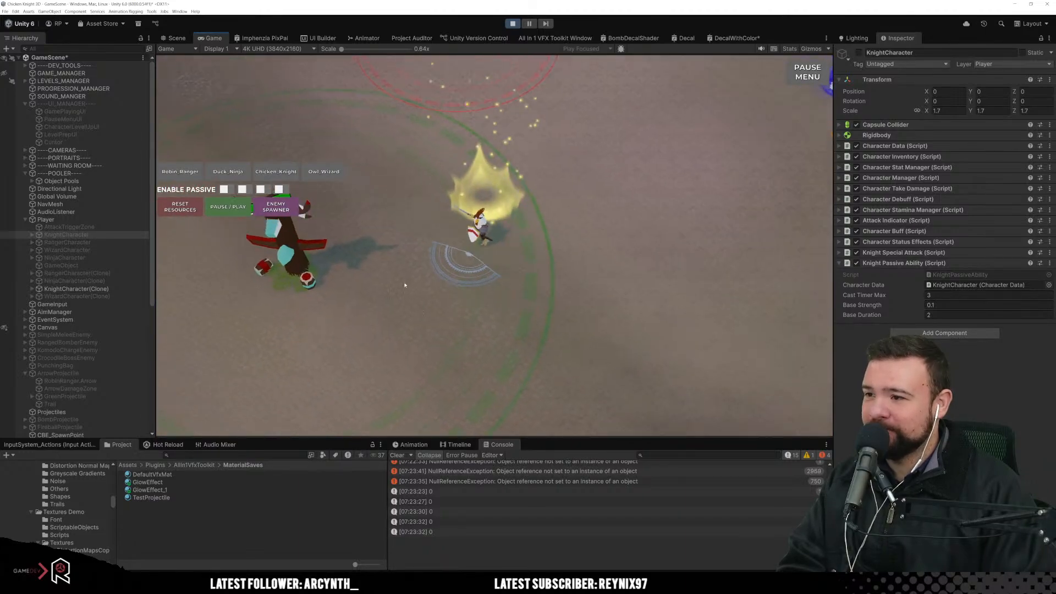
key("w")
key("a")
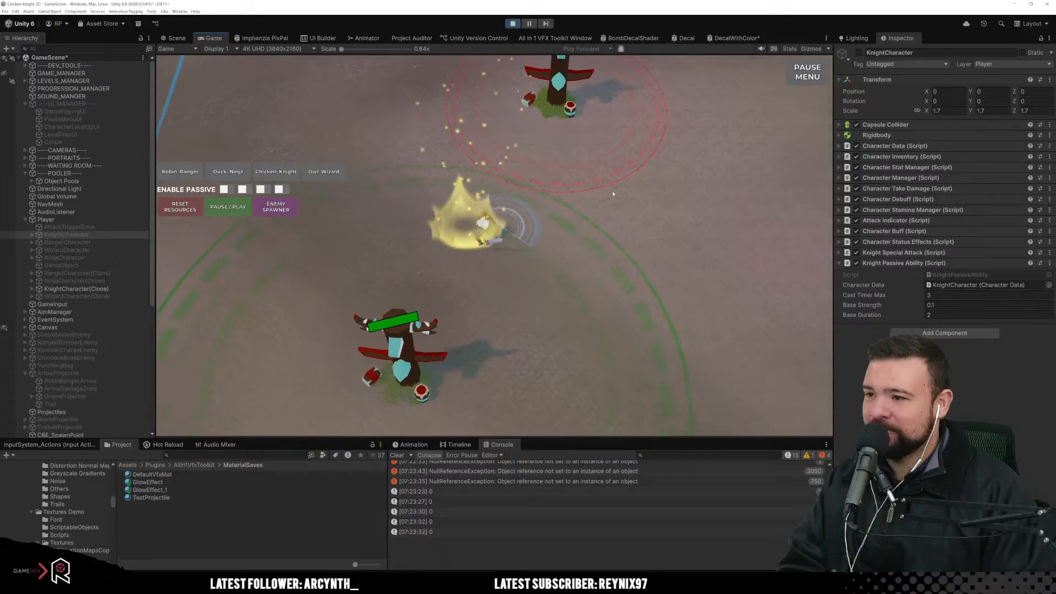
key("w")
key("a")
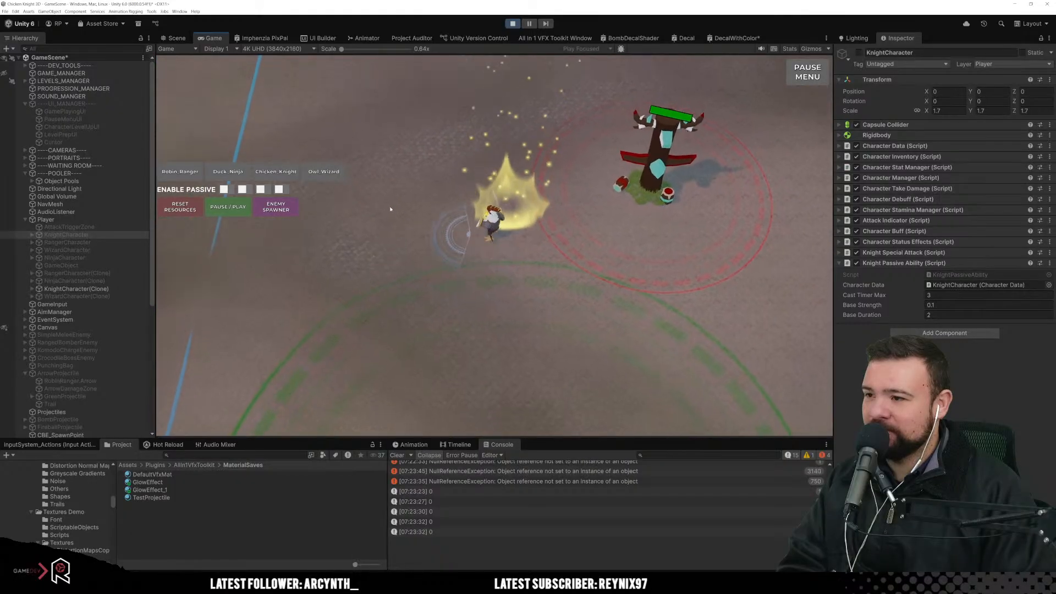
key("w")
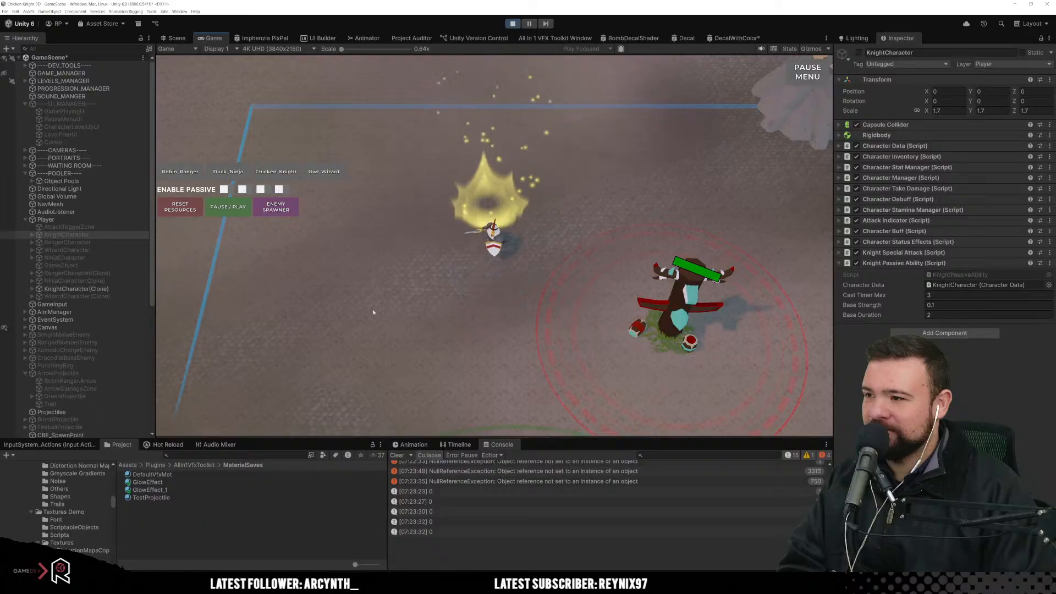
Step: Switch to Owl Wizard and walk it back and forth beside the red circle to check how the glow follows it
key("s")
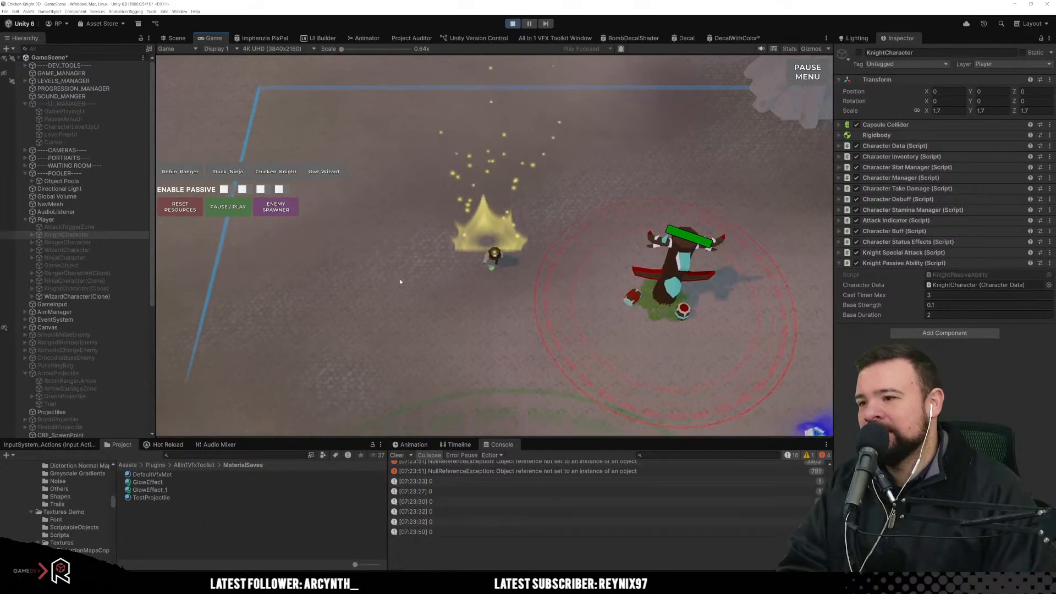
key("d")
key("w")
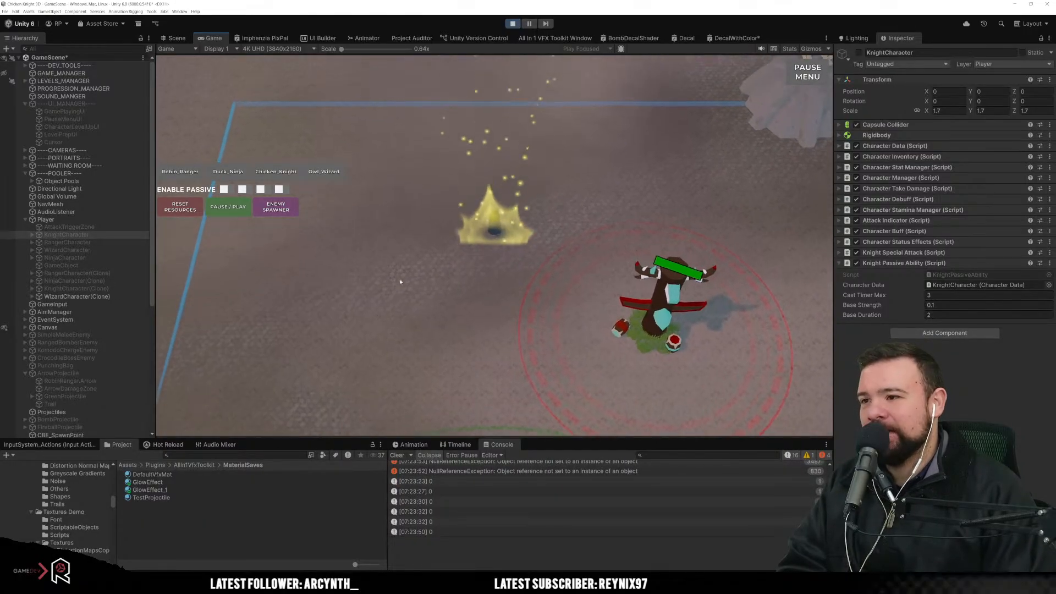
key("s")
key("w")
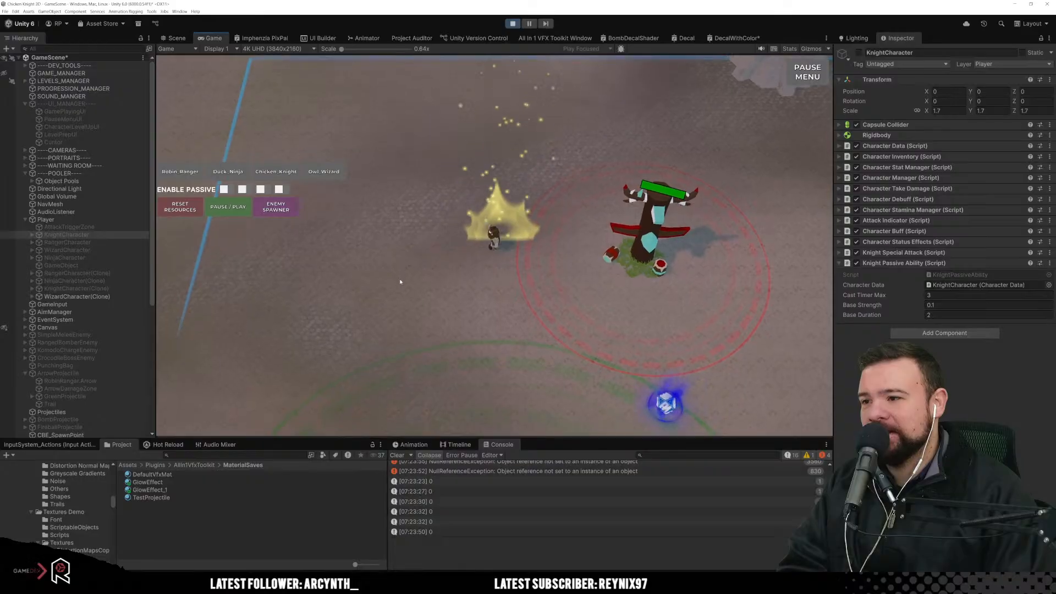
key("w")
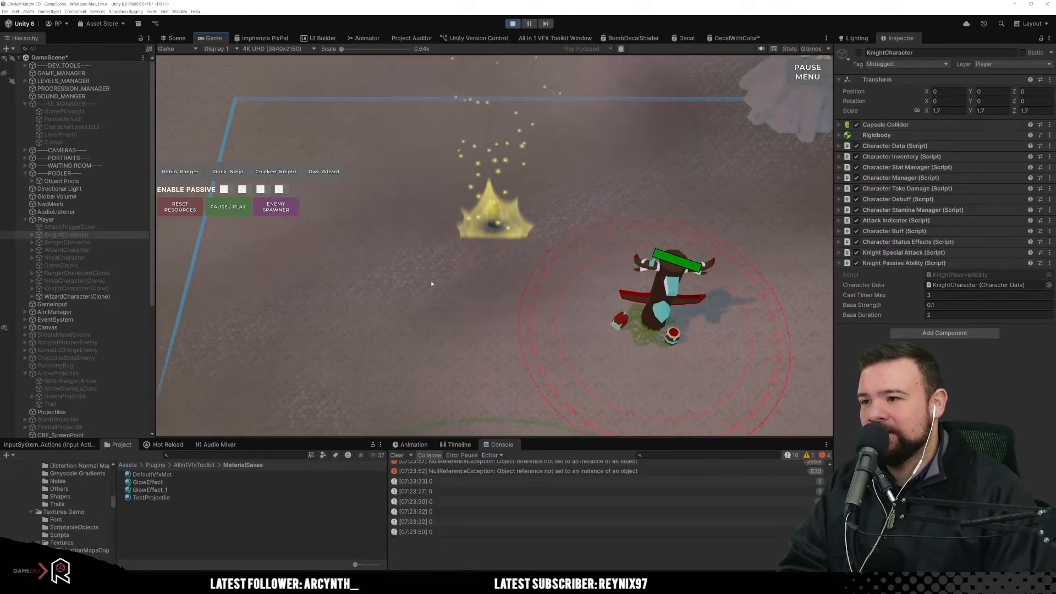
key("d")
key("s")
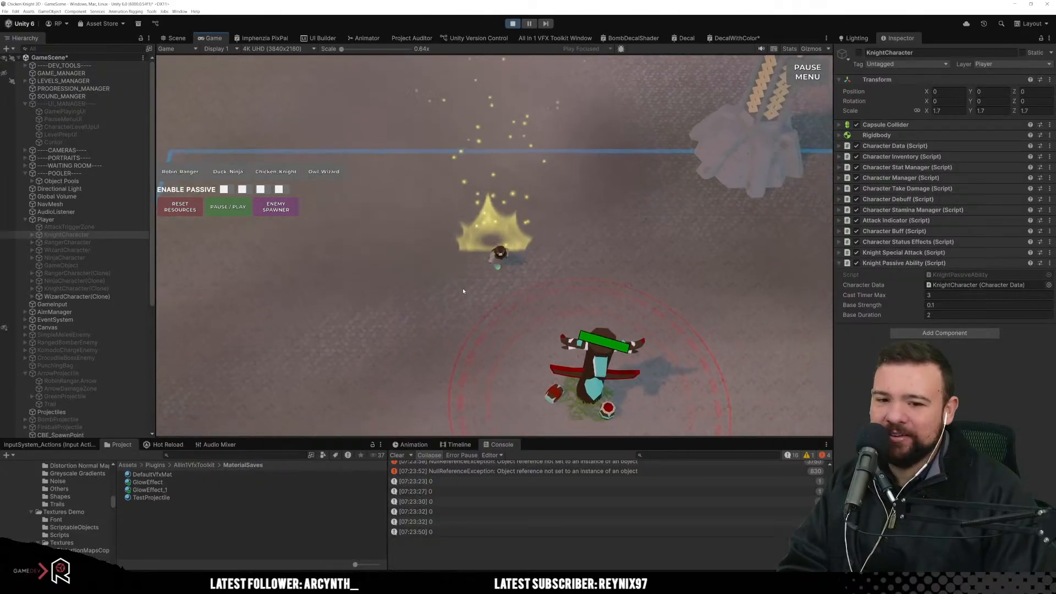
key("a")
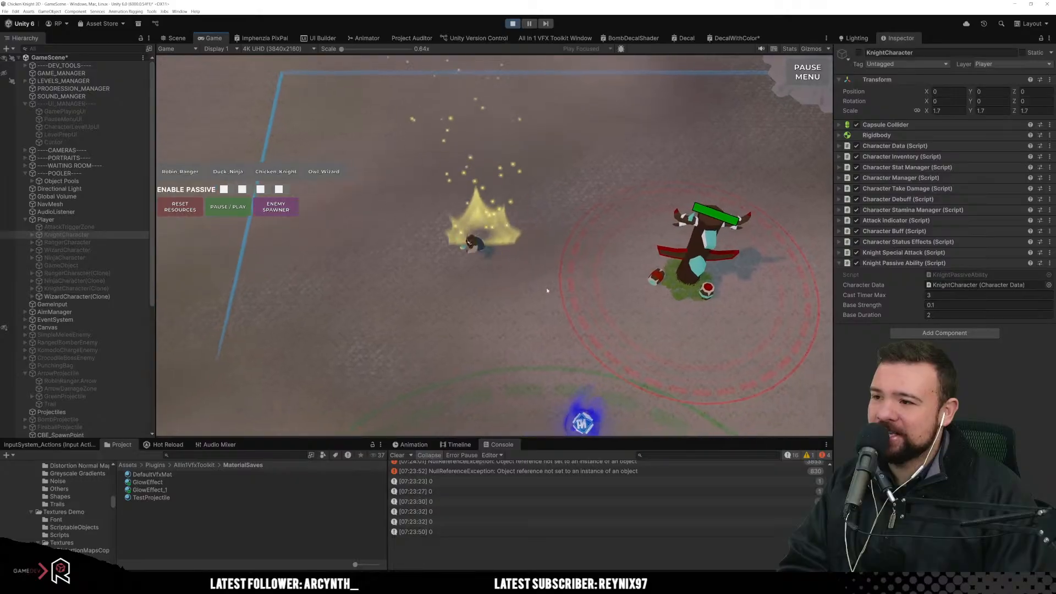
Step: Move the Owl Wizard beyond the green circle and enable the first and third character passives
left_click(663, 258)
key("d")
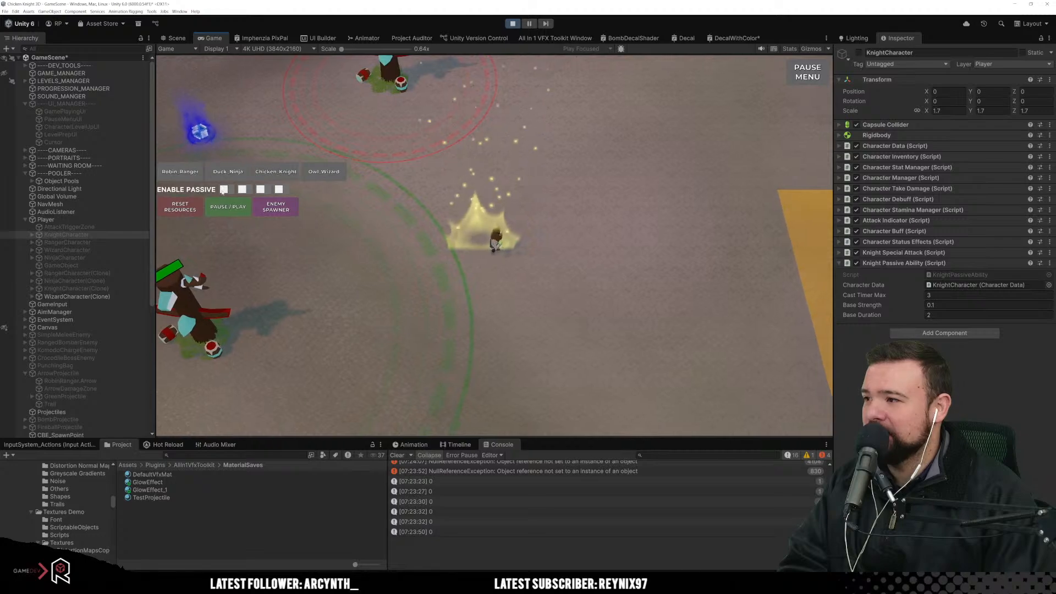
key("w")
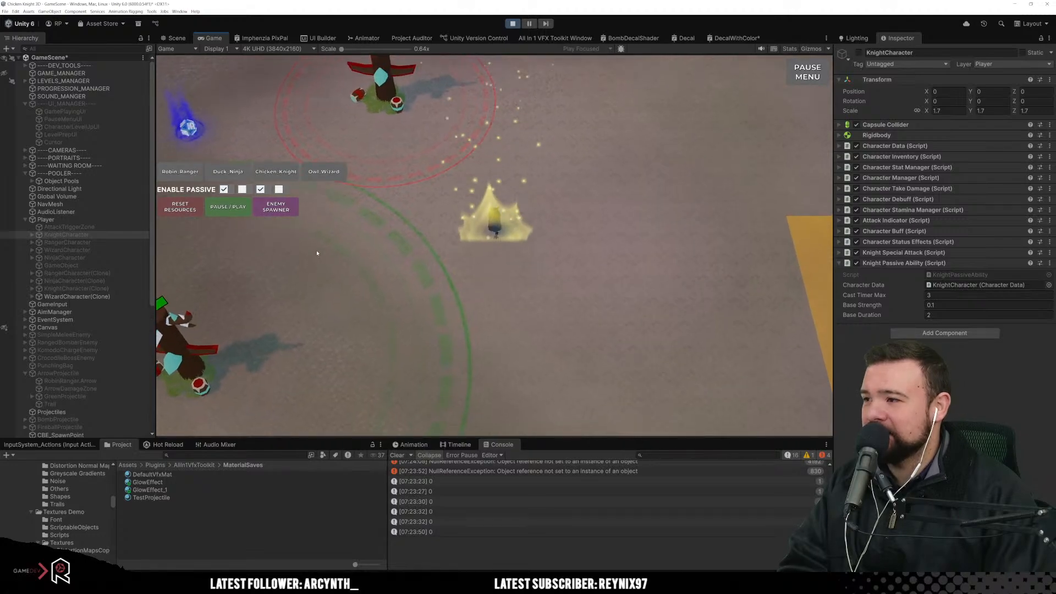
Step: Attack the dummy in the red circle with the Owl Wizard and move around, checking the glow effect with passives enabled
left_click(405, 169)
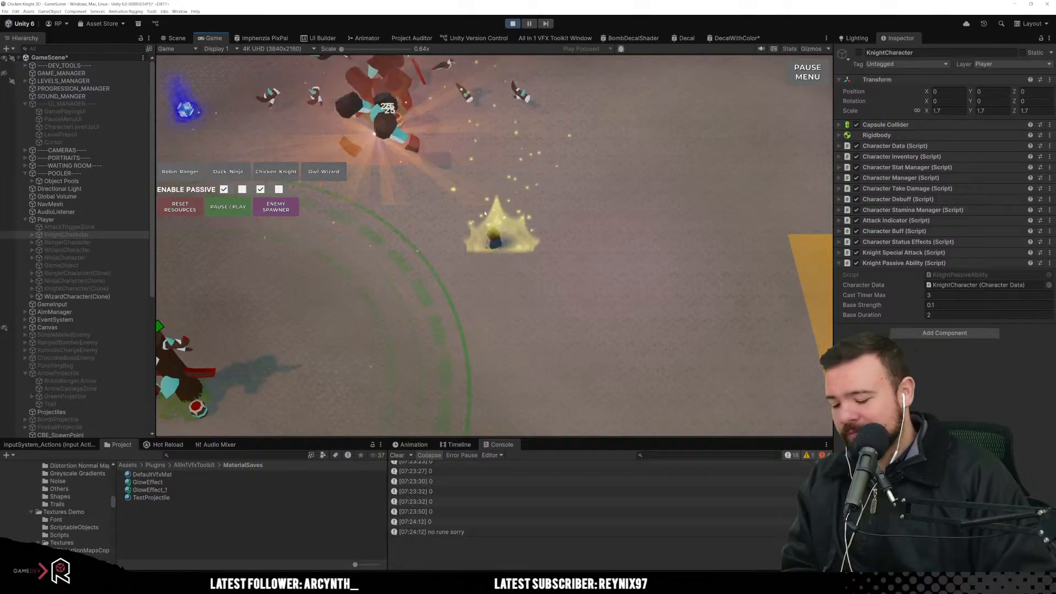
key("w")
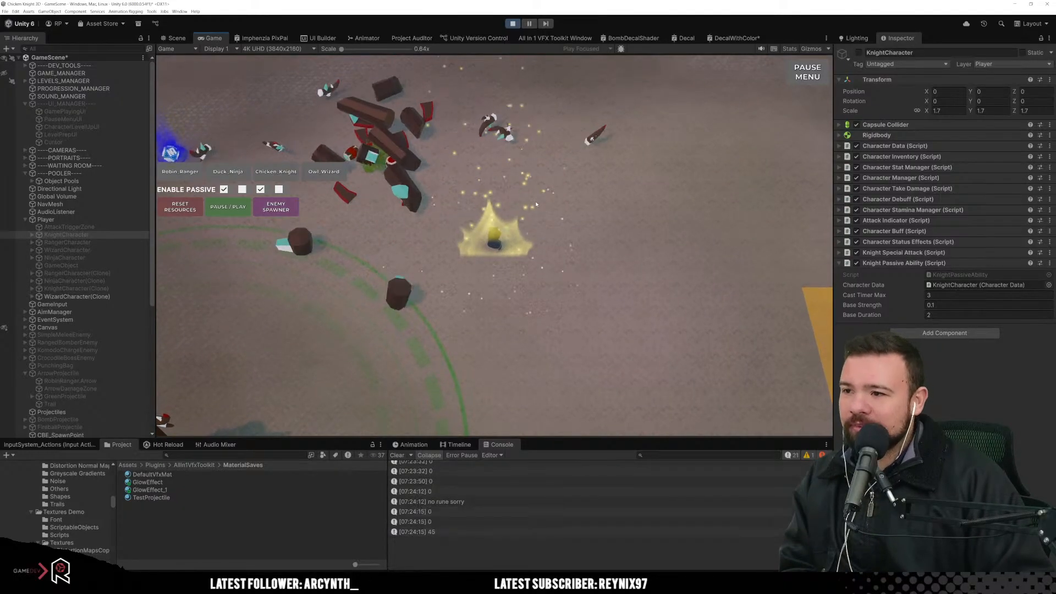
key("w")
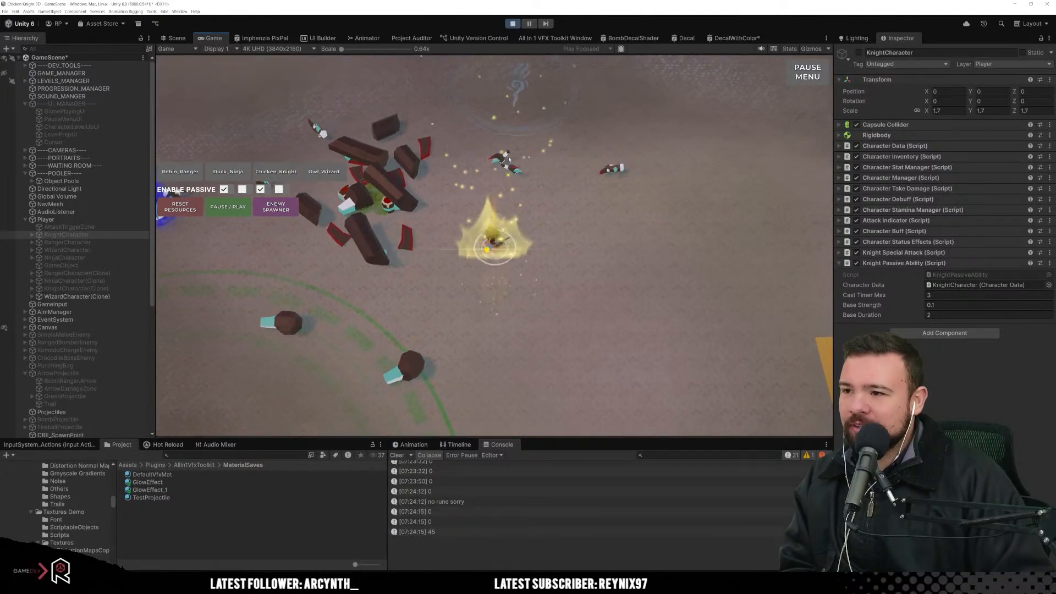
key("d")
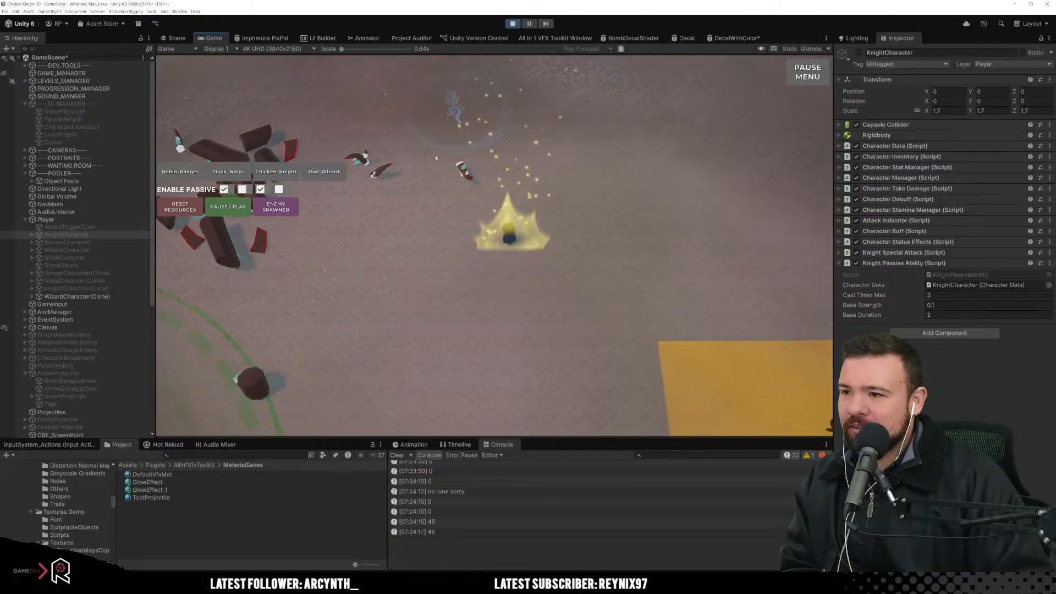
key("w")
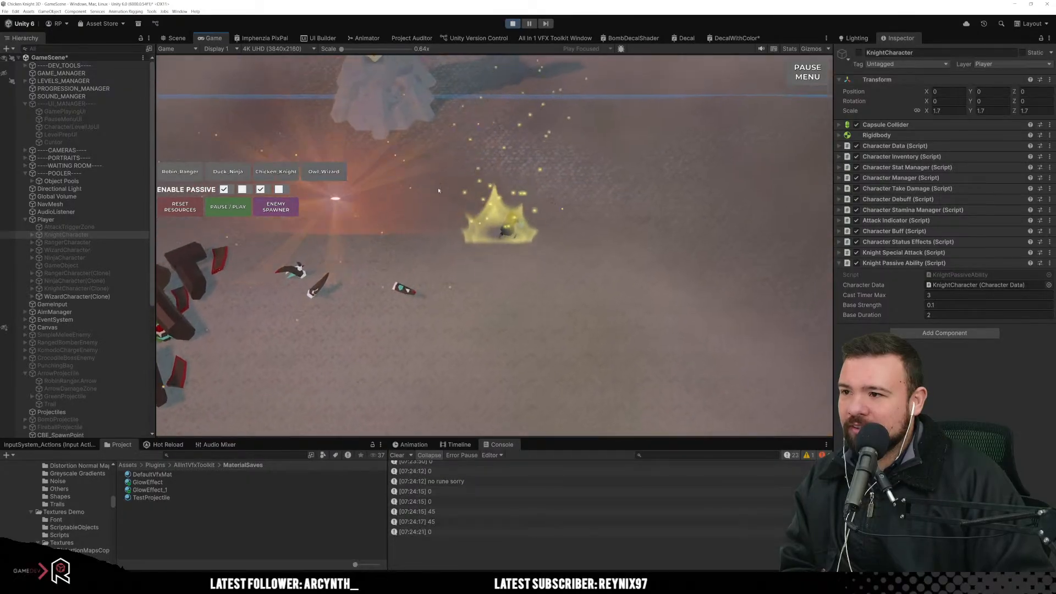
key("s")
key("a")
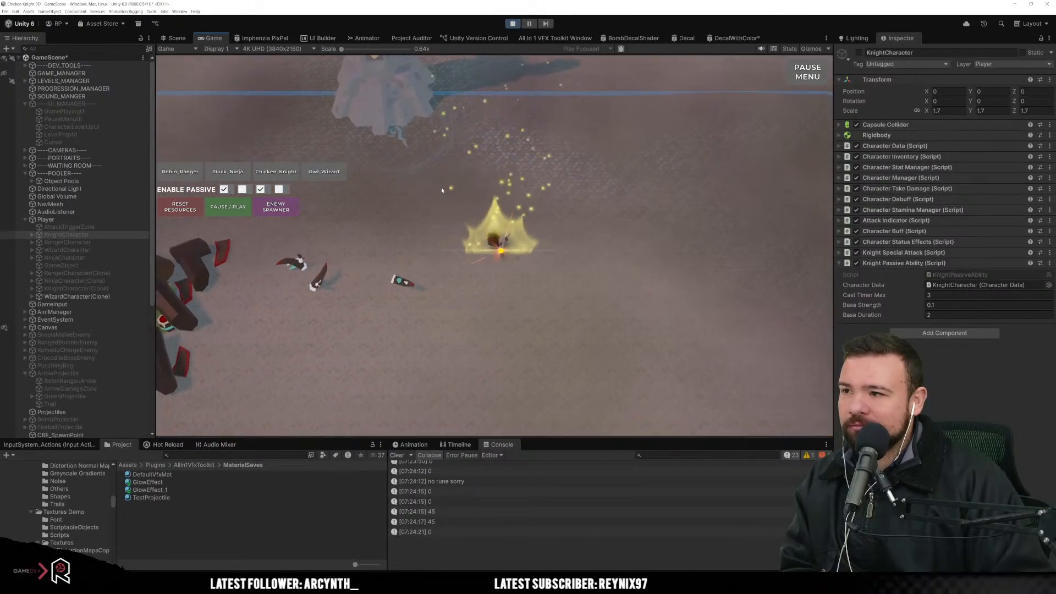
key("d")
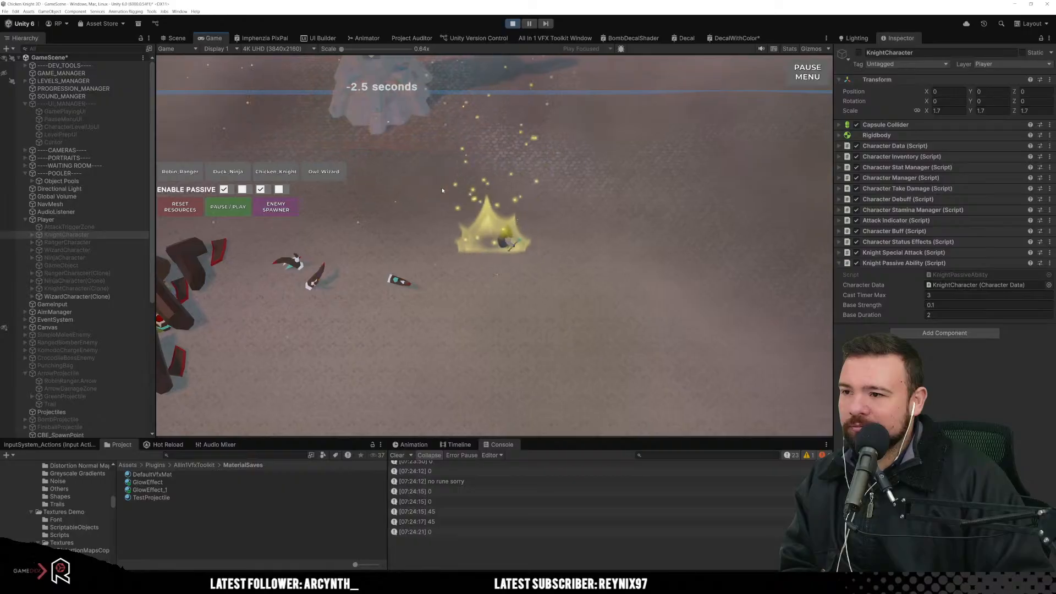
Step: Attack the dummy on the orange square with the Owl Wizard, and stop the game to return to scene editing
key("s")
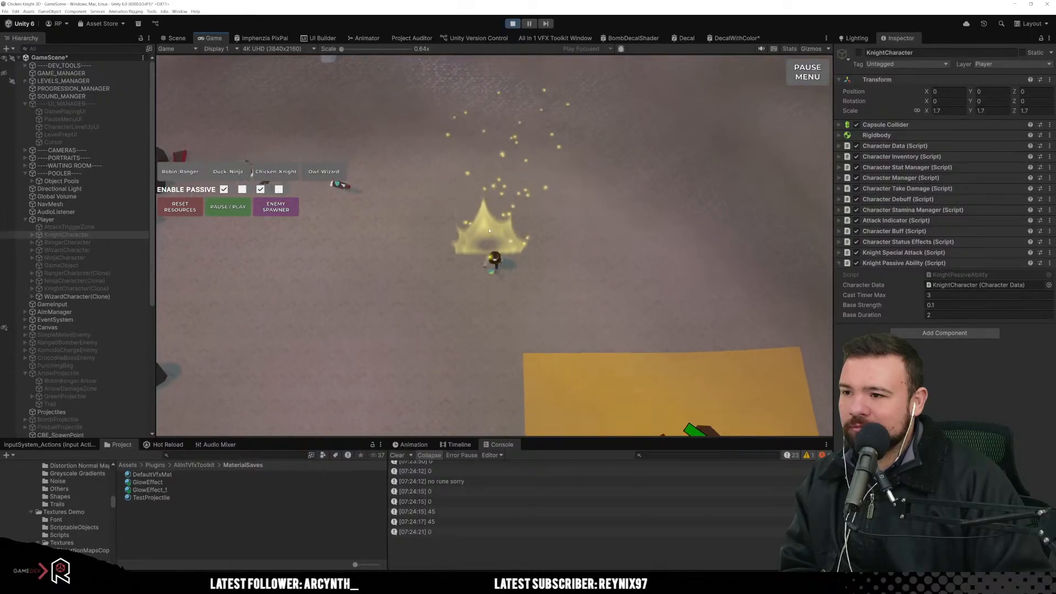
key("a")
left_click(630, 314)
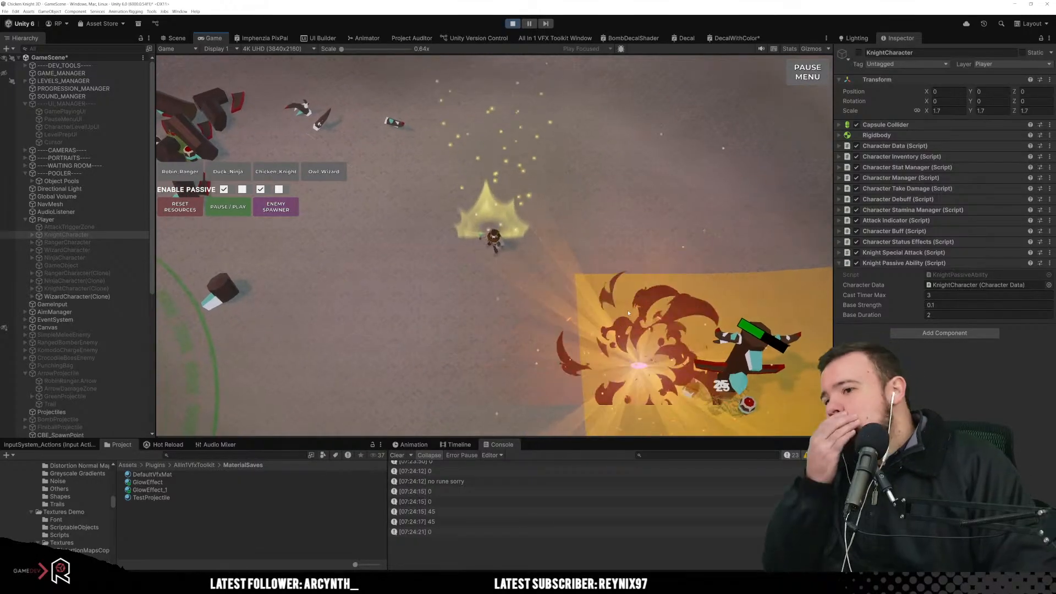
left_click(513, 24)
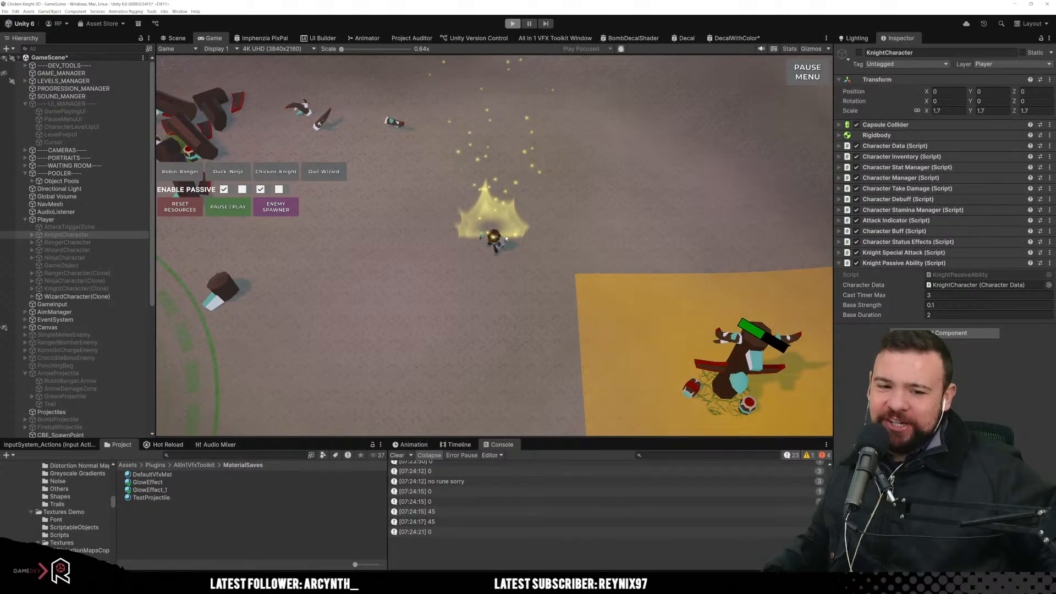
key("ctrl+p")
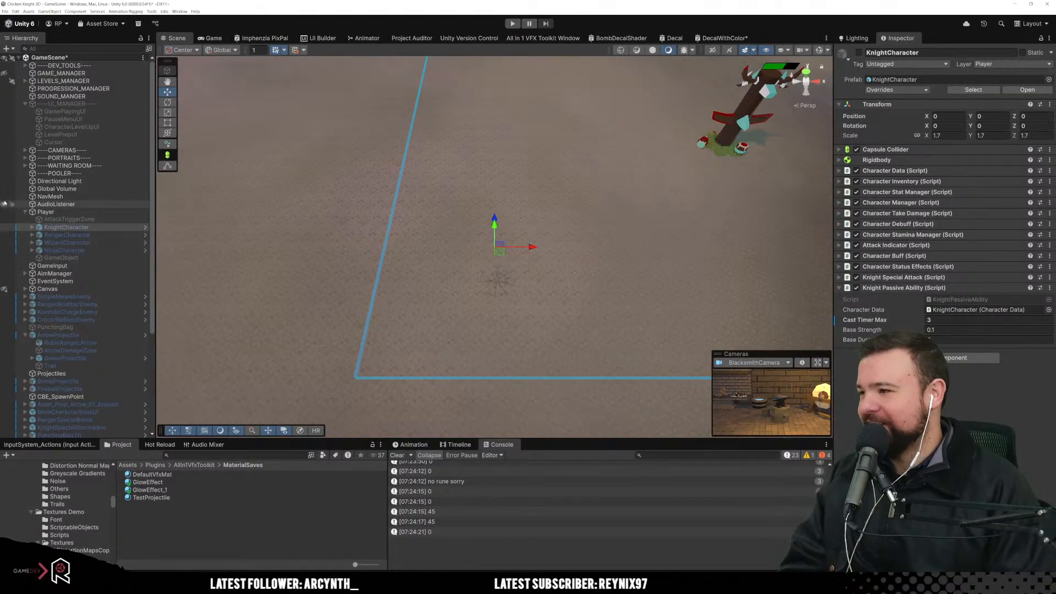
Step: Open the KnightCharacter prefab and then its _BasePlayerCharacter base prefab, and select GlowEffect_1 under RangerStatusEffect
left_click(145, 228)
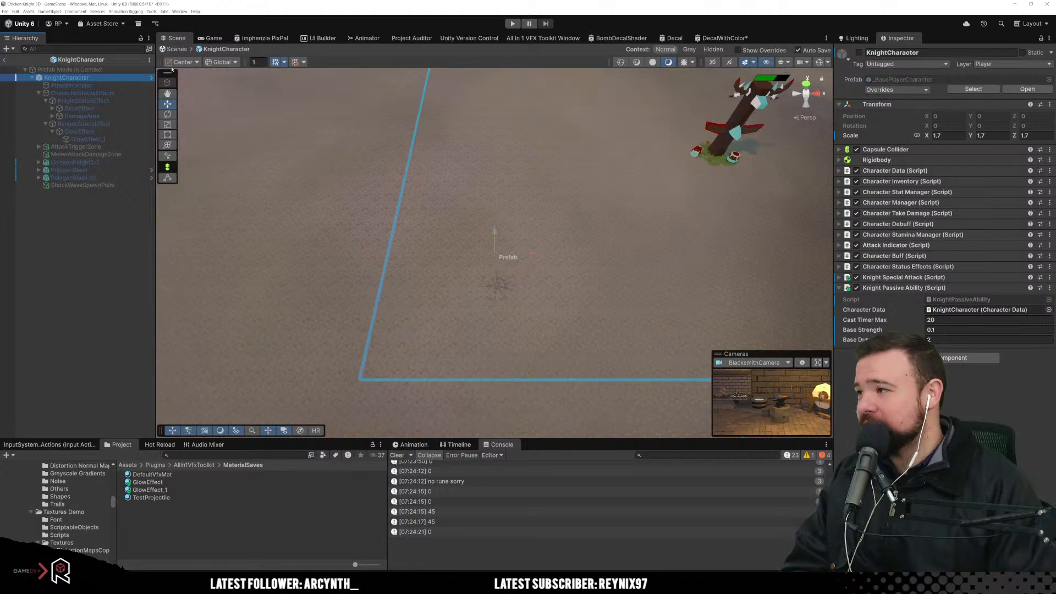
left_click(156, 77)
left_click(152, 78)
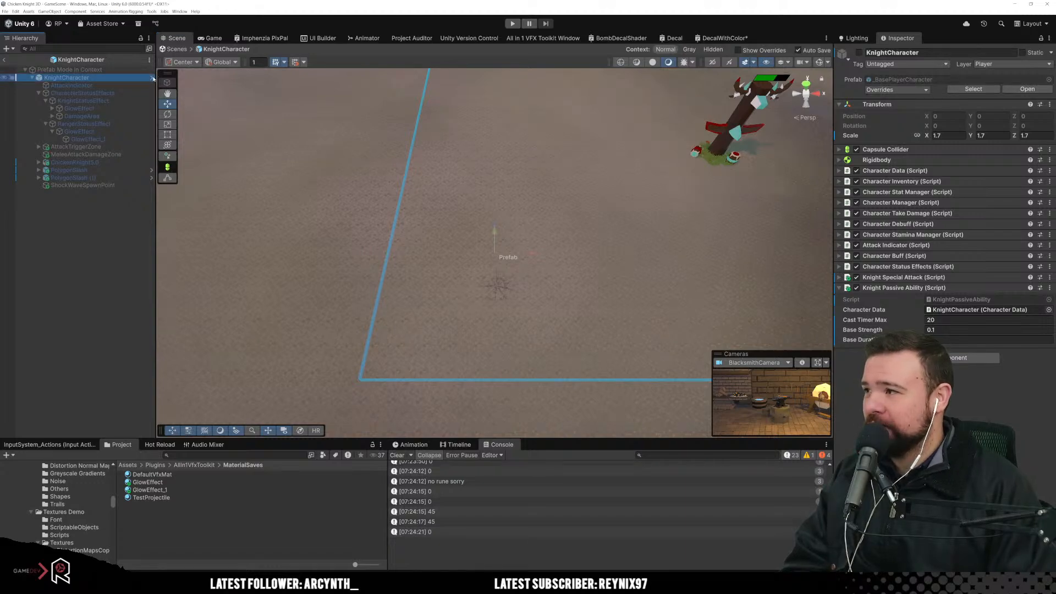
left_click(88, 132)
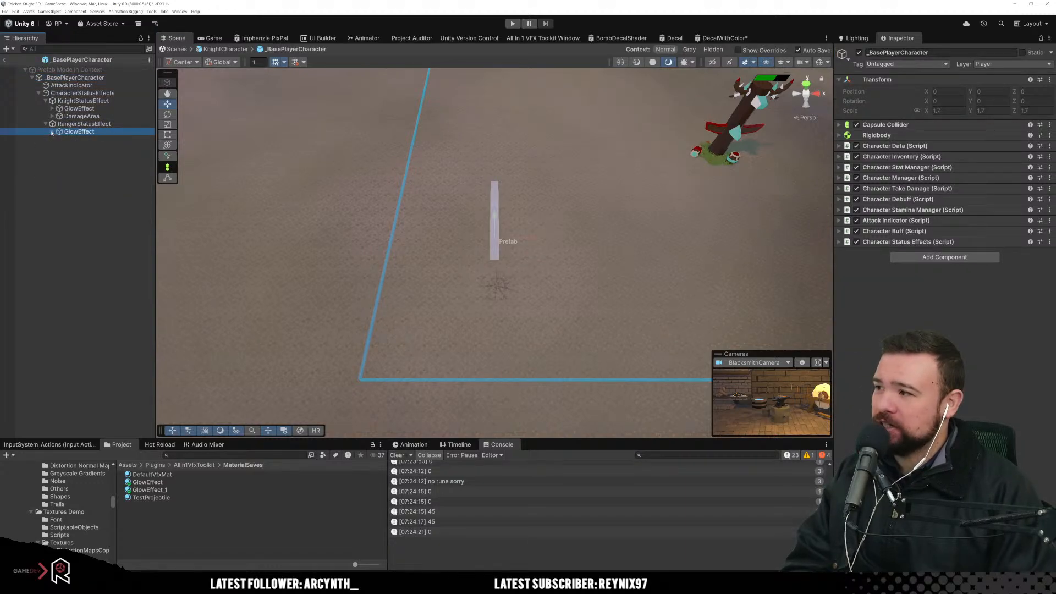
left_click(95, 140)
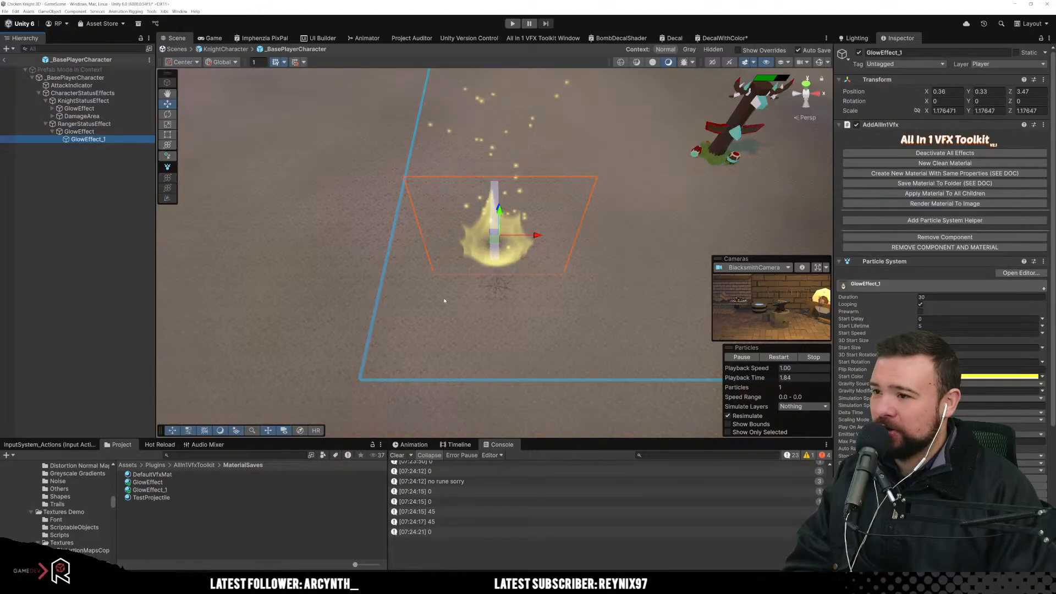
Step: Change the Render Alignment in the Renderer module of GlowEffect_1's particle system, and deselect the object
key("f")
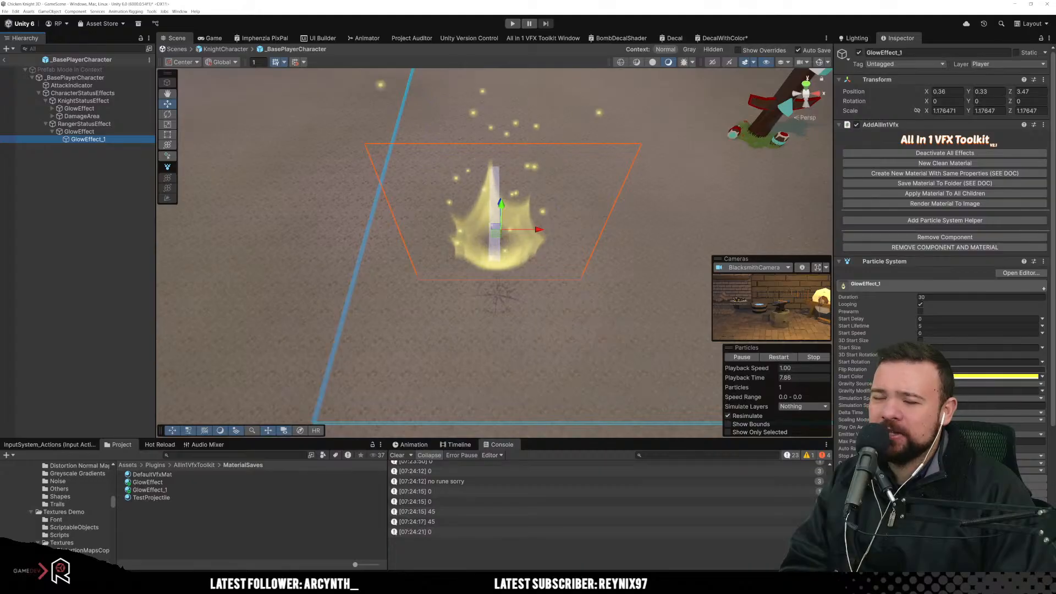
scroll(881, 335, "down", 3)
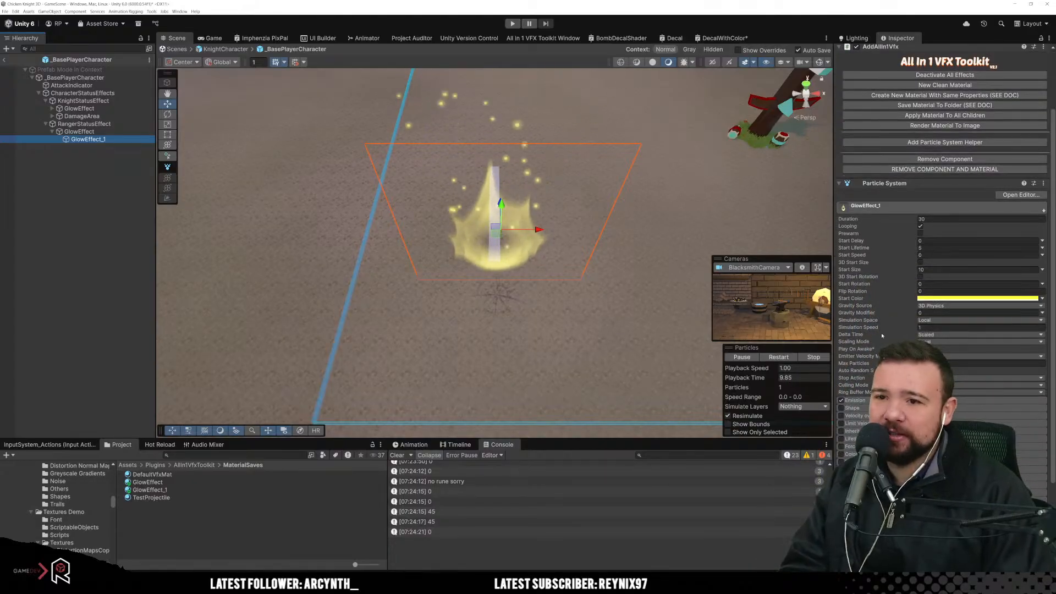
scroll(893, 306, "down", 4)
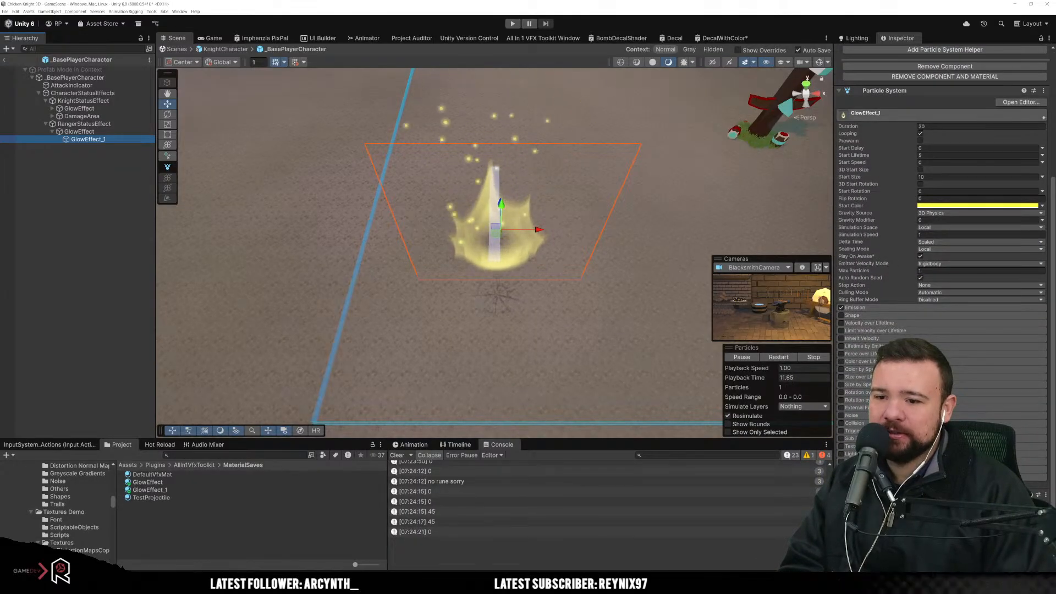
scroll(942, 264, "down", 6)
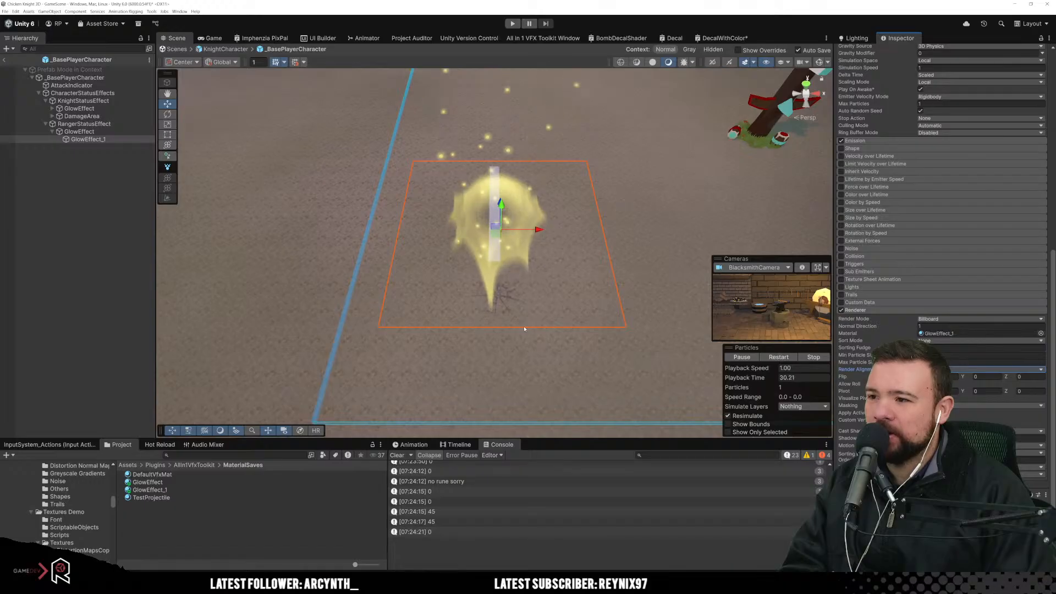
left_click(582, 354)
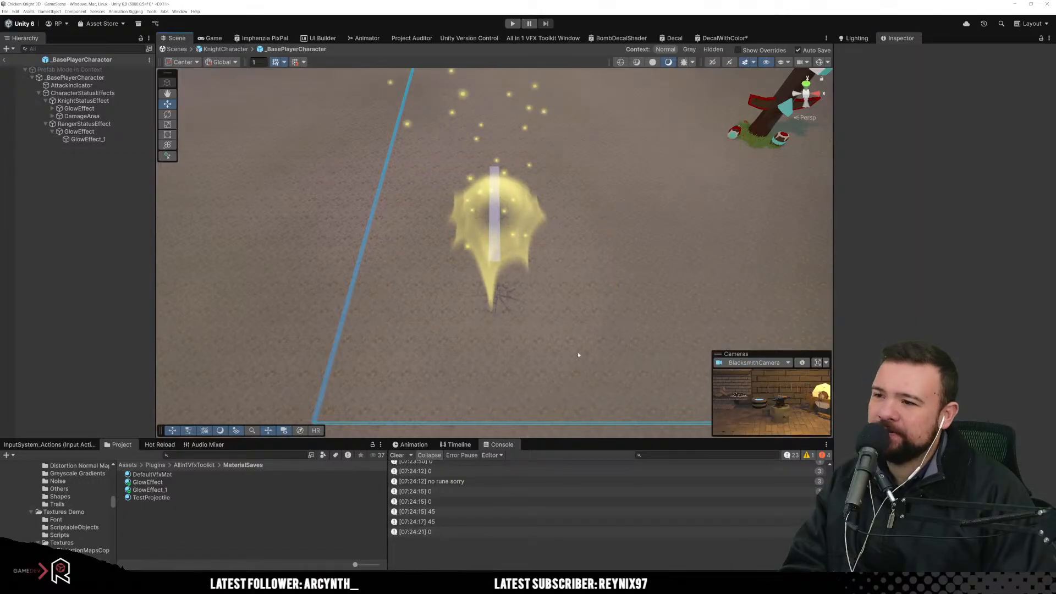
Step: Exit prefab mode to playtest GameScene, and unpause the running game
left_click(511, 23)
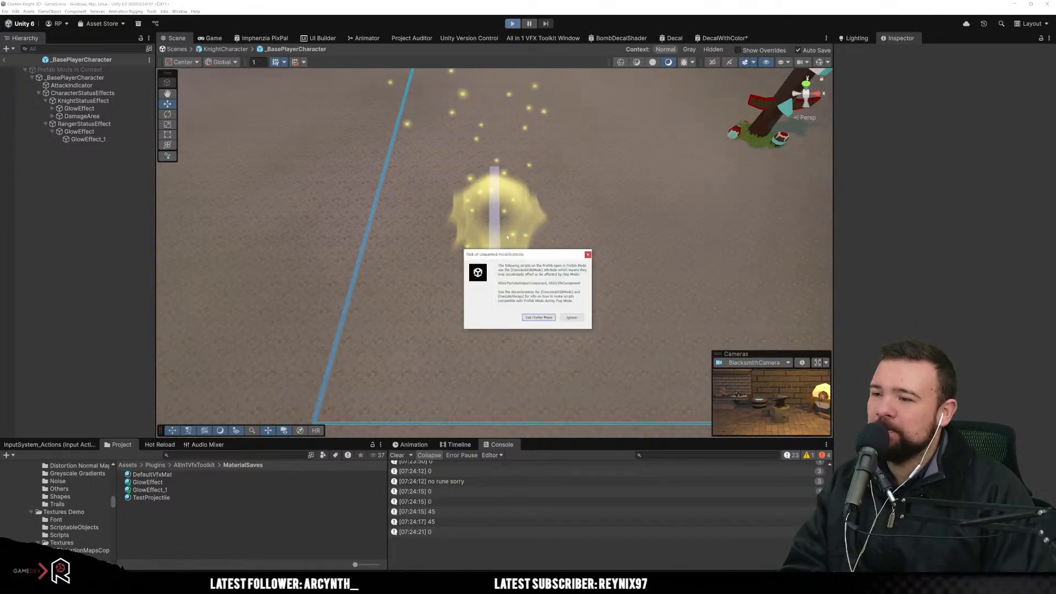
left_click(537, 317)
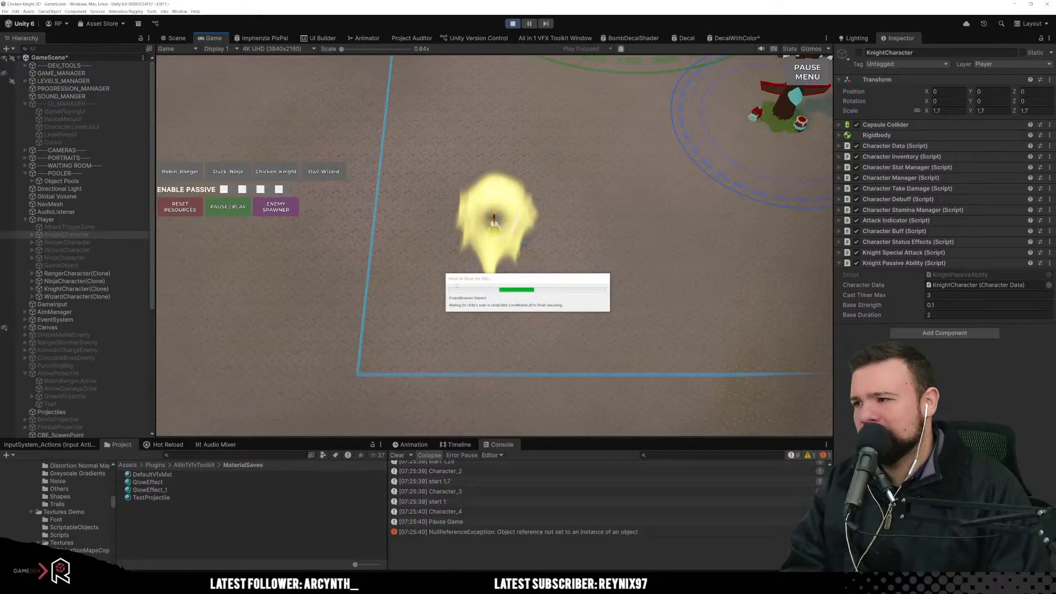
left_click(242, 213)
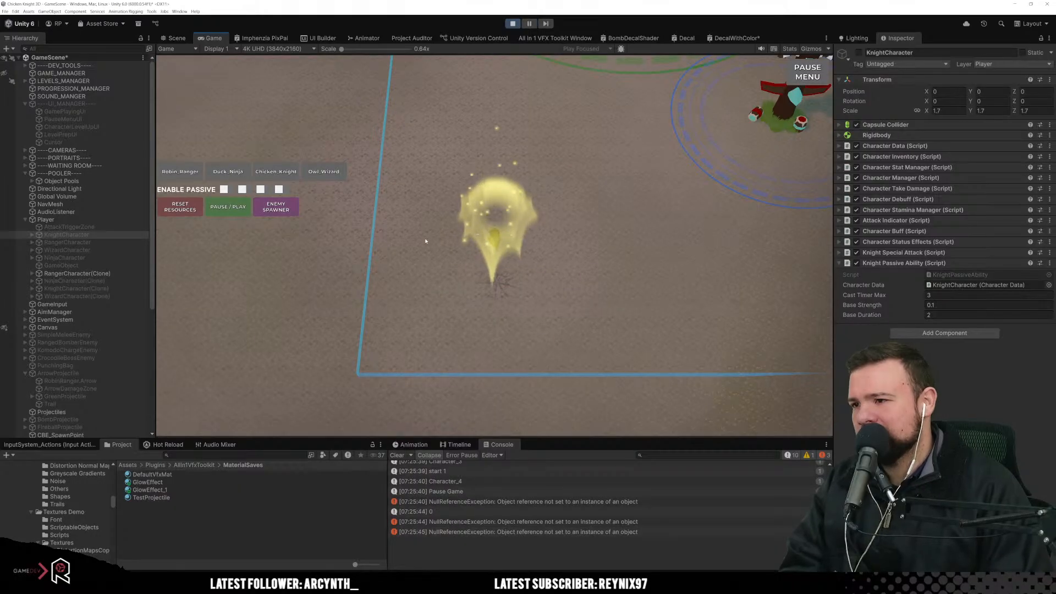
Step: Walk the Robin Ranger in all directions below the blue circle to check how the realigned glow turns with it
key("d")
key("w")
key("a")
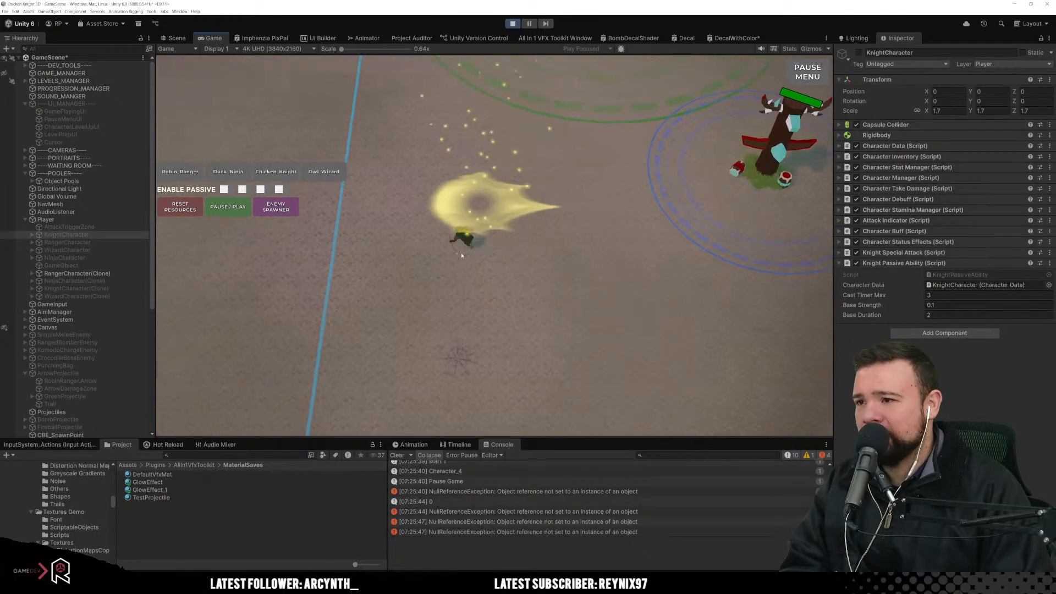
key("s")
key("d")
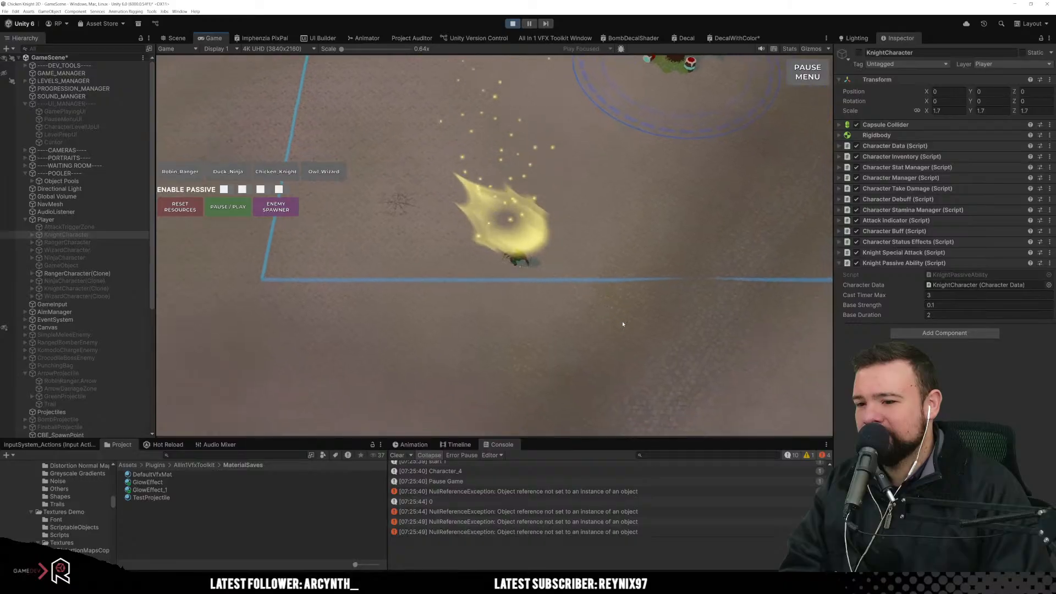
key("w")
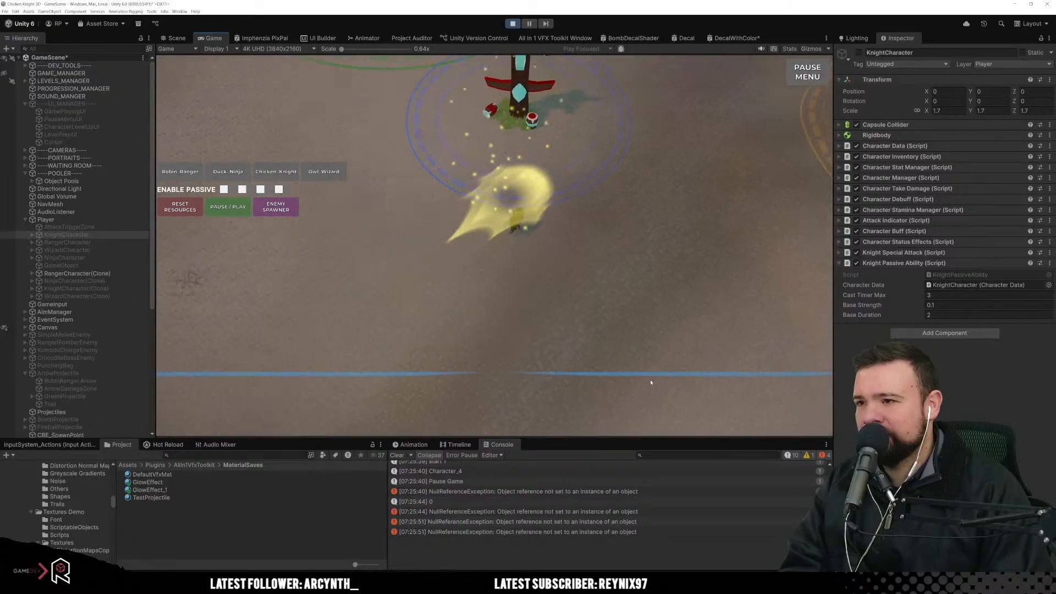
Step: Open the NullReferenceException's source in Visual Studio, inspect the UpdateLevelTimerText line in GamePlayingUI.cs, and return to Unity
left_click(573, 521)
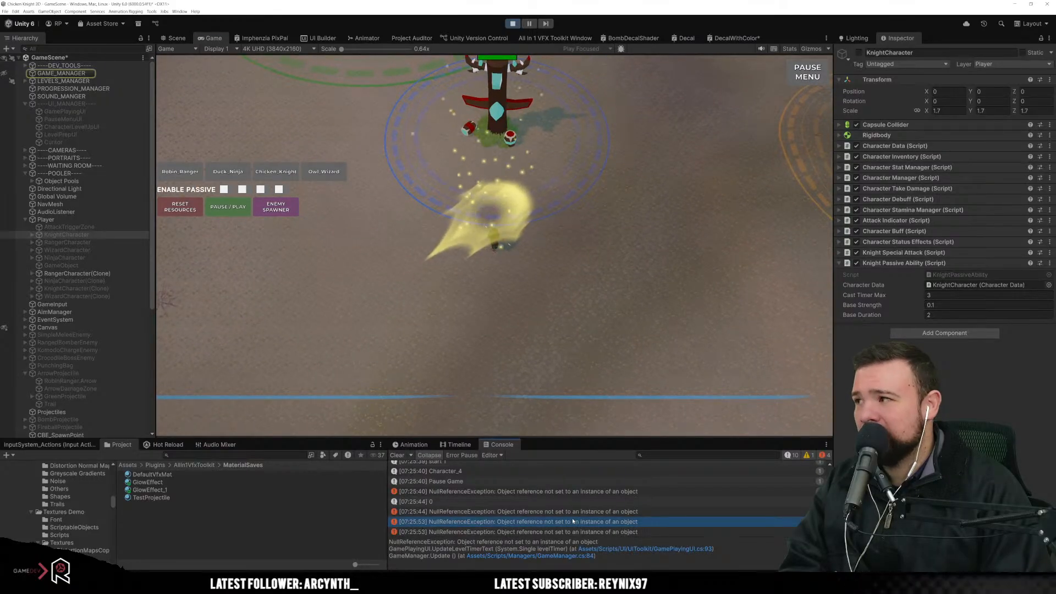
double_click(573, 521)
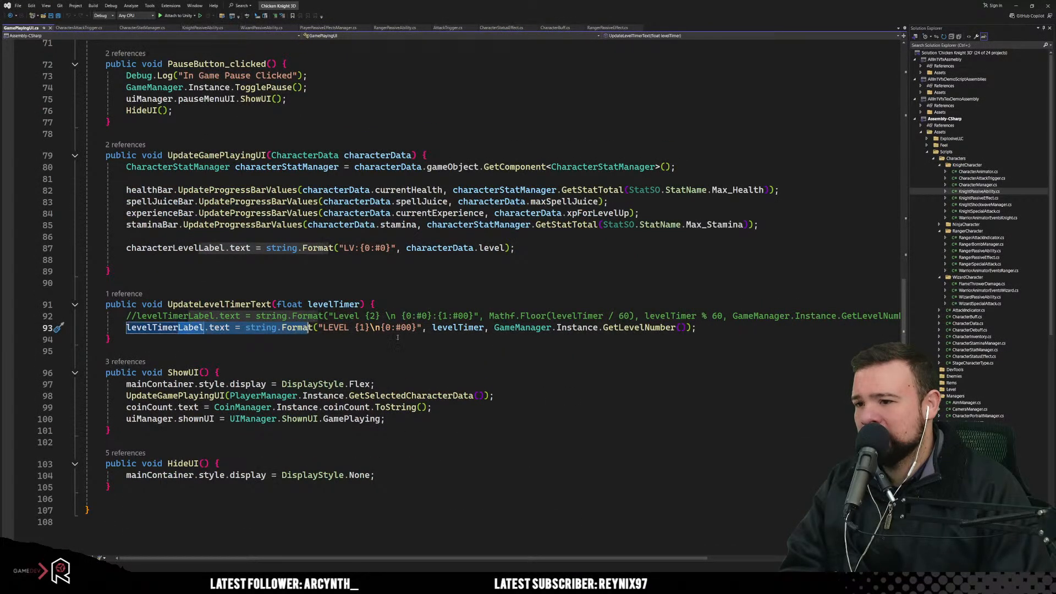
left_click(526, 338)
left_click_drag(634, 328, 370, 327)
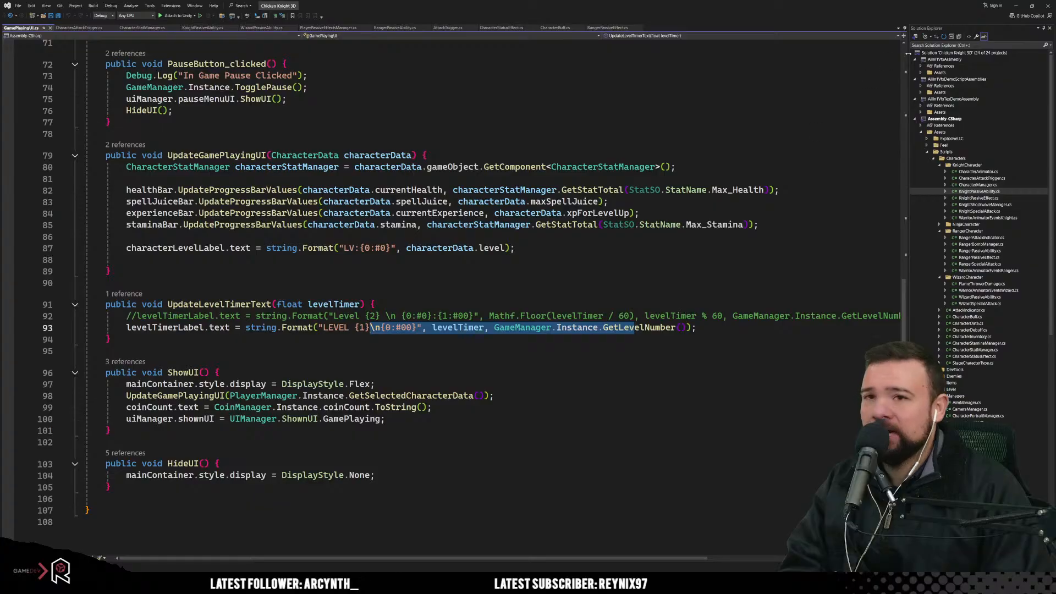
left_click(1015, 6)
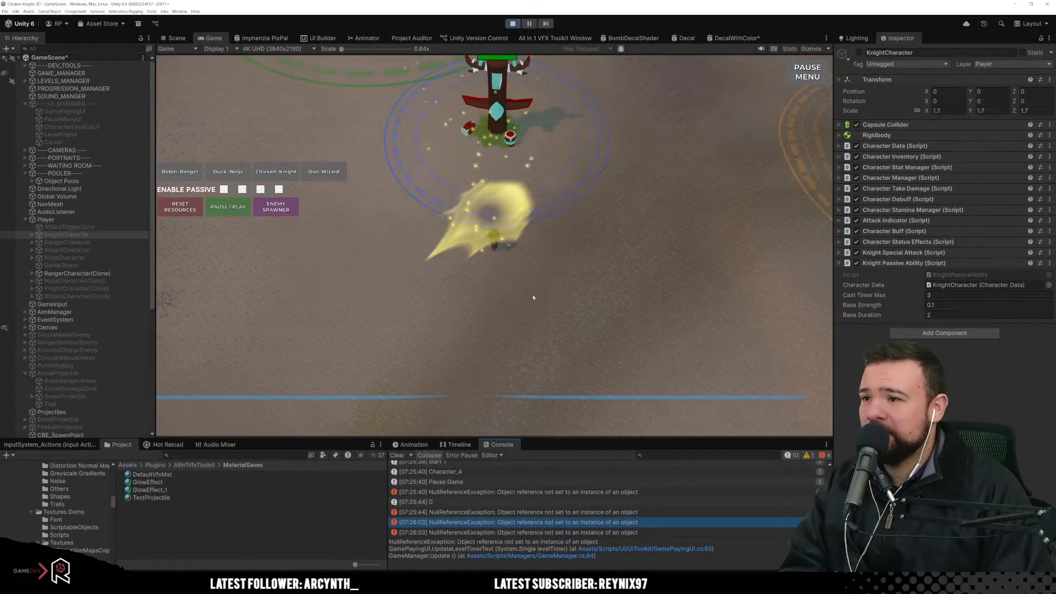
Step: Activate the UI_MANAGER object in the running game, walk the ranger up beside the blue circle, and clear the console
left_click(80, 104)
left_click(859, 52)
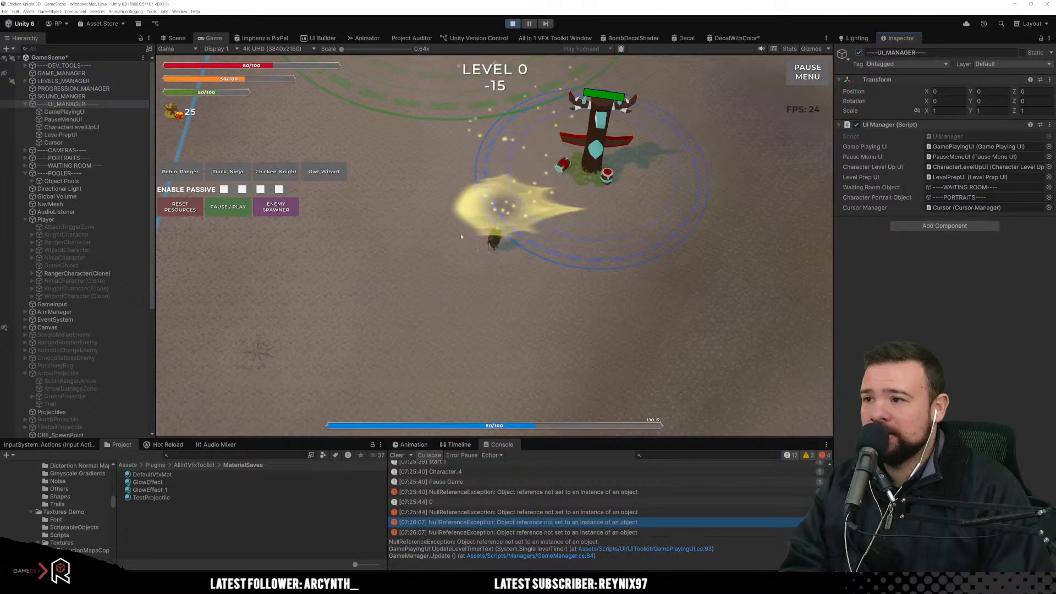
key("w")
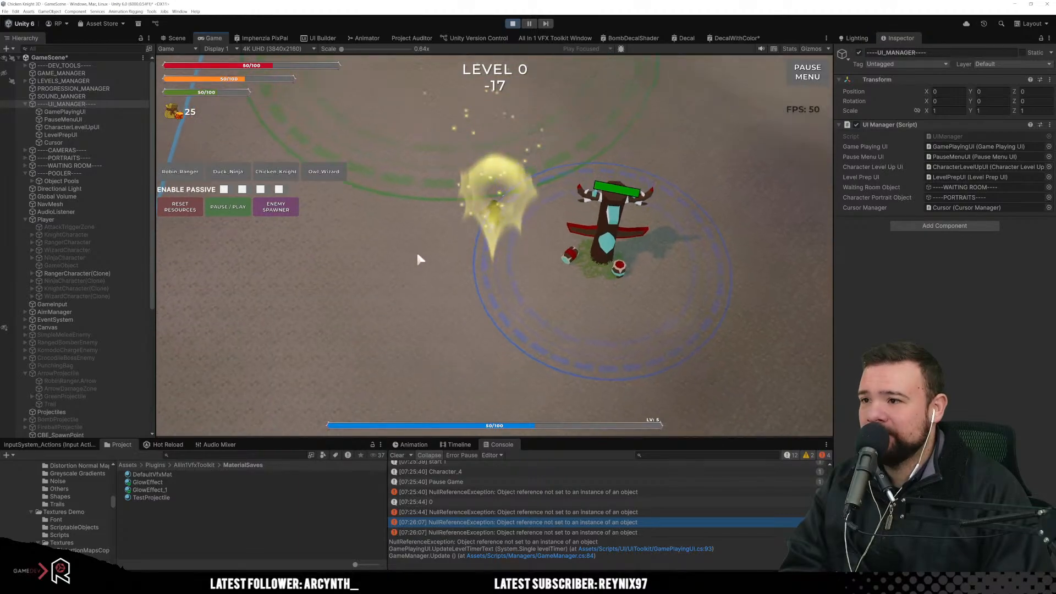
left_click(402, 462)
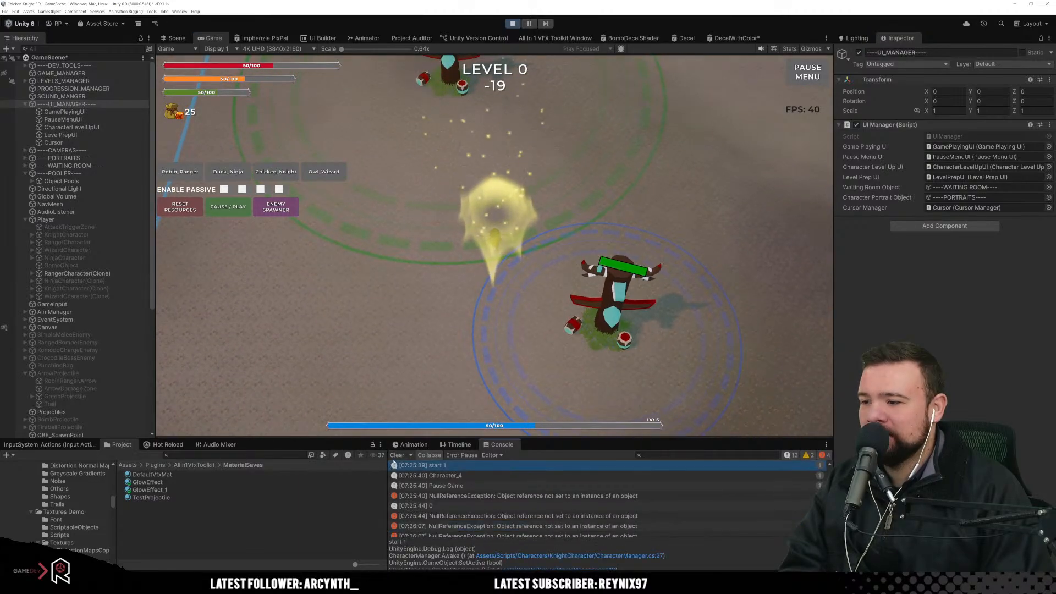
left_click(397, 455)
Step: Walk the ranger back and forth between the blue and orange circles to check the glow's orientation while changing direction
key("s")
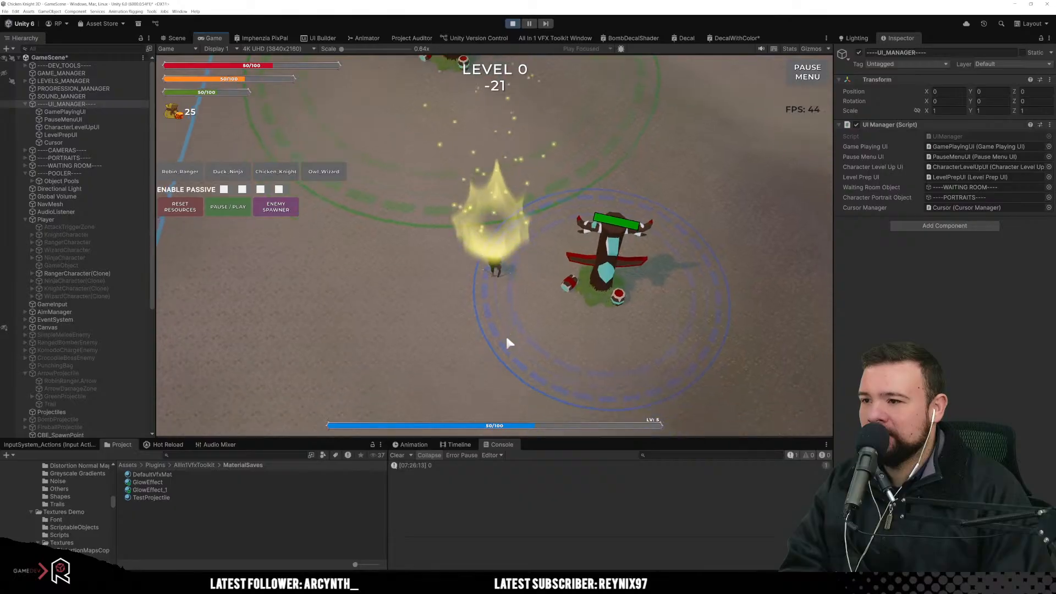
key("d")
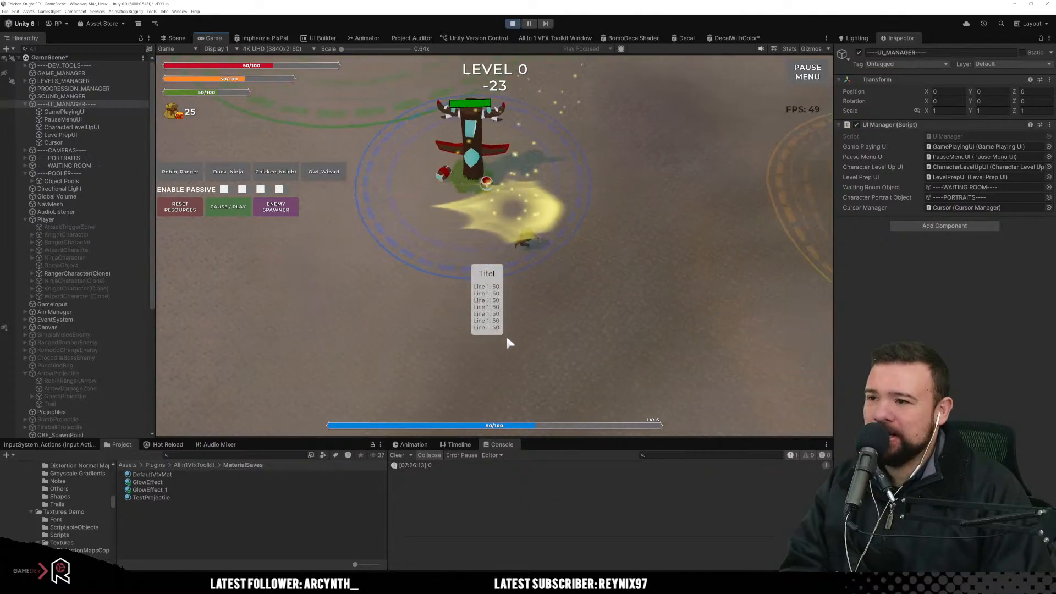
key("w")
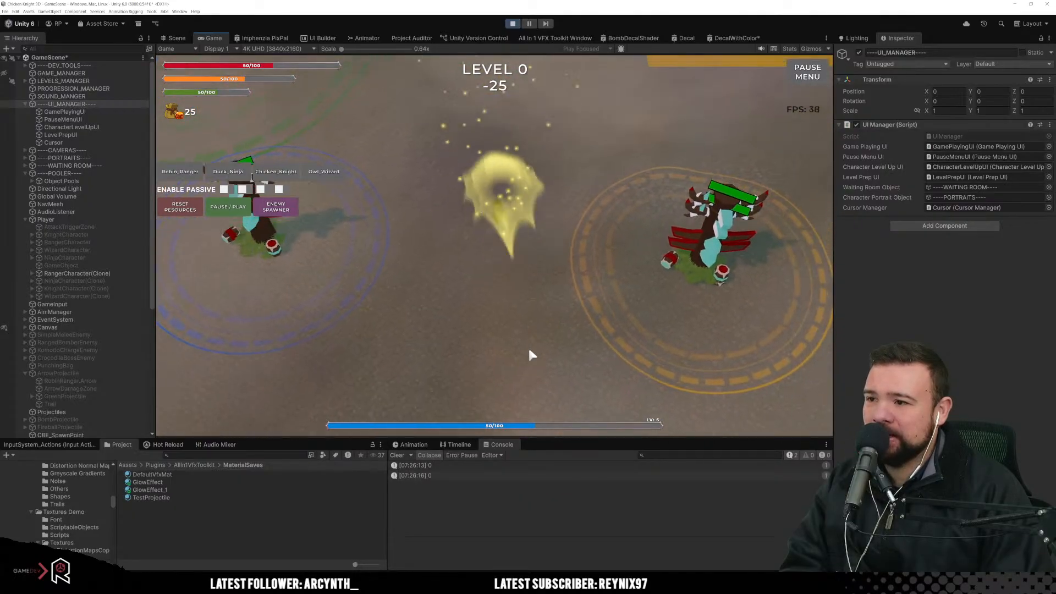
key("a")
key("s")
key("d")
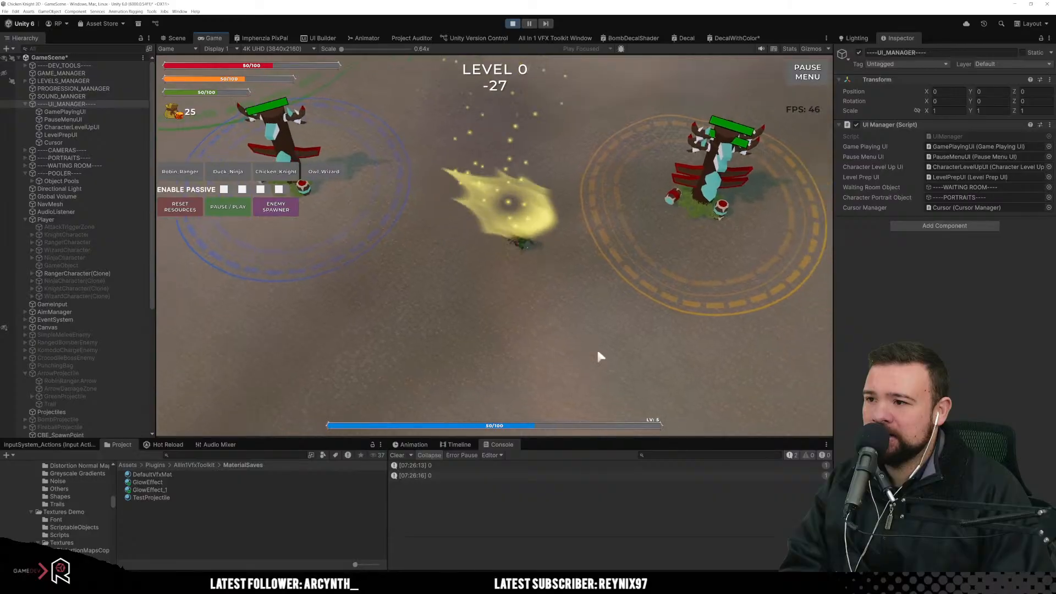
key("w")
key("a")
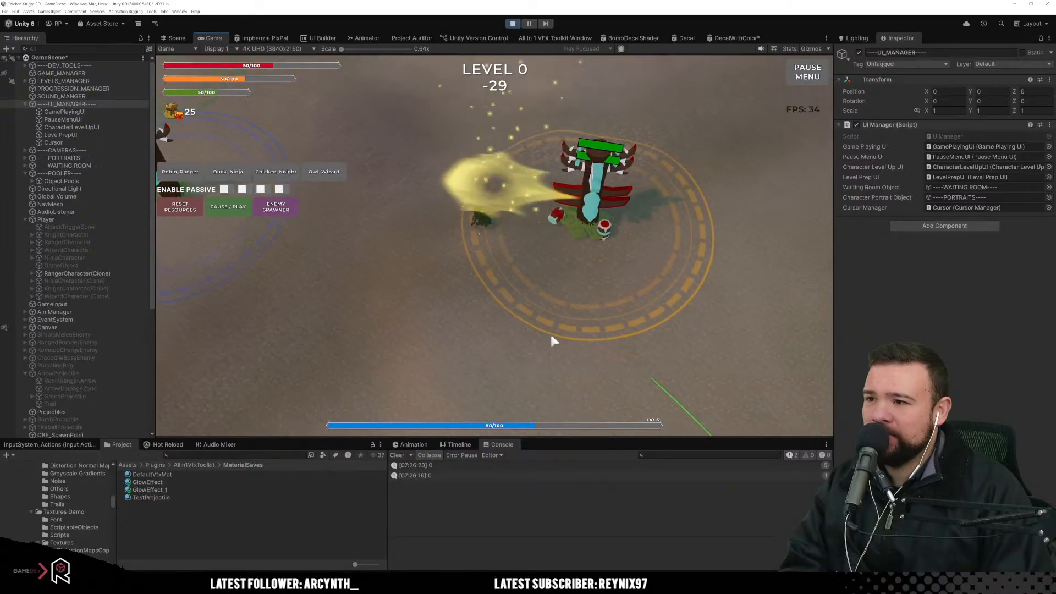
key("s")
key("a")
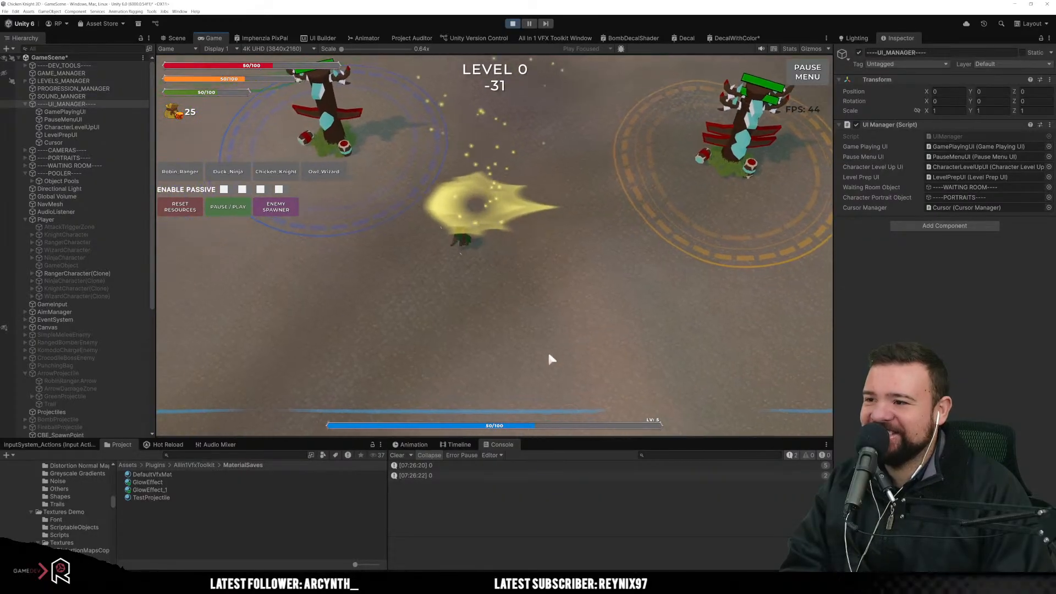
key("w")
key("d")
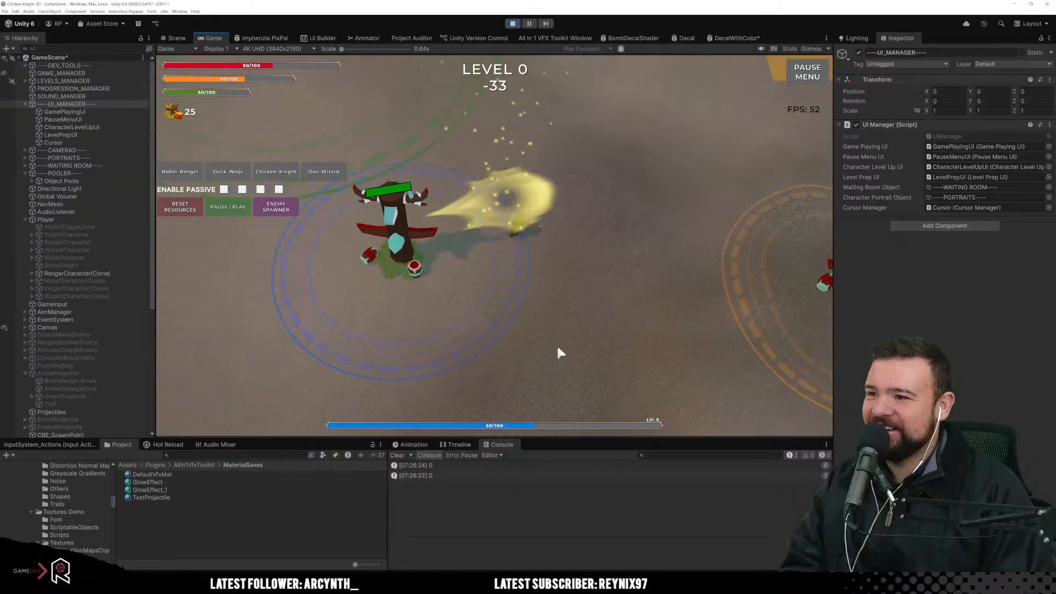
Step: Move and attack with the ranger around the blue circle's dummy to check the glow, and stop the game
key("a")
key("s")
key("a")
key("d")
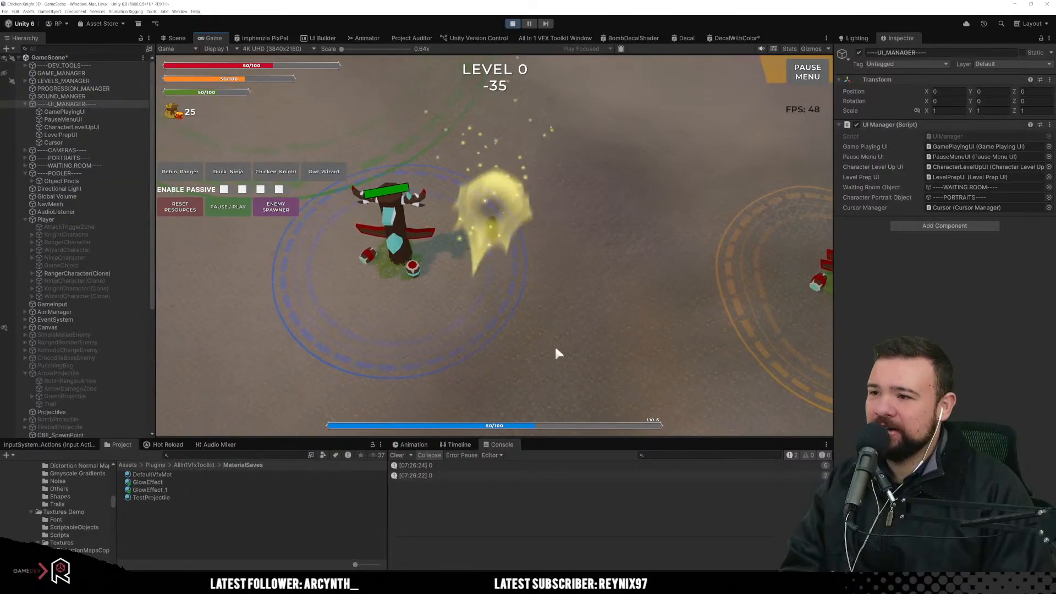
key("a")
left_click(425, 284)
key("w")
left_click_drag(426, 284, 649, 217)
key("s")
key("a")
key("d")
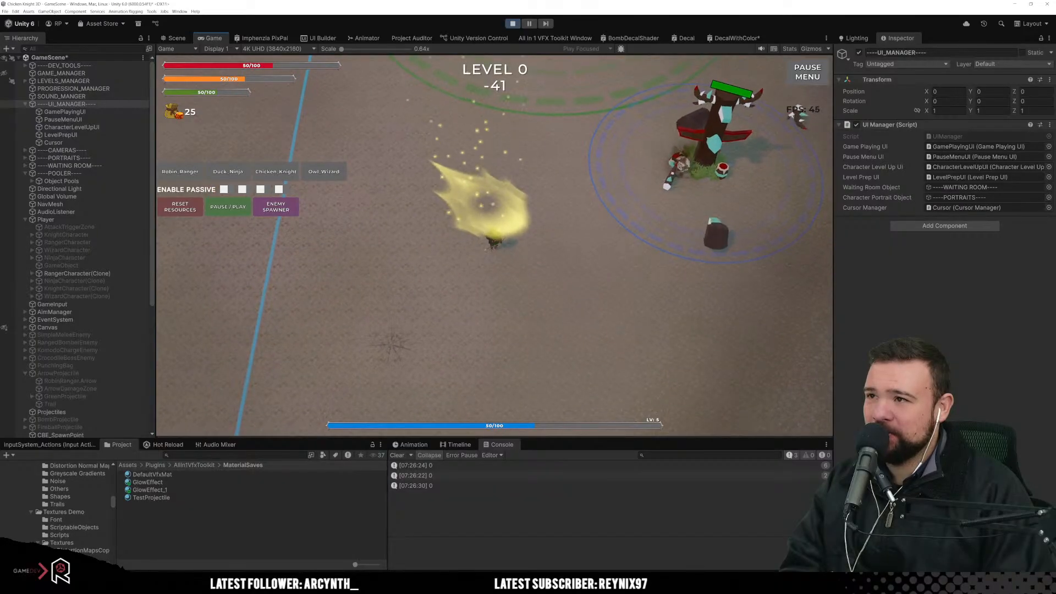
left_click(517, 23)
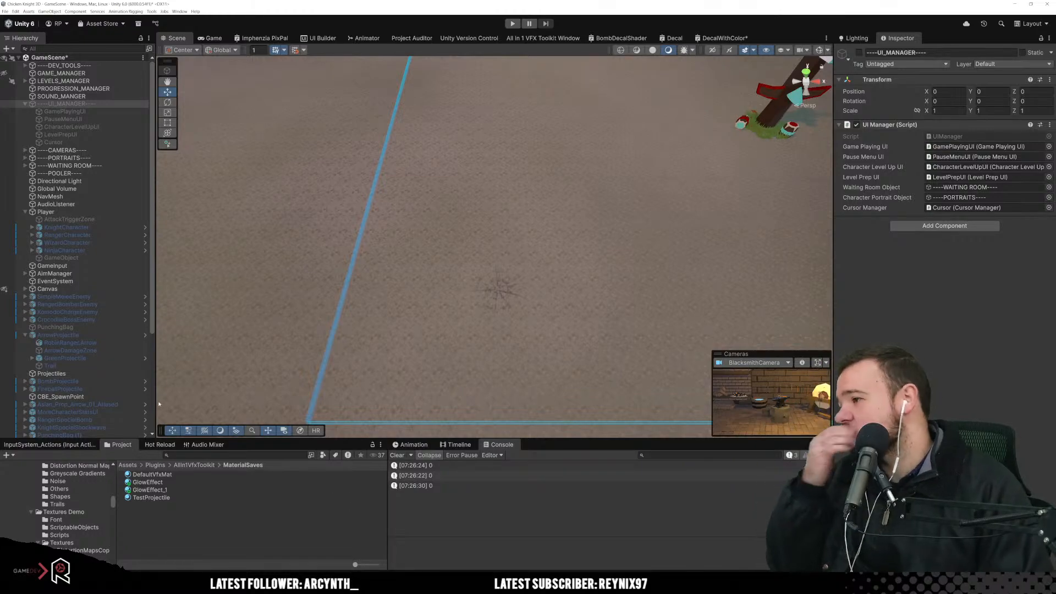
Step: Open the KnightCharacter prefab, activate the character, and select GlowEffect_1 under RangerStatusEffect to preview the glow around it
left_click(146, 228)
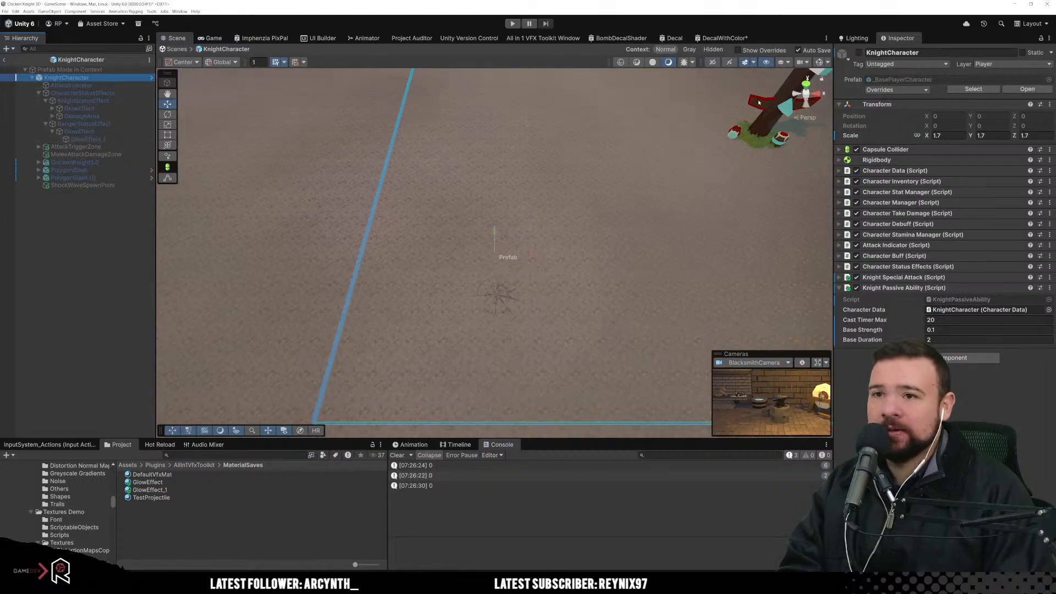
left_click(858, 53)
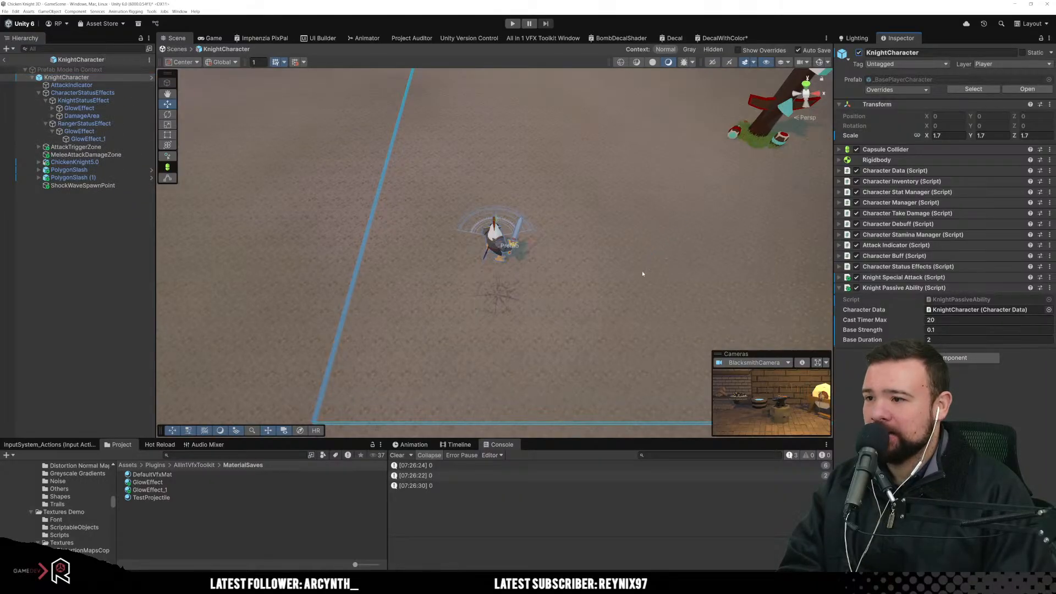
left_click(110, 139)
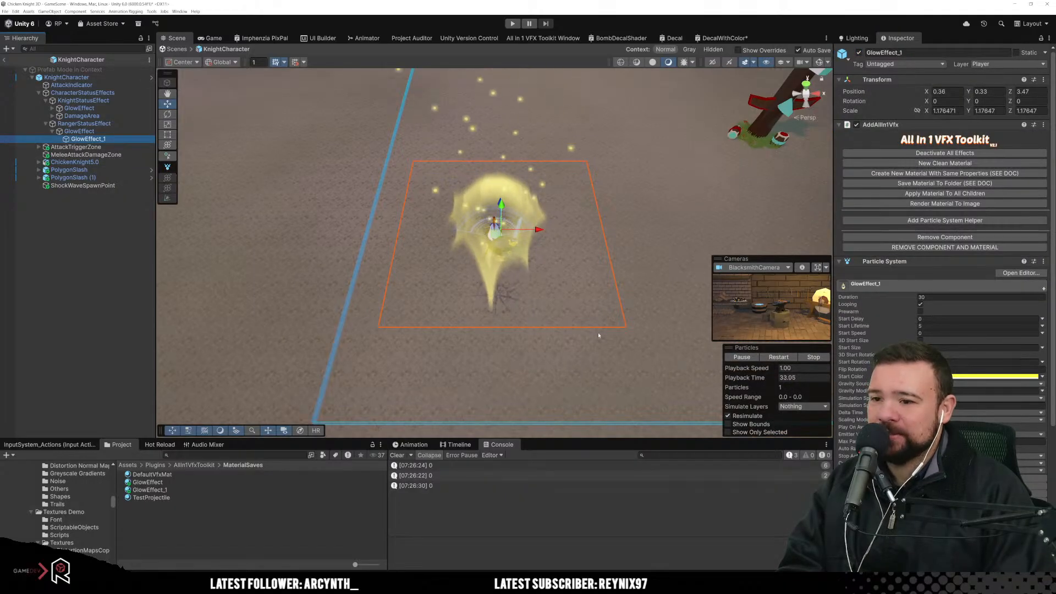
Step: Try a Y flip of 1 on the particle renderer of GlowEffect_1
scroll(944, 247, "down", 5)
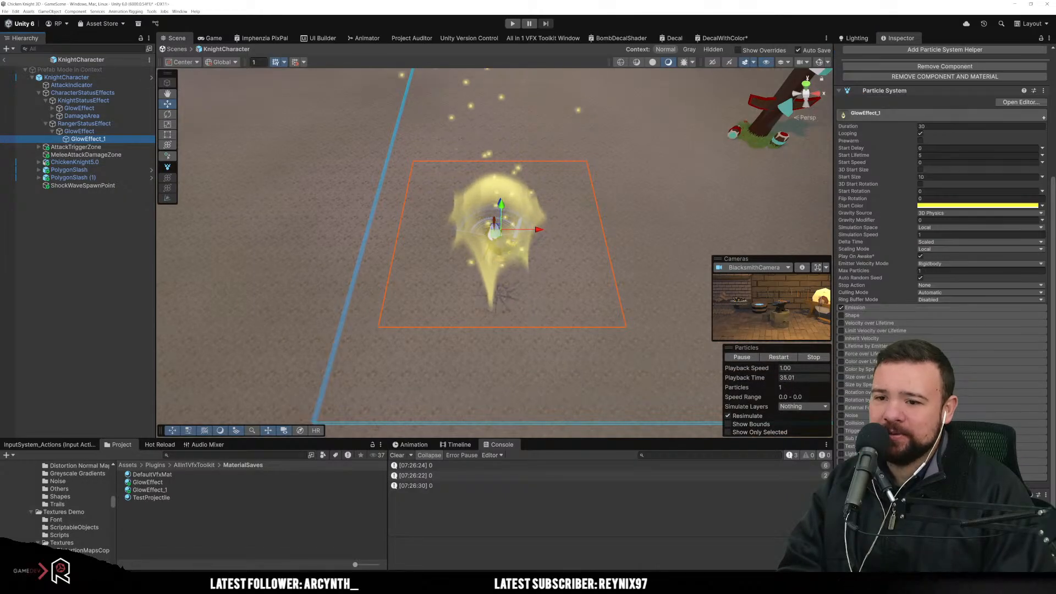
scroll(945, 247, "down", 5)
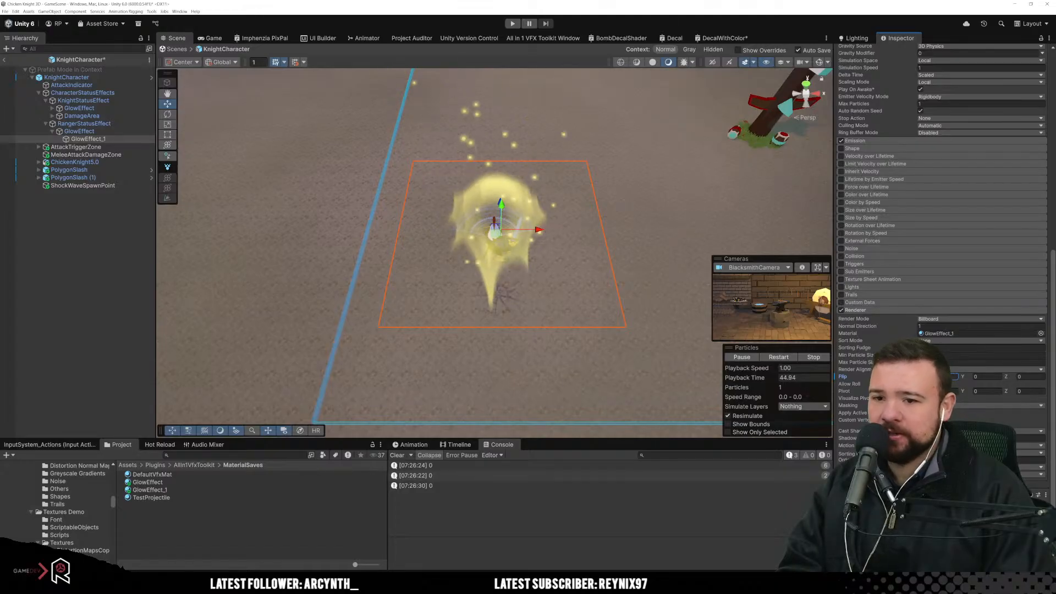
left_click(983, 376)
type("0.5")
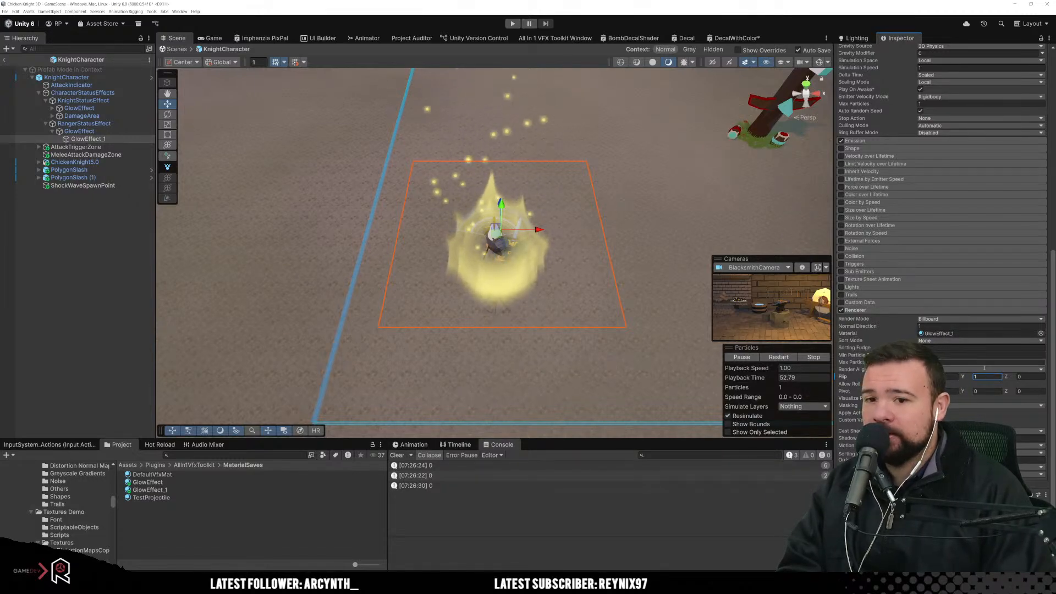
key("Tab")
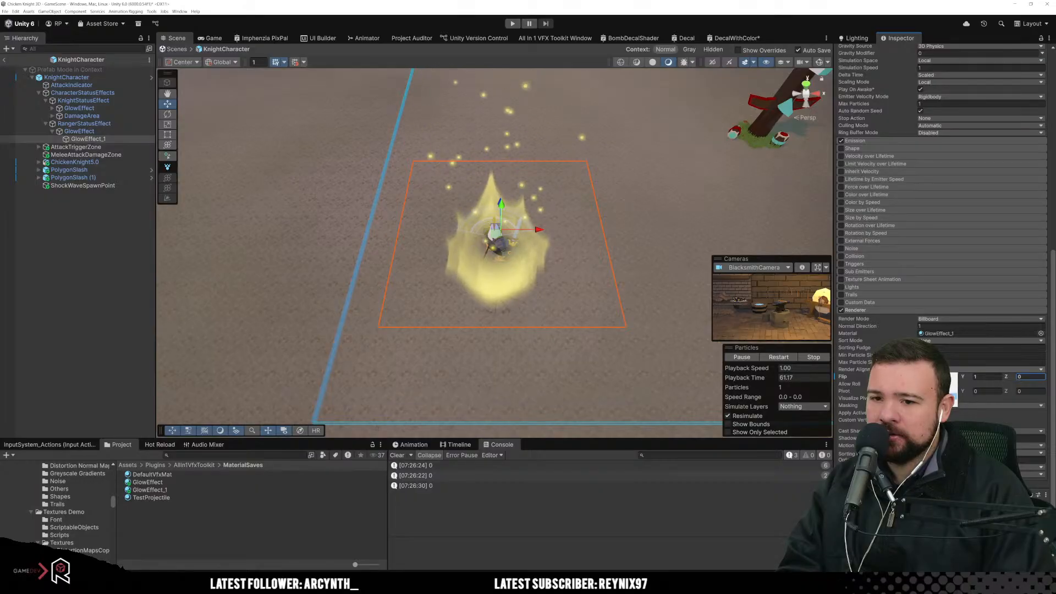
Step: Change the render alignment of GlowEffect_1's particle renderer and set its Y flip to 0
left_click(936, 395)
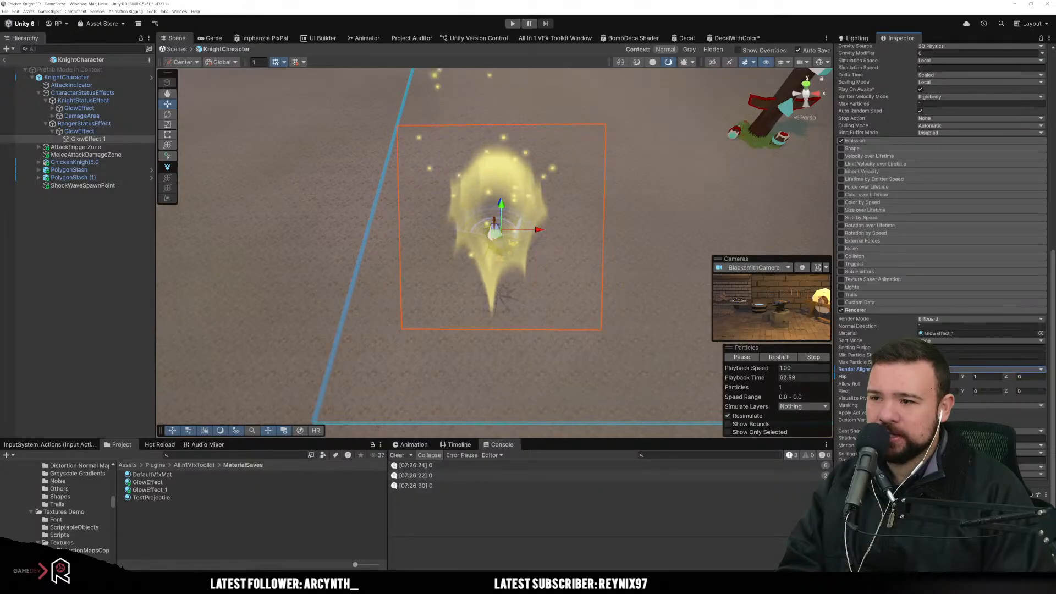
left_click(977, 377)
type("0")
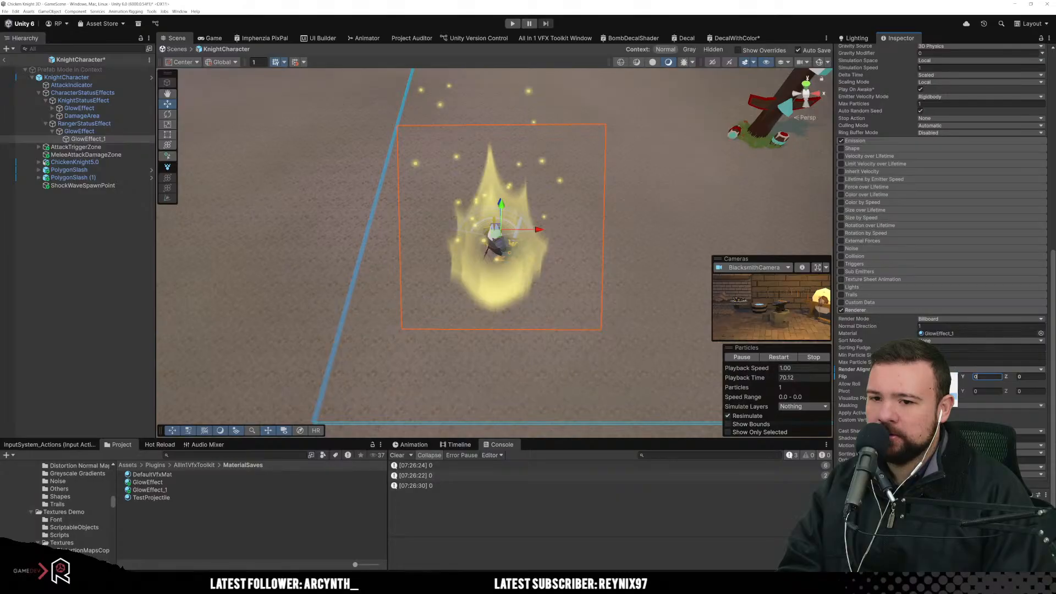
key("Return")
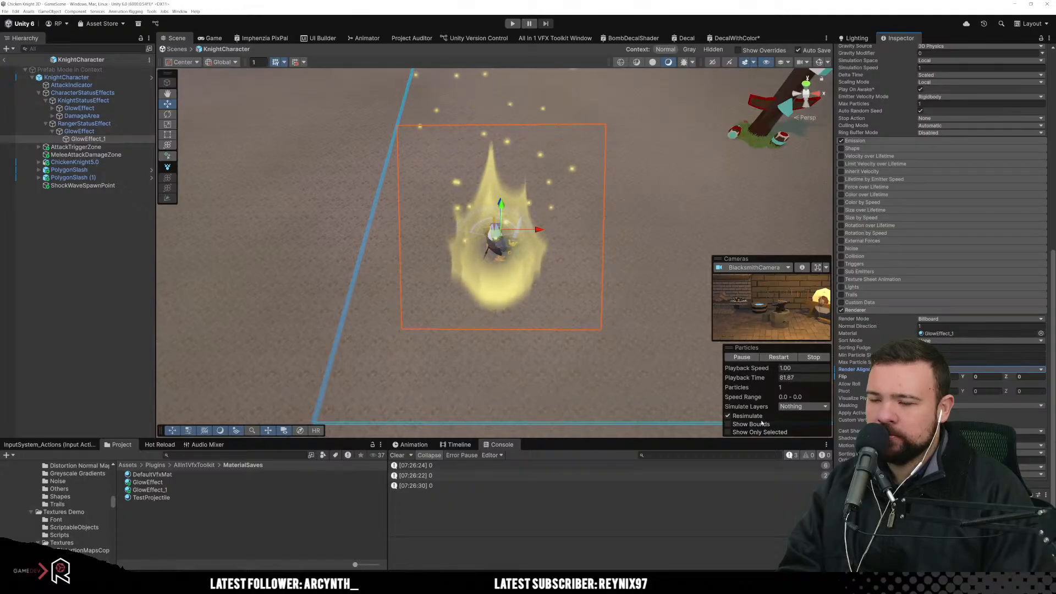
Step: Deactivate the root KnightCharacter object in its prefab
left_click(119, 84)
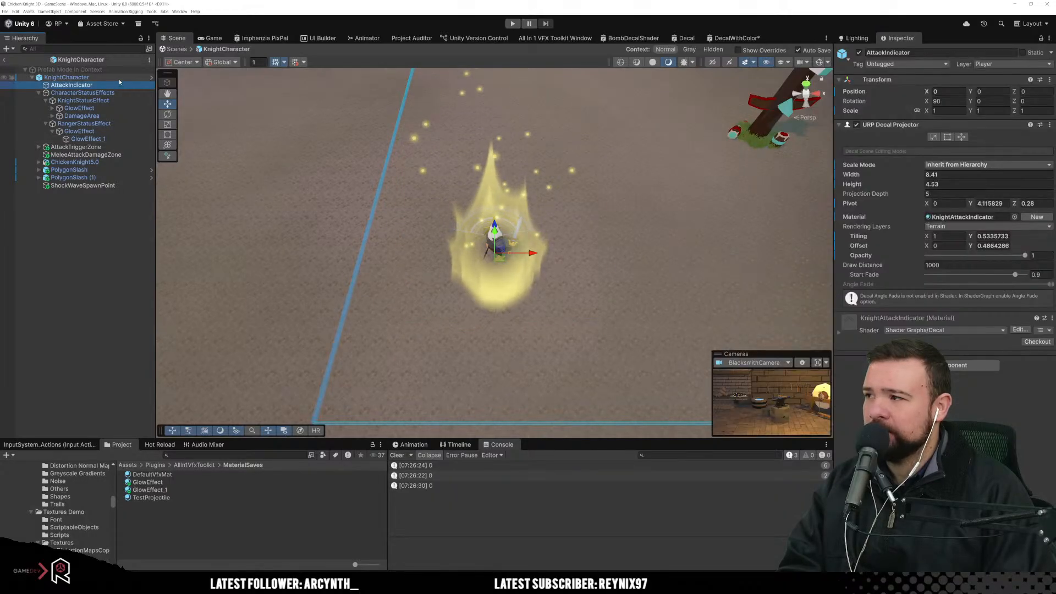
left_click(120, 77)
left_click(858, 52)
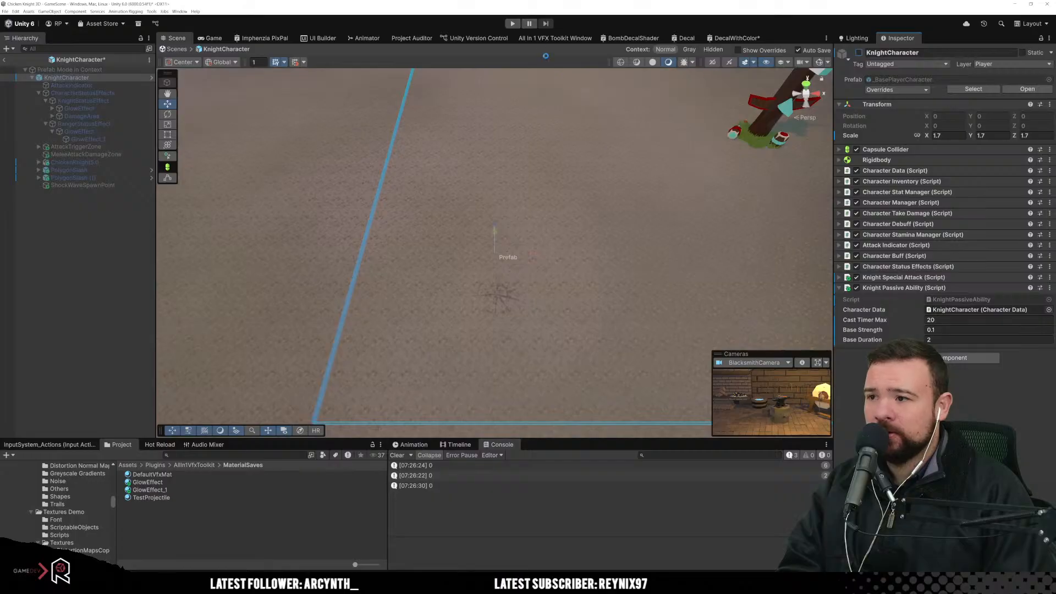
Step: Run GameScene, switch to the ranger and walk it a short way to check the glow, and stop the game
left_click(513, 23)
left_click(543, 317)
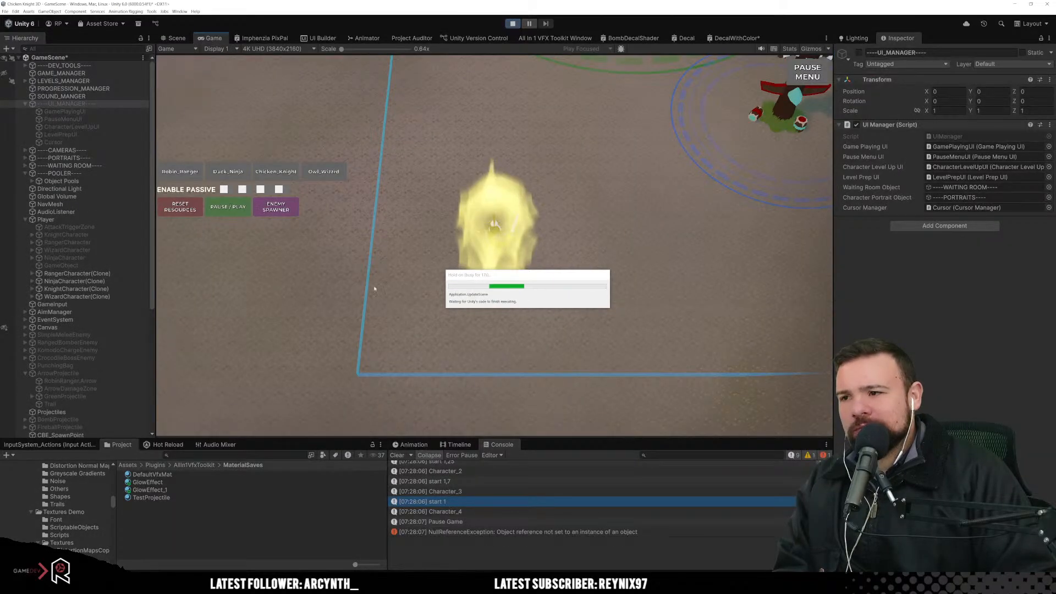
key("1")
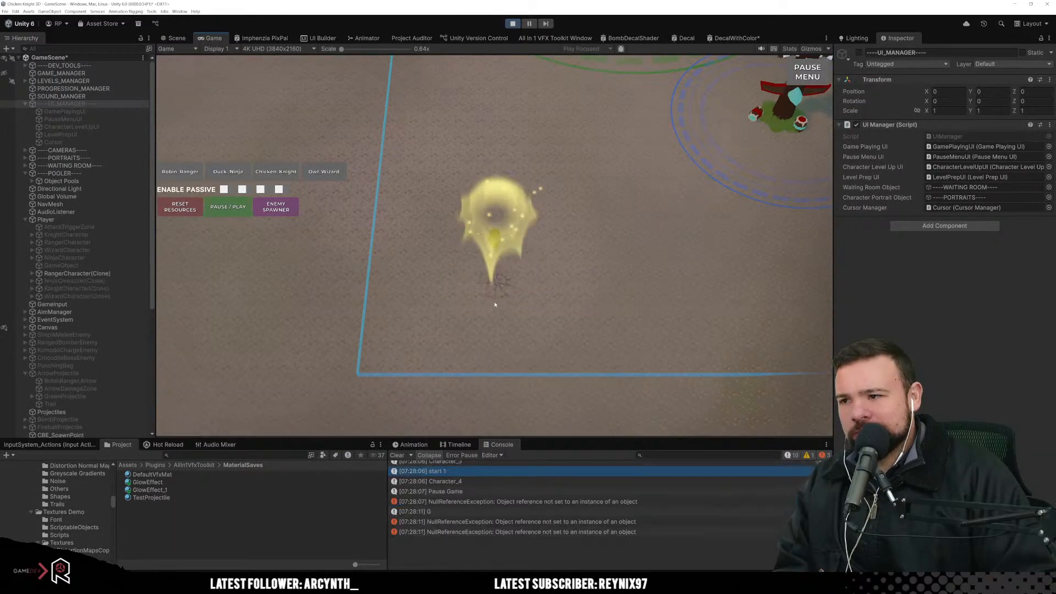
key("d")
key("s")
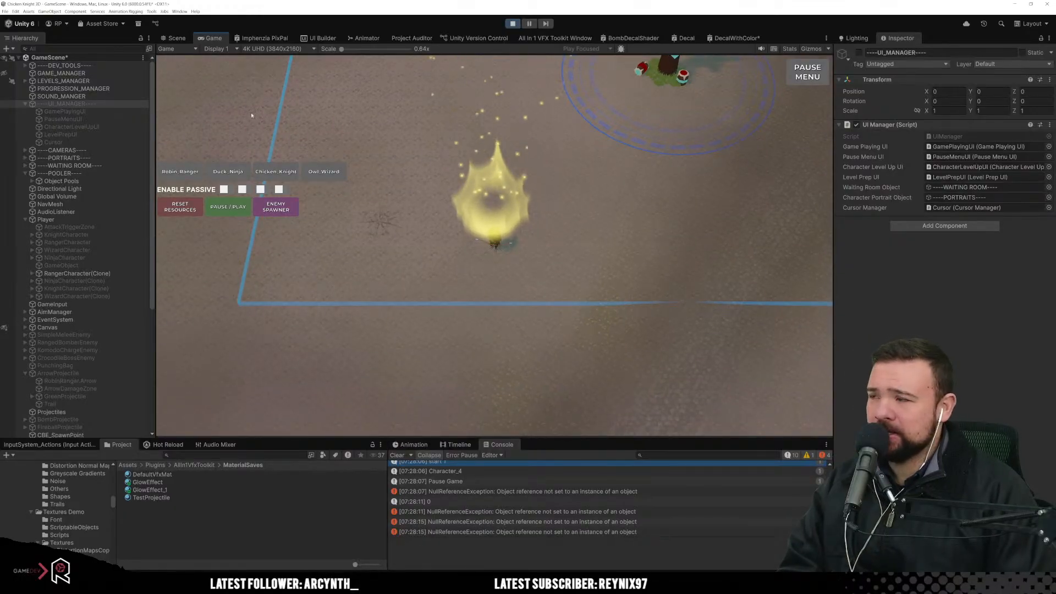
left_click(513, 24)
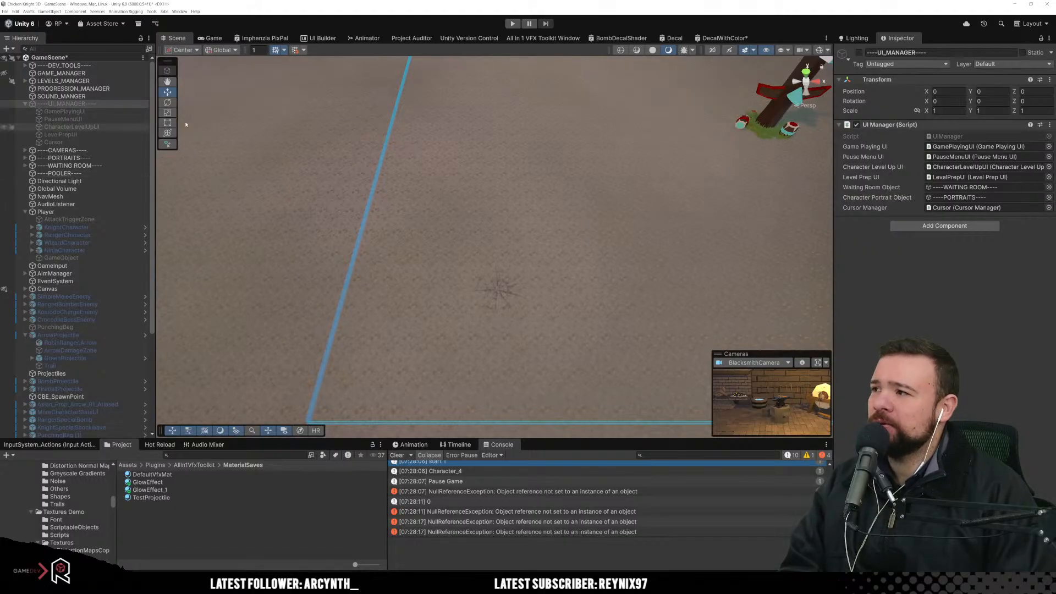
Step: Activate the UI_MANAGER object, run the game, and unpause it with the Chicken Knight selected
left_click(859, 53)
key("ctrl+p")
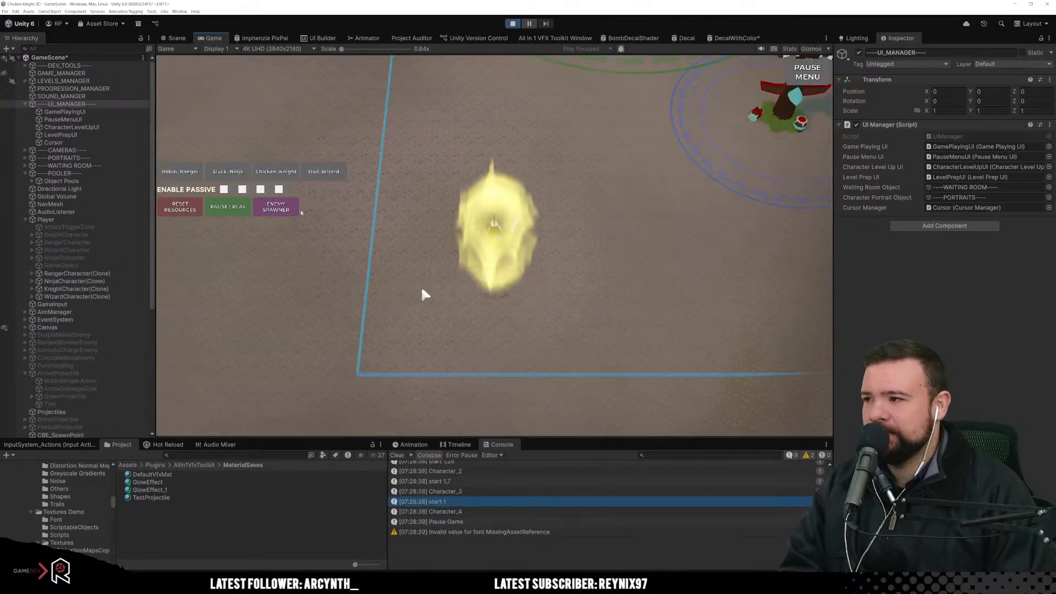
left_click(281, 172)
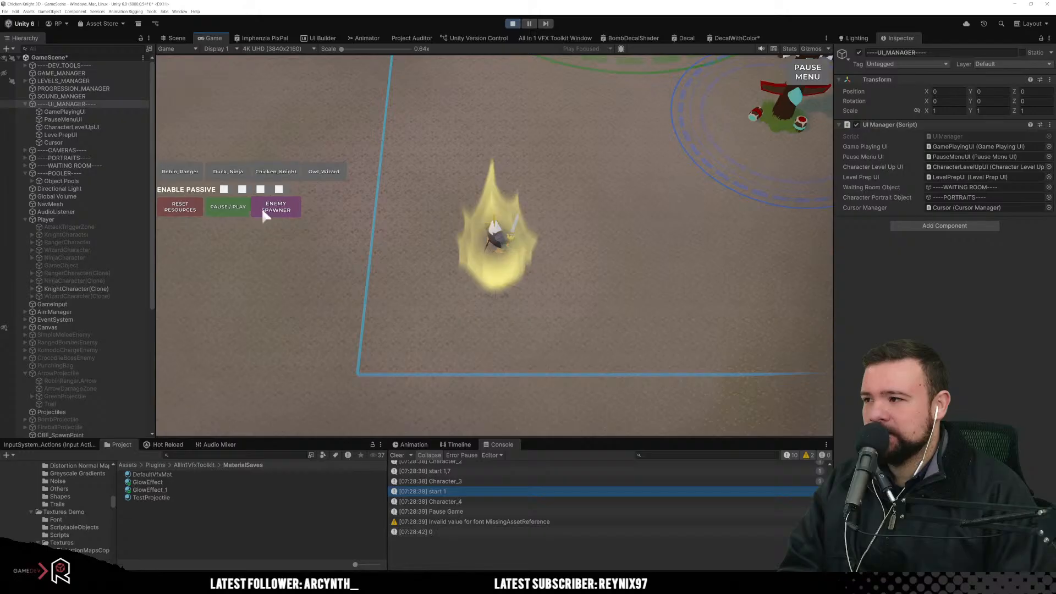
left_click(237, 208)
Step: Walk the knight back and forth while approaching the blue circle to check how the glow follows direction changes
key("d")
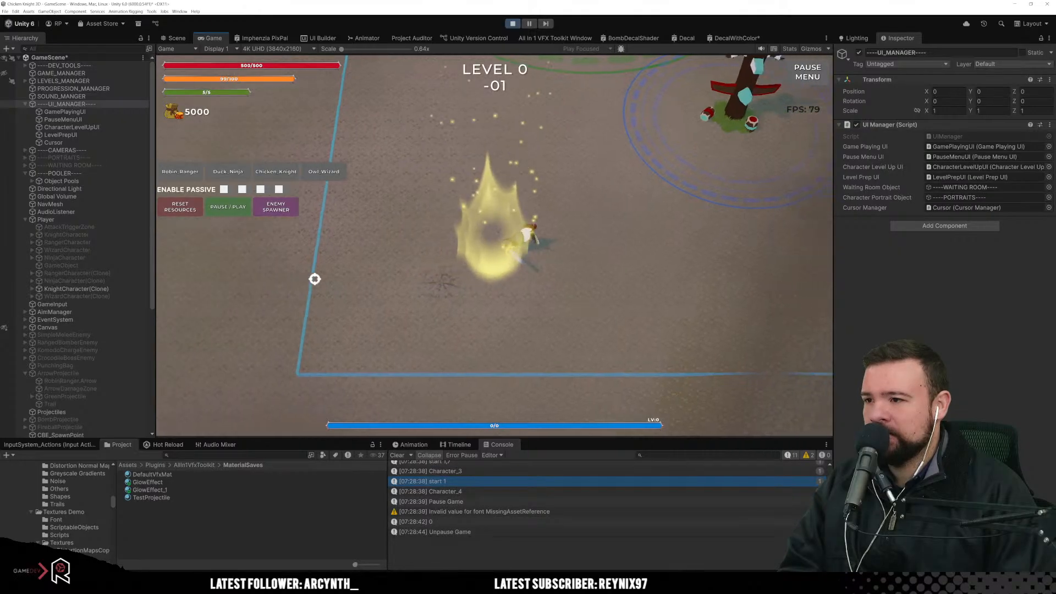
key("s")
key("a")
mouse_move(314, 278)
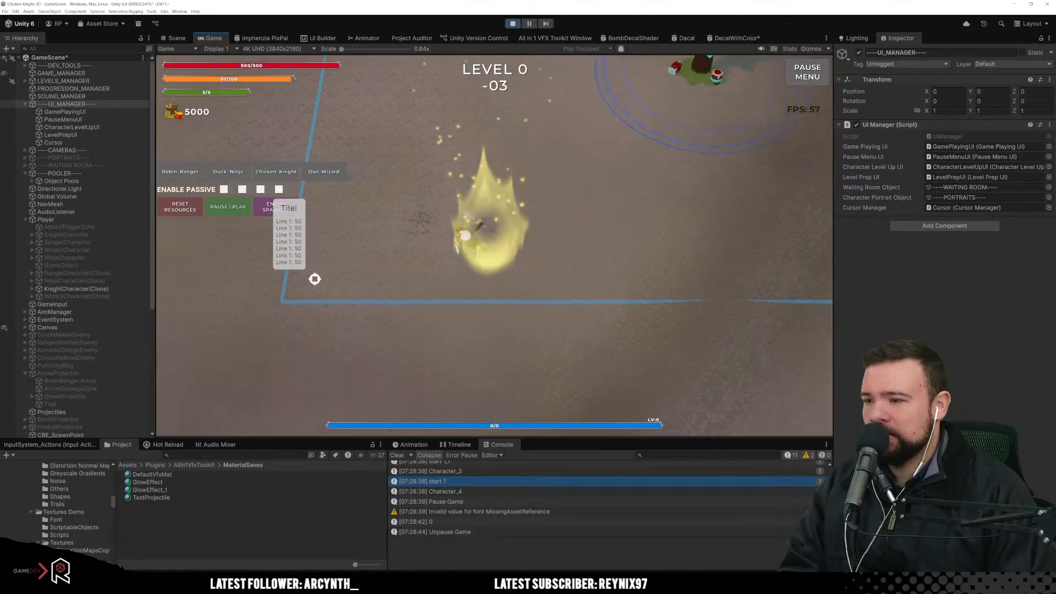
key("w")
key("d")
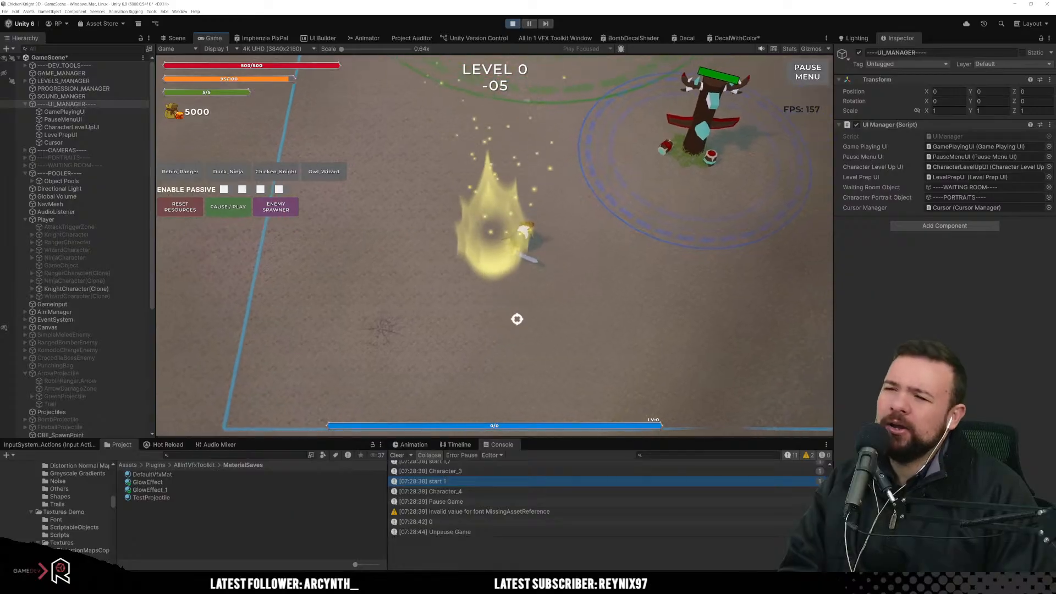
key("a")
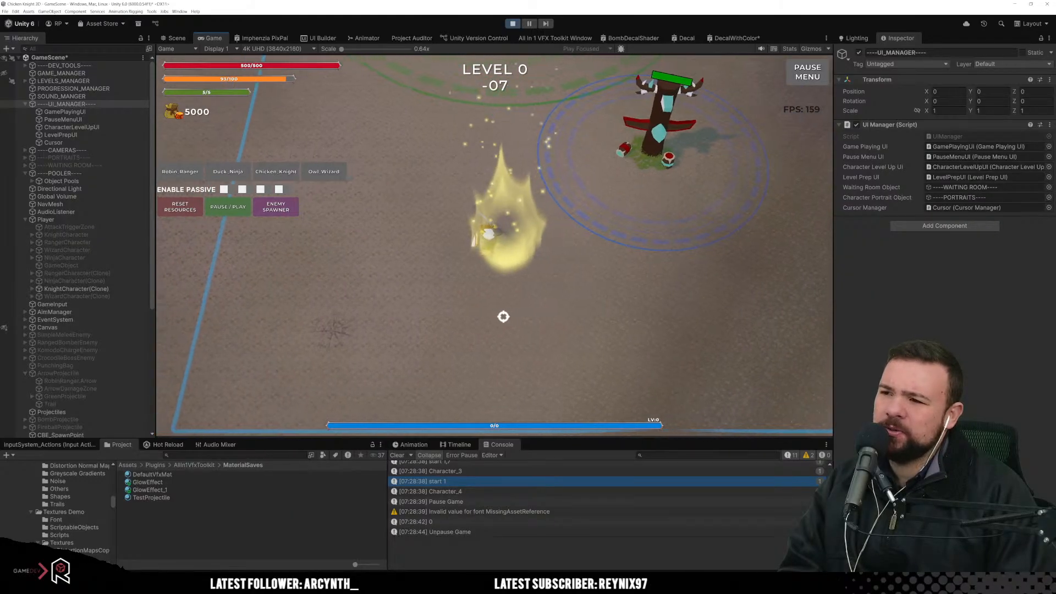
mouse_move(499, 316)
key("d")
key("w")
key("a")
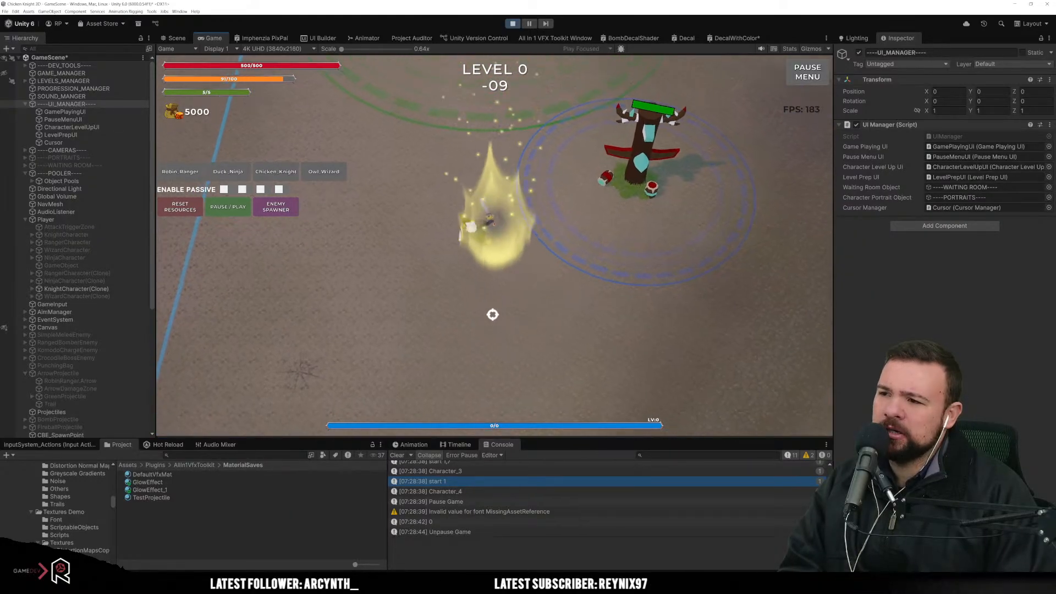
key("d")
key("w")
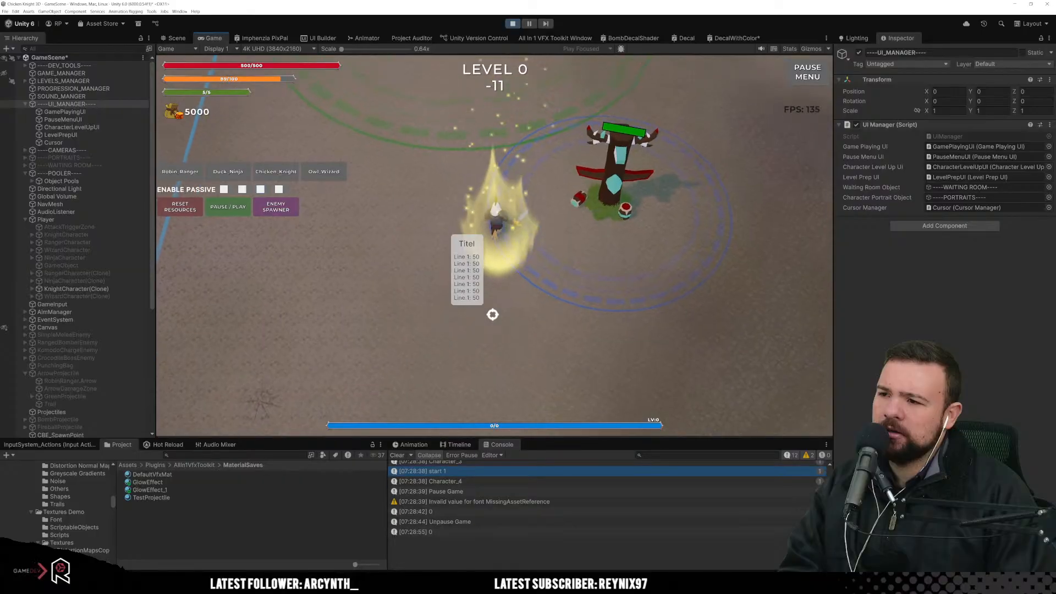
Step: Walk the knight past the blue circle's dummy and up beyond the green circle to check the glow's orientation
key("d")
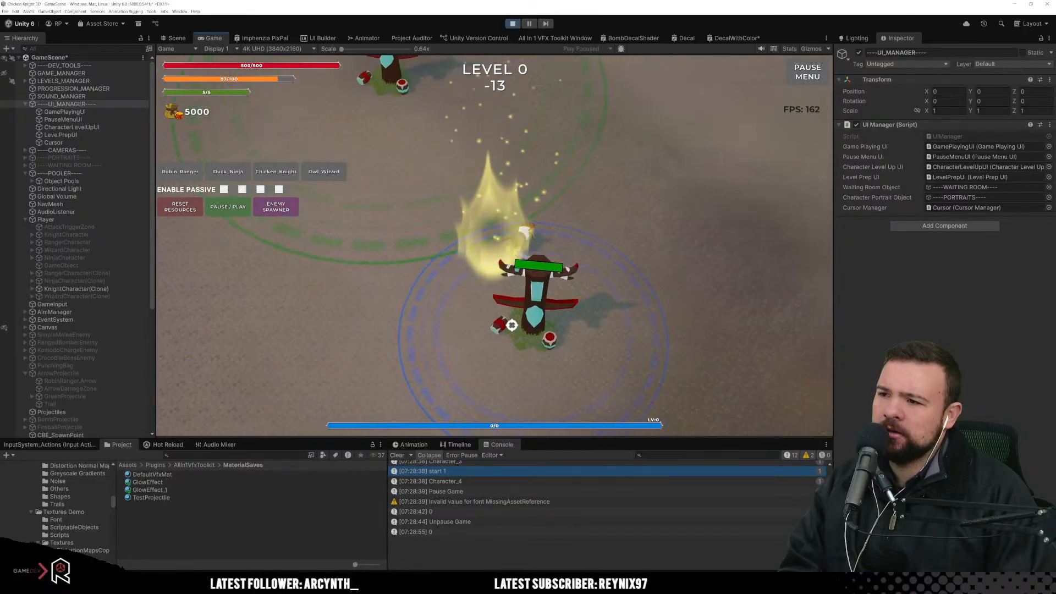
key("d")
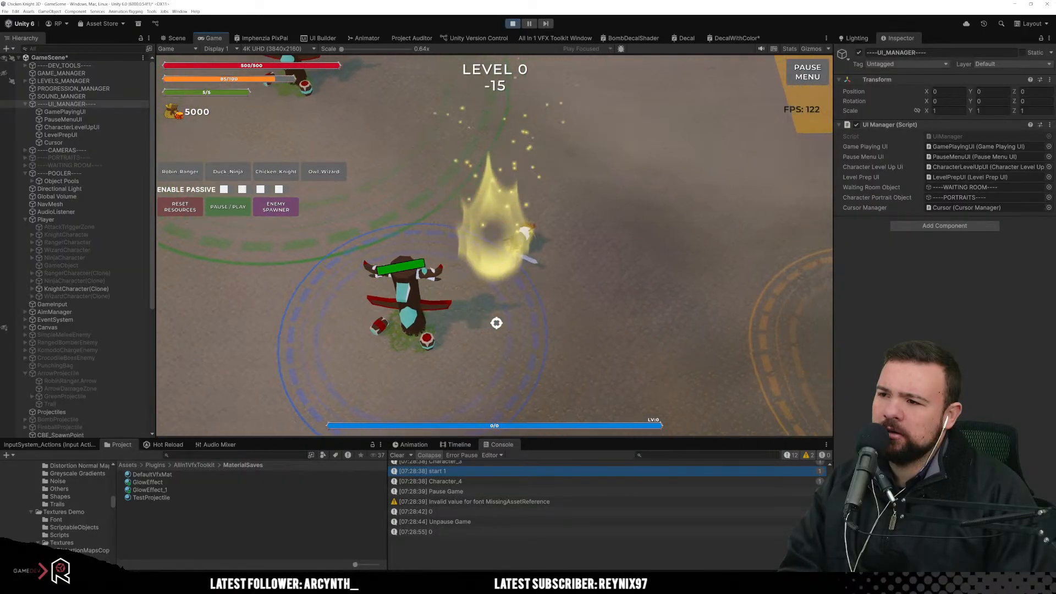
key("s")
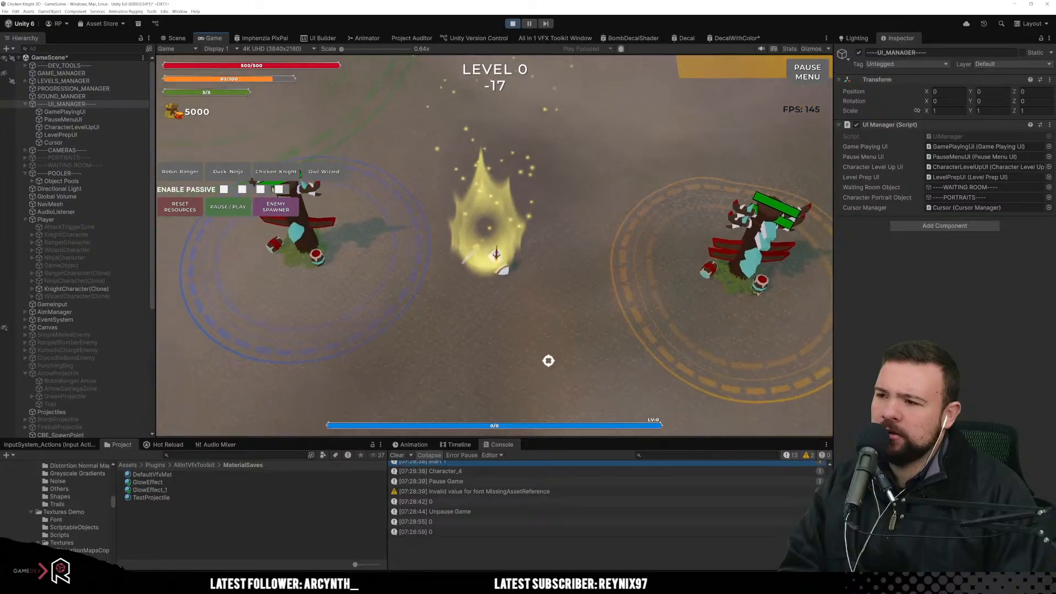
key("w")
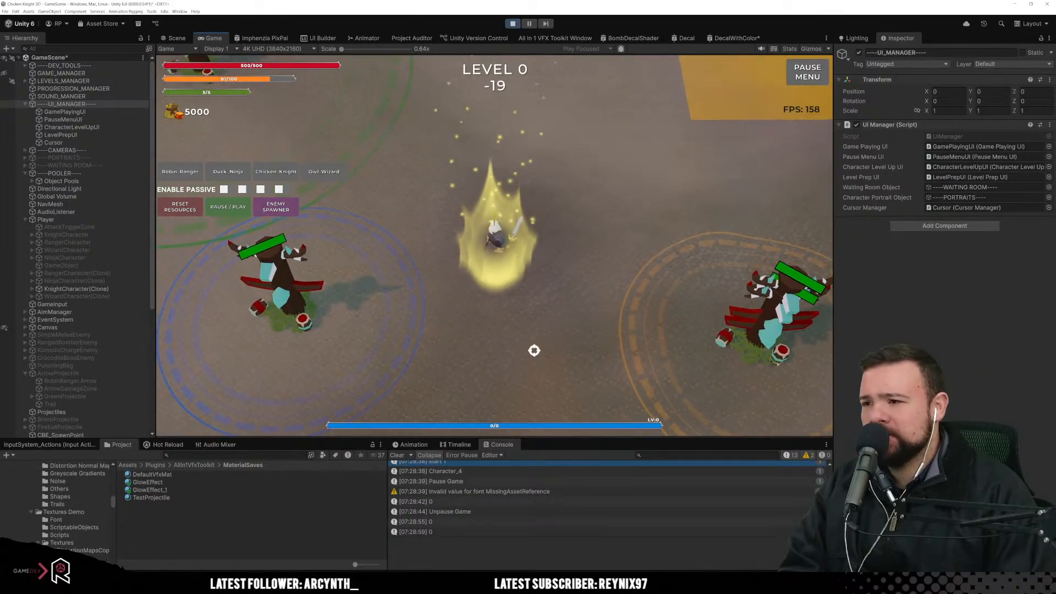
key("w")
key("w")
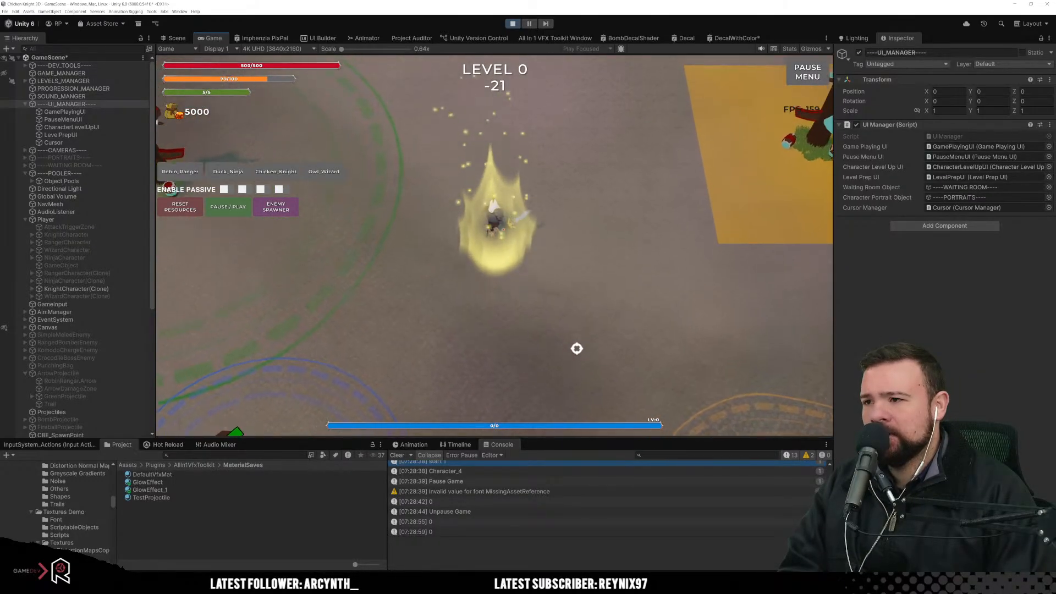
key("w")
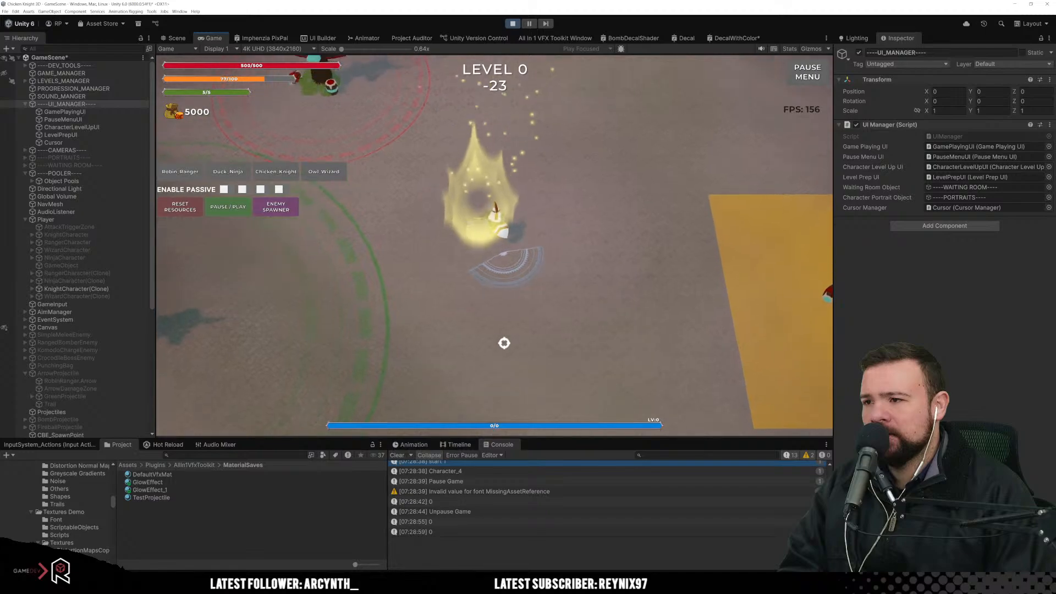
key("w")
key("d")
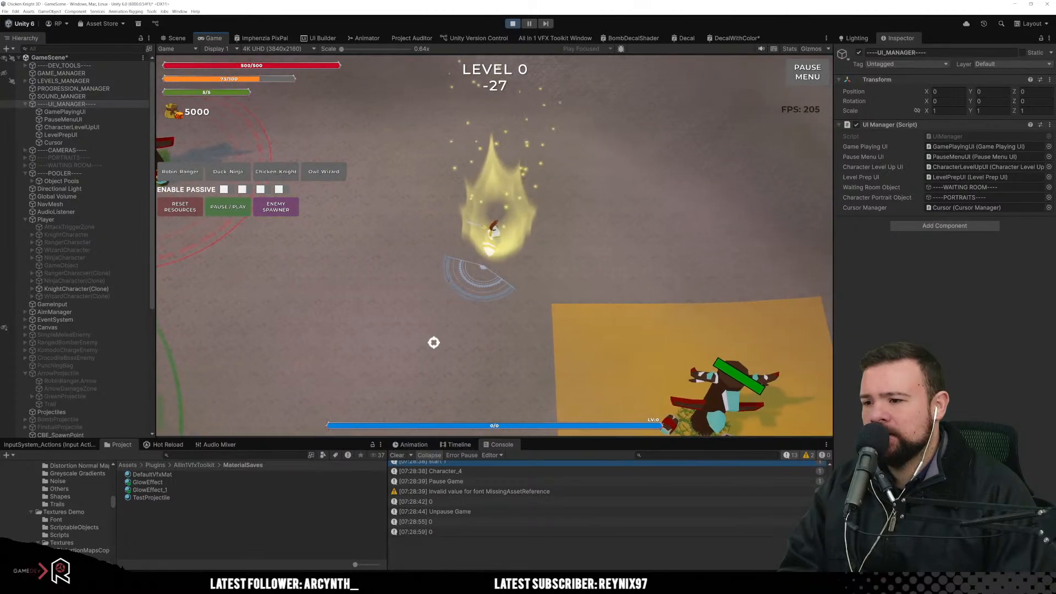
Step: Move, aim and attack with the knight beside the orange square to check the glow's offset, and stop the game
key("s")
key("s")
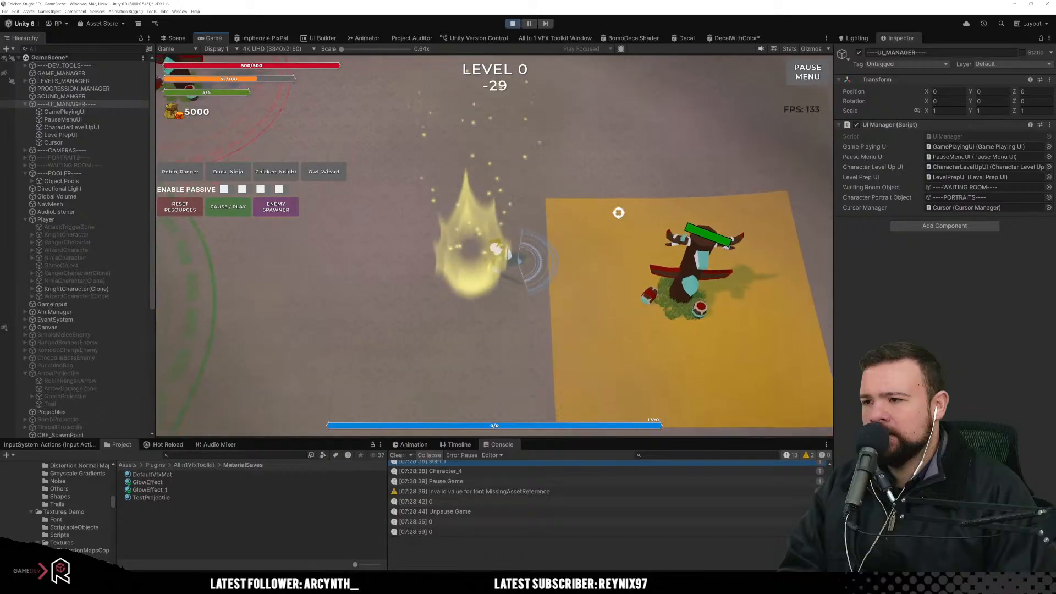
key("a")
key("s")
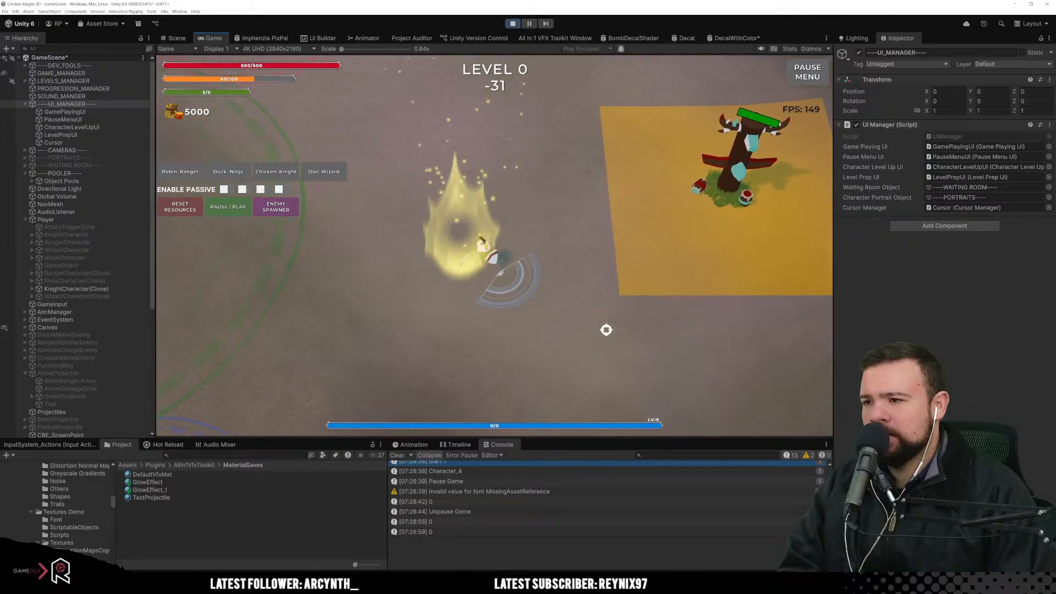
key("d")
key("s")
left_click(678, 307)
key("d")
left_click(645, 377)
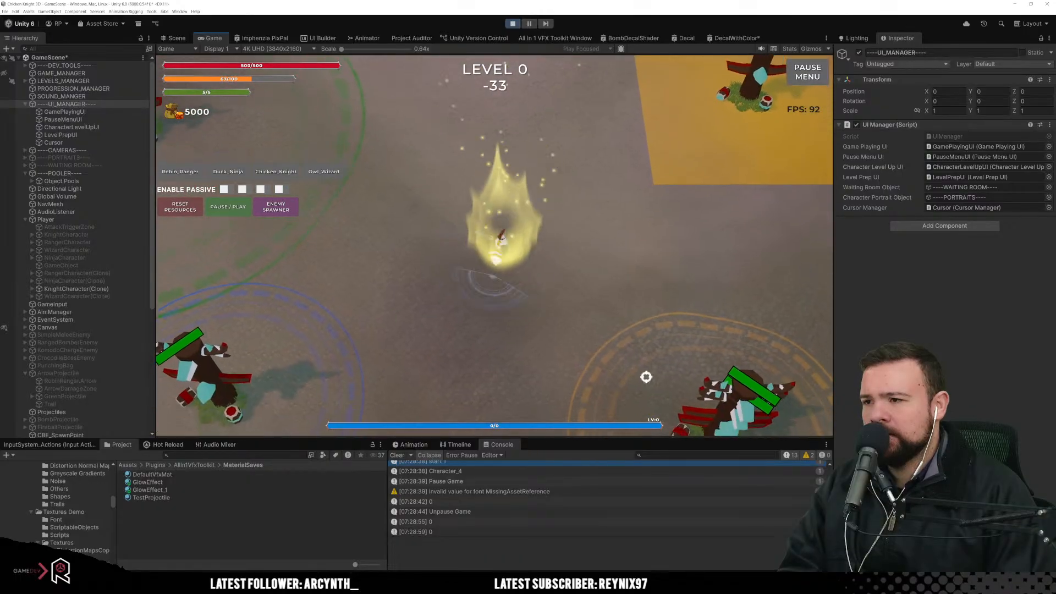
key("w")
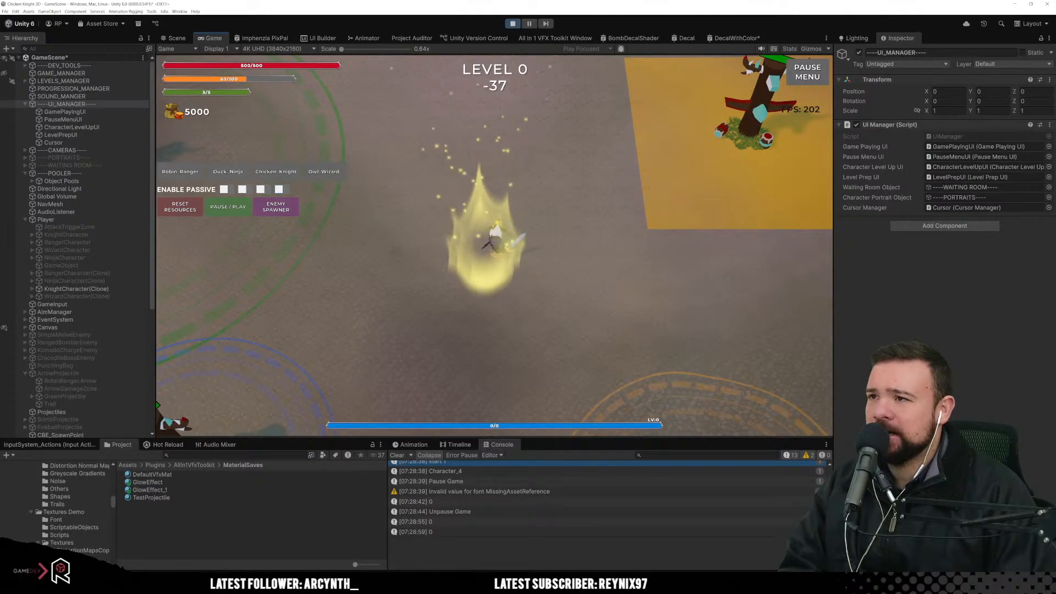
key("ctrl+p")
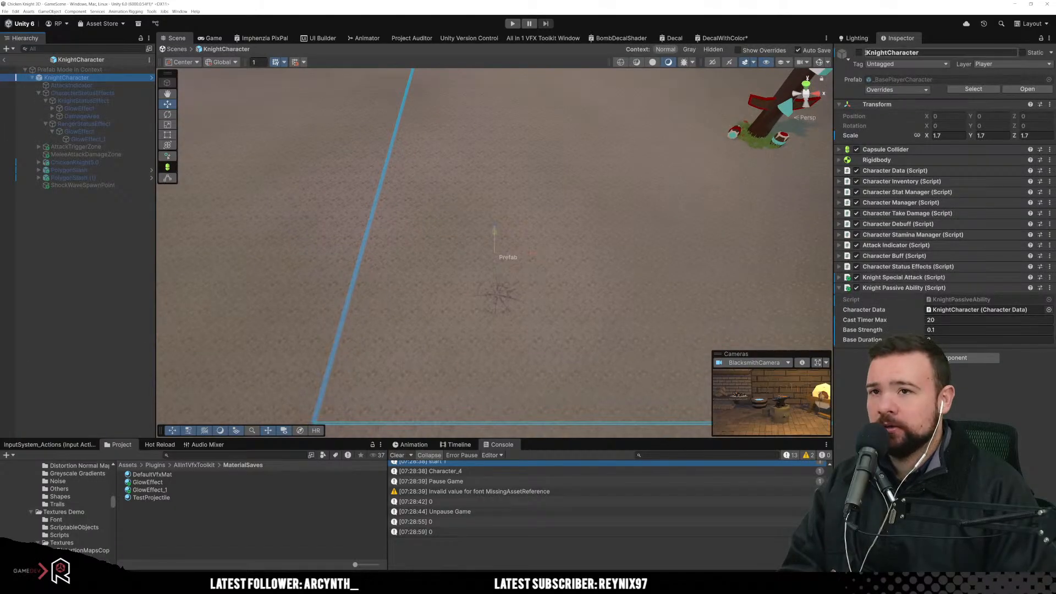
Step: Activate the knight in the KnightCharacter prefab and deactivate GlowEffect_1 under RangerStatusEffect
left_click(91, 140)
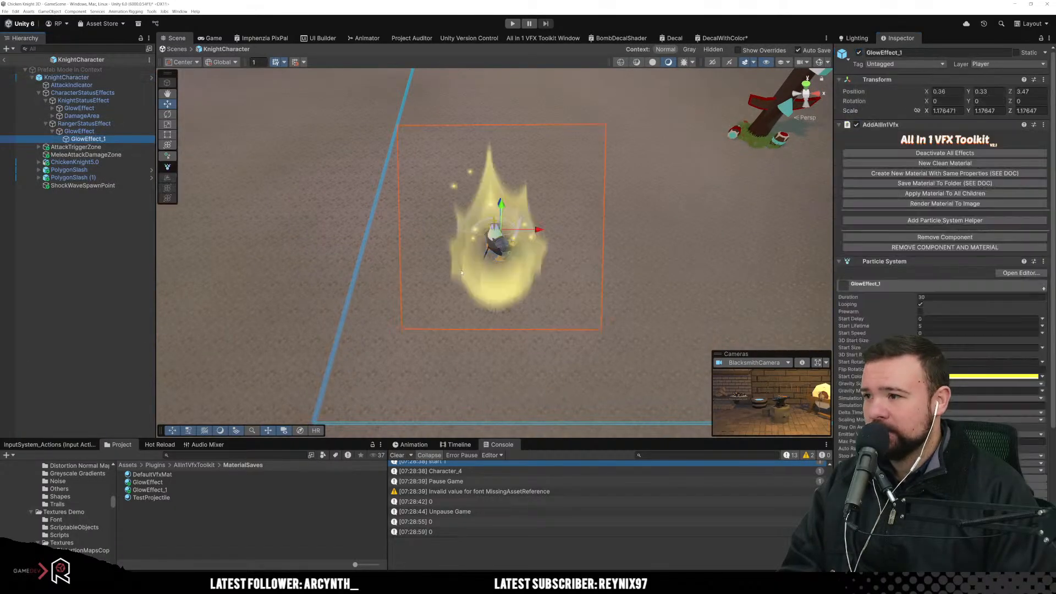
left_click(859, 53)
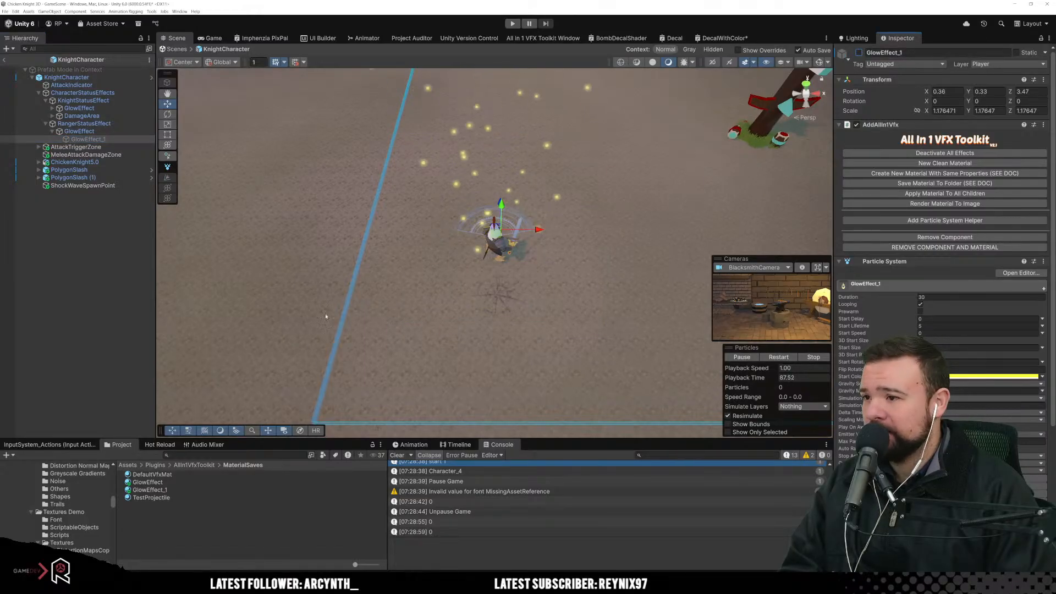
Step: Add the Evil Aura prefab from AllIn1VfxToolkit's Demo & Assets/Demo/Prefabs folder as a child of GlowEffect under RangerStatusEffect
left_click(195, 465)
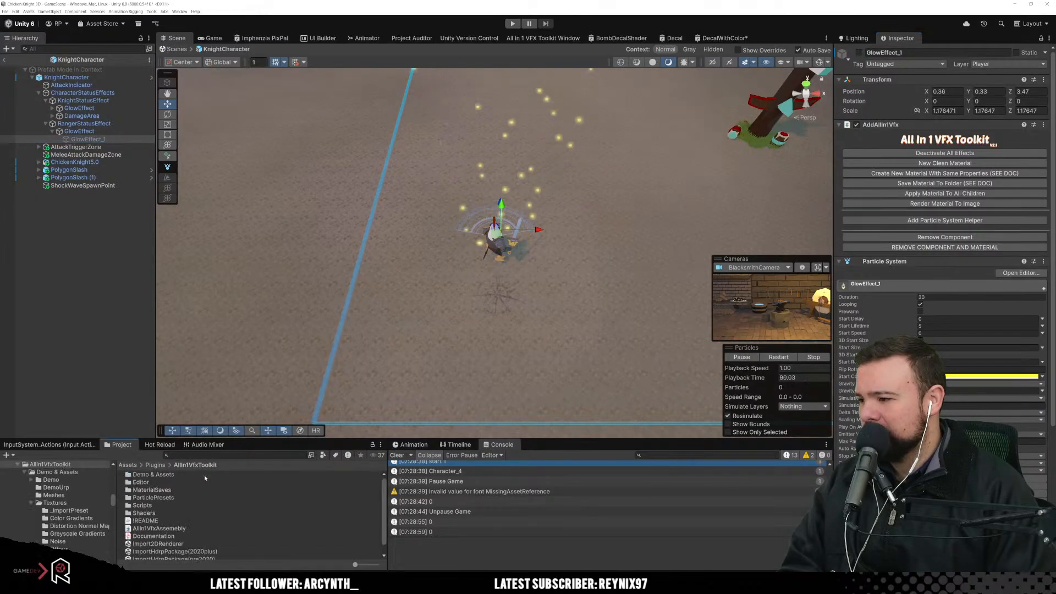
left_click(168, 497)
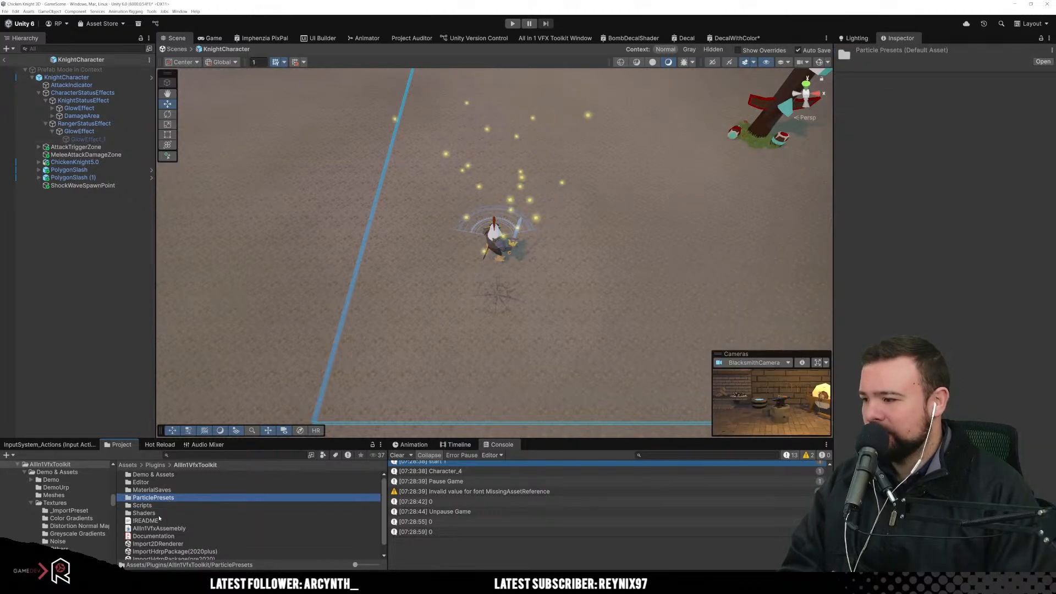
double_click(159, 474)
left_click(162, 477)
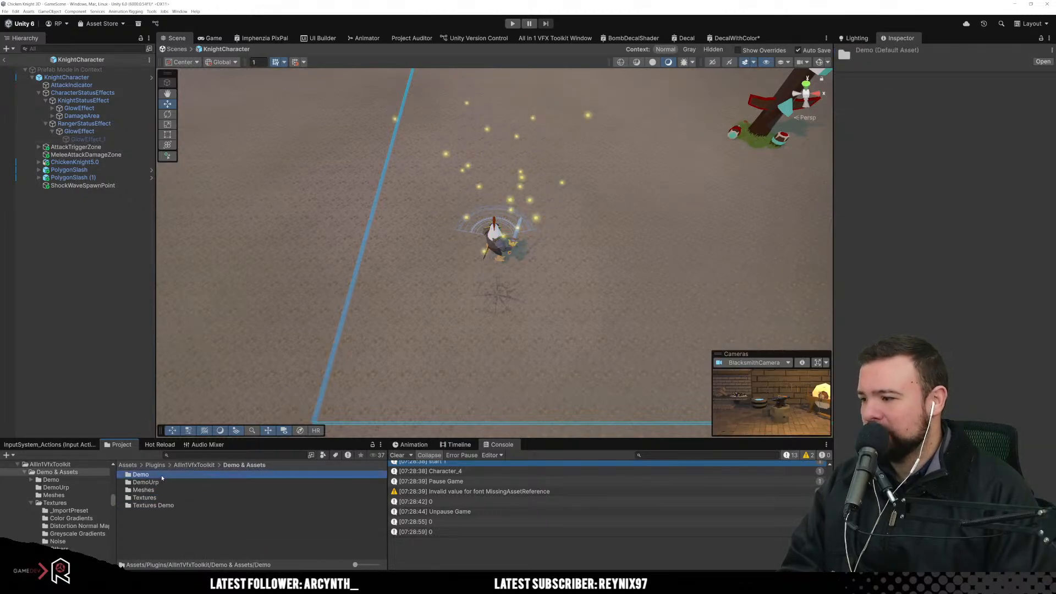
double_click(162, 476)
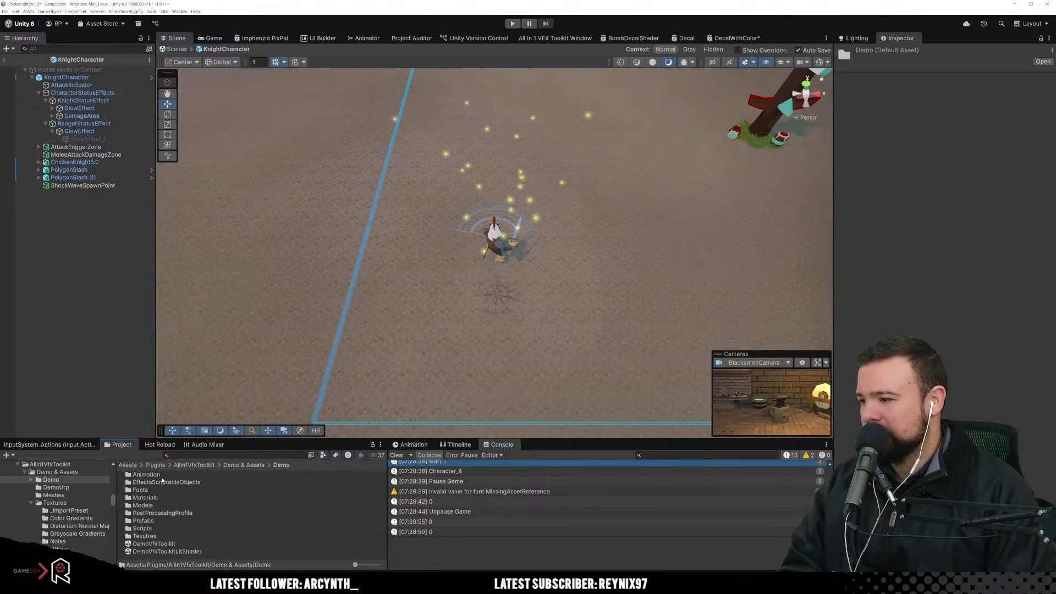
left_click(163, 505)
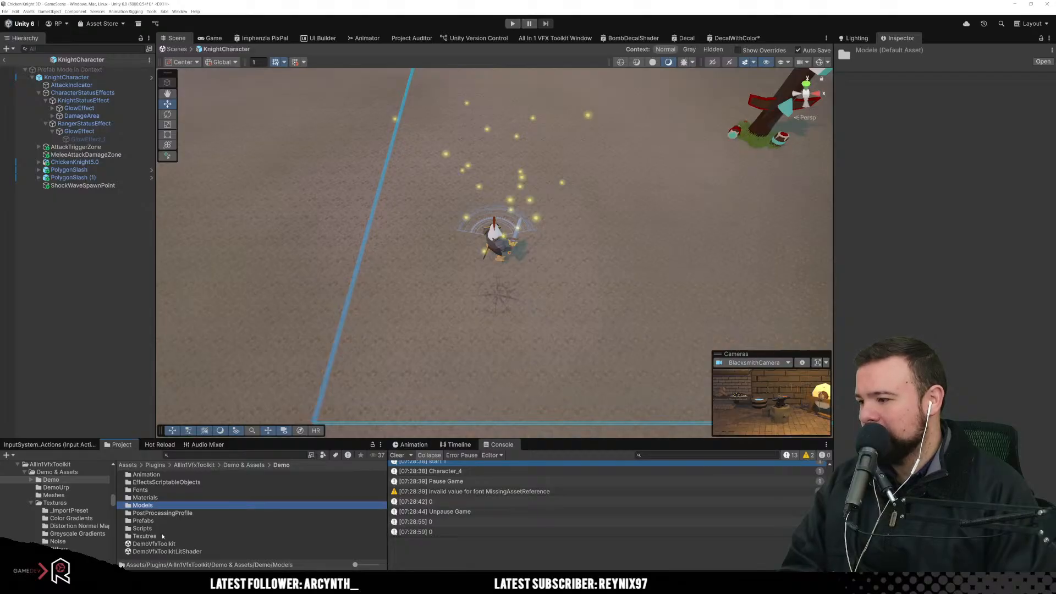
double_click(158, 521)
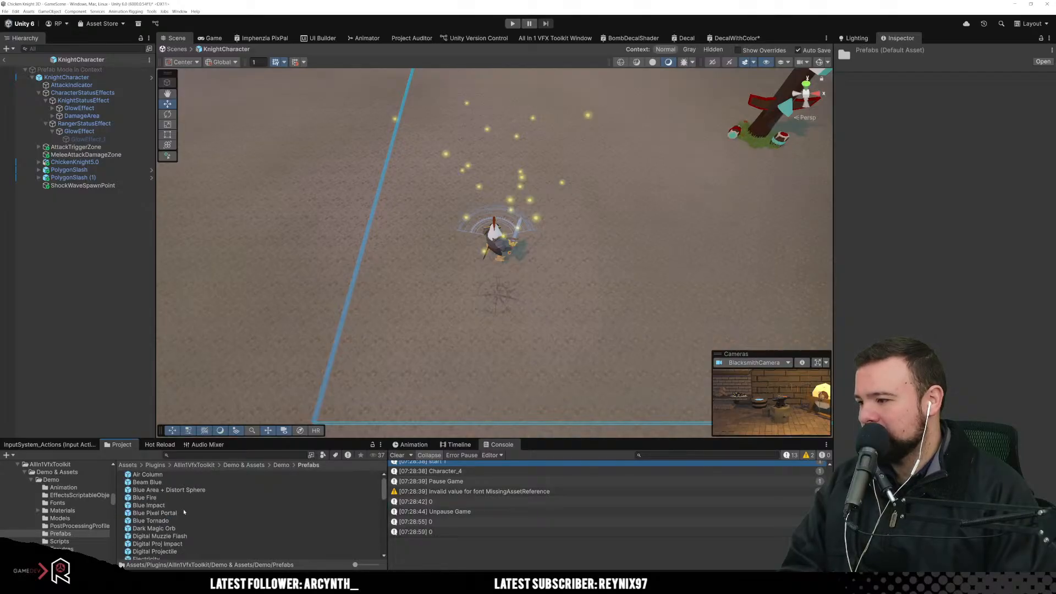
scroll(184, 512, "down", 1)
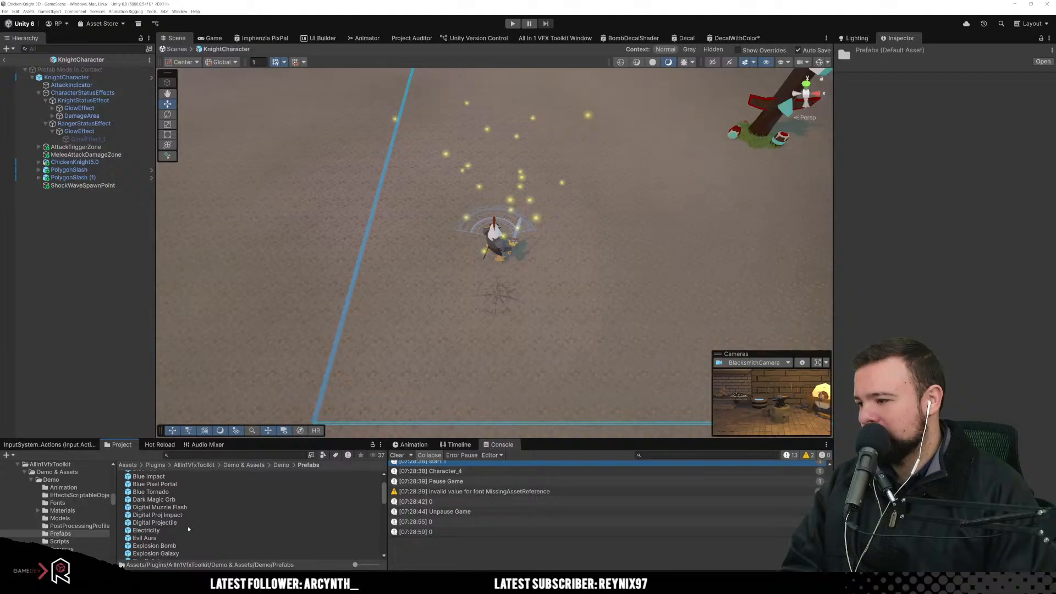
left_click_drag(154, 539, 99, 147)
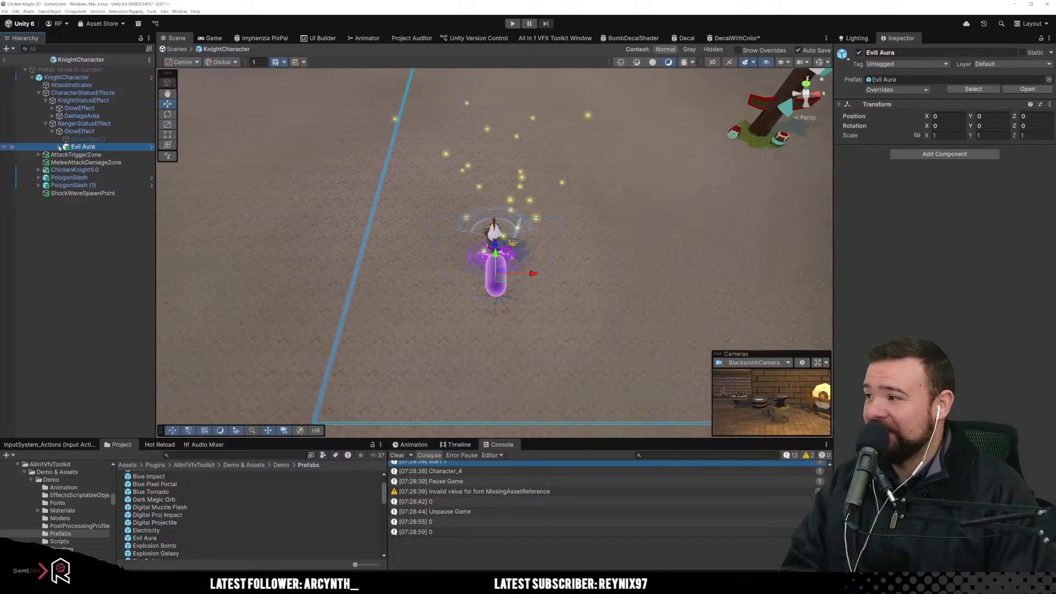
Step: Deactivate Evil Aura's EvilCapsule child to preview the aura without it, and reactivate it
left_click(59, 147)
left_click(94, 155)
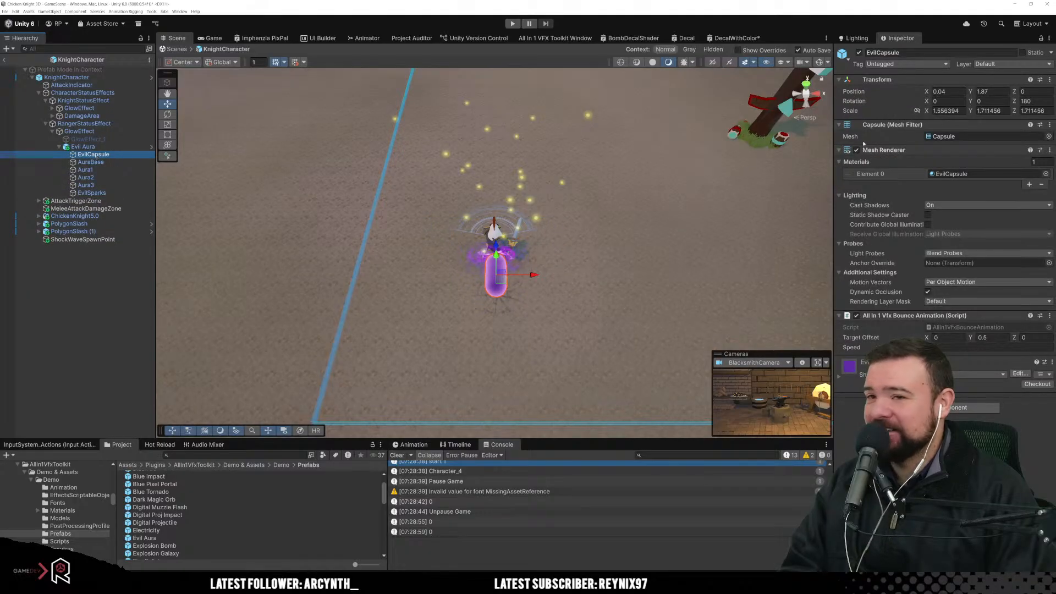
left_click(858, 52)
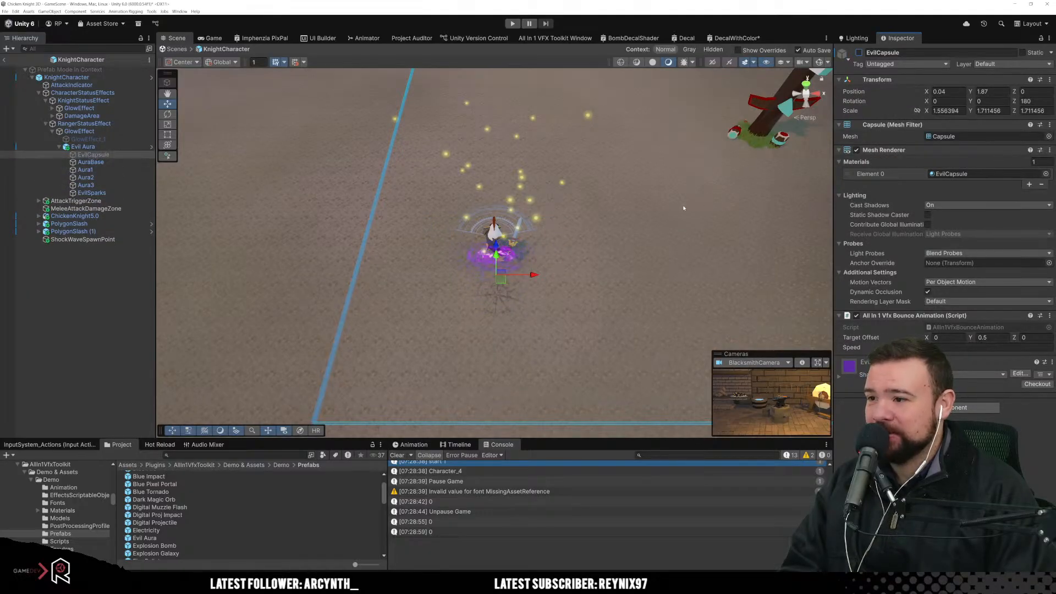
left_click(91, 162)
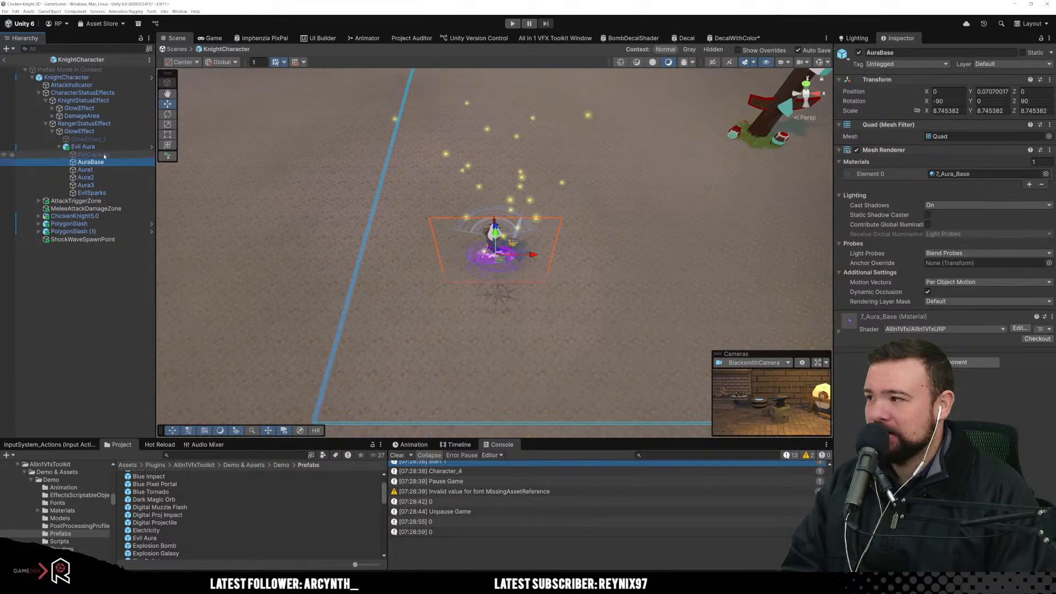
left_click(93, 155)
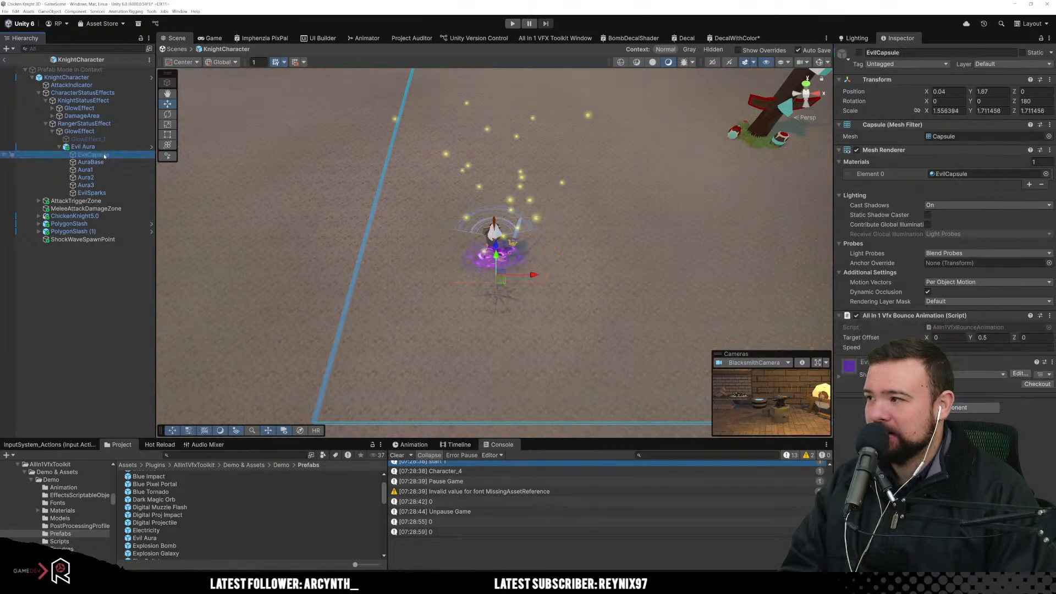
left_click(859, 52)
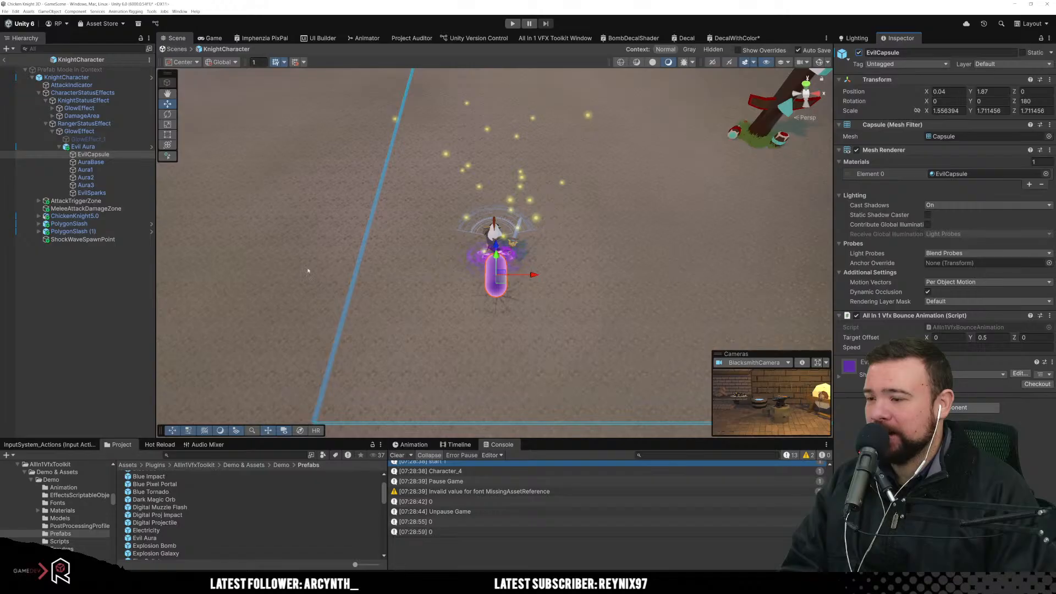
Step: Set Evil Aura's X rotation to 90 and move it onto the knight, at about 0.04, -1.61, -2.34
left_click(106, 147)
right_click_drag(254, 230, 525, 206)
key("s")
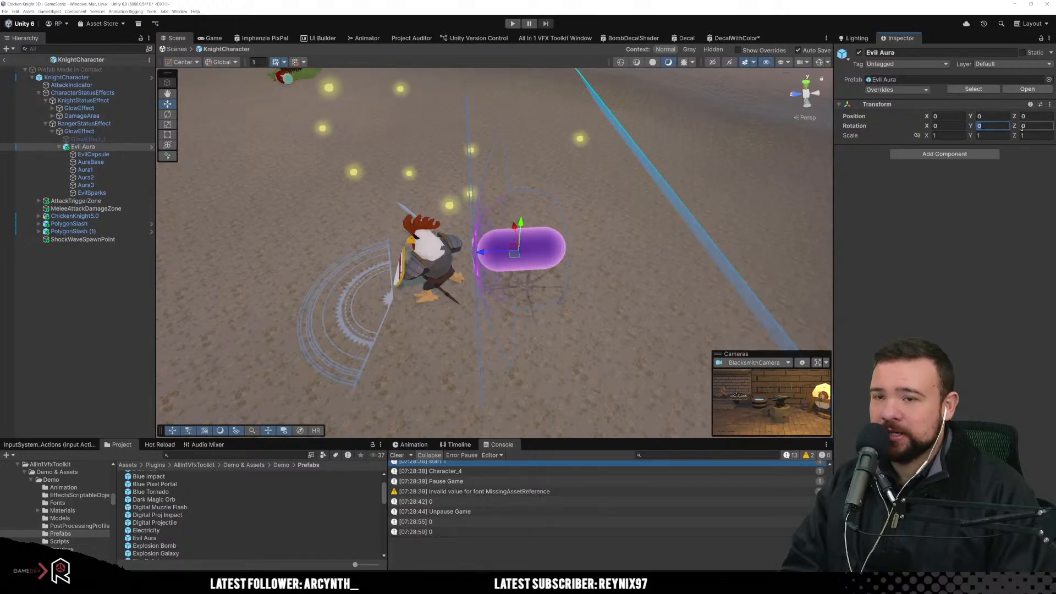
left_click(167, 113)
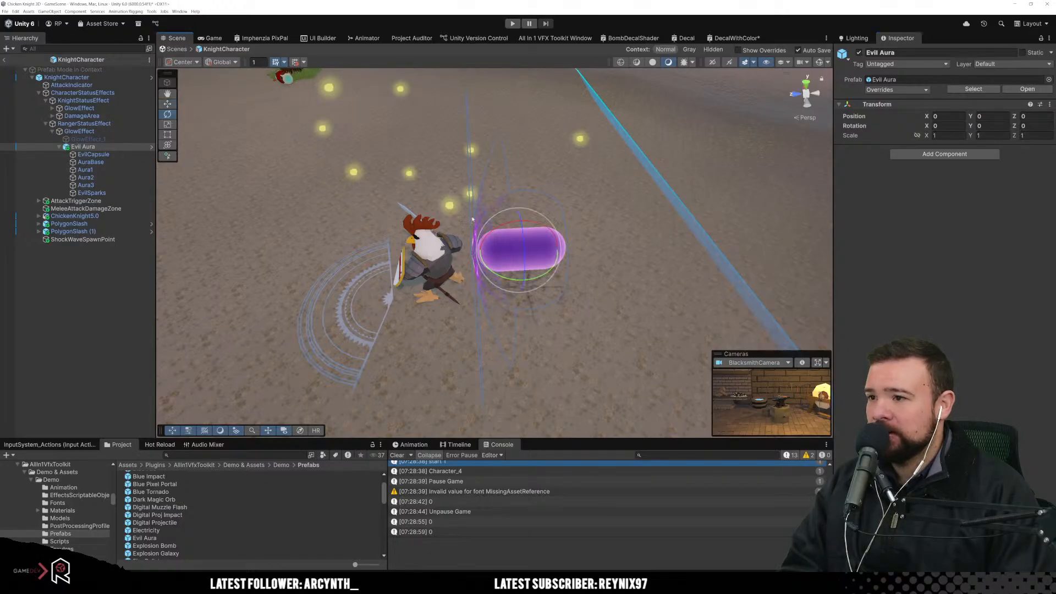
left_click_drag(523, 224, 413, 262)
left_click(945, 126)
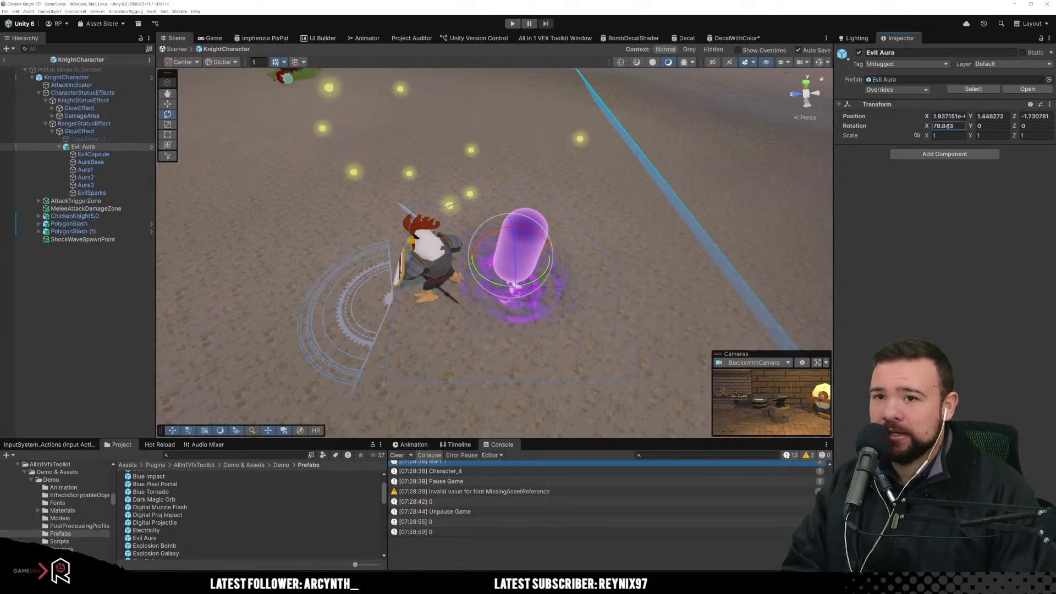
type("90")
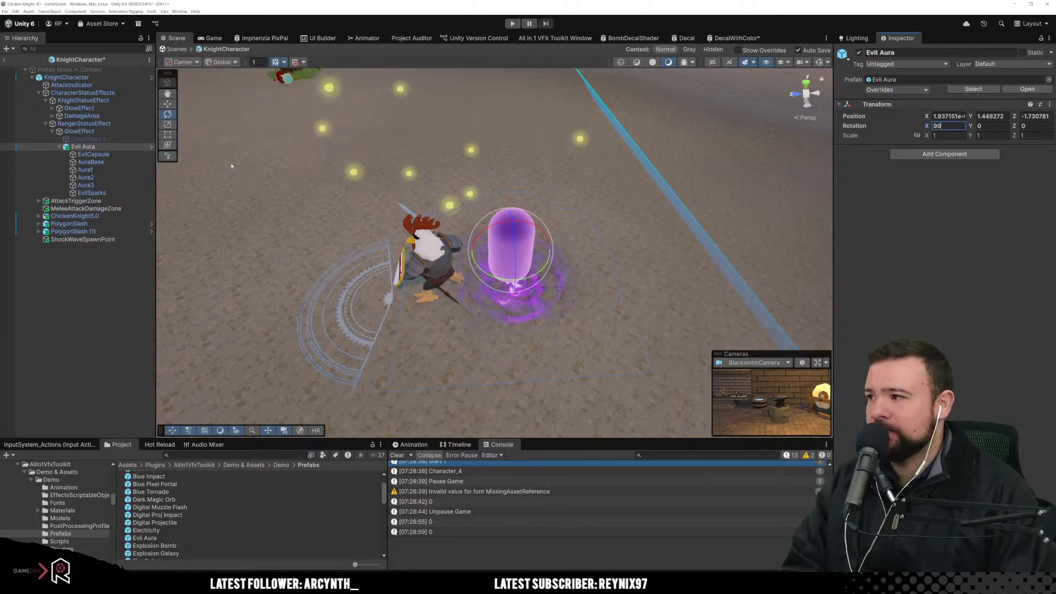
key("Return")
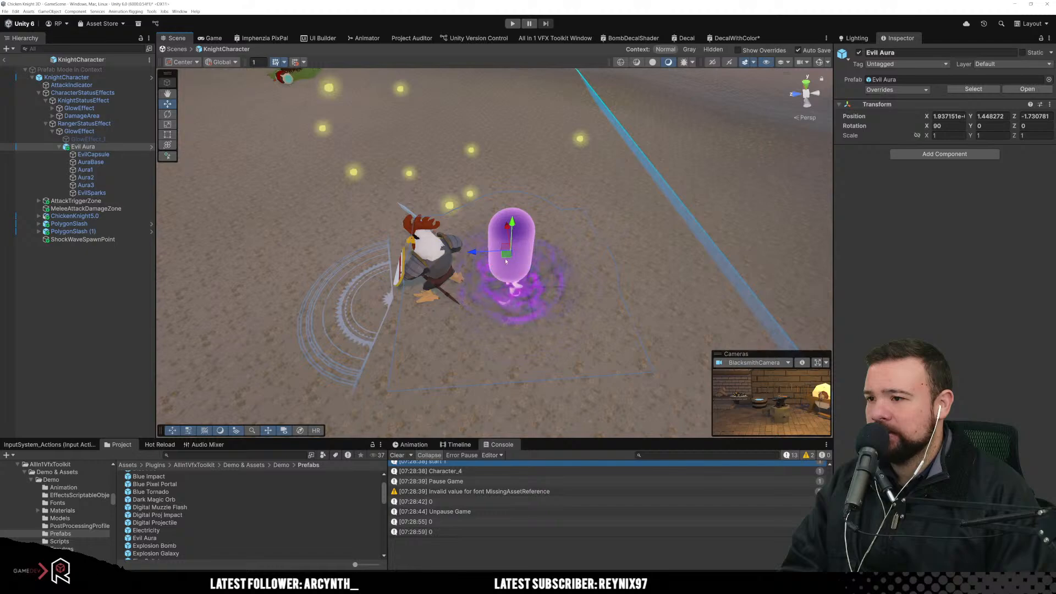
left_click_drag(506, 260, 429, 249)
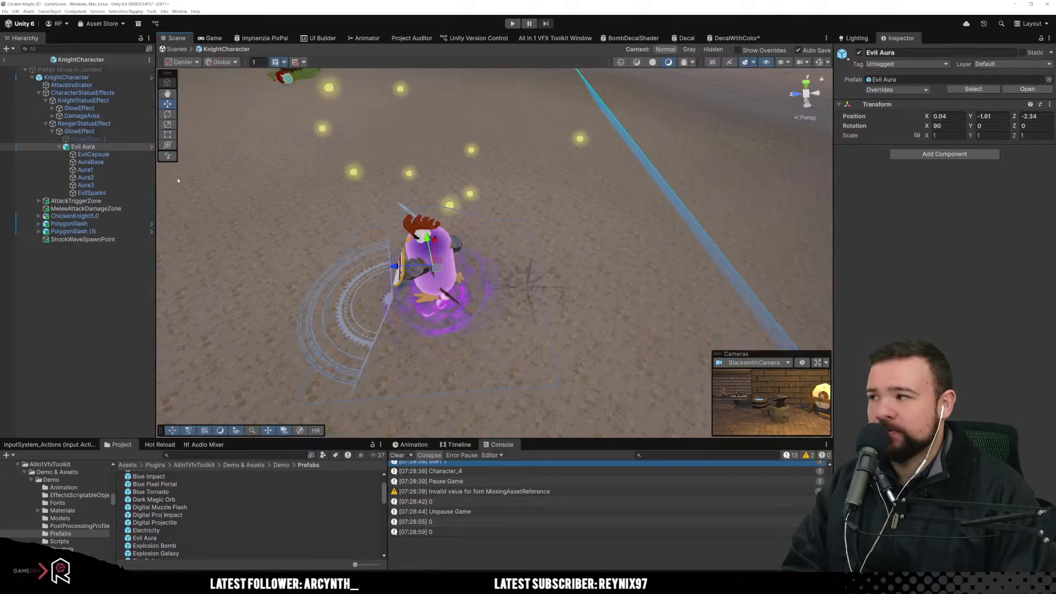
Step: Deactivate the EvilCapsule child of Evil Aura so only the ground aura surrounds the knight
left_click(119, 155)
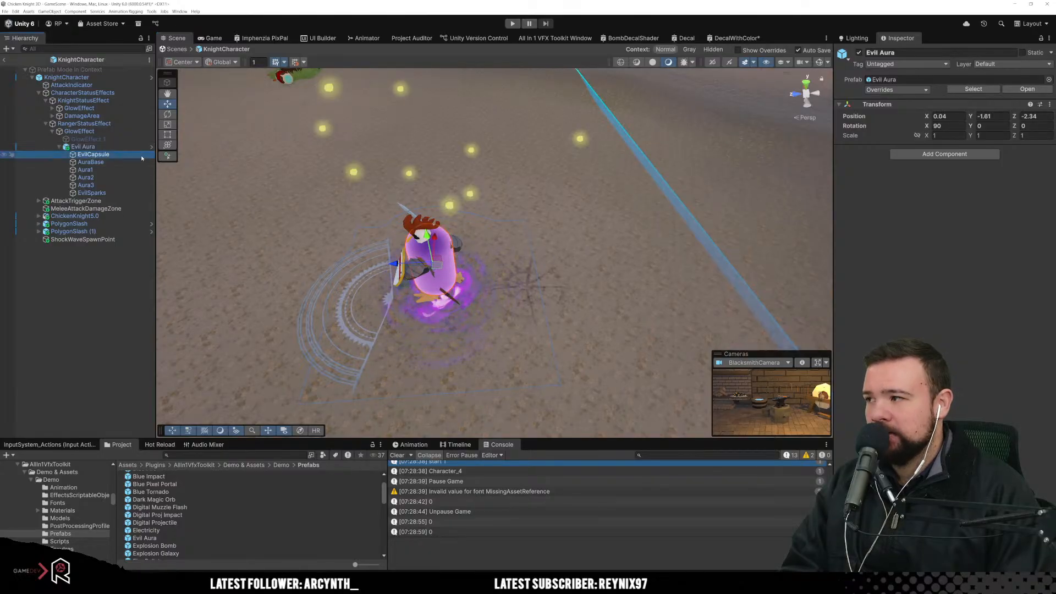
left_click(858, 52)
left_click_drag(670, 246, 431, 218, "alt")
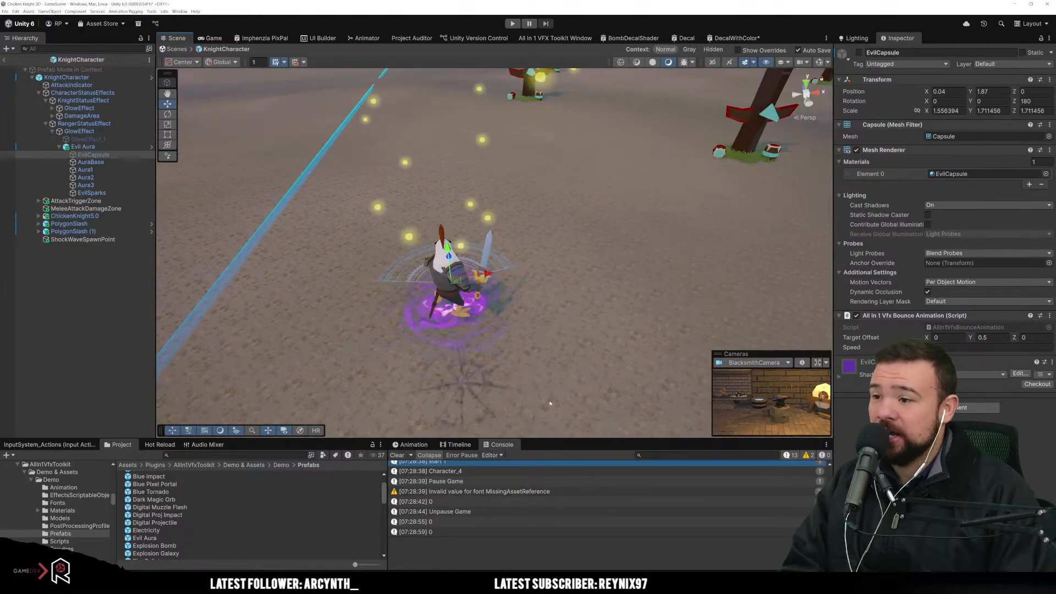
Step: Examine Evil Aura's AuraBase, Aura1, Aura2 and Aura3 children to see which part of the effect each one draws
left_click(94, 162)
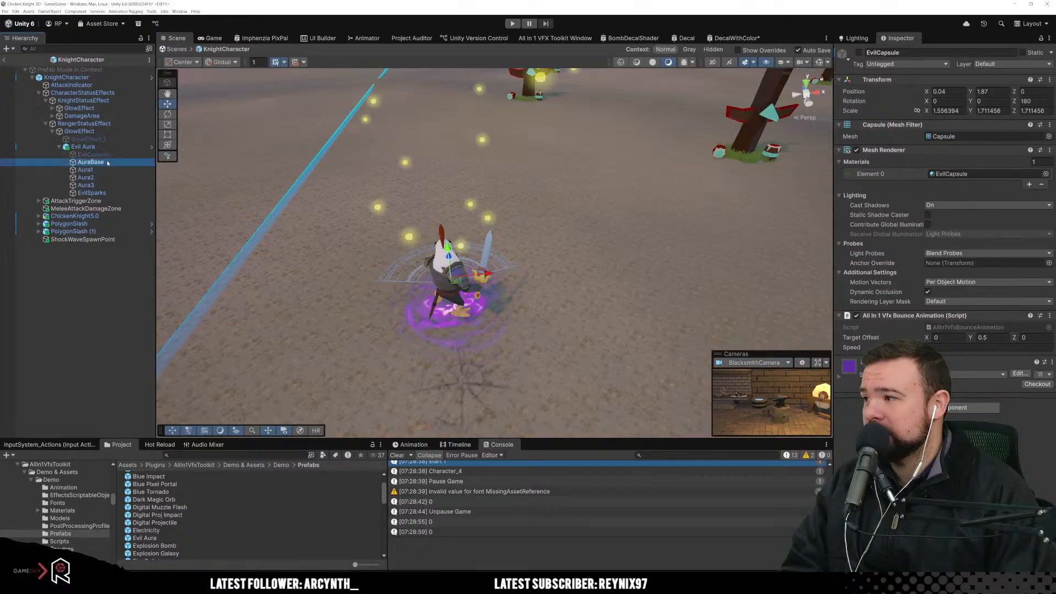
left_click(101, 148)
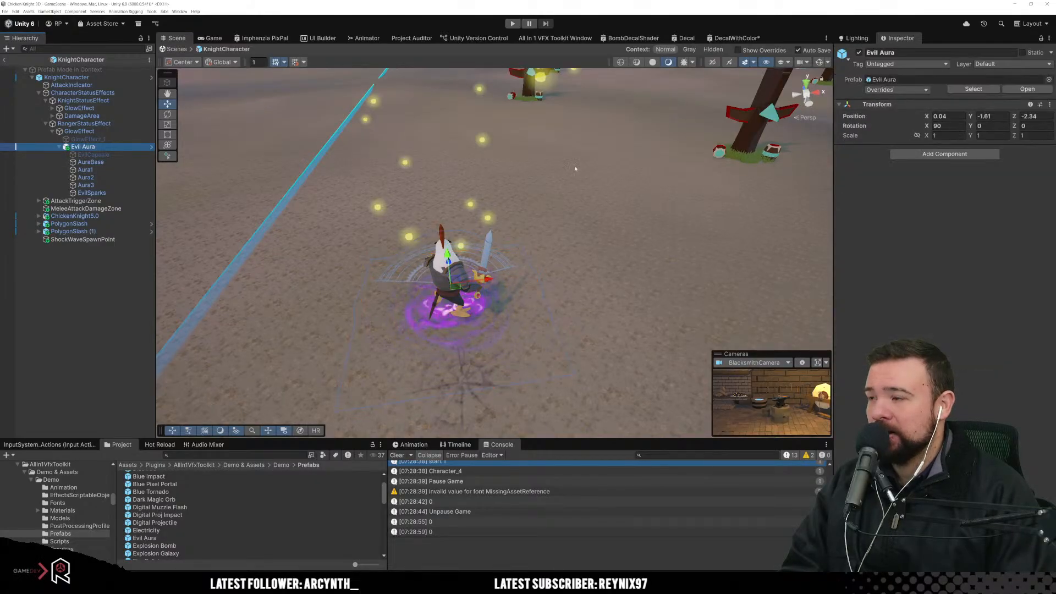
left_click(96, 163)
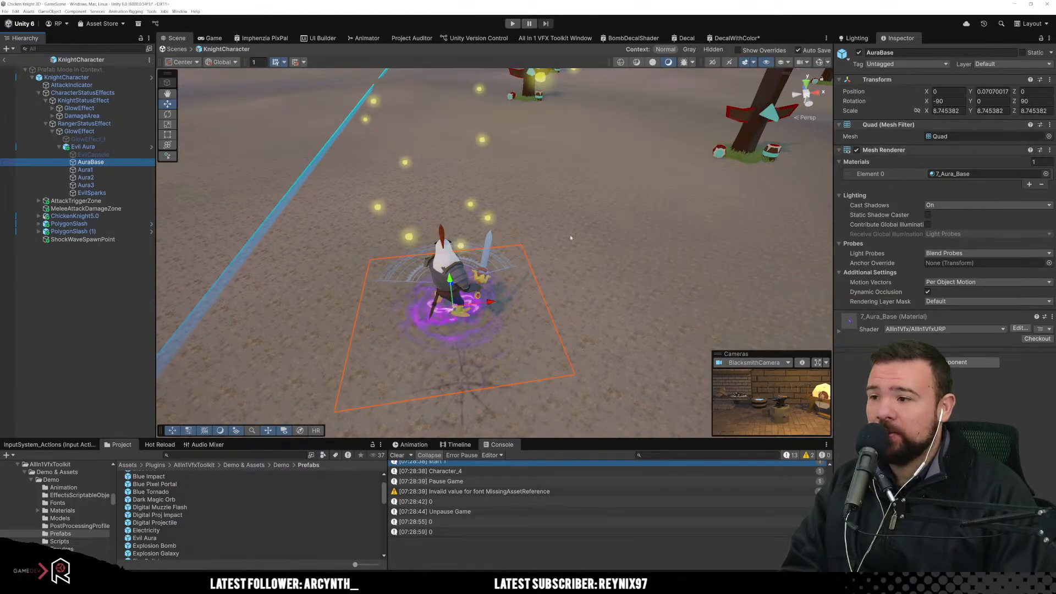
left_click(94, 169)
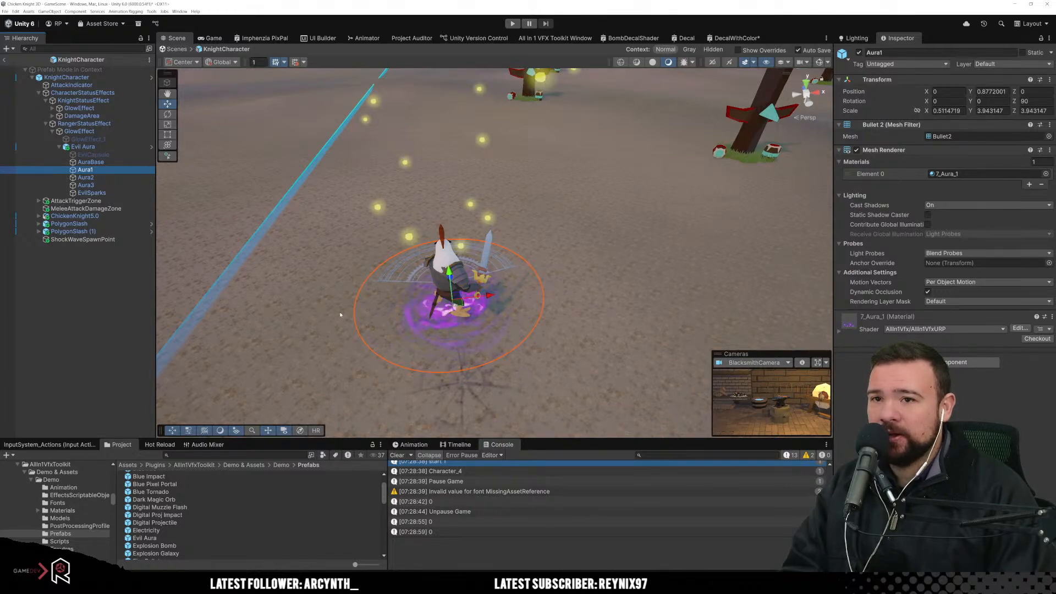
left_click(121, 185)
key("Up")
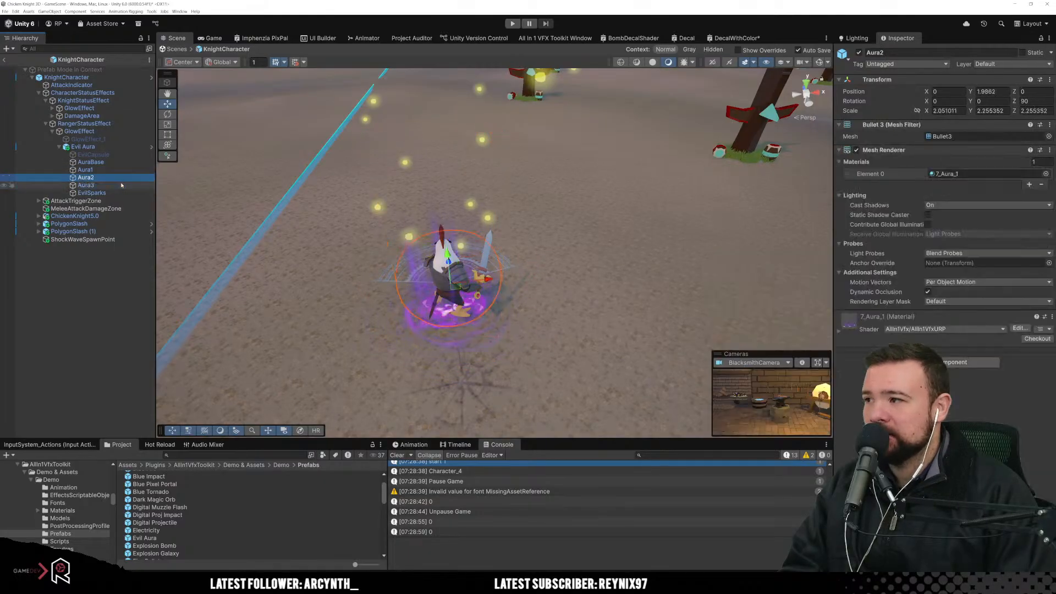
key("Up")
key("Down")
key("Down")
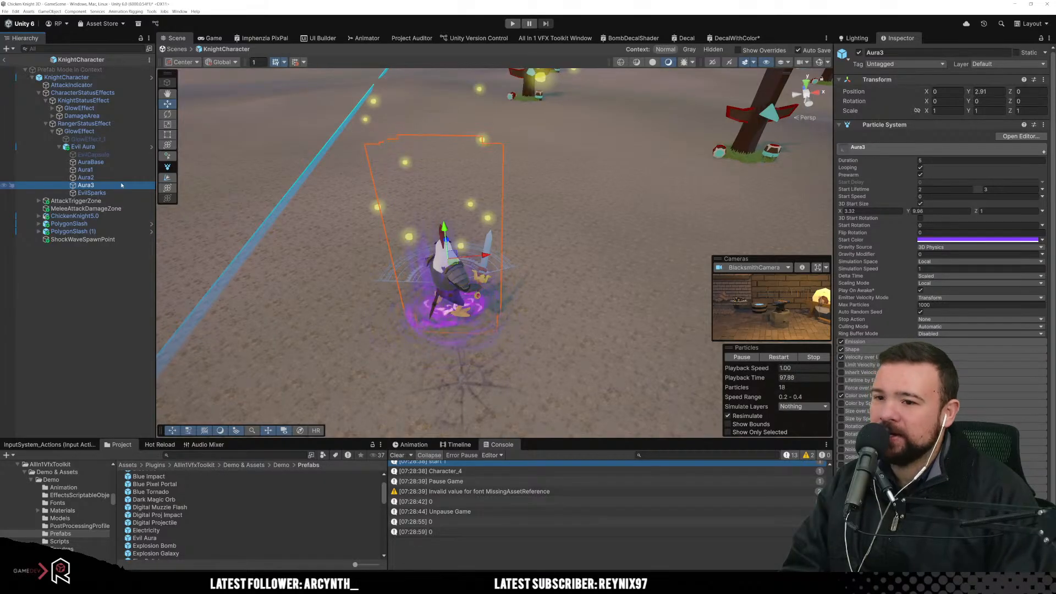
Step: Recolor Evil Aura's EvilSparks particle system to yellow using the palette color change of its All In 1 VFX particle helper
left_click(116, 193)
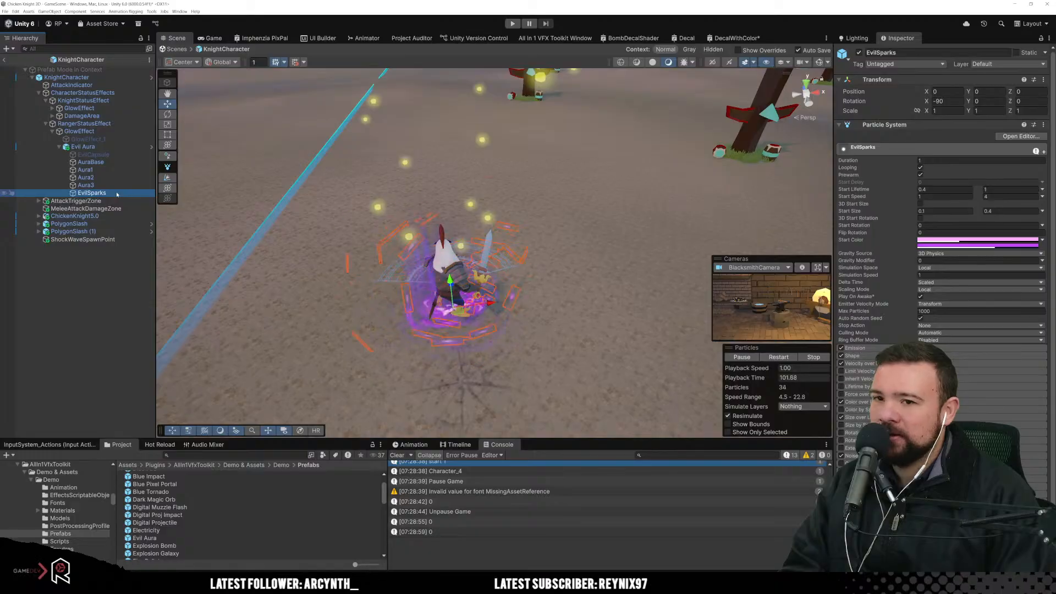
scroll(938, 300, "down", 2)
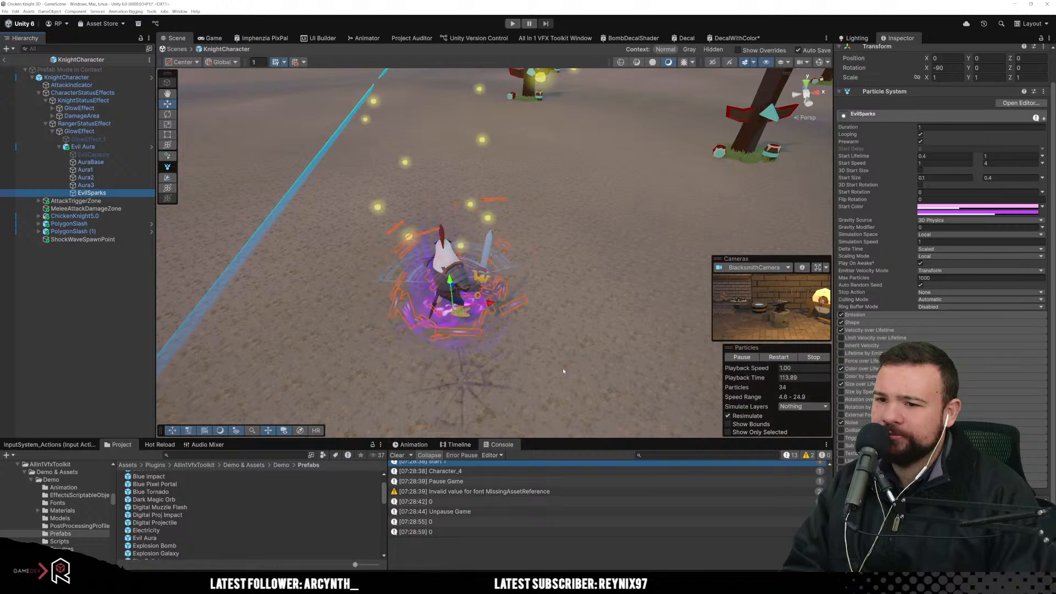
left_click(869, 330)
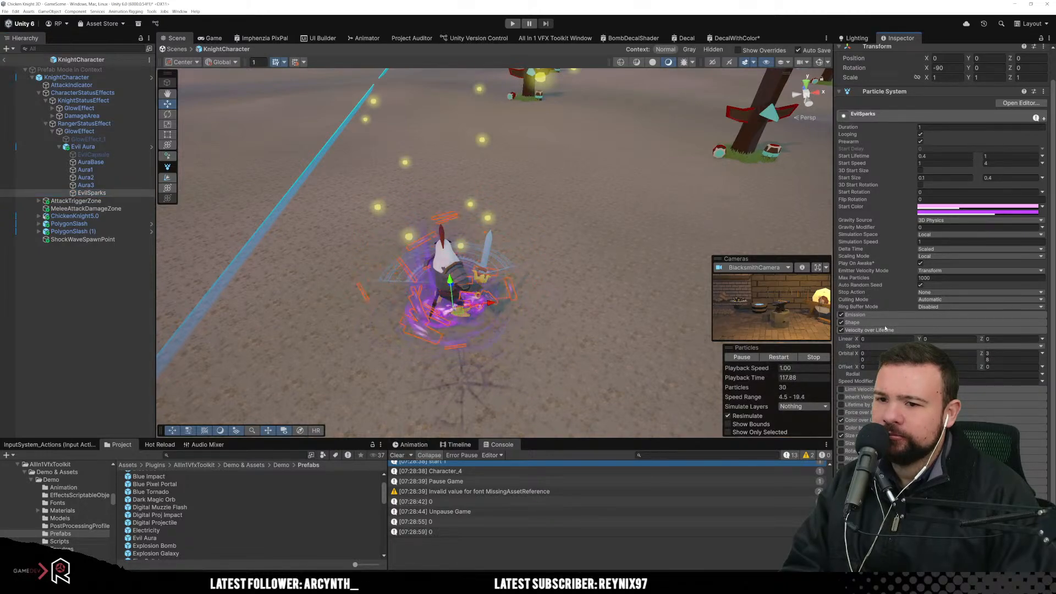
left_click(873, 331)
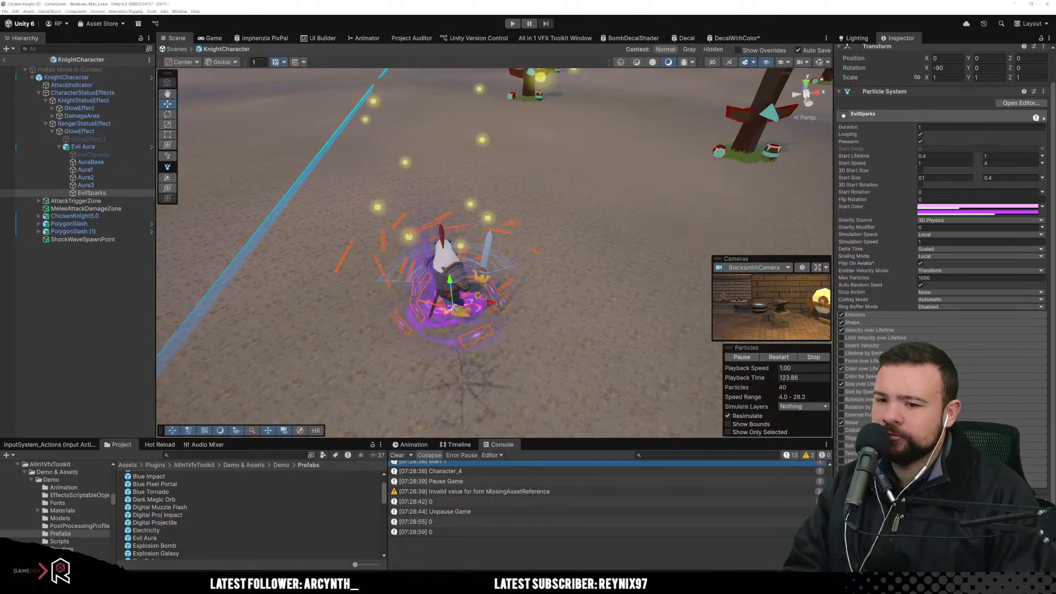
scroll(904, 338, "down", 6)
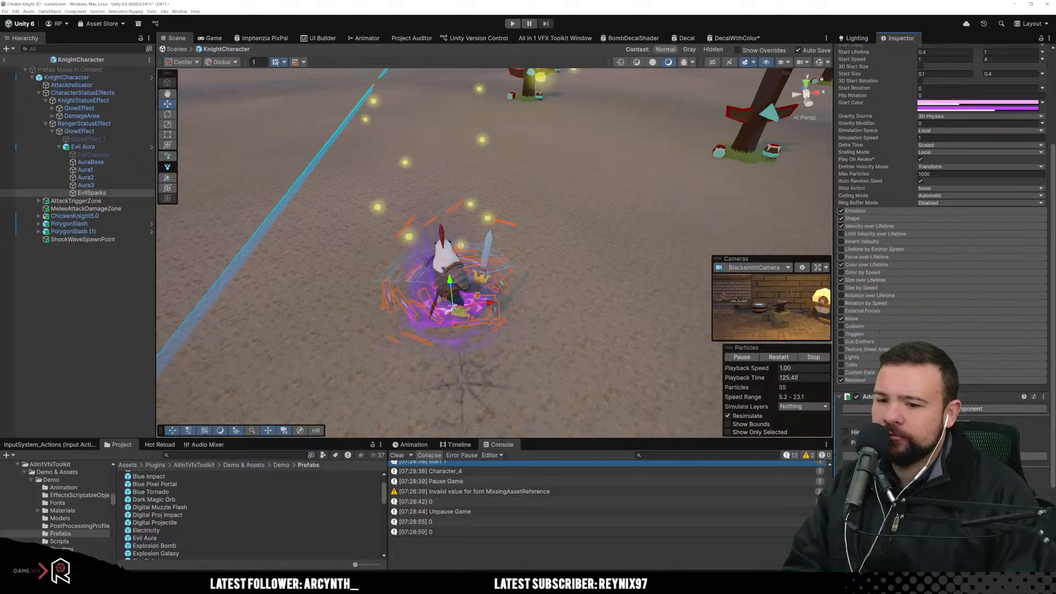
left_click(880, 350)
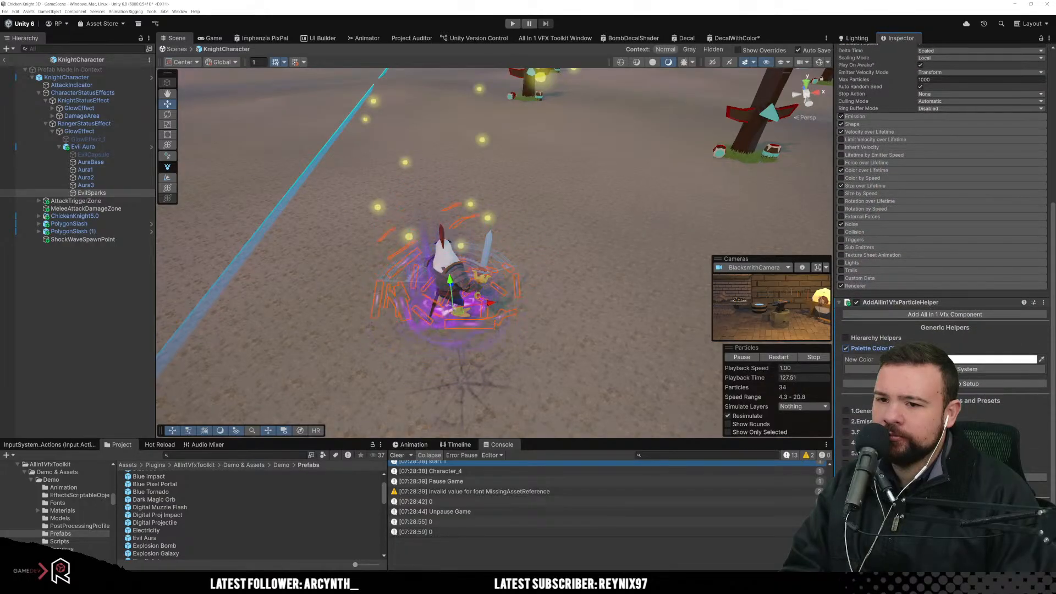
left_click(990, 359)
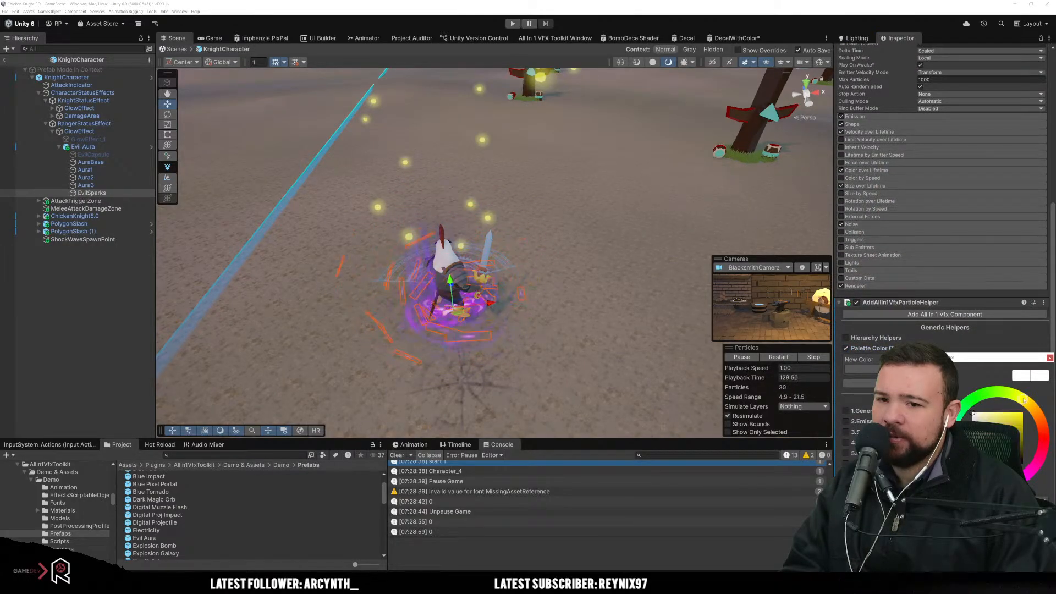
left_click(1022, 412)
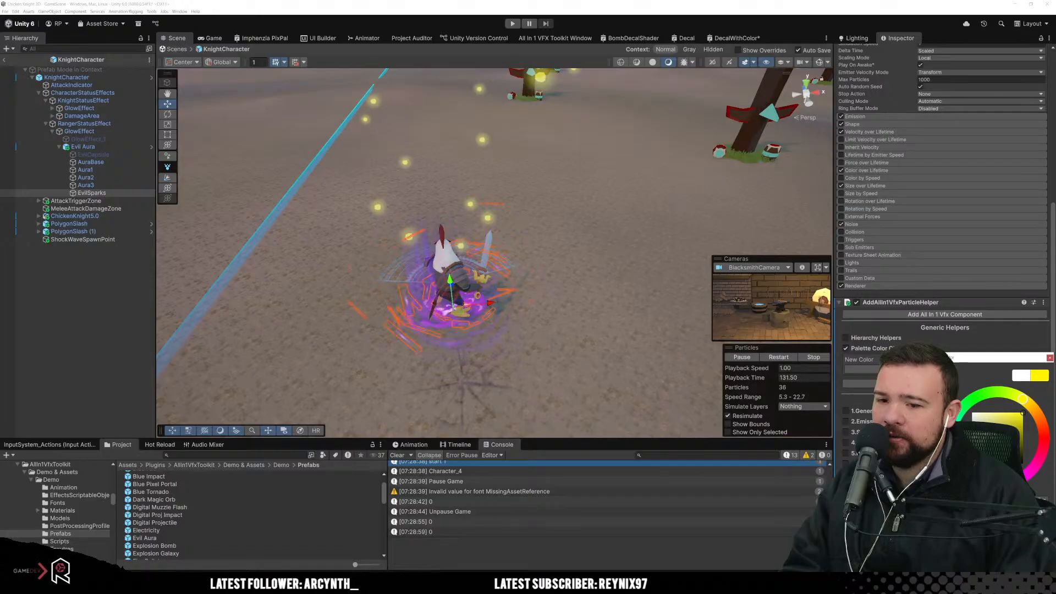
key("Return")
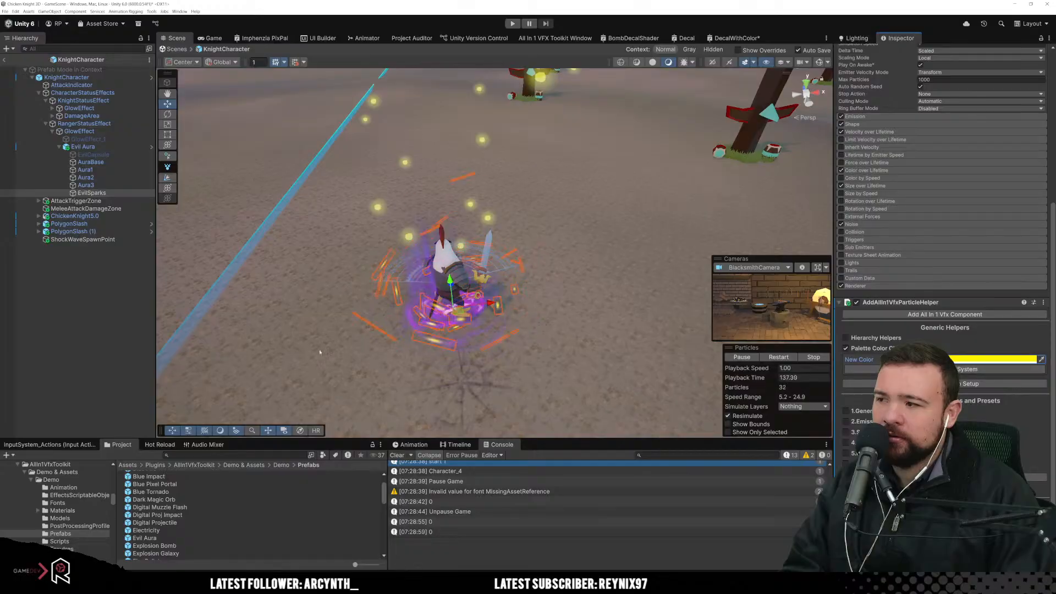
Step: Apply a yellow palette color to the Aura3 particle system with its All In 1 VFX particle helper
left_click(87, 185)
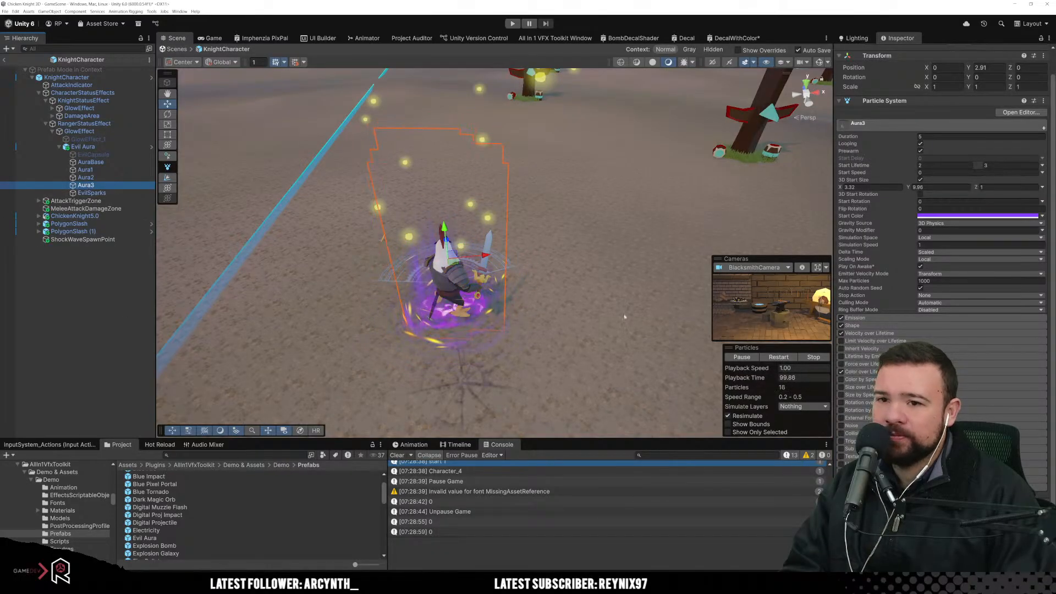
scroll(957, 228, "down", 1)
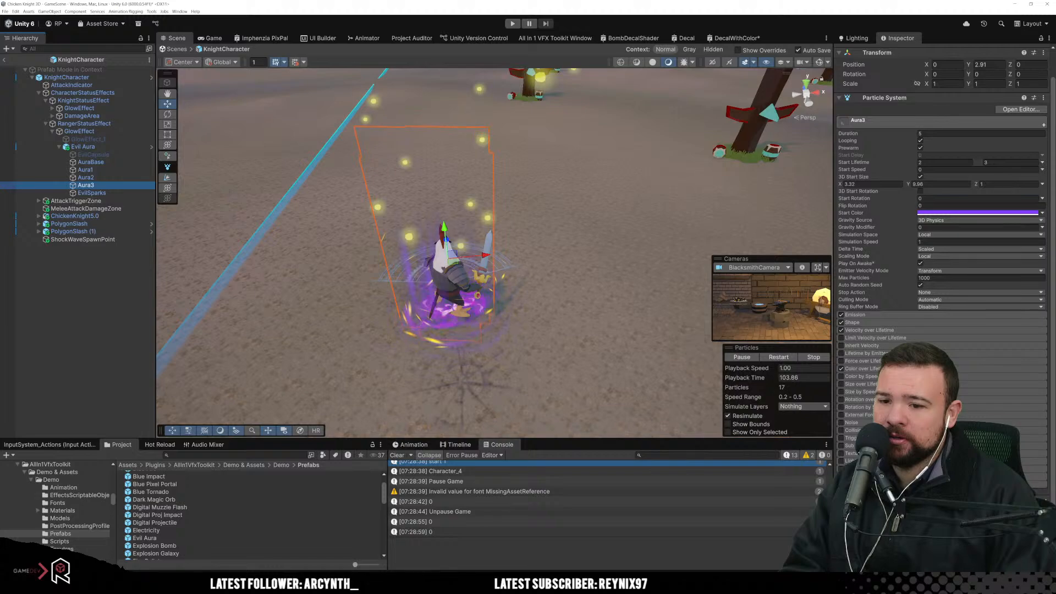
left_click(977, 213)
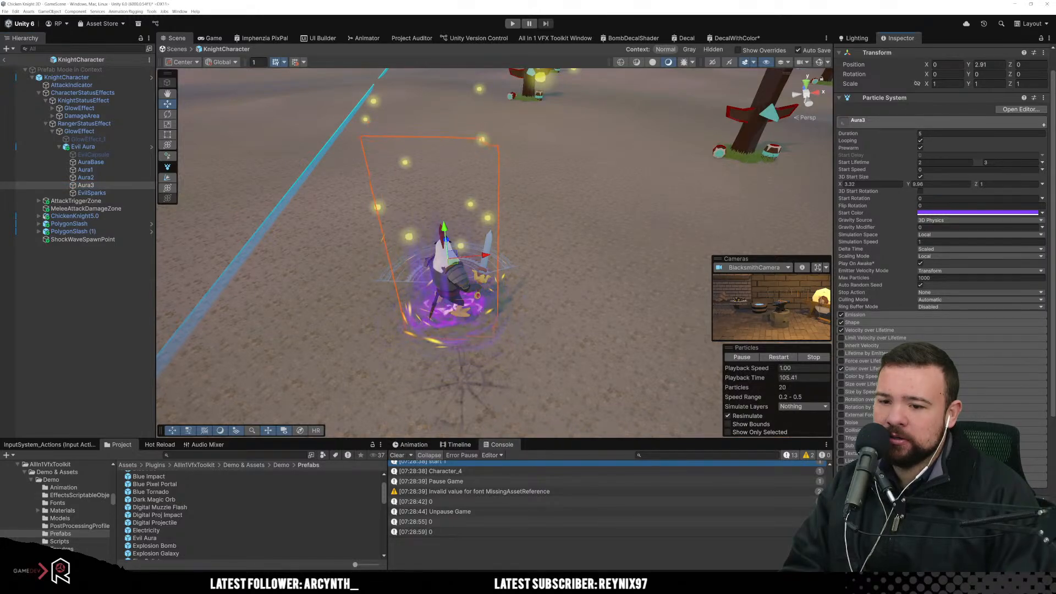
scroll(940, 264, "down", 3)
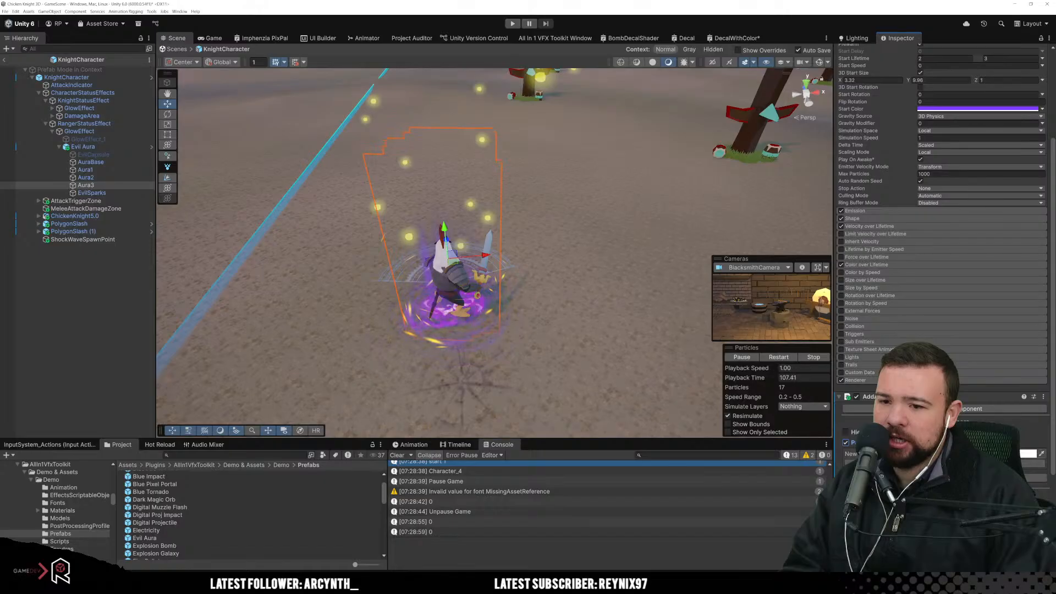
left_click(981, 454)
mouse_move(1033, 404)
left_mouse_down()
mouse_move(1022, 398)
mouse_move(1019, 412)
left_mouse_up()
left_click(1049, 358)
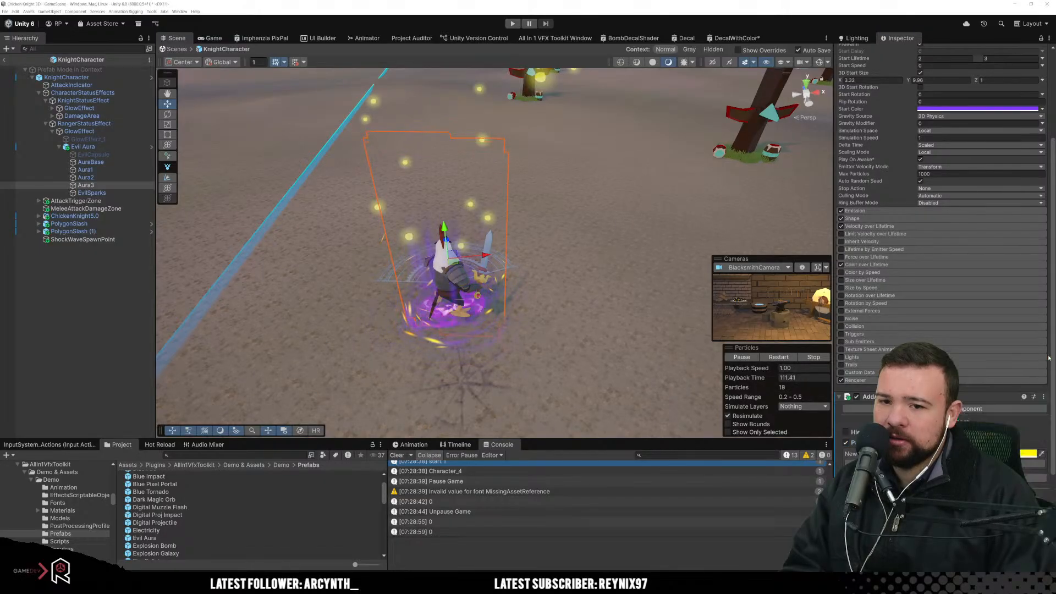
left_click(978, 463)
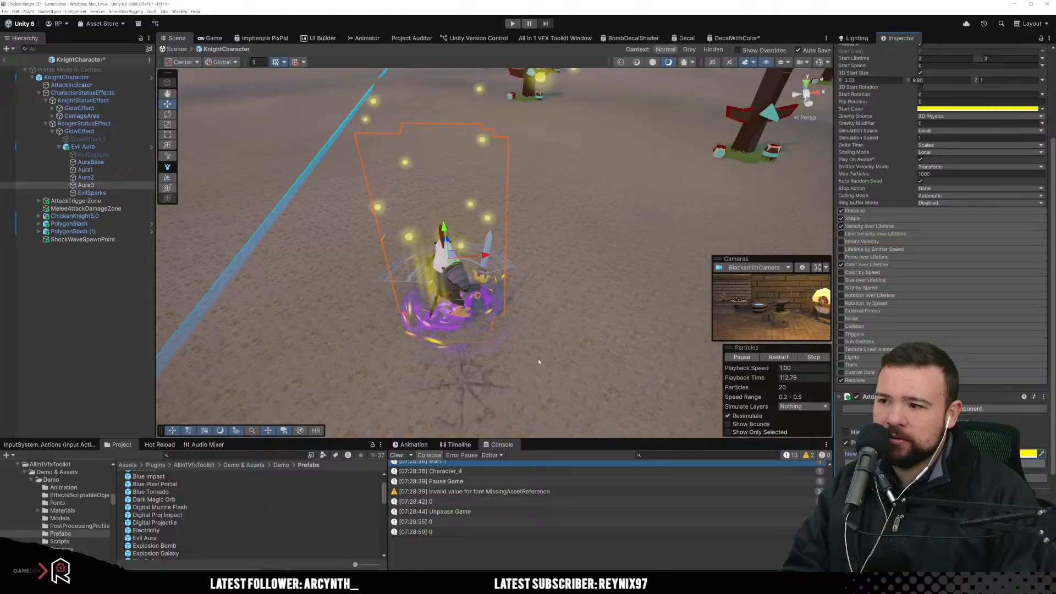
Step: Examine the shape, color and alpha effect settings of Aura2's 7_Aura_1 material, including its color ramp gradient
left_click(87, 178)
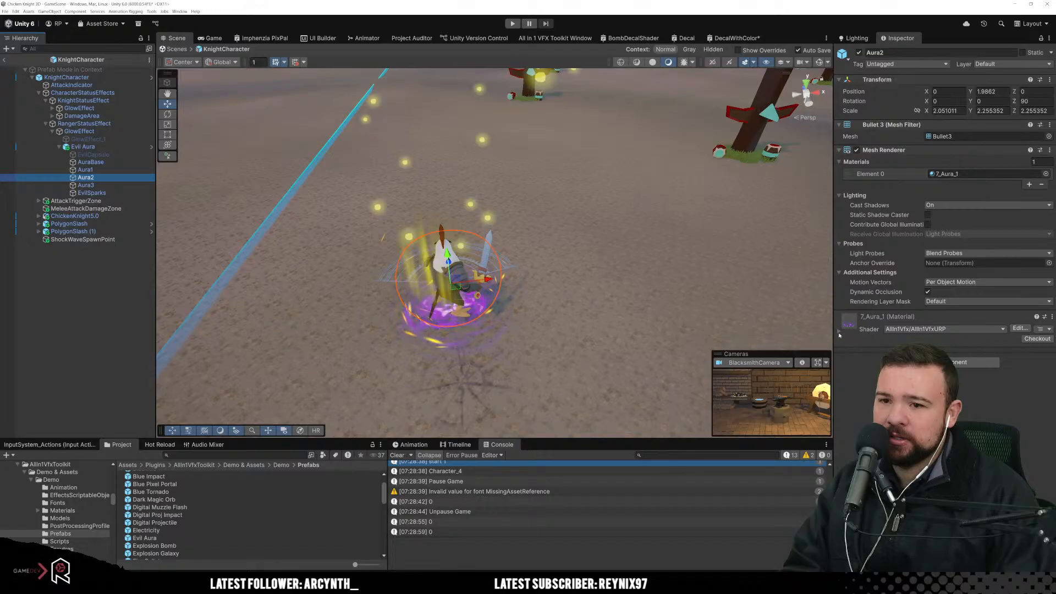
left_click(911, 314)
scroll(925, 341, "down", 10)
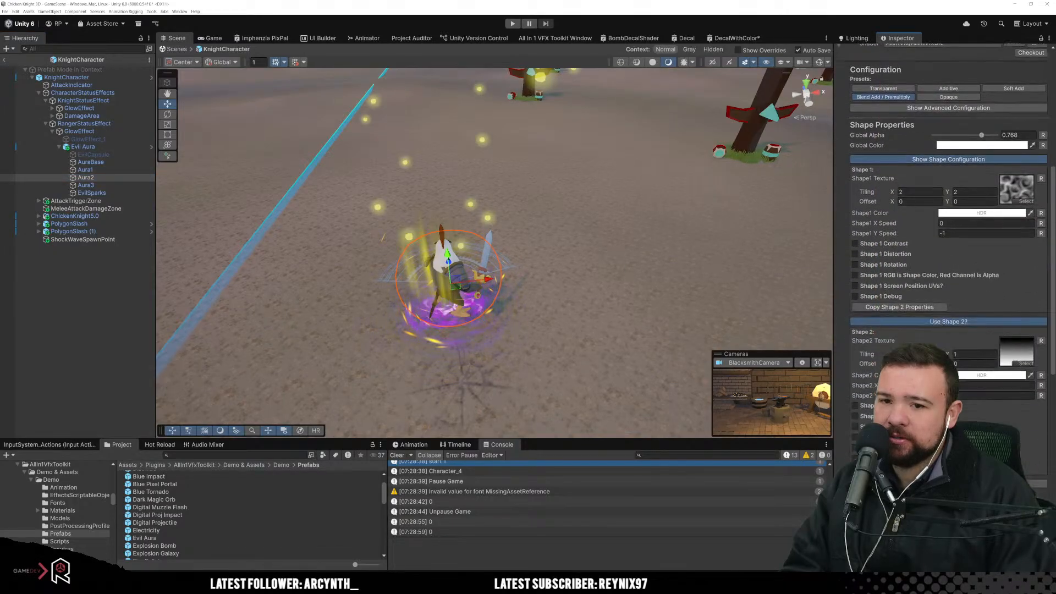
scroll(926, 342, "down", 3)
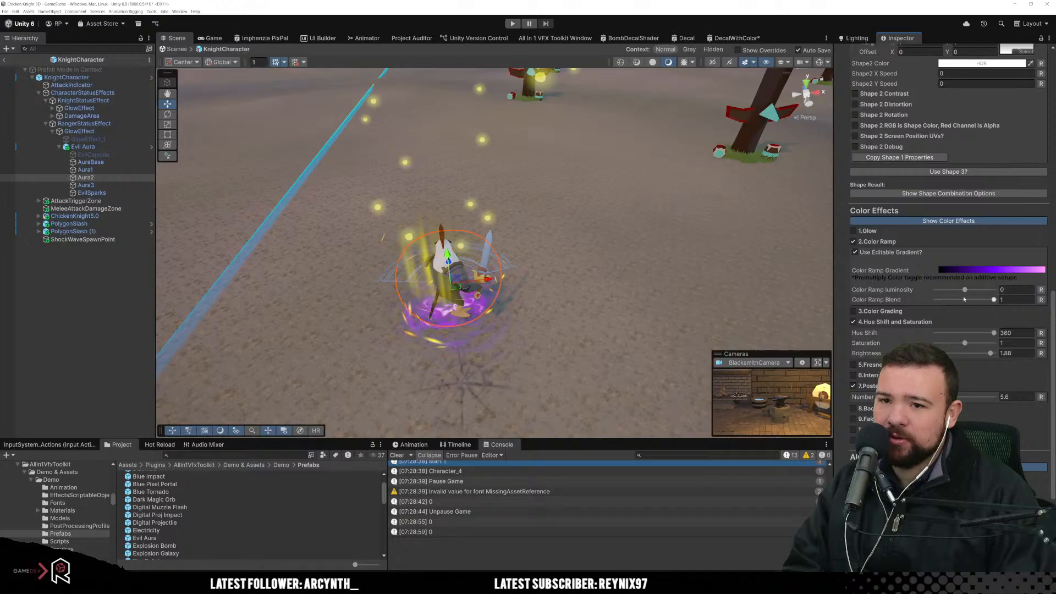
left_click(987, 270)
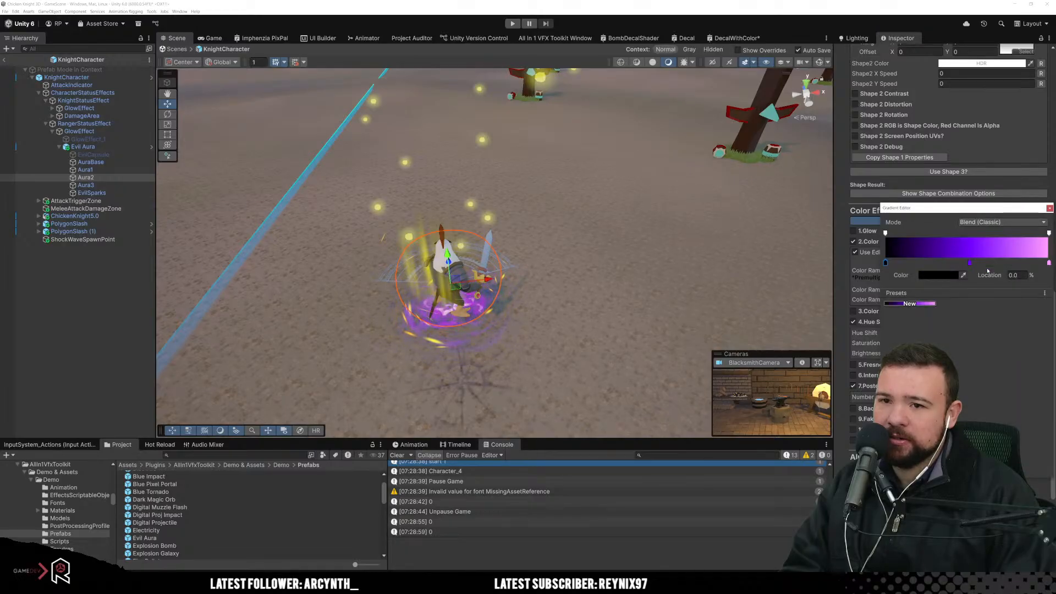
left_click(1003, 223)
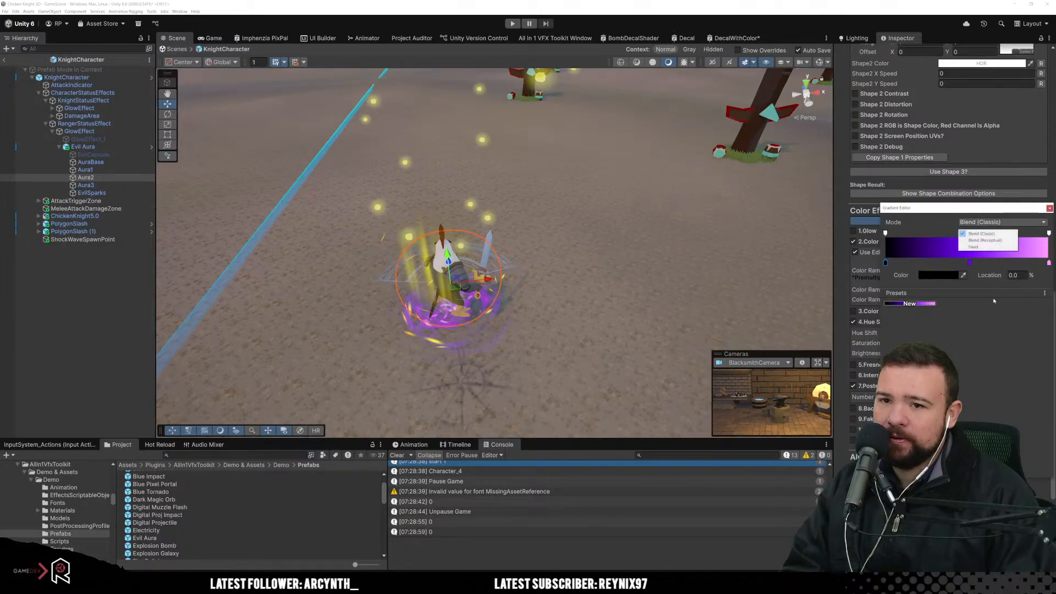
left_click(991, 315)
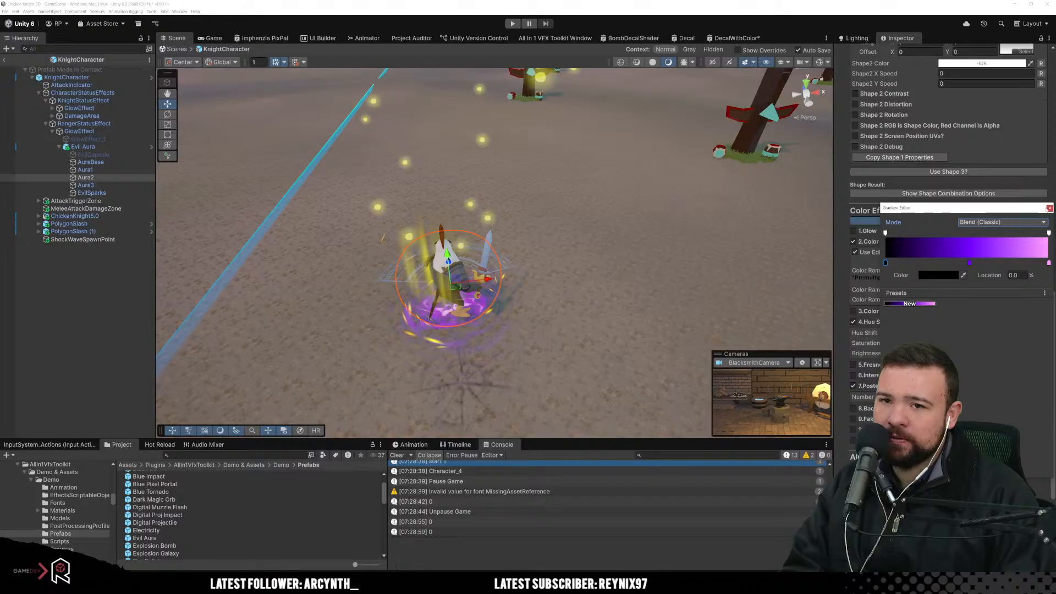
left_click(1049, 208)
scroll(944, 323, "down", 5)
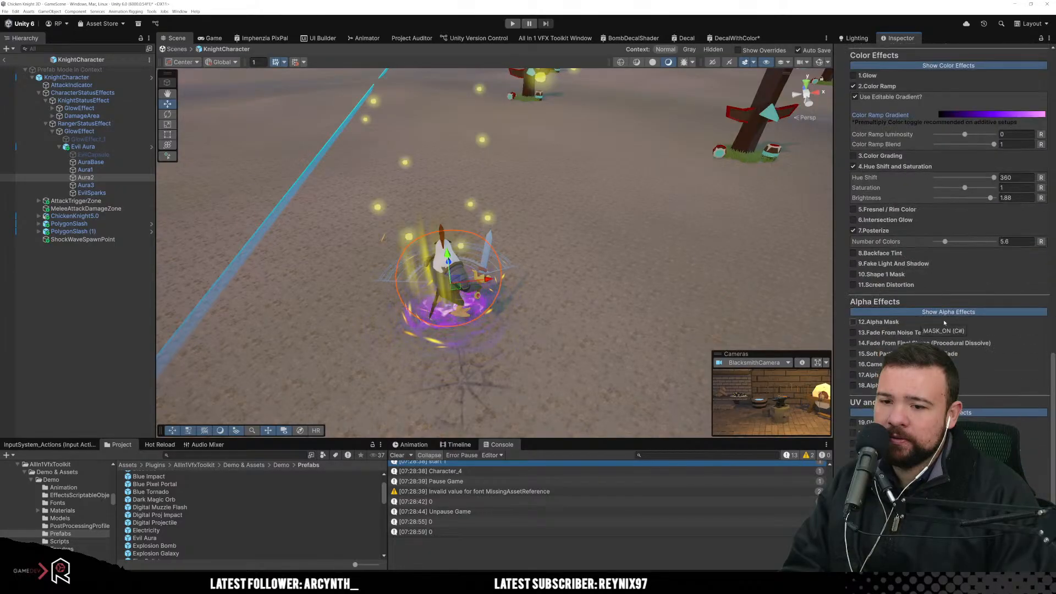
scroll(944, 323, "down", 10)
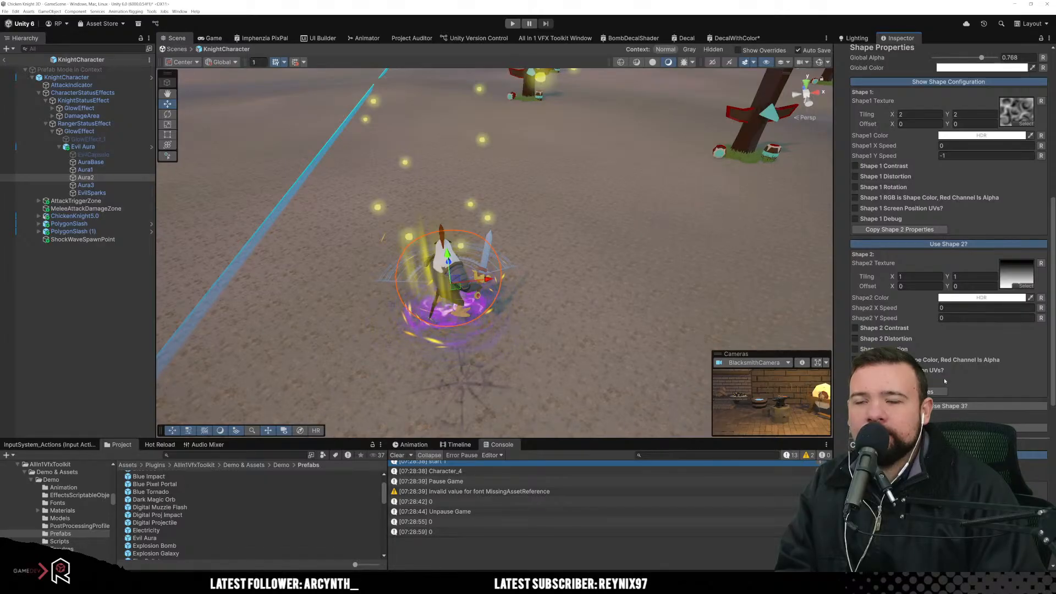
scroll(944, 380, "up", 2)
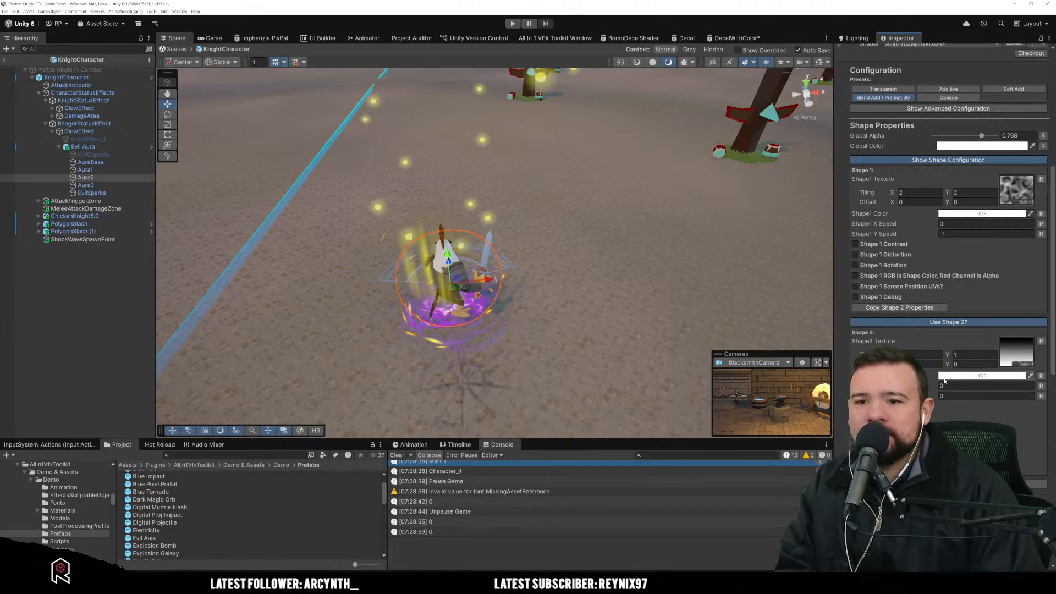
scroll(941, 385, "up", 2)
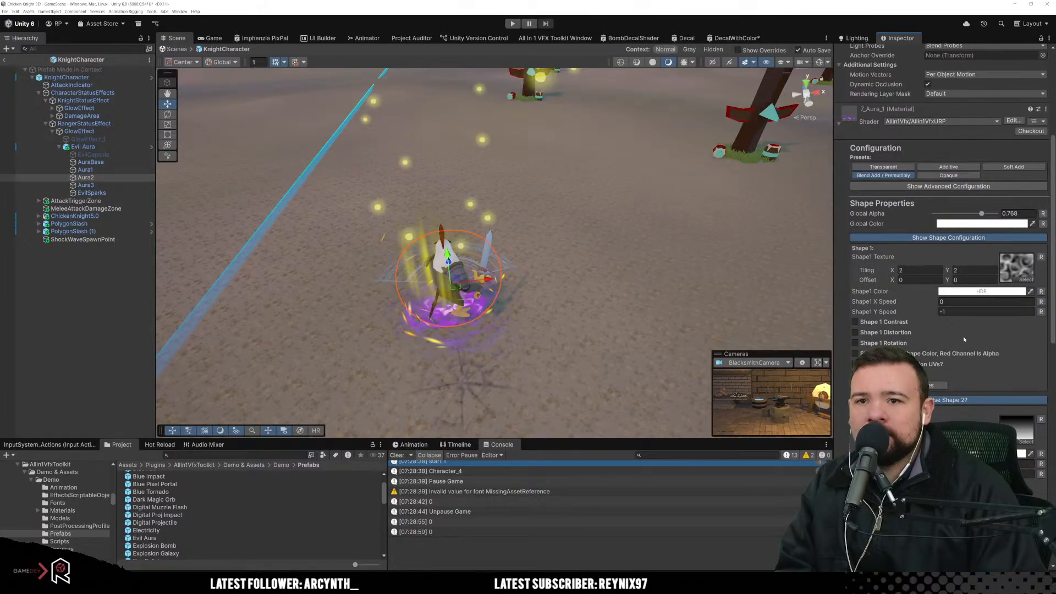
scroll(985, 148, "up", 5)
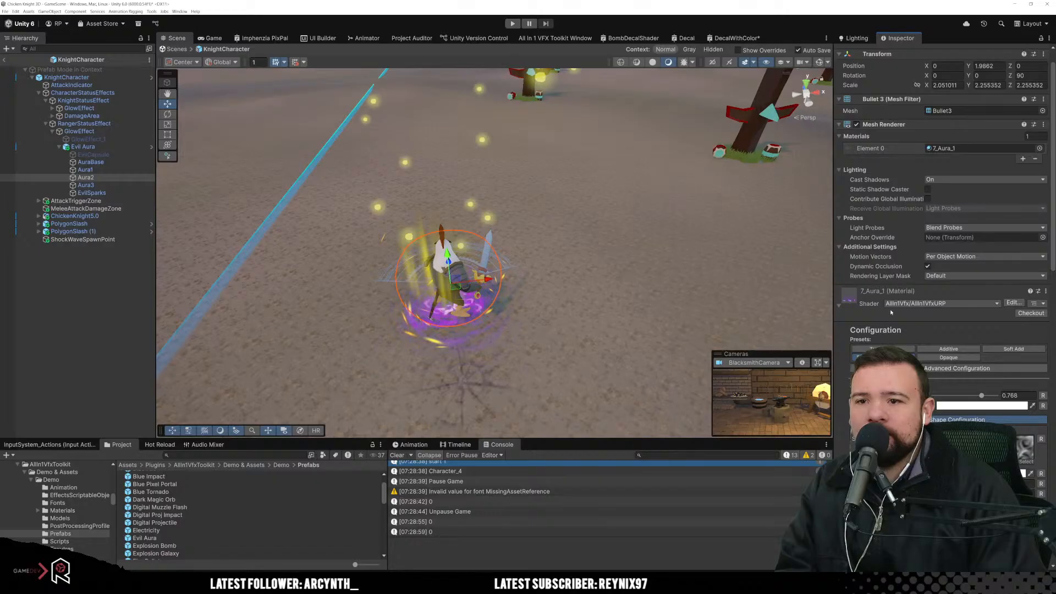
left_click(840, 307)
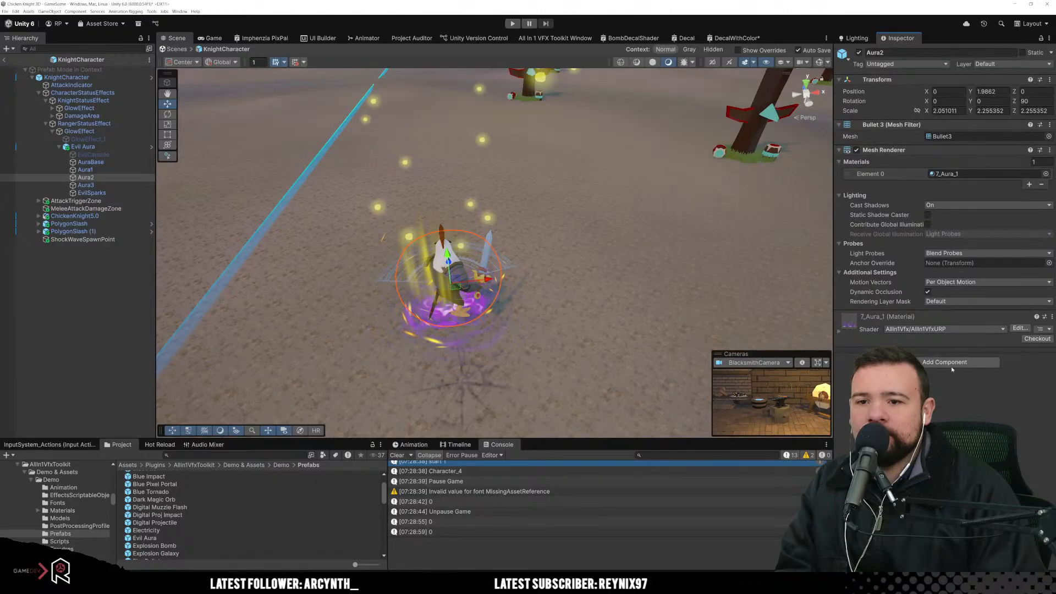
Step: Add the AddAllIn1Vfx component to Aura2, then create a material with the same properties and save it to the MaterialSaves folder
left_click(951, 366)
left_click(986, 398)
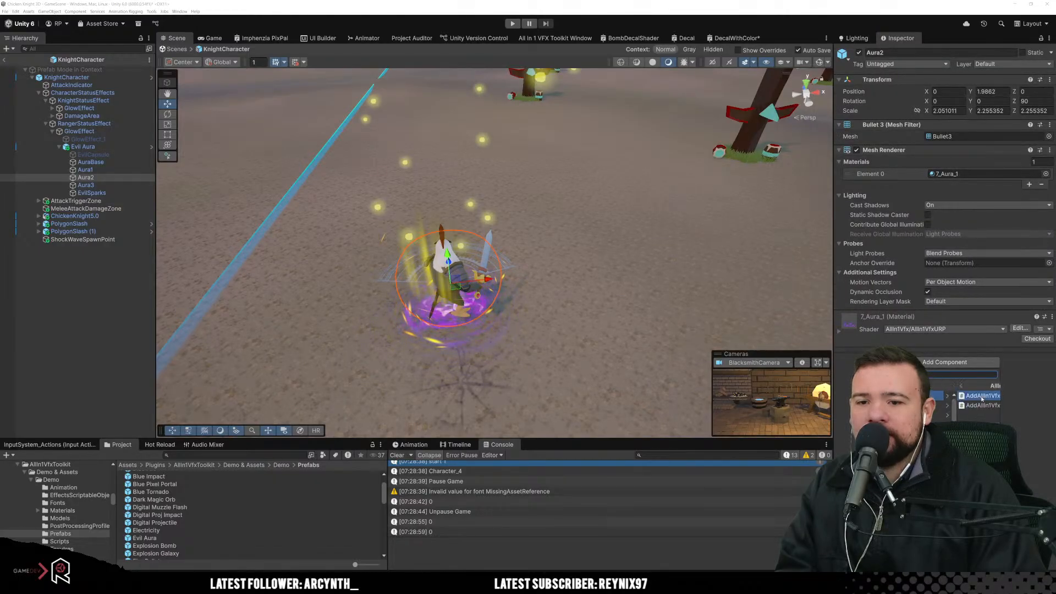
left_click(987, 395)
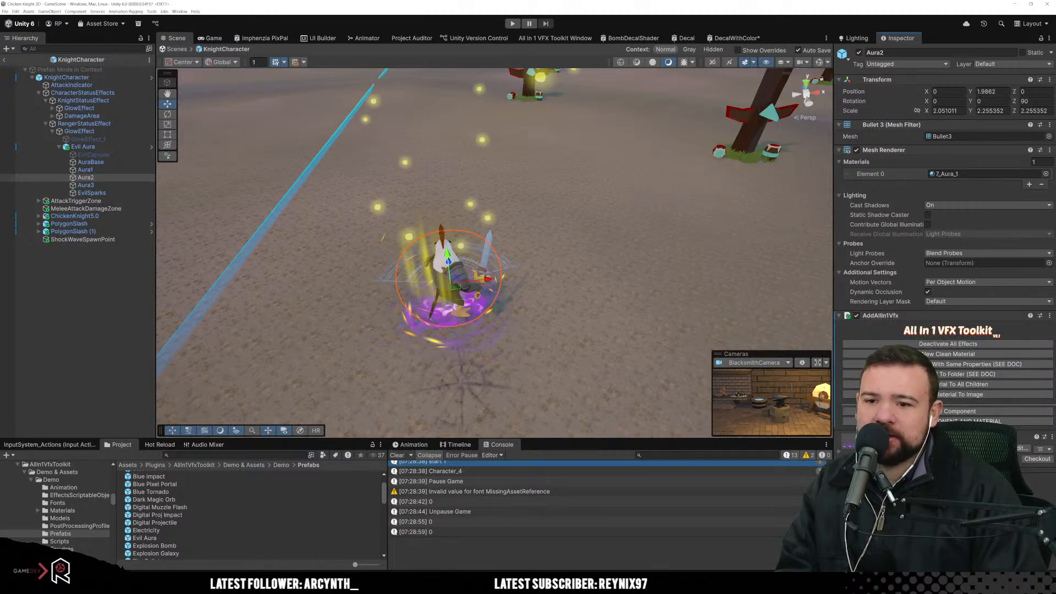
left_click(941, 365)
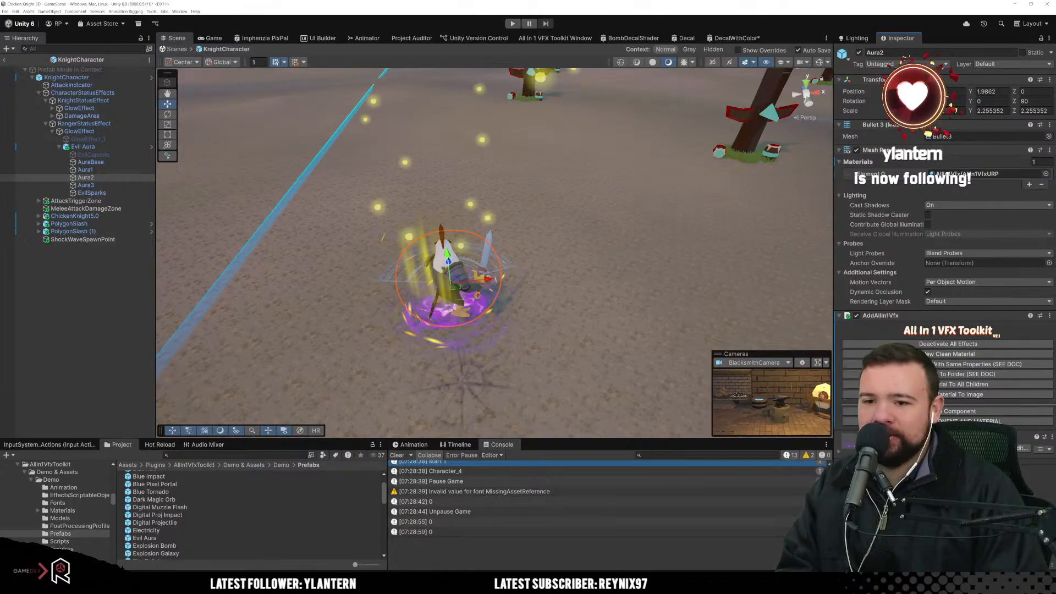
left_click(968, 375)
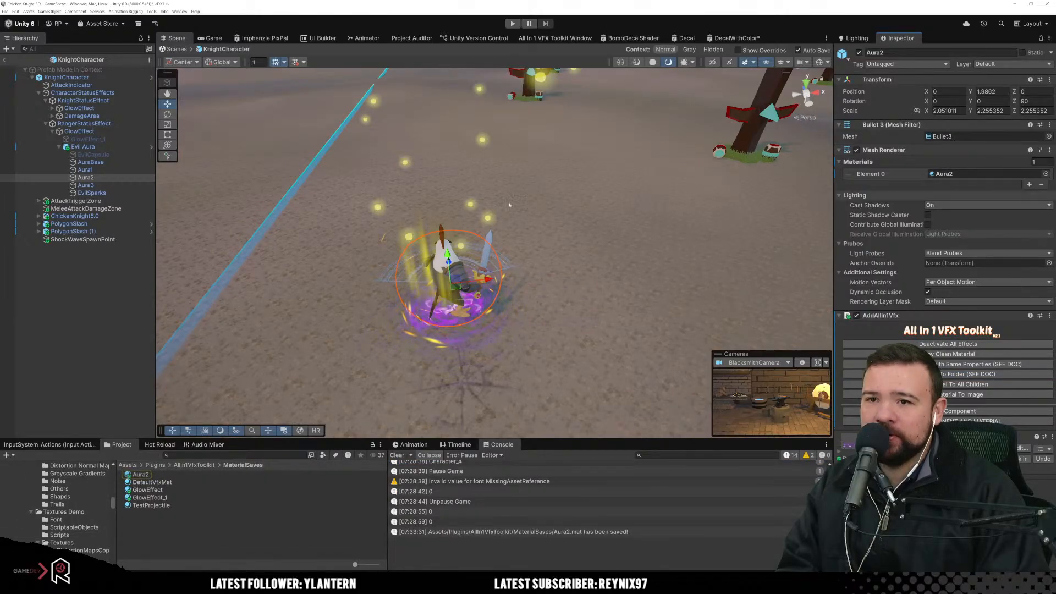
Step: Give Aura1 the AddAllIn1Vfx component and save its own material copy with the same properties to the MaterialSaves folder
left_click(85, 169)
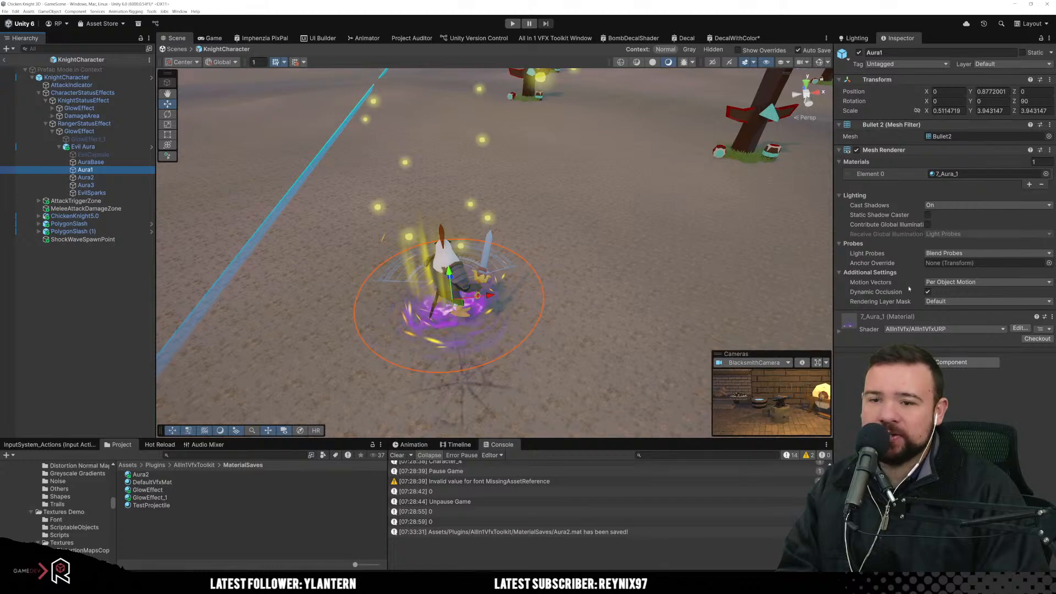
left_click(937, 360)
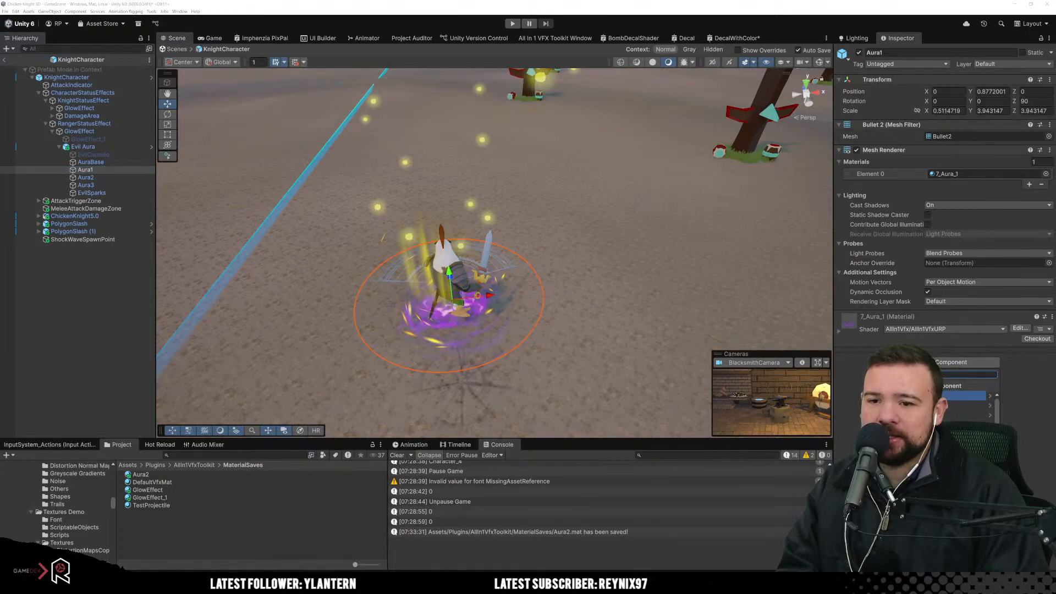
left_click(931, 395)
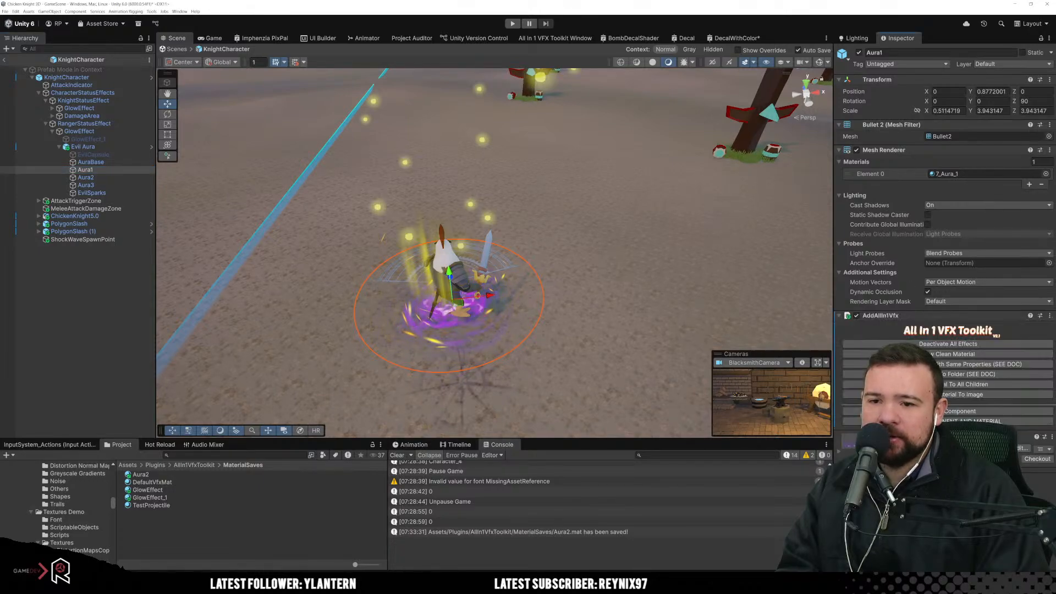
left_click(921, 374)
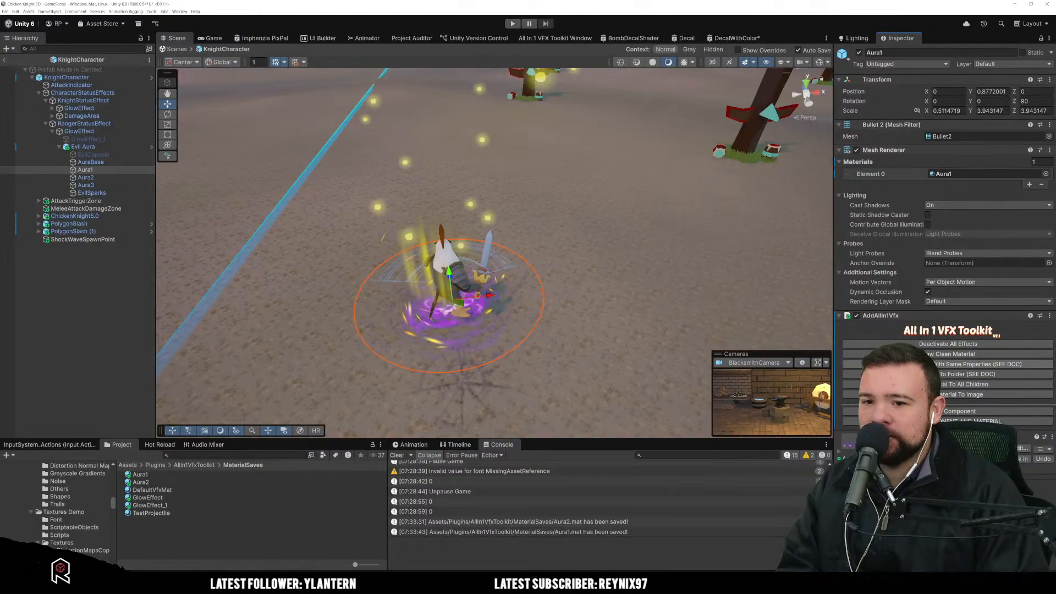
Step: Create another material with the same properties for Aura1 and save it to the MaterialSaves folder
left_click(902, 364)
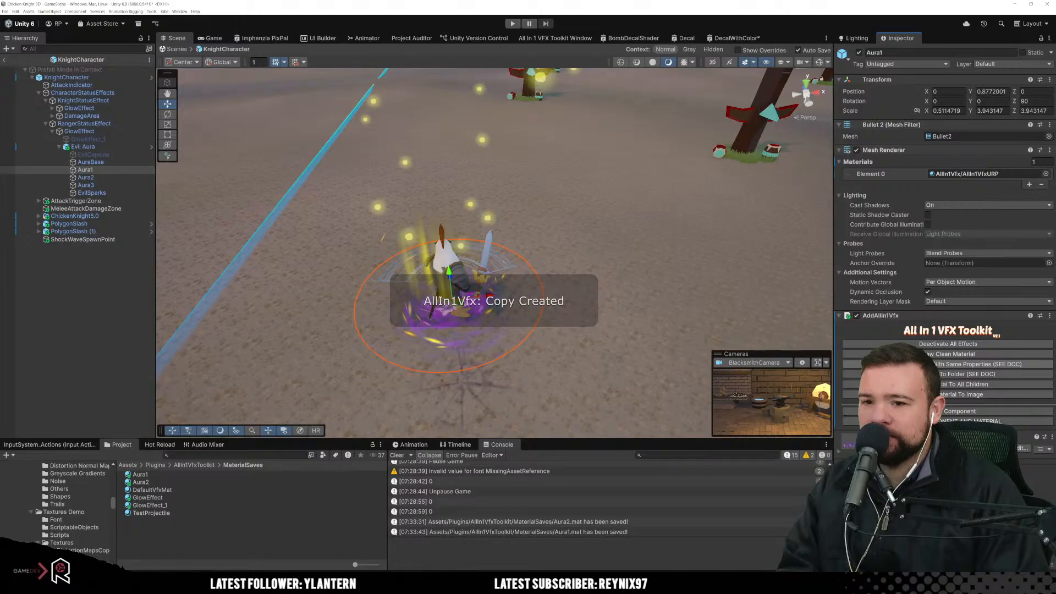
left_click(902, 374)
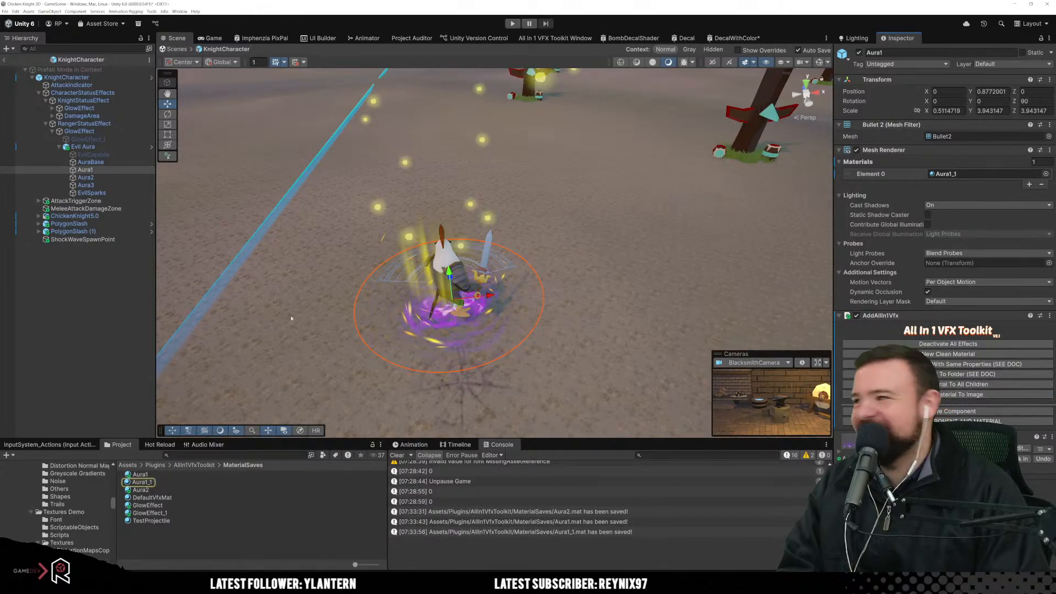
Step: Add the AddAllIn1Vfx component to AuraBase, create a material with the same properties and save it to the MaterialSaves folder
left_click(90, 163)
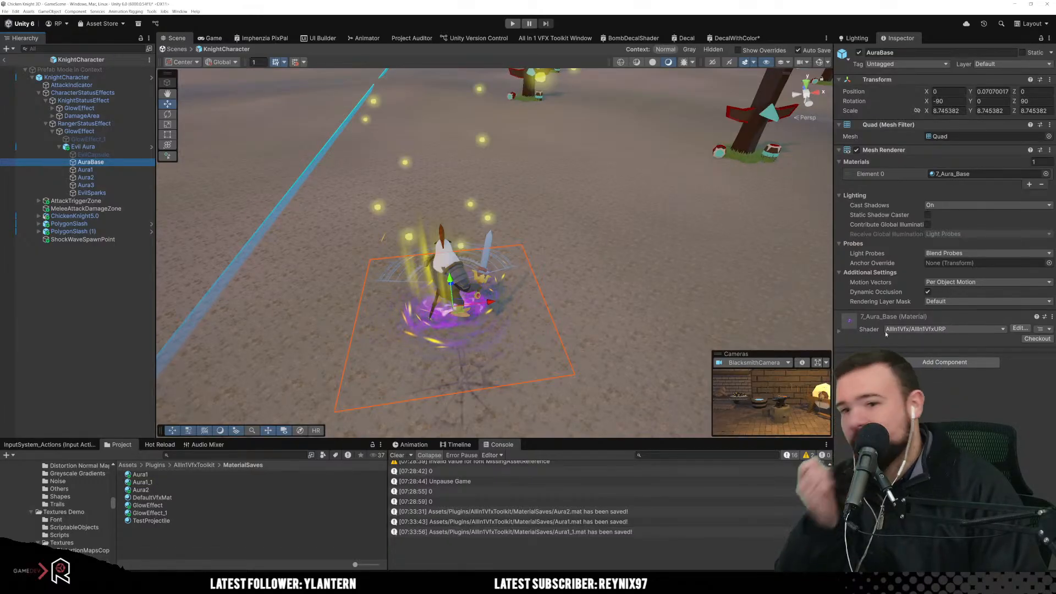
left_click(944, 361)
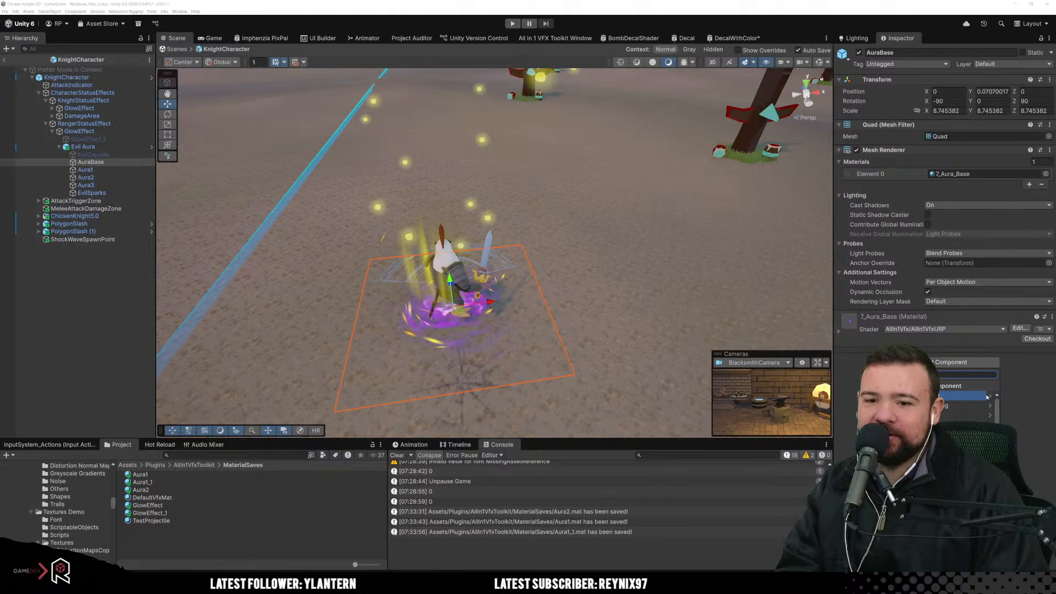
left_click(987, 395)
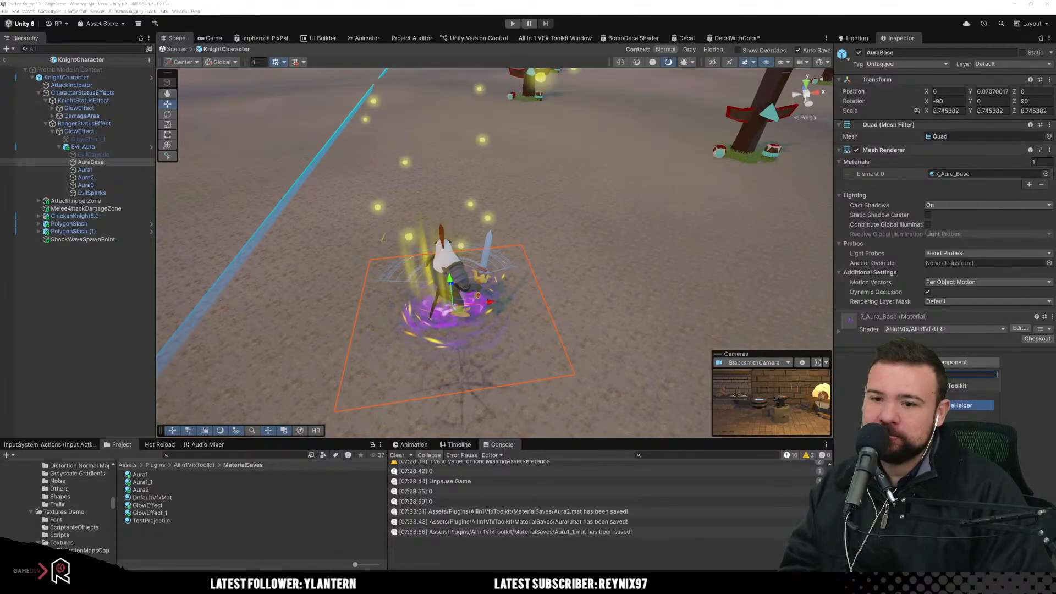
key("Return")
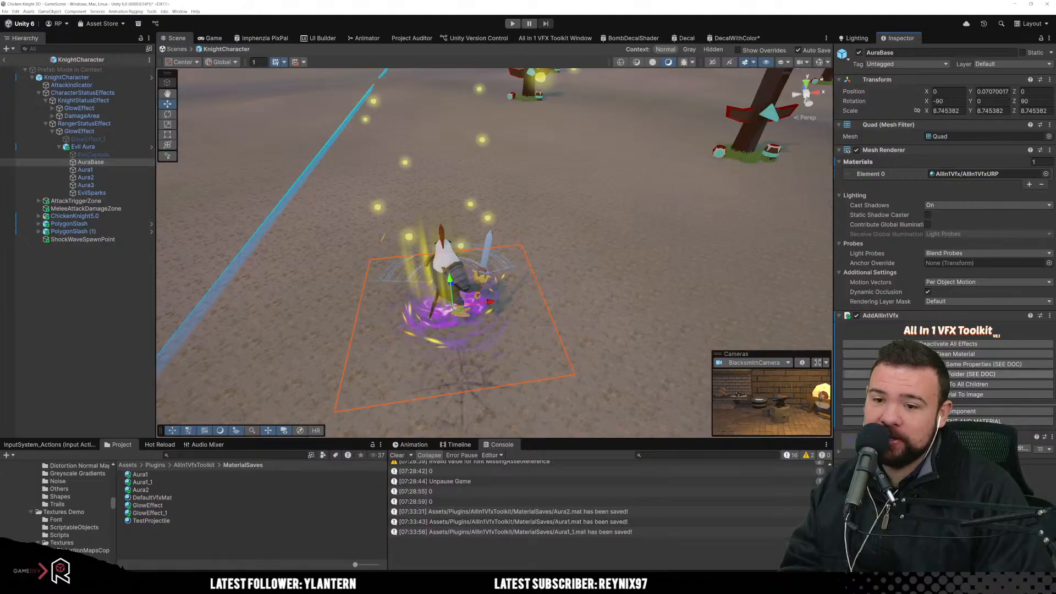
left_click(972, 374)
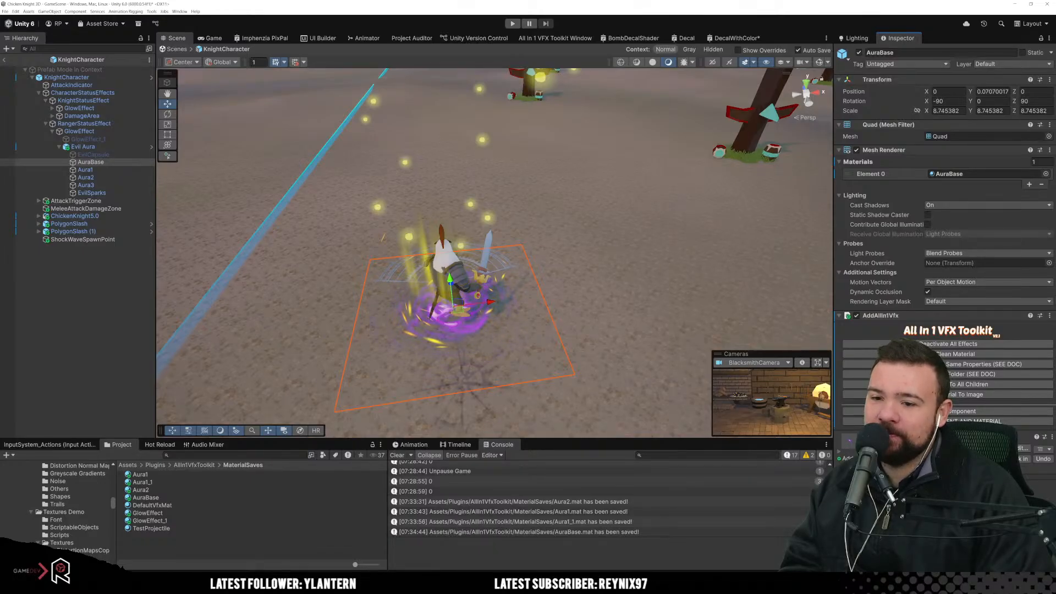
Step: Examine the shape, color and alpha effect settings of the AuraBase and Aura1 materials, including Aura1's color ramp gradient
scroll(951, 417, "down", 12)
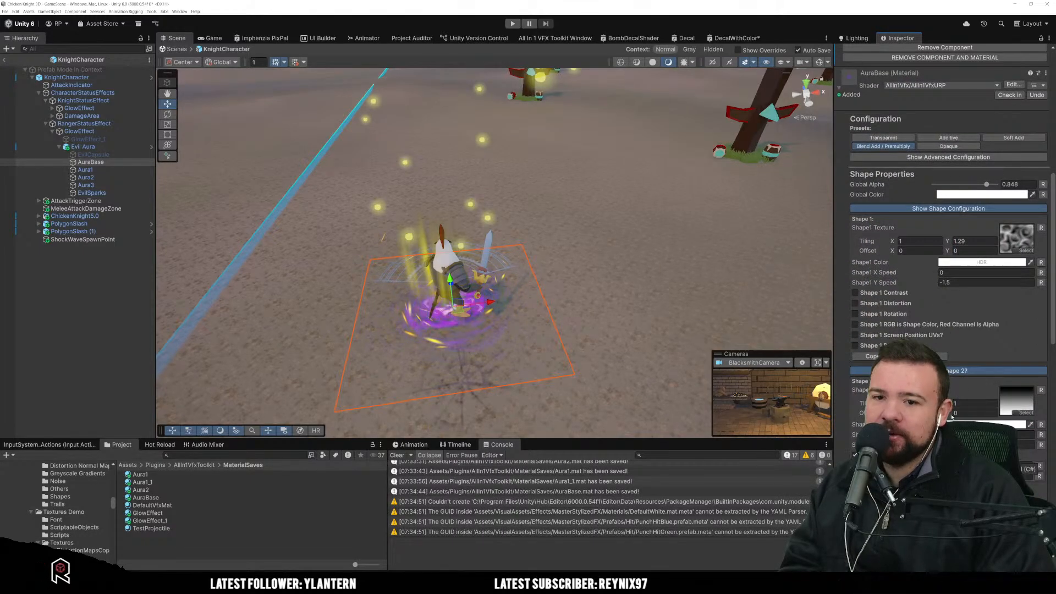
scroll(952, 417, "down", 10)
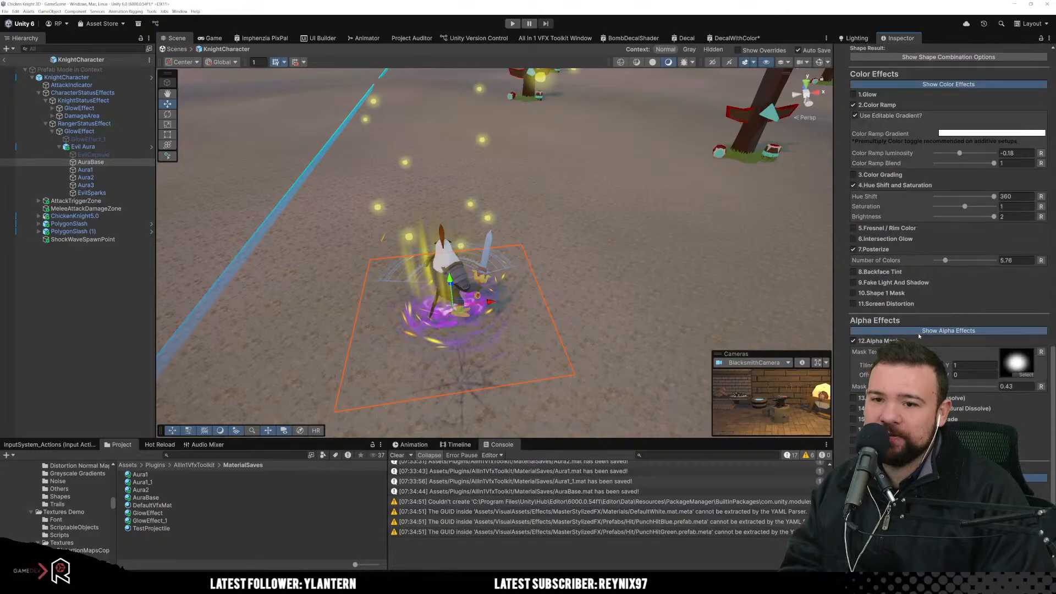
scroll(918, 335, "down", 4)
scroll(948, 220, "up", 5)
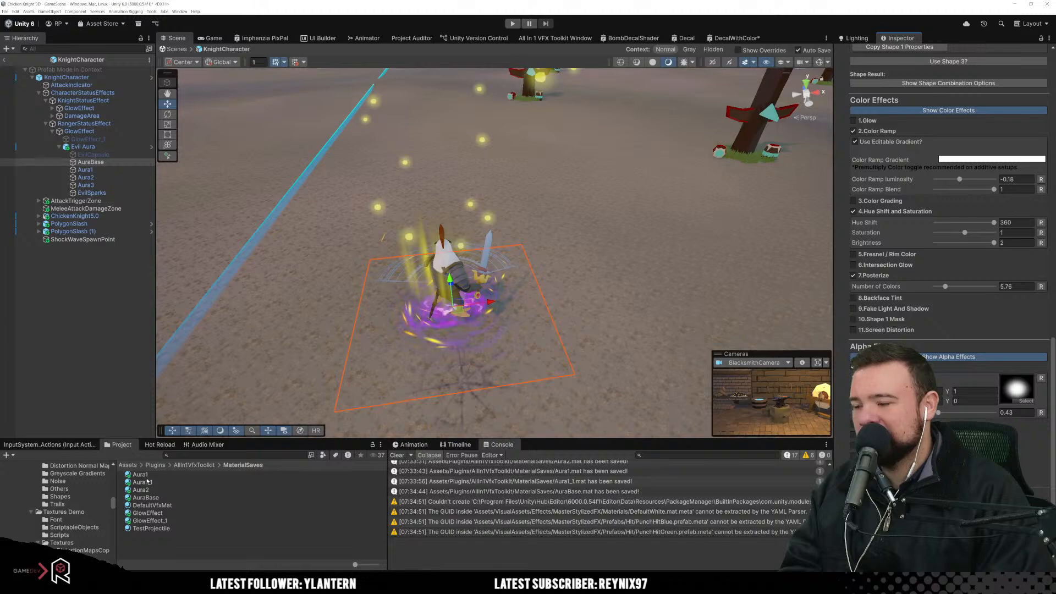
left_click(87, 169)
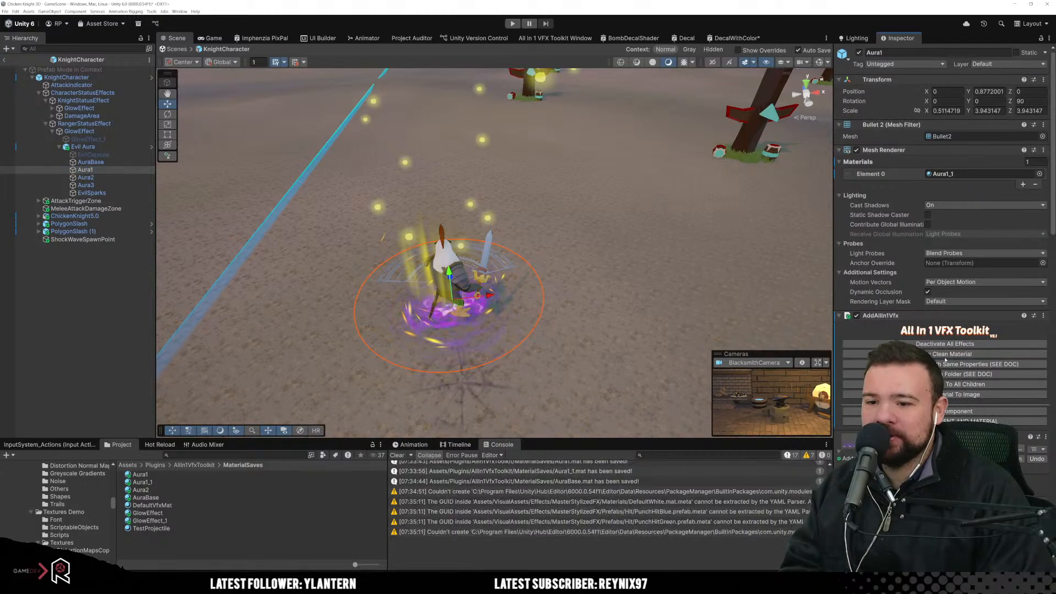
scroll(949, 381, "down", 10)
scroll(949, 381, "down", 5)
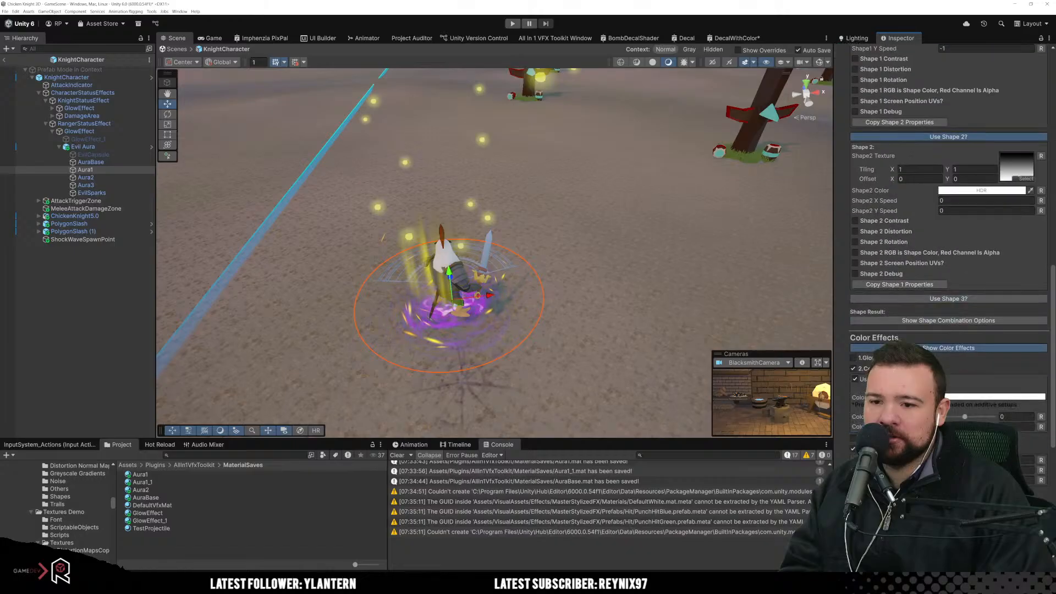
scroll(950, 381, "down", 3)
scroll(949, 381, "down", 3)
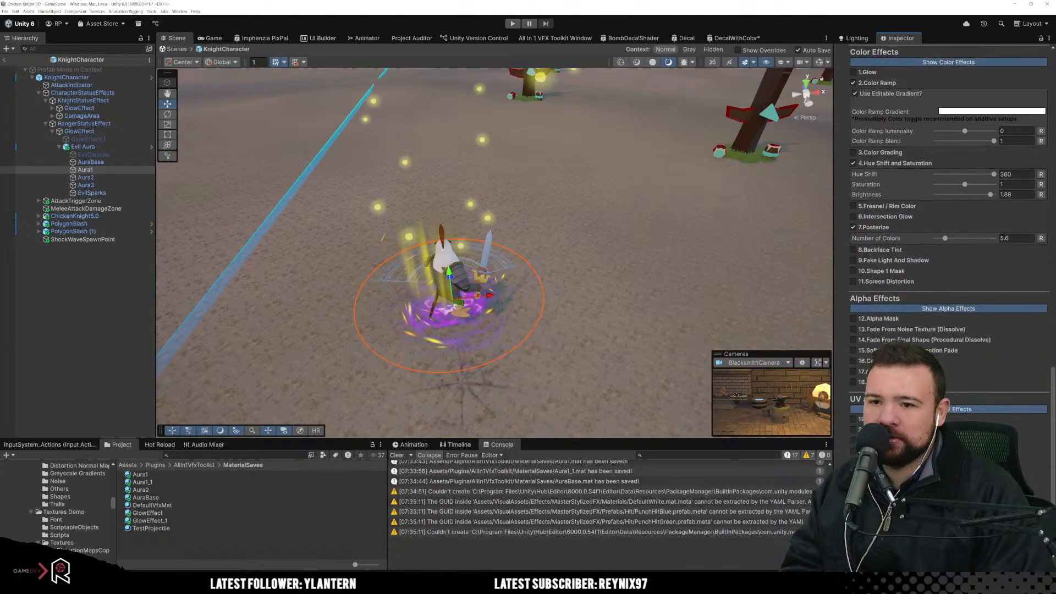
scroll(910, 334, "up", 2)
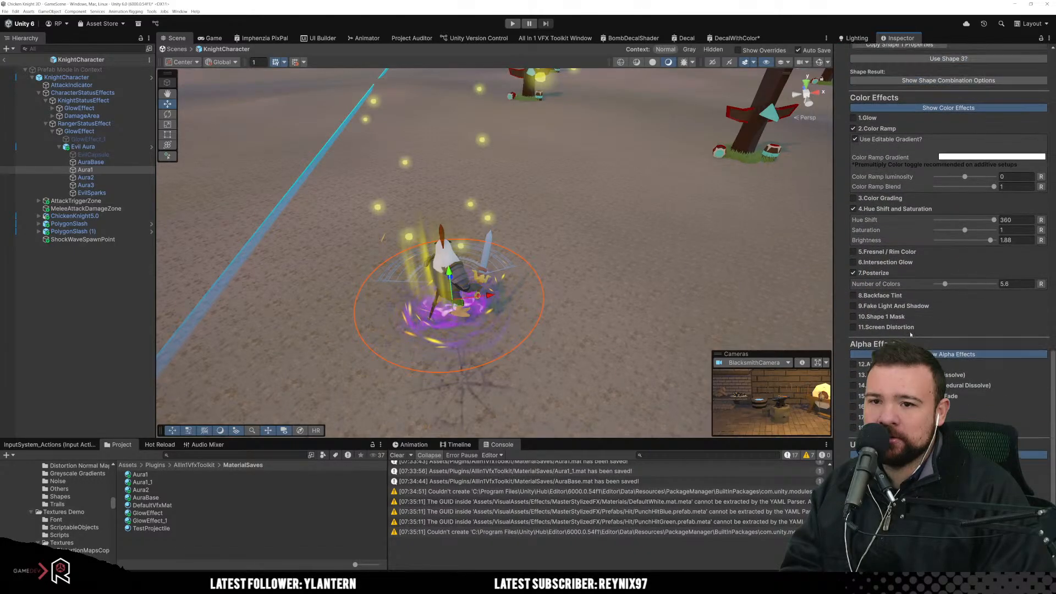
left_click(983, 158)
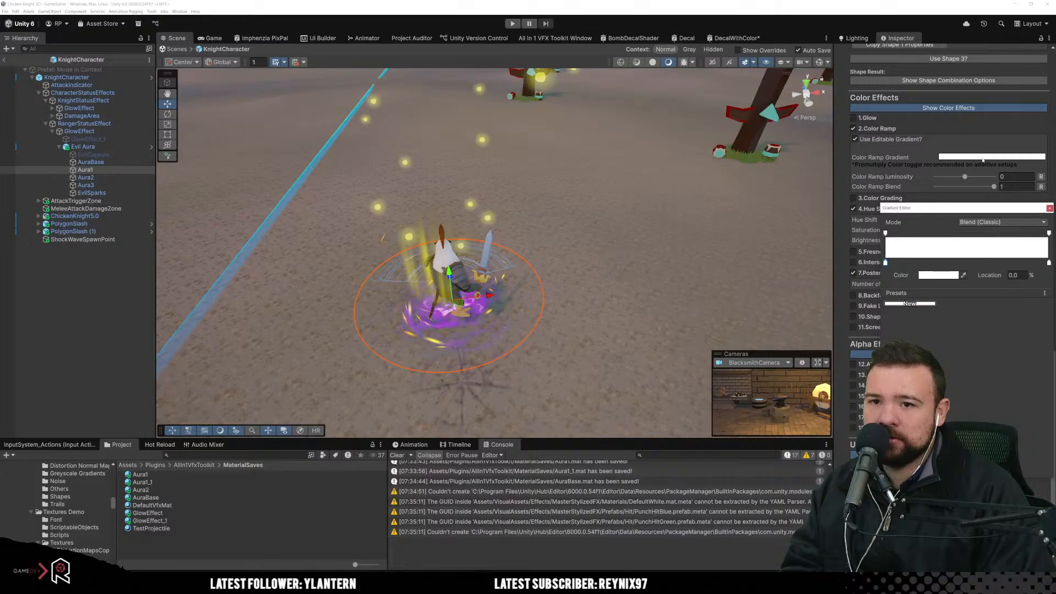
left_click(1049, 208)
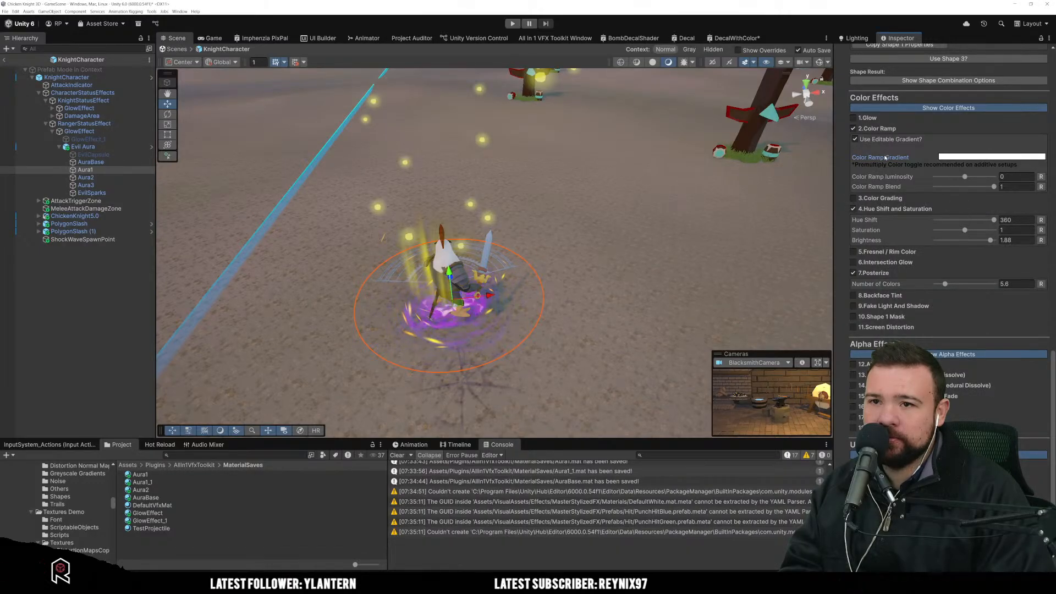
Step: Switch Aura1's Color Ramp off and back on to check its influence, and review the material's advanced configuration and shape properties
left_click(880, 128)
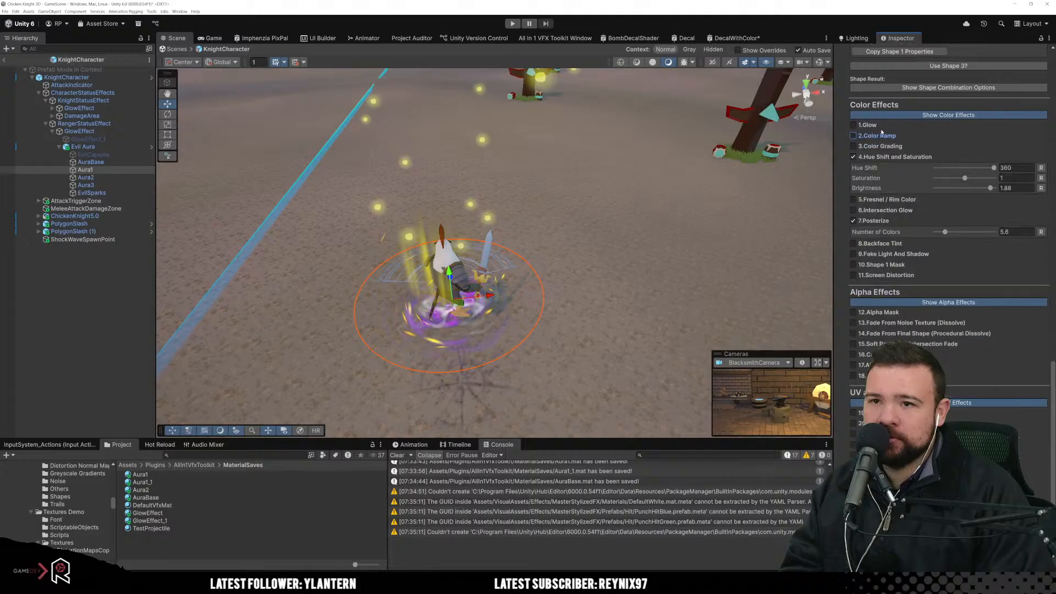
left_click(879, 136)
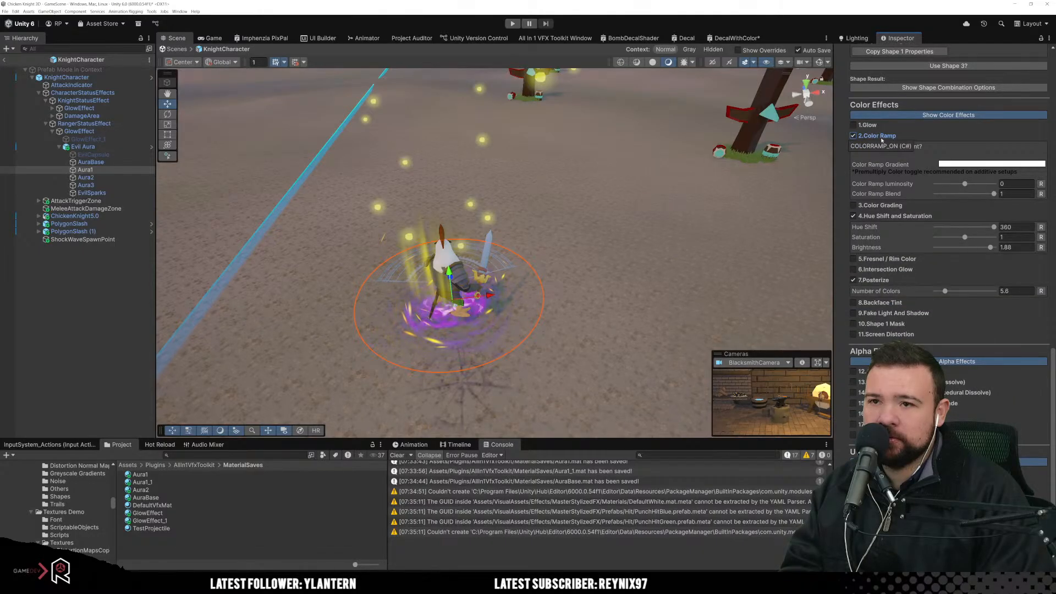
scroll(901, 218, "down", 3)
scroll(906, 219, "up", 10)
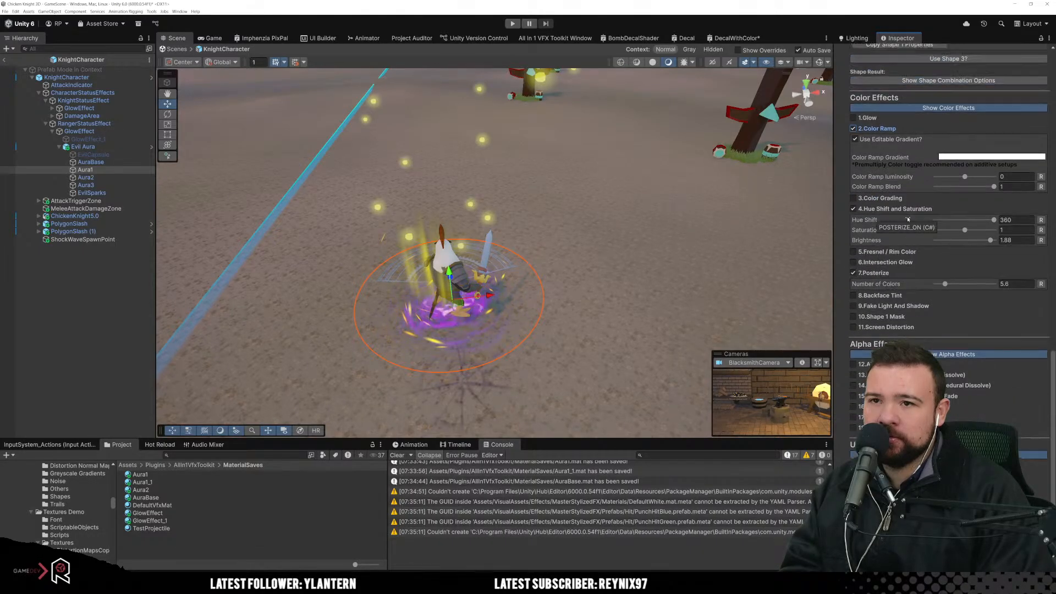
scroll(946, 308, "up", 20)
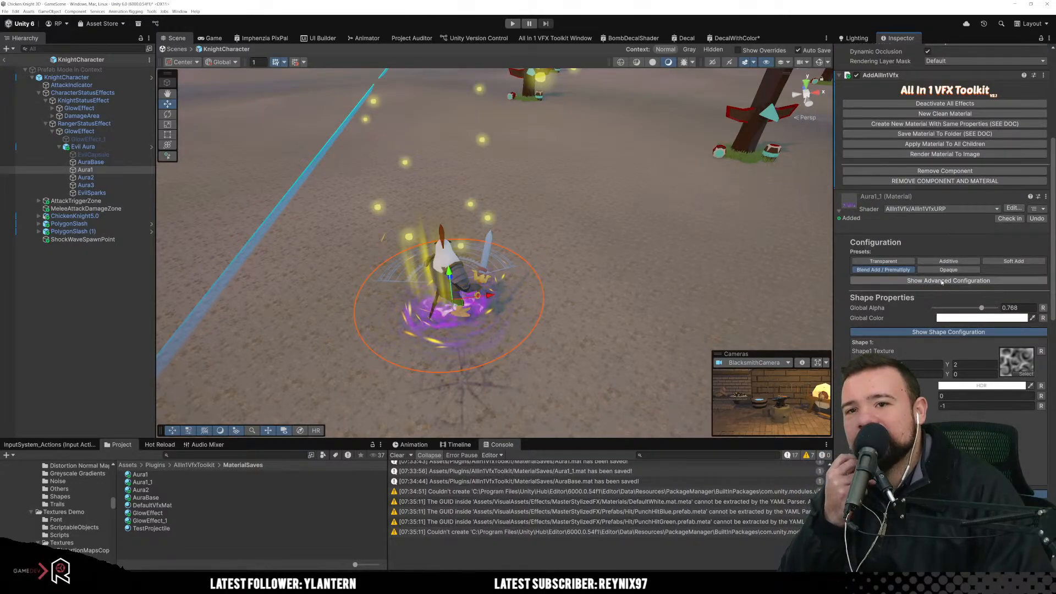
scroll(942, 291, "up", 6)
scroll(942, 275, "up", 5)
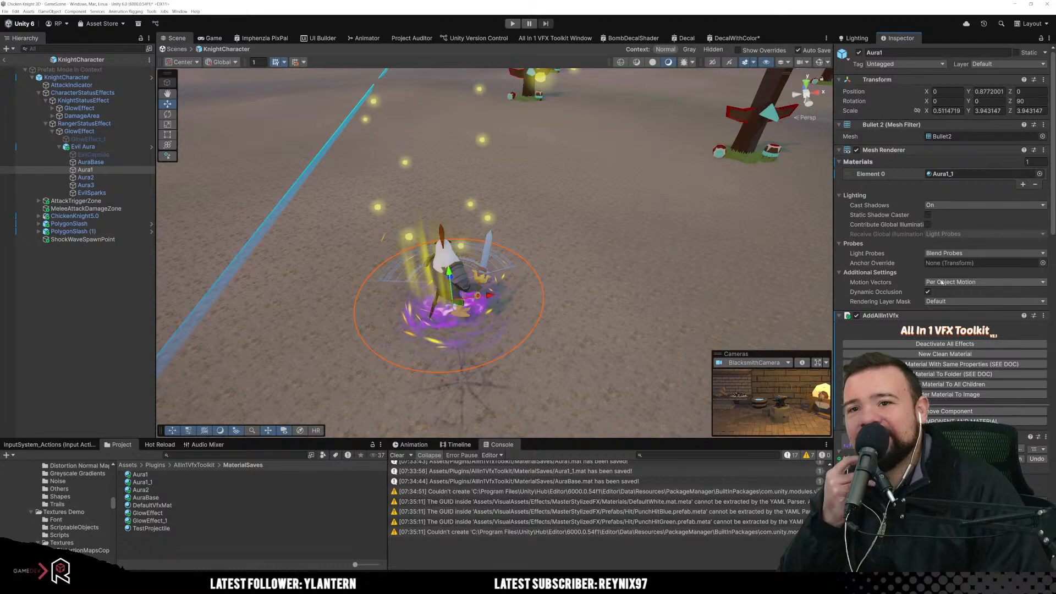
scroll(916, 244, "down", 5)
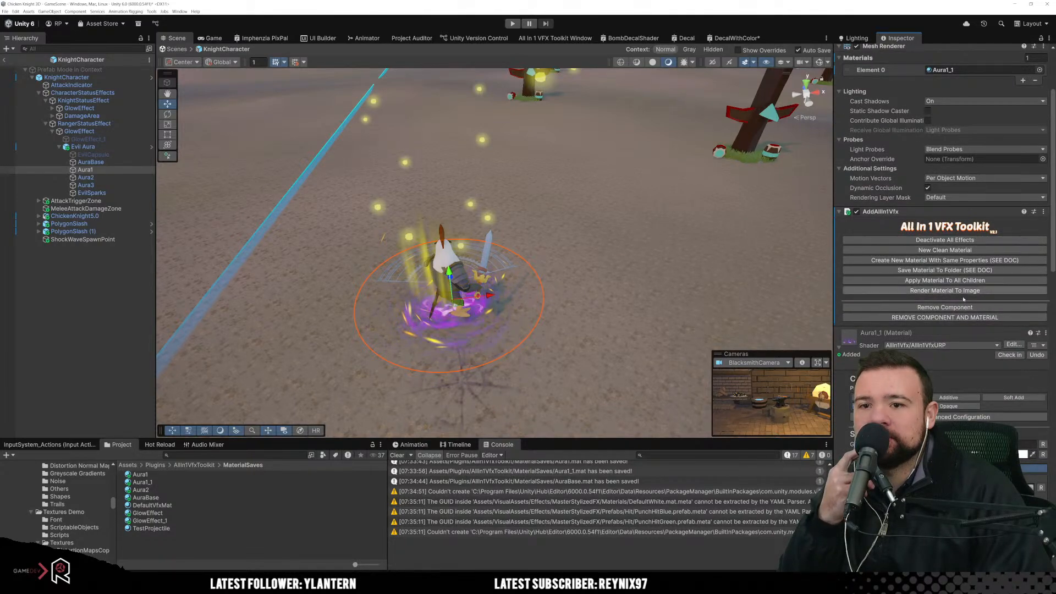
scroll(974, 365, "down", 10)
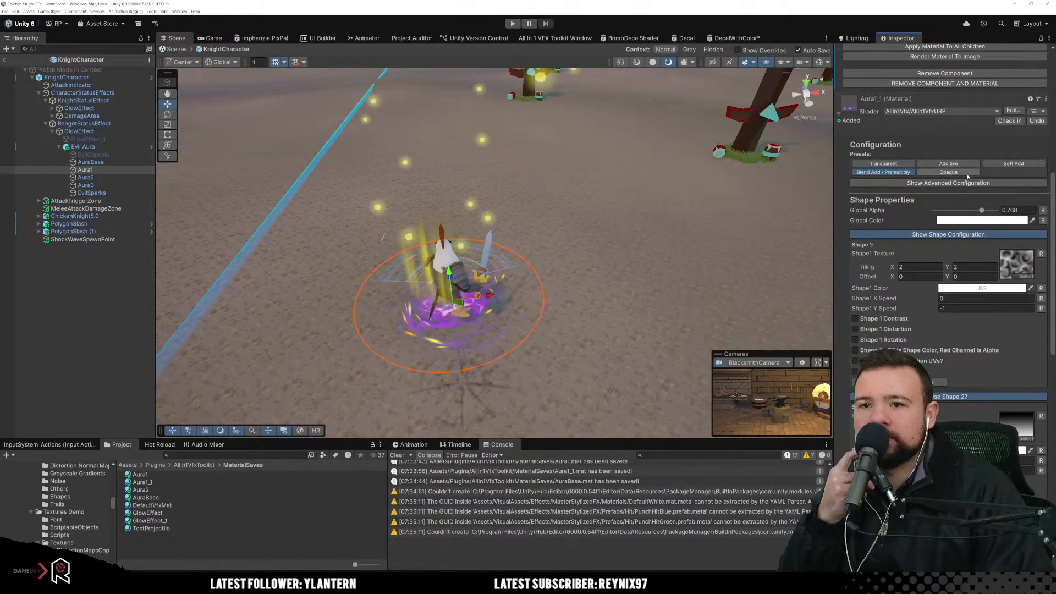
left_click(966, 184)
left_click(966, 184)
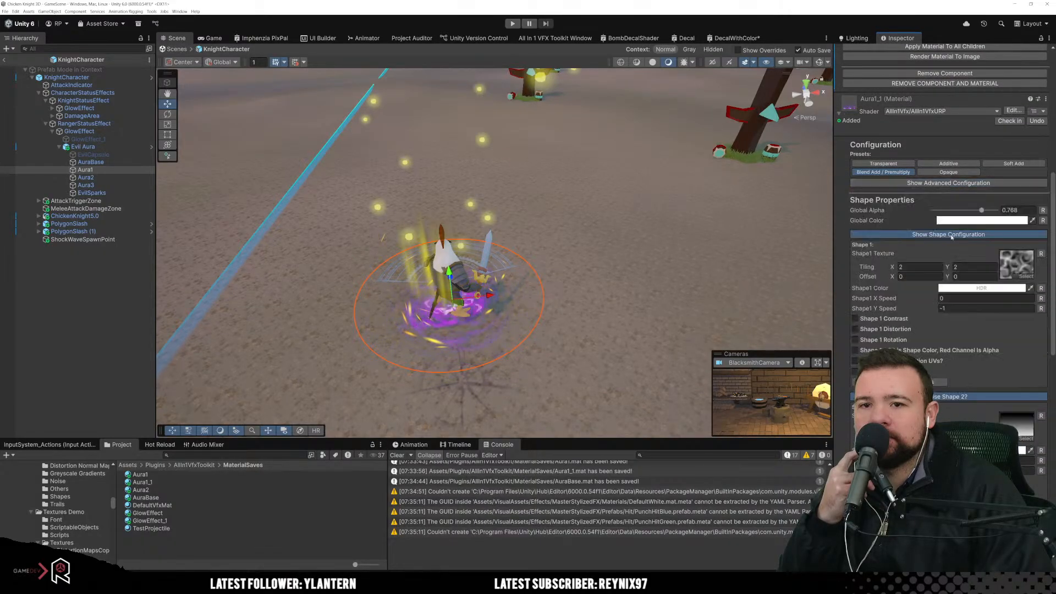
scroll(941, 269, "down", 15)
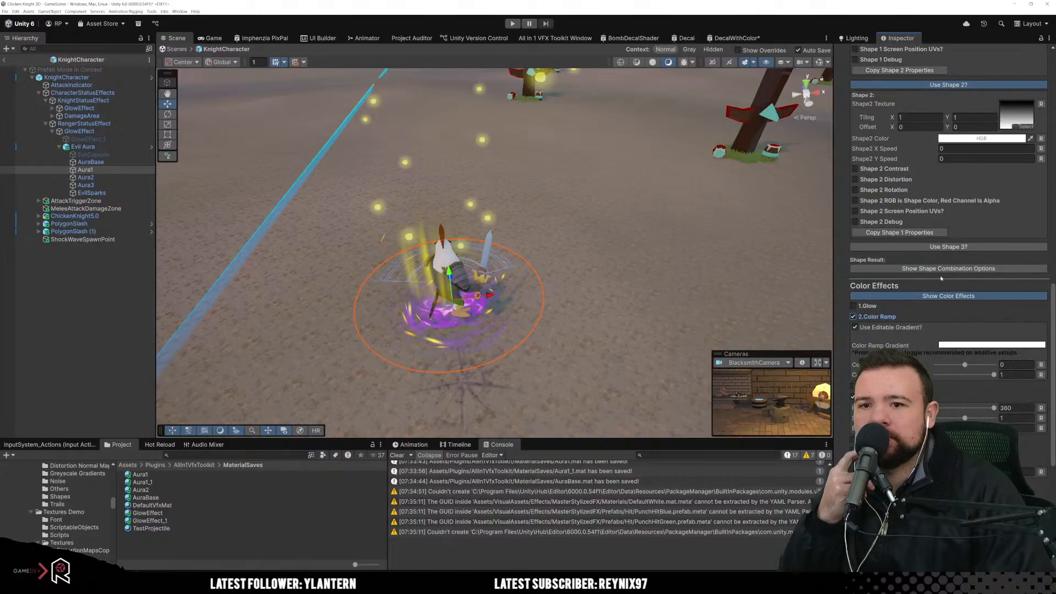
scroll(946, 293, "down", 3)
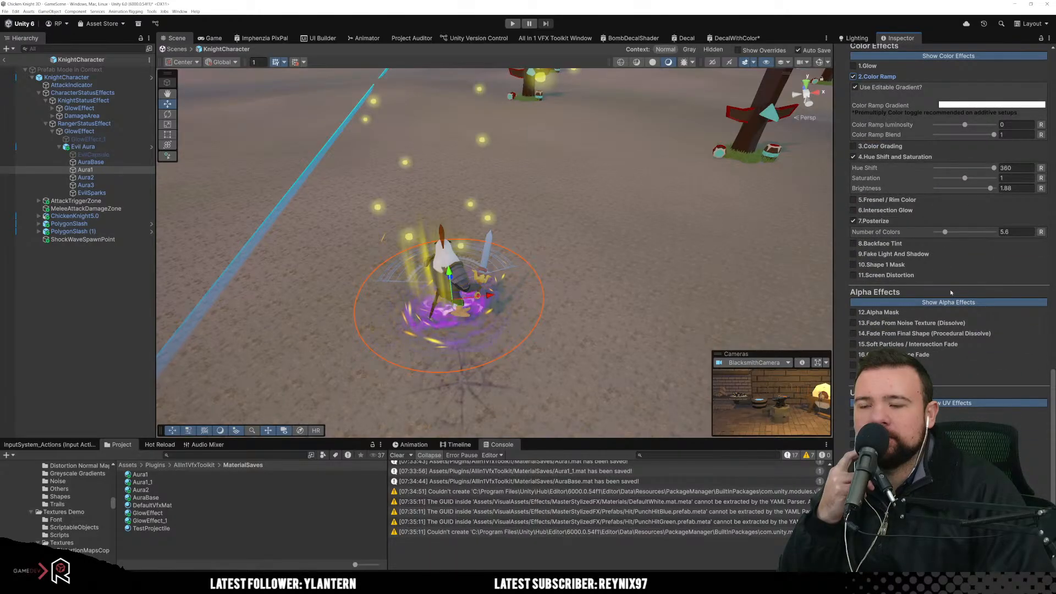
Step: Set the starting color of AuraBase's color ramp gradient to orange-yellow, RGB 255, 182, 0
left_click(91, 162)
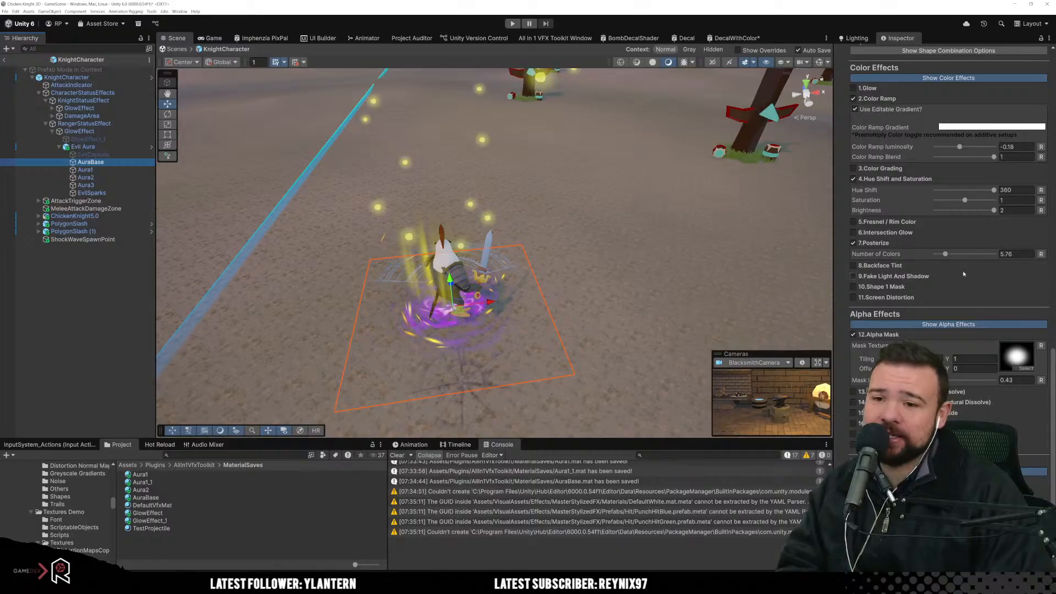
scroll(905, 274, "up", 12)
scroll(908, 270, "up", 8)
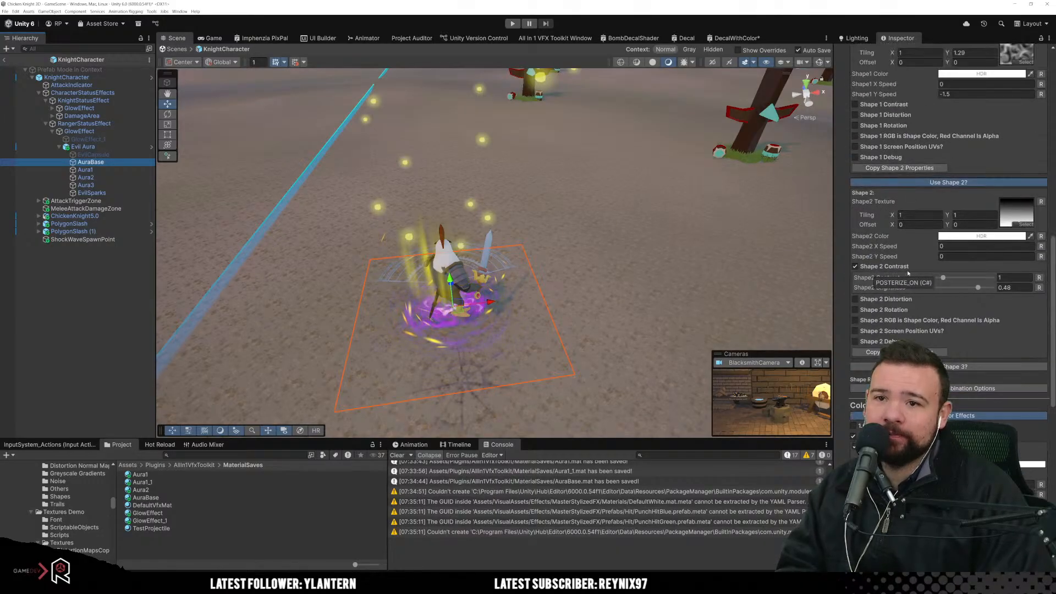
scroll(913, 270, "down", 15)
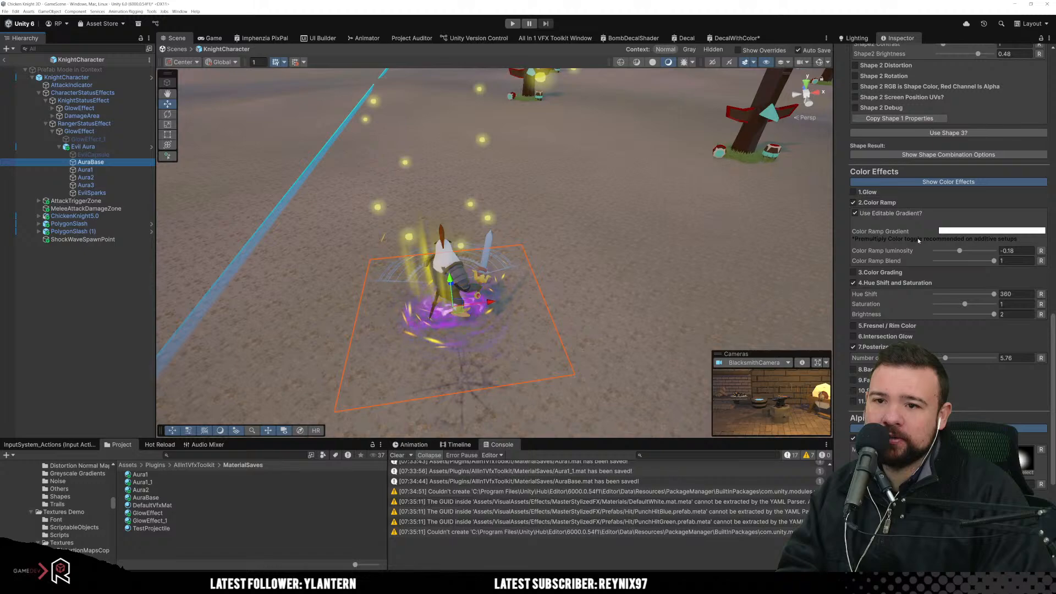
left_click(986, 232)
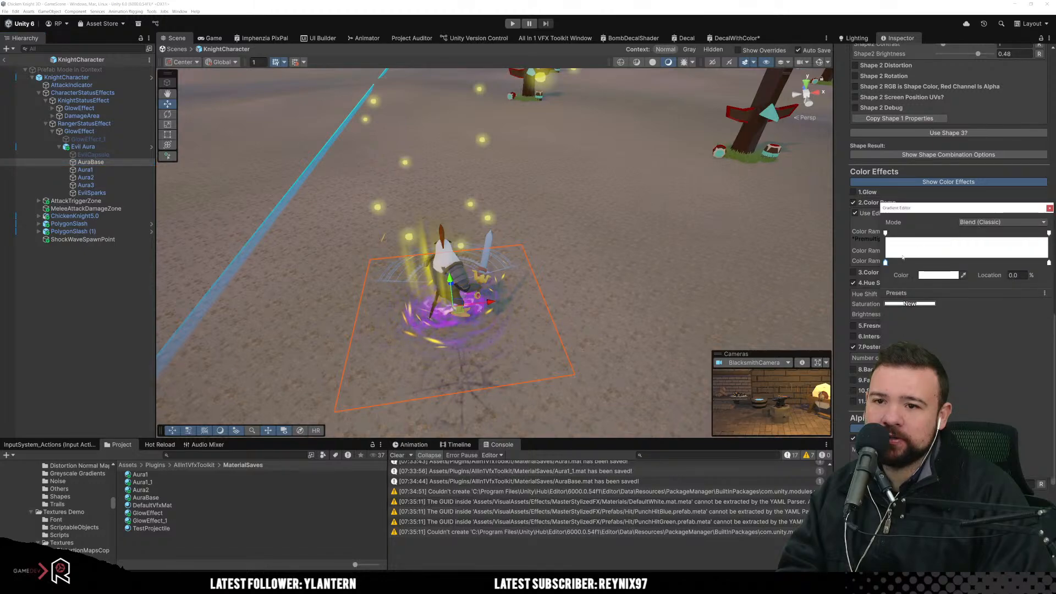
left_click(935, 275)
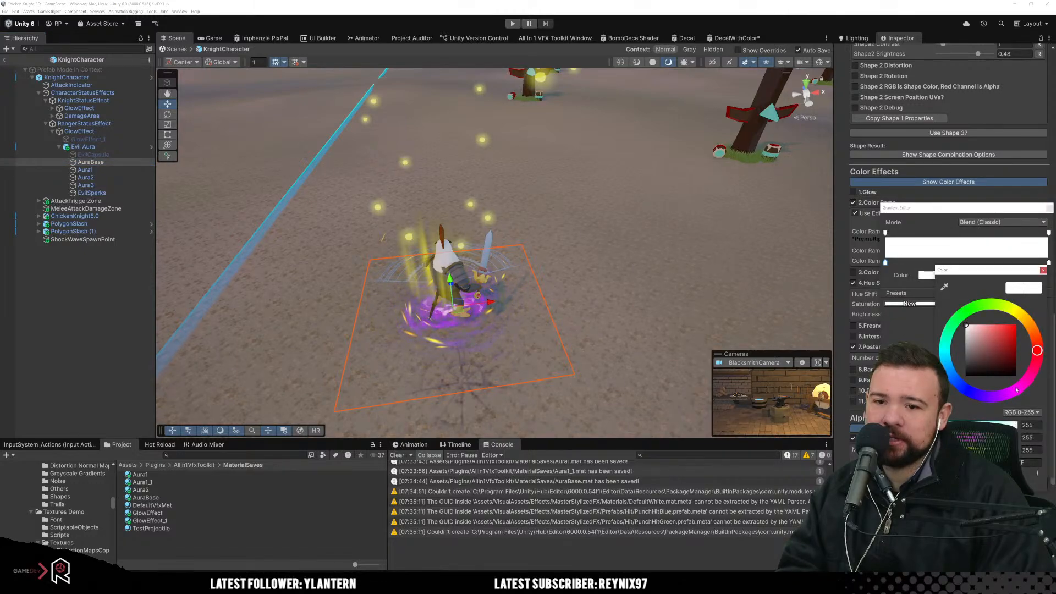
left_click(1025, 322)
left_click_drag(988, 350, 1038, 314)
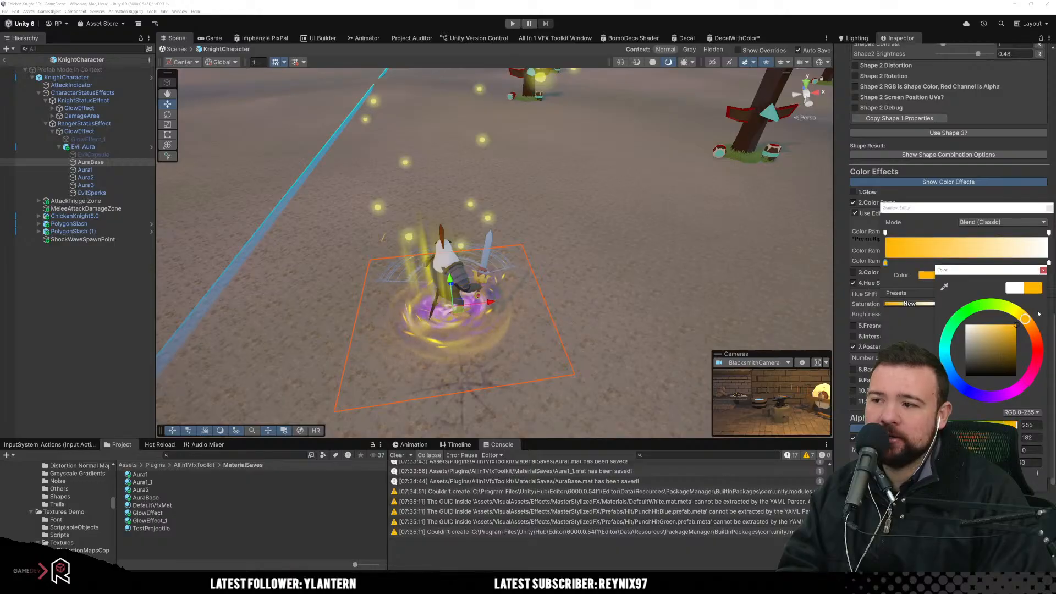
left_click(1043, 270)
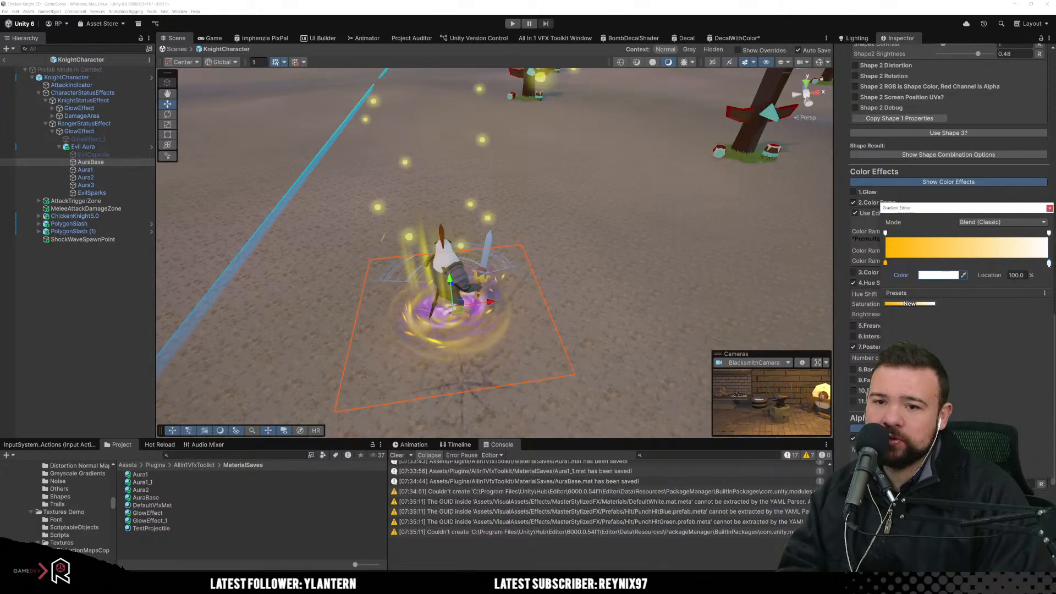
Step: Set the end color of AuraBase's color ramp gradient, at location 100%, to bright yellow, RGB 255, 249, 0
left_click(946, 275)
left_click(1026, 315)
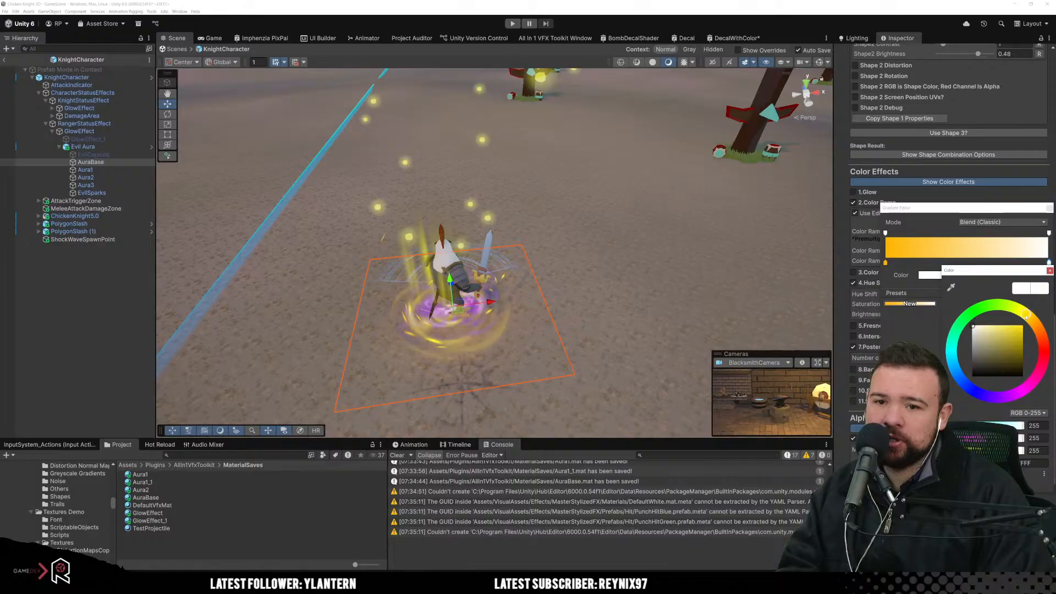
left_click_drag(1006, 337, 1023, 326)
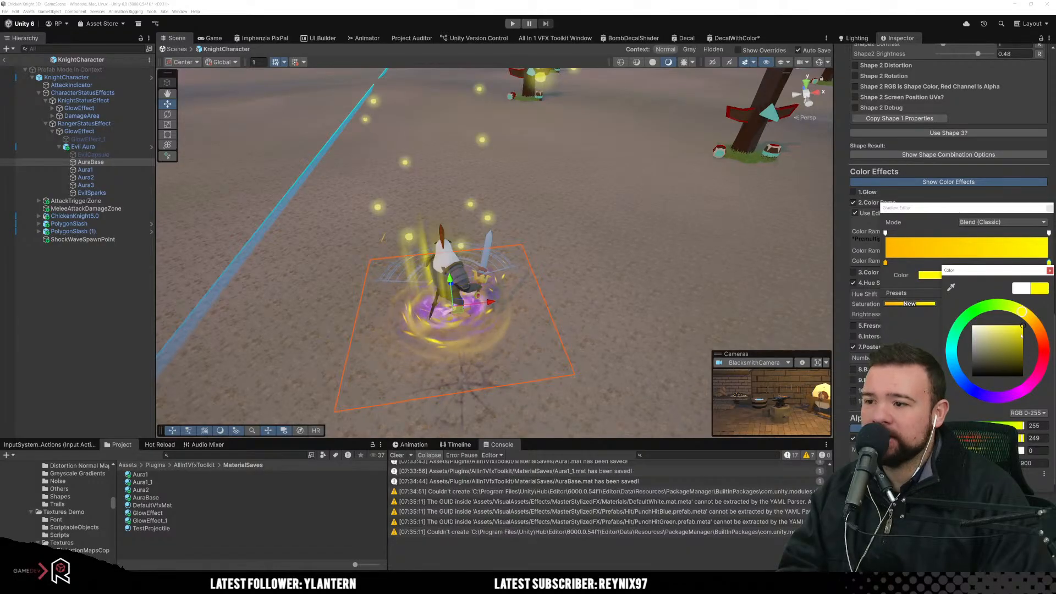
Step: Save AuraBase's orange-to-yellow gradient as a preset and apply it to Aura1's color ramp gradient
left_click(1049, 271)
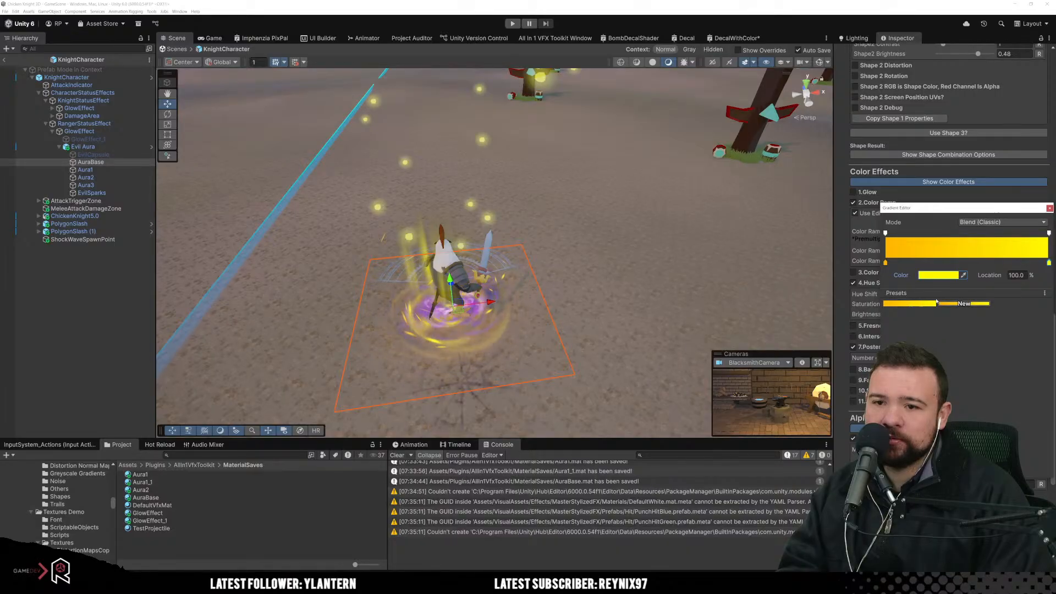
left_click(85, 169)
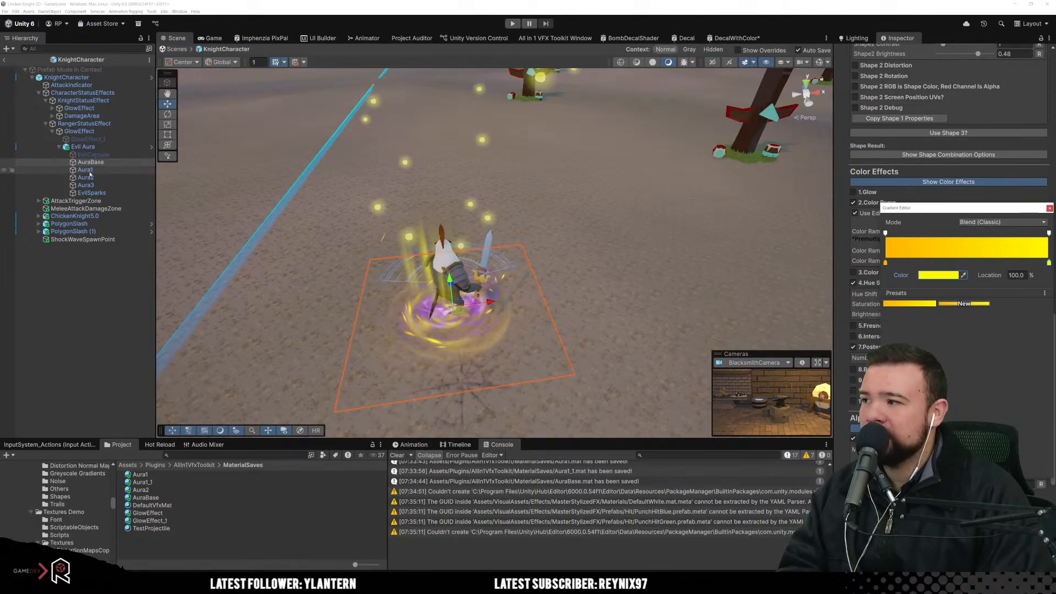
scroll(971, 395, "up", 1)
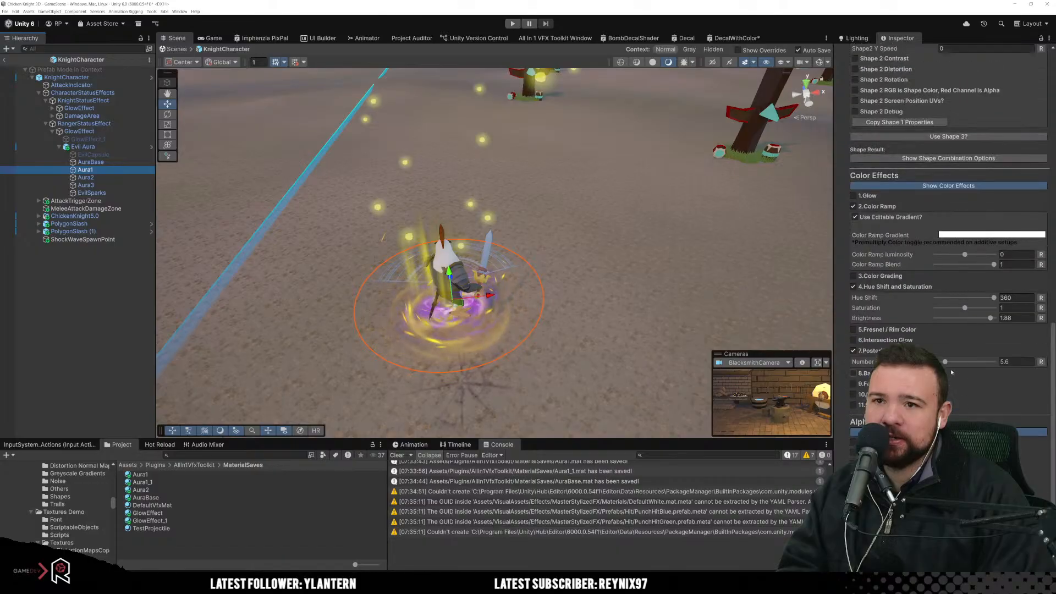
left_click(971, 233)
left_click(907, 302)
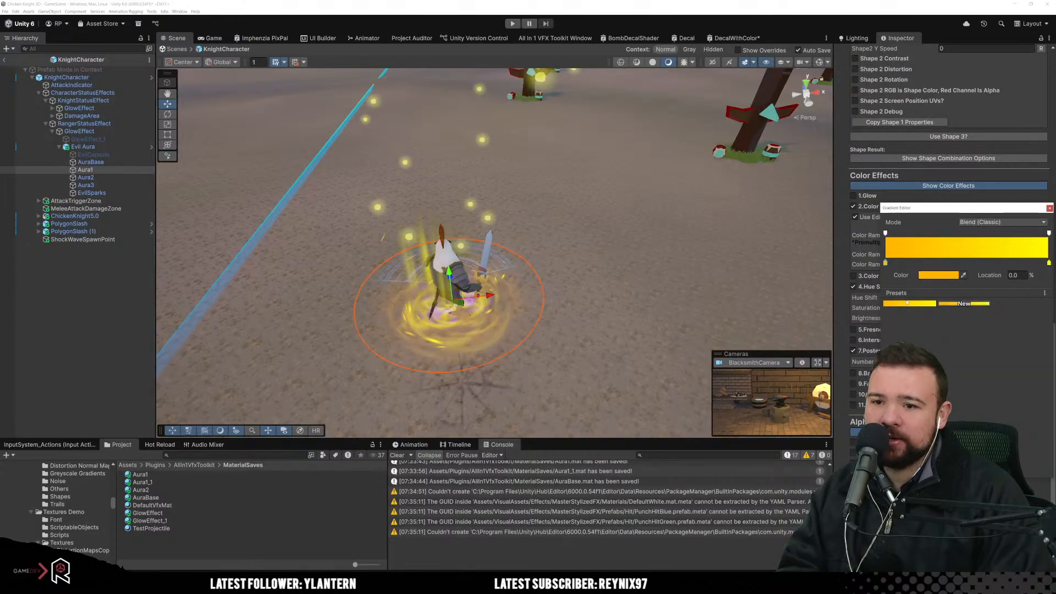
Step: Apply the saved orange-to-yellow gradient preset to the color ramp of Aura2's material
left_click(128, 178)
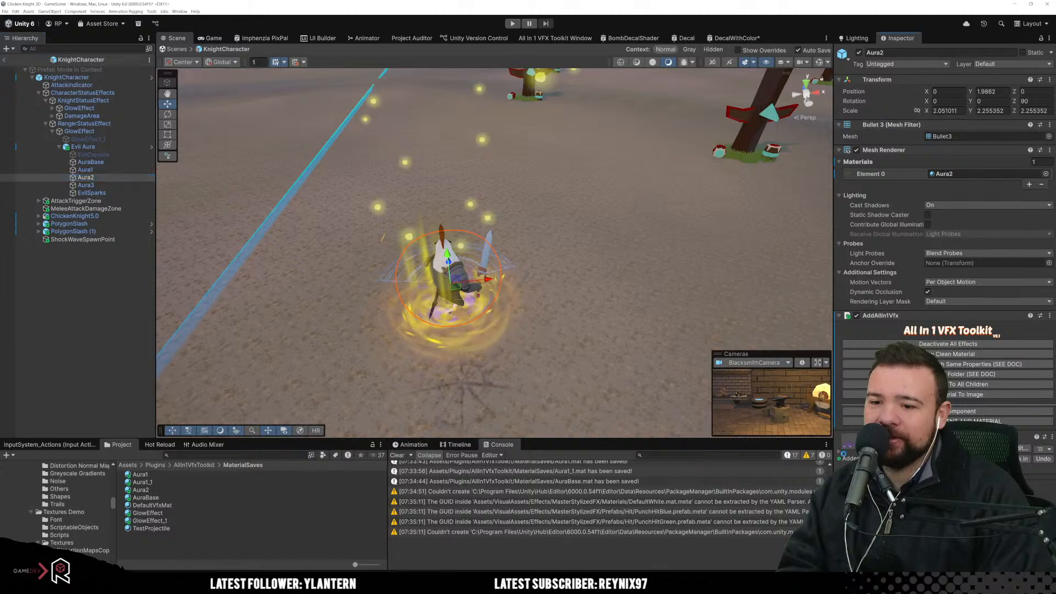
scroll(990, 378, "down", 10)
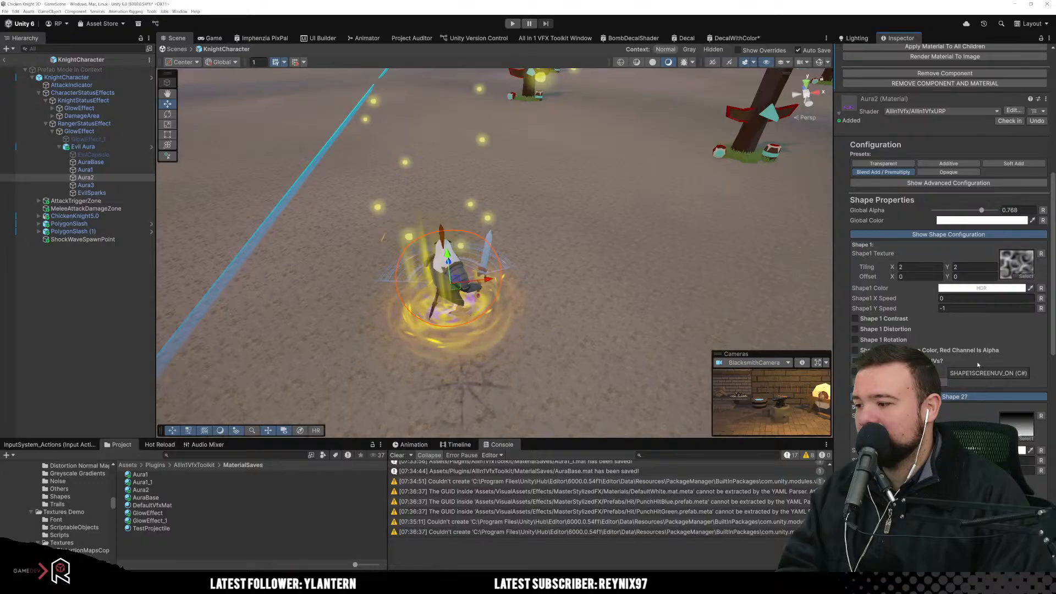
scroll(984, 374, "down", 5)
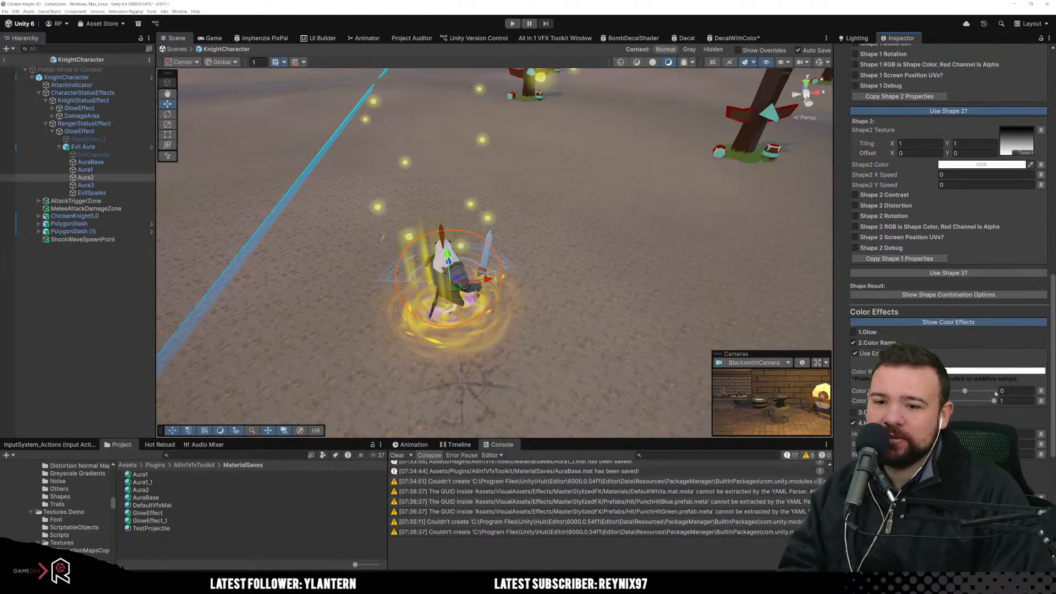
left_click(990, 371)
left_click(910, 304)
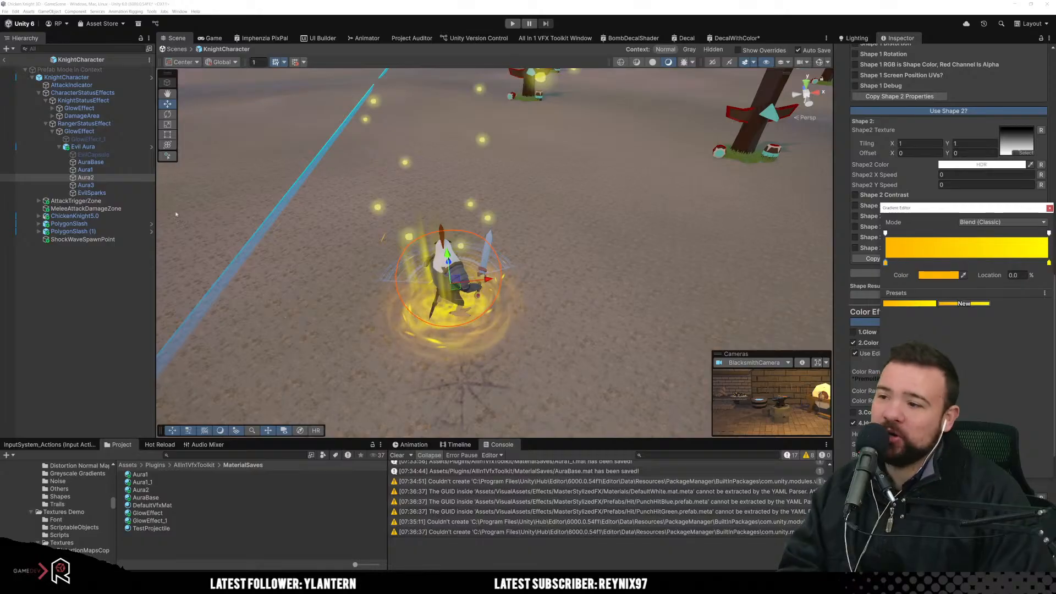
Step: Examine Aura3's particle system modules and its material's shape, color and alpha effect settings
left_click(118, 186)
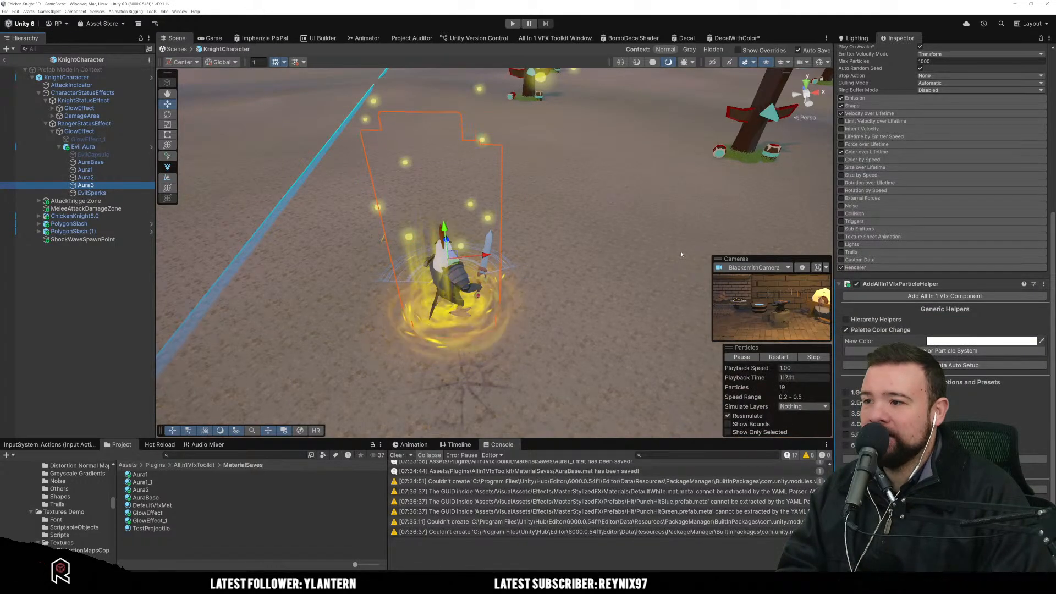
scroll(912, 240, "down", 1)
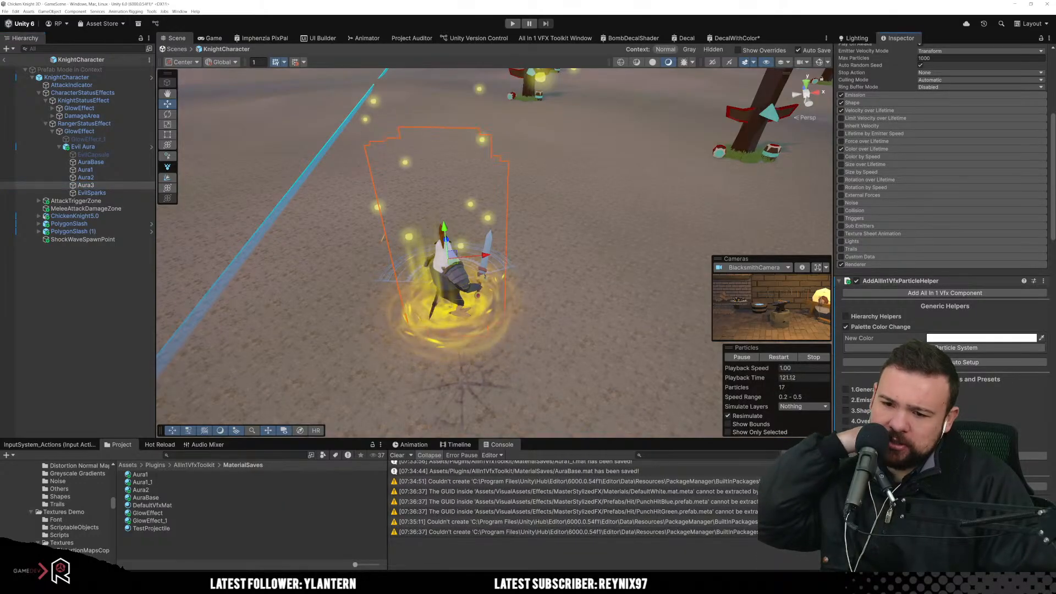
scroll(943, 220, "down", 15)
scroll(943, 248, "down", 15)
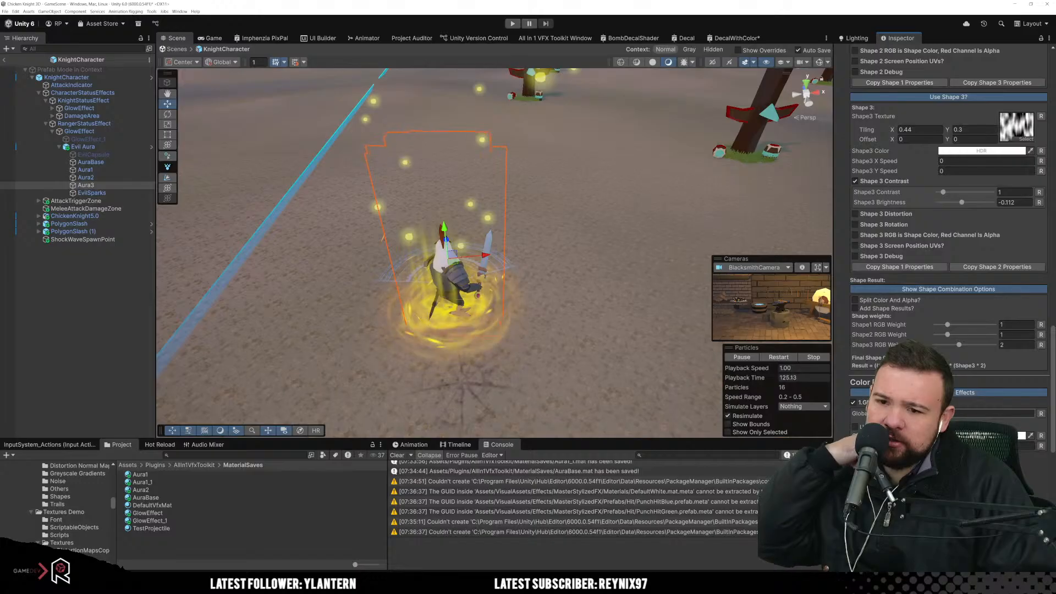
scroll(952, 417, "down", 8)
scroll(952, 418, "down", 4)
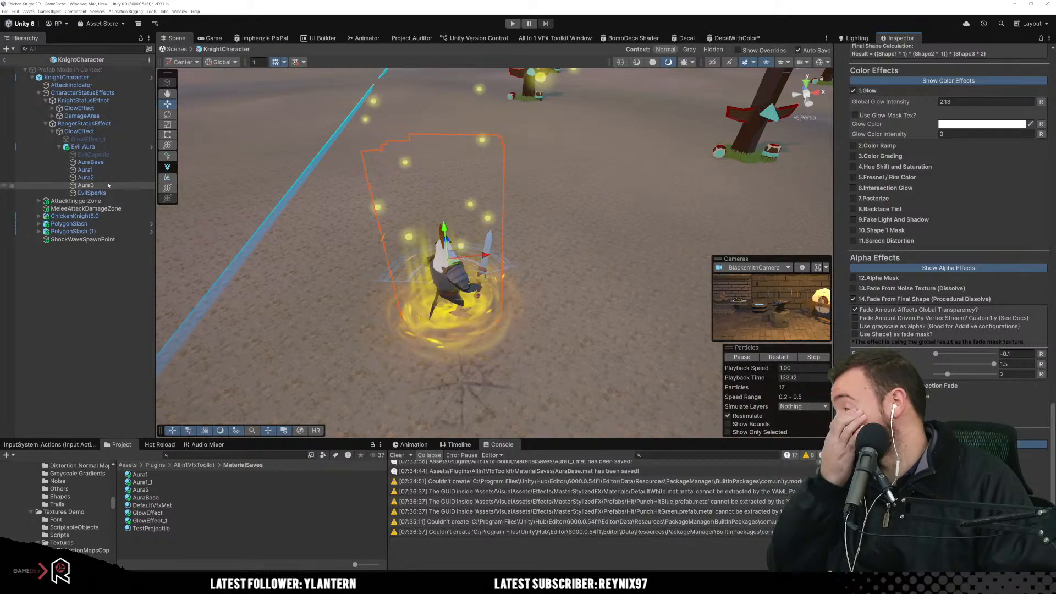
Step: Inspect the recolored Evil Aura up close around the knight and check the settings of Aura1, Aura2, EvilSparks and Aura3
left_click(99, 147)
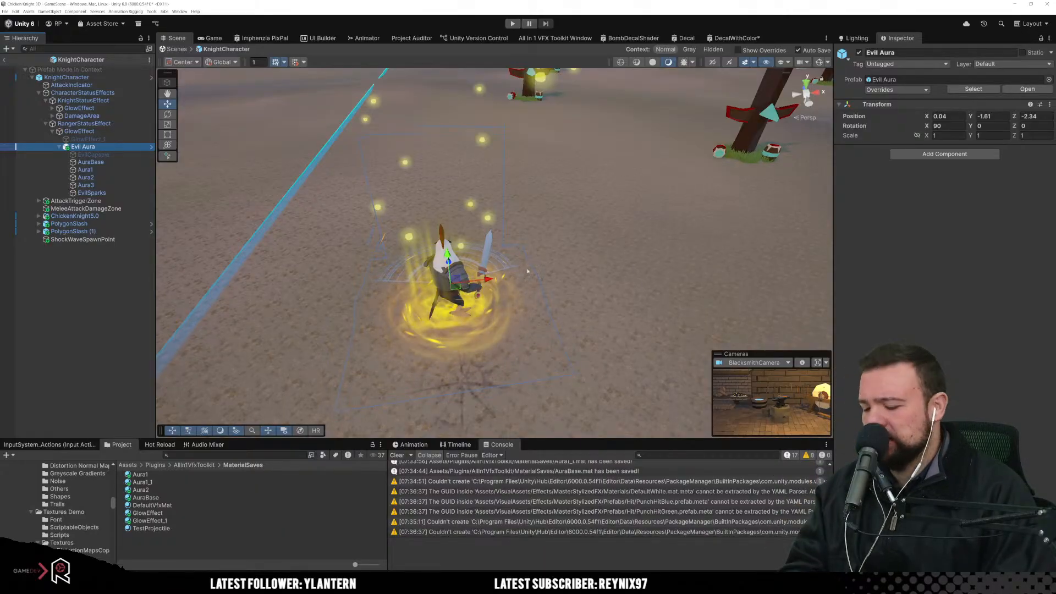
right_click_drag(514, 264, 490, 289)
key("s")
key("w")
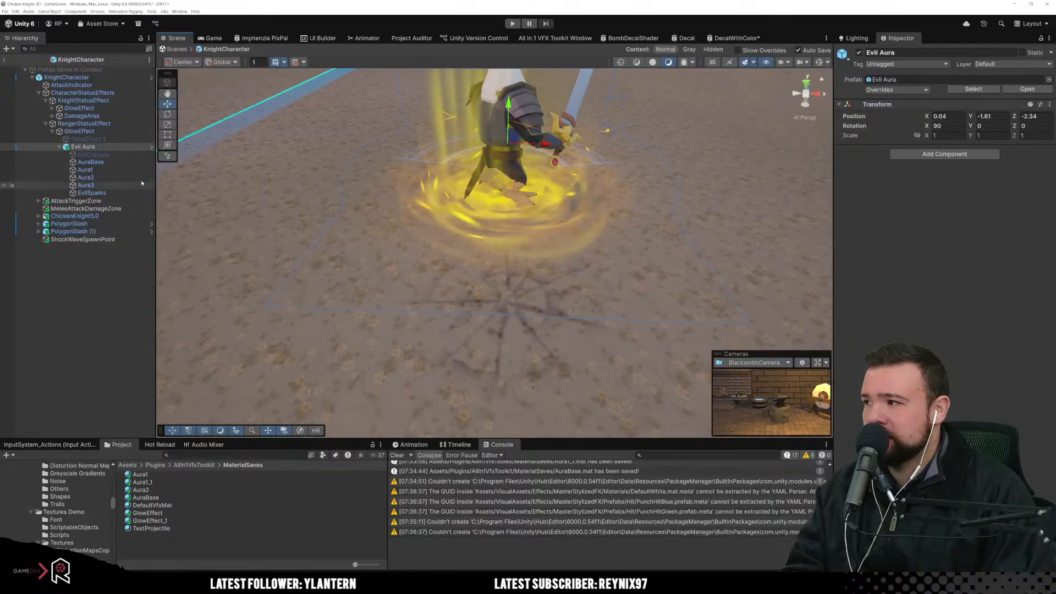
left_click(85, 169)
left_click(111, 177)
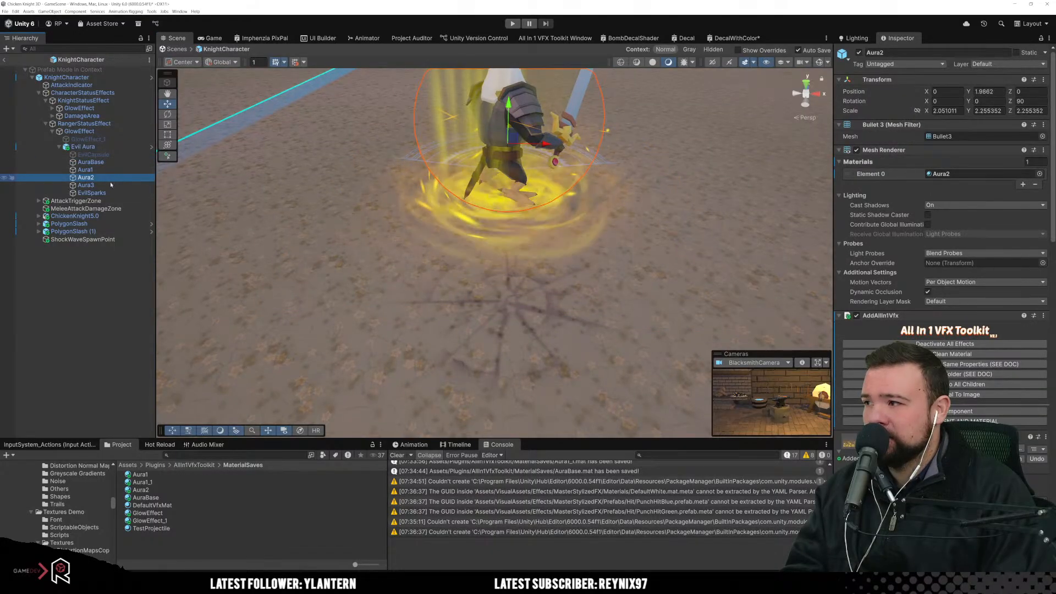
left_click(109, 192)
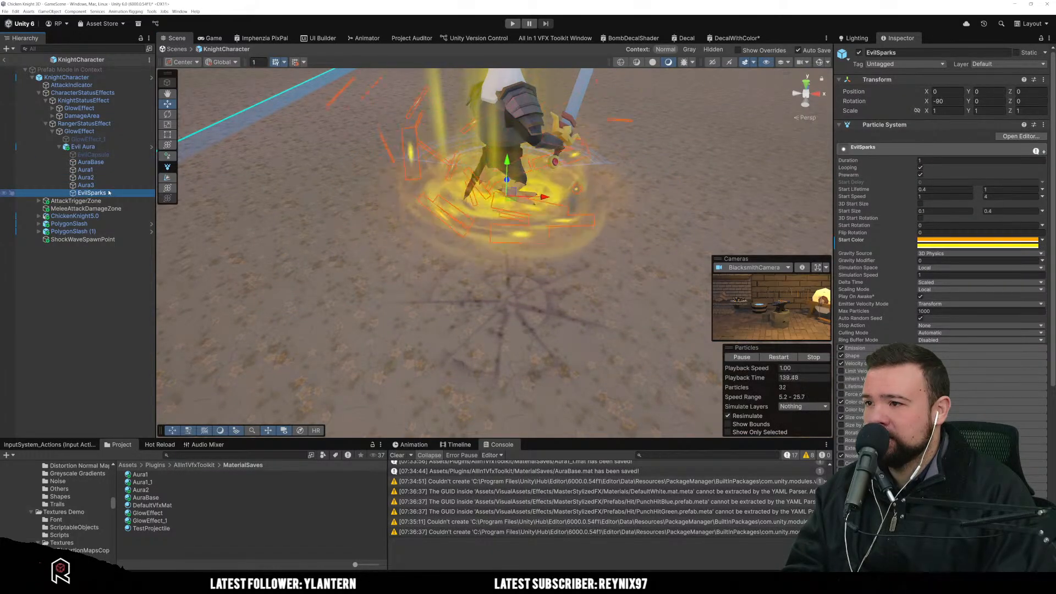
left_click(107, 187)
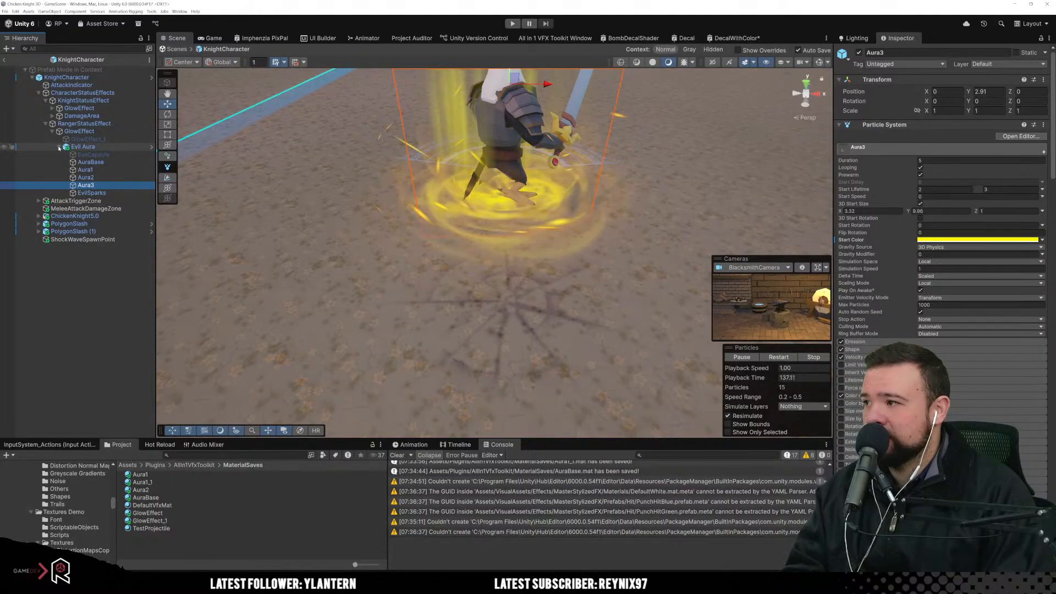
Step: Rename the Evil Aura object under the ranger status effect's GlowEffect as SuperBird
left_click(81, 148)
left_click(81, 147)
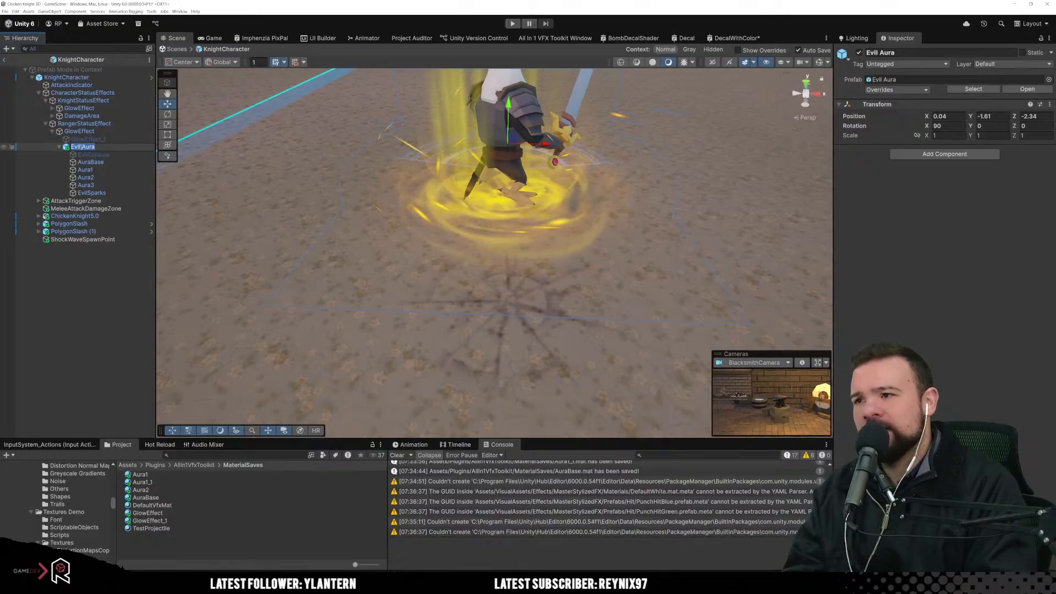
type("AttackSp")
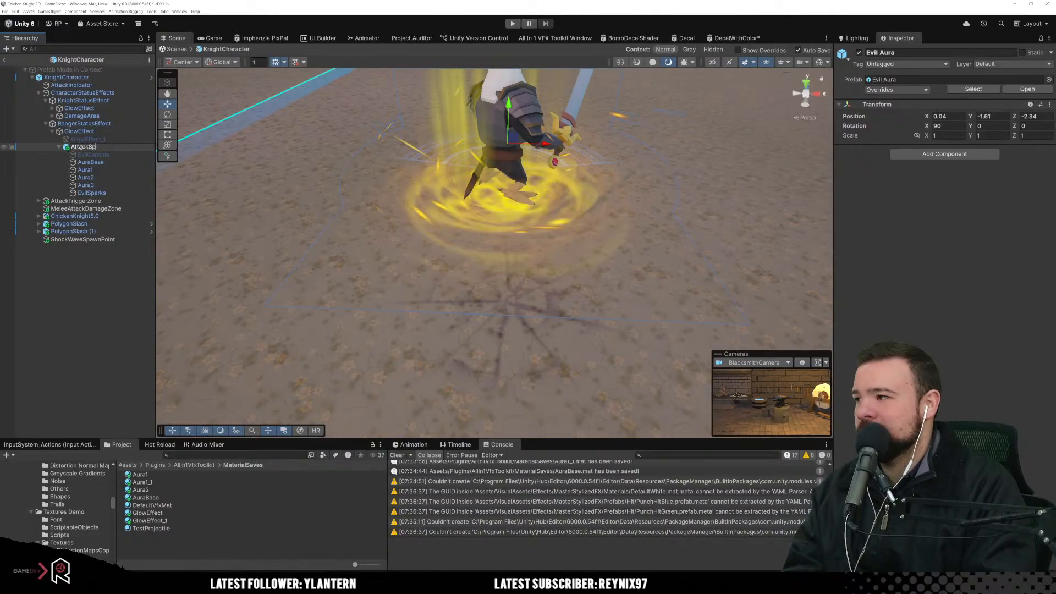
key("BackSpace")
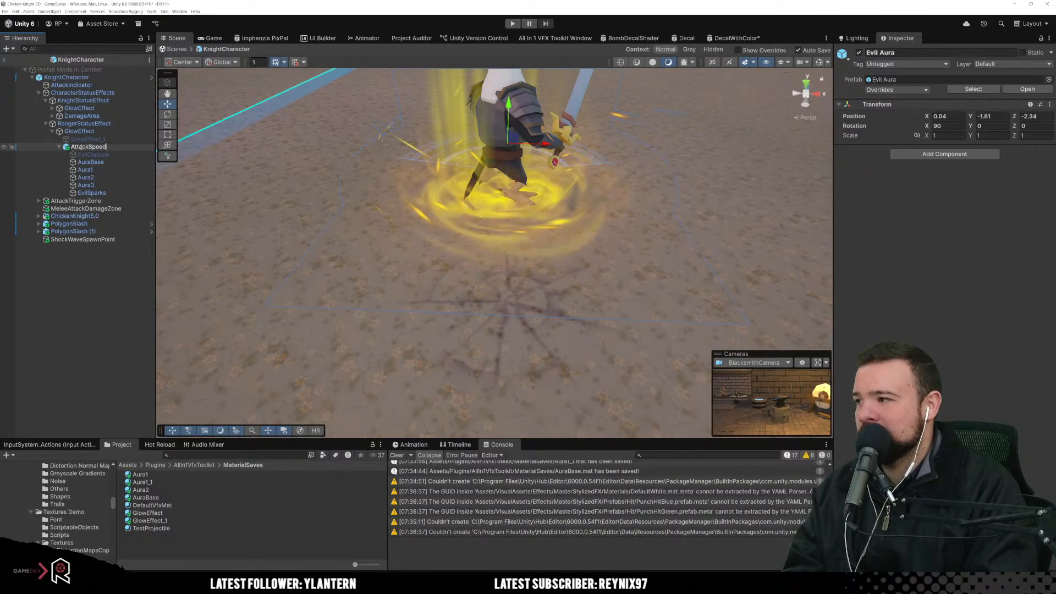
key("BackSpace")
key("BackSpace")
key("BackSpace")
key("BackSpace")
key("BackSpace")
key("BackSpace")
key("BackSpace")
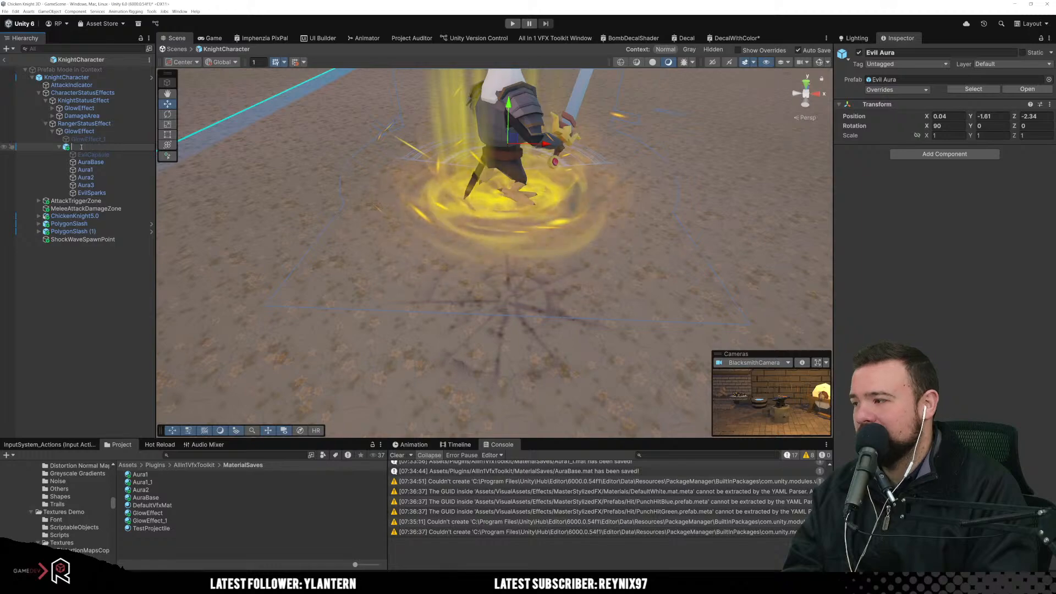
type("Super")
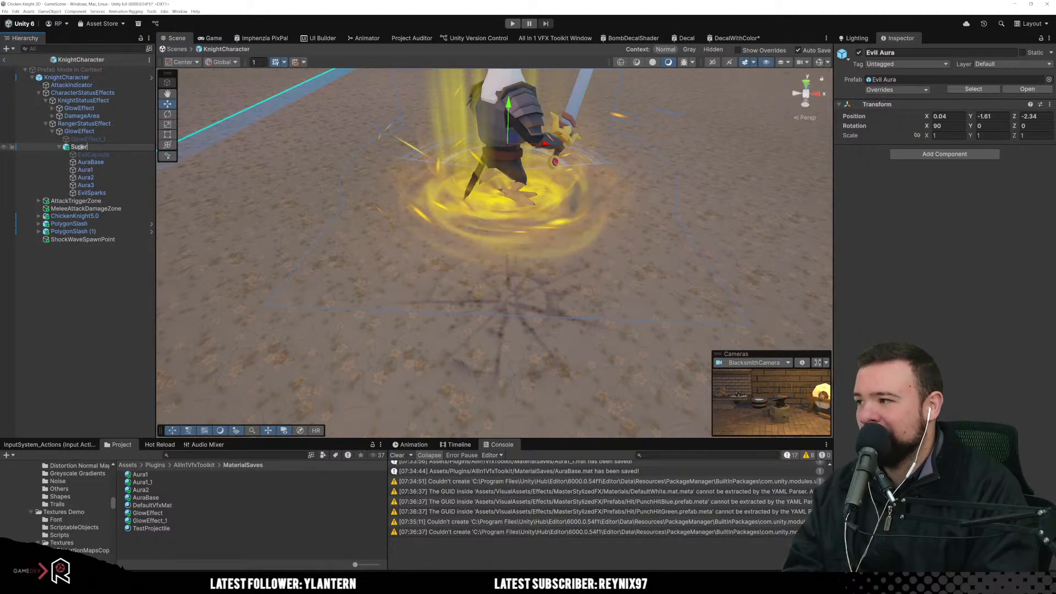
type("Bird")
key("Return")
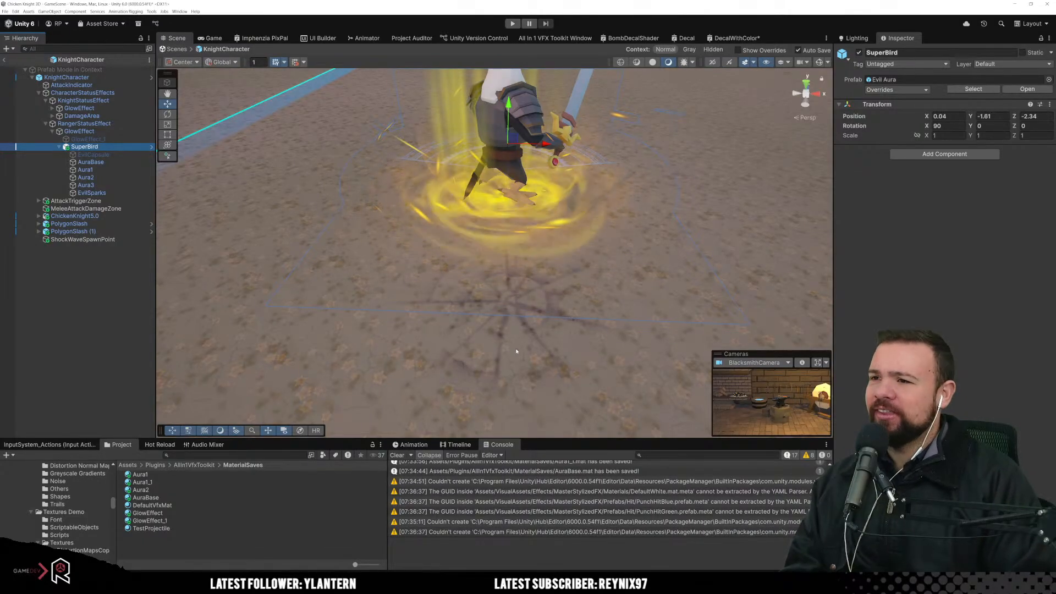
Step: Switch the start color of RangerStatusEffect's GlowEffect particles to a gradient and apply the saved orange-to-yellow preset
left_click_drag(570, 315, 524, 249, "alt")
right_click_drag(524, 250, 524, 250)
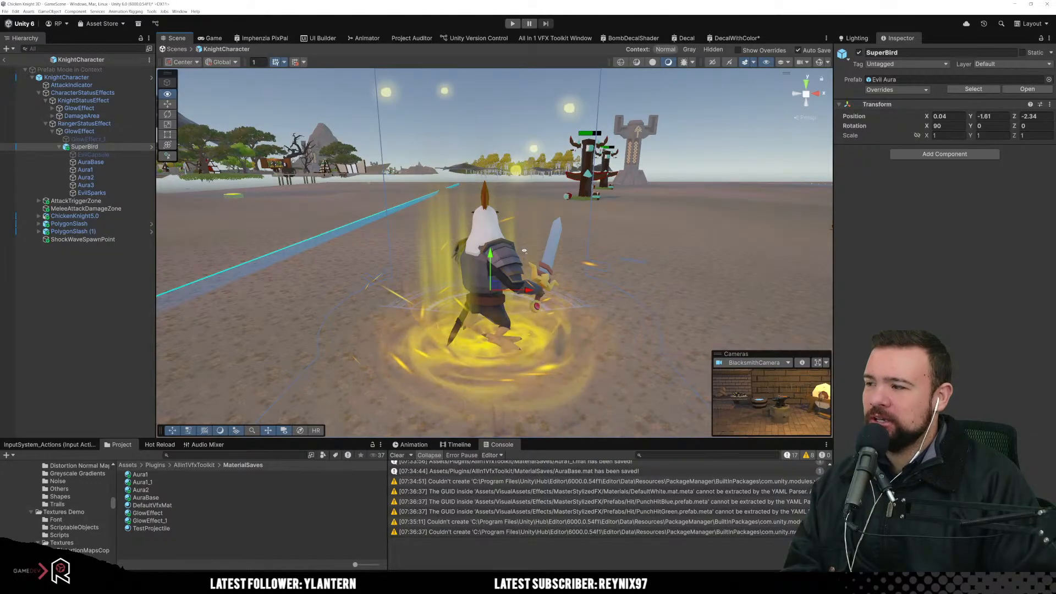
left_click(82, 131)
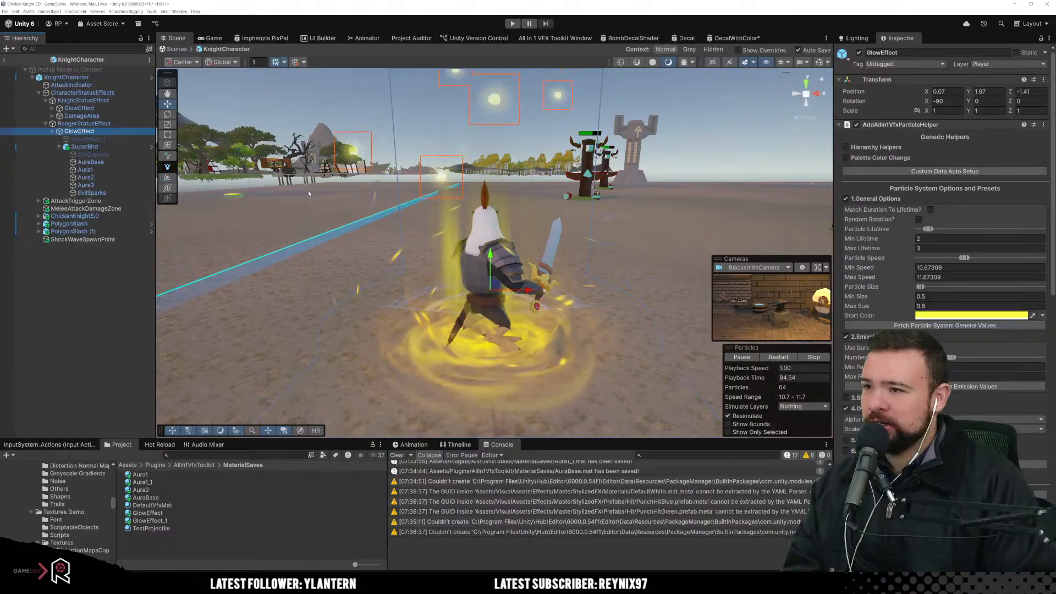
left_click(916, 316)
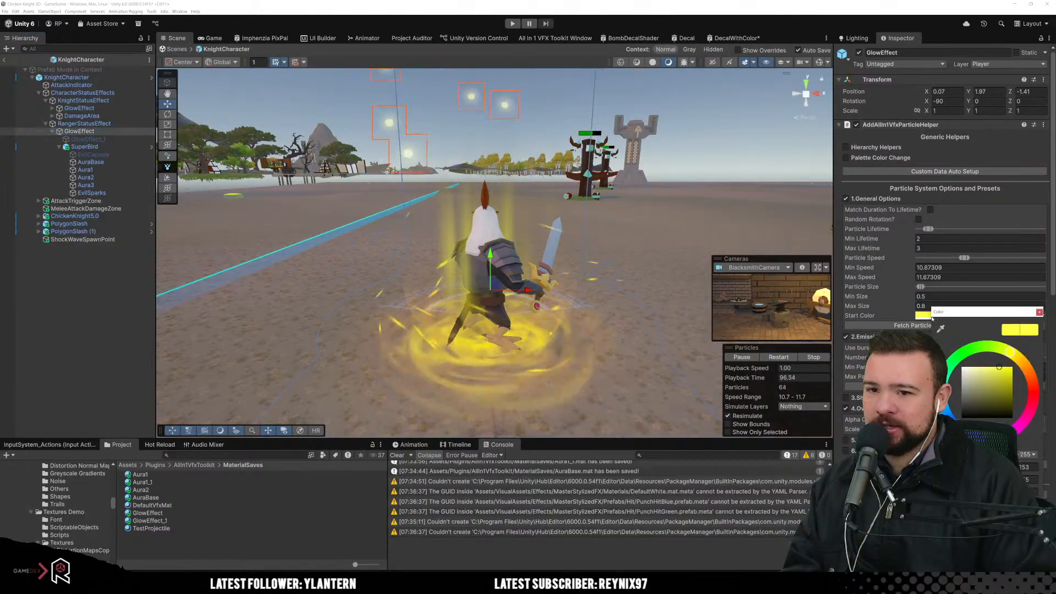
left_click(904, 317)
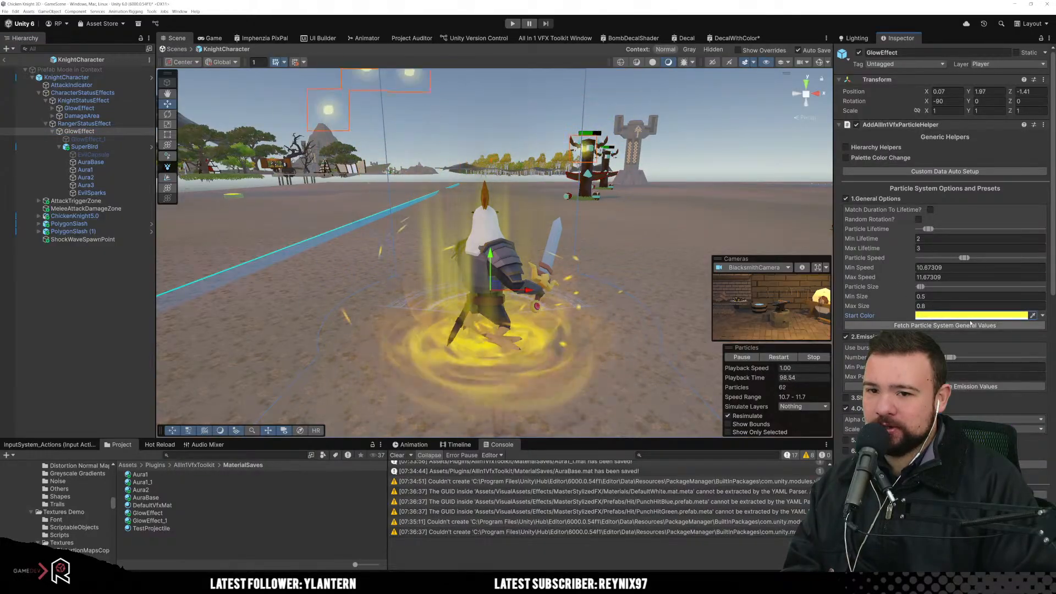
left_click(1041, 316)
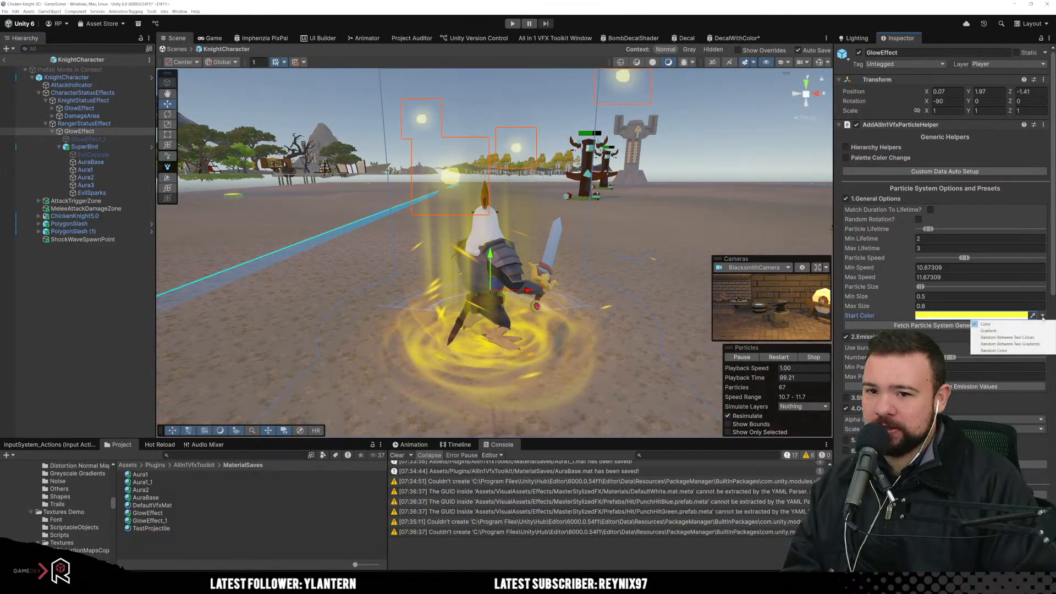
left_click(997, 330)
left_click(965, 315)
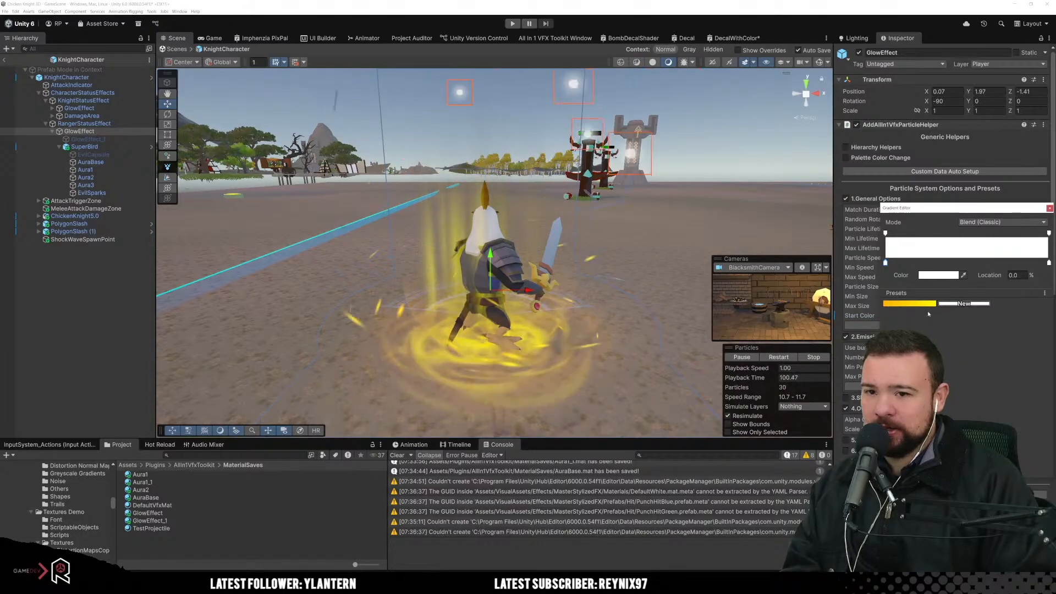
left_click(915, 303)
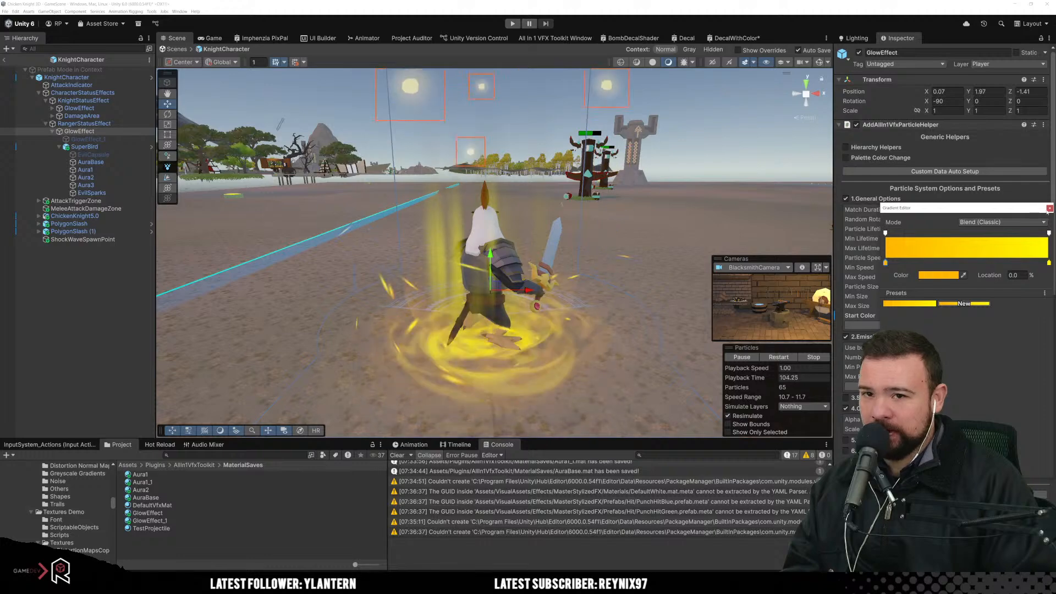
left_click(1049, 208)
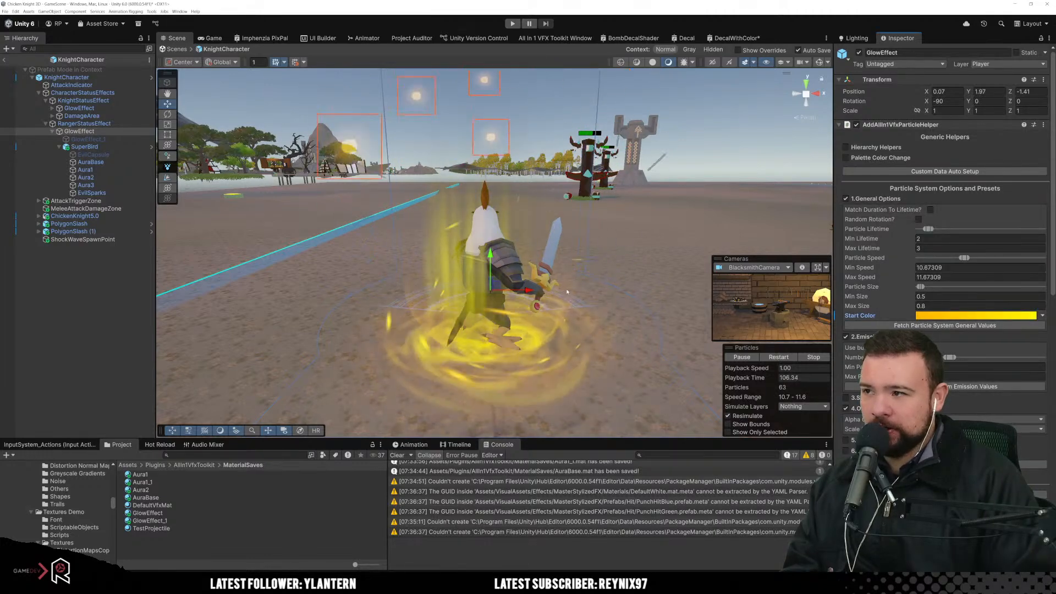
Step: Examine GlowEffect's particle system and its material's configuration, shape properties and color effects
scroll(936, 327, "down", 5)
scroll(937, 326, "down", 15)
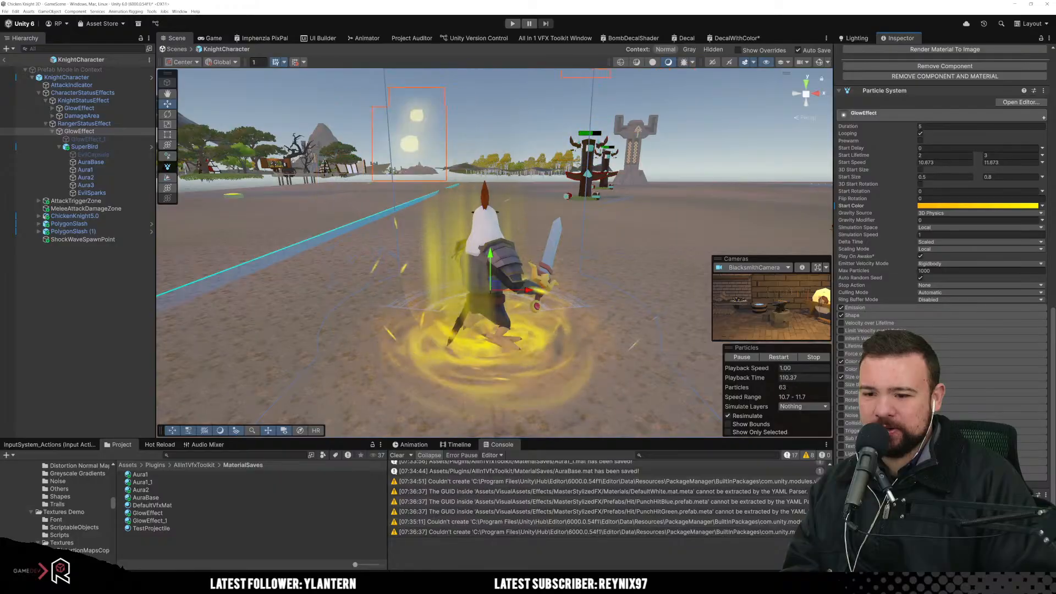
scroll(945, 408, "down", 8)
scroll(931, 201, "down", 8)
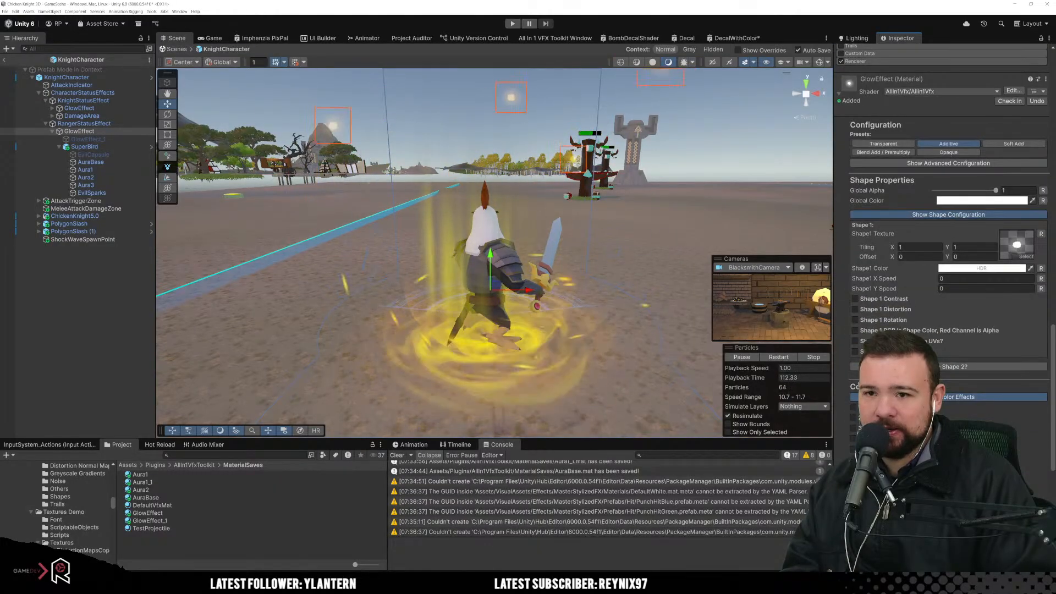
scroll(931, 201, "down", 10)
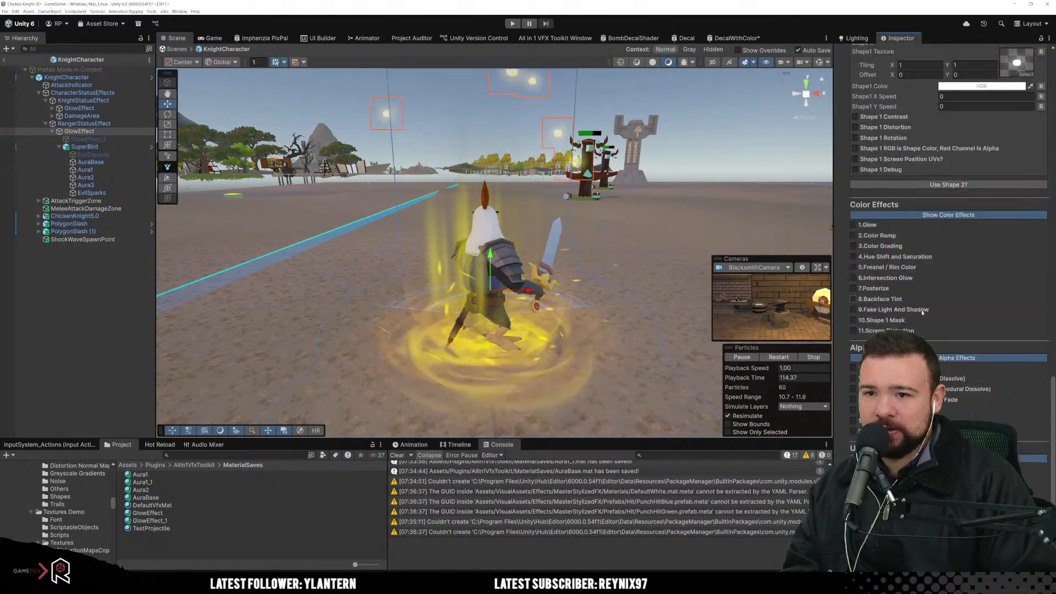
scroll(948, 192, "up", 8)
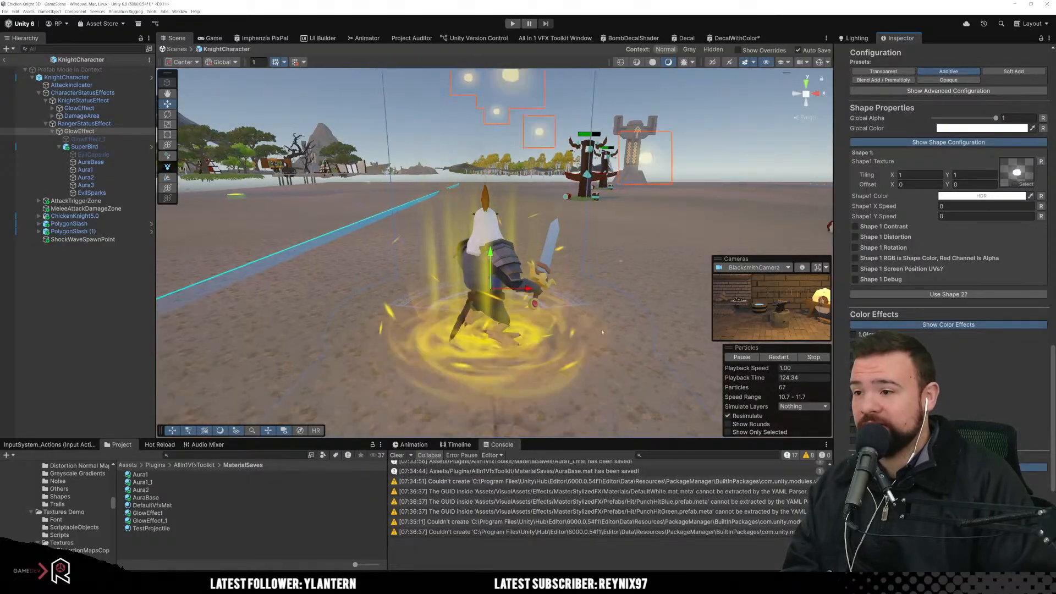
Step: Turn off the Emission module of the particle system on RangerStatusEffect's GlowEffect
scroll(544, 228, "down", 5)
scroll(544, 228, "down", 5)
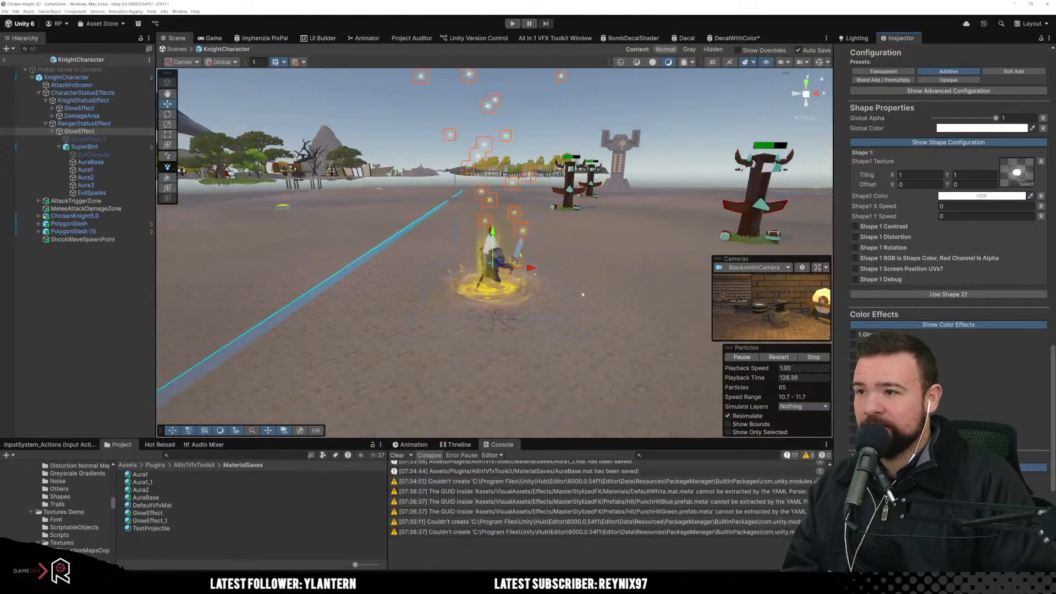
scroll(590, 316, "down", 2)
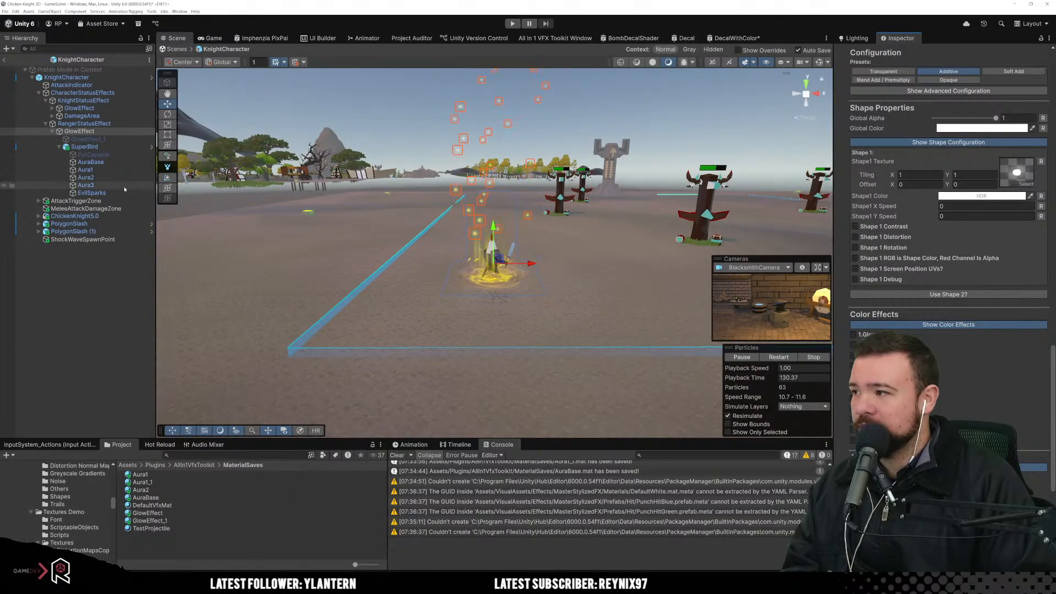
scroll(933, 303, "up", 4)
scroll(933, 303, "up", 3)
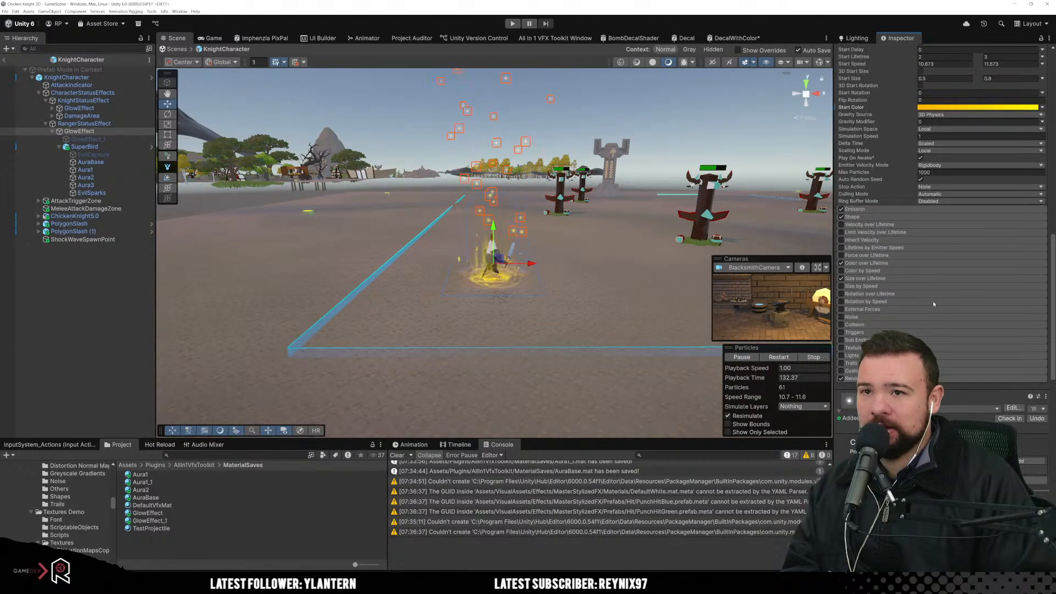
left_click(841, 209)
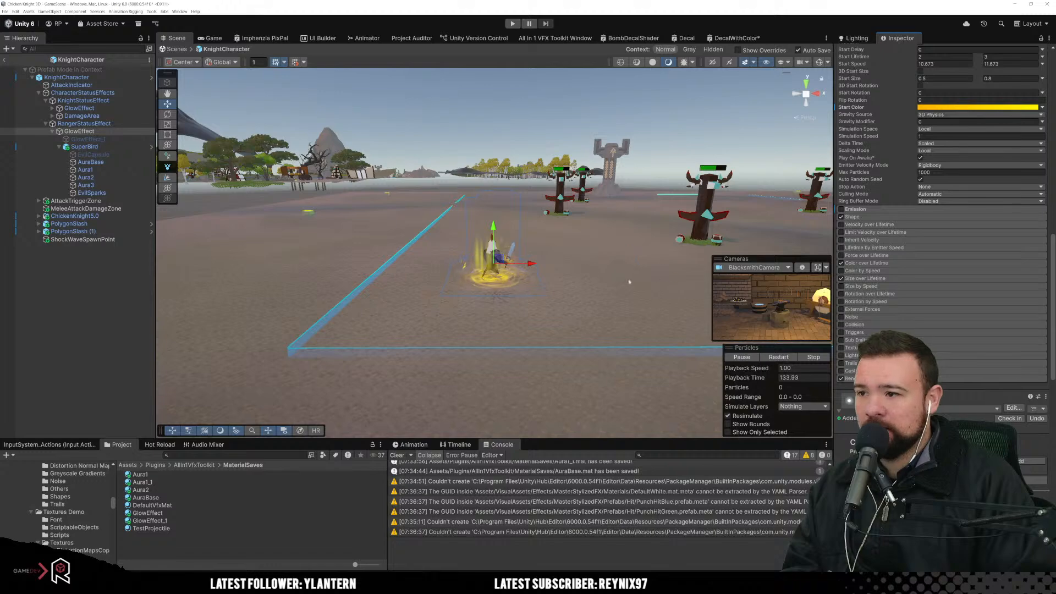
Step: Set the start lifetime range of SuperBird's EvilSparks particles to between 1.2 and 3
left_click(88, 147)
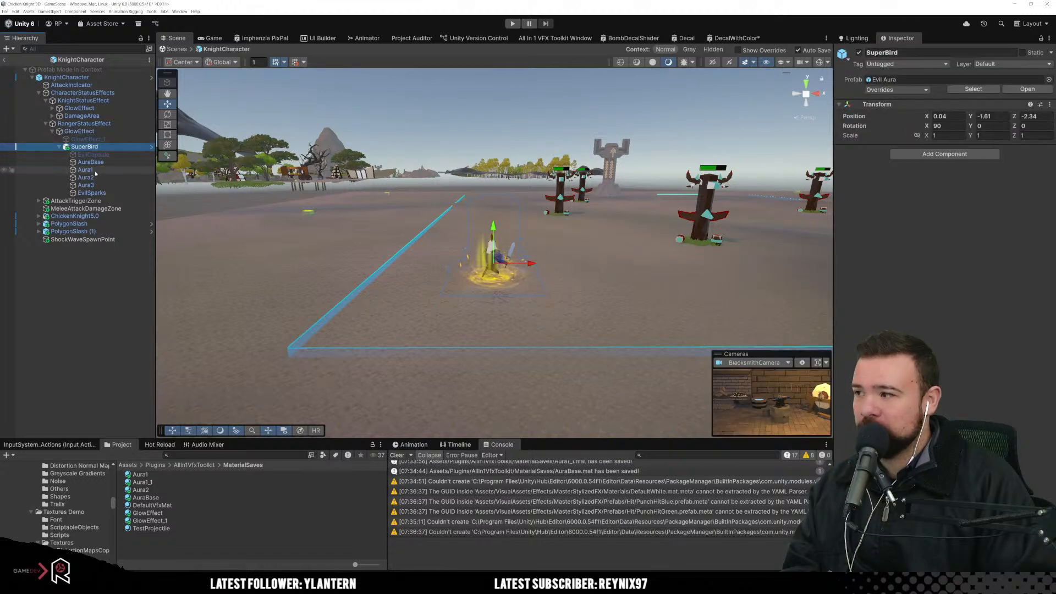
left_click(92, 193)
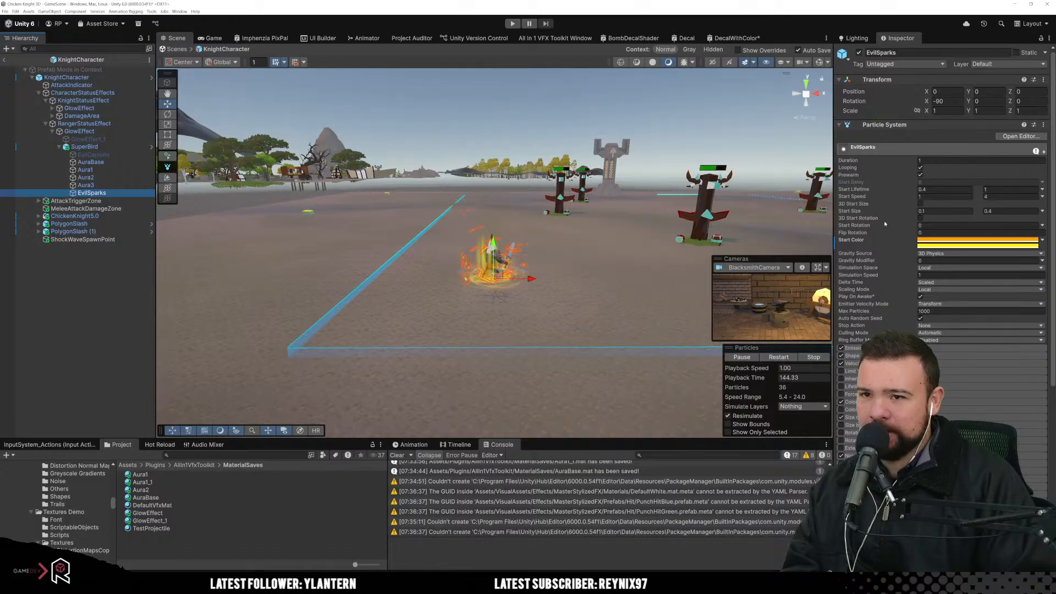
left_click(989, 190)
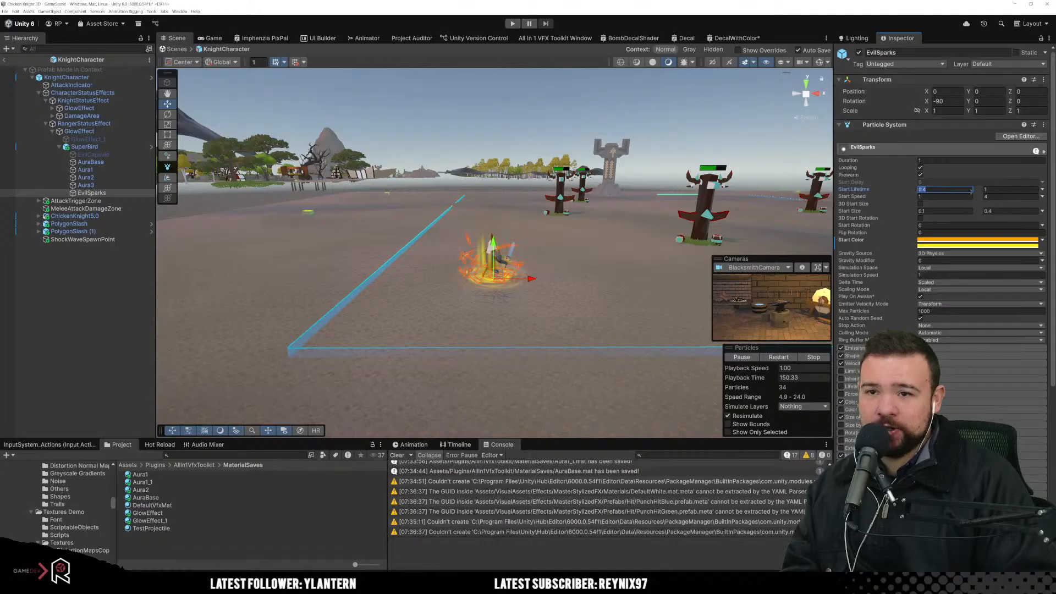
type("1.2")
key("Tab")
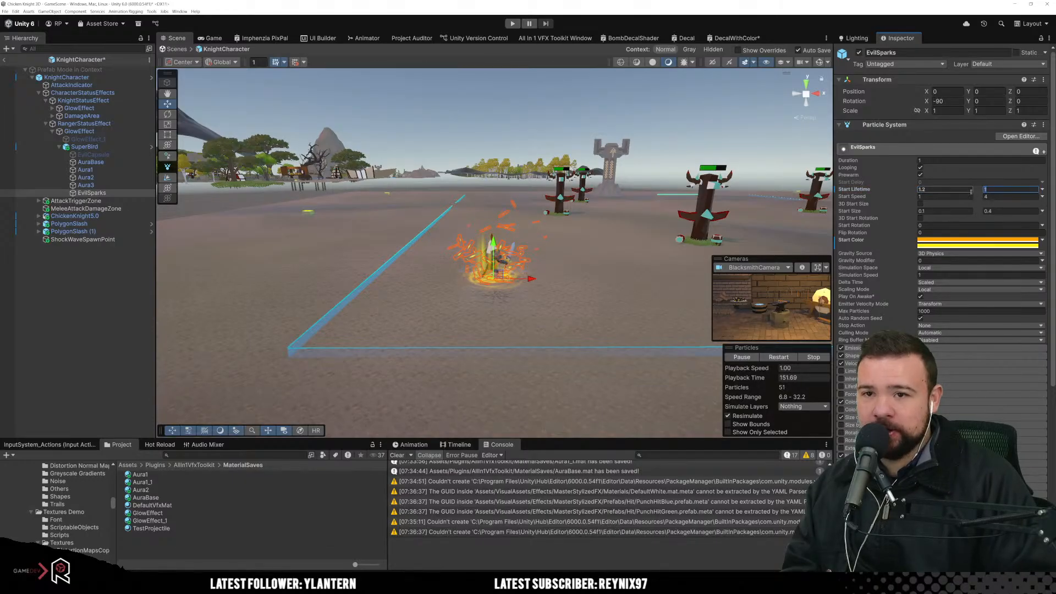
type("3")
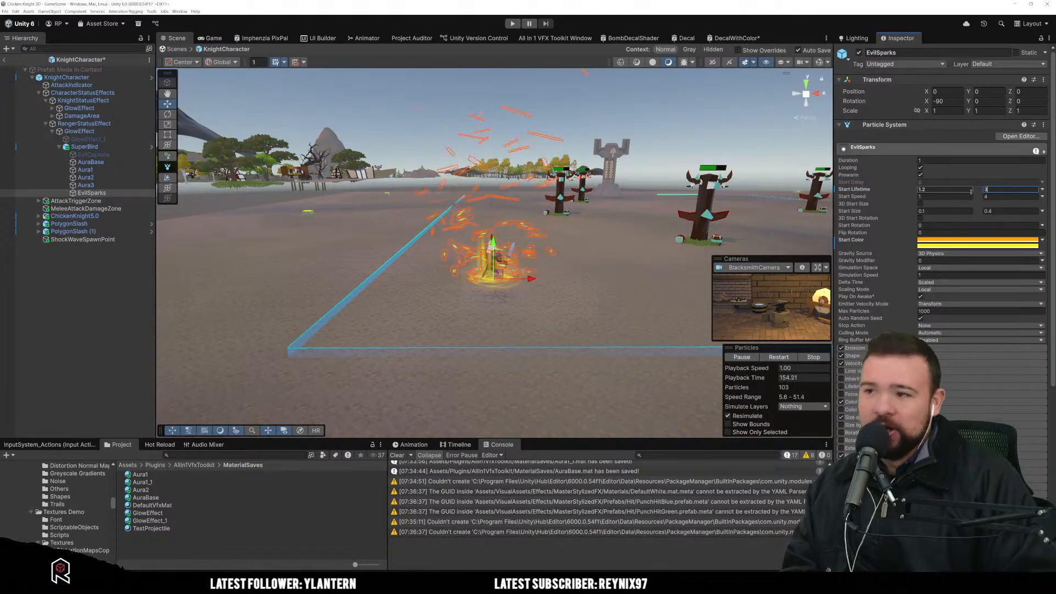
left_click(571, 303)
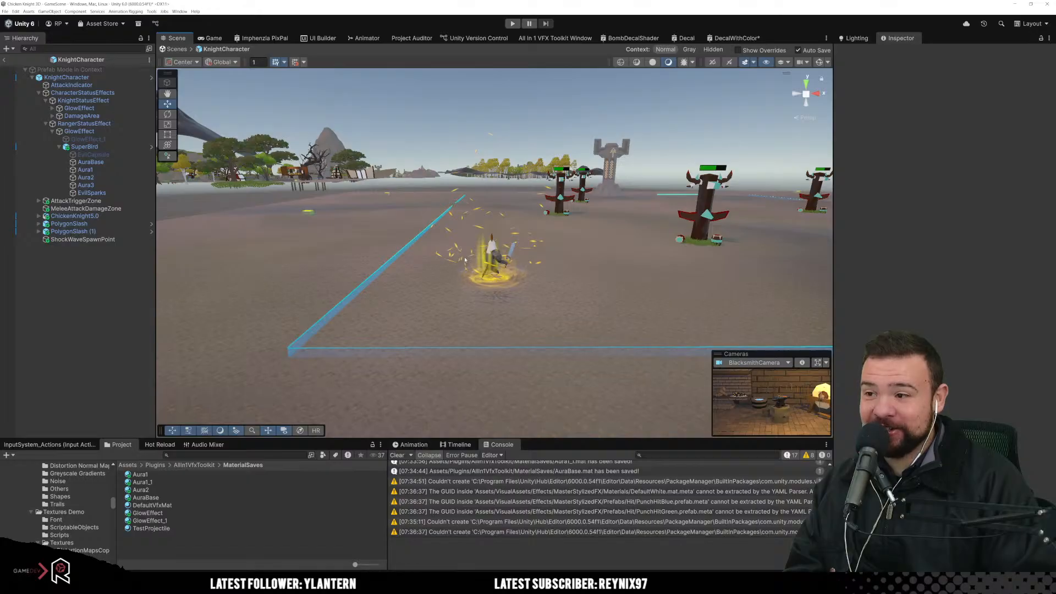
Step: Exit prefab mode and play-test the aura in-game with the Chicken Knight unpaused and walking around, and stop the game
left_click(512, 25)
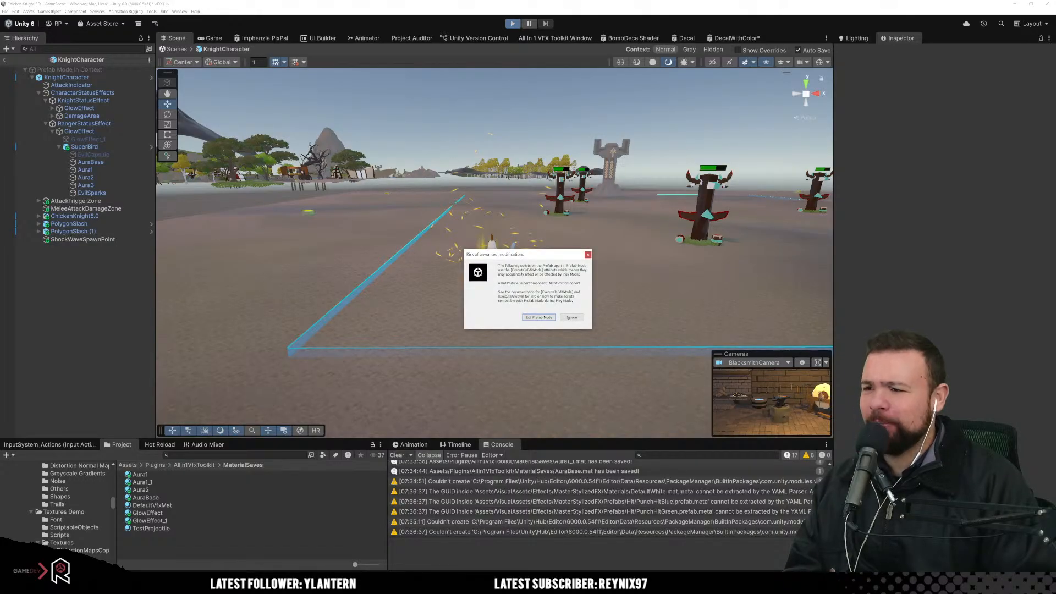
left_click(536, 316)
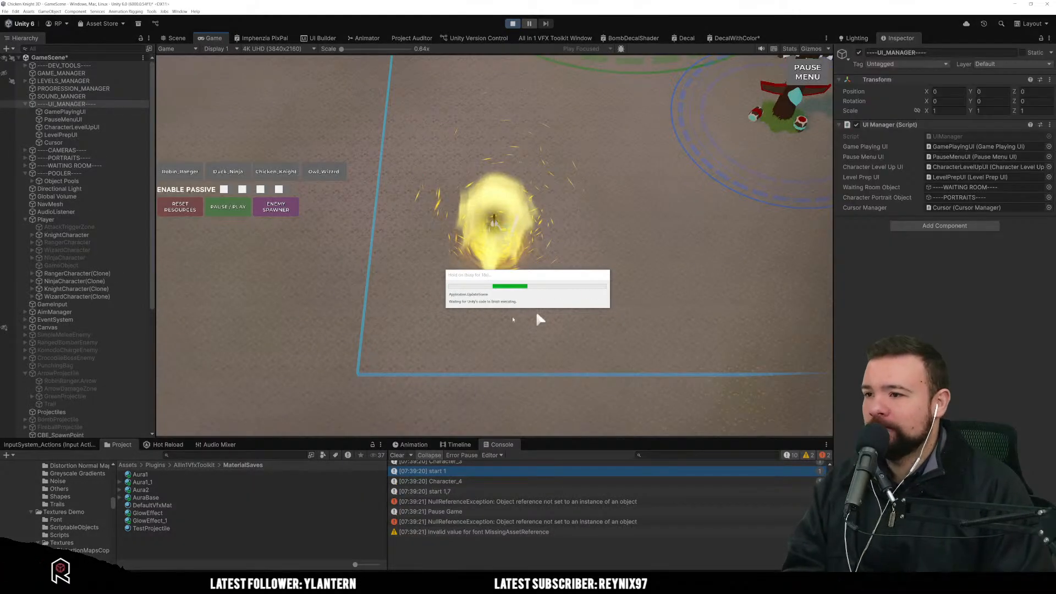
left_click(260, 175)
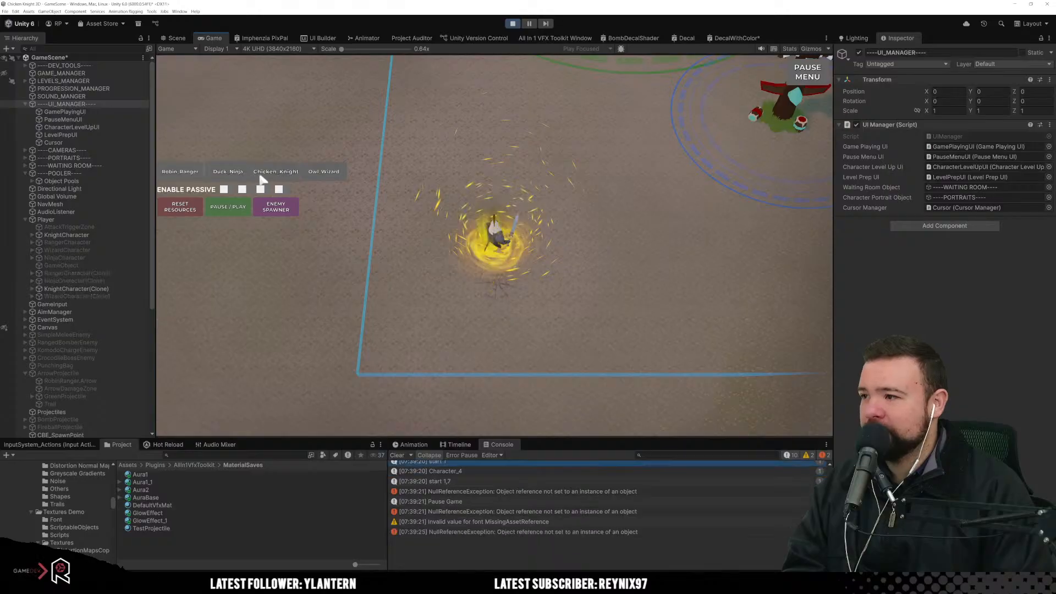
left_click(233, 211)
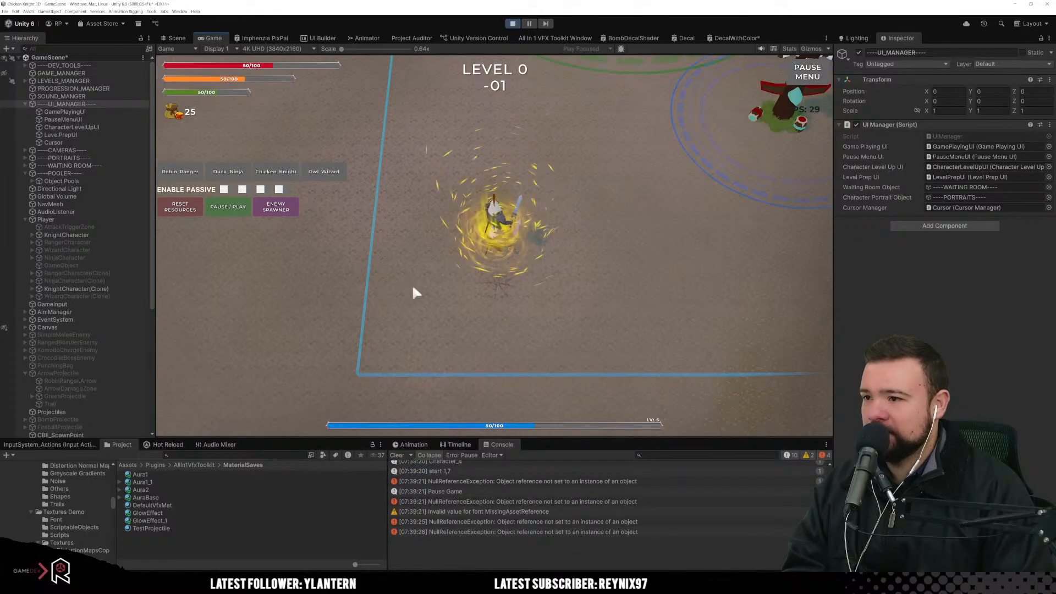
key("w+d")
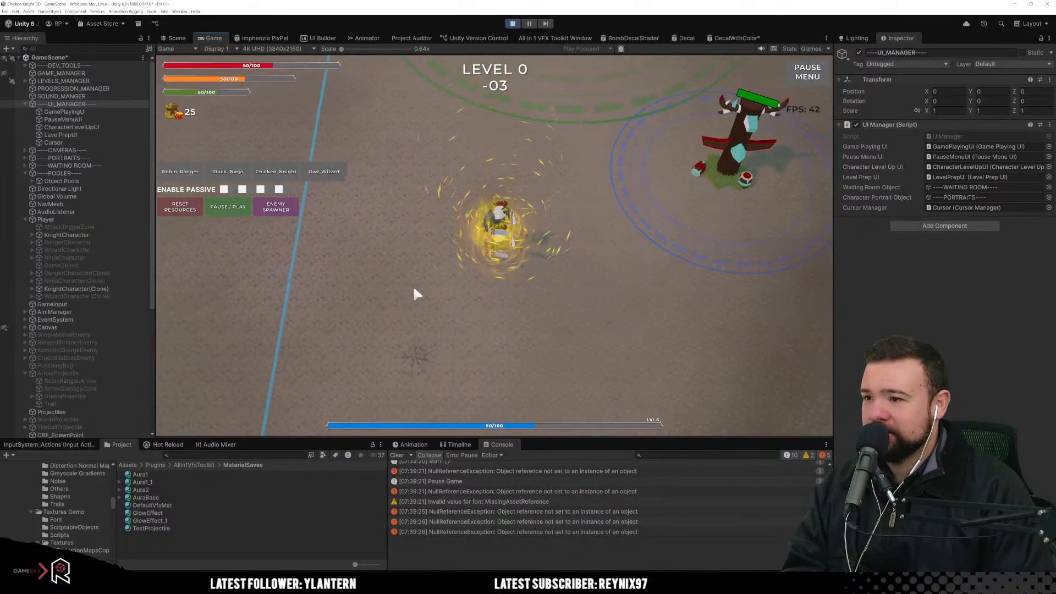
left_click(514, 24)
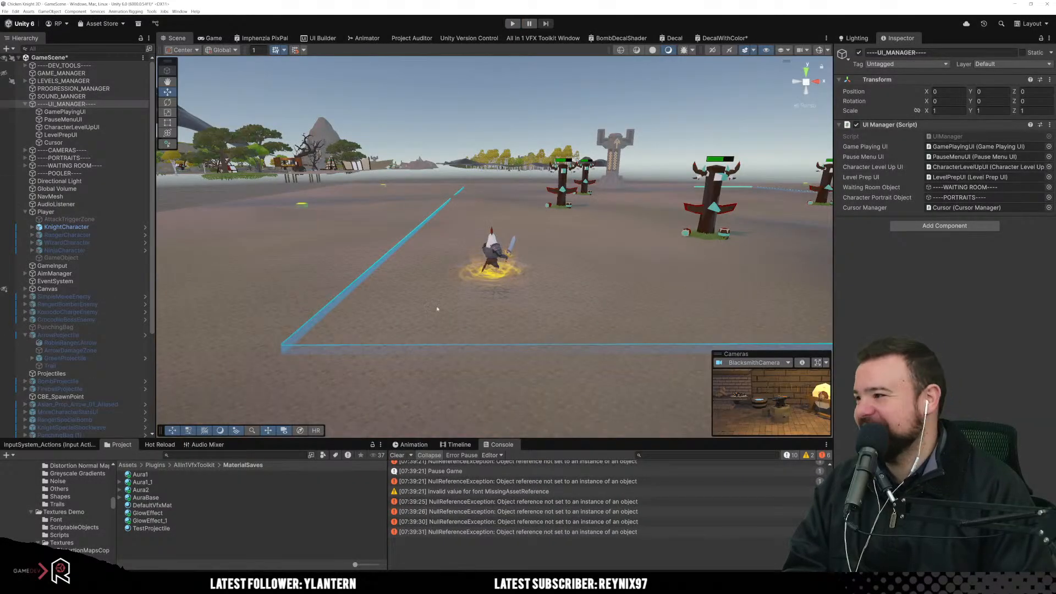
Step: Open the KnightCharacter prefab from the scene's Player object and deactivate its root object
left_click(127, 227)
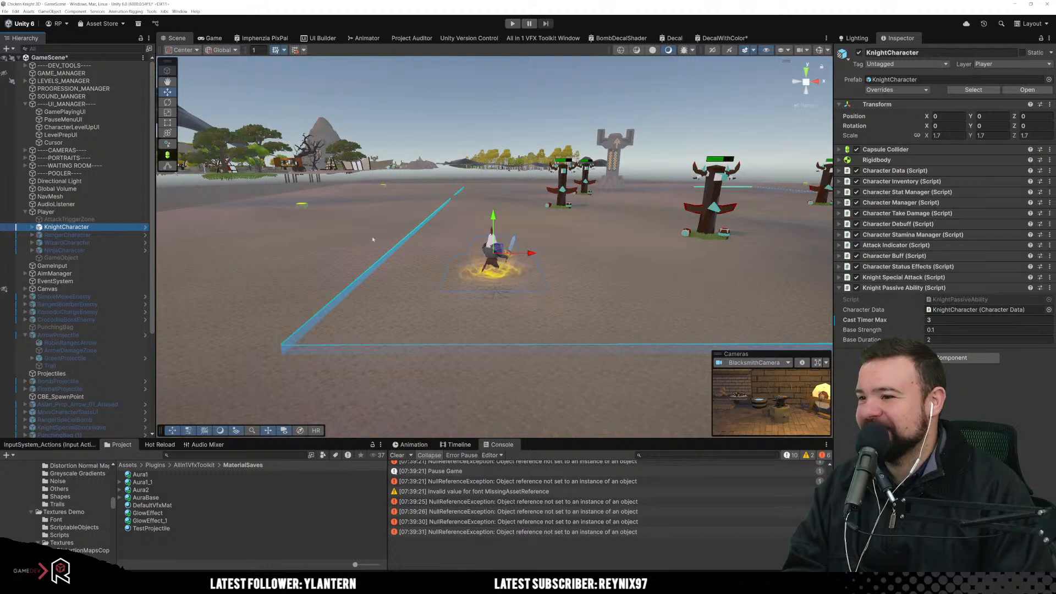
left_click(145, 228)
key("alt+shift+a")
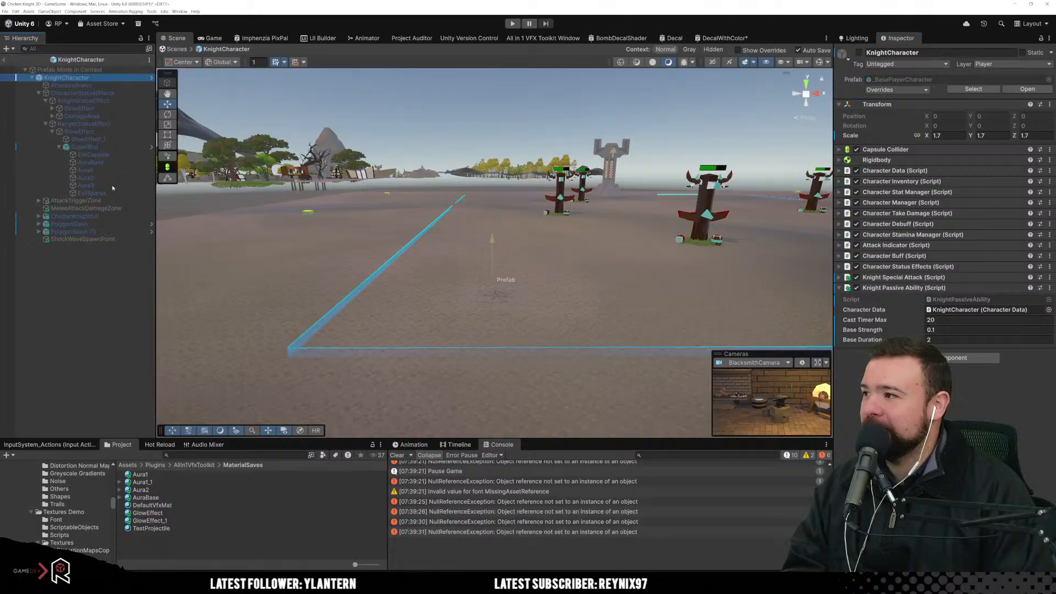
Step: Run the game again, switch to the Chicken Knight and unpause to check the aura
left_click(514, 22)
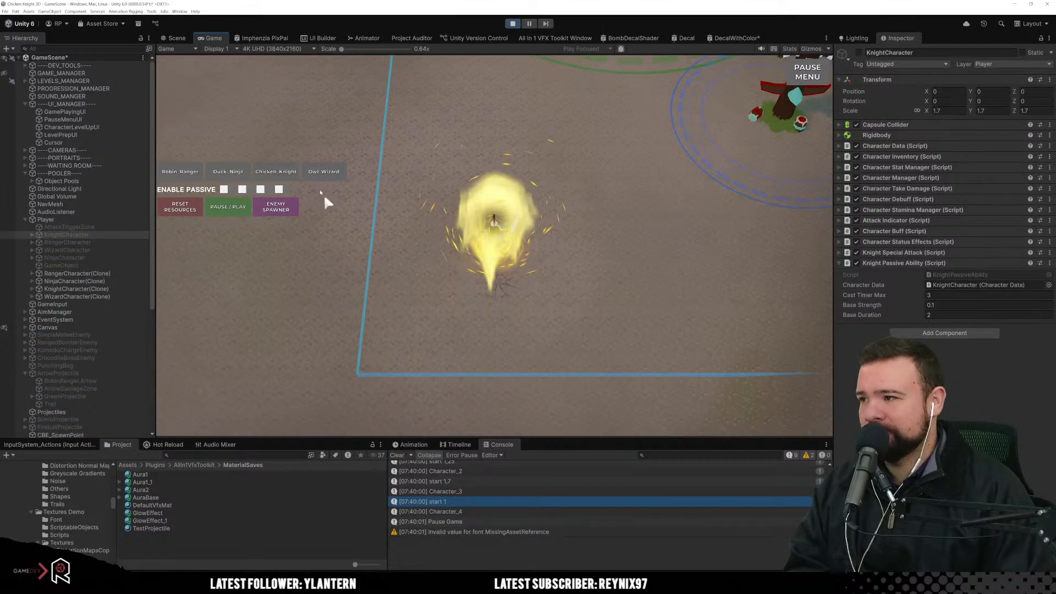
left_click(296, 171)
left_click(240, 207)
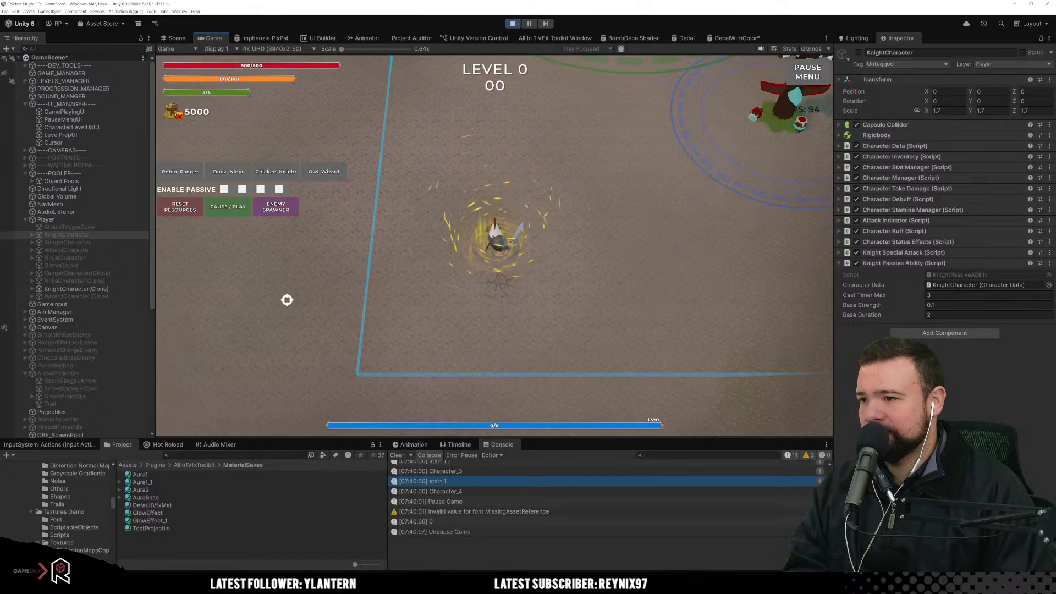
Step: Playtest the knight's glow aura by walking the character to the nearest totem and circling around it
key("w")
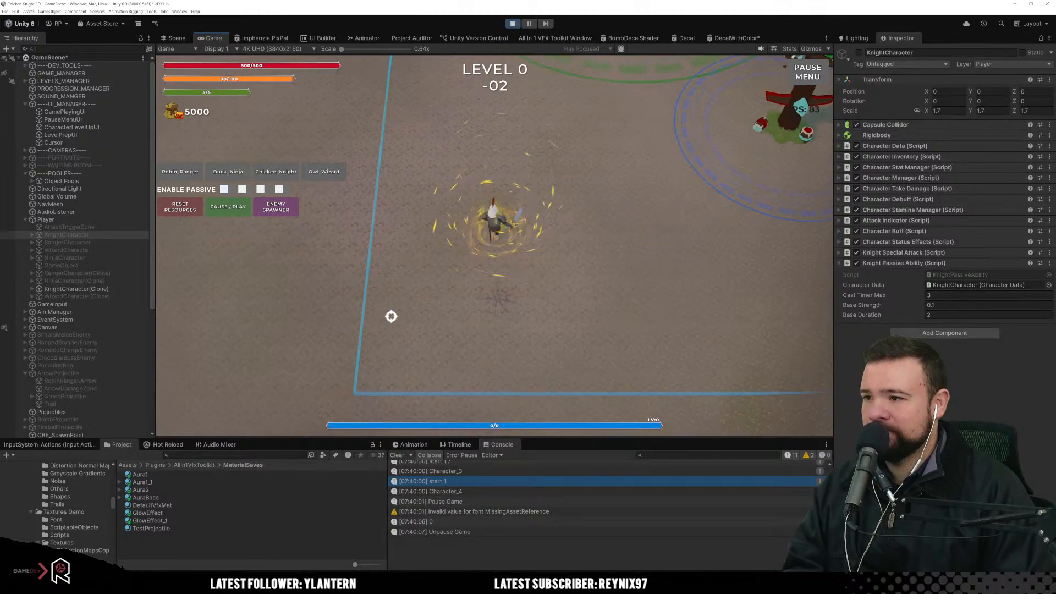
key("d")
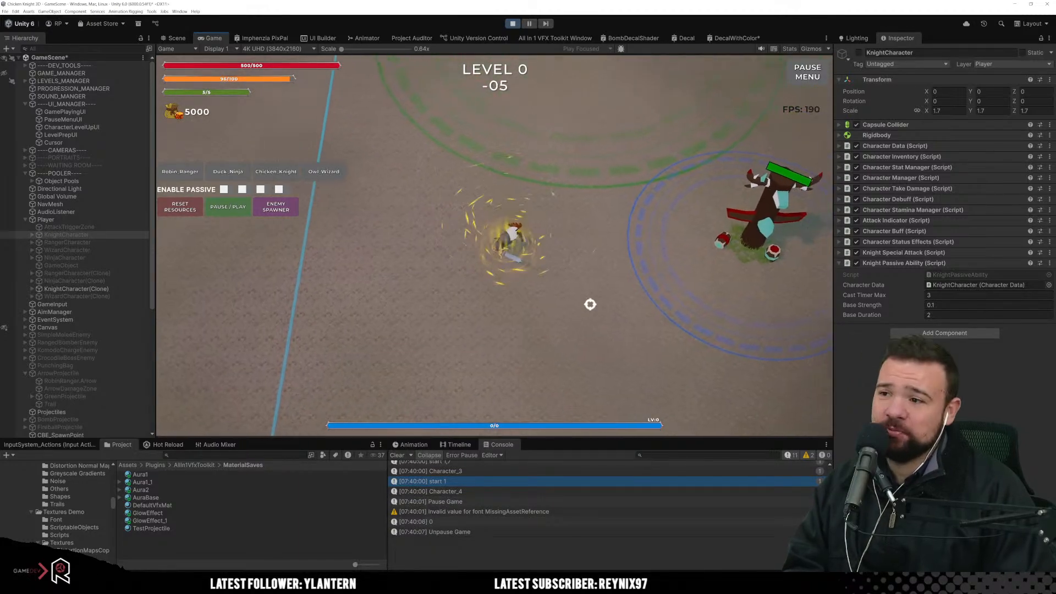
key("s")
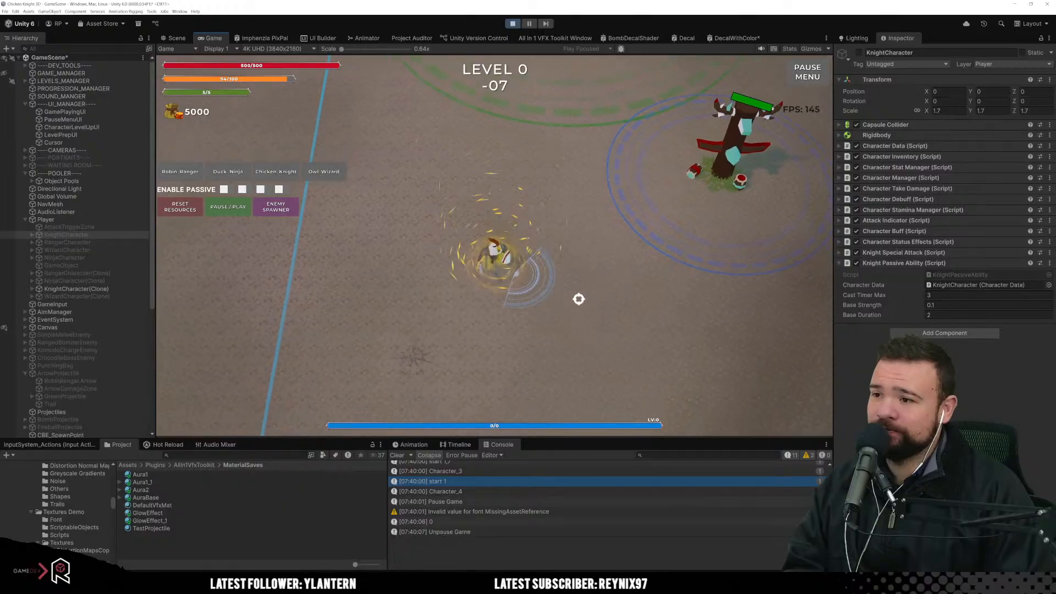
key("d")
key("w")
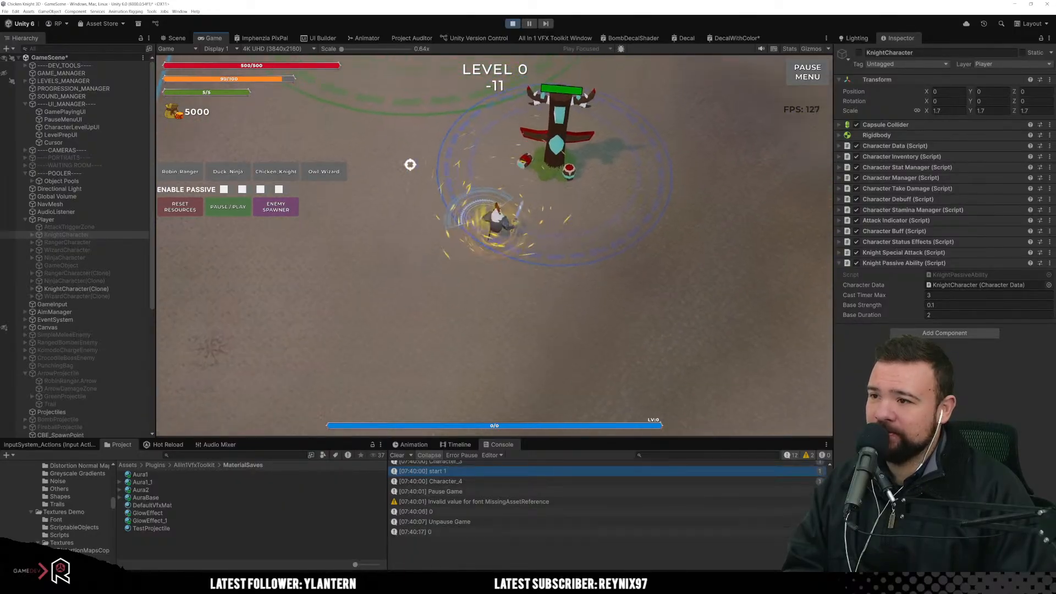
key("a")
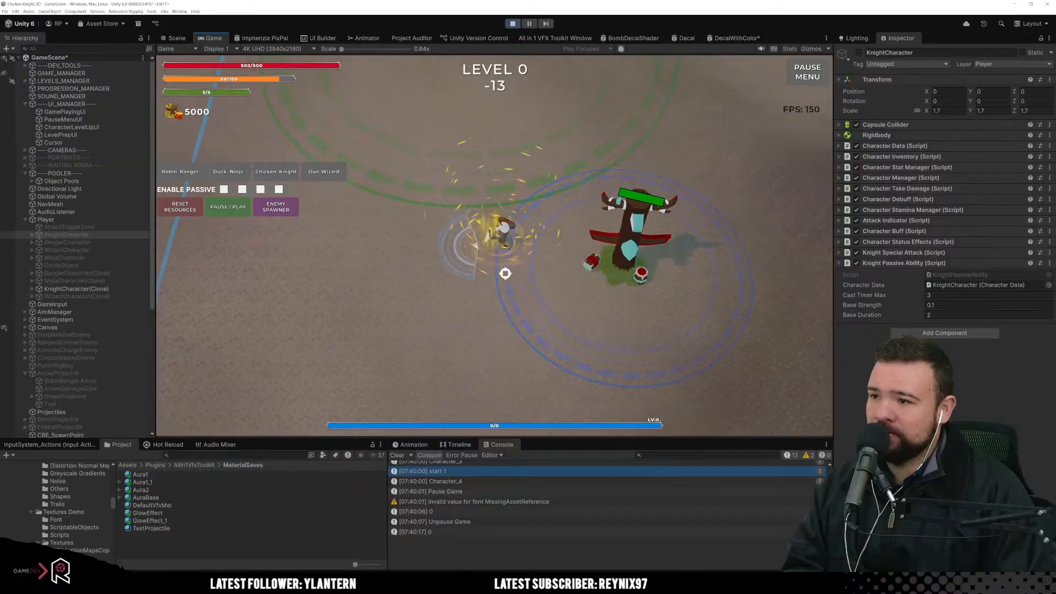
key("d")
key("s")
key("d")
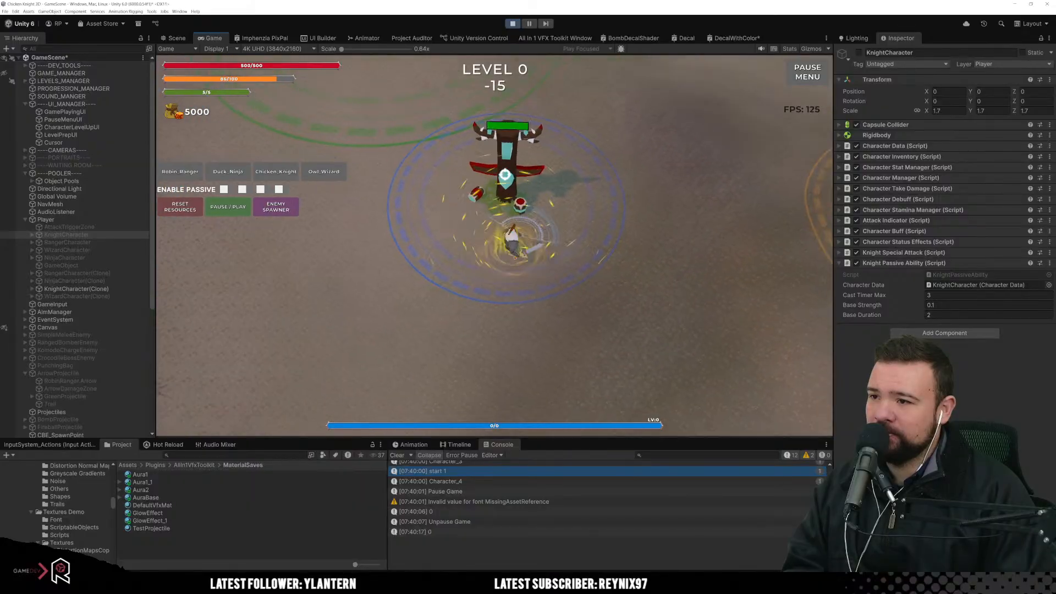
key("w")
key("d")
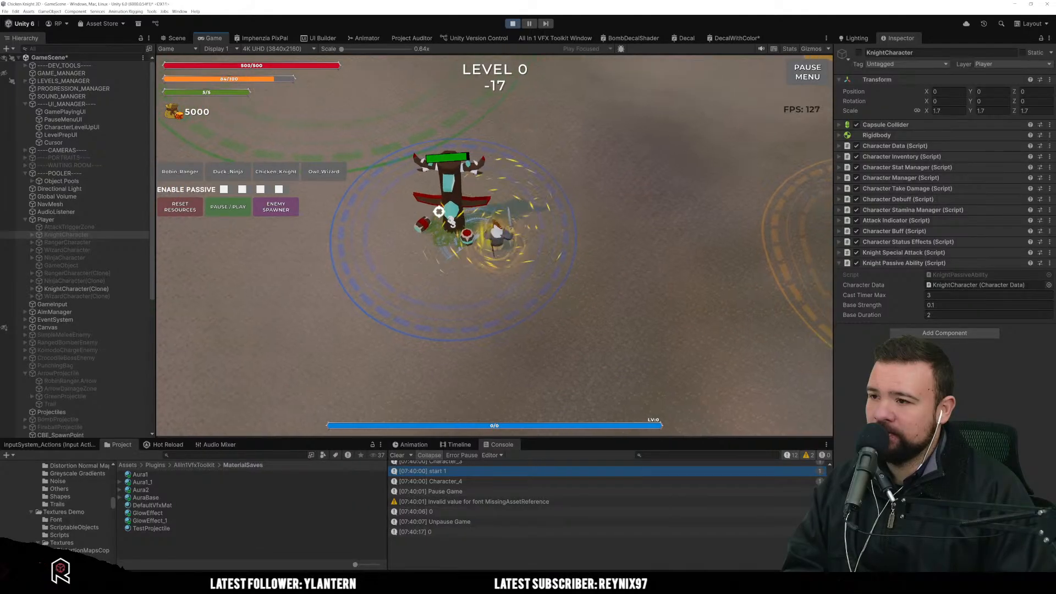
key("w")
key("a")
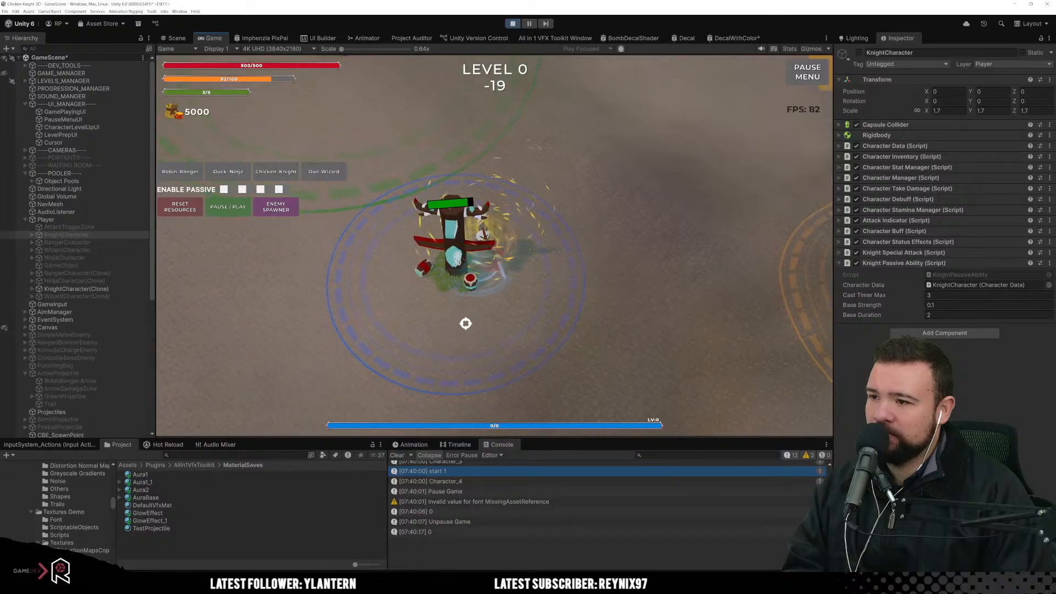
key("s")
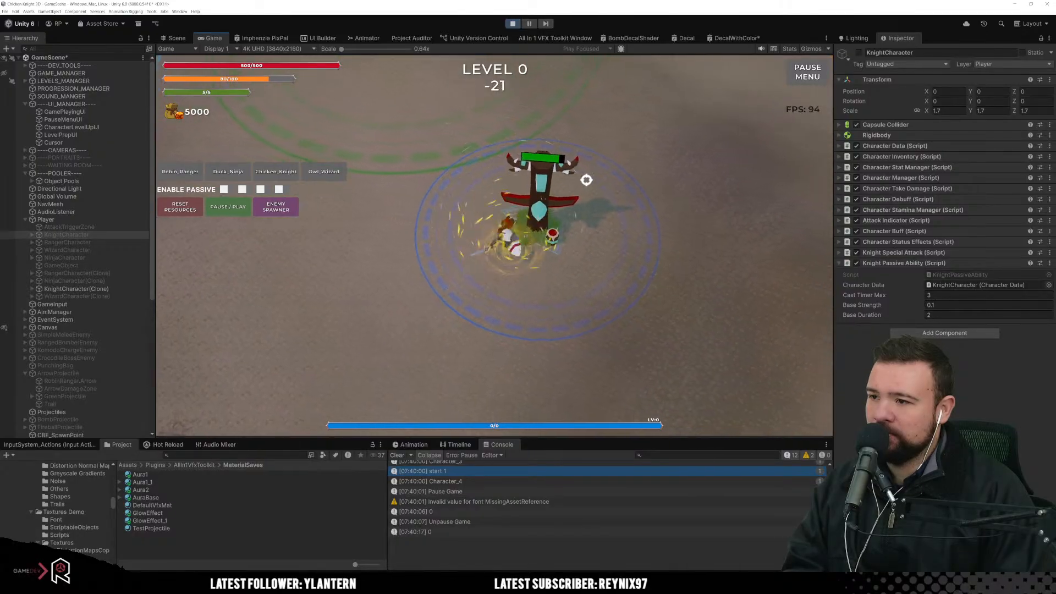
Step: Set the Ranger Passive Ability's Base Strength to 5 on RangerCharacter(Clone) and enable the Robin Ranger passive
left_click(108, 281)
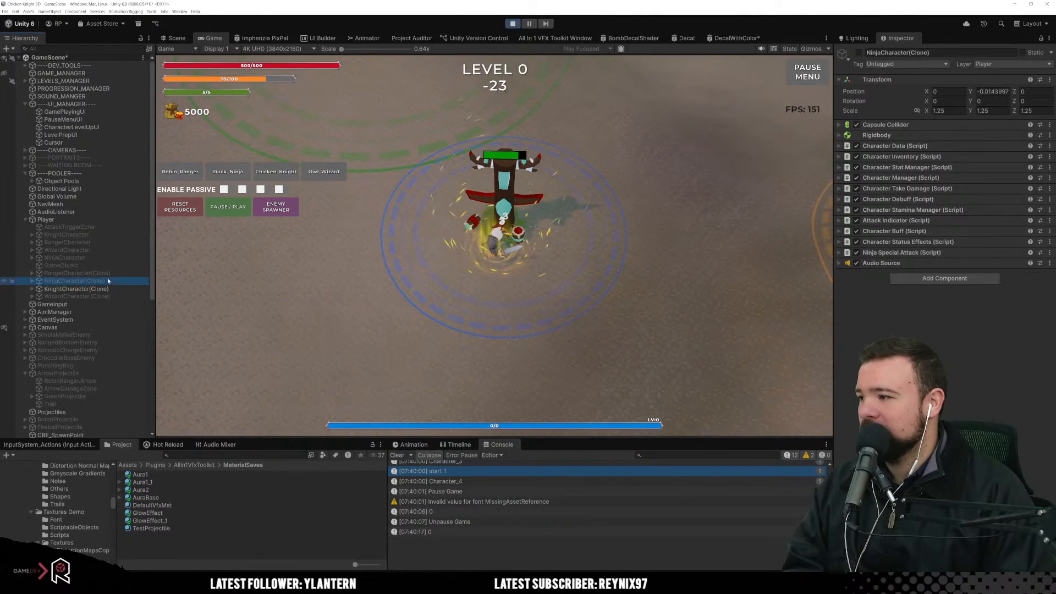
left_click(110, 274)
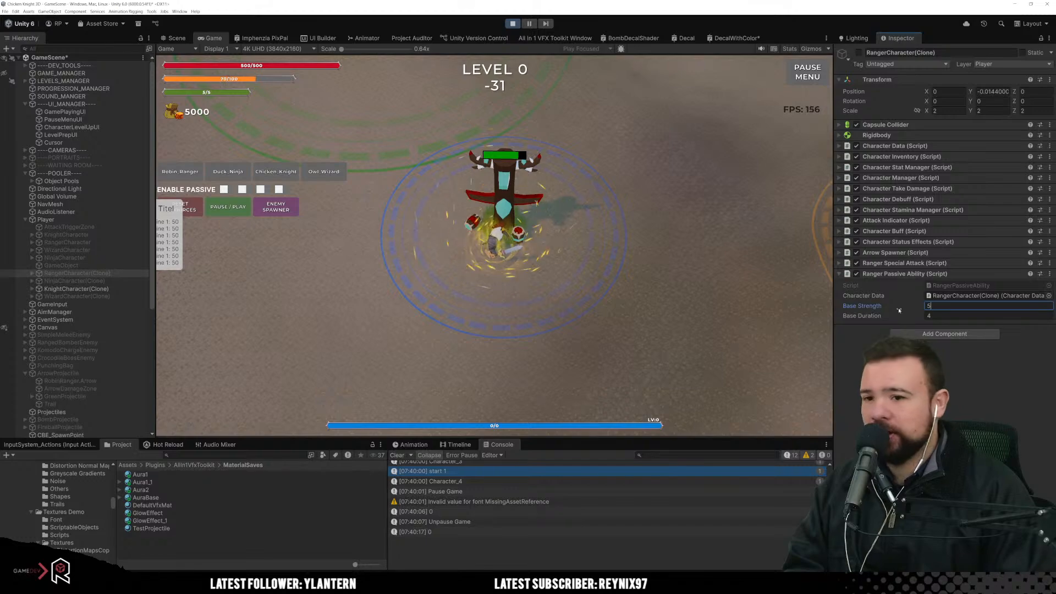
left_click(225, 189)
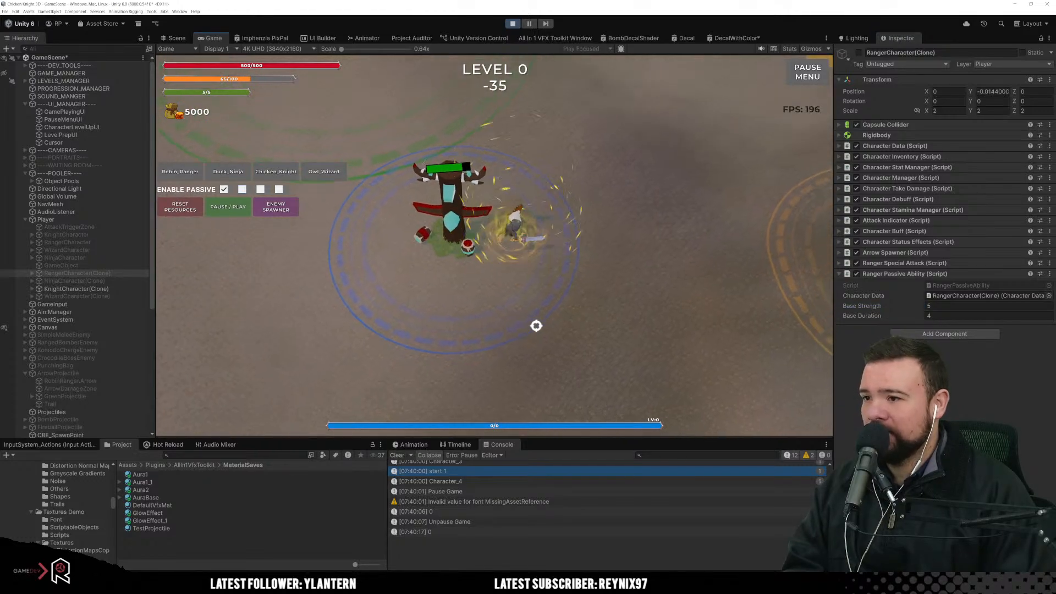
Step: Attack the totem with the knight to test combat with the ranger passive enabled
key("w")
key("a")
key("s")
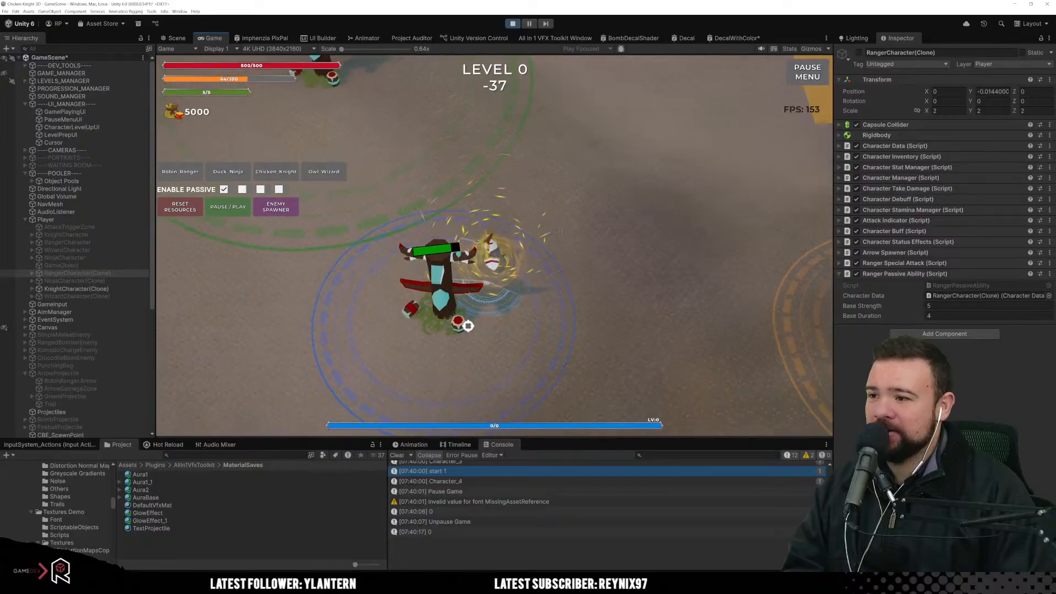
left_click(434, 306)
key("d")
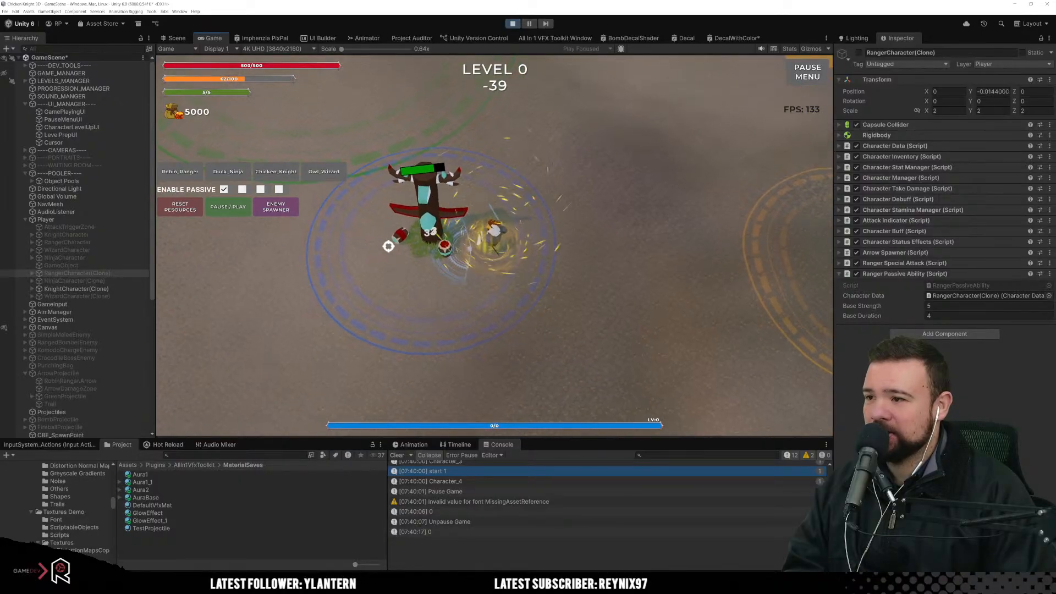
left_click(401, 267)
left_click(416, 286)
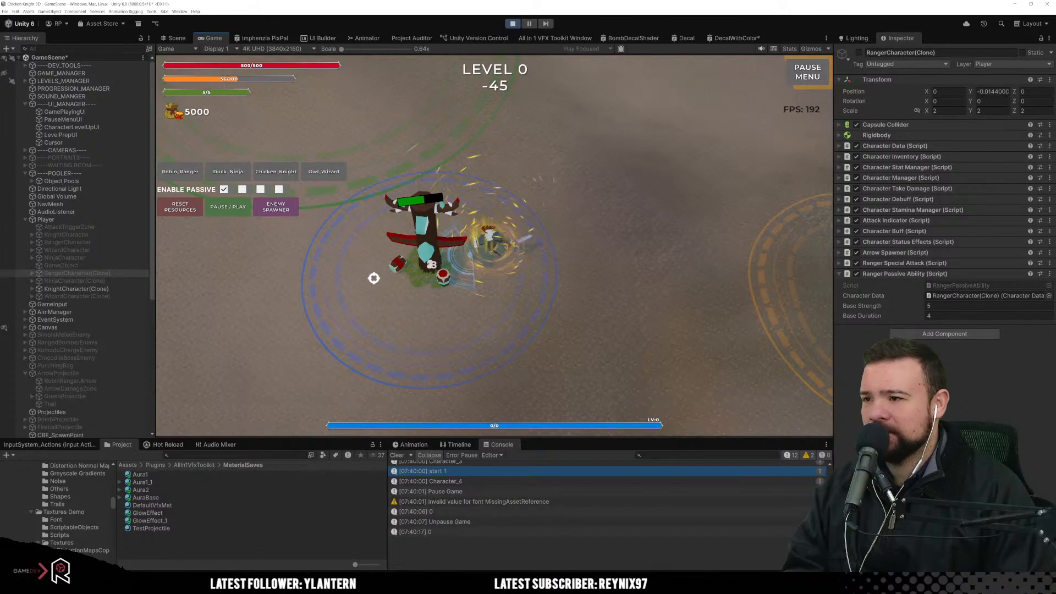
key("t")
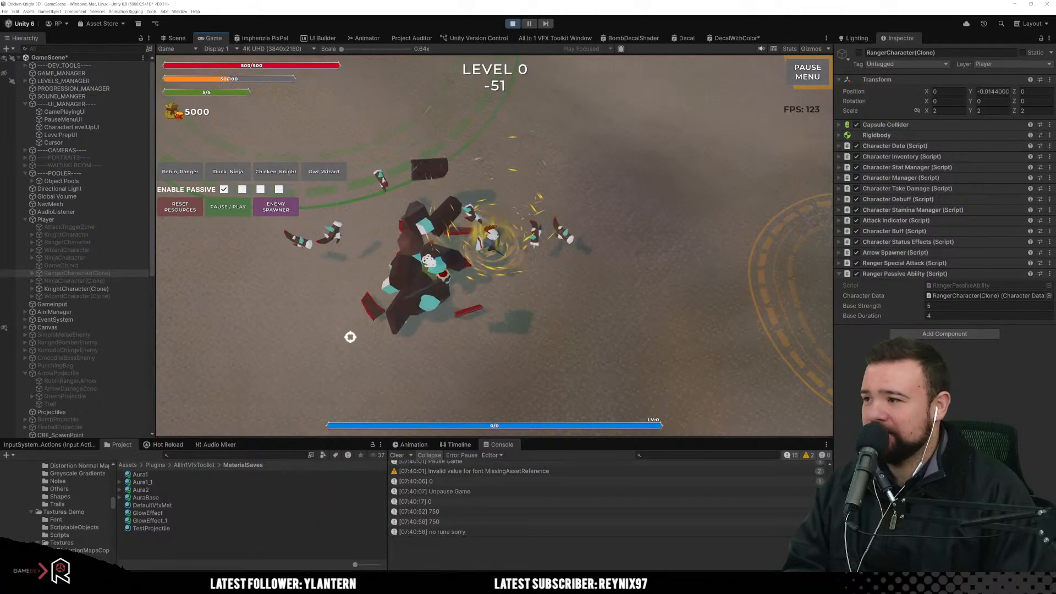
Step: Set the Knight Passive Ability's Base Strength to 2 on KnightCharacter(Clone) and enable the Chicken Knight passive
left_click(84, 290)
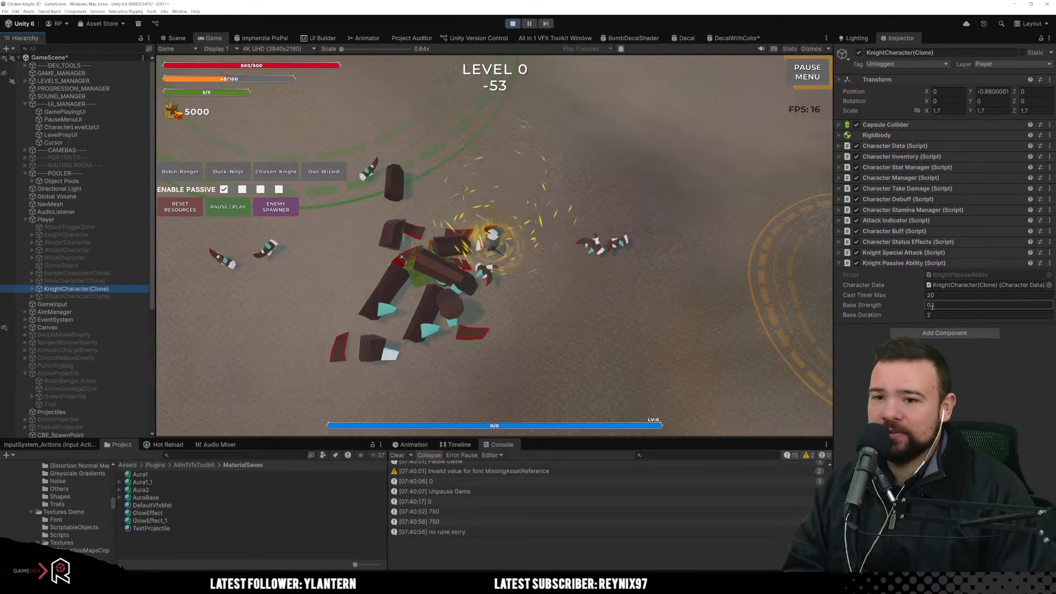
left_click(994, 305)
type("2")
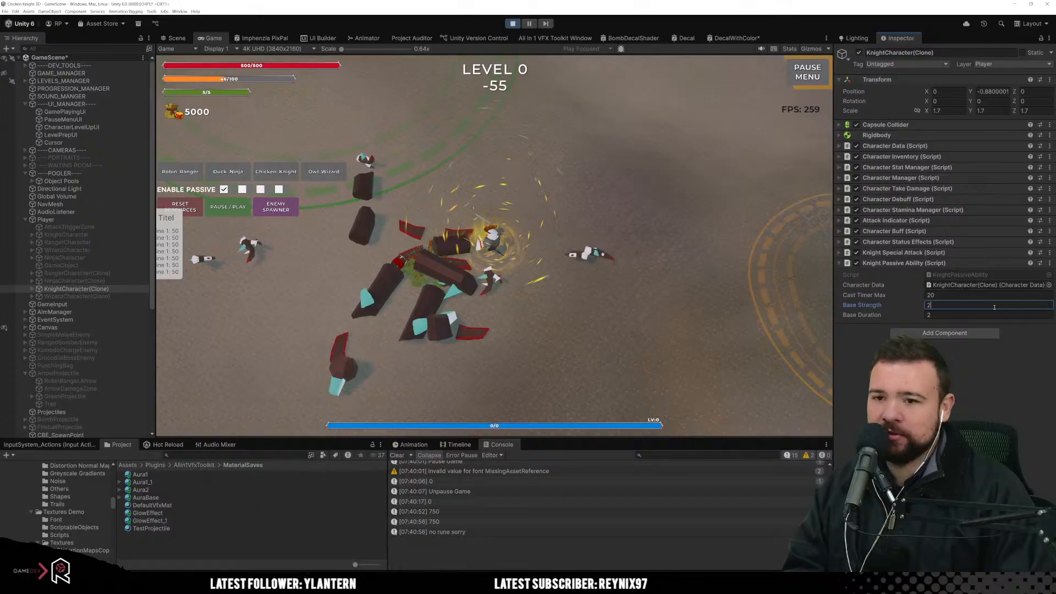
left_click(260, 189)
Step: Move the knight to the next totem, attack it to test the boosted knight passive, and end the playtest
key("w")
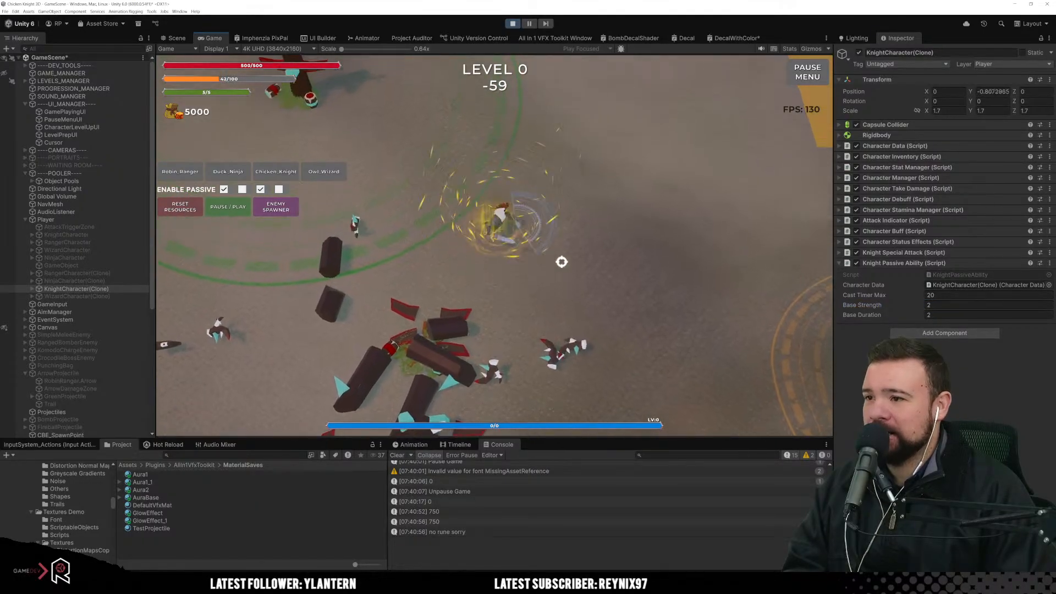
left_click(483, 332)
key("a")
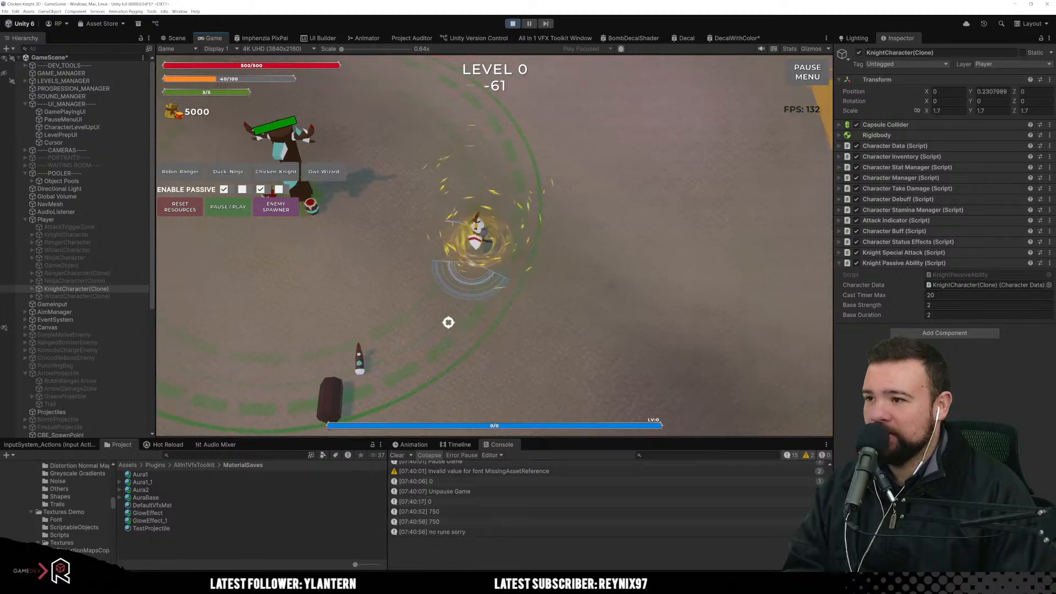
key("w")
left_click(371, 261)
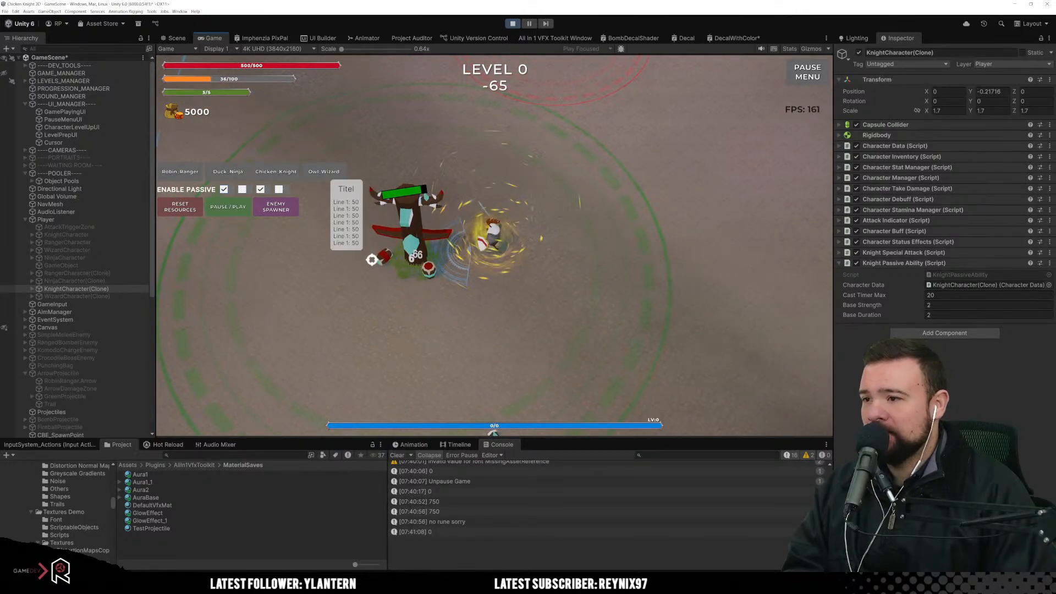
left_click(372, 260)
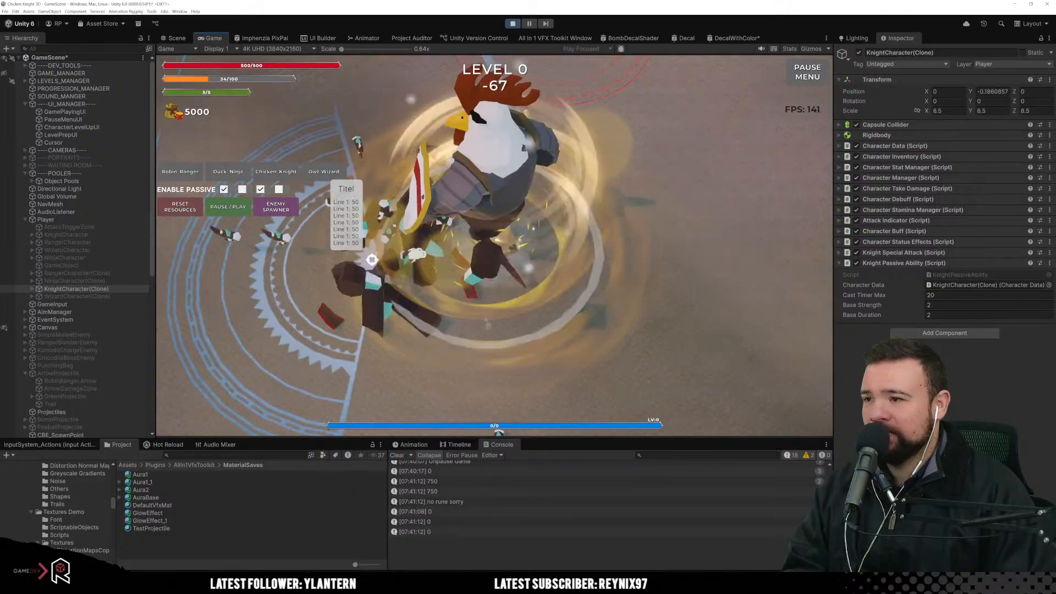
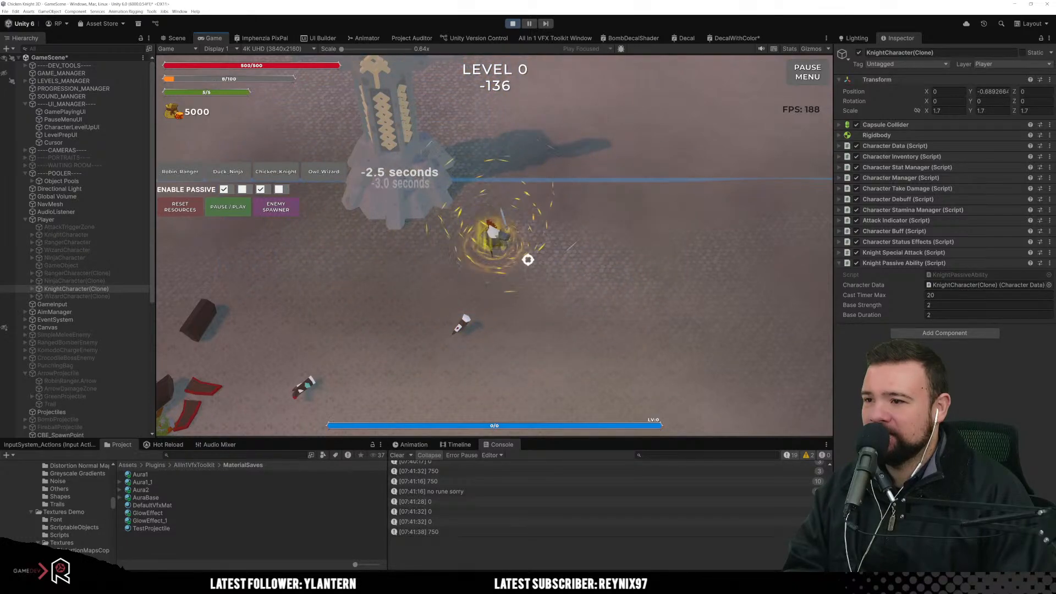
key("ctrl+p")
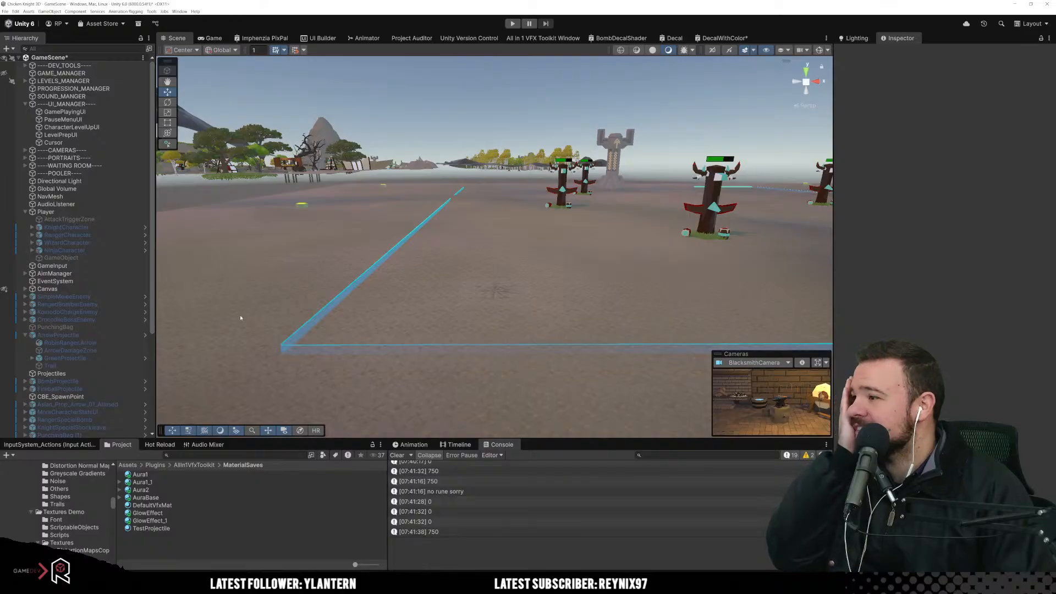
Step: Open the KnightCharacter prefab and apply the overrides from AddAllIn1VfxParticleHelper through SuperBird under RangerStatusEffect's GlowEffect to the variant parent
left_click(146, 227)
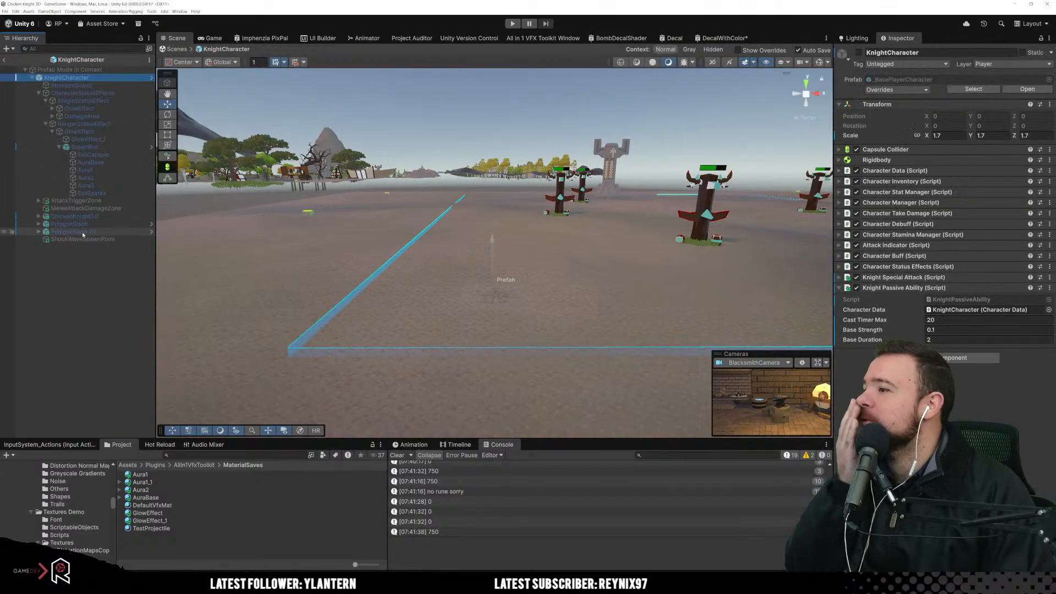
left_click(896, 91)
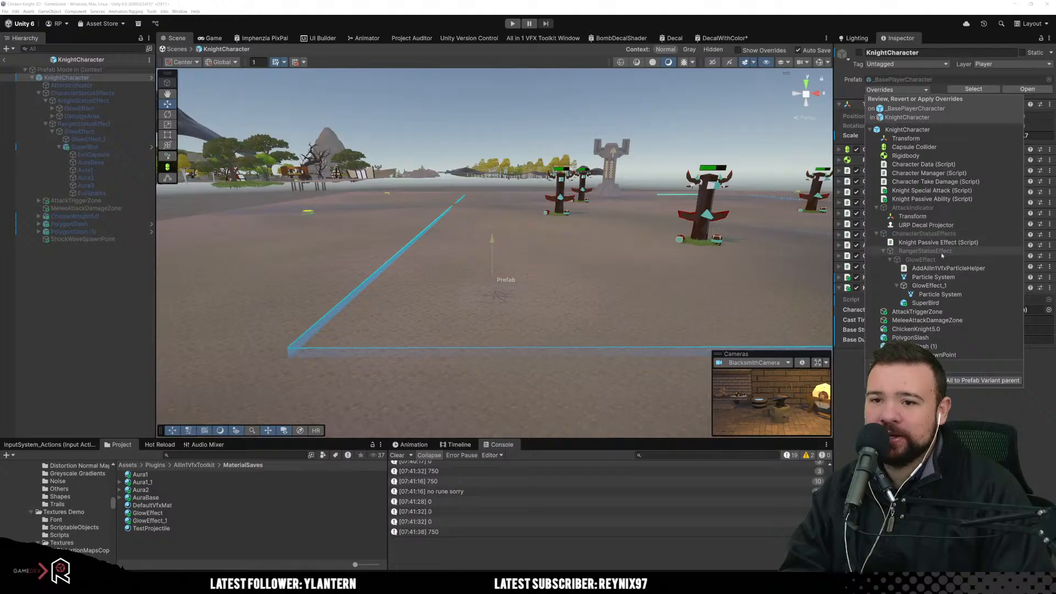
left_click(933, 268)
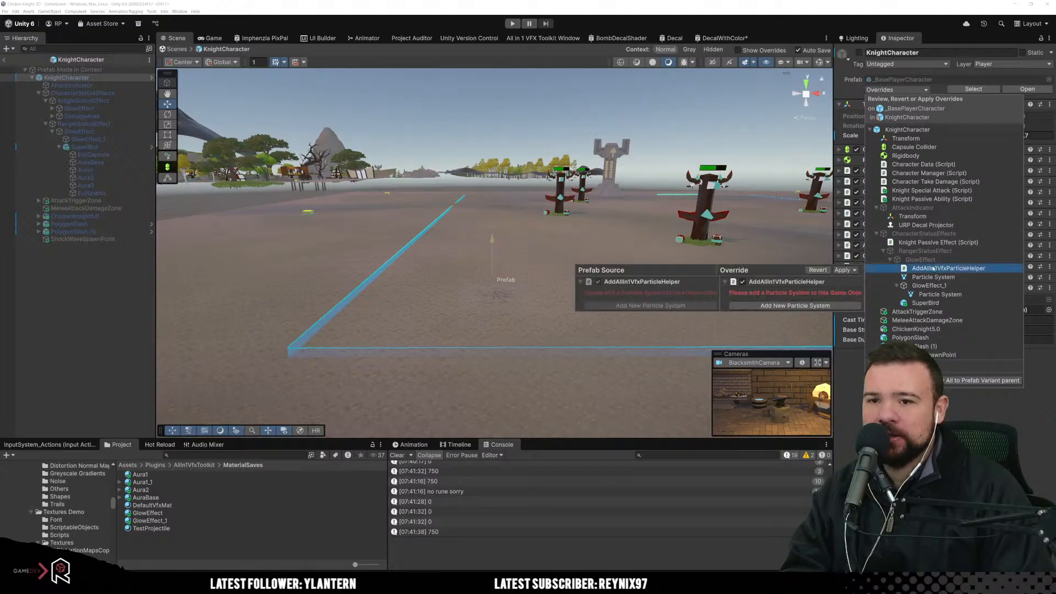
left_click(926, 303, "shift")
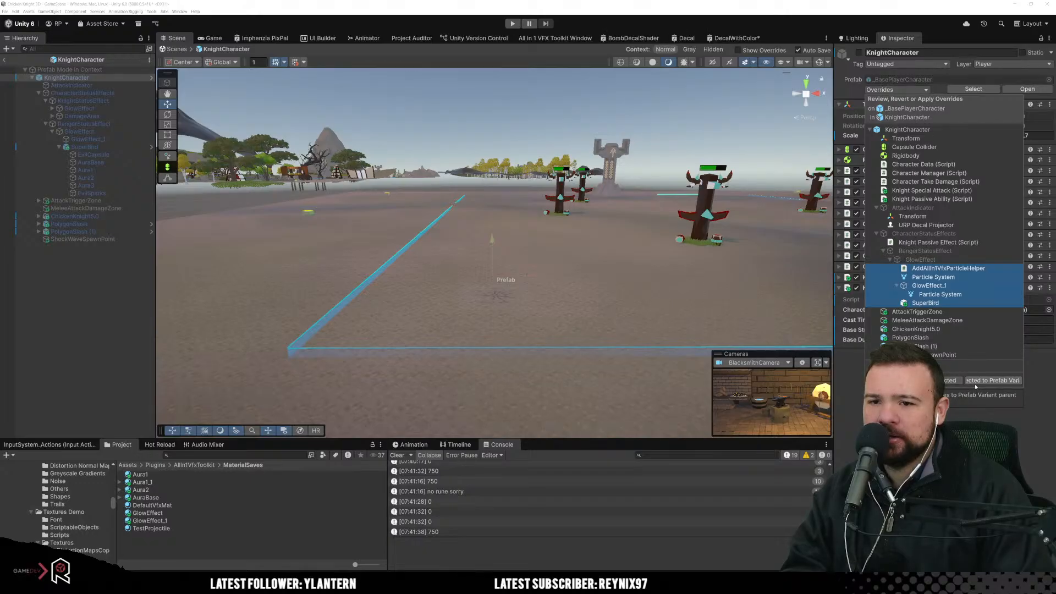
left_click(977, 383)
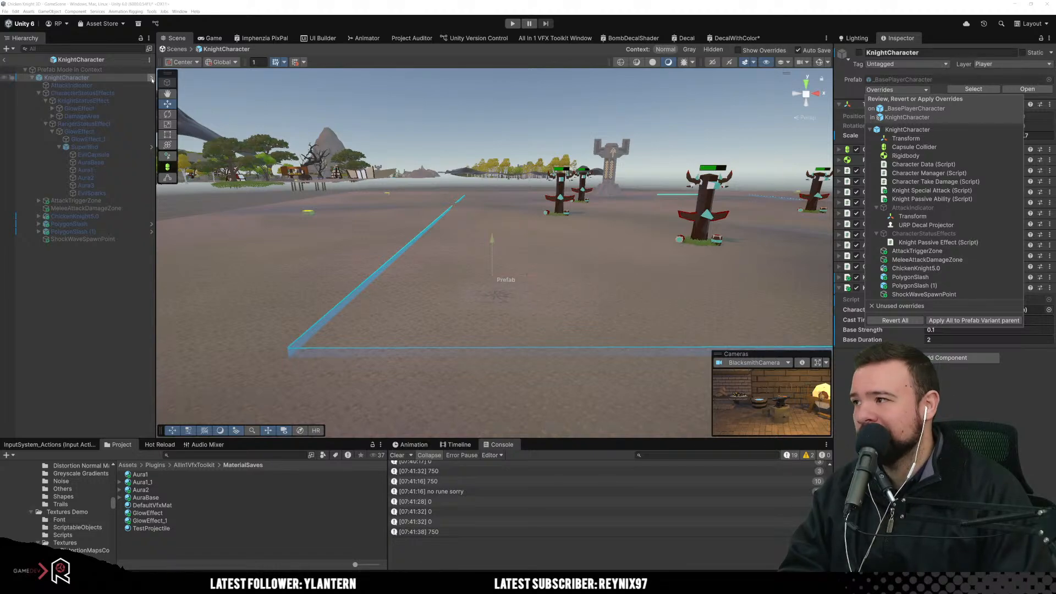
Step: Open the _BasePlayerCharacter prefab and inspect GlowEffect_1 and SuperBird under RangerStatusEffect
left_click(152, 80)
left_click(89, 139)
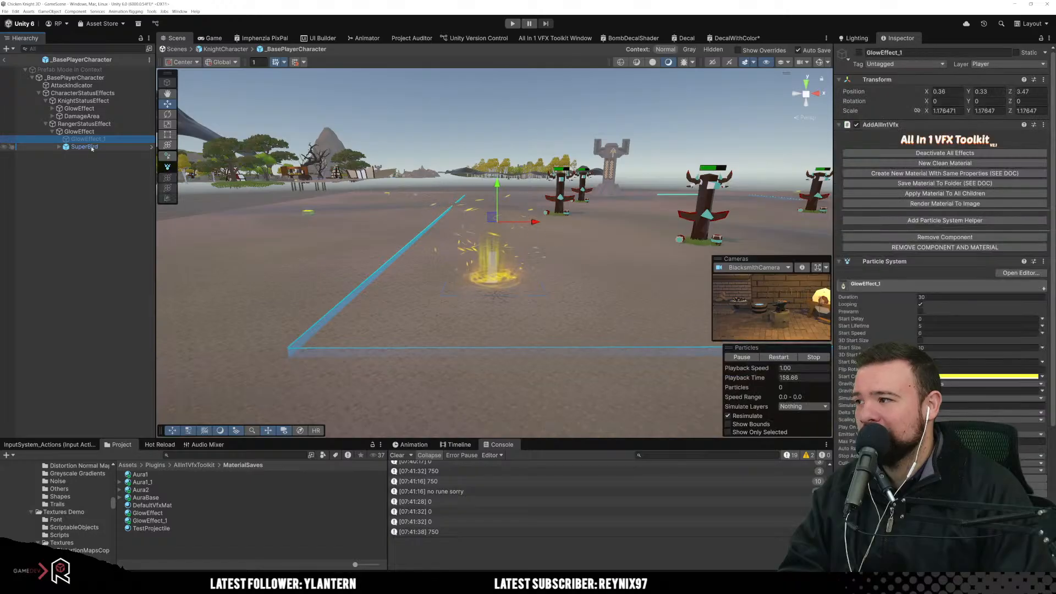
left_click(88, 147)
left_click(336, 293)
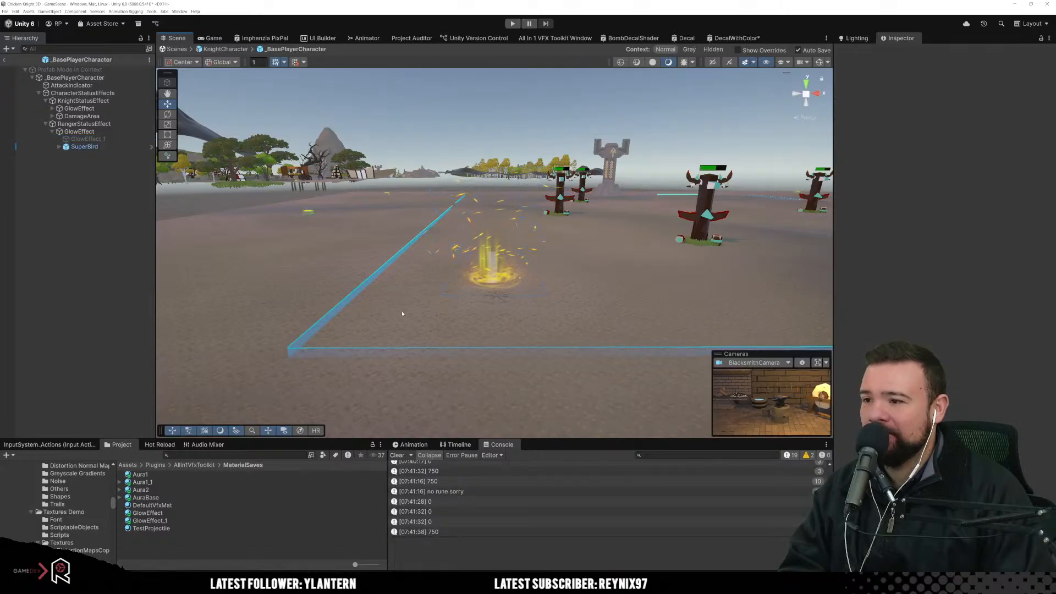
left_click(98, 147)
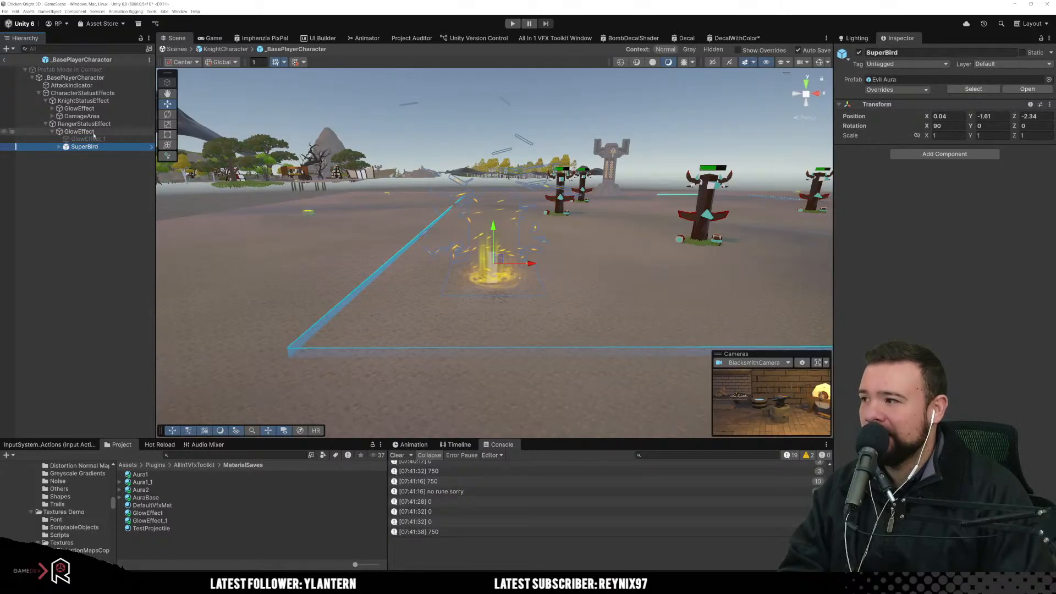
Step: Collapse the AddAllIn1VfxParticleHelper and AddAllIn1Vfx components of RangerStatusEffect's GlowEffect to expose its particle system settings
left_click(94, 133)
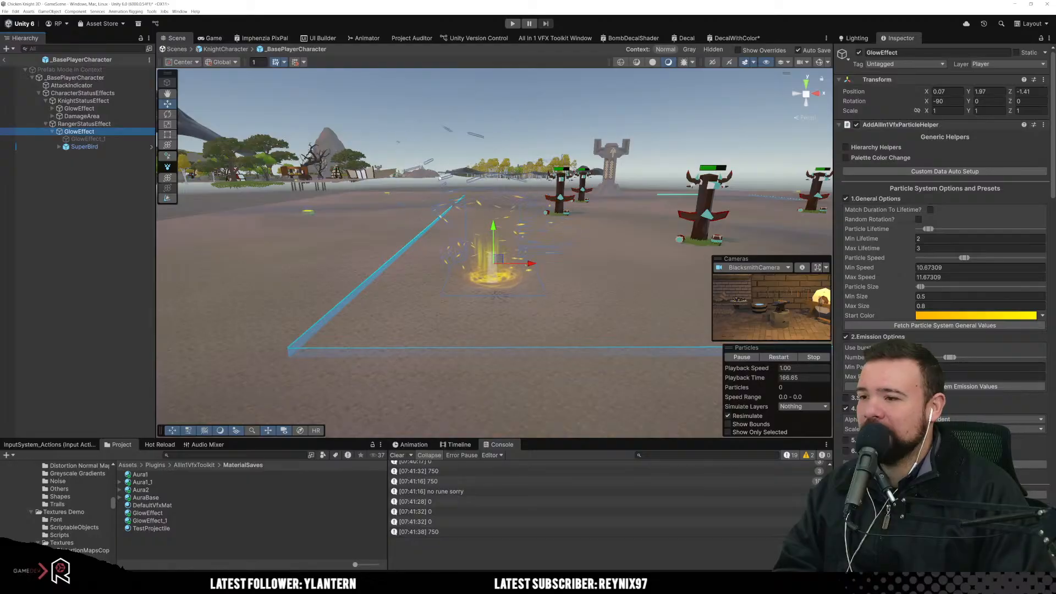
left_click(837, 126)
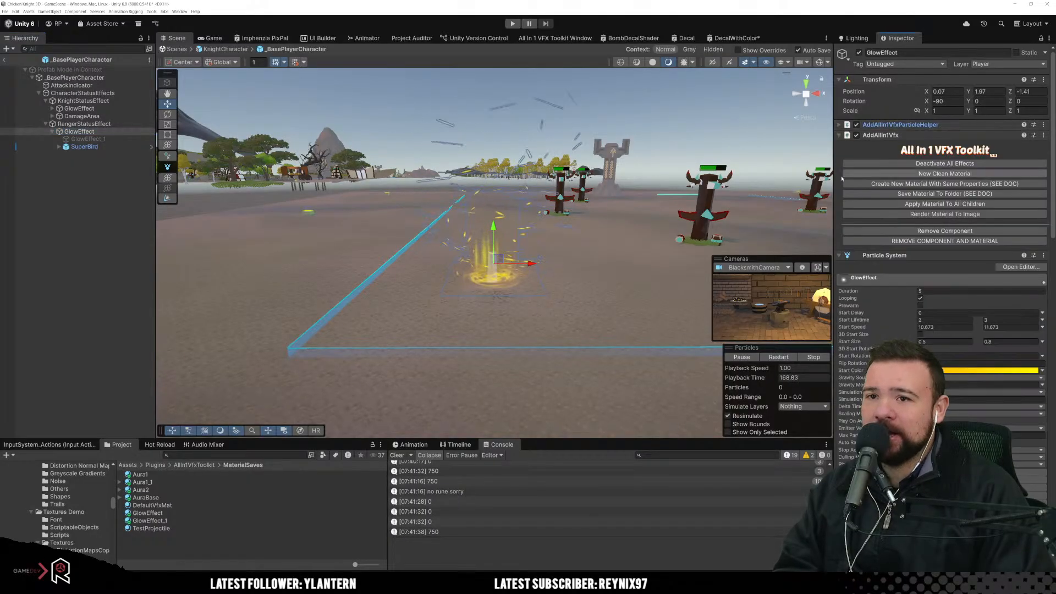
left_click(838, 136)
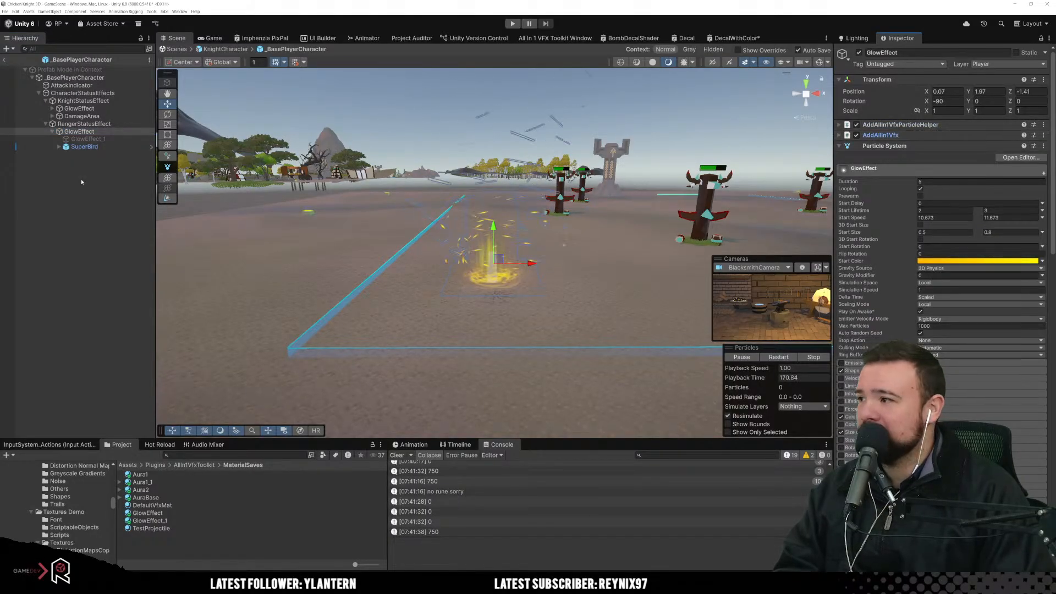
Step: Expand SuperBird under RangerStatusEffect's GlowEffect and inspect its child effects from AuraBase through EvilSparks
left_click(87, 146)
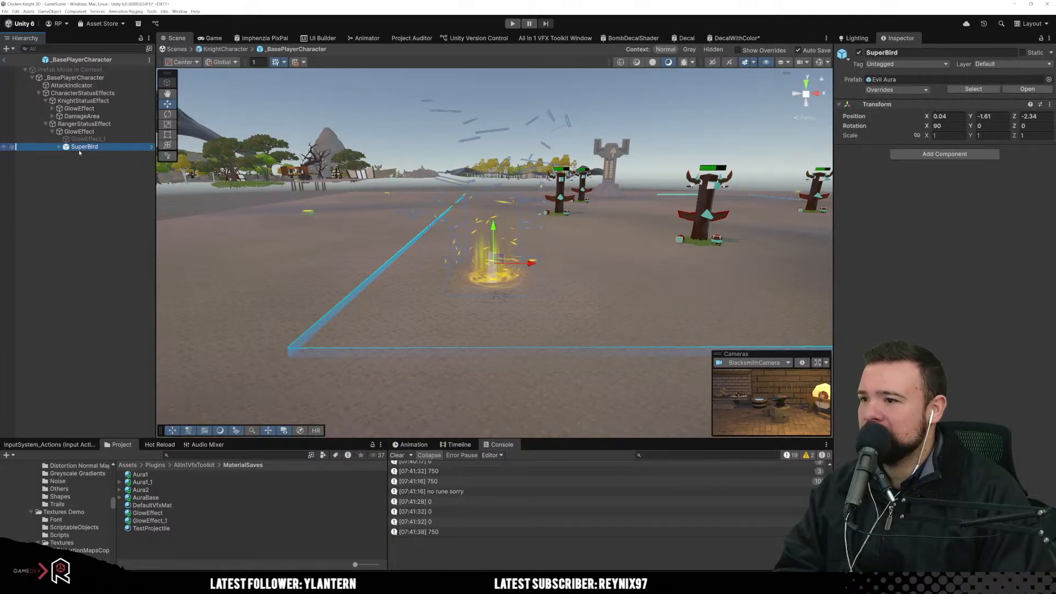
left_click(59, 147)
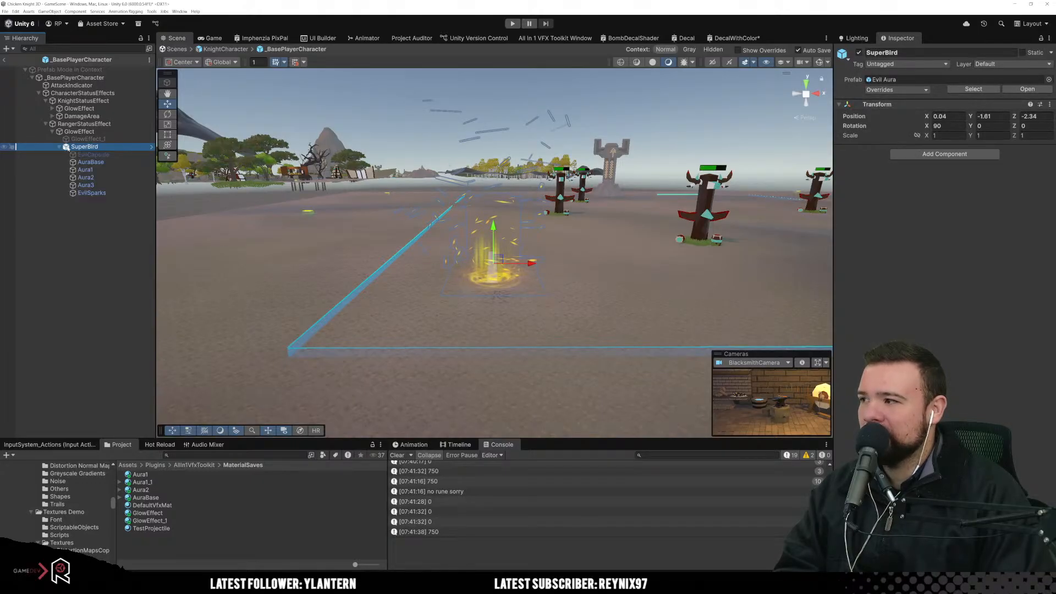
left_click(93, 162)
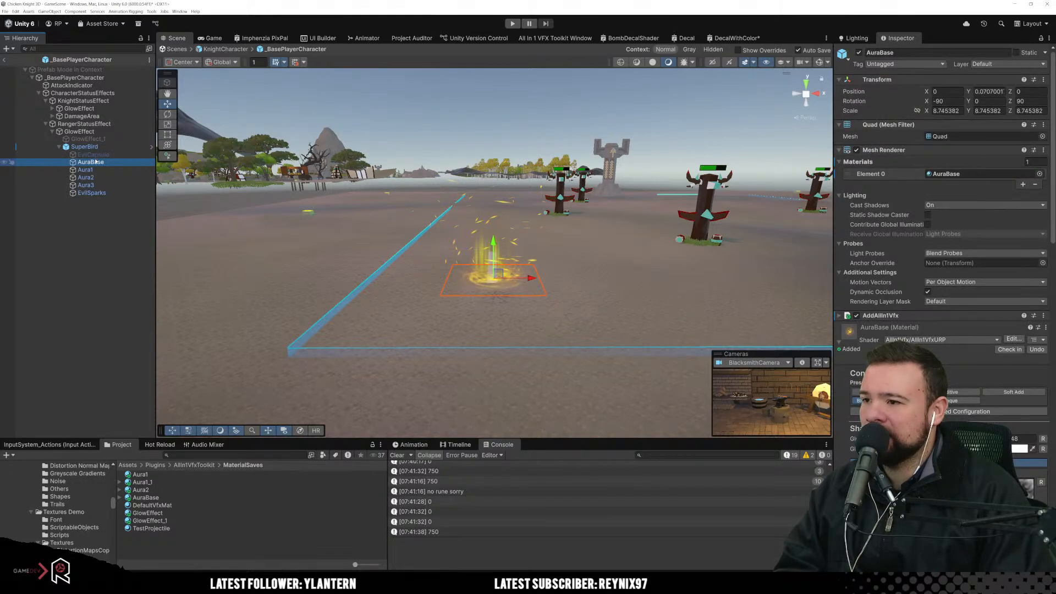
key("Down")
key("Down")
key("Down")
key("Down")
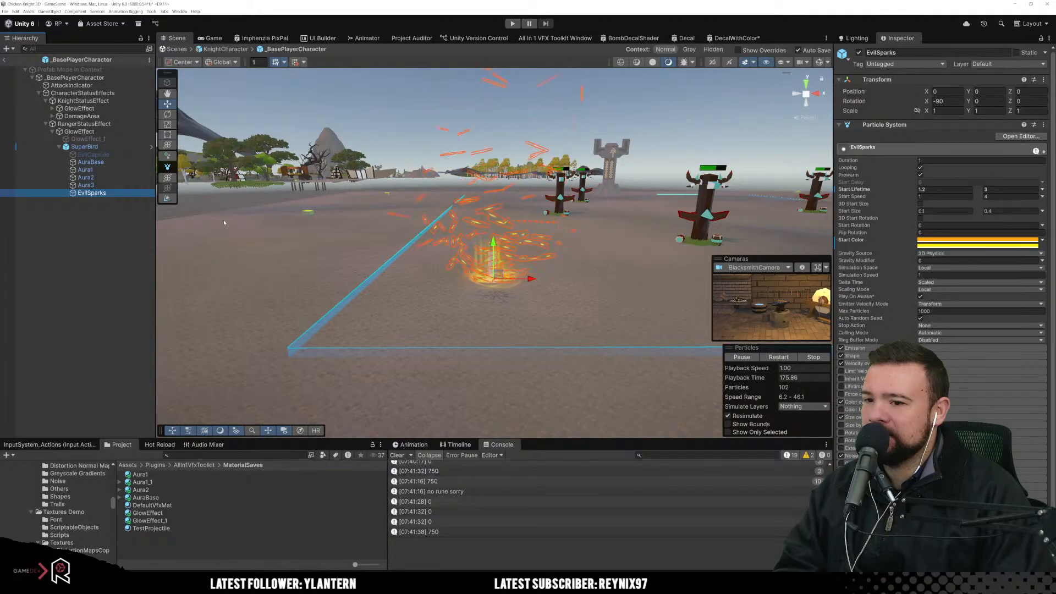
left_click(132, 187)
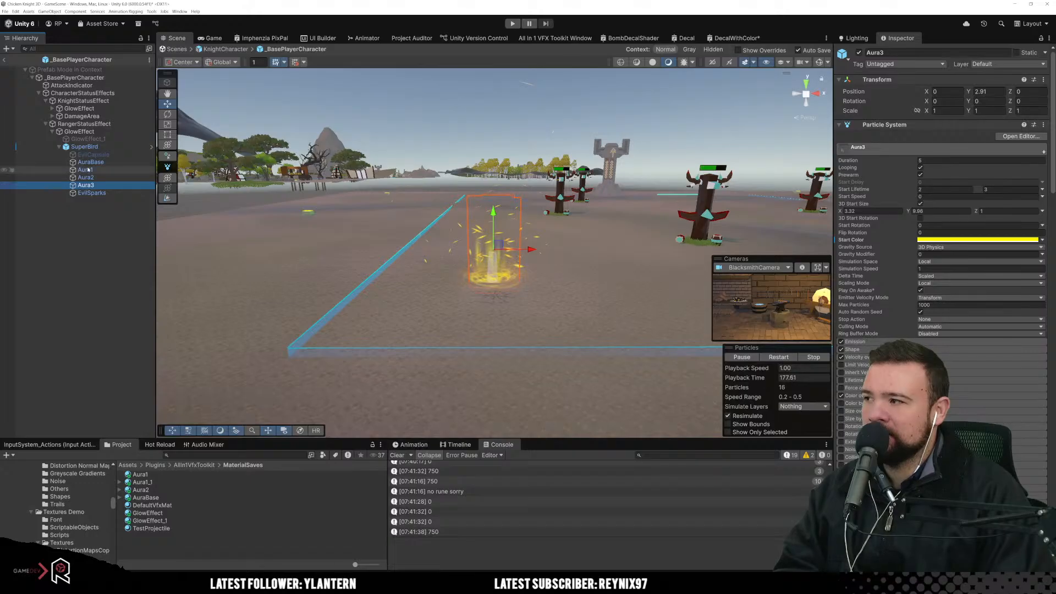
Step: Review RangerStatusEffect's feedback list and the particle system settings of its GlowEffect child
left_click(82, 124)
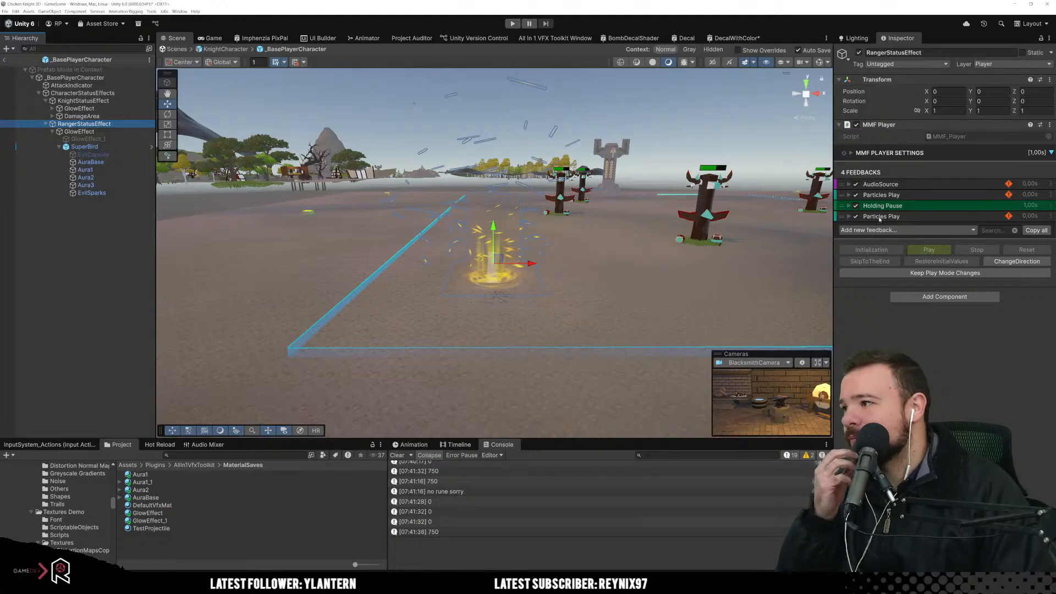
left_click(88, 132)
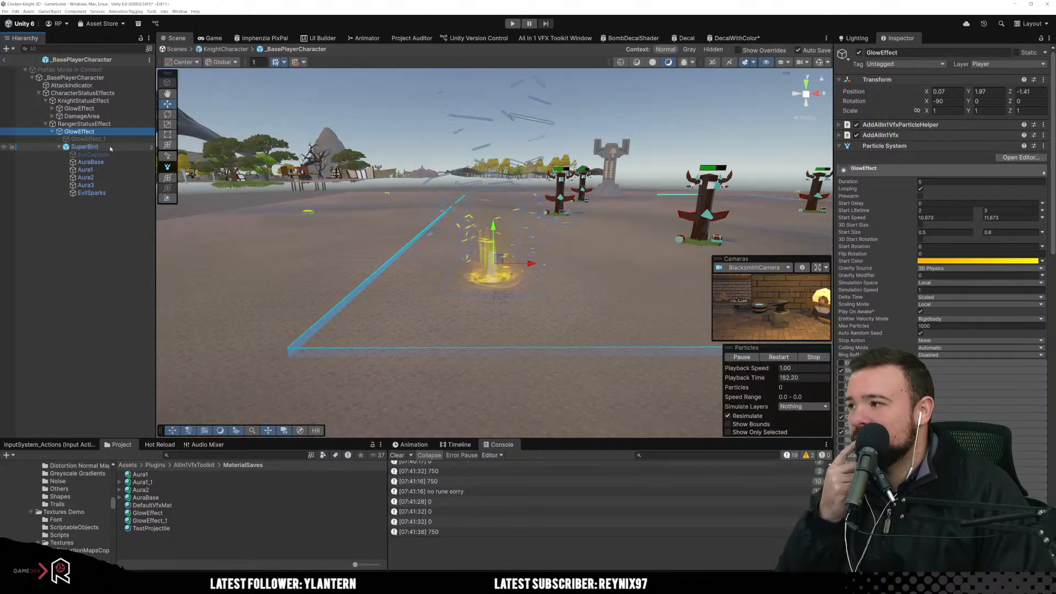
scroll(875, 258, "down", 7)
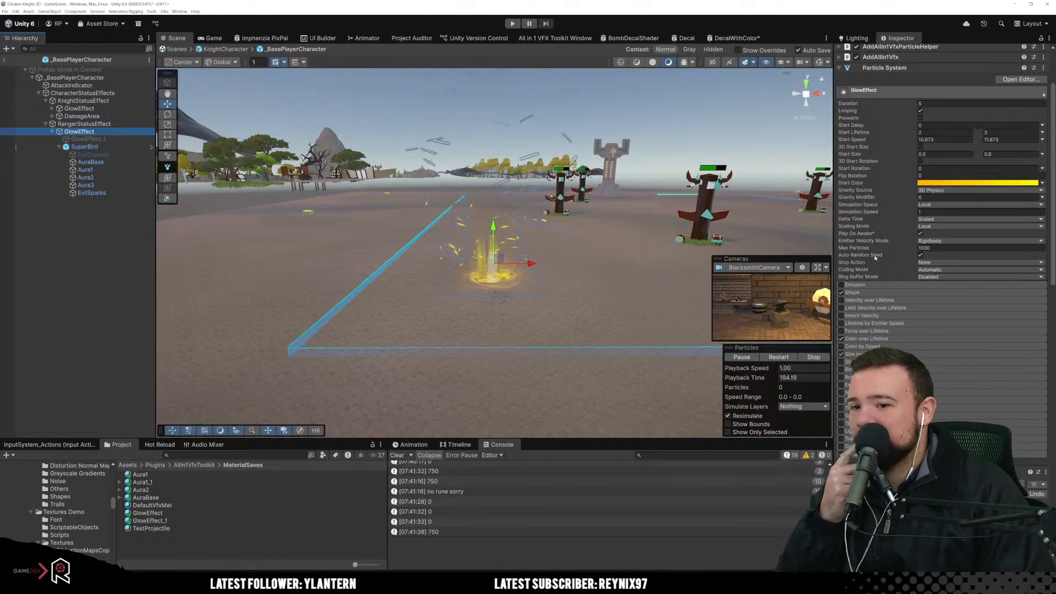
scroll(875, 258, "up", 5)
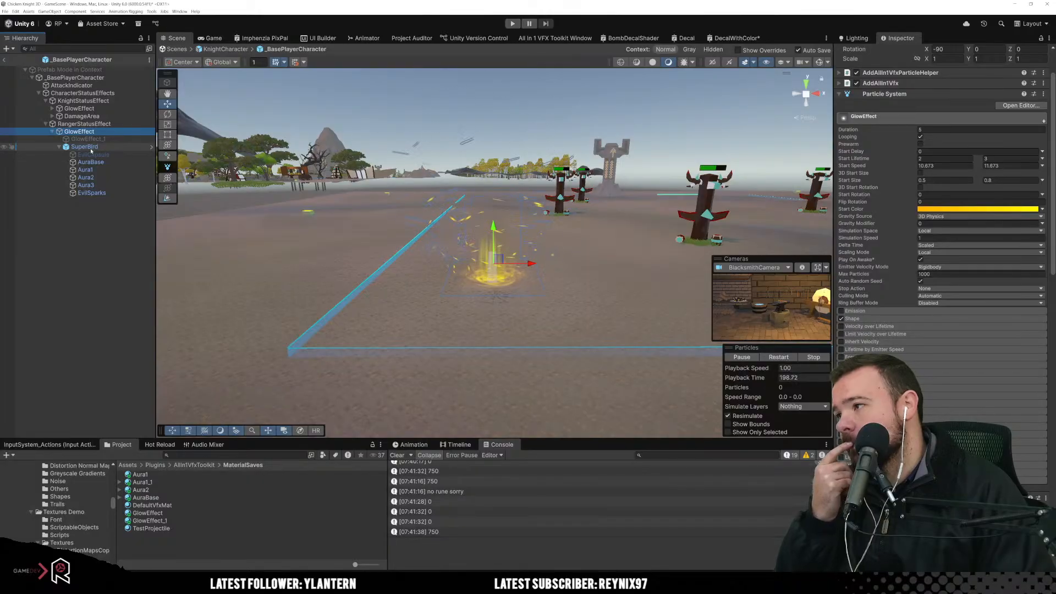
Step: Add a GameObject Set Active feedback to RangerStatusEffect's MMF Player and expand its settings
left_click(91, 127)
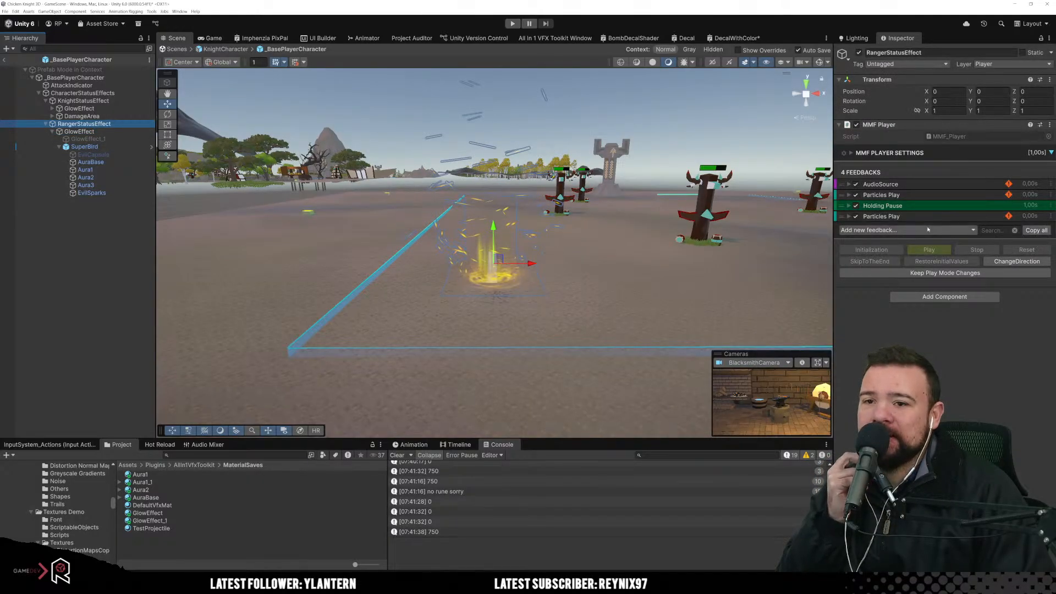
left_click(928, 229)
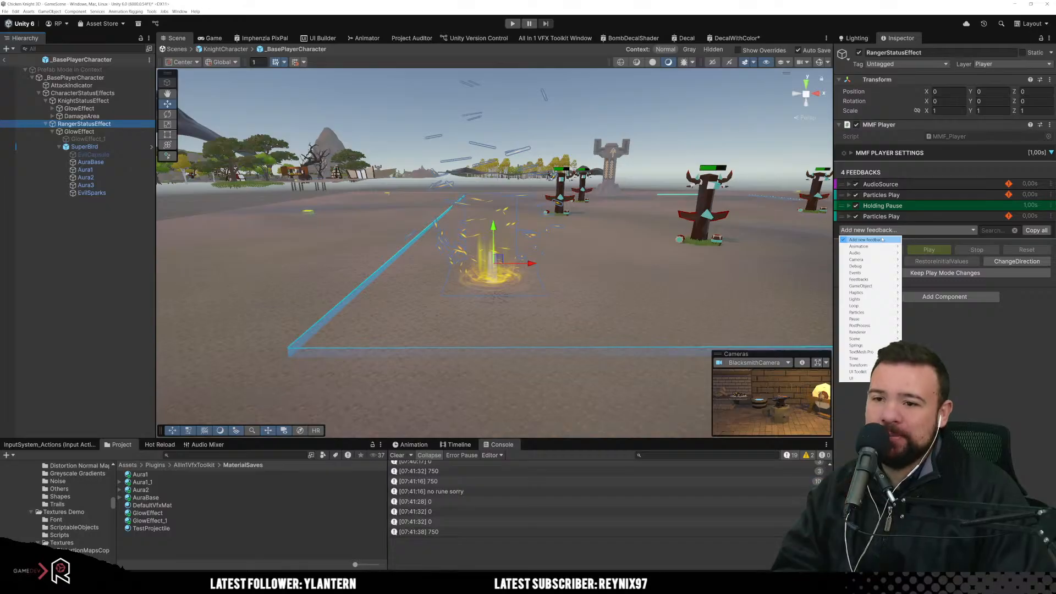
mouse_move(881, 267)
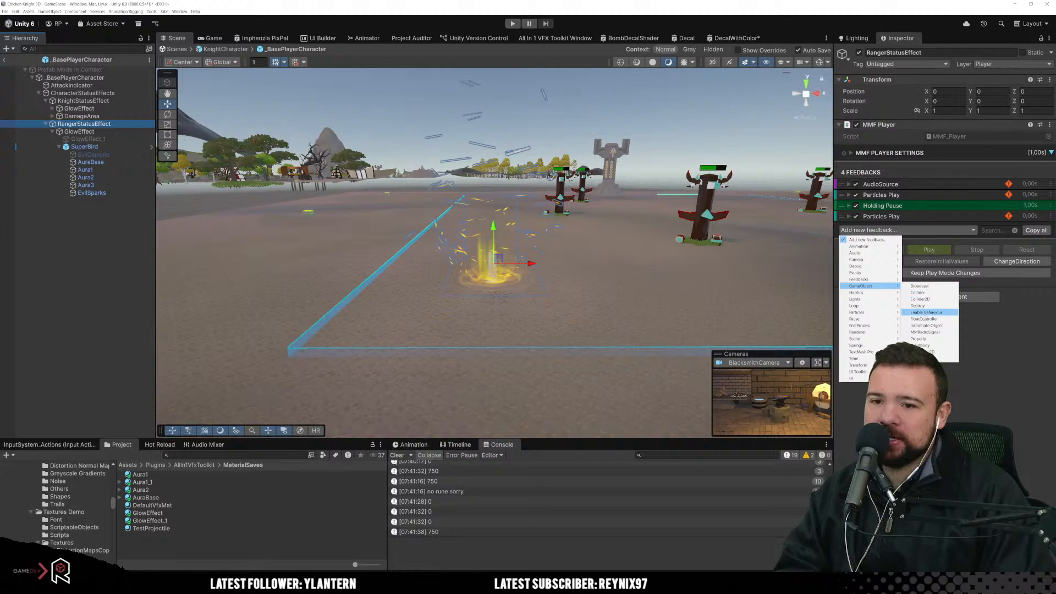
left_click(954, 358)
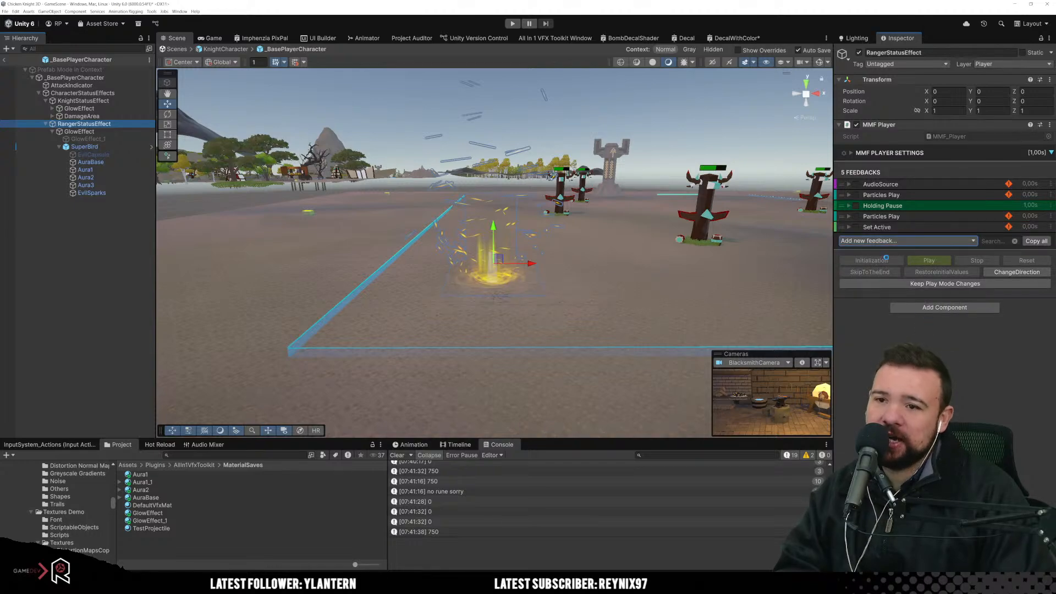
left_click(879, 226)
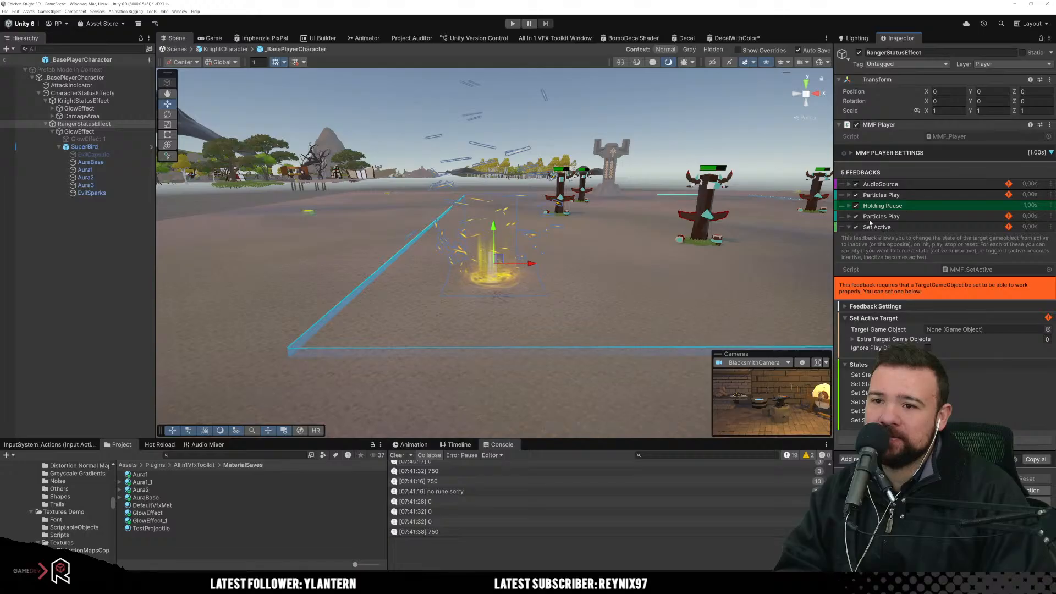
Step: Remove the Particles Play feedback between Holding Pause and Set Active from RangerStatusEffect's MMF Player
left_click(874, 217)
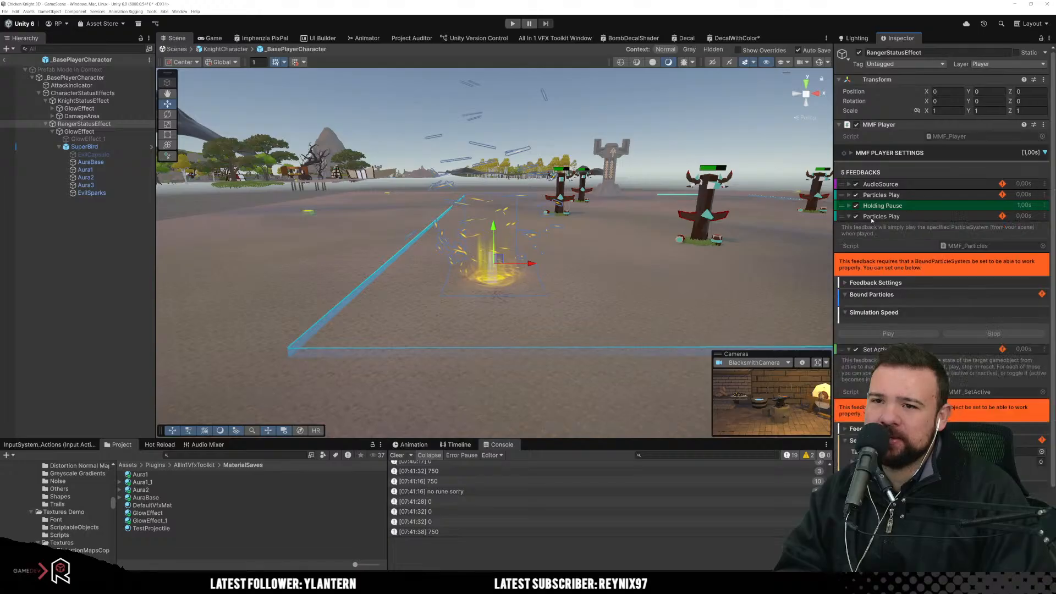
left_click(1043, 216)
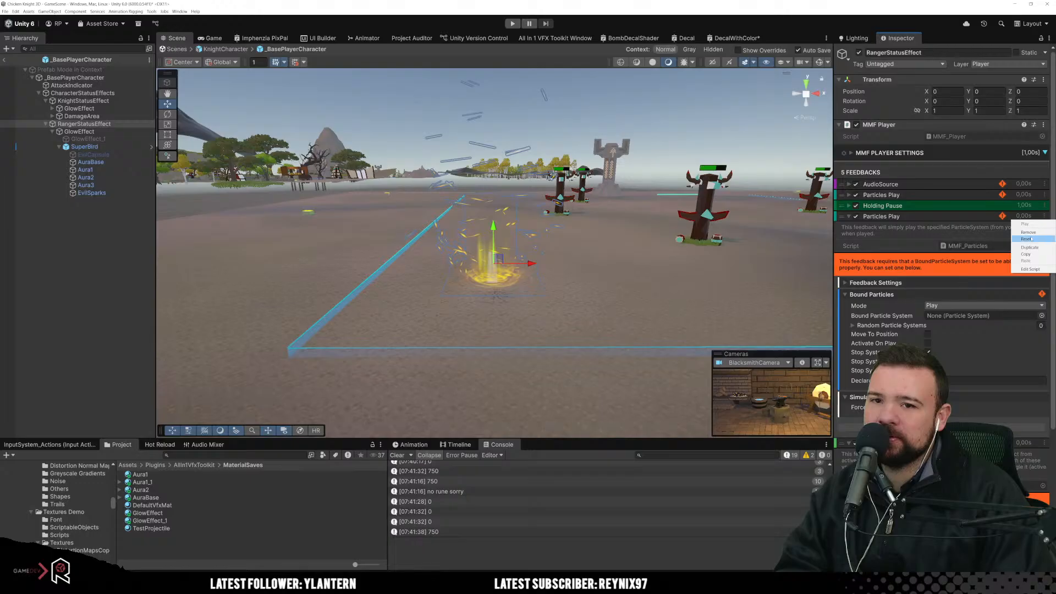
left_click(1027, 232)
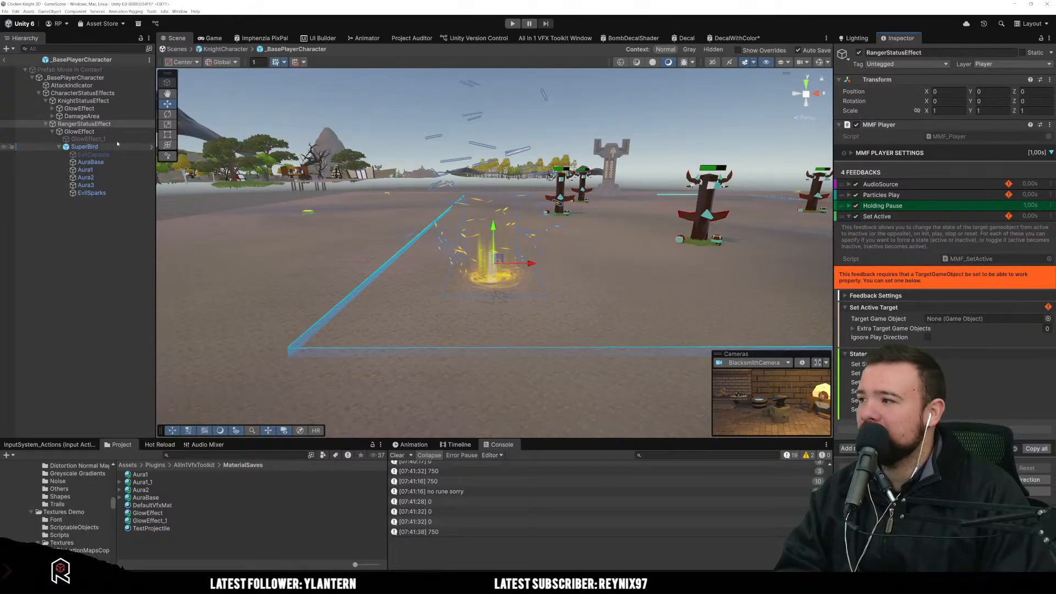
Step: Assign RangerStatusEffect's GlowEffect as the target game object of the Set Active feedback
left_click(940, 320)
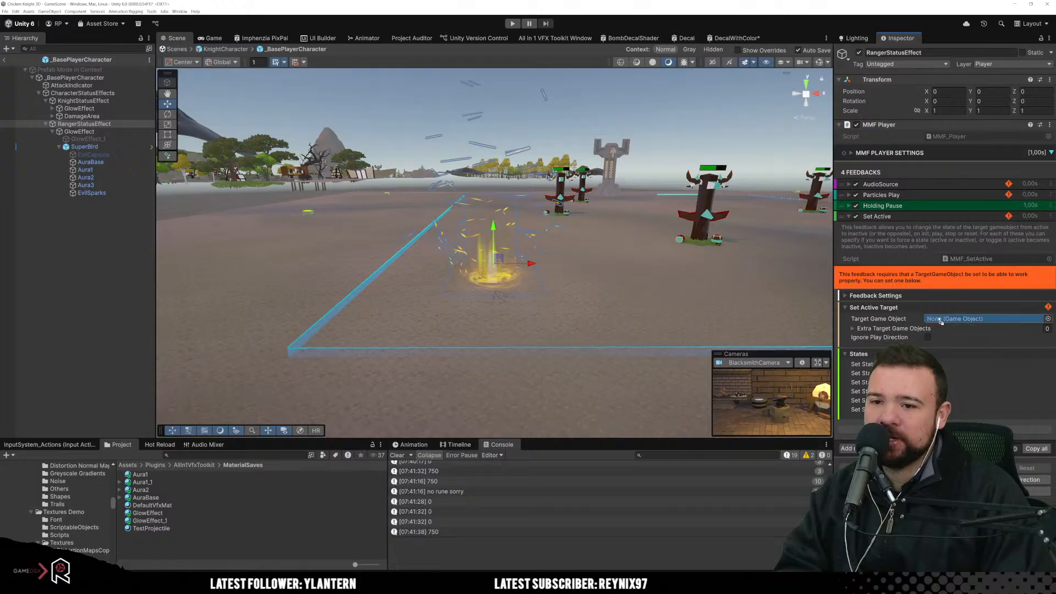
left_click_drag(941, 321, 941, 320)
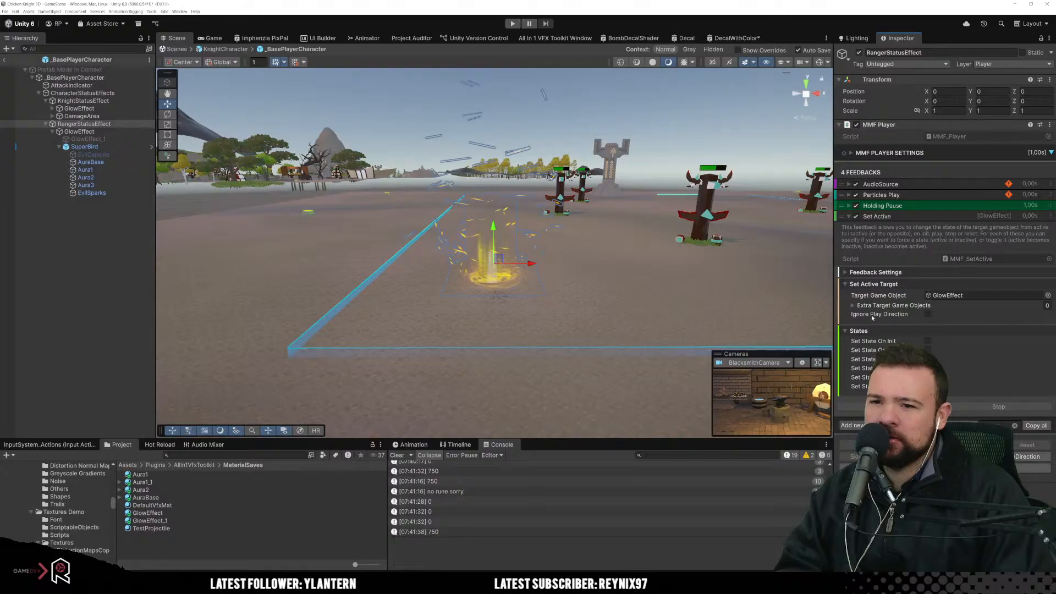
mouse_move(872, 317)
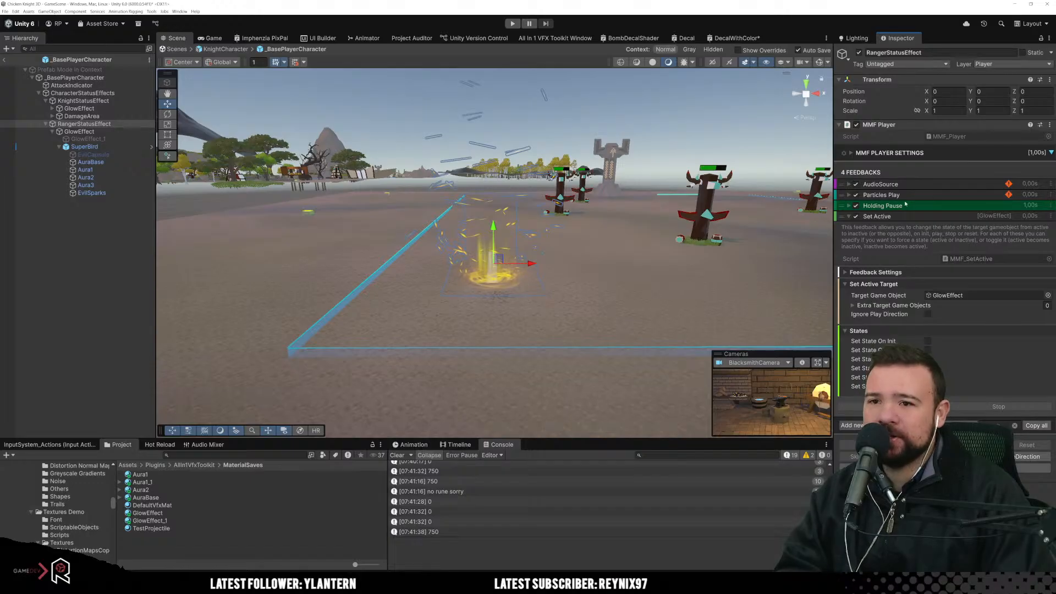
Step: Expand RangerStatusEffect's remaining Particles Play feedback, then inspect the particle effects under KnightStatusEffect's GlowEffect and the knight's feedback list
left_click(874, 196)
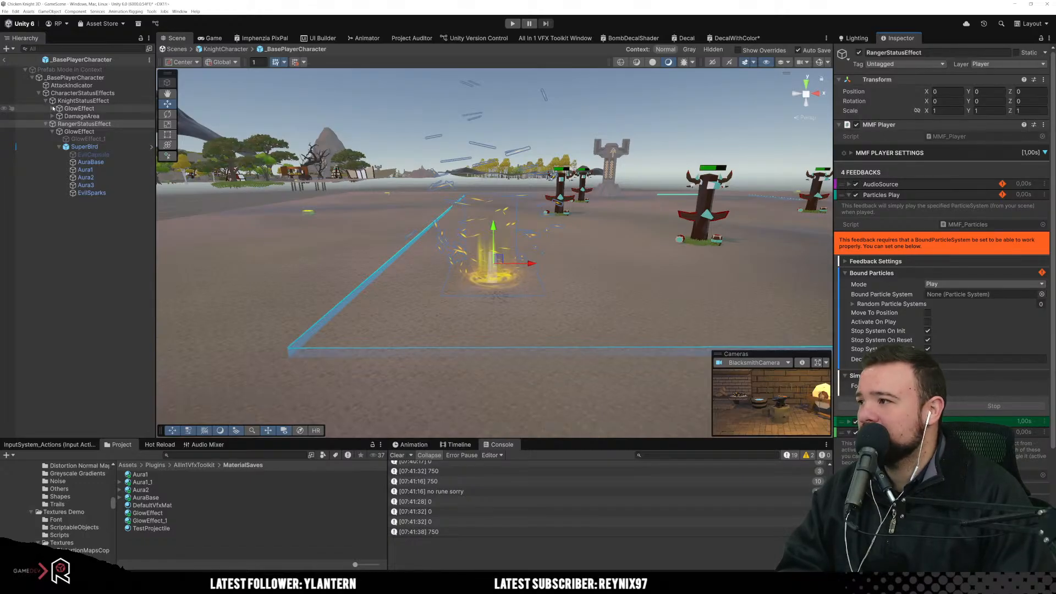
left_click(53, 108)
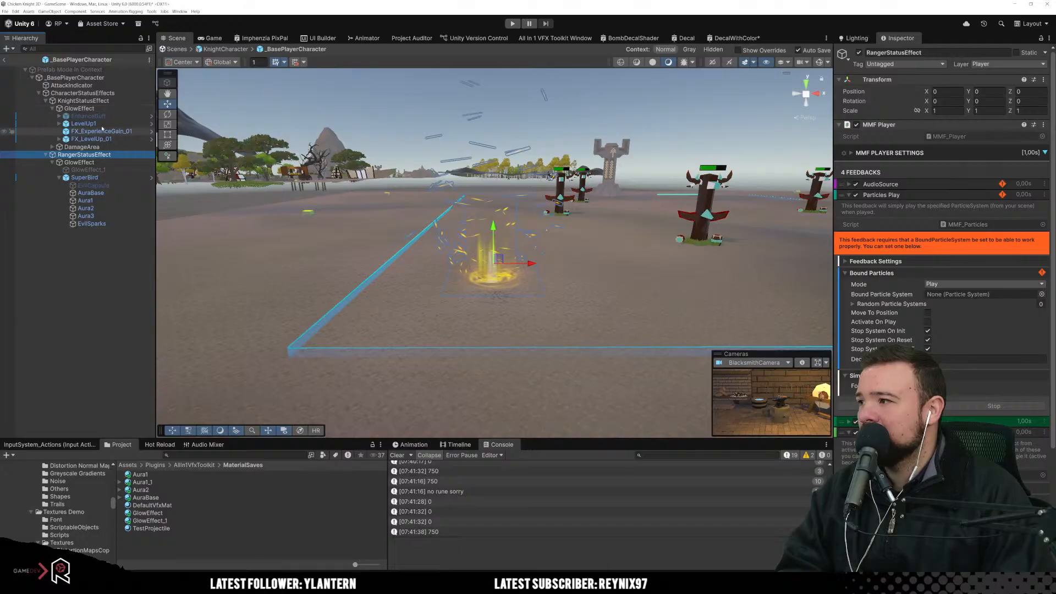
left_click(83, 124)
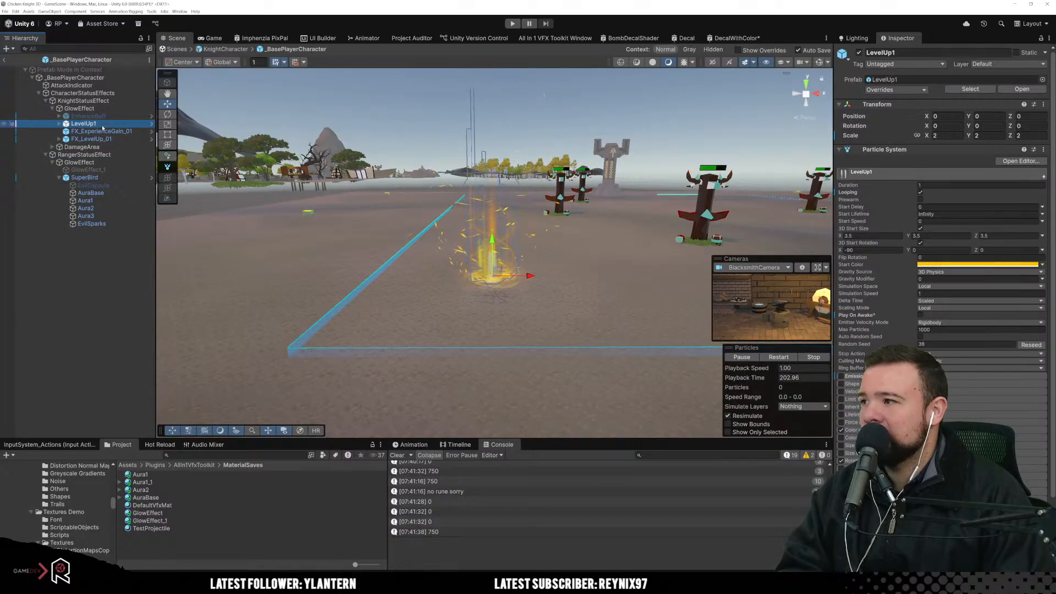
left_click(88, 132)
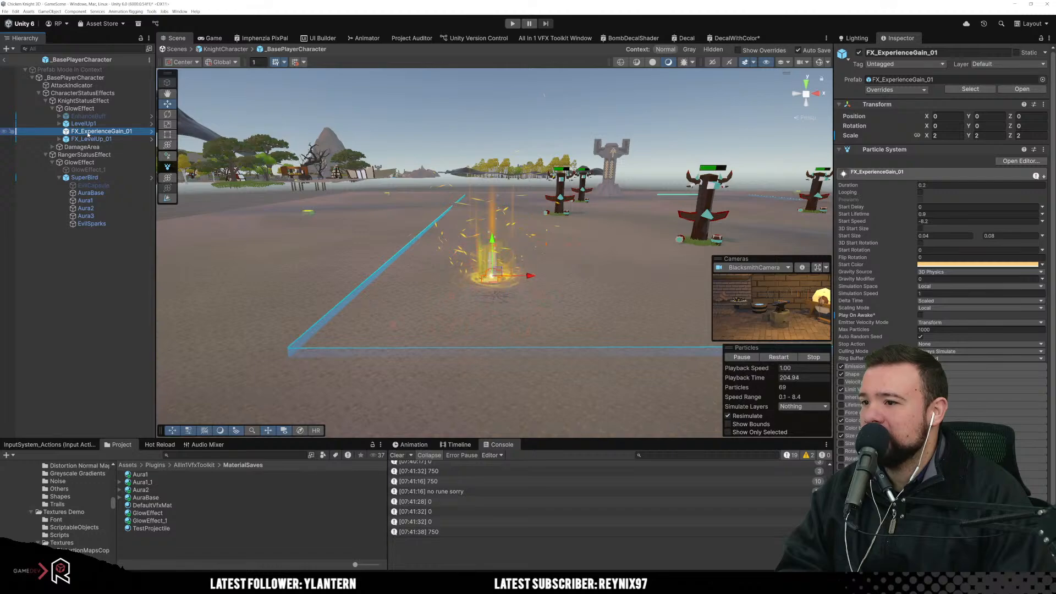
left_click(91, 139)
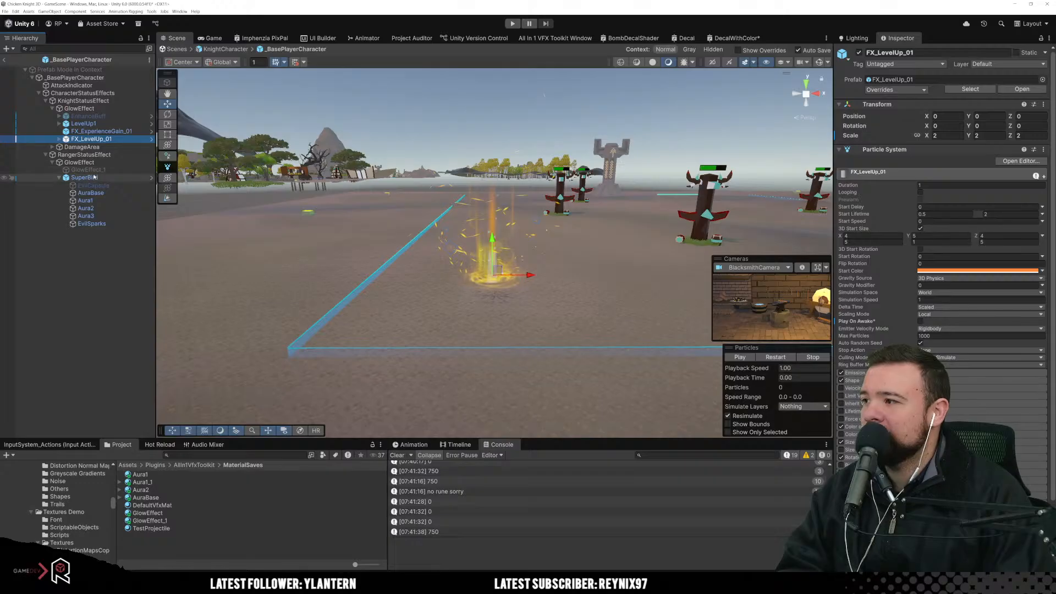
left_click(103, 156)
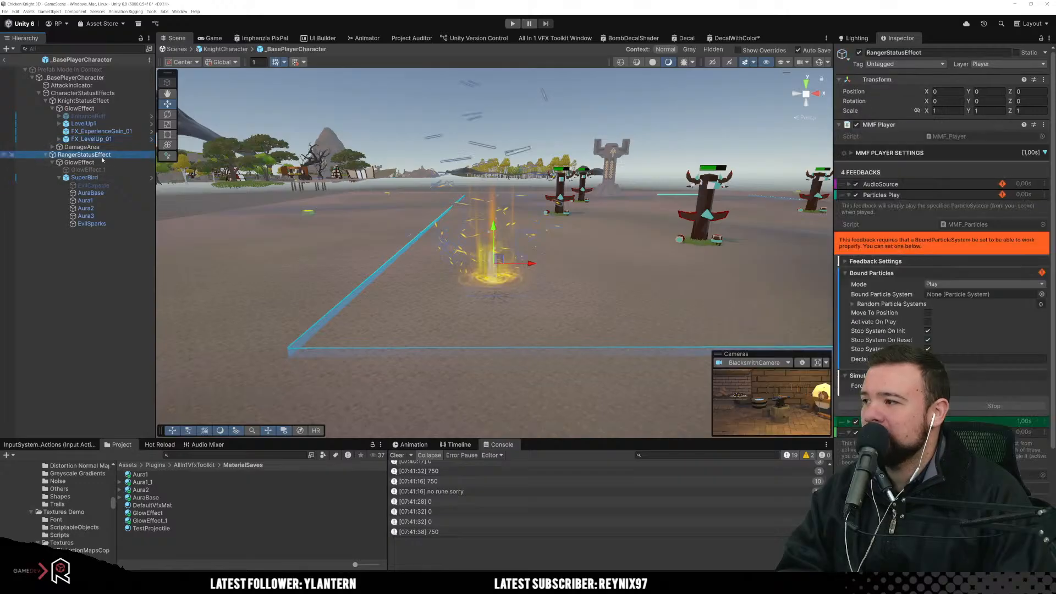
left_click(109, 103)
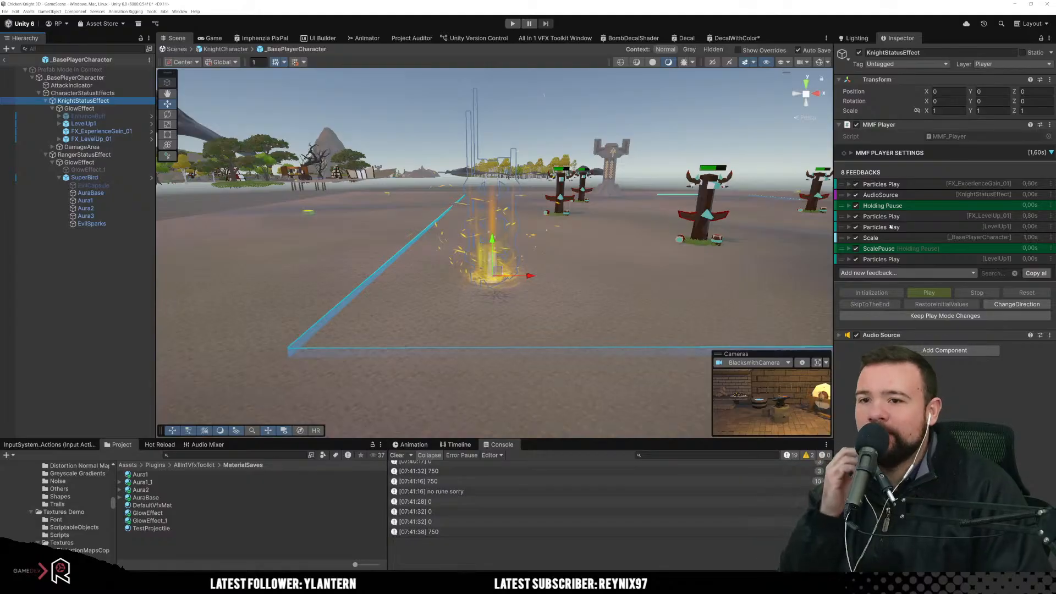
Step: Move FX_ExperienceGain_01 and FX_LevelUp_01 from KnightStatusEffect's GlowEffect into RangerStatusEffect's GlowEffect, above SuperBird
left_click(116, 132)
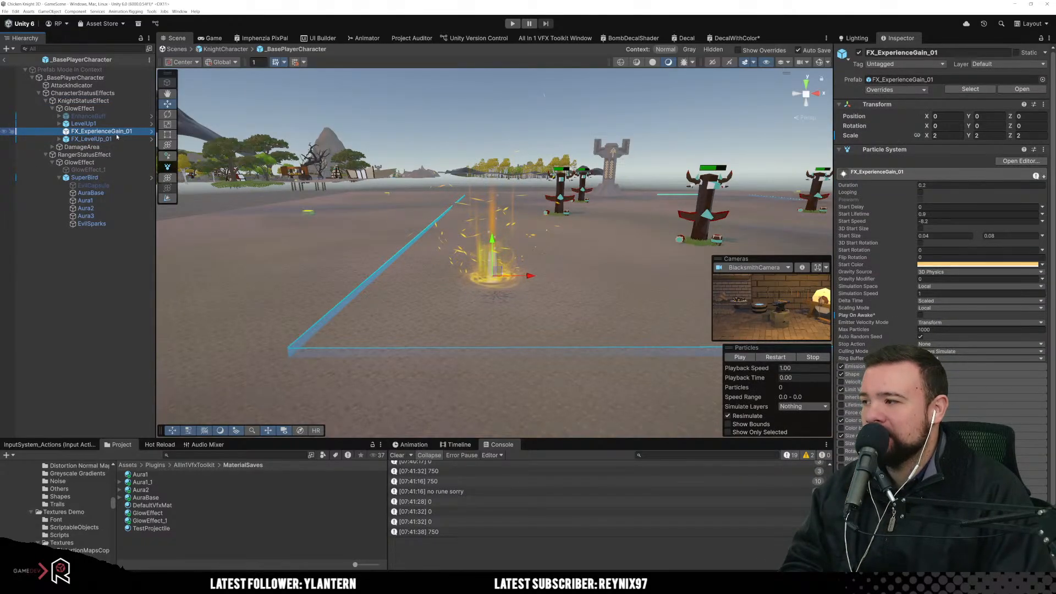
left_click(112, 138, "ctrl")
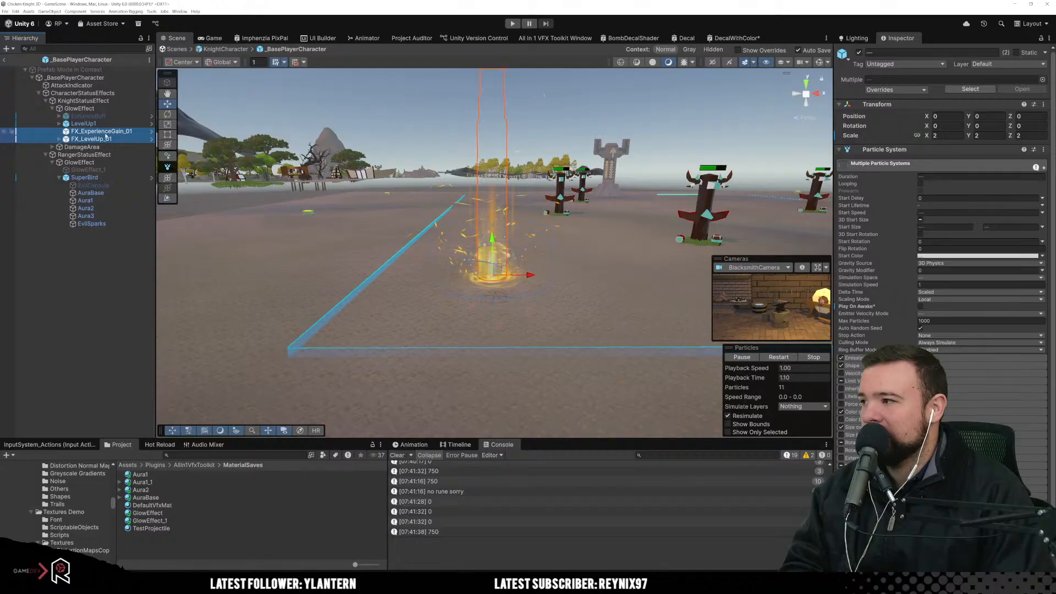
left_click_drag(105, 136, 94, 163)
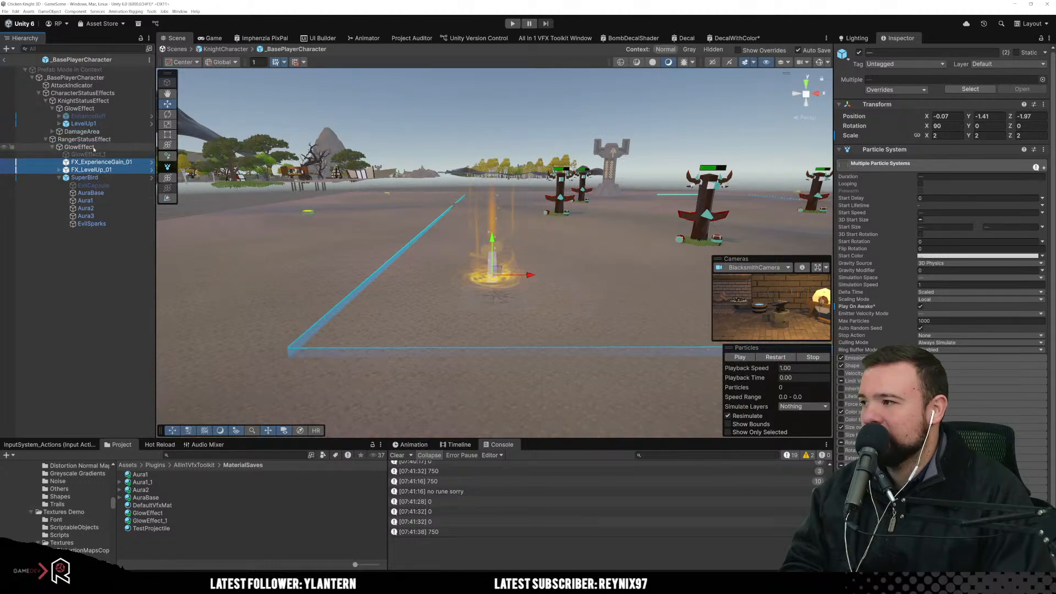
Step: Set SuperBird as the target game object of RangerStatusEffect's Set Active feedback
left_click(84, 177)
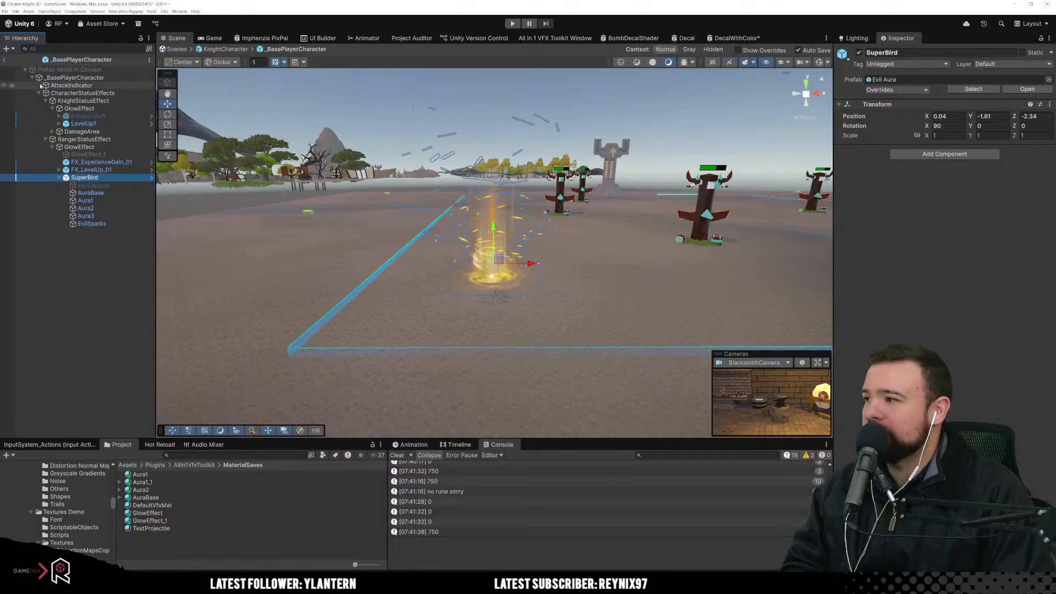
left_click(85, 139)
scroll(916, 302, "down", 4)
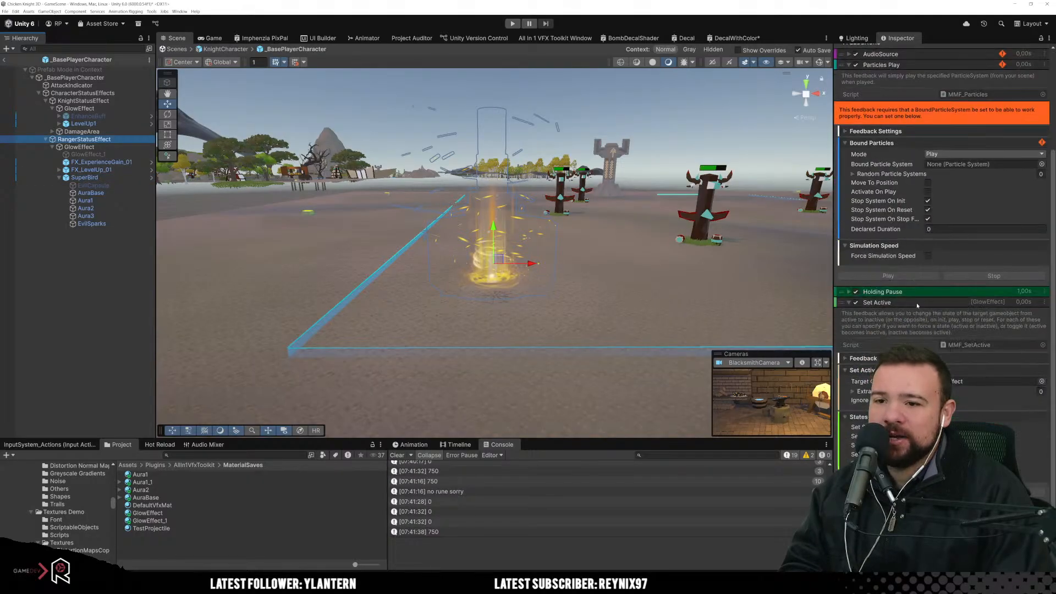
scroll(919, 306, "down", 1)
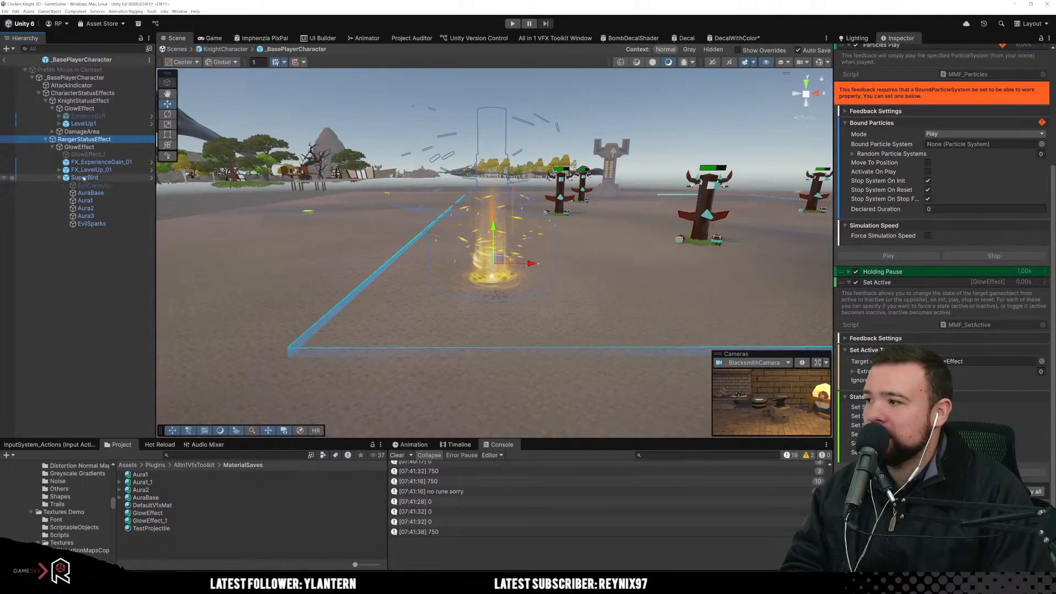
left_click_drag(85, 177, 956, 362)
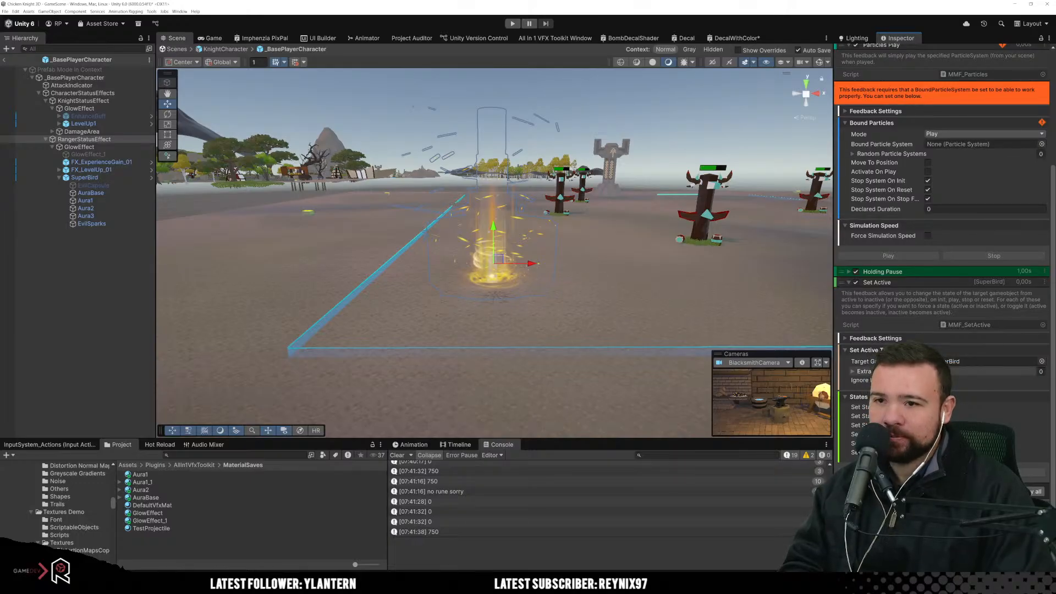
scroll(911, 215, "up", 4)
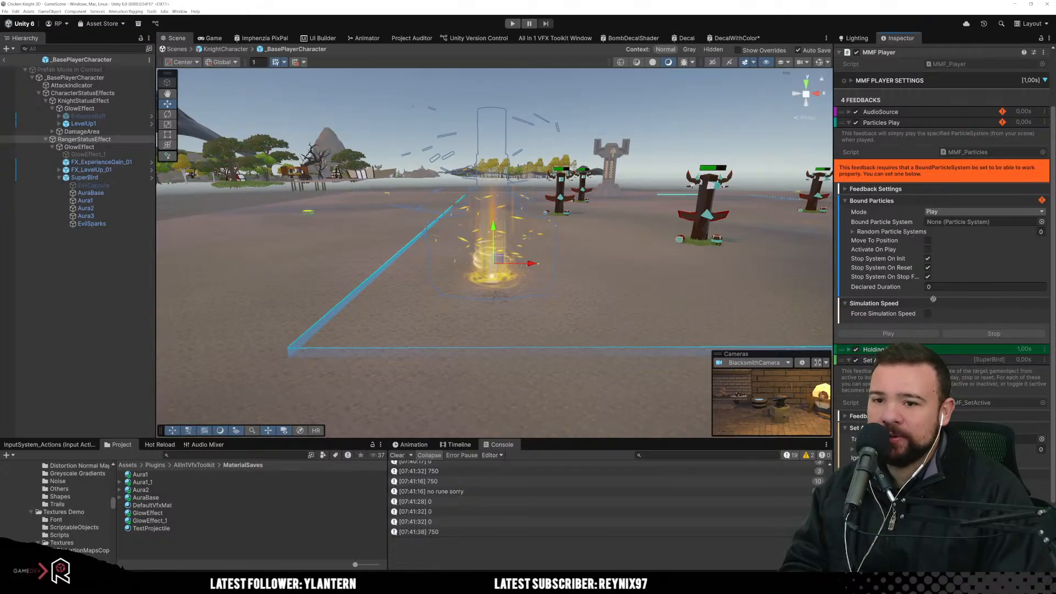
Step: Set FX_LevelUp_01 as the bound particle system of RangerStatusEffect's Particles Play feedback
left_click(941, 225)
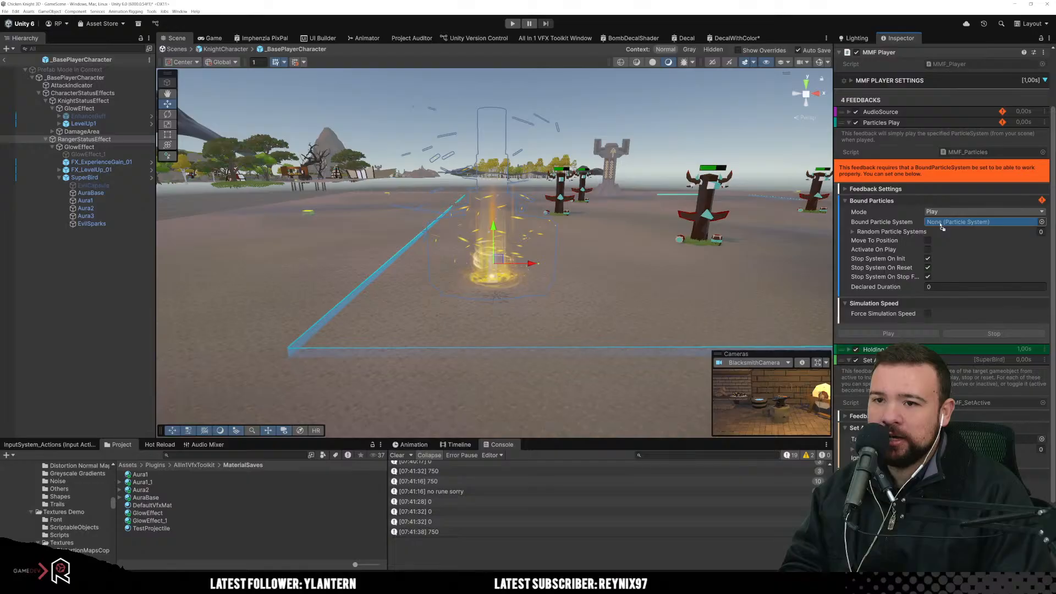
left_click_drag(940, 225, 940, 225)
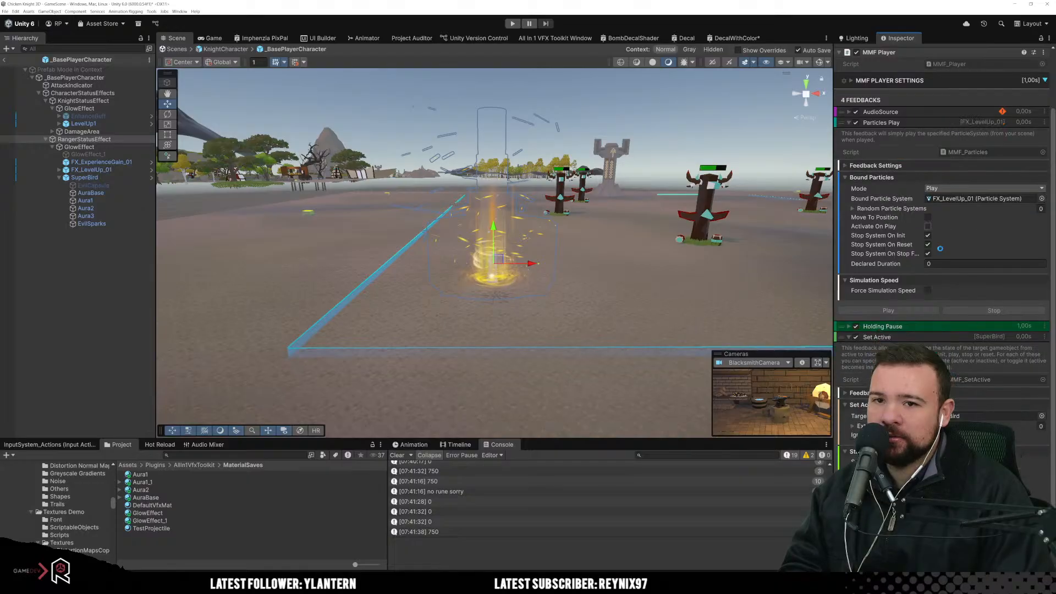
left_click(849, 122)
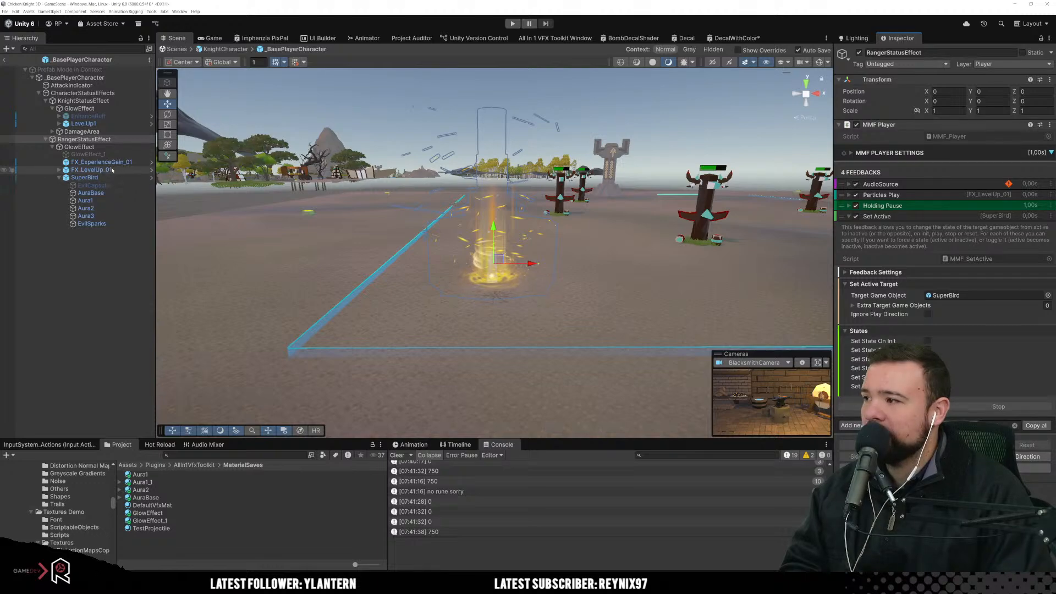
Step: Set FX_ExperienceGain_01 as the bound particle system of RangerStatusEffect's first Particles Play feedback, then collapse the Set Active feedback
left_click(848, 195)
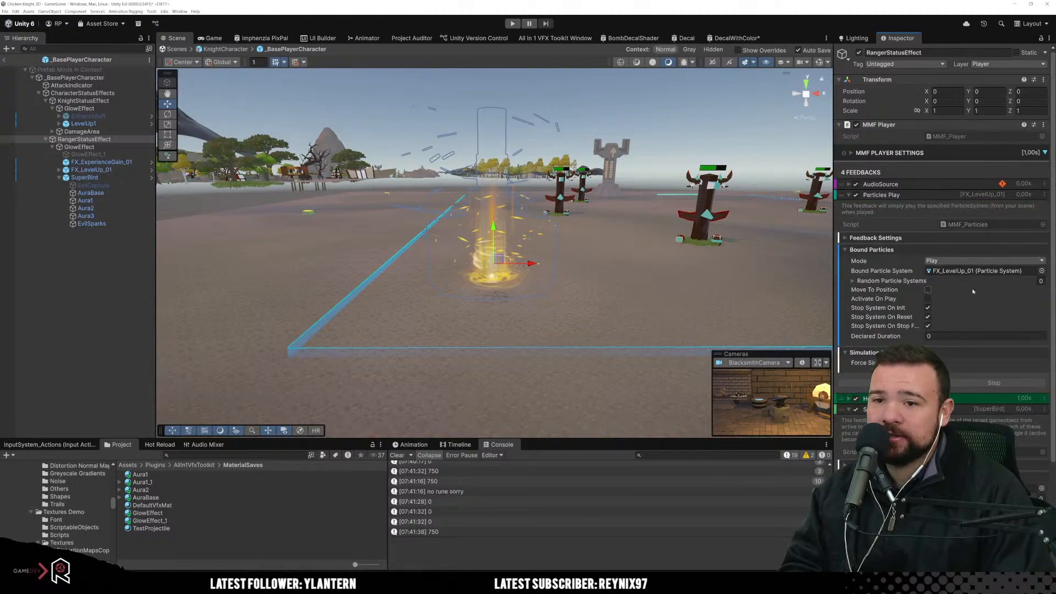
left_click_drag(101, 163, 966, 273)
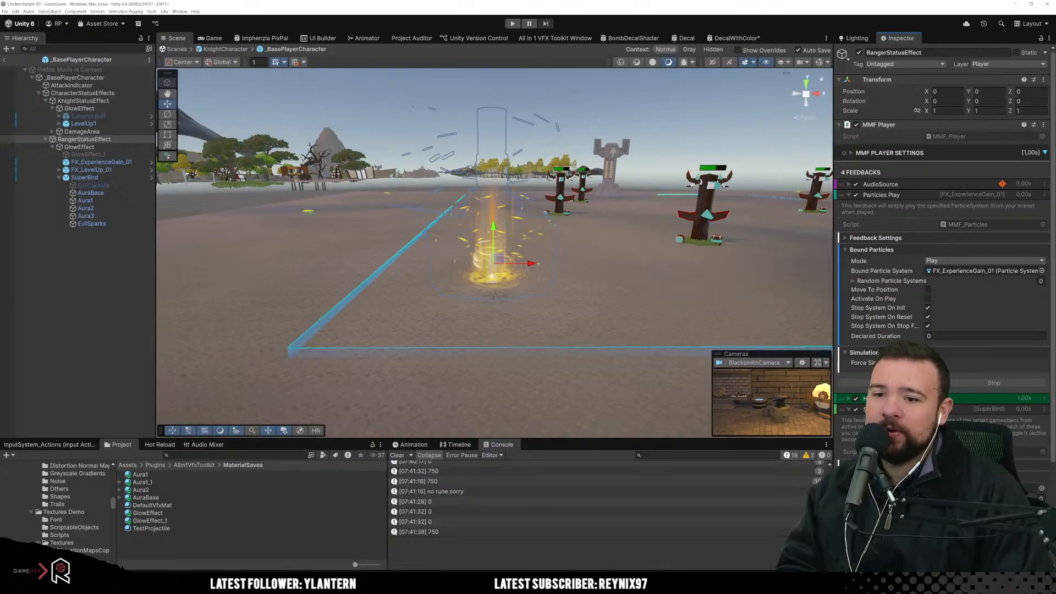
scroll(849, 283, "down", 5)
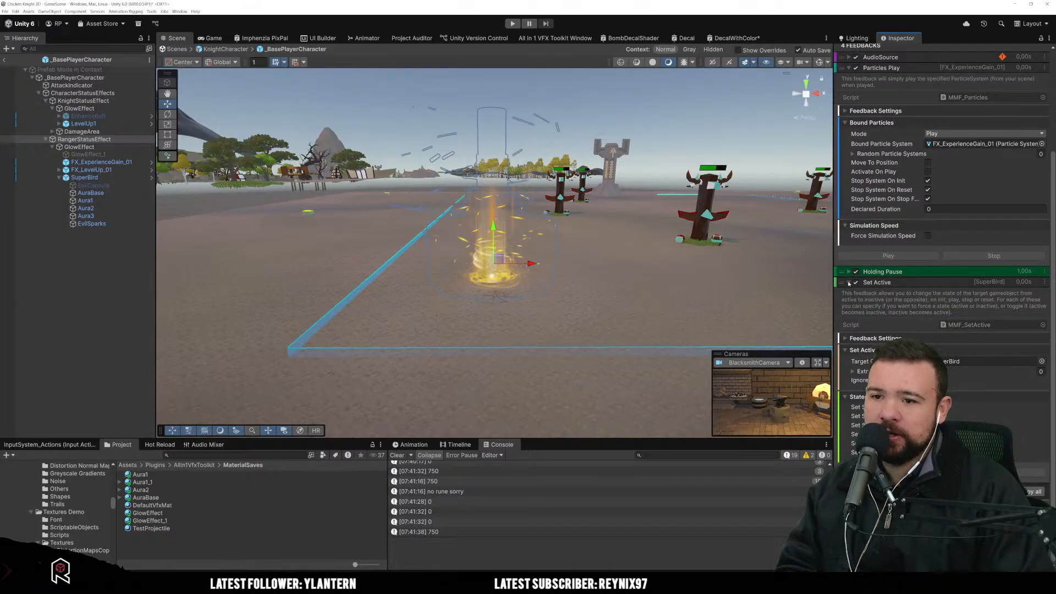
left_click(848, 283)
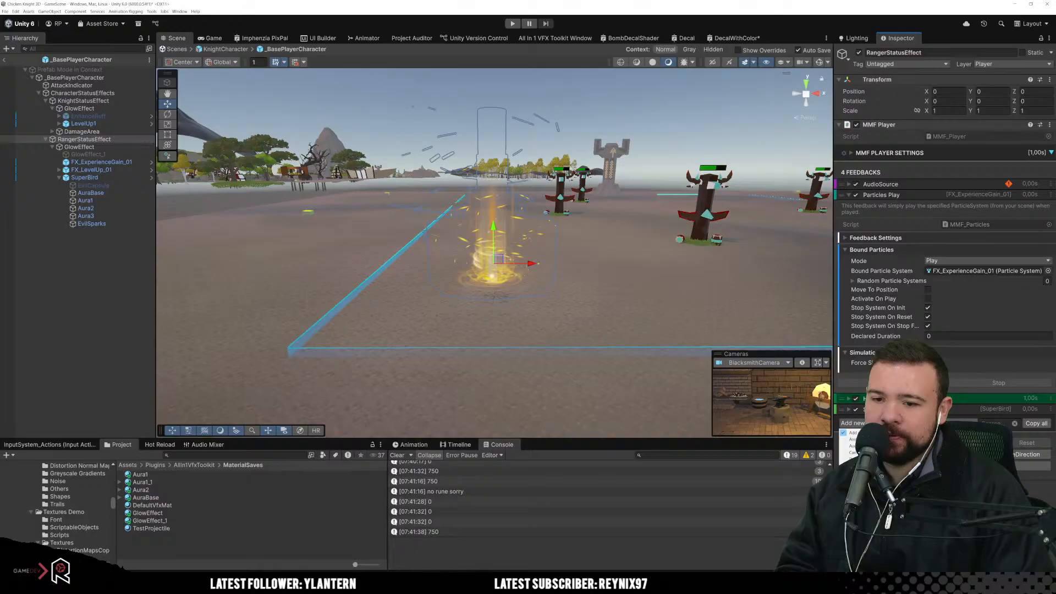
Step: Add a second Particles Play feedback to RangerStatusEffect and bind FX_LevelUp_01 as its particle system
left_click(927, 520)
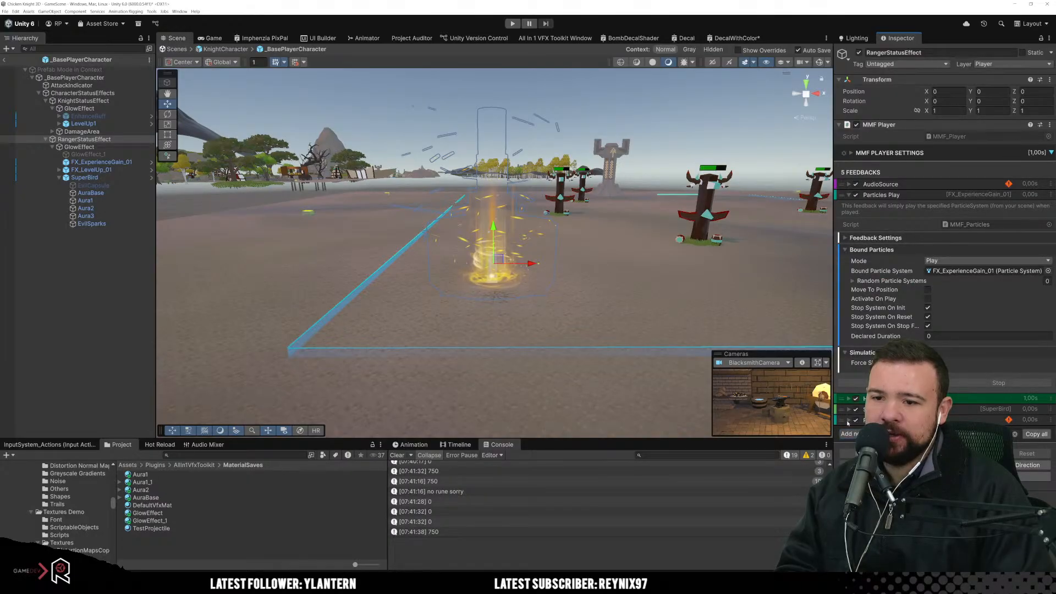
left_click(106, 170)
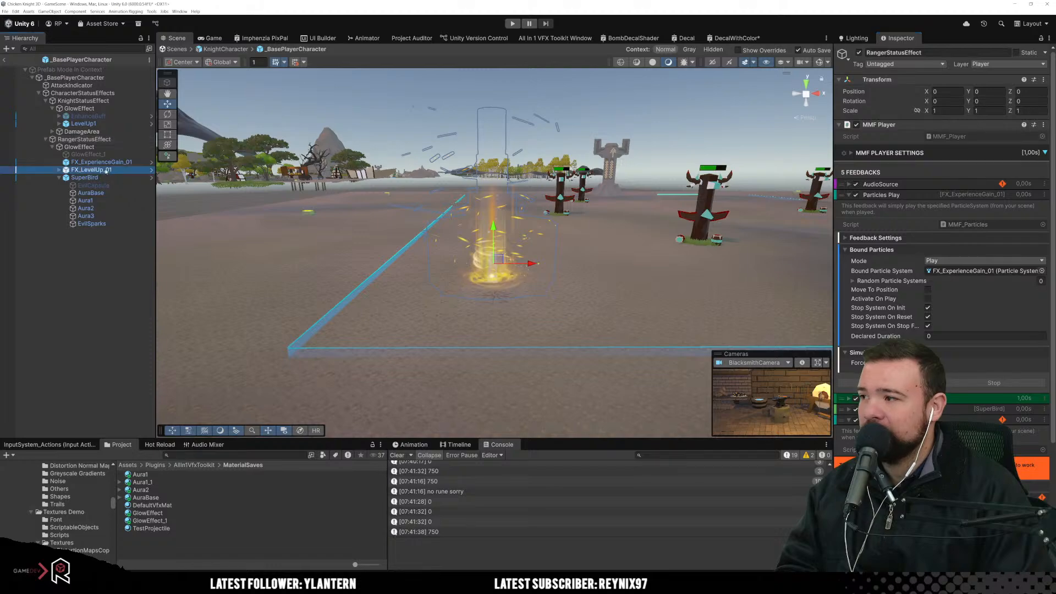
left_click_drag(106, 170, 971, 519)
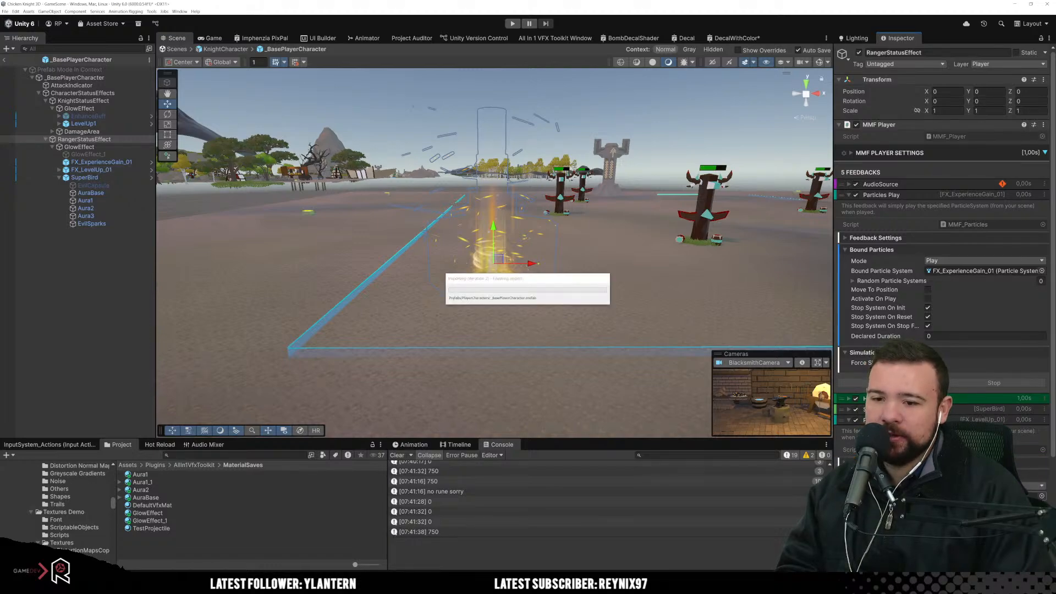
scroll(941, 237, "down", 3)
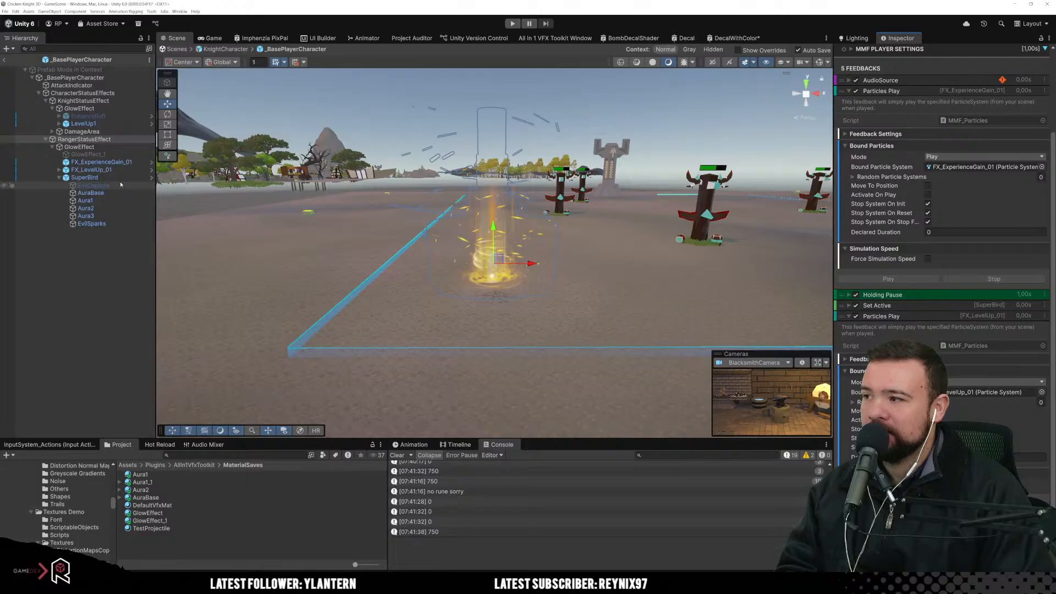
Step: Collapse SuperBird's child objects in the hierarchy and RangerStatusEffect's Particles Play feedback for FX_LevelUp_01
left_click(77, 178)
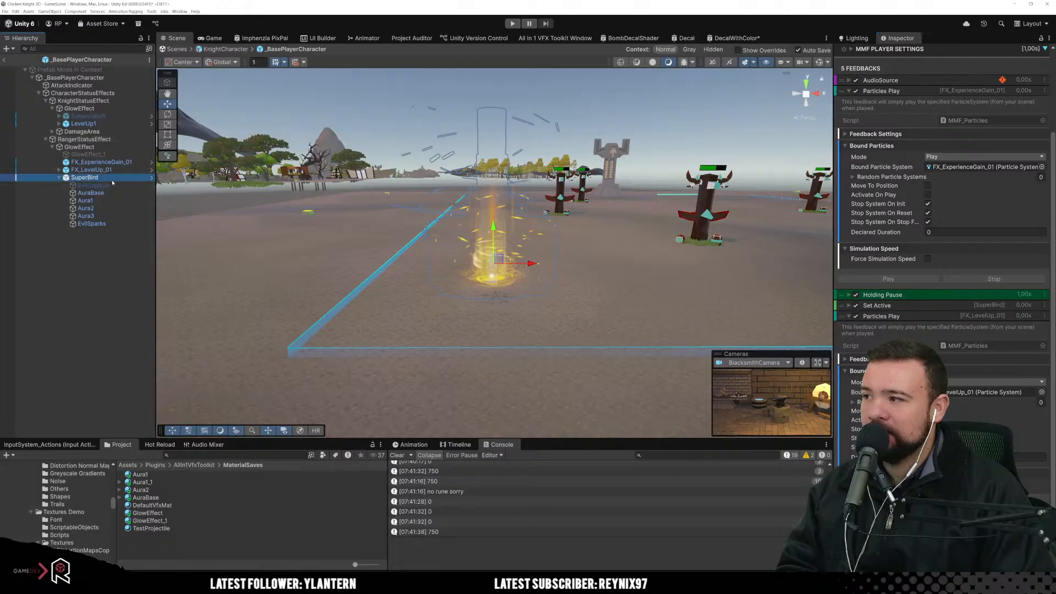
left_click(58, 178)
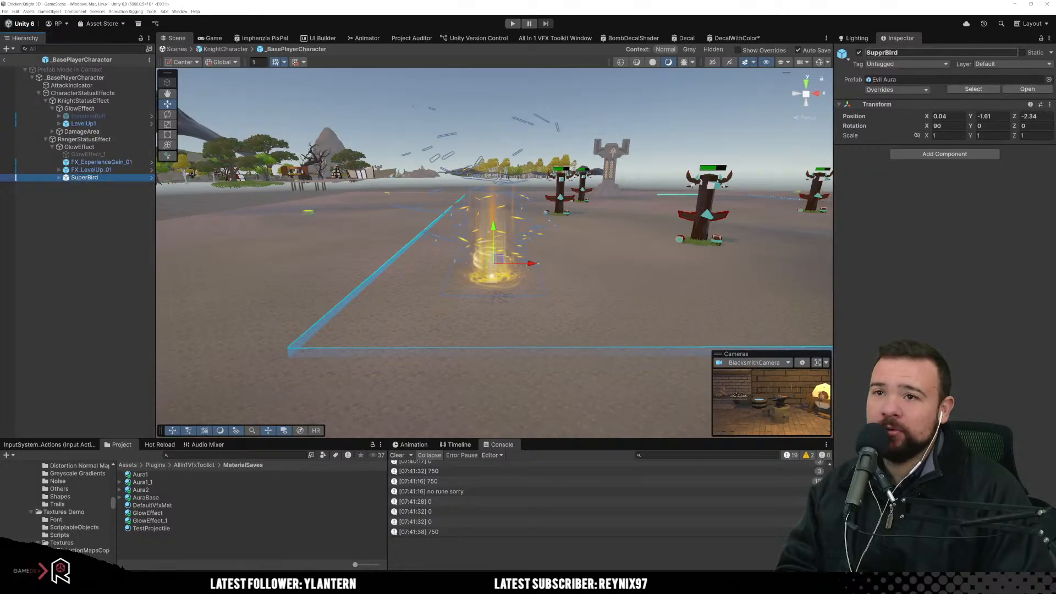
left_click(123, 140)
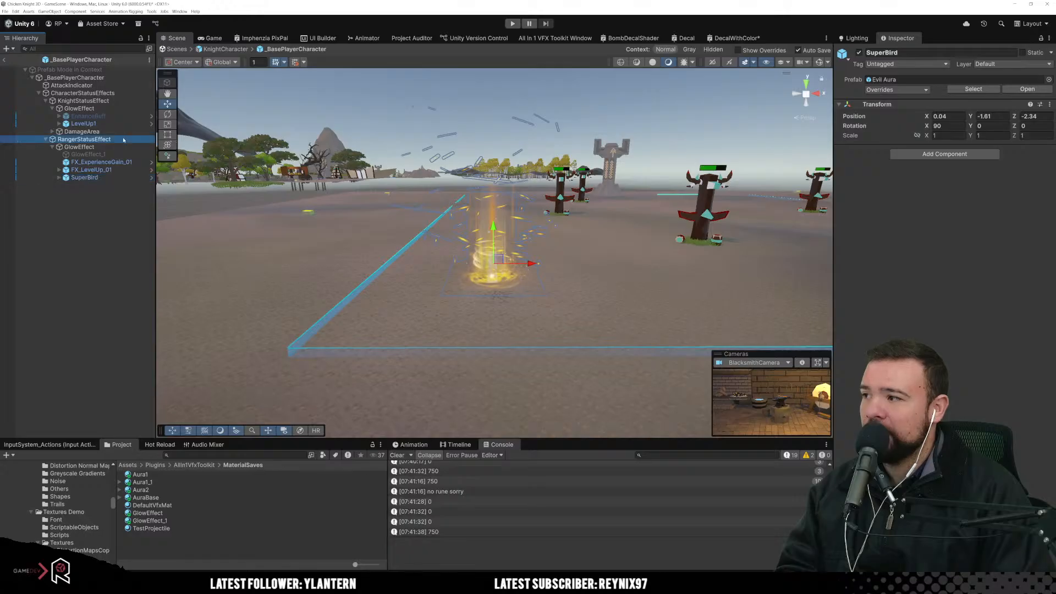
scroll(840, 422, "down", 2)
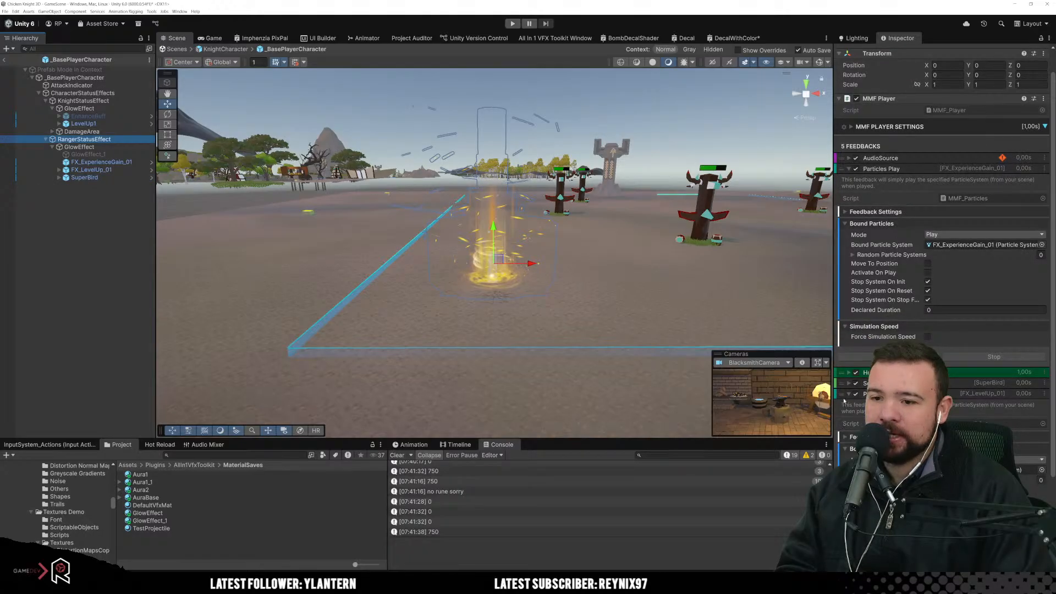
left_click(844, 401)
scroll(844, 401, "up", 2)
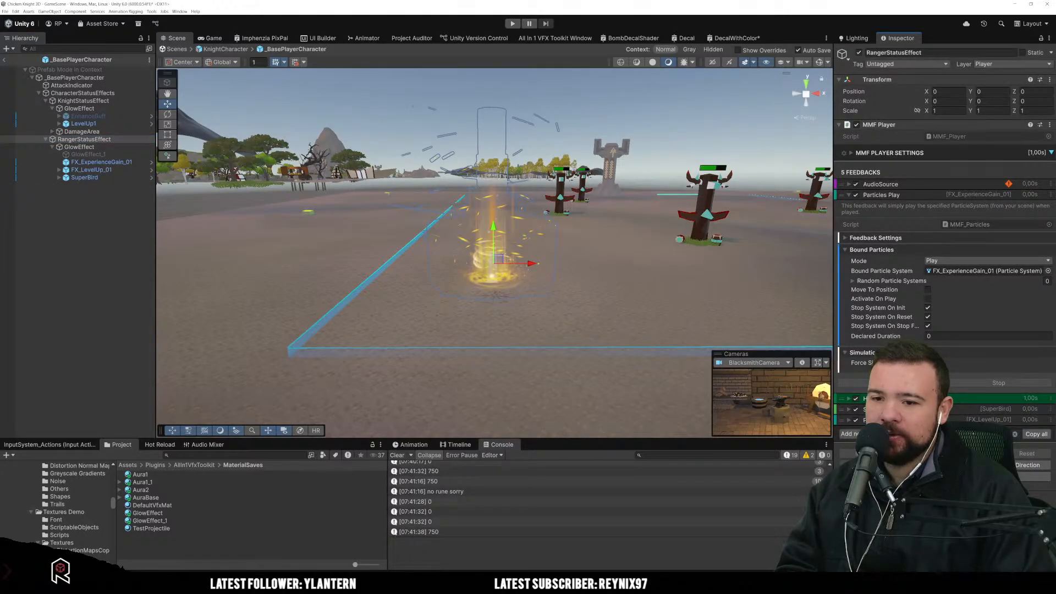
Step: Add a second Set Active feedback to the end of RangerStatusEffect's feedback list
left_click(880, 434)
mouse_move(860, 343)
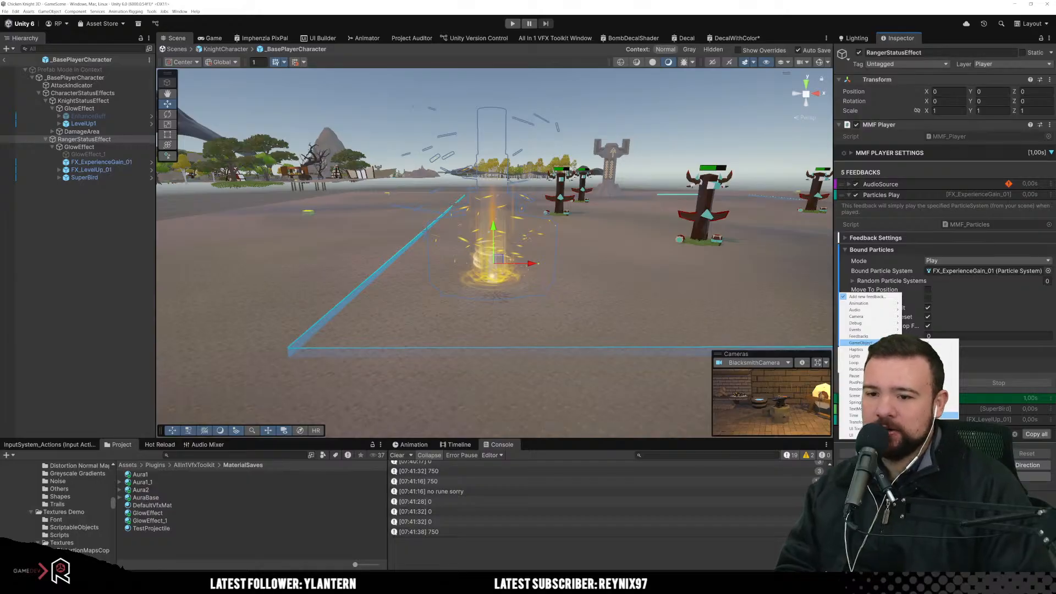
left_click(929, 415)
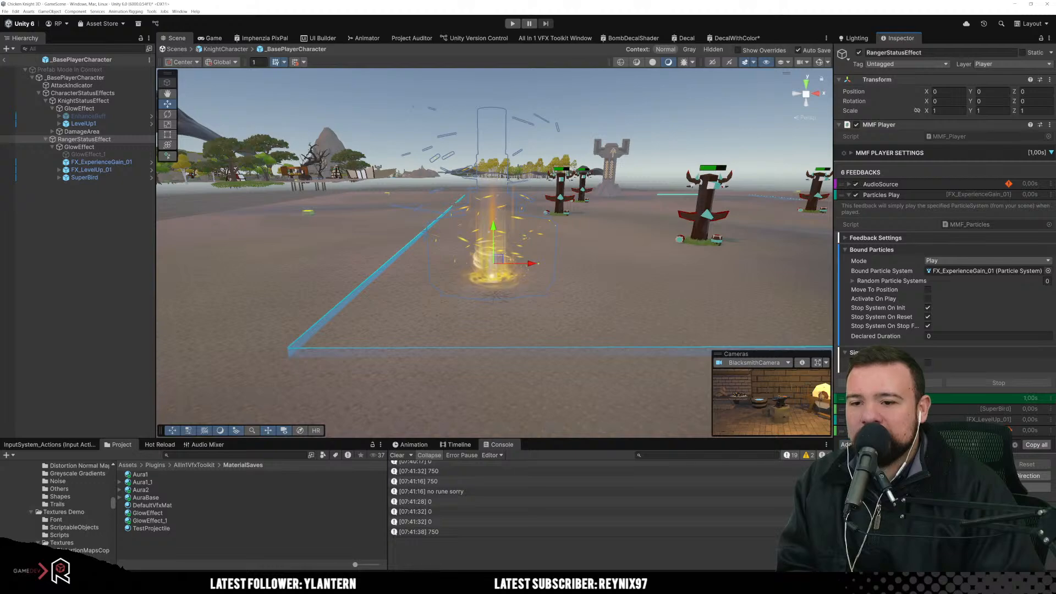
Step: Examine the first Set Active feedback's target and general feedback settings
scroll(950, 354, "down", 5)
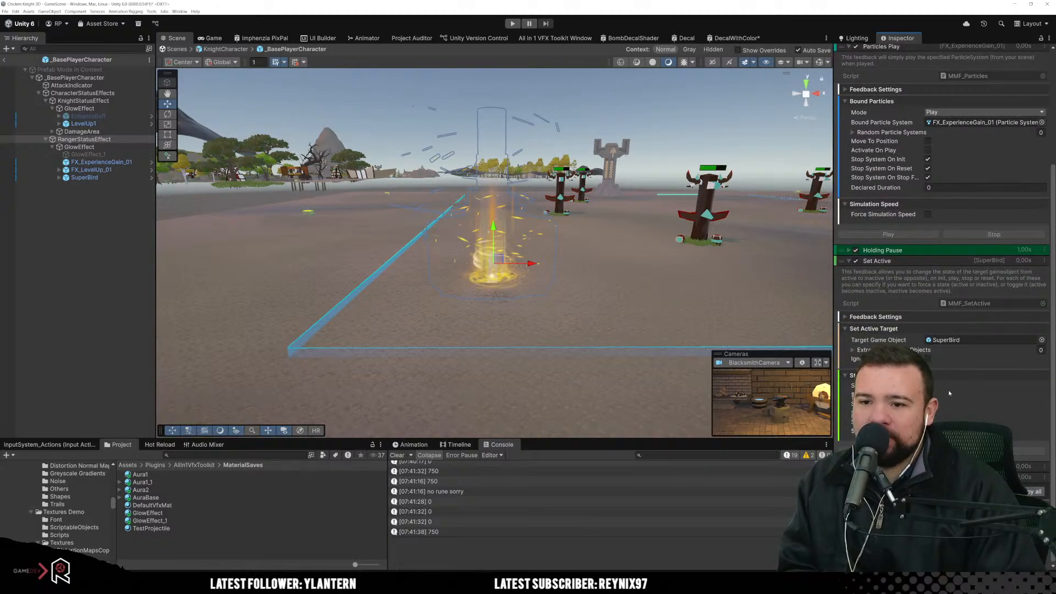
left_click(929, 329)
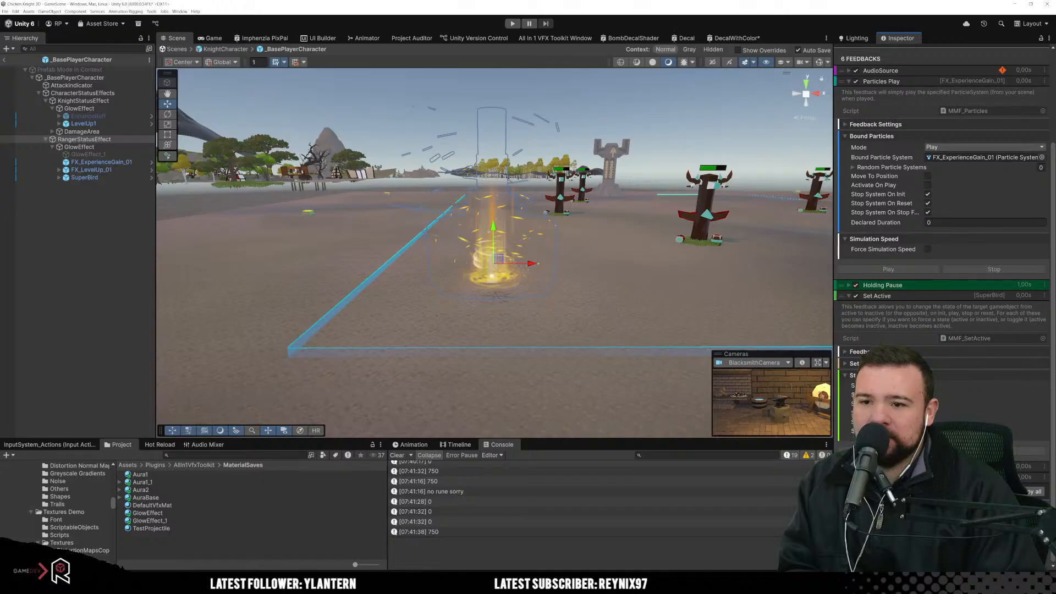
left_click(901, 363)
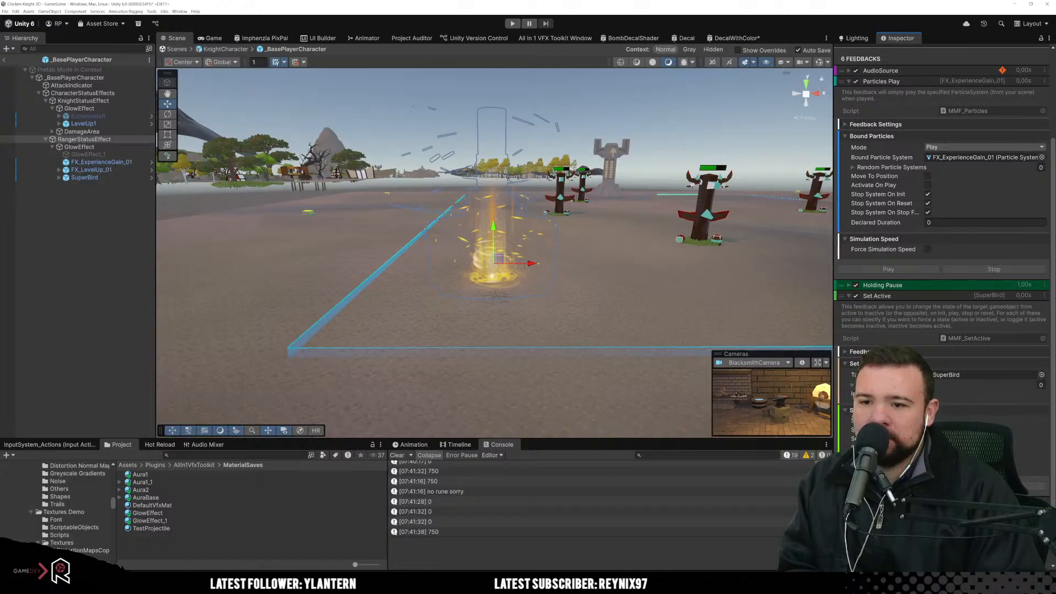
left_click(894, 352)
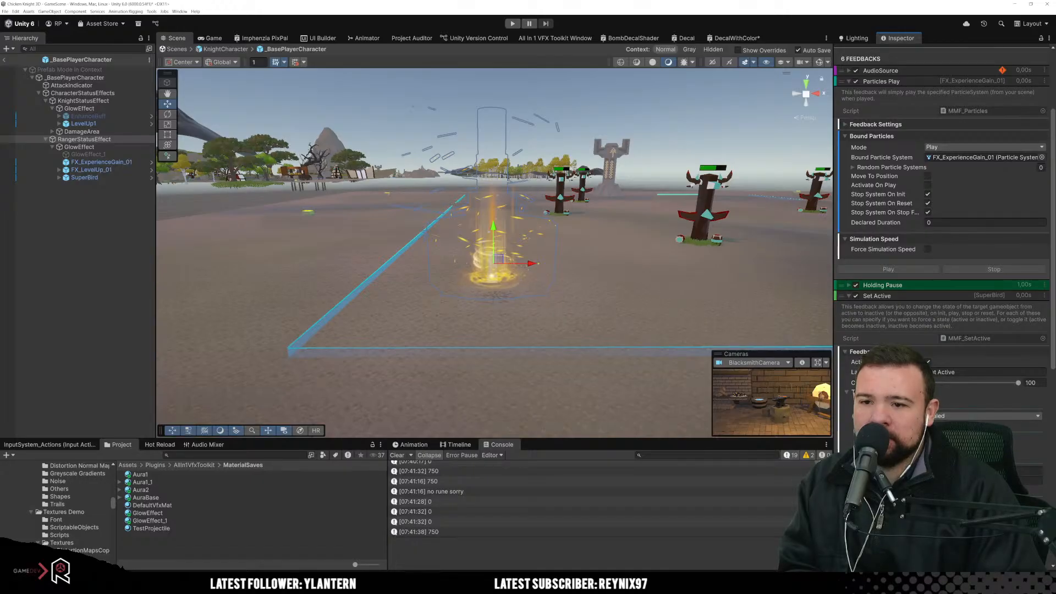
left_click(893, 351)
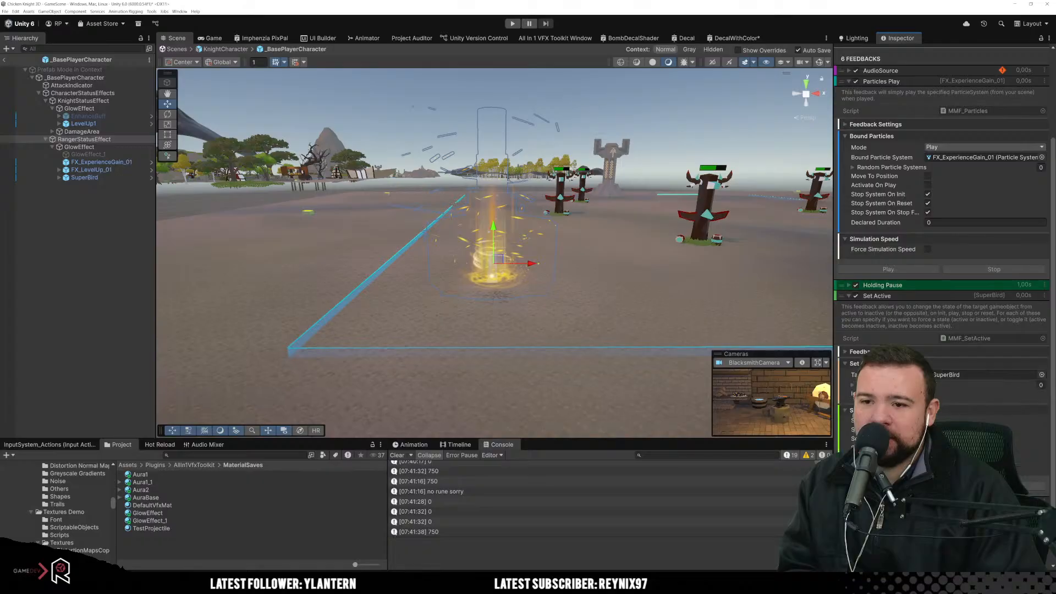
Step: Set SuperBird as the target game object of the second Set Active feedback and enable Set State On Play for it
scroll(943, 248, "down", 8)
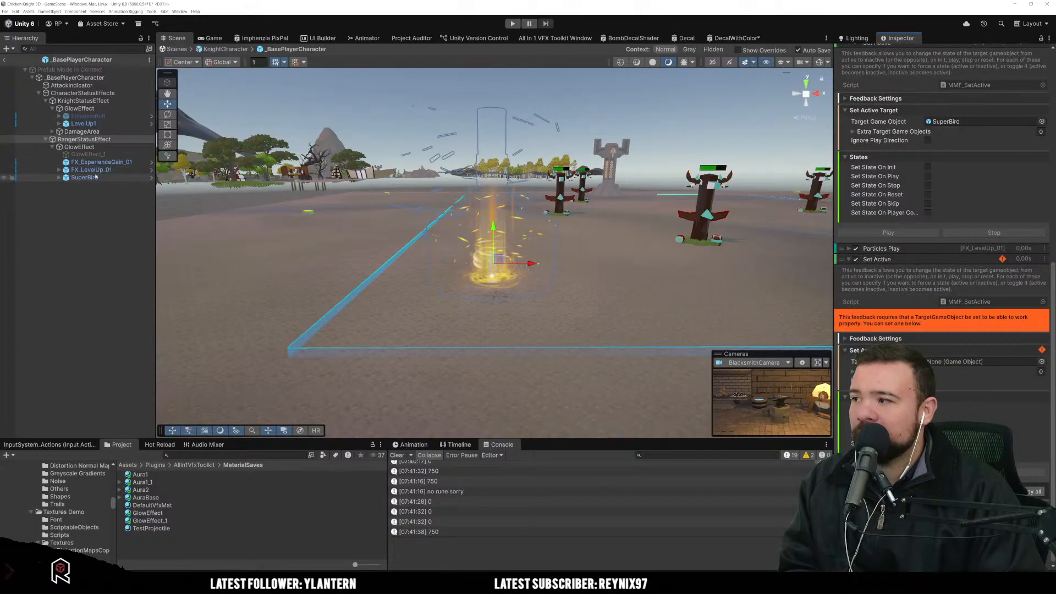
left_click_drag(90, 178, 938, 361)
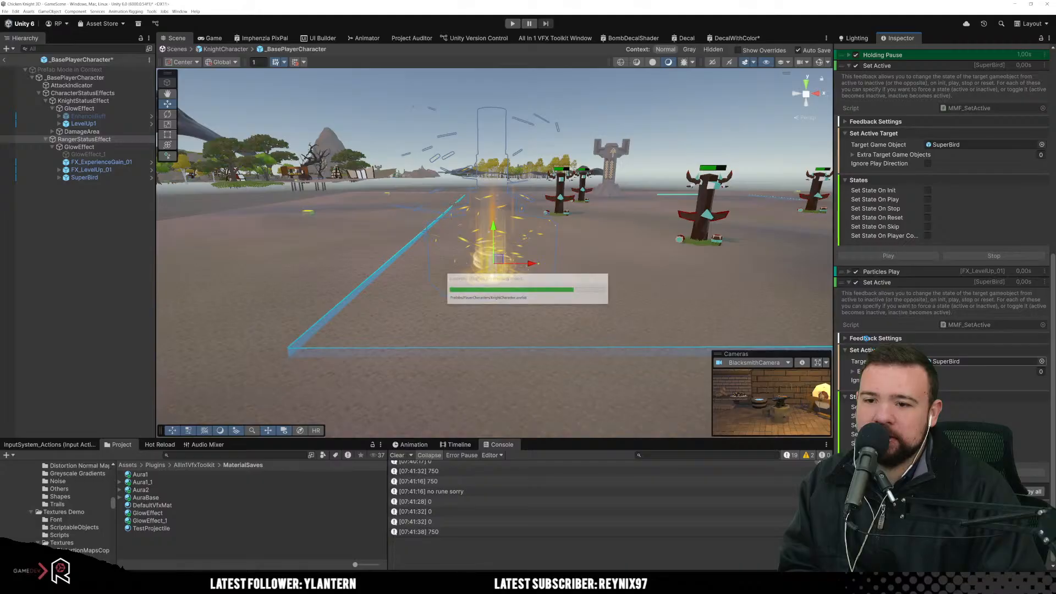
left_click(865, 338)
left_click(927, 349)
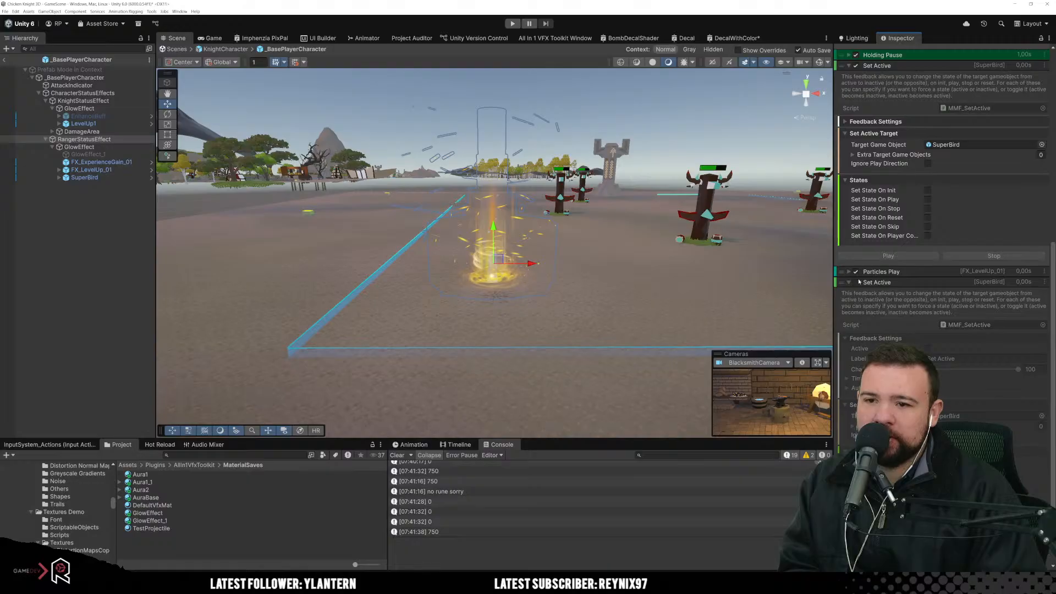
left_click(927, 349)
scroll(943, 248, "down", 3)
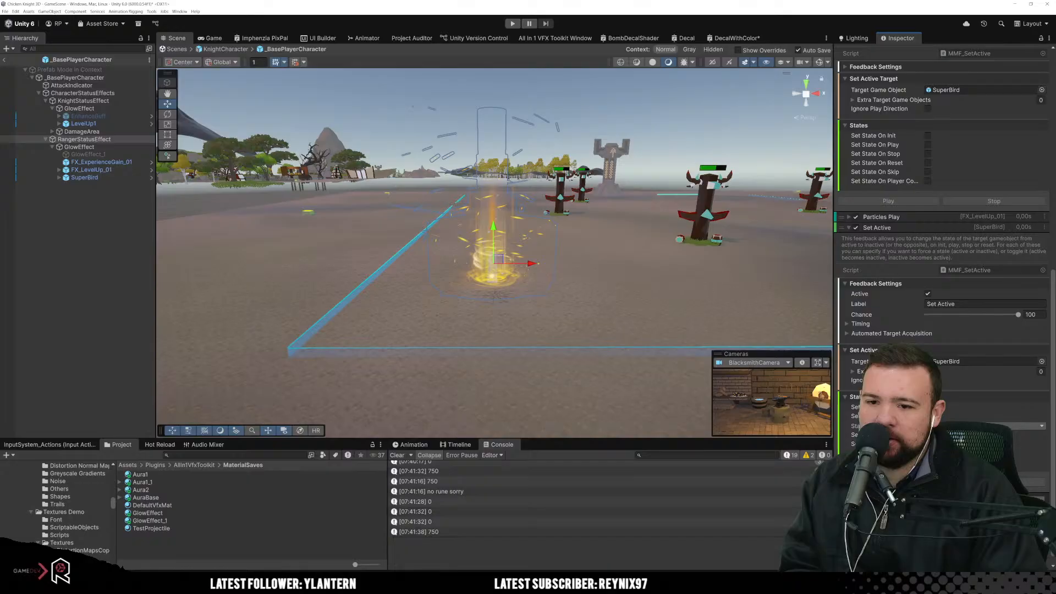
left_click(1011, 425)
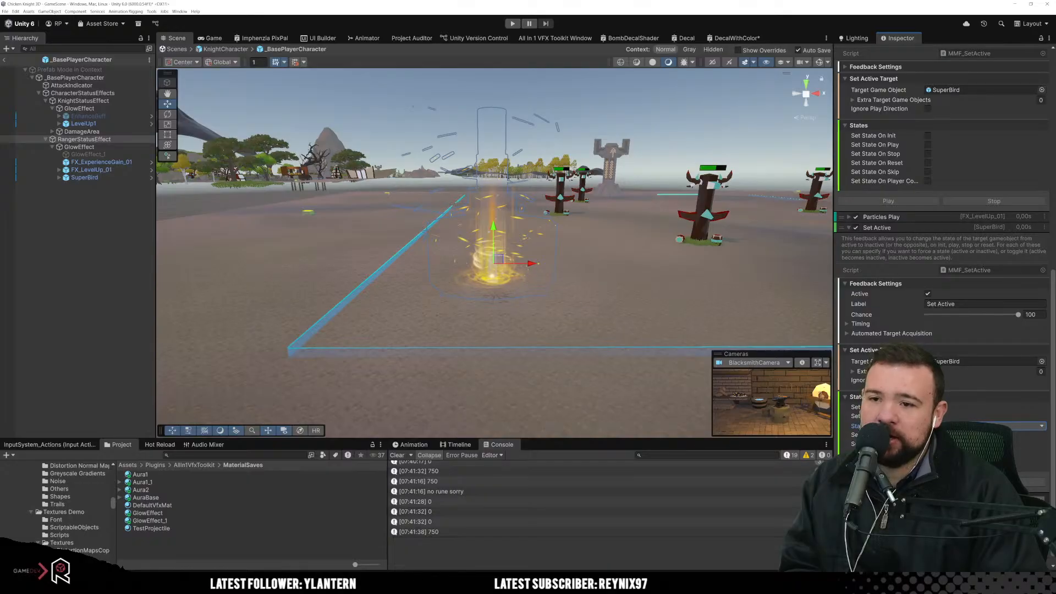
Step: Enable Set State On Play in the first Set Active feedback and set its State On Play to Active
scroll(925, 229, "up", 2)
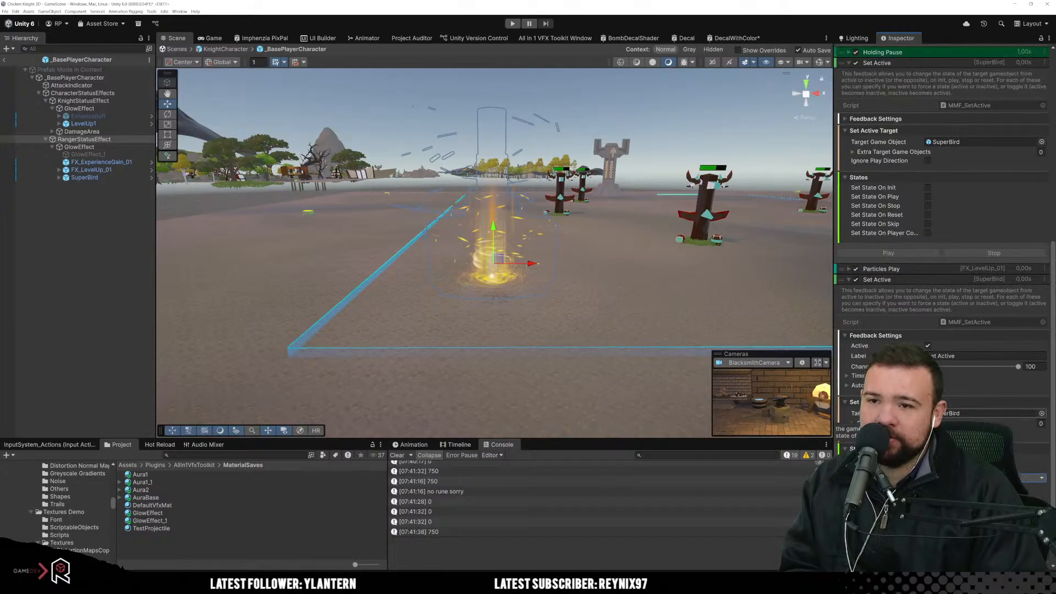
left_click(928, 197)
left_click(948, 206)
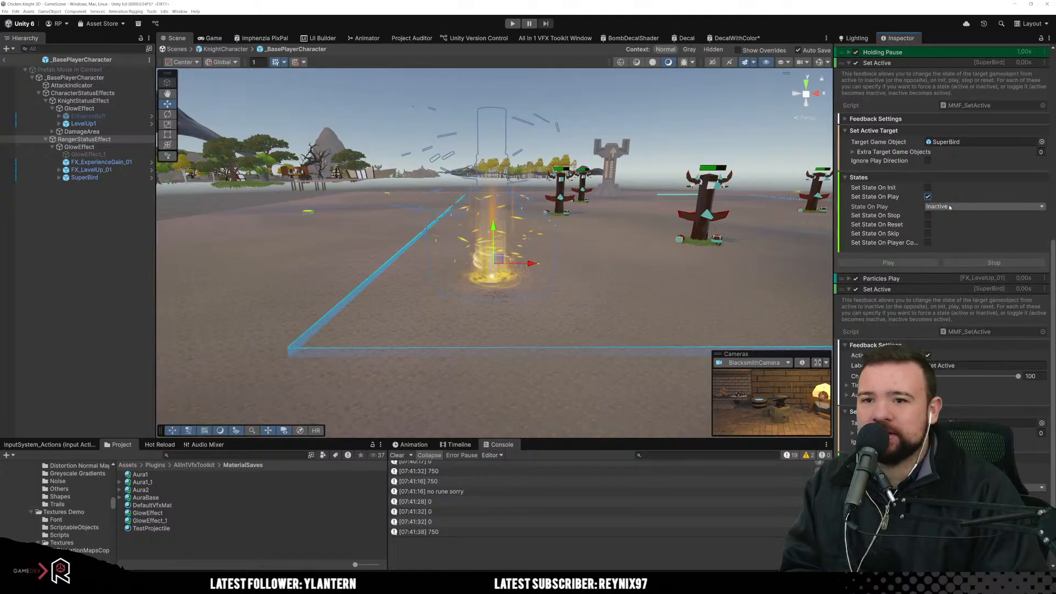
left_click(940, 215)
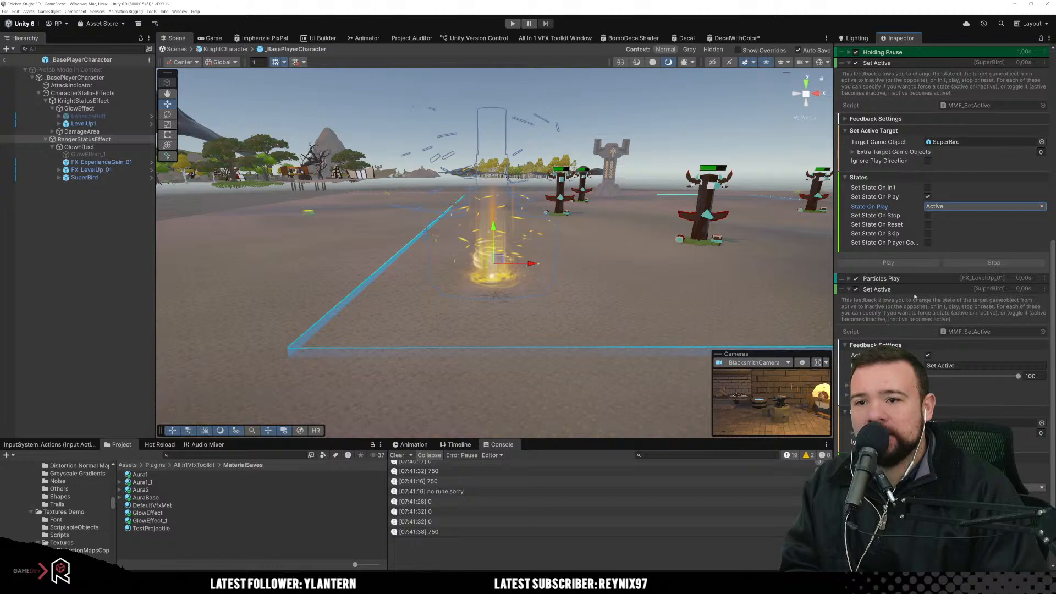
Step: Add a second pause feedback and move it between FX_LevelUp_01's Particles Play and the last Set Active feedback
scroll(902, 331, "down", 2)
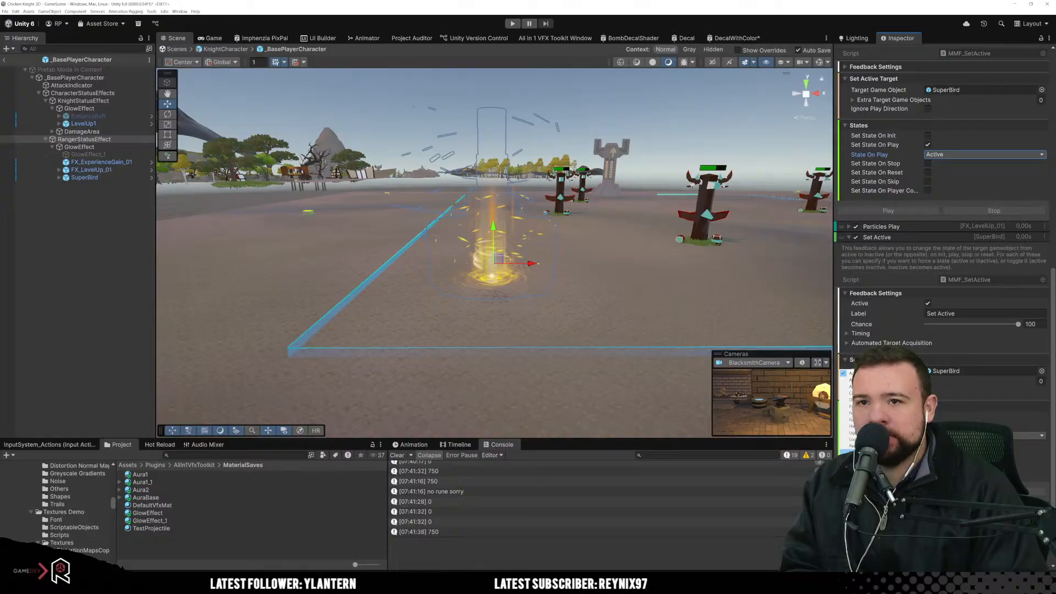
scroll(943, 275, "up", 10)
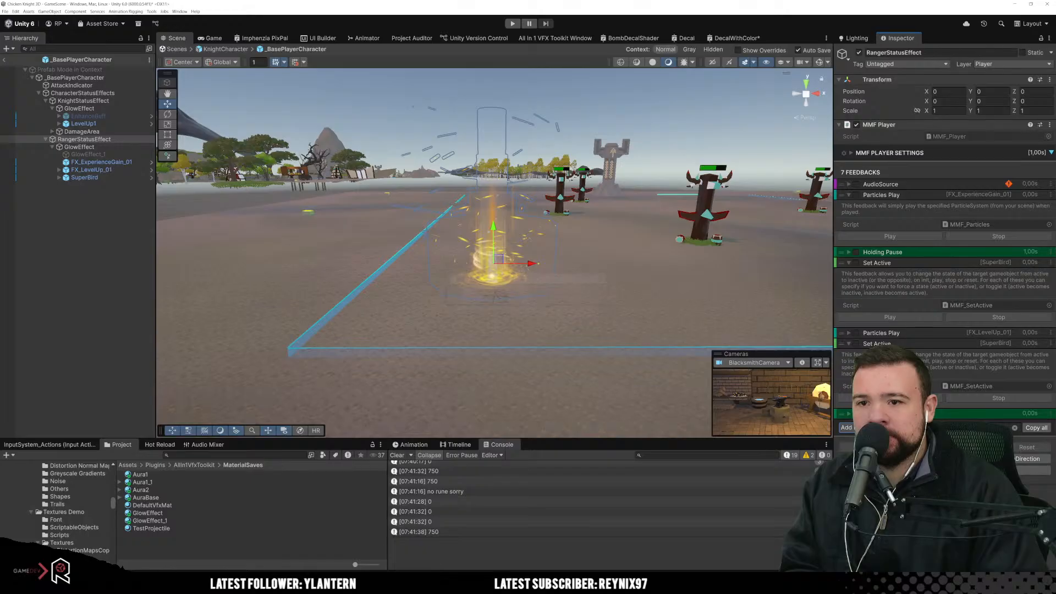
scroll(943, 247, "down", 10)
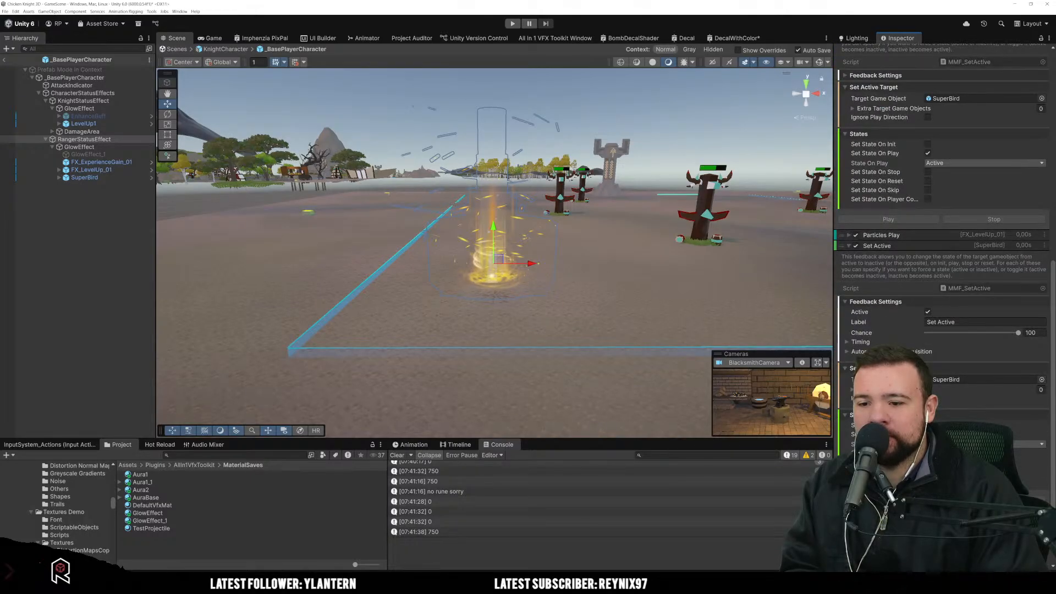
left_click_drag(874, 473, 871, 253)
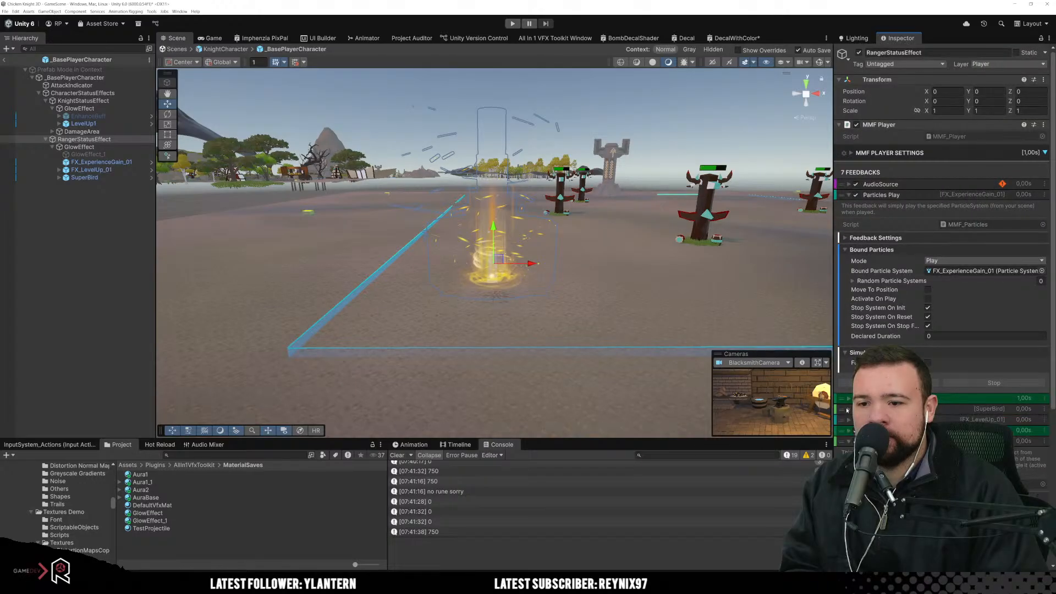
Step: Label the second holding pause feedback on RangerStatusEffect BuffDuration
scroll(943, 269, "down", 1)
scroll(851, 416, "up", 1)
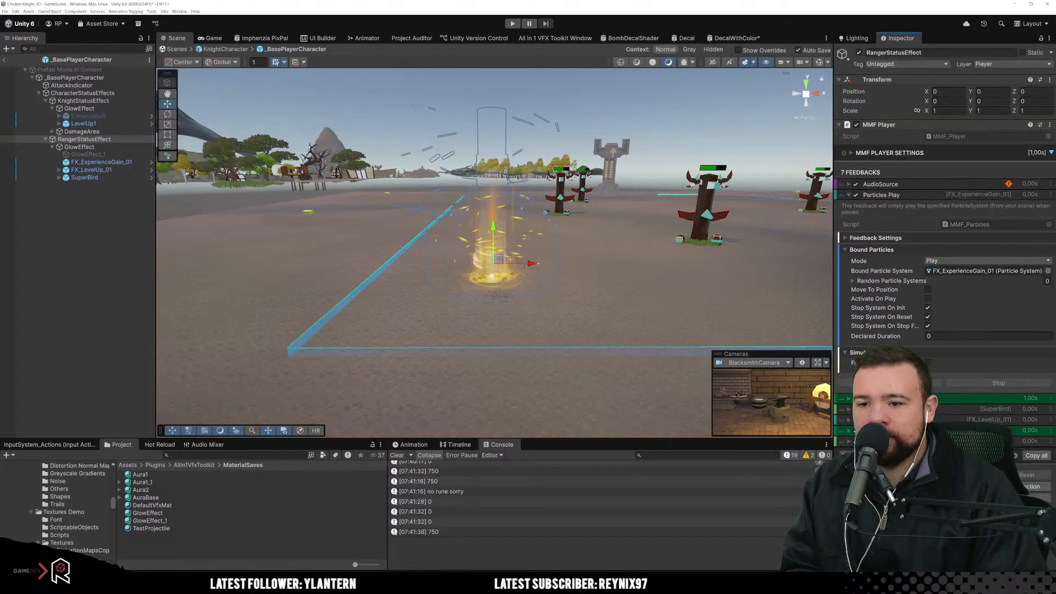
left_click(850, 195)
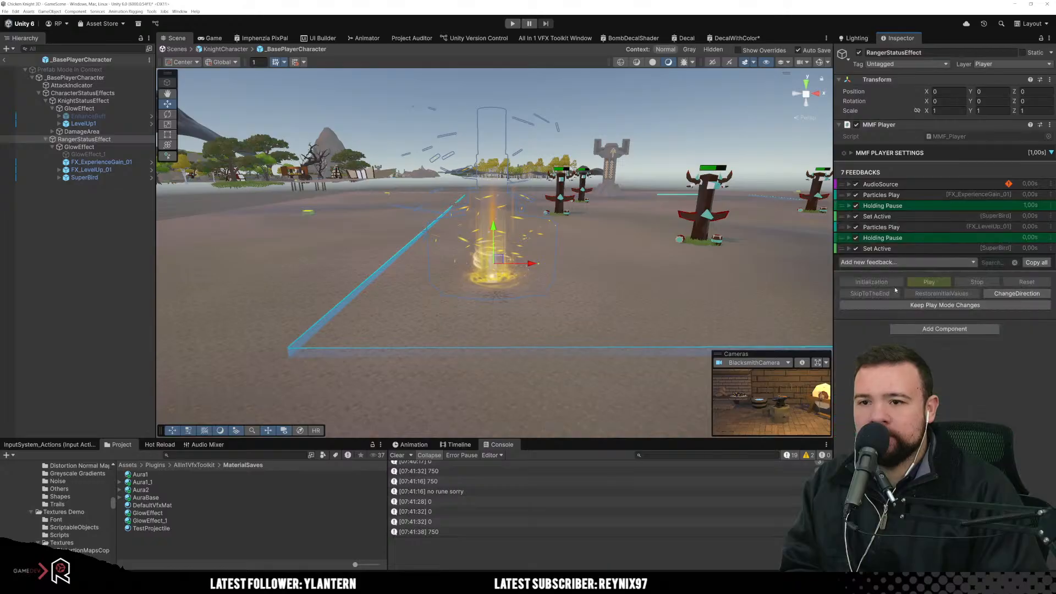
left_click(869, 238)
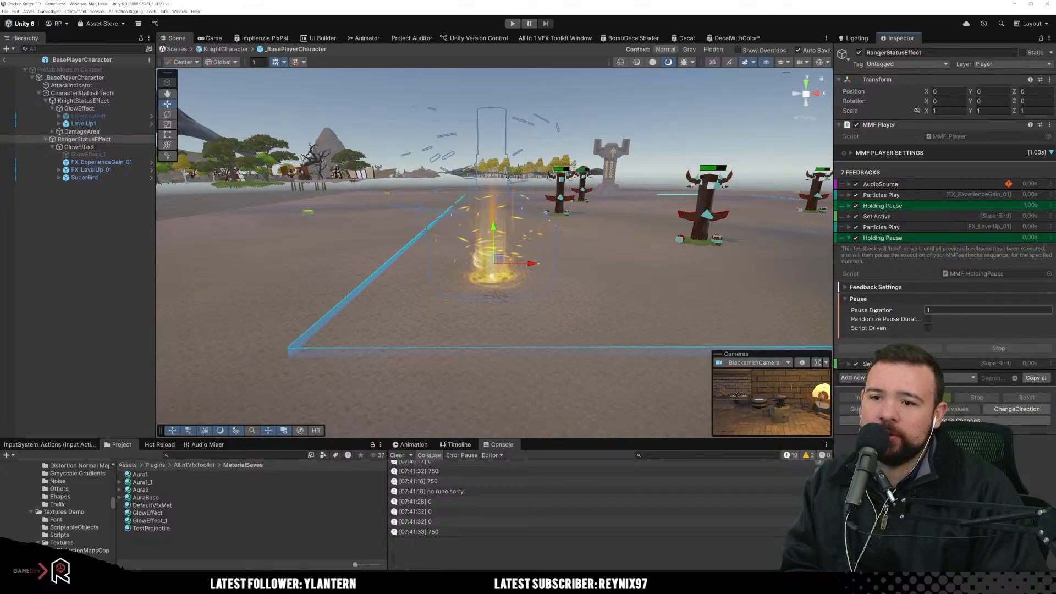
left_click(899, 238)
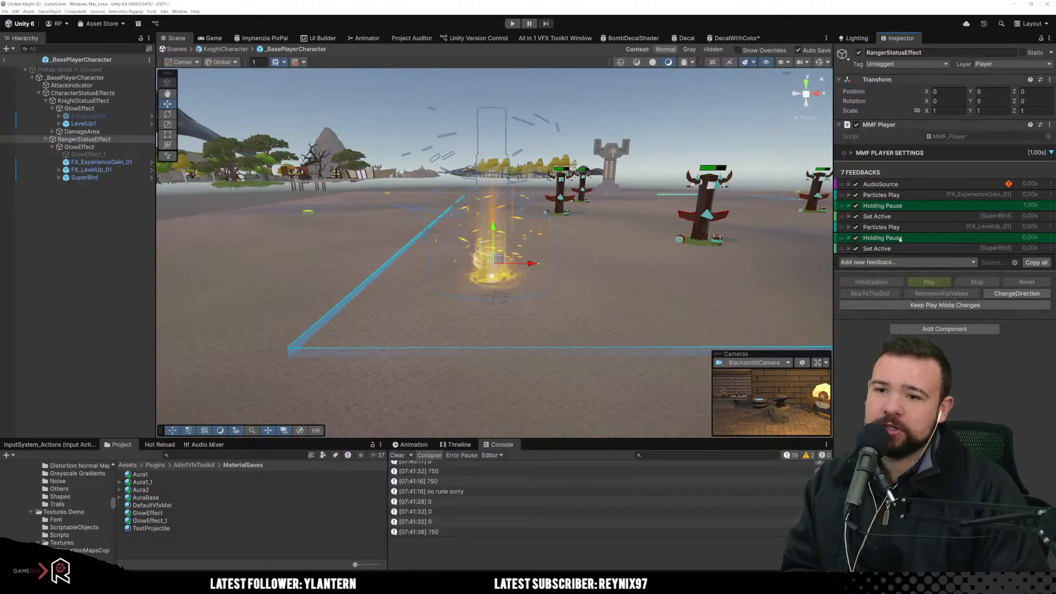
left_click(899, 238)
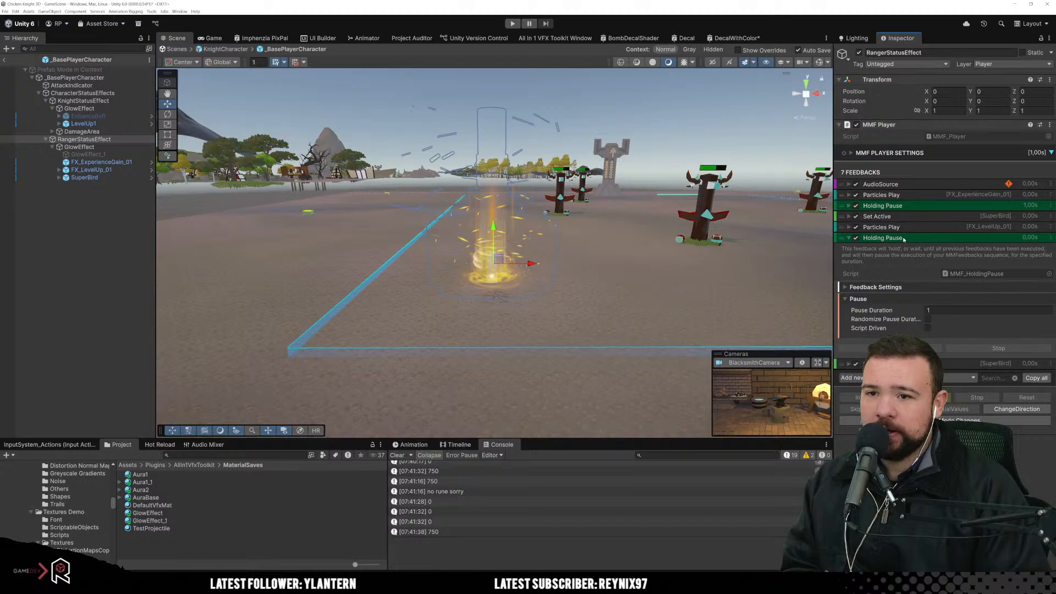
left_click(886, 286)
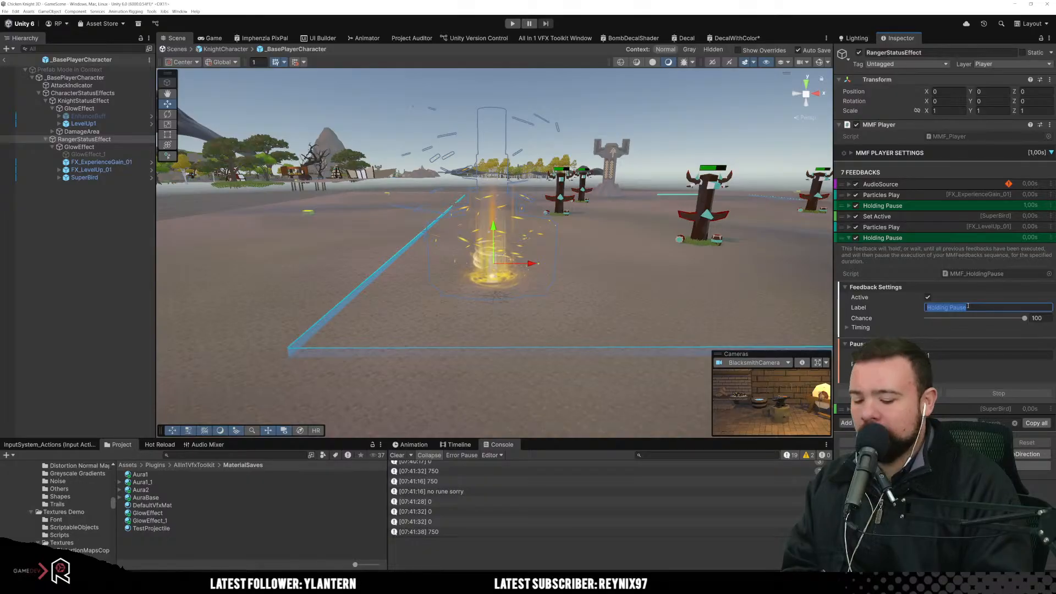
type("B")
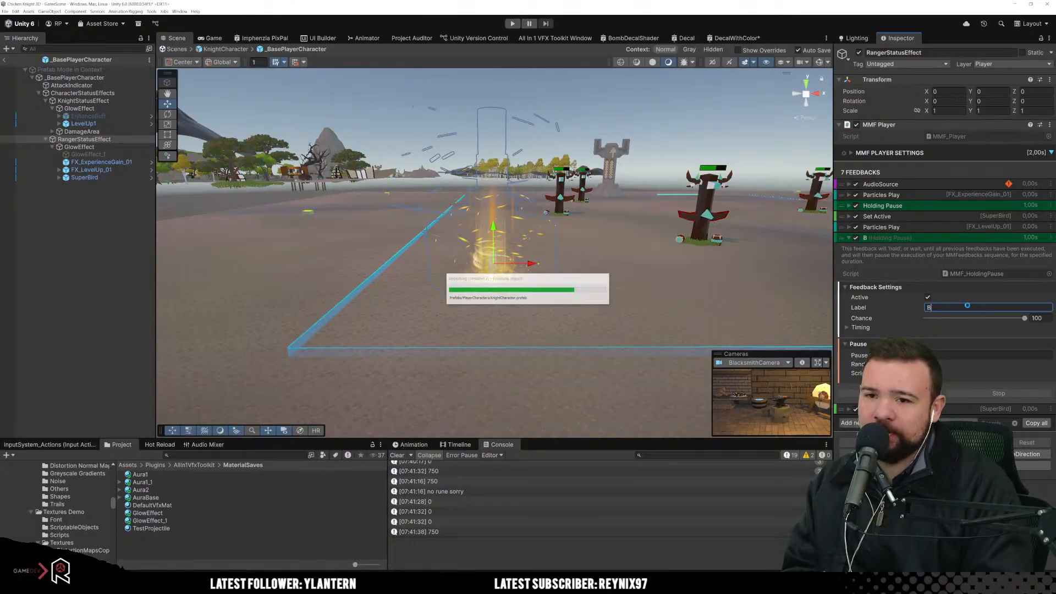
type("uffD")
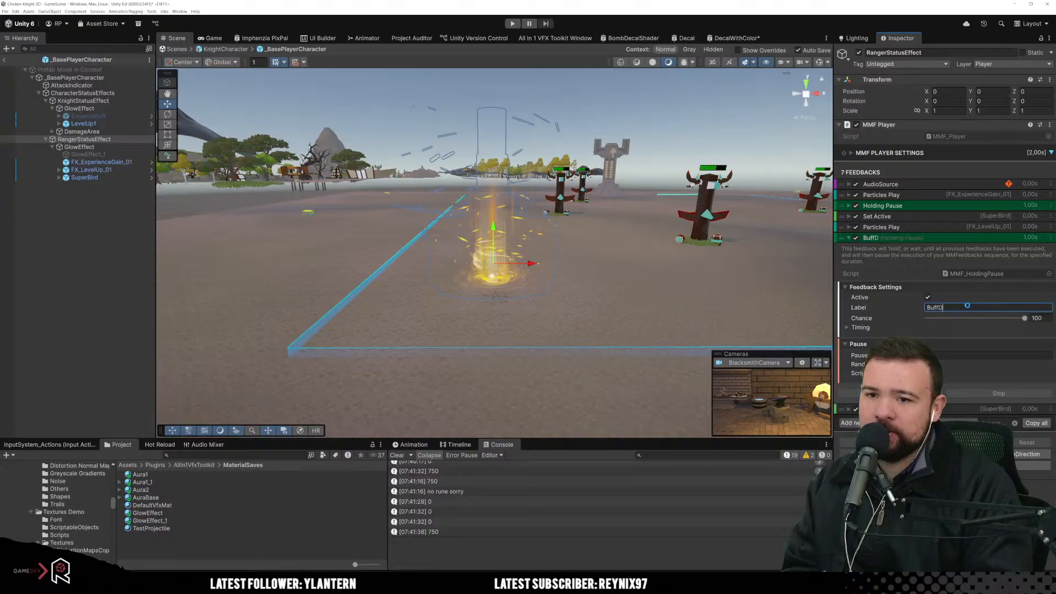
type("Ura")
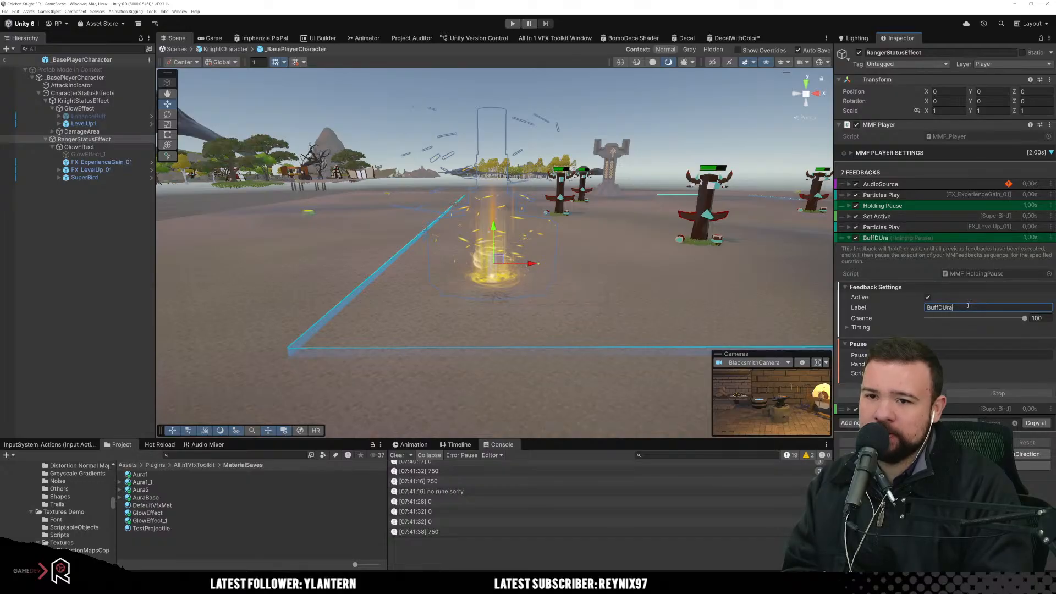
key("BackSpace")
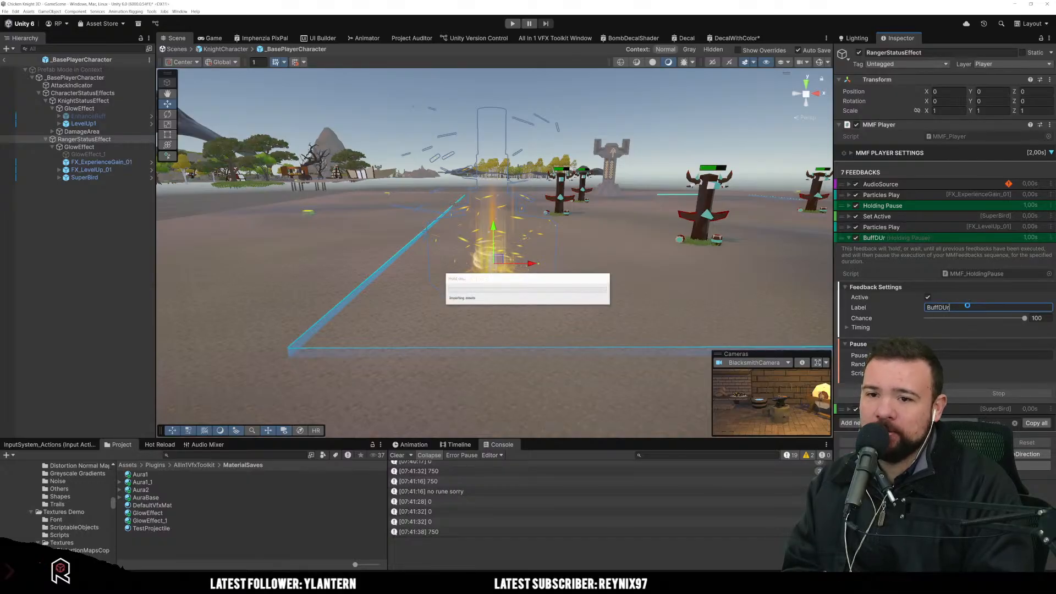
key("BackSpace")
key("BackSpace")
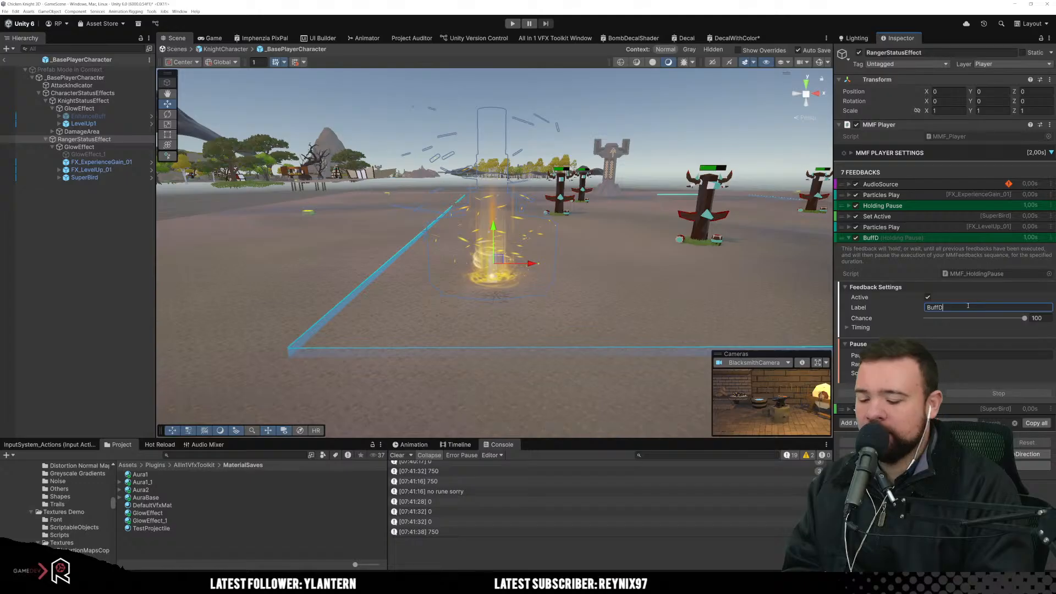
type("uration")
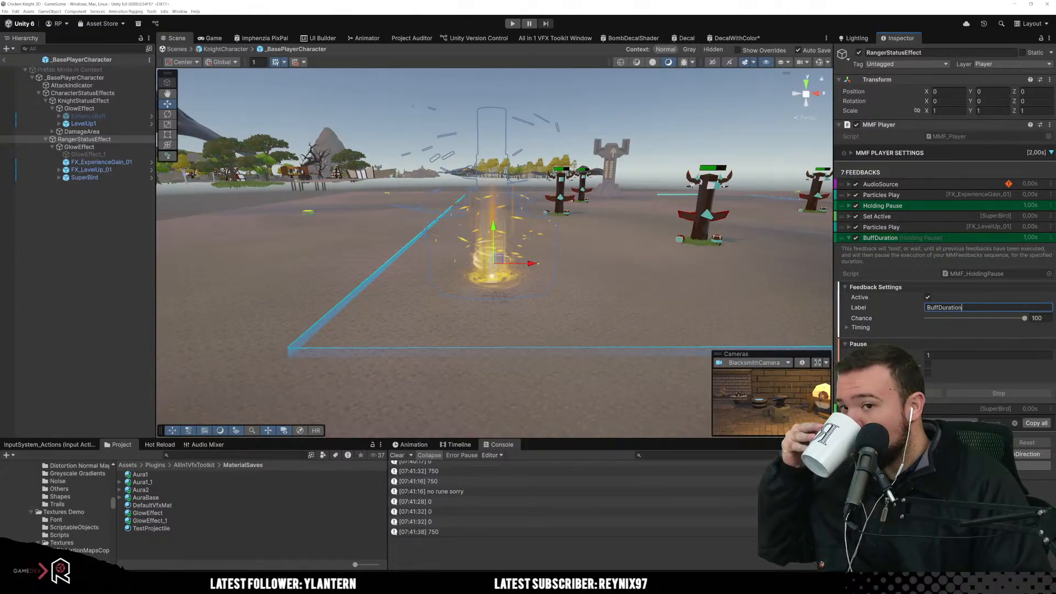
left_click(850, 239)
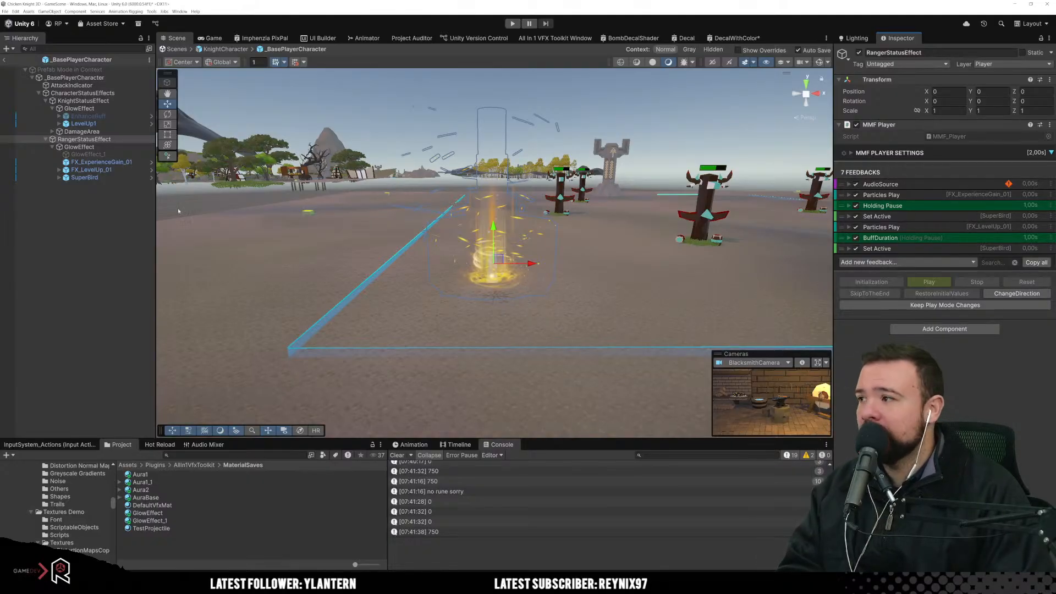
Step: Deactivate the SuperBird object and check its EvilSparks child and the parent GlowEffect
left_click(84, 177)
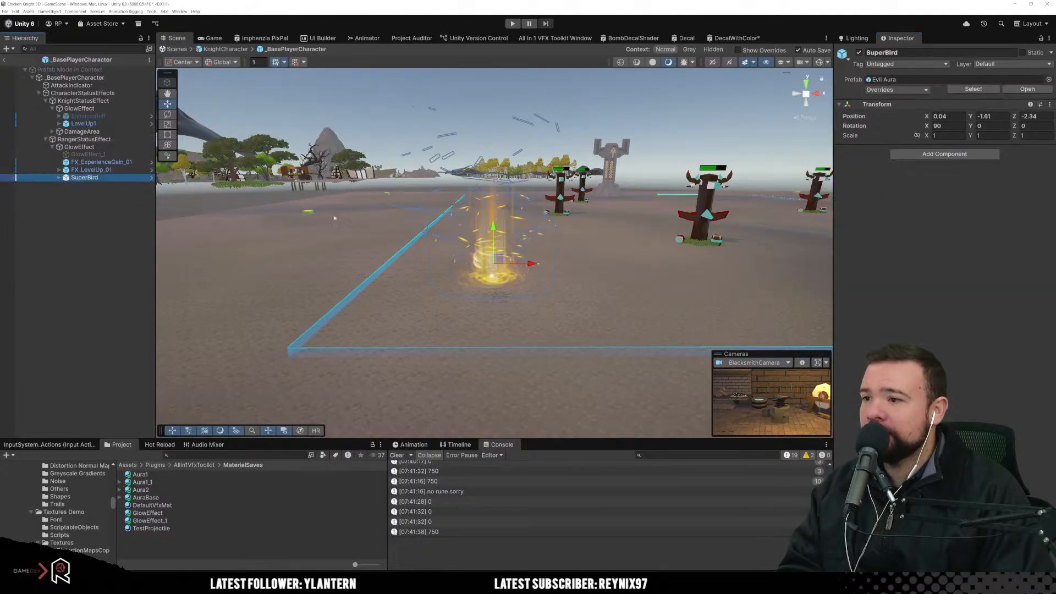
left_click(859, 53)
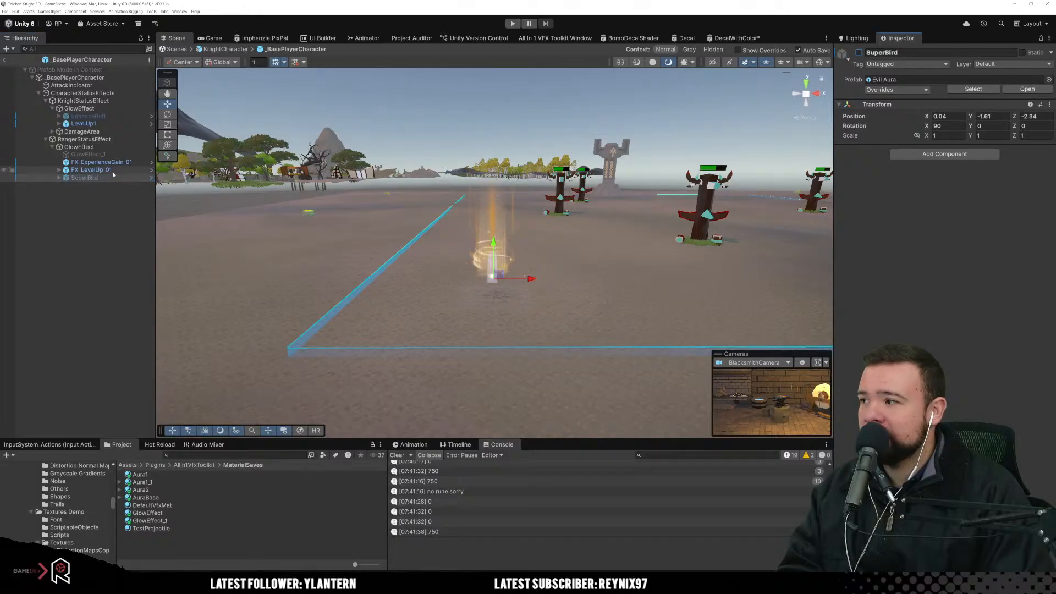
left_click(103, 147)
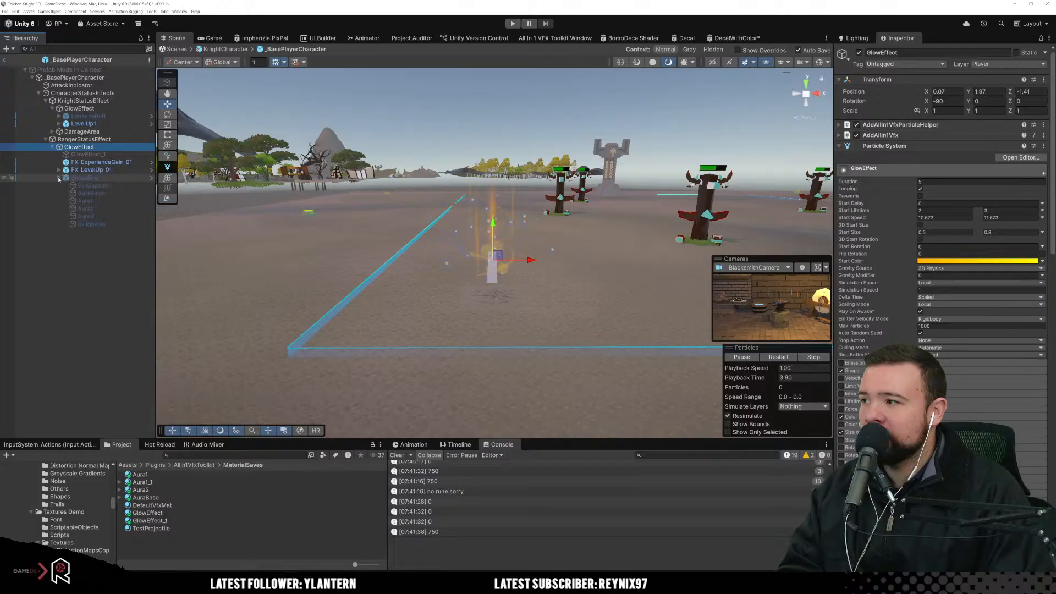
left_click(106, 224)
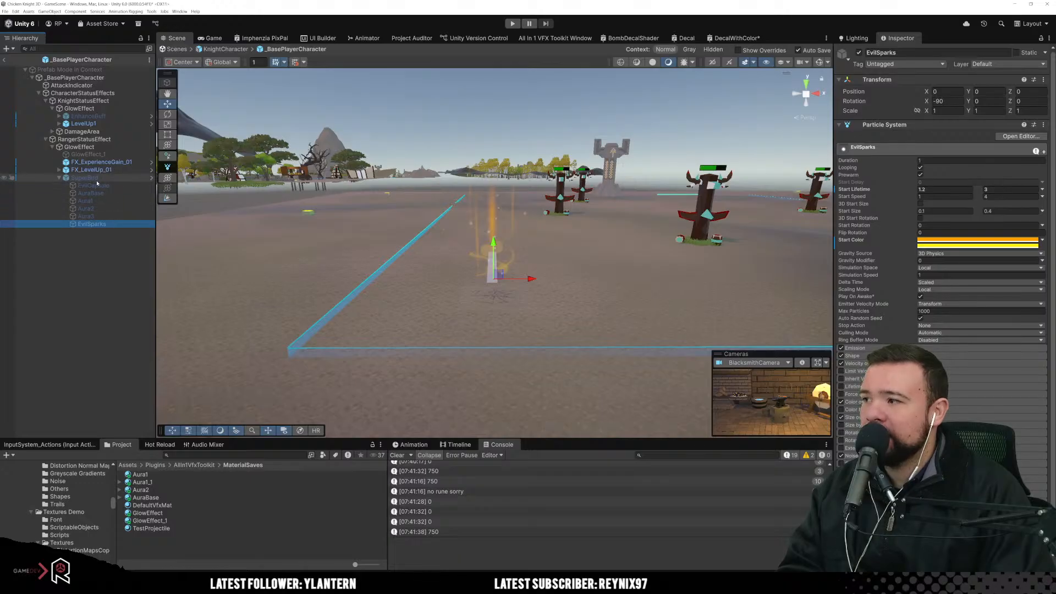
left_click(93, 146)
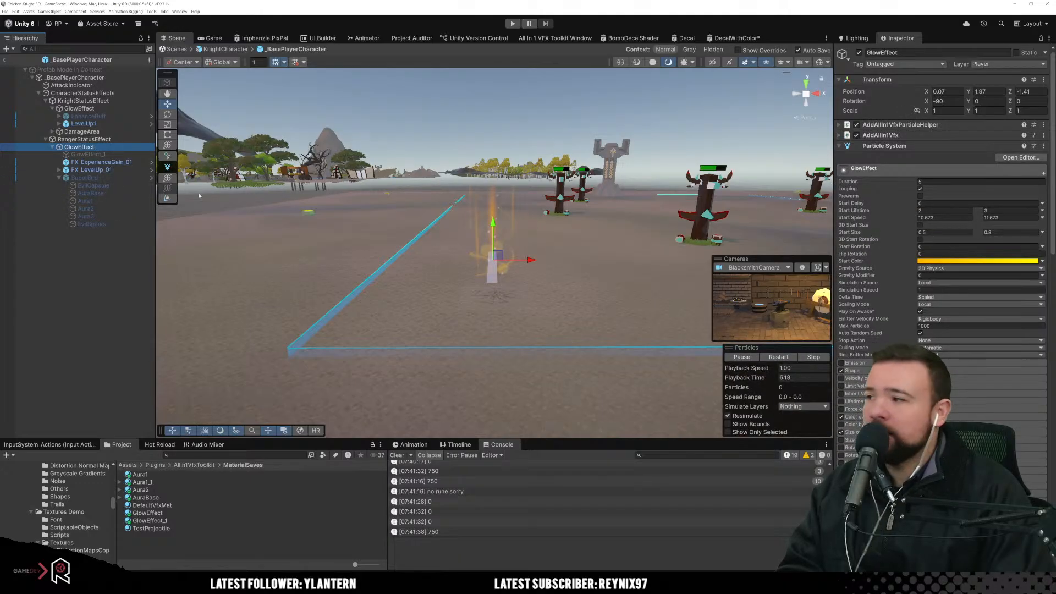
Step: Move FX_LevelUp_01's Particles Play above the first Set Active feedback on RangerStatusEffect, and remove the last Set Active and BuffDuration feedbacks
key("Up")
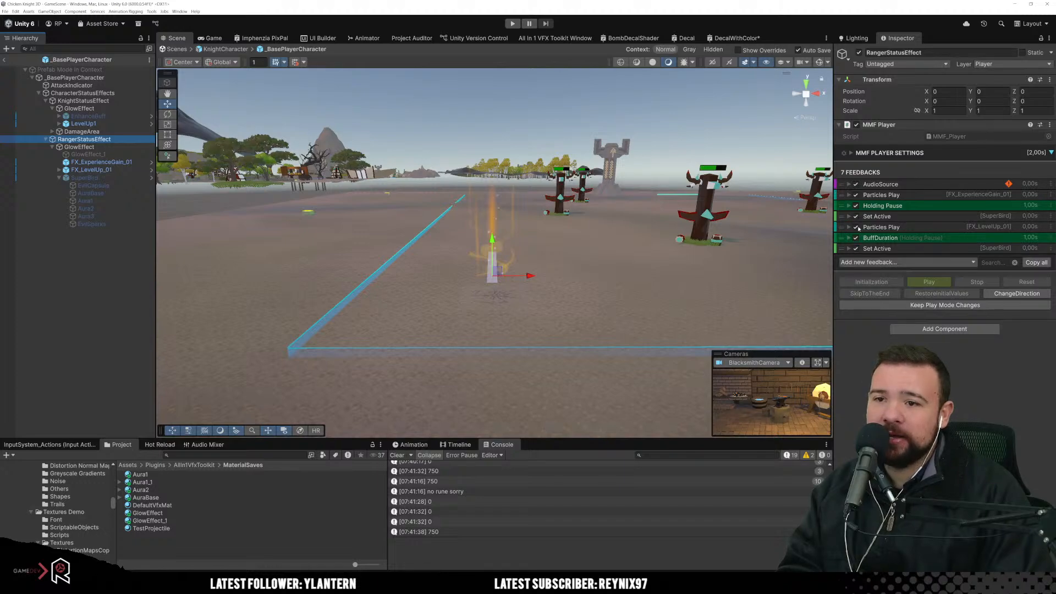
left_click_drag(843, 230, 848, 222)
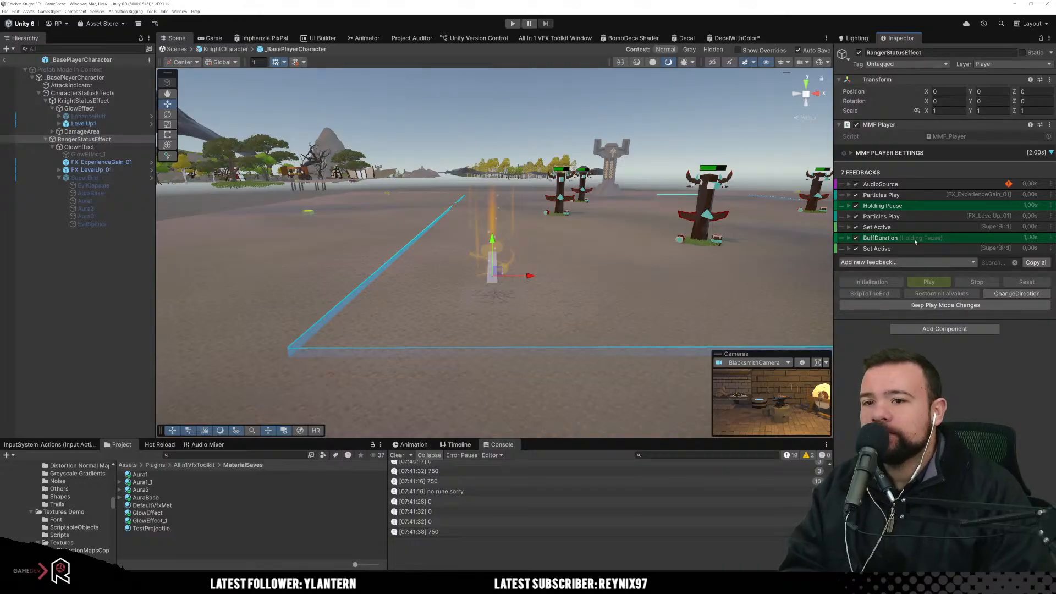
right_click(888, 250)
left_click(895, 260)
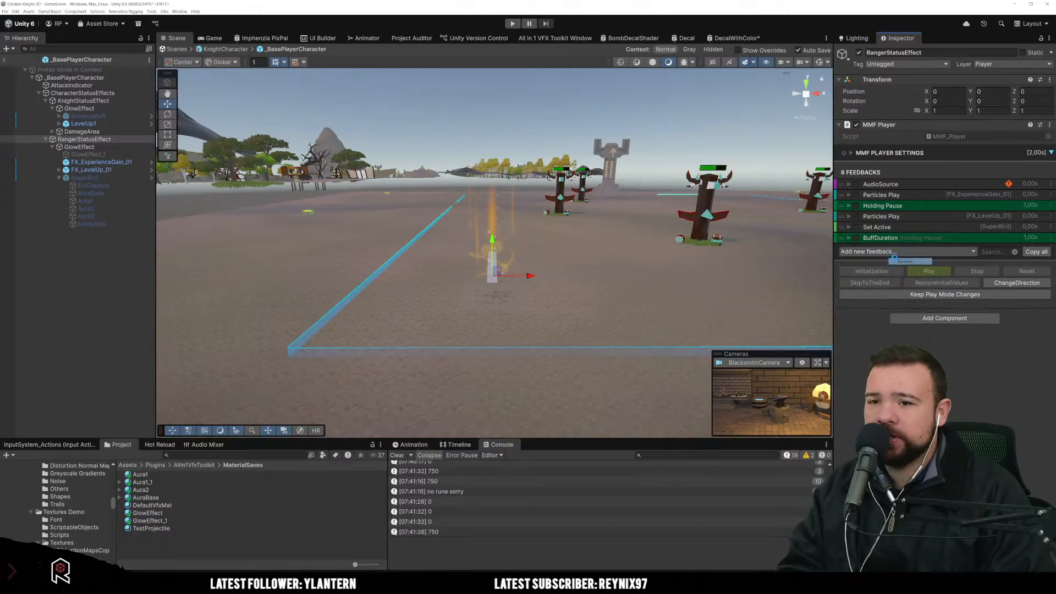
right_click(887, 244)
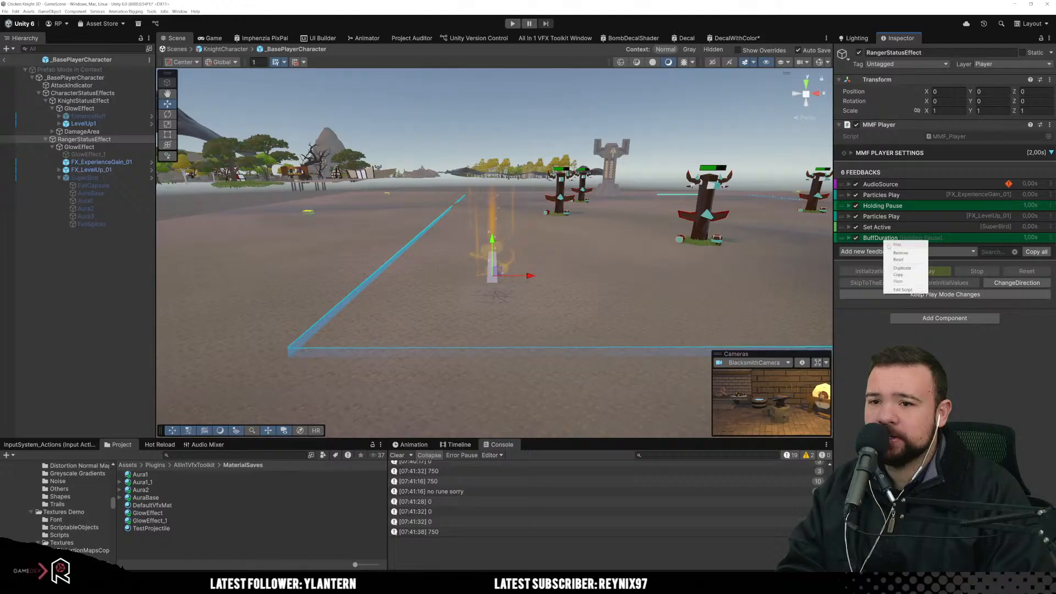
left_click(892, 252)
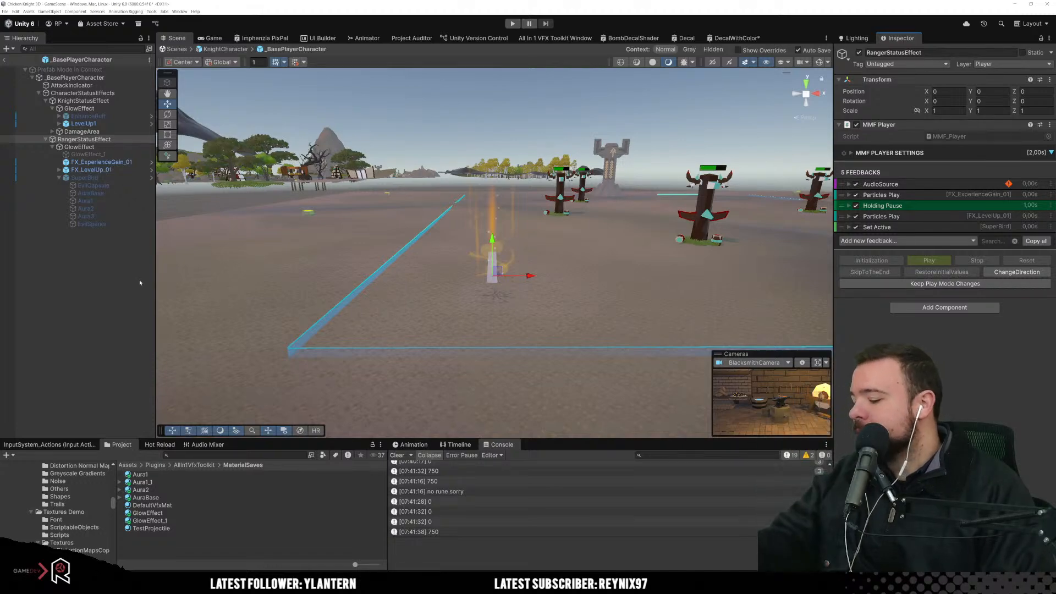
Step: Reactivate the SuperBird object and view its aura up close in the scene
left_click(90, 185)
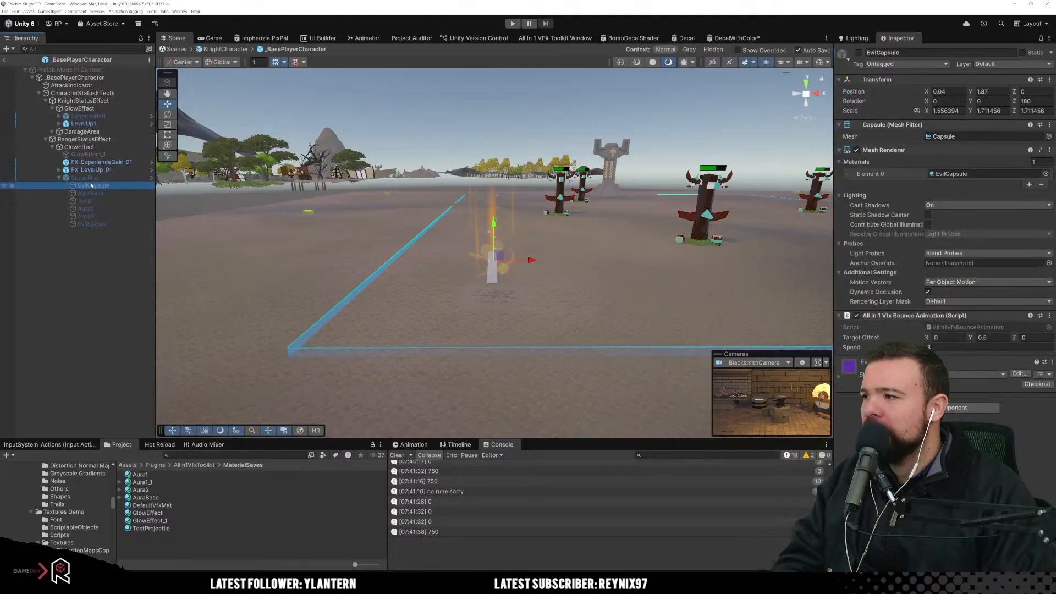
left_click(84, 177)
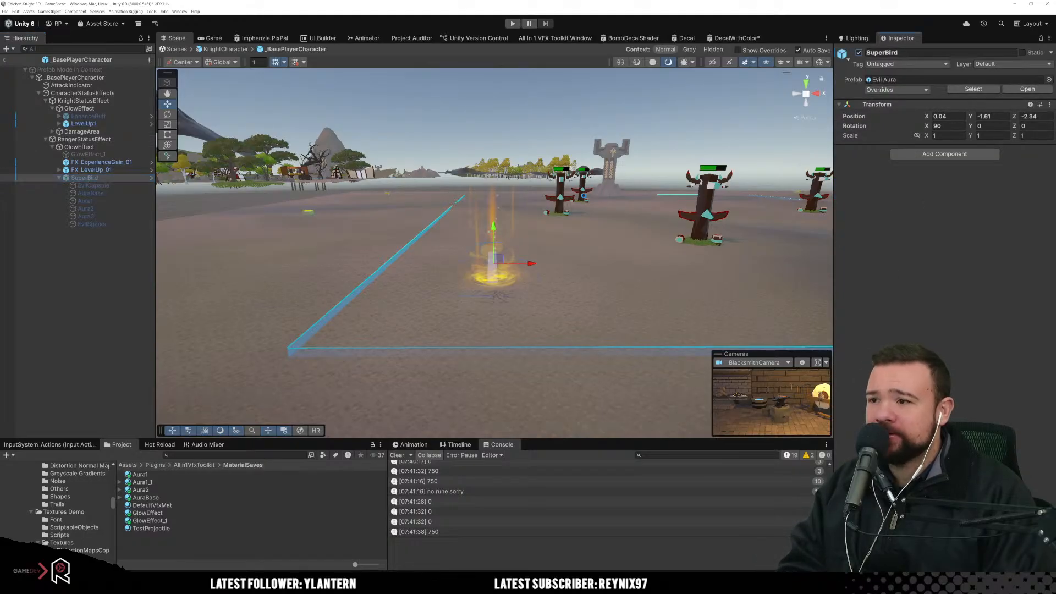
scroll(476, 303, "up", 3)
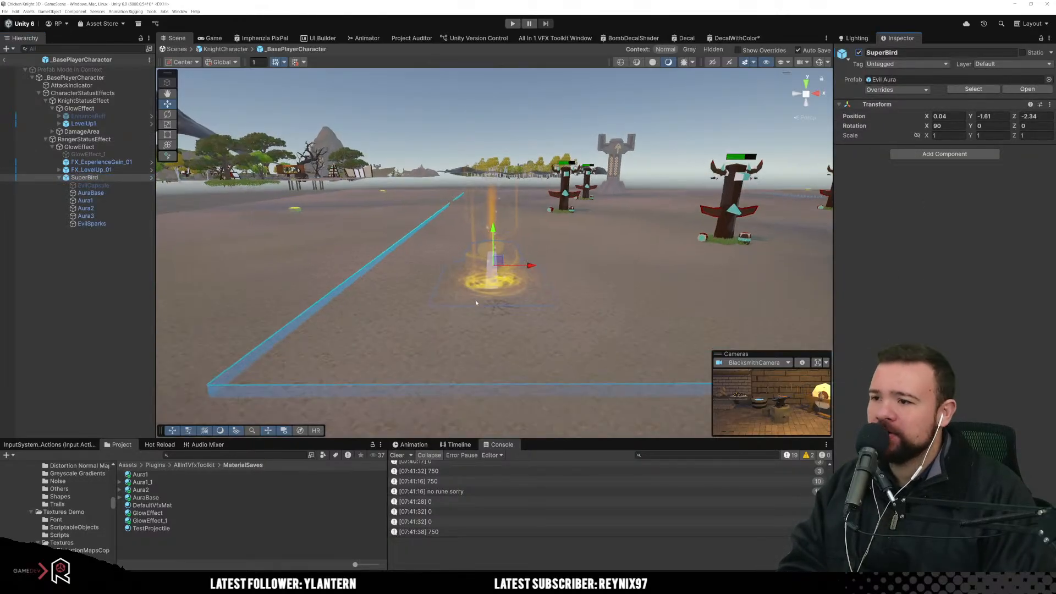
scroll(476, 302, "up", 3)
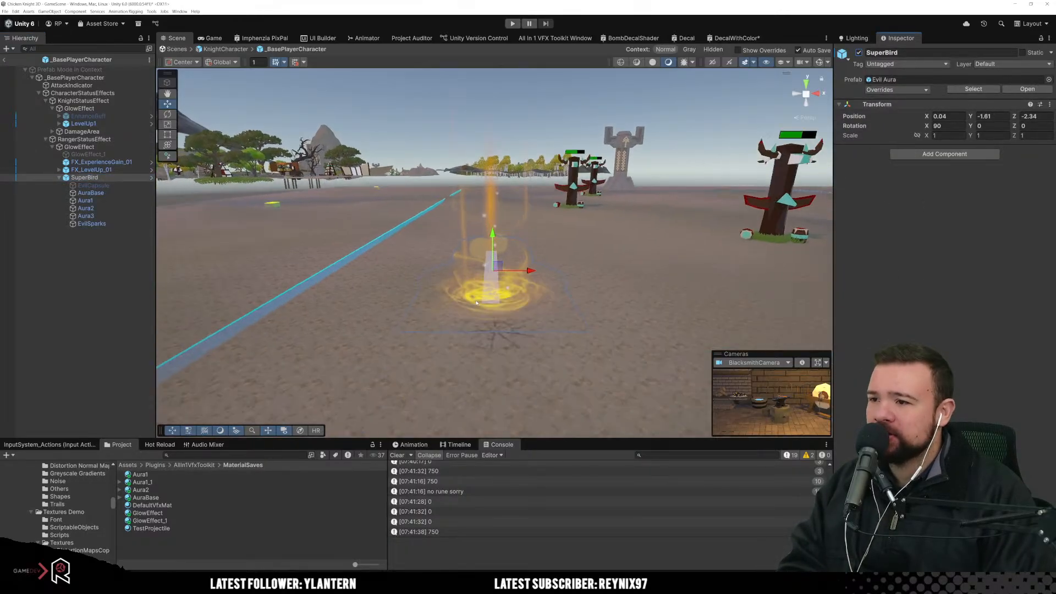
Step: Examine SuperBird's AuraBase, Aura1, Aura2, Aura3 and EvilSparks children, including the shape properties of Aura2's material
left_click(88, 193)
left_click(102, 201)
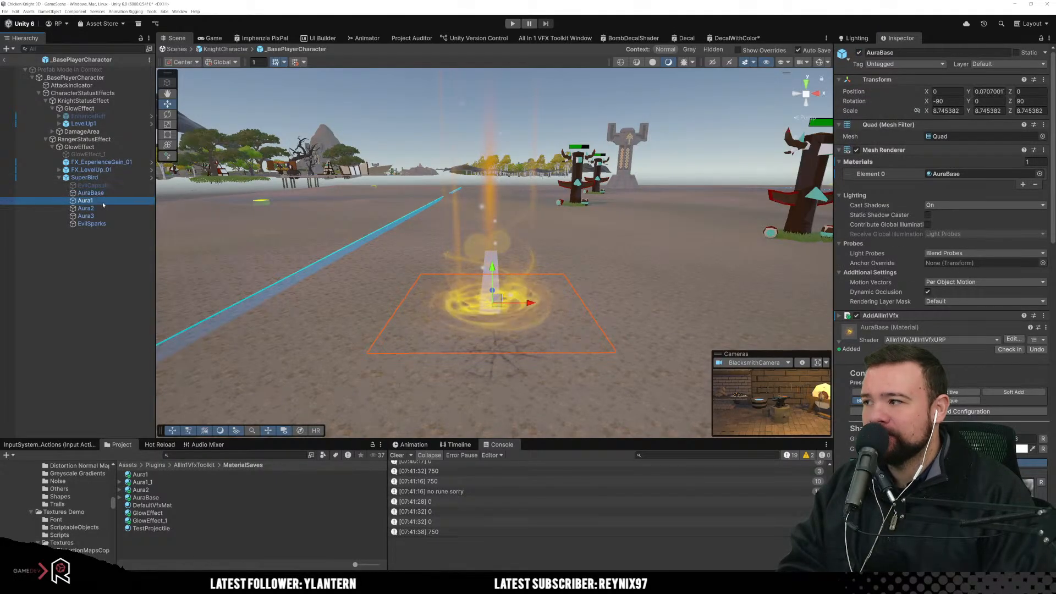
left_click(99, 208)
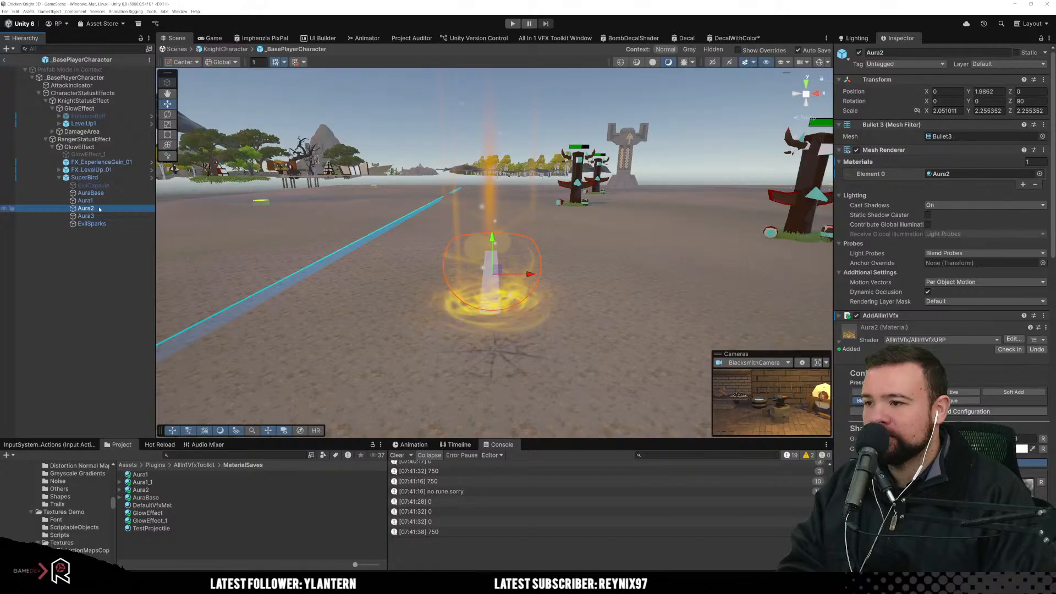
scroll(952, 359, "down", 5)
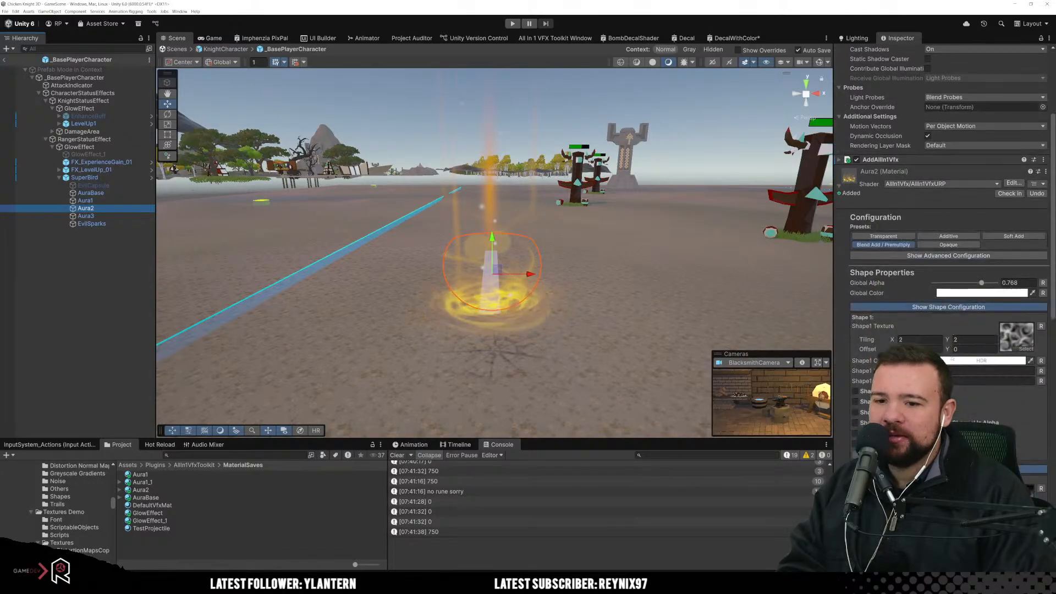
scroll(952, 358, "down", 5)
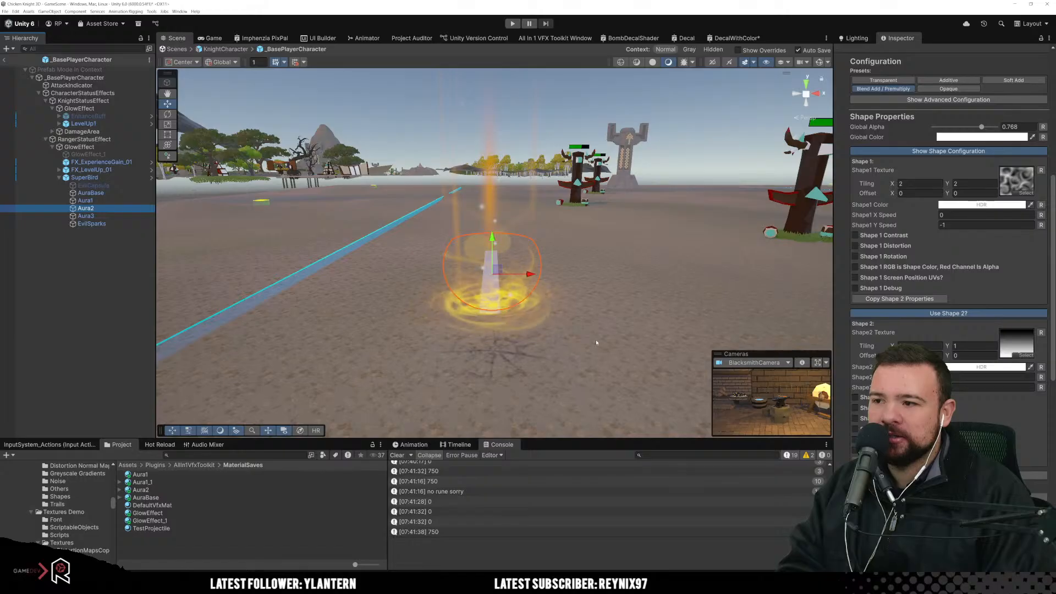
scroll(984, 339, "up", 3)
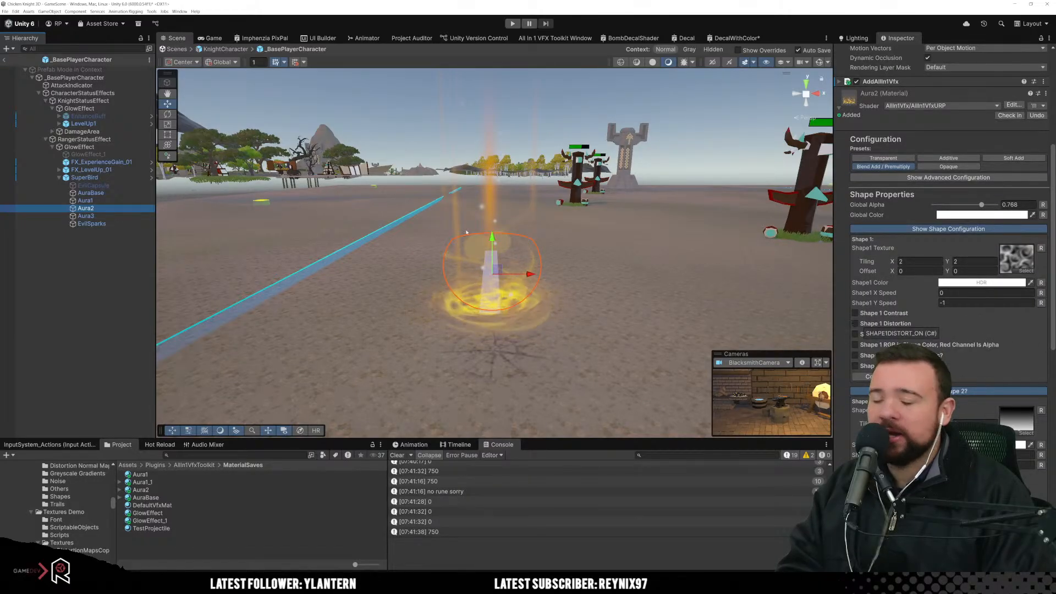
left_click(128, 216)
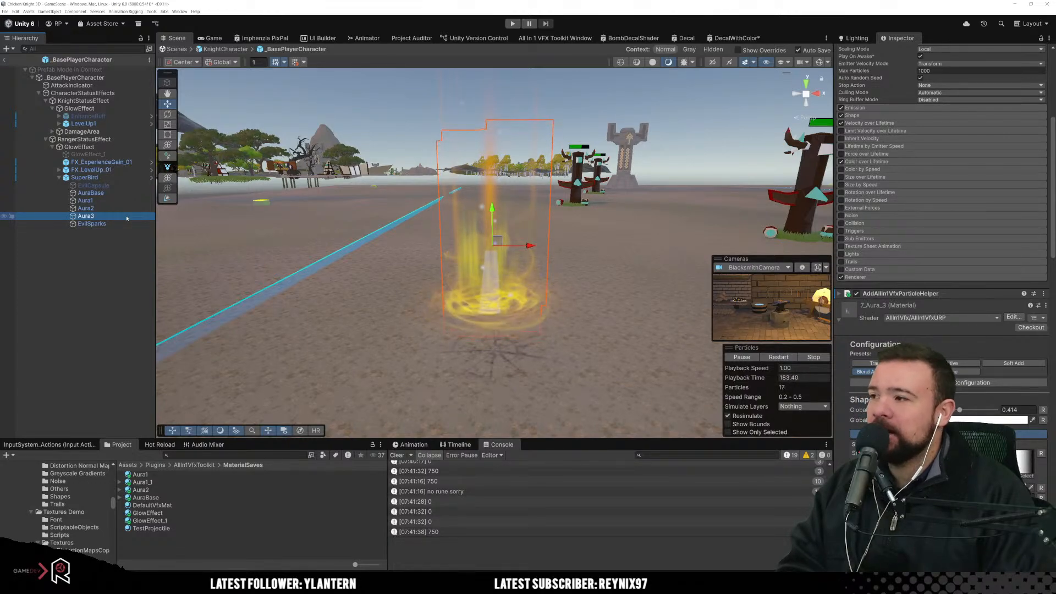
left_click(88, 224)
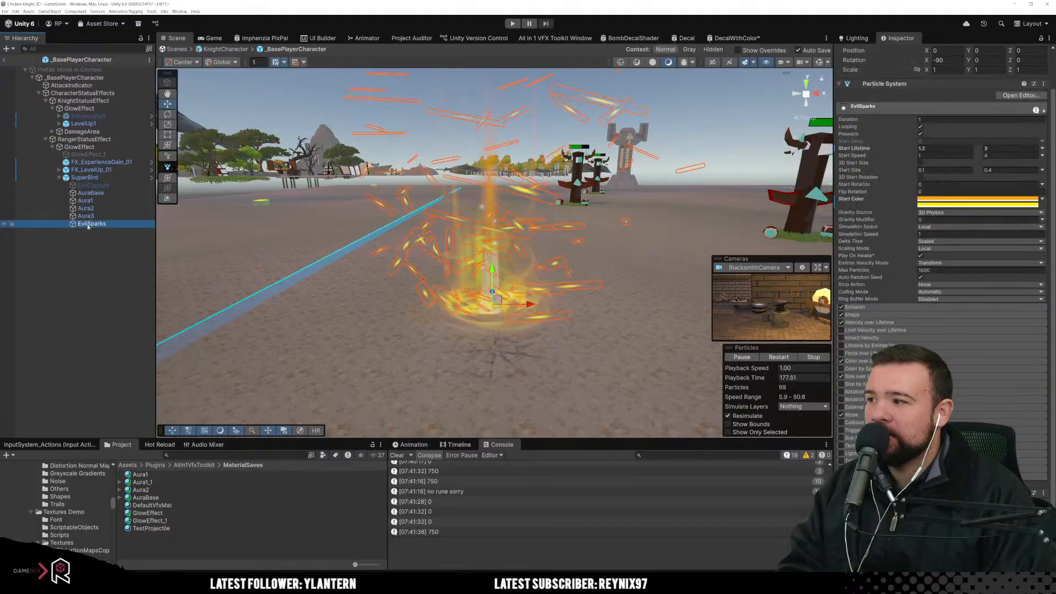
left_click(100, 217)
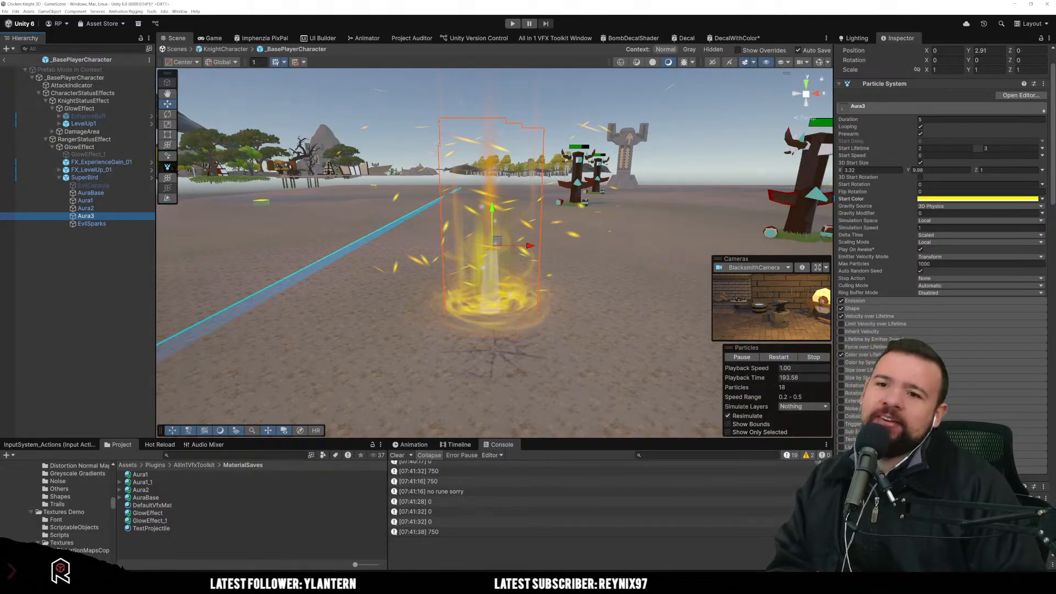
Step: Try raising the maximum Start Lifetime of Aura3's particle system to about 30, view the aura in the scene, and undo the change
scroll(935, 390, "down", 2)
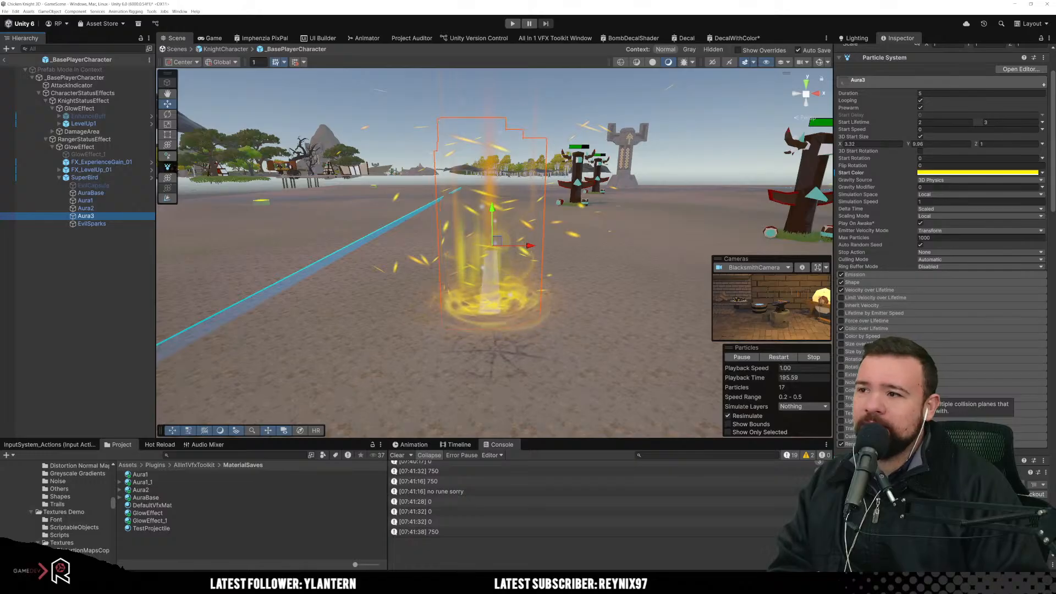
left_click(983, 122)
left_click_drag(983, 124, 426, 132)
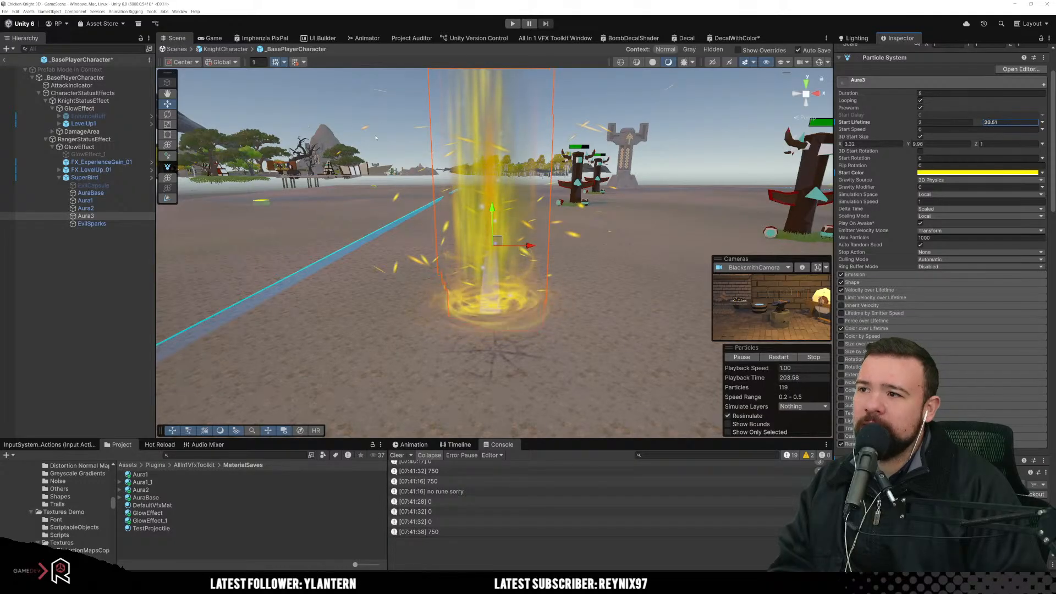
right_click_drag(454, 318, 447, 262)
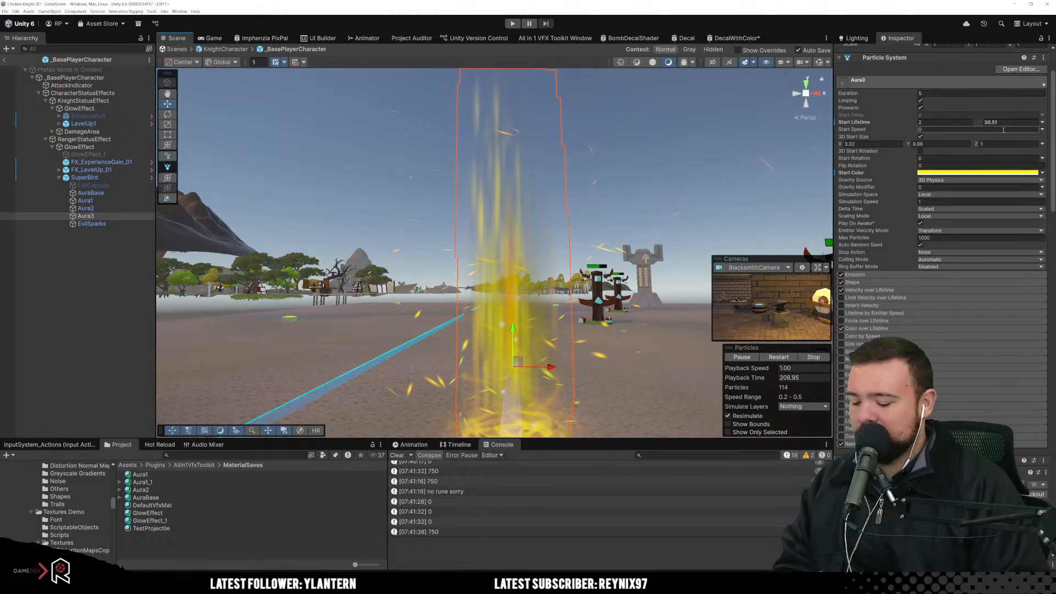
key("ctrl+z")
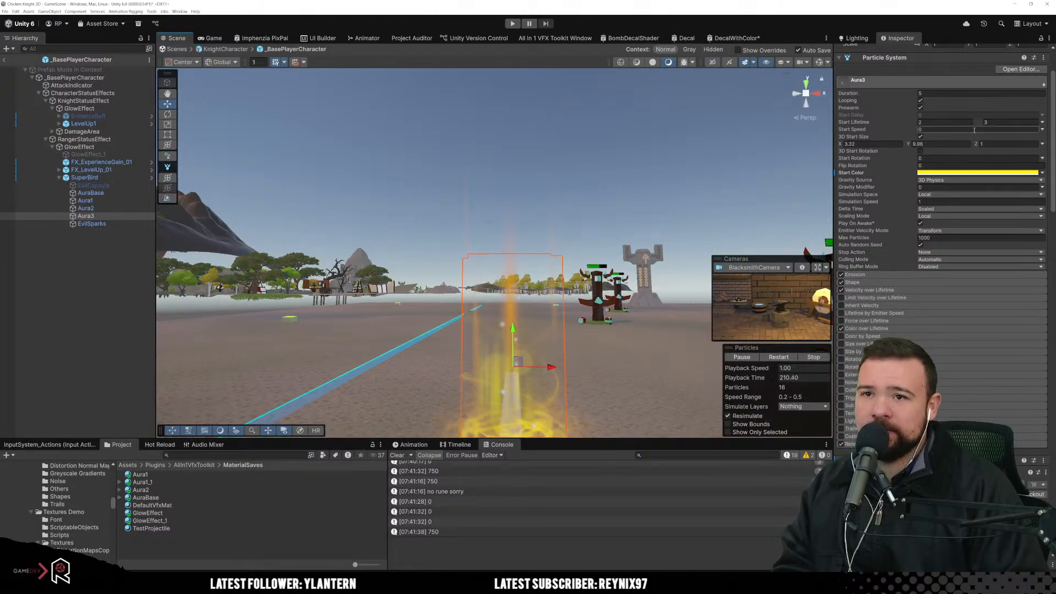
Step: Try higher Speed Modifier values up to about 38 in Aura3's Velocity over Lifetime module, and set it back to 1
left_click(874, 289)
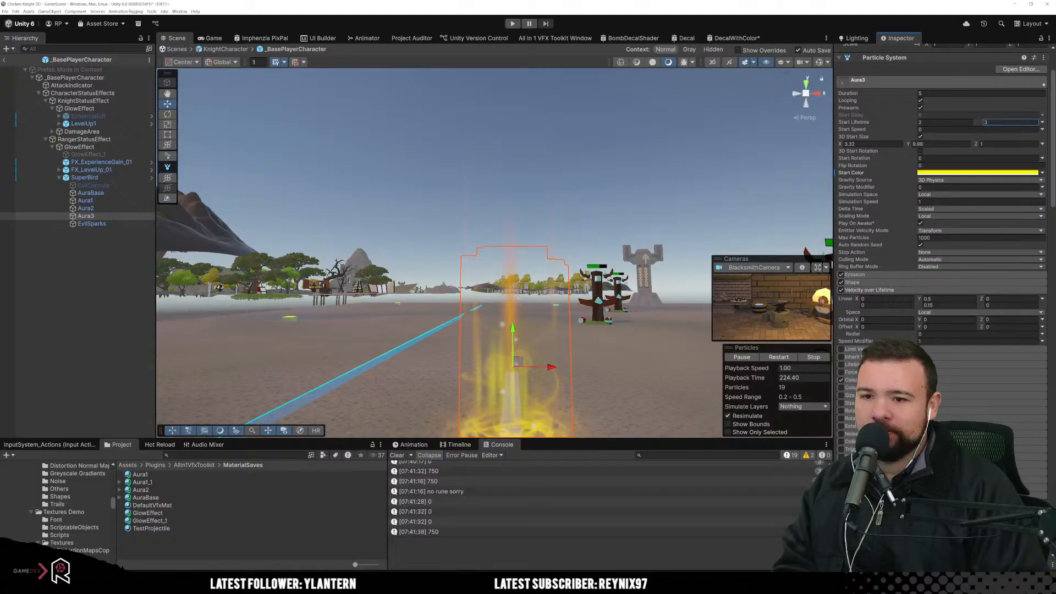
left_click(977, 341)
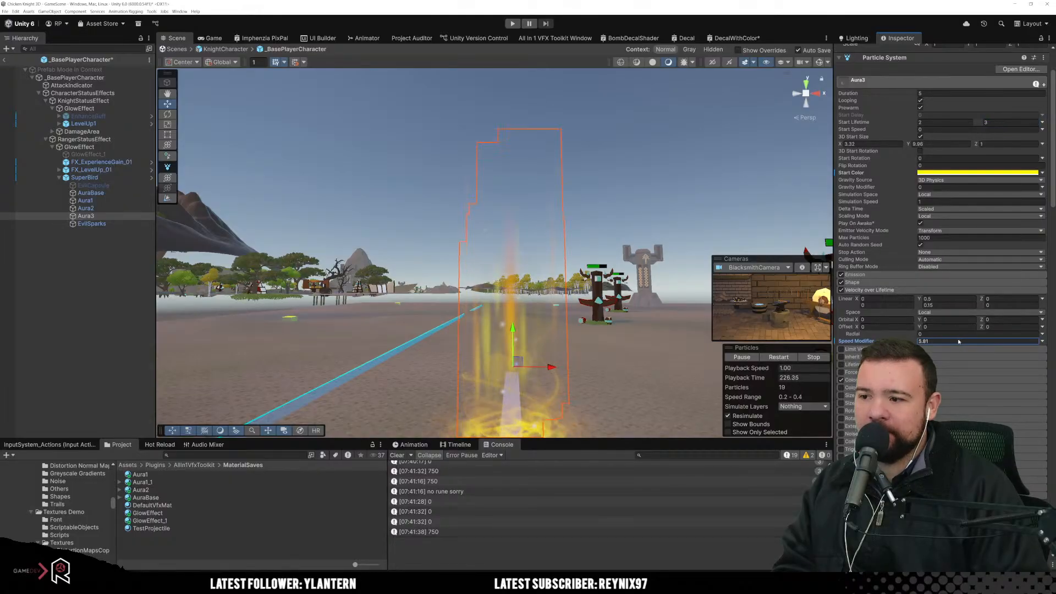
left_click_drag(958, 341, 967, 341)
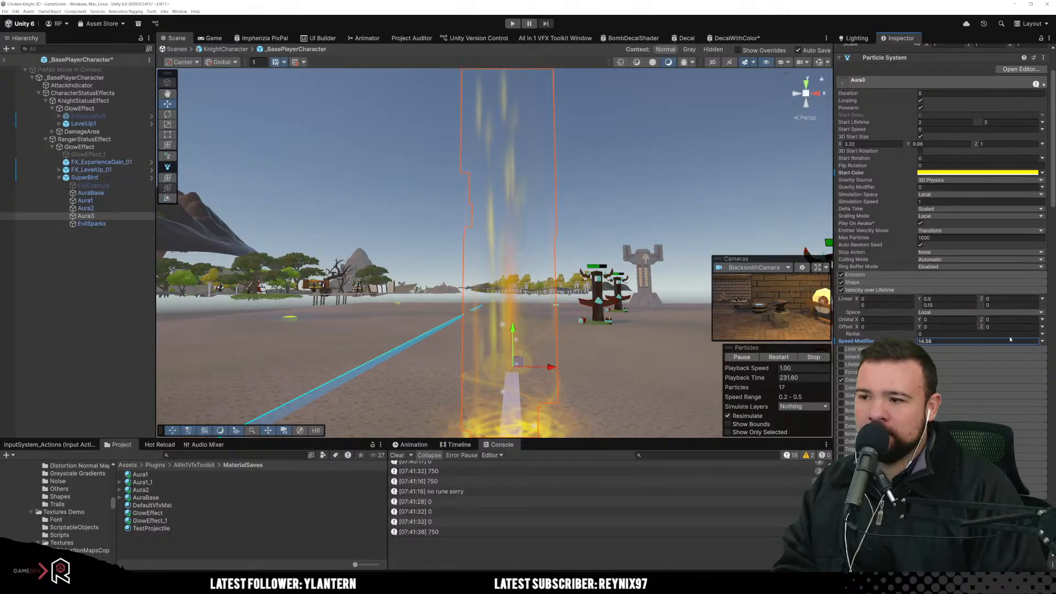
left_click_drag(953, 340, 333, 326)
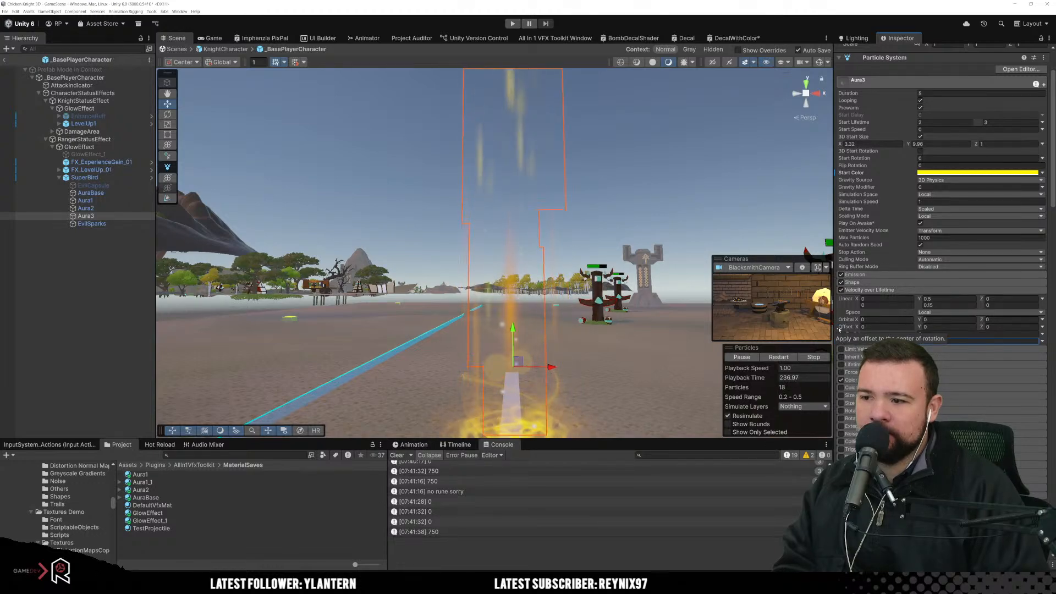
right_click_drag(490, 253, 513, 311)
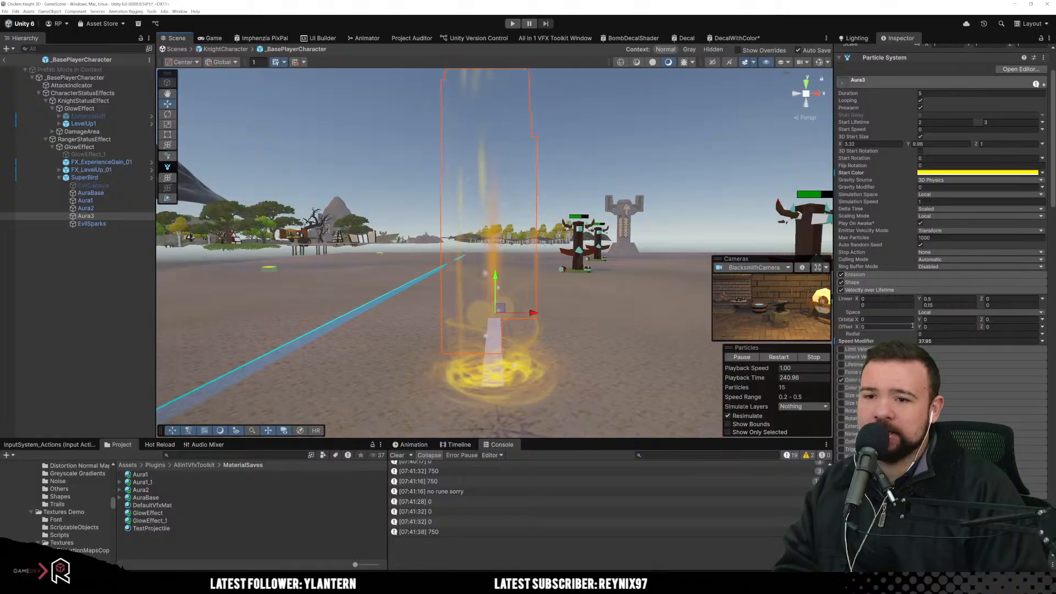
left_click(942, 341)
type("1")
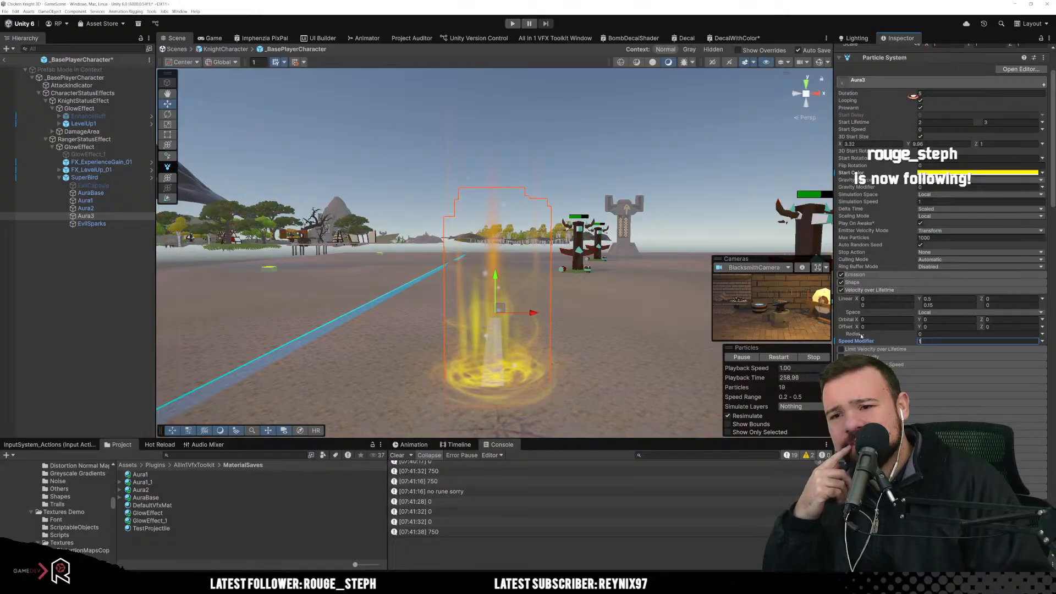
Step: Try a Radial velocity of about 7.3 in Aura3's Velocity over Lifetime module, and set it back to 0
left_click_drag(861, 336, 914, 334)
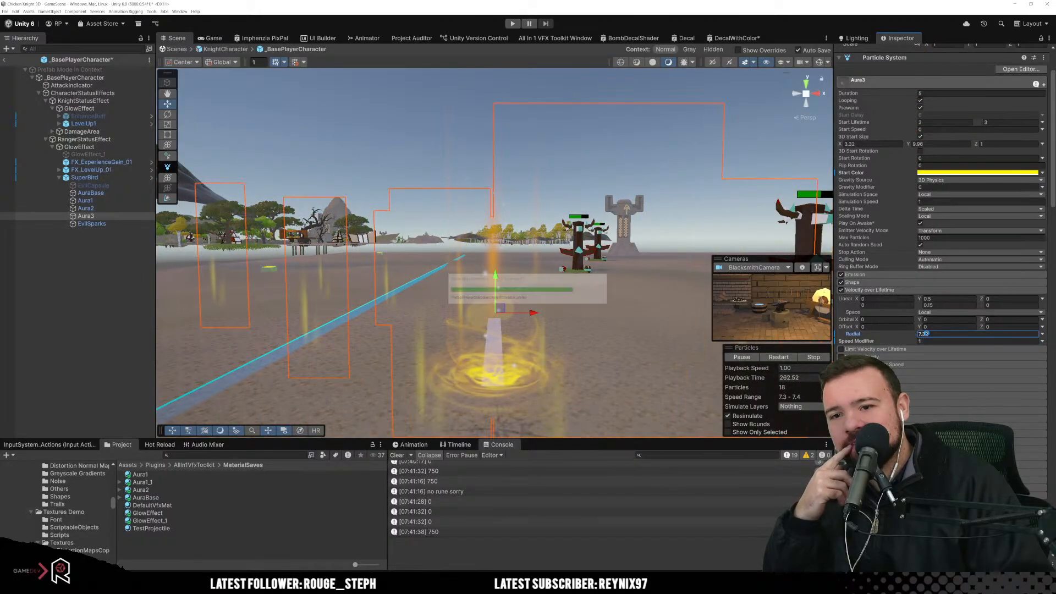
left_click(935, 333)
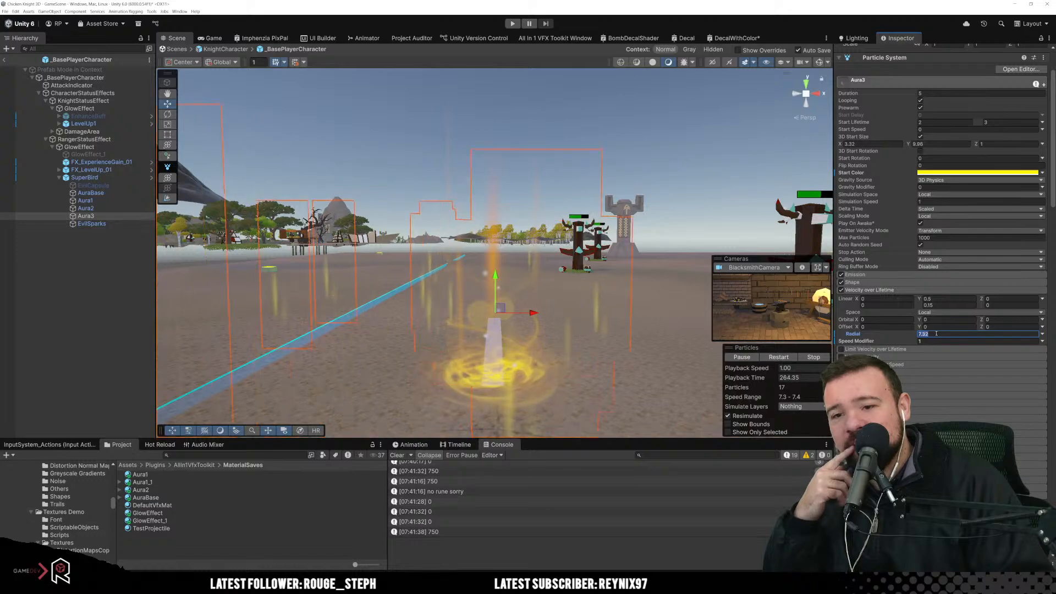
type("0")
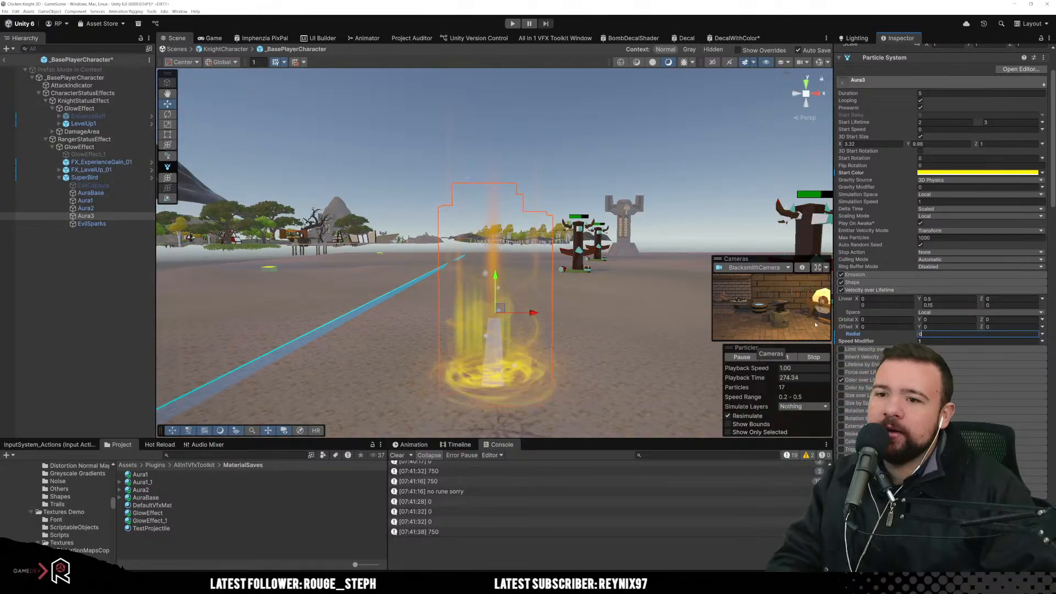
Step: Check Aura3's Emission module, try a Simulation Speed of about 2.35, and restore the speed to 1
left_click(876, 276)
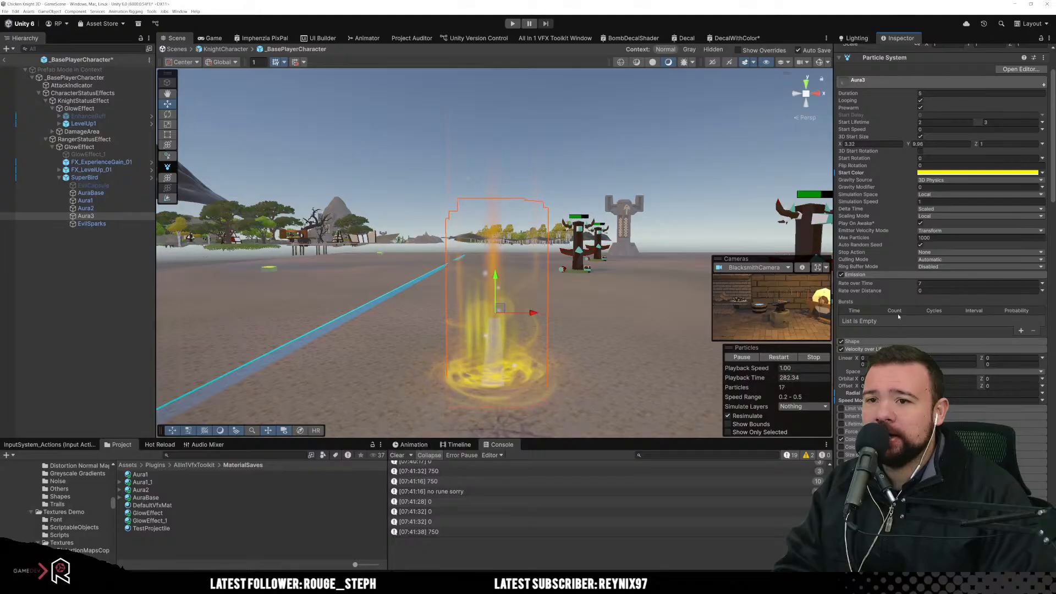
left_click(911, 204)
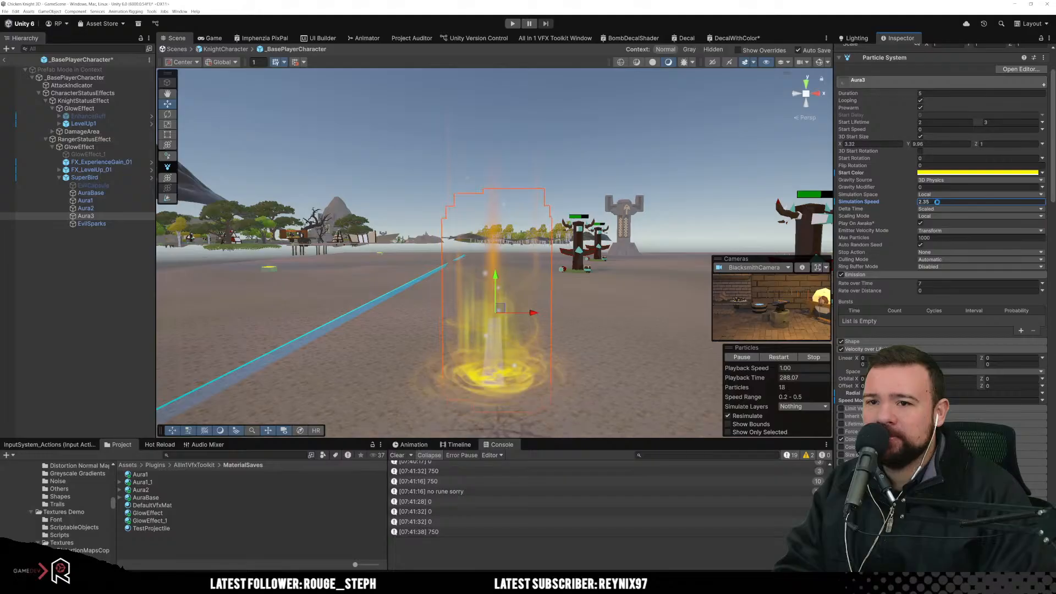
right_click(893, 203)
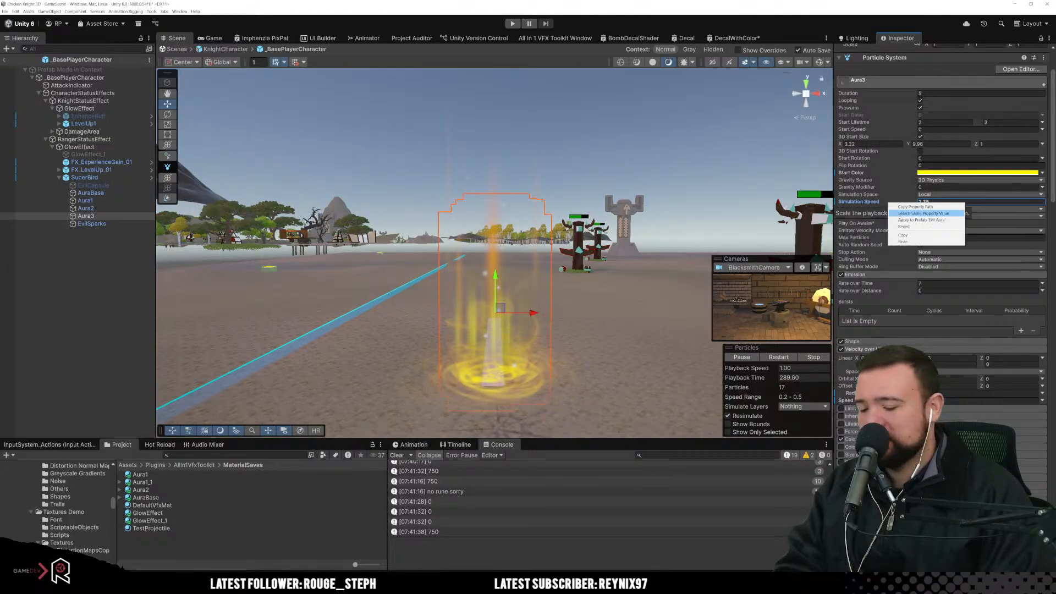
left_click(876, 217)
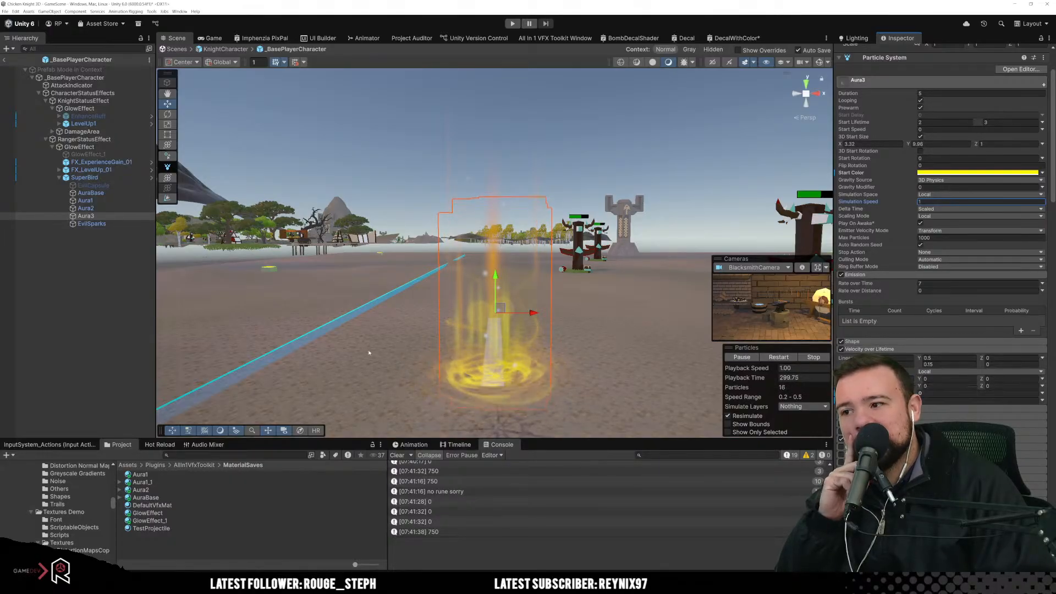
Step: Try an emission Rate over Time of 15 on the EvilSparks particle system while viewing the effect in the scene
left_click(91, 223)
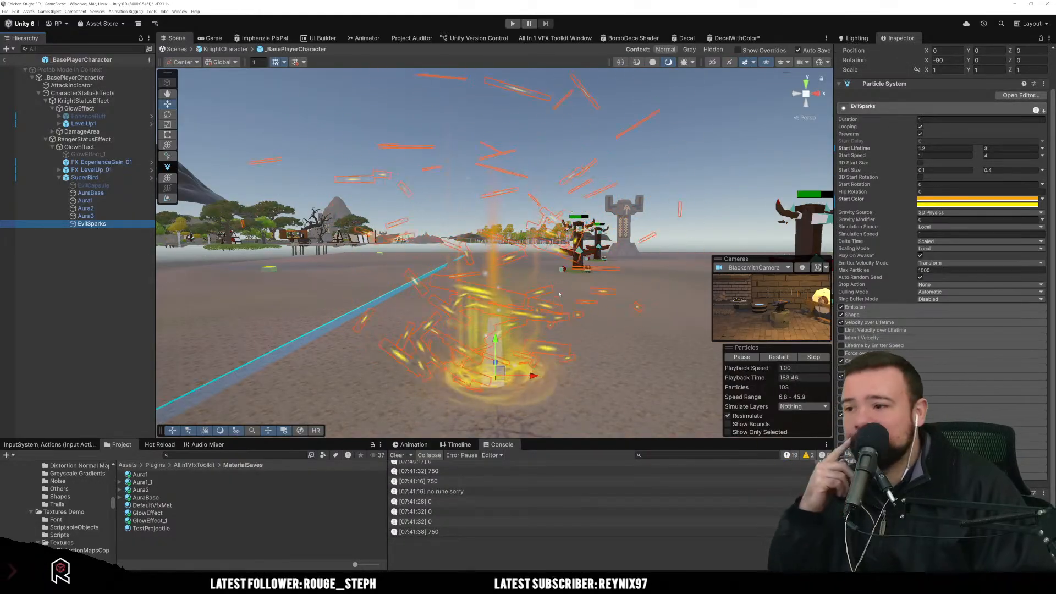
left_click(879, 307)
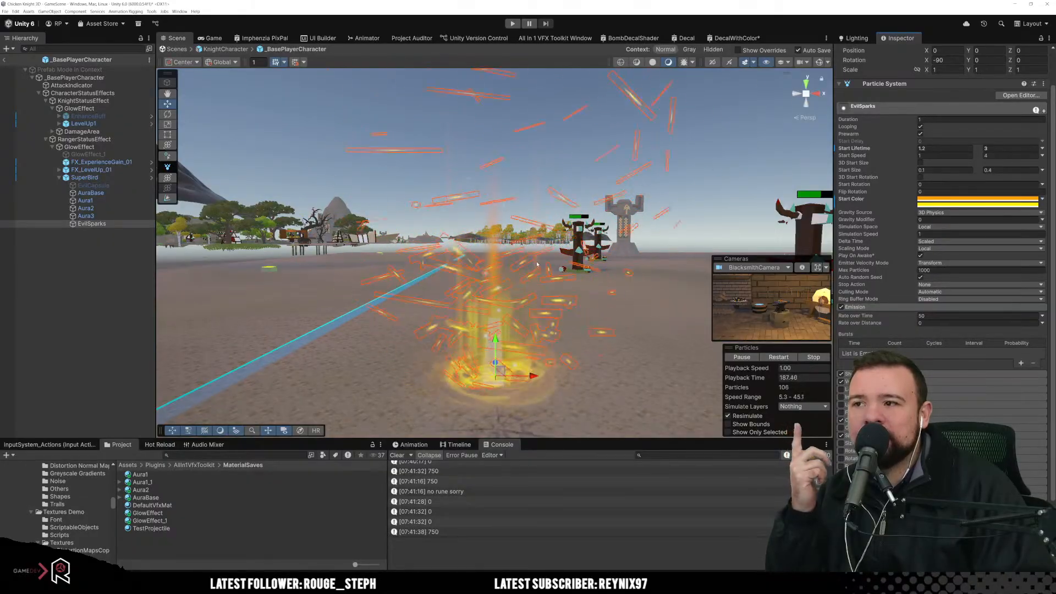
right_click_drag(552, 301, 555, 295)
scroll(554, 296, "down", 2)
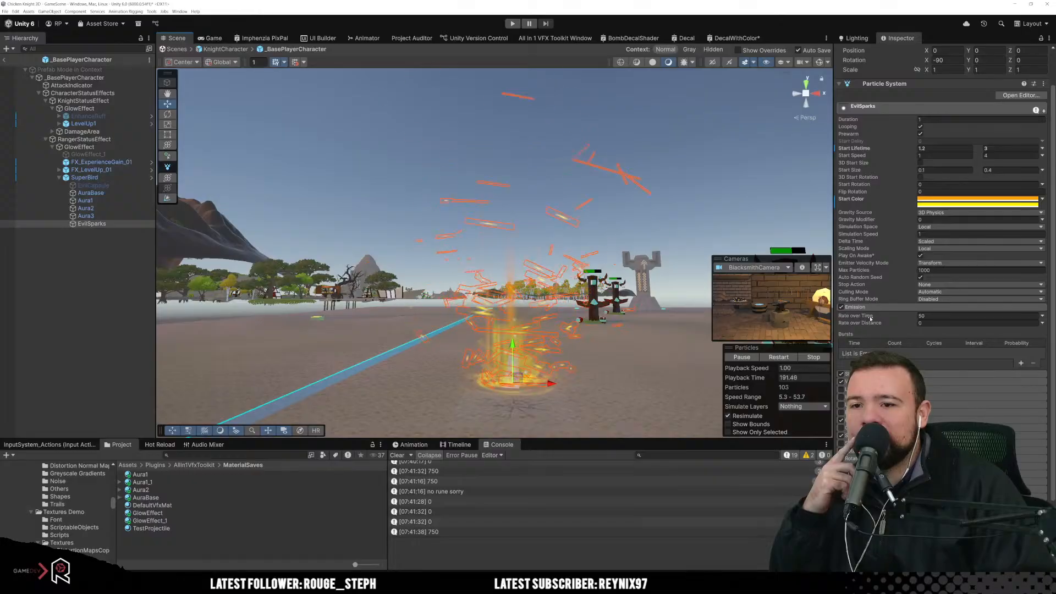
left_click_drag(885, 318, 871, 317)
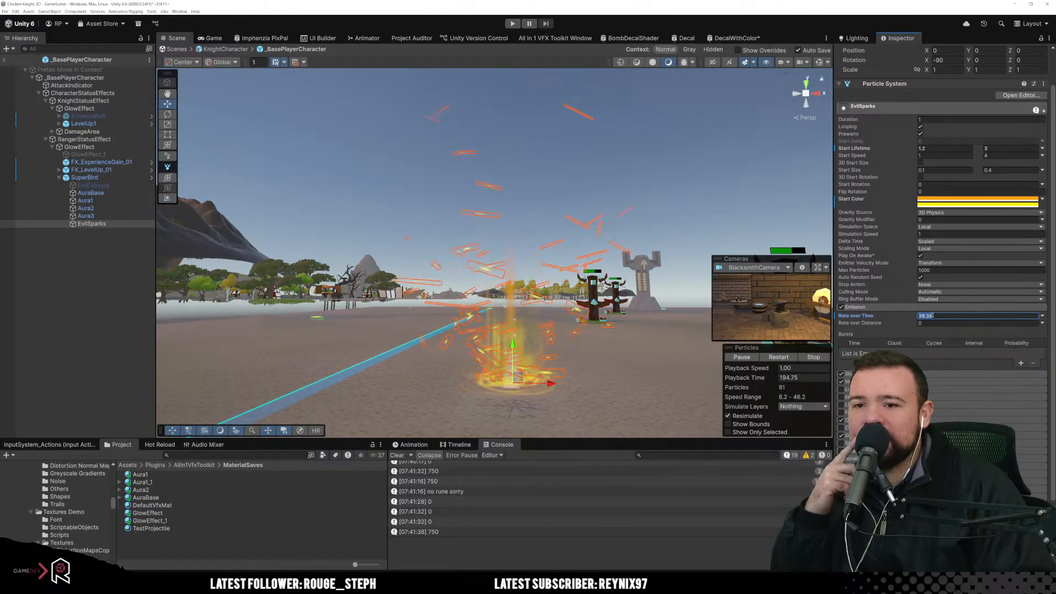
type("15")
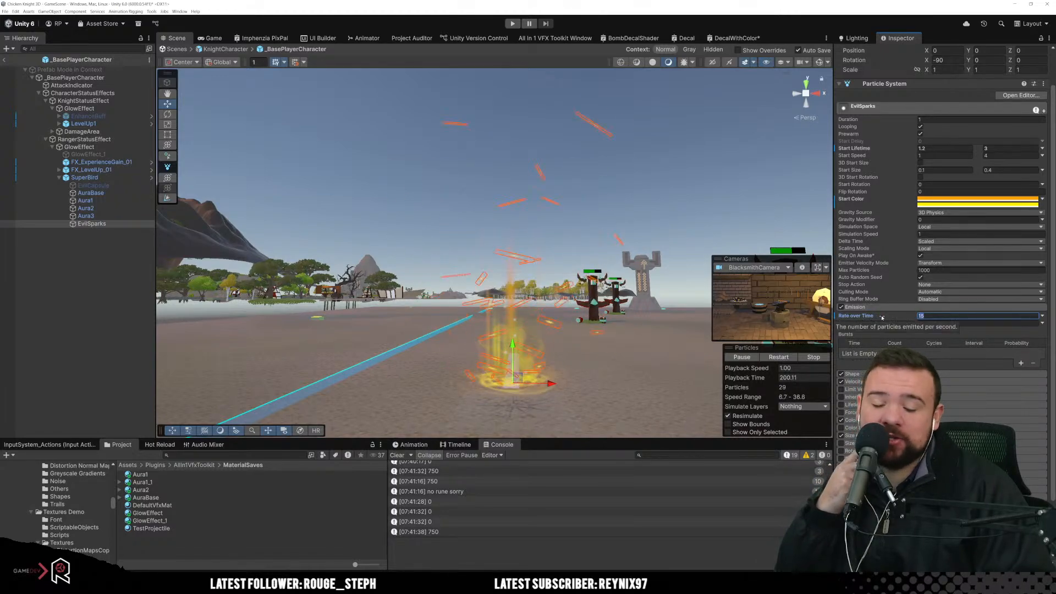
Step: Try EvilSparks' emission Rate over Time at 30 and at 60
key("BackSpace")
key("BackSpace")
type("30")
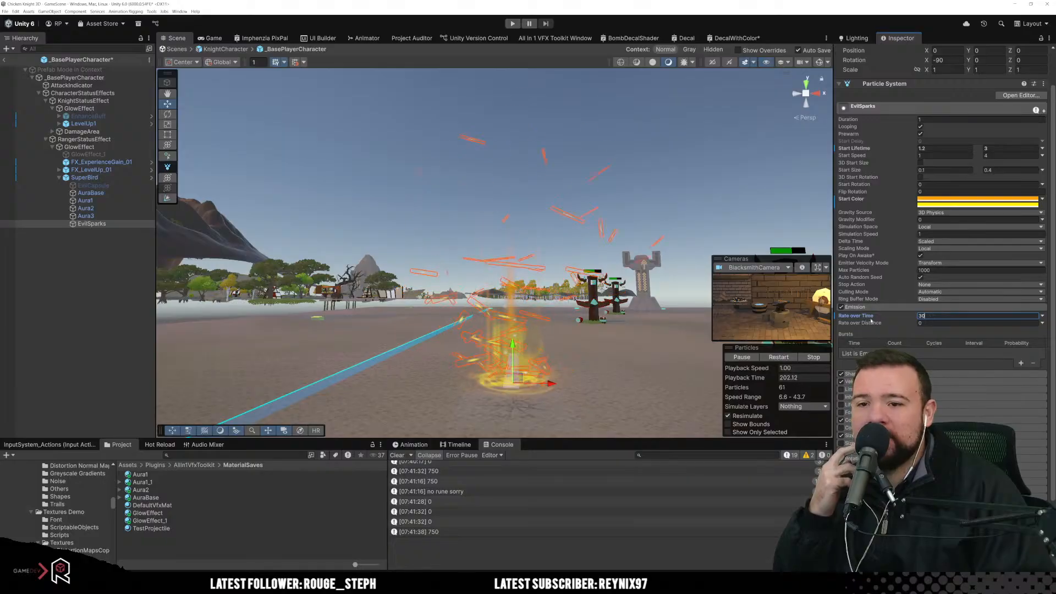
key("BackSpace")
key("BackSpace")
type("60")
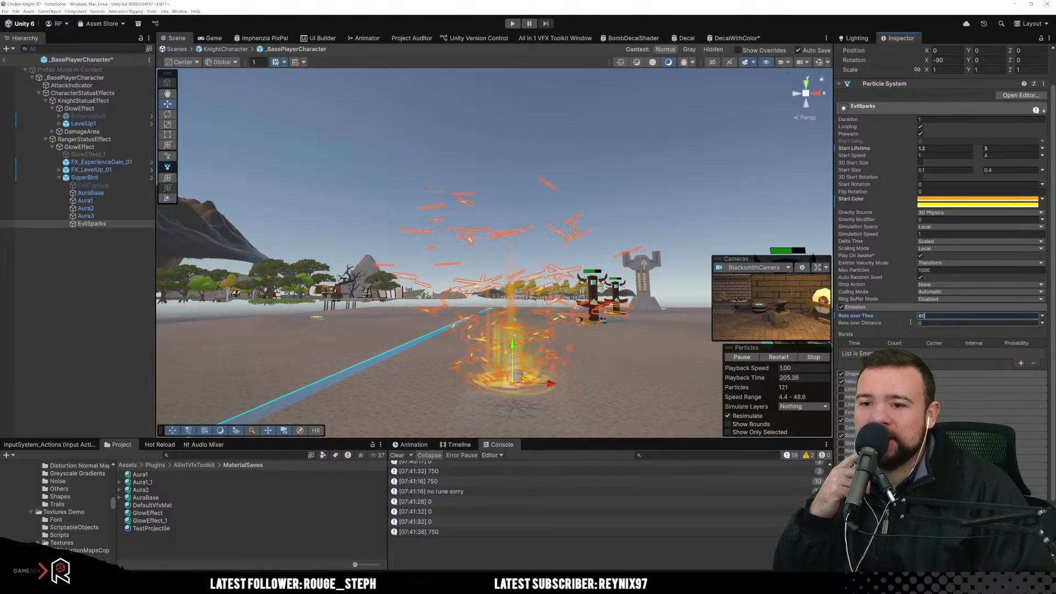
Step: Restore EvilSparks' emission Rate over Time to 50
right_click(849, 317)
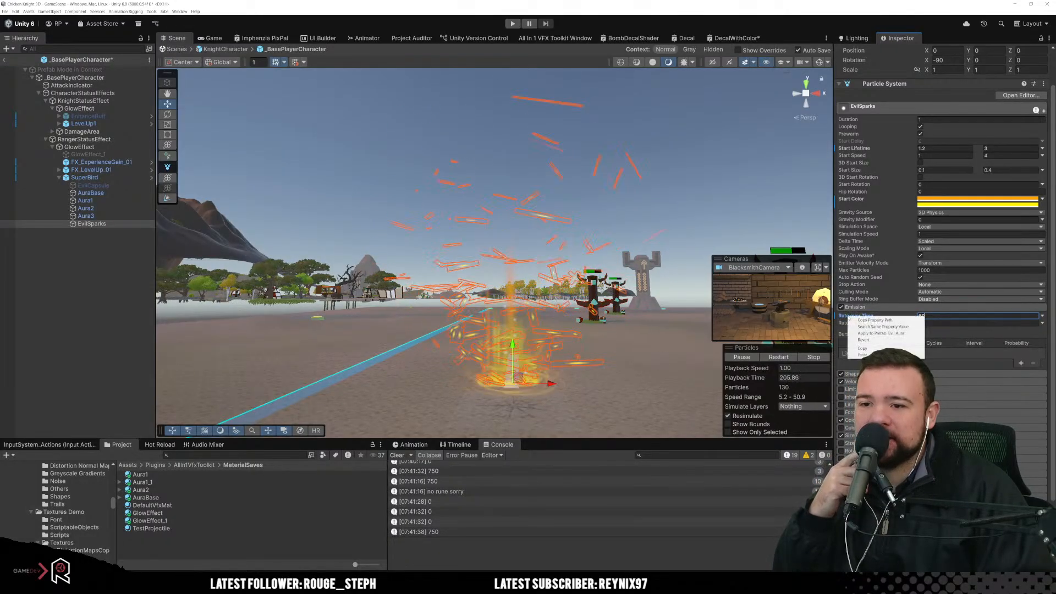
left_click(878, 333)
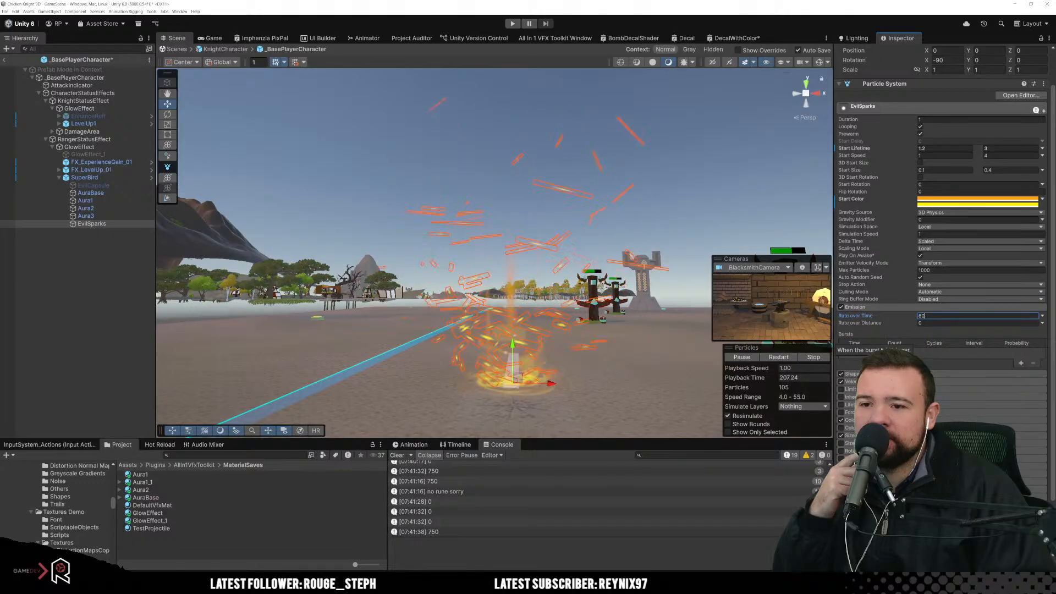
type("50")
key("Tab")
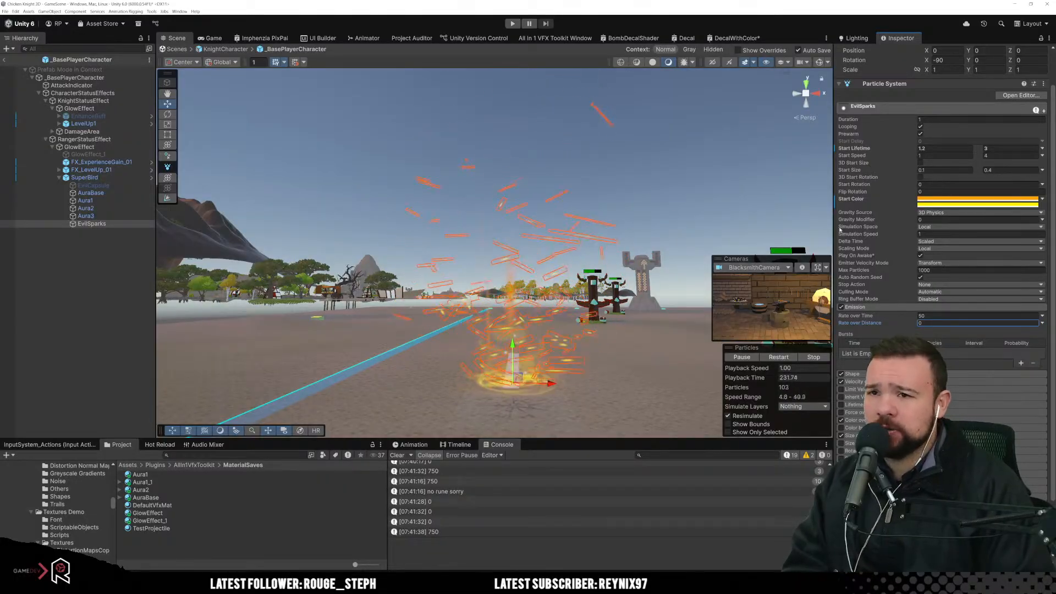
Step: Examine EvilSparks' particle settings, the SuperBird parent, and its EvilCapsule and Aura2 children
scroll(849, 248, "down", 3)
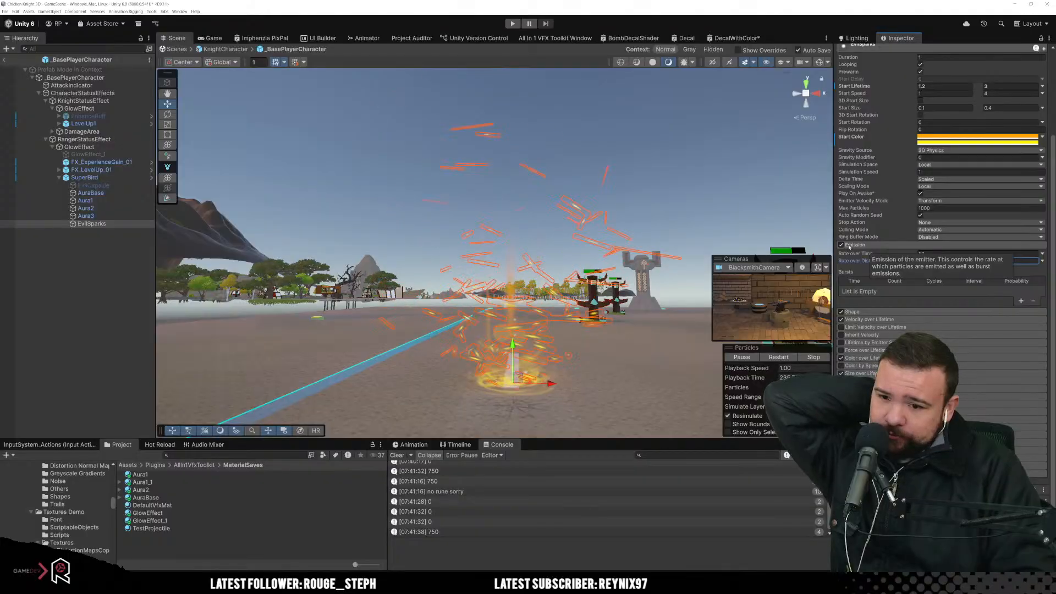
scroll(849, 247, "up", 5)
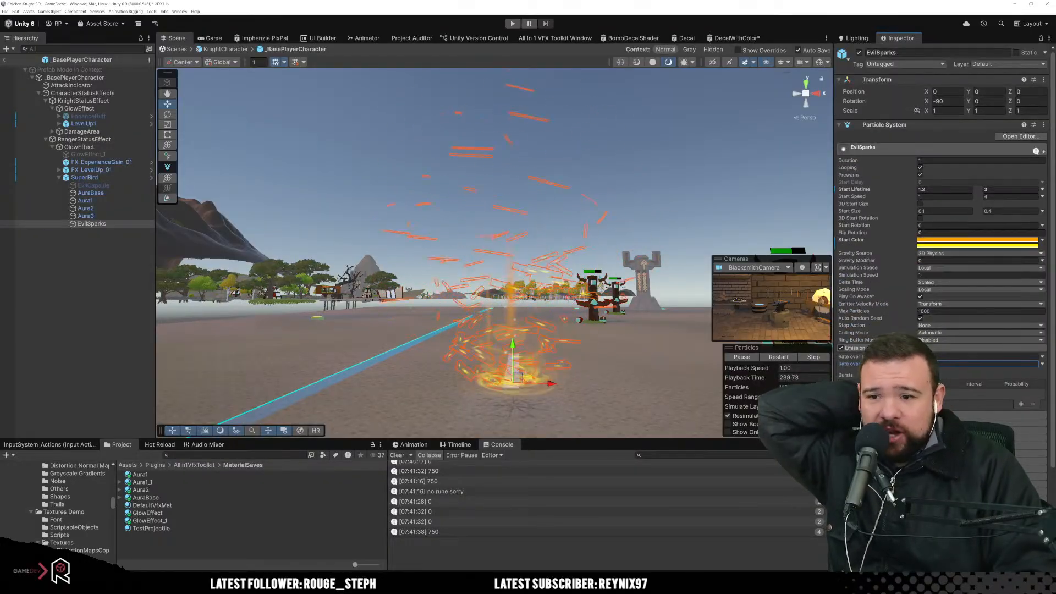
scroll(940, 220, "down", 5)
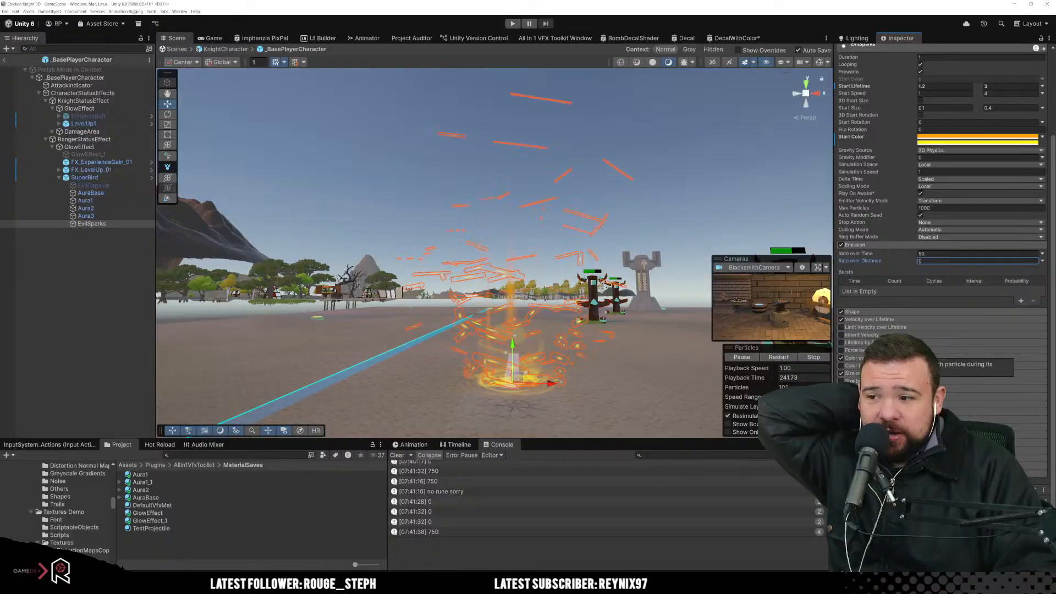
left_click(85, 178)
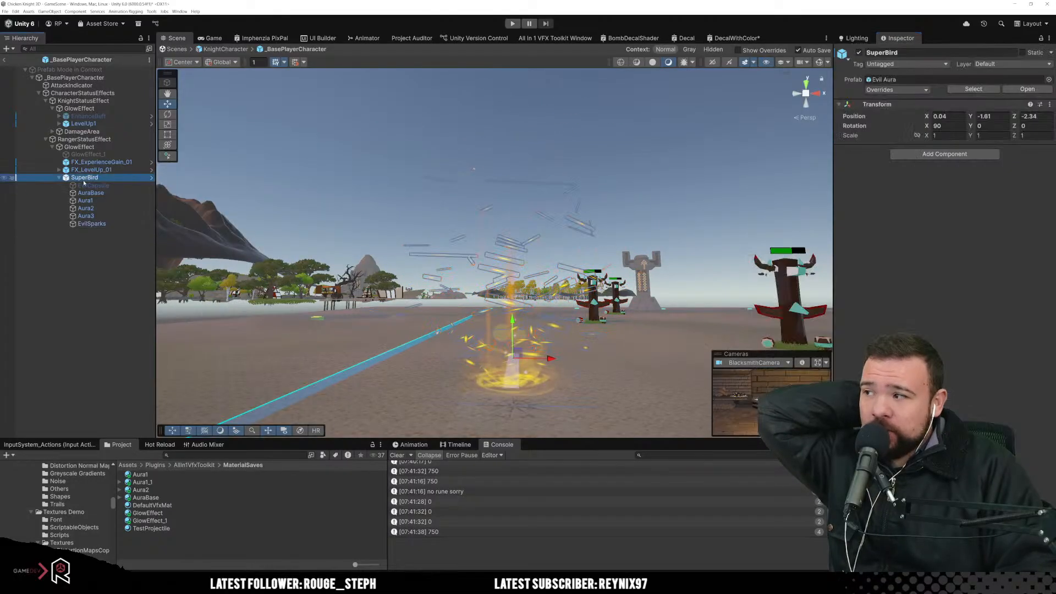
left_click(90, 186)
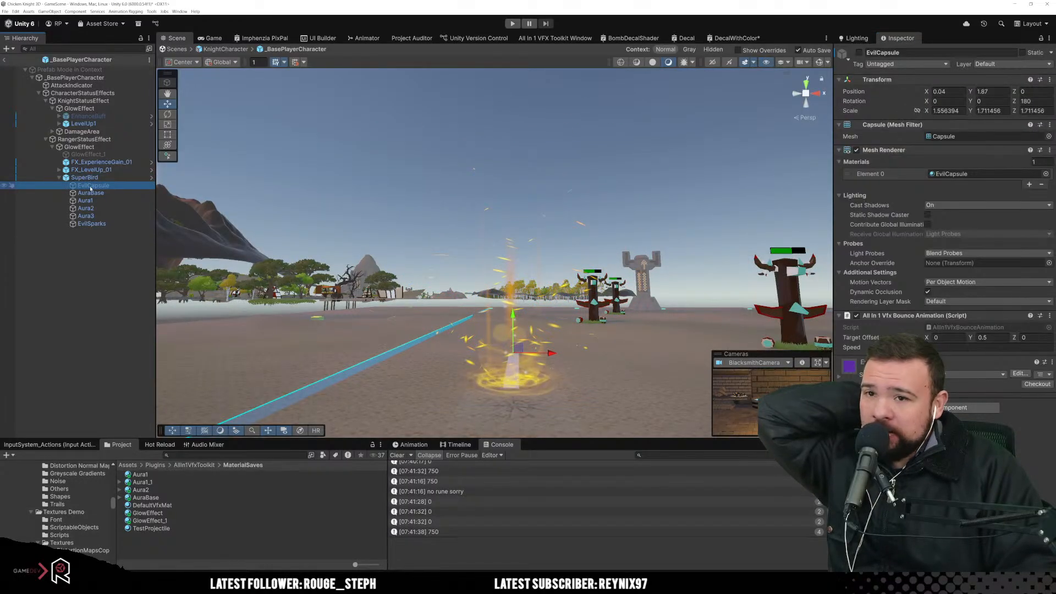
left_click(94, 209)
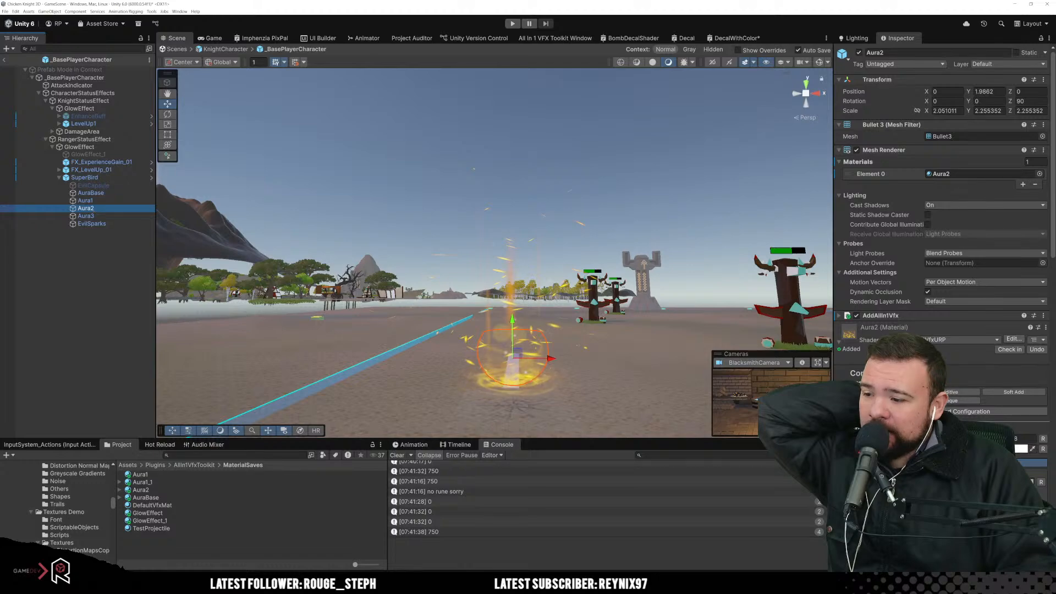
Step: Switch to Paint and delete the old line sketches from the black canvas
key("alt+Tab")
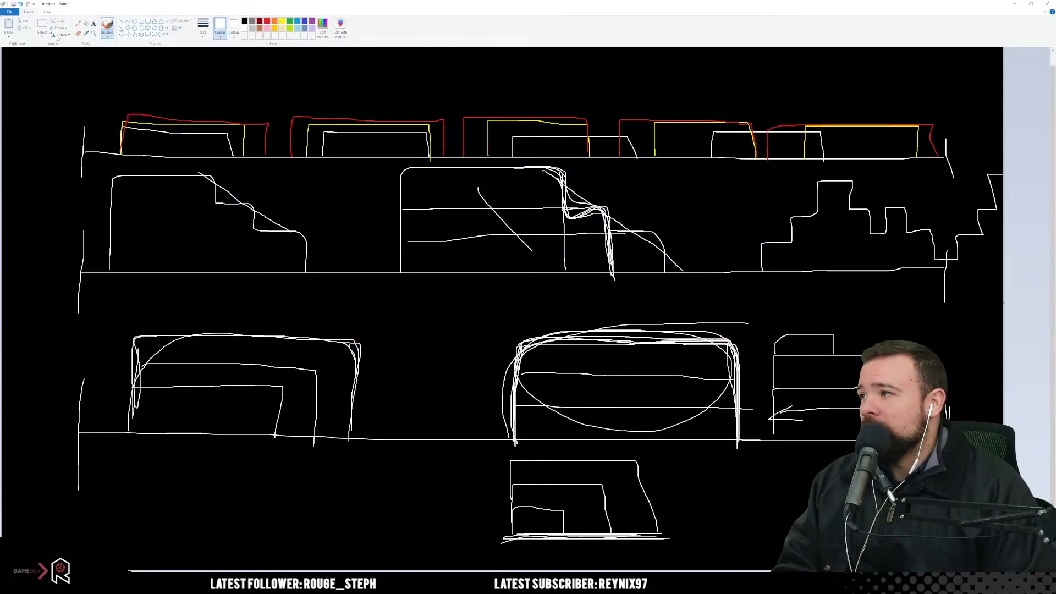
left_click(41, 25)
mouse_move(65, 97)
left_mouse_down()
mouse_move(700, 549)
mouse_move(1003, 570)
left_mouse_up()
key("Delete")
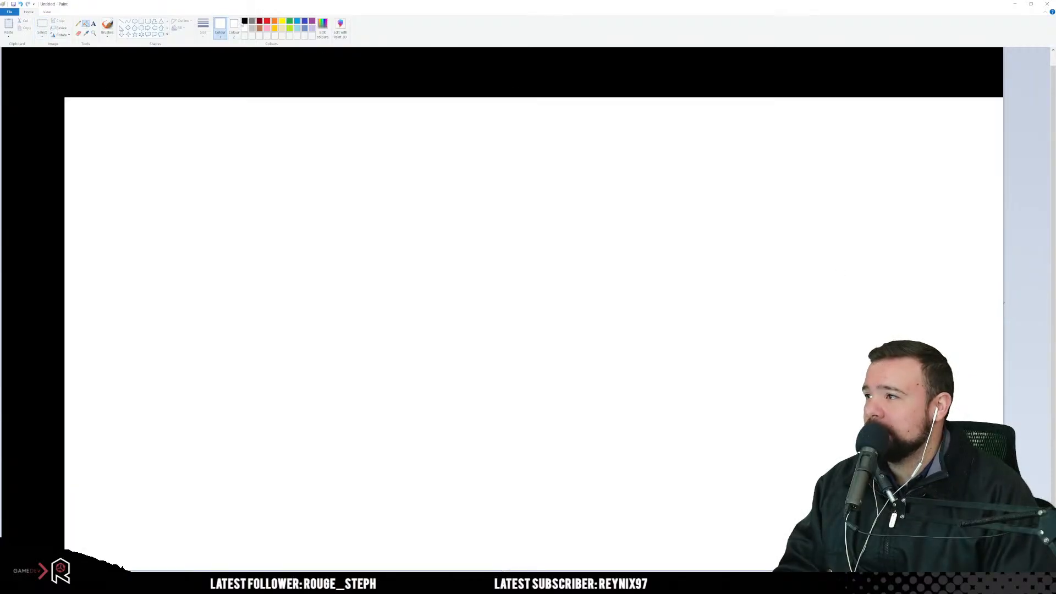
Step: Return the canvas to solid black and sketch a white horizontal timeline with end ticks and a rectangular block near its start
left_click(256, 99)
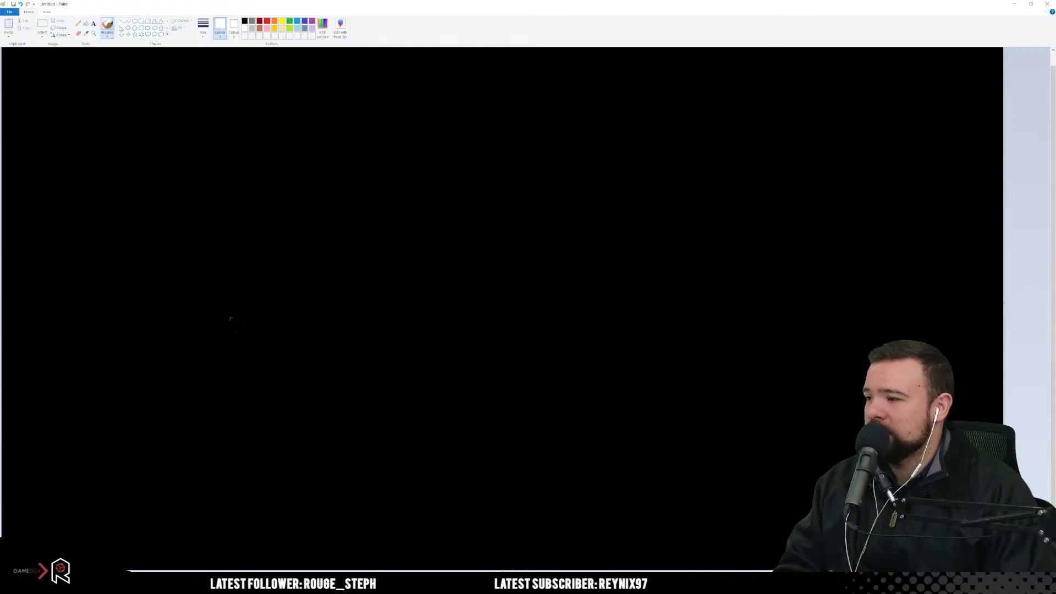
mouse_move(66, 239)
left_mouse_down()
mouse_move(981, 225)
mouse_move(970, 305)
left_mouse_up()
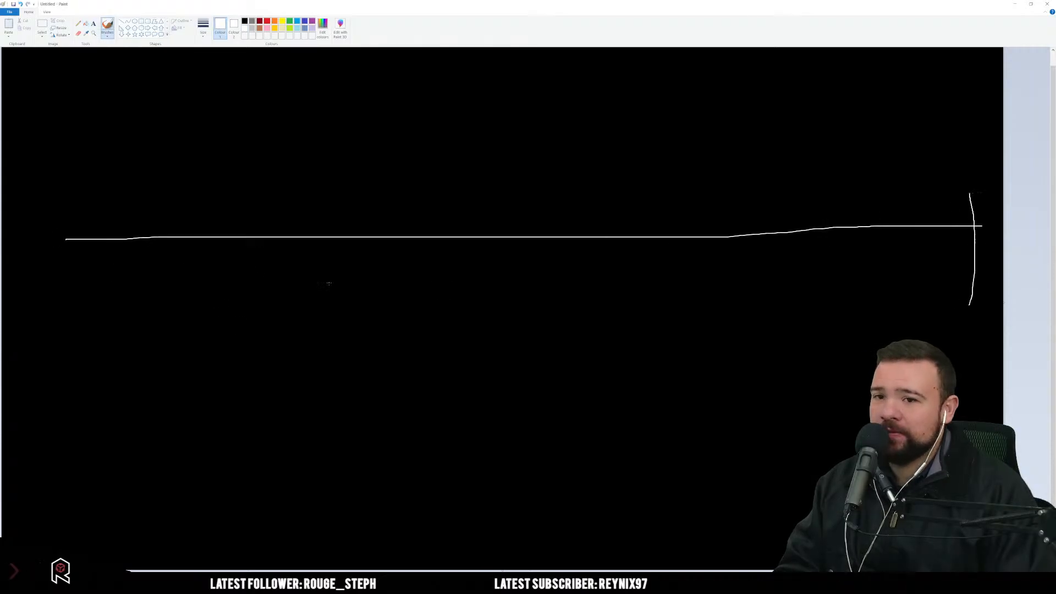
left_click_drag(67, 206, 70, 284)
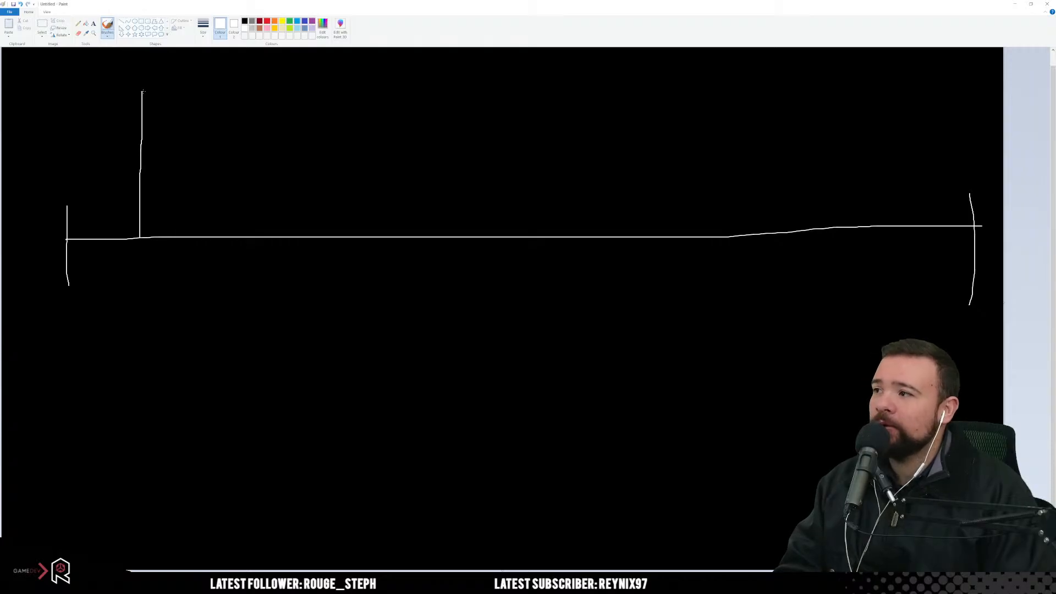
mouse_move(143, 92)
left_mouse_down()
mouse_move(265, 92)
mouse_move(265, 236)
left_mouse_up()
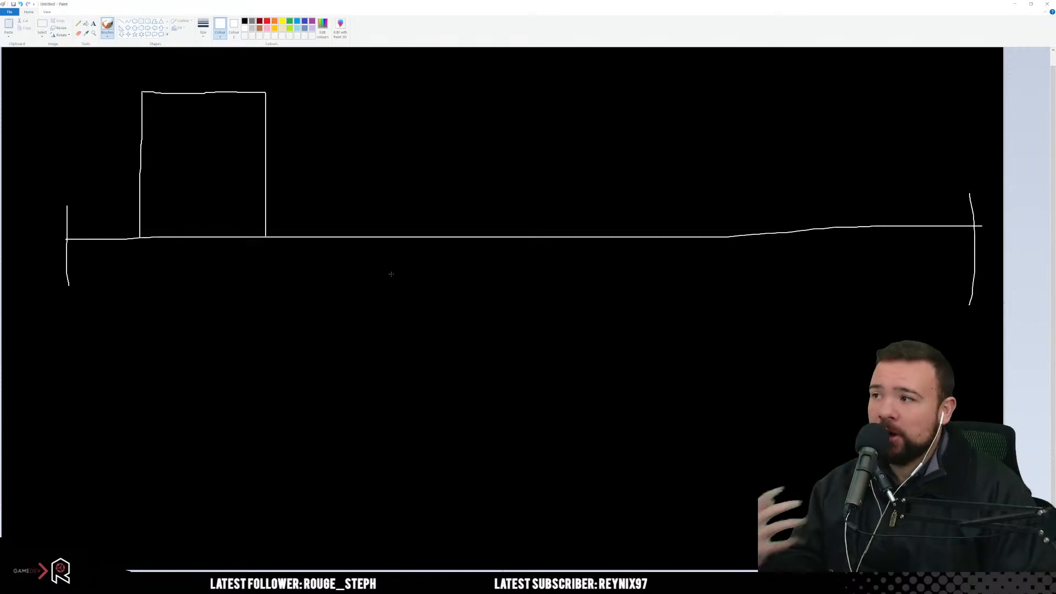
Step: Sketch a three-level descending staircase block midway along the timeline, divide it into horizontal layers and retrace its outline
mouse_move(418, 237)
left_mouse_down()
mouse_move(421, 97)
mouse_move(541, 97)
mouse_move(541, 121)
mouse_move(605, 132)
mouse_move(608, 156)
mouse_move(665, 176)
left_mouse_up()
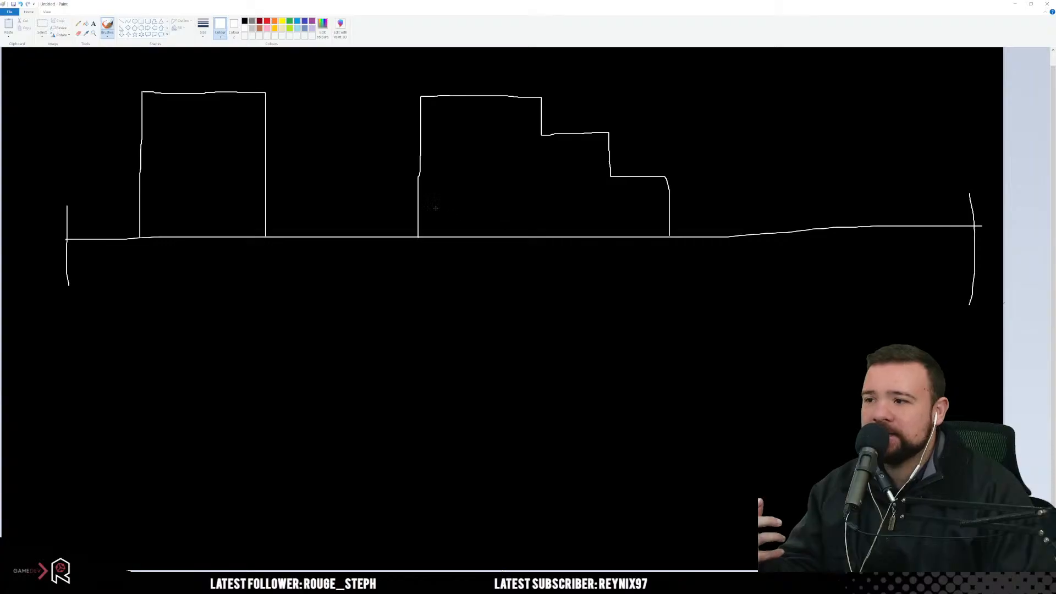
left_click_drag(626, 176, 414, 179)
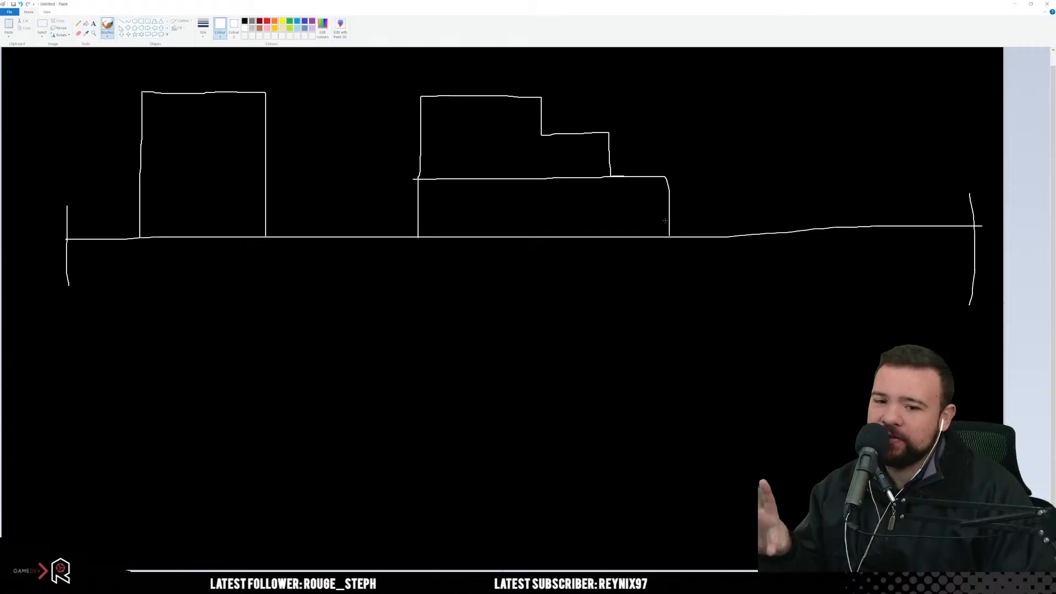
left_click_drag(541, 134, 412, 134)
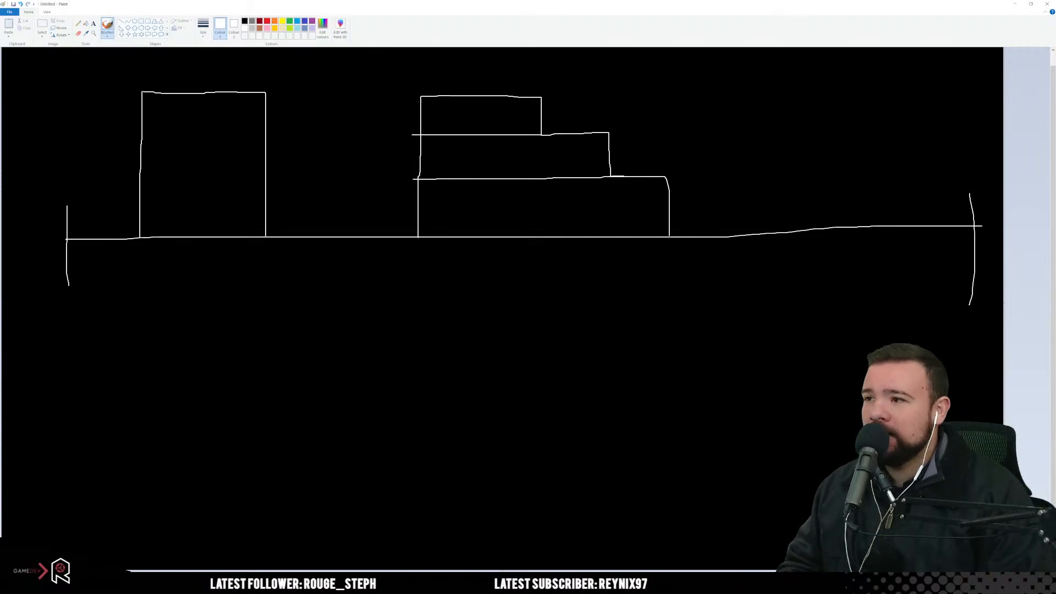
left_click_drag(417, 98, 424, 228)
left_click_drag(422, 97, 537, 95)
mouse_move(541, 136)
left_mouse_down()
mouse_move(599, 135)
mouse_move(672, 198)
mouse_move(671, 238)
left_mouse_up()
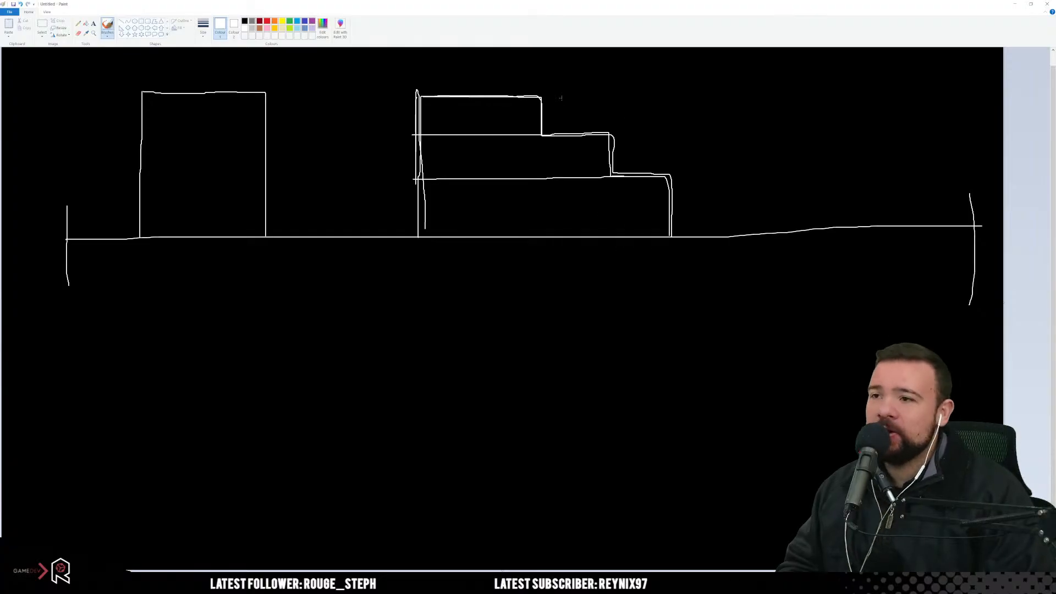
Step: Add a downward arrow beside each stair level, and short level ticks with a long upward arrow beside the block's rising edge
mouse_move(566, 75)
left_mouse_down()
mouse_move(568, 116)
mouse_move(585, 104)
mouse_move(640, 159)
mouse_move(650, 142)
mouse_move(690, 215)
mouse_move(701, 193)
left_mouse_up()
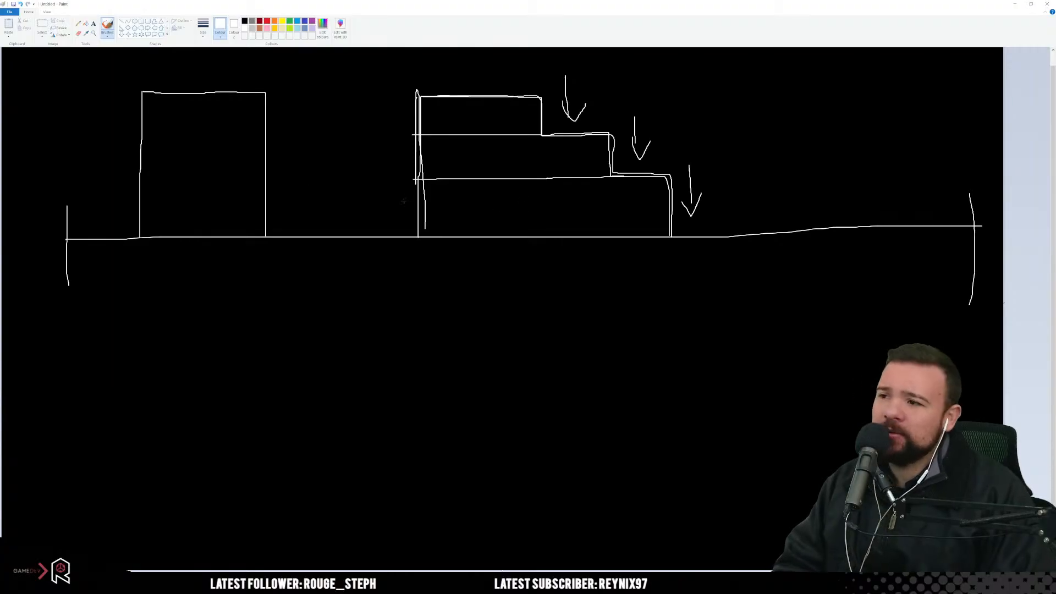
left_click_drag(418, 204, 399, 208)
left_click_drag(412, 172, 378, 175)
left_click_drag(415, 130, 382, 130)
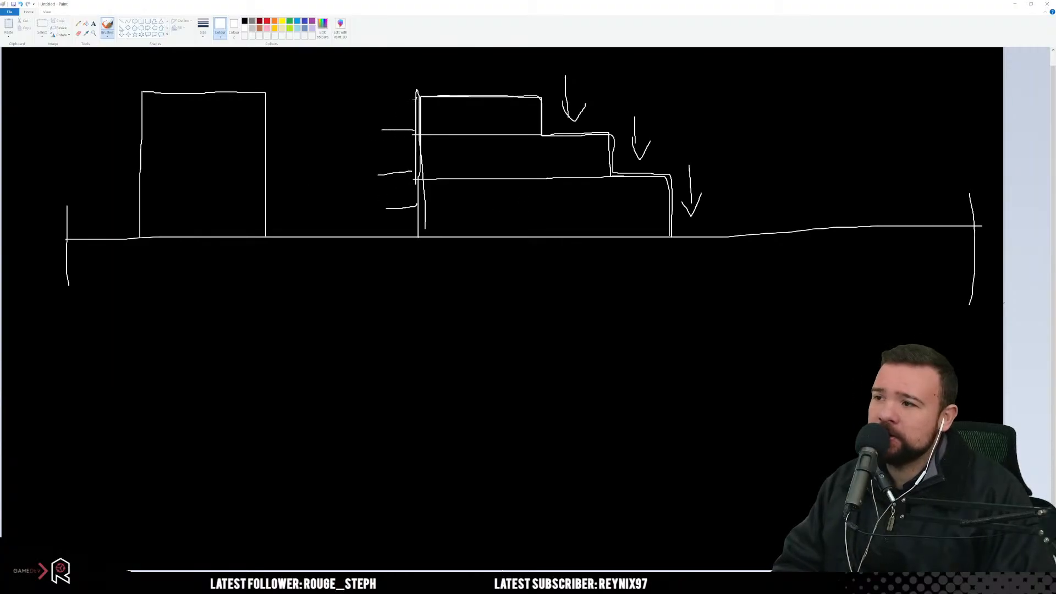
mouse_move(416, 98)
left_mouse_down()
mouse_move(389, 98)
mouse_move(359, 207)
left_mouse_up()
left_click_drag(361, 77, 348, 97)
left_click_drag(362, 76, 367, 90)
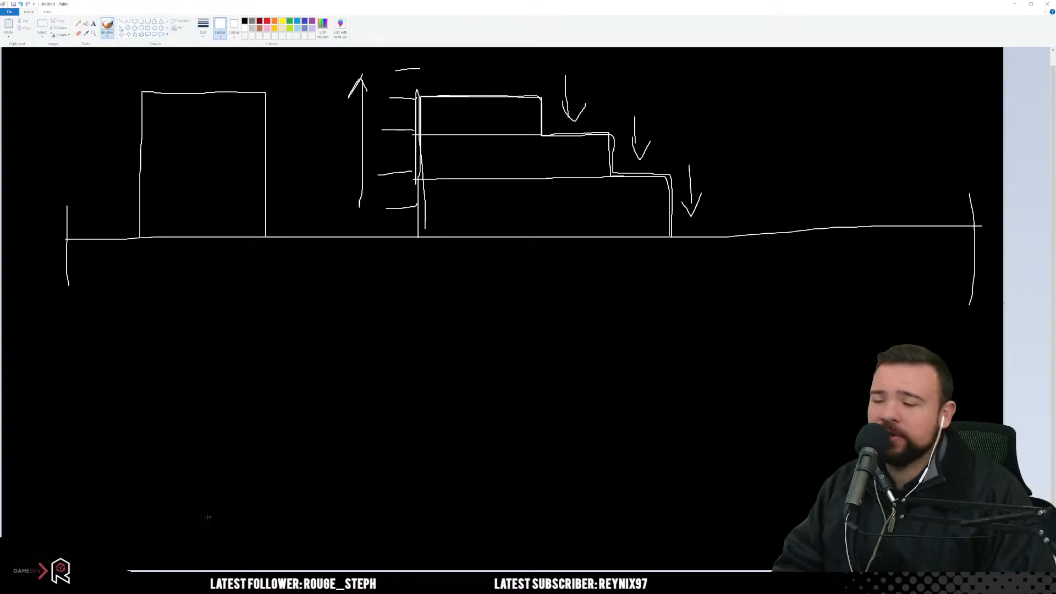
Step: Switch back to Unity and select RangerStatusEffect to view its feedback list
mouse_move(346, 583)
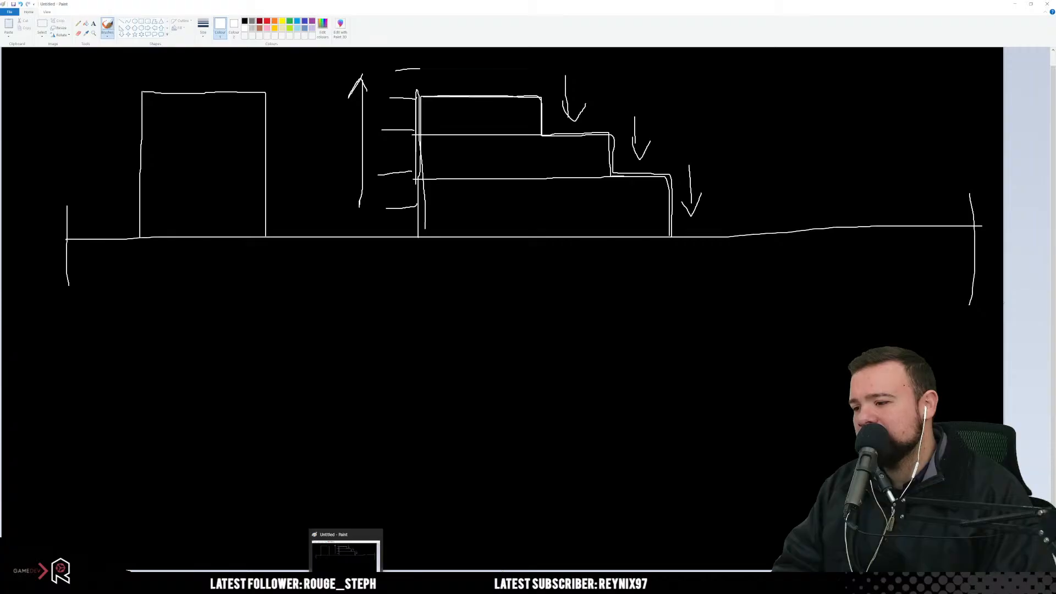
left_click(1014, 3)
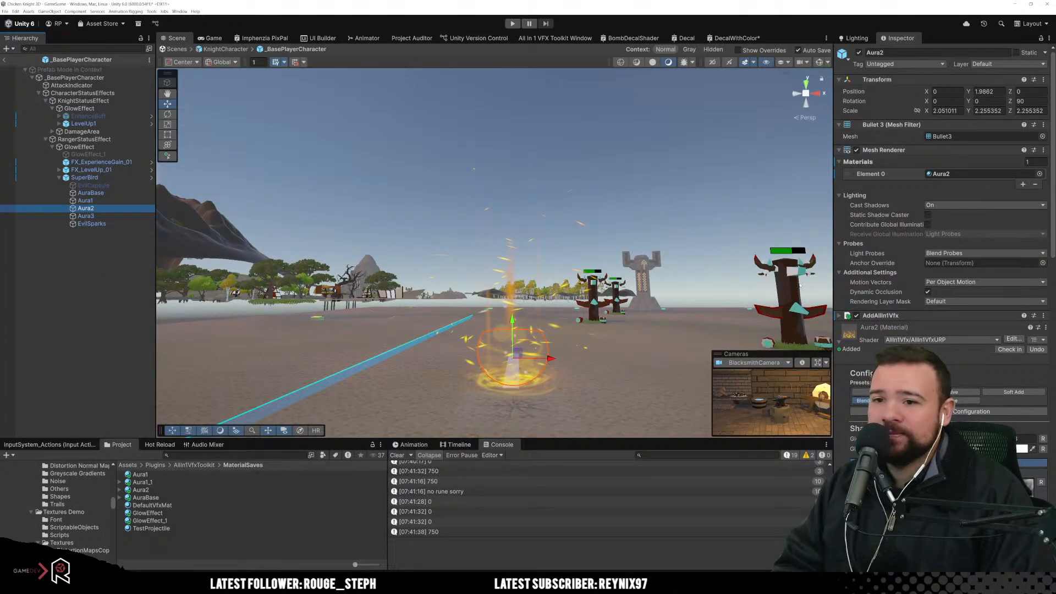
left_click(84, 139)
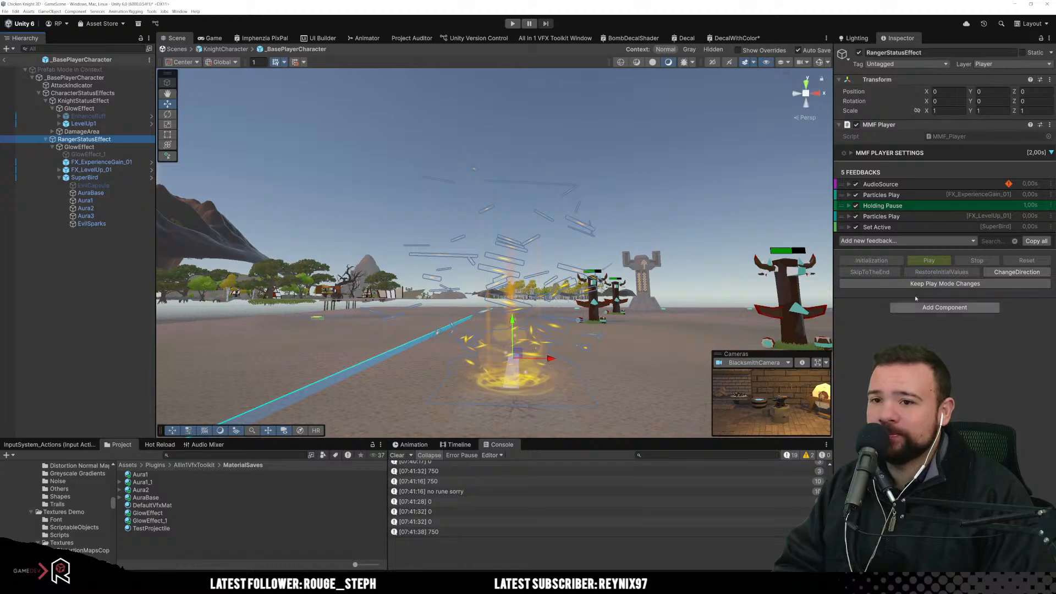
key("alt+Tab")
key("alt+Tab")
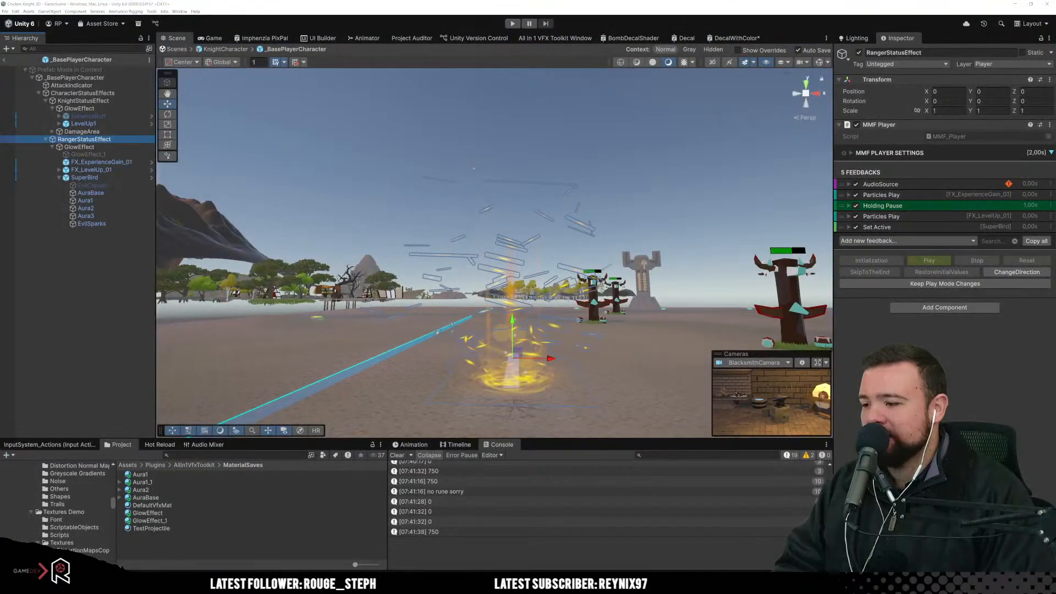
Step: Switch to Visual Studio and review the BuffAttackSpeed method in RangerPassiveAbility.cs
key("alt+Tab")
left_click(103, 133)
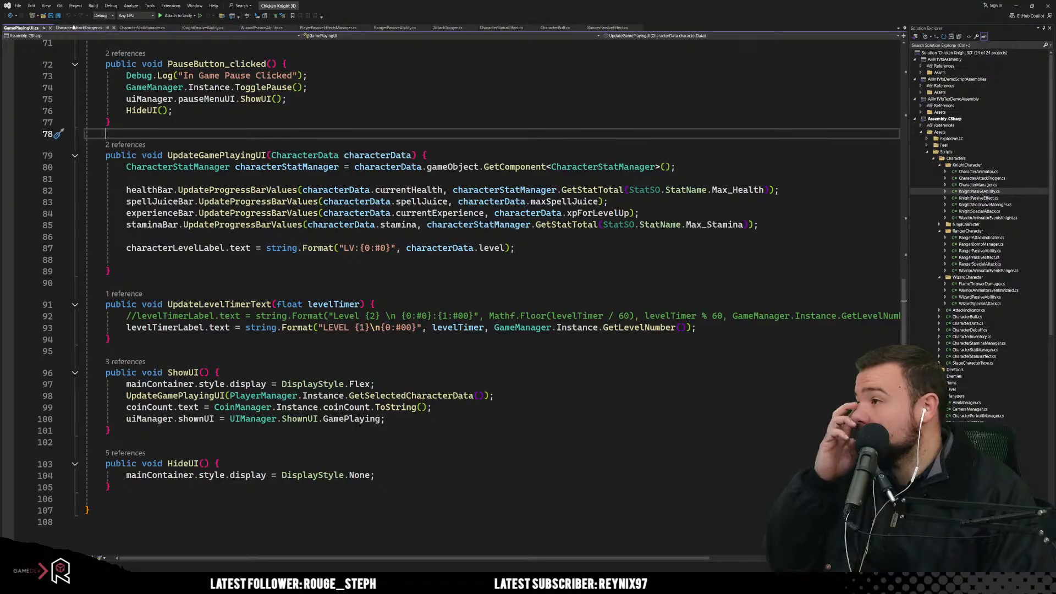
left_click(395, 28)
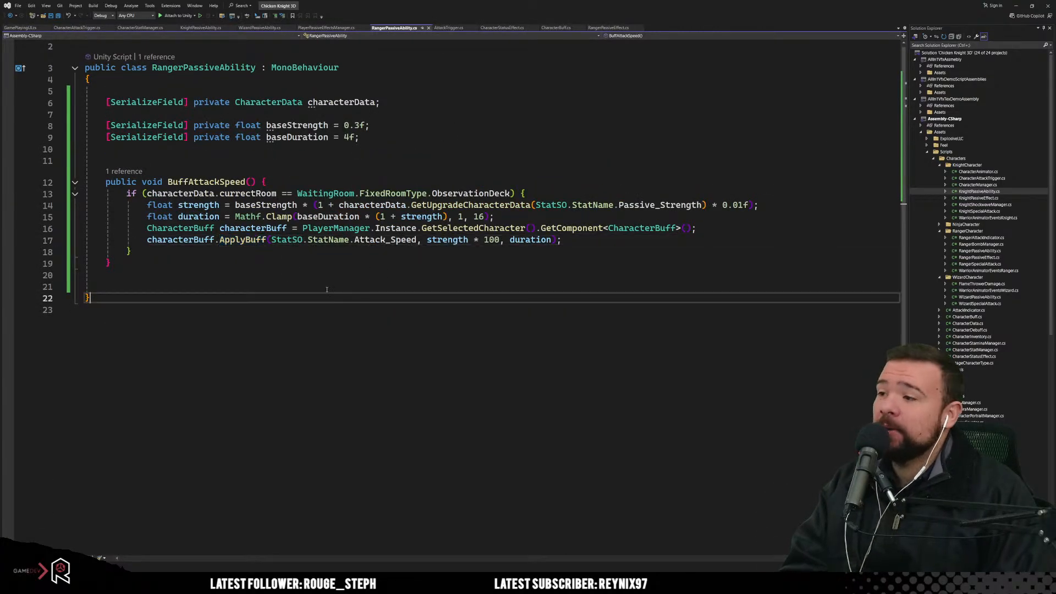
left_click_drag(269, 181, 372, 350)
left_click(507, 315)
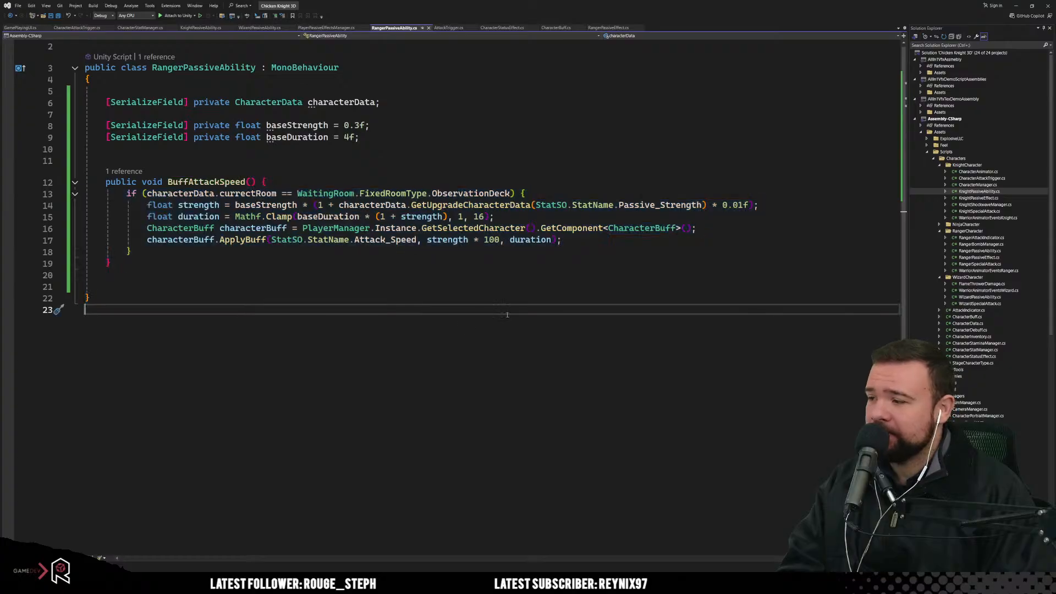
left_click(572, 246)
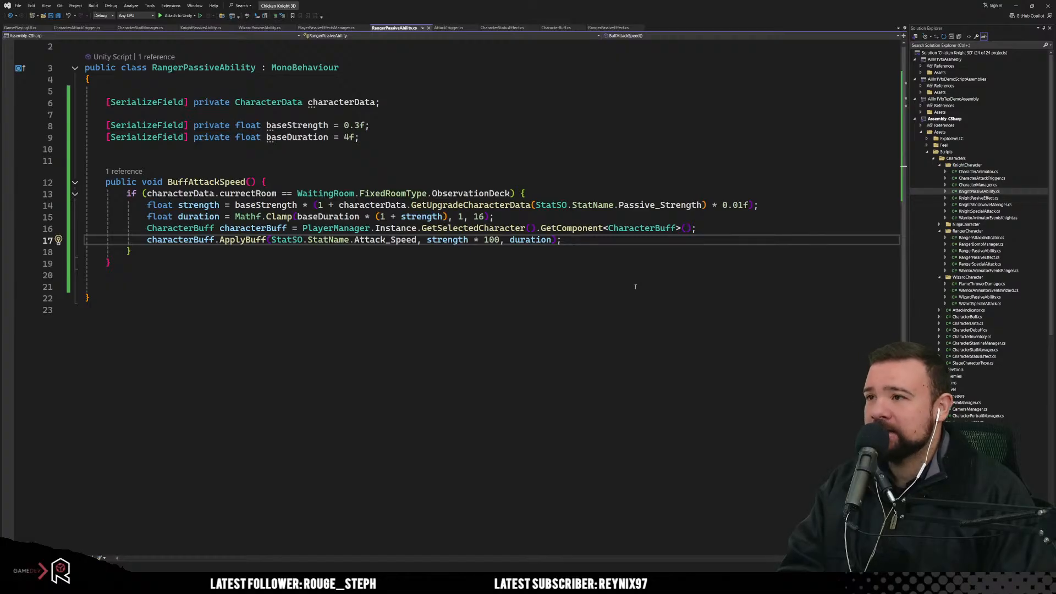
Step: Examine CharacterStatusEffect.cs, including its Update loop, GetStatusEffectStrength, ApplyStatusEffect and the StatusEffectName enum
left_click(501, 27)
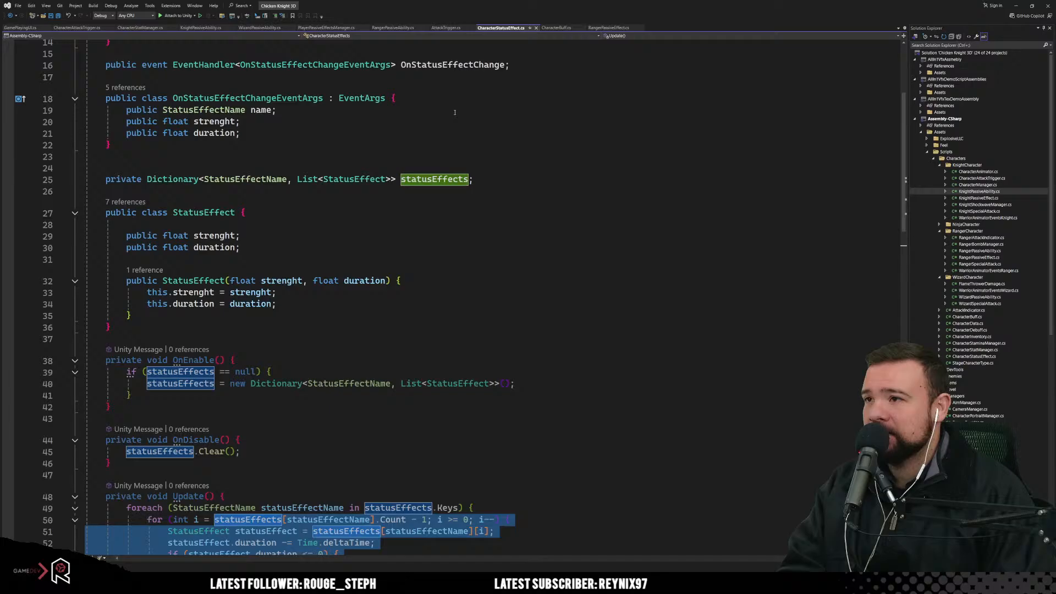
left_click(453, 277)
scroll(452, 278, "down", 6)
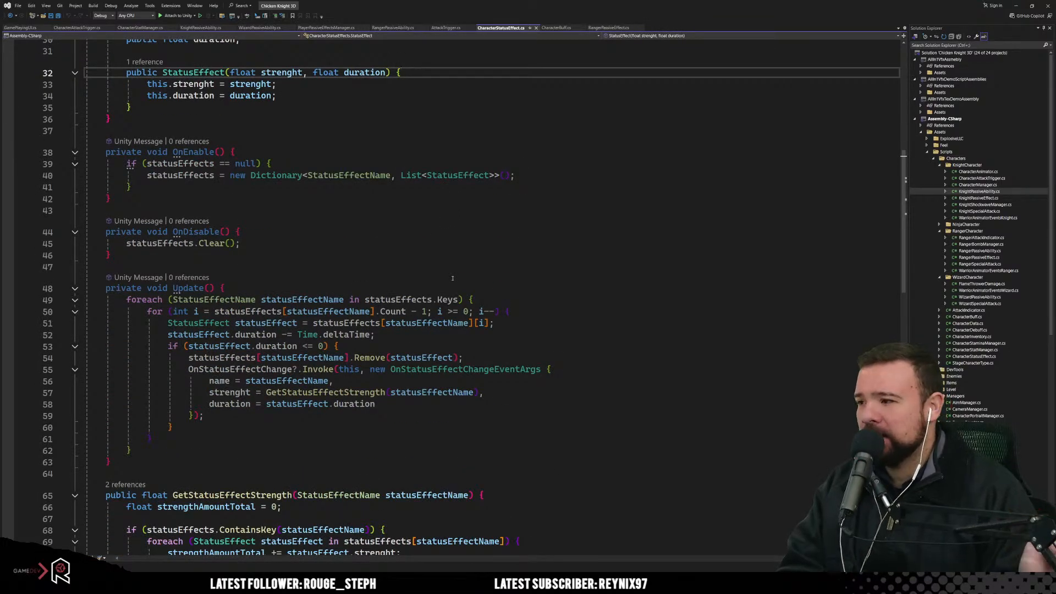
scroll(451, 286, "down", 5)
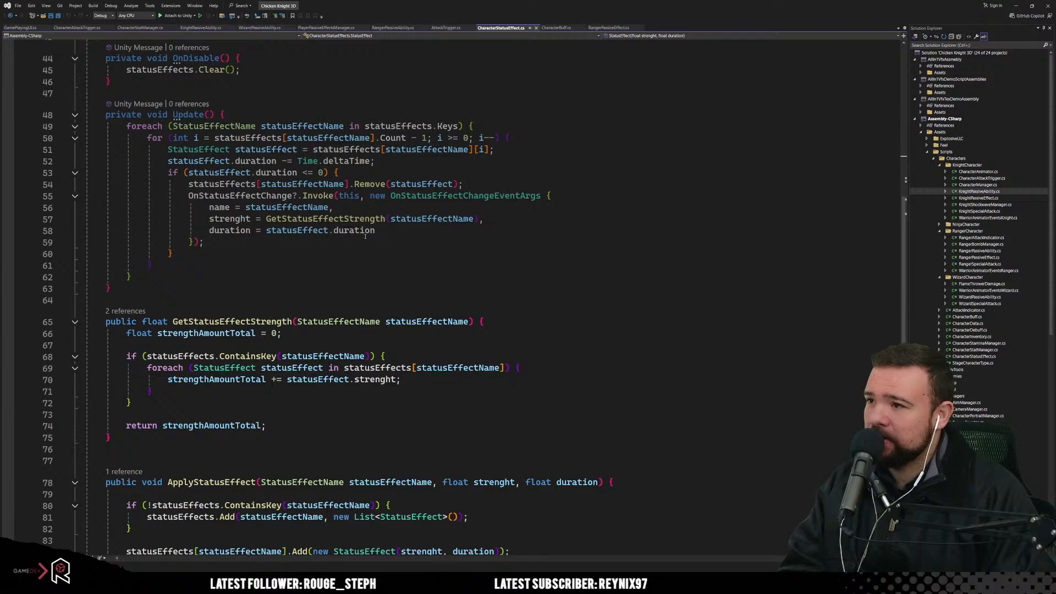
left_click_drag(221, 127, 296, 243)
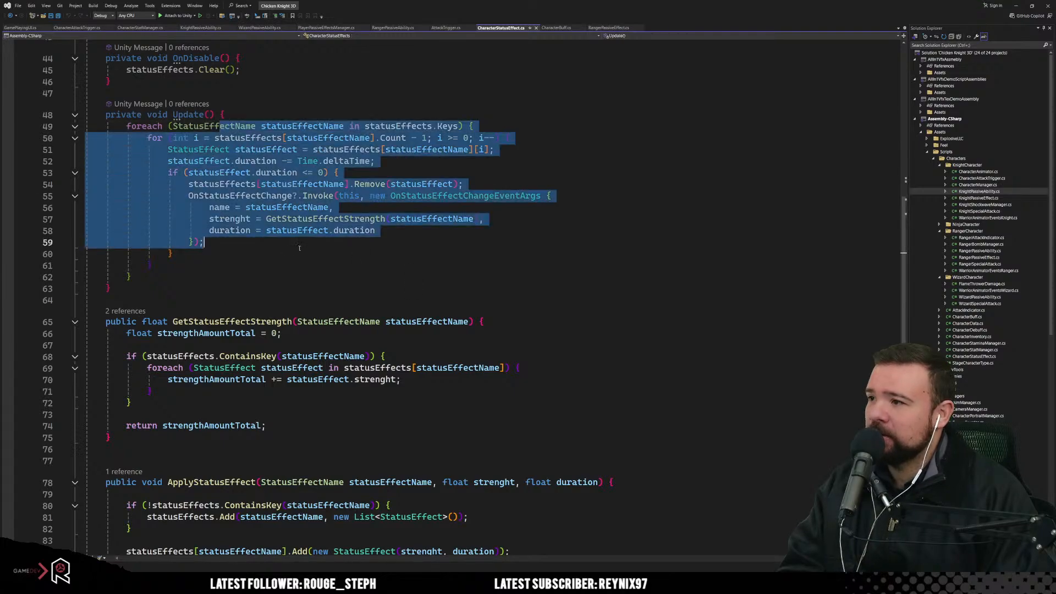
left_click(310, 266)
scroll(310, 266, "down", 4)
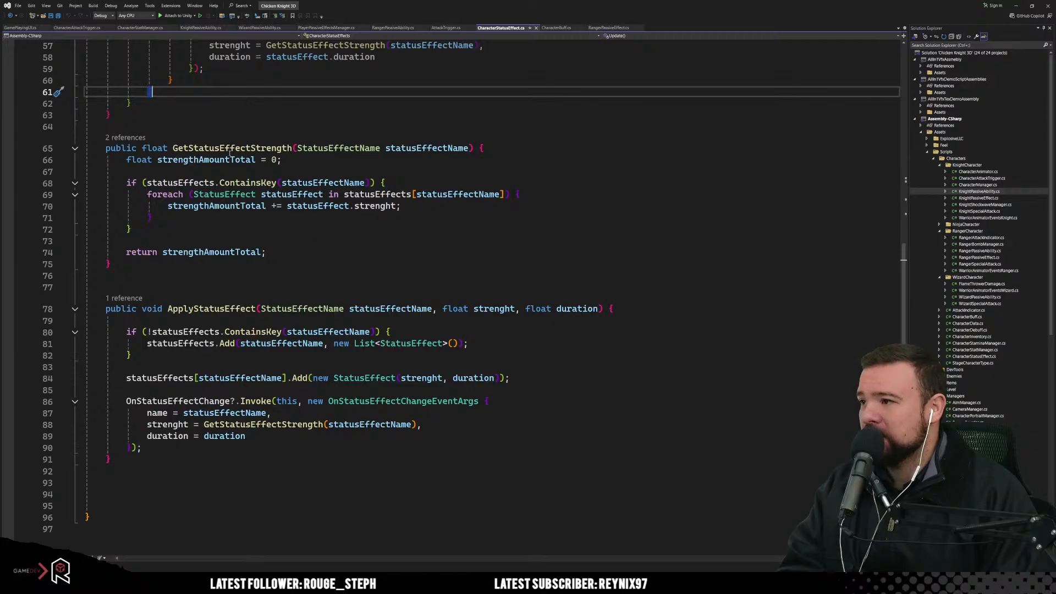
left_click_drag(195, 309, 257, 310)
left_click(322, 444)
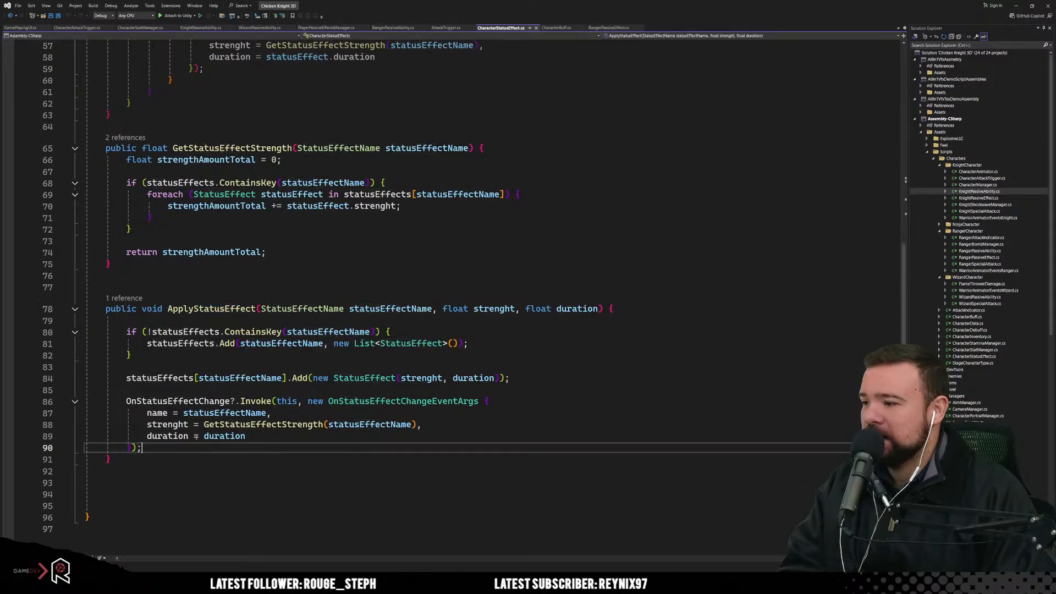
left_click_drag(174, 412, 203, 424)
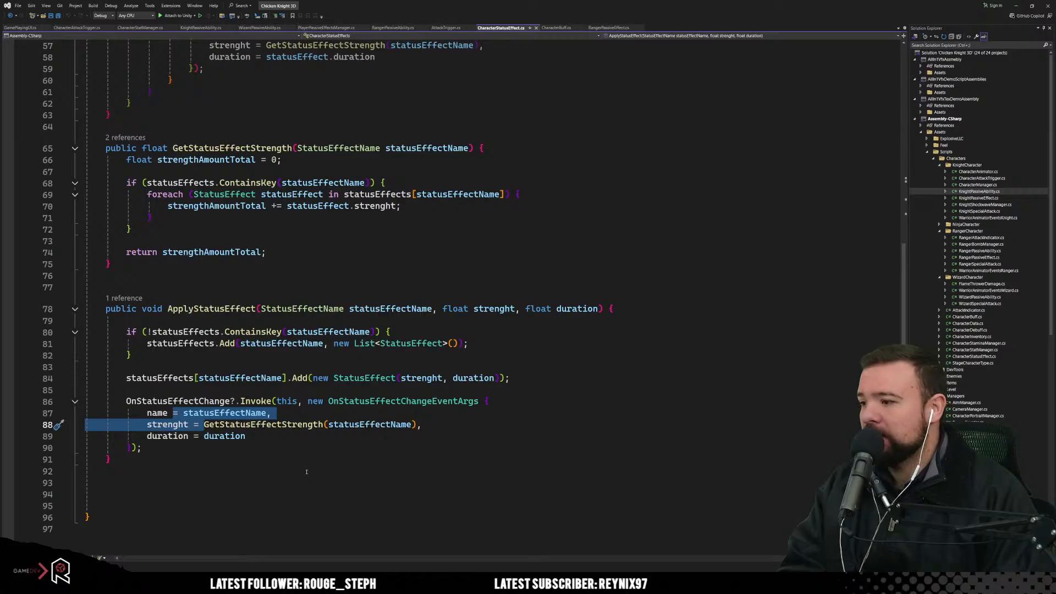
scroll(323, 303, "up", 8)
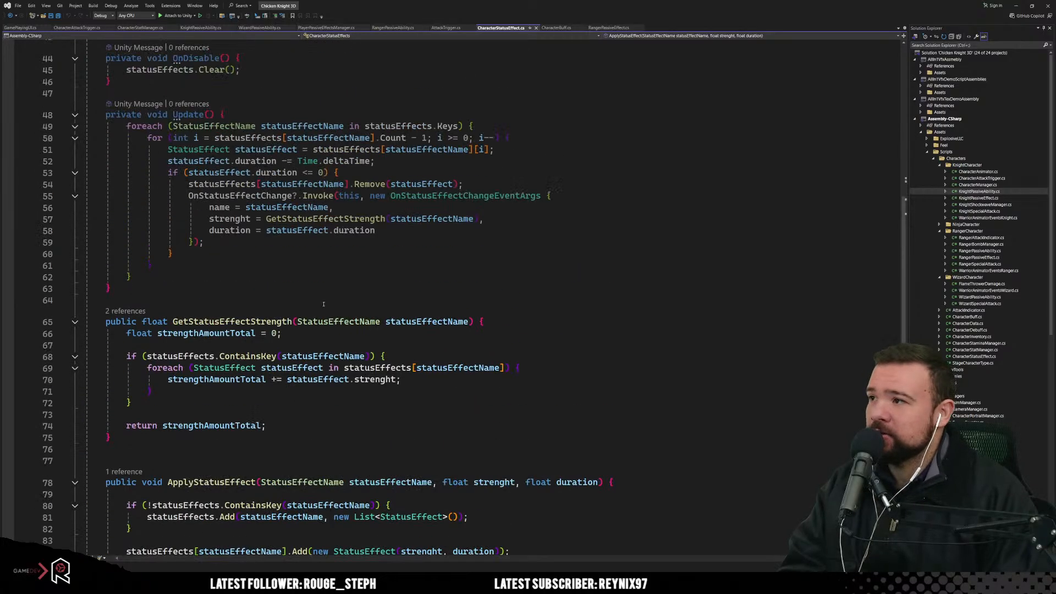
scroll(323, 302, "up", 10)
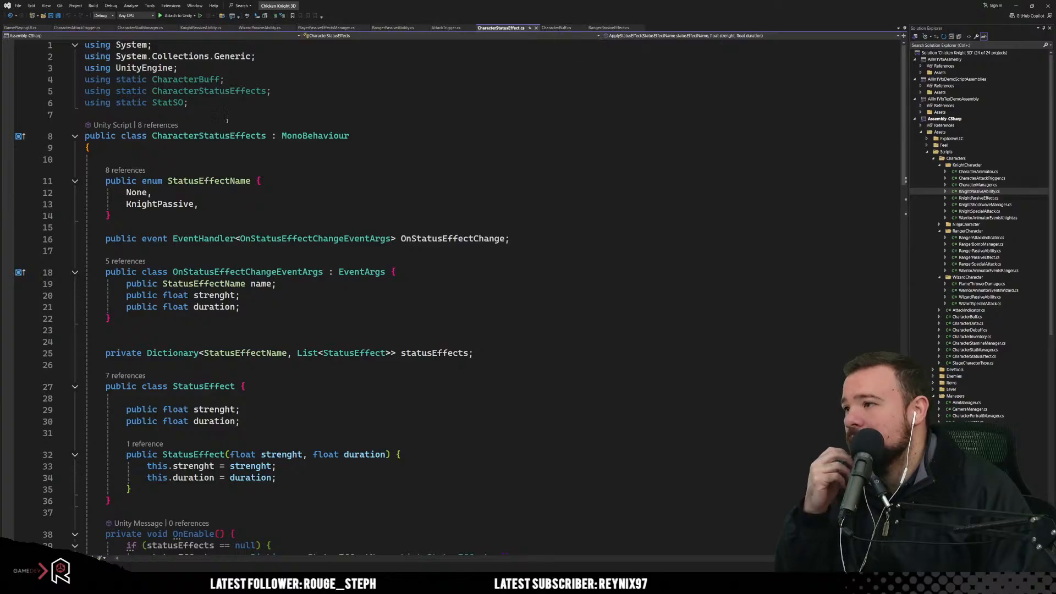
Step: In RangerPassiveAbility.cs, declare GameObject character = PlayerManager.Instance.GetSelectedCharacter(); below the characterBuff declaration in BuffAttackSpeed
left_click(392, 27)
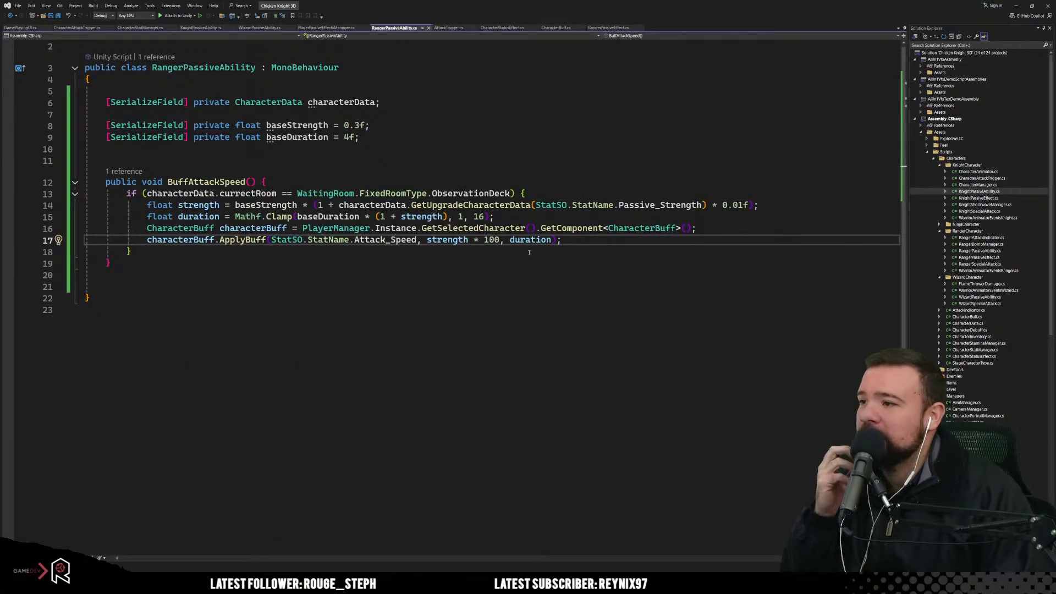
left_click(463, 276)
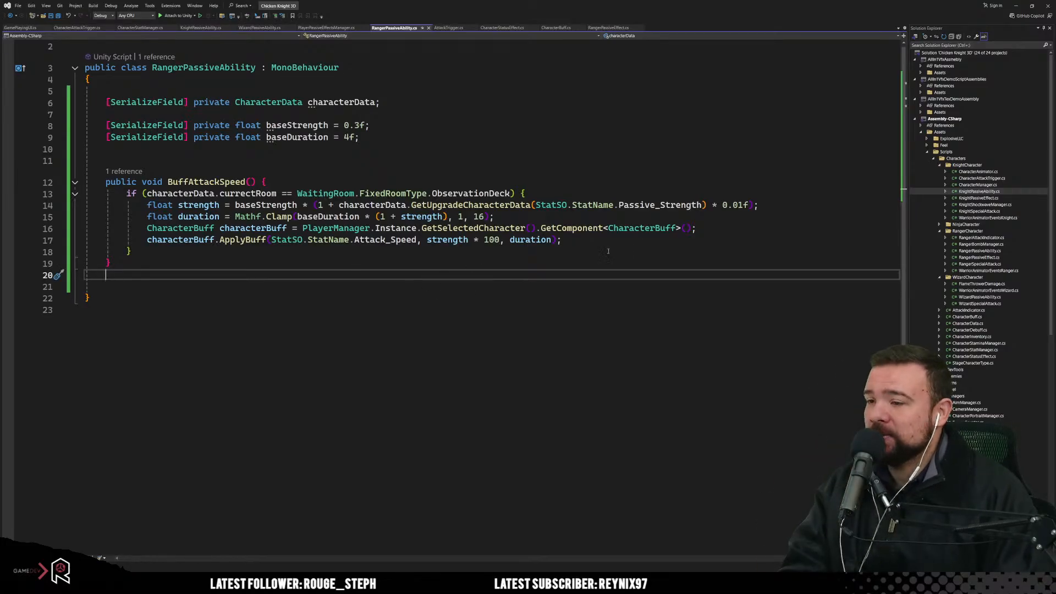
left_click(710, 230)
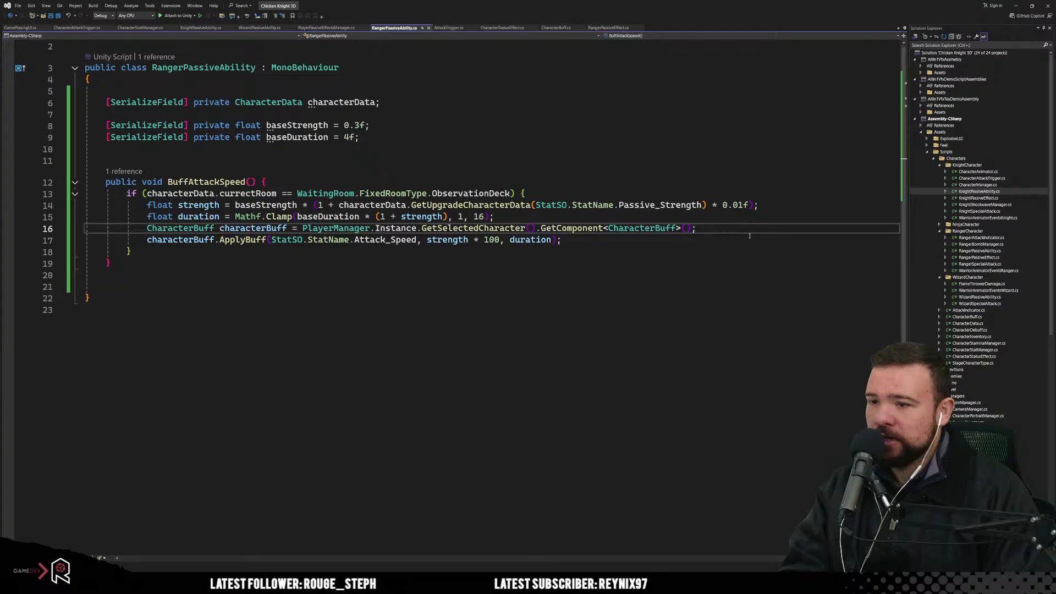
key("Return")
key("Return")
key("Up")
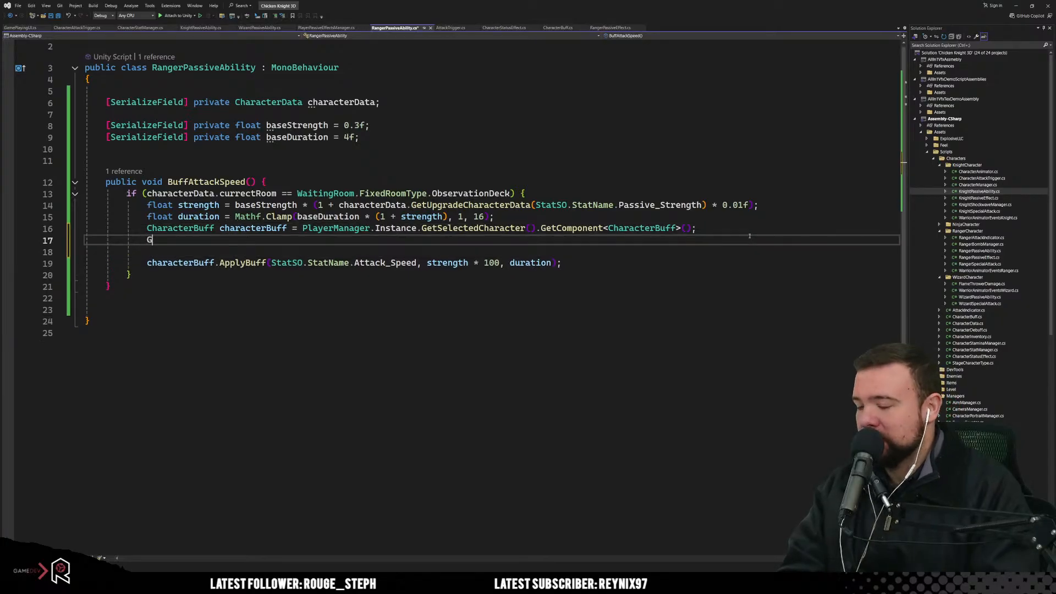
type("GameObject")
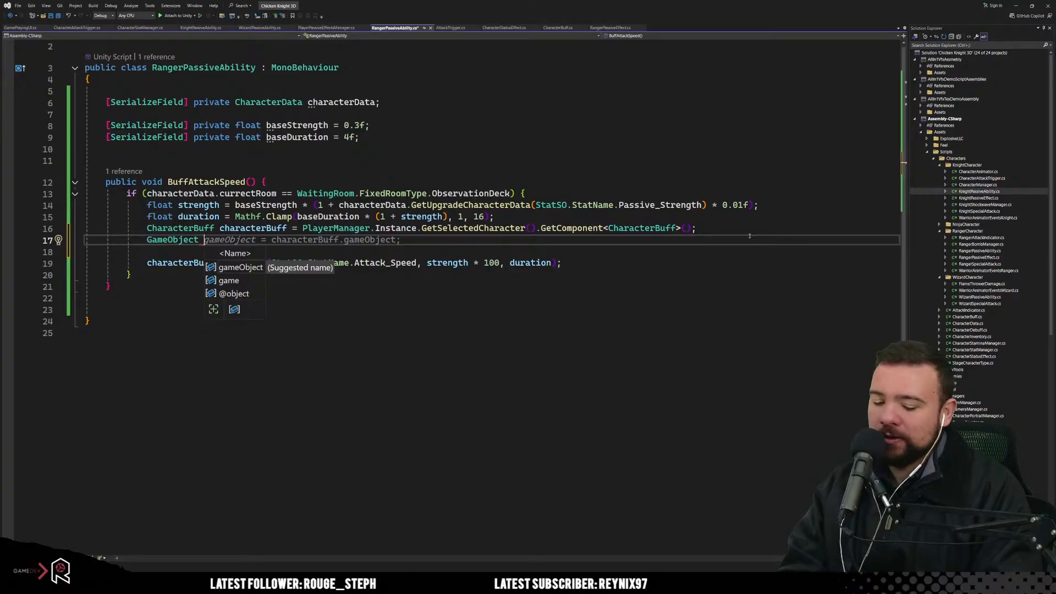
key("Escape")
type("charac")
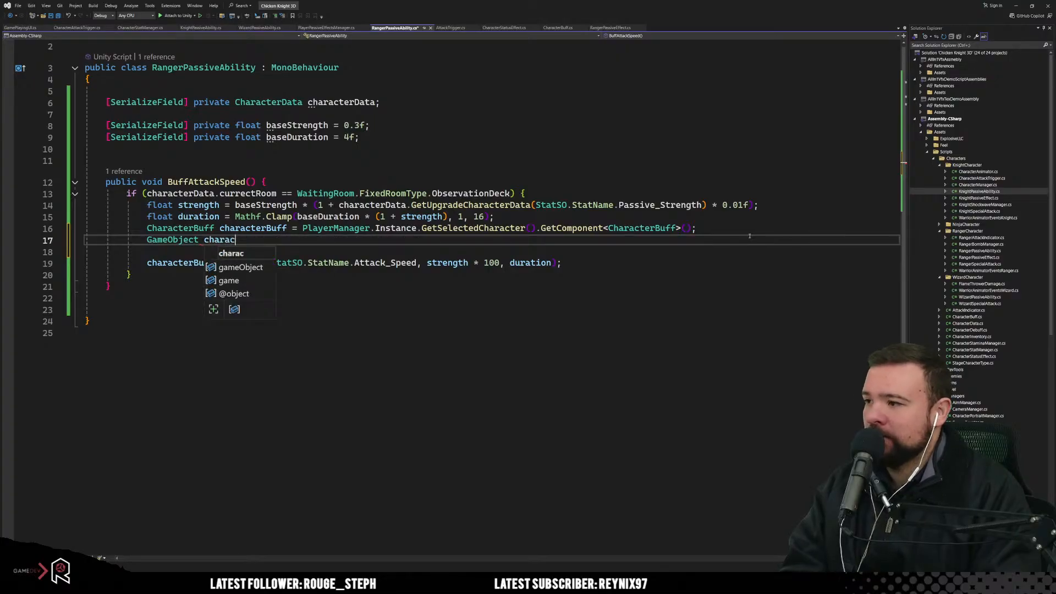
type("ter = ")
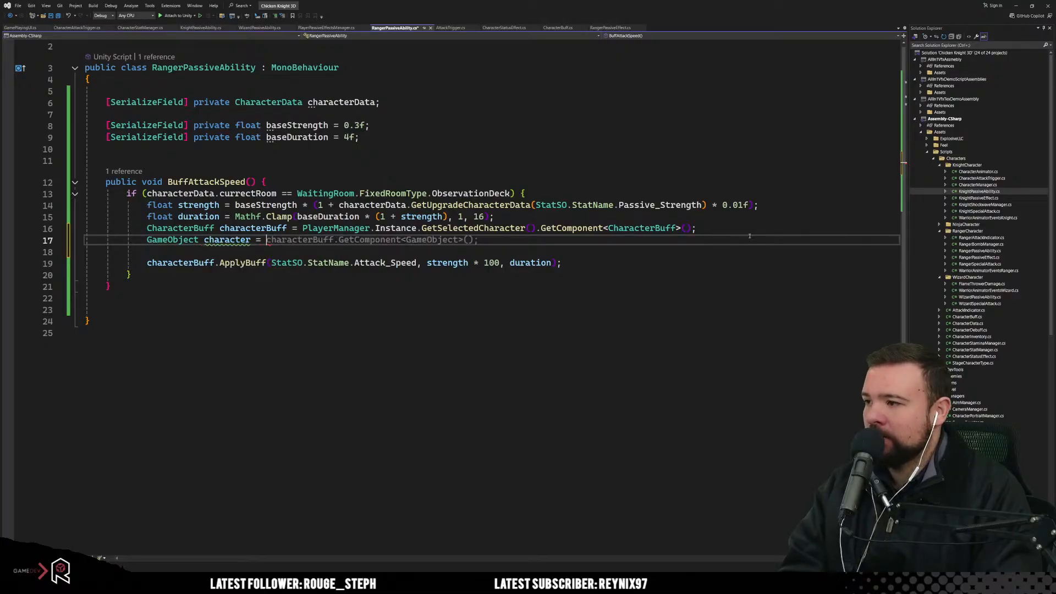
type("Play")
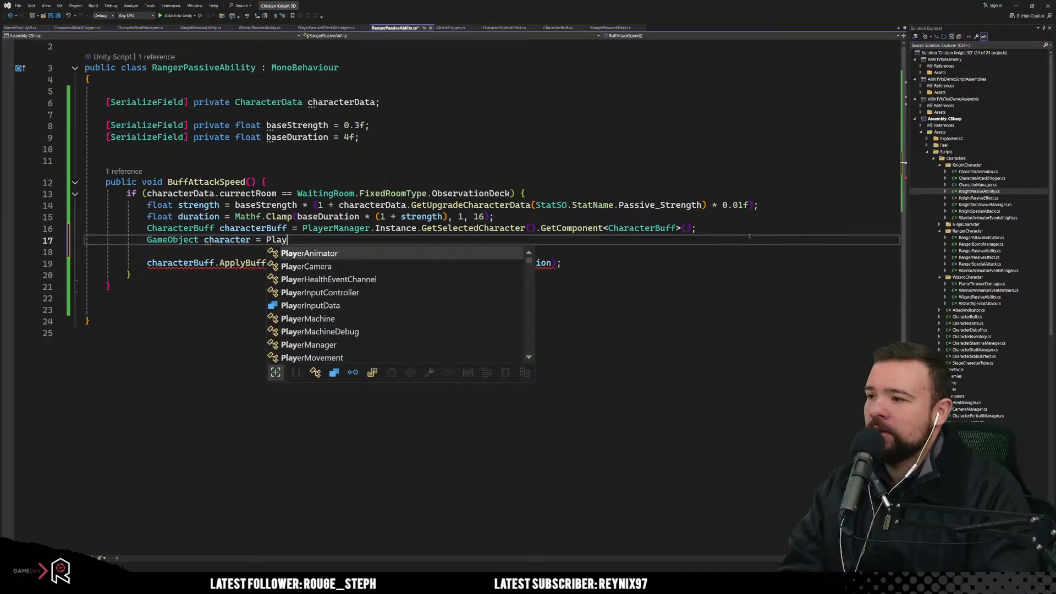
type("erManager")
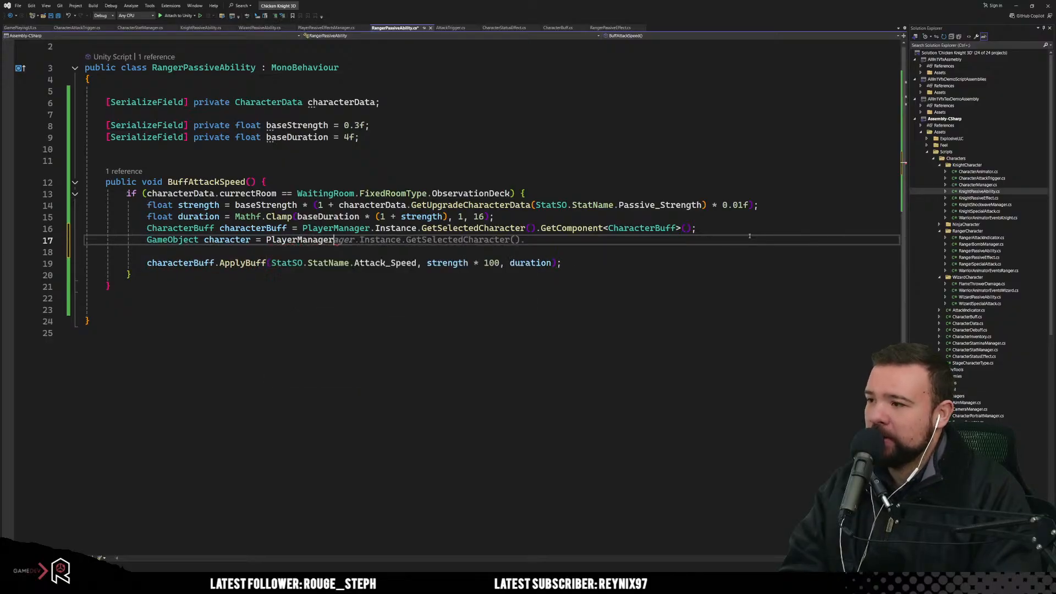
type(".")
key("Tab")
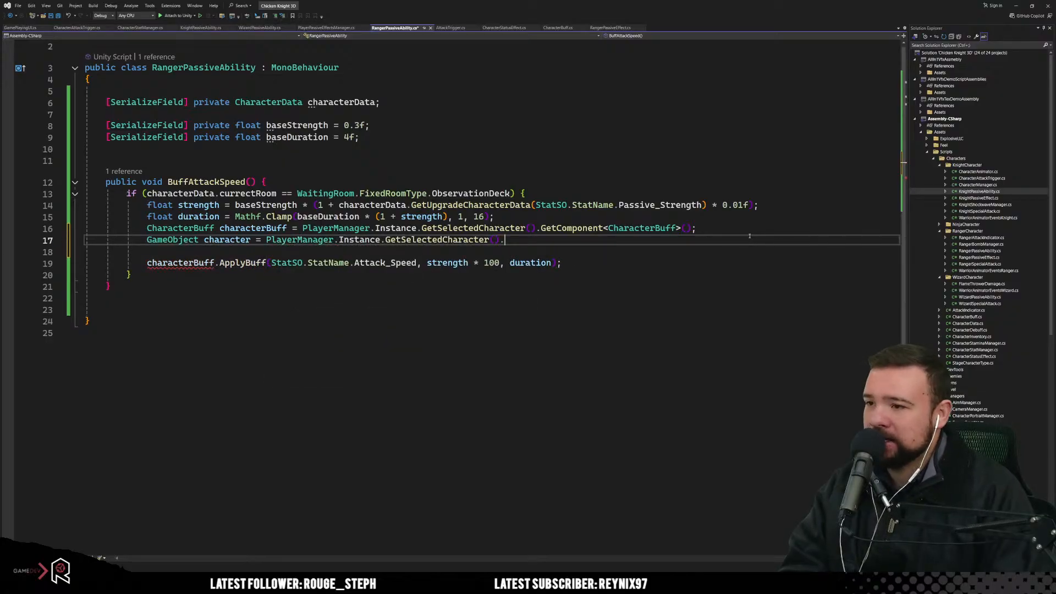
key("BackSpace")
type(";")
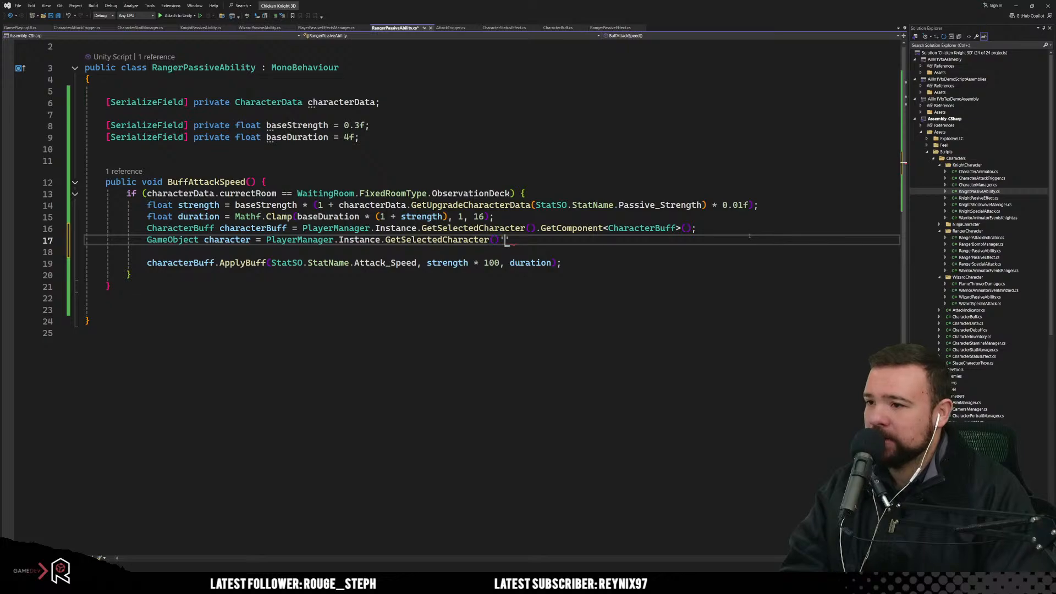
key("Return")
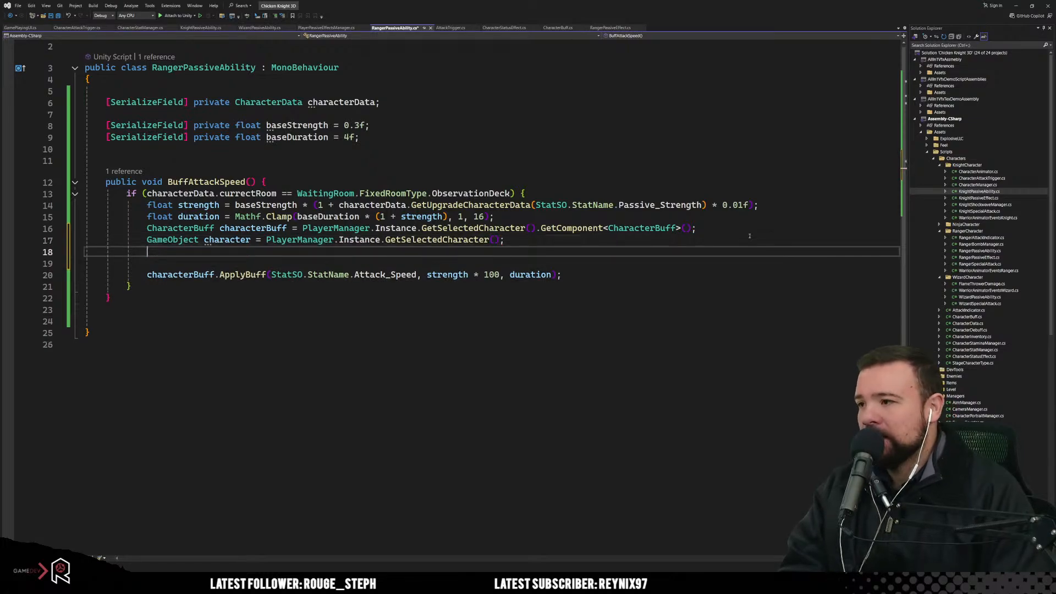
key("Return")
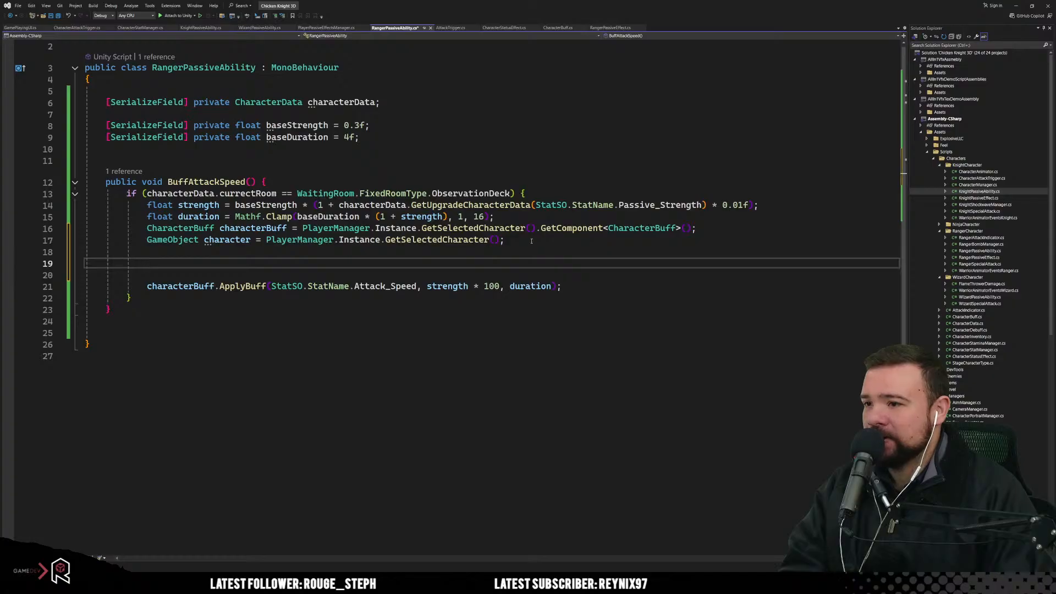
Step: Change the ApplyBuff call to run on character.GetComponent<CharacterBuff>() instead of the characterBuff variable
double_click(206, 288)
type("chara")
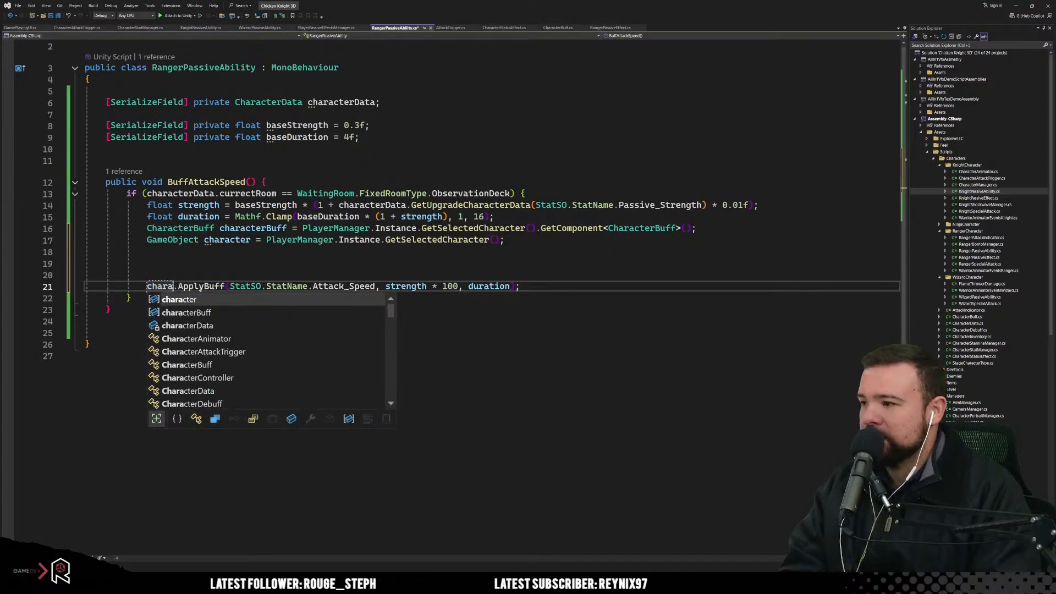
type("cter.ge")
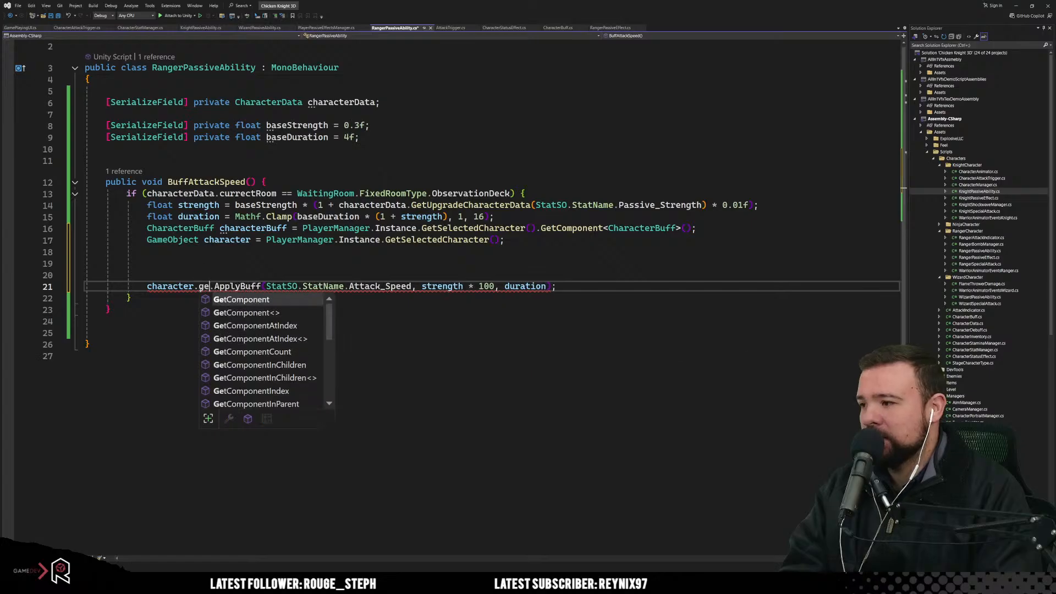
type("t")
left_click(543, 228)
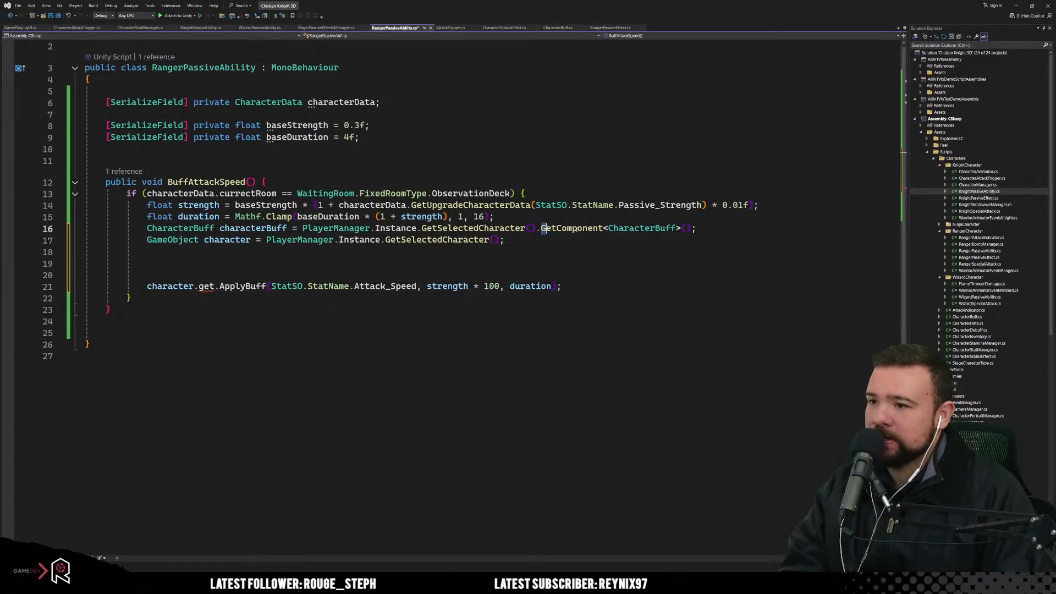
key("shift+End")
key("ctrl+c")
double_click(206, 286)
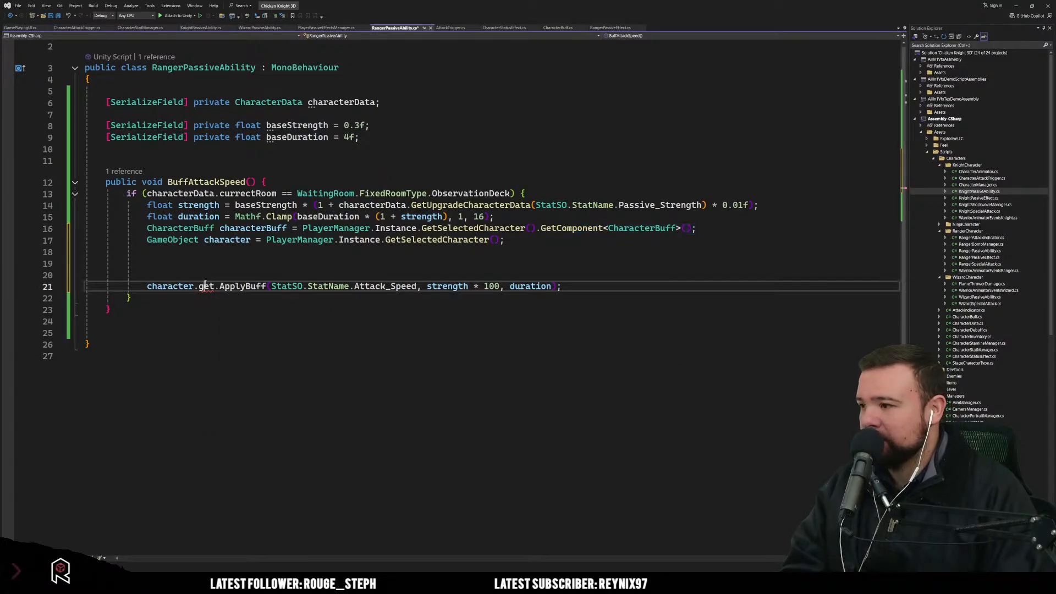
key("ctrl+v")
key("BackSpace")
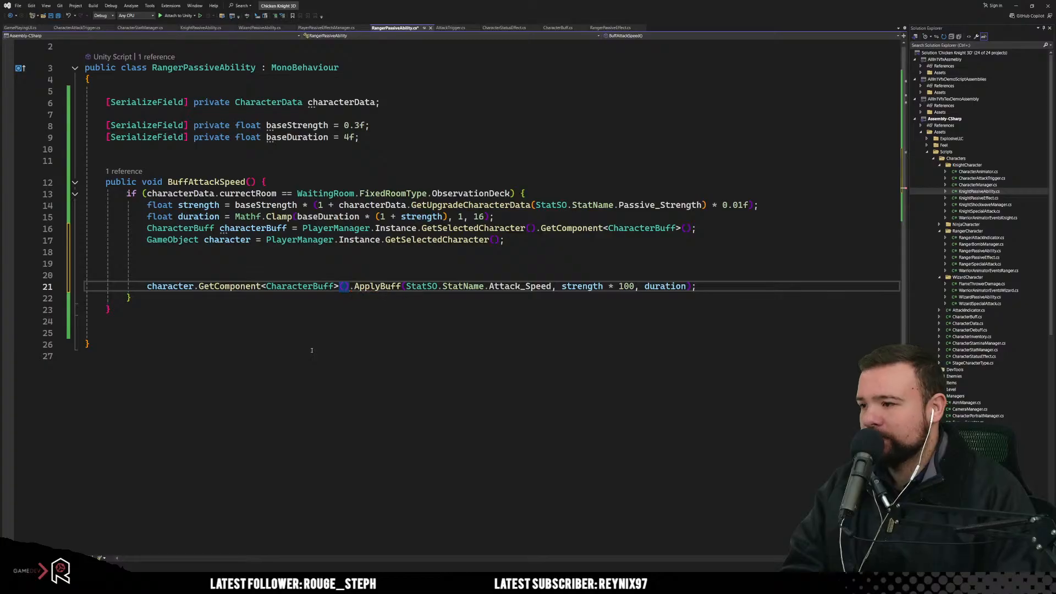
left_click(311, 349)
Step: Delete the characterBuff declaration and leave one blank line above and below the GameObject character declaration
left_click_drag(707, 234, 711, 222)
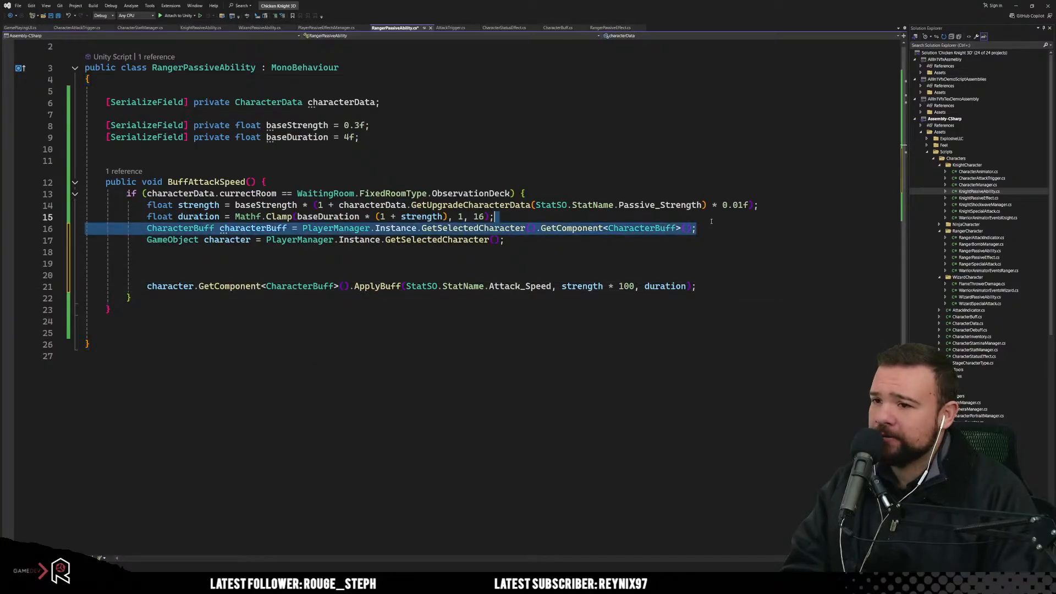
key("BackSpace")
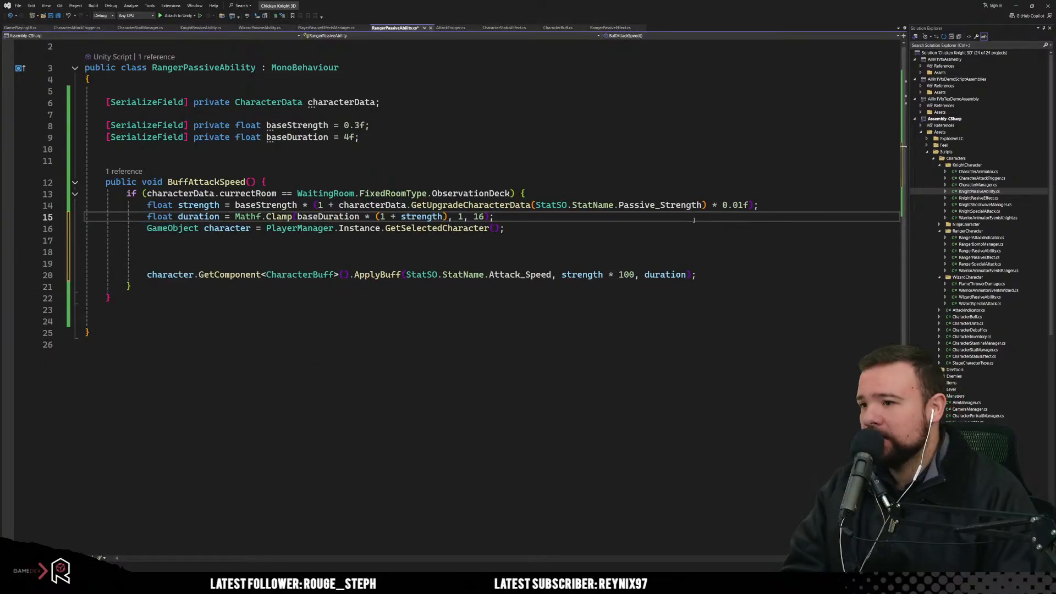
key("Return")
key("Down")
key("Down")
key("Delete")
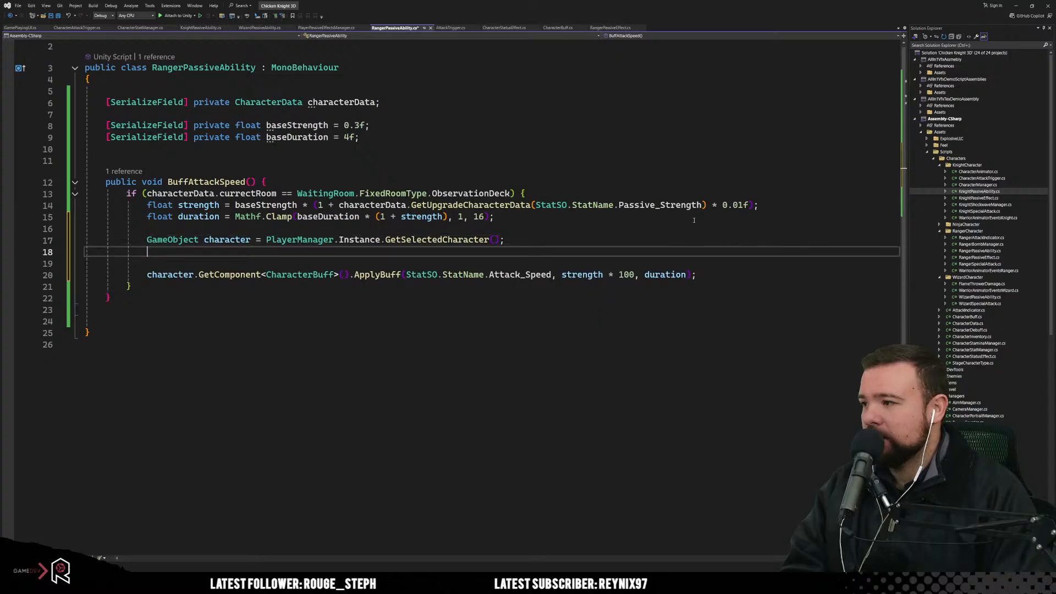
key("Delete")
Step: Below the ApplyBuff line, start a character.GetComponent<CharacterStatusEffects>().ApplyStatusEffect() call with its arguments still empty
left_click(719, 264)
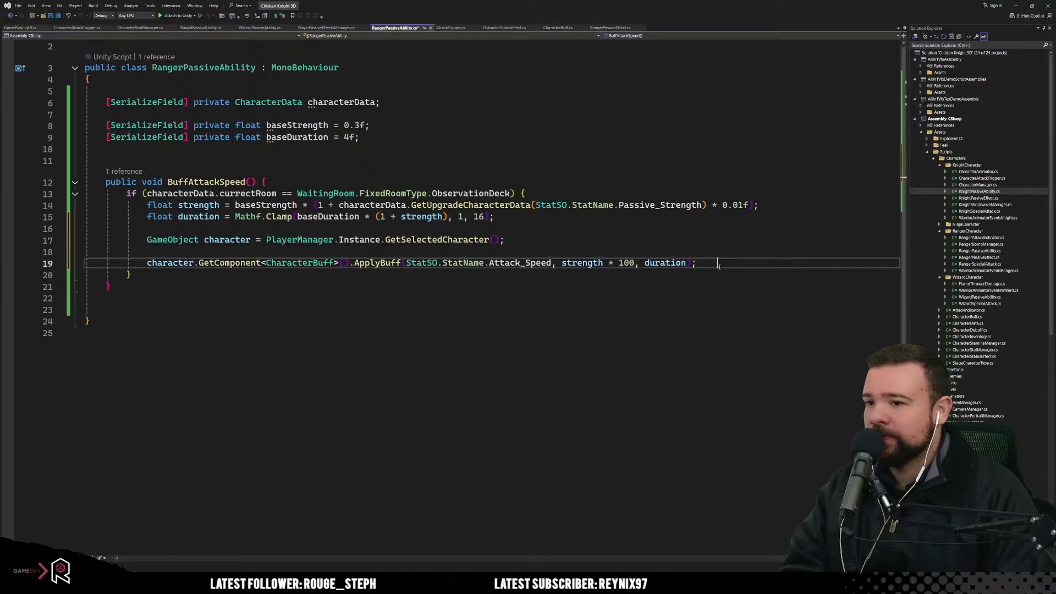
key("Return")
type("chara")
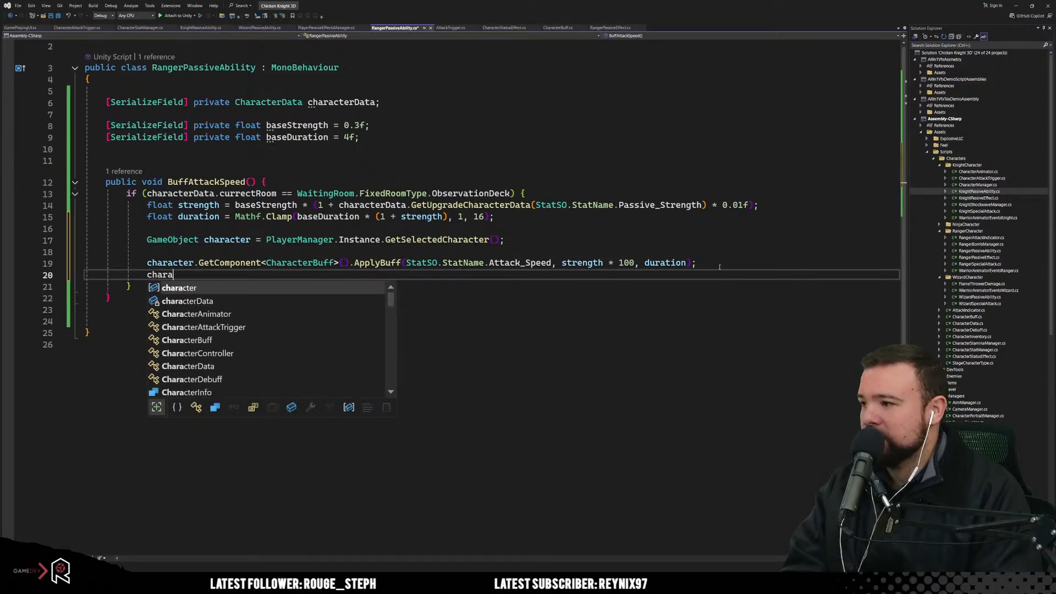
type("cter.get")
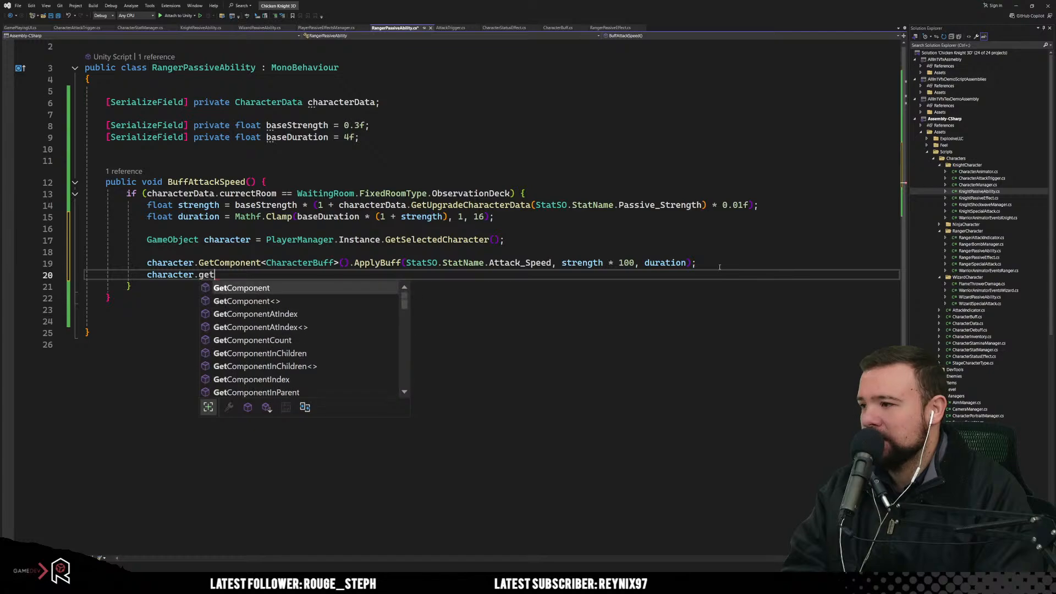
key("Tab")
type("<")
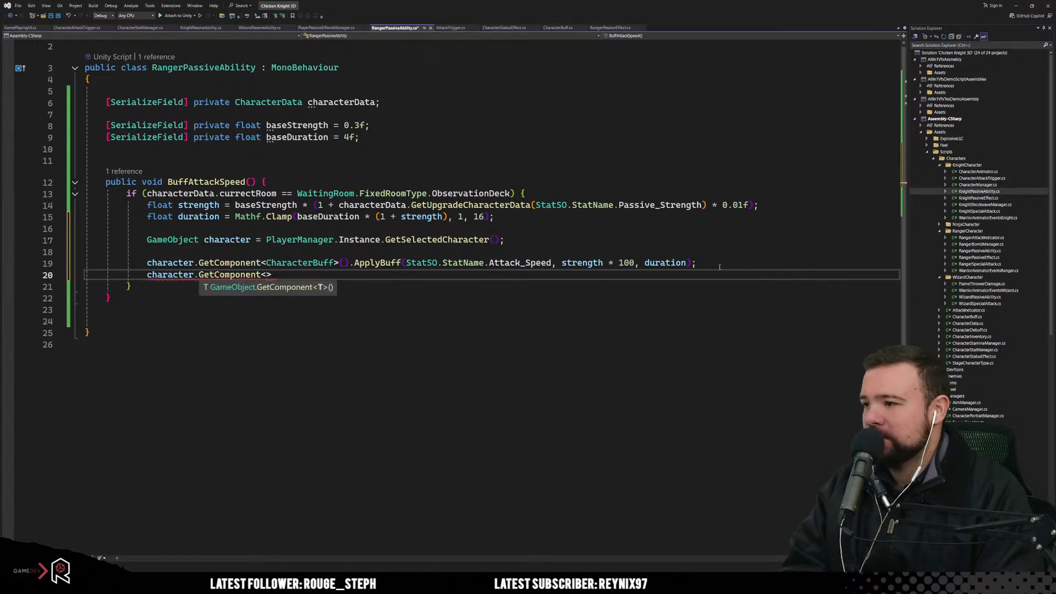
type("Character")
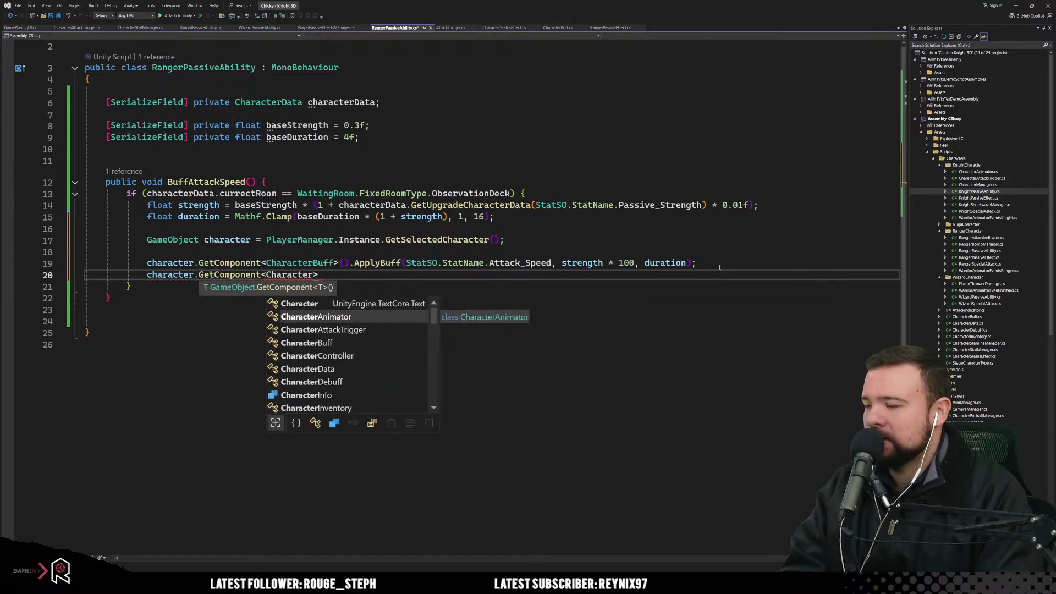
type("Sta")
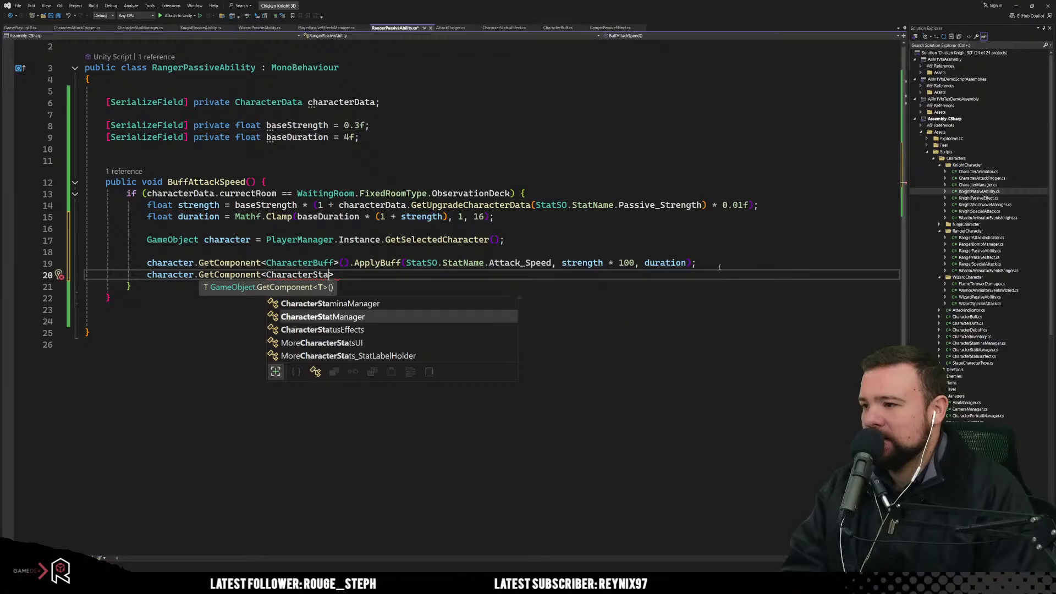
key("Down")
key("Tab")
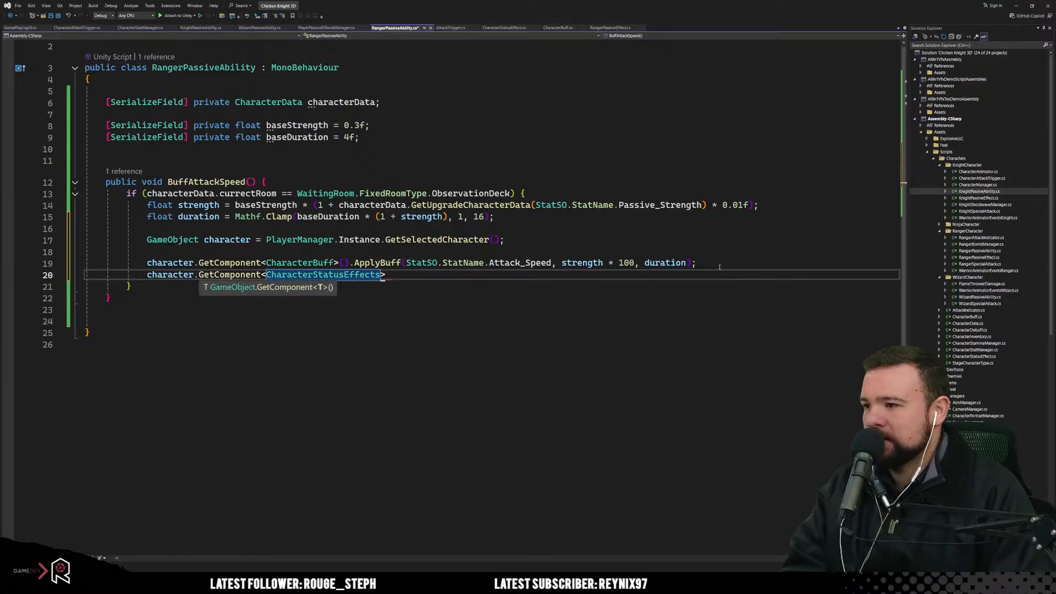
type("()")
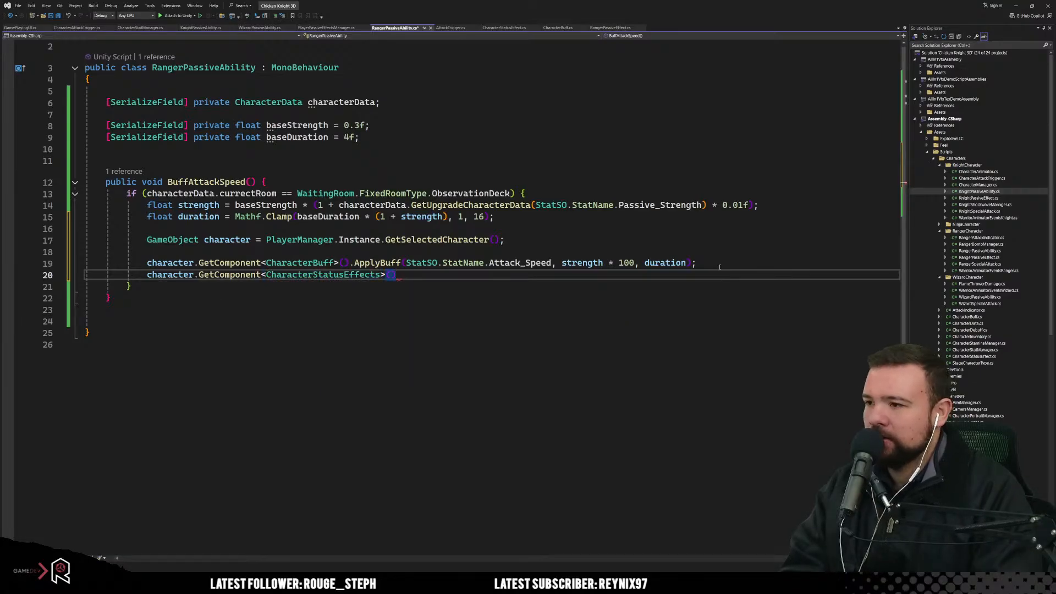
type(".Appl")
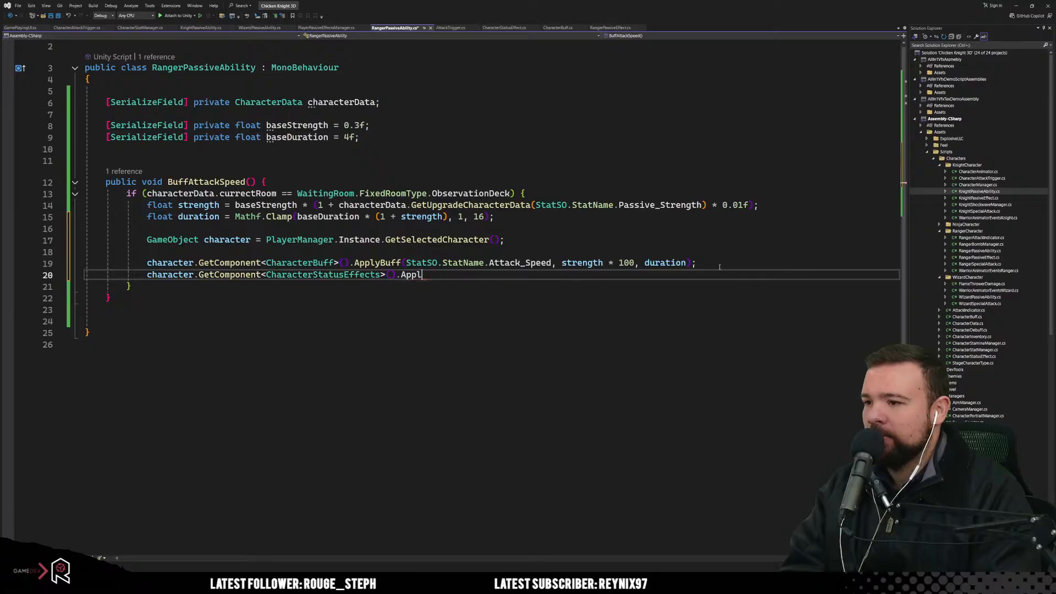
key("Tab")
type("(")
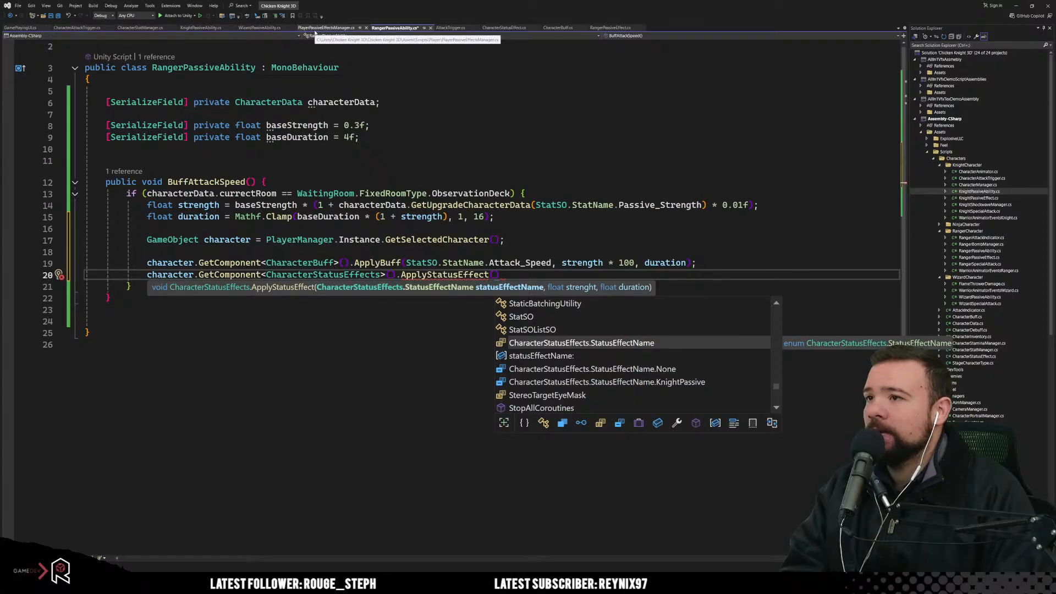
Step: Add a RangerPassive entry after KnightPassive in the StatusEffectName enum of CharacterStatusEffect.cs
left_click(503, 27)
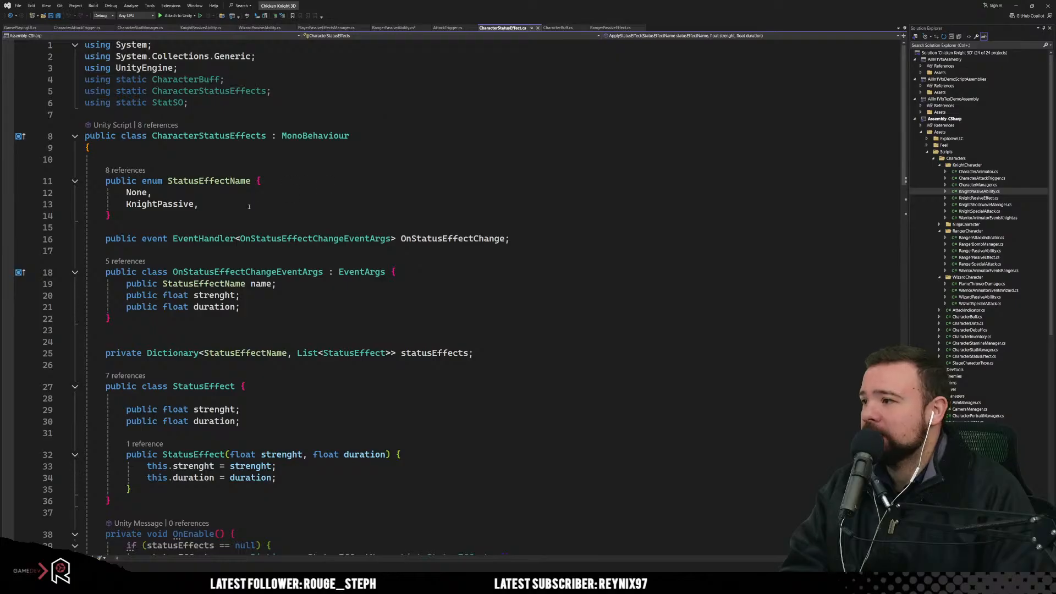
left_click(249, 207)
key("Return")
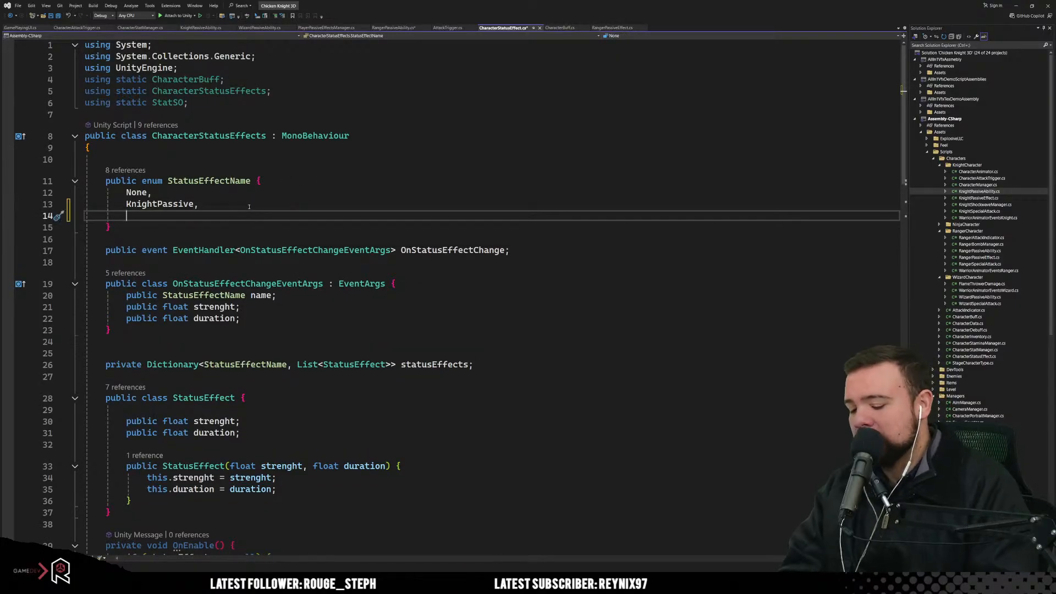
type("Ranger")
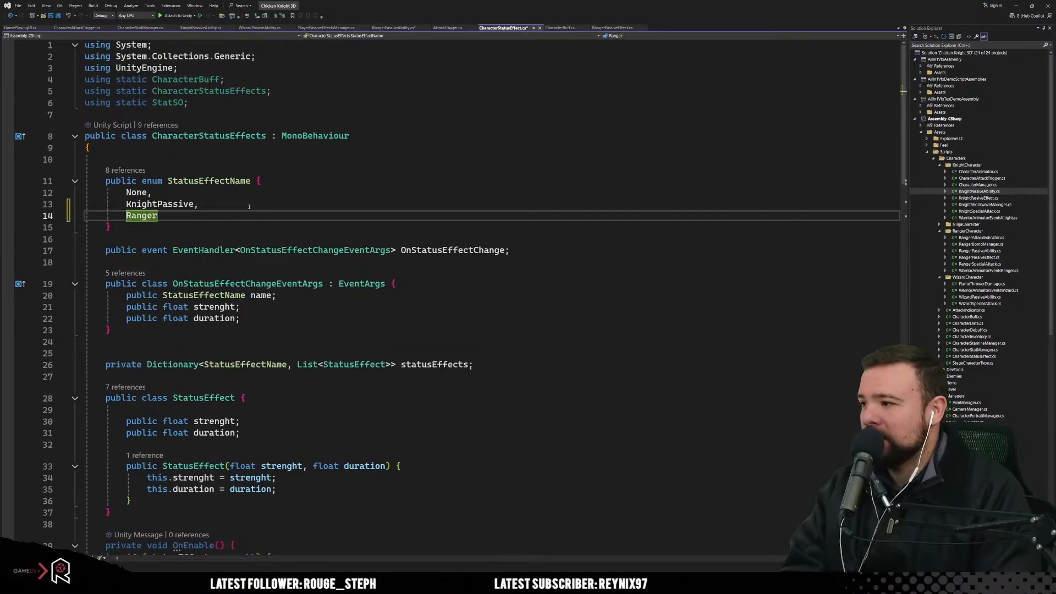
type("Passive,")
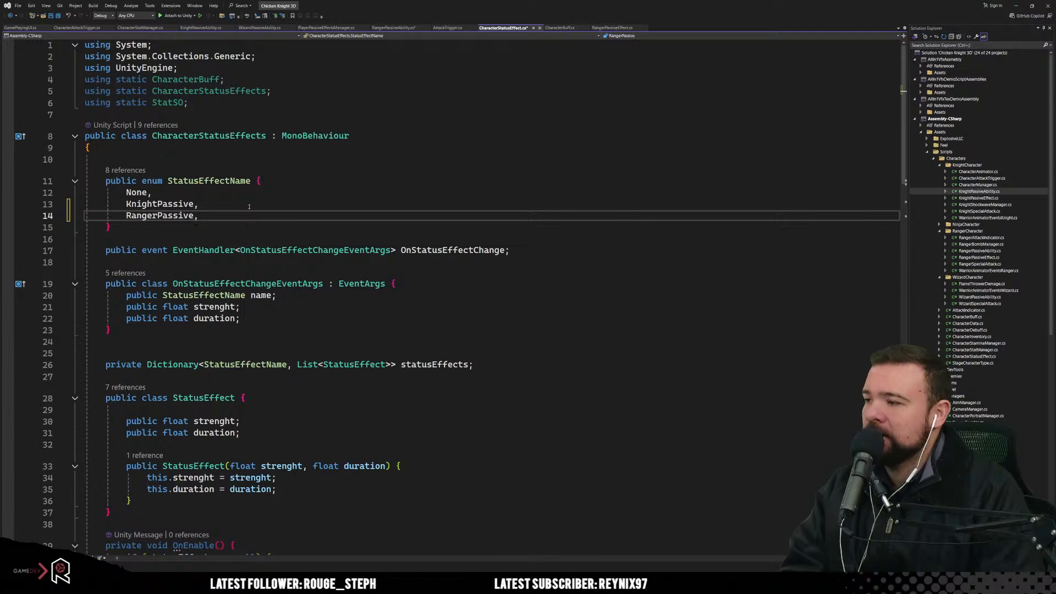
Step: Complete the ApplyStatusEffect call in RangerPassiveAbility.cs with the arguments CharacterStatusEffects.StatusEffectName.RangerPassive, strength * 100 and duration
left_click(289, 186)
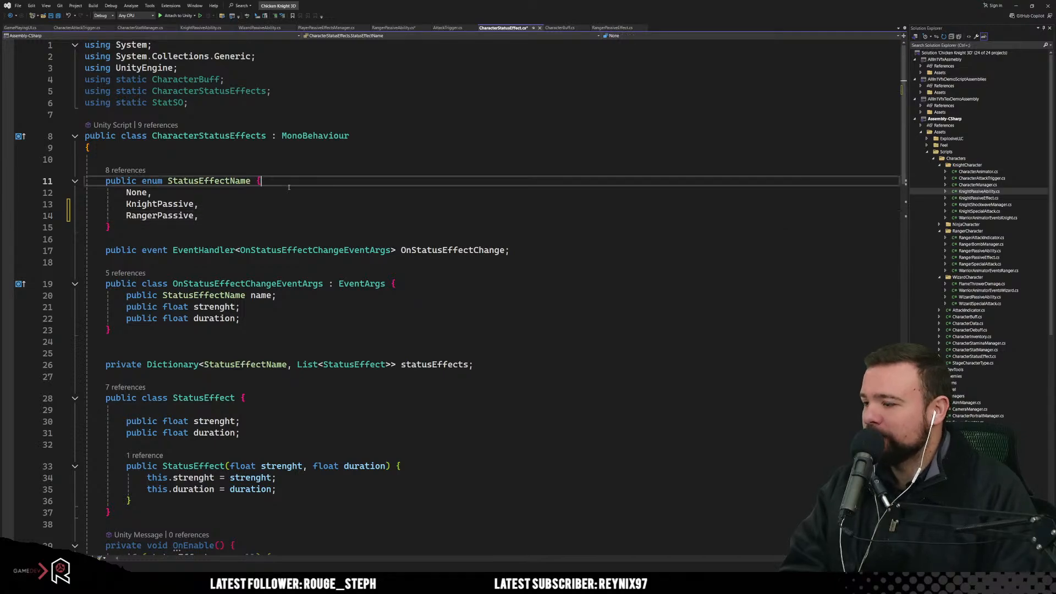
left_click(393, 27)
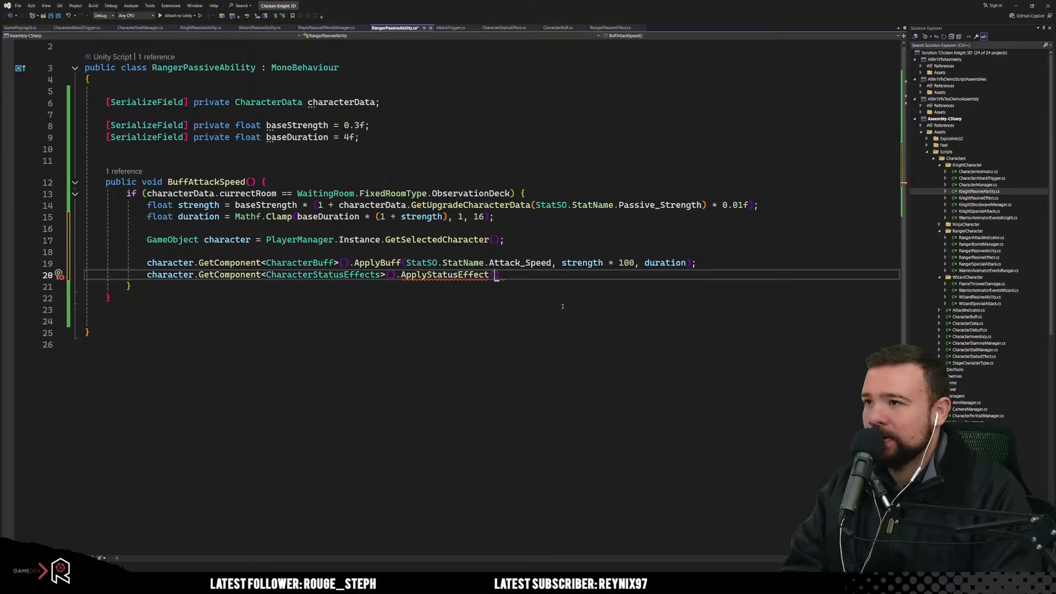
type("Chara")
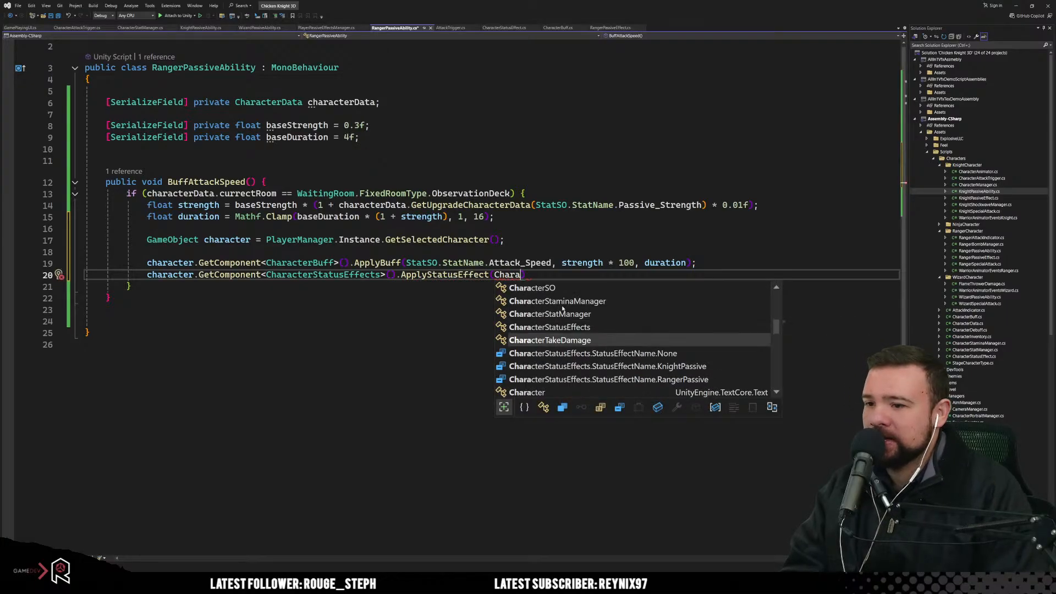
key("Down")
key("Down")
key("Down")
key("Return")
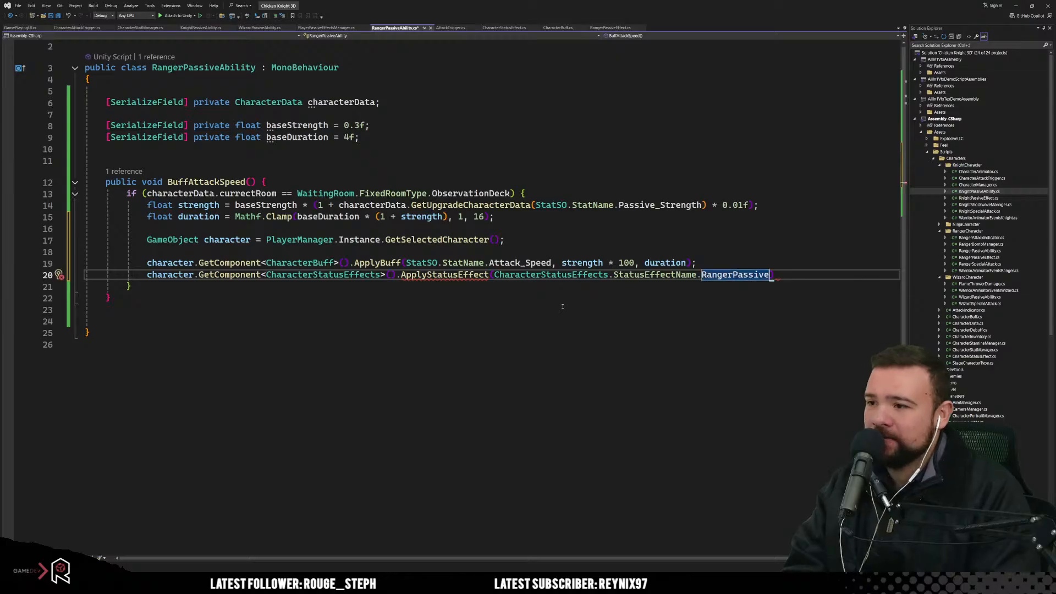
type(",")
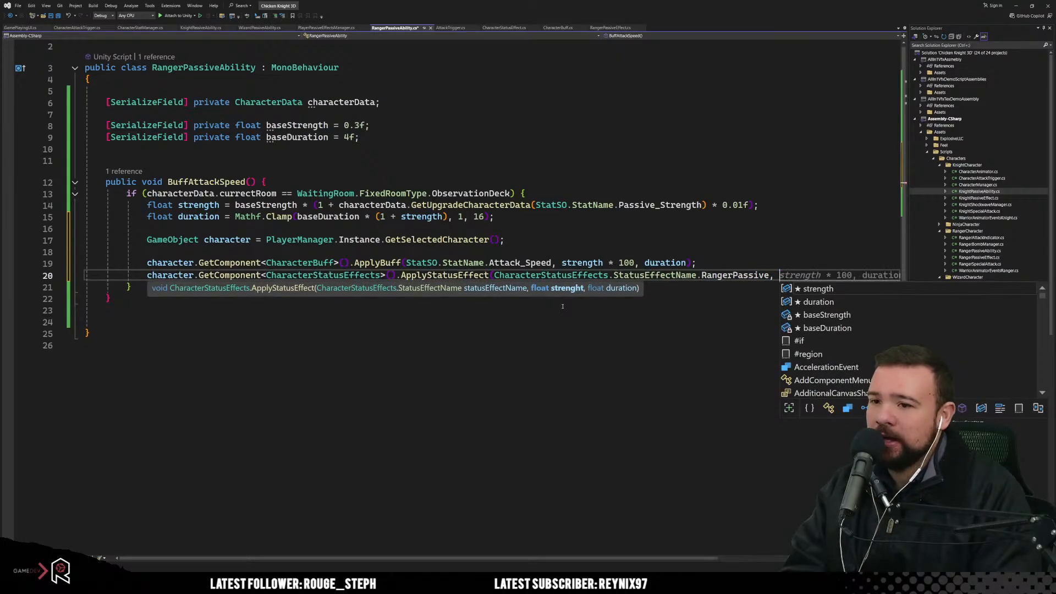
key("Tab")
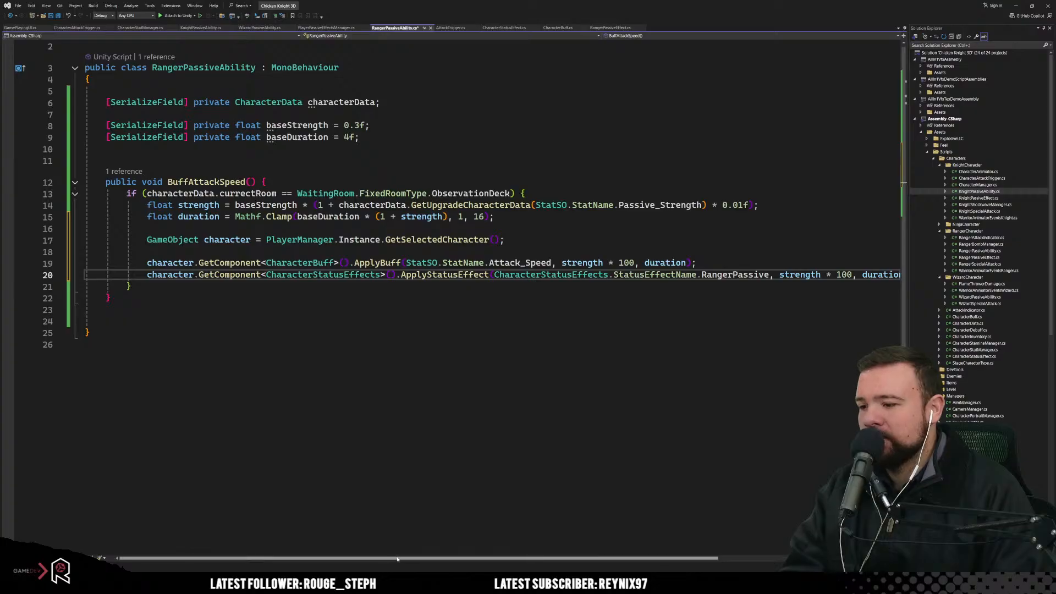
scroll(397, 543, "right", 3)
scroll(495, 517, "left", 3)
left_click(588, 492)
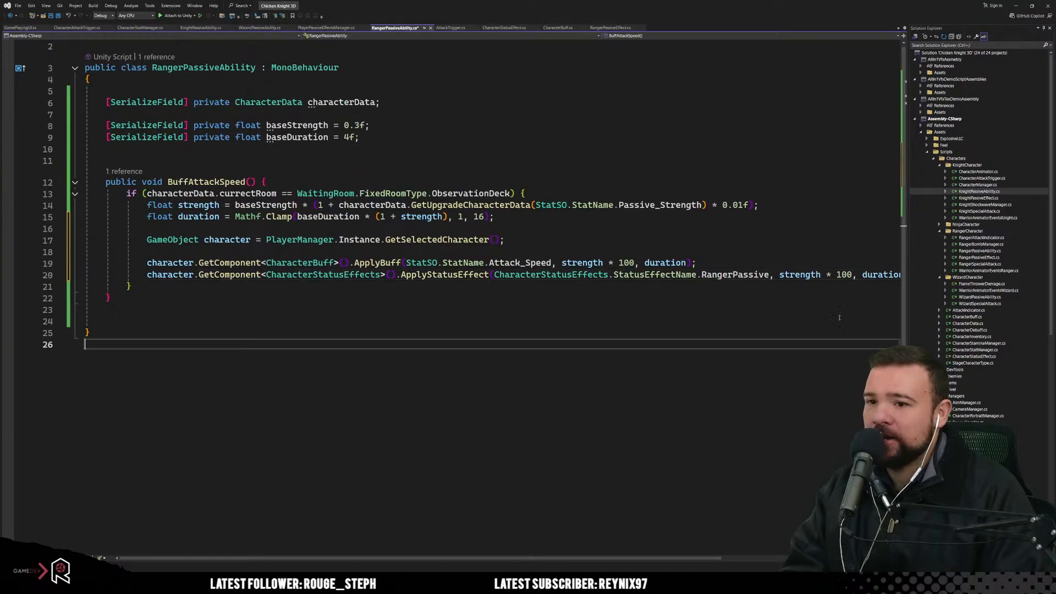
left_click_drag(852, 274, 795, 276)
left_click(784, 324)
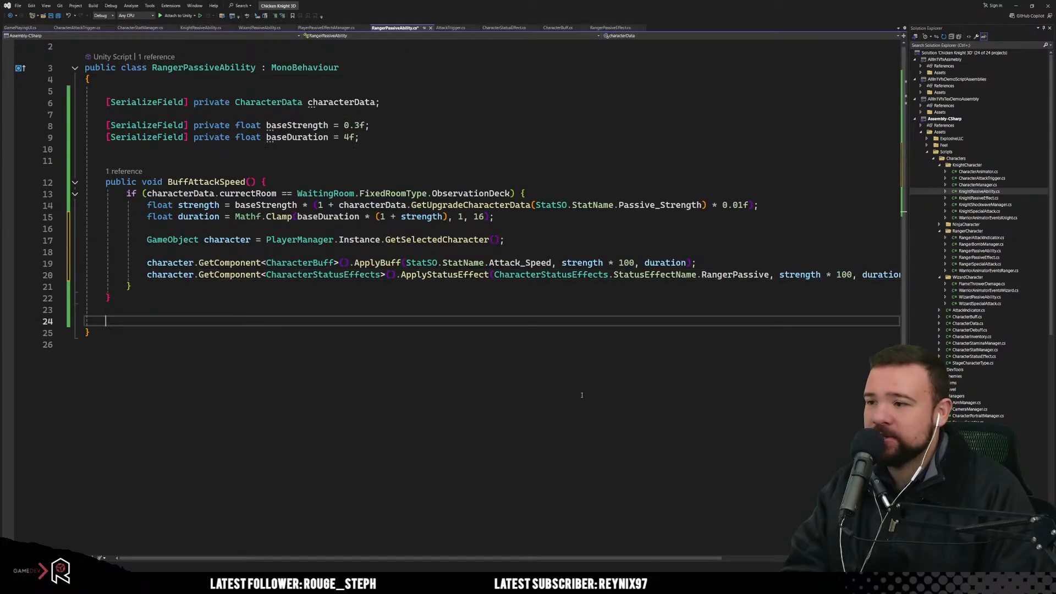
left_click(436, 398)
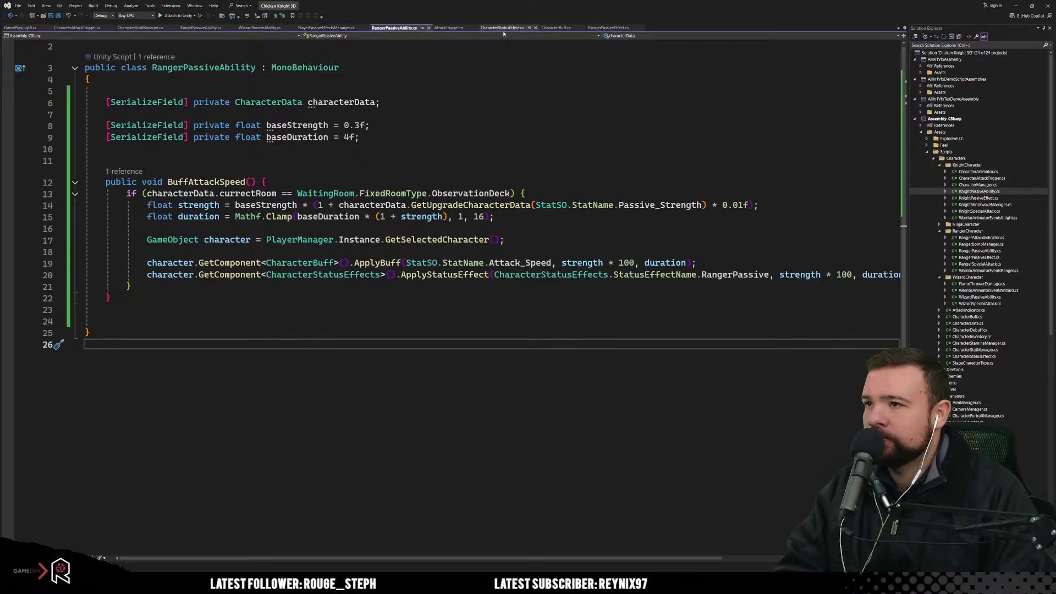
Step: Add three blank lines inside the empty RangerPassiveEffect class body in RangerPassiveEffect.cs
left_click(594, 28)
left_click(243, 194)
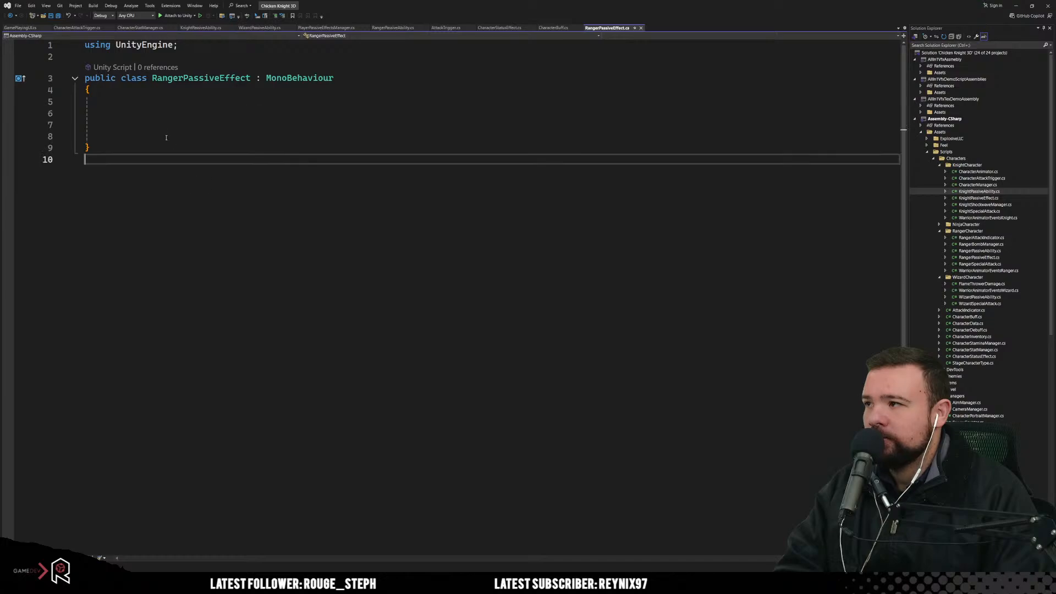
left_click(166, 127)
key("Return")
key("Return")
key("Return")
key("Up")
key("Up")
key("Up")
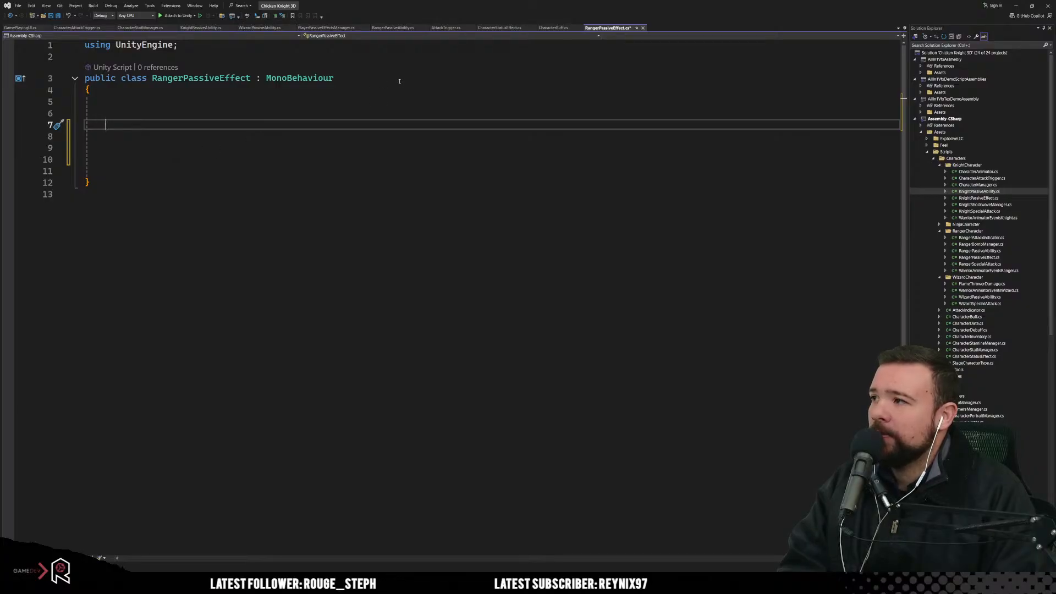
Step: Copy the serialized CharacterStatusEffects statusEffects field from KnightPassiveEffect.cs into the RangerPassiveEffect class
double_click(996, 199)
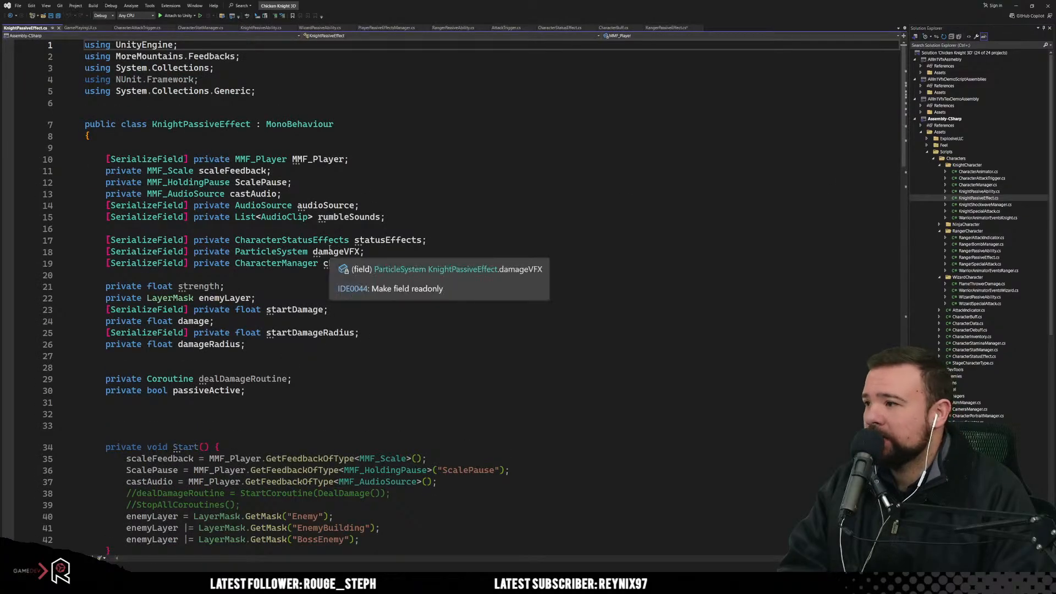
left_click(477, 215)
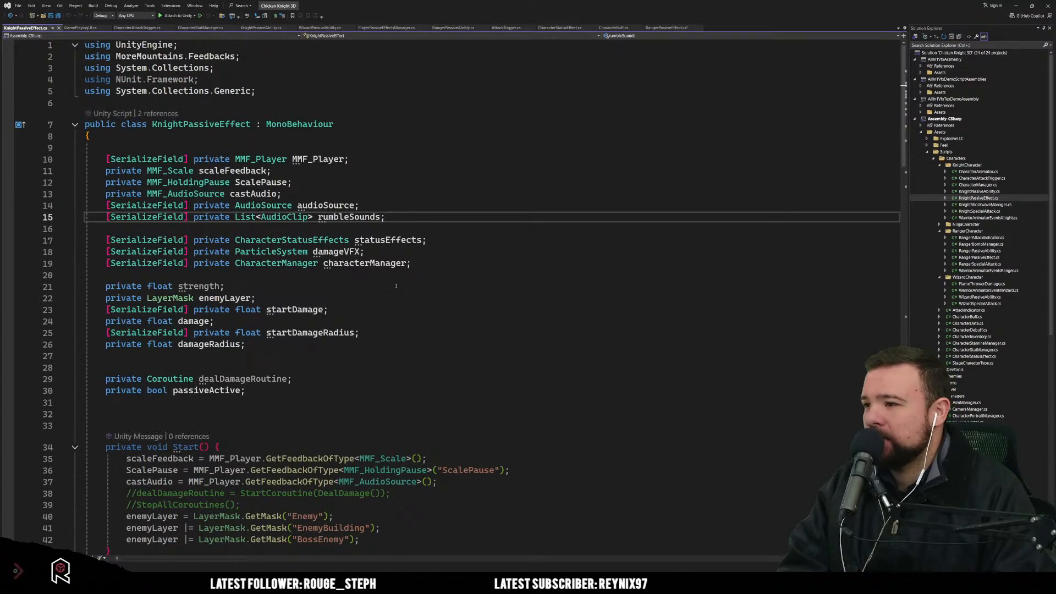
left_click(308, 240)
left_click_drag(431, 240, 446, 232)
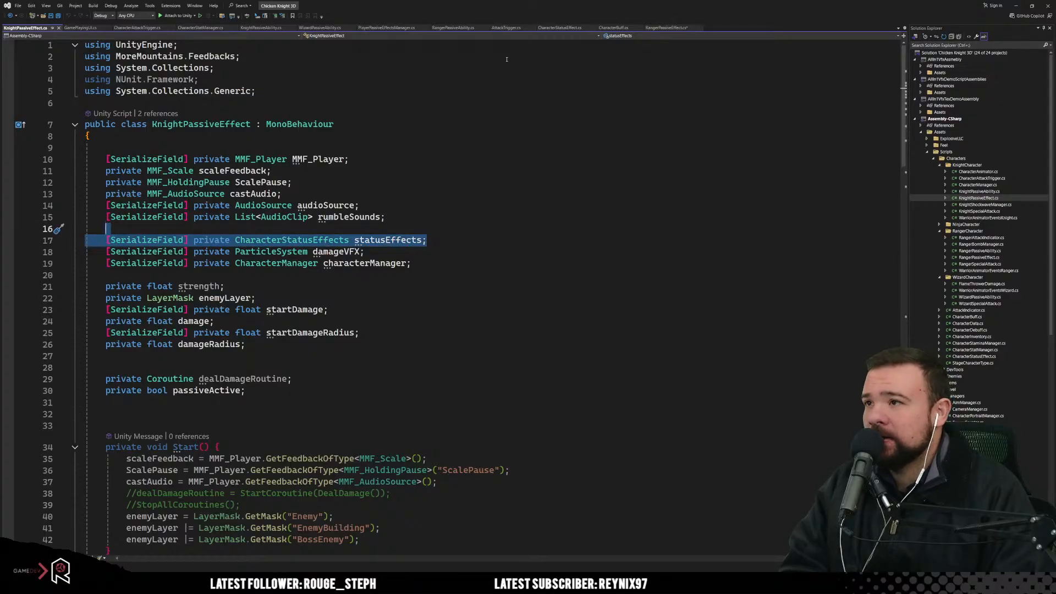
key("ctrl+c")
left_click(667, 28)
key("ctrl+v")
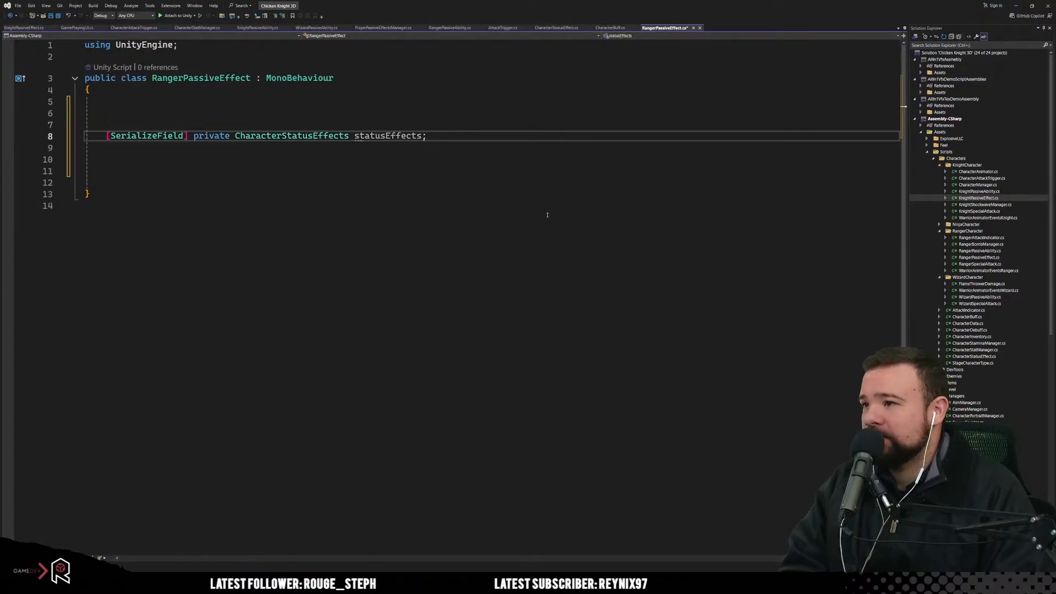
Step: Add a private OnEnable() method below the statusEffects field, separated by blank lines
key("Down")
key("Return")
key("Return")
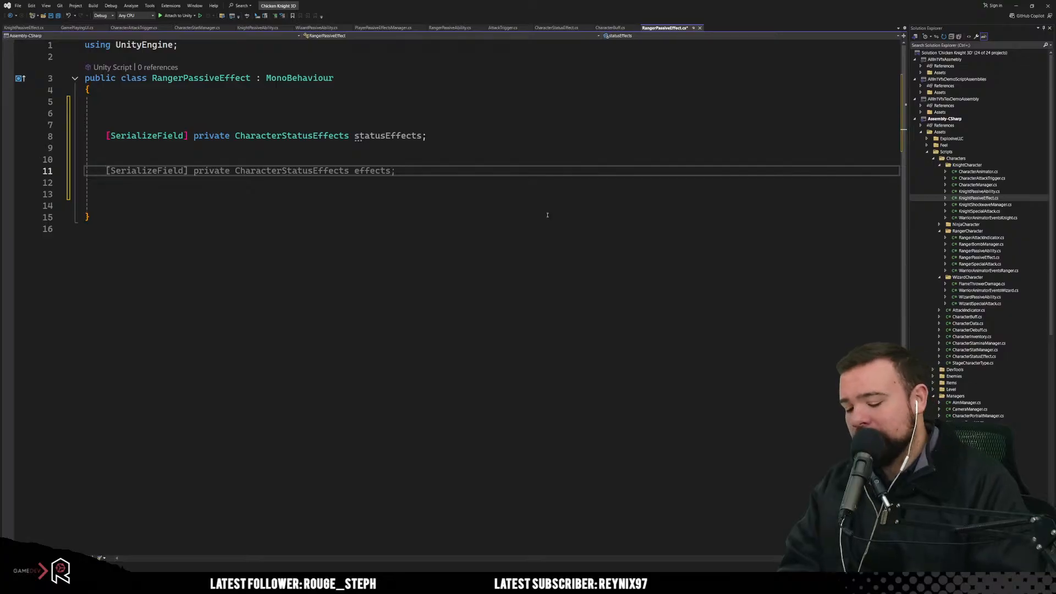
type("OnE")
key("Tab")
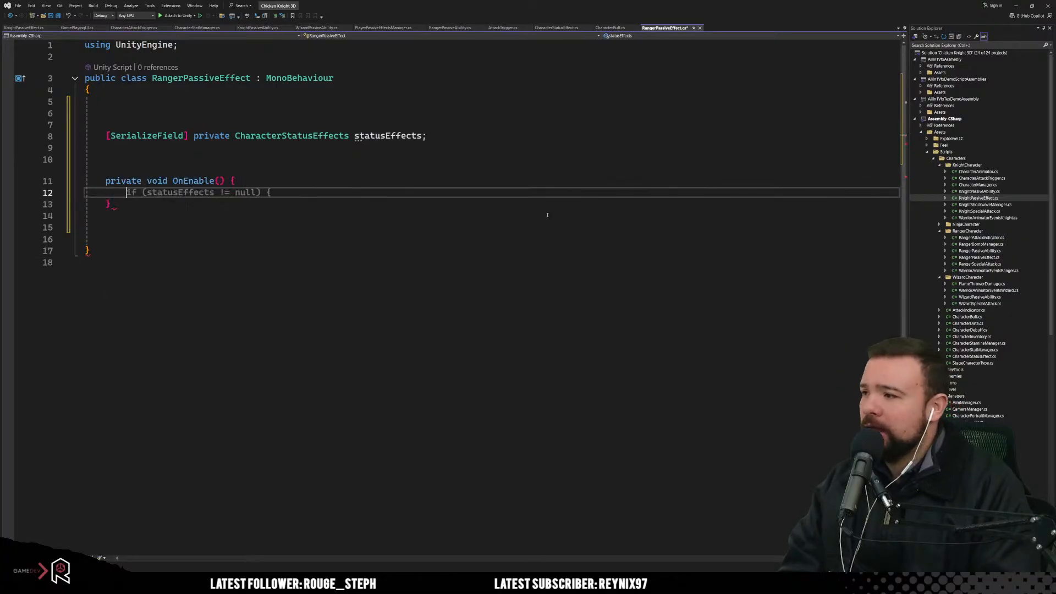
Step: In OnEnable, subscribe StatusEffects_OnStatusEffectChange to statusEffects.OnStatusEffectChange and generate the handler method
key("Tab")
type("st")
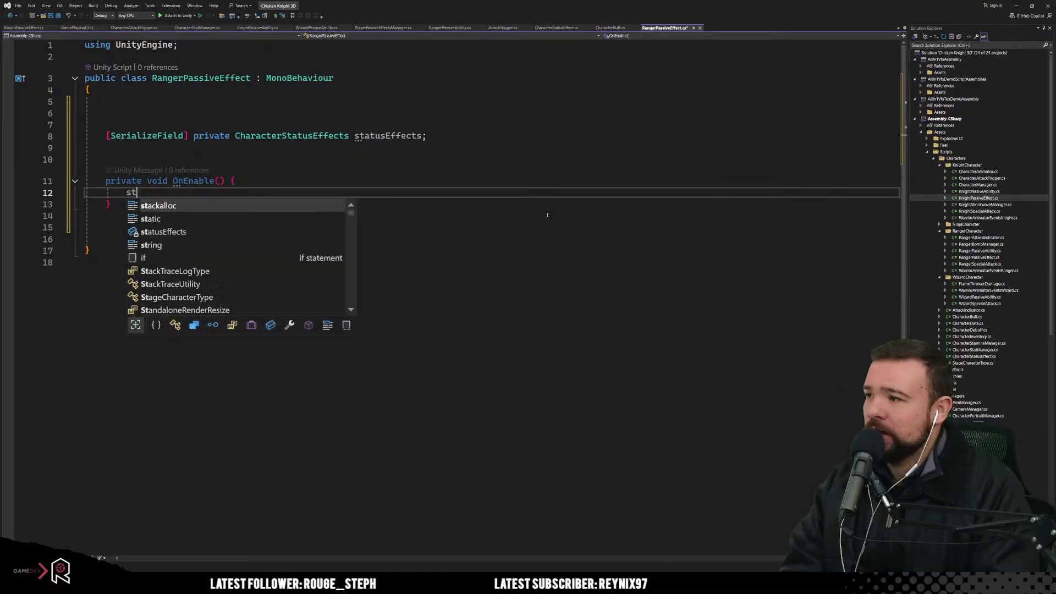
type("atusEffects.")
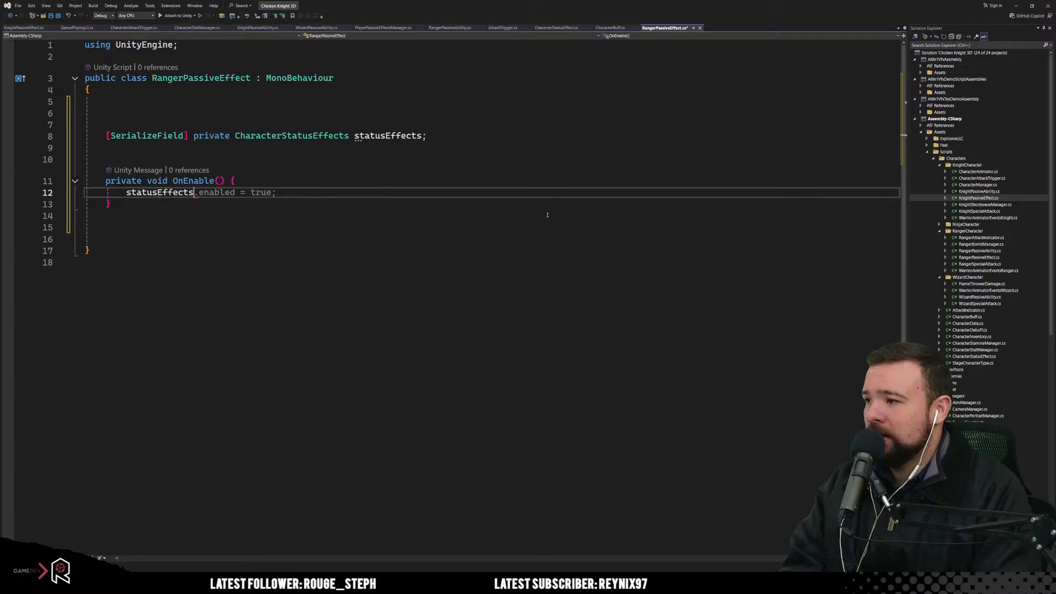
type("On")
key("Tab")
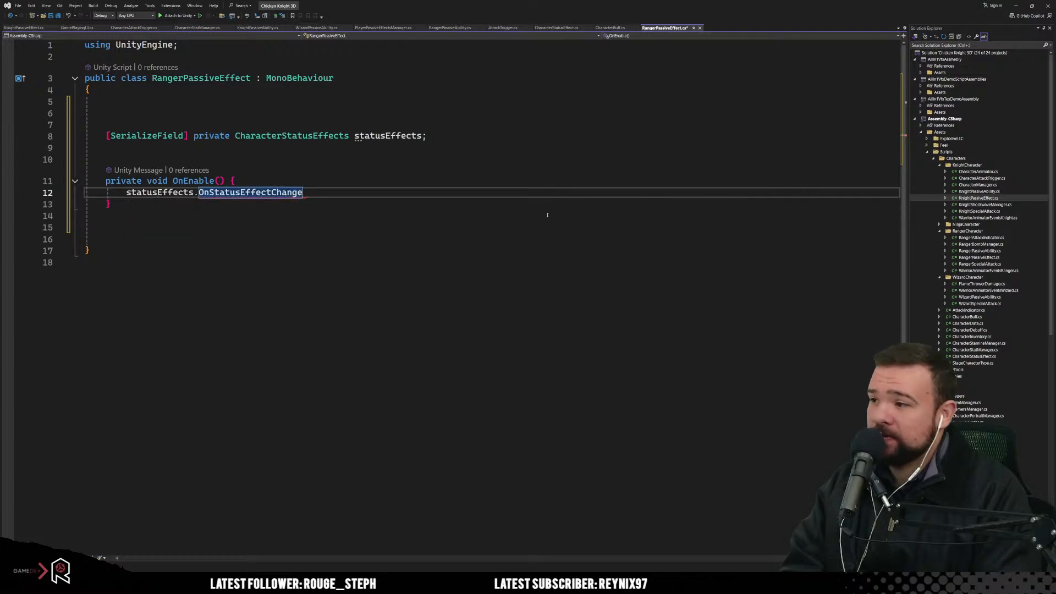
type("+=")
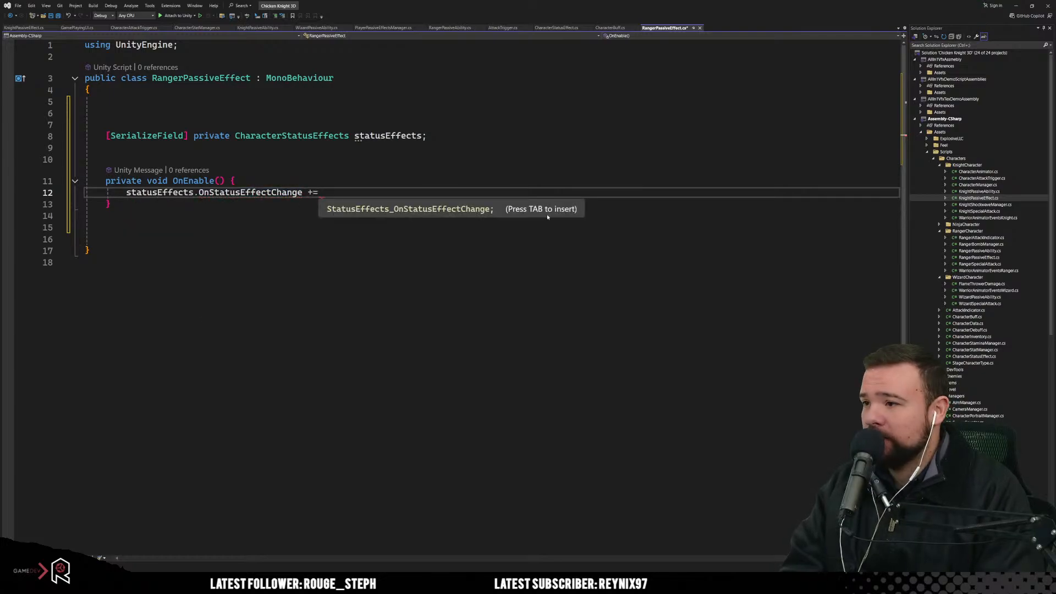
key("Tab")
Step: Add an OnDisable() method below OnEnable that unsubscribes StatusEffects_OnStatusEffectChange from statusEffects.OnStatusEffectChange
left_click(547, 215)
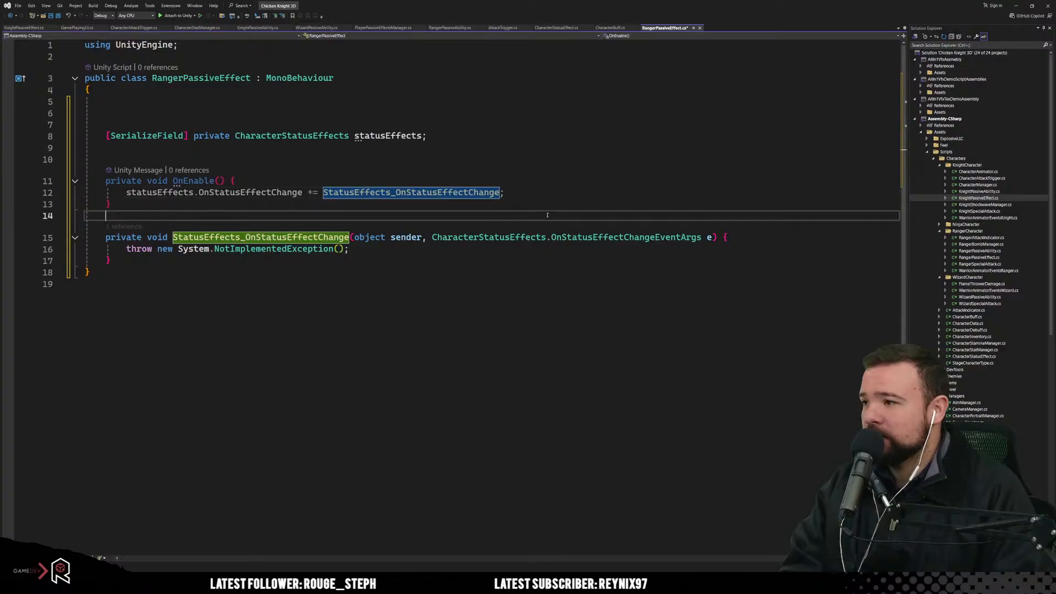
key("Return")
key("Return")
key("Up")
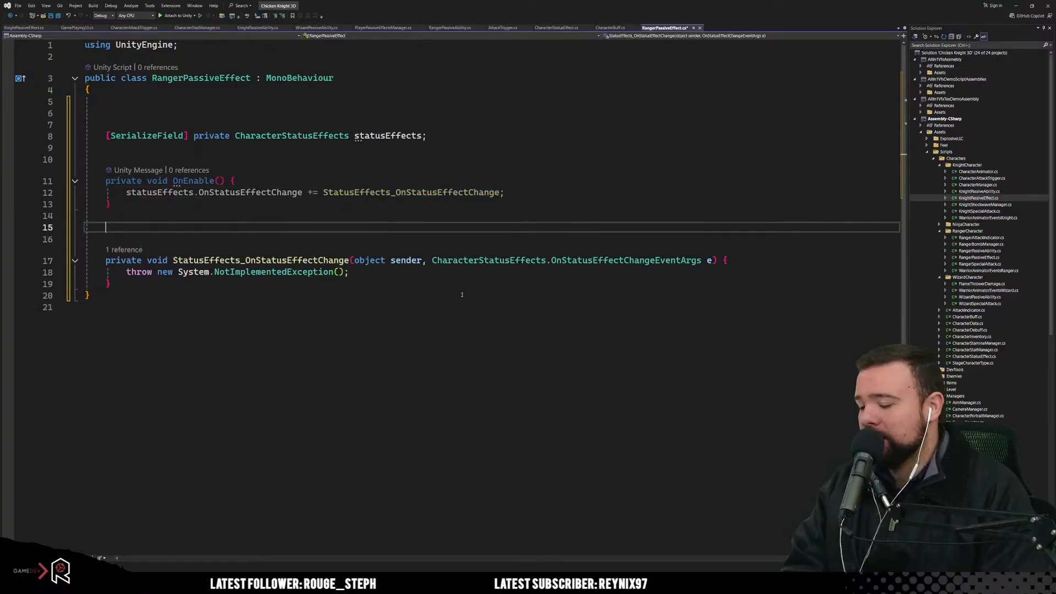
type("ondi")
key("Tab")
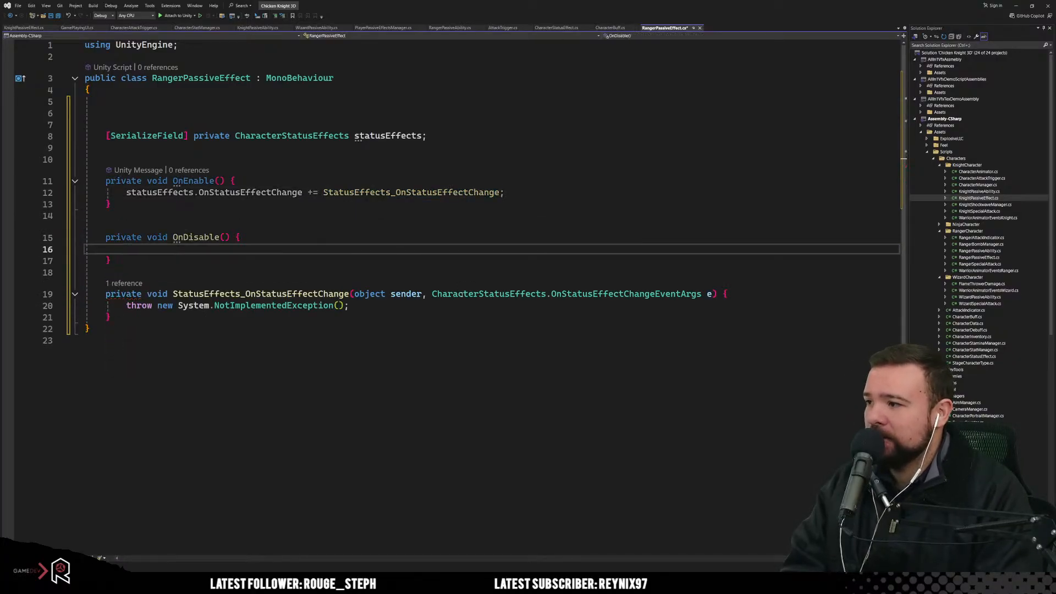
type("statusEffects.On")
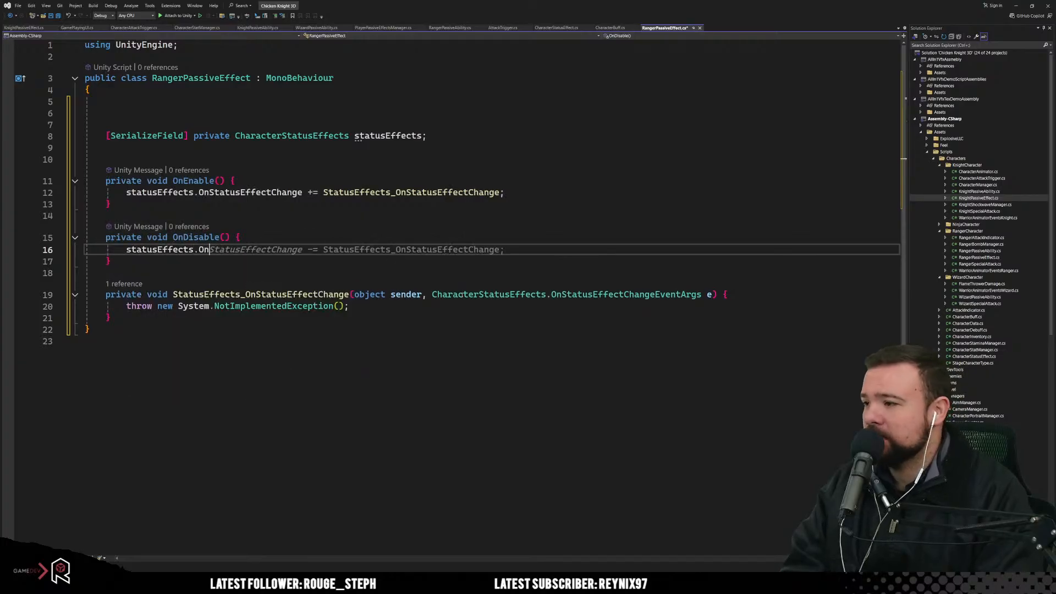
key("Tab")
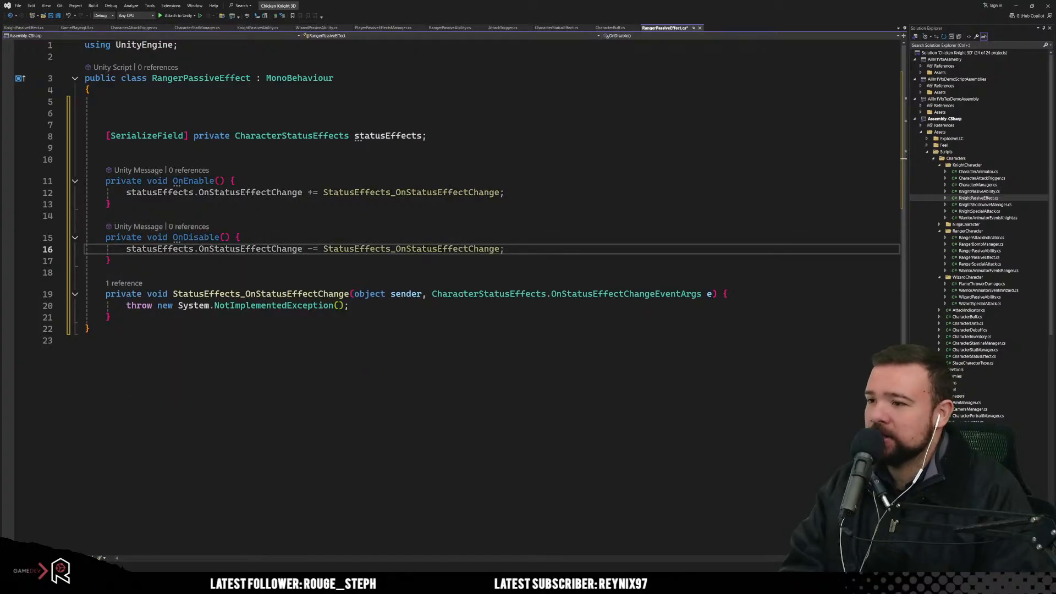
Step: Remove the NotImplementedException statement from the StatusEffects_OnStatusEffectChange handler
left_click_drag(130, 305, 348, 307)
key("BackSpace")
key("BackSpace")
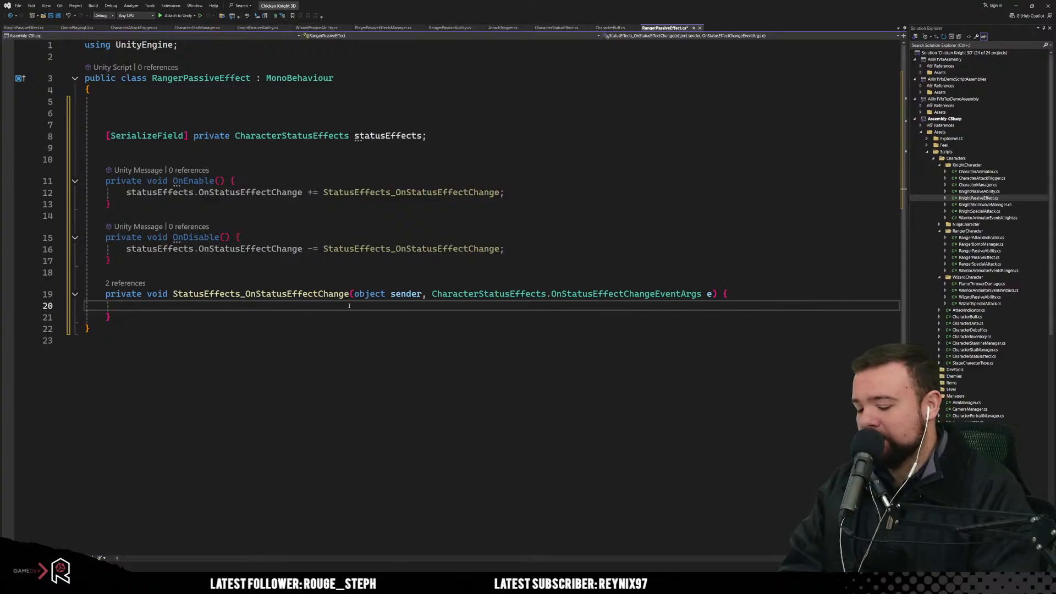
Step: In the handler, add an if block checking that e.name equals CharacterStatusEffects.StatusEffectName.RangerPassive
type("if(e.")
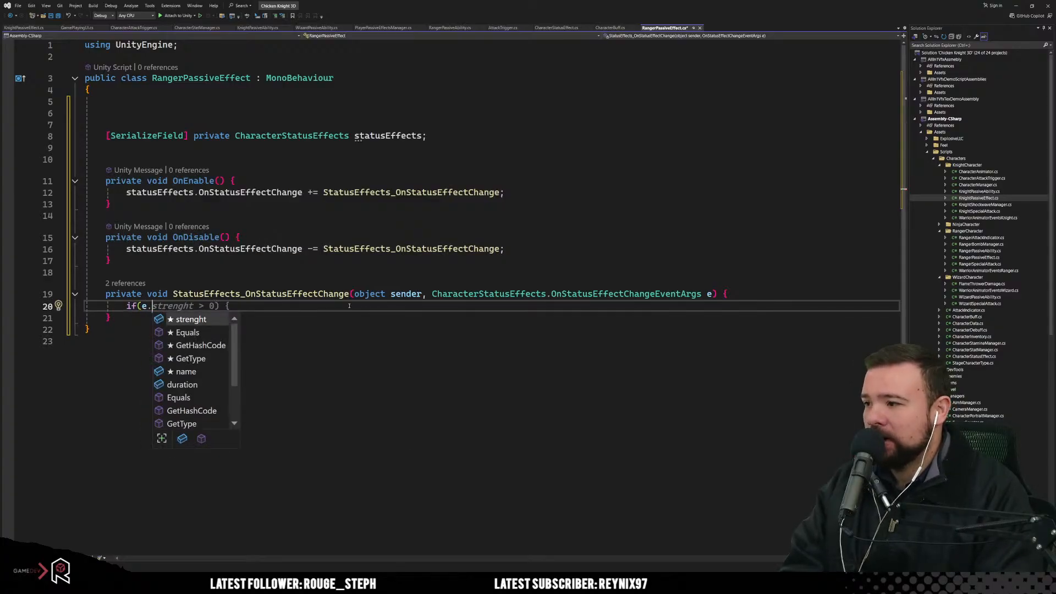
type("na")
key("Tab")
type("==")
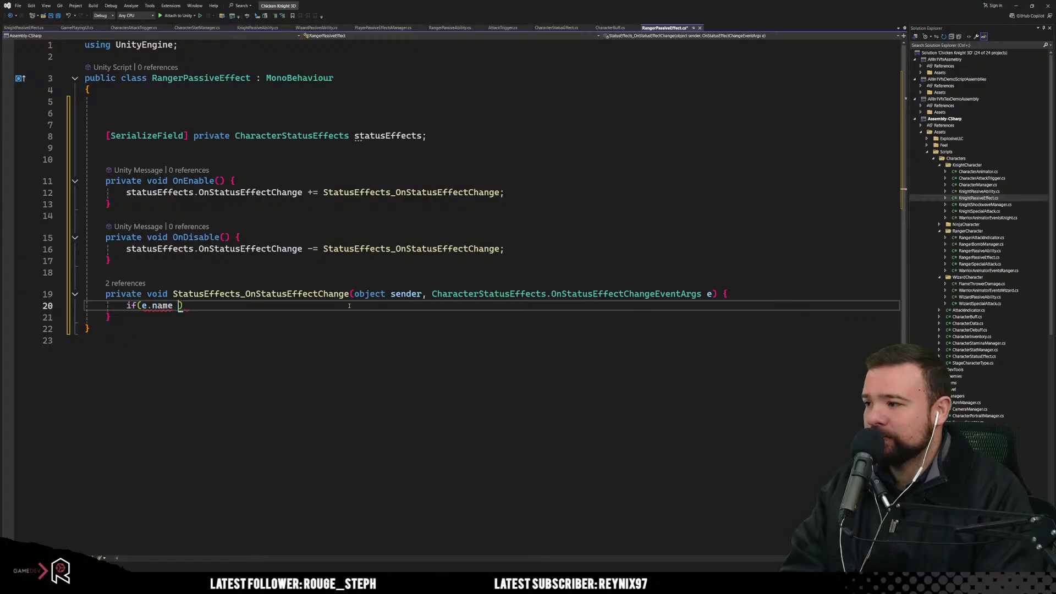
key("Down")
key("Down")
key("Down")
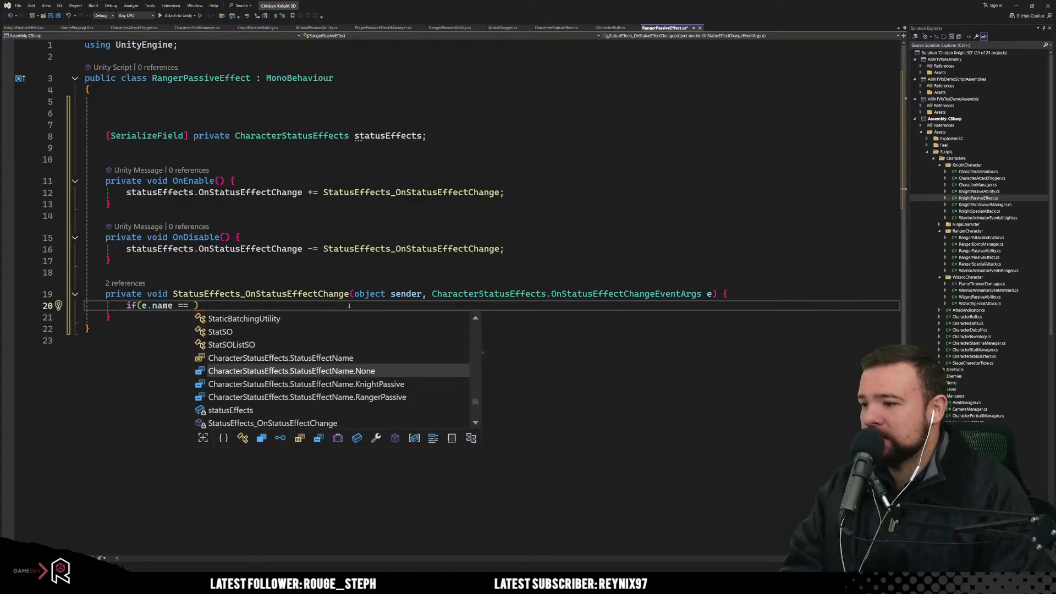
key("Tab")
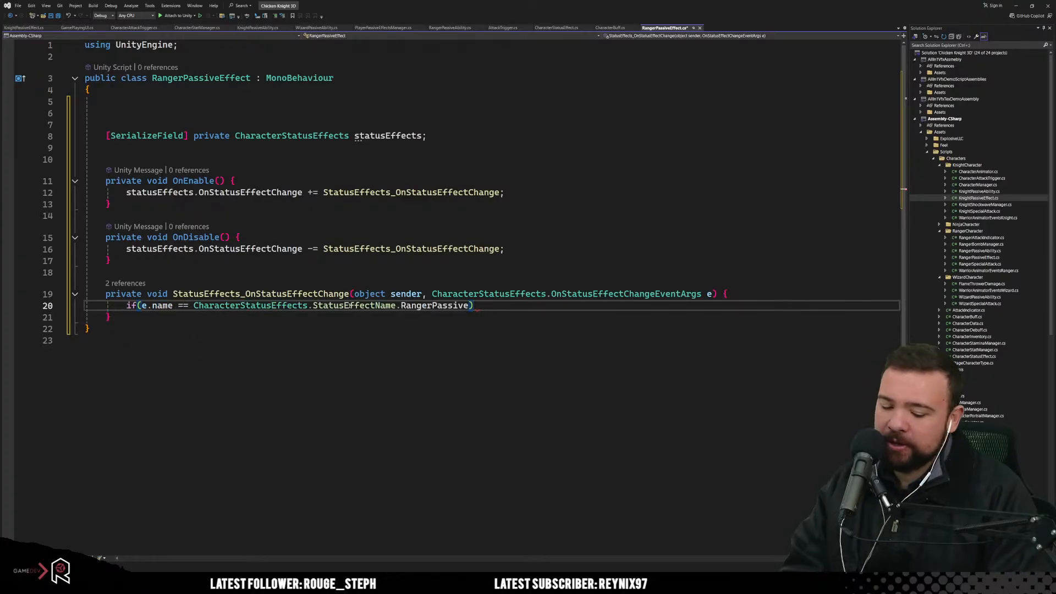
type("{")
key("Return")
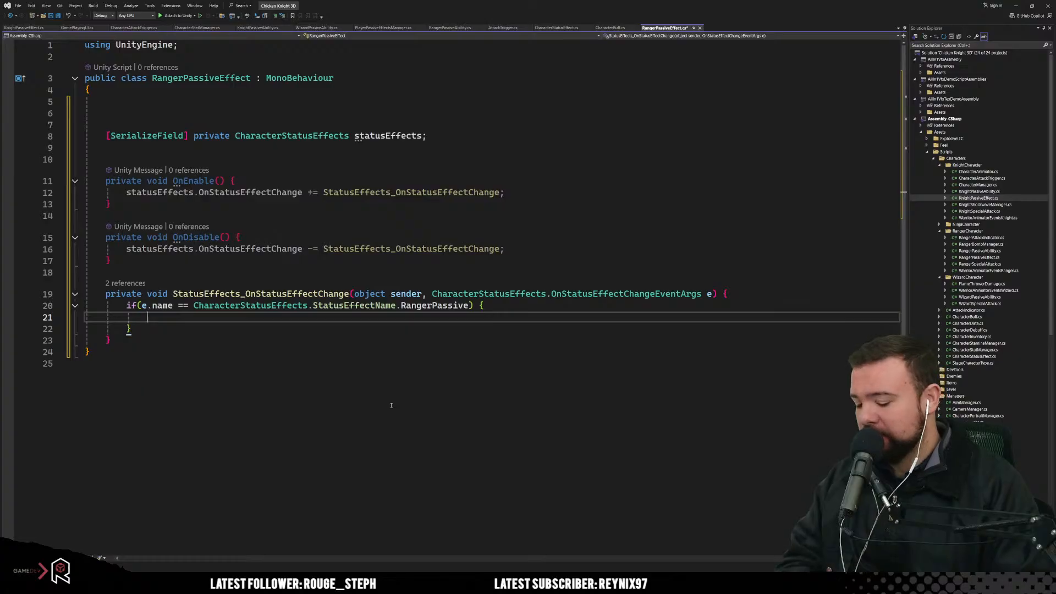
Step: Inside the RangerPassive check, add a nested if block with the condition e.duration > 0
type("e.duration")
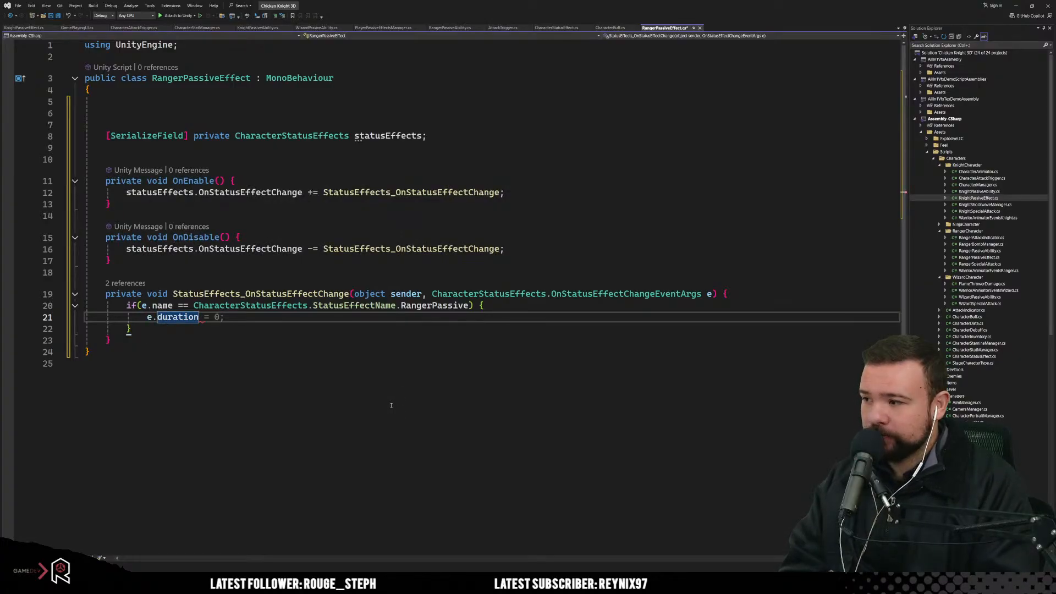
key("BackSpace")
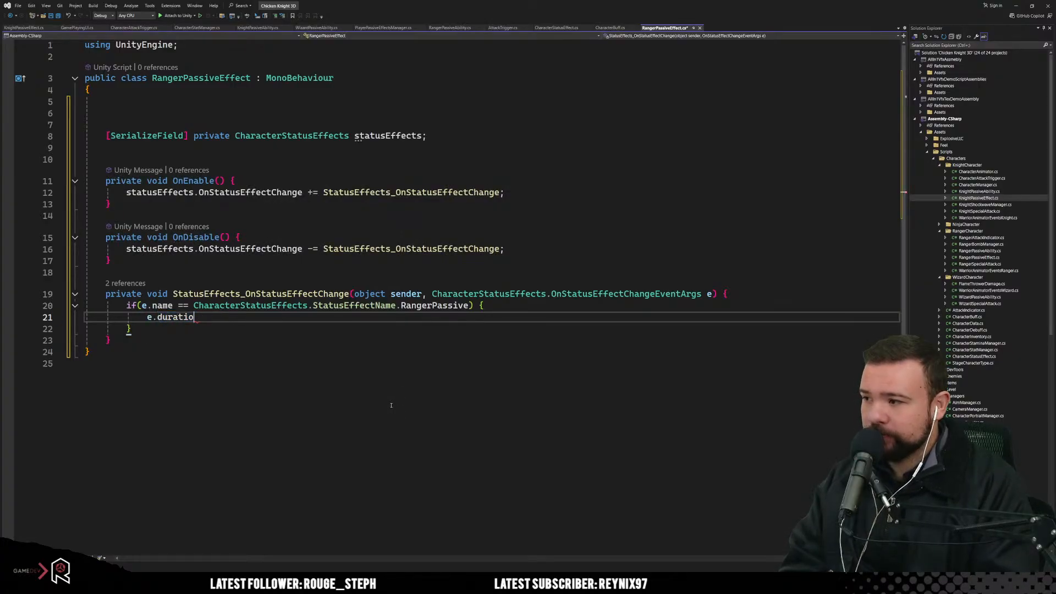
type("i")
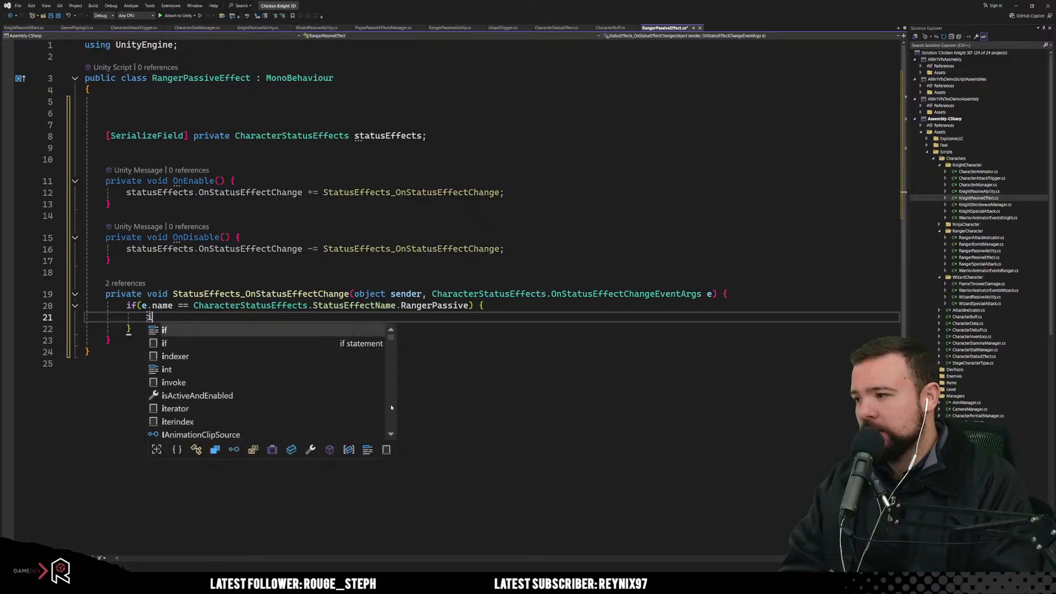
type("f e.")
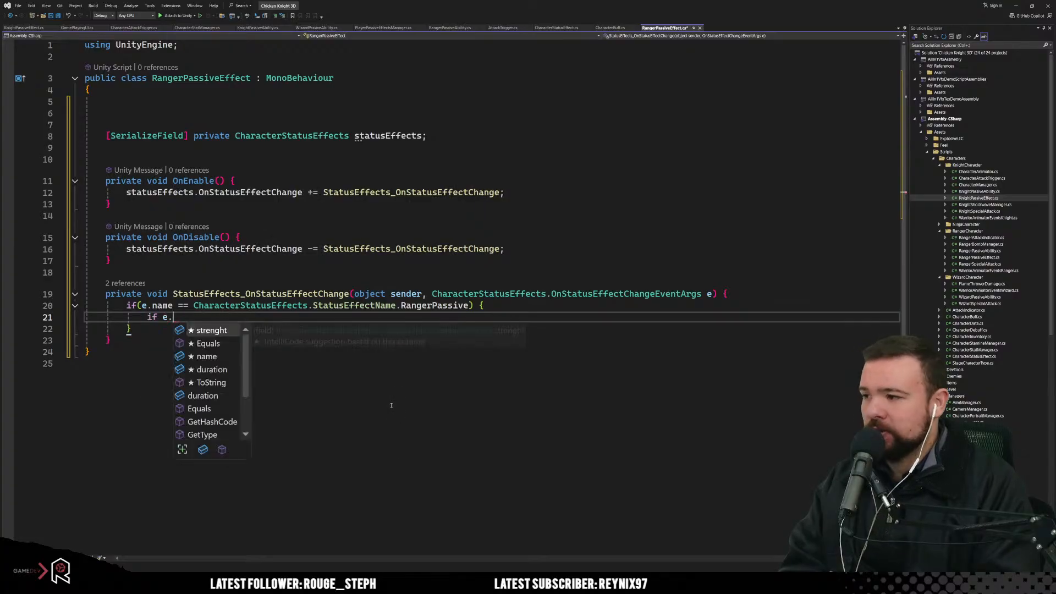
key("BackSpace")
key("BackSpace")
type("(e.duration > 0) {")
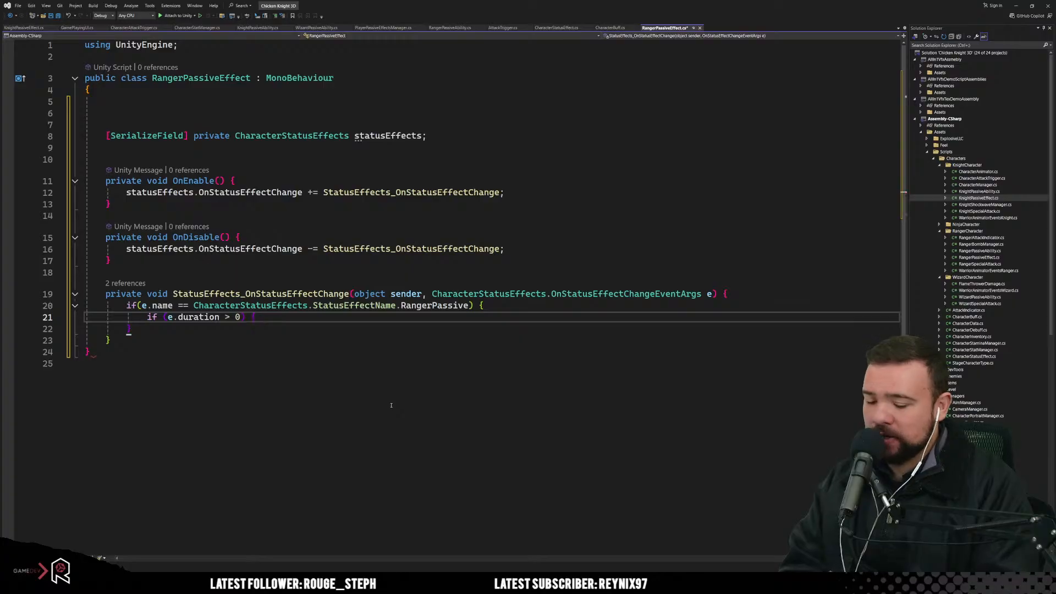
key("Return")
key("Return")
key("Up")
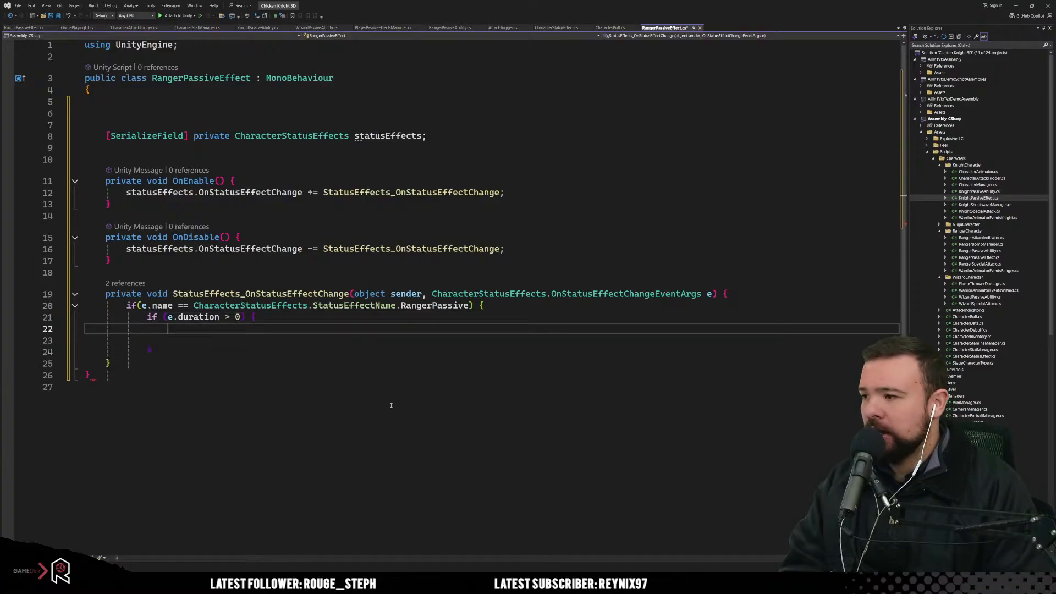
Step: Add the missing closing brace at the end of the StatusEffects_OnStatusEffectChange method
left_click(152, 387)
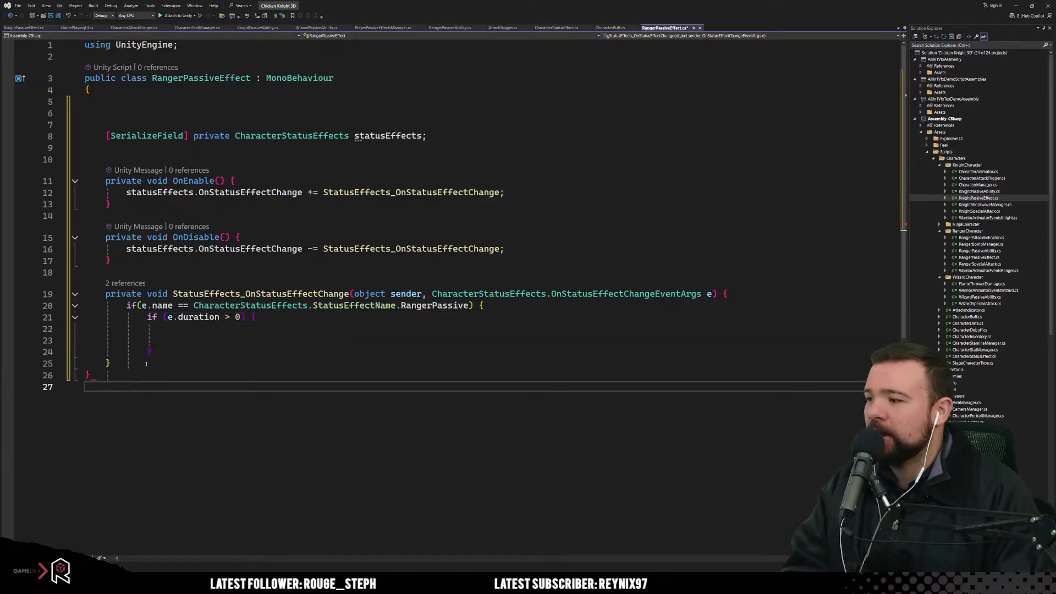
left_click(168, 361)
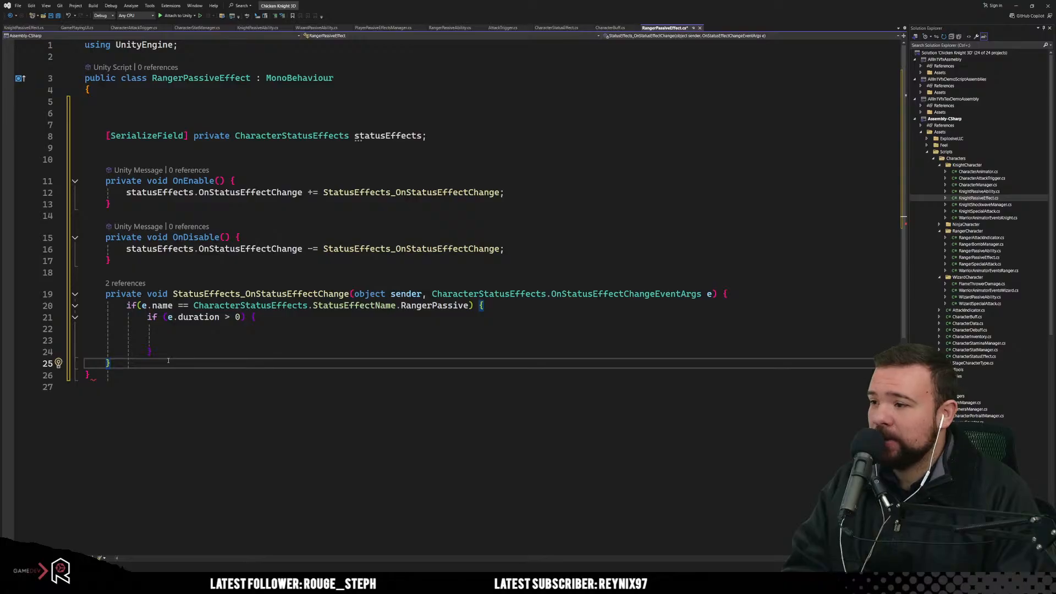
key("Return")
type("}")
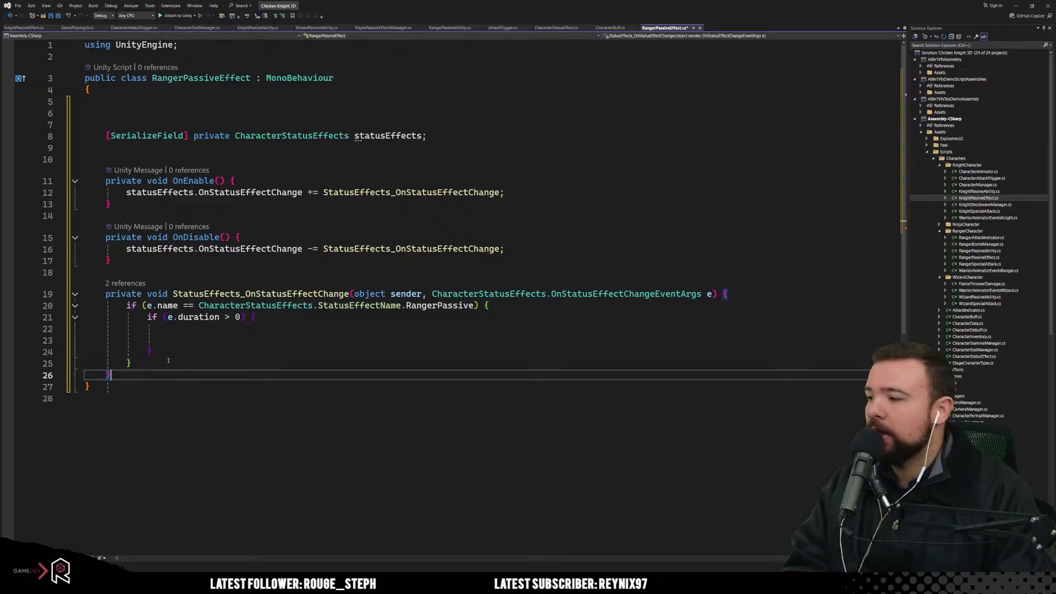
key("Up")
key("Up")
key("Up")
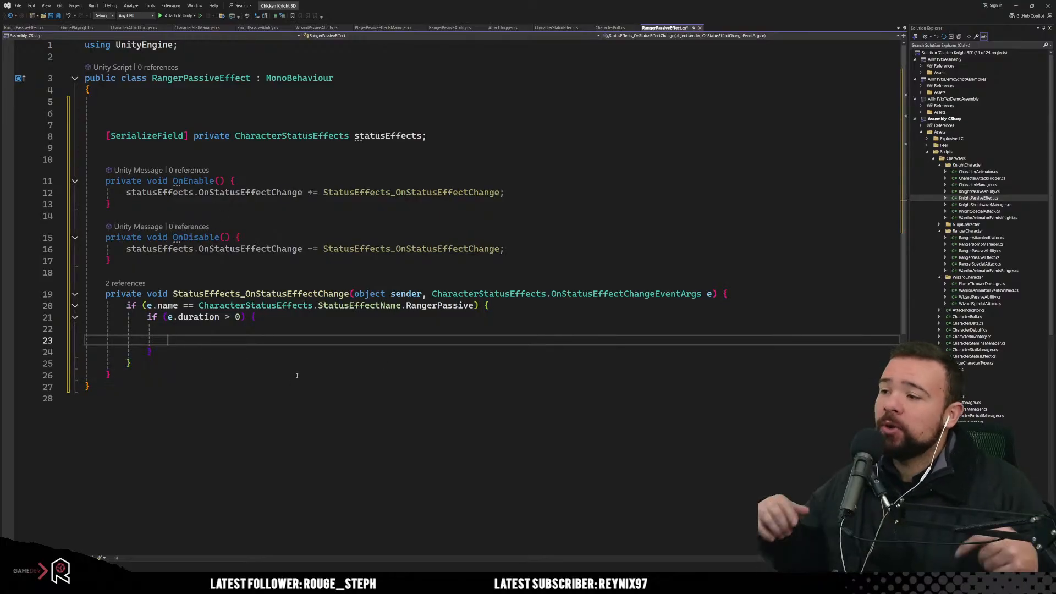
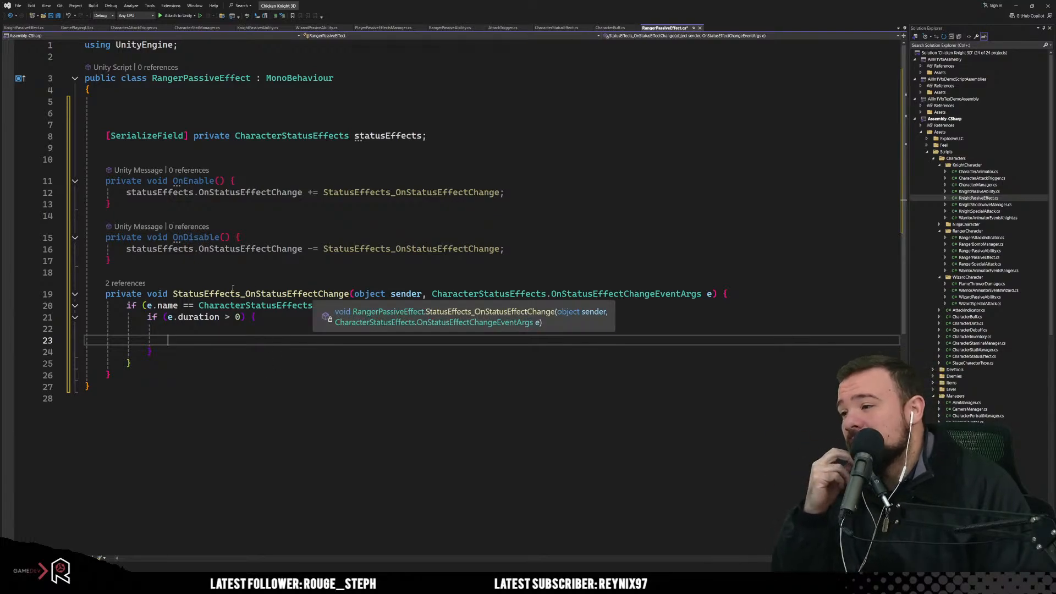
left_click_drag(209, 294, 376, 305)
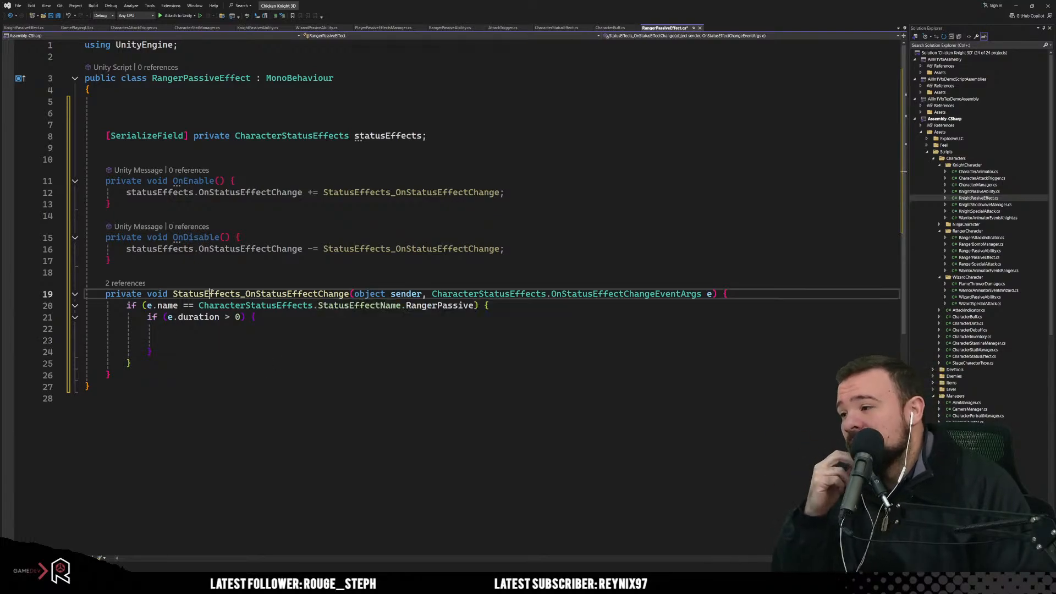
left_click(371, 340)
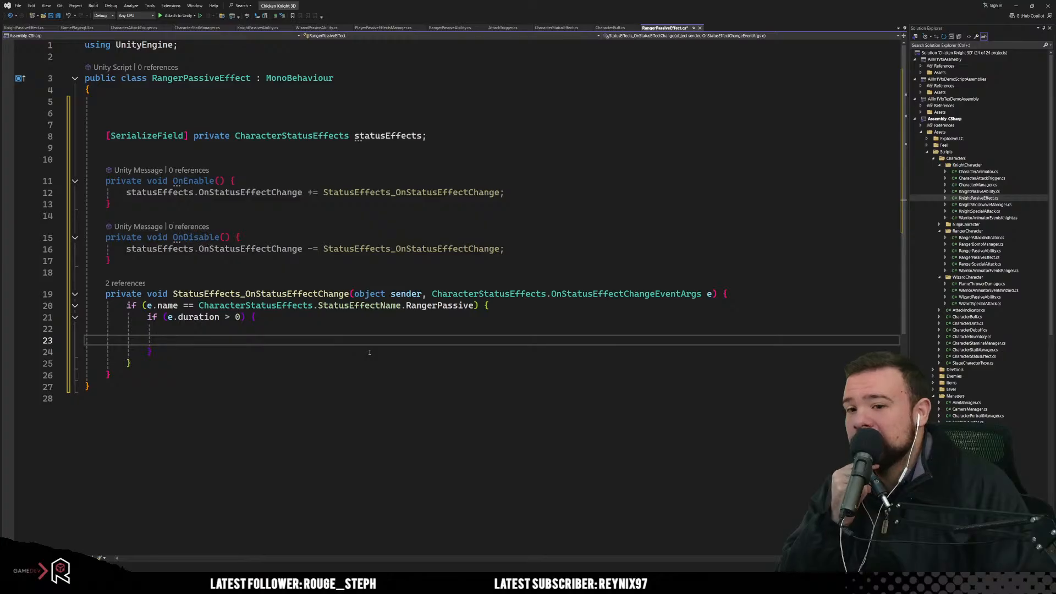
left_click(330, 353)
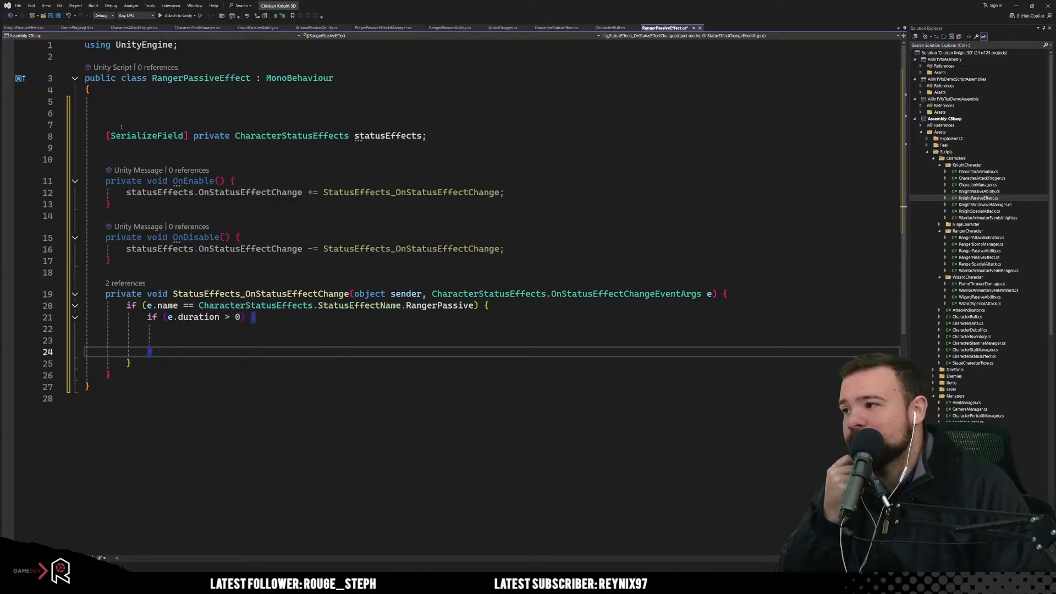
Step: Declare a private float field named totalStrenght between the statusEffects field and OnEnable
left_click(121, 159)
key("Return")
key("Return")
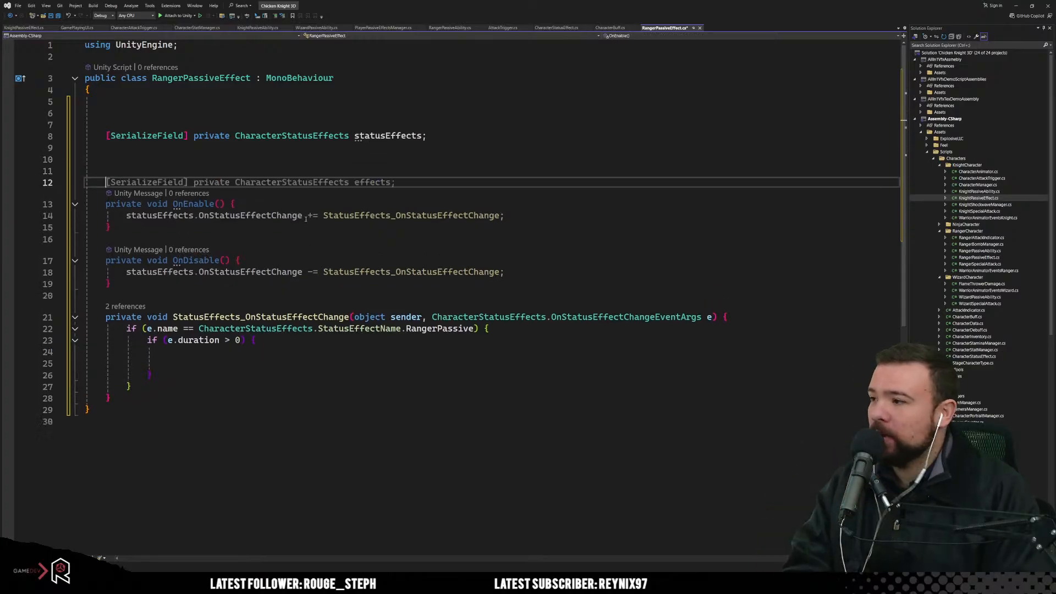
key("Return")
key("Up")
key("Up")
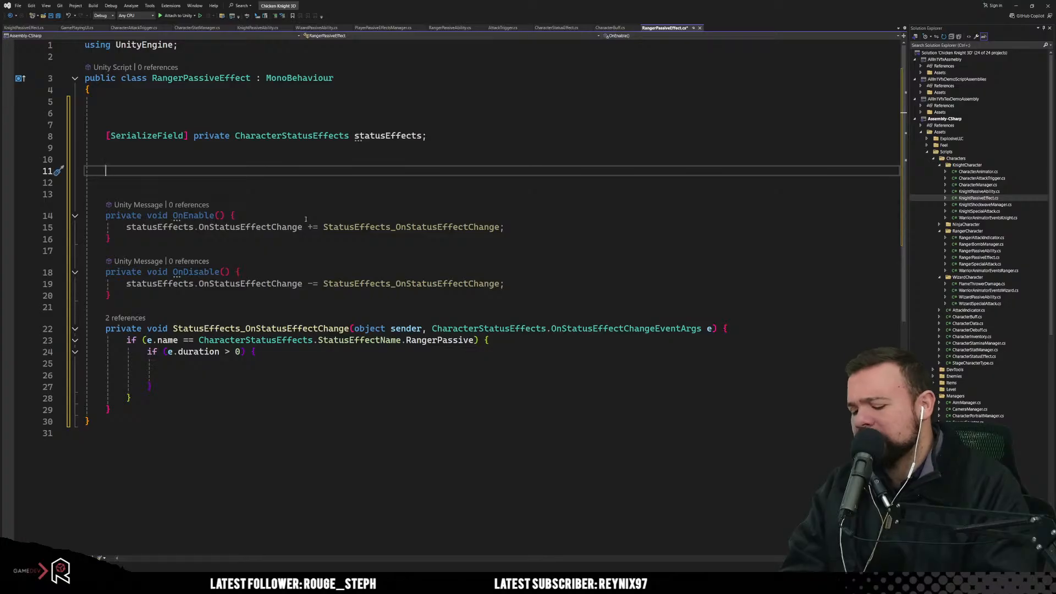
type("private float ")
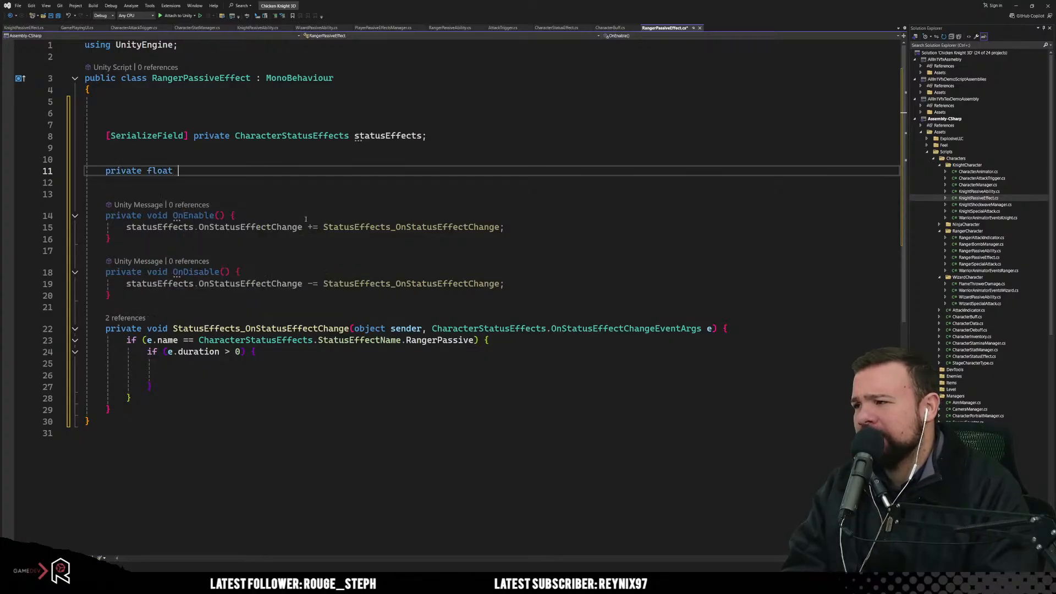
type("total")
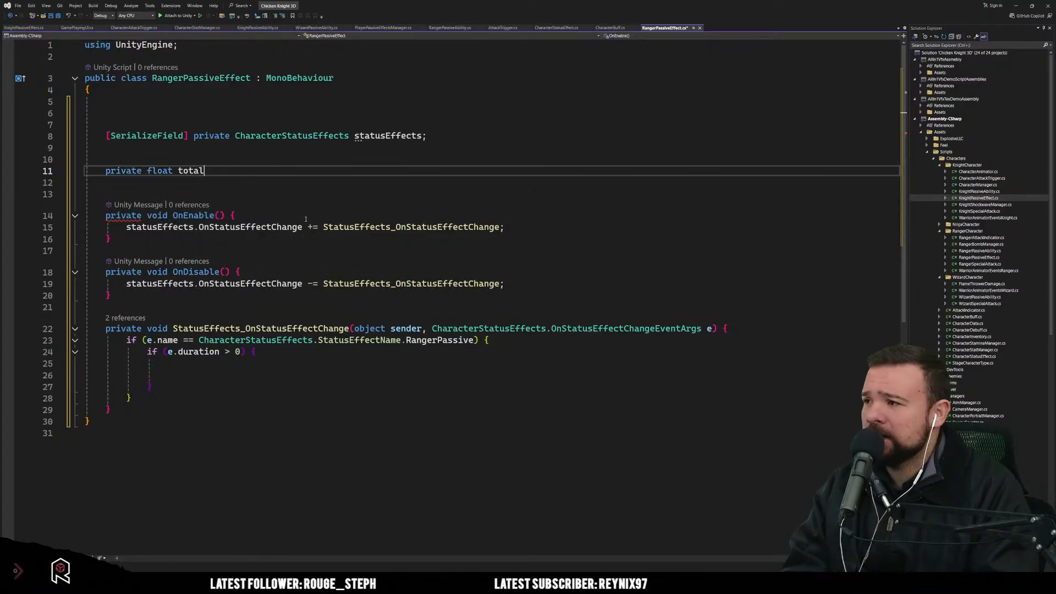
type("Ti")
key("BackSpace")
key("BackSpace")
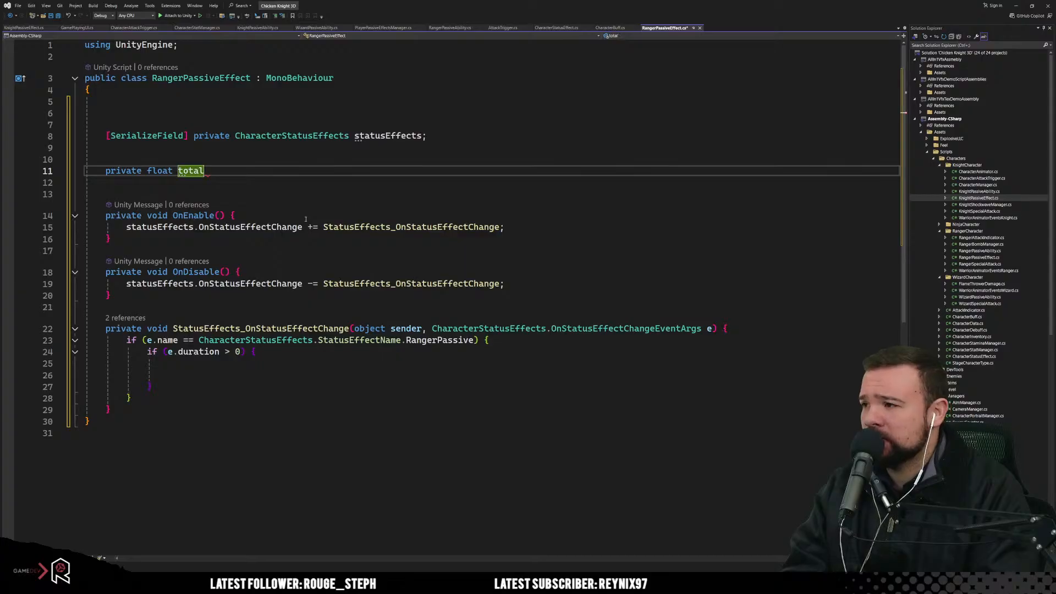
type("Strenght;")
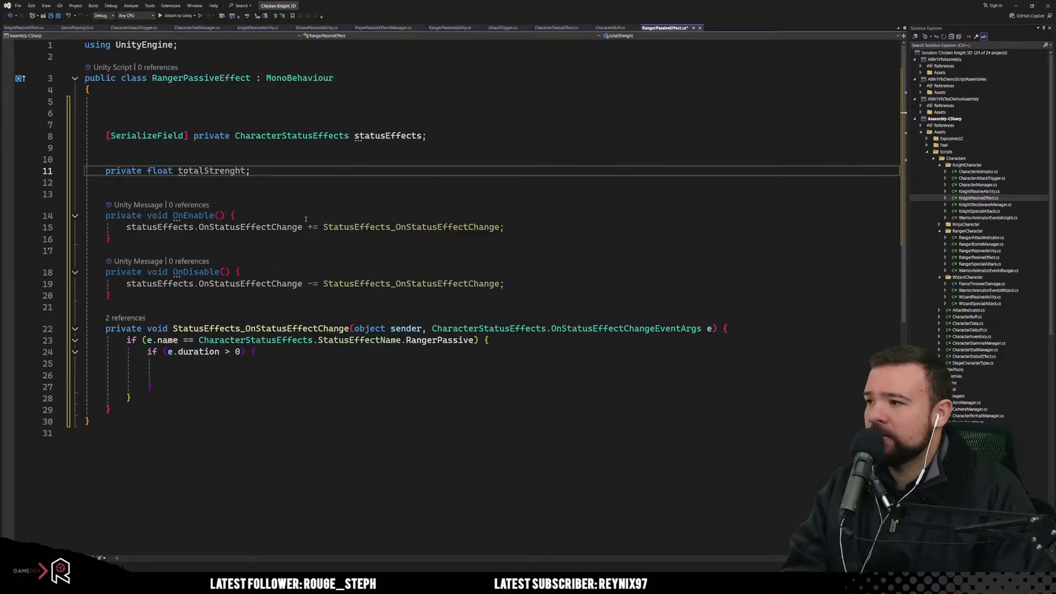
Step: In the e.duration > 0 block, remove the extra blank line and add the statement totalStrenght += e.strenght;
left_click(306, 218)
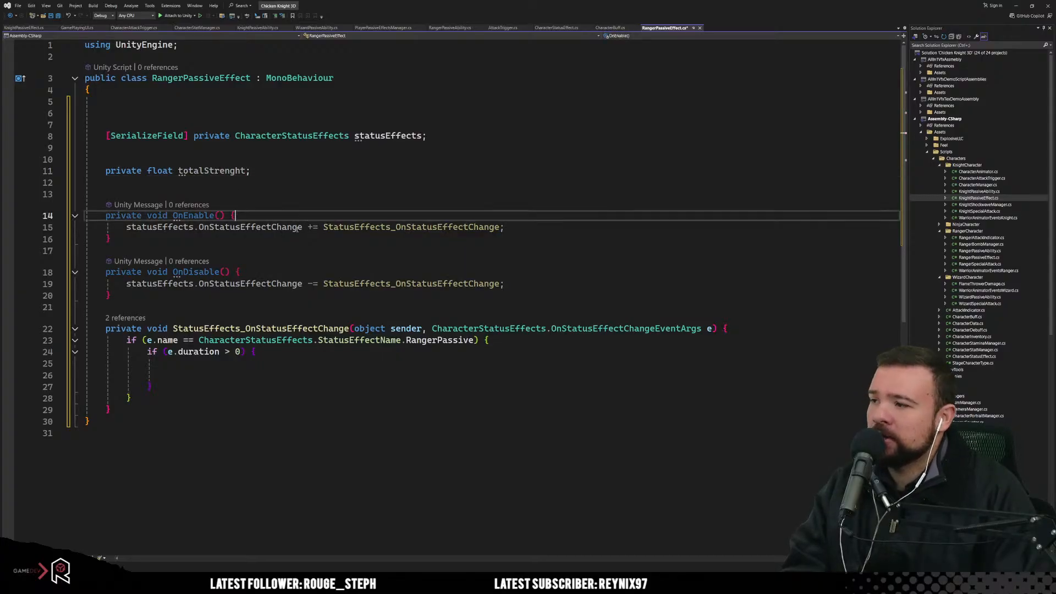
left_click(294, 250)
left_click(275, 363)
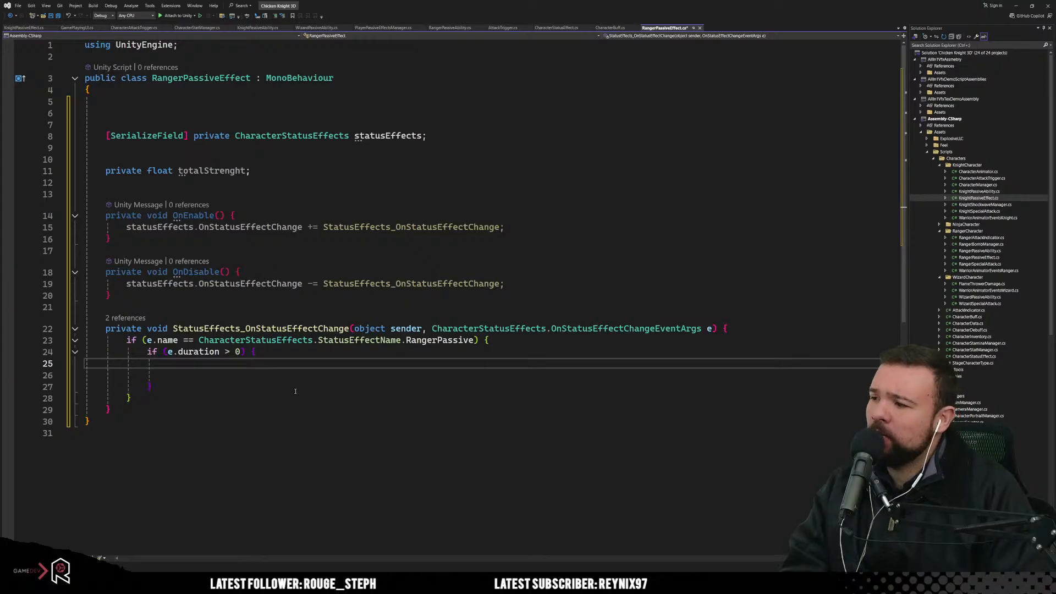
key("Delete")
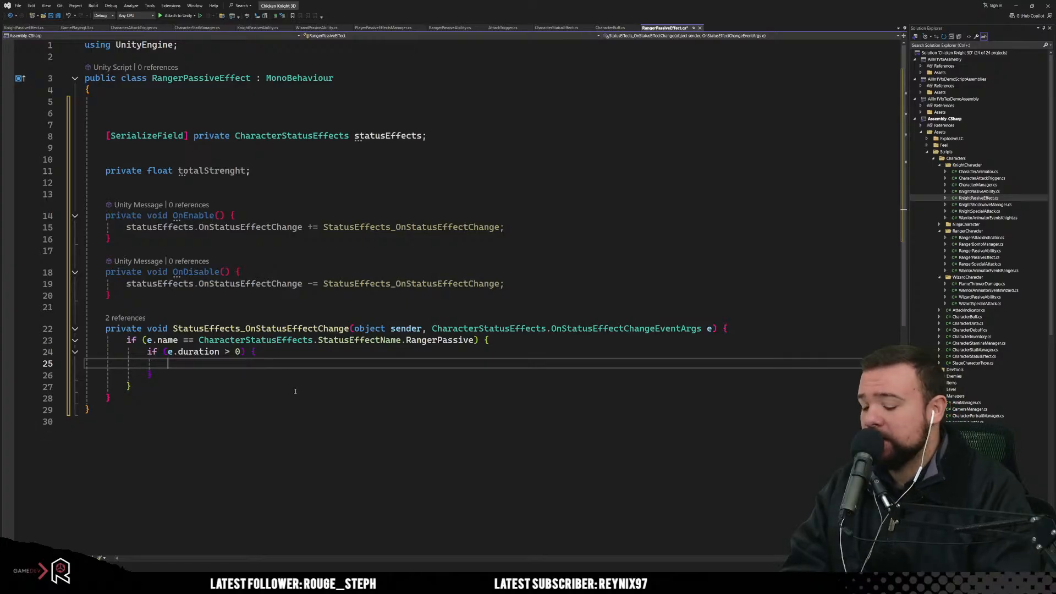
type("totalStrenght")
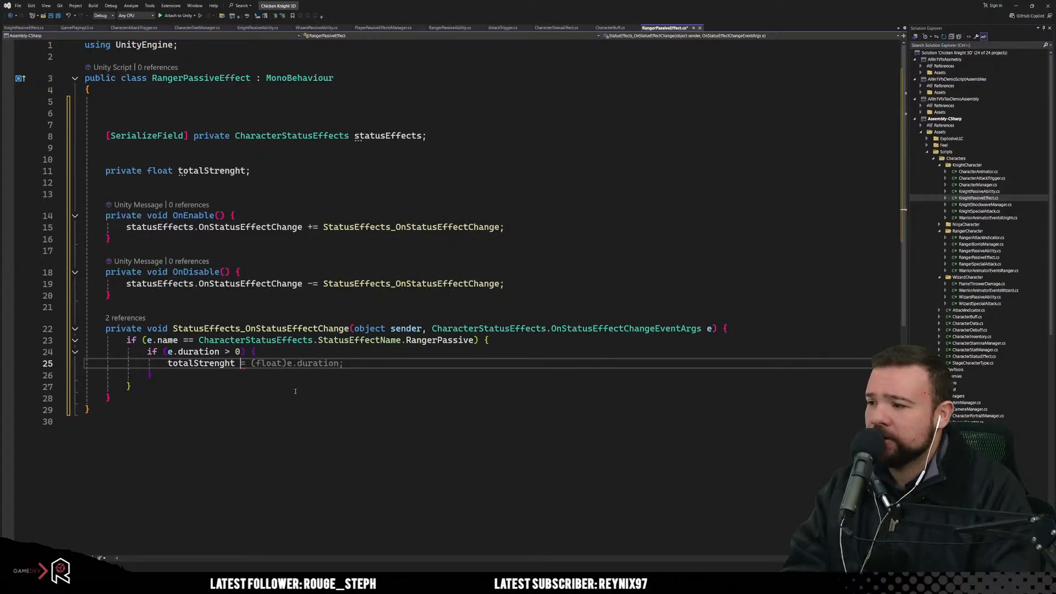
type(" +")
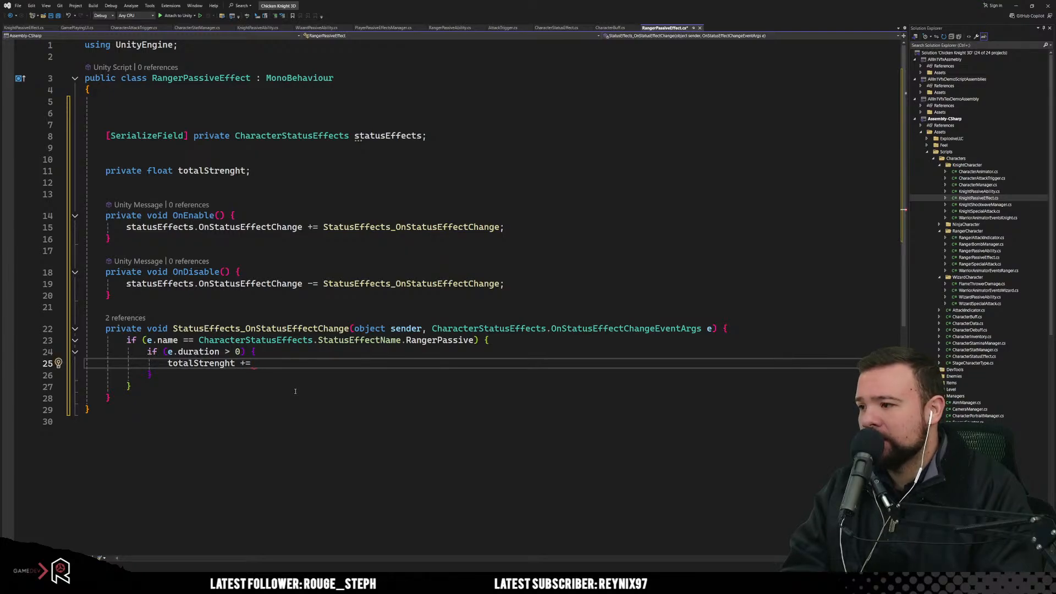
type("= e")
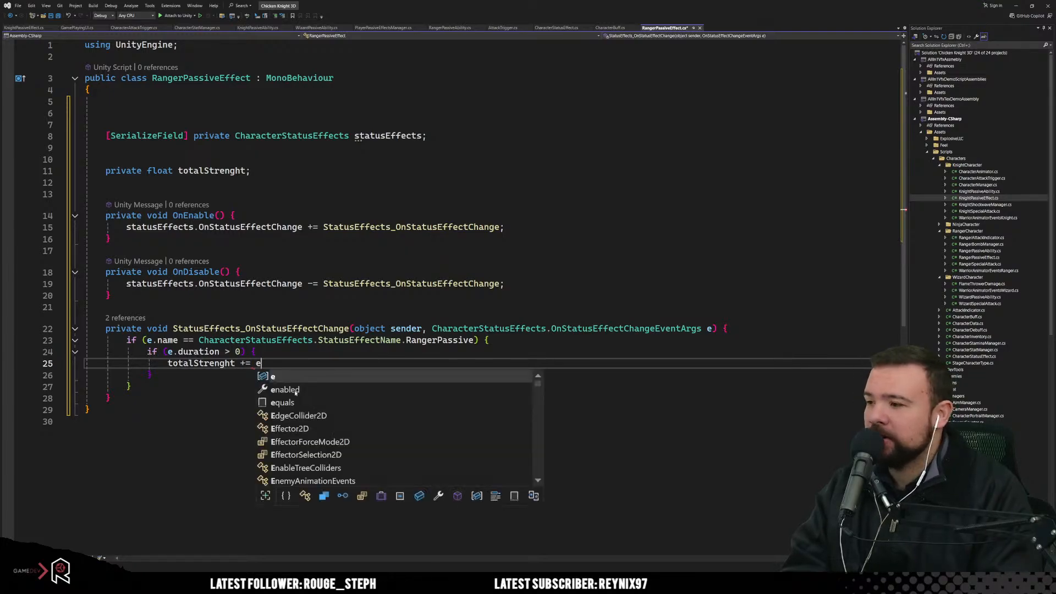
type("/.strenght;")
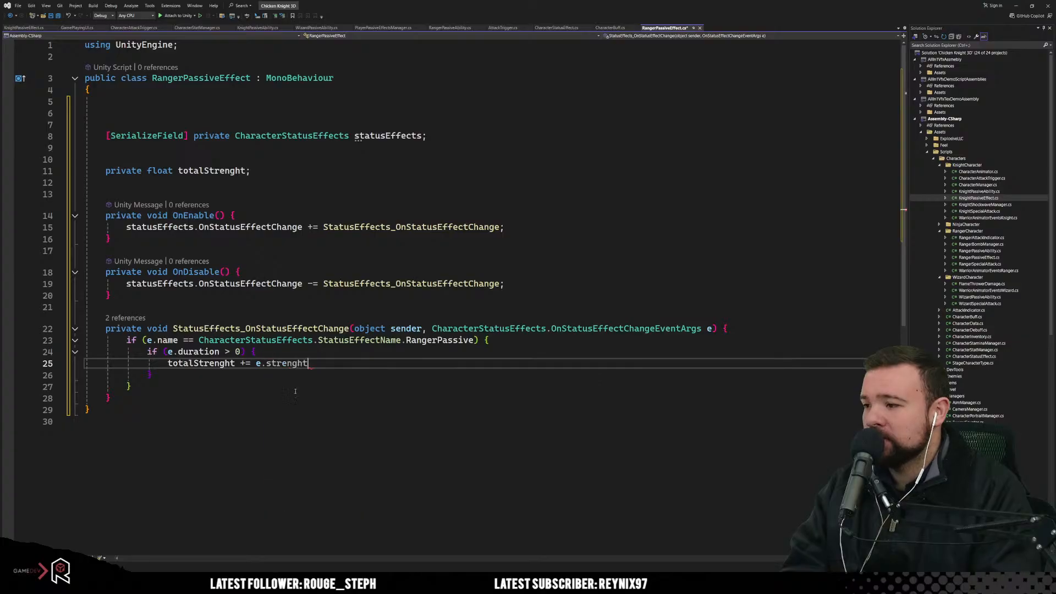
left_click(295, 391)
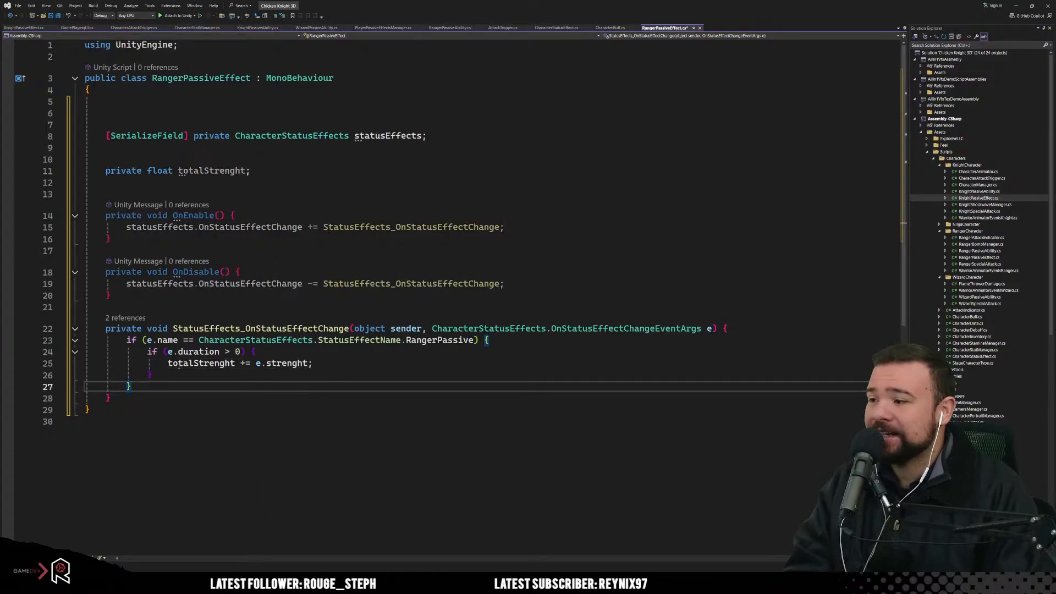
Step: Duplicate the e.duration > 0 block directly below itself, separated by a blank line
left_click_drag(160, 371, 149, 352)
key("ctrl+c")
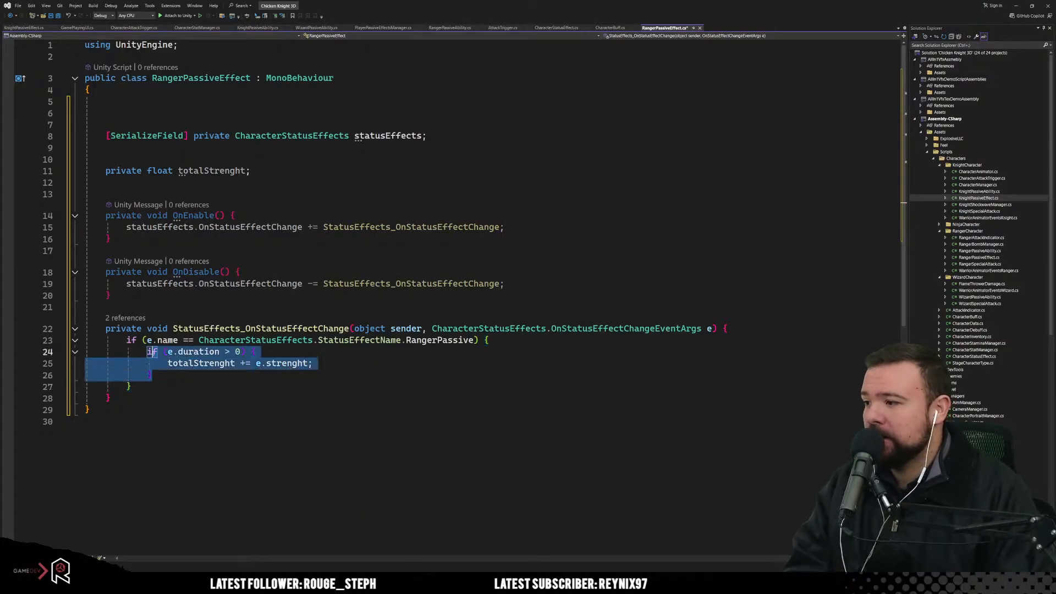
key("Down")
key("Right")
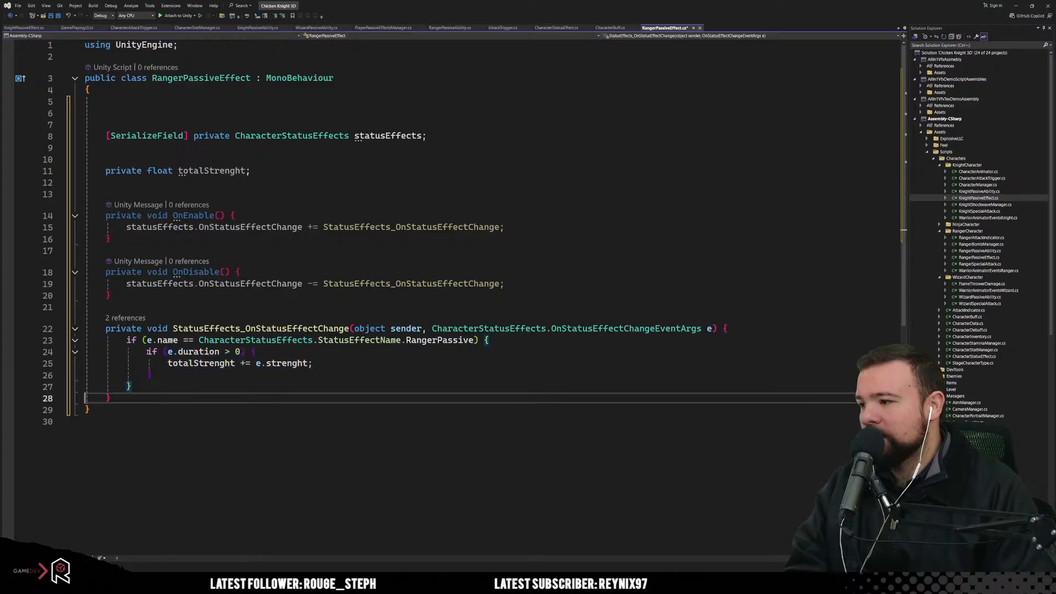
key("Up")
key("Up")
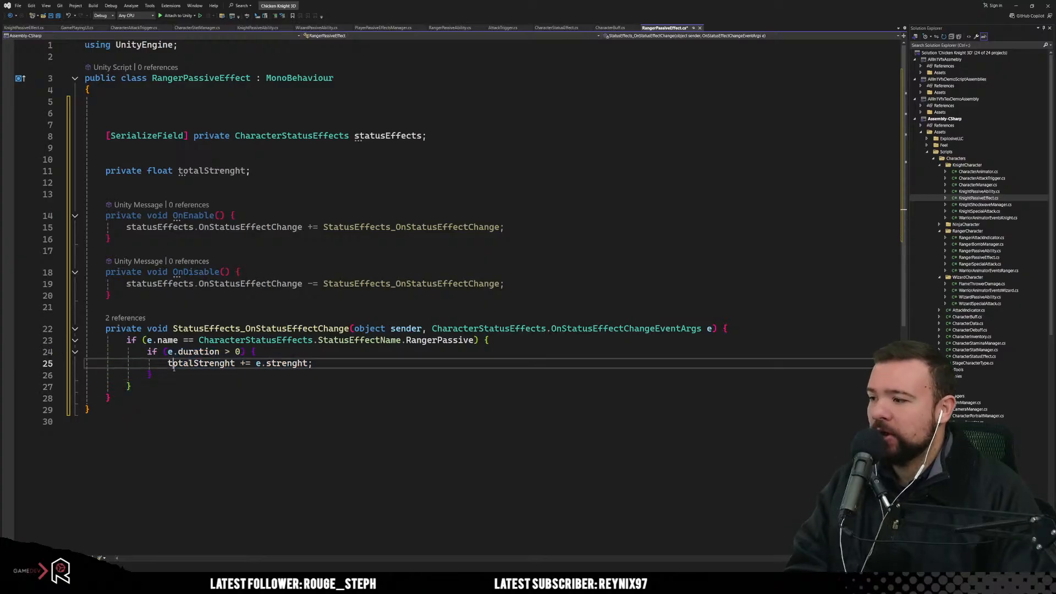
key("End")
key("Return")
key("ctrl+v")
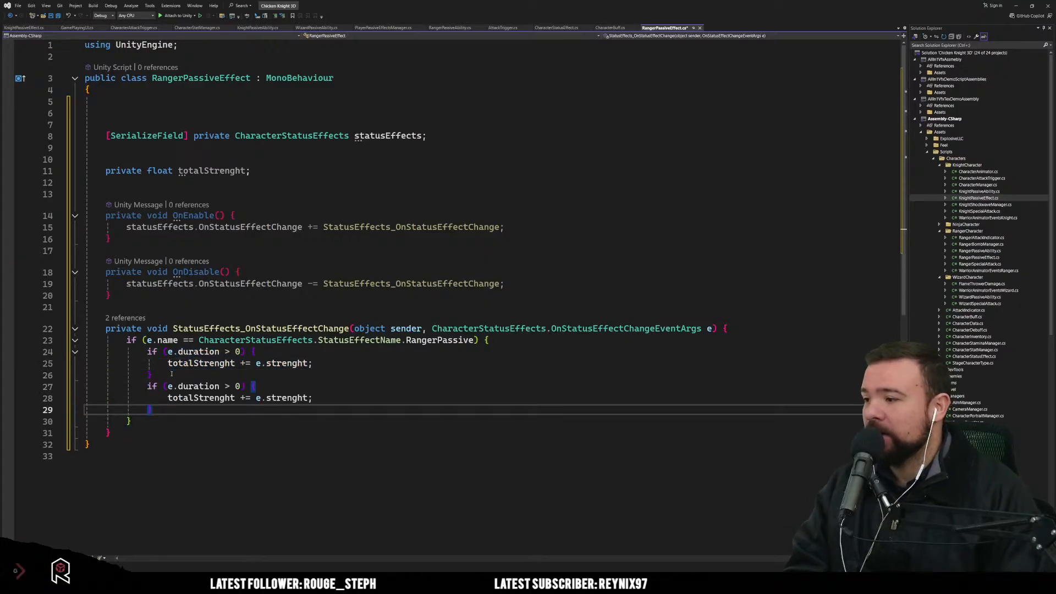
left_click(179, 374)
key("Return")
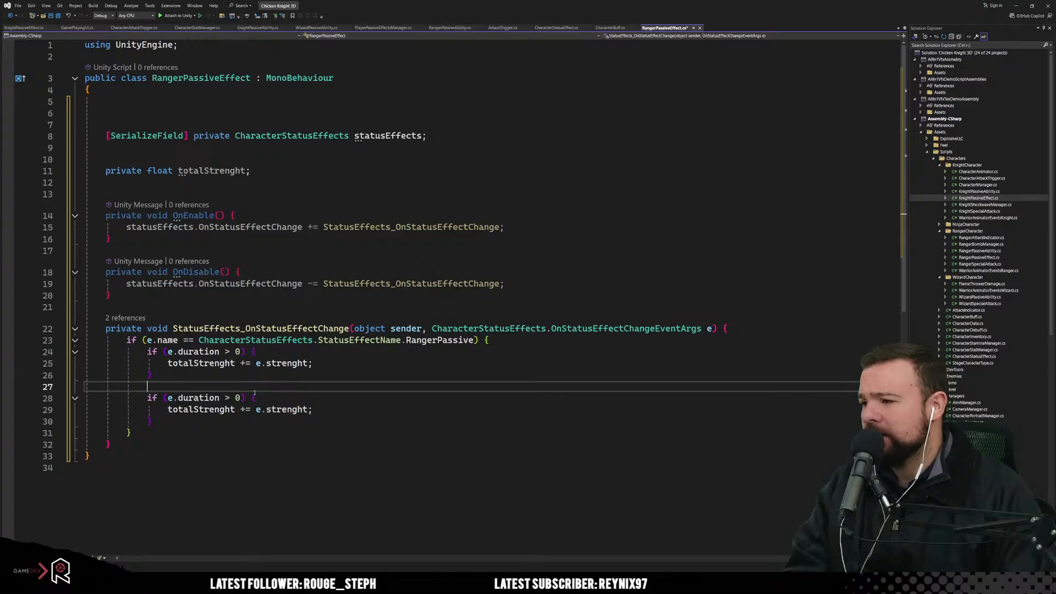
Step: Change the duplicated block's condition to e.duration <= 0
left_click(231, 398)
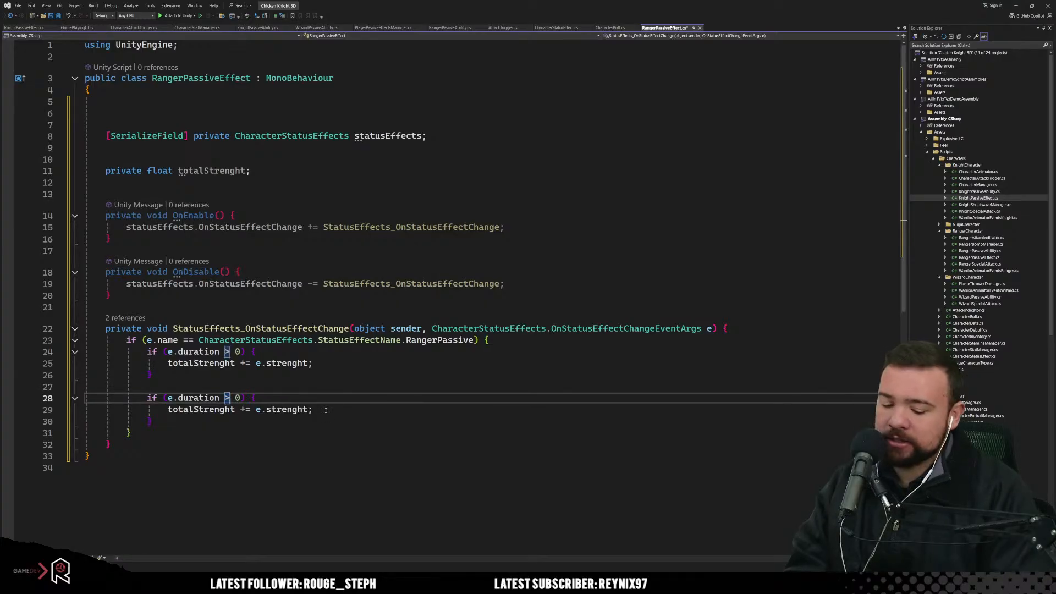
key("BackSpace")
type("<=")
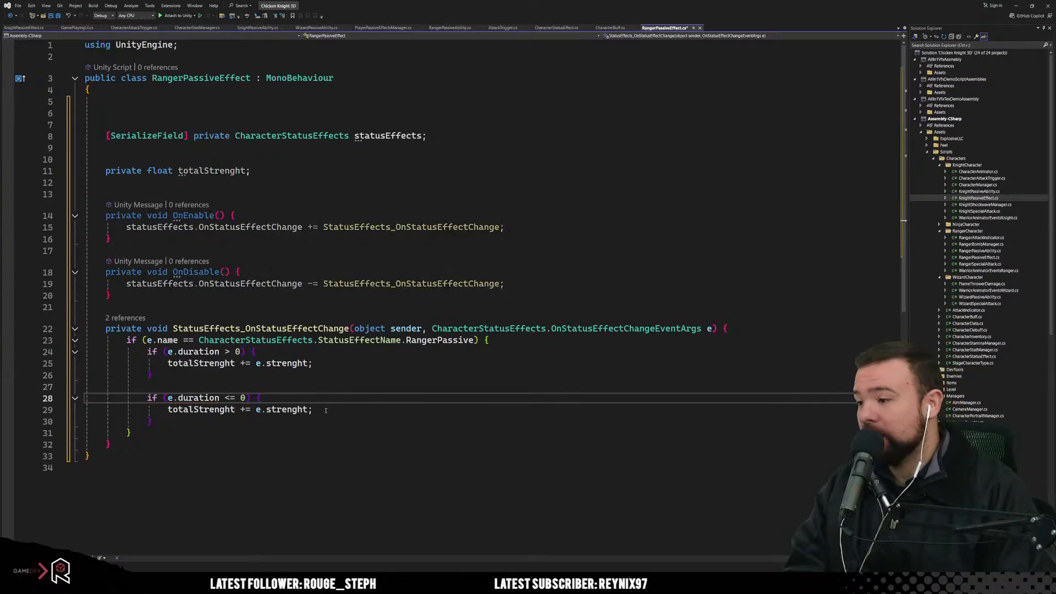
Step: In the e.duration <= 0 block, change the statement to totalStrenght -= e.strenght;
left_click(244, 409)
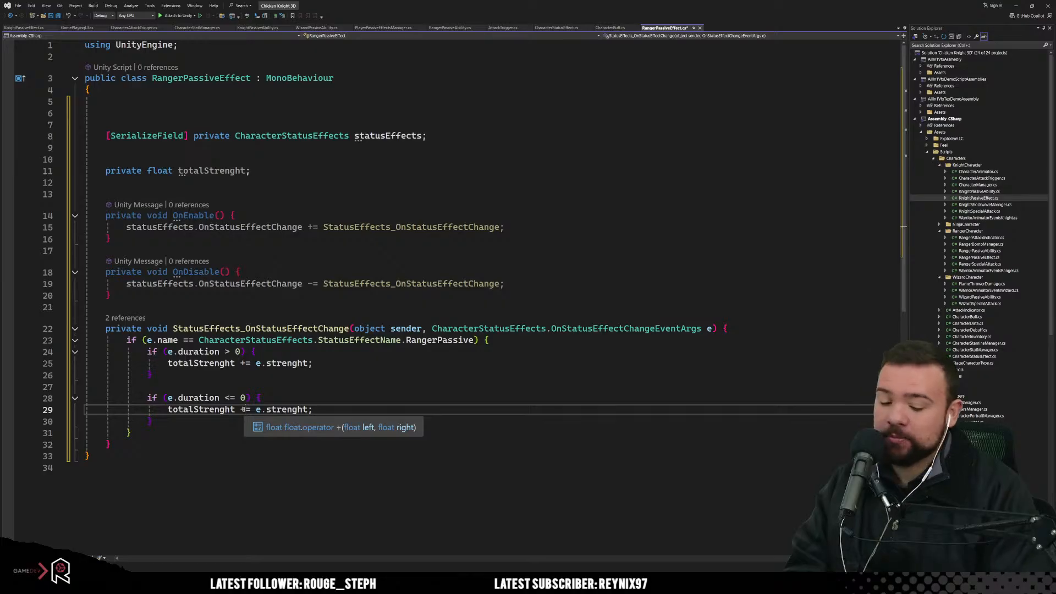
key("BackSpace")
type("-")
left_click(314, 438)
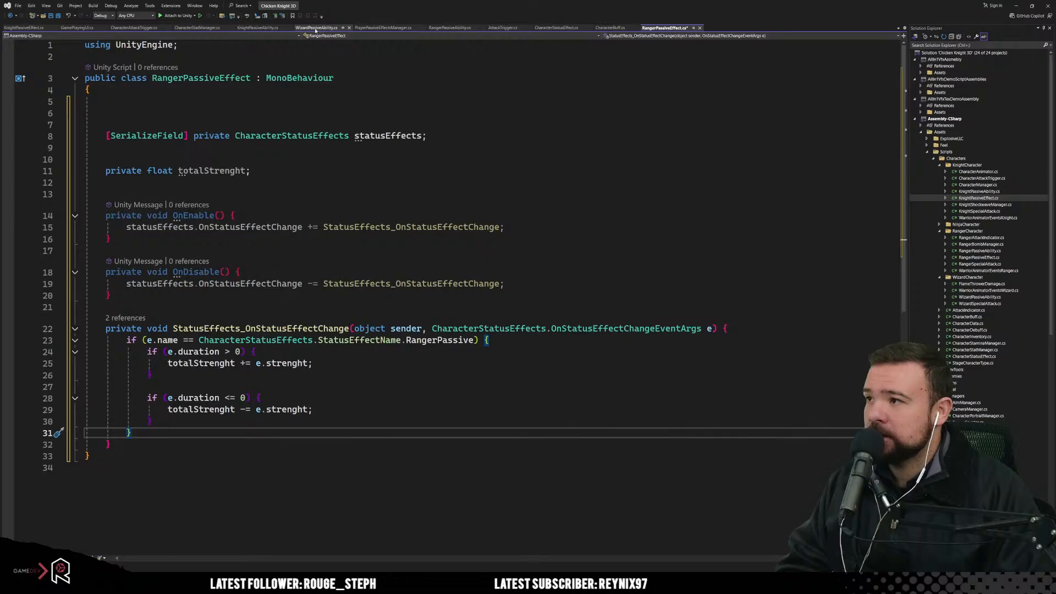
Step: Examine in CharacterStatusEffect.cs how GetStatusEffectStrength computes the strength passed to the status effect change event
left_click(556, 27)
scroll(362, 275, "down", 6)
scroll(362, 274, "down", 13)
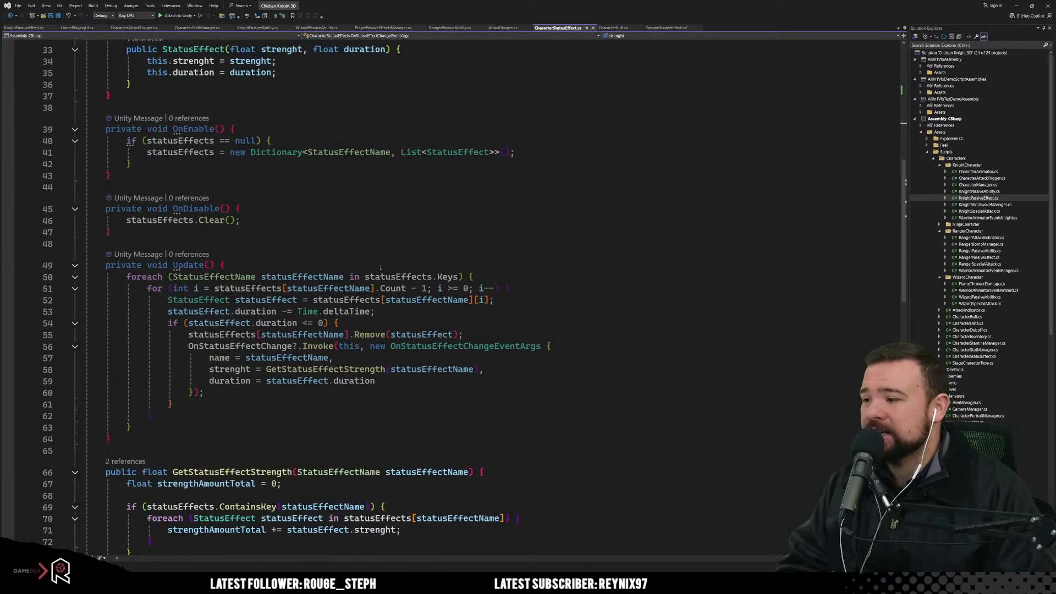
double_click(231, 159)
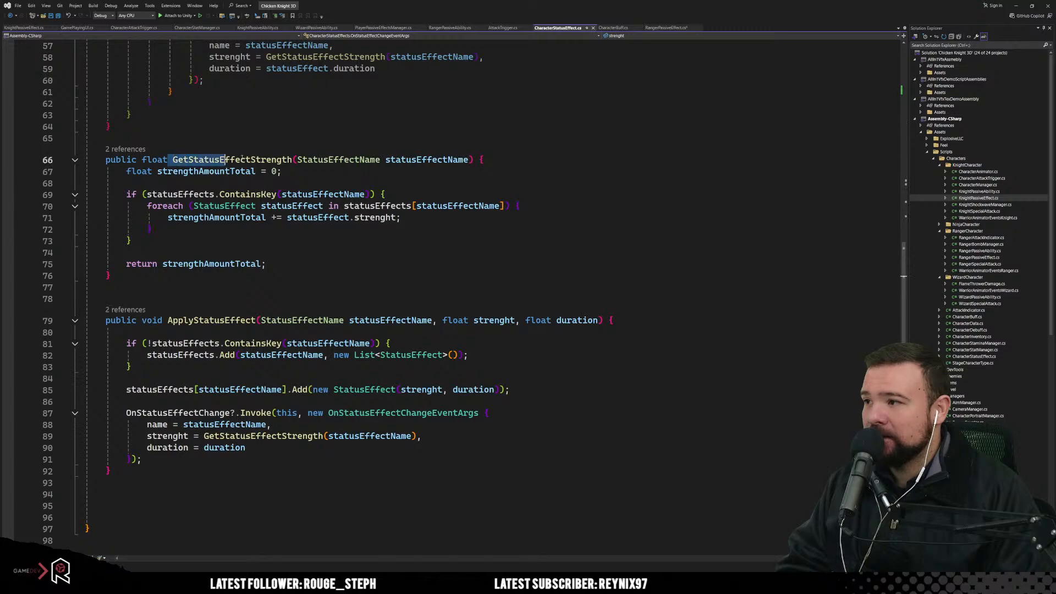
left_click(319, 246)
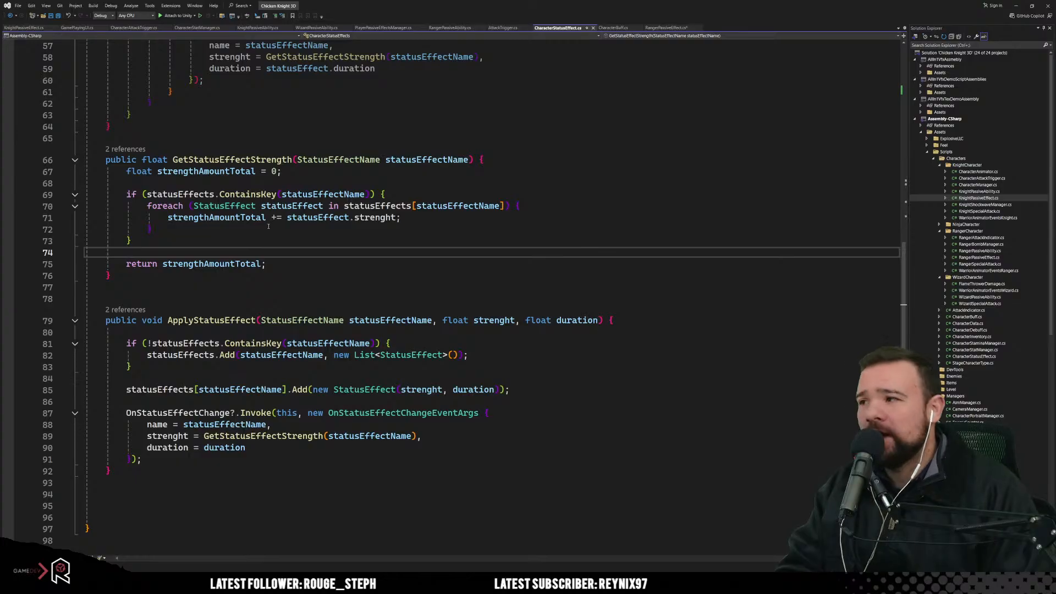
left_click(247, 160)
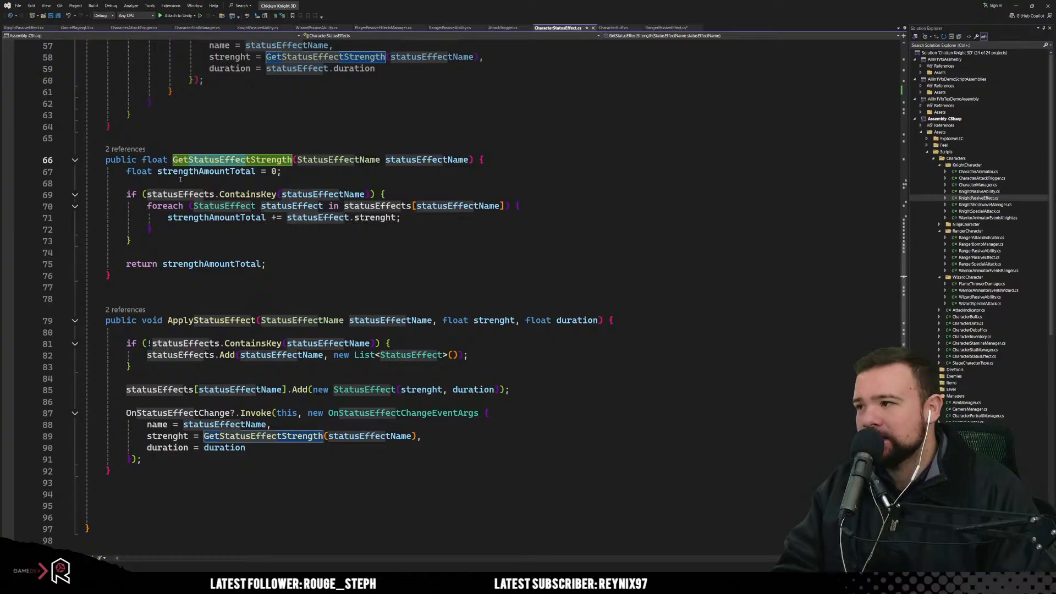
left_click_drag(142, 159, 345, 269)
left_click(345, 269)
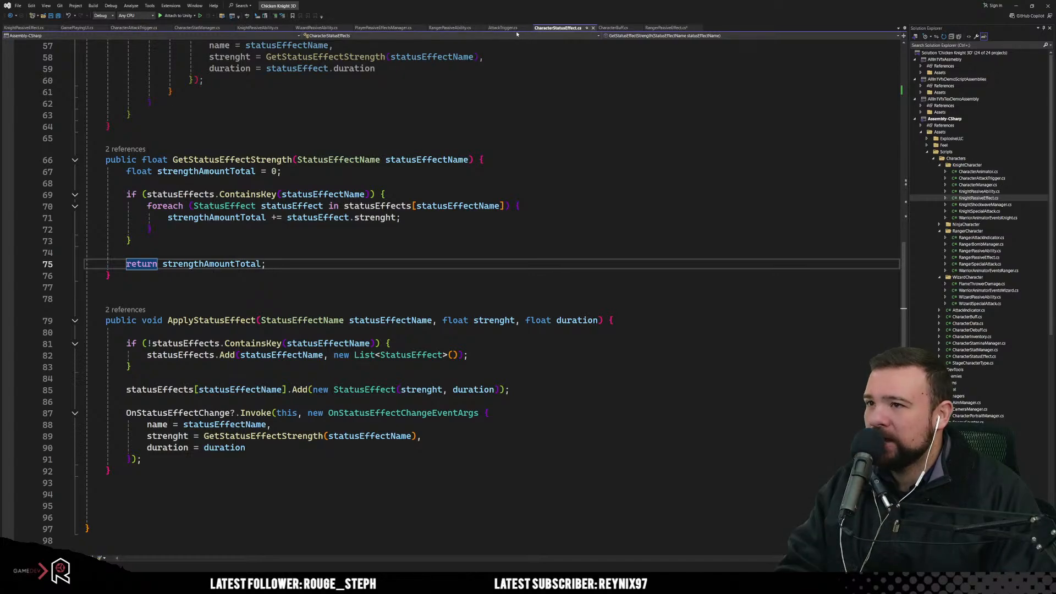
Step: Compare the use of e.strenght in RangerPassiveEffect with the strength value that CharacterStatusEffect's Update method sends in its event
left_click(665, 27)
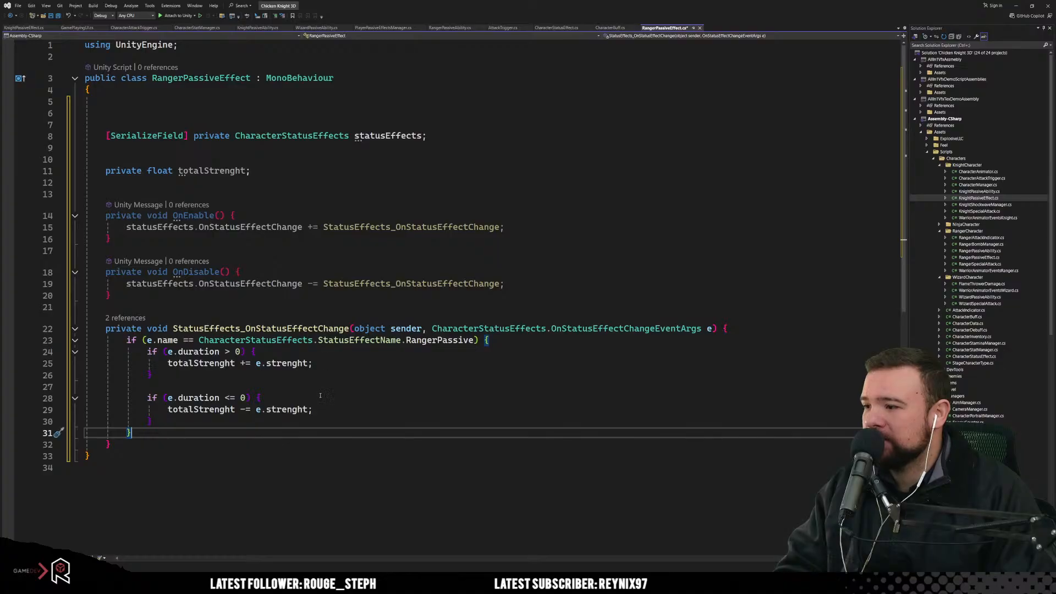
scroll(209, 326, "down", 1)
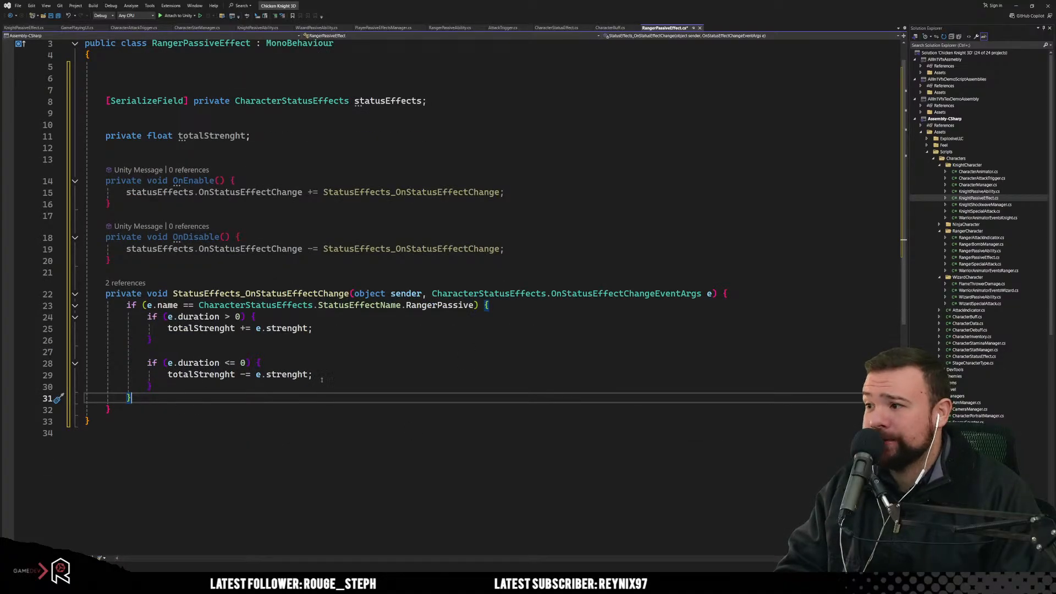
scroll(322, 379, "down", 3)
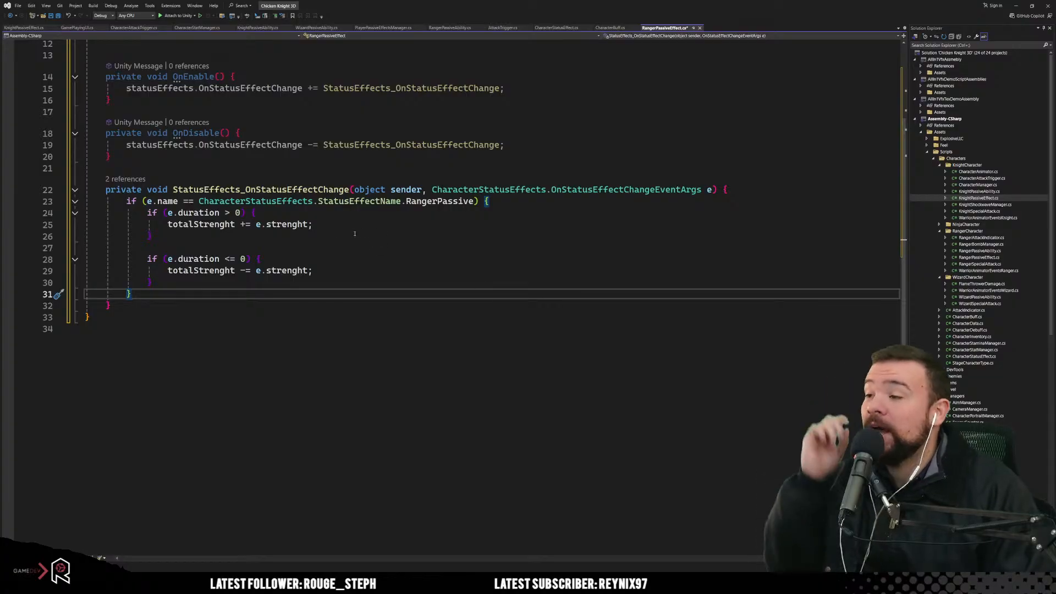
left_click(287, 224)
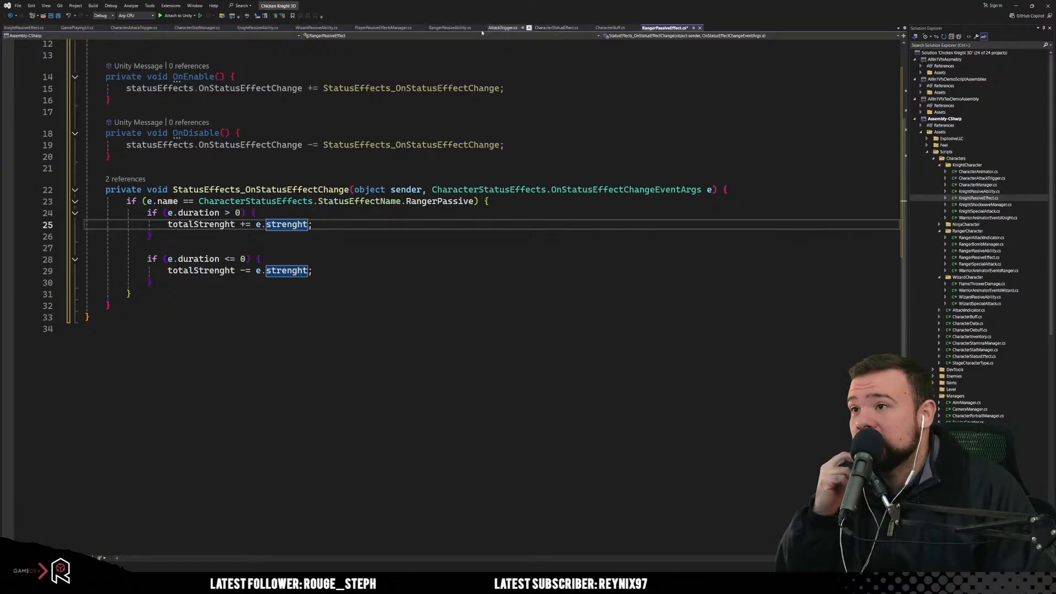
left_click(552, 27)
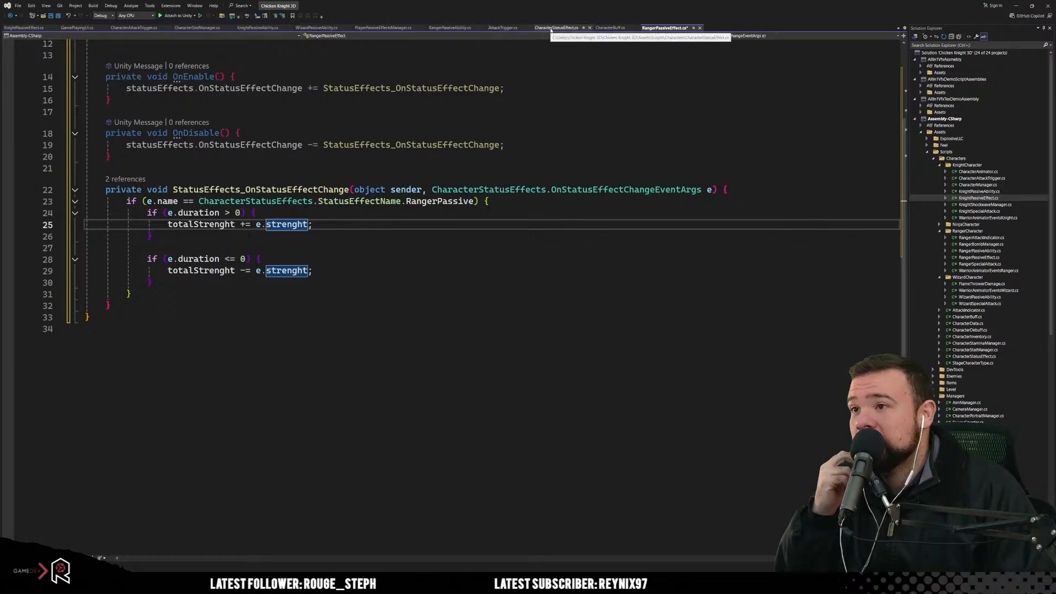
scroll(410, 320, "up", 5)
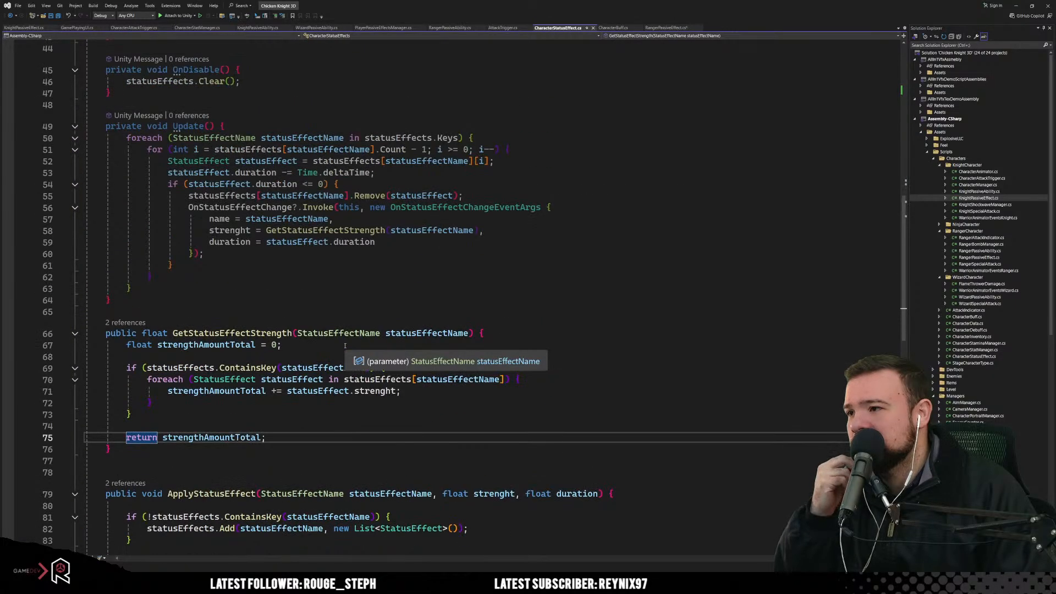
left_click(329, 231)
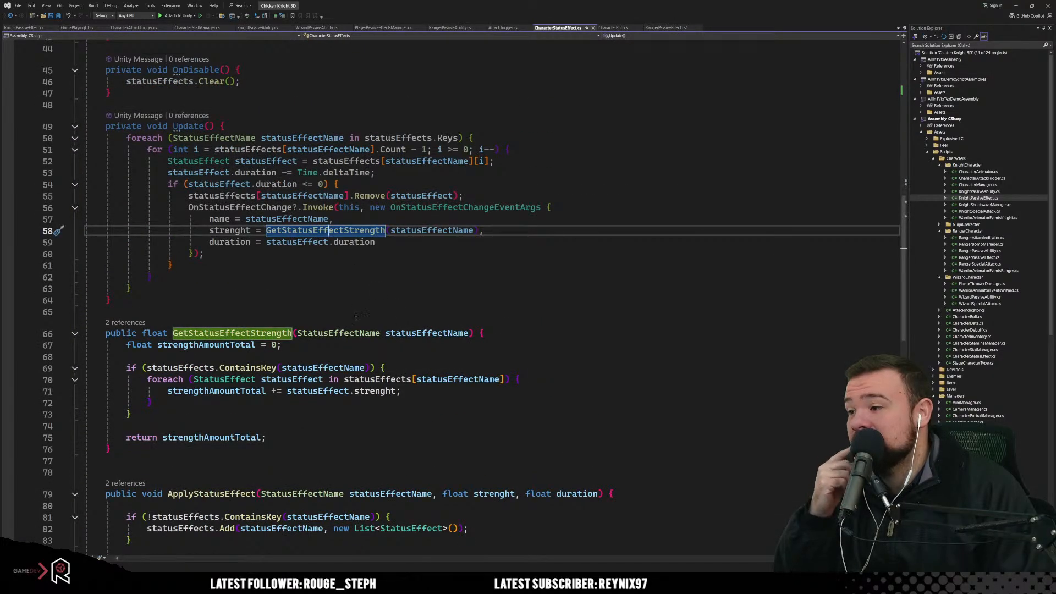
scroll(356, 318, "down", 3)
left_click_drag(222, 232, 323, 333)
left_click(322, 333)
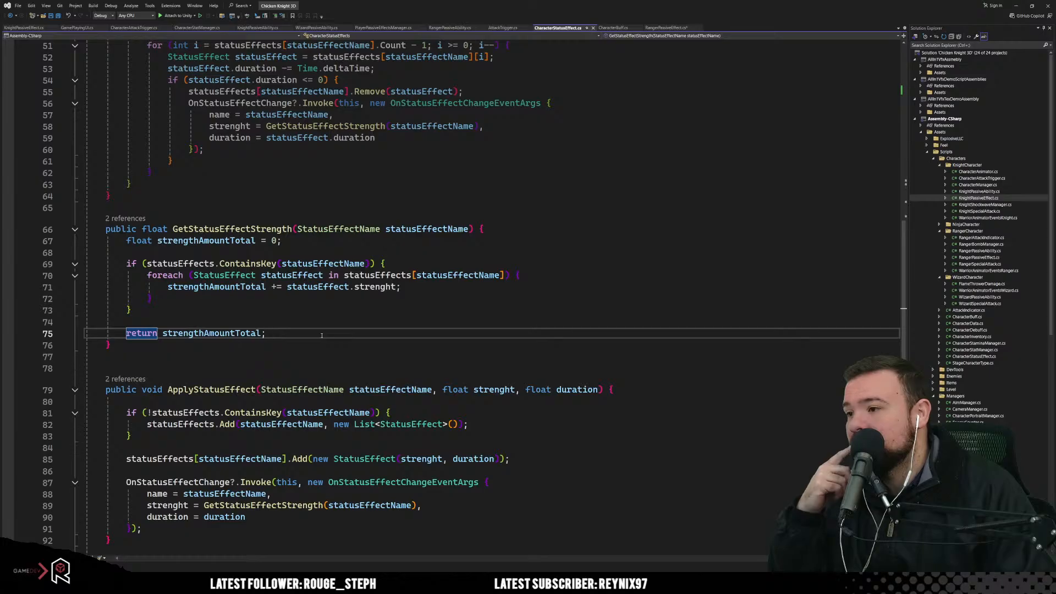
Step: In Update's OnStatusEffectChange invocation, comment out the GetStatusEffectStrength assignment and add strenght = statusEffect.strenght, below it
scroll(322, 335, "up", 1)
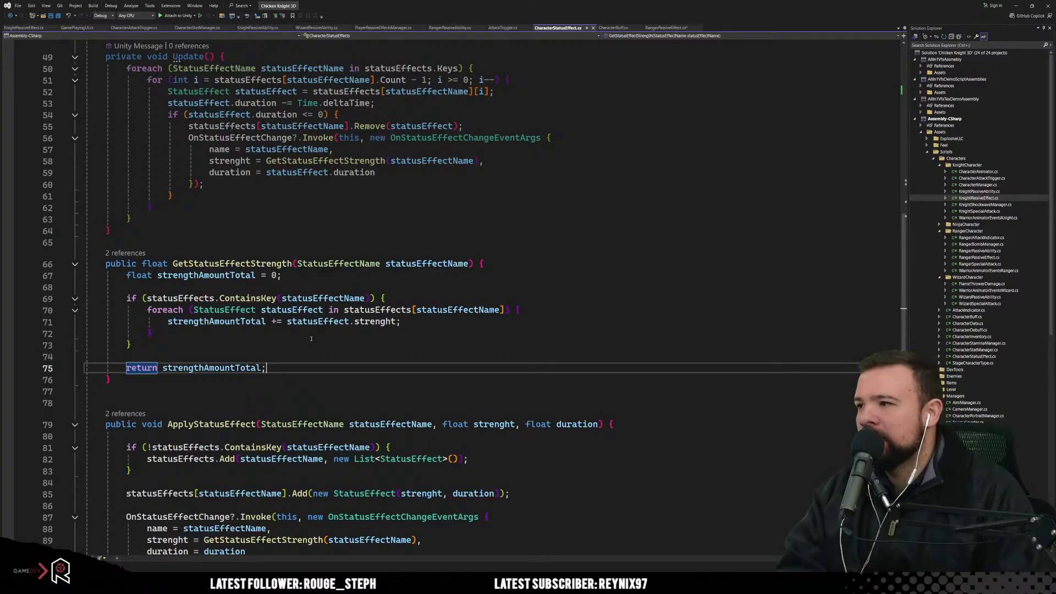
scroll(242, 284, "up", 2)
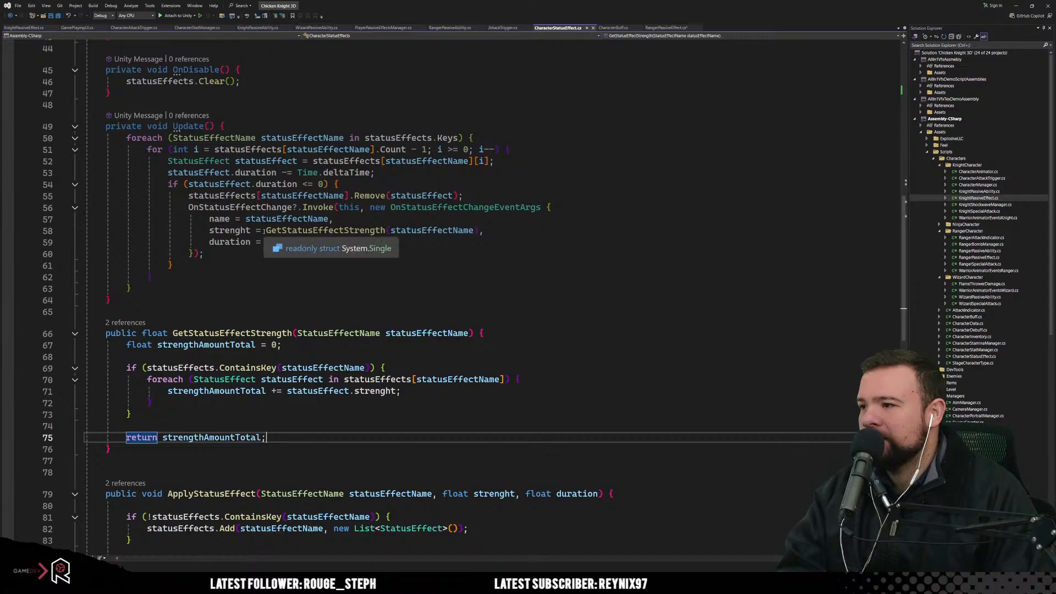
left_click(210, 230)
left_click_drag(210, 230, 518, 234)
key("ctrl+k")
key("ctrl+c")
key("End")
key("Return")
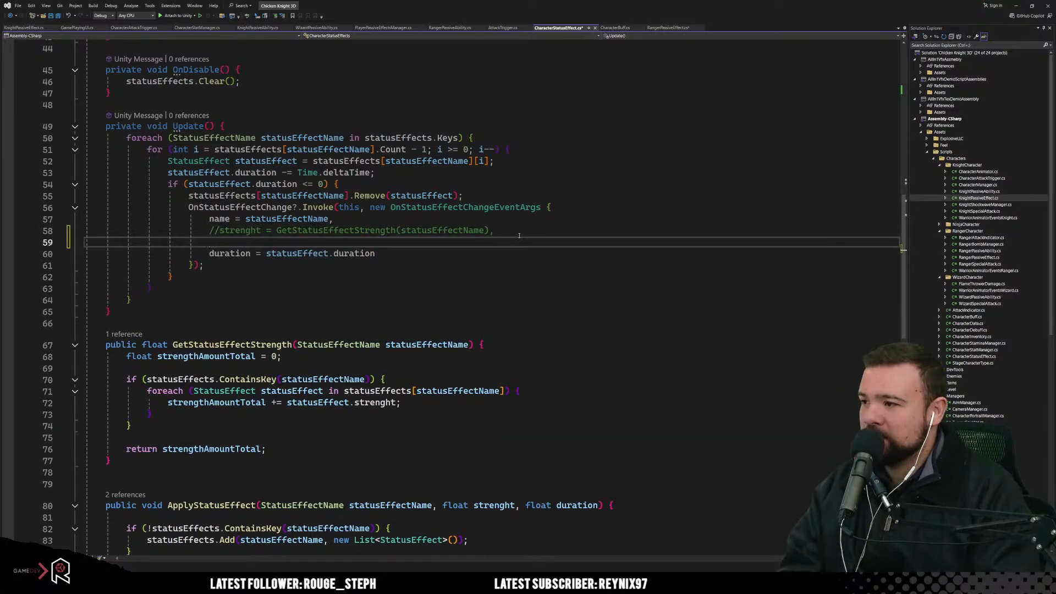
type("strenght")
key("Tab")
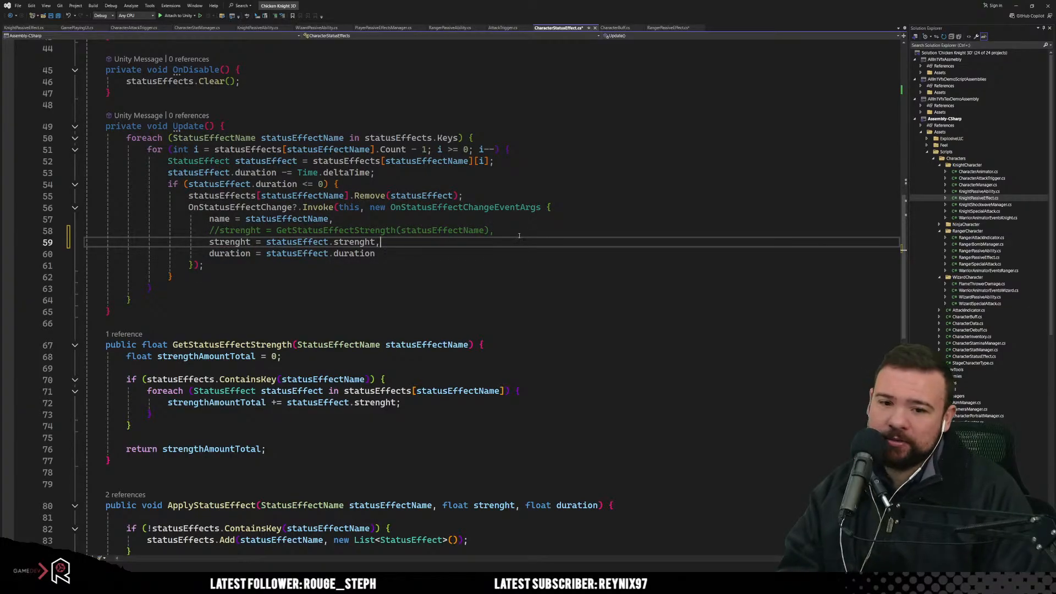
key("Down")
key("Down")
key("Down")
key("Down")
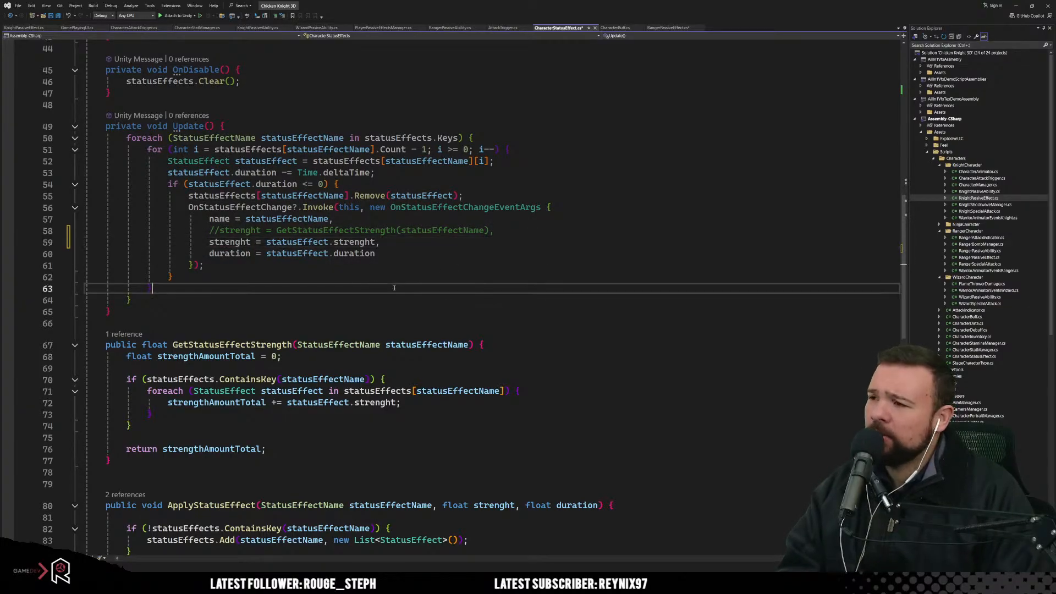
left_click(319, 242)
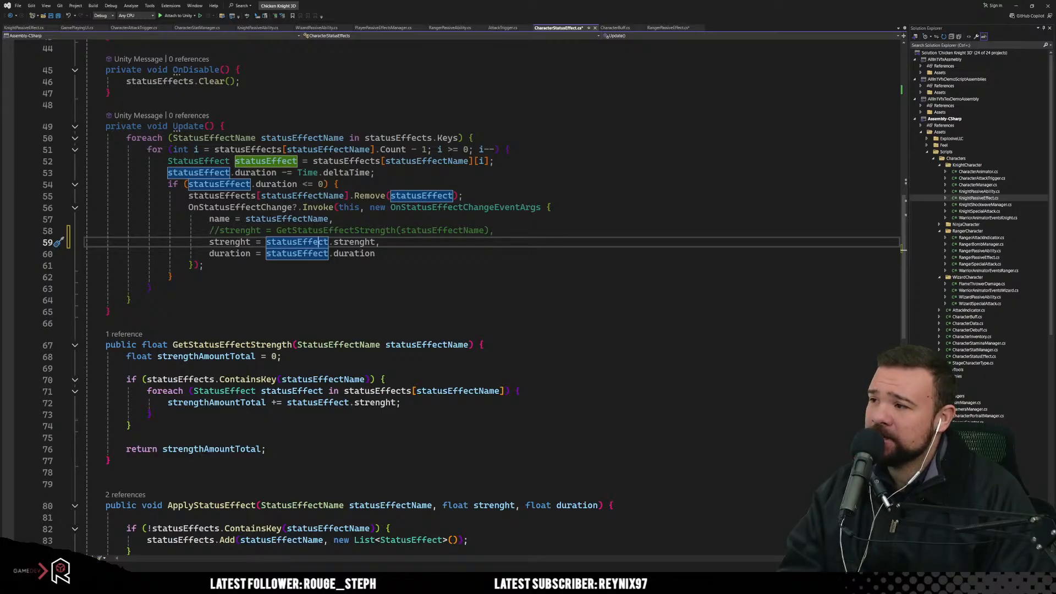
left_click(345, 242)
scroll(370, 280, "up", 5)
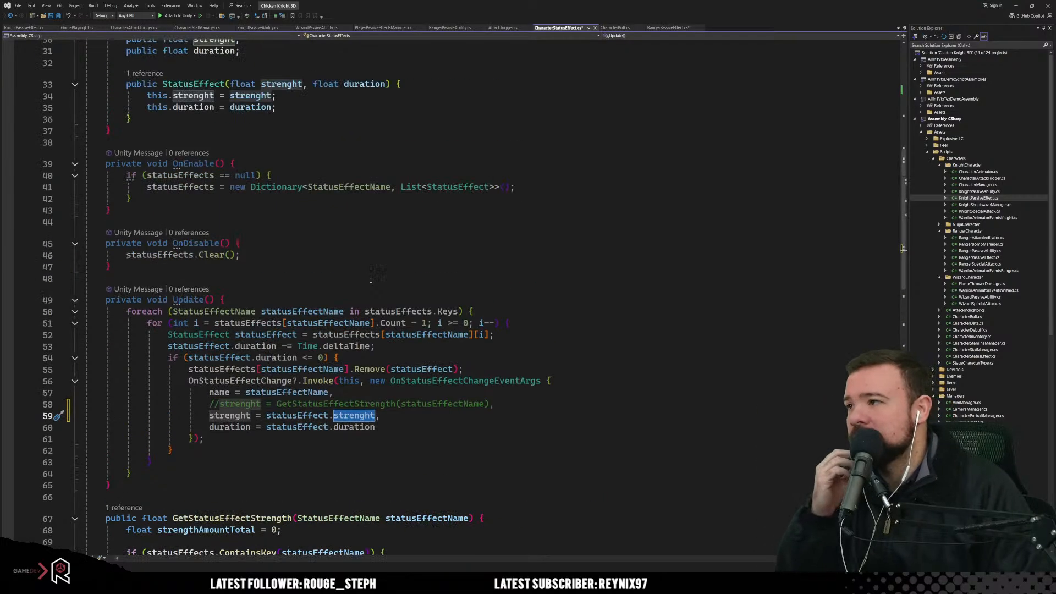
Step: In ApplyStatusEffect's event invocation, comment out the GetStatusEffectStrength assignment, add strenght = strenght, below it, and save the changes
scroll(371, 279, "down", 11)
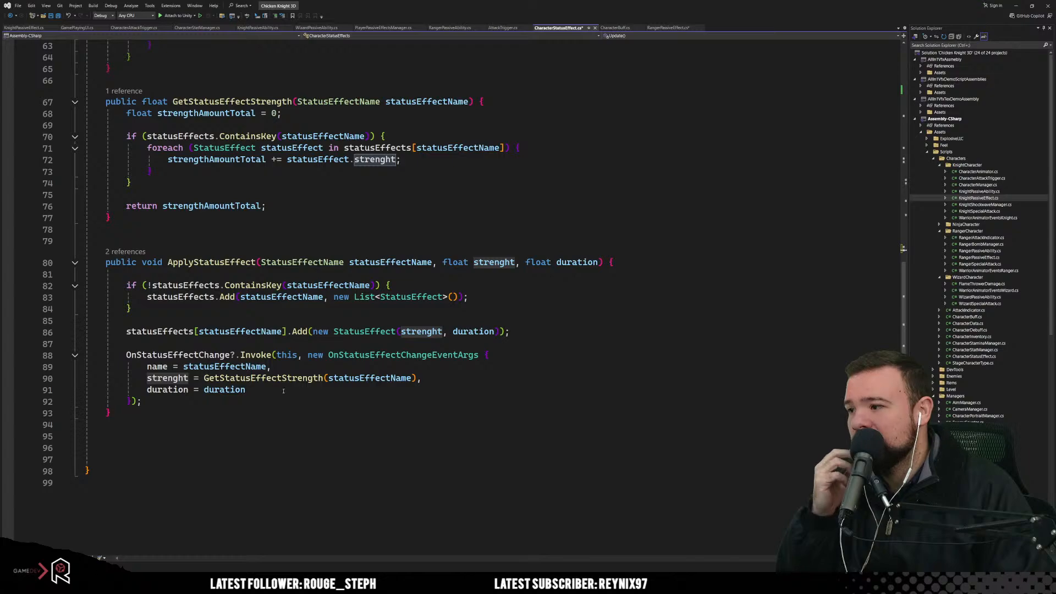
left_click(159, 379)
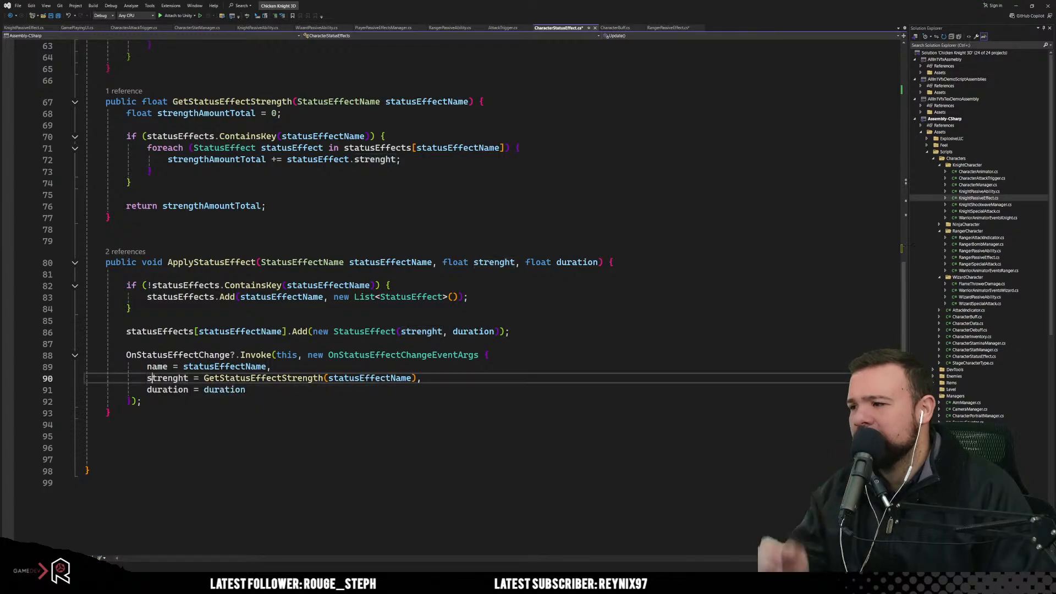
key("Home")
type("//")
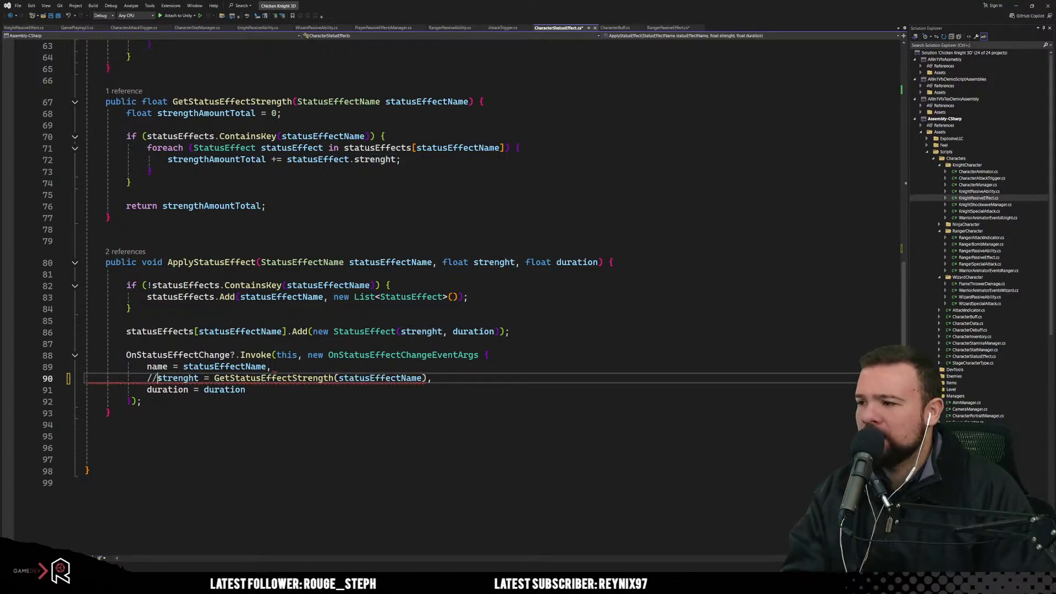
left_click(441, 379)
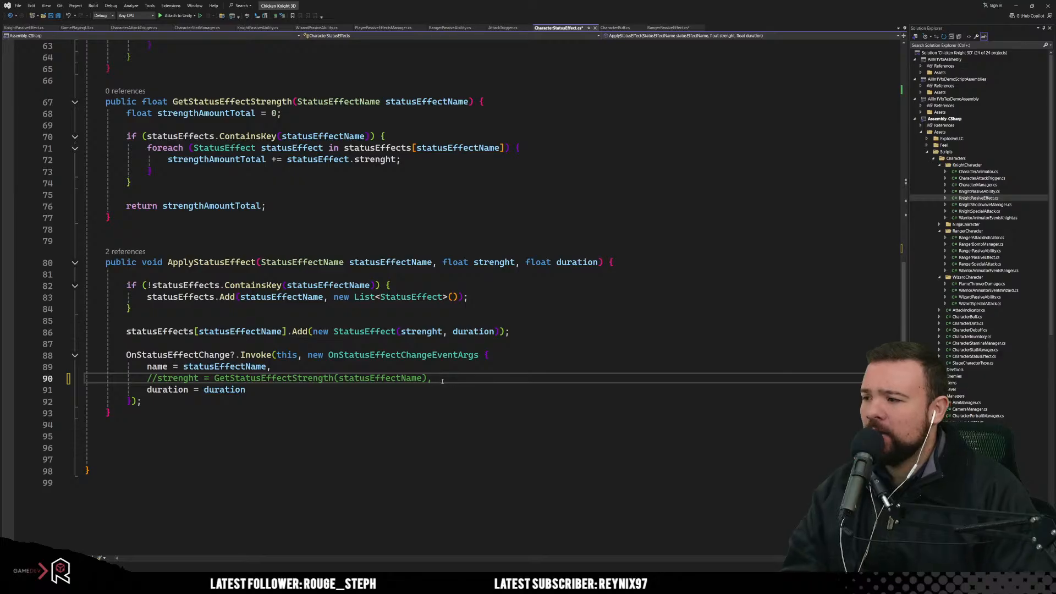
key("Return")
type("strenght =")
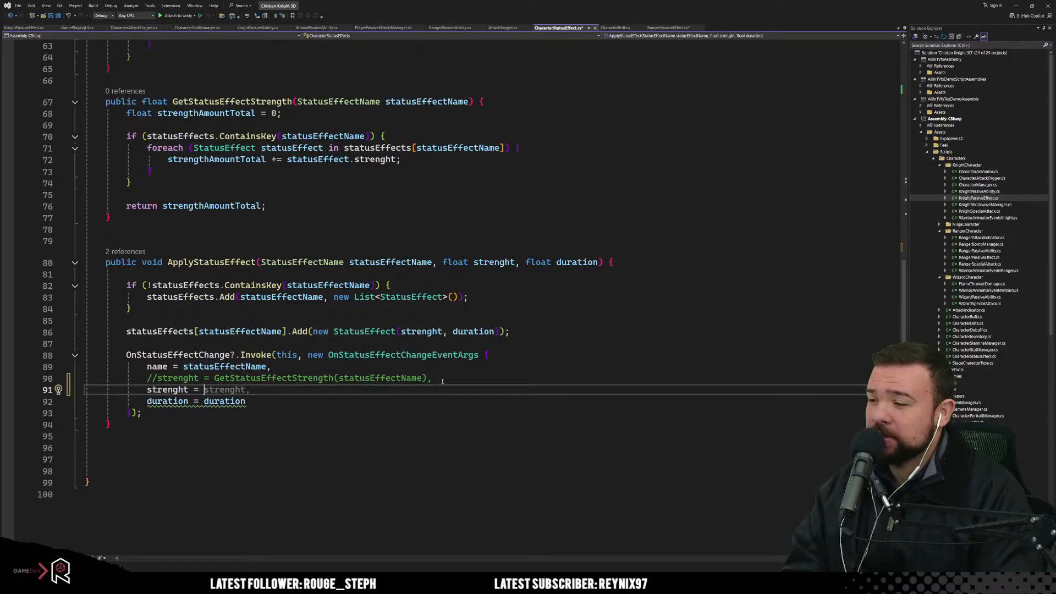
key("Tab")
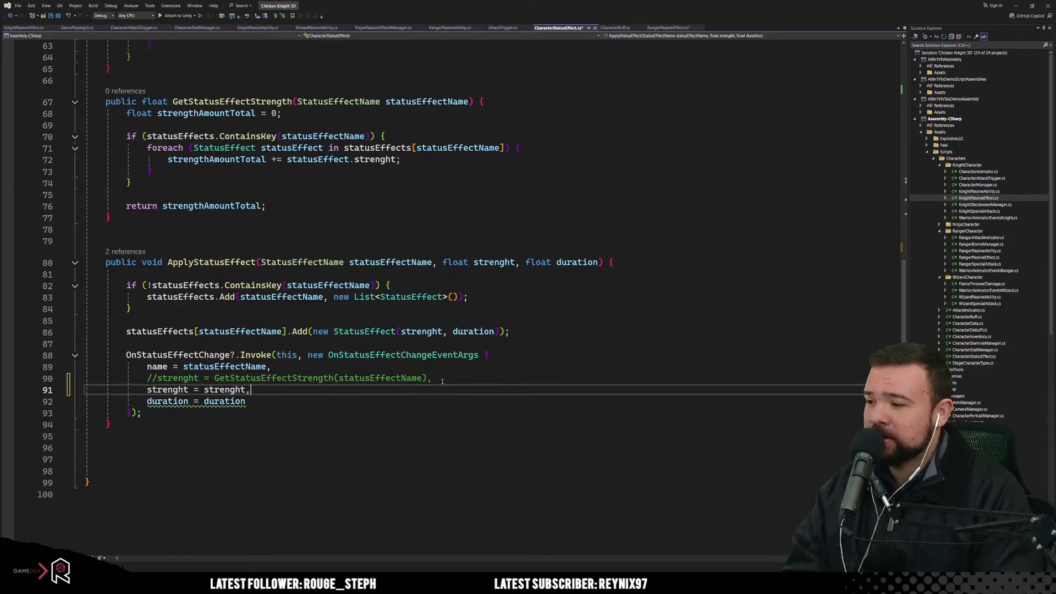
key("BackSpace")
key("BackSpace")
key("BackSpace")
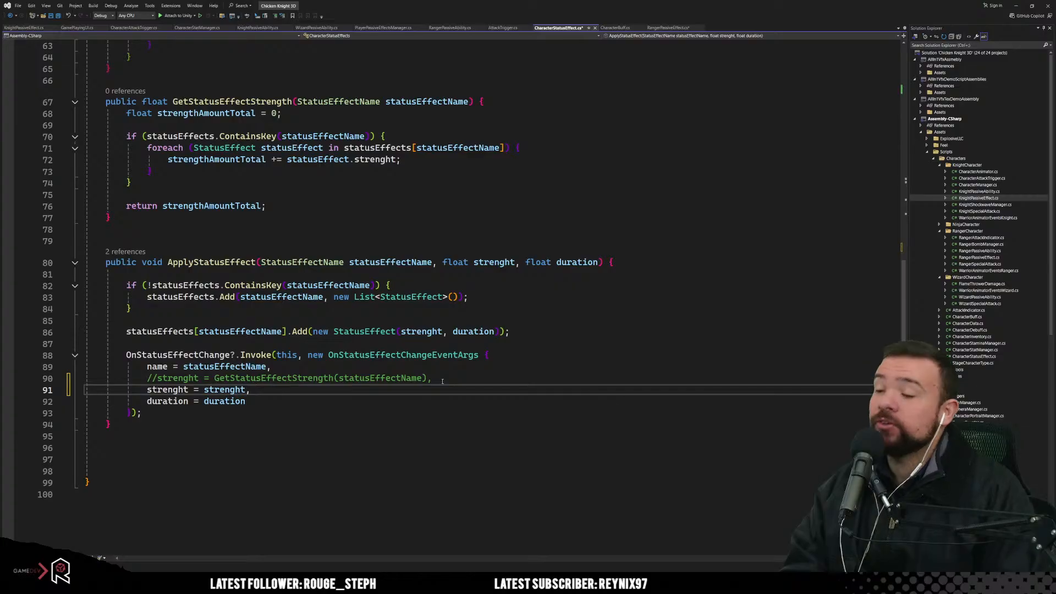
left_click(416, 418)
key("ctrl+s")
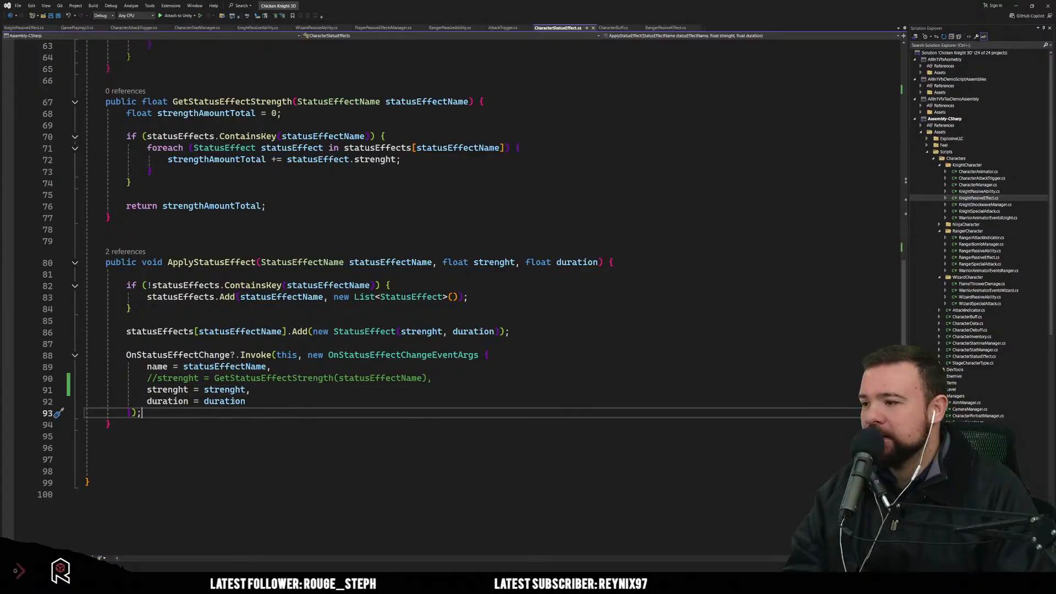
Step: Review the strenght and duration values sent by ApplyStatusEffect and the StatusEffects_OnStatusEffectChange handler in RangerPassiveEffect
double_click(225, 402)
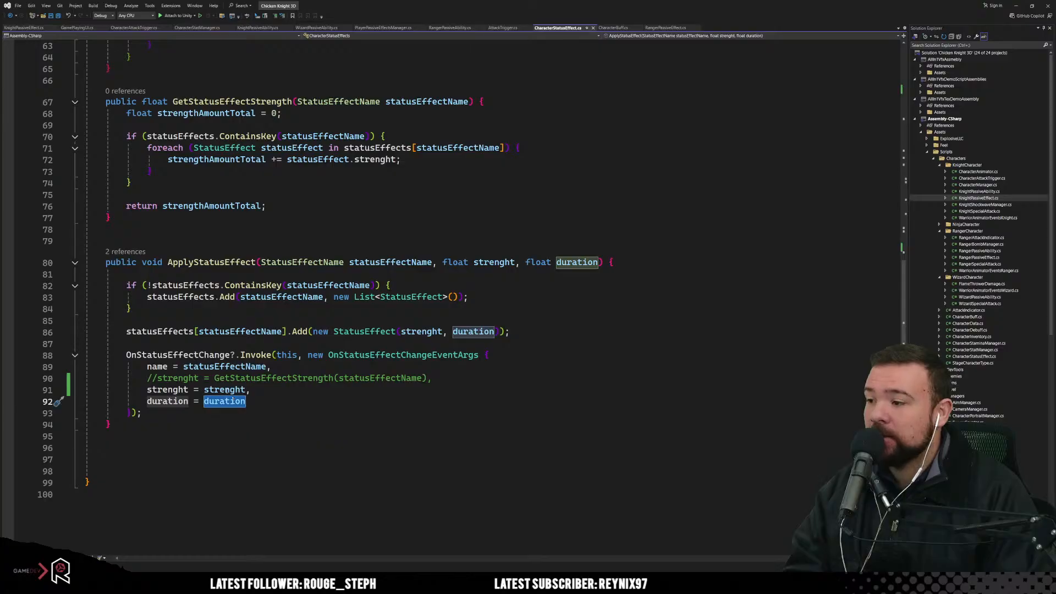
double_click(225, 391)
left_click(286, 436)
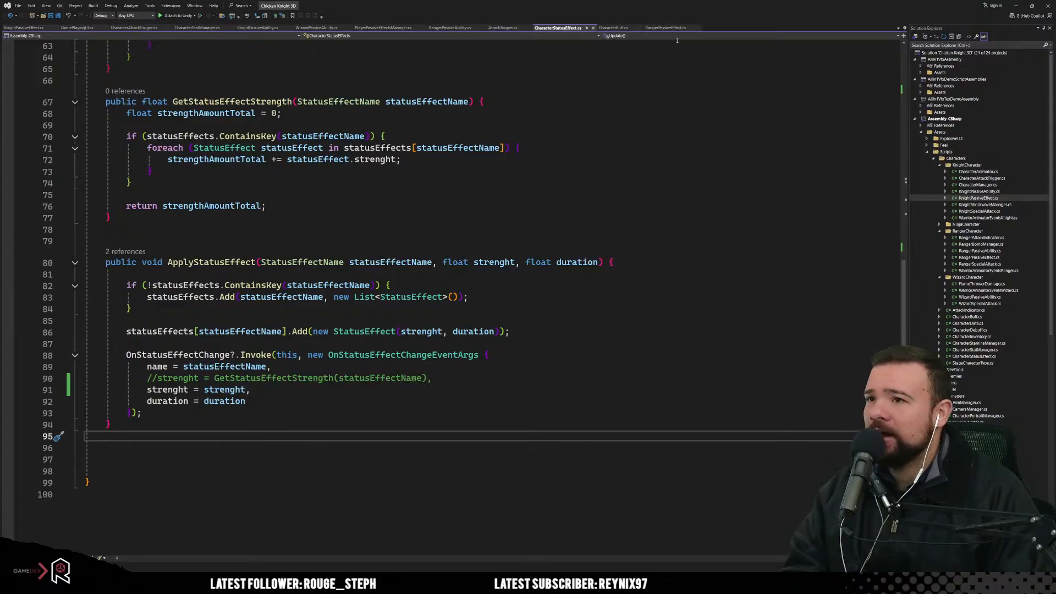
left_click(665, 28)
left_click(304, 308)
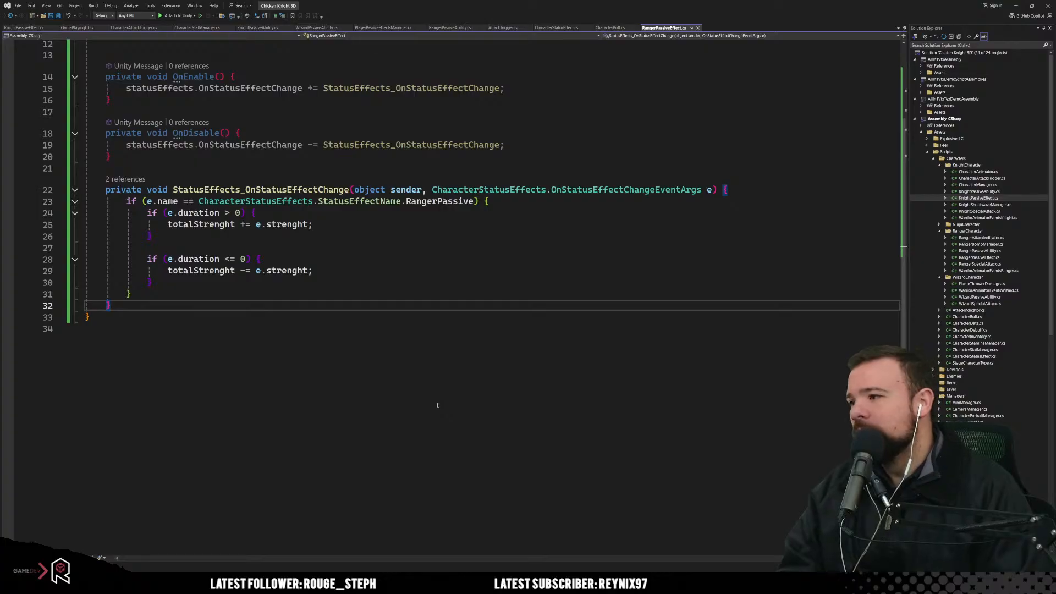
left_click(230, 330)
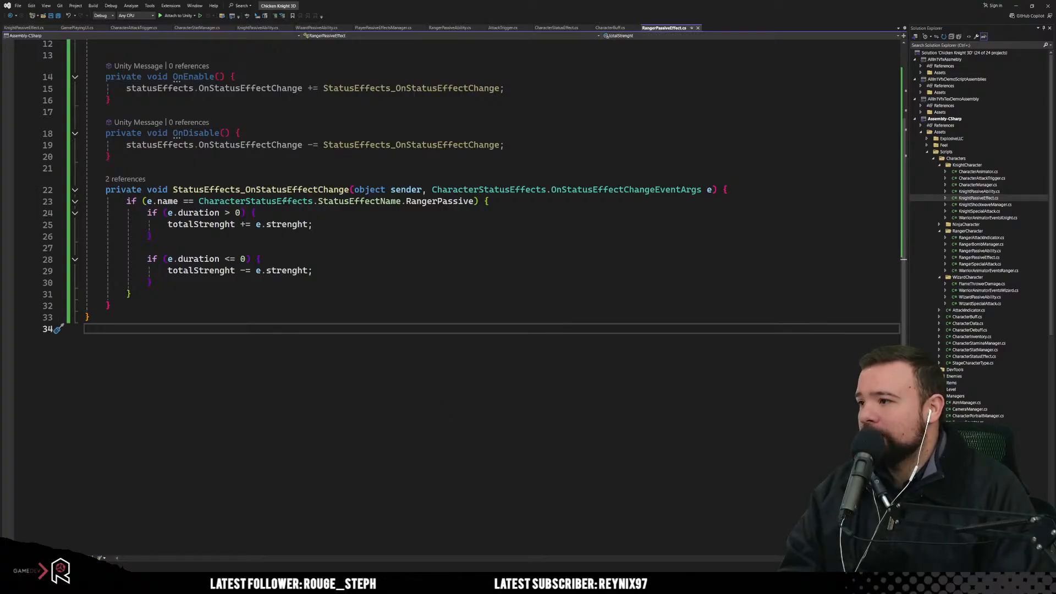
left_click(345, 189)
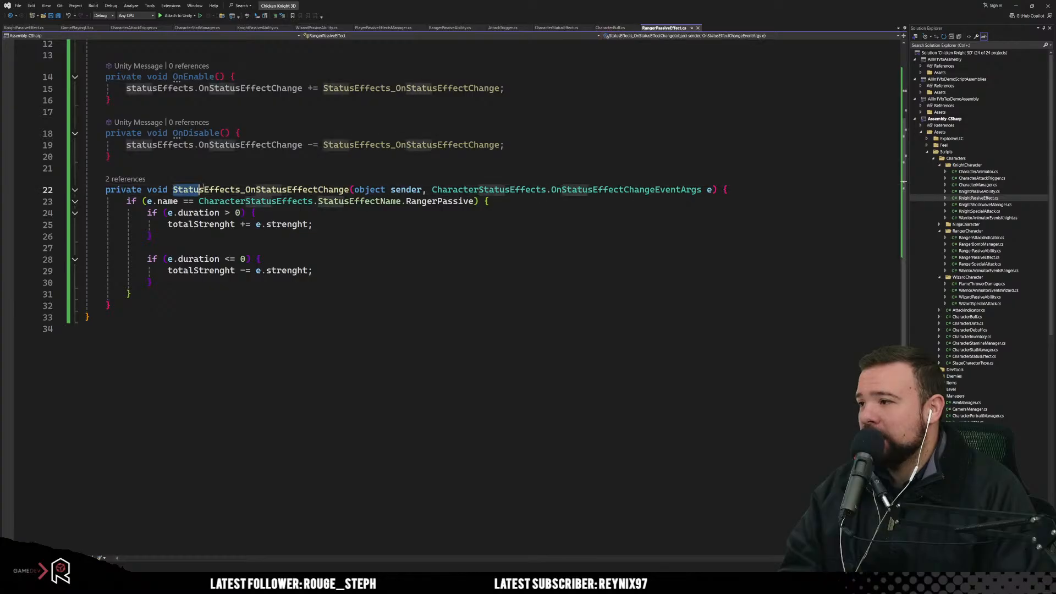
Step: Switch to Paint and sketch a second stepped strength curve, rising in steps and falling in steps, below the existing diagram
double_click(345, 189)
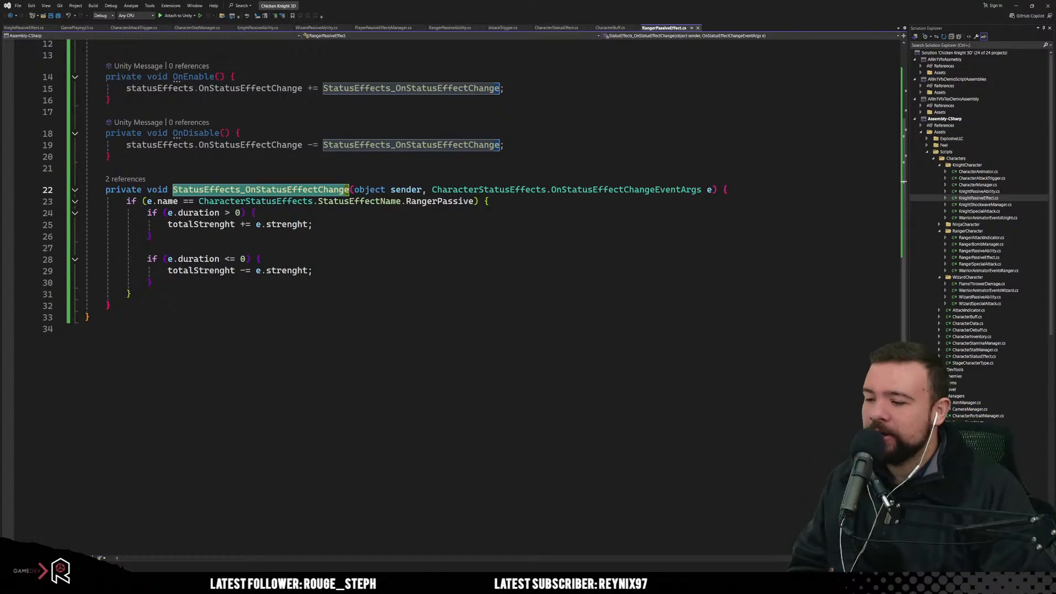
key("alt+Tab")
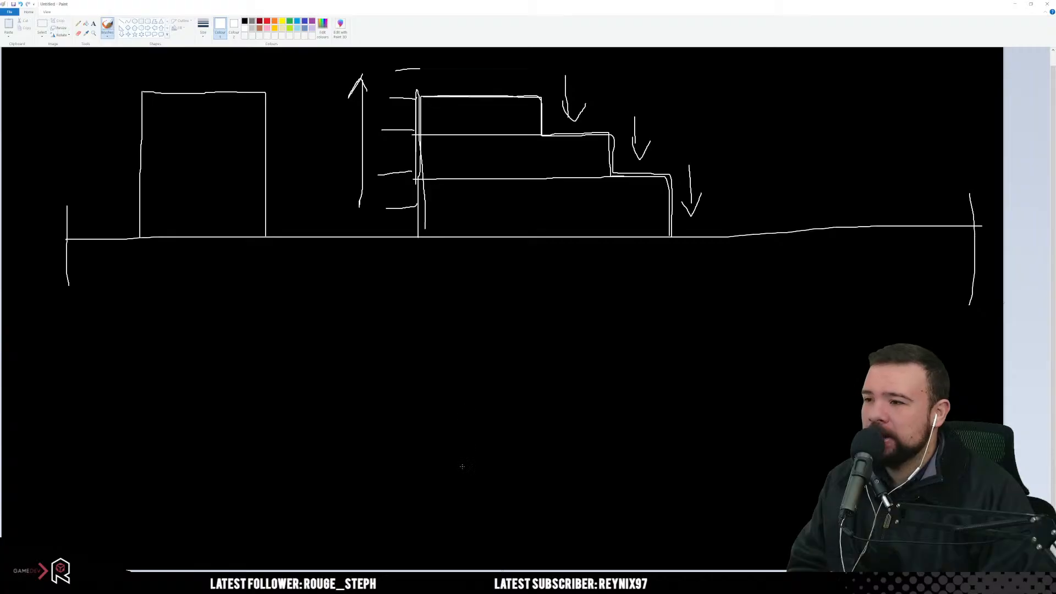
mouse_move(462, 473)
left_mouse_down()
mouse_move(470, 329)
mouse_move(621, 364)
mouse_move(683, 363)
mouse_move(687, 435)
mouse_move(756, 467)
mouse_move(759, 494)
left_mouse_up()
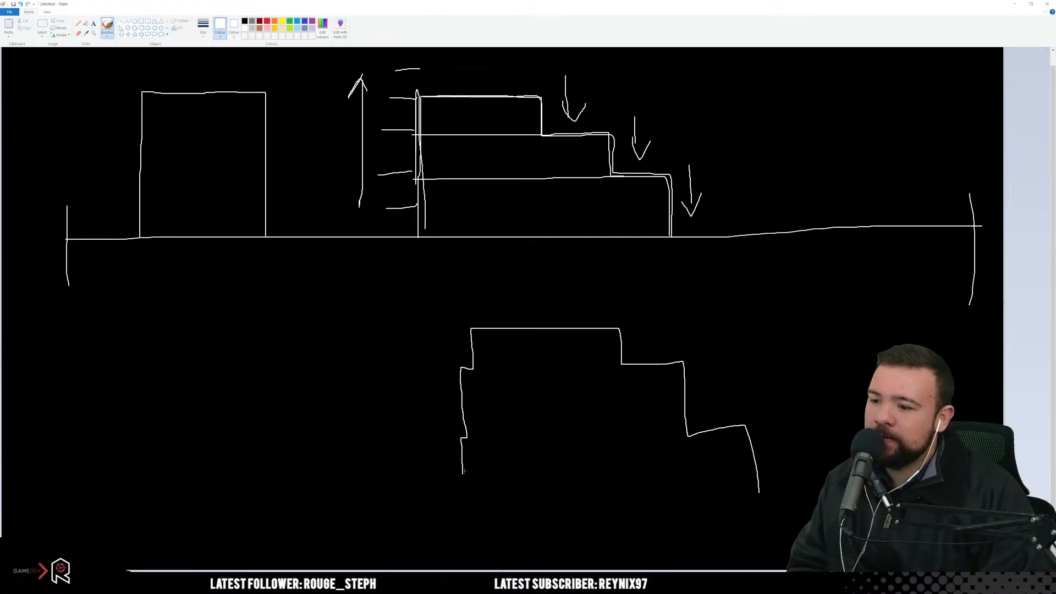
left_click_drag(462, 478, 463, 483)
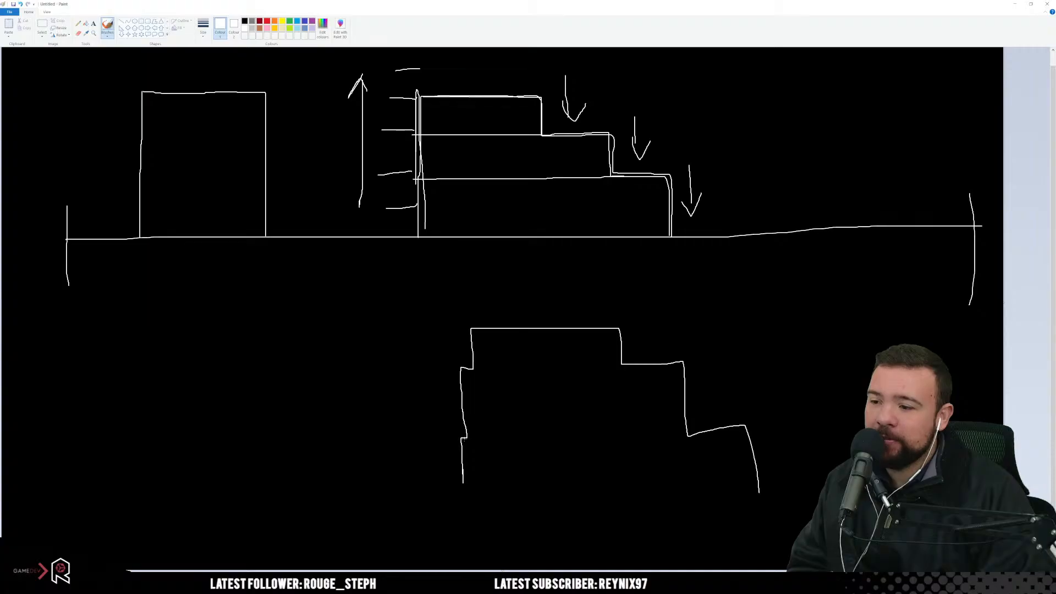
Step: Mark the new curve's first rise and its peak with arrows and handwritten labels, and return to Visual Studio
mouse_move(465, 440)
left_mouse_down()
mouse_move(486, 456)
mouse_move(509, 444)
mouse_move(523, 457)
mouse_move(540, 450)
left_mouse_up()
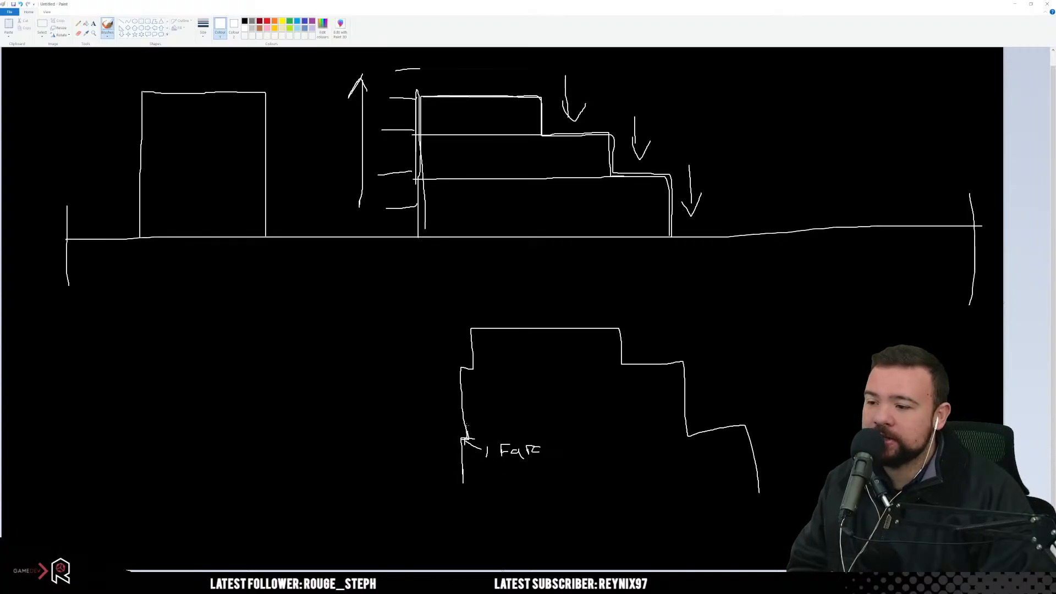
mouse_move(466, 432)
left_mouse_down()
mouse_move(461, 367)
mouse_move(472, 365)
mouse_move(473, 334)
left_mouse_up()
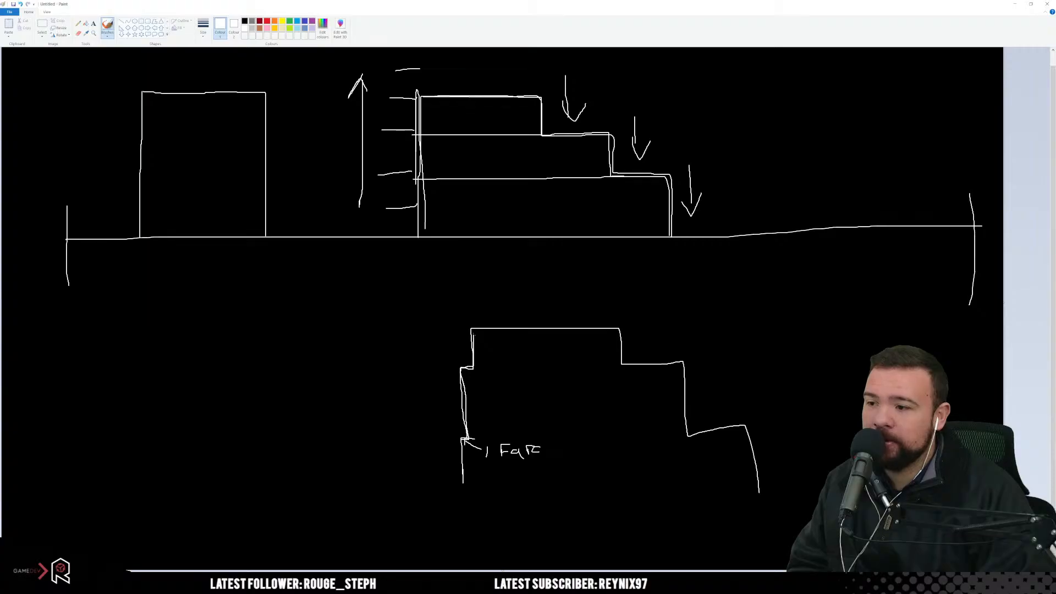
left_click_drag(470, 292, 482, 322)
mouse_move(461, 309)
left_mouse_down()
mouse_move(483, 322)
mouse_move(479, 291)
mouse_move(507, 294)
left_mouse_up()
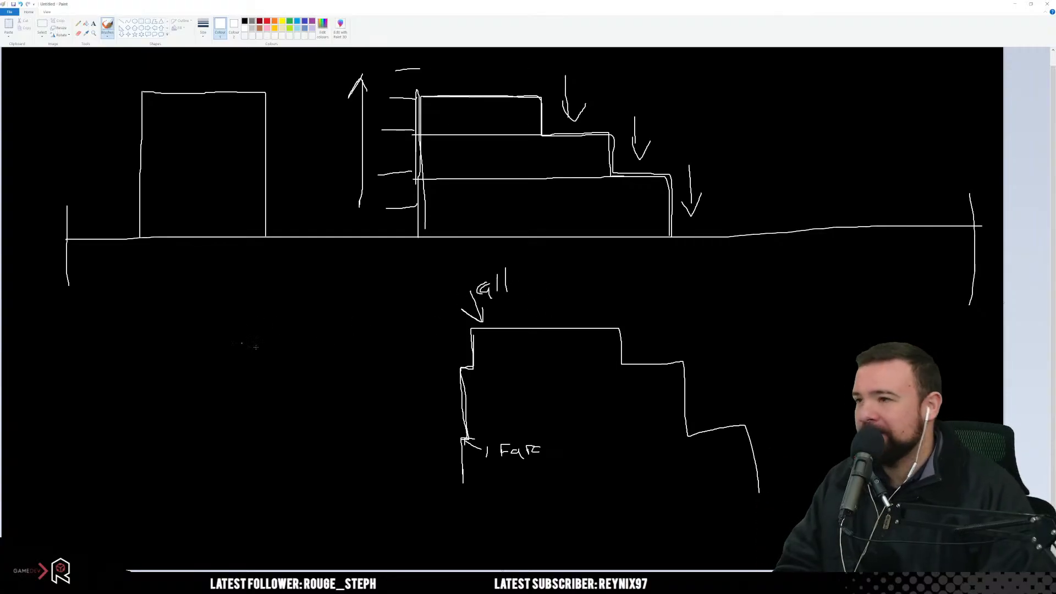
left_click(1015, 4)
Step: Trace ApplyStatusEffect from CharacterStatusEffect.cs to the place where RangerPassiveAbility calls it
left_click(414, 264)
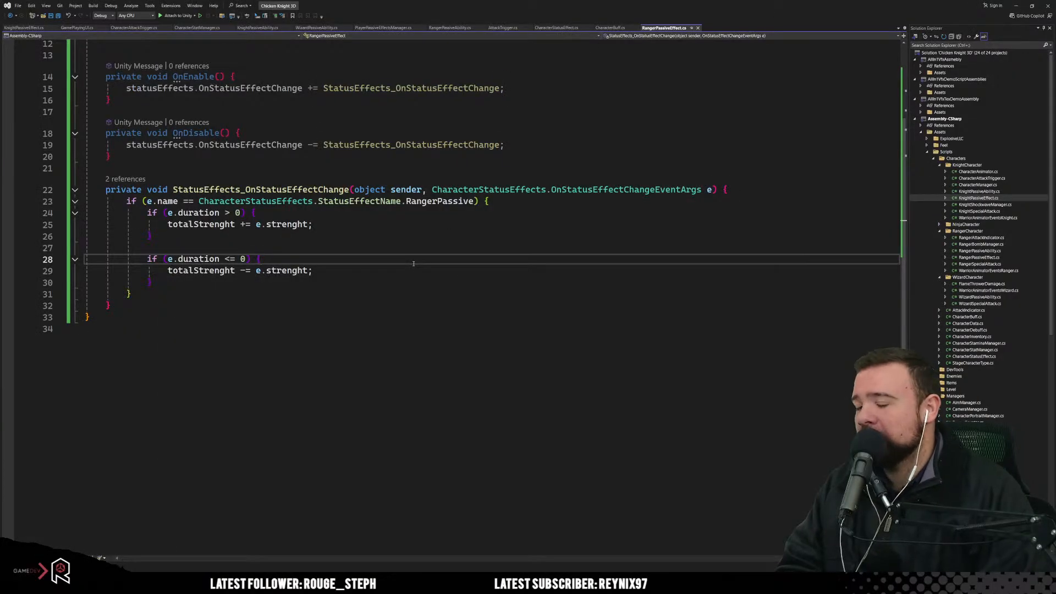
left_click_drag(214, 225, 287, 224)
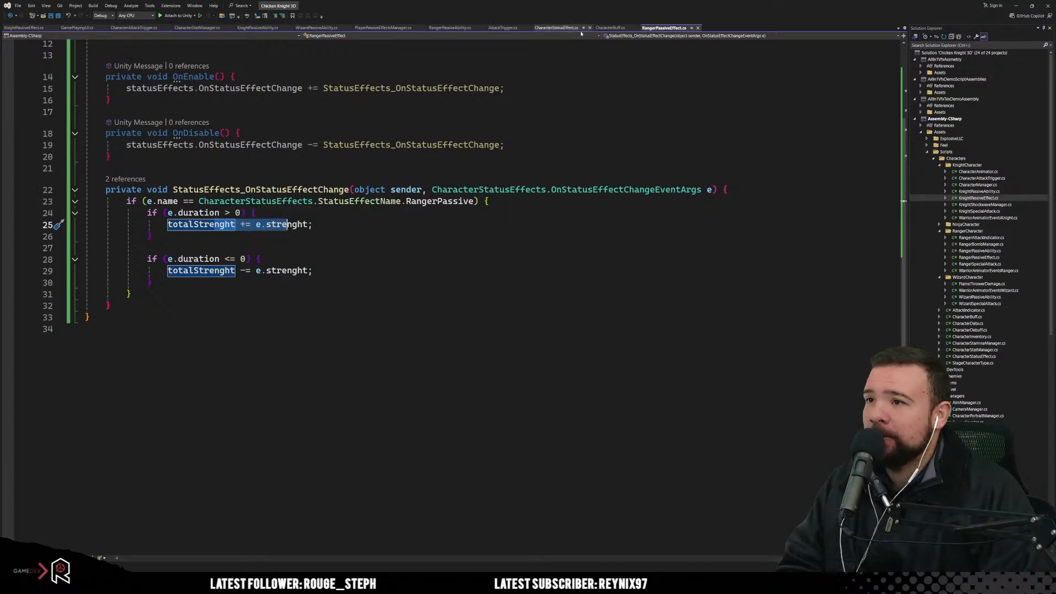
left_click(548, 27)
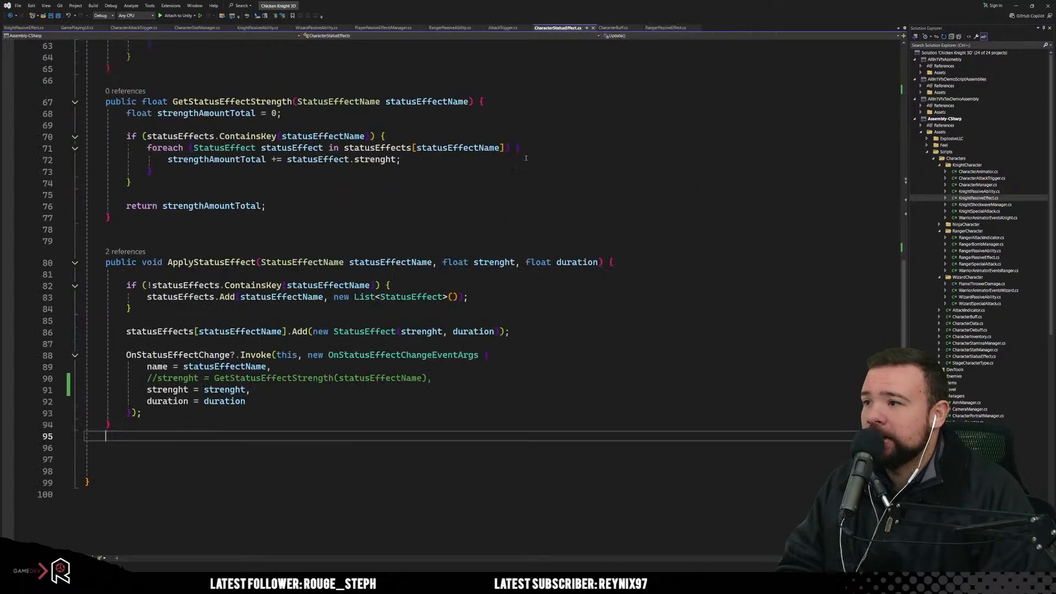
left_click(204, 263)
left_click(142, 252)
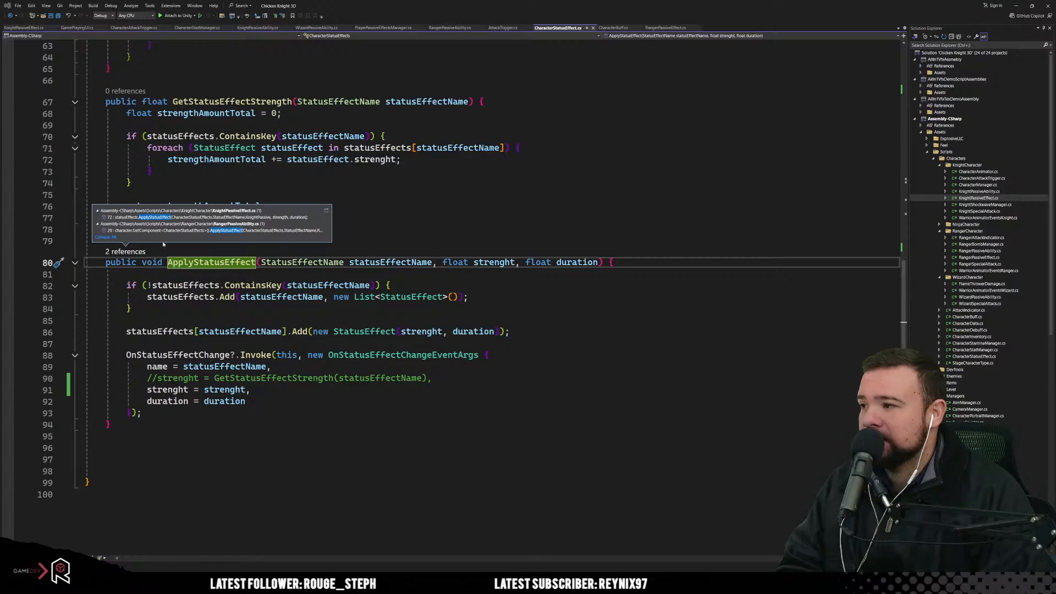
left_click(236, 224)
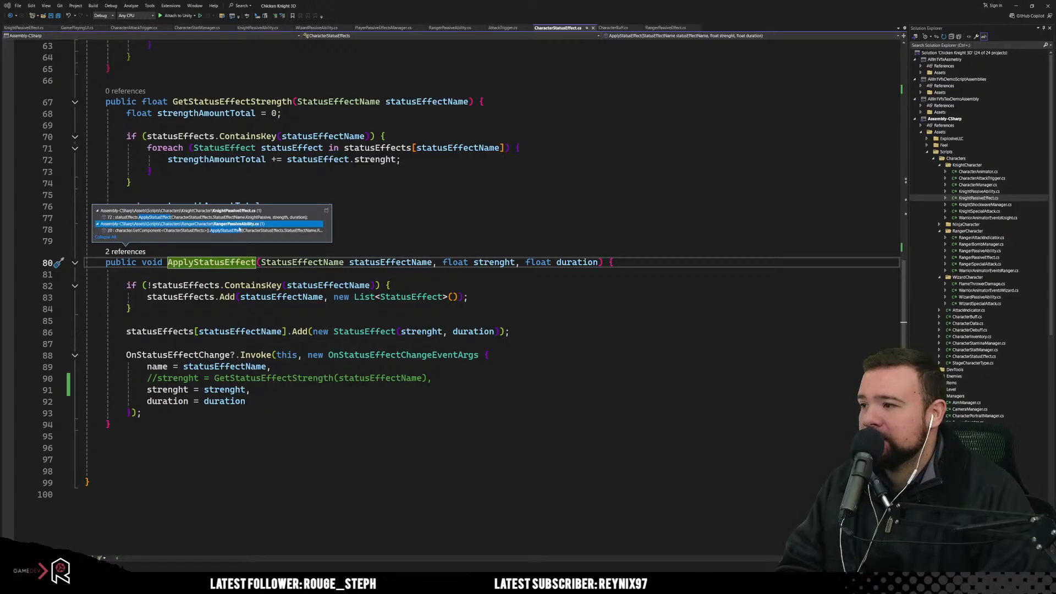
left_click(226, 231)
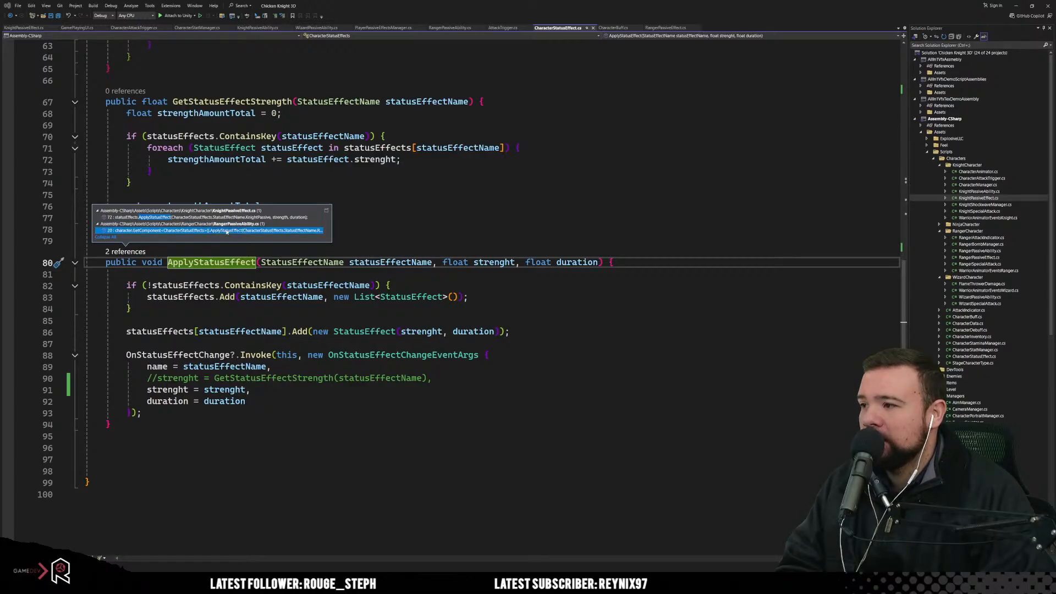
double_click(226, 231)
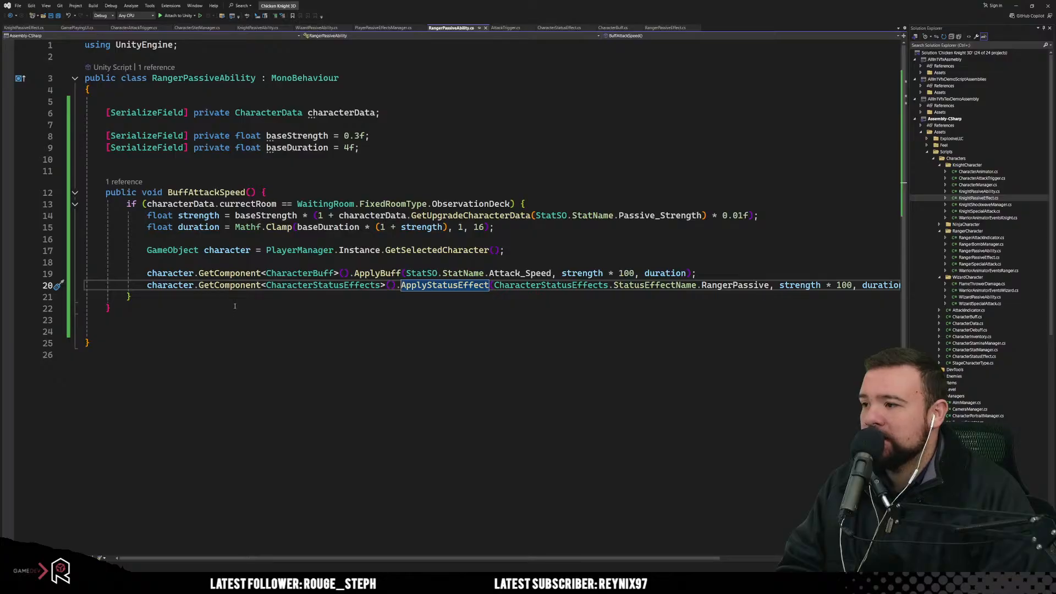
Step: Inspect the ApplyStatusEffect call in RangerPassiveAbility and look up the references to its BuffAttackSpeed method
left_click(387, 285)
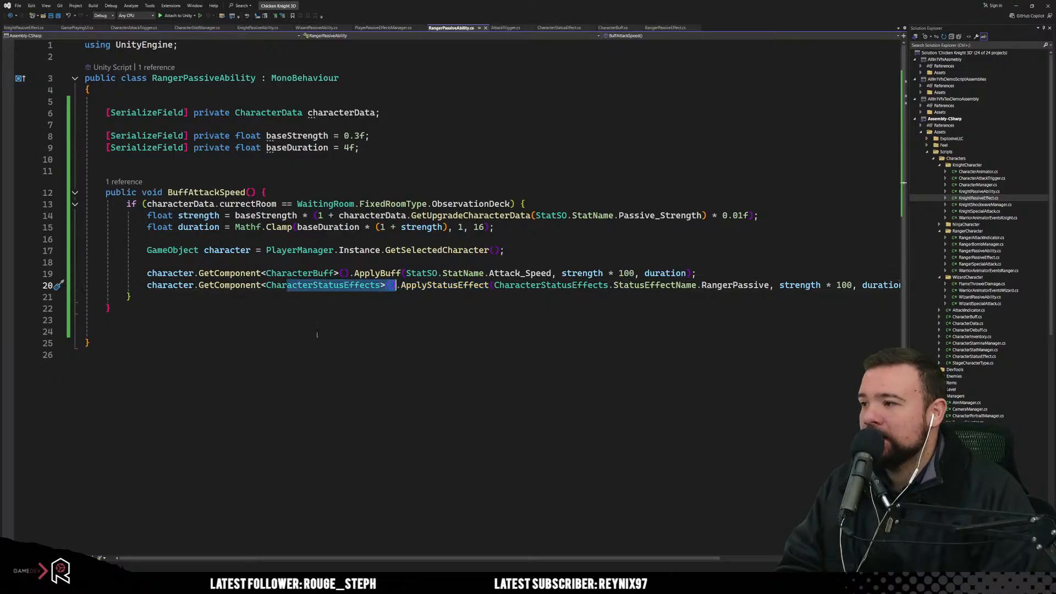
left_click(299, 310)
left_click(218, 195)
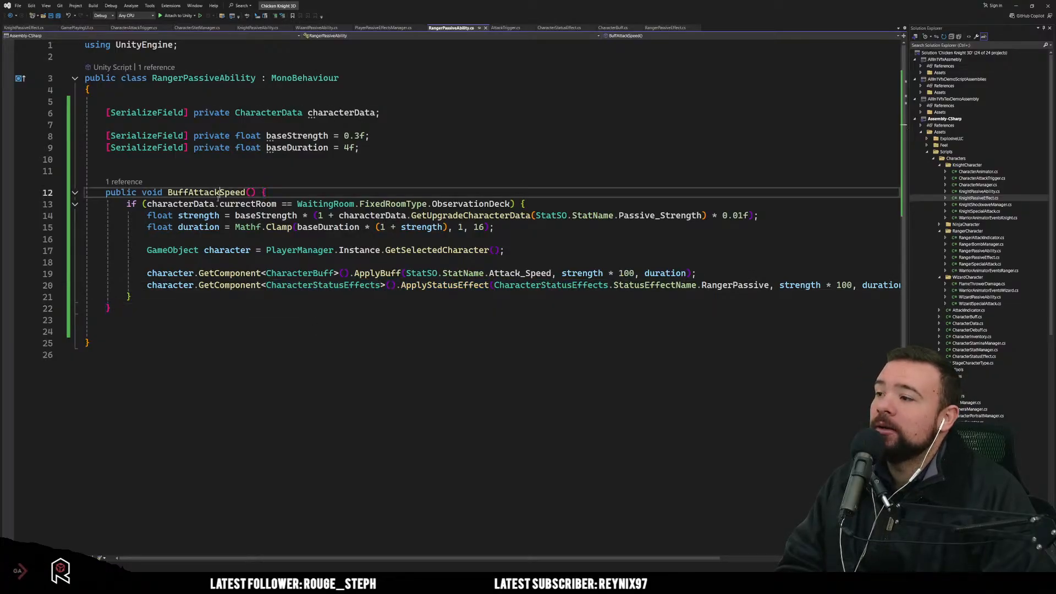
left_click(123, 182)
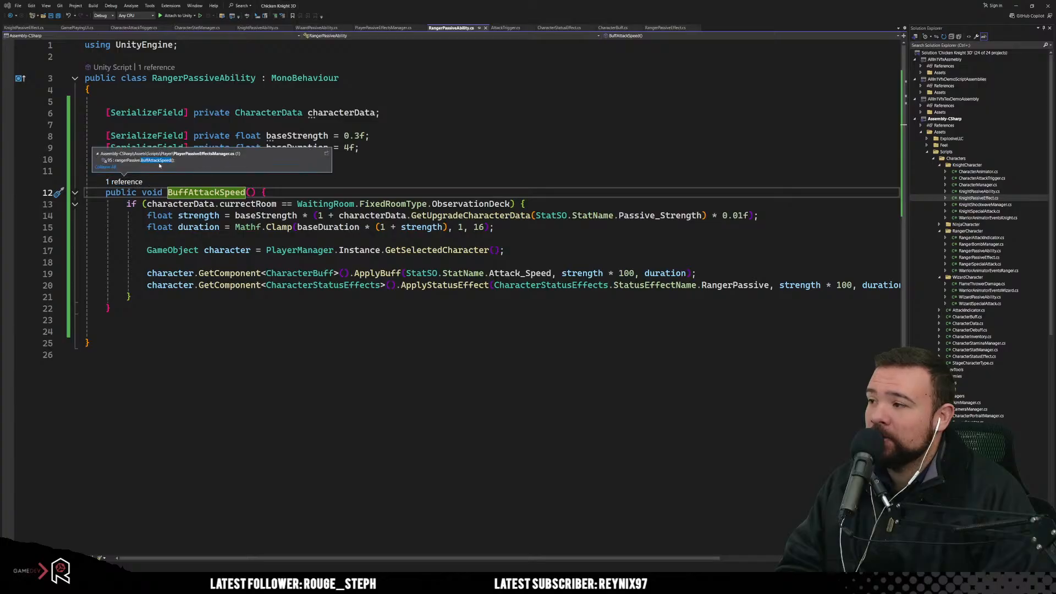
Step: Open the BuffAttackSpeed call in PlayerPassiveEffectsManager.cs, and review how RangerPassiveEffect.cs adds to and subtracts from totalStrenght
double_click(143, 163)
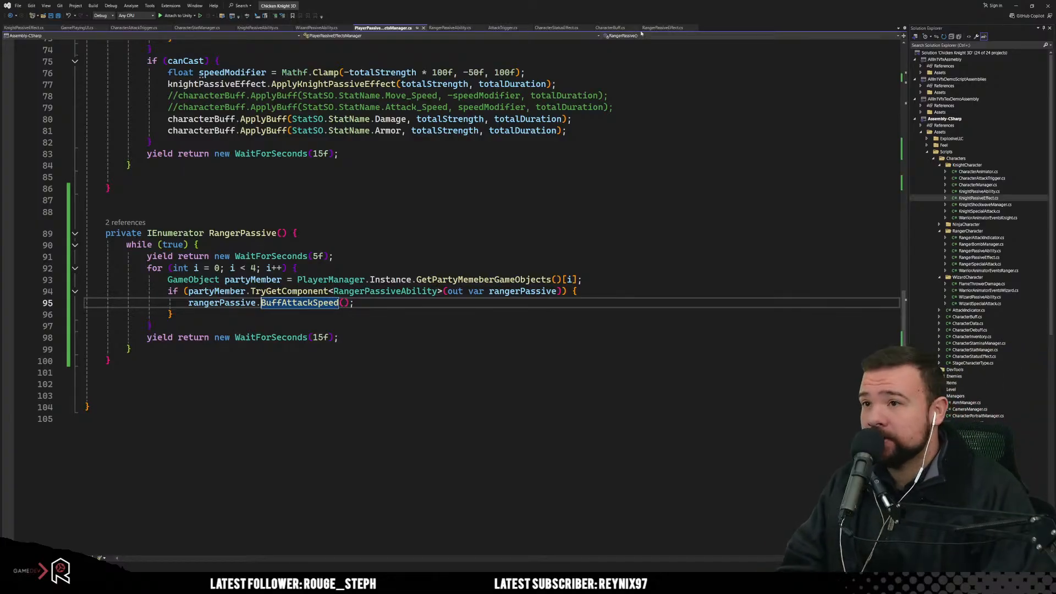
left_click(662, 28)
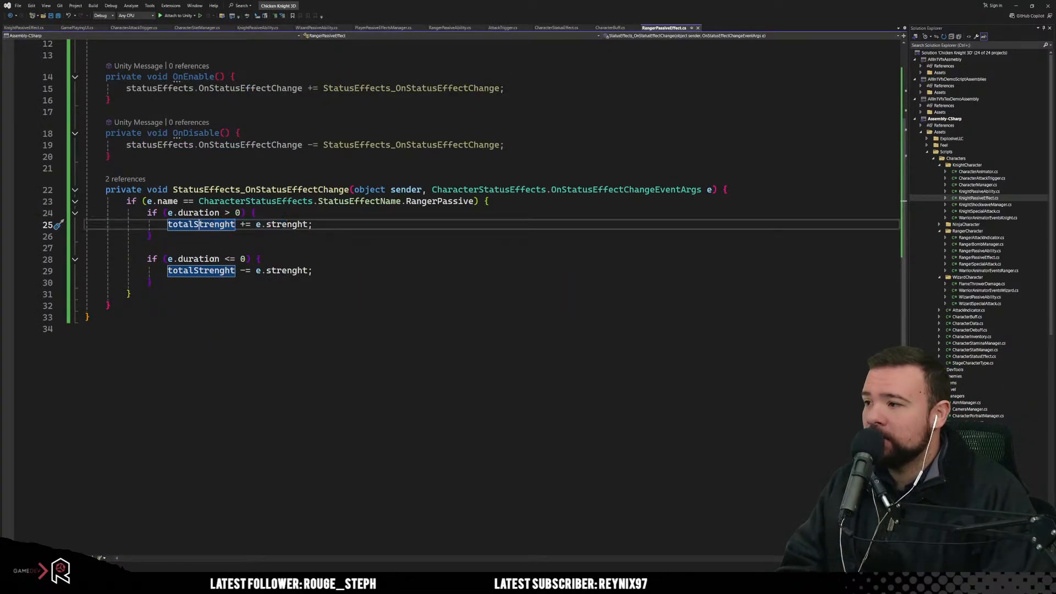
key("Down")
left_click_drag(167, 224, 312, 224)
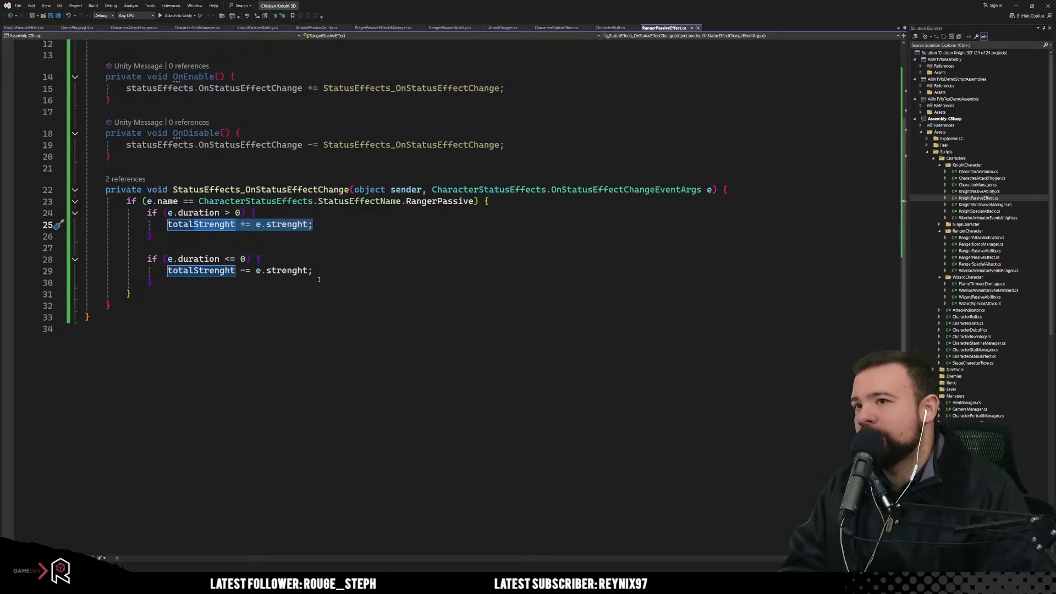
scroll(318, 279, "up", 2)
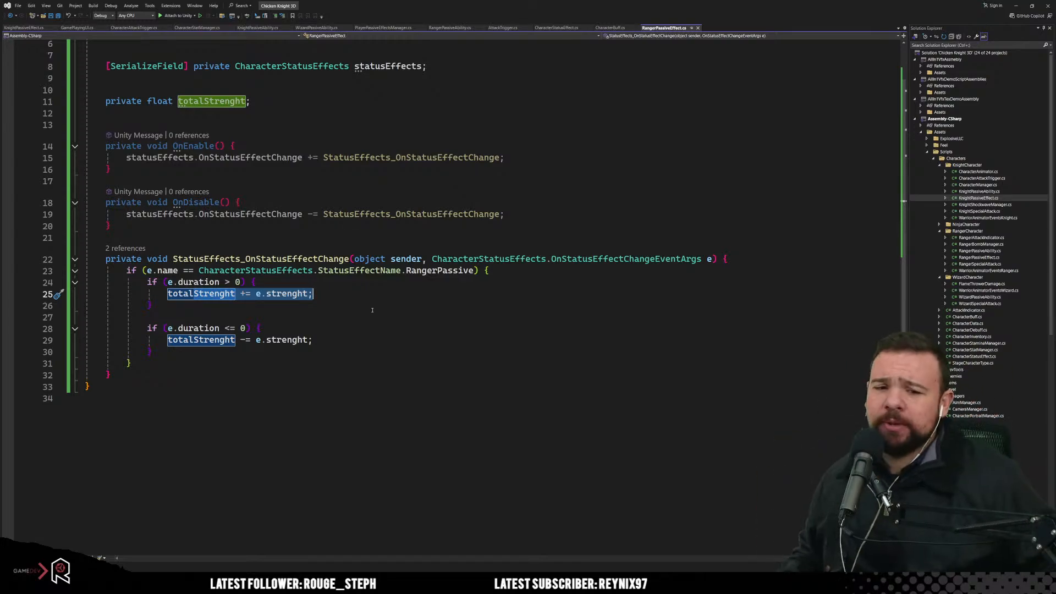
Step: Add an empty private void Update() method below StatusEffects_OnStatusEffectChange in the RangerPassiveEffect class
left_click(217, 374)
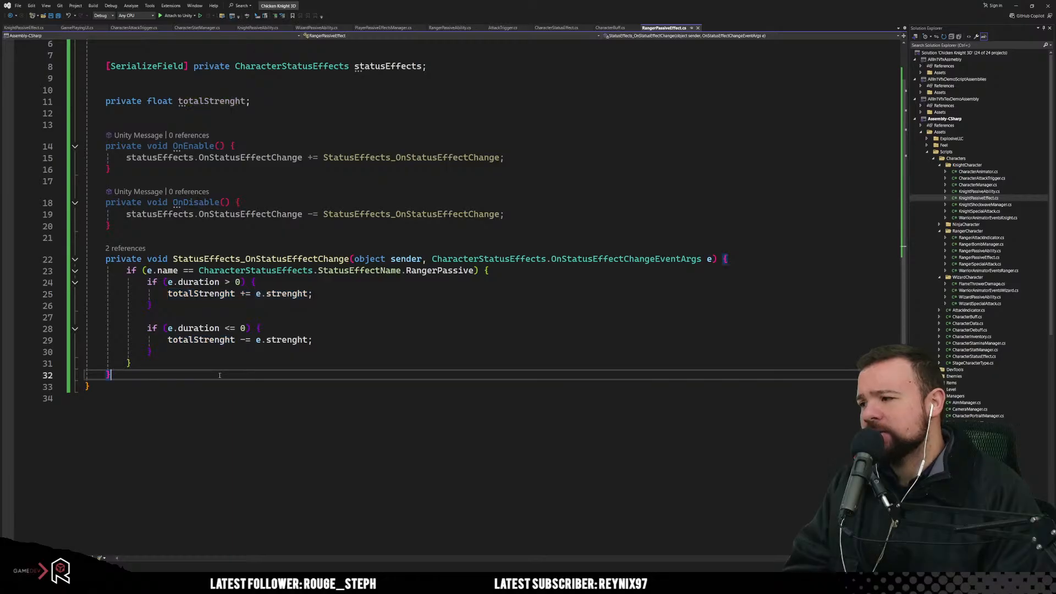
key("Return")
key("Return")
key("Return")
key("Return")
key("Up")
key("Up")
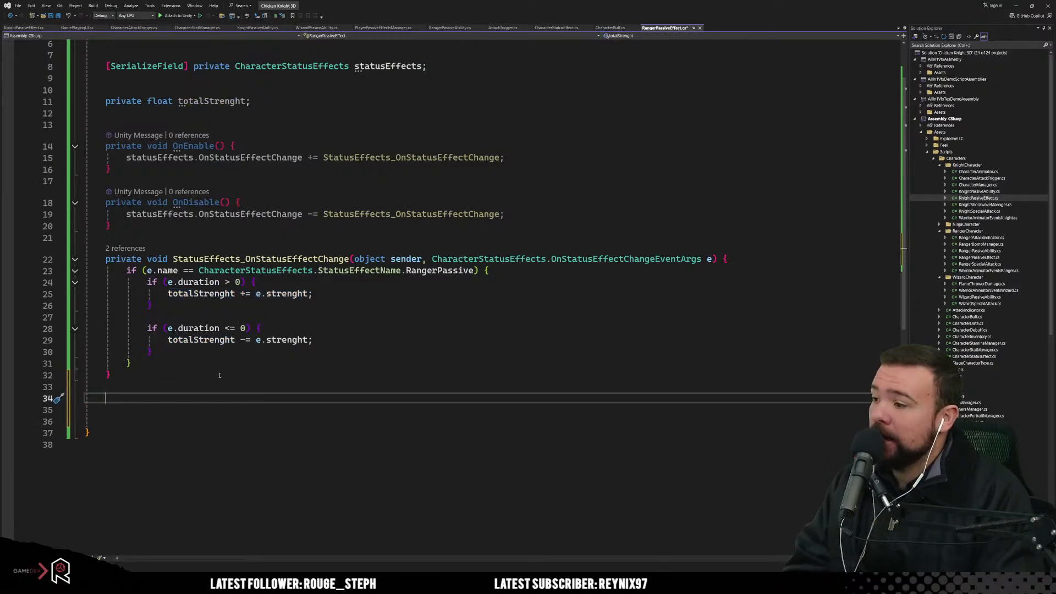
type("upda")
key("Tab")
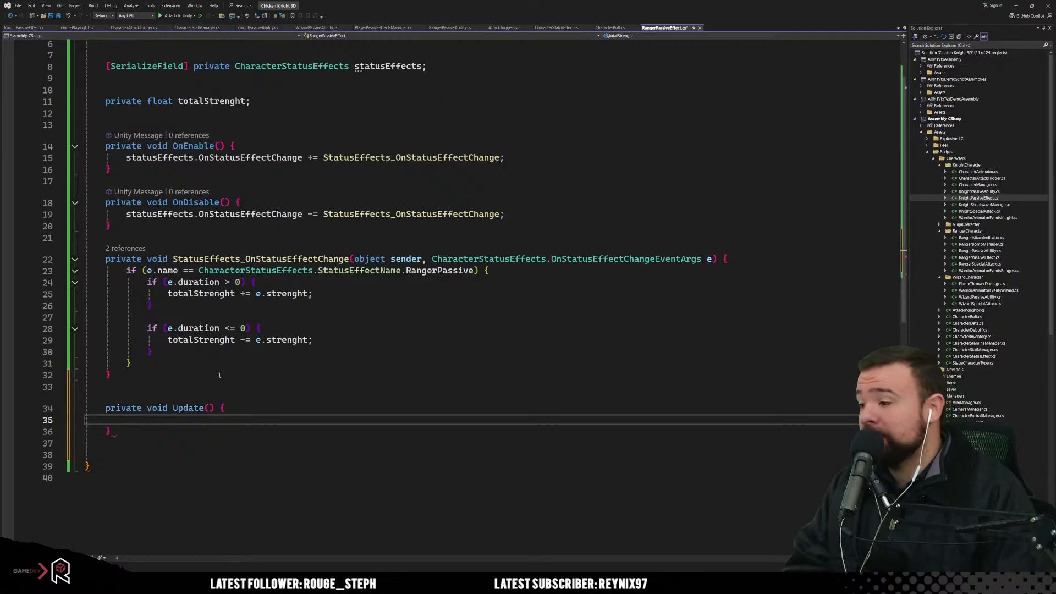
left_click(219, 375)
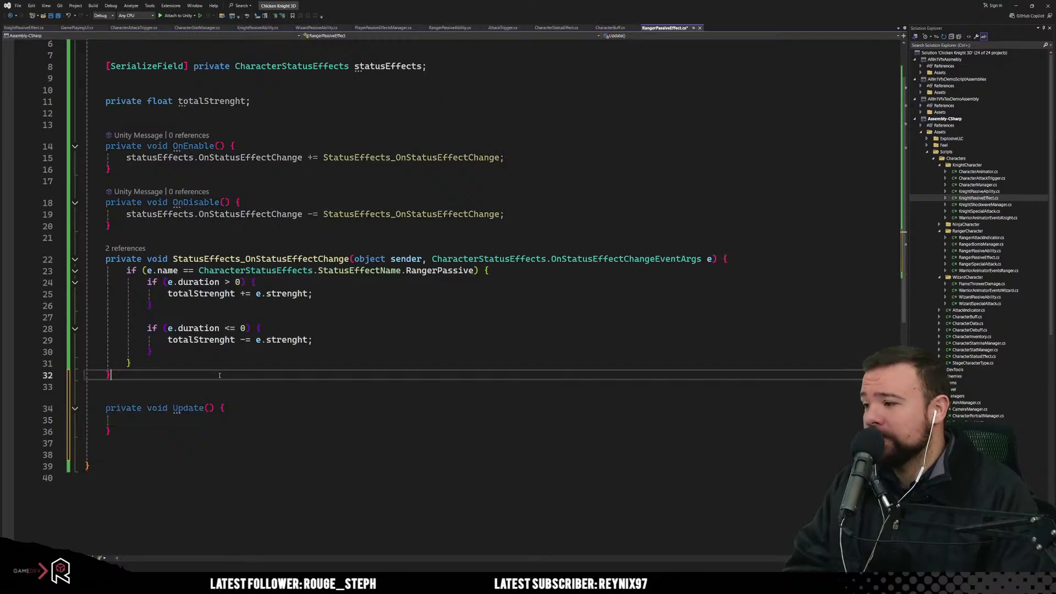
Step: Begin a private bool field declaration on a new line below the totalStrenght field
left_click(275, 104)
key("Return")
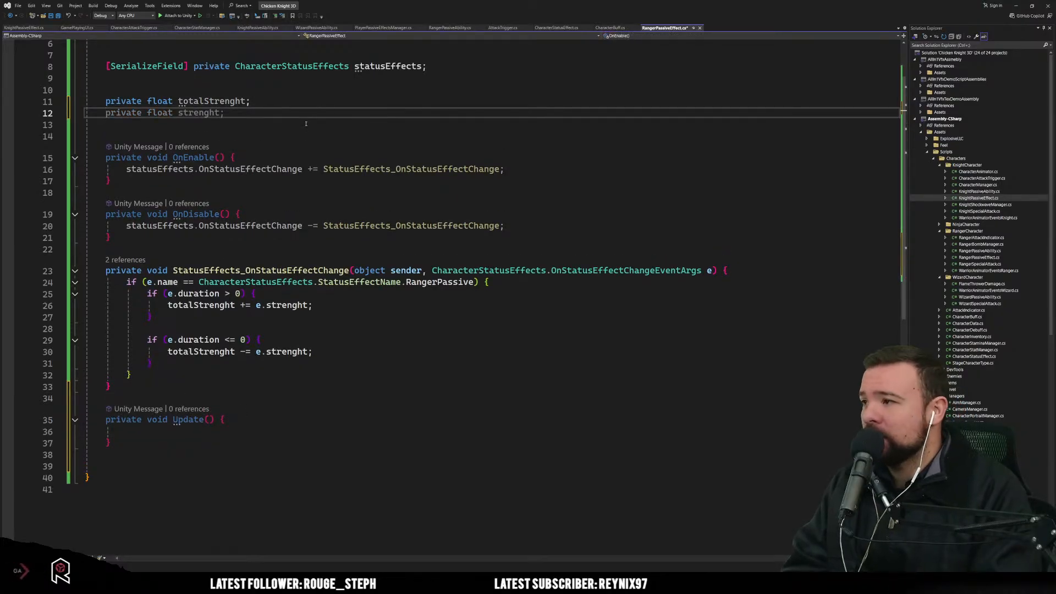
type("private")
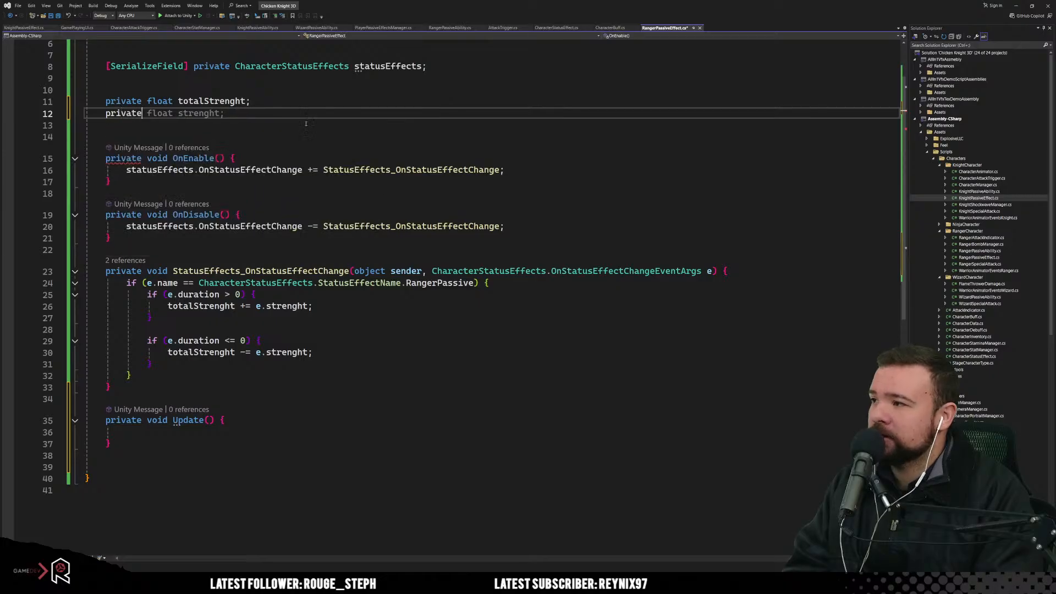
type(" bool")
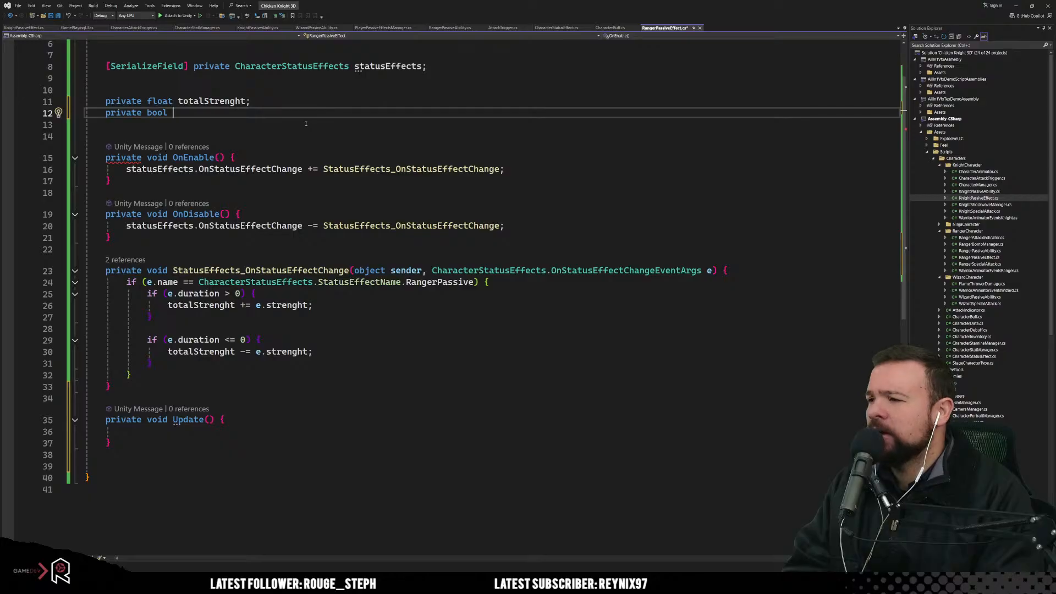
type("allBu")
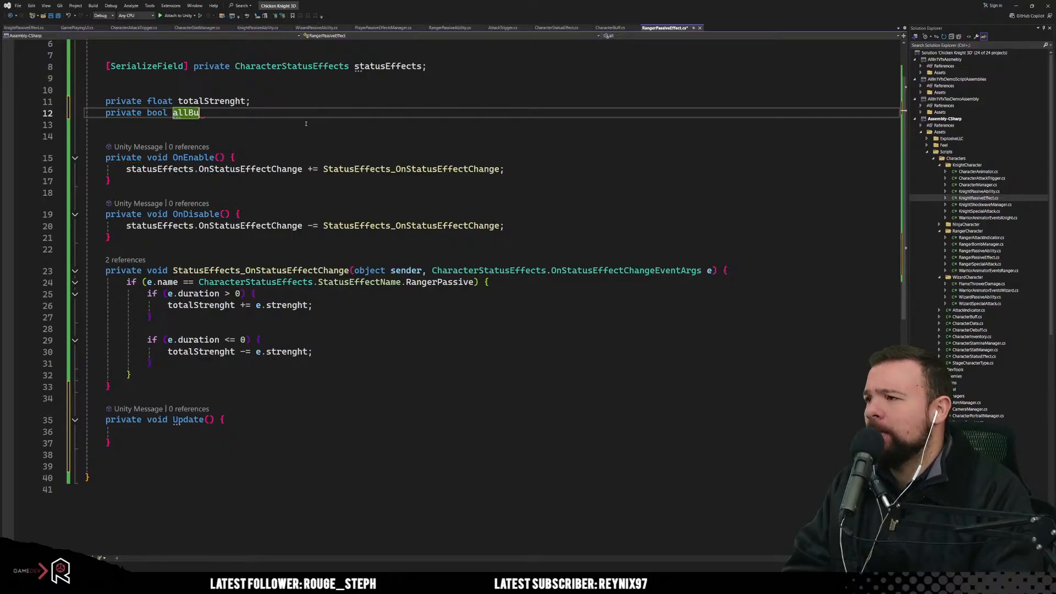
type("ffsA")
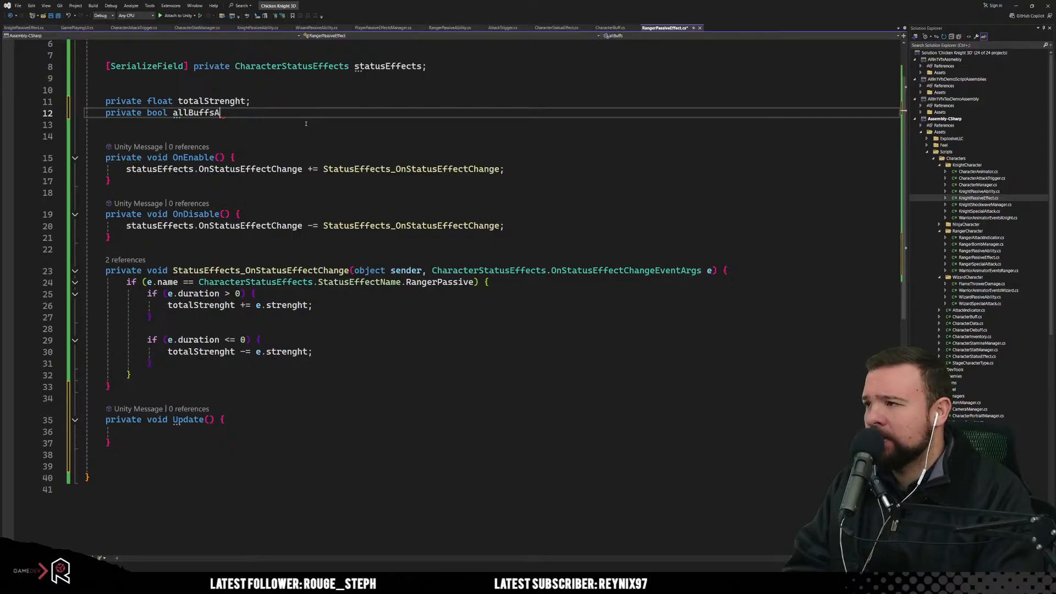
key("BackSpace")
key("BackSpace")
key("BackSpace")
key("BackSpace")
key("BackSpace")
key("BackSpace")
key("BackSpace")
key("BackSpace")
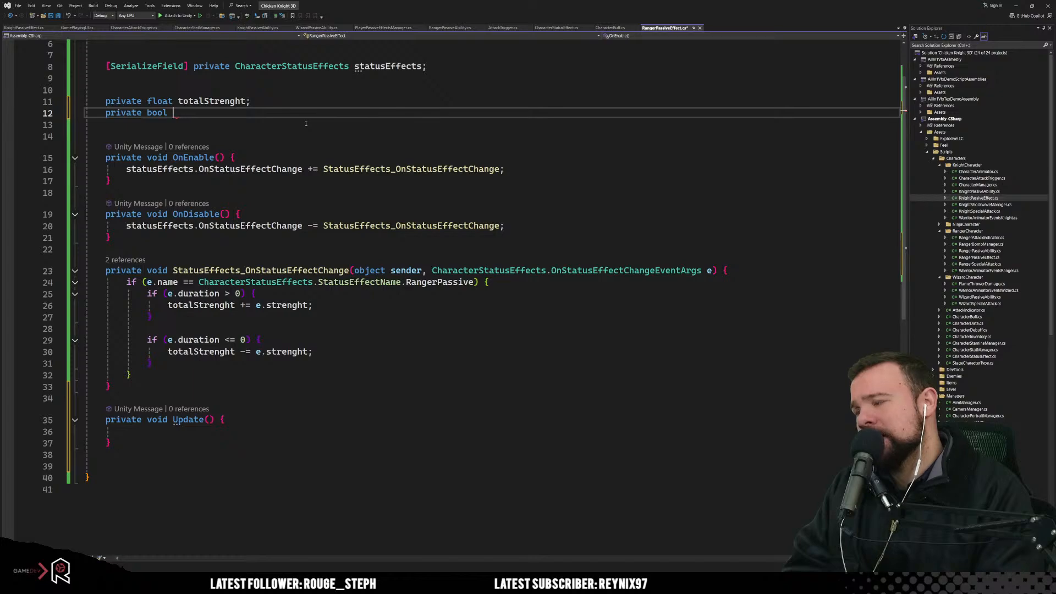
Step: Name the new bool field canApplyEffect and end its declaration with a semicolon
type("can")
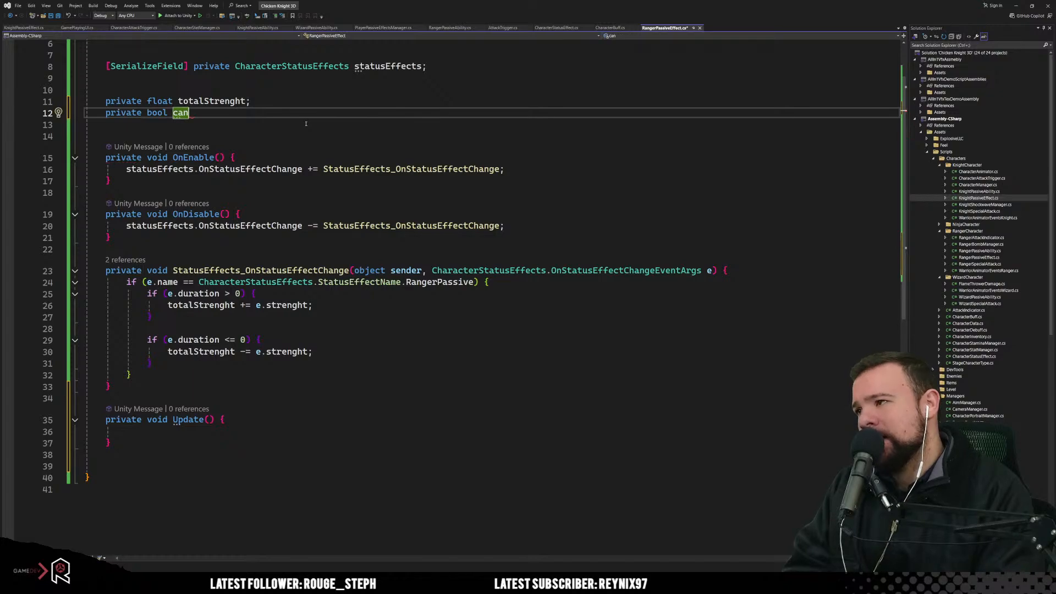
type("Ca")
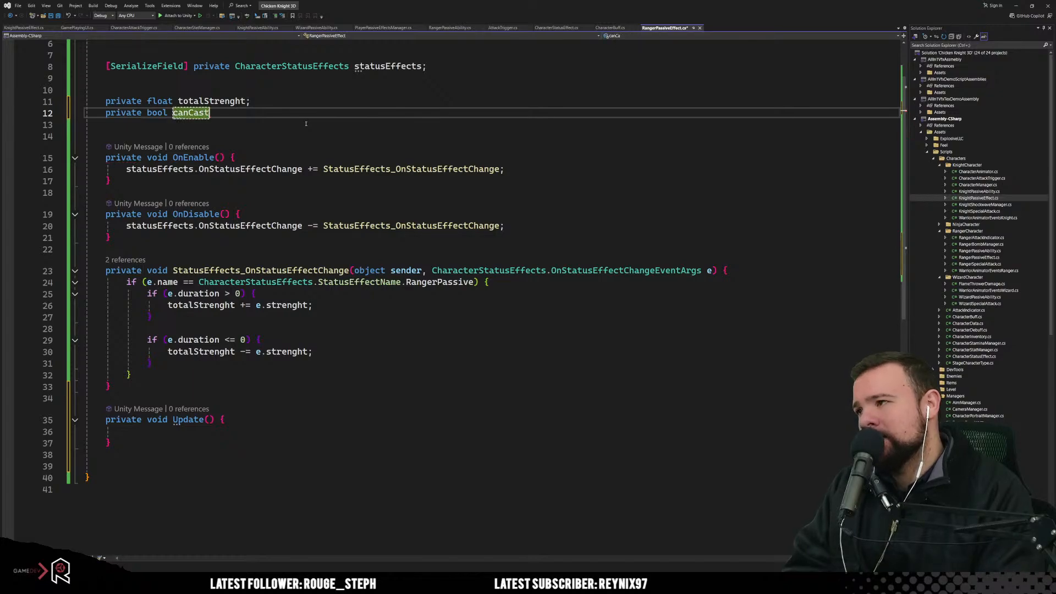
key("BackSpace")
key("BackSpace")
type("Appl")
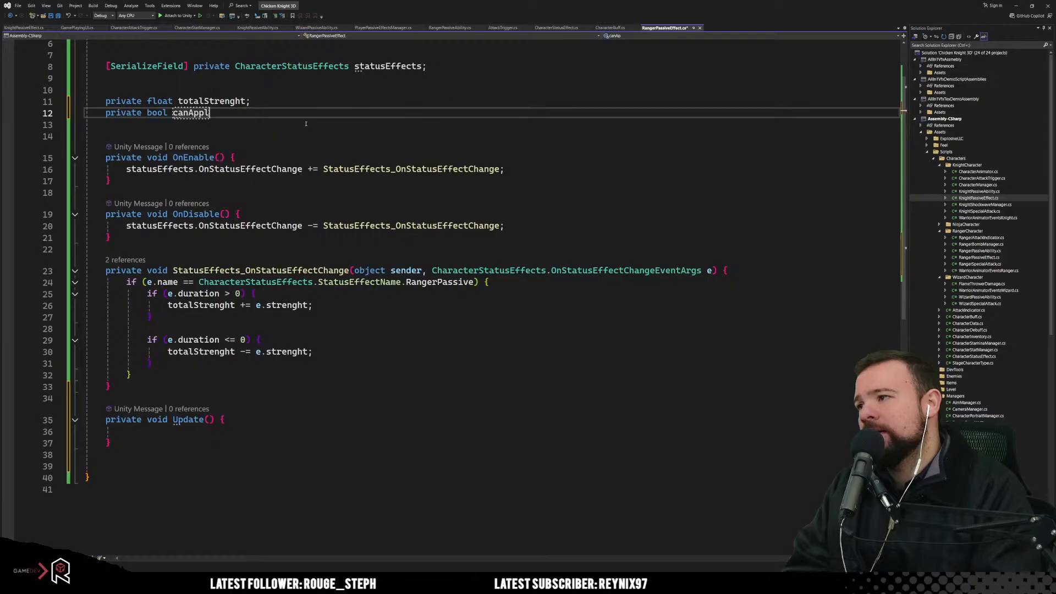
type("yB")
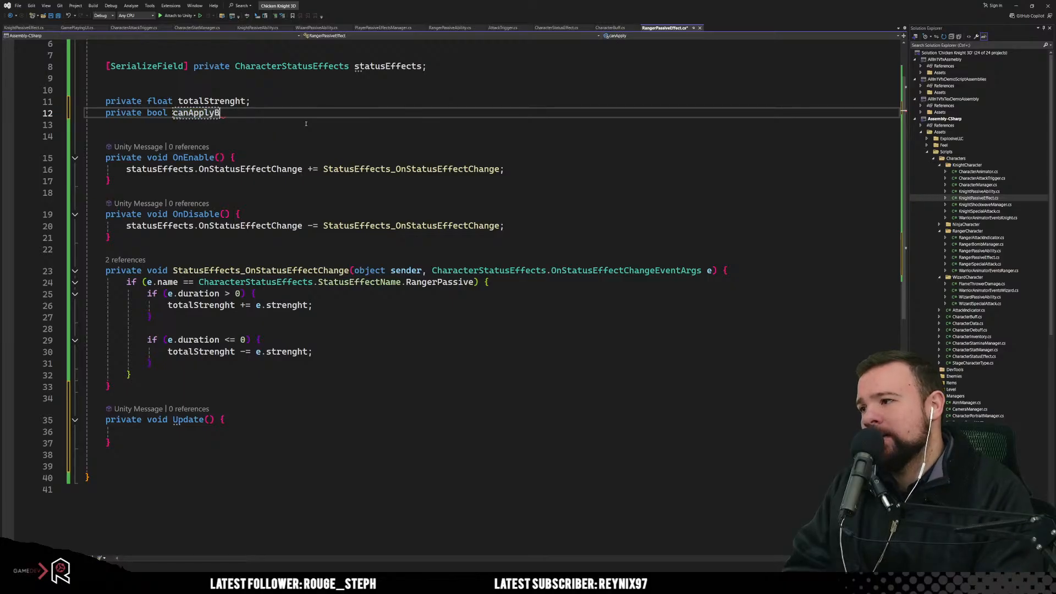
key("BackSpace")
type("Ef")
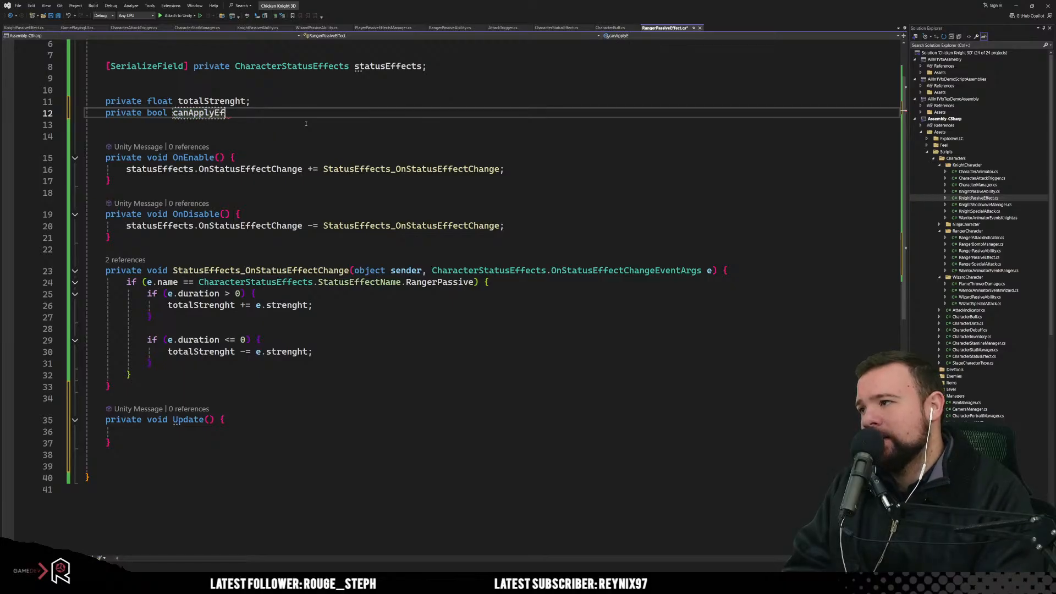
type("fect;")
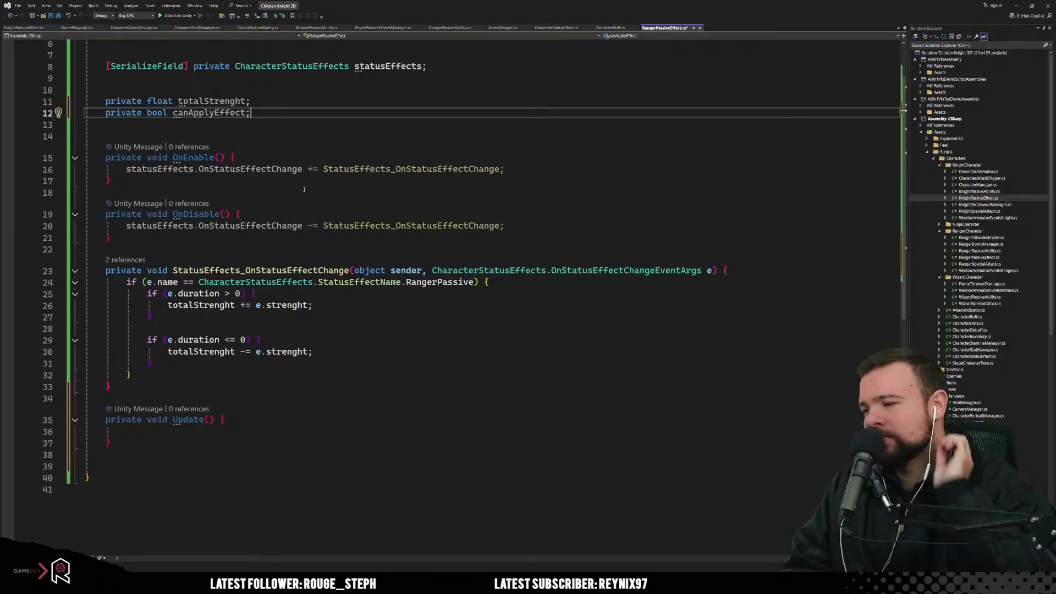
Step: Set canApplyEffect = true after the totalStrenght addition inside the e.duration > 0 branch
left_click(361, 327)
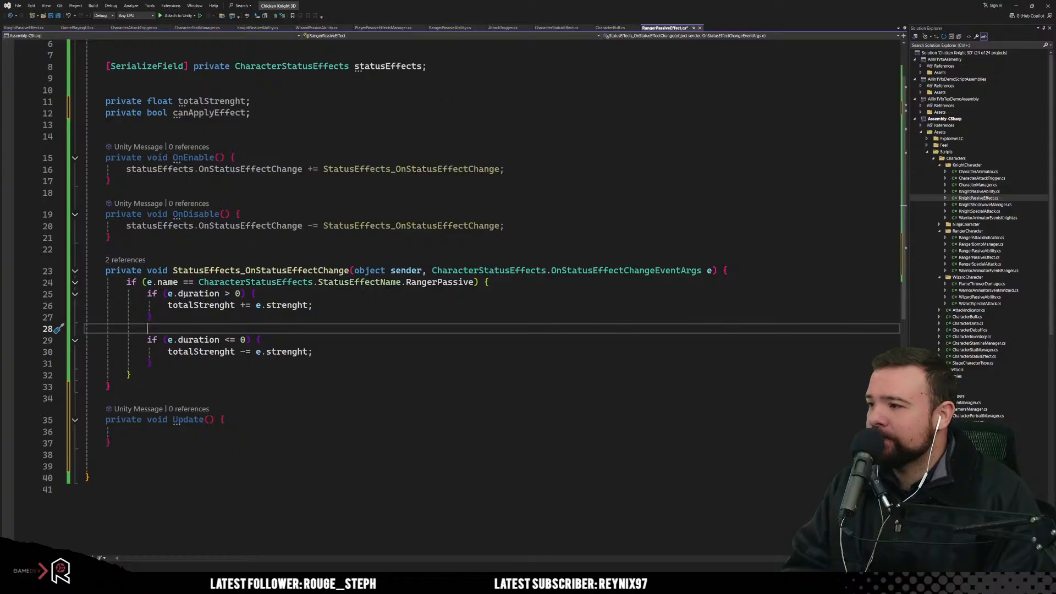
left_click_drag(147, 294, 241, 294)
left_click(209, 318)
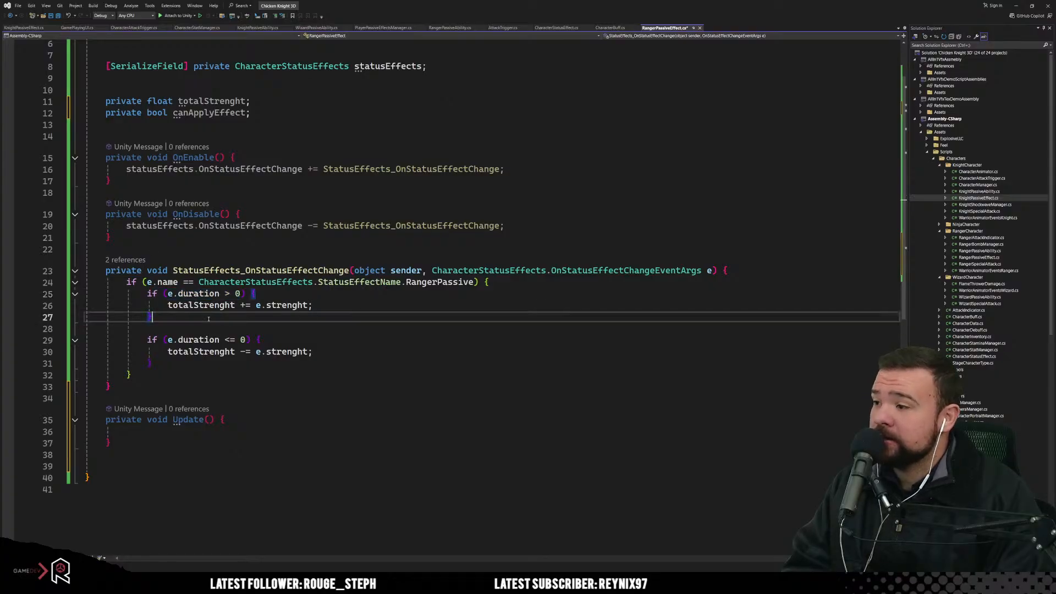
left_click_drag(168, 294, 189, 297)
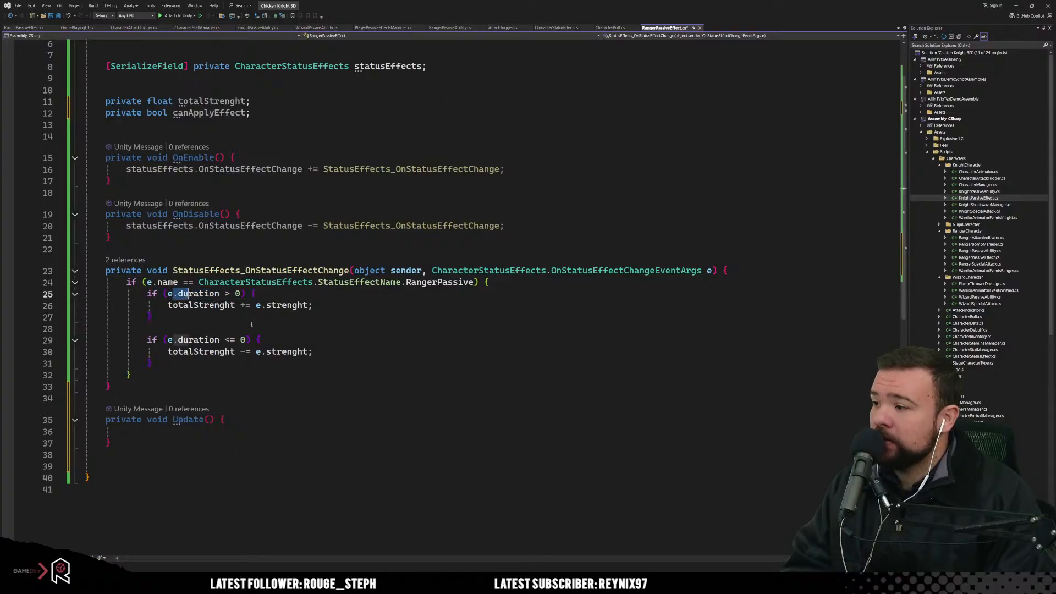
left_click(328, 308)
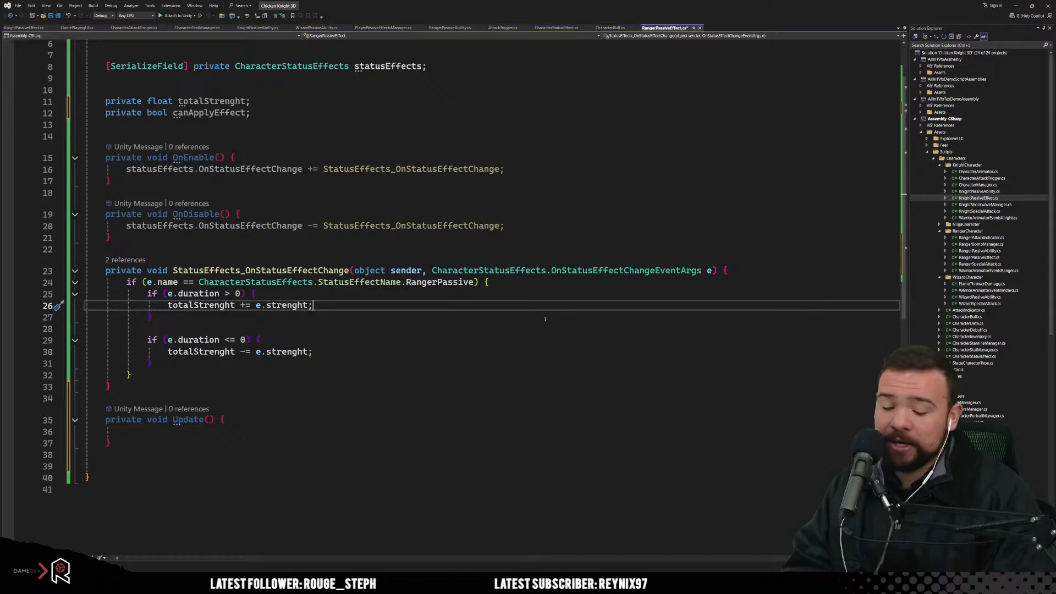
key("Return")
key("Tab")
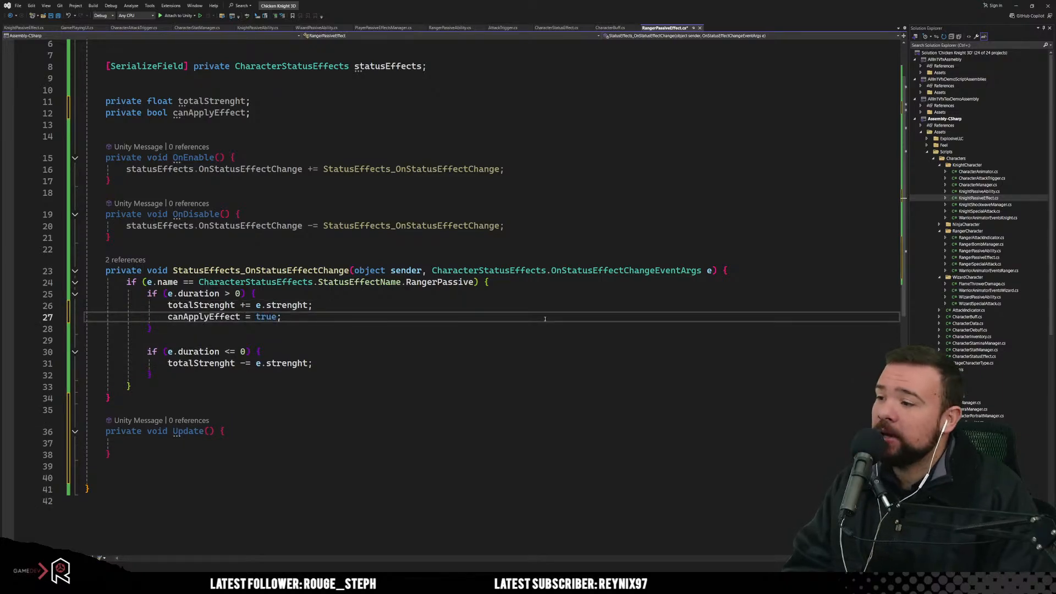
Step: Begin a private float field declaration on the line below canApplyEffect
scroll(279, 368, "down", 2)
left_click(279, 369)
scroll(279, 368, "up", 3)
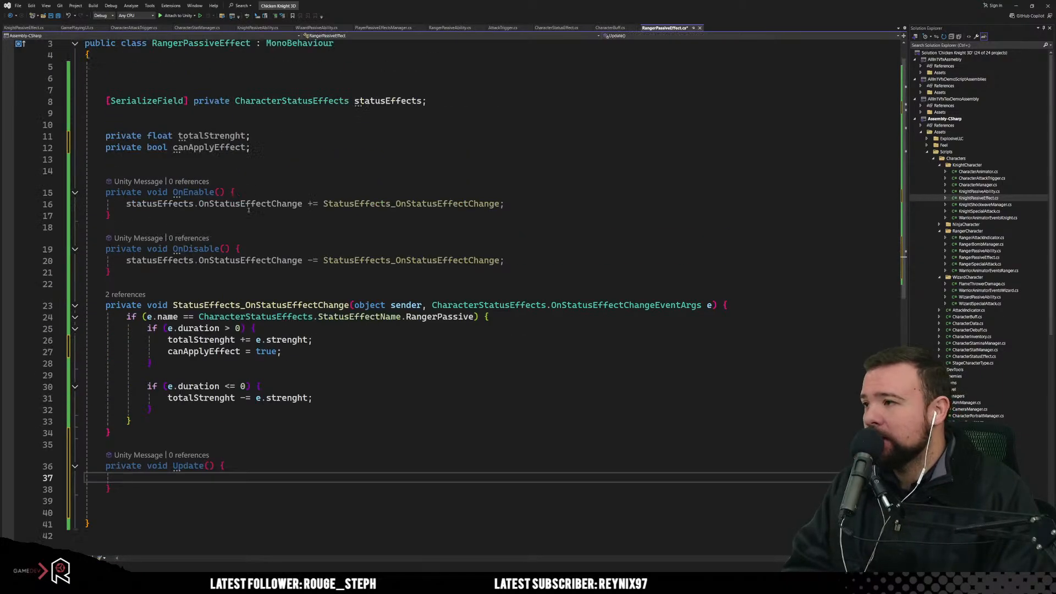
left_click(290, 159)
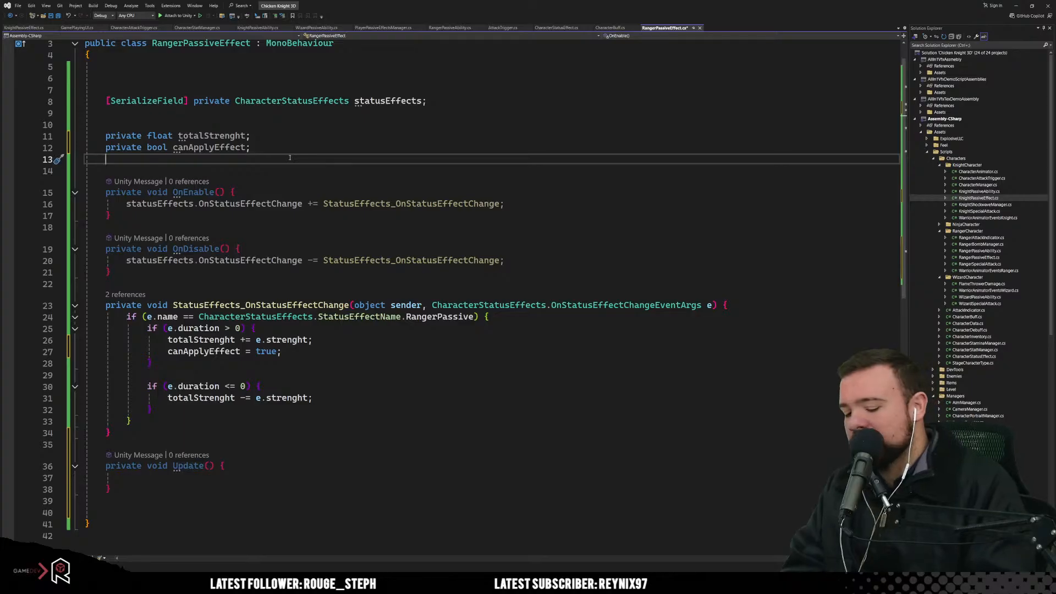
type("private float ")
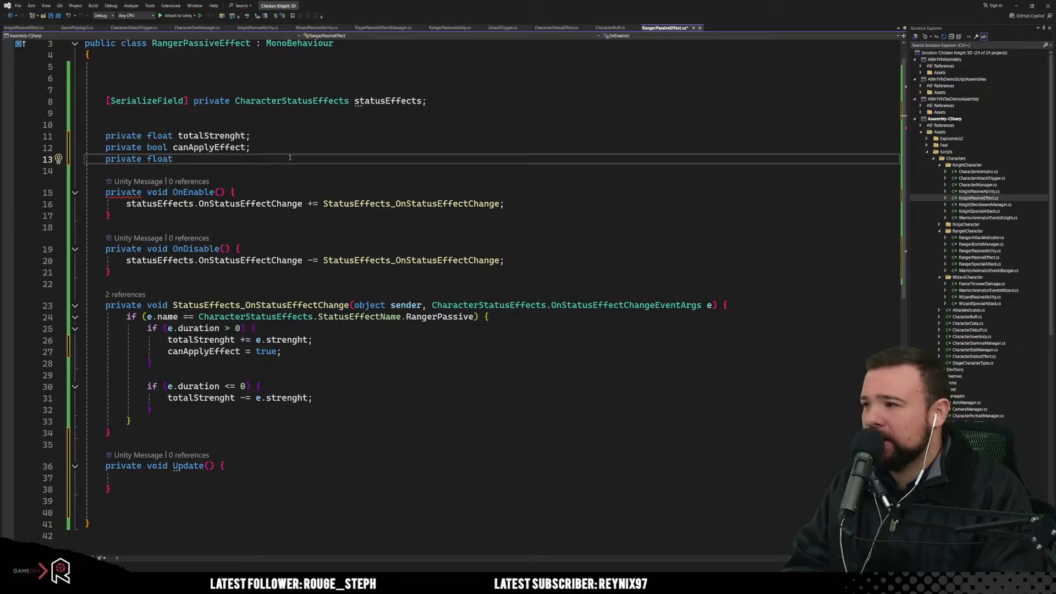
type("time")
key("BackSpace")
key("BackSpace")
key("BackSpace")
key("BackSpace")
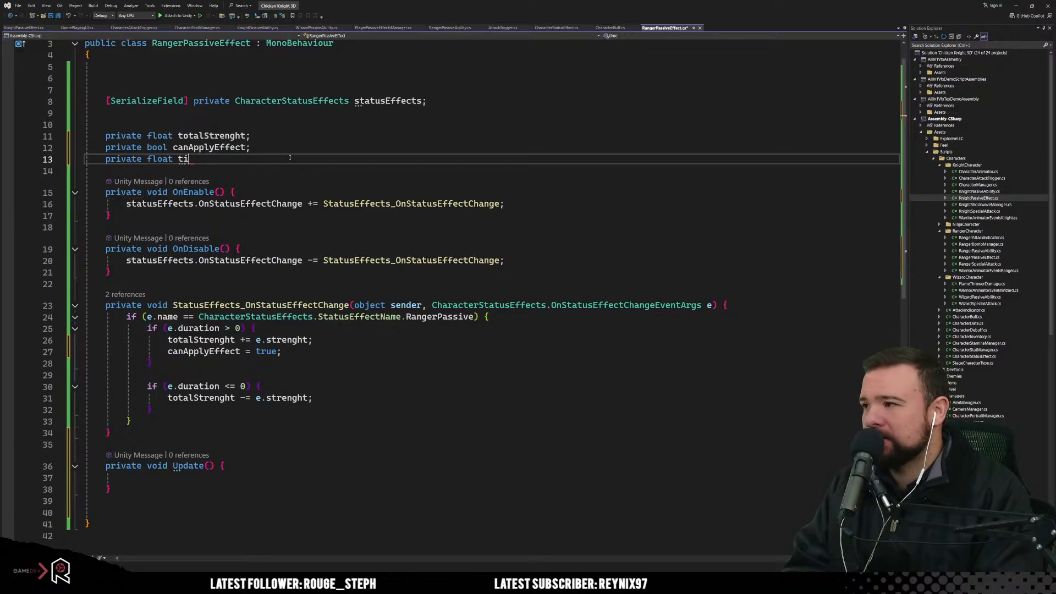
Step: Name the new float field applyEffectTimer and end its declaration with a semicolon
type("appl")
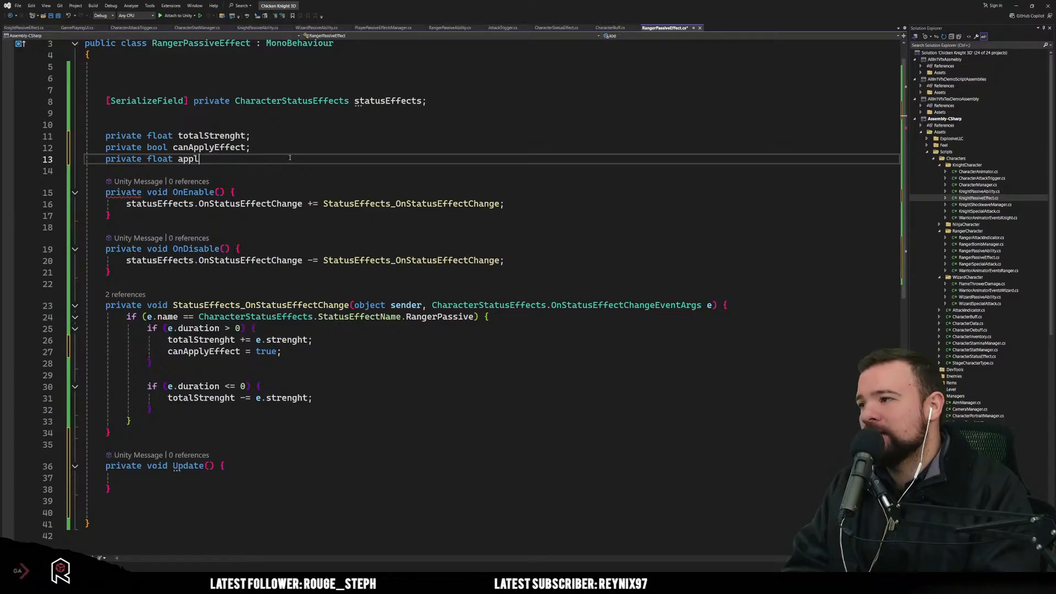
type("yEffect")
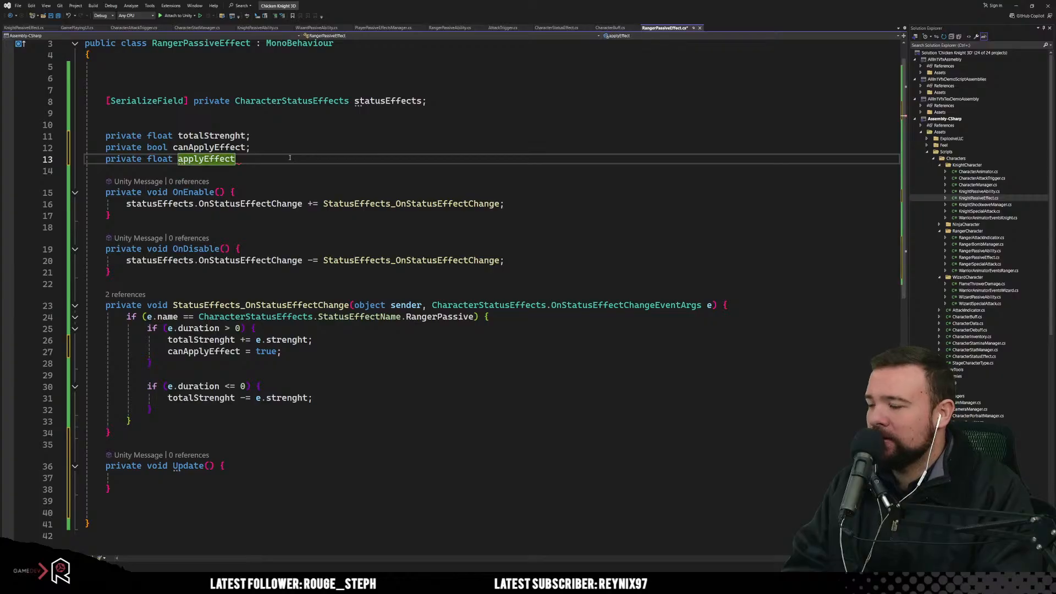
type("Timer;")
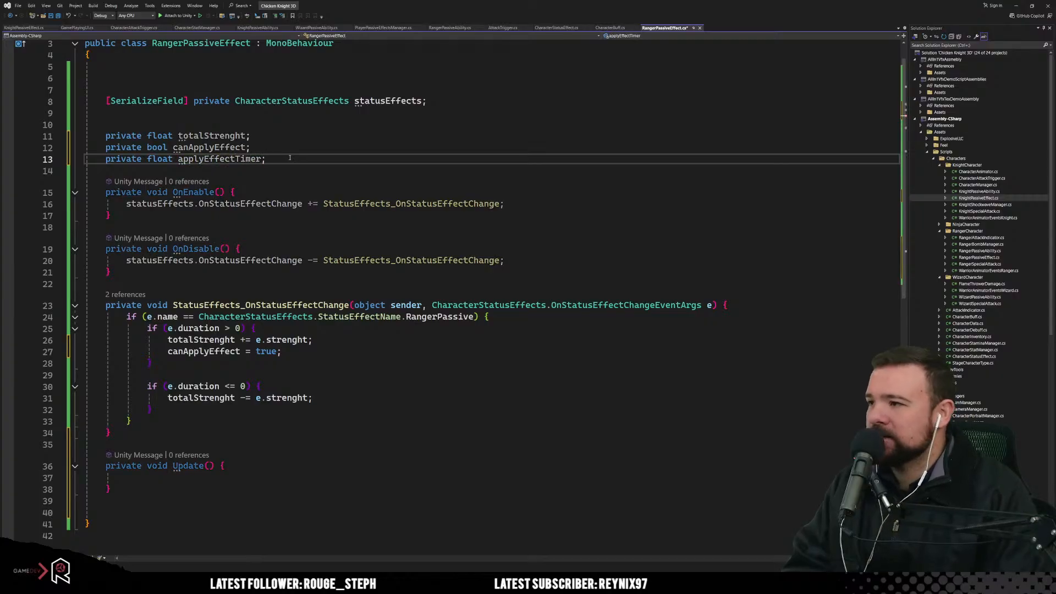
Step: Add an if (canApplyEffect) block with an empty body inside the Update() method
scroll(290, 158, "down", 4)
left_click(238, 330)
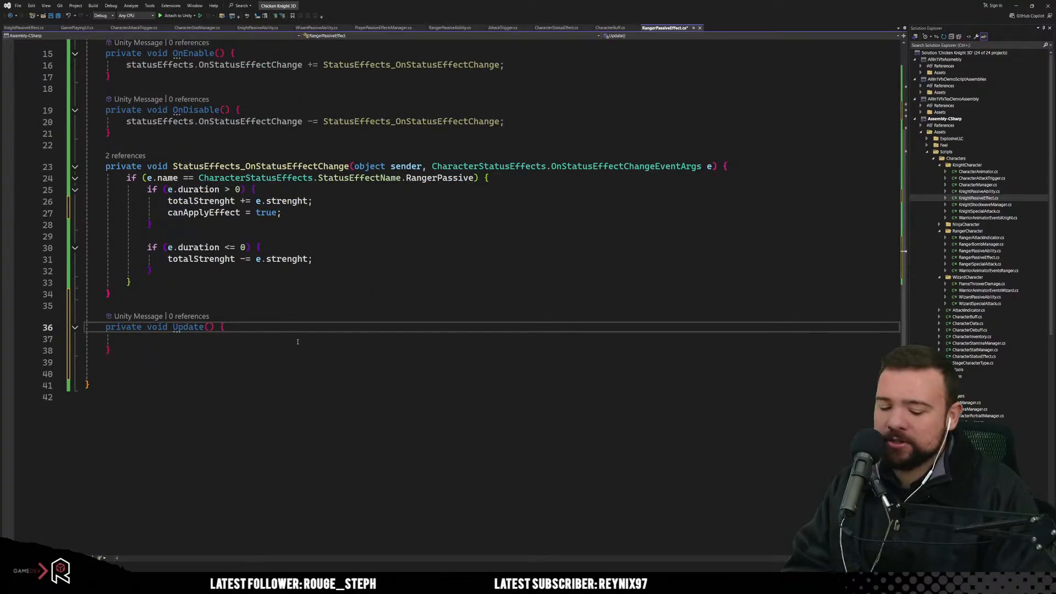
key("Return")
type("if (canApplyEffect) { }")
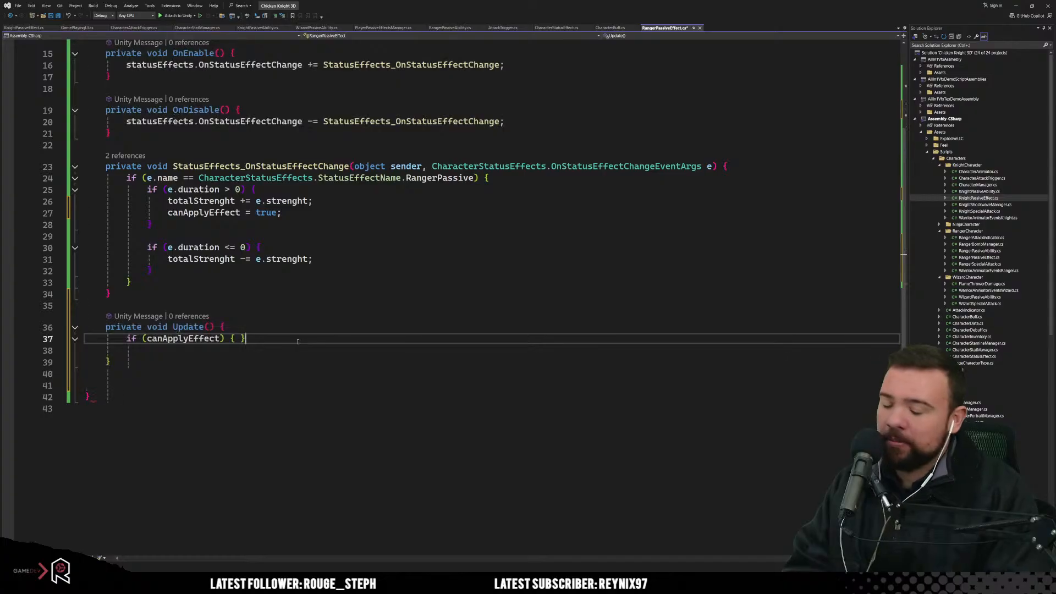
key("Left")
key("Return")
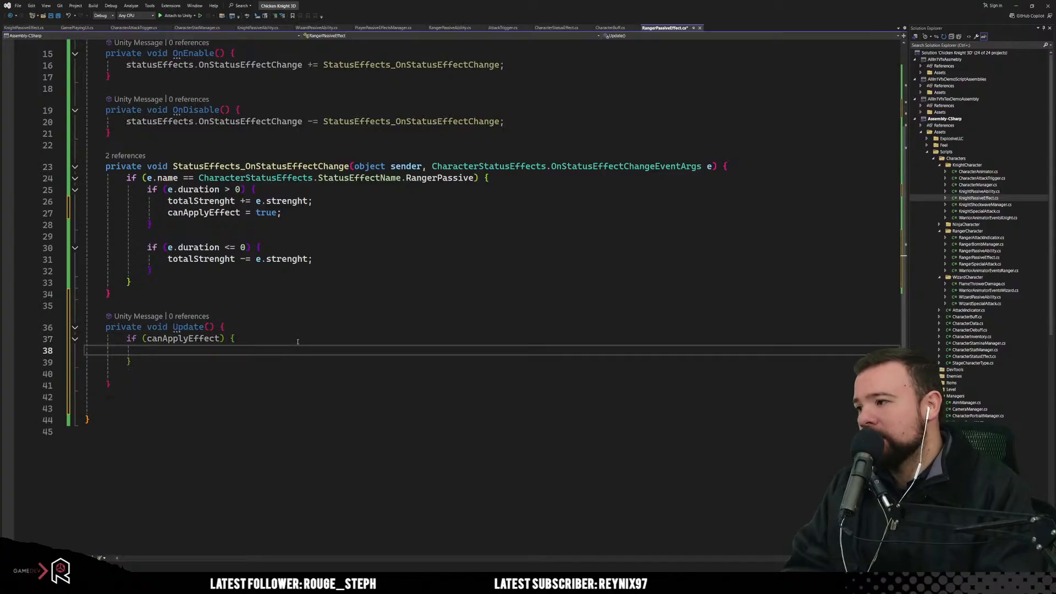
Step: Inside the if (canApplyEffect) block in Update(), add the statement applyEffectTimer -= Time.deltaTime;
type("apply")
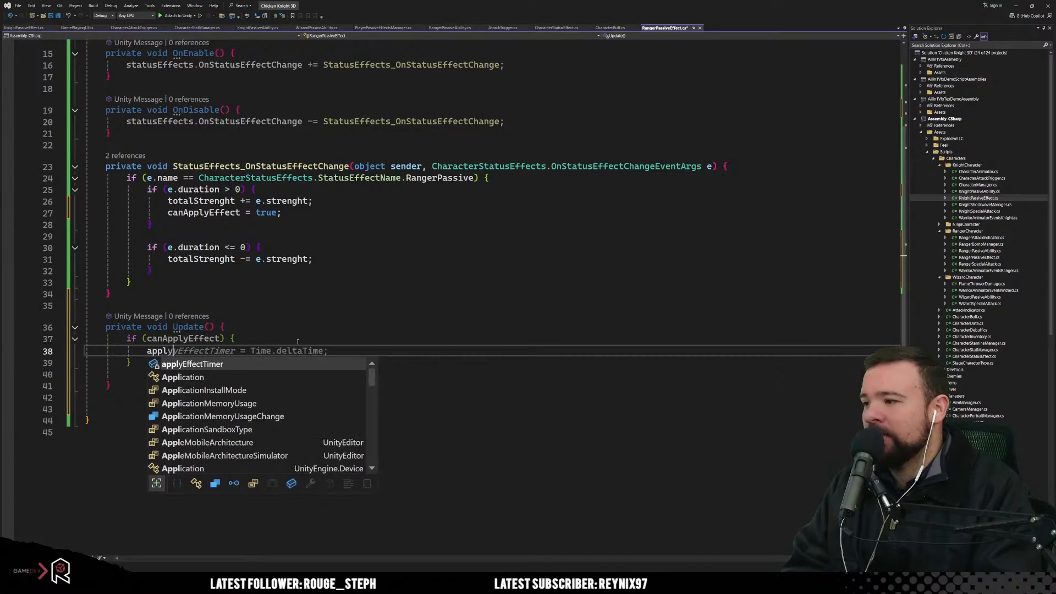
type("EffectTimer -=")
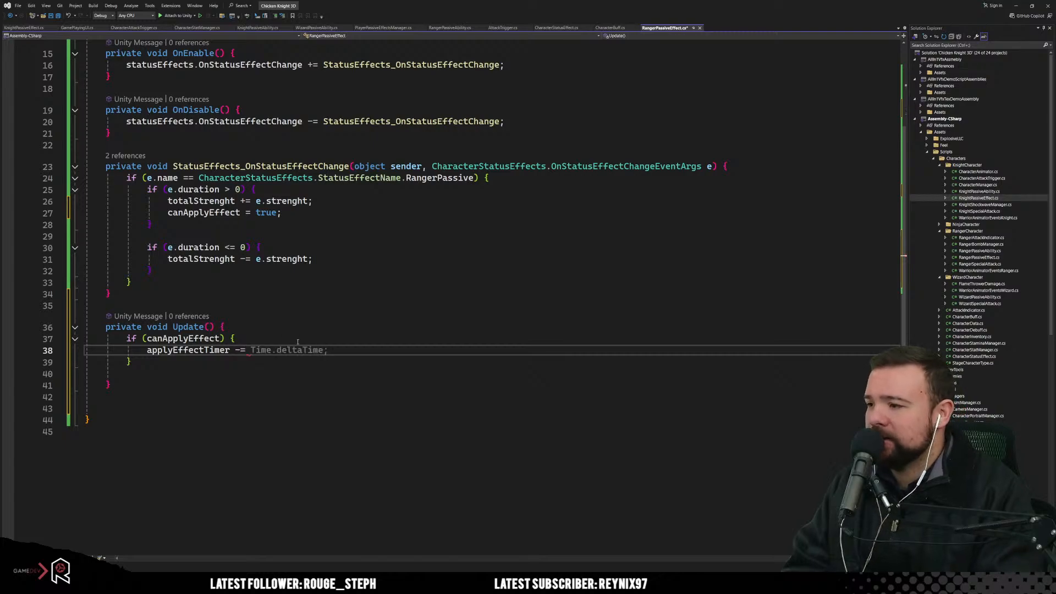
key("Tab")
Step: Below the timer decrement, add a nested if (applyEffectTimer < 0) block with an empty body
key("Return")
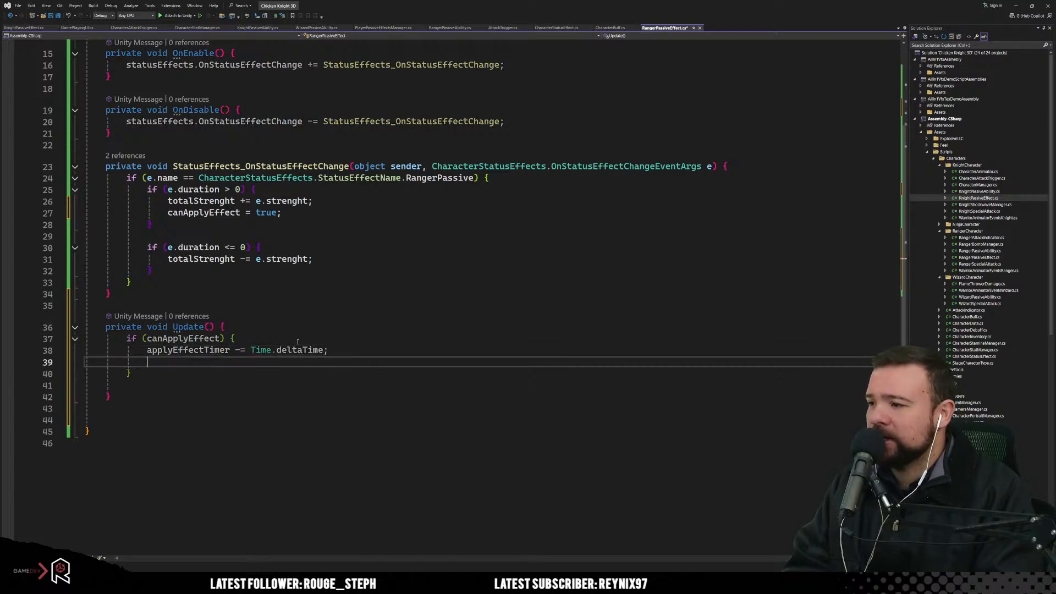
key("Tab")
type("{")
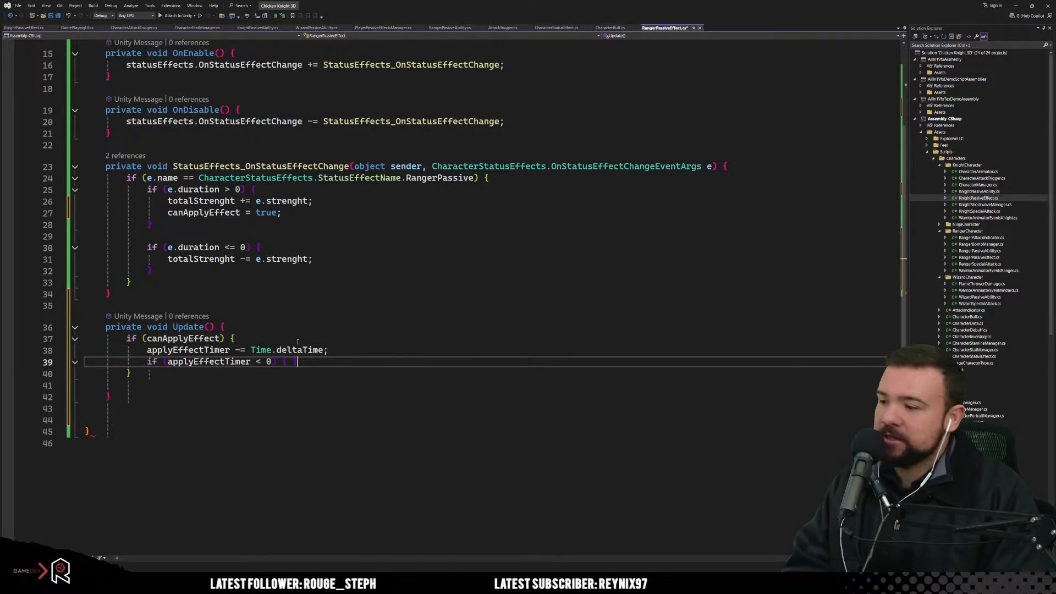
key("Return")
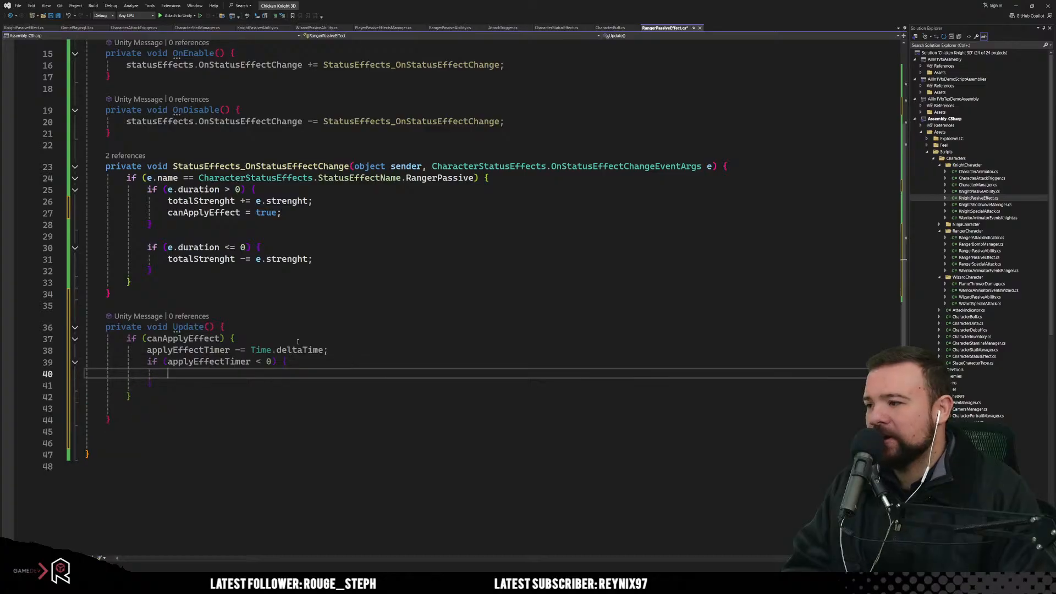
Step: Initialize the private float field applyEffectTimer to 0.1f in its declaration
scroll(297, 341, "up", 5)
left_click(273, 195)
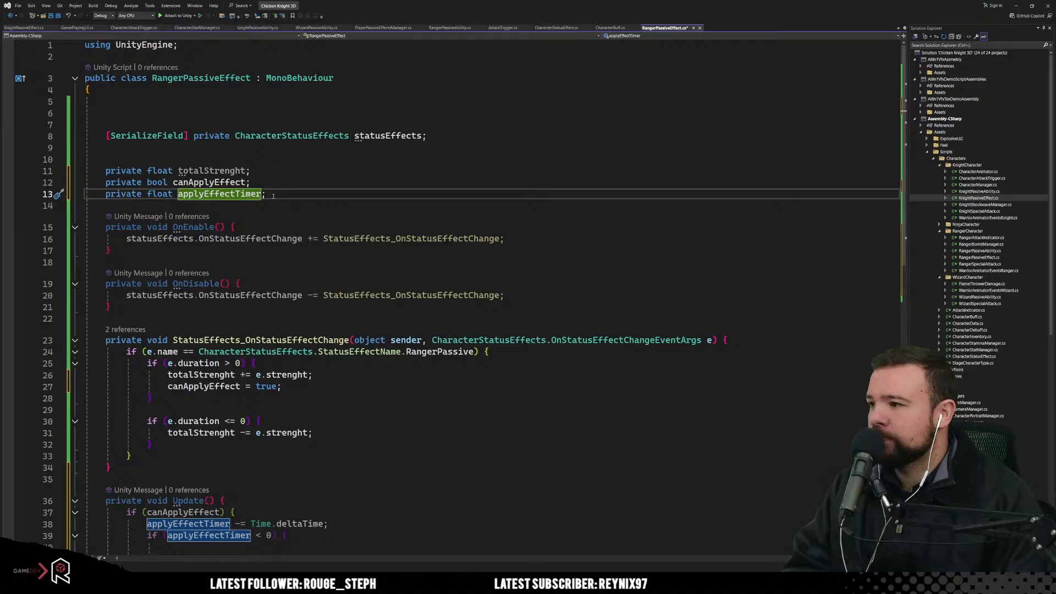
scroll(273, 195, "down", 2)
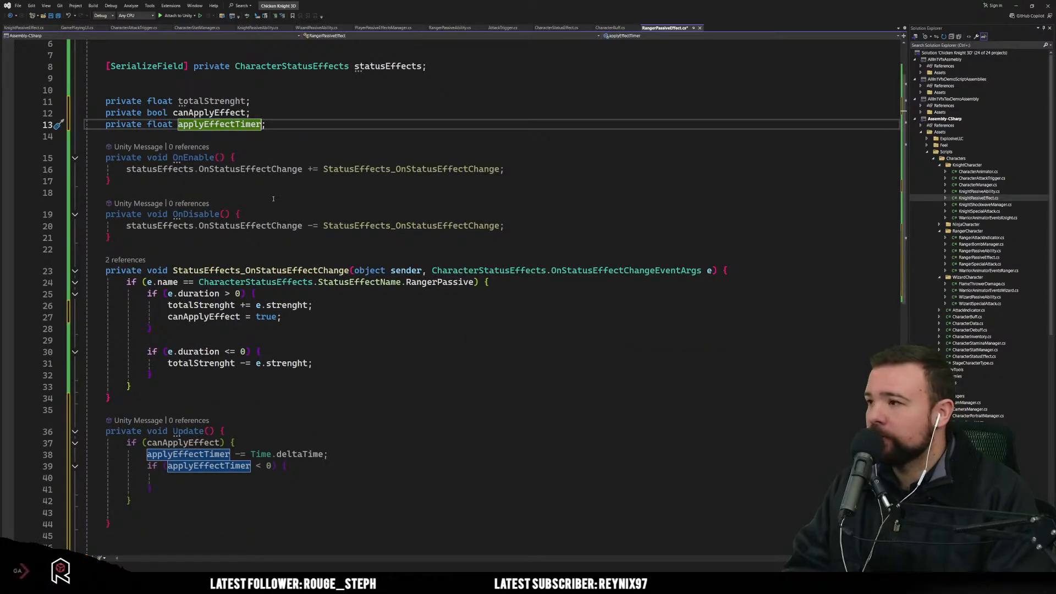
type("= ")
type("0.1")
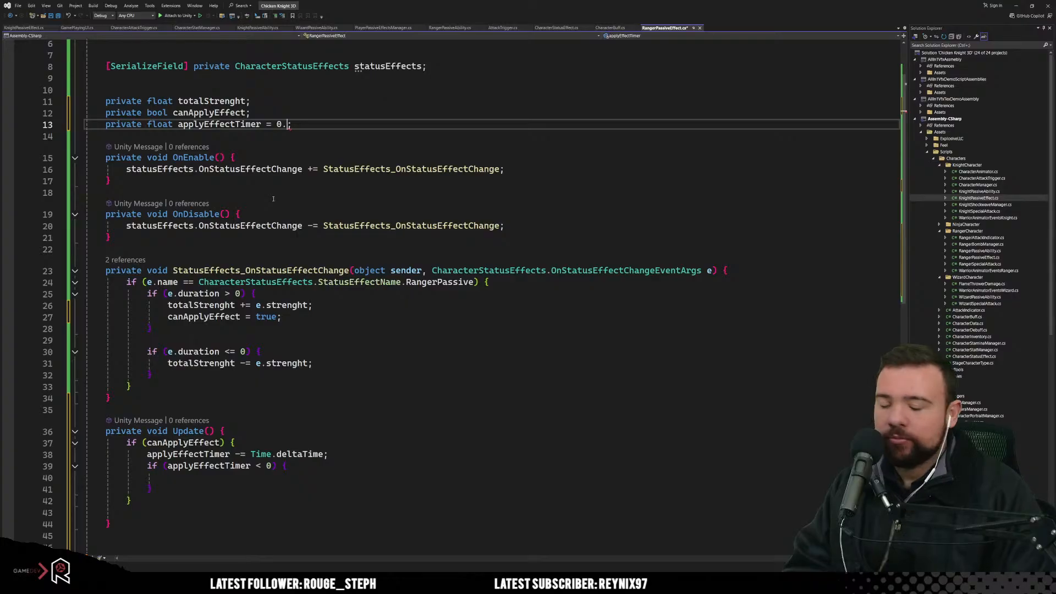
type("f")
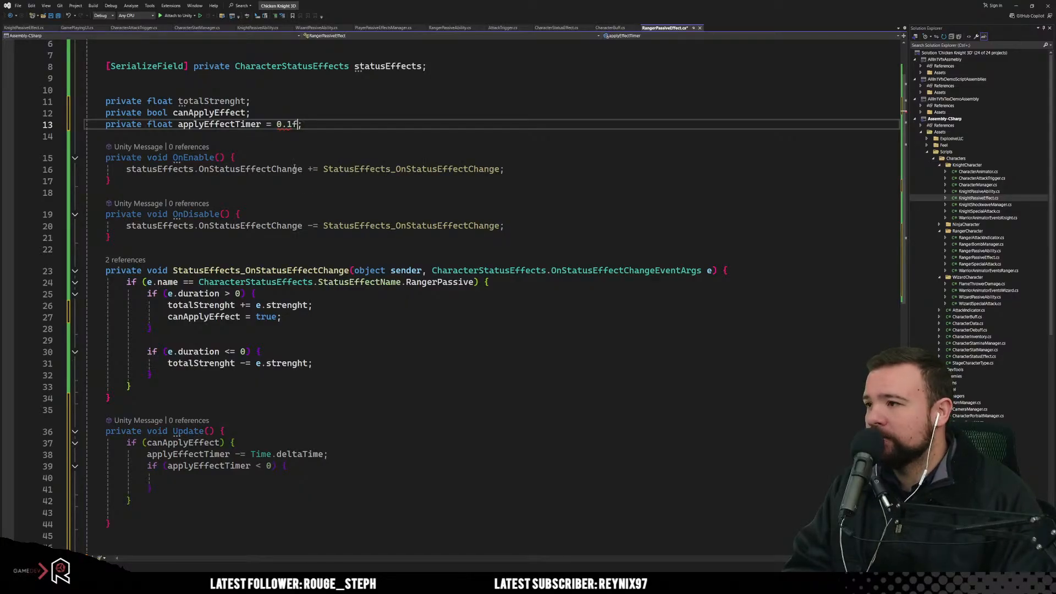
left_click(380, 343)
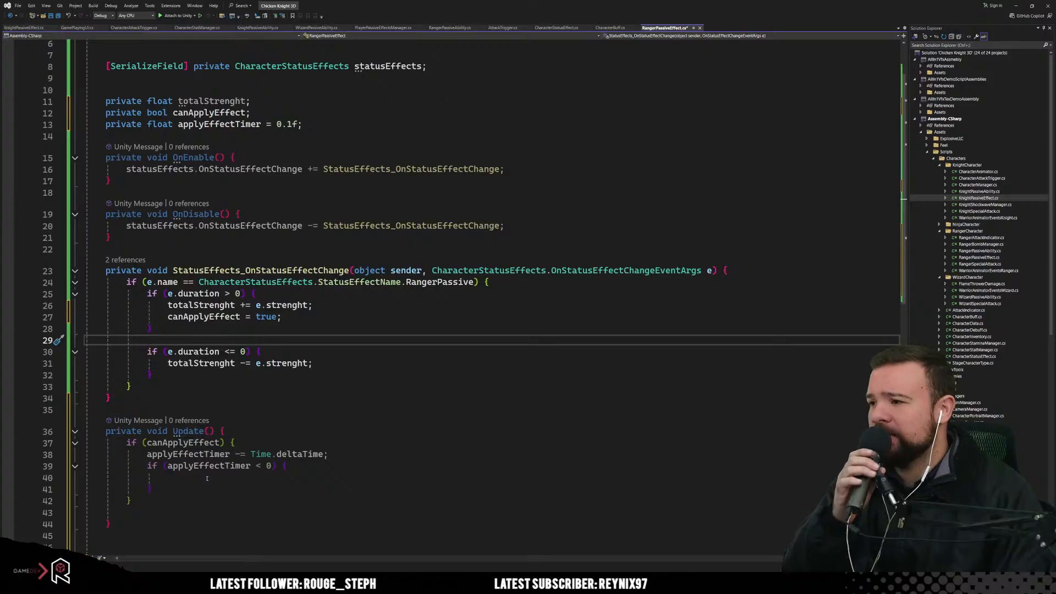
scroll(207, 477, "down", 2)
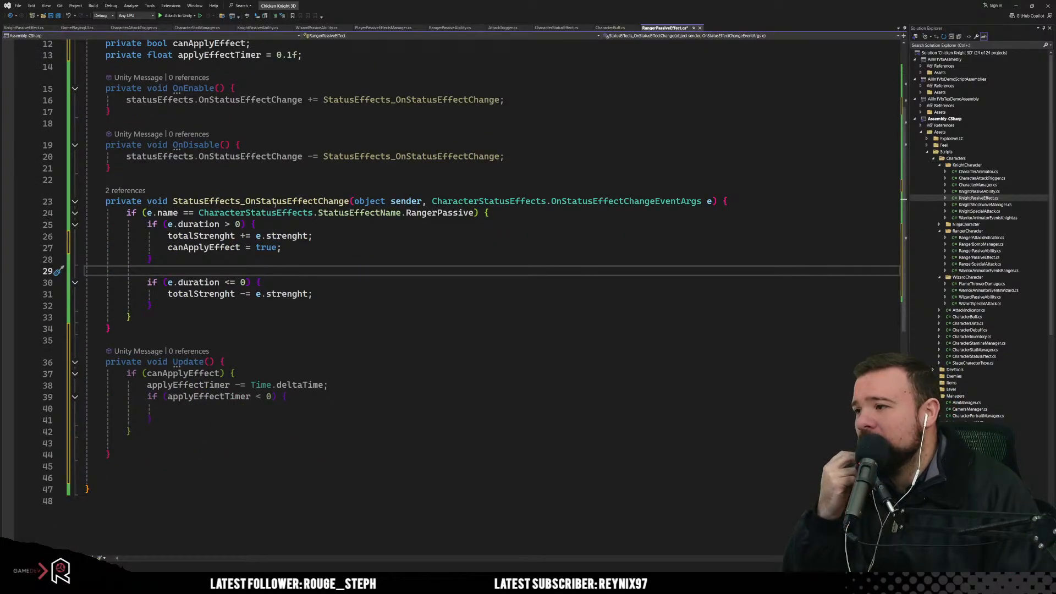
left_click_drag(281, 247, 167, 247)
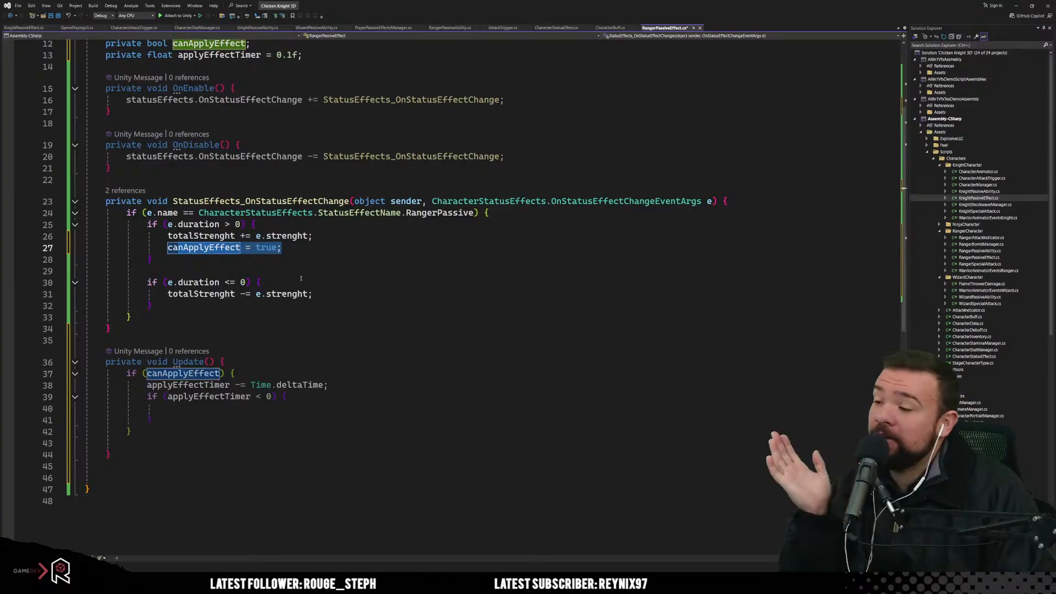
left_click(277, 338)
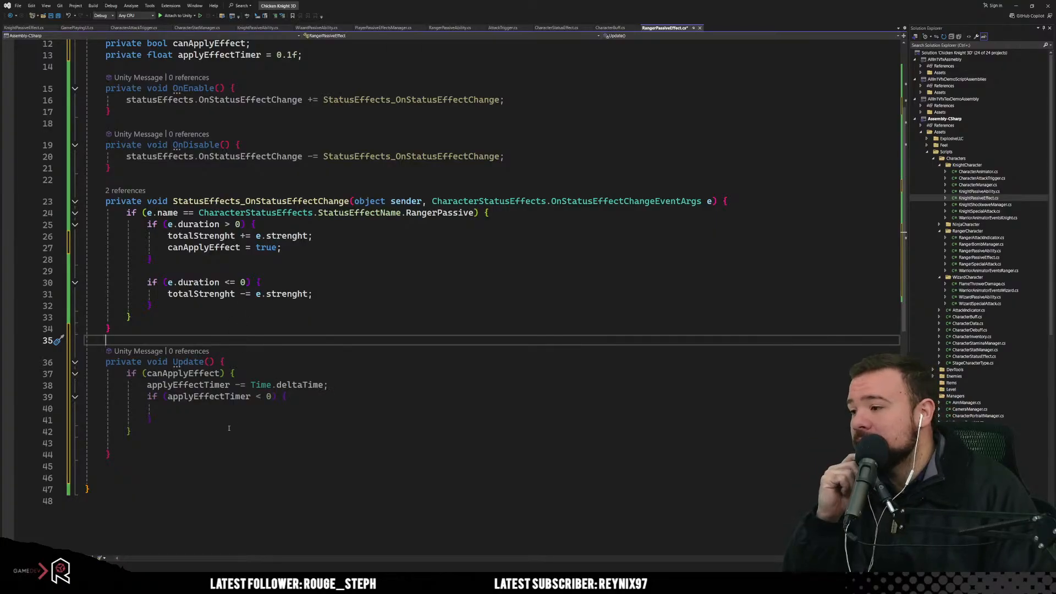
Step: In the if (applyEffectTimer < 0) block, leave an empty line and add canApplyEffect = false; below it
left_click(201, 409)
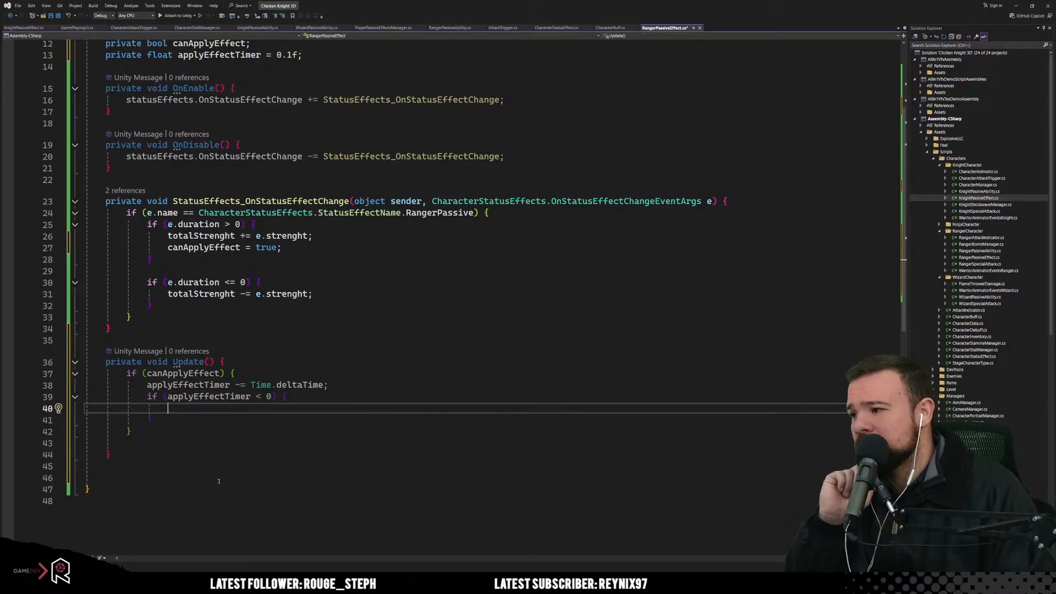
key("Return")
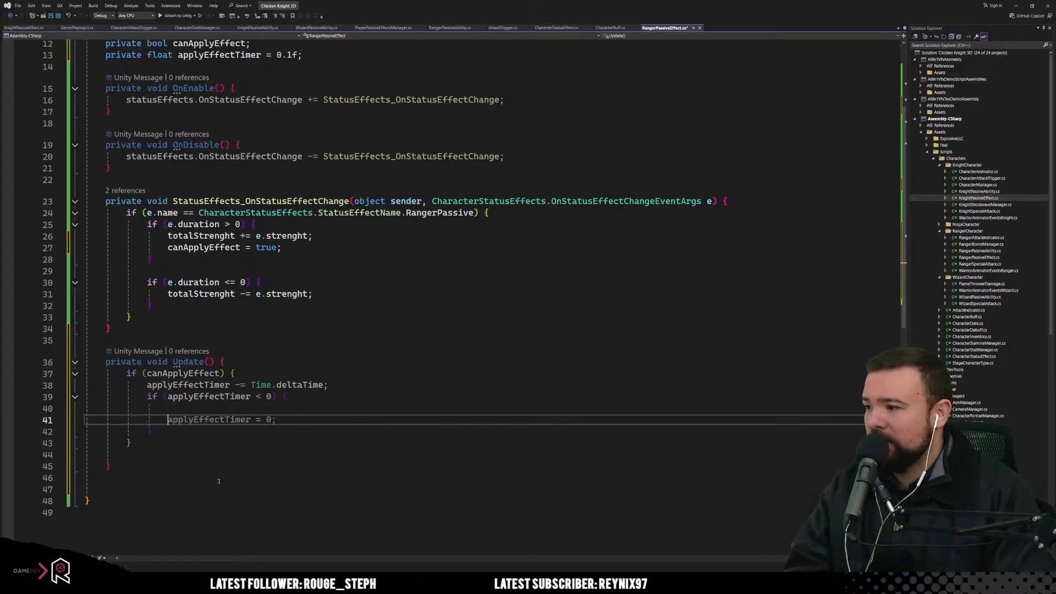
type("canApplyEffect")
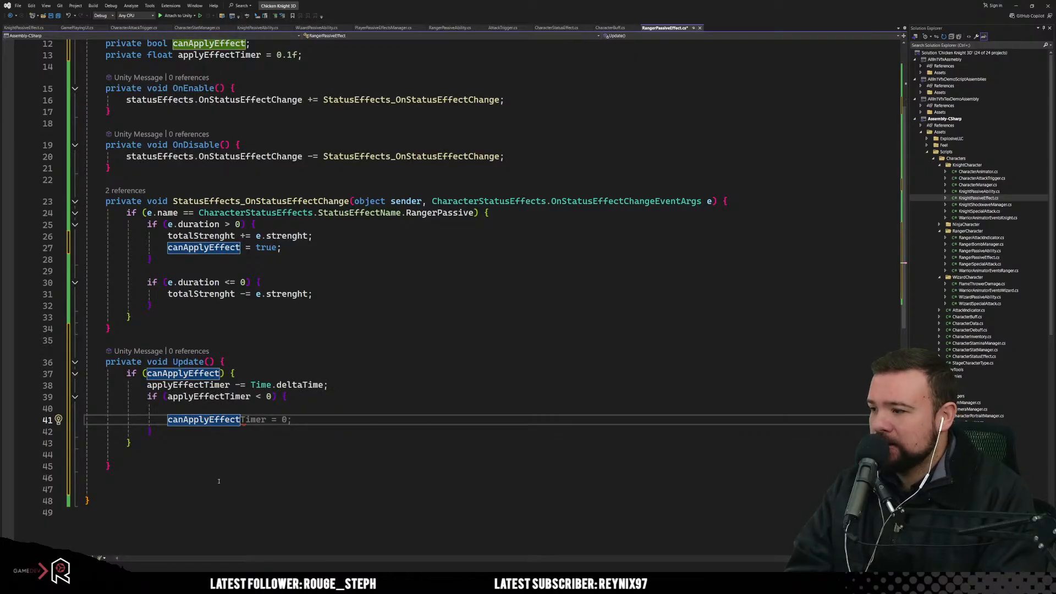
type(" = fal")
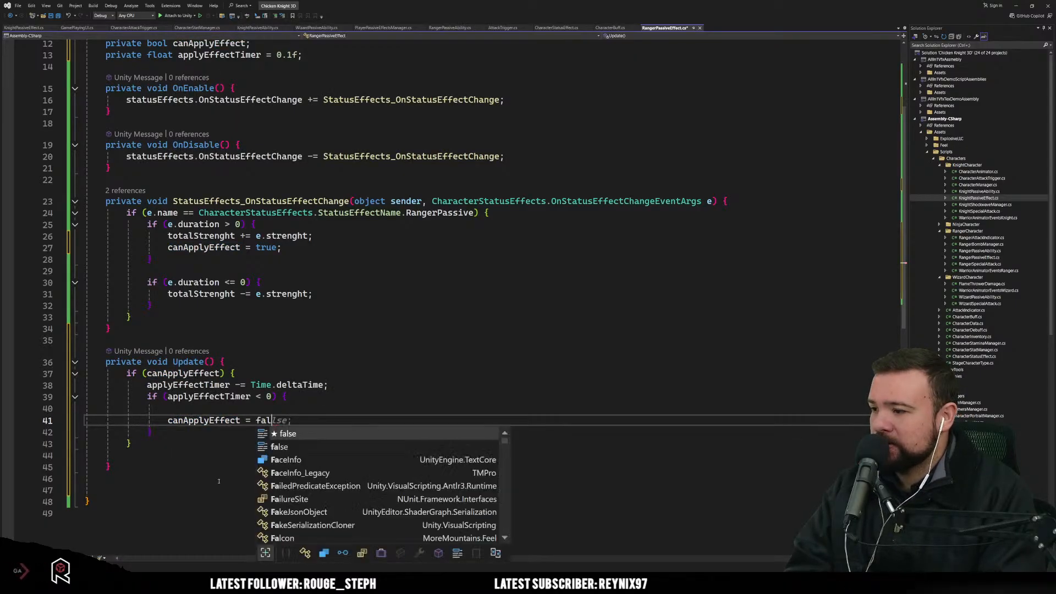
type("se;")
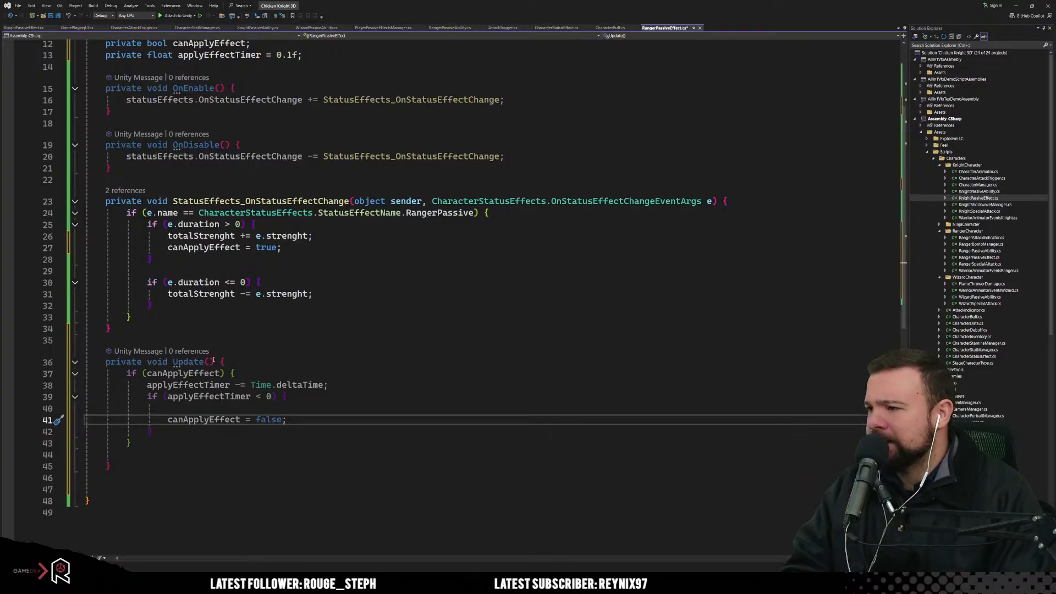
Step: Add blank lines below the Update() method and begin a private void method declaration there
left_click(319, 294)
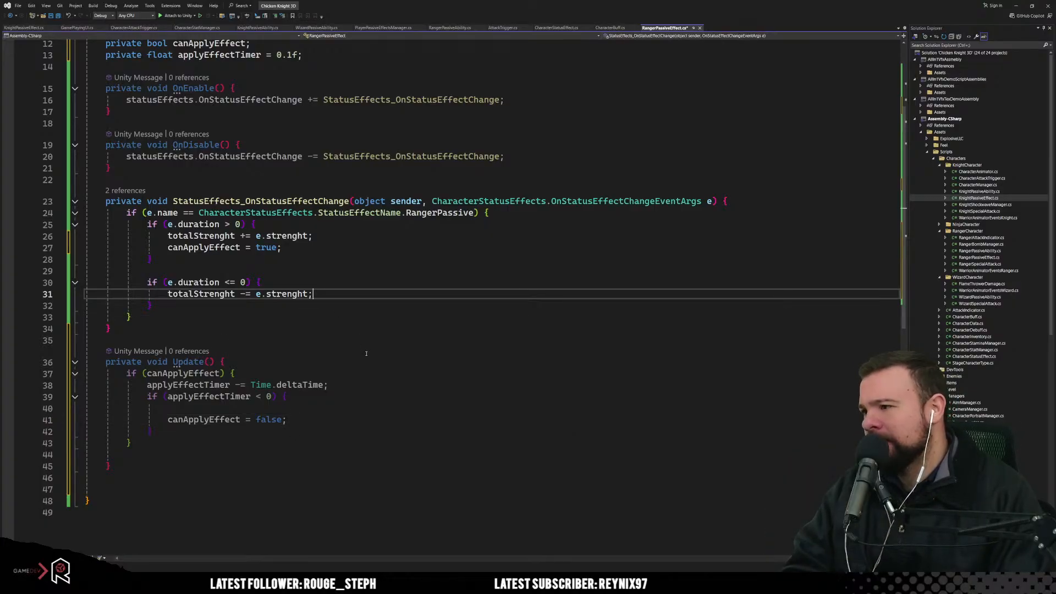
scroll(375, 390, "down", 4)
left_click(384, 350)
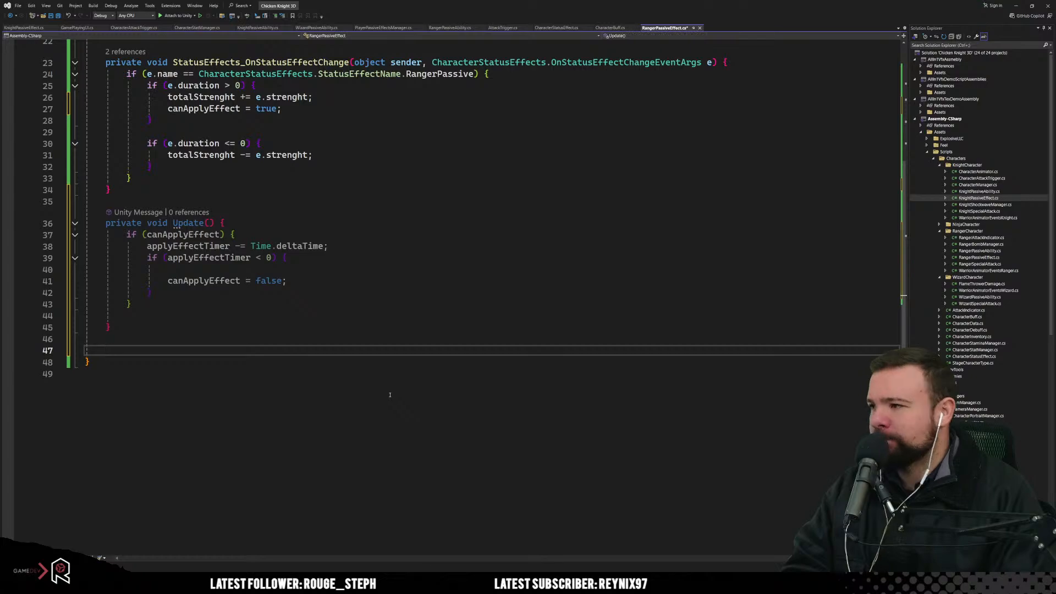
key("Return")
key("Return")
key("Return")
key("Up")
key("Up")
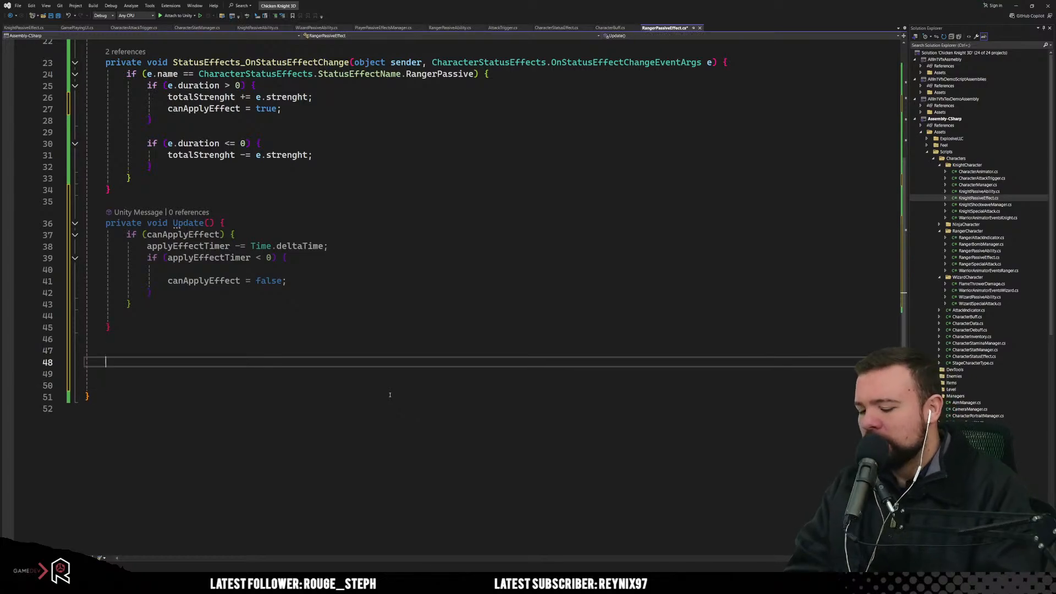
type("private void ")
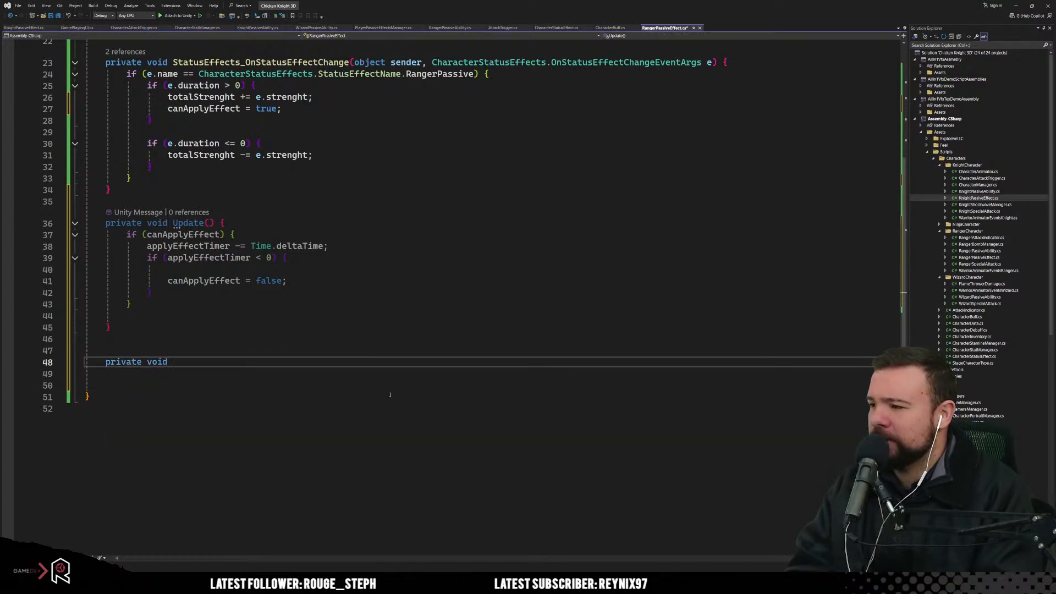
Step: Name the new private void method ApplyPassiveEffect, without parameters, and give it an empty body
type("Aply")
key("BackSpace")
key("BackSpace")
key("BackSpace")
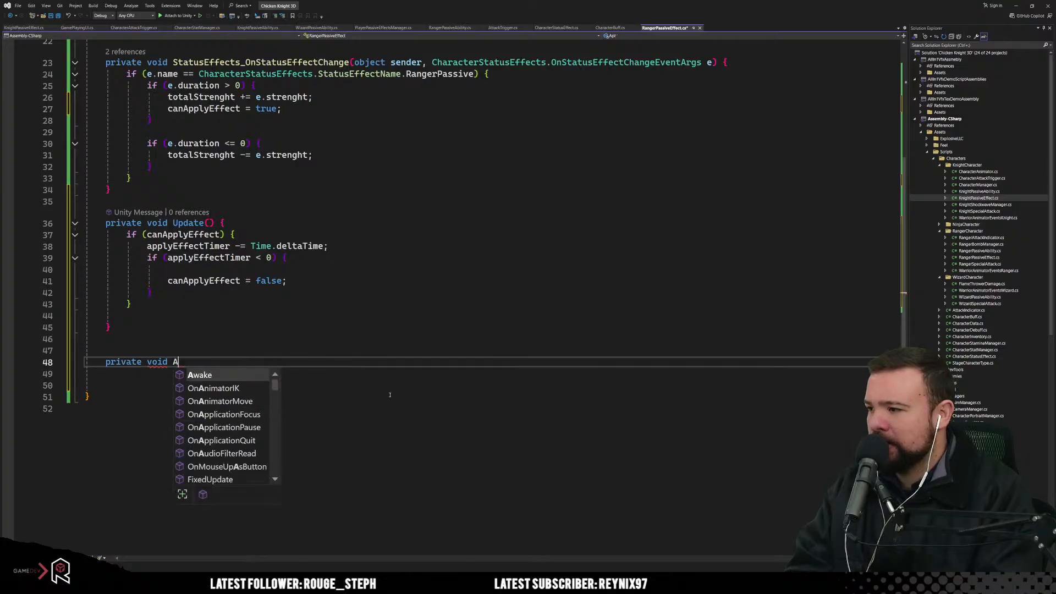
type("pp")
key("BackSpace")
key("BackSpace")
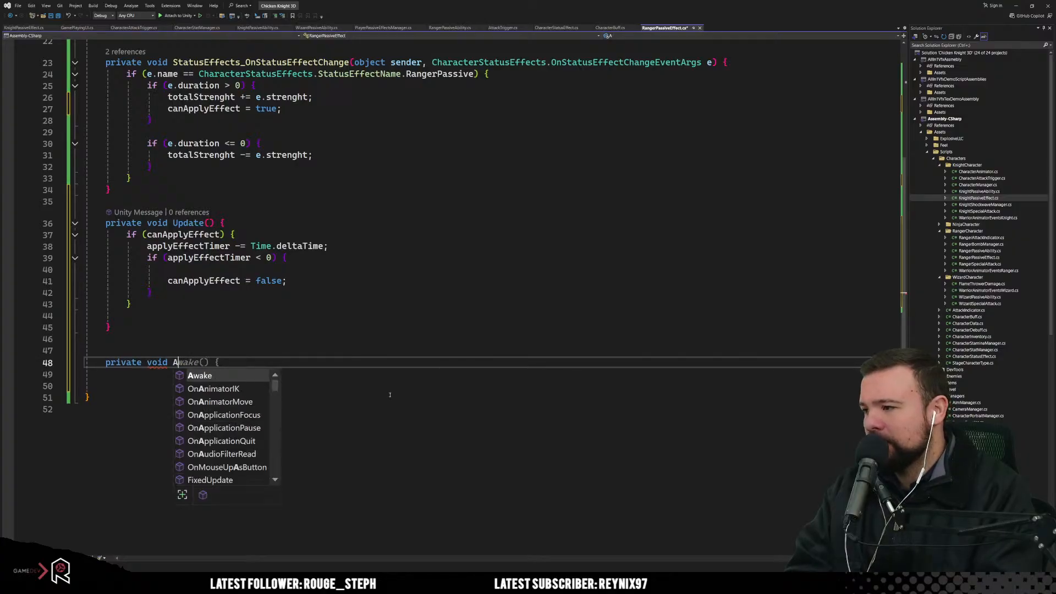
type("pply")
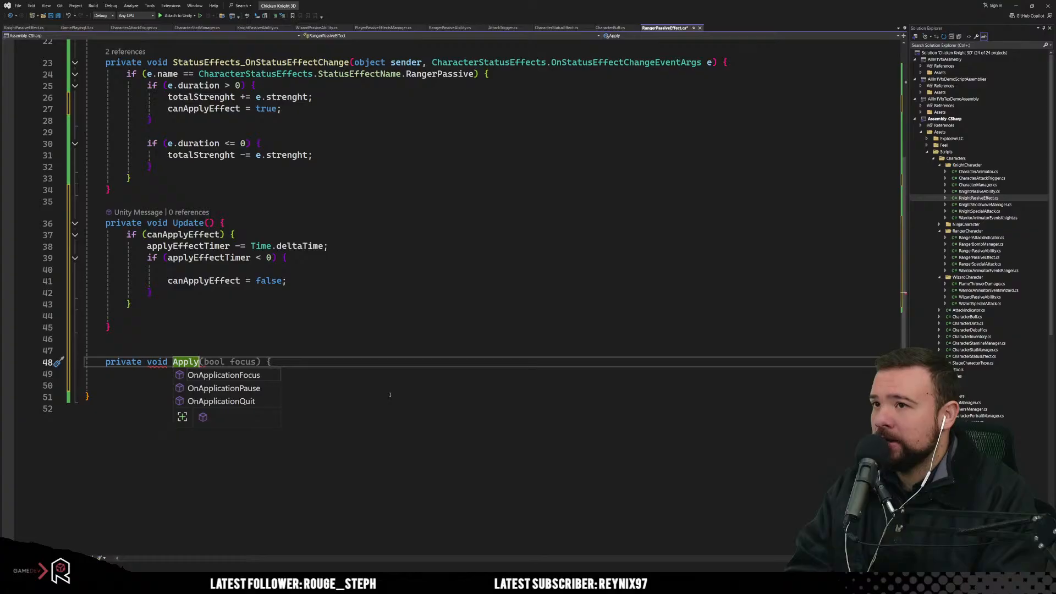
type("P")
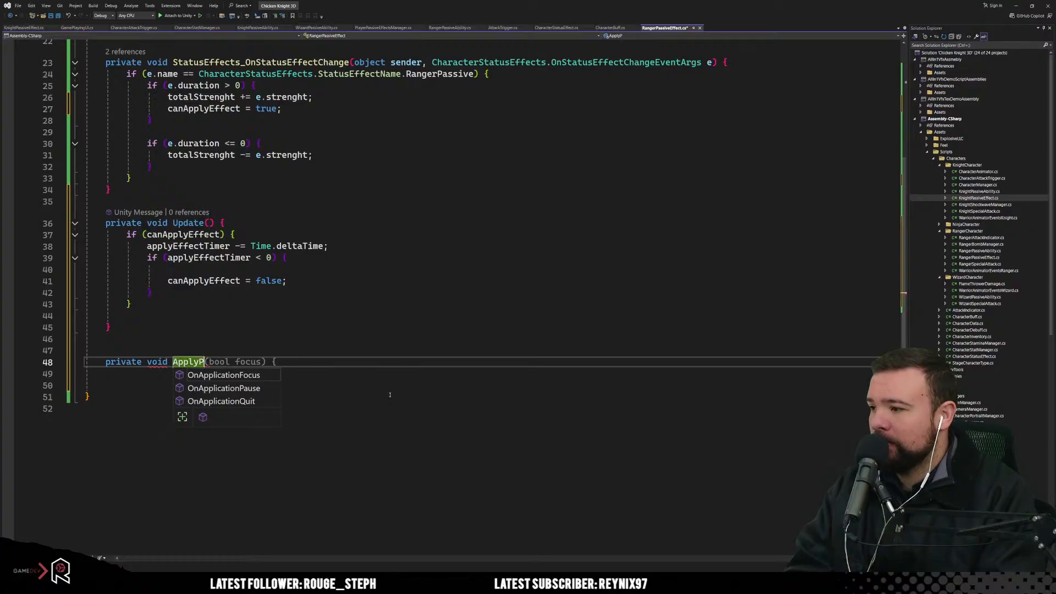
type("assive")
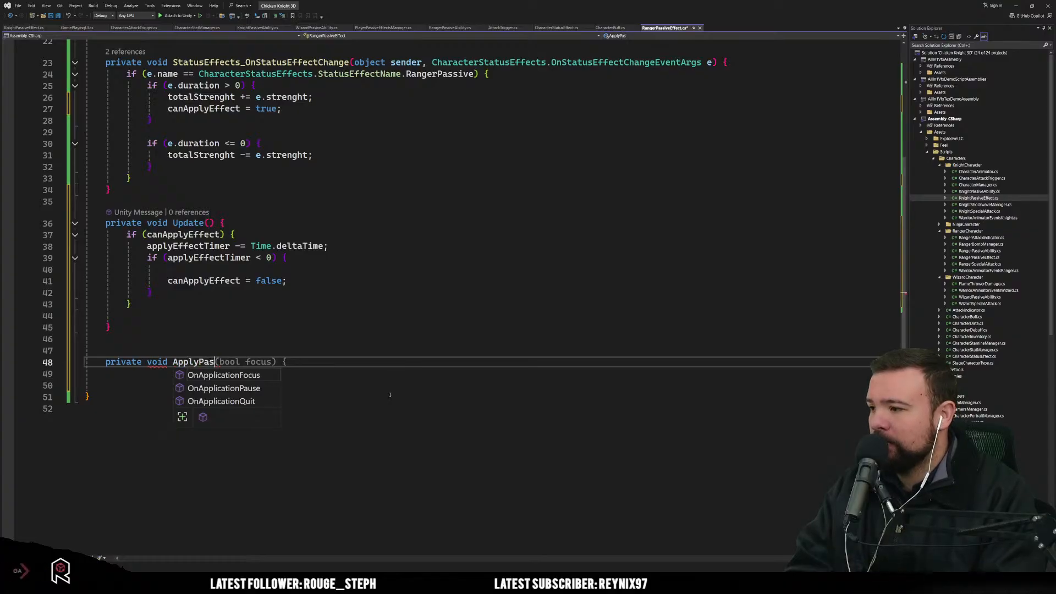
type("Effect")
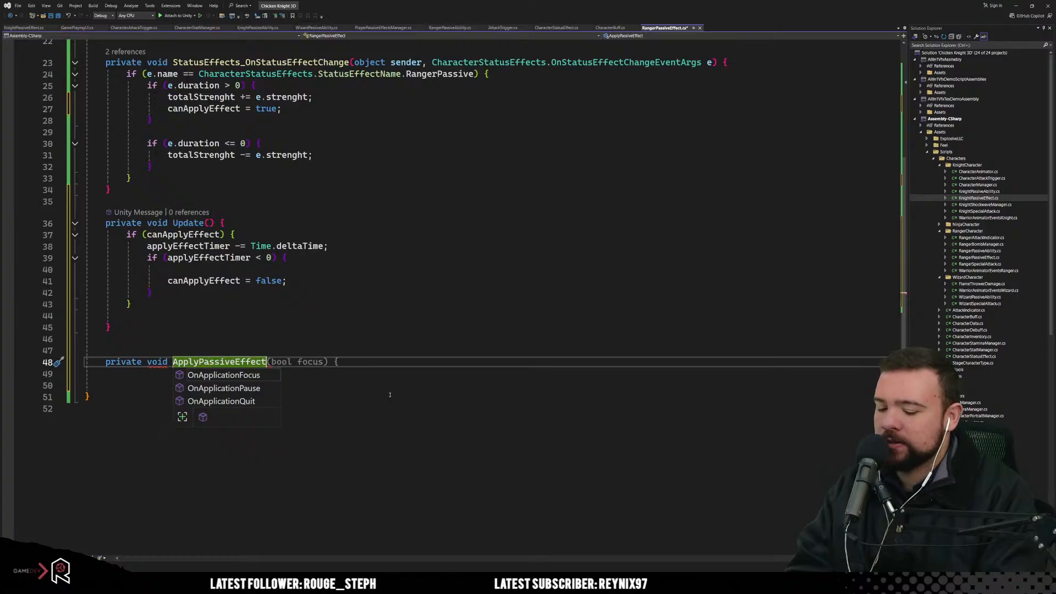
type("() {")
key("Return")
key("Down")
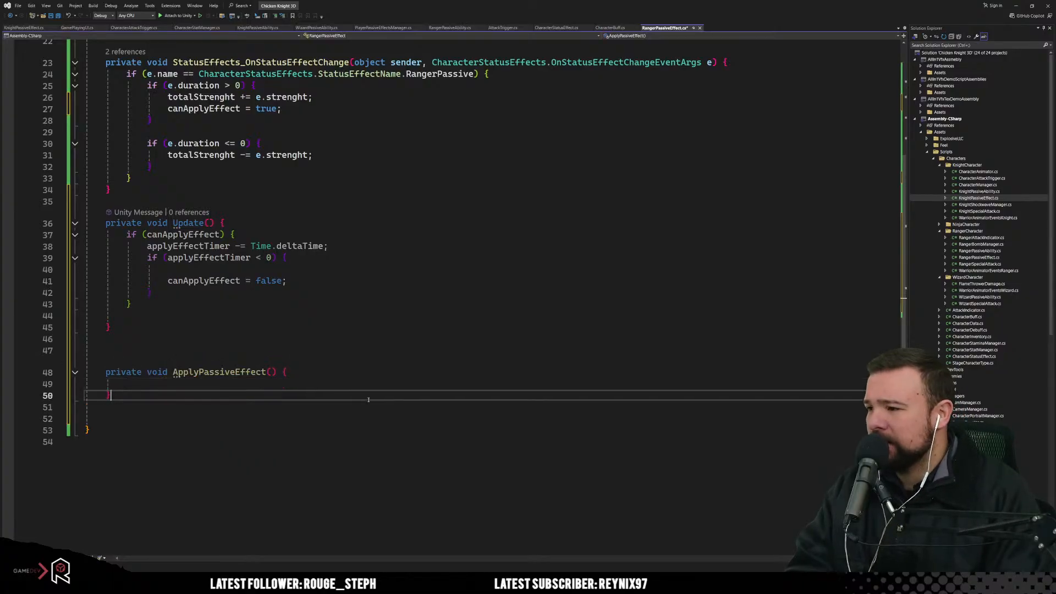
Step: Declare a parameterless private void method named ReduceEffetStrengt with empty braces below ApplyPassiveEffect()
key("Return")
key("Return")
type("priva")
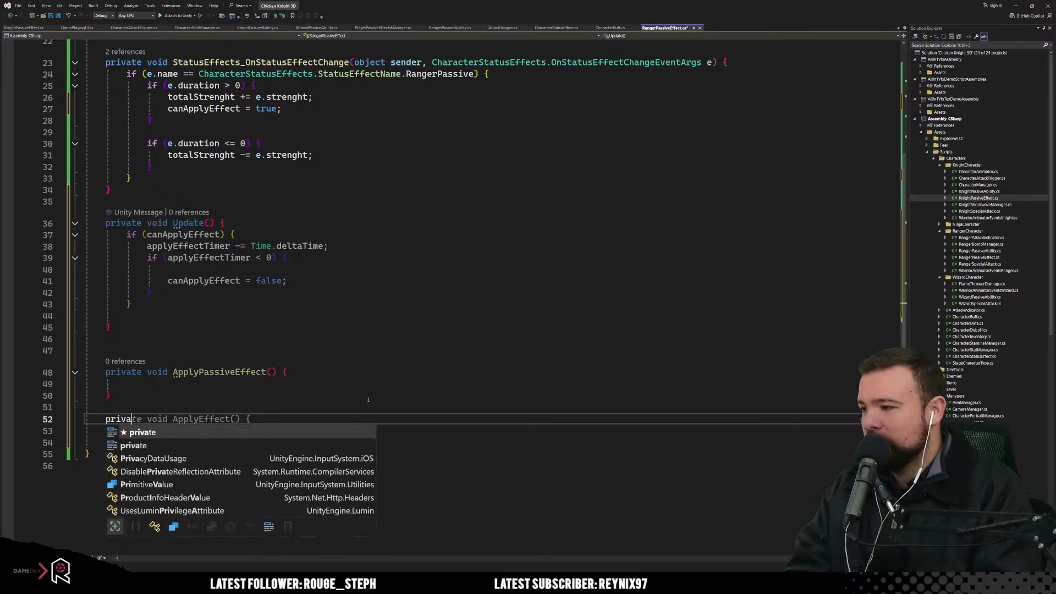
key("Tab")
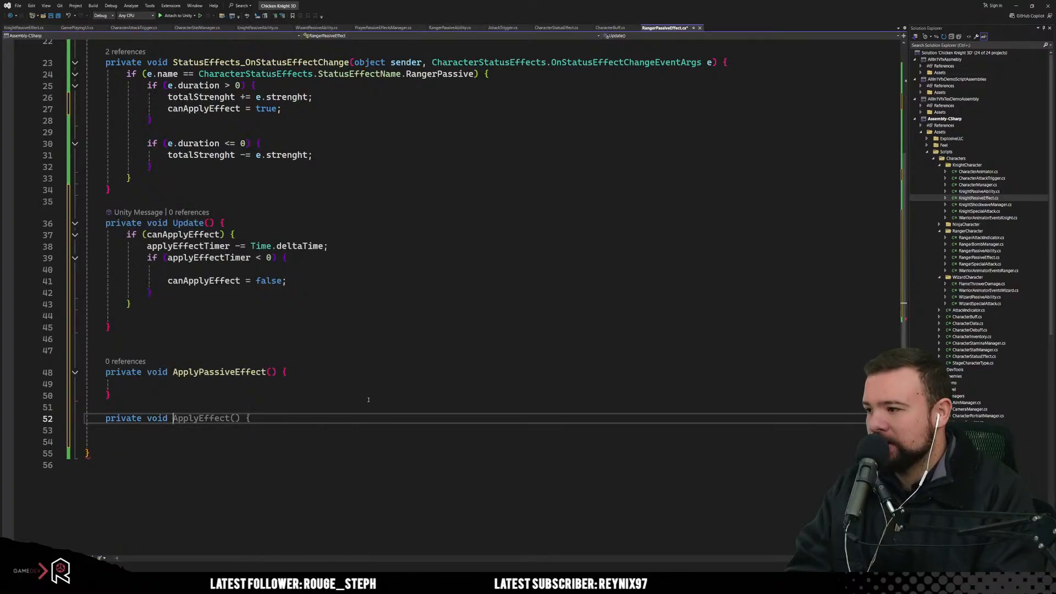
type("Re")
type("duceEffe")
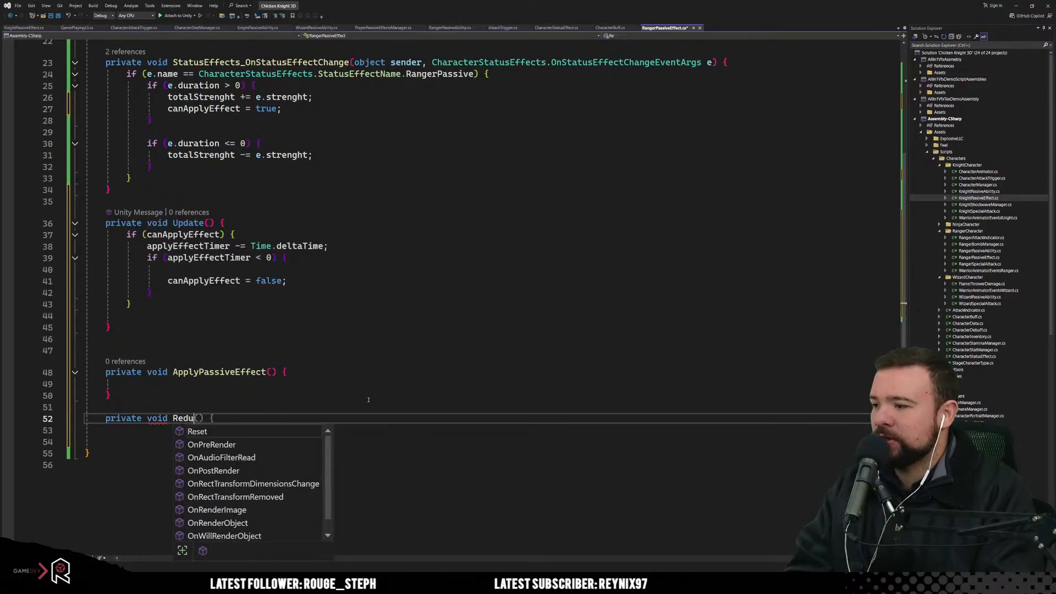
type("tStreng")
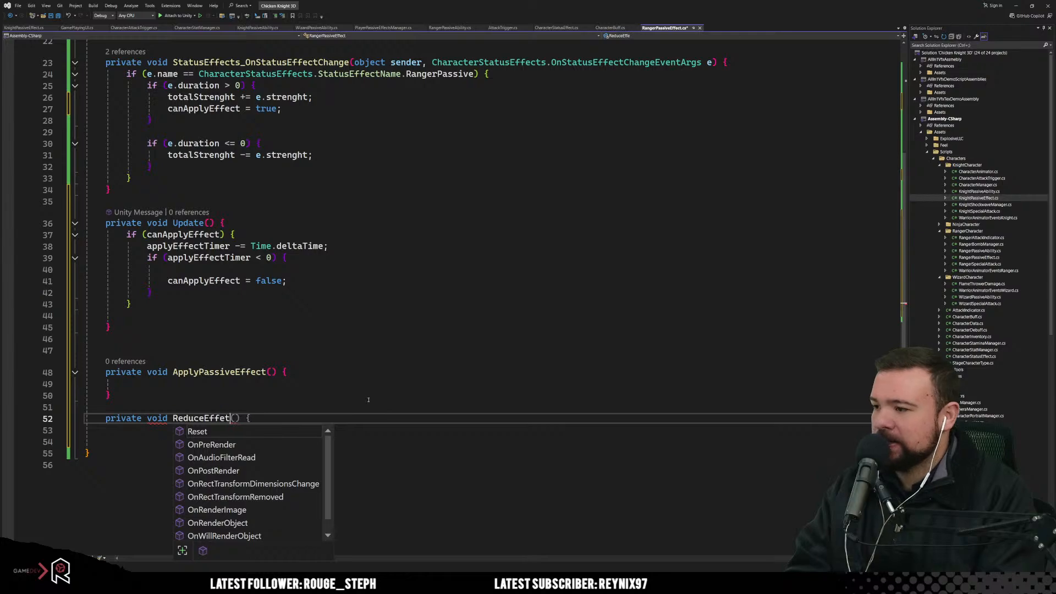
type("t")
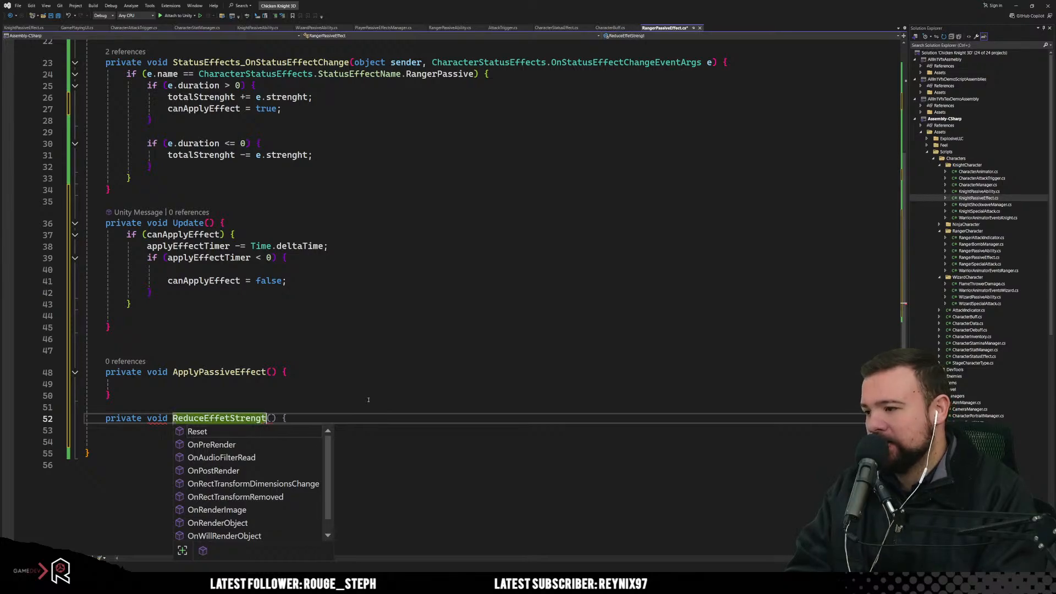
type("() {")
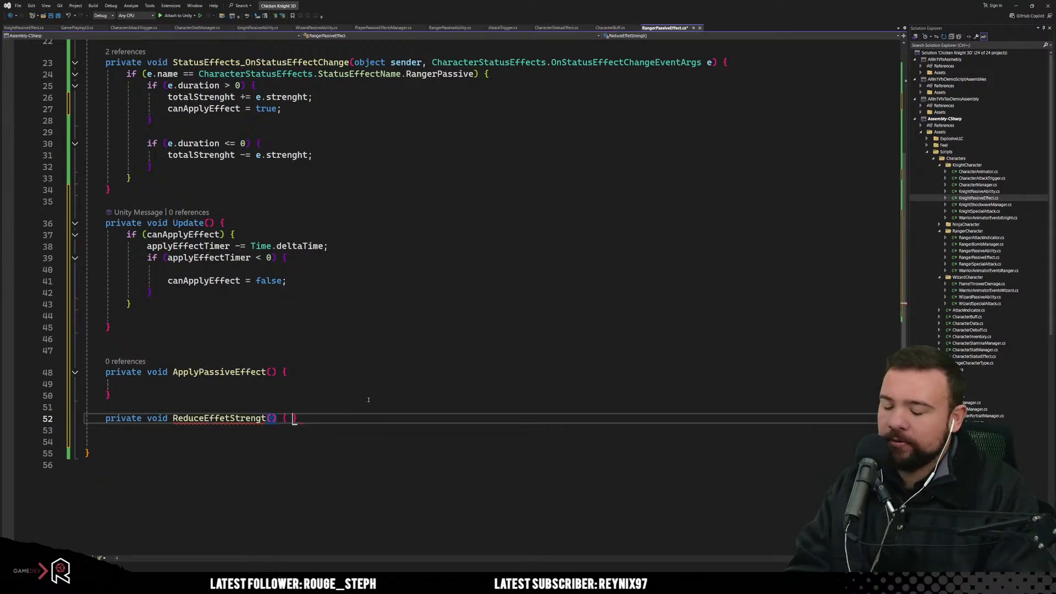
Step: Expand ReduceEffetStrengt()'s empty braces onto separate lines and call ApplyPassiveEffect(); above canApplyEffect = false; in Update()
key("Return")
key("Up")
key("Up")
key("Up")
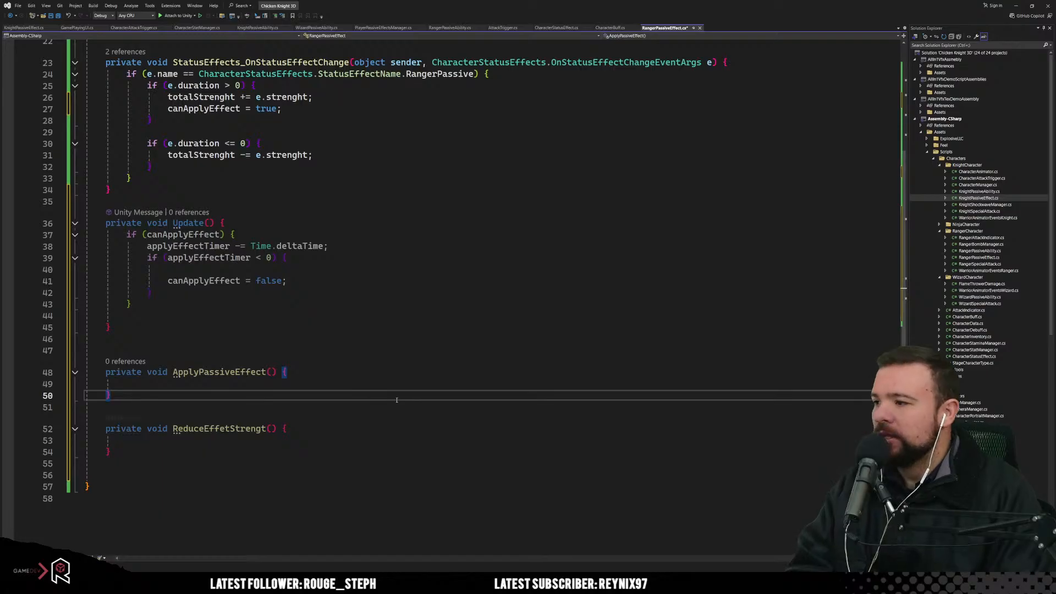
key("Up")
key("Up")
key("Up")
key("Up")
key("Up")
key("Up")
key("Up")
key("Up")
key("Up")
key("Up")
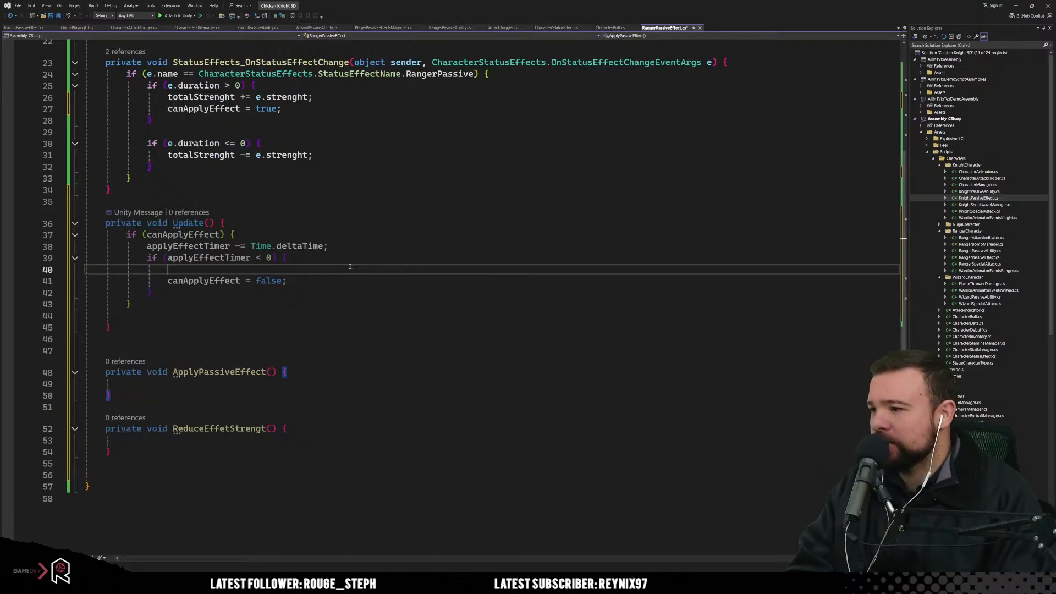
type("app")
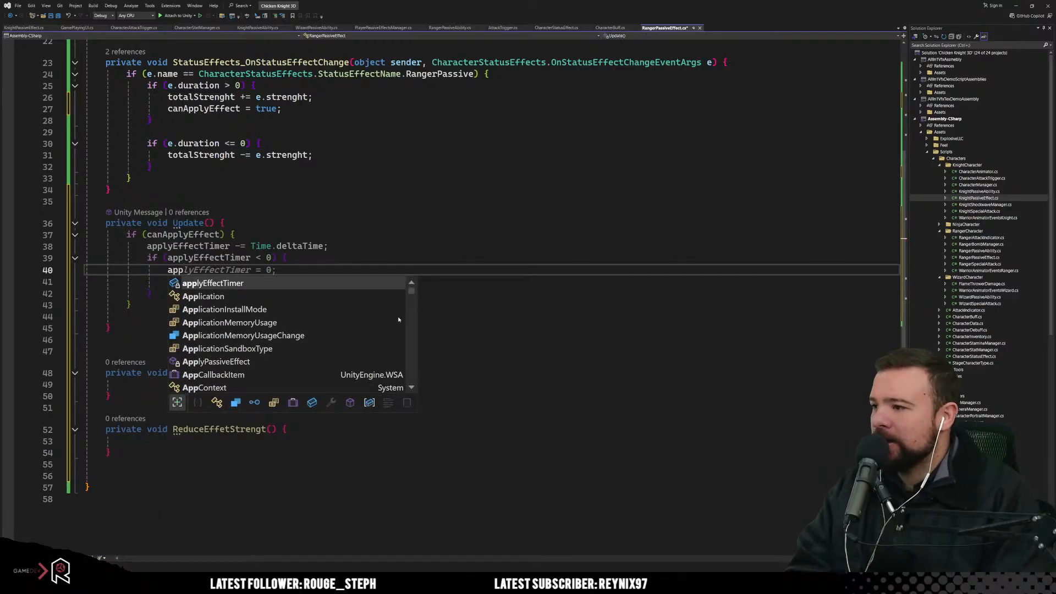
type("lyPa")
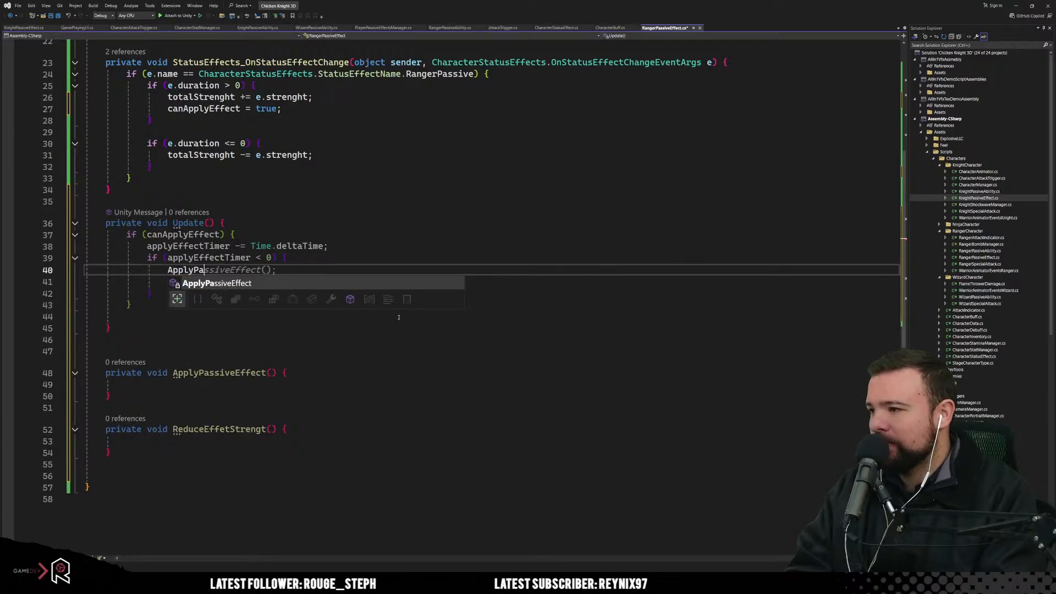
key("Tab")
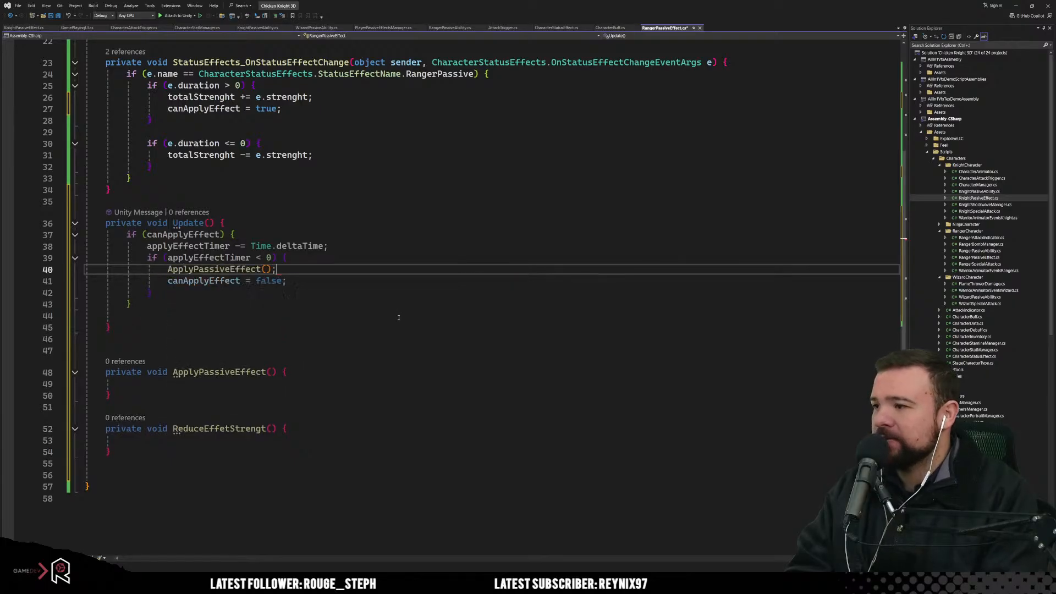
Step: Add a ReduceEffetStrengt(); call below totalStrenght -= e.strenght; in the if (e.duration <= 0) block
scroll(333, 203, "up", 1)
key("Up")
key("Up")
key("Up")
key("Up")
key("Up")
left_click(372, 197)
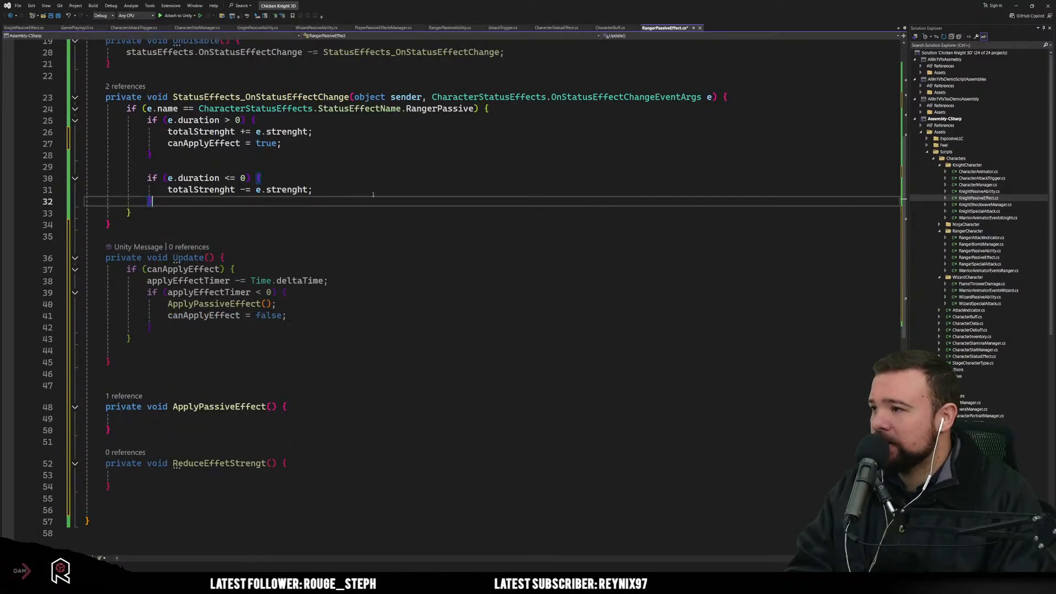
left_click(373, 194)
key("Return")
type("re")
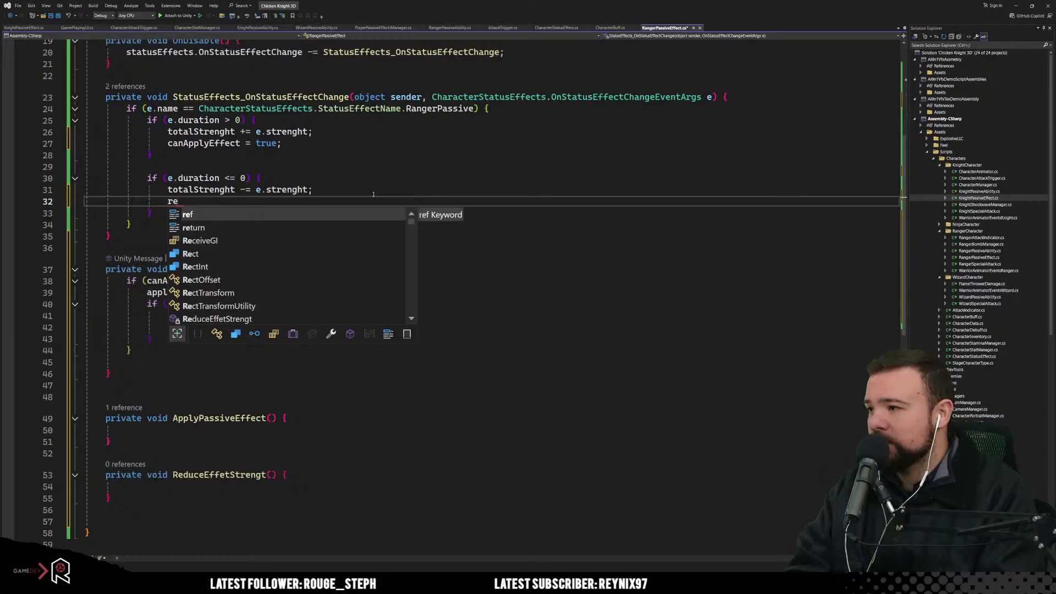
type("duceEffetStrengt ()")
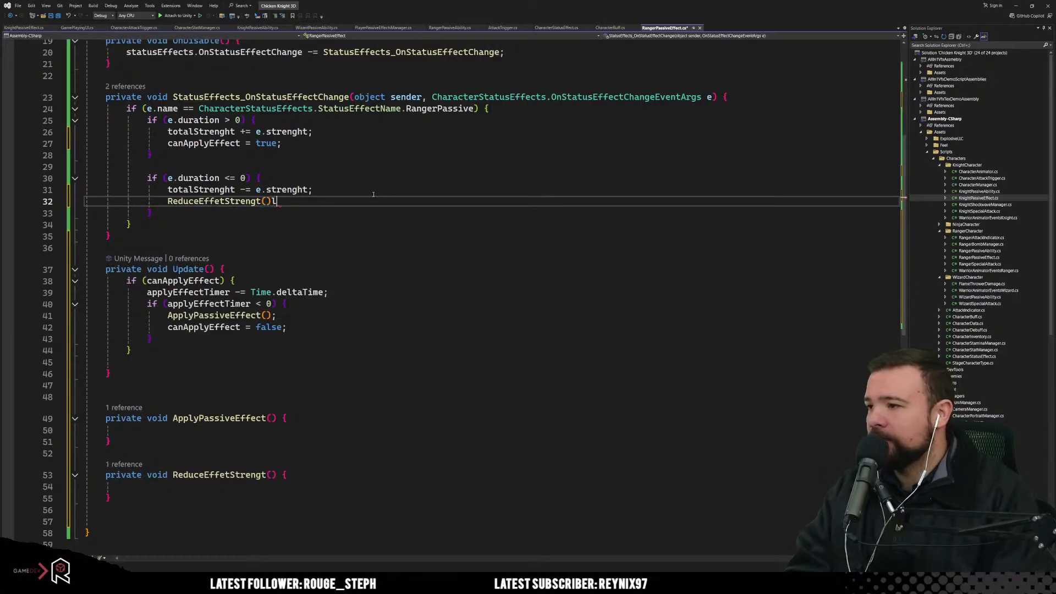
type(";")
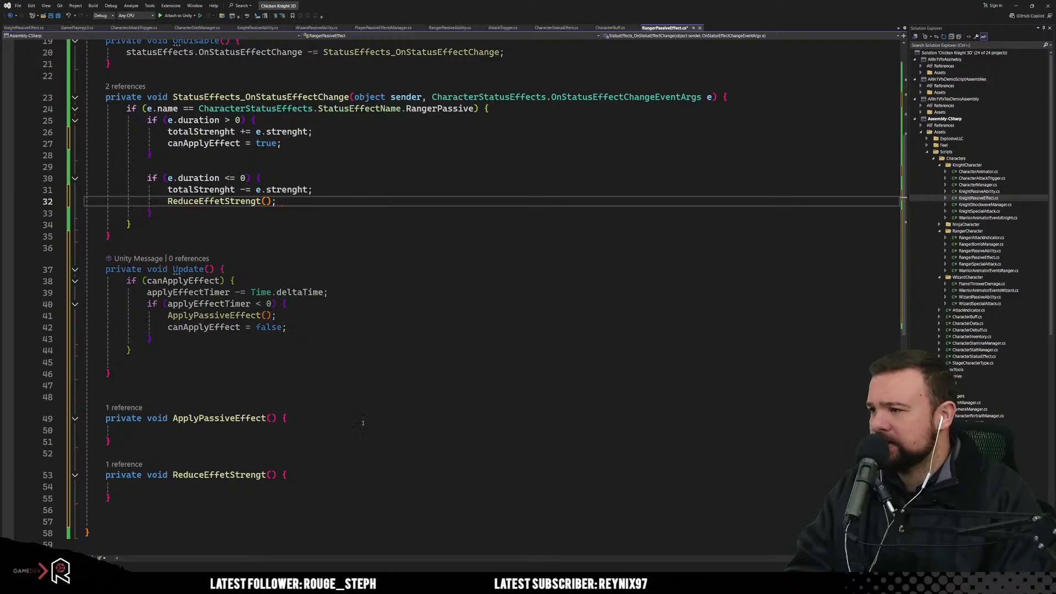
Step: Rename the ReduceEffetStrengt method and its reference to ReduceEffetStrength
left_click(349, 422)
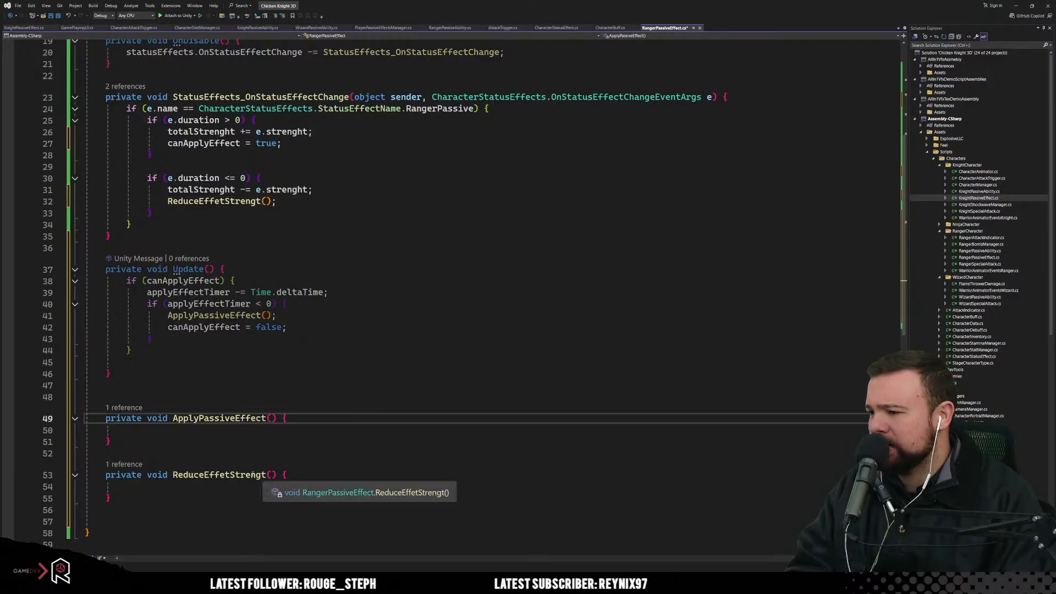
left_click(266, 474)
key("ctrl+r")
key("ctrl+r")
left_click(277, 494)
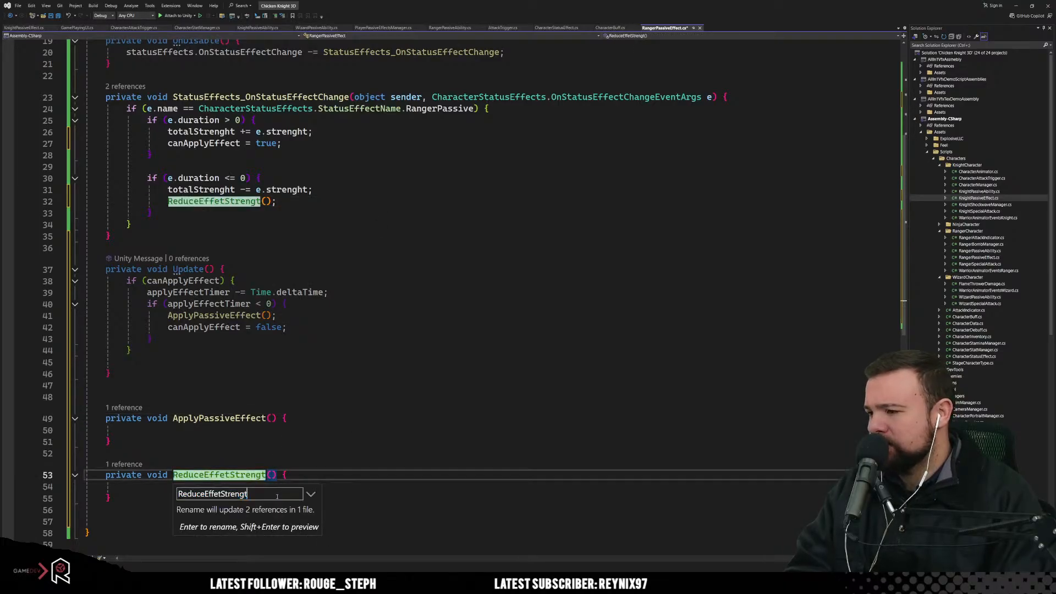
key("BackSpace")
key("BackSpace")
type("gt")
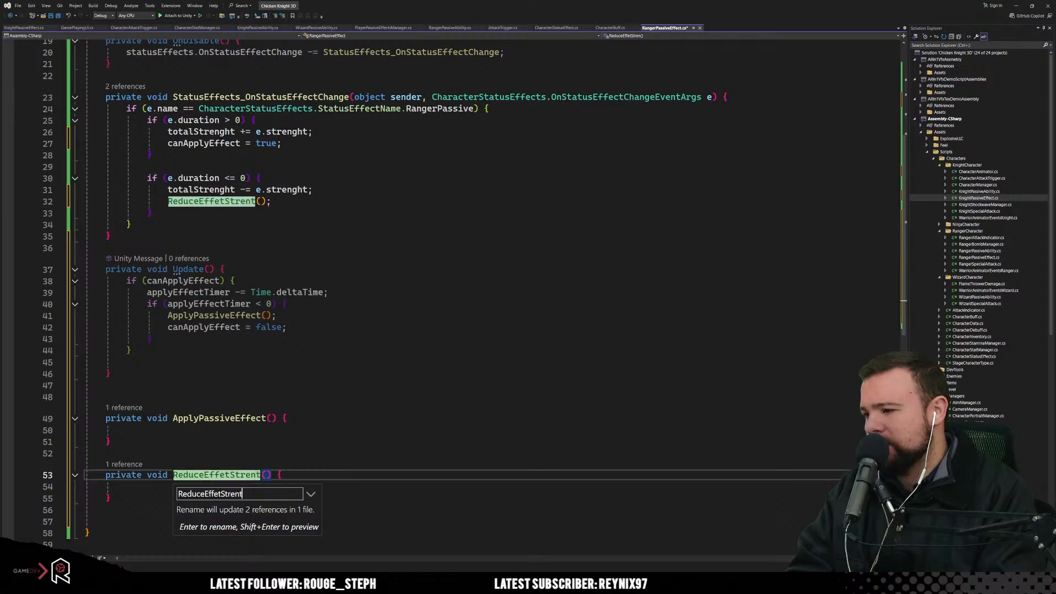
type("h")
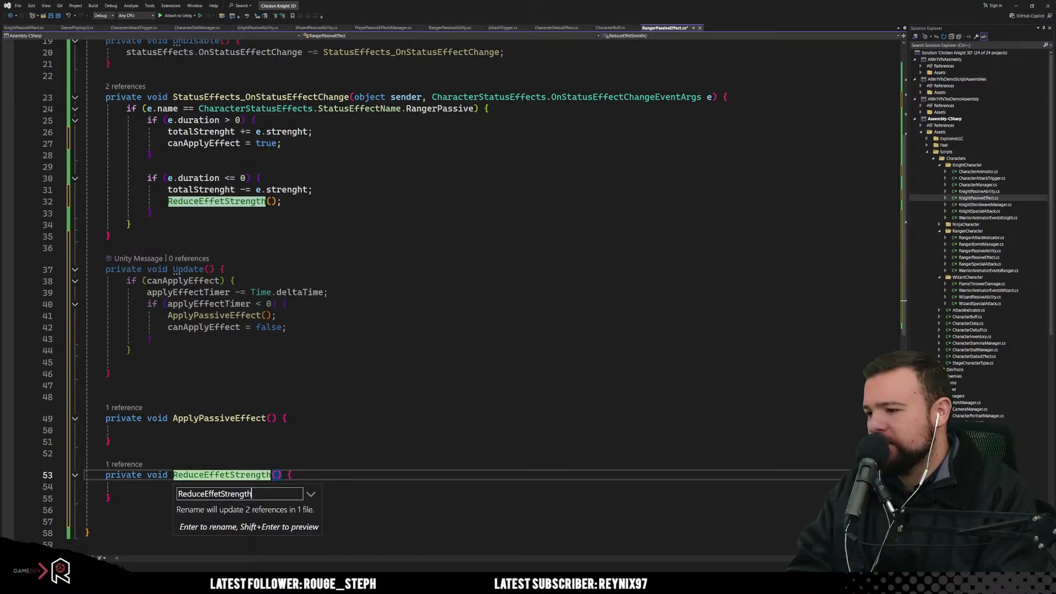
key("Return")
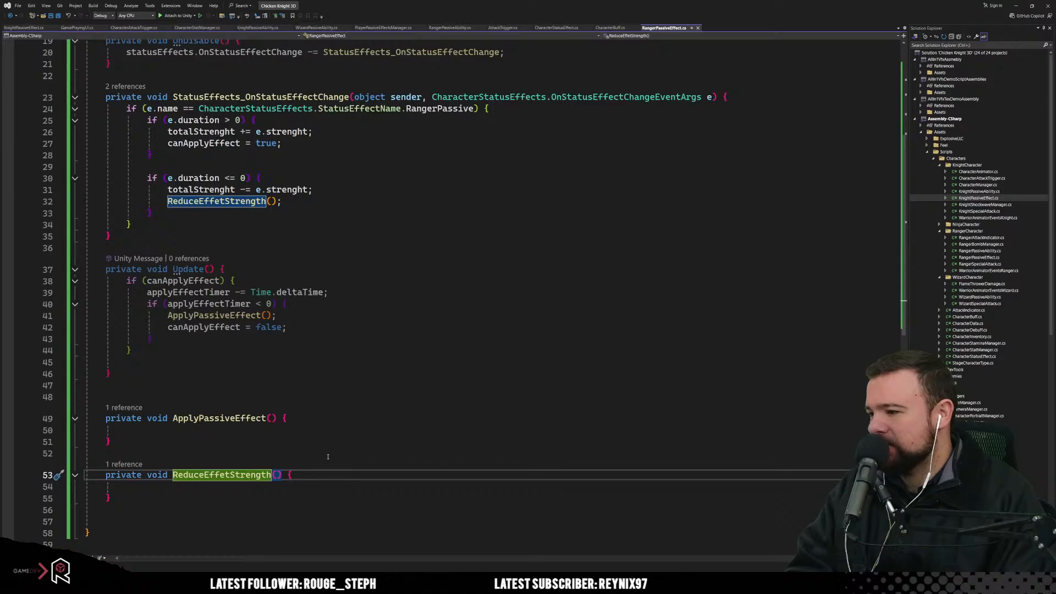
Step: Remove the empty line before the closing brace of the Update() method
left_click(242, 362)
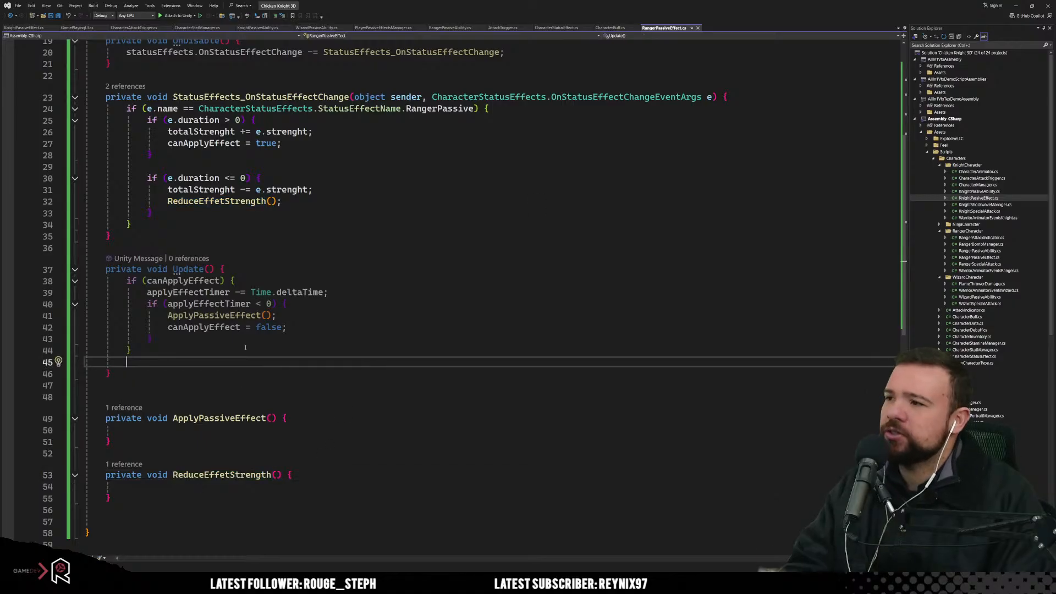
scroll(245, 349, "up", 3)
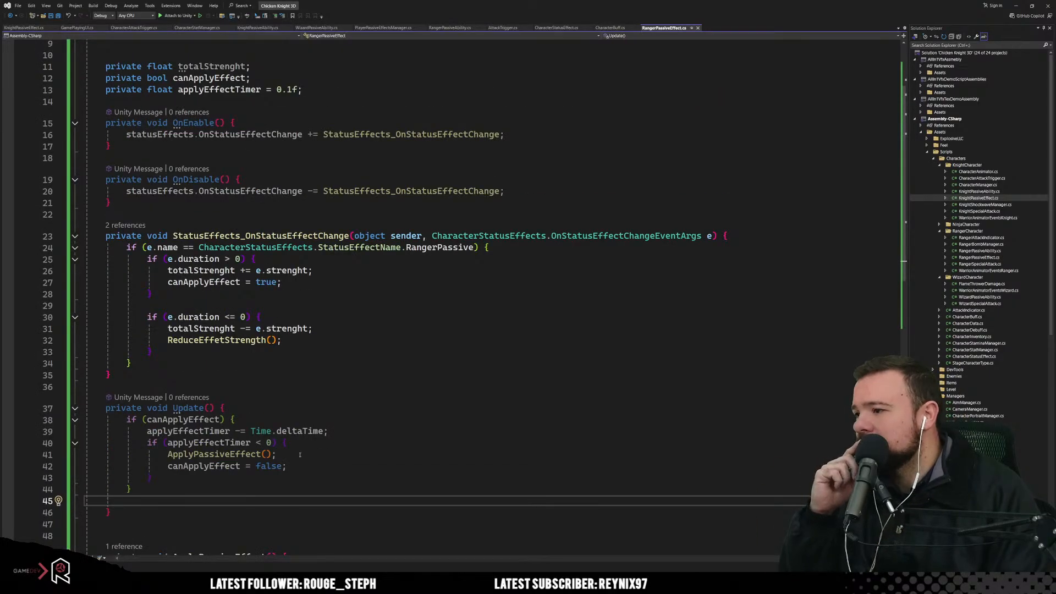
left_click(230, 491)
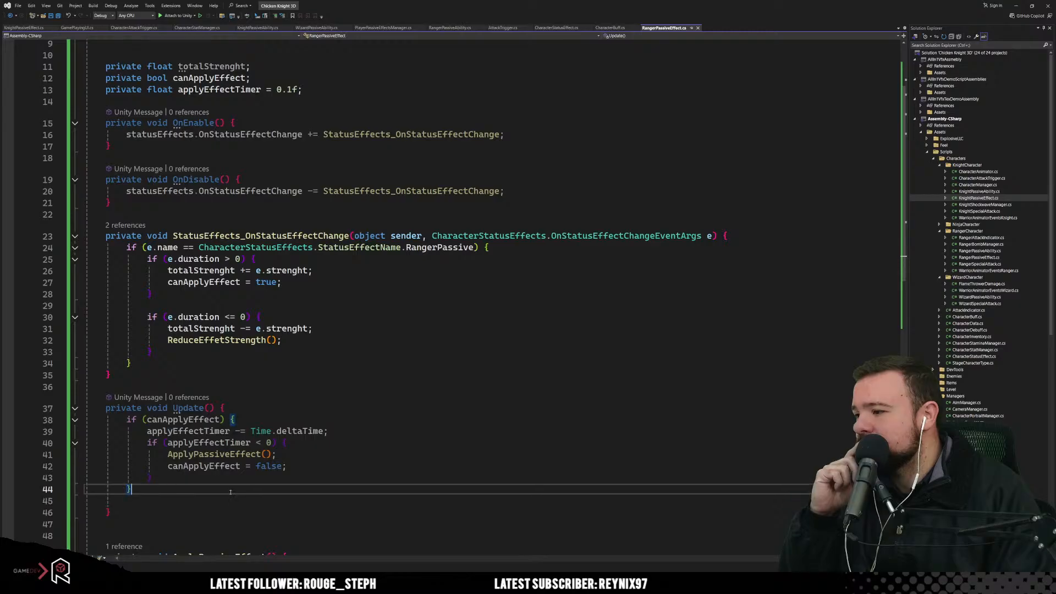
key("Delete")
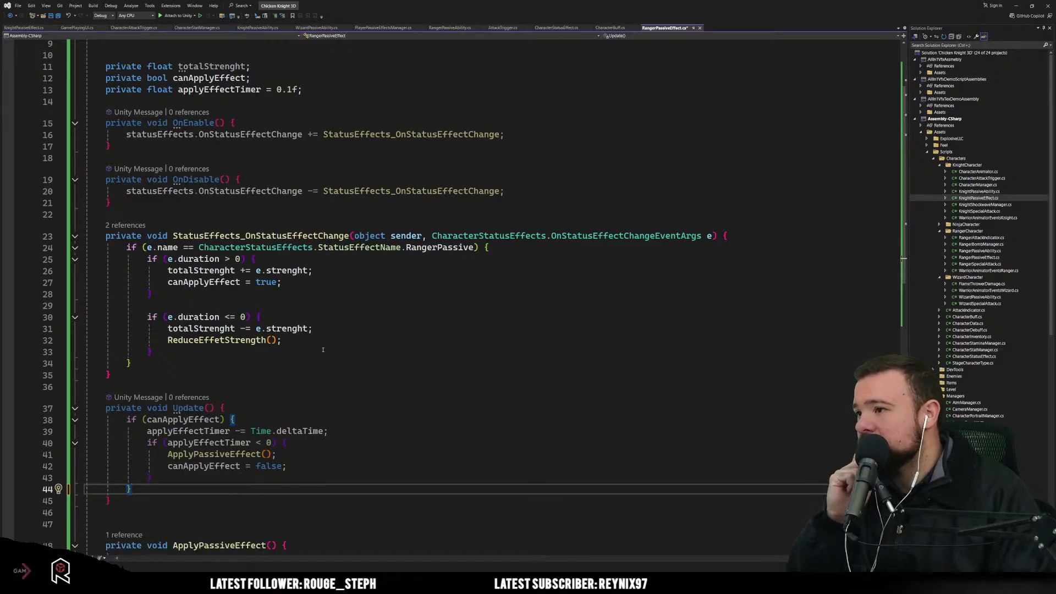
scroll(325, 354, "down", 6)
scroll(181, 364, "up", 4)
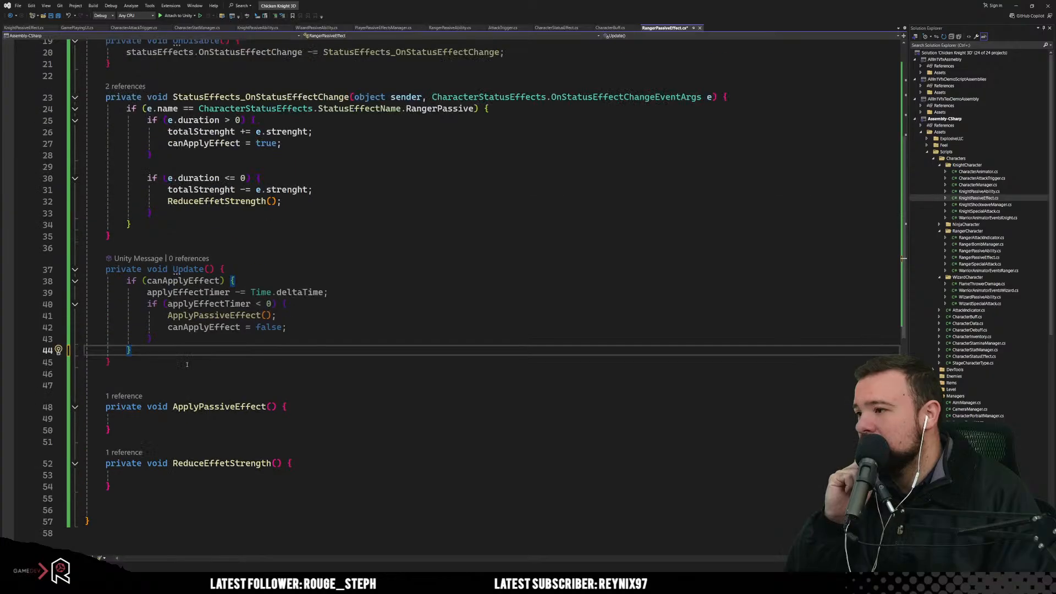
left_click(226, 406)
left_click(181, 421)
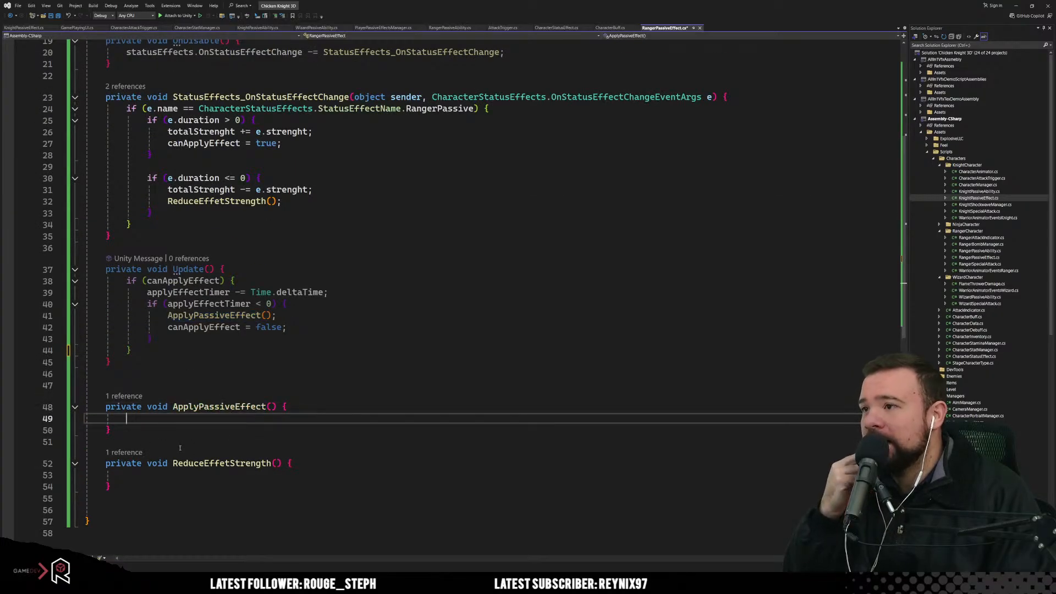
scroll(180, 448, "up", 6)
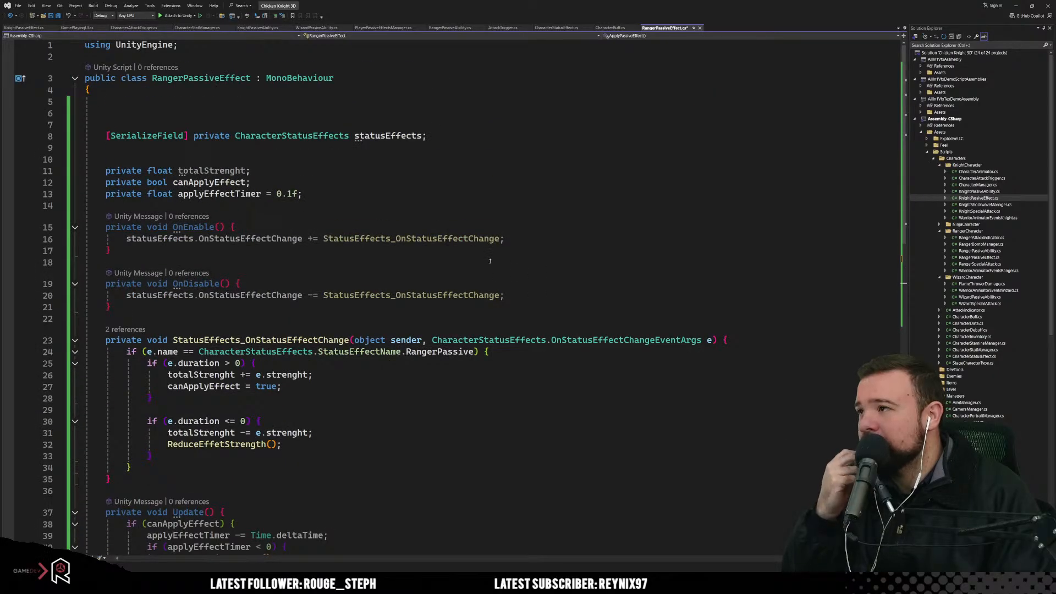
Step: Copy the [SerializeField] private MMF_Player MMF_Player; line from KnightPassiveEffect.cs to below the statusEffects field in RangerPassiveEffect.cs
left_click(315, 151)
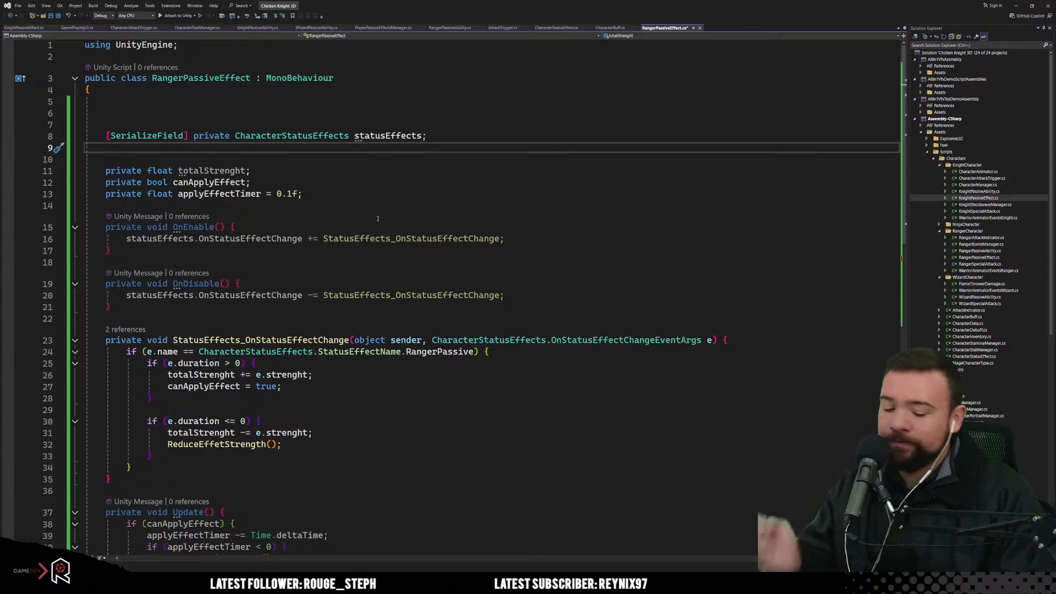
type("{")
key("BackSpace")
key("BackSpace")
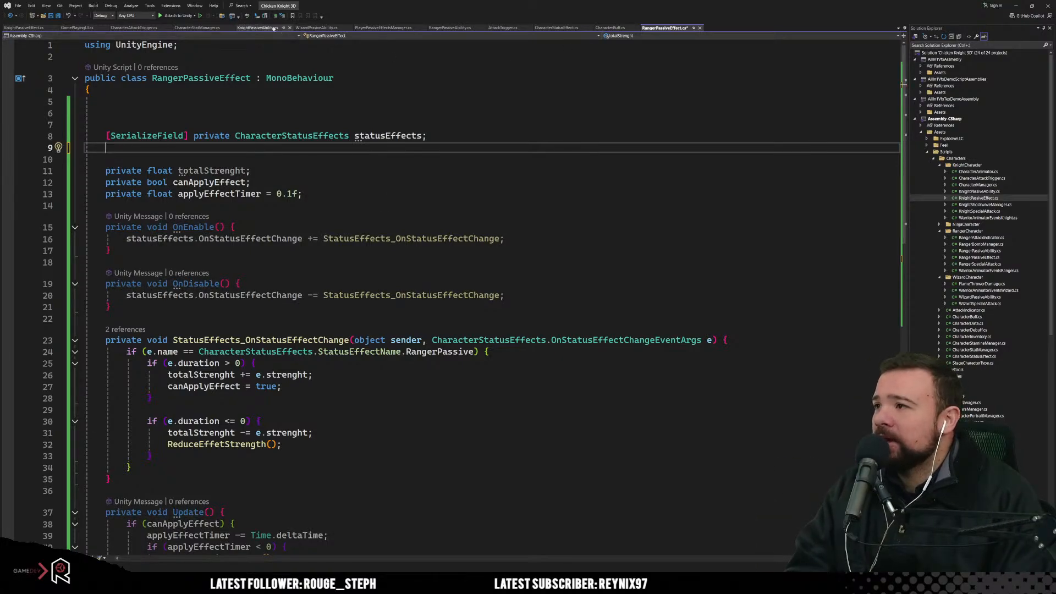
left_click(23, 28)
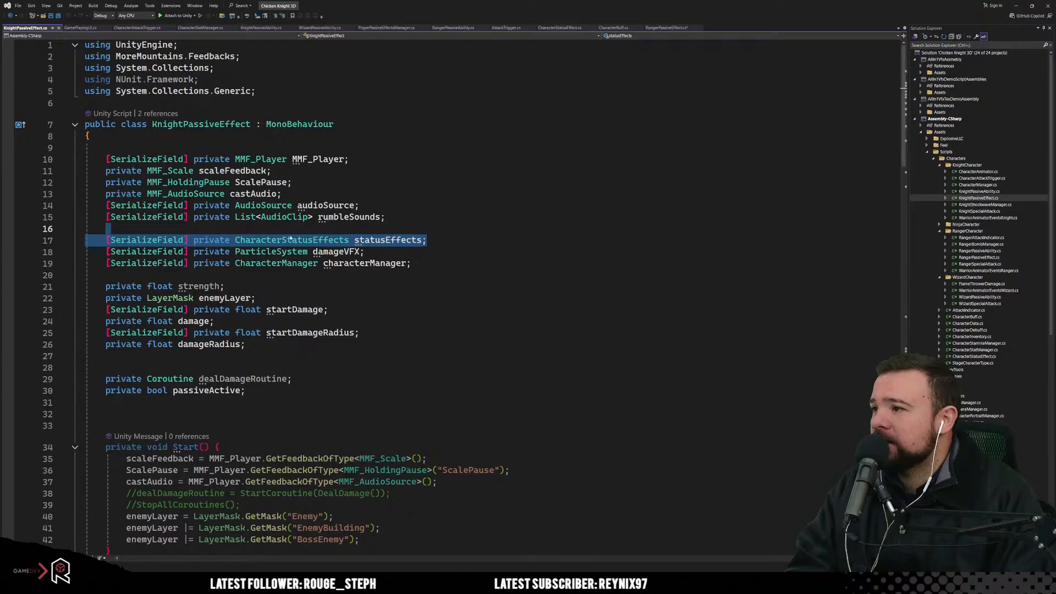
left_click(405, 193)
left_click_drag(106, 159, 405, 160)
key("ctrl+c")
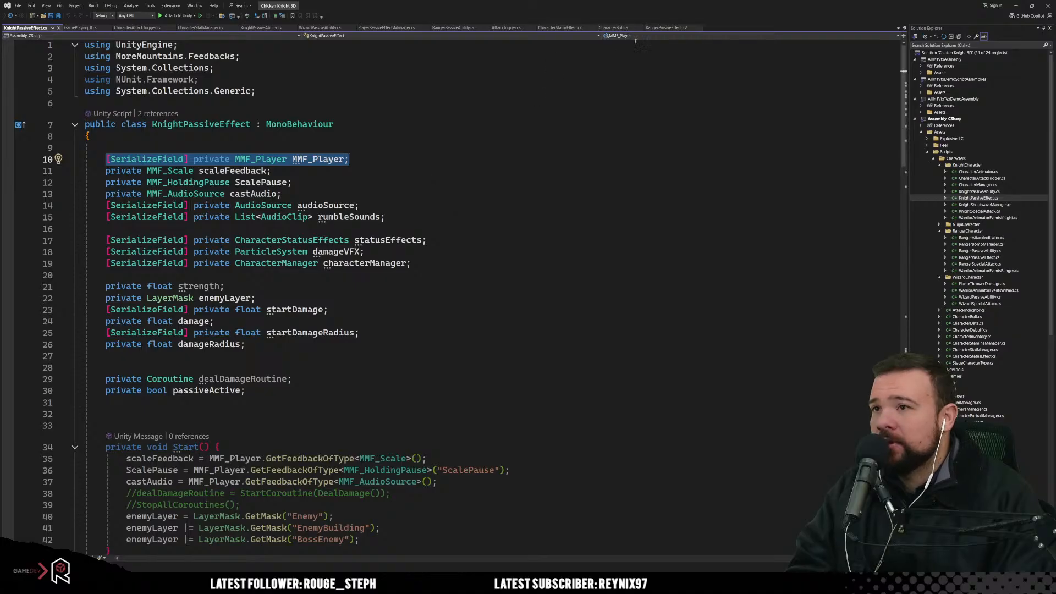
left_click(666, 28)
key("ctrl+v")
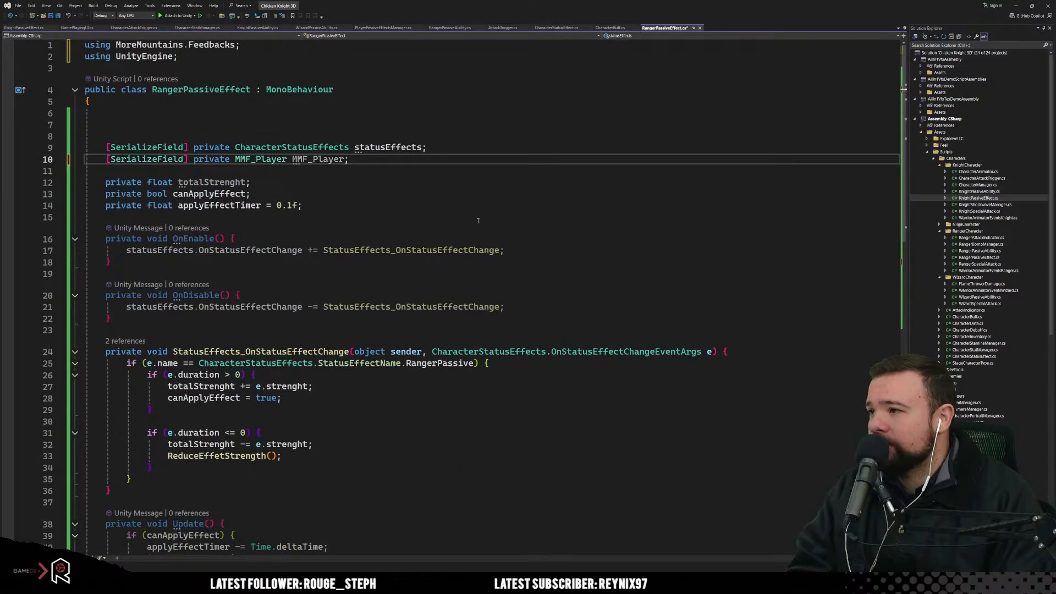
Step: Add an MMF_Player.PlayFeedbacks(); call to the body of the ApplyPassiveEffect() method
left_click(478, 221)
scroll(478, 220, "down", 9)
left_click(340, 323)
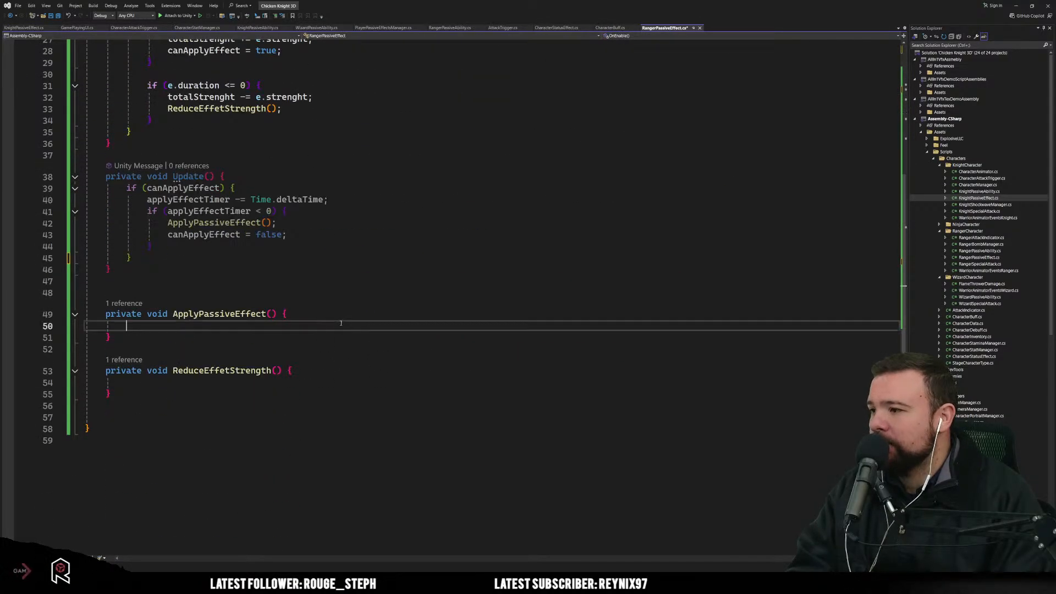
type("mmf")
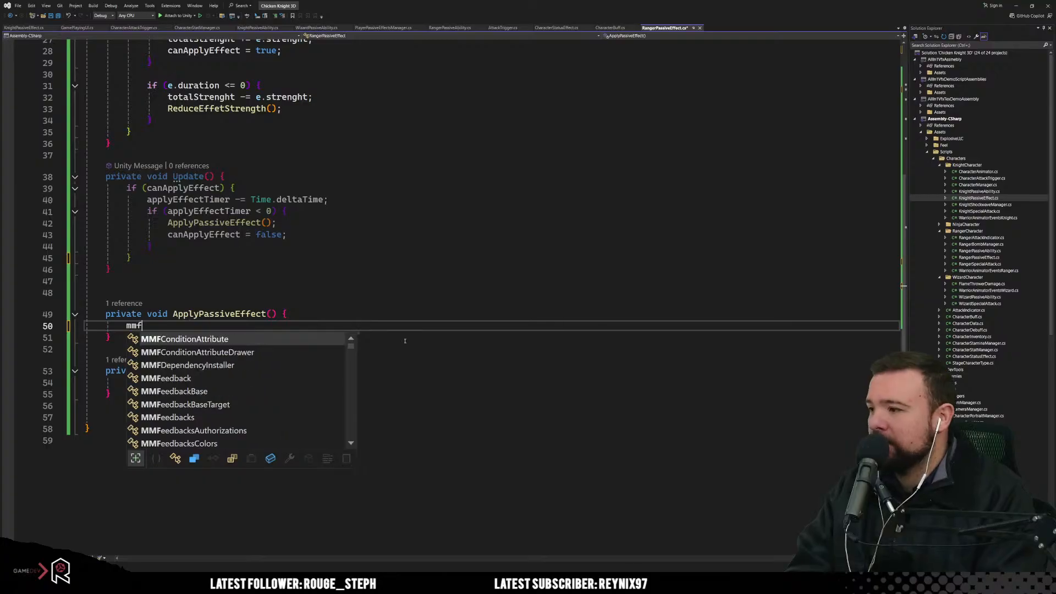
type("play")
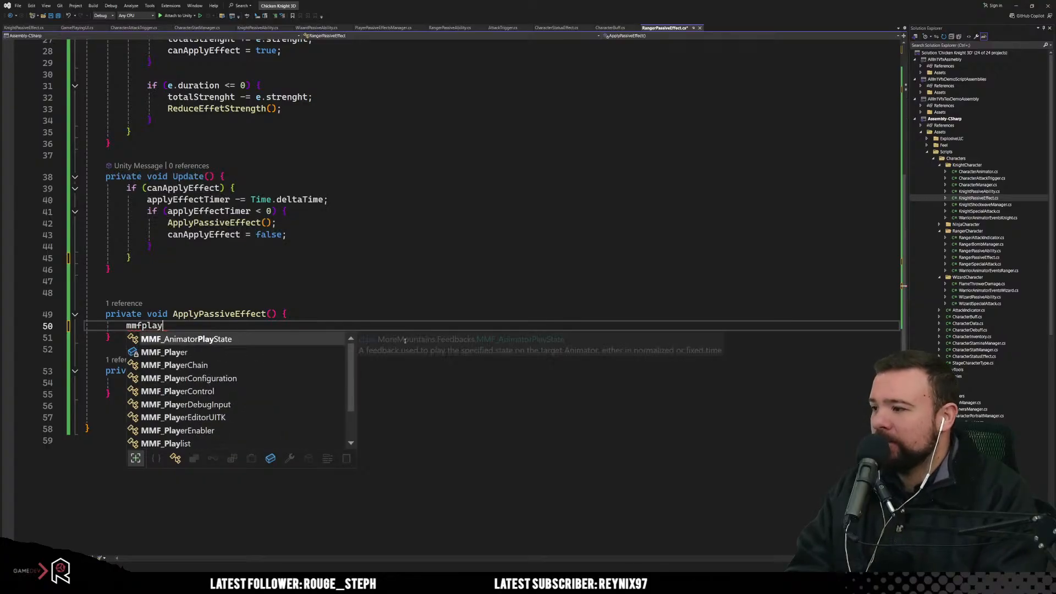
key("Tab")
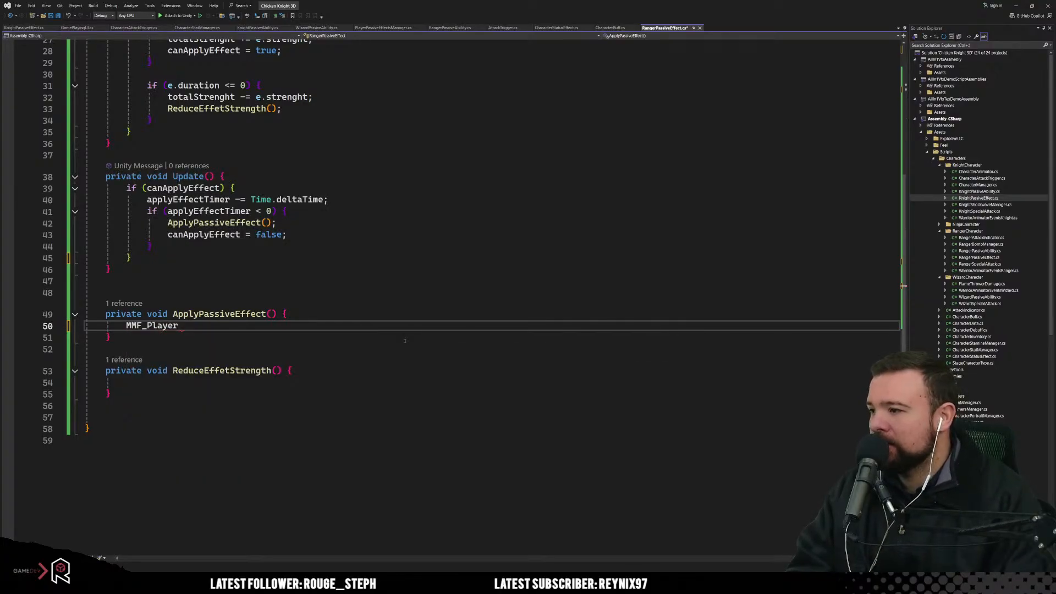
scroll(404, 341, "up", 7)
scroll(404, 341, "down", 7)
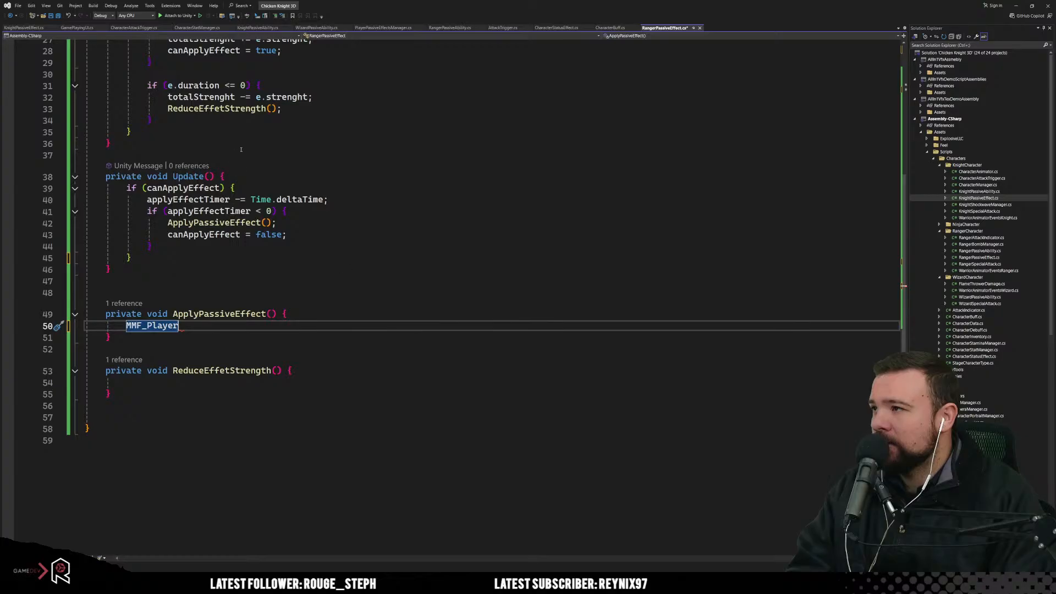
type(".")
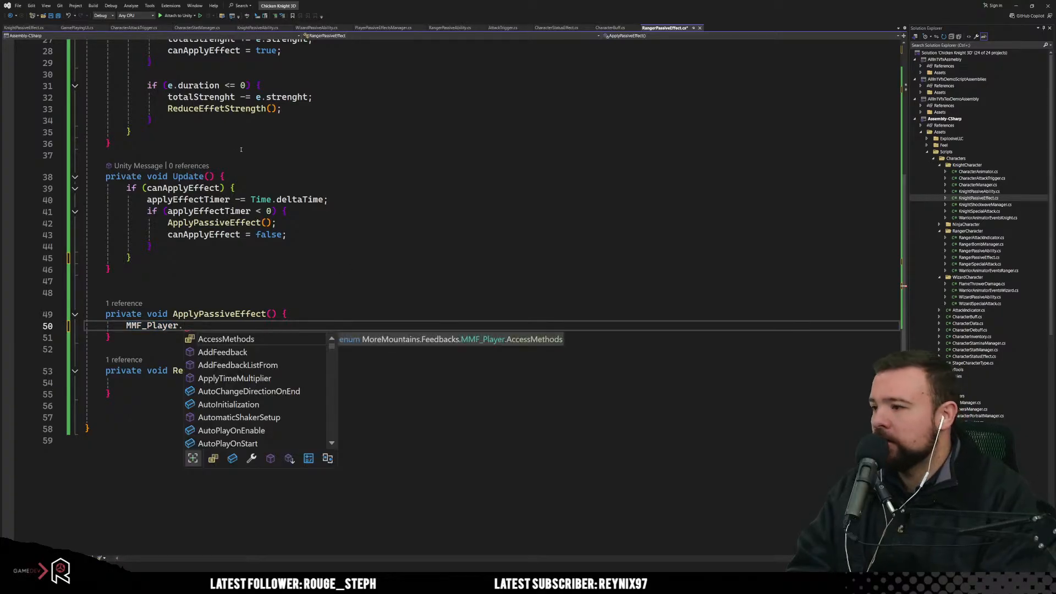
type("pl")
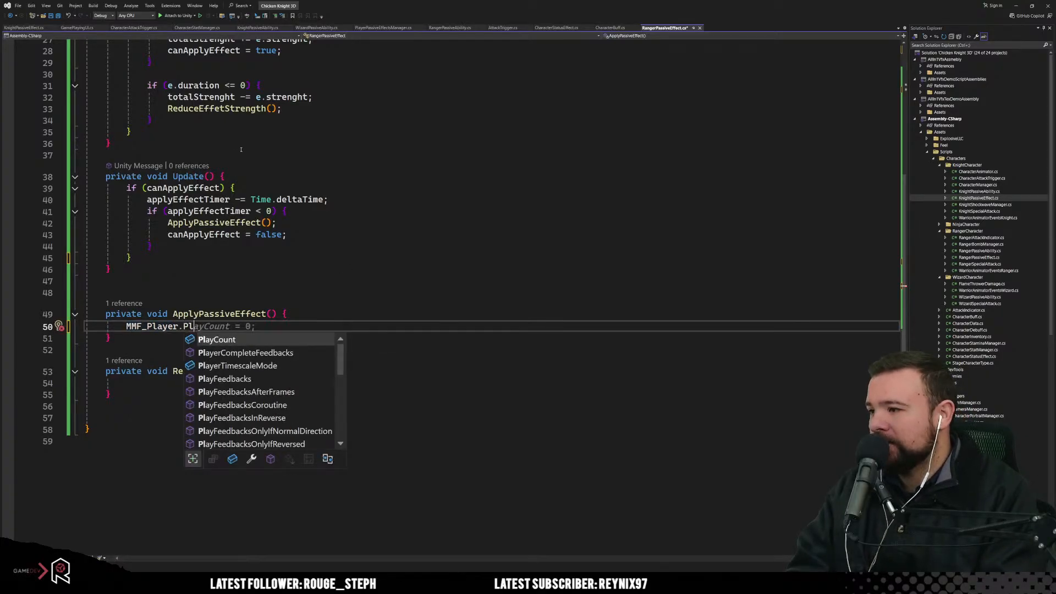
type("ay")
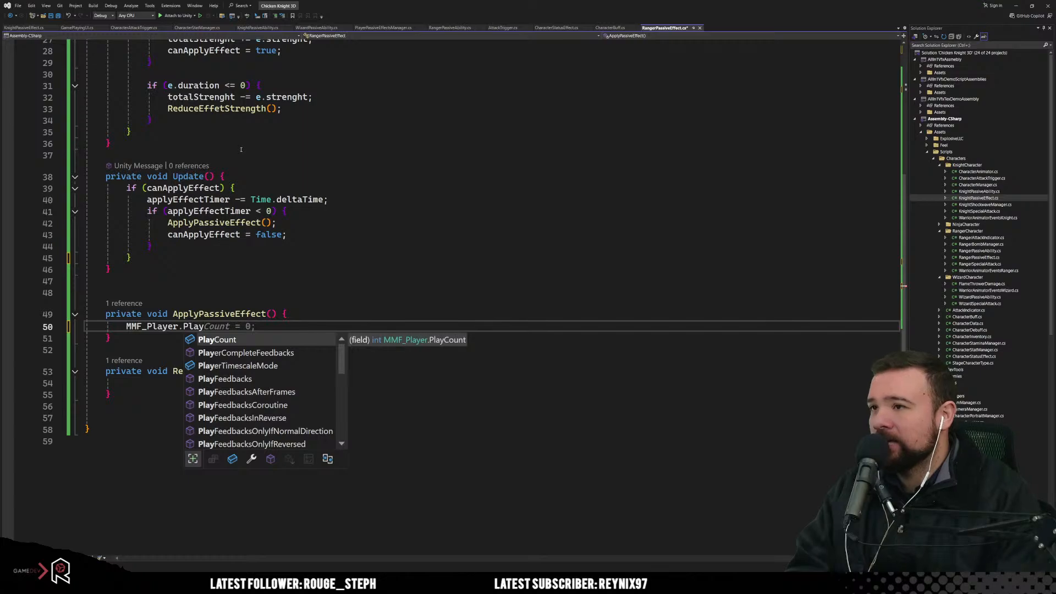
double_click(249, 378)
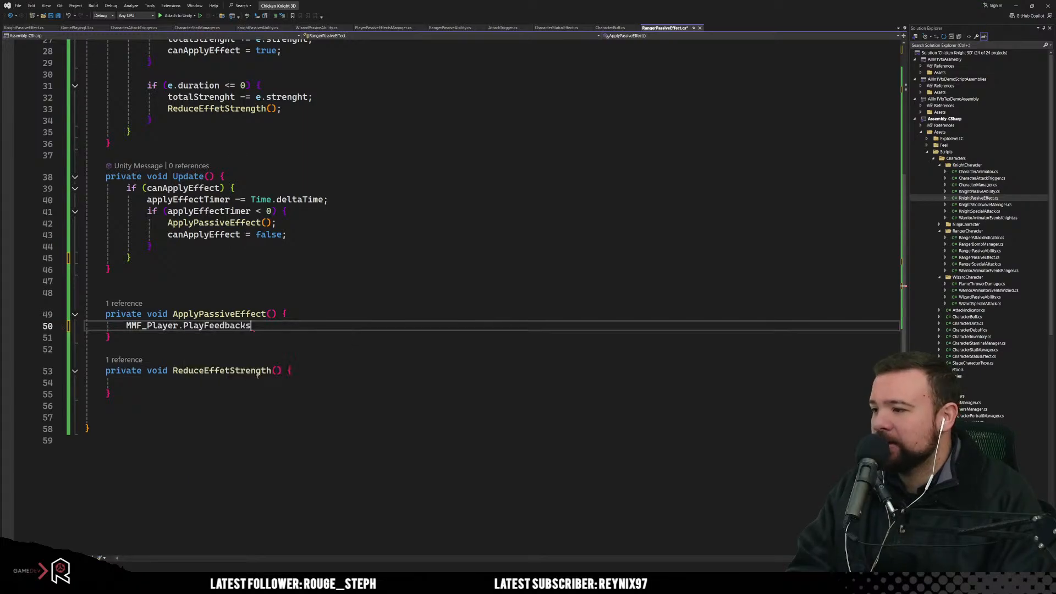
key("Tab")
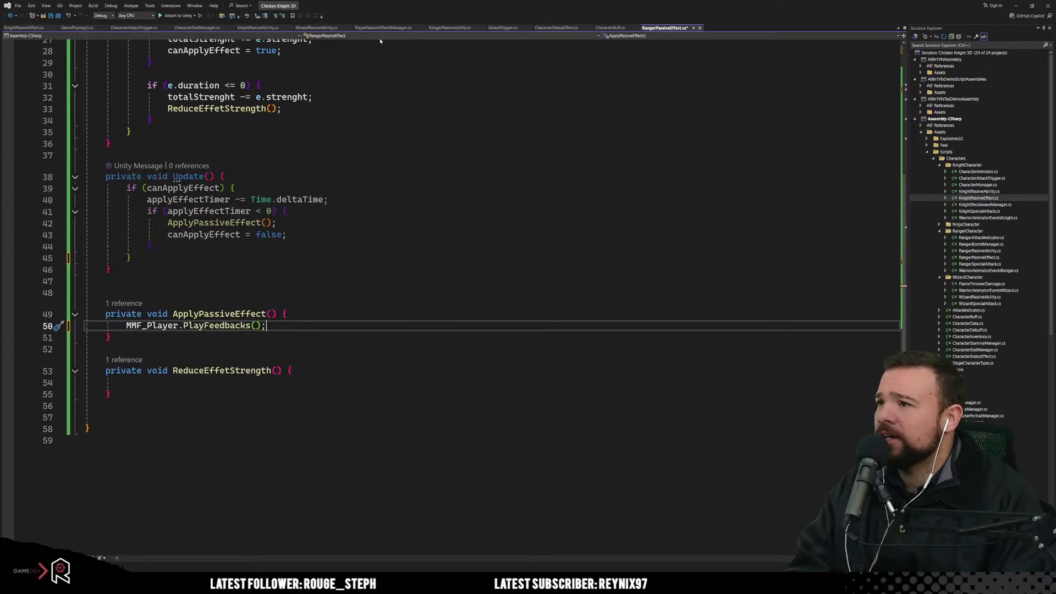
Step: Examine how KnightPassiveEffect.cs sets up its feedbacks in Start() and ApplyKnightPassiveEffect, and return to RangerPassiveEffect.cs
left_click(259, 27)
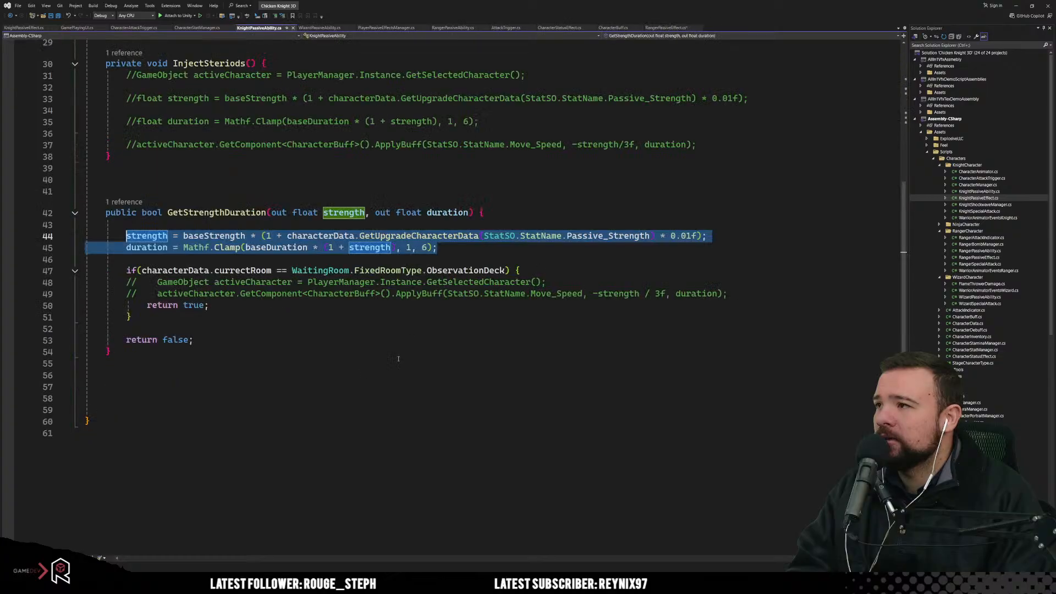
left_click(23, 28)
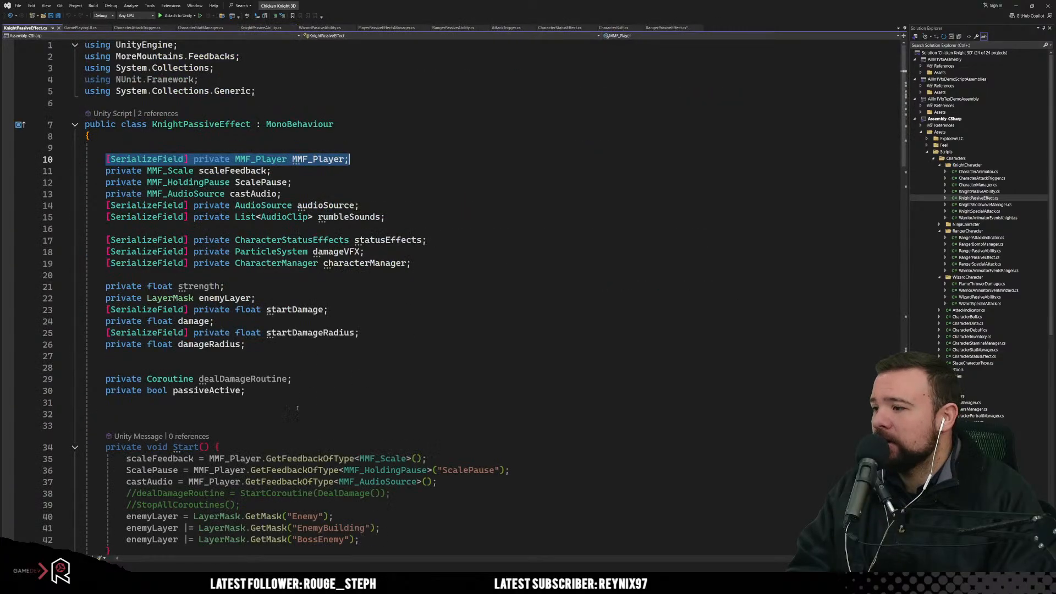
scroll(284, 330, "down", 5)
left_click(283, 381)
scroll(284, 381, "down", 3)
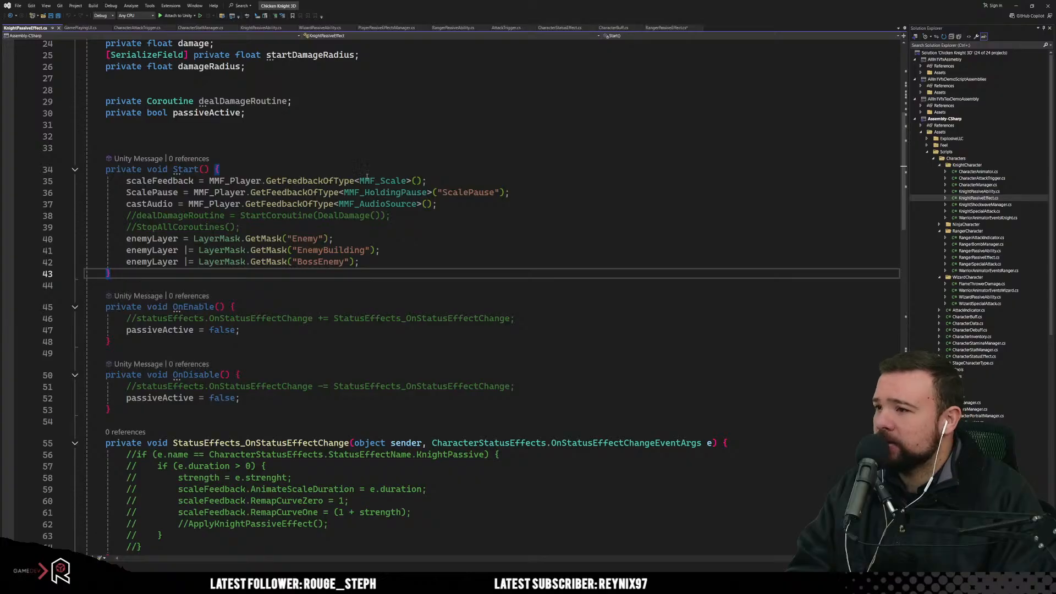
scroll(362, 234, "down", 12)
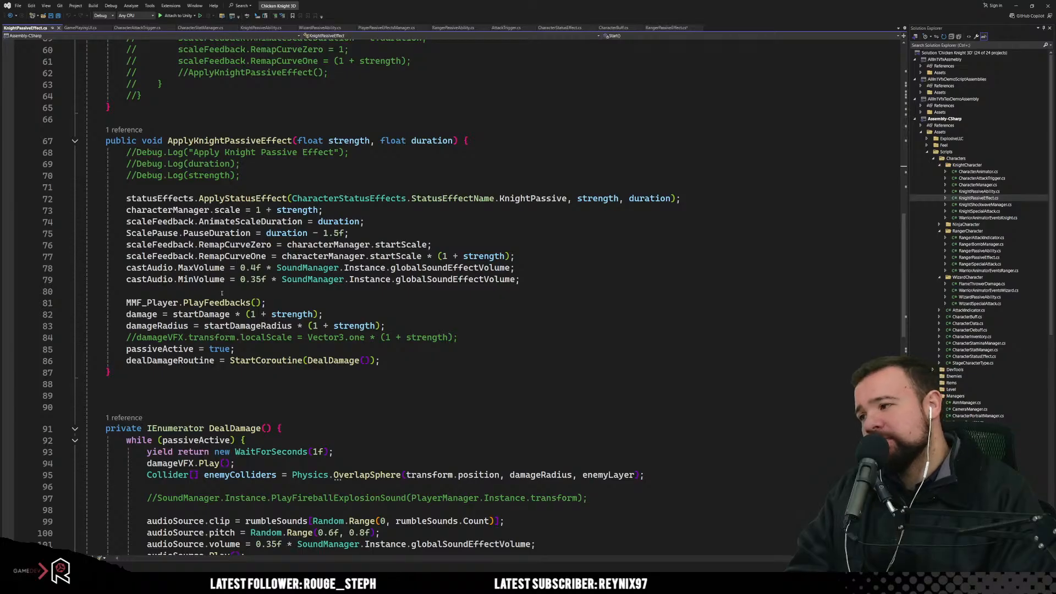
left_click(666, 27)
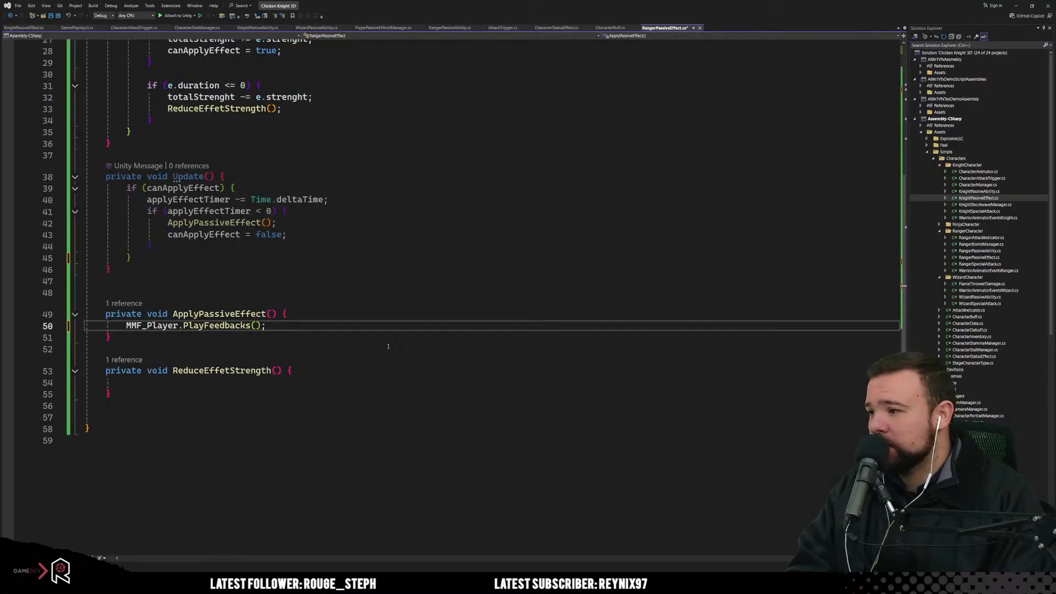
Step: Insert blank lines above the PlayFeedbacks() call in ApplyPassiveEffect() and add the comment //change partile effect based on strenght there
key("Up")
key("Return")
key("Return")
key("Return")
key("Return")
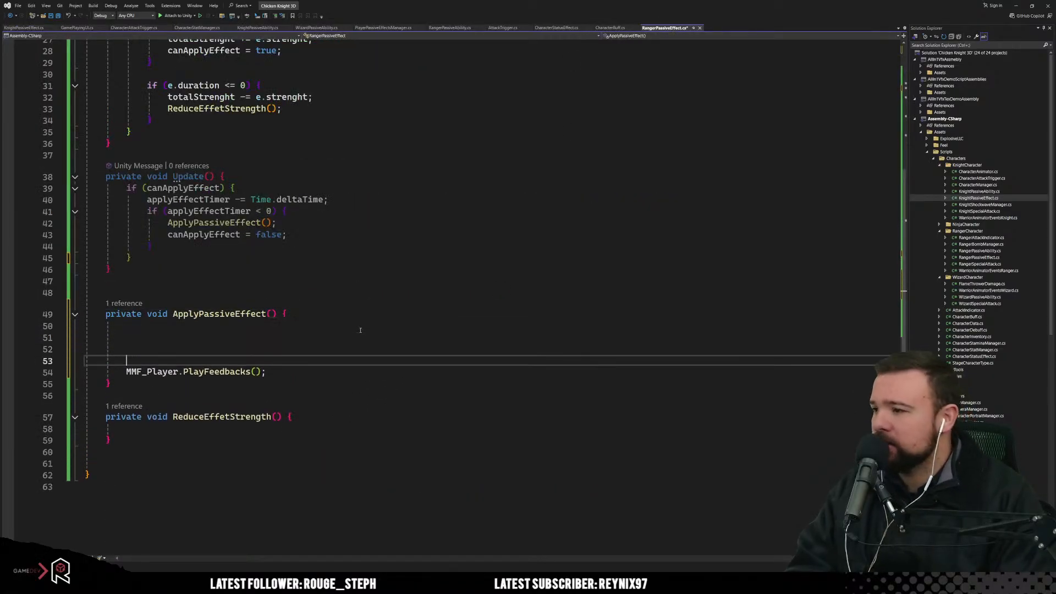
key("Up")
key("Up")
key("Up")
key("Return")
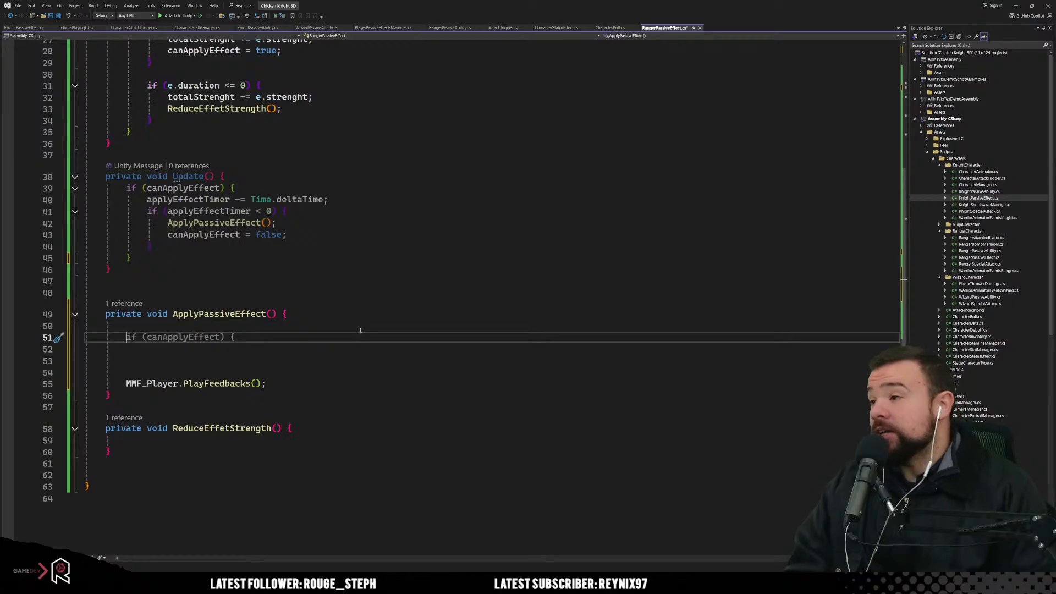
scroll(361, 330, "up", 7)
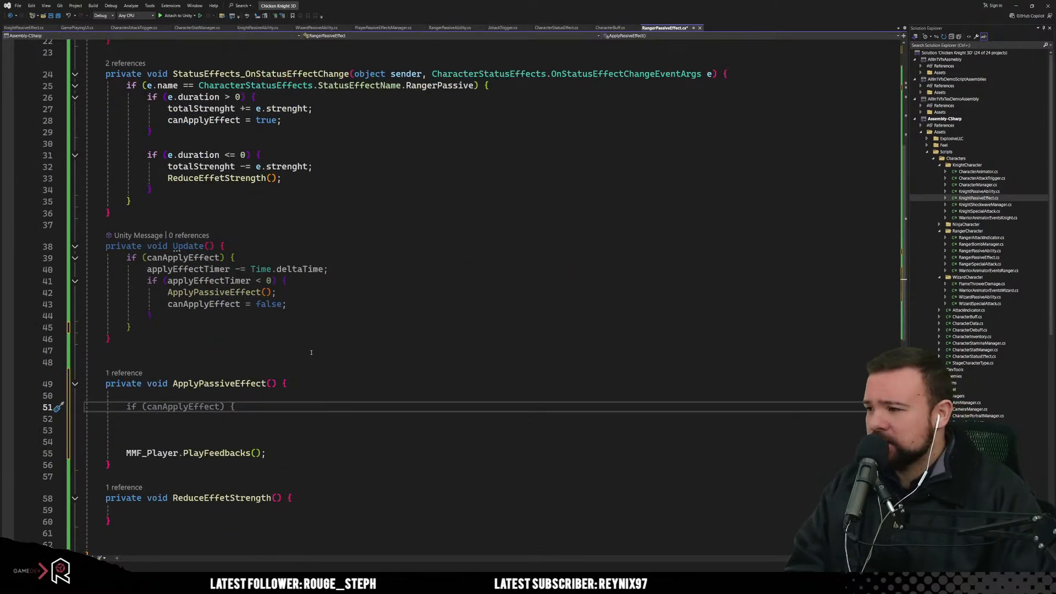
type("//")
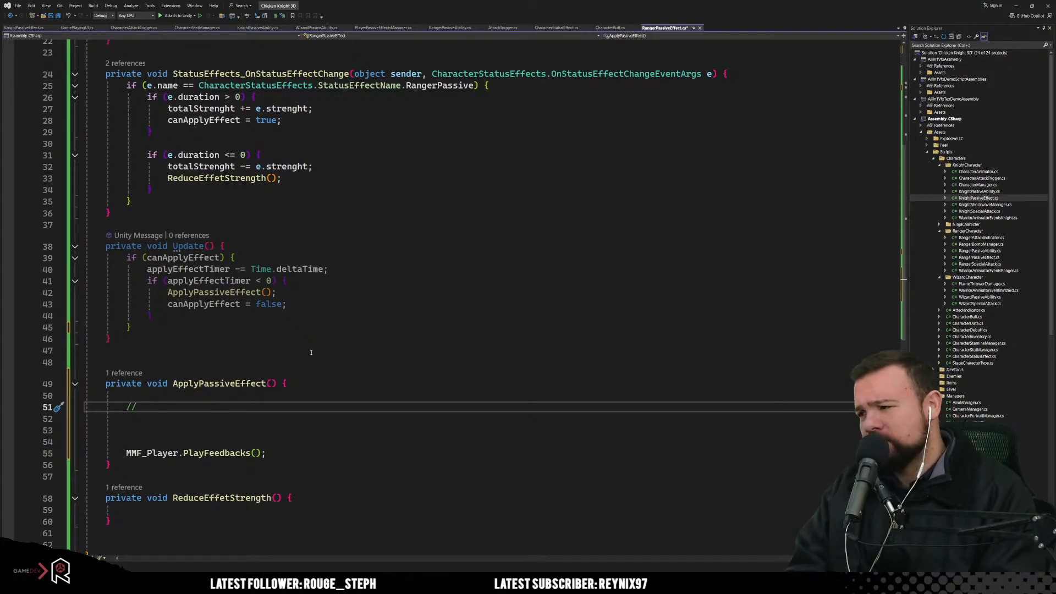
type("change ")
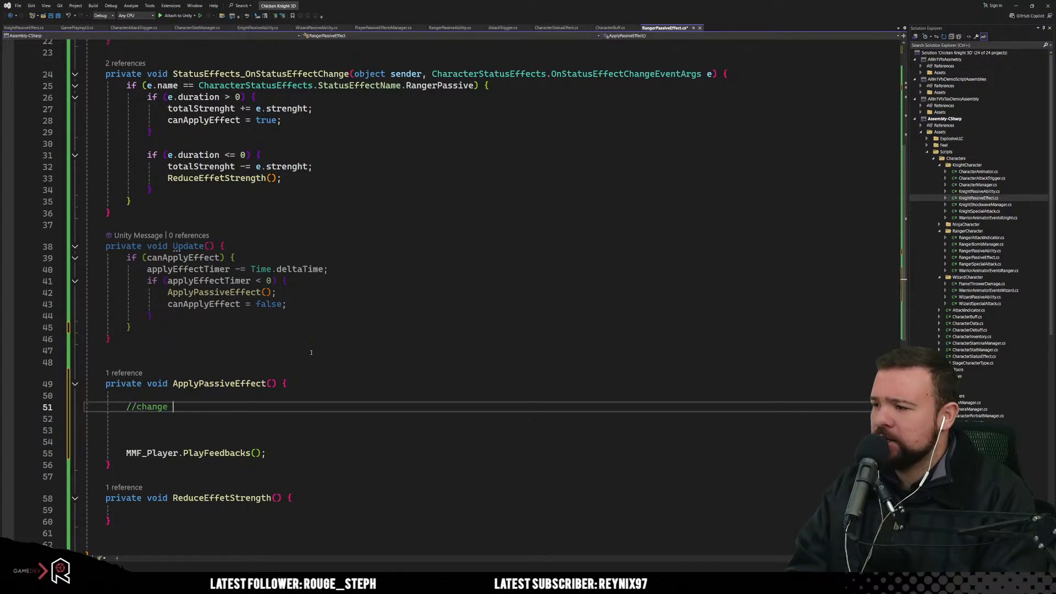
type("partile effect")
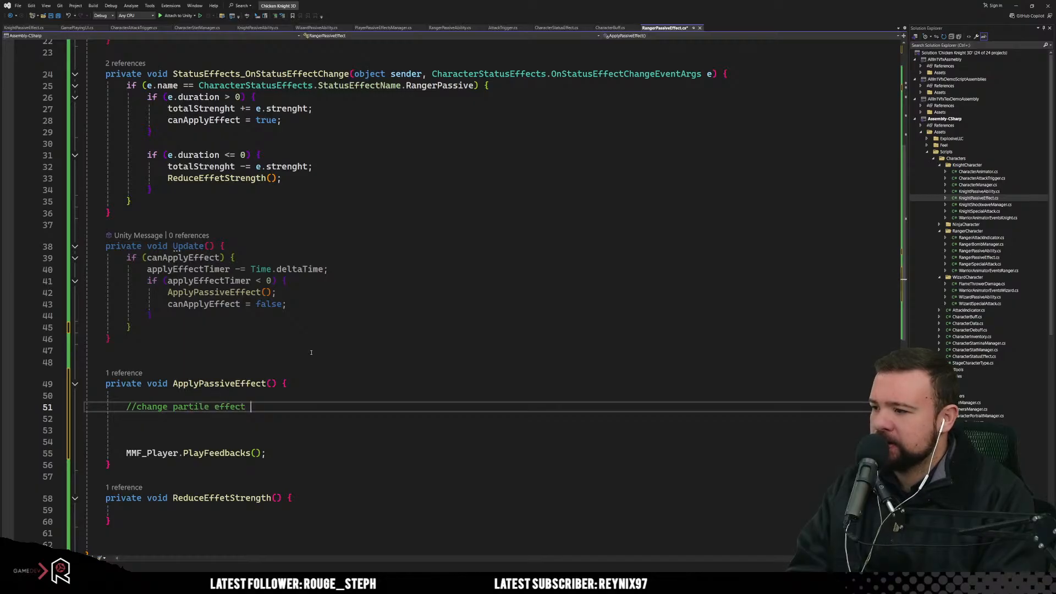
type("base")
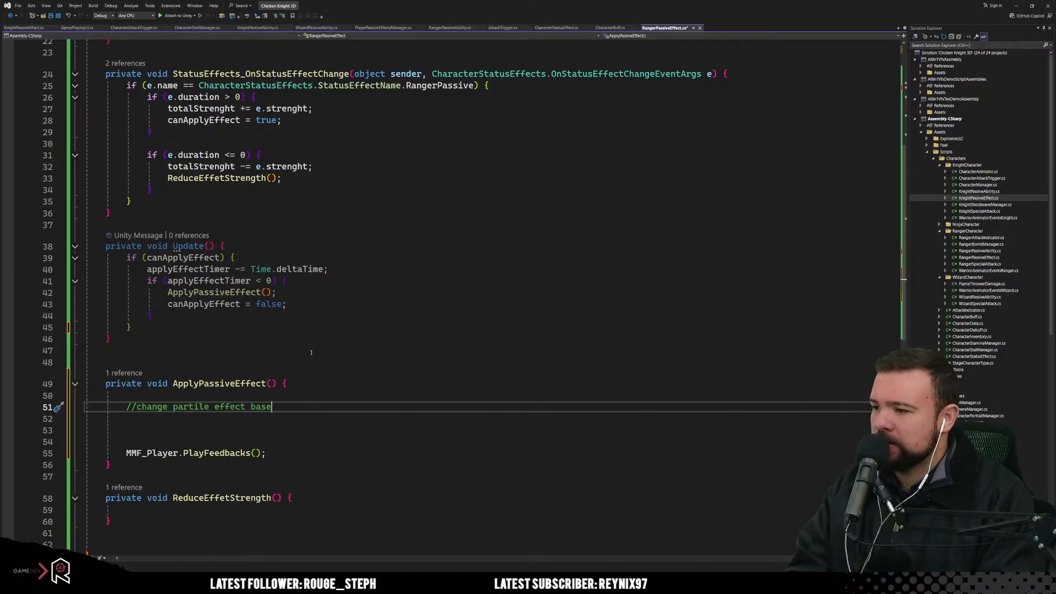
type("d on strenght")
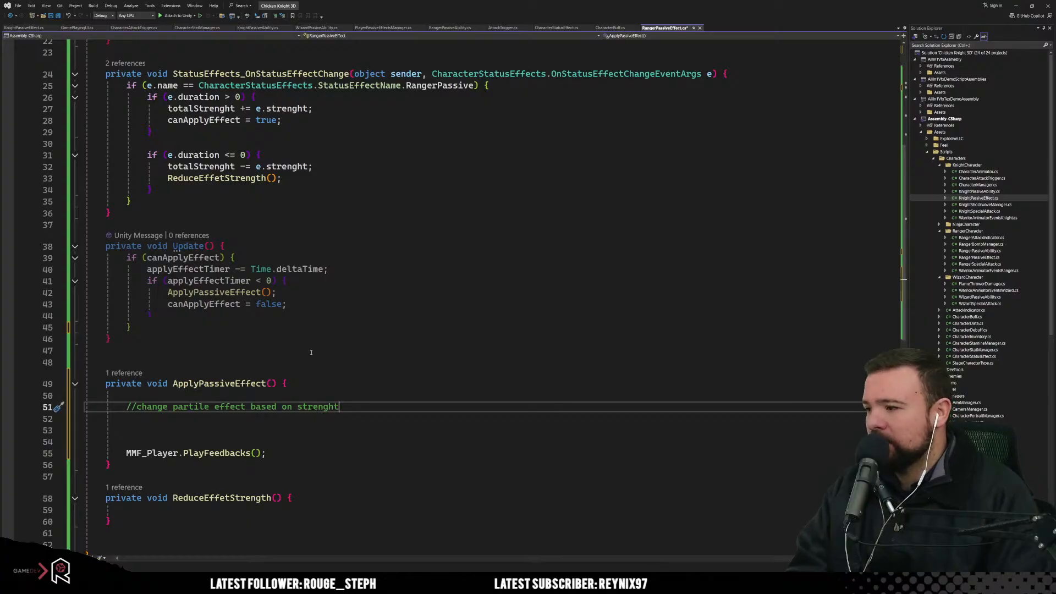
Step: Copy the //change partile effect based on strenght comment into ReduceEffetStrength(), with blank lines above and below it
scroll(311, 352, "down", 6)
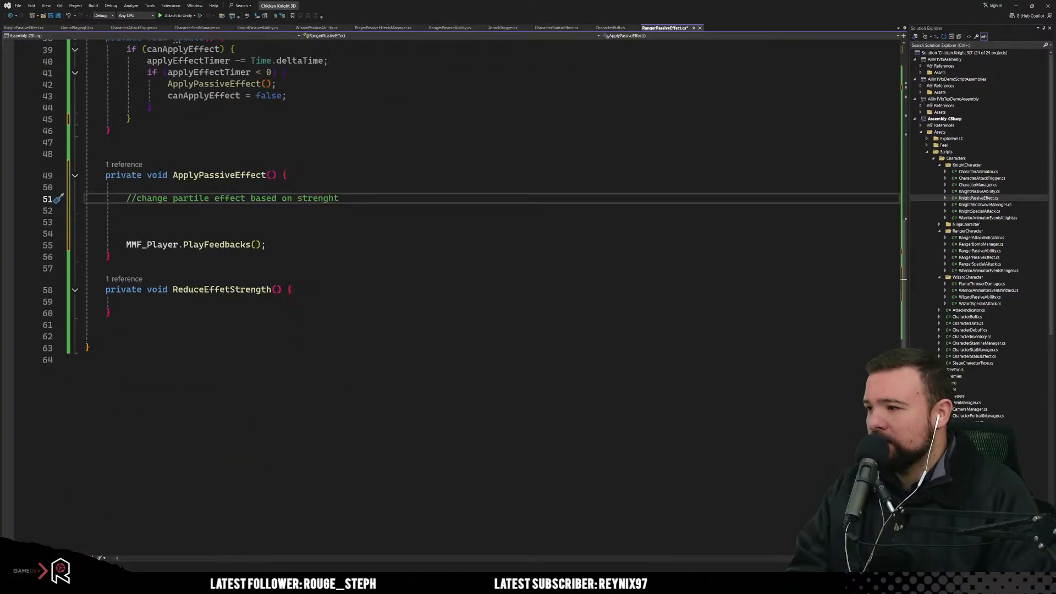
key("shift+Home")
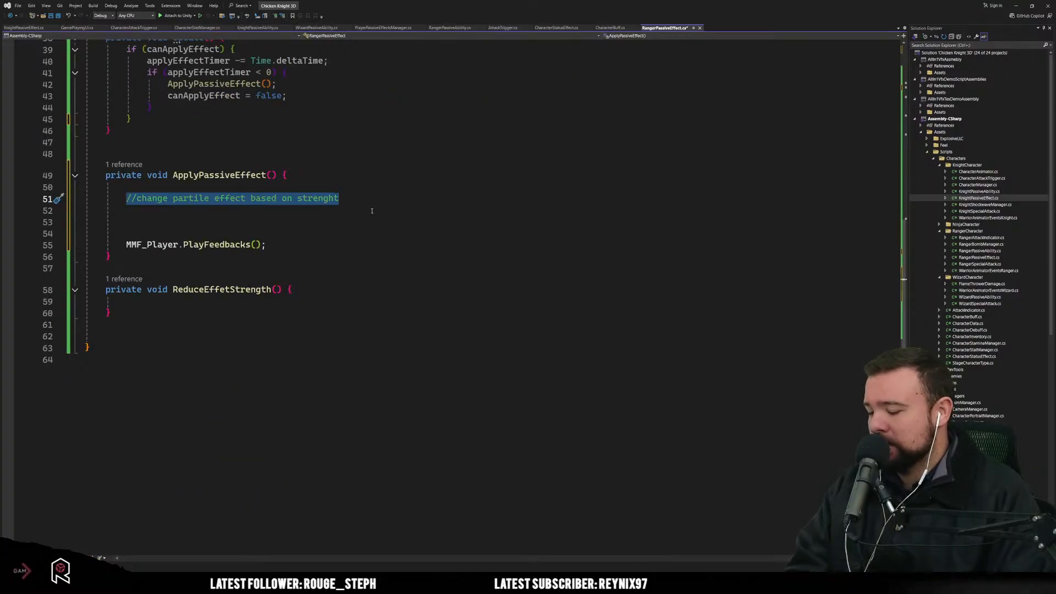
key("ctrl+c")
left_click(358, 286)
key("Return")
key("ctrl+v")
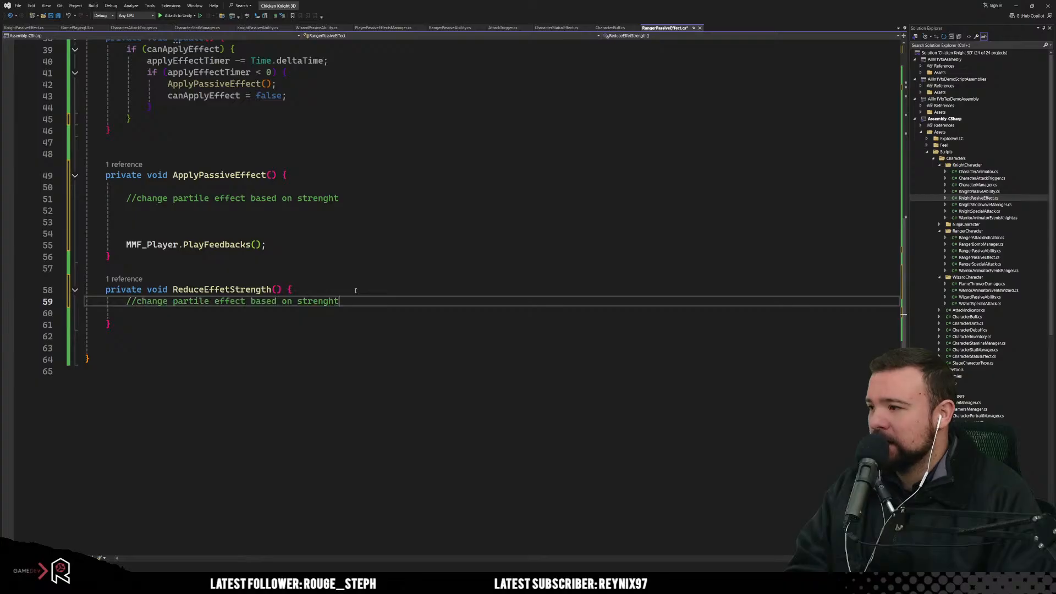
left_click(355, 290)
key("Return")
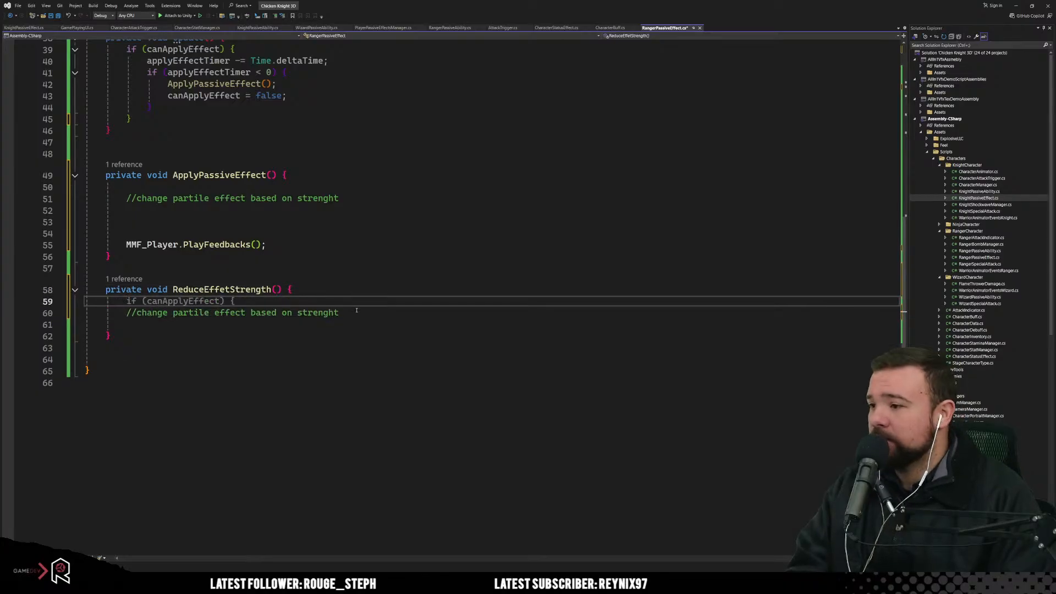
left_click(357, 313)
key("Return")
key("Return")
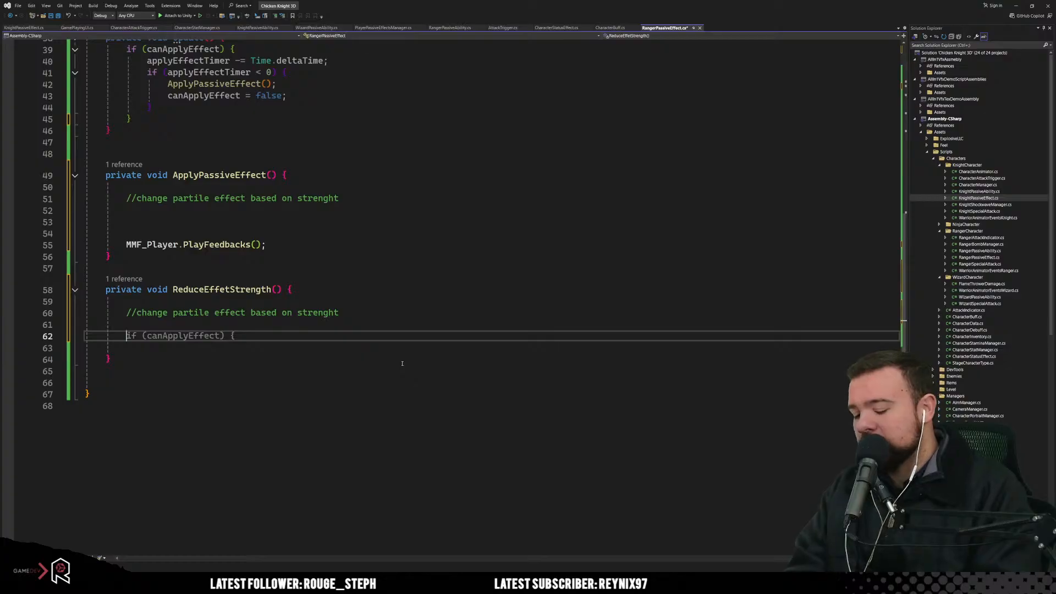
Step: Add an empty if (totalStrenght <= 0) block below the comment in ReduceEffetStrength()
type("if()")
key("Left")
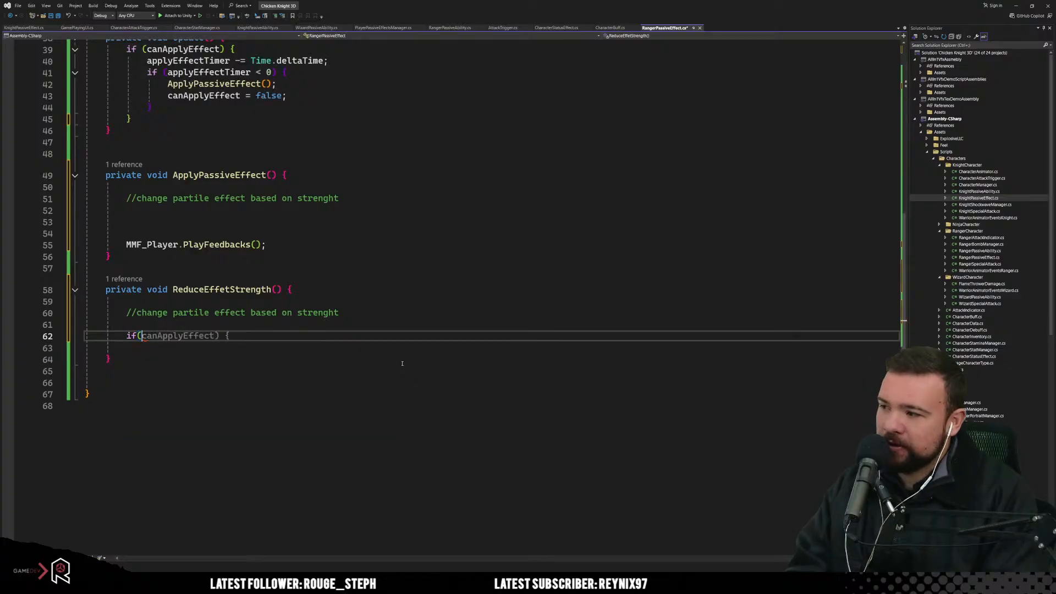
key("BackSpace")
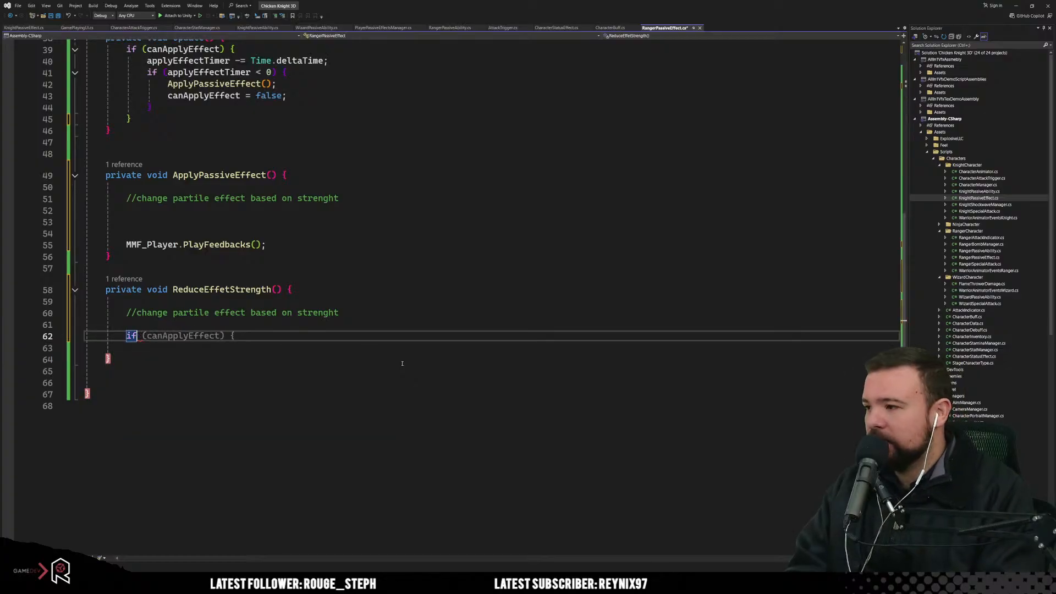
type("(")
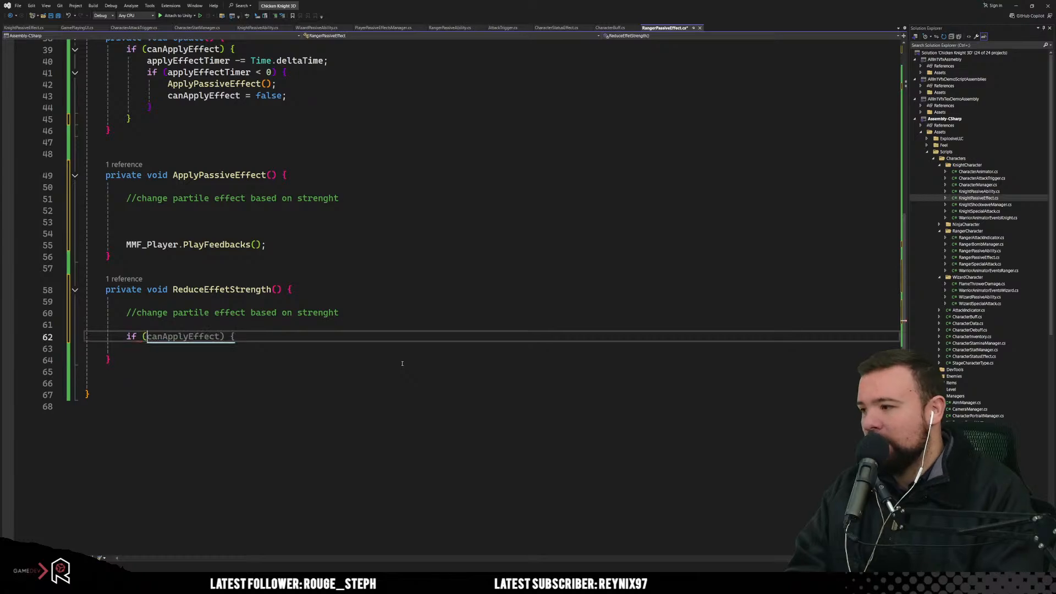
type("toltalStrenght ")
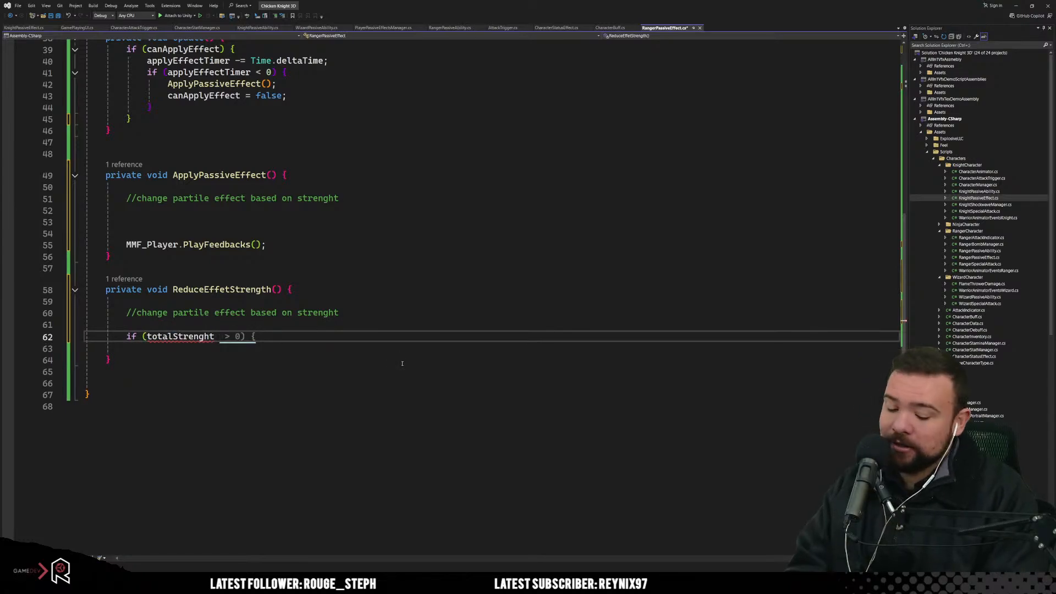
type("< =")
key("BackSpace")
key("BackSpace")
type("=")
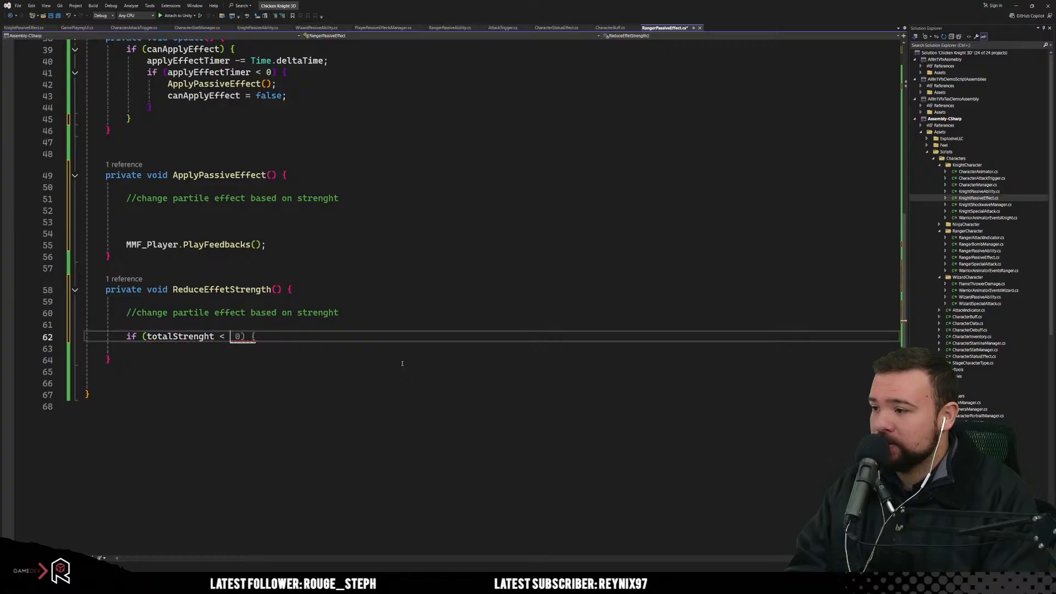
key("Tab")
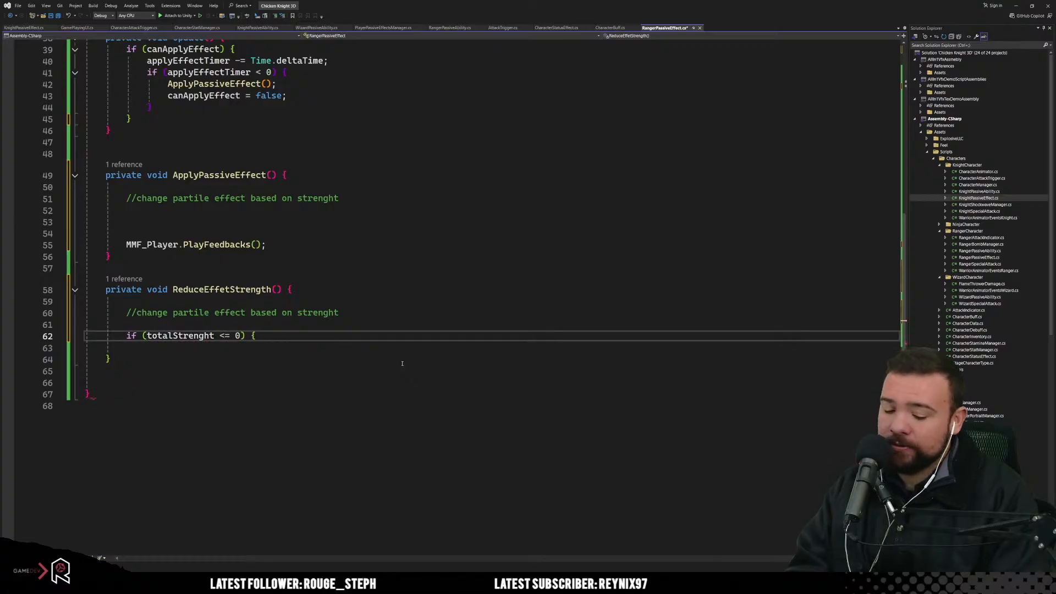
key("Return")
key("Return")
key("Up")
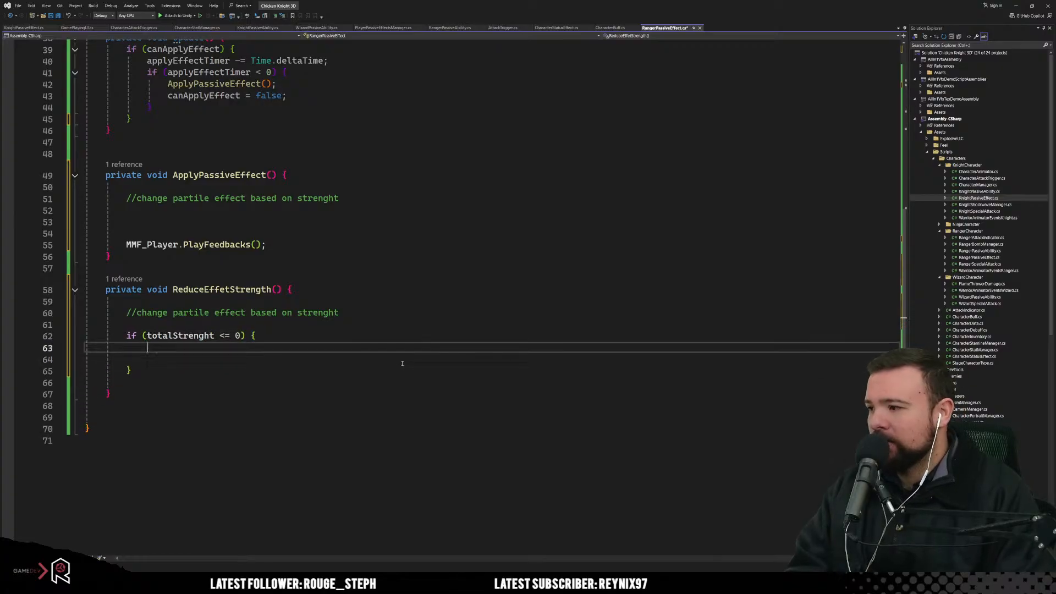
key("Return")
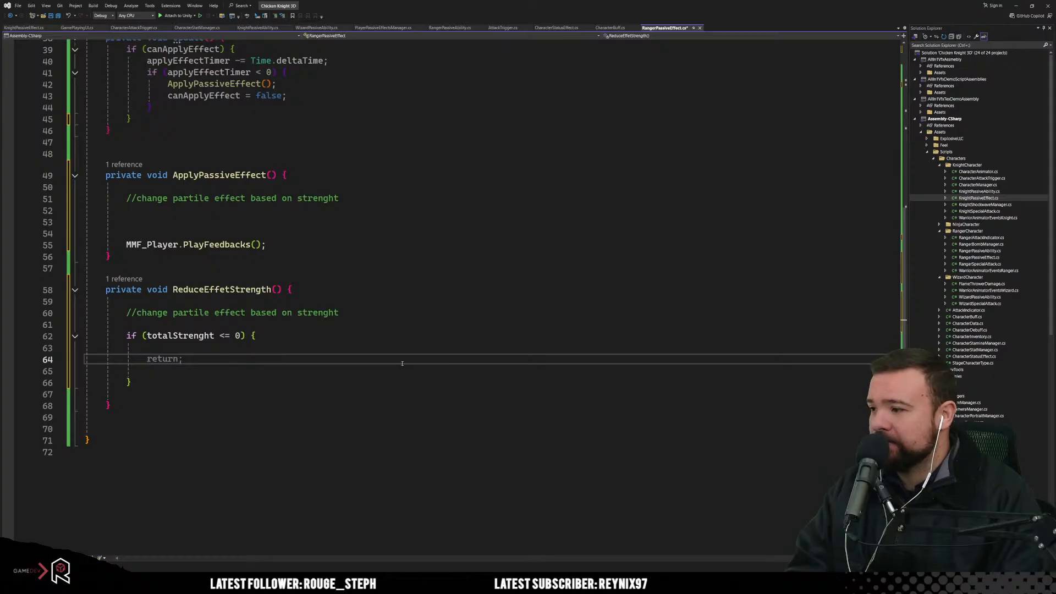
left_click(271, 384)
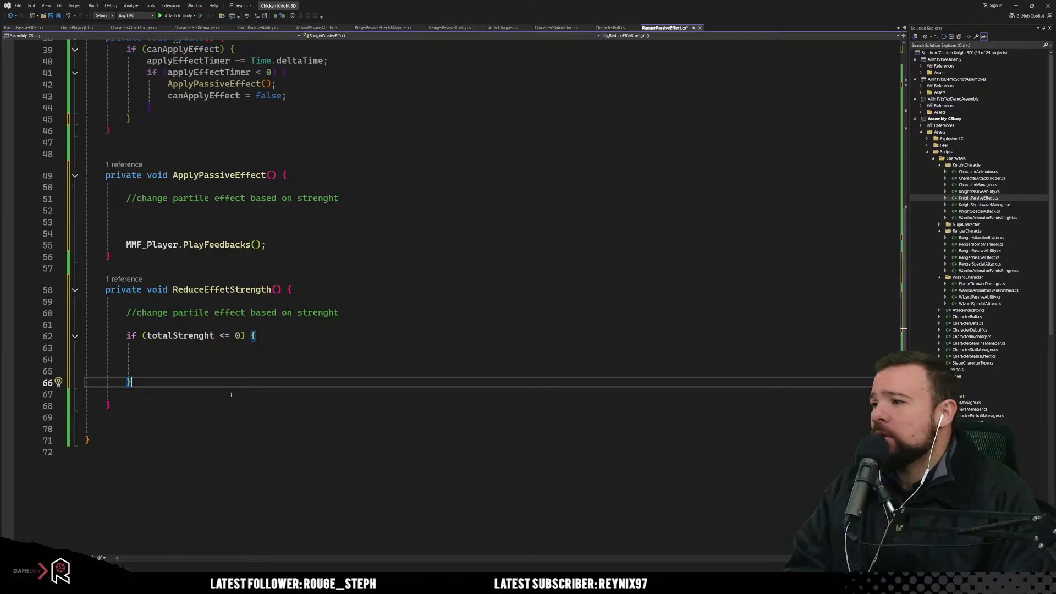
left_click(176, 359)
Step: Insert four blank lines below the MMF_Player field declaration to make room for another serialized field
scroll(286, 531, "up", 5)
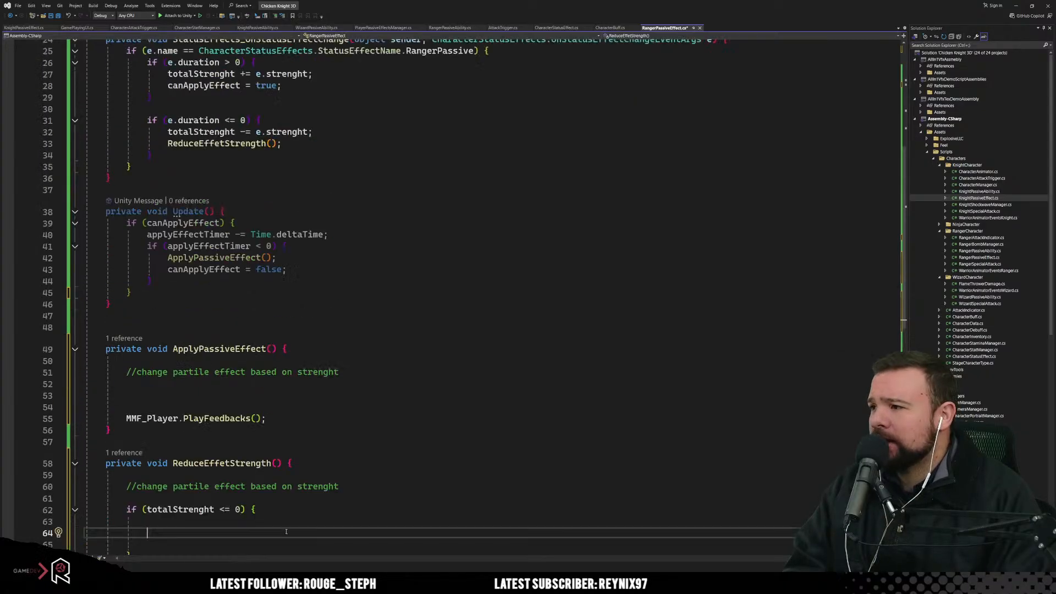
scroll(286, 531, "up", 6)
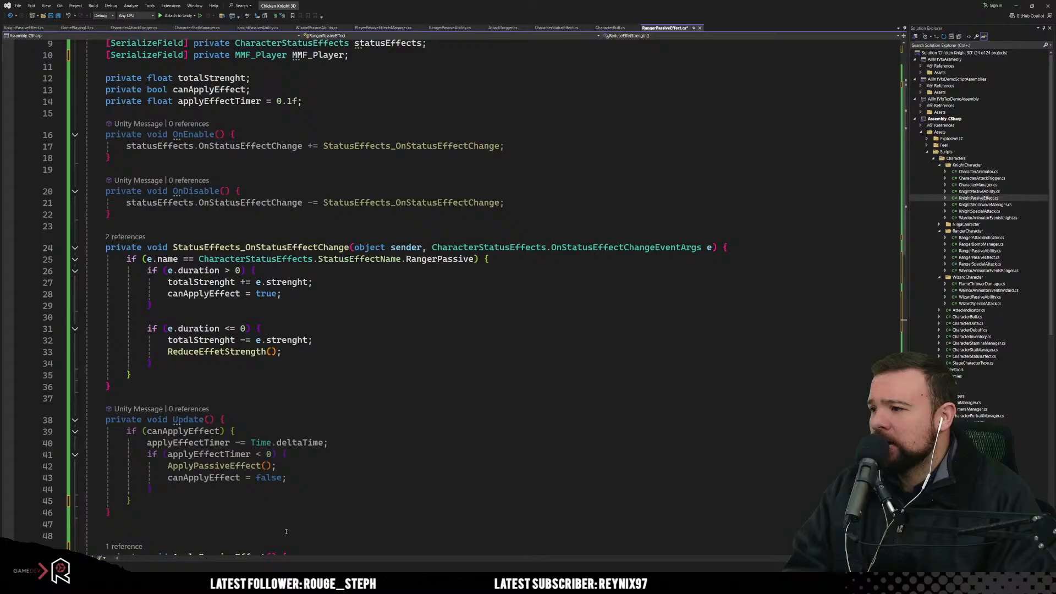
scroll(285, 531, "up", 3)
left_click(360, 162)
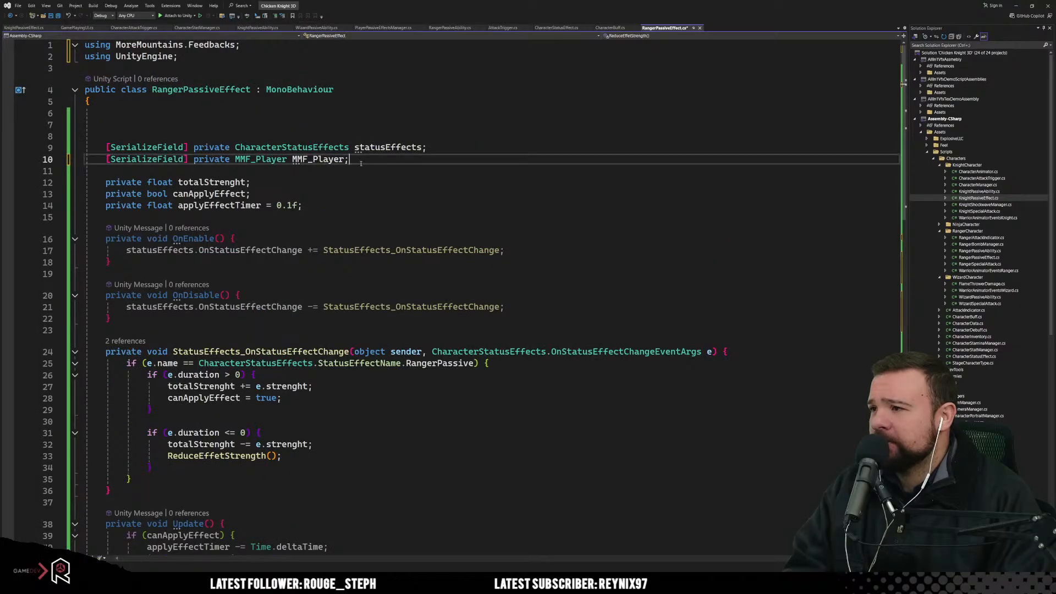
key("Return")
key("Return")
key("Return")
key("Return")
key("Up")
key("Up")
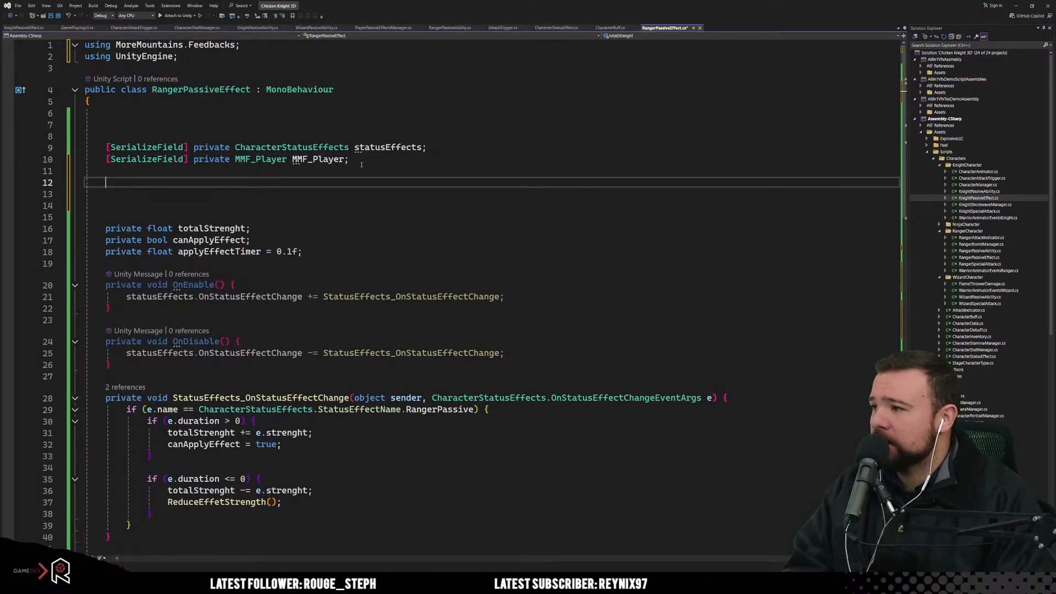
Step: Declare the field [SerializeField] private GameObject superBirdEffect; one blank line below the MMF_Player field
type("[")
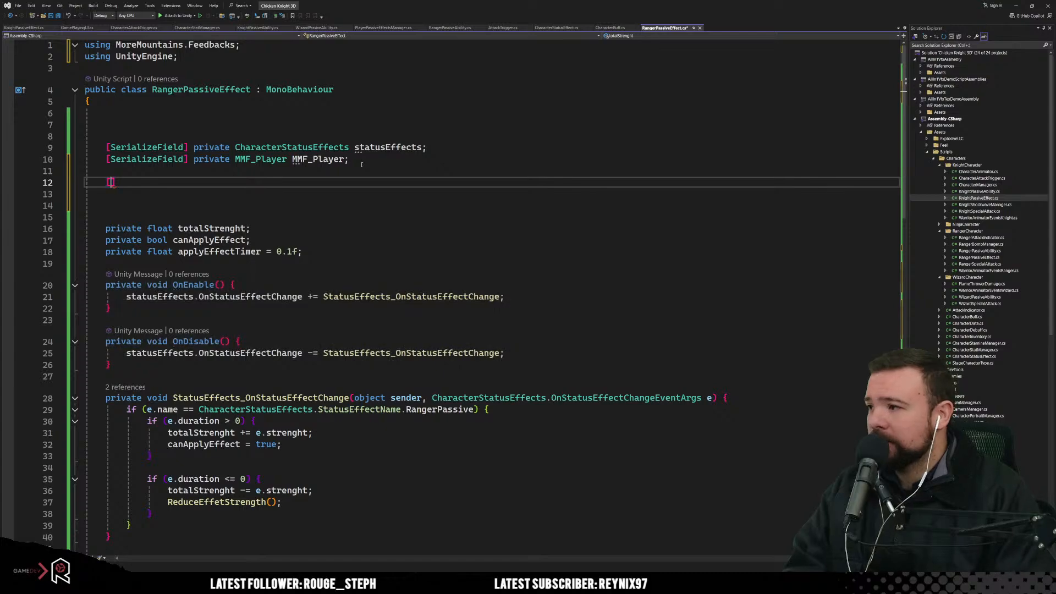
type("Ser")
key("Tab")
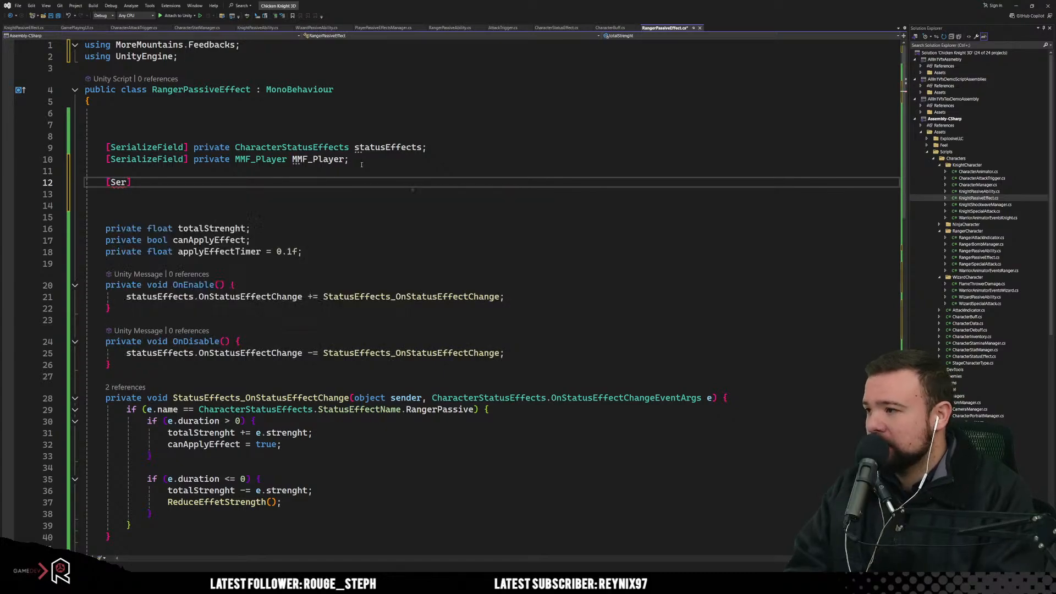
type("[SerializeField")
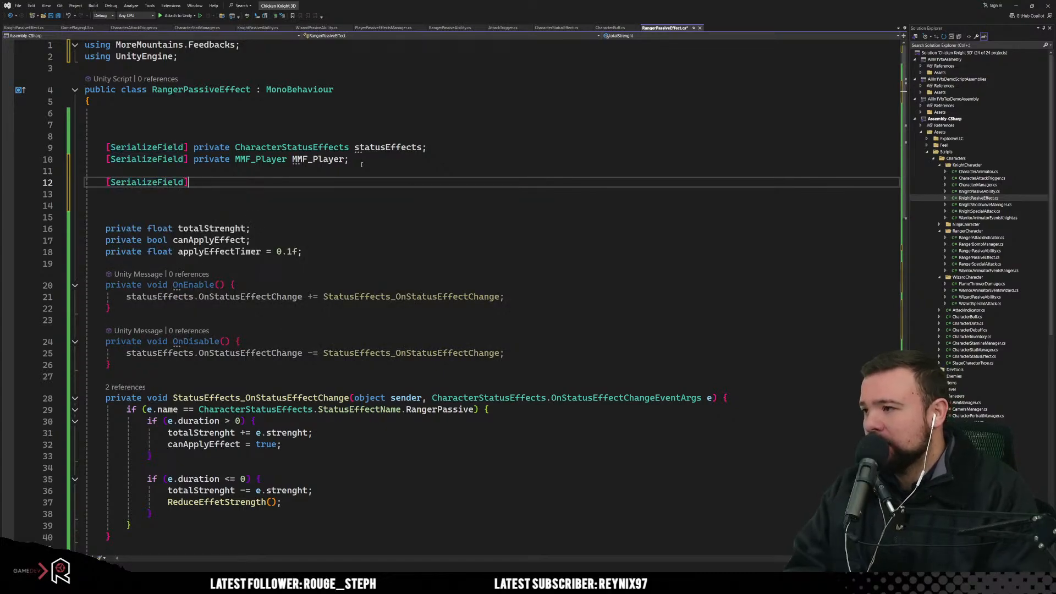
type("] private GameObject")
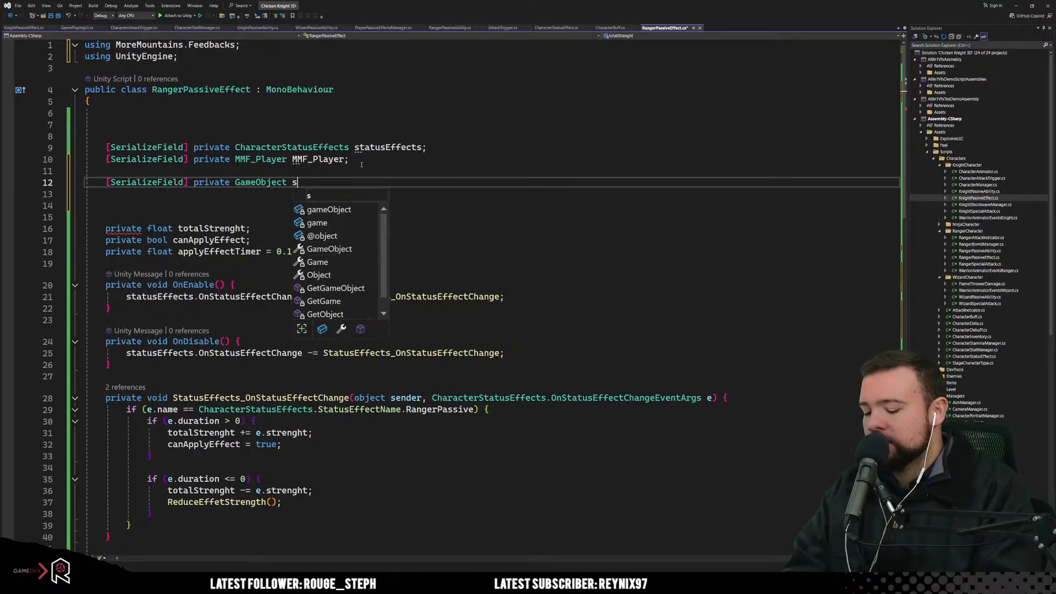
type(" superBirdEffect;")
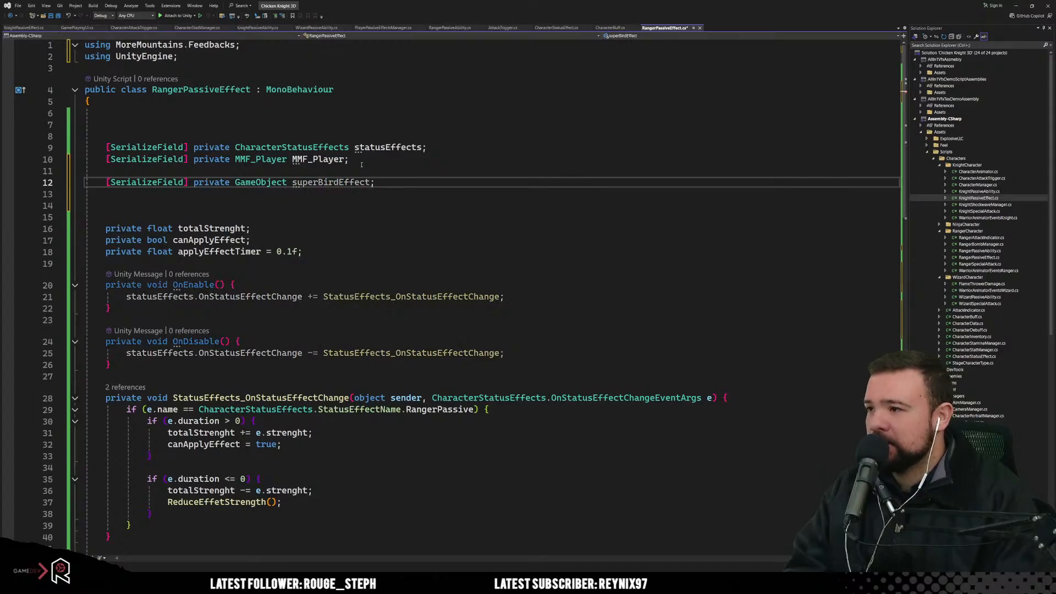
scroll(362, 164, "down", 14)
left_click(324, 360)
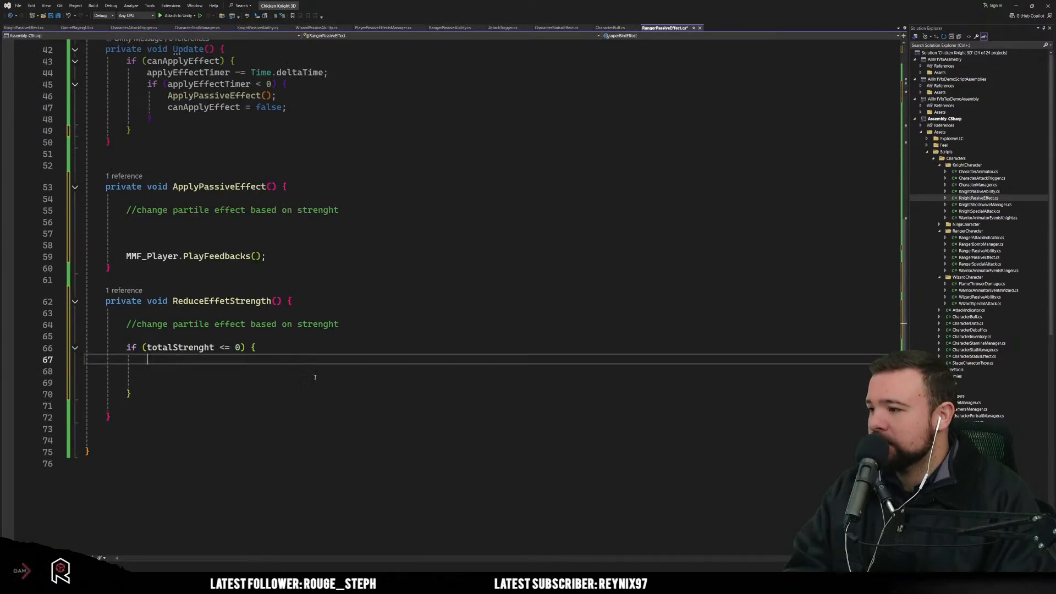
type("super")
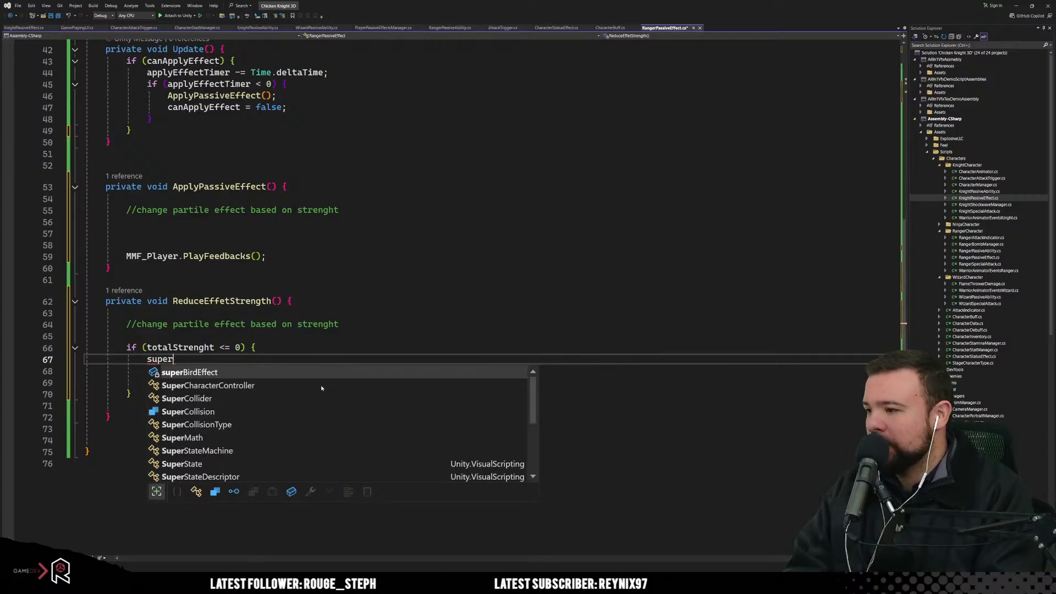
key("Tab")
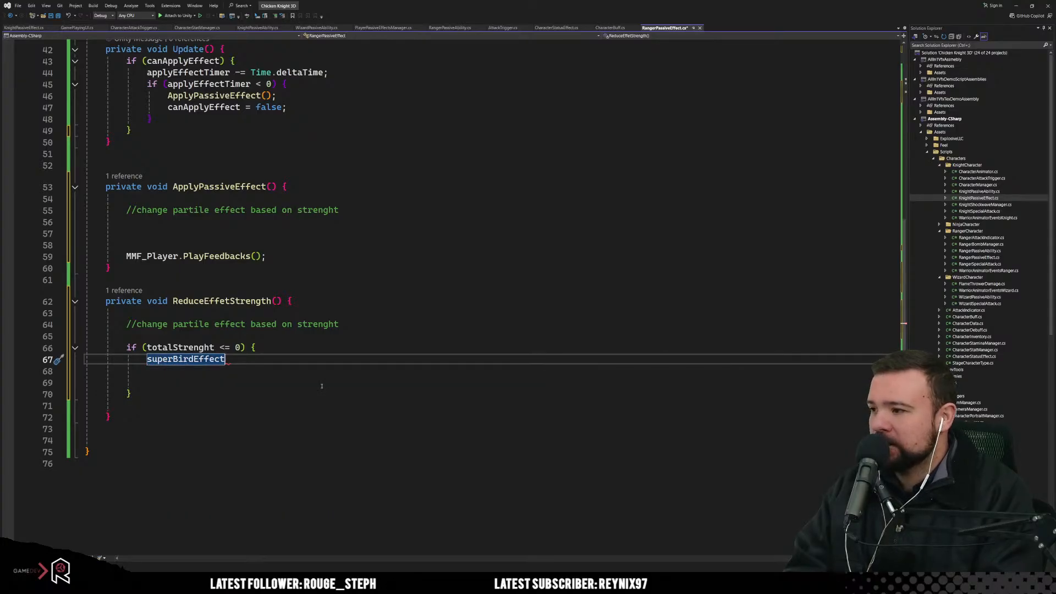
type(".")
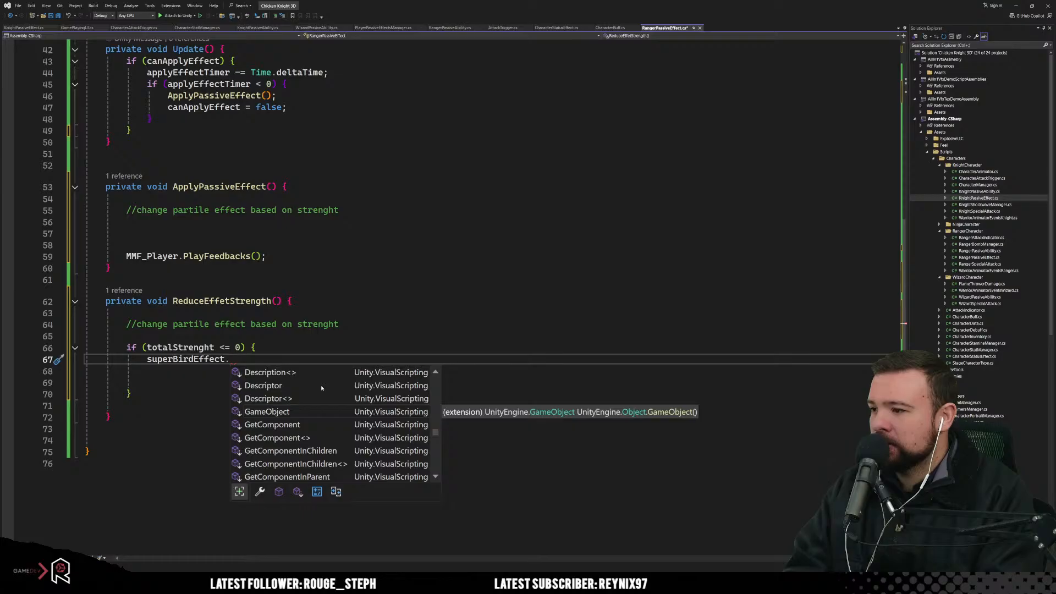
key("BackSpace")
key("BackSpace")
key("BackSpace")
key("BackSpace")
key("BackSpace")
key("BackSpace")
key("BackSpace")
key("BackSpace")
key("BackSpace")
key("BackSpace")
key("BackSpace")
key("BackSpace")
key("BackSpace")
key("BackSpace")
key("BackSpace")
key("BackSpace")
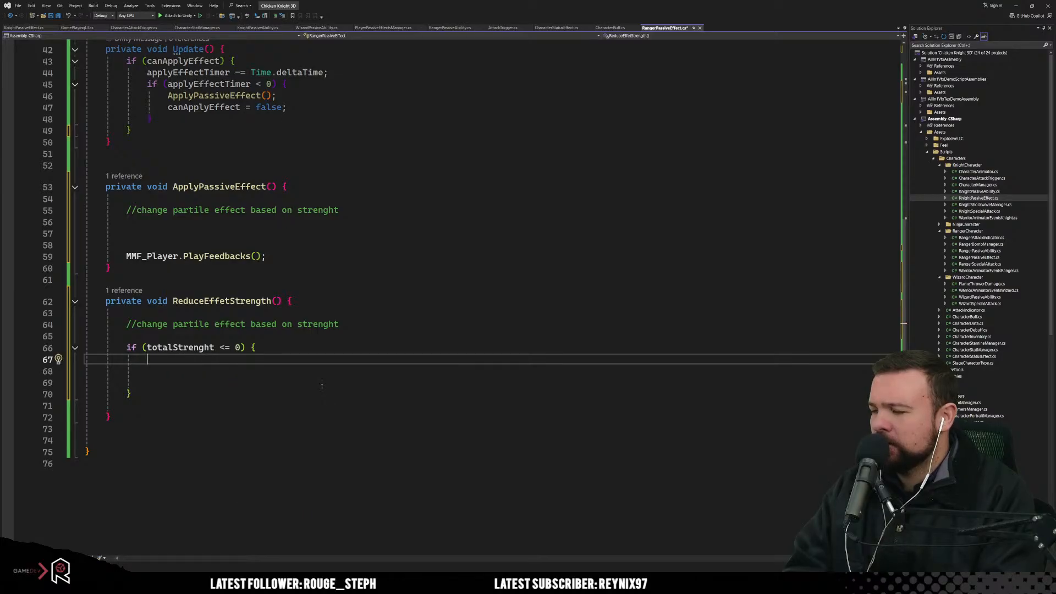
type("GameObject.")
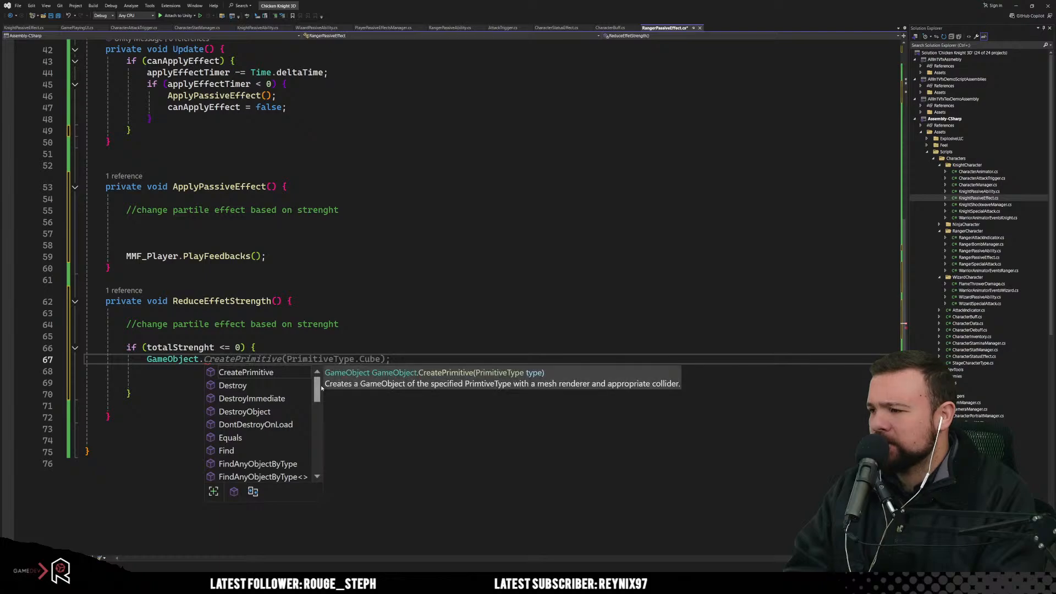
type("se")
key("BackSpace")
key("BackSpace")
key("BackSpace")
key("BackSpace")
key("BackSpace")
key("BackSpace")
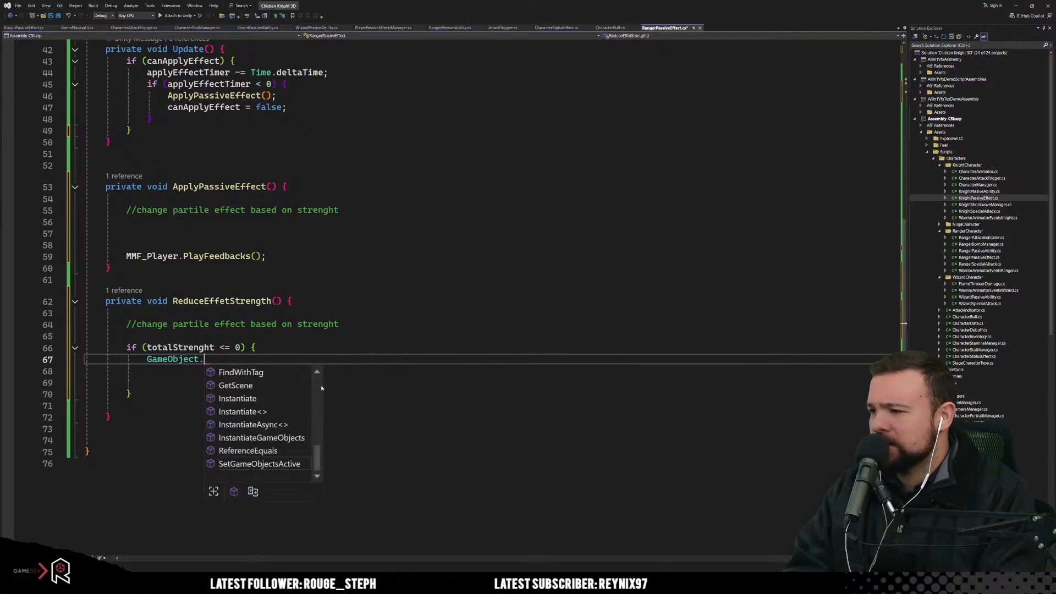
type("Seta")
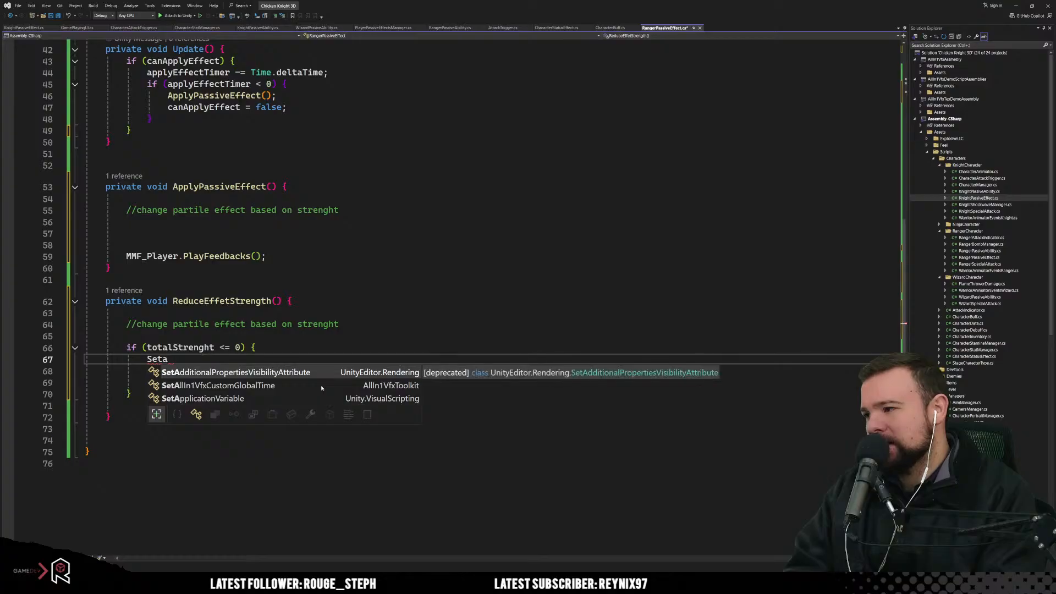
key("BackSpace")
key("BackSpace")
key("BackSpace")
key("BackSpace")
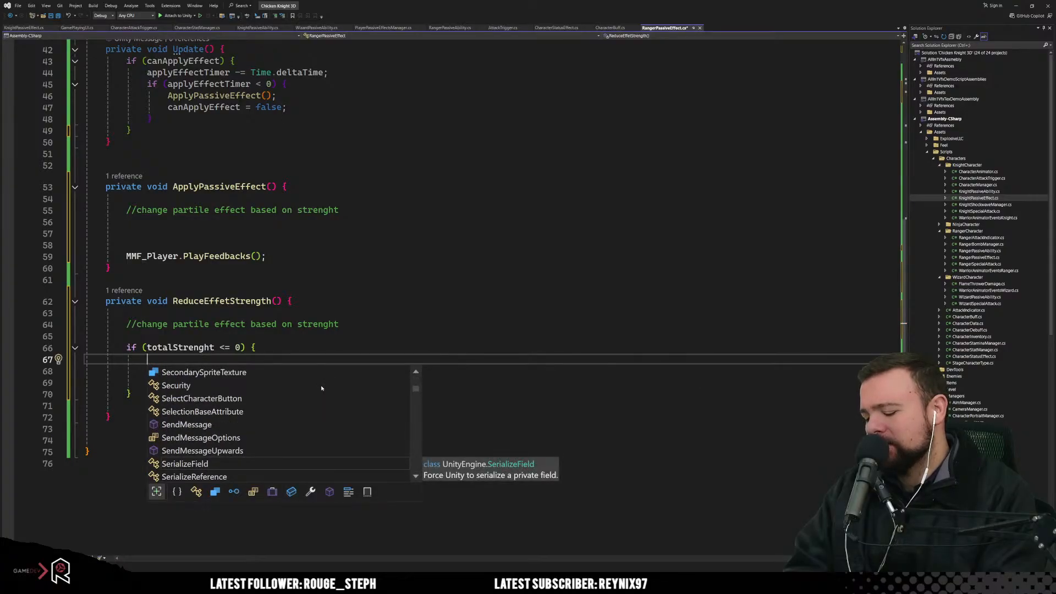
Step: Add superBirdEffect.SetActive(false); inside the if (totalStrenght <= 0) block and remove the blank lines below it
type("superBirdEffect.s")
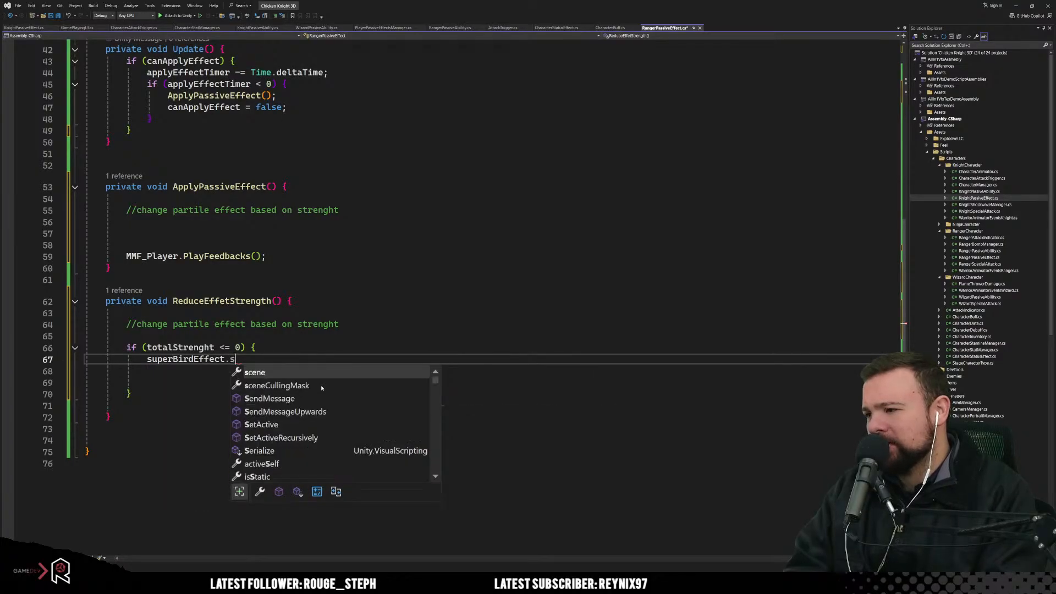
type("etActive(false);")
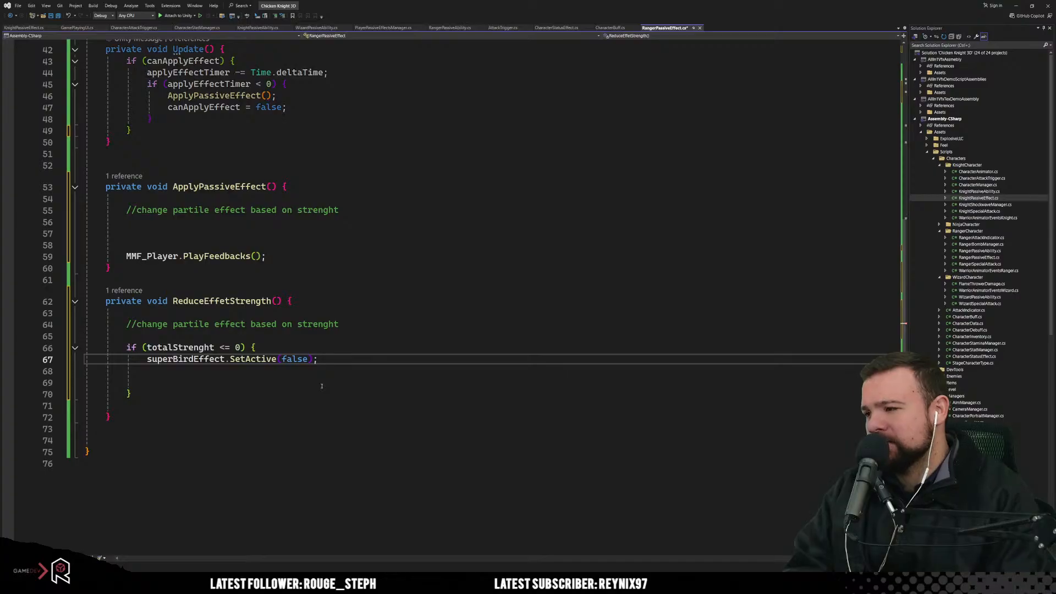
key("Delete")
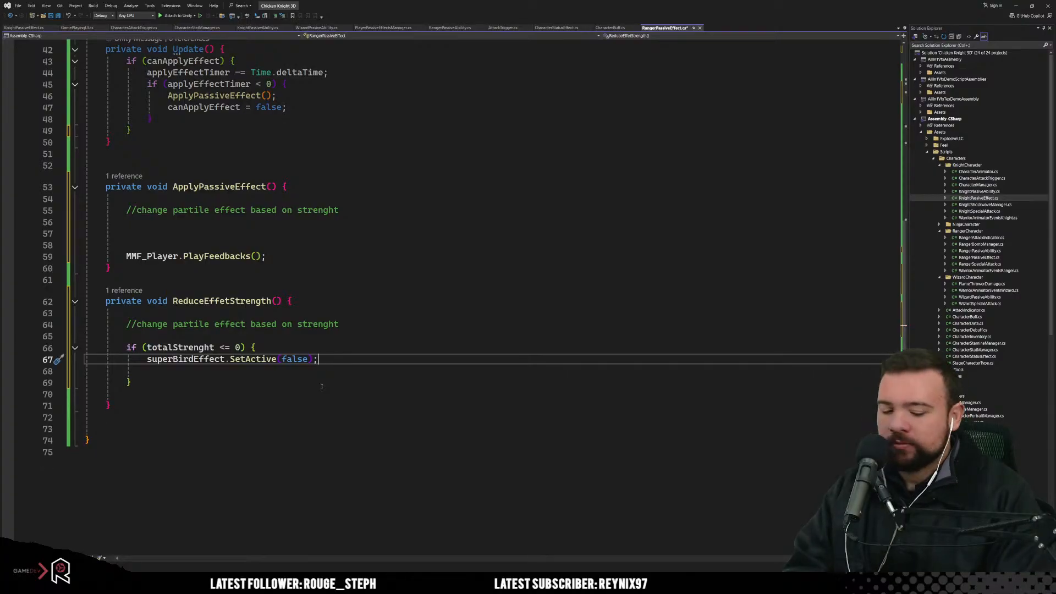
key("Down")
key("Delete")
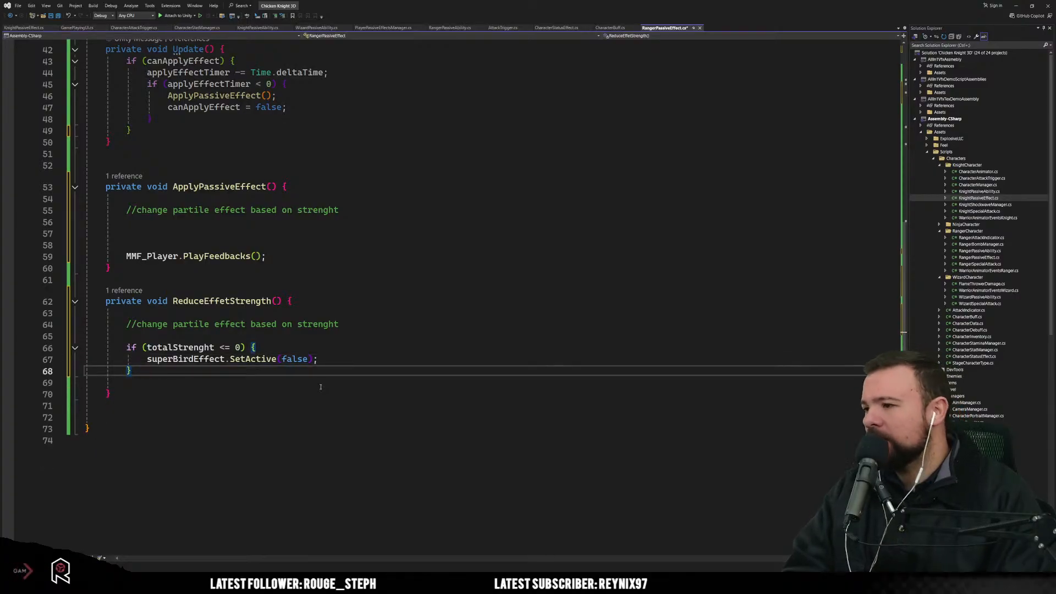
key("Down")
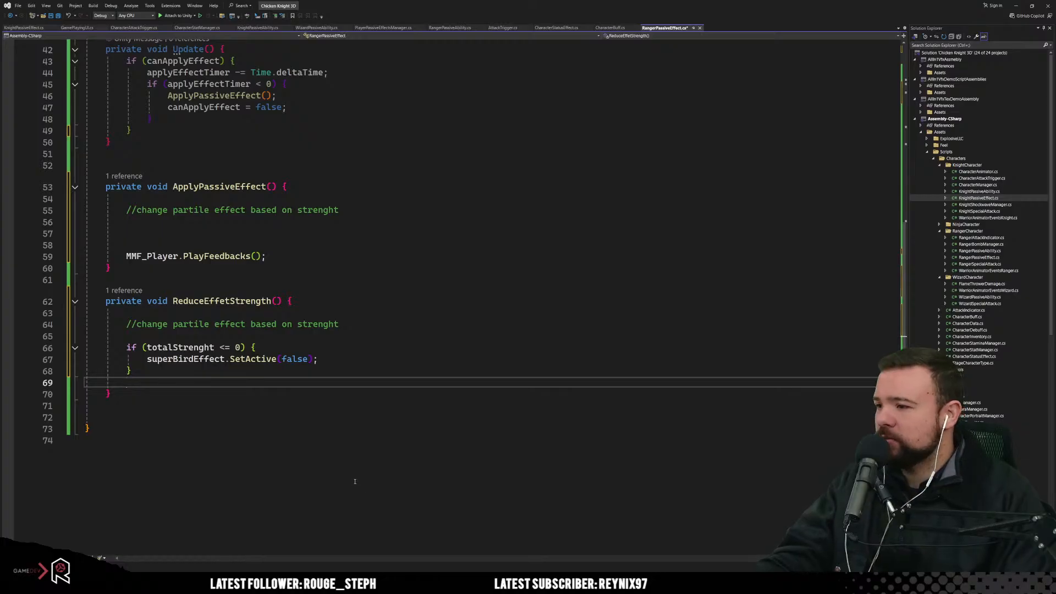
Step: Look over the script from its field declarations to ReduceEffetStrength() and save RangerPassiveEffect.cs
scroll(349, 471, "up", 5)
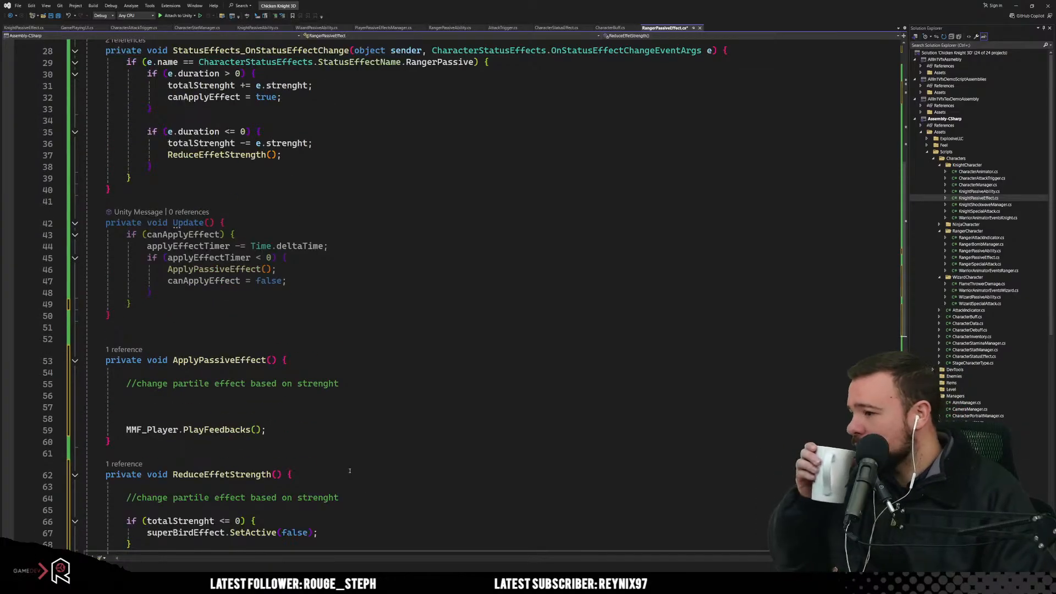
scroll(350, 472, "up", 4)
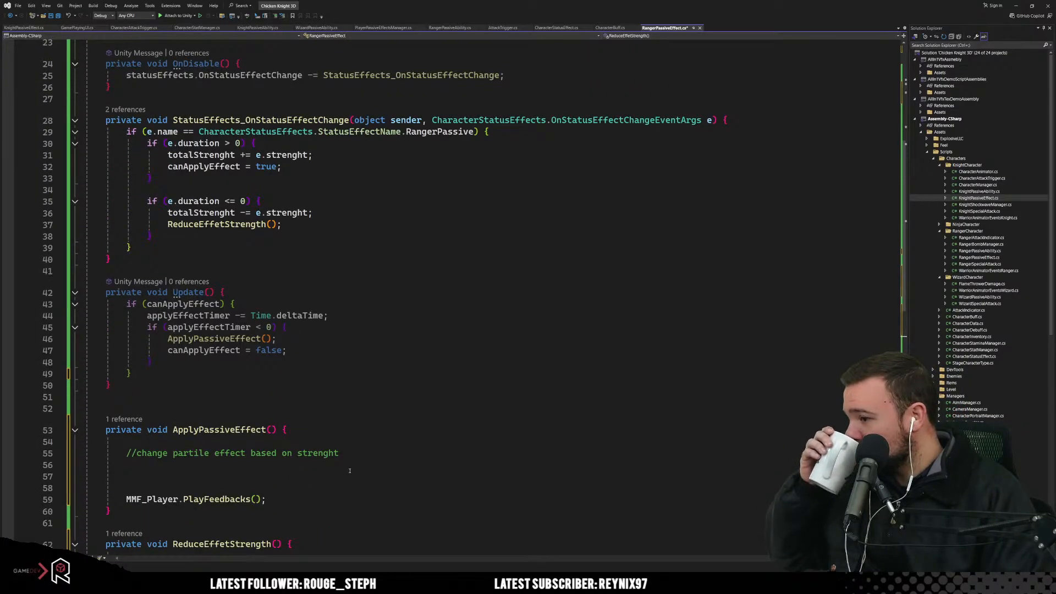
scroll(350, 471, "down", 4)
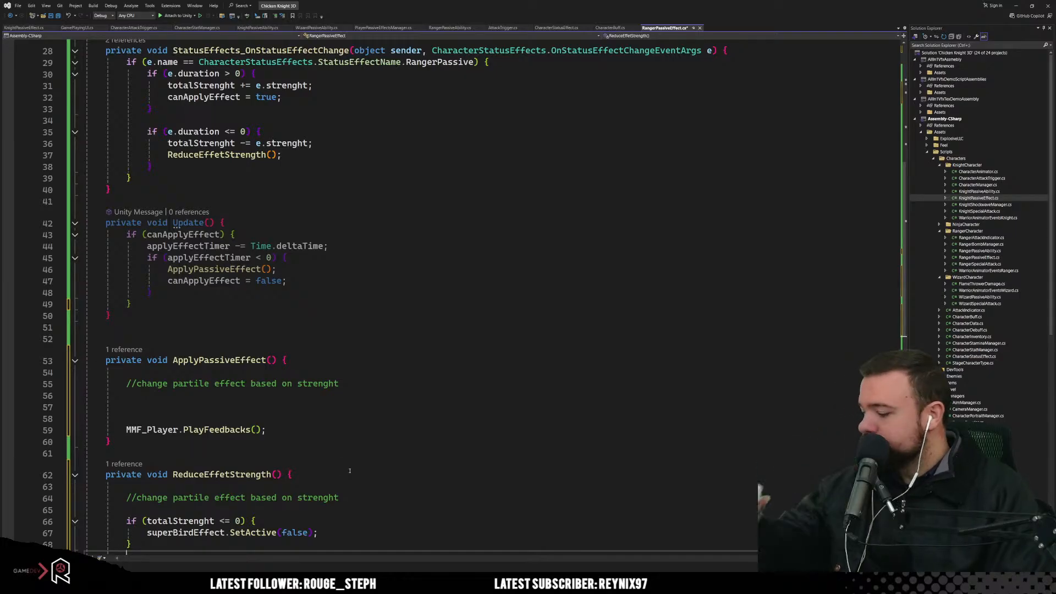
scroll(247, 460, "down", 3)
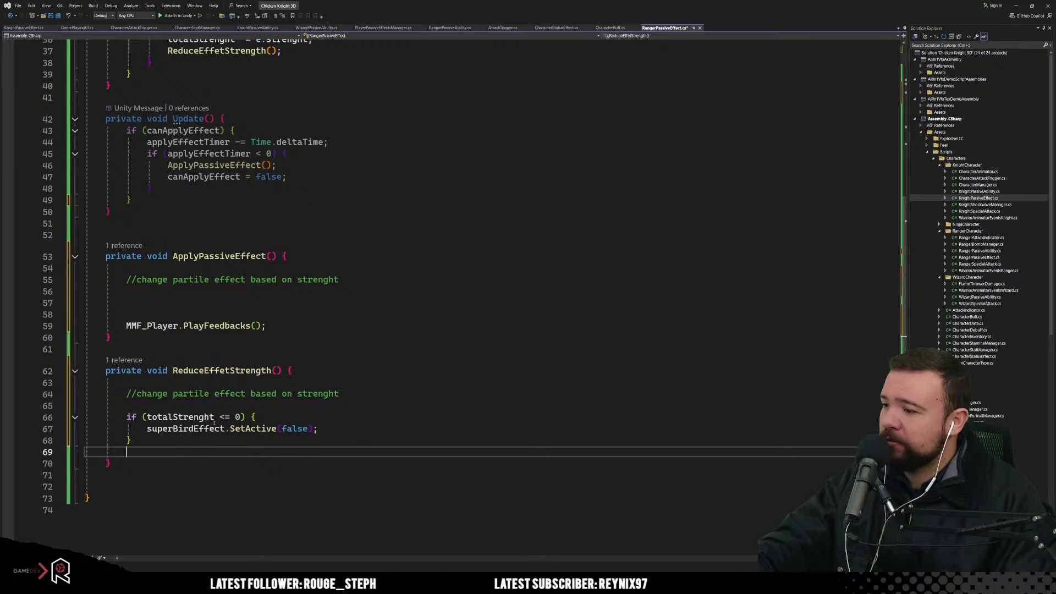
scroll(347, 438, "up", 12)
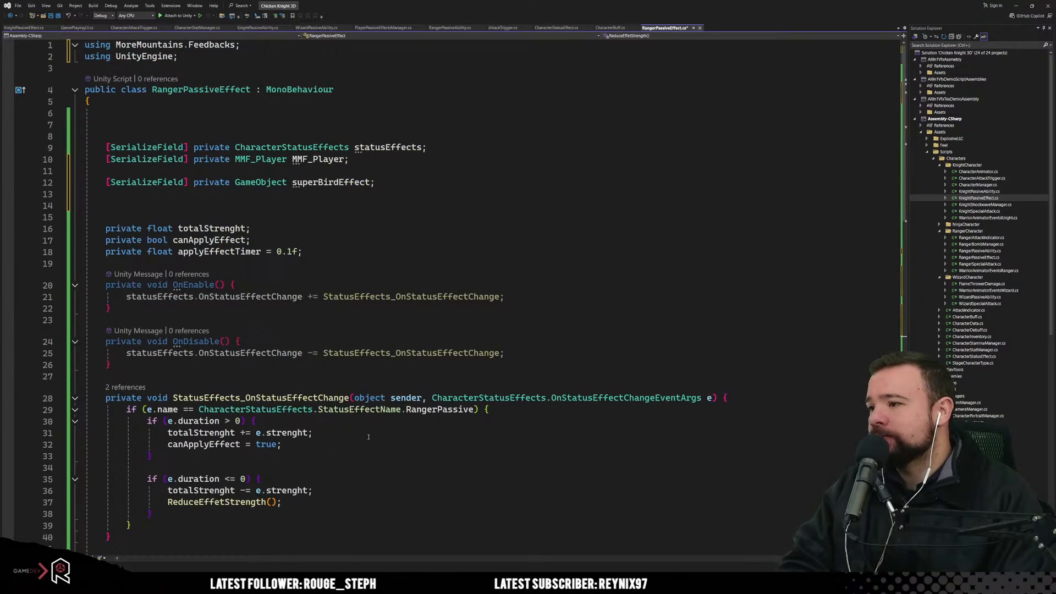
scroll(369, 437, "down", 4)
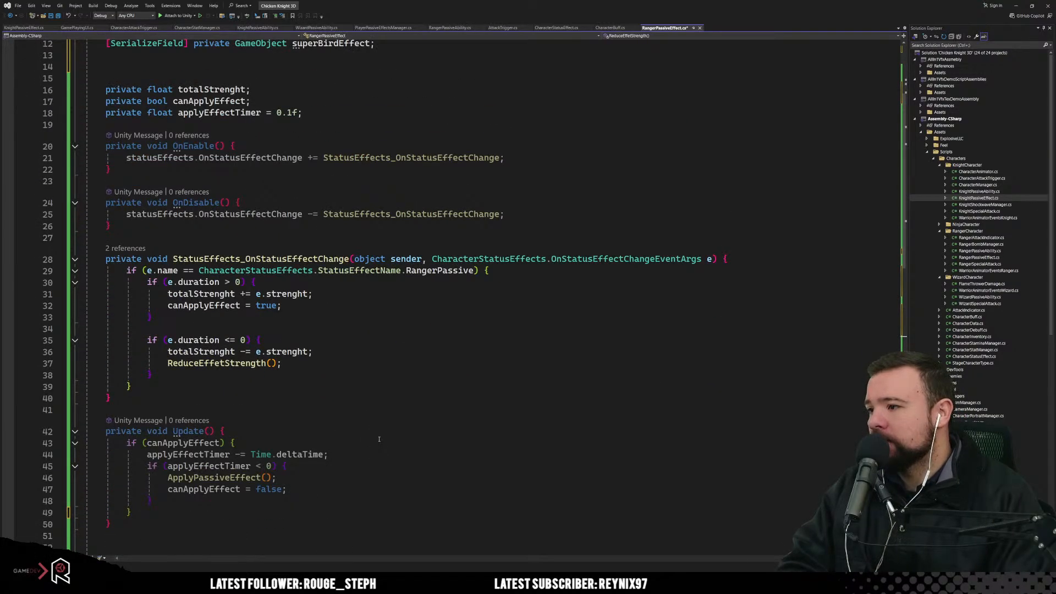
left_click(337, 407)
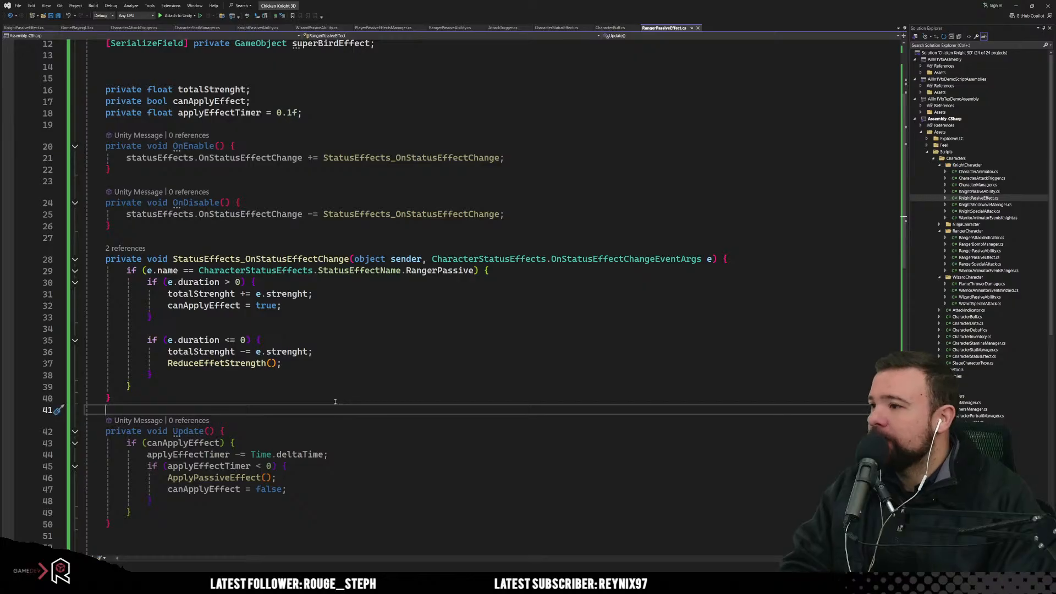
Step: Examine the totalStrenght <= 0 condition in ReduceEffetStrength() by highlighting it
scroll(305, 397, "down", 6)
scroll(305, 397, "down", 5)
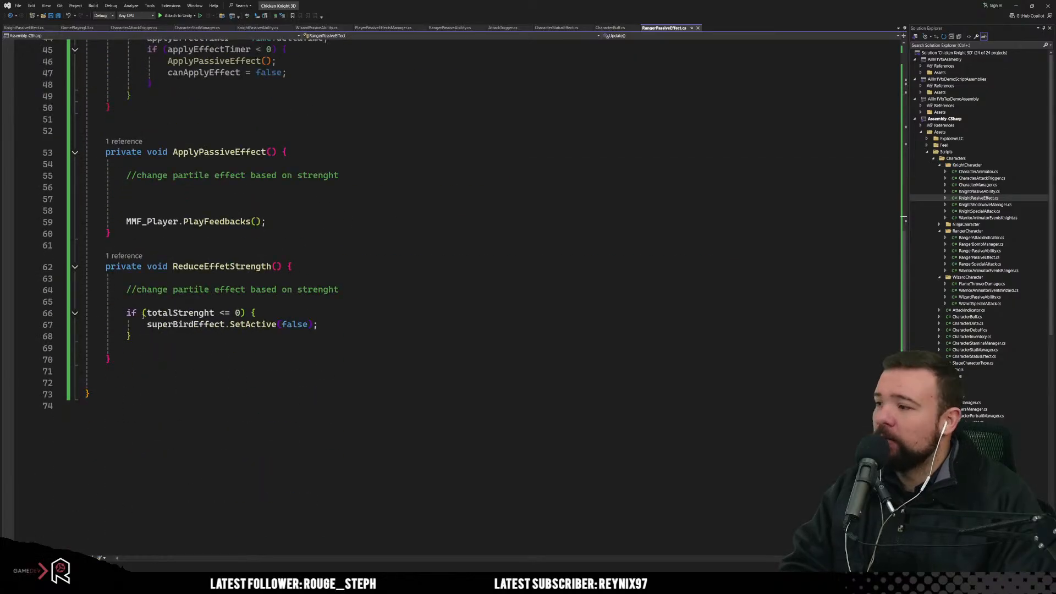
left_click(128, 313)
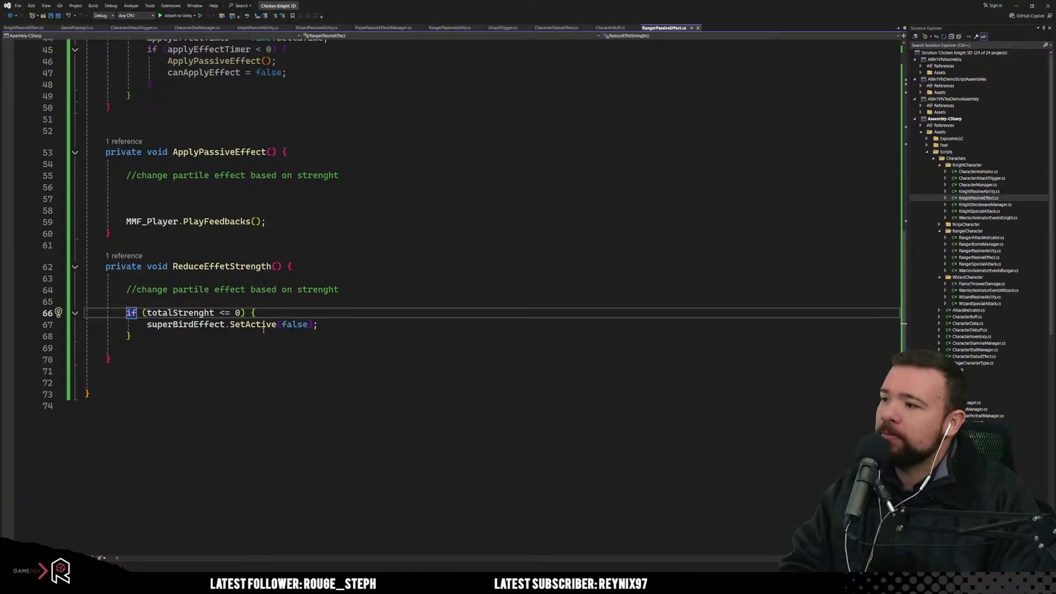
left_click_drag(167, 312, 256, 315)
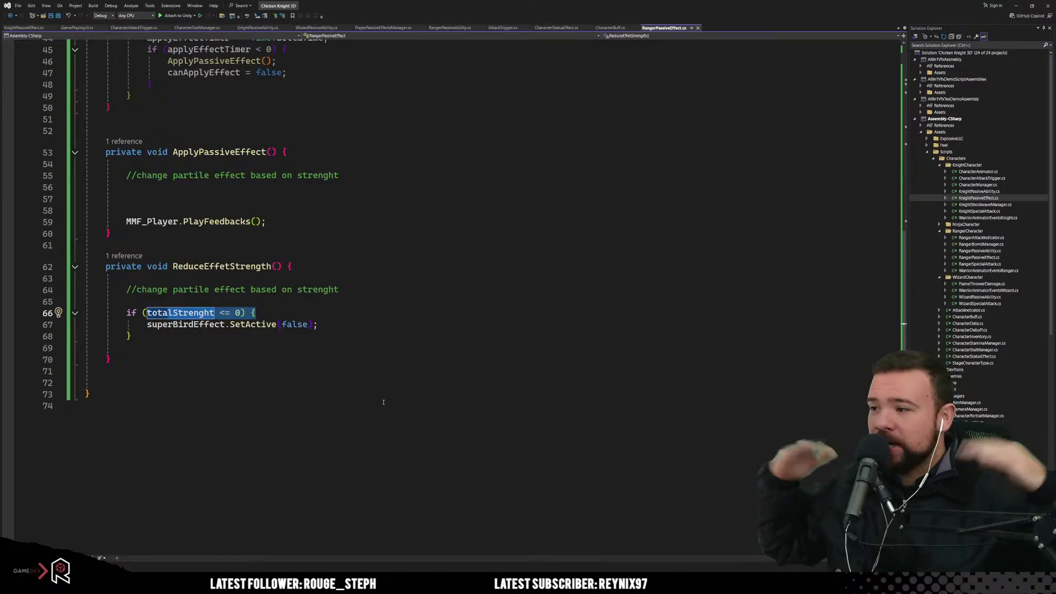
Step: Declare the field [SerializeField] private ParticleSystem lightColumns; directly below the superBirdEffect field
scroll(383, 402, "up", 13)
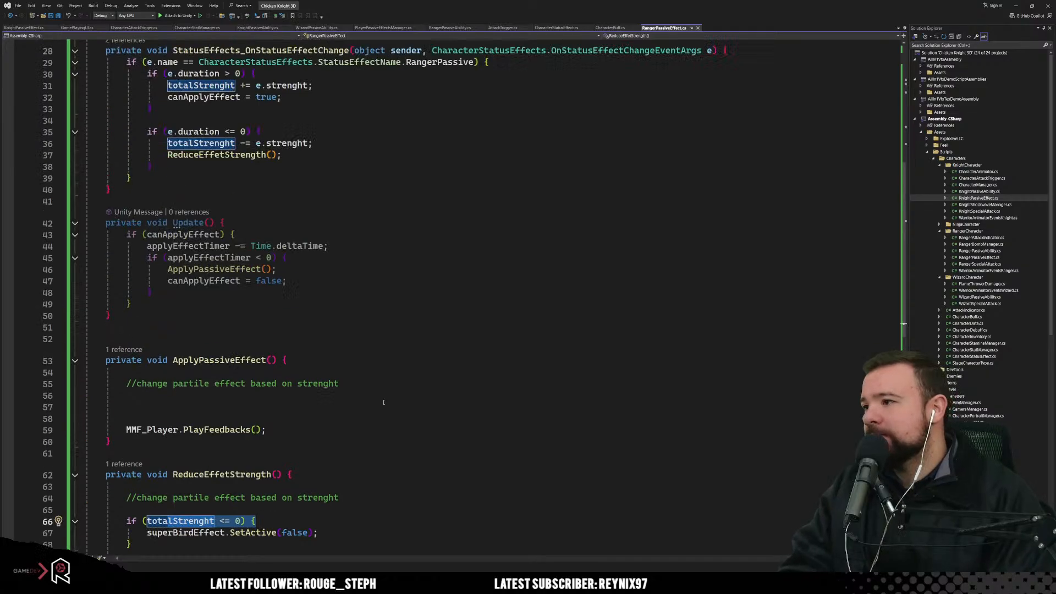
scroll(383, 402, "up", 2)
left_click(426, 200)
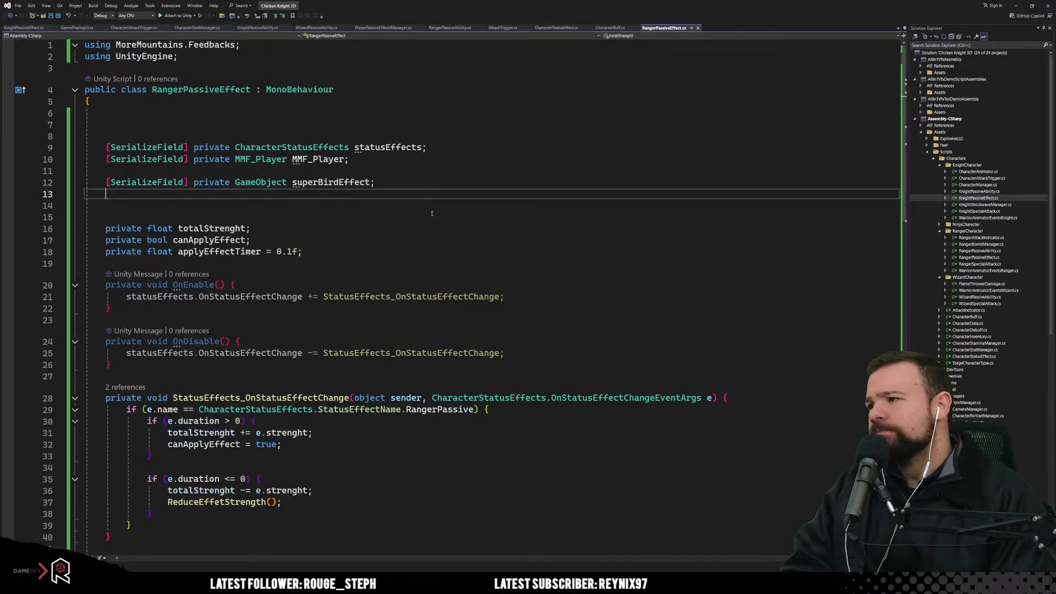
type("[")
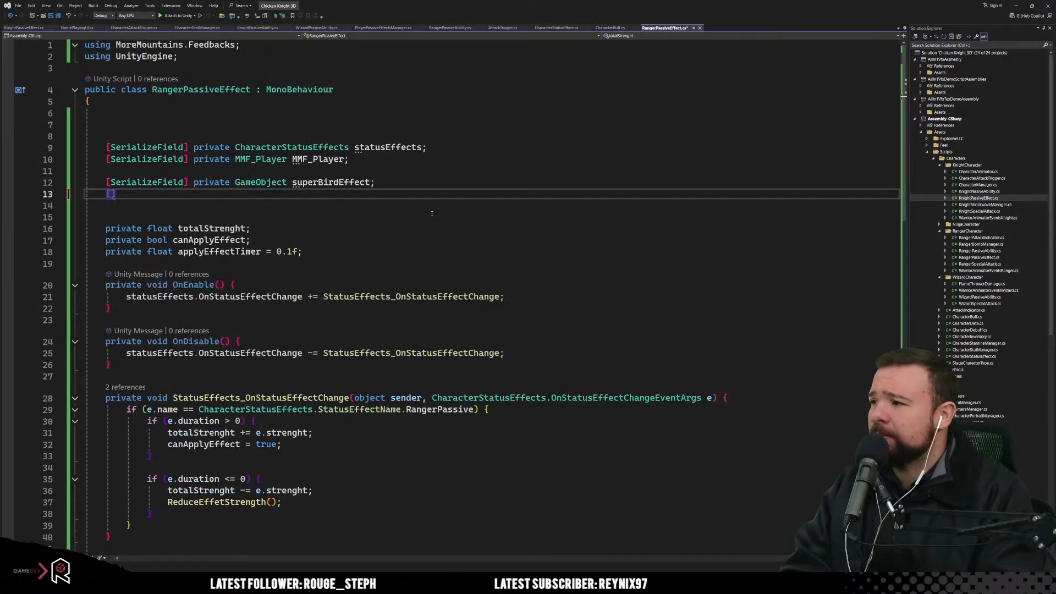
type("SerializeField")
key("Tab")
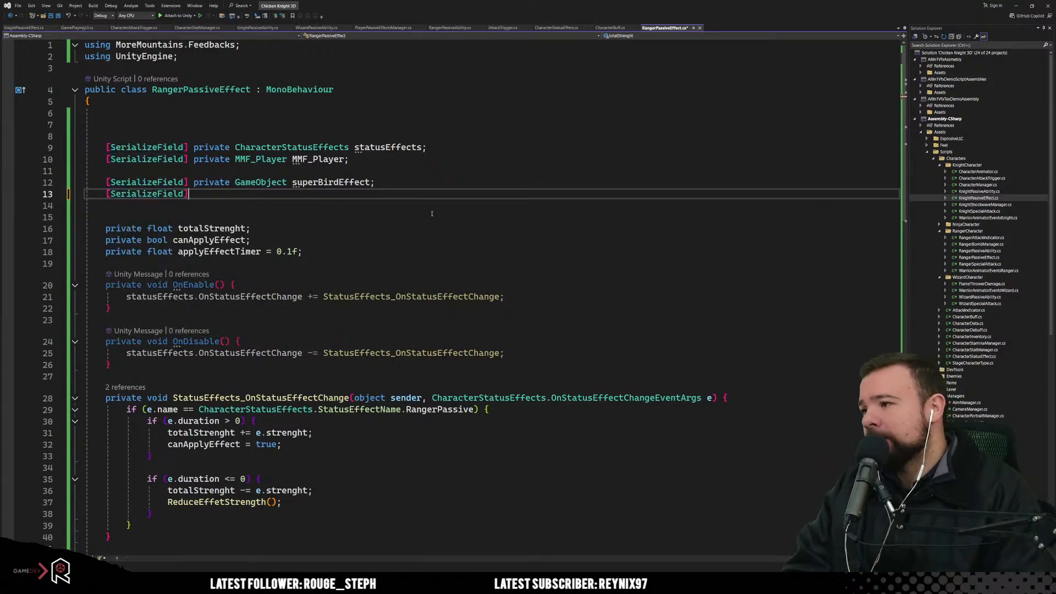
type("private ")
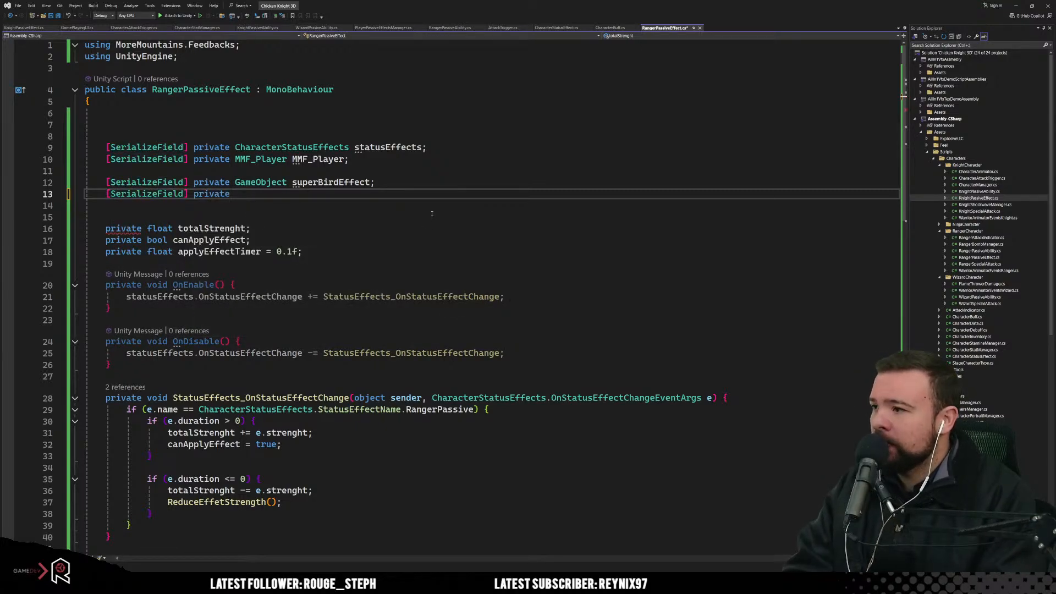
type("Par")
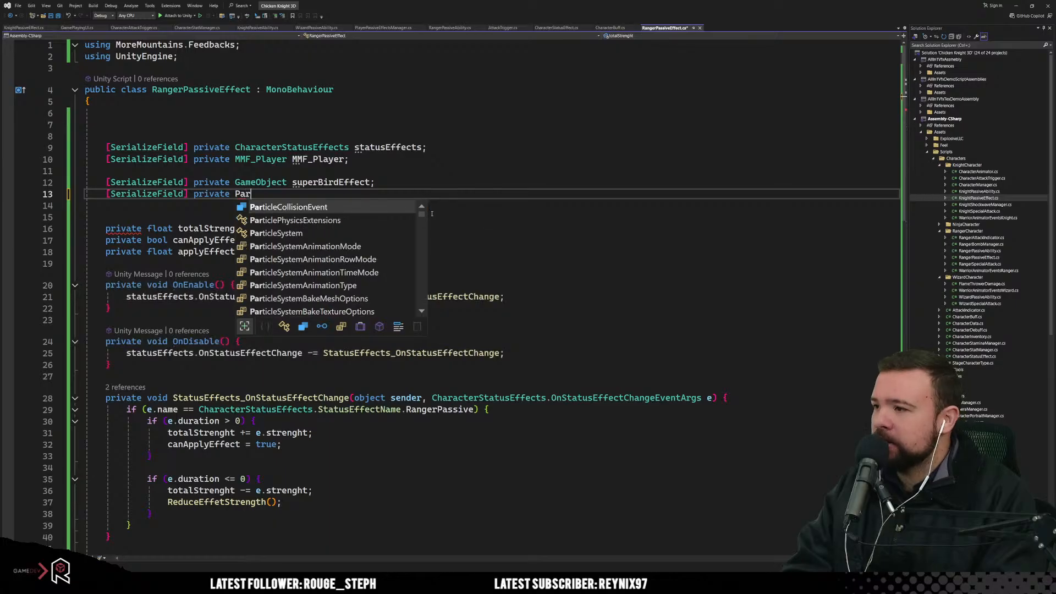
key("Down")
key("Down")
key("Tab")
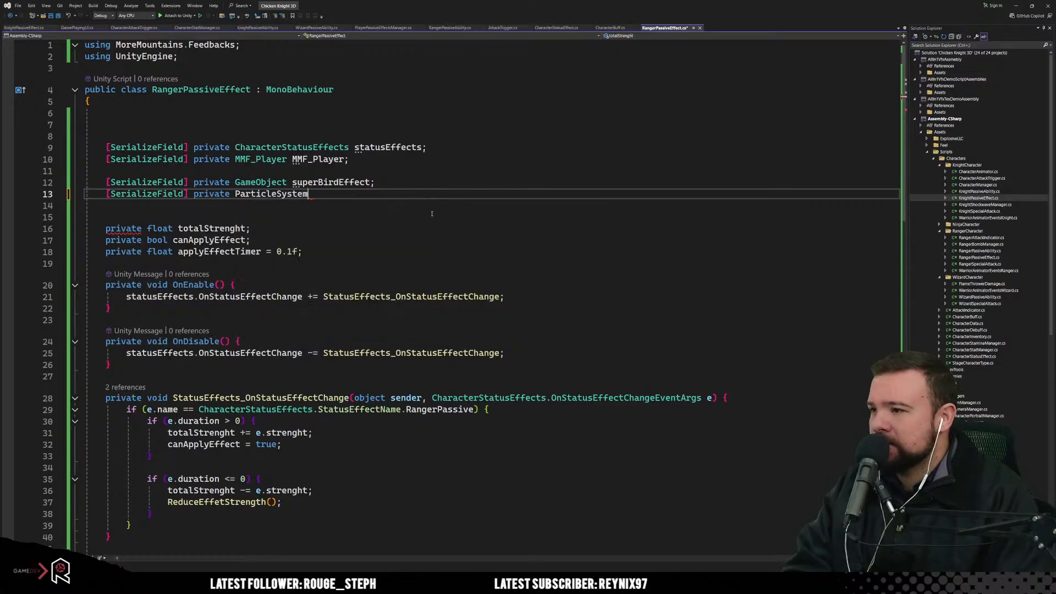
type(".")
key("BackSpace")
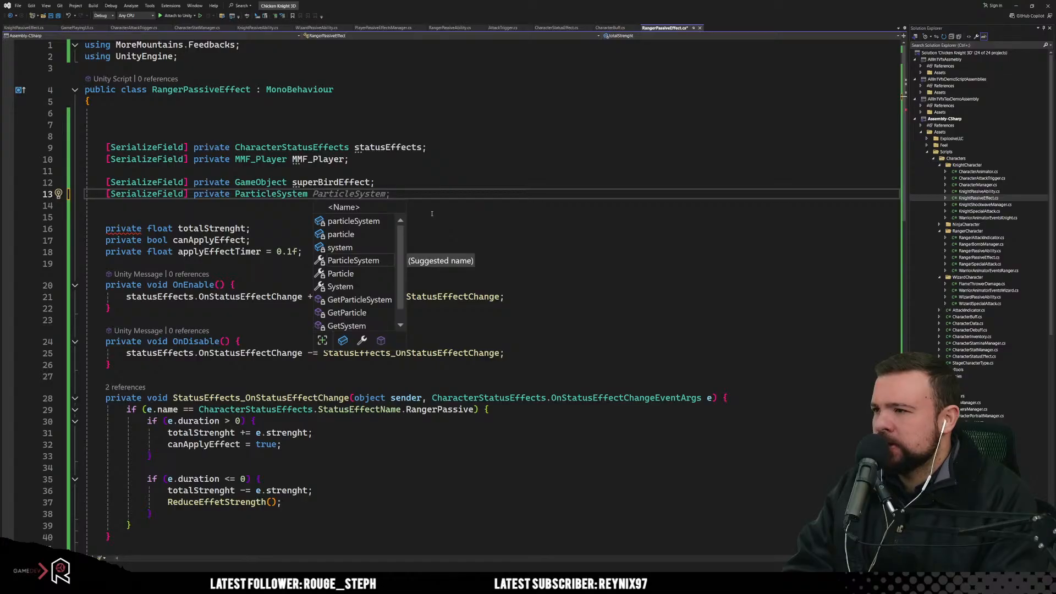
type("lig")
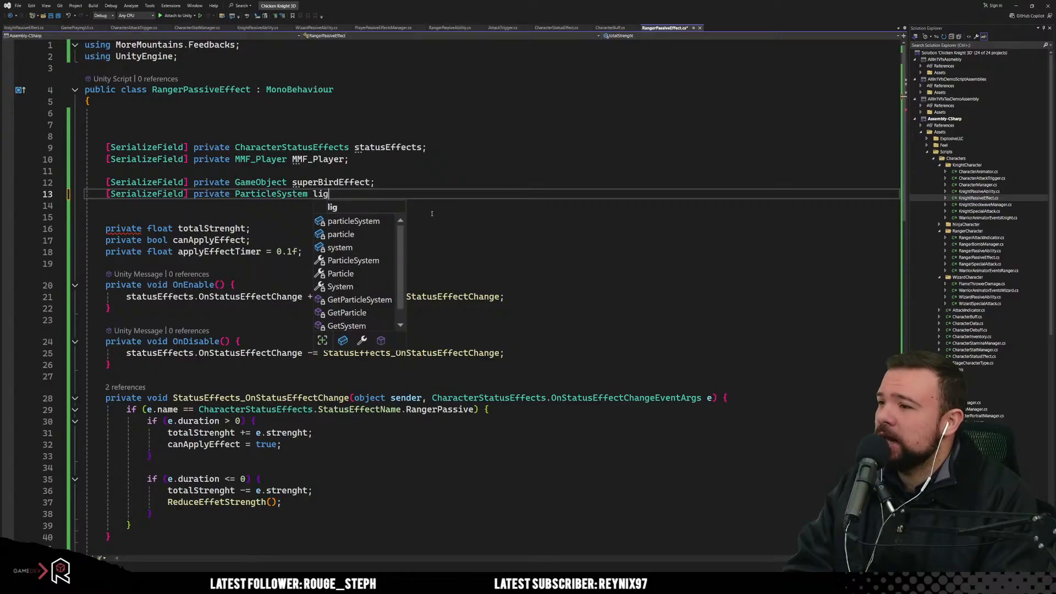
type("htColumn;")
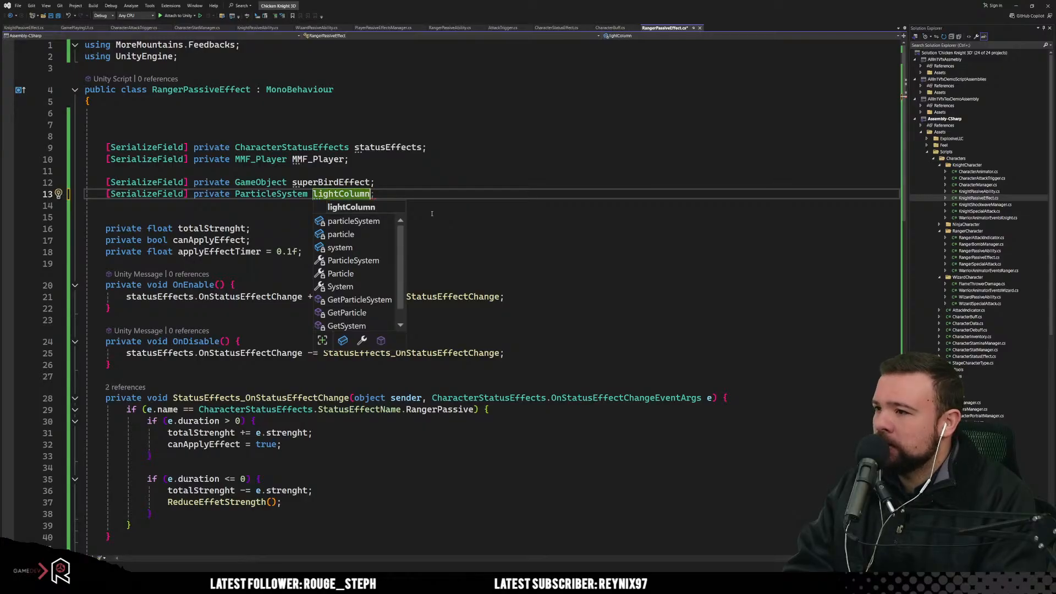
type("s")
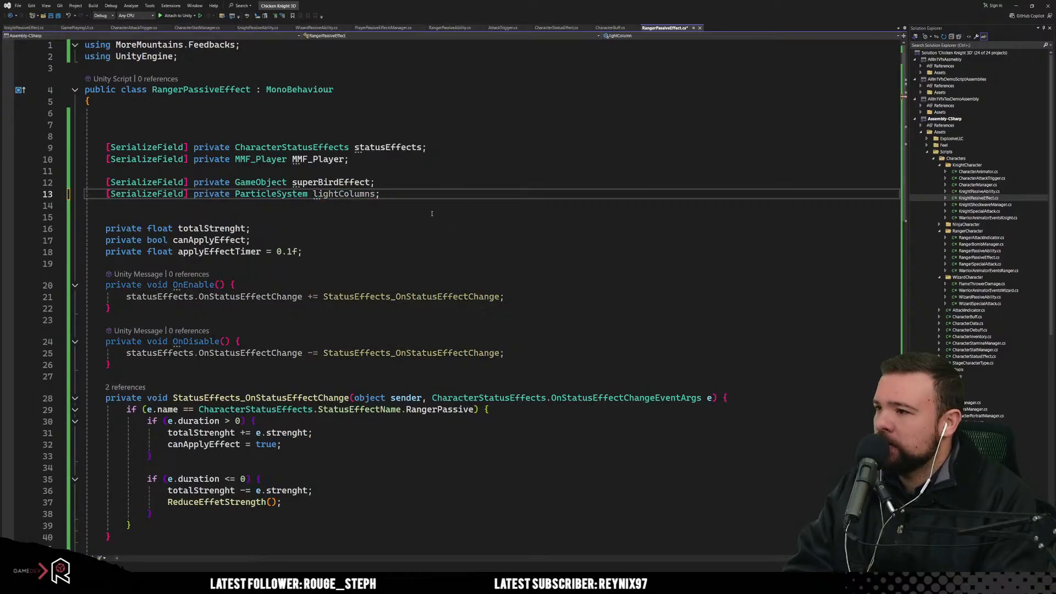
Step: Duplicate the lightColumns declaration on the line below and rename the copy spiralLights
key("End")
key("shift+Up")
key("shift+Down")
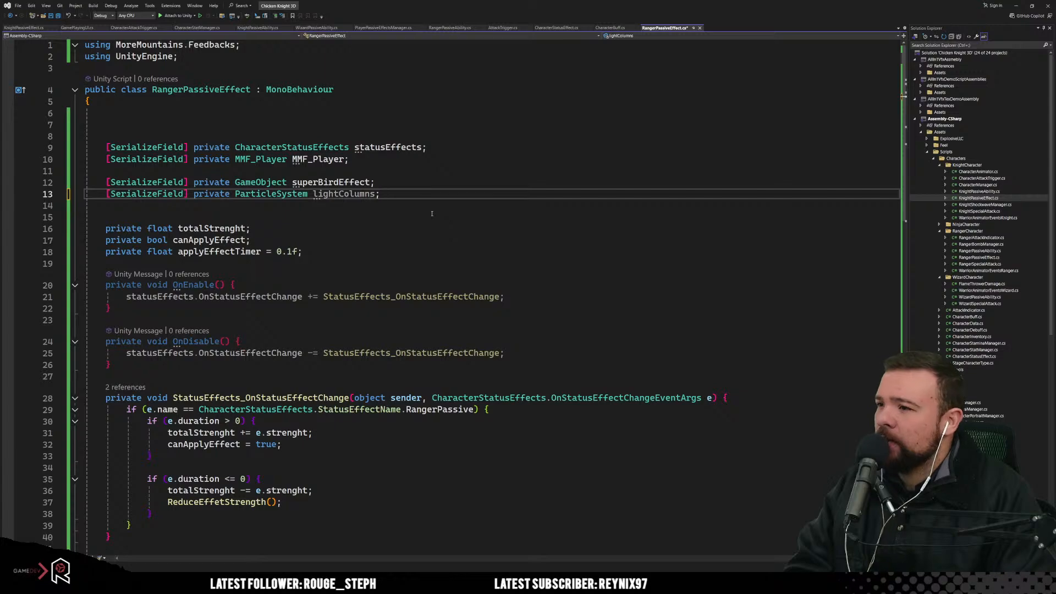
key("ctrl+d")
key("Left")
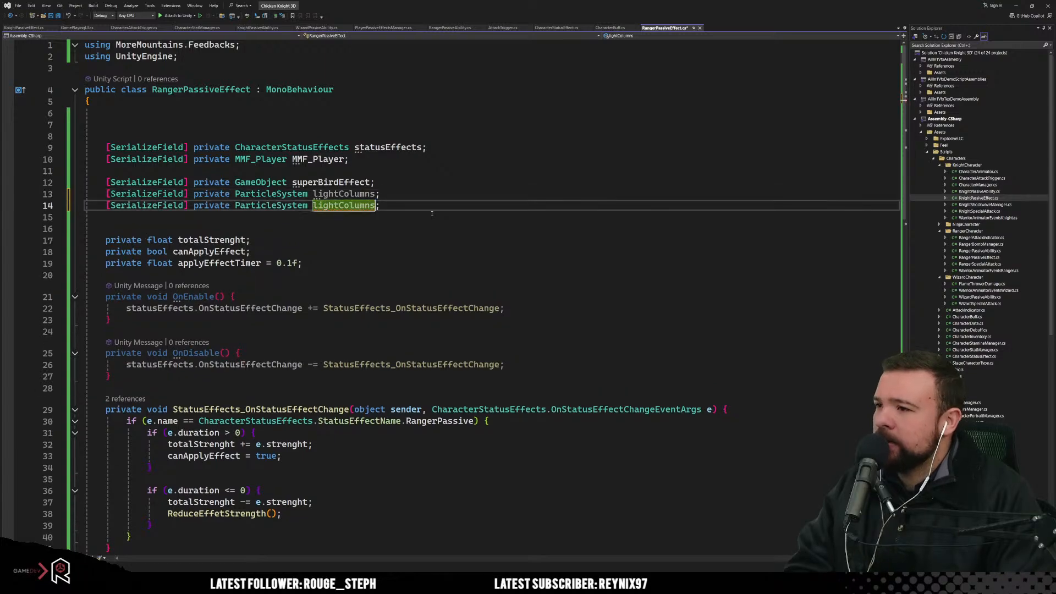
key("BackSpace")
key("BackSpace")
key("BackSpace")
key("BackSpace")
key("BackSpace")
key("BackSpace")
key("BackSpace")
key("BackSpace")
key("BackSpace")
key("BackSpace")
key("BackSpace")
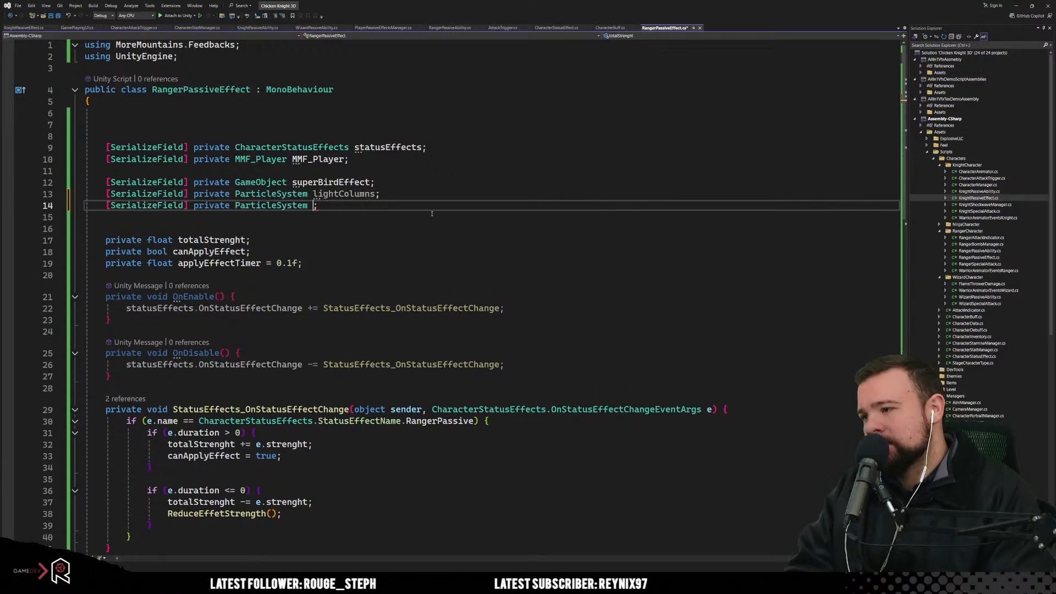
type("spiralLigh")
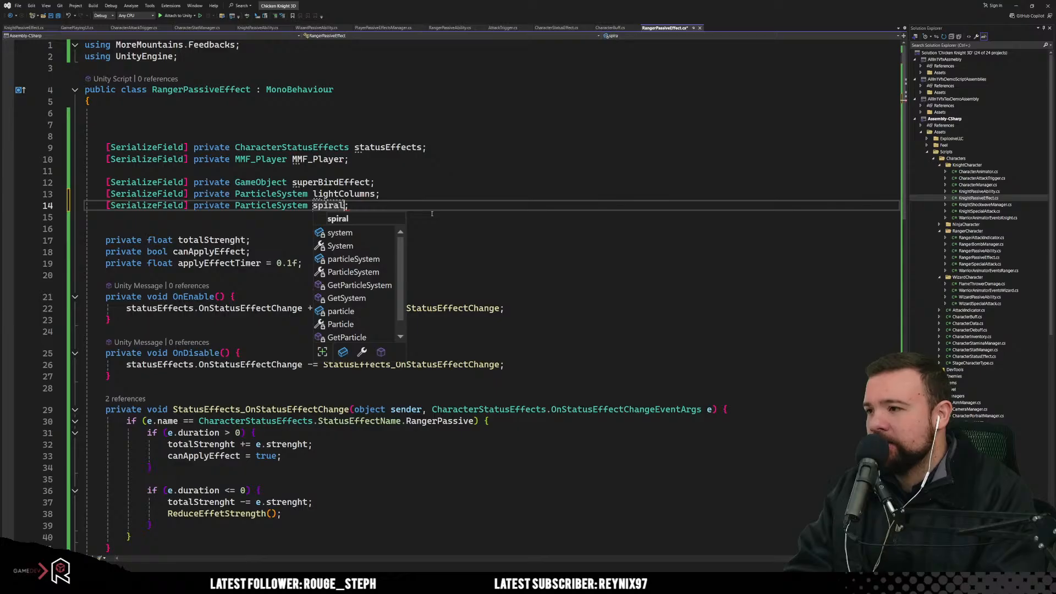
type("ts")
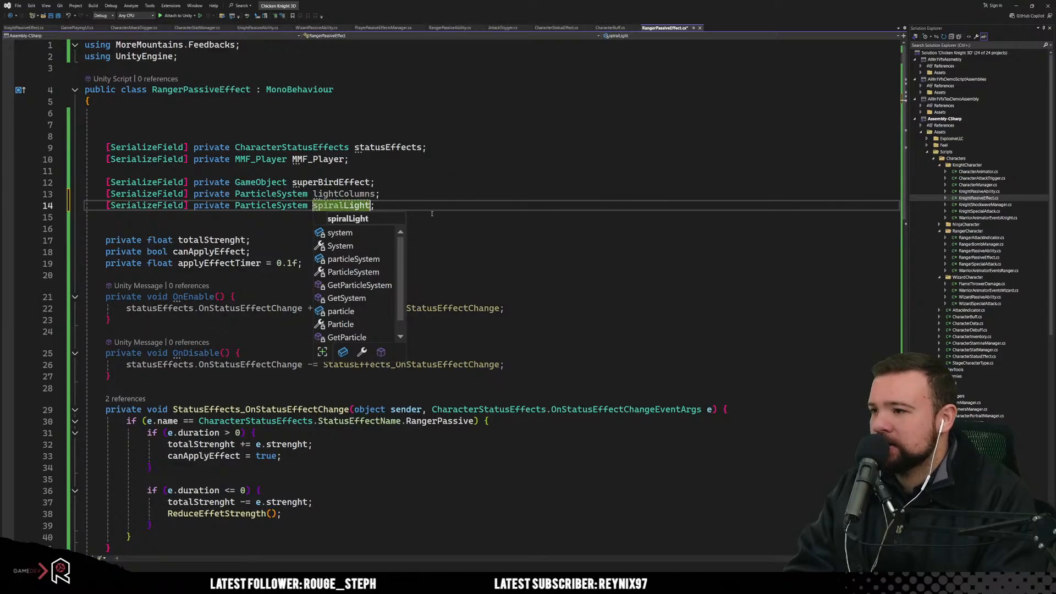
left_click(446, 225)
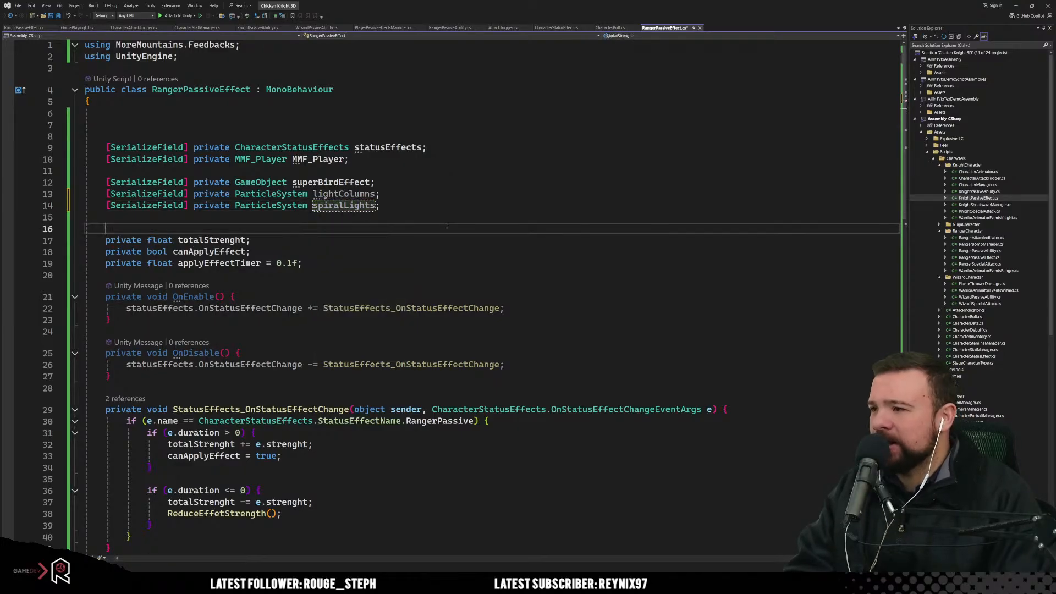
Step: Rename the spiralLights particle system field to spiralSparks
left_click(363, 210)
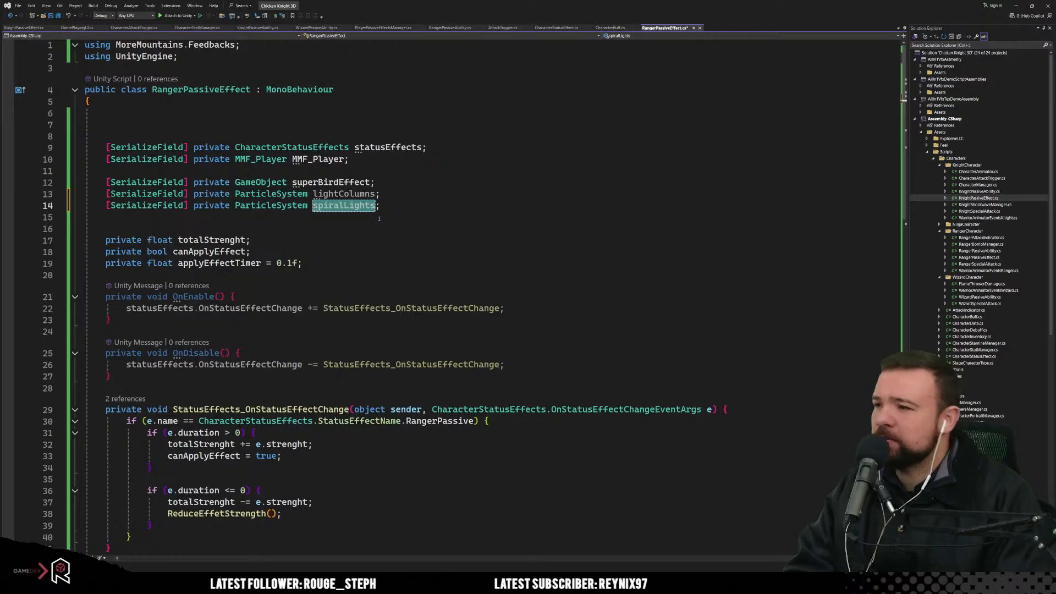
key("BackSpace")
key("BackSpace")
key("BackSpace")
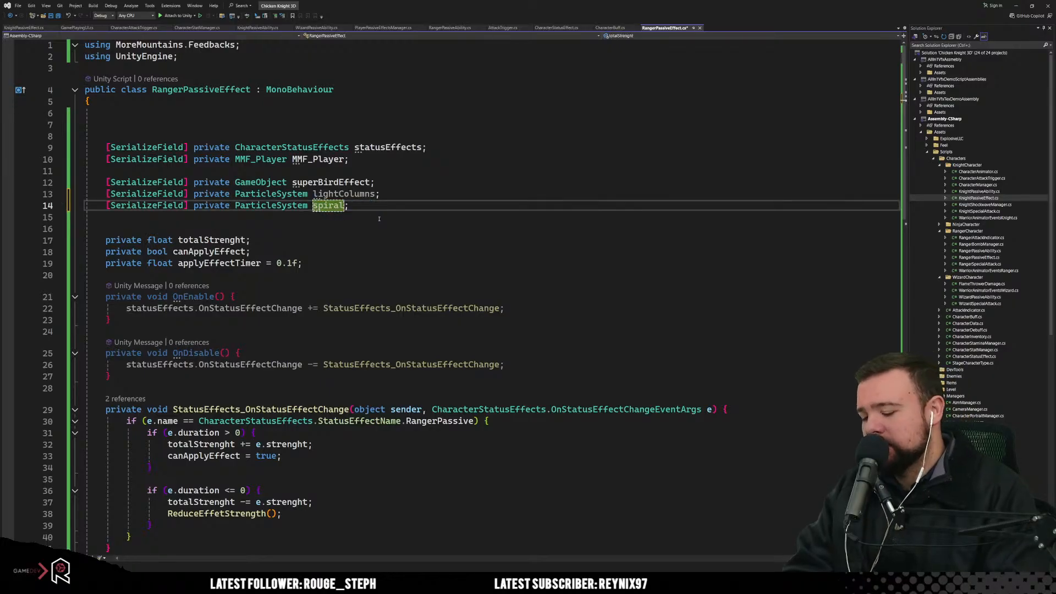
type("Spark")
type("s")
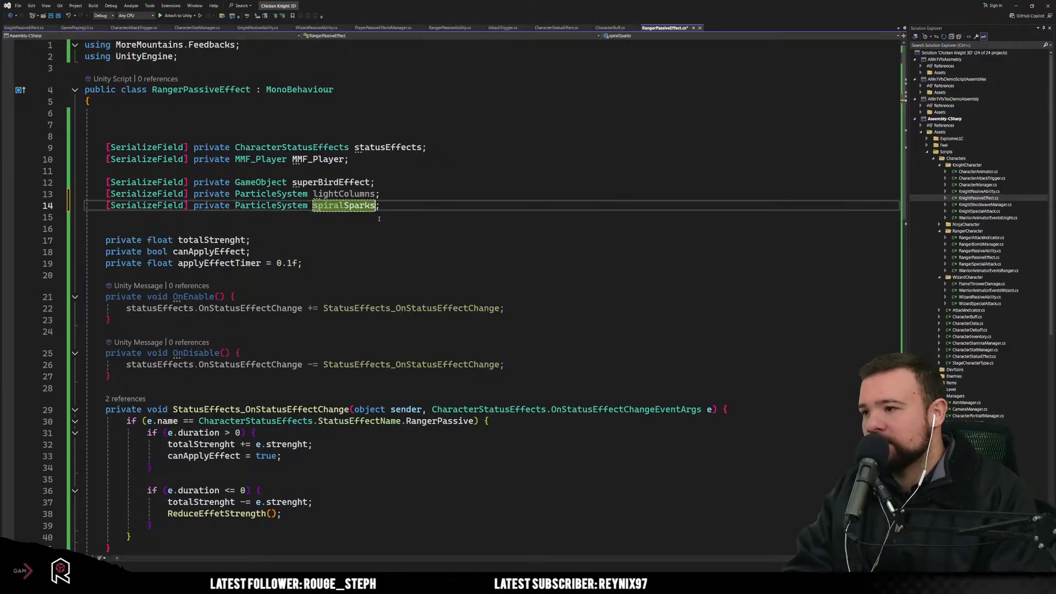
left_click(363, 227)
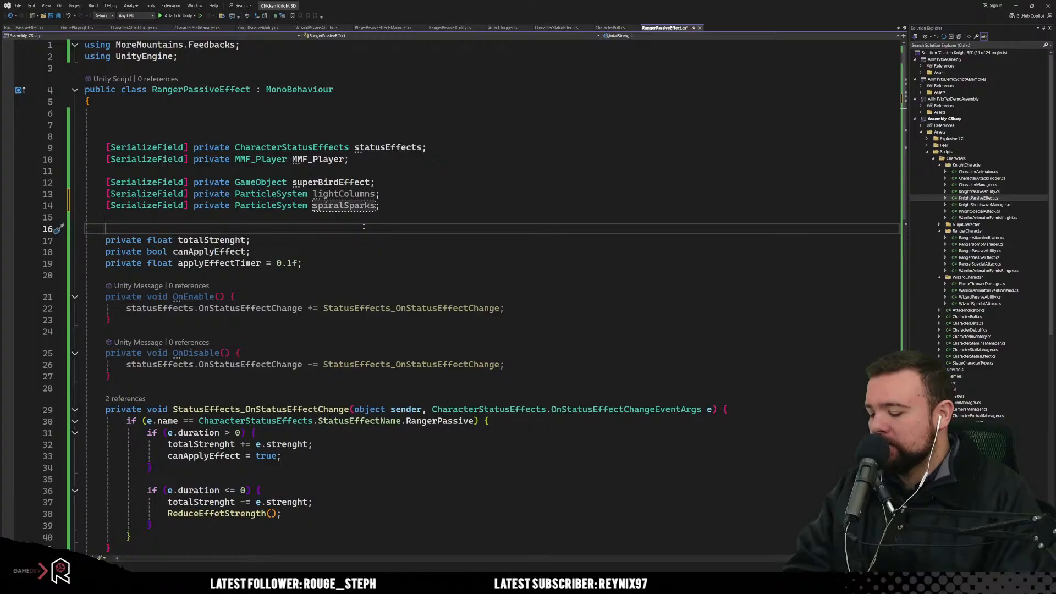
Step: Recheck the field declarations in RangerPassiveEffect.cs and switch to the Unity editor
key("ctrl+s")
key("alt+Tab")
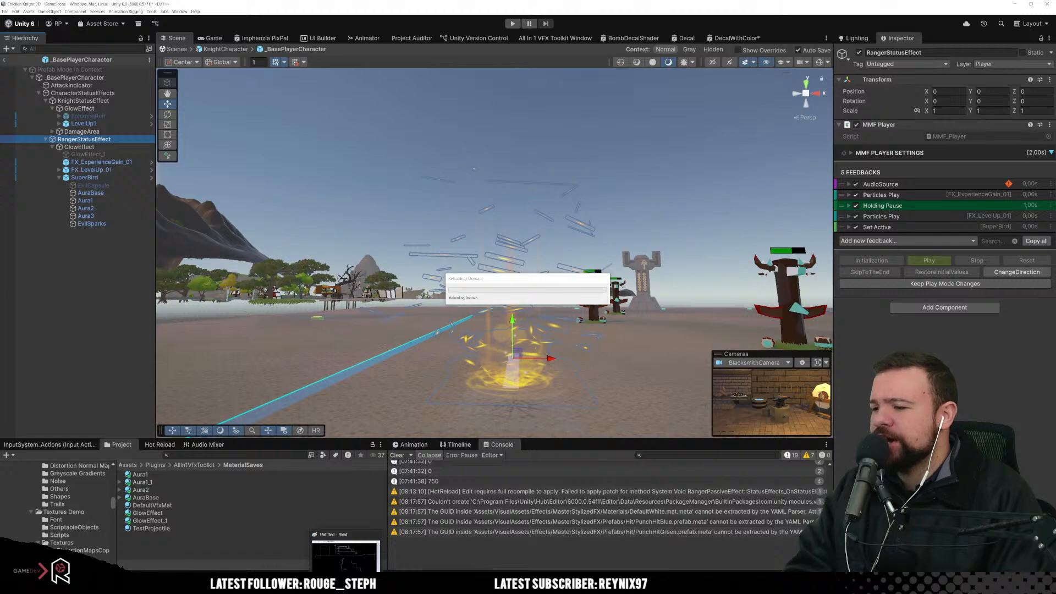
left_click(370, 582)
left_click(467, 254)
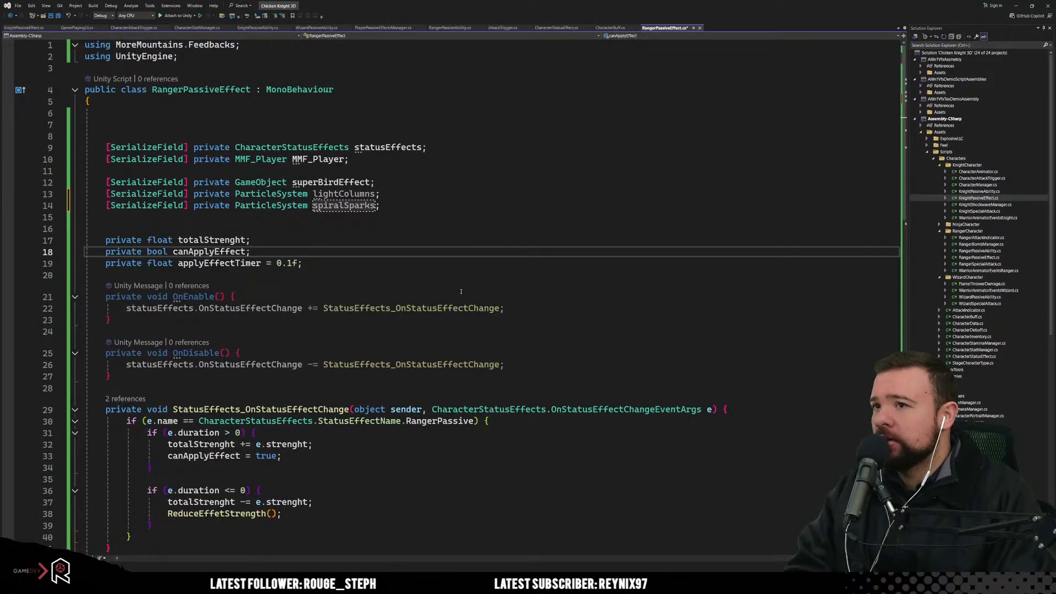
left_click(486, 195)
left_click(1016, 6)
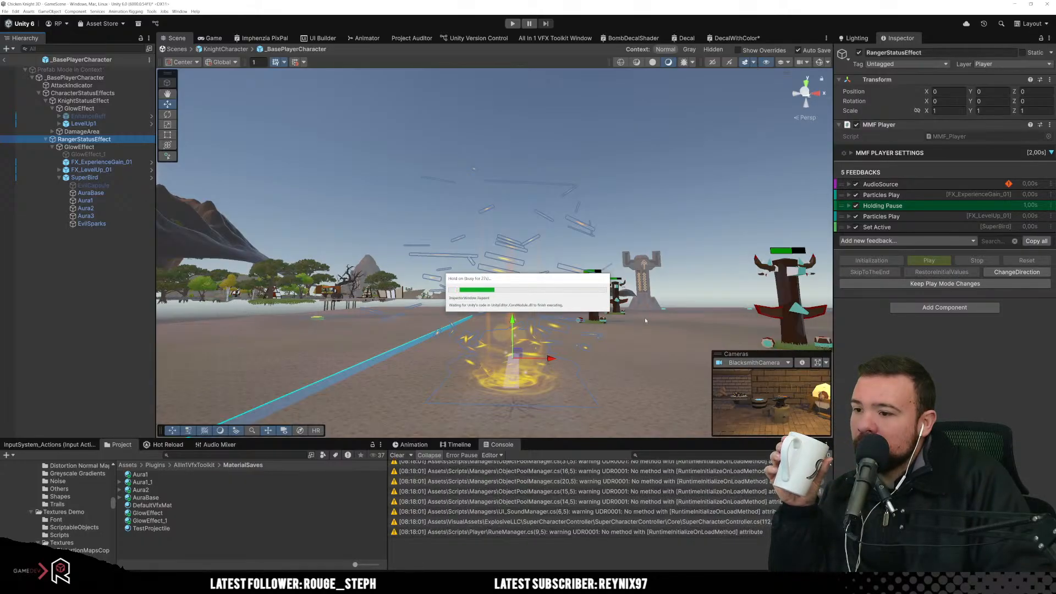
key("alt+Tab")
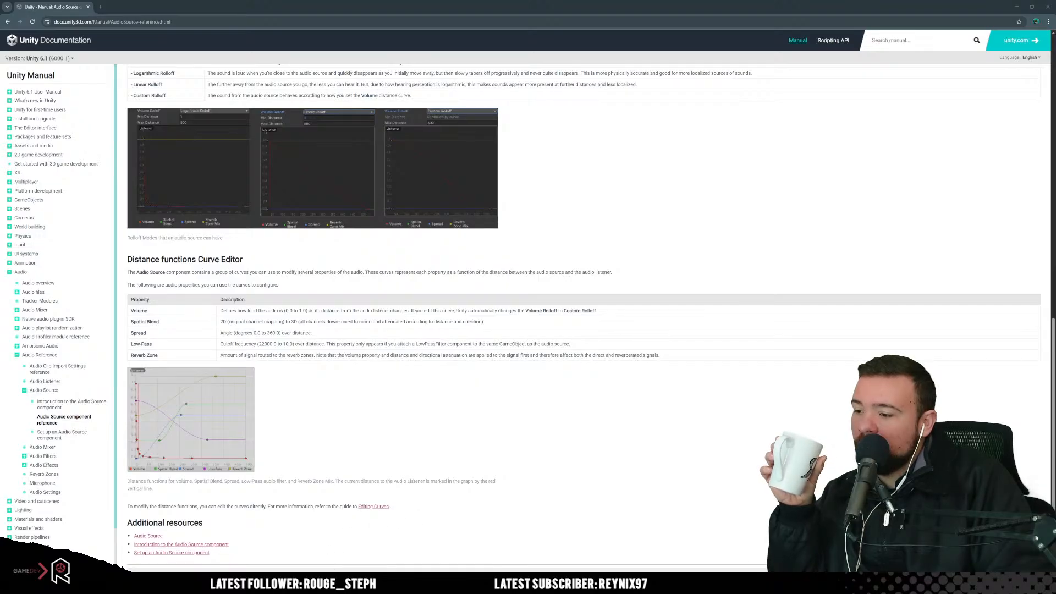
key("alt+Tab")
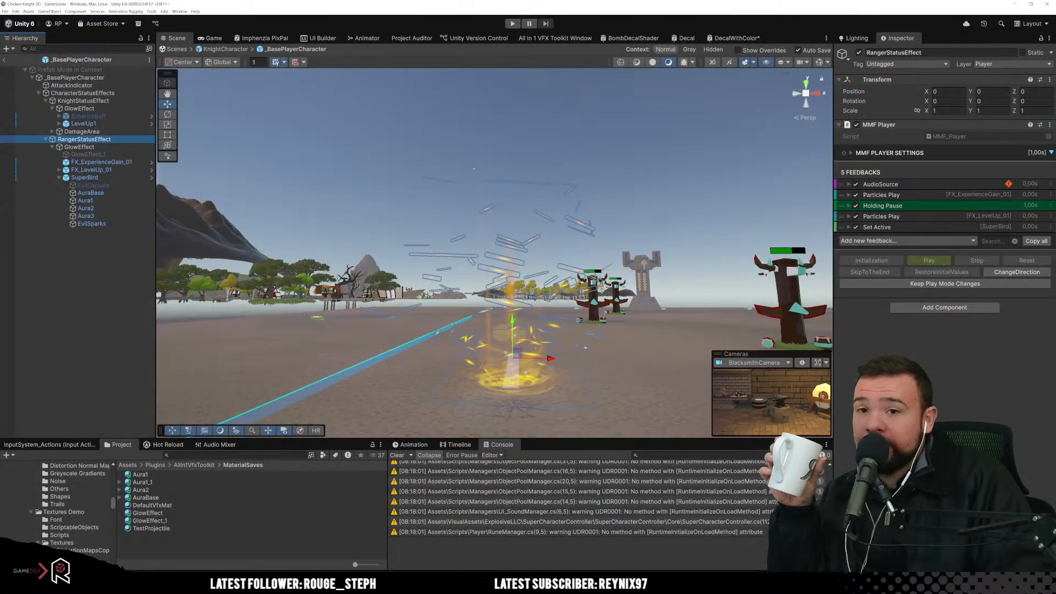
Step: Expand the AudioSource feedback in RangerStatusEffect's MMF Player and disable it
left_click(887, 187)
left_click(865, 186)
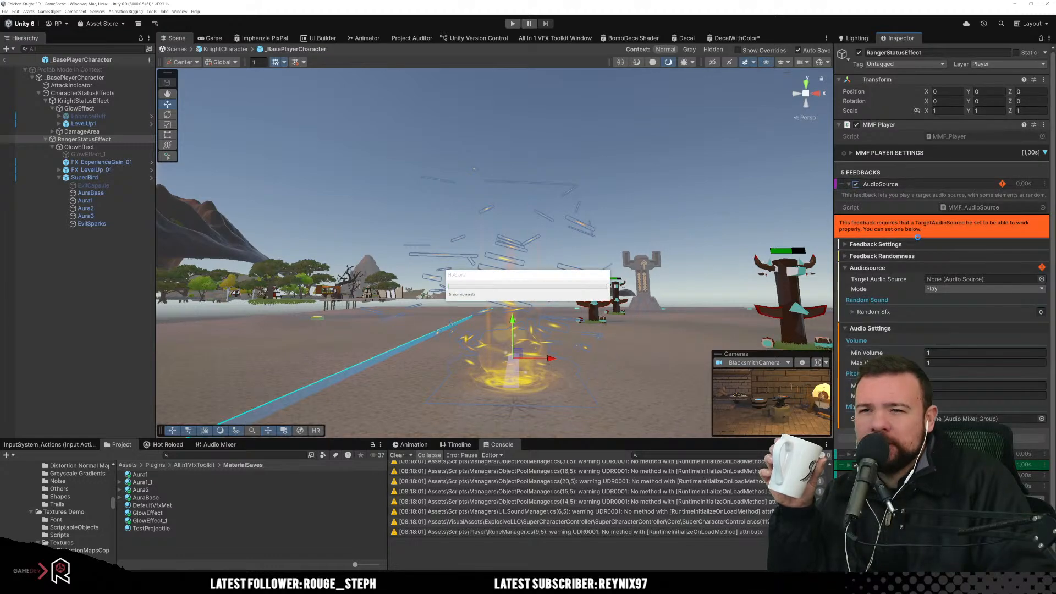
scroll(908, 309, "down", 1)
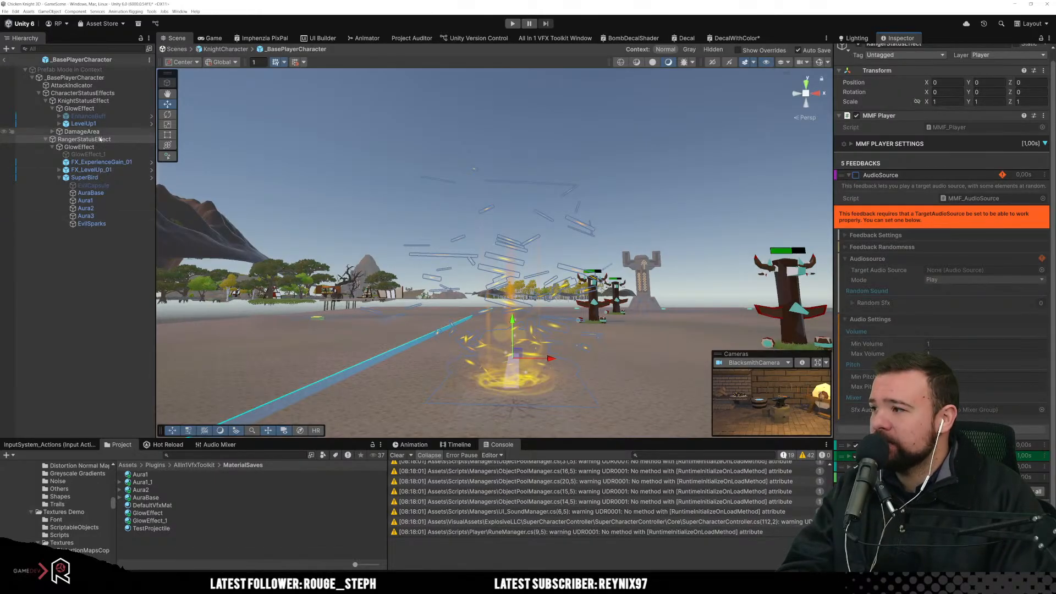
Step: Add the Ranger Passive Effect component to the CharacterStatusEffects object
left_click(100, 100)
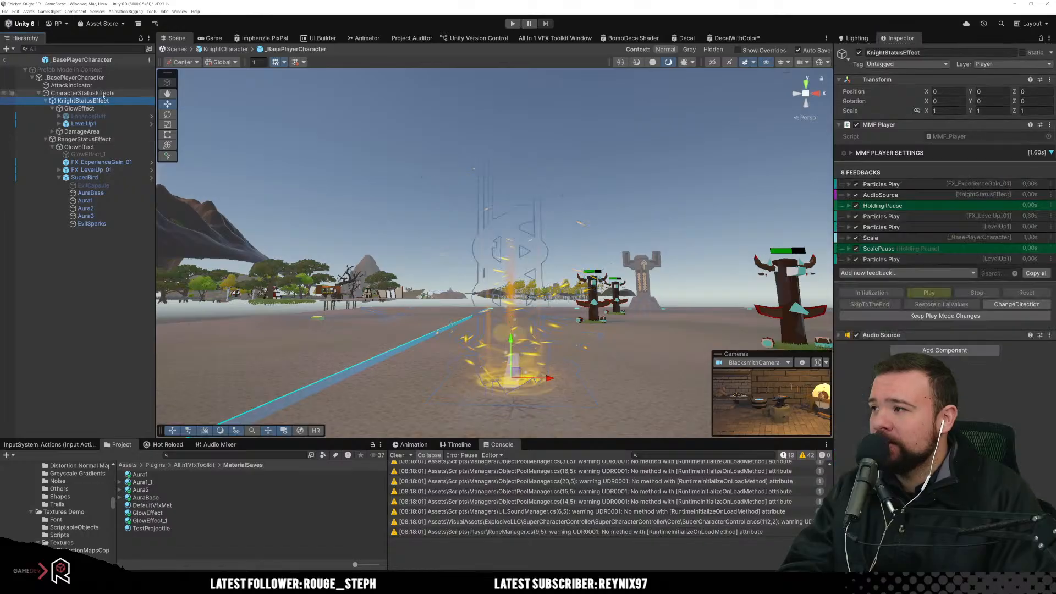
left_click(83, 93)
left_click(918, 246)
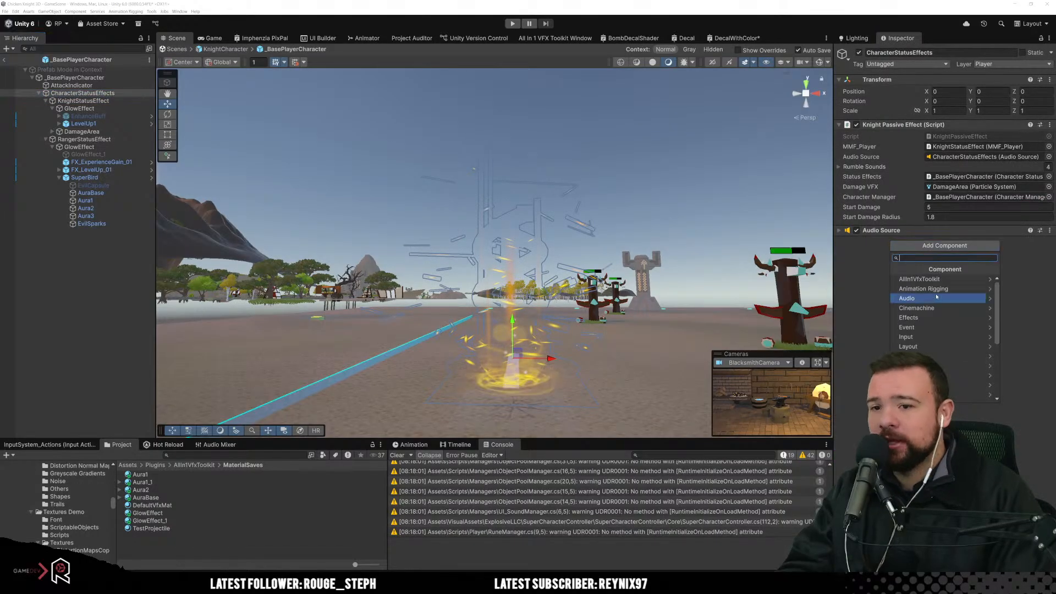
type("rang")
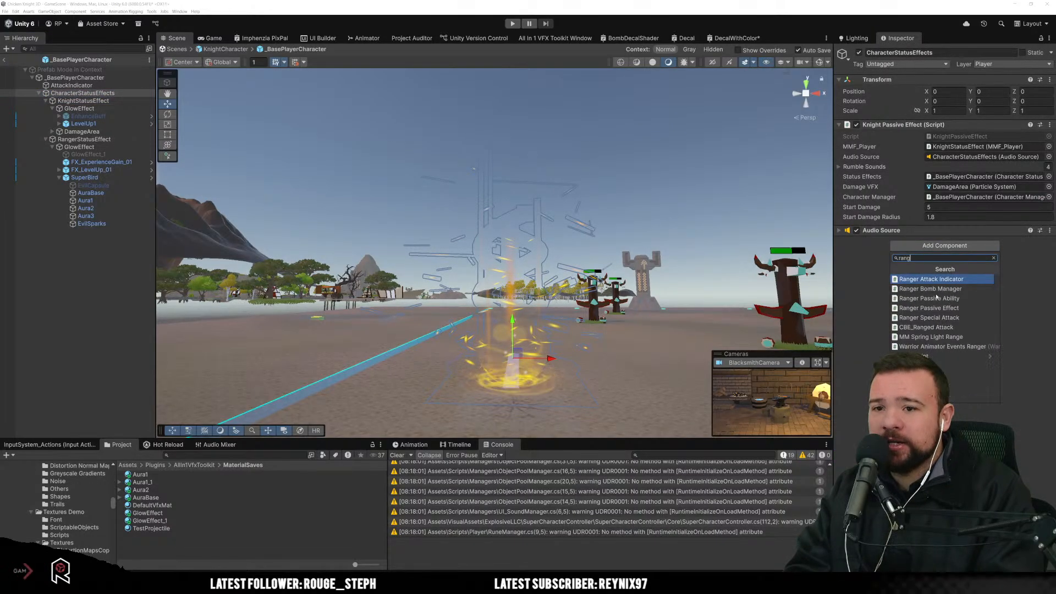
type("epas")
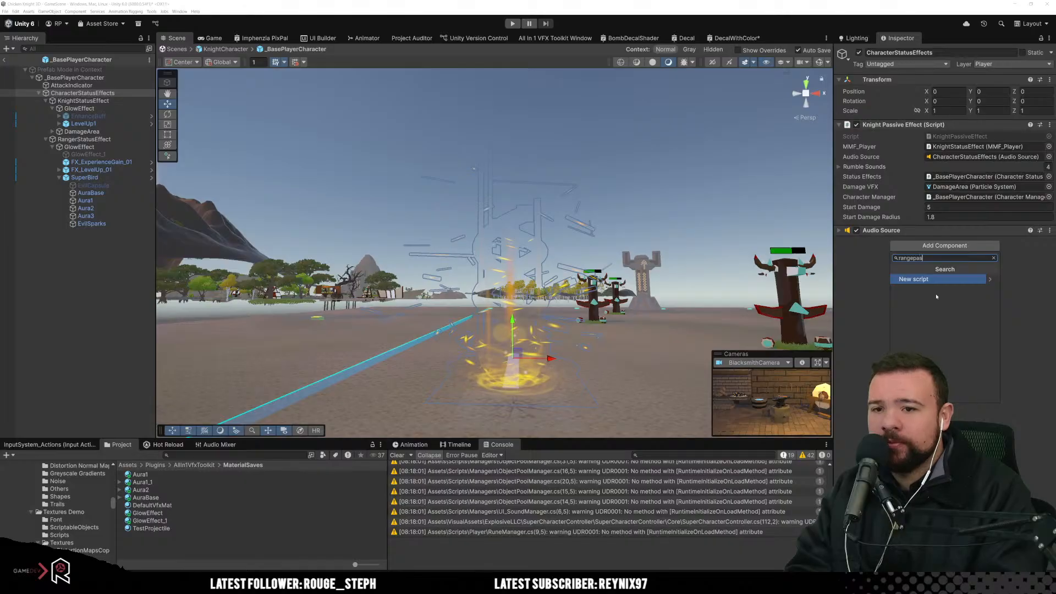
key("BackSpace")
type("rpa")
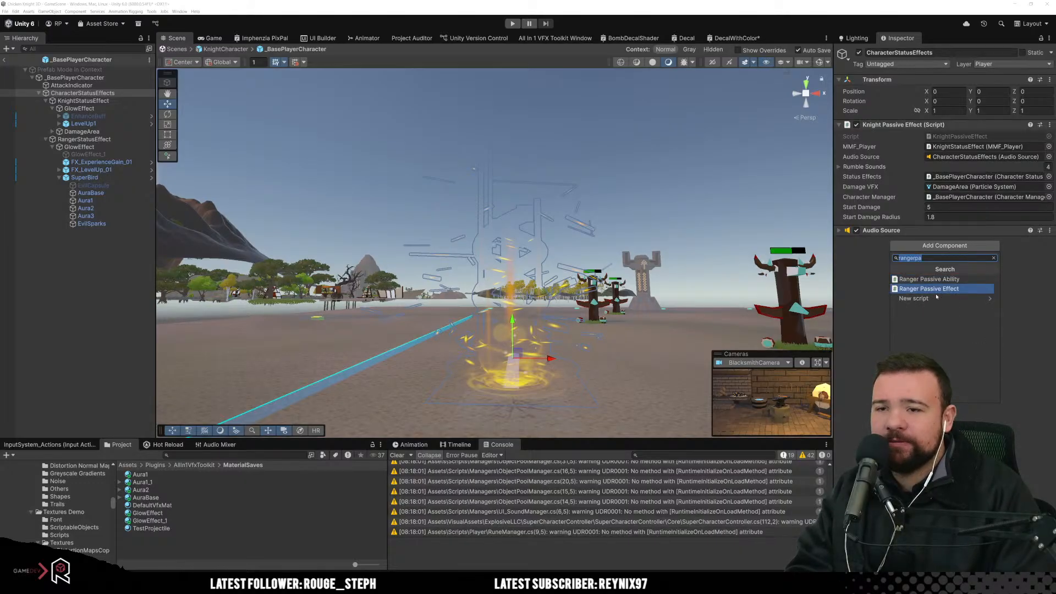
left_click(935, 289)
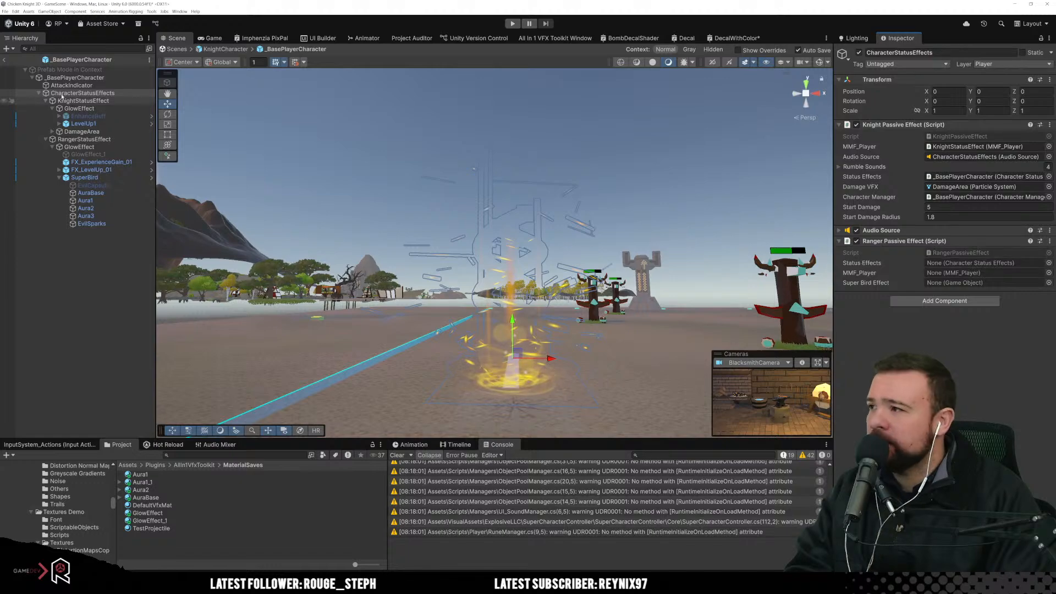
Step: Assign _BasePlayerCharacter, RangerStatusEffect and SuperBird to Ranger Passive Effect's Status Effects, MMF_Player and Super Bird Effect fields, and clear the console
left_click_drag(82, 78, 960, 263)
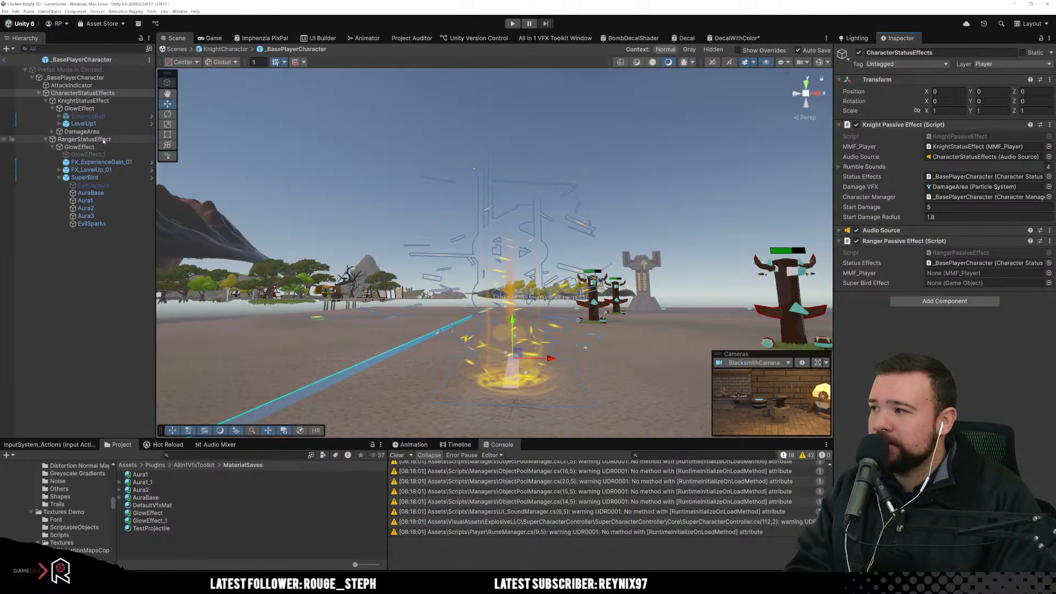
left_click_drag(82, 139, 974, 272)
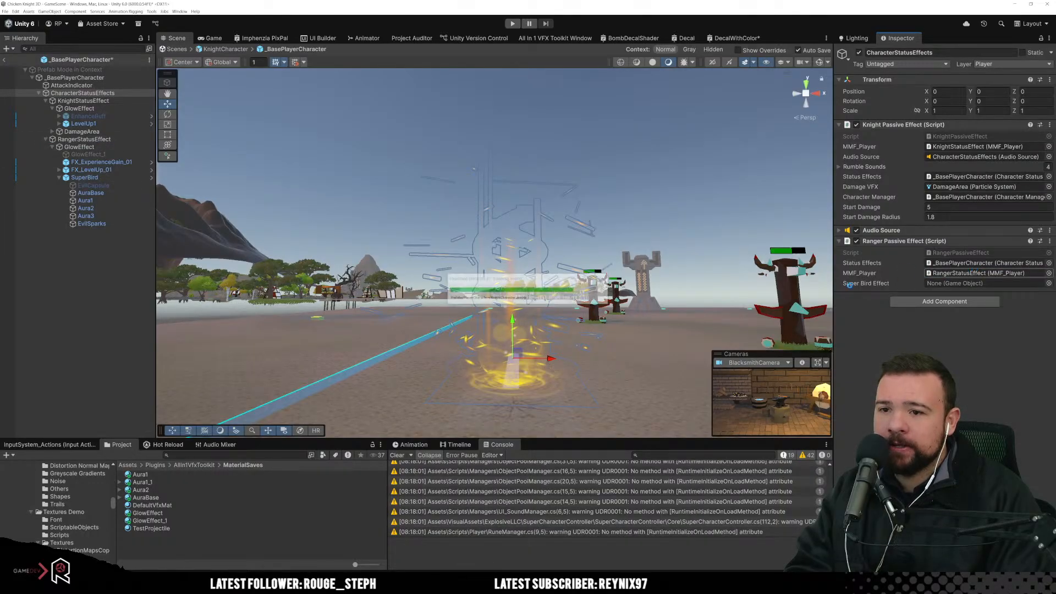
left_click_drag(95, 177, 948, 283)
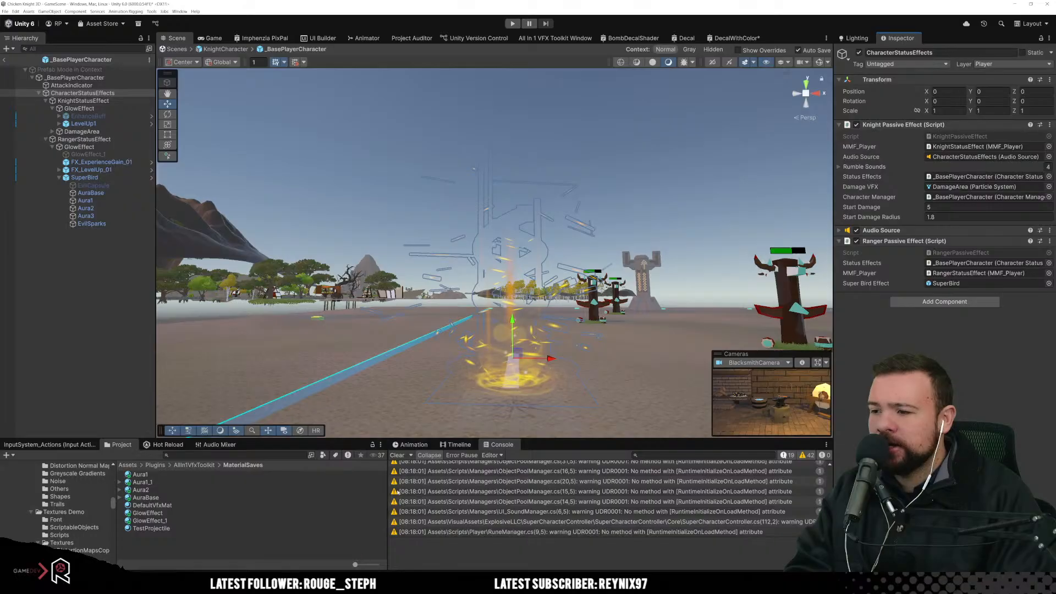
left_click(401, 457)
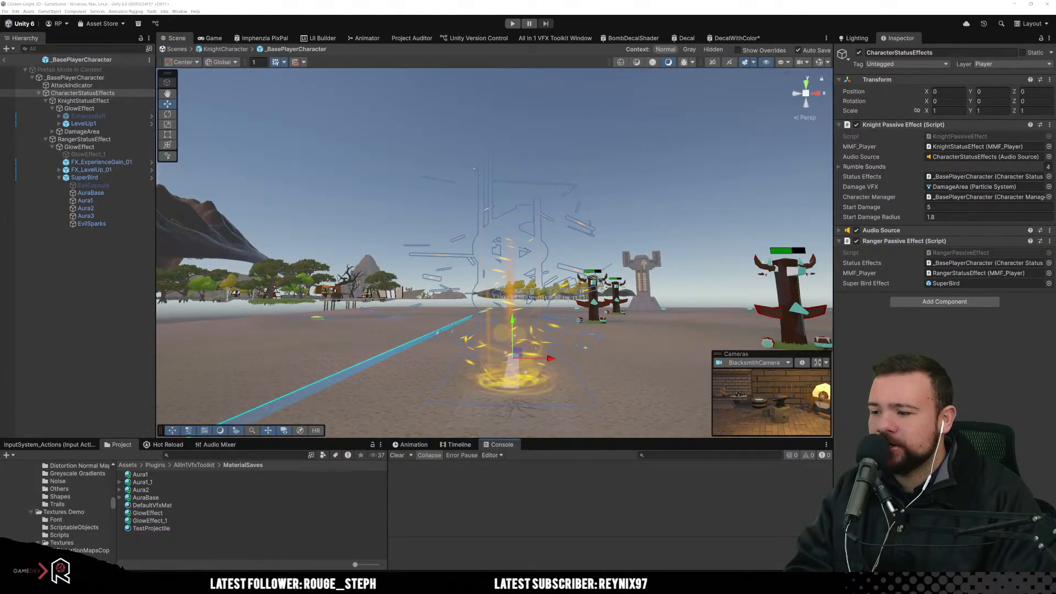
Step: Recheck the particle system fields in RangerPassiveEffect.cs in Visual Studio, and recompile the scripts with Hot Reload in Unity
key("alt+Tab")
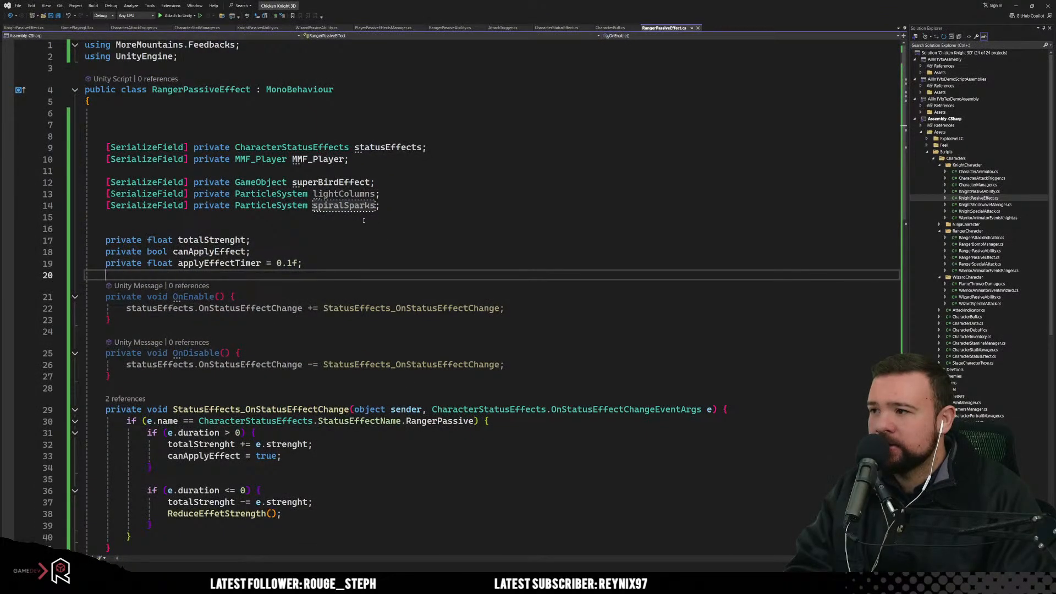
left_click(166, 195)
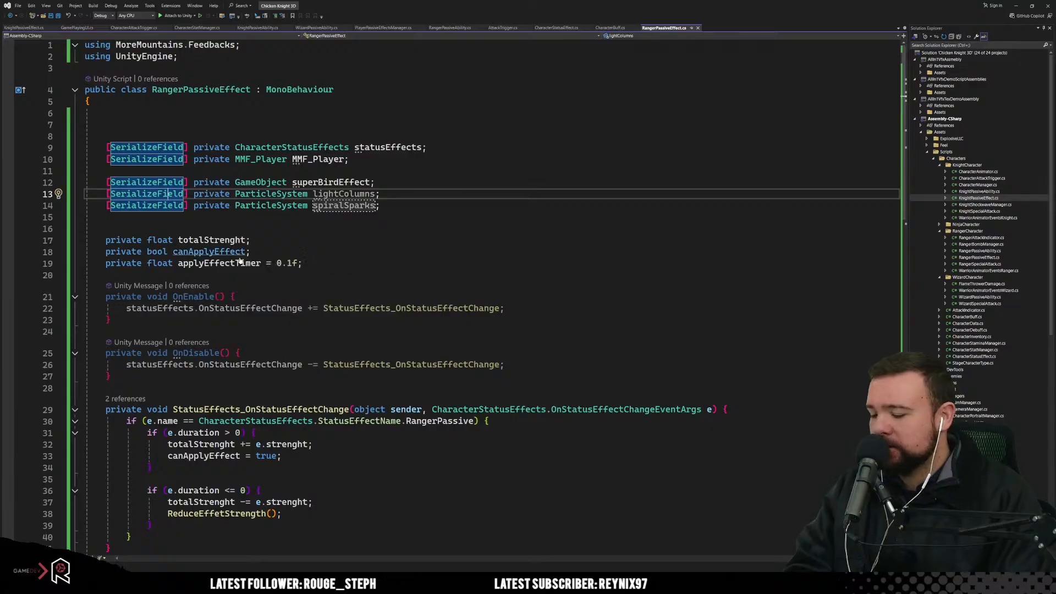
left_click(390, 230)
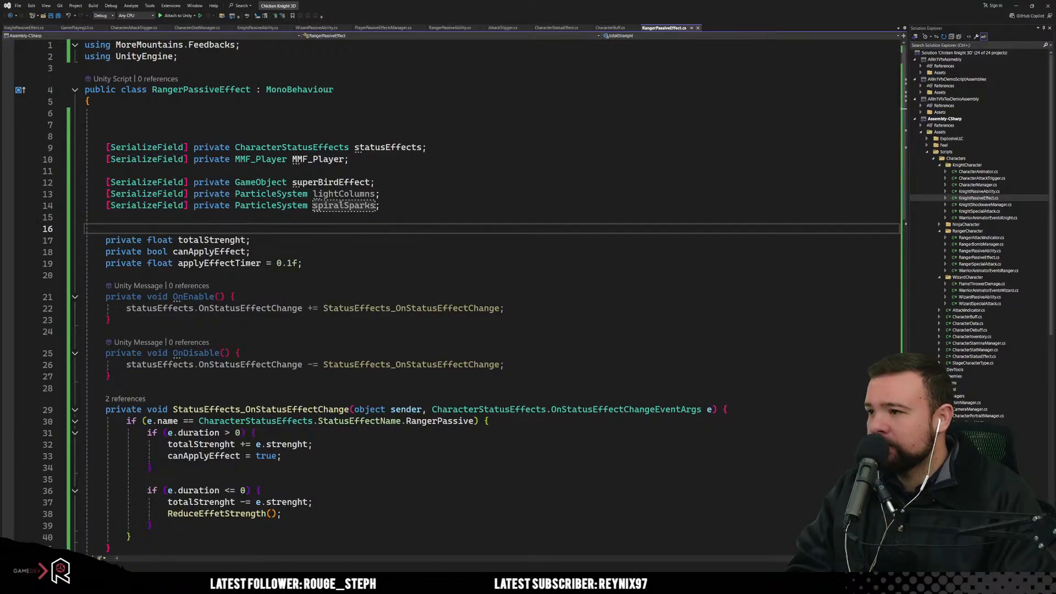
left_click(500, 215)
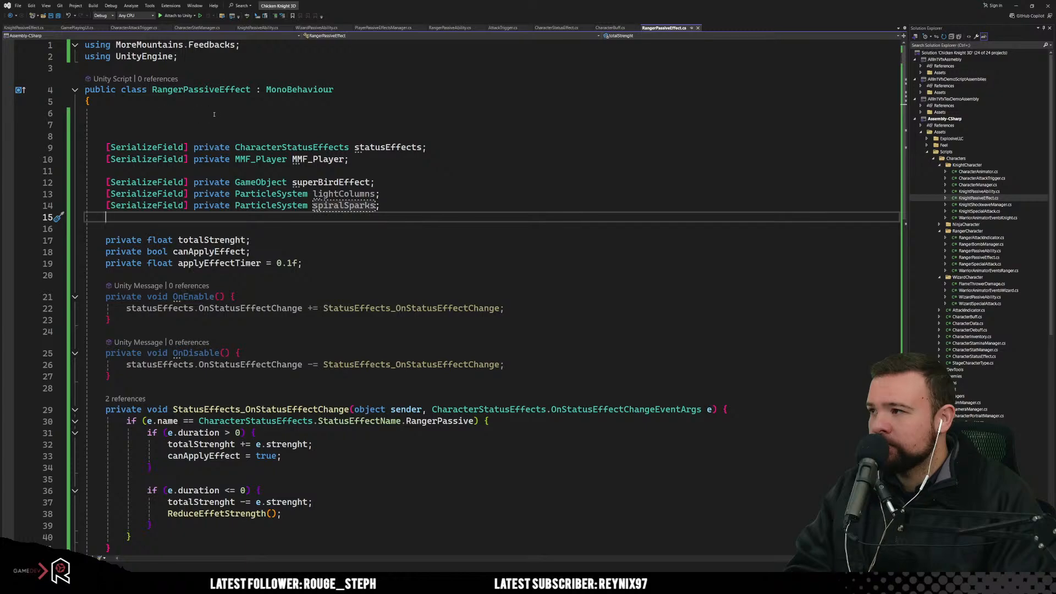
left_click(1015, 5)
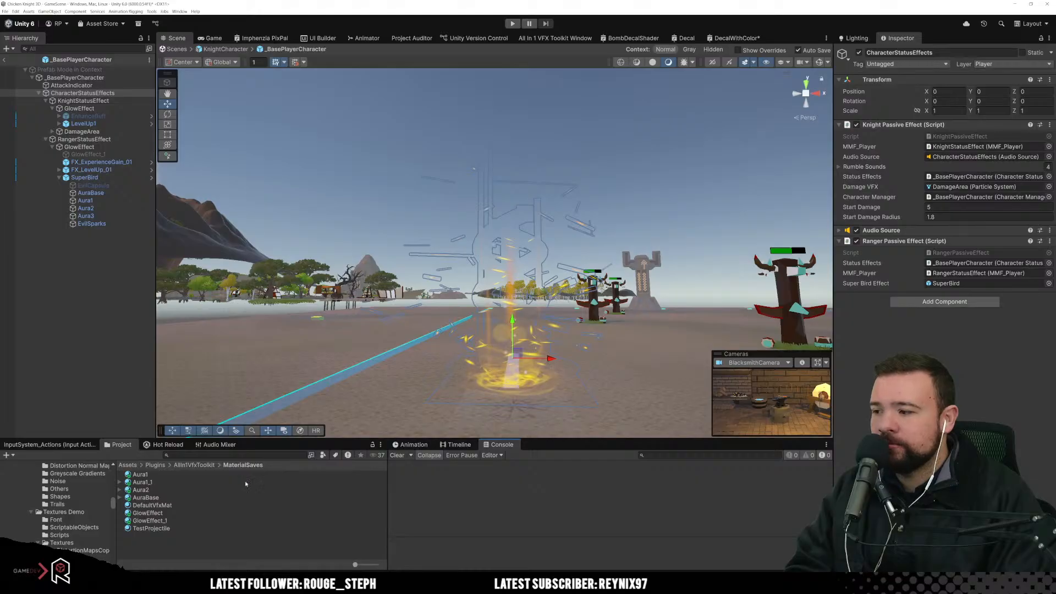
left_click(165, 444)
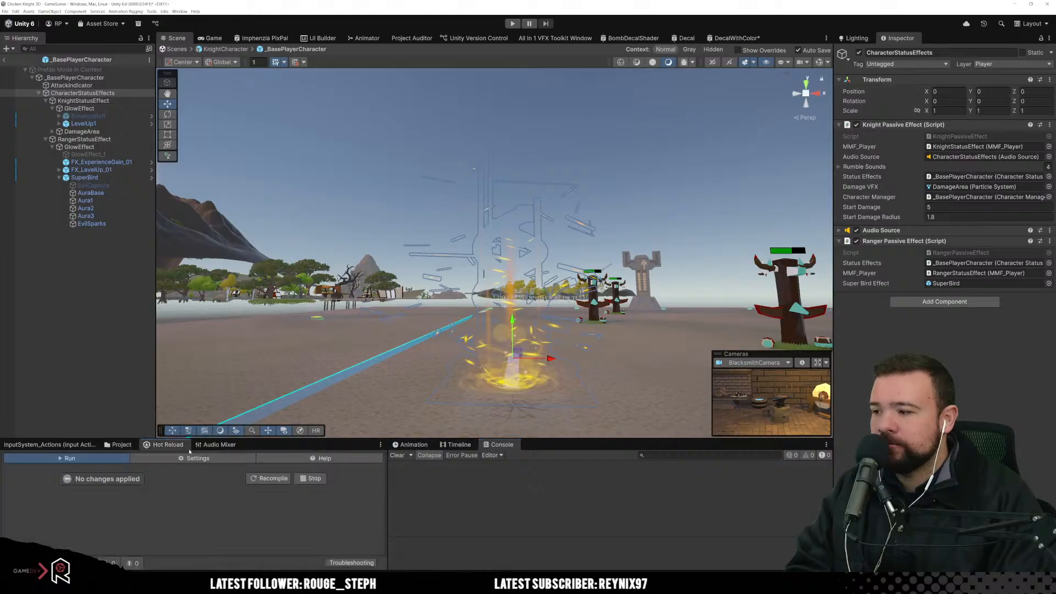
left_click(273, 479)
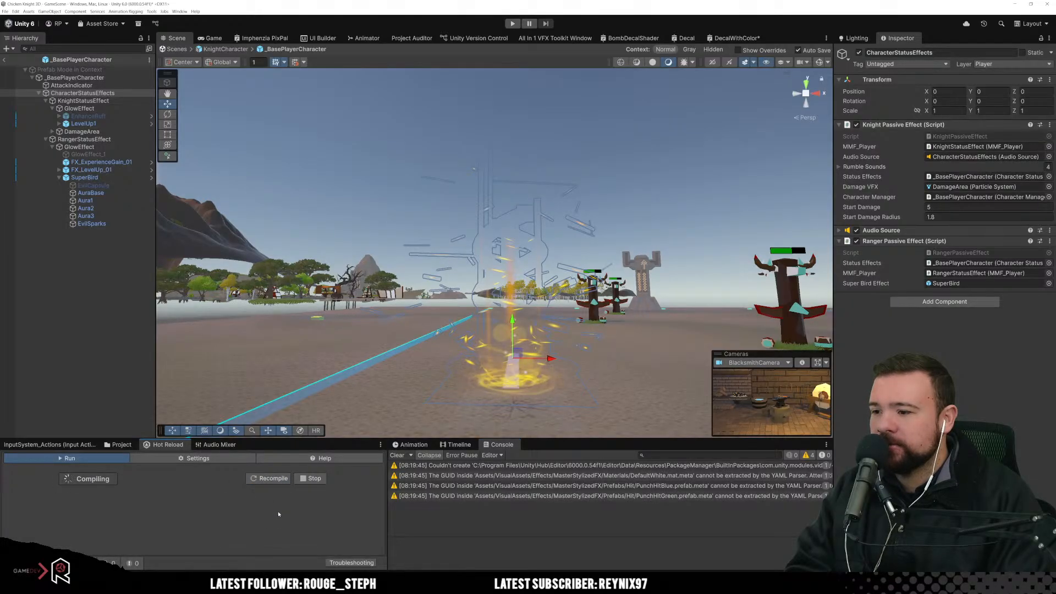
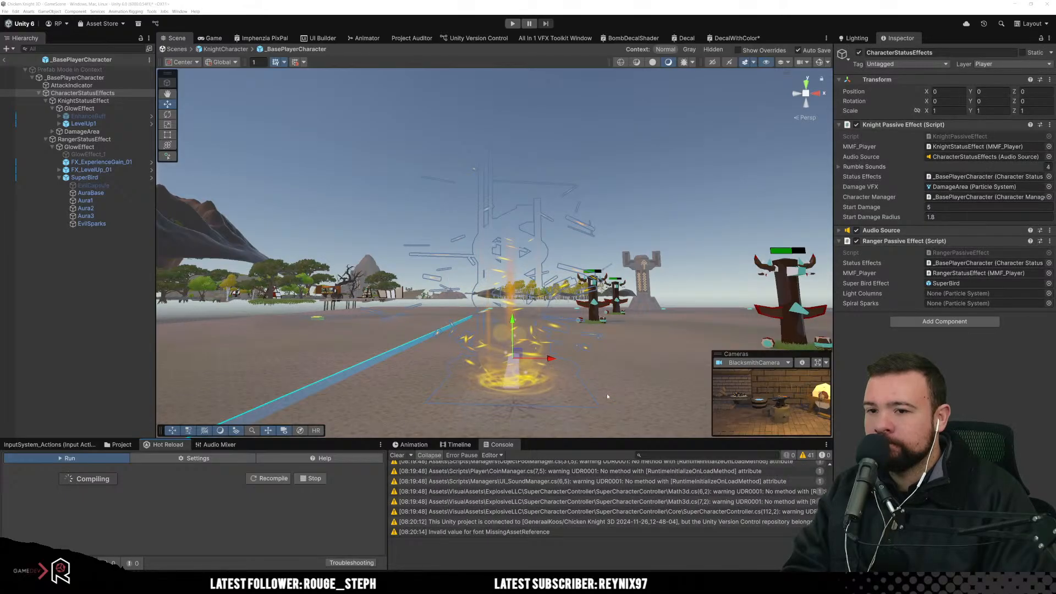
Step: Inspect SuperBird's Aura3 and EvilSparks particle systems, and collapse the AudioSource feedback on RangerStatusEffect
left_click(98, 217)
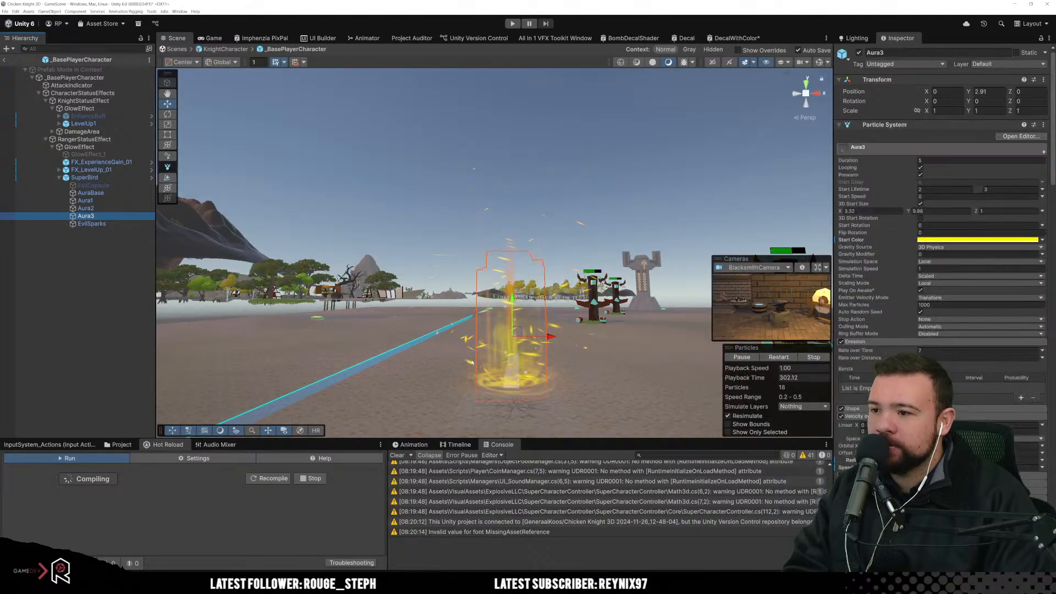
left_click(96, 223)
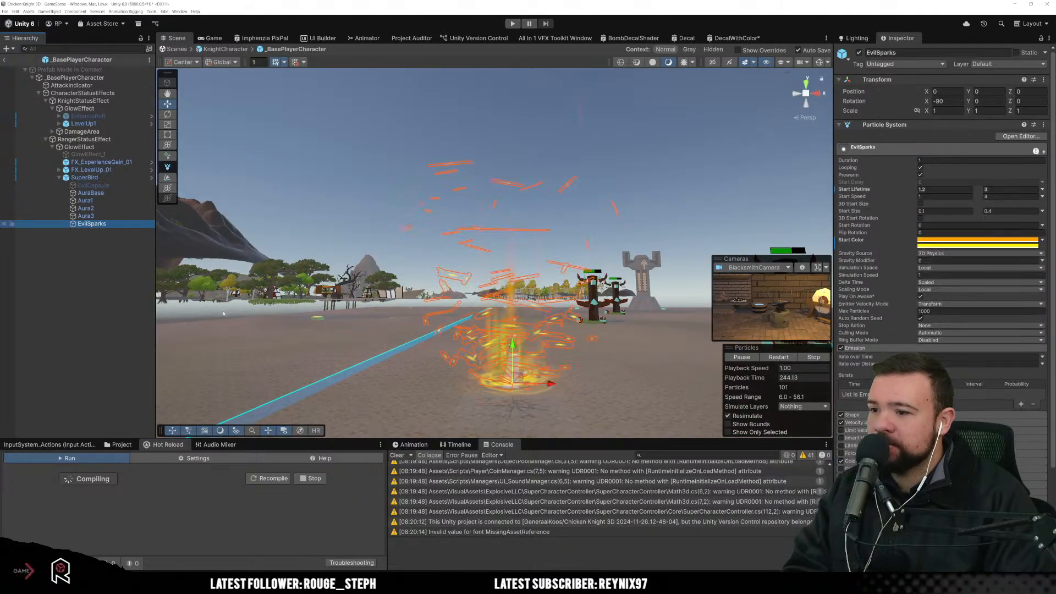
left_click(92, 140)
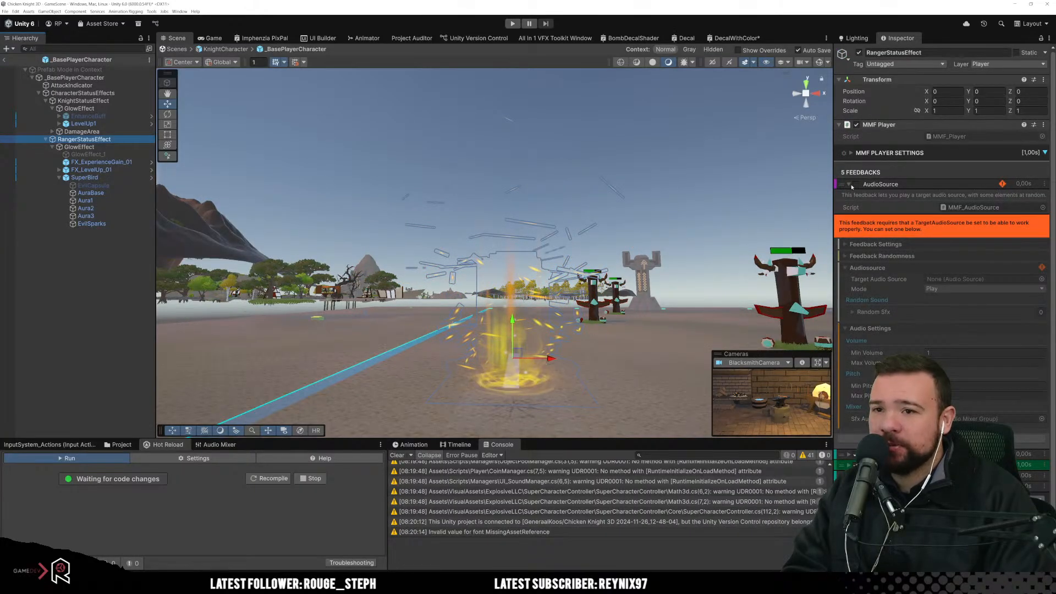
left_click(857, 184)
left_click(91, 100)
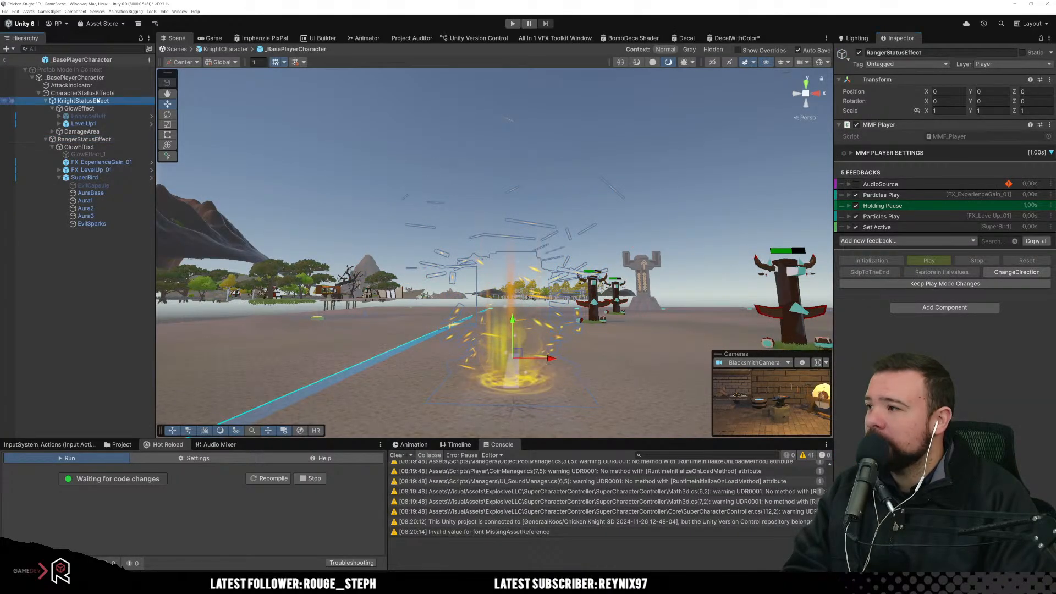
Step: Assign EvilSparks to Spiral Sparks and Aura3 to Light Columns in CharacterStatusEffects' Ranger Passive Effect component
left_click(108, 93)
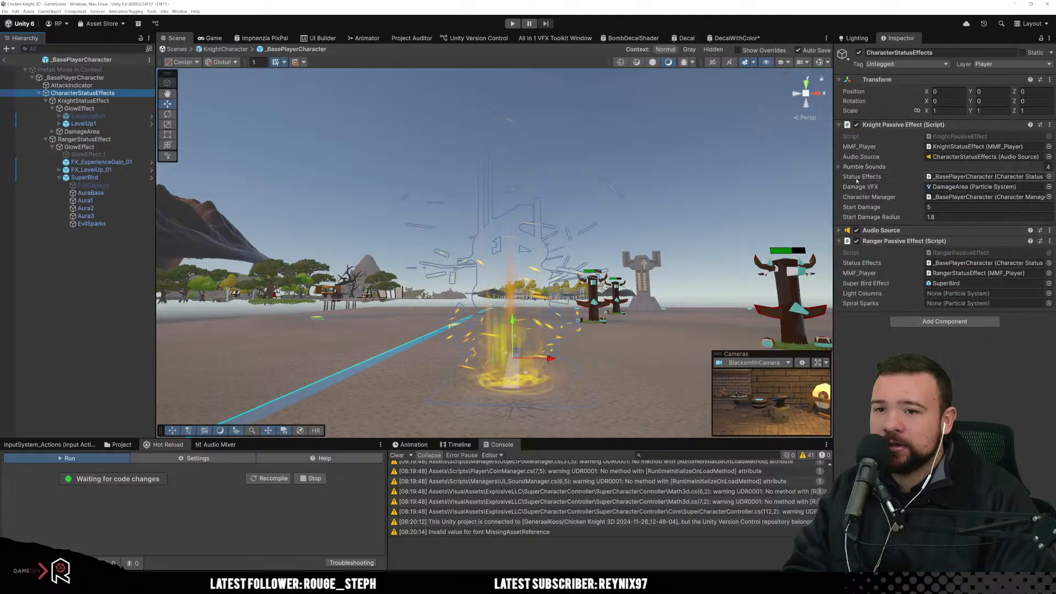
left_click(1042, 40)
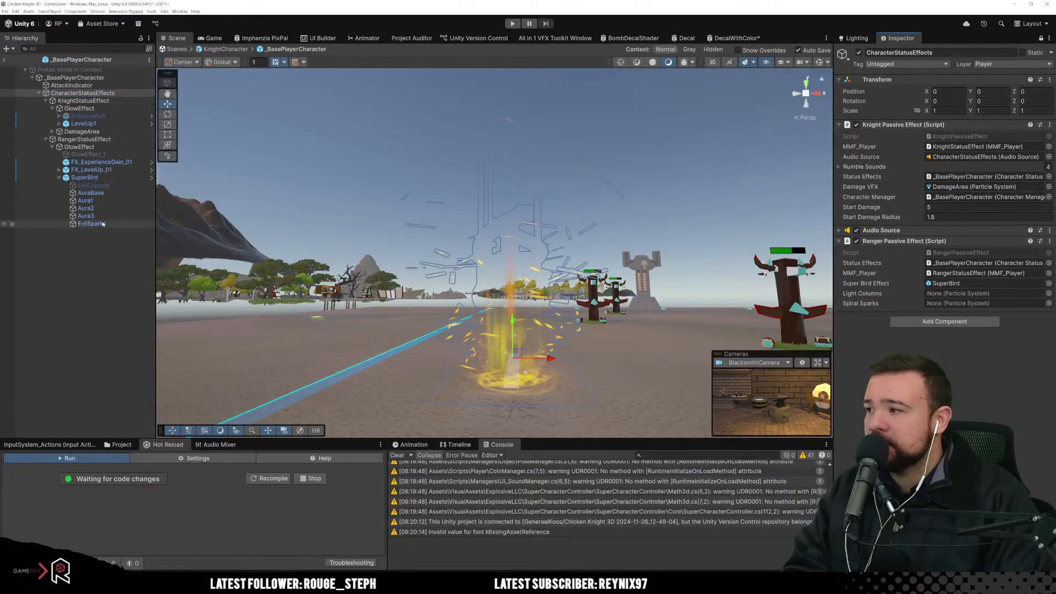
left_click_drag(102, 224, 935, 304)
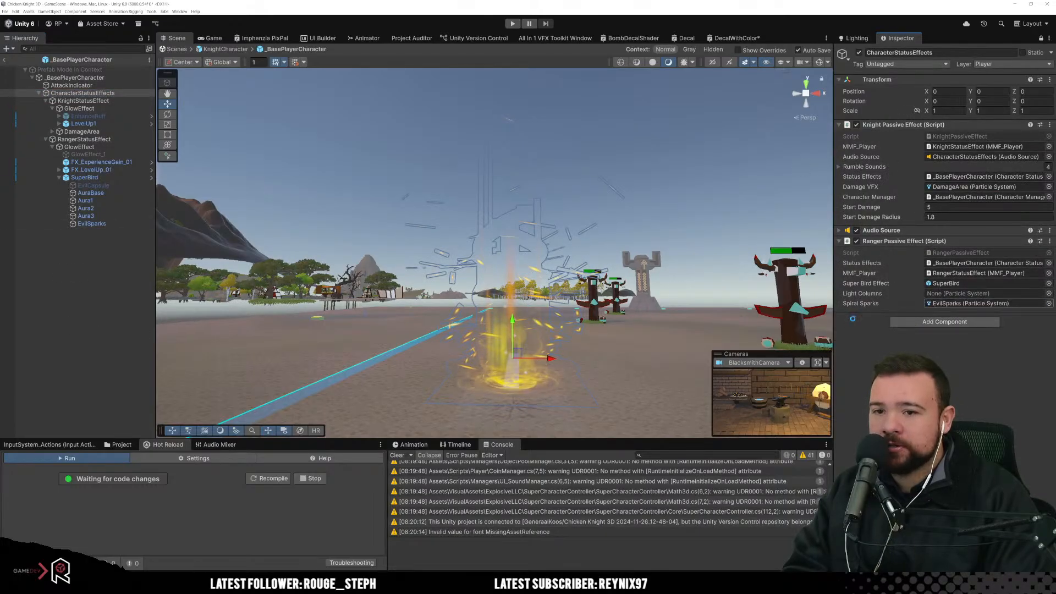
left_click_drag(94, 216, 968, 294)
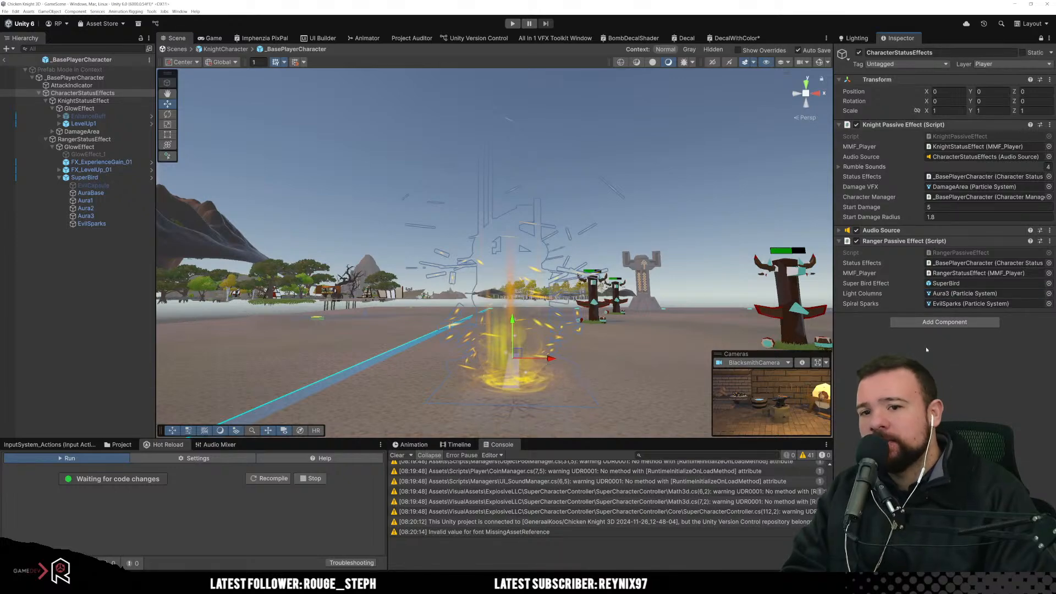
Step: Open the RangerPassiveEffect script in Visual Studio and start a "lightColumns." statement above the PlayFeedbacks call in ApplyPassiveEffect
double_click(959, 252)
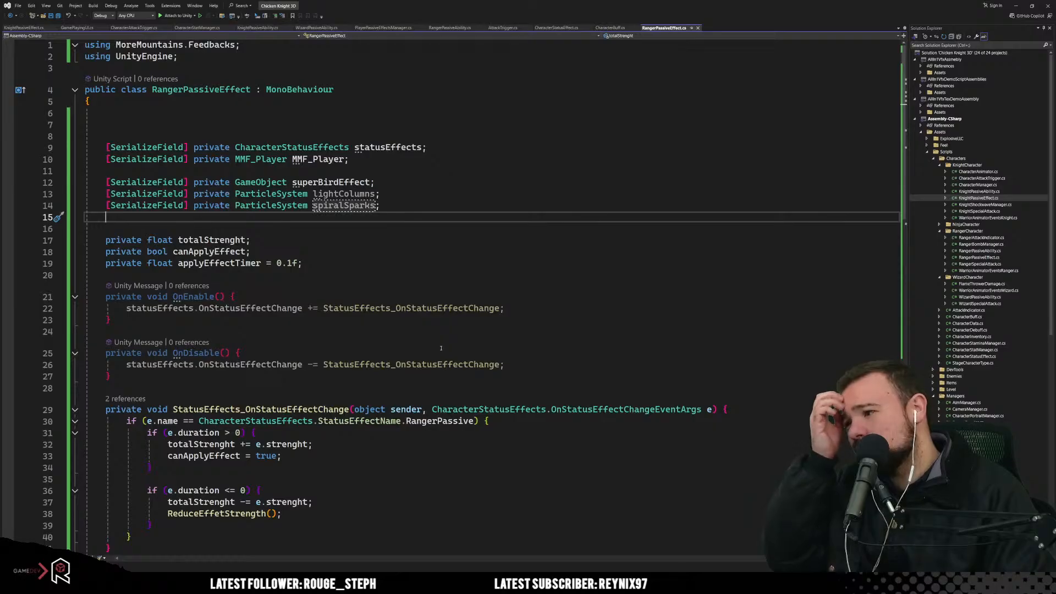
scroll(440, 348, "down", 9)
scroll(442, 356, "down", 4)
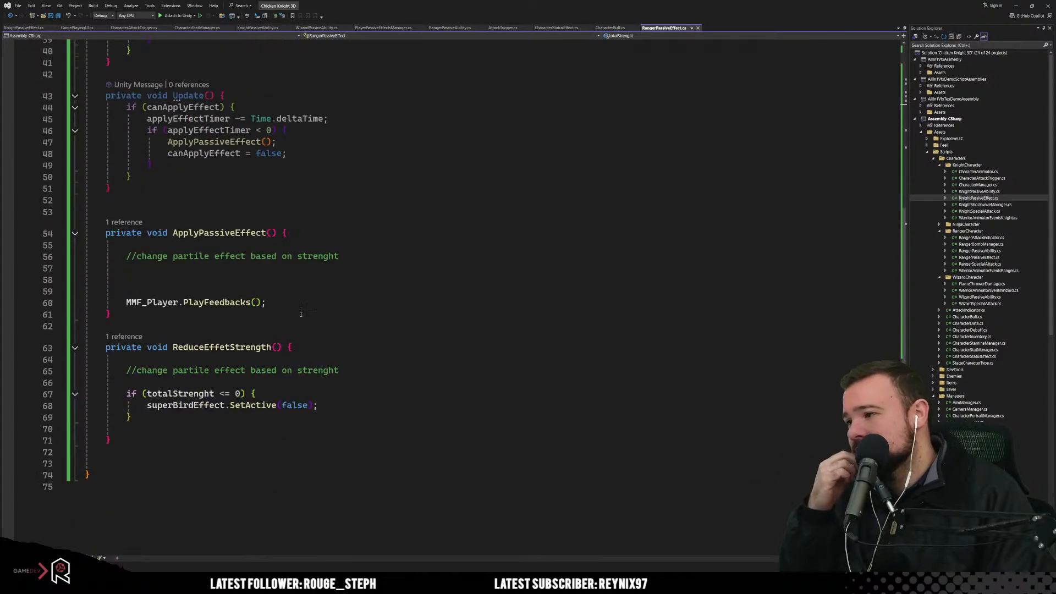
left_click(294, 293)
scroll(383, 385, "up", 10)
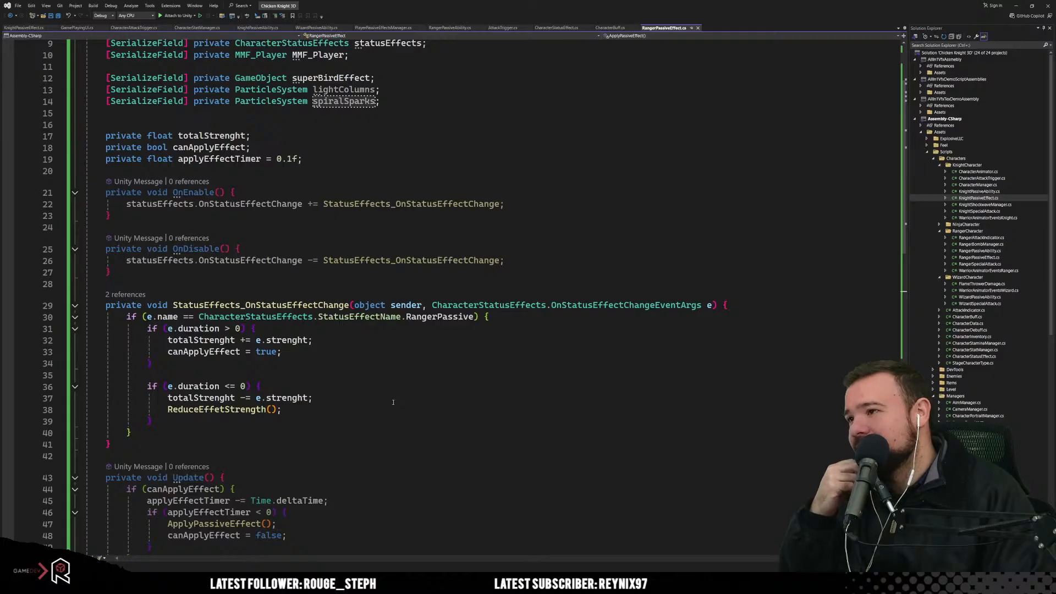
scroll(393, 401, "down", 6)
left_click(413, 419)
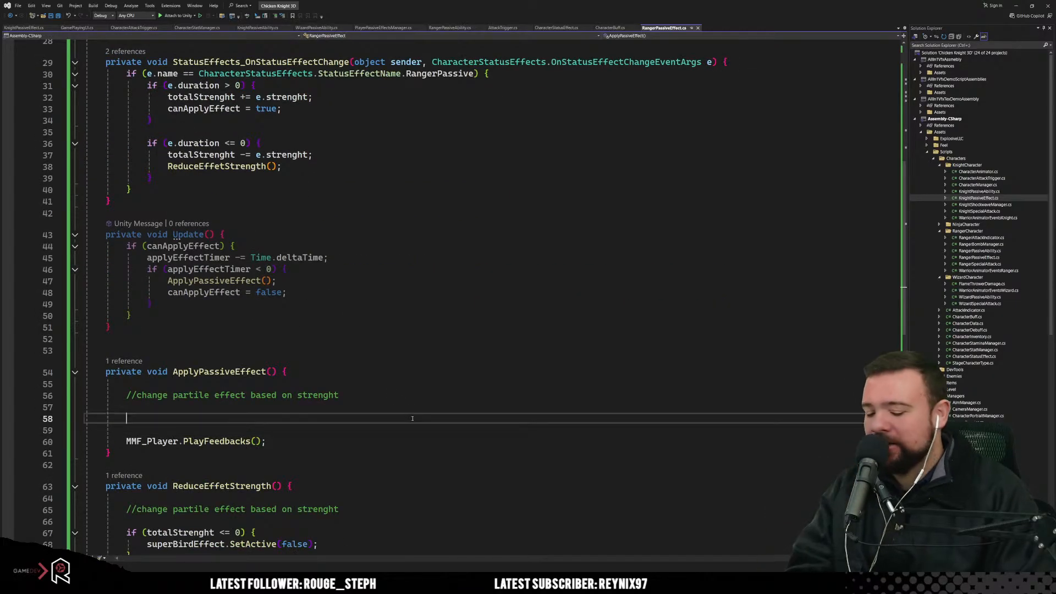
type("ligh")
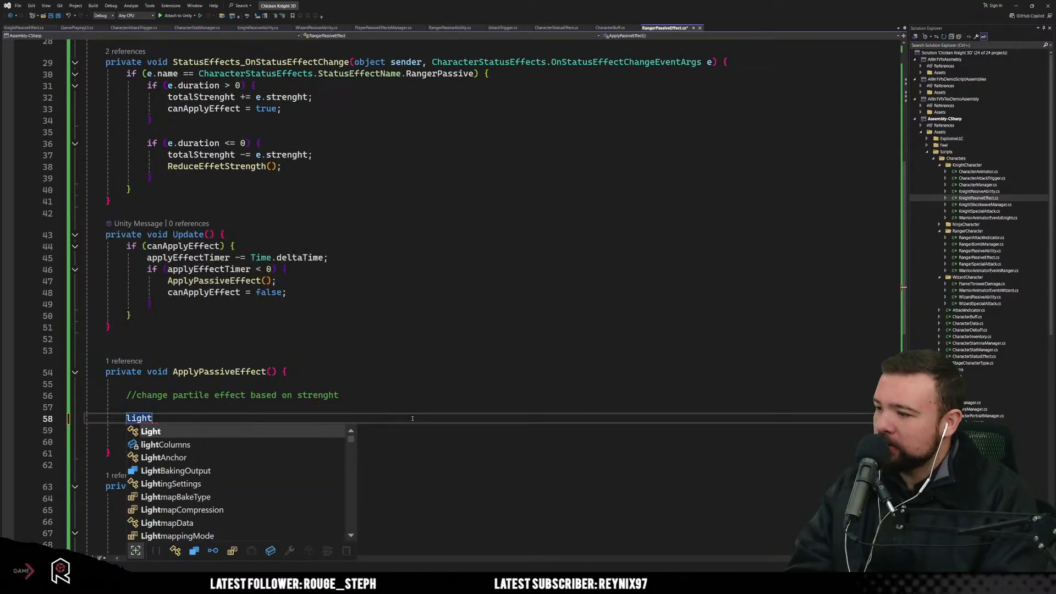
type("t")
key("Tab")
type(".")
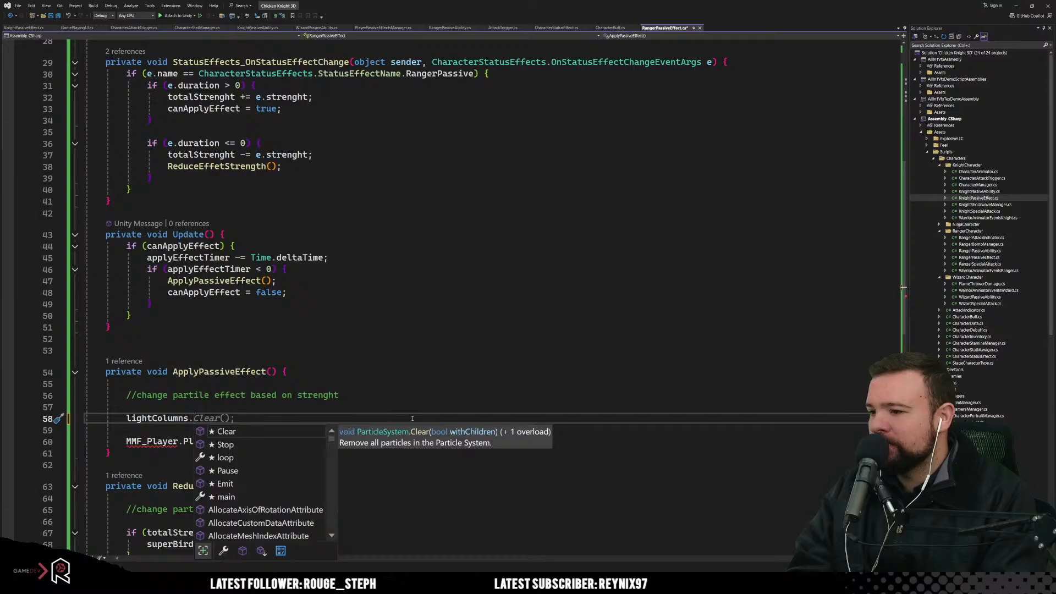
Step: Open the ParticleSystem class definition from the lightColumns field and read through its MinMaxCurve struct
left_click(383, 431)
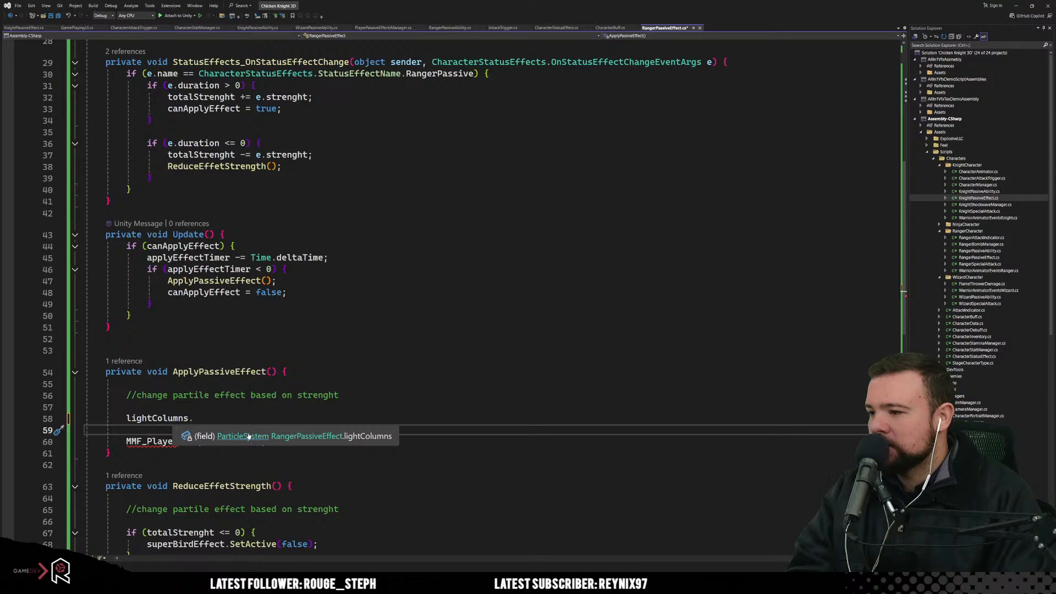
left_click(249, 437)
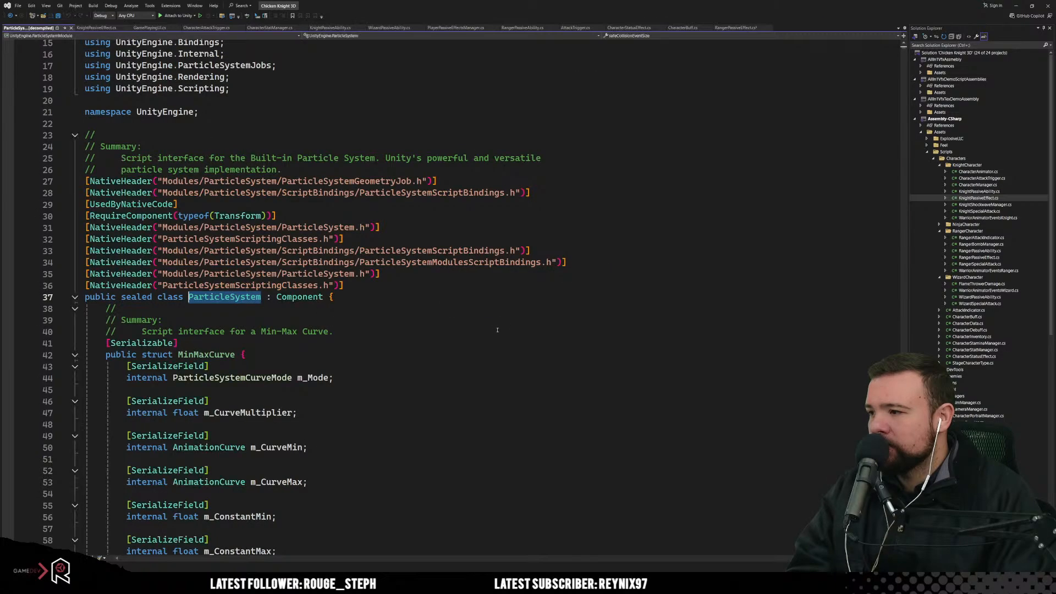
scroll(290, 325, "down", 1)
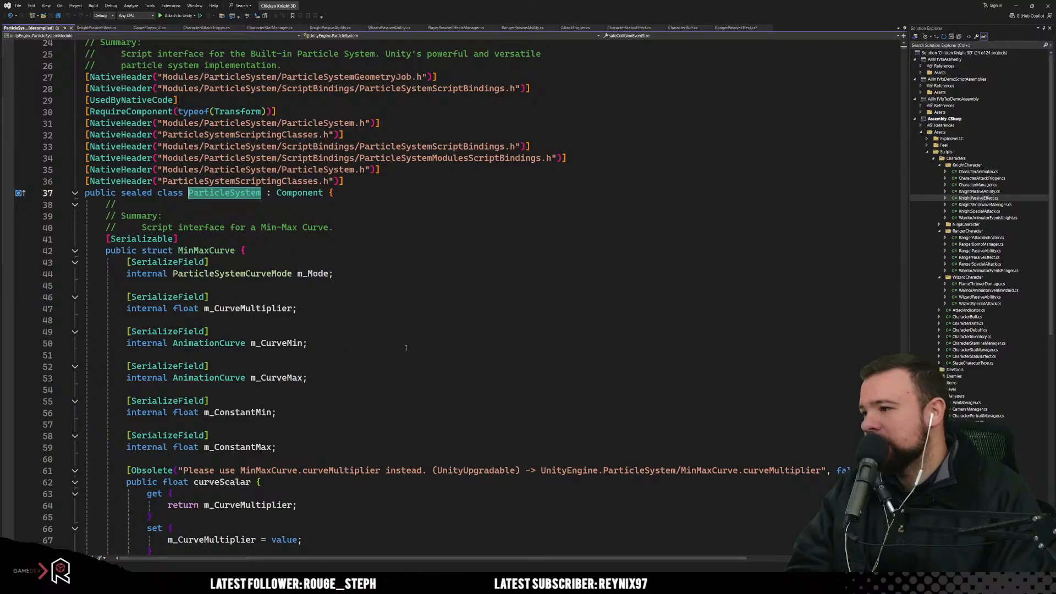
left_click(252, 308)
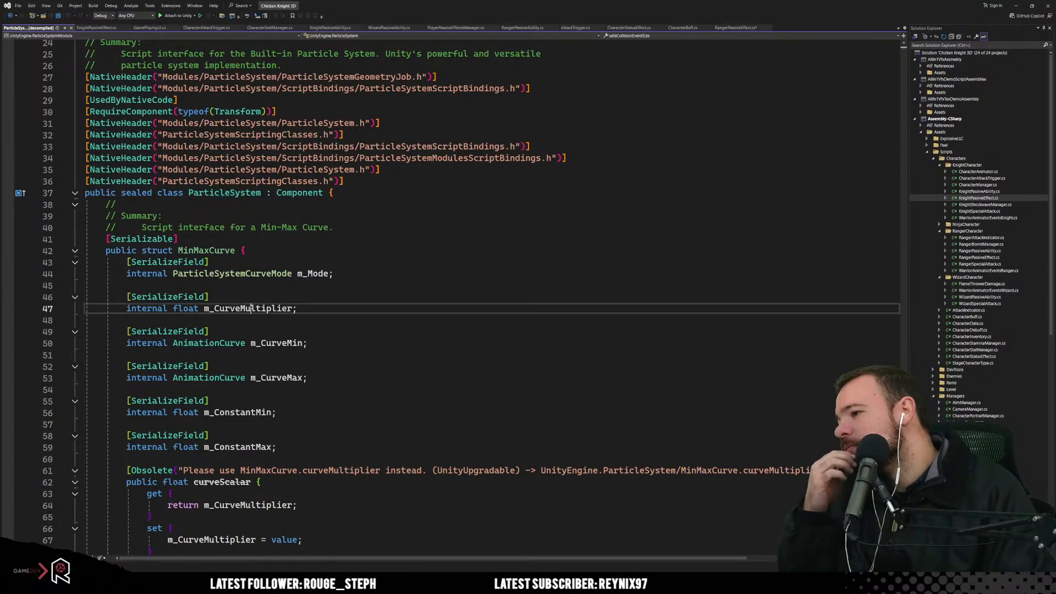
left_click(322, 193)
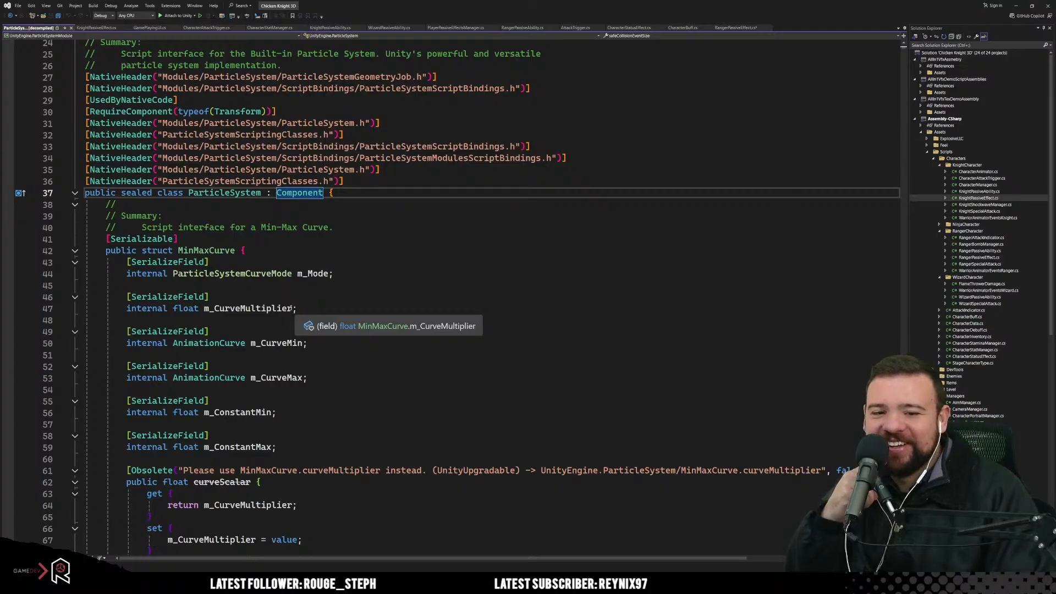
scroll(338, 343, "down", 12)
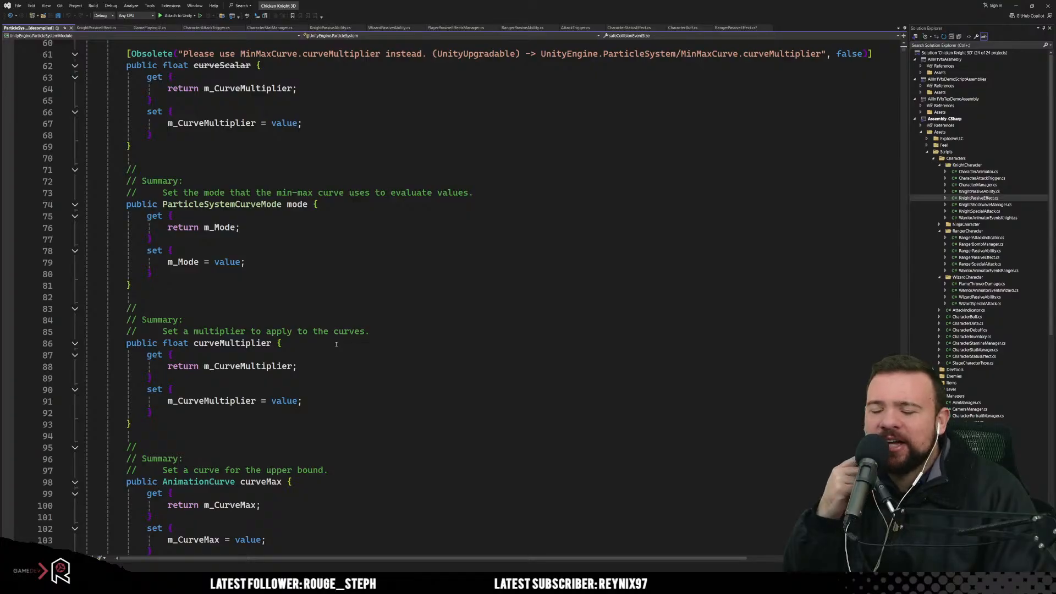
scroll(336, 344, "down", 18)
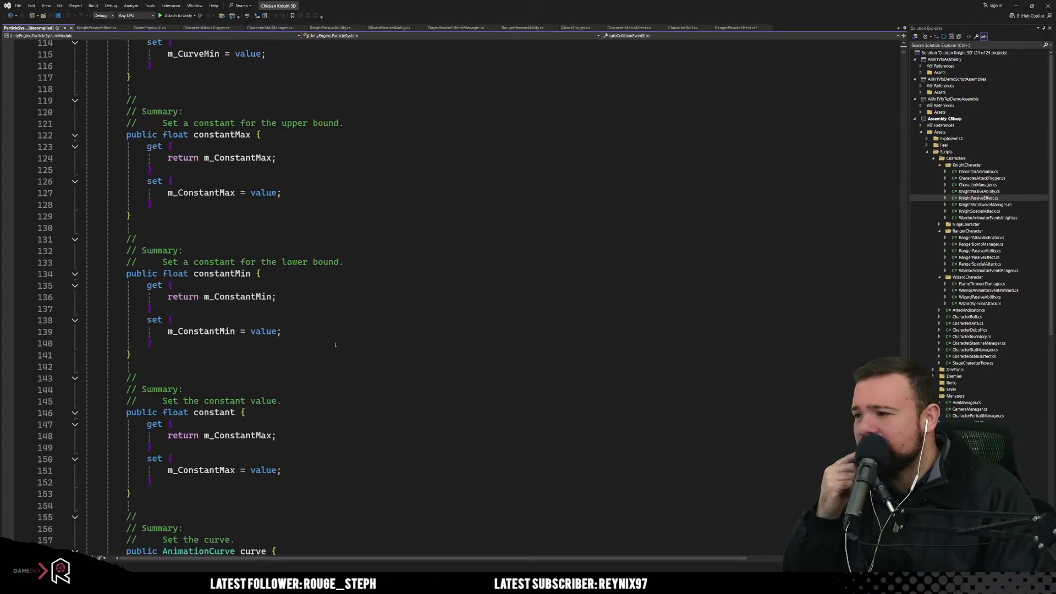
scroll(336, 344, "down", 6)
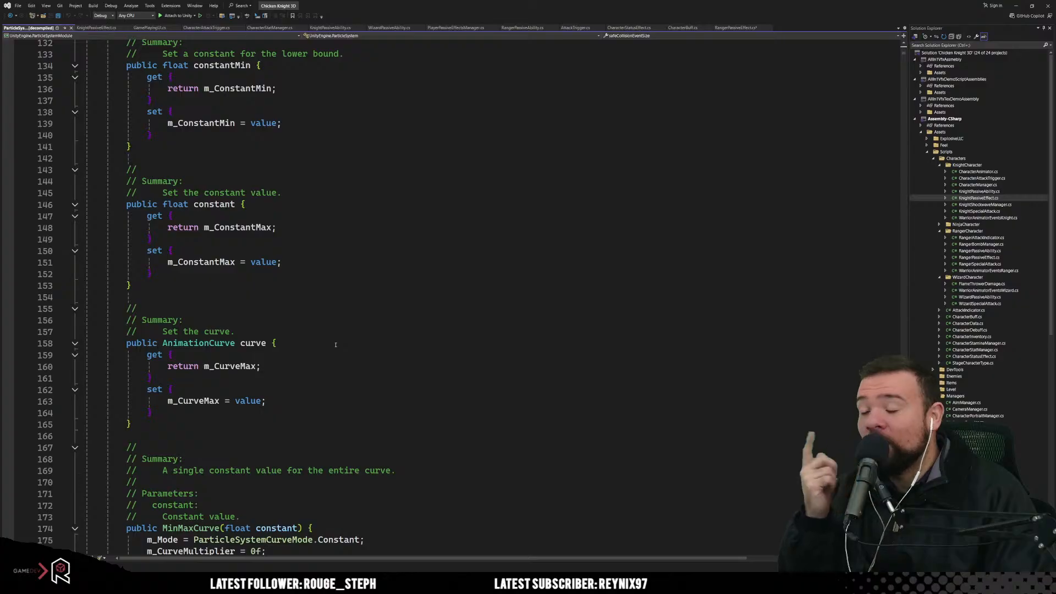
scroll(335, 344, "down", 6)
scroll(336, 345, "down", 5)
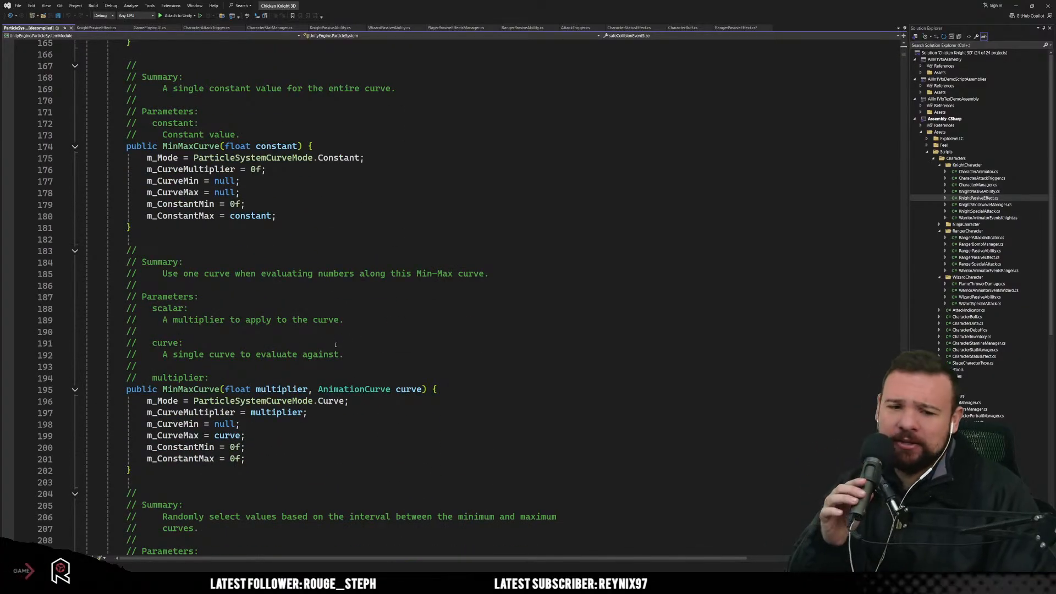
scroll(365, 332, "down", 3)
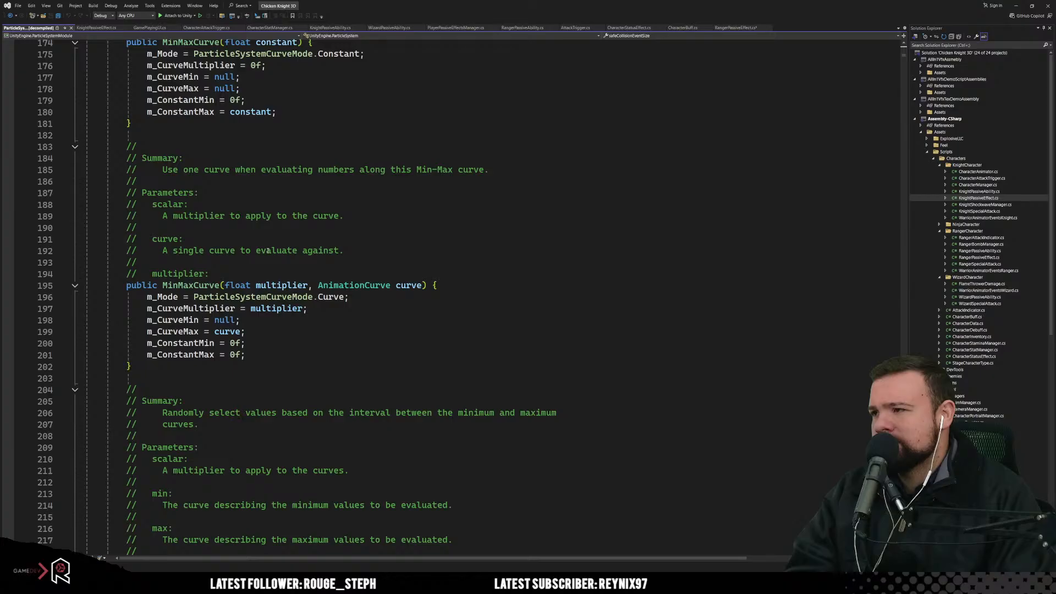
scroll(270, 258, "down", 20)
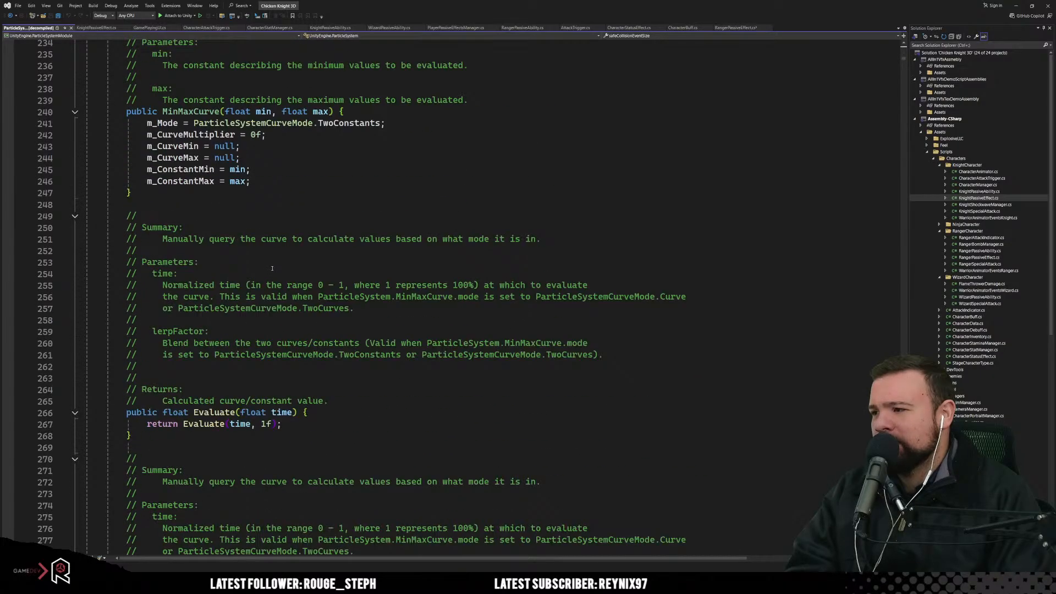
scroll(272, 268, "down", 14)
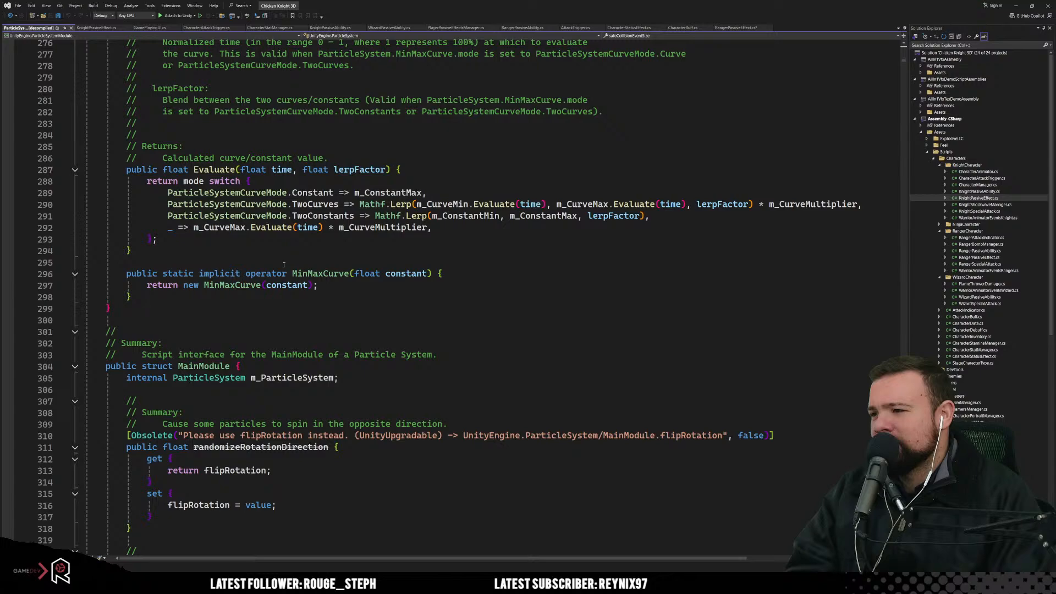
Step: Examine the properties of the MainModule struct in the ParticleSystem class definition
scroll(283, 265, "down", 3)
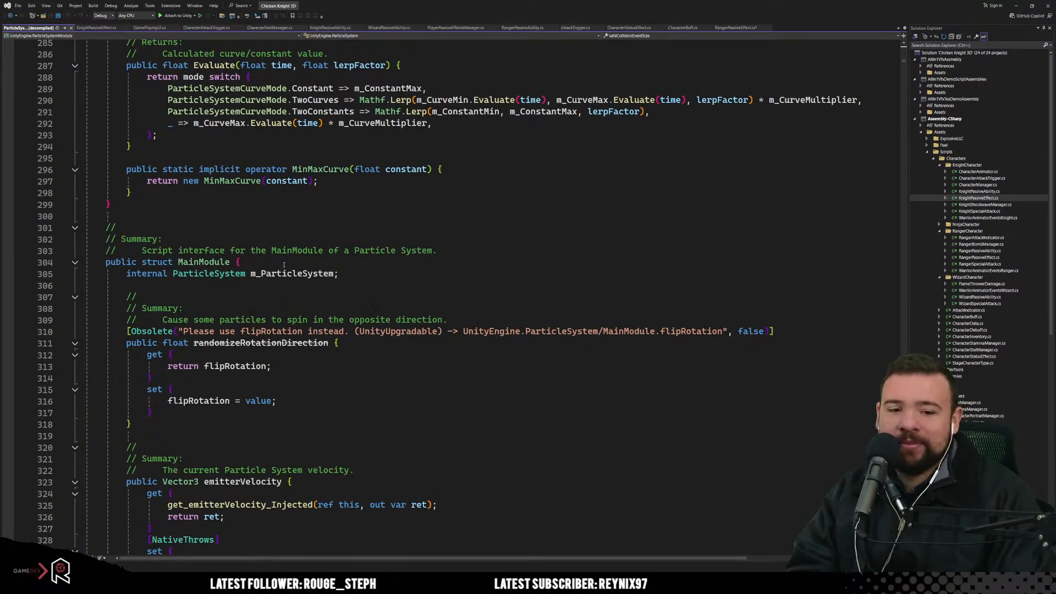
scroll(283, 265, "down", 3)
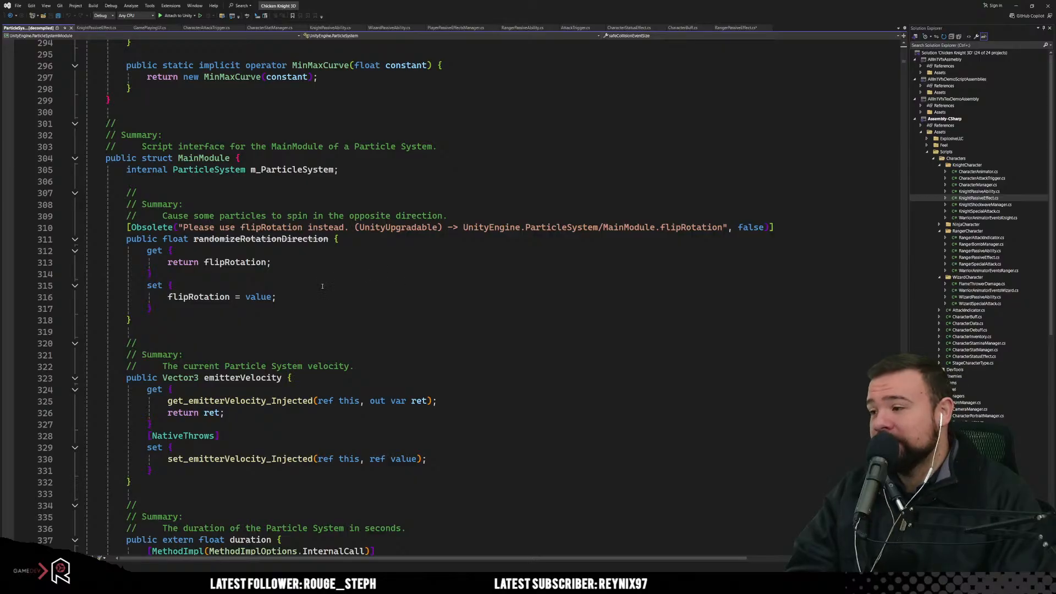
scroll(322, 283, "down", 2)
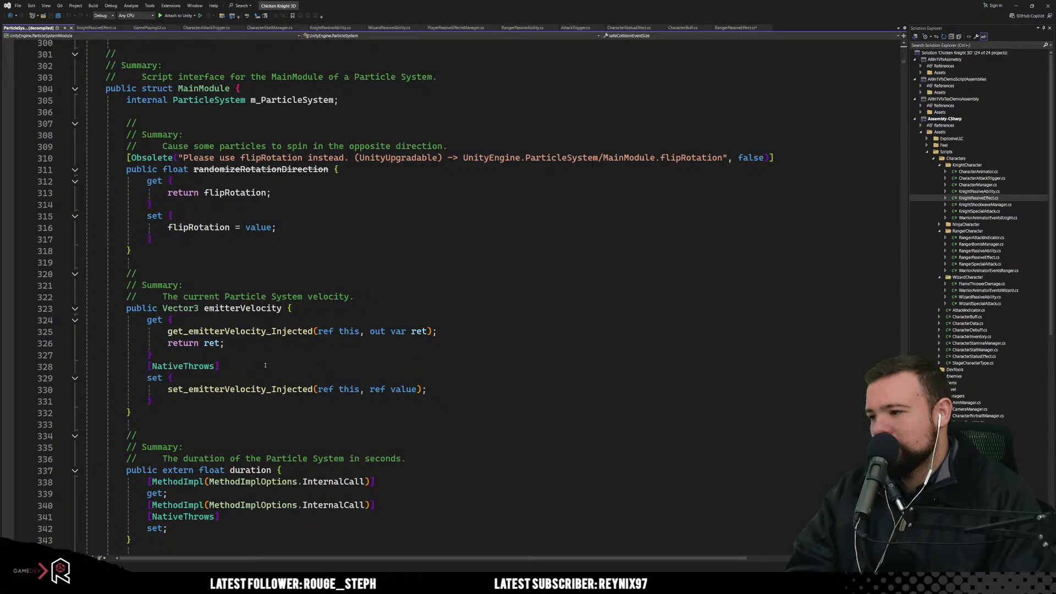
scroll(265, 365, "down", 3)
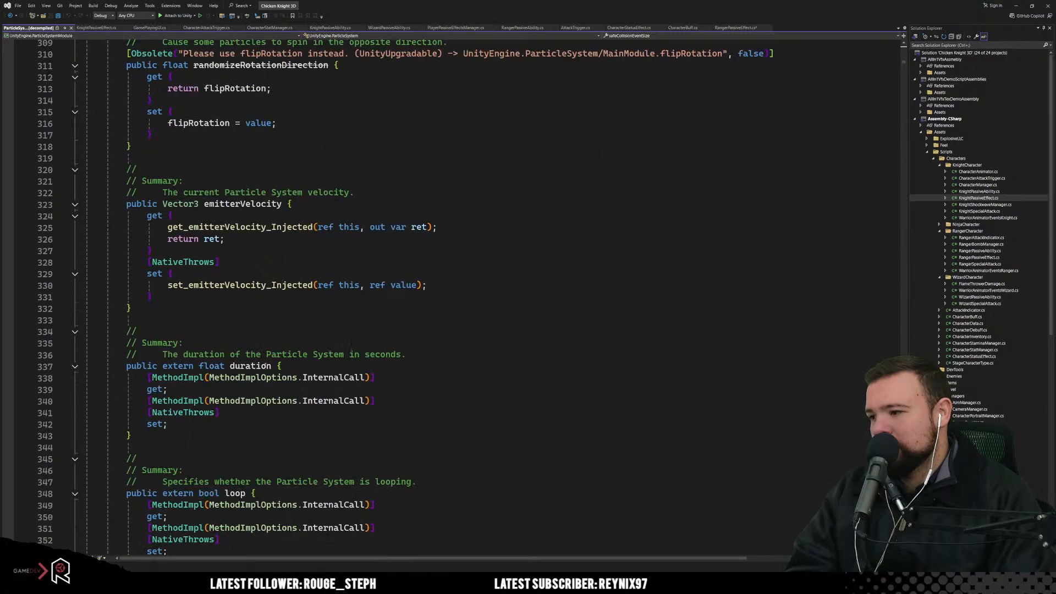
scroll(269, 365, "down", 4)
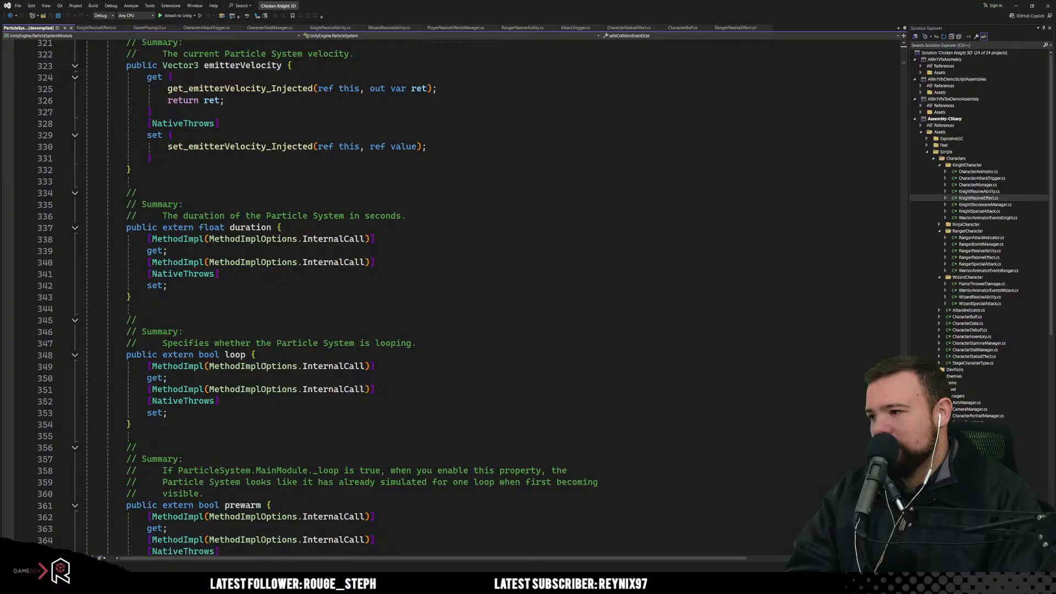
scroll(265, 365, "down", 4)
scroll(266, 365, "down", 3)
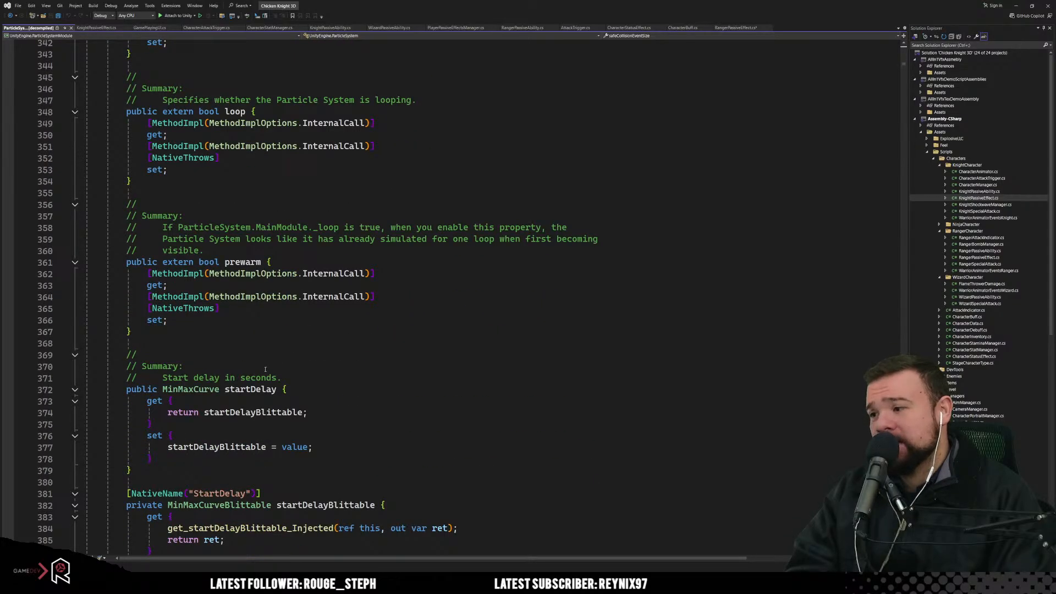
scroll(265, 368, "up", 14)
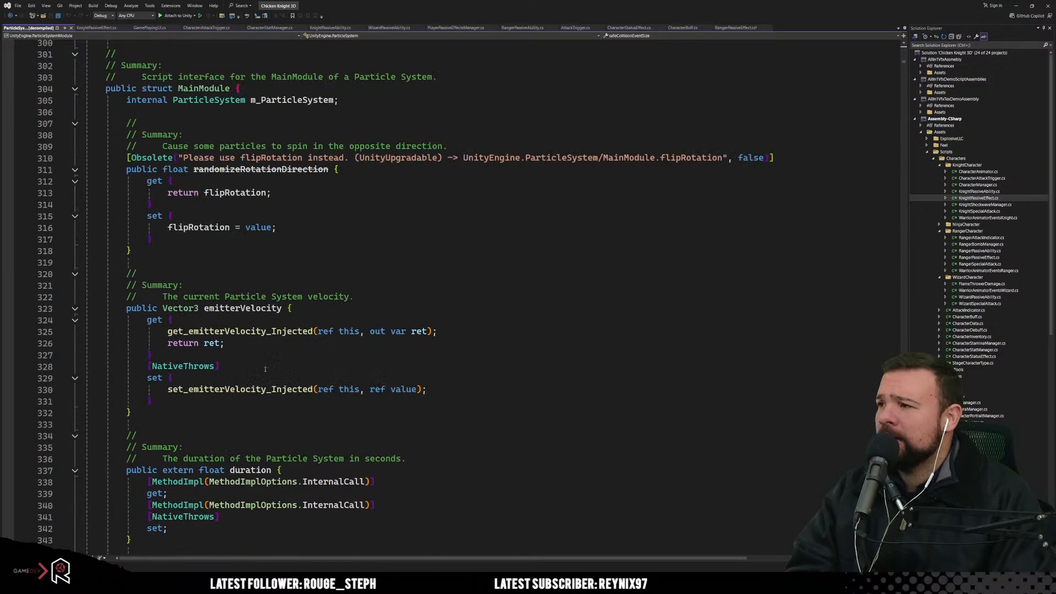
Step: Switch to Unity, select Aura3 and unlock the Inspector to examine its Velocity over Lifetime settings
left_click(1016, 6)
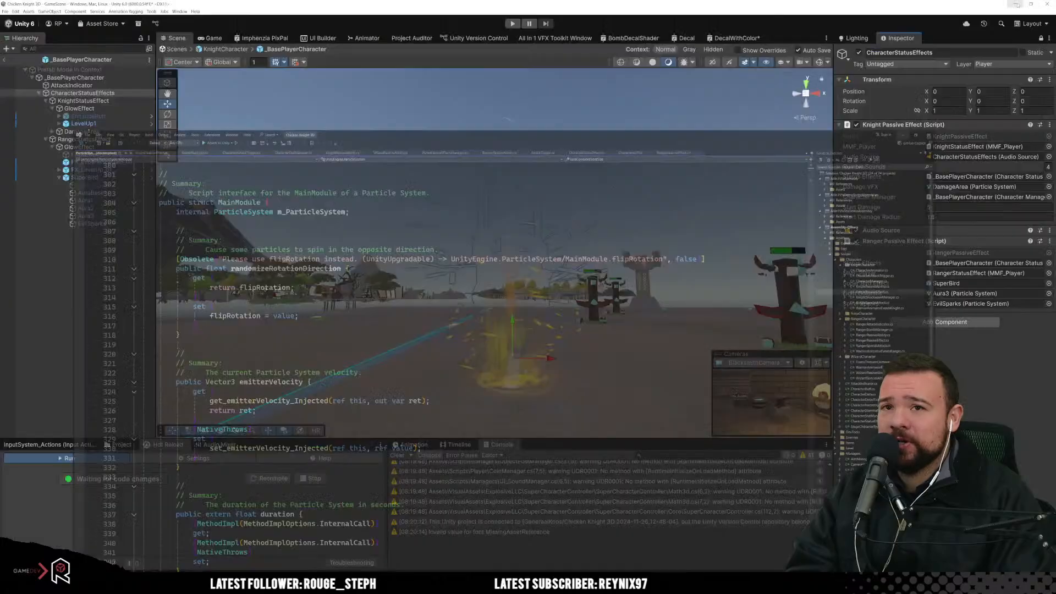
left_click(97, 221)
left_click(86, 217)
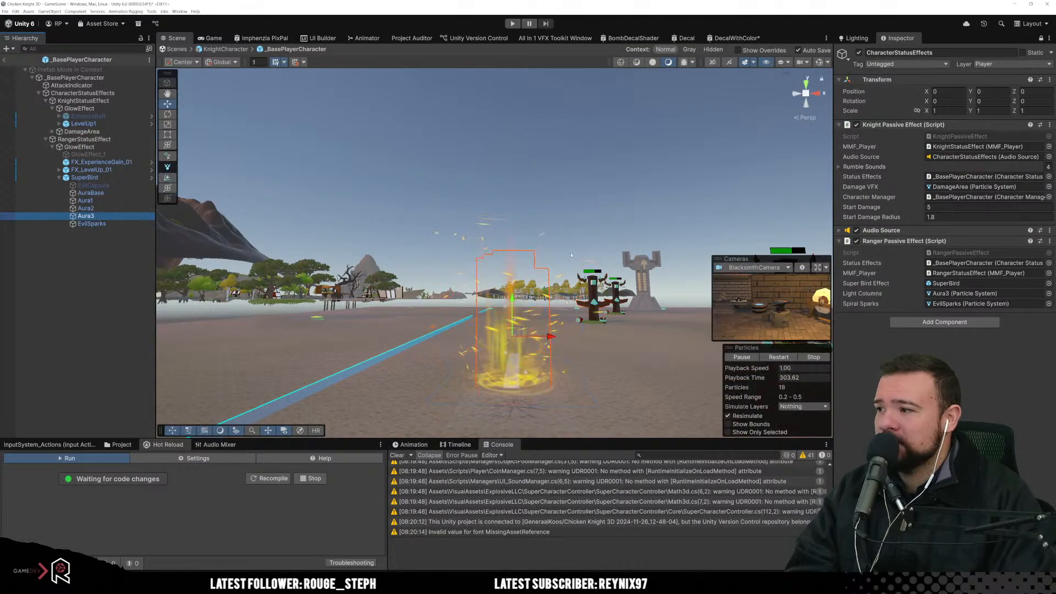
left_click(1041, 39)
scroll(894, 332, "down", 6)
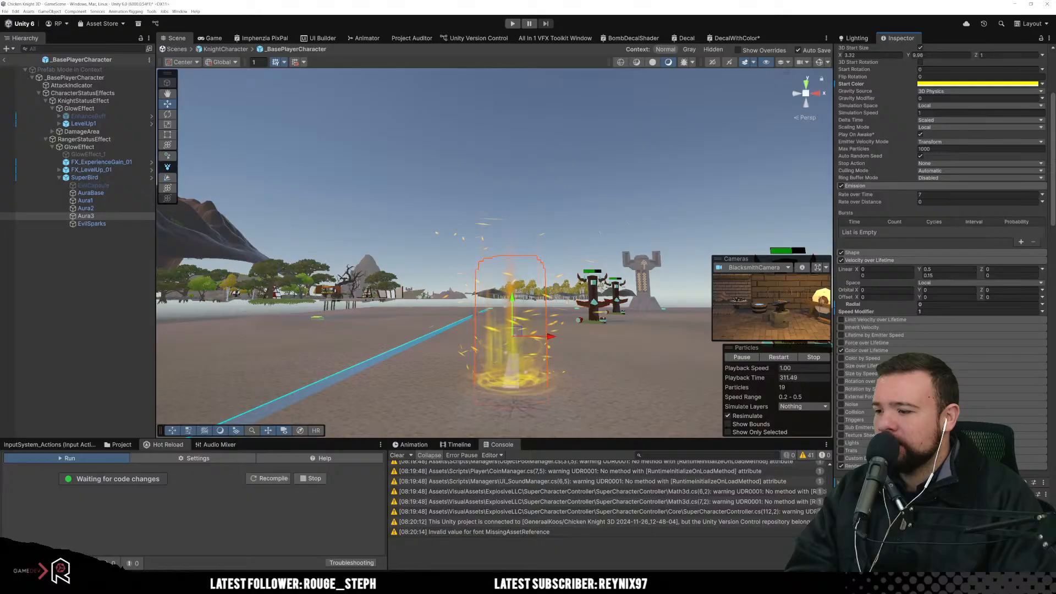
Step: Switch to Visual Studio and return to the unfinished lightColumns statement in RangerPassiveEffect.cs
key("alt+Tab")
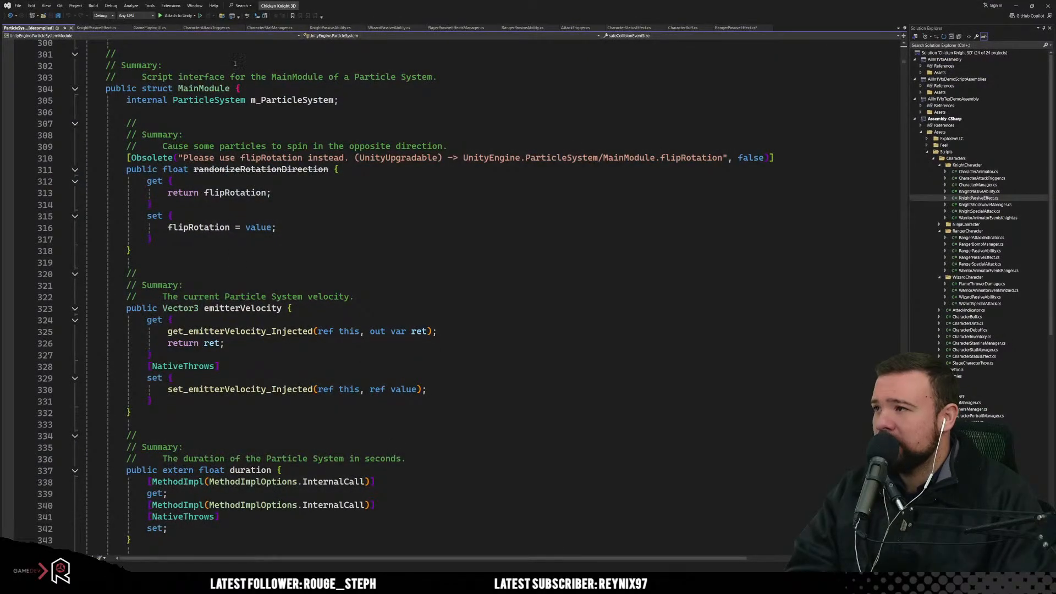
left_click(736, 28)
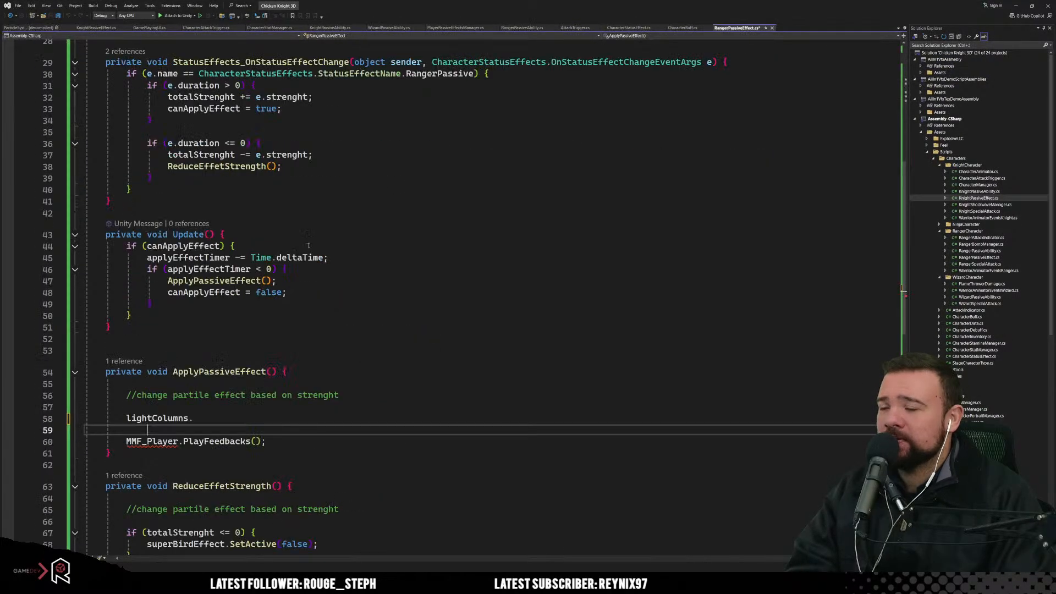
left_click(220, 421)
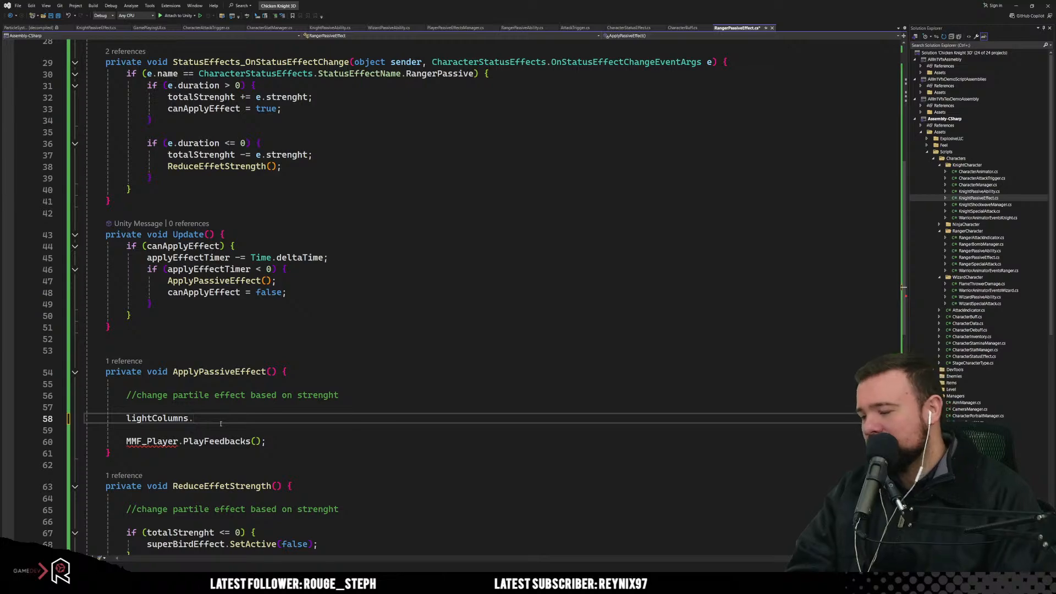
type("Speed")
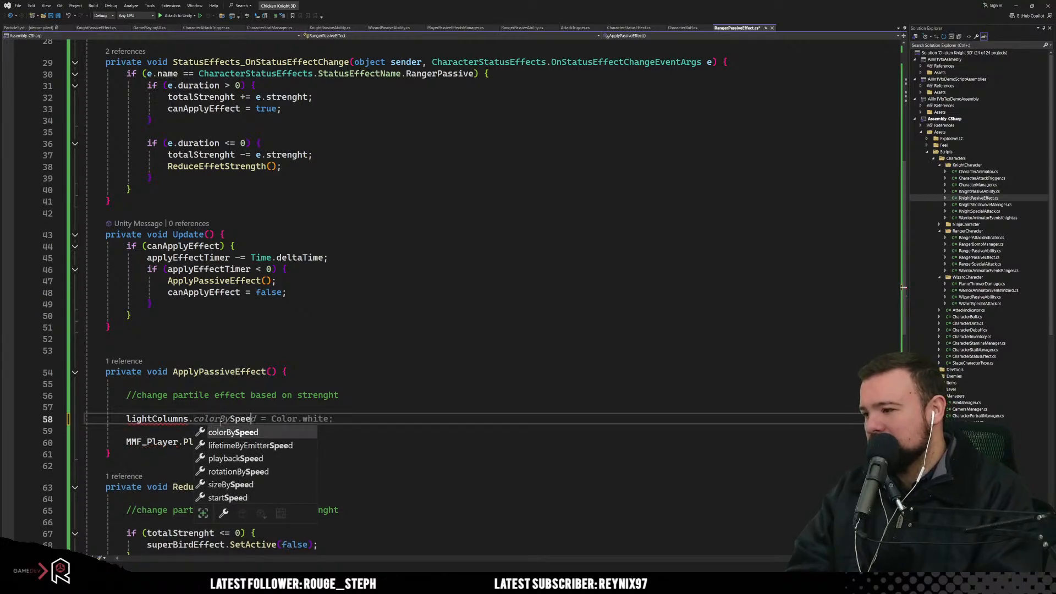
type("mo")
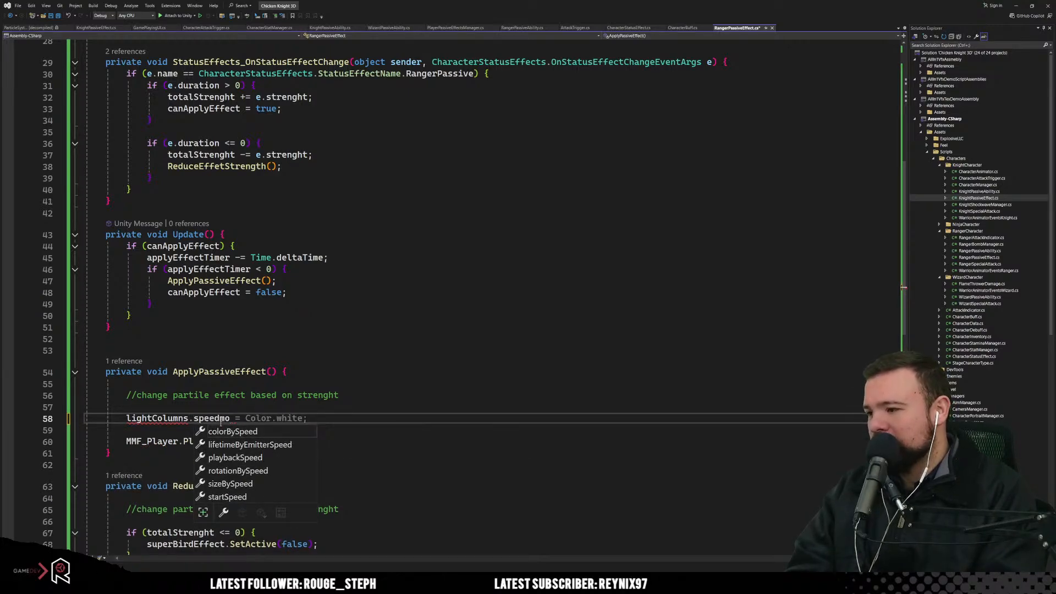
key("BackSpace")
key("BackSpace")
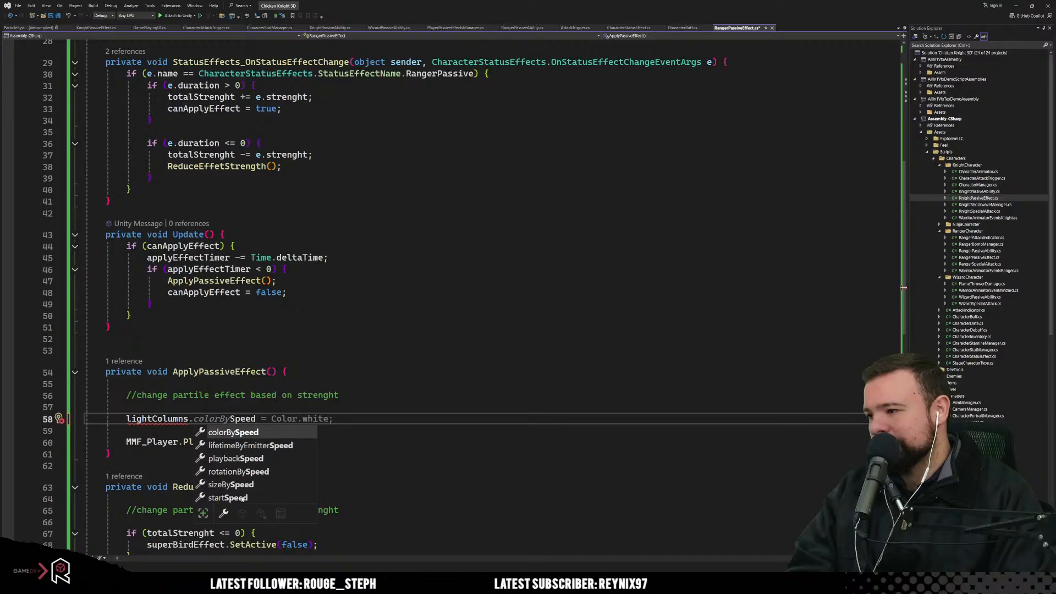
key("BackSpace")
key("BackSpace")
key("BackSpace")
key("BackSpace")
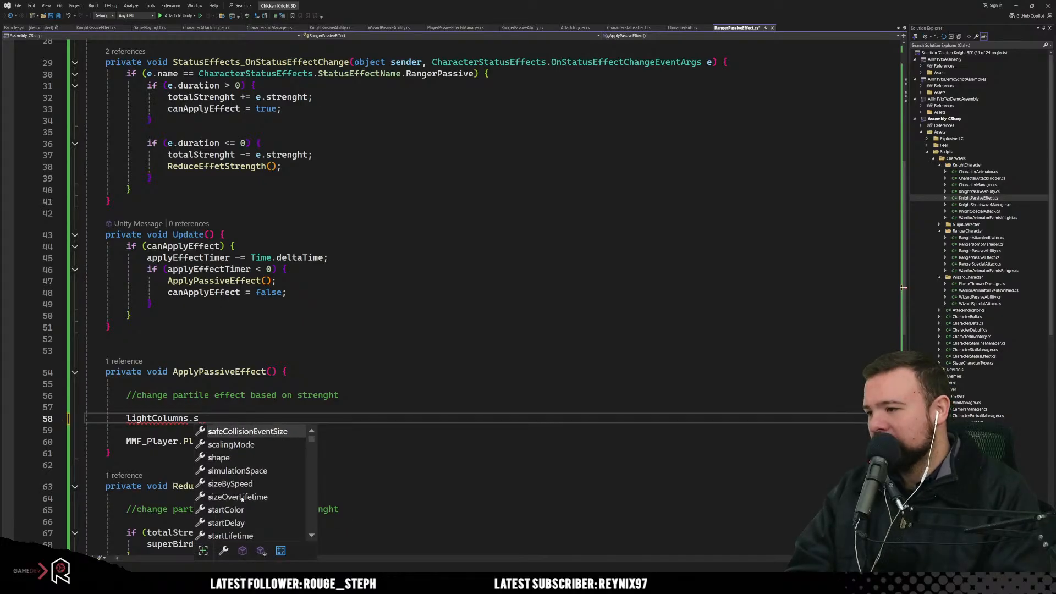
key("BackSpace")
Step: Complete the statement in ApplyPassiveEffect as "lightColumns.velocityOverLifetime.speedModifier = 1;"
type("velo")
key("Tab")
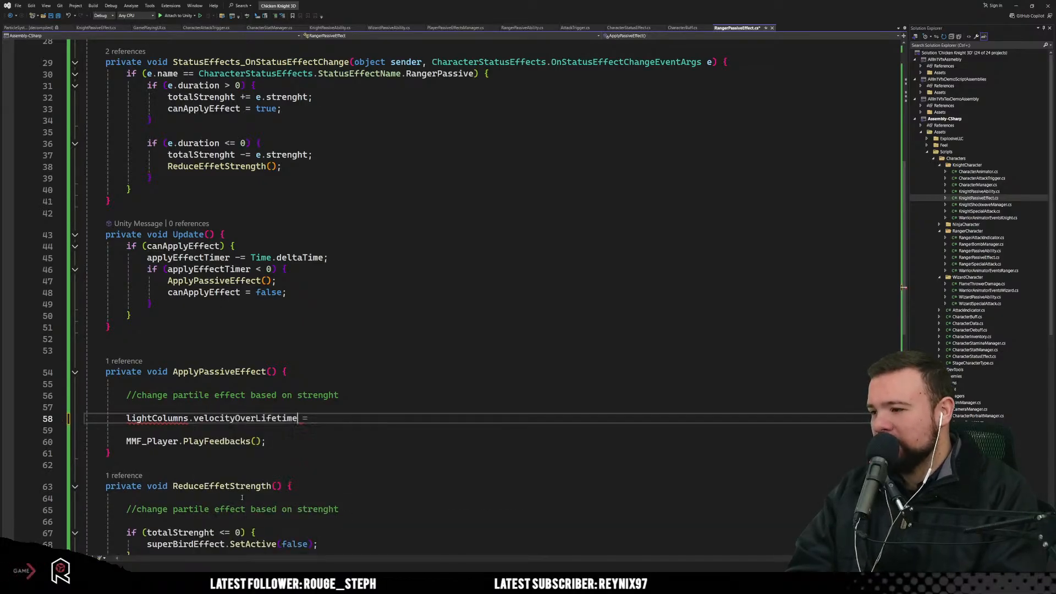
type(".spe")
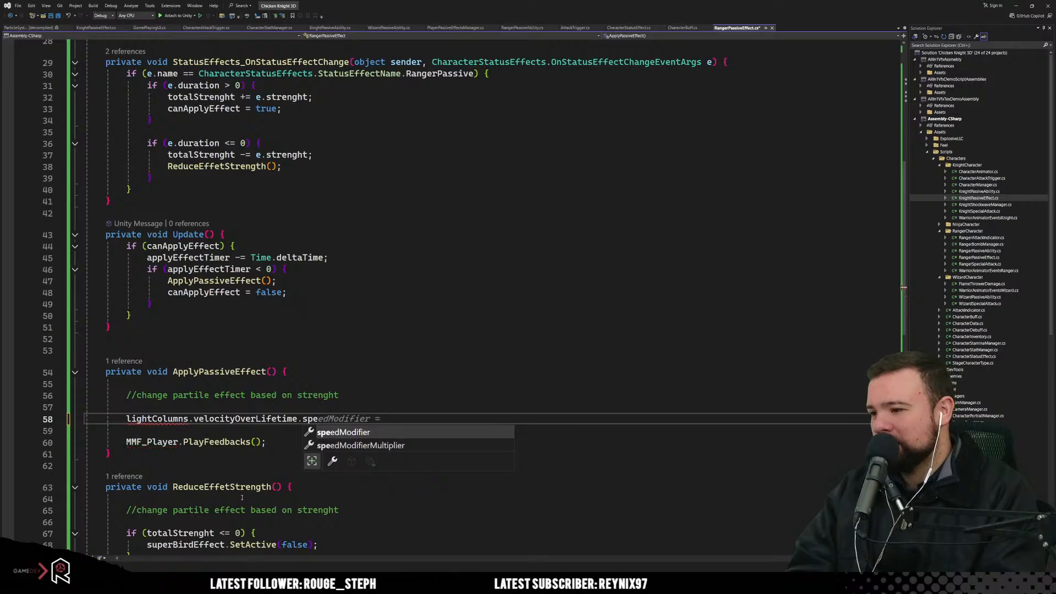
key("Tab")
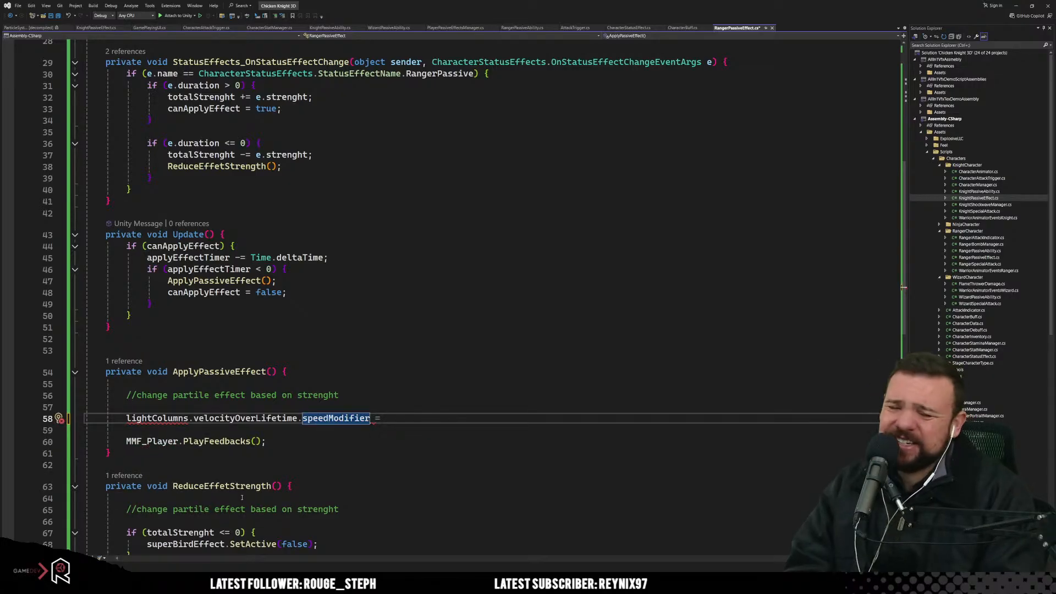
type("= 1;")
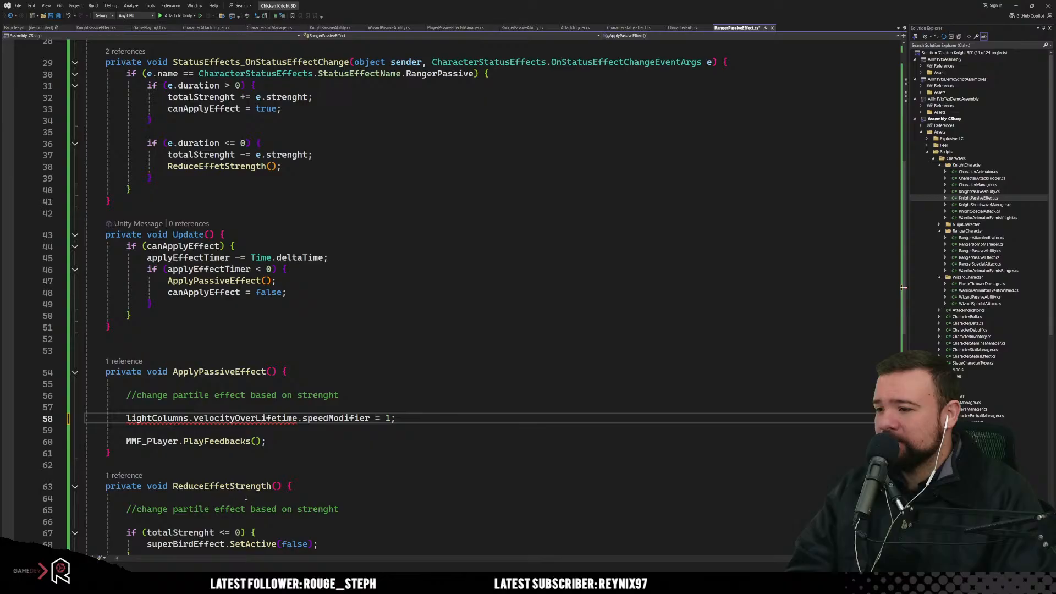
Step: Turn the lightColumns statement in ApplyPassiveEffect into the declaration "var speed = lightColumns.velocityOverLifetime.speedModifier;"
left_click(365, 348)
mouse_move(268, 424)
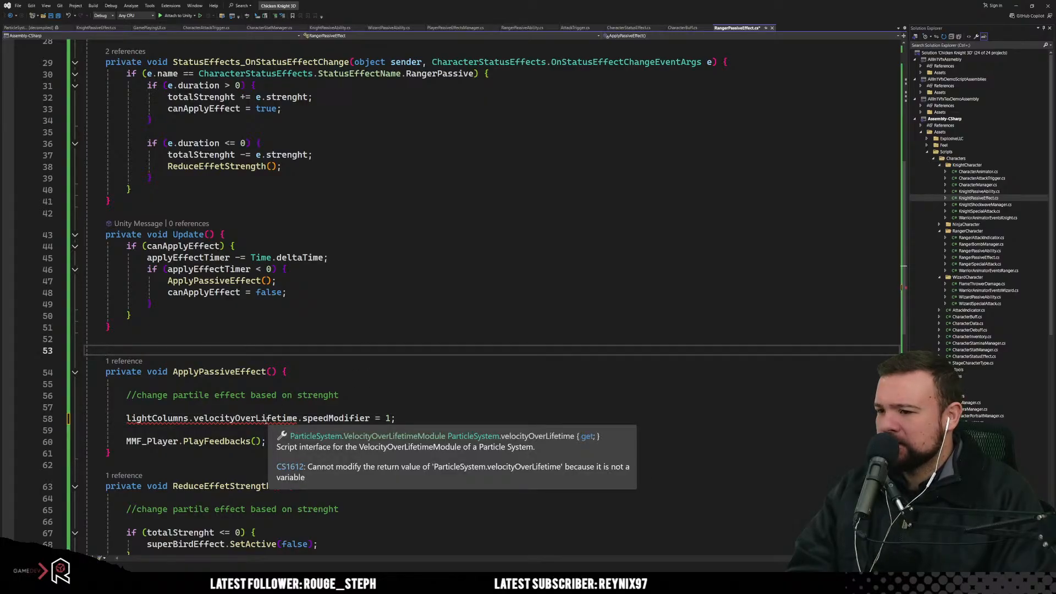
left_click(126, 418)
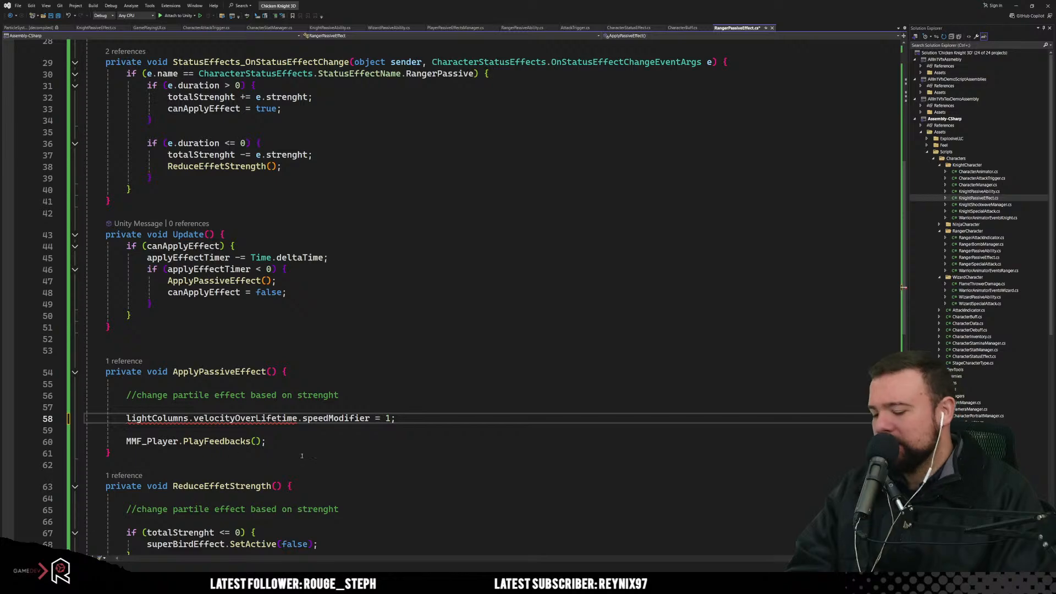
type("var spe")
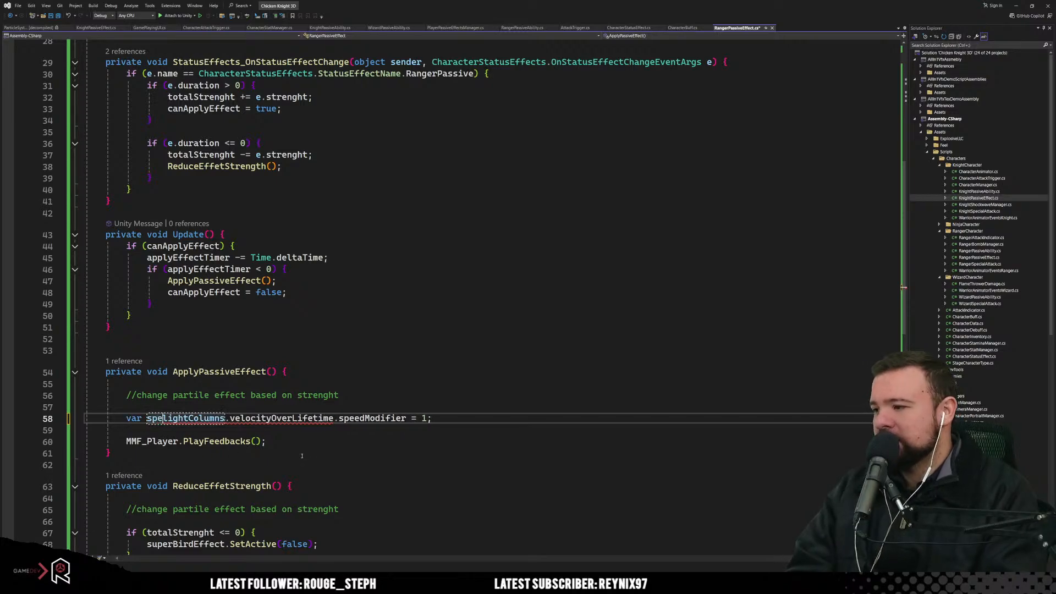
type("ed")
key("BackSpace")
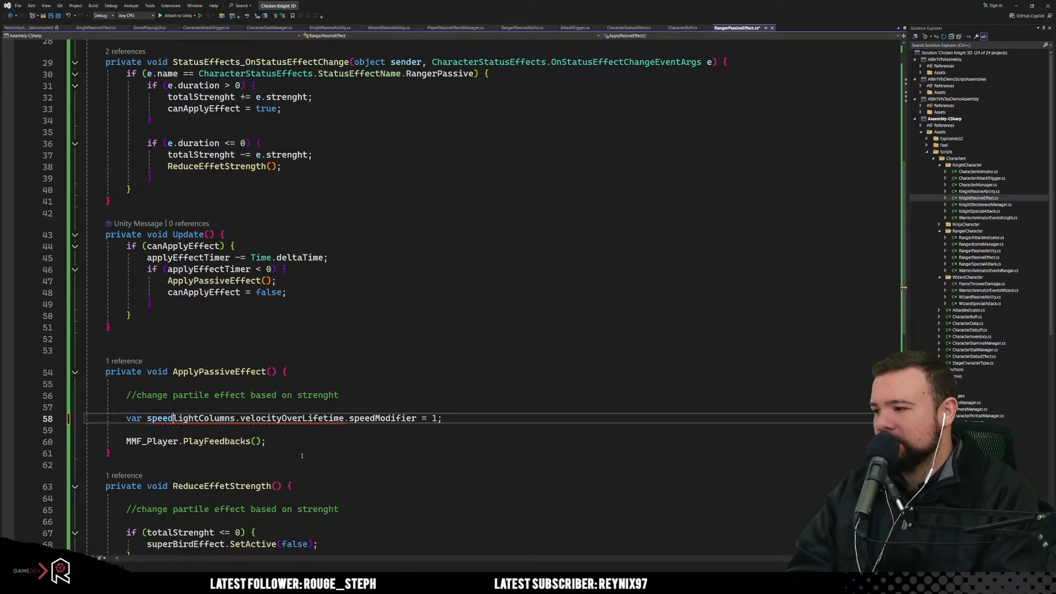
type("=")
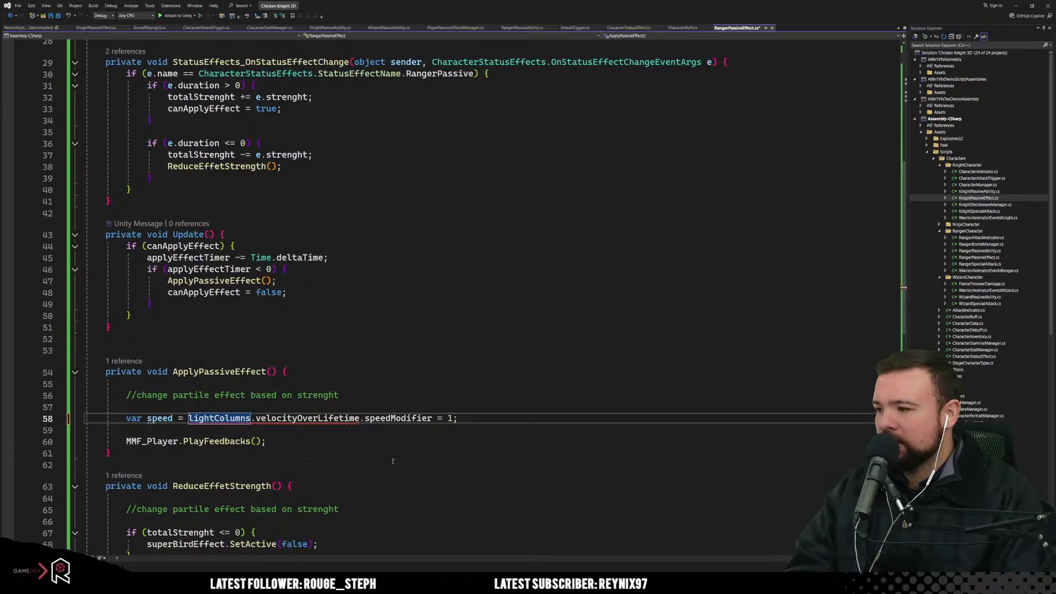
left_click(302, 462)
left_click(446, 418)
key("BackSpace")
key("BackSpace")
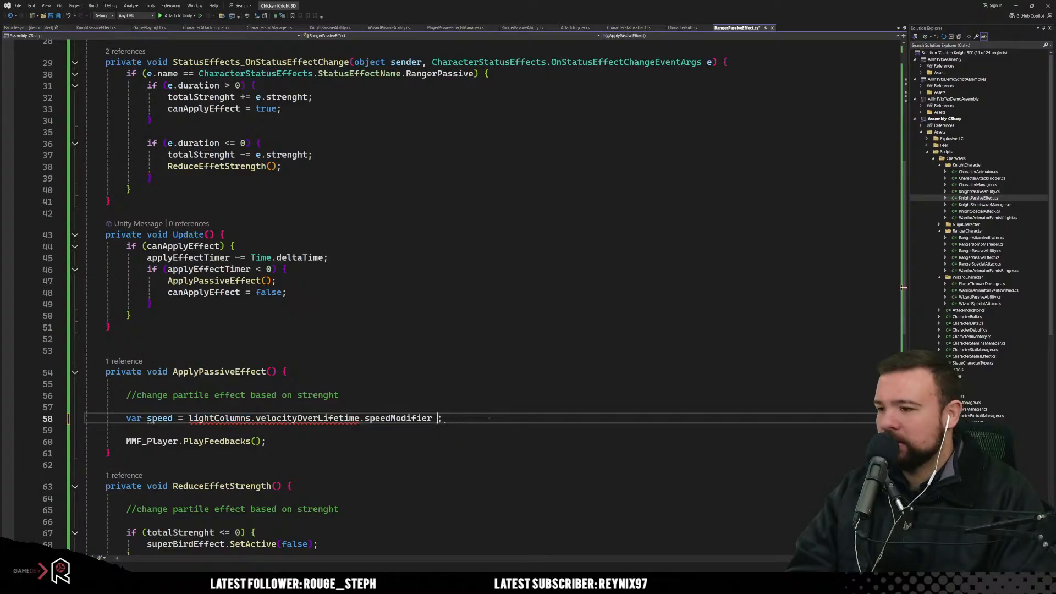
key("BackSpace")
Step: Add the assignment "speed = 1;" below the speed declaration in ApplyPassiveEffect
key("End")
key("Return")
key("Return")
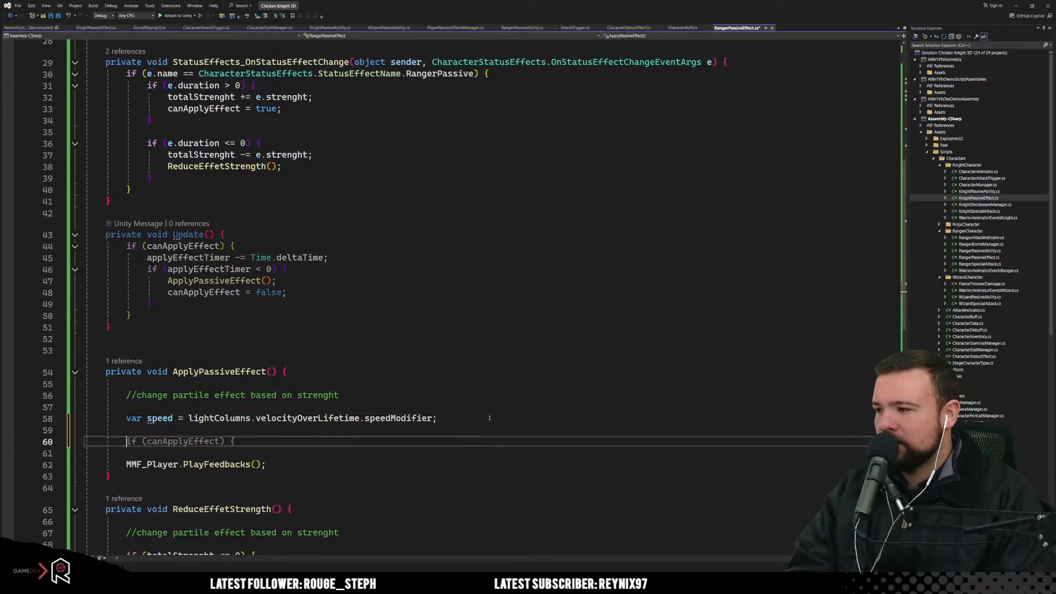
type("speed = ")
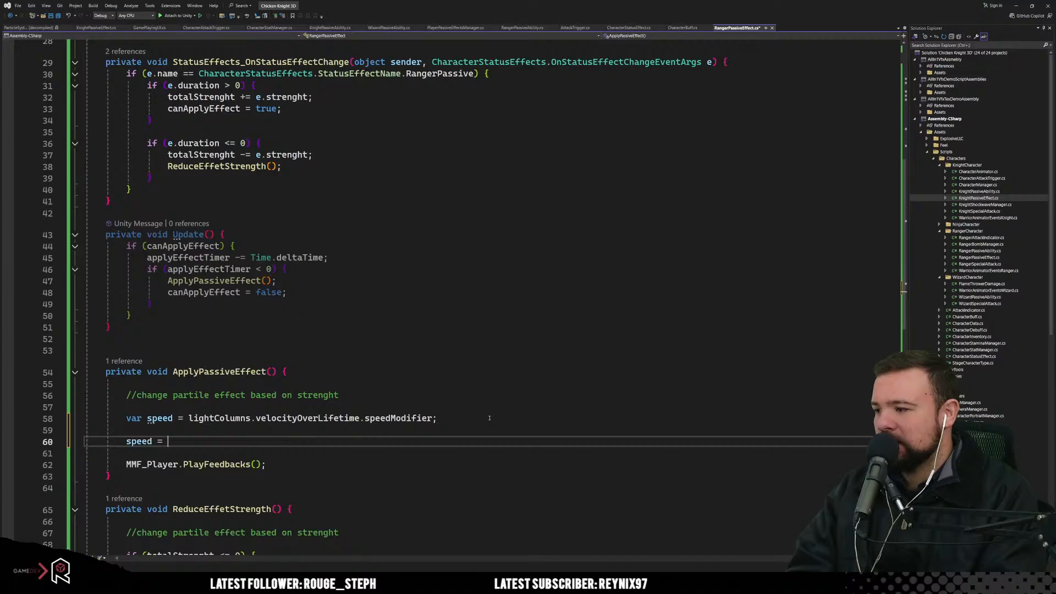
type("1;")
key("Up")
key("Up")
key("Up")
key("Up")
key("Up")
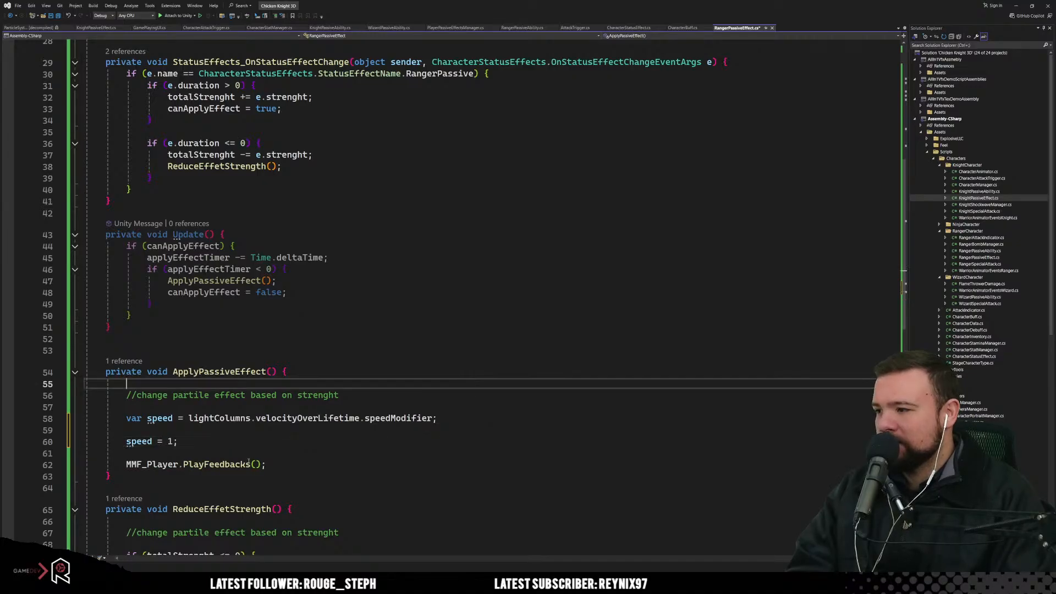
Step: Check the type of the speedModifier property, review the script's fields and methods, and save RangerPassiveEffect.cs
left_click(249, 464)
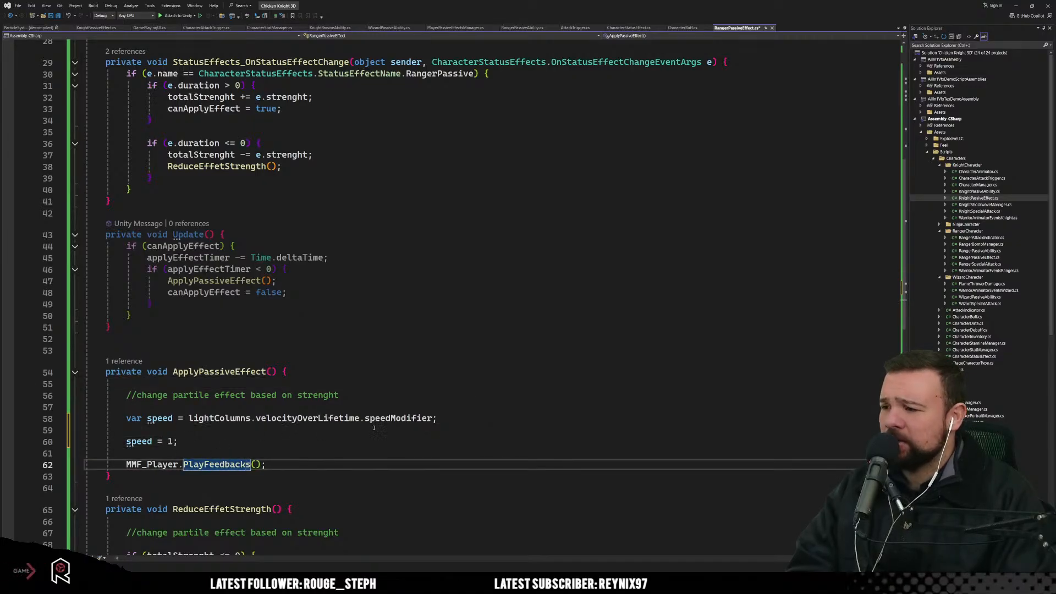
left_click(282, 419)
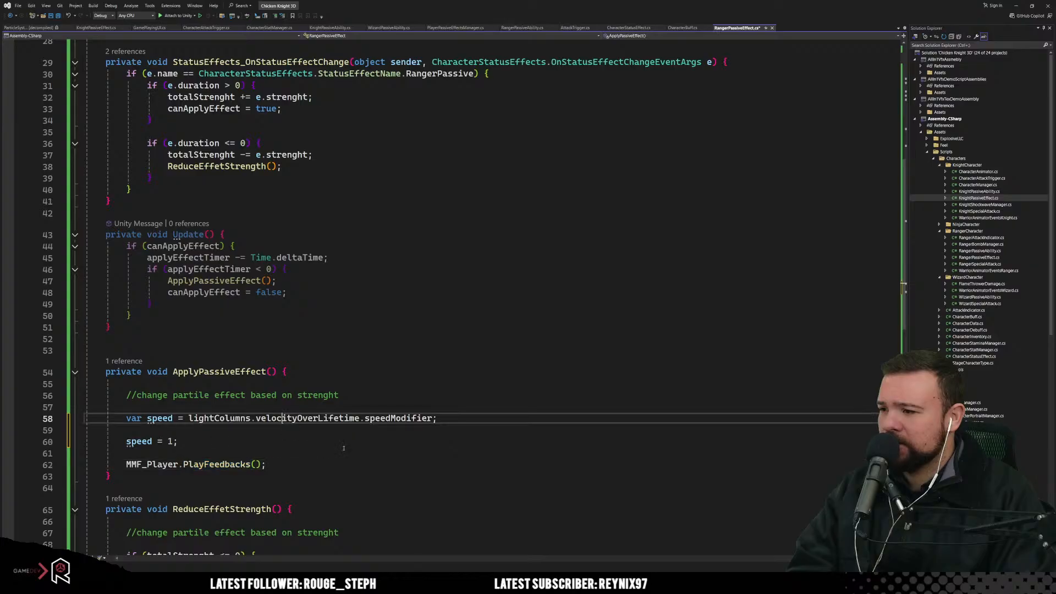
left_click(381, 418)
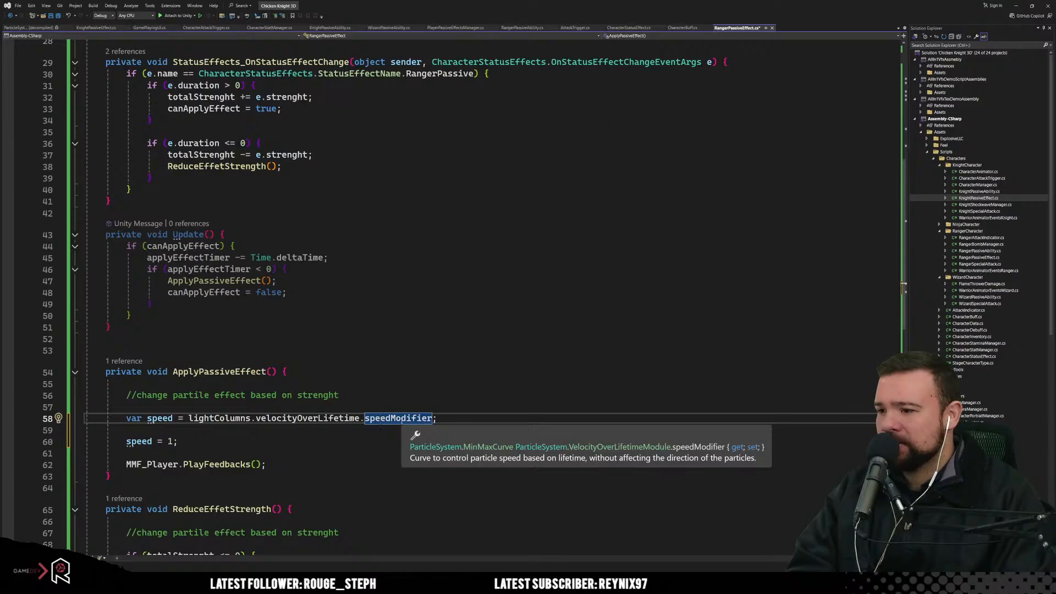
left_click(209, 440)
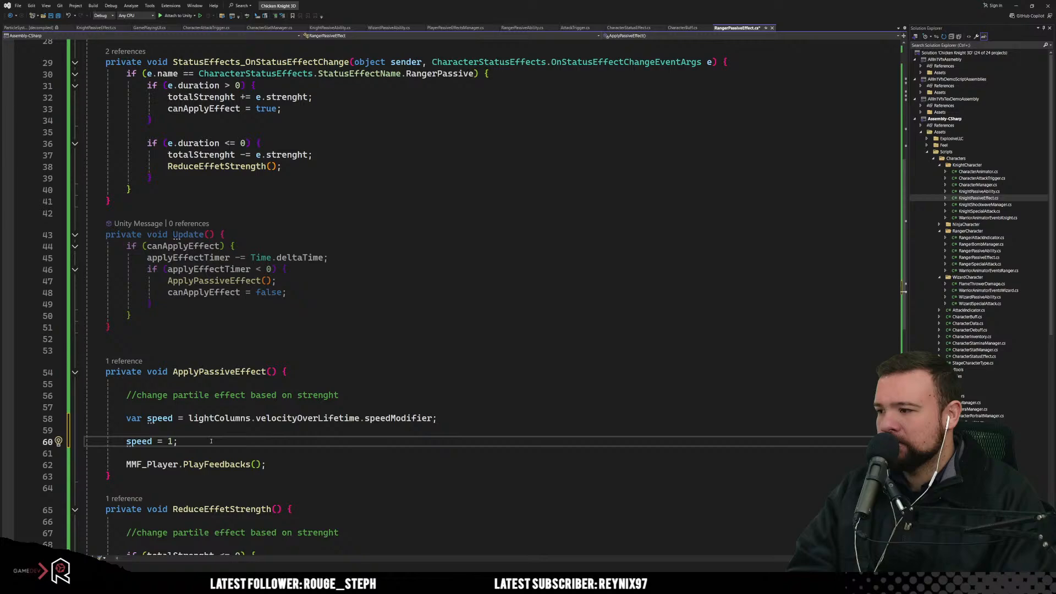
left_click(168, 441)
double_click(169, 441)
scroll(286, 456, "up", 9)
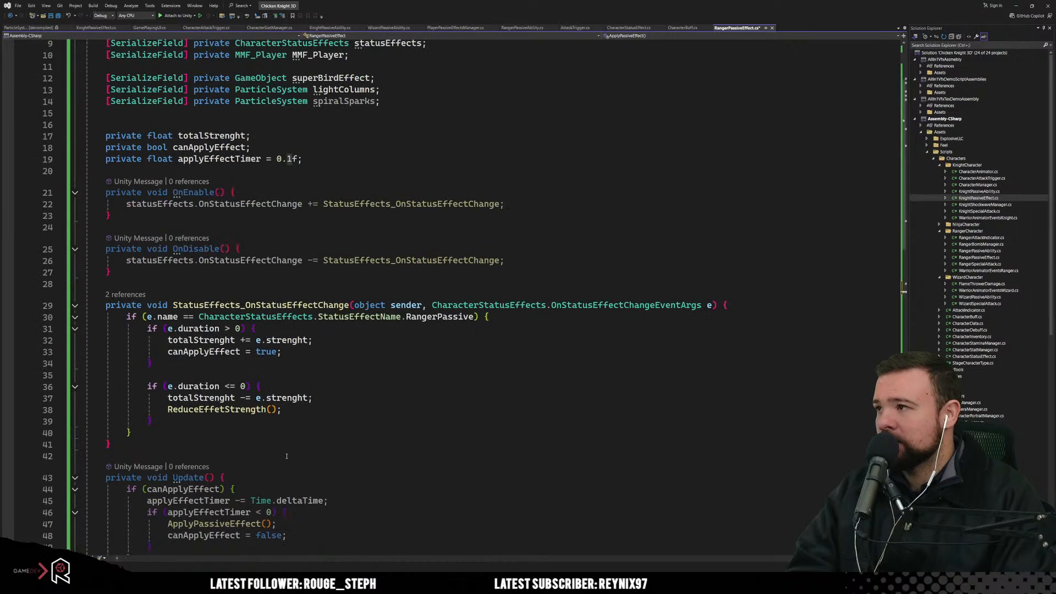
left_click(342, 276)
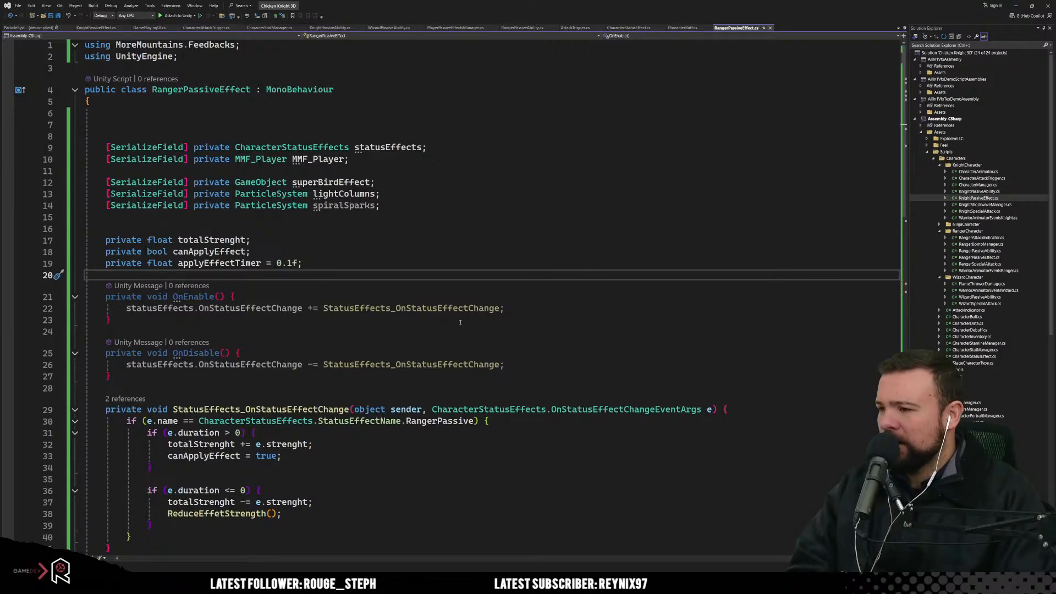
scroll(460, 321, "down", 14)
left_click(364, 271)
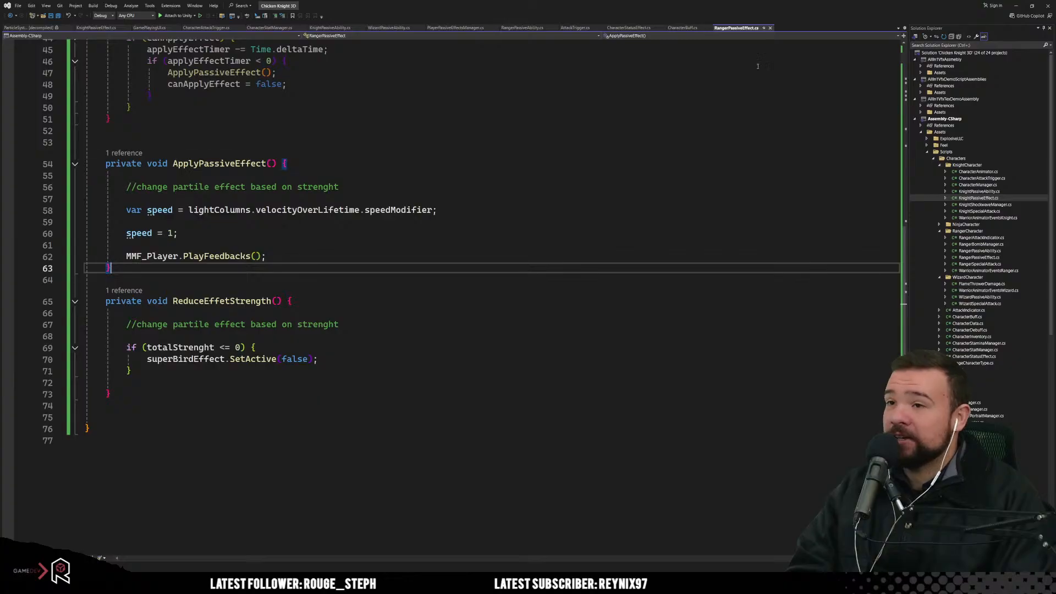
Step: Switch to Unity and leave the _BasePlayerCharacter and KnightCharacter prefabs to return to GameScene
key("alt+Tab")
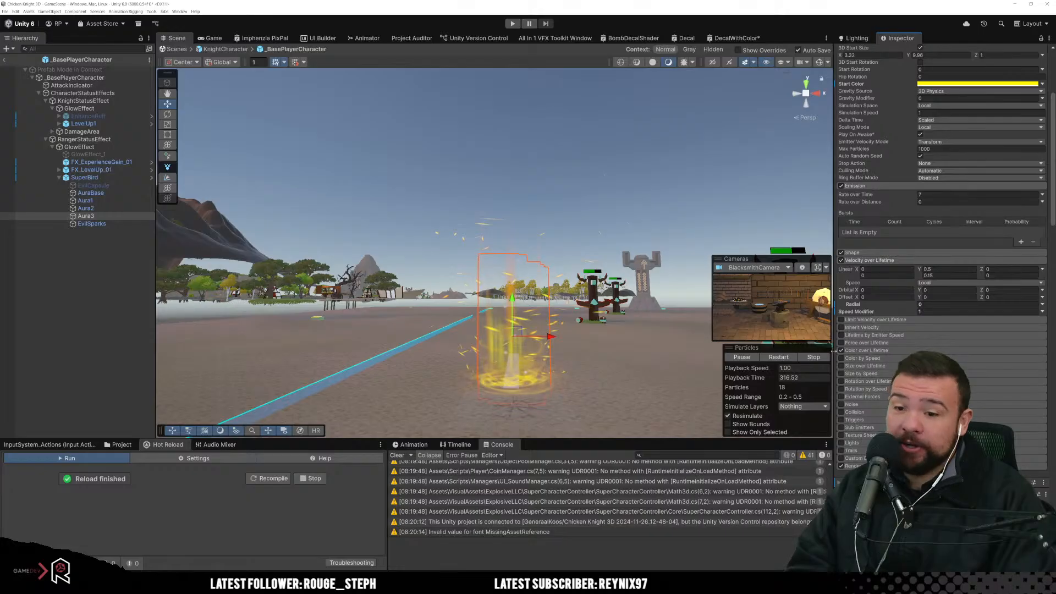
left_click(3, 60)
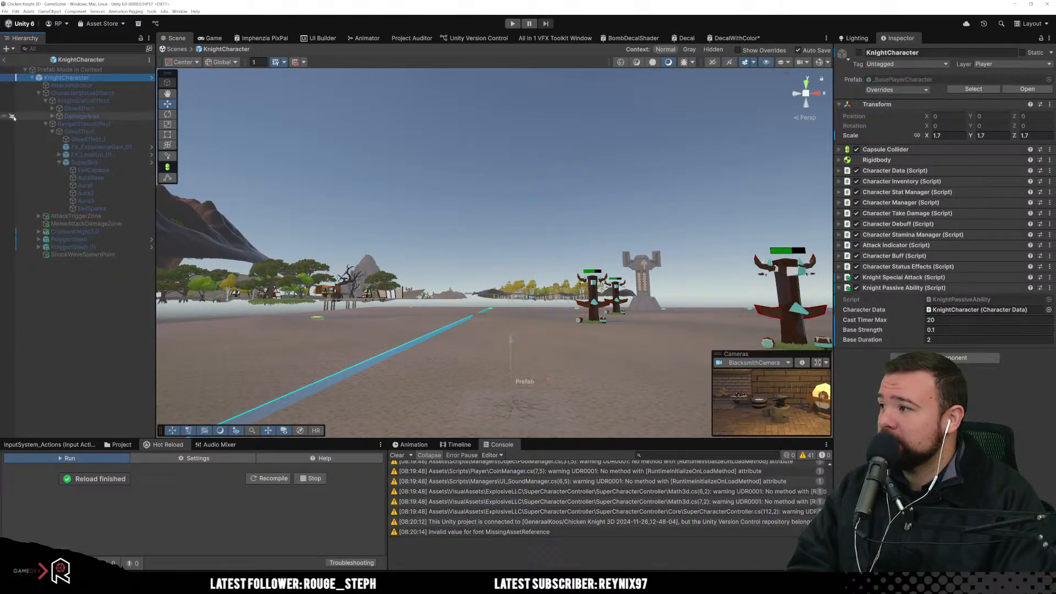
left_click(3, 60)
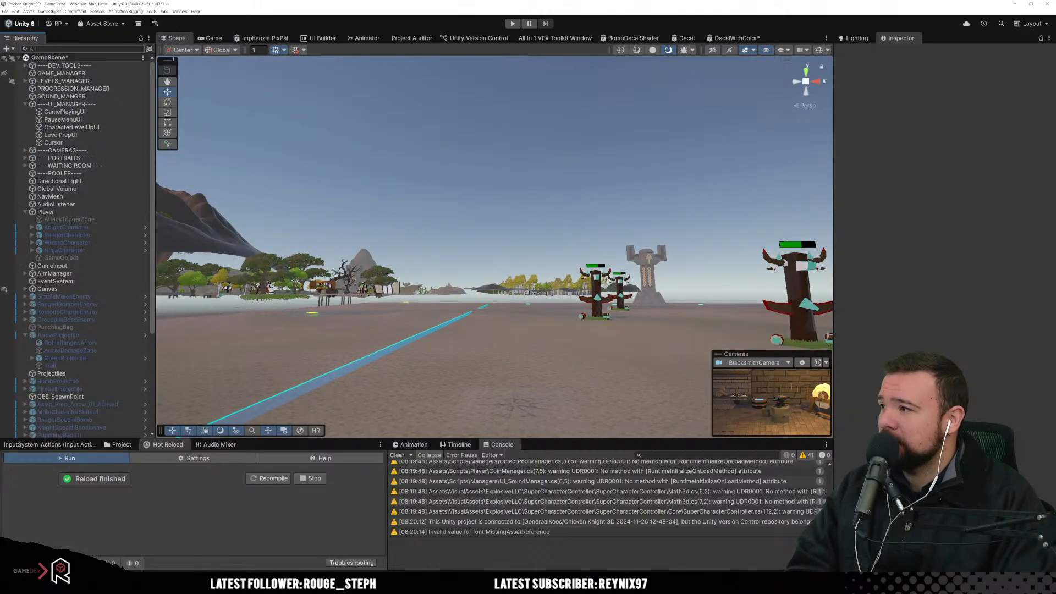
key("ctrl+shift+s")
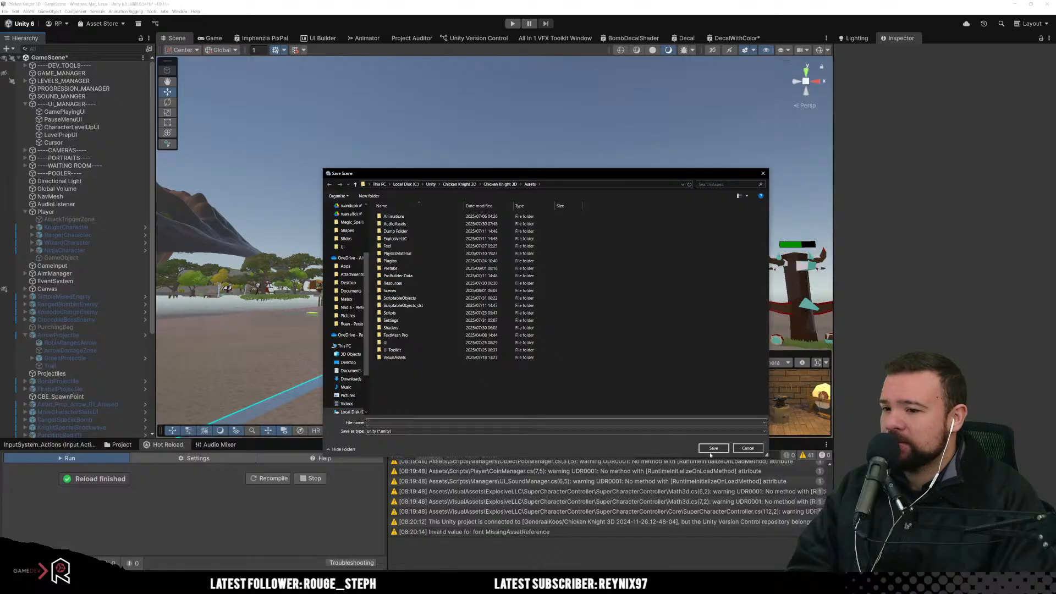
key("Escape")
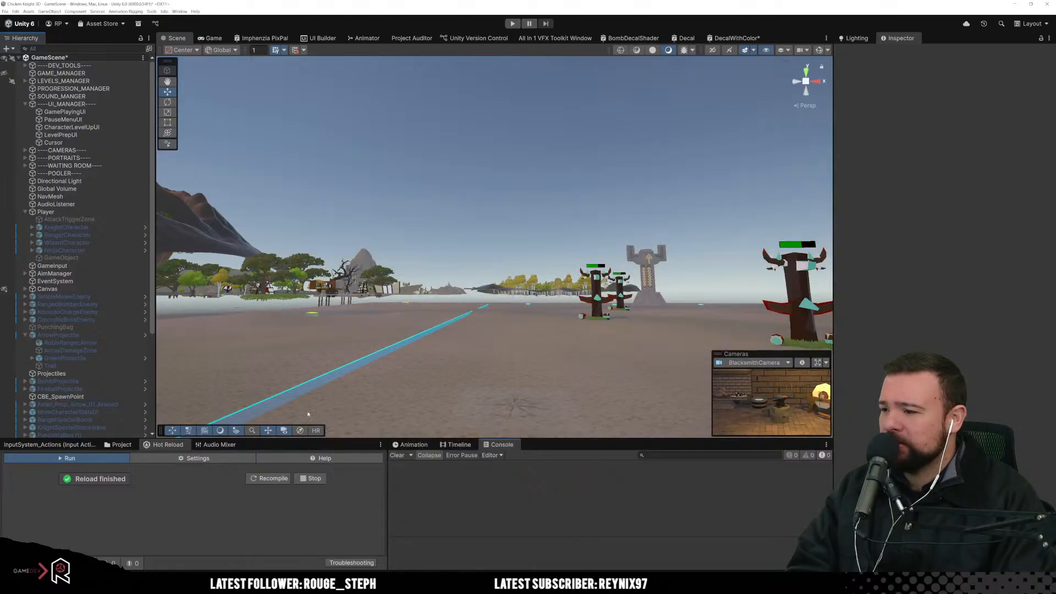
Step: Start Play mode, switch to the Duck Ninja character and unpause the game
left_click(511, 23)
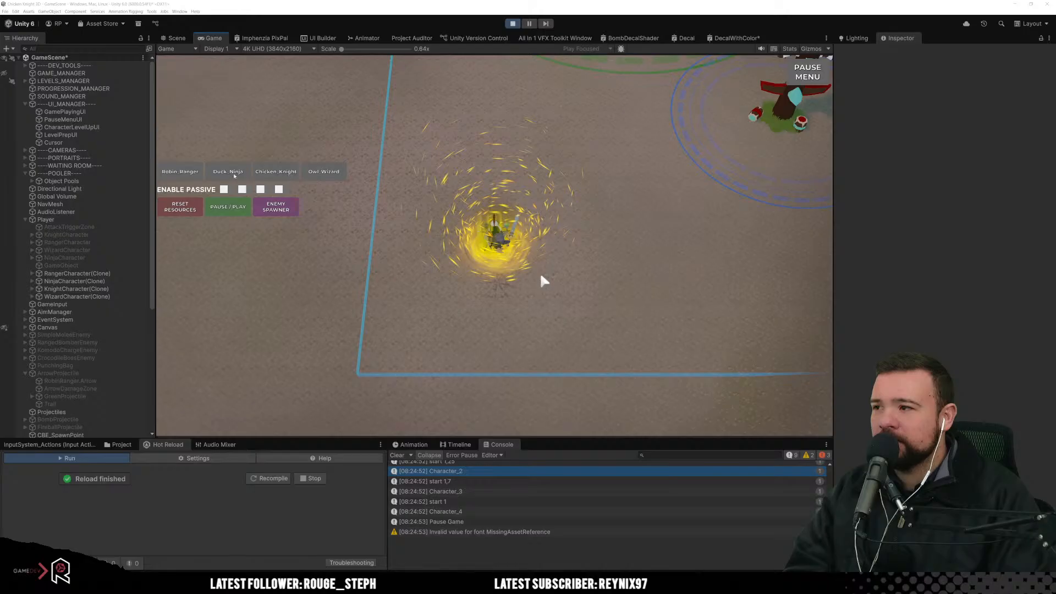
left_click(233, 173)
left_click(201, 175)
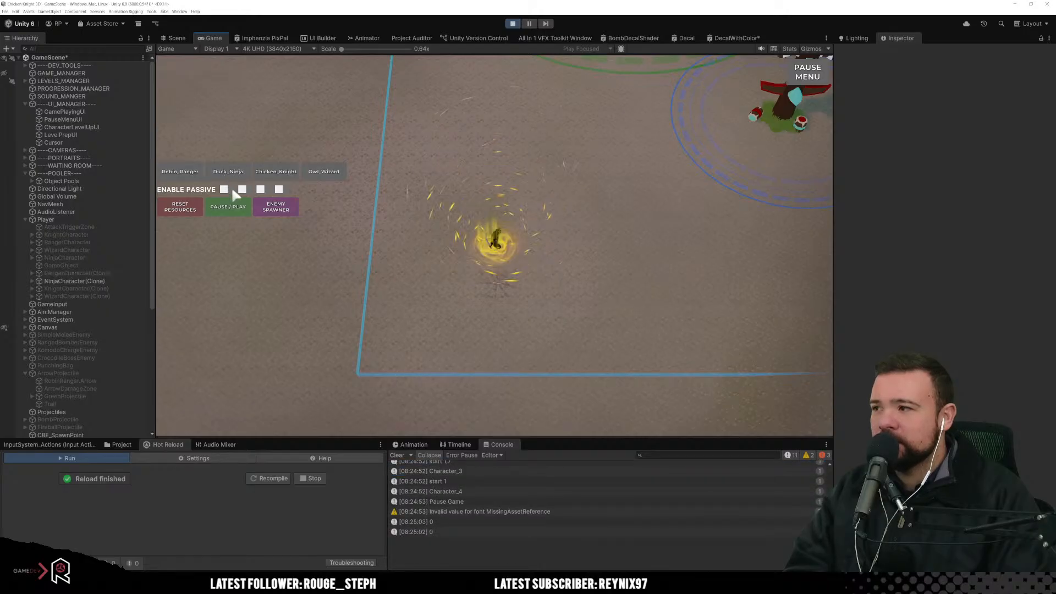
left_click(232, 208)
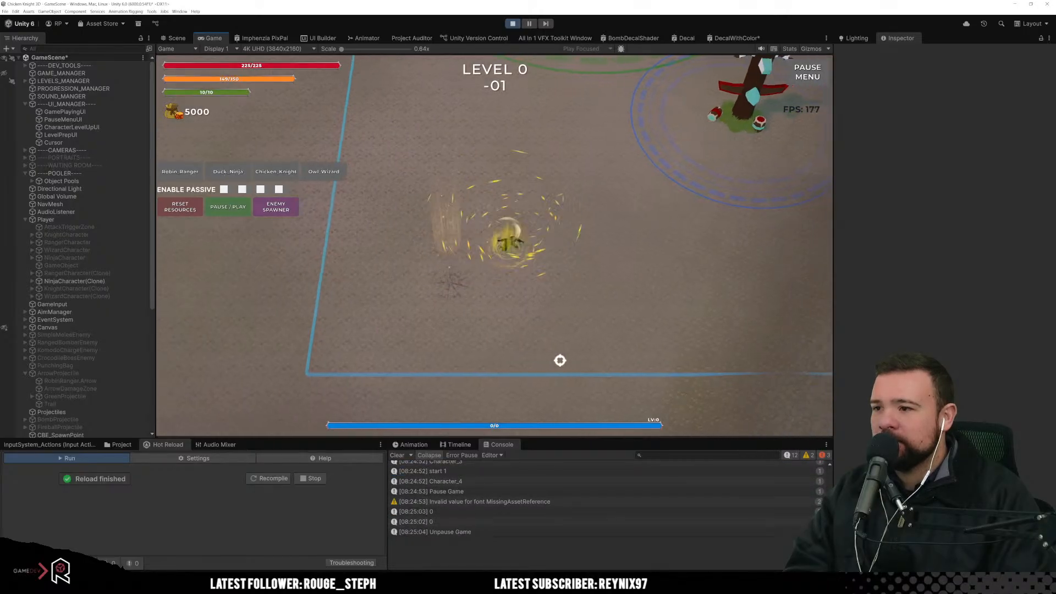
Step: Move the Duck Ninja to the blue-ringed dummy, attack it and circle around it to observe the yellow aura effect
key("d")
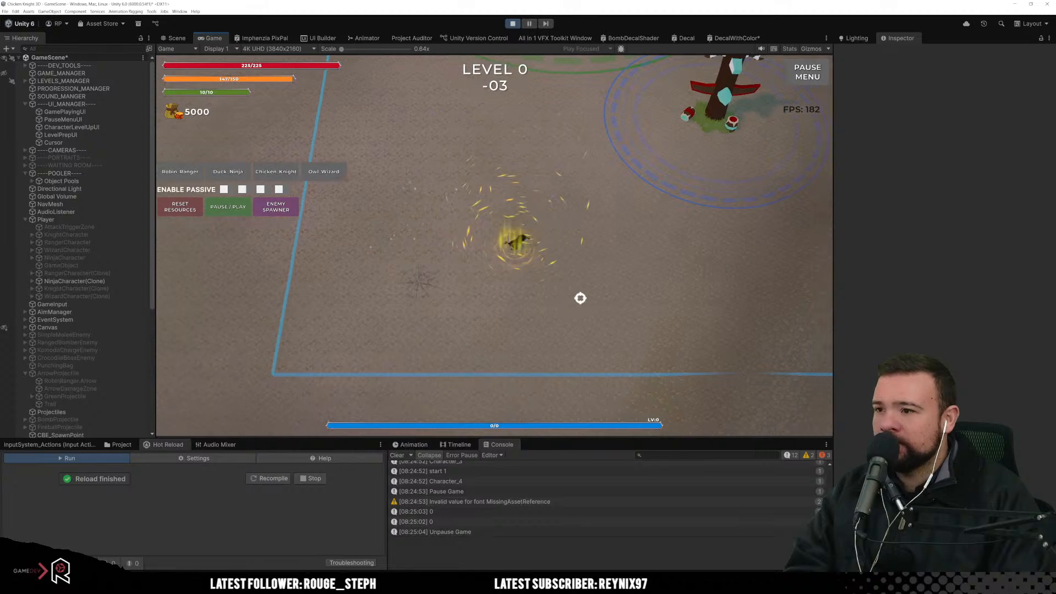
key("w")
left_click(597, 218)
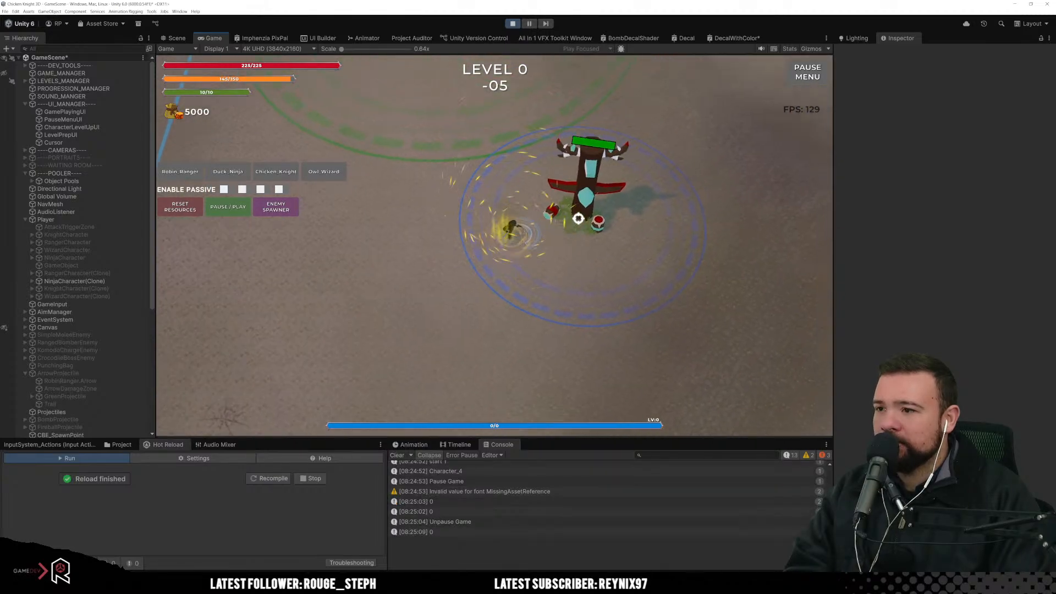
key("d")
key("s")
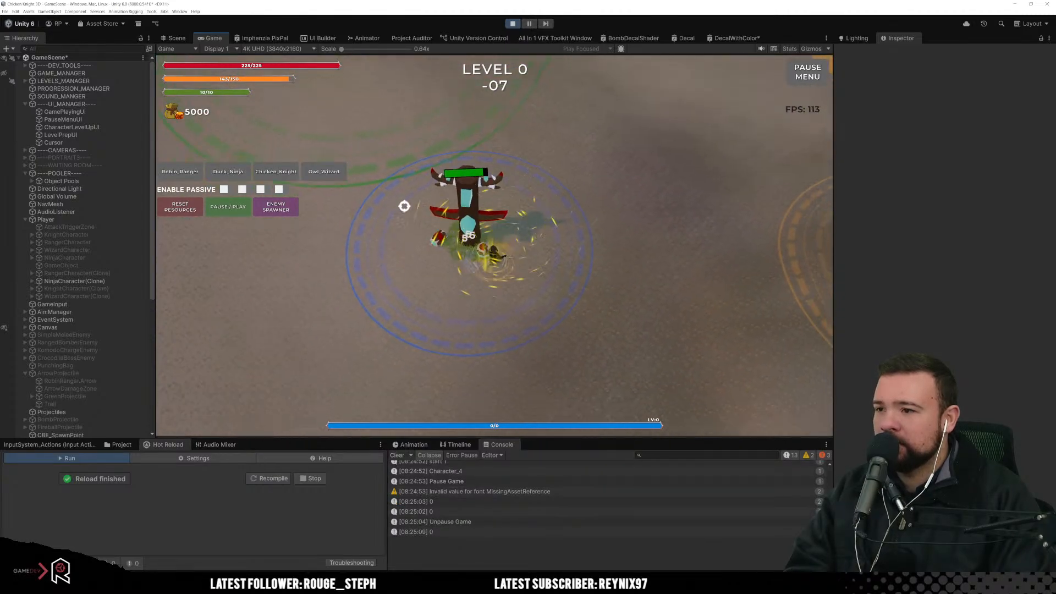
key("w")
key("a")
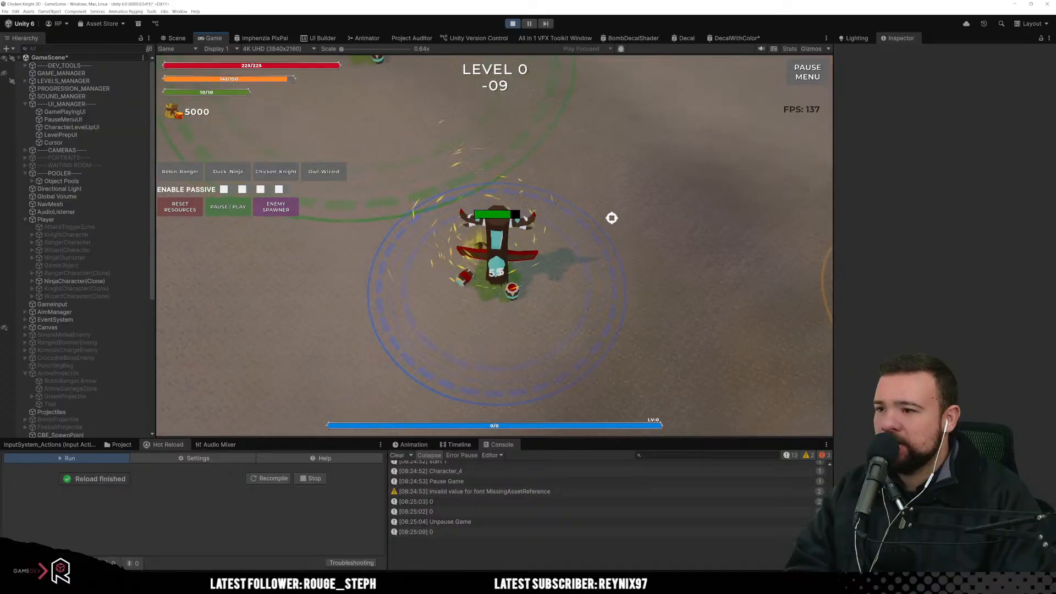
key("s")
key("d")
key("w")
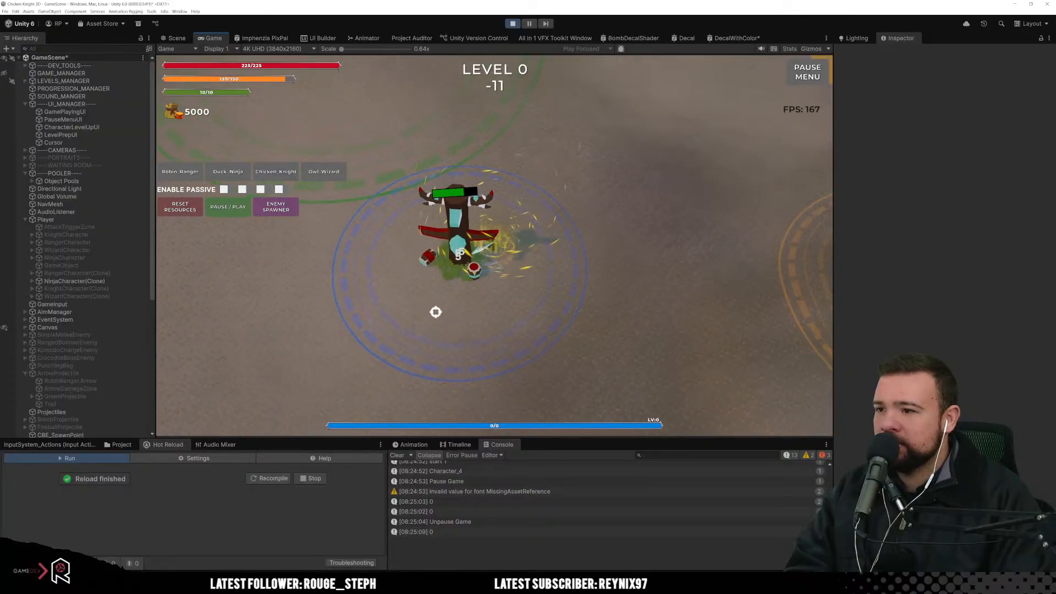
key("s")
key("a")
key("w")
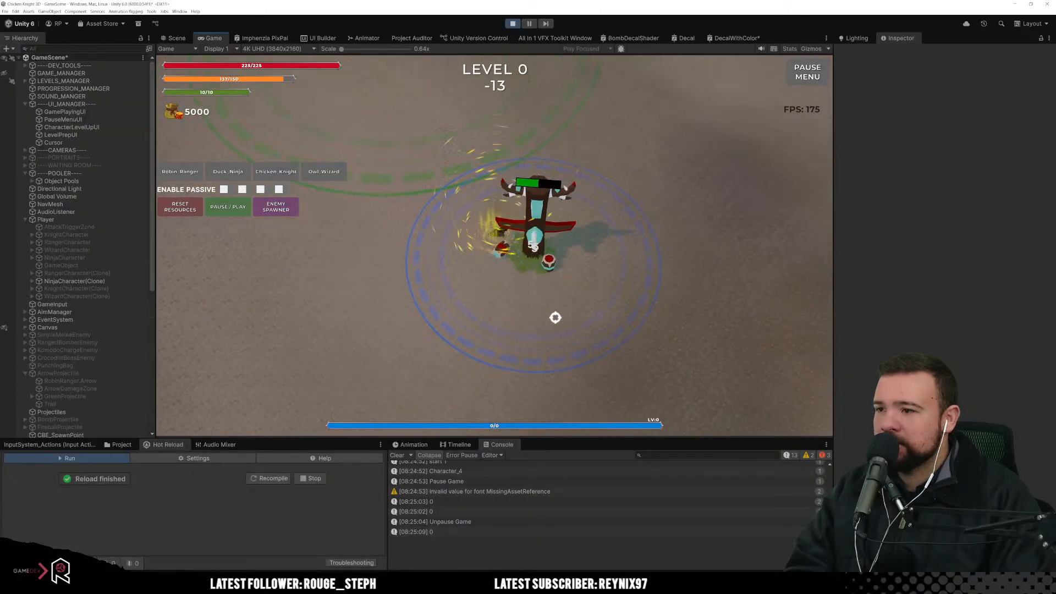
key("d")
key("s")
key("a")
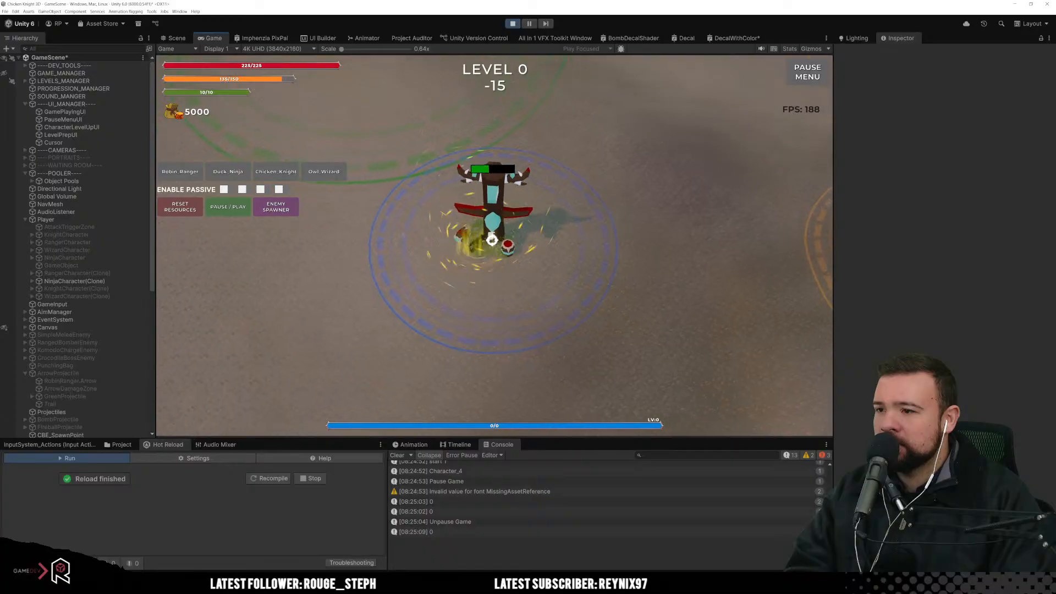
key("w")
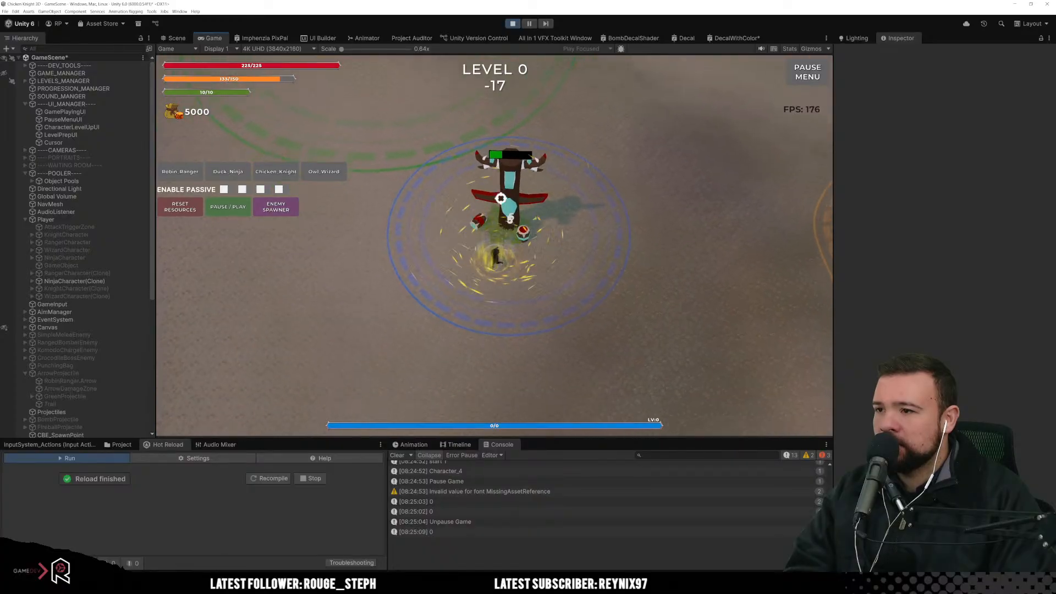
key("d")
key("w")
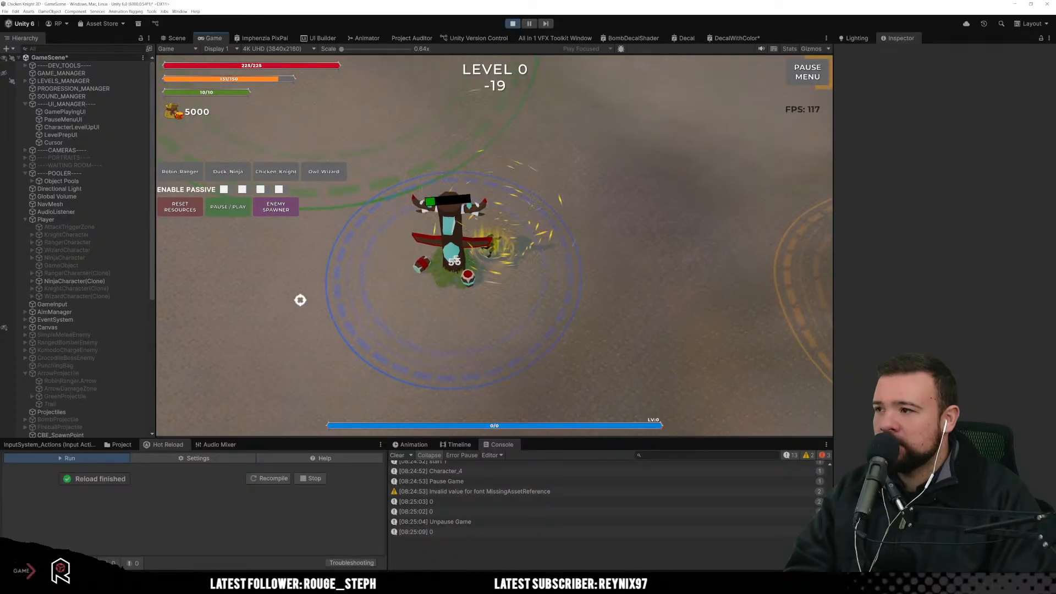
Step: Enable the first passive and move the Duck Ninja toward the orange-ringed dummy
key("a")
left_click(224, 189)
key("s")
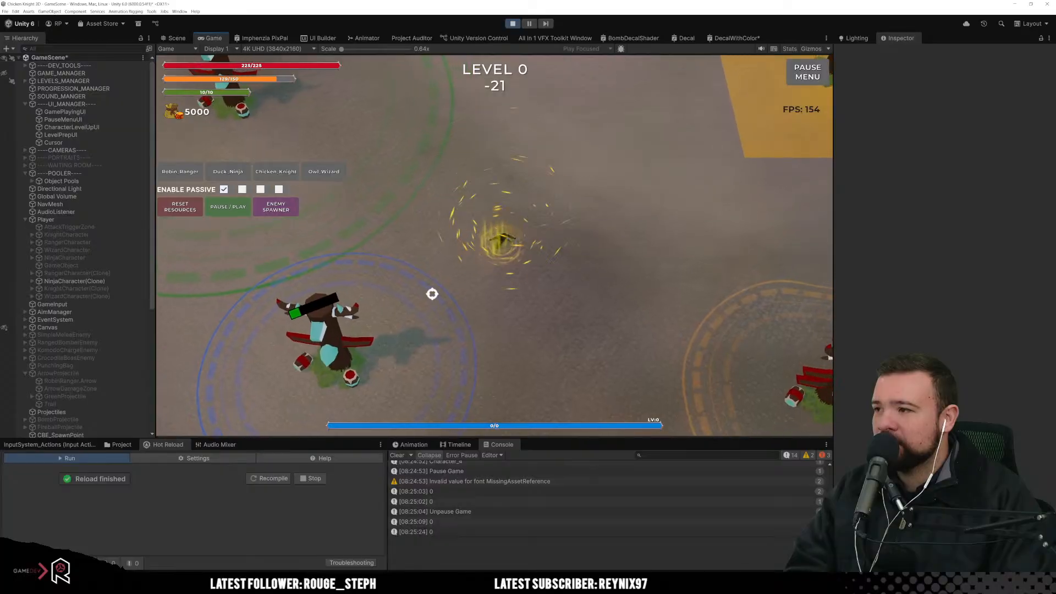
key("d")
key("s")
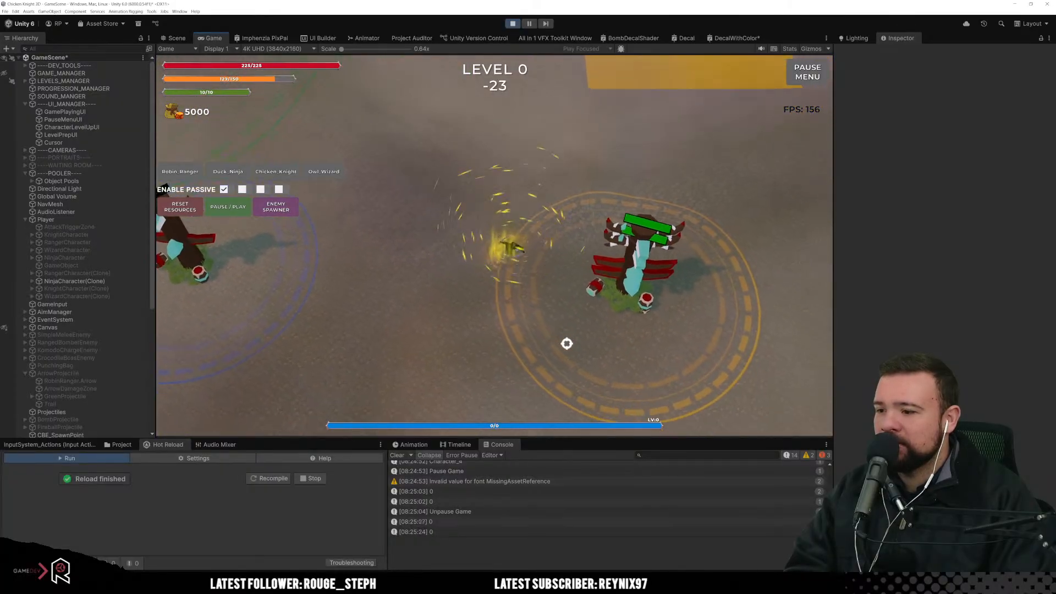
Step: Attack the orange-ringed dummy with the Duck Ninja and move around it to observe the yellow aura effect
key("d")
key("s")
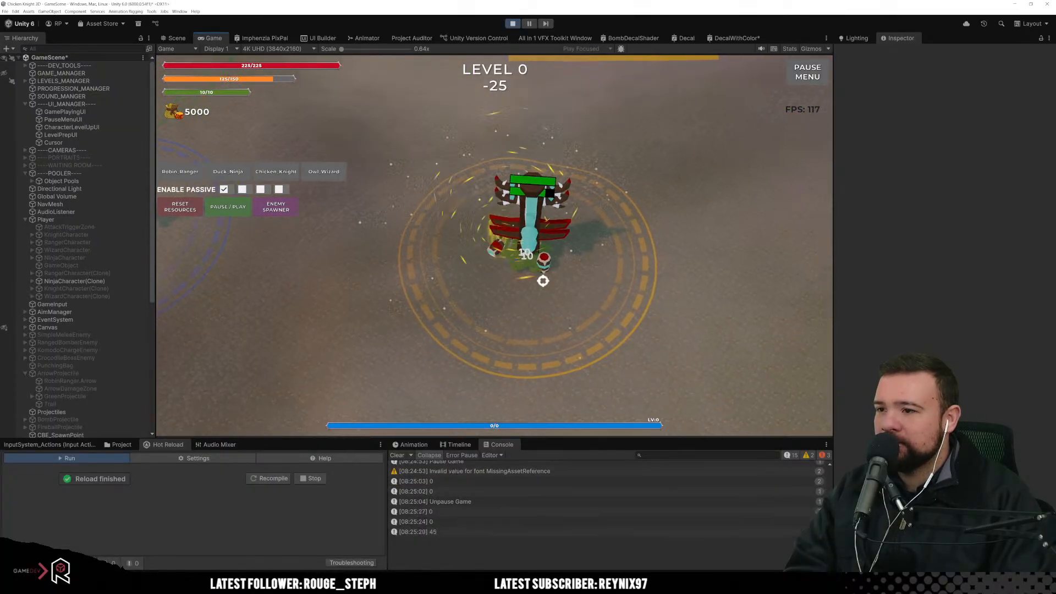
key("w")
key("a")
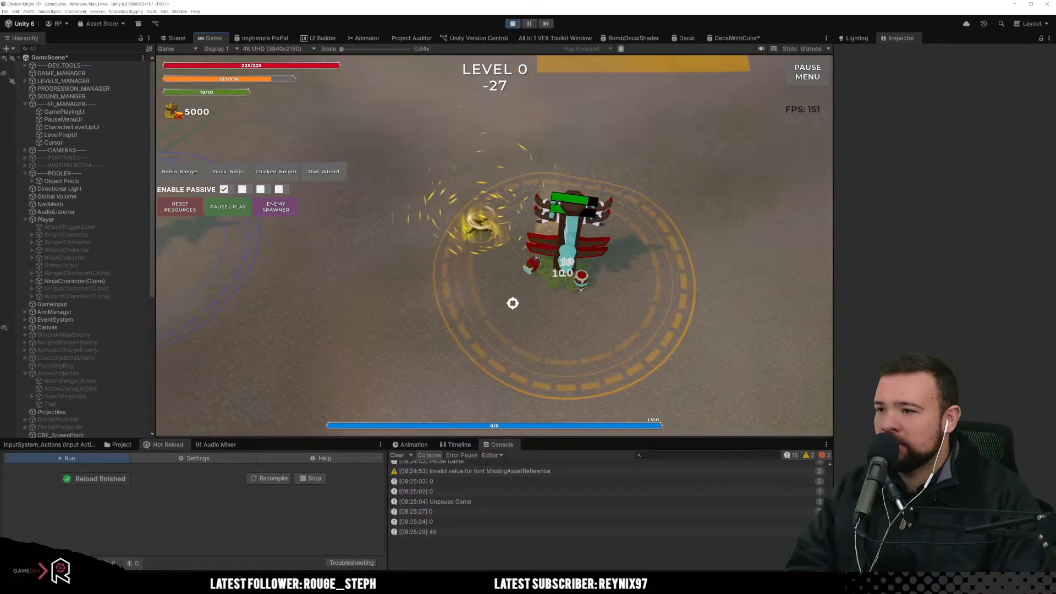
key("a")
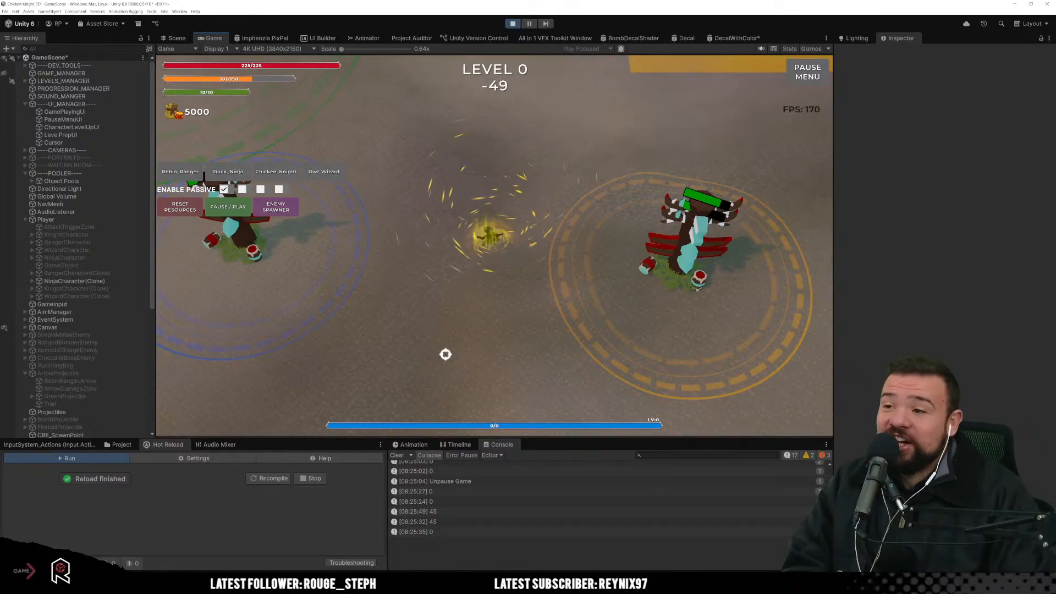
Step: Run the Duck Ninja past the green-ringed area and over to the dummy on the yellow square
key("s")
key("d")
key("w")
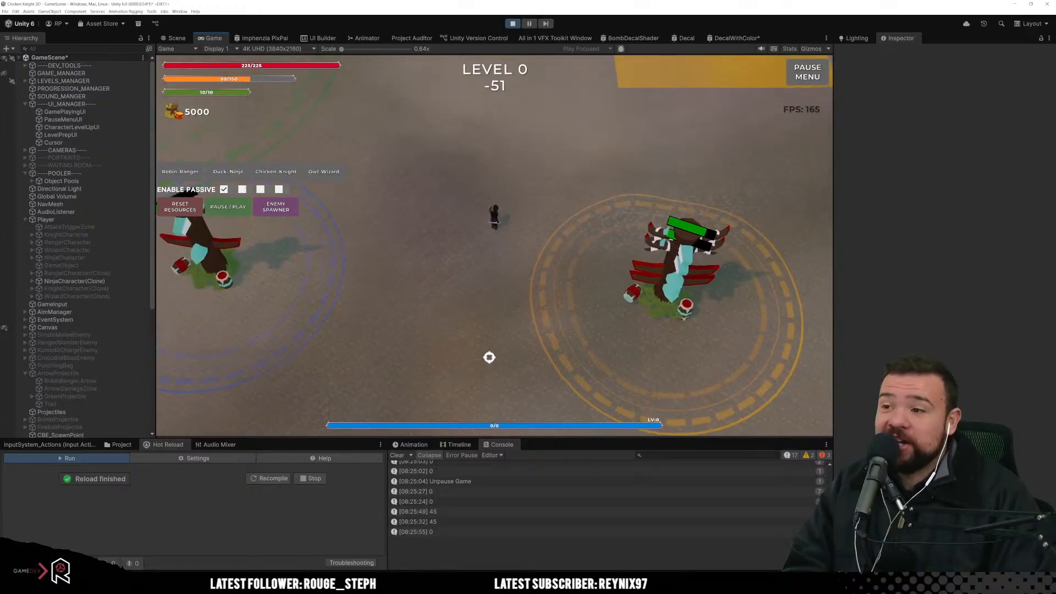
key("w")
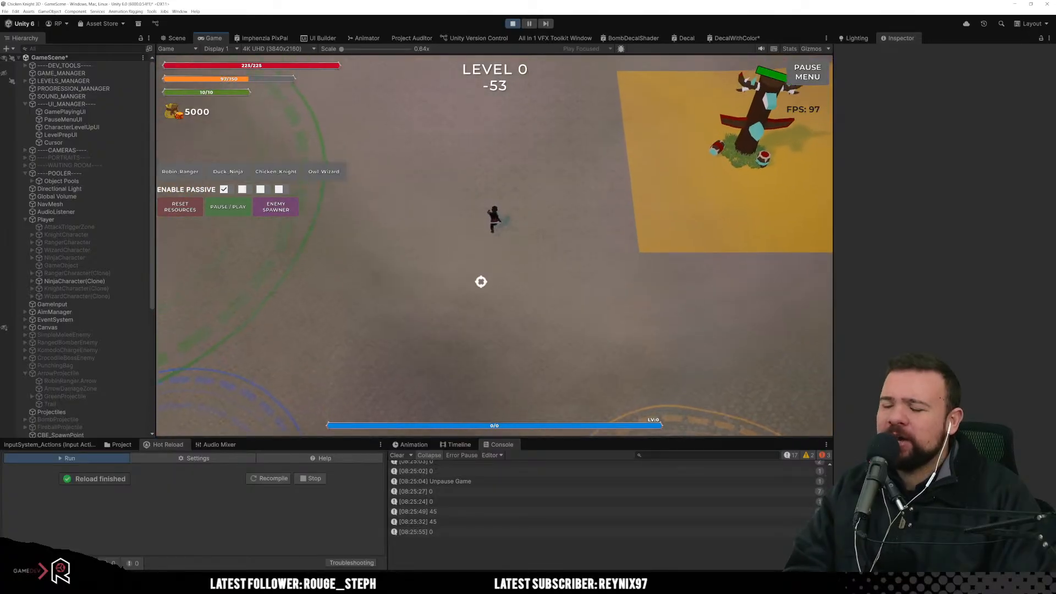
key("a")
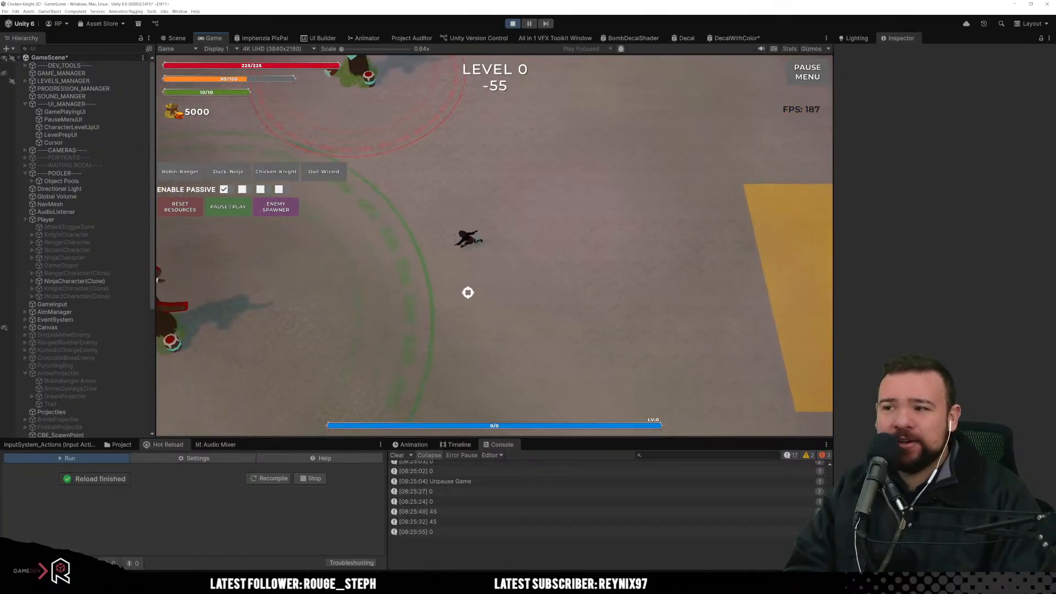
key("a")
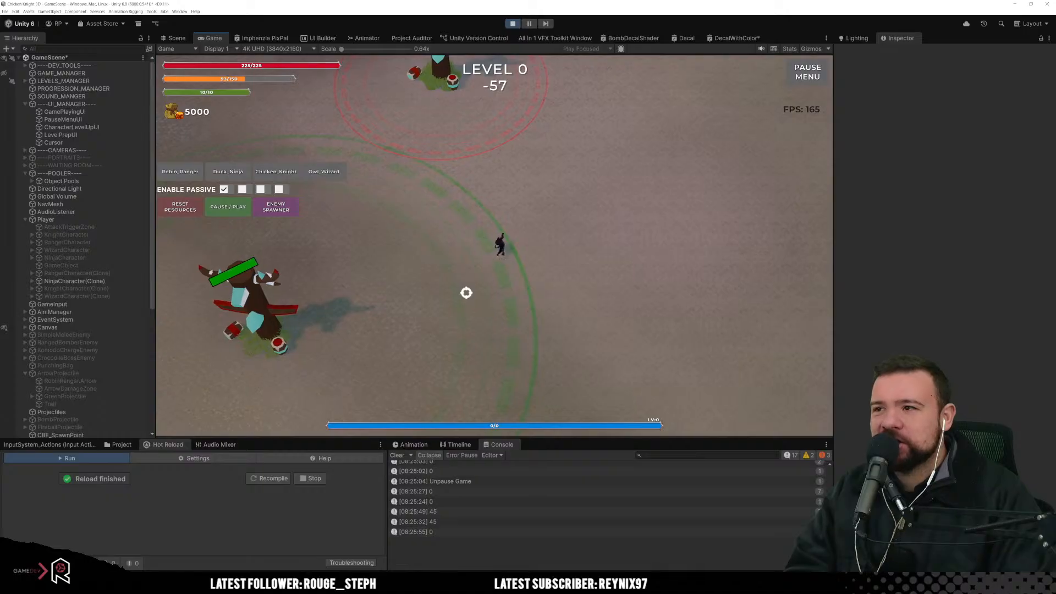
key("d")
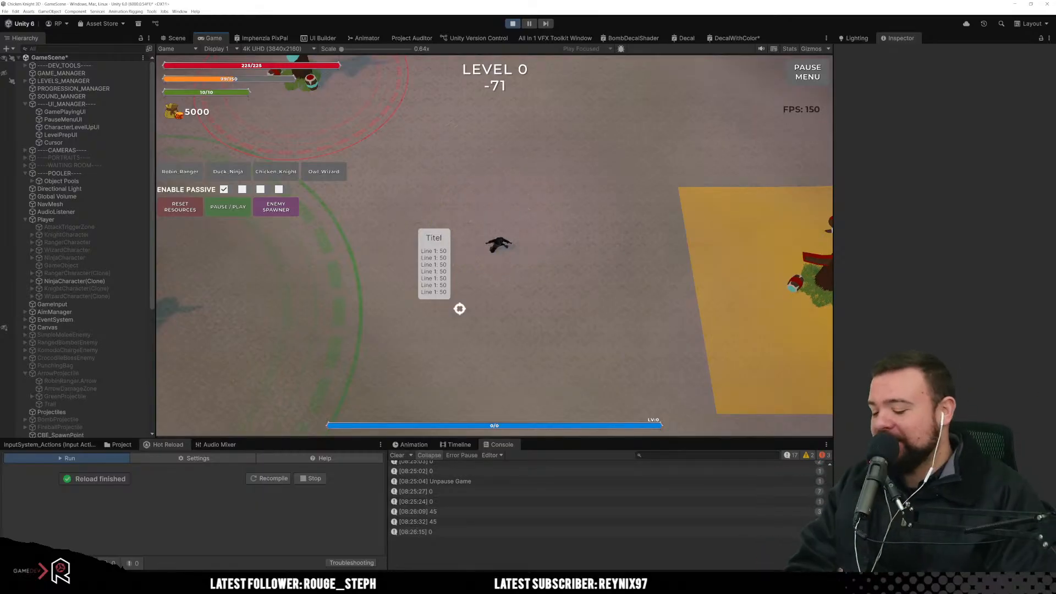
key("d")
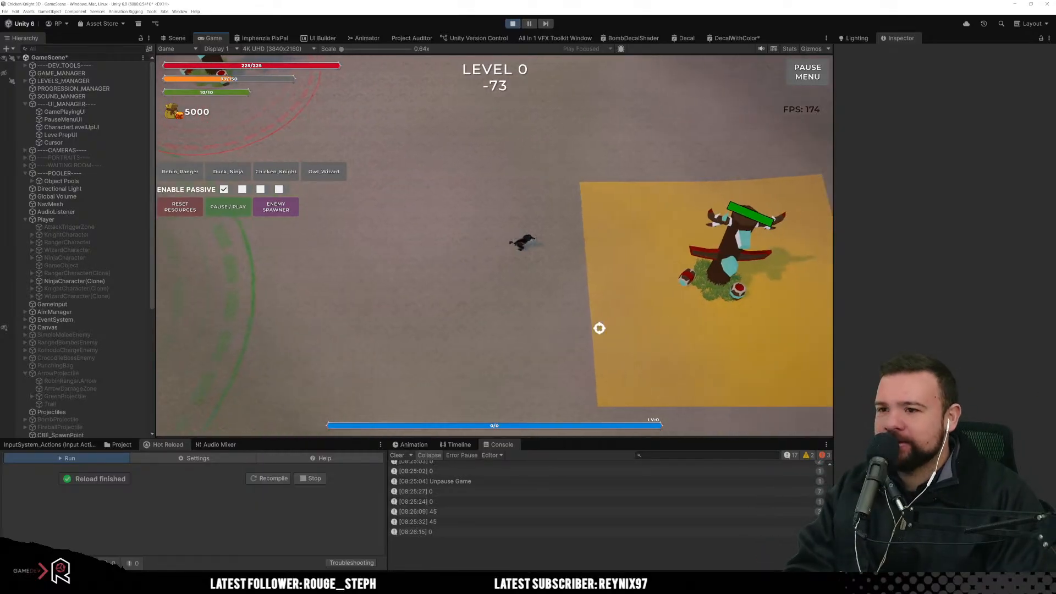
key("d")
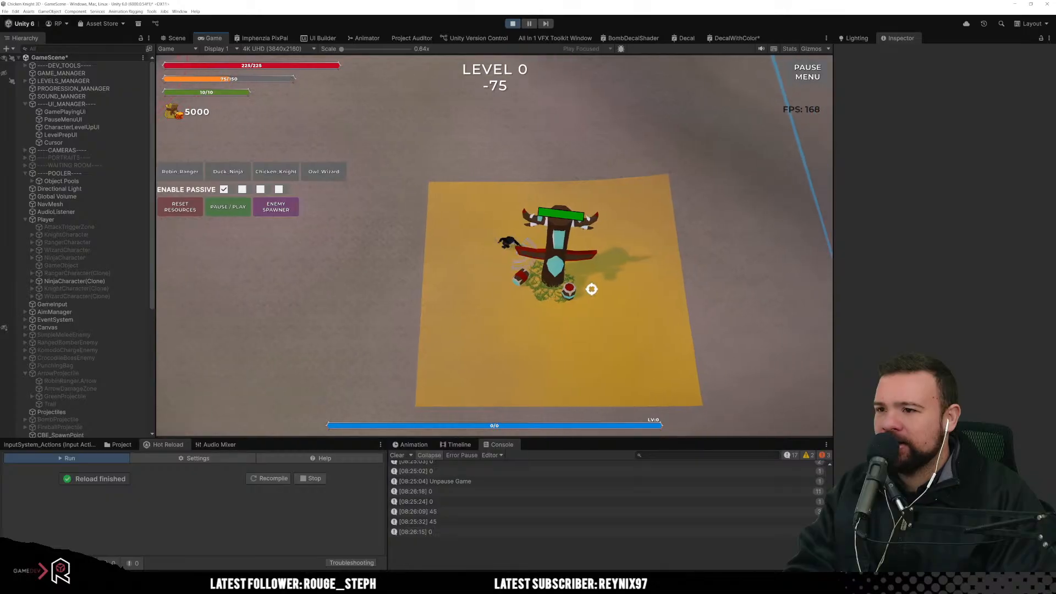
Step: Attack the dummy on the yellow square with the Duck Ninja, circling around it until it breaks apart
left_click(554, 249)
key("s")
key("d")
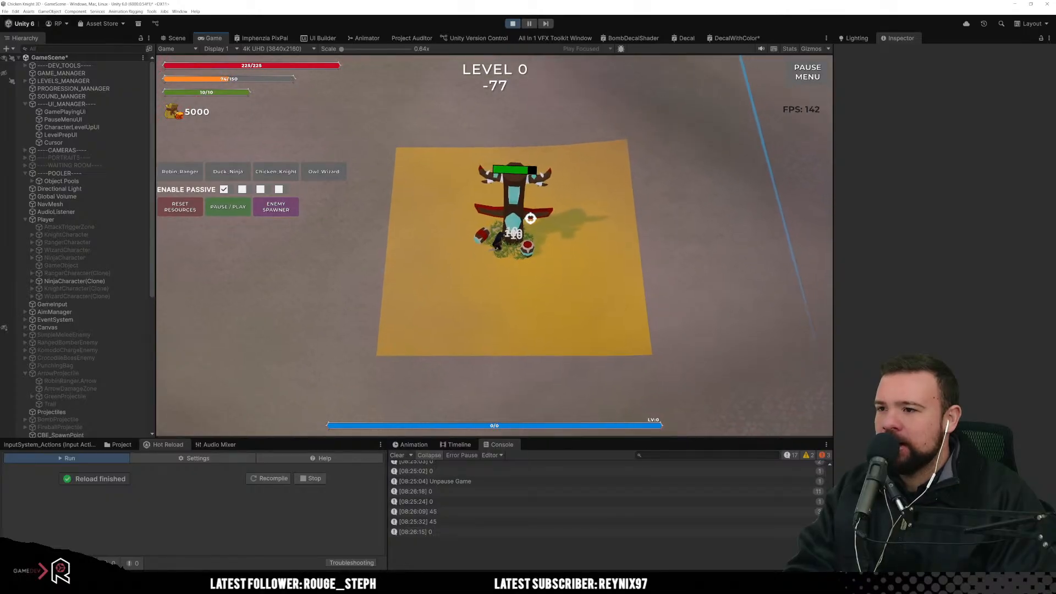
key("d")
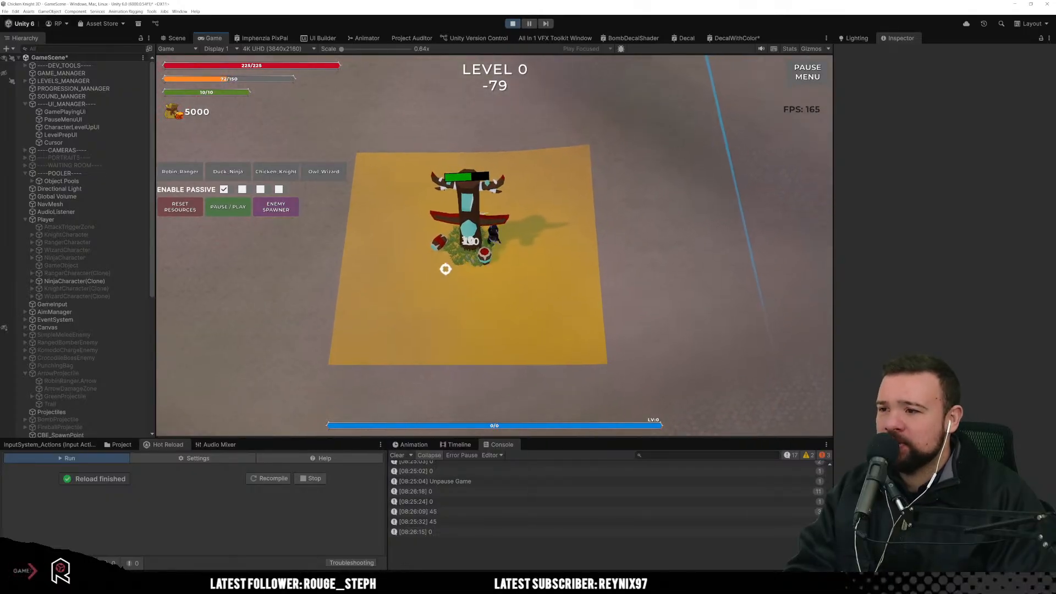
key("s")
key("a")
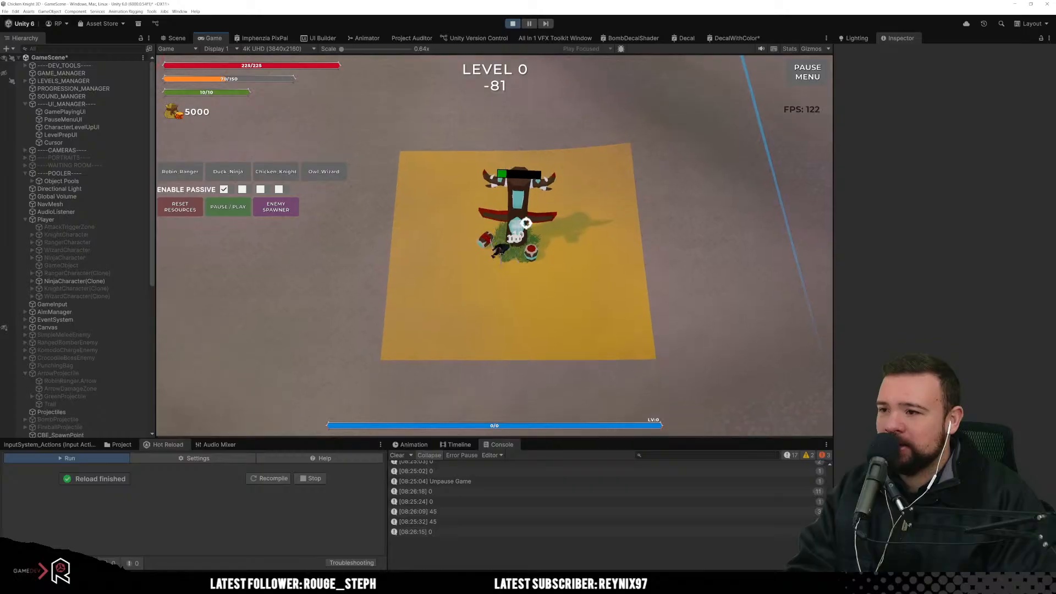
key("d")
key("w")
left_click(483, 294)
key("a")
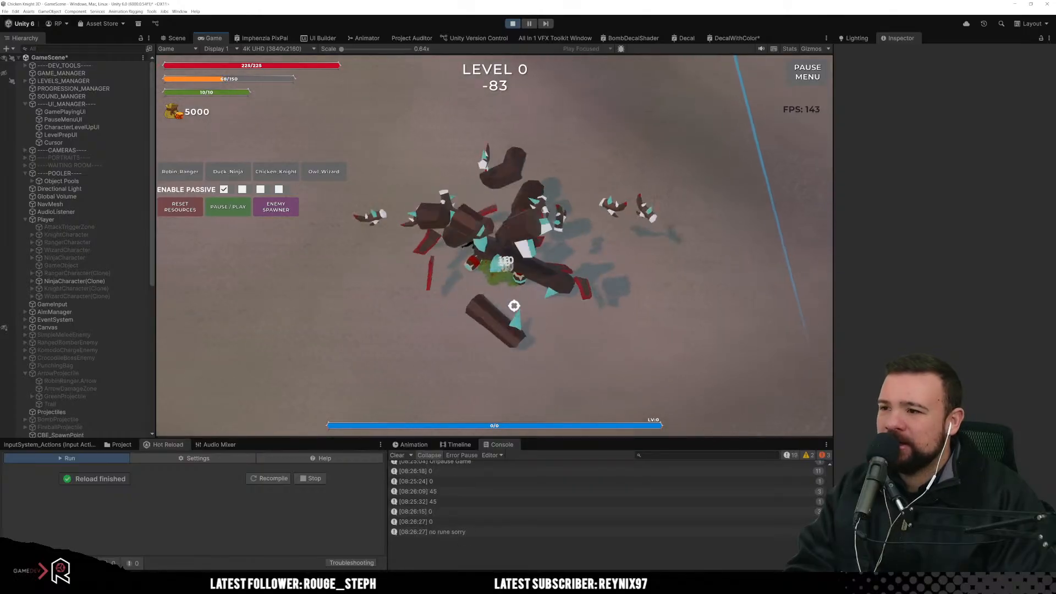
Step: Move the Duck Ninja back toward the green-ringed dummy and switch to the Chicken Knight character
key("a")
key("s")
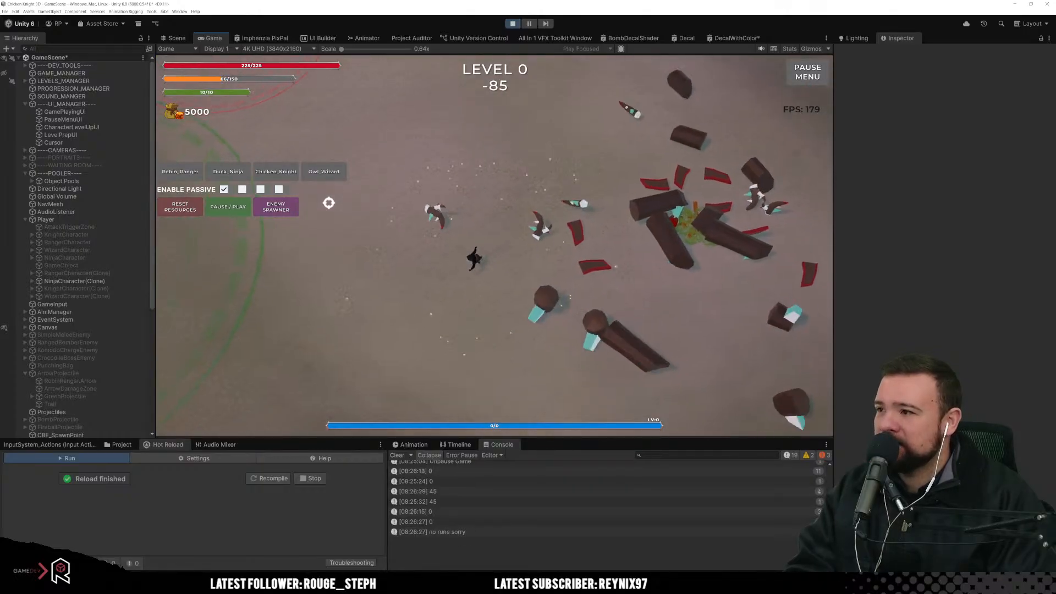
key("a")
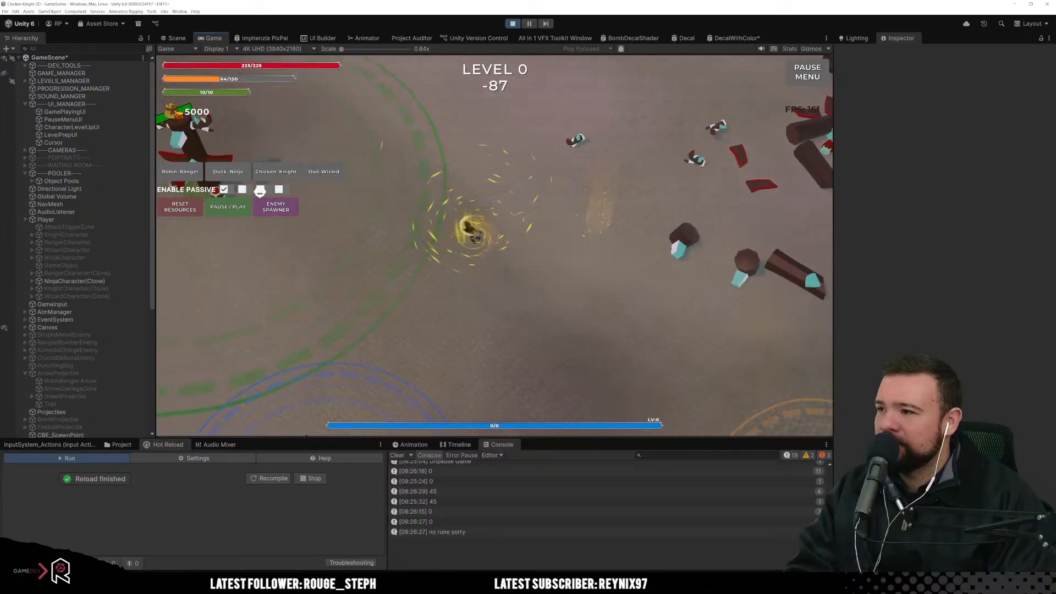
left_click(267, 171)
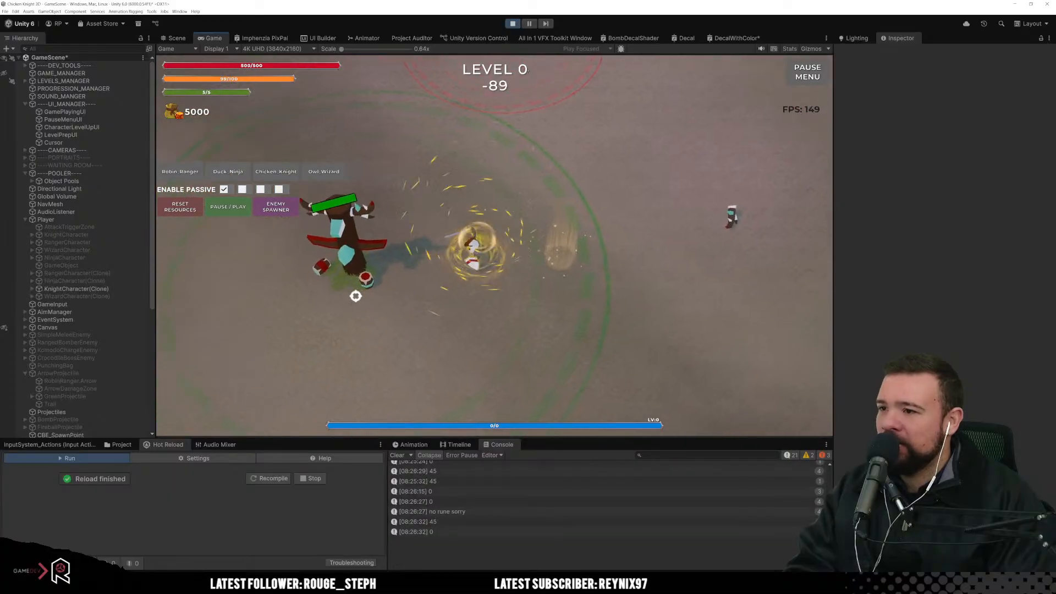
Step: Attack the green-ringed dummy with the Chicken Knight and circle it to observe the aura and light columns
key("a")
key("s")
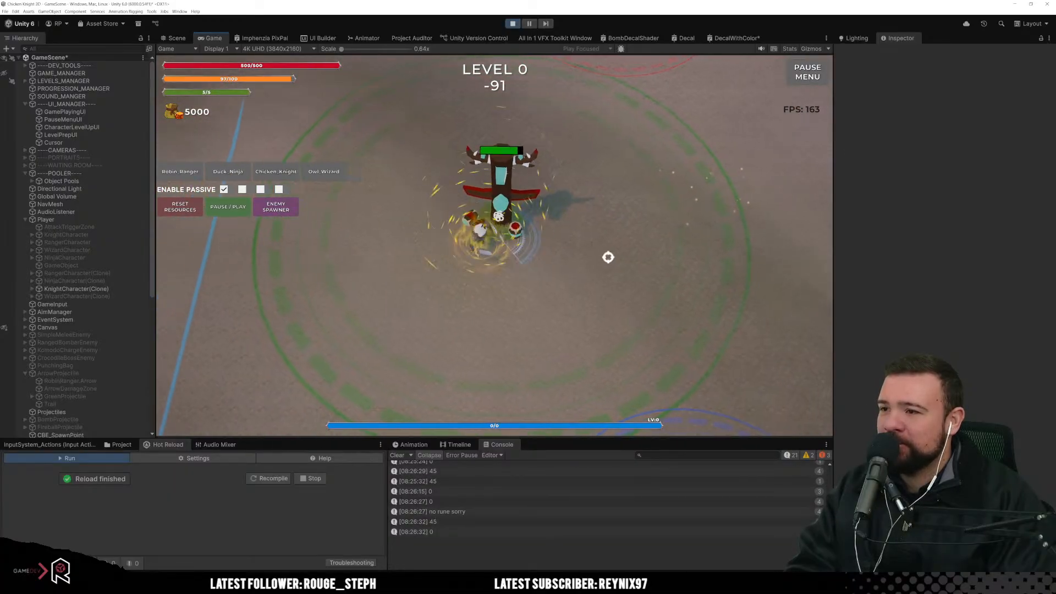
key("w")
key("d")
key("s")
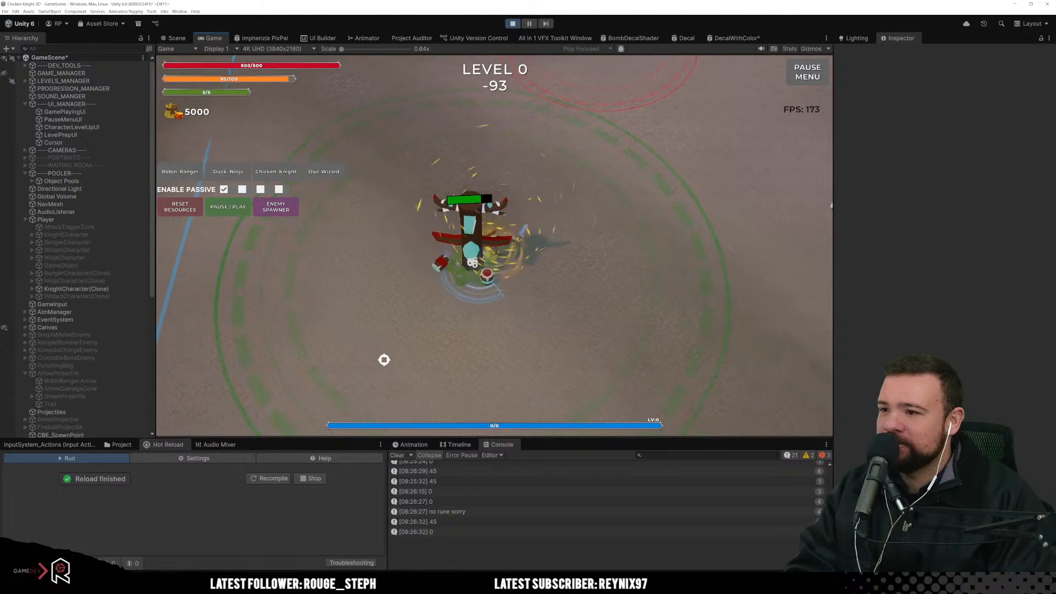
key("d")
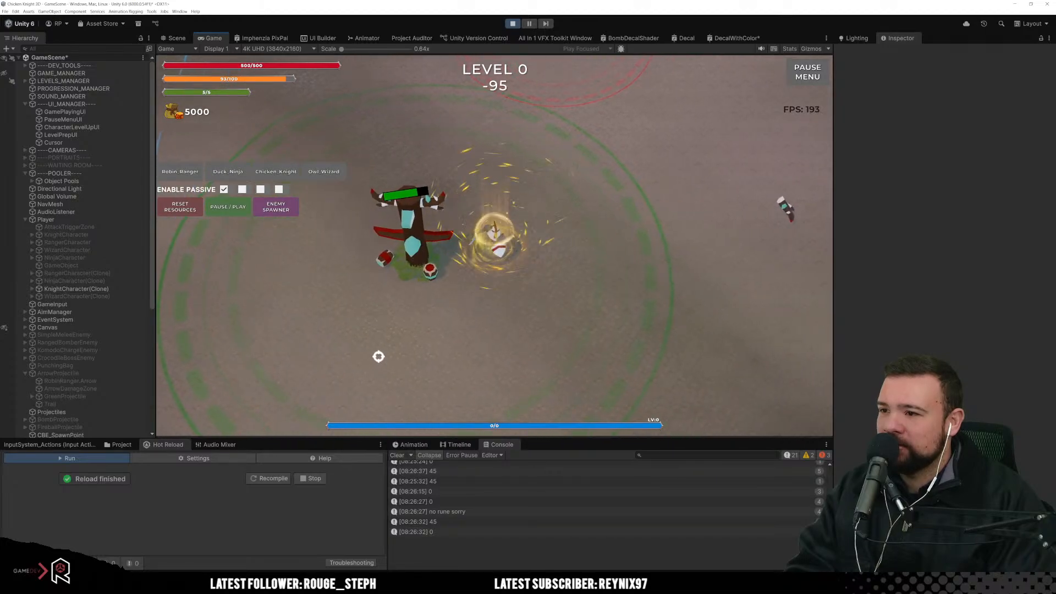
key("a")
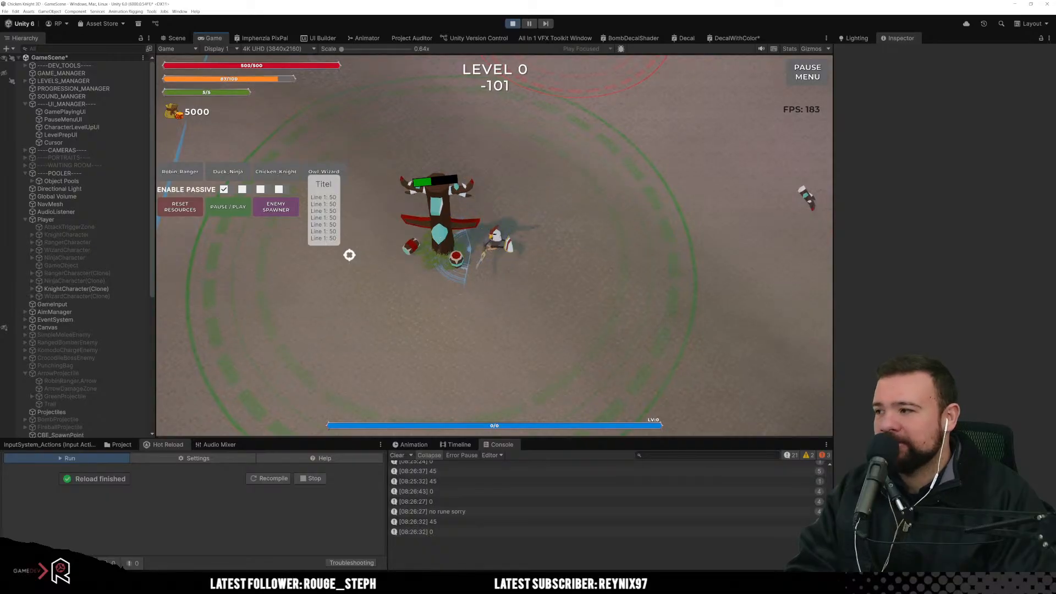
Step: Set the Base Strength of RangerCharacter(Clone)'s Ranger Passive Ability to 5
left_click(77, 273)
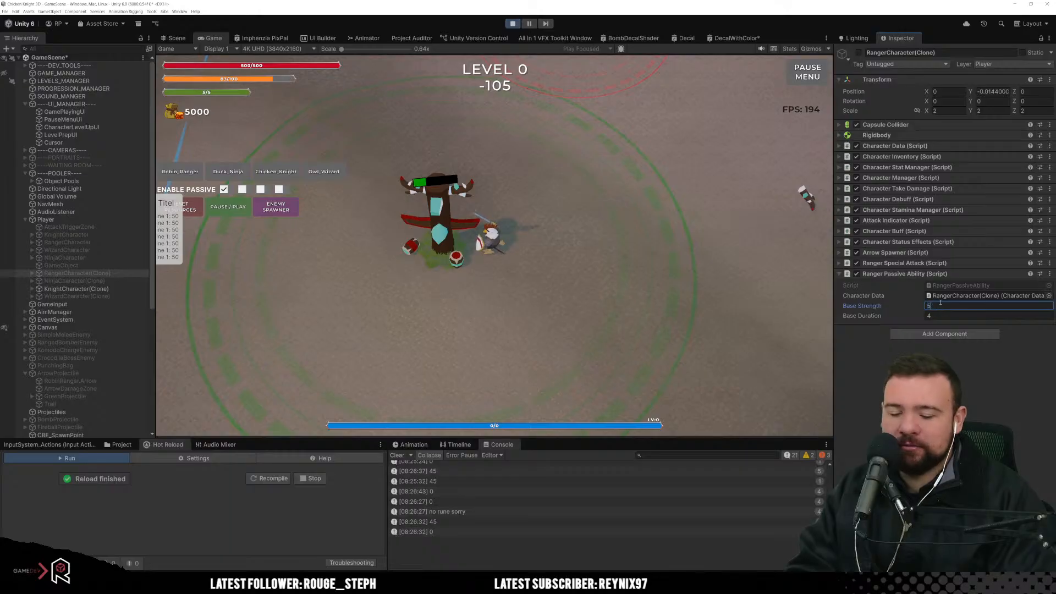
key("Return")
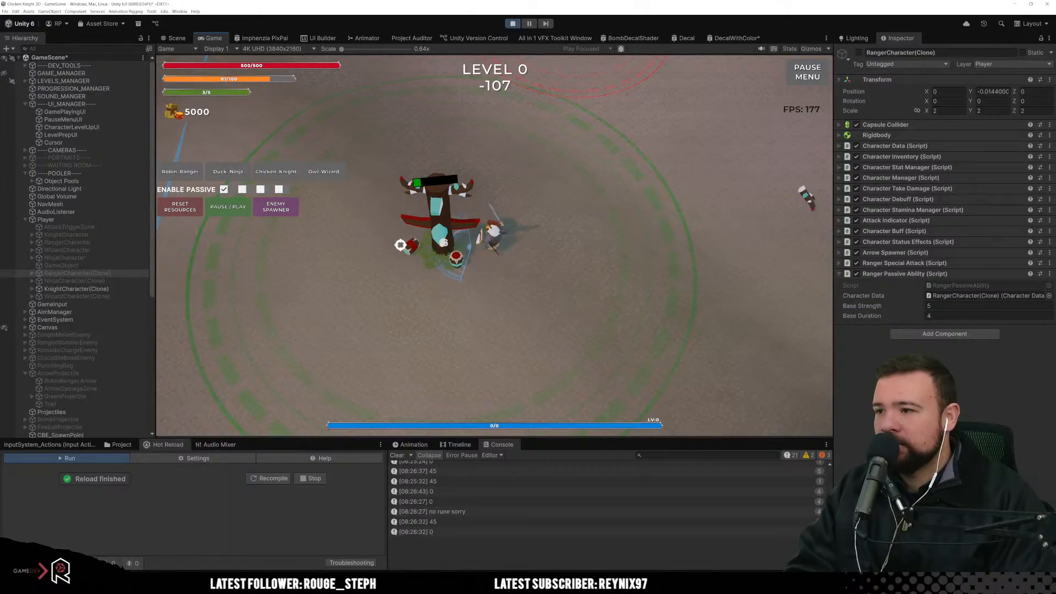
Step: Move the Chicken Knight to the red-ringed dummy and destroy it to test the passive at the new strength
key("w")
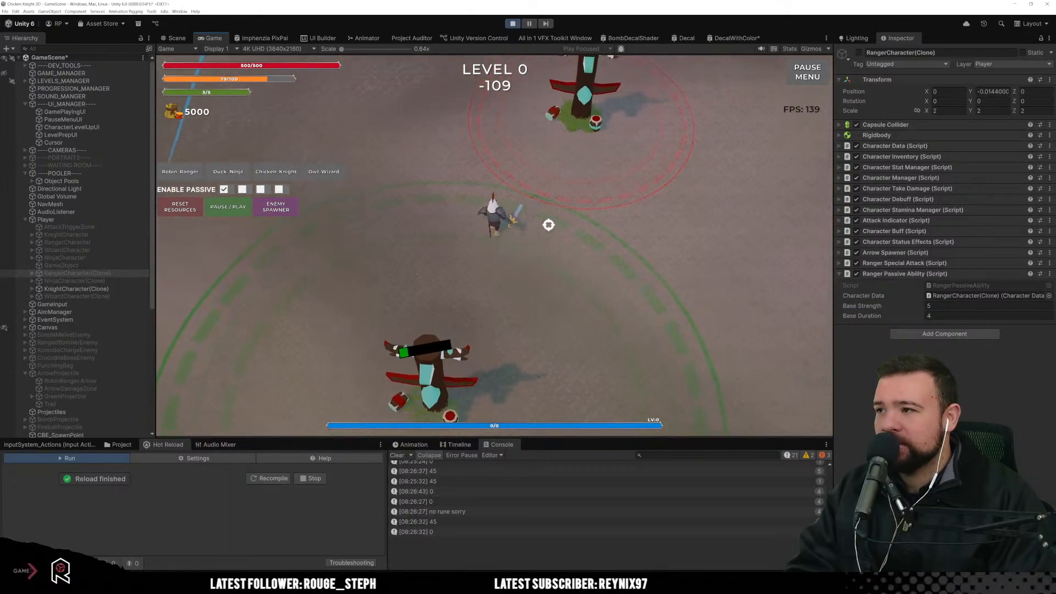
key("w")
key("d")
left_click(588, 181)
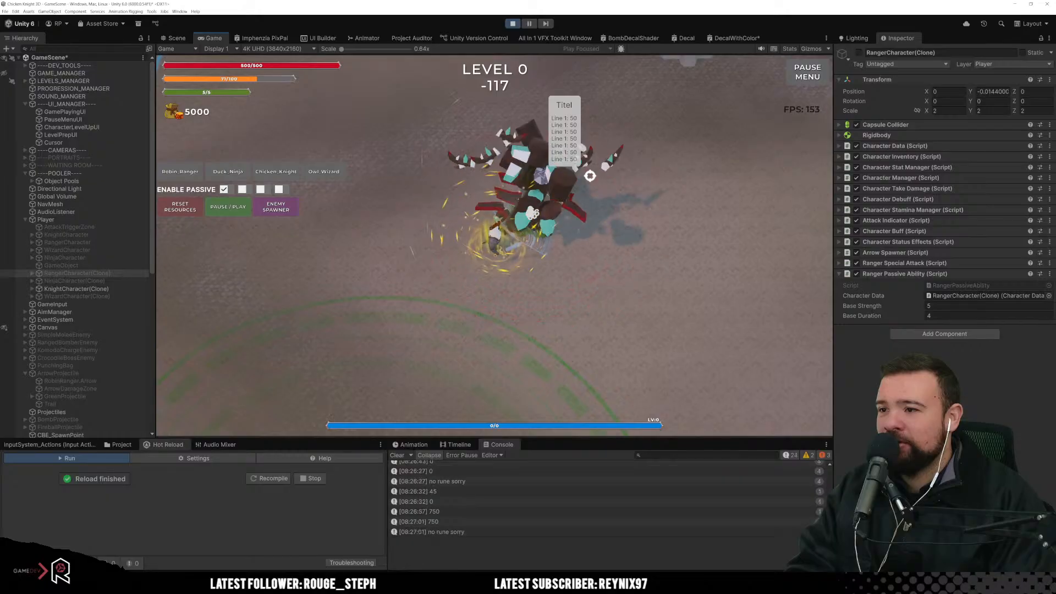
Step: Run the Chicken Knight across the arena toward the orange ring while observing the spiral sparks around it
key("d")
key("s")
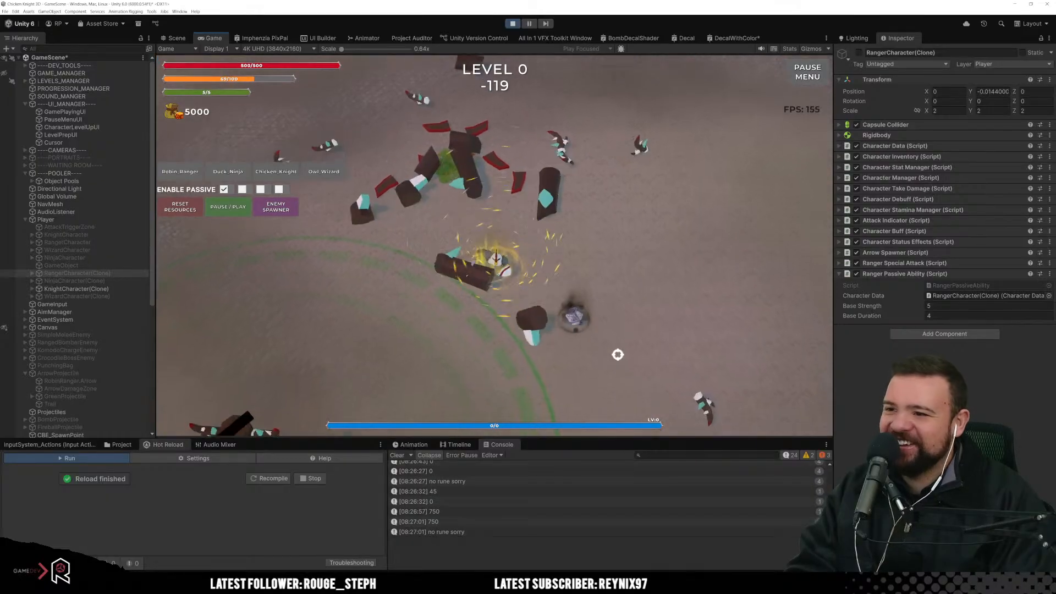
key("s")
key("d")
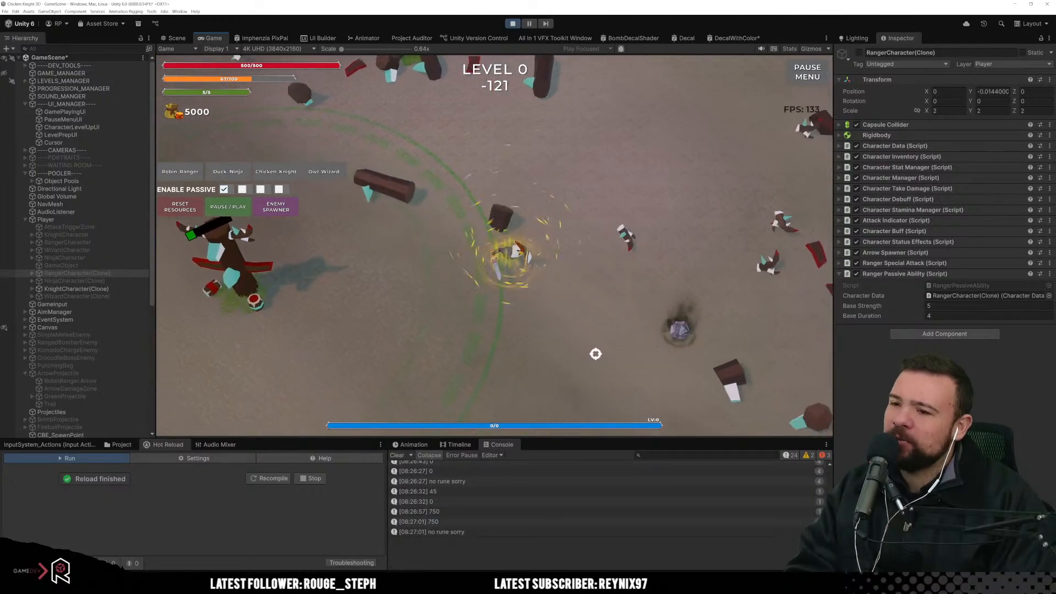
key("d")
key("s")
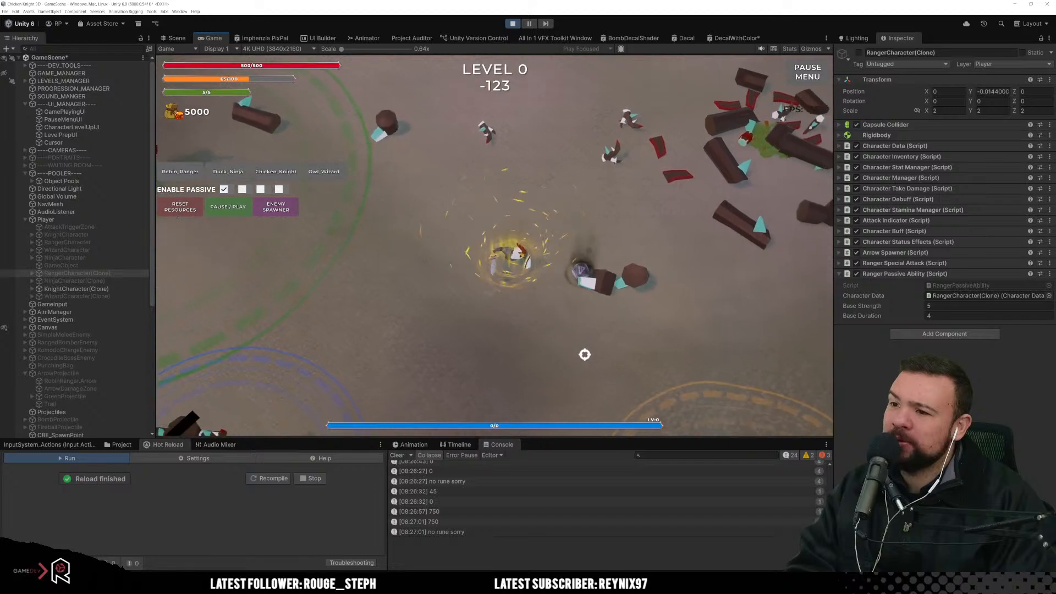
key("d")
key("s")
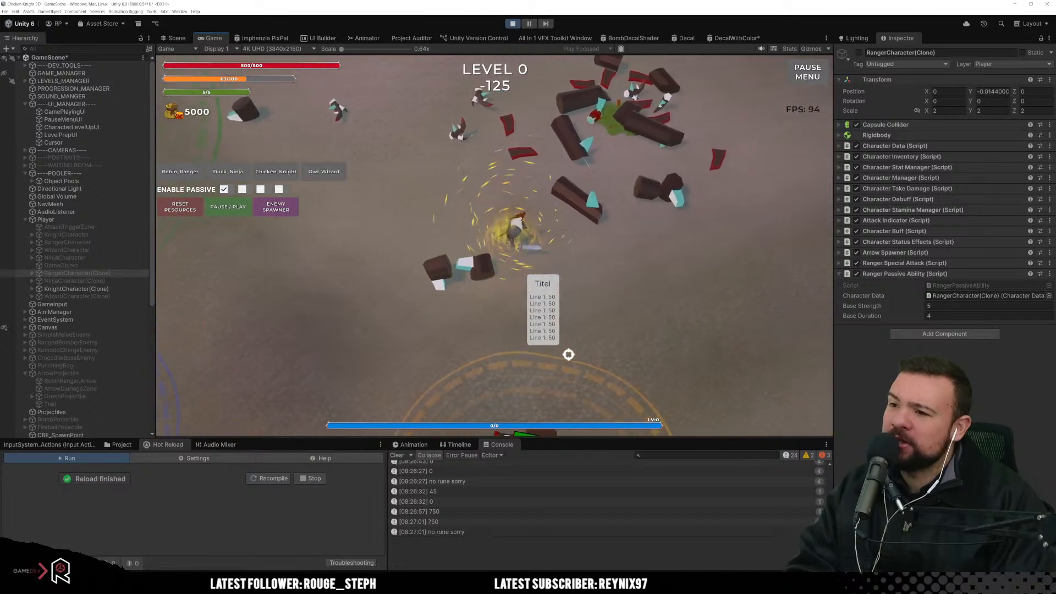
Step: Run the Chicken Knight up past the dummy debris to the stone tower at the arena's blue boundary
key("w")
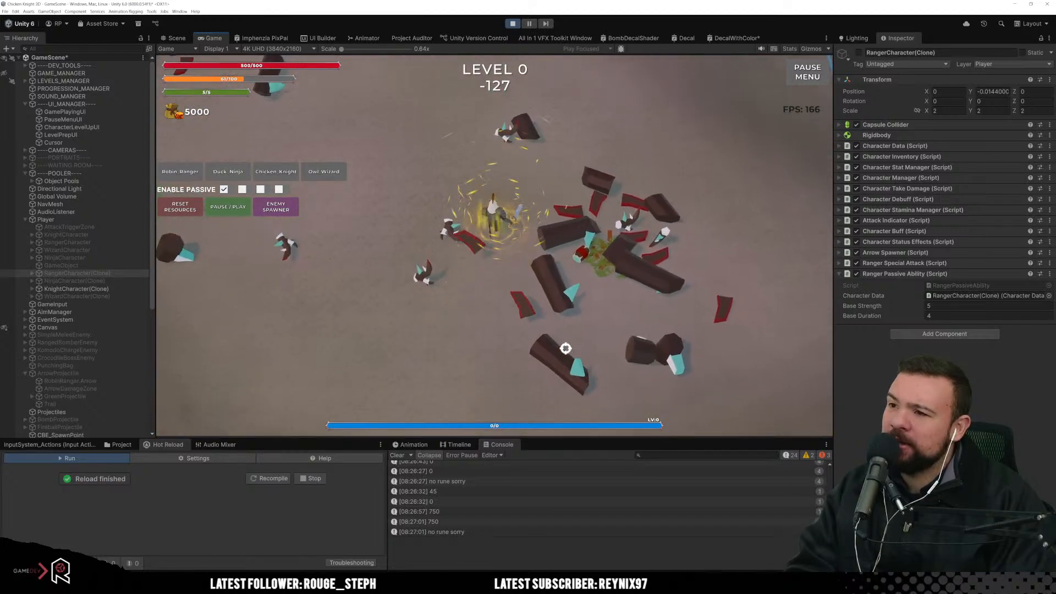
key("w")
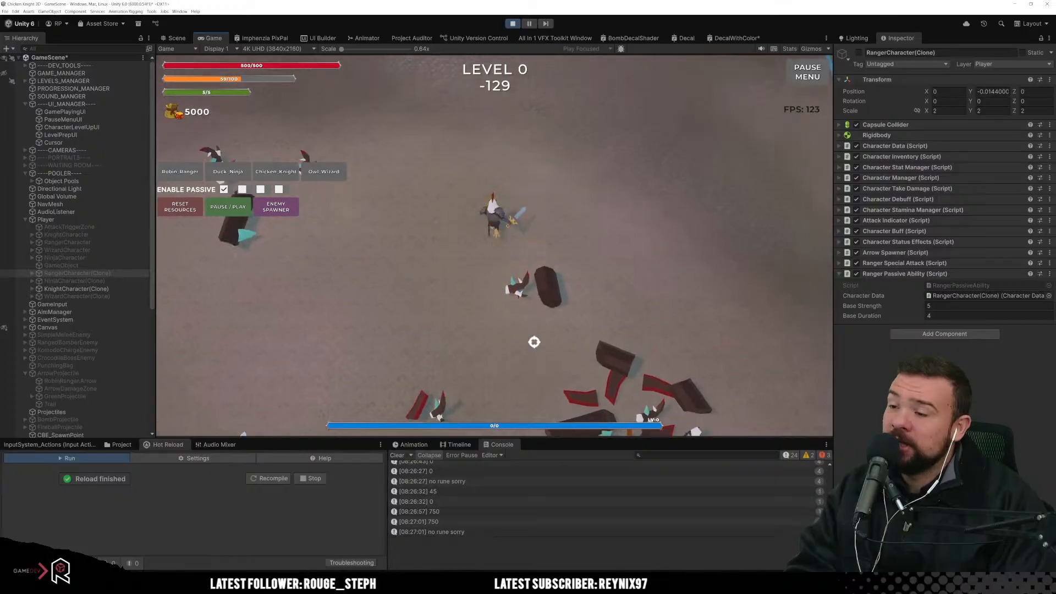
key("w")
key("a")
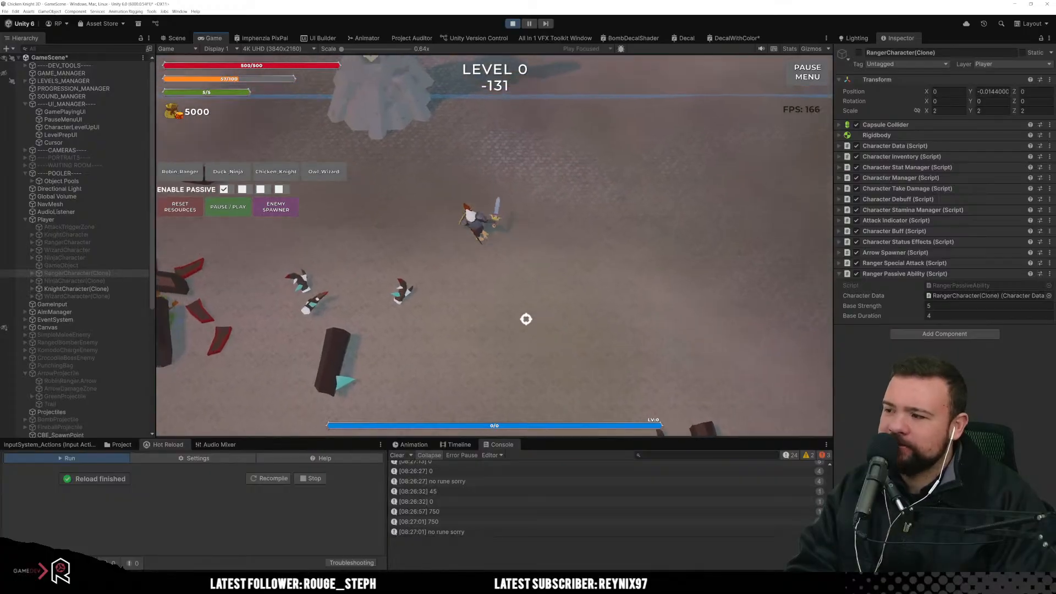
key("w")
key("a")
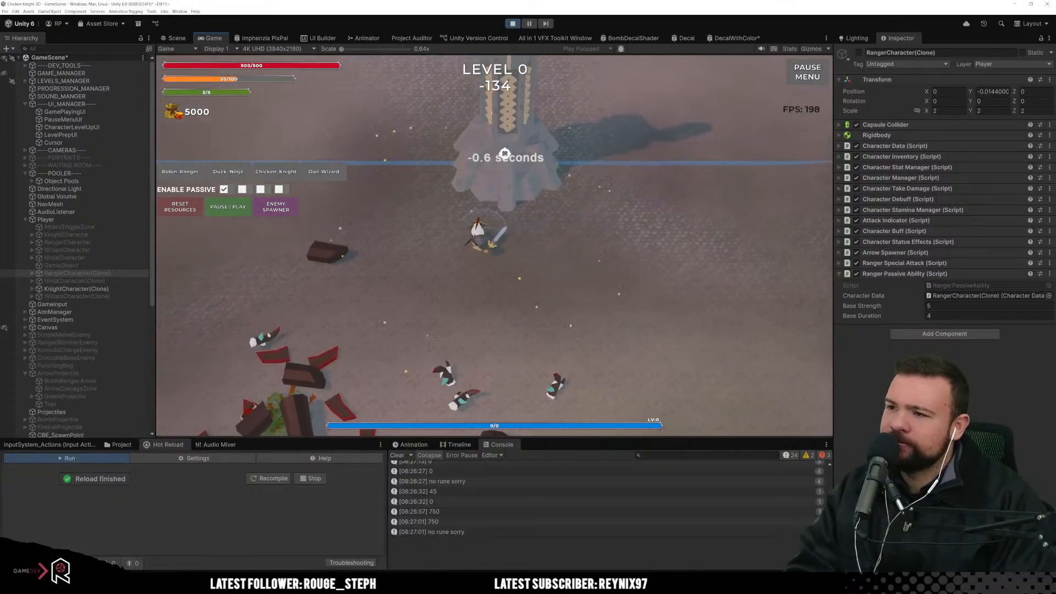
Step: Attack the stone tower with the Chicken Knight and move around its base to observe the passive effect
key("a")
key("w")
left_click(616, 181)
key("d")
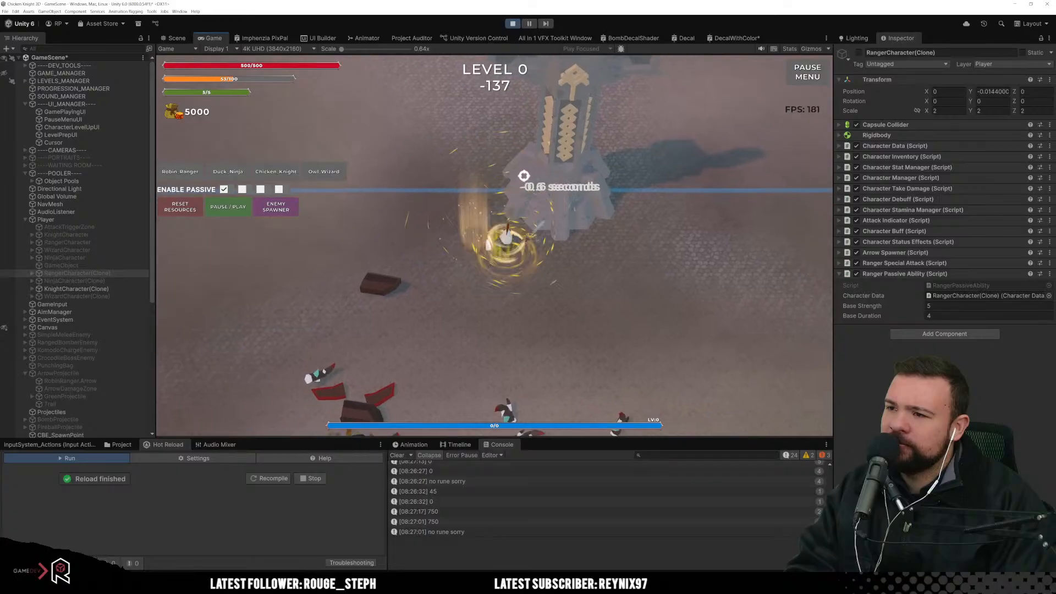
key("d")
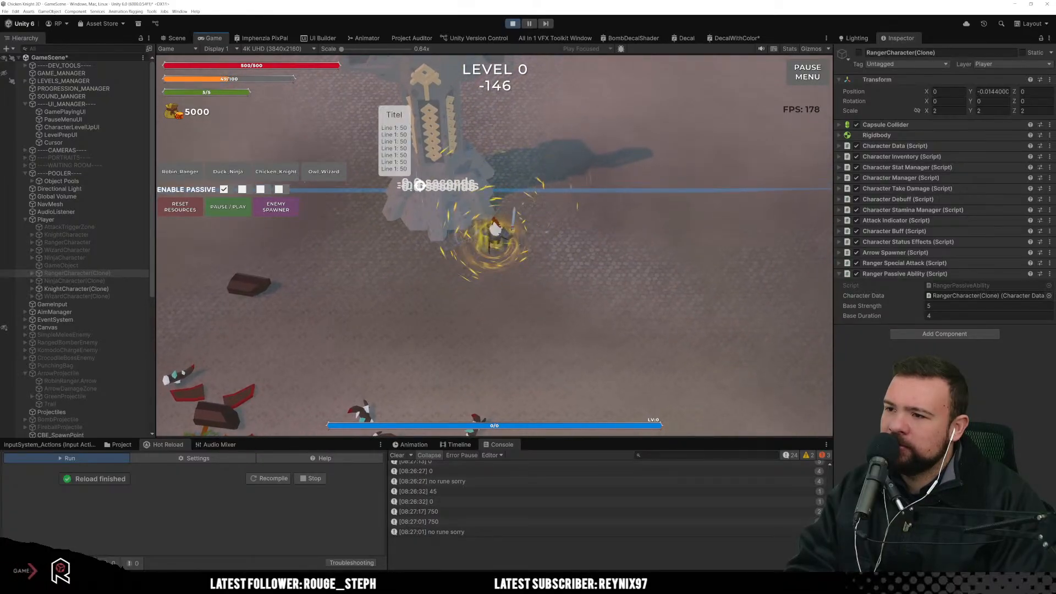
Step: Circle the Chicken Knight around the stone tower's base and run back down to the dummy debris while observing the spiral sparks
key("d")
key("w")
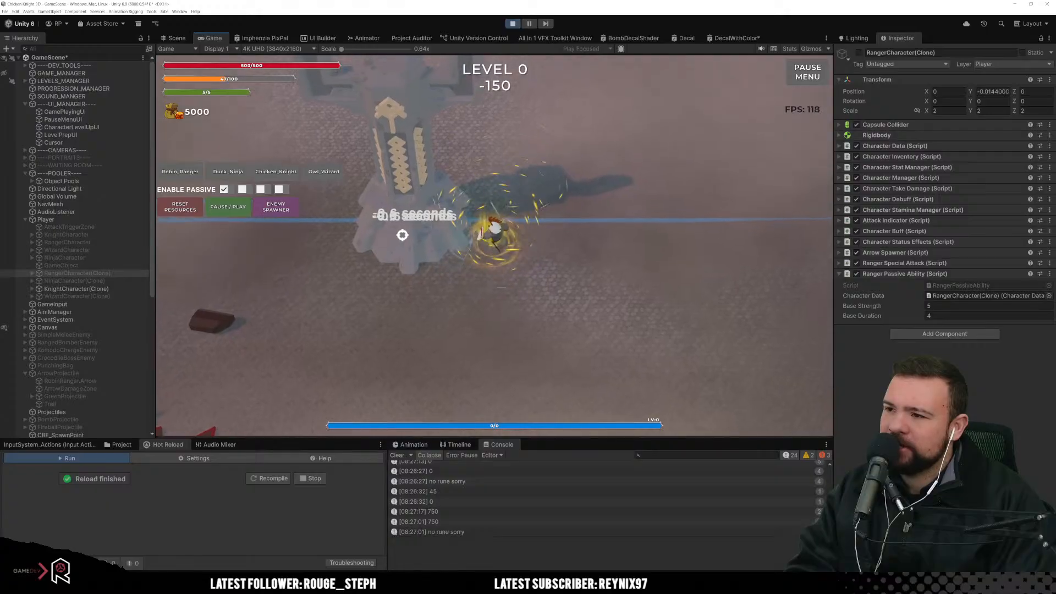
key("a")
key("s")
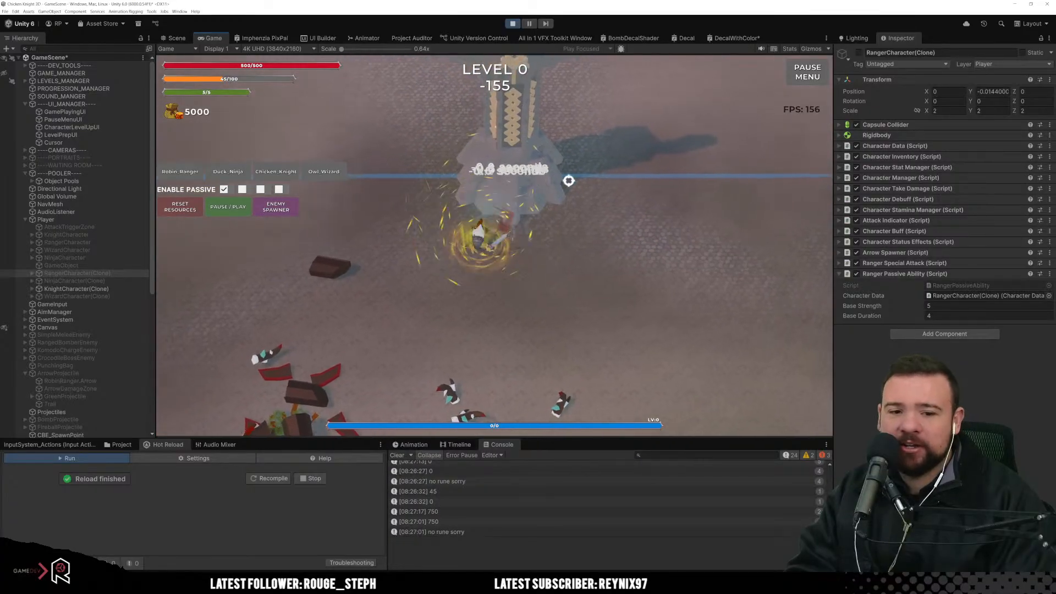
key("w")
key("d")
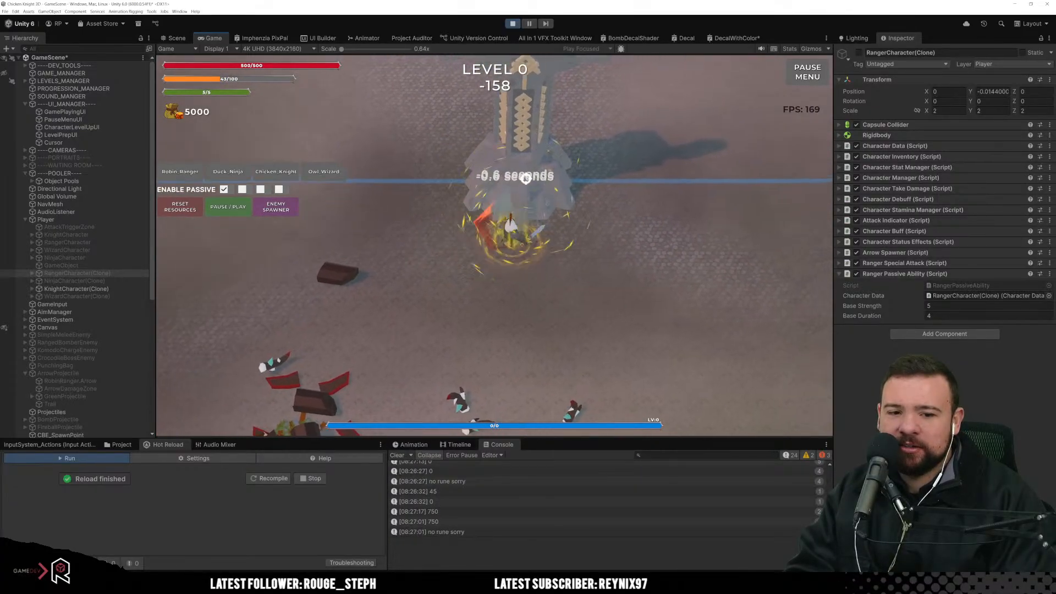
key("s")
key("s")
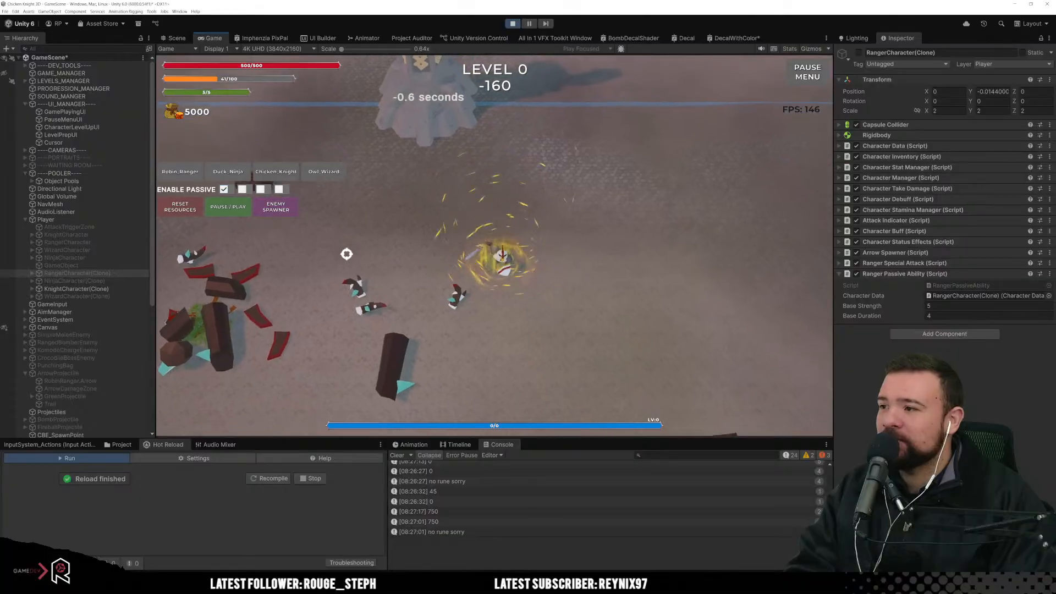
Step: Set SMEAmount to 60 in the enemy spawner, spawn the wave and fight it with the Chicken Knight
left_click(294, 208)
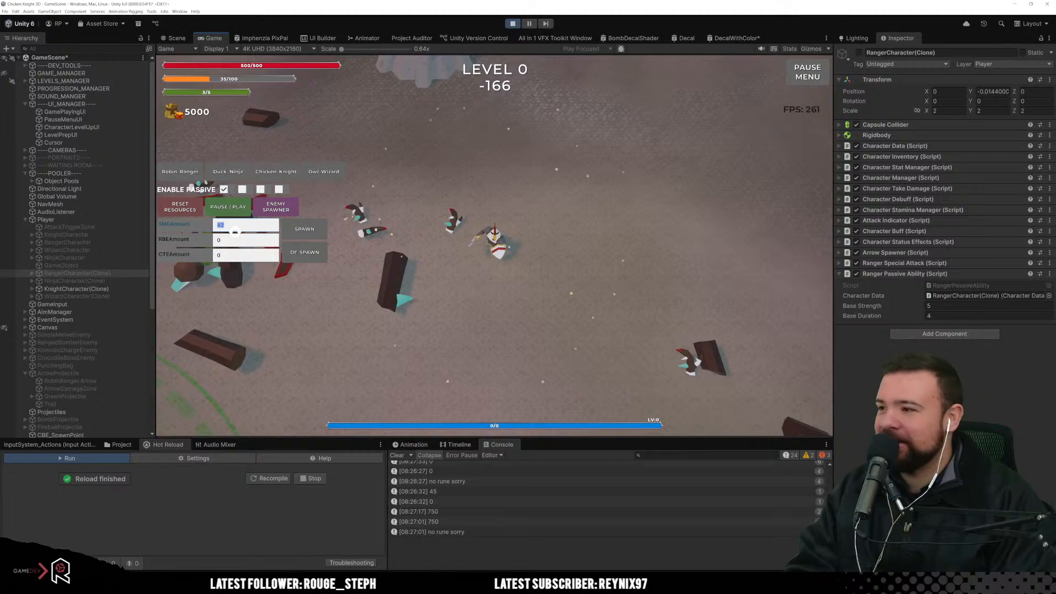
left_click(294, 228)
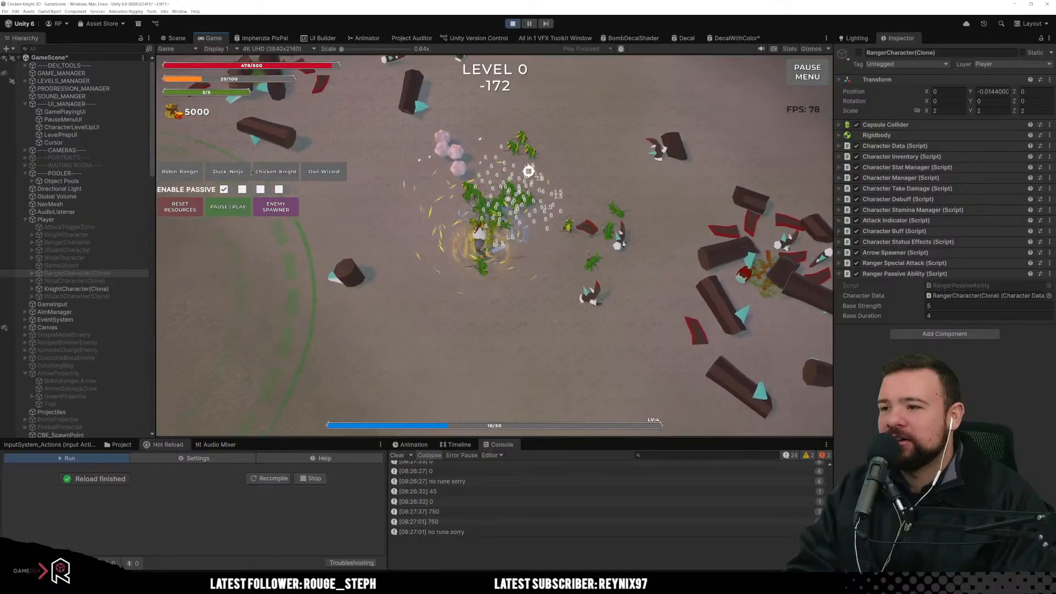
key("d")
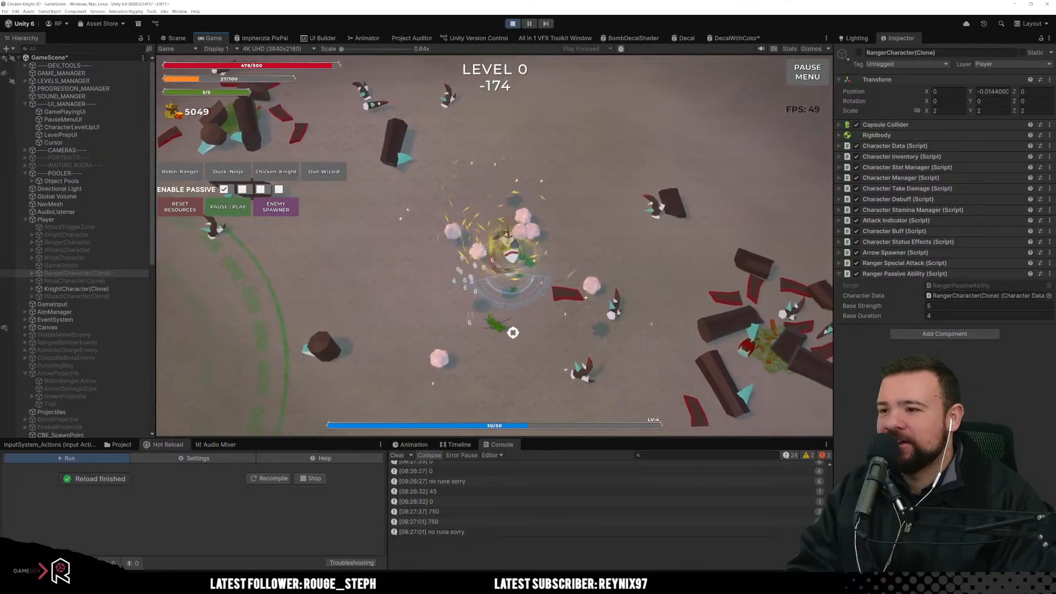
key("s")
key("a")
Step: Spawn another wave with SMEAmount 60 and defeat it with the Chicken Knight while watching the passive effect
left_click(290, 213)
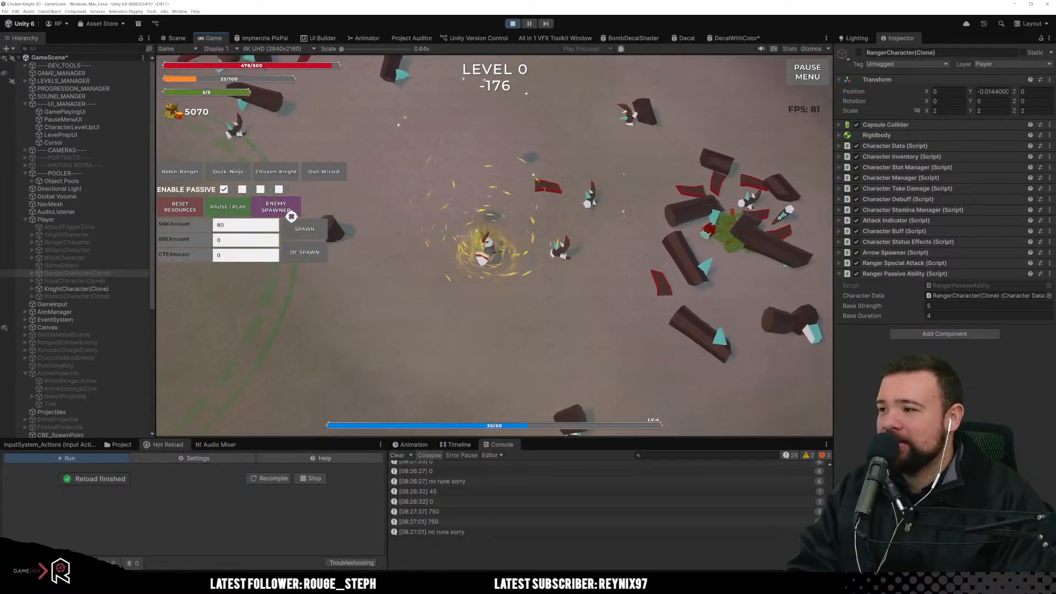
left_click(319, 227)
key("d")
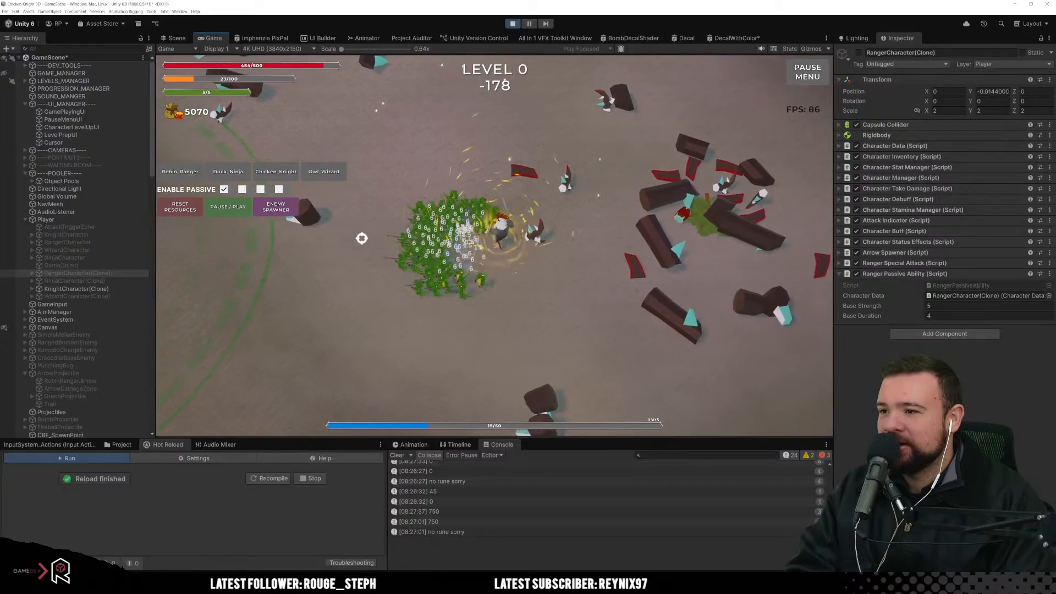
key("w")
key("a")
key("s")
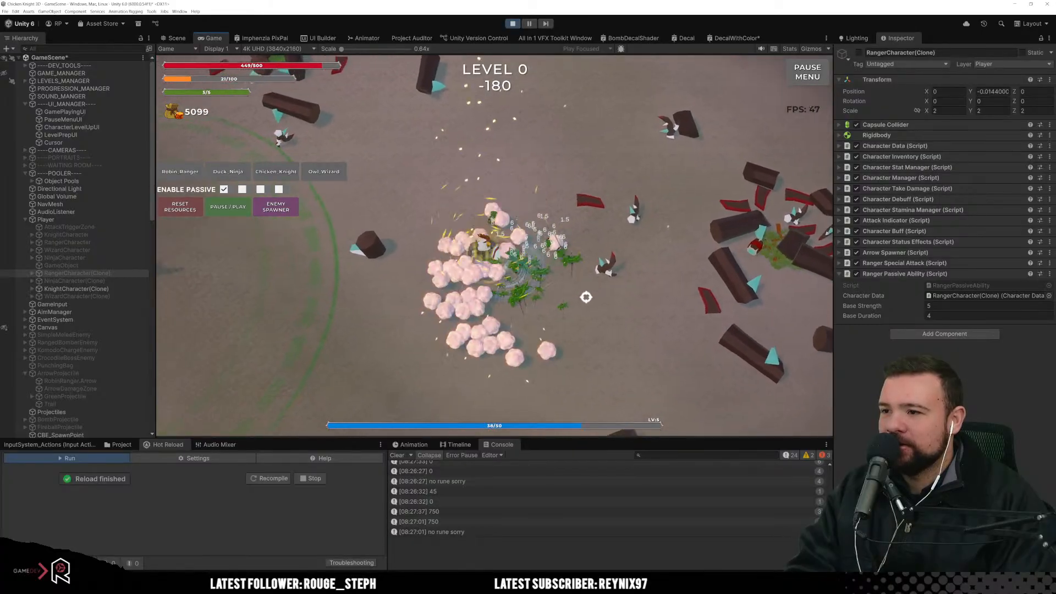
key("d")
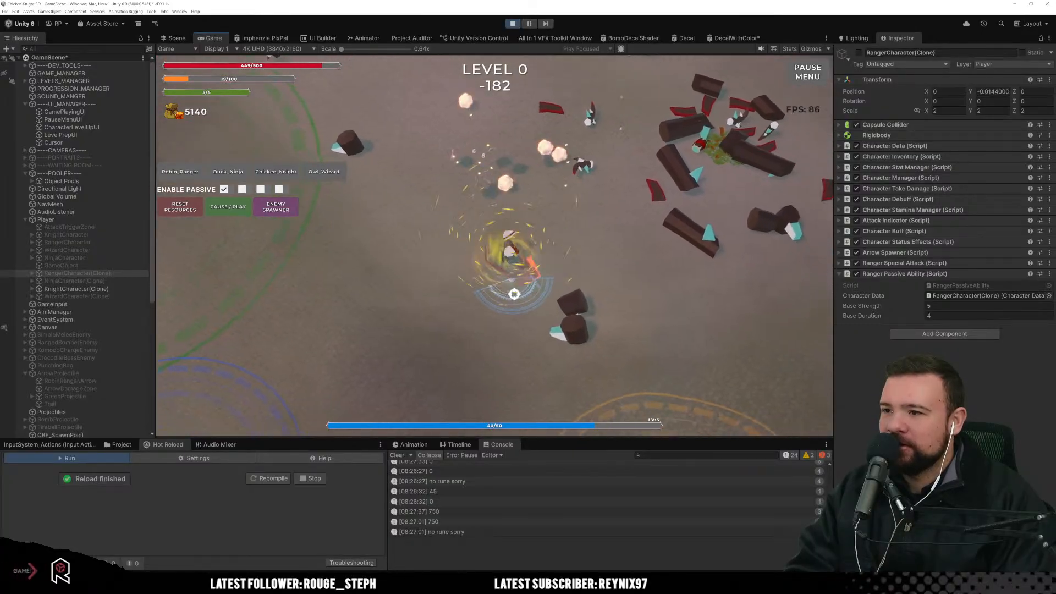
key("w")
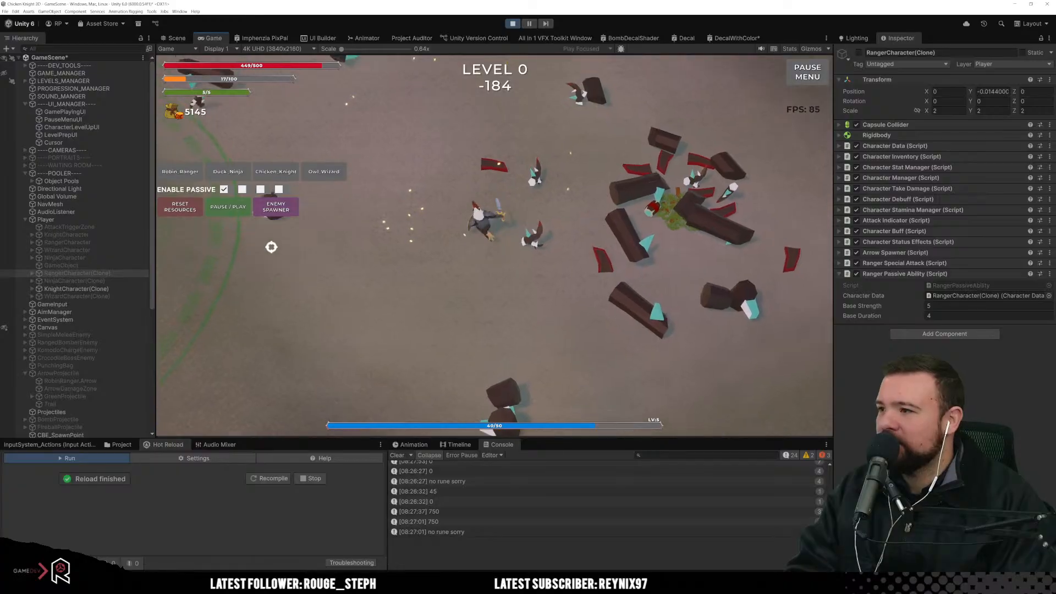
key("a")
key("d")
Step: Set RBEAmount to 30 in the enemy spawner, reset the character's resources and spawn the mixed enemy wave
left_click(287, 209)
left_click(256, 244)
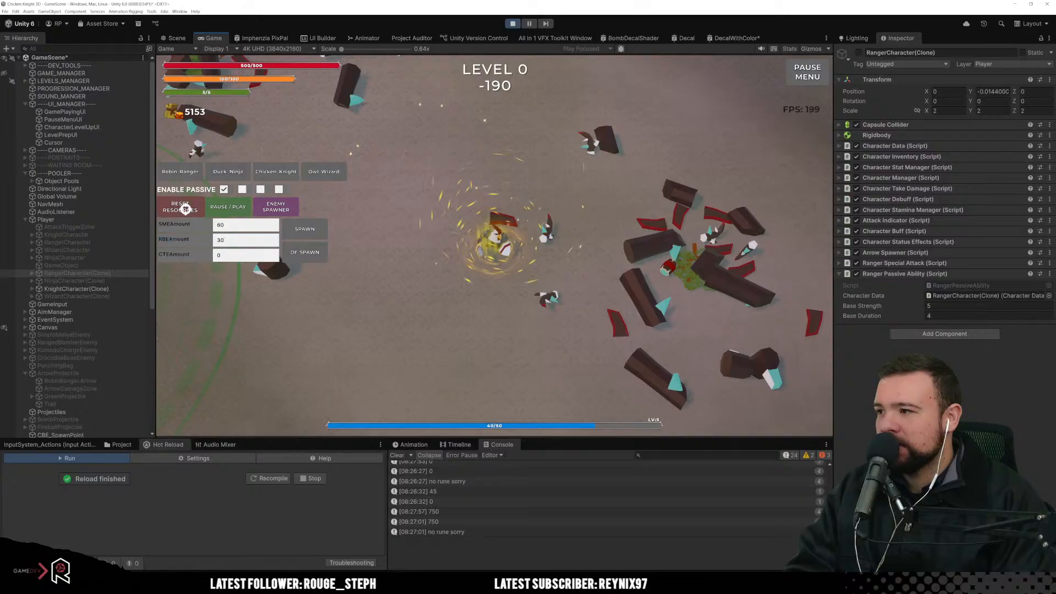
left_click(304, 229)
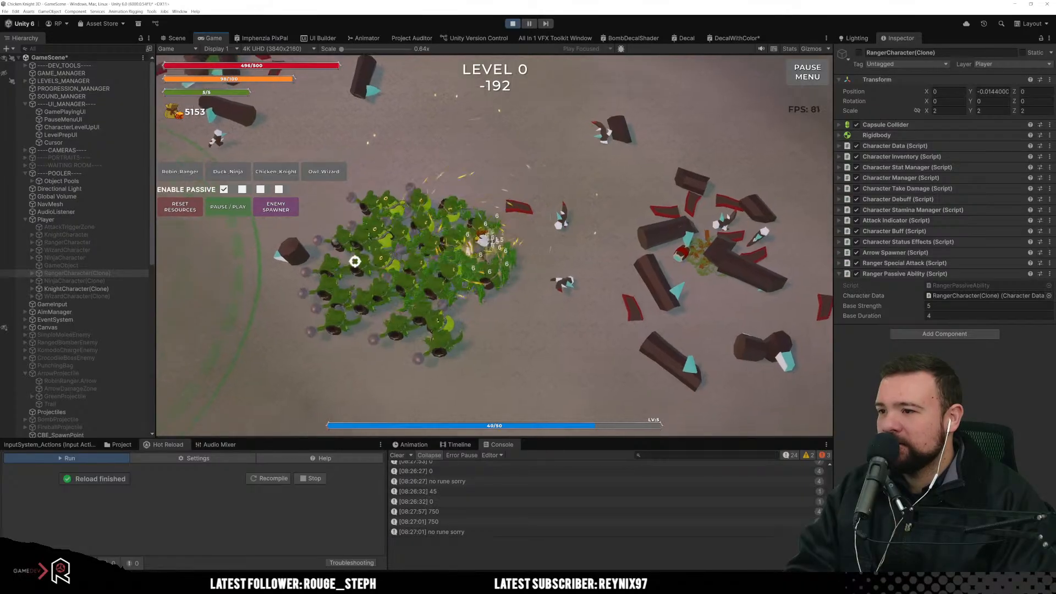
Step: Fight the mixed enemy crowd with the Chicken Knight, weaving around its bombs to judge how readable the passive effect is
key("s")
key("a")
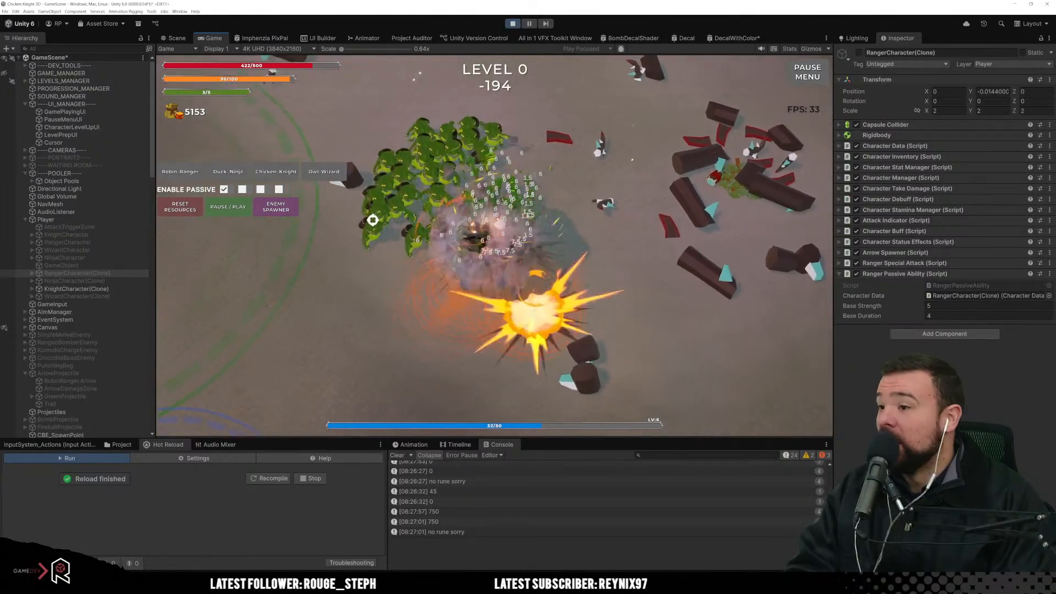
key("w")
key("d")
key("w")
key("a")
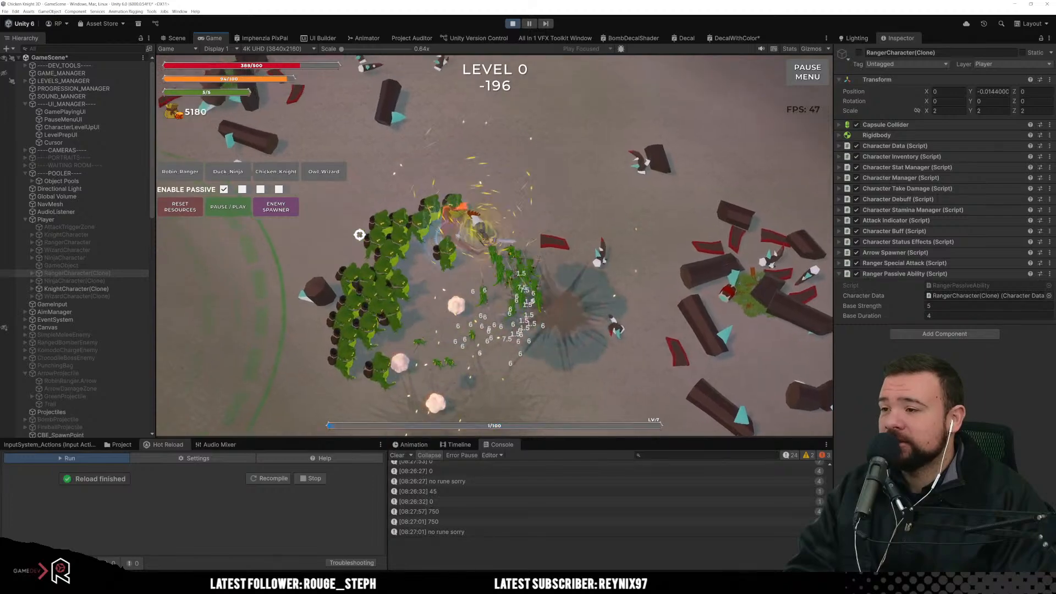
key("a")
key("s")
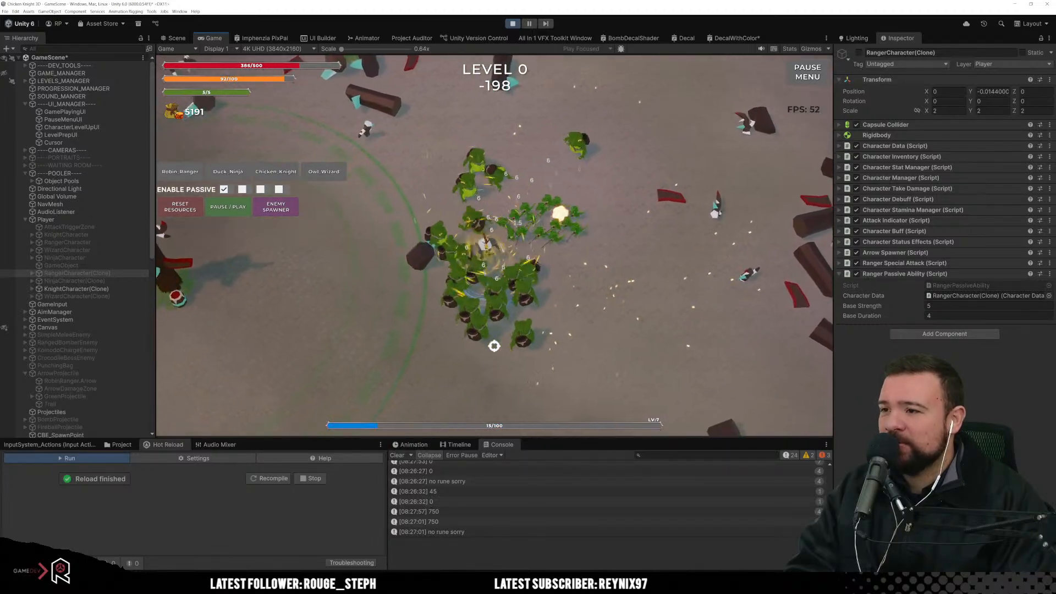
Step: Cut down the bomber enemies surrounding the Chicken Knight and pursue the ones below to keep testing the sparks in combat
key("d")
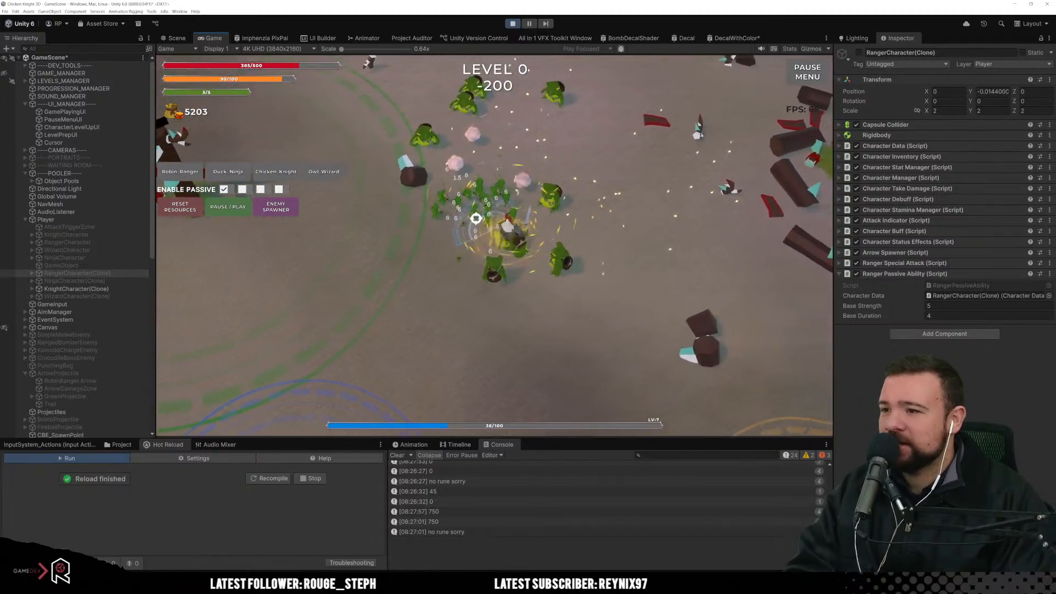
key("w")
key("d")
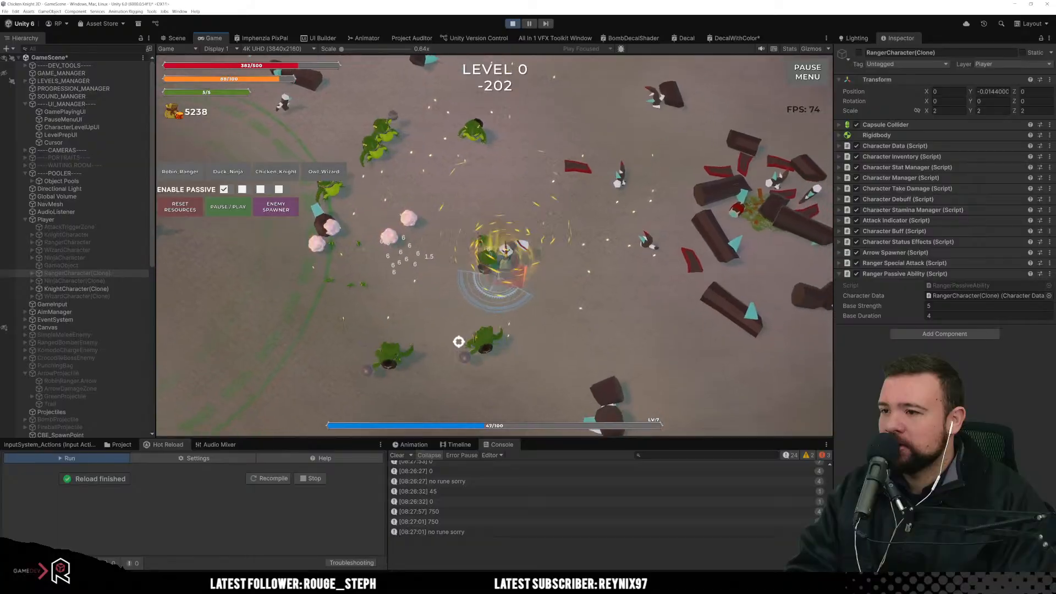
key("s")
left_click(427, 355)
key("a")
key("d")
left_click(403, 258)
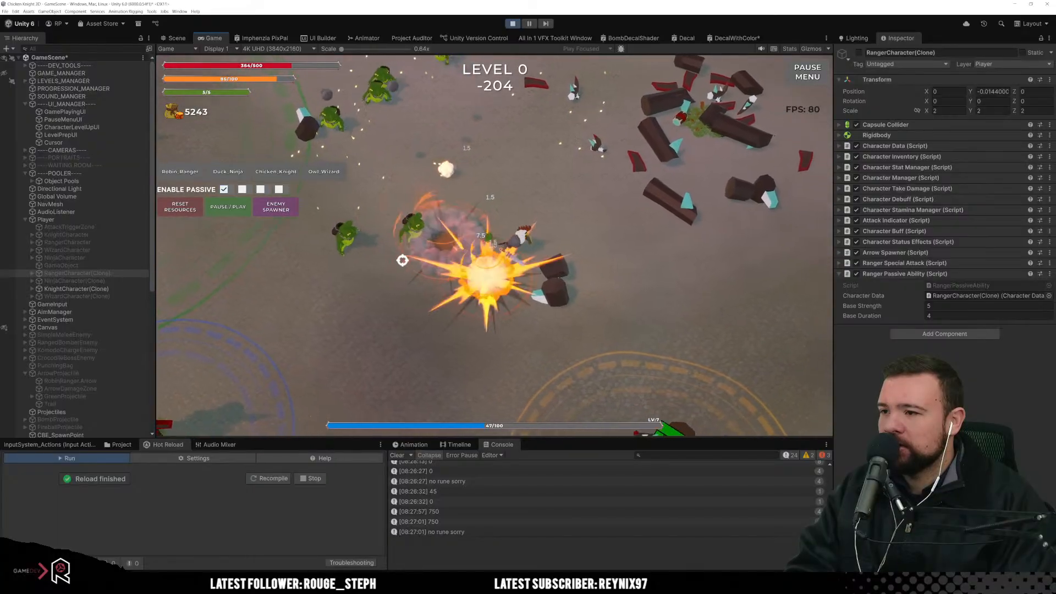
Step: Run the Chicken Knight back up the arena and attack the bombers gathered beside the green ring
key("w")
key("w")
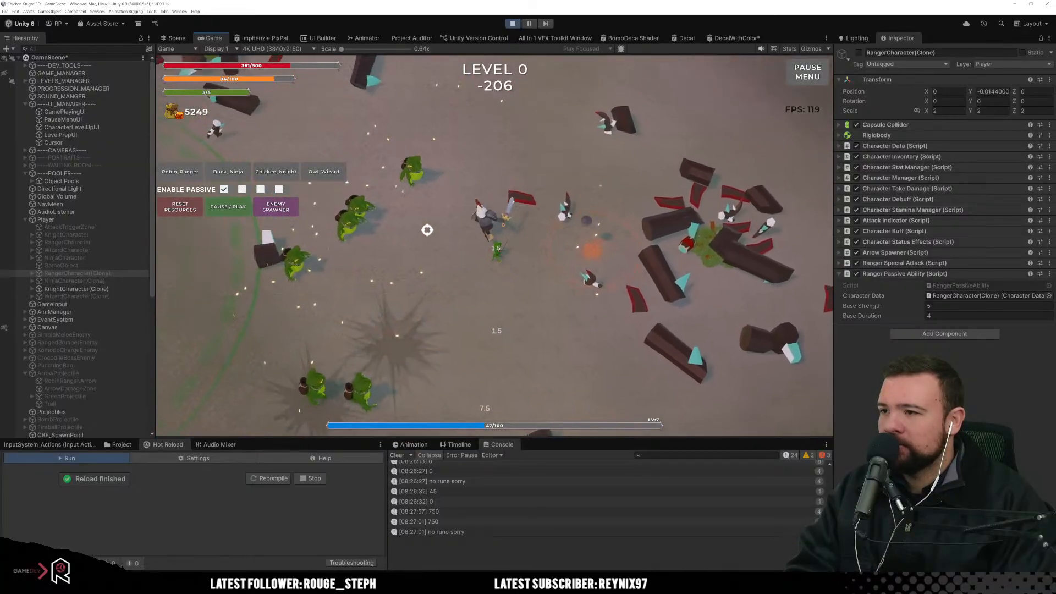
key("a")
left_click(427, 229)
key("a")
left_click(426, 264)
key("s")
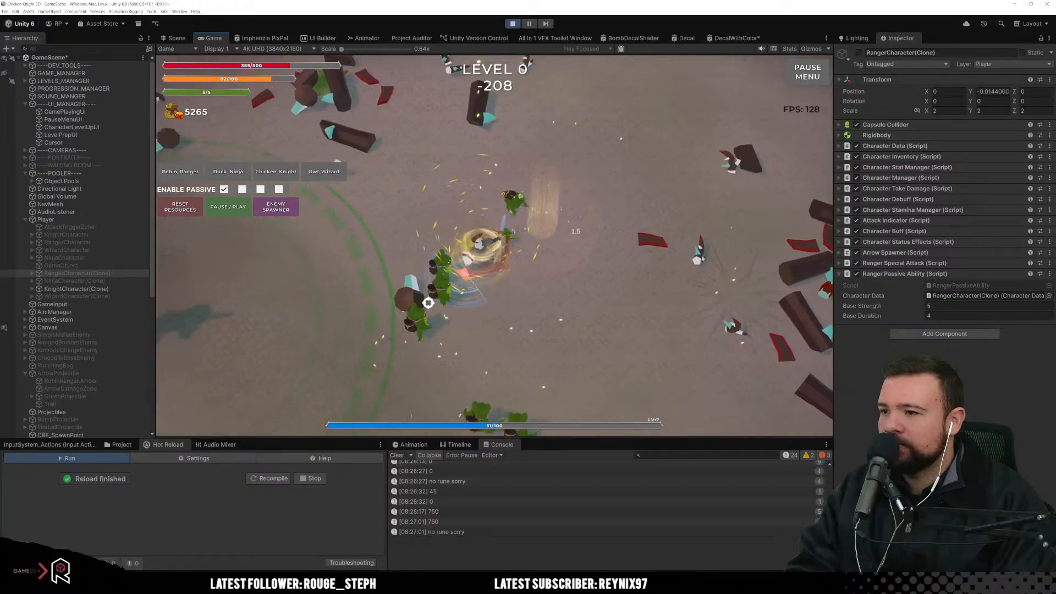
Step: Chase and strike the last few bombers around the green ring's edge with the Chicken Knight
left_click(438, 222)
key("d")
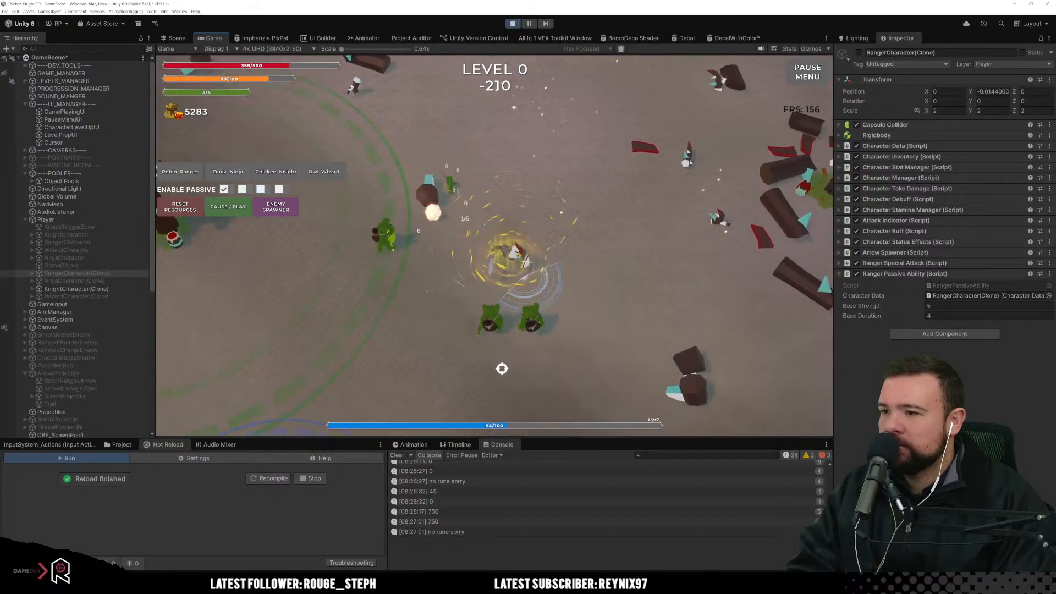
left_click(363, 291)
key("a")
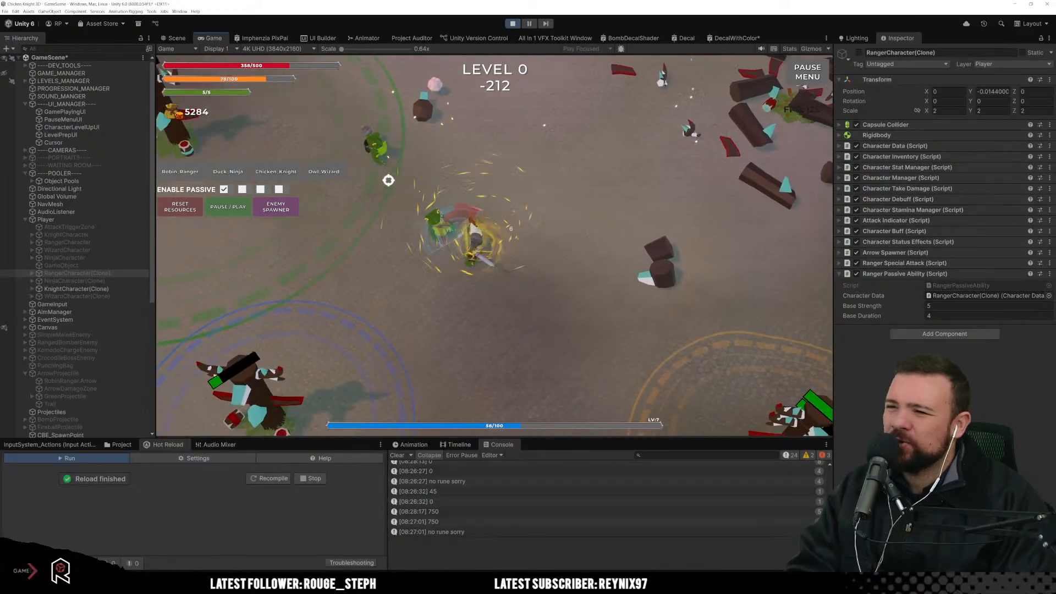
key("w")
left_click(406, 196)
left_click(455, 156)
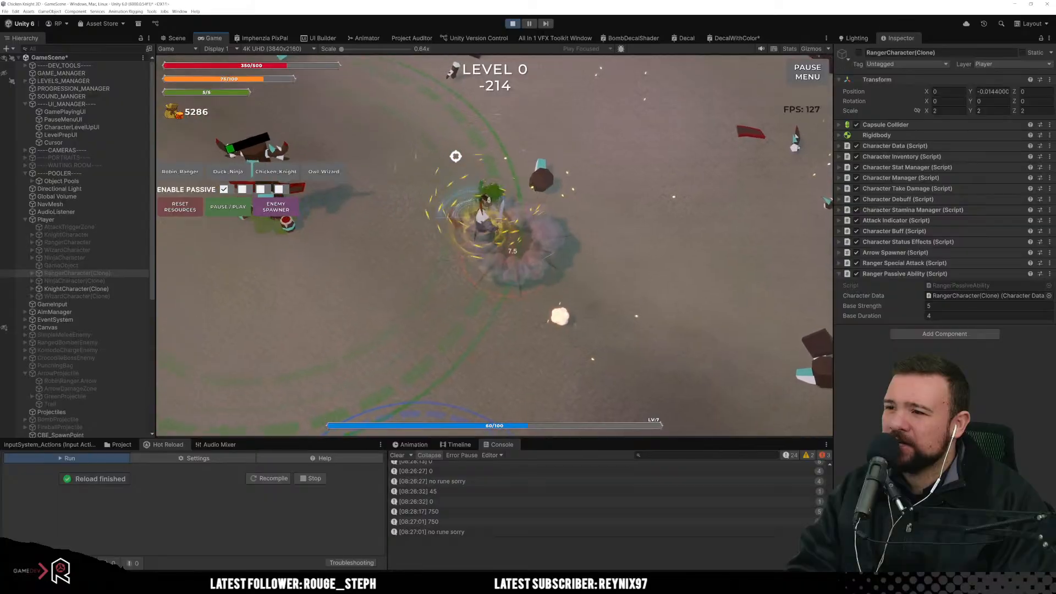
Step: Move the Chicken Knight away from the green ring and exit Play mode
key("d")
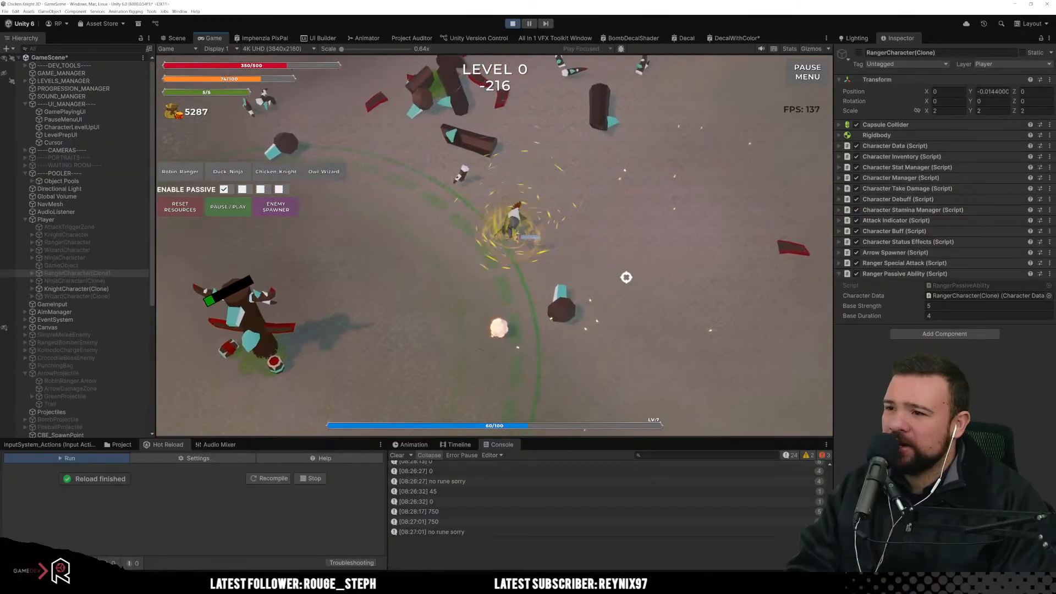
left_click(610, 282)
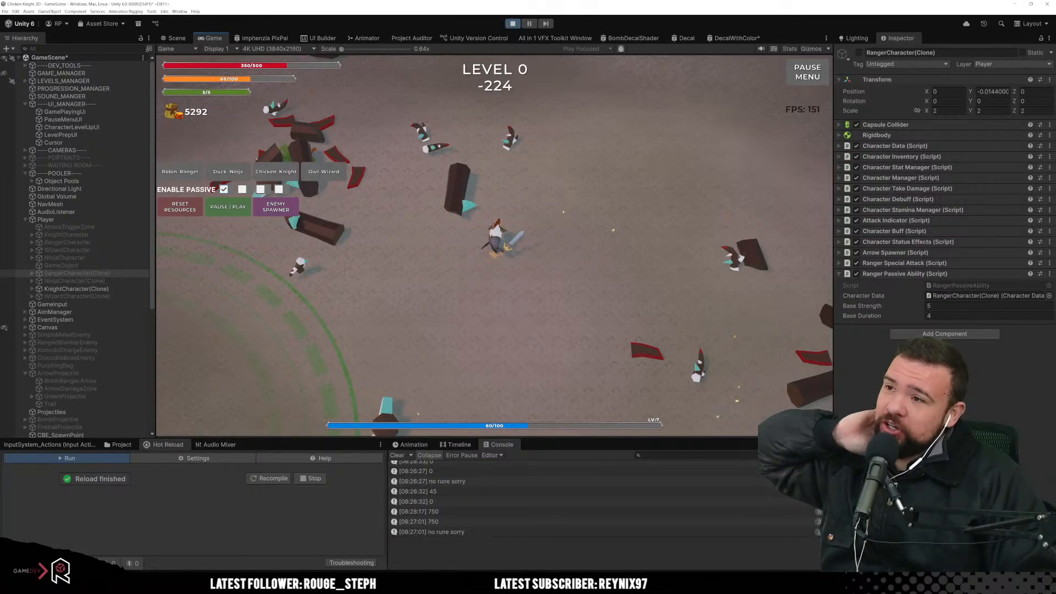
key("ctrl+p")
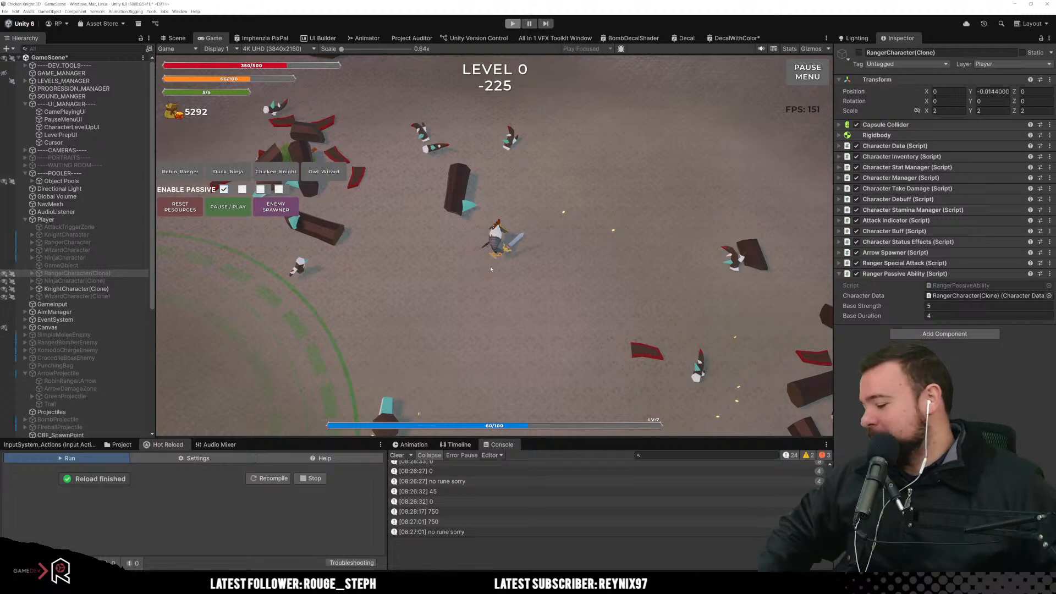